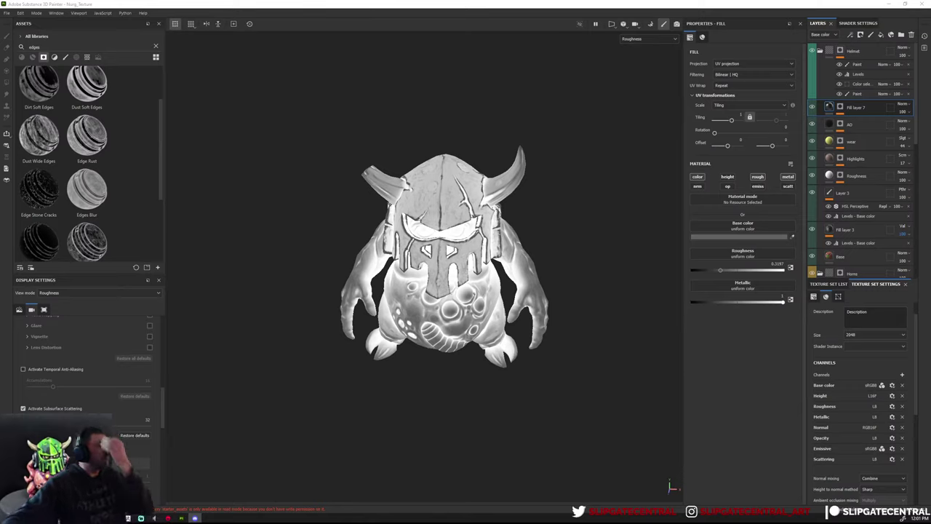
{"action": "left_click_drag", "start_coordinate": [587, 145], "coordinate": [647, 210], "text": "alt"}
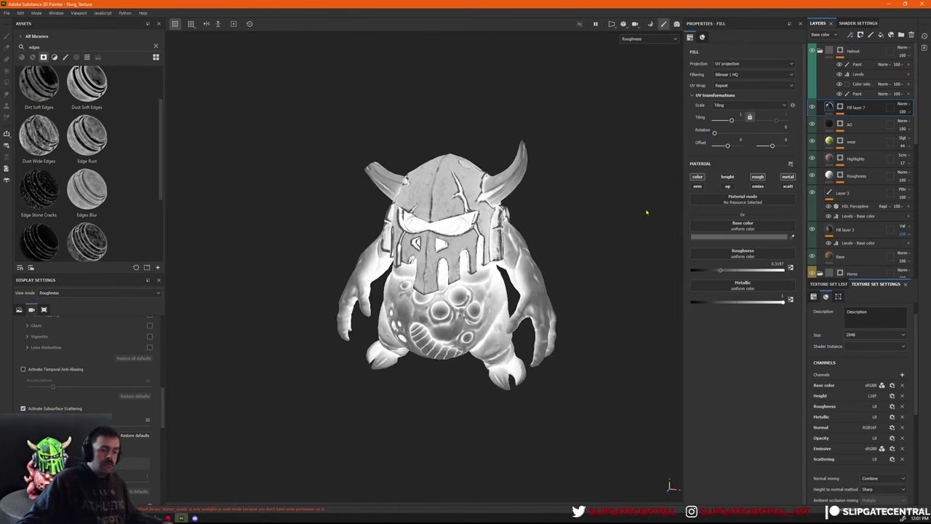
{"action": "left_click", "coordinate": [851, 26]}
{"action": "left_click", "coordinate": [818, 23]}
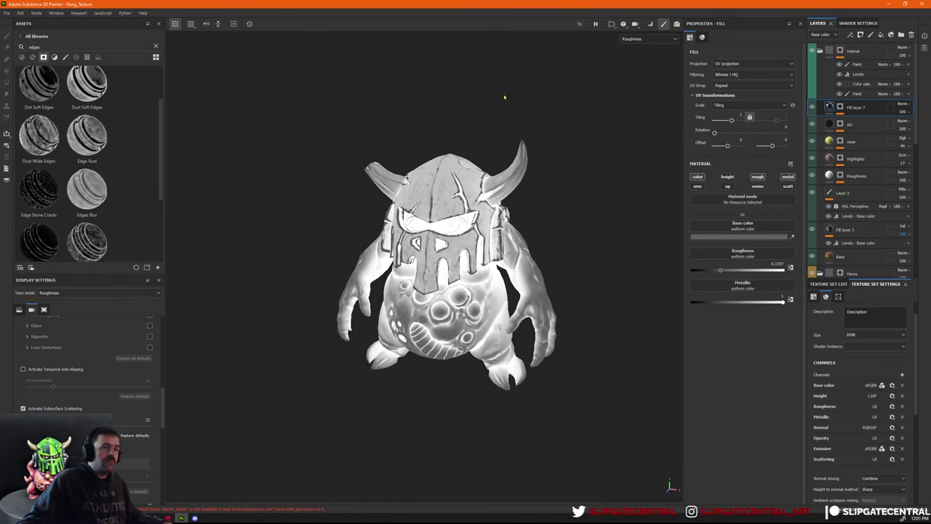
{"action": "right_click_drag", "start_coordinate": [517, 173], "coordinate": [579, 208], "text": "alt"}
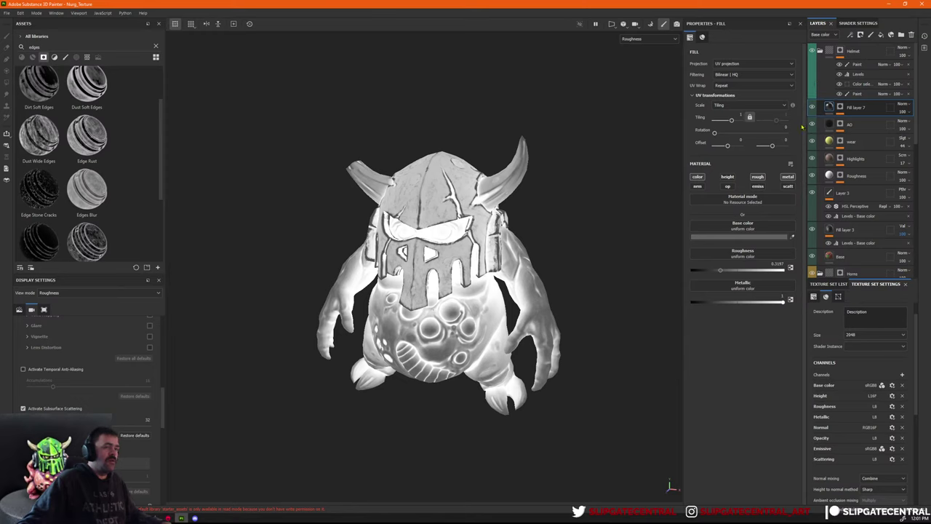
Collapse the Helmet and Horns groups and hide them, along with every layer above Fill layer 2 in the Skin group.
{"action": "left_click", "coordinate": [820, 51]}
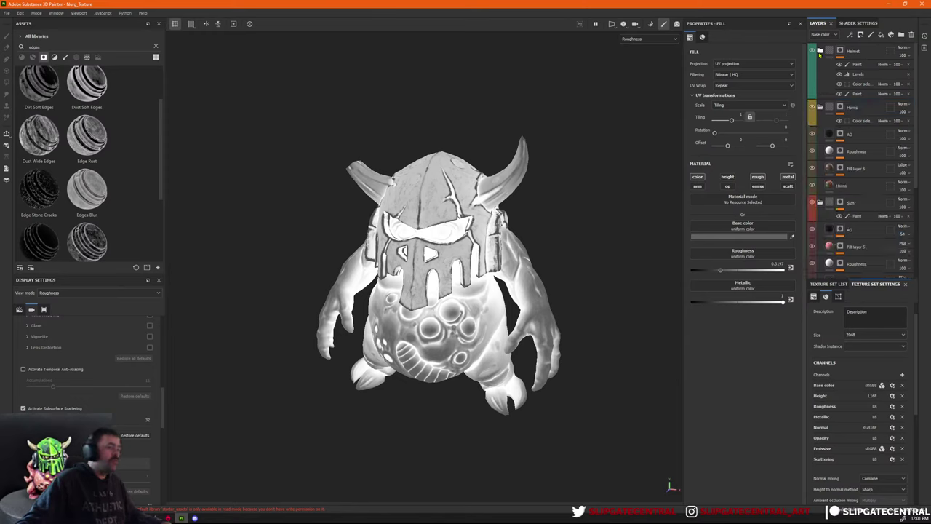
{"action": "left_click", "coordinate": [820, 134]}
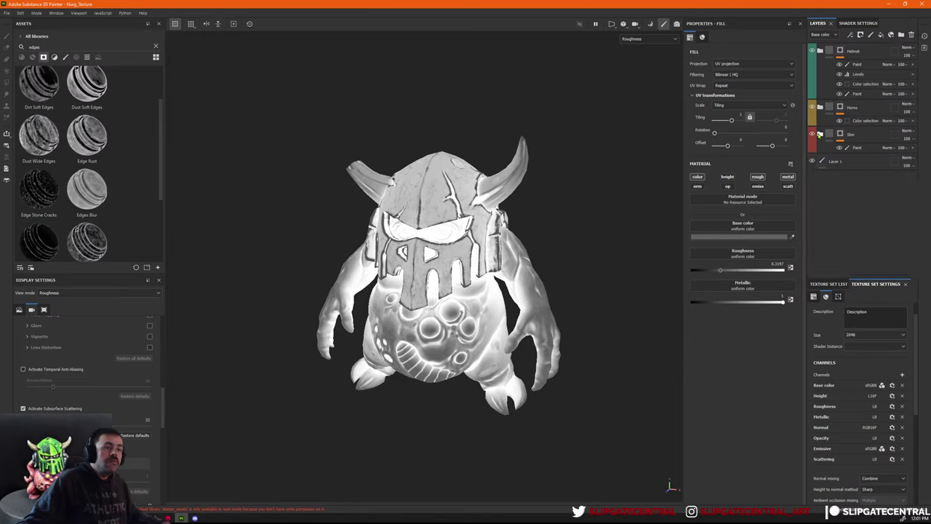
{"action": "left_click", "coordinate": [811, 50]}
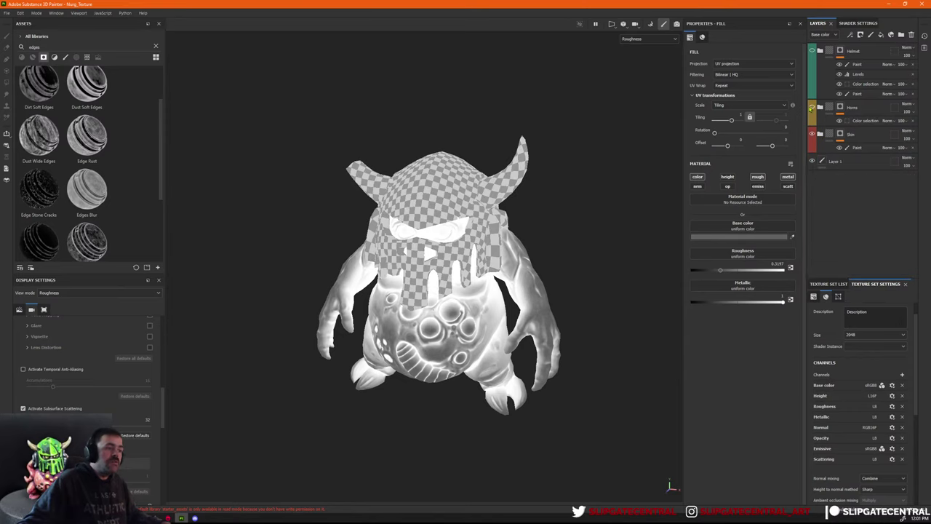
{"action": "left_click", "coordinate": [820, 134]}
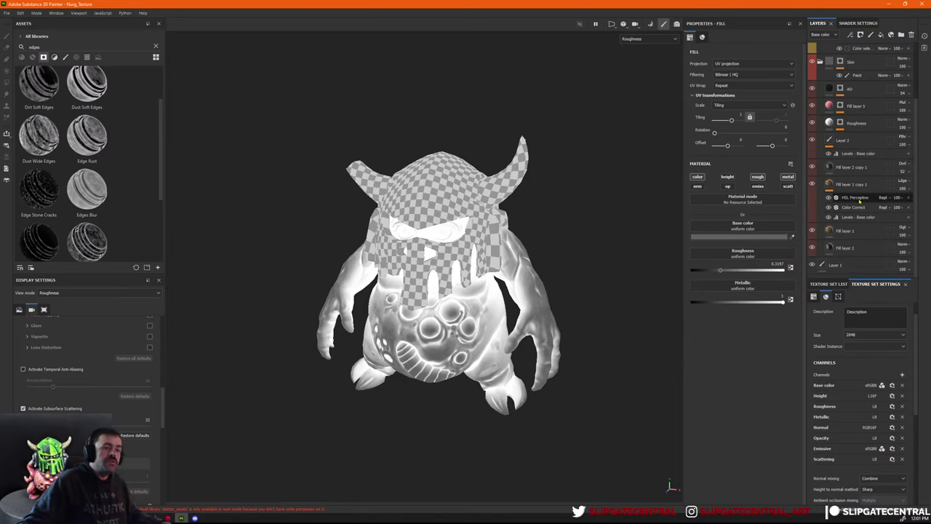
{"action": "left_click", "coordinate": [811, 207]}
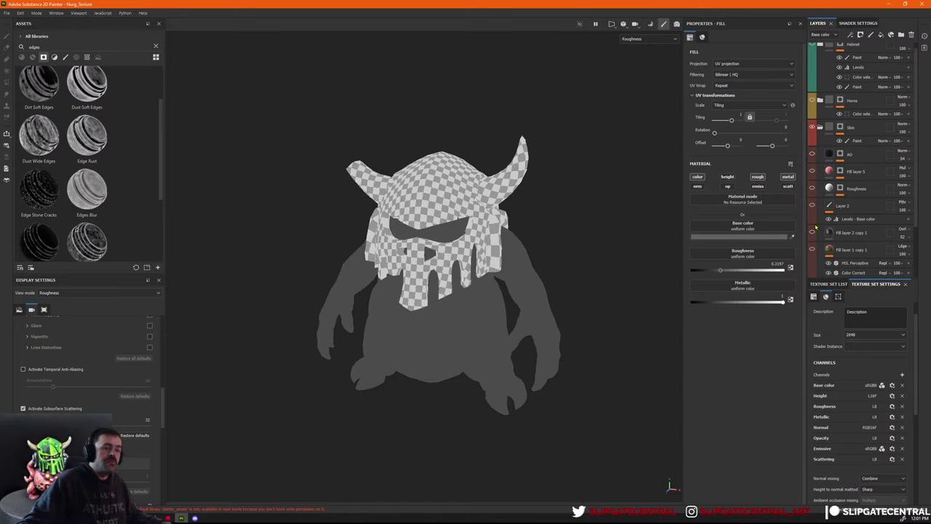
{"action": "scroll", "coordinate": [812, 219], "scroll_direction": "down", "scroll_amount": 2}
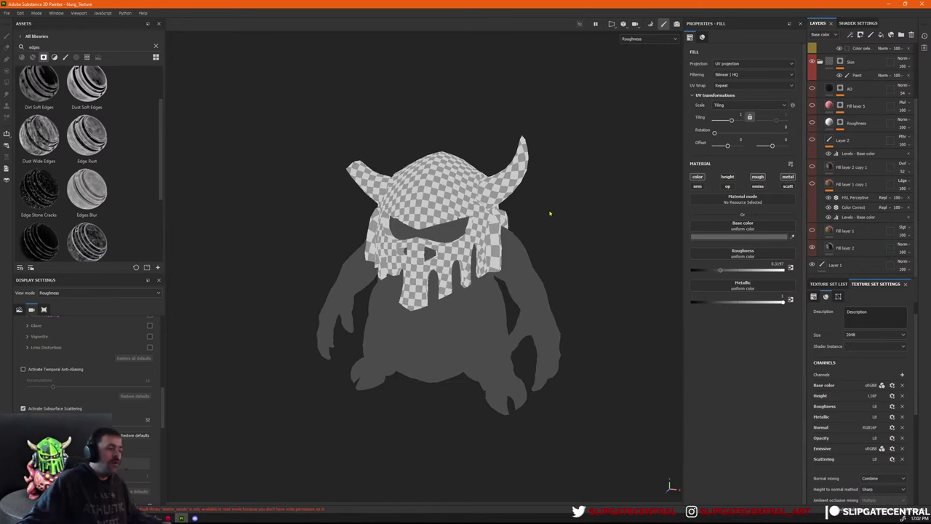
Open the application's shortcut settings and reassign Display next channel to Alt+C.
{"action": "key", "text": "b"}
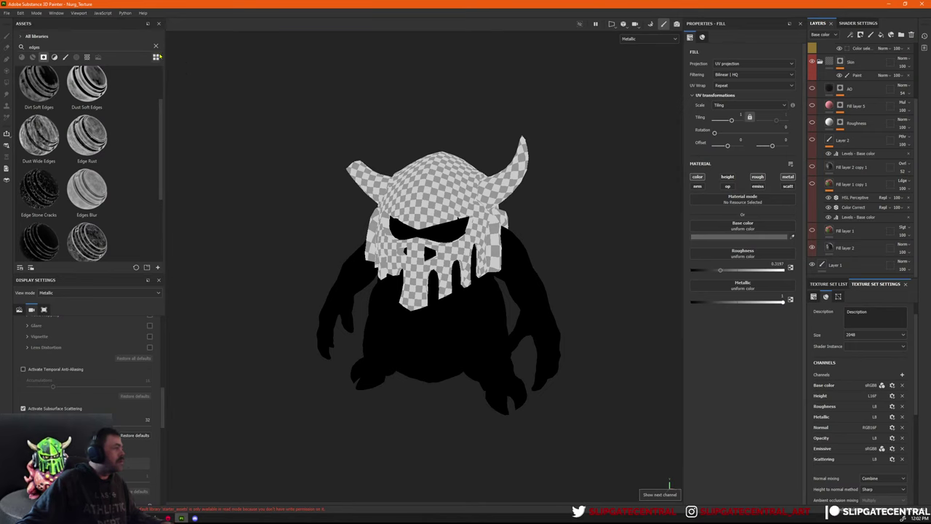
{"action": "key", "text": "shift+b"}
{"action": "left_click", "coordinate": [7, 13]}
{"action": "mouse_move", "coordinate": [20, 14]}
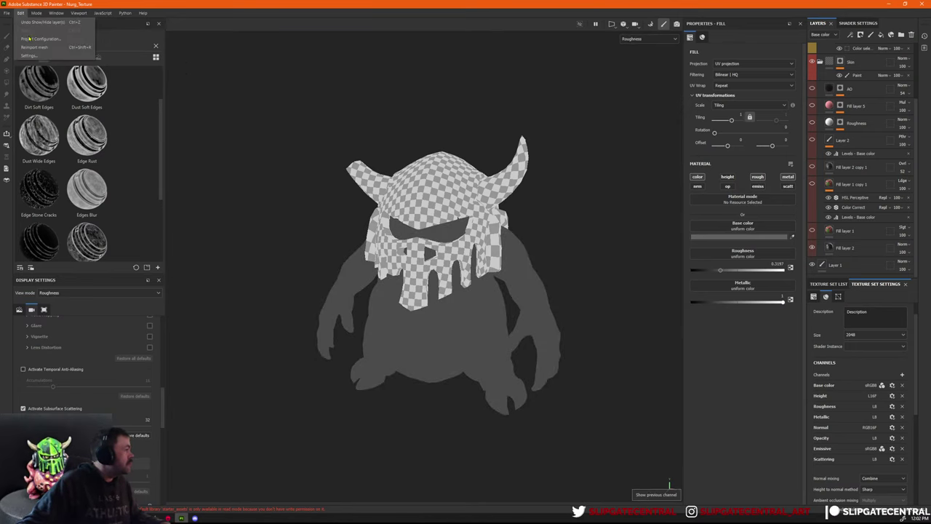
{"action": "left_click", "coordinate": [40, 55]}
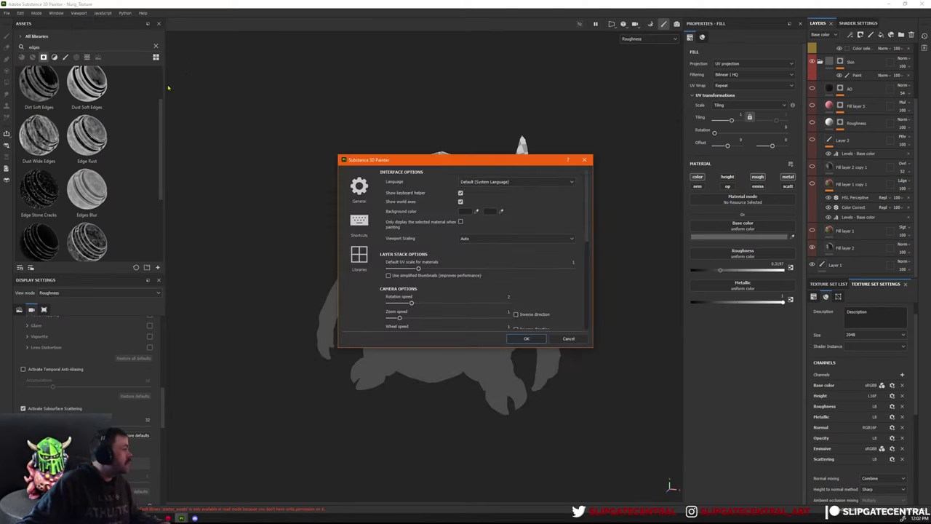
{"action": "left_click", "coordinate": [360, 230]}
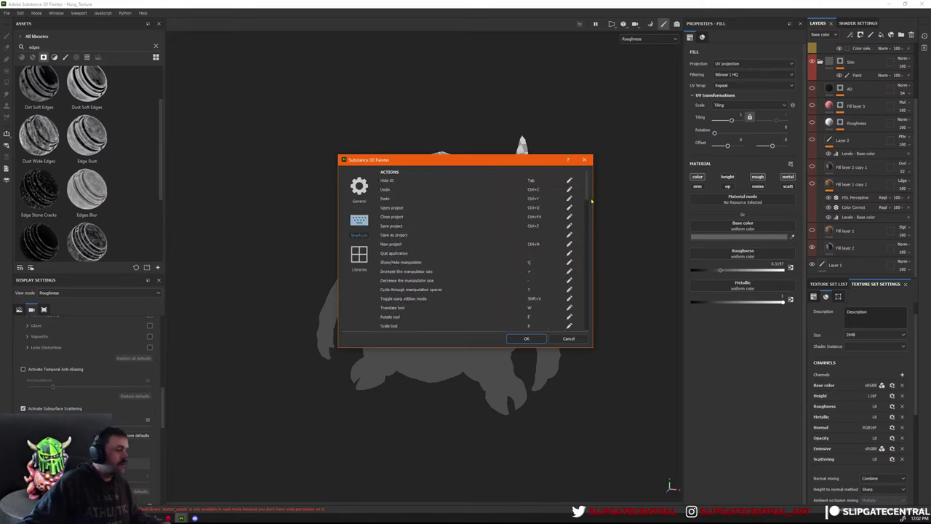
{"action": "left_click_drag", "start_coordinate": [591, 202], "coordinate": [591, 266]}
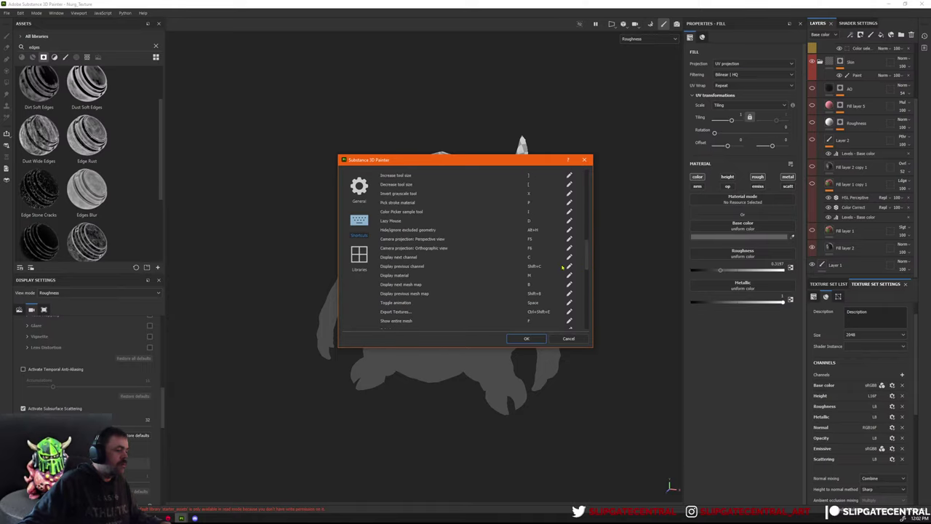
{"action": "left_click", "coordinate": [569, 258]}
{"action": "key", "text": "alt+c"}
Find the Color Picker sample tool in the shortcut list, assign it to C, and save the settings.
{"action": "left_click_drag", "start_coordinate": [586, 254], "coordinate": [590, 188]}
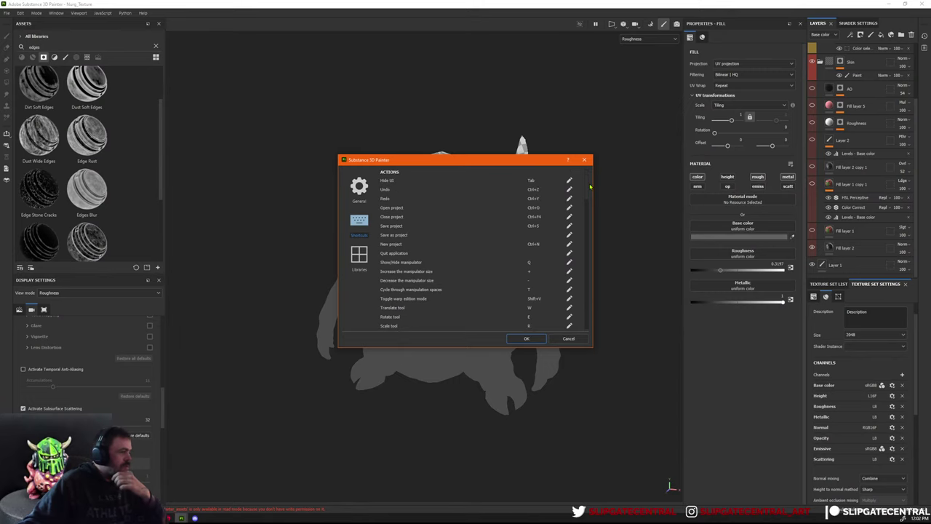
{"action": "scroll", "coordinate": [581, 304], "scroll_direction": "down", "scroll_amount": 10}
{"action": "scroll", "coordinate": [581, 304], "scroll_direction": "up", "scroll_amount": 3}
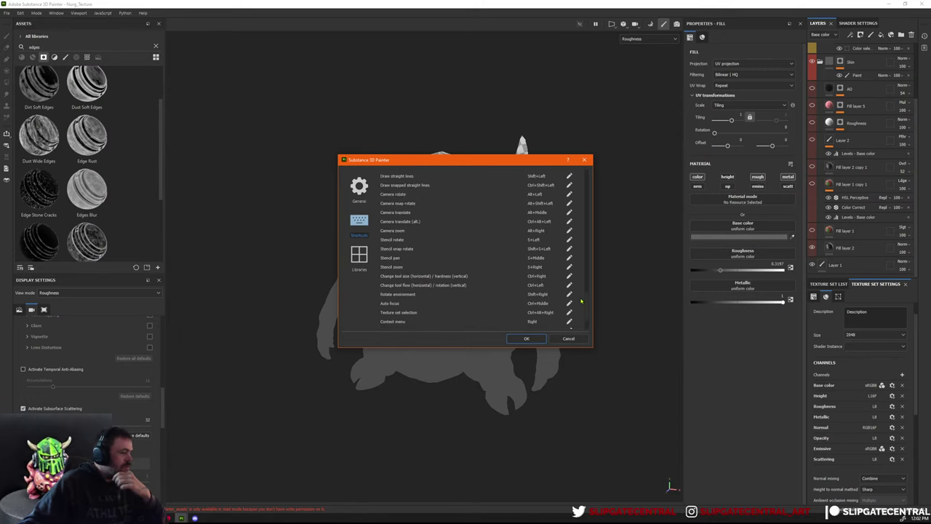
{"action": "scroll", "coordinate": [586, 293], "scroll_direction": "up", "scroll_amount": 1}
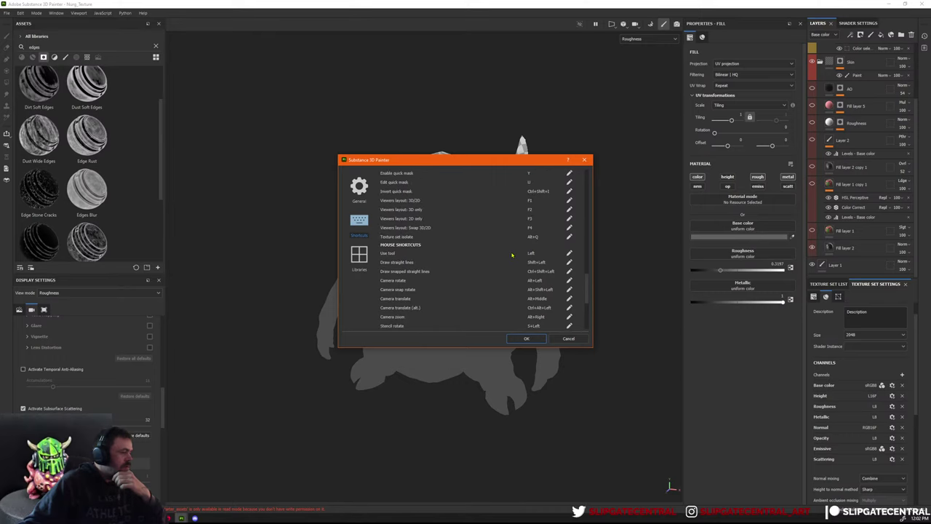
{"action": "scroll", "coordinate": [519, 257], "scroll_direction": "up", "scroll_amount": 2}
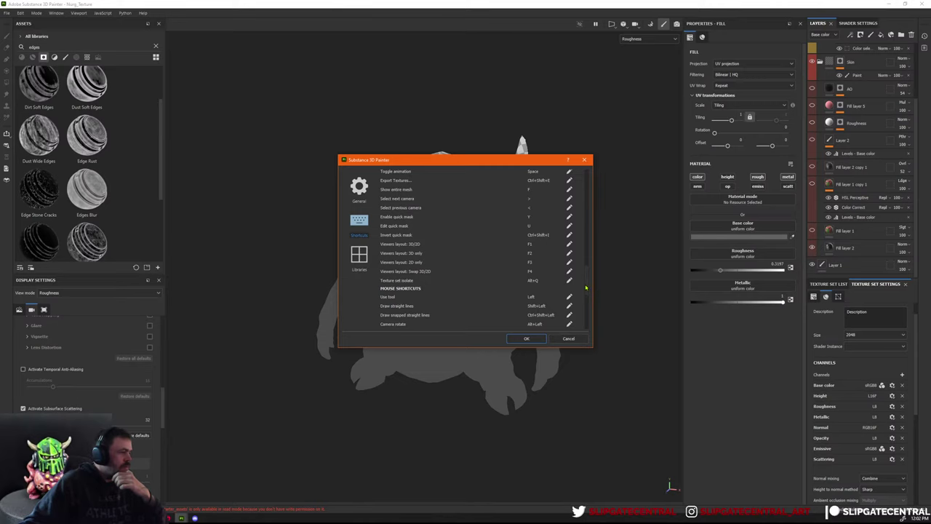
{"action": "scroll", "coordinate": [587, 281], "scroll_direction": "up", "scroll_amount": 3}
{"action": "scroll", "coordinate": [587, 281], "scroll_direction": "up", "scroll_amount": 5}
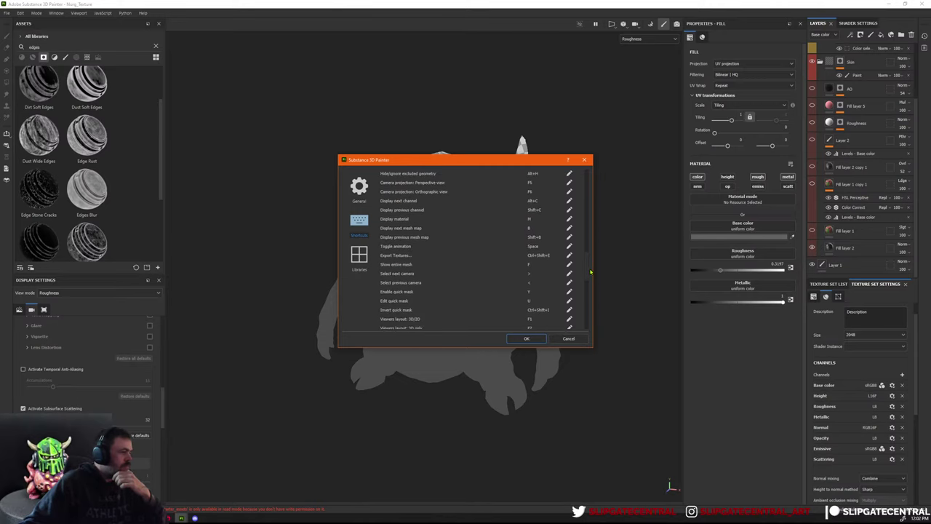
{"action": "scroll", "coordinate": [590, 272], "scroll_direction": "up", "scroll_amount": 5}
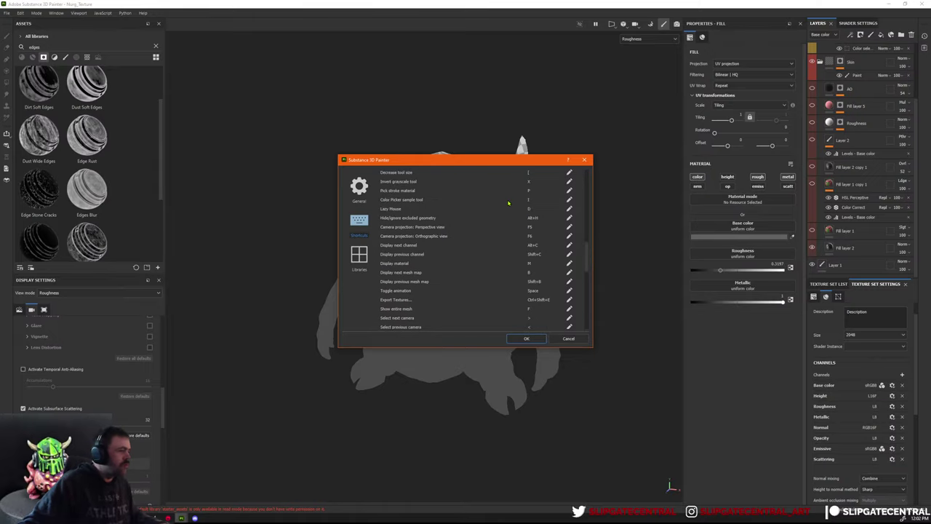
{"action": "left_click", "coordinate": [570, 199]}
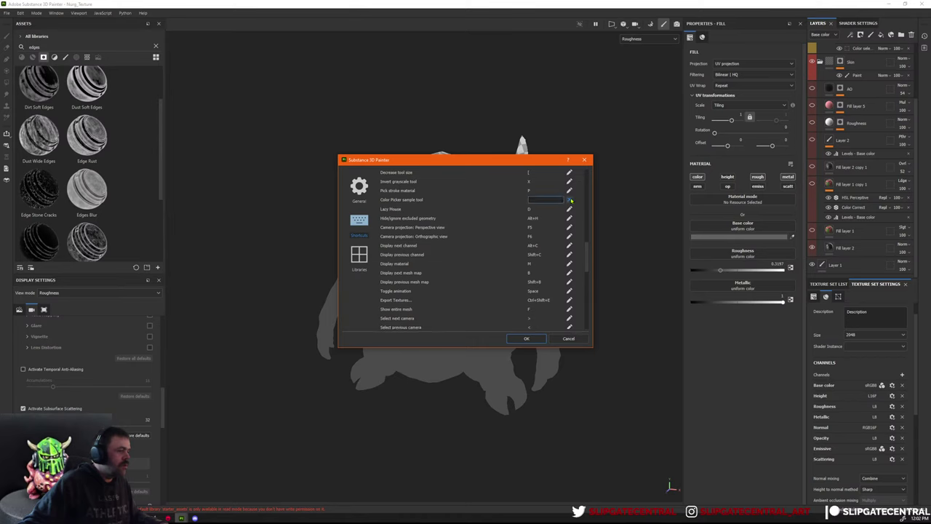
{"action": "key", "text": "c"}
{"action": "left_click", "coordinate": [528, 339]}
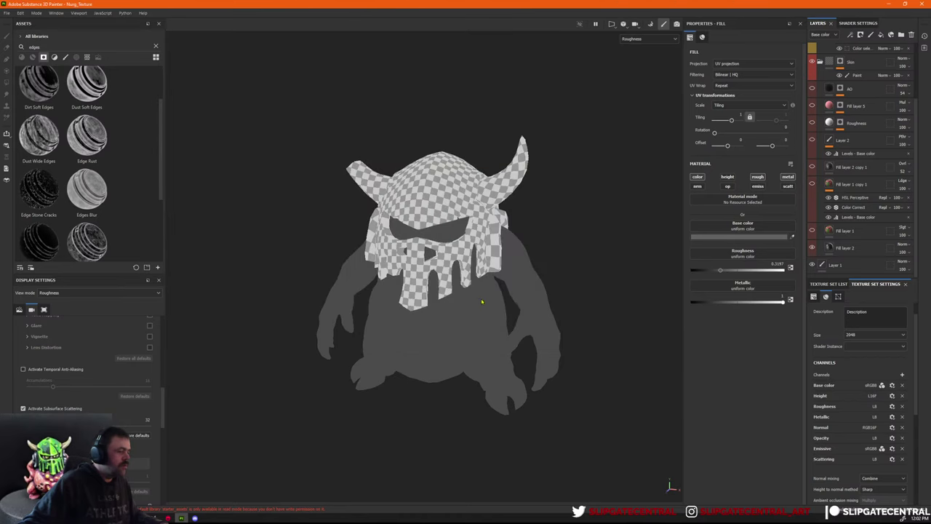
Add a paint layer directly above Fill layer 2 in the Skin group.
{"action": "scroll", "coordinate": [487, 323], "scroll_direction": "up", "scroll_amount": 1}
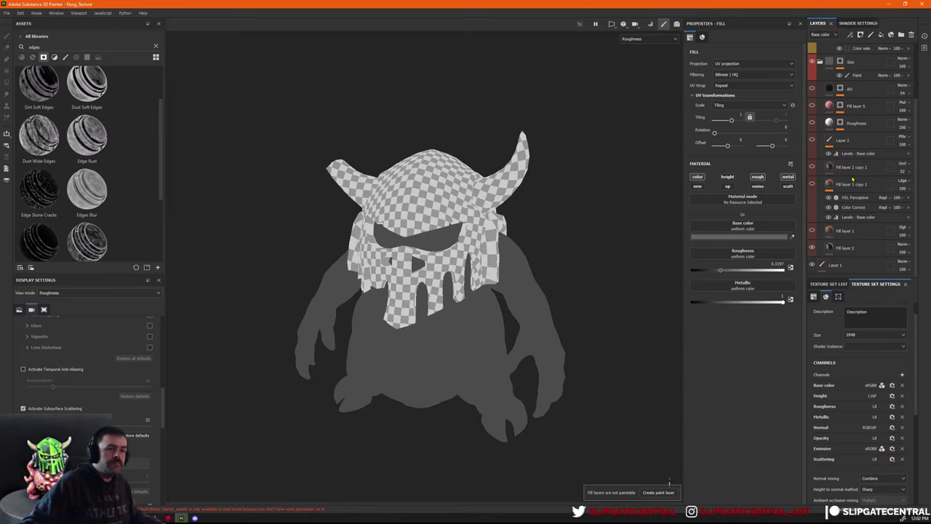
{"action": "left_click", "coordinate": [847, 249]}
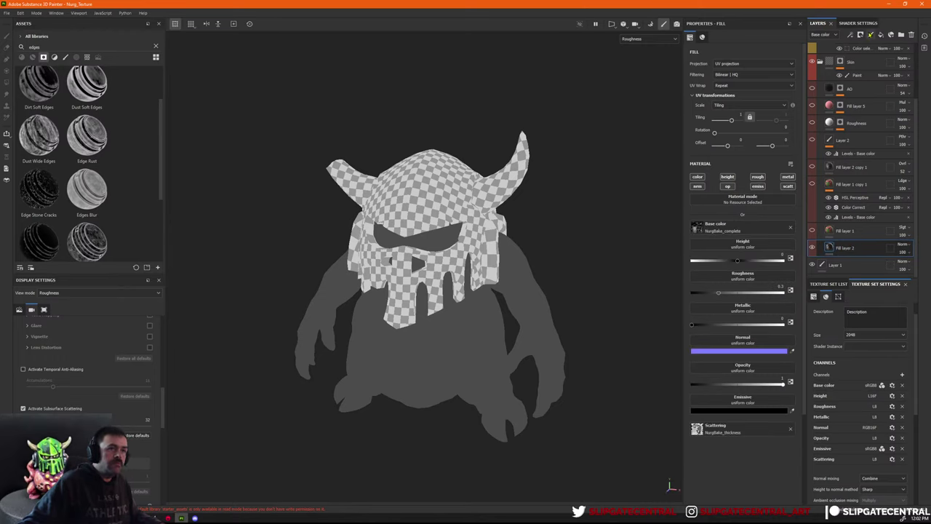
{"action": "left_click", "coordinate": [871, 35]}
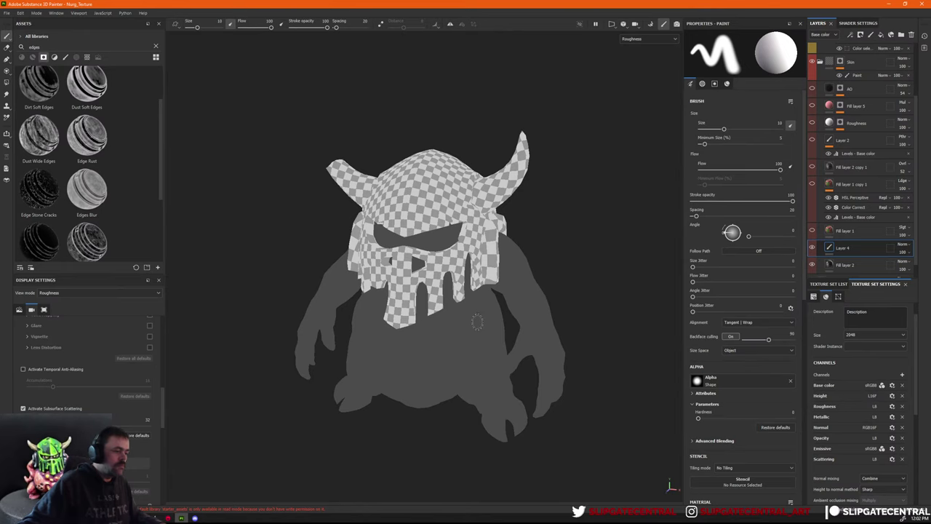
Cycle through the mesh map and channel displays and set the viewport to show the Base color channel.
{"action": "key", "text": "b"}
{"action": "key", "text": "b"}
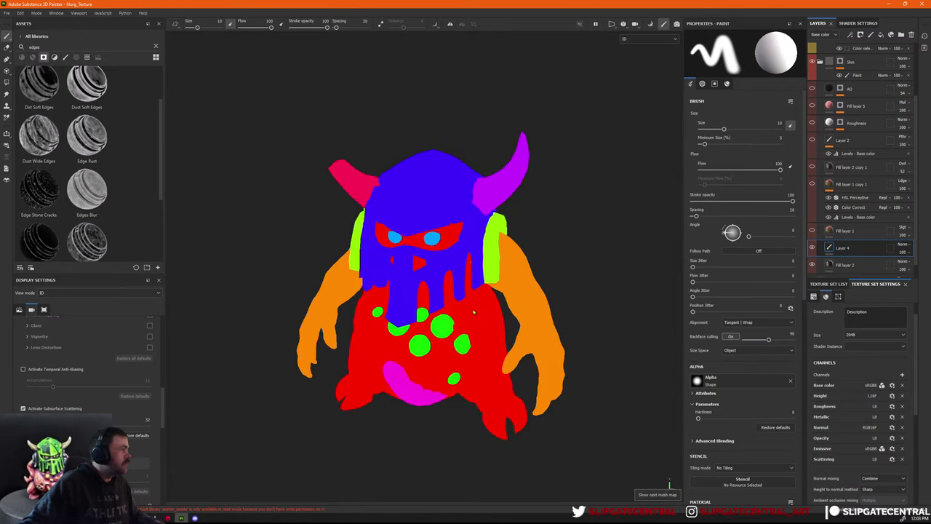
{"action": "key", "text": "c"}
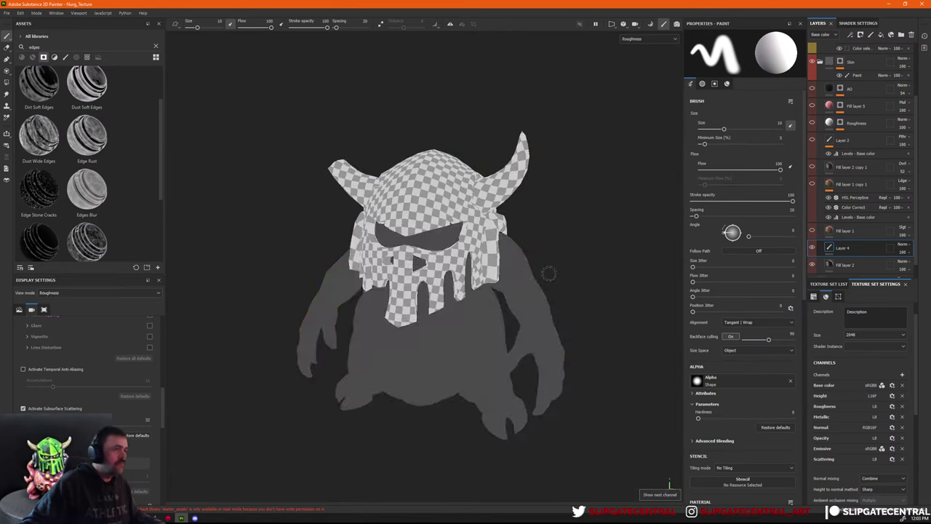
{"action": "key", "text": "c"}
{"action": "key", "text": "c"}
{"action": "key", "text": "c"}
{"action": "key", "text": "c"}
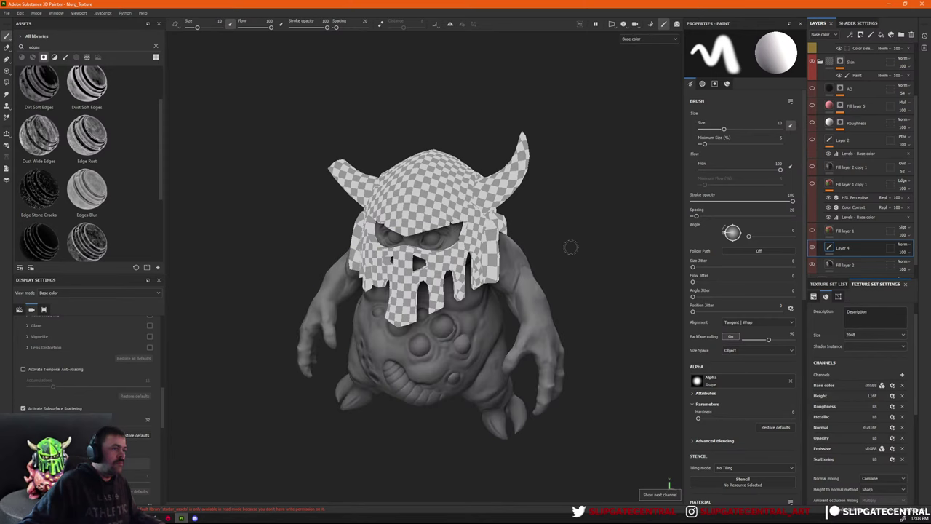
{"action": "key", "text": "c"}
{"action": "key", "text": "shift+c"}
Paint a white test stroke across the creature's belly and undo it.
{"action": "right_click_drag", "start_coordinate": [571, 247], "coordinate": [568, 327], "text": "alt"}
{"action": "middle_click_drag", "start_coordinate": [568, 364], "coordinate": [569, 272], "text": "alt"}
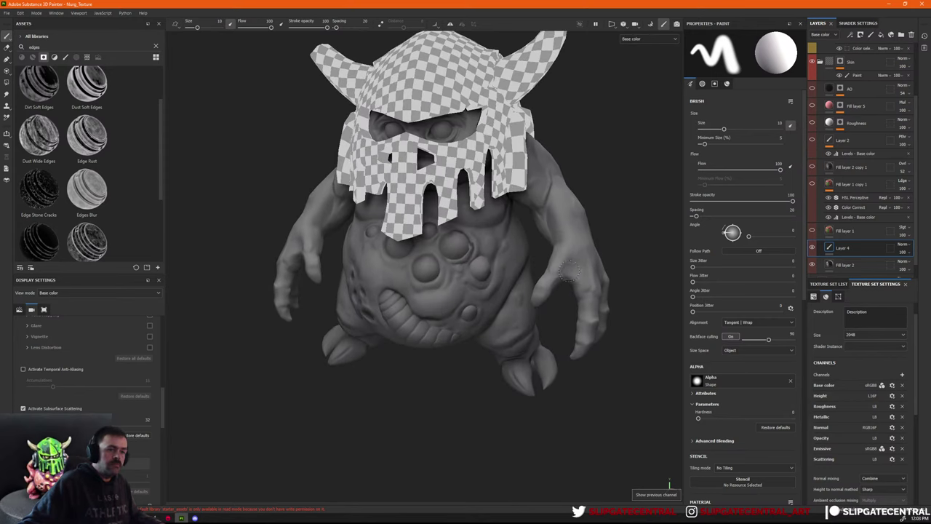
{"action": "mouse_move", "coordinate": [569, 270]}
{"action": "left_mouse_down", "text": "alt"}
{"action": "mouse_move", "coordinate": [547, 252]}
{"action": "mouse_move", "coordinate": [510, 246]}
{"action": "left_mouse_up", "text": "alt"}
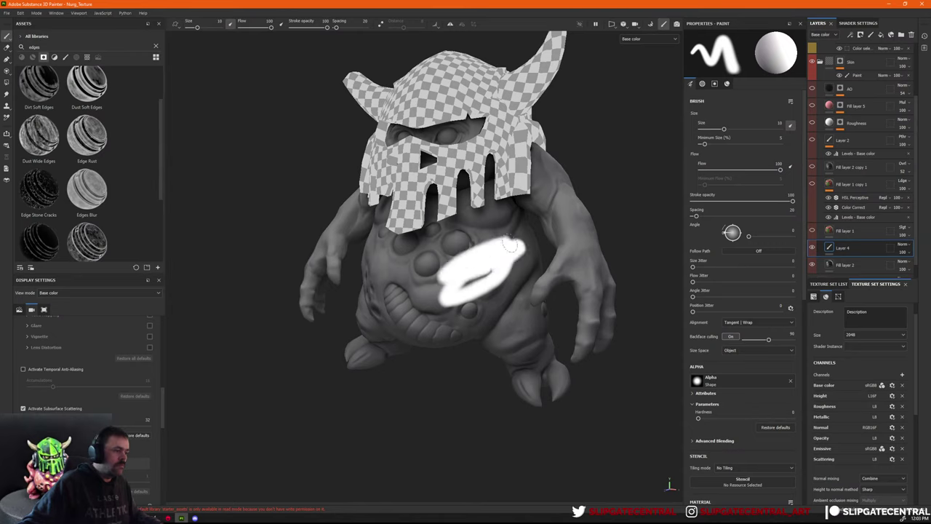
{"action": "key", "text": "ctrl+z"}
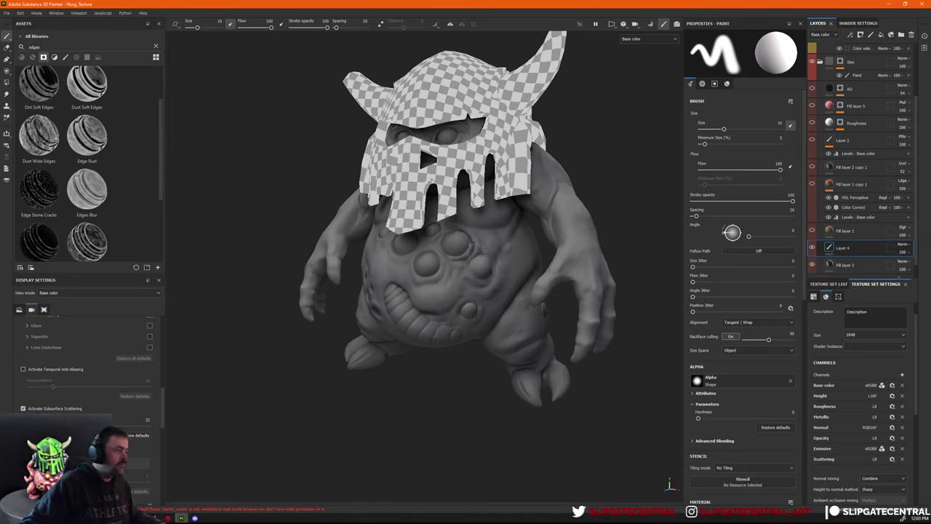
In the shortcut settings, assign C to Pick stroke material.
{"action": "left_click", "coordinate": [21, 13]}
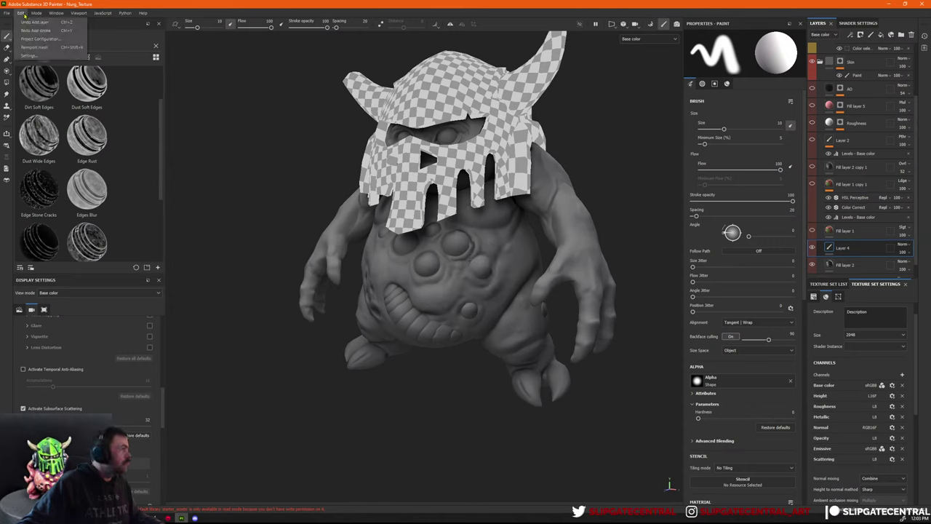
{"action": "left_click", "coordinate": [38, 55]}
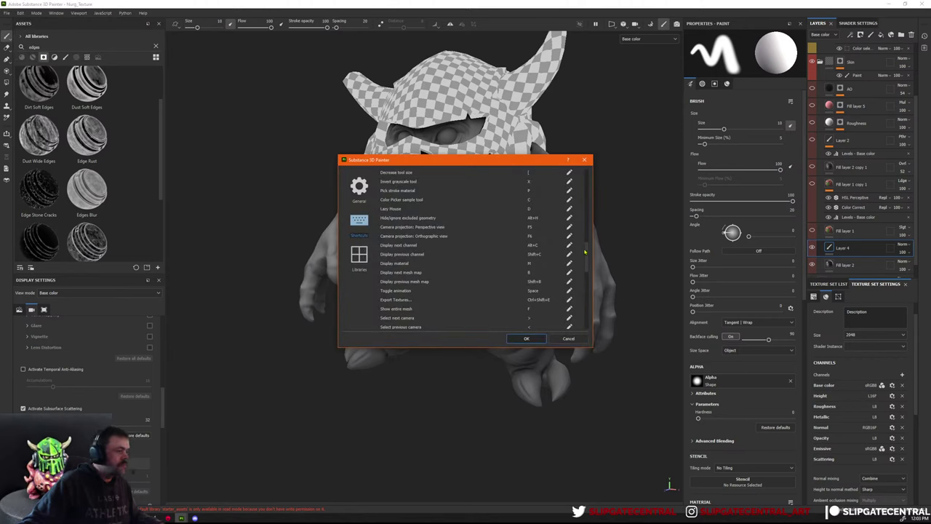
{"action": "scroll", "coordinate": [585, 255], "scroll_direction": "up", "scroll_amount": 2}
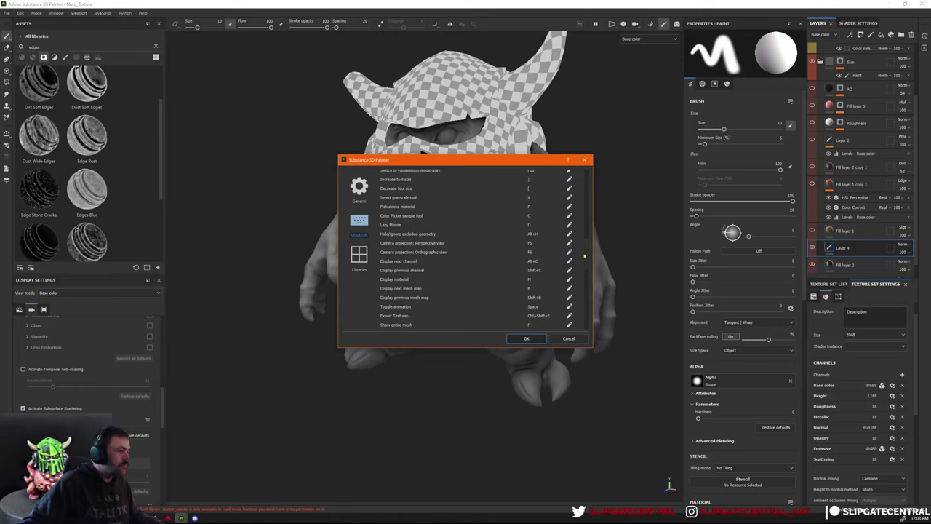
{"action": "left_click", "coordinate": [569, 206]}
{"action": "key", "text": "c"}
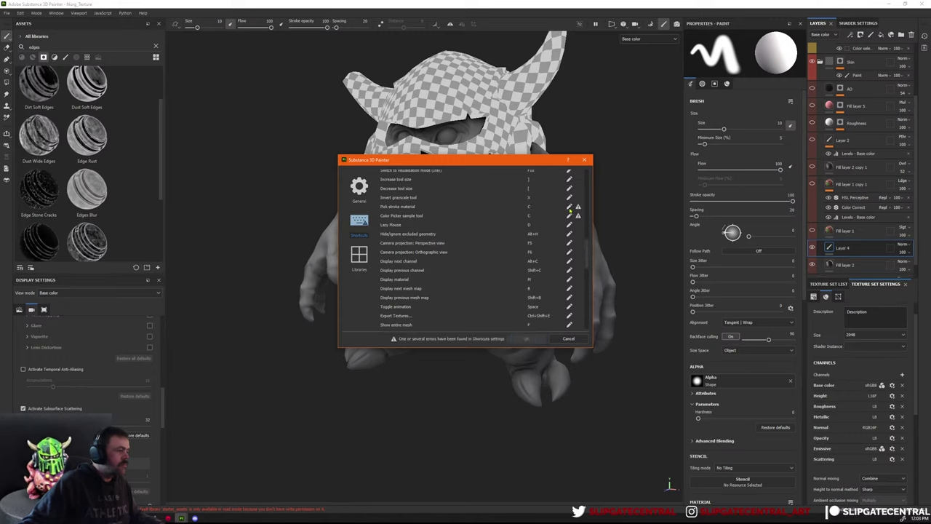
Reassign the Color Picker sample tool to a Shift shortcut that does not conflict with another command, and save the settings.
{"action": "left_click", "coordinate": [569, 216]}
{"action": "left_click", "coordinate": [571, 216]}
{"action": "left_click", "coordinate": [569, 216]}
{"action": "key", "text": "shift+c"}
{"action": "left_click", "coordinate": [570, 217]}
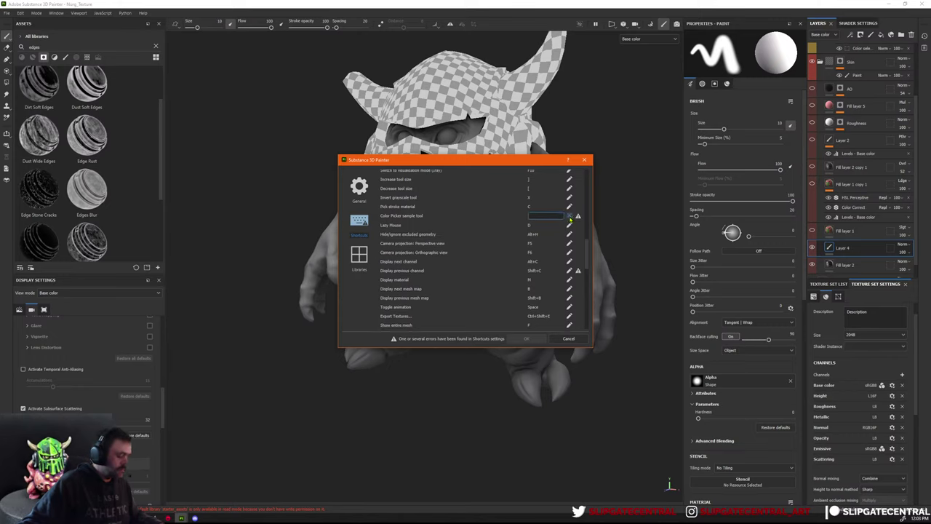
{"action": "key", "text": "shift+b"}
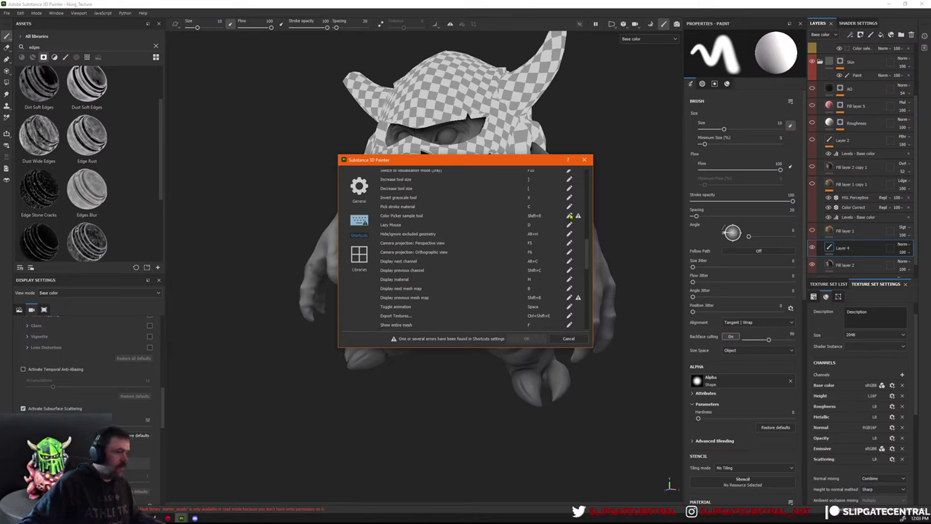
{"action": "left_click", "coordinate": [569, 216]}
{"action": "key", "text": "shift+h"}
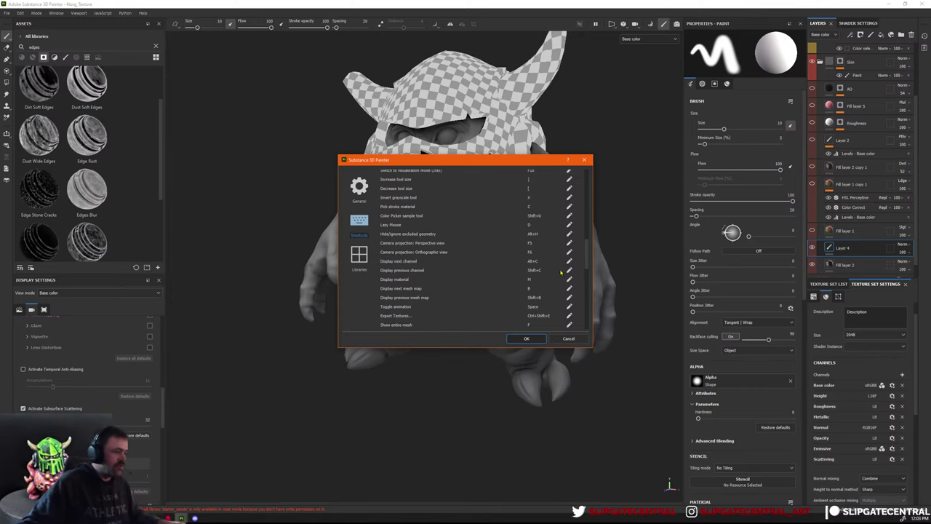
{"action": "left_click", "coordinate": [526, 339]}
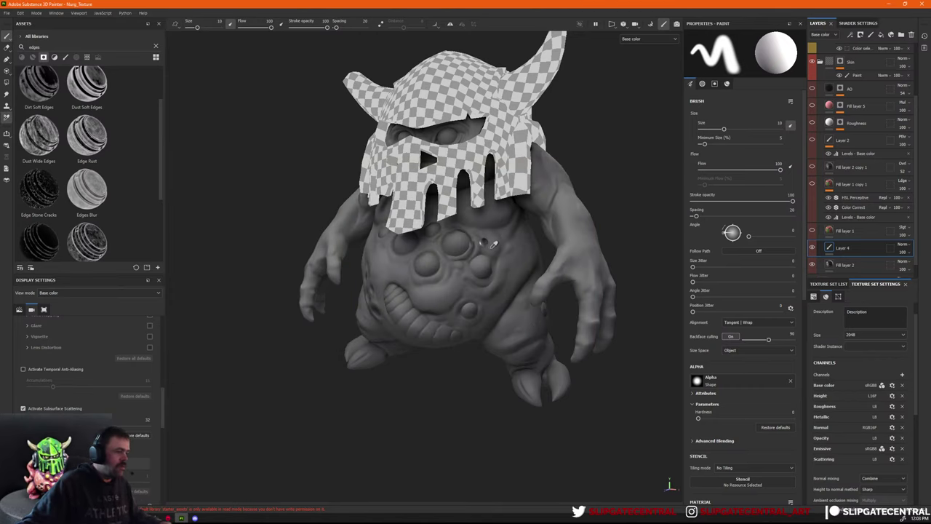
Cycle through the channel displays and return the viewport to the Base color channel.
{"action": "left_click_drag", "start_coordinate": [493, 245], "coordinate": [458, 258], "text": "alt"}
{"action": "key", "text": "c"}
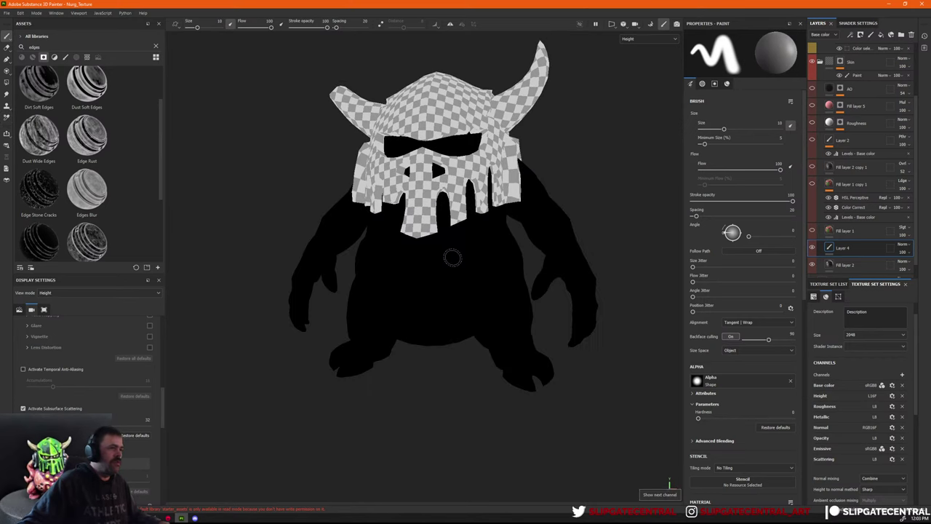
{"action": "key", "text": "shift+c"}
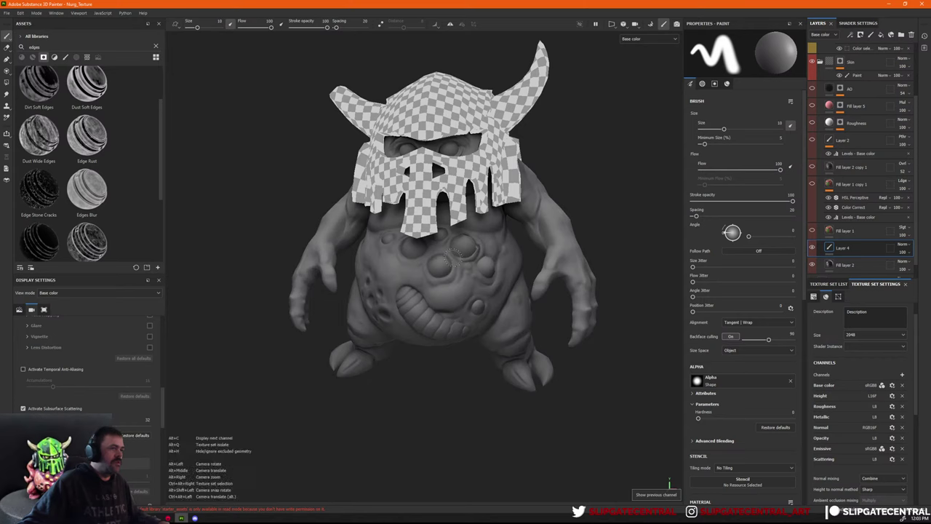
{"action": "key", "text": "shift+c"}
{"action": "key", "text": "shift+c"}
{"action": "key", "text": "shift+c"}
{"action": "key", "text": "shift+c"}
{"action": "key", "text": "shift+c"}
{"action": "key", "text": "shift+c"}
{"action": "key", "text": "shift+c"}
{"action": "key", "text": "shift+c"}
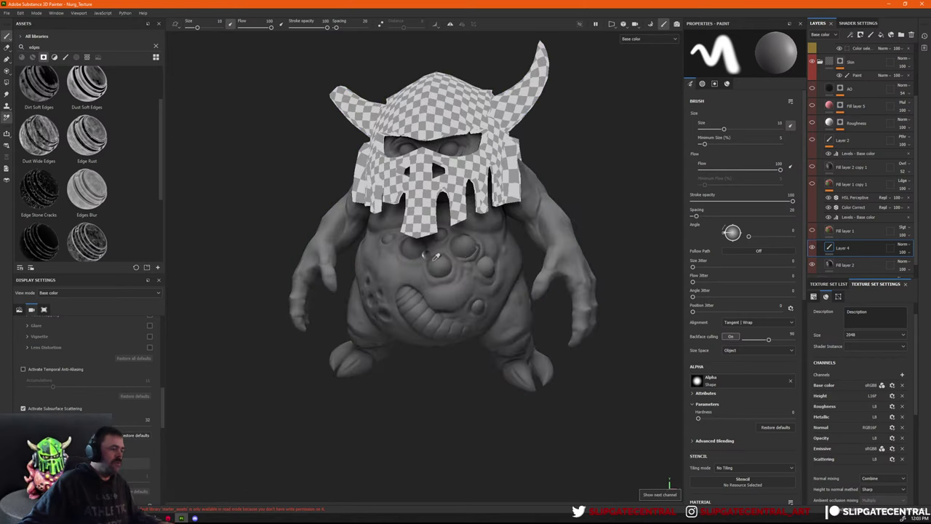
Delete paint Layer 4 and move Fill layer 2 out of the Skin group, placing it just below the group.
{"action": "right_click_drag", "start_coordinate": [486, 270], "coordinate": [502, 279], "text": "alt"}
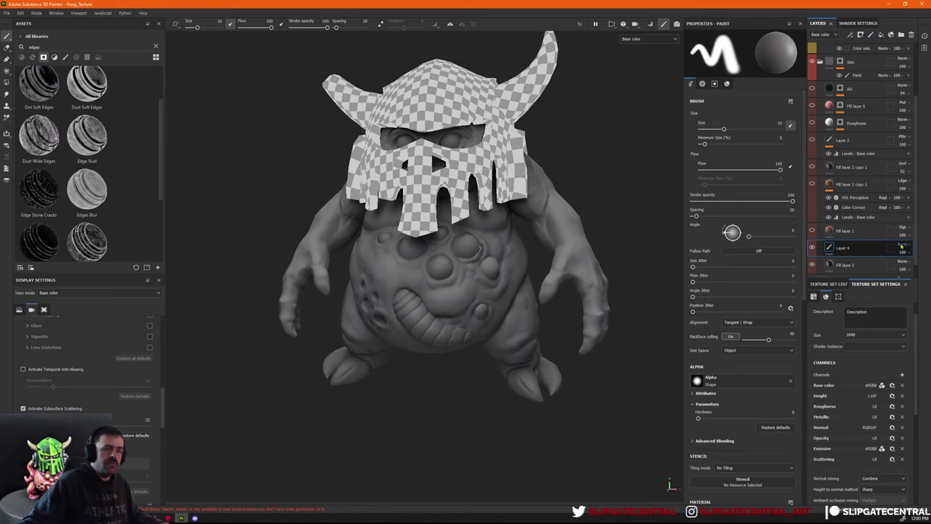
{"action": "key", "text": "Delete"}
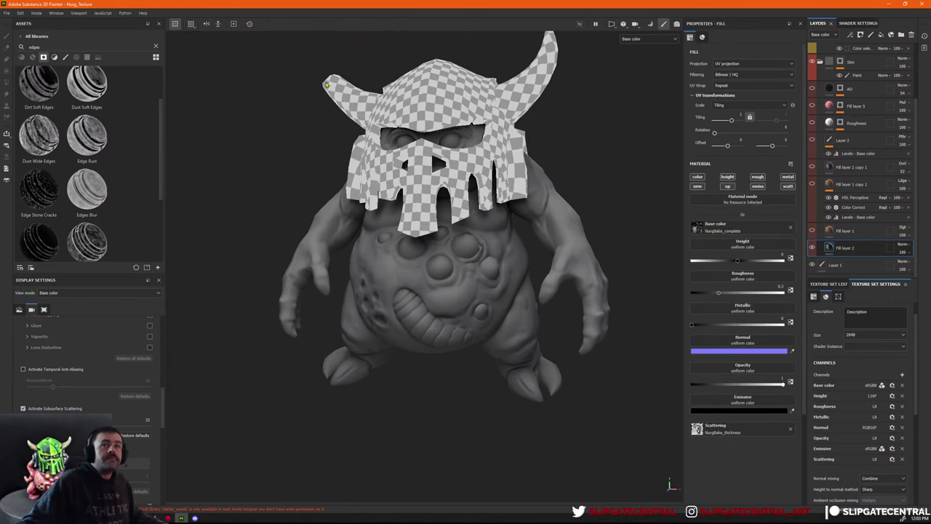
{"action": "left_click_drag", "start_coordinate": [587, 179], "coordinate": [537, 184], "text": "alt"}
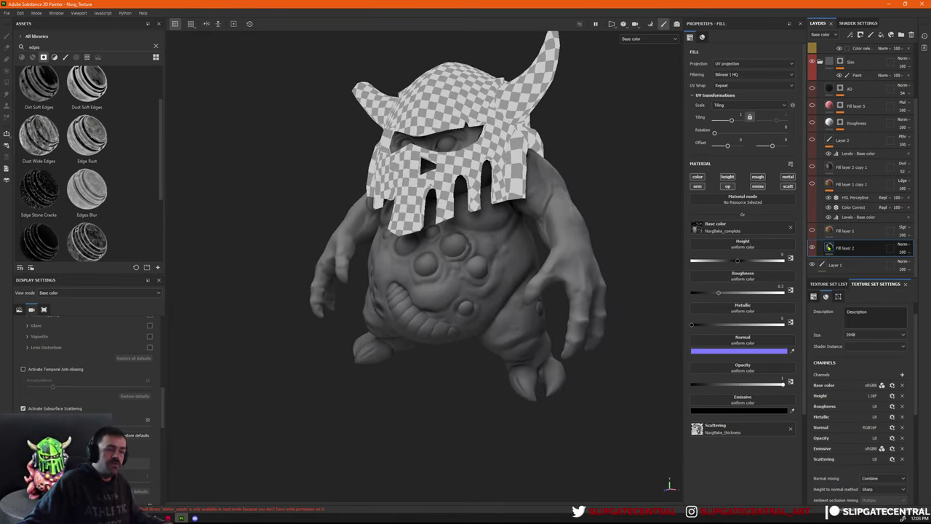
{"action": "left_click_drag", "start_coordinate": [829, 248], "coordinate": [834, 259]}
{"action": "right_click_drag", "start_coordinate": [480, 194], "coordinate": [432, 154], "text": "alt"}
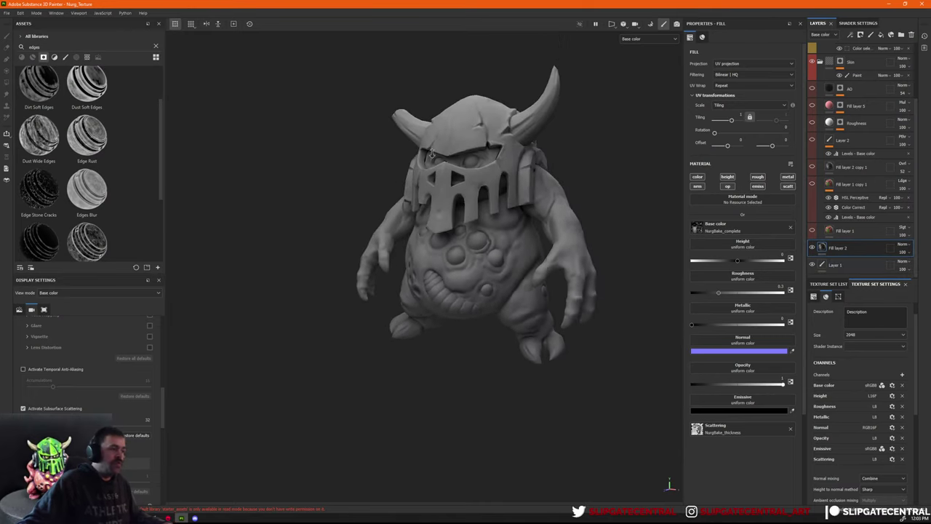
{"action": "left_click_drag", "start_coordinate": [431, 153], "coordinate": [502, 219], "text": "alt"}
Move Fill layer 1, made visible, out of the Skin group to directly above Fill layer 2, with its blend mode set to Normal.
{"action": "left_click", "coordinate": [813, 230]}
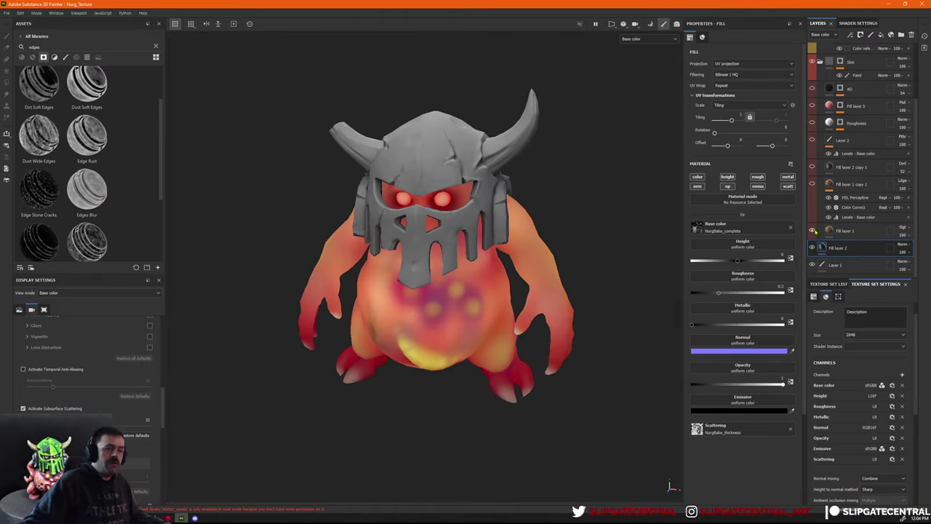
{"action": "left_click", "coordinate": [826, 231]}
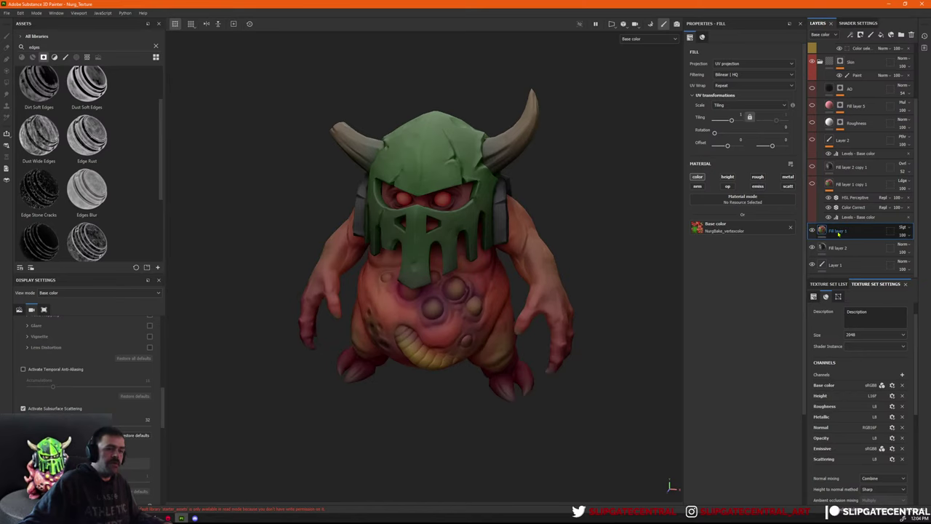
{"action": "left_click", "coordinate": [902, 228]}
{"action": "left_click", "coordinate": [902, 237]}
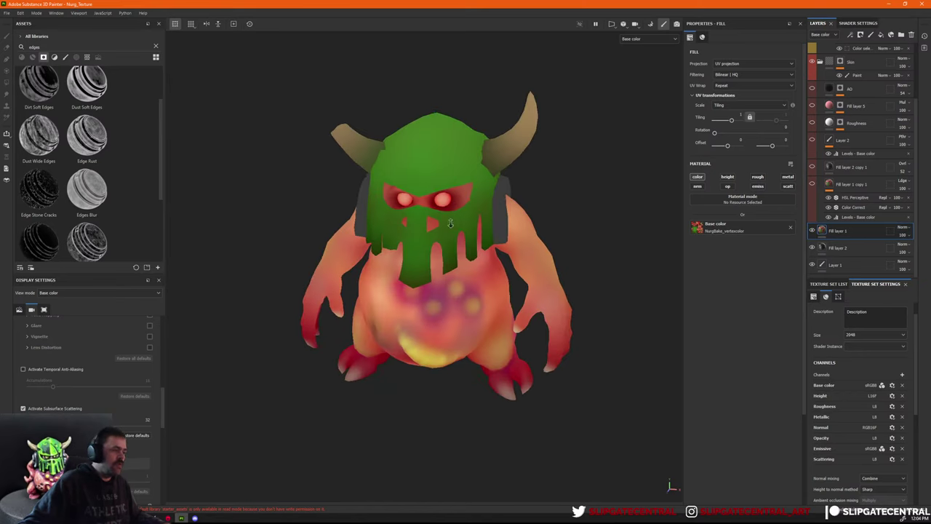
{"action": "scroll", "coordinate": [575, 238], "scroll_direction": "up", "scroll_amount": 2}
Compare the model with Fill layer 1 off and on, and set that layer's blend mode to Color.
{"action": "left_click", "coordinate": [902, 227]}
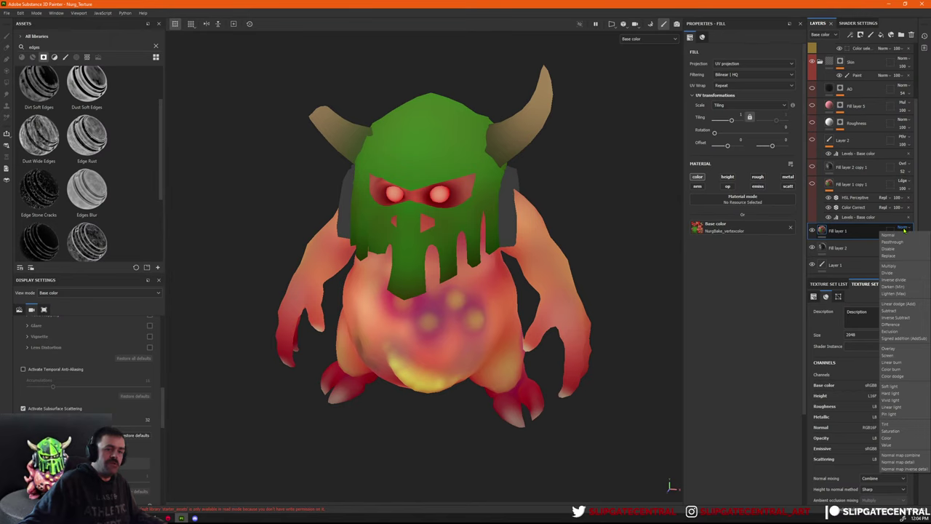
{"action": "left_click", "coordinate": [811, 231]}
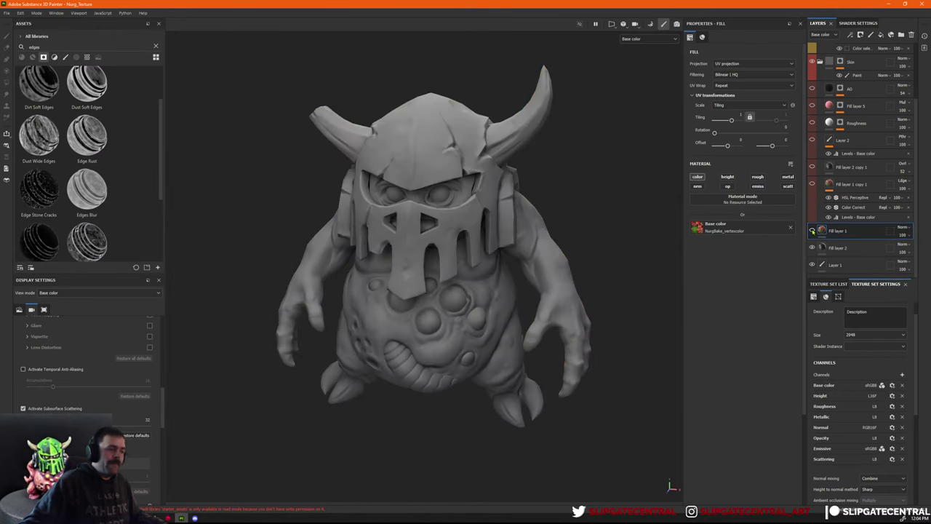
{"action": "left_click", "coordinate": [812, 231]}
{"action": "left_click", "coordinate": [811, 231]}
{"action": "left_click", "coordinate": [812, 231]}
{"action": "left_click", "coordinate": [902, 227]}
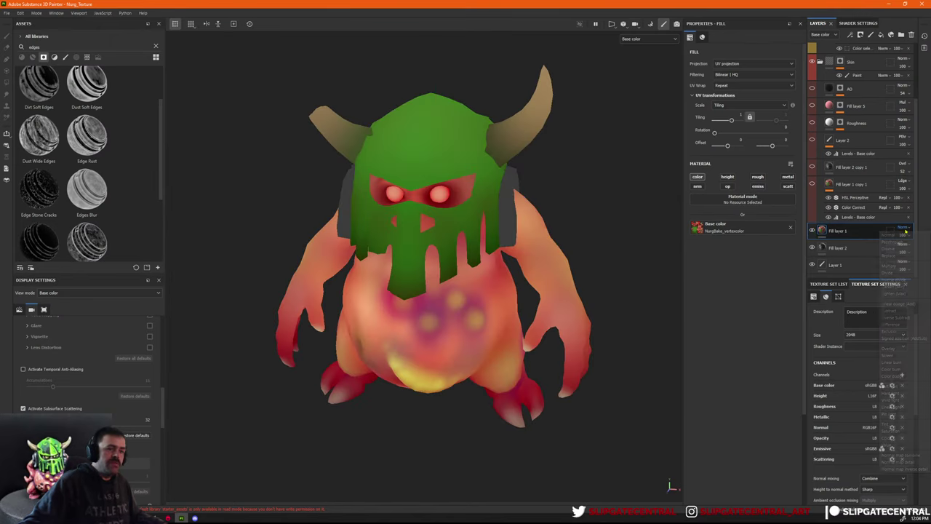
{"action": "left_click", "coordinate": [893, 439]}
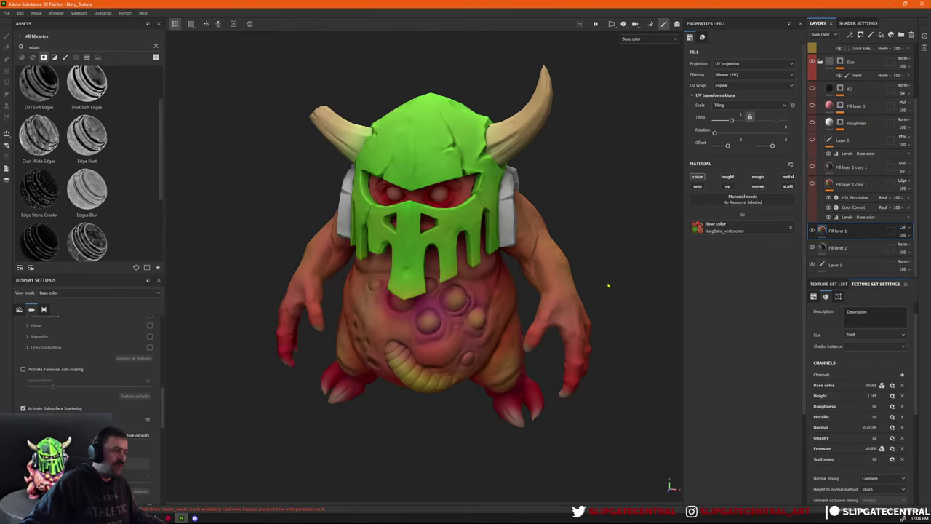
{"action": "left_click_drag", "start_coordinate": [608, 285], "coordinate": [545, 254], "text": "alt"}
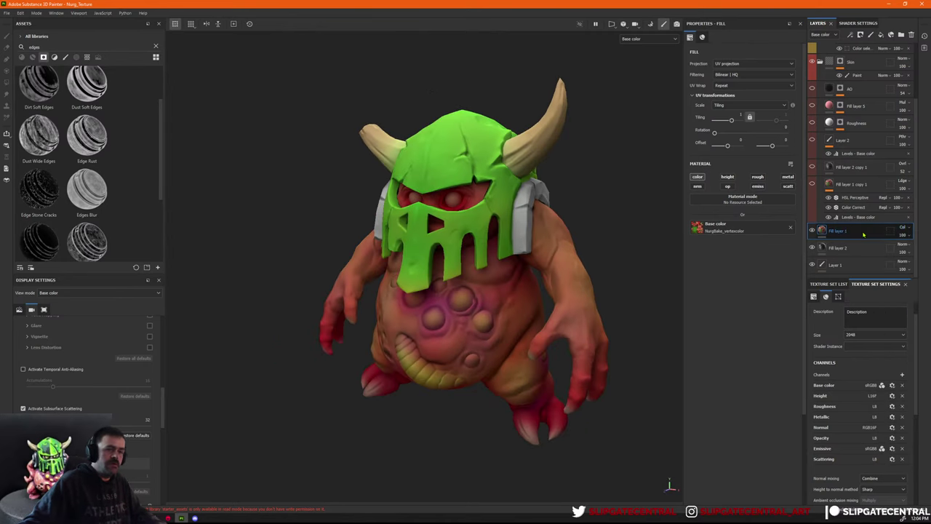
Duplicate Fill layer 1 and set the copy's blend mode to Multiply.
{"action": "key", "text": "ctrl+d"}
{"action": "left_click", "coordinate": [902, 227]}
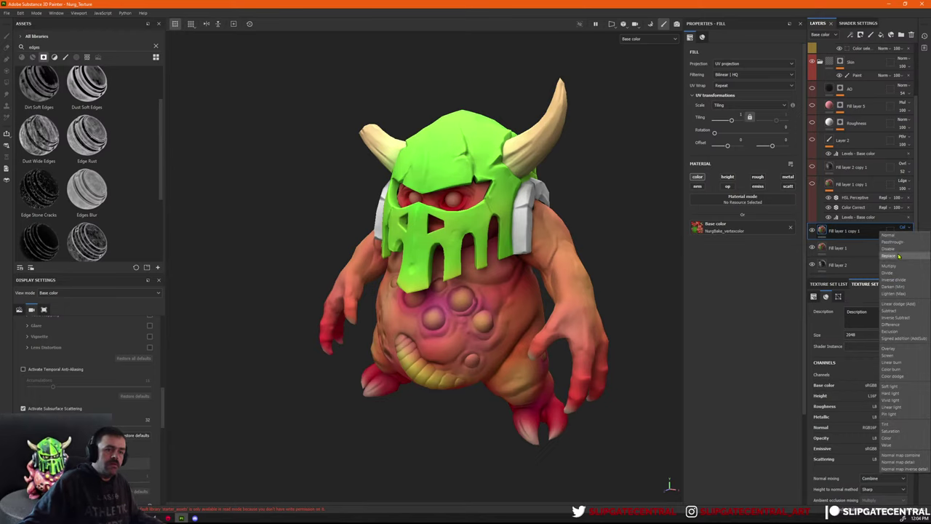
{"action": "left_click", "coordinate": [896, 268]}
{"action": "left_click_drag", "start_coordinate": [598, 238], "coordinate": [666, 231], "text": "alt"}
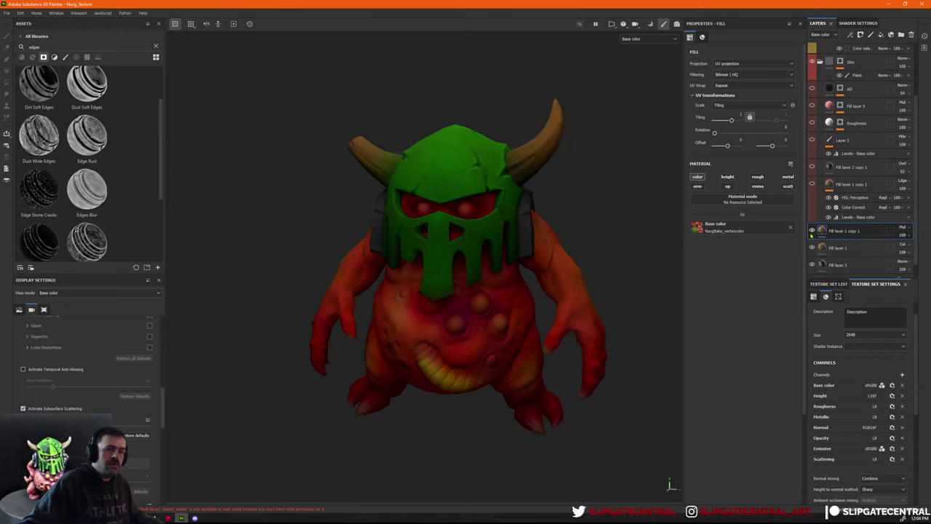
Hide the Multiply copy of Fill layer 1 and set the original Fill layer 1's blend mode to Normal.
{"action": "left_click", "coordinate": [812, 232]}
{"action": "left_click", "coordinate": [812, 247]}
{"action": "left_click", "coordinate": [827, 248]}
{"action": "left_click", "coordinate": [813, 247]}
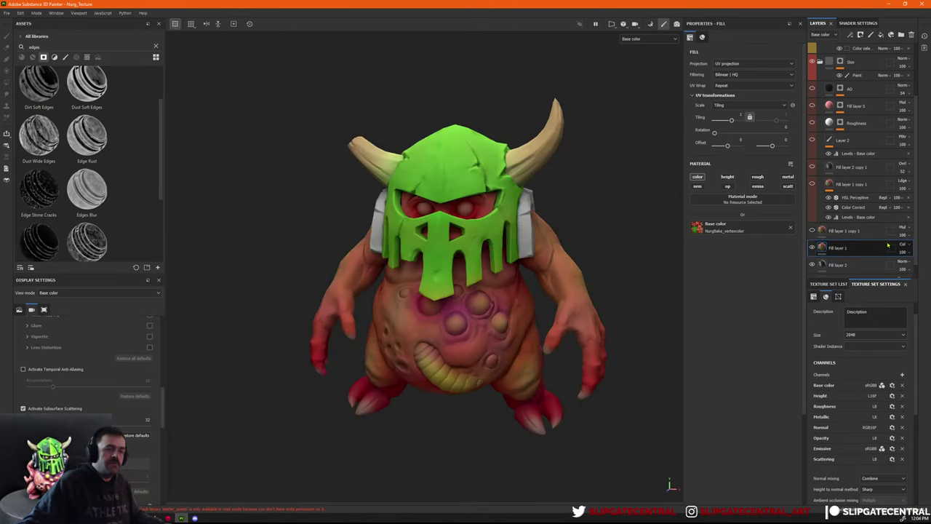
{"action": "left_click", "coordinate": [902, 246]}
{"action": "left_click", "coordinate": [899, 253]}
Move Fill layer 1 below Fill layer 2 and rename it ColorBase.
{"action": "left_click_drag", "start_coordinate": [900, 252], "coordinate": [861, 273]}
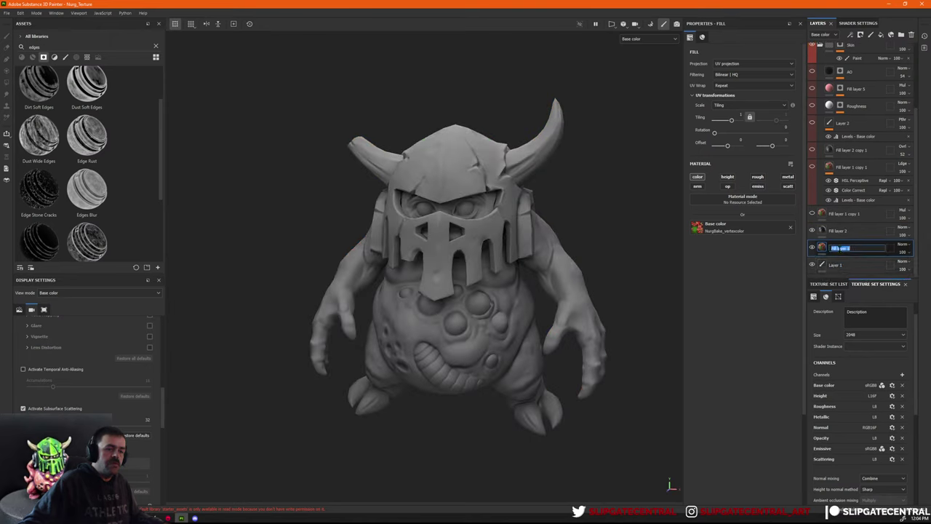
{"action": "type", "text": "CellShade"}
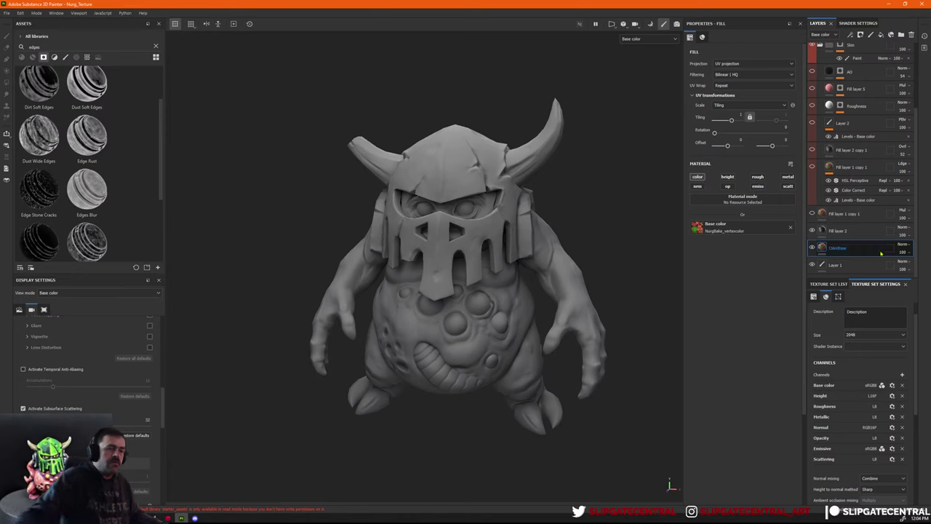
{"action": "key", "text": "Return"}
Set Fill layer 2's blend mode to Soft light and compare the model with that layer off and on.
{"action": "left_click", "coordinate": [816, 231]}
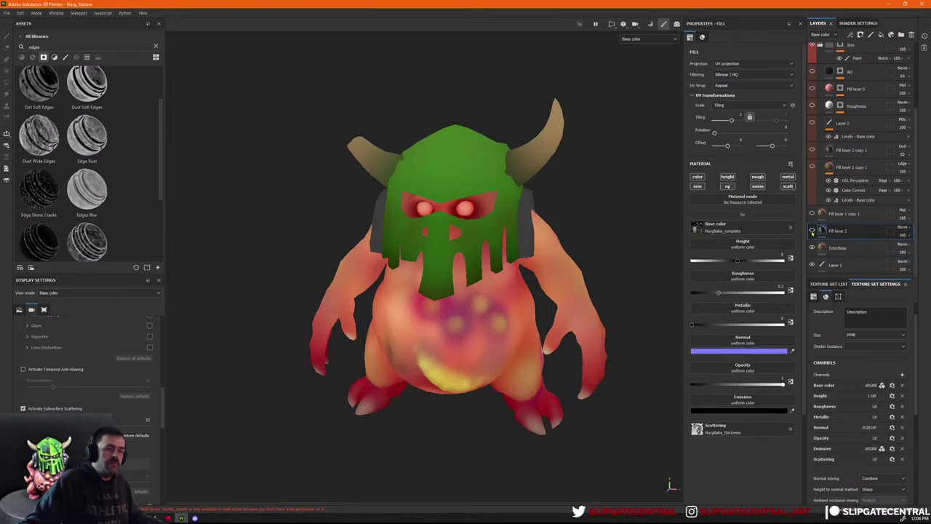
{"action": "left_click", "coordinate": [902, 228]}
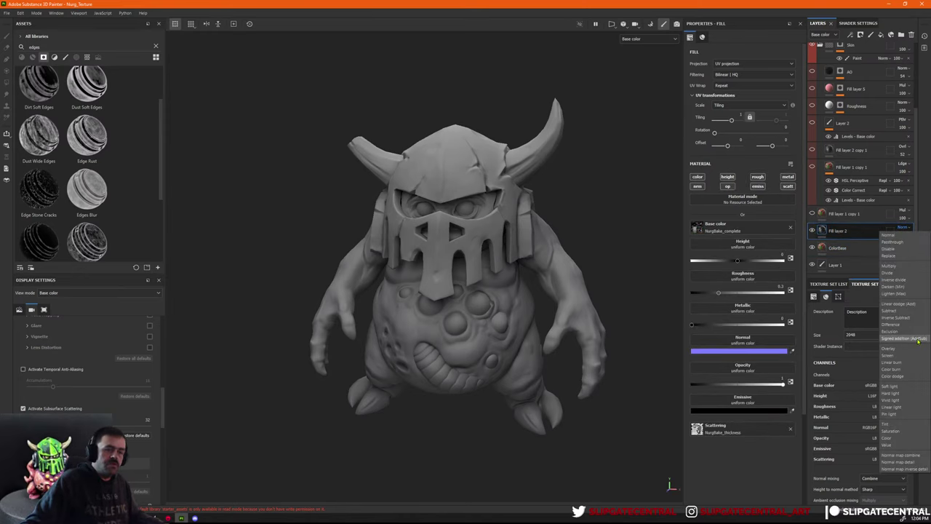
{"action": "left_click", "coordinate": [905, 389]}
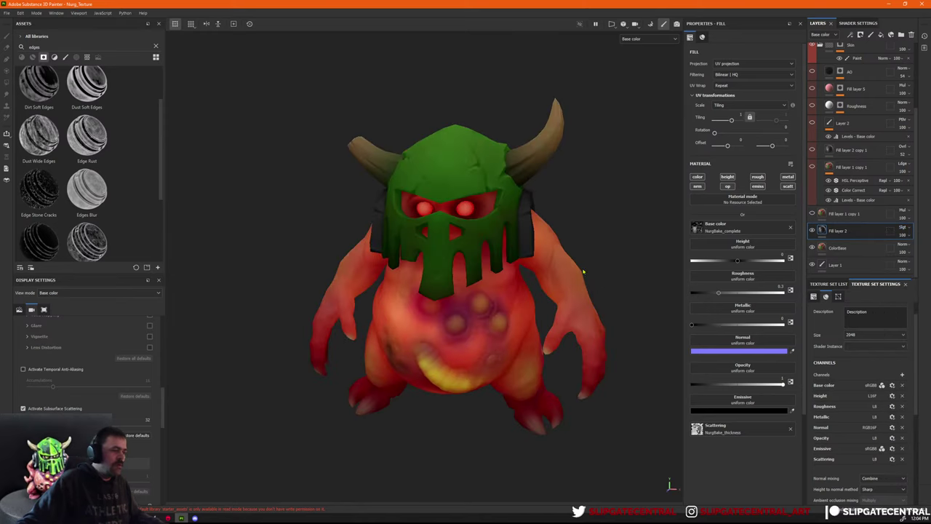
{"action": "scroll", "coordinate": [583, 272], "scroll_direction": "up", "scroll_amount": 2}
{"action": "left_click", "coordinate": [814, 232]}
{"action": "left_click", "coordinate": [814, 232]}
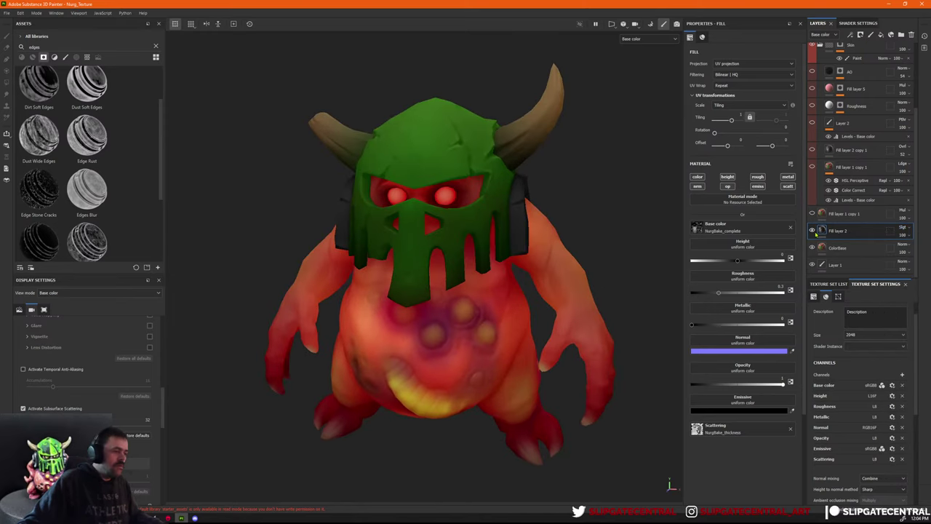
{"action": "left_click", "coordinate": [812, 231]}
{"action": "left_click", "coordinate": [812, 230]}
{"action": "left_click", "coordinate": [811, 231]}
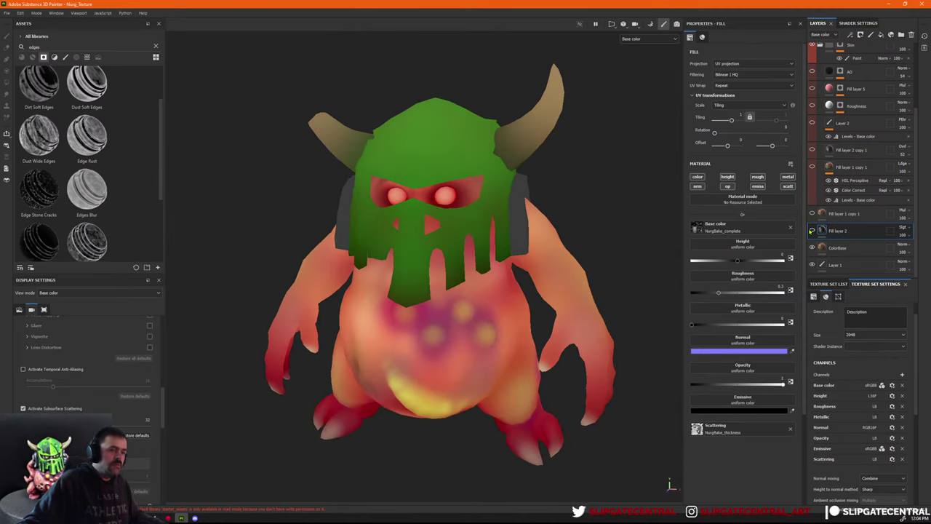
{"action": "left_click", "coordinate": [812, 231]}
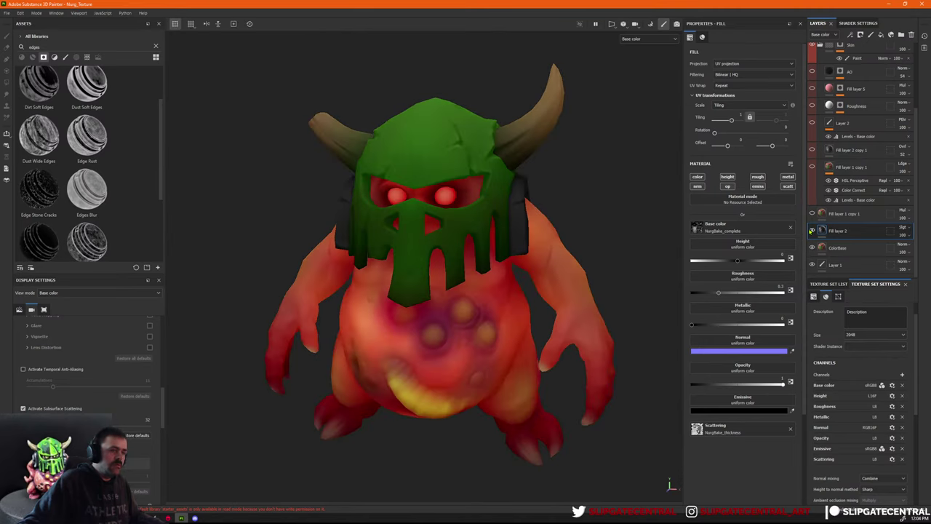
{"action": "left_click_drag", "start_coordinate": [911, 248], "coordinate": [921, 249]}
{"action": "right_click", "coordinate": [827, 229]}
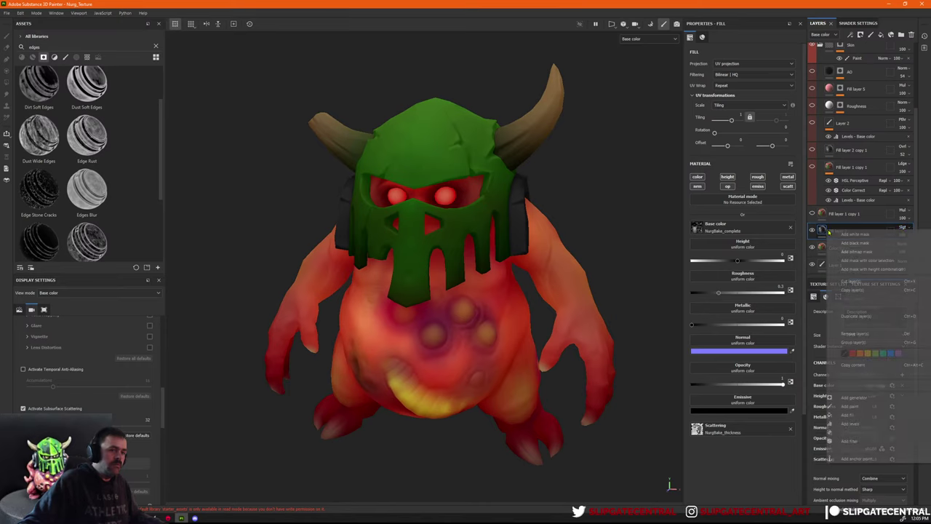
{"action": "left_click", "coordinate": [822, 247]}
{"action": "left_click", "coordinate": [828, 248]}
{"action": "left_click", "coordinate": [836, 231]}
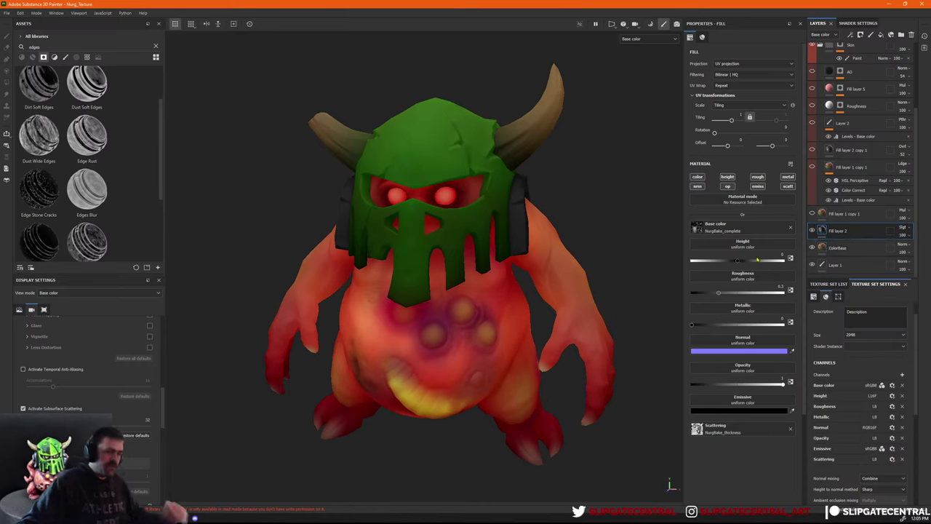
Compare the model with Fill layer 2 hidden and shown, and likewise with the ColorBase layer hidden and shown.
{"action": "left_click", "coordinate": [837, 248]}
{"action": "left_click", "coordinate": [812, 231]}
{"action": "left_click", "coordinate": [812, 230]}
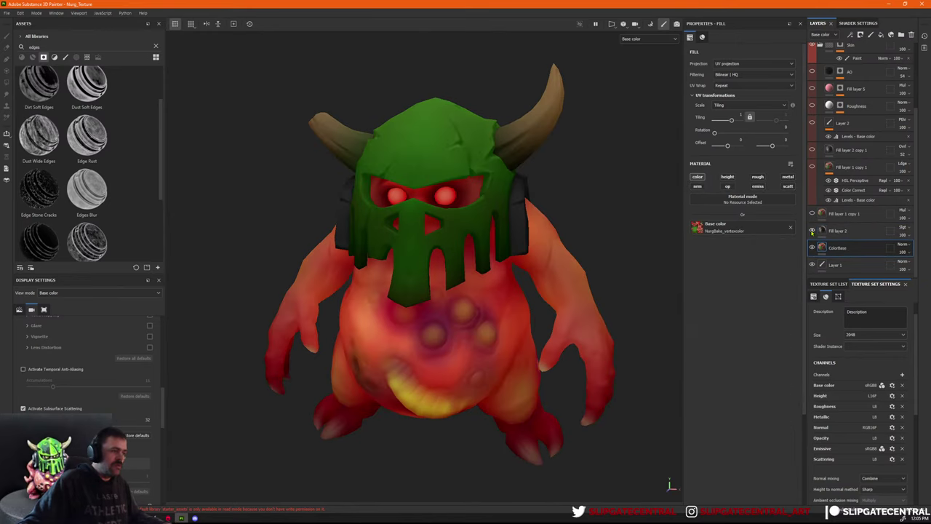
{"action": "left_click", "coordinate": [811, 230]}
{"action": "left_click", "coordinate": [812, 231]}
{"action": "right_click", "coordinate": [846, 248]}
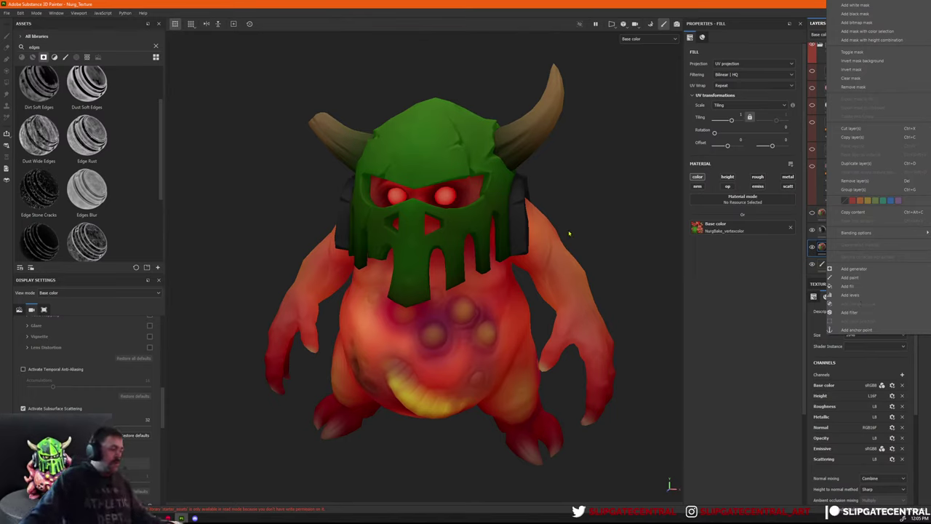
{"action": "left_click", "coordinate": [800, 230]}
{"action": "left_click", "coordinate": [812, 248]}
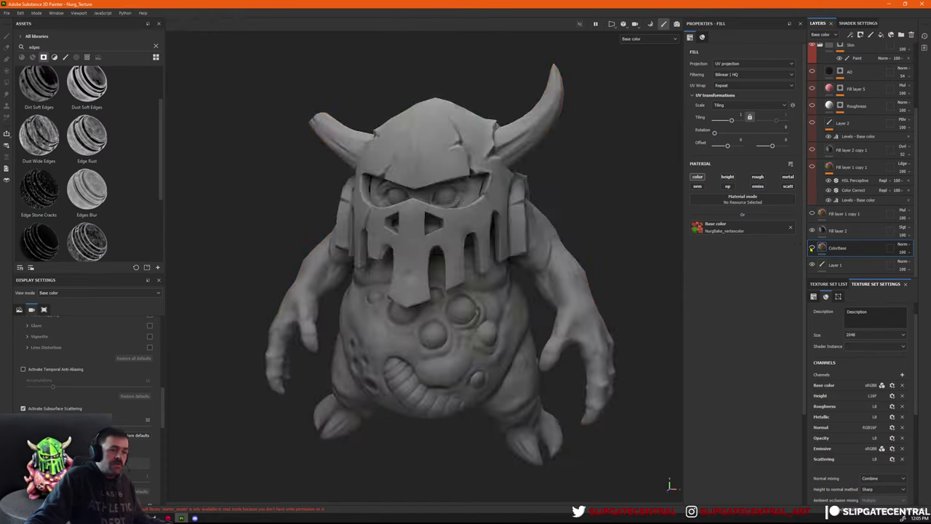
{"action": "left_click", "coordinate": [812, 247]}
{"action": "left_click_drag", "start_coordinate": [614, 309], "coordinate": [670, 243], "text": "alt"}
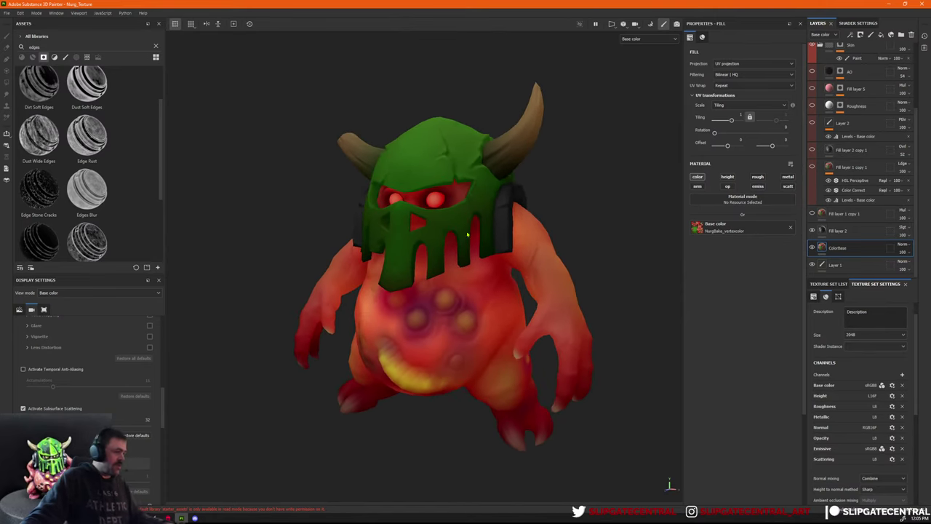
{"action": "mouse_move", "coordinate": [468, 234]}
{"action": "left_mouse_down", "text": "alt"}
{"action": "mouse_move", "coordinate": [521, 244]}
{"action": "mouse_move", "coordinate": [468, 249]}
{"action": "left_mouse_up", "text": "alt"}
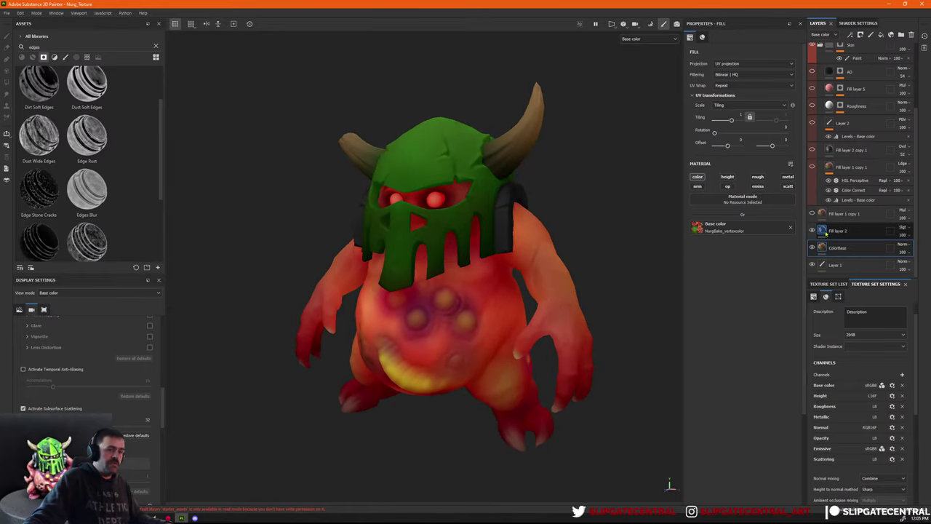
Try the Overlay and Vivid light blend modes on Fill layer 2.
{"action": "left_click", "coordinate": [826, 230]}
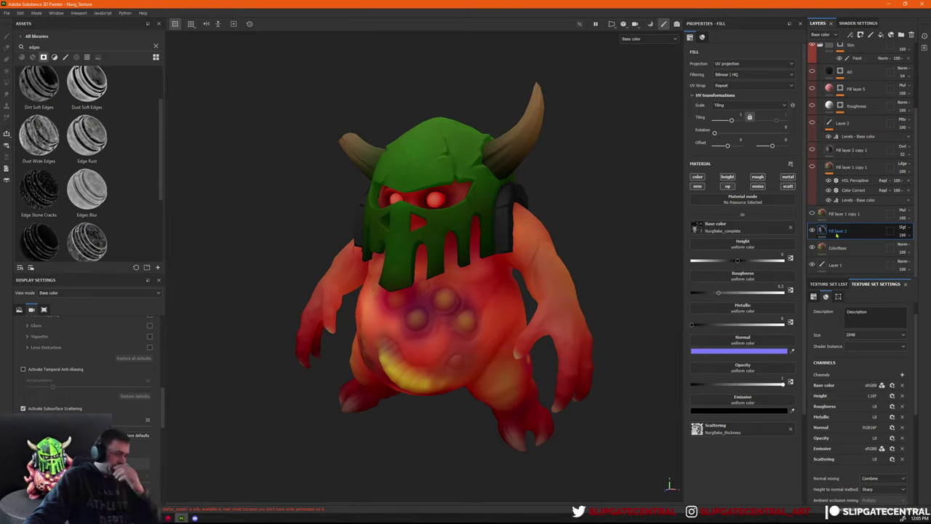
{"action": "left_click", "coordinate": [902, 228]}
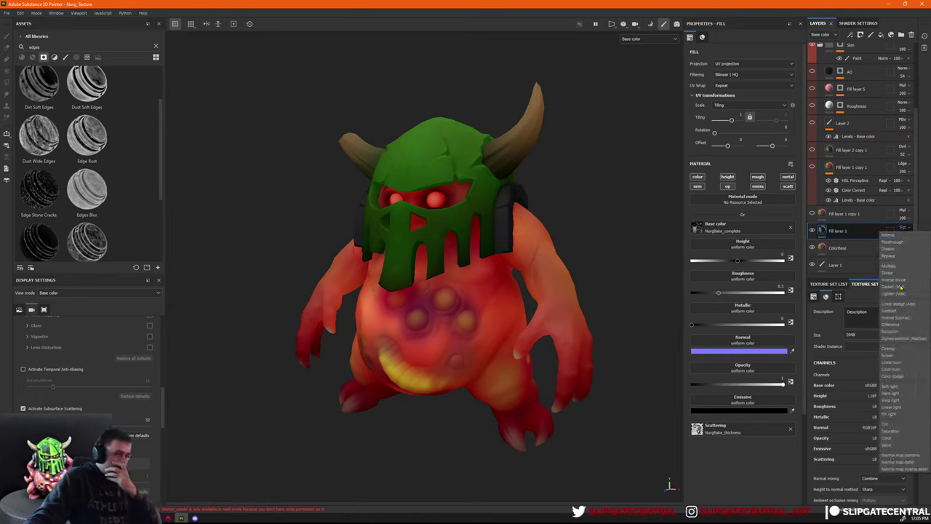
{"action": "left_click", "coordinate": [893, 354]}
{"action": "left_click", "coordinate": [902, 227]}
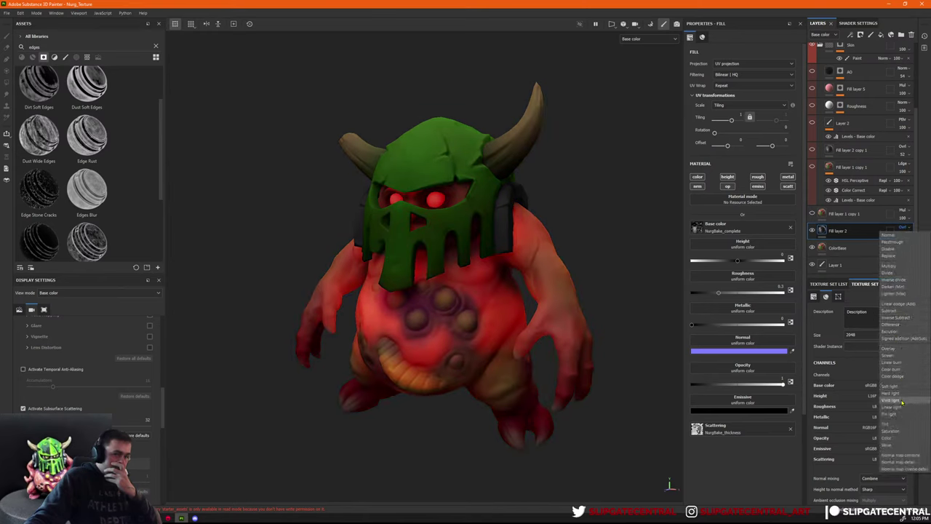
{"action": "left_click", "coordinate": [902, 402]}
Try the Linear light blend mode on Fill layer 2 and compare the model with that layer off and on.
{"action": "left_click", "coordinate": [903, 230]}
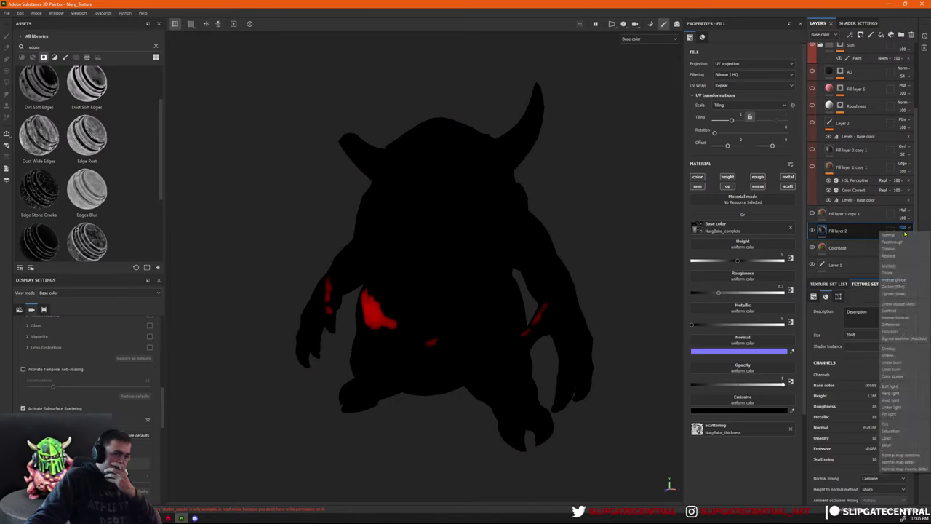
{"action": "left_click", "coordinate": [902, 407]}
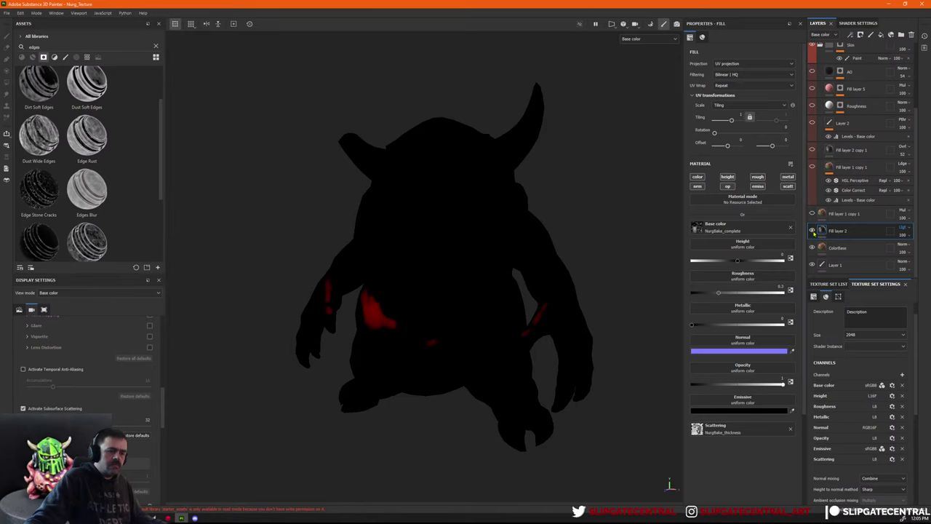
{"action": "left_click", "coordinate": [812, 231]}
{"action": "left_click", "coordinate": [813, 231]}
{"action": "left_click", "coordinate": [813, 230]}
{"action": "left_click", "coordinate": [813, 231]}
{"action": "left_click", "coordinate": [903, 229]}
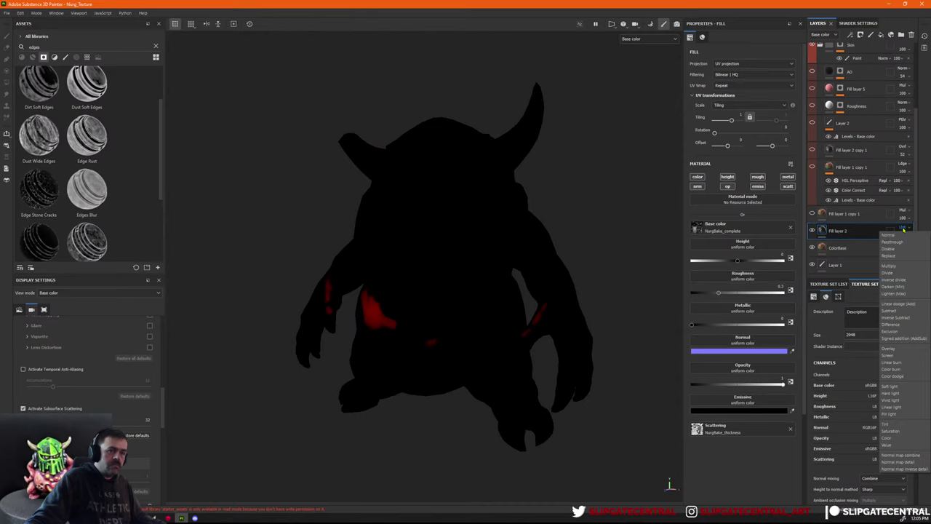
{"action": "left_click", "coordinate": [870, 233]}
Limit Fill layer 2's material to the color channel only.
{"action": "double_click", "coordinate": [851, 231]}
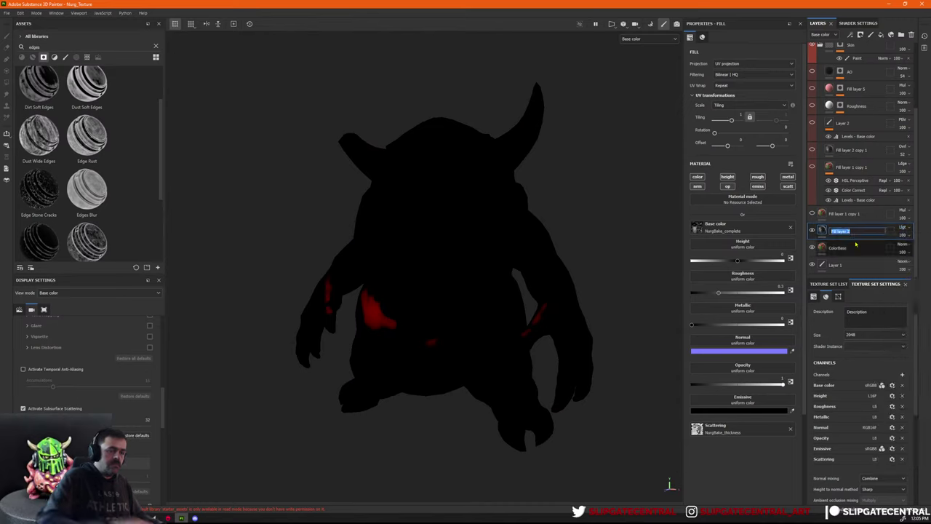
{"action": "key", "text": "Return"}
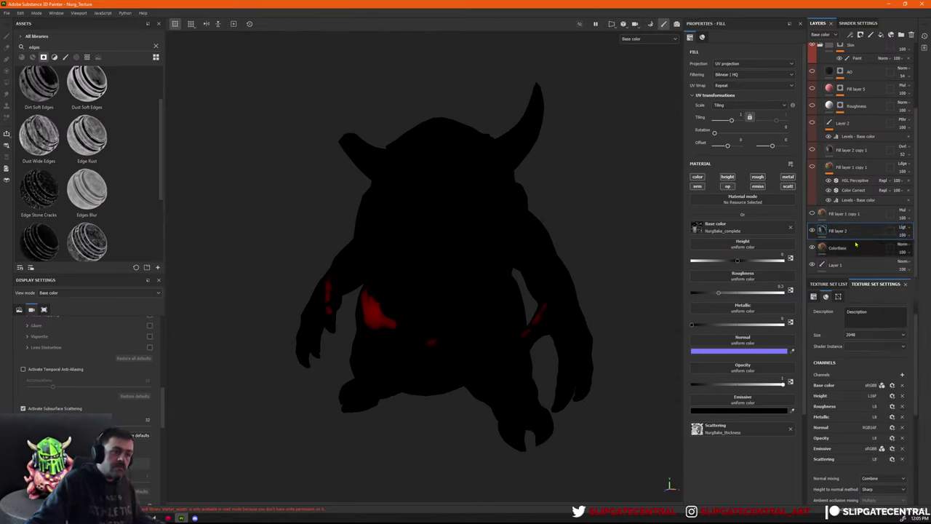
{"action": "left_click", "coordinate": [822, 246]}
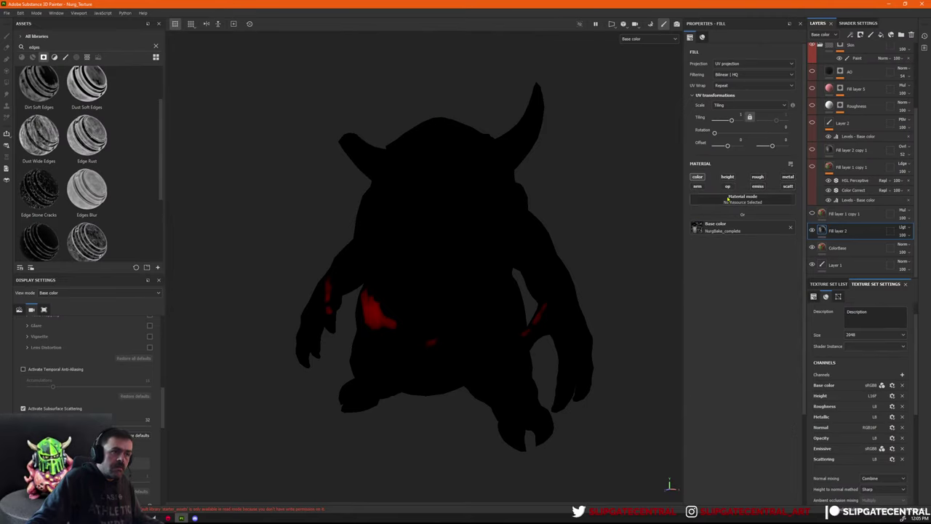
{"action": "left_click", "coordinate": [824, 231]}
Try the Normal, Darken (Min) and Lighten (Max) blend modes on Fill layer 2.
{"action": "left_click", "coordinate": [902, 227]}
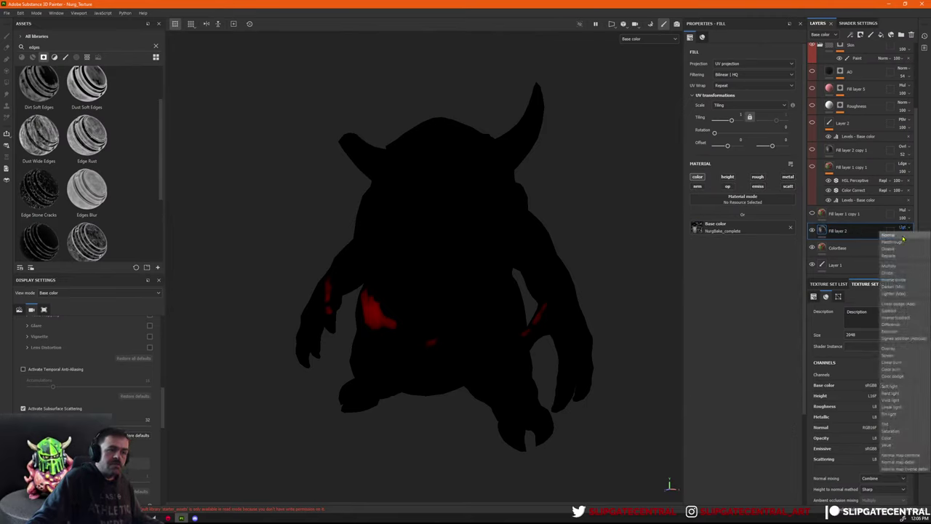
{"action": "left_click", "coordinate": [903, 236]}
{"action": "left_click", "coordinate": [903, 230]}
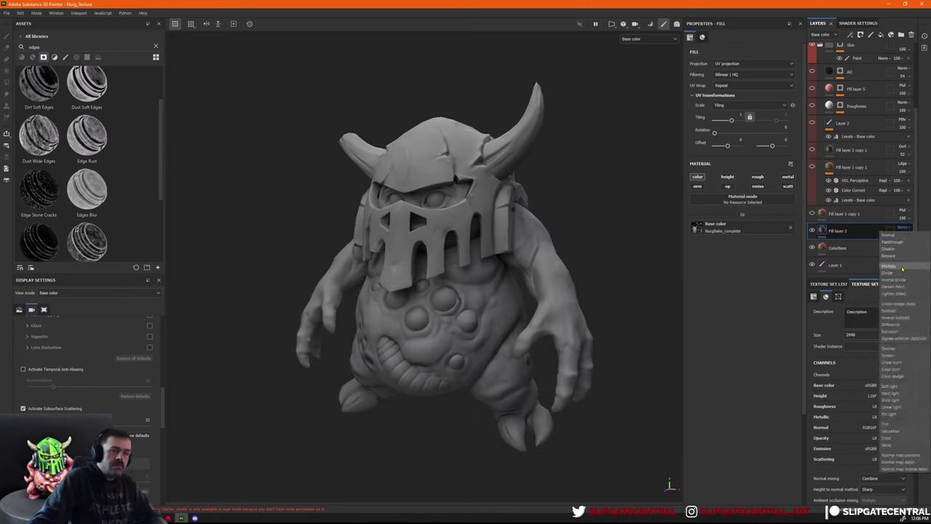
{"action": "left_click", "coordinate": [909, 289]}
{"action": "left_click", "coordinate": [902, 229]}
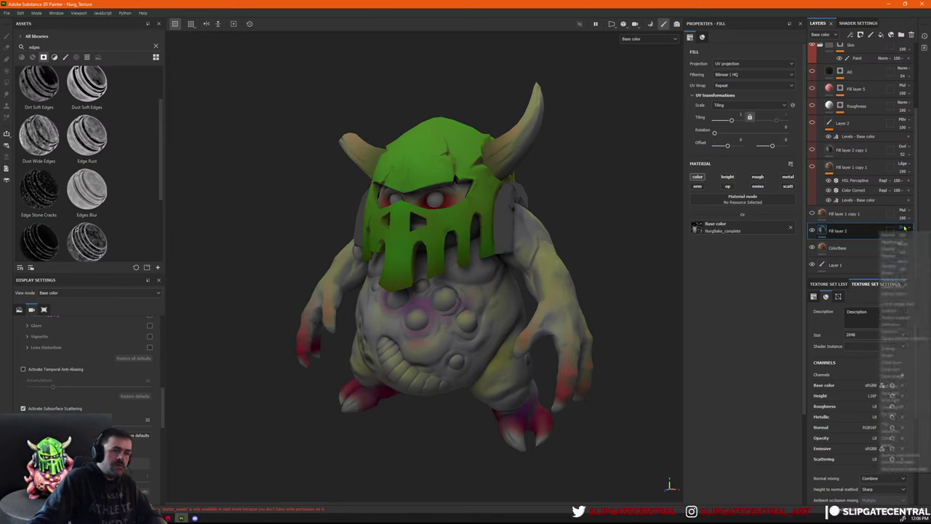
{"action": "left_click", "coordinate": [893, 248]}
{"action": "left_click", "coordinate": [903, 210]}
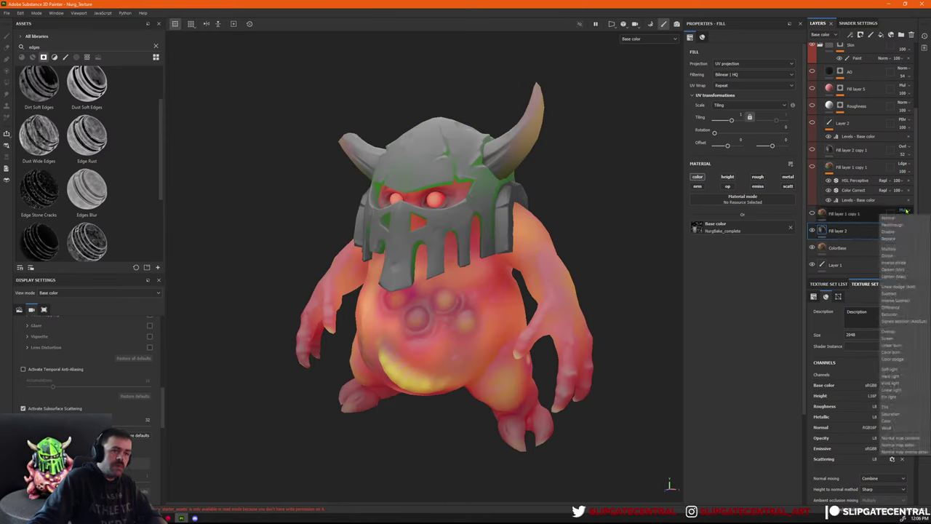
{"action": "left_click", "coordinate": [892, 294]}
Try the Overlay, Pin light and Linear light blend modes on Fill layer 2.
{"action": "left_click", "coordinate": [903, 228]}
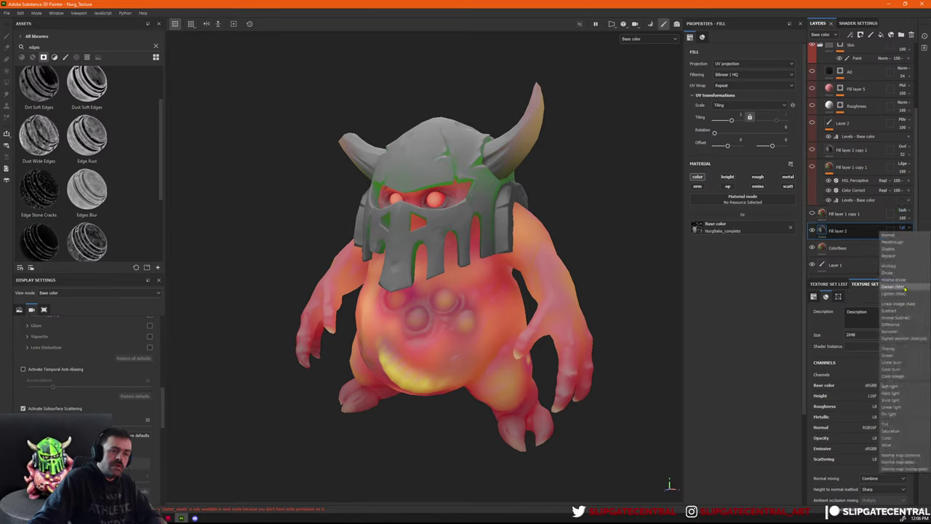
{"action": "left_click", "coordinate": [907, 350]}
{"action": "left_click", "coordinate": [905, 229]}
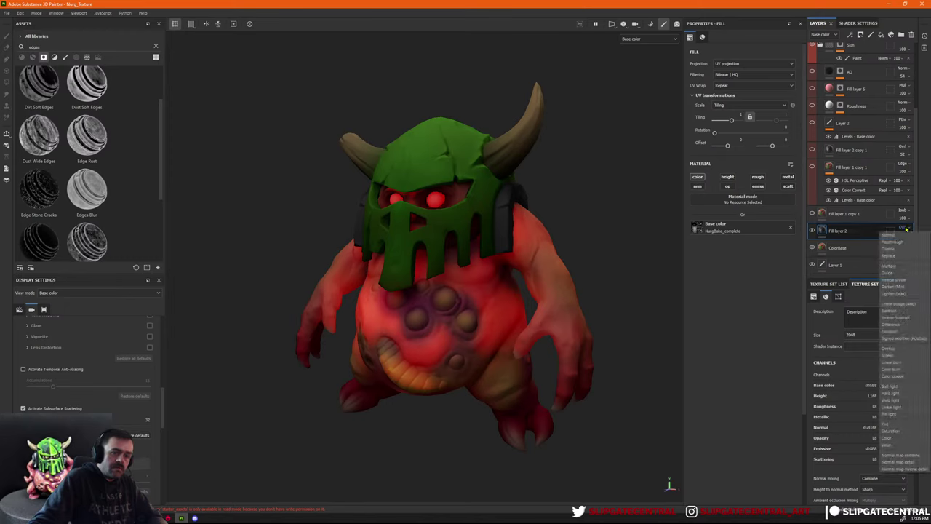
{"action": "left_click", "coordinate": [901, 414]}
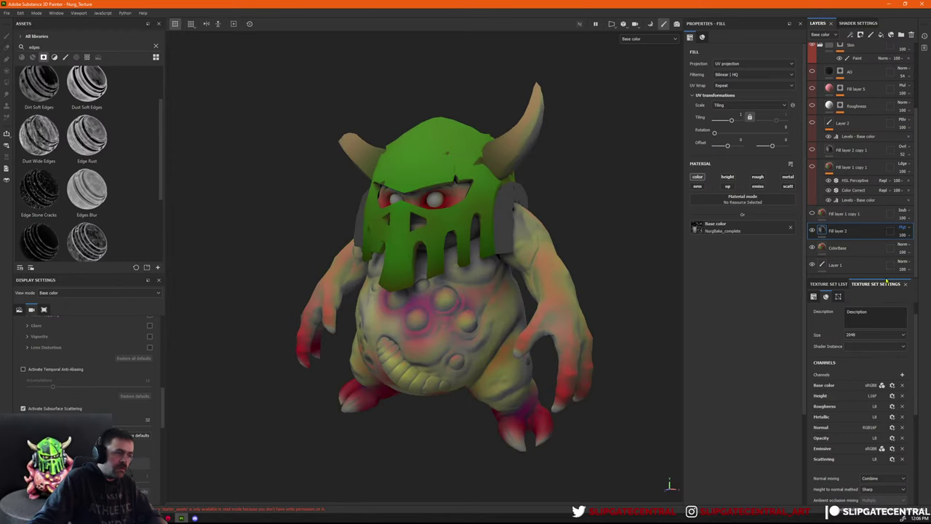
{"action": "left_click", "coordinate": [904, 228]}
{"action": "left_click", "coordinate": [903, 408]}
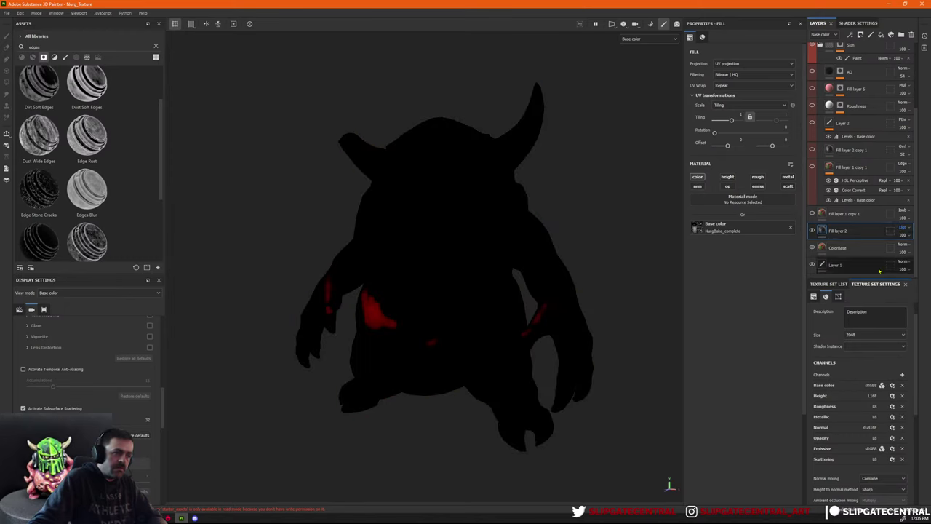
Set Fill layer 2's blend mode to Value with 75 opacity, comparing the model with the layer off and on.
{"action": "left_click", "coordinate": [904, 228]}
{"action": "left_click", "coordinate": [900, 446]}
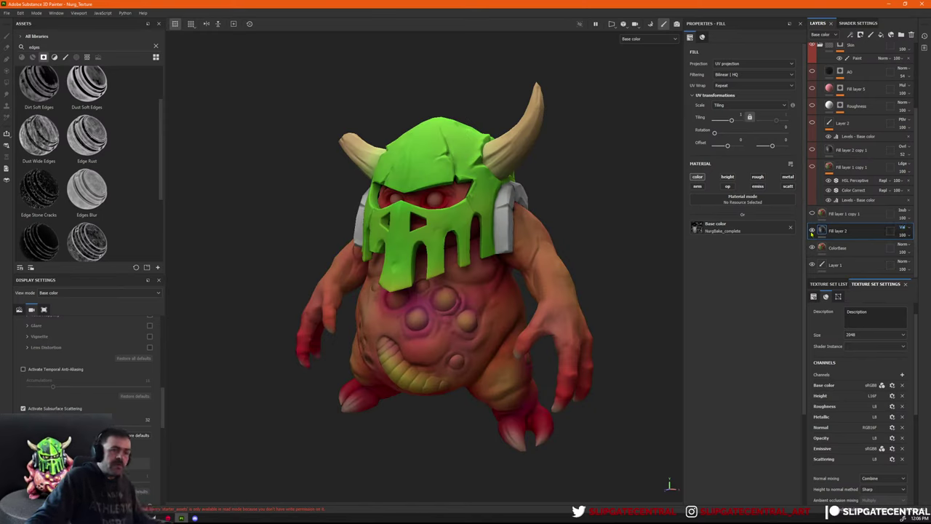
{"action": "left_click", "coordinate": [812, 230]}
{"action": "left_click", "coordinate": [811, 230]}
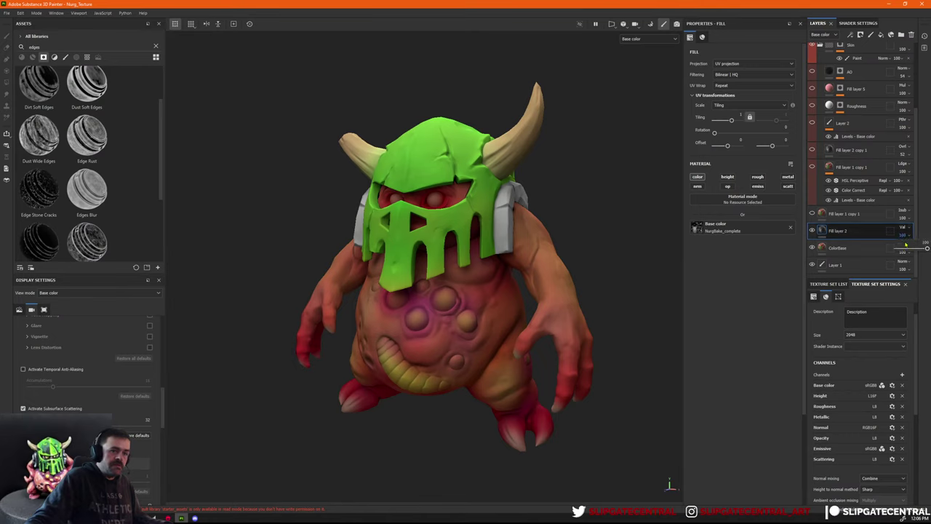
{"action": "left_click_drag", "start_coordinate": [910, 250], "coordinate": [918, 252]}
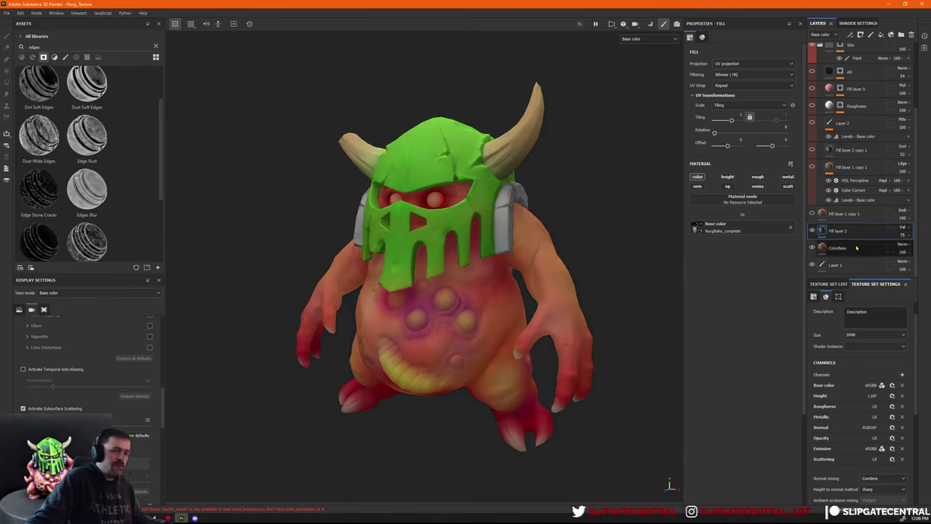
Delete Fill layer 1 copy 1 and place a visible duplicate of ColorBase directly above Fill layer 2.
{"action": "left_click", "coordinate": [858, 214]}
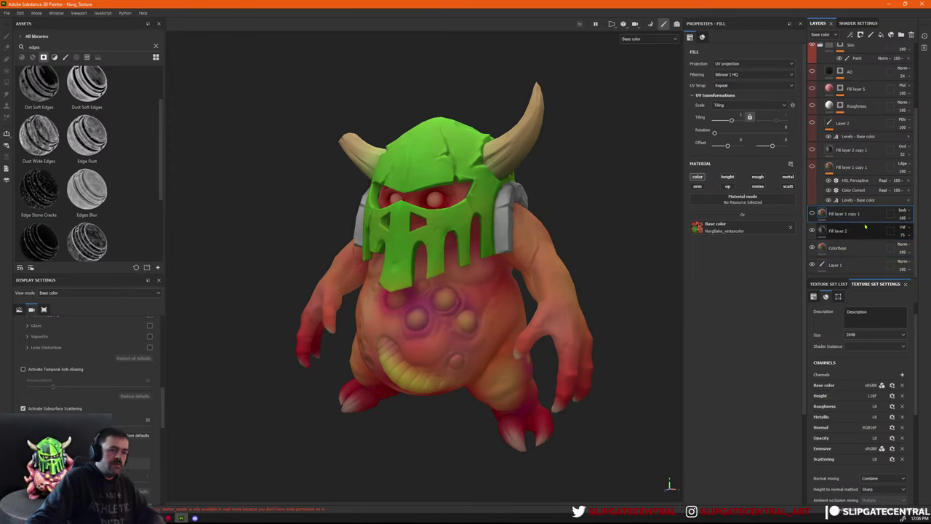
{"action": "key", "text": "Delete"}
{"action": "left_click", "coordinate": [849, 255]}
{"action": "key", "text": "ctrl+d"}
{"action": "left_click_drag", "start_coordinate": [848, 255], "coordinate": [853, 225]}
{"action": "left_click", "coordinate": [812, 232]}
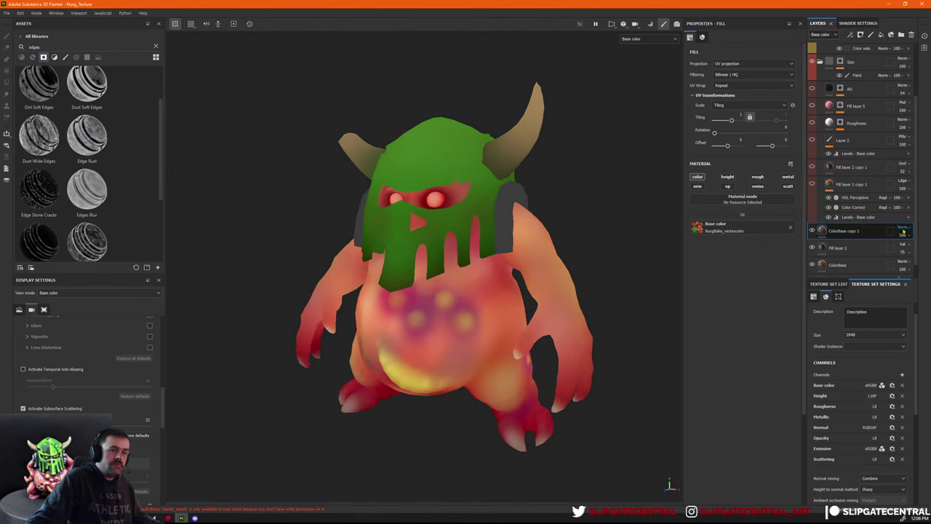
Set ColorBase copy 1 to Multiply at 37 opacity and lower Fill layer 2's opacity to 68.
{"action": "left_click", "coordinate": [902, 228]}
{"action": "left_click", "coordinate": [902, 267]}
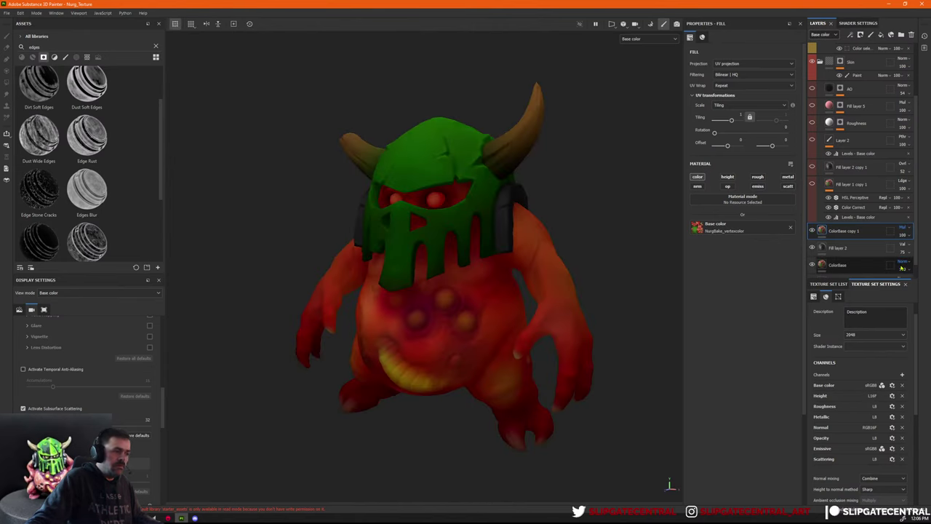
{"action": "left_click", "coordinate": [903, 228]}
{"action": "left_click", "coordinate": [903, 268]}
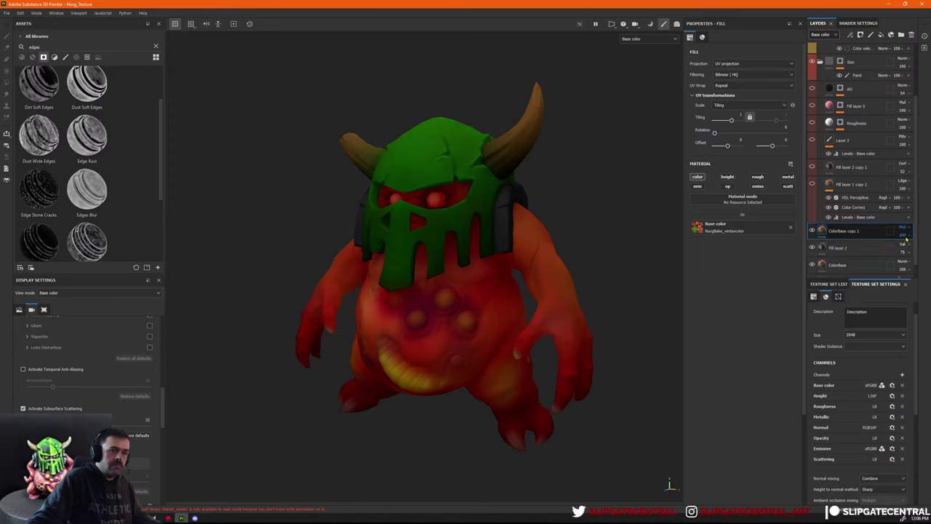
{"action": "left_click_drag", "start_coordinate": [927, 248], "coordinate": [902, 258]}
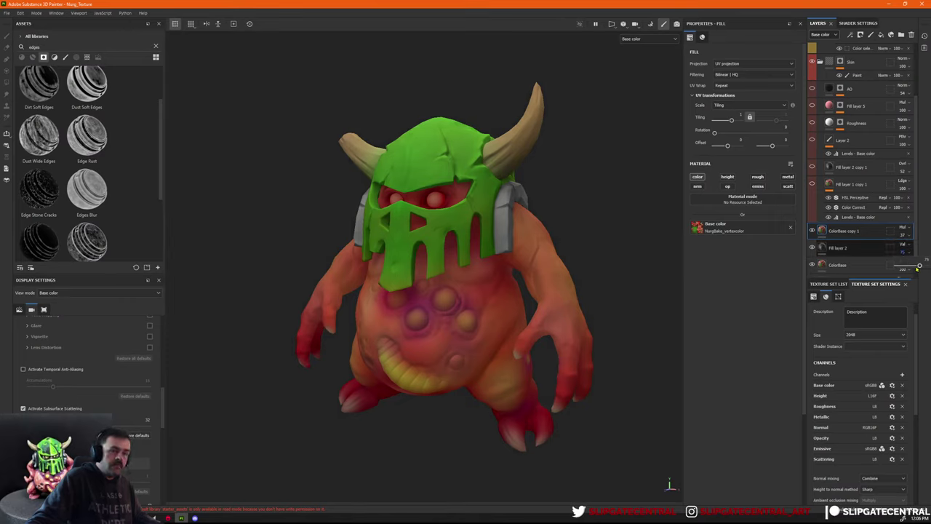
{"action": "left_click_drag", "start_coordinate": [919, 266], "coordinate": [915, 266]}
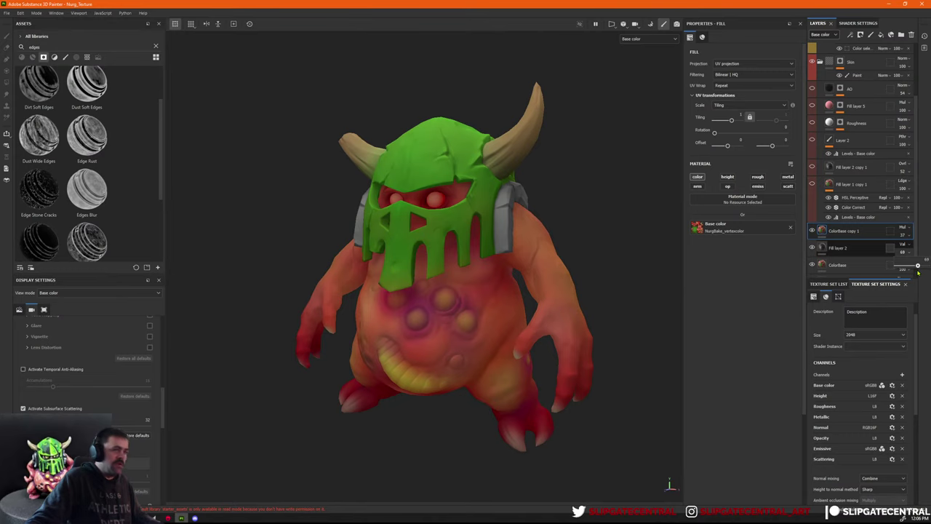
{"action": "left_click_drag", "start_coordinate": [918, 273], "coordinate": [918, 272]}
{"action": "left_click", "coordinate": [828, 35]}
{"action": "left_click", "coordinate": [828, 35]}
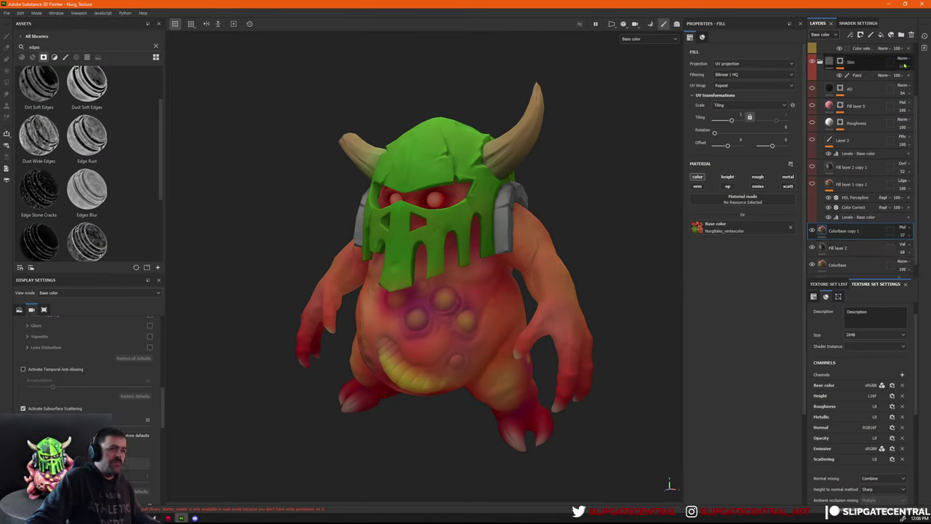
{"action": "left_click", "coordinate": [903, 60]}
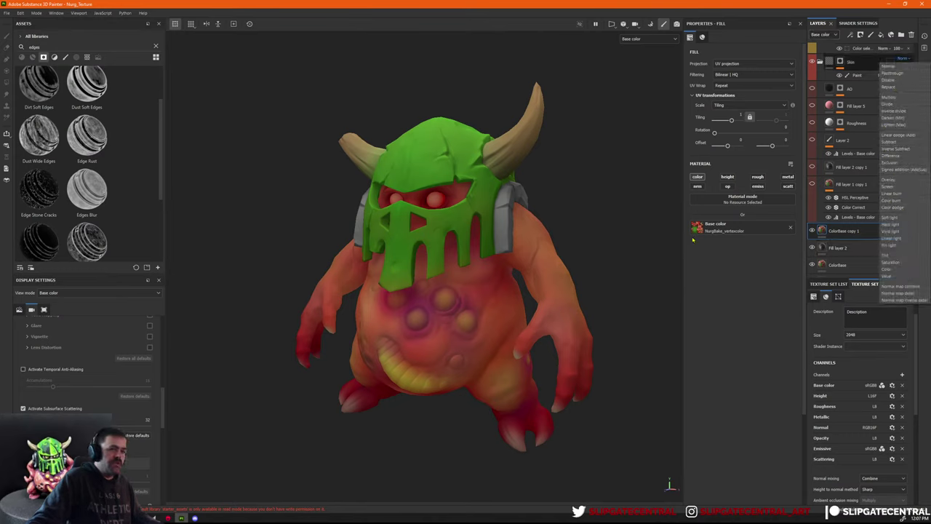
{"action": "left_click", "coordinate": [603, 277]}
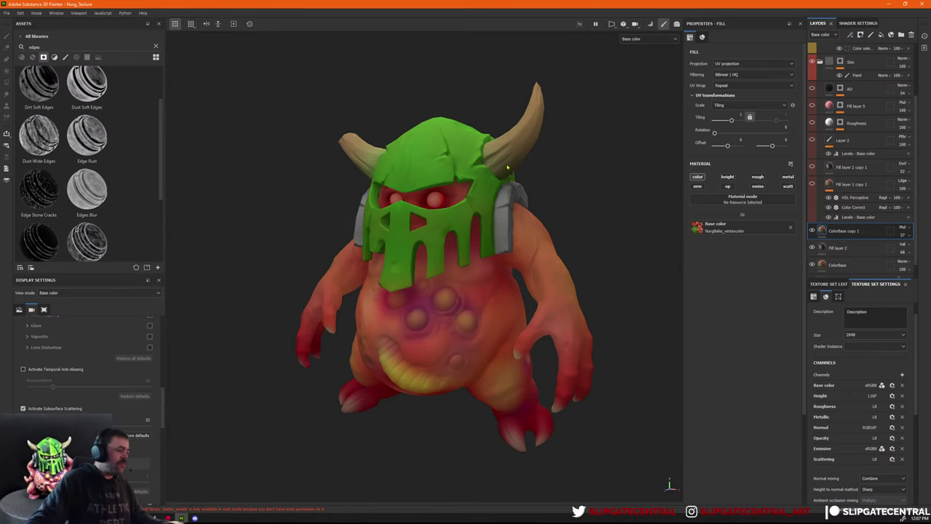
Compare the front of the model with ColorBase copy 1 hidden and shown.
{"action": "left_click_drag", "start_coordinate": [507, 168], "coordinate": [553, 203], "text": "alt"}
{"action": "right_click_drag", "start_coordinate": [561, 223], "coordinate": [564, 231], "text": "alt"}
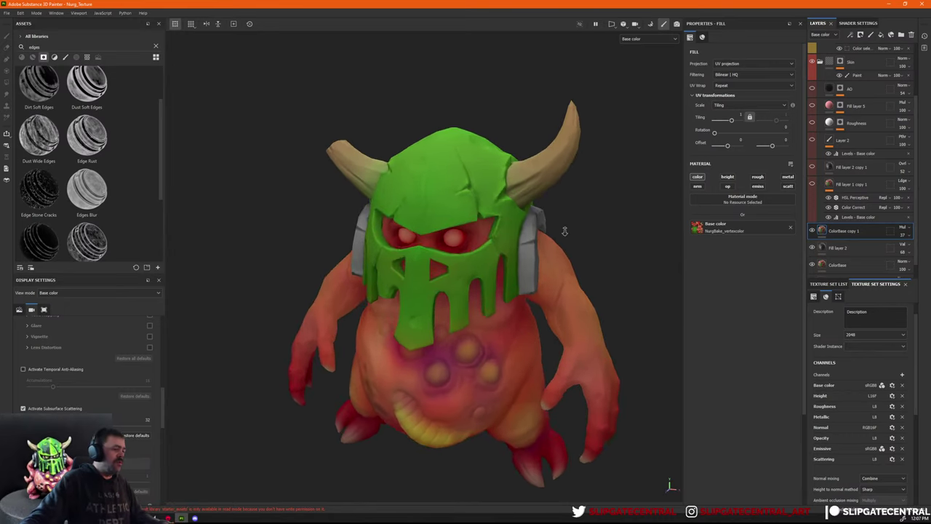
{"action": "left_click_drag", "start_coordinate": [550, 209], "coordinate": [562, 213], "text": "alt"}
{"action": "right_click_drag", "start_coordinate": [561, 213], "coordinate": [557, 206], "text": "alt"}
{"action": "left_click", "coordinate": [812, 232]}
{"action": "left_click", "coordinate": [813, 232]}
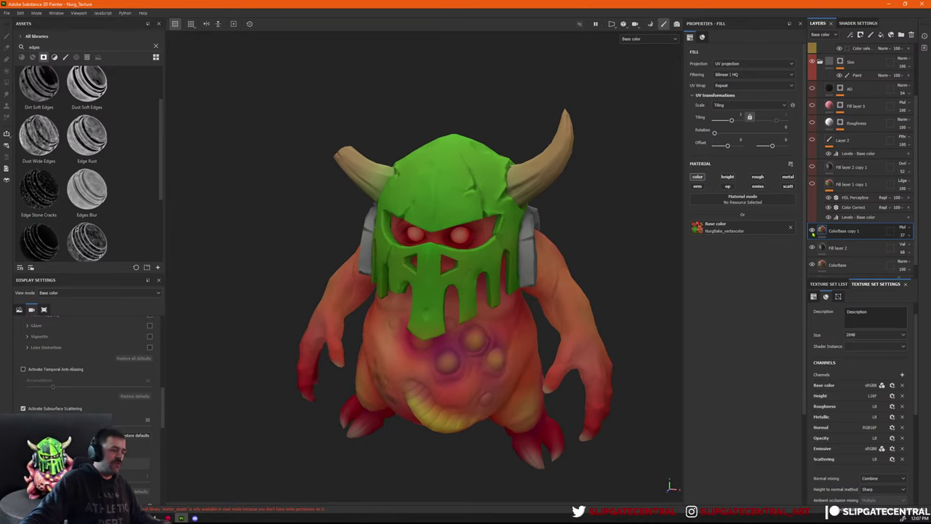
Preview and delete Fill layer 1 copy 1, and compare the model with ColorBase copy 1 off and on.
{"action": "left_click", "coordinate": [812, 184]}
{"action": "left_click", "coordinate": [813, 184]}
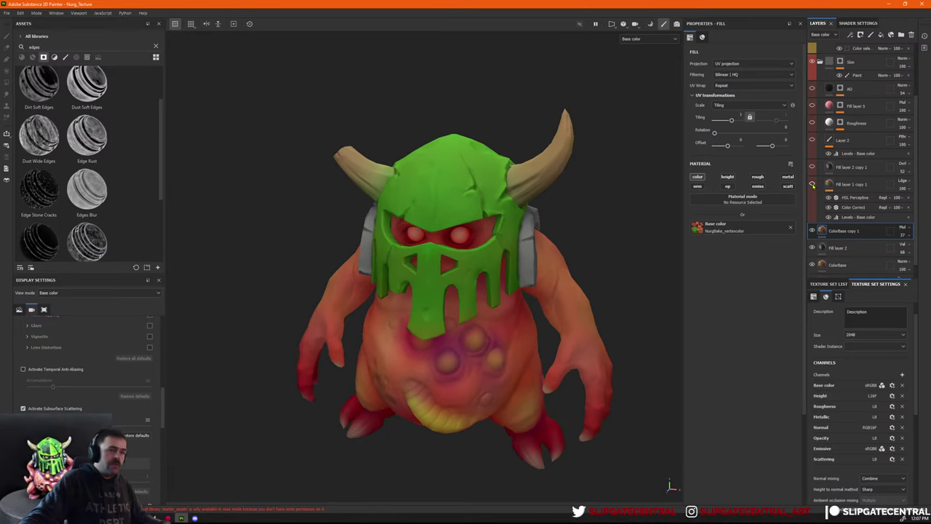
{"action": "left_click", "coordinate": [812, 184]}
{"action": "key", "text": "Delete"}
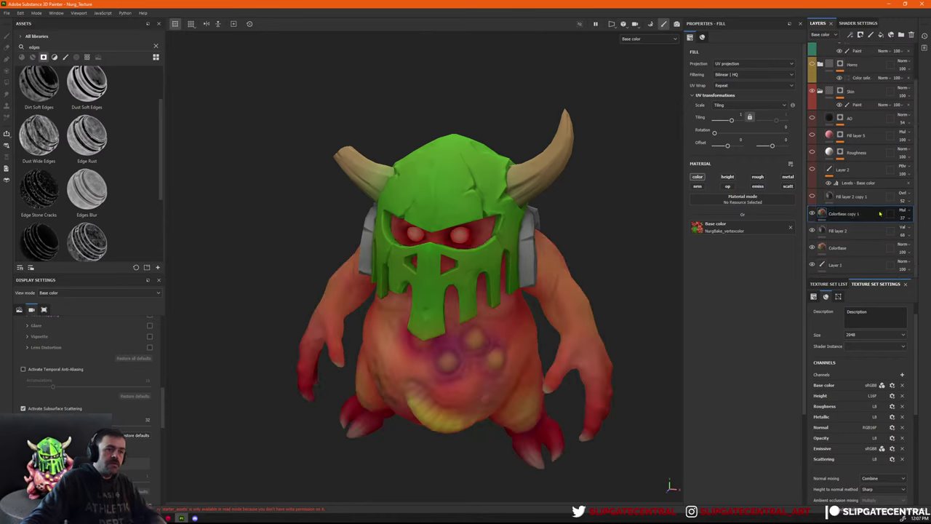
{"action": "left_click", "coordinate": [812, 213]}
{"action": "left_click", "coordinate": [813, 213]}
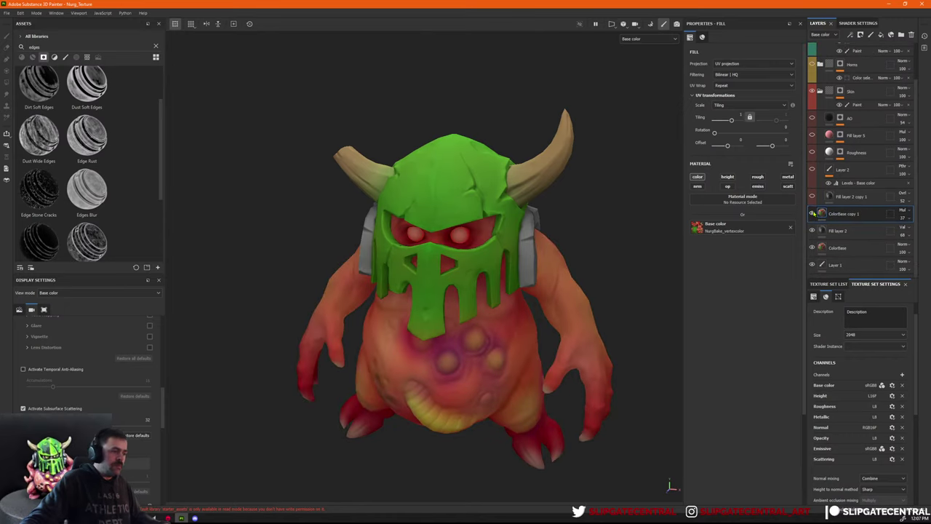
Duplicate Fill layer 2, place the copy above ColorBase copy 1 and set it to Soft light at 33 opacity.
{"action": "left_click", "coordinate": [844, 230]}
{"action": "key", "text": "ctrl+d"}
{"action": "left_click_drag", "start_coordinate": [854, 232], "coordinate": [853, 209]}
{"action": "left_click", "coordinate": [902, 210]}
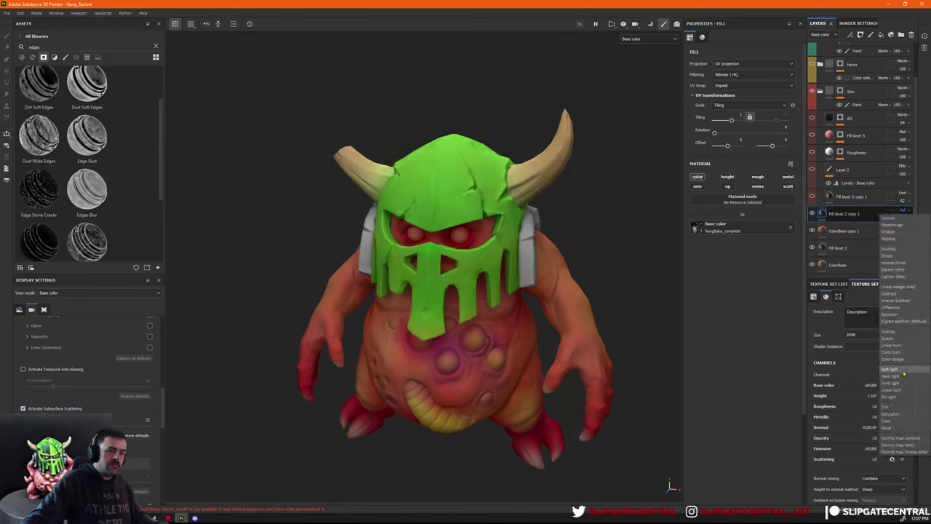
{"action": "left_click", "coordinate": [901, 371]}
{"action": "left_click", "coordinate": [907, 218]}
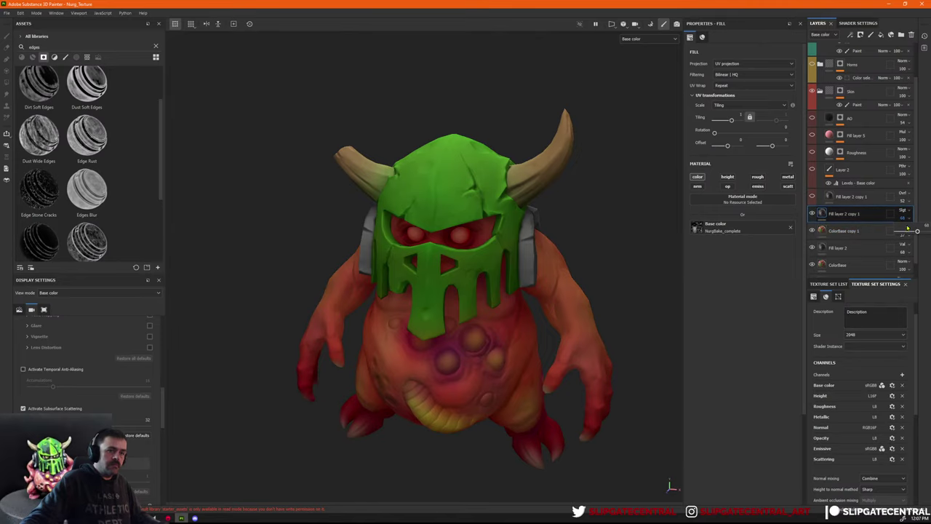
{"action": "mouse_move", "coordinate": [910, 231]}
{"action": "left_mouse_down"}
{"action": "mouse_move", "coordinate": [902, 231]}
{"action": "mouse_move", "coordinate": [910, 233]}
{"action": "left_mouse_up"}
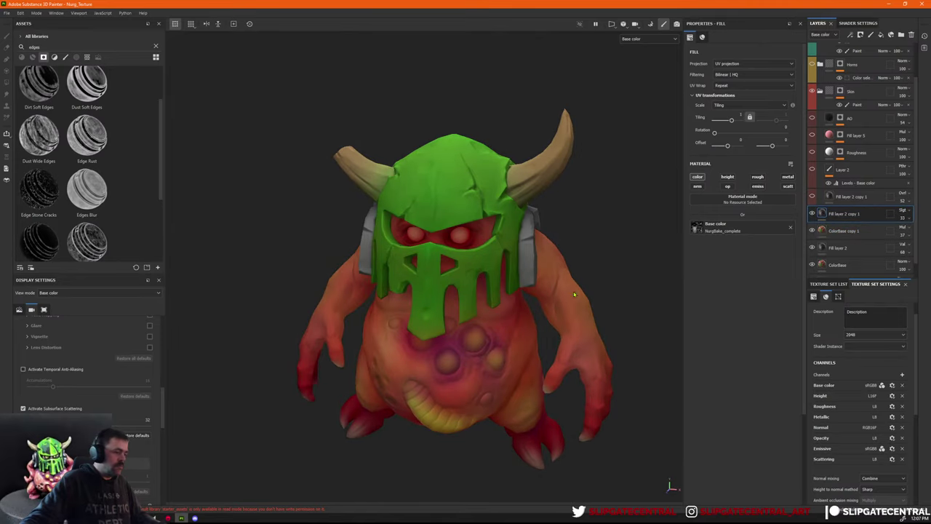
Group the layers from Fill layer 2 copy 1 down to ColorBase into a folder named ColorsBase.
{"action": "right_click_drag", "start_coordinate": [576, 291], "coordinate": [509, 225], "text": "alt"}
{"action": "mouse_move", "coordinate": [407, 156]}
{"action": "left_mouse_down", "text": "alt"}
{"action": "mouse_move", "coordinate": [482, 137]}
{"action": "mouse_move", "coordinate": [399, 146]}
{"action": "left_mouse_up", "text": "alt"}
{"action": "right_click_drag", "start_coordinate": [575, 280], "coordinate": [537, 246], "text": "alt"}
{"action": "left_click_drag", "start_coordinate": [537, 246], "coordinate": [501, 239], "text": "alt"}
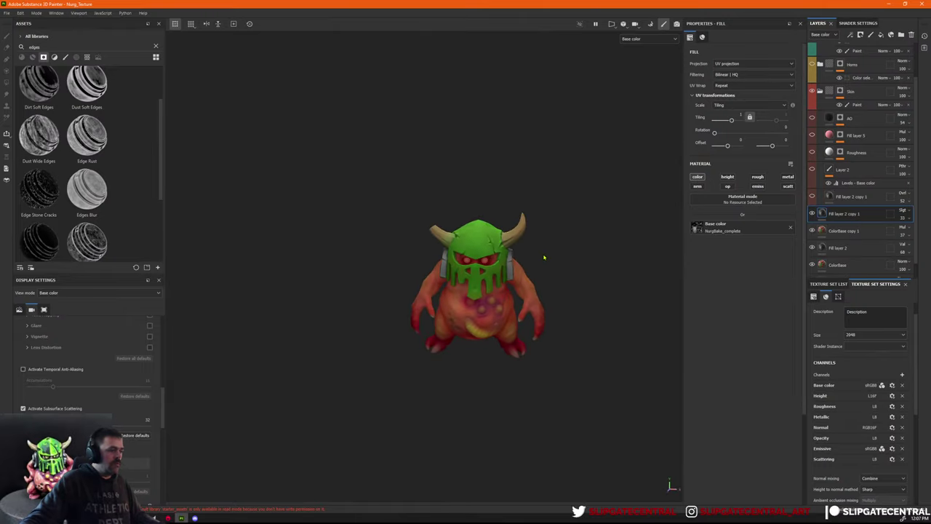
{"action": "scroll", "coordinate": [543, 257], "scroll_direction": "up", "scroll_amount": 3}
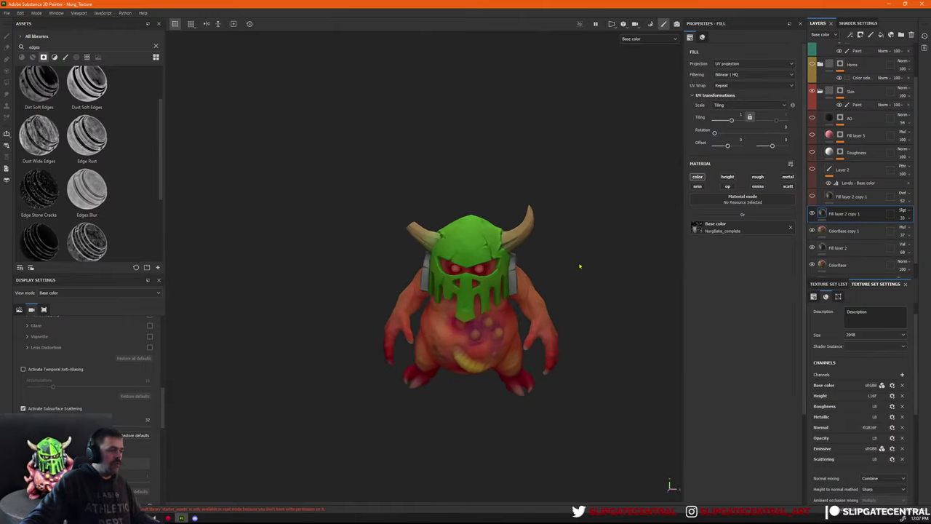
{"action": "left_click", "coordinate": [856, 266], "text": "shift"}
{"action": "key", "text": "ctrl+g"}
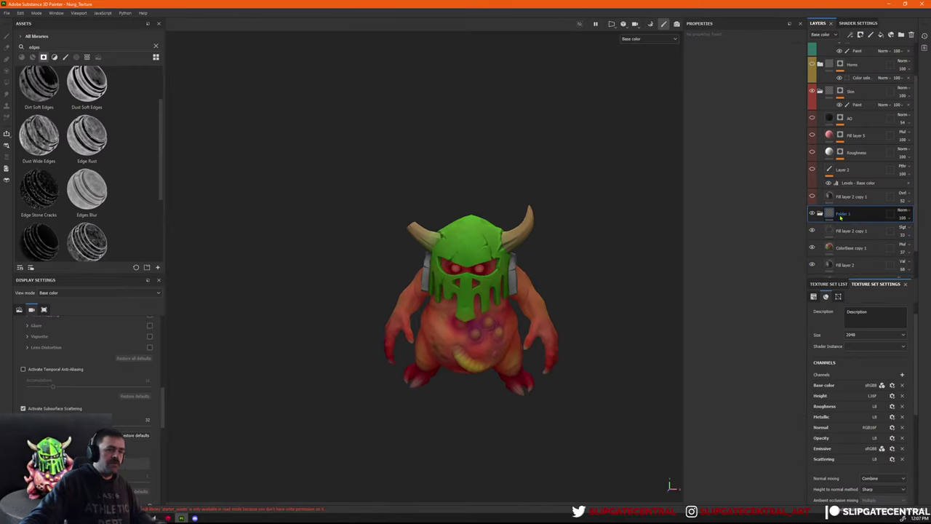
{"action": "type", "text": "ColorBase"}
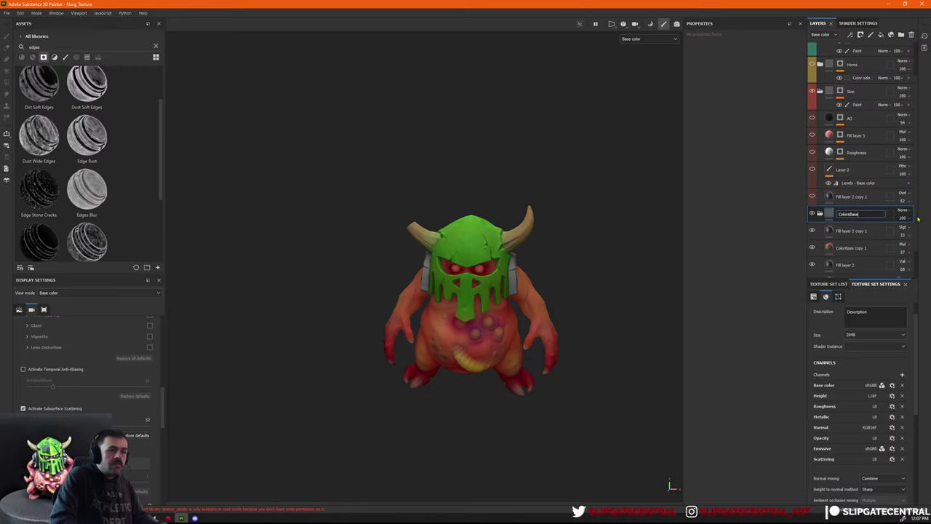
{"action": "key", "text": "Return"}
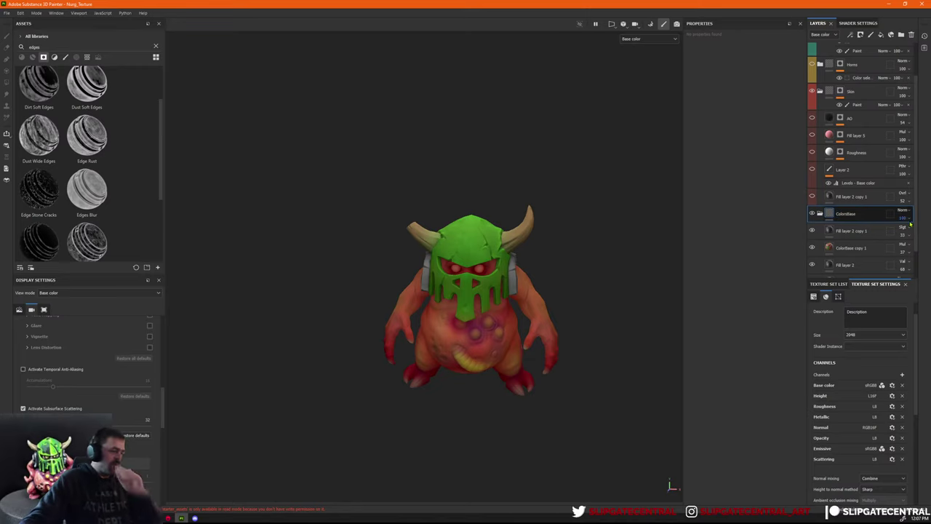
Add a paint layer above Fill layer 2 copy 1 inside the ColorsBase folder and set its blend mode to Passthrough.
{"action": "left_click", "coordinate": [850, 231]}
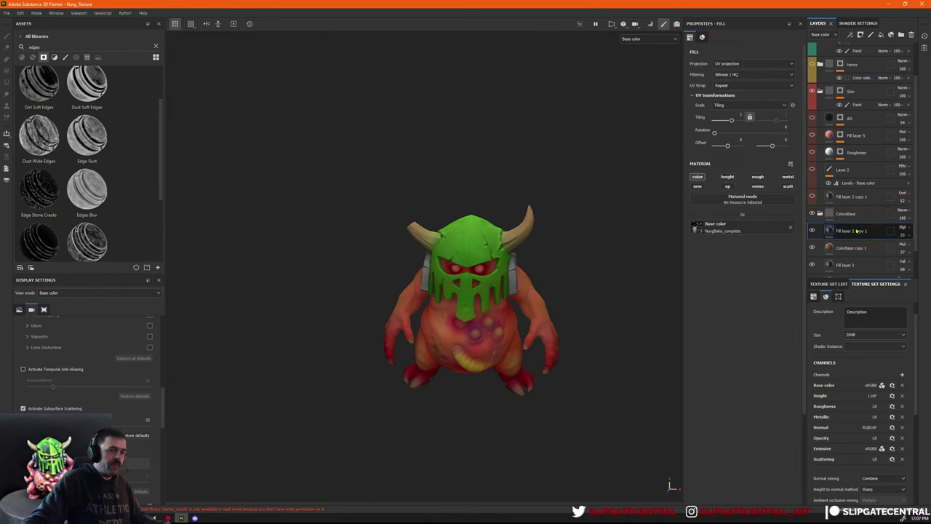
{"action": "left_click", "coordinate": [871, 34]}
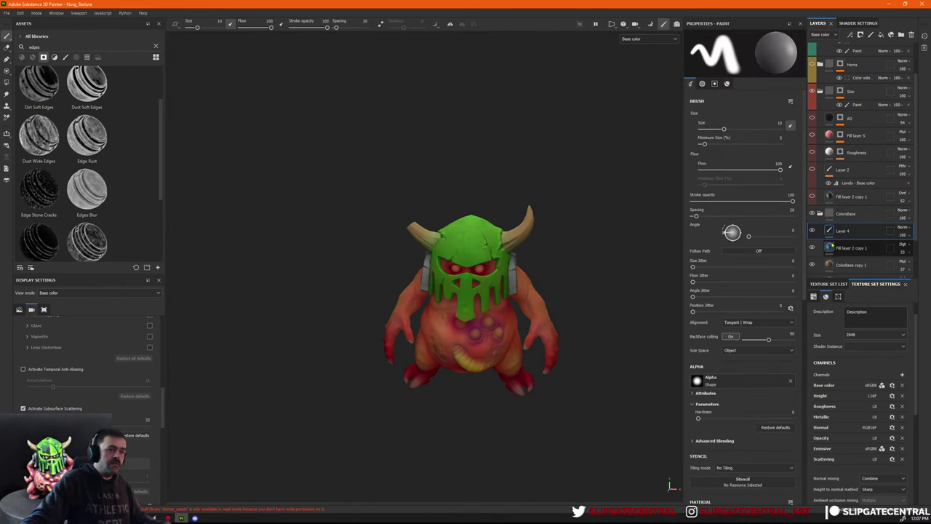
{"action": "left_click", "coordinate": [900, 227]}
{"action": "left_click", "coordinate": [903, 241]}
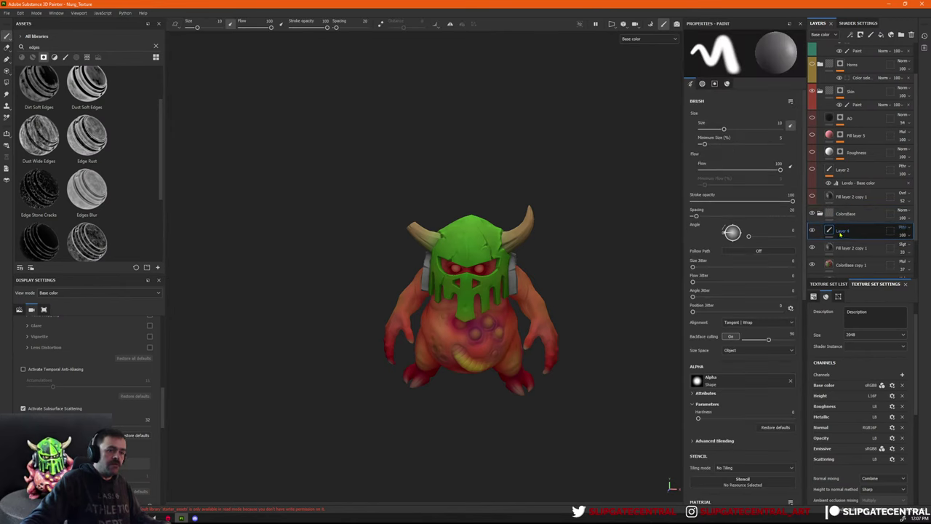
Add an HSL Perceptive filter to Layer 4.
{"action": "right_click", "coordinate": [840, 233]}
{"action": "left_click", "coordinate": [868, 313]}
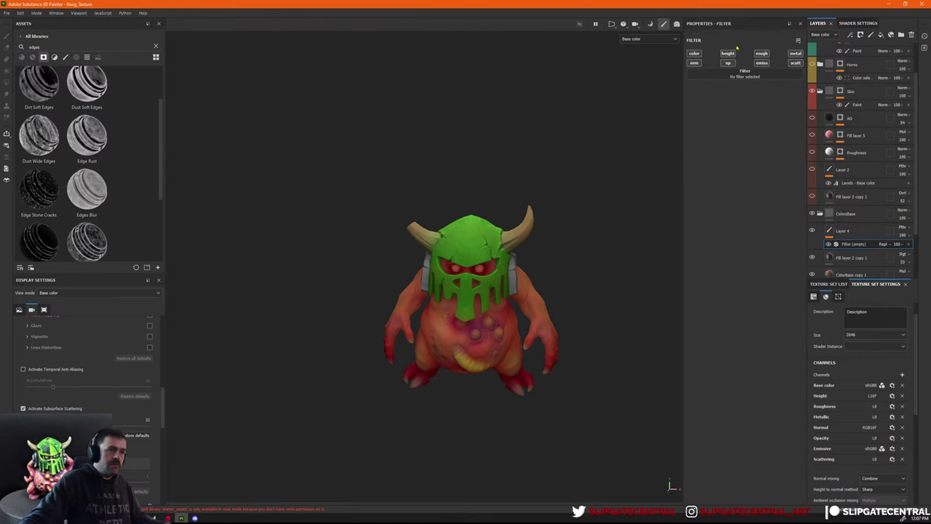
{"action": "left_click", "coordinate": [739, 75]}
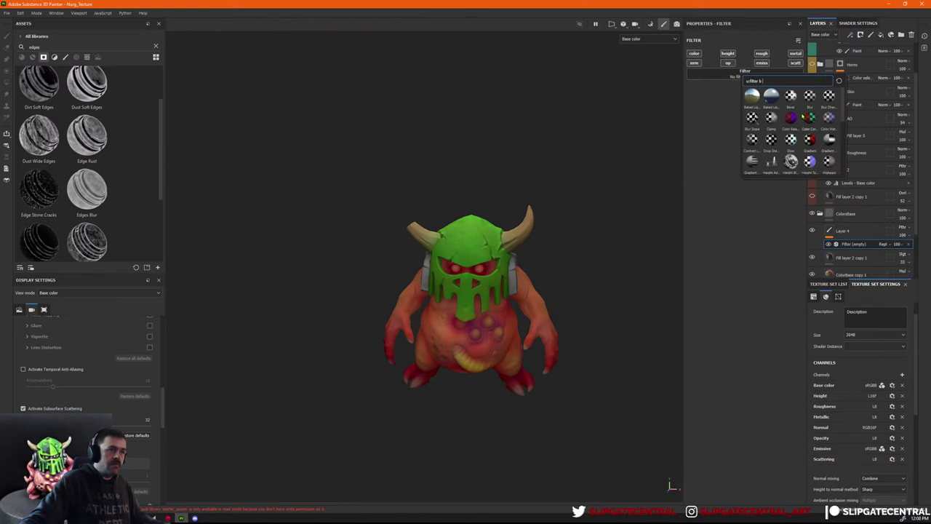
{"action": "type", "text": "hsl"}
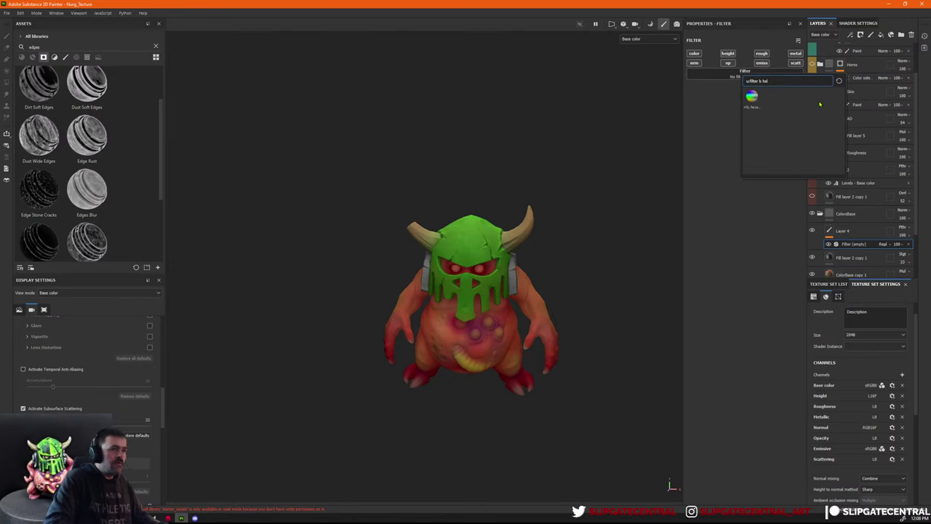
{"action": "left_click", "coordinate": [751, 96]}
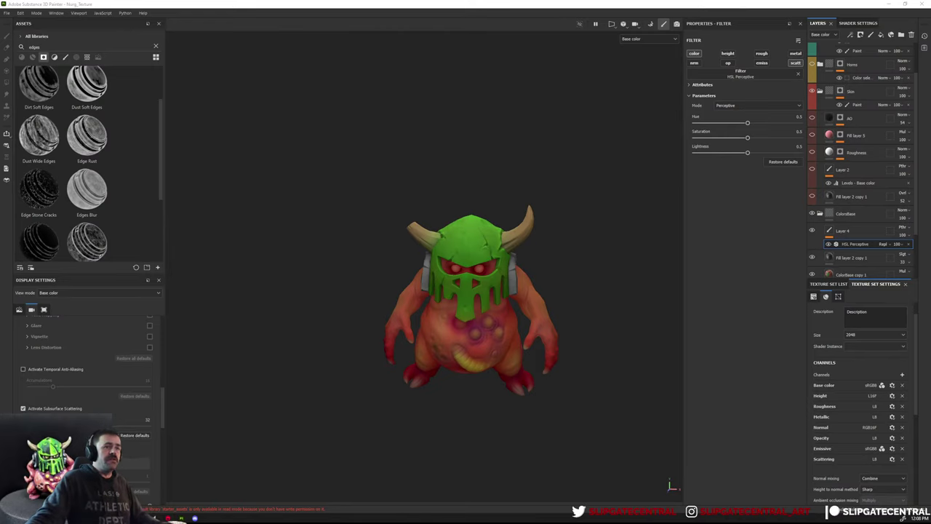
Compare the model up close with Fill layer 2 copy 1 in the ColorsBase folder hidden and shown.
{"action": "left_click_drag", "start_coordinate": [567, 265], "coordinate": [606, 309], "text": "alt"}
{"action": "middle_click_drag", "start_coordinate": [583, 305], "coordinate": [575, 250], "text": "alt"}
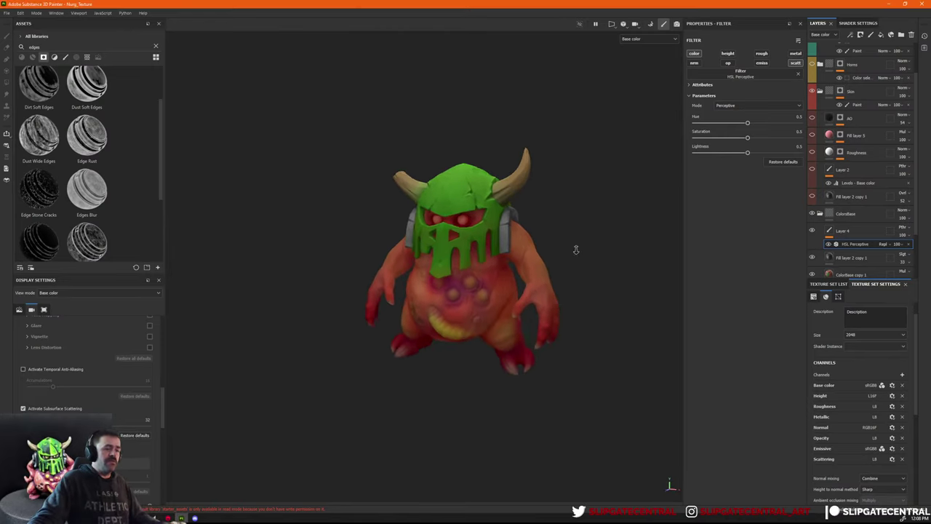
{"action": "right_click_drag", "start_coordinate": [575, 251], "coordinate": [682, 397], "text": "alt"}
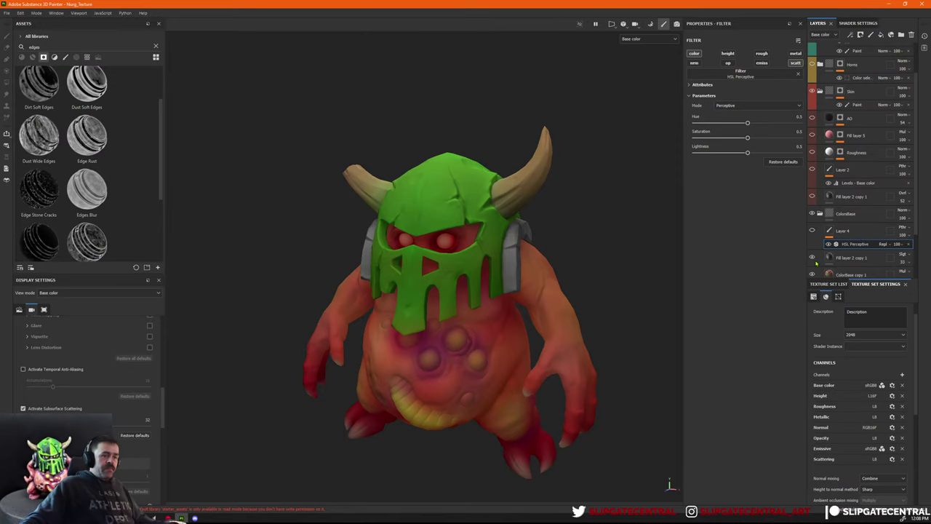
{"action": "left_click", "coordinate": [812, 256]}
{"action": "left_click", "coordinate": [812, 256]}
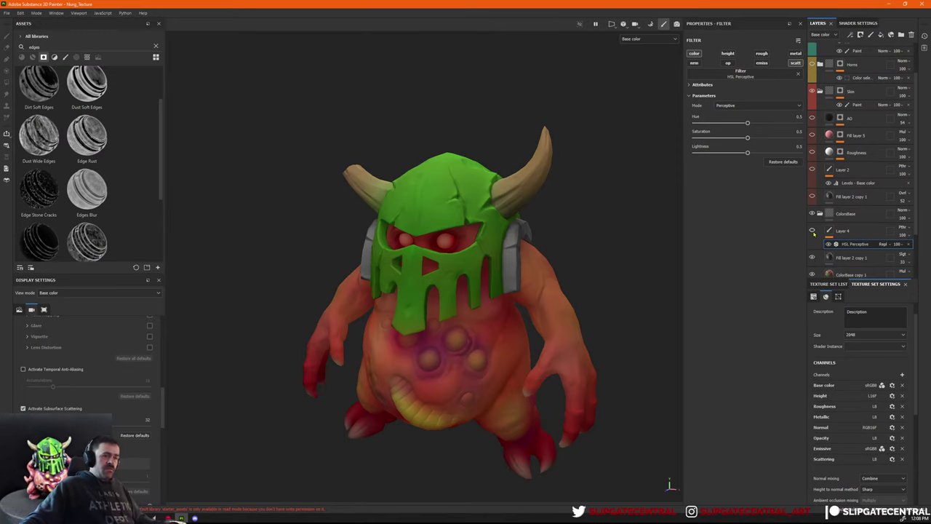
{"action": "left_click", "coordinate": [812, 257]}
{"action": "left_click", "coordinate": [813, 257]}
Examine the blended base color on the creature's back and front from a distance and up close.
{"action": "left_click_drag", "start_coordinate": [513, 269], "coordinate": [575, 286], "text": "alt"}
{"action": "right_click_drag", "start_coordinate": [576, 287], "coordinate": [477, 214], "text": "alt"}
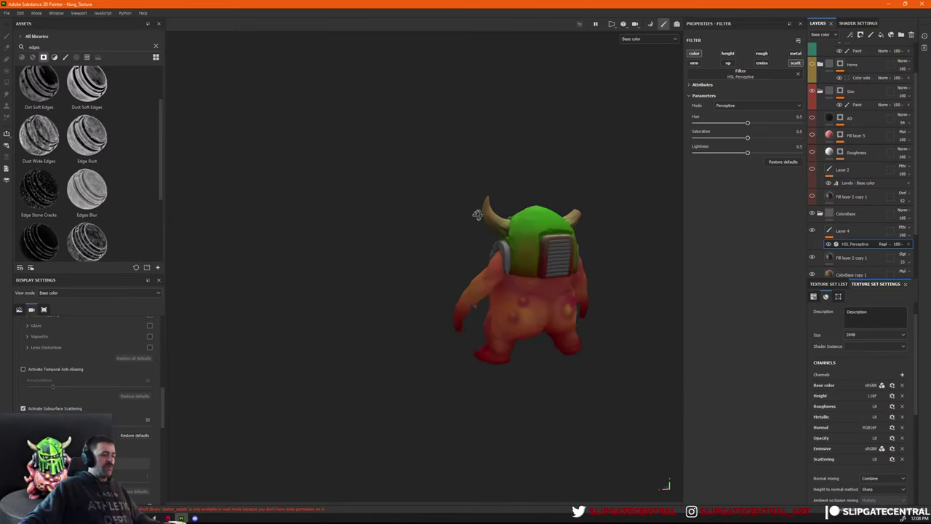
{"action": "left_click_drag", "start_coordinate": [477, 214], "coordinate": [476, 229], "text": "alt"}
{"action": "middle_click_drag", "start_coordinate": [518, 223], "coordinate": [476, 206], "text": "alt"}
{"action": "right_click_drag", "start_coordinate": [475, 207], "coordinate": [651, 349], "text": "alt"}
{"action": "middle_click_drag", "start_coordinate": [651, 349], "coordinate": [594, 296], "text": "alt"}
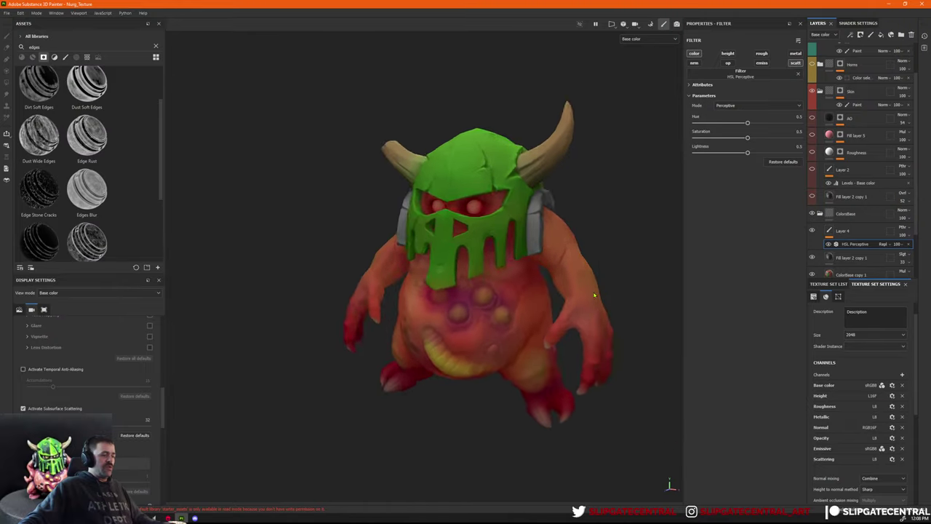
{"action": "left_click_drag", "start_coordinate": [595, 295], "coordinate": [632, 265], "text": "alt"}
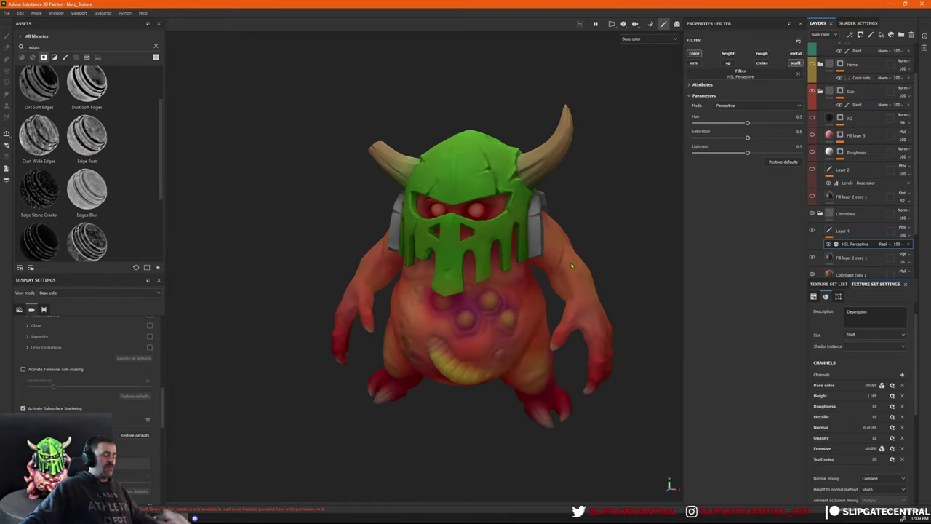
Check the effect of ColorBase copy 1 and Layer 4 on the model by switching their visibility.
{"action": "scroll", "coordinate": [818, 222], "scroll_direction": "down", "scroll_amount": 3}
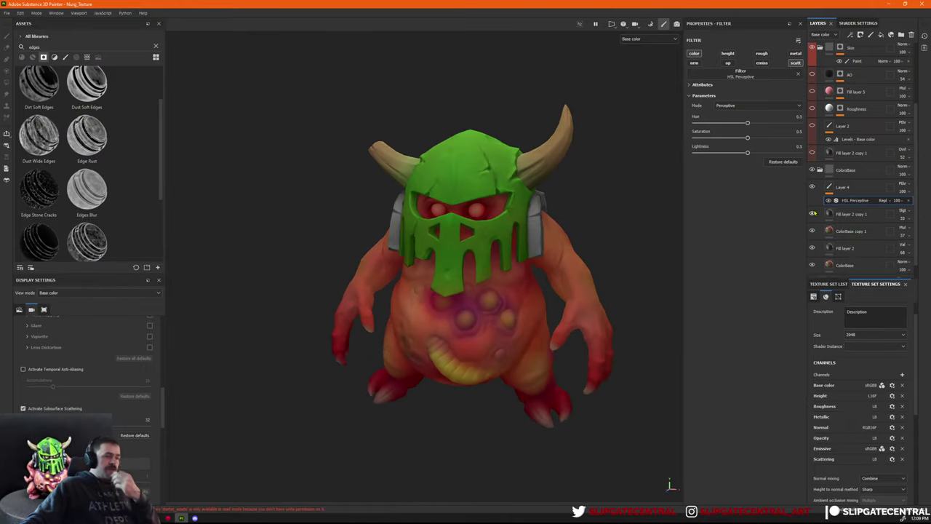
{"action": "left_click", "coordinate": [814, 232]}
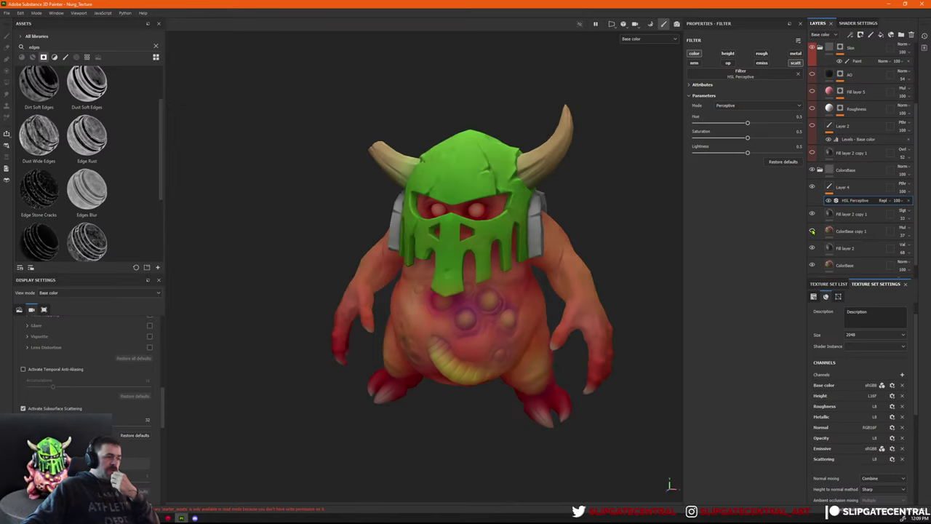
{"action": "left_click", "coordinate": [813, 232]}
{"action": "left_click", "coordinate": [813, 231]}
{"action": "left_click", "coordinate": [813, 231]}
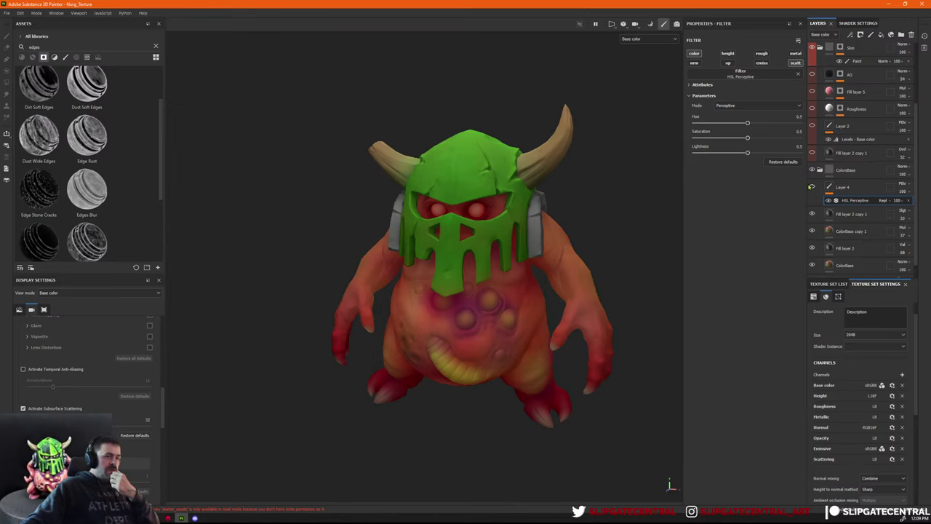
{"action": "left_click", "coordinate": [812, 187]}
Collapse and reopen the ColorsBase folder, and select Layer 4 inside it.
{"action": "left_click", "coordinate": [820, 169]}
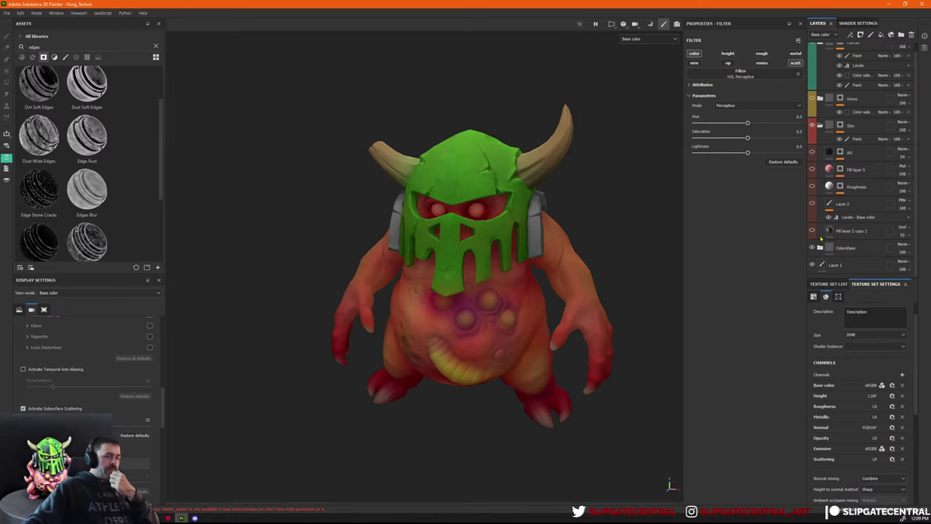
{"action": "left_click", "coordinate": [820, 247]}
{"action": "scroll", "coordinate": [811, 218], "scroll_direction": "down", "scroll_amount": 3}
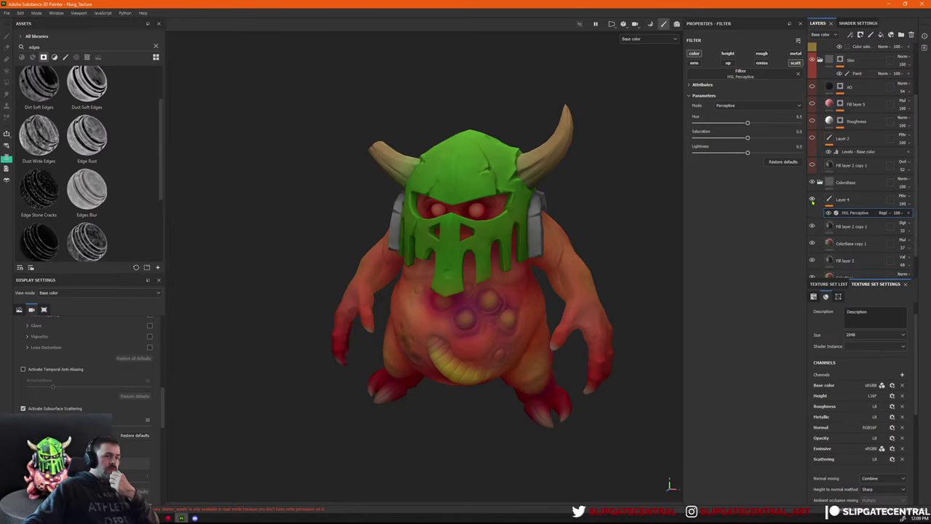
{"action": "left_click", "coordinate": [825, 200]}
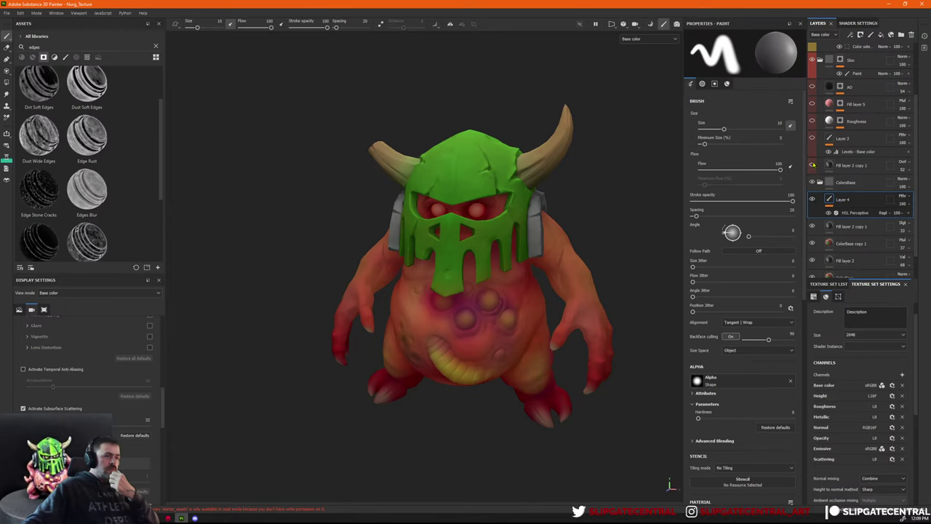
Collapse the Skin and Helmet folders in the layer stack.
{"action": "scroll", "coordinate": [826, 172], "scroll_direction": "up", "scroll_amount": 1}
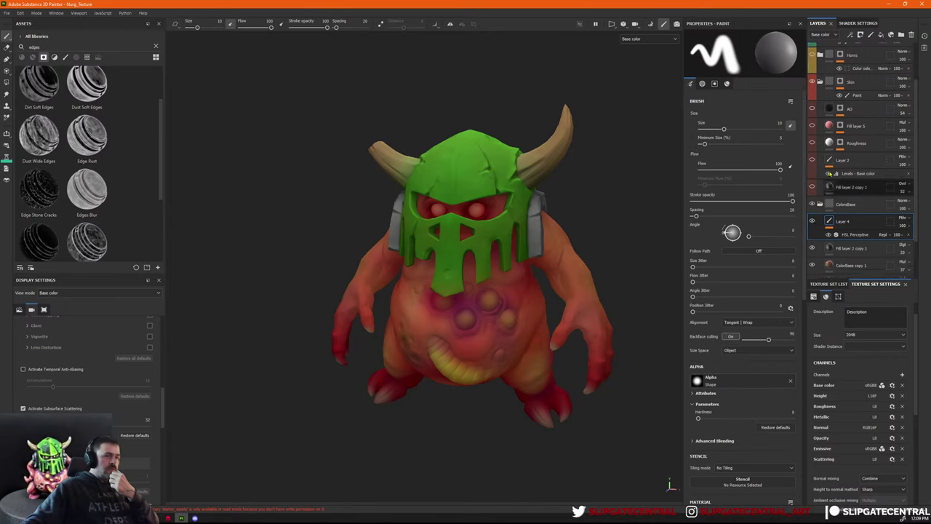
{"action": "scroll", "coordinate": [818, 131], "scroll_direction": "up", "scroll_amount": 2}
{"action": "left_click", "coordinate": [820, 125]}
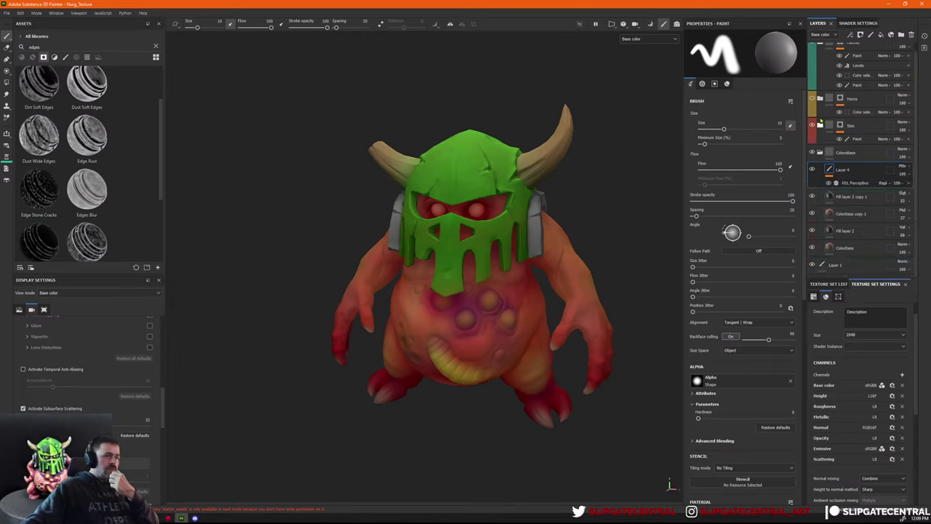
{"action": "left_click", "coordinate": [820, 50]}
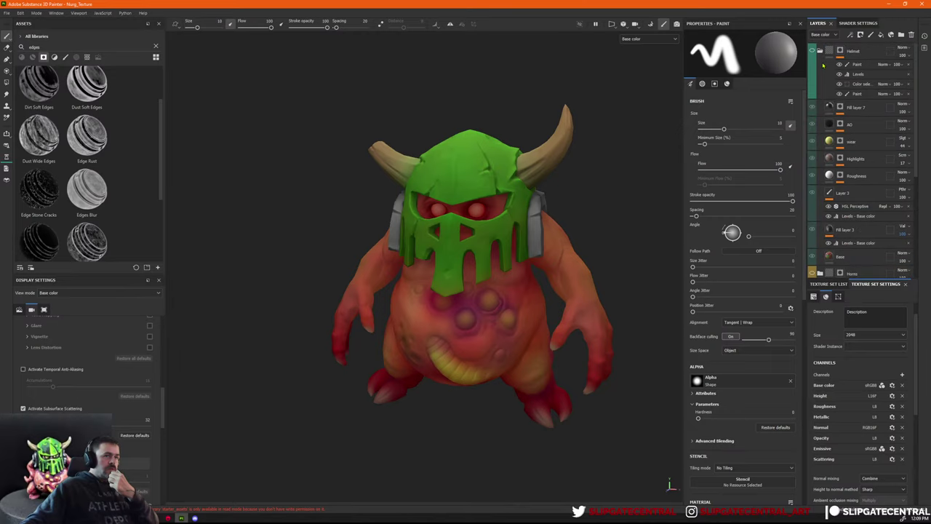
{"action": "left_click", "coordinate": [820, 50]}
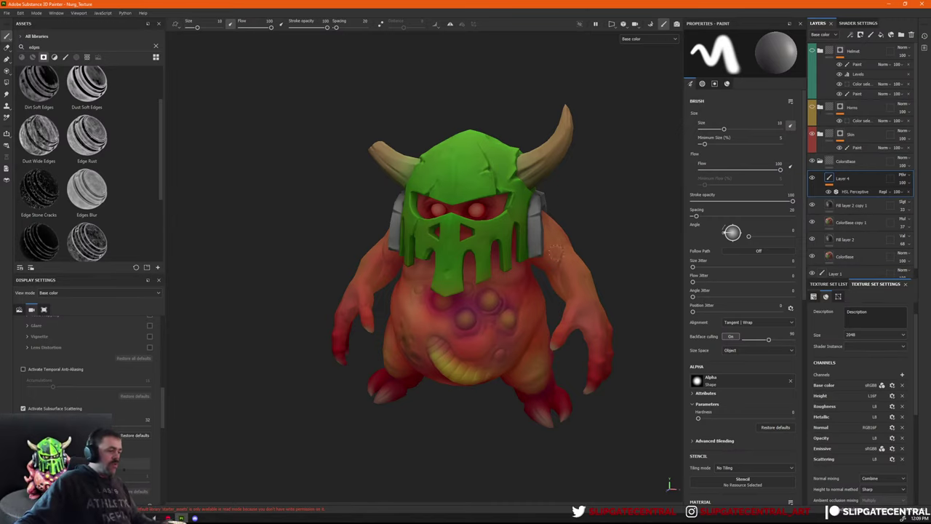
Examine the blended base color on the creature's front from several angles and distances.
{"action": "left_click_drag", "start_coordinate": [555, 251], "coordinate": [608, 233], "text": "alt"}
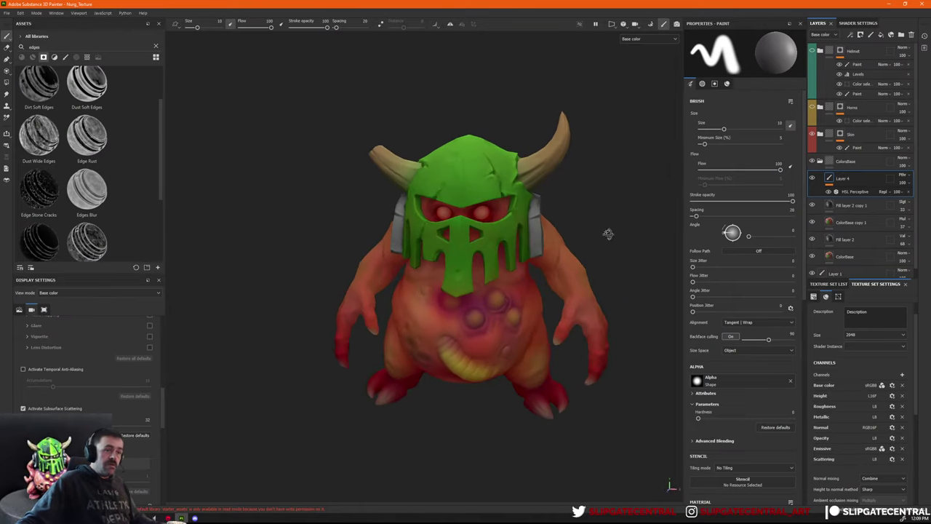
{"action": "left_click_drag", "start_coordinate": [572, 202], "coordinate": [573, 231], "text": "alt"}
{"action": "mouse_move", "coordinate": [573, 231]}
{"action": "right_mouse_down", "text": "alt"}
{"action": "mouse_move", "coordinate": [572, 245]}
{"action": "mouse_move", "coordinate": [564, 226]}
{"action": "right_mouse_up", "text": "alt"}
{"action": "left_click_drag", "start_coordinate": [508, 208], "coordinate": [519, 201], "text": "alt"}
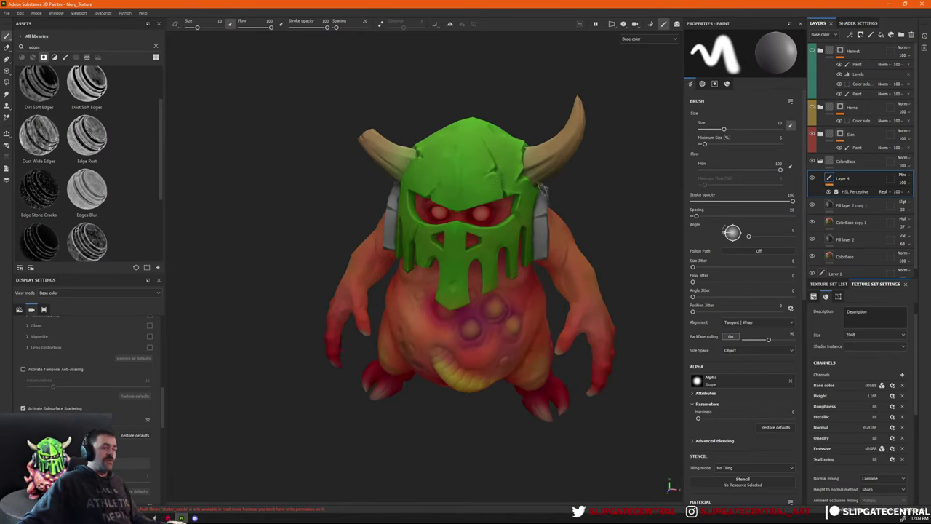
{"action": "right_click_drag", "start_coordinate": [535, 207], "coordinate": [609, 218], "text": "alt"}
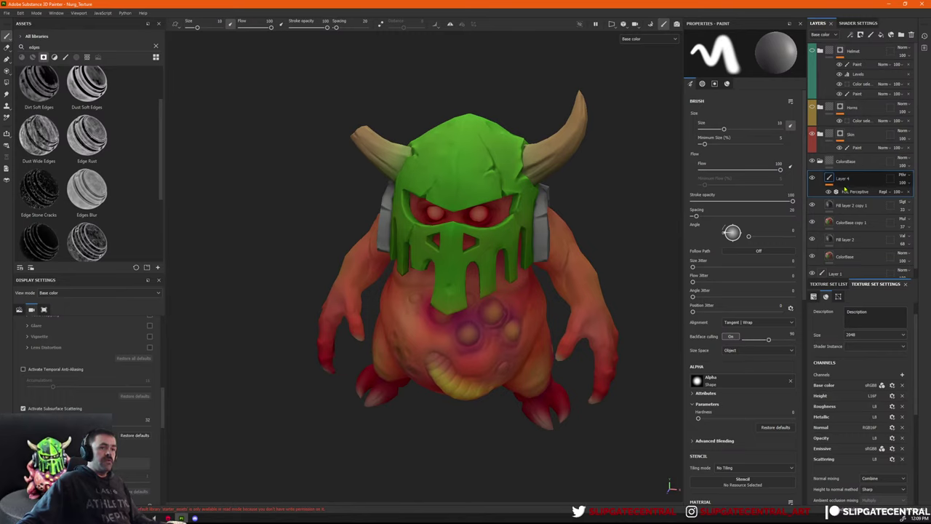
{"action": "left_click_drag", "start_coordinate": [518, 305], "coordinate": [530, 240], "text": "alt"}
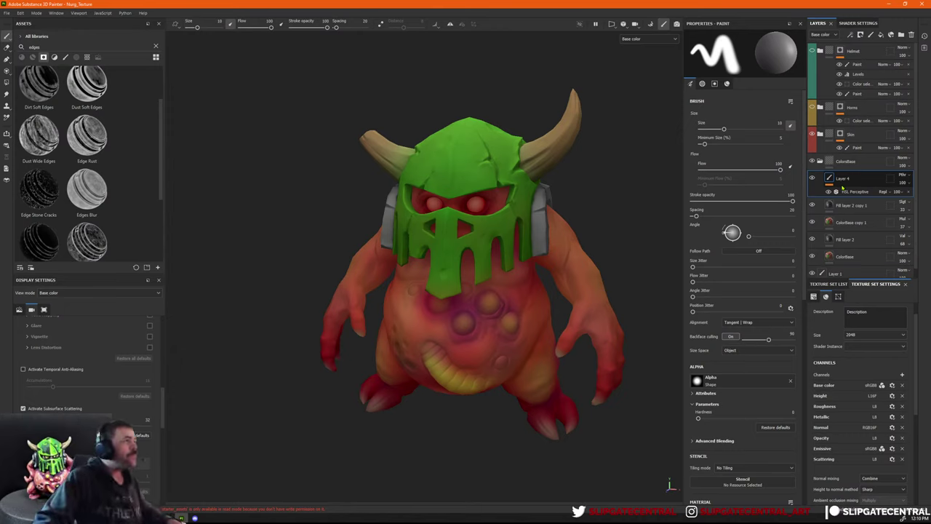
{"action": "left_click_drag", "start_coordinate": [588, 281], "coordinate": [572, 269], "text": "alt"}
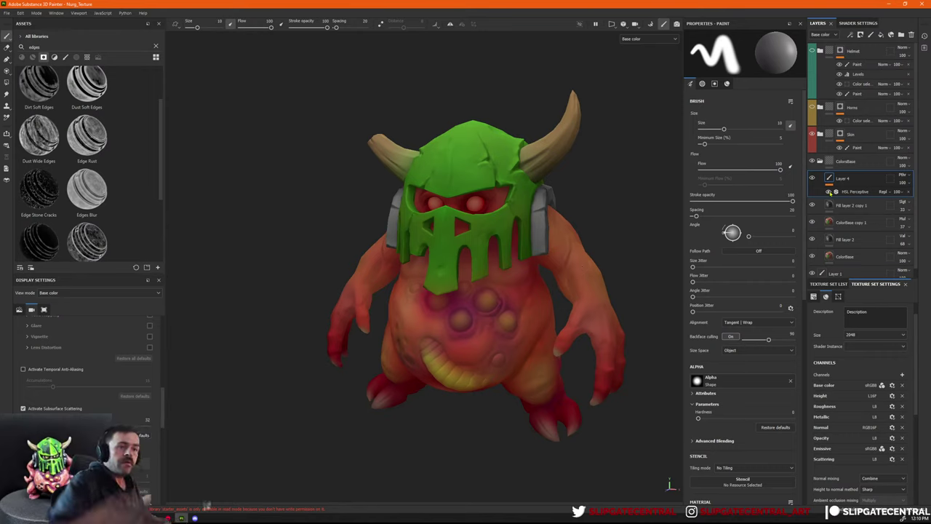
Create a folder named SkinPaint above Layer 4 inside ColorsBase and add an empty paint layer to it.
{"action": "left_click", "coordinate": [857, 135]}
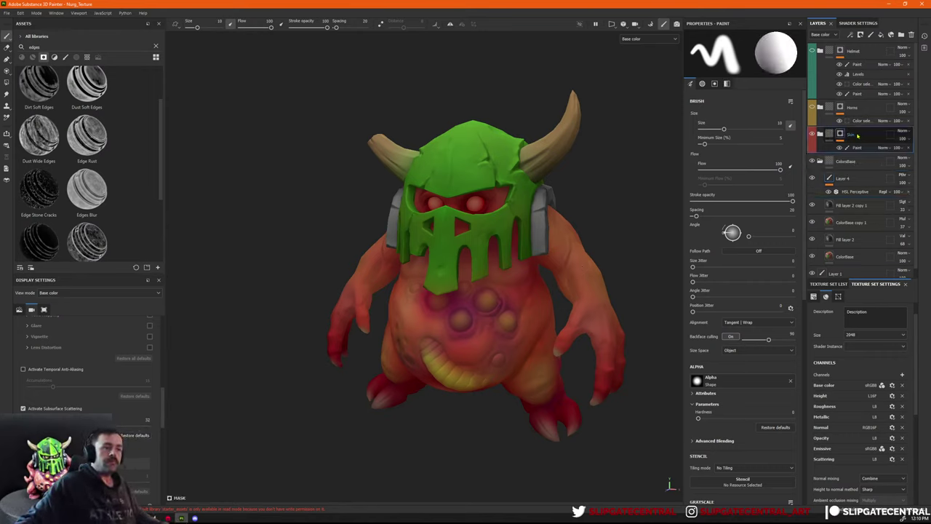
{"action": "left_click", "coordinate": [847, 178]}
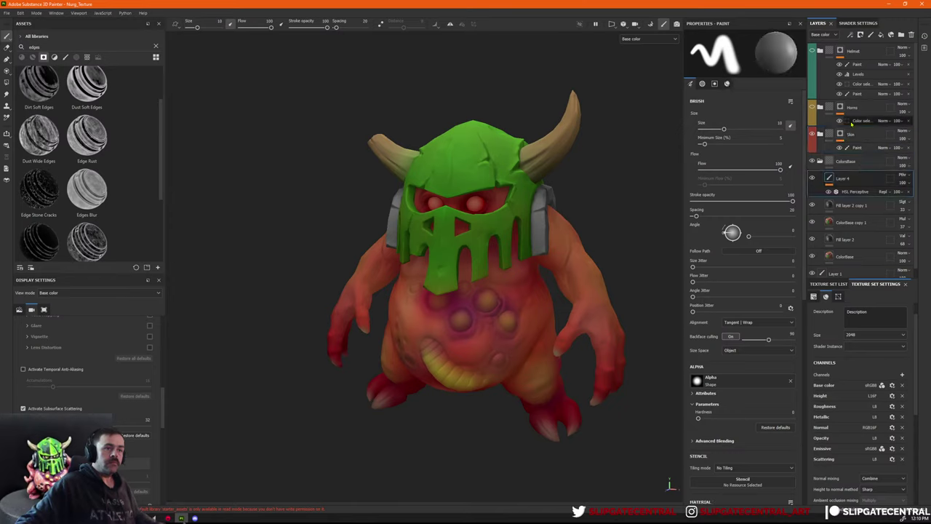
{"action": "left_click", "coordinate": [901, 34]}
{"action": "double_click", "coordinate": [849, 179]}
{"action": "type", "text": "S"}
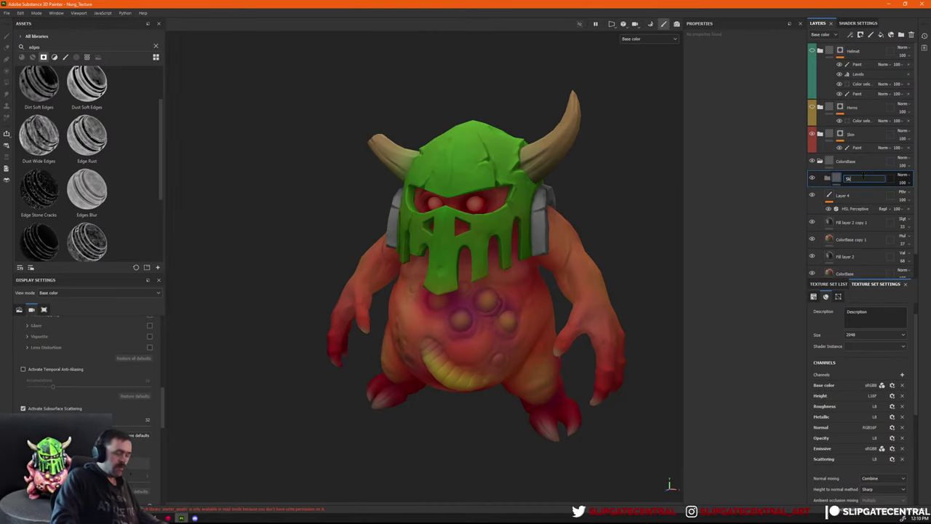
{"action": "type", "text": "kinPaint"}
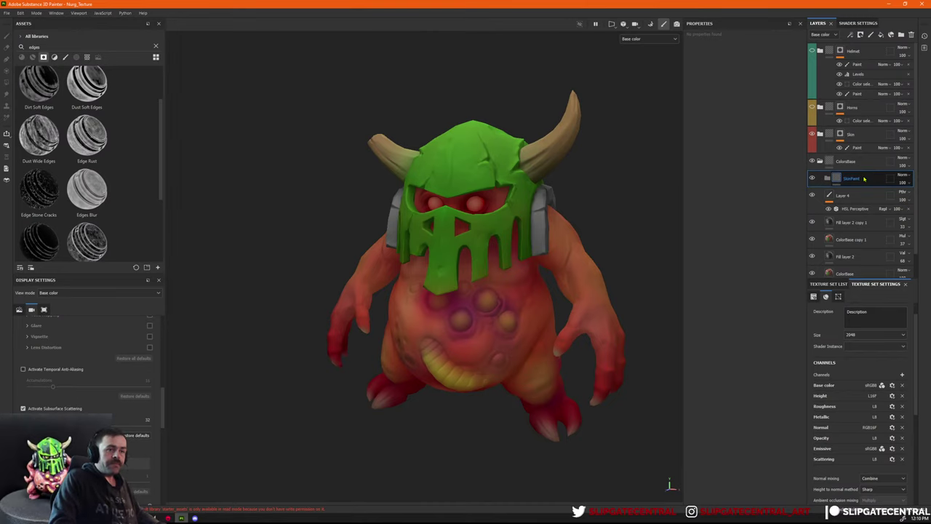
{"action": "key", "text": "Return"}
{"action": "left_click", "coordinate": [871, 34]}
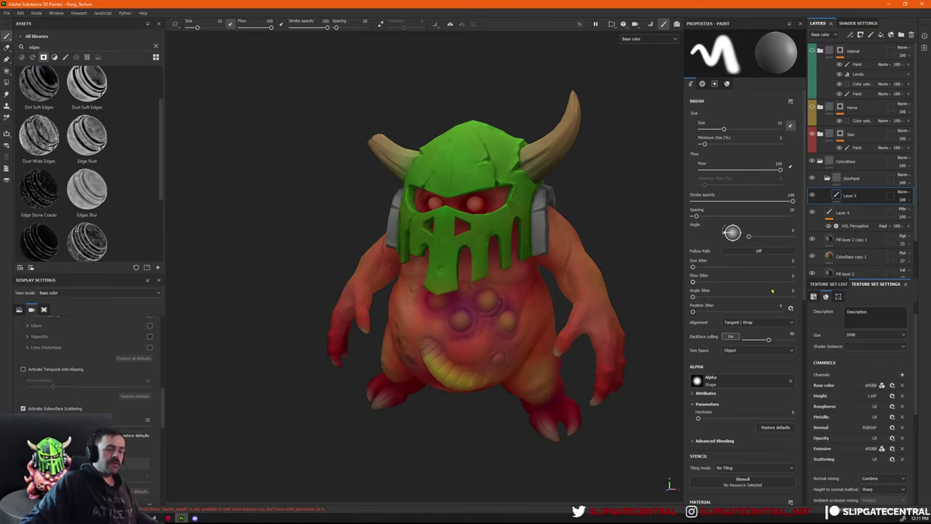
{"action": "scroll", "coordinate": [760, 319], "scroll_direction": "down", "scroll_amount": 2}
{"action": "scroll", "coordinate": [757, 320], "scroll_direction": "up", "scroll_amount": 2}
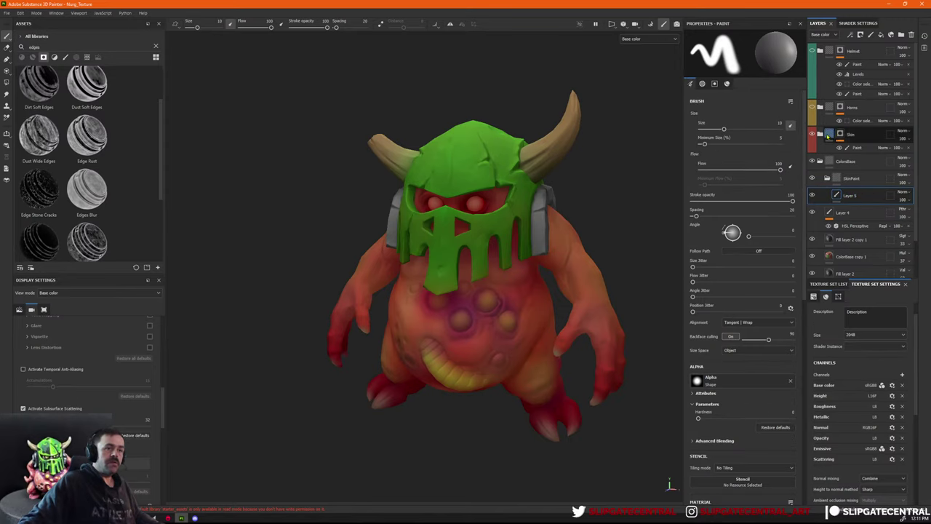
Copy the Skin folder's mask onto the SkinPaint folder and check the mask on the model.
{"action": "left_click", "coordinate": [866, 184]}
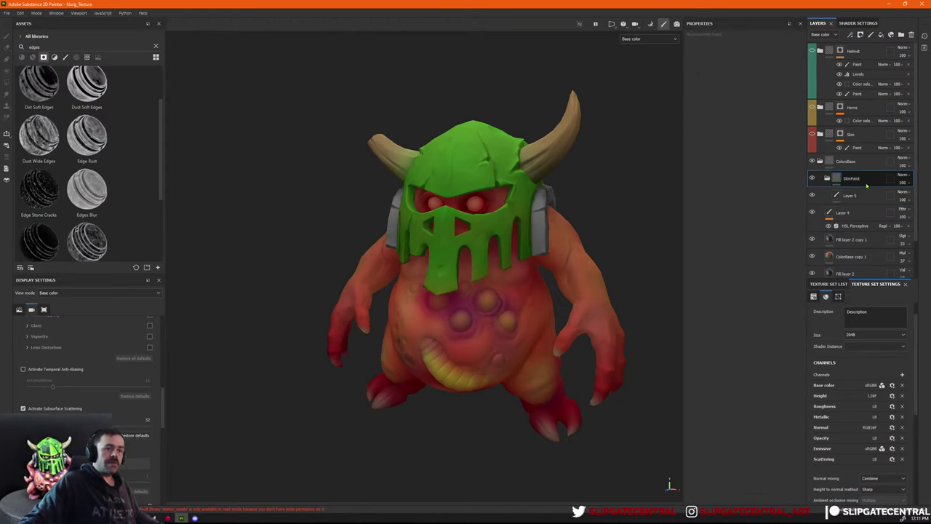
{"action": "key", "text": "ctrl+alt+v"}
{"action": "left_click", "coordinate": [847, 179], "text": "alt"}
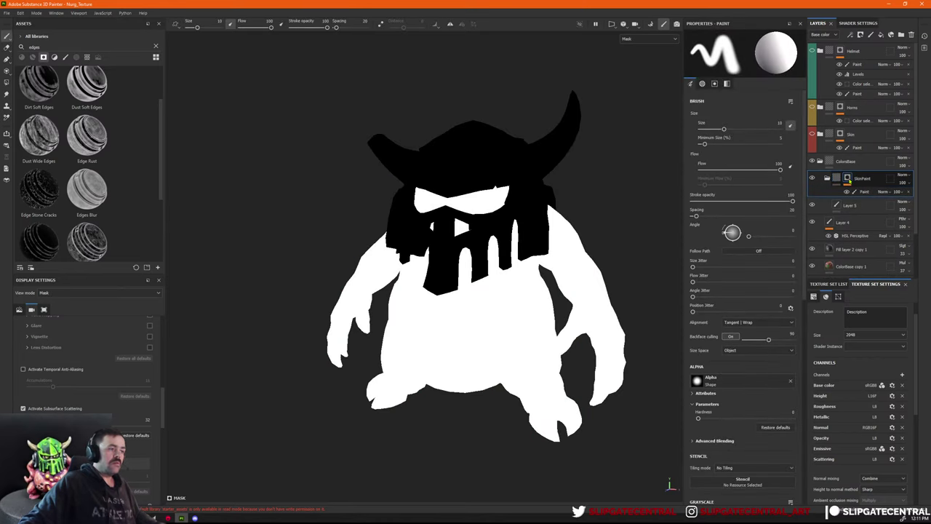
{"action": "left_click", "coordinate": [827, 178]}
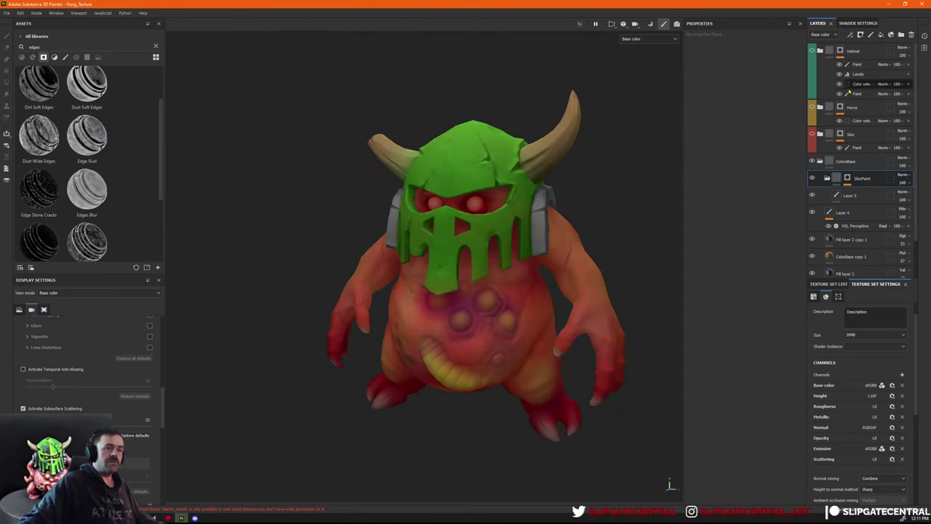
Move the Horns folder into ColorsBase above SkinPaint and make it visible.
{"action": "left_click", "coordinate": [832, 110]}
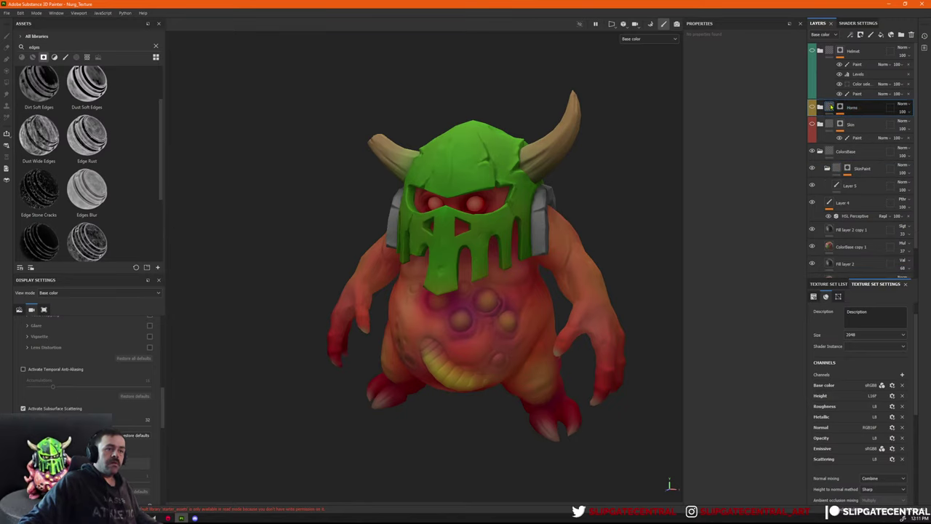
{"action": "left_click_drag", "start_coordinate": [859, 172], "coordinate": [852, 163]}
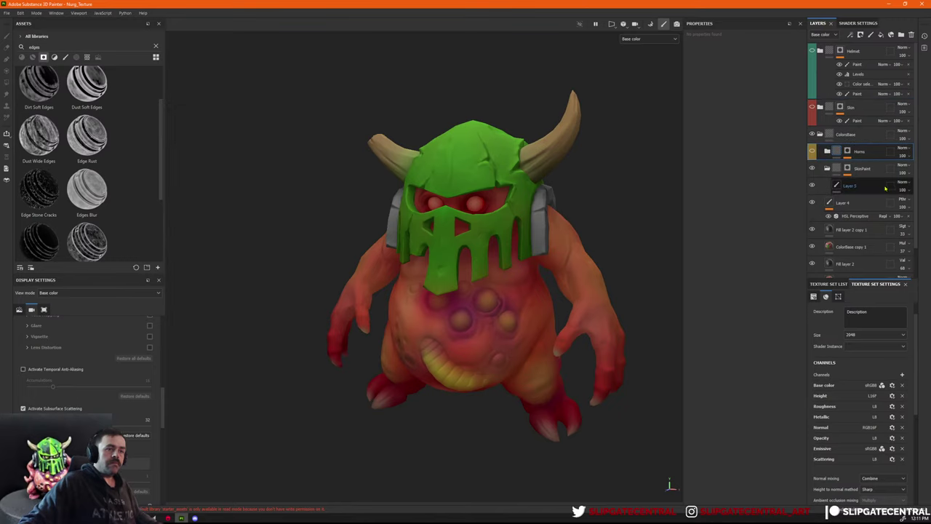
{"action": "double_click", "coordinate": [861, 152]}
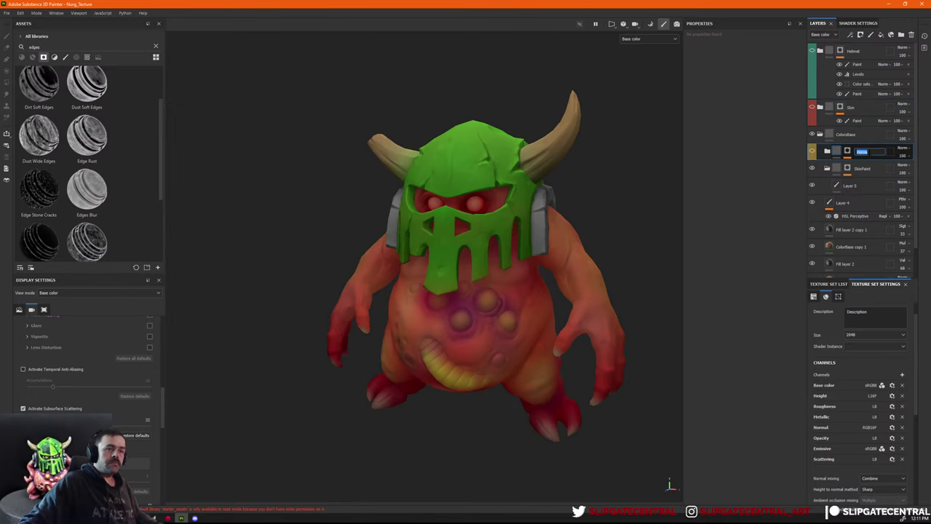
{"action": "left_click", "coordinate": [828, 151]}
{"action": "left_click", "coordinate": [857, 169]}
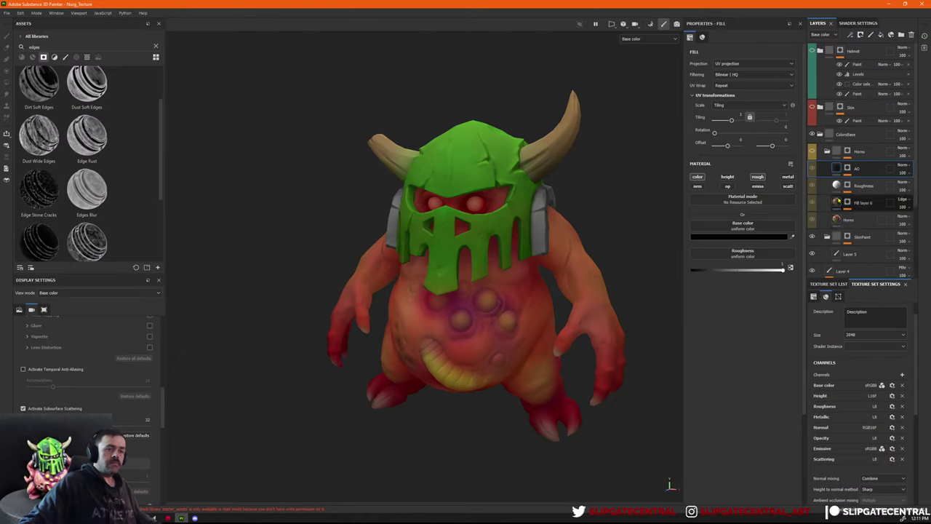
{"action": "left_click", "coordinate": [812, 151]}
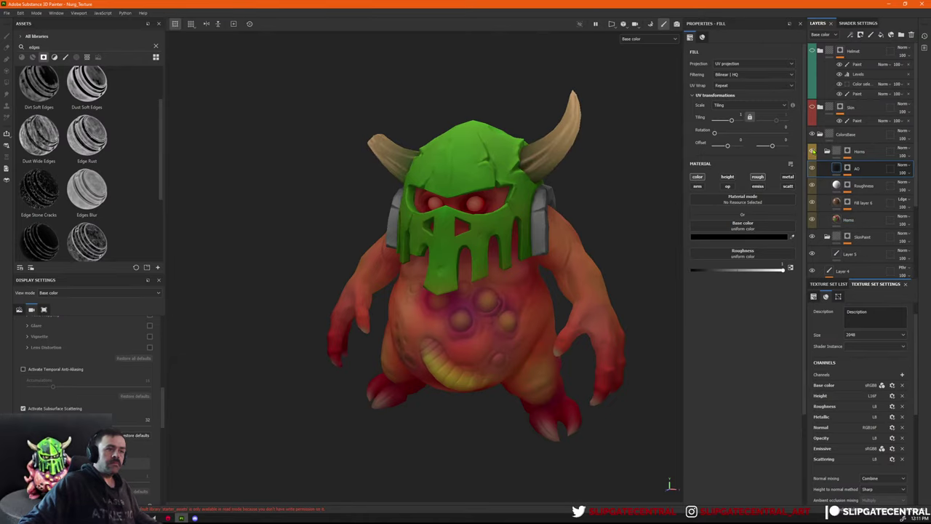
{"action": "left_click", "coordinate": [827, 151]}
Move the layers from AO through Fill layer 2 copy 1 out of the Skin folder into SkinPaint, and collapse SkinPaint.
{"action": "left_click", "coordinate": [828, 170]}
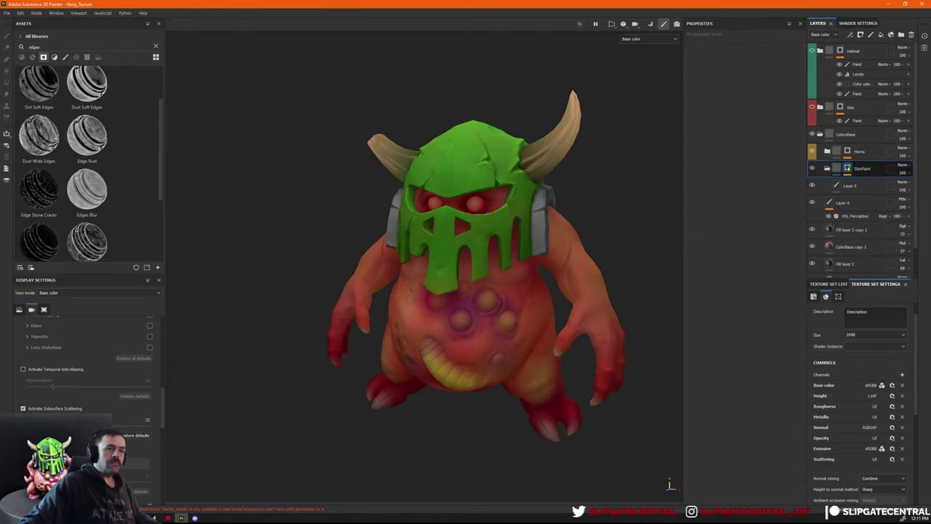
{"action": "left_click", "coordinate": [820, 107]}
{"action": "left_click", "coordinate": [864, 131]}
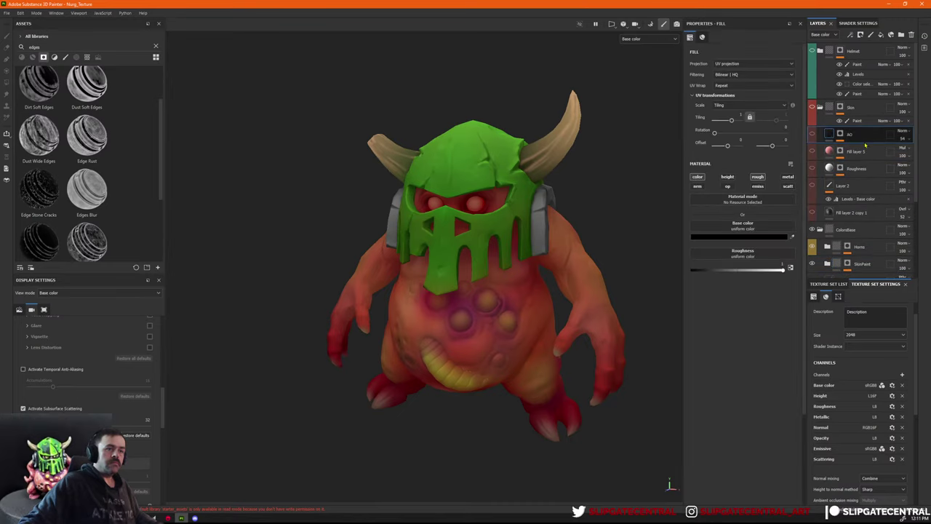
{"action": "left_click", "coordinate": [862, 204], "text": "shift"}
{"action": "left_click_drag", "start_coordinate": [862, 205], "coordinate": [866, 199]}
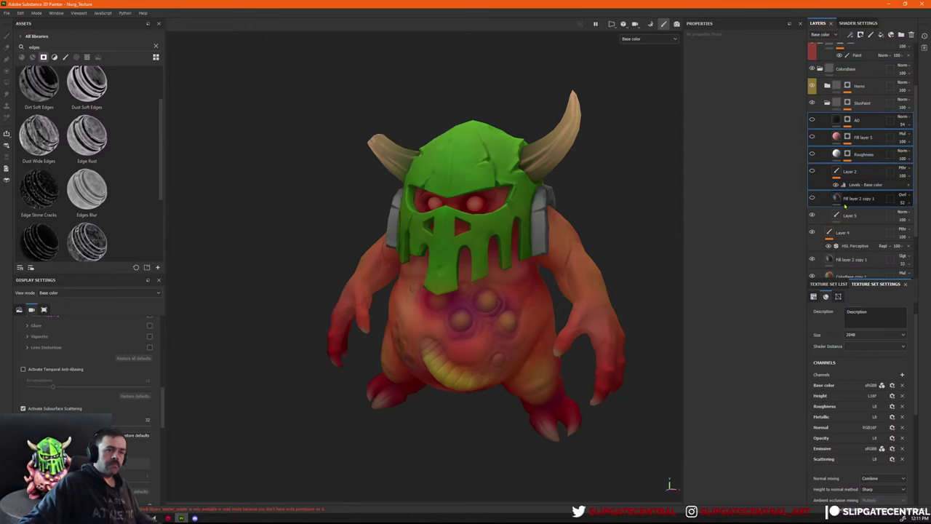
{"action": "left_click", "coordinate": [848, 122]}
{"action": "scroll", "coordinate": [848, 124], "scroll_direction": "up", "scroll_amount": 2}
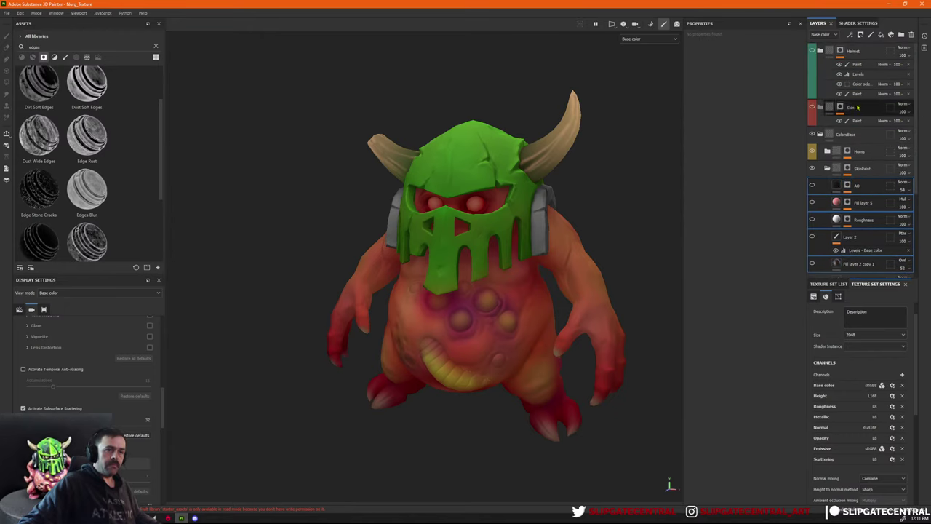
{"action": "left_click", "coordinate": [827, 168]}
Move the Helmet folder into ColorsBase above Horns and delete the emptied Skin folder.
{"action": "mouse_move", "coordinate": [854, 50]}
{"action": "left_mouse_down"}
{"action": "mouse_move", "coordinate": [873, 75]}
{"action": "mouse_move", "coordinate": [868, 143]}
{"action": "left_mouse_up"}
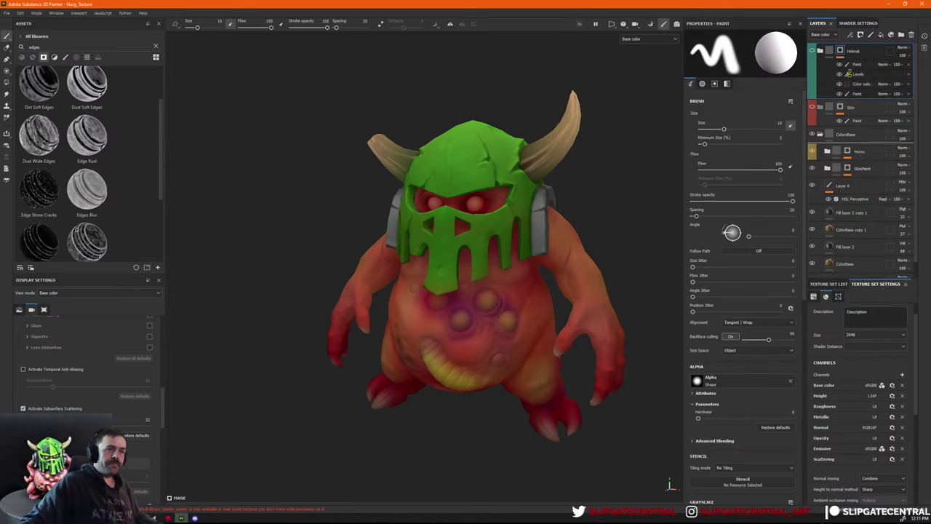
{"action": "left_click", "coordinate": [868, 56]}
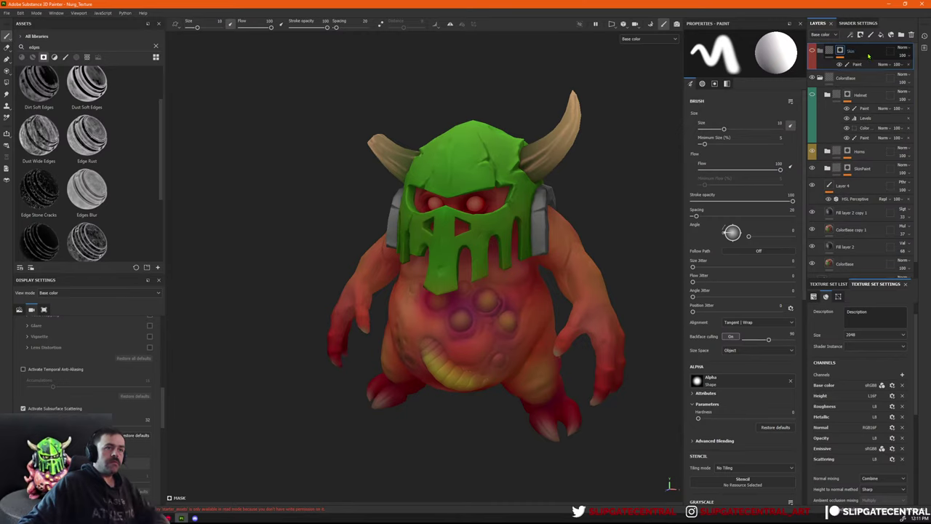
Compare the model with the Helmet and Horns folders hidden and shown, leaving both visible.
{"action": "left_click", "coordinate": [813, 68]}
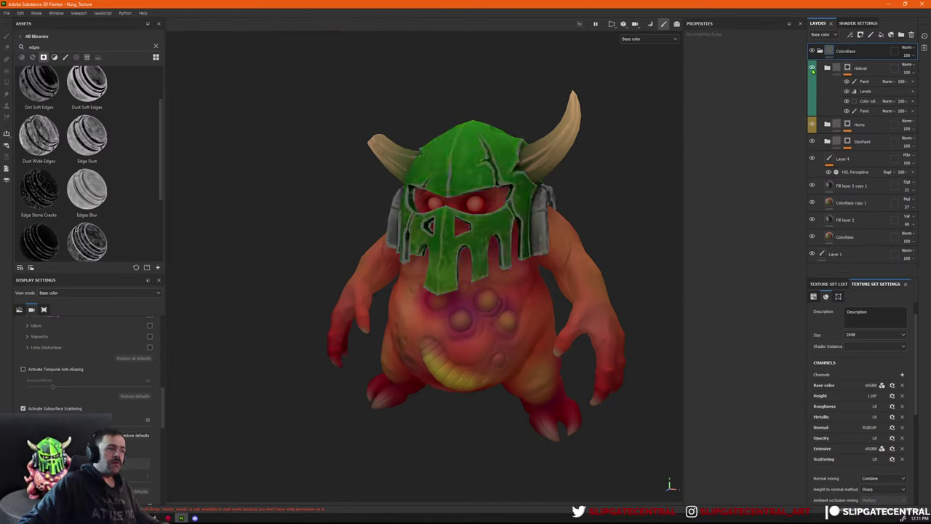
{"action": "left_click", "coordinate": [812, 69]}
{"action": "left_click", "coordinate": [812, 125]}
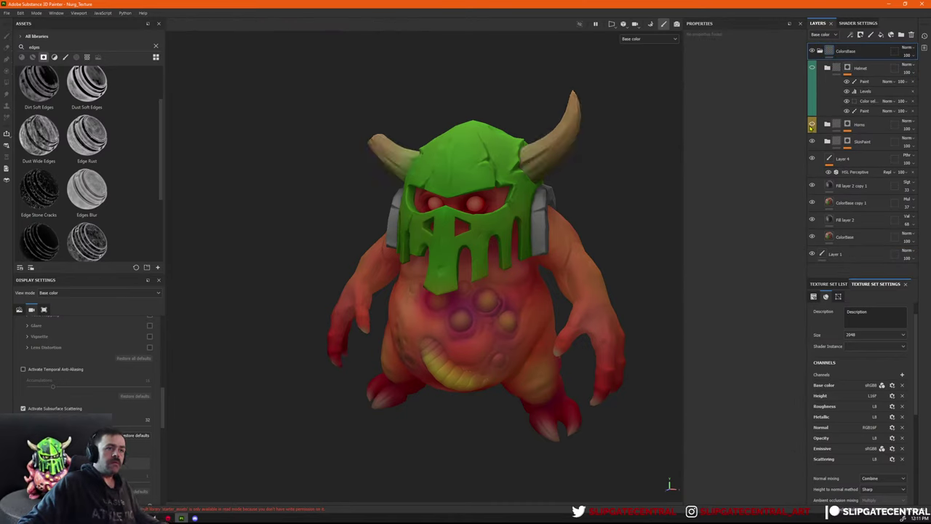
{"action": "left_click", "coordinate": [812, 125]}
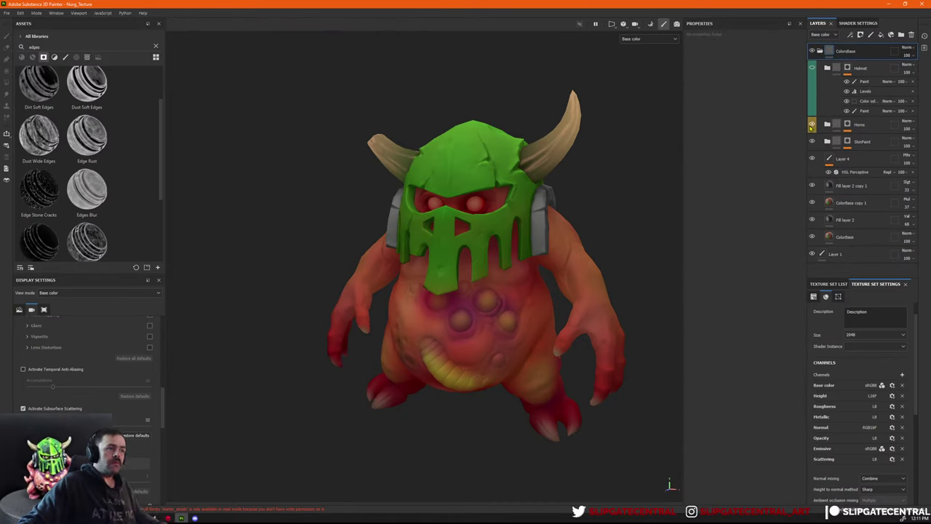
{"action": "left_click", "coordinate": [812, 68]}
{"action": "left_click", "coordinate": [812, 68]}
{"action": "left_click", "coordinate": [812, 68]}
{"action": "left_click", "coordinate": [812, 68]}
Hide the Helmet folder's layers from Fill layer 7 through Layer 3 and compare the fill layer above Base hidden and shown.
{"action": "left_click", "coordinate": [828, 67]}
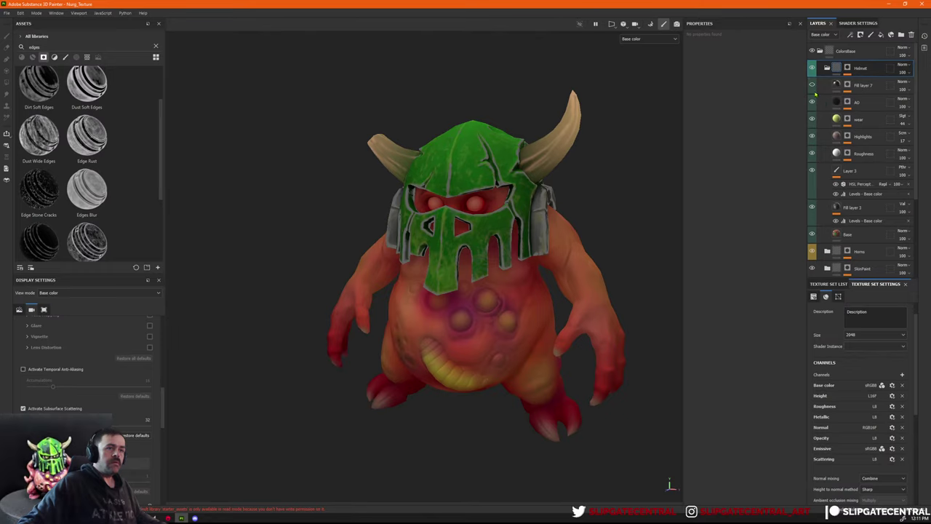
{"action": "left_click", "coordinate": [813, 208]}
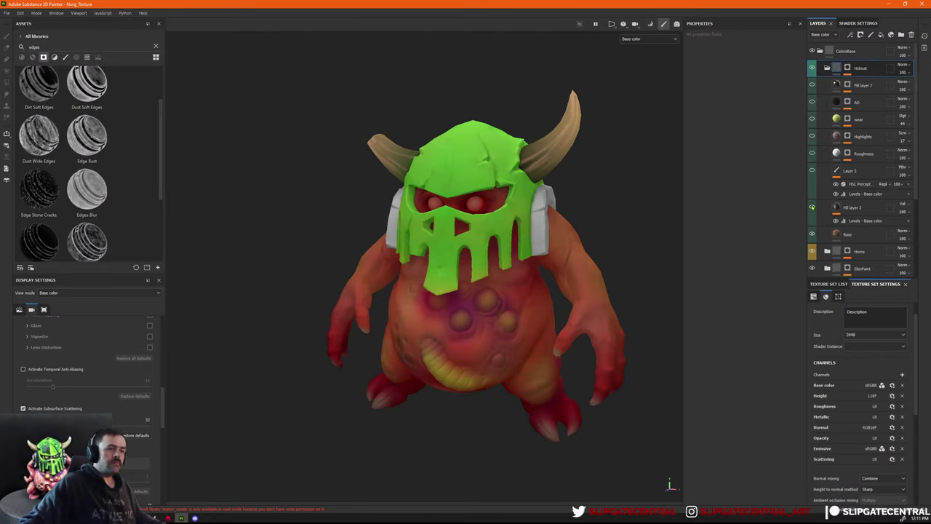
{"action": "left_click", "coordinate": [813, 207]}
{"action": "left_click", "coordinate": [813, 208]}
Delete the Base layer from the Helmet folder.
{"action": "left_click", "coordinate": [814, 234]}
{"action": "left_click", "coordinate": [852, 235]}
{"action": "key", "text": "Delete"}
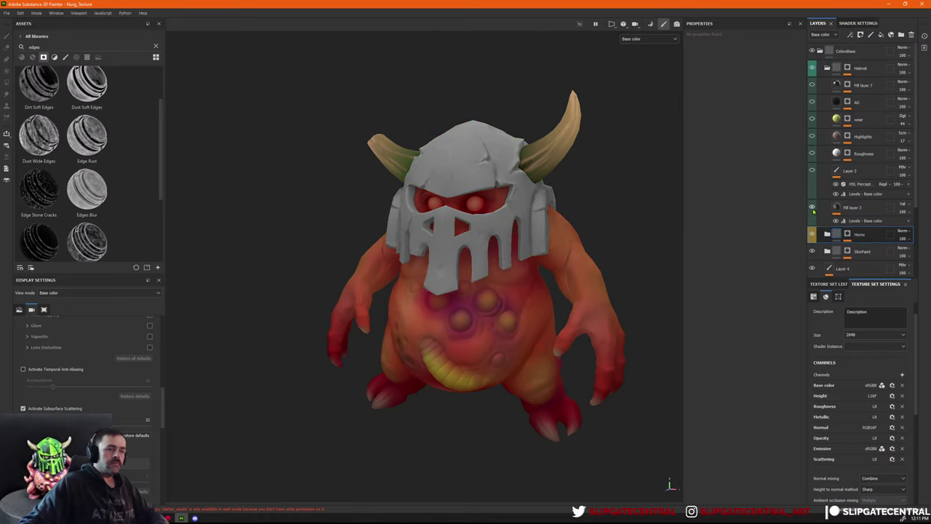
Delete the fill layer above Horns and Layer 3 from the Helmet folder.
{"action": "left_click", "coordinate": [813, 207]}
{"action": "left_click", "coordinate": [860, 208]}
{"action": "key", "text": "Delete"}
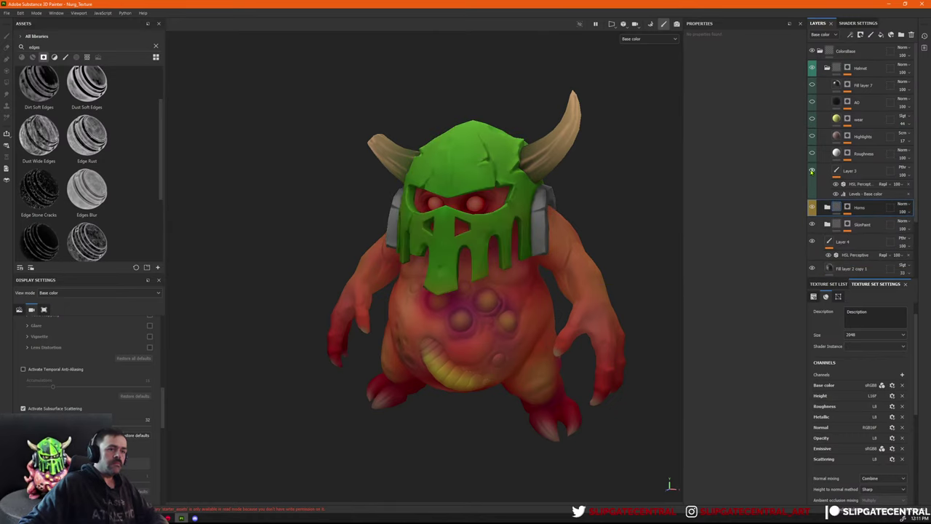
{"action": "left_click", "coordinate": [852, 171]}
{"action": "key", "text": "Delete"}
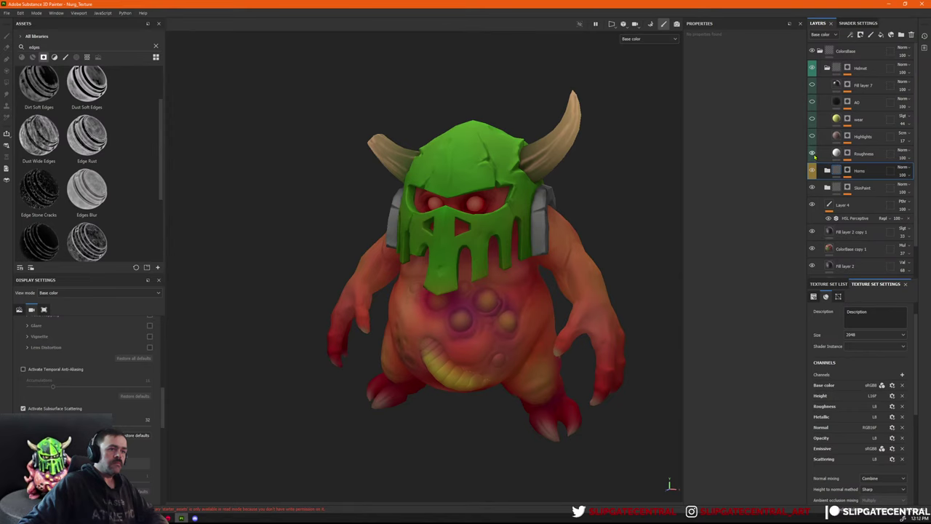
Show the Helmet folder's Roughness, Highlights, wear and AO layers and set the wear layer's base color to a muted grey-olive.
{"action": "left_click", "coordinate": [821, 152]}
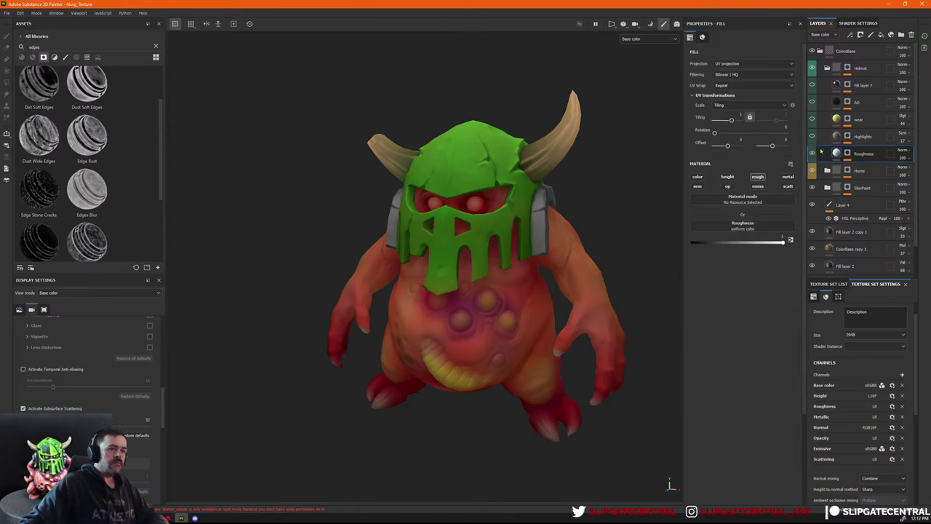
{"action": "left_click", "coordinate": [812, 119]}
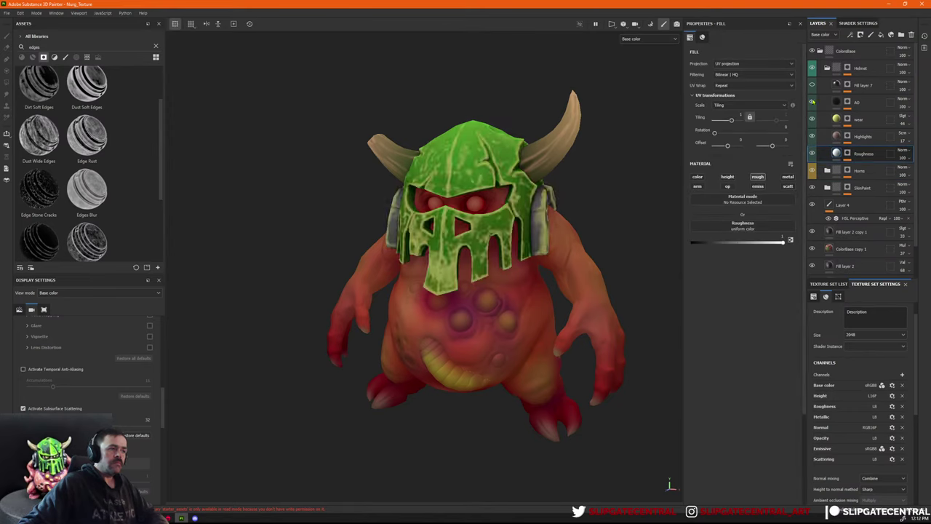
{"action": "left_click", "coordinate": [870, 121]}
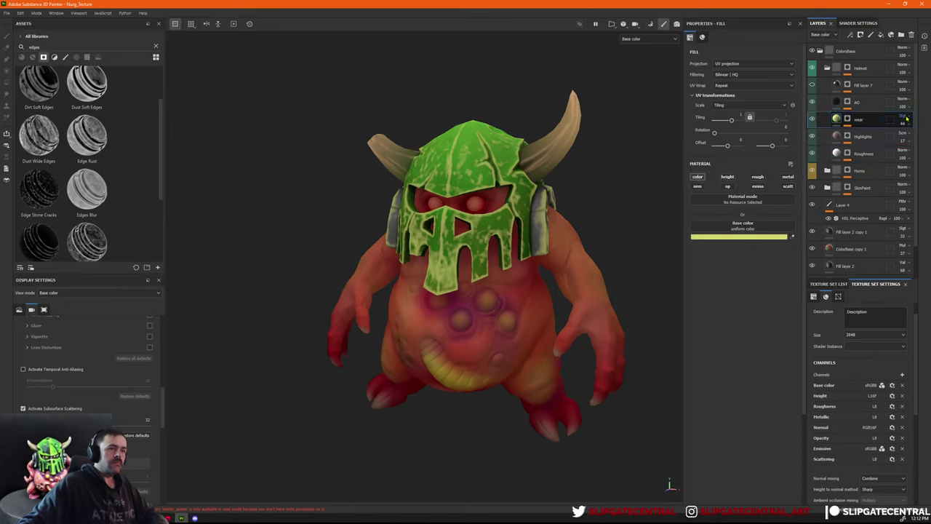
{"action": "left_click", "coordinate": [749, 238]}
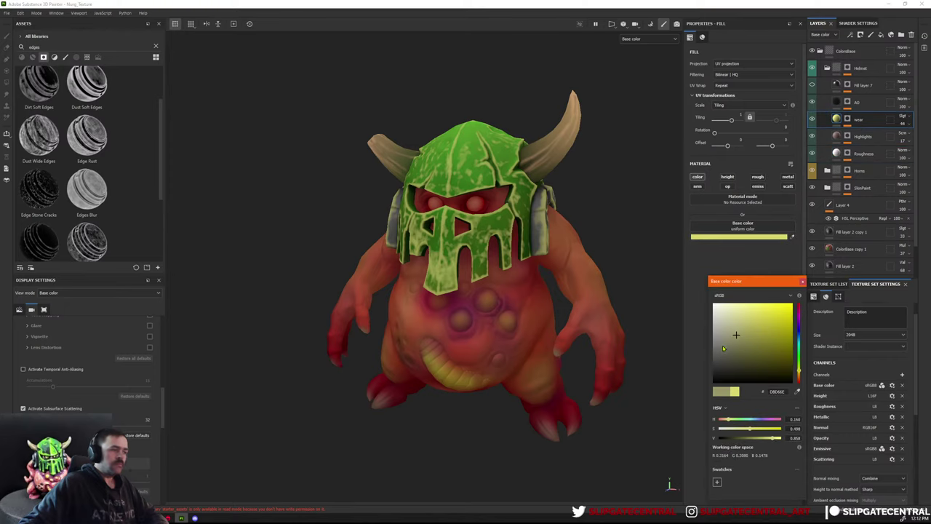
{"action": "left_click_drag", "start_coordinate": [724, 349], "coordinate": [724, 355]}
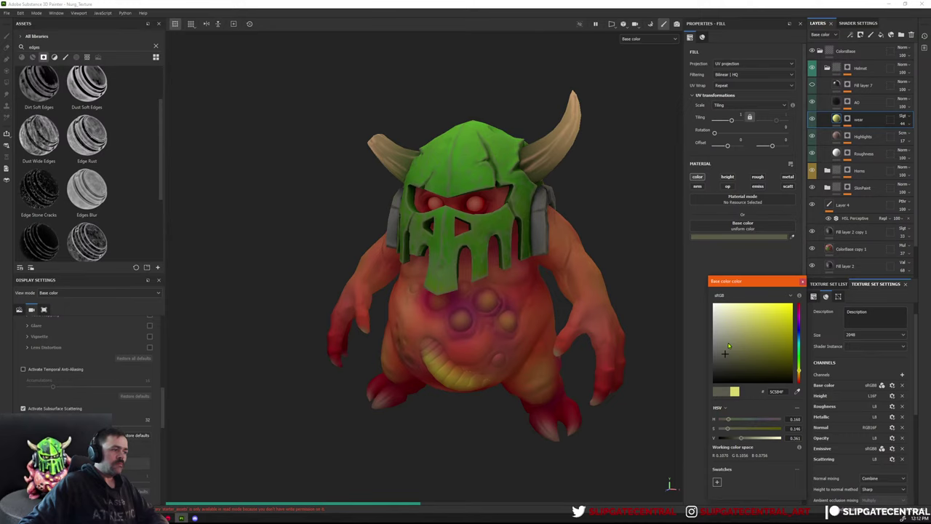
{"action": "left_click", "coordinate": [729, 342]}
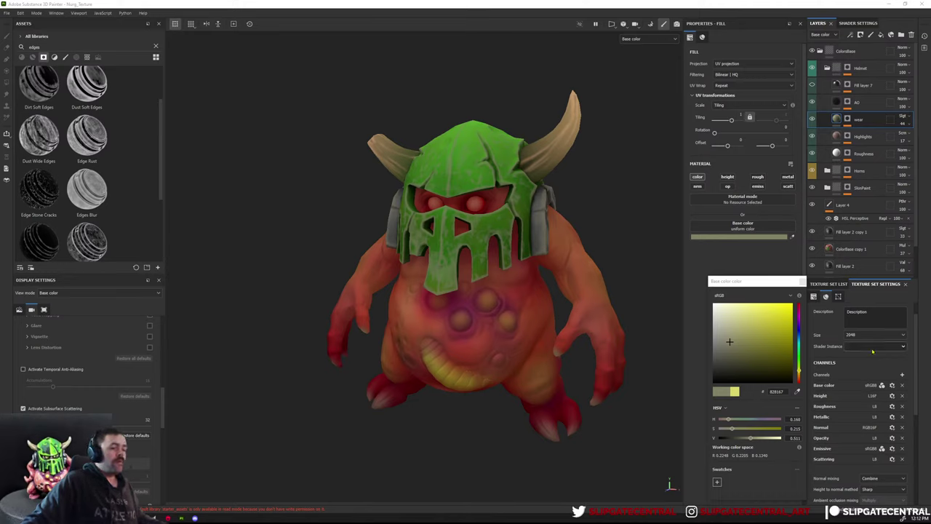
{"action": "left_click", "coordinate": [726, 346]}
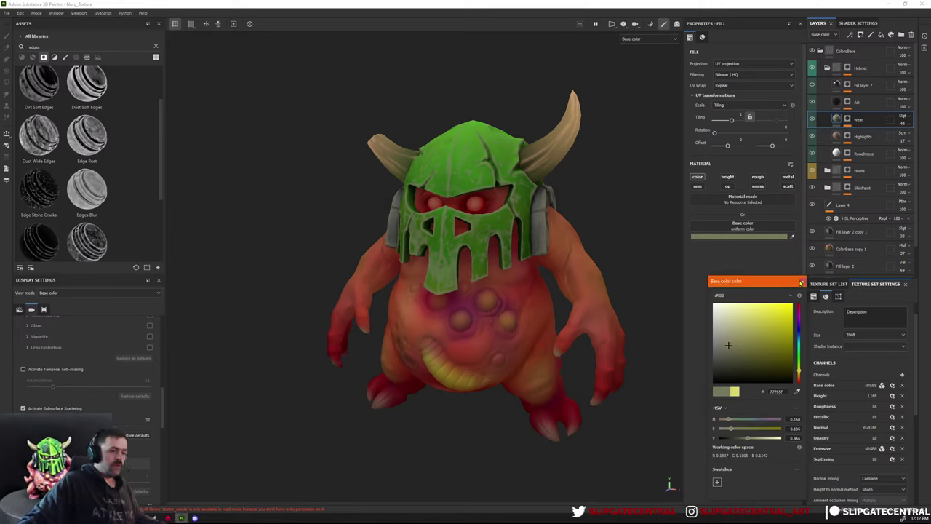
{"action": "left_click", "coordinate": [803, 281]}
Compare the helmet with Fill layer 7 shown and hidden, and delete that layer.
{"action": "right_click_drag", "start_coordinate": [504, 259], "coordinate": [515, 265], "text": "alt"}
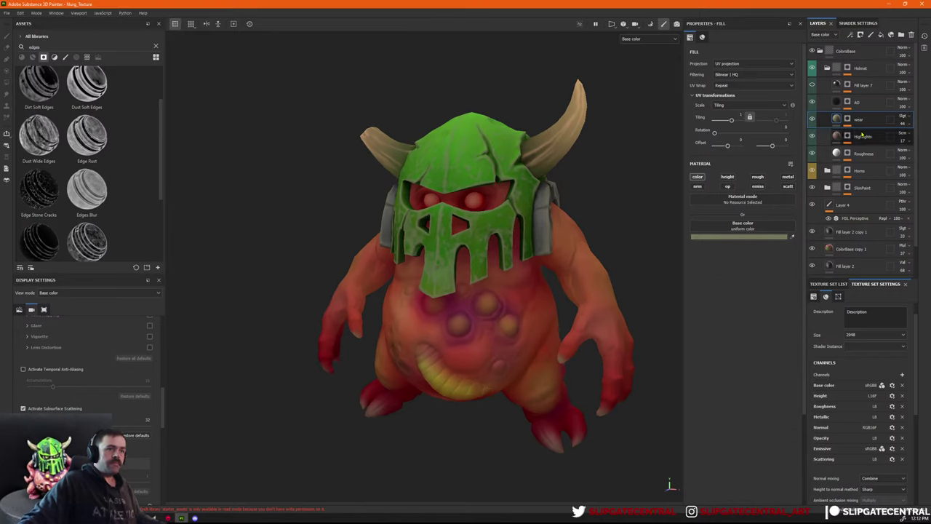
{"action": "left_click", "coordinate": [812, 86]}
{"action": "left_click", "coordinate": [813, 86]}
{"action": "left_click", "coordinate": [813, 86]}
{"action": "left_click", "coordinate": [836, 87]}
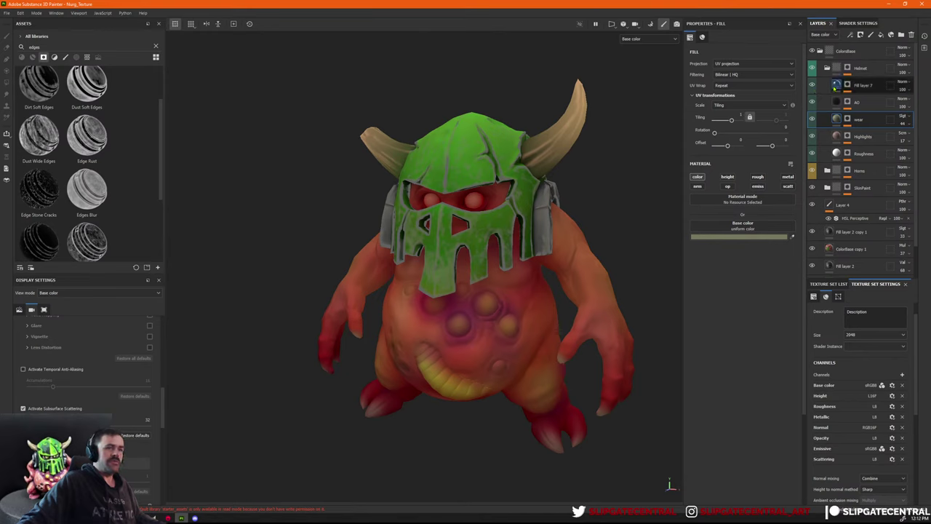
{"action": "key", "text": "Delete"}
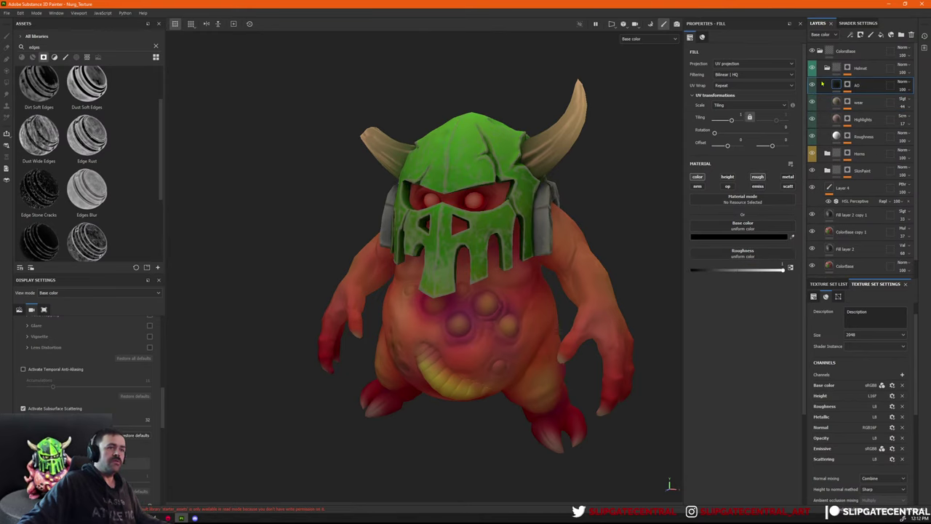
Switch the visibility of the AO layer in the Horns folder, and leave only the SkinPaint folder expanded.
{"action": "left_click", "coordinate": [828, 69]}
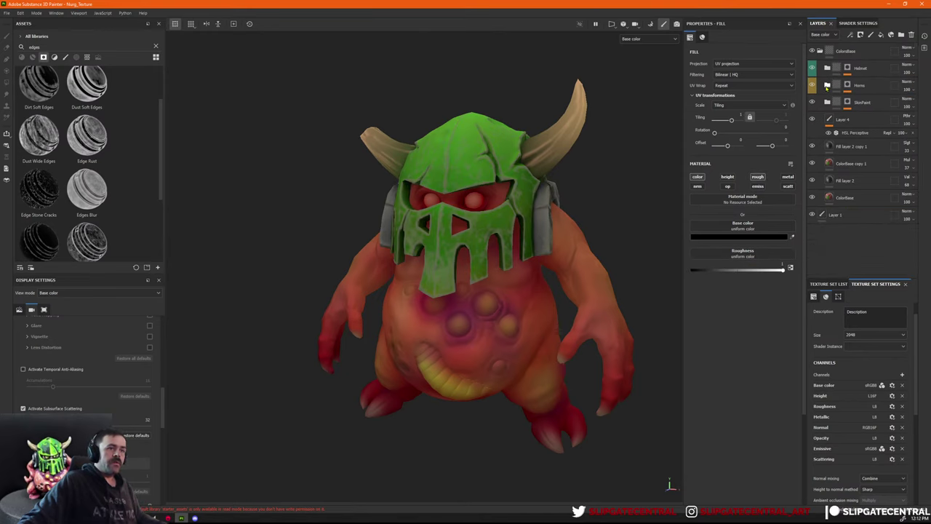
{"action": "left_click", "coordinate": [827, 86]}
{"action": "left_click", "coordinate": [812, 102]}
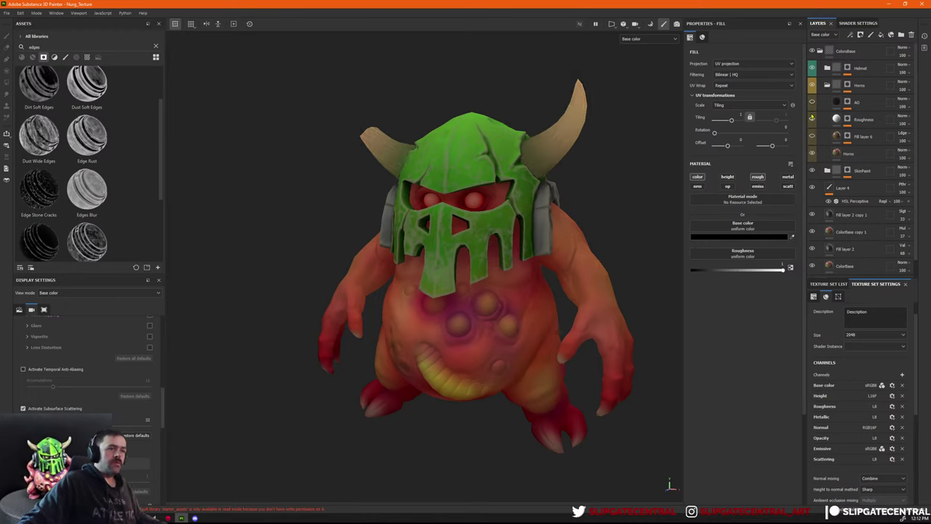
{"action": "left_click", "coordinate": [828, 85]}
{"action": "left_click", "coordinate": [828, 103]}
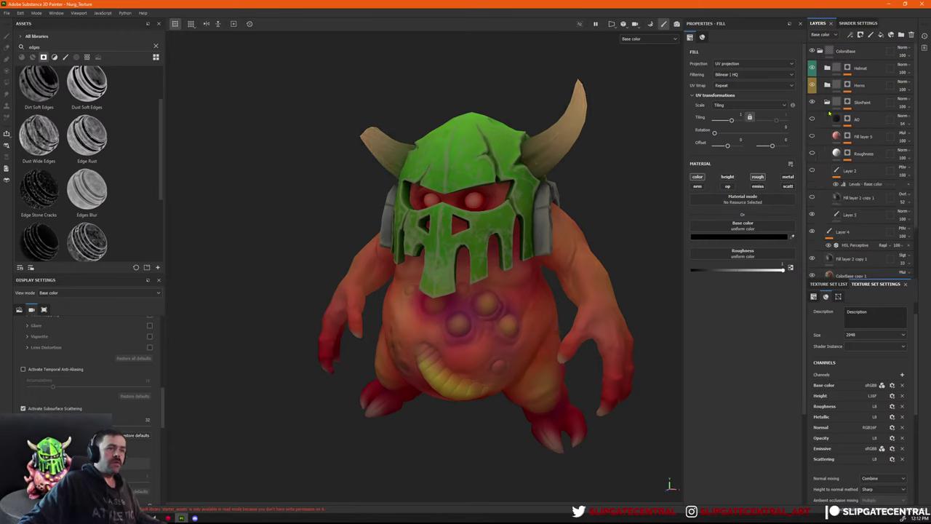
Show Fill layer 2 copy 1 in the SkinPaint folder and set its opacity to 25.
{"action": "left_click", "coordinate": [812, 198]}
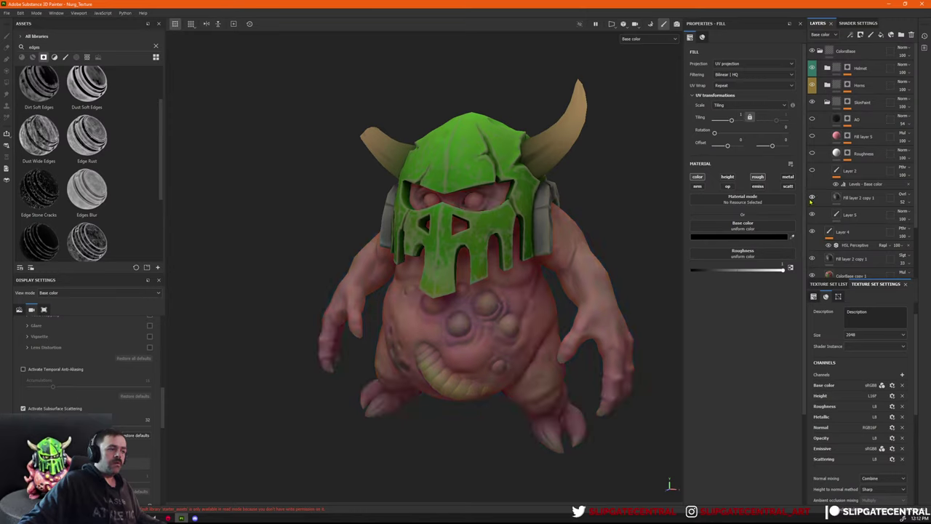
{"action": "left_click", "coordinate": [812, 198]}
{"action": "left_click", "coordinate": [812, 198]}
{"action": "left_click", "coordinate": [863, 198]}
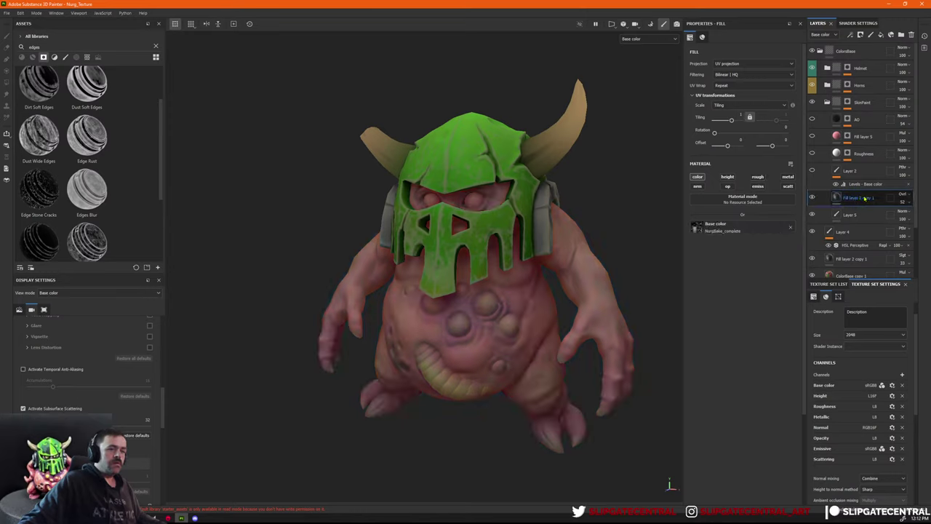
{"action": "left_click_drag", "start_coordinate": [912, 216], "coordinate": [901, 216]}
{"action": "left_click", "coordinate": [907, 207]}
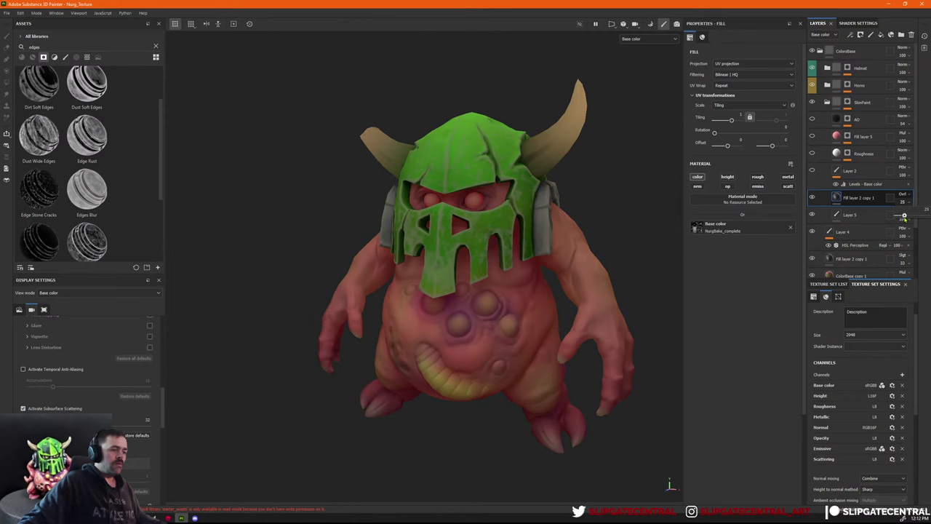
Move Layer 5 to the top of the SkinPaint folder and rename it Paint.
{"action": "left_click", "coordinate": [849, 214]}
{"action": "left_click_drag", "start_coordinate": [850, 215], "coordinate": [864, 120]}
{"action": "double_click", "coordinate": [849, 120]}
{"action": "type", "text": "Paint"}
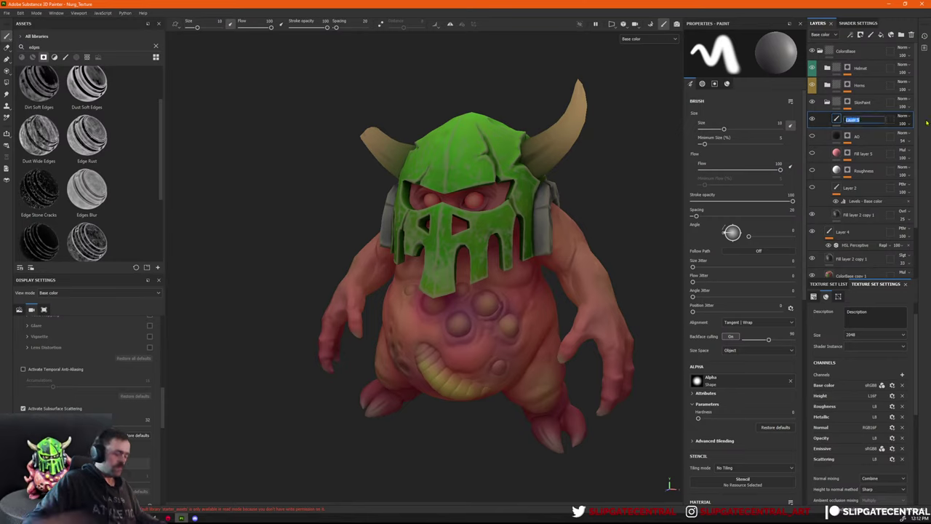
{"action": "key", "text": "Return"}
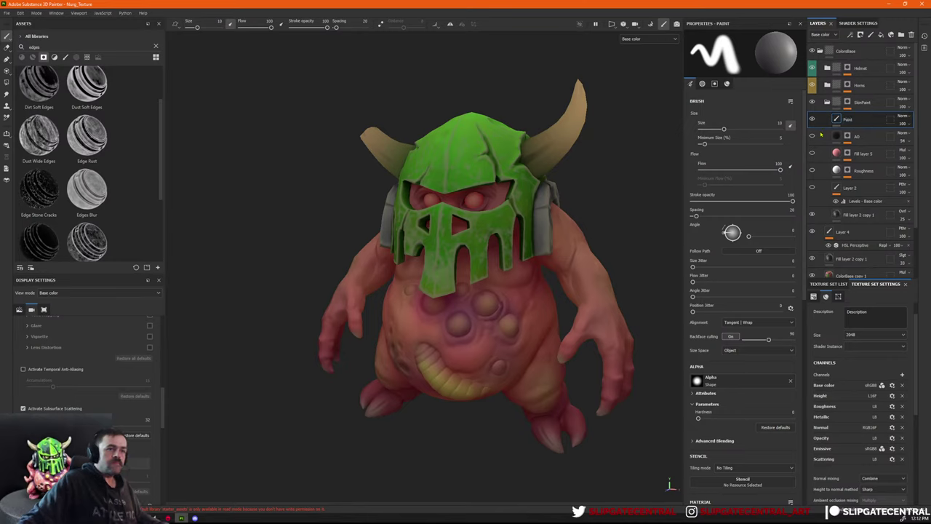
Compare the skin with the SkinPaint folder's AO layer shown and hidden, leaving it hidden.
{"action": "left_click", "coordinate": [852, 143]}
{"action": "left_click", "coordinate": [813, 137]}
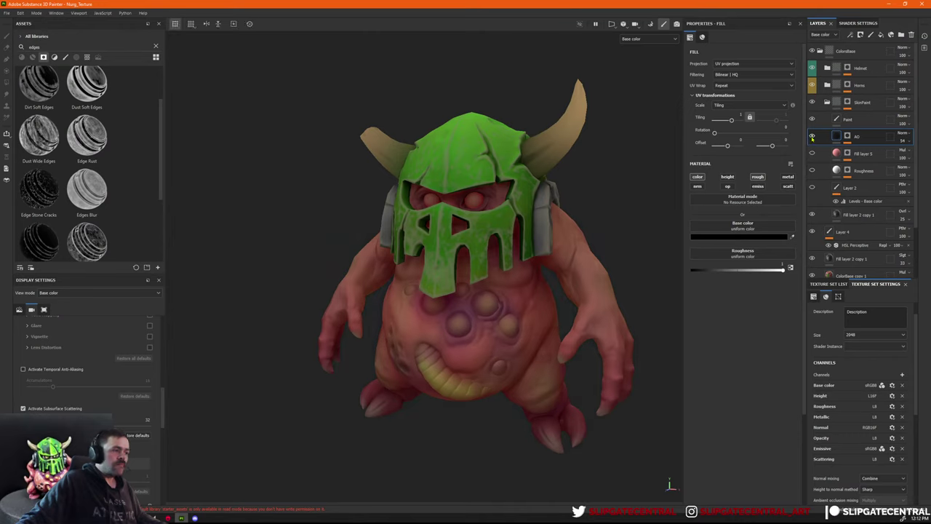
{"action": "left_click", "coordinate": [812, 137]}
{"action": "left_click", "coordinate": [813, 137]}
{"action": "left_click", "coordinate": [812, 137]}
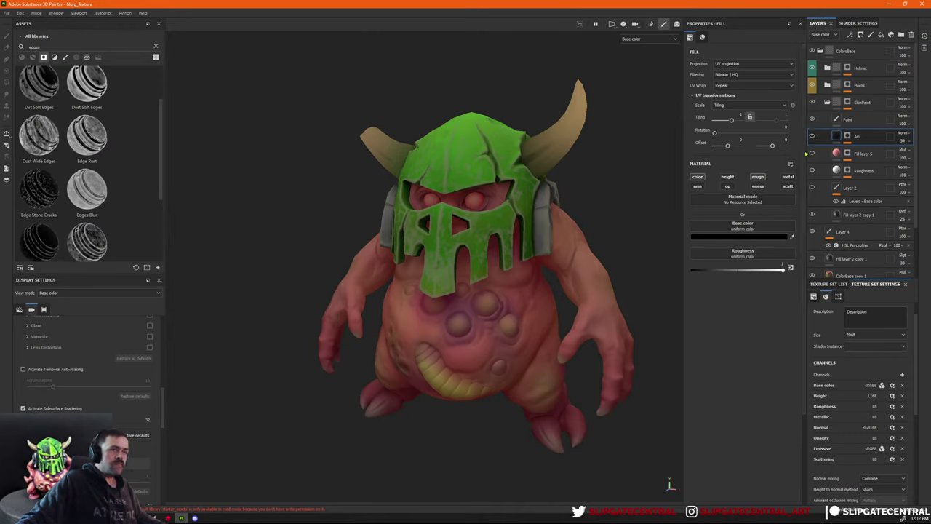
Compare the skin with Layer 2 shown and hidden, and delete that layer from the SkinPaint folder.
{"action": "left_click", "coordinate": [814, 190]}
{"action": "left_click", "coordinate": [812, 188]}
{"action": "left_click", "coordinate": [811, 187]}
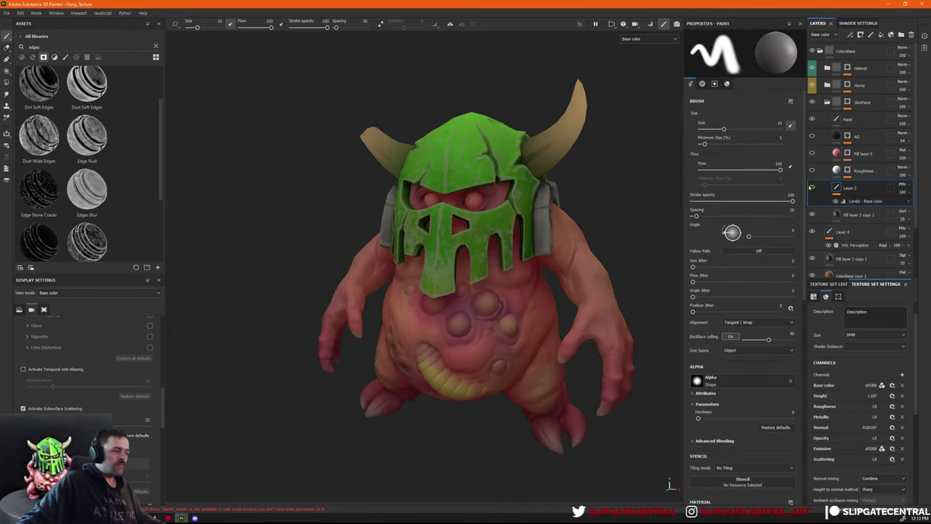
{"action": "left_click", "coordinate": [812, 188]}
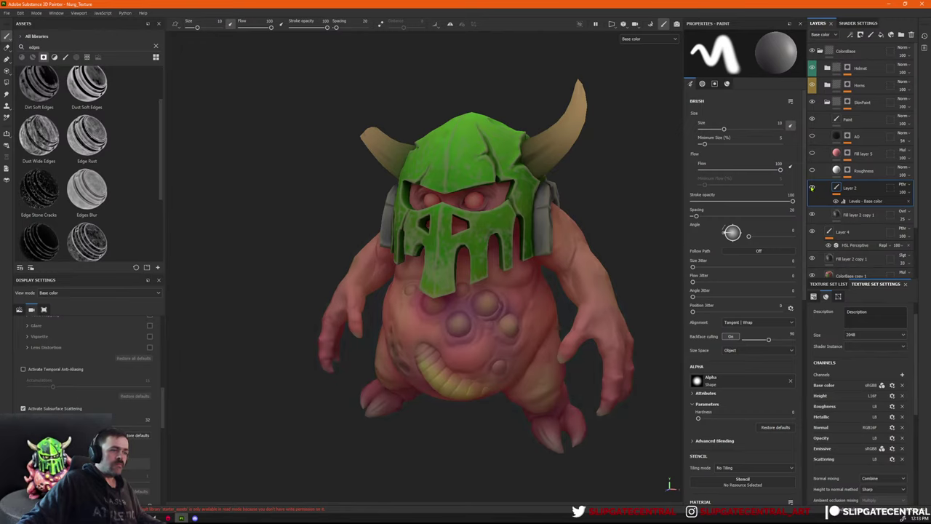
{"action": "left_click", "coordinate": [812, 188]}
{"action": "left_click", "coordinate": [811, 188]}
{"action": "key", "text": "Delete"}
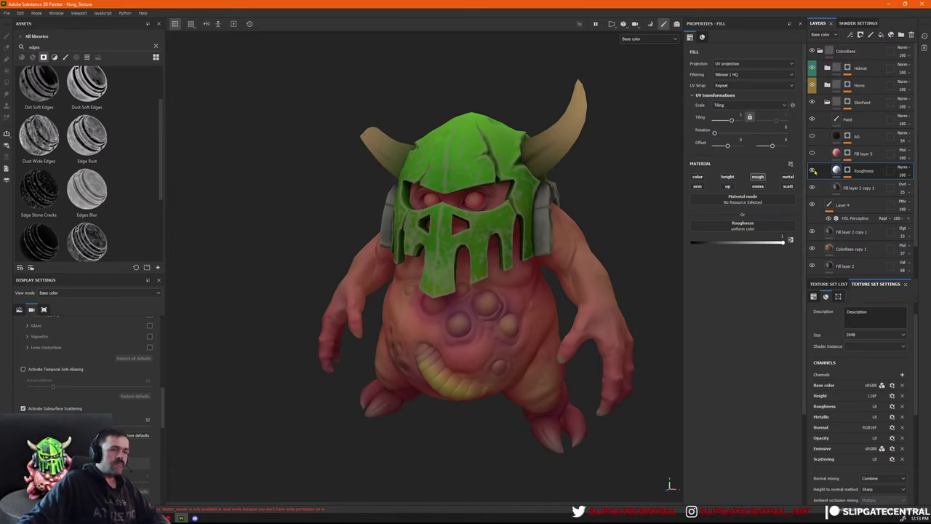
Delete the Roughness, Fill layer 5 and AO layers from the SkinPaint folder.
{"action": "key", "text": "Delete"}
{"action": "left_click", "coordinate": [865, 154]}
{"action": "key", "text": "Delete"}
{"action": "left_click", "coordinate": [864, 136]}
{"action": "key", "text": "Delete"}
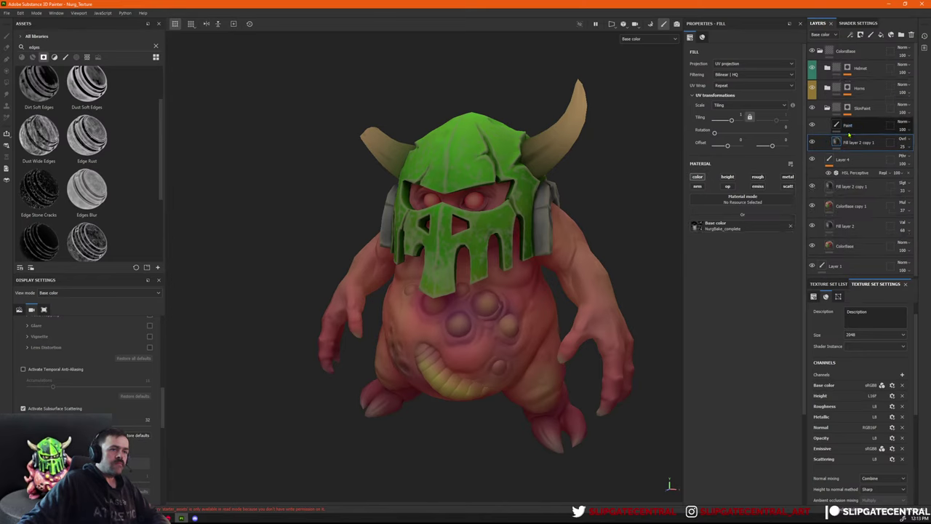
Compare the skin with the SkinPaint folder's Fill layer 2 copy 1 hidden and shown, leaving it visible.
{"action": "left_click", "coordinate": [847, 128]}
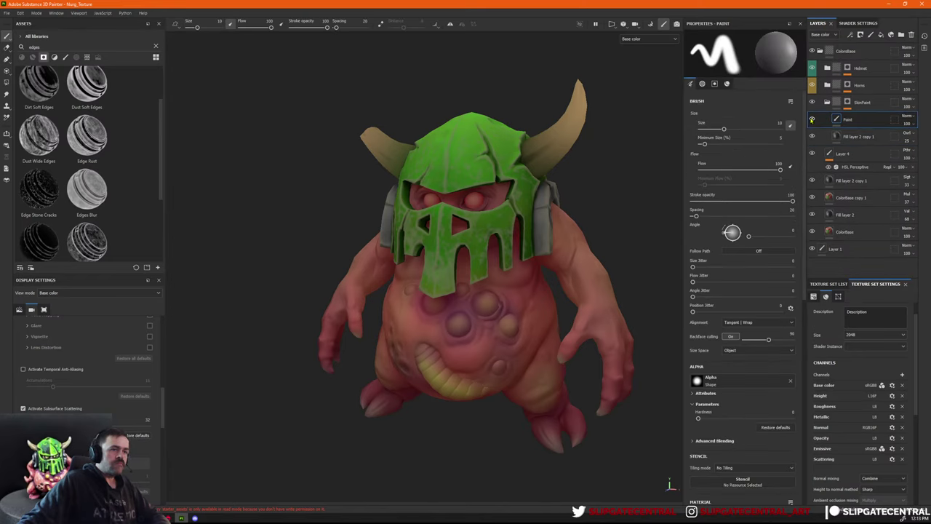
{"action": "left_click", "coordinate": [854, 137]}
{"action": "left_click", "coordinate": [813, 138]}
{"action": "left_click", "coordinate": [813, 138]}
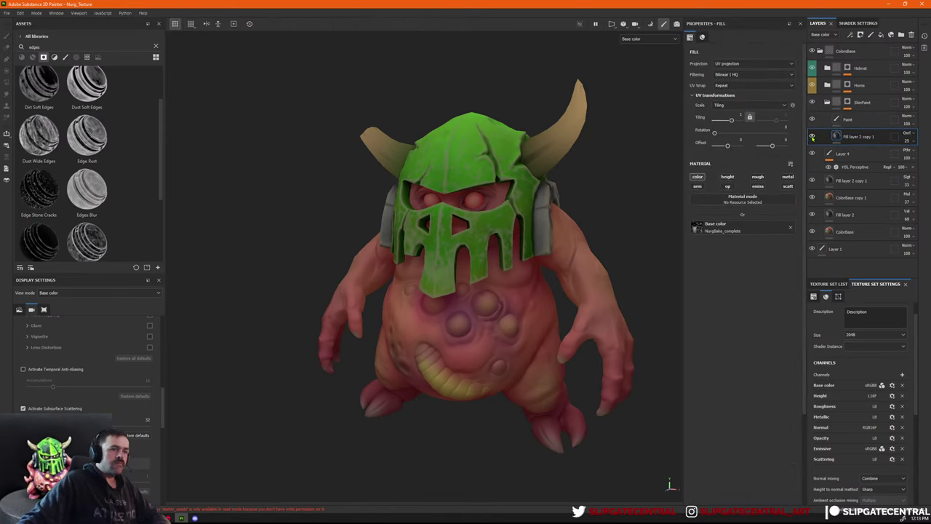
Color-tag the SkinPaint folder purple.
{"action": "left_click", "coordinate": [843, 102]}
{"action": "right_click", "coordinate": [839, 102]}
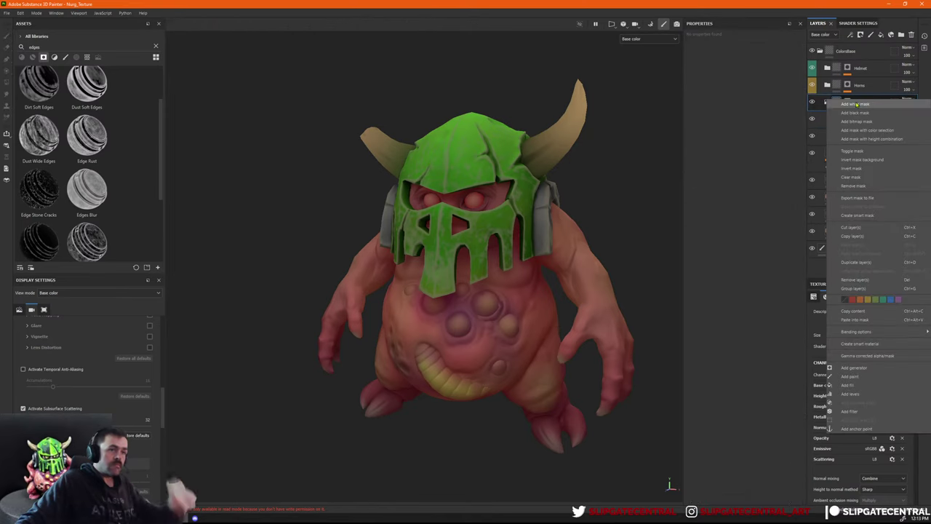
{"action": "left_click", "coordinate": [899, 299]}
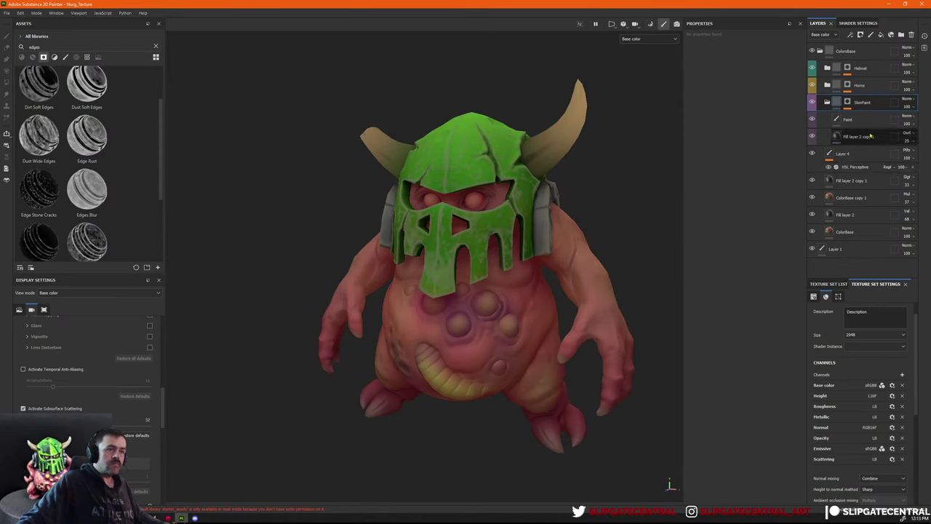
Lower the opacity of Fill layer 2 above ColorBase to about 28.
{"action": "left_click", "coordinate": [860, 156]}
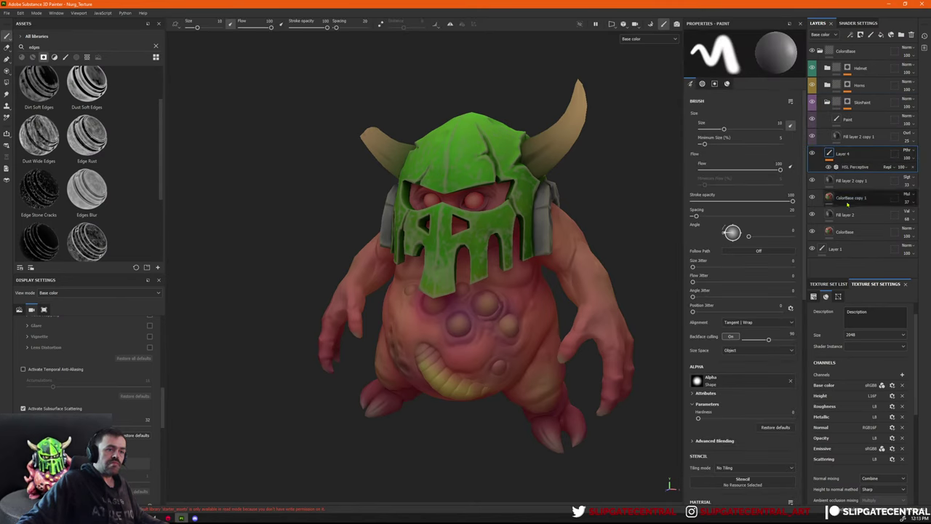
{"action": "left_click", "coordinate": [862, 124]}
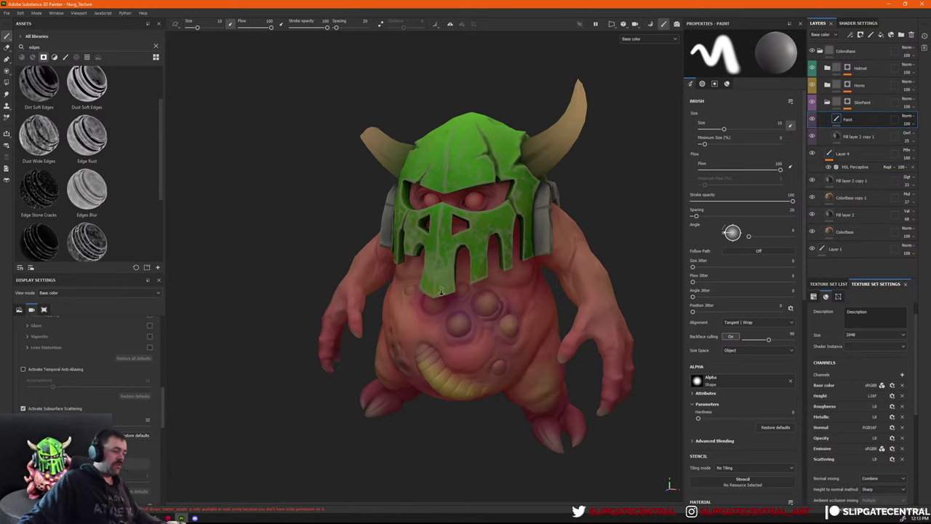
{"action": "left_click_drag", "start_coordinate": [515, 251], "coordinate": [558, 234], "text": "alt"}
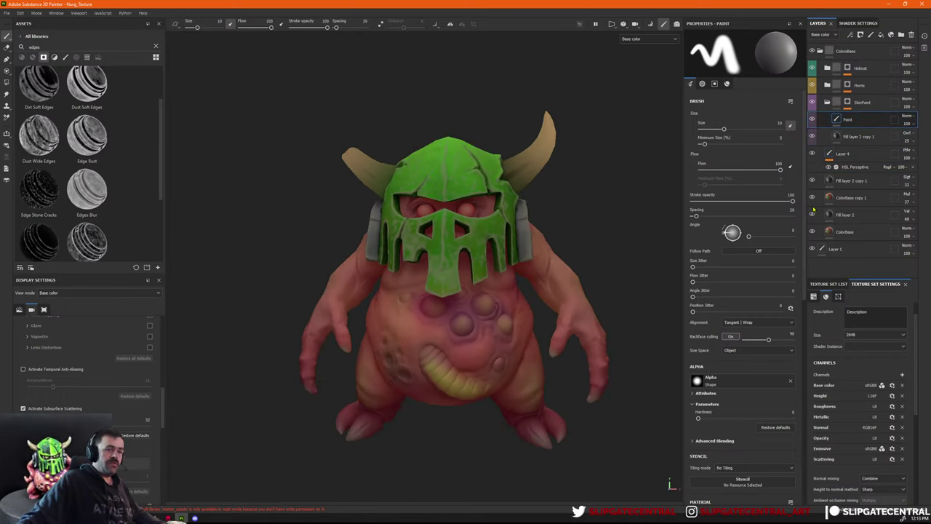
{"action": "left_click", "coordinate": [854, 218]}
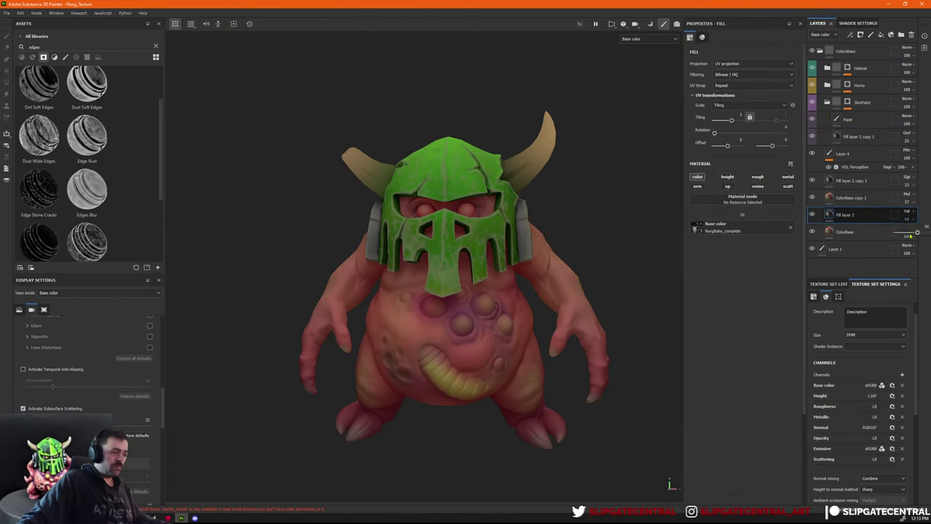
{"action": "left_click_drag", "start_coordinate": [909, 234], "coordinate": [906, 233]}
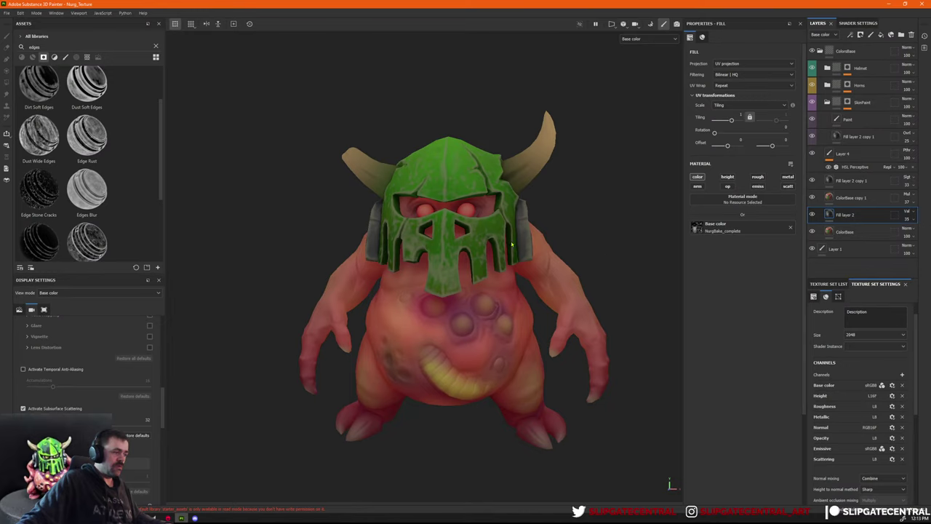
Lower the opacity of the Fill layer 2 copy 1 above ColorBase copy 1 to 13.
{"action": "left_click_drag", "start_coordinate": [601, 216], "coordinate": [589, 231], "text": "alt"}
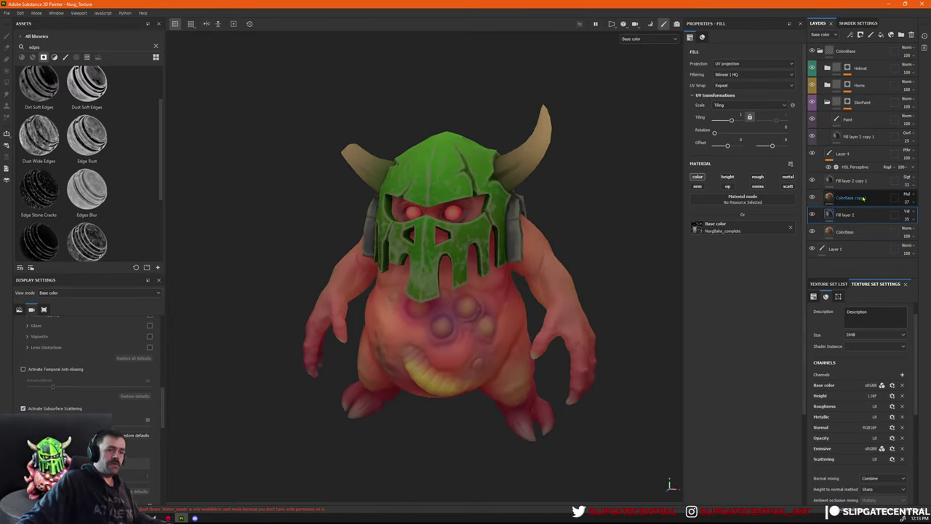
{"action": "left_click", "coordinate": [904, 182]}
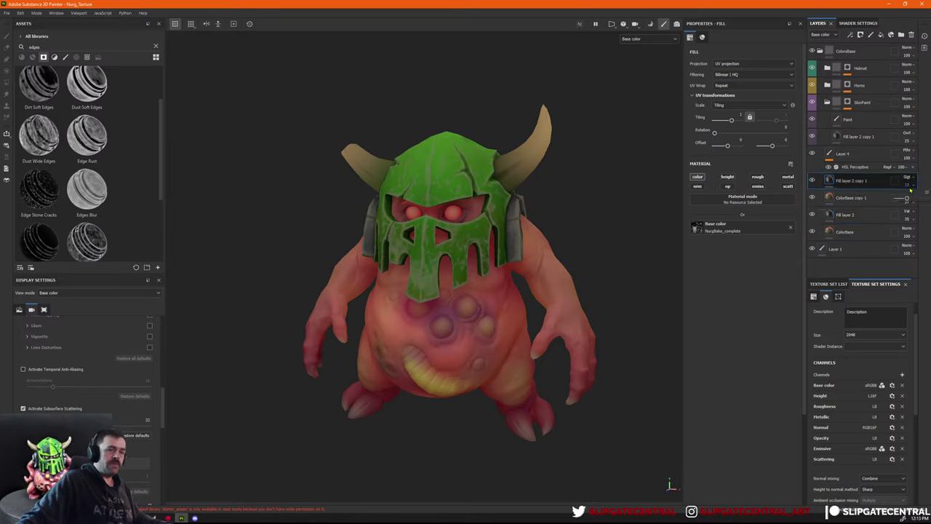
{"action": "left_click_drag", "start_coordinate": [907, 198], "coordinate": [901, 199]}
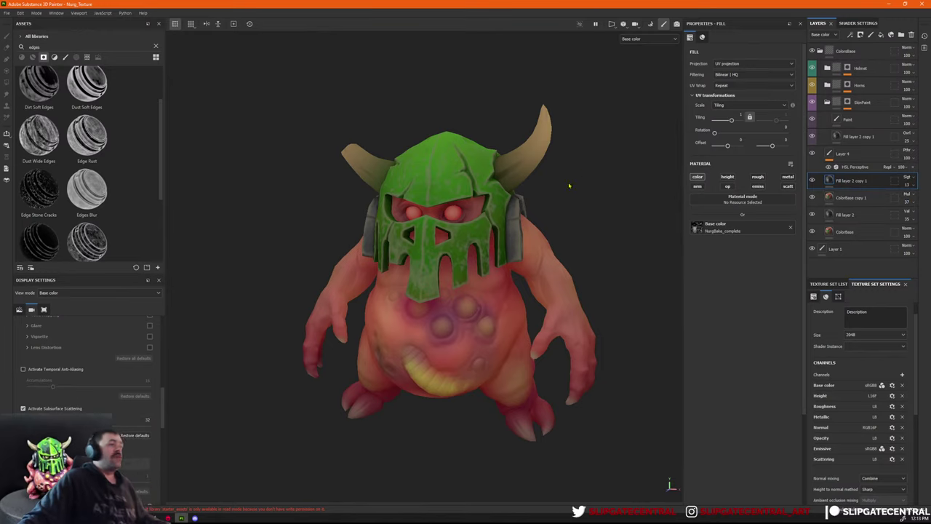
Compare the creature with the lower Fill layer 2 copy 1 and Layer 4 hidden and shown, leaving both visible.
{"action": "left_click_drag", "start_coordinate": [584, 172], "coordinate": [534, 281], "text": "alt"}
{"action": "left_click_drag", "start_coordinate": [668, 256], "coordinate": [515, 306], "text": "alt"}
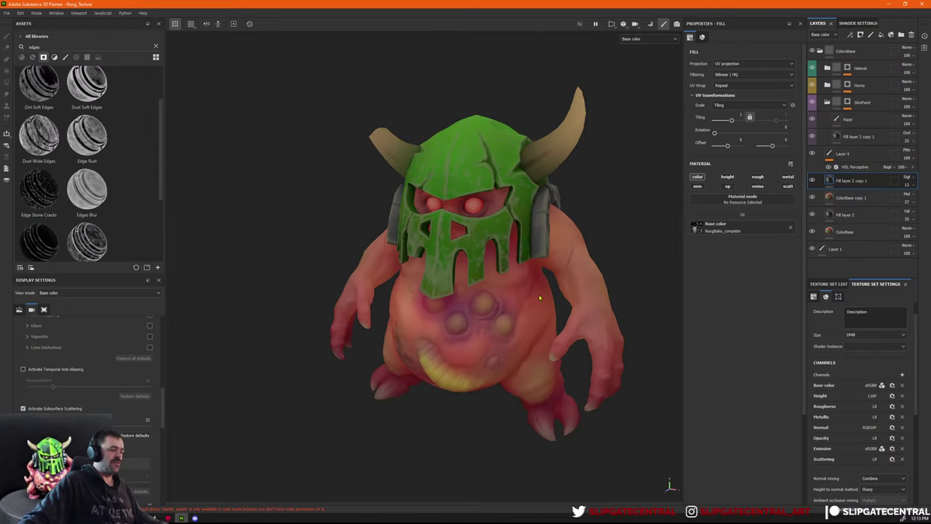
{"action": "left_click", "coordinate": [812, 181]}
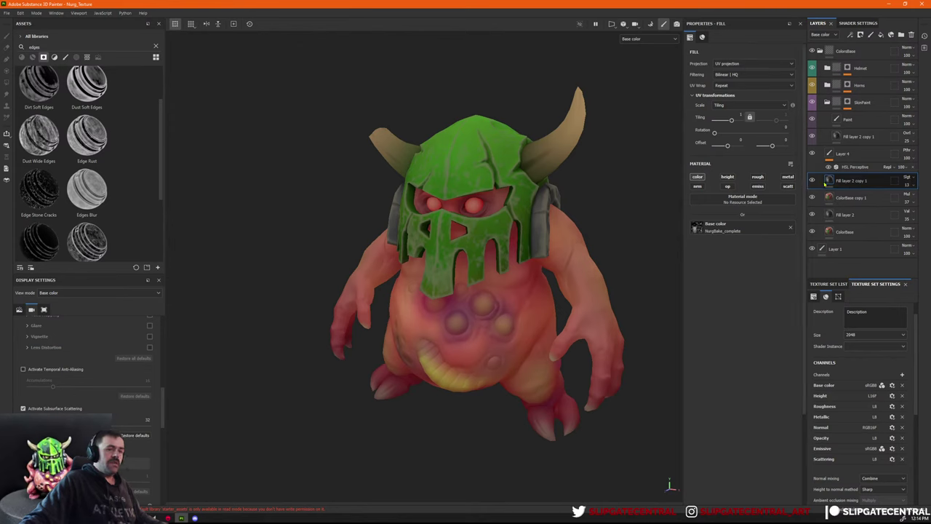
{"action": "left_click", "coordinate": [850, 158]}
{"action": "right_click", "coordinate": [812, 153]}
{"action": "left_click", "coordinate": [813, 153]}
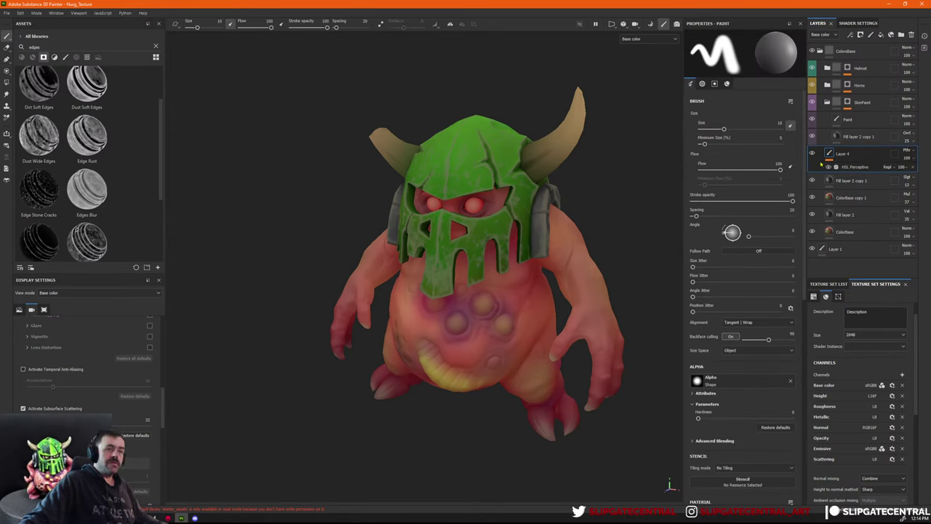
Rename the SkinPaint folder's Paint layer as MainPaint and enlarge the brush to about 20.
{"action": "double_click", "coordinate": [853, 120]}
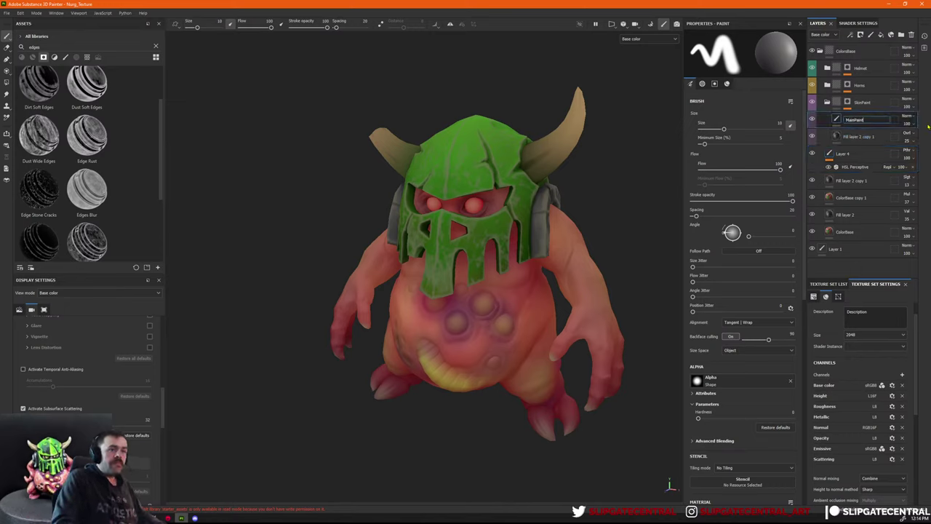
{"action": "key", "text": "Return"}
{"action": "left_click_drag", "start_coordinate": [567, 278], "coordinate": [615, 338], "text": "alt"}
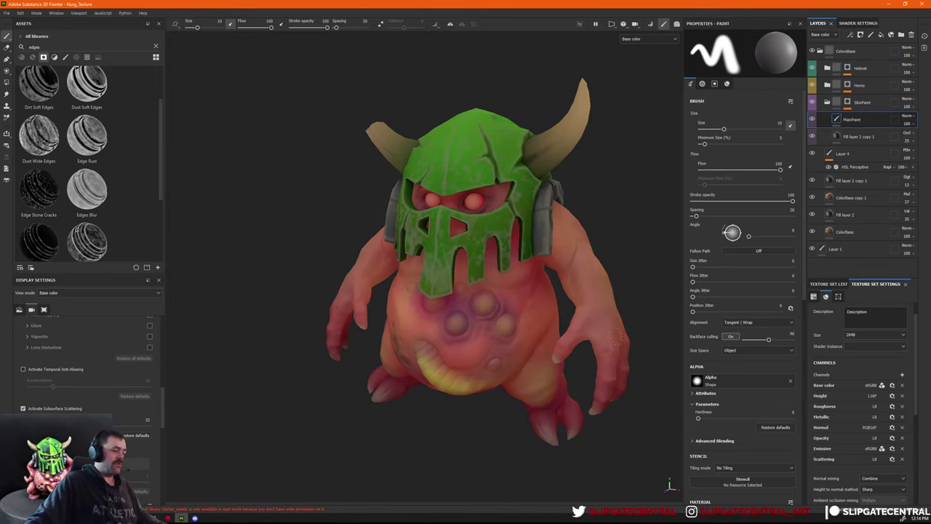
{"action": "right_click_drag", "start_coordinate": [530, 304], "coordinate": [554, 304], "text": "ctrl"}
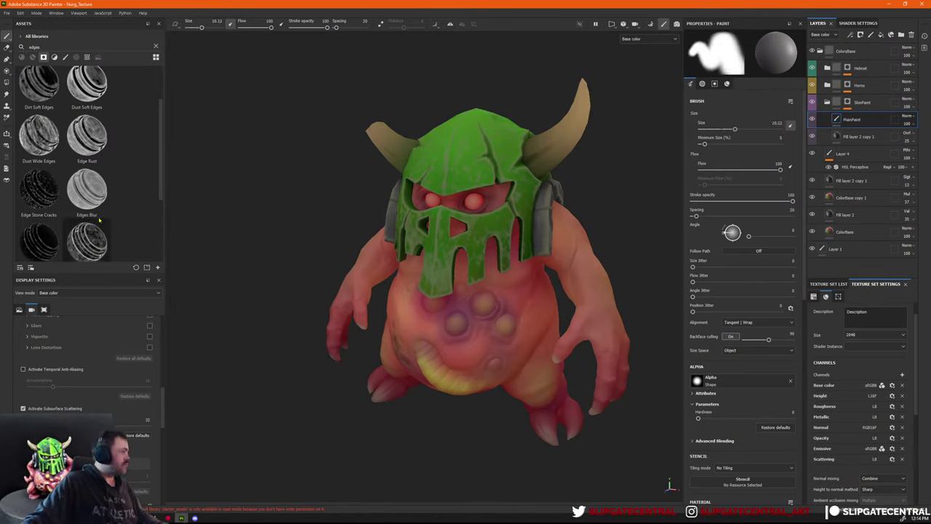
Filter the assets to brushes without the "edges" search, widen the browser, and choose the Dirt 1 brush.
{"action": "left_click", "coordinate": [66, 58]}
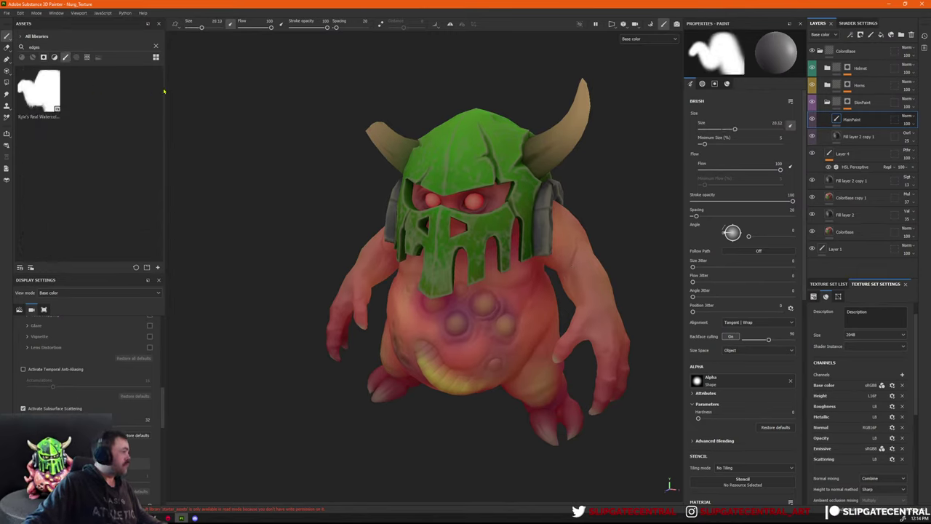
{"action": "left_click", "coordinate": [156, 58]}
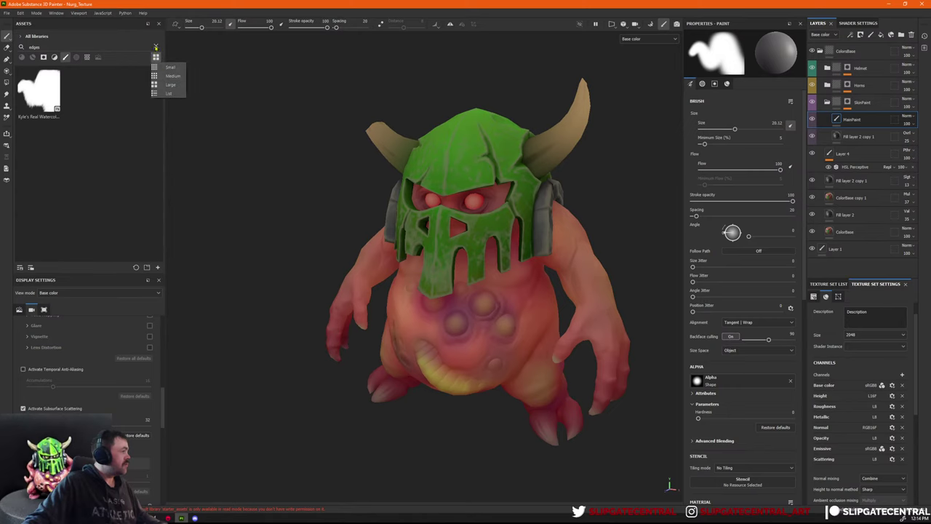
{"action": "left_click", "coordinate": [156, 47]}
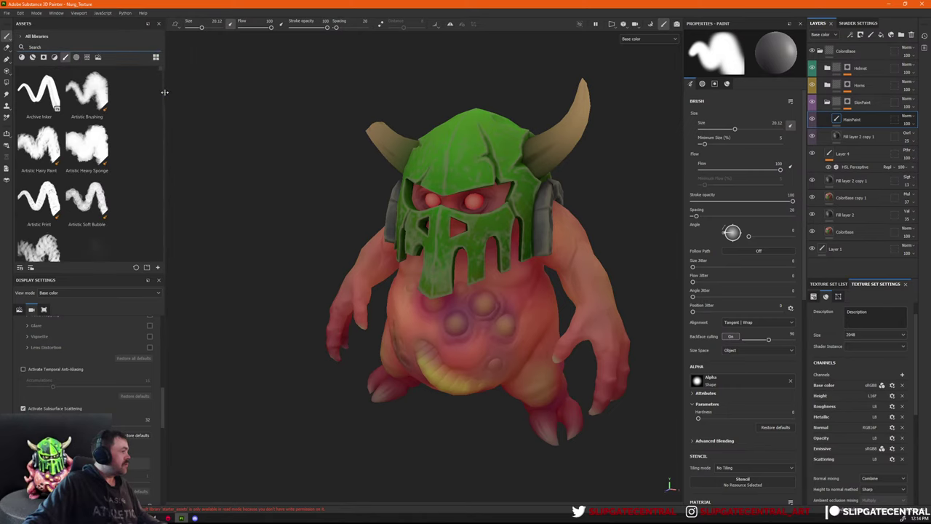
{"action": "left_click_drag", "start_coordinate": [165, 93], "coordinate": [173, 92]}
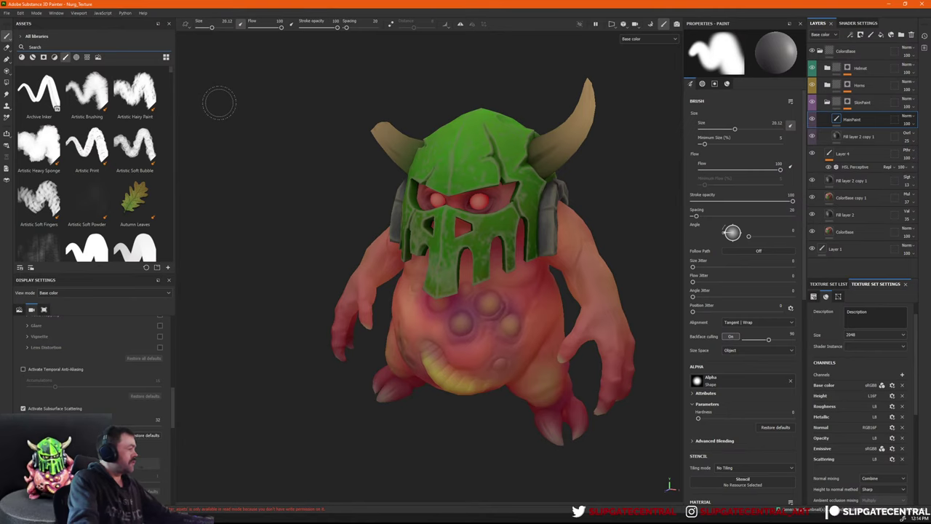
{"action": "scroll", "coordinate": [109, 173], "scroll_direction": "down", "scroll_amount": 10}
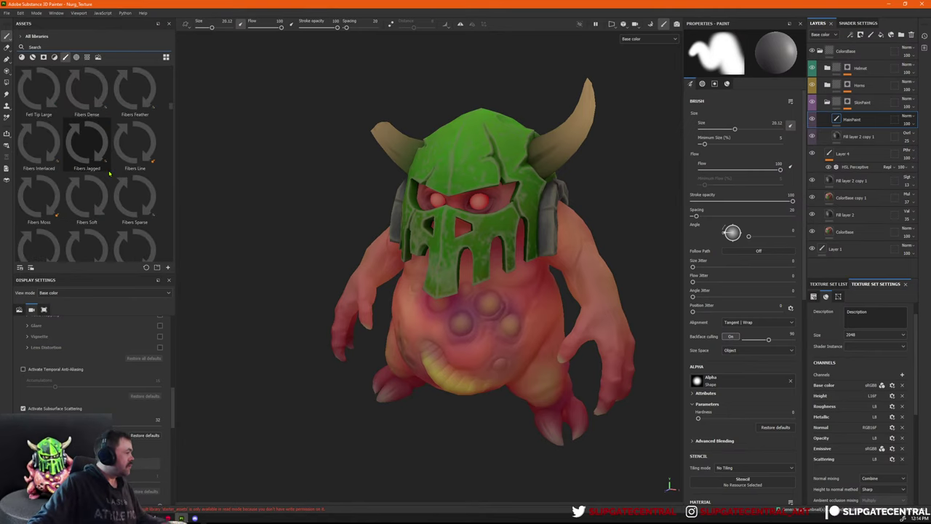
{"action": "scroll", "coordinate": [109, 173], "scroll_direction": "up", "scroll_amount": 5}
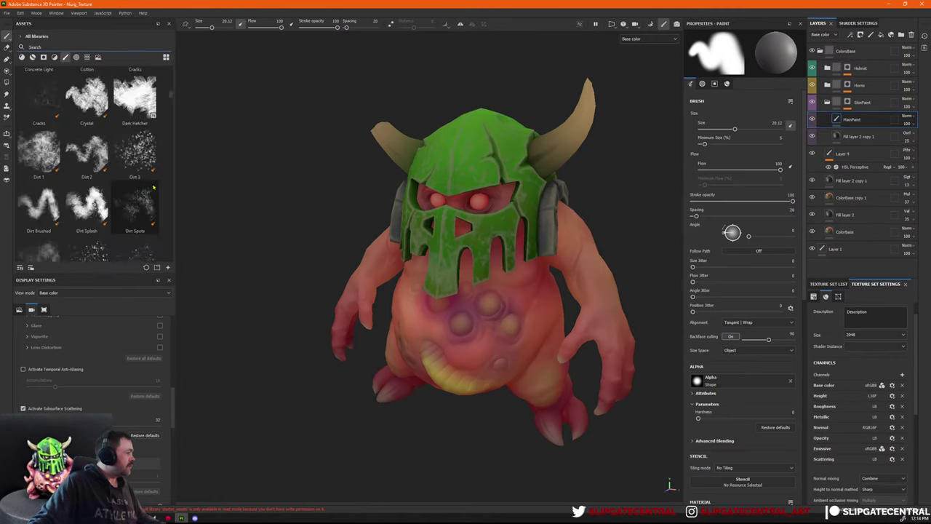
{"action": "scroll", "coordinate": [146, 184], "scroll_direction": "down", "scroll_amount": 3}
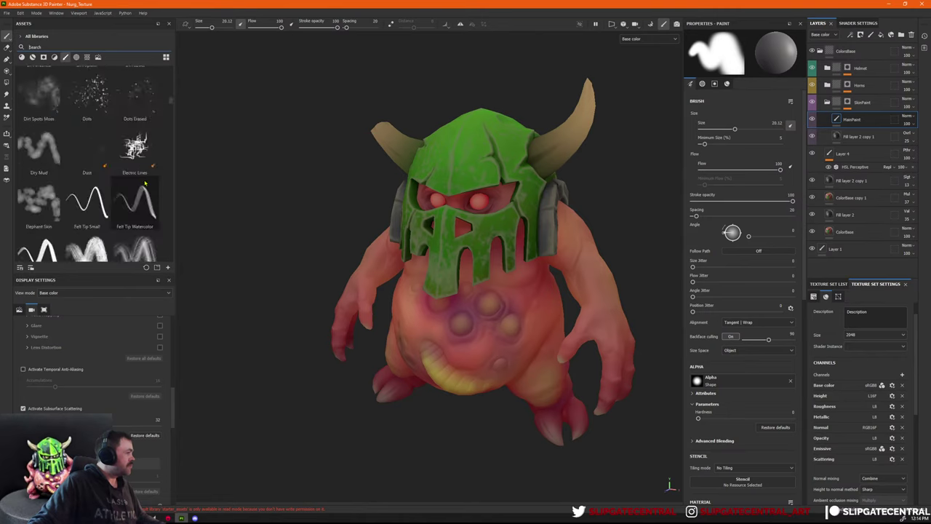
{"action": "scroll", "coordinate": [145, 184], "scroll_direction": "up", "scroll_amount": 3}
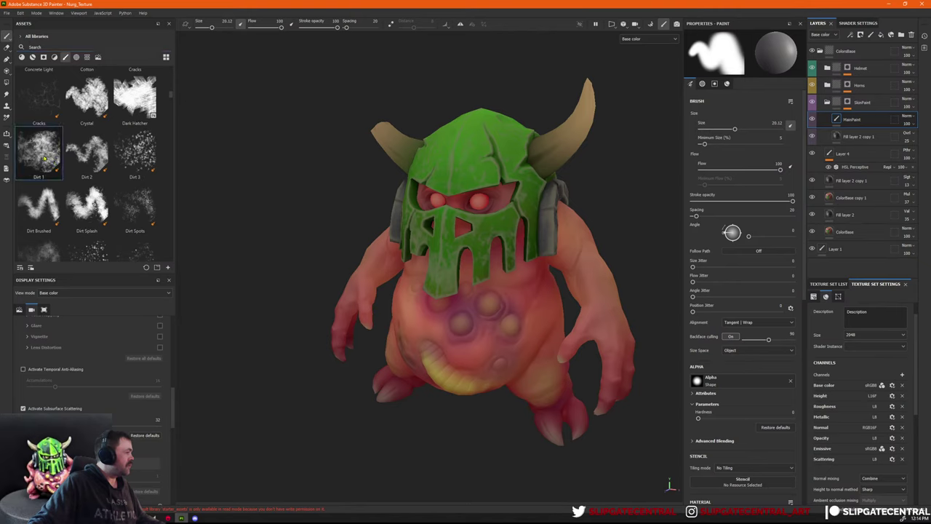
{"action": "left_click", "coordinate": [45, 157]}
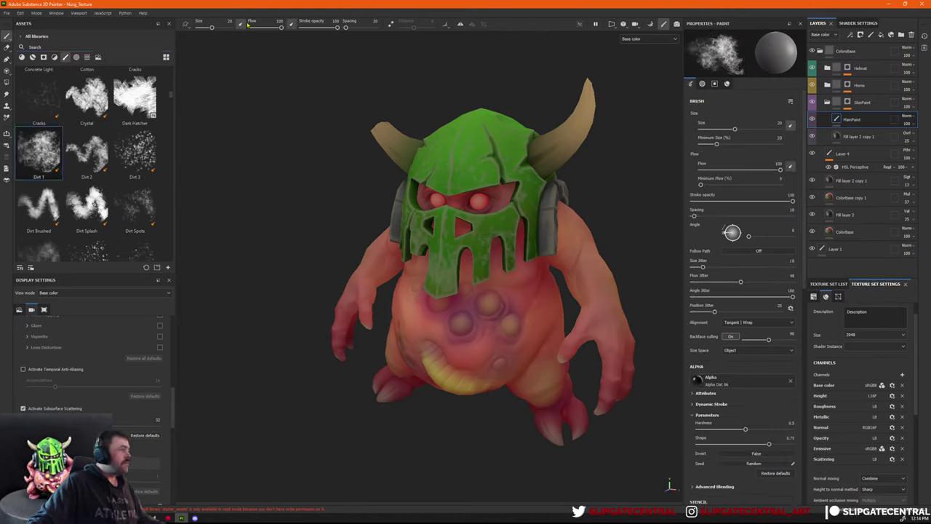
Turn off pressure control for the brush size and enlarge the brush to about 84.
{"action": "right_click_drag", "start_coordinate": [565, 358], "coordinate": [607, 358], "text": "ctrl"}
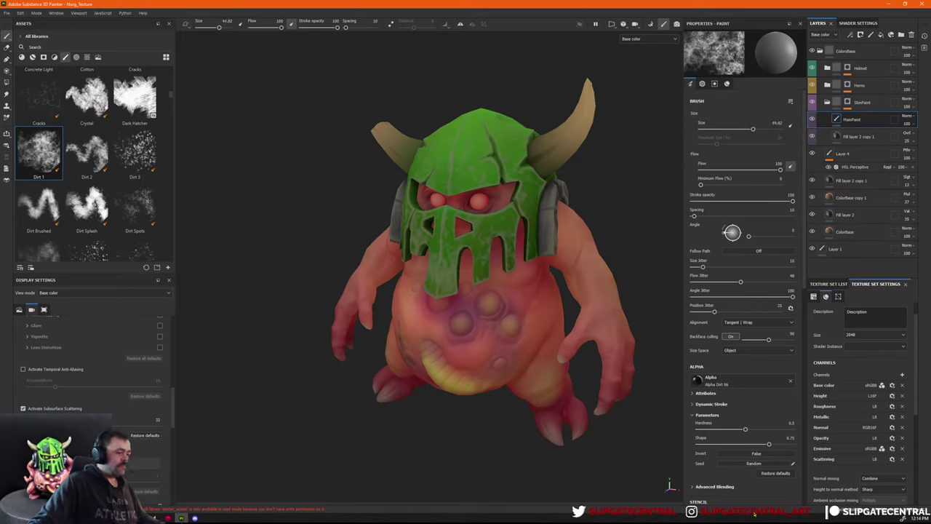
{"action": "right_click", "coordinate": [763, 478]}
{"action": "right_click_drag", "start_coordinate": [495, 352], "coordinate": [559, 354], "text": "ctrl"}
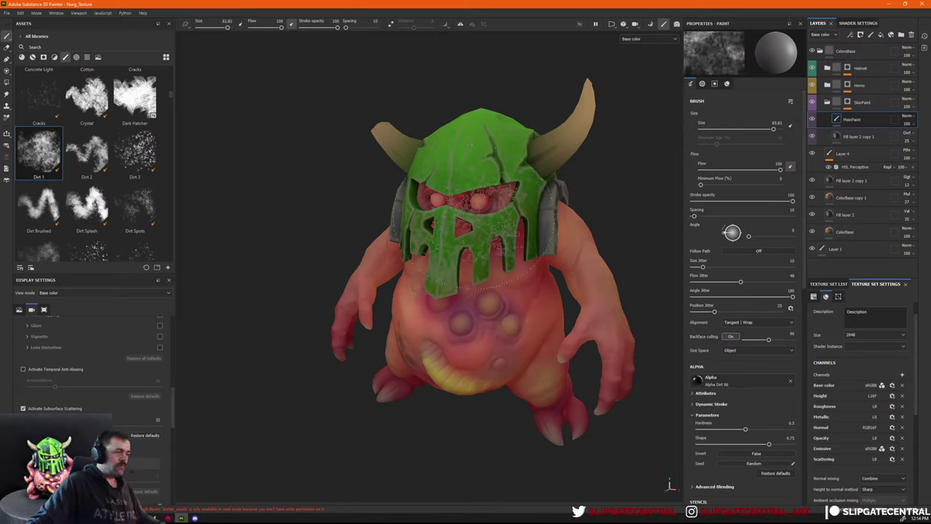
Sample paint colors from the creature's red skin and the green helmet, undoing the test stroke.
{"action": "key", "text": "p"}
{"action": "left_click", "coordinate": [504, 291]}
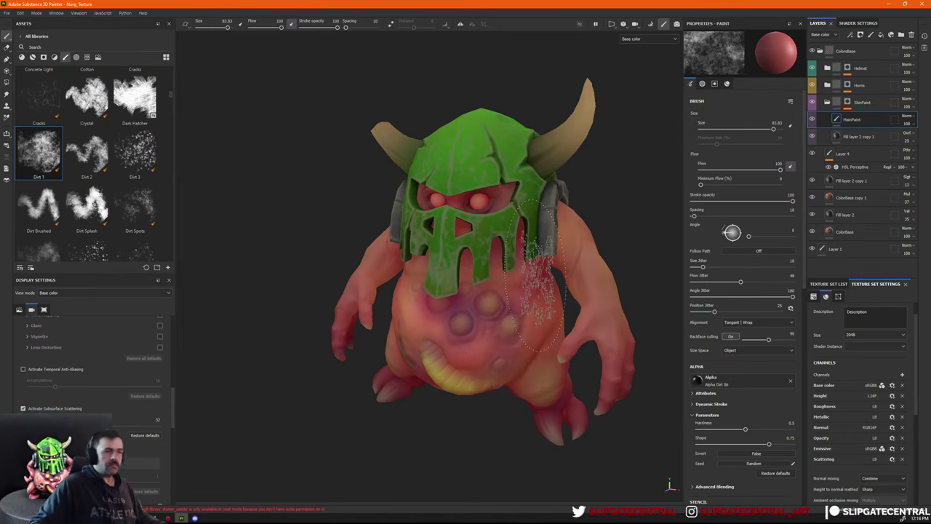
{"action": "mouse_move", "coordinate": [544, 342]}
{"action": "left_mouse_down", "text": "alt"}
{"action": "mouse_move", "coordinate": [533, 351]}
{"action": "mouse_move", "coordinate": [515, 339]}
{"action": "mouse_move", "coordinate": [496, 353]}
{"action": "mouse_move", "coordinate": [429, 342]}
{"action": "mouse_move", "coordinate": [443, 328]}
{"action": "left_mouse_up", "text": "alt"}
{"action": "left_click", "coordinate": [470, 143]}
{"action": "key", "text": "ctrl+z"}
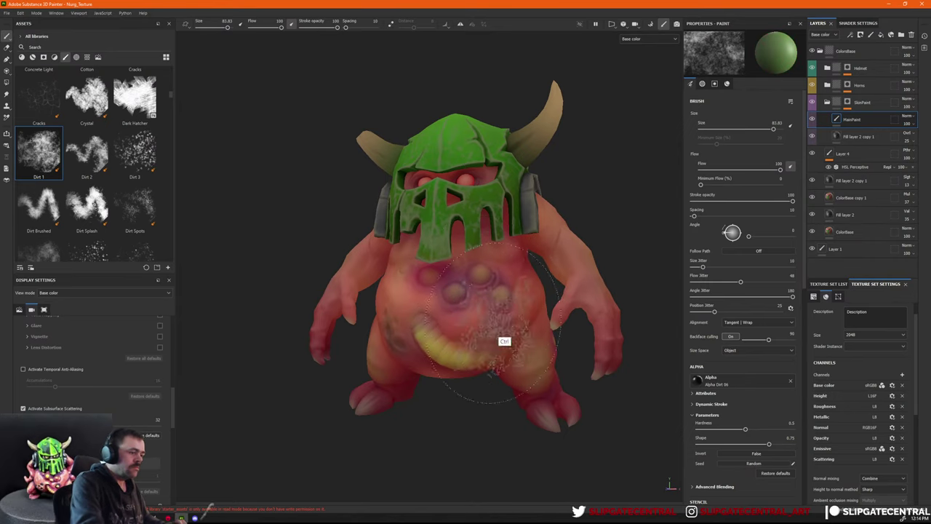
Set the brush's base color to a fully saturated bright blue with hue 0.571.
{"action": "left_click_drag", "start_coordinate": [803, 249], "coordinate": [804, 356]}
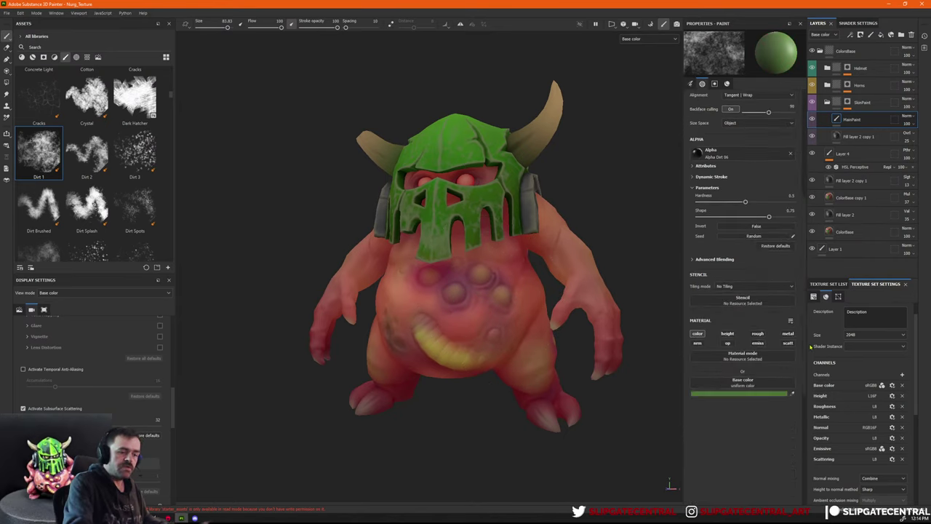
{"action": "left_click", "coordinate": [763, 394]}
{"action": "mouse_move", "coordinate": [762, 332]}
{"action": "left_mouse_down"}
{"action": "mouse_move", "coordinate": [711, 303]}
{"action": "mouse_move", "coordinate": [786, 306]}
{"action": "mouse_move", "coordinate": [799, 339]}
{"action": "mouse_move", "coordinate": [735, 308]}
{"action": "mouse_move", "coordinate": [790, 305]}
{"action": "left_mouse_up"}
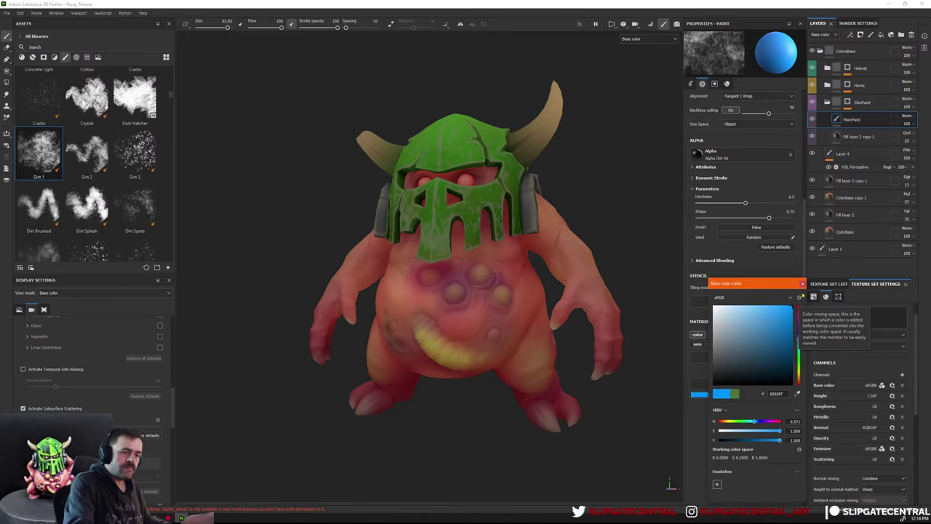
{"action": "left_click", "coordinate": [803, 284]}
Try large blue Dirt 1 strokes across the belly, arm and leg, and undo them.
{"action": "left_click_drag", "start_coordinate": [601, 349], "coordinate": [534, 333], "text": "alt"}
{"action": "mouse_move", "coordinate": [626, 291]}
{"action": "left_mouse_down"}
{"action": "mouse_move", "coordinate": [575, 305]}
{"action": "mouse_move", "coordinate": [510, 240]}
{"action": "mouse_move", "coordinate": [542, 360]}
{"action": "mouse_move", "coordinate": [680, 231]}
{"action": "left_mouse_up"}
{"action": "right_click_drag", "start_coordinate": [680, 231], "coordinate": [706, 264], "text": "alt"}
{"action": "left_click_drag", "start_coordinate": [473, 320], "coordinate": [522, 311], "text": "alt"}
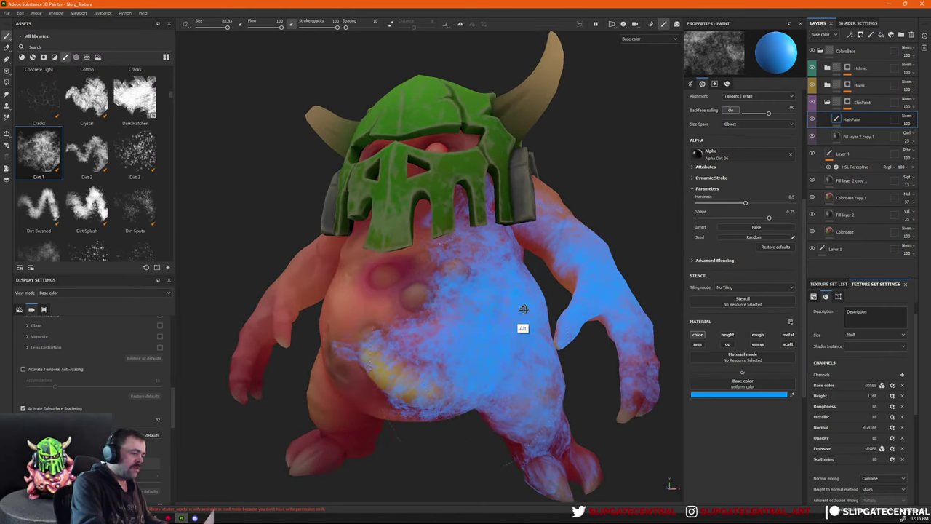
{"action": "key", "text": "ctrl+z"}
{"action": "key", "text": "ctrl+z"}
Reduce the brush to about 49, try blue strokes over the leg and belly, and undo them.
{"action": "right_click_drag", "start_coordinate": [501, 352], "coordinate": [461, 354], "text": "ctrl"}
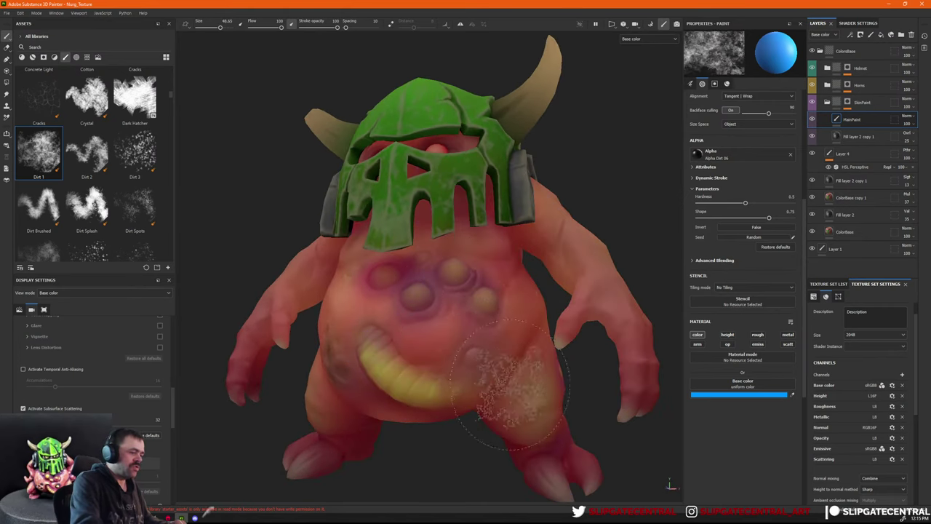
{"action": "mouse_move", "coordinate": [517, 389]}
{"action": "left_mouse_down"}
{"action": "mouse_move", "coordinate": [539, 427]}
{"action": "mouse_move", "coordinate": [502, 389]}
{"action": "mouse_move", "coordinate": [480, 396]}
{"action": "left_mouse_up"}
{"action": "key", "text": "ctrl+z"}
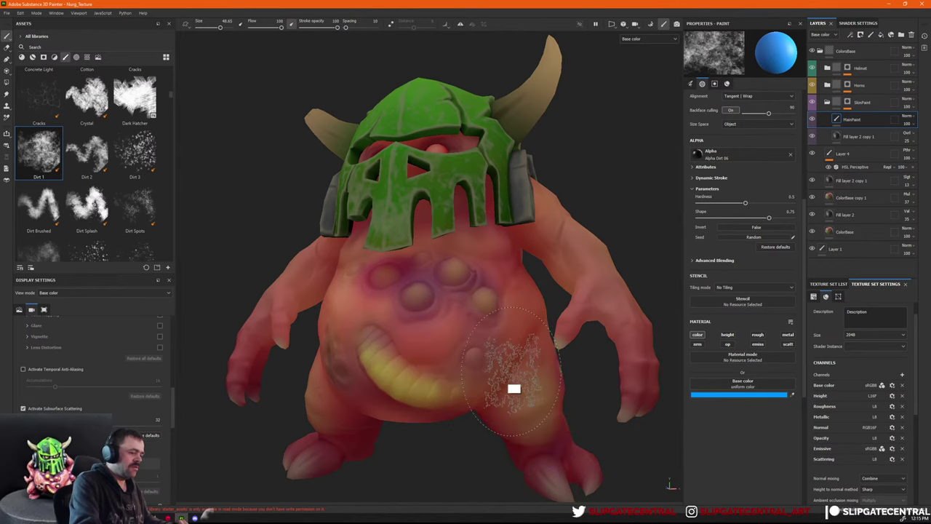
{"action": "mouse_move", "coordinate": [509, 367]}
{"action": "left_mouse_down", "text": "alt"}
{"action": "mouse_move", "coordinate": [550, 368]}
{"action": "mouse_move", "coordinate": [447, 364]}
{"action": "left_mouse_up", "text": "alt"}
{"action": "mouse_move", "coordinate": [342, 349]}
{"action": "left_mouse_down"}
{"action": "mouse_move", "coordinate": [600, 349]}
{"action": "mouse_move", "coordinate": [572, 357]}
{"action": "mouse_move", "coordinate": [498, 336]}
{"action": "mouse_move", "coordinate": [588, 369]}
{"action": "left_mouse_up"}
{"action": "key", "text": "ctrl+z"}
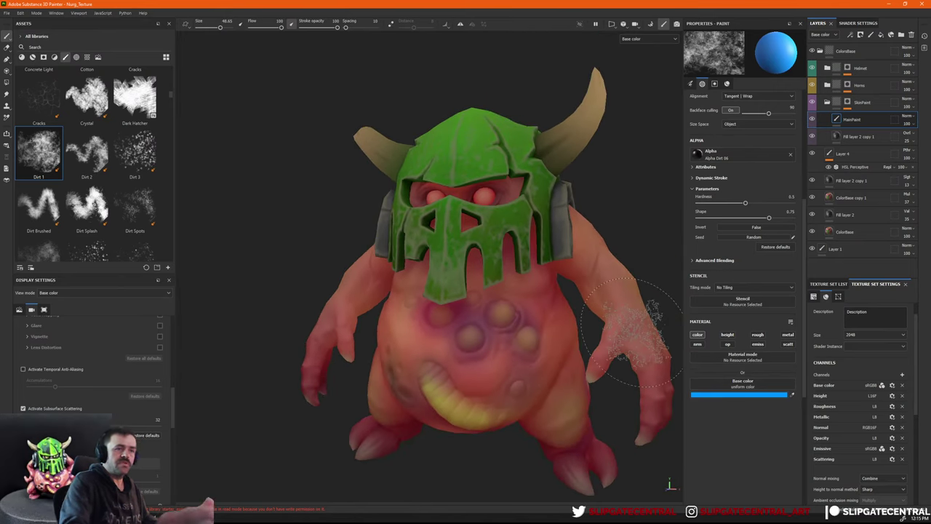
Sample the dark red near the creature's foot as the paint color and set the brush size to about 54.
{"action": "mouse_move", "coordinate": [571, 395]}
{"action": "left_mouse_down", "text": "alt"}
{"action": "mouse_move", "coordinate": [561, 380]}
{"action": "mouse_move", "coordinate": [574, 393]}
{"action": "left_mouse_up", "text": "alt"}
{"action": "key", "text": "p"}
{"action": "left_click", "coordinate": [576, 391]}
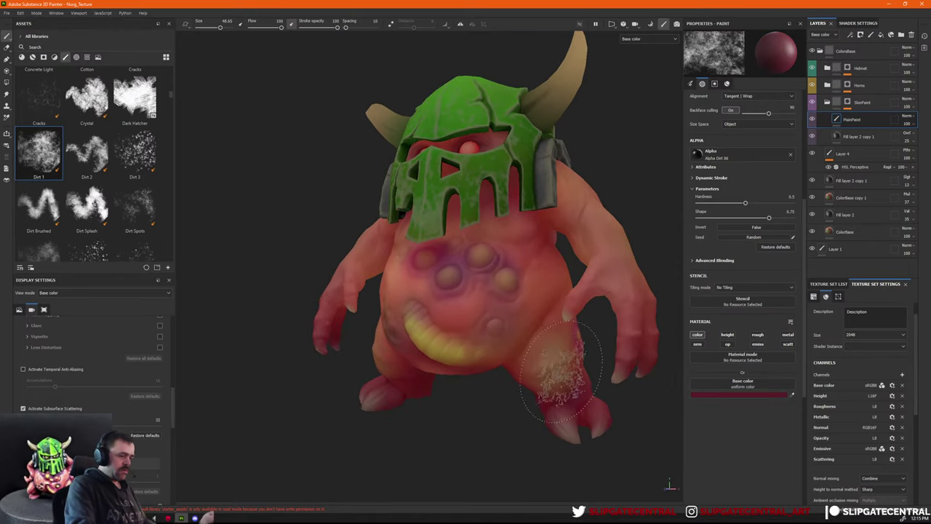
{"action": "right_click_drag", "start_coordinate": [570, 356], "coordinate": [576, 355], "text": "ctrl"}
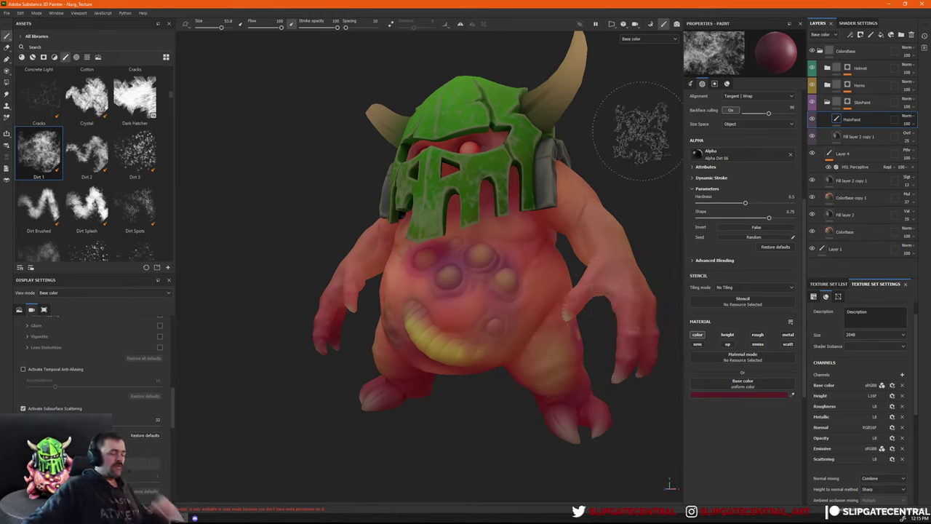
Try painting with MainPaint placed directly above ColorBase, undo the stroke, and return the layer to the top of the SkinPaint folder.
{"action": "left_click_drag", "start_coordinate": [644, 195], "coordinate": [553, 349], "text": "alt"}
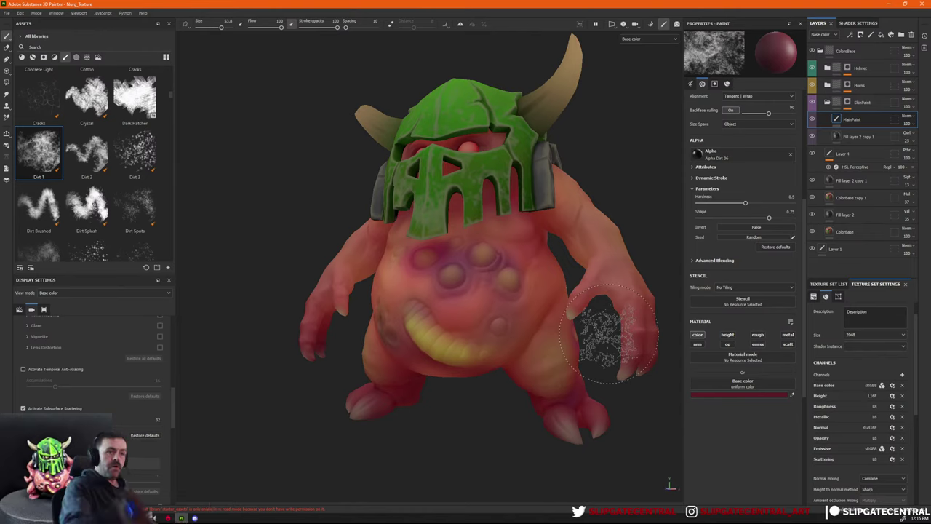
{"action": "left_click_drag", "start_coordinate": [857, 121], "coordinate": [864, 228]}
{"action": "left_click", "coordinate": [863, 216]}
{"action": "mouse_move", "coordinate": [535, 324]}
{"action": "left_mouse_down"}
{"action": "mouse_move", "coordinate": [502, 305]}
{"action": "mouse_move", "coordinate": [512, 256]}
{"action": "mouse_move", "coordinate": [586, 365]}
{"action": "left_mouse_up"}
{"action": "key", "text": "ctrl+z"}
{"action": "double_click", "coordinate": [845, 214]}
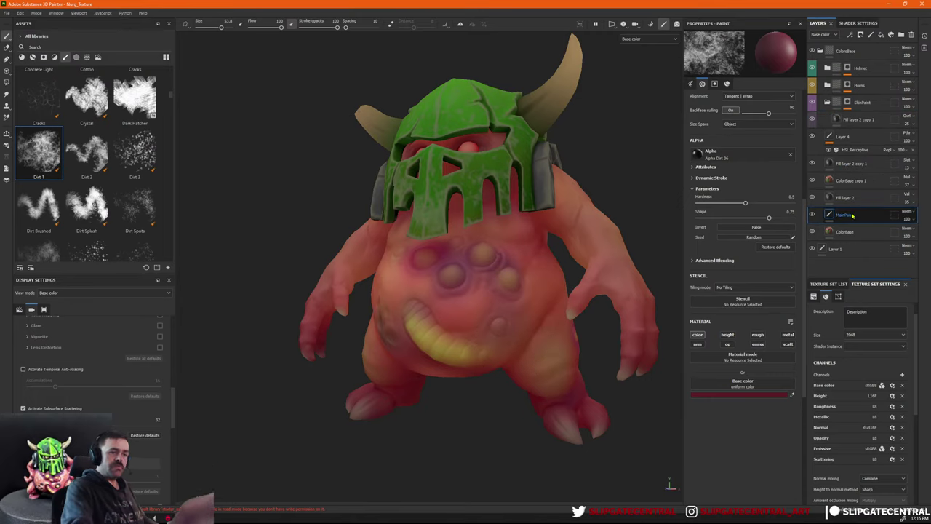
{"action": "left_click_drag", "start_coordinate": [849, 218], "coordinate": [867, 112]}
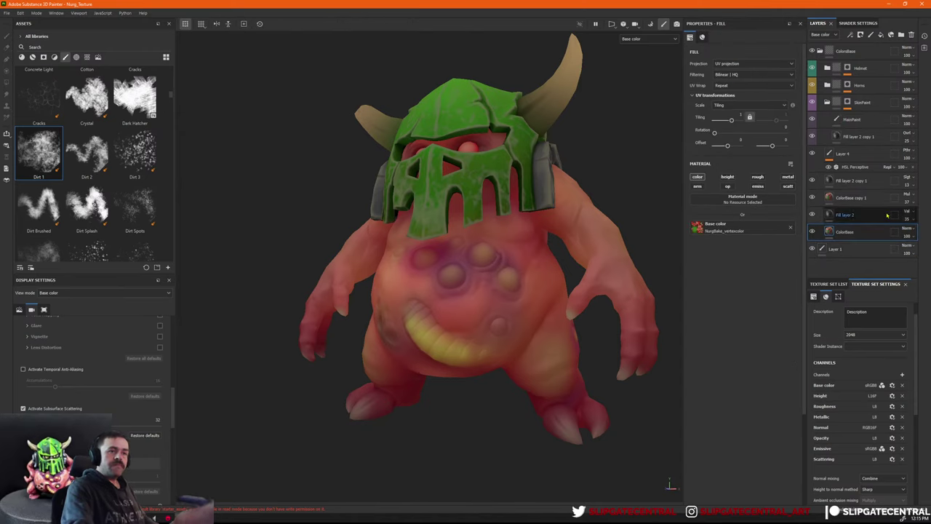
Select the MainPaint layer and set the brush's stroke opacity to 20, keeping flow at 100.
{"action": "left_click", "coordinate": [857, 119]}
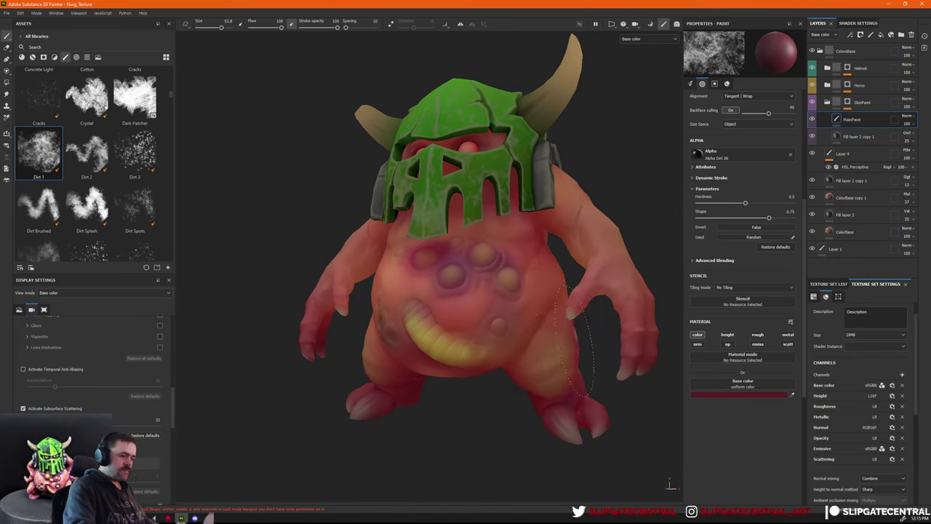
{"action": "left_click_drag", "start_coordinate": [586, 374], "coordinate": [466, 371], "text": "alt"}
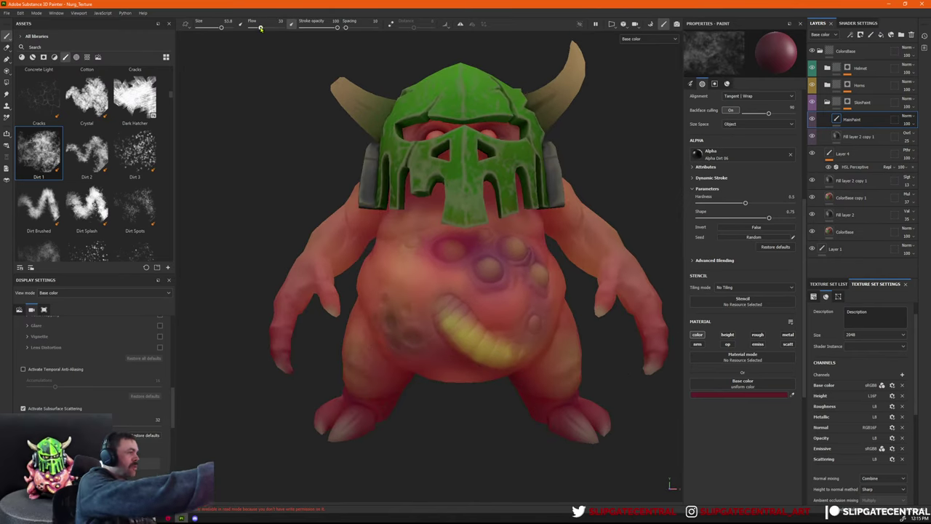
{"action": "left_click_drag", "start_coordinate": [336, 27], "coordinate": [308, 27]}
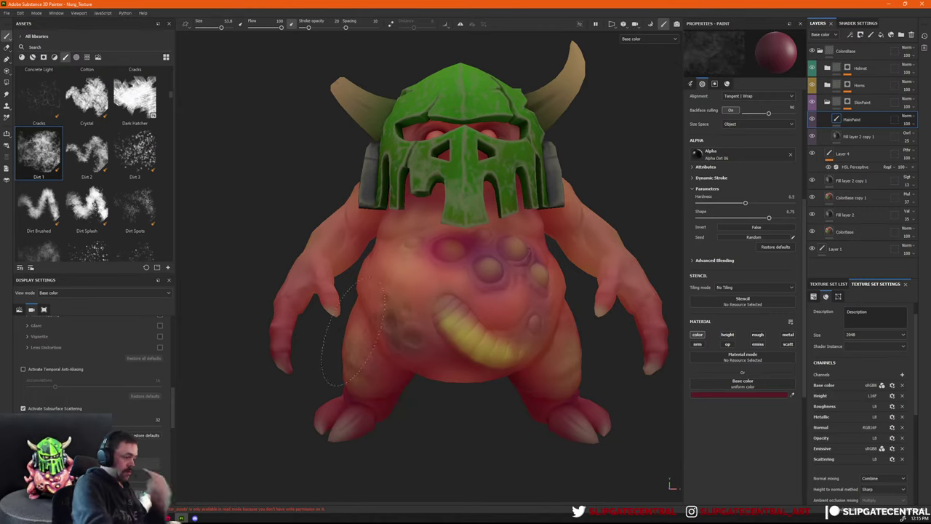
{"action": "scroll", "coordinate": [373, 369], "scroll_direction": "up", "scroll_amount": 2}
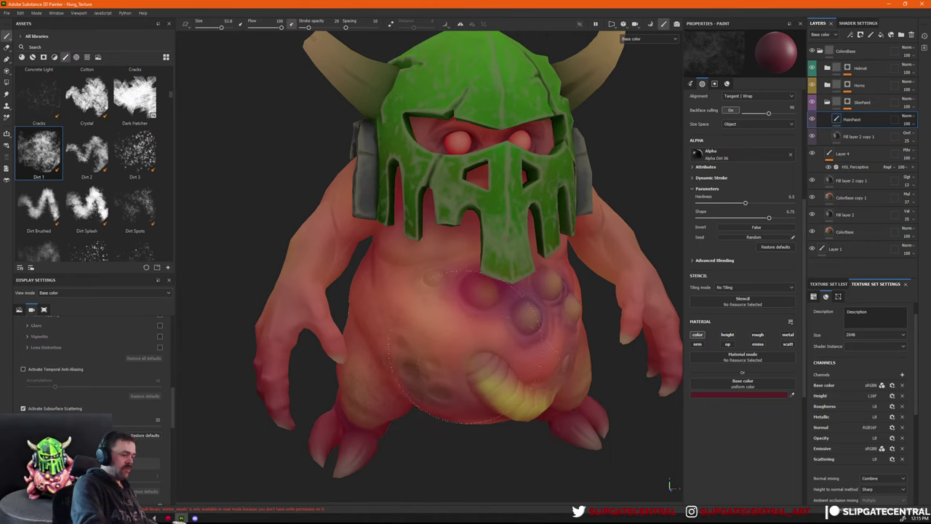
{"action": "left_click_drag", "start_coordinate": [561, 401], "coordinate": [532, 322], "text": "alt"}
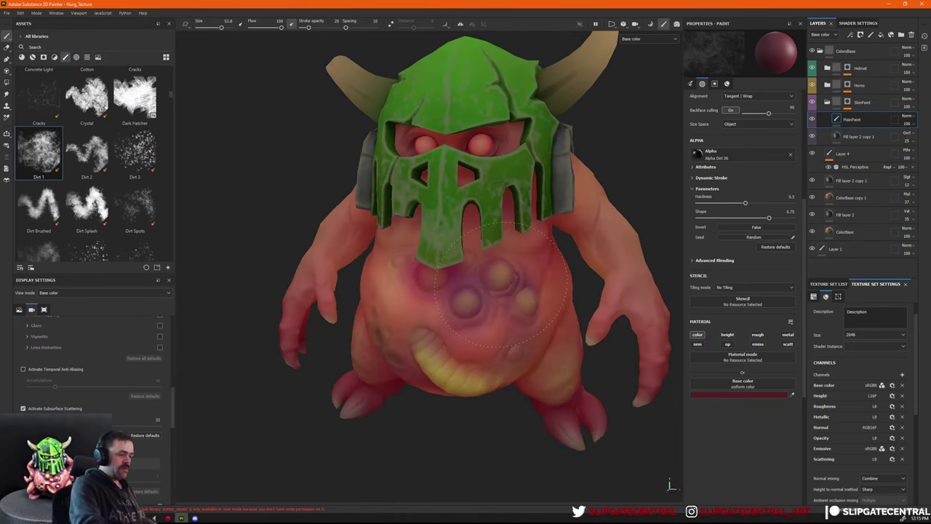
Sample the skin color beside the belly boils and brighten it to a light salmon pink.
{"action": "key", "text": "p"}
{"action": "left_click", "coordinate": [536, 294]}
{"action": "left_click_drag", "start_coordinate": [542, 347], "coordinate": [593, 333], "text": "alt"}
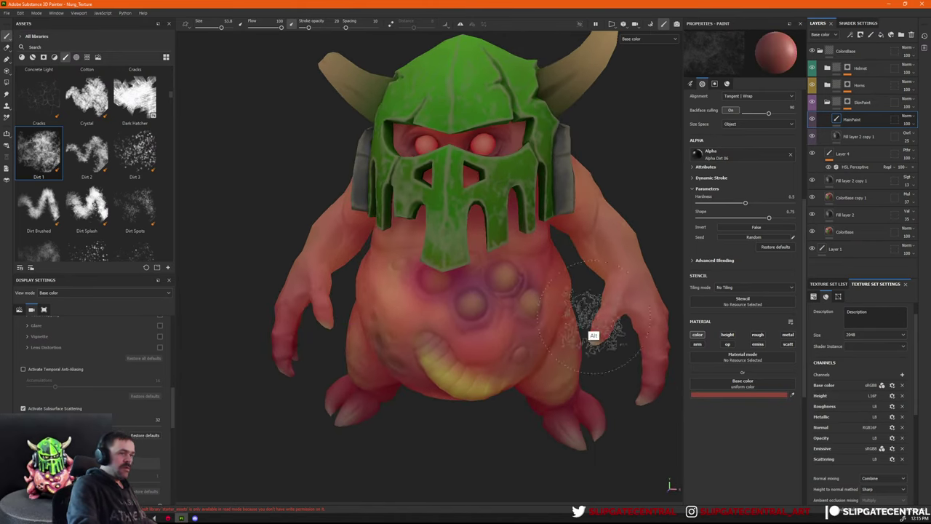
{"action": "left_click", "coordinate": [752, 395]}
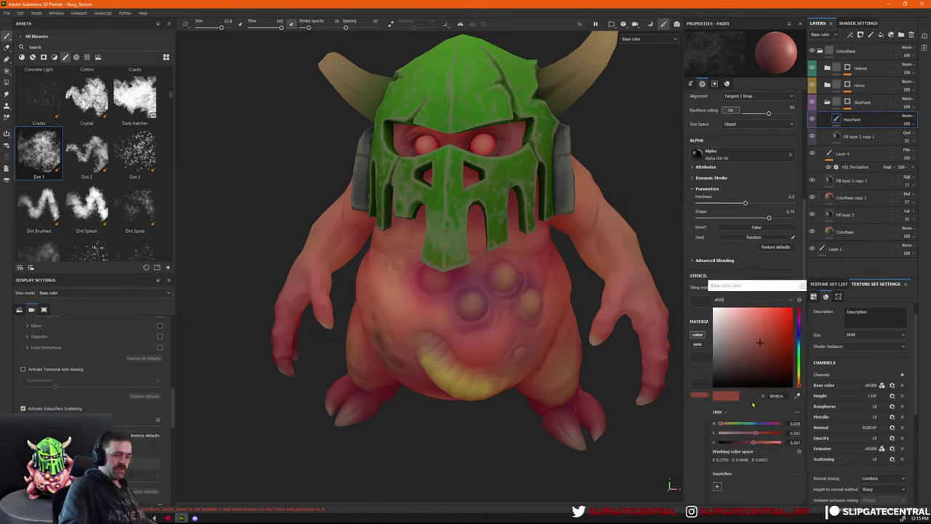
{"action": "left_click", "coordinate": [799, 312]}
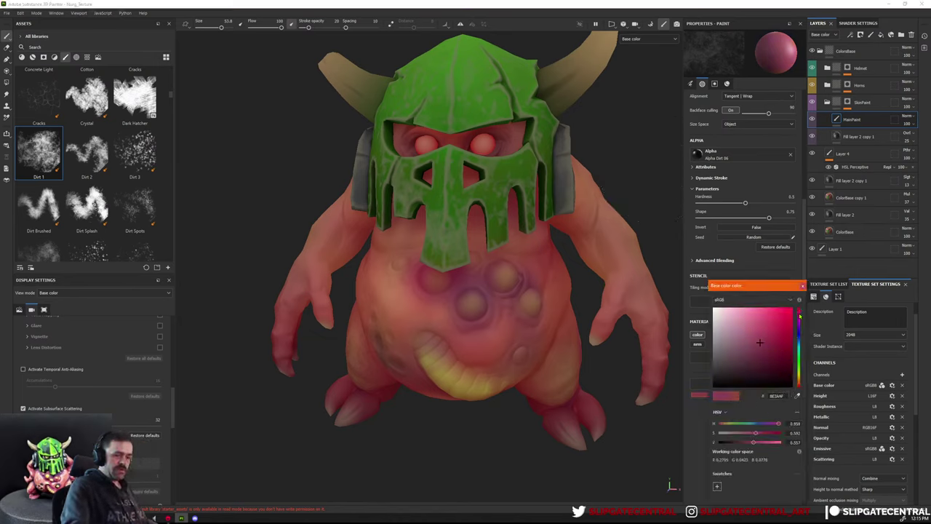
{"action": "left_click", "coordinate": [746, 313]}
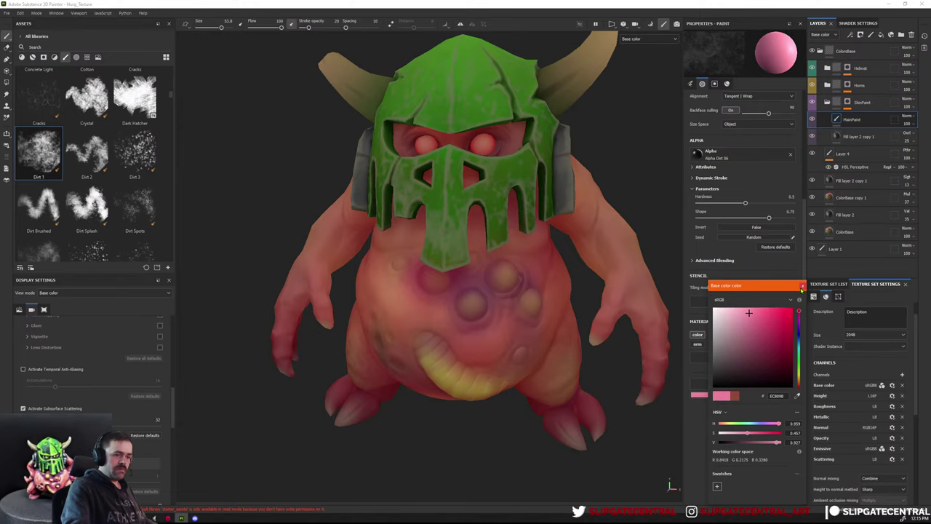
{"action": "left_click_drag", "start_coordinate": [799, 313], "coordinate": [798, 381]}
{"action": "left_click", "coordinate": [802, 286]}
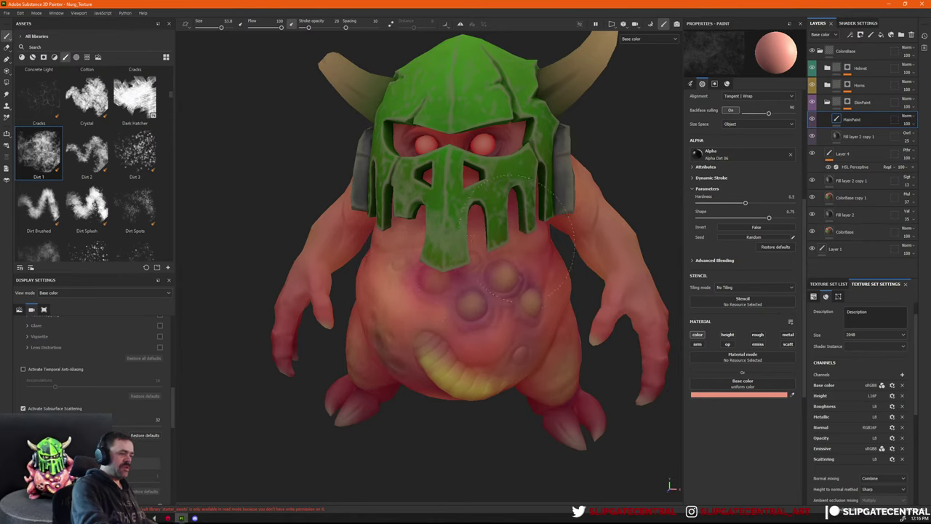
Search the brush library for "smoo" and choose the Smooth Noisy brush.
{"action": "mouse_move", "coordinate": [582, 240]}
{"action": "left_mouse_down", "text": "alt"}
{"action": "mouse_move", "coordinate": [605, 230]}
{"action": "mouse_move", "coordinate": [602, 258]}
{"action": "left_mouse_up", "text": "alt"}
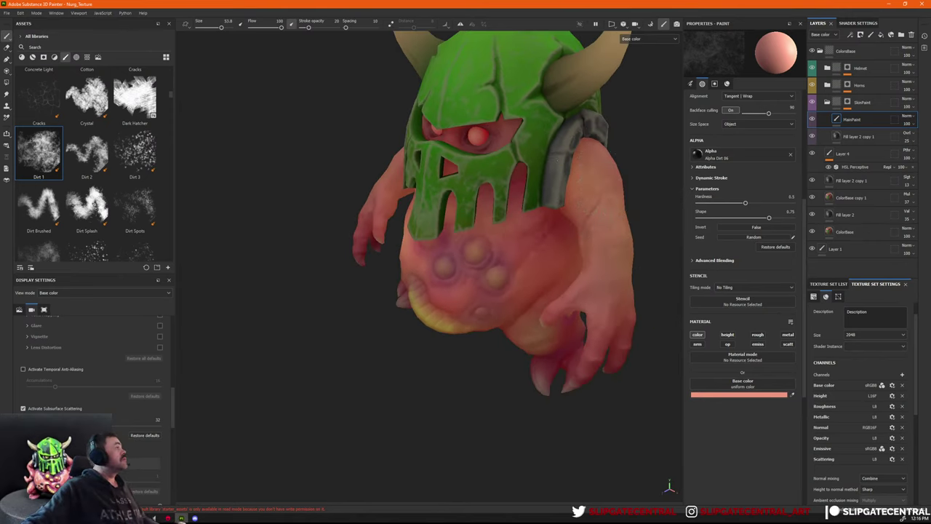
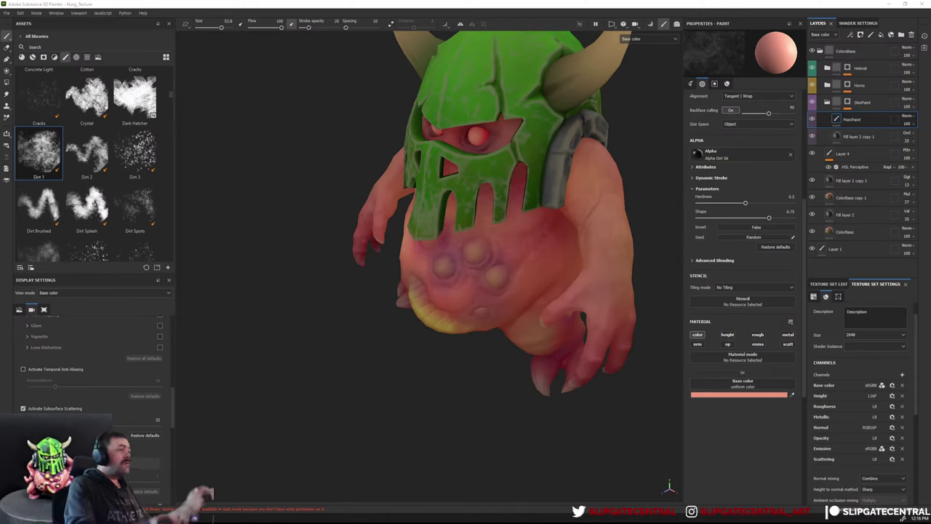
{"action": "mouse_move", "coordinate": [604, 368]}
{"action": "left_mouse_down", "text": "alt"}
{"action": "mouse_move", "coordinate": [588, 370]}
{"action": "mouse_move", "coordinate": [592, 342]}
{"action": "left_mouse_up", "text": "alt"}
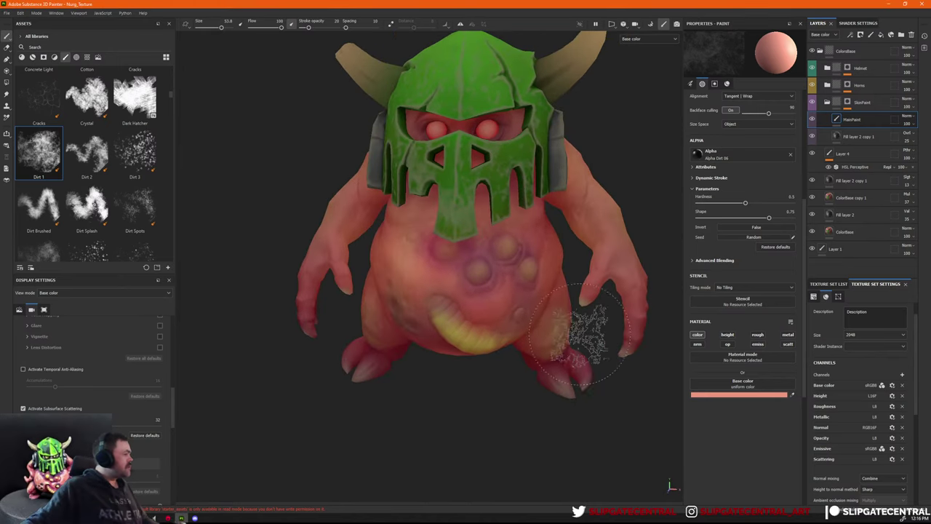
{"action": "scroll", "coordinate": [158, 157], "scroll_direction": "up", "scroll_amount": 5}
{"action": "scroll", "coordinate": [158, 157], "scroll_direction": "down", "scroll_amount": 10}
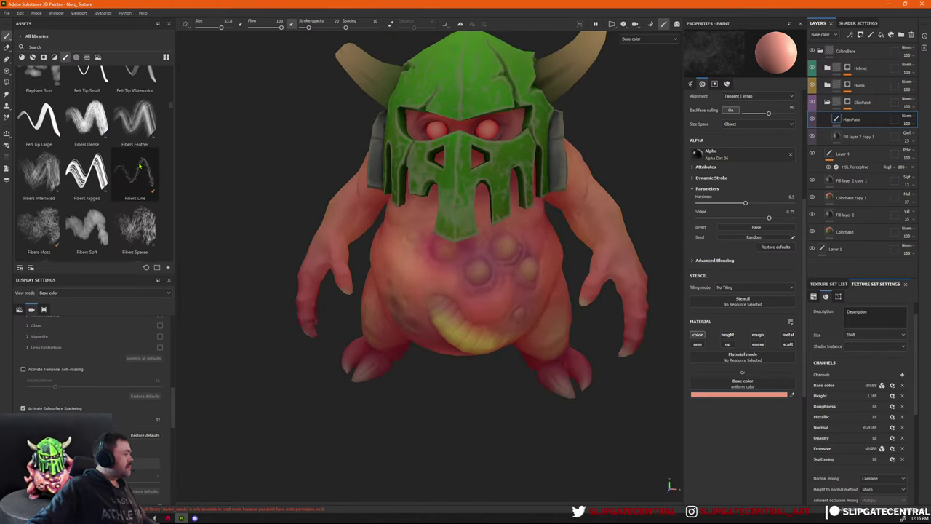
{"action": "scroll", "coordinate": [143, 166], "scroll_direction": "down", "scroll_amount": 10}
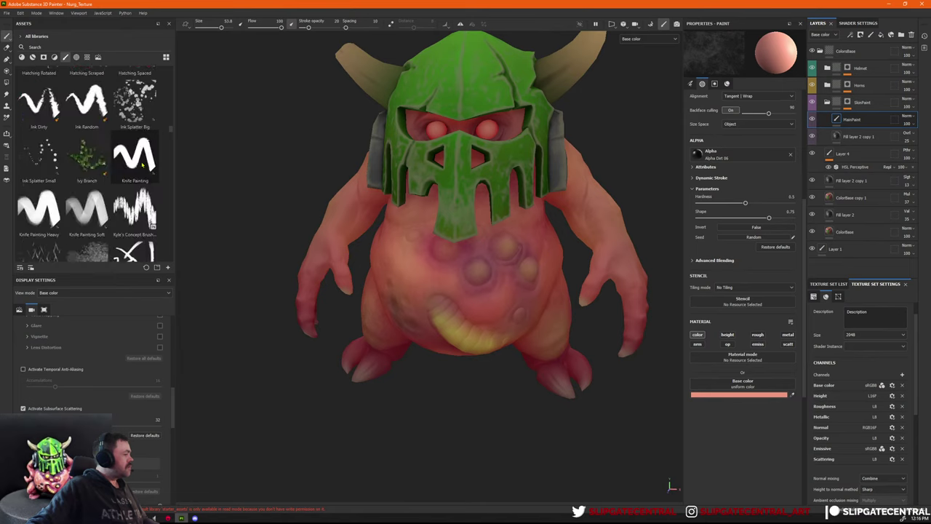
{"action": "scroll", "coordinate": [143, 166], "scroll_direction": "down", "scroll_amount": 10}
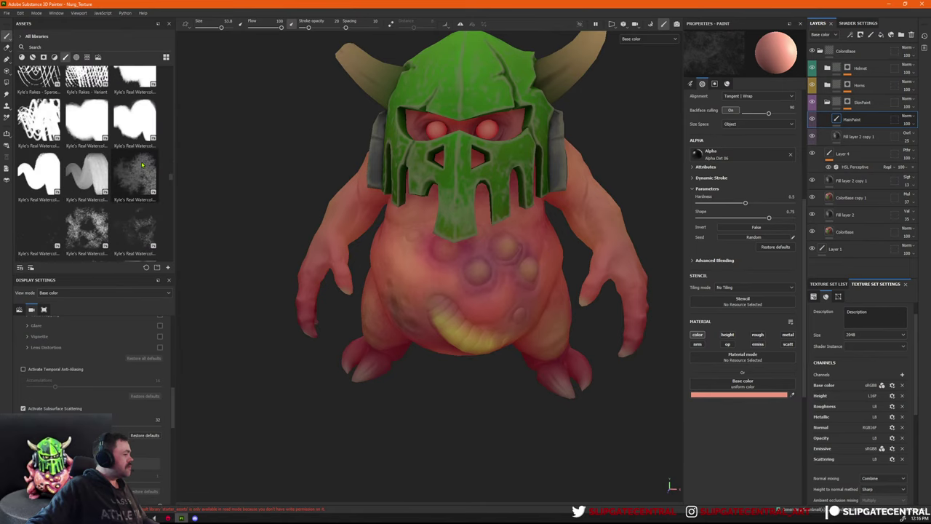
{"action": "scroll", "coordinate": [143, 166], "scroll_direction": "down", "scroll_amount": 5}
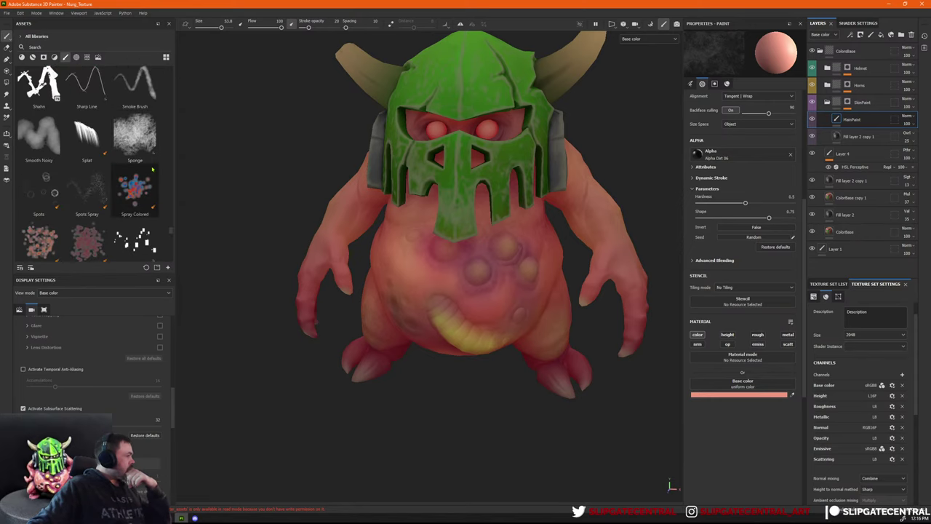
{"action": "scroll", "coordinate": [153, 169], "scroll_direction": "down", "scroll_amount": 5}
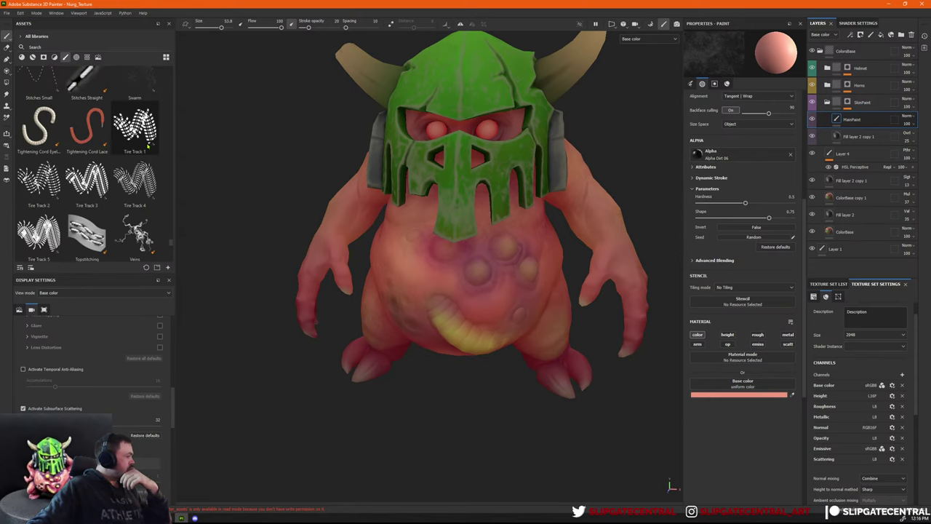
{"action": "scroll", "coordinate": [147, 146], "scroll_direction": "down", "scroll_amount": 3}
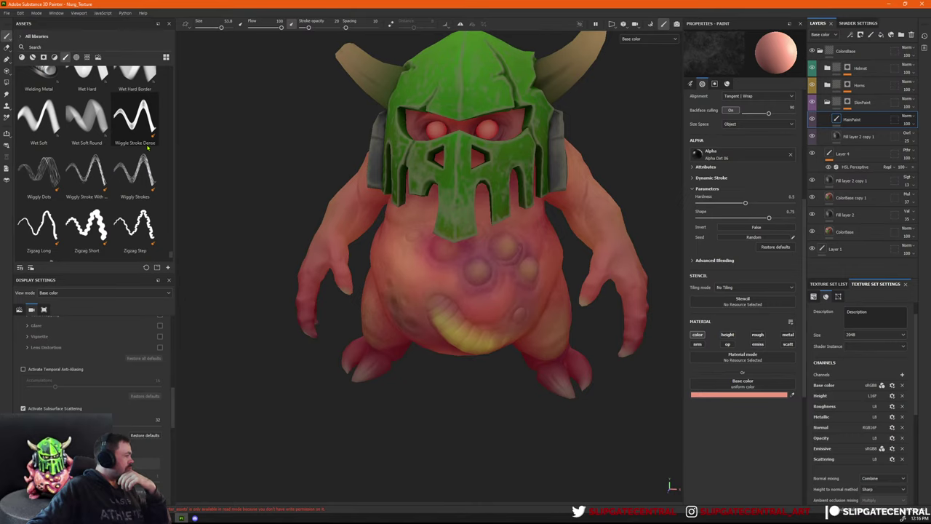
{"action": "scroll", "coordinate": [147, 147], "scroll_direction": "up", "scroll_amount": 2}
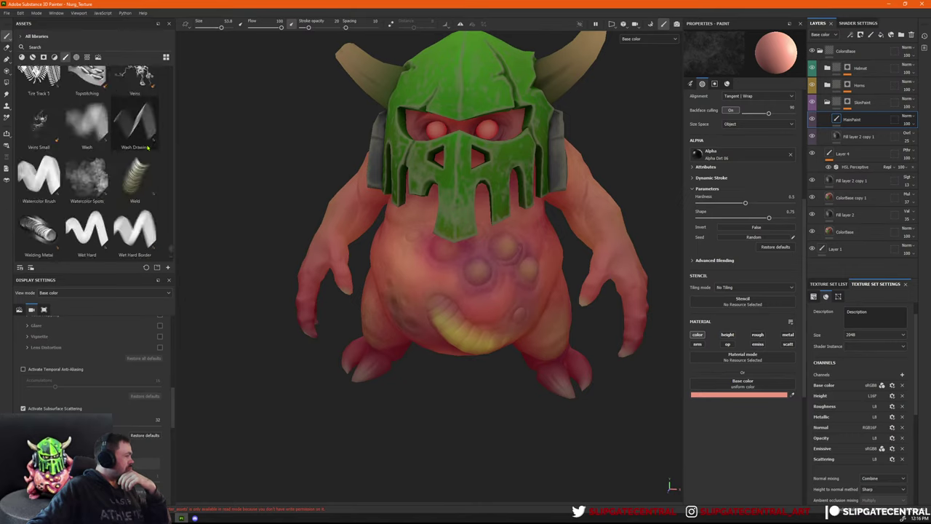
{"action": "left_click", "coordinate": [89, 48]}
{"action": "type", "text": "smoo"}
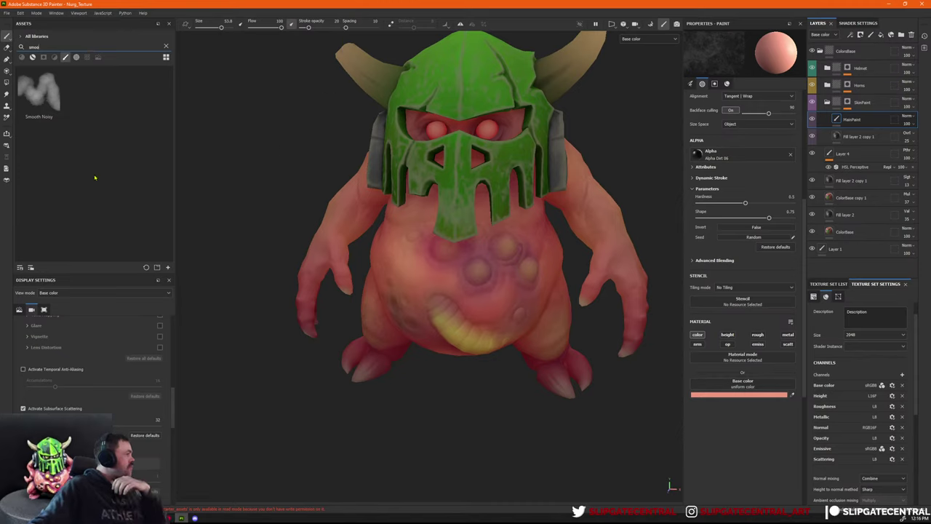
{"action": "left_click", "coordinate": [40, 93]}
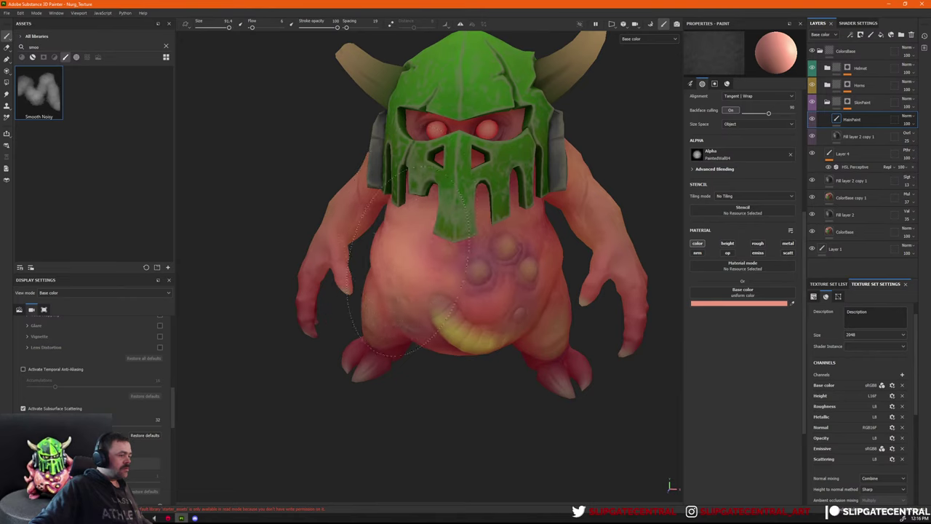
Reduce the brush size to about 44, try pale pink strokes on the back of the creature's leg, and undo the last one.
{"action": "mouse_move", "coordinate": [486, 292]}
{"action": "left_mouse_down", "text": "alt"}
{"action": "mouse_move", "coordinate": [534, 292]}
{"action": "mouse_move", "coordinate": [528, 339]}
{"action": "mouse_move", "coordinate": [571, 368]}
{"action": "left_mouse_up", "text": "alt"}
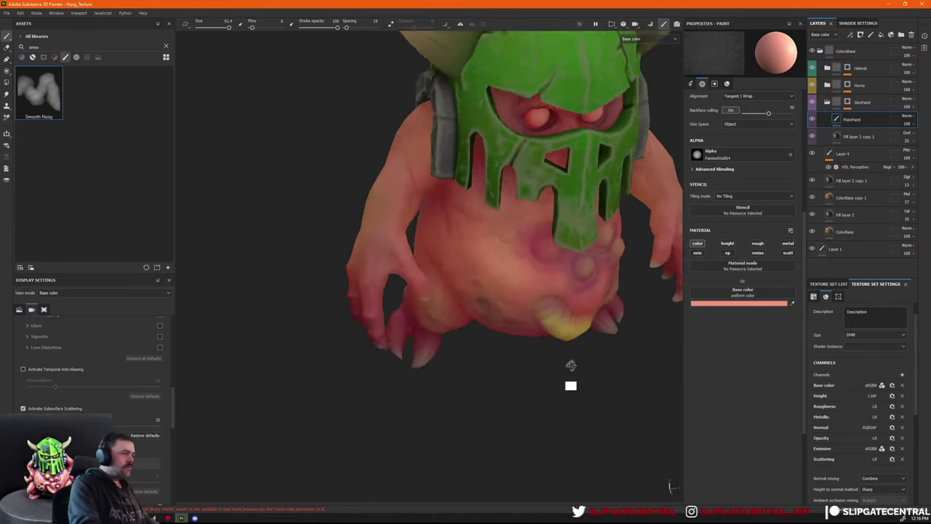
{"action": "middle_click_drag", "start_coordinate": [571, 368], "coordinate": [536, 447], "text": "alt"}
{"action": "left_click_drag", "start_coordinate": [502, 248], "coordinate": [553, 164], "text": "alt"}
{"action": "right_click_drag", "start_coordinate": [448, 348], "coordinate": [388, 349], "text": "ctrl"}
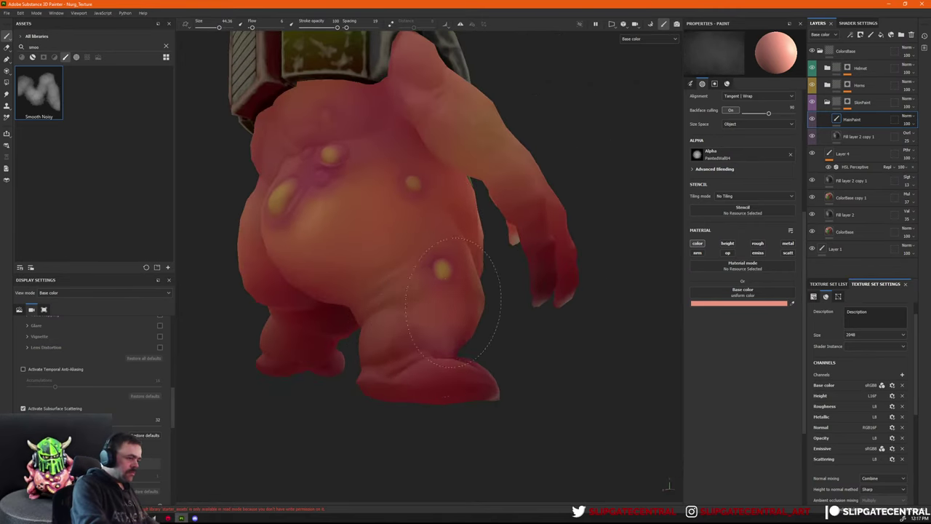
{"action": "left_click_drag", "start_coordinate": [456, 331], "coordinate": [463, 336]}
{"action": "right_click_drag", "start_coordinate": [464, 336], "coordinate": [621, 327], "text": "alt"}
{"action": "mouse_move", "coordinate": [622, 327]}
{"action": "left_mouse_down", "text": "alt"}
{"action": "mouse_move", "coordinate": [565, 389]}
{"action": "mouse_move", "coordinate": [576, 281]}
{"action": "left_mouse_up", "text": "alt"}
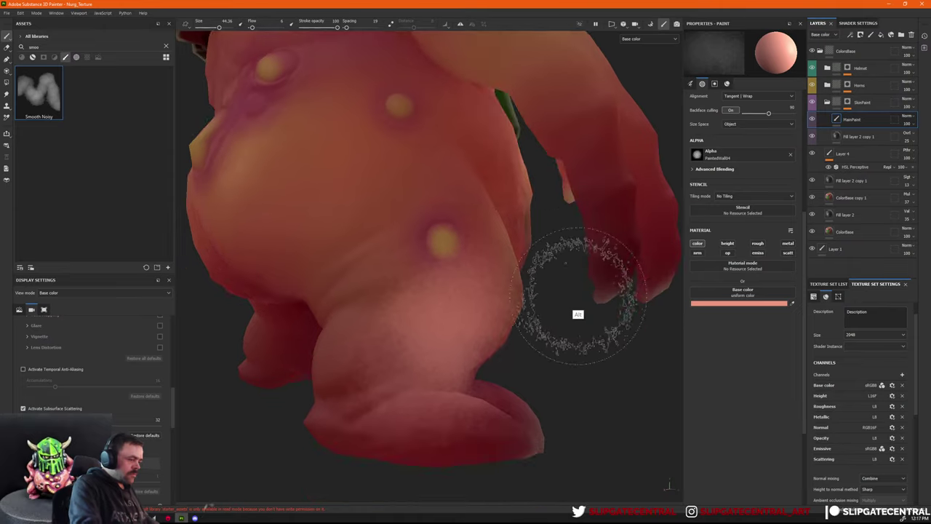
{"action": "mouse_move", "coordinate": [413, 275]}
{"action": "left_mouse_down"}
{"action": "mouse_move", "coordinate": [449, 291]}
{"action": "mouse_move", "coordinate": [444, 255]}
{"action": "mouse_move", "coordinate": [460, 335]}
{"action": "mouse_move", "coordinate": [364, 364]}
{"action": "mouse_move", "coordinate": [457, 426]}
{"action": "mouse_move", "coordinate": [551, 383]}
{"action": "mouse_move", "coordinate": [528, 385]}
{"action": "mouse_move", "coordinate": [584, 318]}
{"action": "mouse_move", "coordinate": [322, 225]}
{"action": "mouse_move", "coordinate": [363, 309]}
{"action": "mouse_move", "coordinate": [582, 323]}
{"action": "mouse_move", "coordinate": [476, 368]}
{"action": "mouse_move", "coordinate": [529, 370]}
{"action": "mouse_move", "coordinate": [449, 328]}
{"action": "left_mouse_up"}
{"action": "key", "text": "ctrl+z"}
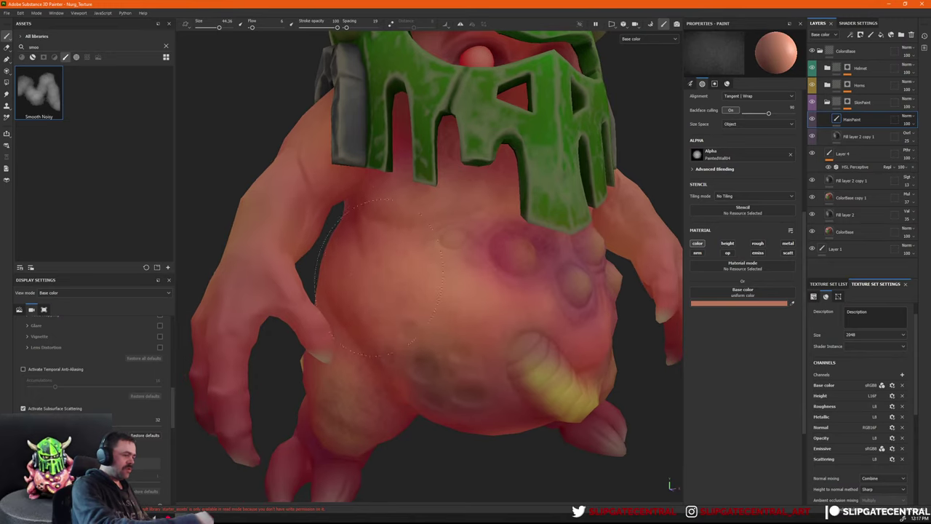
Try a skin-tone stroke over the dark spots on the belly and sample skin colors from the leg and belly.
{"action": "left_click_drag", "start_coordinate": [379, 278], "coordinate": [440, 370]}
{"action": "key", "text": "p"}
{"action": "left_click", "coordinate": [393, 399]}
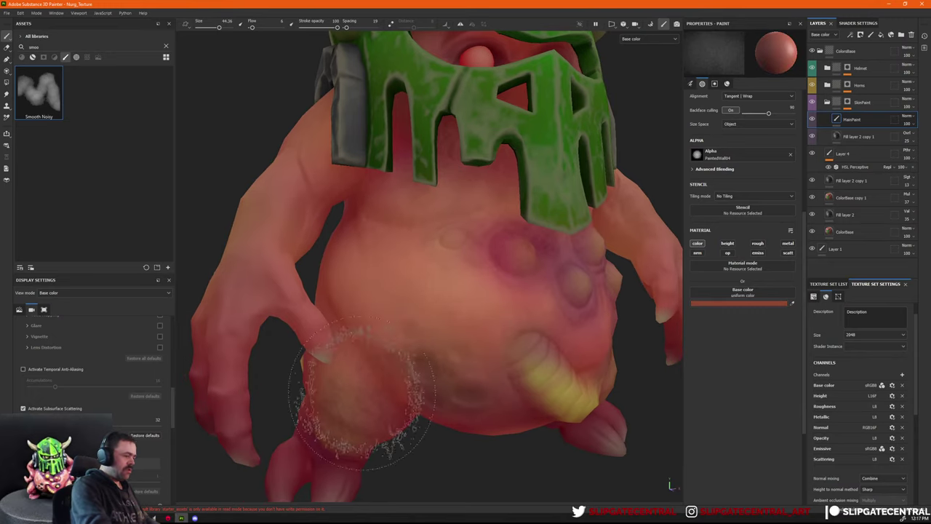
{"action": "right_click_drag", "start_coordinate": [557, 376], "coordinate": [595, 325], "text": "alt"}
{"action": "left_click_drag", "start_coordinate": [594, 325], "coordinate": [535, 322], "text": "alt"}
{"action": "key", "text": "p"}
{"action": "left_click", "coordinate": [488, 318]}
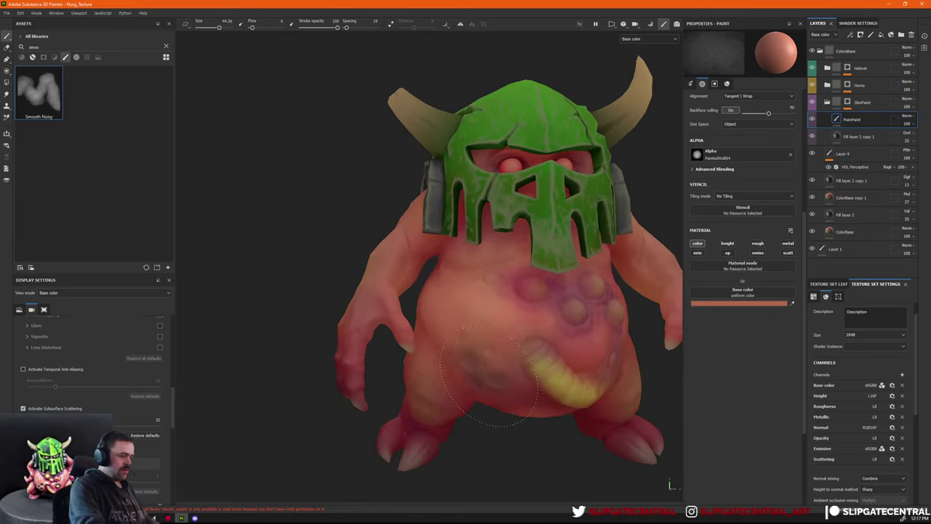
Sample the color of the dark belly spots and darken it to the brown-red 472019.
{"action": "middle_click_drag", "start_coordinate": [518, 373], "coordinate": [497, 331], "text": "alt"}
{"action": "key", "text": "p"}
{"action": "left_click", "coordinate": [467, 330]}
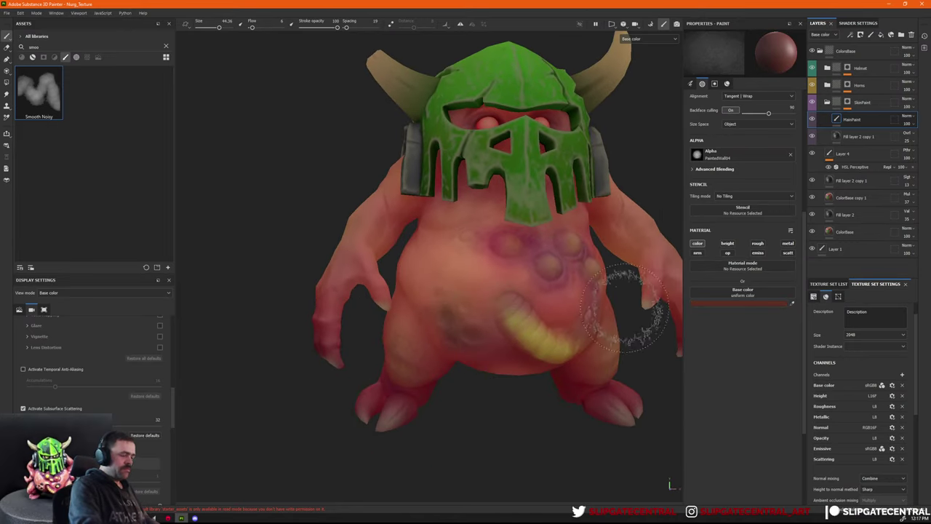
{"action": "left_click", "coordinate": [742, 301]}
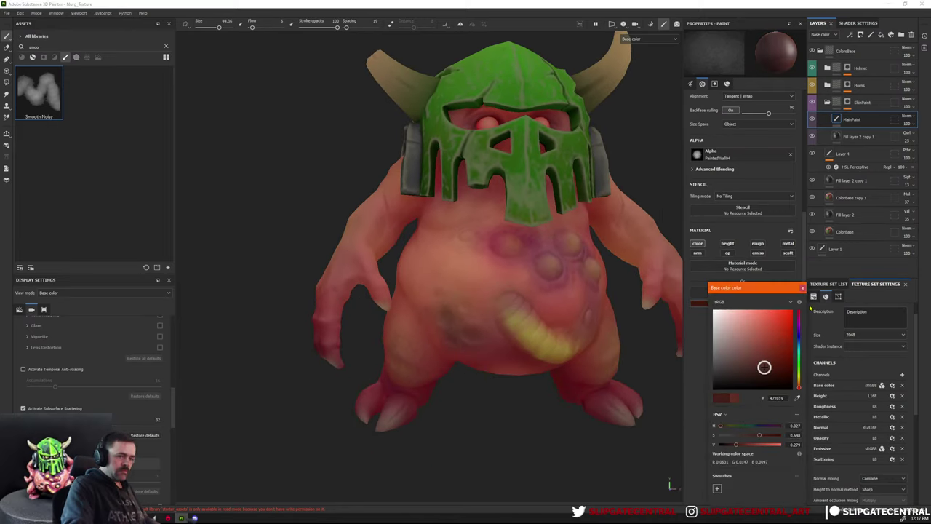
Set the brush's stroke opacity to 42 and reduce its size to about 27 for the belly spots.
{"action": "right_click_drag", "start_coordinate": [473, 327], "coordinate": [464, 327], "text": "ctrl"}
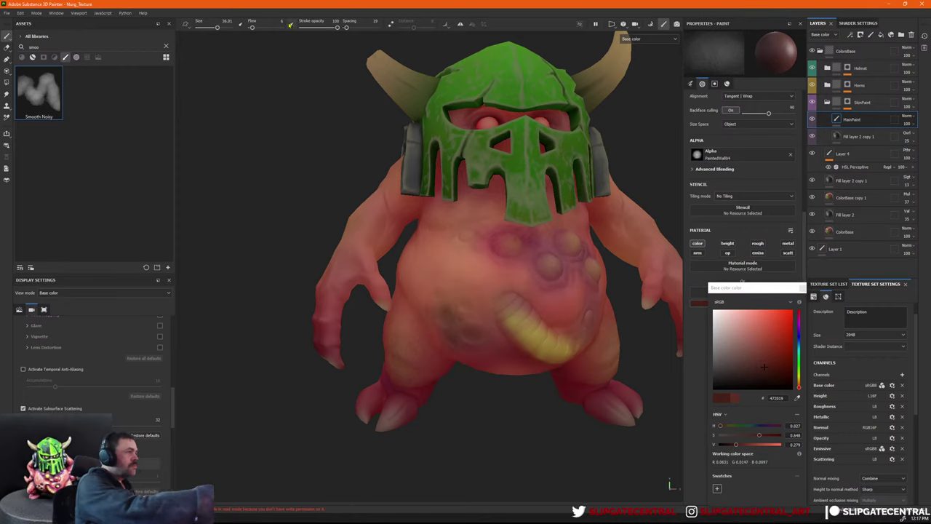
{"action": "left_click_drag", "start_coordinate": [334, 28], "coordinate": [317, 28]}
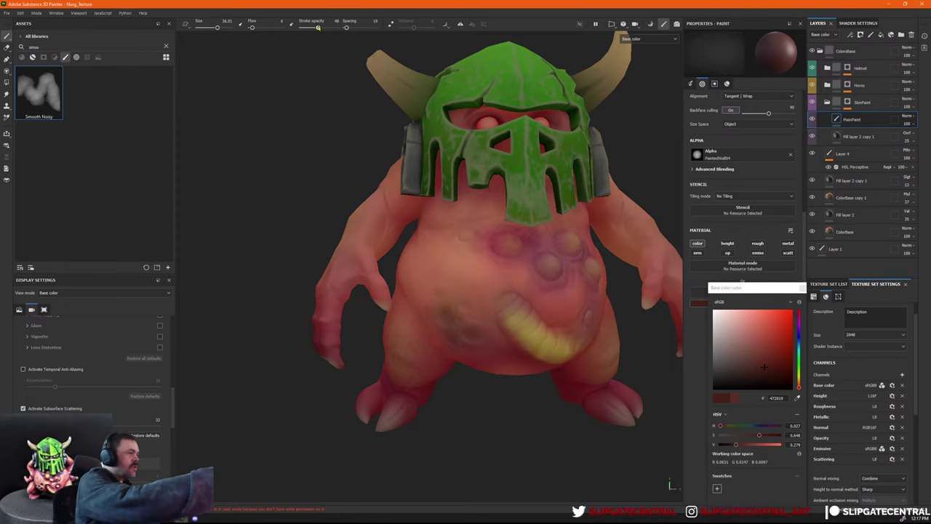
{"action": "left_click", "coordinate": [803, 288]}
{"action": "middle_click_drag", "start_coordinate": [507, 339], "coordinate": [451, 350], "text": "alt"}
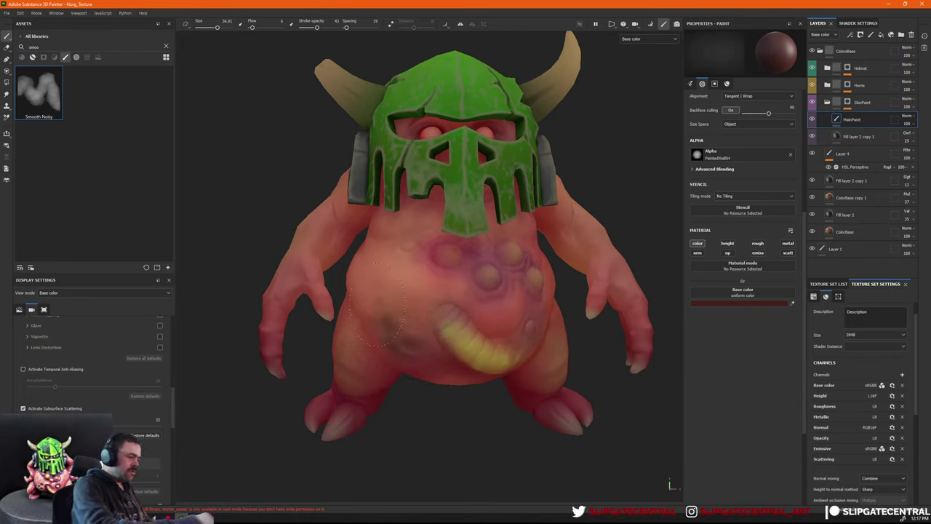
{"action": "right_click_drag", "start_coordinate": [397, 325], "coordinate": [385, 326], "text": "ctrl"}
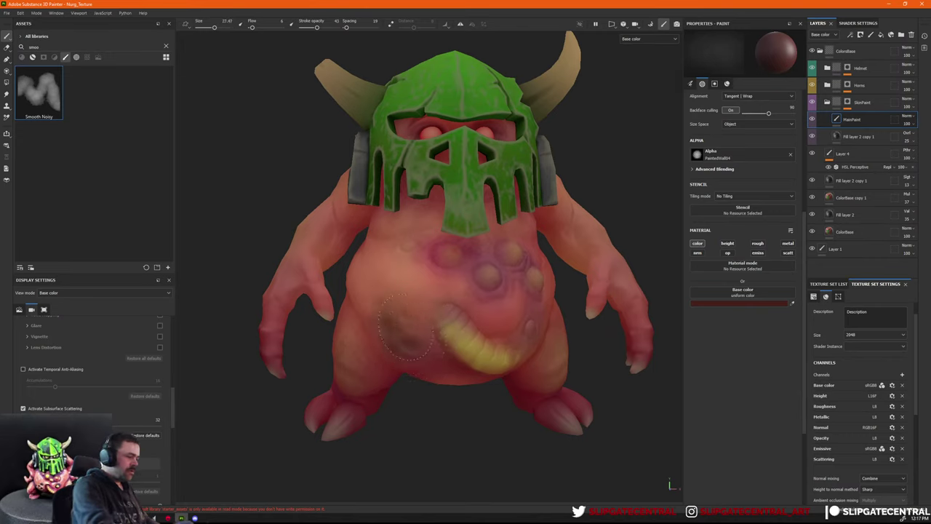
Darken the paint color to the near-black brown 130402 and set the brush to size about 14 with 66 stroke opacity.
{"action": "left_click", "coordinate": [719, 303]}
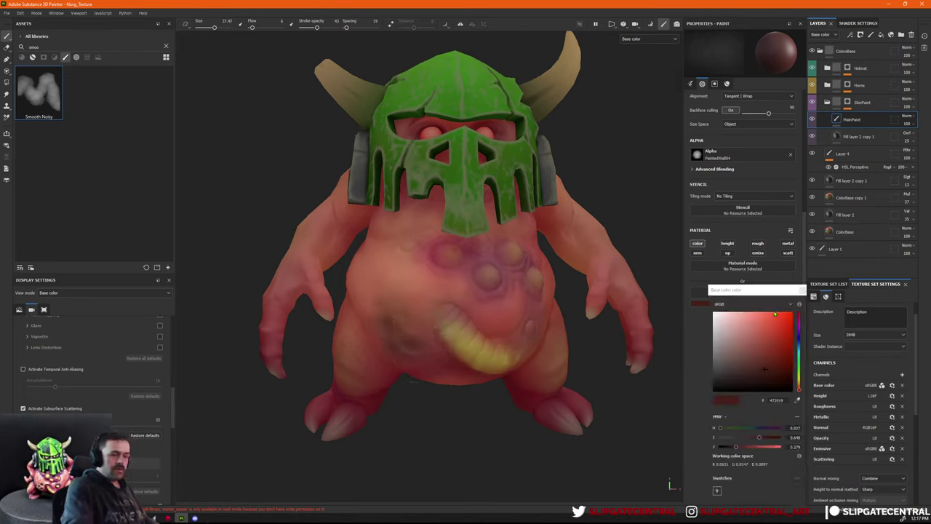
{"action": "left_click", "coordinate": [768, 386]}
{"action": "left_click", "coordinate": [802, 291]}
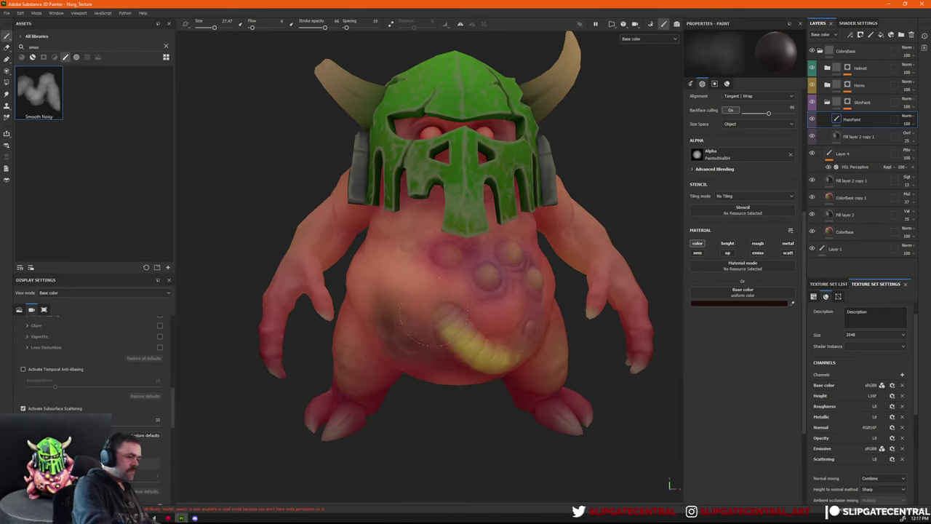
{"action": "right_click_drag", "start_coordinate": [451, 303], "coordinate": [423, 305], "text": "ctrl"}
{"action": "left_click", "coordinate": [720, 305]}
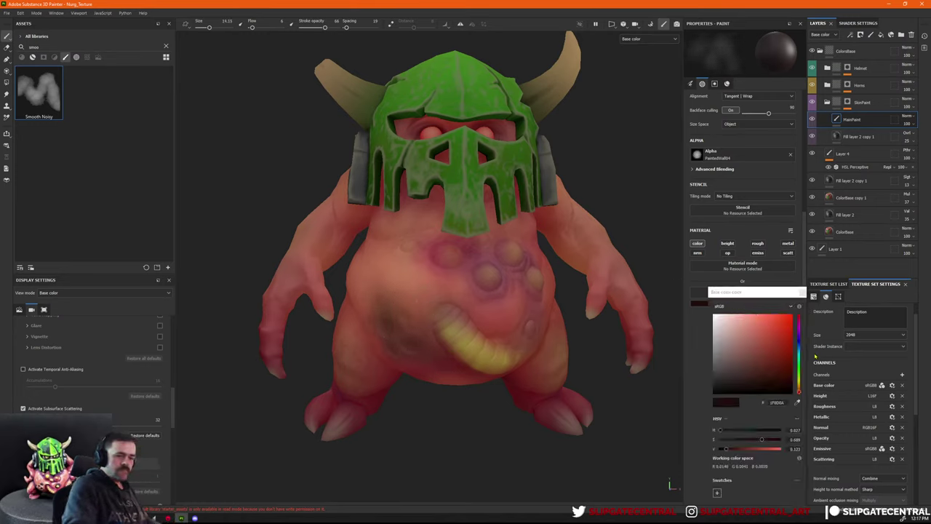
{"action": "left_click", "coordinate": [783, 386]}
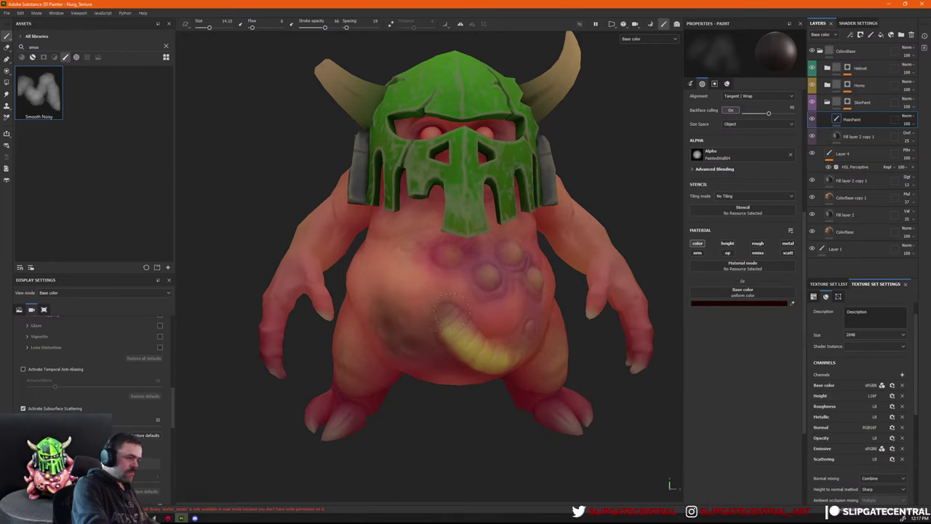
Shade the belly around the boils and towards its side, enlarging the brush to about 20 and up to about 32.
{"action": "left_click_drag", "start_coordinate": [587, 329], "coordinate": [447, 308], "text": "alt"}
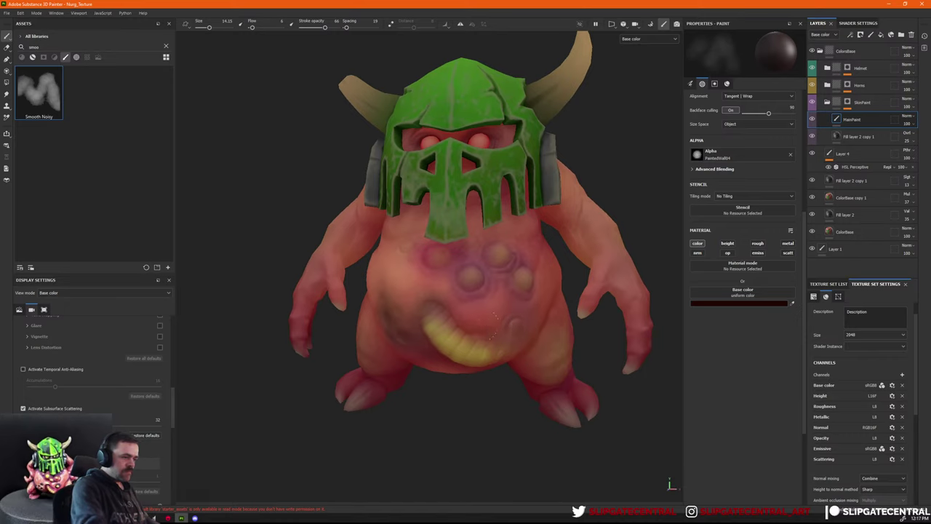
{"action": "right_click_drag", "start_coordinate": [481, 327], "coordinate": [518, 322], "text": "ctrl"}
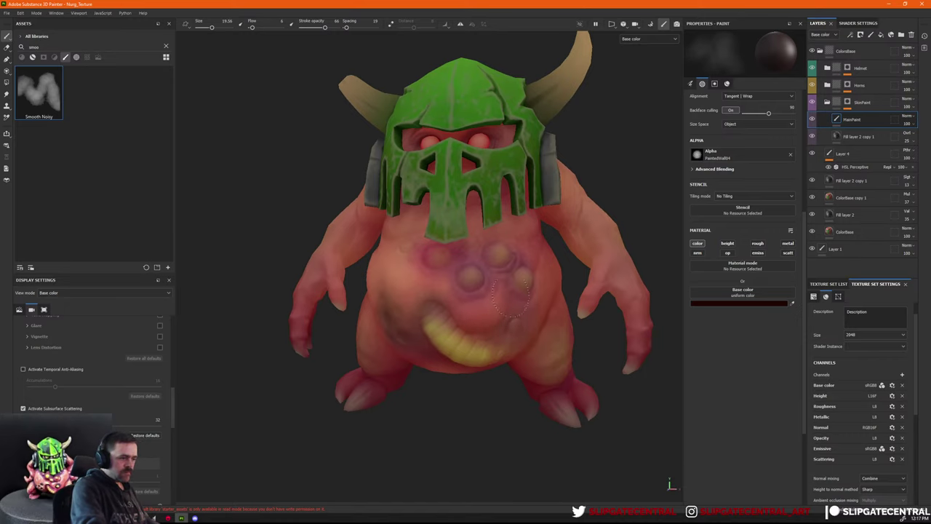
{"action": "left_click_drag", "start_coordinate": [510, 309], "coordinate": [528, 353], "text": "alt"}
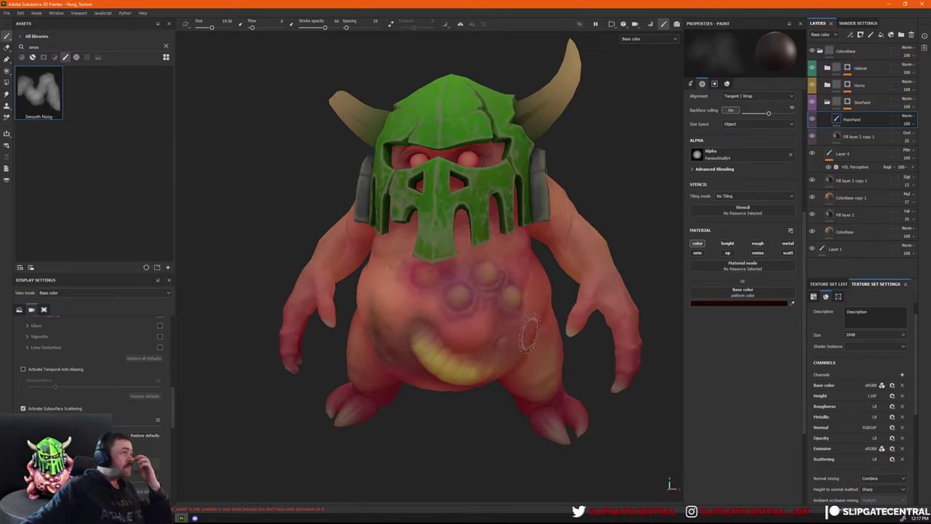
{"action": "mouse_move", "coordinate": [182, 521]}
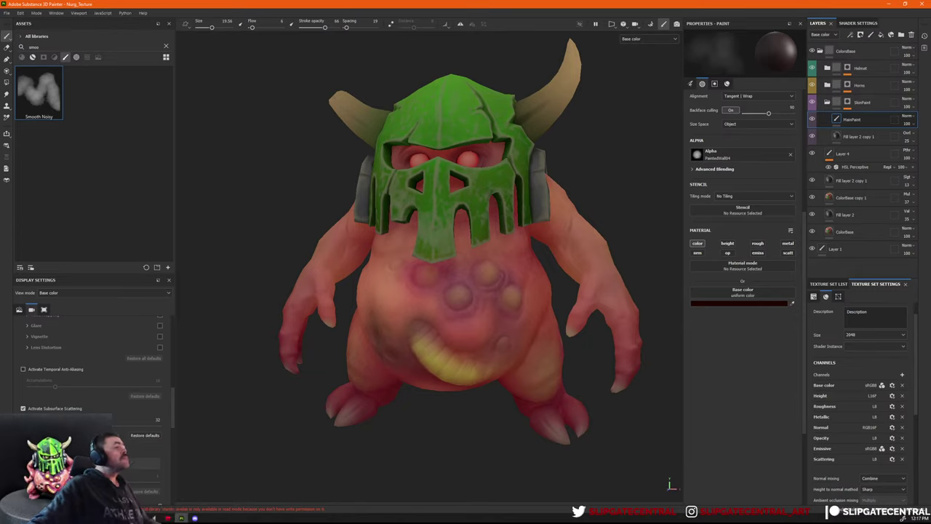
{"action": "left_click", "coordinate": [181, 518]}
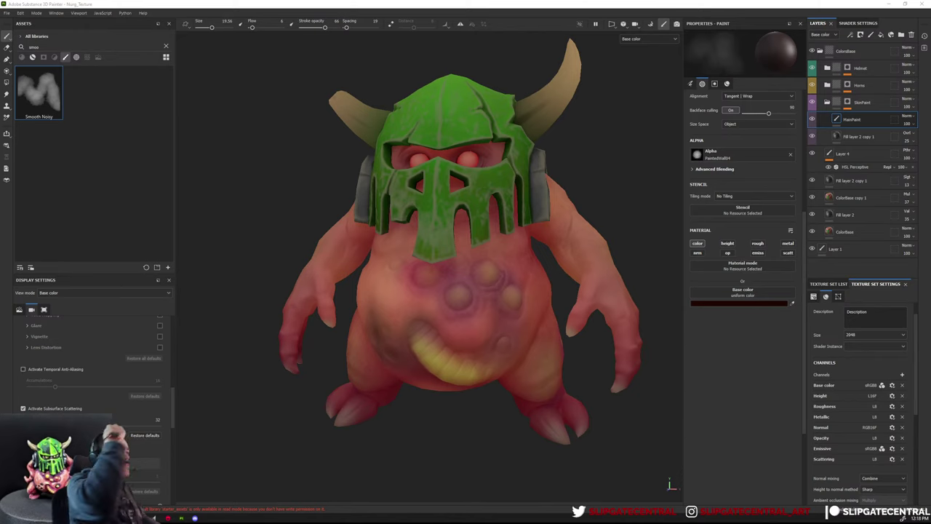
{"action": "left_click_drag", "start_coordinate": [591, 298], "coordinate": [512, 304], "text": "alt"}
{"action": "right_click_drag", "start_coordinate": [536, 335], "coordinate": [566, 322], "text": "ctrl"}
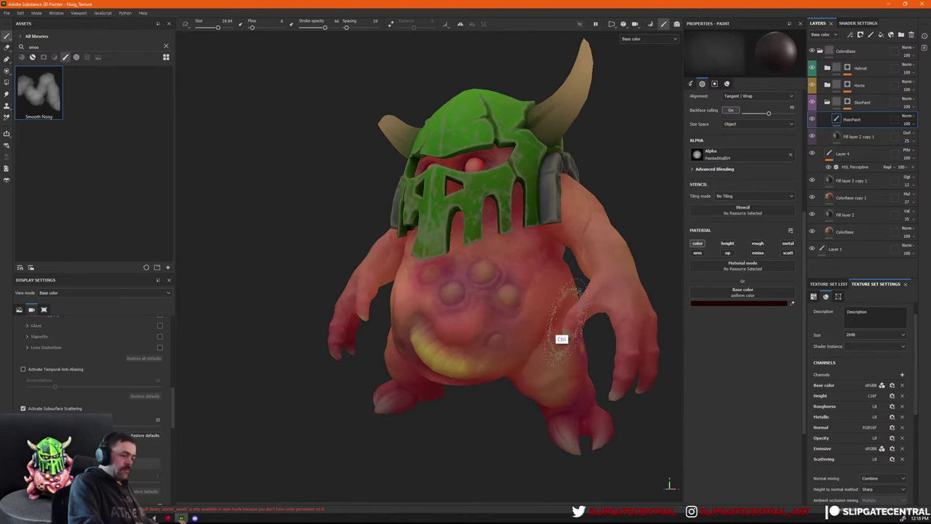
{"action": "mouse_move", "coordinate": [509, 320]}
{"action": "left_mouse_down", "text": "alt"}
{"action": "mouse_move", "coordinate": [521, 349]}
{"action": "mouse_move", "coordinate": [567, 320]}
{"action": "mouse_move", "coordinate": [537, 314]}
{"action": "mouse_move", "coordinate": [557, 329]}
{"action": "left_mouse_up", "text": "alt"}
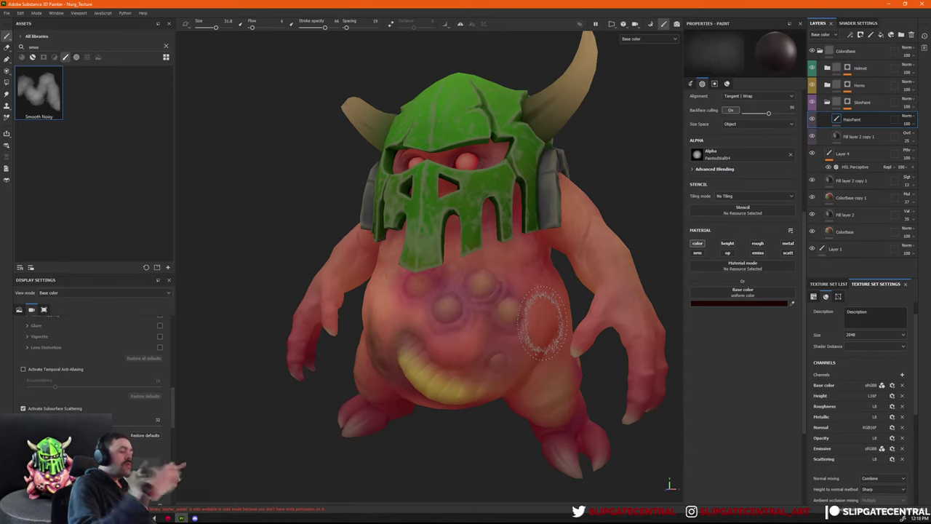
Deepen the shadows around the belly boils with smaller brushes of about size 17, 14 and 21.
{"action": "mouse_move", "coordinate": [542, 323]}
{"action": "left_mouse_down", "text": "alt"}
{"action": "mouse_move", "coordinate": [533, 340]}
{"action": "mouse_move", "coordinate": [480, 300]}
{"action": "mouse_move", "coordinate": [489, 297]}
{"action": "mouse_move", "coordinate": [481, 286]}
{"action": "left_mouse_up", "text": "alt"}
{"action": "right_click_drag", "start_coordinate": [480, 289], "coordinate": [457, 293], "text": "ctrl"}
{"action": "left_click_drag", "start_coordinate": [457, 293], "coordinate": [513, 317], "text": "alt"}
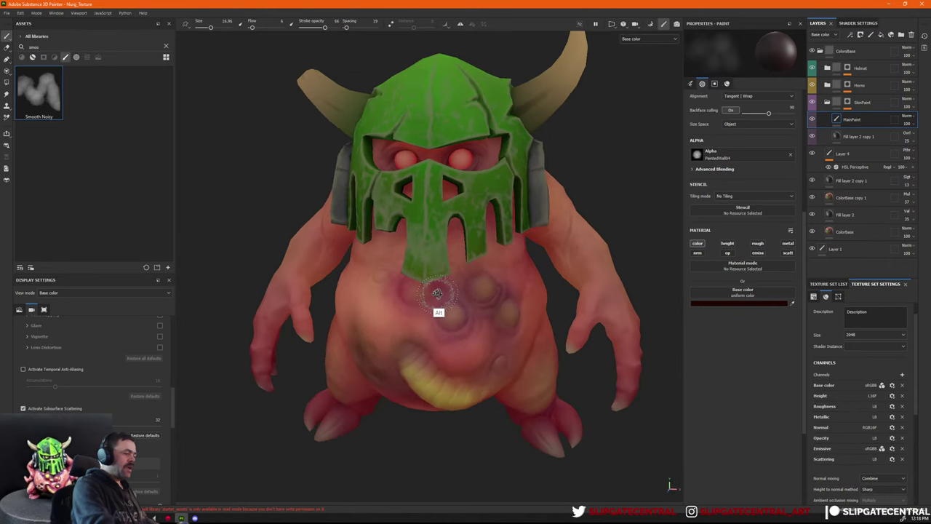
{"action": "left_click_drag", "start_coordinate": [429, 304], "coordinate": [382, 271], "text": "alt"}
{"action": "mouse_move", "coordinate": [381, 271]}
{"action": "right_mouse_down", "text": "ctrl"}
{"action": "mouse_move", "coordinate": [383, 286]}
{"action": "mouse_move", "coordinate": [373, 288]}
{"action": "right_mouse_up", "text": "ctrl"}
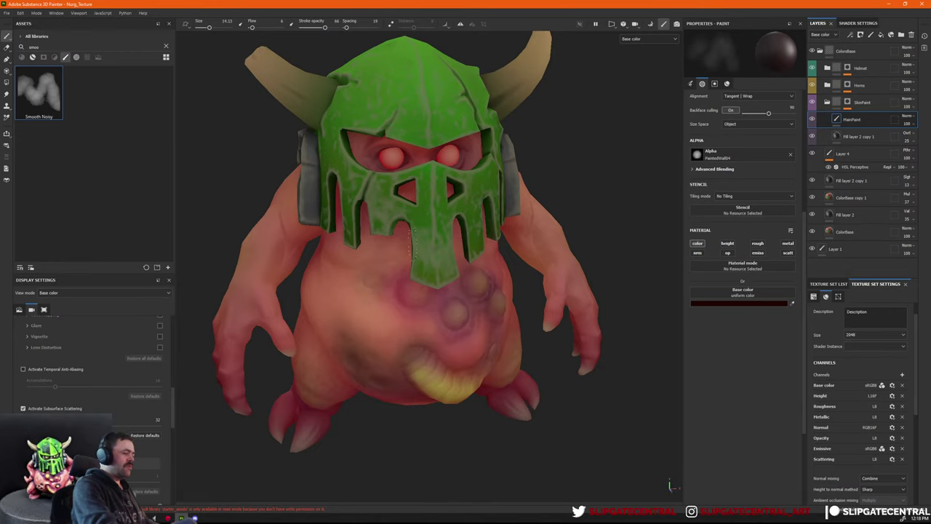
{"action": "left_click_drag", "start_coordinate": [482, 258], "coordinate": [439, 268], "text": "alt"}
{"action": "left_click_drag", "start_coordinate": [509, 296], "coordinate": [473, 303], "text": "alt"}
{"action": "right_click_drag", "start_coordinate": [474, 298], "coordinate": [484, 294], "text": "ctrl"}
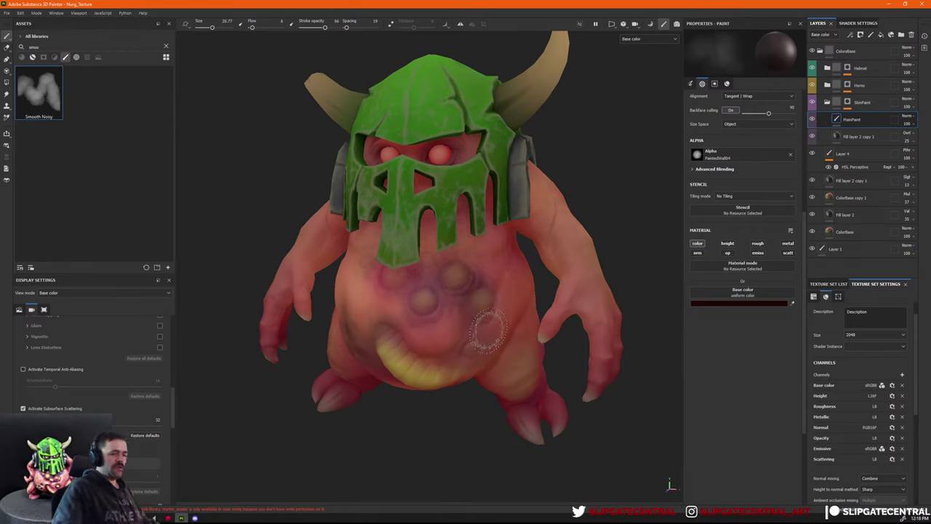
Darken the paint color to almost black and shade the boils and belly spots at 100 stroke opacity with brush sizes about 14 and 39.
{"action": "left_click", "coordinate": [739, 302]}
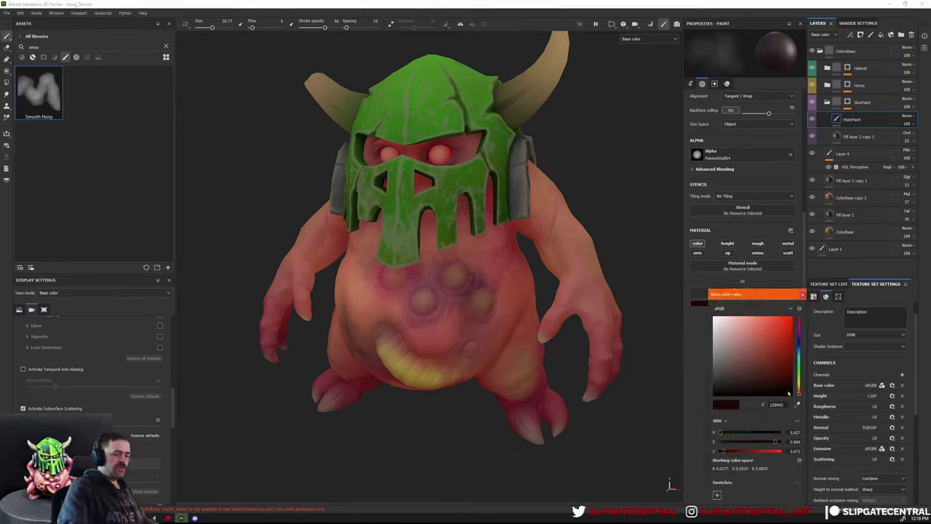
{"action": "left_click", "coordinate": [803, 294]}
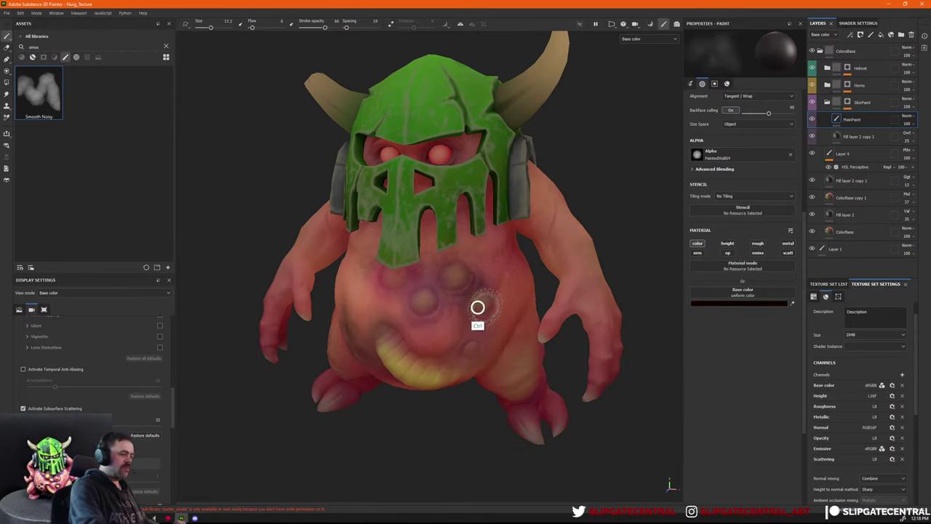
{"action": "right_click_drag", "start_coordinate": [477, 307], "coordinate": [468, 306], "text": "ctrl"}
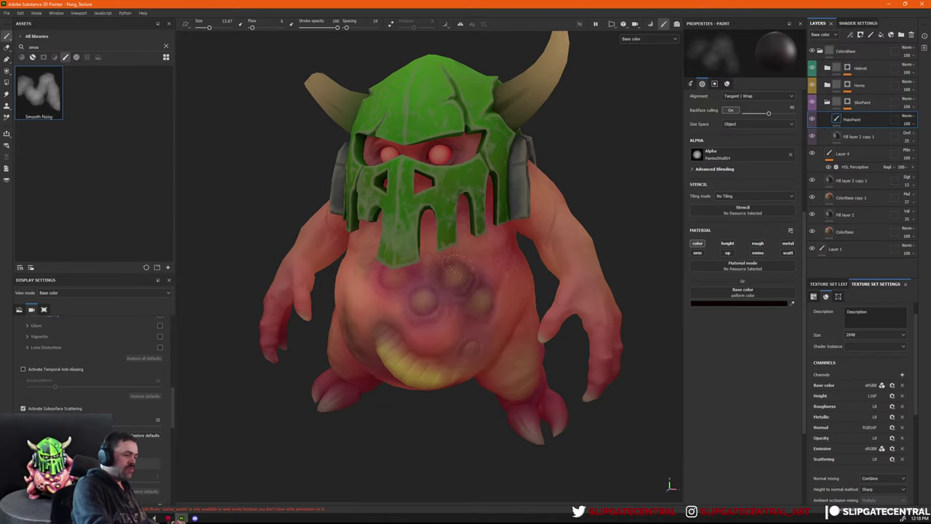
{"action": "mouse_move", "coordinate": [462, 298]}
{"action": "left_mouse_down", "text": "alt"}
{"action": "mouse_move", "coordinate": [500, 270]}
{"action": "mouse_move", "coordinate": [486, 296]}
{"action": "left_mouse_up", "text": "alt"}
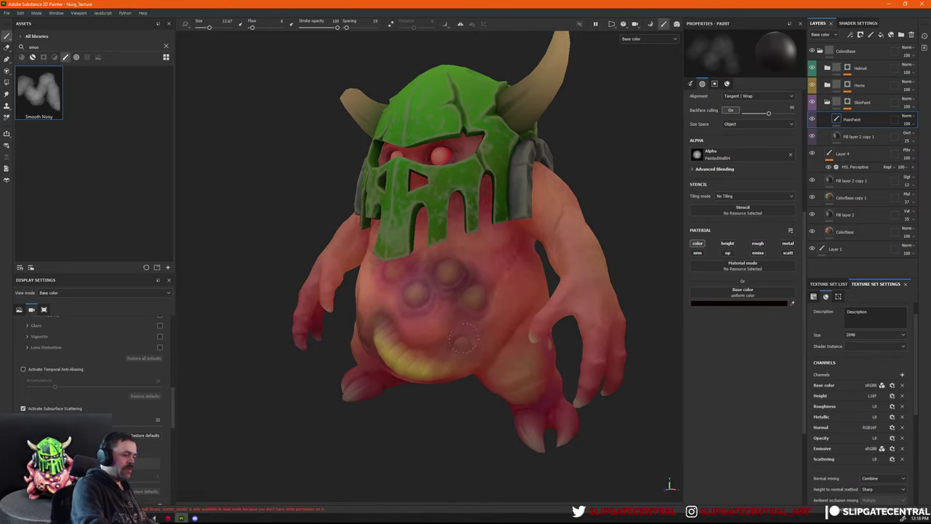
{"action": "mouse_move", "coordinate": [465, 340]}
{"action": "left_mouse_down", "text": "alt"}
{"action": "mouse_move", "coordinate": [514, 366]}
{"action": "mouse_move", "coordinate": [489, 361]}
{"action": "mouse_move", "coordinate": [540, 364]}
{"action": "left_mouse_up", "text": "alt"}
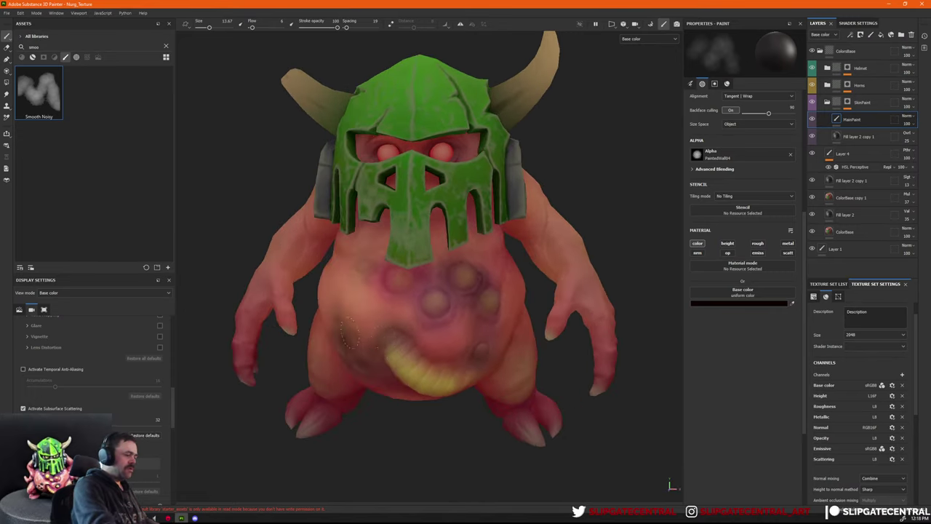
{"action": "right_click_drag", "start_coordinate": [367, 345], "coordinate": [414, 329], "text": "ctrl"}
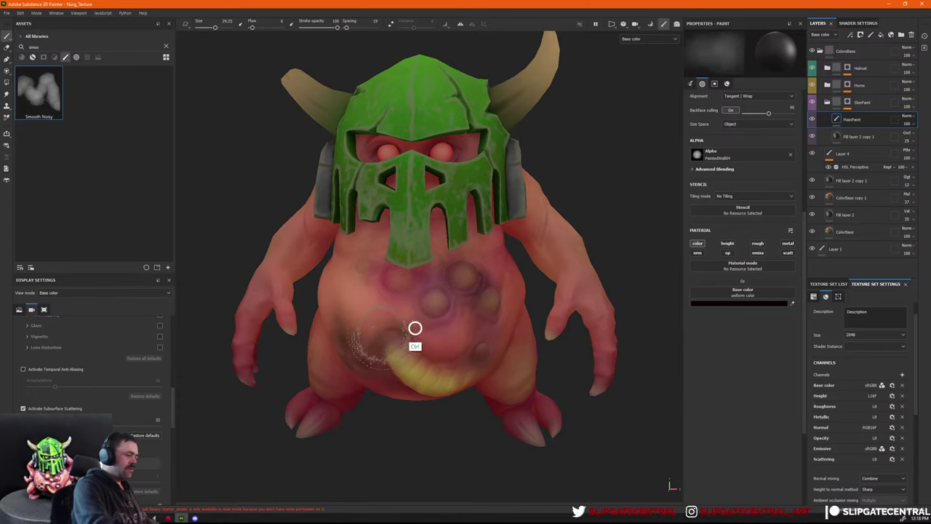
Remove the brush filter from the asset library and replace the search text with d.
{"action": "left_click", "coordinate": [65, 57]}
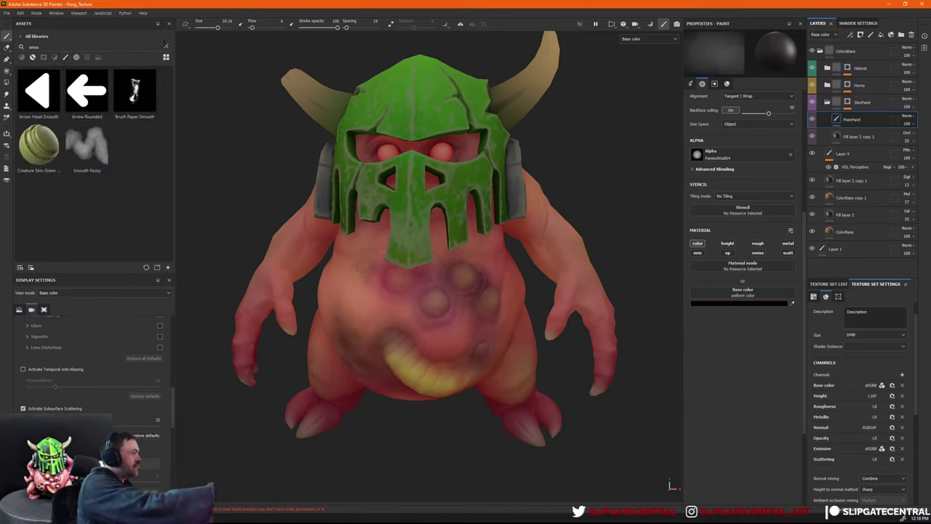
{"action": "left_click", "coordinate": [166, 45]}
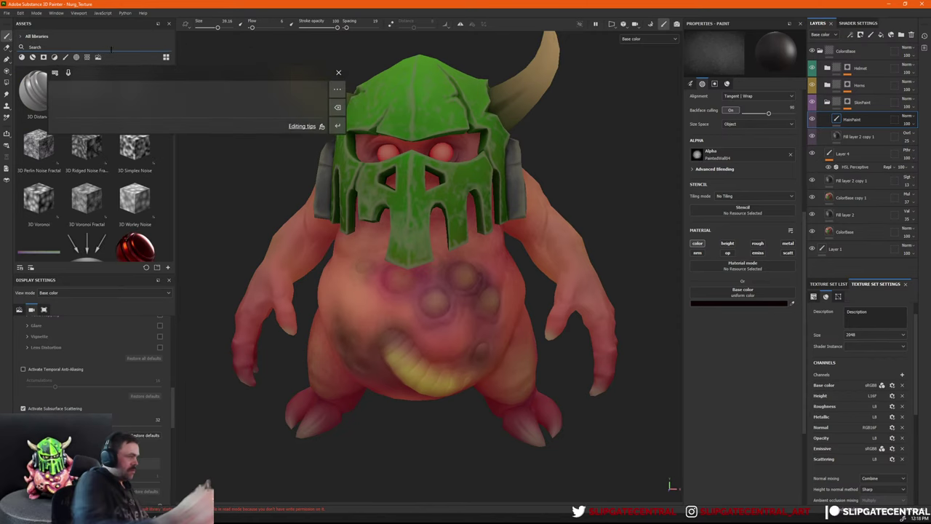
{"action": "type", "text": "s"}
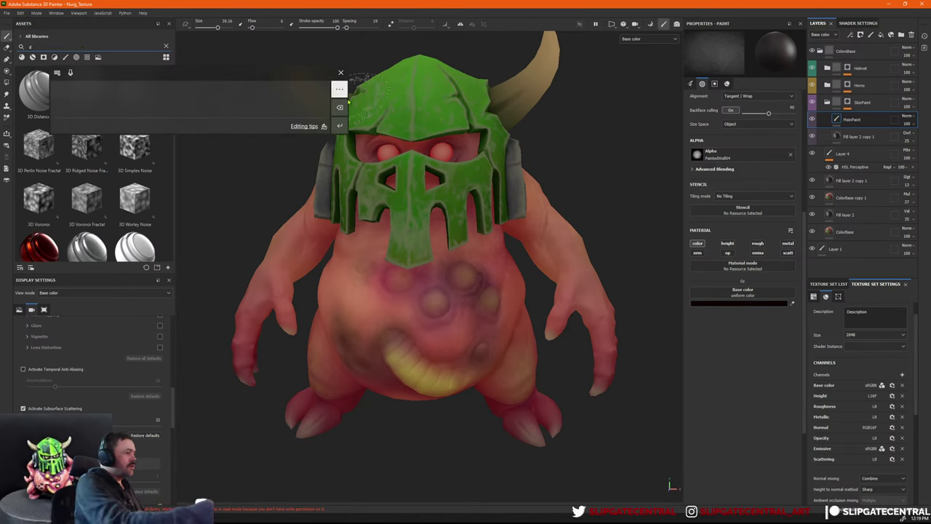
Close and reopen the handwriting input panel, move it away from the asset library, and open its settings.
{"action": "left_click", "coordinate": [341, 72]}
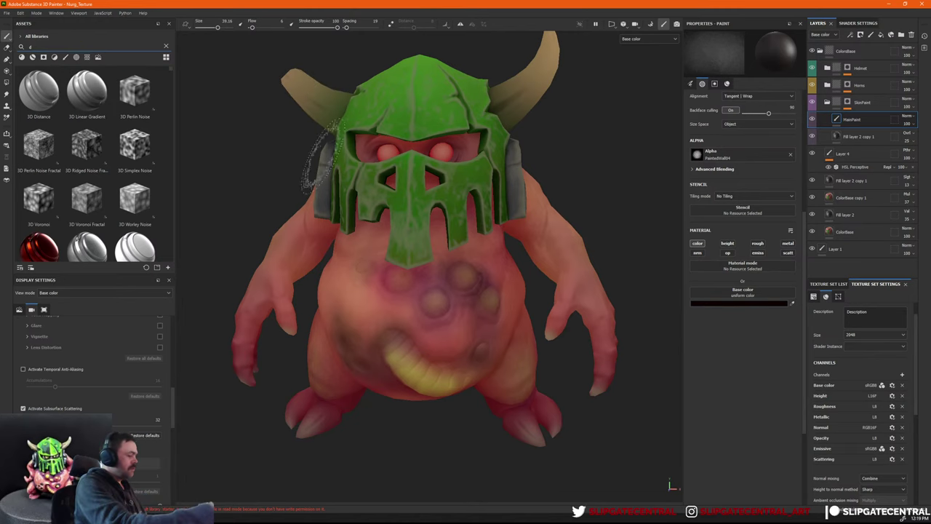
{"action": "left_click", "coordinate": [116, 45]}
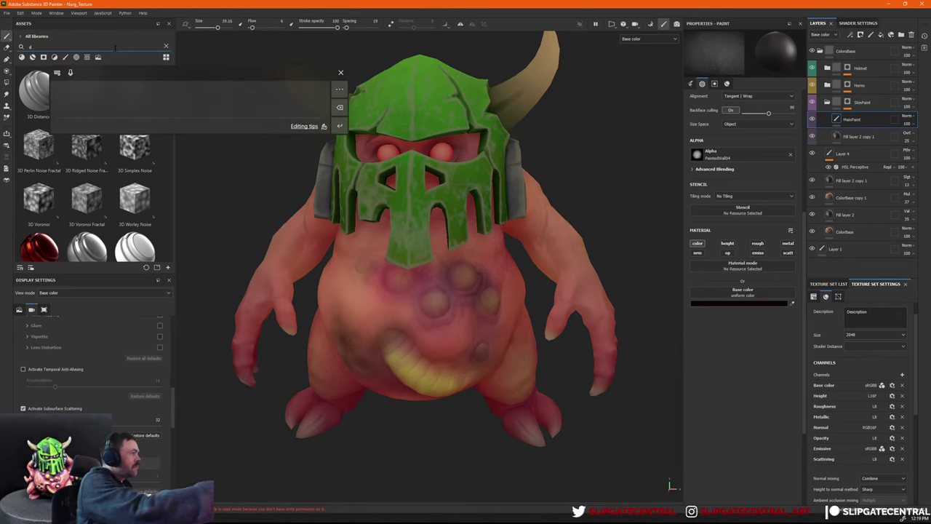
{"action": "left_click_drag", "start_coordinate": [178, 80], "coordinate": [475, 103]}
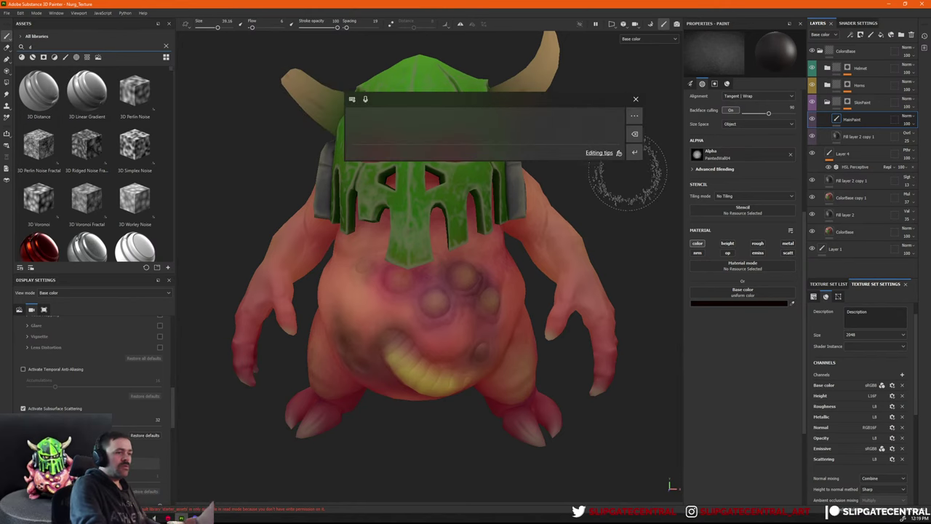
{"action": "left_click_drag", "start_coordinate": [629, 106], "coordinate": [638, 117]}
{"action": "left_click", "coordinate": [638, 118]}
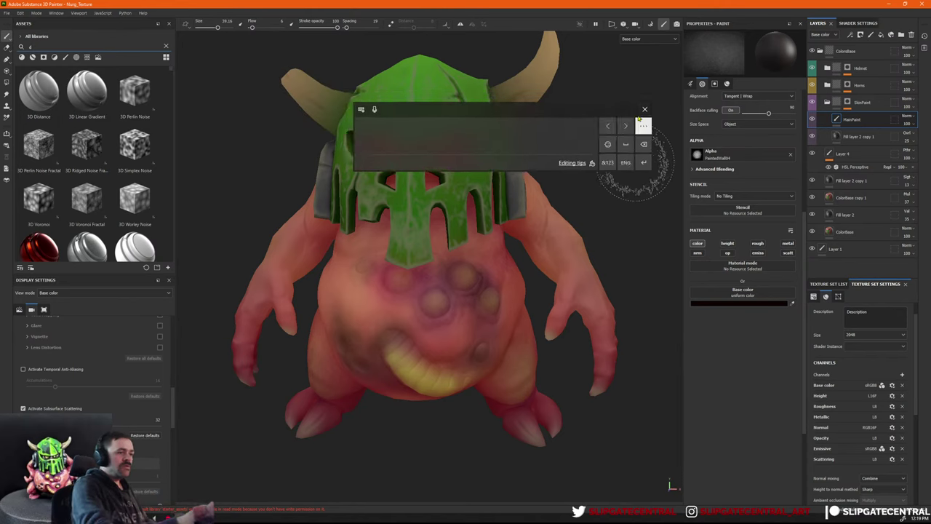
{"action": "left_click_drag", "start_coordinate": [401, 115], "coordinate": [410, 124]}
{"action": "left_click", "coordinate": [372, 119]}
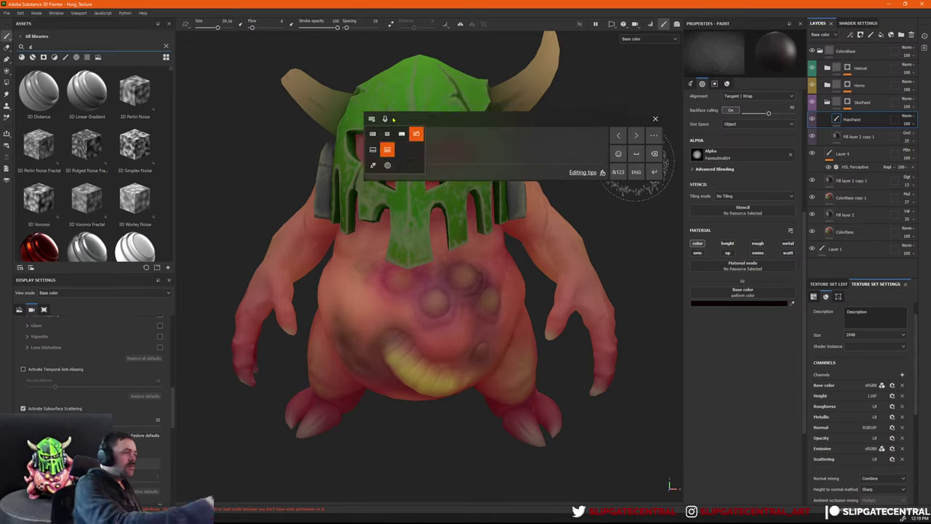
{"action": "left_click", "coordinate": [435, 115]}
{"action": "left_click", "coordinate": [372, 119]}
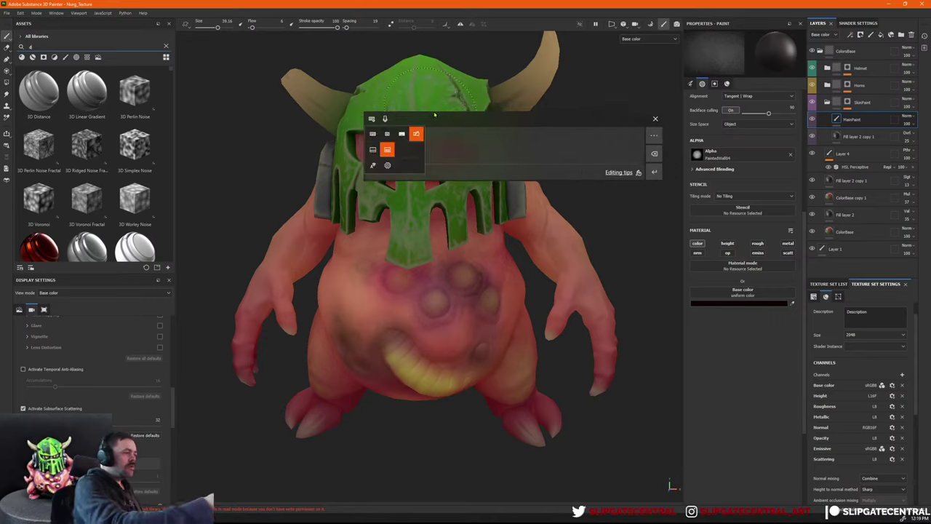
{"action": "left_click", "coordinate": [388, 166]}
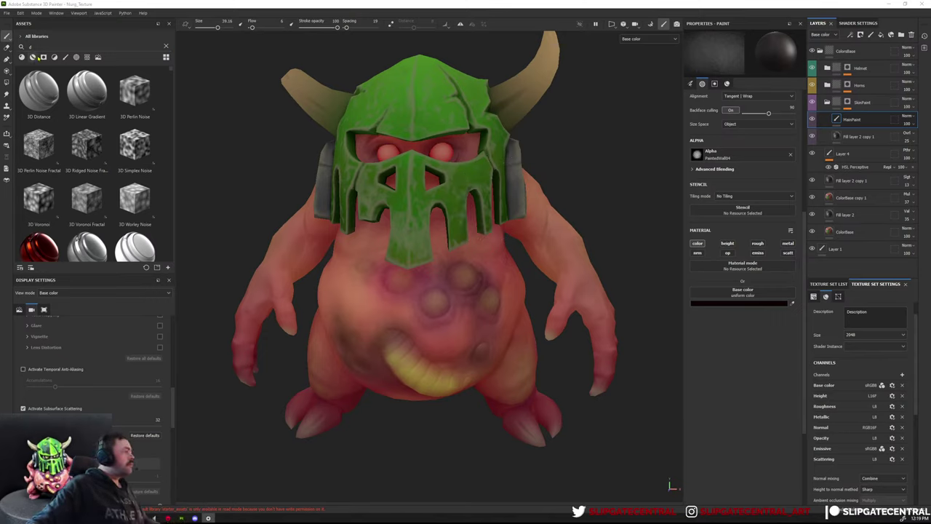
Bring up the handwriting panel for the asset search again, move it lower, and delete the letter in the search.
{"action": "left_click", "coordinate": [44, 47]}
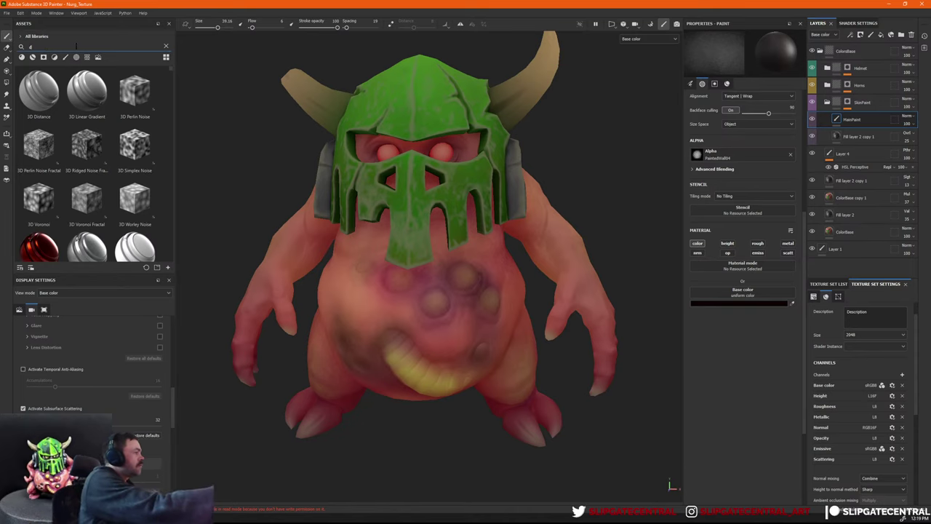
{"action": "left_click", "coordinate": [76, 46]}
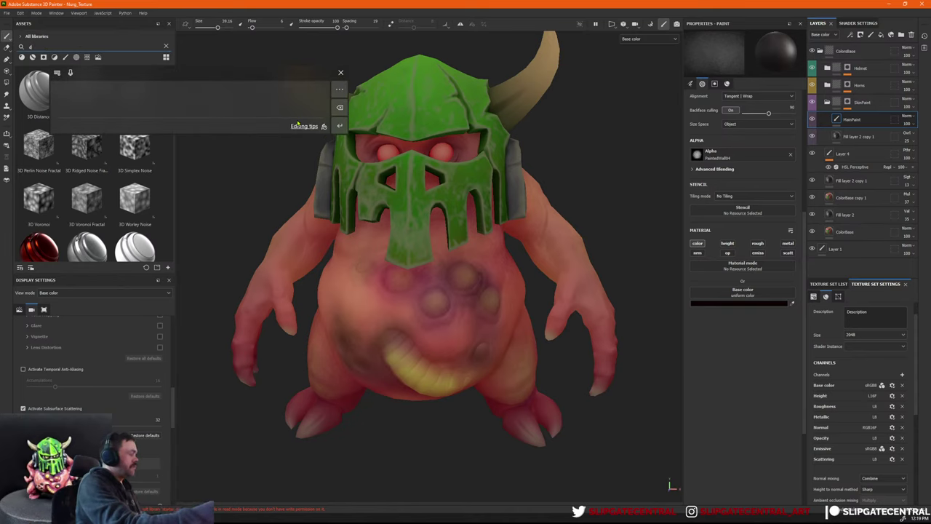
{"action": "left_click_drag", "start_coordinate": [252, 77], "coordinate": [278, 147]}
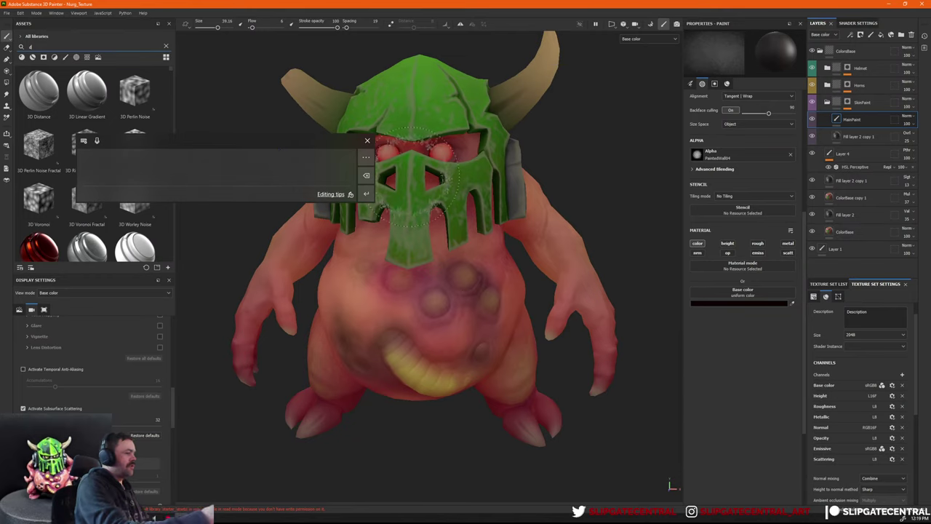
{"action": "left_click", "coordinate": [366, 175]}
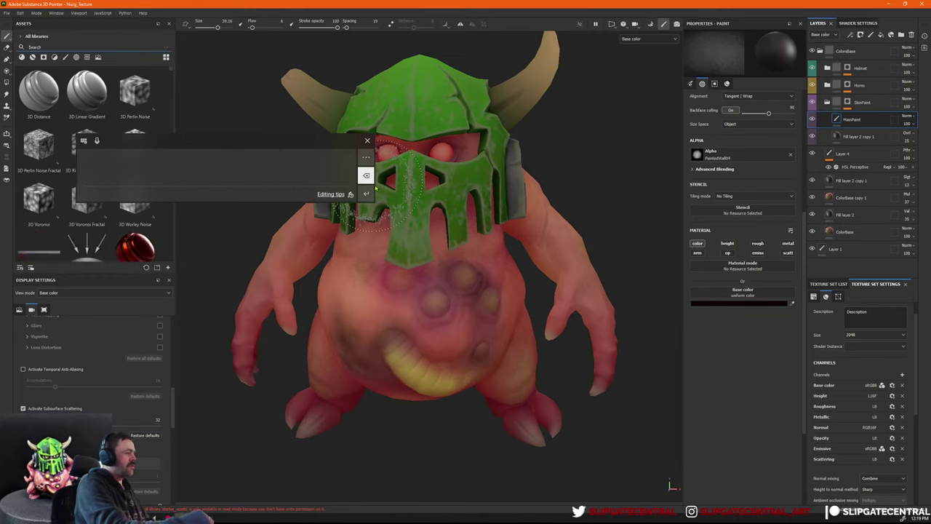
{"action": "left_click", "coordinate": [366, 157]}
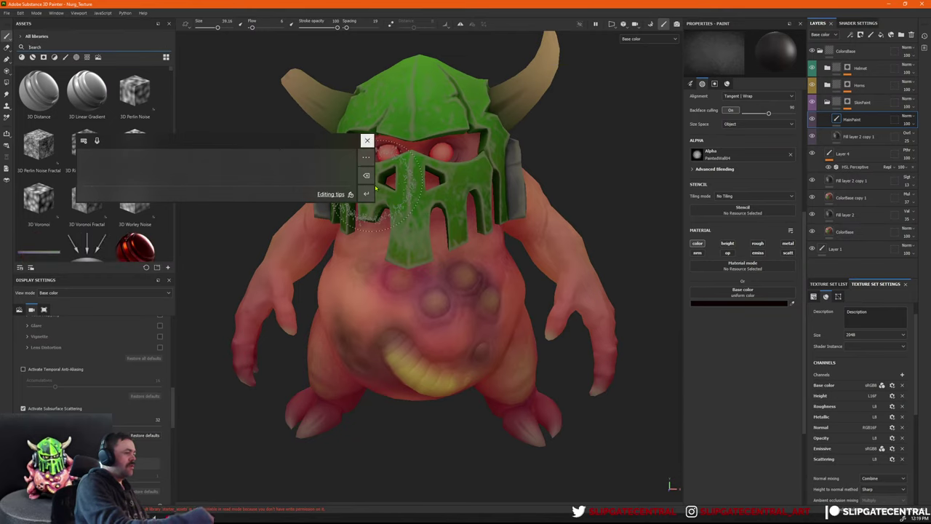
Close the handwriting panel and look through the Pen & Windows Ink settings for the options controlling handwriting input.
{"action": "left_click", "coordinate": [367, 140]}
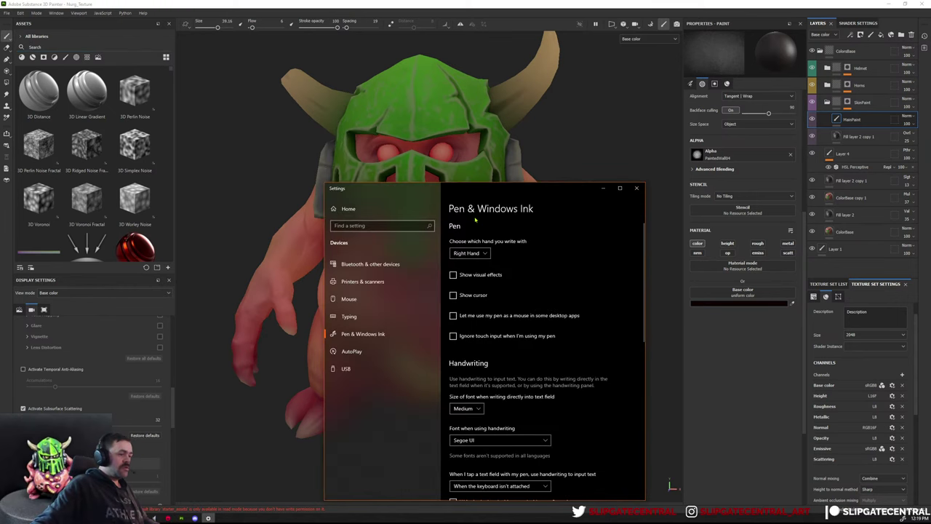
{"action": "scroll", "coordinate": [560, 307], "scroll_direction": "down", "scroll_amount": 5}
{"action": "scroll", "coordinate": [531, 400], "scroll_direction": "down", "scroll_amount": 5}
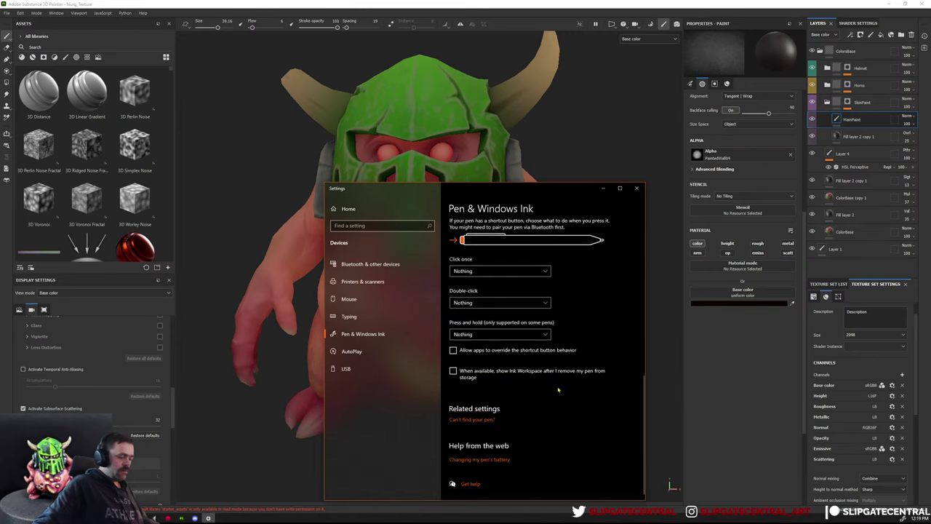
{"action": "scroll", "coordinate": [556, 388], "scroll_direction": "up", "scroll_amount": 3}
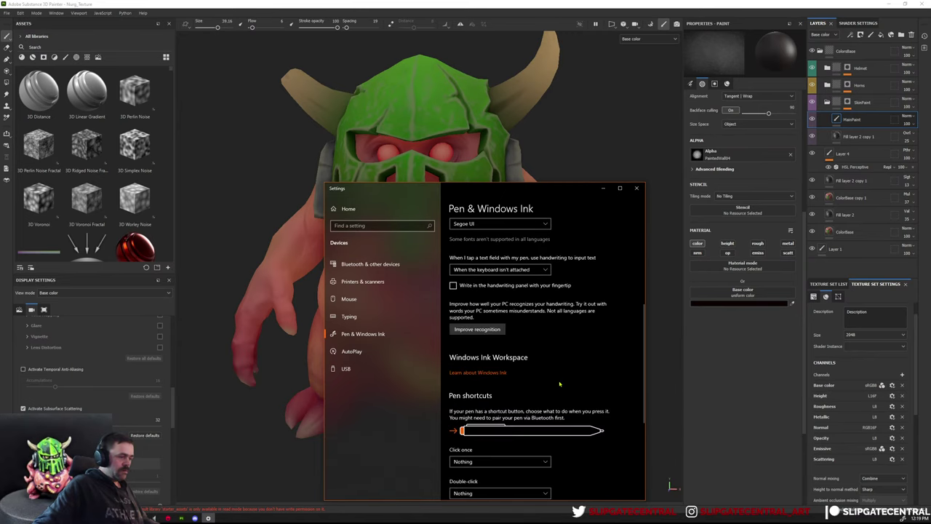
{"action": "scroll", "coordinate": [560, 383], "scroll_direction": "up", "scroll_amount": 3}
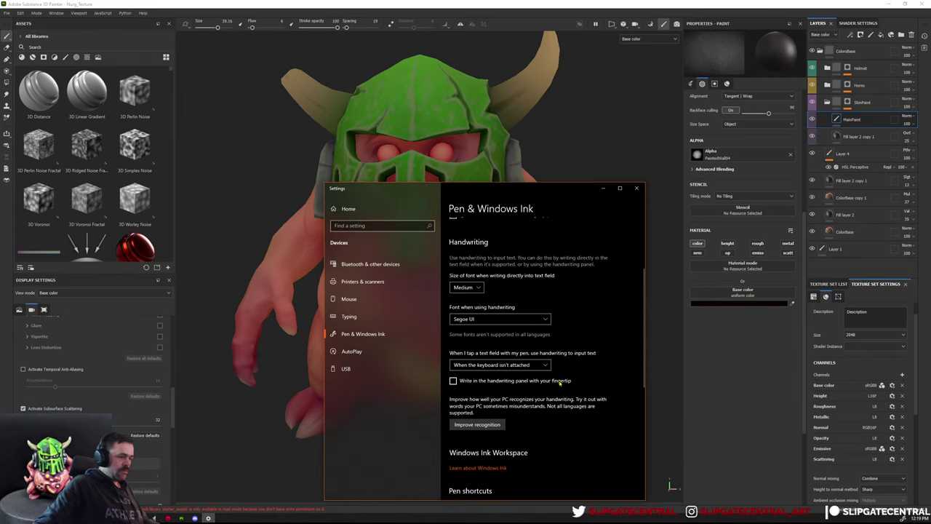
{"action": "scroll", "coordinate": [561, 383], "scroll_direction": "up", "scroll_amount": 4}
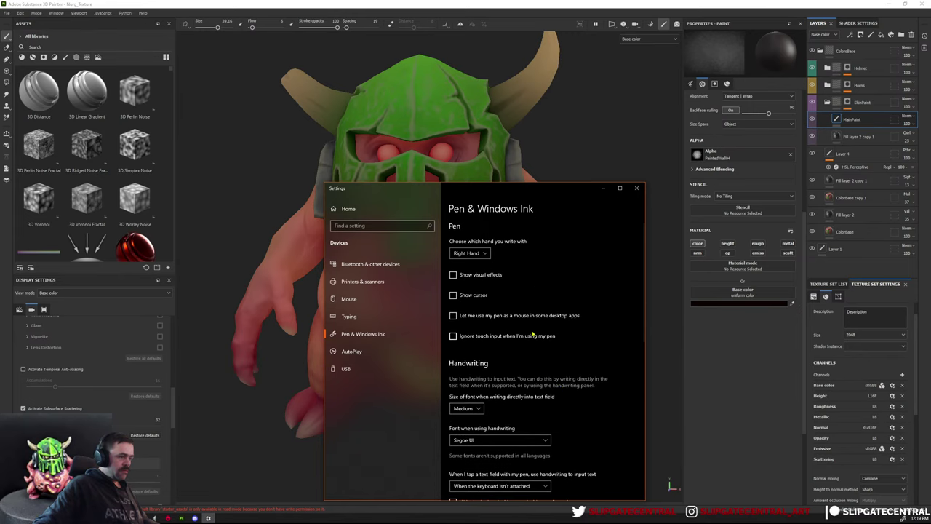
{"action": "left_click", "coordinate": [479, 255]}
{"action": "left_click", "coordinate": [482, 257]}
{"action": "scroll", "coordinate": [573, 272], "scroll_direction": "down", "scroll_amount": 2}
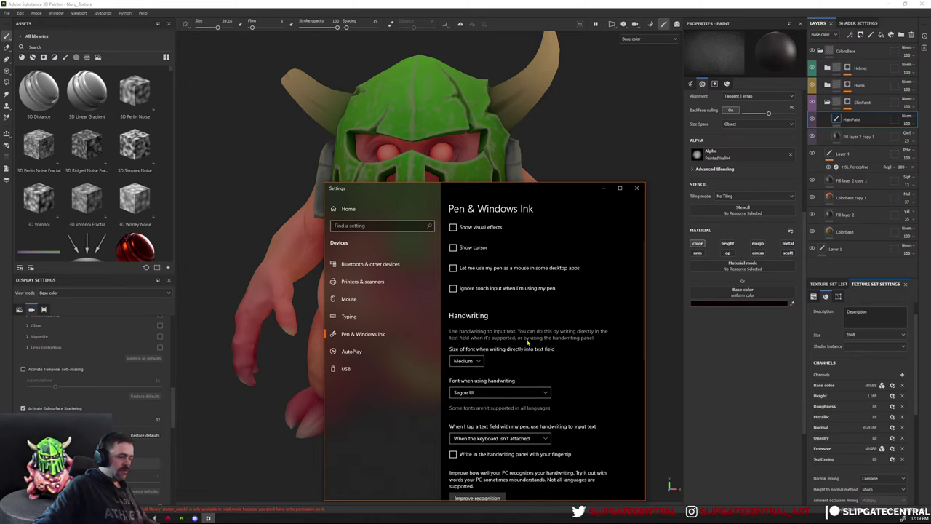
{"action": "left_click", "coordinate": [476, 361]}
{"action": "left_click", "coordinate": [513, 350]}
Restrict handwriting input for pen taps in text fields to Only in tablet mode and close the Windows settings.
{"action": "left_click", "coordinate": [543, 439]}
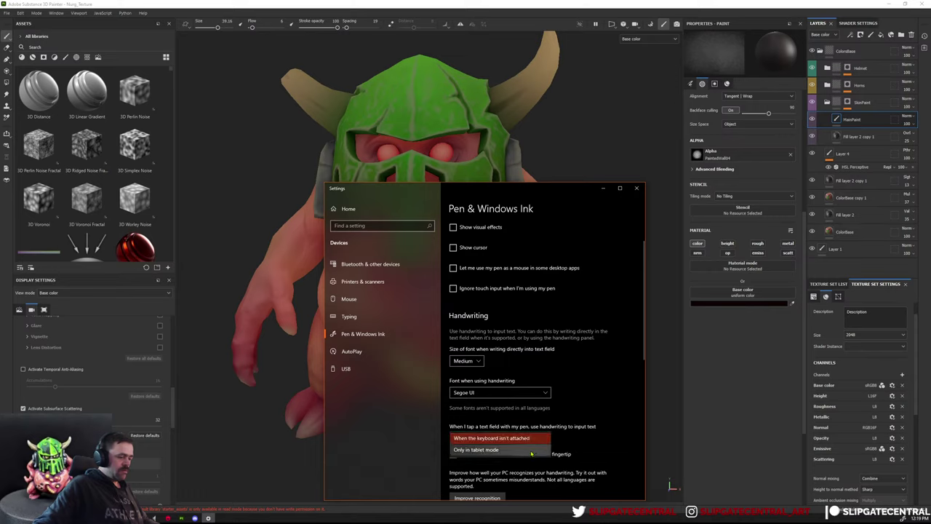
{"action": "left_click", "coordinate": [509, 449]}
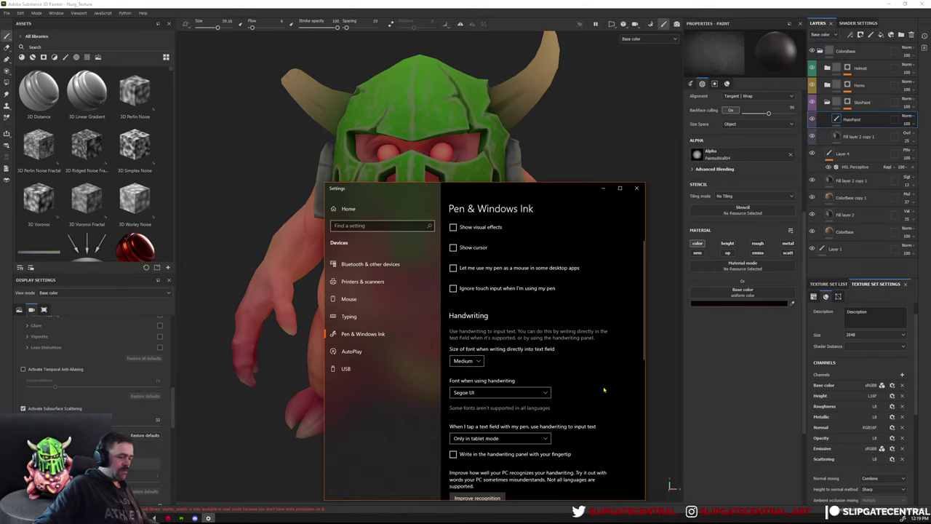
{"action": "left_click", "coordinate": [637, 188]}
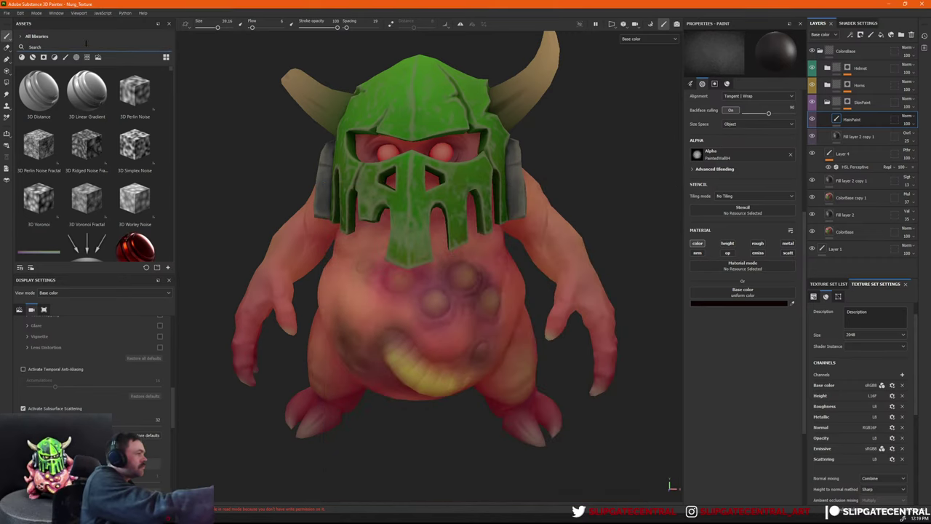
Filter the asset library to brushes, search for dirt, and select the Dirt 1 brush.
{"action": "left_click_drag", "start_coordinate": [528, 275], "coordinate": [491, 309], "text": "alt"}
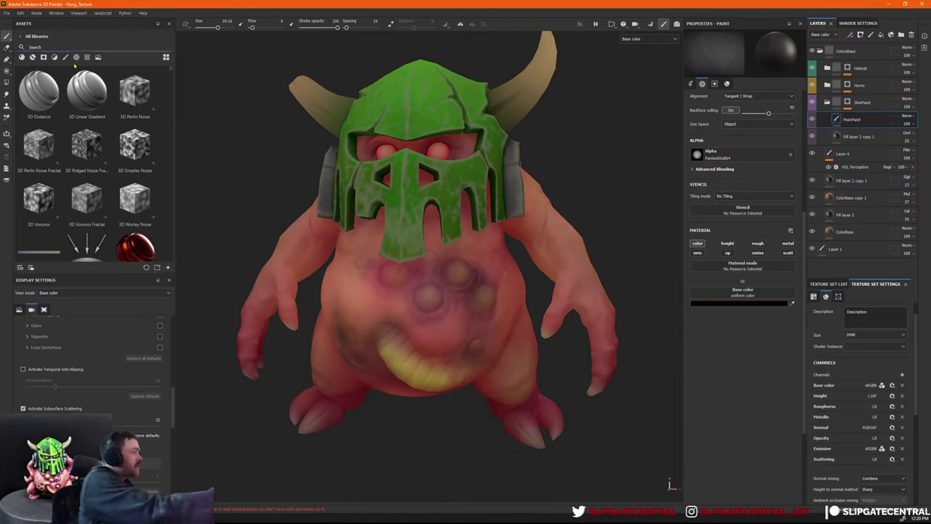
{"action": "left_click", "coordinate": [67, 56]}
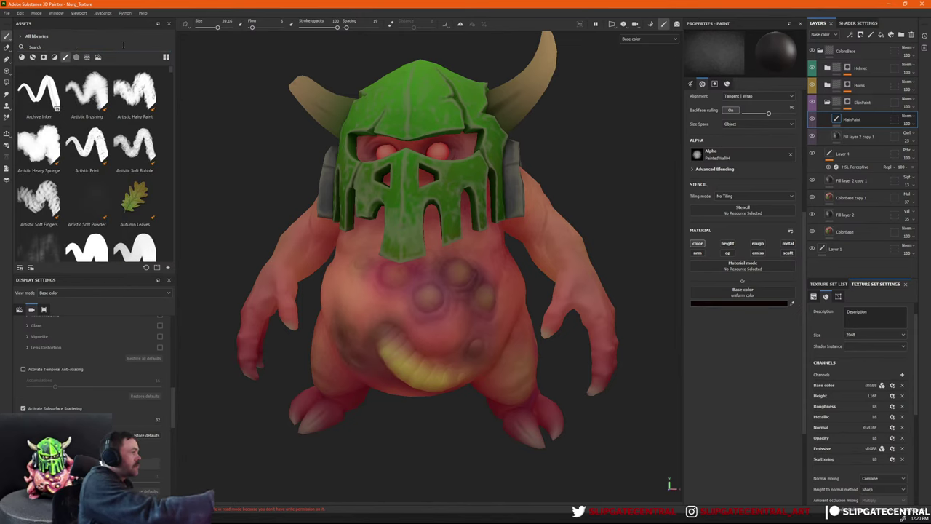
{"action": "type", "text": "dirt"}
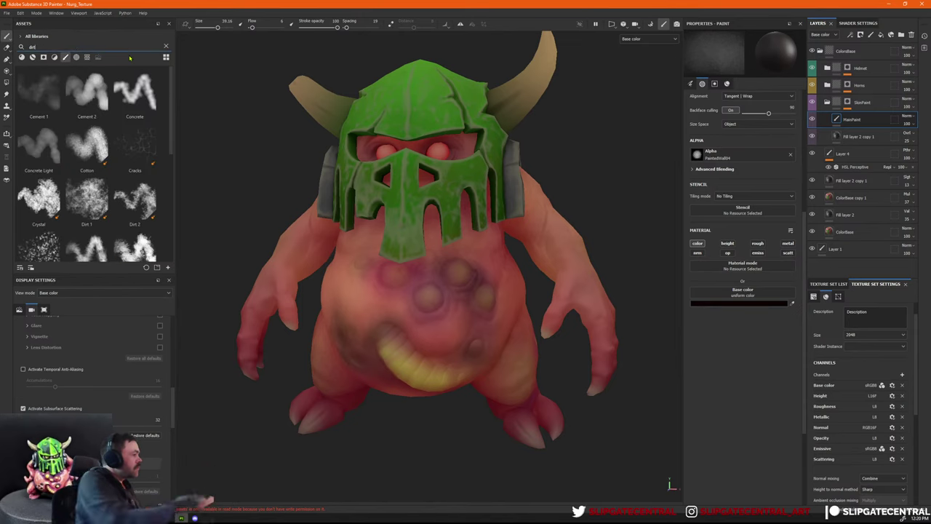
{"action": "left_click", "coordinate": [86, 197]}
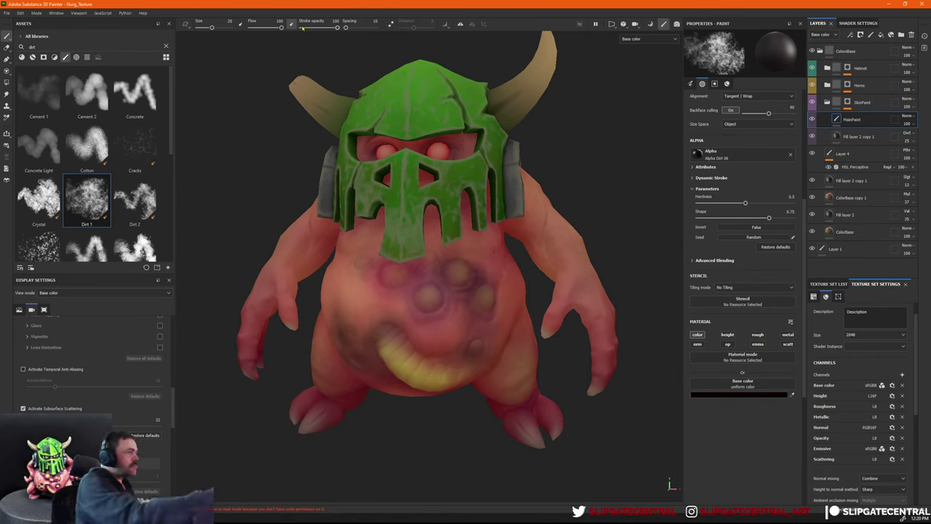
Lower the Dirt 1 brush's flow to about 43, enlarge it to about 50, and check its alpha attributes.
{"action": "left_click", "coordinate": [263, 28]}
{"action": "mouse_move", "coordinate": [468, 323]}
{"action": "right_mouse_down", "text": "ctrl"}
{"action": "mouse_move", "coordinate": [525, 324]}
{"action": "mouse_move", "coordinate": [514, 328]}
{"action": "right_mouse_up", "text": "ctrl"}
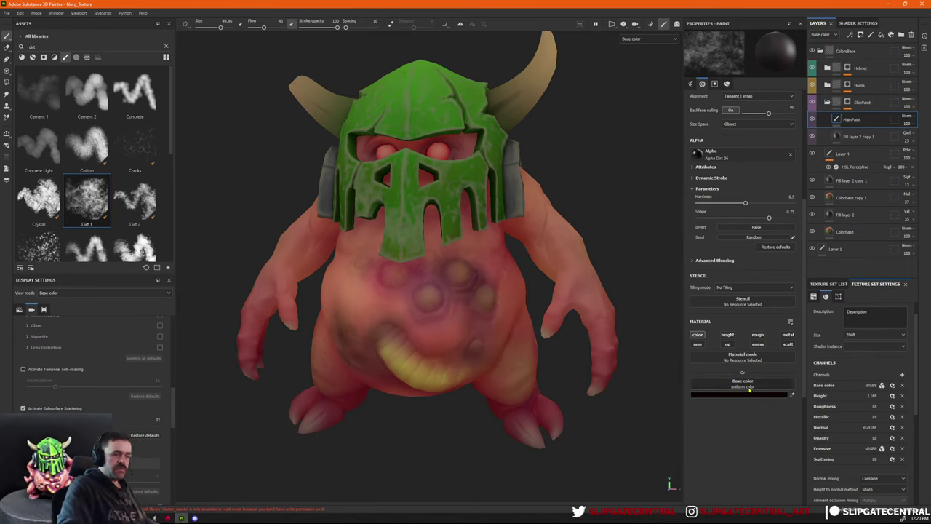
{"action": "left_click", "coordinate": [727, 168]}
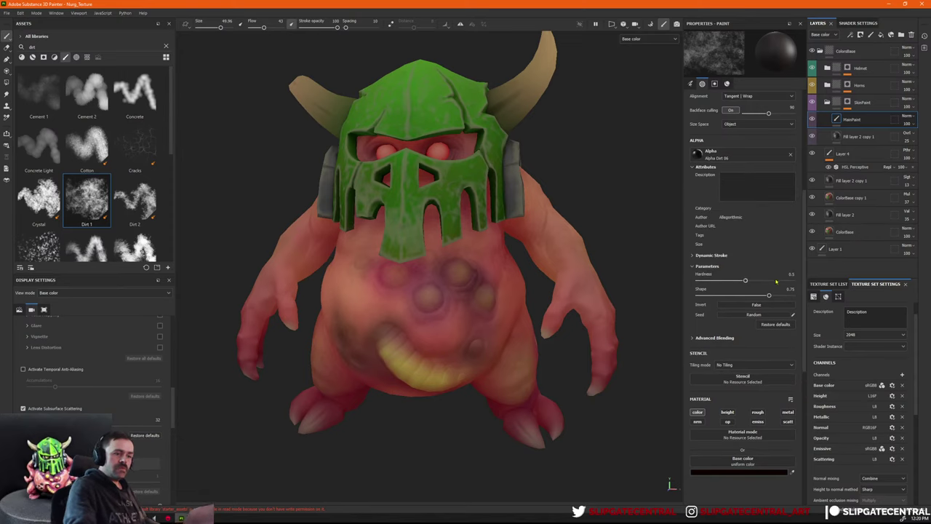
{"action": "left_click", "coordinate": [727, 167]}
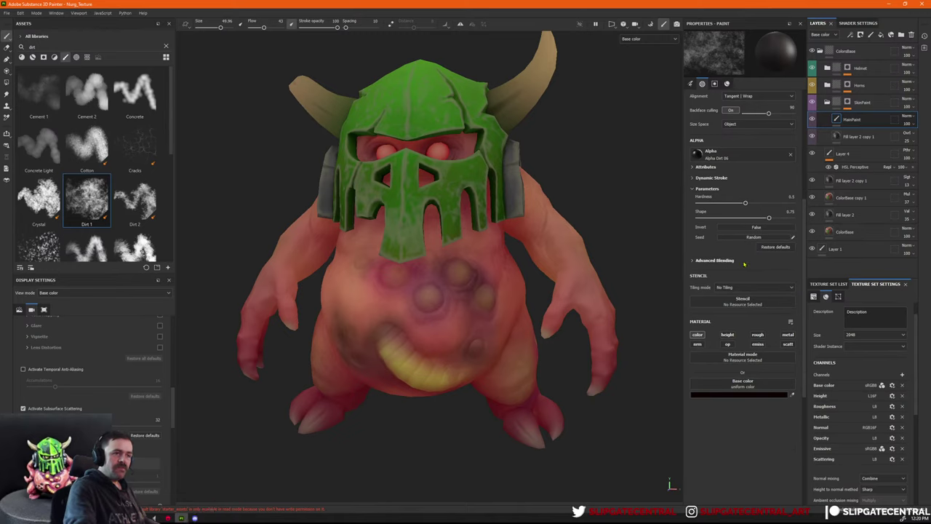
Sample a dark red paint color from the creature's lower belly and resize the brush to about 45.
{"action": "mouse_move", "coordinate": [509, 316]}
{"action": "left_mouse_down", "text": "alt"}
{"action": "mouse_move", "coordinate": [488, 320]}
{"action": "mouse_move", "coordinate": [498, 318]}
{"action": "mouse_move", "coordinate": [502, 296]}
{"action": "mouse_move", "coordinate": [528, 295]}
{"action": "left_mouse_up", "text": "alt"}
{"action": "right_click_drag", "start_coordinate": [394, 234], "coordinate": [415, 254], "text": "ctrl"}
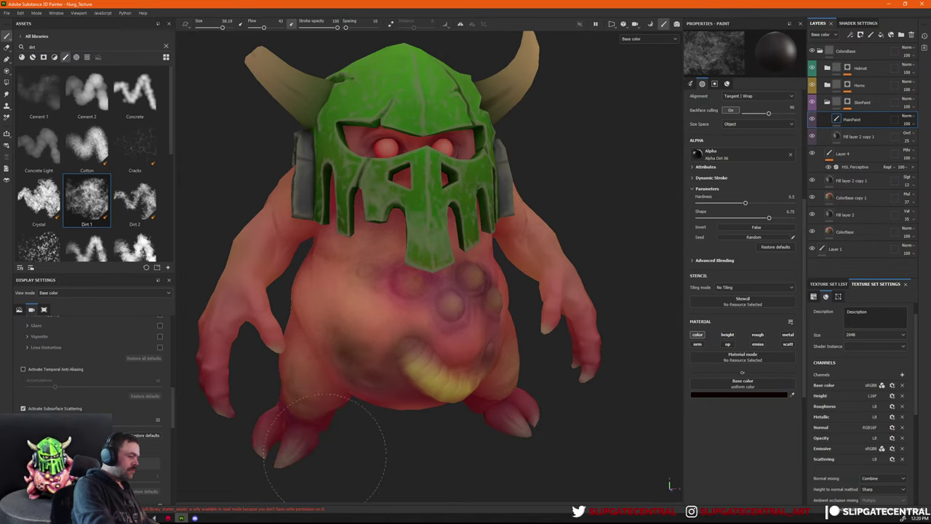
{"action": "right_click_drag", "start_coordinate": [586, 381], "coordinate": [588, 358], "text": "alt"}
{"action": "left_click_drag", "start_coordinate": [587, 357], "coordinate": [556, 347], "text": "alt"}
{"action": "key", "text": "p"}
{"action": "left_click", "coordinate": [422, 328]}
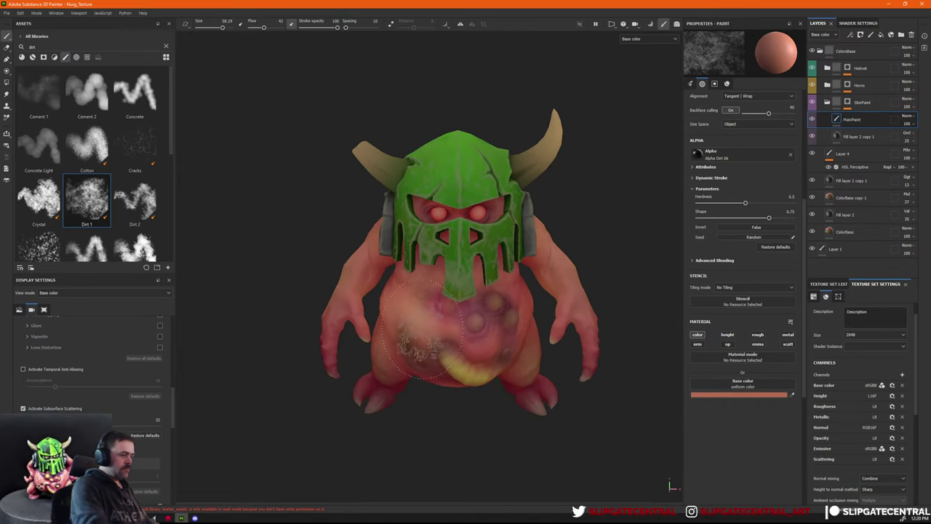
{"action": "right_click_drag", "start_coordinate": [398, 333], "coordinate": [408, 323], "text": "ctrl"}
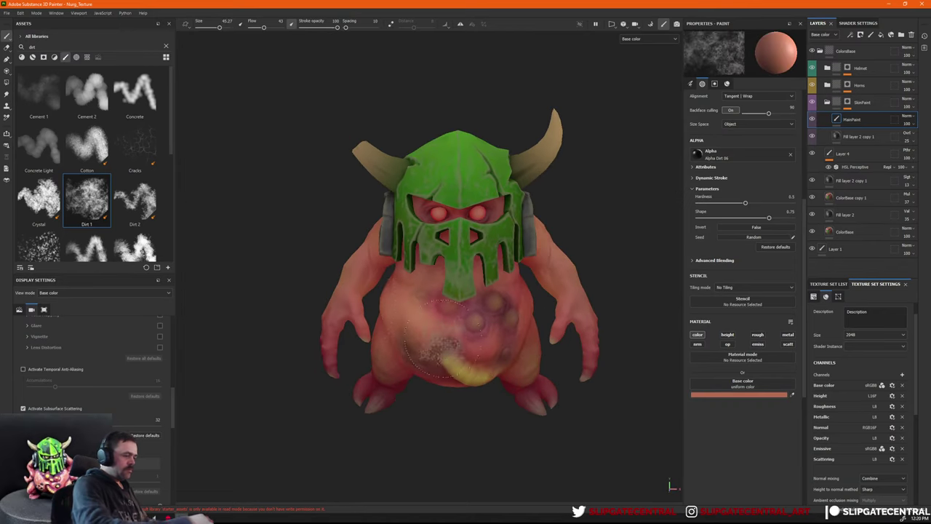
{"action": "left_click", "coordinate": [429, 364]}
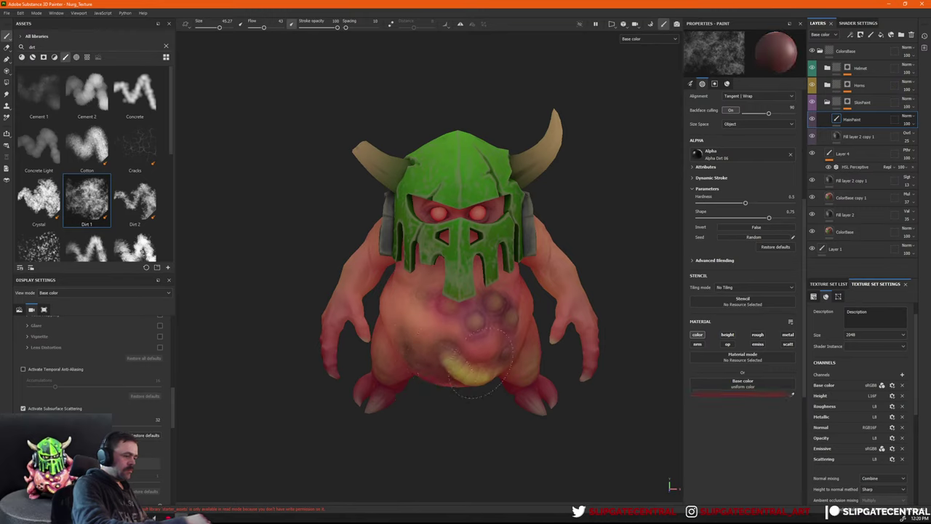
Turn the creature to a front view and switch on symmetry painting.
{"action": "left_click_drag", "start_coordinate": [650, 306], "coordinate": [537, 294], "text": "alt"}
{"action": "left_click_drag", "start_coordinate": [615, 287], "coordinate": [551, 208], "text": "alt"}
{"action": "key", "text": "l"}
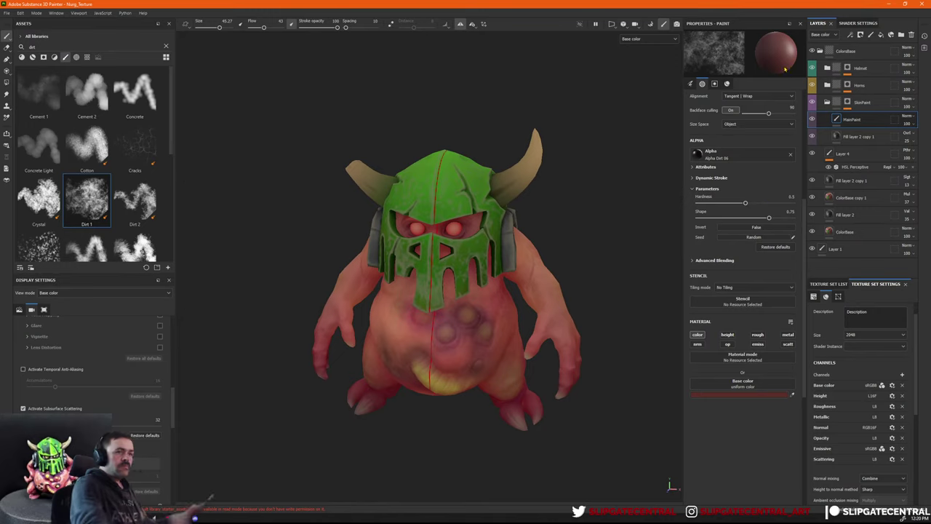
Change the paint base color to a vivid purple and enlarge the Dirt 1 brush to about 61.
{"action": "left_click", "coordinate": [764, 394]}
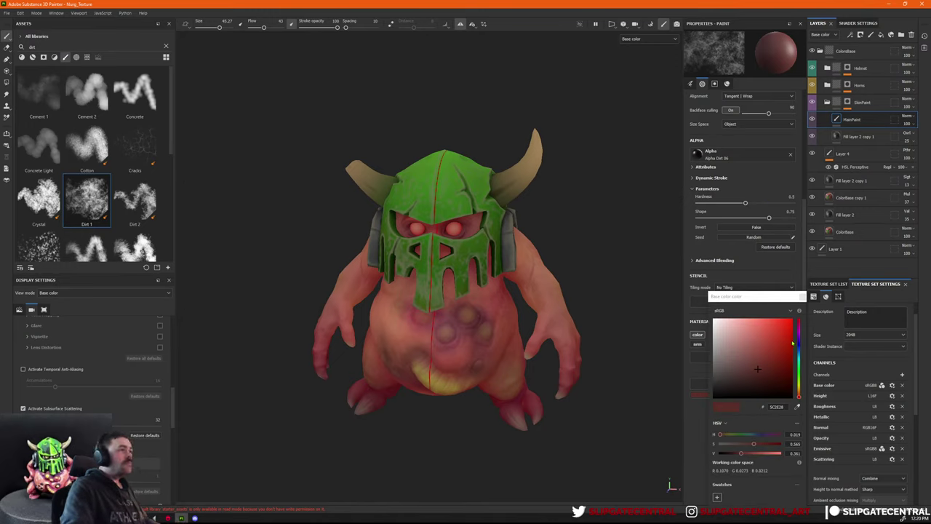
{"action": "left_click_drag", "start_coordinate": [799, 342], "coordinate": [799, 333]}
{"action": "left_click", "coordinate": [780, 342]}
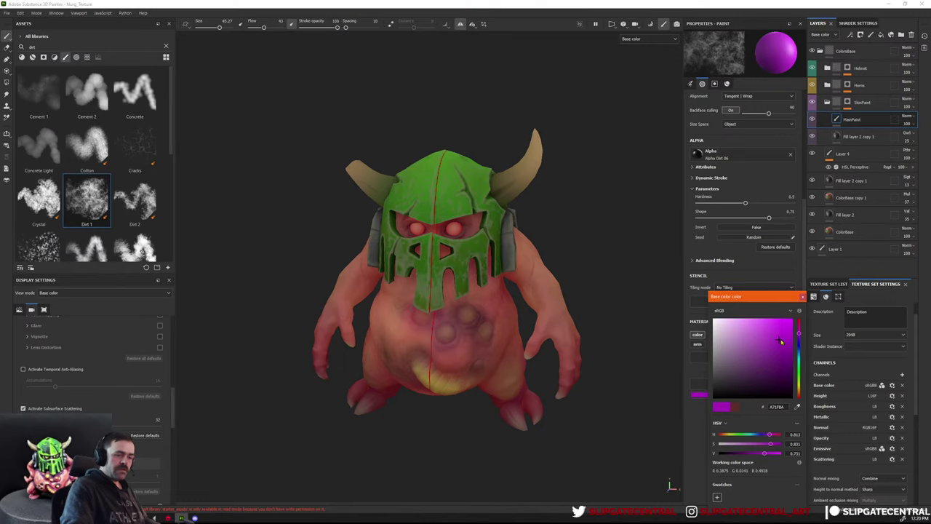
{"action": "left_click", "coordinate": [802, 297]}
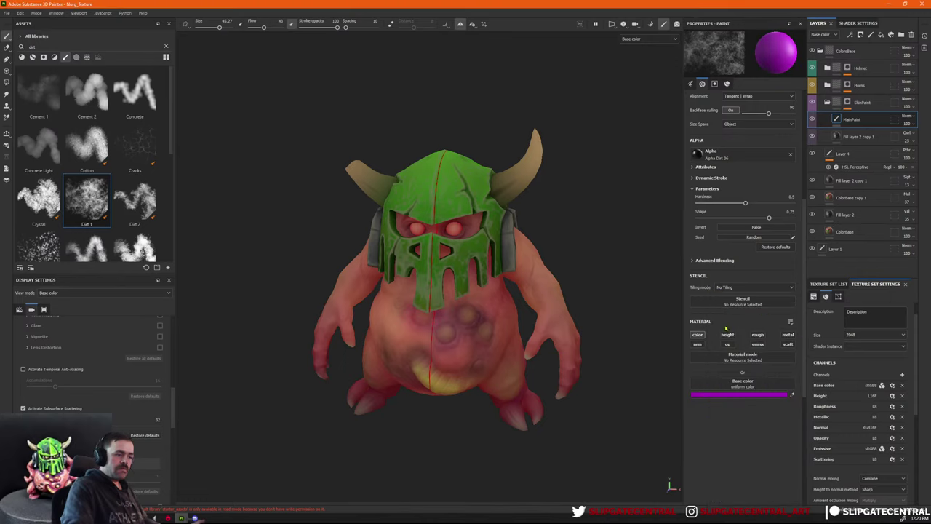
{"action": "right_click_drag", "start_coordinate": [506, 340], "coordinate": [528, 341], "text": "ctrl"}
{"action": "left_click_drag", "start_coordinate": [634, 280], "coordinate": [608, 292], "text": "alt"}
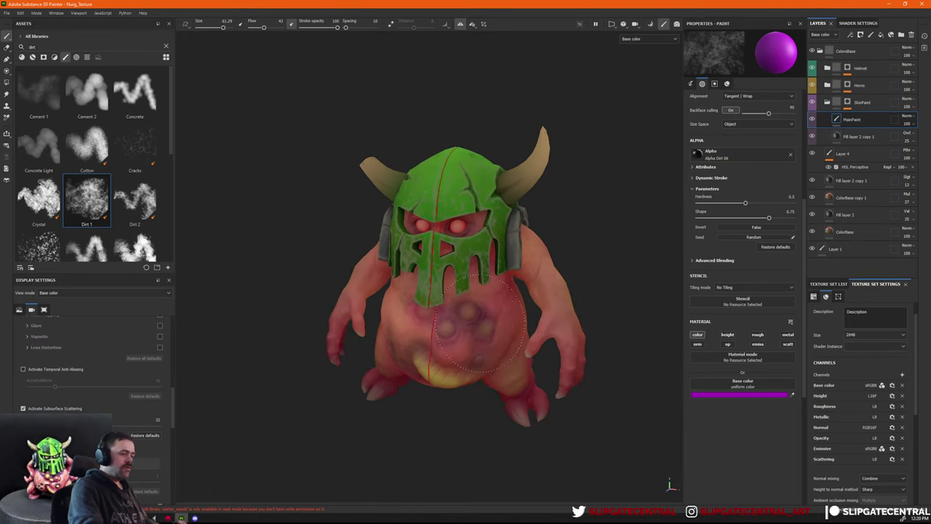
Switch to Maya, view the symmetry options, and examine the helmet and body meshes up close.
{"action": "key", "text": "alt+Tab"}
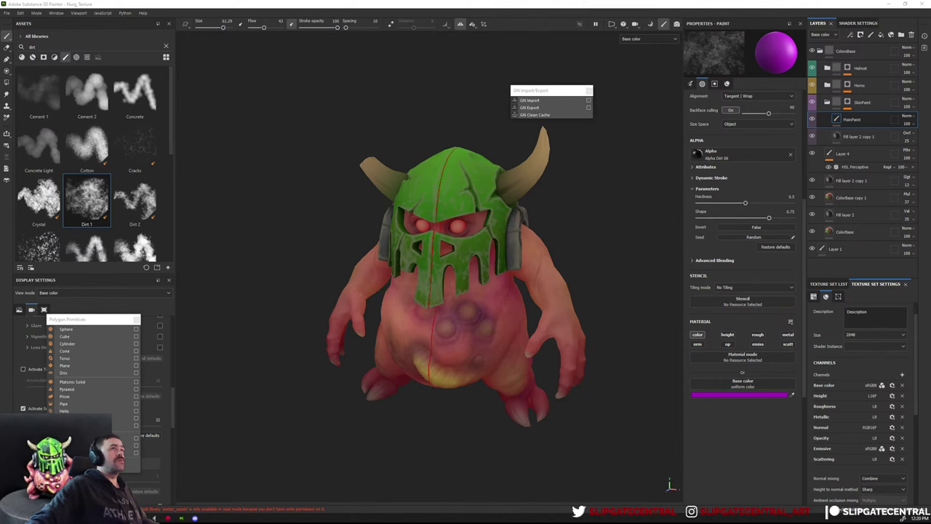
{"action": "left_click_drag", "start_coordinate": [900, 1], "coordinate": [476, 259]}
{"action": "left_click", "coordinate": [463, 253]}
{"action": "scroll", "coordinate": [418, 218], "scroll_direction": "up", "scroll_amount": 5}
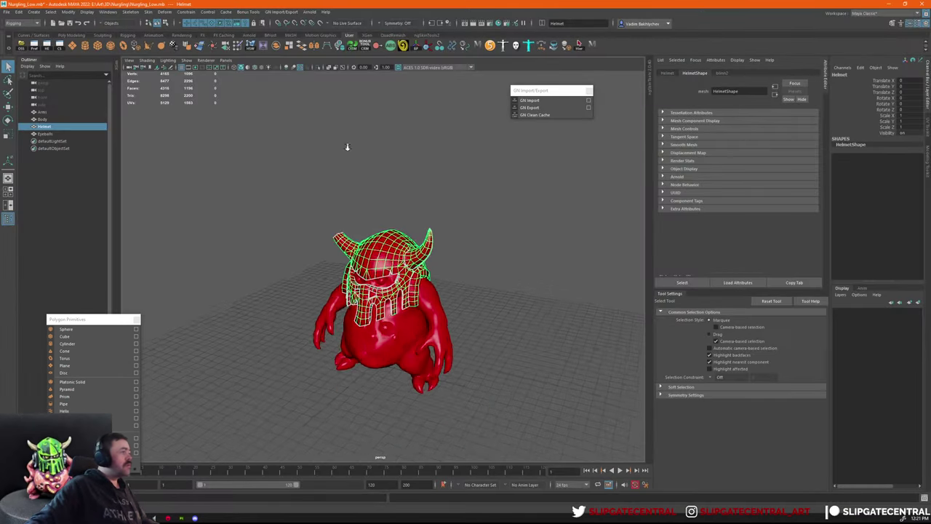
{"action": "left_click", "coordinate": [379, 24]}
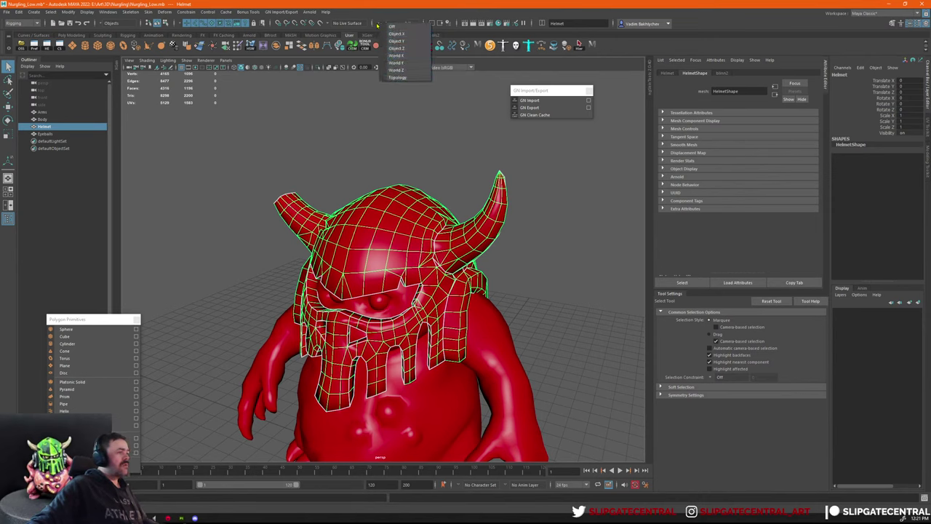
{"action": "left_click", "coordinate": [383, 14]}
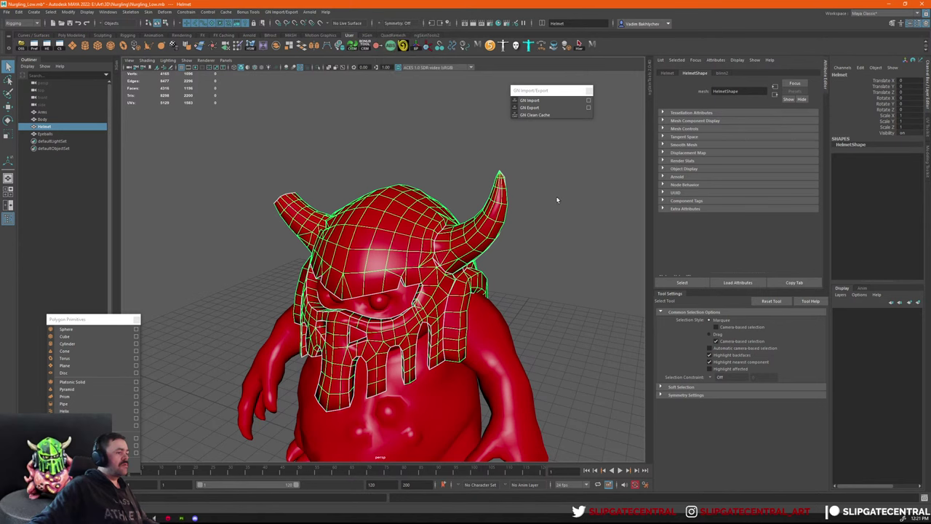
{"action": "right_click_drag", "start_coordinate": [556, 196], "coordinate": [481, 196], "text": "alt"}
{"action": "middle_click_drag", "start_coordinate": [481, 196], "coordinate": [489, 173], "text": "alt"}
{"action": "right_click_drag", "start_coordinate": [489, 173], "coordinate": [557, 239], "text": "alt"}
{"action": "left_click_drag", "start_coordinate": [558, 238], "coordinate": [546, 241], "text": "alt"}
{"action": "scroll", "coordinate": [545, 241], "scroll_direction": "down", "scroll_amount": 3}
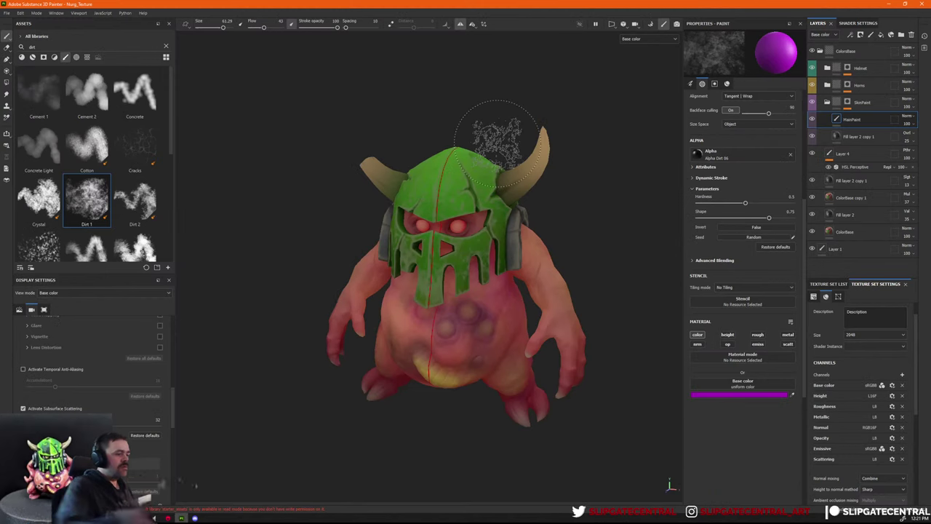
Return to Substance 3D Painter and tint the creature's arms and legs purple with the Dirt 1 brush.
{"action": "mouse_move", "coordinate": [496, 139]}
{"action": "left_mouse_down", "text": "alt"}
{"action": "mouse_move", "coordinate": [554, 308]}
{"action": "mouse_move", "coordinate": [636, 308]}
{"action": "mouse_move", "coordinate": [603, 339]}
{"action": "left_mouse_up", "text": "alt"}
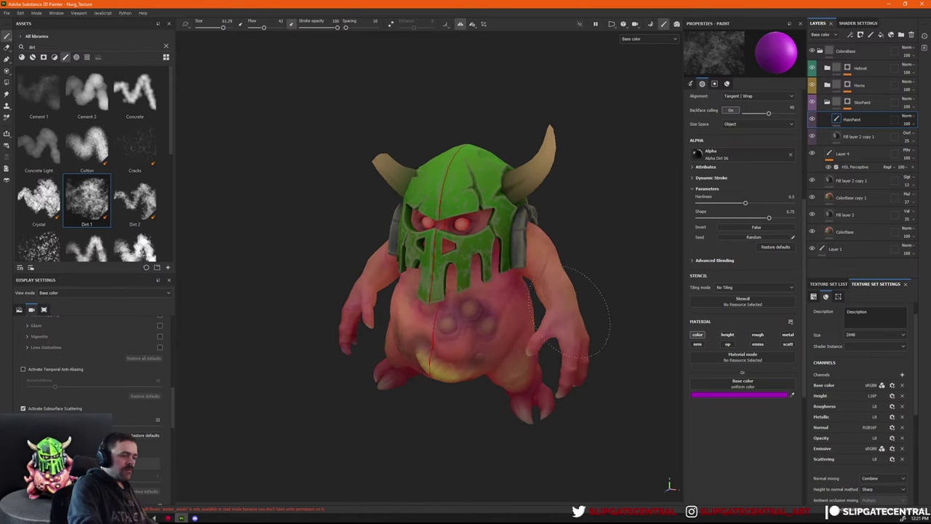
{"action": "left_click_drag", "start_coordinate": [556, 277], "coordinate": [603, 333], "text": "alt"}
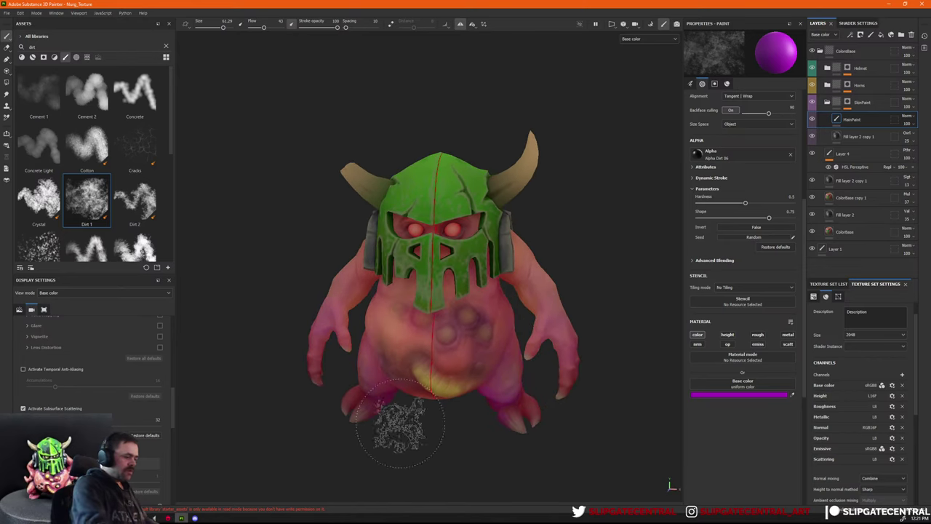
{"action": "left_click_drag", "start_coordinate": [395, 437], "coordinate": [565, 378], "text": "alt"}
Darken the paint base color to a deeper purple.
{"action": "left_click", "coordinate": [755, 395]}
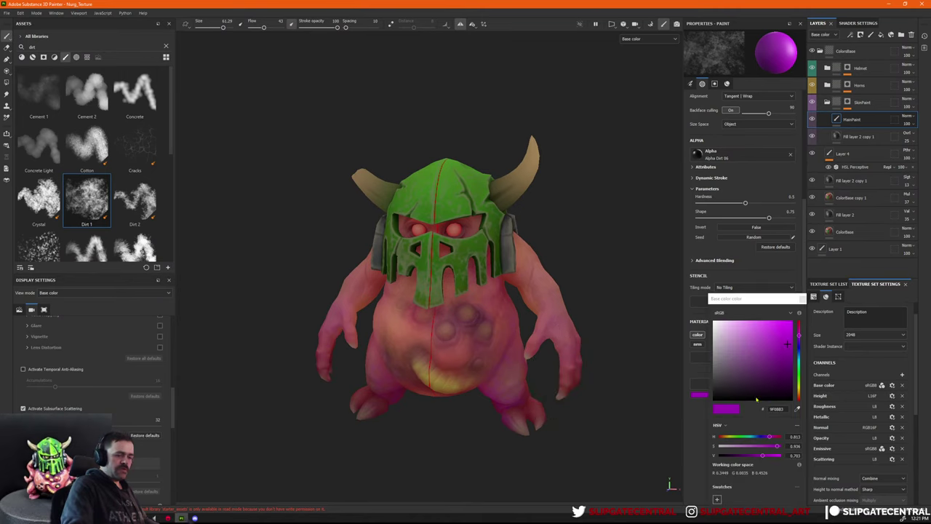
{"action": "left_click", "coordinate": [784, 357]}
{"action": "left_click", "coordinate": [802, 299]}
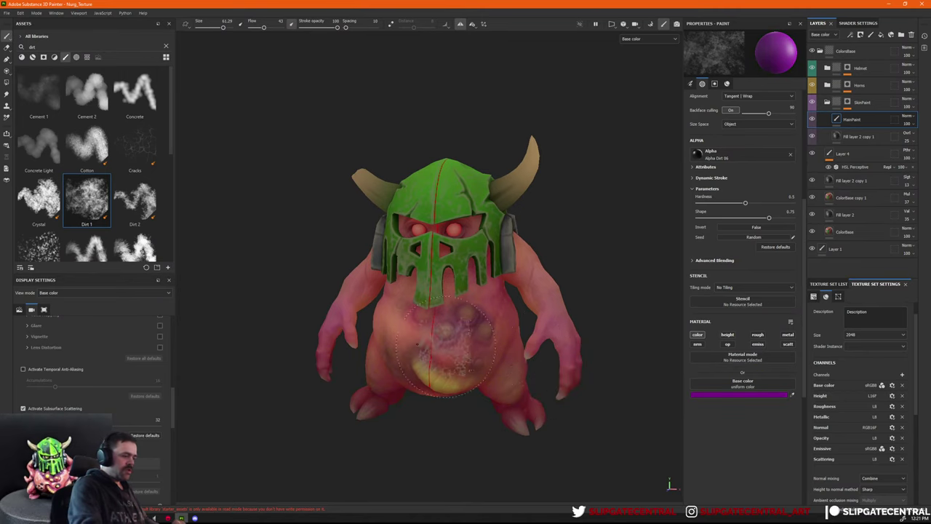
Turn the creature to a rear view and change the paint base color to a pale yellow.
{"action": "left_click_drag", "start_coordinate": [451, 414], "coordinate": [534, 367], "text": "alt"}
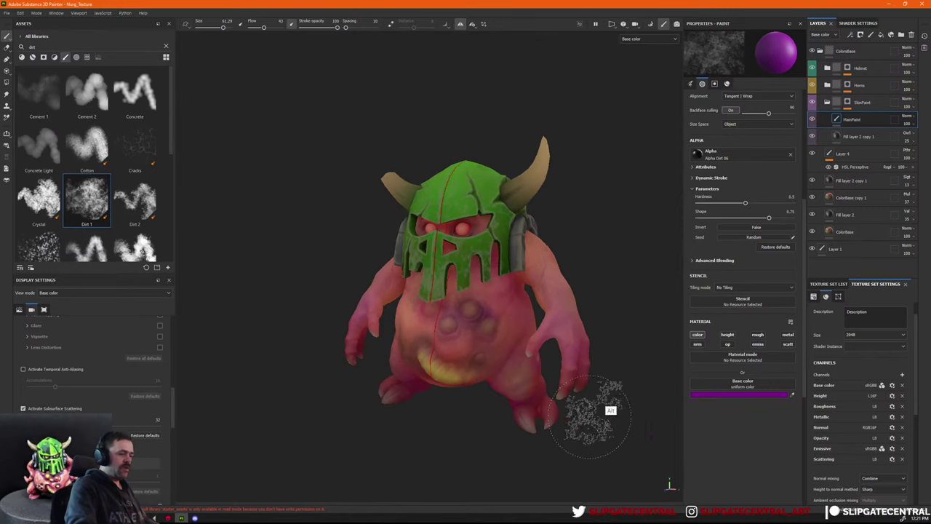
{"action": "mouse_move", "coordinate": [587, 405]}
{"action": "left_mouse_down", "text": "alt"}
{"action": "mouse_move", "coordinate": [436, 401]}
{"action": "mouse_move", "coordinate": [536, 368]}
{"action": "mouse_move", "coordinate": [543, 355]}
{"action": "mouse_move", "coordinate": [426, 343]}
{"action": "left_mouse_up", "text": "alt"}
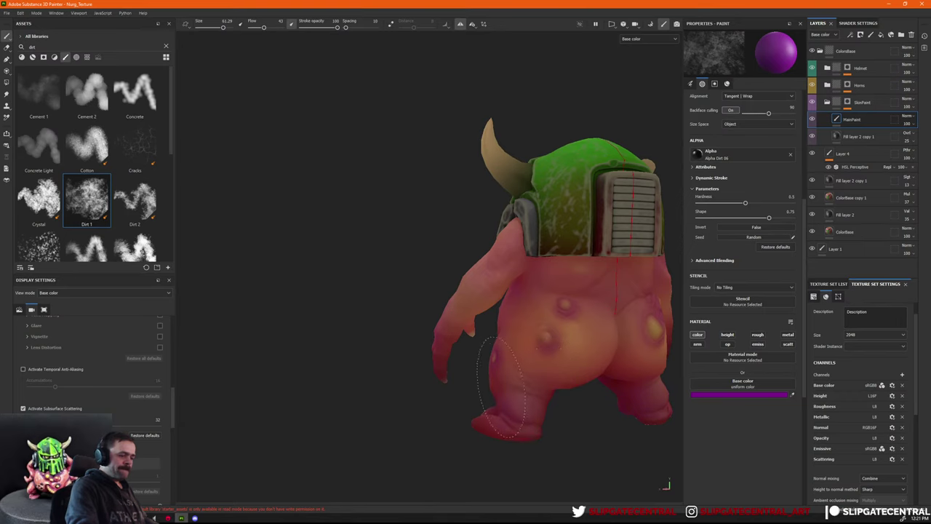
{"action": "mouse_move", "coordinate": [501, 389]}
{"action": "left_mouse_down", "text": "alt"}
{"action": "mouse_move", "coordinate": [499, 426]}
{"action": "mouse_move", "coordinate": [529, 309]}
{"action": "left_mouse_up", "text": "alt"}
{"action": "middle_click_drag", "start_coordinate": [630, 277], "coordinate": [556, 281], "text": "alt"}
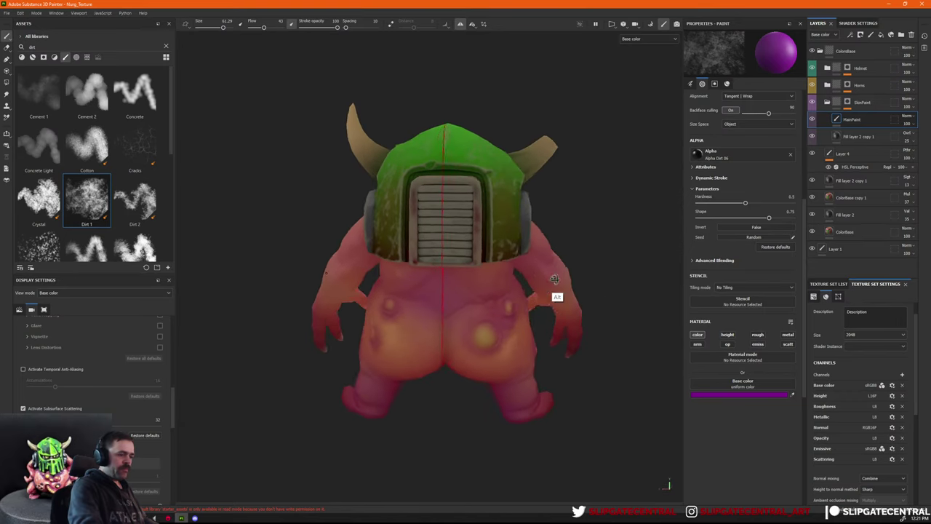
{"action": "left_click_drag", "start_coordinate": [556, 280], "coordinate": [498, 352], "text": "alt"}
{"action": "left_click_drag", "start_coordinate": [551, 367], "coordinate": [576, 327], "text": "alt"}
{"action": "left_click_drag", "start_coordinate": [650, 280], "coordinate": [630, 293], "text": "alt"}
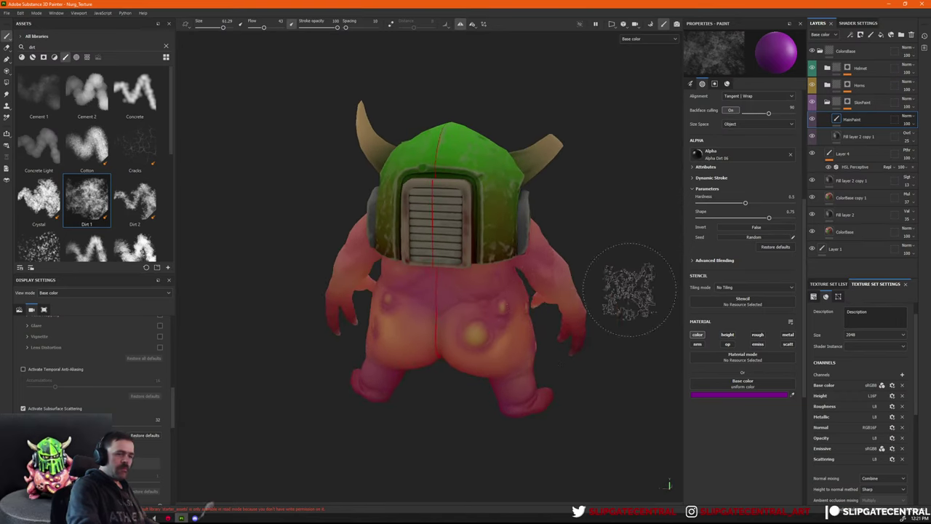
{"action": "left_click", "coordinate": [756, 395]}
{"action": "left_click_drag", "start_coordinate": [797, 384], "coordinate": [798, 389]}
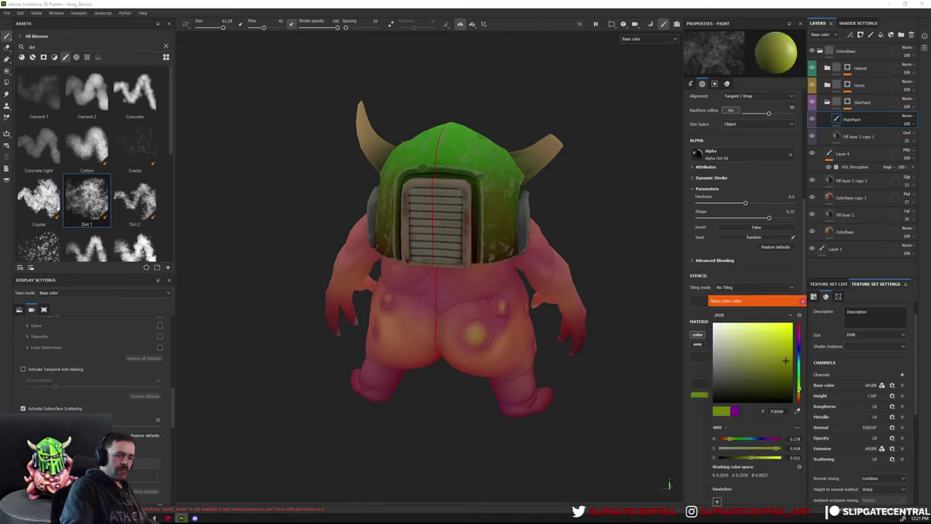
{"action": "left_click_drag", "start_coordinate": [772, 338], "coordinate": [746, 330]}
{"action": "left_click", "coordinate": [803, 300]}
Test pale yellow dabs on the creature's back, undo the test dab, and lower the stroke opacity to 17.
{"action": "left_click", "coordinate": [503, 325]}
{"action": "left_click_drag", "start_coordinate": [503, 326], "coordinate": [518, 318], "text": "alt"}
{"action": "left_click", "coordinate": [483, 294]}
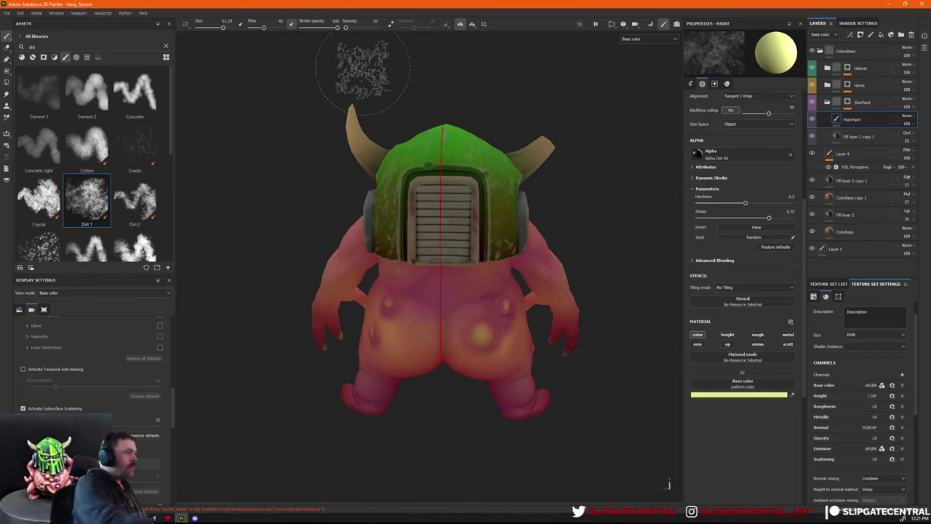
{"action": "left_click_drag", "start_coordinate": [330, 27], "coordinate": [311, 28]}
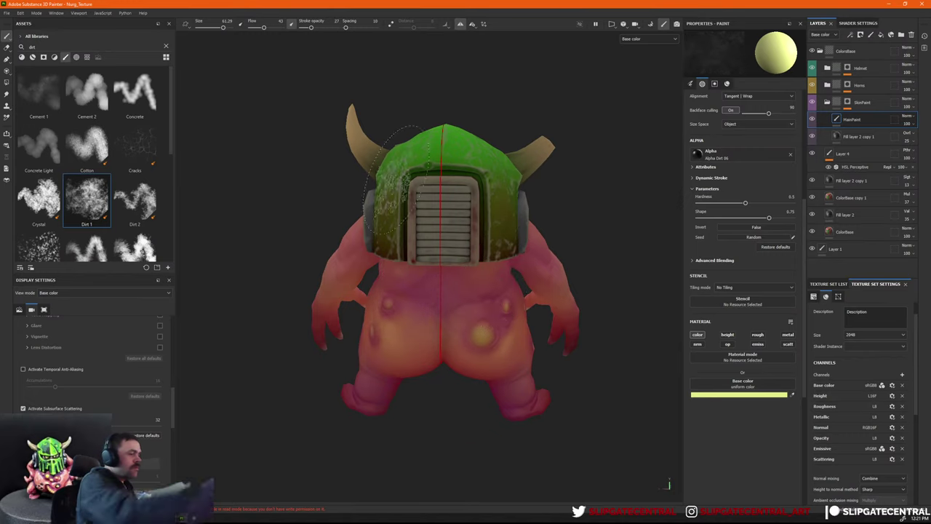
{"action": "left_click", "coordinate": [501, 286]}
{"action": "key", "text": "ctrl+z"}
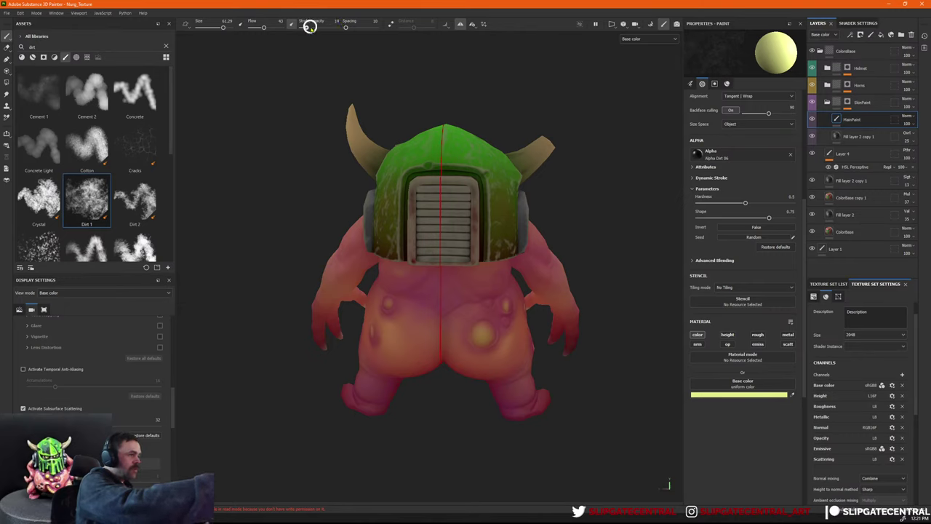
{"action": "left_click_drag", "start_coordinate": [310, 27], "coordinate": [311, 27]}
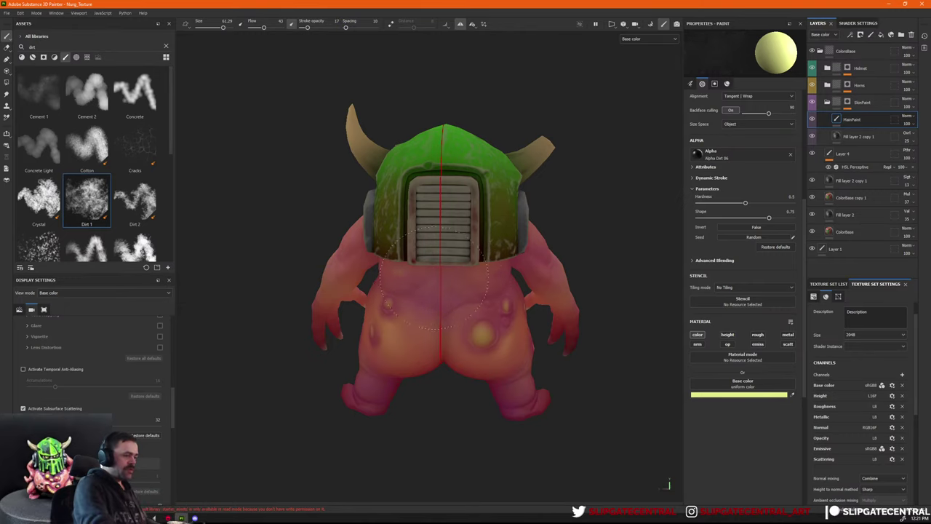
Sample reddish skin tones from the creature's back and paint them over the lower back with the Dirt 1 brush.
{"action": "mouse_move", "coordinate": [434, 278]}
{"action": "left_mouse_down", "text": "alt"}
{"action": "mouse_move", "coordinate": [565, 301]}
{"action": "mouse_move", "coordinate": [332, 218]}
{"action": "left_mouse_up", "text": "alt"}
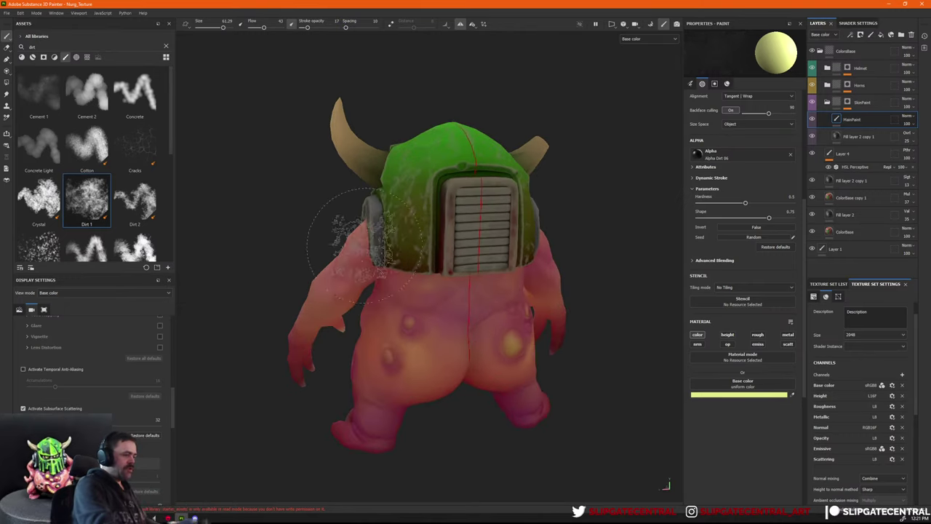
{"action": "key", "text": "p"}
{"action": "left_click", "coordinate": [433, 321]}
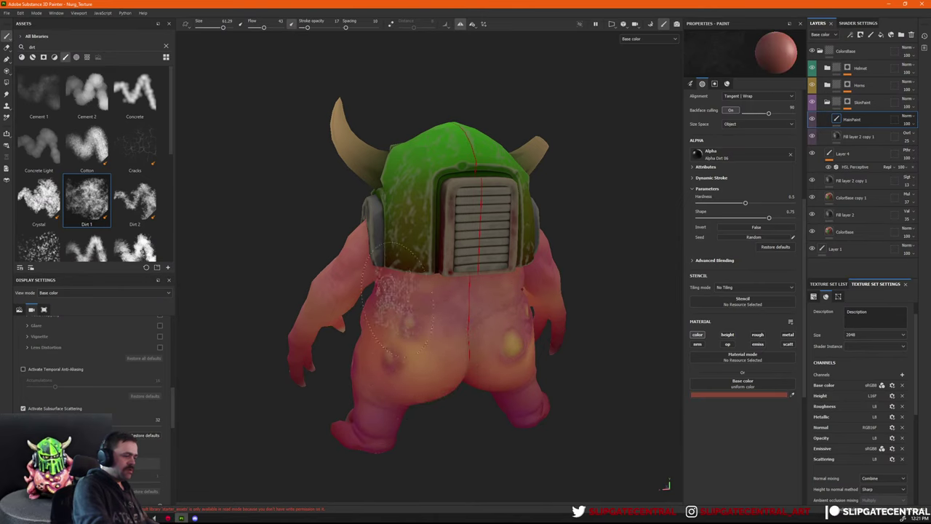
{"action": "left_click_drag", "start_coordinate": [480, 336], "coordinate": [542, 309], "text": "alt"}
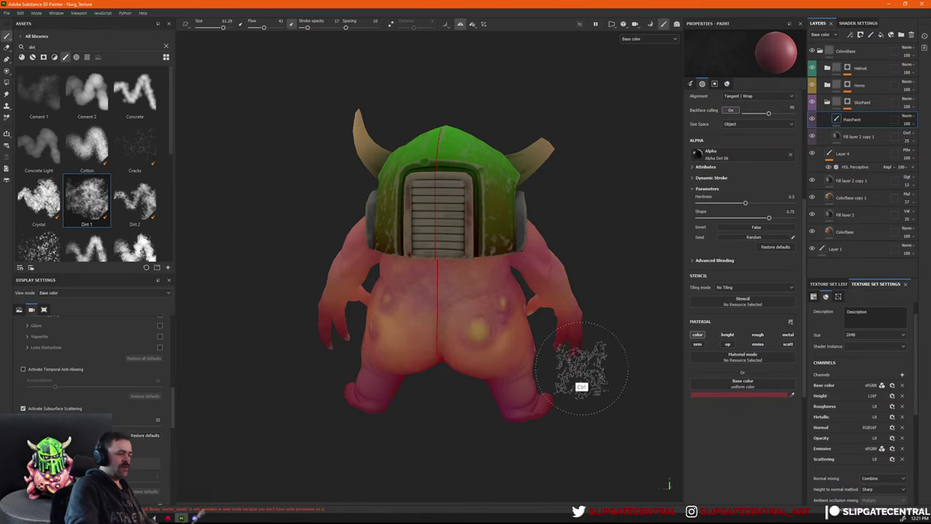
{"action": "mouse_move", "coordinate": [589, 372]}
{"action": "left_mouse_down", "text": "alt"}
{"action": "mouse_move", "coordinate": [626, 335]}
{"action": "mouse_move", "coordinate": [548, 322]}
{"action": "mouse_move", "coordinate": [561, 328]}
{"action": "left_mouse_up", "text": "alt"}
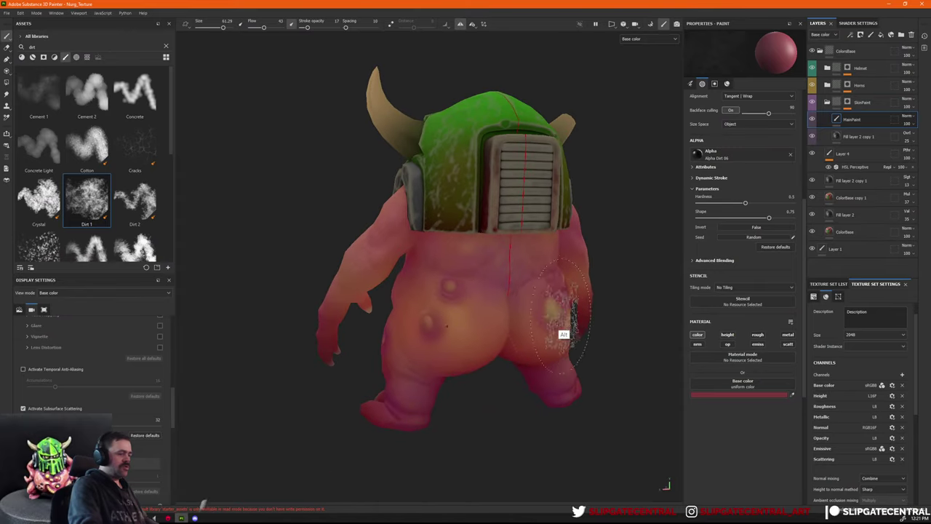
Set a light orange base color, brush size about 53 and stroke opacity about 43, try a stroke on the buttocks and undo it.
{"action": "left_click", "coordinate": [757, 395]}
{"action": "left_click_drag", "start_coordinate": [758, 355], "coordinate": [749, 339]}
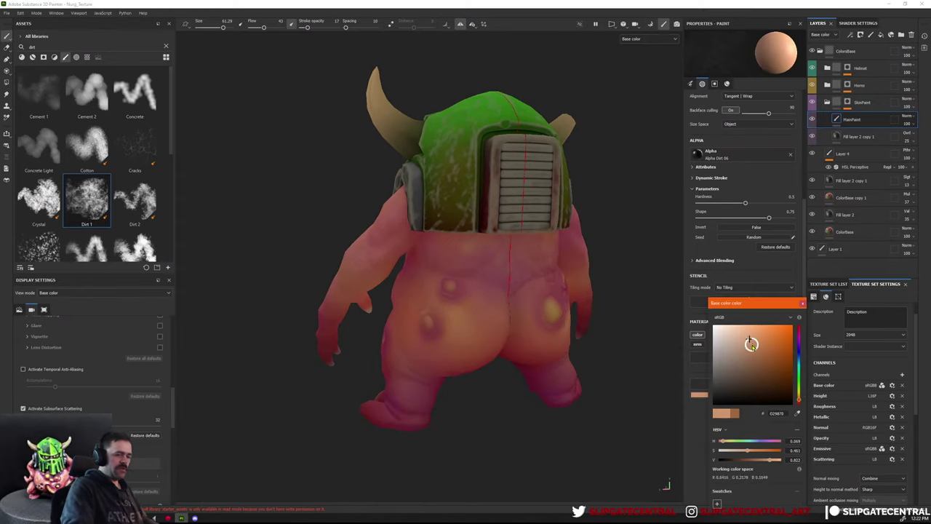
{"action": "left_click", "coordinate": [752, 346]}
{"action": "right_click_drag", "start_coordinate": [479, 323], "coordinate": [465, 328], "text": "ctrl"}
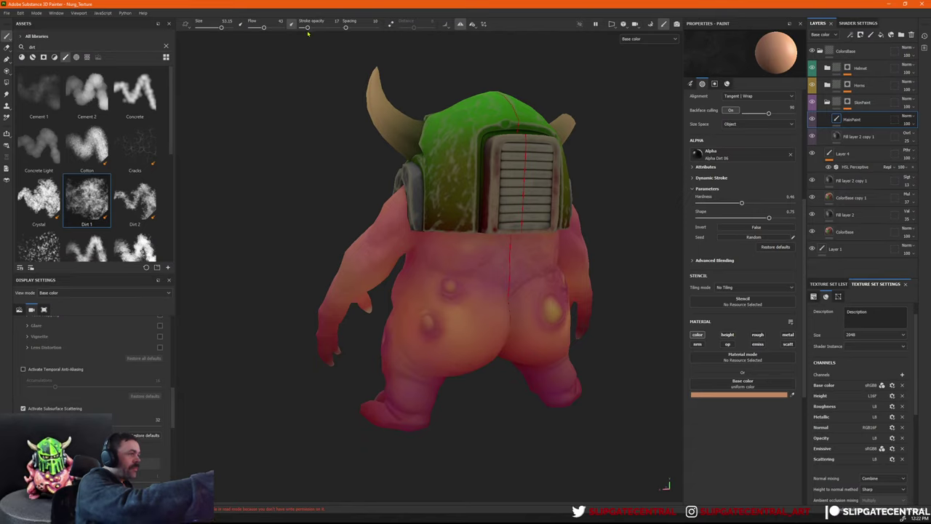
{"action": "left_click_drag", "start_coordinate": [309, 27], "coordinate": [316, 28]}
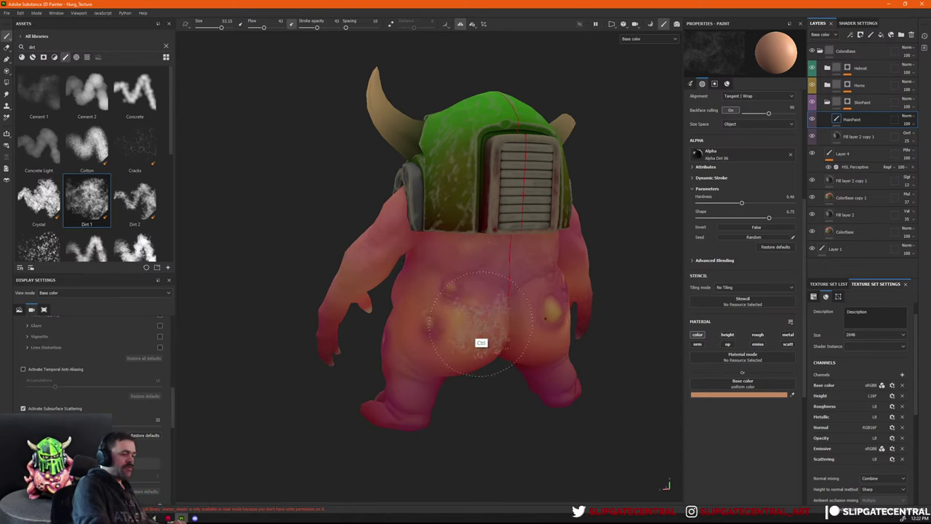
{"action": "left_click", "coordinate": [520, 305]}
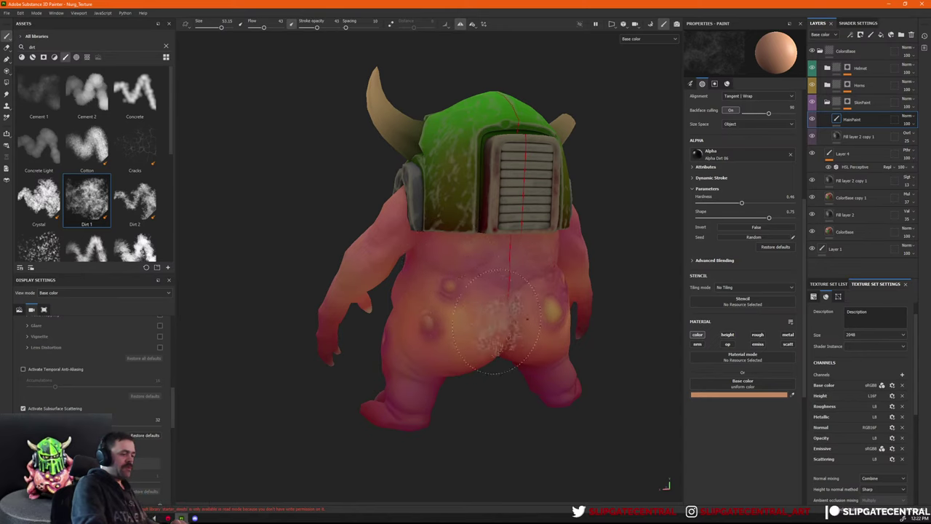
{"action": "key", "text": "ctrl+z"}
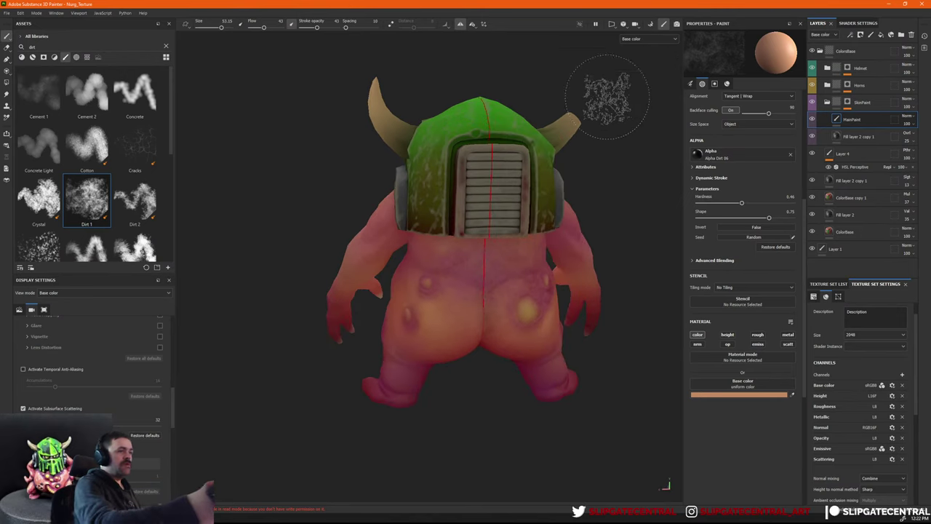
Sample the salmon skin color on the front of the belly, disable symmetry and reduce the brush size to about 41.
{"action": "mouse_move", "coordinate": [603, 94]}
{"action": "left_mouse_down", "text": "alt"}
{"action": "mouse_move", "coordinate": [564, 309]}
{"action": "mouse_move", "coordinate": [592, 385]}
{"action": "mouse_move", "coordinate": [332, 370]}
{"action": "mouse_move", "coordinate": [550, 282]}
{"action": "mouse_move", "coordinate": [572, 292]}
{"action": "left_mouse_up", "text": "alt"}
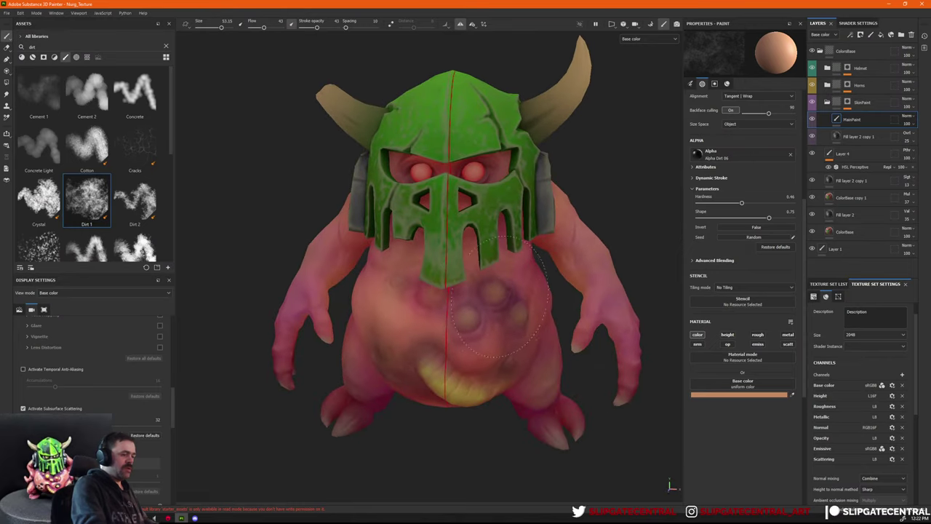
{"action": "key", "text": "p"}
{"action": "left_click", "coordinate": [384, 337]}
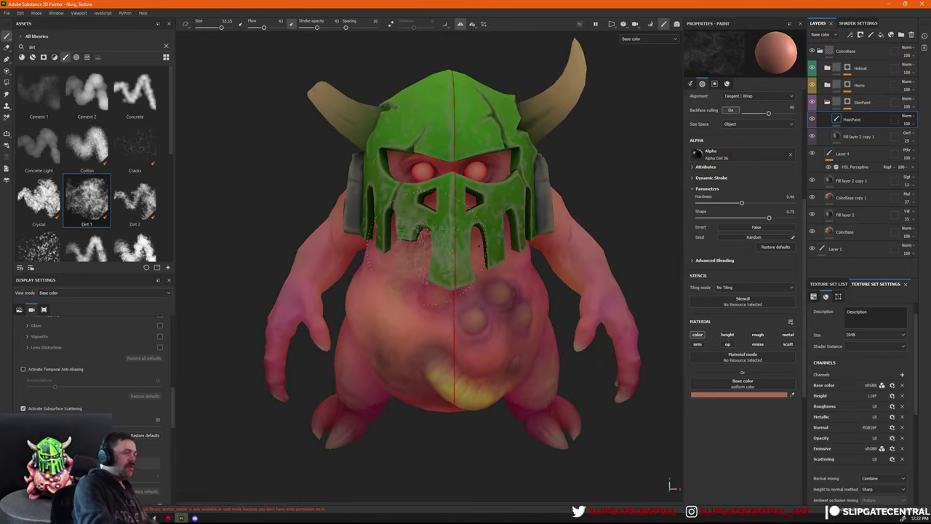
{"action": "left_click", "coordinate": [460, 24]}
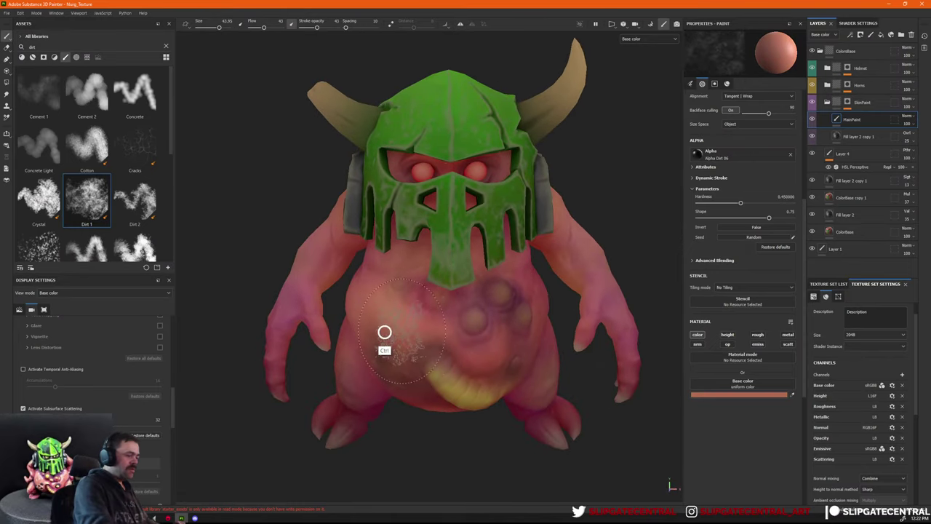
{"action": "right_click_drag", "start_coordinate": [384, 333], "coordinate": [371, 327], "text": "ctrl"}
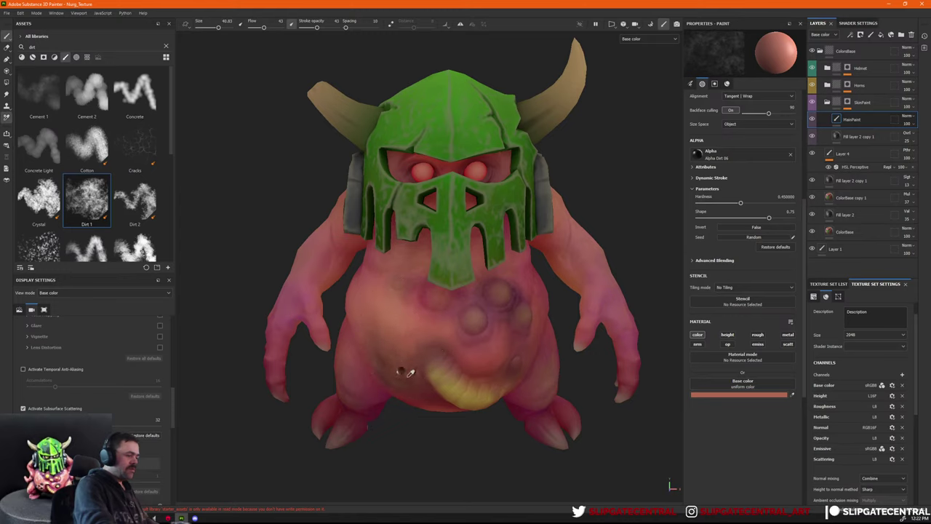
Sample the brownish tones around the lower belly and blend them over the skin beside the yellow crease.
{"action": "left_click", "coordinate": [406, 374]}
{"action": "mouse_move", "coordinate": [419, 360]}
{"action": "left_mouse_down", "text": "alt"}
{"action": "mouse_move", "coordinate": [407, 397]}
{"action": "mouse_move", "coordinate": [451, 377]}
{"action": "mouse_move", "coordinate": [311, 318]}
{"action": "left_mouse_up", "text": "alt"}
{"action": "mouse_move", "coordinate": [435, 390]}
{"action": "left_mouse_down", "text": "alt"}
{"action": "mouse_move", "coordinate": [458, 432]}
{"action": "mouse_move", "coordinate": [443, 393]}
{"action": "left_mouse_up", "text": "alt"}
{"action": "left_click", "coordinate": [473, 374]}
Set the base color to a saturated orange and paint the yellow belly crease with the brush reduced to about 21, finishing at about 14.
{"action": "left_click", "coordinate": [766, 391]}
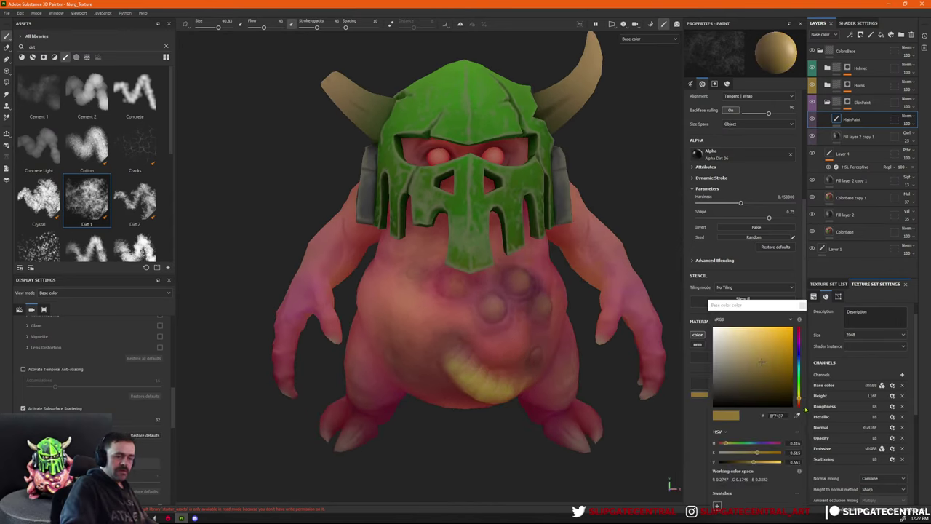
{"action": "left_click", "coordinate": [798, 401]}
{"action": "left_click_drag", "start_coordinate": [761, 356], "coordinate": [777, 336]}
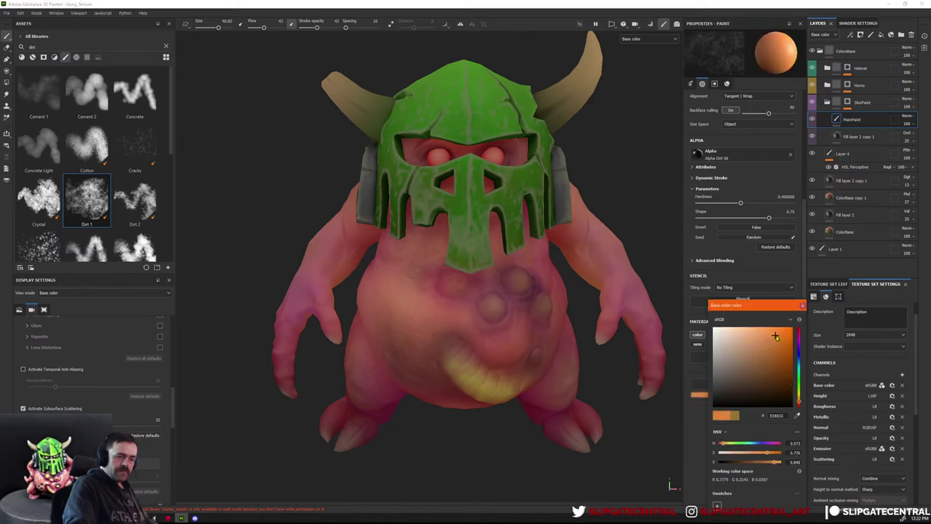
{"action": "key", "text": "Escape"}
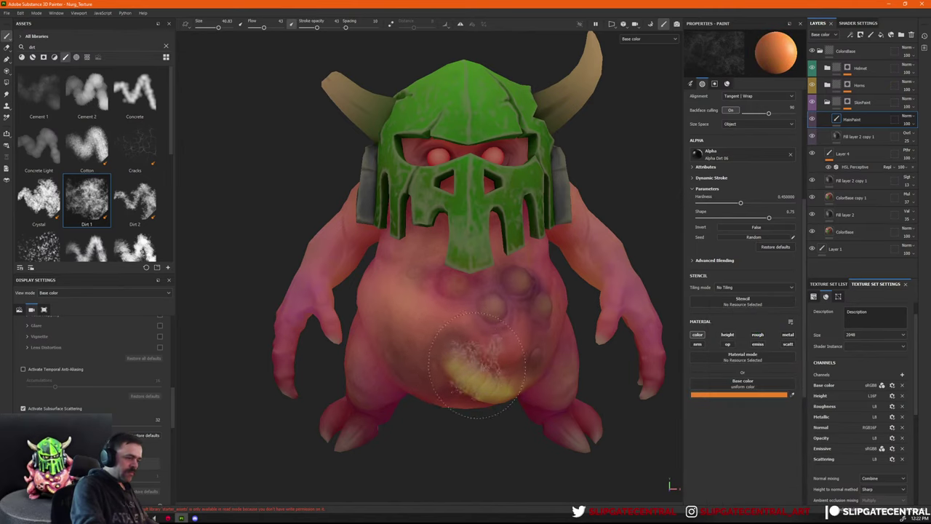
{"action": "right_click_drag", "start_coordinate": [470, 363], "coordinate": [437, 372], "text": "ctrl"}
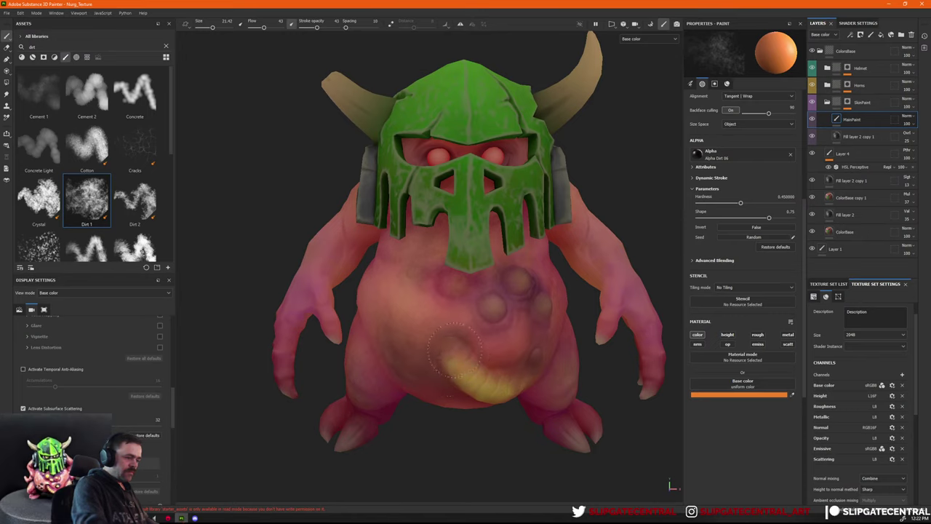
{"action": "right_click_drag", "start_coordinate": [497, 299], "coordinate": [486, 312], "text": "ctrl"}
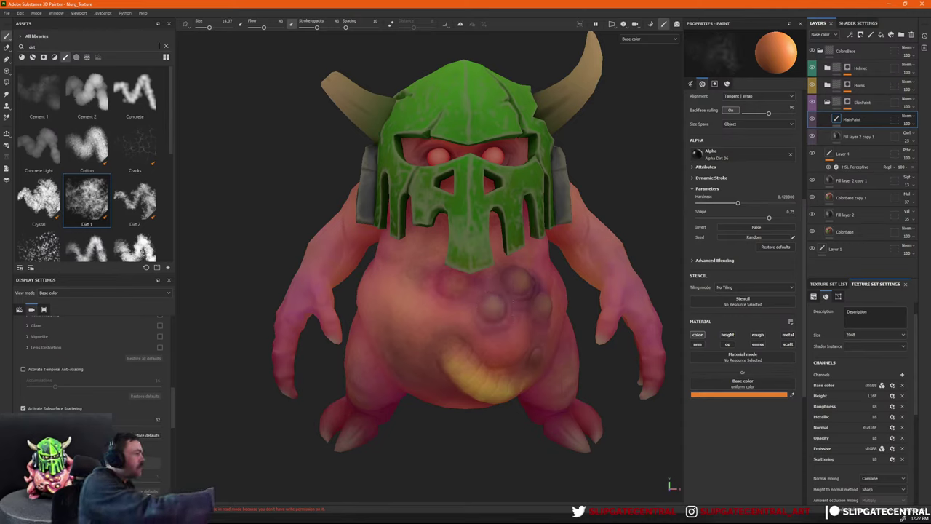
Search the brushes for "smoo", choose Smooth Noisy and paint orange onto the central belly boils.
{"action": "double_click", "coordinate": [159, 46]}
{"action": "type", "text": "smoo"}
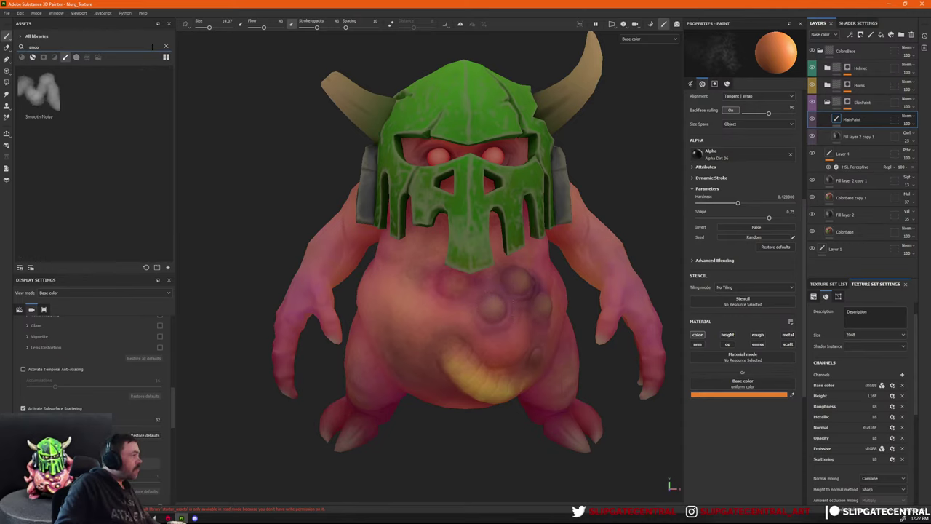
{"action": "left_click", "coordinate": [38, 90]}
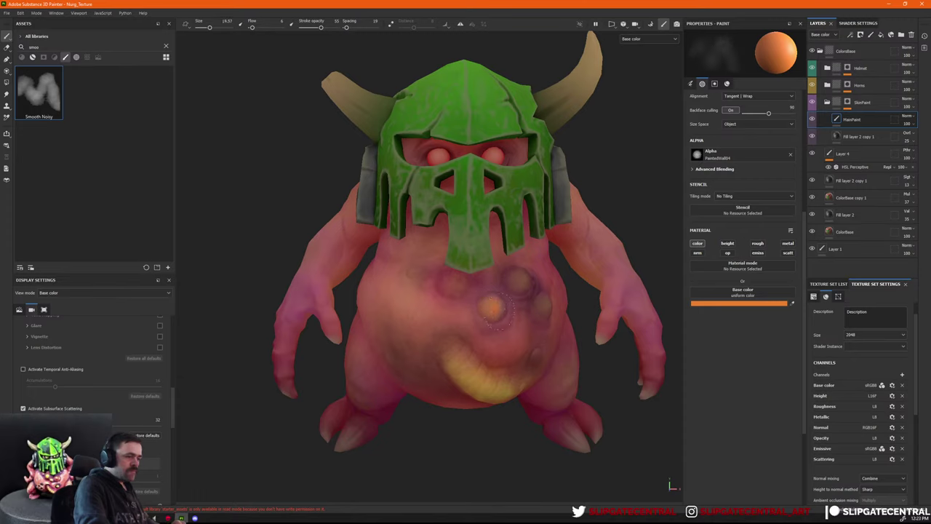
{"action": "right_click_drag", "start_coordinate": [528, 276], "coordinate": [534, 287], "text": "ctrl"}
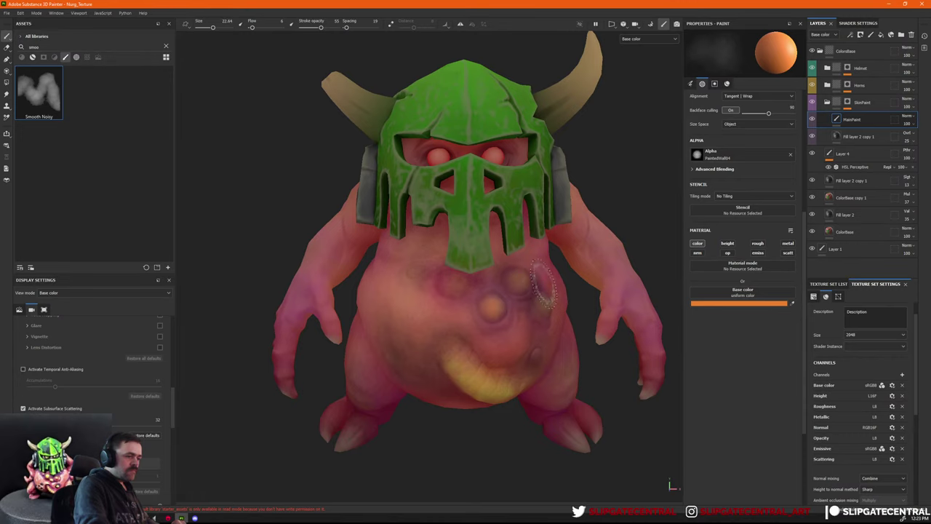
{"action": "left_click_drag", "start_coordinate": [515, 283], "coordinate": [544, 303]}
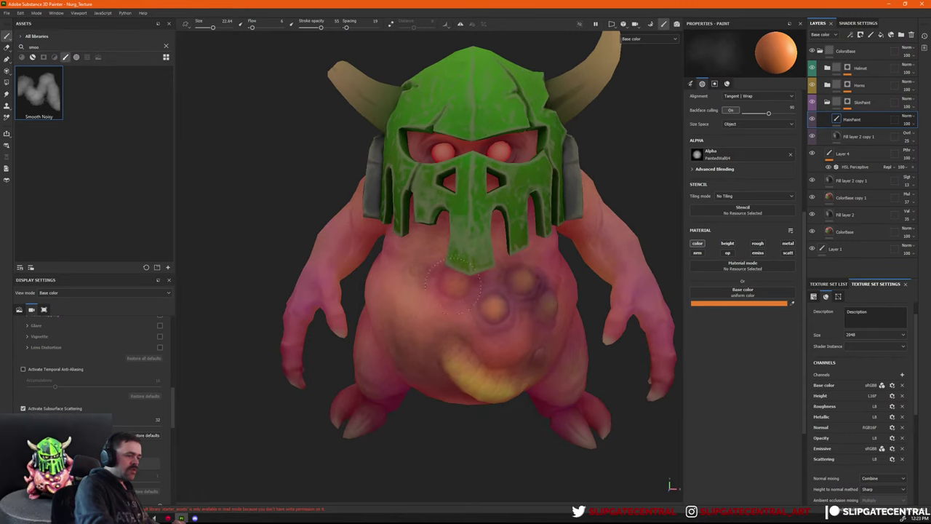
Paint orange onto the boil just below the helmet's nose guard, adjusting the brush size to fit.
{"action": "left_click_drag", "start_coordinate": [453, 285], "coordinate": [472, 279], "text": "alt"}
{"action": "right_click_drag", "start_coordinate": [459, 286], "coordinate": [455, 287], "text": "ctrl"}
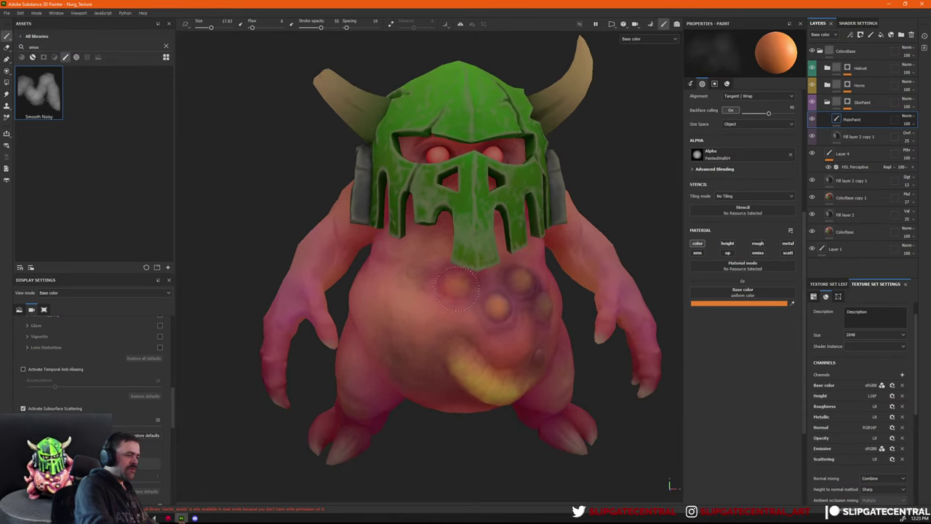
{"action": "mouse_move", "coordinate": [414, 275]}
{"action": "left_mouse_down", "text": "alt"}
{"action": "mouse_move", "coordinate": [545, 312]}
{"action": "mouse_move", "coordinate": [494, 309]}
{"action": "left_mouse_up", "text": "alt"}
{"action": "right_click_drag", "start_coordinate": [492, 306], "coordinate": [501, 304], "text": "ctrl"}
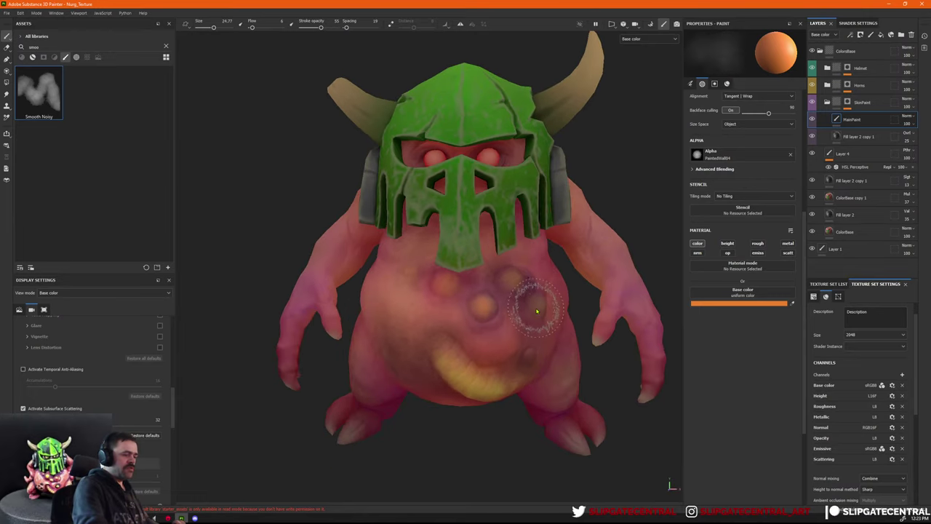
Paint orange onto the boil on the belly's side and the small one beneath it with a smaller brush.
{"action": "left_click_drag", "start_coordinate": [575, 325], "coordinate": [536, 306], "text": "alt"}
{"action": "right_click_drag", "start_coordinate": [536, 305], "coordinate": [523, 314], "text": "ctrl"}
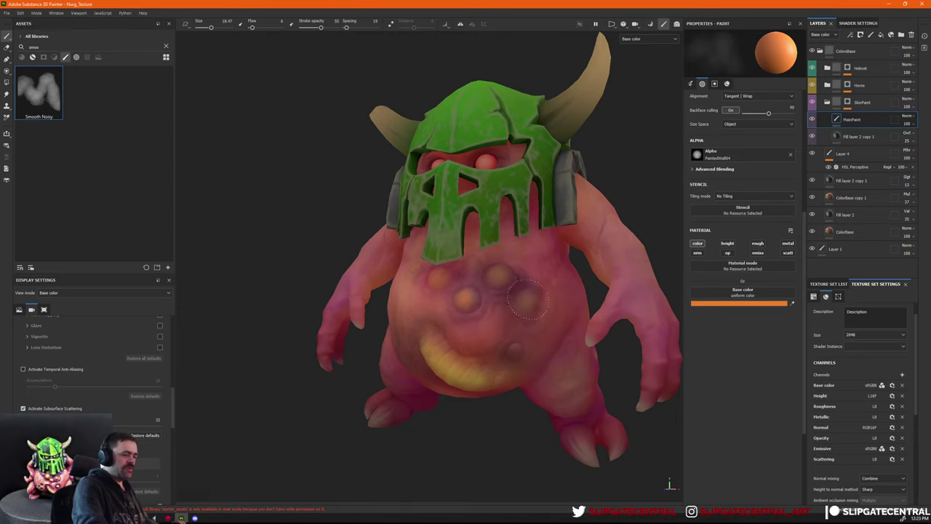
{"action": "left_click_drag", "start_coordinate": [513, 341], "coordinate": [529, 346], "text": "alt"}
{"action": "right_click_drag", "start_coordinate": [530, 347], "coordinate": [513, 354], "text": "ctrl"}
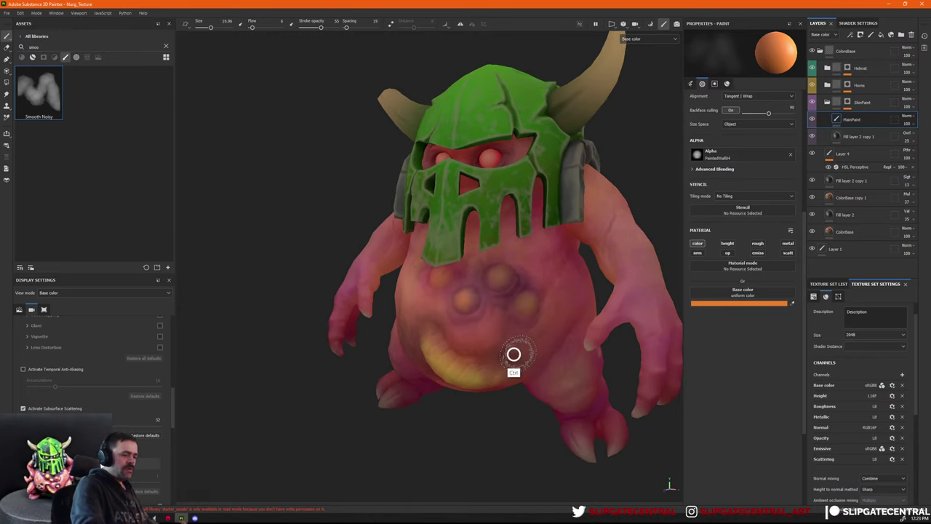
{"action": "left_click_drag", "start_coordinate": [514, 353], "coordinate": [534, 353], "text": "alt"}
Sample a pink skin tone from the body and re-enable symmetry for painting the arms.
{"action": "key", "text": "p"}
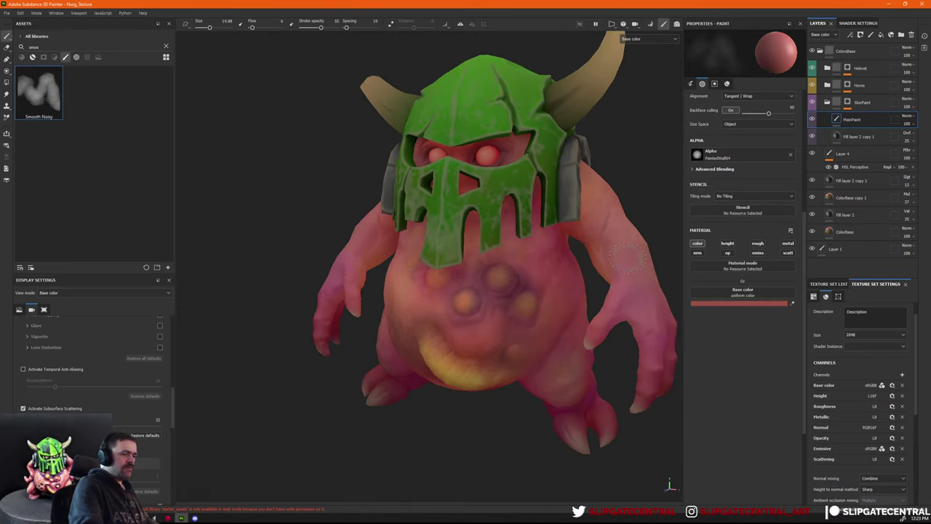
{"action": "left_click_drag", "start_coordinate": [604, 310], "coordinate": [591, 313], "text": "alt"}
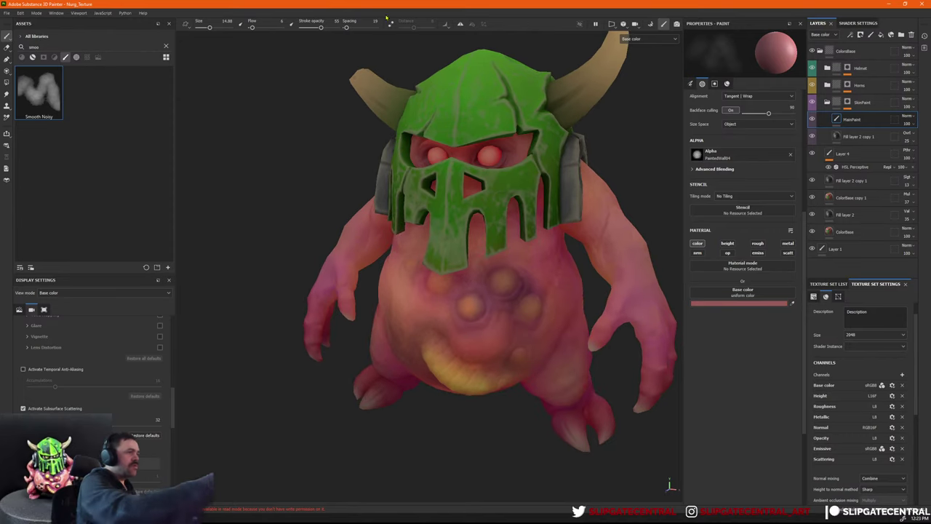
{"action": "left_click", "coordinate": [461, 25]}
{"action": "left_click_drag", "start_coordinate": [613, 320], "coordinate": [574, 280], "text": "alt"}
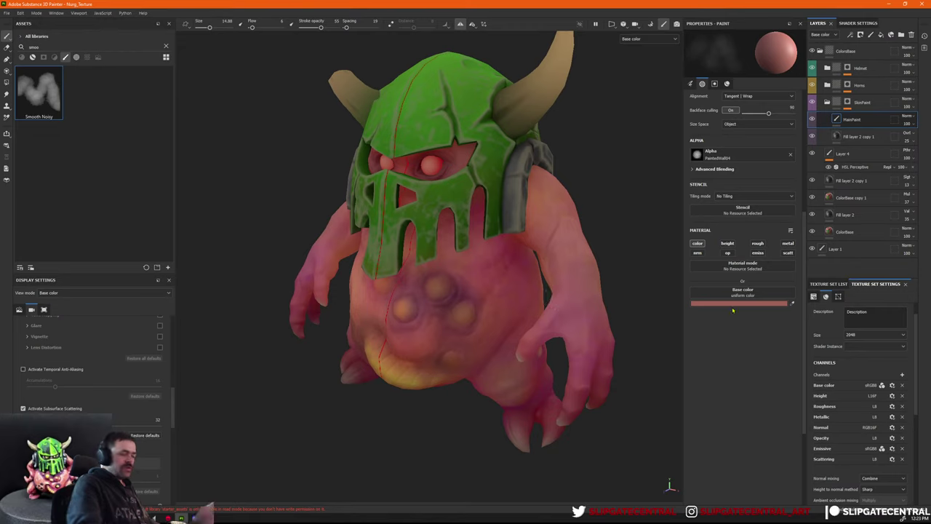
Set the base color to a light orange, enlarge the brush to about 36 and tint the arms.
{"action": "left_click", "coordinate": [764, 304]}
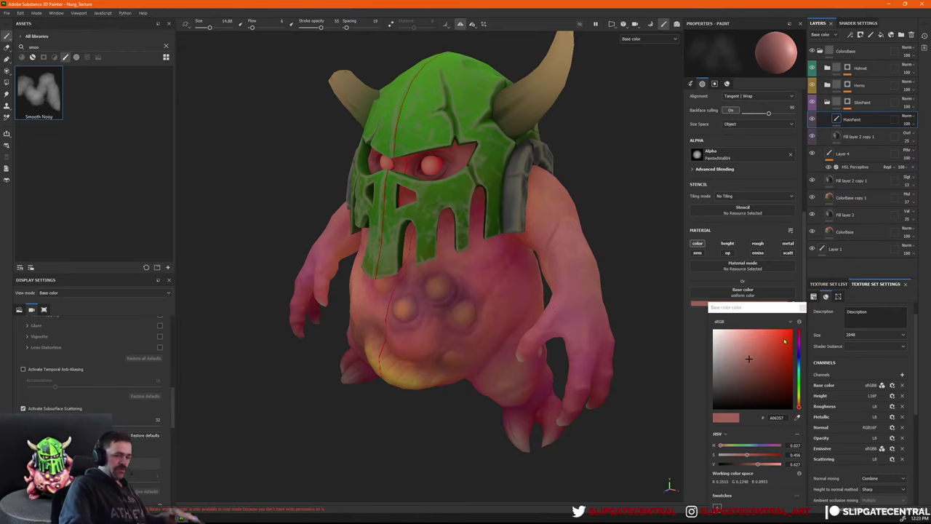
{"action": "left_click", "coordinate": [799, 404]}
{"action": "left_click_drag", "start_coordinate": [766, 368], "coordinate": [764, 335]}
{"action": "left_click", "coordinate": [802, 308]}
{"action": "right_click_drag", "start_coordinate": [579, 305], "coordinate": [623, 298], "text": "ctrl"}
{"action": "left_click_drag", "start_coordinate": [627, 296], "coordinate": [613, 291], "text": "alt"}
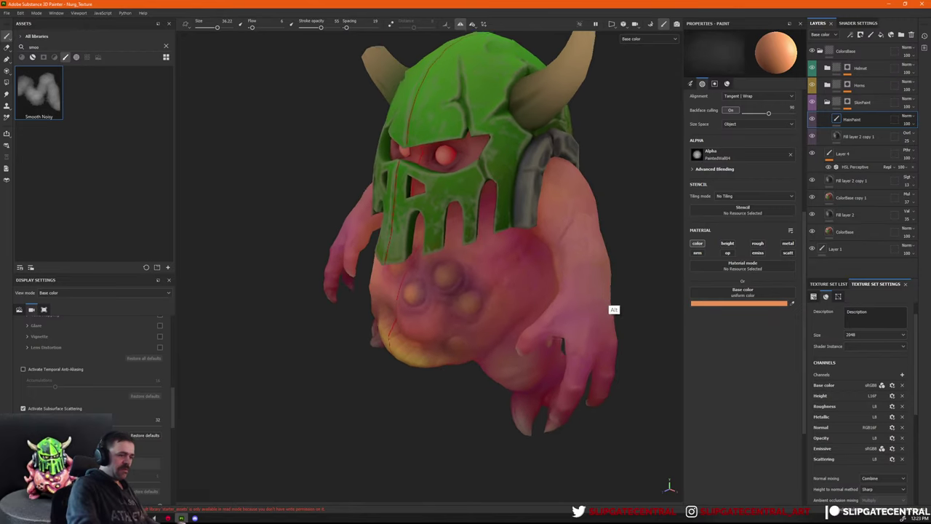
{"action": "middle_click_drag", "start_coordinate": [613, 291], "coordinate": [593, 318], "text": "alt"}
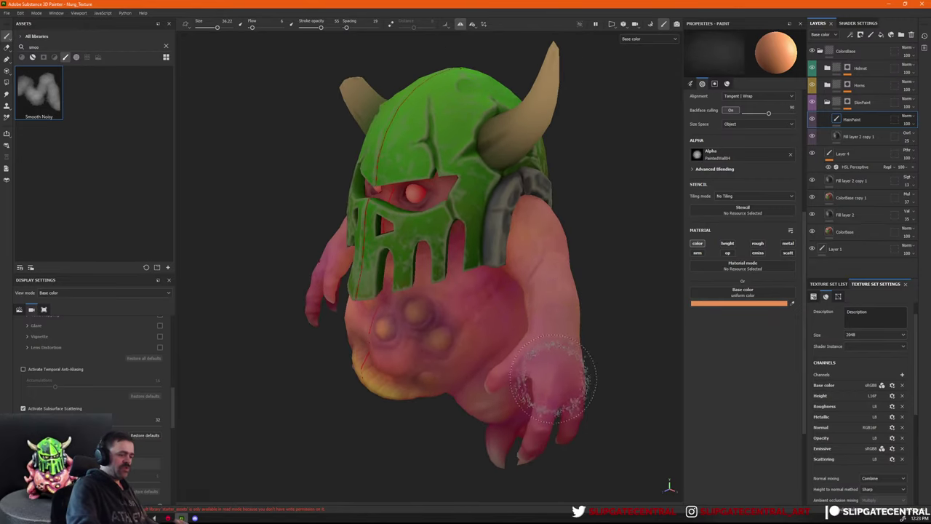
Reduce the brush size and paint light orange accents on the hands and fingers.
{"action": "right_click_drag", "start_coordinate": [542, 379], "coordinate": [509, 379], "text": "ctrl"}
{"action": "mouse_move", "coordinate": [555, 349]}
{"action": "left_mouse_down", "text": "alt"}
{"action": "mouse_move", "coordinate": [580, 367]}
{"action": "mouse_move", "coordinate": [568, 342]}
{"action": "left_mouse_up", "text": "alt"}
{"action": "mouse_move", "coordinate": [535, 335]}
{"action": "left_mouse_down", "text": "alt"}
{"action": "mouse_move", "coordinate": [596, 337]}
{"action": "mouse_move", "coordinate": [557, 330]}
{"action": "mouse_move", "coordinate": [585, 333]}
{"action": "mouse_move", "coordinate": [516, 357]}
{"action": "mouse_move", "coordinate": [626, 311]}
{"action": "left_mouse_up", "text": "alt"}
{"action": "middle_click_drag", "start_coordinate": [626, 312], "coordinate": [641, 304], "text": "alt"}
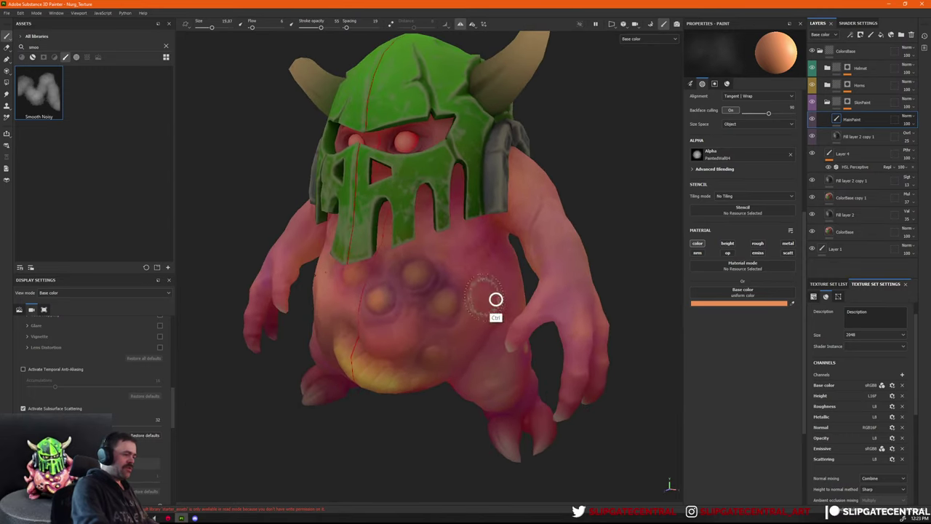
Sample skin tones near the boils and paint red shading over the side of the belly, enlarging the brush to about 26.
{"action": "right_click_drag", "start_coordinate": [495, 292], "coordinate": [498, 292], "text": "ctrl"}
{"action": "key", "text": "p"}
{"action": "mouse_move", "coordinate": [481, 311]}
{"action": "left_mouse_down"}
{"action": "mouse_move", "coordinate": [480, 304]}
{"action": "mouse_move", "coordinate": [469, 318]}
{"action": "left_mouse_up"}
{"action": "key", "text": "p"}
{"action": "left_click", "coordinate": [484, 298]}
{"action": "right_click_drag", "start_coordinate": [466, 317], "coordinate": [452, 323], "text": "ctrl"}
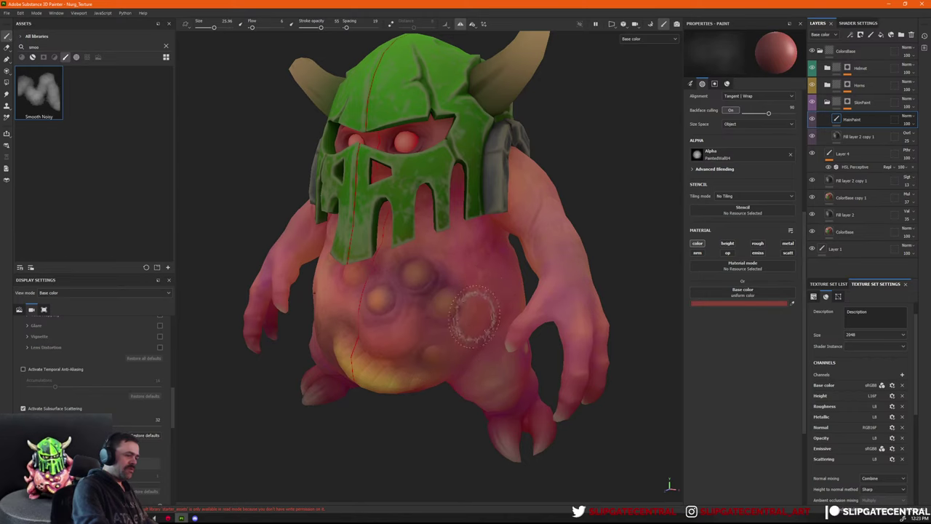
{"action": "left_click_drag", "start_coordinate": [497, 277], "coordinate": [487, 272]}
{"action": "left_click_drag", "start_coordinate": [573, 195], "coordinate": [617, 214], "text": "alt"}
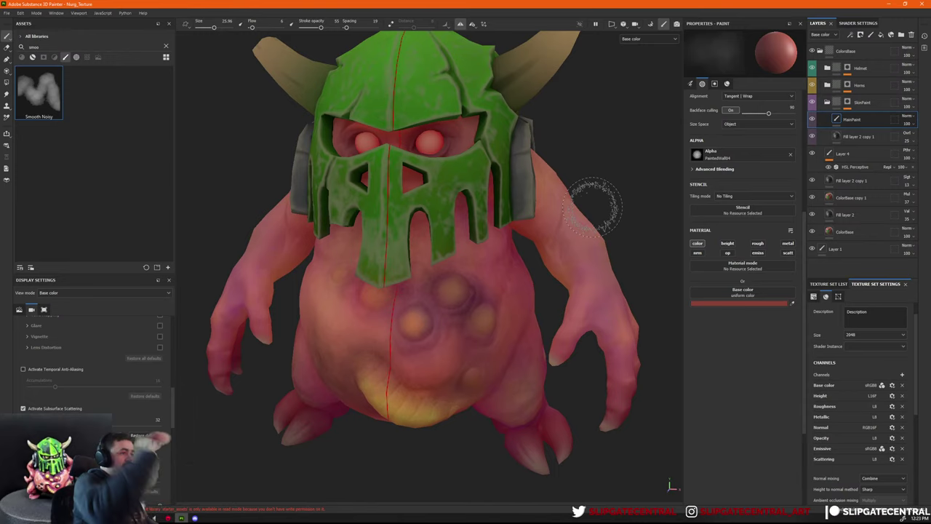
Sample a lighter pink skin tone from the creature's arm as the brush color.
{"action": "middle_click_drag", "start_coordinate": [516, 289], "coordinate": [524, 243], "text": "alt"}
{"action": "right_click_drag", "start_coordinate": [540, 283], "coordinate": [502, 328], "text": "alt"}
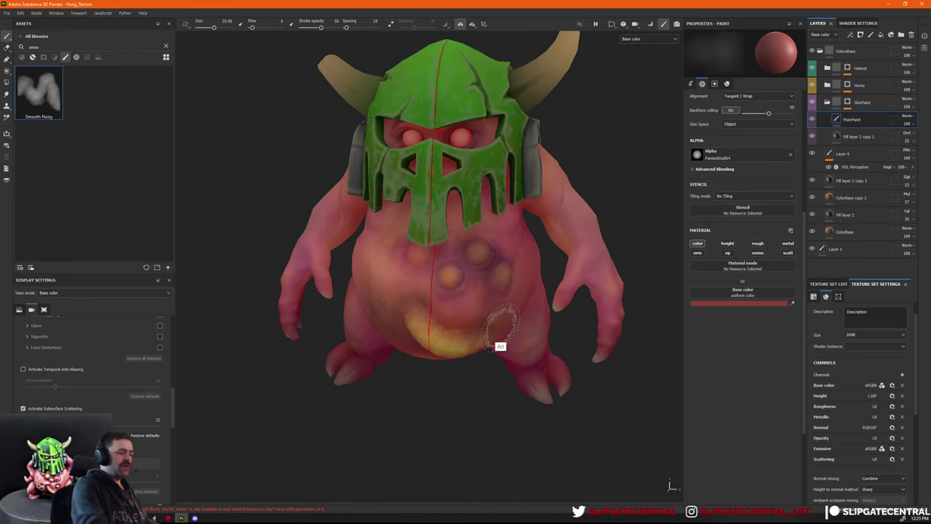
{"action": "left_click_drag", "start_coordinate": [501, 346], "coordinate": [518, 335], "text": "alt"}
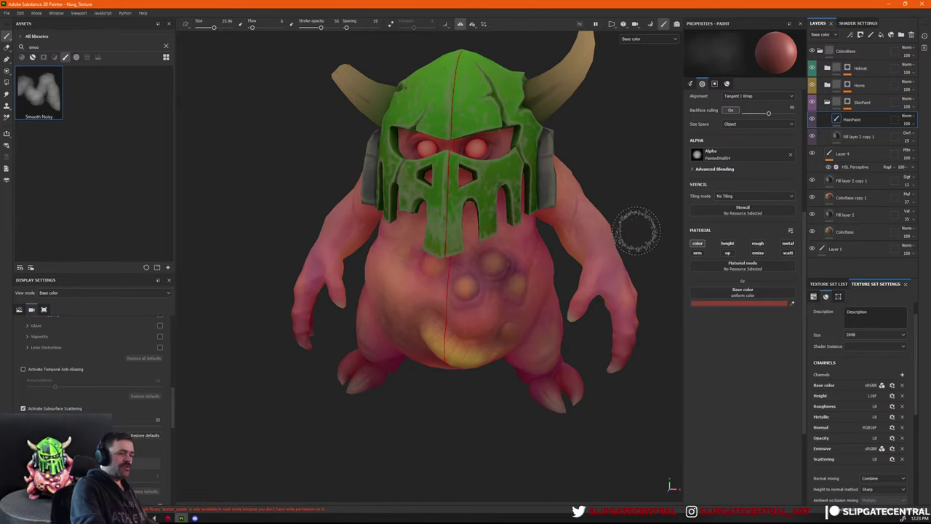
{"action": "left_click_drag", "start_coordinate": [637, 230], "coordinate": [568, 275], "text": "alt"}
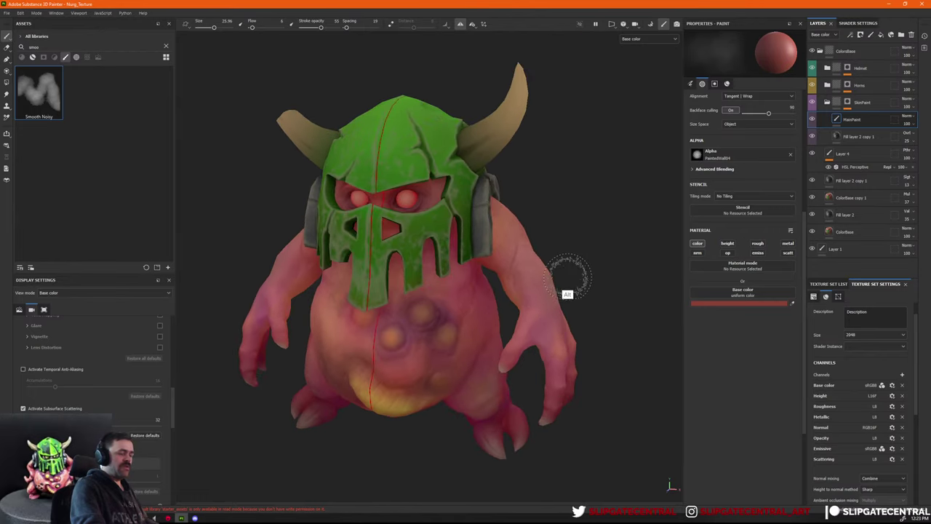
{"action": "left_click_drag", "start_coordinate": [549, 331], "coordinate": [555, 299], "text": "alt"}
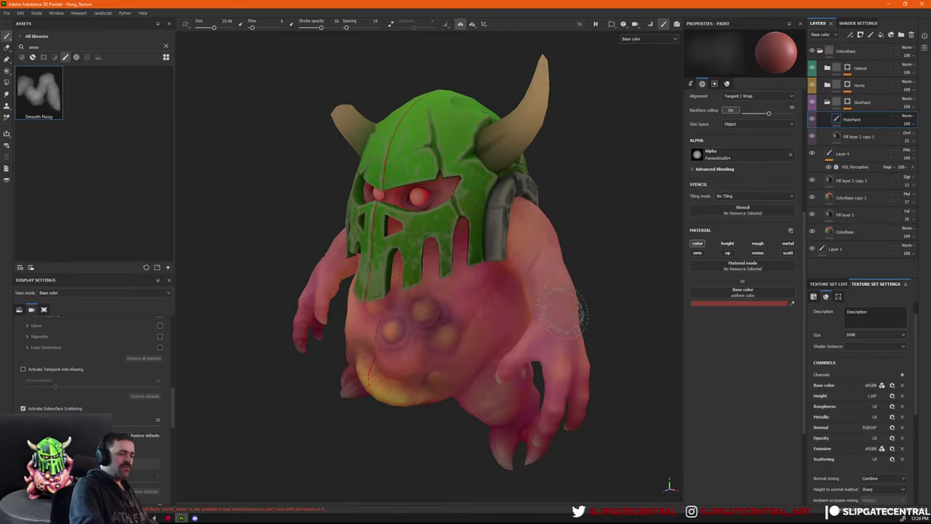
{"action": "key", "text": "p"}
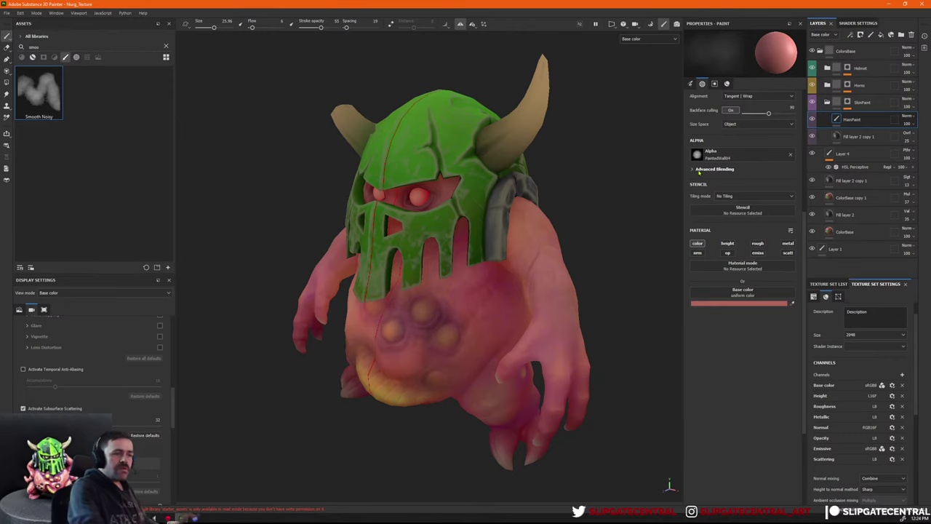
{"action": "left_click", "coordinate": [718, 168]}
{"action": "left_click", "coordinate": [694, 171]}
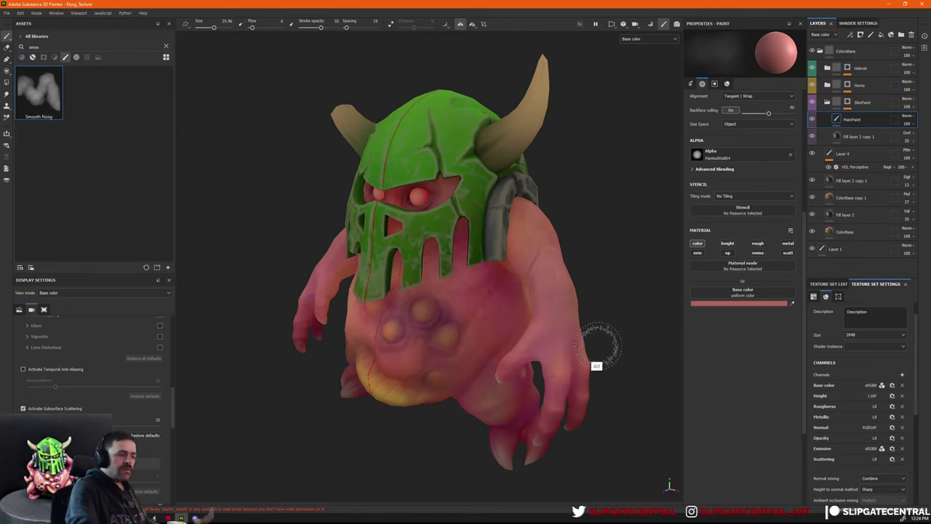
Sample darker red skin tones, enlarge the brush to about 39 and paint red shading over the lower belly and underside.
{"action": "middle_click_drag", "start_coordinate": [601, 345], "coordinate": [571, 313], "text": "alt"}
{"action": "middle_click_drag", "start_coordinate": [583, 263], "coordinate": [592, 272], "text": "alt"}
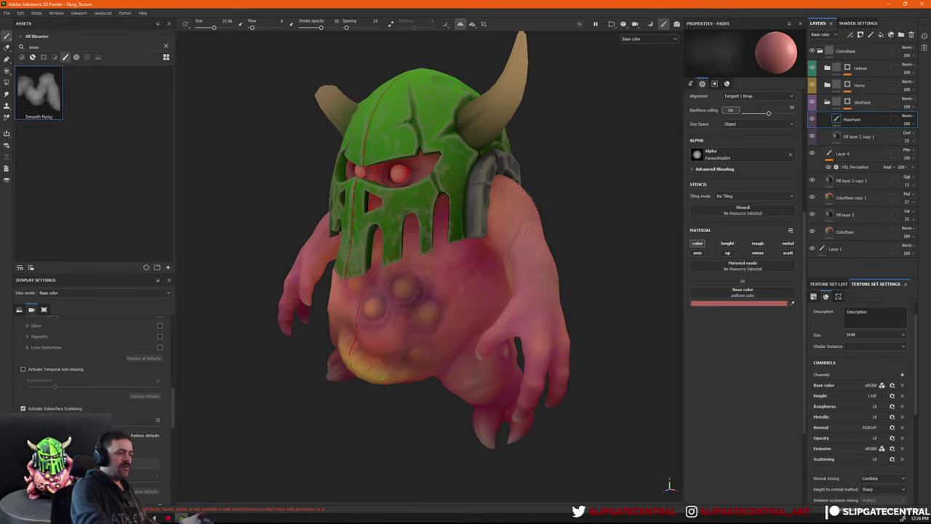
{"action": "mouse_move", "coordinate": [561, 254]}
{"action": "left_mouse_down", "text": "alt"}
{"action": "mouse_move", "coordinate": [519, 276]}
{"action": "mouse_move", "coordinate": [561, 318]}
{"action": "mouse_move", "coordinate": [586, 291]}
{"action": "mouse_move", "coordinate": [497, 291]}
{"action": "mouse_move", "coordinate": [514, 273]}
{"action": "mouse_move", "coordinate": [515, 240]}
{"action": "left_mouse_up", "text": "alt"}
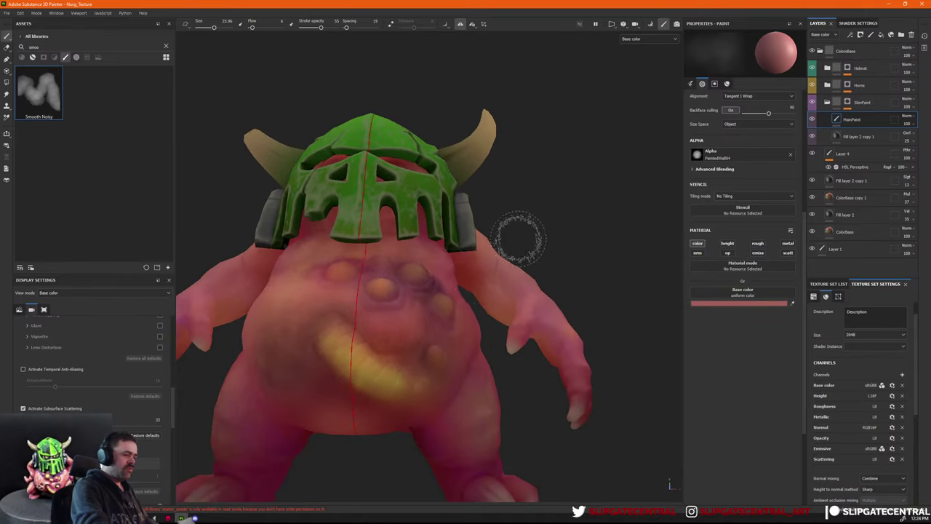
{"action": "left_click_drag", "start_coordinate": [480, 291], "coordinate": [572, 259], "text": "alt"}
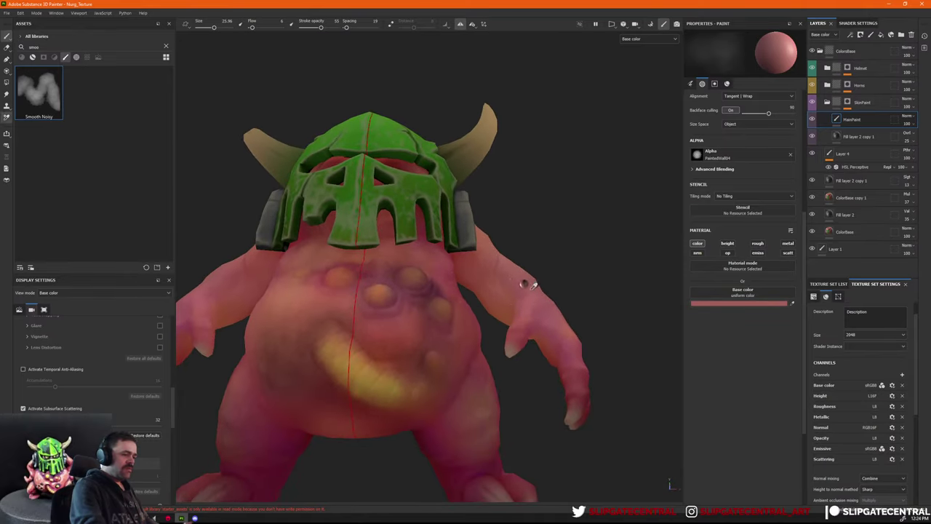
{"action": "mouse_move", "coordinate": [530, 280]}
{"action": "left_mouse_down", "text": "alt"}
{"action": "mouse_move", "coordinate": [558, 214]}
{"action": "mouse_move", "coordinate": [531, 327]}
{"action": "mouse_move", "coordinate": [616, 323]}
{"action": "mouse_move", "coordinate": [526, 306]}
{"action": "left_mouse_up", "text": "alt"}
{"action": "right_click_drag", "start_coordinate": [470, 264], "coordinate": [492, 264], "text": "ctrl"}
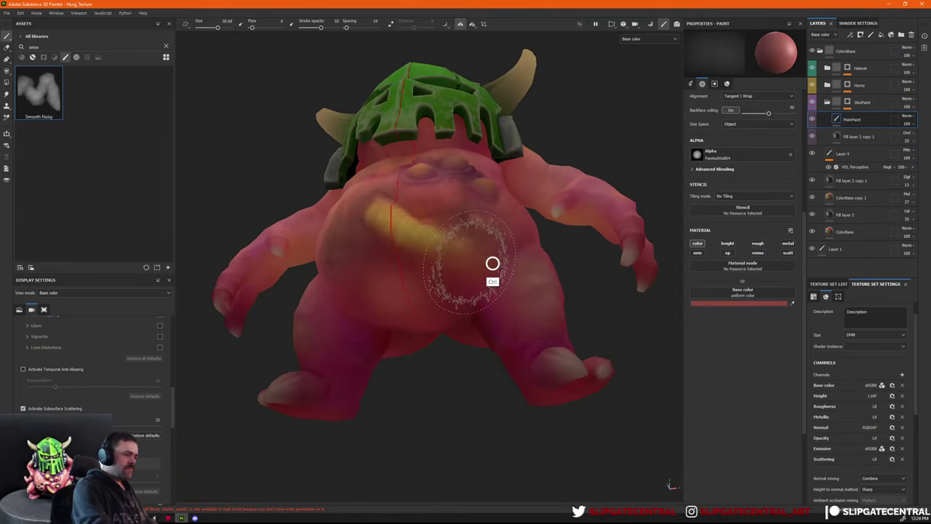
{"action": "mouse_move", "coordinate": [477, 278]}
{"action": "left_mouse_down"}
{"action": "mouse_move", "coordinate": [371, 280]}
{"action": "mouse_move", "coordinate": [426, 291]}
{"action": "left_mouse_up"}
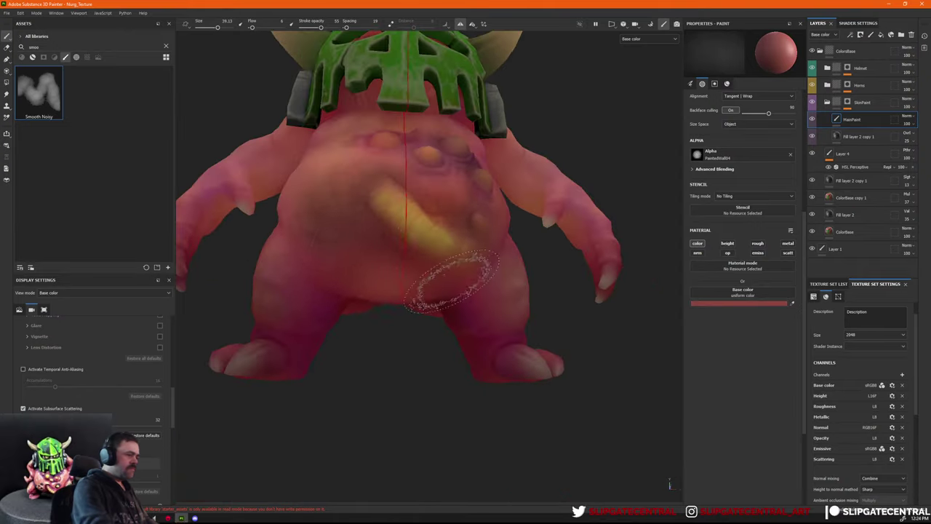
{"action": "mouse_move", "coordinate": [328, 291]}
{"action": "left_mouse_down", "text": "alt"}
{"action": "mouse_move", "coordinate": [534, 308]}
{"action": "mouse_move", "coordinate": [476, 320]}
{"action": "mouse_move", "coordinate": [544, 312]}
{"action": "left_mouse_up", "text": "alt"}
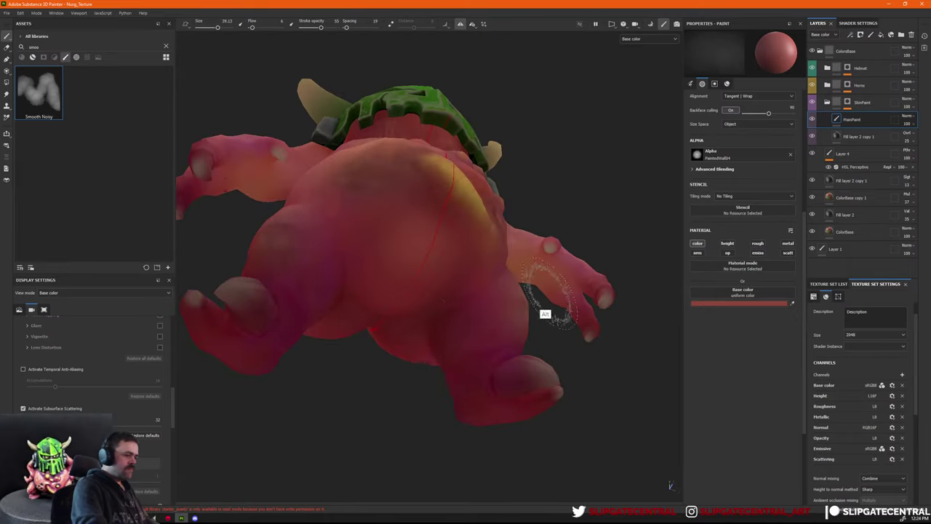
{"action": "mouse_move", "coordinate": [436, 332]}
{"action": "left_mouse_down", "text": "alt"}
{"action": "mouse_move", "coordinate": [640, 222]}
{"action": "mouse_move", "coordinate": [469, 373]}
{"action": "mouse_move", "coordinate": [621, 250]}
{"action": "left_mouse_up", "text": "alt"}
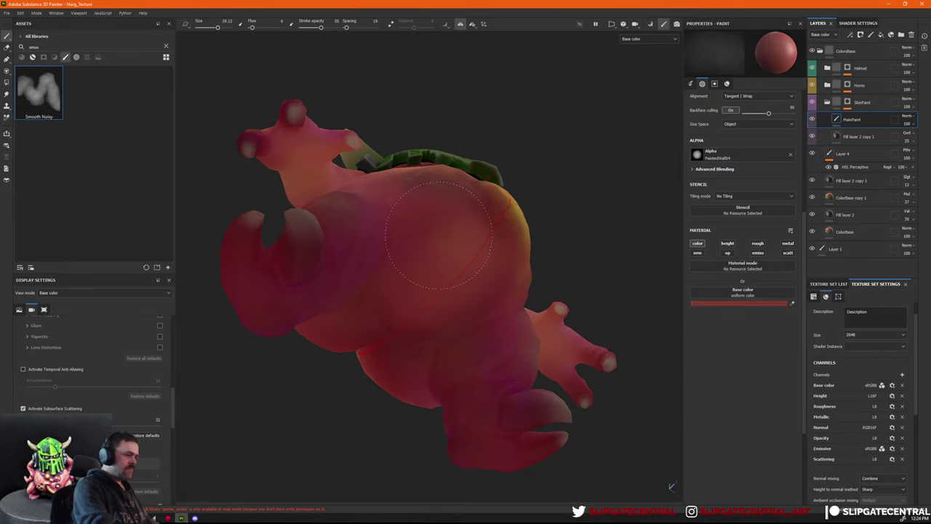
{"action": "mouse_move", "coordinate": [526, 202]}
{"action": "left_mouse_down", "text": "alt"}
{"action": "mouse_move", "coordinate": [462, 247]}
{"action": "mouse_move", "coordinate": [509, 266]}
{"action": "left_mouse_up", "text": "alt"}
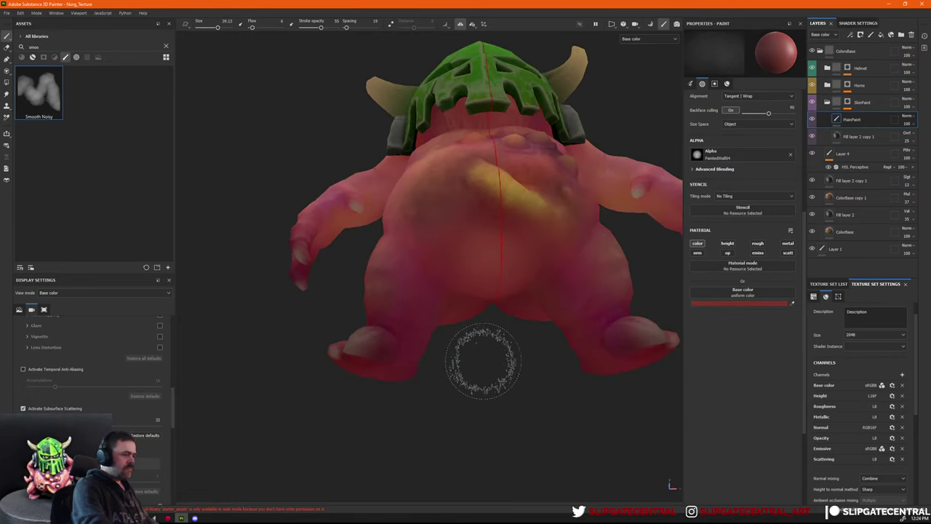
{"action": "mouse_move", "coordinate": [499, 384]}
{"action": "left_mouse_down", "text": "alt"}
{"action": "mouse_move", "coordinate": [592, 437]}
{"action": "mouse_move", "coordinate": [597, 453]}
{"action": "mouse_move", "coordinate": [697, 440]}
{"action": "mouse_move", "coordinate": [598, 441]}
{"action": "mouse_move", "coordinate": [431, 376]}
{"action": "mouse_move", "coordinate": [510, 436]}
{"action": "left_mouse_up", "text": "alt"}
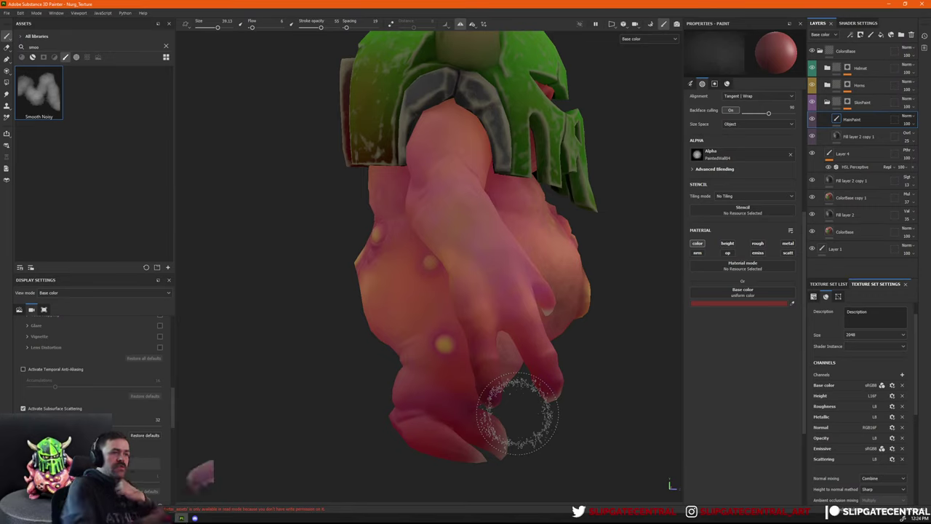
{"action": "scroll", "coordinate": [724, 81], "scroll_direction": "down", "scroll_amount": 3}
{"action": "left_click", "coordinate": [727, 84]}
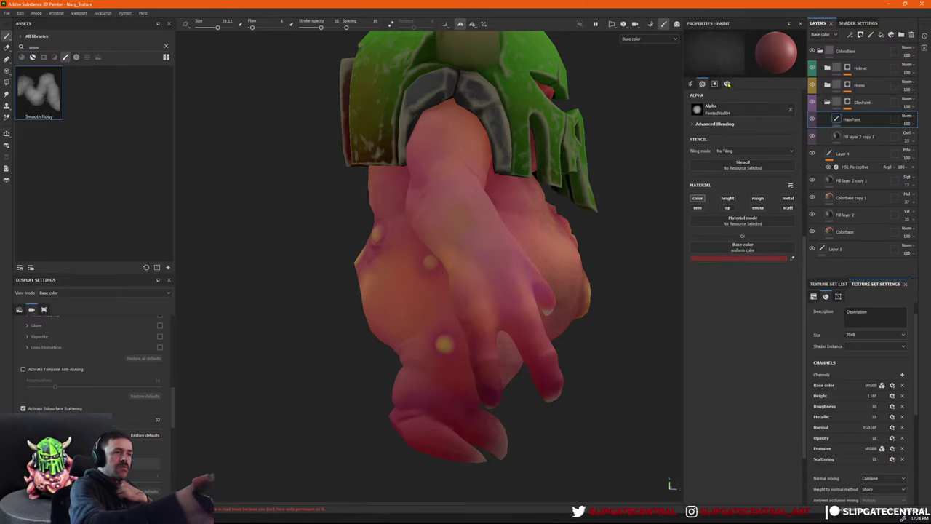
{"action": "left_click", "coordinate": [702, 84]}
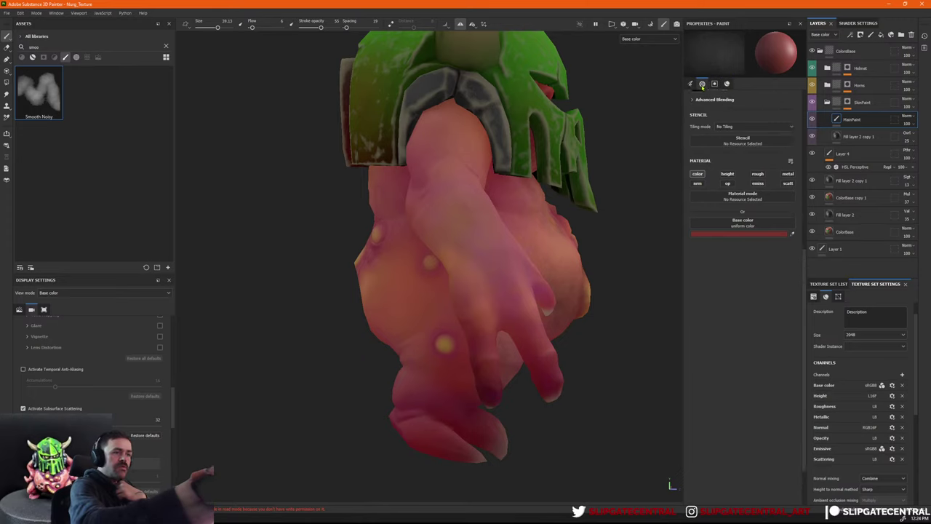
{"action": "left_click", "coordinate": [691, 83]}
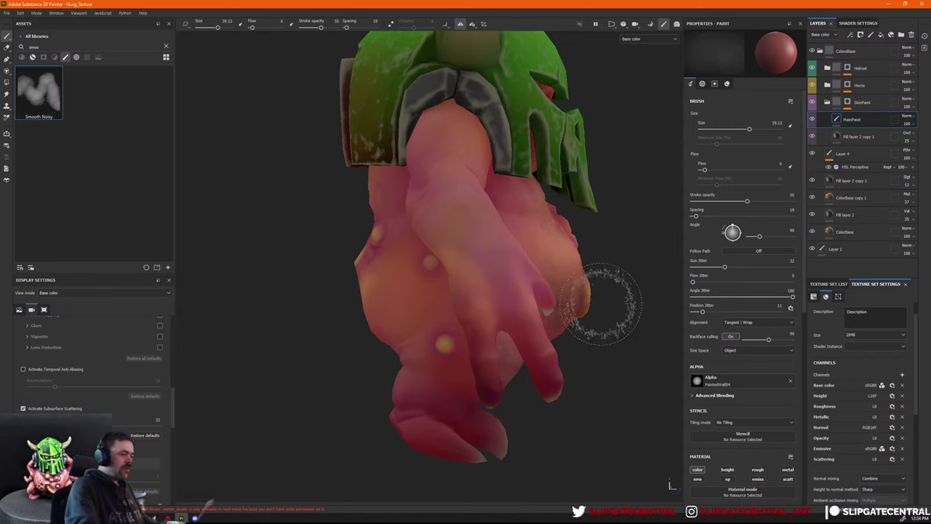
Hide the symmetry plane's intersection line on the model.
{"action": "mouse_move", "coordinate": [619, 291]}
{"action": "left_mouse_down", "text": "alt"}
{"action": "mouse_move", "coordinate": [526, 277]}
{"action": "mouse_move", "coordinate": [536, 267]}
{"action": "mouse_move", "coordinate": [531, 306]}
{"action": "left_mouse_up", "text": "alt"}
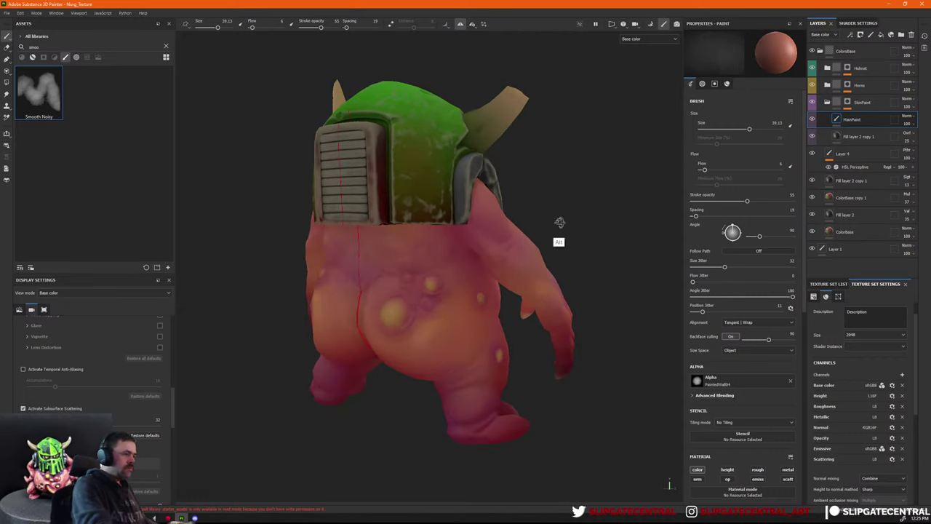
{"action": "left_click_drag", "start_coordinate": [557, 223], "coordinate": [514, 240], "text": "alt"}
{"action": "right_click_drag", "start_coordinate": [514, 239], "coordinate": [244, 177], "text": "alt"}
{"action": "left_click_drag", "start_coordinate": [623, 292], "coordinate": [513, 293], "text": "alt"}
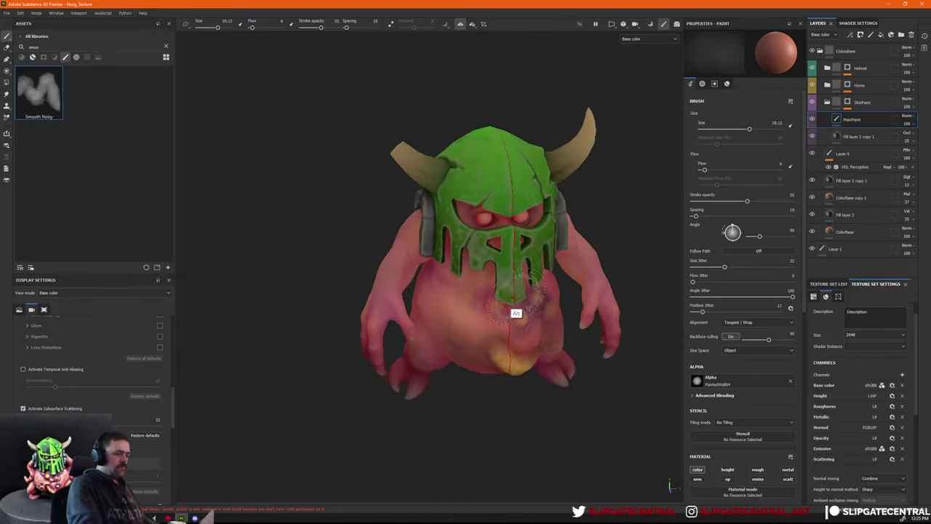
{"action": "right_click_drag", "start_coordinate": [513, 293], "coordinate": [280, 235], "text": "alt"}
{"action": "left_click_drag", "start_coordinate": [622, 302], "coordinate": [605, 266], "text": "alt"}
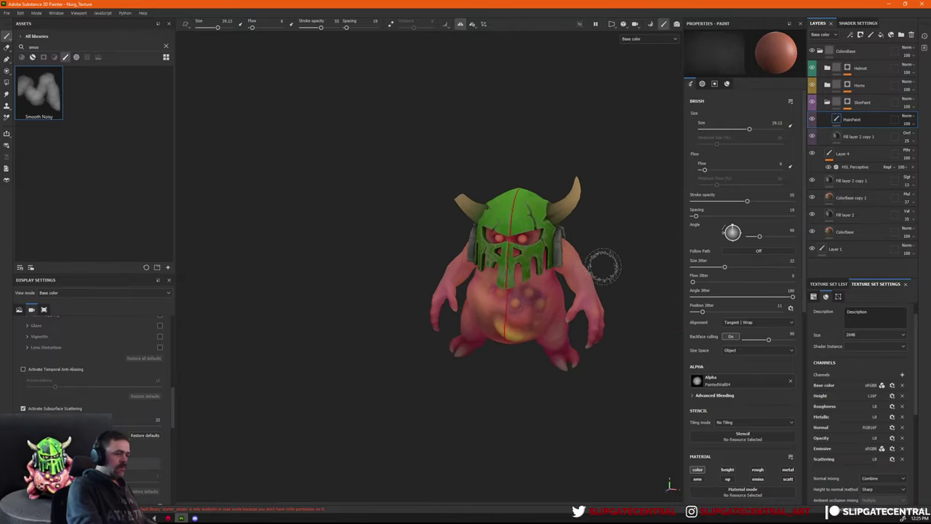
{"action": "left_click", "coordinate": [473, 24]}
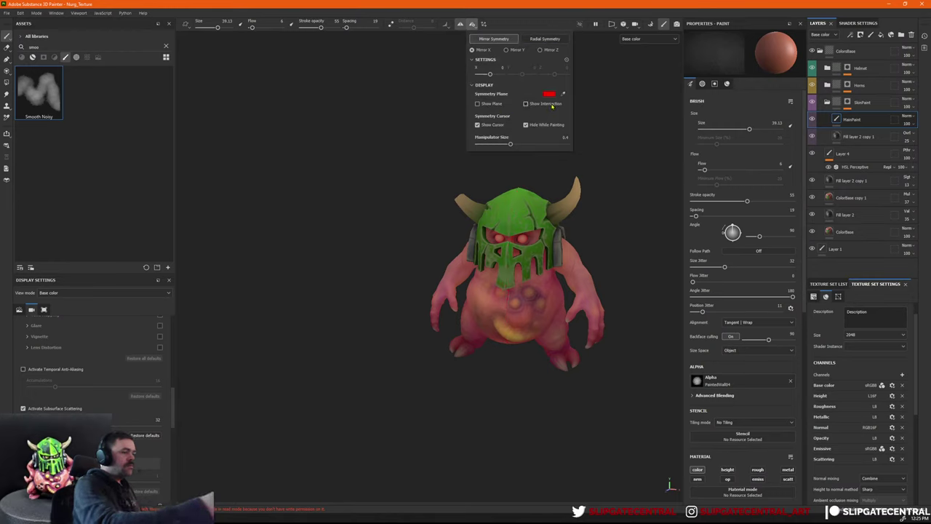
{"action": "left_click", "coordinate": [507, 28]}
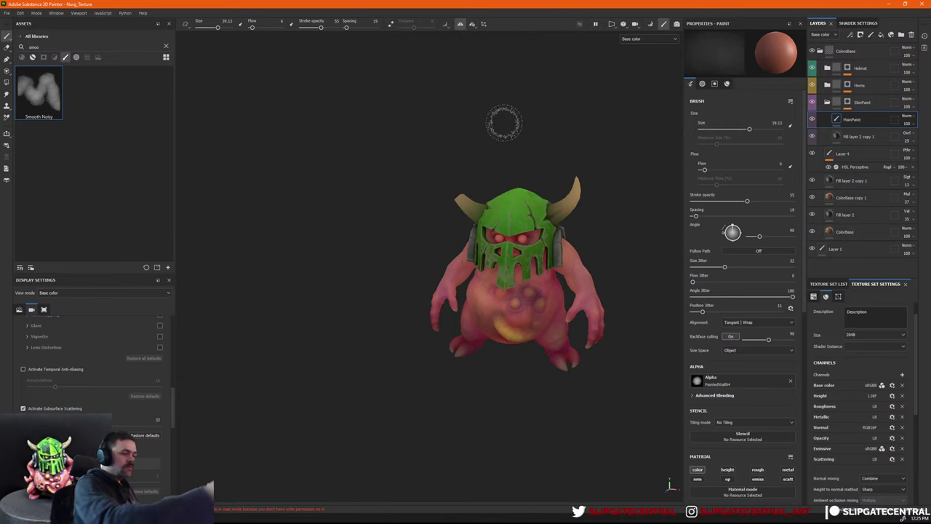
Toggle the MainPaint layer's visibility repeatedly to compare the distant creature with and without the painted skin colors.
{"action": "left_click_drag", "start_coordinate": [571, 291], "coordinate": [592, 316], "text": "alt"}
{"action": "right_click_drag", "start_coordinate": [592, 316], "coordinate": [410, 253], "text": "alt"}
{"action": "left_click_drag", "start_coordinate": [409, 254], "coordinate": [554, 333], "text": "alt"}
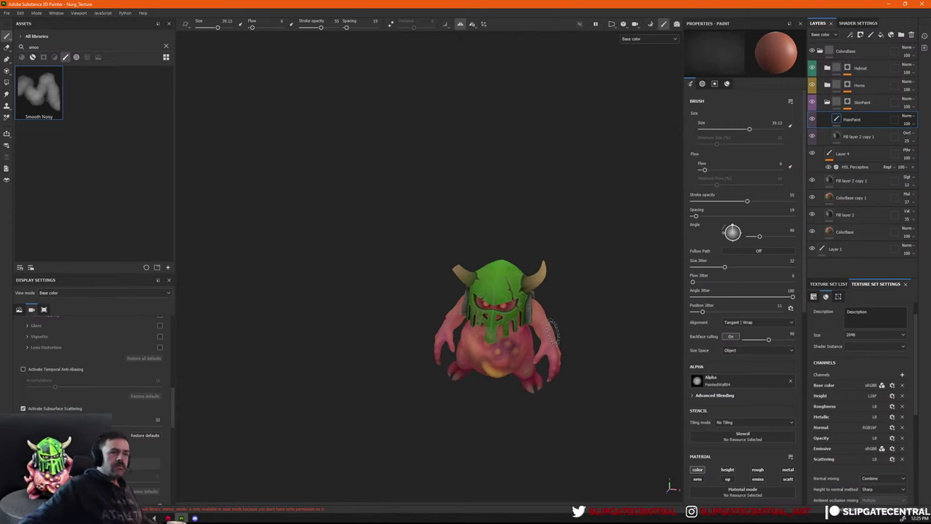
{"action": "left_click", "coordinate": [812, 120]}
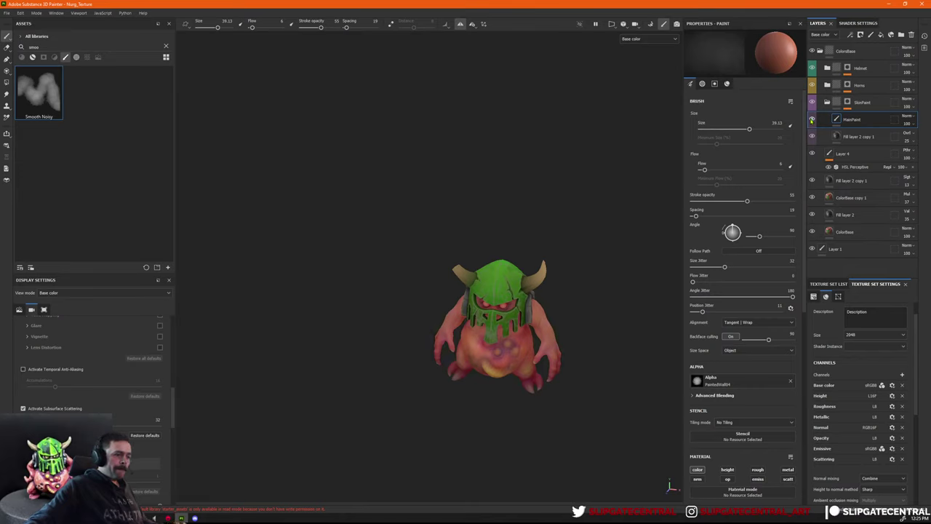
{"action": "left_click", "coordinate": [812, 120]}
{"action": "left_click", "coordinate": [812, 120]}
{"action": "left_click", "coordinate": [812, 120]}
{"action": "left_click", "coordinate": [812, 120]}
{"action": "left_click", "coordinate": [812, 120]}
{"action": "left_click", "coordinate": [812, 120]}
{"action": "left_click", "coordinate": [812, 120]}
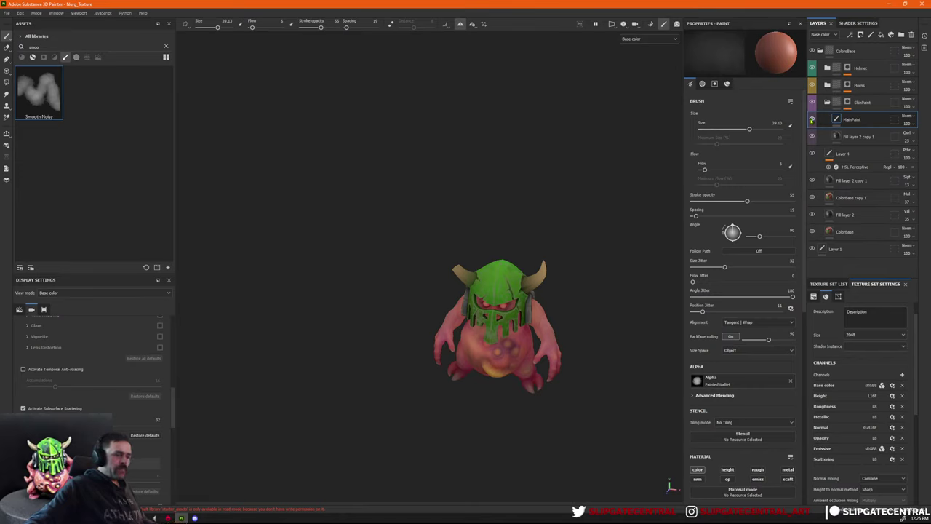
Add a new paint layer above MainPaint in the SkinPaint folder.
{"action": "right_click", "coordinate": [850, 119]}
{"action": "left_click", "coordinate": [849, 86]}
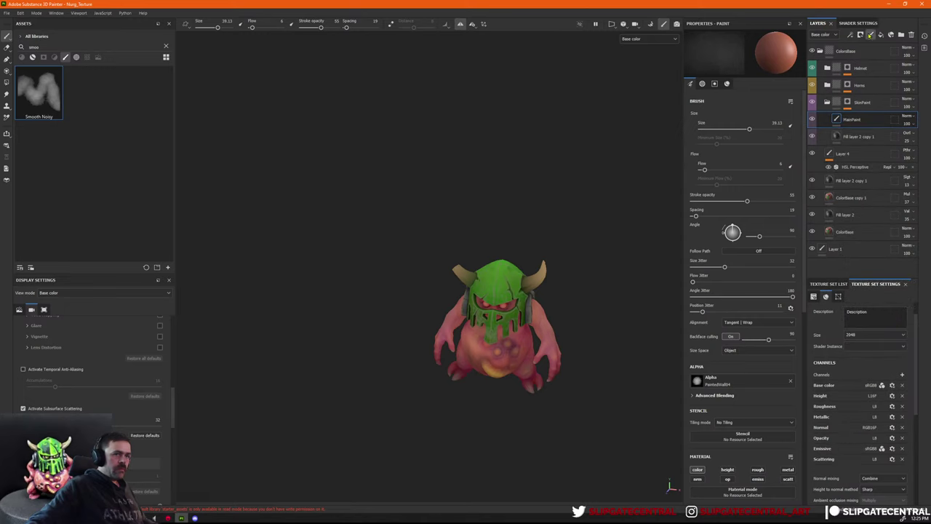
{"action": "left_click", "coordinate": [870, 35]}
{"action": "middle_click_drag", "start_coordinate": [526, 213], "coordinate": [507, 184], "text": "alt"}
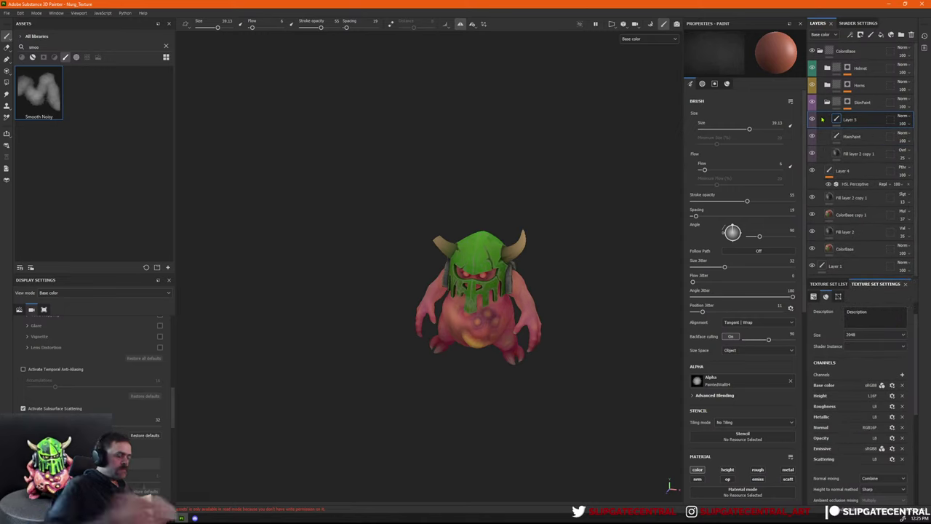
Enlarge the brush to about 72 and sample a light skin tone from the belly.
{"action": "scroll", "coordinate": [551, 305], "scroll_direction": "up", "scroll_amount": 3}
{"action": "right_click_drag", "start_coordinate": [513, 316], "coordinate": [544, 309], "text": "ctrl"}
{"action": "key", "text": "p"}
{"action": "left_click", "coordinate": [443, 336]}
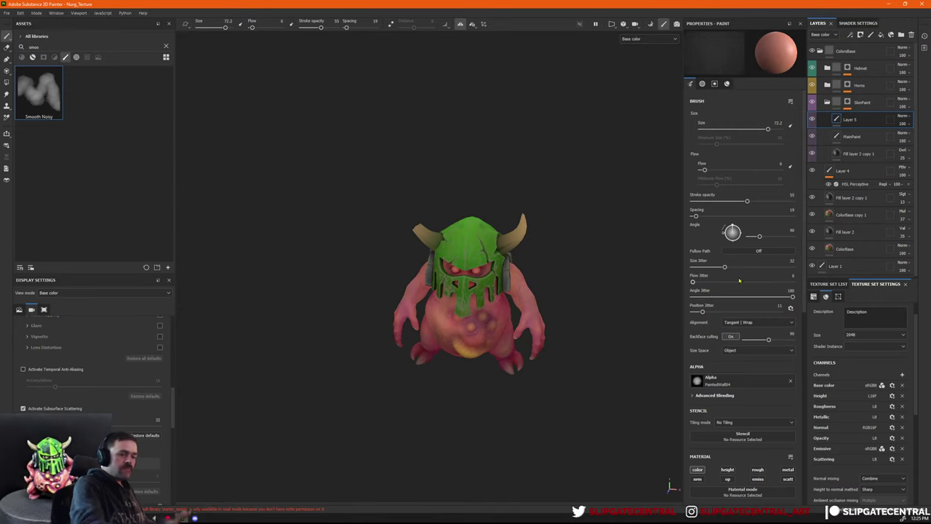
{"action": "scroll", "coordinate": [805, 195], "scroll_direction": "down", "scroll_amount": 2}
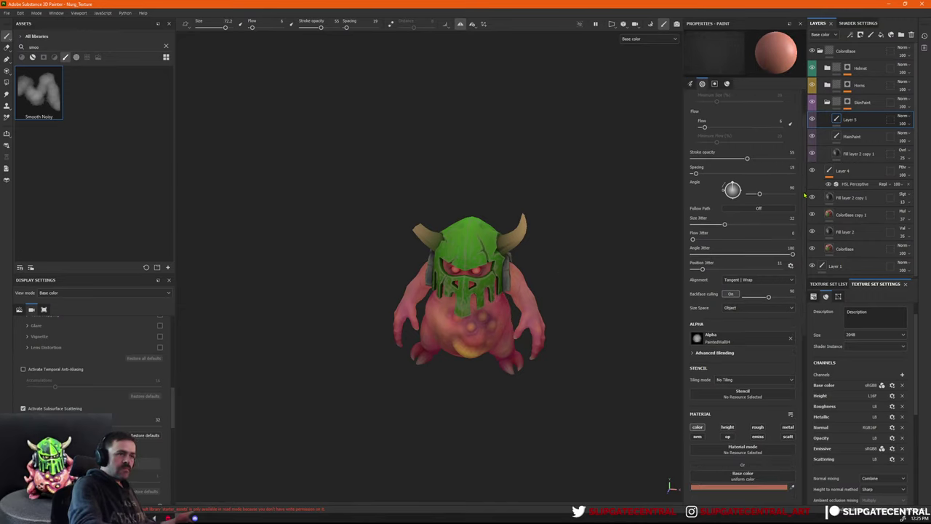
{"action": "scroll", "coordinate": [805, 195], "scroll_direction": "down", "scroll_amount": 2}
{"action": "left_click", "coordinate": [745, 445]}
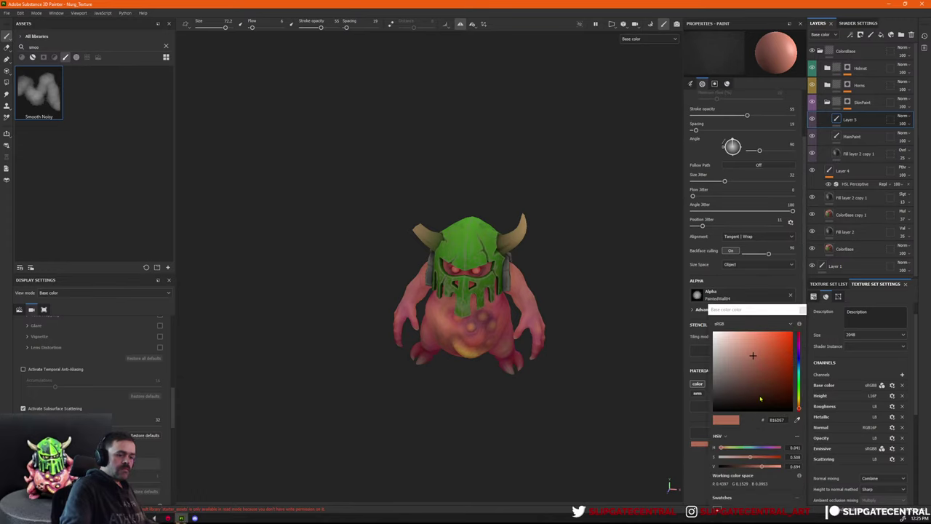
{"action": "scroll", "coordinate": [806, 189], "scroll_direction": "up", "scroll_amount": 4}
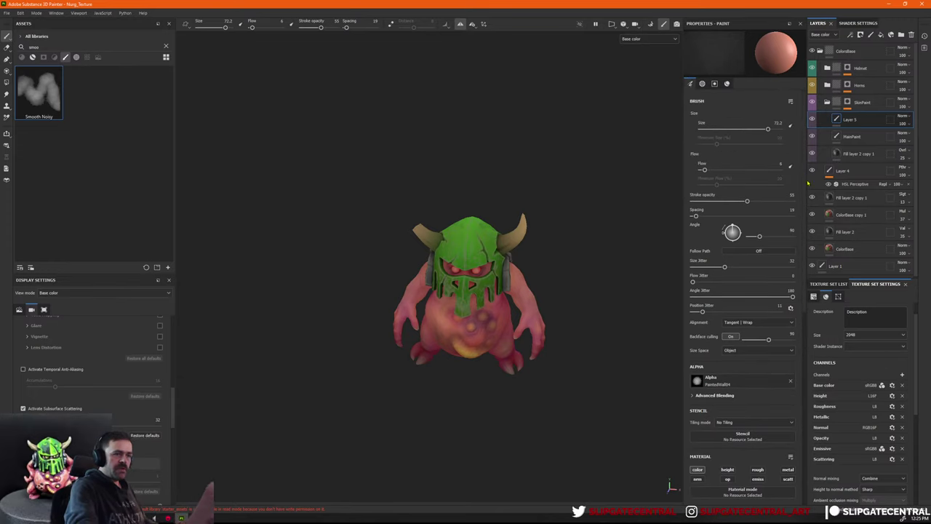
{"action": "mouse_move", "coordinate": [808, 183]}
{"action": "left_mouse_down"}
{"action": "mouse_move", "coordinate": [805, 334]}
{"action": "mouse_move", "coordinate": [801, 252]}
{"action": "left_mouse_up"}
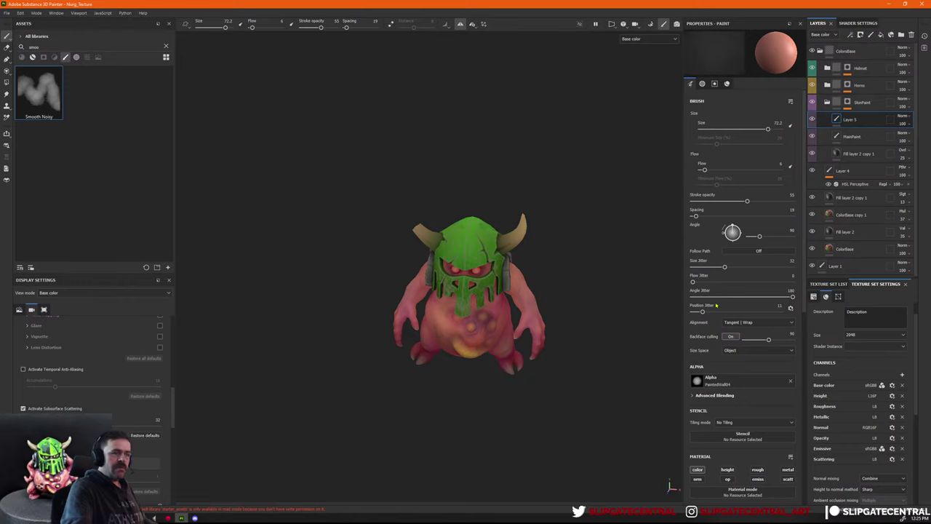
Change the paint's base color to a bright light pink, about FF9595.
{"action": "left_click", "coordinate": [702, 83]}
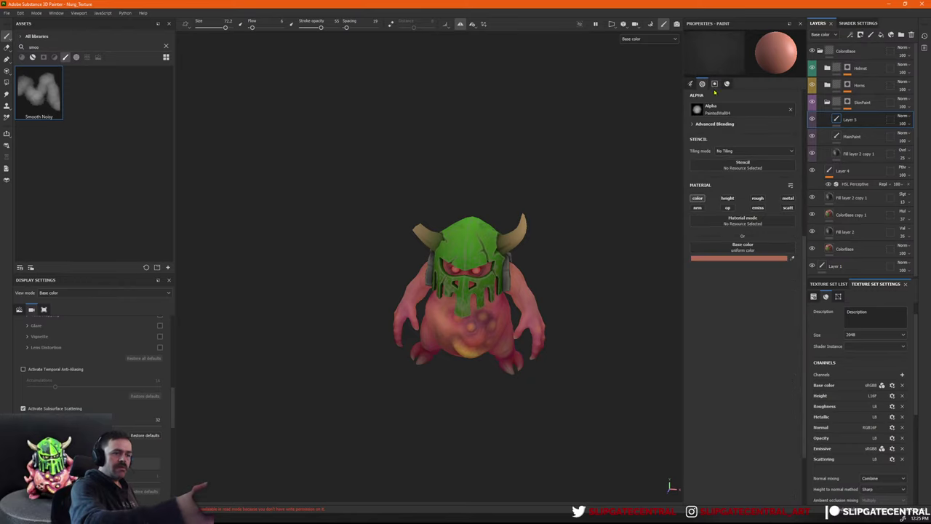
{"action": "left_click", "coordinate": [739, 257]}
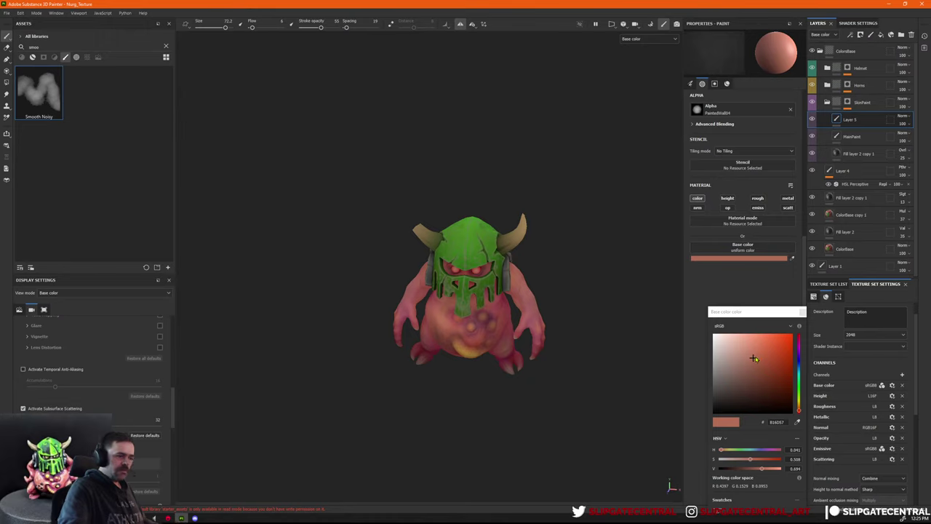
{"action": "left_click_drag", "start_coordinate": [754, 356], "coordinate": [756, 336]}
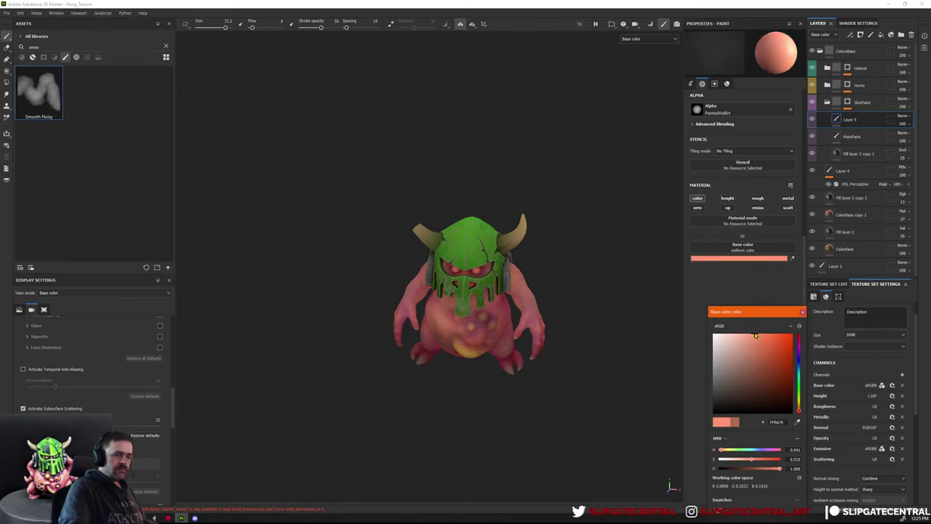
{"action": "left_click_drag", "start_coordinate": [798, 415], "coordinate": [799, 416]}
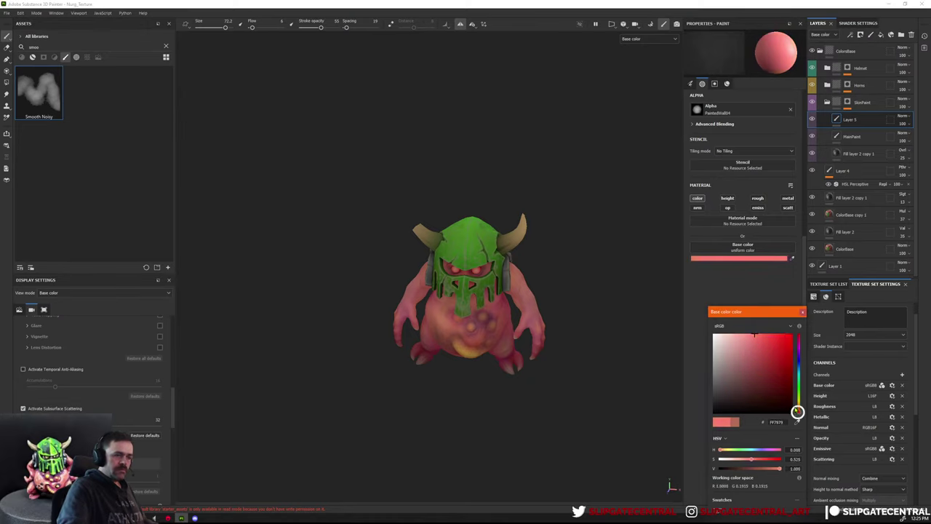
{"action": "left_click_drag", "start_coordinate": [755, 340], "coordinate": [749, 336]}
{"action": "left_click", "coordinate": [803, 312]}
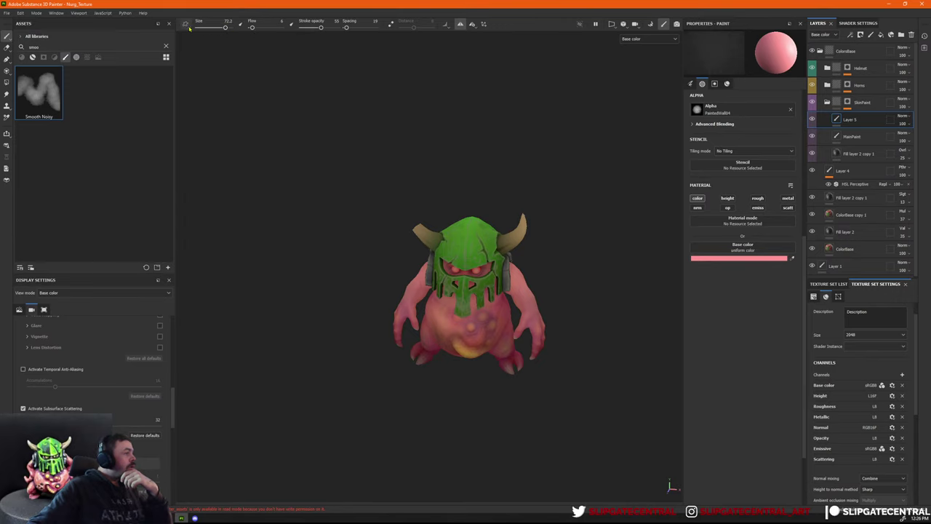
Change the display style of the brush cursor so the brush outline shows over the model.
{"action": "left_click", "coordinate": [185, 25]}
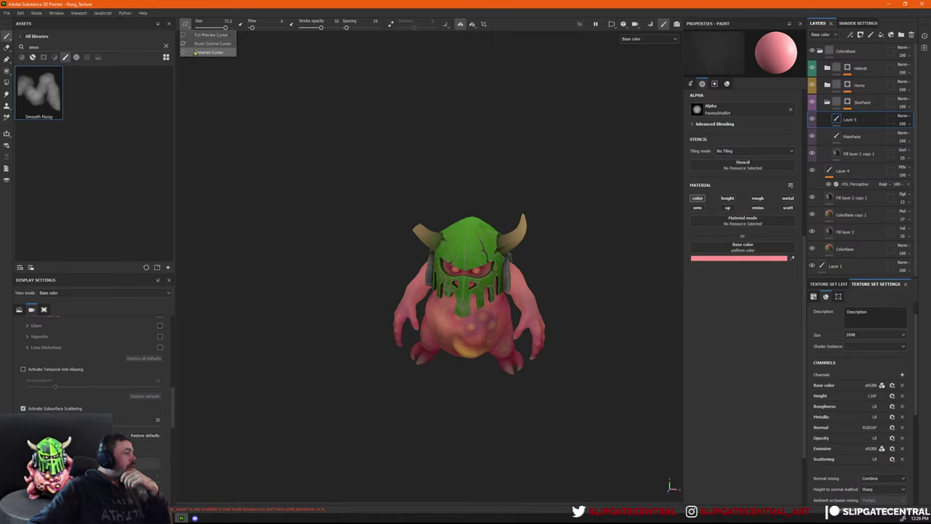
{"action": "left_click", "coordinate": [198, 52]}
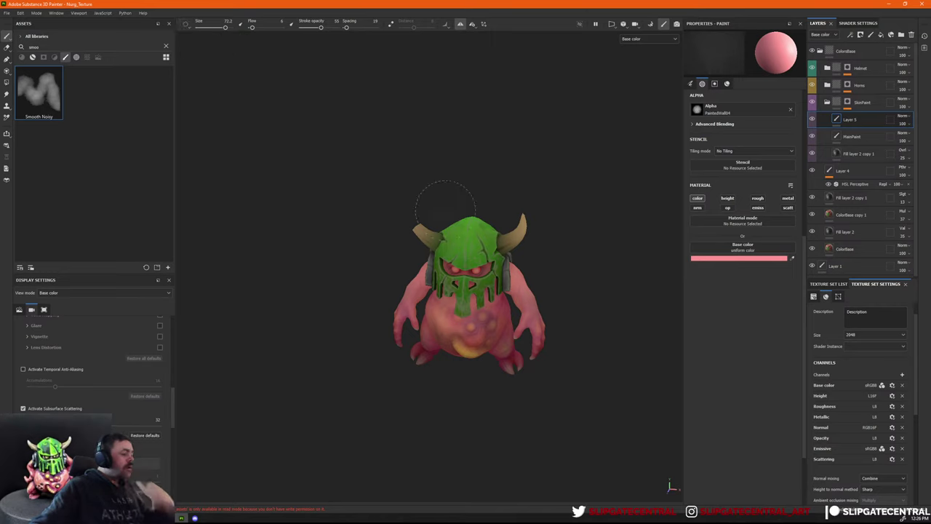
{"action": "scroll", "coordinate": [533, 297], "scroll_direction": "up", "scroll_amount": 3}
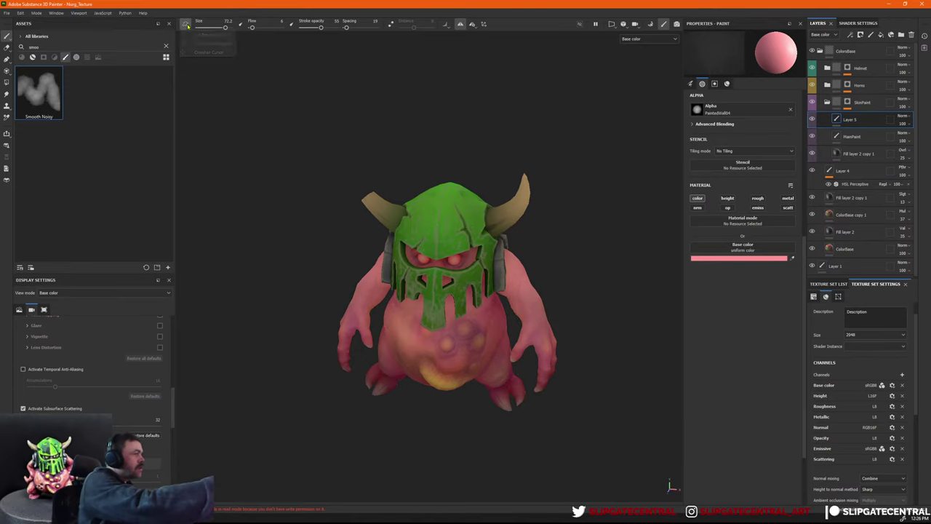
Reduce the brush size to about 45 and paint light pink over the creature's arms and shoulders.
{"action": "right_click_drag", "start_coordinate": [485, 317], "coordinate": [488, 318], "text": "ctrl"}
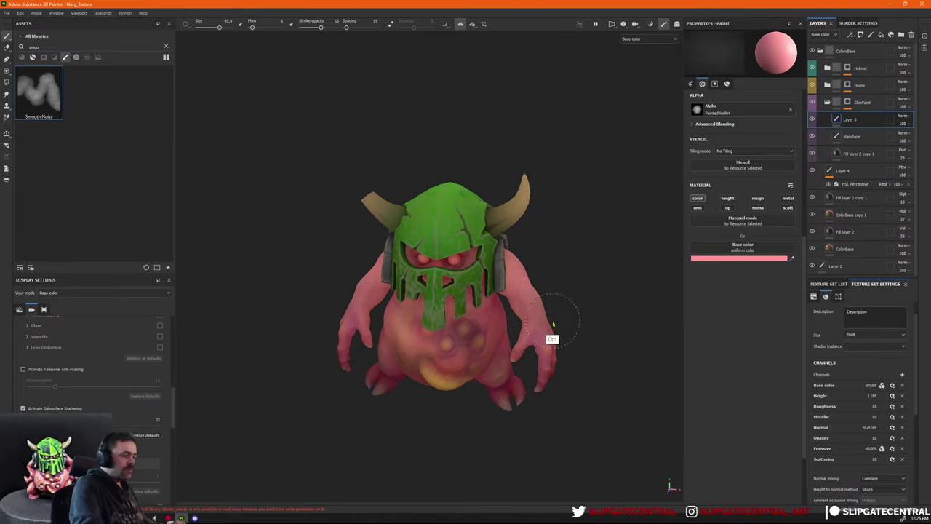
{"action": "mouse_move", "coordinate": [558, 321]}
{"action": "left_mouse_down", "text": "alt"}
{"action": "mouse_move", "coordinate": [564, 287]}
{"action": "mouse_move", "coordinate": [613, 306]}
{"action": "left_mouse_up", "text": "alt"}
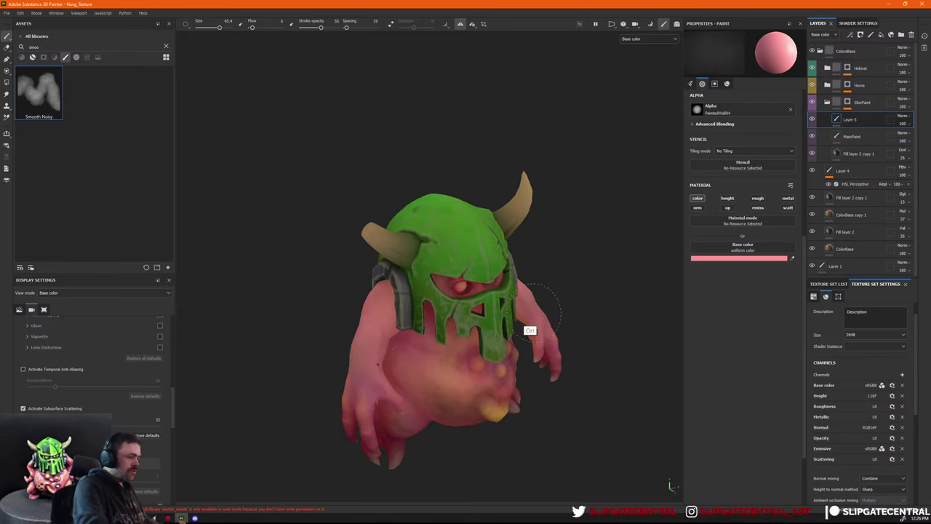
{"action": "mouse_move", "coordinate": [531, 298]}
{"action": "left_mouse_down", "text": "alt"}
{"action": "mouse_move", "coordinate": [582, 332]}
{"action": "mouse_move", "coordinate": [578, 245]}
{"action": "mouse_move", "coordinate": [561, 320]}
{"action": "mouse_move", "coordinate": [572, 357]}
{"action": "mouse_move", "coordinate": [605, 328]}
{"action": "mouse_move", "coordinate": [629, 344]}
{"action": "mouse_move", "coordinate": [617, 311]}
{"action": "left_mouse_up", "text": "alt"}
Change the paint's base color to a pale orange-yellow, FFD69E.
{"action": "left_click", "coordinate": [732, 259]}
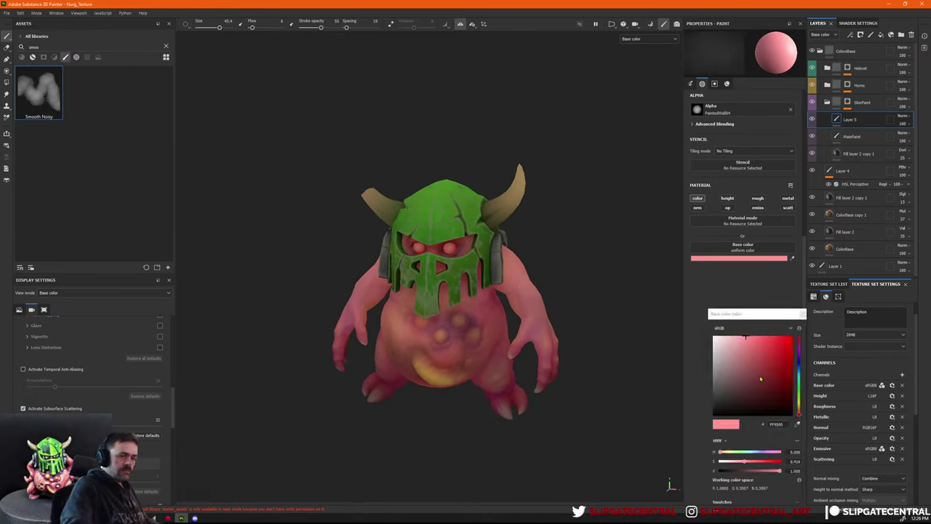
{"action": "left_click_drag", "start_coordinate": [797, 410], "coordinate": [799, 406]}
{"action": "left_click_drag", "start_coordinate": [753, 349], "coordinate": [744, 336]}
{"action": "left_click", "coordinate": [803, 315]}
{"action": "right_click_drag", "start_coordinate": [448, 354], "coordinate": [708, 294], "text": "alt"}
Switch to a dark red, shrink the brush to about 12.5 with stroke opacity 100, and tint the bumps on the belly.
{"action": "left_click", "coordinate": [736, 258]}
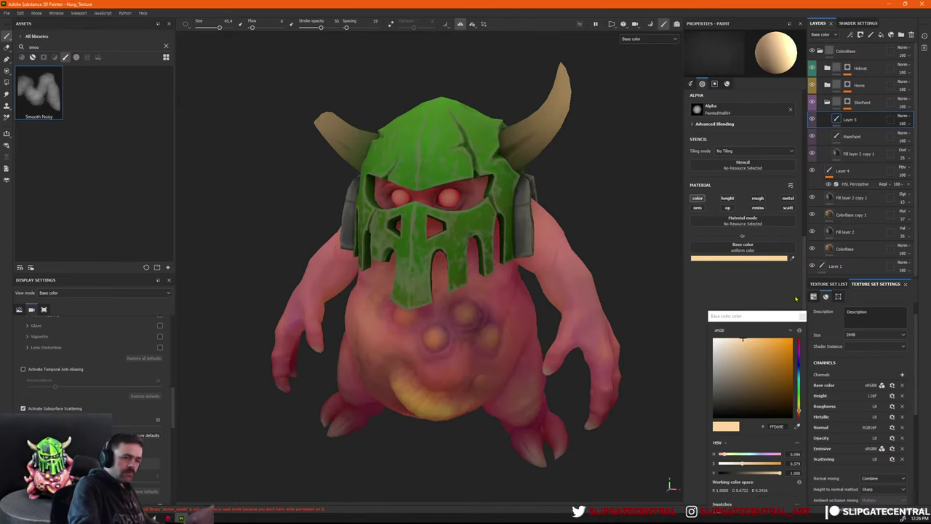
{"action": "left_click", "coordinate": [798, 342]}
{"action": "left_click_drag", "start_coordinate": [780, 345], "coordinate": [770, 379]}
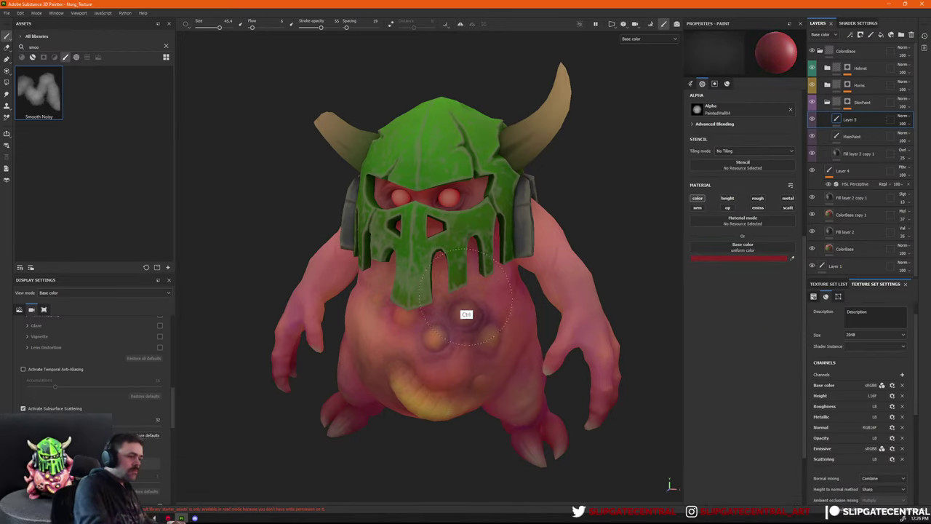
{"action": "right_click_drag", "start_coordinate": [467, 298], "coordinate": [418, 301], "text": "ctrl"}
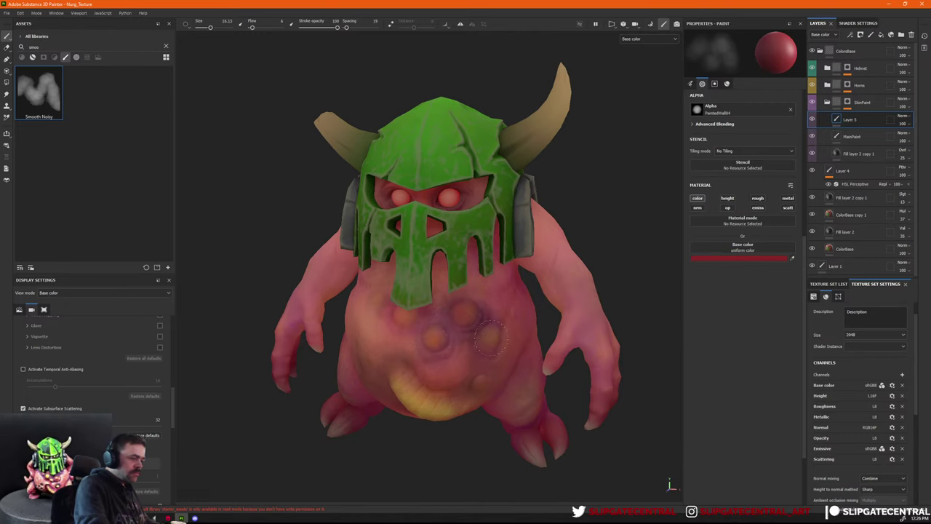
{"action": "left_click_drag", "start_coordinate": [485, 381], "coordinate": [460, 312], "text": "alt"}
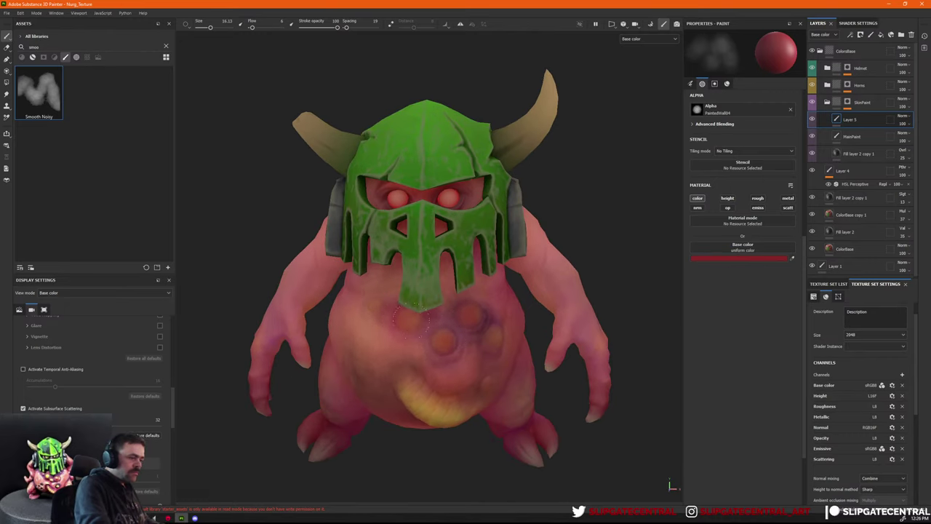
{"action": "left_click_drag", "start_coordinate": [411, 306], "coordinate": [455, 295], "text": "alt"}
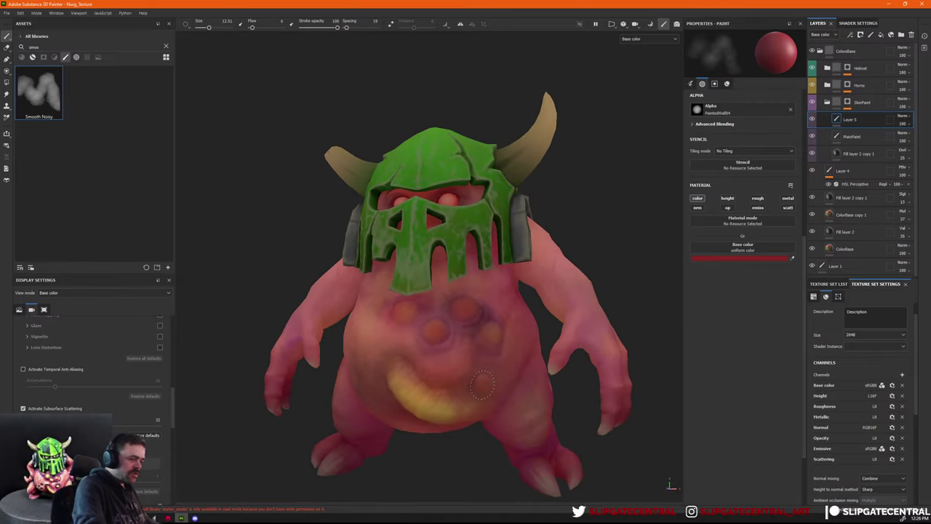
Paint dark red over the bumps on the creature's side, hip and back.
{"action": "mouse_move", "coordinate": [493, 333]}
{"action": "left_mouse_down", "text": "alt"}
{"action": "mouse_move", "coordinate": [420, 325]}
{"action": "mouse_move", "coordinate": [545, 316]}
{"action": "mouse_move", "coordinate": [560, 328]}
{"action": "mouse_move", "coordinate": [417, 336]}
{"action": "left_mouse_up", "text": "alt"}
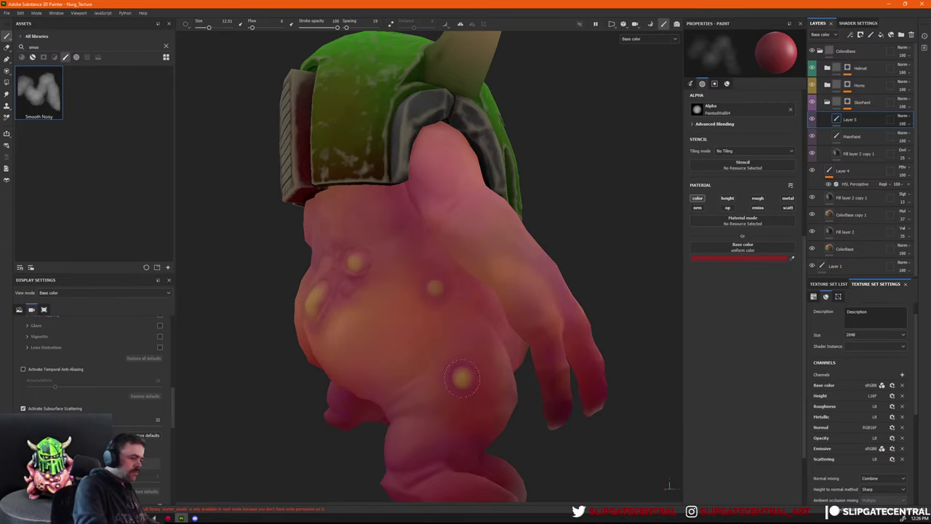
{"action": "left_click_drag", "start_coordinate": [473, 370], "coordinate": [537, 356], "text": "alt"}
{"action": "left_click_drag", "start_coordinate": [489, 297], "coordinate": [533, 313], "text": "alt"}
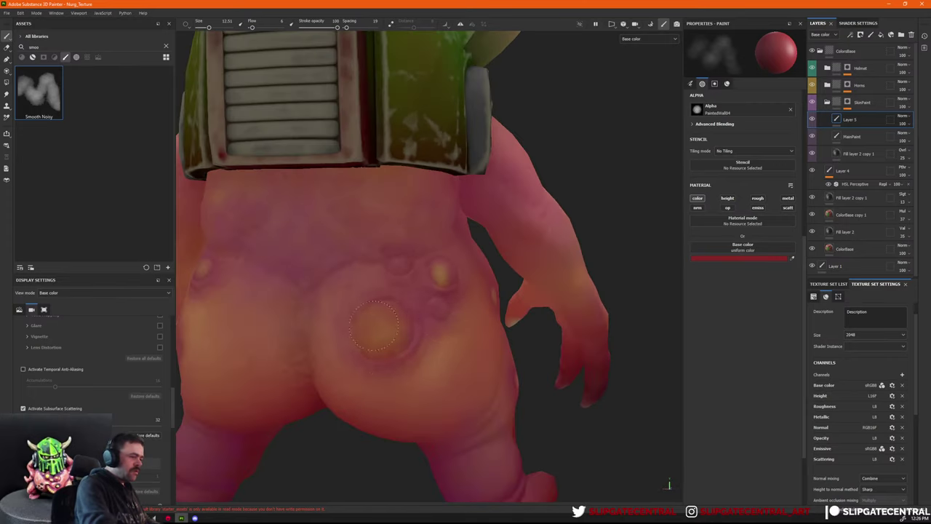
{"action": "left_click_drag", "start_coordinate": [445, 308], "coordinate": [684, 312], "text": "alt"}
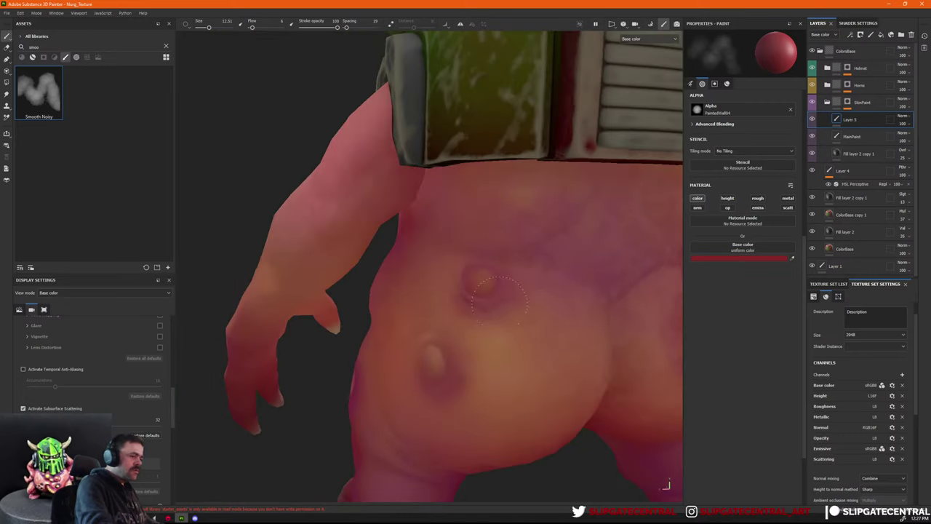
Darken the red paint color, enlarge the brush to about 21.5, and shade around the bumps on the back and hip.
{"action": "left_click", "coordinate": [767, 262]}
{"action": "left_click", "coordinate": [784, 400]}
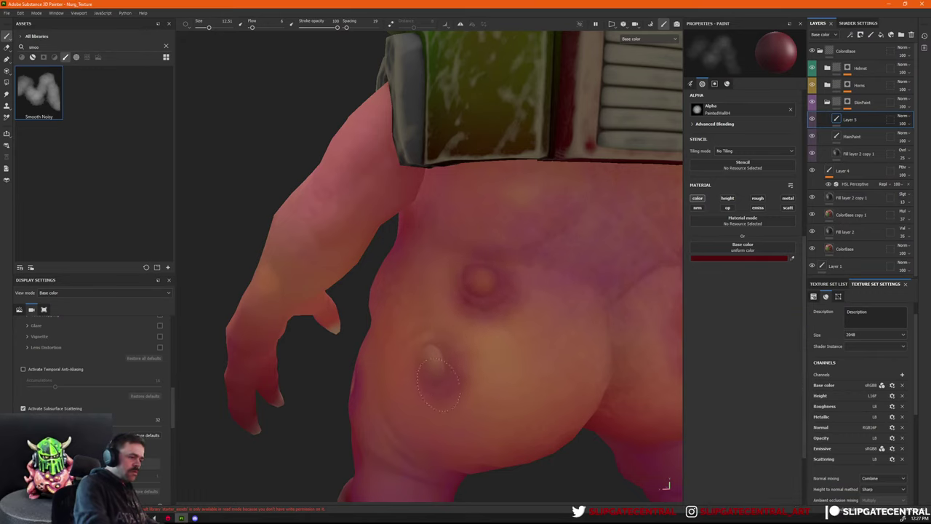
{"action": "mouse_move", "coordinate": [454, 373]}
{"action": "left_mouse_down", "text": "alt"}
{"action": "mouse_move", "coordinate": [349, 320]}
{"action": "mouse_move", "coordinate": [571, 257]}
{"action": "mouse_move", "coordinate": [477, 263]}
{"action": "left_mouse_up", "text": "alt"}
{"action": "right_click_drag", "start_coordinate": [457, 298], "coordinate": [489, 297], "text": "ctrl"}
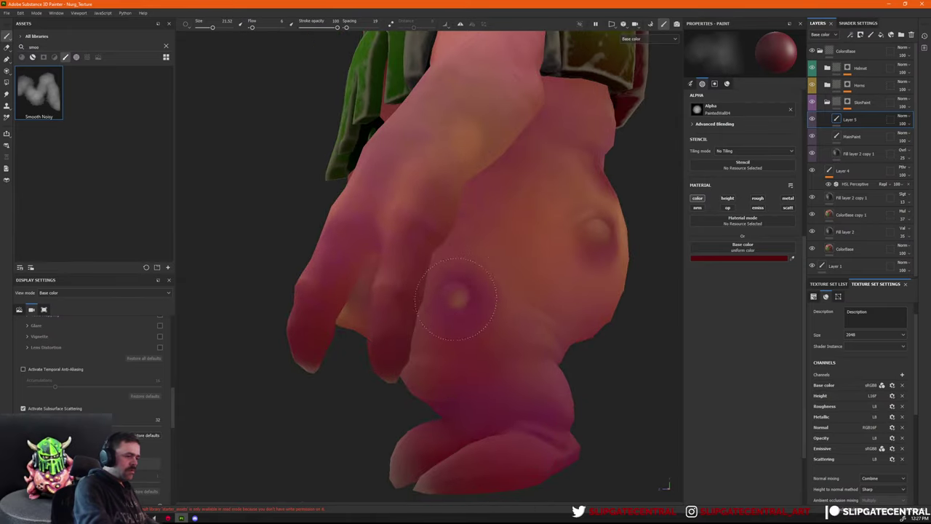
Set the flow to 11 and the brush size to about 14, and darken the skin between the belly bumps.
{"action": "mouse_move", "coordinate": [479, 332]}
{"action": "left_mouse_down", "text": "alt"}
{"action": "mouse_move", "coordinate": [614, 366]}
{"action": "mouse_move", "coordinate": [441, 296]}
{"action": "mouse_move", "coordinate": [532, 312]}
{"action": "left_mouse_up", "text": "alt"}
{"action": "mouse_move", "coordinate": [529, 317]}
{"action": "right_mouse_down", "text": "ctrl"}
{"action": "mouse_move", "coordinate": [500, 318]}
{"action": "mouse_move", "coordinate": [486, 297]}
{"action": "right_mouse_up", "text": "ctrl"}
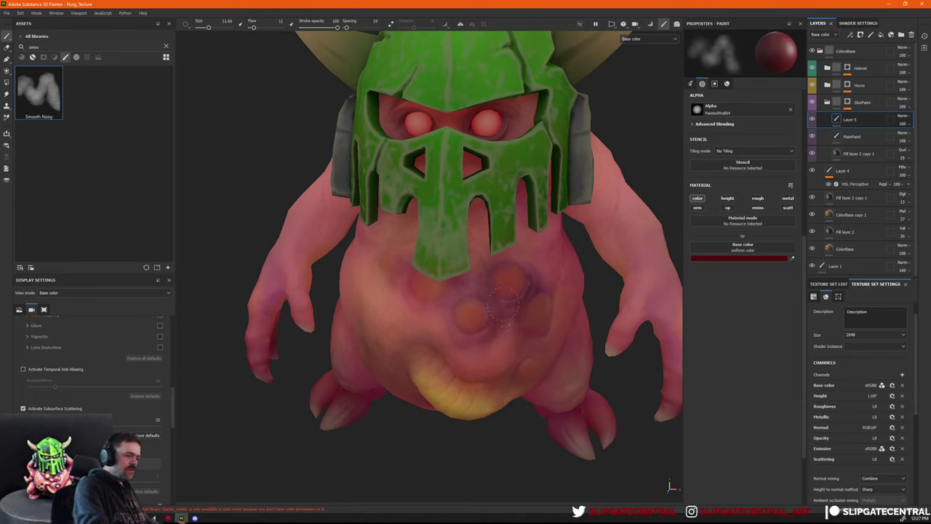
{"action": "right_click_drag", "start_coordinate": [521, 331], "coordinate": [501, 326], "text": "ctrl"}
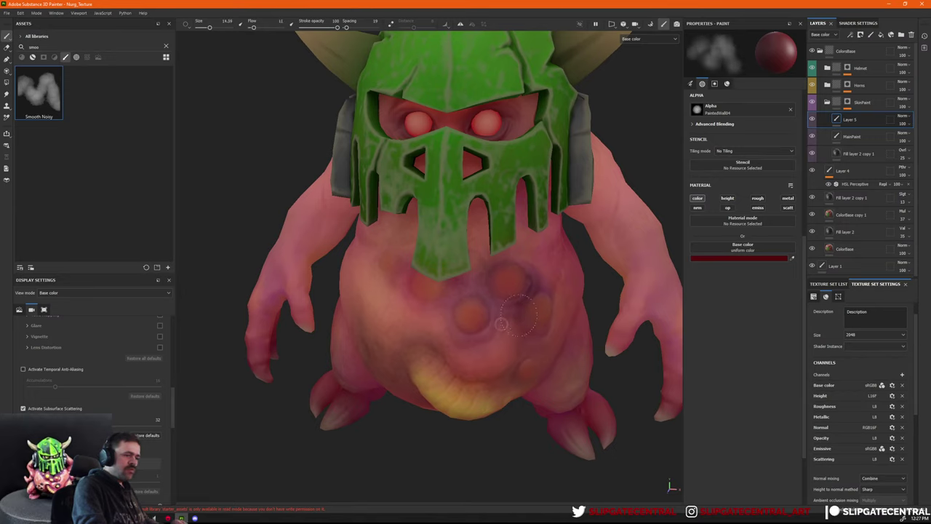
Switch to a dark purple, enlarge the brush to about 22, and paint shadows around the belly bumps and under the helmet.
{"action": "left_click", "coordinate": [735, 258]}
{"action": "left_click_drag", "start_coordinate": [776, 384], "coordinate": [775, 379]}
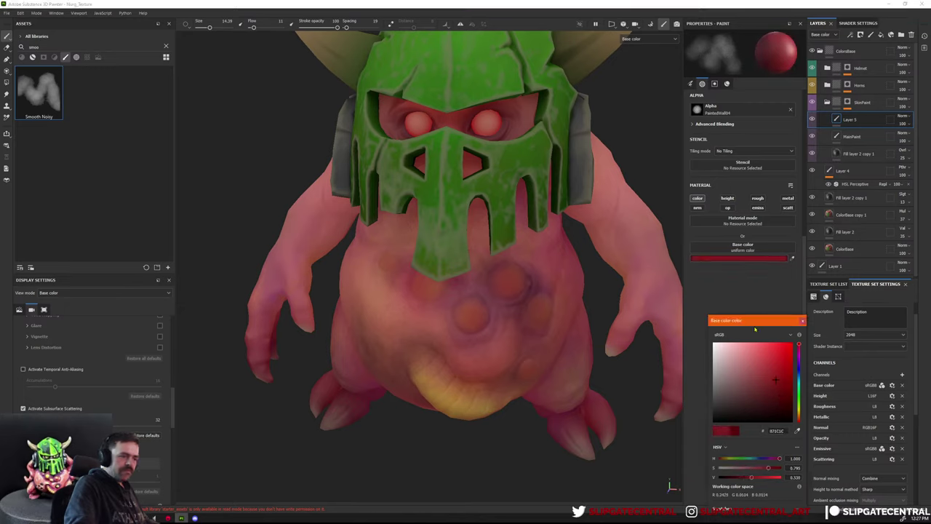
{"action": "left_click", "coordinate": [777, 393]}
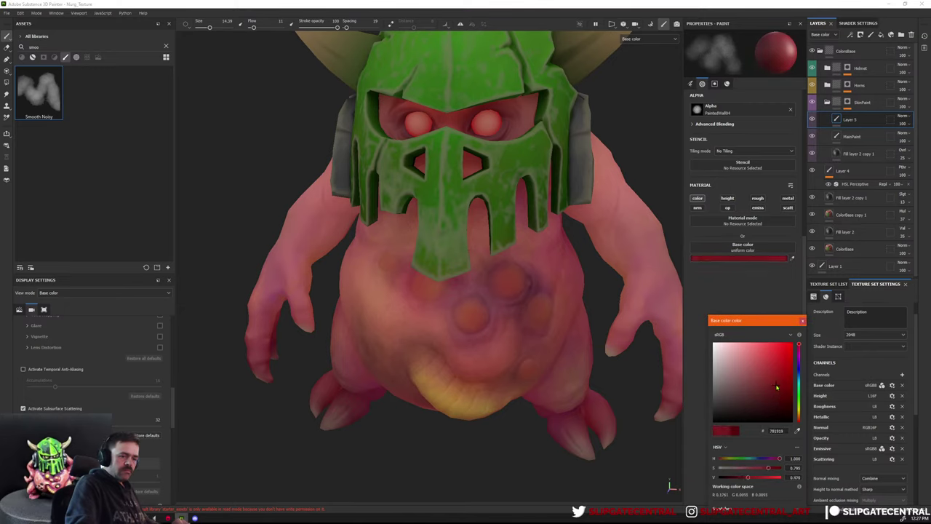
{"action": "left_click", "coordinate": [501, 329]}
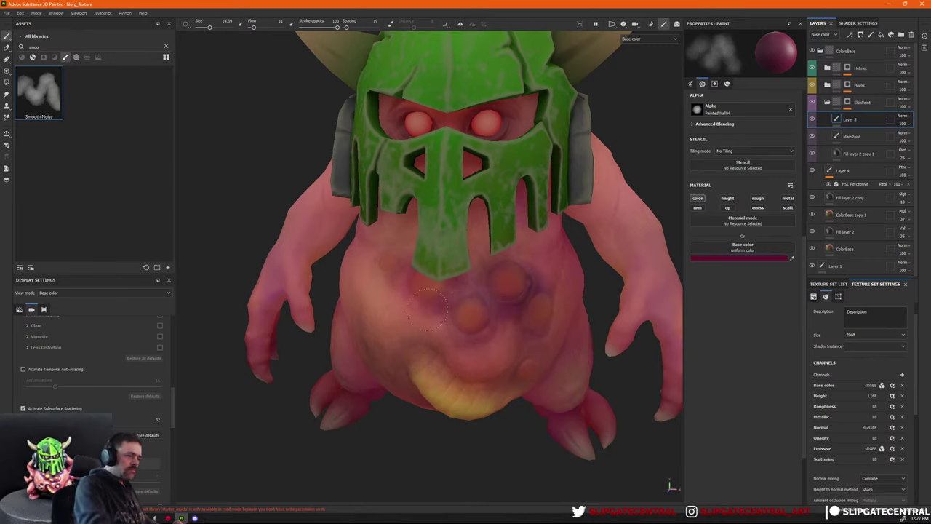
{"action": "key", "text": "bracketright"}
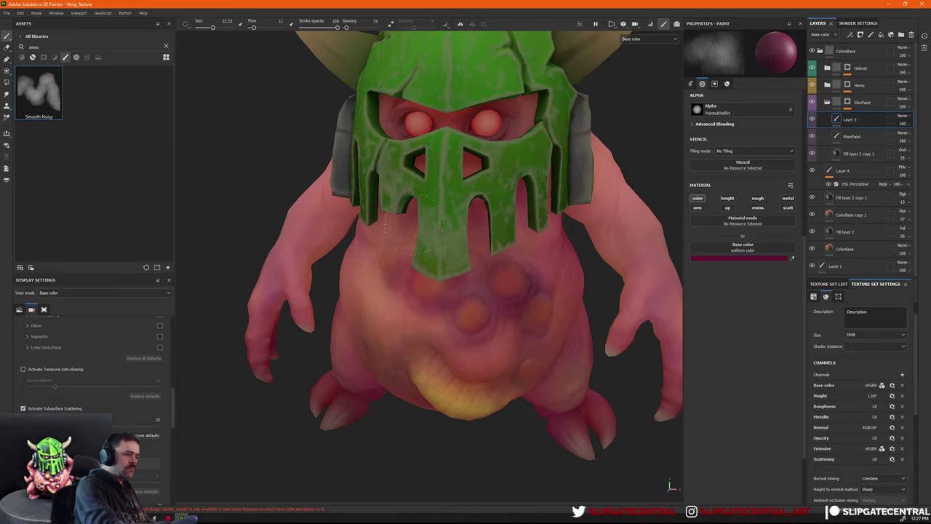
{"action": "left_click_drag", "start_coordinate": [525, 362], "coordinate": [452, 360], "text": "alt"}
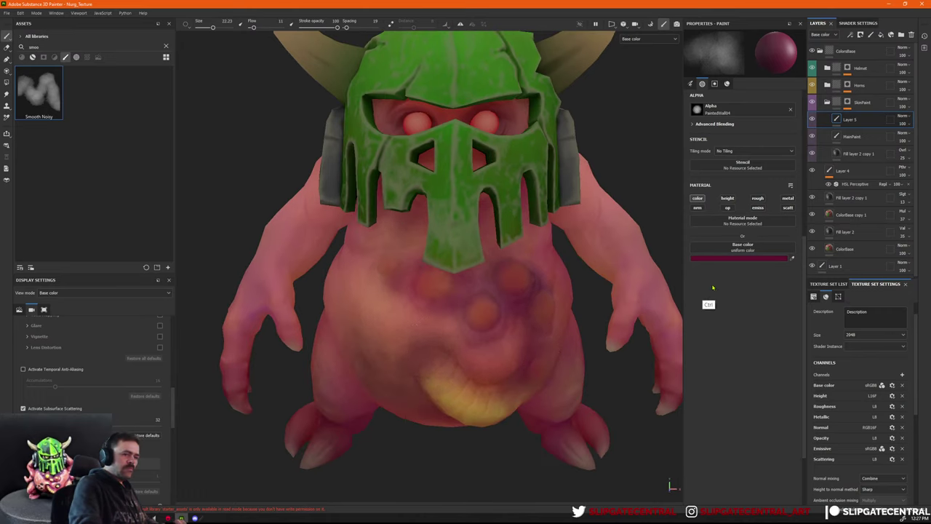
Change the paint color to a dark magenta and shade the belly above the yellow patch.
{"action": "left_click", "coordinate": [738, 257]}
{"action": "left_click", "coordinate": [803, 322]}
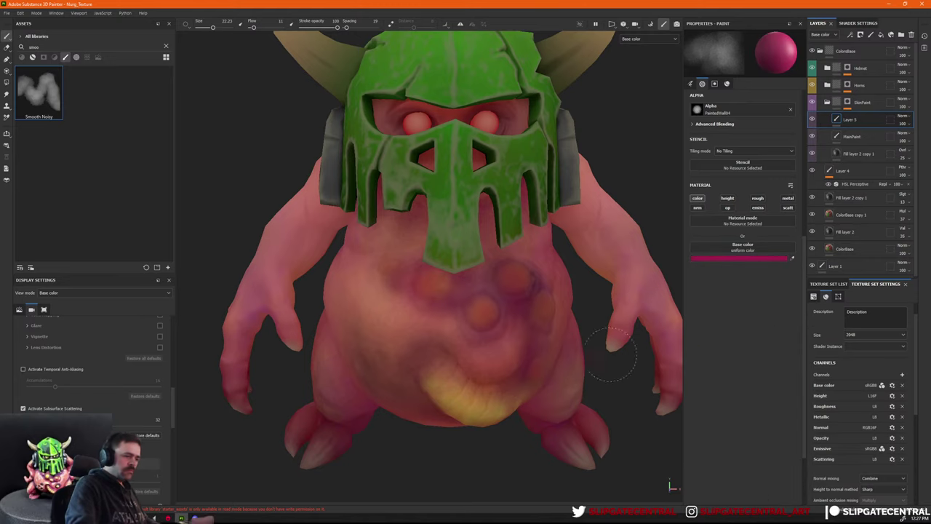
{"action": "left_click", "coordinate": [753, 259]}
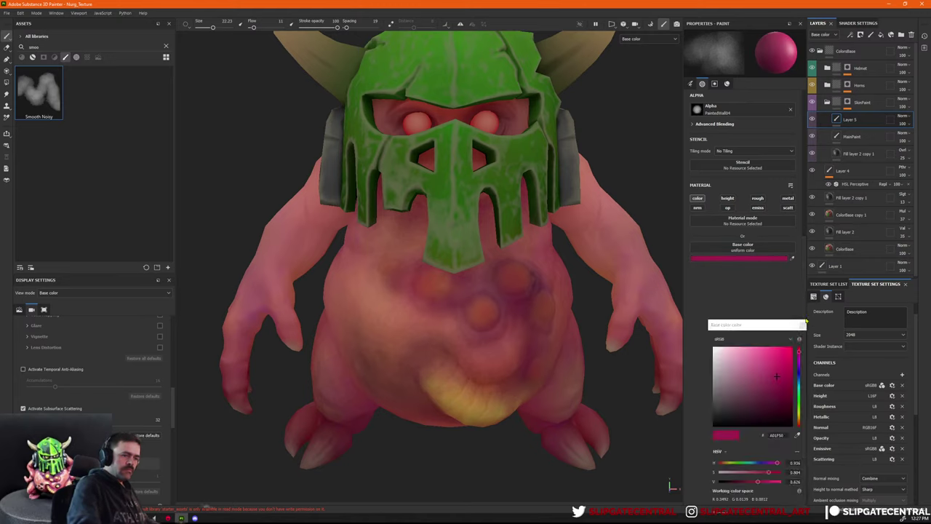
{"action": "left_click", "coordinate": [778, 386]}
{"action": "left_click", "coordinate": [801, 325]}
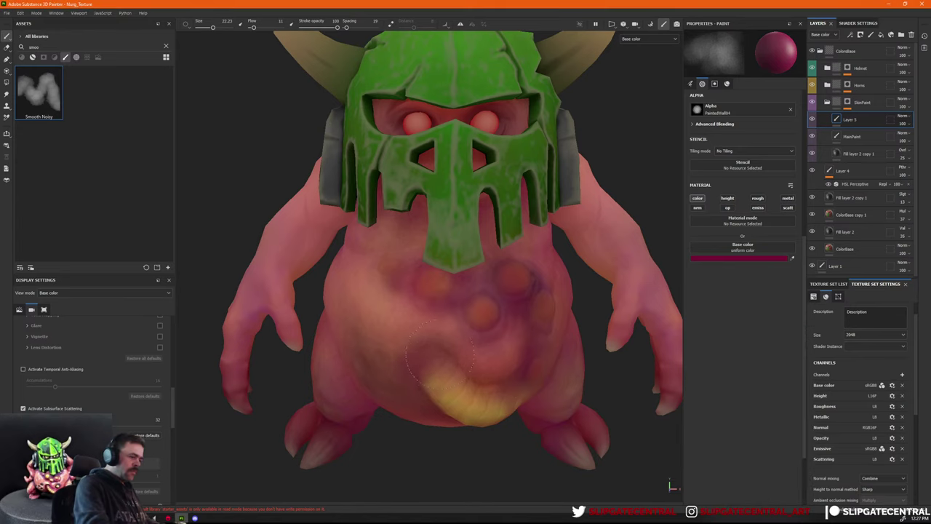
{"action": "right_click_drag", "start_coordinate": [503, 409], "coordinate": [395, 366], "text": "alt"}
Shade the lower belly, flanks and back of the body with dark magenta.
{"action": "left_click_drag", "start_coordinate": [480, 356], "coordinate": [562, 375], "text": "alt"}
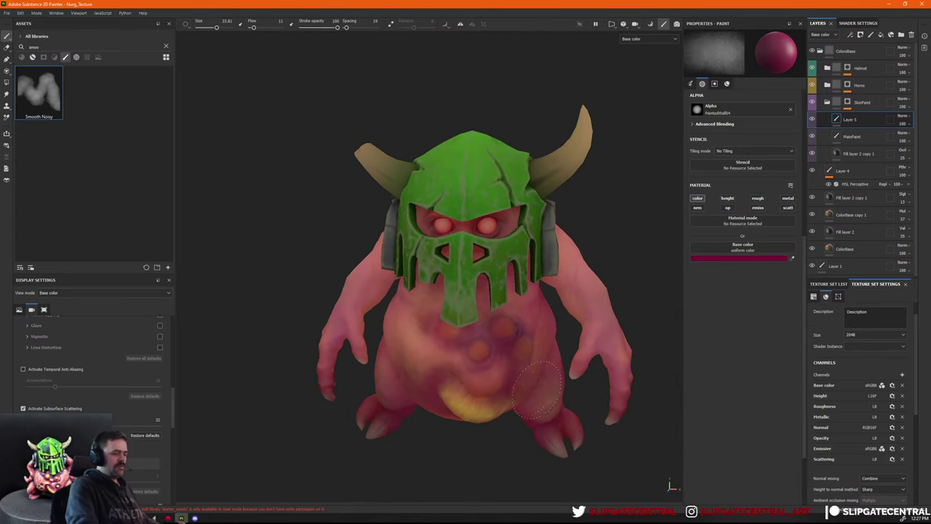
{"action": "left_click_drag", "start_coordinate": [546, 295], "coordinate": [592, 374], "text": "alt"}
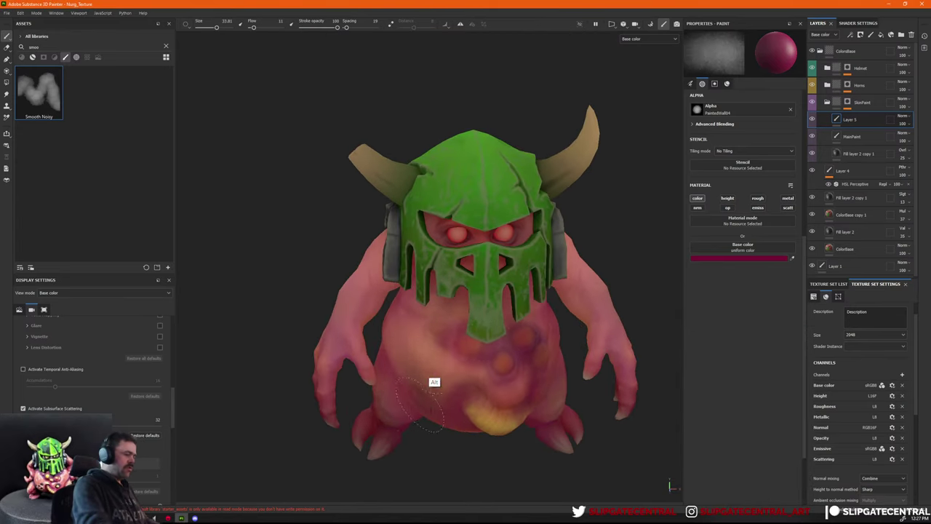
{"action": "left_click_drag", "start_coordinate": [420, 406], "coordinate": [396, 309], "text": "alt"}
{"action": "mouse_move", "coordinate": [453, 286]}
{"action": "left_mouse_down", "text": "alt"}
{"action": "mouse_move", "coordinate": [536, 278]}
{"action": "mouse_move", "coordinate": [539, 269]}
{"action": "left_mouse_up", "text": "alt"}
{"action": "mouse_move", "coordinate": [371, 304]}
{"action": "left_mouse_down", "text": "alt"}
{"action": "mouse_move", "coordinate": [528, 281]}
{"action": "mouse_move", "coordinate": [349, 339]}
{"action": "mouse_move", "coordinate": [479, 331]}
{"action": "left_mouse_up", "text": "alt"}
{"action": "left_click_drag", "start_coordinate": [566, 306], "coordinate": [622, 364], "text": "alt"}
Change the paint color to a muted orange-brown for painting the creature's back.
{"action": "left_click", "coordinate": [731, 259]}
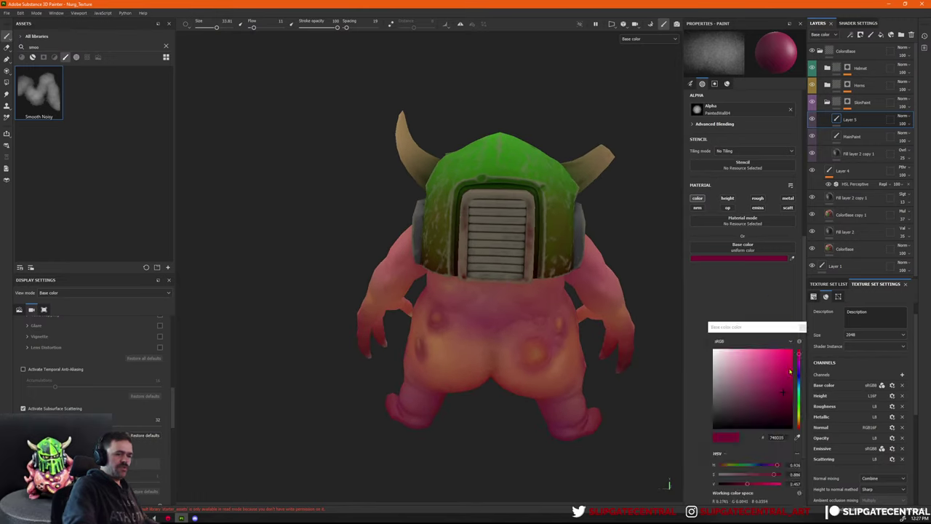
{"action": "left_click", "coordinate": [753, 382]}
{"action": "left_click_drag", "start_coordinate": [799, 415], "coordinate": [798, 426]}
{"action": "left_click", "coordinate": [757, 387]}
{"action": "left_click", "coordinate": [803, 328]}
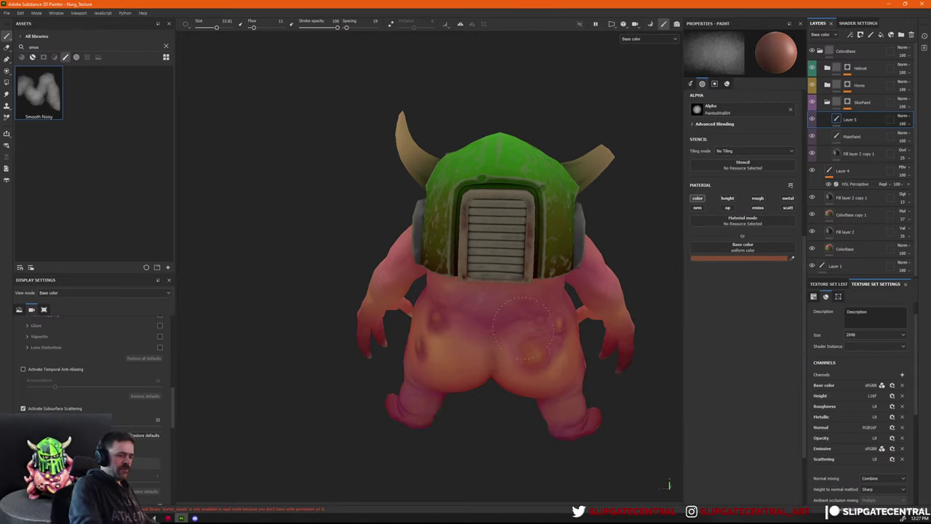
Change the paint color to a dark burgundy and shrink the brush to about 9.
{"action": "left_click", "coordinate": [736, 259]}
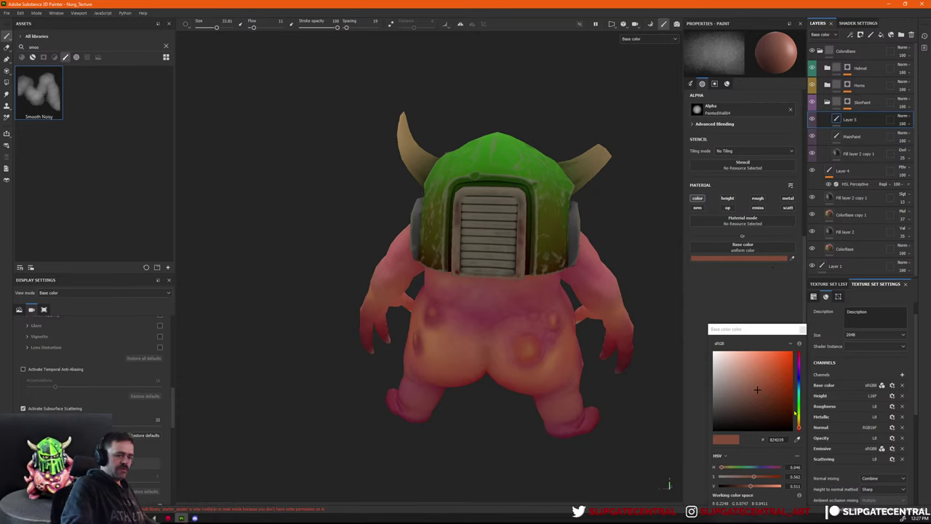
{"action": "left_click", "coordinate": [798, 355]}
{"action": "left_click", "coordinate": [775, 411]}
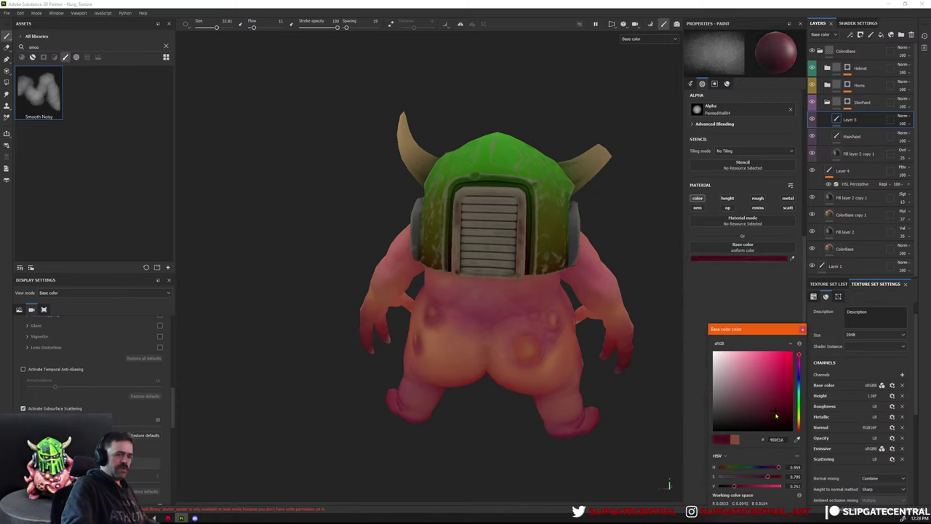
{"action": "left_click", "coordinate": [802, 330]}
{"action": "mouse_move", "coordinate": [524, 360]}
{"action": "right_mouse_down", "text": "ctrl"}
{"action": "mouse_move", "coordinate": [499, 353]}
{"action": "mouse_move", "coordinate": [518, 363]}
{"action": "right_mouse_up", "text": "ctrl"}
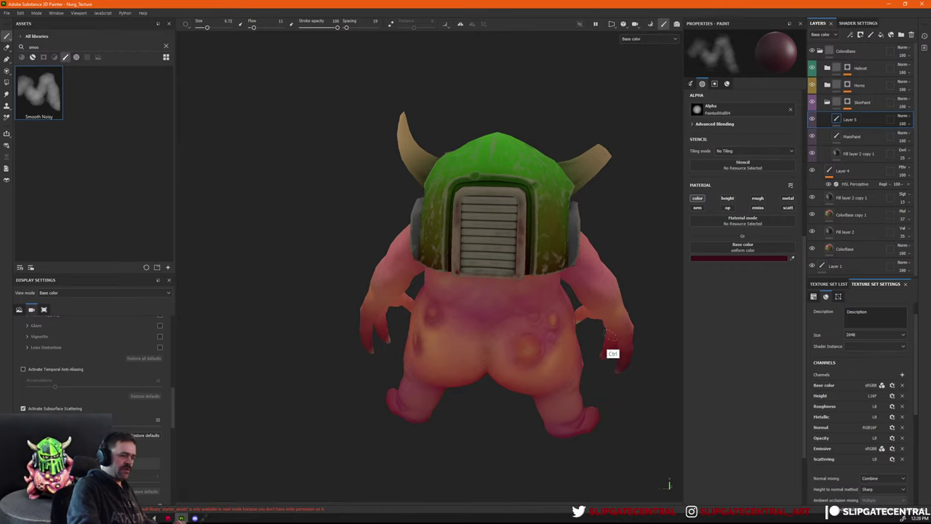
Darken the skin around the bumps on the creature's rear with burgundy, using brush sizes of about 10 to 15.
{"action": "left_click", "coordinate": [738, 258]}
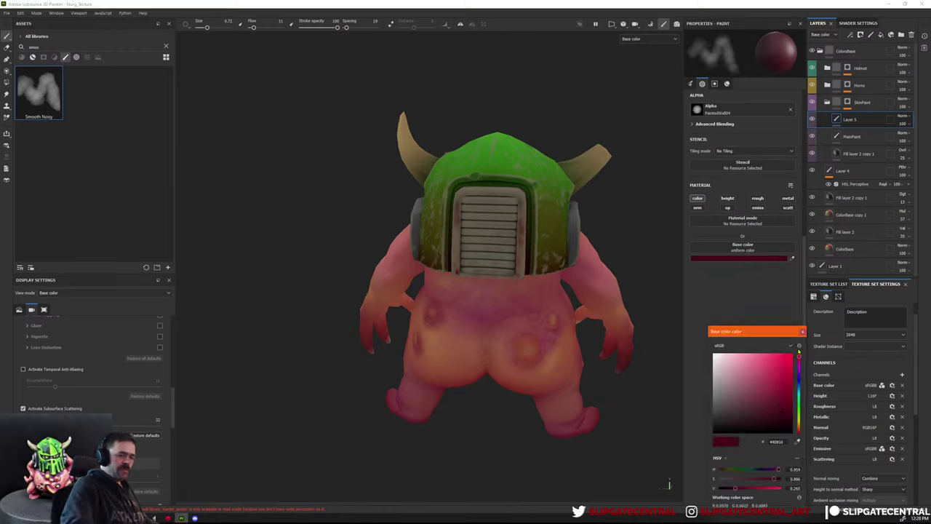
{"action": "left_click", "coordinate": [803, 332]}
{"action": "right_click_drag", "start_coordinate": [512, 357], "coordinate": [529, 355], "text": "ctrl"}
{"action": "key", "text": "ctrl+z"}
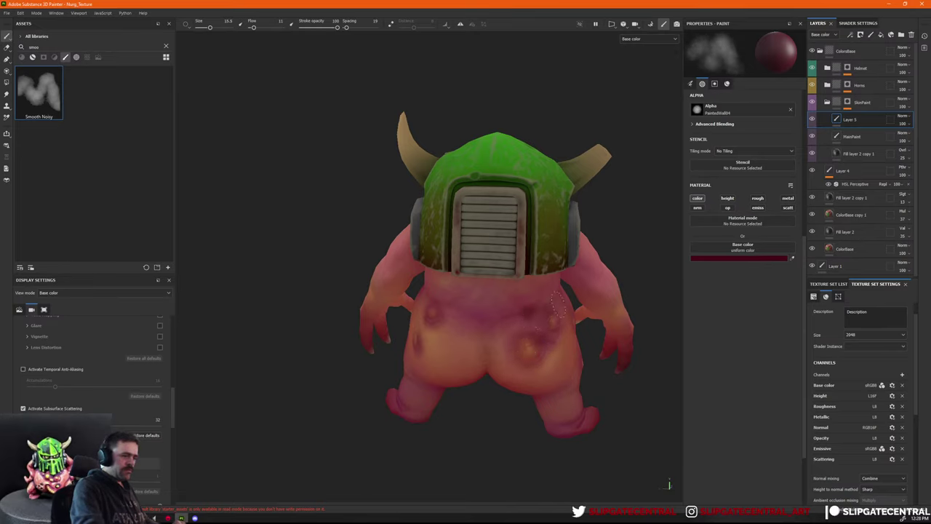
{"action": "left_click_drag", "start_coordinate": [486, 354], "coordinate": [486, 377], "text": "alt"}
{"action": "right_click_drag", "start_coordinate": [486, 346], "coordinate": [482, 345], "text": "ctrl"}
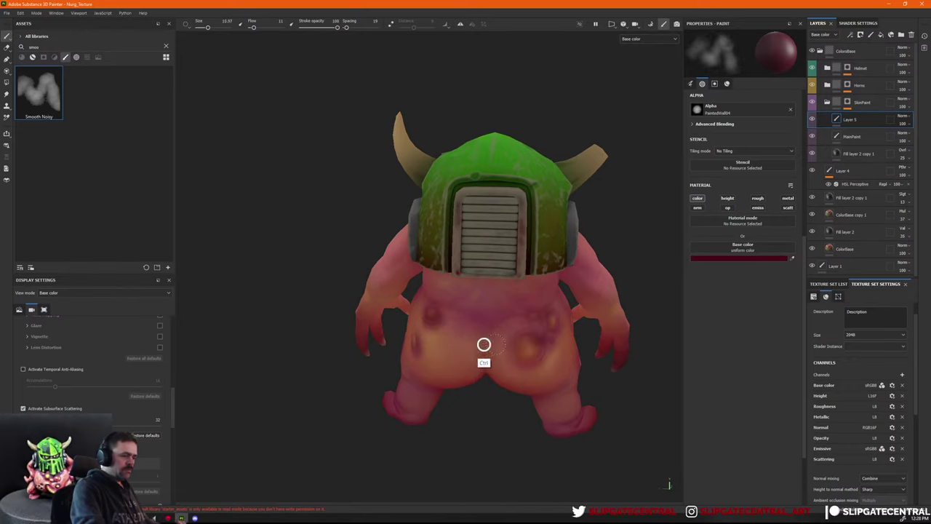
Switch to brighter crimson tones, enlarge the brush to about 38, and blend color over the rear crease and lower back.
{"action": "left_click", "coordinate": [718, 258]}
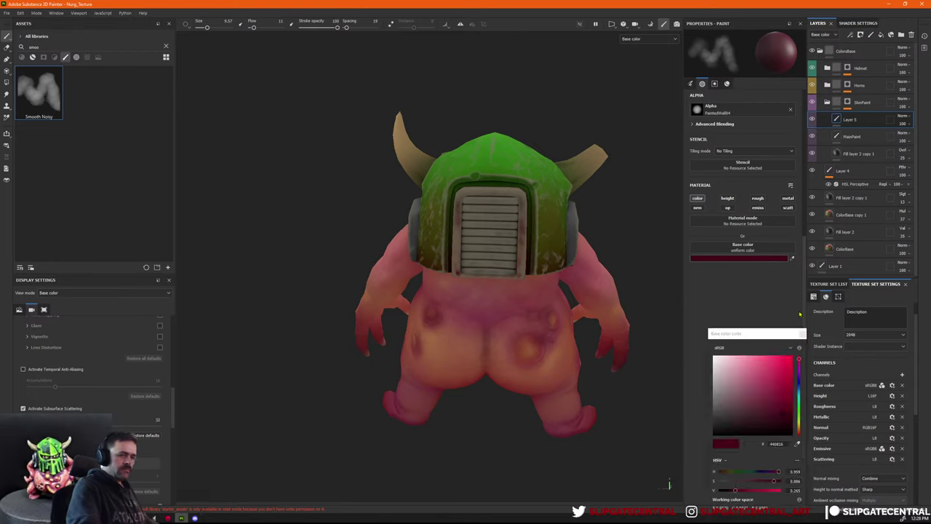
{"action": "left_click", "coordinate": [784, 403]}
{"action": "left_click", "coordinate": [803, 335]}
{"action": "right_click_drag", "start_coordinate": [478, 340], "coordinate": [492, 356], "text": "ctrl"}
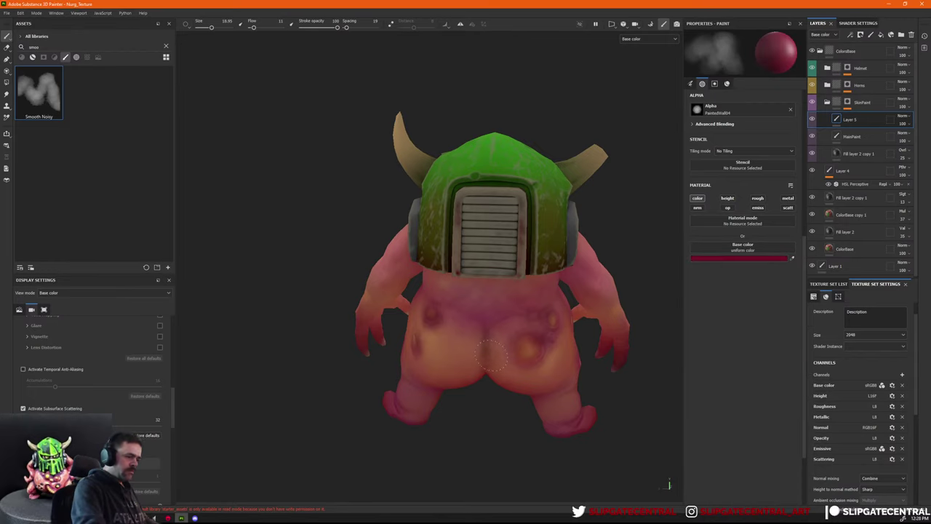
{"action": "left_click", "coordinate": [743, 259]}
{"action": "left_click", "coordinate": [764, 393]}
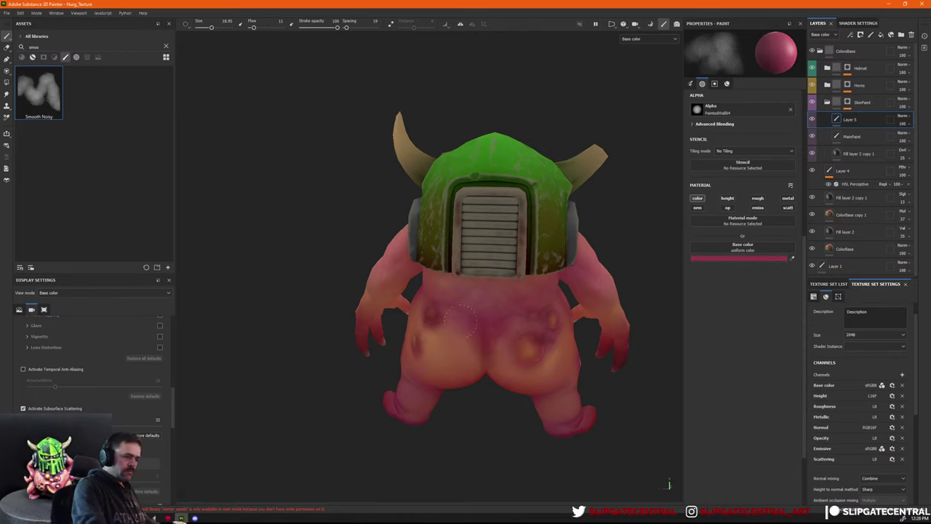
{"action": "right_click_drag", "start_coordinate": [473, 338], "coordinate": [513, 329], "text": "ctrl"}
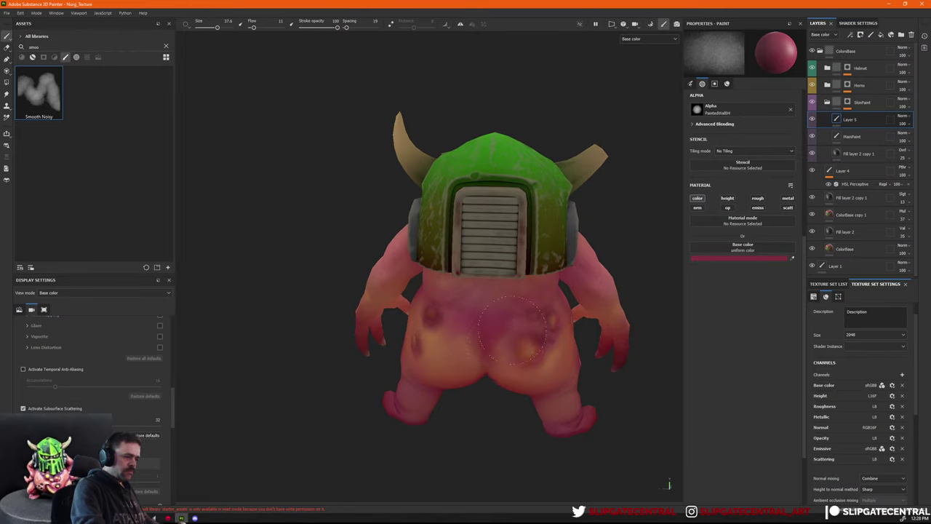
Sample a salmon tone from the creature's skin, darken it to a deep red-brown, and set the brush size to about 26.
{"action": "mouse_move", "coordinate": [467, 350]}
{"action": "left_mouse_down", "text": "alt"}
{"action": "mouse_move", "coordinate": [482, 308]}
{"action": "mouse_move", "coordinate": [612, 319]}
{"action": "mouse_move", "coordinate": [557, 322]}
{"action": "mouse_move", "coordinate": [760, 318]}
{"action": "mouse_move", "coordinate": [844, 352]}
{"action": "left_mouse_up", "text": "alt"}
{"action": "key", "text": "p"}
{"action": "left_click", "coordinate": [508, 342]}
{"action": "right_click_drag", "start_coordinate": [582, 338], "coordinate": [558, 331], "text": "alt"}
{"action": "left_click_drag", "start_coordinate": [569, 335], "coordinate": [564, 307], "text": "alt"}
{"action": "middle_click_drag", "start_coordinate": [564, 308], "coordinate": [510, 288], "text": "alt"}
{"action": "right_click_drag", "start_coordinate": [677, 293], "coordinate": [691, 306], "text": "alt"}
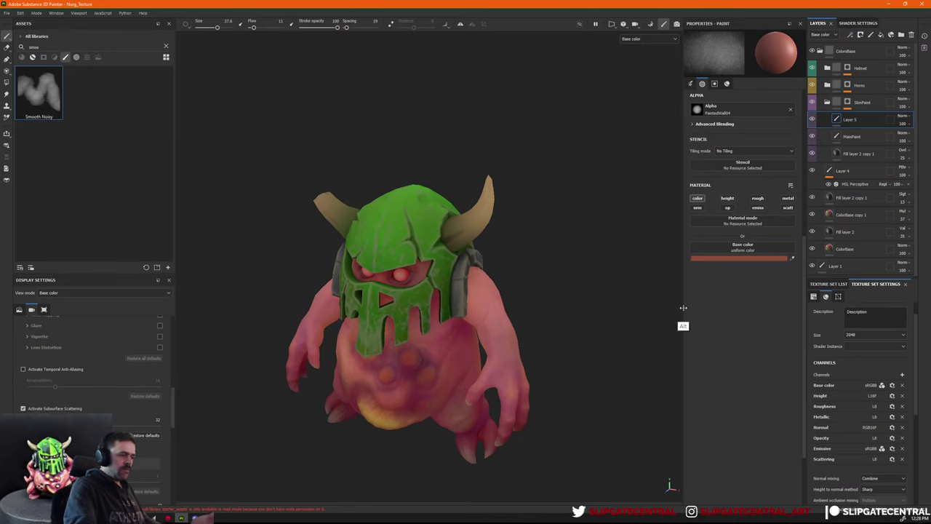
{"action": "left_click_drag", "start_coordinate": [691, 306], "coordinate": [647, 294], "text": "alt"}
{"action": "left_click", "coordinate": [729, 259]}
{"action": "left_click", "coordinate": [783, 422]}
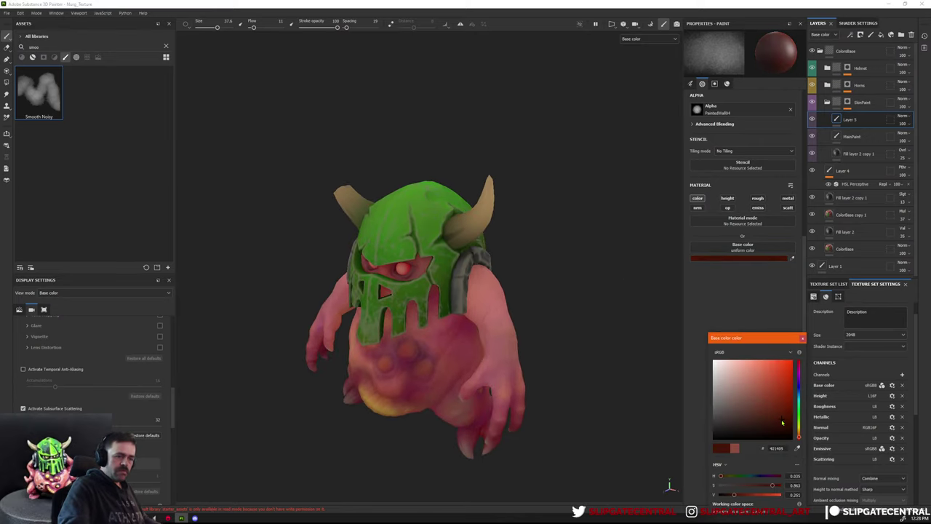
{"action": "left_click", "coordinate": [803, 338]}
{"action": "right_click_drag", "start_coordinate": [474, 313], "coordinate": [467, 313], "text": "ctrl"}
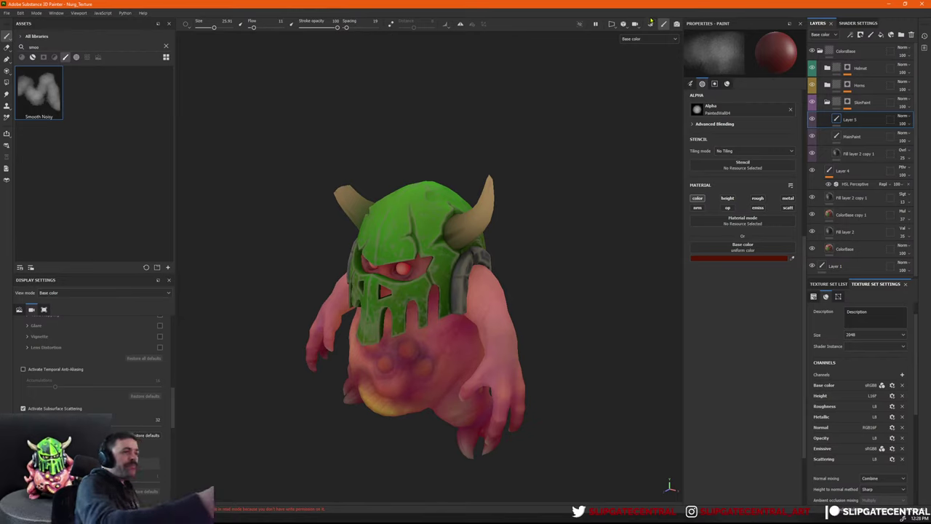
Change the paint color to a saturated golden yellow.
{"action": "left_click_drag", "start_coordinate": [530, 324], "coordinate": [625, 291], "text": "alt"}
{"action": "left_click", "coordinate": [762, 259]}
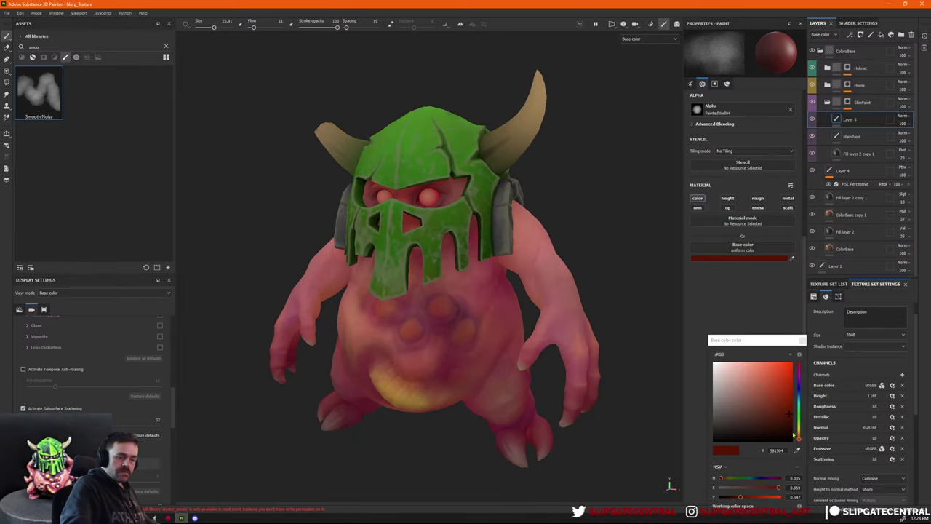
{"action": "left_click_drag", "start_coordinate": [793, 434], "coordinate": [797, 428]}
{"action": "left_click", "coordinate": [753, 369]}
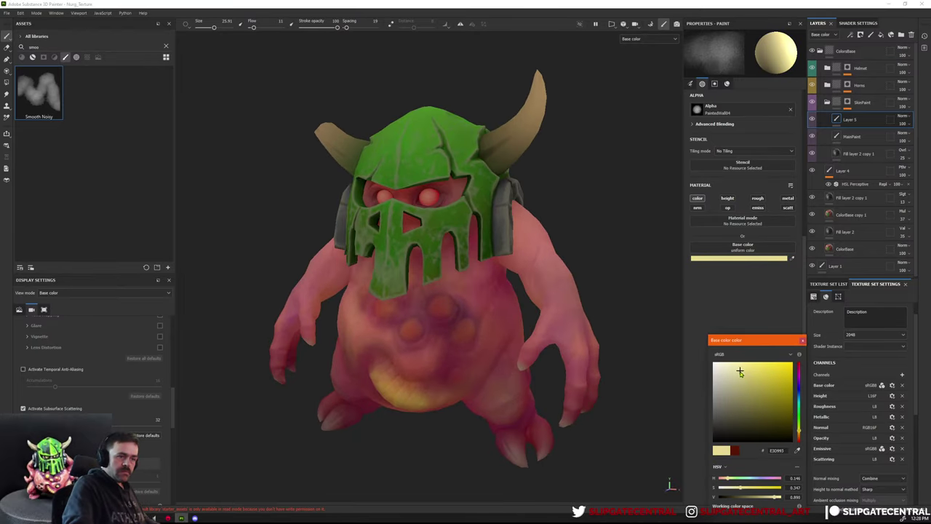
{"action": "left_click", "coordinate": [783, 368]}
{"action": "left_click_drag", "start_coordinate": [799, 429], "coordinate": [800, 431]}
{"action": "left_click", "coordinate": [803, 340]}
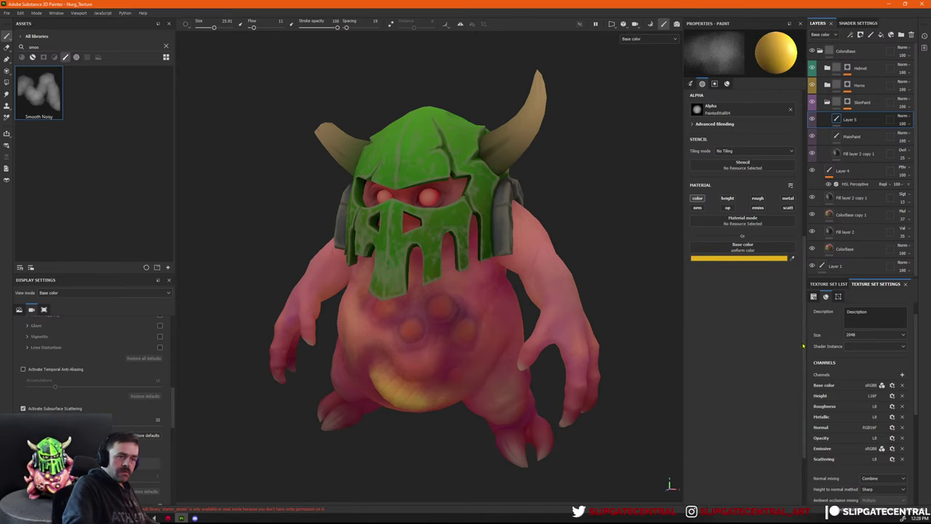
Add a new paint layer above Layer 5 and set the brush to about size 11 with 28 stroke opacity.
{"action": "left_click", "coordinate": [870, 35]}
{"action": "right_click_drag", "start_coordinate": [575, 261], "coordinate": [668, 327], "text": "alt"}
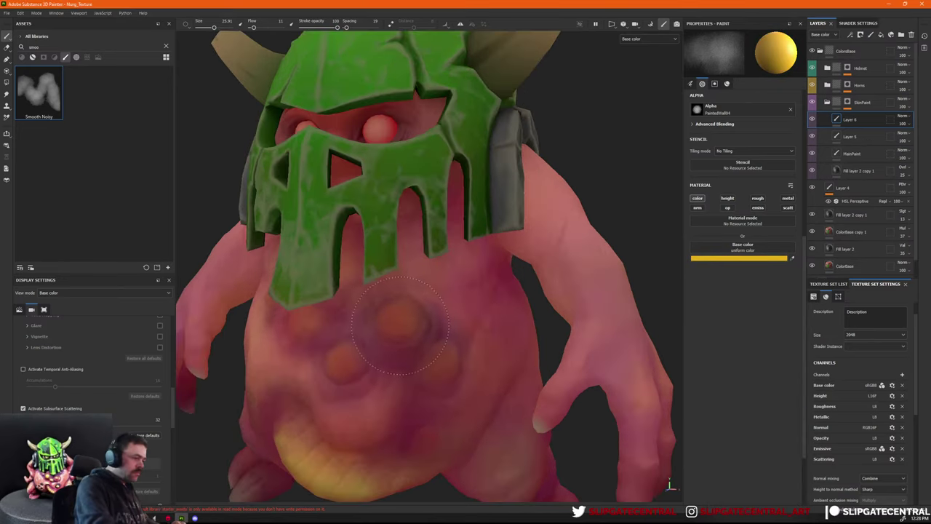
{"action": "mouse_move", "coordinate": [400, 325]}
{"action": "right_mouse_down", "text": "ctrl"}
{"action": "mouse_move", "coordinate": [380, 319]}
{"action": "mouse_move", "coordinate": [430, 315]}
{"action": "mouse_move", "coordinate": [392, 321]}
{"action": "right_mouse_up", "text": "ctrl"}
{"action": "middle_click_drag", "start_coordinate": [583, 307], "coordinate": [617, 254], "text": "alt"}
{"action": "left_click_drag", "start_coordinate": [337, 28], "coordinate": [308, 28]}
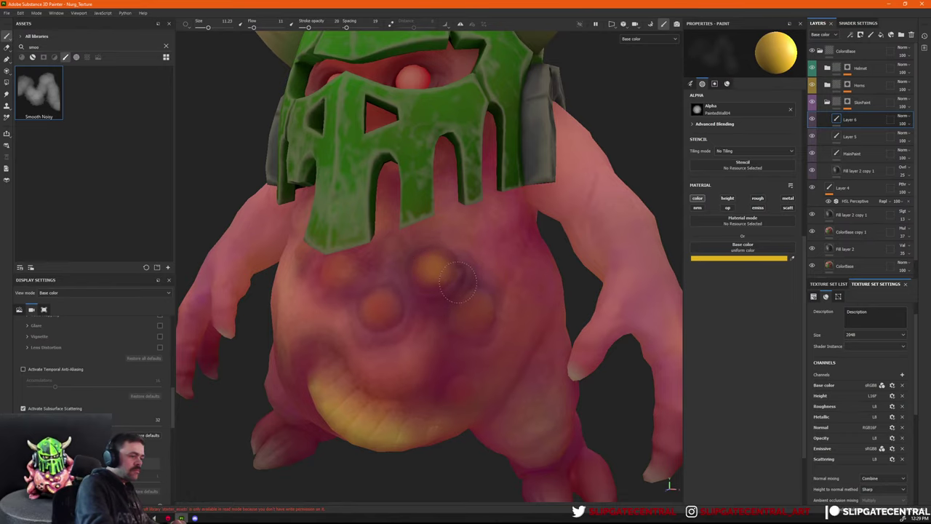
Dab golden yellow onto the centers of the belly bumps, using a brush size of about 14.
{"action": "right_click_drag", "start_coordinate": [472, 315], "coordinate": [474, 310], "text": "ctrl"}
{"action": "left_click_drag", "start_coordinate": [479, 318], "coordinate": [575, 297], "text": "alt"}
{"action": "left_click_drag", "start_coordinate": [518, 374], "coordinate": [476, 297], "text": "alt"}
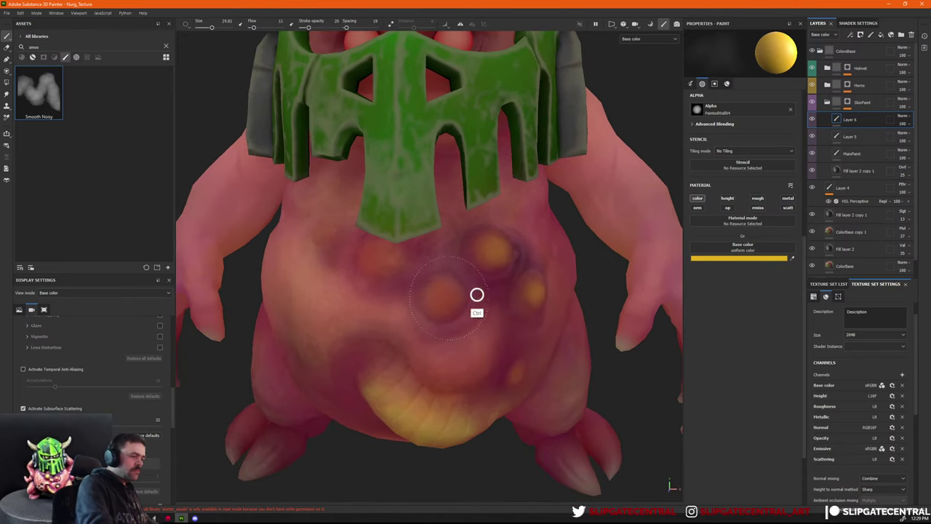
{"action": "mouse_move", "coordinate": [475, 297]}
{"action": "right_mouse_down", "text": "ctrl"}
{"action": "mouse_move", "coordinate": [486, 305]}
{"action": "mouse_move", "coordinate": [458, 288]}
{"action": "right_mouse_up", "text": "ctrl"}
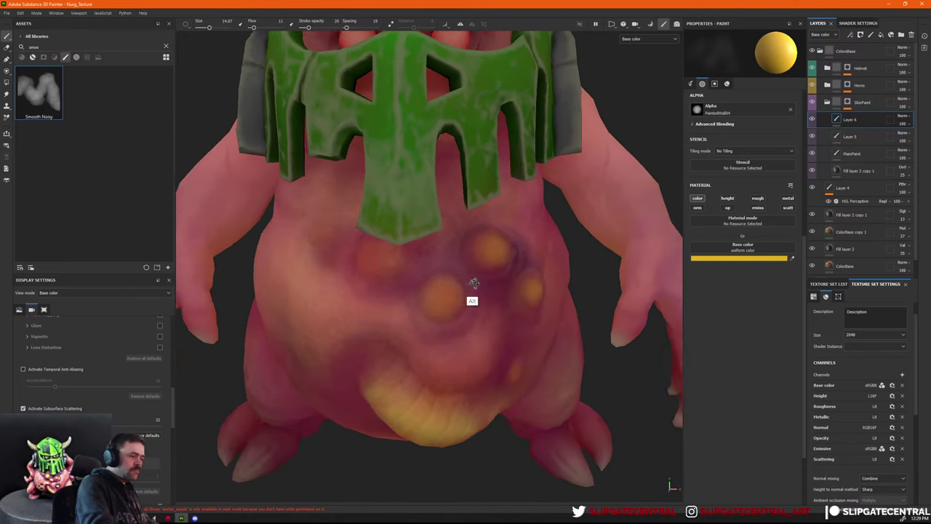
{"action": "mouse_move", "coordinate": [458, 288]}
{"action": "left_mouse_down", "text": "alt"}
{"action": "mouse_move", "coordinate": [371, 254]}
{"action": "mouse_move", "coordinate": [411, 271]}
{"action": "left_mouse_up", "text": "alt"}
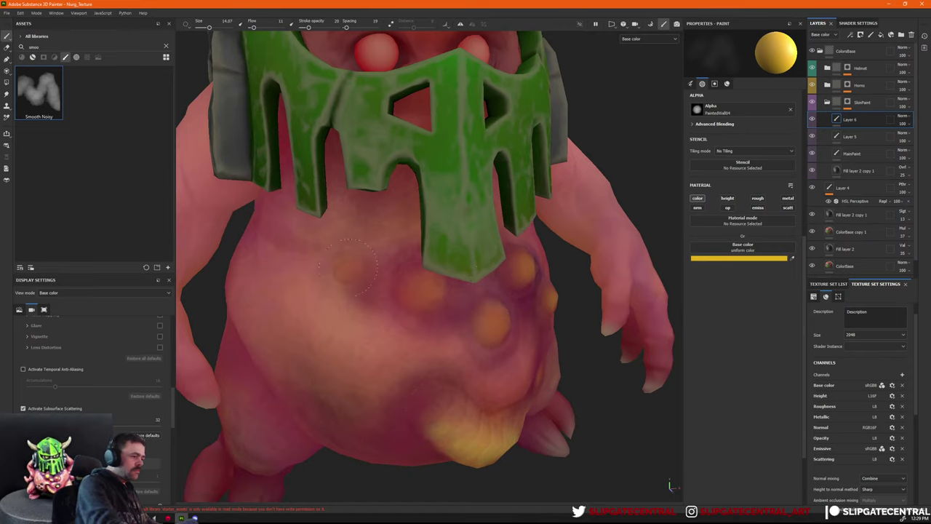
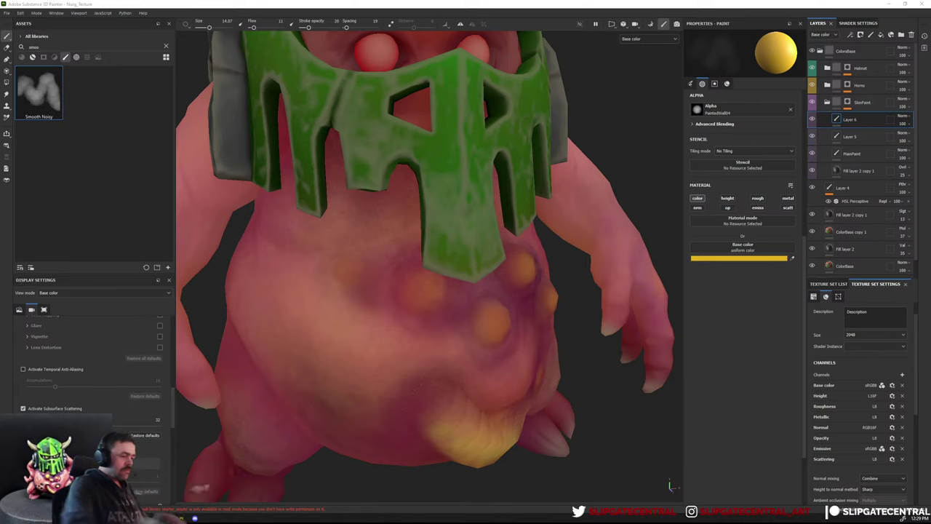
{"action": "left_click_drag", "start_coordinate": [463, 308], "coordinate": [475, 318], "text": "alt"}
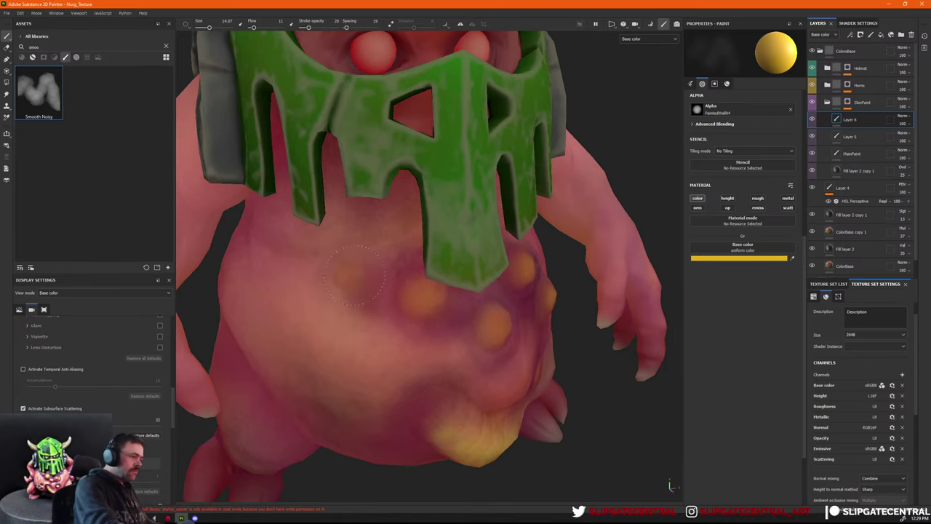
Paint yellow centers on the bumps across the creature's rear with a brush size of about 8 to 10.
{"action": "mouse_move", "coordinate": [355, 275]}
{"action": "right_mouse_down", "text": "ctrl"}
{"action": "mouse_move", "coordinate": [348, 277]}
{"action": "mouse_move", "coordinate": [366, 316]}
{"action": "right_mouse_up", "text": "ctrl"}
{"action": "left_click_drag", "start_coordinate": [366, 316], "coordinate": [517, 288], "text": "alt"}
{"action": "left_click_drag", "start_coordinate": [480, 363], "coordinate": [556, 361], "text": "alt"}
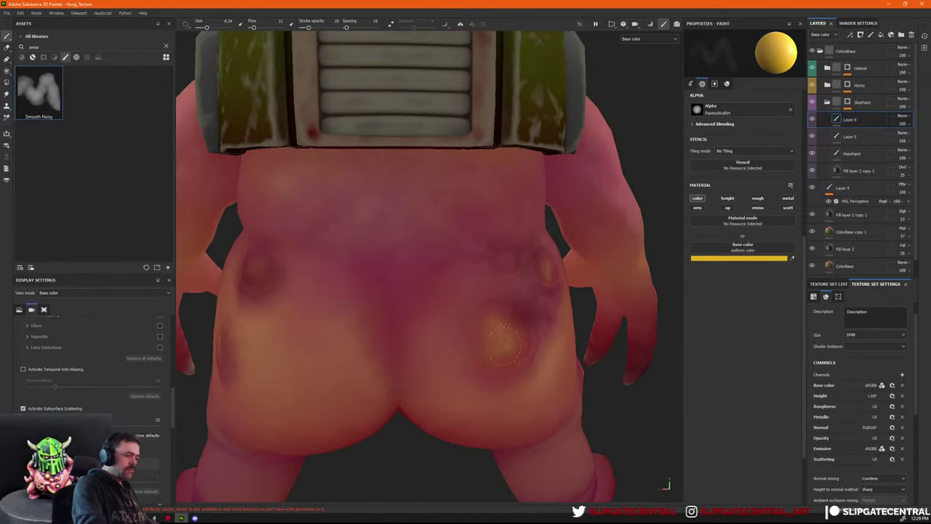
{"action": "left_click", "coordinate": [510, 259]}
{"action": "left_click_drag", "start_coordinate": [510, 288], "coordinate": [567, 301], "text": "alt"}
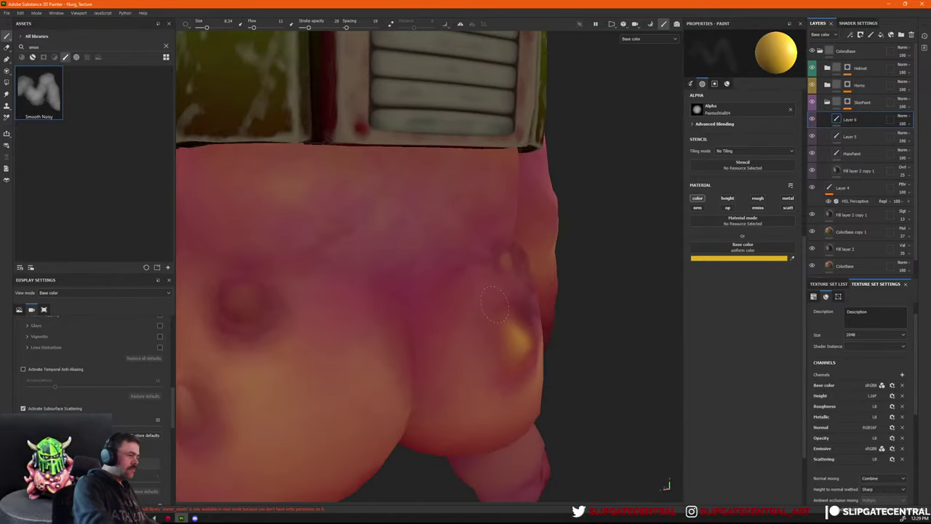
{"action": "right_click_drag", "start_coordinate": [244, 295], "coordinate": [248, 294], "text": "ctrl"}
{"action": "left_click_drag", "start_coordinate": [236, 299], "coordinate": [342, 293]}
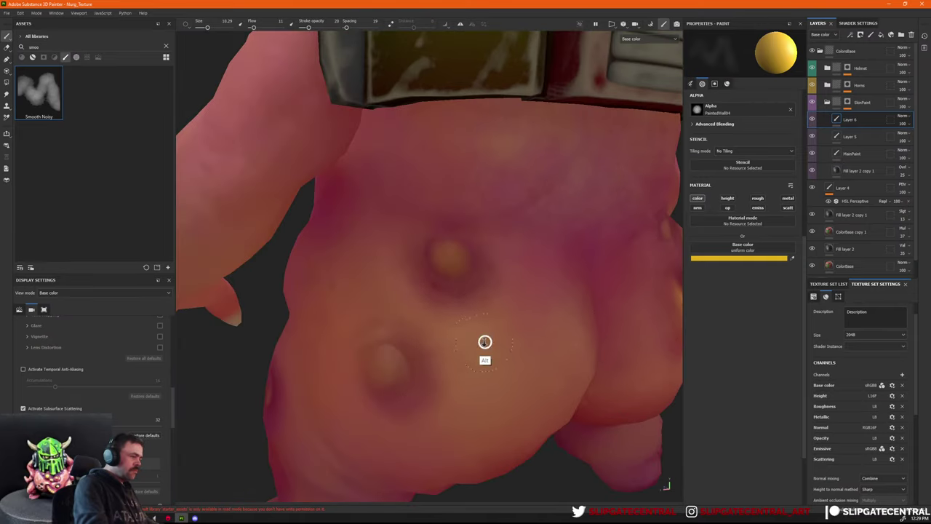
Change the paint color to a very dark red for painting around the creature's shoulder.
{"action": "right_click_drag", "start_coordinate": [484, 343], "coordinate": [371, 277], "text": "alt"}
{"action": "left_click_drag", "start_coordinate": [313, 275], "coordinate": [643, 295], "text": "alt"}
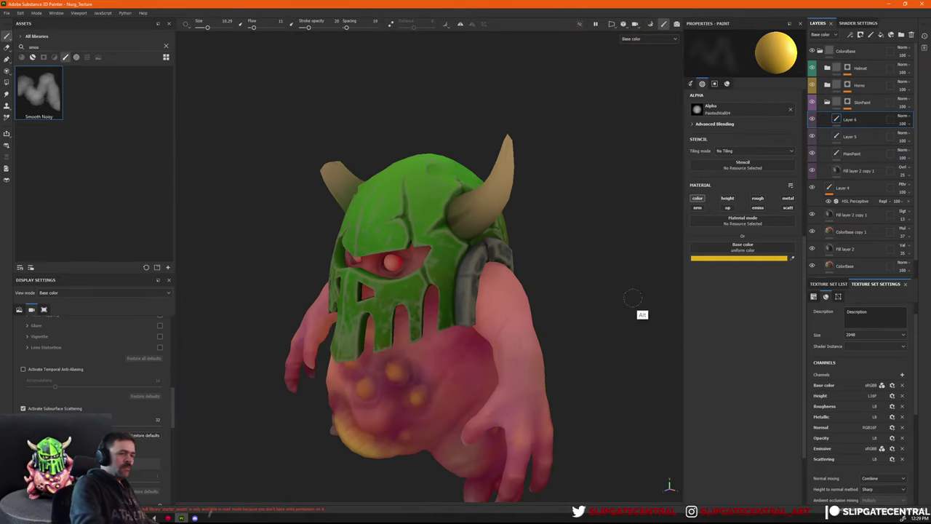
{"action": "left_click", "coordinate": [717, 259]}
{"action": "left_click", "coordinate": [799, 365]}
{"action": "left_click_drag", "start_coordinate": [790, 374], "coordinate": [794, 425]}
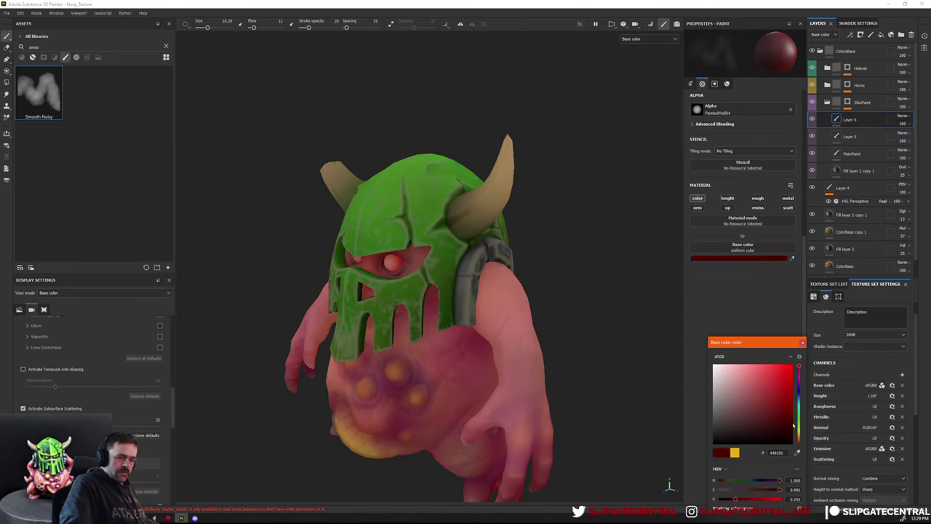
Search the brush library for "dirt" and choose the Dirt 1 brush.
{"action": "left_click", "coordinate": [166, 46]}
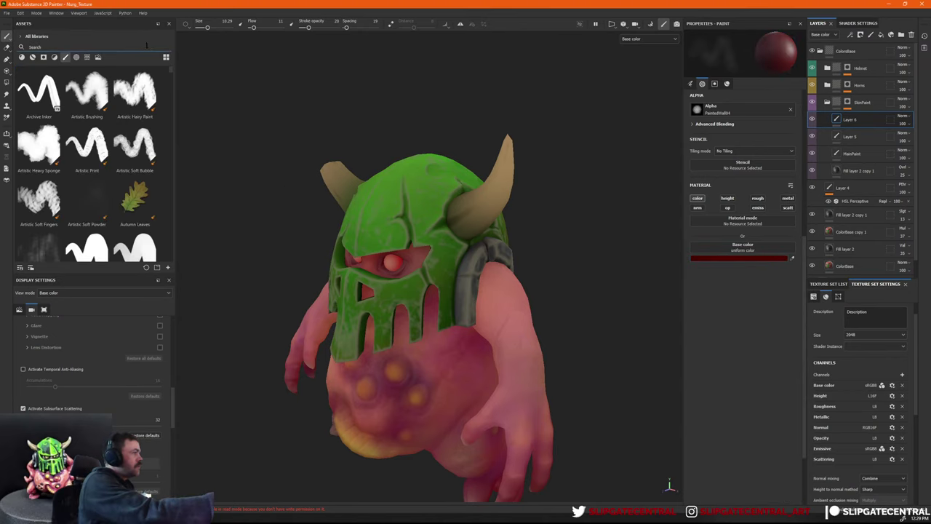
{"action": "type", "text": "dirt"}
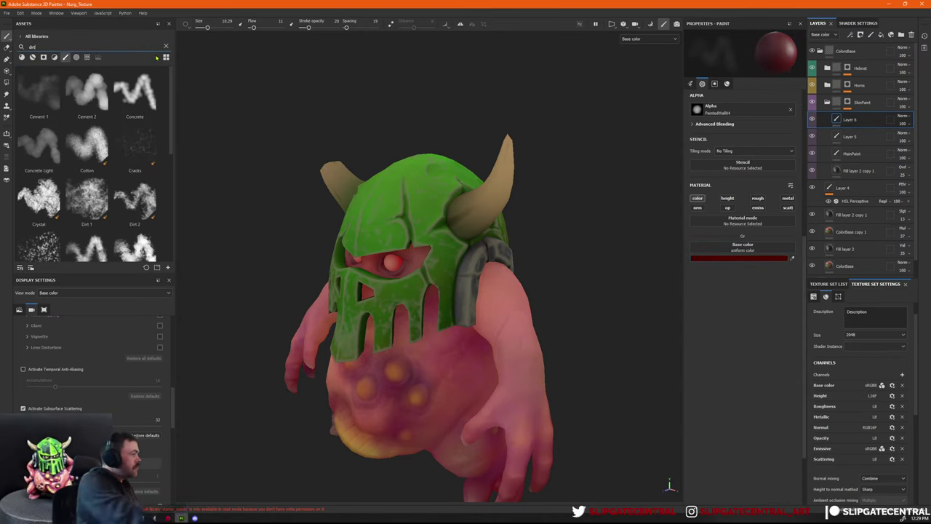
{"action": "left_click", "coordinate": [94, 207]}
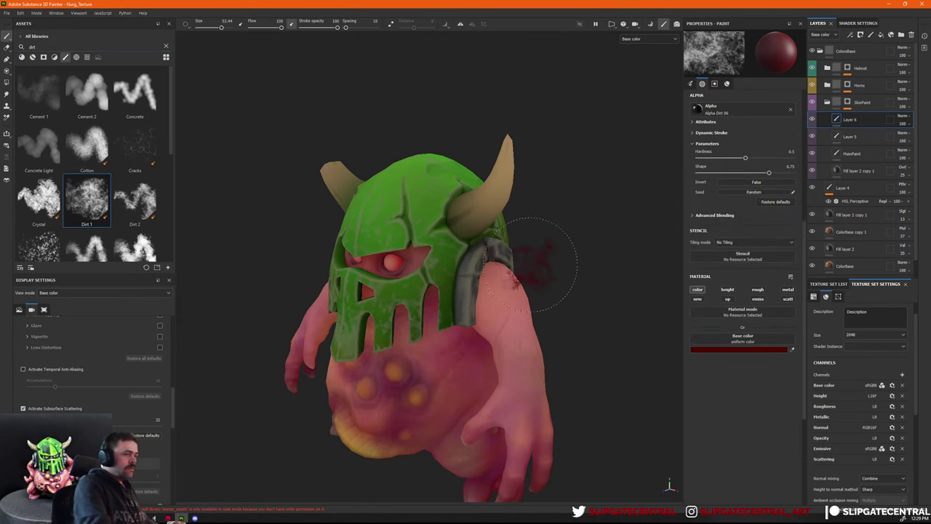
Try dark red dirt dabs on the creature's shoulder and undo them.
{"action": "left_click", "coordinate": [484, 313]}
{"action": "key", "text": "ctrl+z"}
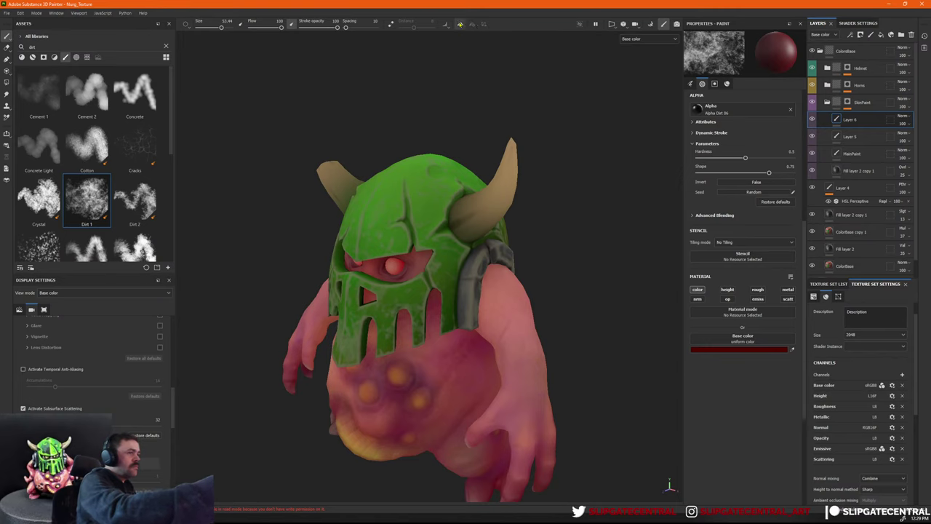
{"action": "left_click", "coordinate": [501, 293]}
{"action": "key", "text": "ctrl+z"}
With symmetry on and a brush size of about 26, paint dark red dirt onto the upper arms inside the helmet openings, and switch to the Eraser.
{"action": "right_click_drag", "start_coordinate": [496, 293], "coordinate": [451, 308], "text": "ctrl"}
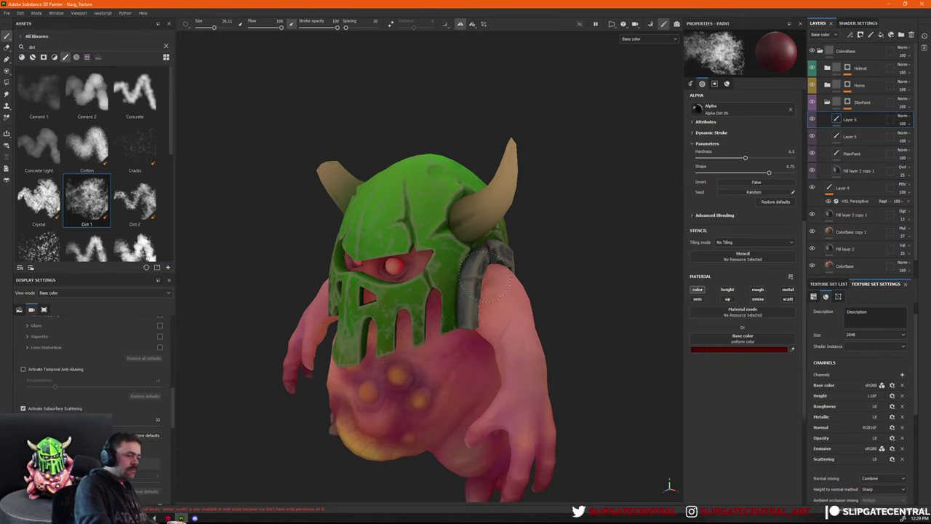
{"action": "mouse_move", "coordinate": [507, 273]}
{"action": "left_mouse_down", "text": "alt"}
{"action": "mouse_move", "coordinate": [489, 308]}
{"action": "mouse_move", "coordinate": [546, 270]}
{"action": "mouse_move", "coordinate": [553, 298]}
{"action": "mouse_move", "coordinate": [463, 297]}
{"action": "mouse_move", "coordinate": [481, 309]}
{"action": "left_mouse_up", "text": "alt"}
{"action": "left_click", "coordinate": [469, 301]}
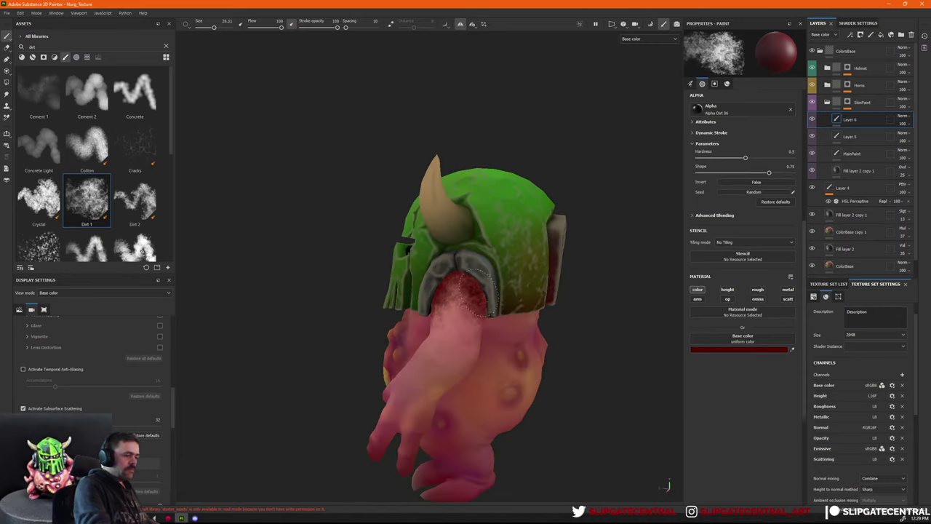
{"action": "mouse_move", "coordinate": [492, 258]}
{"action": "left_mouse_down", "text": "alt"}
{"action": "mouse_move", "coordinate": [513, 320]}
{"action": "mouse_move", "coordinate": [482, 349]}
{"action": "left_mouse_up", "text": "alt"}
{"action": "key", "text": "e"}
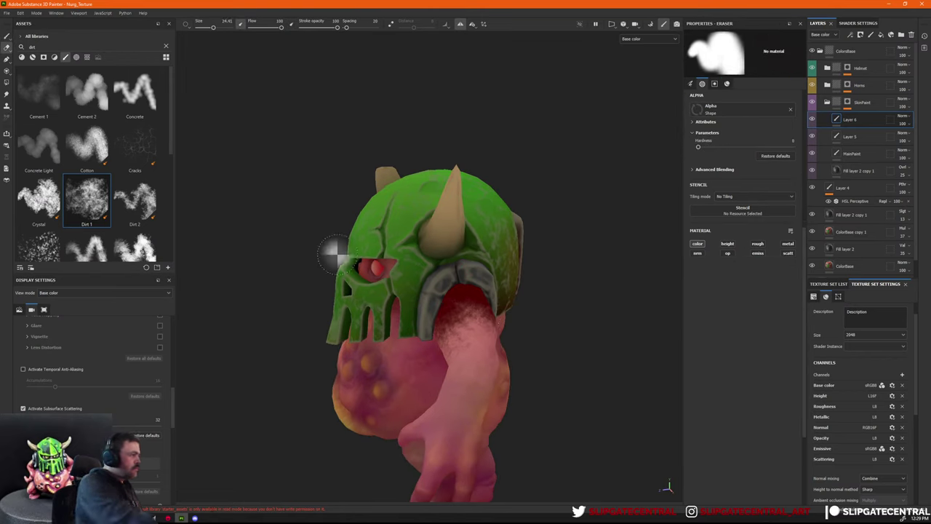
Erase parts of the dark red dirt on the upper arm with the Dirt 1 brush at a size of about 24.
{"action": "left_click", "coordinate": [87, 199]}
{"action": "right_click_drag", "start_coordinate": [476, 347], "coordinate": [491, 340], "text": "ctrl"}
{"action": "left_click_drag", "start_coordinate": [468, 340], "coordinate": [475, 323]}
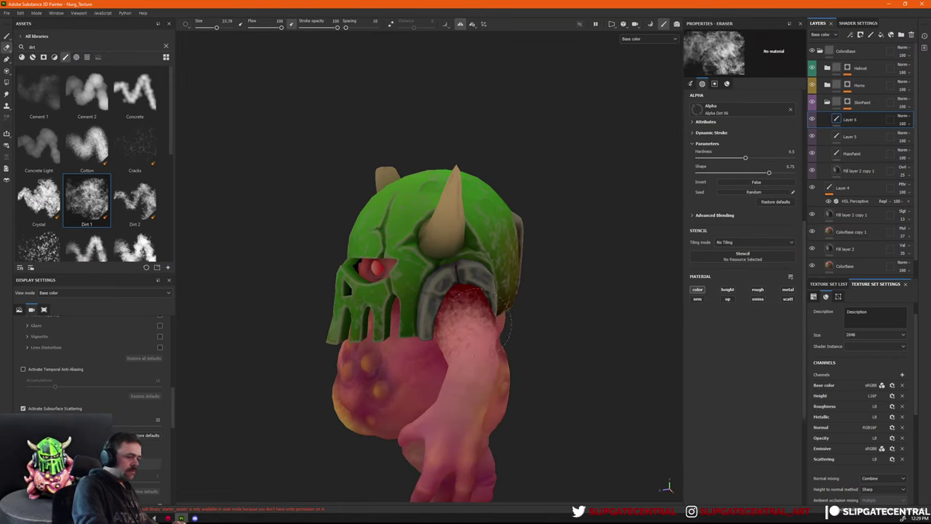
{"action": "left_click_drag", "start_coordinate": [557, 277], "coordinate": [502, 320], "text": "alt"}
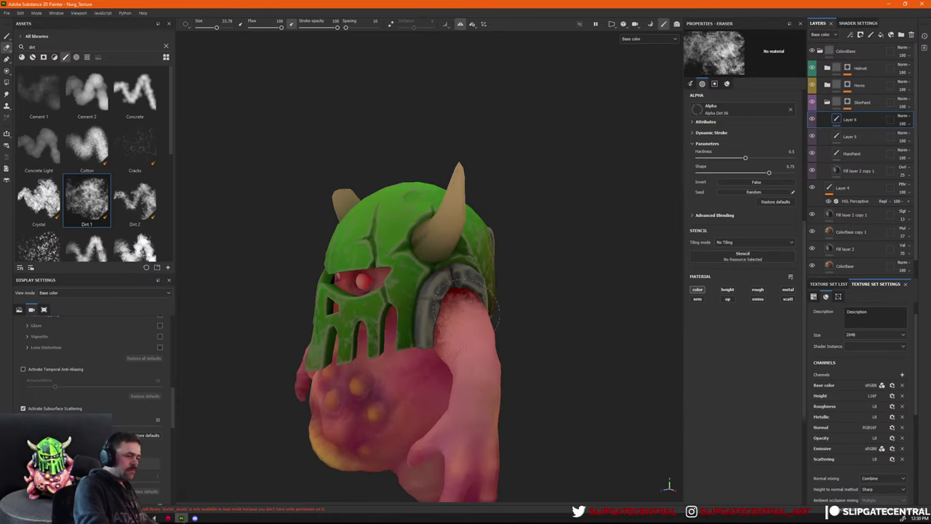
{"action": "left_click_drag", "start_coordinate": [550, 355], "coordinate": [468, 364], "text": "alt"}
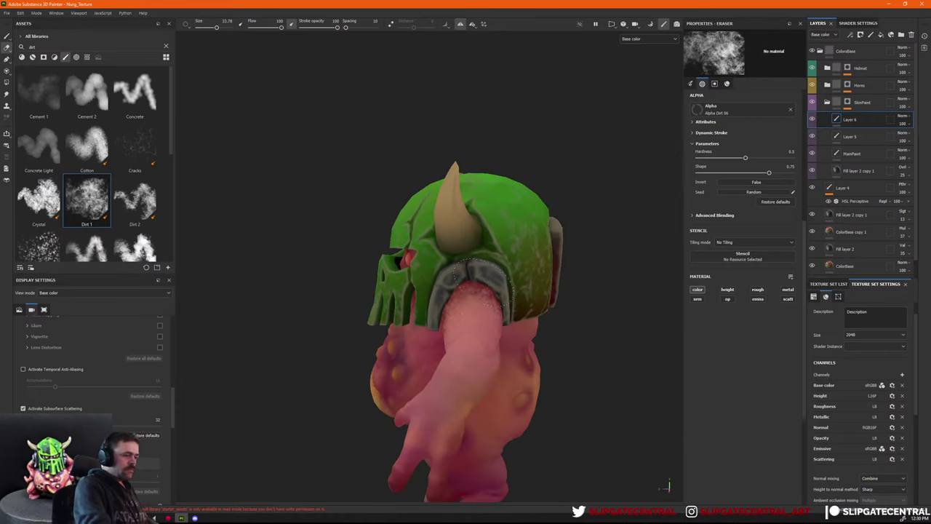
{"action": "left_click_drag", "start_coordinate": [553, 308], "coordinate": [669, 270], "text": "alt"}
{"action": "mouse_move", "coordinate": [470, 331]}
{"action": "left_mouse_down", "text": "alt"}
{"action": "mouse_move", "coordinate": [519, 304]}
{"action": "mouse_move", "coordinate": [541, 270]}
{"action": "left_mouse_up", "text": "alt"}
Return to painting, search the brush library for "smoo" and choose the Smooth Noisy brush.
{"action": "key", "text": "1"}
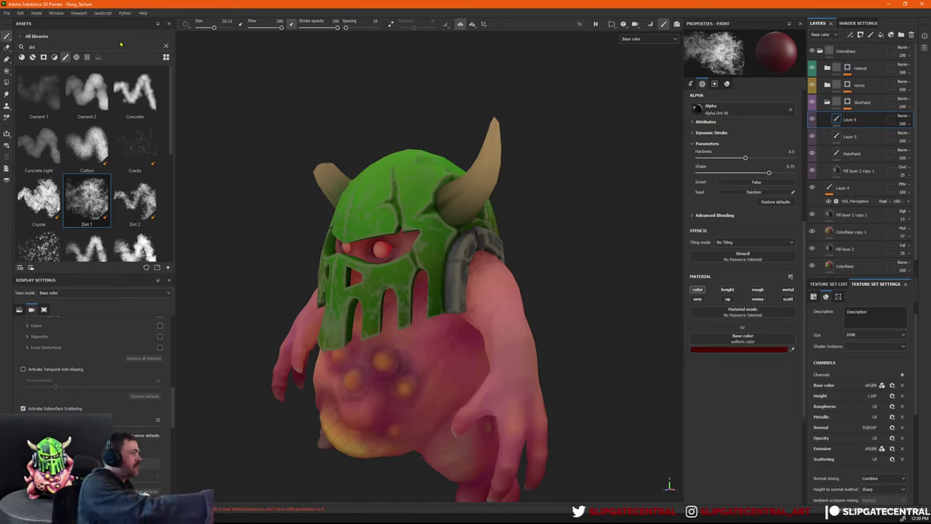
{"action": "left_click", "coordinate": [166, 46]}
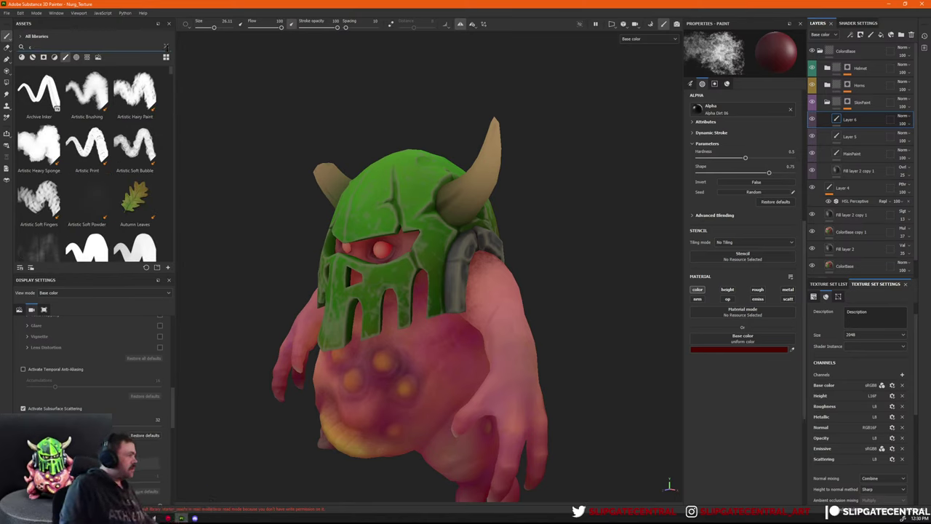
{"action": "type", "text": "smoo"}
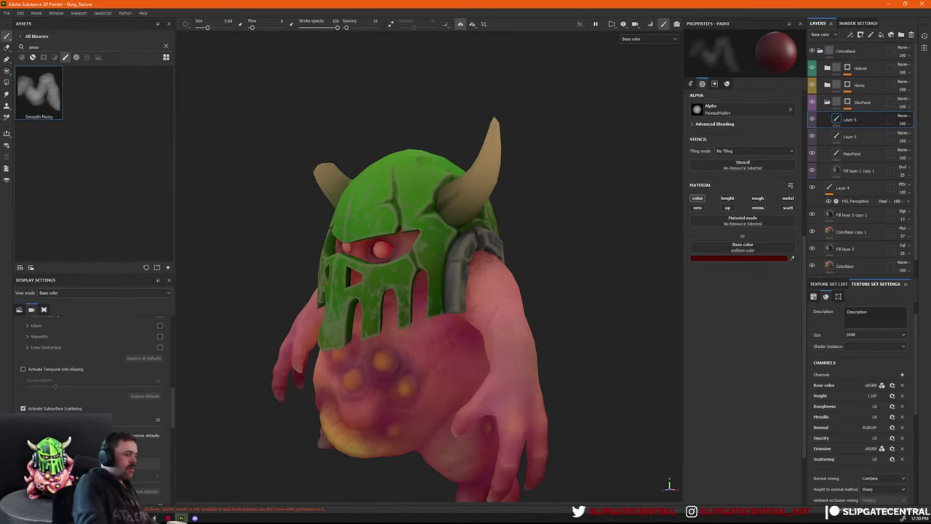
Blend the upper arm with pink sampled from the skin, and sample magenta for the back of the arm with a brush size of about 22.
{"action": "right_click_drag", "start_coordinate": [503, 289], "coordinate": [531, 289], "text": "ctrl"}
{"action": "left_click_drag", "start_coordinate": [543, 276], "coordinate": [530, 291], "text": "alt"}
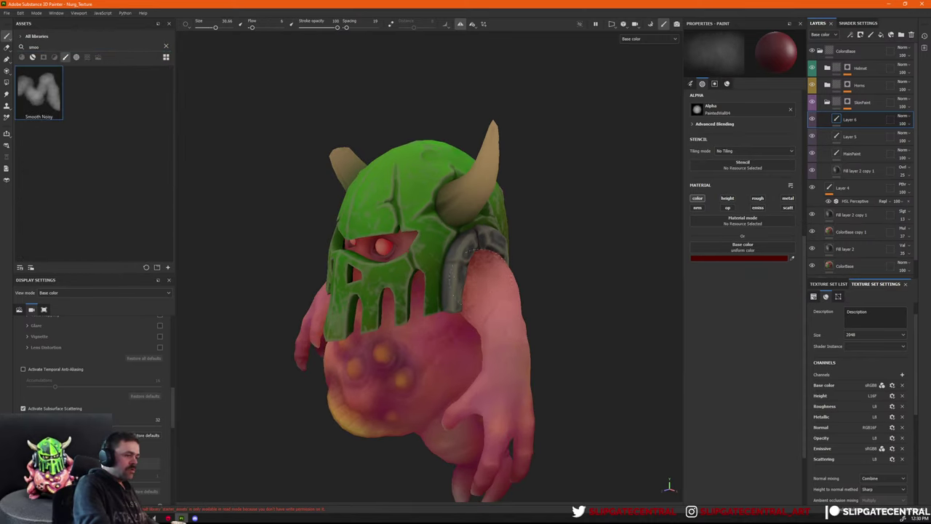
{"action": "left_click", "coordinate": [495, 284]}
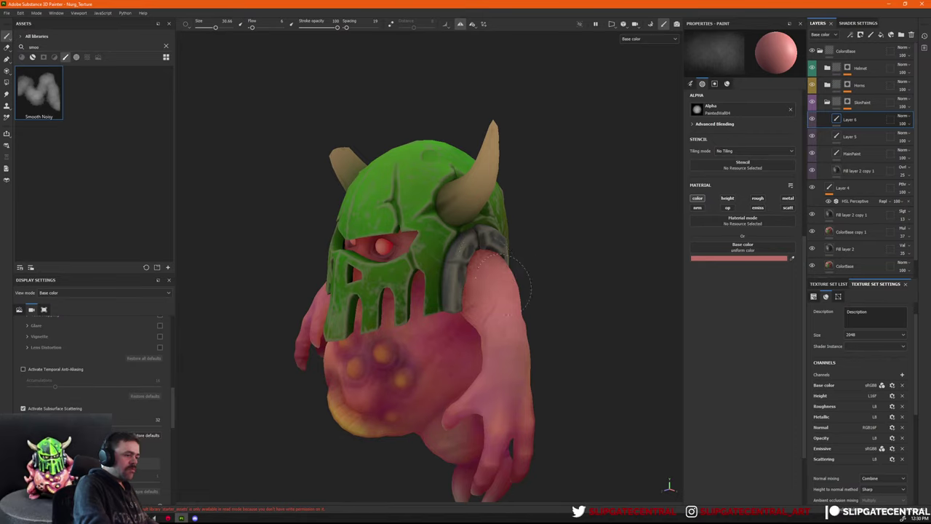
{"action": "left_click_drag", "start_coordinate": [477, 342], "coordinate": [546, 288], "text": "alt"}
{"action": "left_click", "coordinate": [548, 320]}
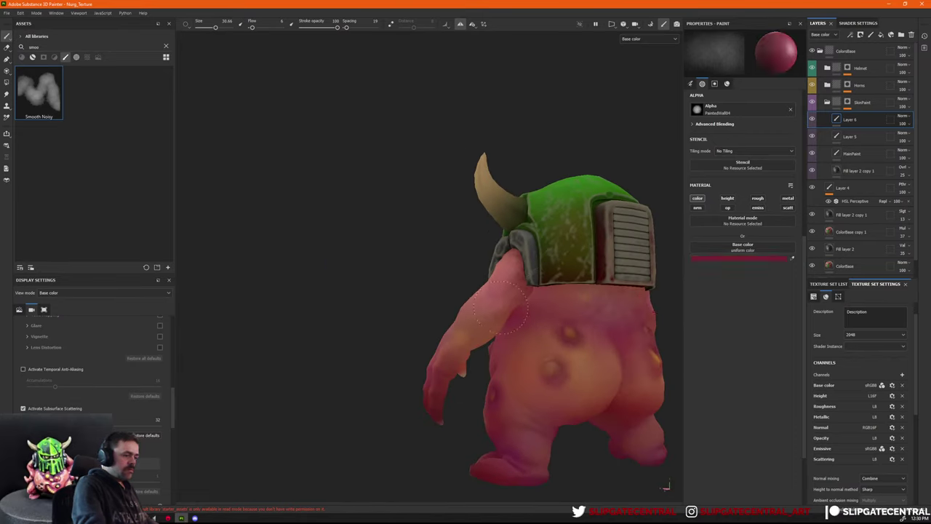
{"action": "right_click_drag", "start_coordinate": [501, 308], "coordinate": [490, 320], "text": "ctrl"}
{"action": "left_click_drag", "start_coordinate": [665, 486], "coordinate": [436, 360], "text": "alt"}
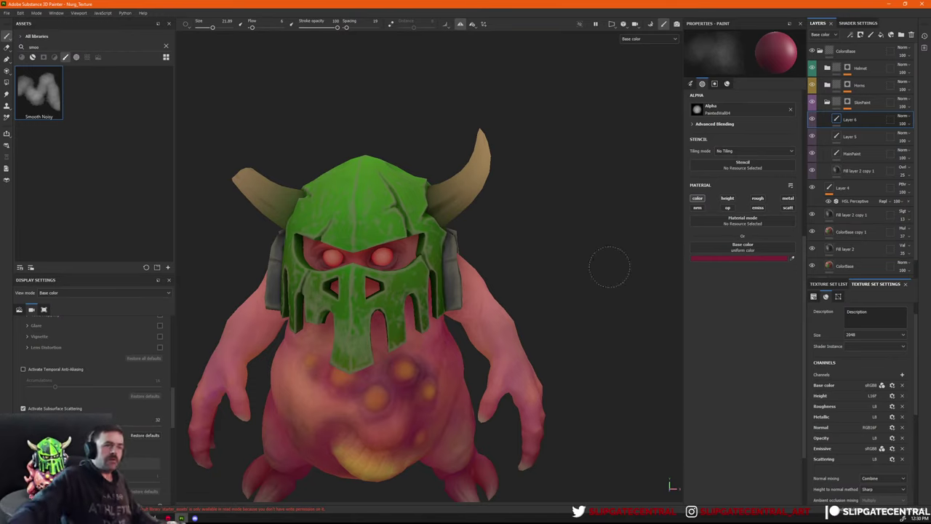
Frame the whole creature from the front and compare its skin with the SkinPaint folder hidden and shown.
{"action": "right_click_drag", "start_coordinate": [609, 267], "coordinate": [593, 313], "text": "alt"}
{"action": "middle_click_drag", "start_coordinate": [593, 313], "coordinate": [688, 317], "text": "alt"}
{"action": "right_click_drag", "start_coordinate": [687, 316], "coordinate": [696, 341], "text": "alt"}
{"action": "left_click_drag", "start_coordinate": [696, 341], "coordinate": [616, 239], "text": "alt"}
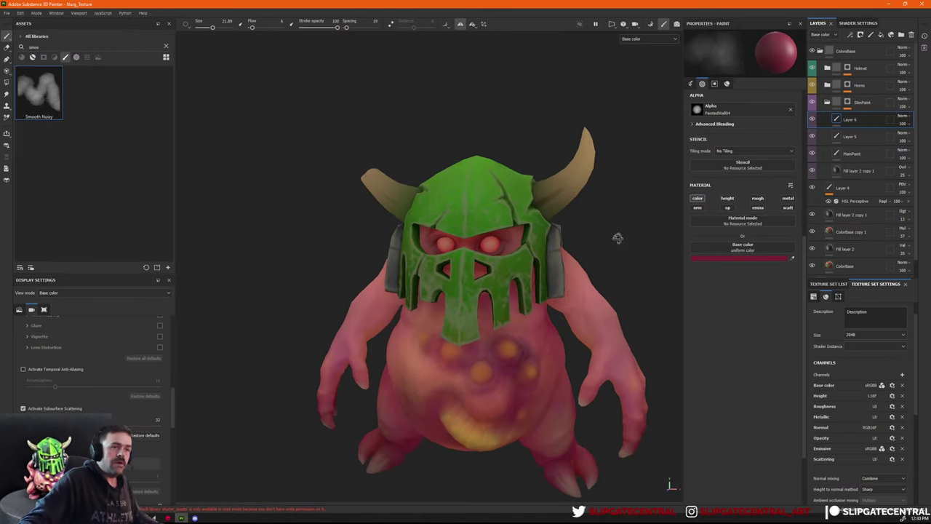
{"action": "left_click", "coordinate": [838, 137]}
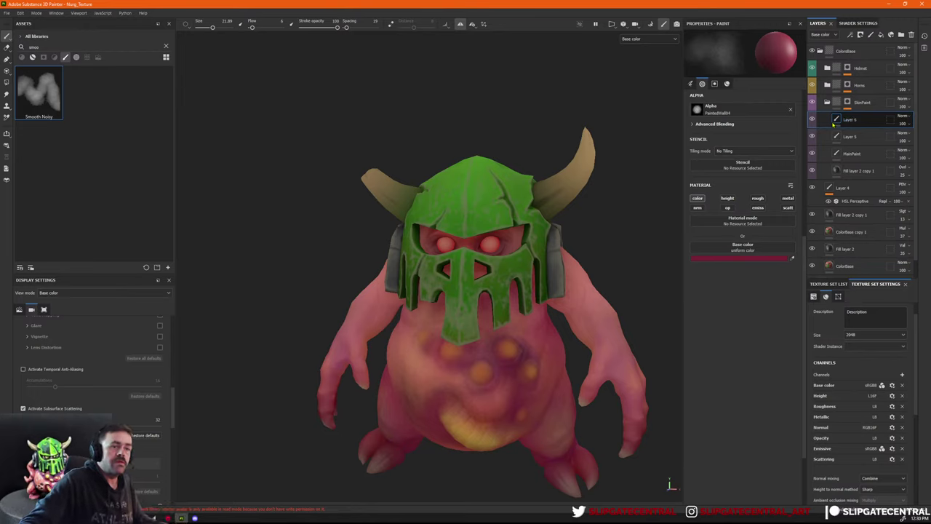
{"action": "left_click", "coordinate": [812, 102]}
{"action": "left_click", "coordinate": [812, 101]}
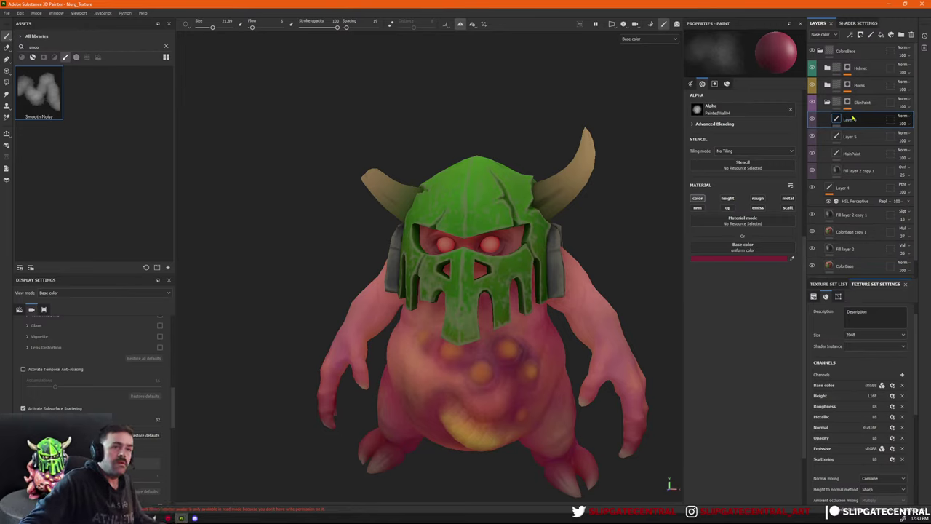
Add a color-only fill layer at the top of the SkinPaint folder and use the NurgBake_curve texture as its base color.
{"action": "left_click", "coordinate": [881, 34]}
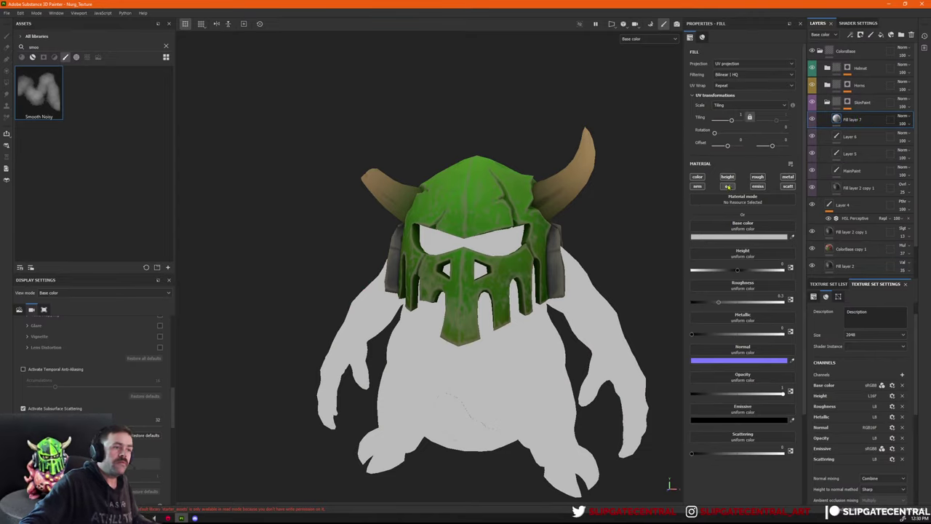
{"action": "left_click", "coordinate": [698, 177]}
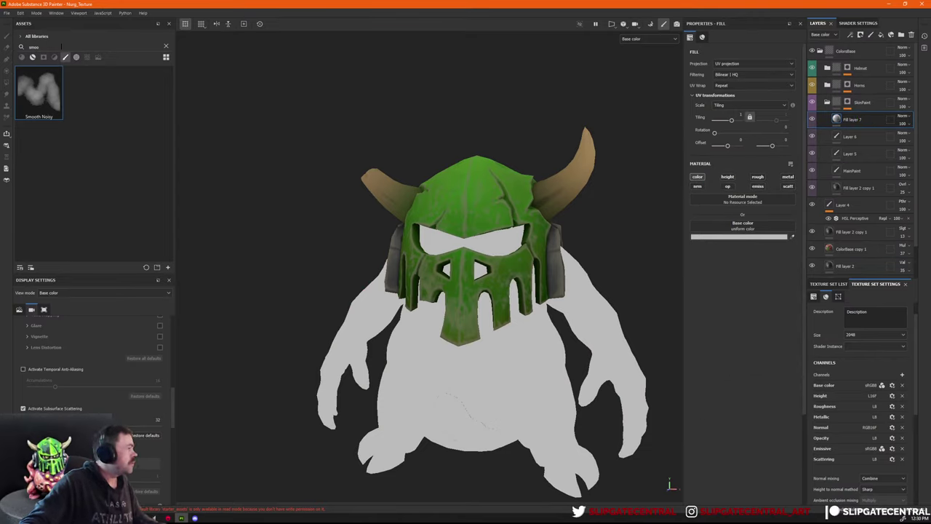
{"action": "left_click", "coordinate": [166, 46]}
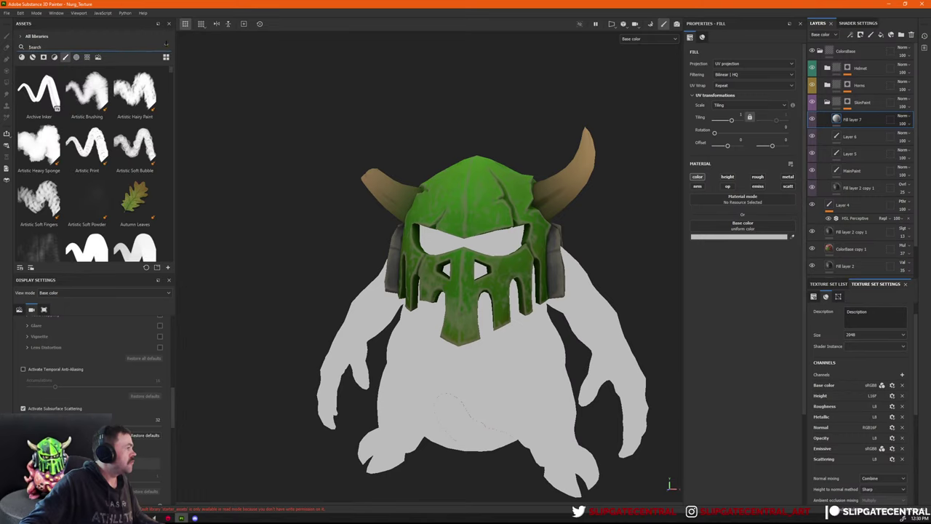
{"action": "left_click", "coordinate": [87, 57]}
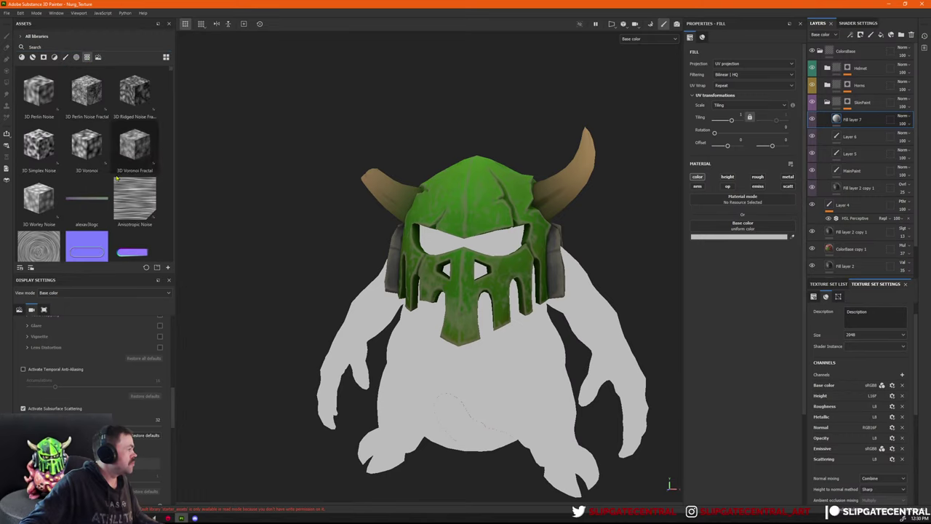
{"action": "left_click", "coordinate": [63, 46]}
{"action": "type", "text": "nur"}
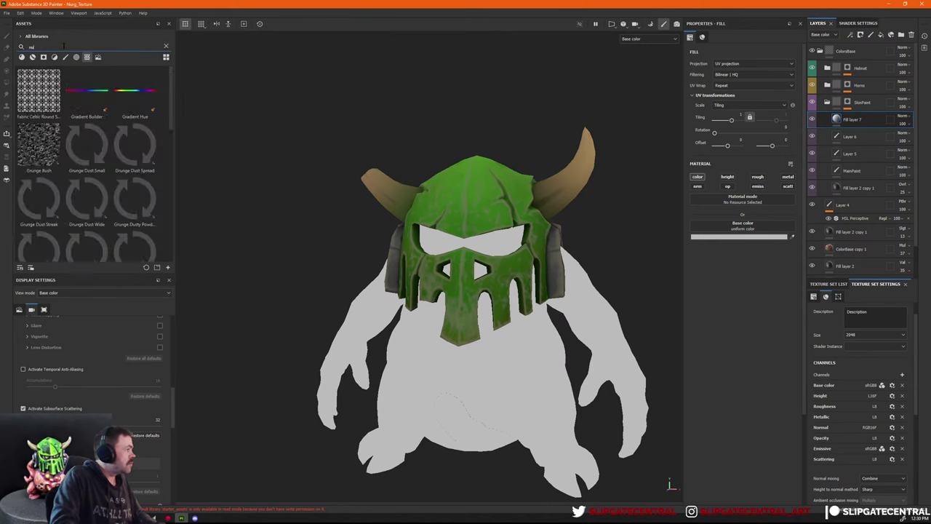
{"action": "type", "text": "g"}
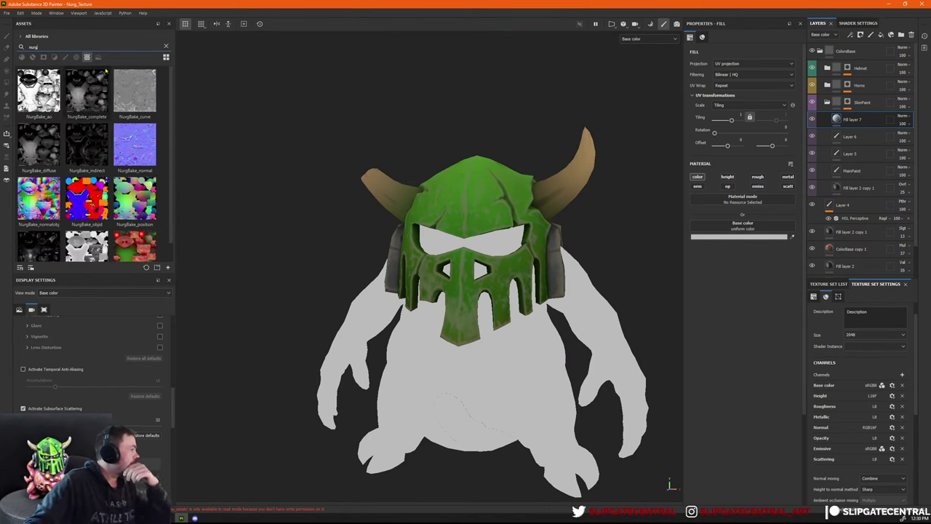
{"action": "left_click_drag", "start_coordinate": [128, 93], "coordinate": [748, 230]}
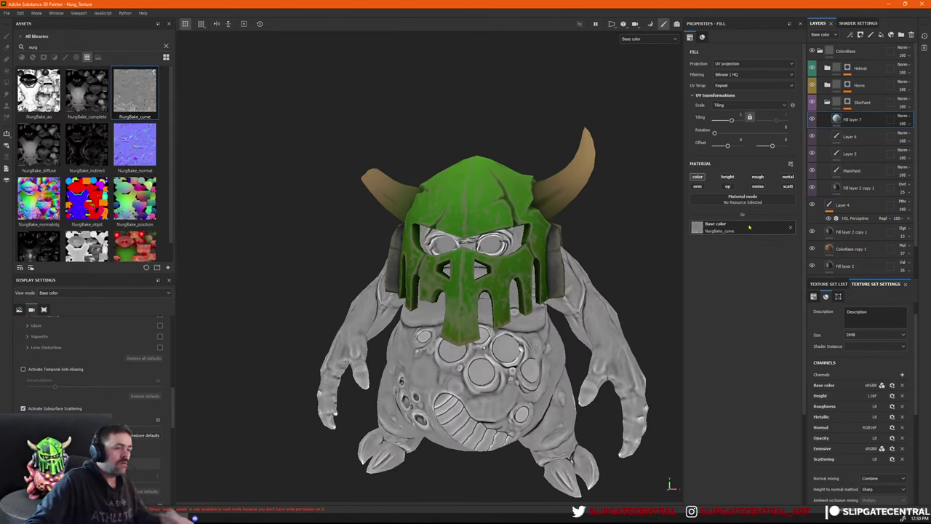
Try Soft light and Overlay as the curvature fill layer's blend mode.
{"action": "left_click", "coordinate": [902, 115]}
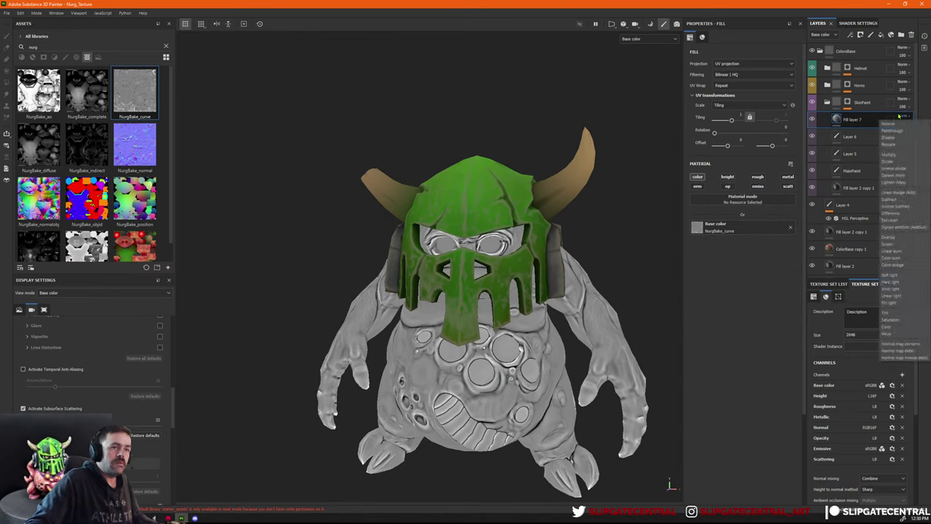
{"action": "left_click", "coordinate": [906, 284]}
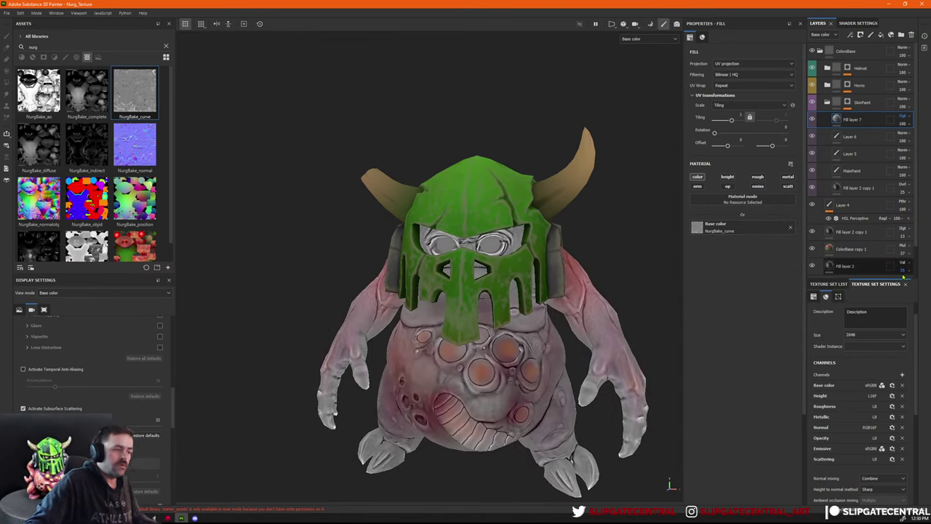
{"action": "left_click", "coordinate": [902, 116]}
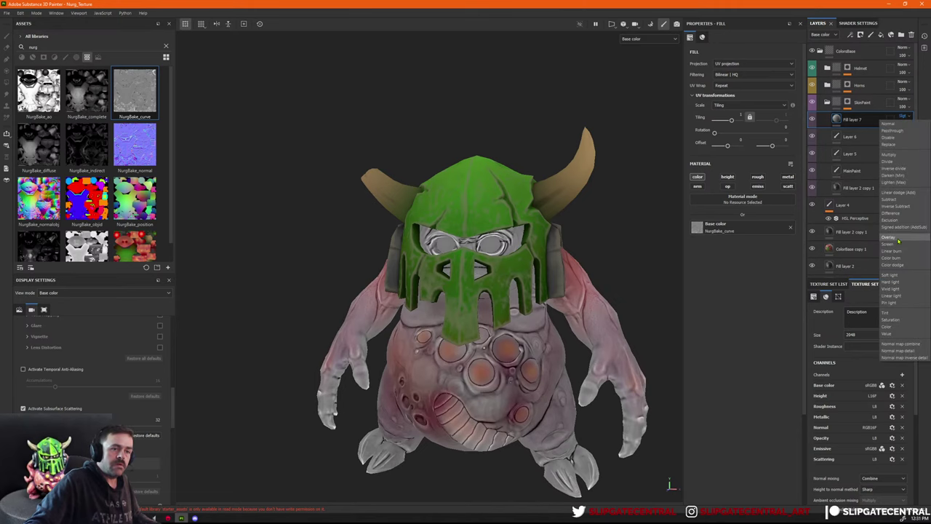
{"action": "left_click", "coordinate": [890, 237]}
Move the curvature fill layer out of the SkinPaint folder to just below Layer 4 and compare the model with it hidden and shown.
{"action": "middle_click_drag", "start_coordinate": [604, 250], "coordinate": [591, 215], "text": "alt"}
{"action": "scroll", "coordinate": [591, 216], "scroll_direction": "up", "scroll_amount": 1}
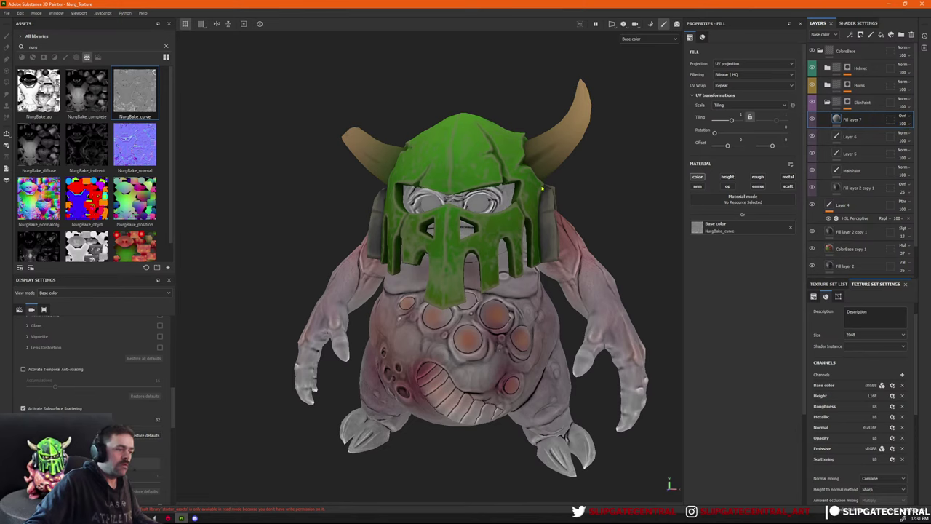
{"action": "scroll", "coordinate": [535, 186], "scroll_direction": "up", "scroll_amount": 2}
{"action": "scroll", "coordinate": [864, 152], "scroll_direction": "down", "scroll_amount": 1}
{"action": "scroll", "coordinate": [852, 150], "scroll_direction": "up", "scroll_amount": 1}
{"action": "left_click_drag", "start_coordinate": [851, 119], "coordinate": [849, 232]}
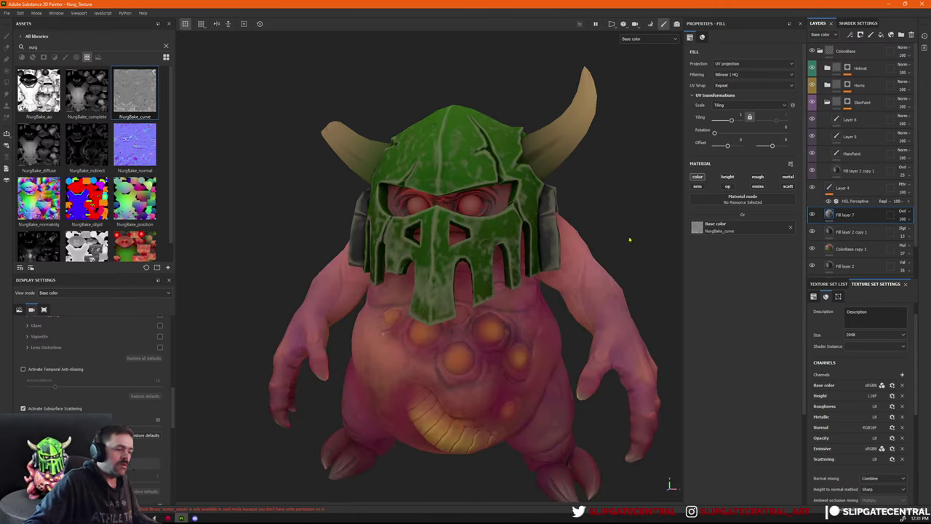
{"action": "scroll", "coordinate": [532, 183], "scroll_direction": "down", "scroll_amount": 1}
{"action": "left_click", "coordinate": [812, 215]}
{"action": "left_click", "coordinate": [812, 215]}
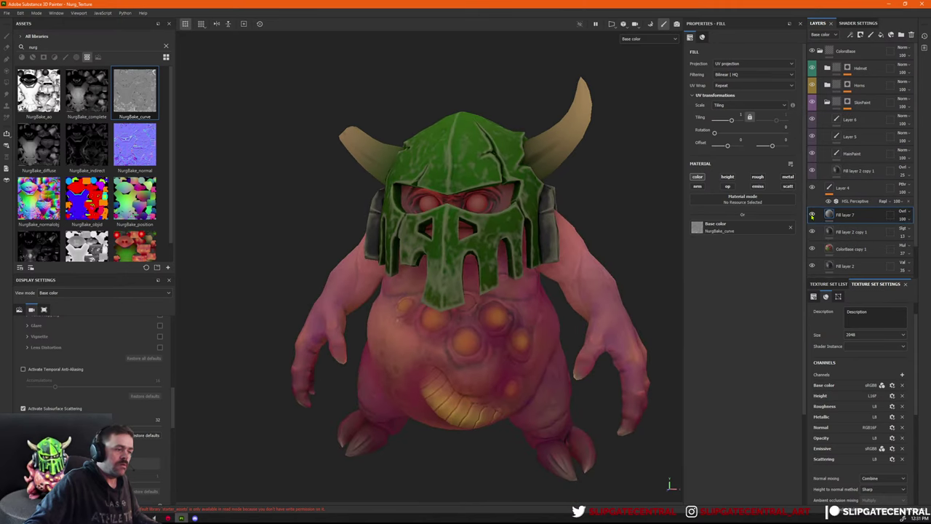
With the SkinPaint folder hidden, set the curvature fill layer to Soft light and move it directly above the ColorBase layer.
{"action": "left_click", "coordinate": [811, 103]}
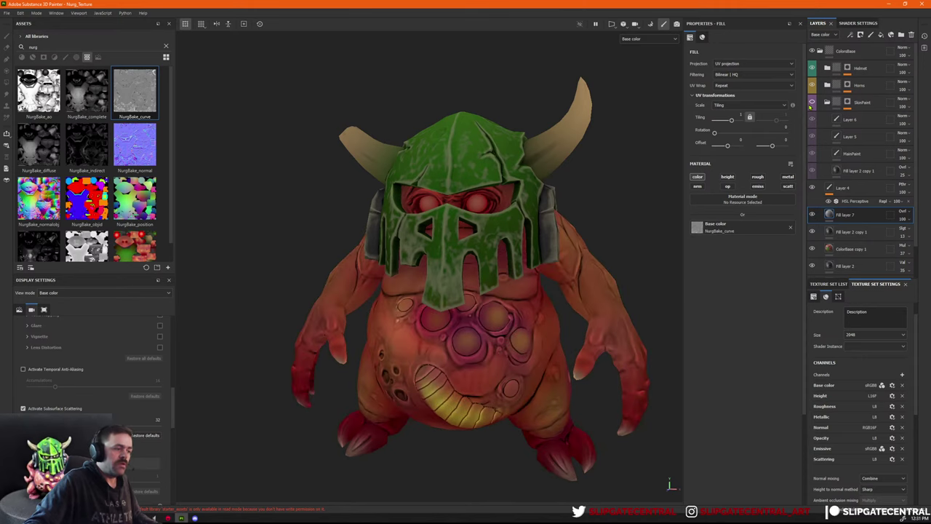
{"action": "left_click", "coordinate": [811, 104]}
{"action": "left_click", "coordinate": [811, 104]}
{"action": "left_click", "coordinate": [903, 211]}
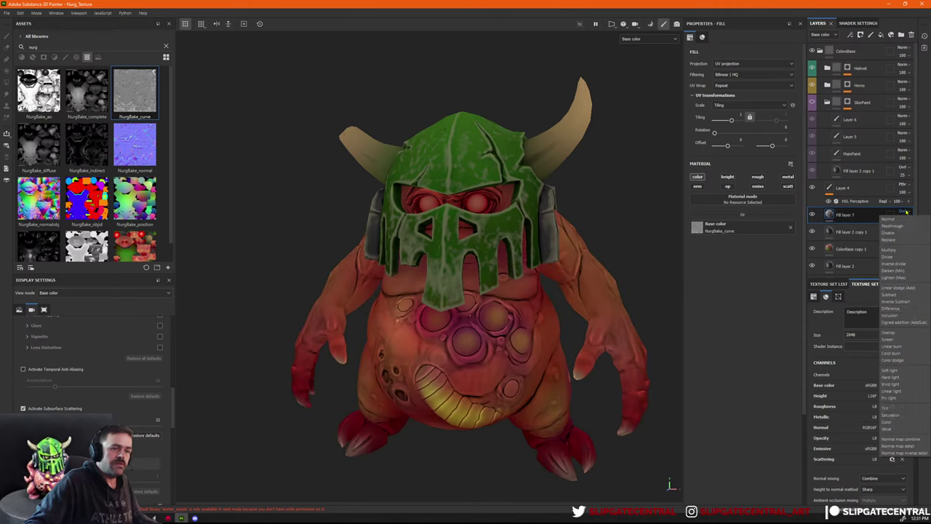
{"action": "left_click", "coordinate": [906, 374]}
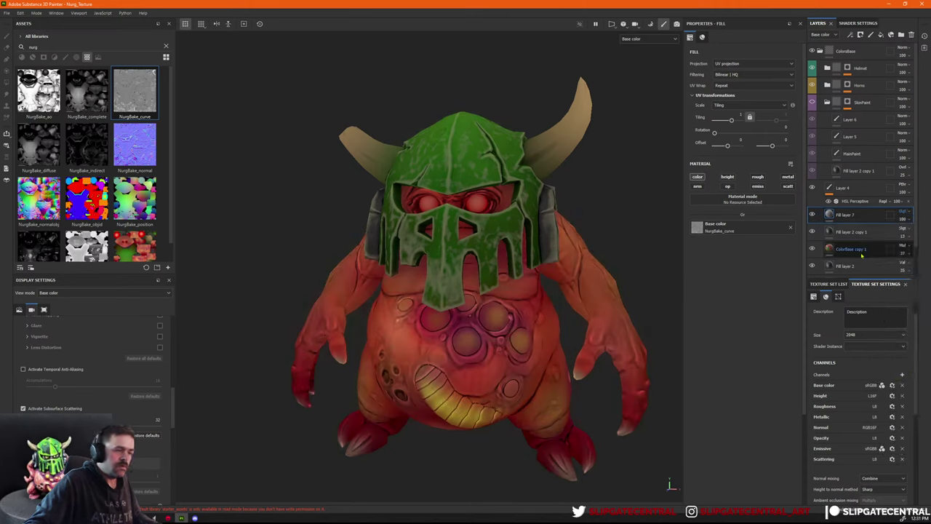
{"action": "mouse_move", "coordinate": [845, 216]}
{"action": "left_mouse_down"}
{"action": "mouse_move", "coordinate": [864, 229]}
{"action": "mouse_move", "coordinate": [862, 264]}
{"action": "left_mouse_up"}
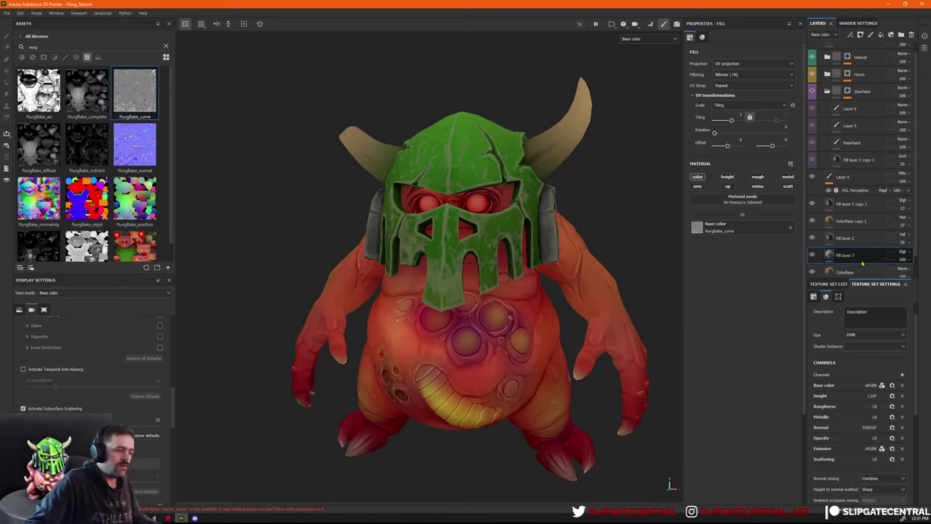
Toggle the curvature fill layer's visibility repeatedly to compare the base skin details with and without it.
{"action": "left_click", "coordinate": [813, 255]}
{"action": "left_click", "coordinate": [813, 255]}
{"action": "left_click", "coordinate": [813, 255]}
{"action": "left_click", "coordinate": [812, 255]}
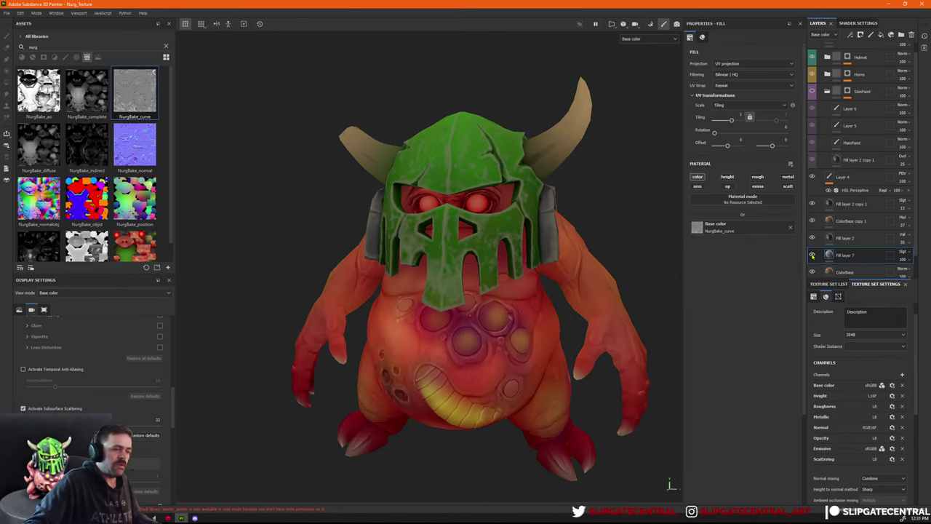
{"action": "left_click", "coordinate": [813, 254]}
{"action": "left_click", "coordinate": [813, 254]}
{"action": "left_click", "coordinate": [812, 255]}
{"action": "left_click", "coordinate": [813, 254]}
{"action": "left_click", "coordinate": [813, 254]}
{"action": "left_click", "coordinate": [813, 254]}
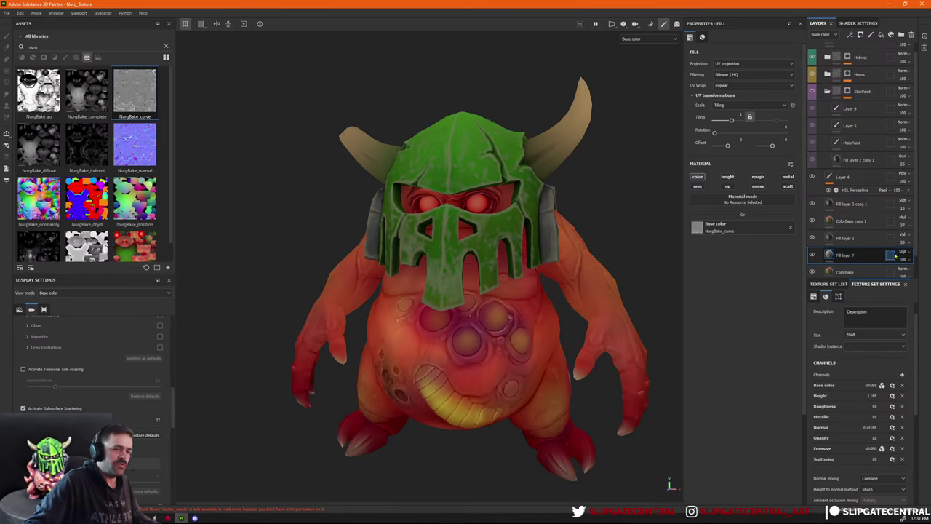
Set the curvature fill layer's opacity to 42 and return to Layer 6 with the SkinPaint folder shown.
{"action": "left_click_drag", "start_coordinate": [916, 276], "coordinate": [902, 273]}
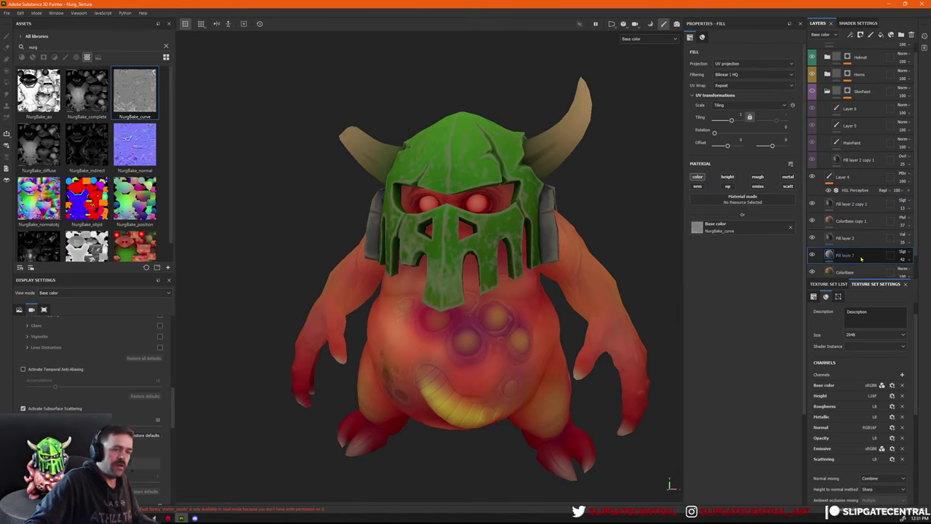
{"action": "scroll", "coordinate": [811, 248], "scroll_direction": "up", "scroll_amount": 1}
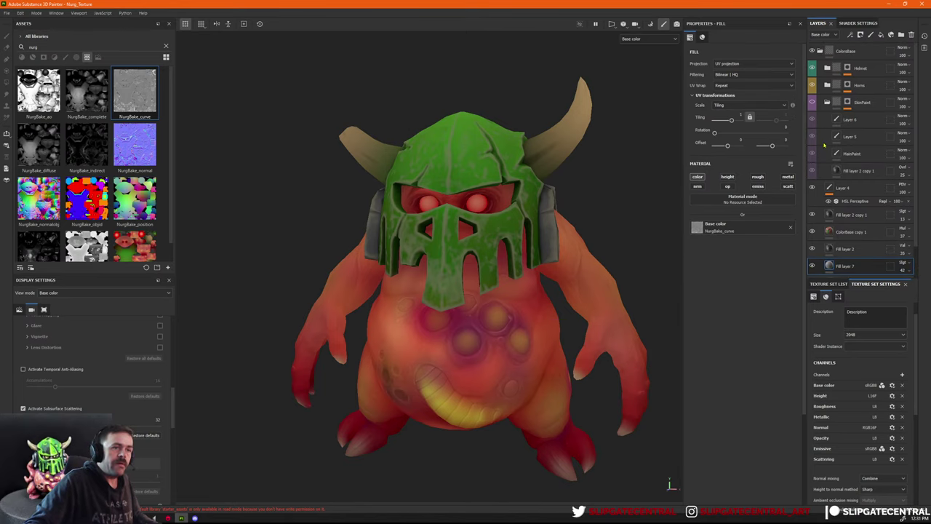
{"action": "left_click", "coordinate": [812, 101]}
{"action": "left_click", "coordinate": [852, 119]}
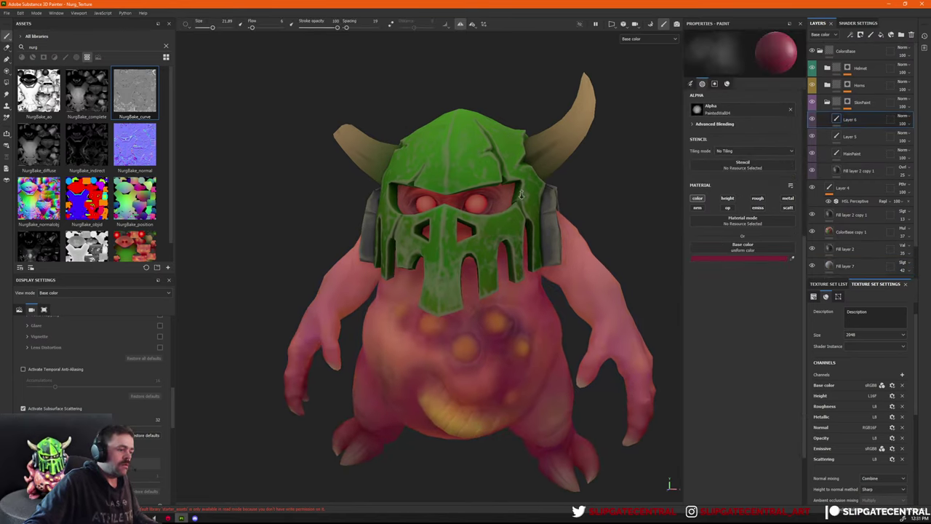
Add a fill layer above Layer 6 in the SkinPaint folder with only the color channel active and a very dark red base color.
{"action": "scroll", "coordinate": [590, 229], "scroll_direction": "down", "scroll_amount": 1}
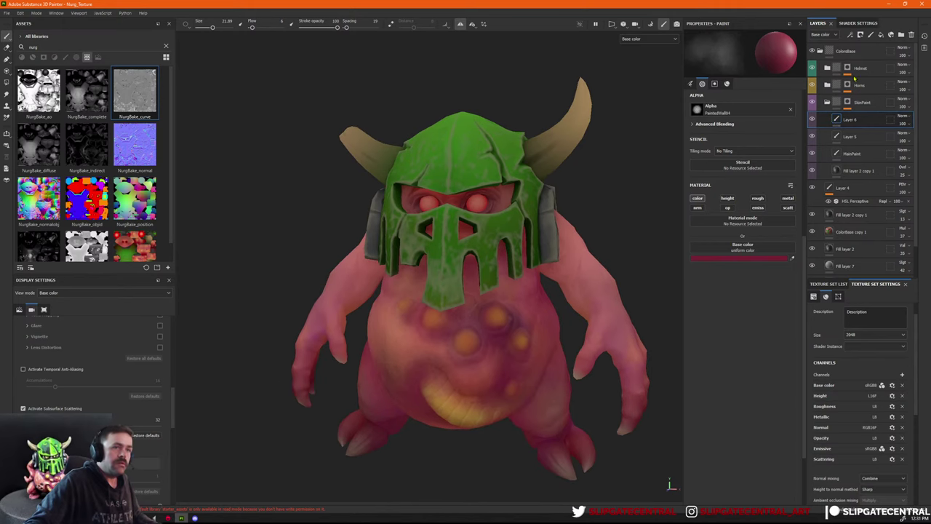
{"action": "left_click", "coordinate": [880, 35]}
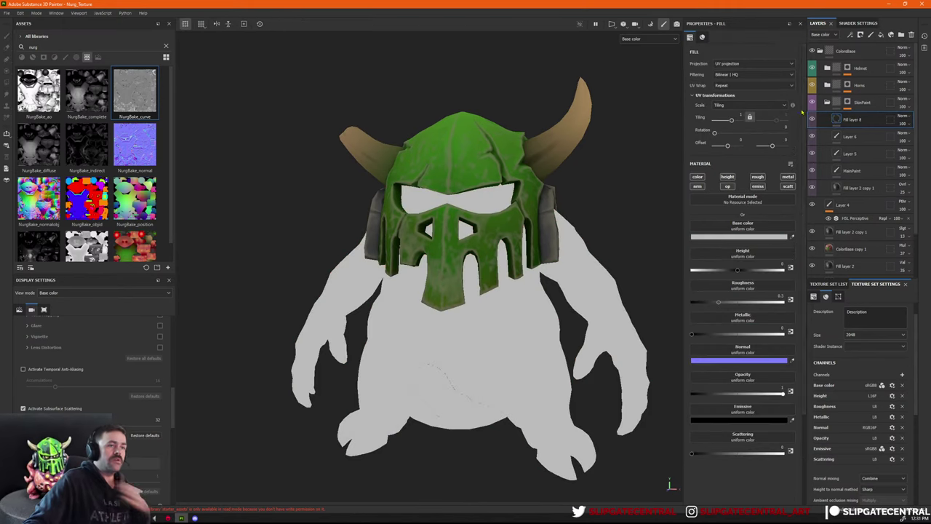
{"action": "left_click", "coordinate": [698, 177]}
{"action": "left_click", "coordinate": [726, 237]}
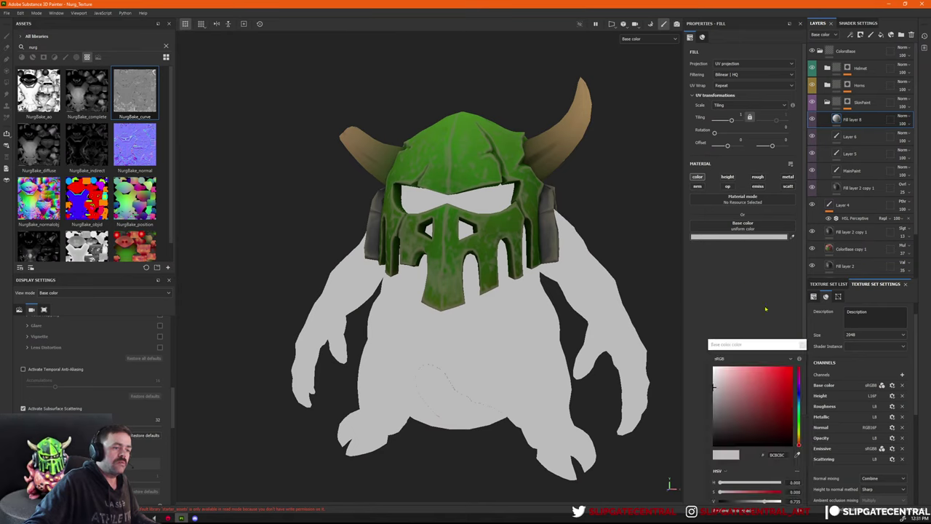
{"action": "left_click", "coordinate": [781, 389]}
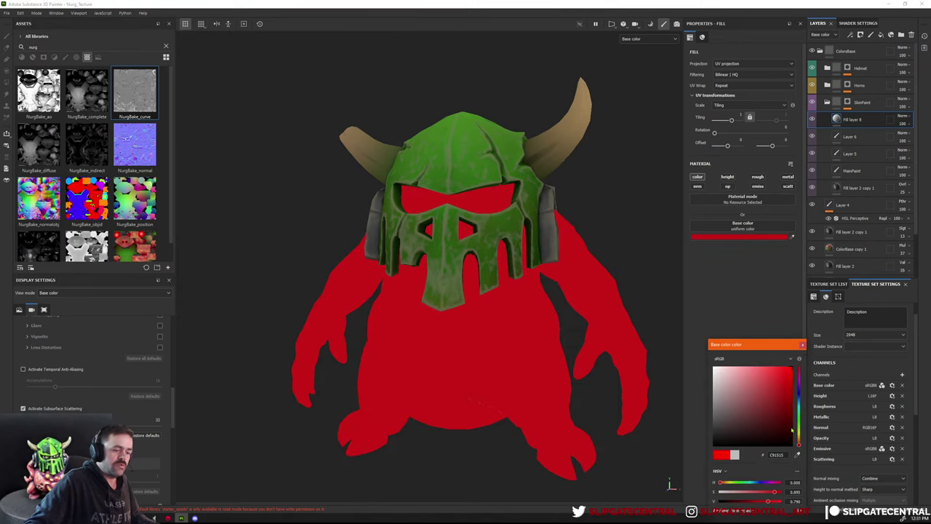
{"action": "left_click", "coordinate": [792, 431]}
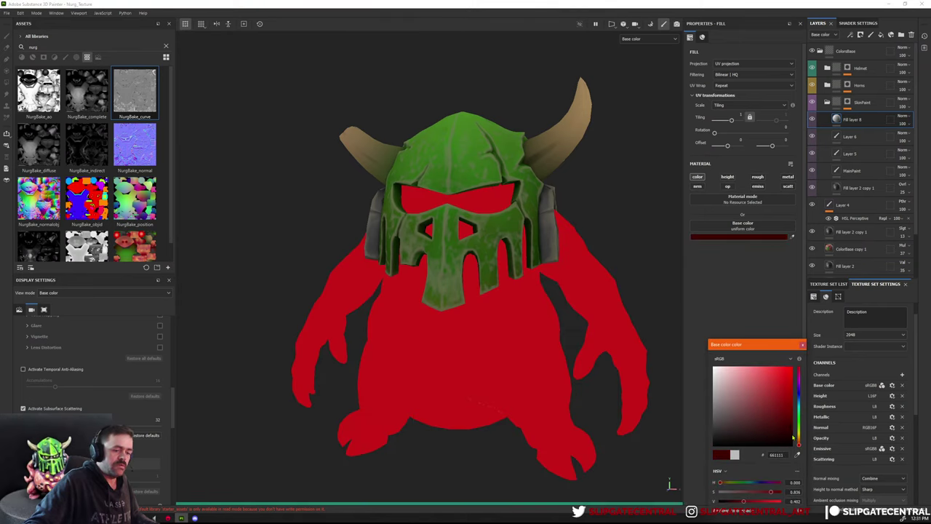
{"action": "left_click", "coordinate": [792, 436]}
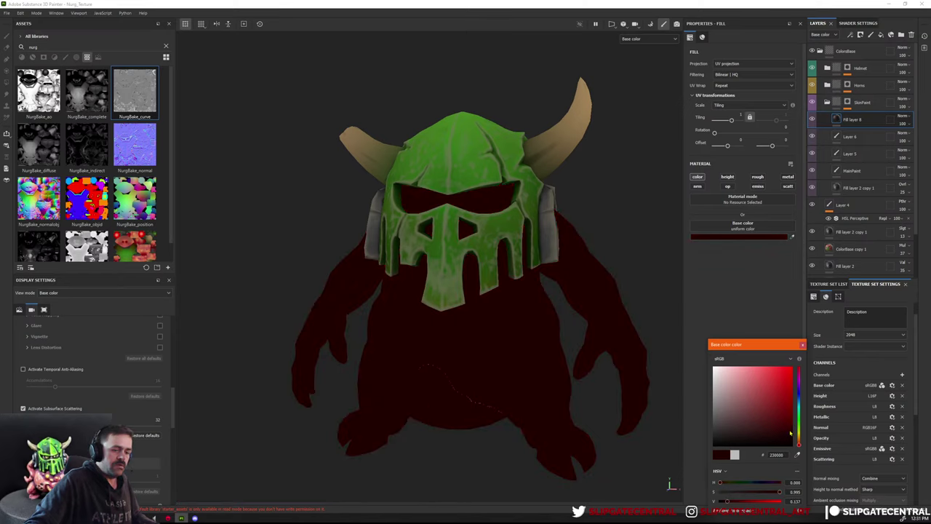
{"action": "left_click", "coordinate": [802, 344]}
Display the SkinPaint folder's mask on the model and examine the belly area for stray pixels along the dotted outline.
{"action": "left_click", "coordinate": [849, 107]}
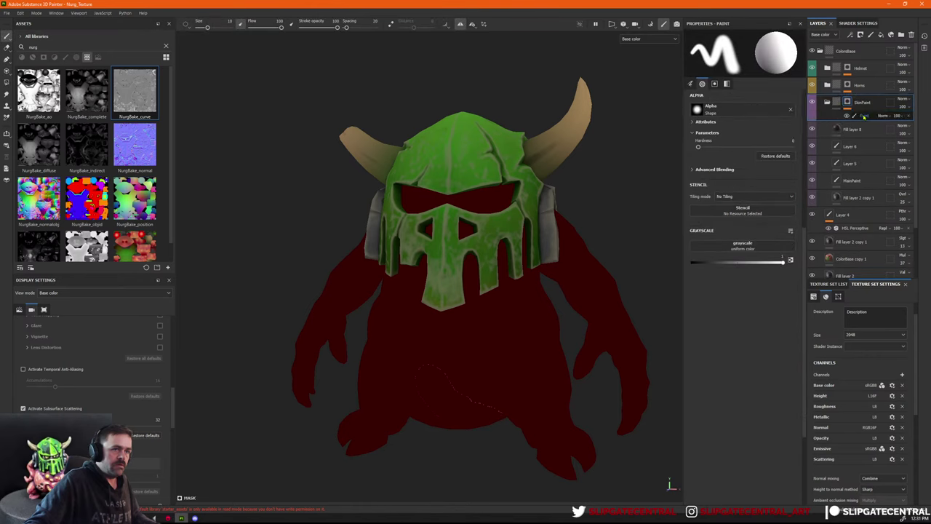
{"action": "left_click", "coordinate": [847, 102], "text": "alt"}
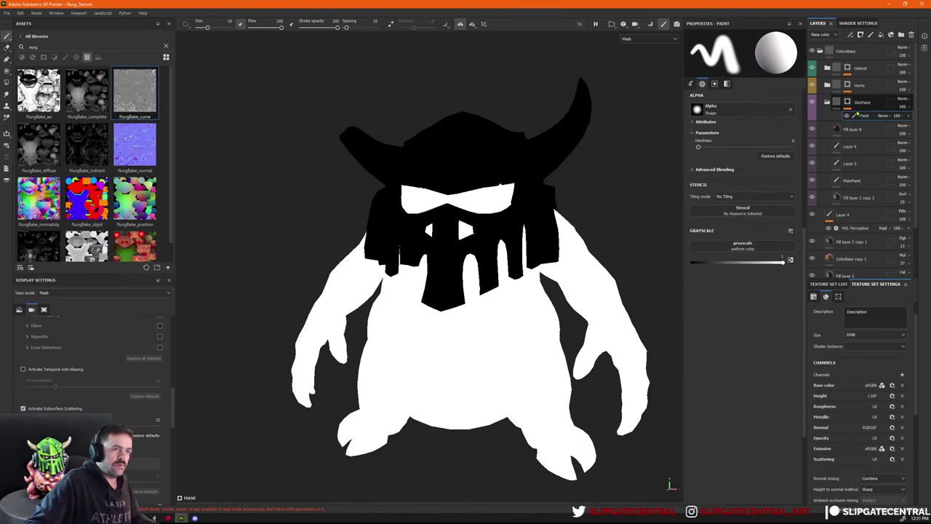
{"action": "left_click", "coordinate": [852, 129]}
{"action": "scroll", "coordinate": [518, 409], "scroll_direction": "up", "scroll_amount": 3}
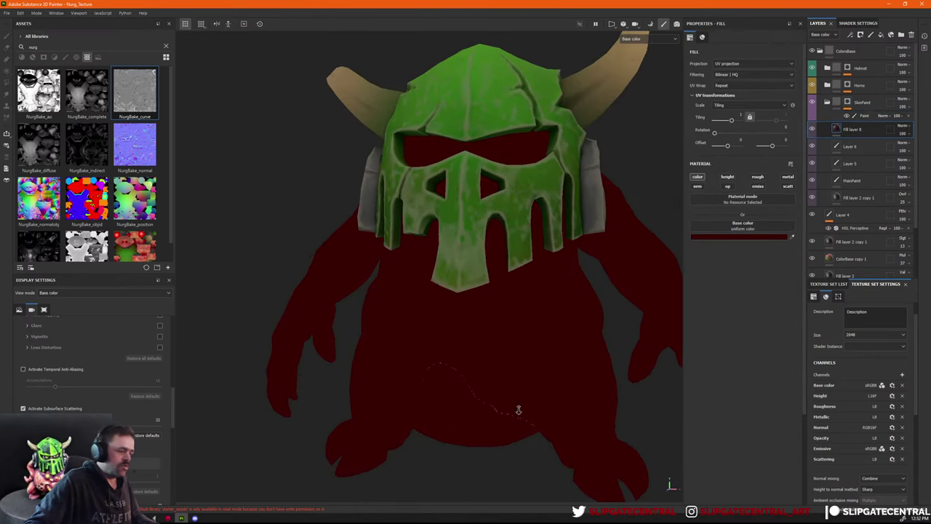
{"action": "middle_click_drag", "start_coordinate": [519, 409], "coordinate": [428, 264], "text": "alt"}
{"action": "left_click_drag", "start_coordinate": [429, 264], "coordinate": [458, 248], "text": "alt"}
{"action": "right_click_drag", "start_coordinate": [457, 247], "coordinate": [531, 290], "text": "alt"}
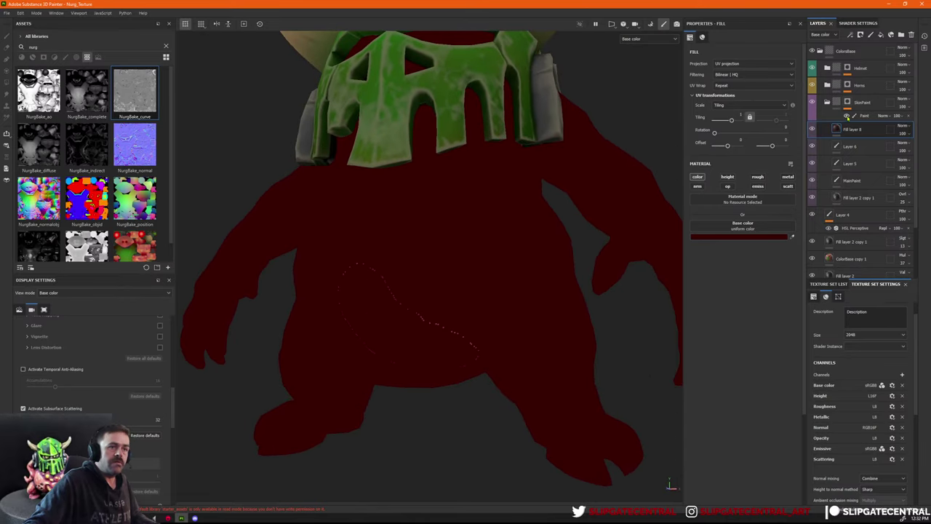
{"action": "left_click", "coordinate": [848, 115]}
{"action": "left_click", "coordinate": [838, 104]}
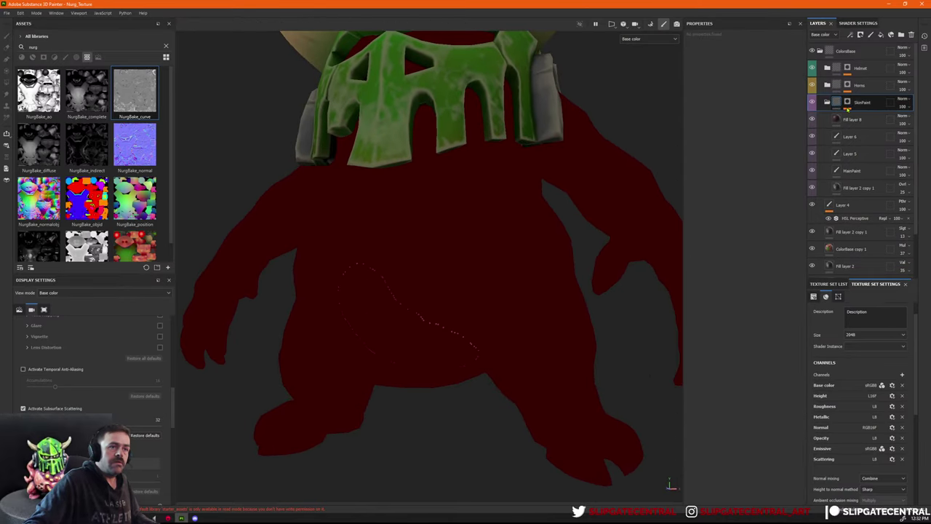
{"action": "left_click", "coordinate": [828, 103]}
{"action": "left_click", "coordinate": [848, 103], "text": "alt"}
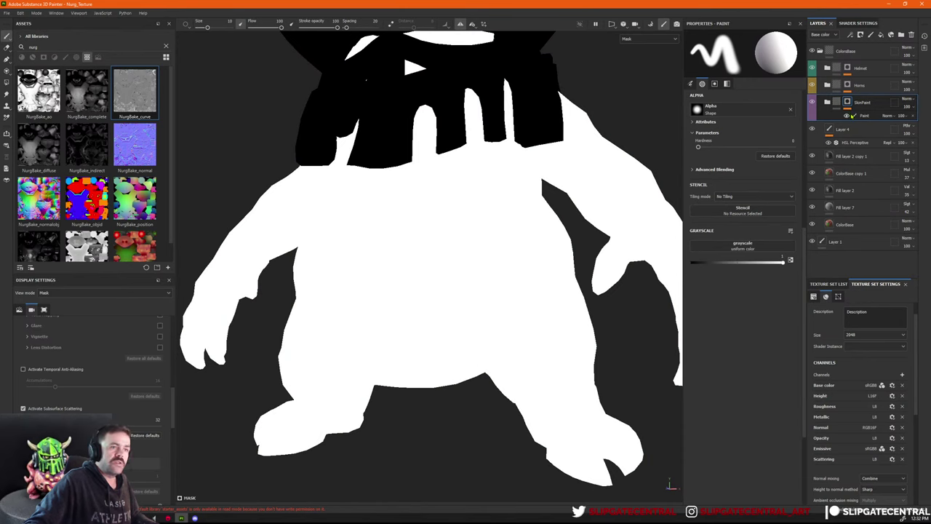
{"action": "left_click", "coordinate": [838, 104]}
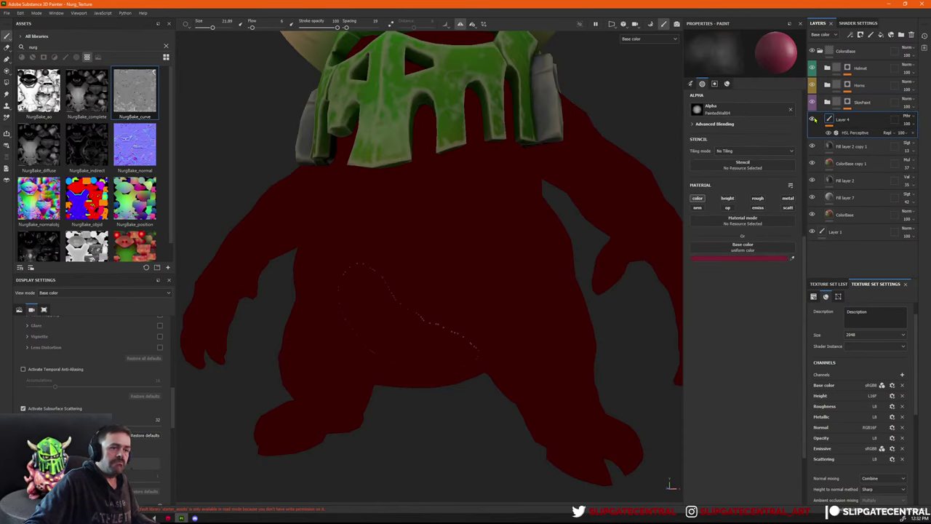
Toggle the visibility of the layer folders to trace where the dotted outline on the belly comes from.
{"action": "mouse_move", "coordinate": [426, 266]}
{"action": "left_mouse_down", "text": "alt"}
{"action": "mouse_move", "coordinate": [409, 223]}
{"action": "mouse_move", "coordinate": [416, 312]}
{"action": "mouse_move", "coordinate": [461, 222]}
{"action": "mouse_move", "coordinate": [482, 243]}
{"action": "mouse_move", "coordinate": [596, 227]}
{"action": "left_mouse_up", "text": "alt"}
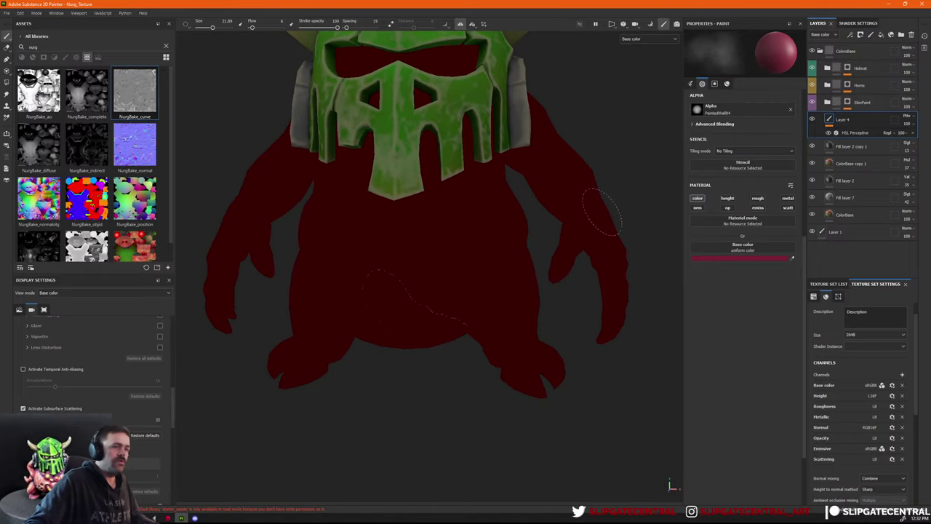
{"action": "left_click", "coordinate": [812, 69]}
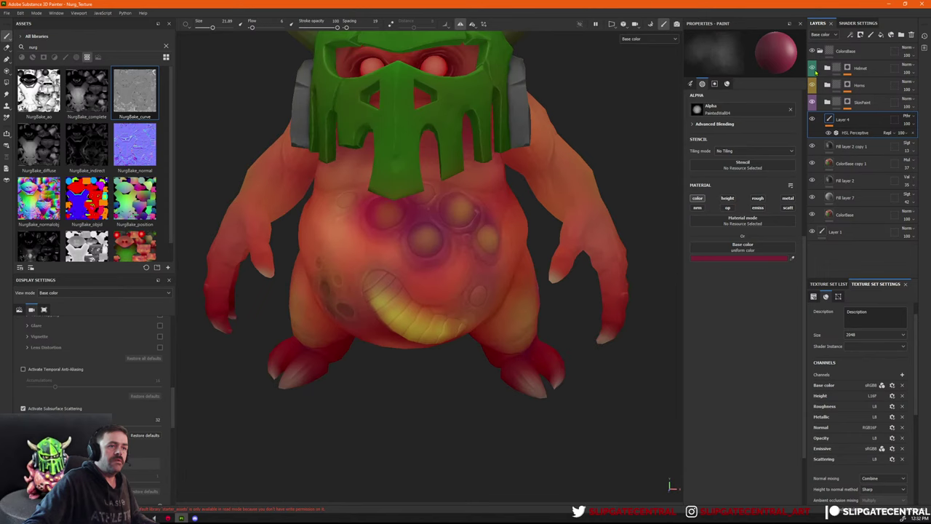
{"action": "left_click", "coordinate": [814, 71]}
{"action": "right_click", "coordinate": [814, 53]}
{"action": "left_click", "coordinate": [813, 54]}
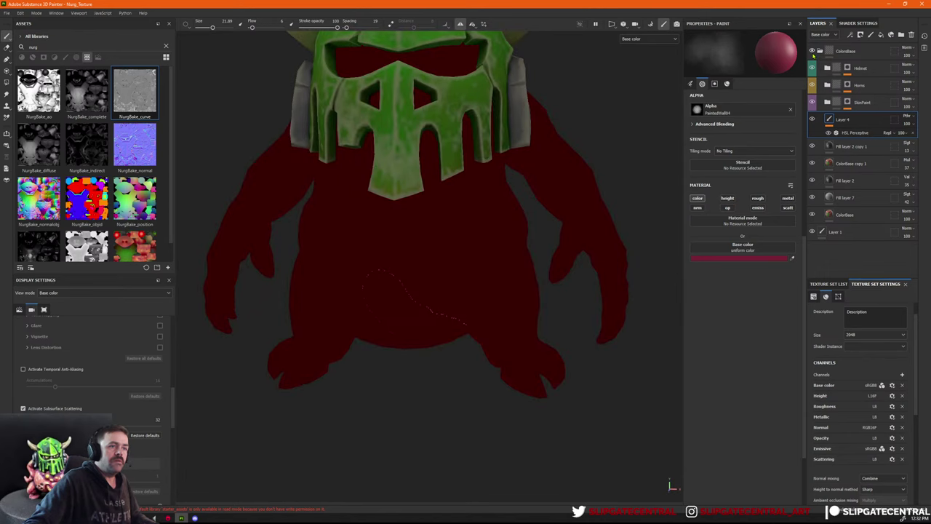
{"action": "left_click", "coordinate": [813, 102]}
{"action": "left_click", "coordinate": [813, 102]}
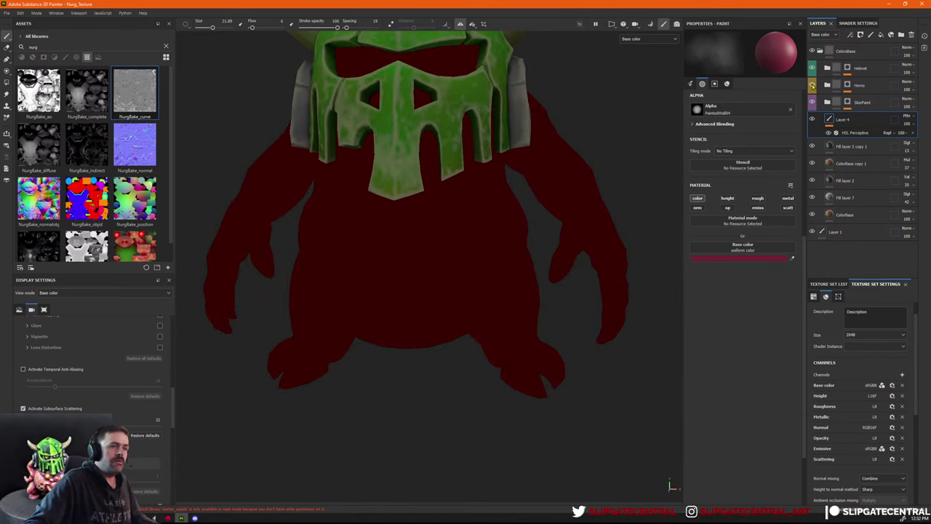
Display the Horns folder's mask on the model and add a paint effect to that mask.
{"action": "left_click", "coordinate": [828, 85]}
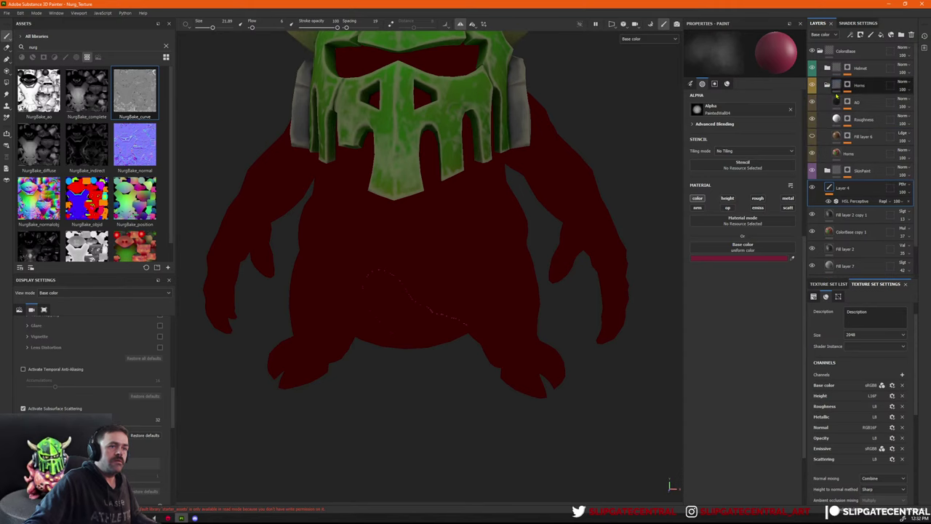
{"action": "left_click", "coordinate": [847, 85], "text": "alt"}
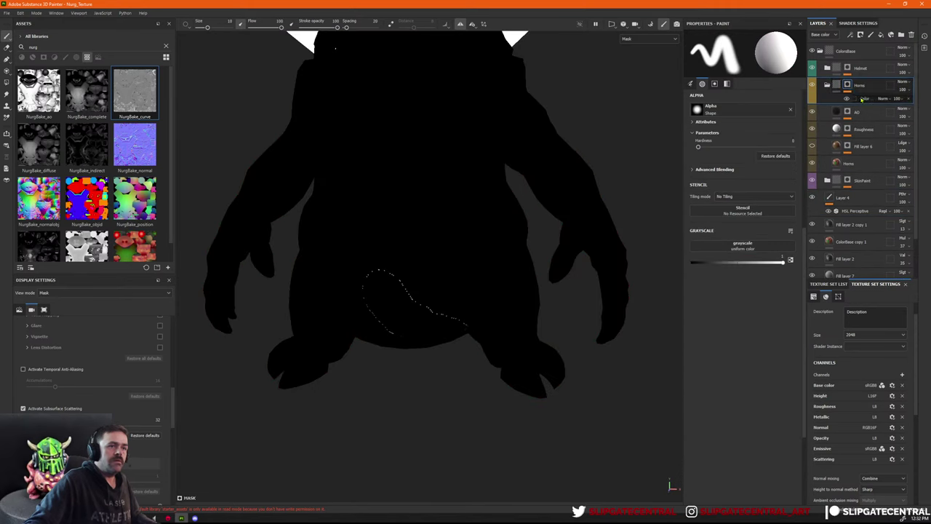
{"action": "right_click", "coordinate": [853, 90]}
{"action": "left_click", "coordinate": [866, 319]}
Fill the body's stray belly pixels with black in the Horns mask using Polygon Fill in mesh mode, and return to the base color view.
{"action": "key", "text": "p"}
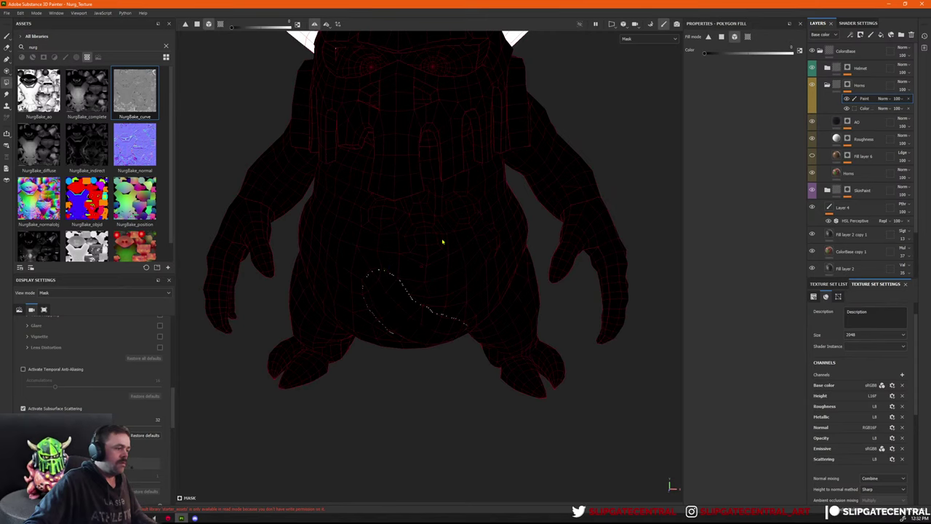
{"action": "left_click_drag", "start_coordinate": [379, 270], "coordinate": [505, 381]}
{"action": "key", "text": "1"}
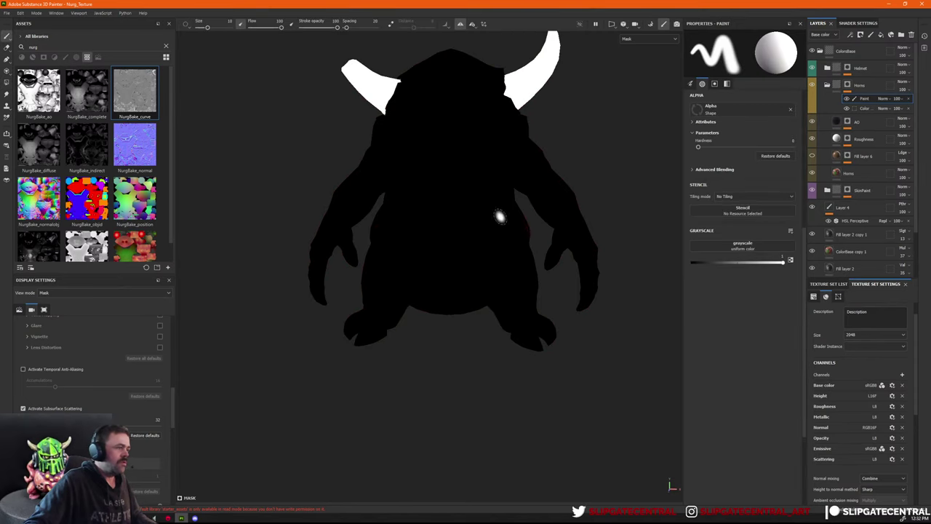
{"action": "left_click", "coordinate": [827, 86]}
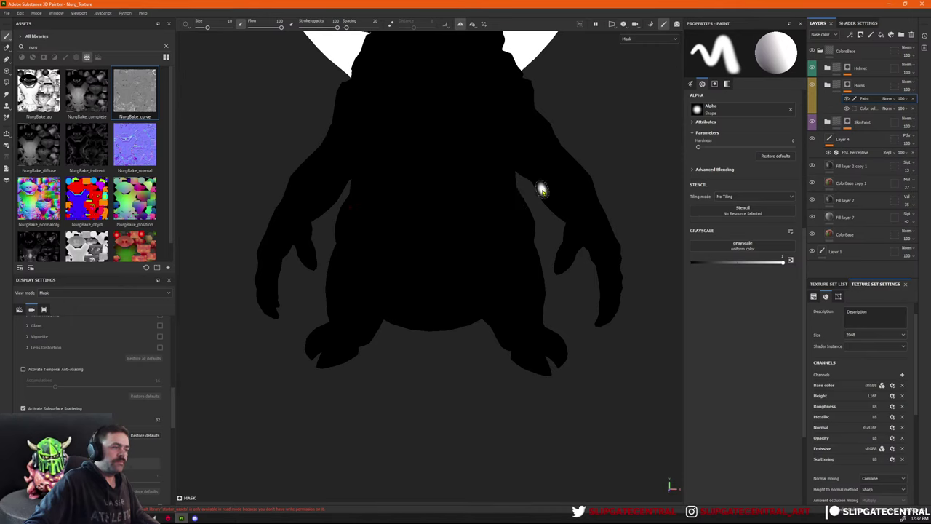
{"action": "key", "text": "p"}
{"action": "key", "text": "c"}
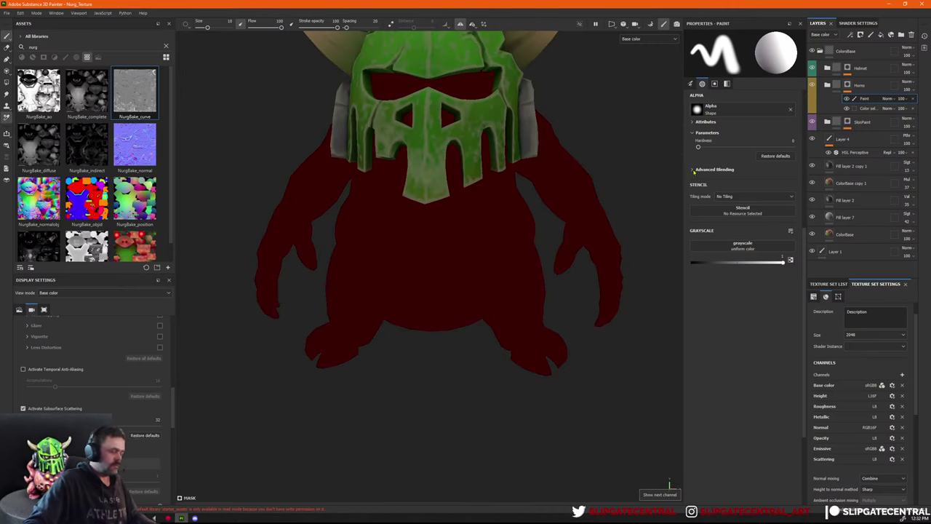
Rename the dark red fill layer in the SkinPaint folder to Cavities.
{"action": "left_click", "coordinate": [851, 140]}
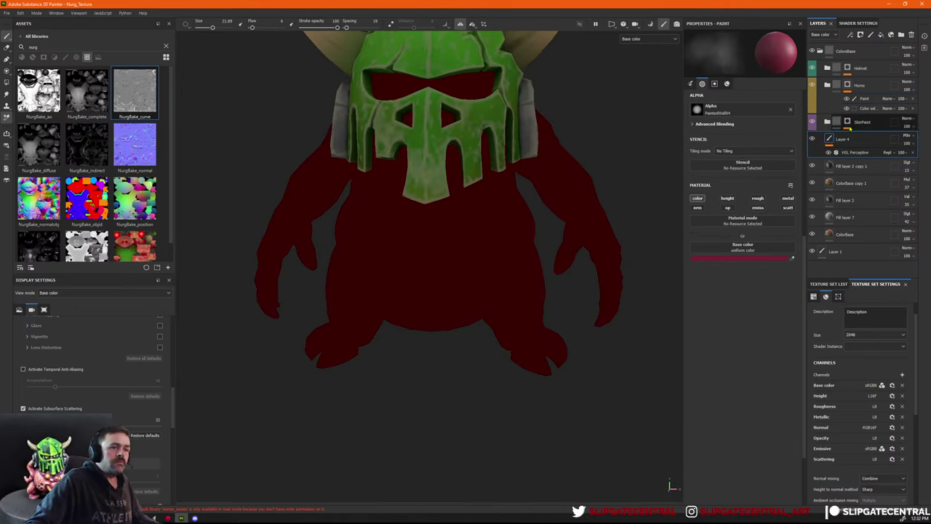
{"action": "left_click", "coordinate": [827, 122]}
{"action": "left_click", "coordinate": [828, 140]}
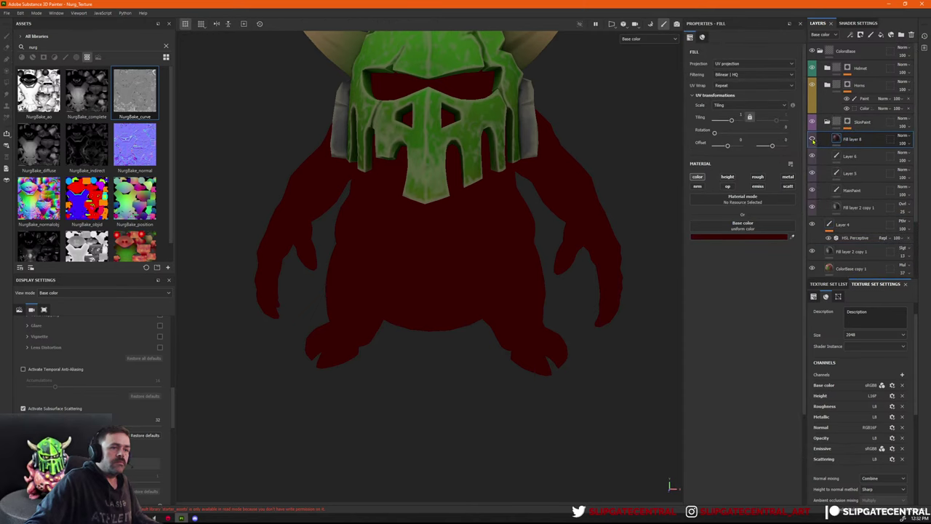
{"action": "left_click", "coordinate": [812, 139]}
{"action": "left_click", "coordinate": [812, 139]}
{"action": "type", "text": "Colo"}
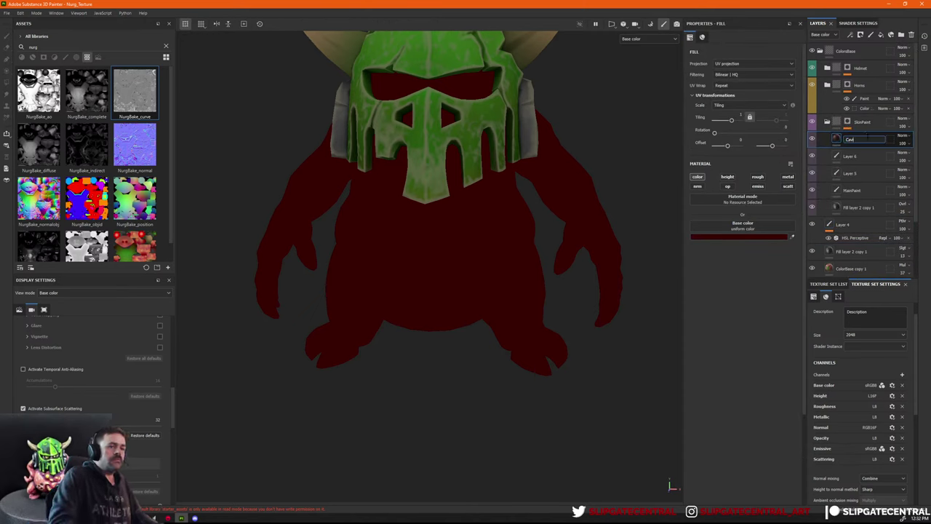
{"action": "type", "text": "ties"}
{"action": "key", "text": "Return"}
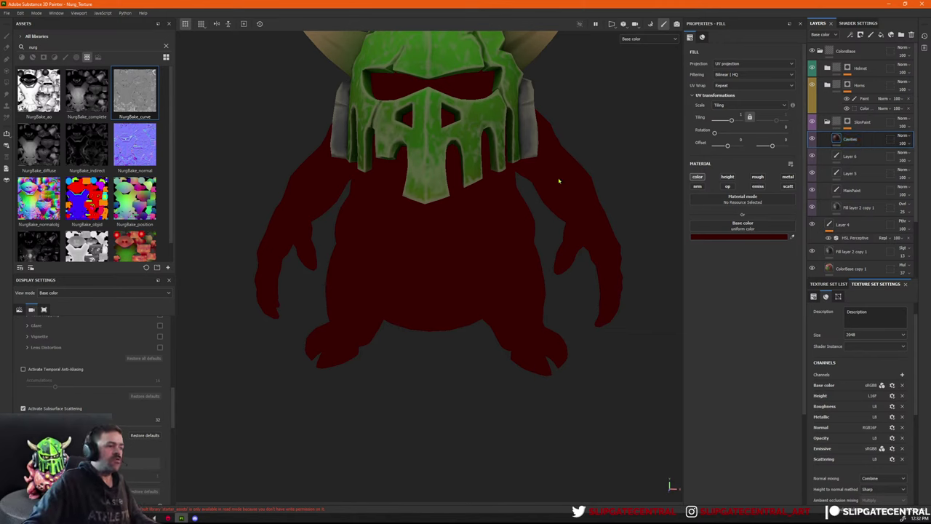
Display the roughness channel on the model and check which channels the Cavities layer and Fill layer 2 copy 1 use.
{"action": "key", "text": "c"}
{"action": "key", "text": "c"}
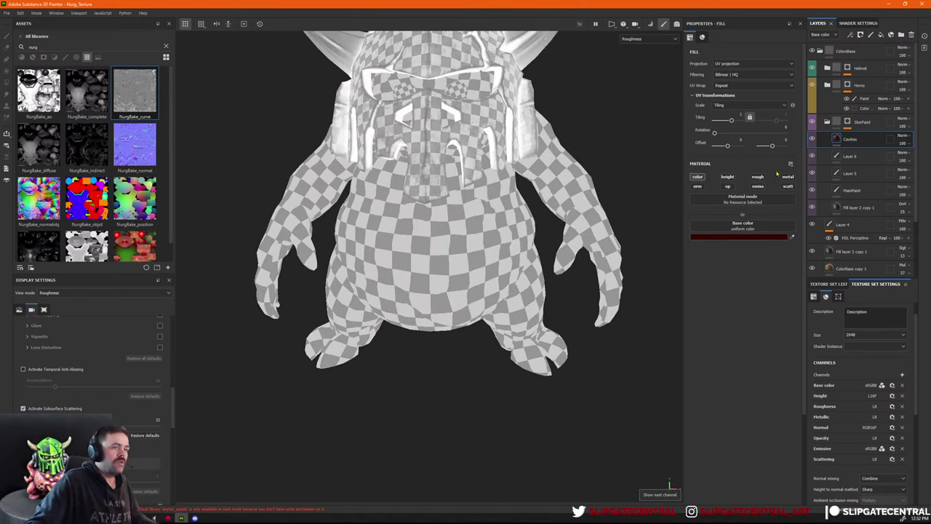
{"action": "scroll", "coordinate": [858, 208], "scroll_direction": "down", "scroll_amount": 1}
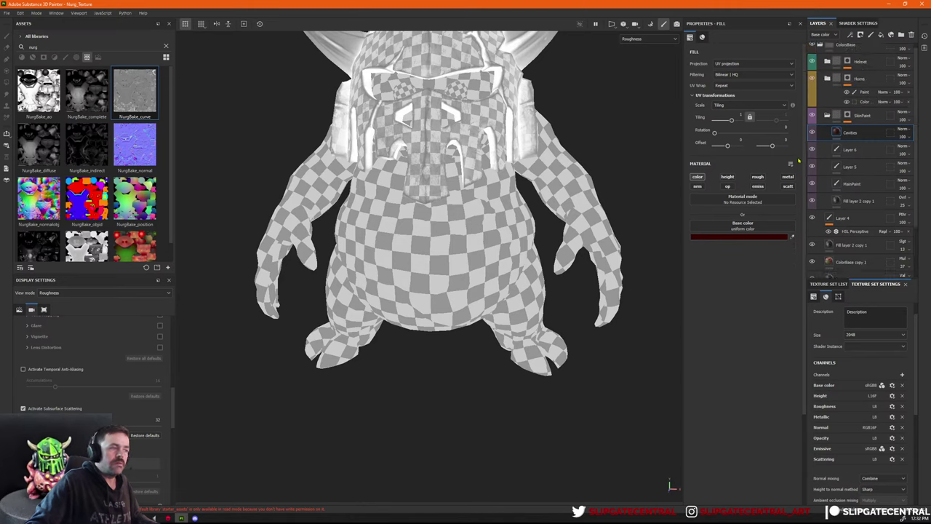
{"action": "left_click", "coordinate": [839, 204]}
{"action": "left_click", "coordinate": [841, 134]}
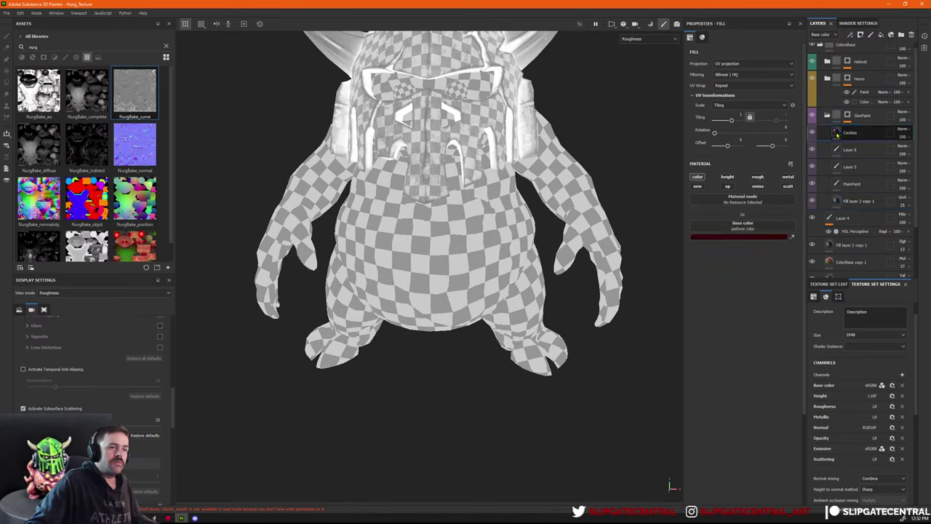
{"action": "left_click", "coordinate": [857, 206]}
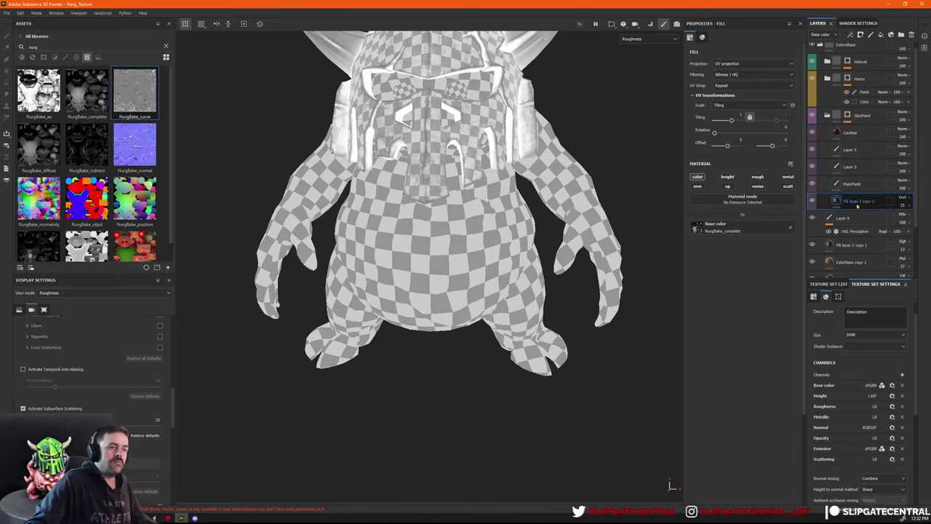
Enable the roughness channel on the ColorBase fill layer and set its roughness to about 0.5.
{"action": "scroll", "coordinate": [859, 211], "scroll_direction": "down", "scroll_amount": 3}
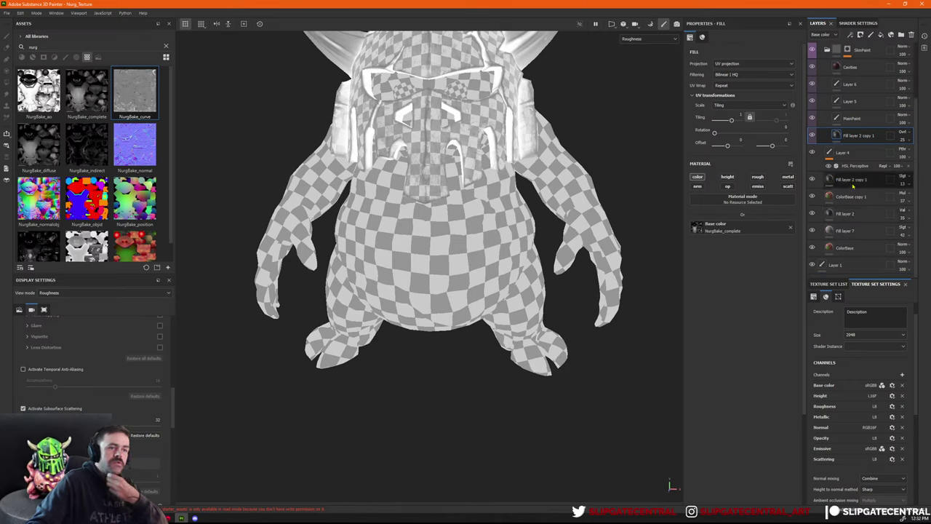
{"action": "left_click", "coordinate": [852, 179]}
{"action": "left_click", "coordinate": [857, 248]}
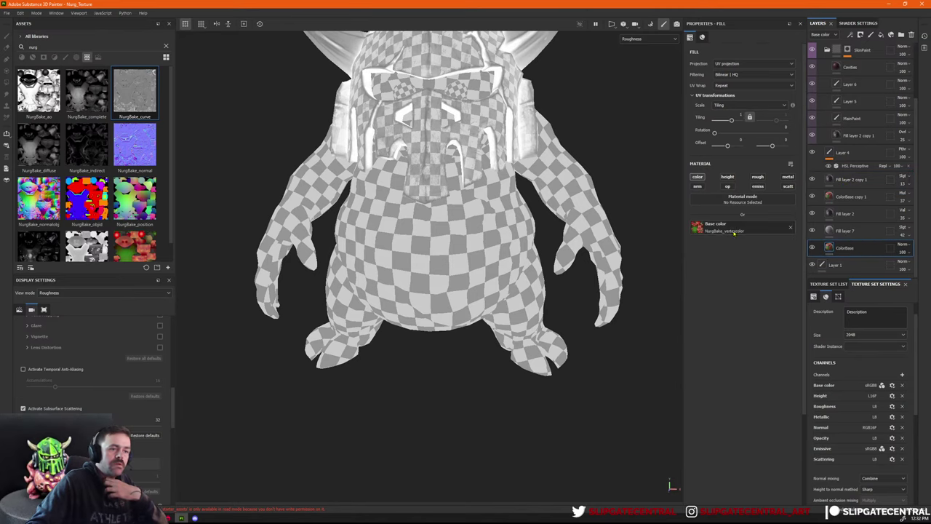
{"action": "left_click", "coordinate": [758, 177]}
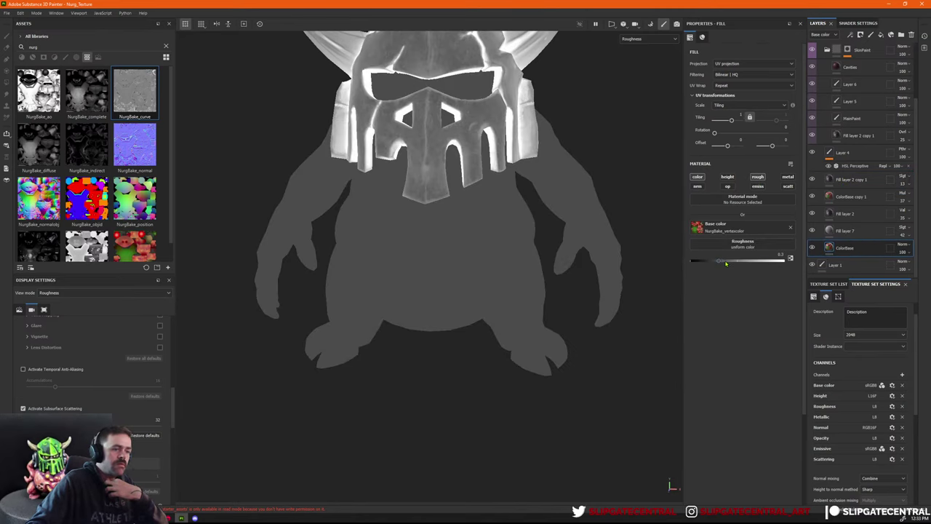
{"action": "left_click_drag", "start_coordinate": [726, 263], "coordinate": [741, 265]}
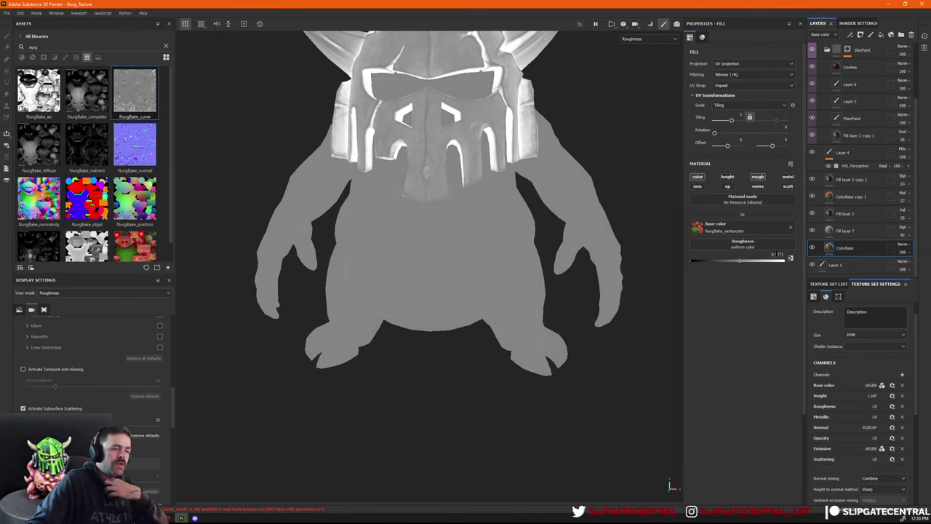
Set the ColorBase layer's roughness to exactly 0.5.
{"action": "left_click", "coordinate": [776, 254]}
{"action": "type", "text": "0.5"}
{"action": "key", "text": "Return"}
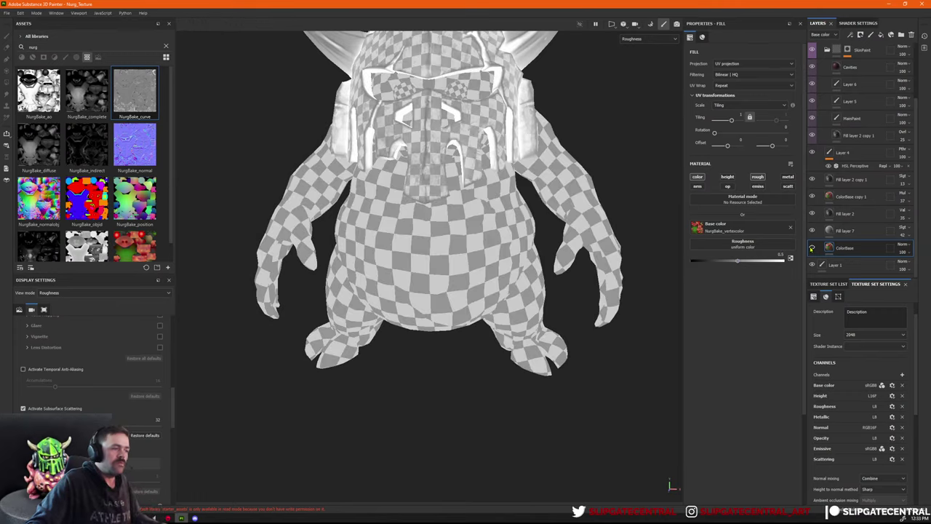
Enable the roughness channel on the Cavities layer and set its roughness to 1.
{"action": "scroll", "coordinate": [850, 160], "scroll_direction": "up", "scroll_amount": 3}
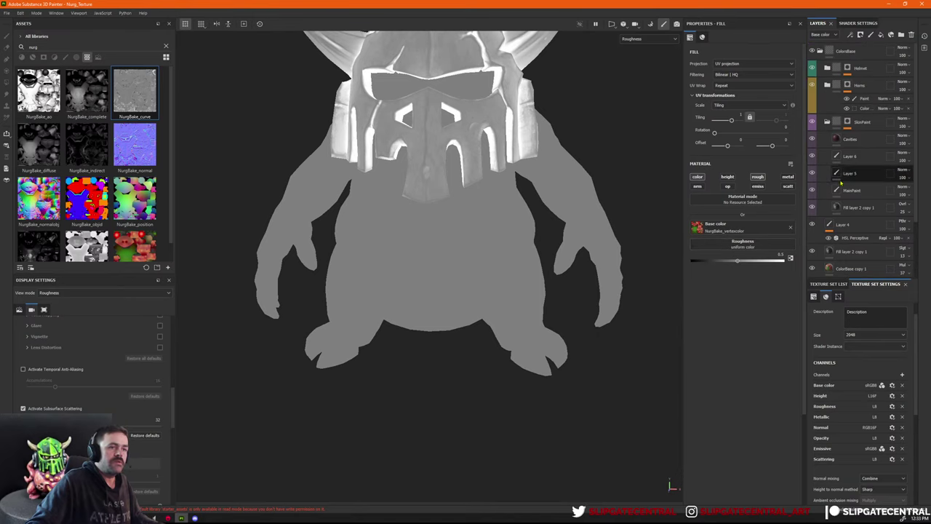
{"action": "left_click", "coordinate": [863, 138]}
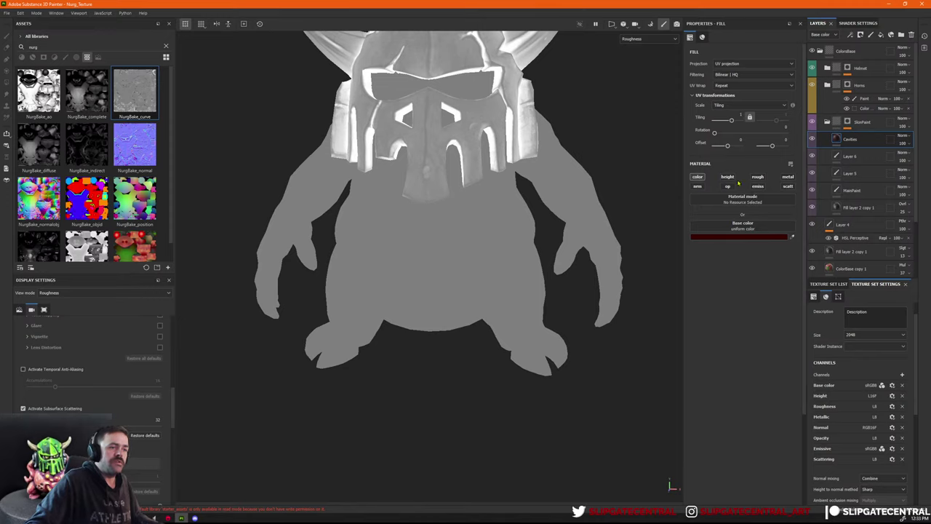
{"action": "left_click", "coordinate": [758, 177]}
{"action": "left_click_drag", "start_coordinate": [719, 270], "coordinate": [797, 274]}
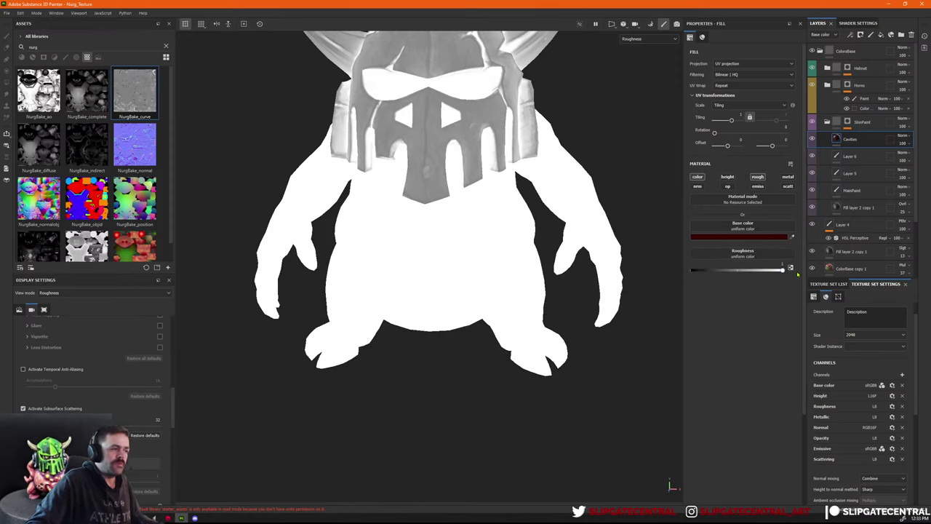
Add a black mask with a generator effect to the Cavities layer.
{"action": "right_click", "coordinate": [830, 138]}
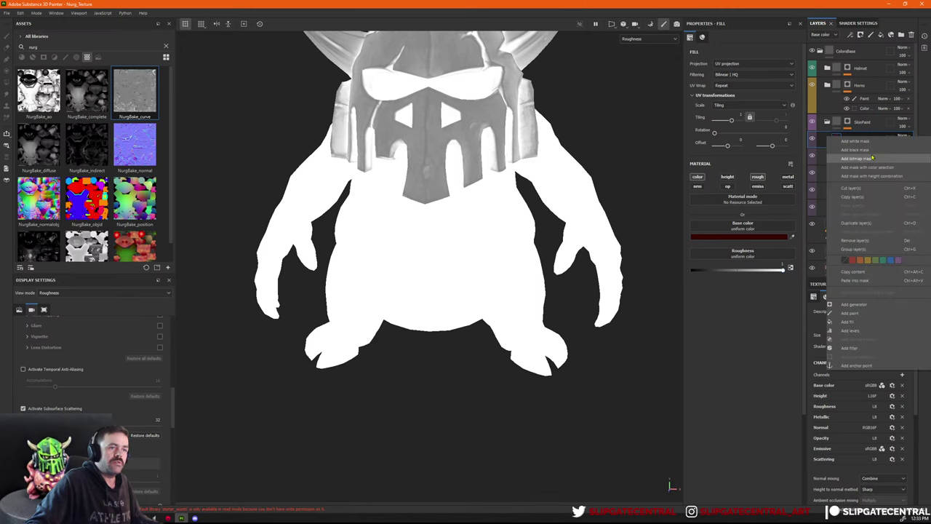
{"action": "left_click", "coordinate": [851, 146]}
{"action": "right_click", "coordinate": [848, 138]}
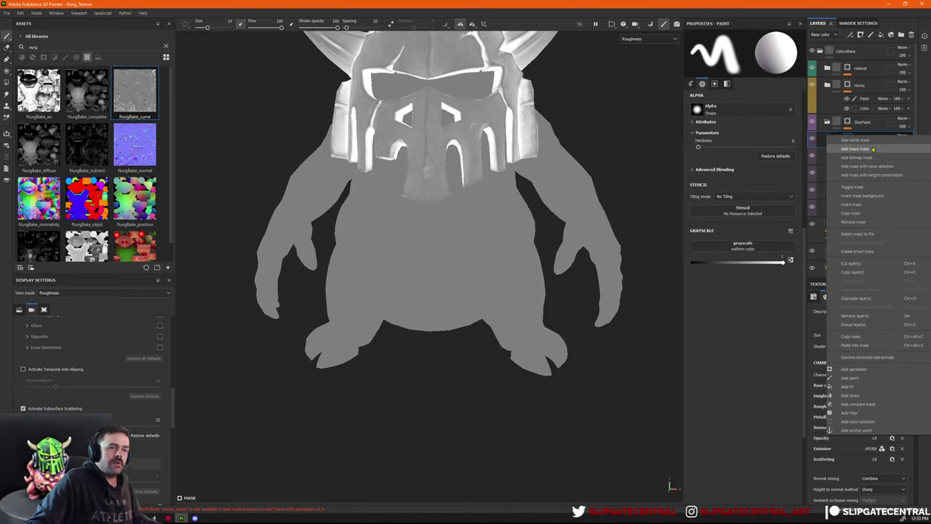
{"action": "left_click", "coordinate": [864, 369]}
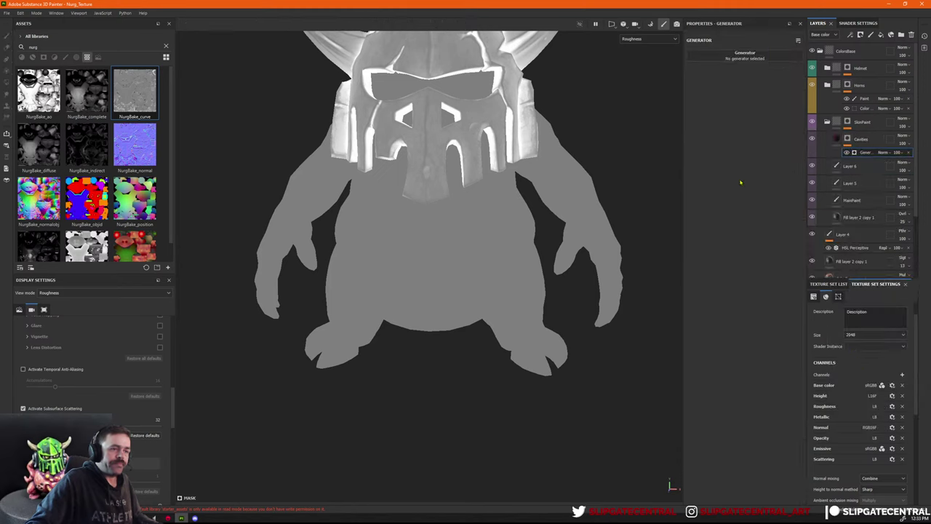
Try a Dirt generator on the Cavities mask with Grunge Amount 0 and Edges Masking about 0.26.
{"action": "left_click", "coordinate": [754, 58]}
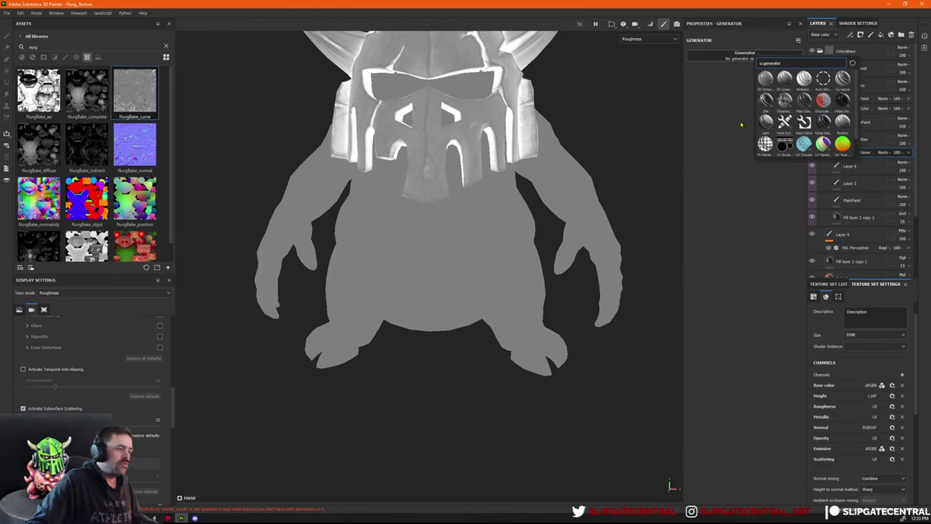
{"action": "left_click", "coordinate": [765, 100]}
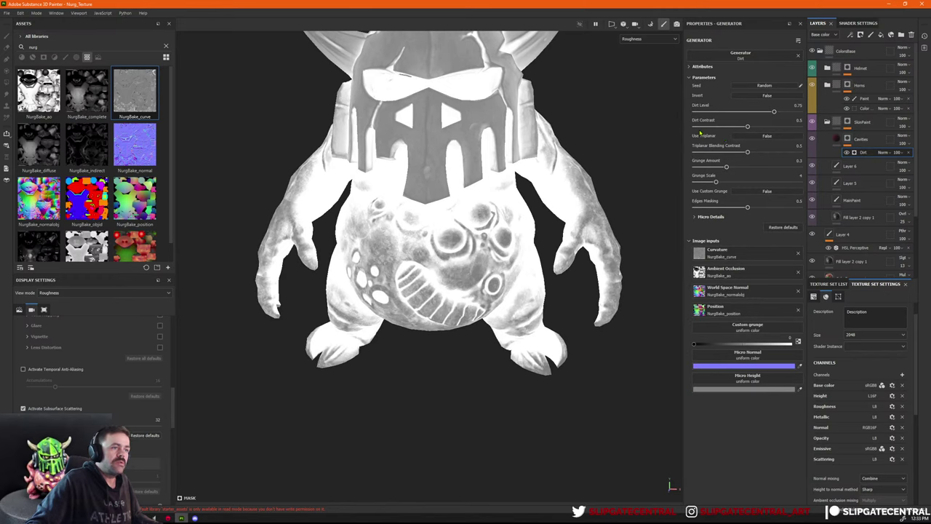
{"action": "left_click_drag", "start_coordinate": [717, 166], "coordinate": [695, 168]}
{"action": "scroll", "coordinate": [569, 179], "scroll_direction": "up", "scroll_amount": 2}
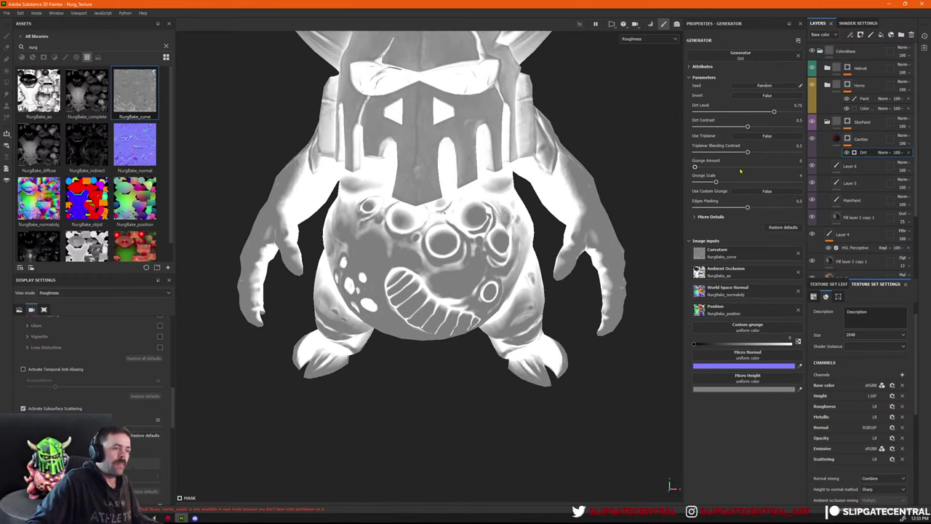
{"action": "mouse_move", "coordinate": [737, 209]}
{"action": "left_mouse_down"}
{"action": "mouse_move", "coordinate": [721, 209]}
{"action": "mouse_move", "coordinate": [733, 208]}
{"action": "left_mouse_up"}
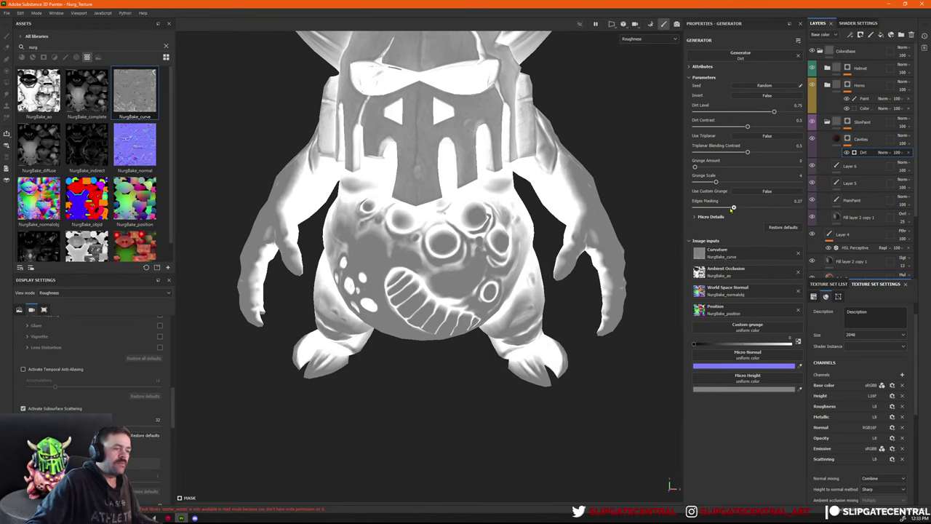
{"action": "left_click", "coordinate": [700, 167]}
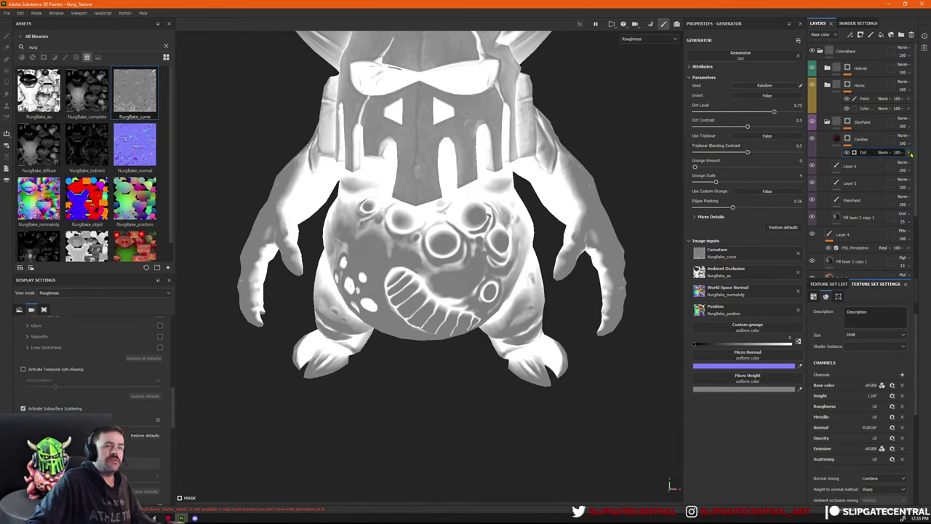
Try an inverted Metal Edge Wear generator with Grunge Amount 0, Grunge Scale 2, Wear Contrast 0 and Wear Level about 0.83.
{"action": "left_click", "coordinate": [741, 55]}
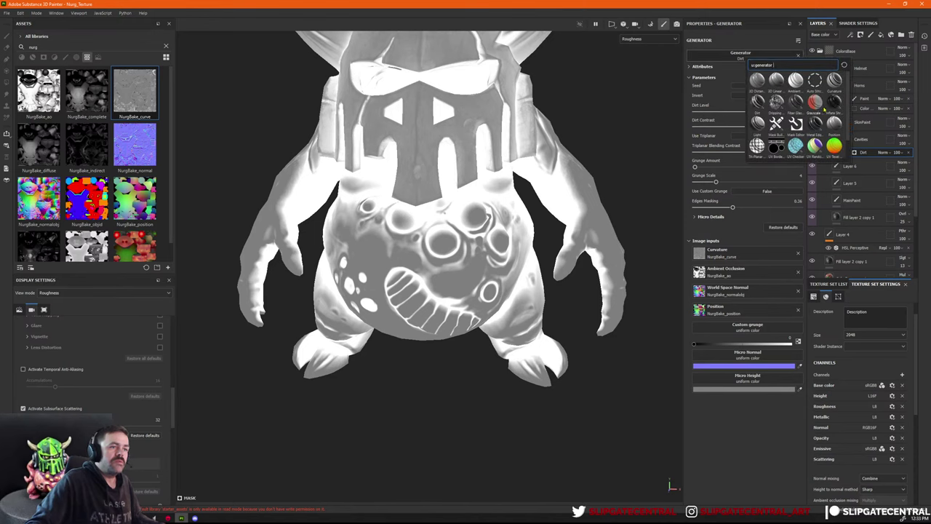
{"action": "left_click", "coordinate": [816, 124]}
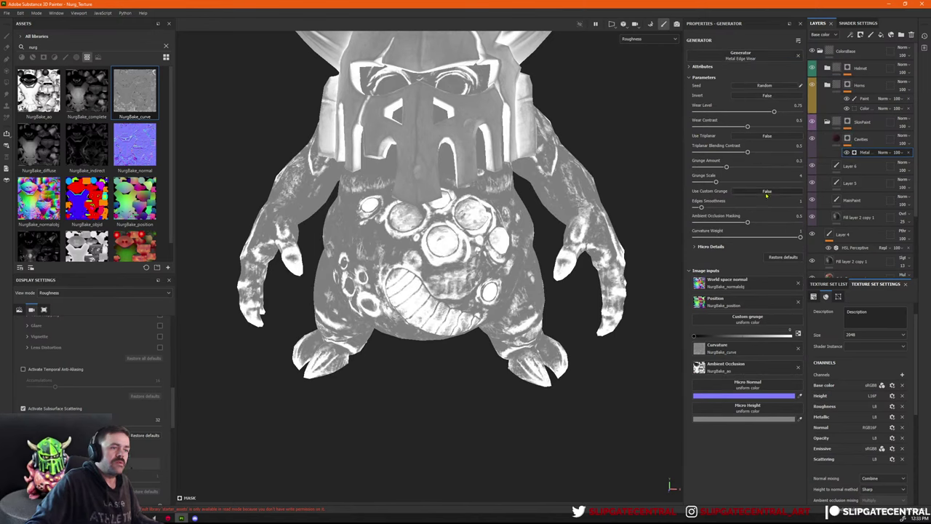
{"action": "left_click", "coordinate": [770, 96]}
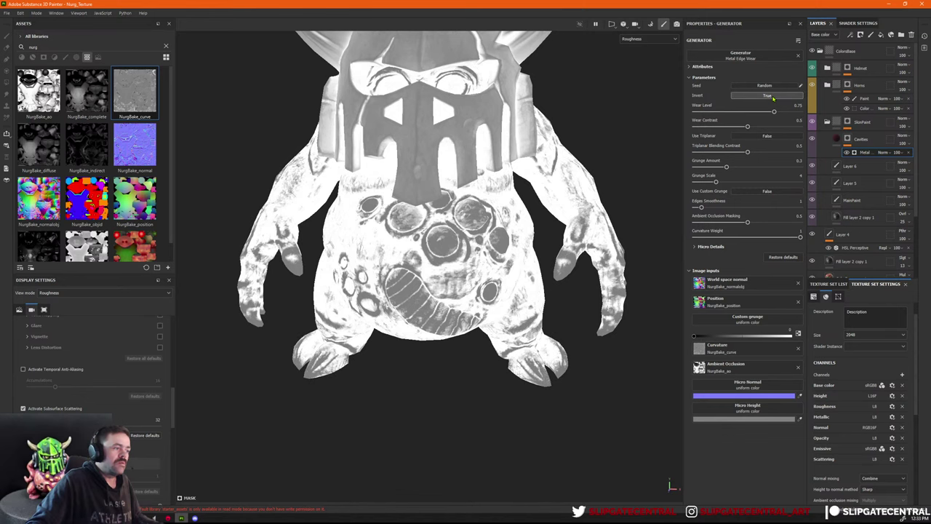
{"action": "left_click_drag", "start_coordinate": [726, 167], "coordinate": [697, 186]}
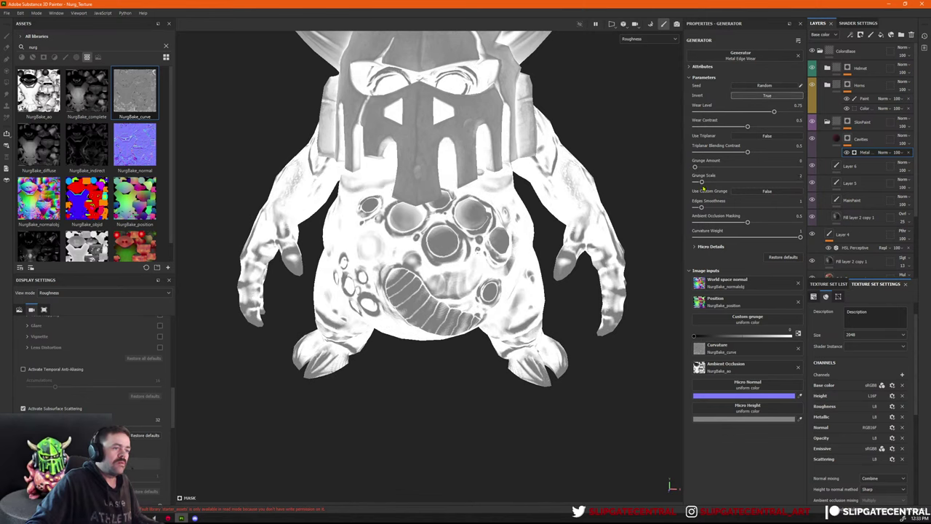
{"action": "left_click_drag", "start_coordinate": [729, 128], "coordinate": [705, 127]}
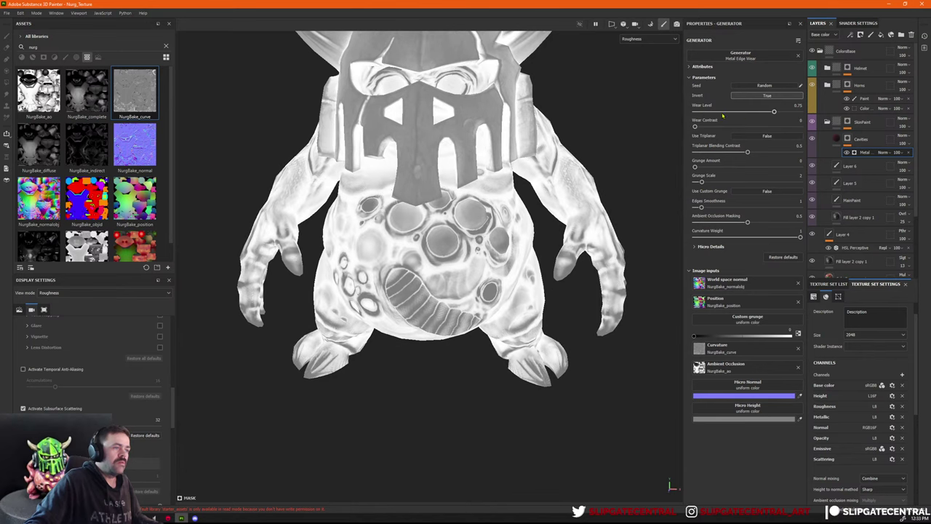
{"action": "left_click_drag", "start_coordinate": [775, 111], "coordinate": [784, 123]}
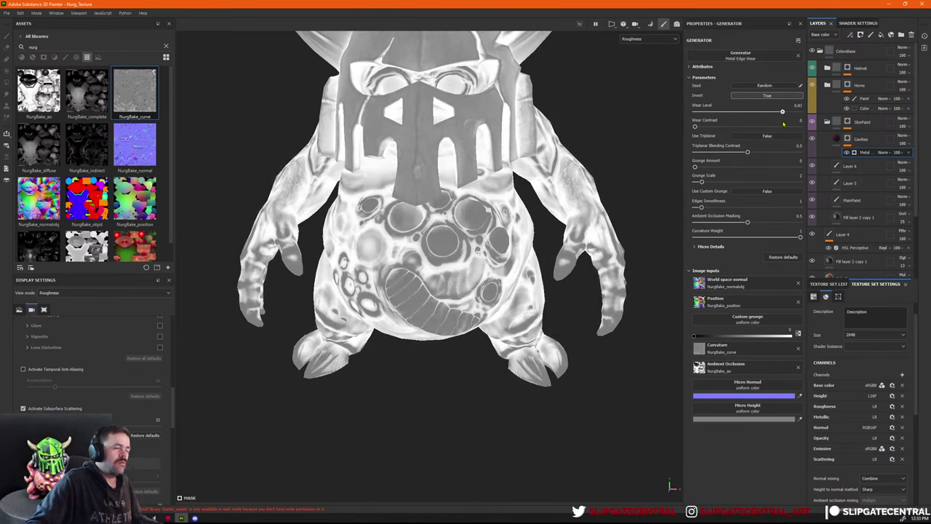
Switch the mask's generator to Curvature and set its curvature mode to Cavities.
{"action": "left_click", "coordinate": [795, 56]}
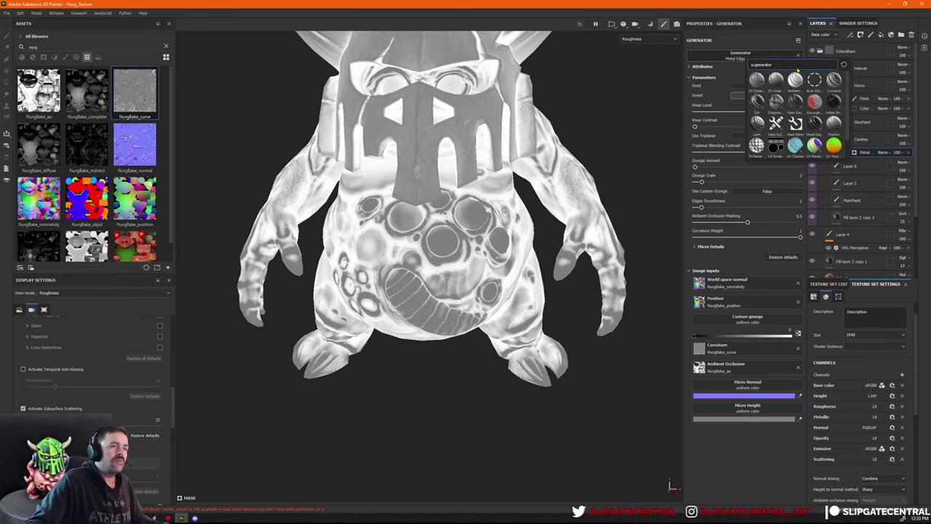
{"action": "left_click", "coordinate": [832, 84]}
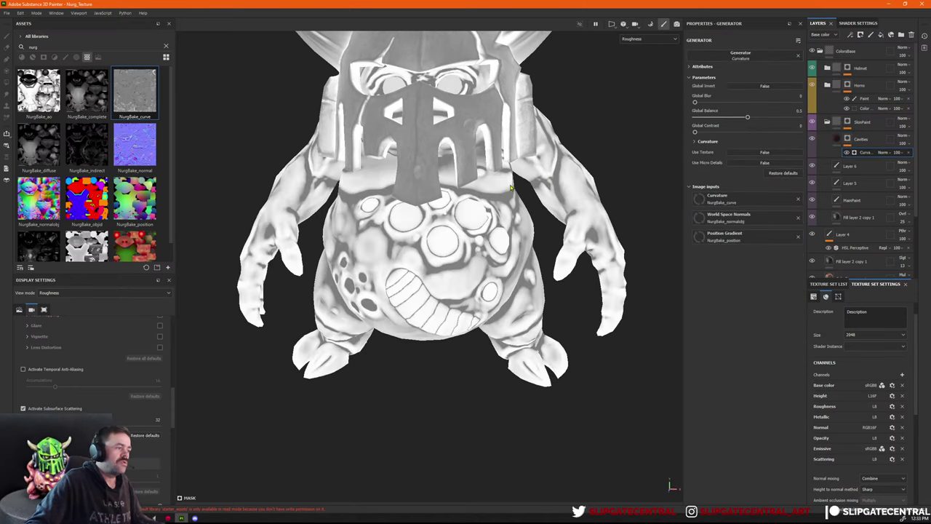
{"action": "left_click_drag", "start_coordinate": [616, 184], "coordinate": [624, 158], "text": "alt"}
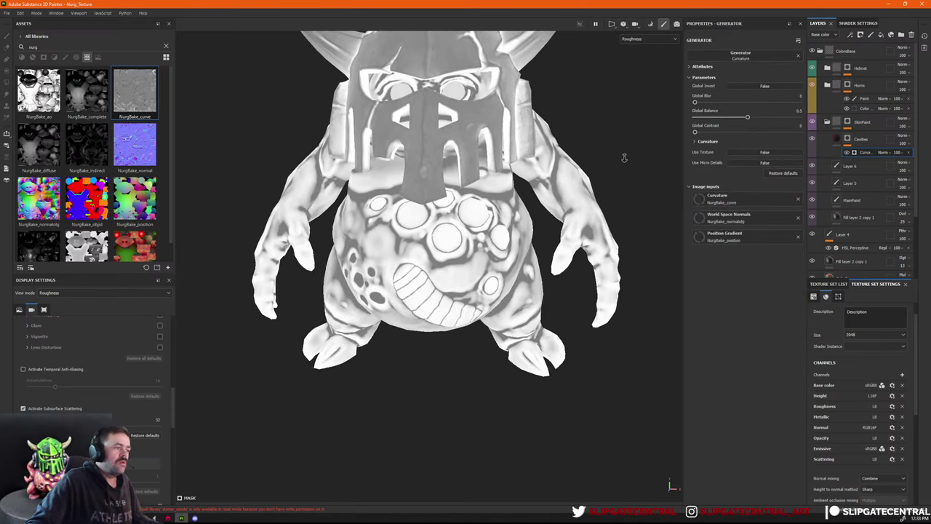
{"action": "left_click", "coordinate": [707, 141]}
{"action": "left_click", "coordinate": [748, 162]}
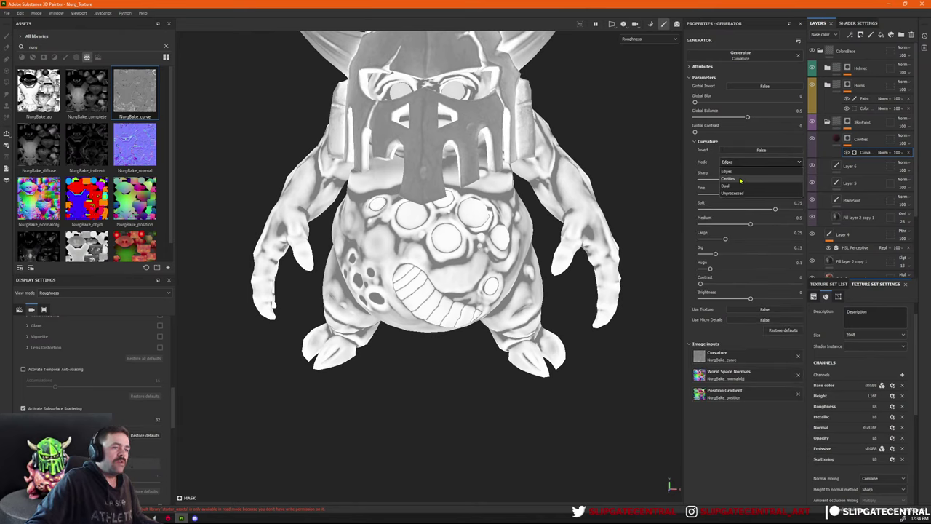
{"action": "left_click", "coordinate": [742, 182]}
Lower Brightness to -1, Huge, Big and Large to 0, Medium to about 0.38, Fine to 0.65 and Sharp to 0.52.
{"action": "left_click_drag", "start_coordinate": [708, 297], "coordinate": [698, 268]}
{"action": "left_click_drag", "start_coordinate": [715, 254], "coordinate": [697, 239]}
{"action": "left_click_drag", "start_coordinate": [750, 224], "coordinate": [734, 231]}
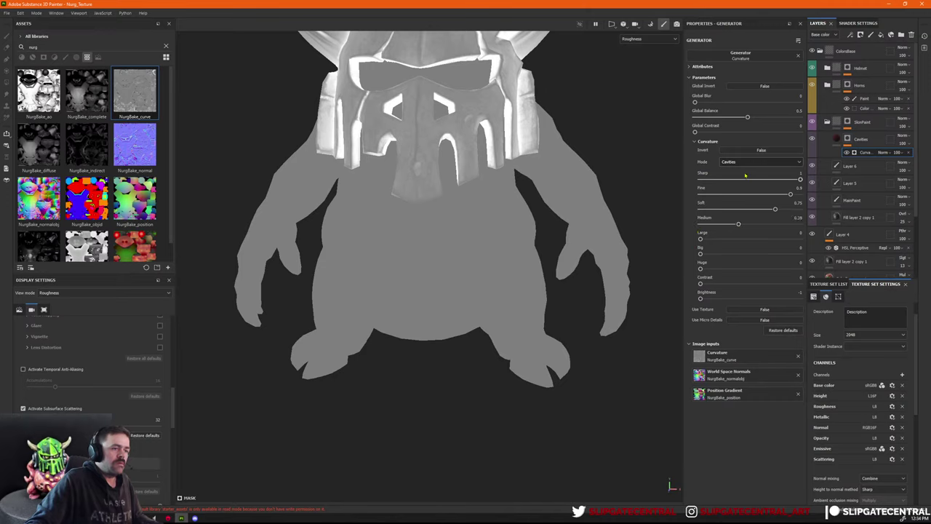
{"action": "left_click_drag", "start_coordinate": [772, 183], "coordinate": [738, 186]}
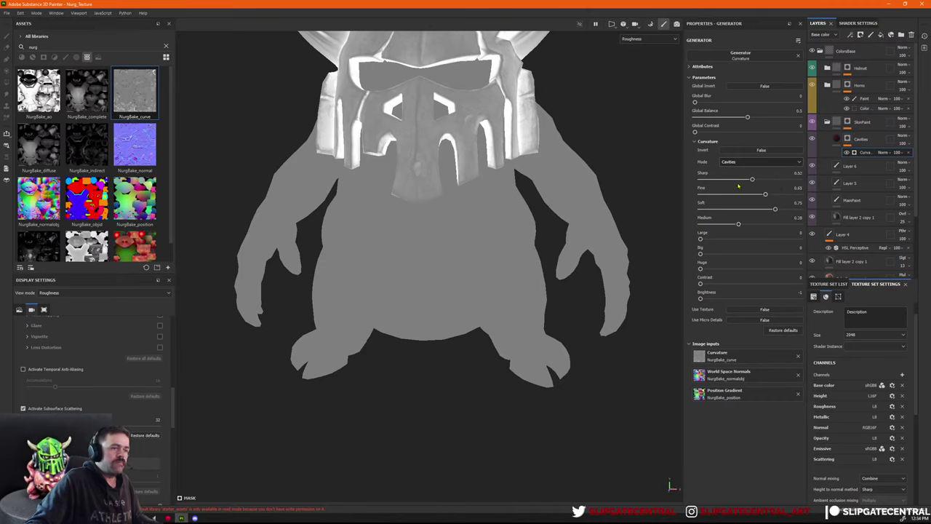
Display the Cavities layer's mask on the model and undo the last Sharp and Fine adjustments.
{"action": "left_click", "coordinate": [847, 138], "text": "alt"}
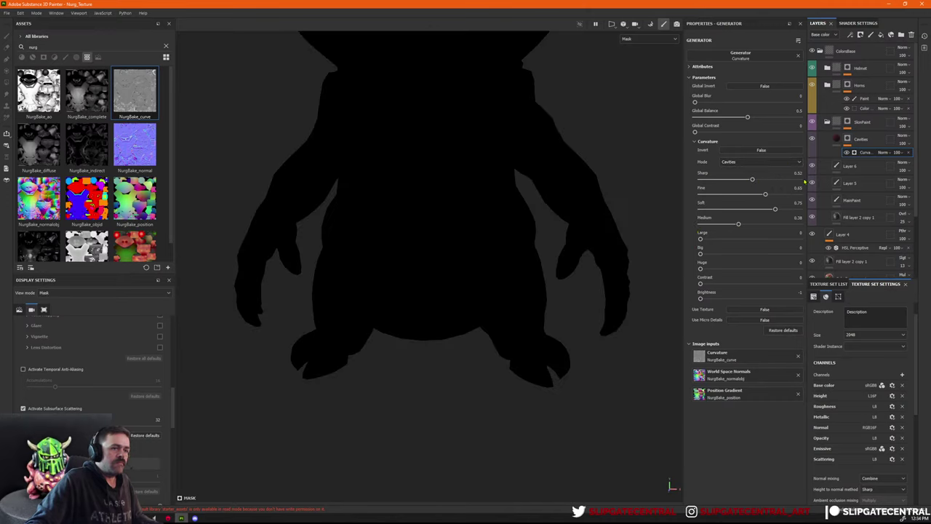
{"action": "key", "text": "ctrl+z"}
{"action": "key", "text": "ctrl+z"}
{"action": "key", "text": "ctrl+z"}
Raise the curvature's Large value to about 0.56 and toggle Global Invert on and off.
{"action": "left_click", "coordinate": [719, 240]}
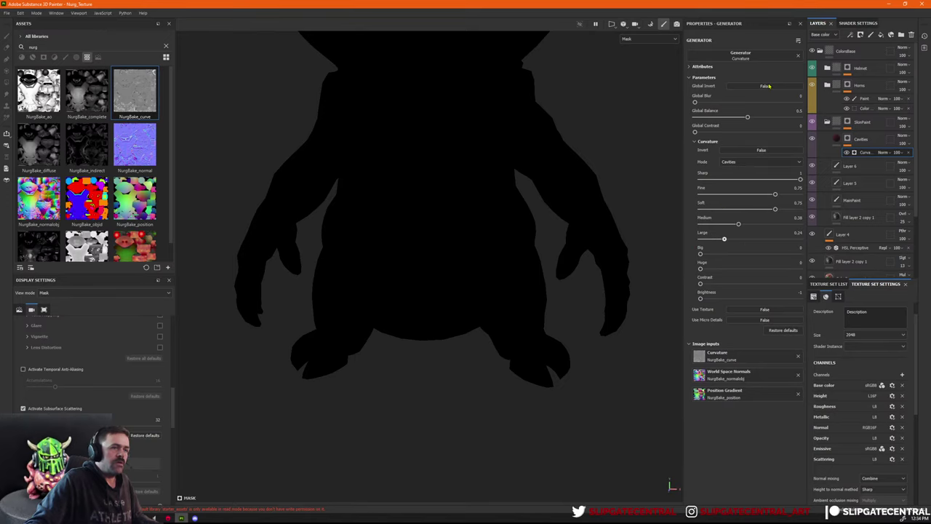
{"action": "left_click", "coordinate": [770, 87]}
{"action": "left_click", "coordinate": [770, 86]}
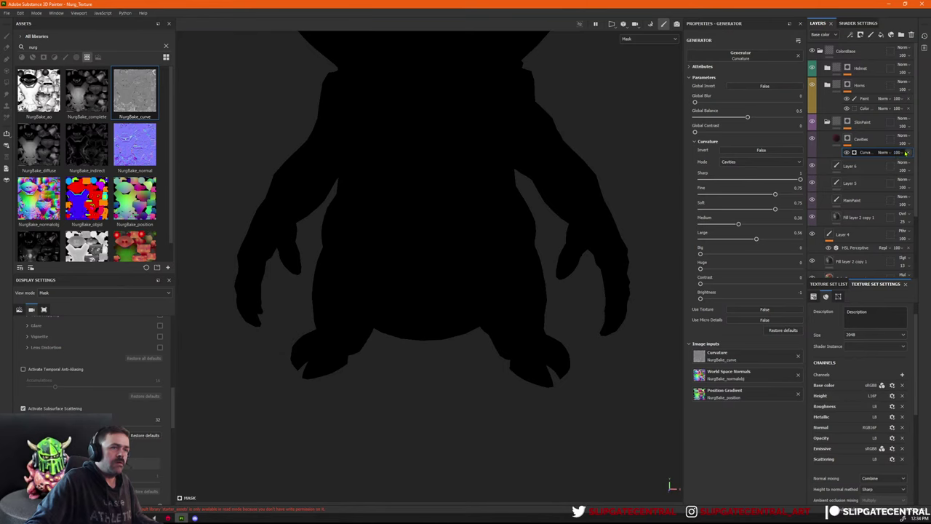
Replace the generator in the Cavities mask with a fresh Curvature generator at default settings.
{"action": "left_click", "coordinate": [848, 138]}
{"action": "right_click", "coordinate": [848, 138]}
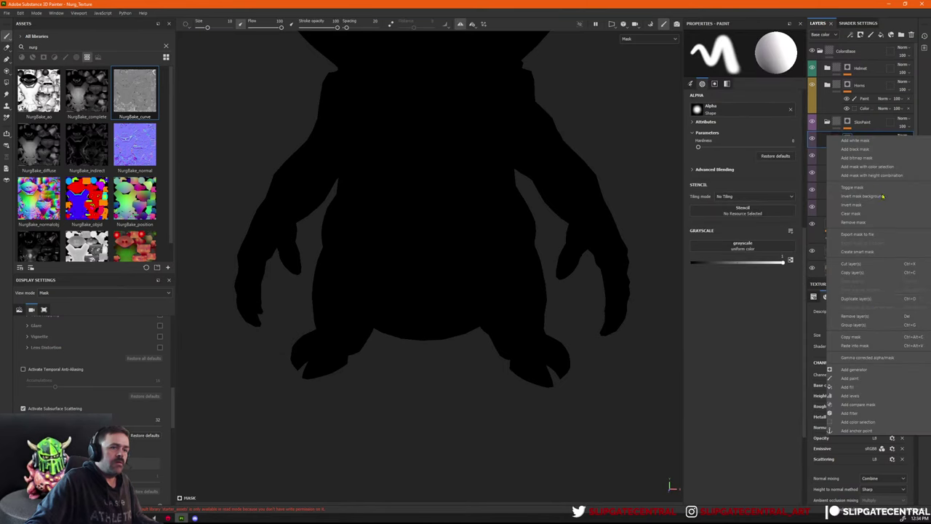
{"action": "left_click", "coordinate": [854, 370]}
{"action": "left_click", "coordinate": [745, 54]}
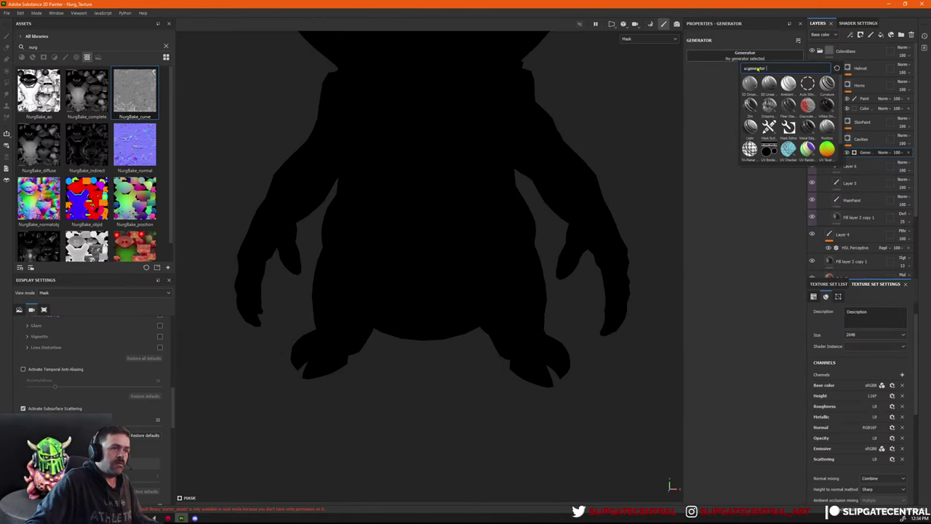
{"action": "left_click", "coordinate": [827, 84]}
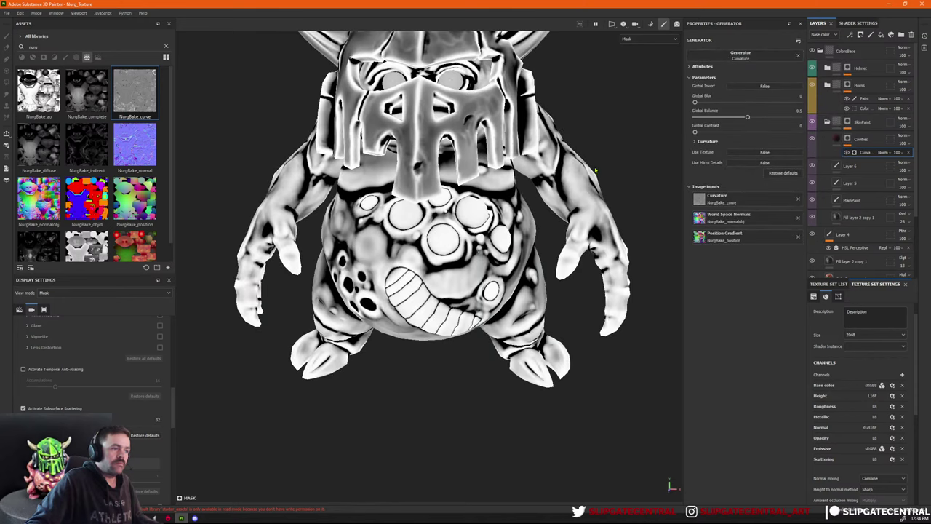
Set the curvature mode to Cavities and lower Huge, Big, Large, Medium, Soft and Fine to 0.
{"action": "left_click", "coordinate": [699, 141]}
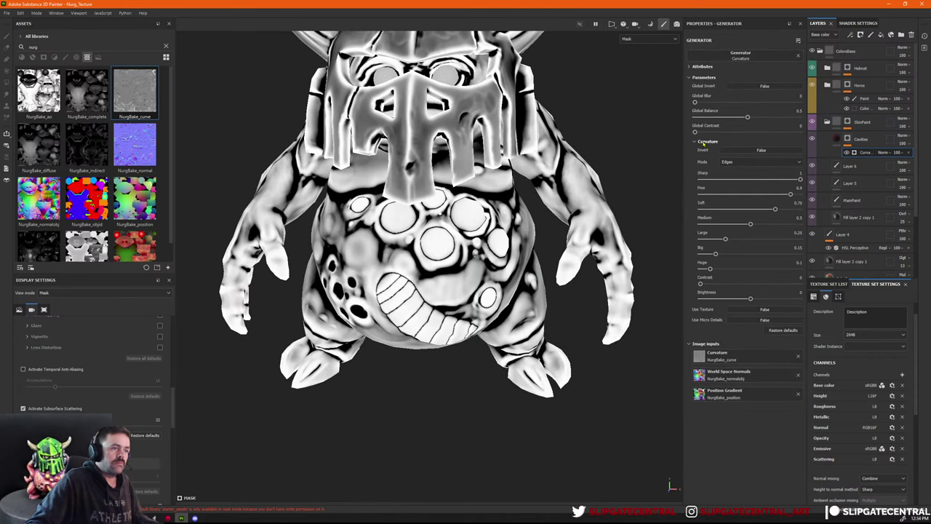
{"action": "left_click", "coordinate": [766, 163]}
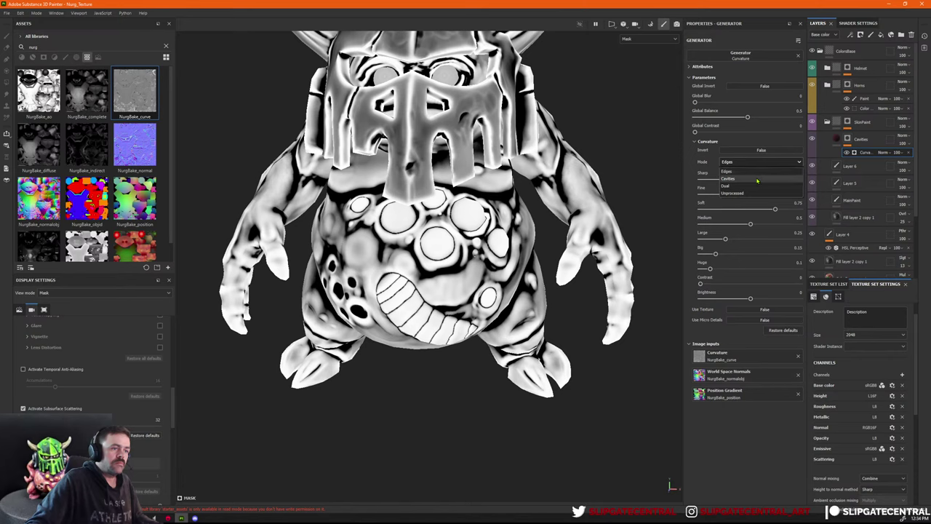
{"action": "left_click", "coordinate": [759, 181]}
{"action": "left_click_drag", "start_coordinate": [710, 269], "coordinate": [694, 241]}
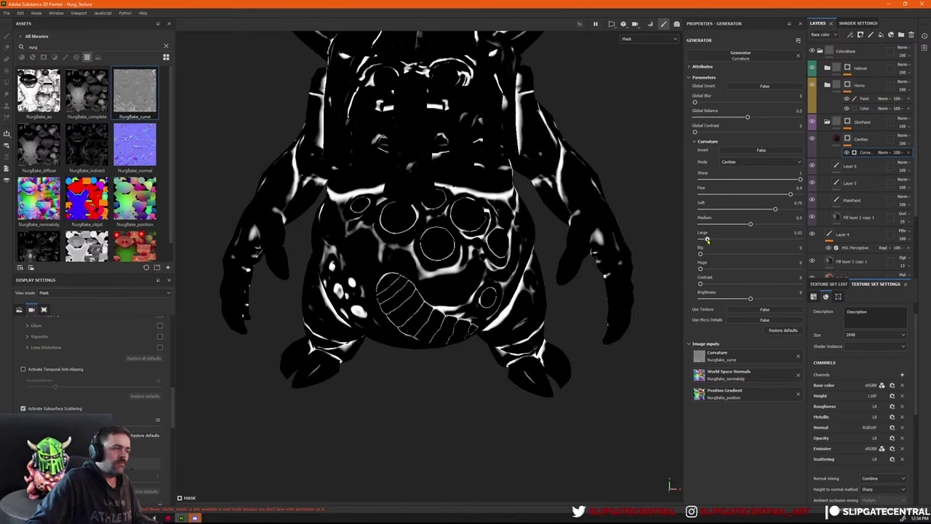
{"action": "left_click_drag", "start_coordinate": [750, 223], "coordinate": [700, 210]}
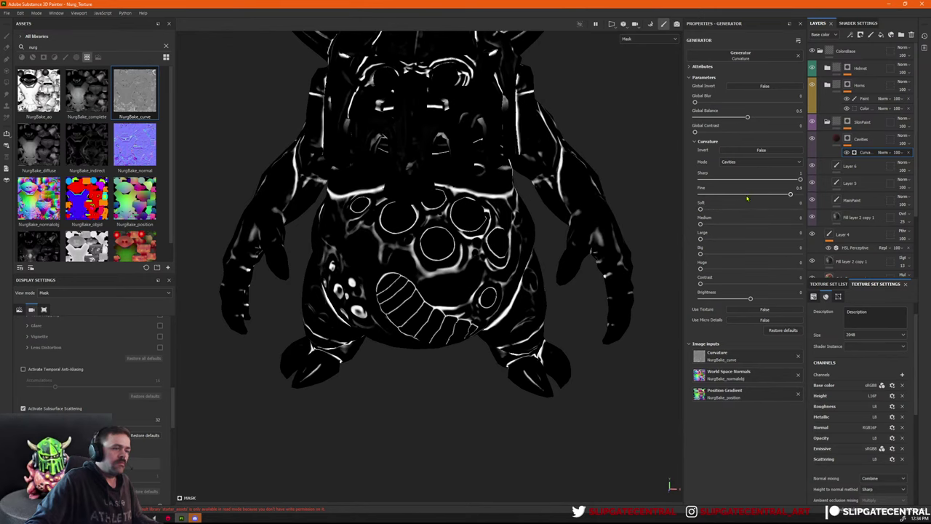
{"action": "left_click_drag", "start_coordinate": [790, 194], "coordinate": [700, 194]}
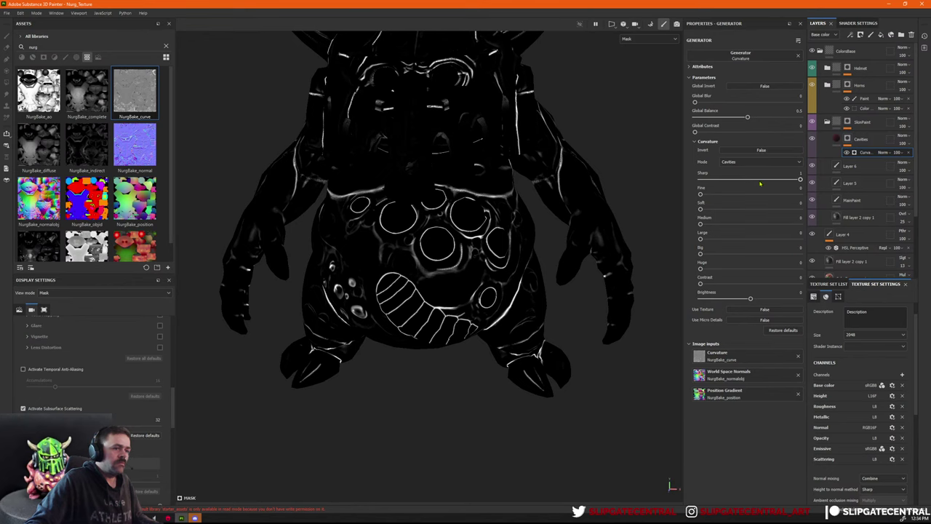
Raise the curvature's Sharp value to 1 and switch the model display from the mask back to base color.
{"action": "left_click_drag", "start_coordinate": [760, 180], "coordinate": [803, 179]}
{"action": "scroll", "coordinate": [537, 183], "scroll_direction": "down", "scroll_amount": 1}
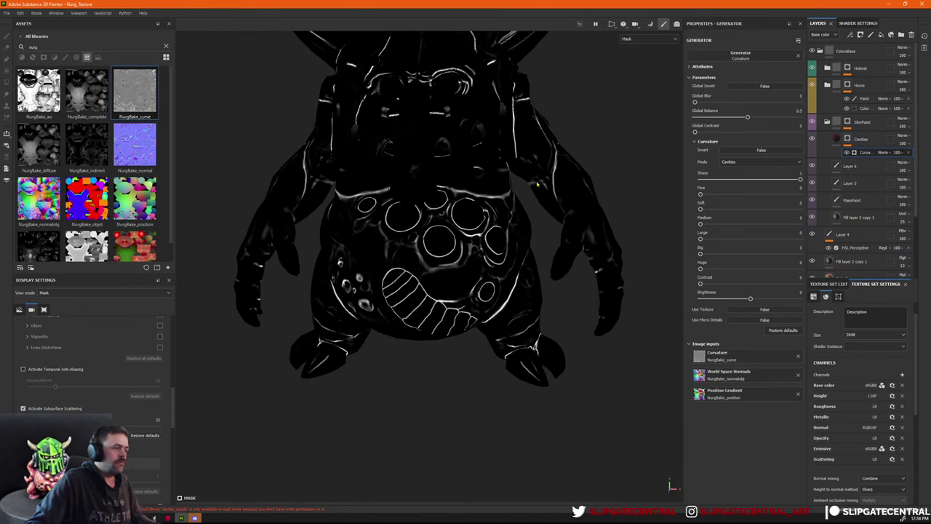
{"action": "key", "text": "c"}
{"action": "scroll", "coordinate": [546, 184], "scroll_direction": "up", "scroll_amount": 1}
Set the Cavities fill layer's base color to the dark red 711D1D after trying brighter reds.
{"action": "left_click", "coordinate": [838, 140]}
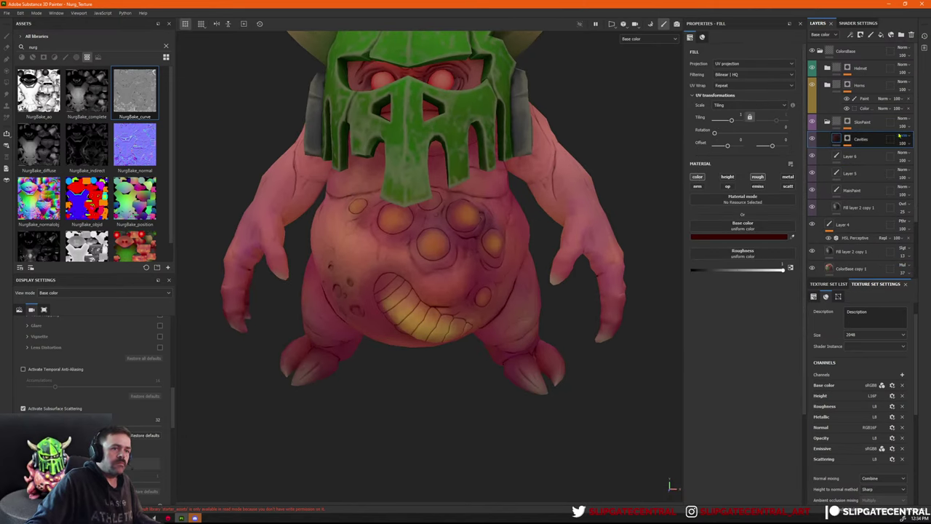
{"action": "left_click", "coordinate": [750, 239]}
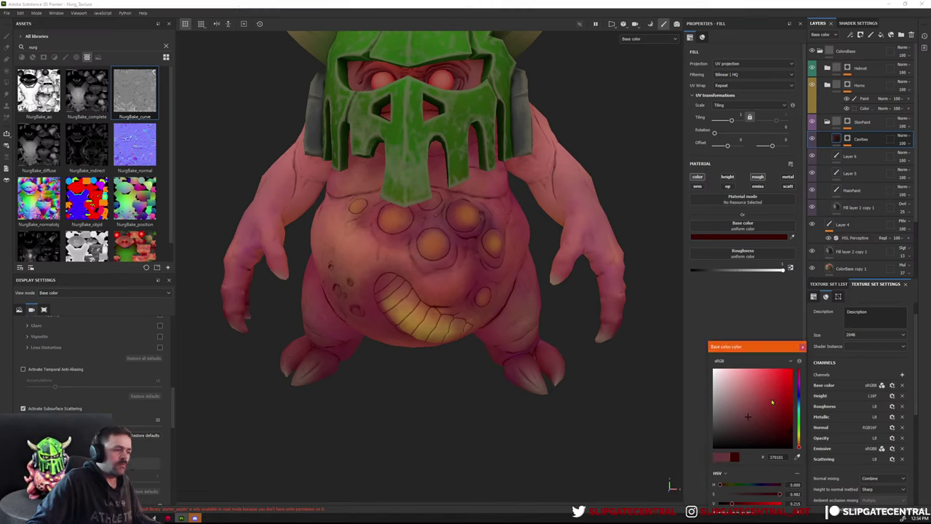
{"action": "left_click", "coordinate": [772, 383]}
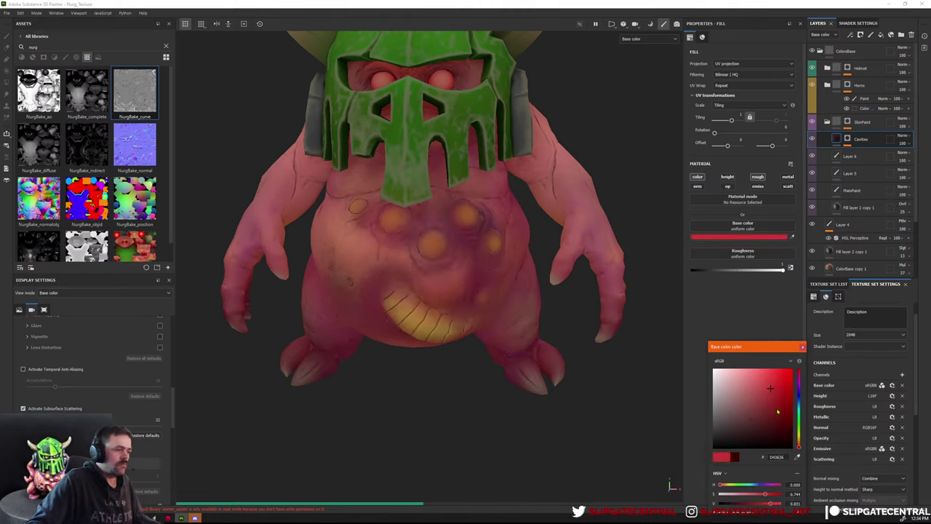
{"action": "left_click", "coordinate": [770, 387]}
{"action": "left_click_drag", "start_coordinate": [764, 409], "coordinate": [768, 413]}
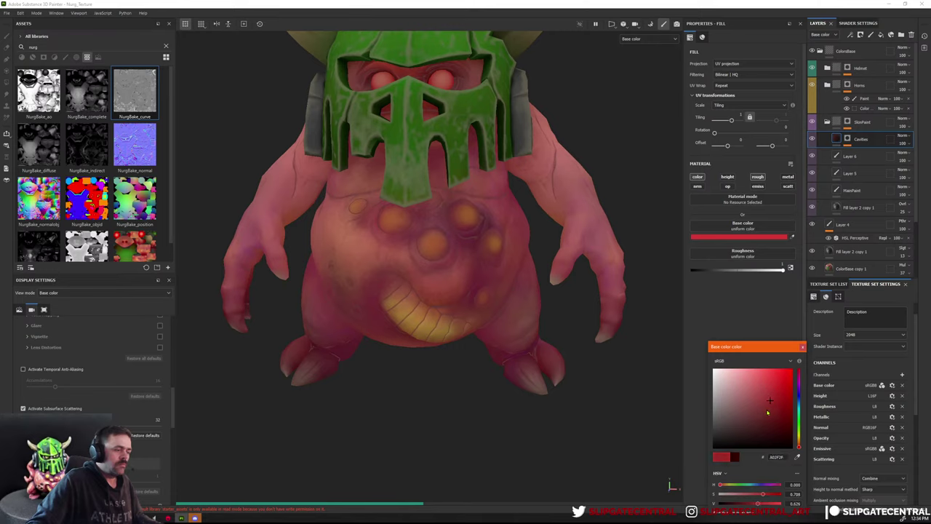
{"action": "left_click", "coordinate": [774, 415]}
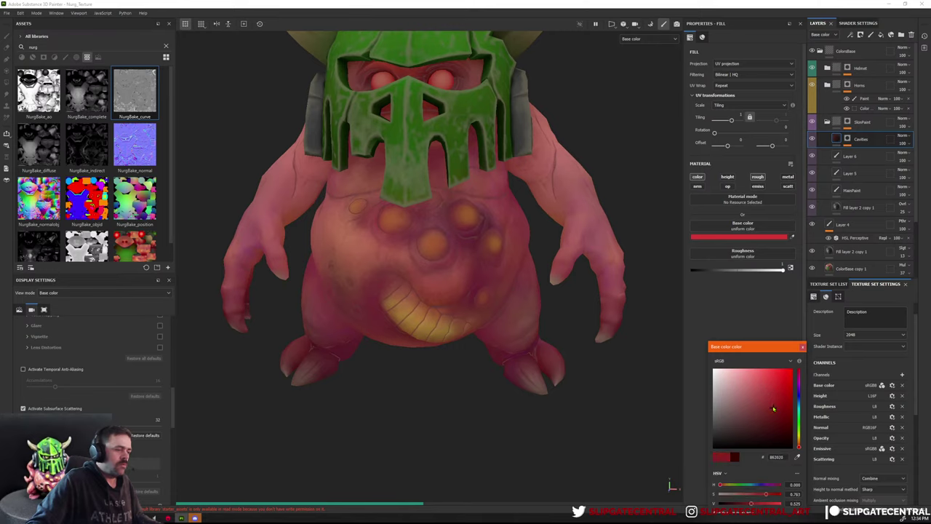
{"action": "left_click", "coordinate": [773, 413]}
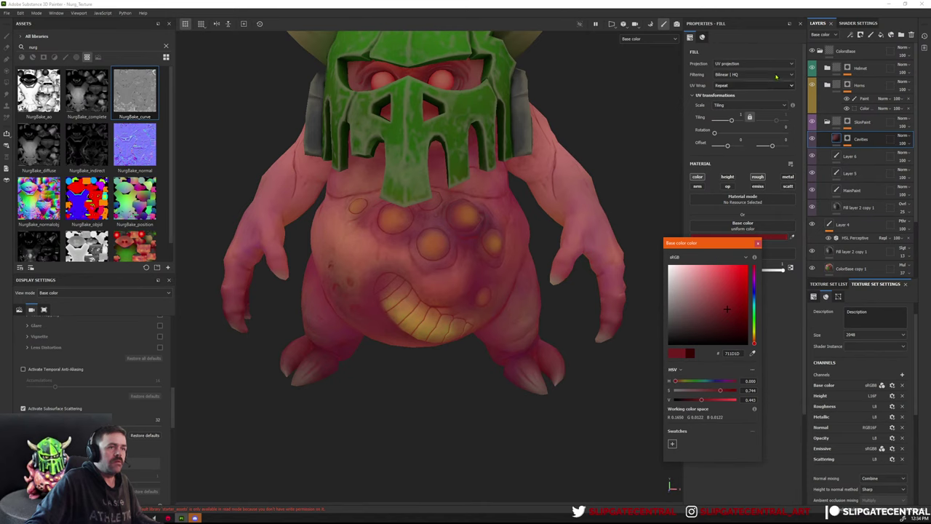
{"action": "left_click", "coordinate": [830, 26]}
{"action": "left_click", "coordinate": [758, 244]}
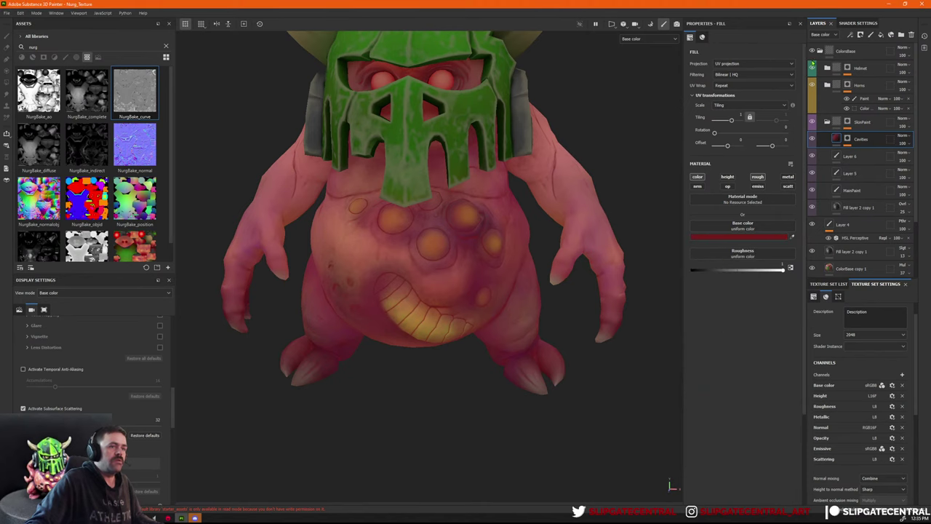
Close Substance 3D Painter and save the modified project.
{"action": "left_click", "coordinate": [852, 26]}
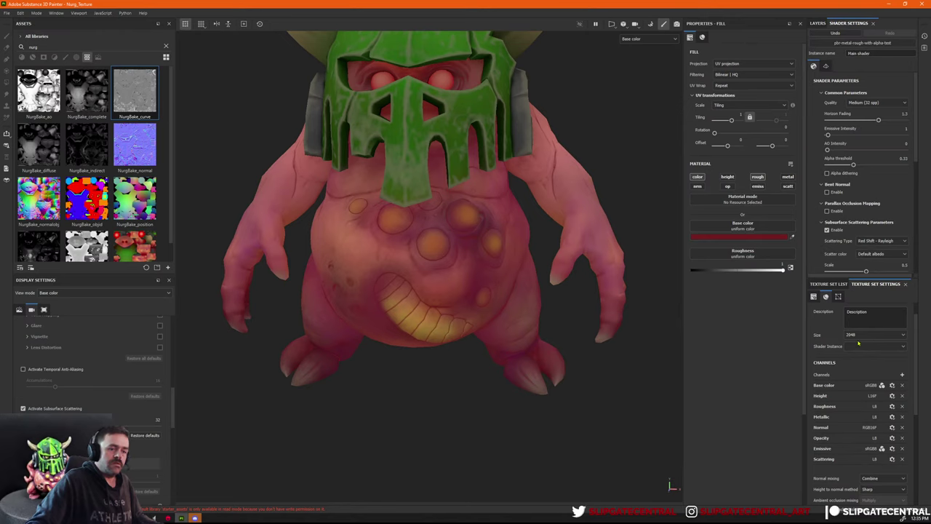
{"action": "left_click", "coordinate": [818, 23]}
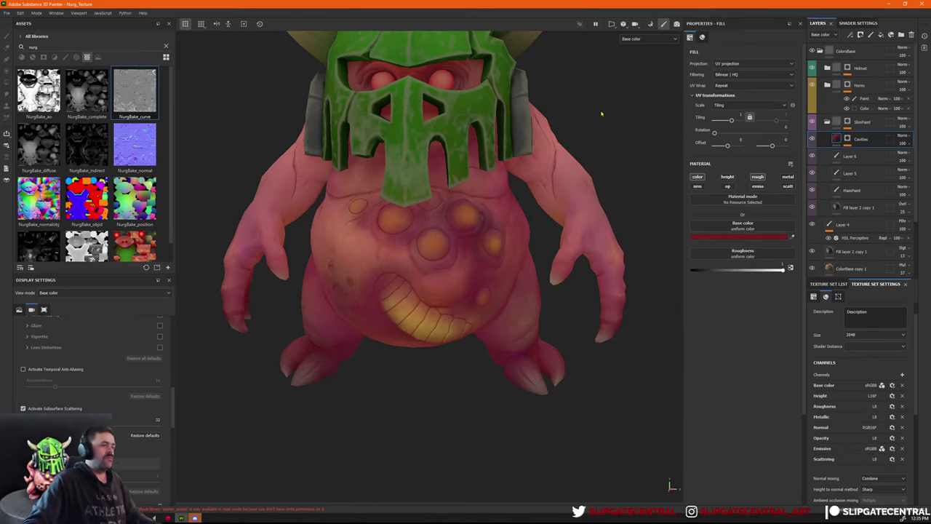
{"action": "mouse_move", "coordinate": [596, 131]}
{"action": "right_mouse_down", "text": "alt"}
{"action": "mouse_move", "coordinate": [570, 138]}
{"action": "mouse_move", "coordinate": [556, 65]}
{"action": "mouse_move", "coordinate": [602, 131]}
{"action": "right_mouse_up", "text": "alt"}
{"action": "left_click", "coordinate": [923, 4]}
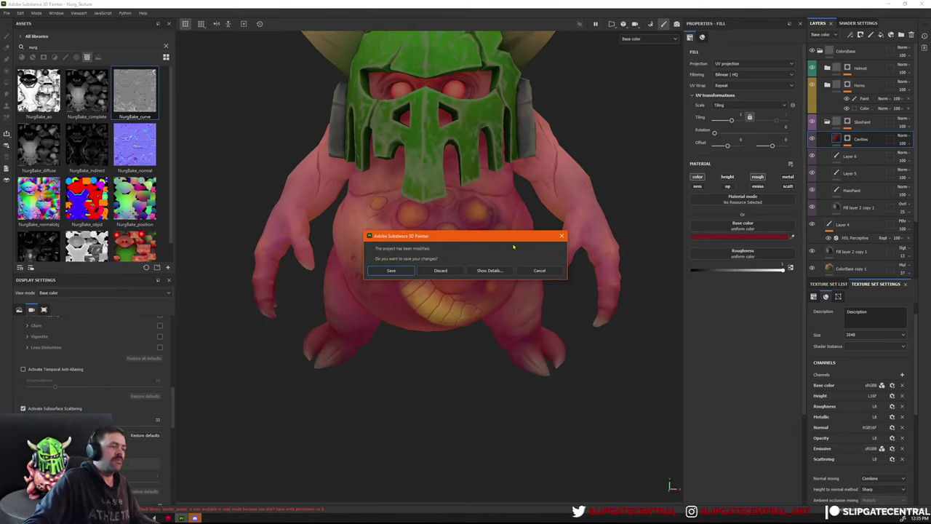
{"action": "left_click", "coordinate": [391, 271]}
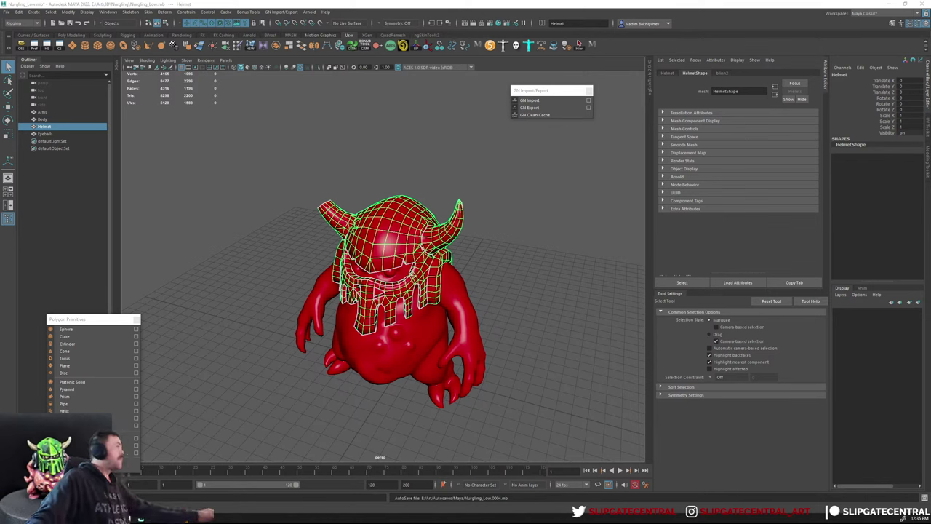
Switch to the relaunched Substance 3D Painter and reopen the recent project Nurg_Texture.spp.
{"action": "left_click_drag", "start_coordinate": [159, 1], "coordinate": [170, 2]}
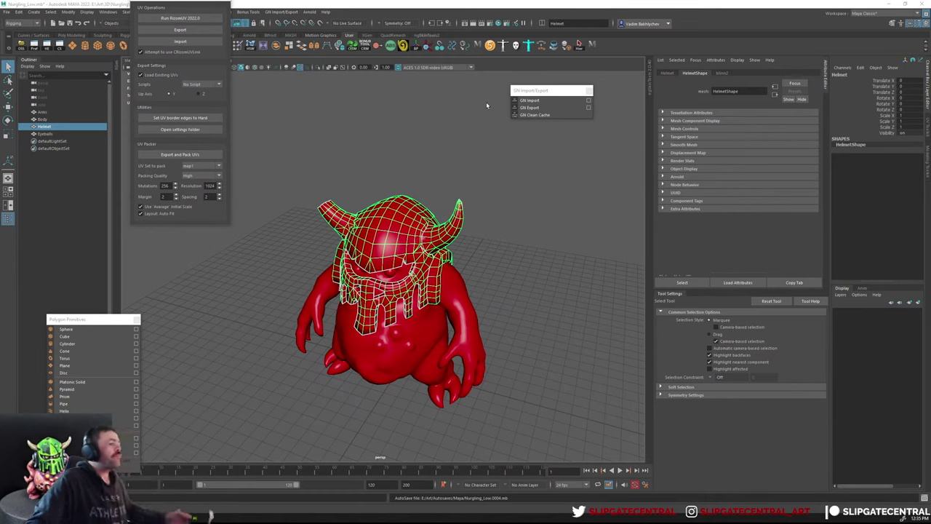
{"action": "left_click", "coordinate": [195, 518]}
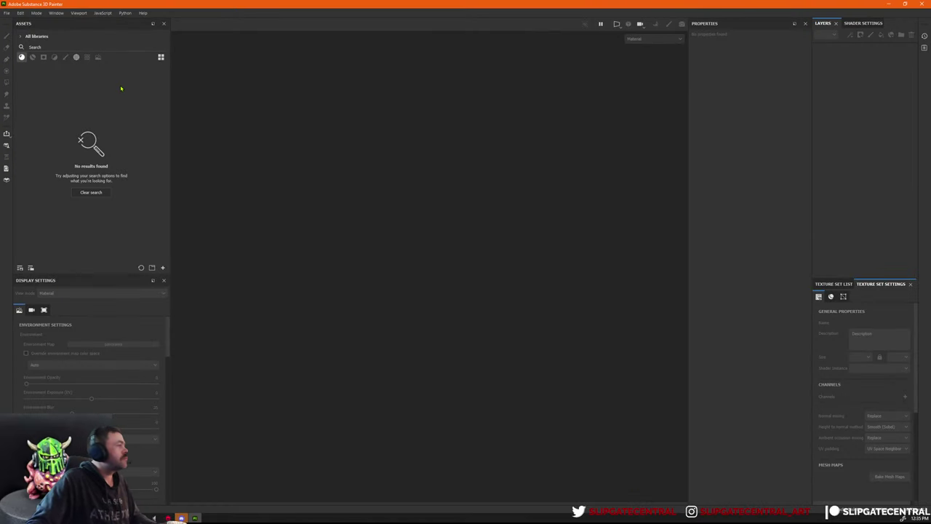
{"action": "left_click", "coordinate": [7, 13]}
{"action": "mouse_move", "coordinate": [65, 39]}
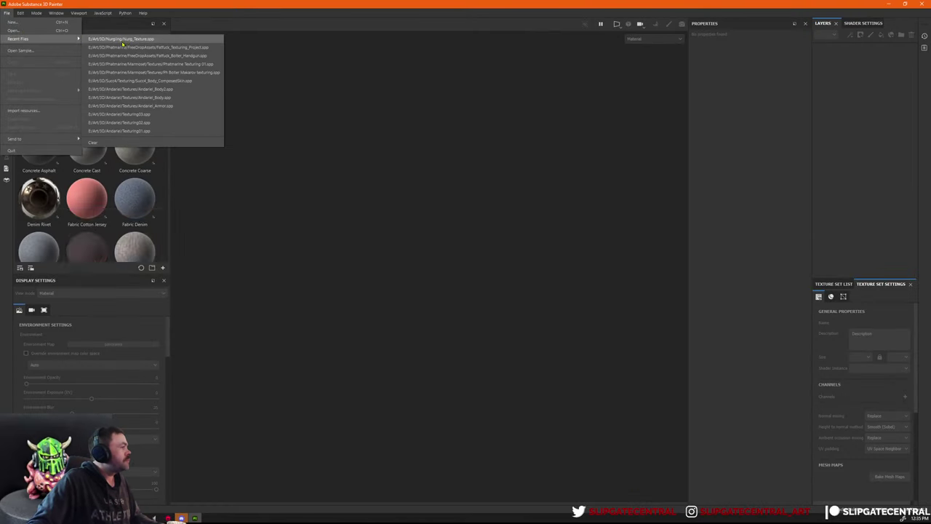
{"action": "left_click", "coordinate": [124, 40]}
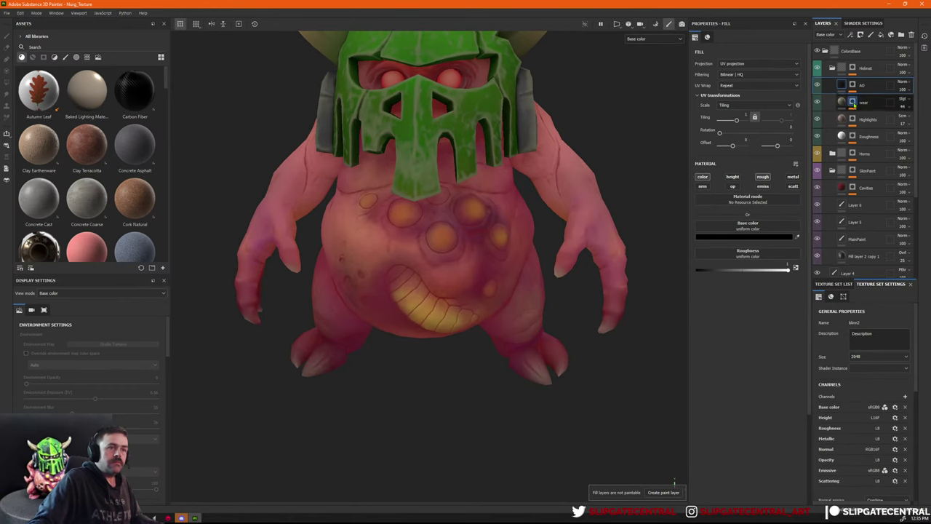
Darken the base color of the Cavities fill layer to the deep red 5E1717.
{"action": "left_click", "coordinate": [844, 189]}
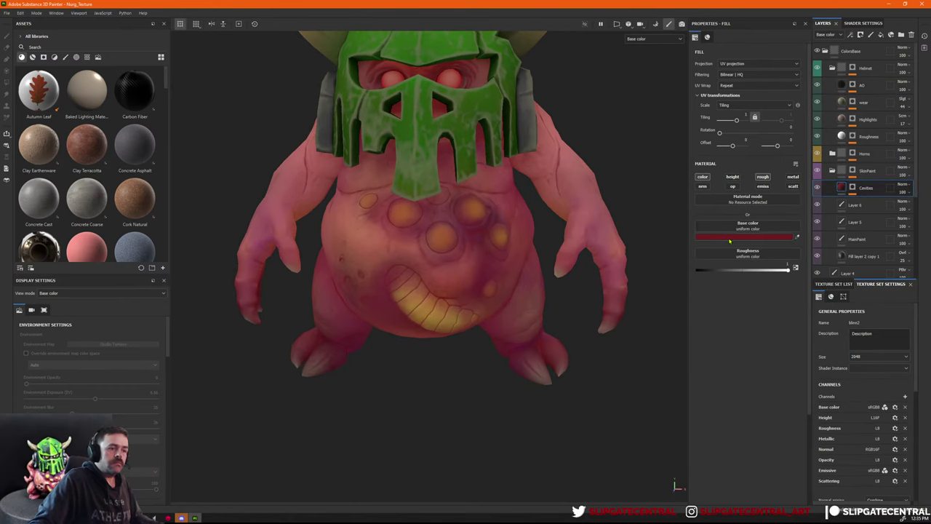
{"action": "left_click", "coordinate": [730, 237]}
{"action": "left_click_drag", "start_coordinate": [760, 305], "coordinate": [795, 317]}
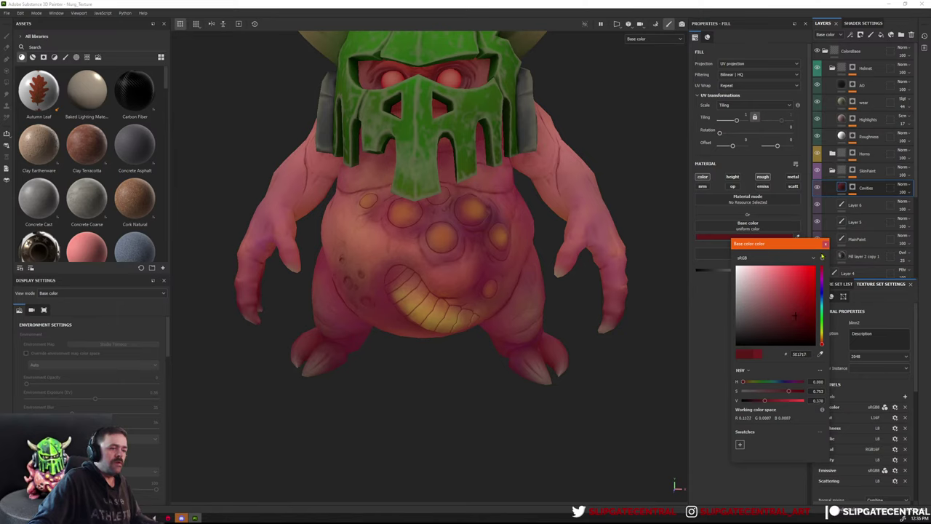
{"action": "left_click", "coordinate": [825, 245]}
In the Cavities mask's Curvature generator, set Global Balance to 0.64, Fine to 0.31 and Sharp to 0.64.
{"action": "left_click", "coordinate": [853, 189]}
{"action": "left_click", "coordinate": [853, 190]}
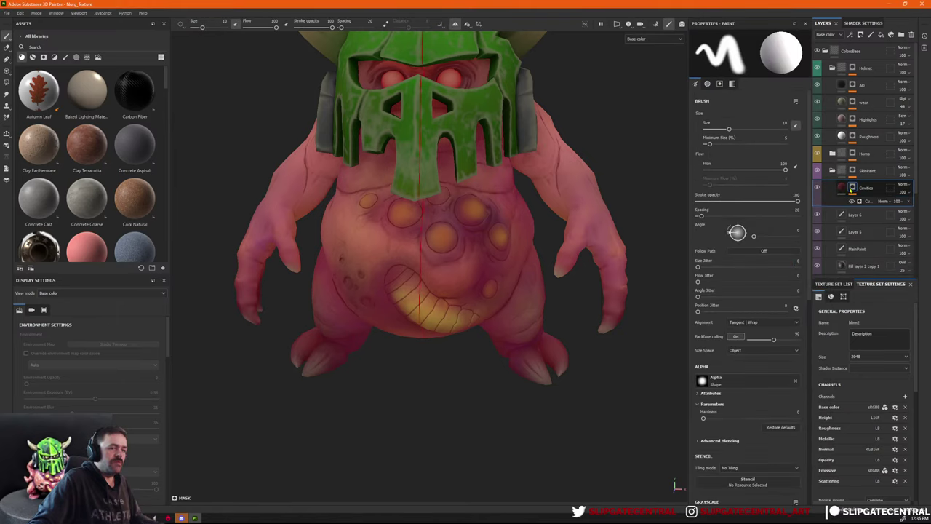
{"action": "left_click", "coordinate": [865, 201]}
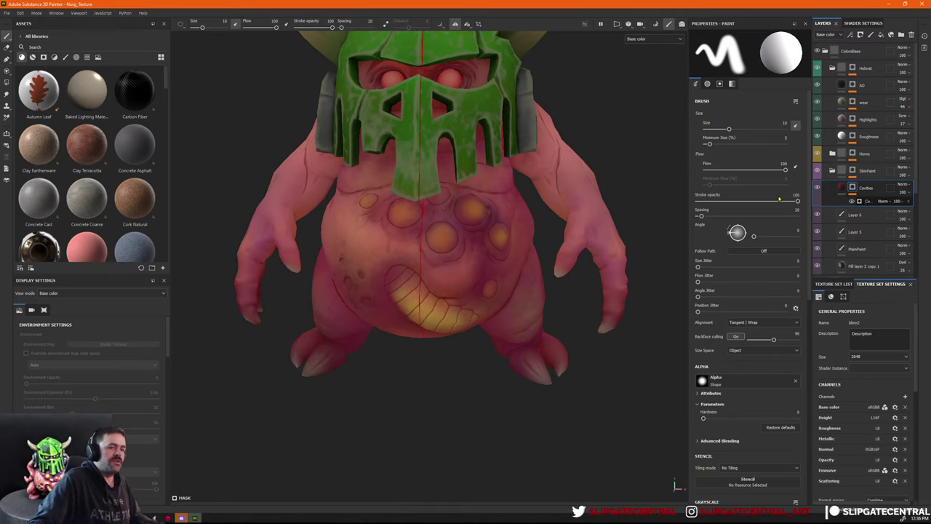
{"action": "left_click", "coordinate": [867, 201]}
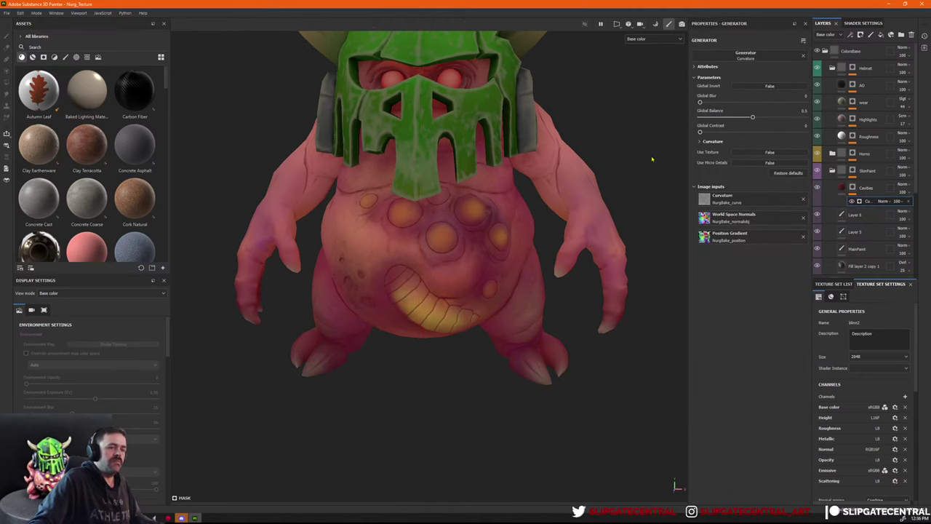
{"action": "left_click", "coordinate": [853, 187]}
{"action": "left_click", "coordinate": [861, 202]}
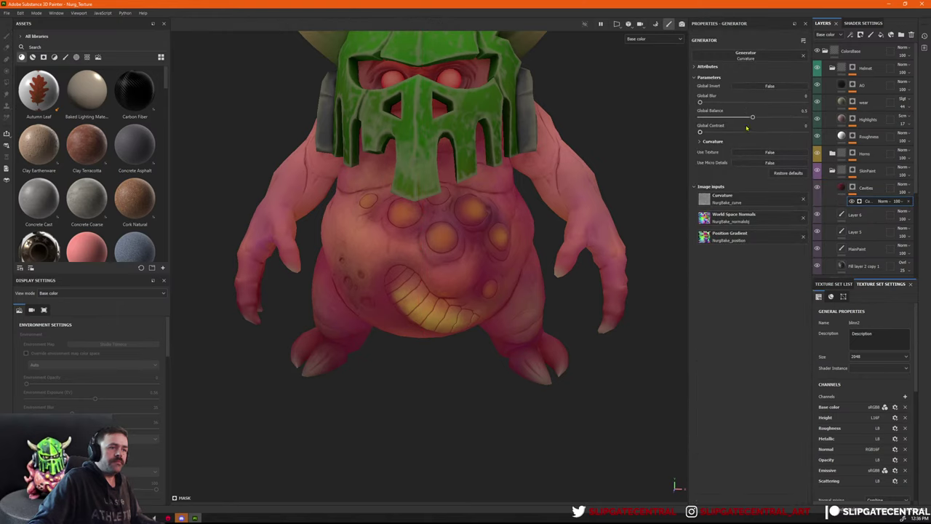
{"action": "mouse_move", "coordinate": [753, 118]}
{"action": "left_mouse_down"}
{"action": "mouse_move", "coordinate": [781, 119]}
{"action": "mouse_move", "coordinate": [767, 122]}
{"action": "left_mouse_up"}
{"action": "left_click", "coordinate": [712, 143]}
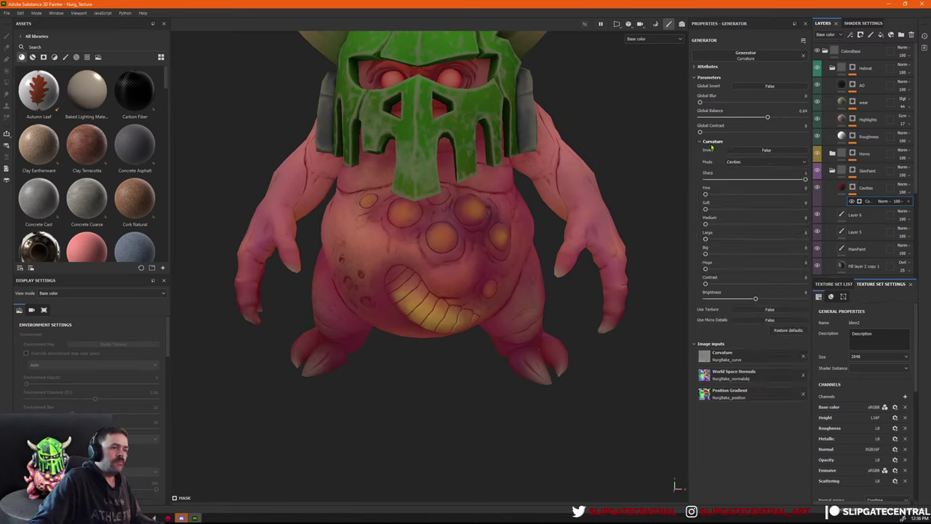
{"action": "left_click_drag", "start_coordinate": [728, 197], "coordinate": [739, 194]}
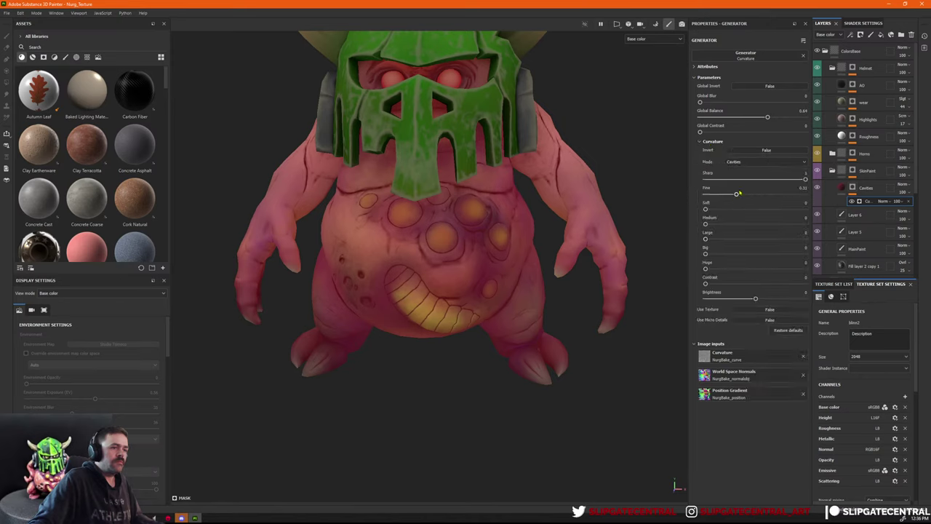
{"action": "left_click_drag", "start_coordinate": [801, 184], "coordinate": [759, 184]}
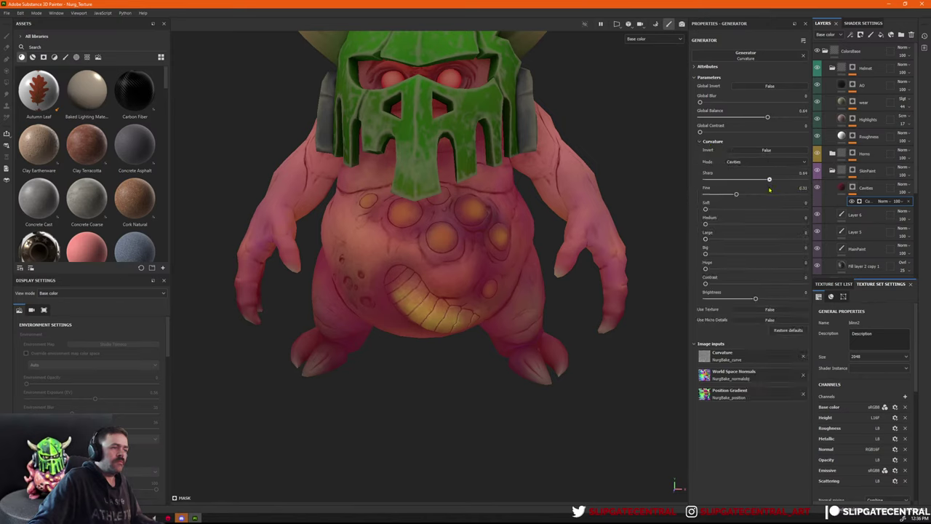
Add an Ambient Occlusion generator above the Curvature generator in the Cavities mask and turn on its Global Invert.
{"action": "right_click", "coordinate": [869, 204]}
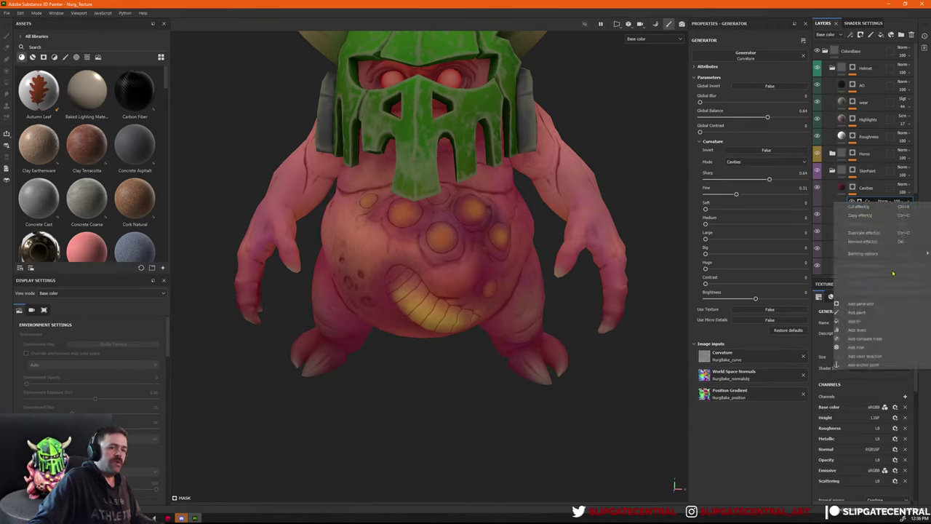
{"action": "left_click", "coordinate": [861, 303]}
{"action": "left_click", "coordinate": [760, 57]}
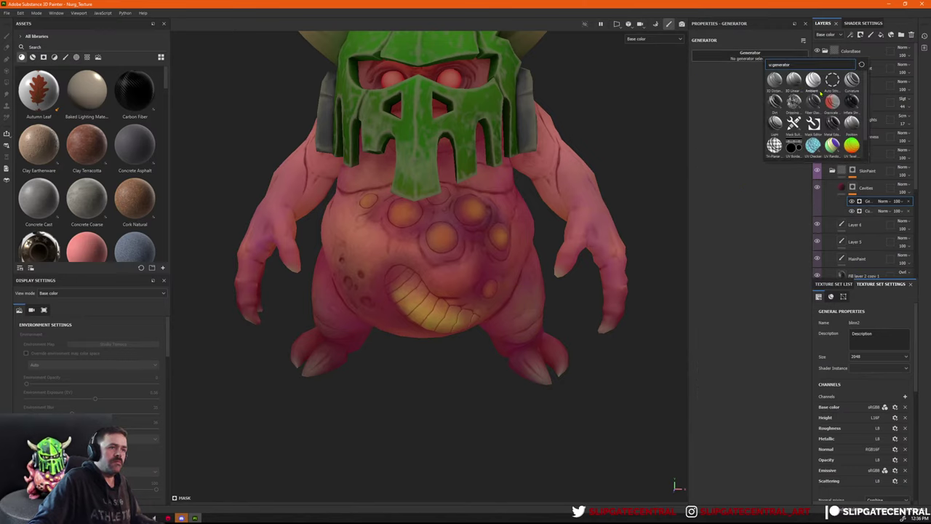
{"action": "left_click", "coordinate": [813, 80]}
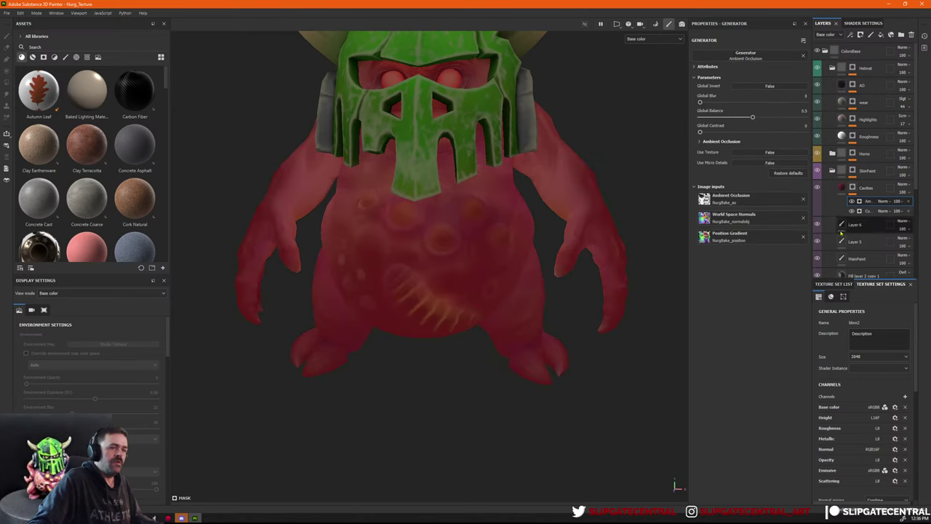
{"action": "left_click", "coordinate": [777, 86]}
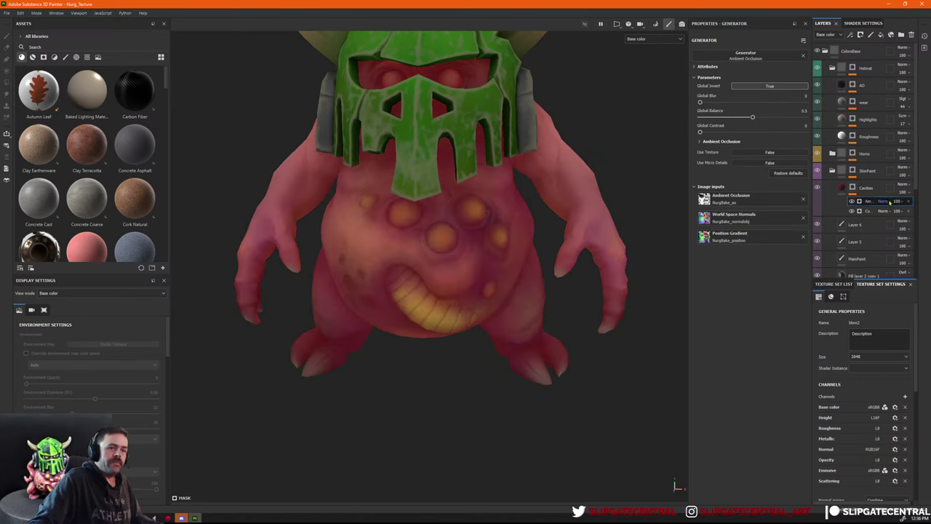
Display the Cavities mask, blend the Ambient Occlusion generator as Linear Dodge (Add), and compare it hidden and shown.
{"action": "left_click", "coordinate": [852, 188], "text": "alt"}
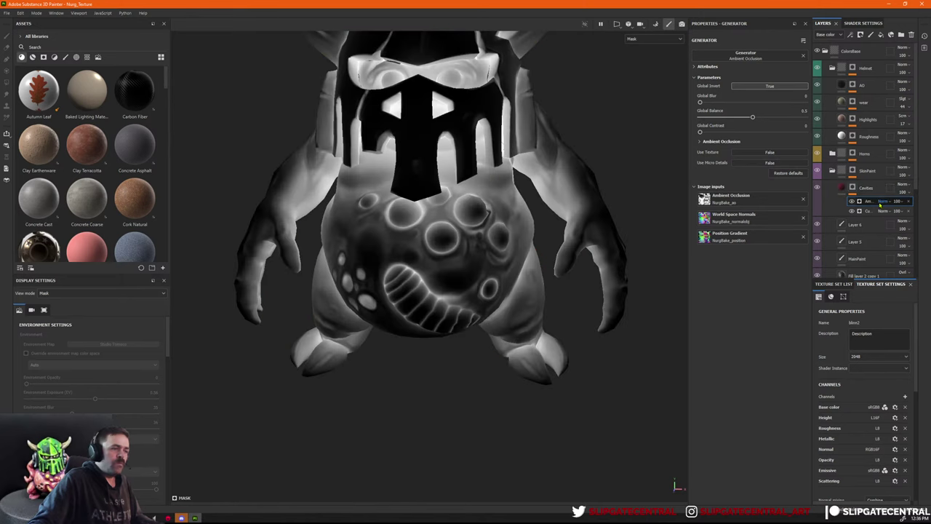
{"action": "left_click", "coordinate": [884, 201]}
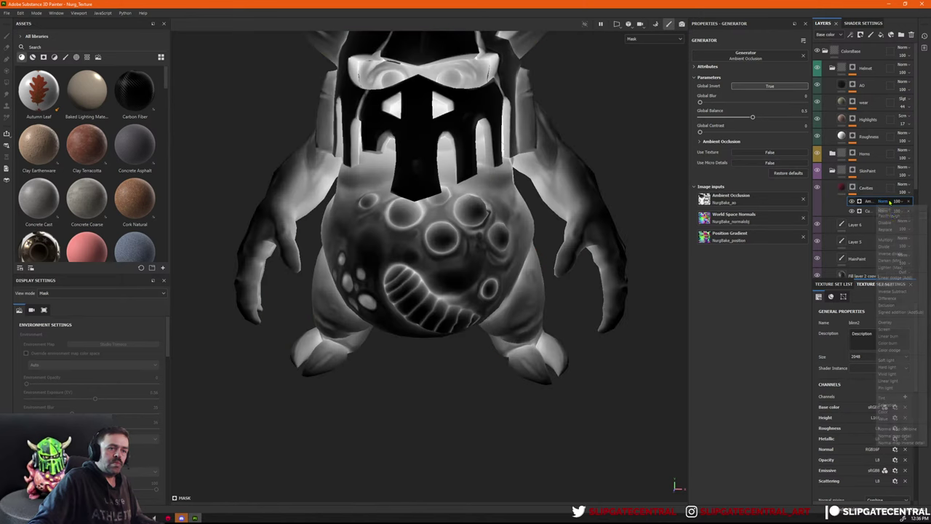
{"action": "left_click", "coordinate": [894, 278]}
{"action": "left_click", "coordinate": [851, 201]}
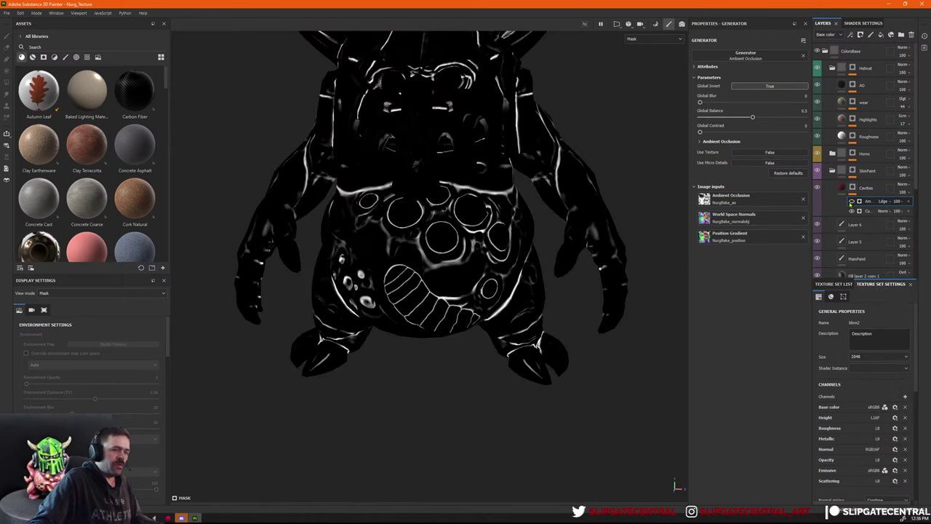
{"action": "left_click", "coordinate": [852, 202]}
{"action": "left_click", "coordinate": [851, 201]}
{"action": "left_click", "coordinate": [851, 201]}
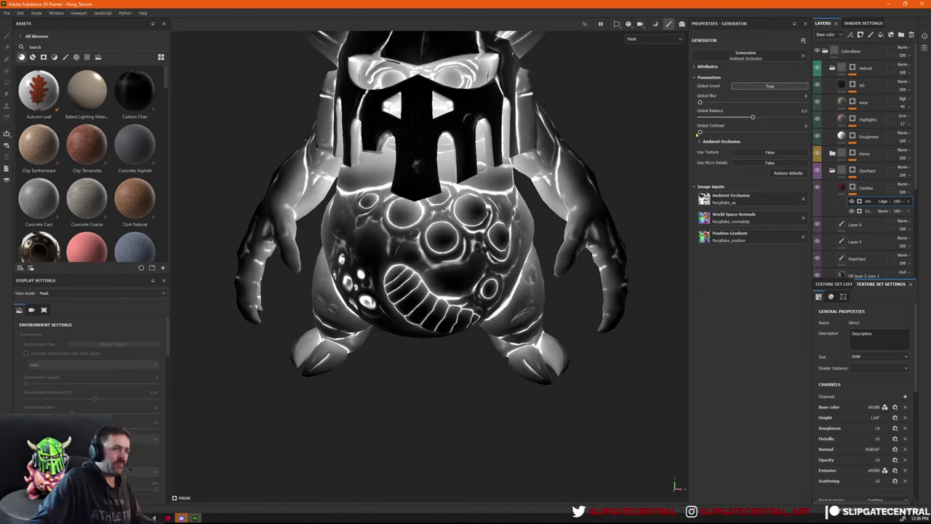
Raise the Ambient Occlusion generator's Global Contrast to 0.27 and compare the base color with the generator off and on.
{"action": "left_click_drag", "start_coordinate": [700, 133], "coordinate": [729, 136]}
{"action": "key", "text": "c"}
{"action": "right_click_drag", "start_coordinate": [557, 177], "coordinate": [501, 190], "text": "alt"}
{"action": "left_click_drag", "start_coordinate": [582, 191], "coordinate": [748, 206], "text": "alt"}
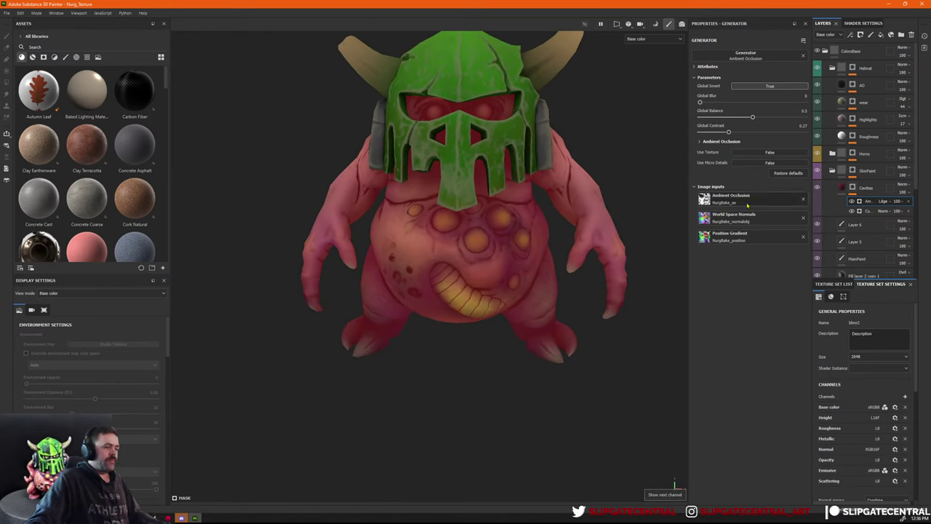
{"action": "left_click", "coordinate": [851, 202]}
{"action": "left_click", "coordinate": [851, 202]}
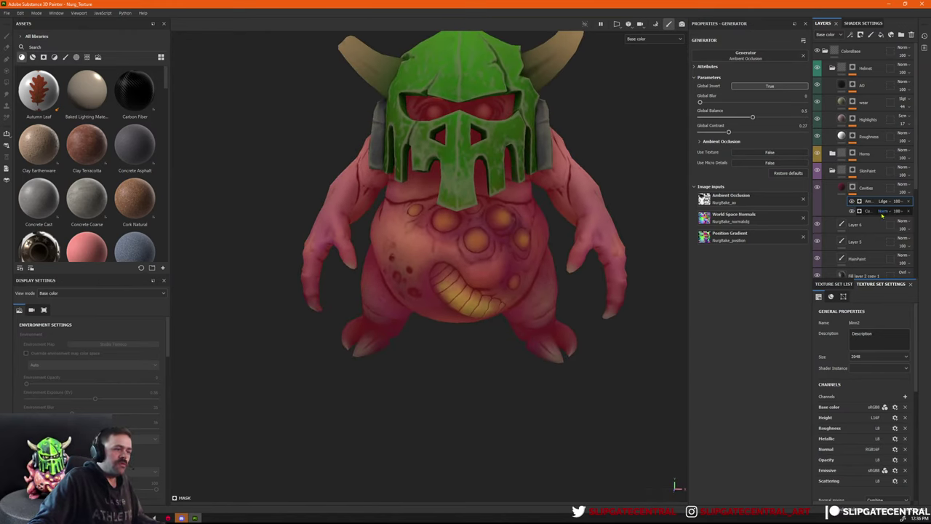
In the Cavities mask, set the Curvature generator's Fine to 0.13 and its opacity to 32.
{"action": "left_click", "coordinate": [882, 211]}
{"action": "left_click", "coordinate": [868, 213]}
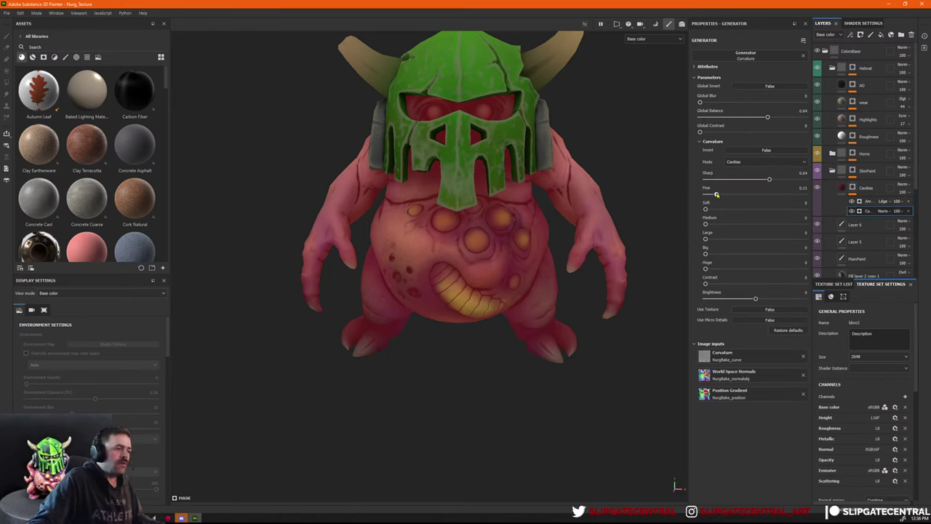
{"action": "mouse_move", "coordinate": [717, 195]}
{"action": "left_mouse_down"}
{"action": "mouse_move", "coordinate": [704, 195]}
{"action": "mouse_move", "coordinate": [718, 195]}
{"action": "left_mouse_up"}
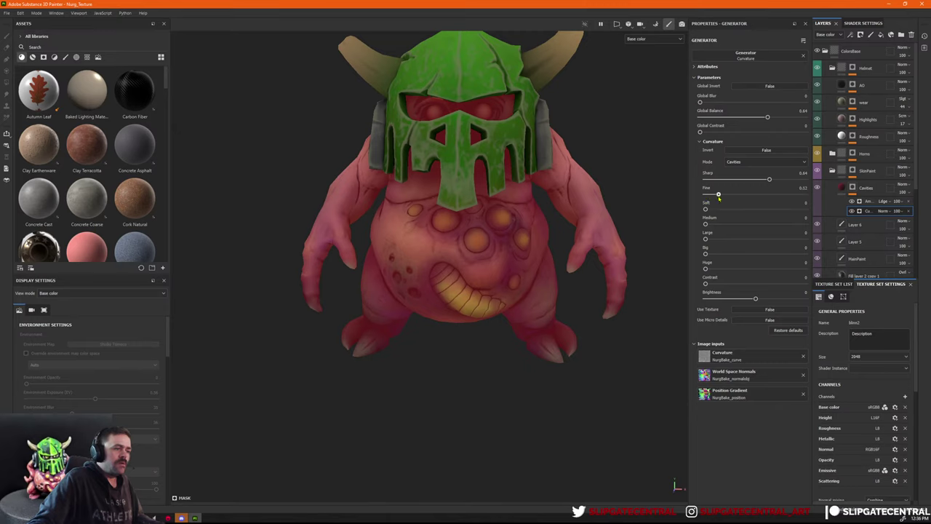
{"action": "left_click", "coordinate": [898, 211]}
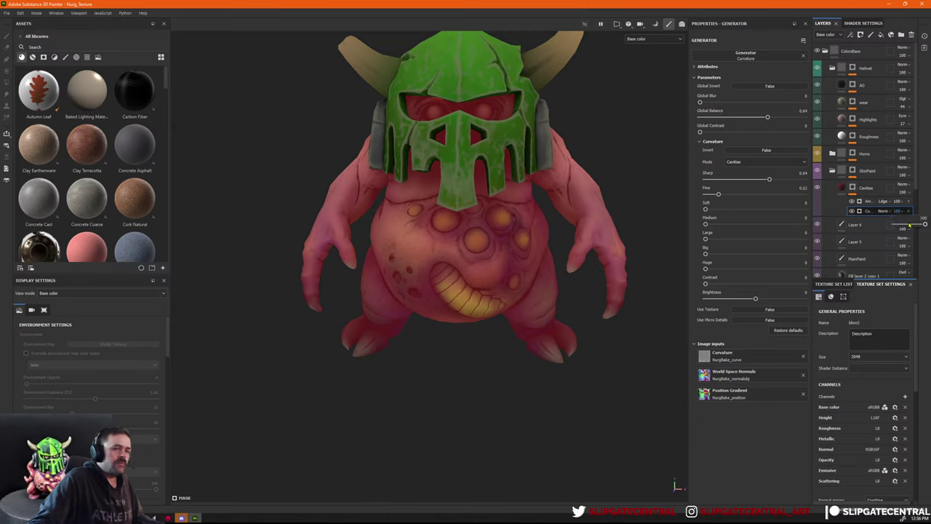
{"action": "left_click_drag", "start_coordinate": [924, 224], "coordinate": [906, 226]}
{"action": "left_click_drag", "start_coordinate": [905, 224], "coordinate": [905, 225]}
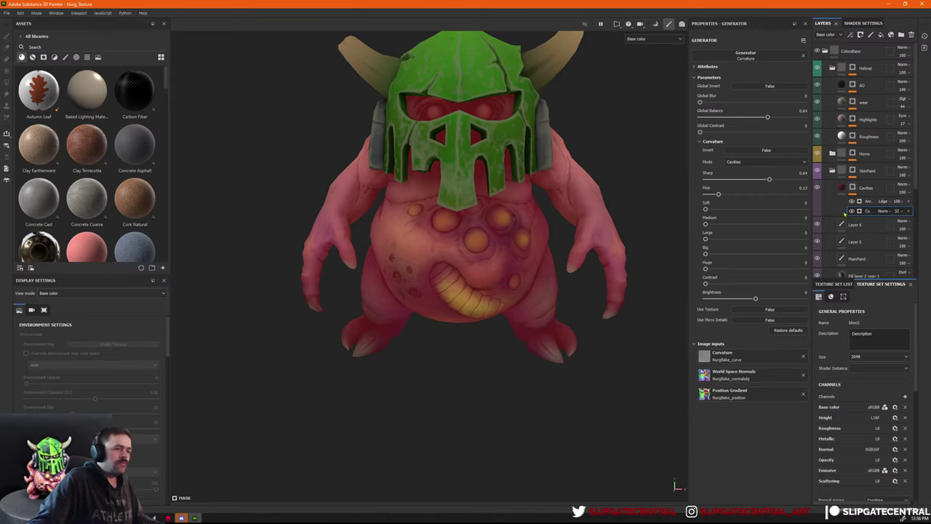
Compare the creature's base color with the Cavities layer hidden and shown.
{"action": "left_click", "coordinate": [818, 188]}
{"action": "left_click", "coordinate": [819, 188]}
{"action": "left_click", "coordinate": [818, 188]}
{"action": "left_click", "coordinate": [819, 188]}
{"action": "left_click", "coordinate": [819, 188]}
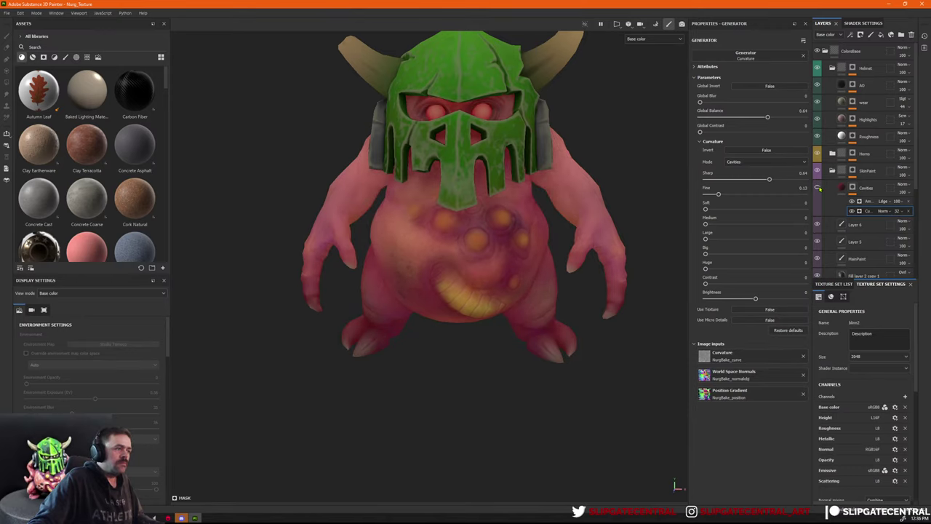
{"action": "left_click", "coordinate": [818, 187]}
{"action": "left_click", "coordinate": [818, 187]}
{"action": "left_click", "coordinate": [818, 188]}
Lower the opacity of the Ambient Occlusion generator in the Cavities mask to 62.
{"action": "right_click_drag", "start_coordinate": [559, 160], "coordinate": [187, 114], "text": "alt"}
{"action": "left_click_drag", "start_coordinate": [535, 185], "coordinate": [453, 239], "text": "alt"}
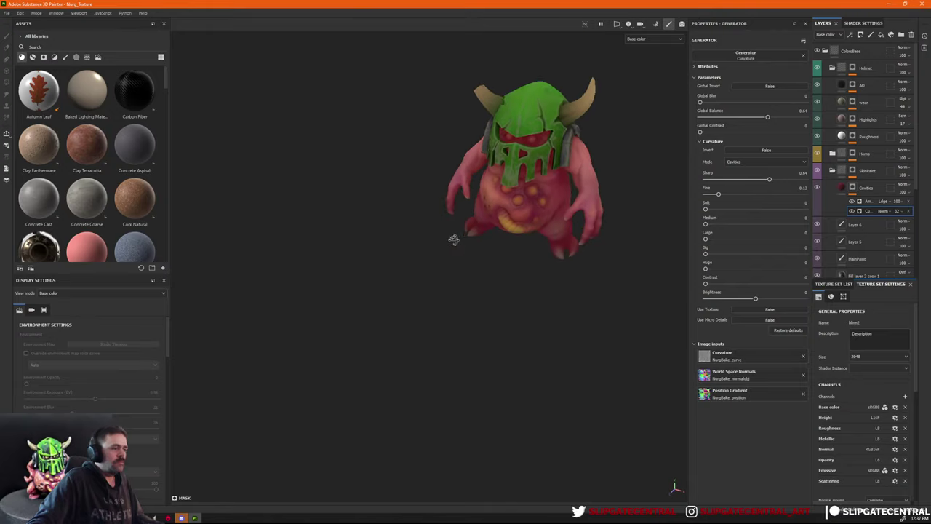
{"action": "right_click_drag", "start_coordinate": [453, 240], "coordinate": [510, 225], "text": "alt"}
{"action": "middle_click_drag", "start_coordinate": [510, 226], "coordinate": [473, 246], "text": "alt"}
{"action": "right_click_drag", "start_coordinate": [473, 246], "coordinate": [566, 204], "text": "alt"}
{"action": "middle_click_drag", "start_coordinate": [565, 204], "coordinate": [568, 212], "text": "alt"}
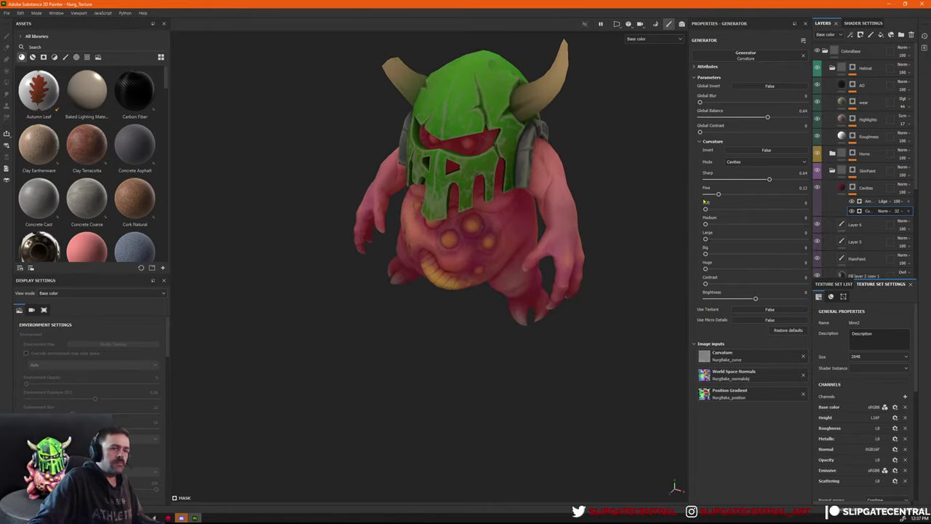
{"action": "left_click", "coordinate": [852, 211]}
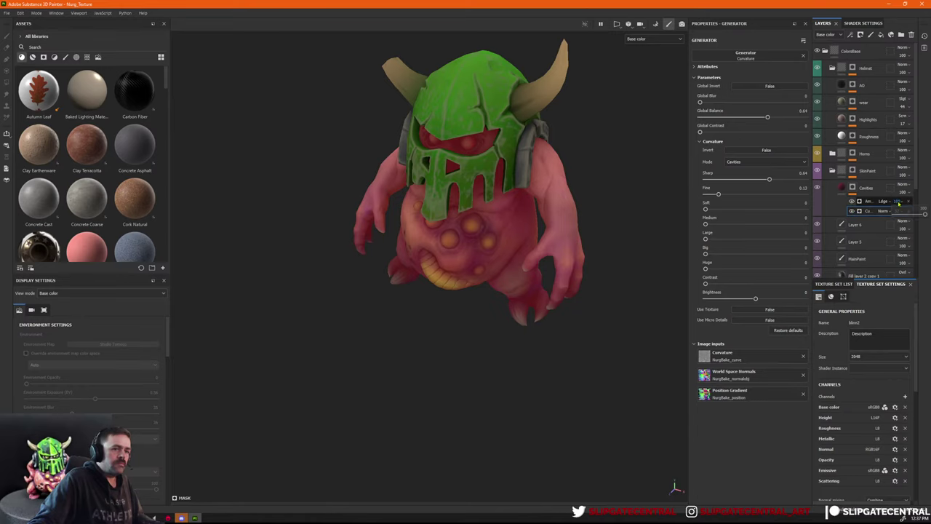
{"action": "left_click_drag", "start_coordinate": [921, 215], "coordinate": [908, 220]}
{"action": "left_click_drag", "start_coordinate": [565, 207], "coordinate": [639, 211], "text": "alt"}
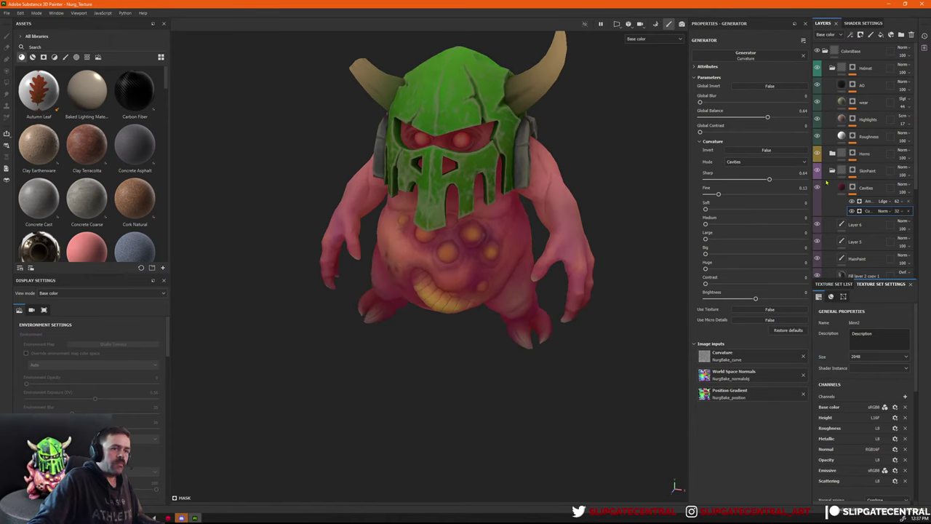
Display the roughness channel and compare the creature with the Cavities layer hidden and shown.
{"action": "left_click", "coordinate": [841, 188]}
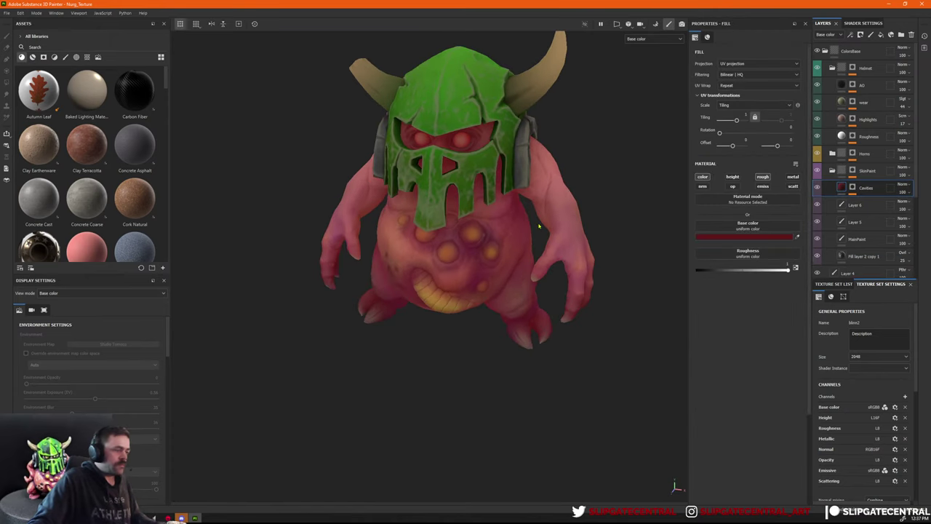
{"action": "key", "text": "c"}
{"action": "key", "text": "c"}
{"action": "key", "text": "c"}
{"action": "key", "text": "shift+c"}
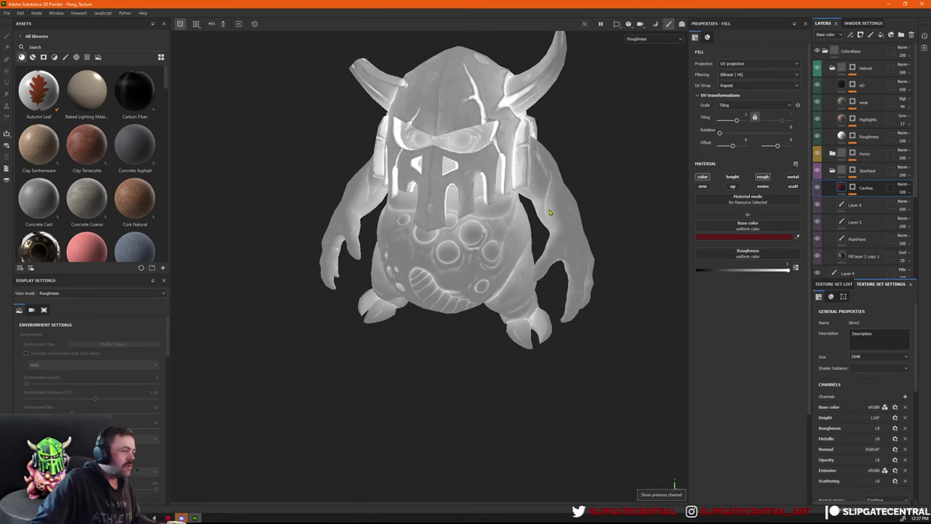
{"action": "left_click_drag", "start_coordinate": [573, 223], "coordinate": [567, 234], "text": "alt"}
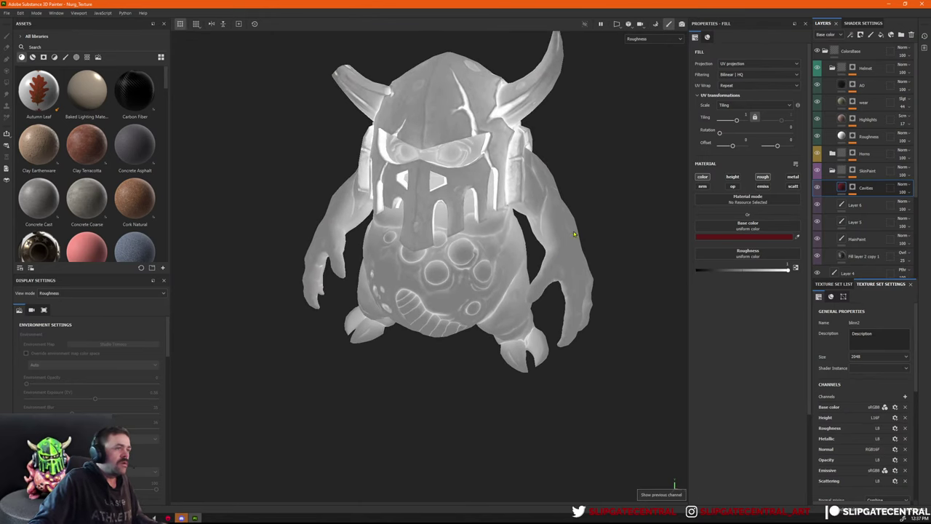
{"action": "left_click", "coordinate": [817, 188]}
{"action": "left_click", "coordinate": [817, 188]}
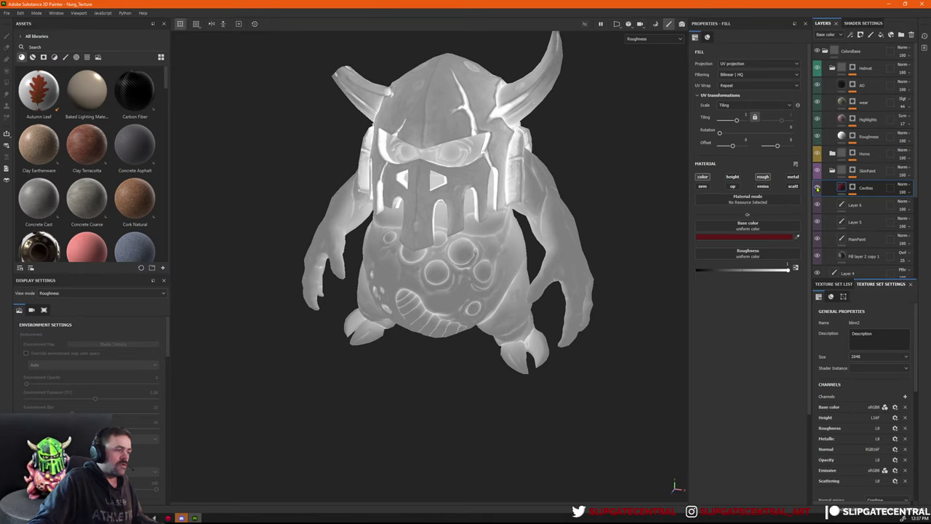
{"action": "left_click", "coordinate": [817, 187]}
{"action": "left_click", "coordinate": [817, 187]}
{"action": "left_click", "coordinate": [817, 187]}
{"action": "left_click", "coordinate": [817, 188]}
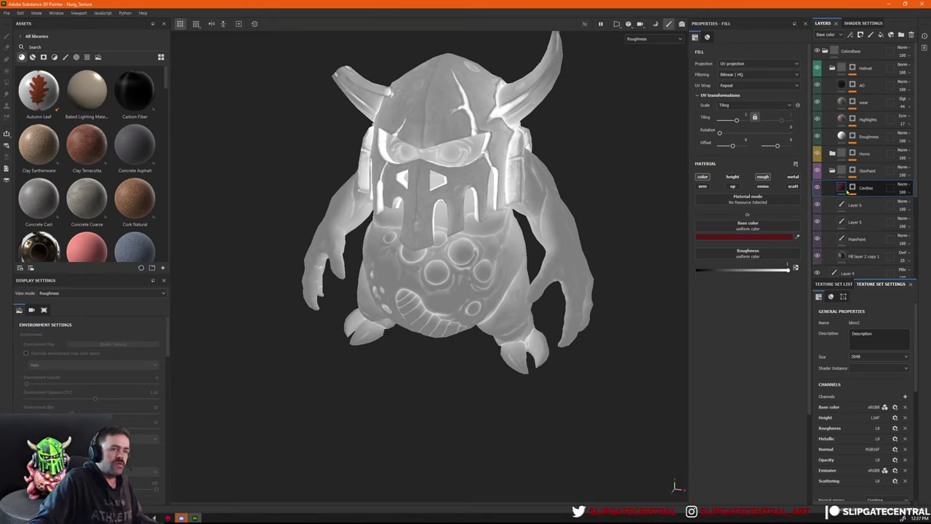
Try raising the opacity of the Ambient Occlusion generator in the Cavities mask and undo the change.
{"action": "left_click", "coordinate": [851, 188]}
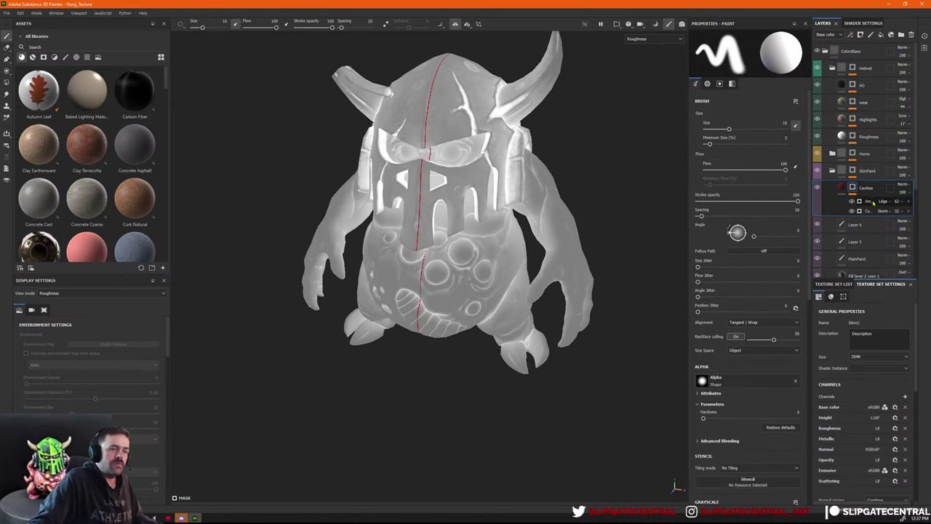
{"action": "left_click", "coordinate": [870, 201]}
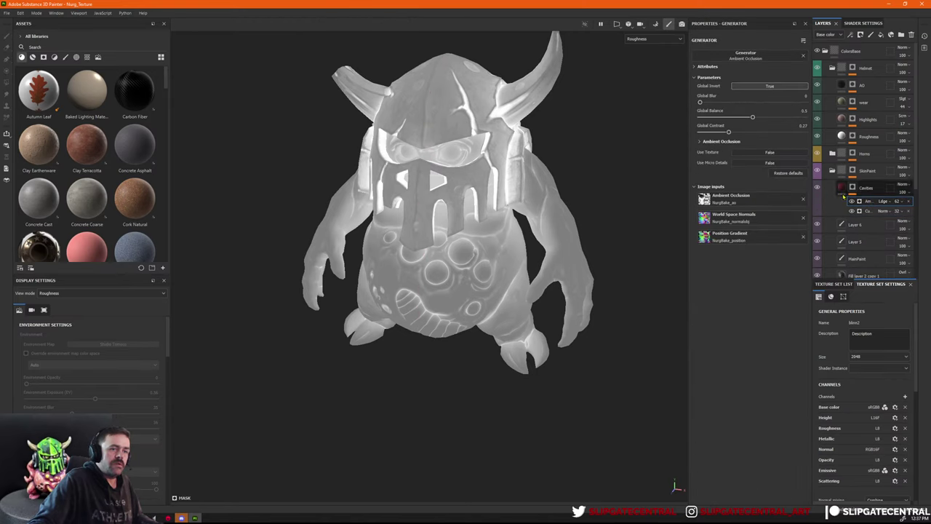
{"action": "mouse_move", "coordinate": [913, 215]}
{"action": "left_mouse_down"}
{"action": "mouse_move", "coordinate": [901, 214]}
{"action": "mouse_move", "coordinate": [927, 214]}
{"action": "left_mouse_up"}
{"action": "key", "text": "ctrl+z"}
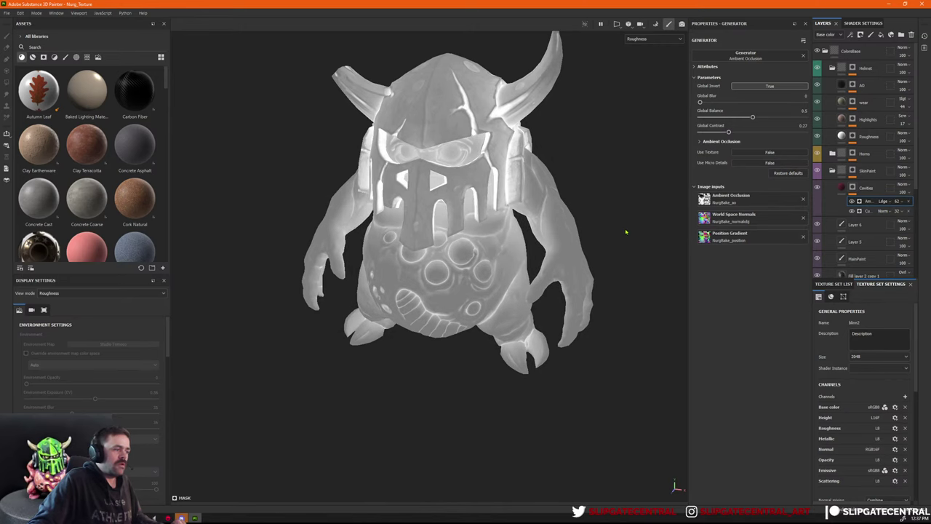
Select the Cavities fill, step through the channel views, and inspect the full material under rotated lighting.
{"action": "left_click_drag", "start_coordinate": [636, 198], "coordinate": [658, 193], "text": "alt"}
{"action": "left_click", "coordinate": [844, 188]}
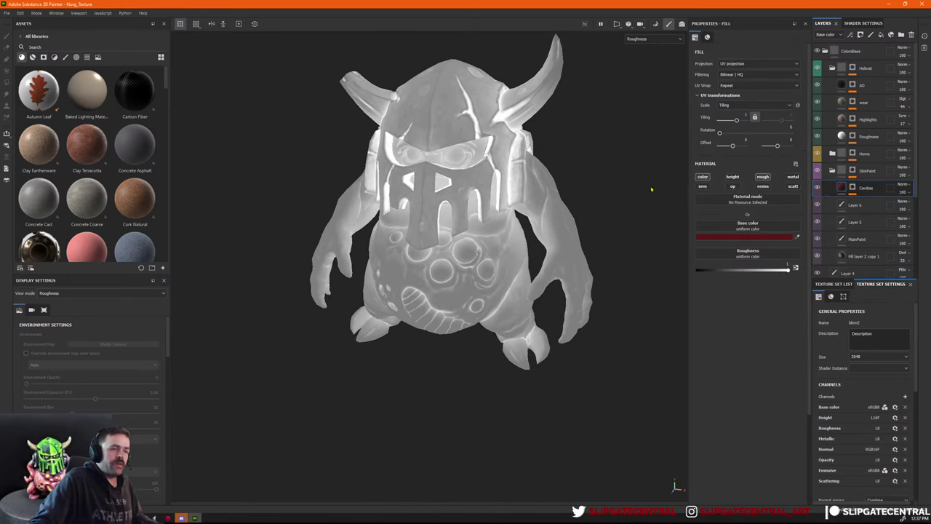
{"action": "key", "text": "c"}
{"action": "key", "text": "c"}
{"action": "key", "text": "shift+c"}
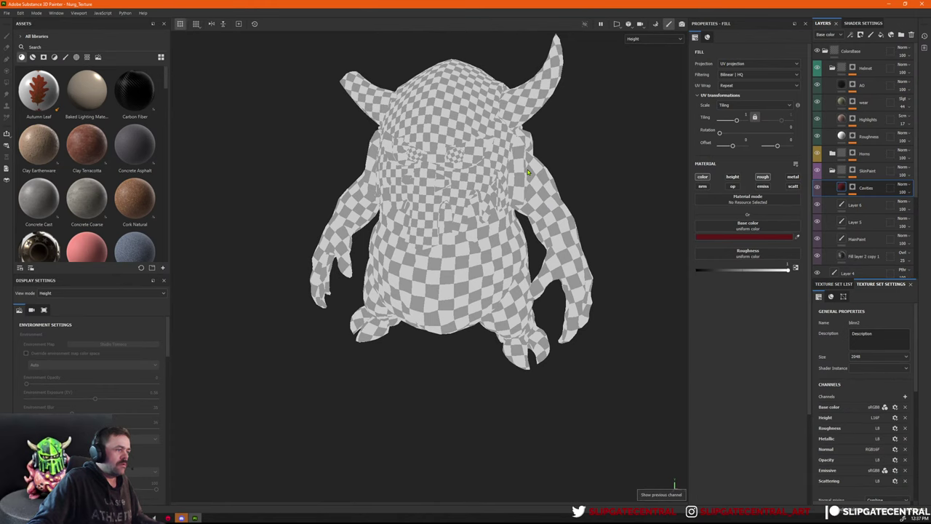
{"action": "key", "text": "c"}
{"action": "key", "text": "m"}
{"action": "right_click_drag", "start_coordinate": [527, 188], "coordinate": [468, 182], "text": "shift"}
{"action": "left_click_drag", "start_coordinate": [503, 184], "coordinate": [576, 198], "text": "alt"}
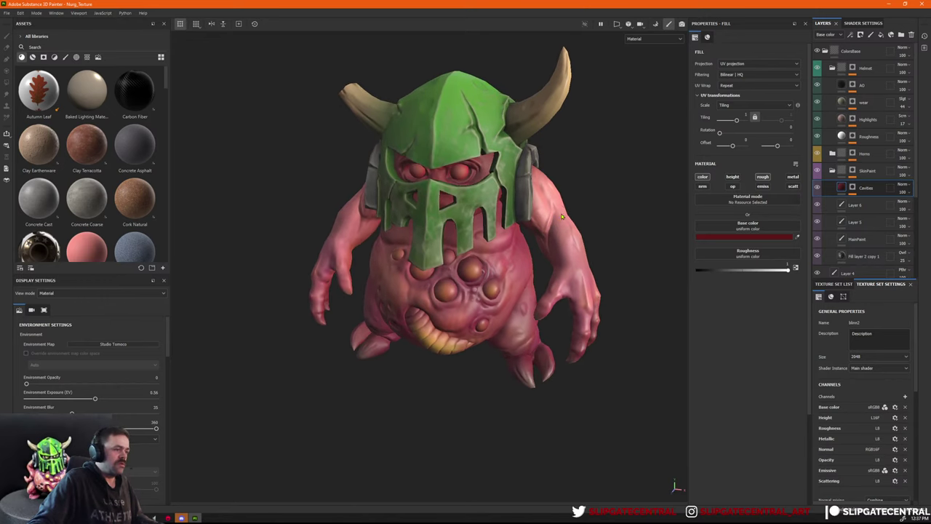
Step through the height, emissive and roughness channel views and return to the base color view.
{"action": "key", "text": "c"}
{"action": "key", "text": "c"}
{"action": "key", "text": "c"}
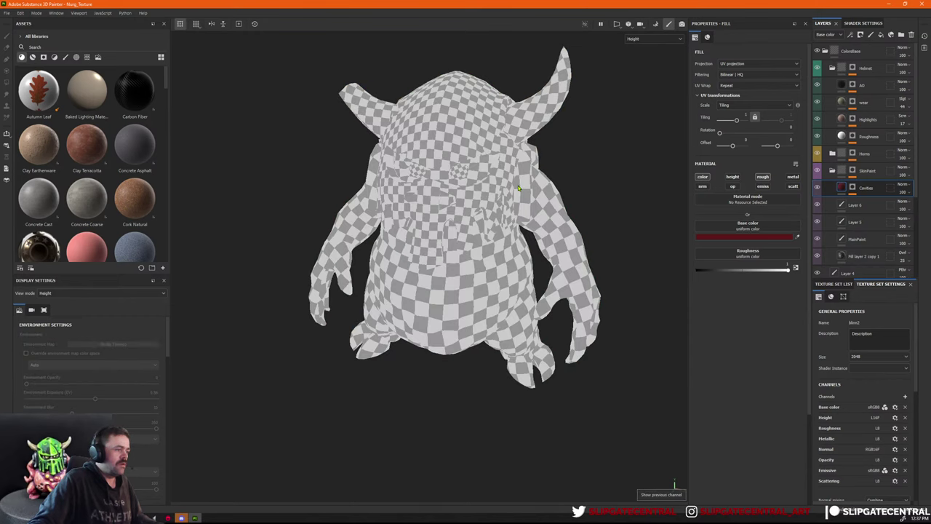
{"action": "key", "text": "c"}
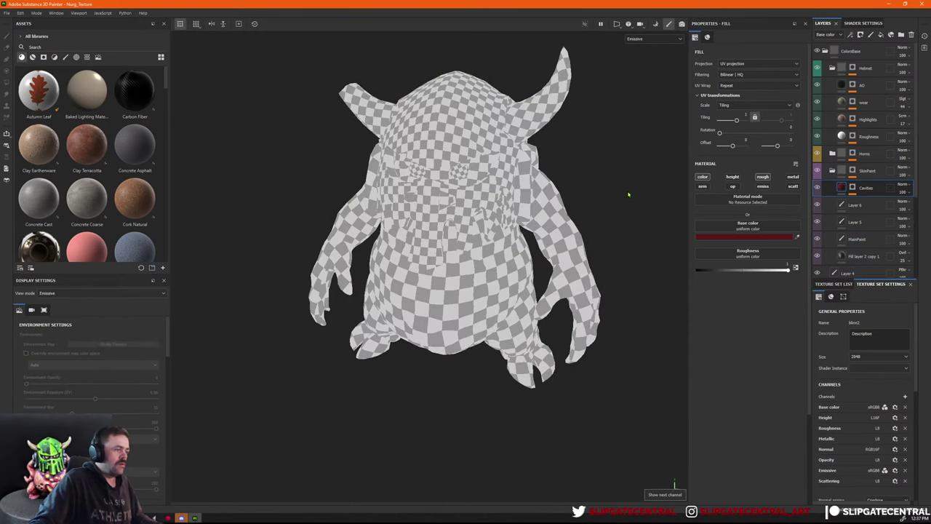
{"action": "key", "text": "c"}
{"action": "key", "text": "shift+c"}
{"action": "key", "text": "shift+c"}
{"action": "key", "text": "shift+c"}
{"action": "key", "text": "shift+c"}
{"action": "key", "text": "shift+c"}
{"action": "key", "text": "shift+c"}
{"action": "key", "text": "shift+c"}
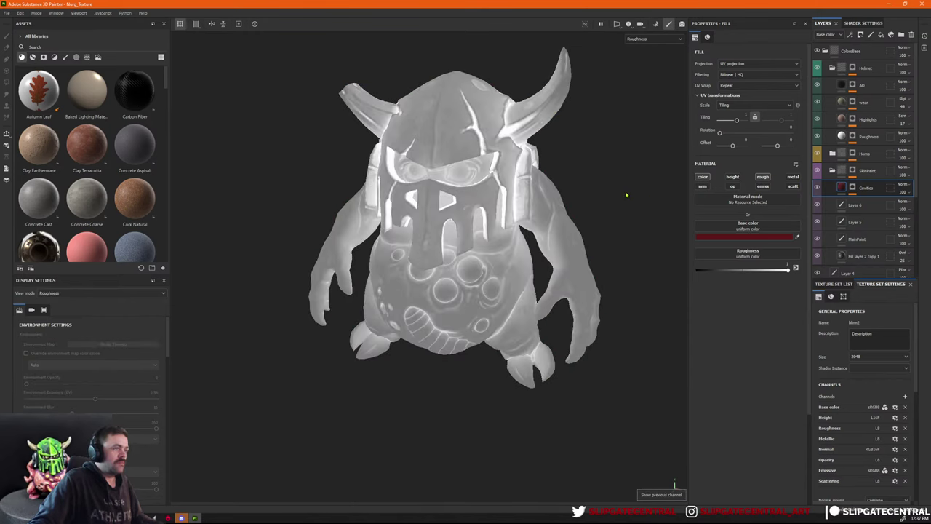
{"action": "scroll", "coordinate": [628, 195], "scroll_direction": "up", "scroll_amount": 1}
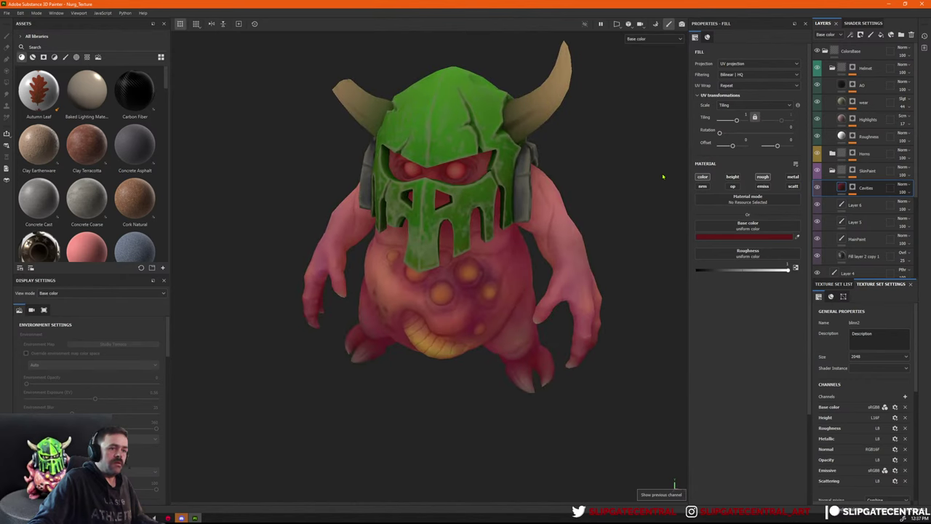
Add a fill layer above Cavities in the SkinPaint group and give it a pale peach base color.
{"action": "left_click", "coordinate": [881, 36]}
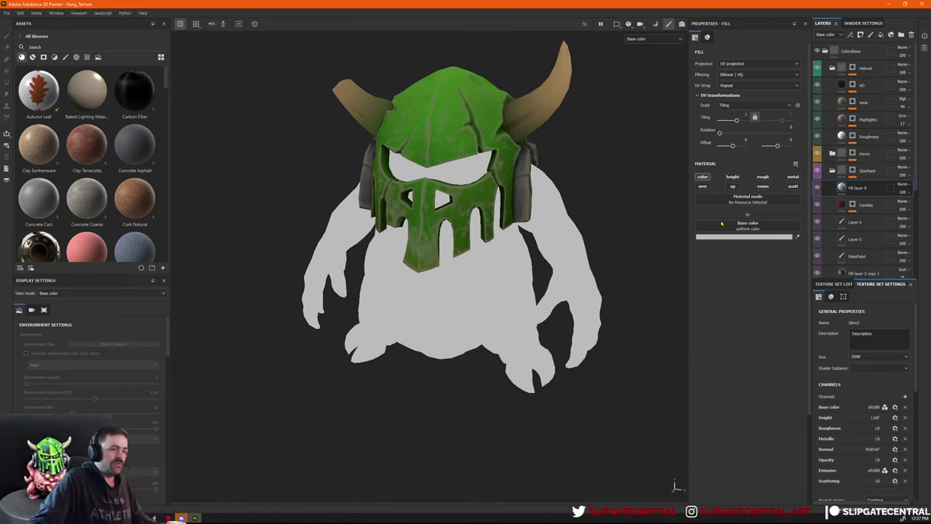
{"action": "left_click", "coordinate": [744, 236]}
{"action": "left_click", "coordinate": [777, 277]}
{"action": "left_click_drag", "start_coordinate": [777, 276], "coordinate": [782, 272]}
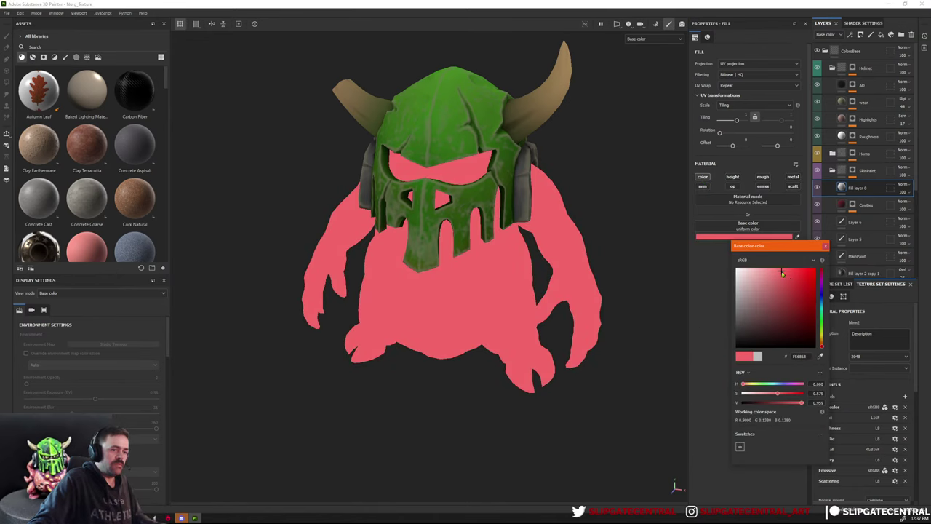
{"action": "left_click_drag", "start_coordinate": [823, 346], "coordinate": [823, 340]}
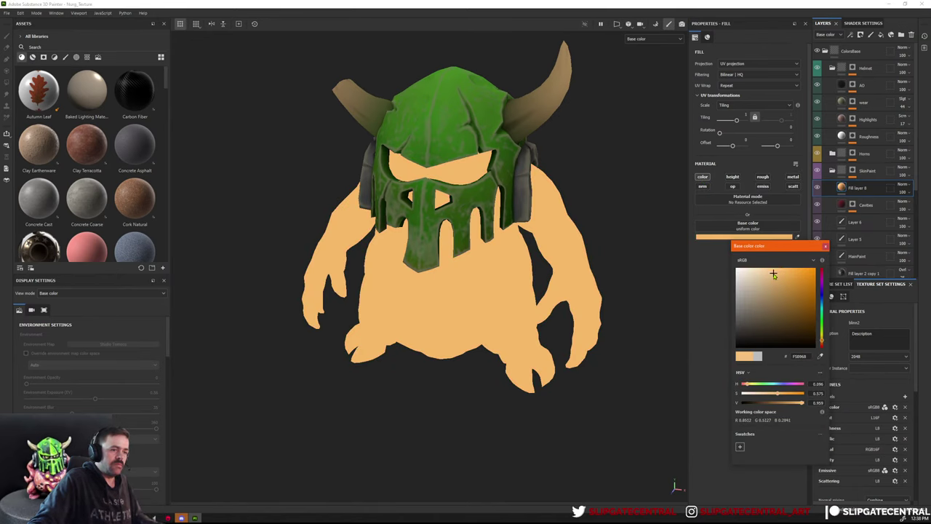
{"action": "left_click_drag", "start_coordinate": [774, 273], "coordinate": [765, 273]}
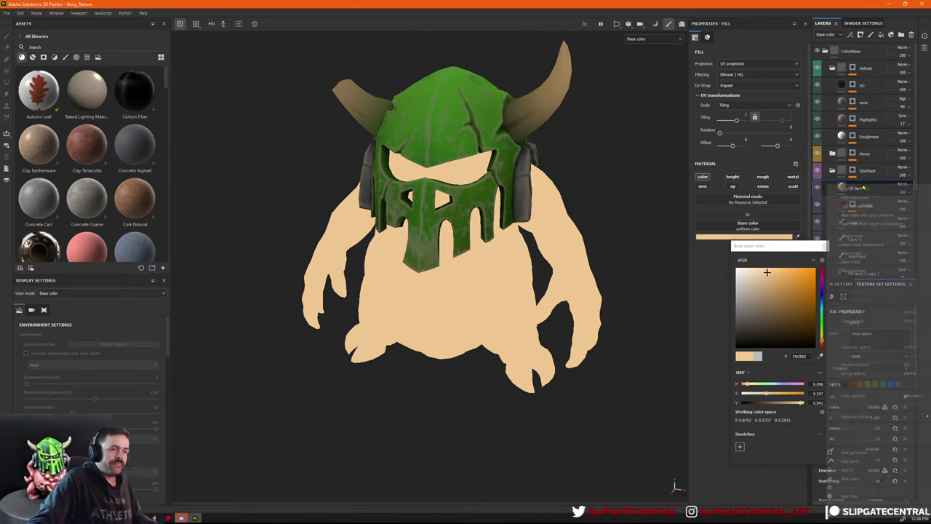
{"action": "left_click", "coordinate": [826, 247]}
Add a black mask with a Curvature generator to the pale peach fill layer.
{"action": "right_click", "coordinate": [862, 188]}
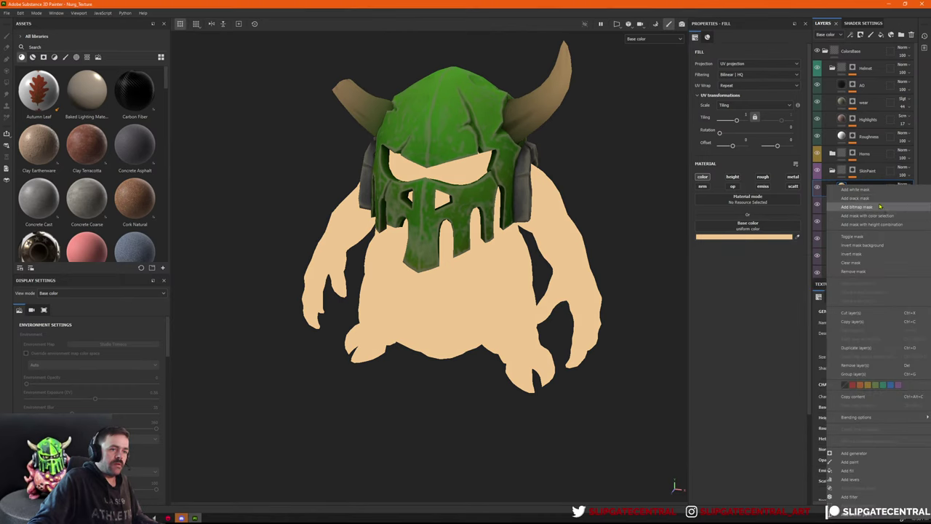
{"action": "left_click", "coordinate": [873, 199]}
{"action": "right_click", "coordinate": [863, 189]}
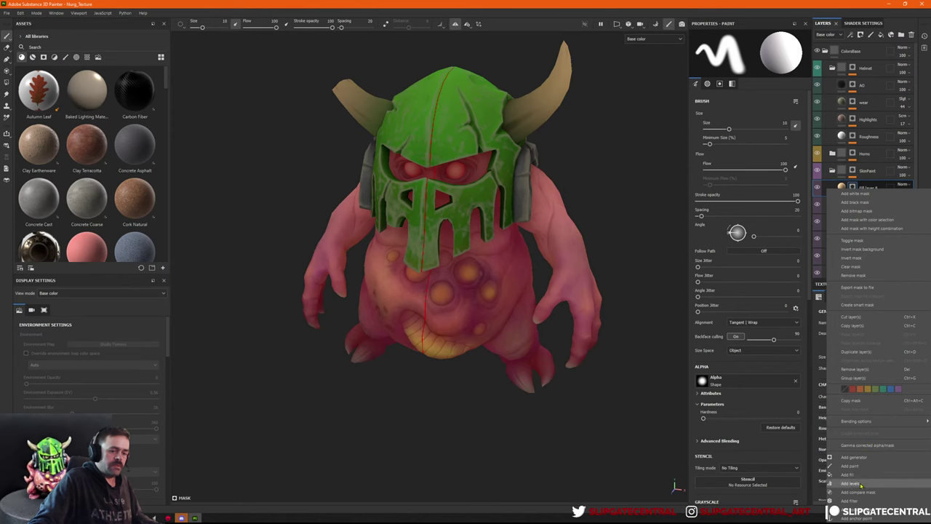
{"action": "left_click", "coordinate": [855, 457]}
{"action": "left_click", "coordinate": [758, 59]}
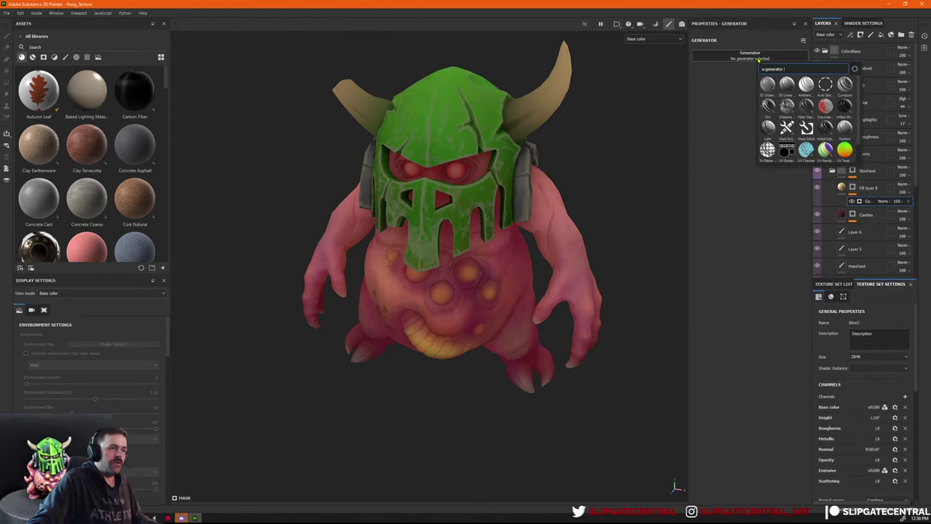
{"action": "left_click", "coordinate": [844, 85]}
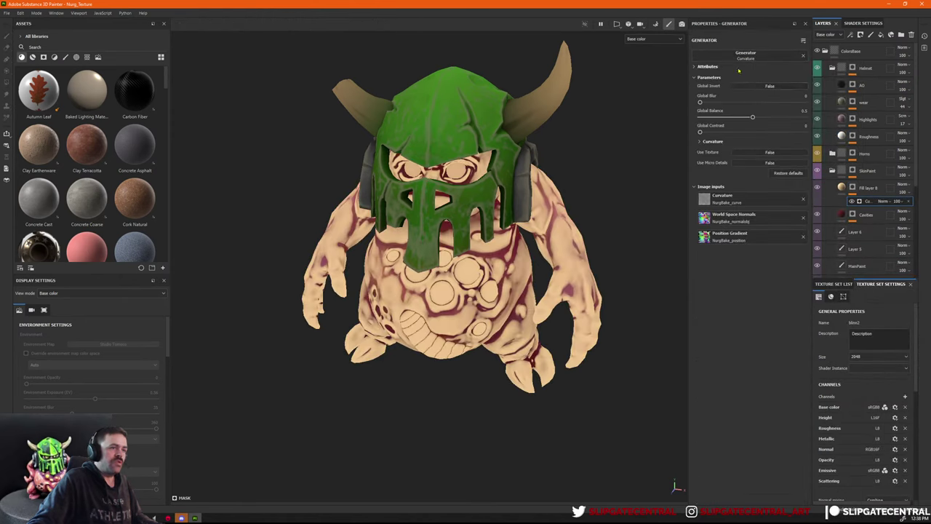
Expand the new generator's Curvature parameters, try Invert on and off, and keep the mode at Edges.
{"action": "left_click", "coordinate": [702, 141]}
{"action": "left_click", "coordinate": [767, 151]}
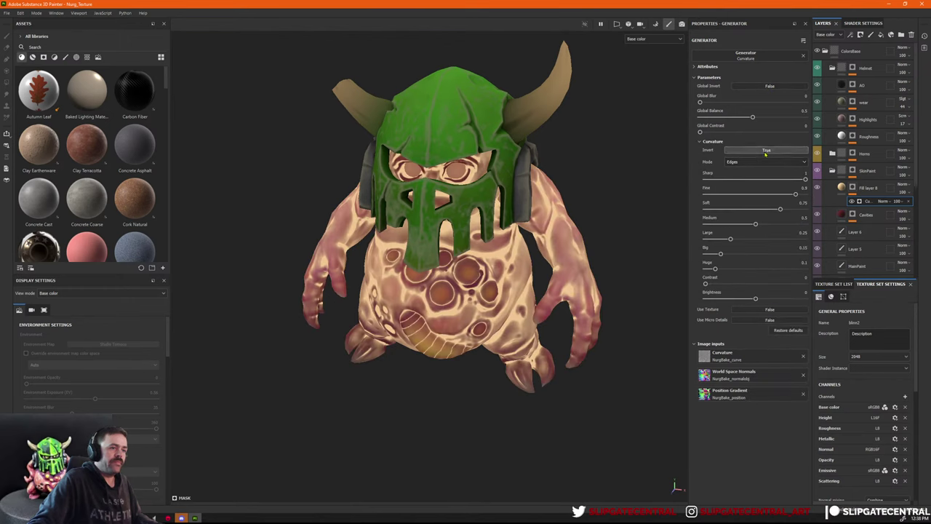
{"action": "left_click", "coordinate": [761, 151]}
{"action": "left_click", "coordinate": [755, 163]}
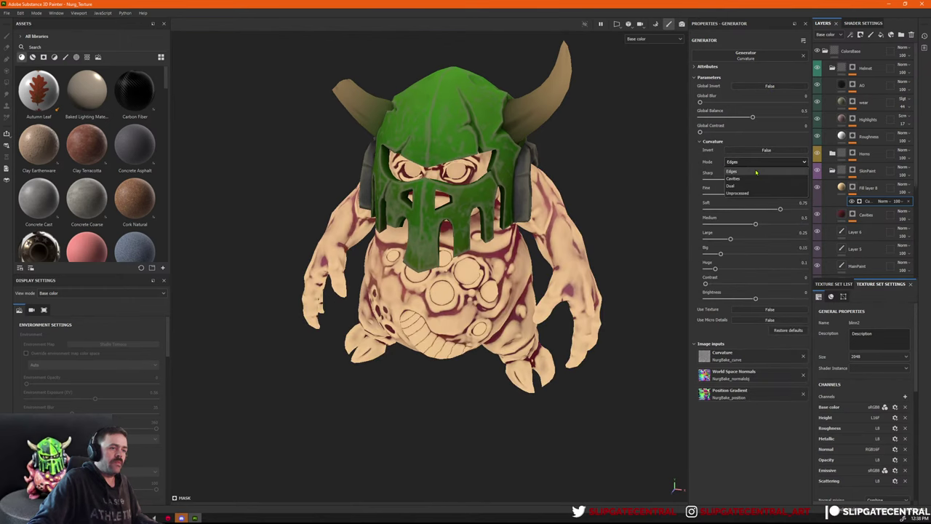
{"action": "left_click", "coordinate": [756, 172]}
{"action": "scroll", "coordinate": [611, 239], "scroll_direction": "up", "scroll_amount": 2}
{"action": "left_click_drag", "start_coordinate": [611, 239], "coordinate": [608, 227], "text": "alt"}
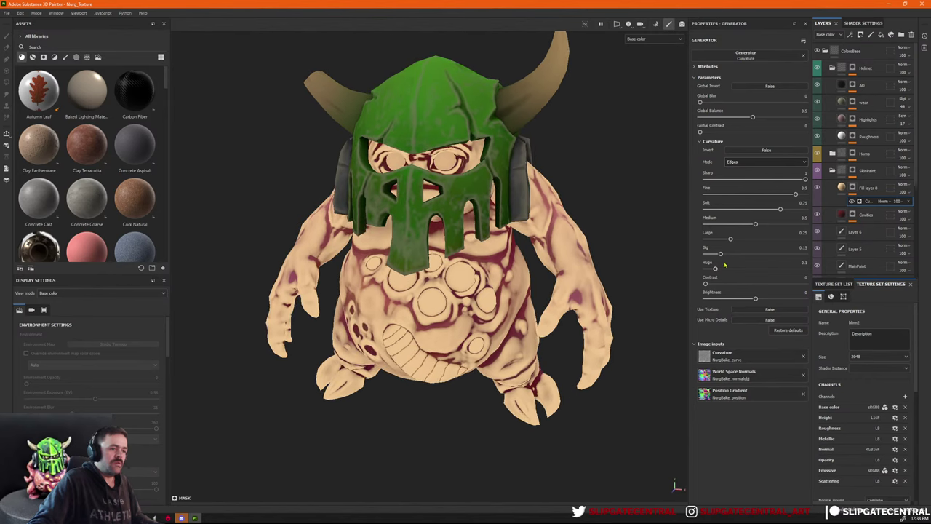
Set the Curvature generator's Soft, Medium, Large, Big and Huge levels to 0 and Fine to 0.02.
{"action": "left_click_drag", "start_coordinate": [720, 253], "coordinate": [695, 241]}
{"action": "left_click", "coordinate": [705, 223]}
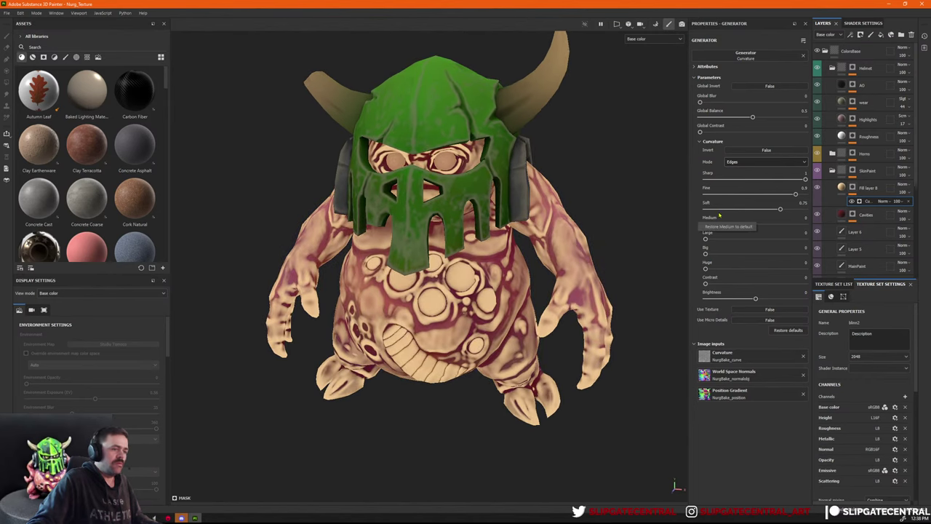
{"action": "left_click", "coordinate": [705, 209]}
{"action": "left_click", "coordinate": [705, 195]}
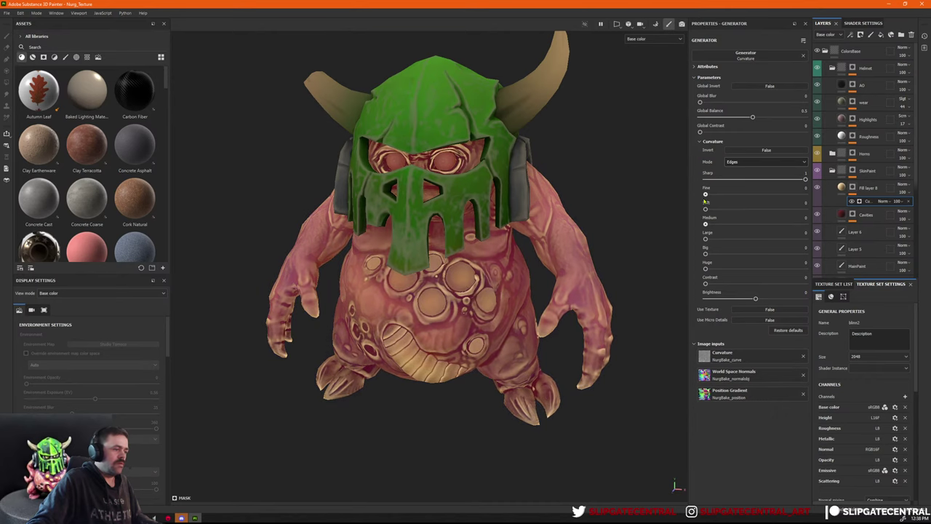
{"action": "left_click_drag", "start_coordinate": [705, 195], "coordinate": [718, 194]}
{"action": "left_click_drag", "start_coordinate": [483, 198], "coordinate": [588, 186], "text": "alt"}
Change the blending mode of Fill layer 8 to Soft light for the base color channel.
{"action": "left_click", "coordinate": [901, 184]}
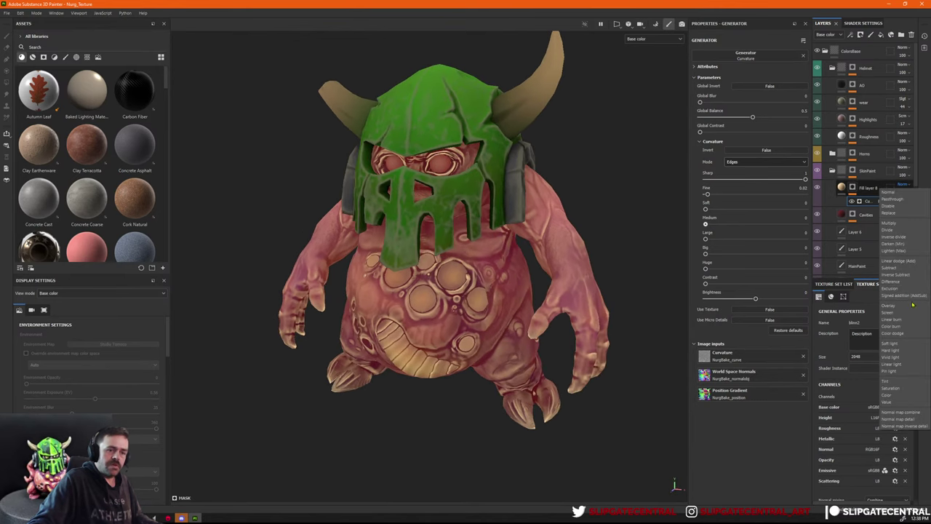
{"action": "left_click", "coordinate": [905, 345]}
{"action": "scroll", "coordinate": [559, 191], "scroll_direction": "up", "scroll_amount": 1}
Open the base color of Fill layer 8 for editing and shift it from peach to a muted tan.
{"action": "left_click", "coordinate": [843, 189]}
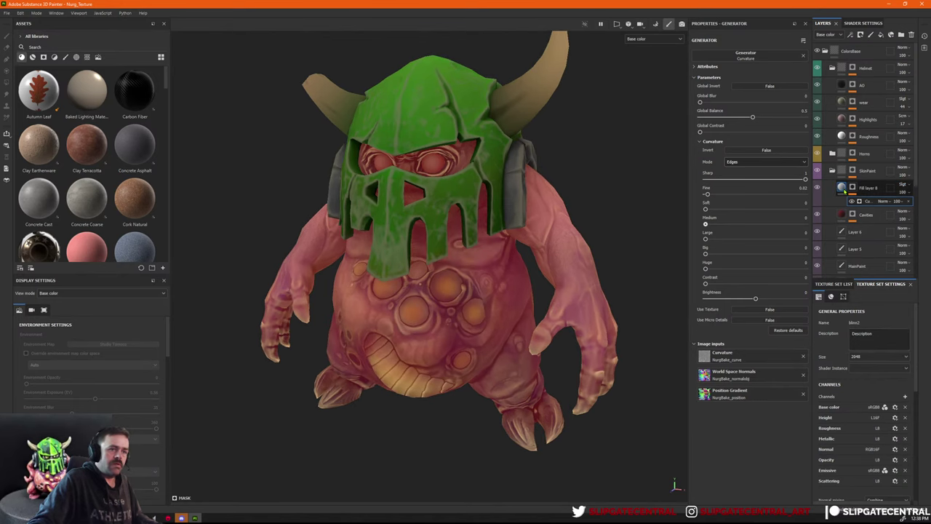
{"action": "left_click", "coordinate": [731, 238]}
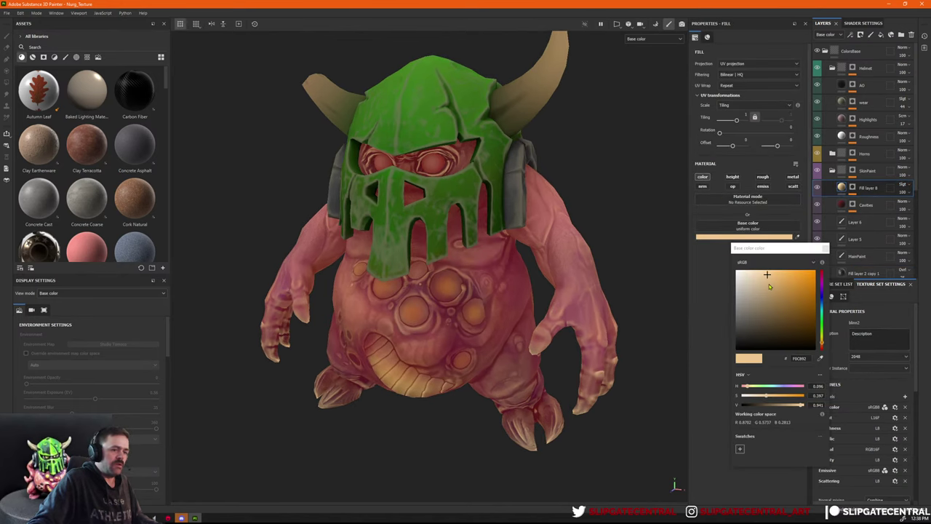
{"action": "left_click_drag", "start_coordinate": [821, 344], "coordinate": [824, 349]}
{"action": "left_click_drag", "start_coordinate": [767, 275], "coordinate": [750, 293]}
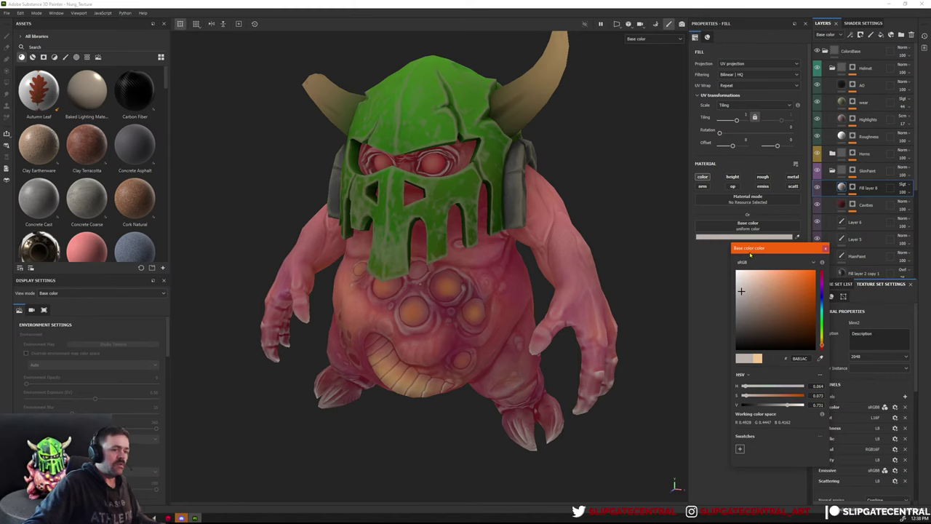
{"action": "left_click_drag", "start_coordinate": [750, 255], "coordinate": [730, 242]}
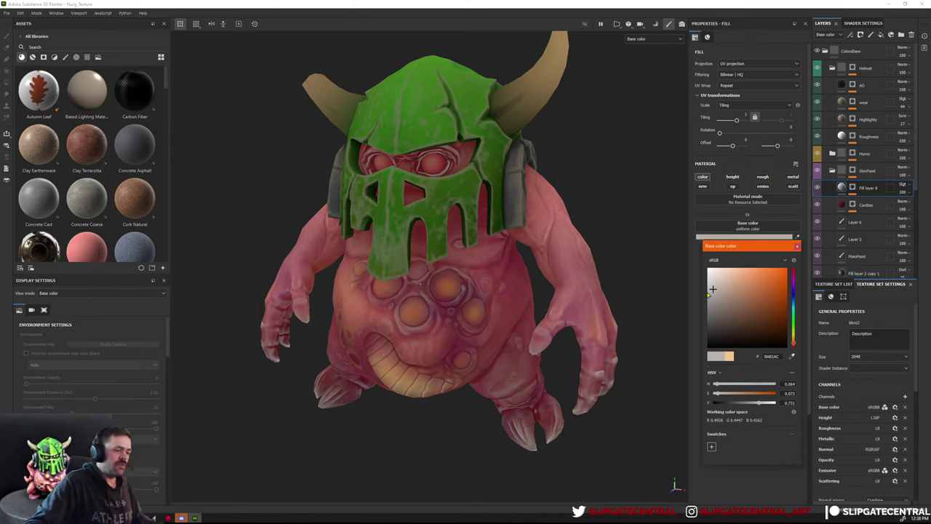
{"action": "mouse_move", "coordinate": [712, 289]}
{"action": "left_mouse_down"}
{"action": "mouse_move", "coordinate": [707, 283]}
{"action": "mouse_move", "coordinate": [704, 303]}
{"action": "mouse_move", "coordinate": [744, 286]}
{"action": "mouse_move", "coordinate": [727, 289]}
{"action": "left_mouse_up"}
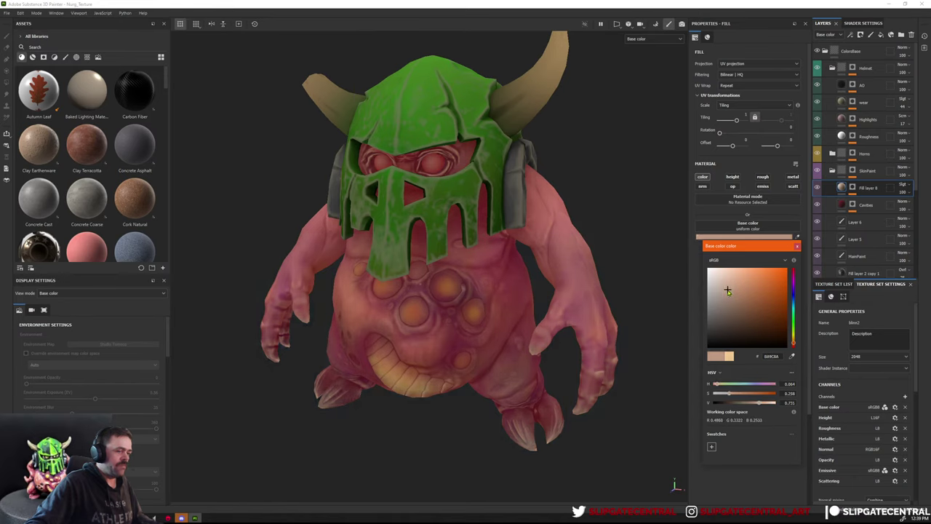
Try a light grayish blue and a neutral mid gray as the fill layer's base color and check them on the creature.
{"action": "mouse_move", "coordinate": [793, 312]}
{"action": "left_mouse_down"}
{"action": "mouse_move", "coordinate": [797, 293]}
{"action": "mouse_move", "coordinate": [797, 309]}
{"action": "mouse_move", "coordinate": [797, 300]}
{"action": "left_mouse_up"}
{"action": "mouse_move", "coordinate": [728, 291]}
{"action": "left_mouse_down"}
{"action": "mouse_move", "coordinate": [710, 303]}
{"action": "mouse_move", "coordinate": [724, 283]}
{"action": "left_mouse_up"}
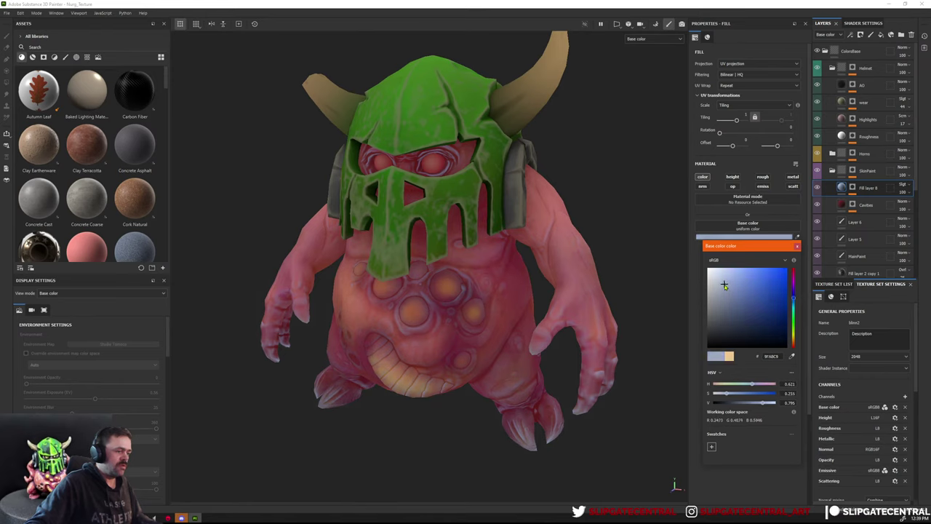
{"action": "mouse_move", "coordinate": [793, 300]}
{"action": "left_mouse_down"}
{"action": "mouse_move", "coordinate": [792, 341]}
{"action": "mouse_move", "coordinate": [792, 300]}
{"action": "left_mouse_up"}
{"action": "left_click_drag", "start_coordinate": [718, 287], "coordinate": [709, 305]}
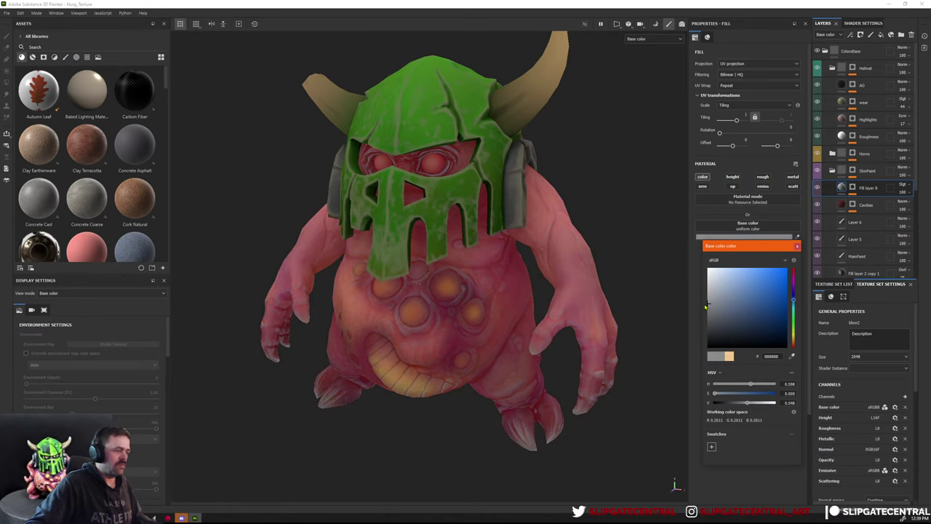
{"action": "left_click_drag", "start_coordinate": [520, 308], "coordinate": [604, 305], "text": "alt"}
{"action": "right_click_drag", "start_coordinate": [603, 306], "coordinate": [571, 309], "text": "alt"}
{"action": "left_click_drag", "start_coordinate": [571, 308], "coordinate": [521, 308], "text": "alt"}
{"action": "right_click_drag", "start_coordinate": [521, 310], "coordinate": [559, 316], "text": "alt"}
{"action": "middle_click_drag", "start_coordinate": [456, 249], "coordinate": [456, 275], "text": "alt"}
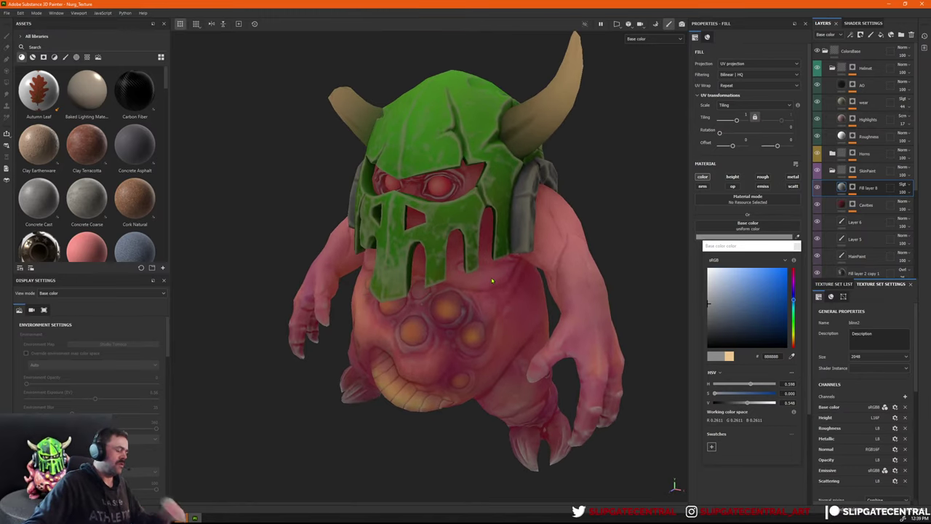
Try several darker and lighter bluish gray shades for the base color of Fill layer 8.
{"action": "left_click", "coordinate": [718, 289]}
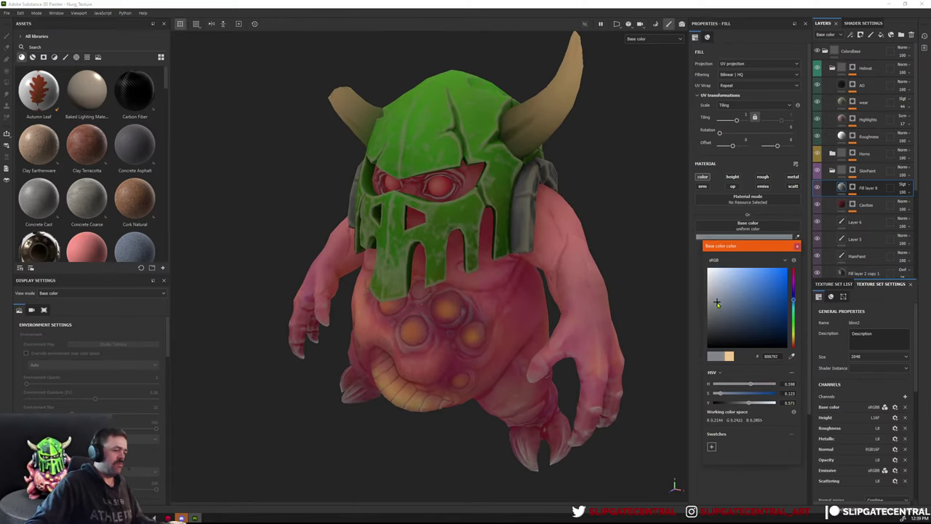
{"action": "left_click_drag", "start_coordinate": [718, 289], "coordinate": [708, 308]}
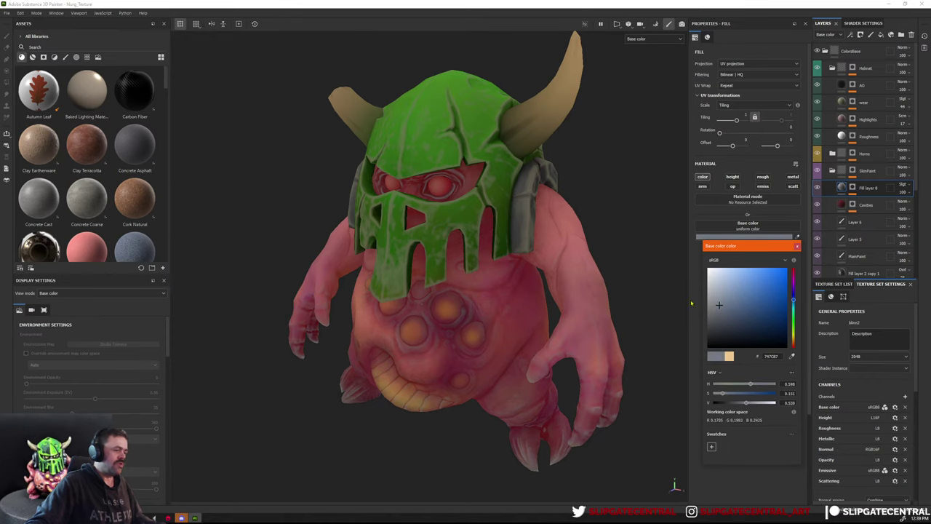
{"action": "left_click_drag", "start_coordinate": [537, 272], "coordinate": [573, 270], "text": "alt"}
{"action": "left_click", "coordinate": [721, 295]}
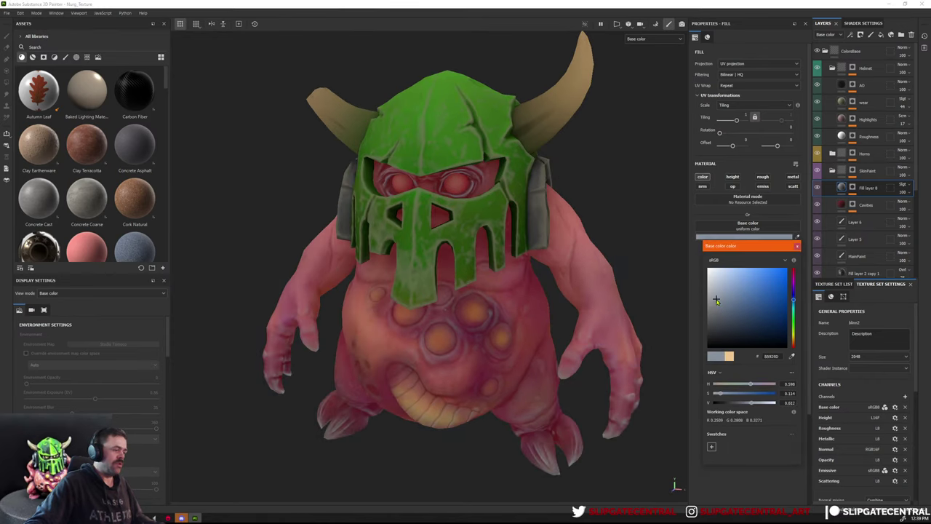
{"action": "left_click_drag", "start_coordinate": [716, 301], "coordinate": [717, 302]}
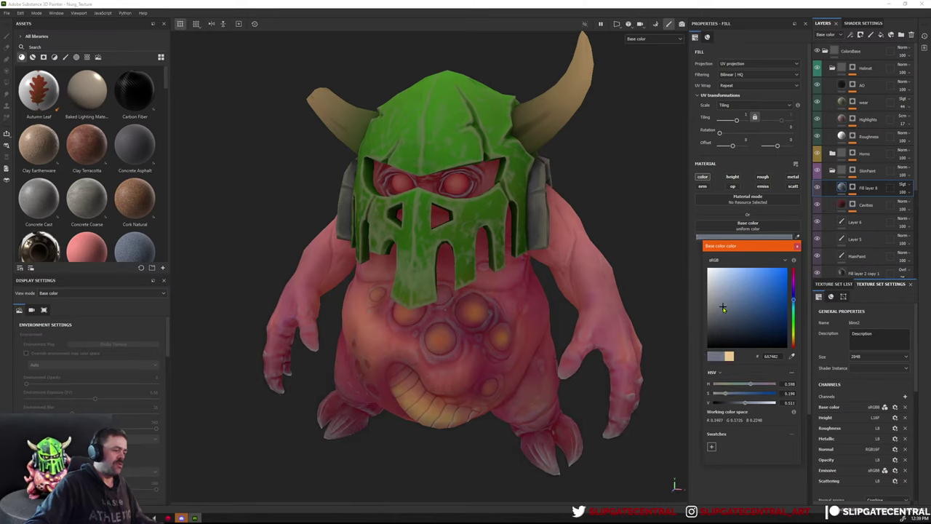
{"action": "left_click_drag", "start_coordinate": [723, 308], "coordinate": [724, 301]}
Shift the fill layer's base color hue to orange, settle on a medium warm gray and close the color picker.
{"action": "left_click_drag", "start_coordinate": [793, 300], "coordinate": [798, 344]}
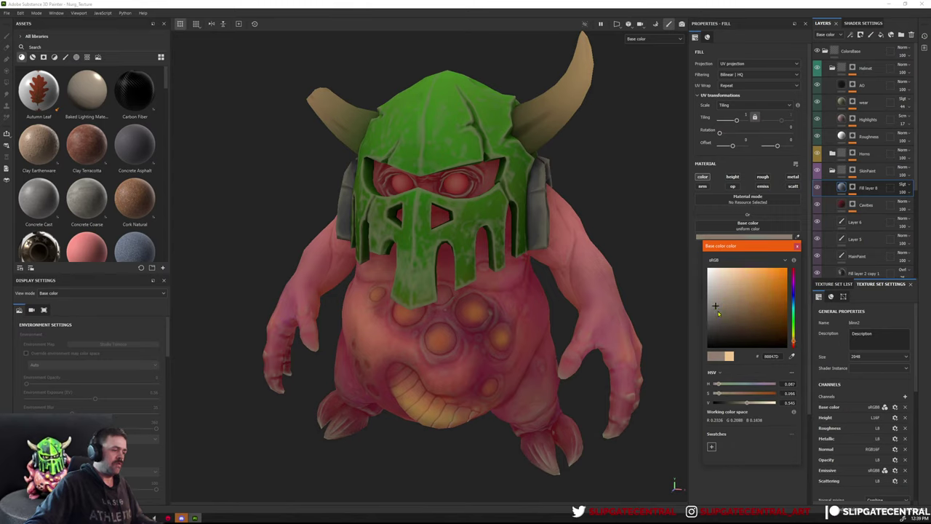
{"action": "left_click_drag", "start_coordinate": [718, 313], "coordinate": [714, 309]}
{"action": "scroll", "coordinate": [383, 223], "scroll_direction": "down", "scroll_amount": 4}
{"action": "left_click_drag", "start_coordinate": [382, 222], "coordinate": [473, 226], "text": "alt"}
{"action": "left_click", "coordinate": [799, 247]}
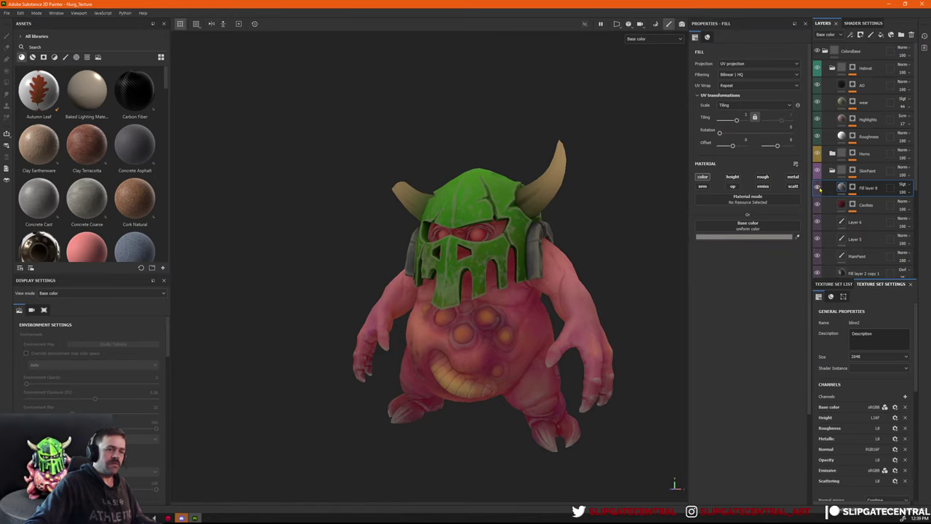
Compare the creature with Fill layer 8 hidden and shown, and lower the layer's opacity to 30.
{"action": "left_click", "coordinate": [817, 187]}
{"action": "left_click", "coordinate": [817, 188]}
{"action": "left_click", "coordinate": [817, 187]}
{"action": "left_click", "coordinate": [817, 188]}
{"action": "left_click", "coordinate": [817, 187]}
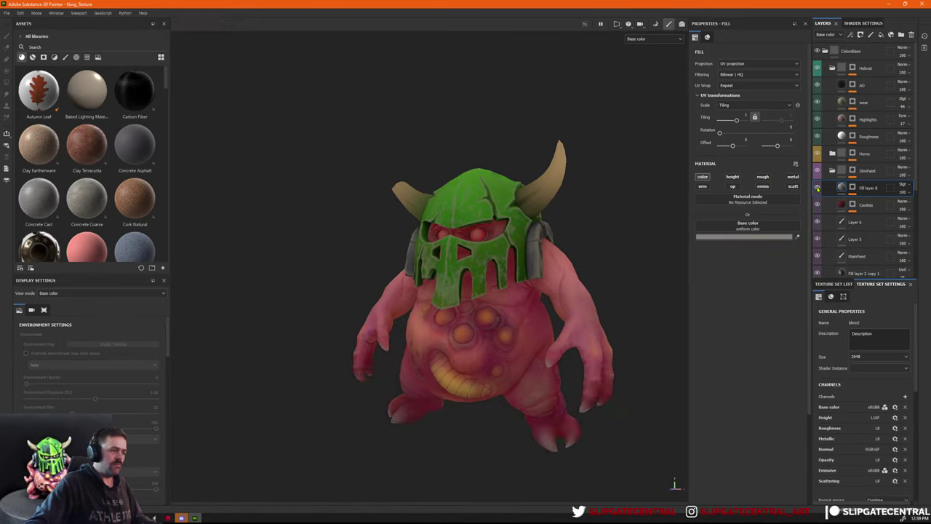
{"action": "left_click", "coordinate": [817, 188]}
{"action": "left_click", "coordinate": [906, 193]}
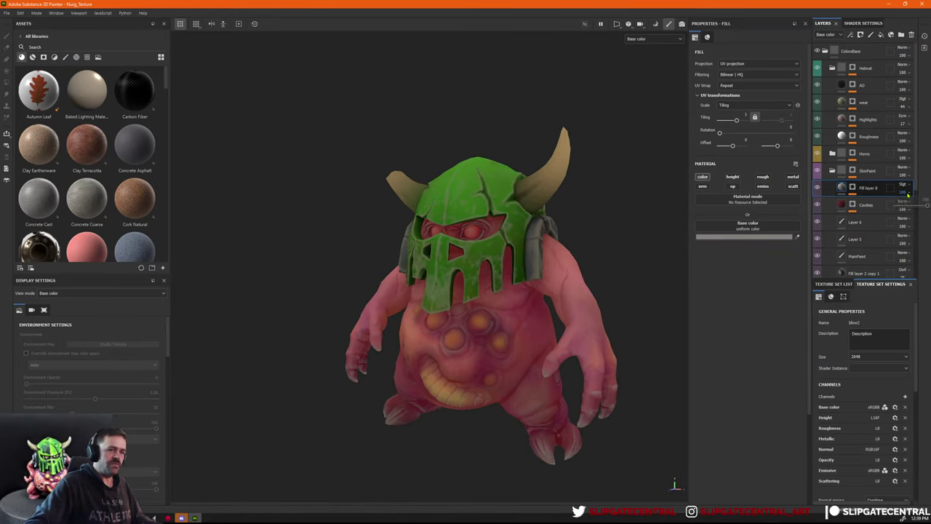
{"action": "left_click_drag", "start_coordinate": [926, 207], "coordinate": [905, 206]}
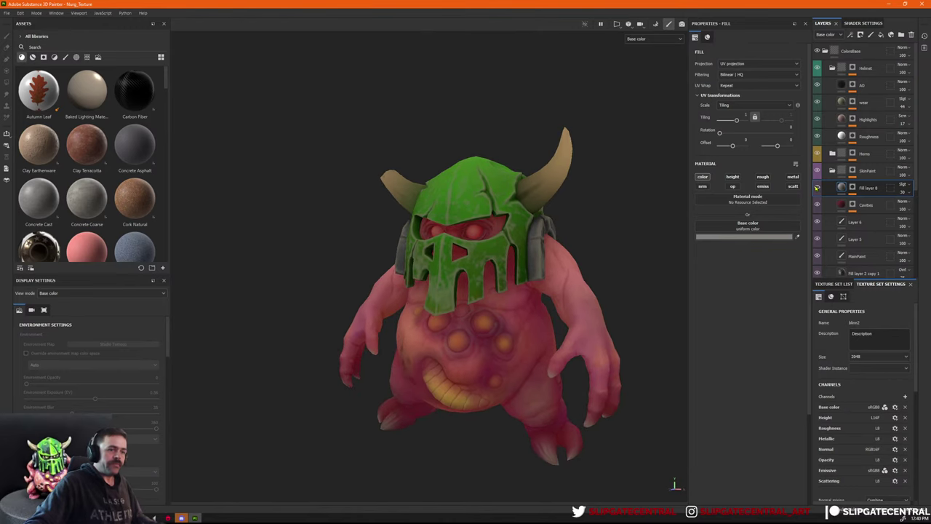
Show the Roughness channel on the model, enable roughness on Fill layer 8 and lower it to about 0.23.
{"action": "key", "text": "c"}
{"action": "key", "text": "c"}
{"action": "key", "text": "c"}
{"action": "key", "text": "shift+c"}
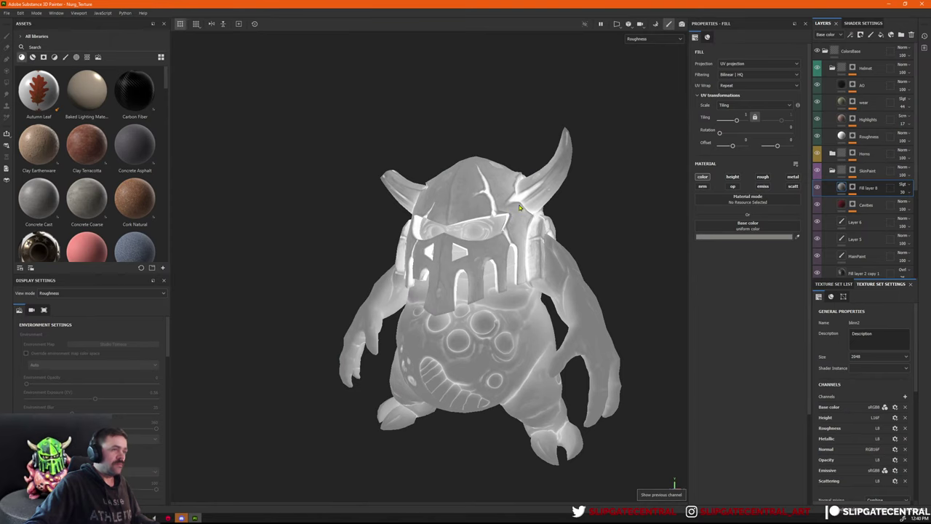
{"action": "right_click_drag", "start_coordinate": [519, 206], "coordinate": [590, 245], "text": "alt"}
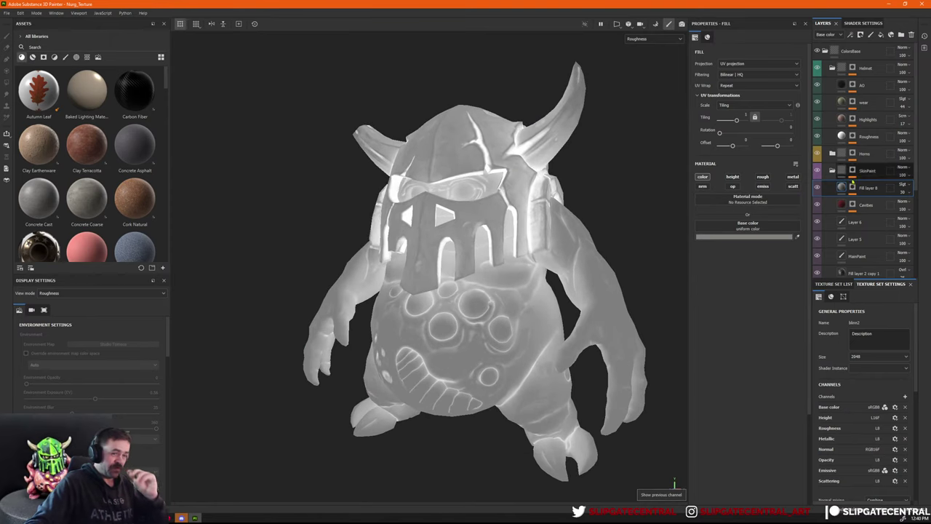
{"action": "left_click", "coordinate": [761, 178]}
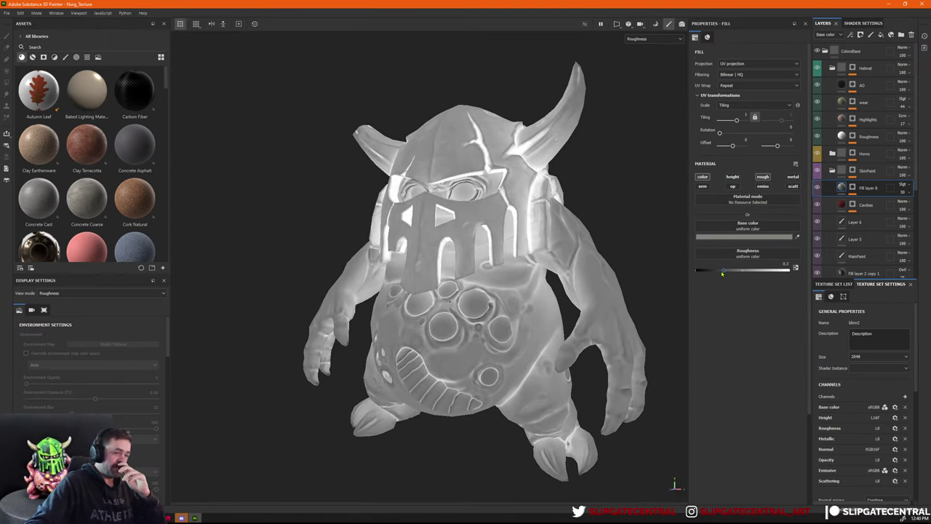
{"action": "mouse_move", "coordinate": [722, 273]}
{"action": "left_mouse_down"}
{"action": "mouse_move", "coordinate": [735, 273]}
{"action": "mouse_move", "coordinate": [698, 274]}
{"action": "mouse_move", "coordinate": [715, 275]}
{"action": "left_mouse_up"}
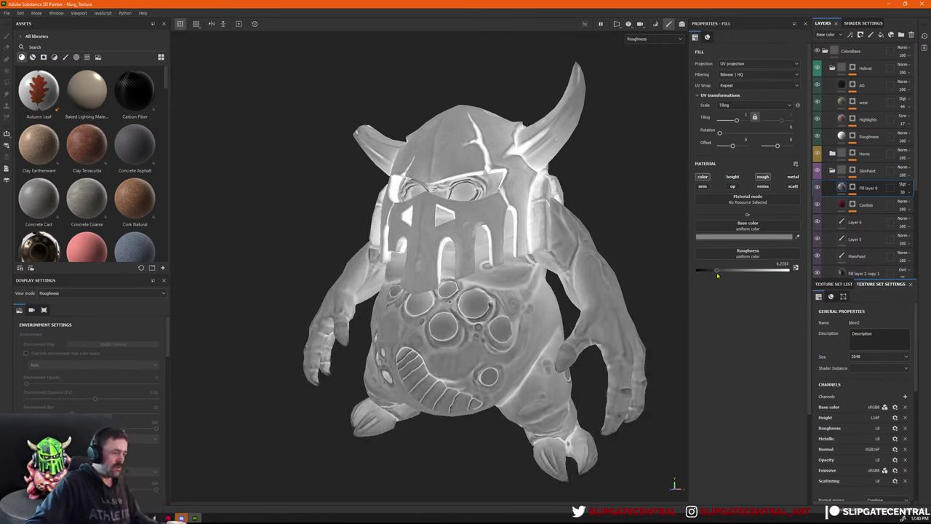
Compare different roughness values for Fill layer 8 in the Material and Roughness views and settle on about 0.24.
{"action": "key", "text": "m"}
{"action": "left_click_drag", "start_coordinate": [724, 273], "coordinate": [718, 271]}
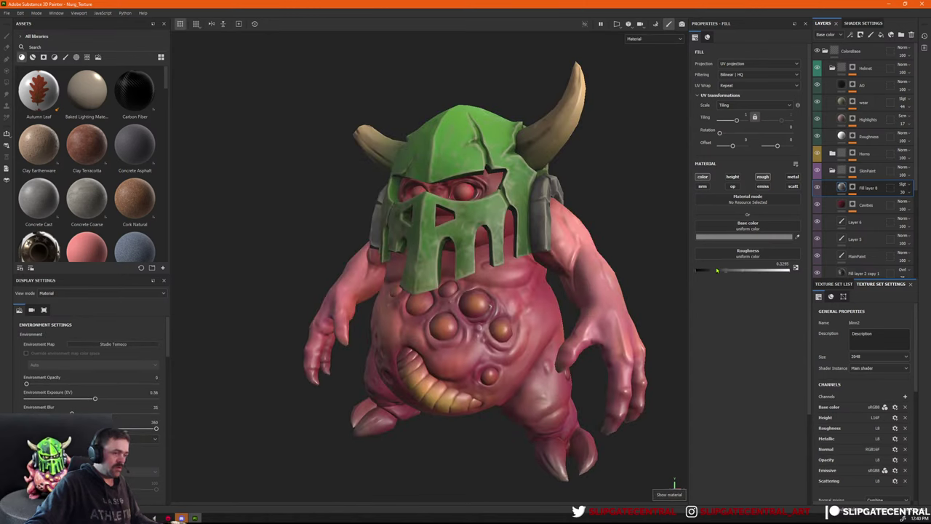
{"action": "key", "text": "c"}
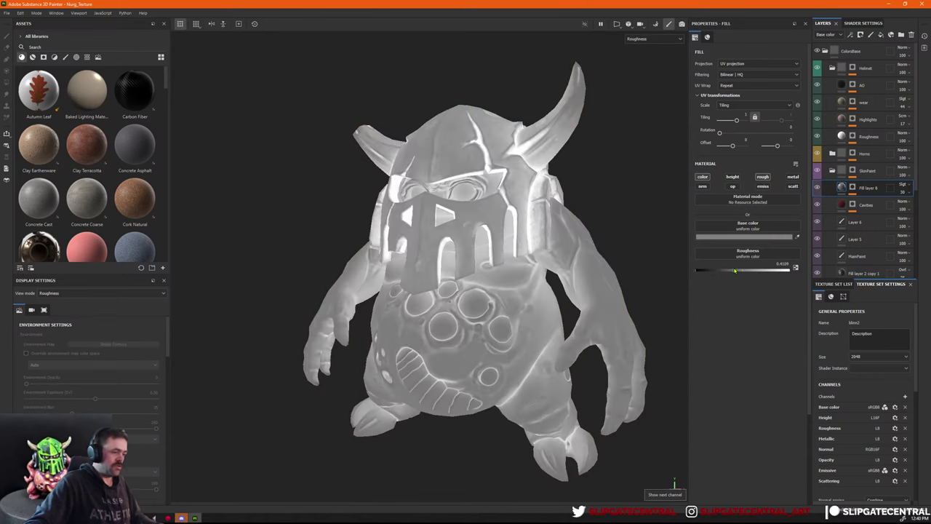
{"action": "key", "text": "c"}
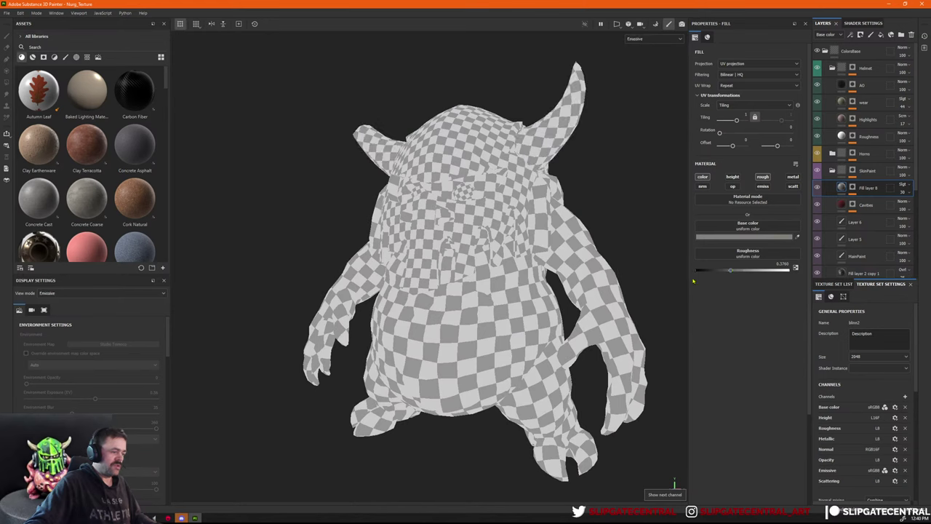
{"action": "key", "text": "c"}
{"action": "key", "text": "c"}
{"action": "key", "text": "c"}
{"action": "key", "text": "c"}
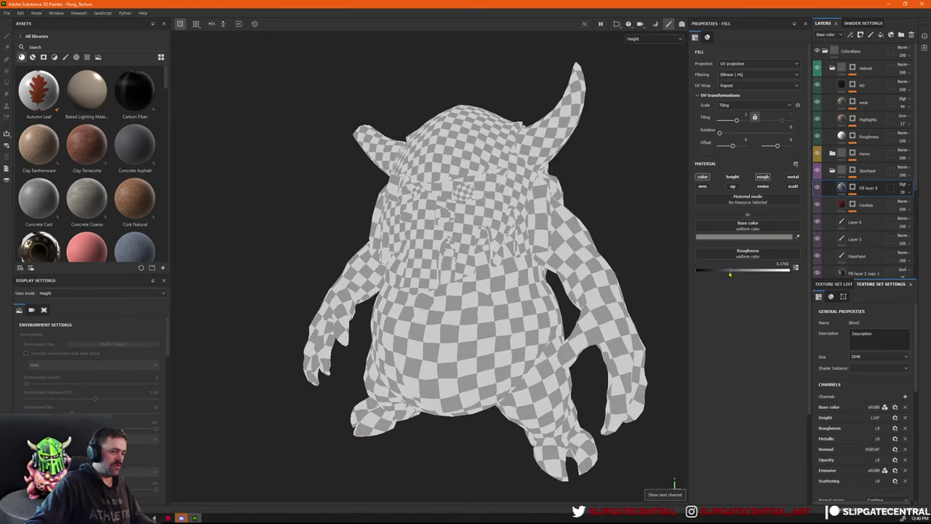
{"action": "key", "text": "c"}
{"action": "left_click_drag", "start_coordinate": [742, 271], "coordinate": [710, 270]}
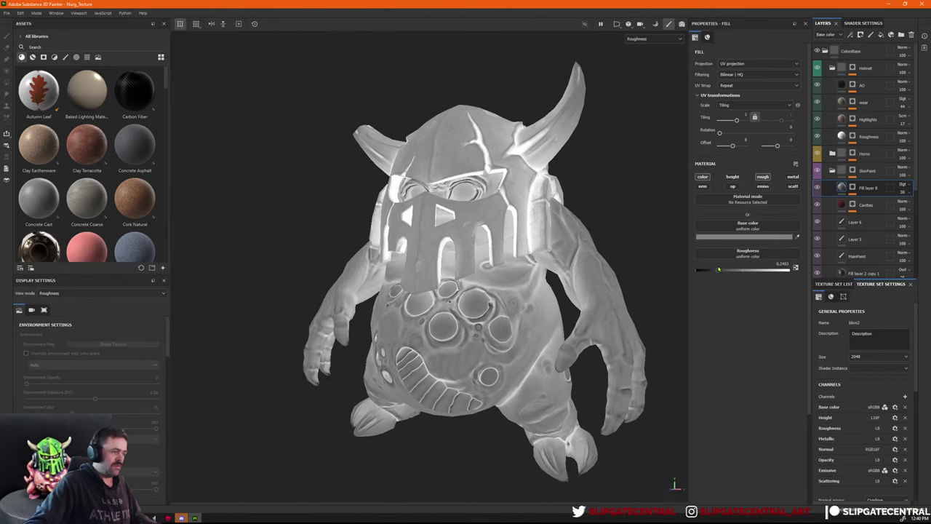
Examine the edge layer's effect on the creature in the Roughness, base color, Material and Mask views.
{"action": "left_click_drag", "start_coordinate": [631, 272], "coordinate": [618, 273], "text": "alt"}
{"action": "mouse_move", "coordinate": [618, 273]}
{"action": "right_mouse_down", "text": "alt"}
{"action": "mouse_move", "coordinate": [582, 276]}
{"action": "mouse_move", "coordinate": [617, 276]}
{"action": "right_mouse_up", "text": "alt"}
{"action": "left_click_drag", "start_coordinate": [617, 276], "coordinate": [608, 261], "text": "alt"}
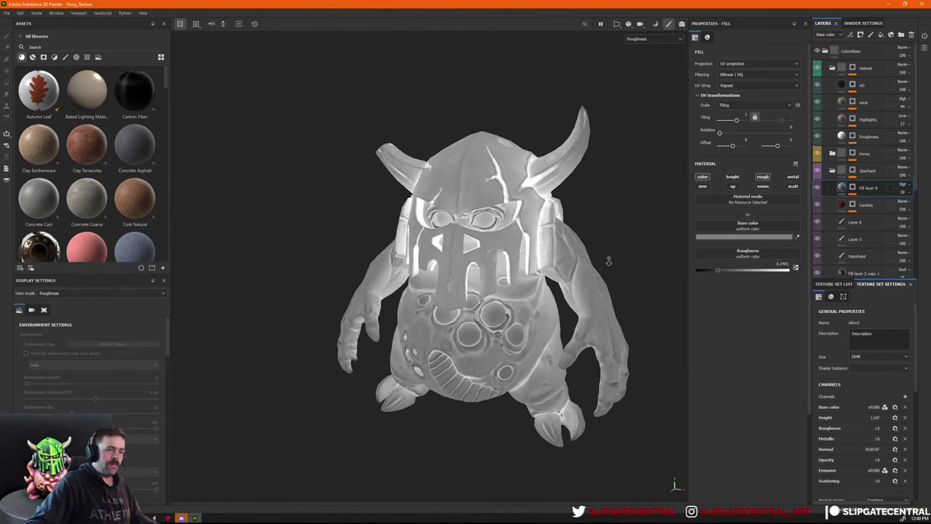
{"action": "right_click_drag", "start_coordinate": [609, 262], "coordinate": [630, 256], "text": "alt"}
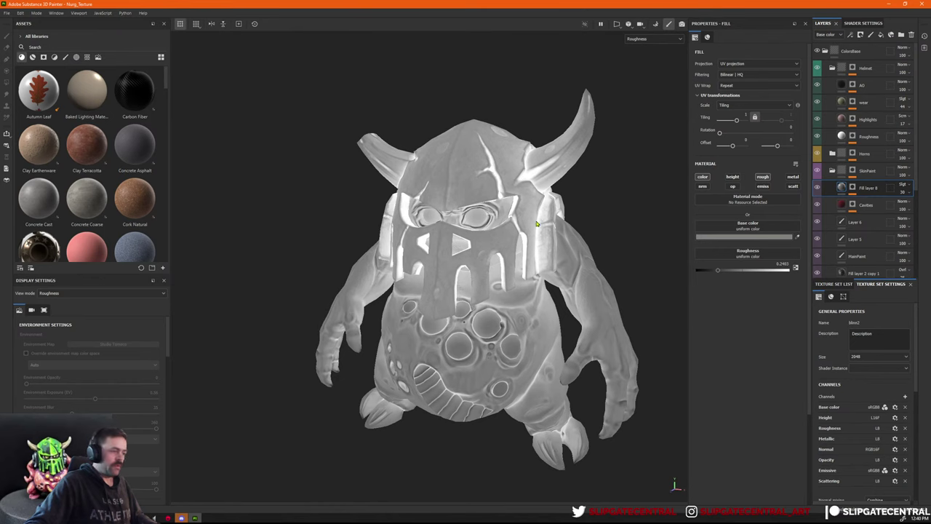
{"action": "key", "text": "c"}
{"action": "key", "text": "shift+c"}
{"action": "key", "text": "shift+c"}
{"action": "key", "text": "shift+c"}
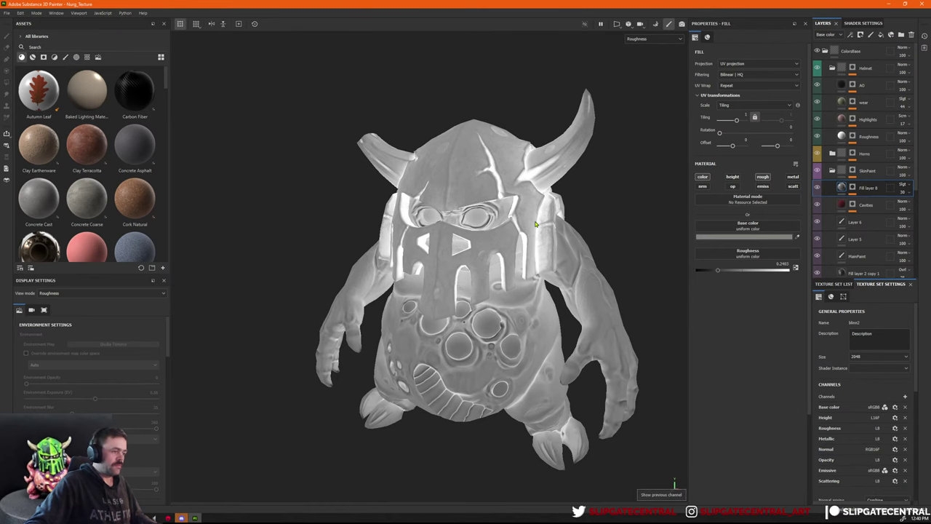
{"action": "right_click_drag", "start_coordinate": [588, 271], "coordinate": [594, 273], "text": "alt"}
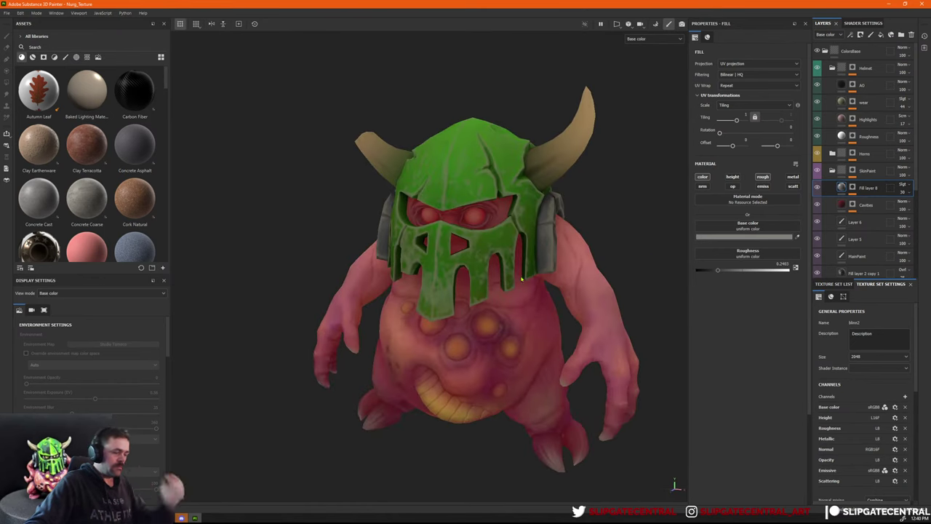
{"action": "left_click_drag", "start_coordinate": [569, 278], "coordinate": [566, 258], "text": "alt"}
{"action": "key", "text": "m"}
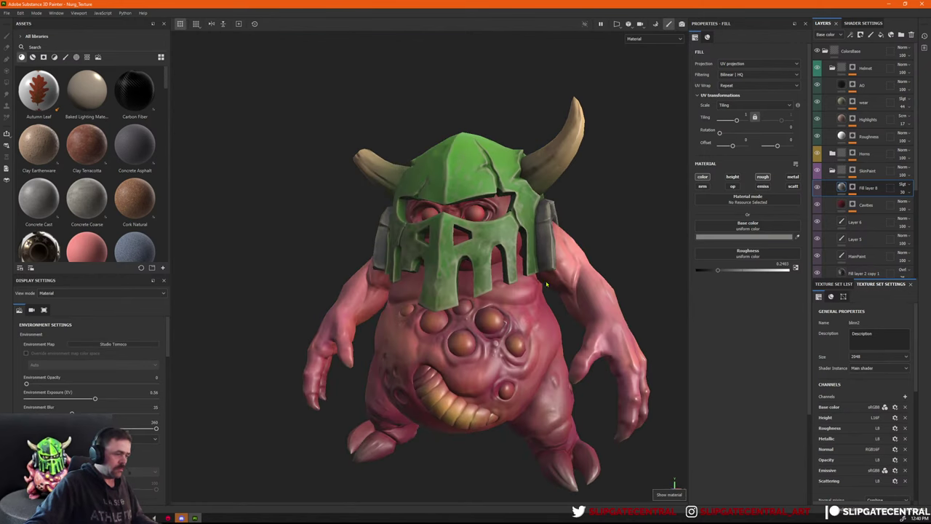
{"action": "key", "text": "shift+c"}
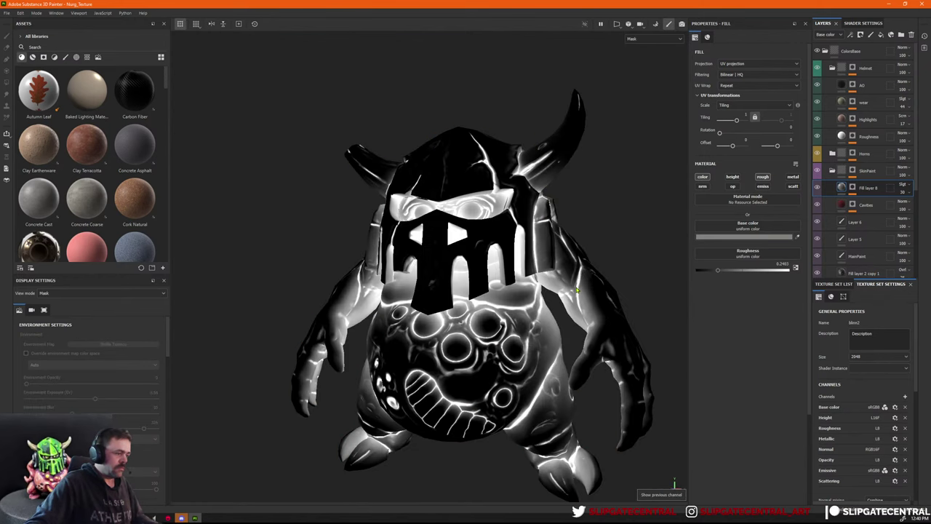
Cycle the viewport from the mask display back to the Base color channel and examine the character's painted skin.
{"action": "key", "text": "shift+c"}
{"action": "key", "text": "shift+c"}
{"action": "key", "text": "shift+c"}
{"action": "key", "text": "shift+c"}
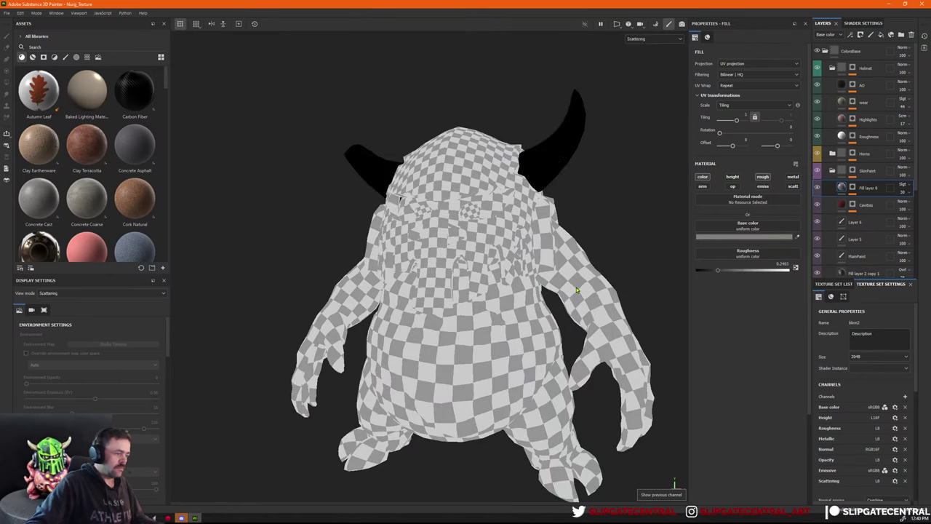
{"action": "key", "text": "shift+c"}
{"action": "key", "text": "shift+c"}
{"action": "key", "text": "shift+c"}
{"action": "key", "text": "shift+c"}
{"action": "key", "text": "shift+c"}
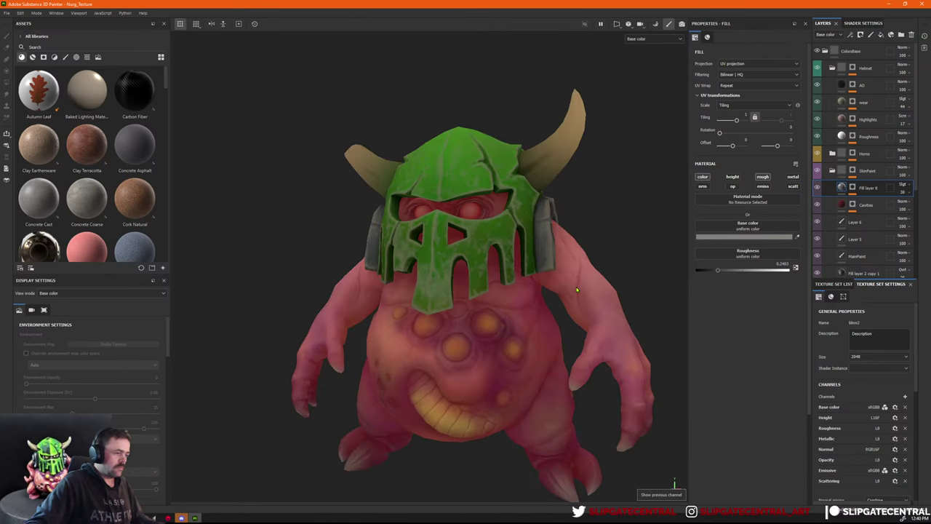
{"action": "key", "text": "shift+c"}
{"action": "key", "text": "c"}
{"action": "left_click_drag", "start_coordinate": [578, 285], "coordinate": [563, 251], "text": "alt"}
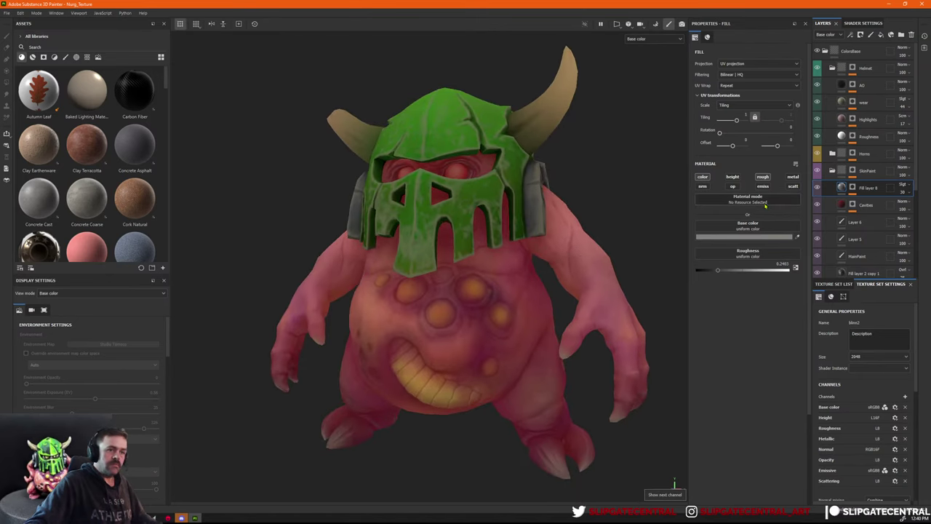
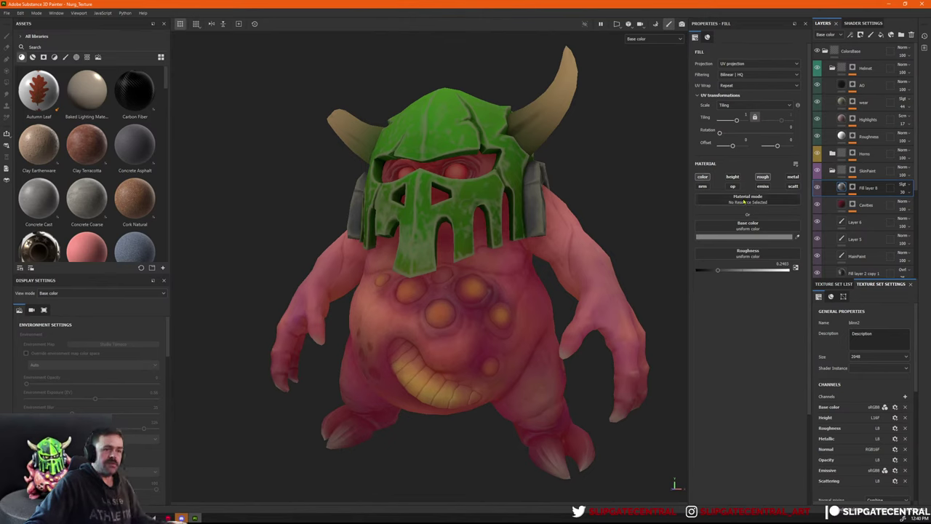
{"action": "left_click_drag", "start_coordinate": [643, 220], "coordinate": [651, 219], "text": "alt"}
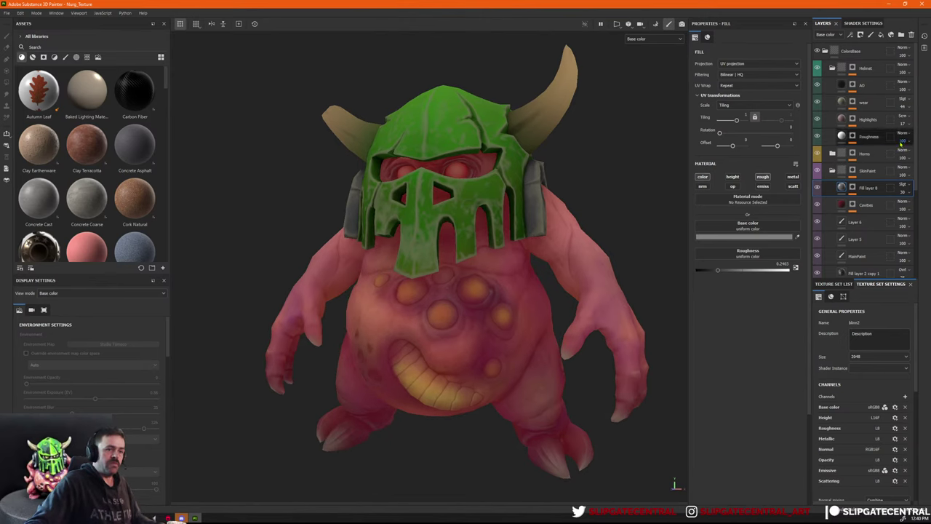
Add a fill layer at the top of the SkinPaint folder with the color, height and roughness channels enabled.
{"action": "left_click", "coordinate": [879, 35]}
{"action": "left_click", "coordinate": [703, 177]}
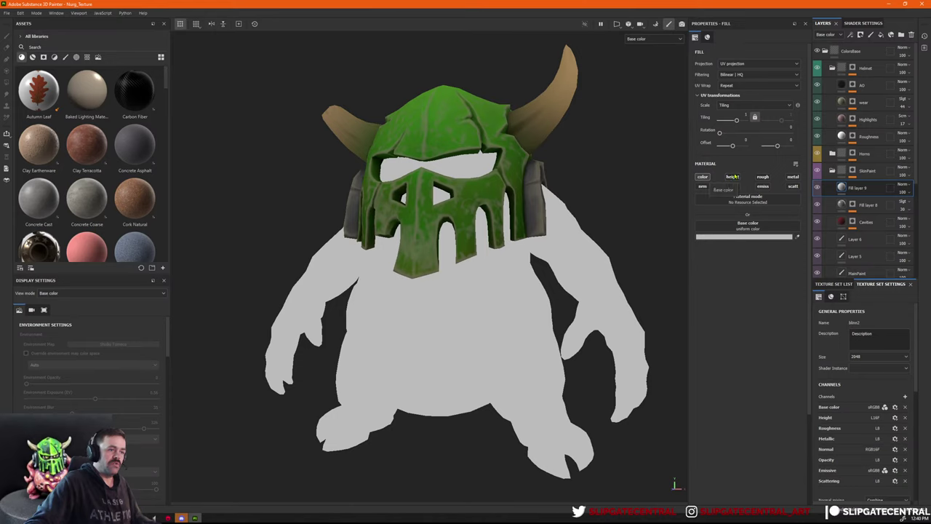
{"action": "left_click", "coordinate": [733, 177]}
{"action": "left_click", "coordinate": [763, 177]}
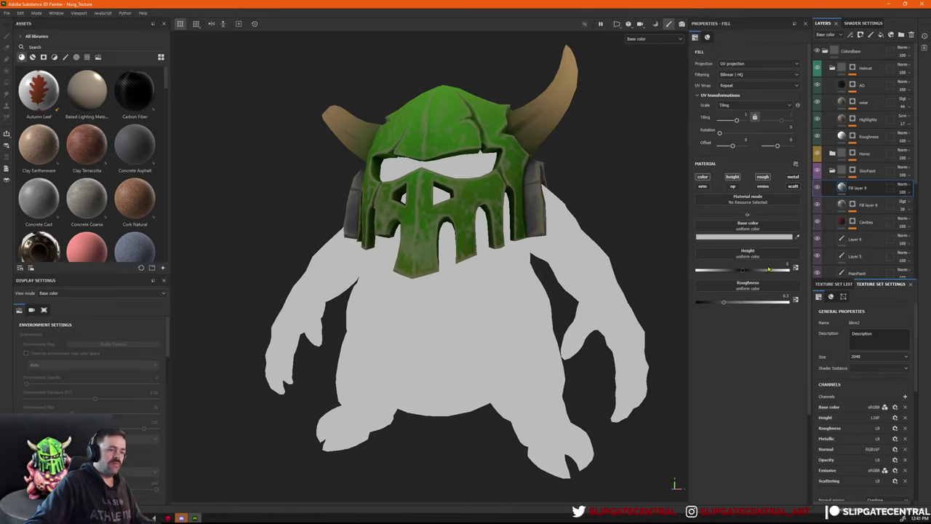
{"action": "left_click_drag", "start_coordinate": [735, 275], "coordinate": [760, 271]}
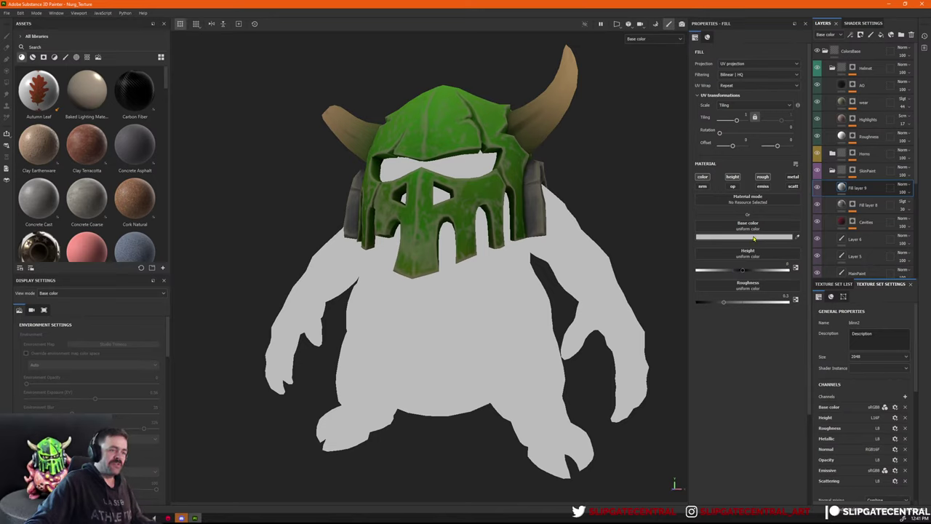
{"action": "left_click", "coordinate": [817, 188]}
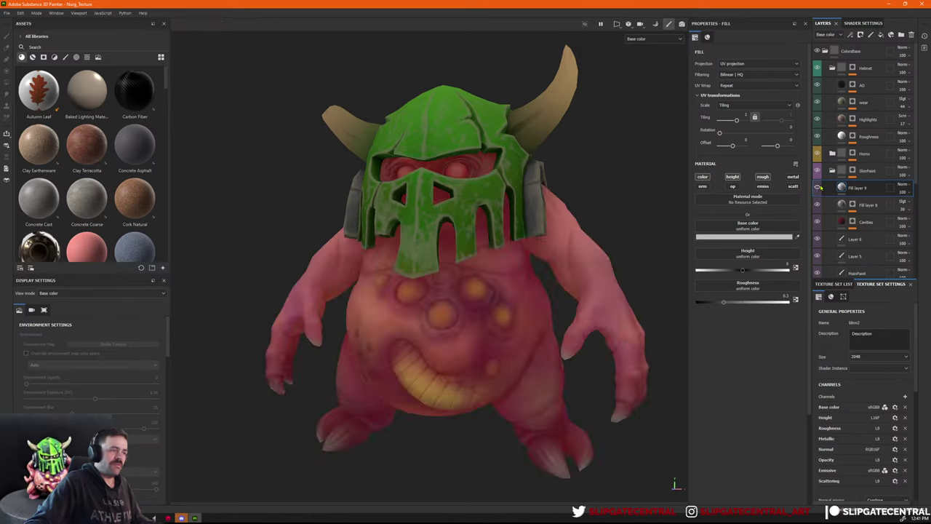
{"action": "left_click", "coordinate": [817, 188]}
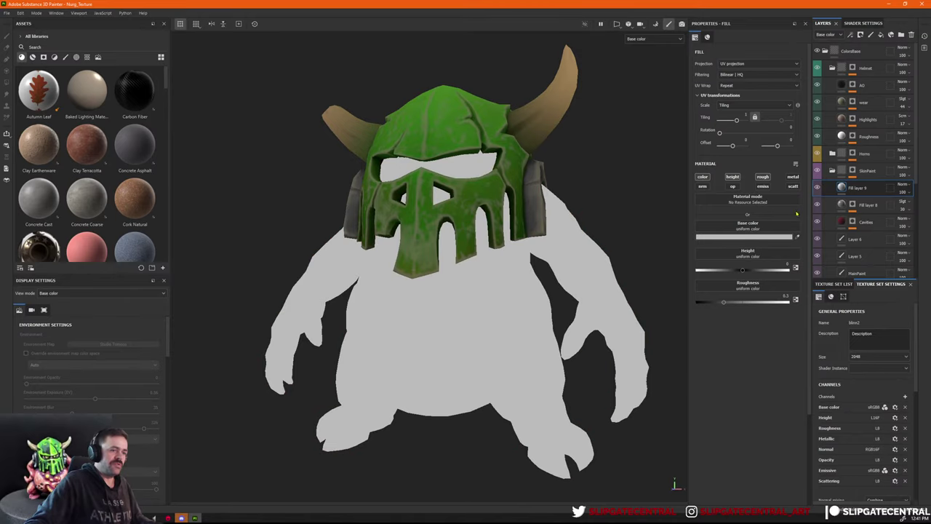
Set the new fill layer's base color to a dark red, about hex 461919.
{"action": "left_click", "coordinate": [765, 241]}
{"action": "left_click", "coordinate": [779, 327]}
{"action": "left_click_drag", "start_coordinate": [773, 328], "coordinate": [761, 332]}
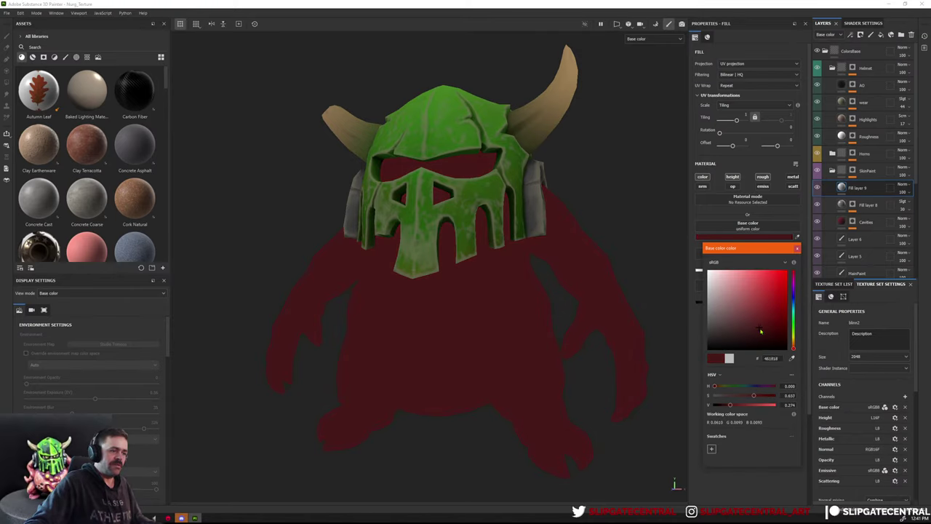
{"action": "left_click", "coordinate": [796, 248]}
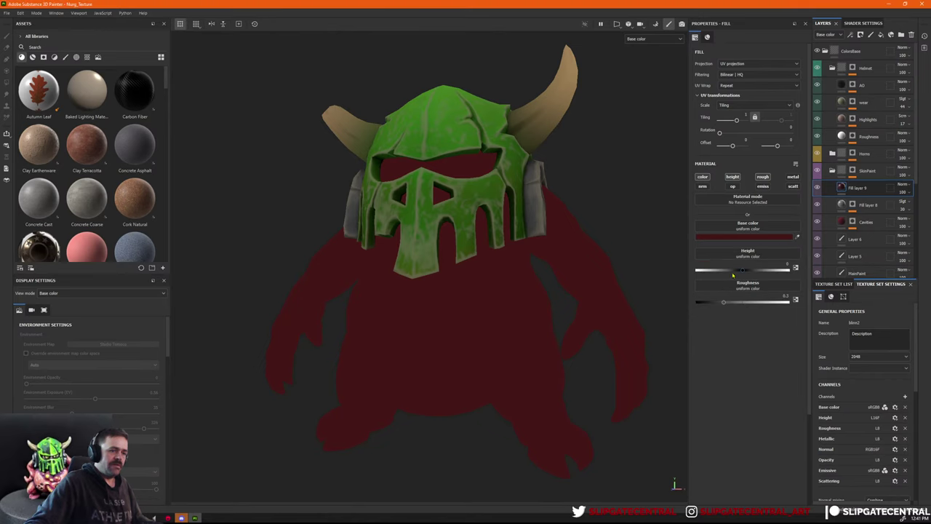
Display the Roughness channel and raise the dark red fill layer's roughness to about 0.9.
{"action": "key", "text": "c"}
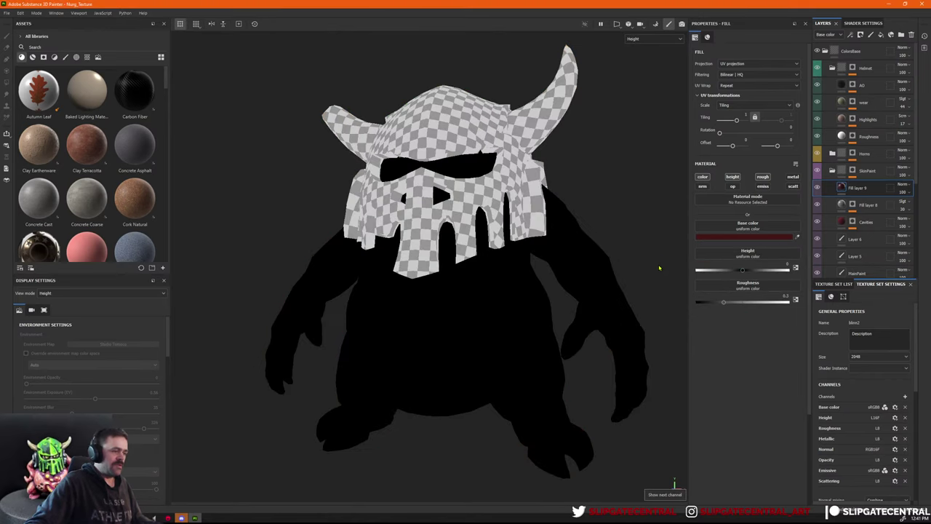
{"action": "key", "text": "shift+c"}
{"action": "key", "text": "c"}
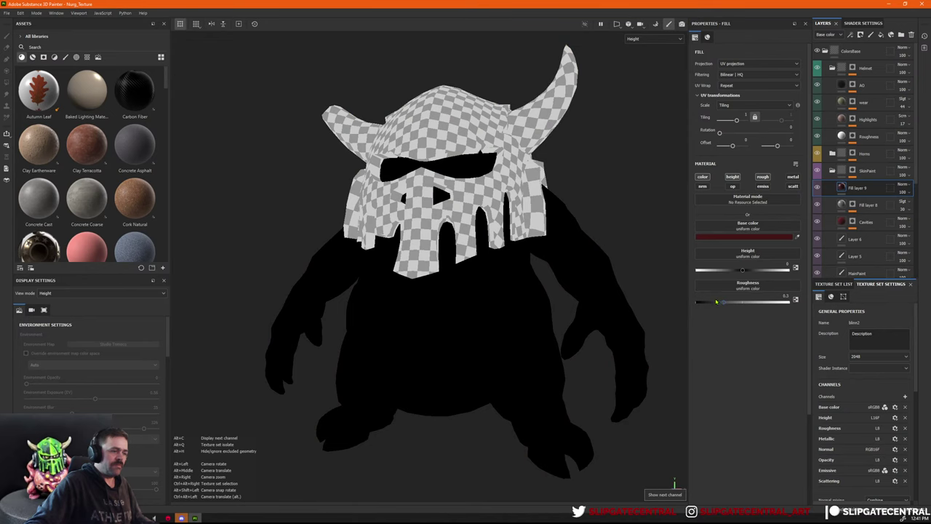
{"action": "key", "text": "c"}
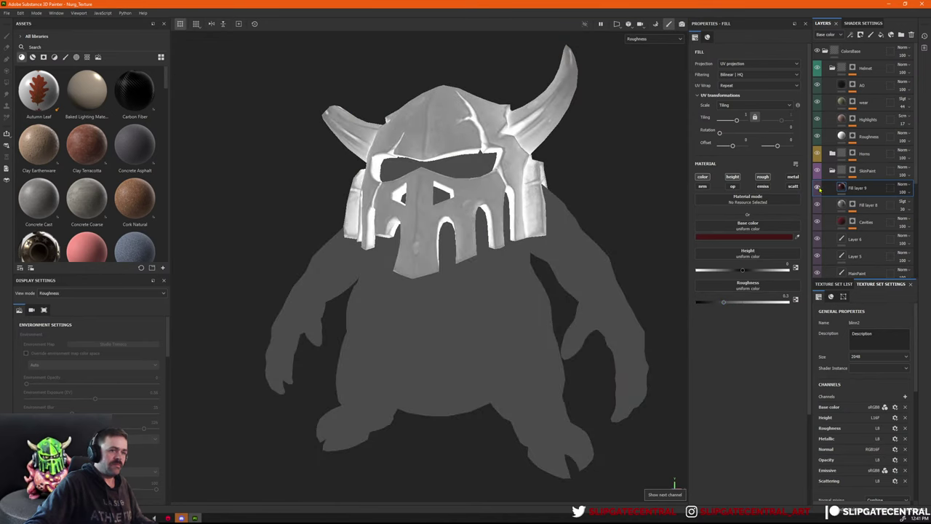
{"action": "left_click", "coordinate": [817, 188]}
{"action": "left_click", "coordinate": [817, 188]}
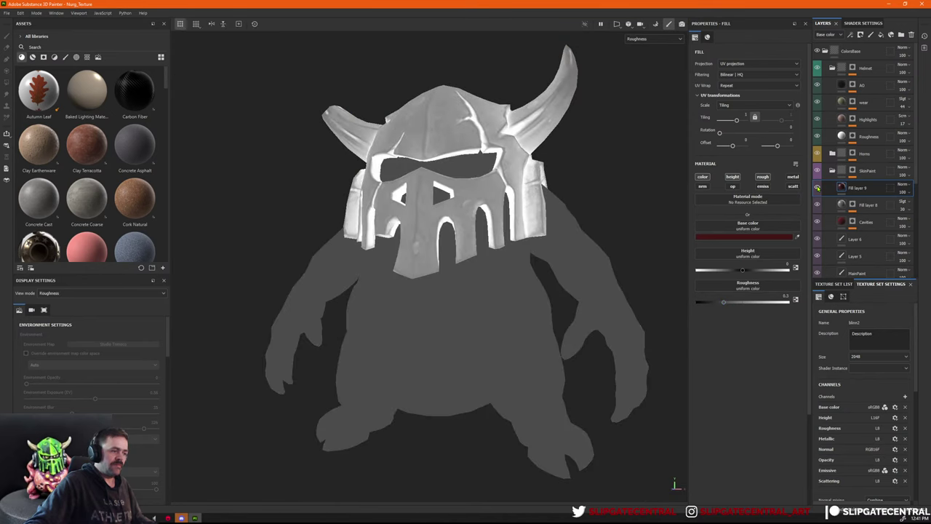
{"action": "left_click_drag", "start_coordinate": [730, 307], "coordinate": [782, 311]}
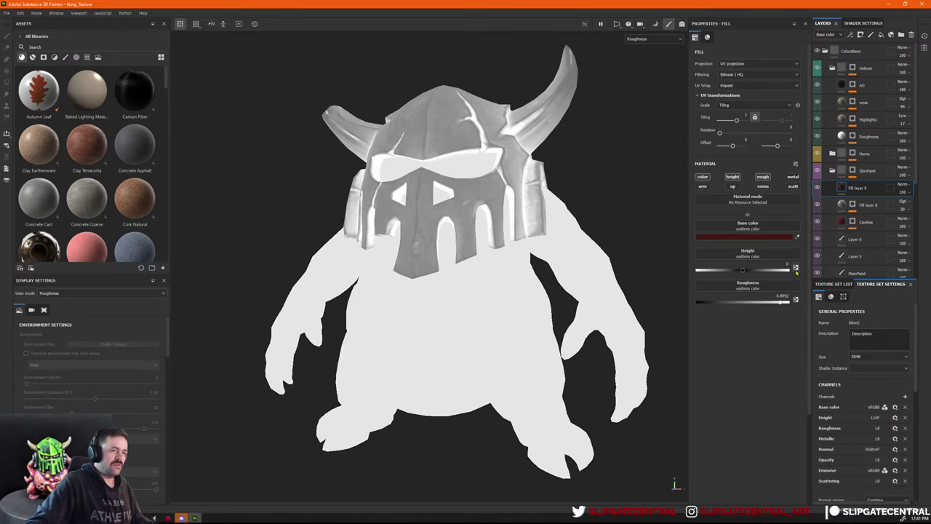
Add a black mask to the dark red fill layer and add a paint effect to that mask.
{"action": "right_click", "coordinate": [852, 188]}
{"action": "left_click", "coordinate": [855, 191]}
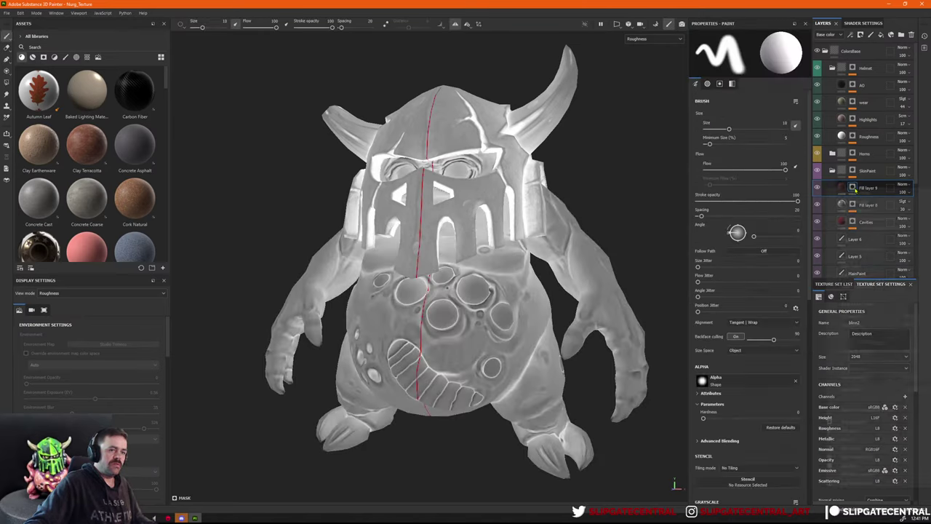
{"action": "right_click", "coordinate": [856, 188]}
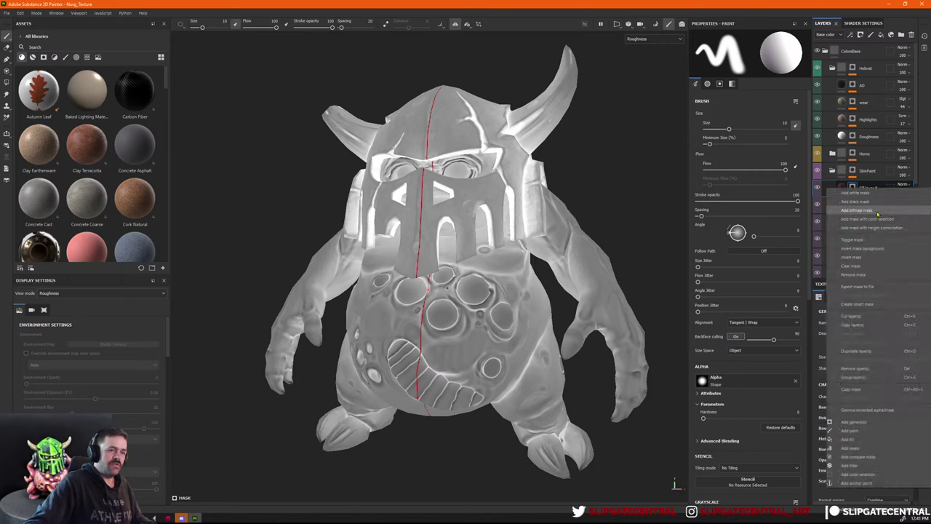
{"action": "left_click", "coordinate": [867, 431]}
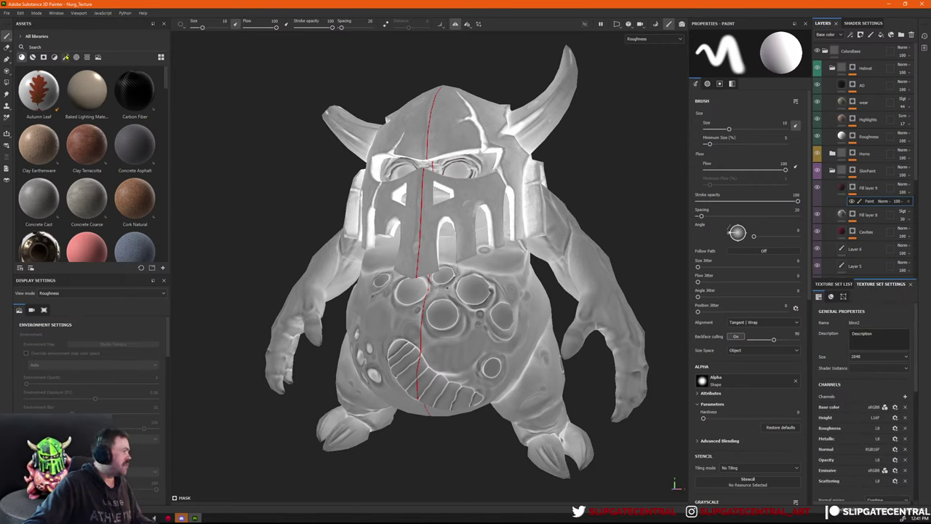
Filter the assets to brushes, search for "dirt", and try the Dirt 3 and Dirt Spots brushes.
{"action": "left_click", "coordinate": [65, 57]}
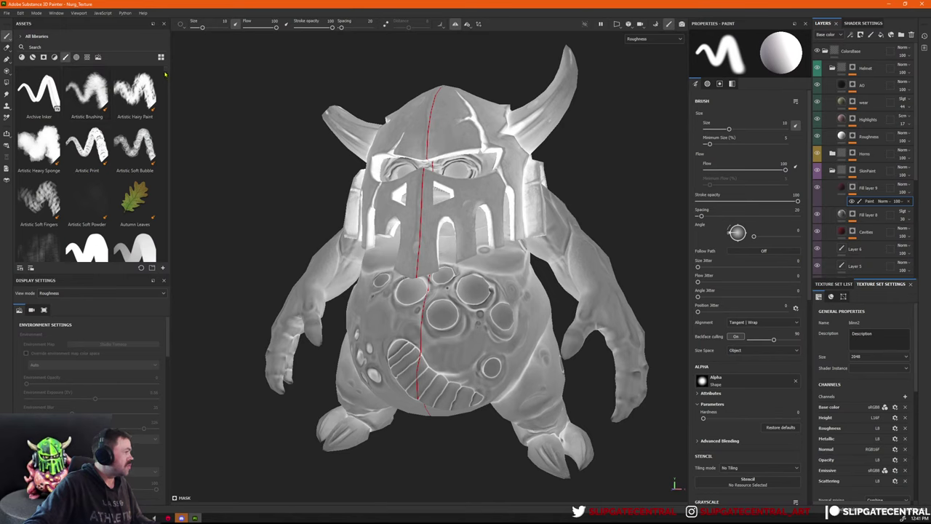
{"action": "mouse_move", "coordinate": [166, 74]}
{"action": "left_mouse_down"}
{"action": "mouse_move", "coordinate": [179, 122]}
{"action": "mouse_move", "coordinate": [159, 53]}
{"action": "left_mouse_up"}
{"action": "left_click", "coordinate": [87, 46]}
{"action": "type", "text": "s"}
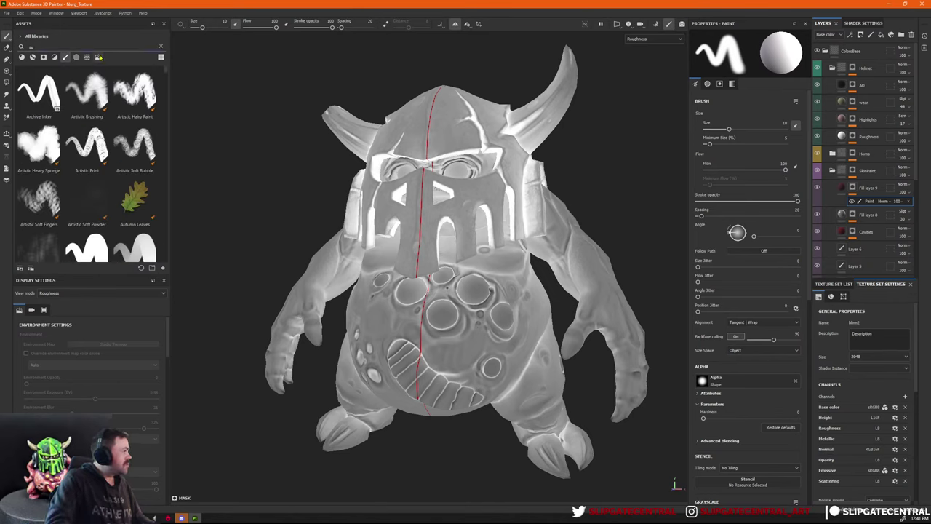
{"action": "type", "text": "pl"}
{"action": "key", "text": "BackSpace"}
{"action": "key", "text": "BackSpace"}
{"action": "key", "text": "BackSpace"}
{"action": "type", "text": "dirt"}
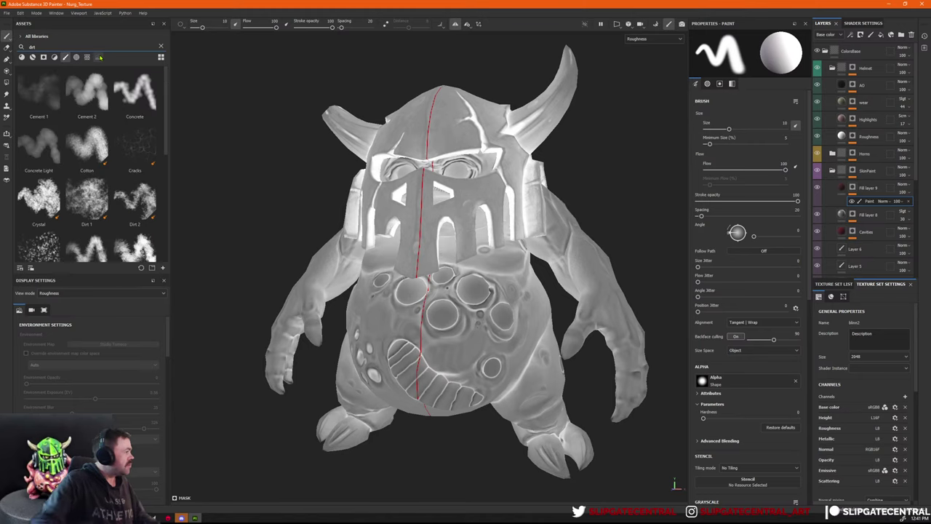
{"action": "scroll", "coordinate": [35, 97], "scroll_direction": "down", "scroll_amount": 3}
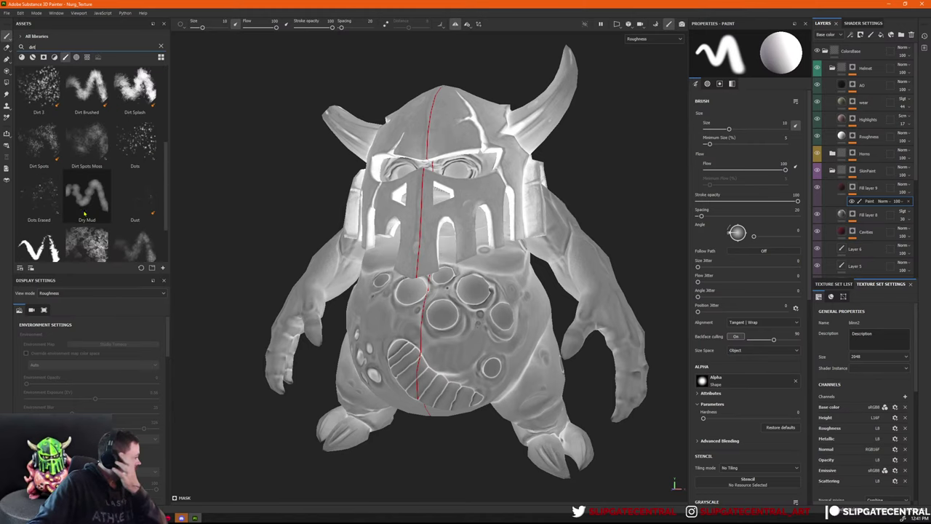
{"action": "left_click", "coordinate": [46, 100]}
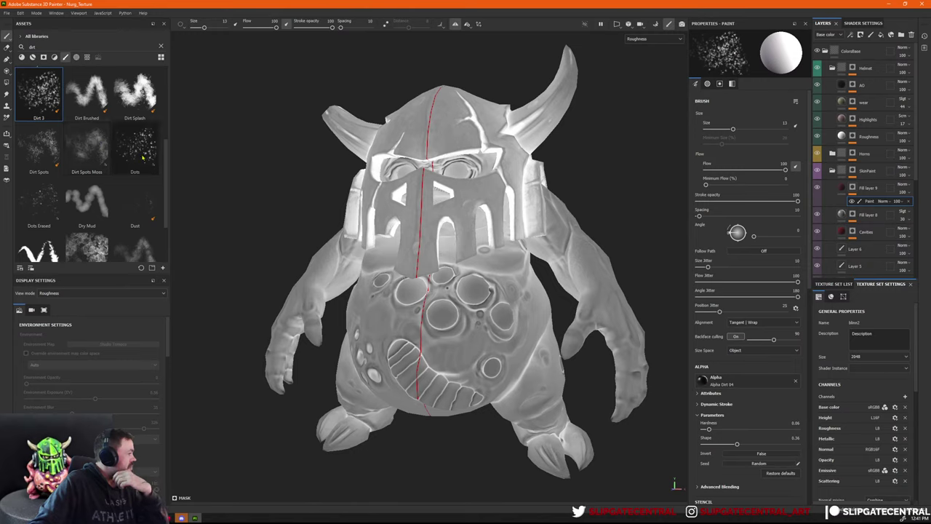
{"action": "left_click", "coordinate": [40, 147]}
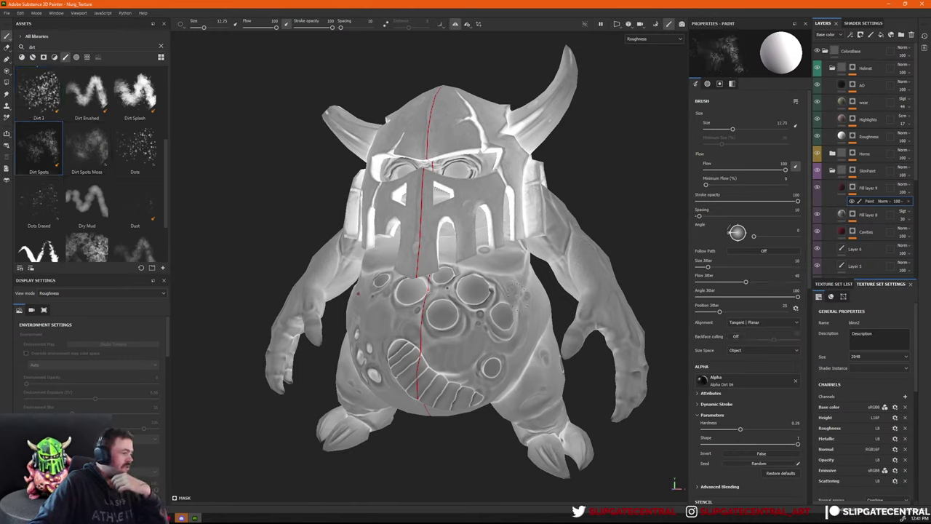
Clear the brush search and select the Dirt 3 brush from the full brush list.
{"action": "scroll", "coordinate": [103, 176], "scroll_direction": "up", "scroll_amount": 3}
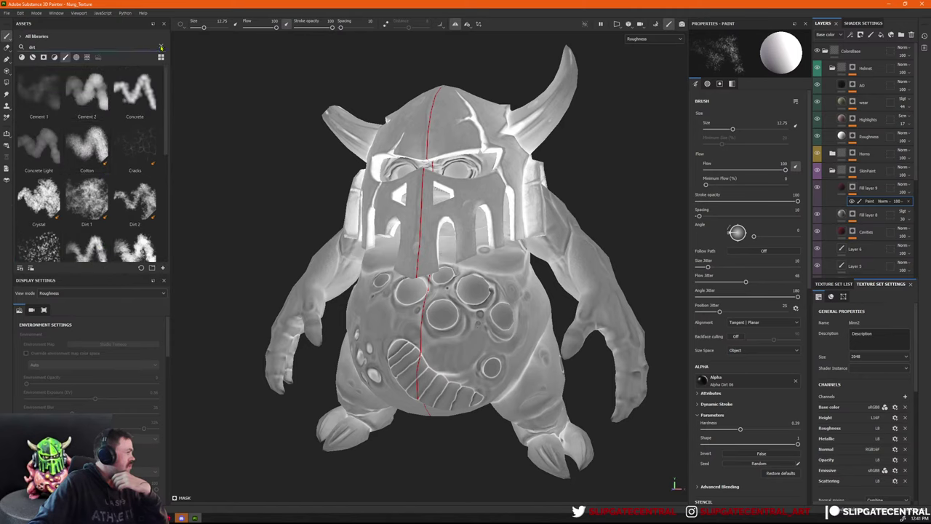
{"action": "left_click", "coordinate": [161, 47]}
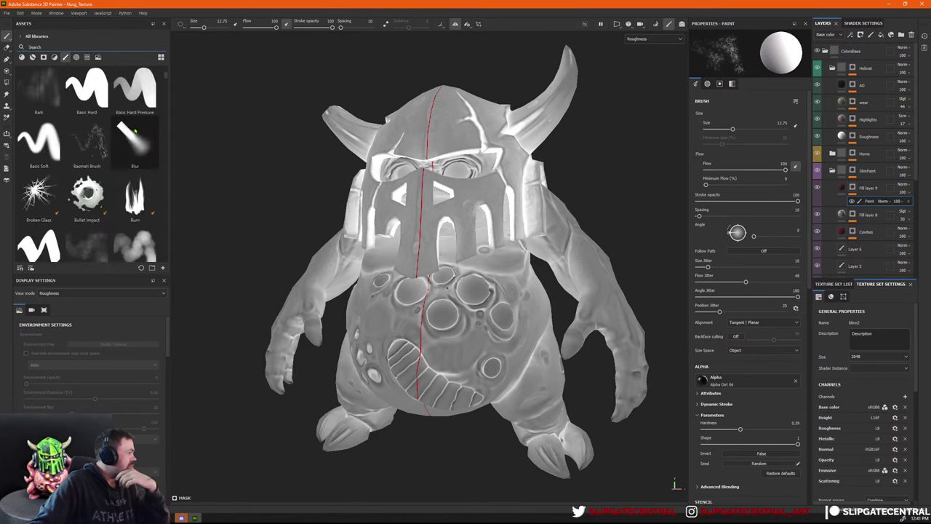
{"action": "scroll", "coordinate": [133, 132], "scroll_direction": "down", "scroll_amount": 5}
{"action": "left_click", "coordinate": [140, 181]}
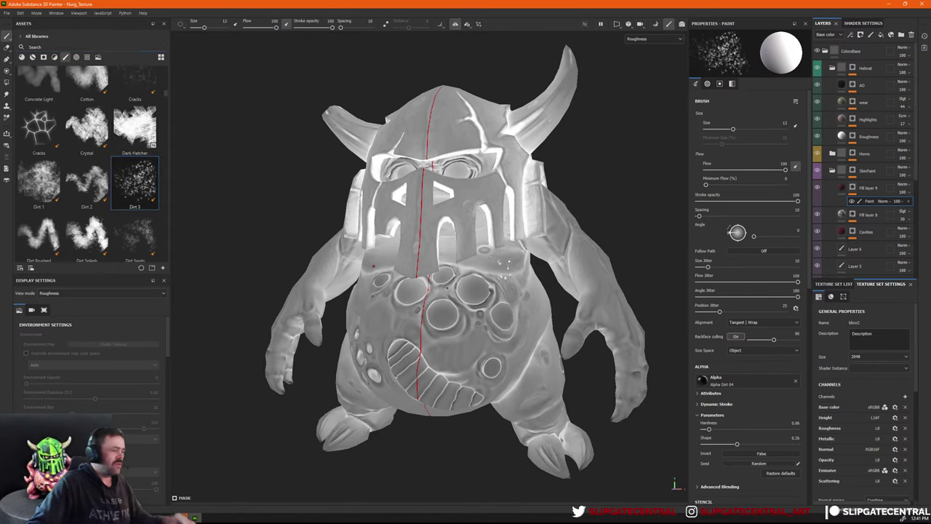
Enlarge the Dirt 3 brush and test a dirt stroke across the belly bumps, undoing it.
{"action": "right_click_drag", "start_coordinate": [478, 293], "coordinate": [513, 293], "text": "ctrl"}
{"action": "left_click", "coordinate": [412, 324]}
{"action": "mouse_move", "coordinate": [411, 323]}
{"action": "left_mouse_down"}
{"action": "mouse_move", "coordinate": [480, 342]}
{"action": "mouse_move", "coordinate": [470, 314]}
{"action": "left_mouse_up"}
{"action": "key", "text": "ctrl+z"}
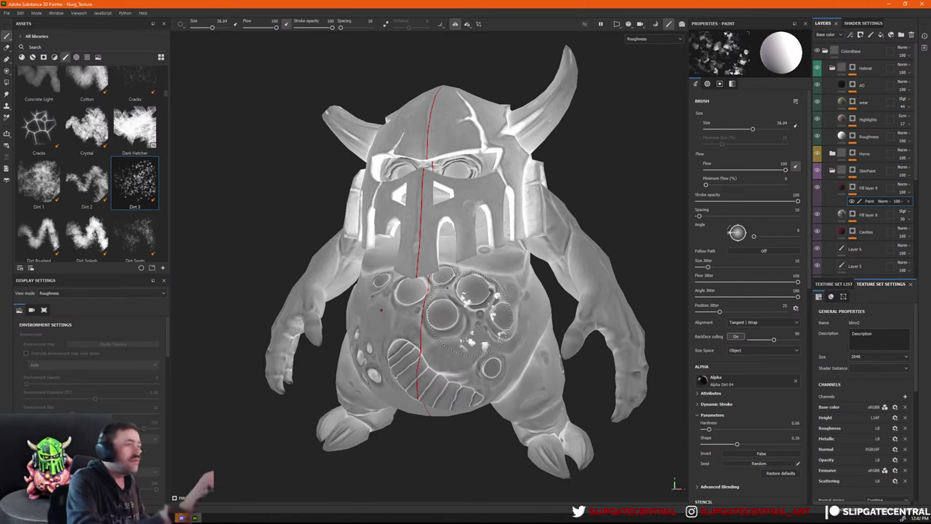
Turn off symmetry painting and display the dark red fill layer's mask on its own.
{"action": "left_click_drag", "start_coordinate": [622, 338], "coordinate": [645, 345], "text": "alt"}
{"action": "left_click", "coordinate": [455, 26]}
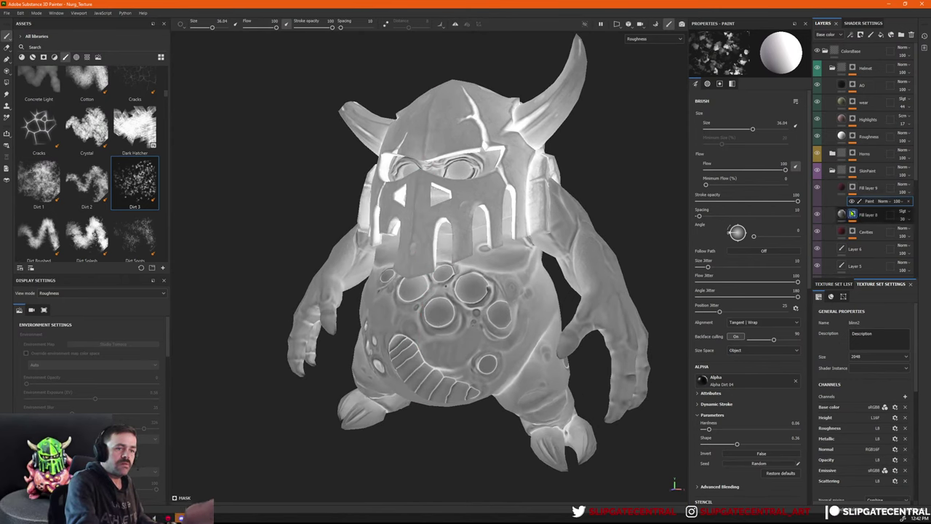
{"action": "left_click_drag", "start_coordinate": [616, 318], "coordinate": [605, 349], "text": "alt"}
{"action": "left_click", "coordinate": [854, 191], "text": "alt"}
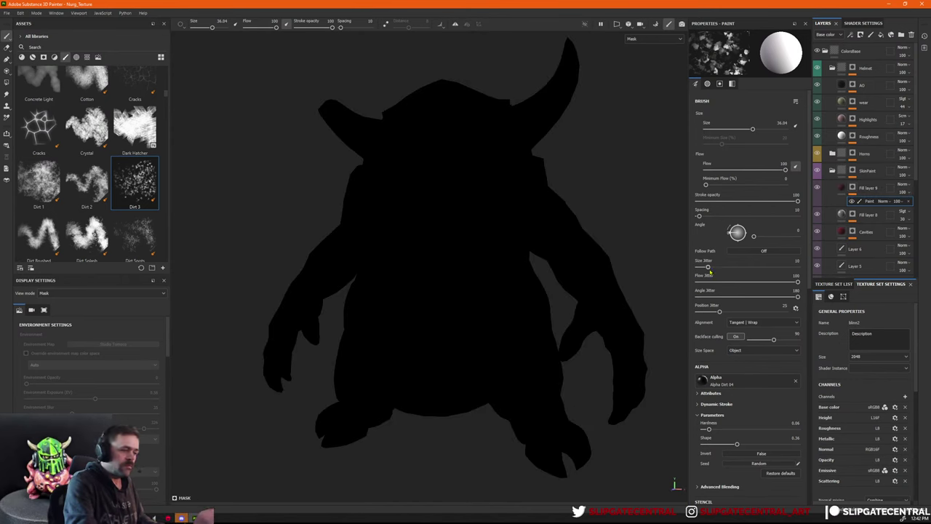
Examine the creature's individual texture channels and mesh maps from the dark red fill layer, including roughness, metallic, normal and ID.
{"action": "left_click", "coordinate": [845, 190]}
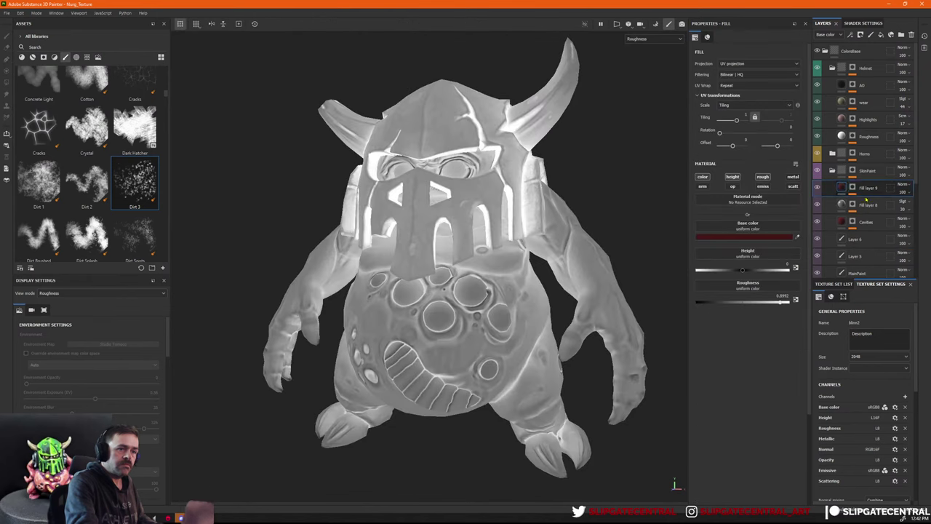
{"action": "left_click", "coordinate": [853, 189]}
{"action": "left_click", "coordinate": [843, 190]}
{"action": "key", "text": "c"}
{"action": "key", "text": "c"}
{"action": "key", "text": "c"}
{"action": "key", "text": "c"}
{"action": "key", "text": "c"}
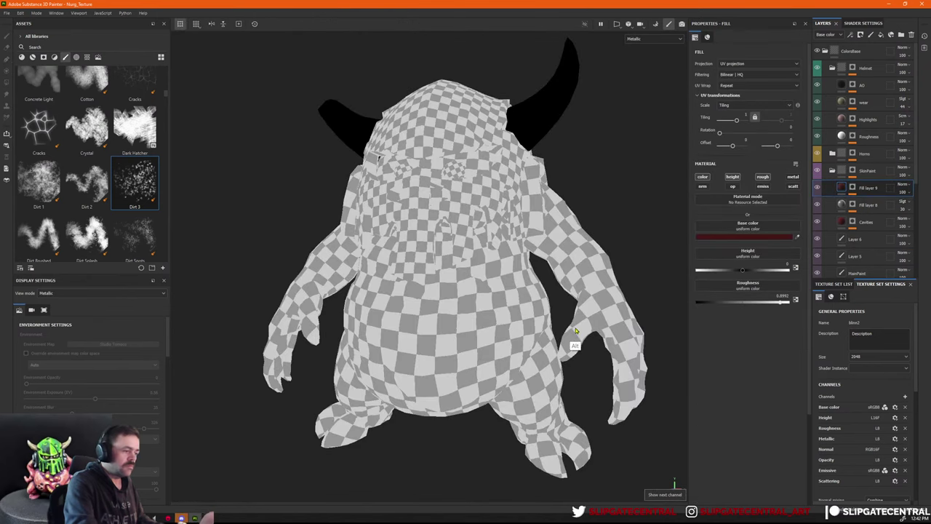
{"action": "key", "text": "c"}
{"action": "key", "text": "c"}
{"action": "key", "text": "c"}
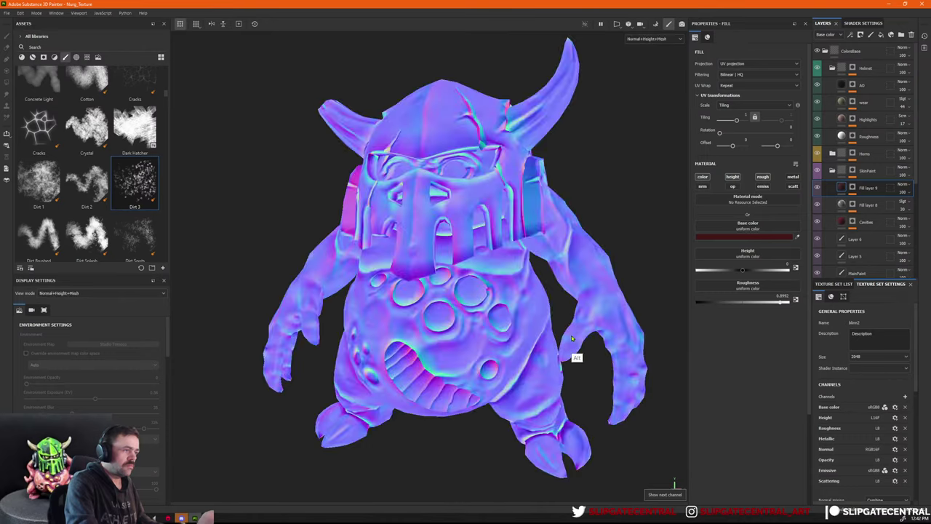
{"action": "left_click_drag", "start_coordinate": [544, 315], "coordinate": [629, 285], "text": "alt"}
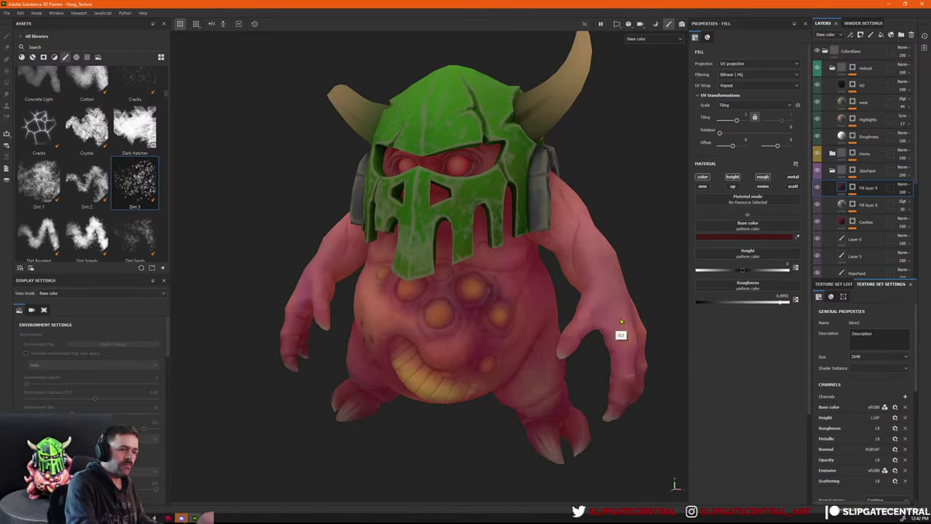
{"action": "left_click_drag", "start_coordinate": [621, 320], "coordinate": [646, 295], "text": "alt"}
{"action": "key", "text": "b"}
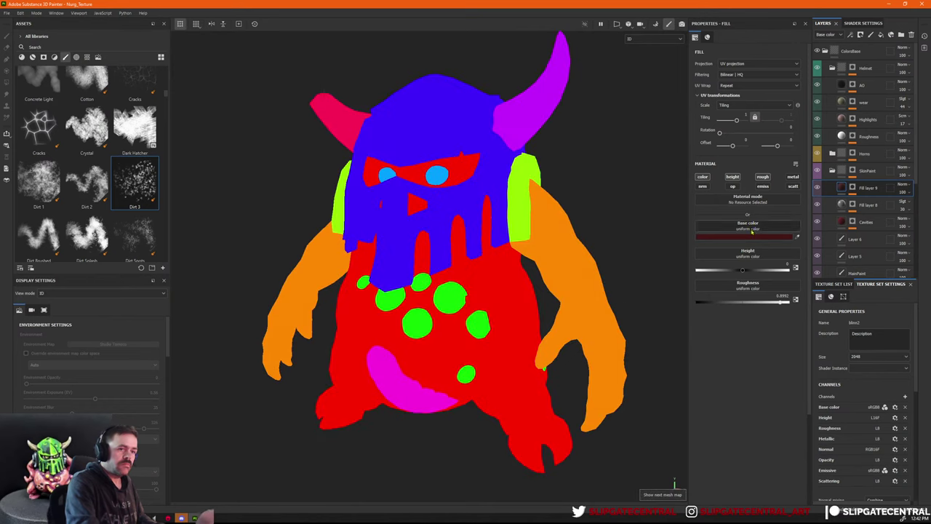
Select the Paint effect in the dark red fill layer's mask and try a dirt stroke on the arm in base color view, undoing it.
{"action": "left_click", "coordinate": [852, 187]}
{"action": "left_click", "coordinate": [866, 226]}
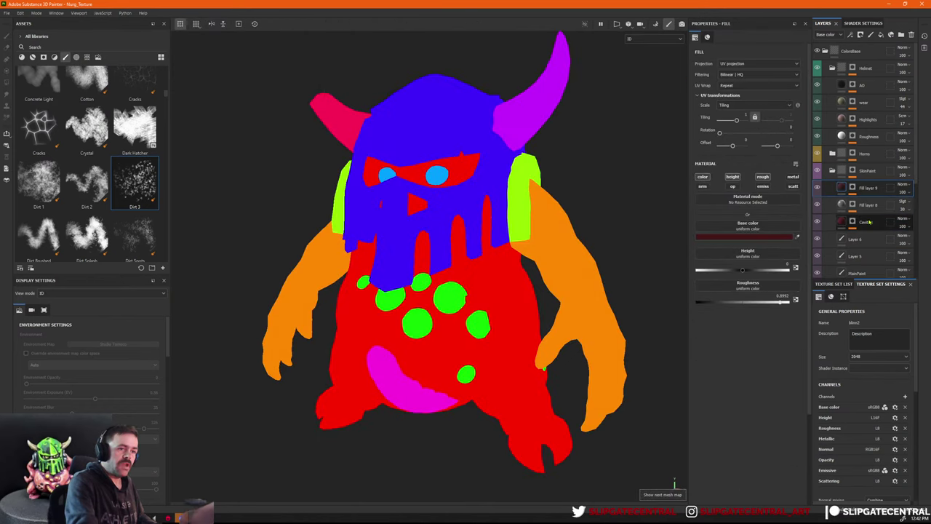
{"action": "left_click", "coordinate": [853, 187]}
{"action": "left_click", "coordinate": [870, 202]}
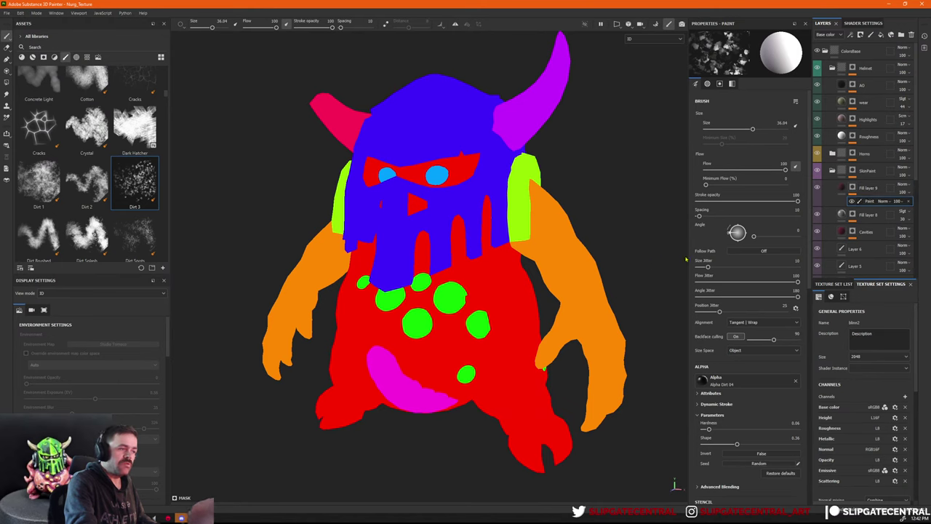
{"action": "key", "text": "c"}
{"action": "right_click_drag", "start_coordinate": [592, 290], "coordinate": [584, 298], "text": "ctrl"}
{"action": "mouse_move", "coordinate": [584, 297]}
{"action": "left_mouse_down", "text": "alt"}
{"action": "mouse_move", "coordinate": [617, 306]}
{"action": "mouse_move", "coordinate": [594, 275]}
{"action": "mouse_move", "coordinate": [561, 320]}
{"action": "mouse_move", "coordinate": [557, 291]}
{"action": "mouse_move", "coordinate": [546, 334]}
{"action": "mouse_move", "coordinate": [553, 346]}
{"action": "left_mouse_up", "text": "alt"}
{"action": "key", "text": "ctrl+z"}
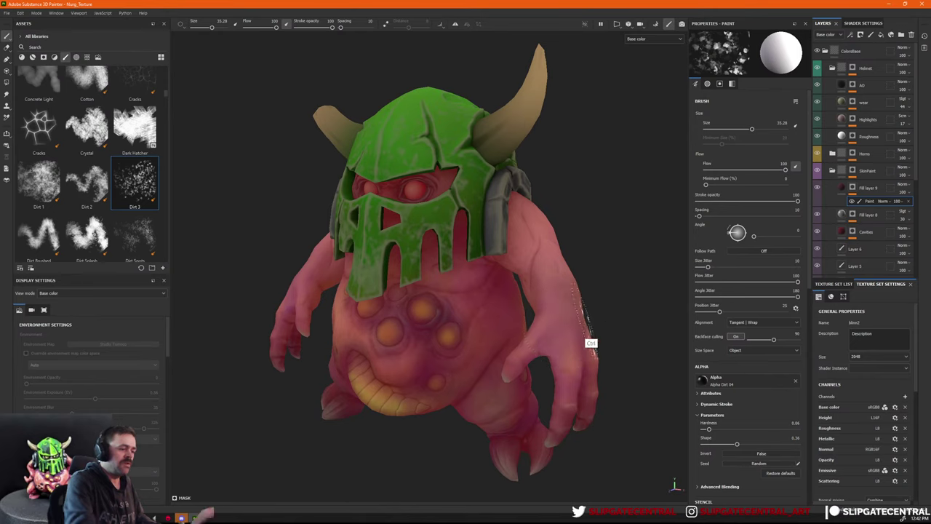
Set the Dirt 3 brush to size 45.87, stroke opacity 51 and spacing 6.
{"action": "right_click_drag", "start_coordinate": [586, 321], "coordinate": [597, 344], "text": "ctrl"}
{"action": "mouse_move", "coordinate": [276, 27]}
{"action": "left_mouse_down"}
{"action": "mouse_move", "coordinate": [262, 28]}
{"action": "mouse_move", "coordinate": [331, 28]}
{"action": "mouse_move", "coordinate": [306, 28]}
{"action": "left_mouse_up"}
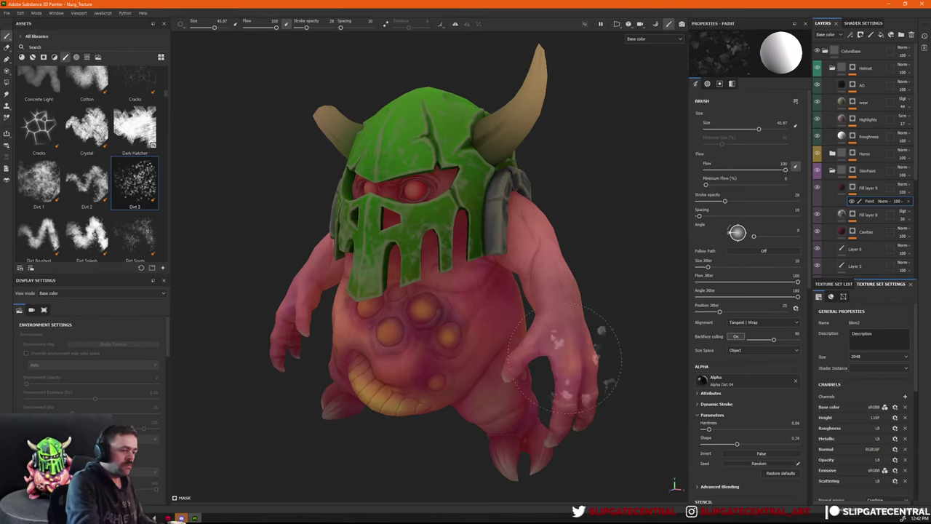
{"action": "left_click_drag", "start_coordinate": [306, 28], "coordinate": [311, 27]}
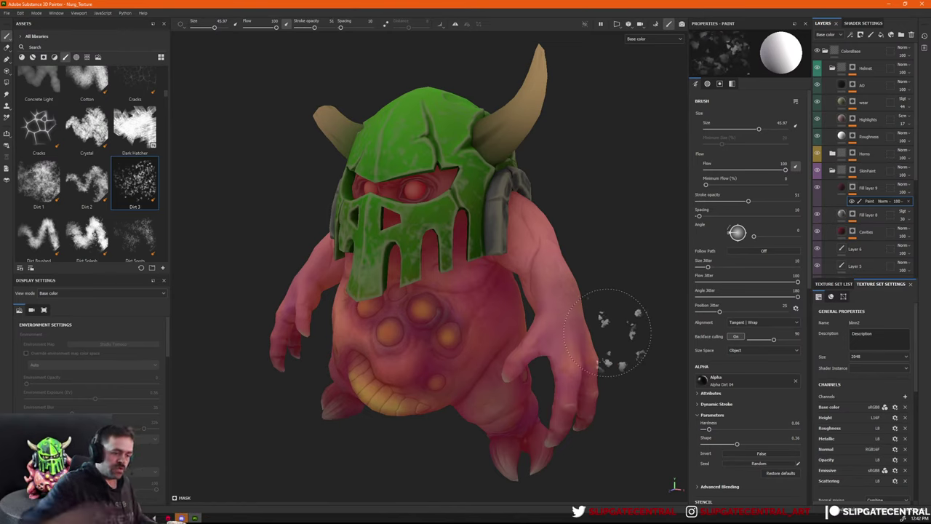
{"action": "scroll", "coordinate": [741, 396], "scroll_direction": "down", "scroll_amount": 5}
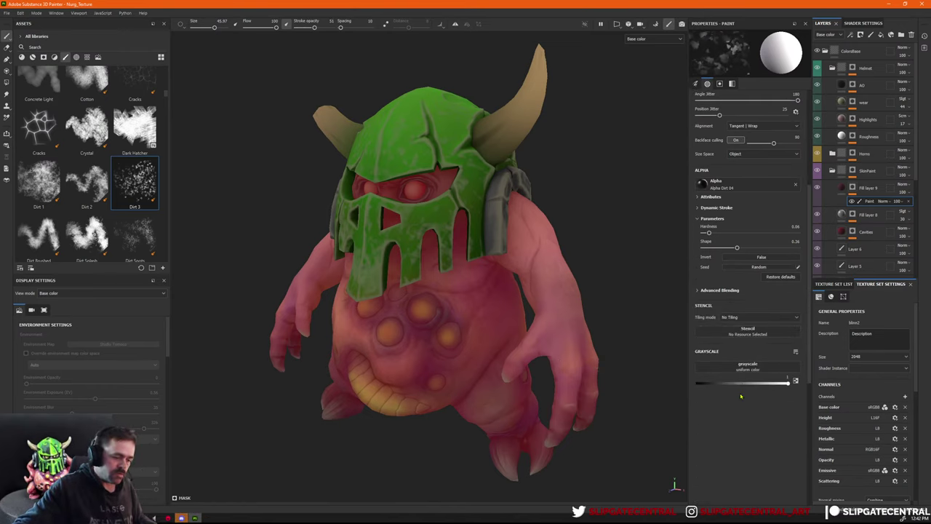
{"action": "scroll", "coordinate": [739, 393], "scroll_direction": "up", "scroll_amount": 3}
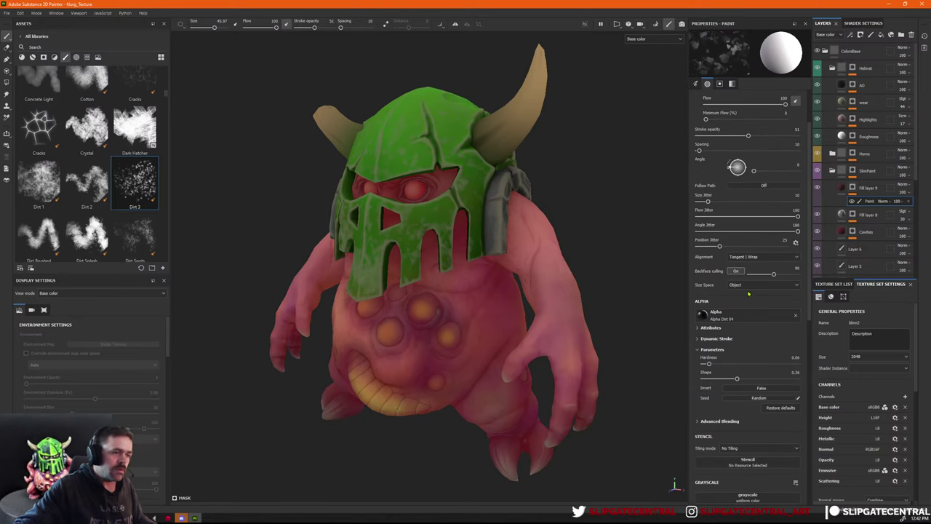
{"action": "scroll", "coordinate": [746, 295], "scroll_direction": "up", "scroll_amount": 2}
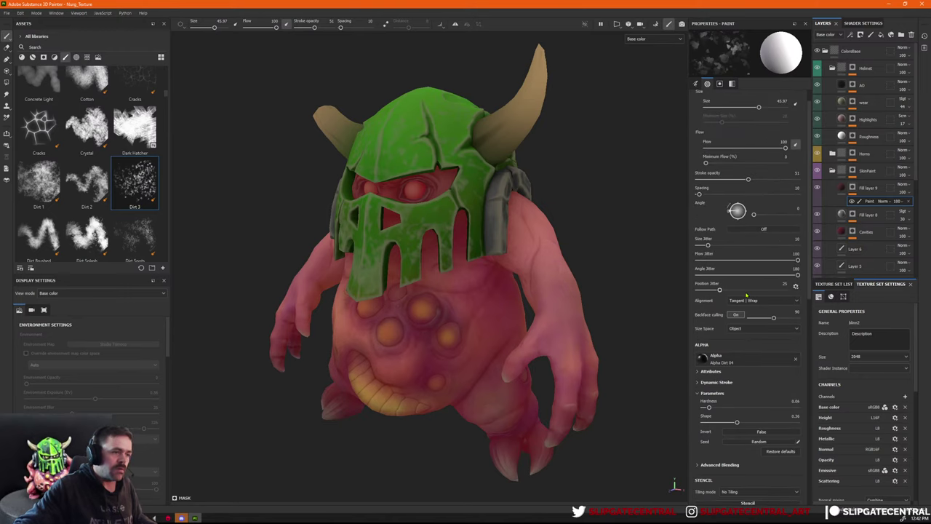
{"action": "left_click_drag", "start_coordinate": [699, 195], "coordinate": [698, 195]}
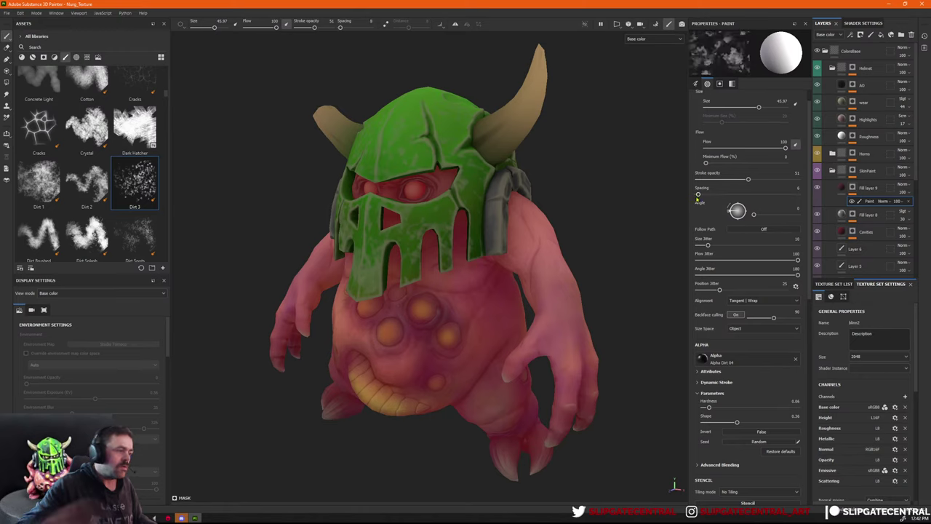
Turn on symmetry painting to spot the upper arm with dirt, and rename the dark red fill layer as Freckles.
{"action": "mouse_move", "coordinate": [566, 309]}
{"action": "left_mouse_down", "text": "alt"}
{"action": "mouse_move", "coordinate": [601, 291]}
{"action": "mouse_move", "coordinate": [558, 350]}
{"action": "left_mouse_up", "text": "alt"}
{"action": "right_click_drag", "start_coordinate": [525, 386], "coordinate": [507, 384], "text": "ctrl"}
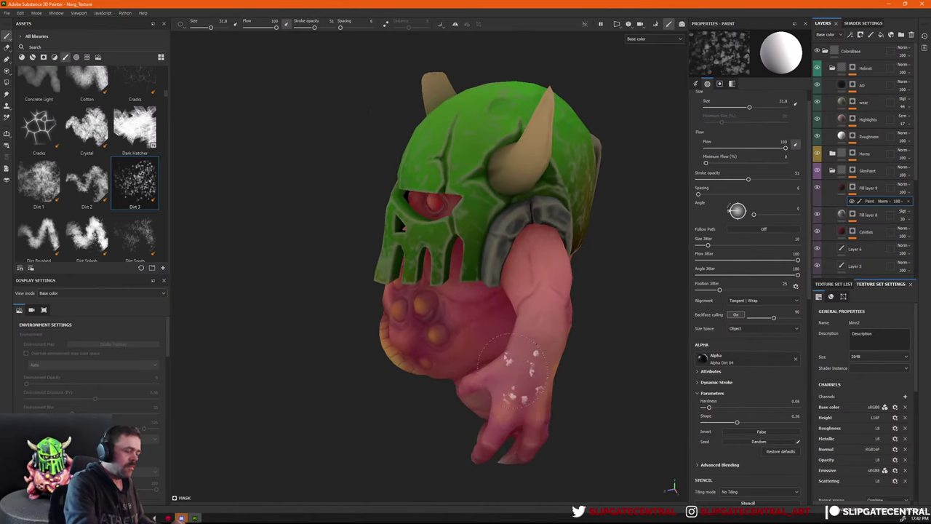
{"action": "left_click_drag", "start_coordinate": [569, 313], "coordinate": [603, 306], "text": "alt"}
{"action": "left_click", "coordinate": [455, 24]}
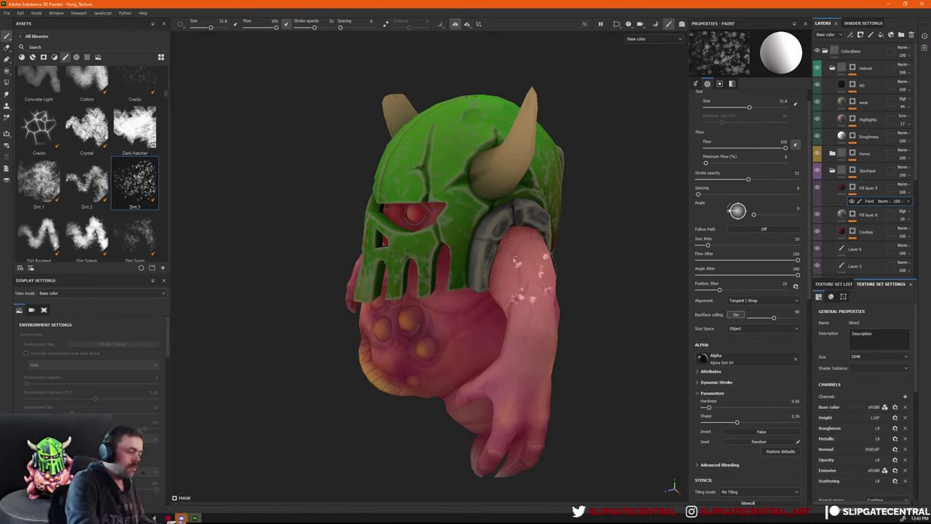
{"action": "right_click_drag", "start_coordinate": [530, 325], "coordinate": [538, 325], "text": "ctrl"}
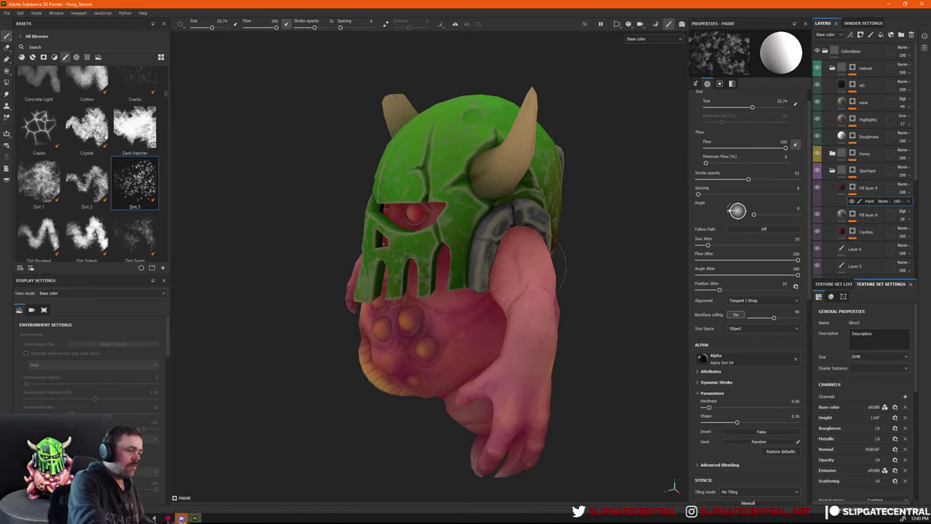
{"action": "double_click", "coordinate": [869, 188]}
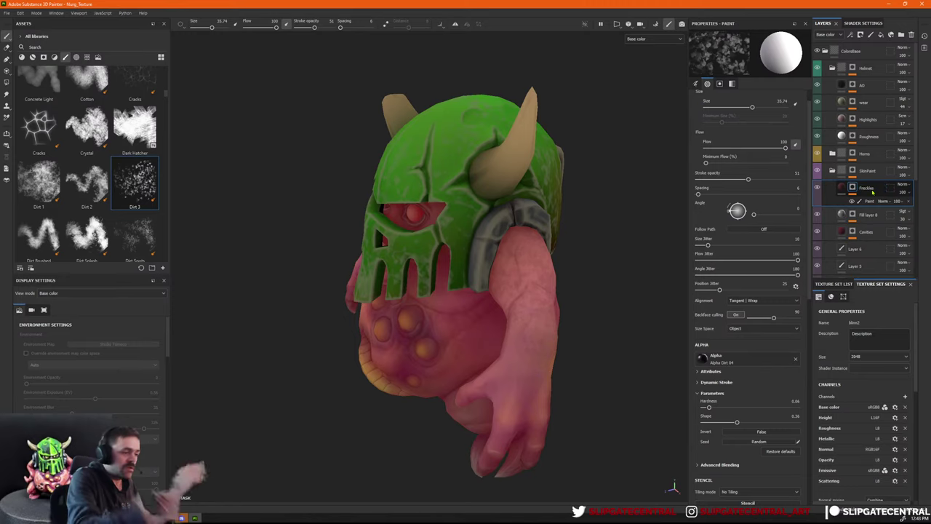
Paint freckles over the shoulder, arm and side of the belly, reducing the brush to about size 27.
{"action": "mouse_move", "coordinate": [553, 298]}
{"action": "left_mouse_down", "text": "alt"}
{"action": "mouse_move", "coordinate": [600, 300]}
{"action": "mouse_move", "coordinate": [627, 277]}
{"action": "mouse_move", "coordinate": [661, 275]}
{"action": "left_mouse_up", "text": "alt"}
{"action": "right_click_drag", "start_coordinate": [661, 275], "coordinate": [681, 274], "text": "alt"}
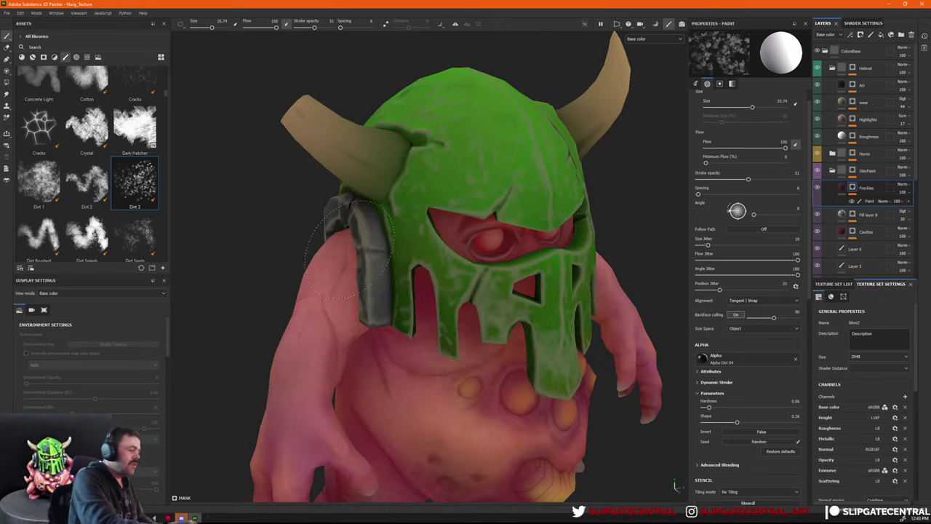
{"action": "left_click_drag", "start_coordinate": [375, 418], "coordinate": [357, 384], "text": "alt"}
{"action": "middle_click_drag", "start_coordinate": [389, 350], "coordinate": [413, 253], "text": "alt"}
{"action": "right_click_drag", "start_coordinate": [425, 294], "coordinate": [407, 295], "text": "ctrl"}
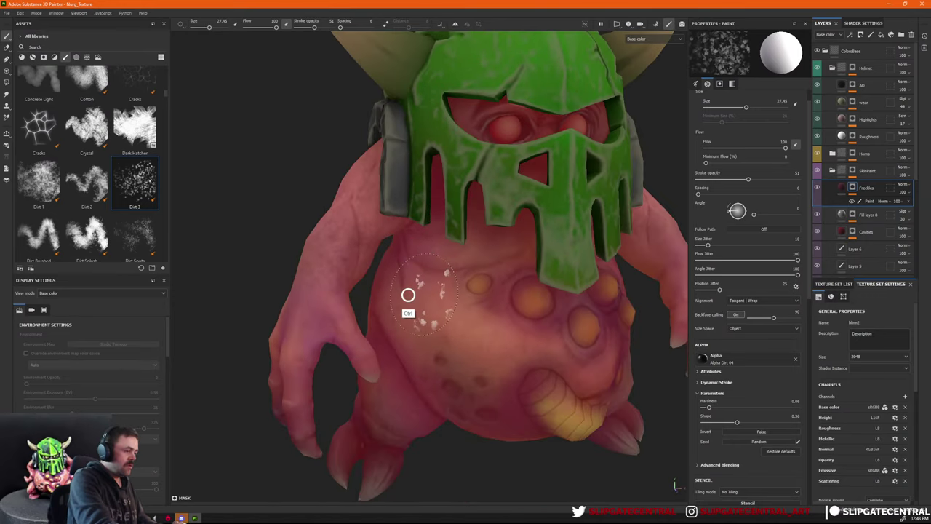
Paint freckles across the lower belly, legs and feet with brush sizes between about 38 and 28.
{"action": "mouse_move", "coordinate": [559, 354]}
{"action": "left_mouse_down", "text": "alt"}
{"action": "mouse_move", "coordinate": [551, 310]}
{"action": "mouse_move", "coordinate": [486, 341]}
{"action": "left_mouse_up", "text": "alt"}
{"action": "right_click_drag", "start_coordinate": [460, 357], "coordinate": [482, 357], "text": "ctrl"}
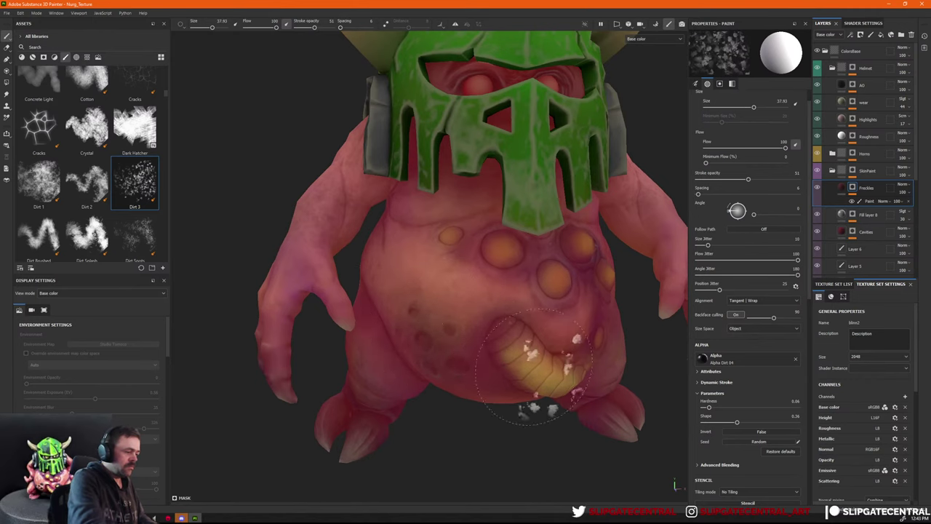
{"action": "mouse_move", "coordinate": [532, 353]}
{"action": "left_mouse_down", "text": "alt"}
{"action": "mouse_move", "coordinate": [395, 368]}
{"action": "mouse_move", "coordinate": [604, 341]}
{"action": "left_mouse_up", "text": "alt"}
{"action": "left_click_drag", "start_coordinate": [582, 383], "coordinate": [598, 297], "text": "alt"}
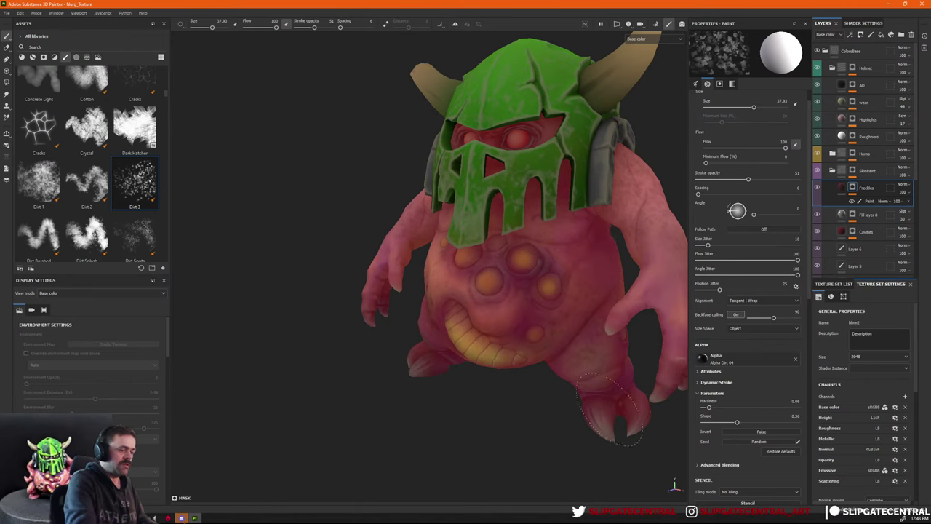
{"action": "right_click_drag", "start_coordinate": [609, 408], "coordinate": [582, 374], "text": "ctrl"}
{"action": "left_click_drag", "start_coordinate": [615, 375], "coordinate": [428, 384], "text": "alt"}
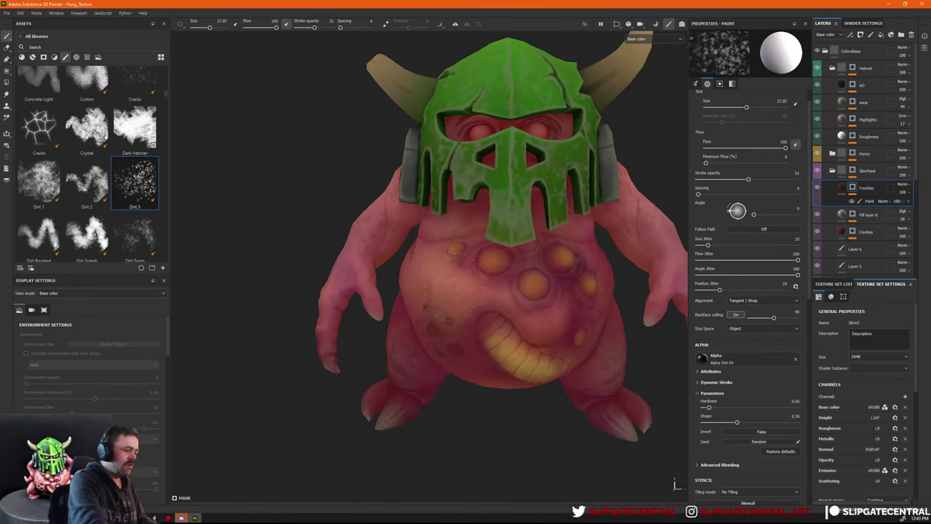
Display the Freckles mask on its own and paint spots down the arm to the hand with brush size 45.41.
{"action": "left_click", "coordinate": [852, 188], "text": "alt"}
{"action": "right_click_drag", "start_coordinate": [532, 350], "coordinate": [561, 342], "text": "ctrl"}
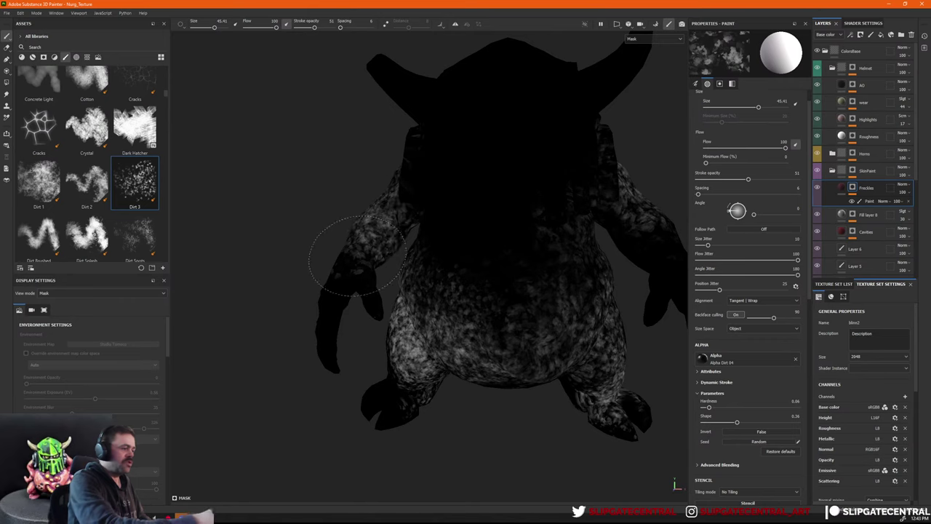
{"action": "left_click_drag", "start_coordinate": [350, 280], "coordinate": [453, 284], "text": "alt"}
{"action": "right_click", "coordinate": [368, 281]}
{"action": "left_click_drag", "start_coordinate": [367, 280], "coordinate": [352, 333]}
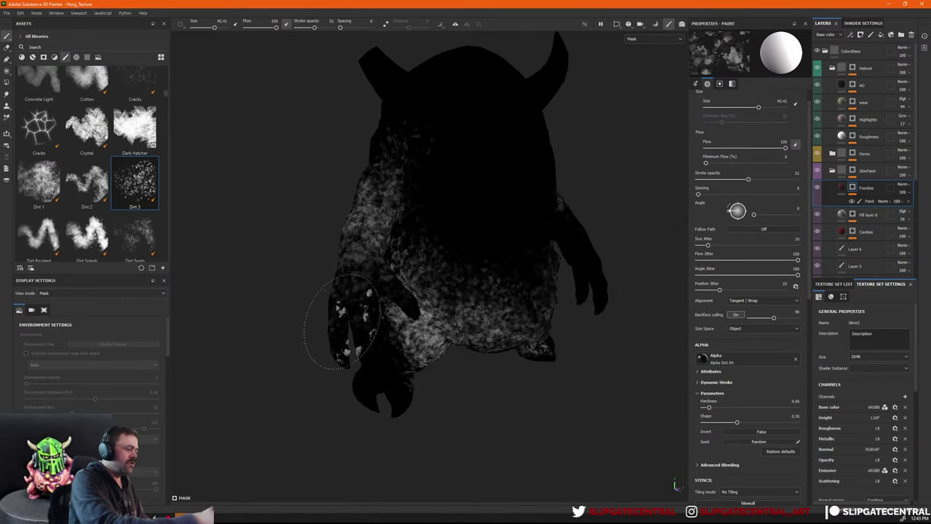
Extend the freckles in the mask over the creature's back, rear legs, arms and hands.
{"action": "mouse_move", "coordinate": [393, 302]}
{"action": "left_mouse_down", "text": "alt"}
{"action": "mouse_move", "coordinate": [585, 275]}
{"action": "mouse_move", "coordinate": [613, 278]}
{"action": "mouse_move", "coordinate": [618, 291]}
{"action": "left_mouse_up", "text": "alt"}
{"action": "mouse_move", "coordinate": [617, 295]}
{"action": "left_mouse_down", "text": "alt"}
{"action": "mouse_move", "coordinate": [538, 331]}
{"action": "mouse_move", "coordinate": [480, 334]}
{"action": "left_mouse_up", "text": "alt"}
{"action": "right_click_drag", "start_coordinate": [599, 339], "coordinate": [340, 307], "text": "alt"}
{"action": "left_click_drag", "start_coordinate": [490, 360], "coordinate": [524, 297], "text": "alt"}
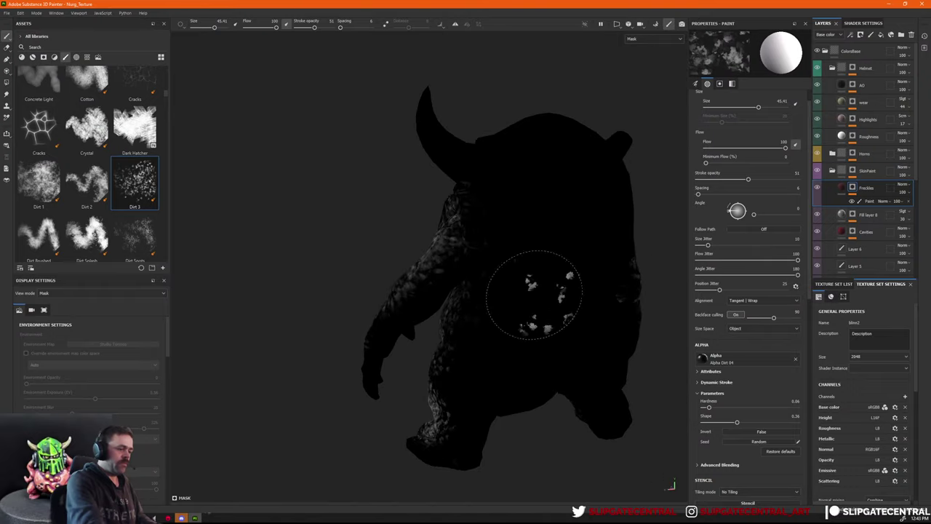
{"action": "mouse_move", "coordinate": [558, 334]}
{"action": "left_mouse_down", "text": "alt"}
{"action": "mouse_move", "coordinate": [598, 342]}
{"action": "mouse_move", "coordinate": [572, 350]}
{"action": "left_mouse_up", "text": "alt"}
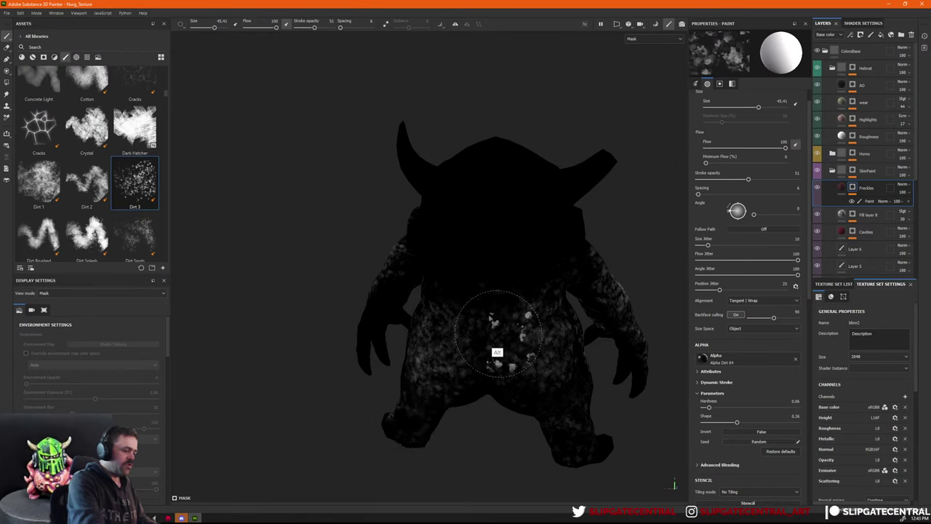
{"action": "left_click_drag", "start_coordinate": [499, 357], "coordinate": [545, 320], "text": "alt"}
{"action": "left_click_drag", "start_coordinate": [451, 361], "coordinate": [621, 302], "text": "alt"}
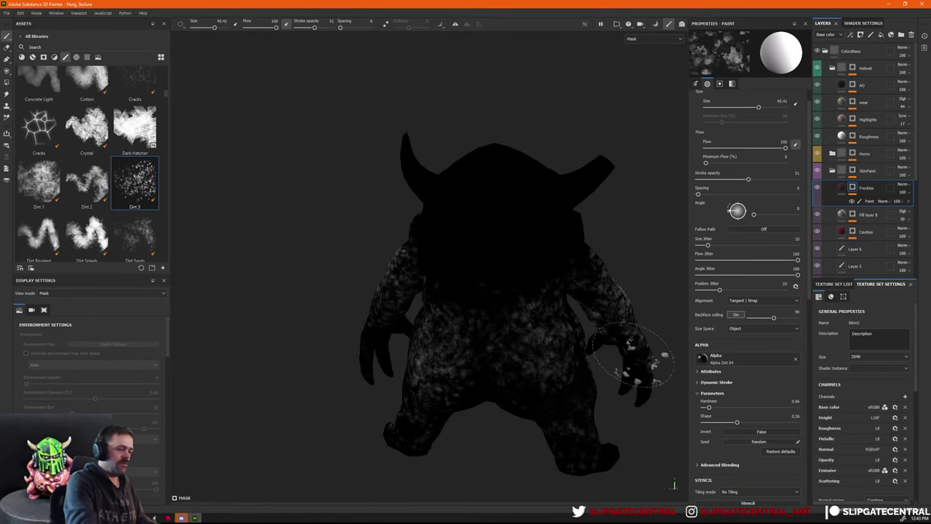
{"action": "left_click_drag", "start_coordinate": [417, 422], "coordinate": [636, 347], "text": "alt"}
{"action": "left_click_drag", "start_coordinate": [418, 283], "coordinate": [631, 374], "text": "alt"}
{"action": "mouse_move", "coordinate": [502, 342]}
{"action": "left_mouse_down", "text": "alt"}
{"action": "mouse_move", "coordinate": [593, 271]}
{"action": "mouse_move", "coordinate": [395, 333]}
{"action": "mouse_move", "coordinate": [530, 332]}
{"action": "left_mouse_up", "text": "alt"}
Set up the eraser with the Dirt 3 brush at full stroke opacity and about size 36.5.
{"action": "key", "text": "e"}
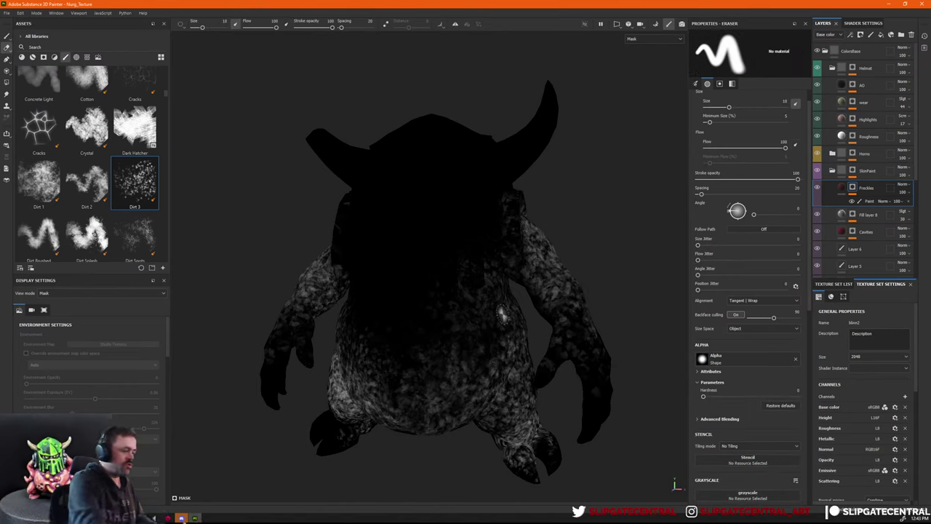
{"action": "left_click", "coordinate": [140, 187]}
{"action": "right_click_drag", "start_coordinate": [502, 318], "coordinate": [579, 324], "text": "ctrl"}
{"action": "left_click", "coordinate": [312, 27]}
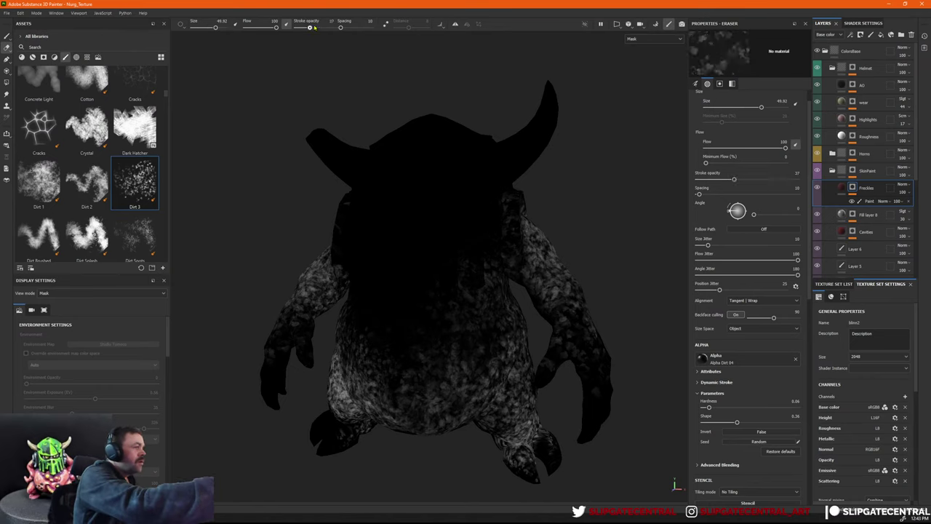
{"action": "left_click_drag", "start_coordinate": [314, 27], "coordinate": [334, 27]}
{"action": "right_click_drag", "start_coordinate": [507, 341], "coordinate": [481, 356], "text": "ctrl"}
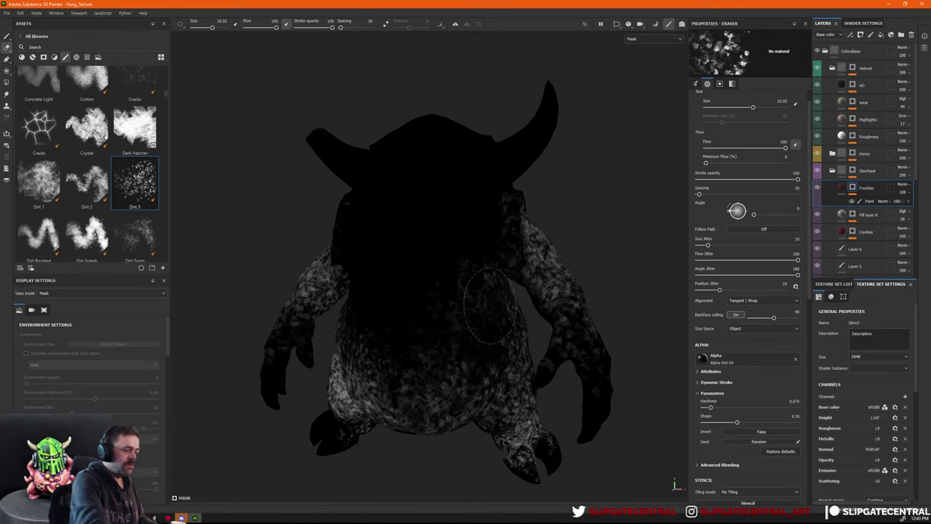
Break up the freckles on the belly and lower body with the speckled eraser, enlarging it to about size 66.
{"action": "mouse_move", "coordinate": [387, 385]}
{"action": "left_mouse_down", "text": "alt"}
{"action": "mouse_move", "coordinate": [491, 339]}
{"action": "mouse_move", "coordinate": [372, 349]}
{"action": "mouse_move", "coordinate": [360, 397]}
{"action": "mouse_move", "coordinate": [312, 266]}
{"action": "mouse_move", "coordinate": [353, 305]}
{"action": "mouse_move", "coordinate": [265, 400]}
{"action": "left_mouse_up", "text": "alt"}
{"action": "left_click_drag", "start_coordinate": [373, 251], "coordinate": [426, 371], "text": "alt"}
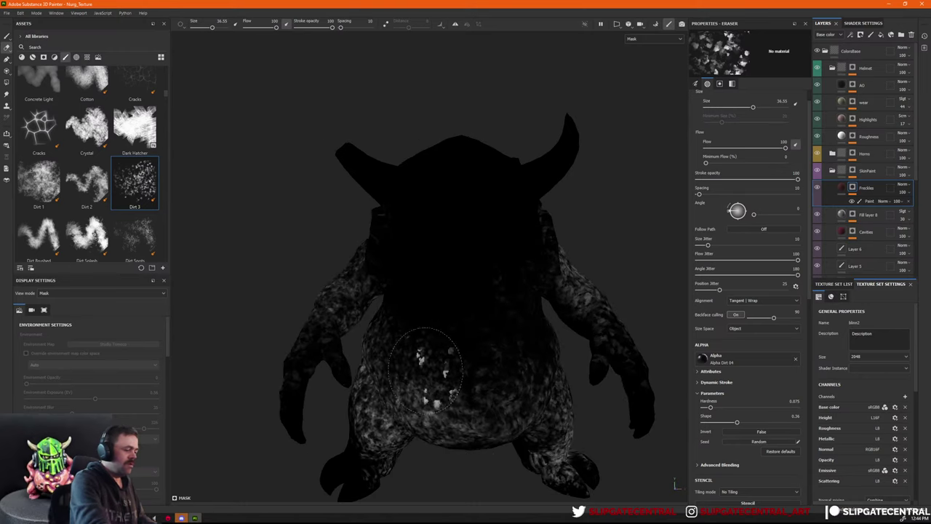
{"action": "middle_click_drag", "start_coordinate": [466, 389], "coordinate": [500, 287], "text": "alt"}
{"action": "right_click_drag", "start_coordinate": [575, 314], "coordinate": [604, 314], "text": "ctrl"}
{"action": "left_click_drag", "start_coordinate": [586, 318], "coordinate": [633, 350]}
{"action": "middle_click_drag", "start_coordinate": [640, 339], "coordinate": [635, 338], "text": "alt"}
{"action": "mouse_move", "coordinate": [634, 337]}
{"action": "left_mouse_down", "text": "alt"}
{"action": "mouse_move", "coordinate": [592, 228]}
{"action": "mouse_move", "coordinate": [558, 322]}
{"action": "left_mouse_up", "text": "alt"}
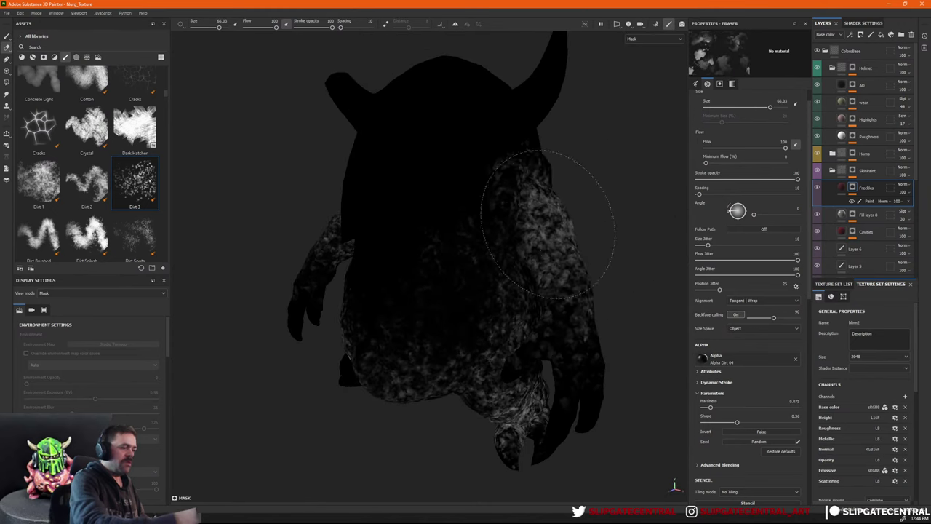
Erase some of the dense freckles on the upper arm with the eraser at size 46.87 and spacing 5.
{"action": "right_click_drag", "start_coordinate": [562, 244], "coordinate": [543, 246], "text": "ctrl"}
{"action": "mouse_move", "coordinate": [542, 247]}
{"action": "left_mouse_down"}
{"action": "mouse_move", "coordinate": [521, 192]}
{"action": "mouse_move", "coordinate": [546, 220]}
{"action": "left_mouse_up"}
{"action": "left_click_drag", "start_coordinate": [609, 250], "coordinate": [551, 291], "text": "alt"}
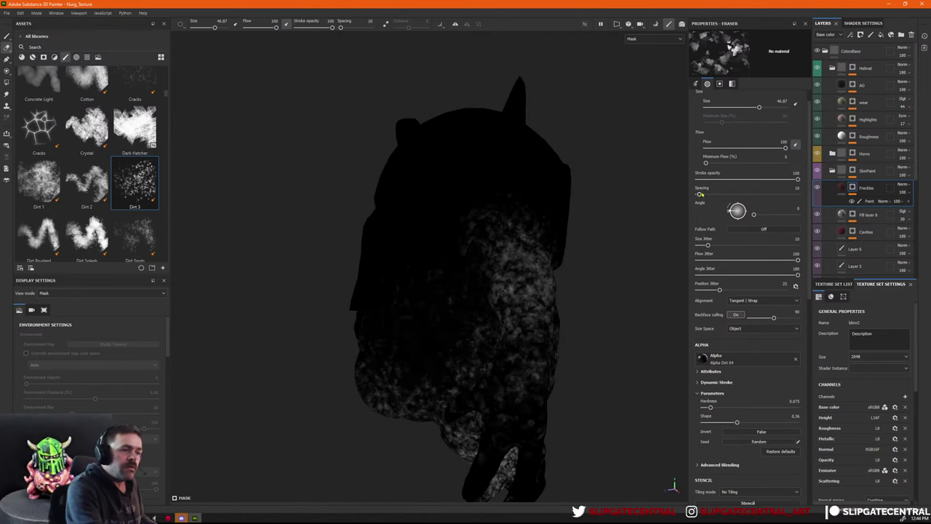
{"action": "left_click_drag", "start_coordinate": [699, 194], "coordinate": [699, 195]}
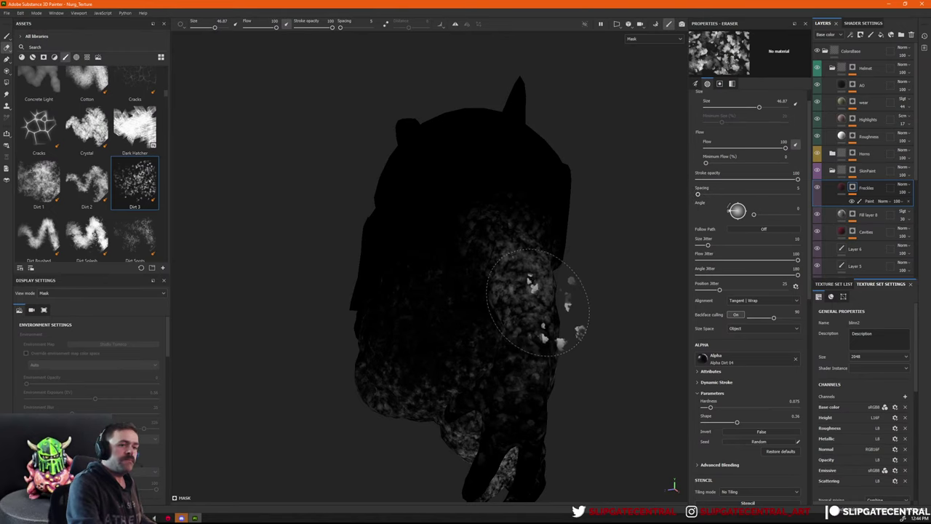
Try clearing the Freckles layer's mask, and bring the mask view back for painting.
{"action": "right_click", "coordinate": [852, 188]}
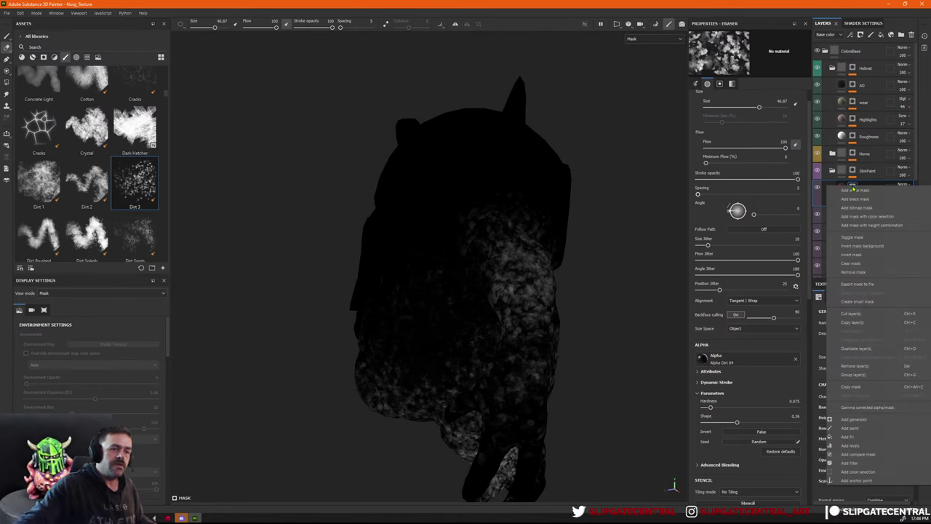
{"action": "left_click", "coordinate": [874, 267]}
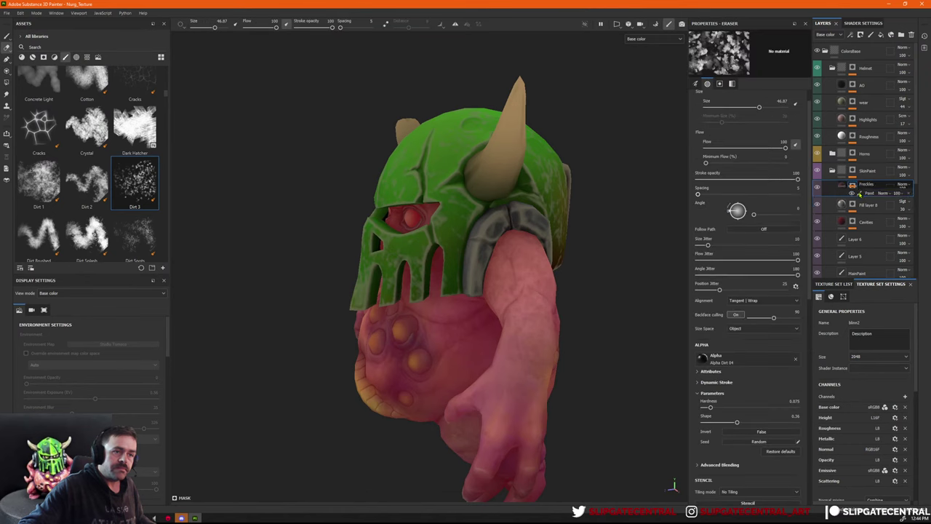
{"action": "left_click", "coordinate": [854, 189], "text": "alt"}
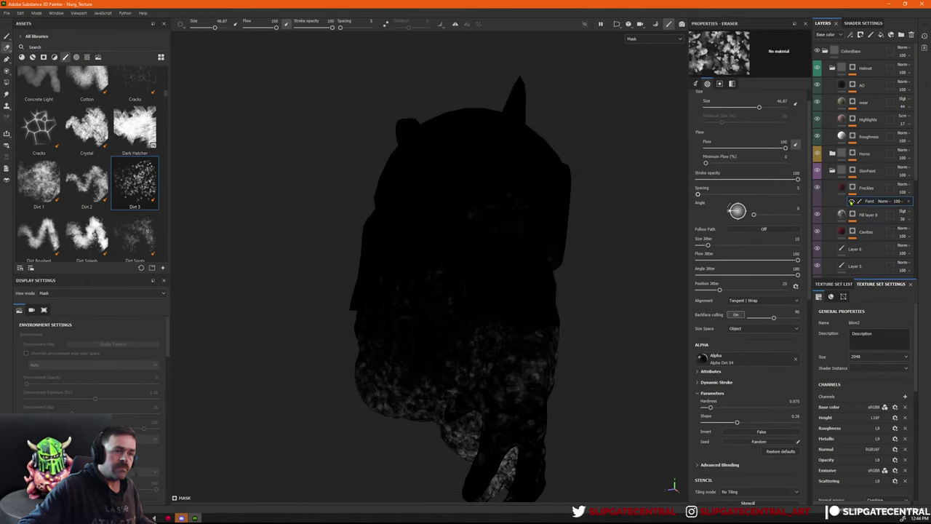
{"action": "left_click", "coordinate": [853, 190]}
Examine the freckle coverage in the mask from the side and front, toggling the Paint effect's visibility for comparison.
{"action": "left_click_drag", "start_coordinate": [641, 237], "coordinate": [476, 208], "text": "alt"}
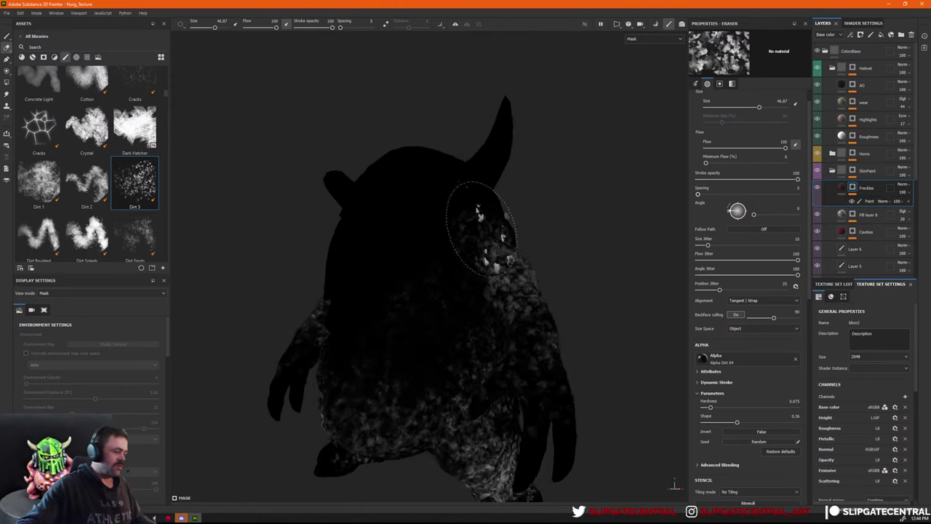
{"action": "scroll", "coordinate": [476, 208], "scroll_direction": "down", "scroll_amount": 3}
{"action": "middle_click_drag", "start_coordinate": [425, 273], "coordinate": [433, 249], "text": "alt"}
{"action": "left_click_drag", "start_coordinate": [433, 248], "coordinate": [572, 208], "text": "alt"}
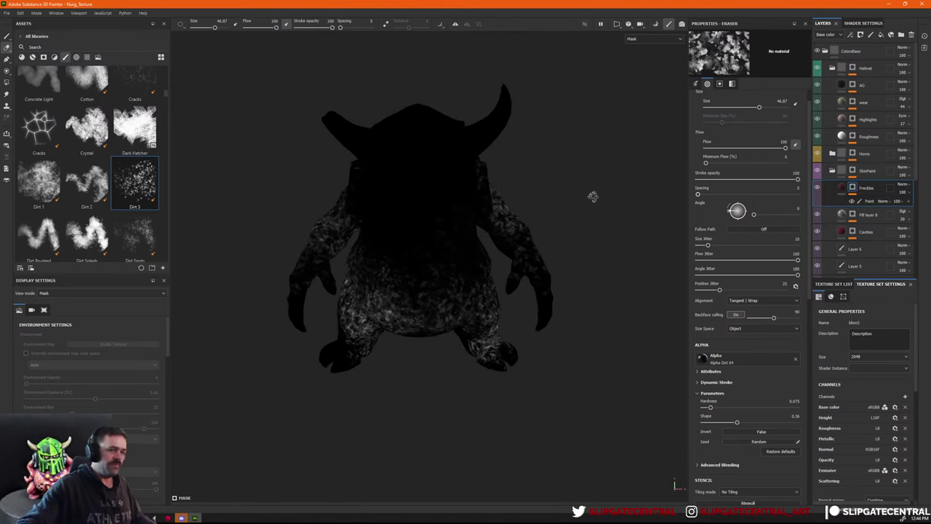
{"action": "scroll", "coordinate": [615, 236], "scroll_direction": "up", "scroll_amount": 3}
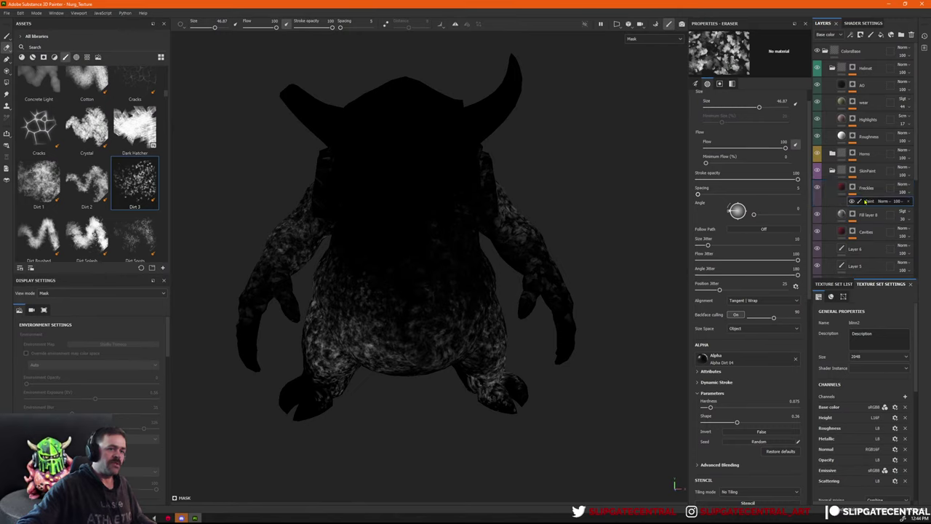
{"action": "left_click", "coordinate": [852, 200]}
{"action": "left_click", "coordinate": [852, 201]}
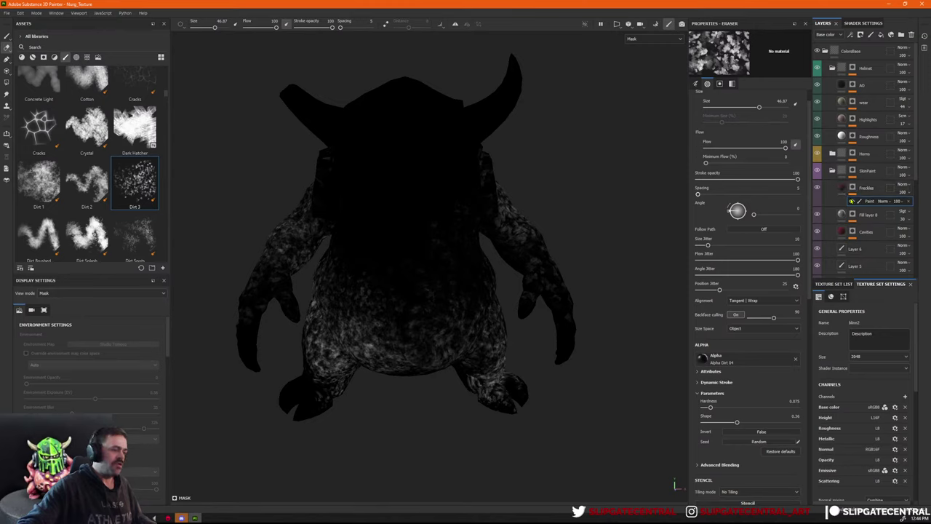
Try removing the Paint effect from the Freckles mask, and undo the removal.
{"action": "left_click", "coordinate": [857, 187]}
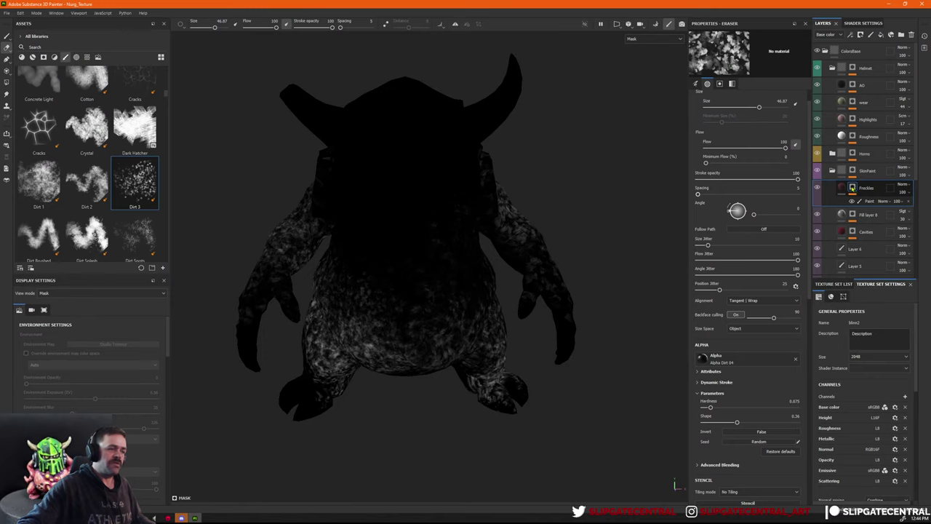
{"action": "left_click", "coordinate": [910, 201]}
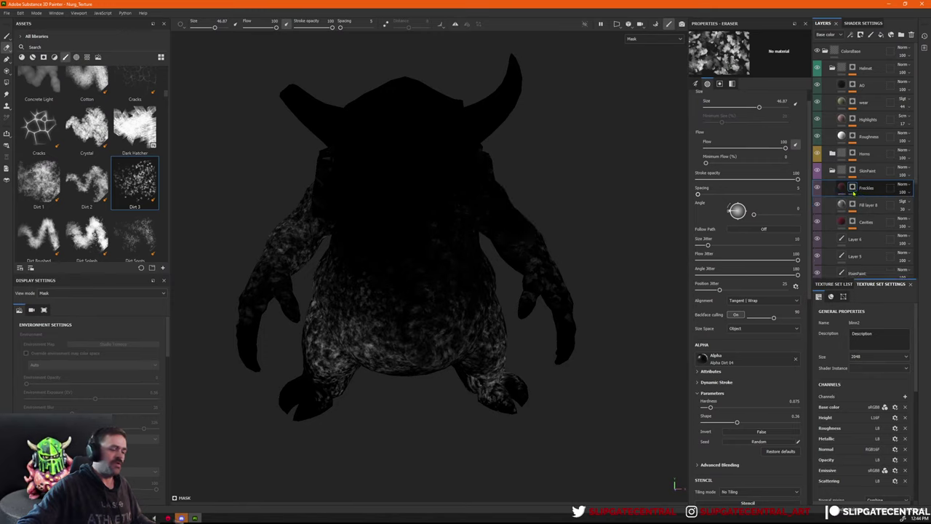
{"action": "key", "text": "ctrl+z"}
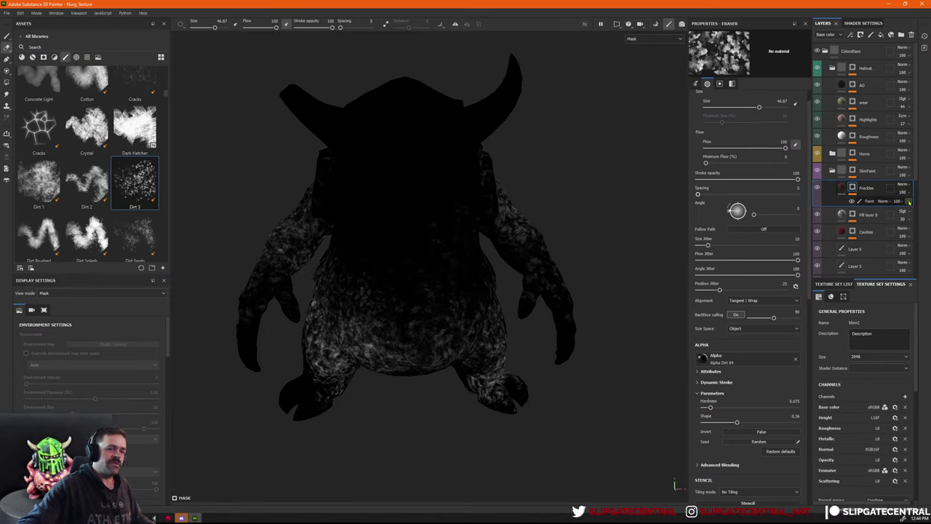
Replace the Freckles layer's mask with a fresh black mask, add a Paint effect to it, and display the mask for painting.
{"action": "right_click", "coordinate": [864, 188]}
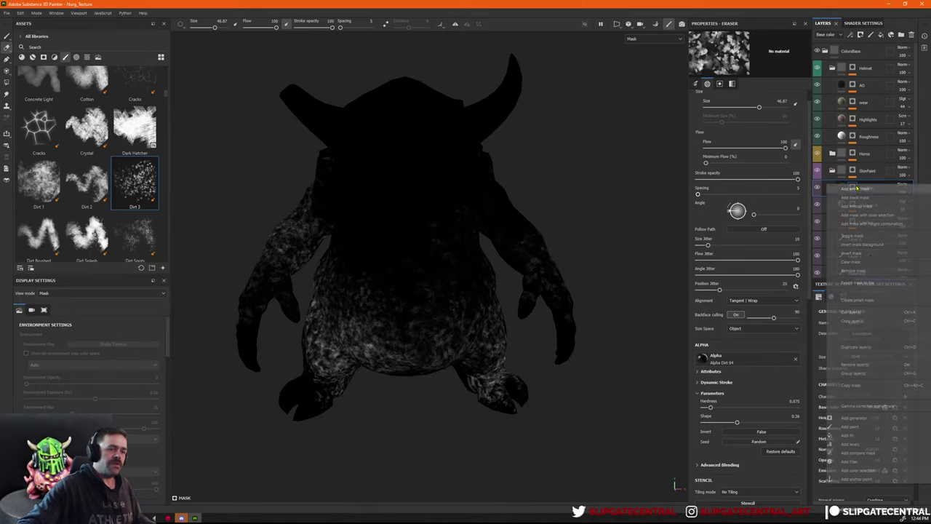
{"action": "left_click", "coordinate": [871, 264]}
{"action": "right_click", "coordinate": [864, 186]}
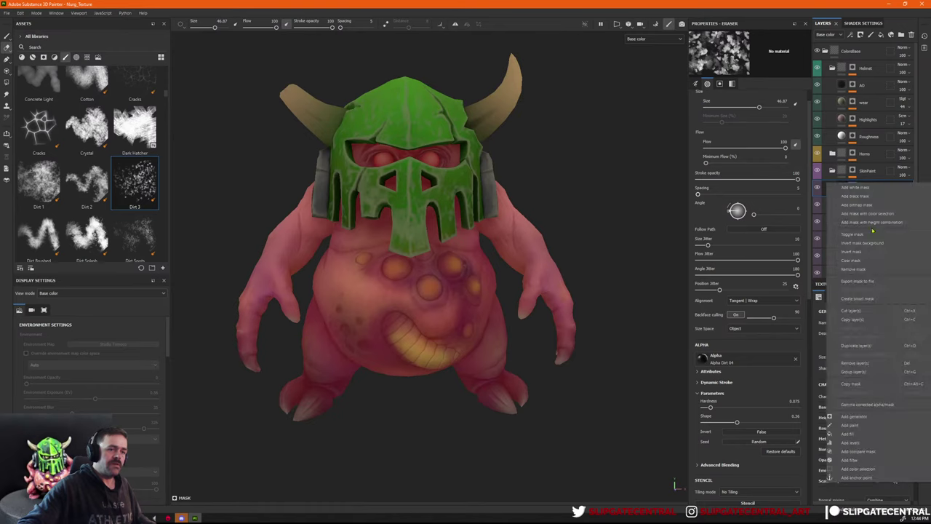
{"action": "left_click", "coordinate": [866, 198]}
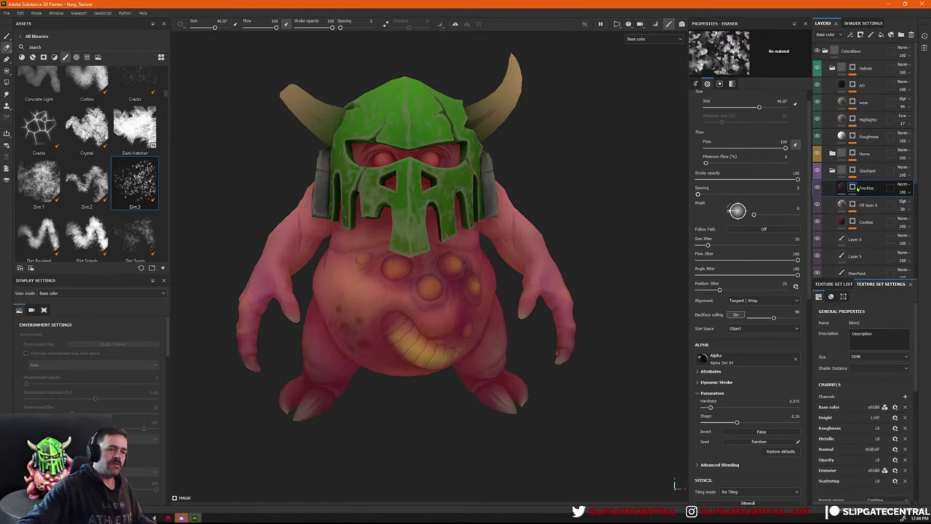
{"action": "right_click", "coordinate": [855, 186]}
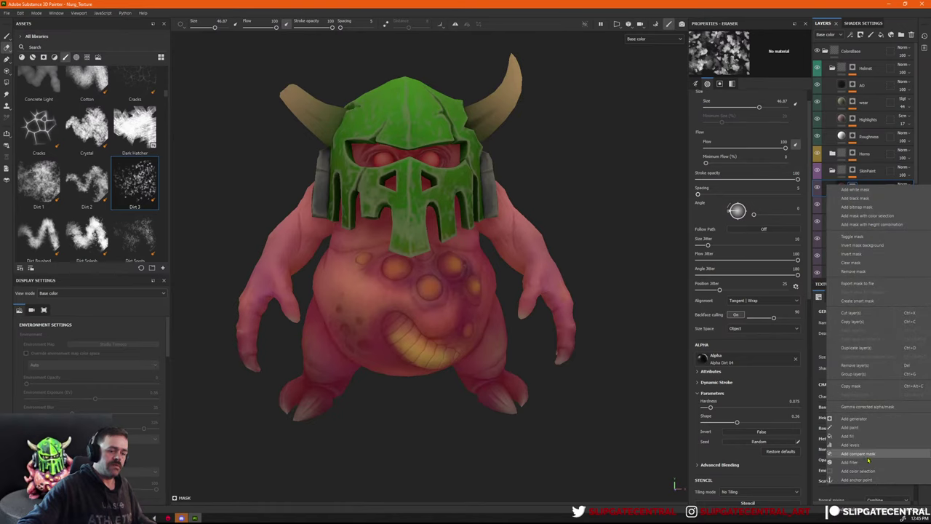
{"action": "left_click", "coordinate": [873, 427]}
{"action": "left_click", "coordinate": [854, 187], "text": "alt"}
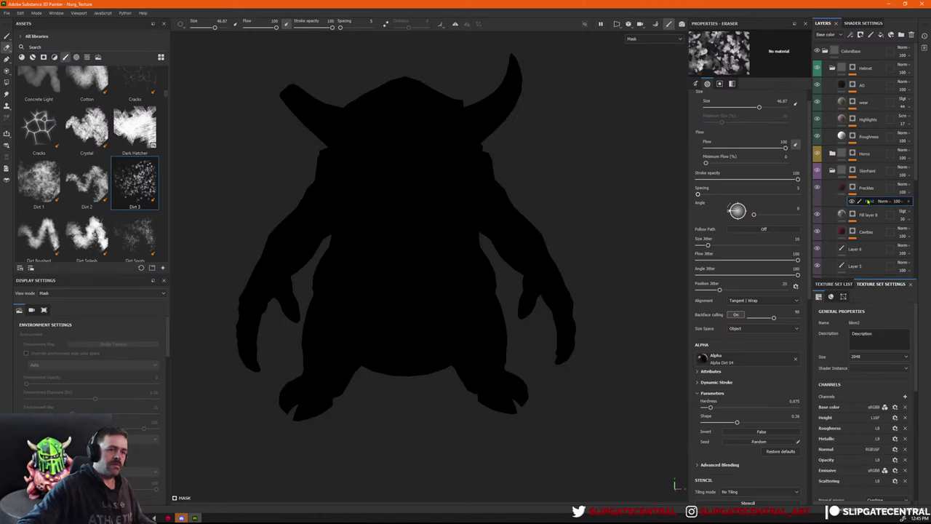
{"action": "left_click", "coordinate": [870, 201]}
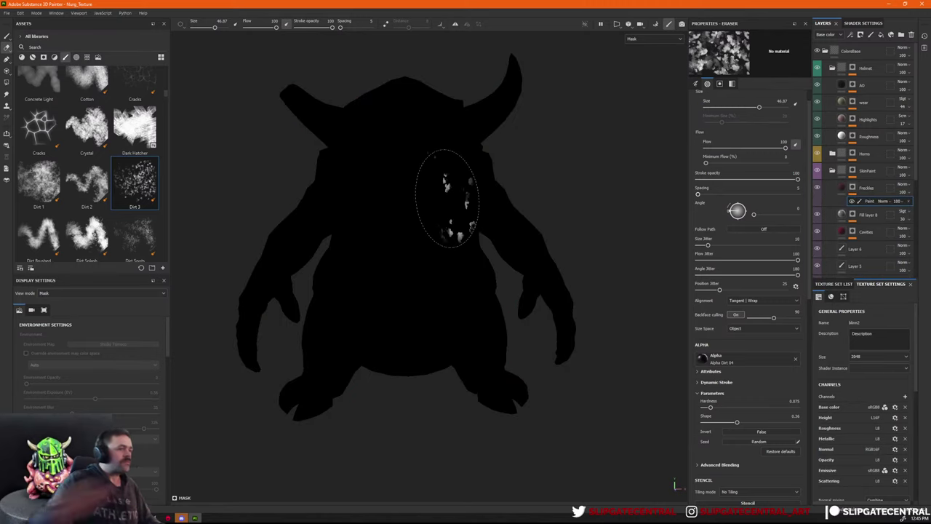
Paint new freckles over the creature's legs and lower belly with the Dirt 3 brush at size 41.45 and stroke opacity 51.
{"action": "mouse_move", "coordinate": [447, 197]}
{"action": "left_mouse_down", "text": "alt"}
{"action": "mouse_move", "coordinate": [447, 291]}
{"action": "mouse_move", "coordinate": [509, 332]}
{"action": "mouse_move", "coordinate": [512, 385]}
{"action": "mouse_move", "coordinate": [499, 367]}
{"action": "left_mouse_up", "text": "alt"}
{"action": "left_click", "coordinate": [504, 380]}
{"action": "key", "text": "1"}
{"action": "key", "text": "ctrl+z"}
{"action": "mouse_move", "coordinate": [504, 362]}
{"action": "right_mouse_down", "text": "ctrl"}
{"action": "mouse_move", "coordinate": [522, 361]}
{"action": "mouse_move", "coordinate": [493, 359]}
{"action": "right_mouse_up", "text": "ctrl"}
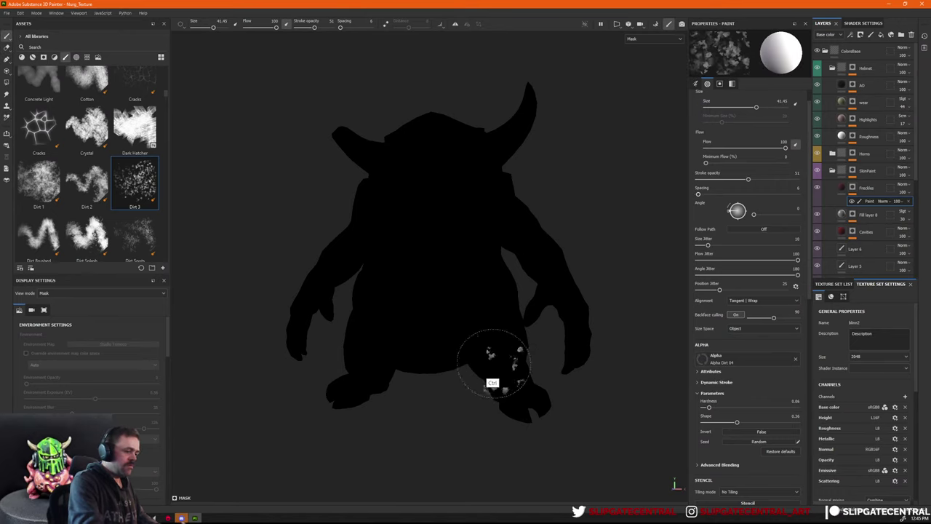
{"action": "mouse_move", "coordinate": [502, 339]}
{"action": "left_mouse_down"}
{"action": "mouse_move", "coordinate": [484, 348]}
{"action": "mouse_move", "coordinate": [394, 351]}
{"action": "mouse_move", "coordinate": [380, 361]}
{"action": "left_mouse_up"}
{"action": "left_click_drag", "start_coordinate": [389, 369], "coordinate": [438, 386], "text": "alt"}
{"action": "mouse_move", "coordinate": [346, 346]}
{"action": "left_mouse_down"}
{"action": "mouse_move", "coordinate": [316, 351]}
{"action": "mouse_move", "coordinate": [312, 390]}
{"action": "mouse_move", "coordinate": [340, 333]}
{"action": "left_mouse_up"}
{"action": "mouse_move", "coordinate": [573, 272]}
{"action": "left_mouse_down", "text": "alt"}
{"action": "mouse_move", "coordinate": [502, 282]}
{"action": "mouse_move", "coordinate": [545, 286]}
{"action": "left_mouse_up", "text": "alt"}
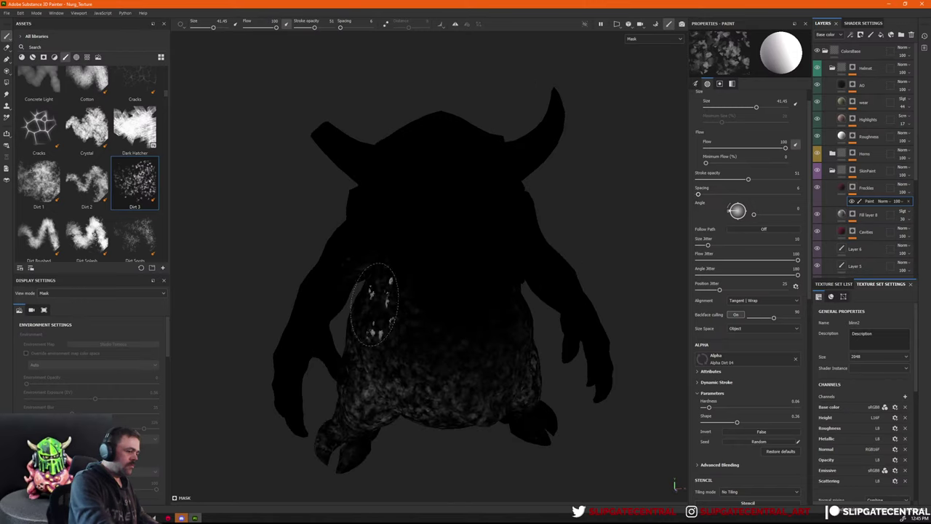
Paint freckles over one arm and hand in the mask, and reduce the brush to size 36.47.
{"action": "mouse_move", "coordinate": [316, 270]}
{"action": "left_mouse_down", "text": "alt"}
{"action": "mouse_move", "coordinate": [384, 322]}
{"action": "mouse_move", "coordinate": [499, 248]}
{"action": "mouse_move", "coordinate": [567, 280]}
{"action": "left_mouse_up", "text": "alt"}
{"action": "right_click_drag", "start_coordinate": [357, 245], "coordinate": [335, 253], "text": "ctrl"}
{"action": "left_click_drag", "start_coordinate": [327, 258], "coordinate": [454, 224], "text": "alt"}
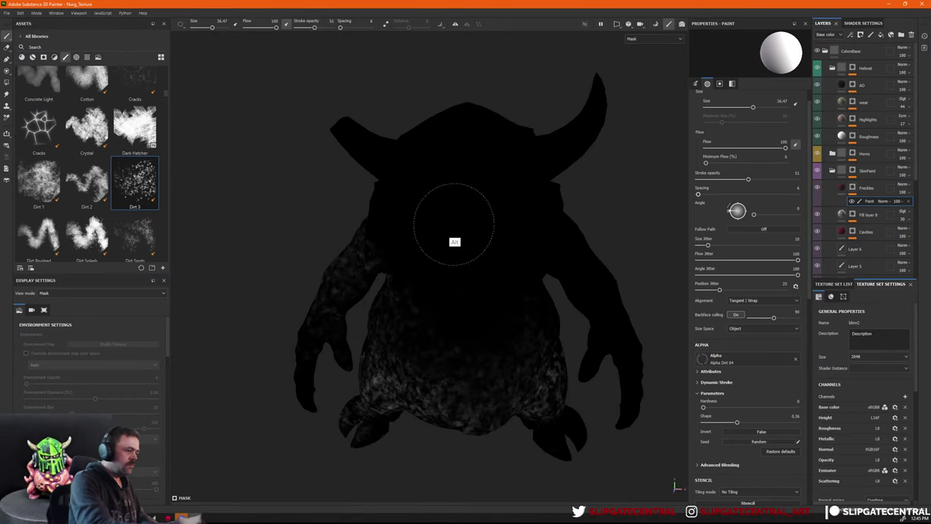
{"action": "mouse_move", "coordinate": [534, 277]}
{"action": "left_mouse_down", "text": "alt"}
{"action": "mouse_move", "coordinate": [526, 249]}
{"action": "mouse_move", "coordinate": [557, 259]}
{"action": "left_mouse_up", "text": "alt"}
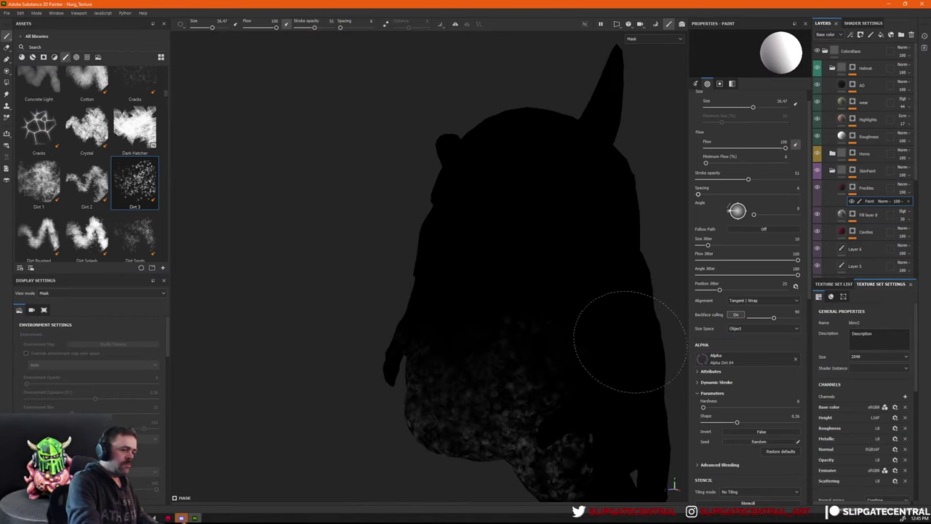
{"action": "mouse_move", "coordinate": [630, 342]}
{"action": "left_mouse_down", "text": "alt"}
{"action": "mouse_move", "coordinate": [604, 307]}
{"action": "mouse_move", "coordinate": [597, 271]}
{"action": "left_mouse_up", "text": "alt"}
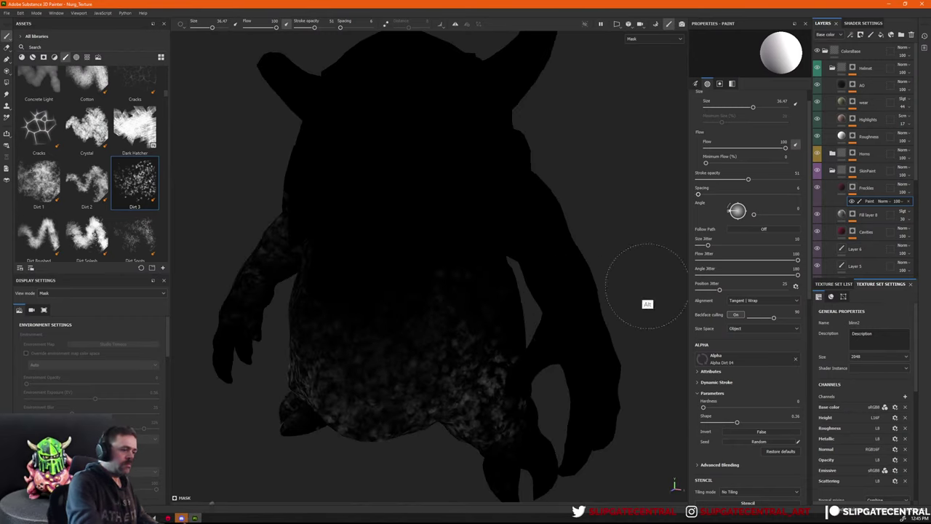
{"action": "right_click_drag", "start_coordinate": [647, 286], "coordinate": [473, 295], "text": "alt"}
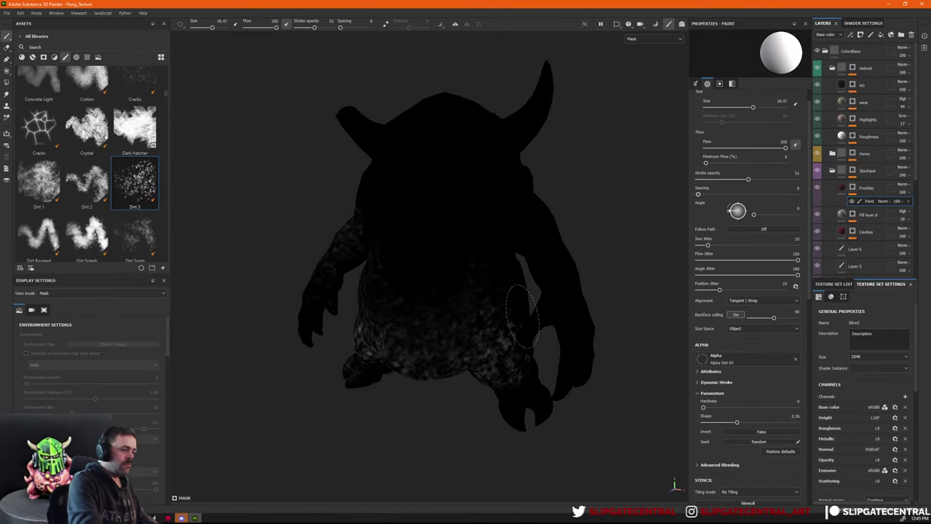
Show the ID mesh map on the creature, return to the Freckles mask view, and check the painted areas.
{"action": "key", "text": "b"}
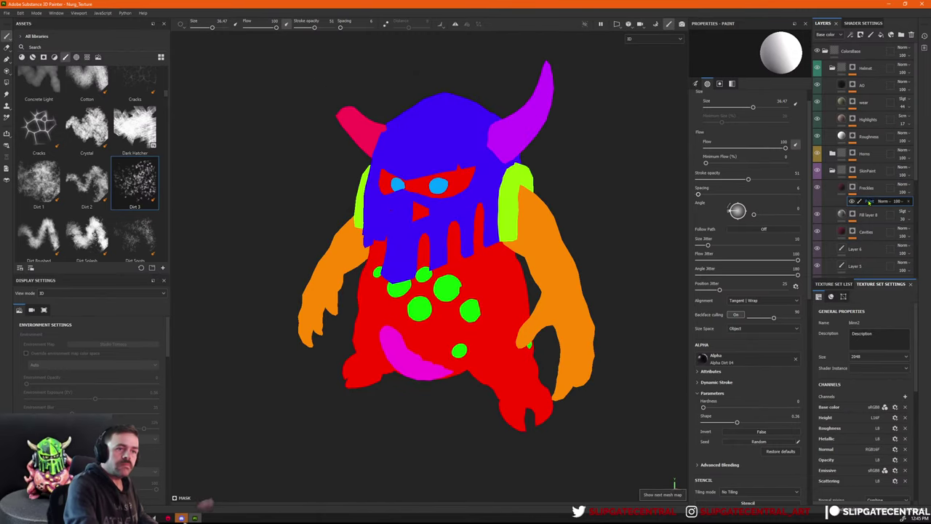
{"action": "left_click", "coordinate": [853, 188], "text": "alt"}
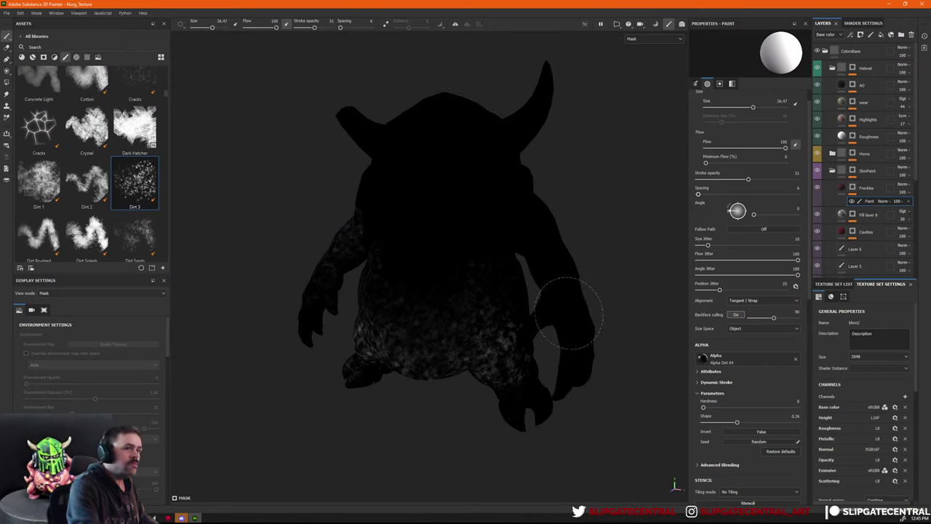
{"action": "left_click_drag", "start_coordinate": [569, 372], "coordinate": [609, 362], "text": "alt"}
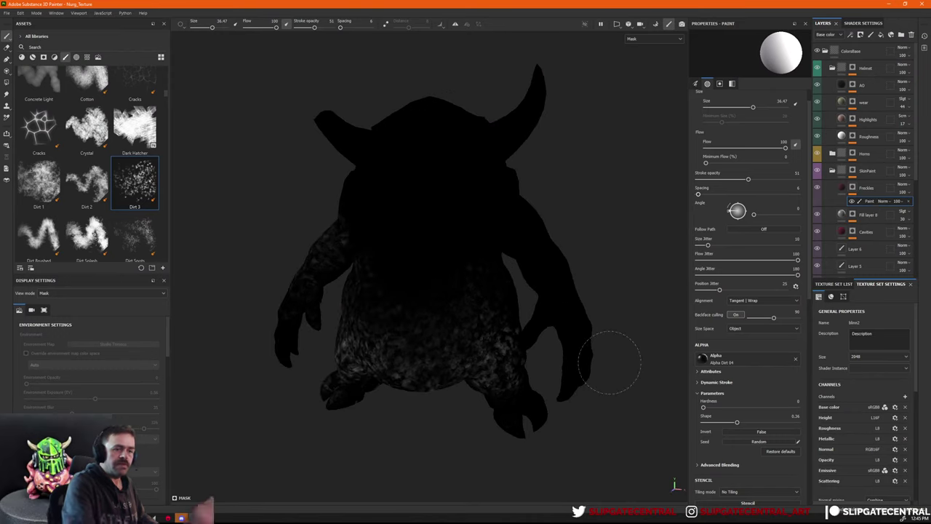
{"action": "left_click_drag", "start_coordinate": [436, 293], "coordinate": [466, 198], "text": "alt"}
Reload the Dirt 3 brush preset, try a stroke across the upper belly, and undo it.
{"action": "left_click", "coordinate": [141, 178]}
{"action": "mouse_move", "coordinate": [424, 254]}
{"action": "left_mouse_down"}
{"action": "mouse_move", "coordinate": [385, 285]}
{"action": "mouse_move", "coordinate": [373, 247]}
{"action": "left_mouse_up"}
{"action": "key", "text": "ctrl+z"}
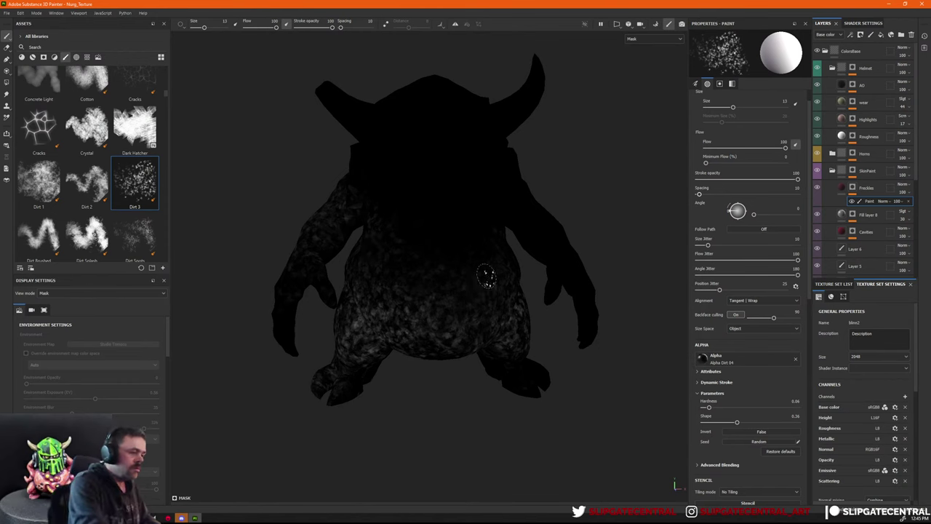
Look through the mesh maps and the base color and normal channels on the creature, and return to the mask view.
{"action": "key", "text": "b"}
{"action": "key", "text": "b"}
{"action": "key", "text": "b"}
{"action": "key", "text": "c"}
{"action": "key", "text": "c"}
{"action": "key", "text": "c"}
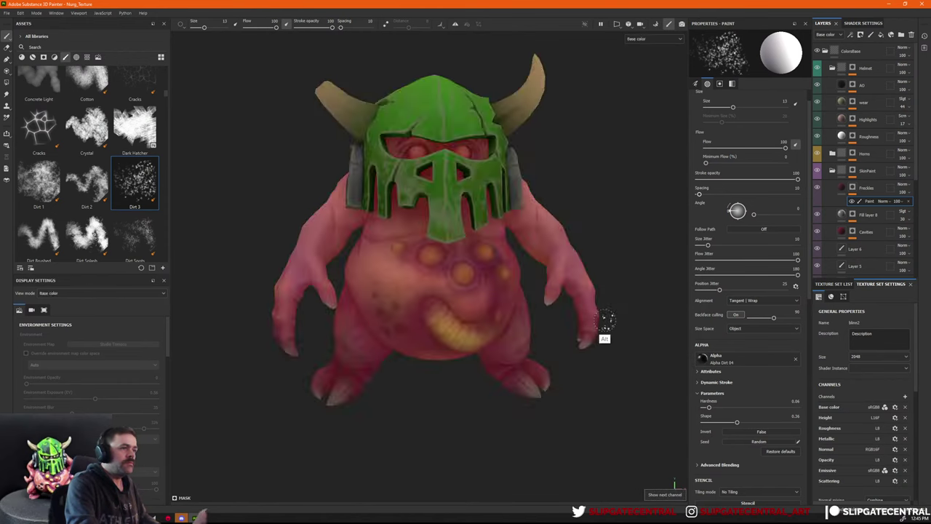
{"action": "key", "text": "b"}
{"action": "key", "text": "b"}
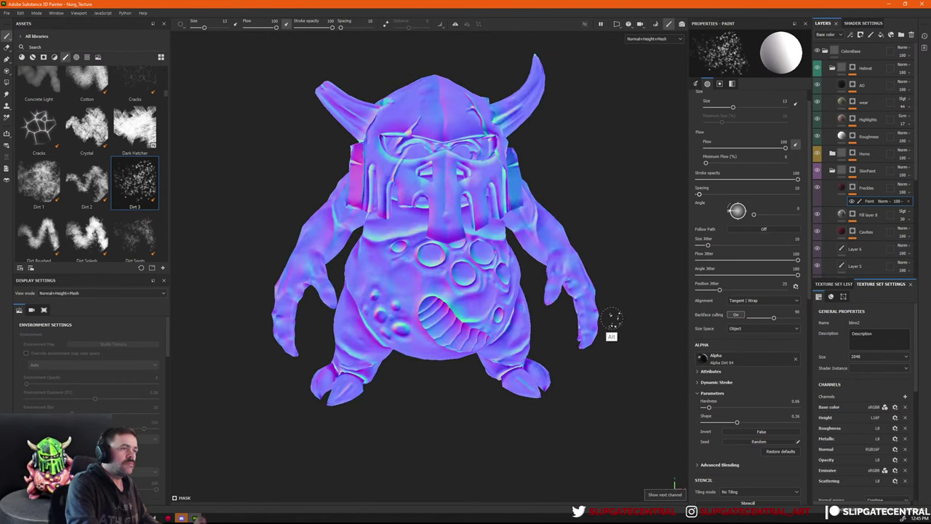
{"action": "key", "text": "m"}
{"action": "key", "text": "shift+c"}
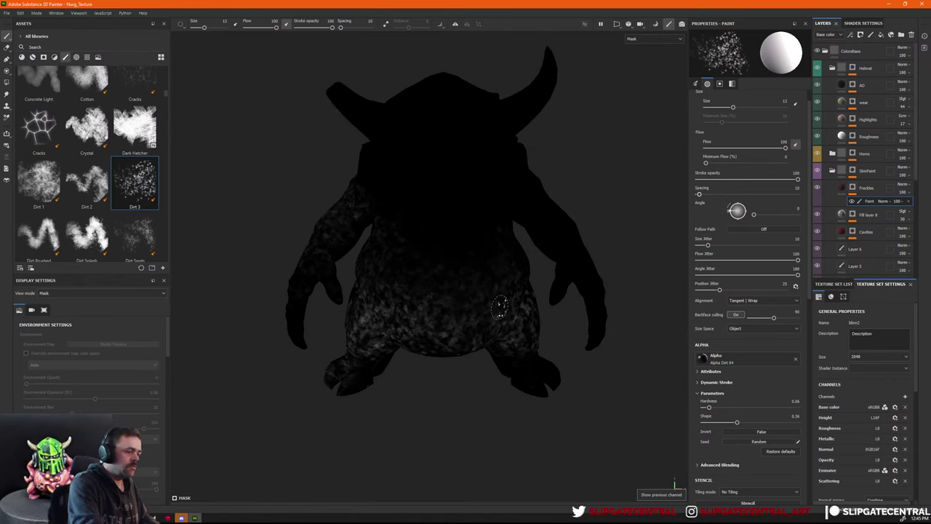
{"action": "key", "text": "b"}
{"action": "key", "text": "shift+c"}
Enlarge the brush to size 41.29, and toggle the Freckles mask's Paint effect off and on.
{"action": "mouse_move", "coordinate": [505, 305]}
{"action": "right_mouse_down", "text": "ctrl"}
{"action": "mouse_move", "coordinate": [543, 304]}
{"action": "mouse_move", "coordinate": [545, 340]}
{"action": "right_mouse_up", "text": "ctrl"}
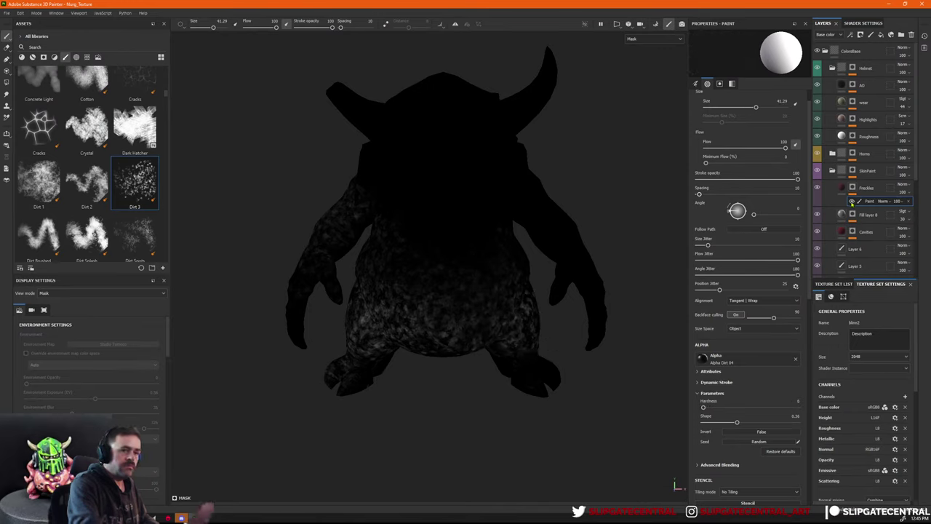
{"action": "left_click", "coordinate": [852, 201]}
{"action": "left_click", "coordinate": [852, 202]}
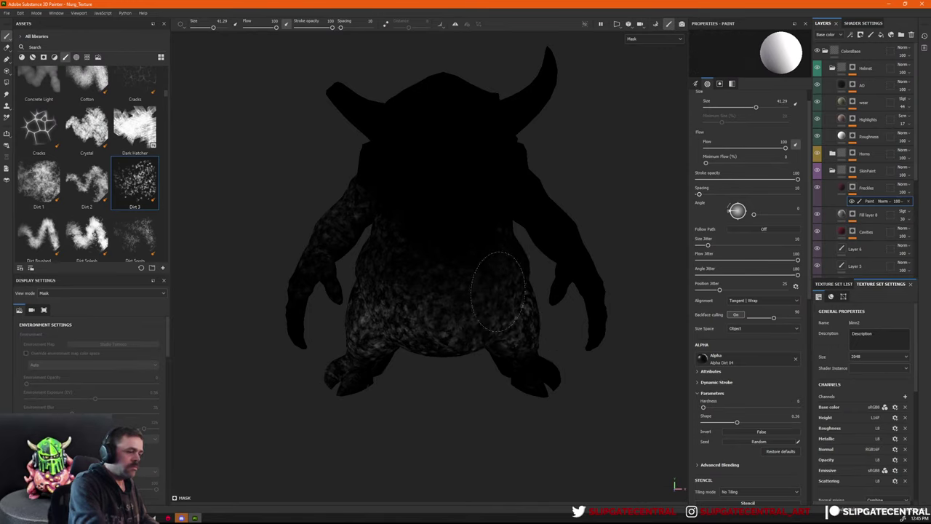
Reset the brush to the Dirt 3 preset, enlarge it to size 50.21, and undo the test strokes on the belly.
{"action": "left_click", "coordinate": [140, 191]}
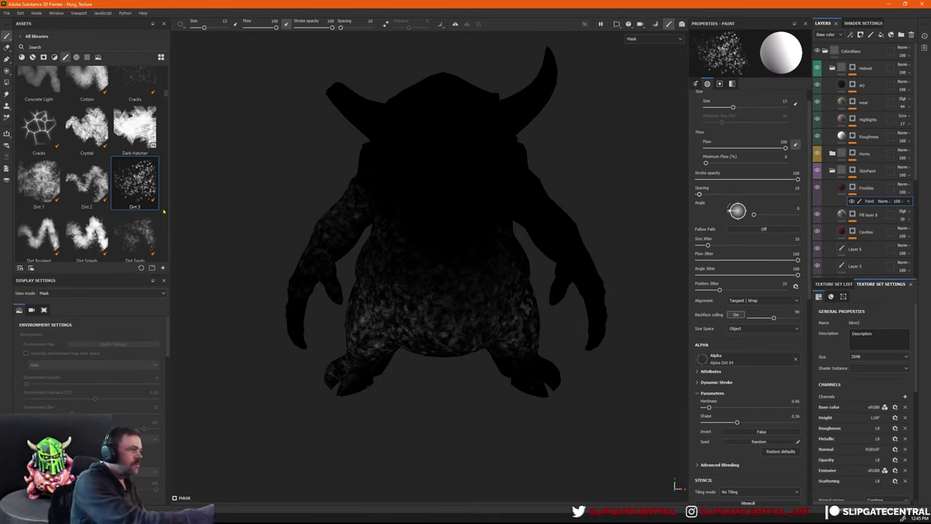
{"action": "right_click_drag", "start_coordinate": [501, 300], "coordinate": [571, 300], "text": "ctrl"}
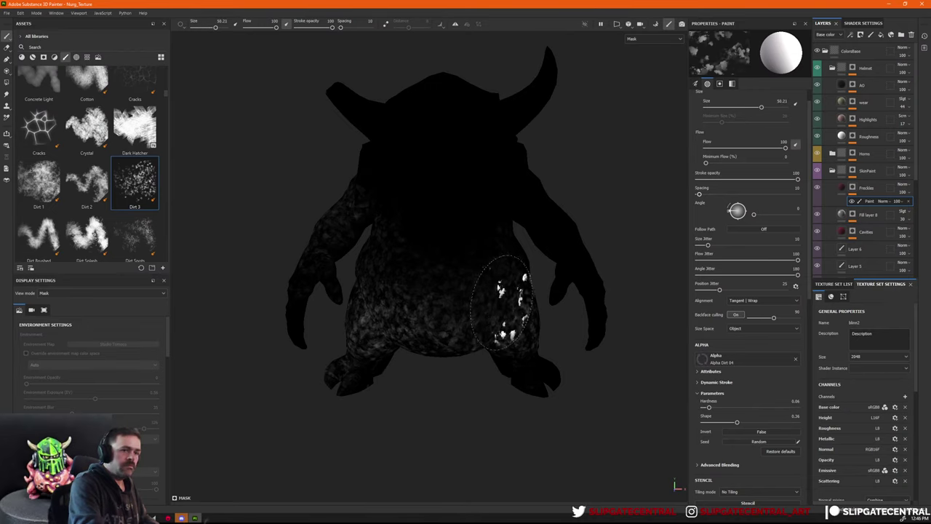
{"action": "key", "text": "ctrl+z"}
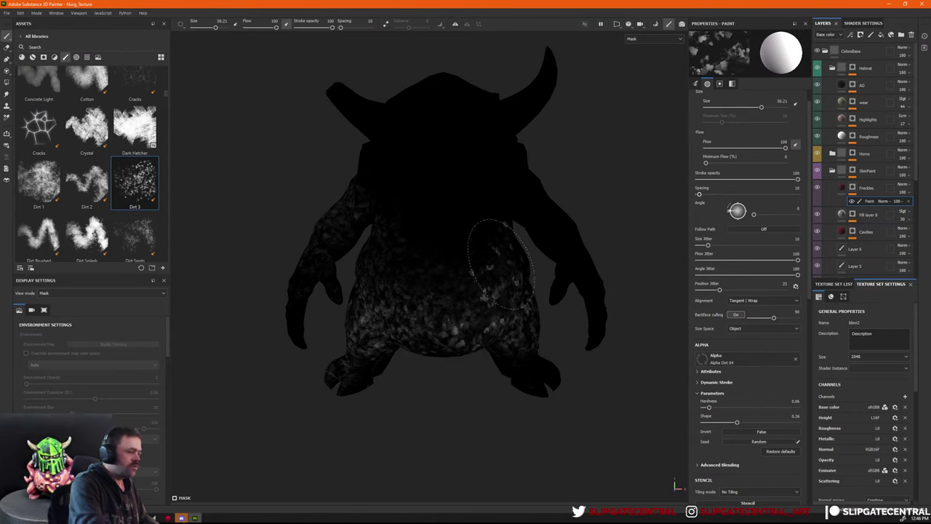
{"action": "mouse_move", "coordinate": [501, 264]}
{"action": "left_mouse_down"}
{"action": "mouse_move", "coordinate": [440, 331]}
{"action": "mouse_move", "coordinate": [445, 342]}
{"action": "left_mouse_up"}
{"action": "key", "text": "ctrl+z"}
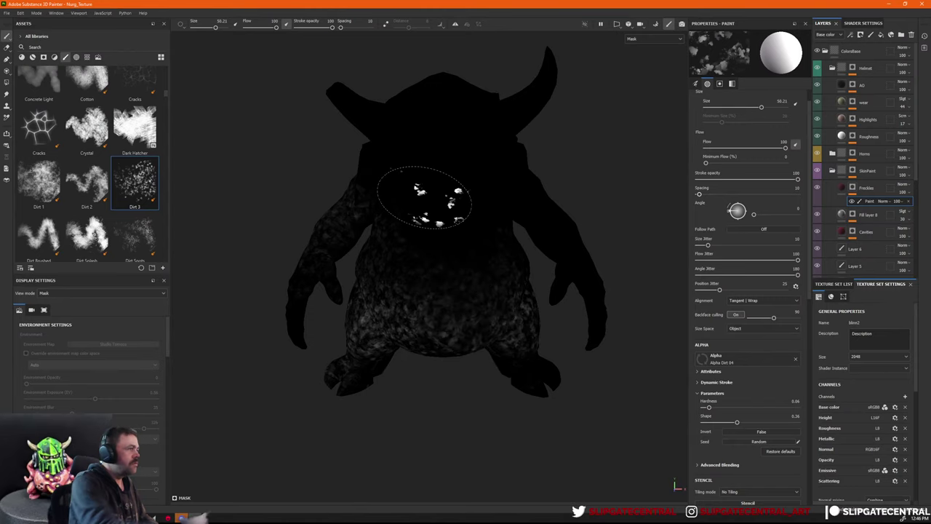
Lower the stroke opacity to 41, reduce the brush size to 39.76, and paint faint freckles around the creature's belly, sides and back.
{"action": "left_click_drag", "start_coordinate": [331, 27], "coordinate": [307, 27]}
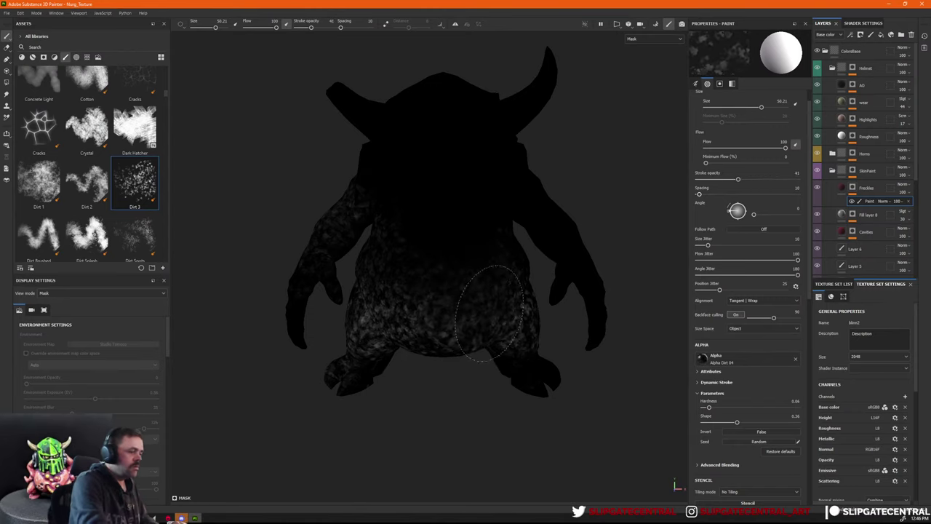
{"action": "left_click_drag", "start_coordinate": [522, 360], "coordinate": [577, 215], "text": "alt"}
{"action": "left_click_drag", "start_coordinate": [607, 267], "coordinate": [562, 309], "text": "alt"}
{"action": "right_click_drag", "start_coordinate": [550, 267], "coordinate": [538, 266], "text": "ctrl"}
{"action": "mouse_move", "coordinate": [557, 342]}
{"action": "left_mouse_down", "text": "alt"}
{"action": "mouse_move", "coordinate": [601, 301]}
{"action": "mouse_move", "coordinate": [509, 218]}
{"action": "left_mouse_up", "text": "alt"}
{"action": "mouse_move", "coordinate": [562, 271]}
{"action": "left_mouse_down", "text": "alt"}
{"action": "mouse_move", "coordinate": [542, 243]}
{"action": "mouse_move", "coordinate": [555, 197]}
{"action": "mouse_move", "coordinate": [478, 218]}
{"action": "mouse_move", "coordinate": [511, 289]}
{"action": "mouse_move", "coordinate": [493, 258]}
{"action": "left_mouse_up", "text": "alt"}
{"action": "mouse_move", "coordinate": [590, 286]}
{"action": "left_mouse_down"}
{"action": "mouse_move", "coordinate": [509, 374]}
{"action": "mouse_move", "coordinate": [470, 386]}
{"action": "left_mouse_up"}
{"action": "mouse_move", "coordinate": [525, 441]}
{"action": "left_mouse_down", "text": "alt"}
{"action": "mouse_move", "coordinate": [460, 287]}
{"action": "mouse_move", "coordinate": [554, 294]}
{"action": "left_mouse_up", "text": "alt"}
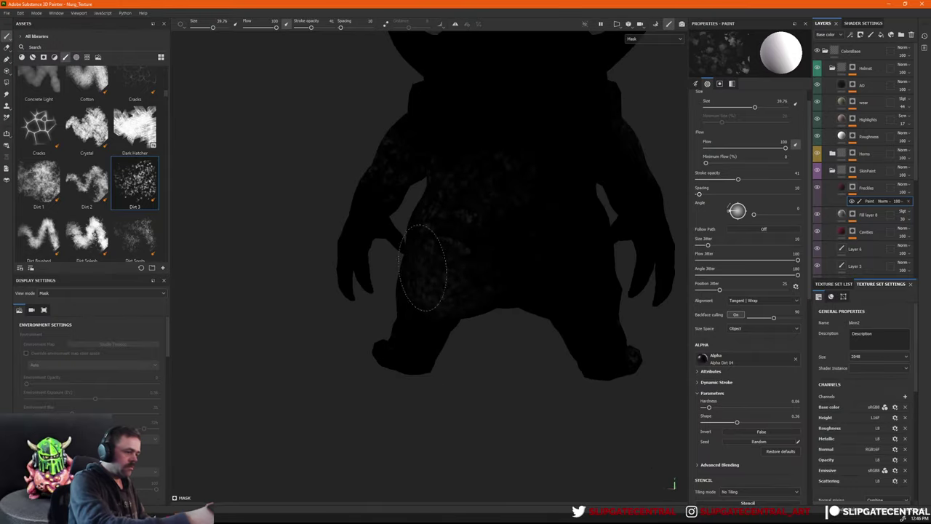
{"action": "mouse_move", "coordinate": [588, 292]}
{"action": "left_mouse_down", "text": "alt"}
{"action": "mouse_move", "coordinate": [621, 291]}
{"action": "mouse_move", "coordinate": [560, 345]}
{"action": "left_mouse_up", "text": "alt"}
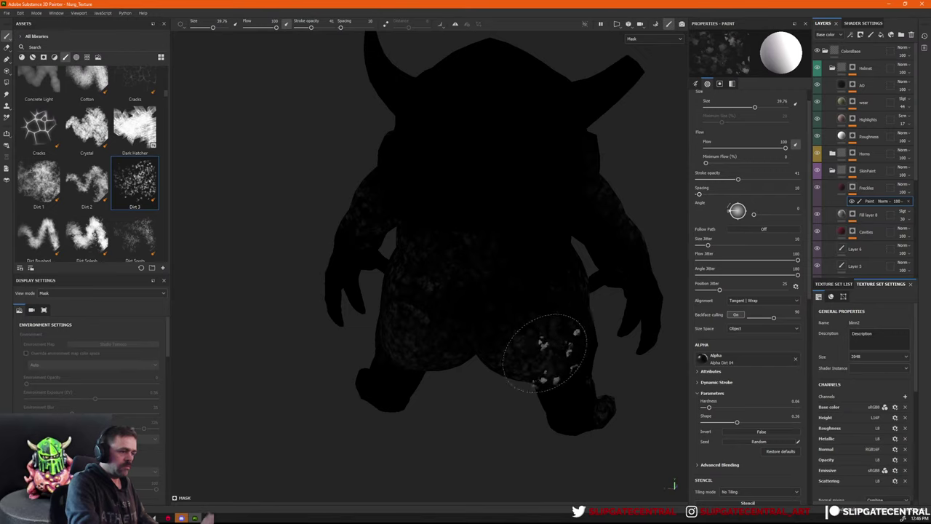
{"action": "mouse_move", "coordinate": [584, 256]}
{"action": "left_mouse_down", "text": "alt"}
{"action": "mouse_move", "coordinate": [557, 426]}
{"action": "mouse_move", "coordinate": [531, 362]}
{"action": "mouse_move", "coordinate": [426, 363]}
{"action": "mouse_move", "coordinate": [558, 351]}
{"action": "left_mouse_up", "text": "alt"}
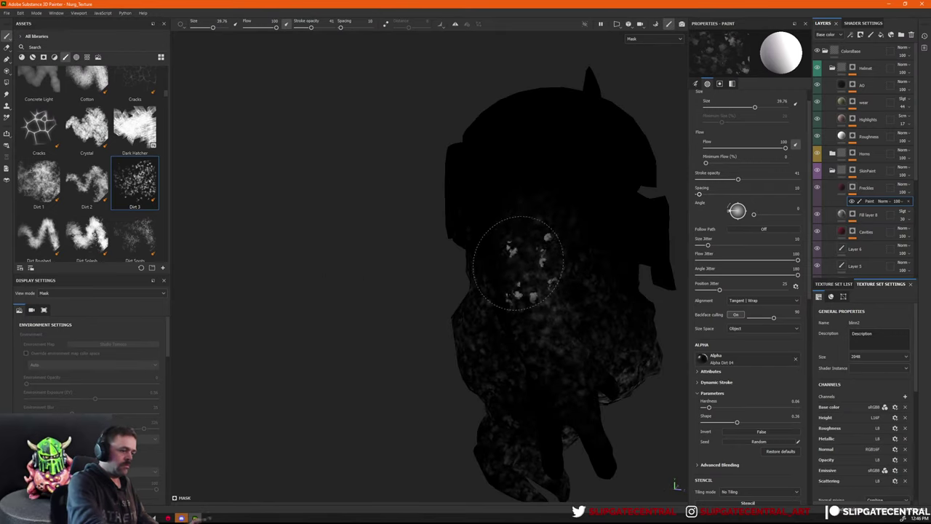
Reduce the brush size to about 24 and paint finer freckles over the arms, shoulders, upper belly and thighs.
{"action": "right_click_drag", "start_coordinate": [531, 262], "coordinate": [511, 263], "text": "ctrl"}
{"action": "mouse_move", "coordinate": [513, 268]}
{"action": "left_mouse_down"}
{"action": "mouse_move", "coordinate": [529, 259]}
{"action": "mouse_move", "coordinate": [468, 308]}
{"action": "mouse_move", "coordinate": [557, 277]}
{"action": "mouse_move", "coordinate": [534, 318]}
{"action": "mouse_move", "coordinate": [601, 286]}
{"action": "mouse_move", "coordinate": [598, 276]}
{"action": "left_mouse_up"}
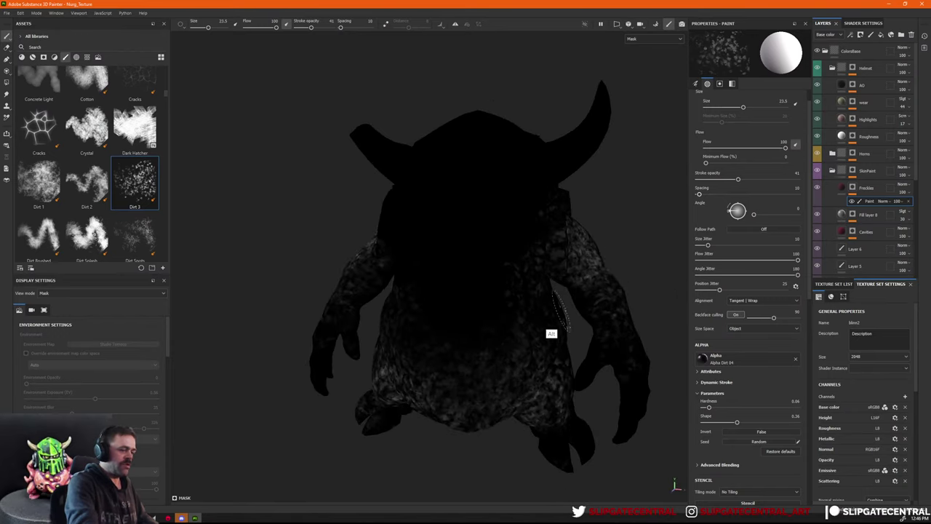
{"action": "left_click_drag", "start_coordinate": [561, 313], "coordinate": [398, 378], "text": "alt"}
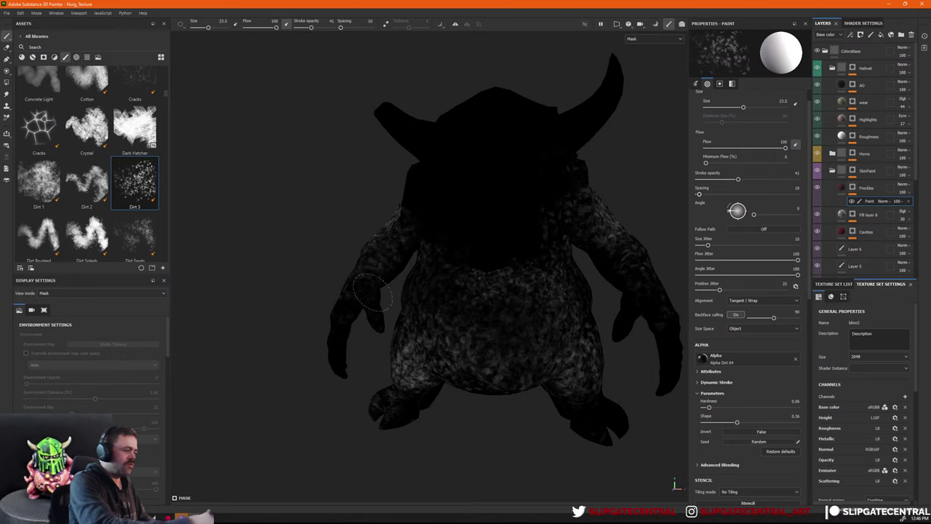
{"action": "left_click_drag", "start_coordinate": [371, 293], "coordinate": [360, 320], "text": "alt"}
{"action": "left_click_drag", "start_coordinate": [381, 289], "coordinate": [343, 291], "text": "alt"}
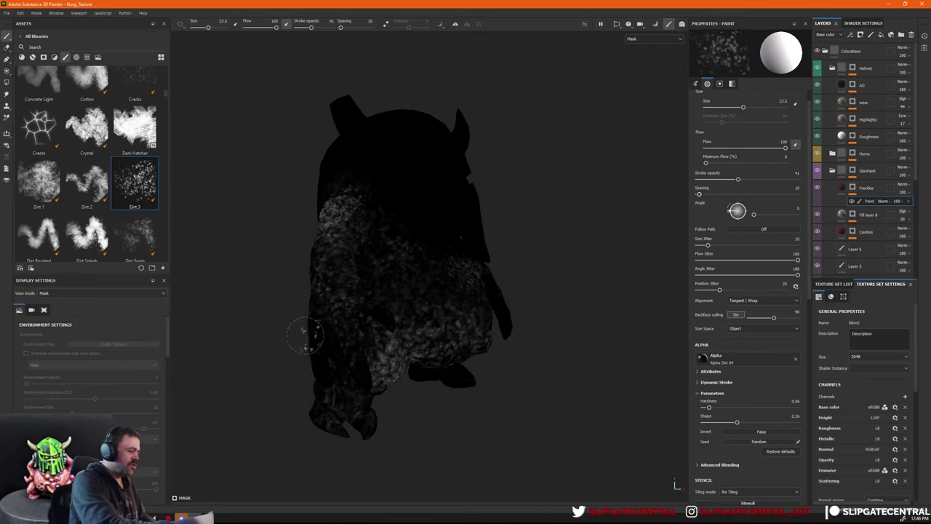
{"action": "left_click_drag", "start_coordinate": [305, 333], "coordinate": [346, 206], "text": "alt"}
{"action": "mouse_move", "coordinate": [395, 259]}
{"action": "left_mouse_down", "text": "alt"}
{"action": "mouse_move", "coordinate": [616, 294]}
{"action": "mouse_move", "coordinate": [315, 301]}
{"action": "left_mouse_up", "text": "alt"}
{"action": "left_click_drag", "start_coordinate": [295, 378], "coordinate": [483, 312], "text": "alt"}
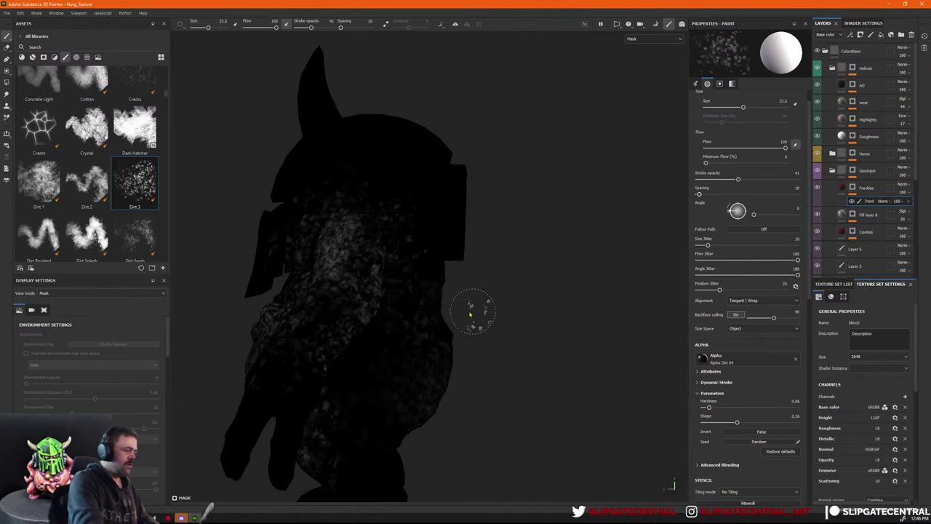
Soften the freckles on the arms and sides with the Dirt 3 eraser, and display the base color channel.
{"action": "key", "text": "e"}
{"action": "mouse_move", "coordinate": [382, 259]}
{"action": "left_mouse_down", "text": "alt"}
{"action": "mouse_move", "coordinate": [590, 247]}
{"action": "mouse_move", "coordinate": [357, 291]}
{"action": "mouse_move", "coordinate": [566, 328]}
{"action": "mouse_move", "coordinate": [545, 312]}
{"action": "mouse_move", "coordinate": [608, 344]}
{"action": "mouse_move", "coordinate": [384, 295]}
{"action": "mouse_move", "coordinate": [401, 283]}
{"action": "left_mouse_up", "text": "alt"}
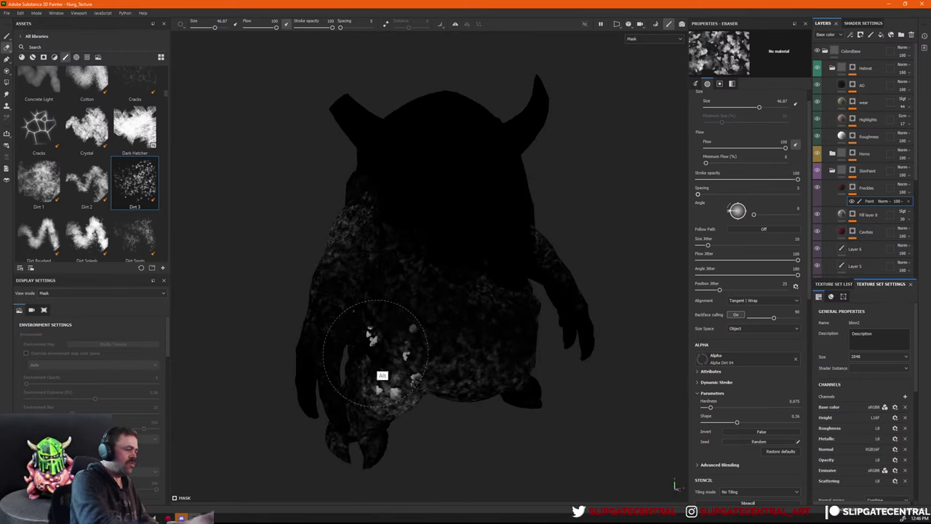
{"action": "left_click_drag", "start_coordinate": [380, 369], "coordinate": [467, 312], "text": "alt"}
{"action": "key", "text": "c"}
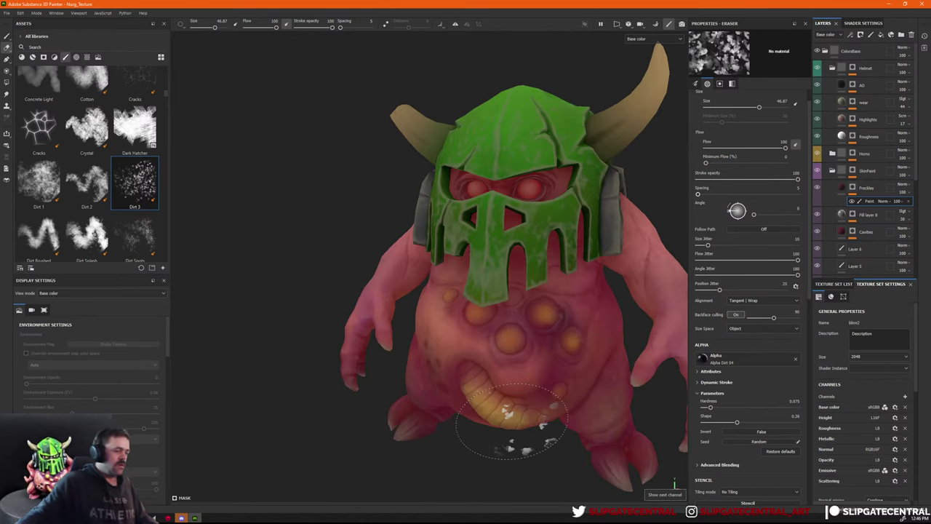
{"action": "left_click_drag", "start_coordinate": [550, 314], "coordinate": [531, 294], "text": "alt"}
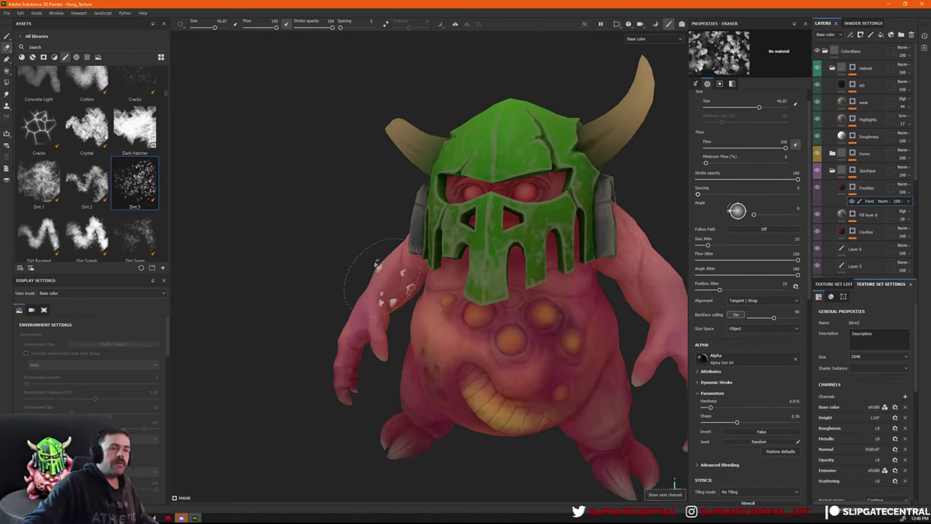
{"action": "middle_click_drag", "start_coordinate": [542, 299], "coordinate": [502, 253], "text": "alt"}
Try Soft light blending with a near-black red base color on the Freckles layer, and restore Normal blending.
{"action": "left_click", "coordinate": [906, 186]}
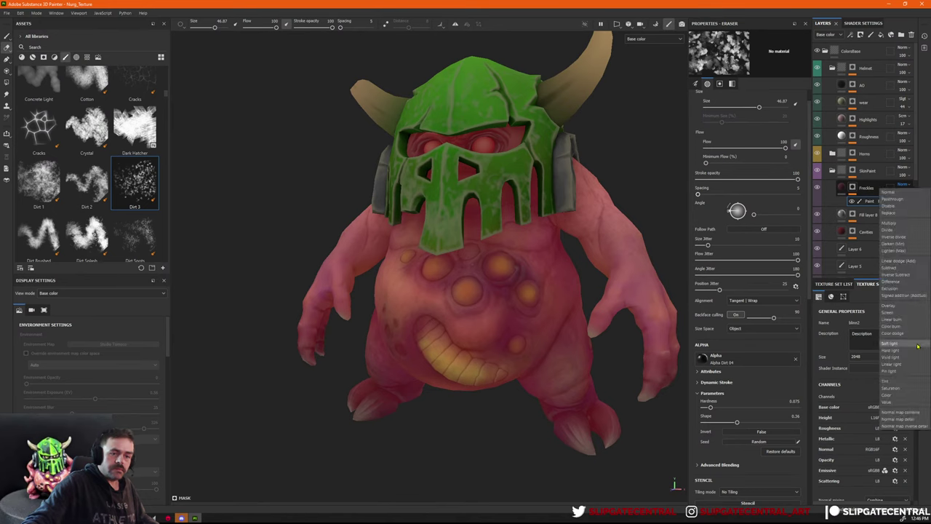
{"action": "left_click", "coordinate": [889, 343]}
{"action": "left_click", "coordinate": [843, 188]}
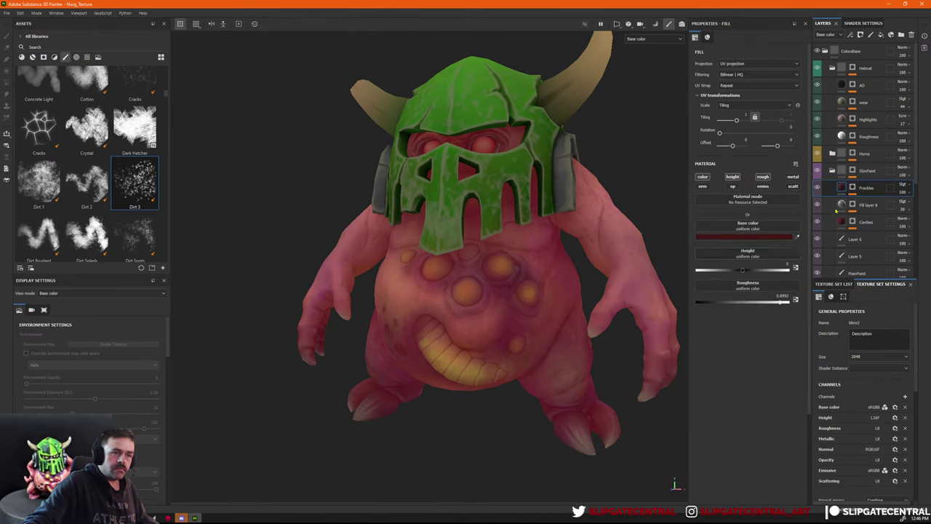
{"action": "left_click", "coordinate": [777, 238]}
{"action": "left_click", "coordinate": [785, 283]}
{"action": "left_click_drag", "start_coordinate": [775, 295], "coordinate": [787, 362]}
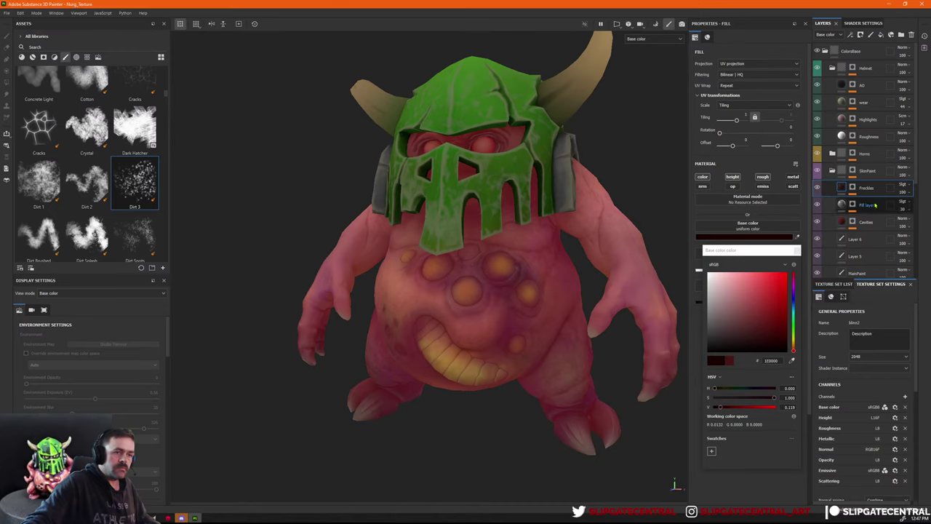
{"action": "left_click", "coordinate": [902, 184]}
{"action": "left_click", "coordinate": [892, 192]}
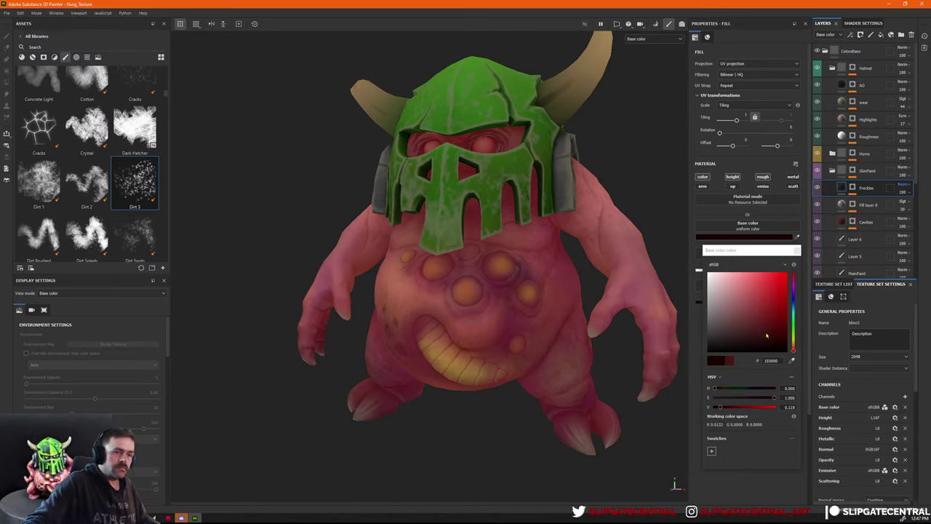
Try black (000000) as the Freckles layer's base color, and select the Paint effect in its mask.
{"action": "left_click", "coordinate": [766, 335]}
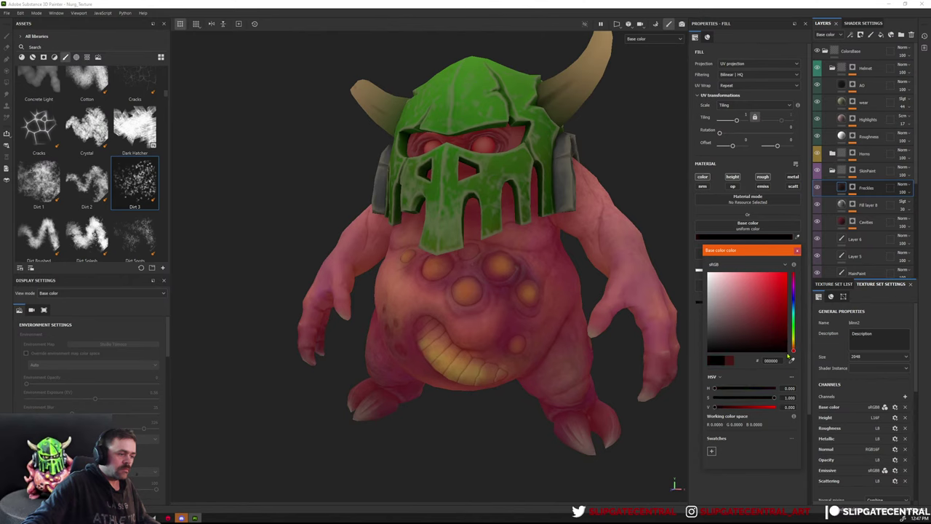
{"action": "left_click_drag", "start_coordinate": [788, 355], "coordinate": [791, 357]}
{"action": "left_click", "coordinate": [797, 250]}
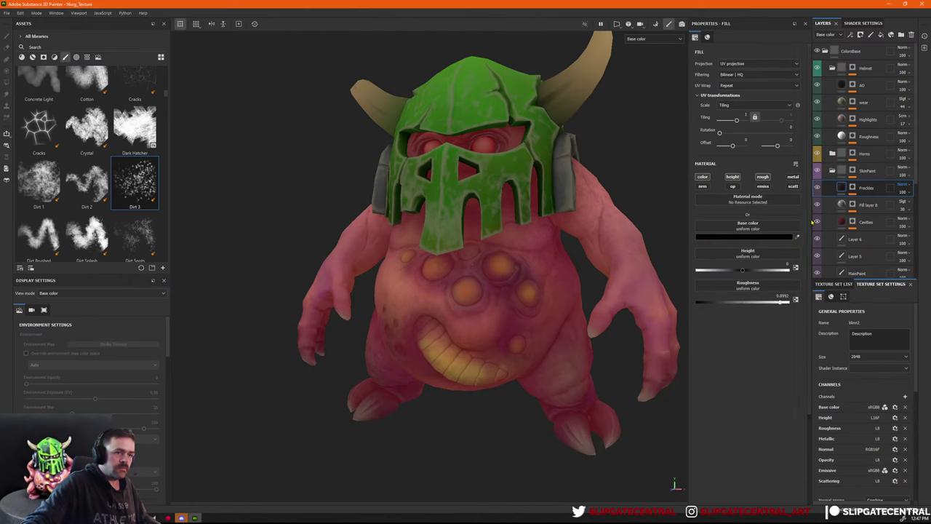
{"action": "left_click", "coordinate": [853, 189], "text": "alt"}
{"action": "left_click", "coordinate": [841, 189]}
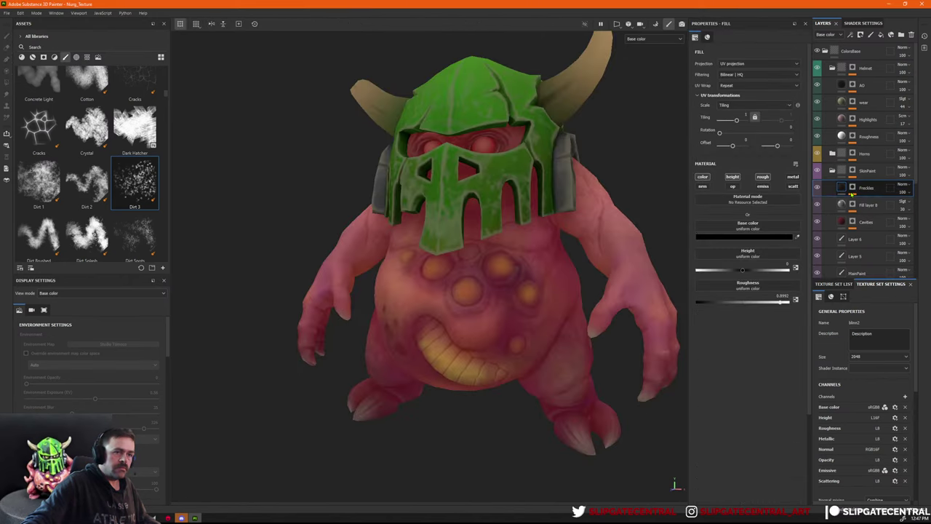
{"action": "left_click", "coordinate": [853, 189]}
{"action": "left_click", "coordinate": [867, 201]}
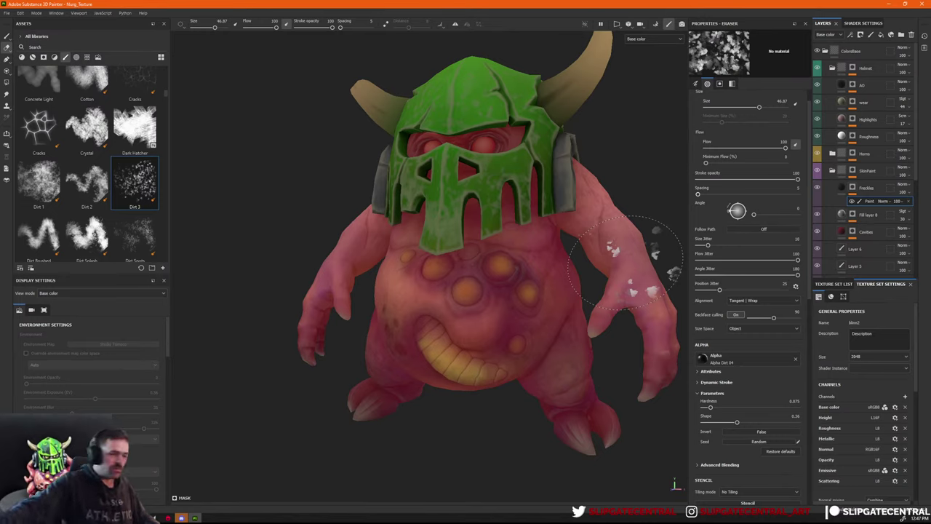
Set the Freckles layer's base color to the muted red A43939, checking the tint on the belly and arms.
{"action": "left_click", "coordinate": [844, 187]}
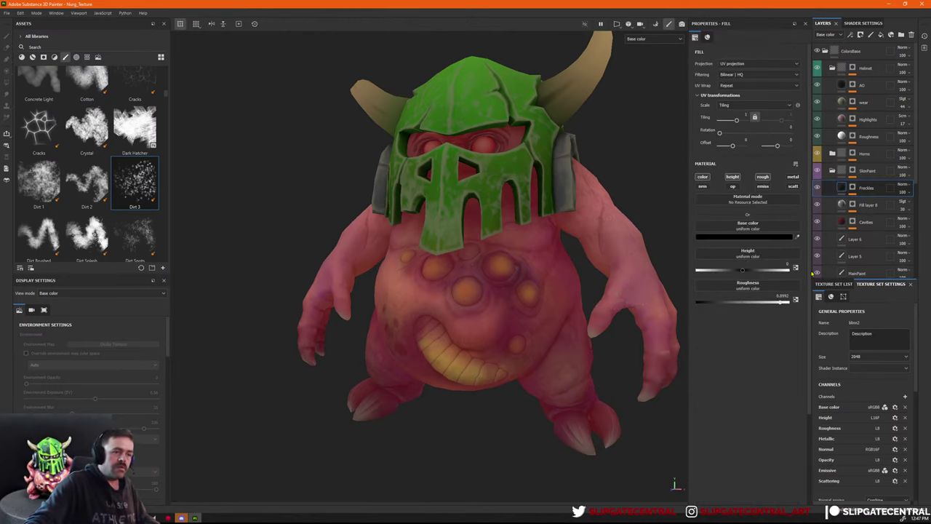
{"action": "left_click", "coordinate": [753, 237]}
{"action": "left_click", "coordinate": [730, 272]}
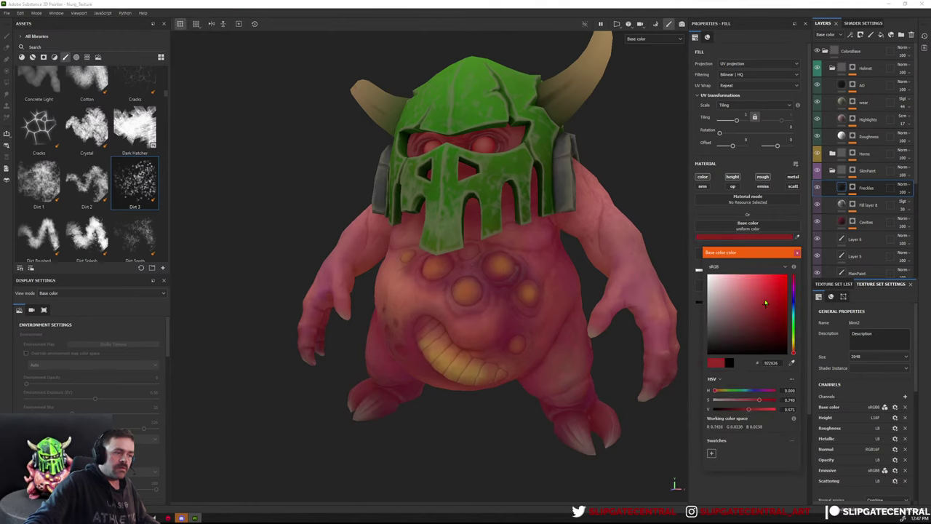
{"action": "left_click_drag", "start_coordinate": [731, 272], "coordinate": [767, 298]}
{"action": "left_click_drag", "start_coordinate": [303, 371], "coordinate": [389, 349], "text": "alt"}
{"action": "right_click_drag", "start_coordinate": [388, 349], "coordinate": [429, 364], "text": "alt"}
{"action": "middle_click_drag", "start_coordinate": [429, 363], "coordinate": [464, 272], "text": "alt"}
{"action": "right_click_drag", "start_coordinate": [393, 298], "coordinate": [477, 335], "text": "alt"}
{"action": "mouse_move", "coordinate": [767, 298]}
{"action": "left_mouse_down"}
{"action": "mouse_move", "coordinate": [765, 315]}
{"action": "mouse_move", "coordinate": [760, 304]}
{"action": "left_mouse_up"}
{"action": "right_click_drag", "start_coordinate": [451, 251], "coordinate": [211, 141], "text": "alt"}
{"action": "left_click_drag", "start_coordinate": [430, 280], "coordinate": [545, 269], "text": "alt"}
{"action": "right_click_drag", "start_coordinate": [545, 268], "coordinate": [472, 296], "text": "alt"}
{"action": "left_click_drag", "start_coordinate": [472, 296], "coordinate": [495, 313], "text": "alt"}
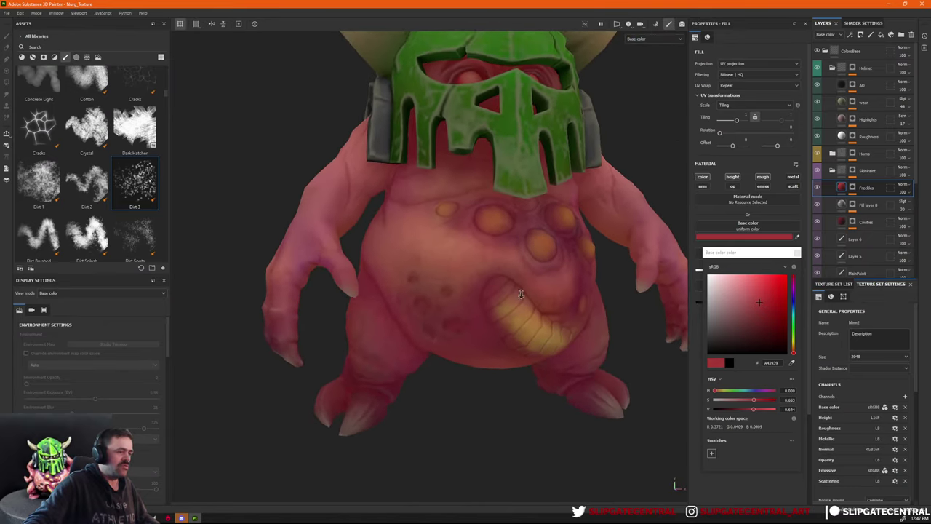
{"action": "right_click_drag", "start_coordinate": [495, 313], "coordinate": [531, 312], "text": "alt"}
{"action": "left_click", "coordinate": [796, 254]}
Display the roughness channel on the creature and raise the Freckles fill's roughness to 1.
{"action": "key", "text": "c"}
{"action": "key", "text": "c"}
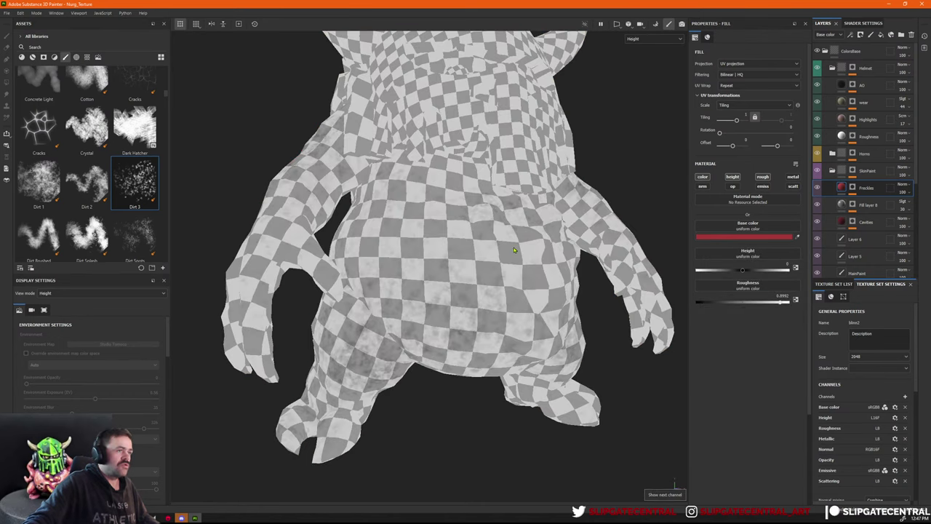
{"action": "right_click_drag", "start_coordinate": [504, 253], "coordinate": [513, 309], "text": "alt"}
{"action": "middle_click_drag", "start_coordinate": [513, 309], "coordinate": [562, 276], "text": "alt"}
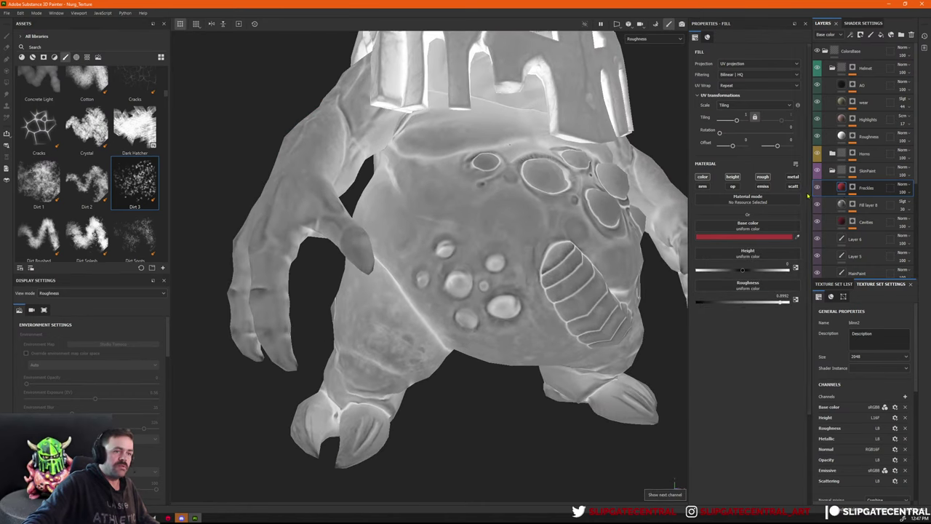
{"action": "left_click", "coordinate": [853, 189]}
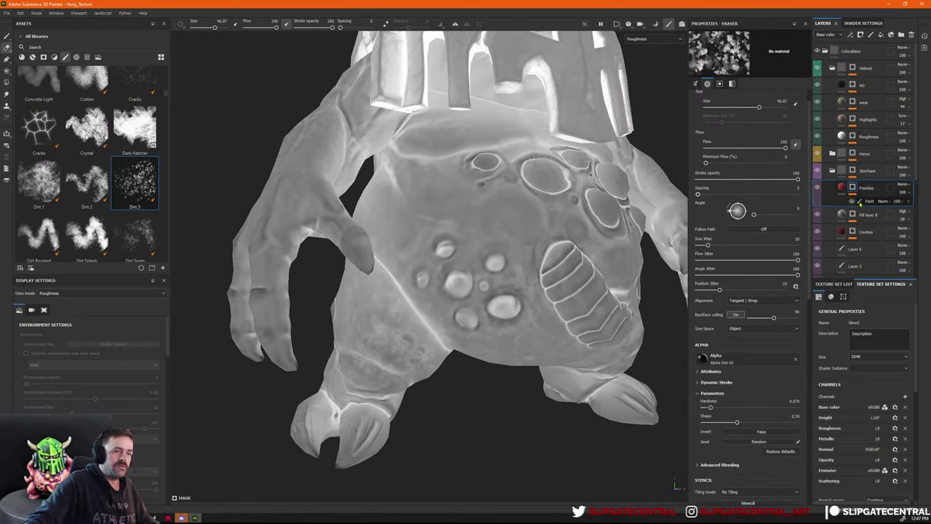
{"action": "left_click", "coordinate": [842, 189]}
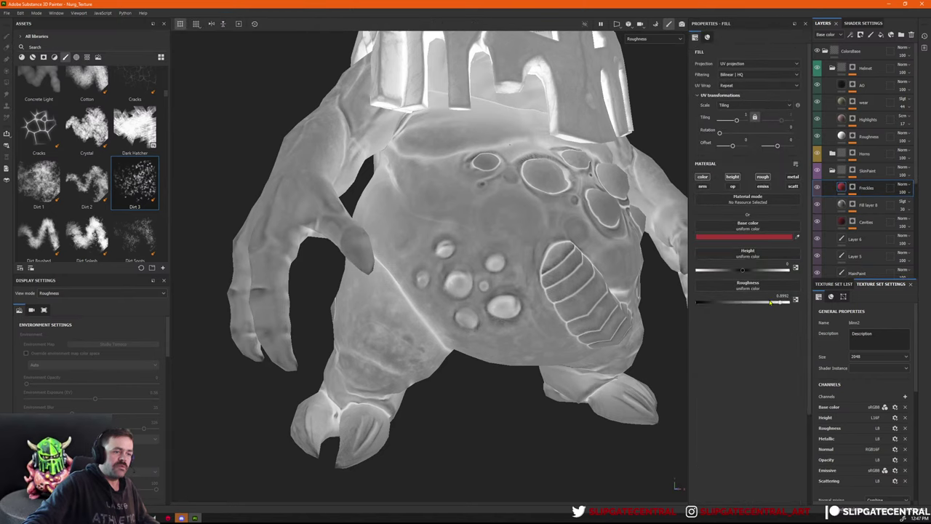
{"action": "left_click_drag", "start_coordinate": [777, 305], "coordinate": [793, 303]}
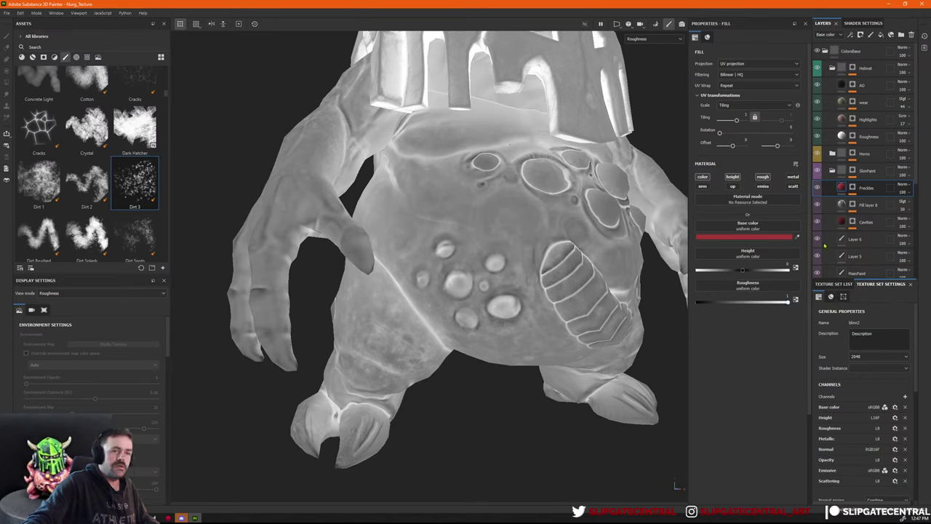
{"action": "left_click_drag", "start_coordinate": [784, 304], "coordinate": [776, 304]}
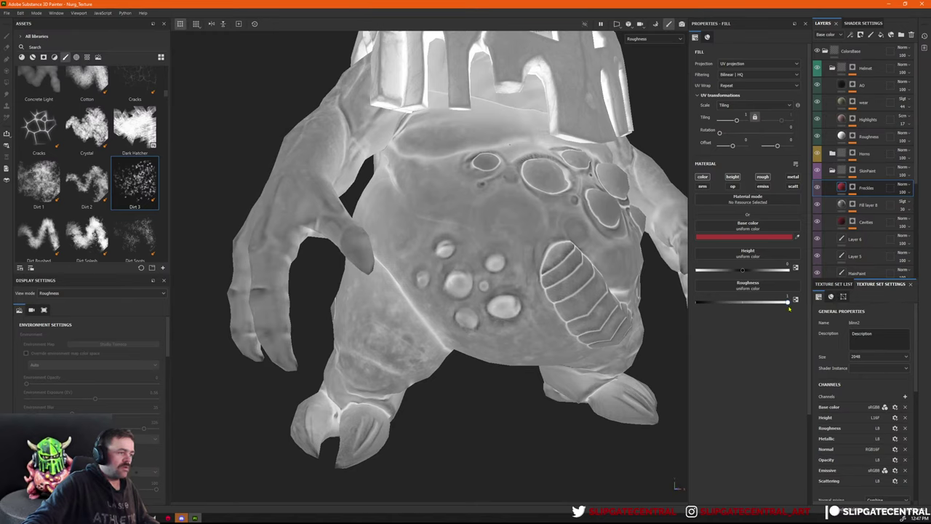
Set the Freckles layer's roughness-channel blending to Linear dodge (Add), and lower its roughness value to about 0.89.
{"action": "left_click", "coordinate": [828, 34]}
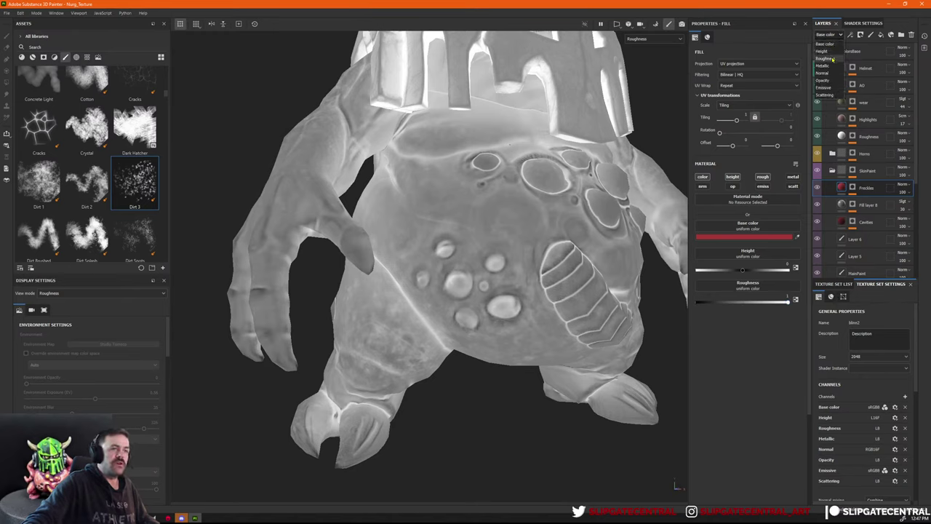
{"action": "left_click", "coordinate": [833, 59]}
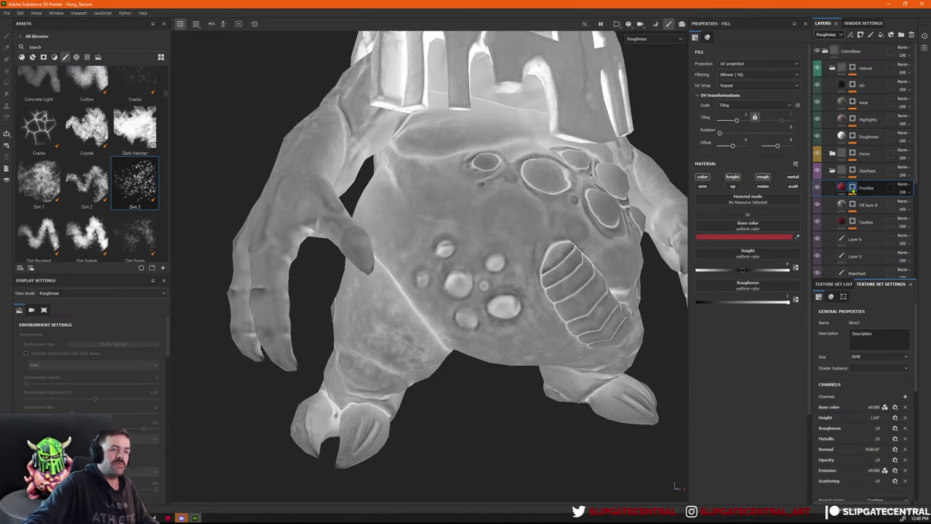
{"action": "left_click", "coordinate": [902, 186]}
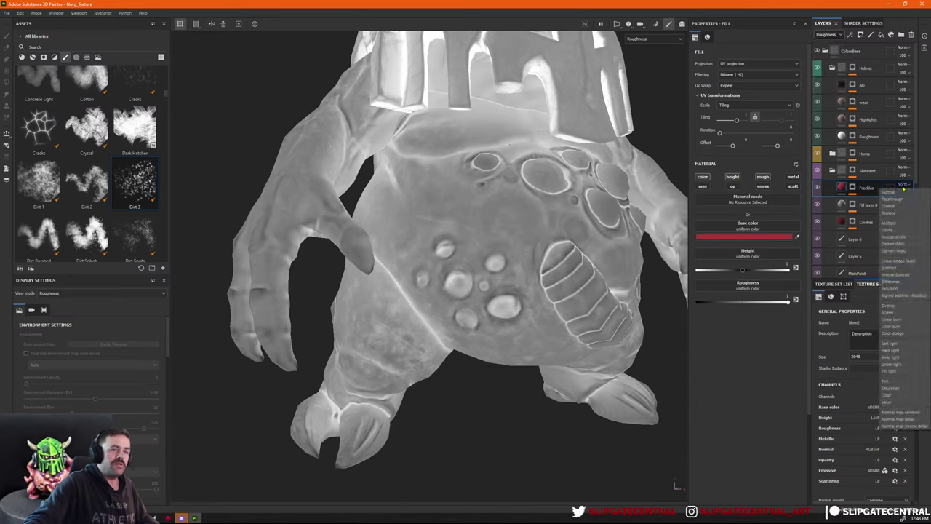
{"action": "left_click", "coordinate": [913, 262]}
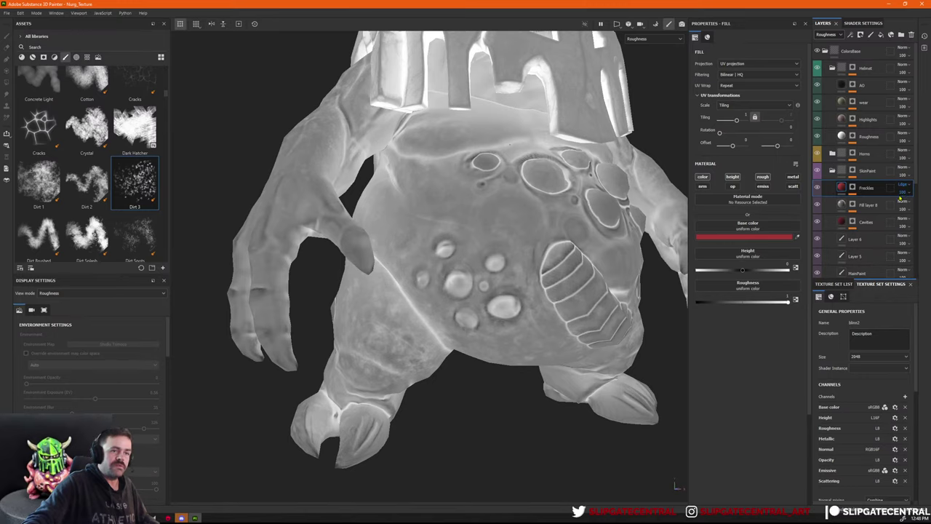
{"action": "left_click_drag", "start_coordinate": [787, 300], "coordinate": [757, 300]}
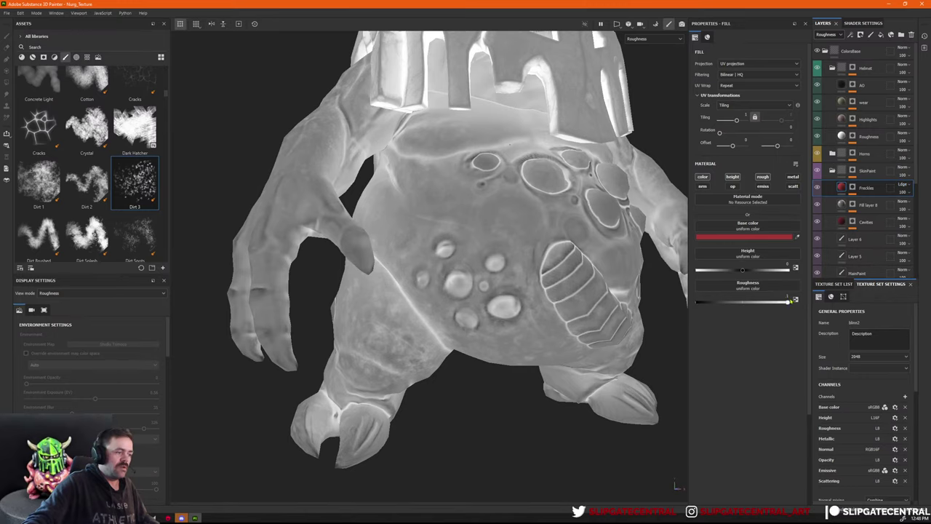
{"action": "scroll", "coordinate": [321, 202], "scroll_direction": "down", "scroll_amount": 3}
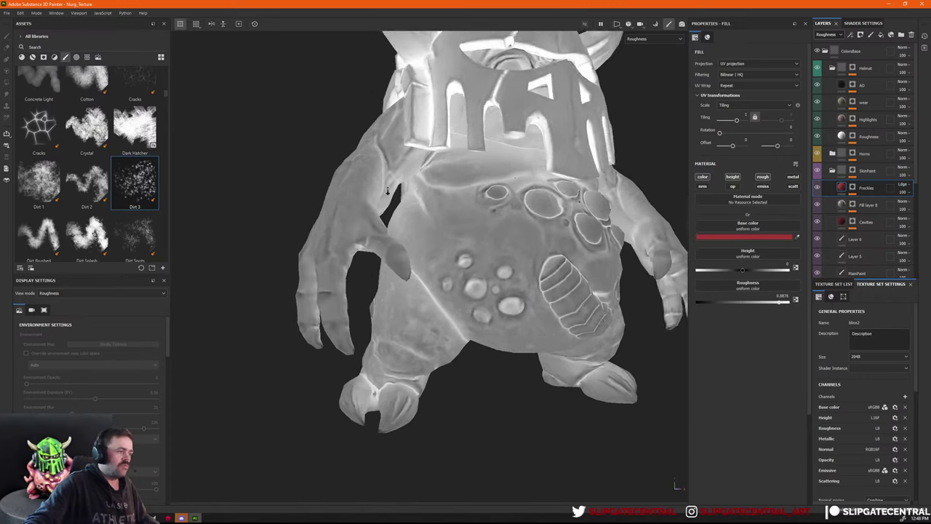
{"action": "left_click_drag", "start_coordinate": [321, 201], "coordinate": [263, 231], "text": "alt"}
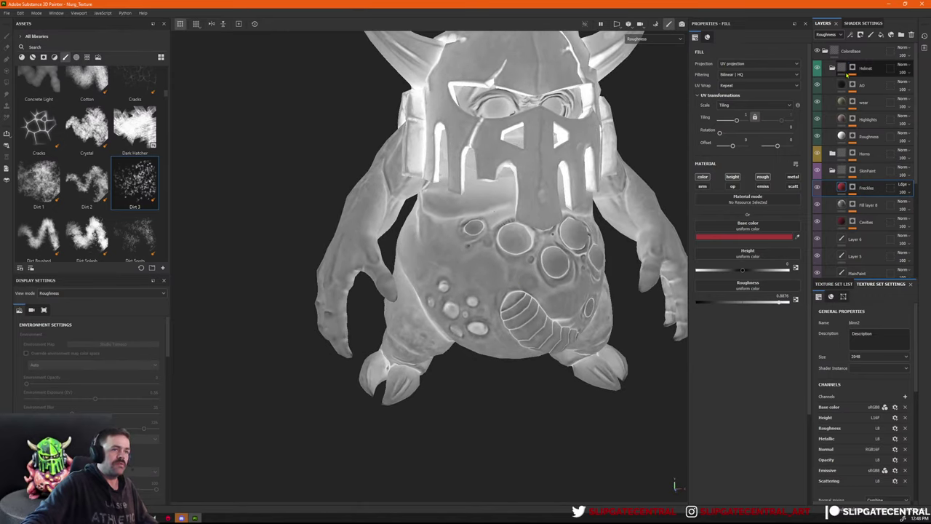
Duplicate the Freckles layer, set the copy's roughness-channel blending to Multiply, and switch the layer stack to the Base color channel.
{"action": "key", "text": "ctrl+d"}
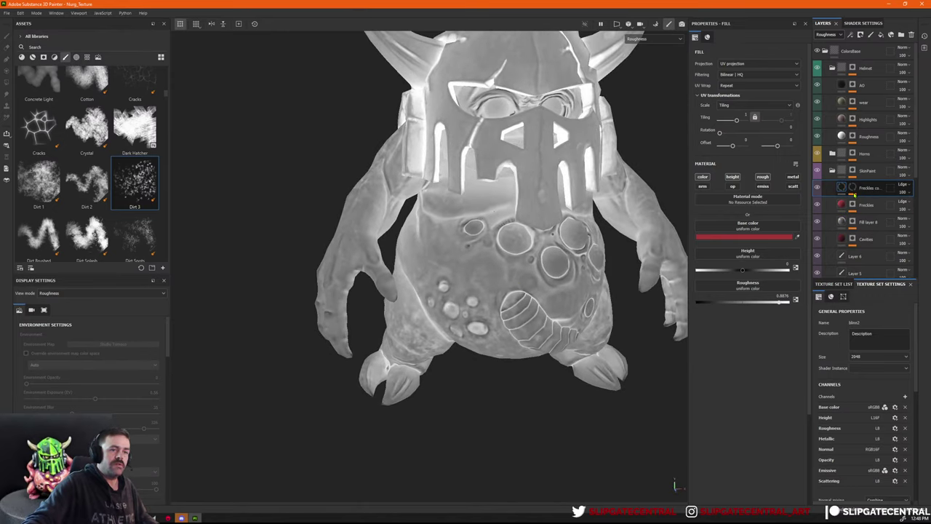
{"action": "left_click", "coordinate": [899, 185]}
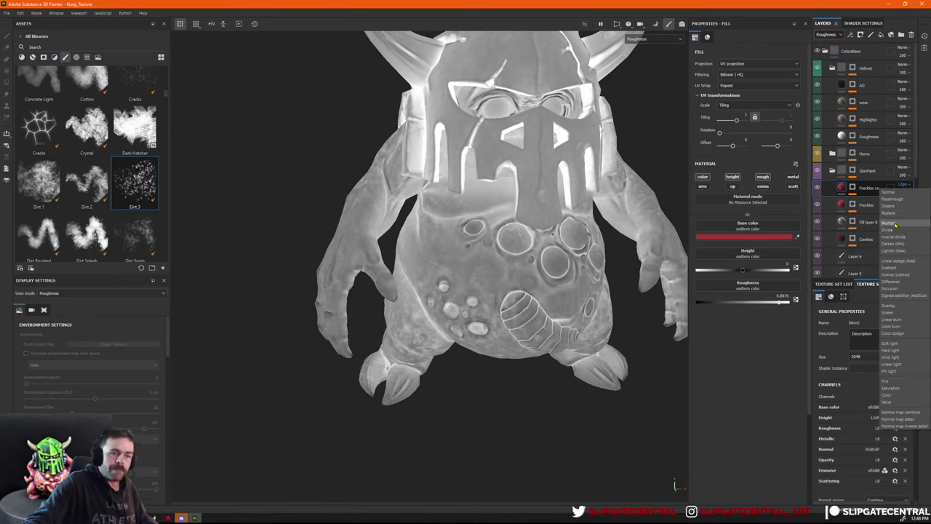
{"action": "left_click", "coordinate": [896, 226]}
{"action": "left_click", "coordinate": [825, 34]}
{"action": "left_click", "coordinate": [826, 44]}
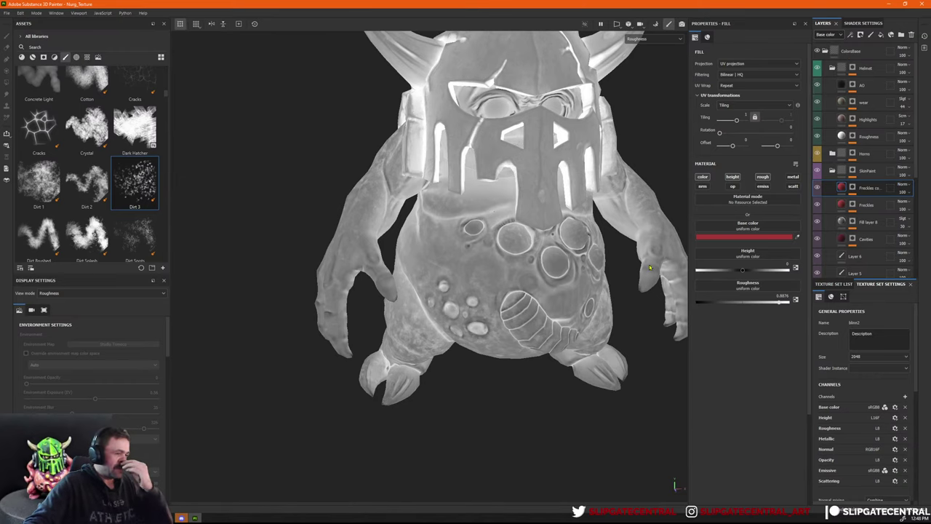
Lower the Freckles copy's roughness value to about 0.12.
{"action": "right_click_drag", "start_coordinate": [622, 259], "coordinate": [634, 260], "text": "alt"}
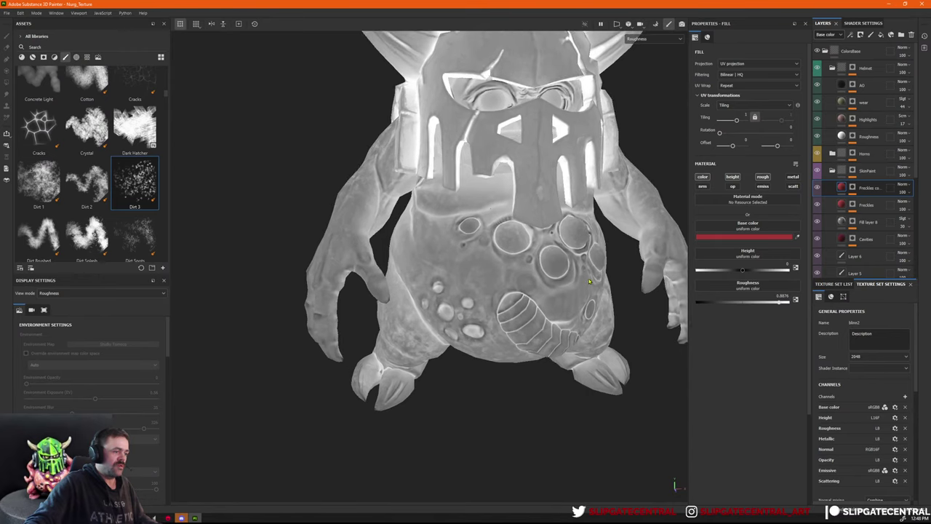
{"action": "middle_click_drag", "start_coordinate": [635, 260], "coordinate": [624, 265], "text": "alt"}
{"action": "left_click_drag", "start_coordinate": [752, 306], "coordinate": [726, 306]}
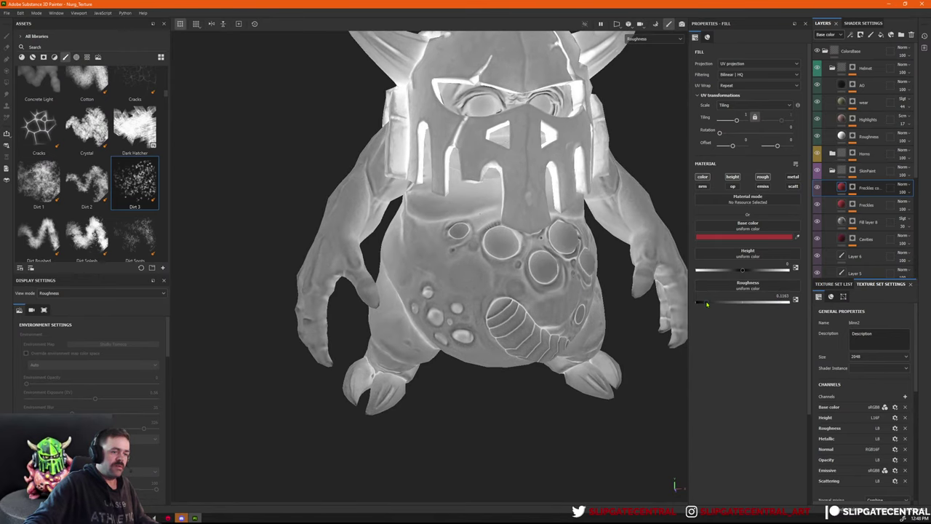
Replace the copied Paint effect in the Freckles copy's mask with a new empty Paint effect.
{"action": "left_click", "coordinate": [853, 188]}
{"action": "left_click", "coordinate": [869, 201]}
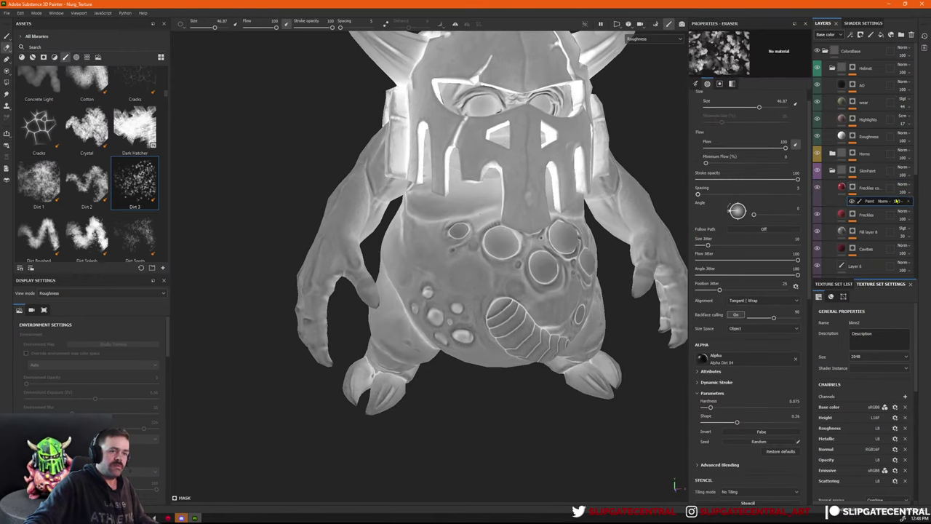
{"action": "right_click", "coordinate": [898, 202]}
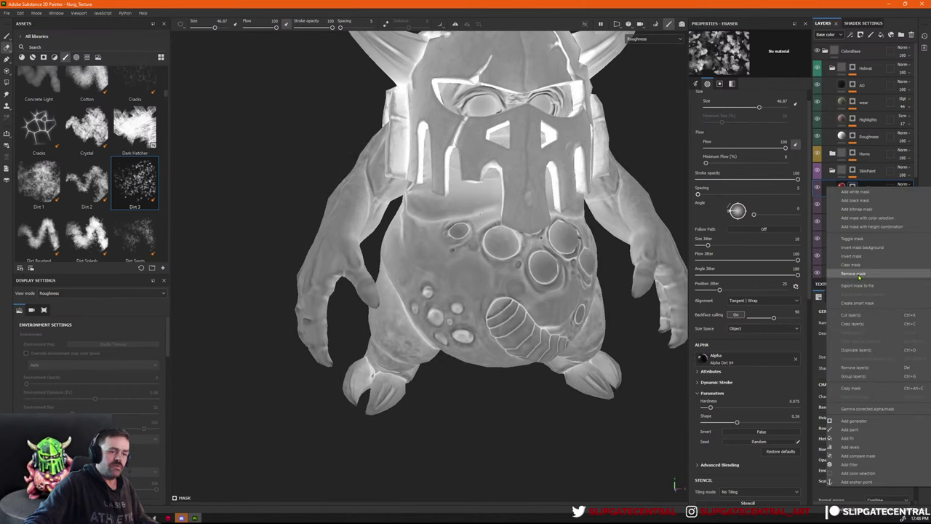
{"action": "left_click", "coordinate": [860, 435]}
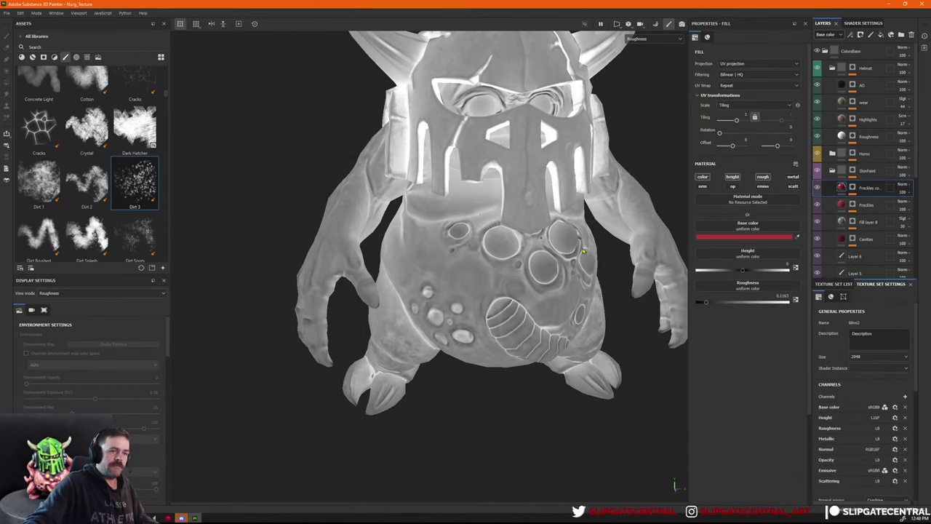
Display the base color channel on the creature and set the Freckles copy's base color to a very pale pink.
{"action": "key", "text": "c"}
{"action": "key", "text": "shift+c"}
{"action": "key", "text": "shift+c"}
{"action": "key", "text": "shift+c"}
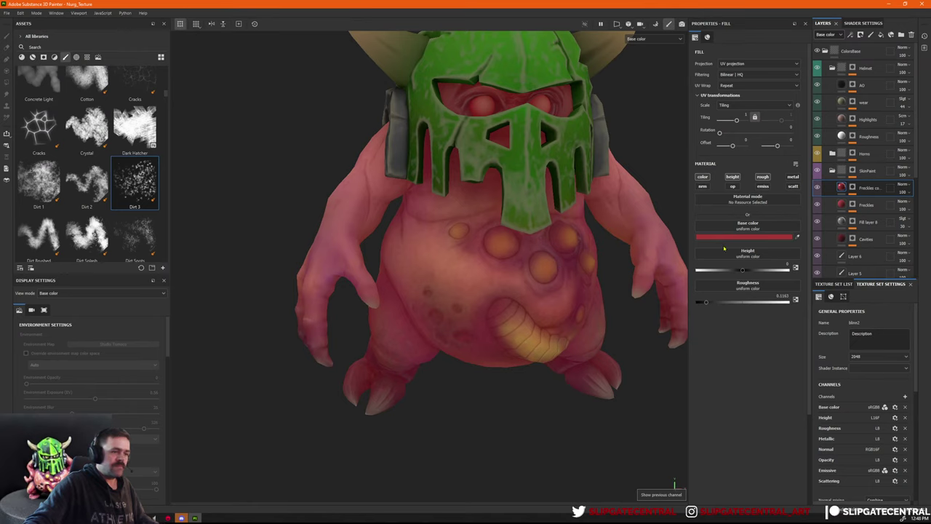
{"action": "left_click", "coordinate": [746, 237]}
{"action": "left_click_drag", "start_coordinate": [758, 304], "coordinate": [715, 277]}
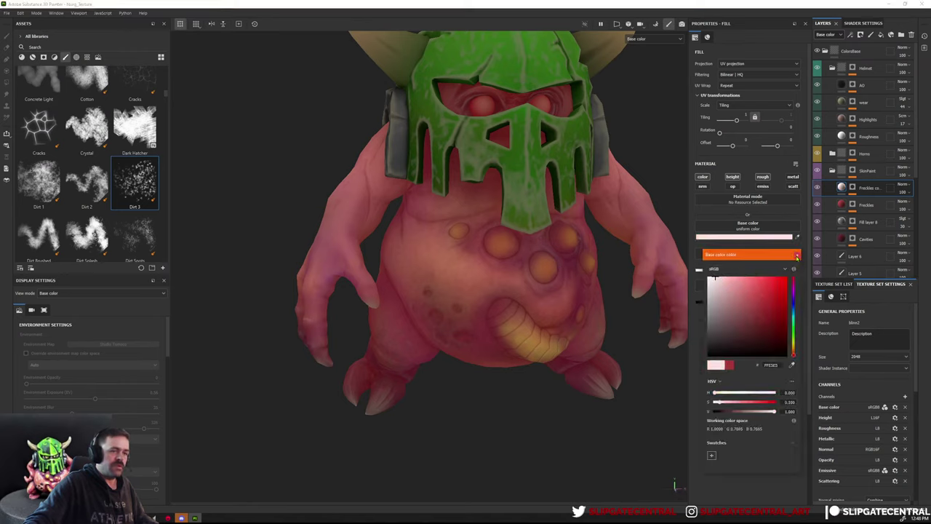
{"action": "left_click", "coordinate": [796, 256]}
Paint trial freckles across the belly in the copy's mask with the Dirt 3 brush, checking them in the roughness and base color channels.
{"action": "left_click", "coordinate": [853, 188]}
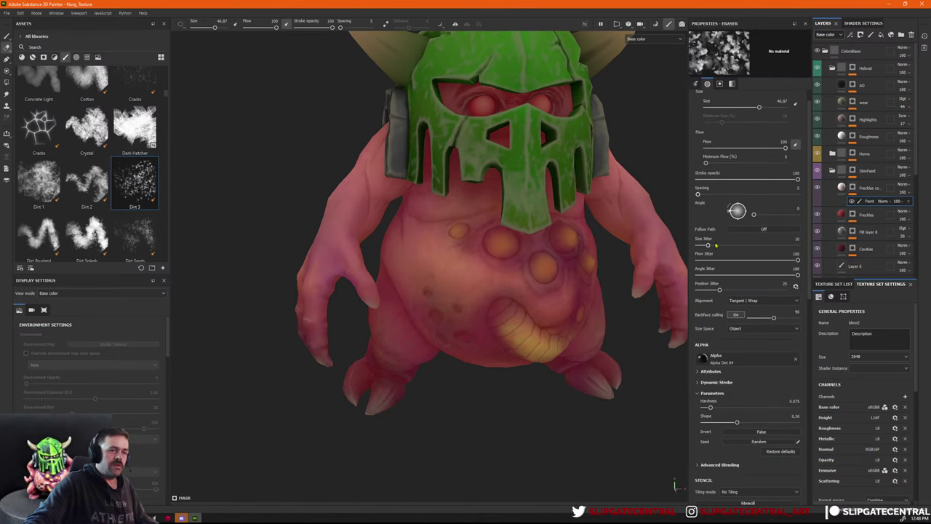
{"action": "key", "text": "1"}
{"action": "mouse_move", "coordinate": [440, 268]}
{"action": "left_mouse_down"}
{"action": "mouse_move", "coordinate": [518, 256]}
{"action": "mouse_move", "coordinate": [469, 288]}
{"action": "mouse_move", "coordinate": [462, 258]}
{"action": "left_mouse_up"}
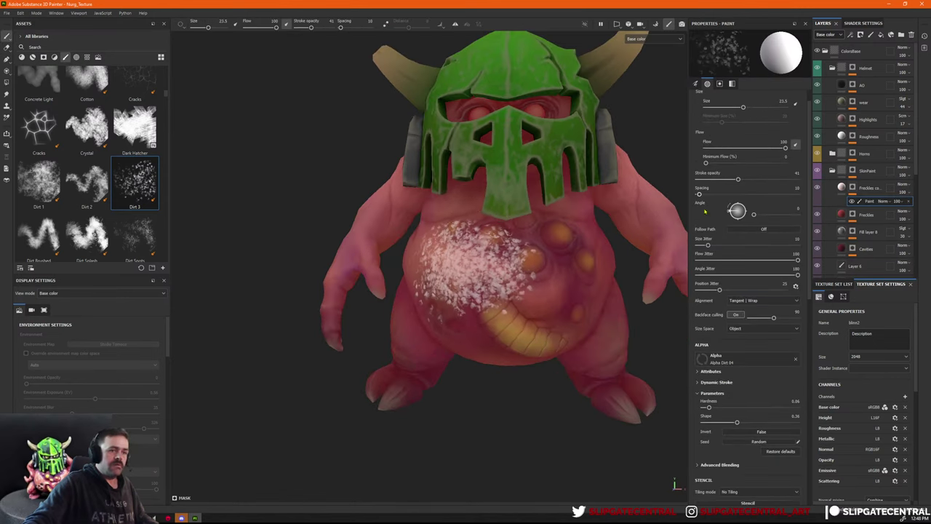
{"action": "key", "text": "c"}
{"action": "key", "text": "c"}
{"action": "scroll", "coordinate": [472, 240], "scroll_direction": "up", "scroll_amount": 3}
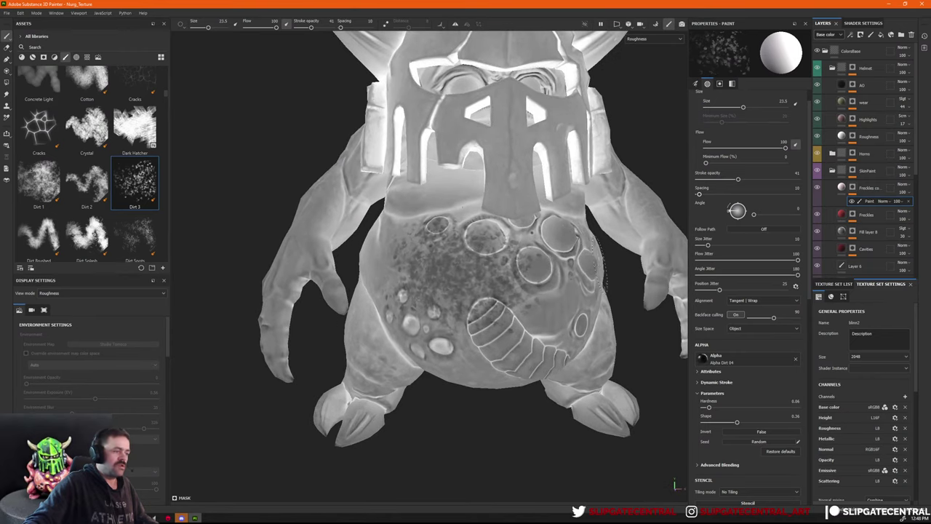
{"action": "key", "text": "shift+c"}
{"action": "key", "text": "shift+c"}
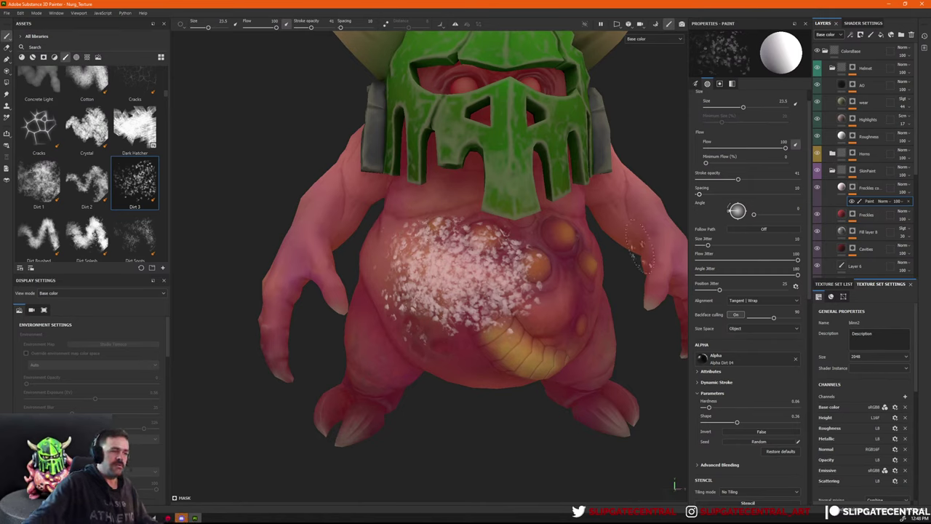
Set the Freckles copy's base-color blending to Soft light.
{"action": "left_click", "coordinate": [842, 187]}
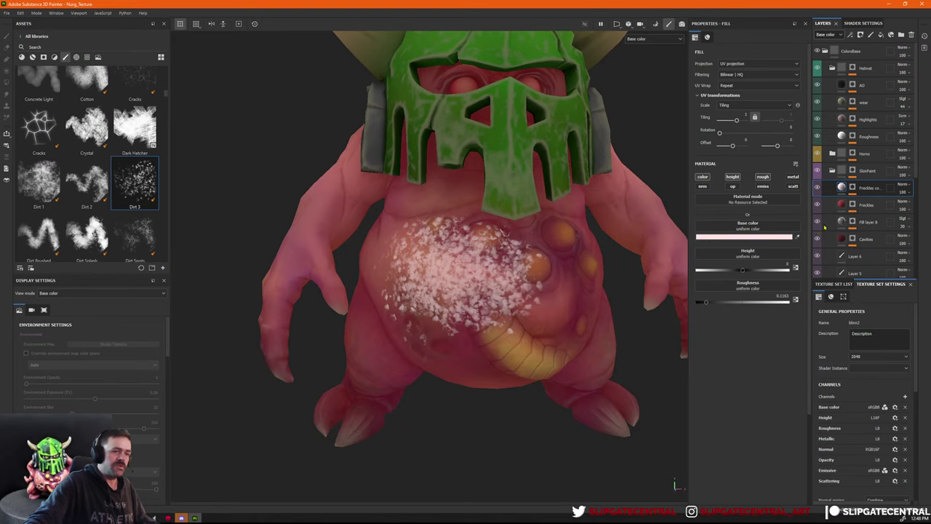
{"action": "left_click", "coordinate": [902, 185]}
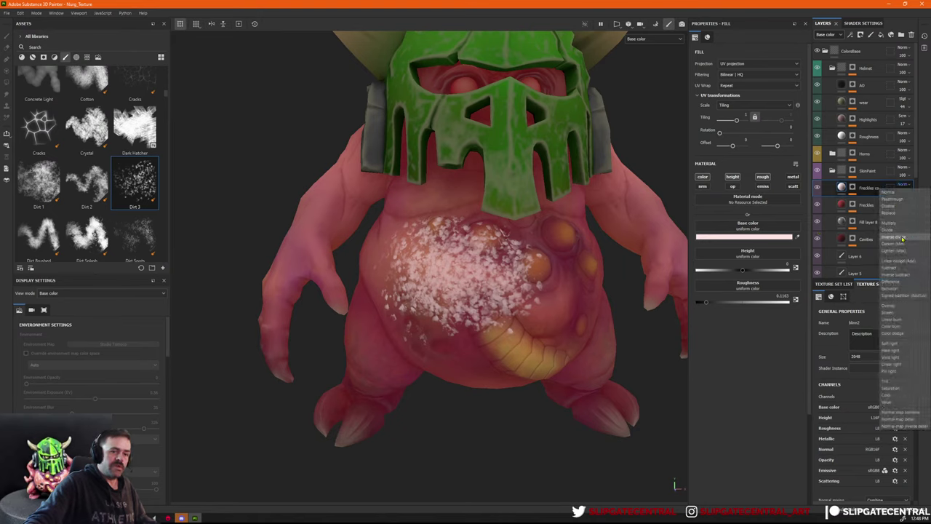
{"action": "left_click", "coordinate": [913, 342]}
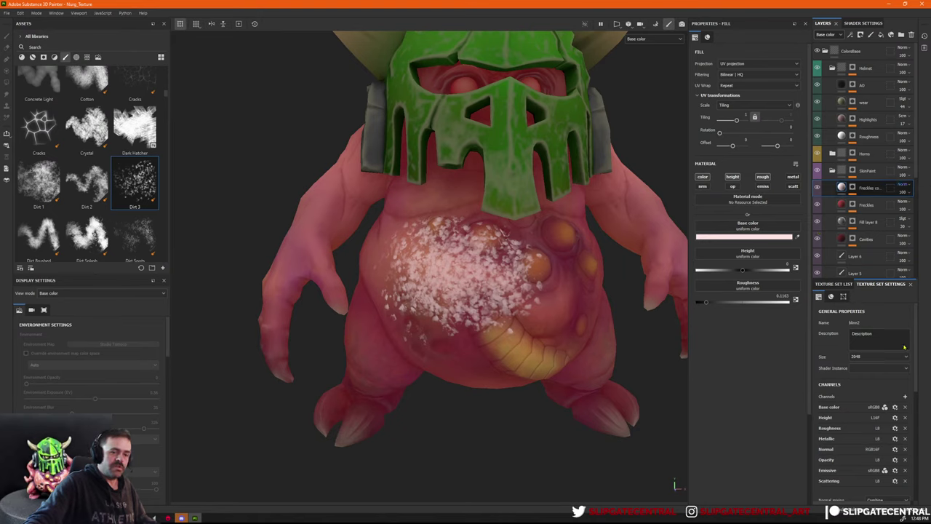
Try light pink and mint tints, and set the Freckles copy's base color to a pale grayish green.
{"action": "left_click", "coordinate": [750, 236]}
{"action": "left_click_drag", "start_coordinate": [721, 289], "coordinate": [732, 277]}
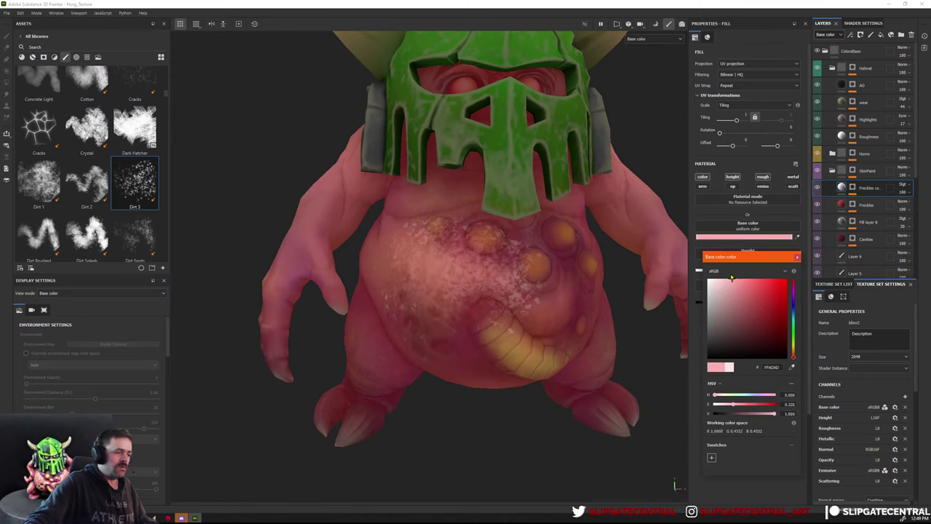
{"action": "left_click_drag", "start_coordinate": [794, 353], "coordinate": [799, 334]}
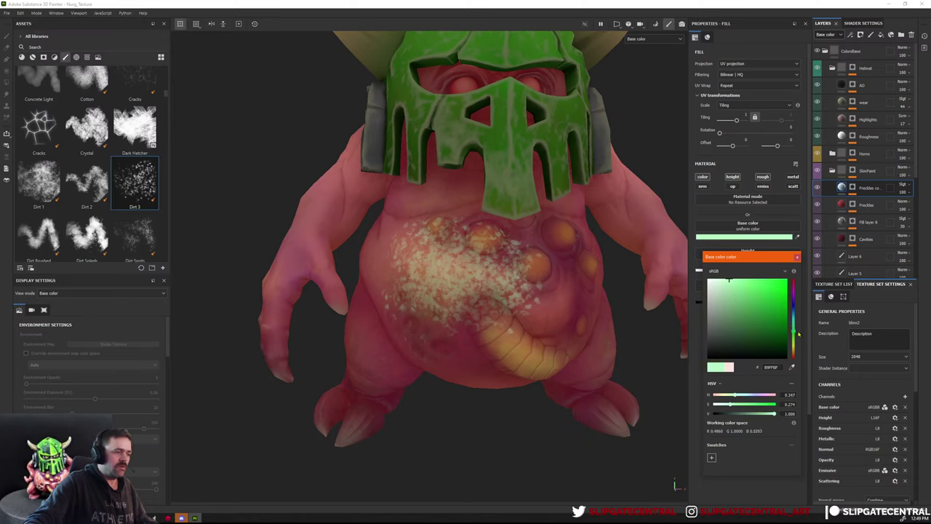
{"action": "left_click_drag", "start_coordinate": [731, 293], "coordinate": [719, 292]}
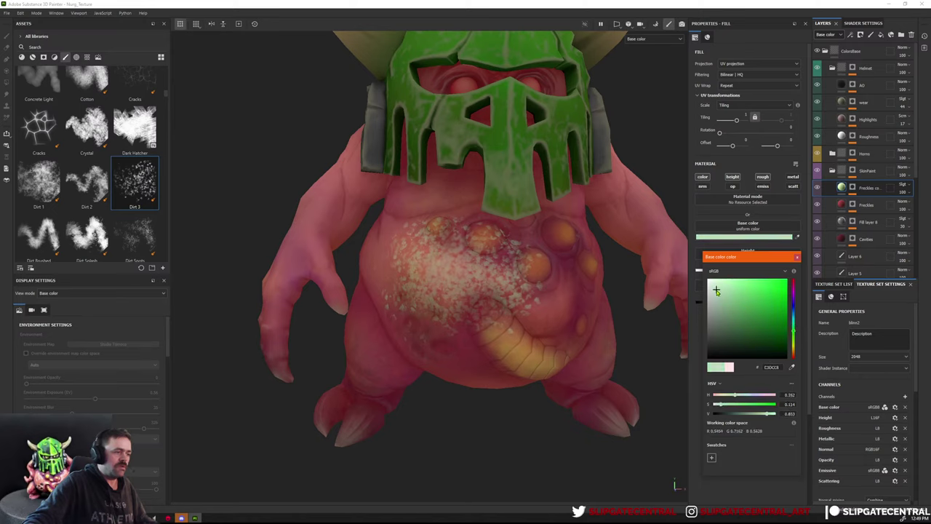
{"action": "left_click", "coordinate": [797, 258]}
Discard the trial freckles by replacing the Paint effect in the Freckles copy's mask with a new one.
{"action": "left_click", "coordinate": [853, 191]}
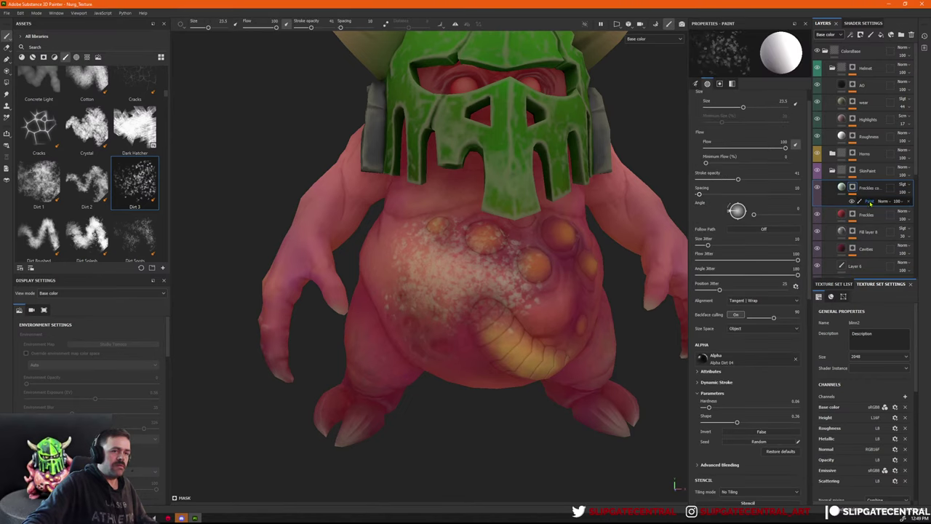
{"action": "right_click", "coordinate": [838, 188]}
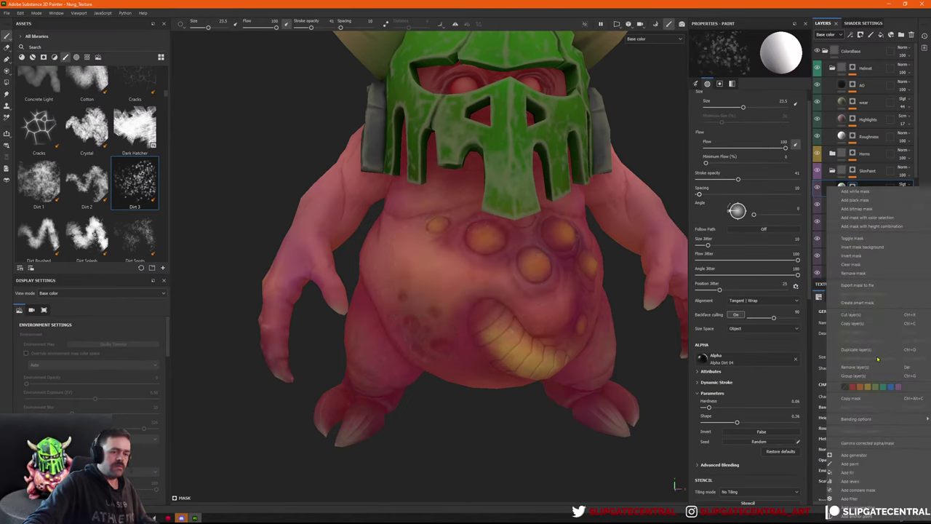
{"action": "left_click", "coordinate": [865, 467]}
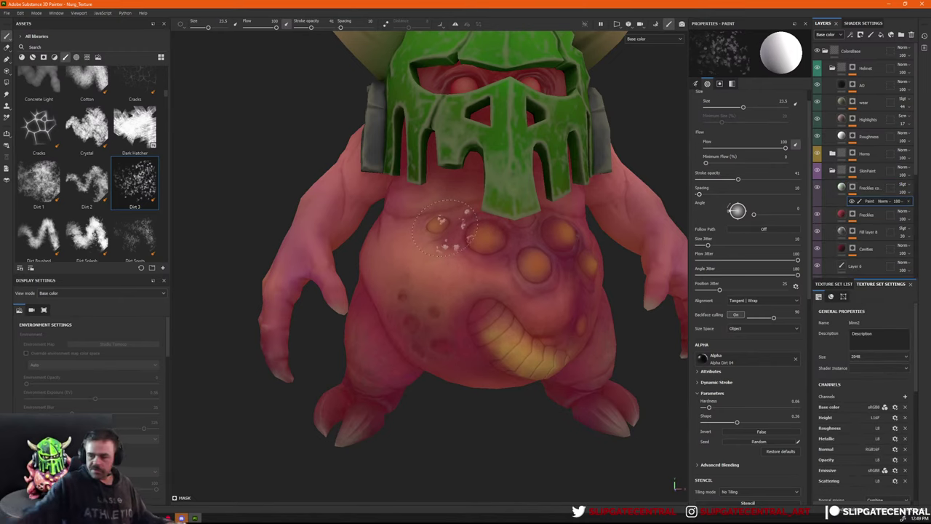
Paint light freckles on both of the creature's arms in the mask, using brush sizes of about 37 and 24.
{"action": "left_click_drag", "start_coordinate": [478, 286], "coordinate": [622, 282], "text": "alt"}
{"action": "right_click_drag", "start_coordinate": [622, 282], "coordinate": [640, 282], "text": "ctrl"}
{"action": "left_click", "coordinate": [641, 270]}
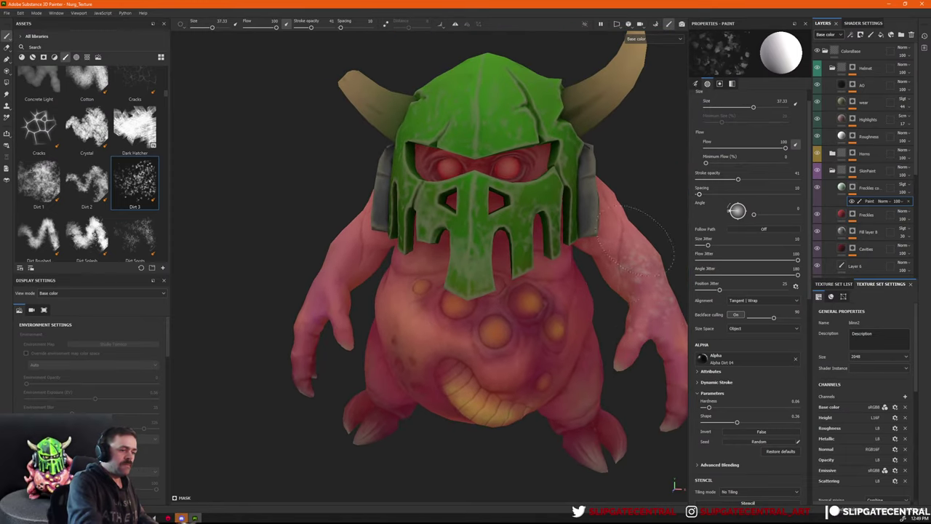
{"action": "left_click_drag", "start_coordinate": [661, 322], "coordinate": [660, 339], "text": "alt"}
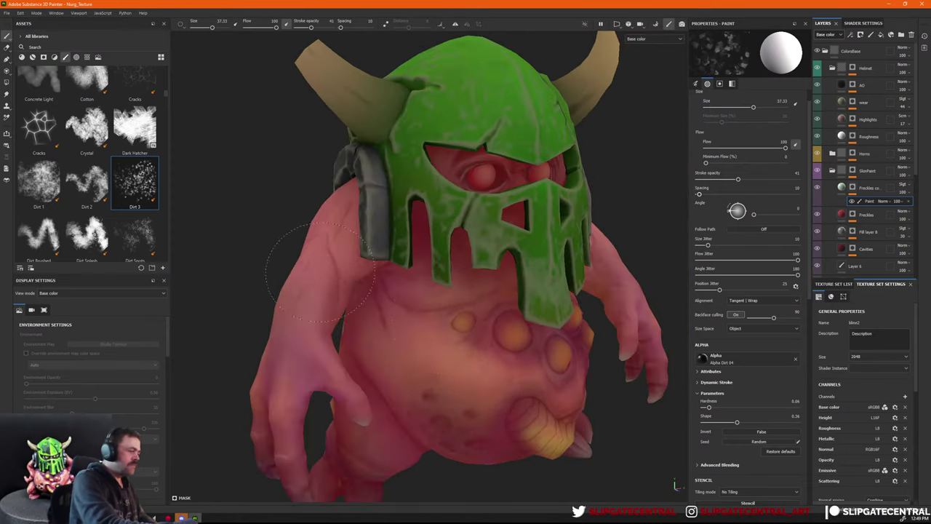
{"action": "mouse_move", "coordinate": [320, 270]}
{"action": "right_mouse_down", "text": "ctrl"}
{"action": "mouse_move", "coordinate": [317, 297]}
{"action": "mouse_move", "coordinate": [311, 290]}
{"action": "right_mouse_up", "text": "ctrl"}
{"action": "left_click_drag", "start_coordinate": [334, 306], "coordinate": [342, 333], "text": "alt"}
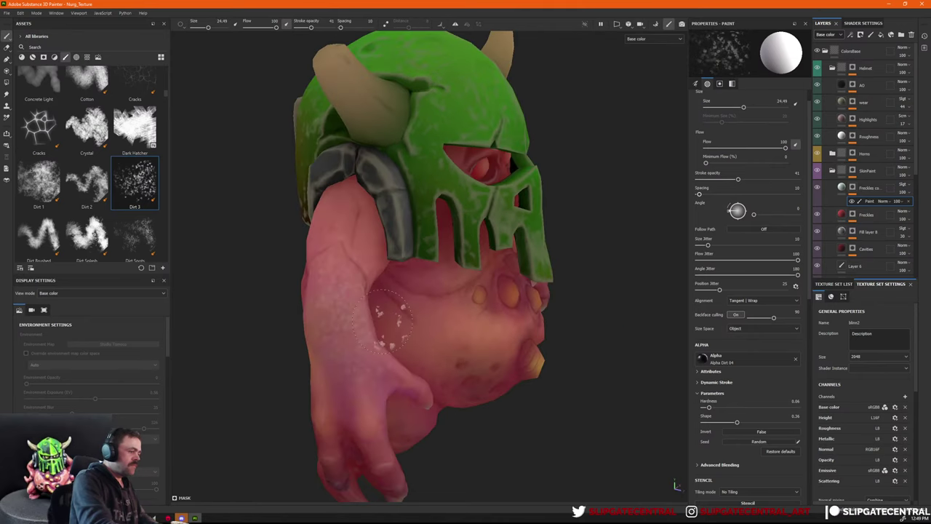
{"action": "left_click", "coordinate": [343, 334]}
{"action": "mouse_move", "coordinate": [399, 312]}
{"action": "left_mouse_down", "text": "alt"}
{"action": "mouse_move", "coordinate": [433, 322]}
{"action": "mouse_move", "coordinate": [544, 322]}
{"action": "left_mouse_up", "text": "alt"}
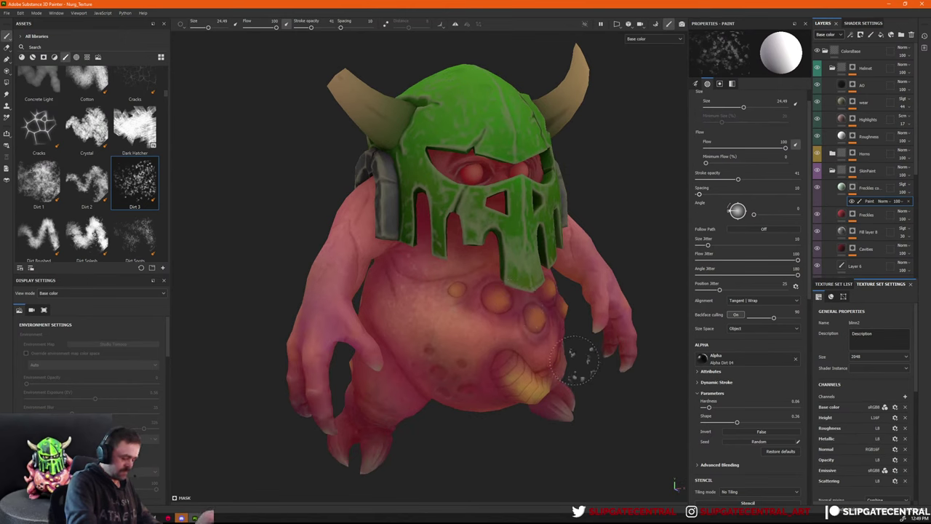
Inspect the freckled skin in the full Material view from the side and front of the creature.
{"action": "key", "text": "m"}
{"action": "left_click_drag", "start_coordinate": [437, 342], "coordinate": [510, 335], "text": "alt"}
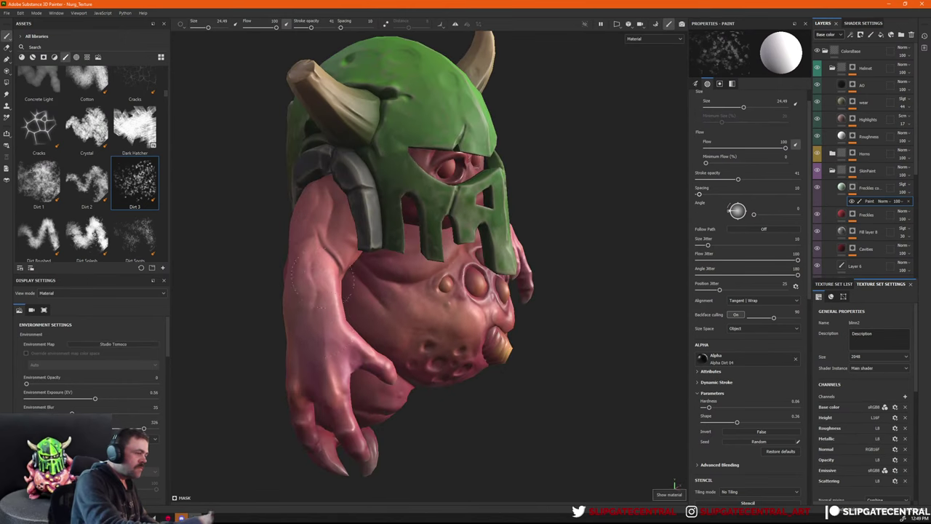
{"action": "left_click_drag", "start_coordinate": [569, 320], "coordinate": [572, 310], "text": "alt"}
{"action": "right_click_drag", "start_coordinate": [572, 310], "coordinate": [605, 339], "text": "alt"}
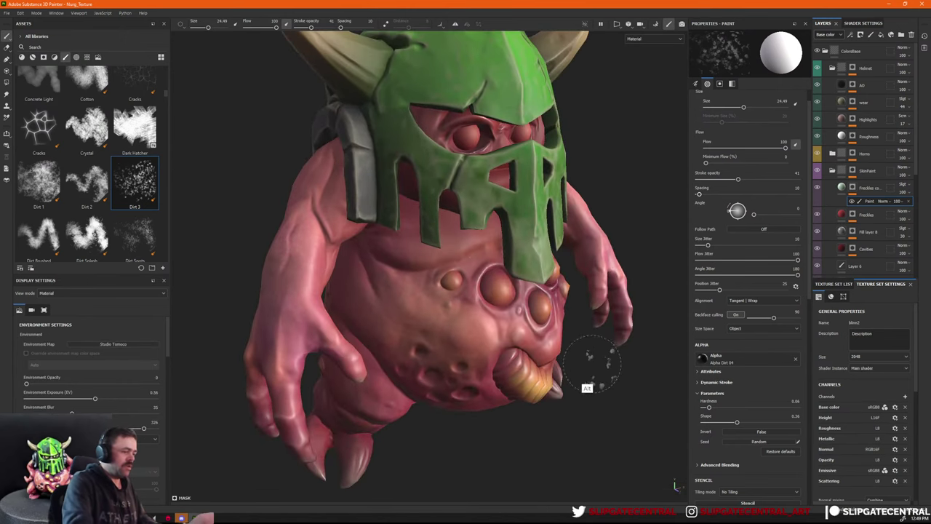
{"action": "left_click_drag", "start_coordinate": [596, 363], "coordinate": [572, 332], "text": "alt"}
{"action": "key", "text": "m"}
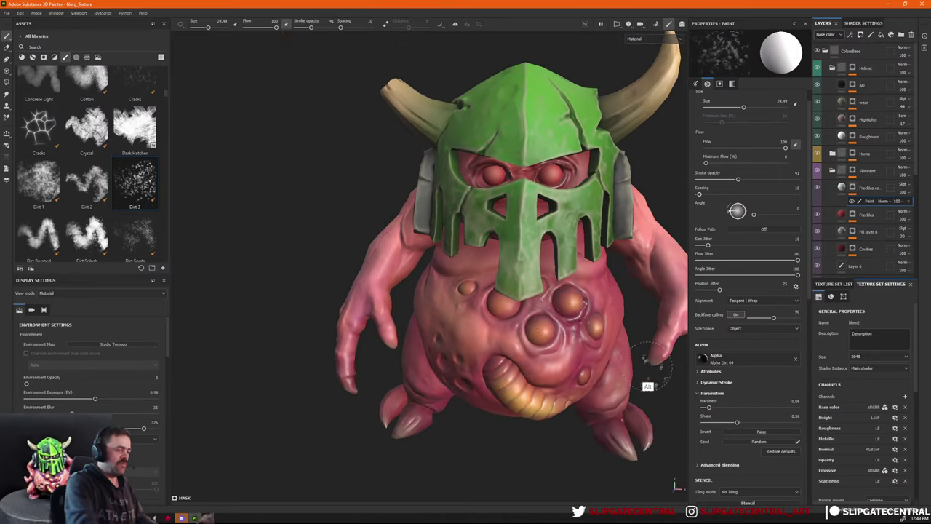
Paint more light freckles over the arms and belly with brush sizes of about 49, 36 and 23, and display the mask.
{"action": "middle_click_drag", "start_coordinate": [618, 375], "coordinate": [608, 378], "text": "alt"}
{"action": "right_click_drag", "start_coordinate": [497, 321], "coordinate": [535, 320], "text": "ctrl"}
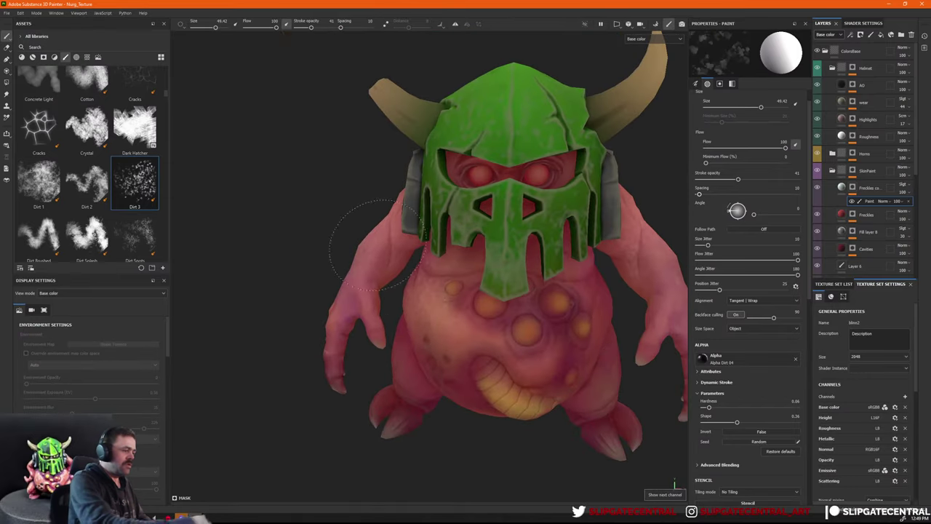
{"action": "middle_click_drag", "start_coordinate": [529, 340], "coordinate": [525, 340], "text": "alt"}
{"action": "left_click_drag", "start_coordinate": [524, 339], "coordinate": [582, 310], "text": "alt"}
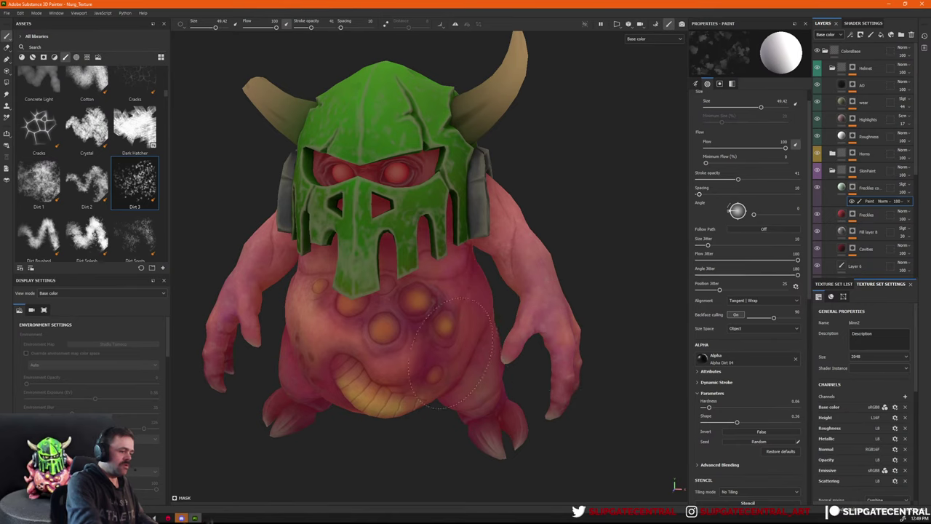
{"action": "right_click_drag", "start_coordinate": [472, 344], "coordinate": [453, 335], "text": "ctrl"}
{"action": "left_click_drag", "start_coordinate": [442, 348], "coordinate": [386, 324], "text": "alt"}
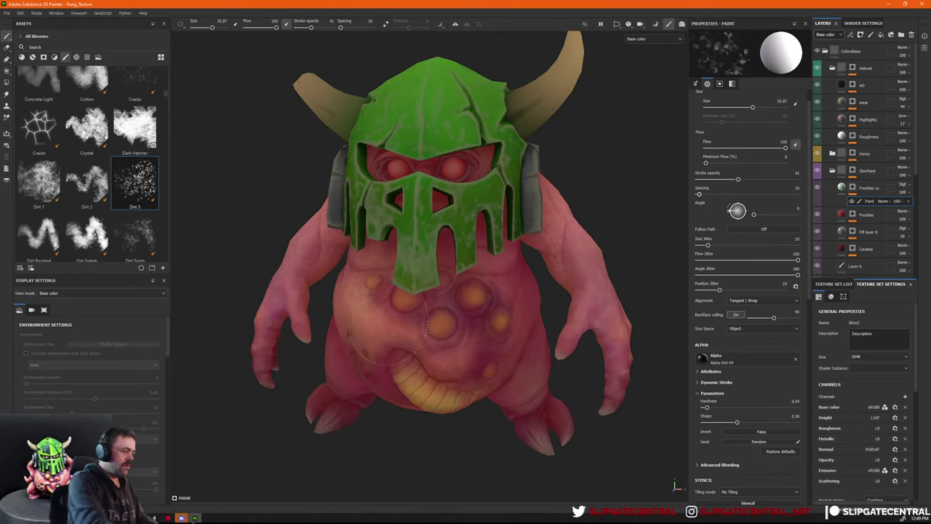
{"action": "right_click_drag", "start_coordinate": [382, 317], "coordinate": [379, 327], "text": "ctrl"}
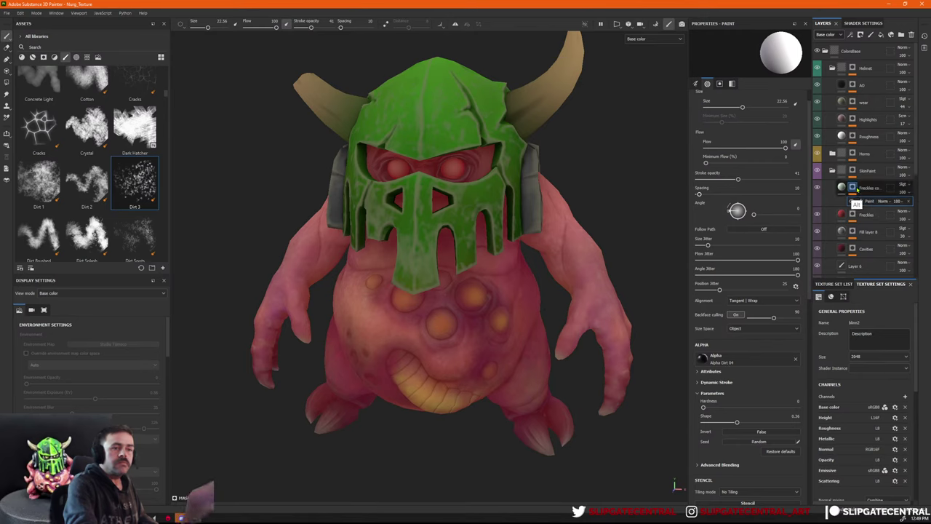
{"action": "key", "text": "m"}
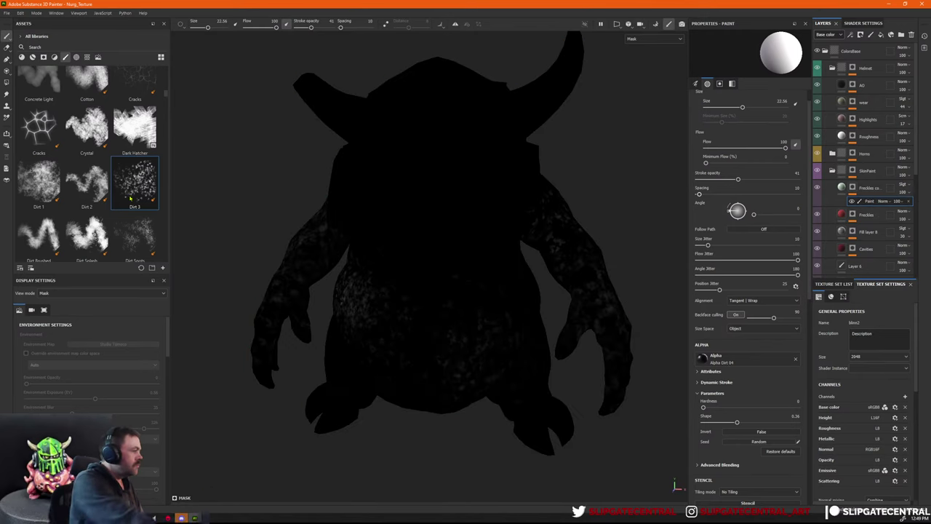
Paint denser light freckles over the creature's belly in the mask with the Dirt 3 brush at sizes of about 42 and 38.
{"action": "left_click", "coordinate": [131, 198]}
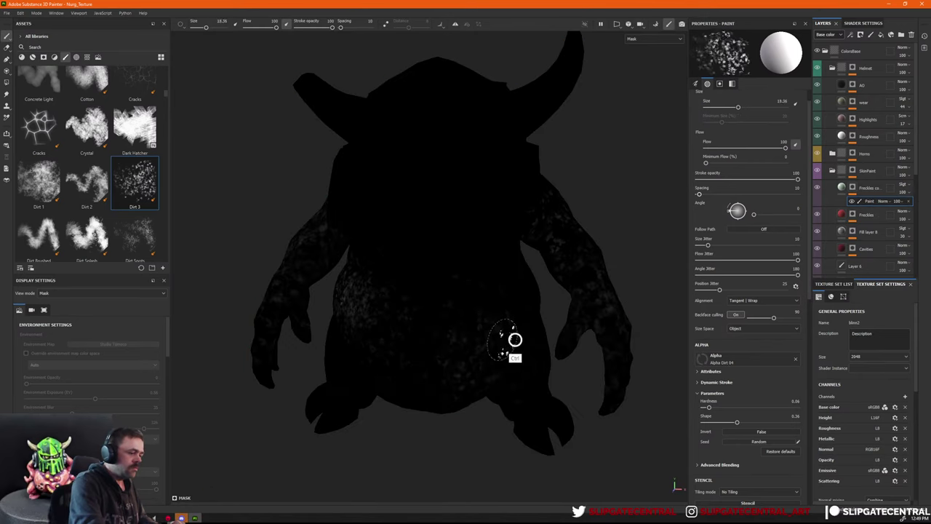
{"action": "right_click_drag", "start_coordinate": [515, 340], "coordinate": [531, 339], "text": "ctrl"}
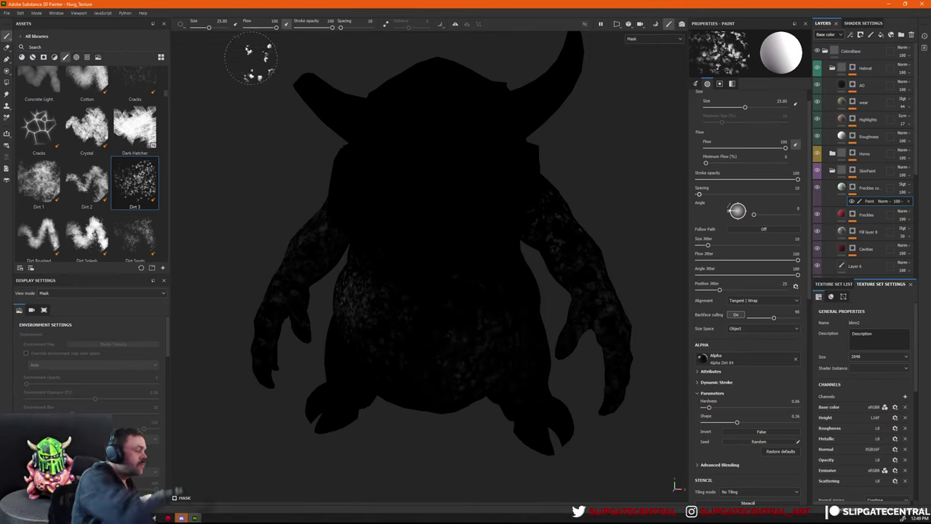
{"action": "right_click_drag", "start_coordinate": [457, 339], "coordinate": [488, 335], "text": "ctrl"}
{"action": "mouse_move", "coordinate": [488, 335]}
{"action": "left_mouse_down"}
{"action": "mouse_move", "coordinate": [463, 344]}
{"action": "mouse_move", "coordinate": [540, 302]}
{"action": "left_mouse_up"}
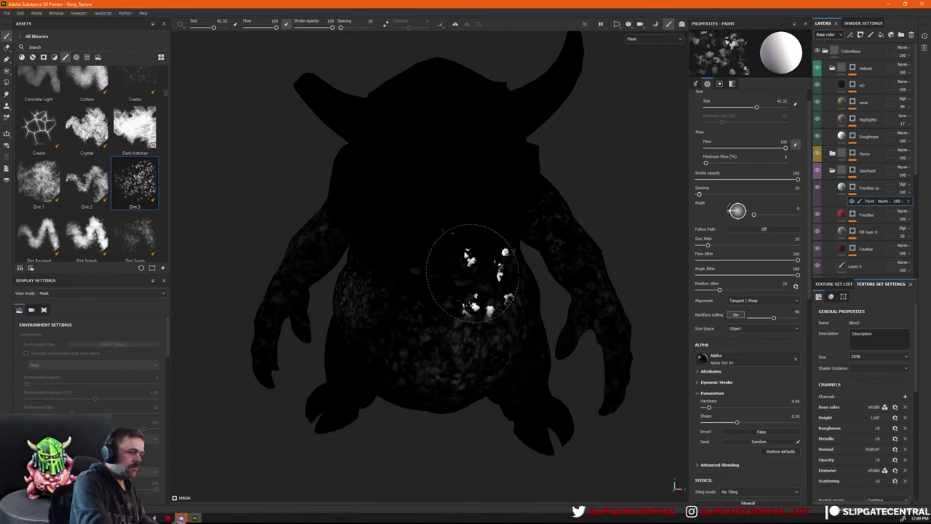
{"action": "right_click_drag", "start_coordinate": [523, 226], "coordinate": [515, 225], "text": "ctrl"}
{"action": "mouse_move", "coordinate": [515, 225]}
{"action": "left_mouse_down"}
{"action": "mouse_move", "coordinate": [514, 203]}
{"action": "mouse_move", "coordinate": [378, 273]}
{"action": "mouse_move", "coordinate": [463, 378]}
{"action": "mouse_move", "coordinate": [356, 368]}
{"action": "mouse_move", "coordinate": [592, 385]}
{"action": "mouse_move", "coordinate": [364, 333]}
{"action": "mouse_move", "coordinate": [275, 259]}
{"action": "left_mouse_up"}
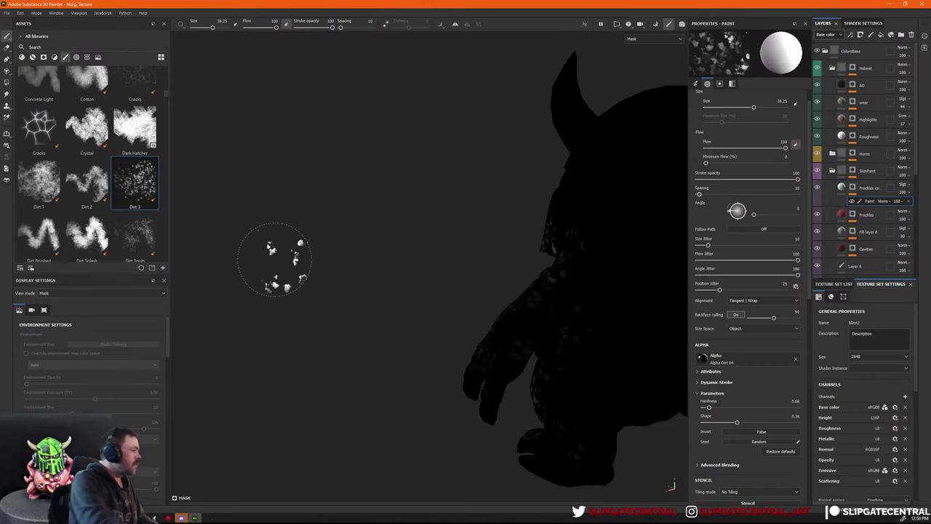
Paint faint spots over the creature's back in the mask with the Dirt Spots brush, size about 99 and stroke opacity 40.
{"action": "left_click", "coordinate": [141, 238]}
{"action": "left_click_drag", "start_coordinate": [571, 328], "coordinate": [491, 315], "text": "alt"}
{"action": "right_click_drag", "start_coordinate": [491, 315], "coordinate": [582, 315], "text": "ctrl"}
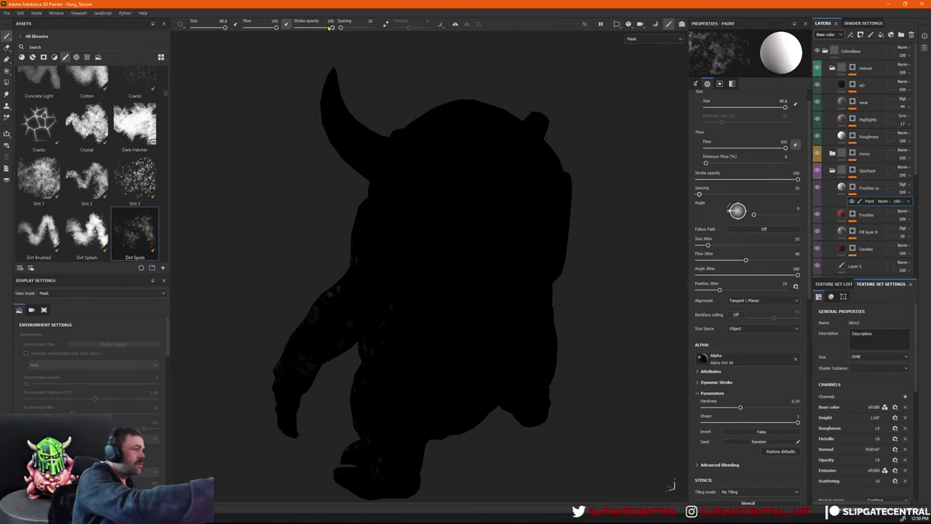
{"action": "left_click_drag", "start_coordinate": [331, 27], "coordinate": [311, 27]}
{"action": "mouse_move", "coordinate": [384, 405]}
{"action": "left_mouse_down"}
{"action": "mouse_move", "coordinate": [441, 395]}
{"action": "mouse_move", "coordinate": [539, 338]}
{"action": "left_mouse_up"}
{"action": "left_click_drag", "start_coordinate": [538, 338], "coordinate": [535, 306], "text": "alt"}
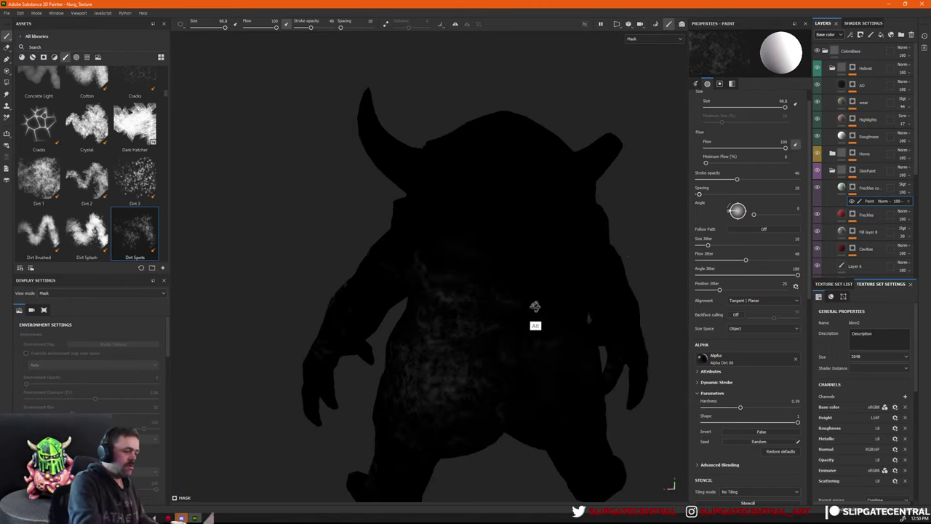
{"action": "mouse_move", "coordinate": [490, 333]}
{"action": "left_mouse_down", "text": "alt"}
{"action": "mouse_move", "coordinate": [621, 283]}
{"action": "mouse_move", "coordinate": [328, 318]}
{"action": "mouse_move", "coordinate": [499, 312]}
{"action": "left_mouse_up", "text": "alt"}
Erase some of the belly freckles with an eraser size of about 47, and paint faint Dirt Spots freckles over the arms.
{"action": "key", "text": "e"}
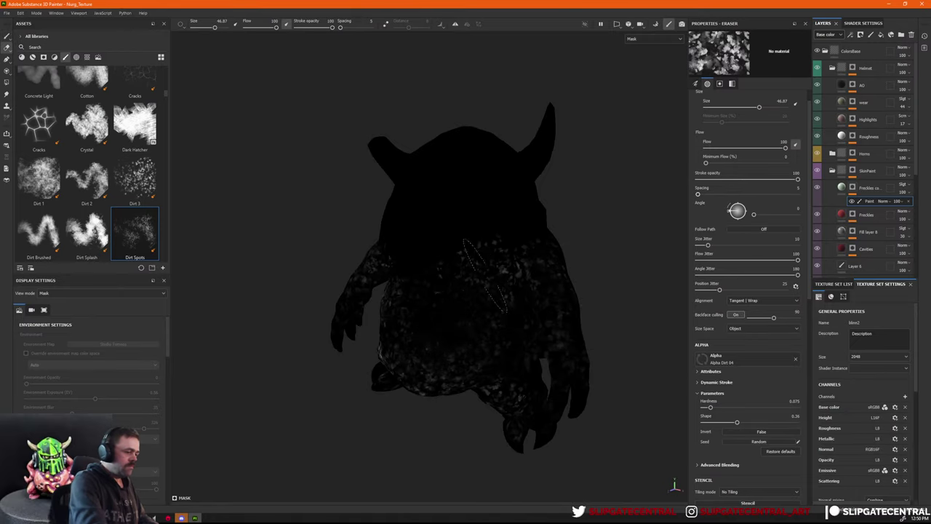
{"action": "left_click_drag", "start_coordinate": [486, 275], "coordinate": [561, 291], "text": "alt"}
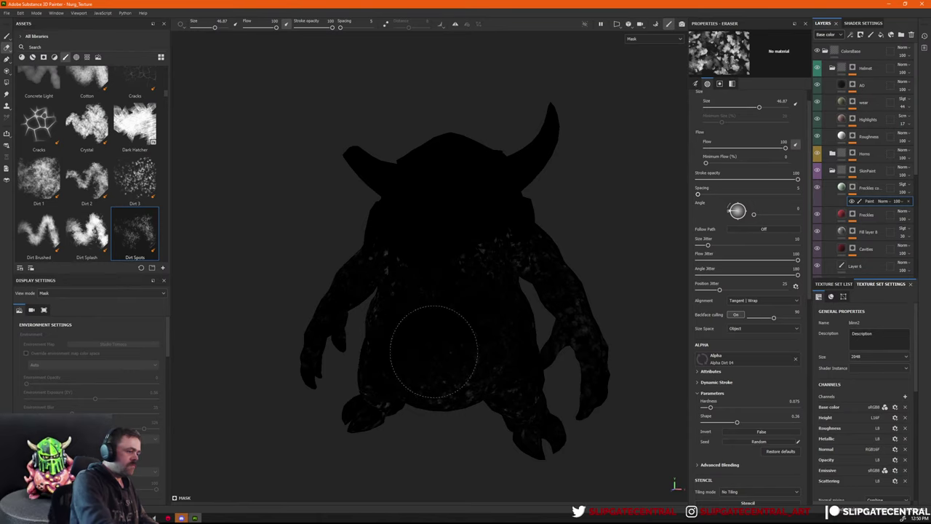
{"action": "key", "text": "1"}
{"action": "mouse_move", "coordinate": [601, 328]}
{"action": "left_mouse_down"}
{"action": "mouse_move", "coordinate": [582, 396]}
{"action": "mouse_move", "coordinate": [593, 364]}
{"action": "left_mouse_up"}
{"action": "left_click_drag", "start_coordinate": [593, 375], "coordinate": [691, 375], "text": "alt"}
{"action": "scroll", "coordinate": [441, 371], "scroll_direction": "down", "scroll_amount": 3}
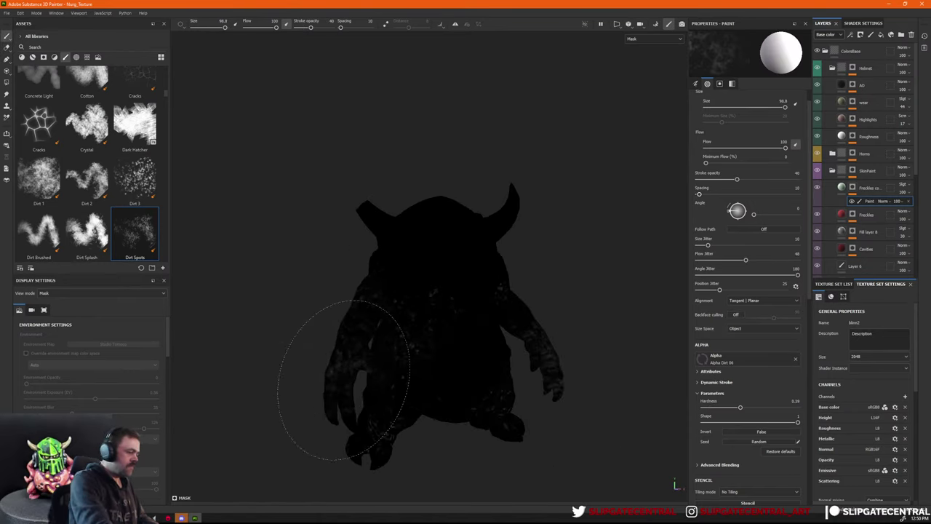
Paint more faint spots across the creature's back and flank in the mask, switching between brush and eraser.
{"action": "left_click_drag", "start_coordinate": [545, 337], "coordinate": [749, 343], "text": "alt"}
{"action": "middle_click_drag", "start_coordinate": [622, 327], "coordinate": [486, 287], "text": "alt"}
{"action": "left_click_drag", "start_coordinate": [486, 286], "coordinate": [535, 305], "text": "alt"}
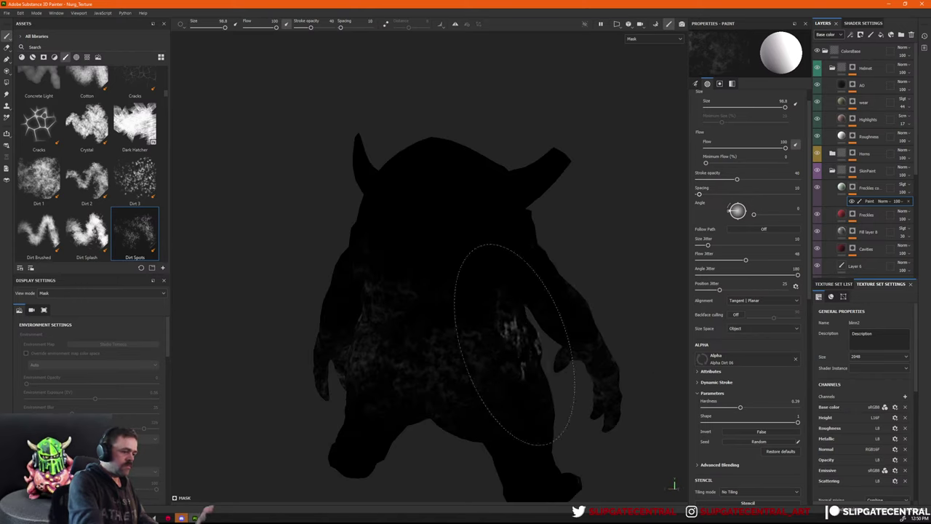
{"action": "key", "text": "2"}
{"action": "key", "text": "1"}
{"action": "mouse_move", "coordinate": [488, 426]}
{"action": "left_mouse_down"}
{"action": "mouse_move", "coordinate": [395, 366]}
{"action": "mouse_move", "coordinate": [415, 332]}
{"action": "mouse_move", "coordinate": [467, 378]}
{"action": "mouse_move", "coordinate": [375, 382]}
{"action": "mouse_move", "coordinate": [385, 401]}
{"action": "left_mouse_up"}
{"action": "key", "text": "2"}
{"action": "key", "text": "1"}
{"action": "left_click_drag", "start_coordinate": [476, 349], "coordinate": [644, 350], "text": "alt"}
Display the Base color channel and examine the light freckles on the creature's back and arm.
{"action": "key", "text": "c"}
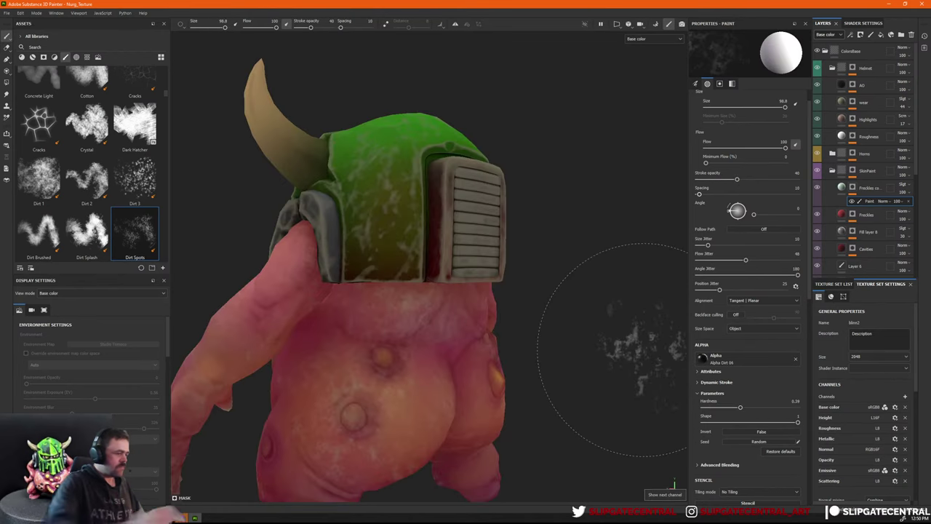
{"action": "right_click_drag", "start_coordinate": [644, 350], "coordinate": [368, 339], "text": "alt"}
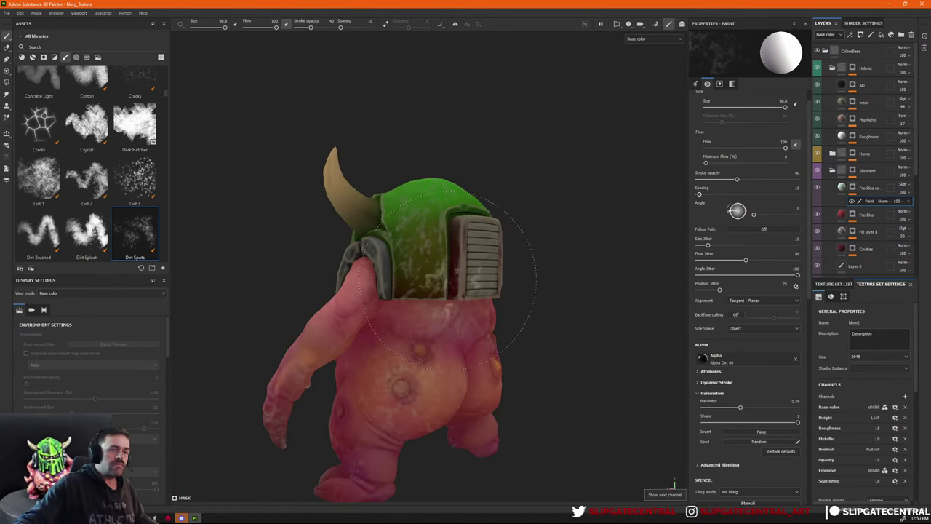
{"action": "middle_click_drag", "start_coordinate": [441, 280], "coordinate": [521, 167], "text": "alt"}
{"action": "right_click_drag", "start_coordinate": [521, 167], "coordinate": [655, 185], "text": "alt"}
{"action": "left_click_drag", "start_coordinate": [631, 188], "coordinate": [620, 201], "text": "alt"}
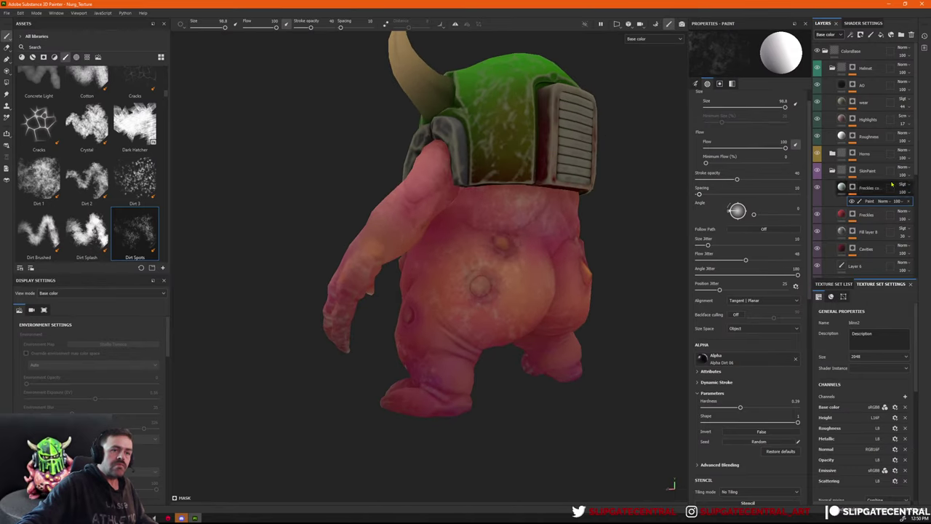
Try a darker, muted green as the base color of the Freckles copy layer.
{"action": "left_click", "coordinate": [842, 190]}
{"action": "left_click", "coordinate": [747, 238]}
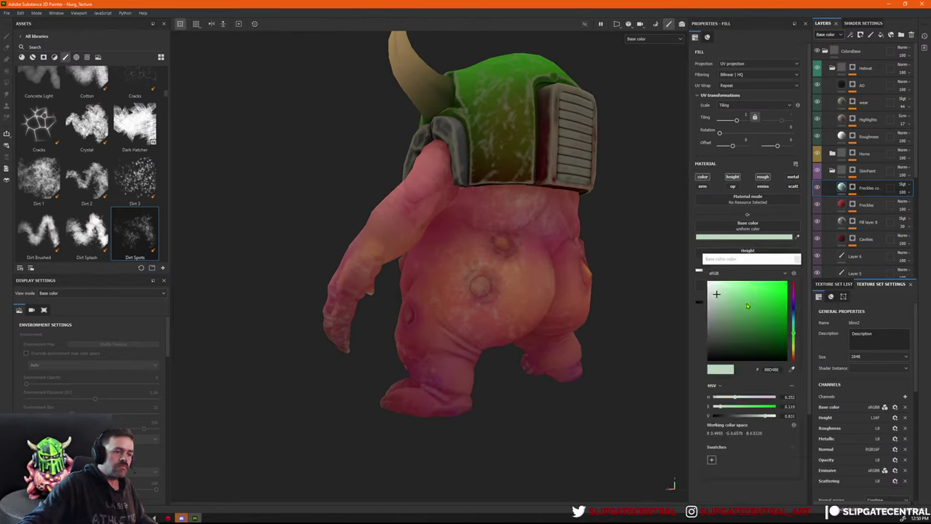
{"action": "mouse_move", "coordinate": [724, 314]}
{"action": "left_mouse_down"}
{"action": "mouse_move", "coordinate": [725, 302]}
{"action": "mouse_move", "coordinate": [720, 313]}
{"action": "left_mouse_up"}
{"action": "mouse_move", "coordinate": [649, 312]}
{"action": "left_mouse_down", "text": "alt"}
{"action": "mouse_move", "coordinate": [513, 297]}
{"action": "mouse_move", "coordinate": [540, 285]}
{"action": "mouse_move", "coordinate": [536, 311]}
{"action": "mouse_move", "coordinate": [555, 297]}
{"action": "left_mouse_up", "text": "alt"}
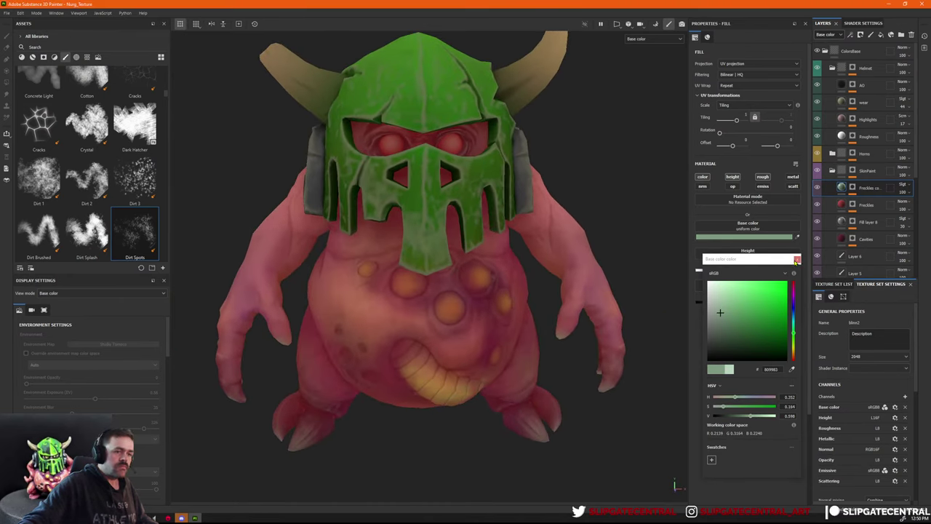
{"action": "left_click", "coordinate": [797, 260]}
{"action": "left_click", "coordinate": [797, 260]}
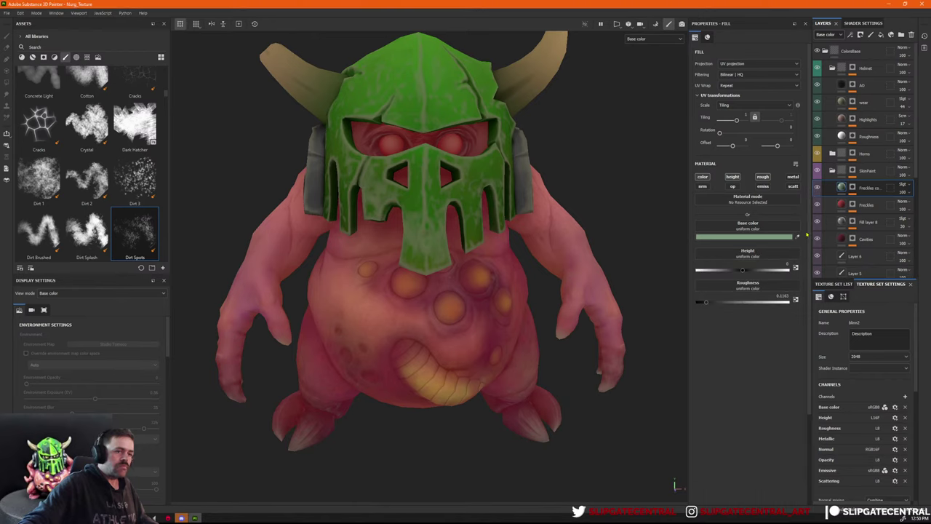
Set the Freckles copy layer's base color to olive green with hue 0.192, saturation 0.489 and value 0.628.
{"action": "left_click", "coordinate": [764, 236]}
{"action": "left_click_drag", "start_coordinate": [794, 333], "coordinate": [794, 313]}
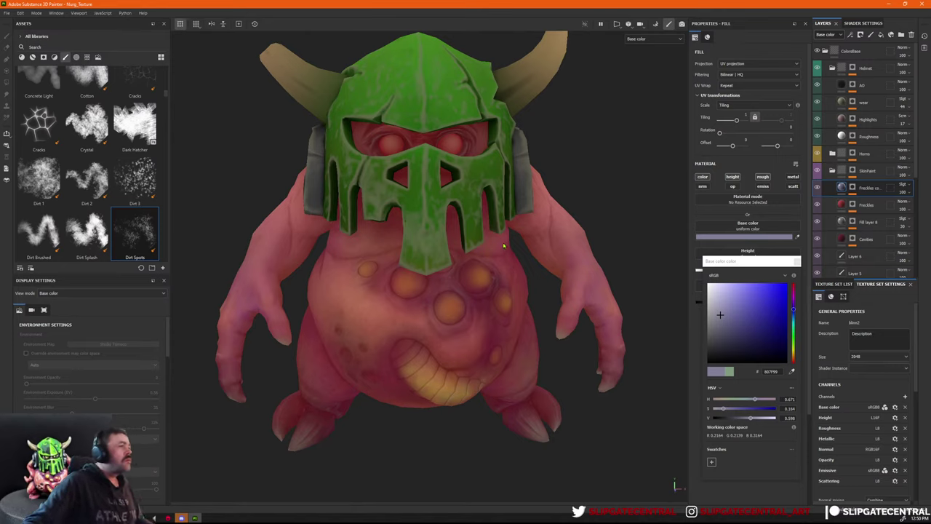
{"action": "left_click_drag", "start_coordinate": [752, 322], "coordinate": [721, 322]}
{"action": "left_click_drag", "start_coordinate": [794, 339], "coordinate": [794, 347]}
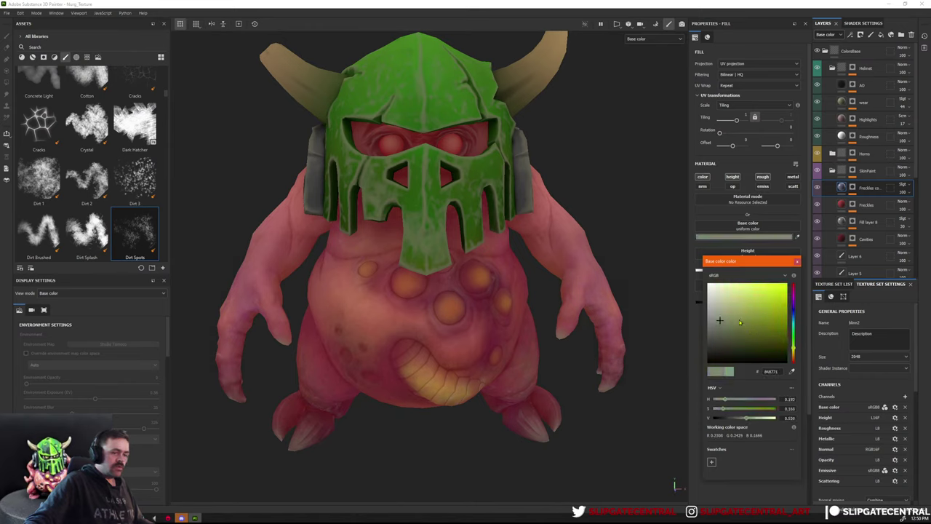
{"action": "mouse_move", "coordinate": [741, 304]}
{"action": "left_mouse_down"}
{"action": "mouse_move", "coordinate": [734, 292]}
{"action": "mouse_move", "coordinate": [728, 314]}
{"action": "mouse_move", "coordinate": [751, 317]}
{"action": "mouse_move", "coordinate": [752, 294]}
{"action": "mouse_move", "coordinate": [745, 320]}
{"action": "left_mouse_up"}
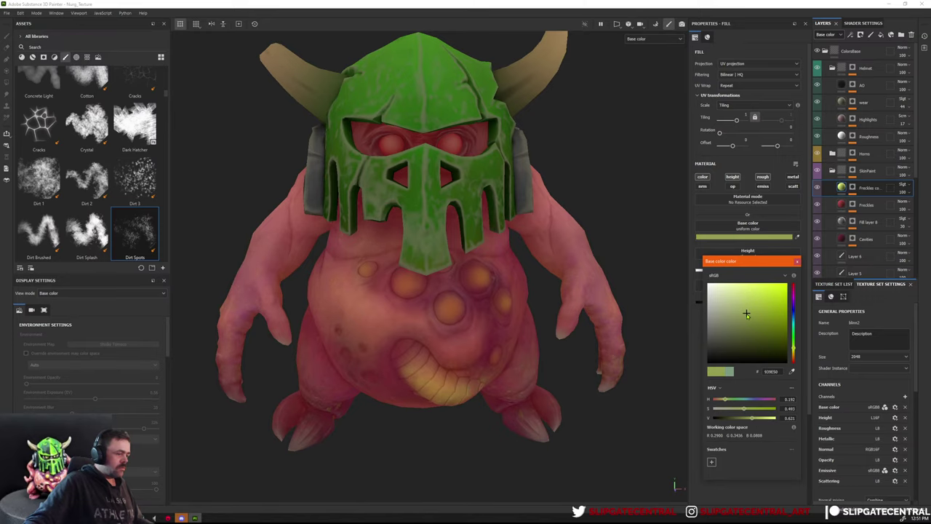
{"action": "left_click", "coordinate": [664, 283]}
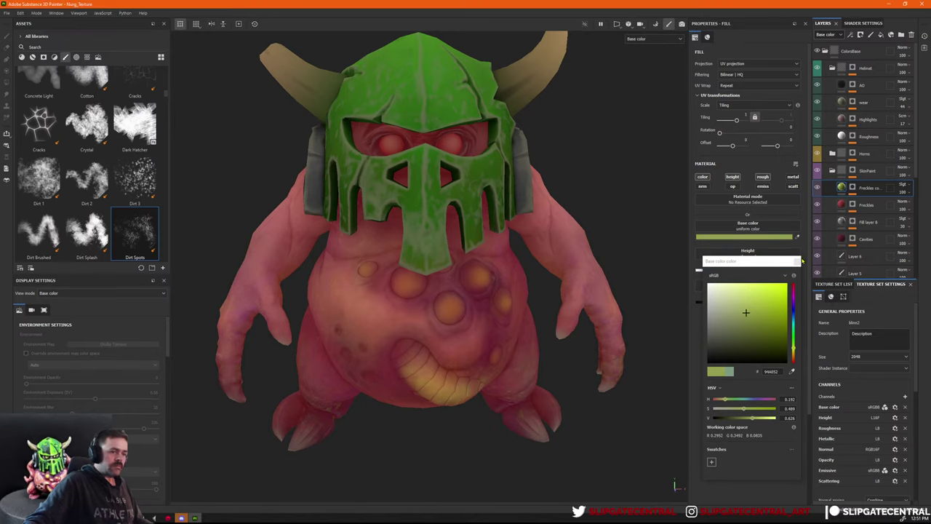
{"action": "left_click", "coordinate": [799, 262]}
{"action": "scroll", "coordinate": [636, 299], "scroll_direction": "down", "scroll_amount": 4}
{"action": "left_click_drag", "start_coordinate": [636, 299], "coordinate": [598, 316], "text": "alt"}
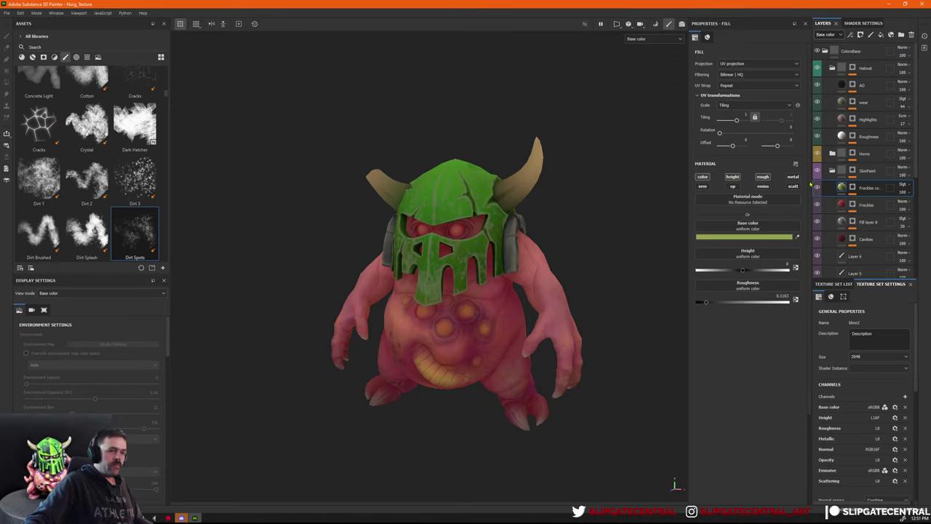
Display the Roughness channel and lower the Freckles copy layer's roughness to about 0.066.
{"action": "right_click_drag", "start_coordinate": [515, 320], "coordinate": [310, 201], "text": "alt"}
{"action": "left_click_drag", "start_coordinate": [480, 229], "coordinate": [521, 334], "text": "alt"}
{"action": "key", "text": "shift+c"}
{"action": "key", "text": "shift+c"}
{"action": "key", "text": "shift+c"}
{"action": "key", "text": "shift+c"}
{"action": "key", "text": "shift+c"}
{"action": "key", "text": "shift+c"}
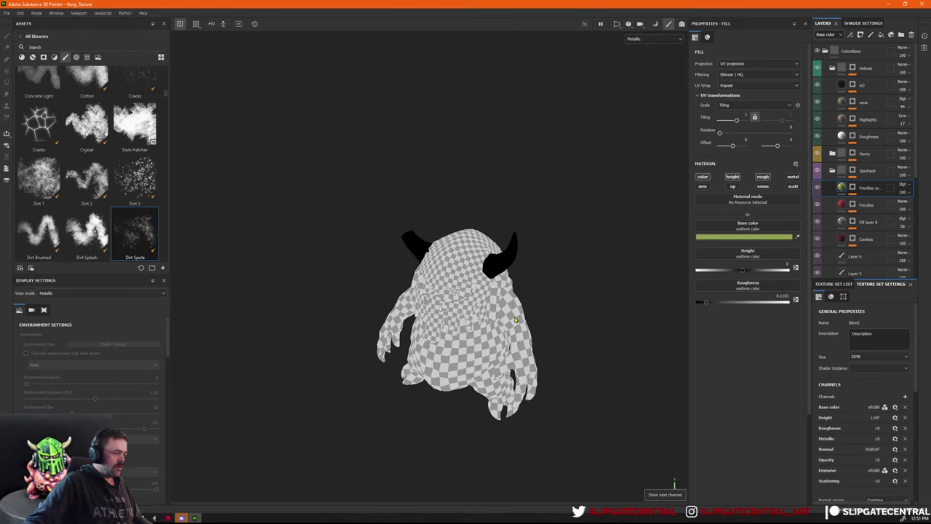
{"action": "key", "text": "f"}
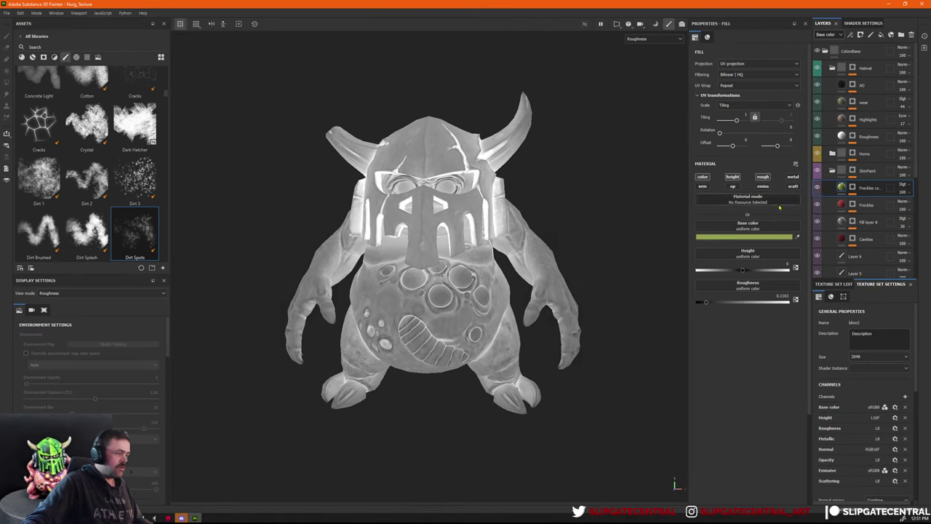
{"action": "left_click_drag", "start_coordinate": [604, 251], "coordinate": [694, 306], "text": "alt"}
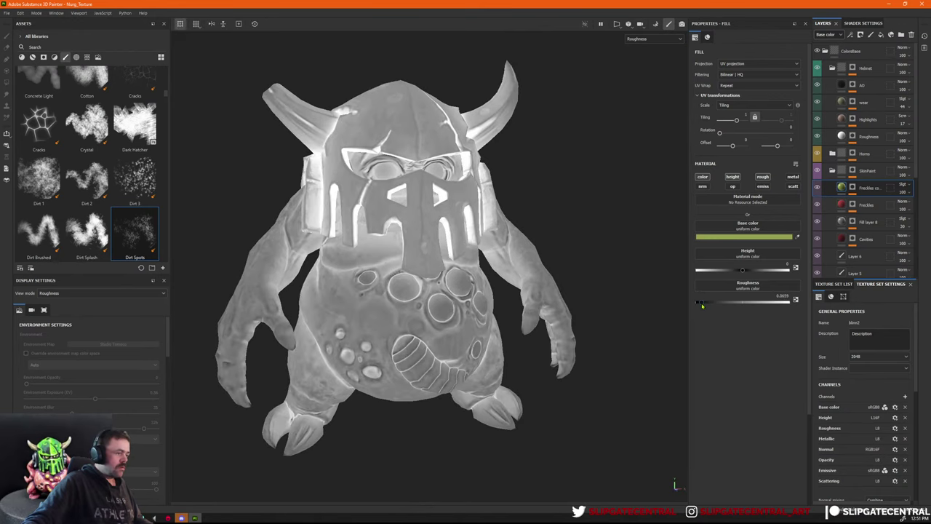
{"action": "left_click_drag", "start_coordinate": [631, 324], "coordinate": [571, 293], "text": "alt"}
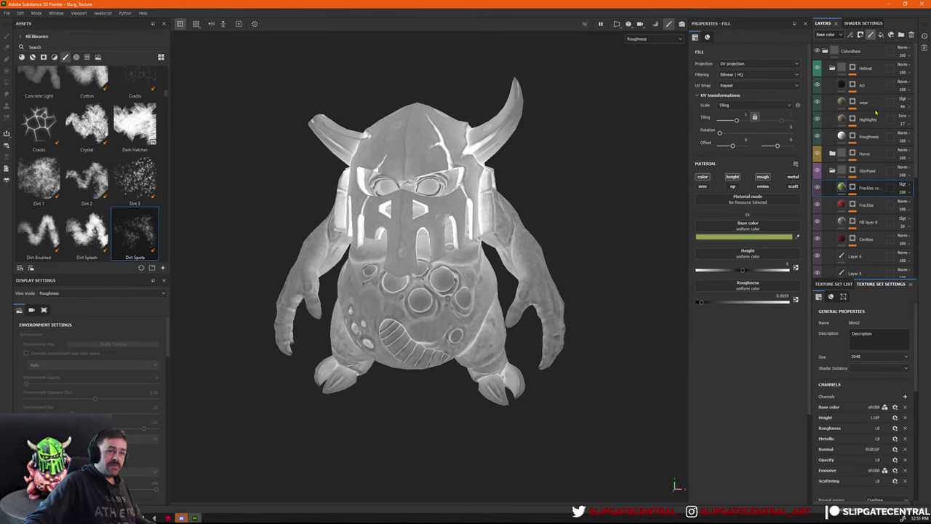
Add a roughness-only paint layer above the Freckles copy, choose the Smooth Noisy brush and set its roughness to about 0.1.
{"action": "left_click", "coordinate": [870, 34]}
{"action": "scroll", "coordinate": [576, 228], "scroll_direction": "up", "scroll_amount": 2}
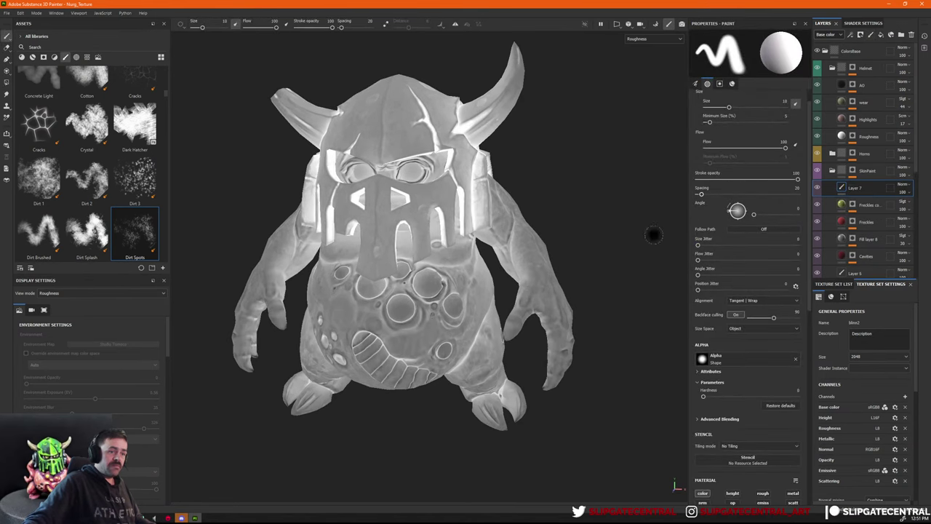
{"action": "scroll", "coordinate": [752, 389], "scroll_direction": "down", "scroll_amount": 3}
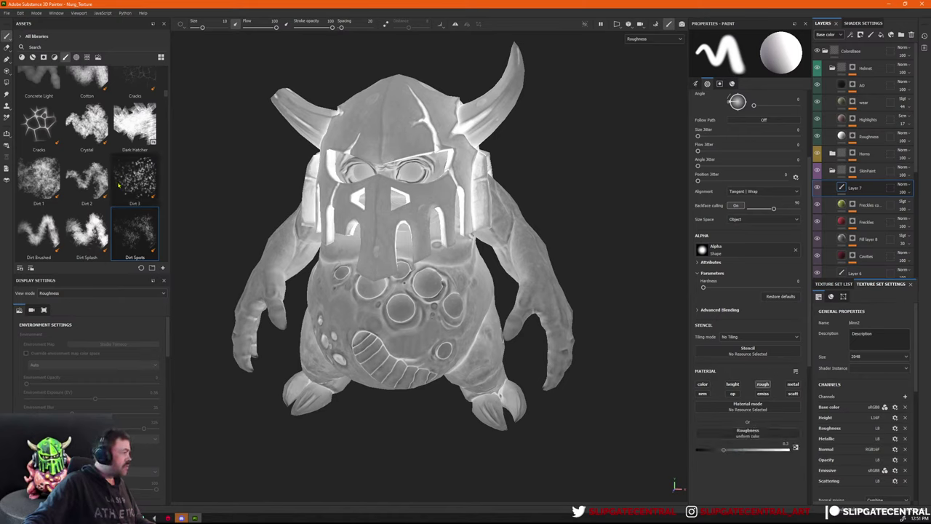
{"action": "left_click", "coordinate": [131, 48]}
{"action": "type", "text": "smoo"}
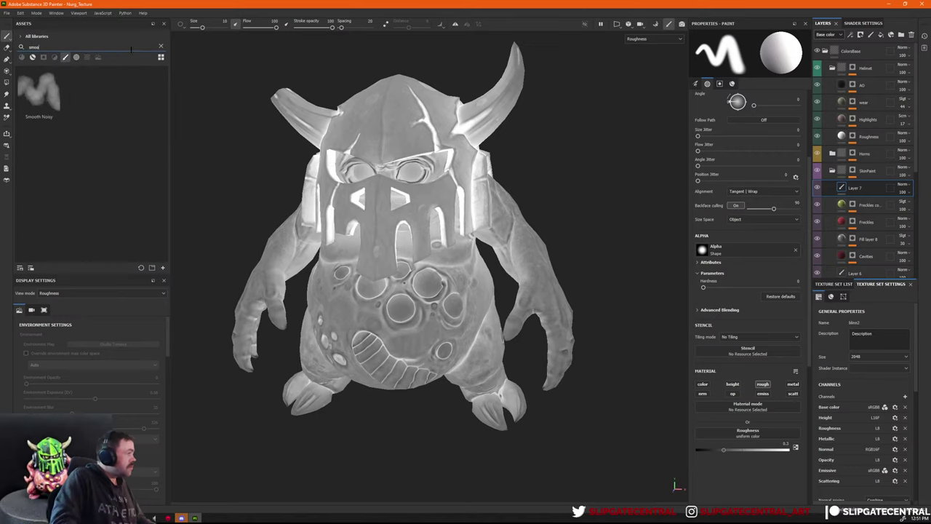
{"action": "left_click", "coordinate": [39, 91]}
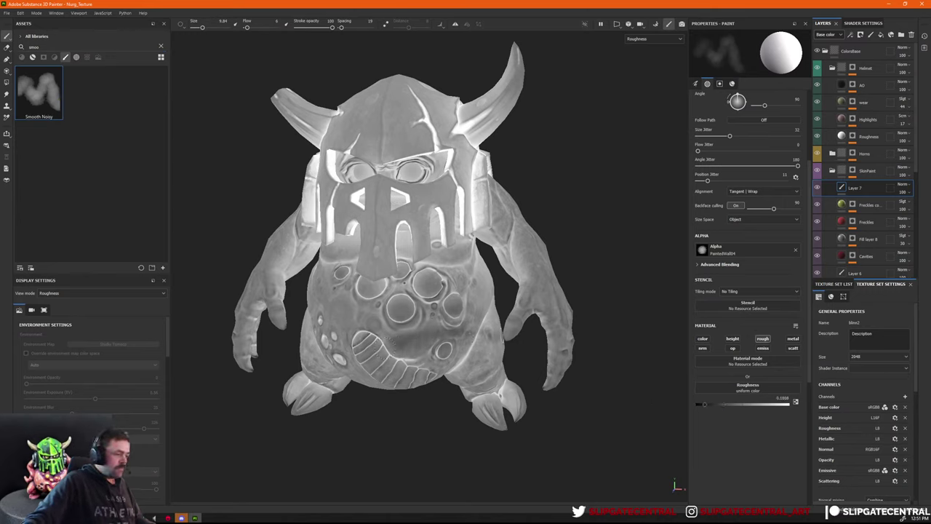
Tune the Smooth Noisy brush to size about 33 and flow about 33 with trial strokes on the belly boils, undoing each stroke.
{"action": "right_click_drag", "start_coordinate": [428, 309], "coordinate": [504, 305], "text": "ctrl"}
{"action": "mouse_move", "coordinate": [425, 329]}
{"action": "left_mouse_down"}
{"action": "mouse_move", "coordinate": [427, 319]}
{"action": "mouse_move", "coordinate": [412, 341]}
{"action": "mouse_move", "coordinate": [418, 302]}
{"action": "mouse_move", "coordinate": [426, 307]}
{"action": "left_mouse_up"}
{"action": "key", "text": "ctrl+z"}
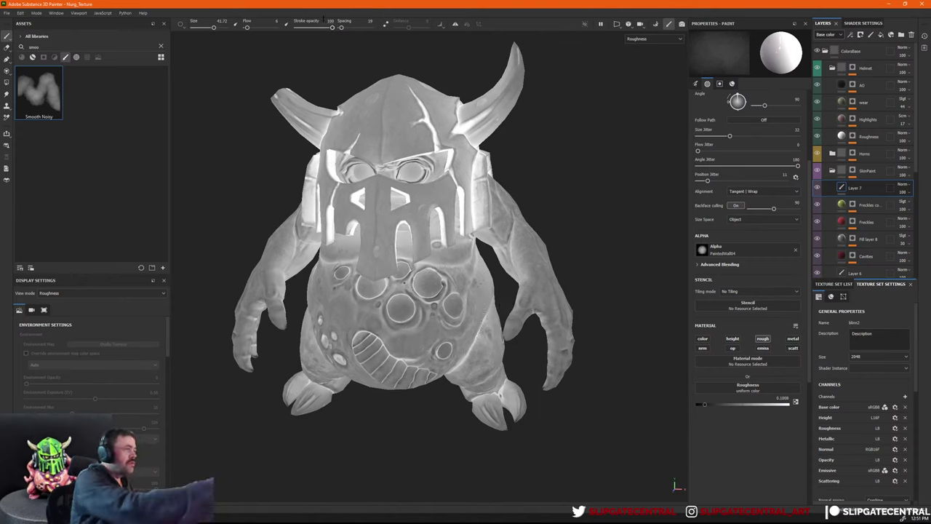
{"action": "left_click_drag", "start_coordinate": [248, 28], "coordinate": [266, 29]}
{"action": "mouse_move", "coordinate": [402, 300]}
{"action": "left_mouse_down"}
{"action": "mouse_move", "coordinate": [411, 289]}
{"action": "mouse_move", "coordinate": [445, 325]}
{"action": "left_mouse_up"}
{"action": "key", "text": "ctrl+z"}
{"action": "left_click_drag", "start_coordinate": [266, 27], "coordinate": [255, 28]}
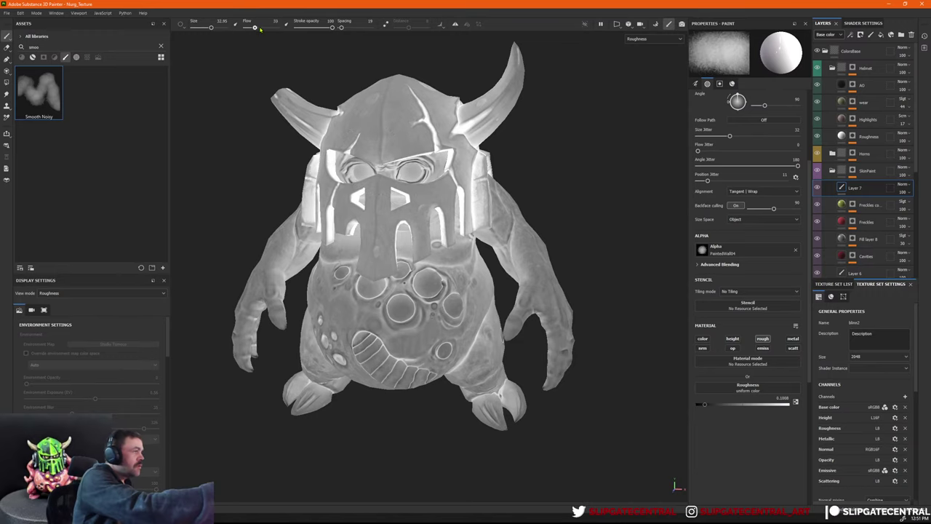
{"action": "mouse_move", "coordinate": [392, 288]}
{"action": "left_mouse_down"}
{"action": "mouse_move", "coordinate": [401, 306]}
{"action": "mouse_move", "coordinate": [427, 320]}
{"action": "mouse_move", "coordinate": [440, 313]}
{"action": "left_mouse_up"}
{"action": "key", "text": "ctrl+z"}
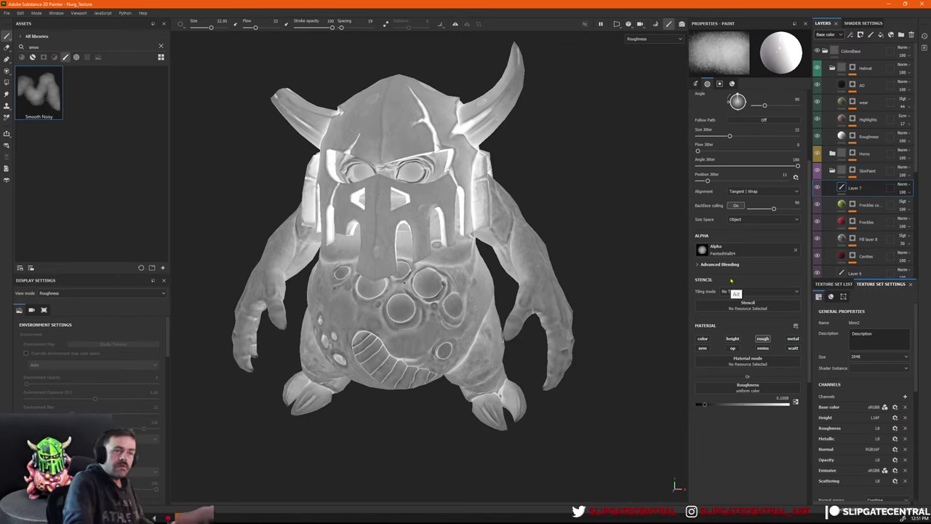
Show the full material and paint gloss onto the belly boils, reducing the brush size to about 14.
{"action": "scroll", "coordinate": [651, 317], "scroll_direction": "up", "scroll_amount": 3}
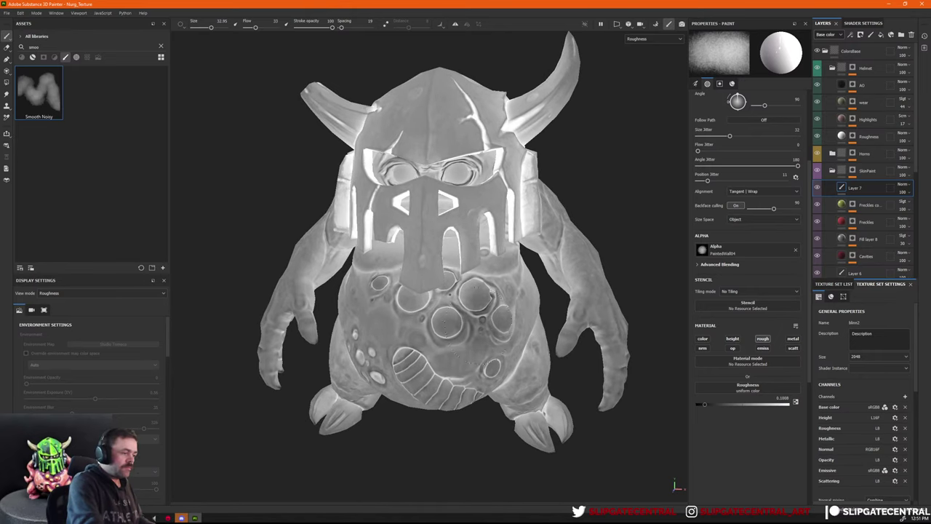
{"action": "key", "text": "m"}
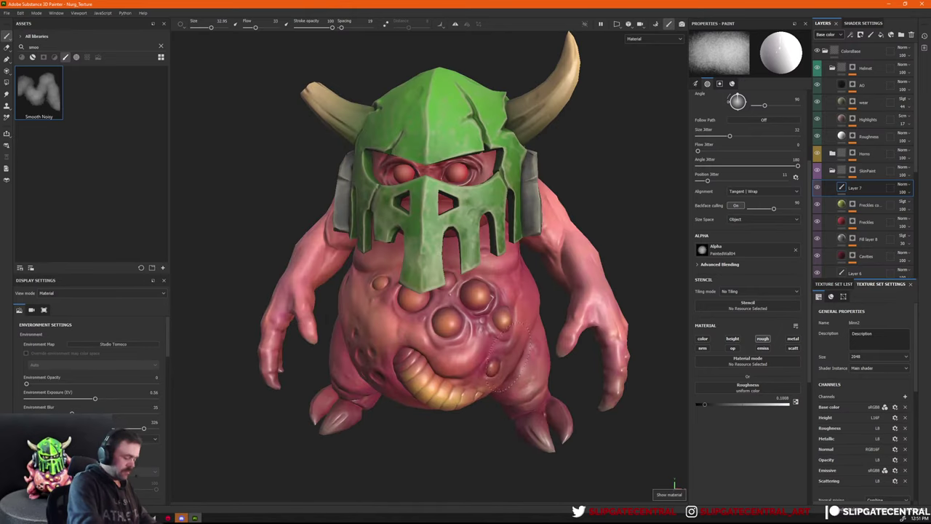
{"action": "right_click_drag", "start_coordinate": [446, 326], "coordinate": [431, 327], "text": "ctrl"}
{"action": "scroll", "coordinate": [451, 320], "scroll_direction": "up", "scroll_amount": 2}
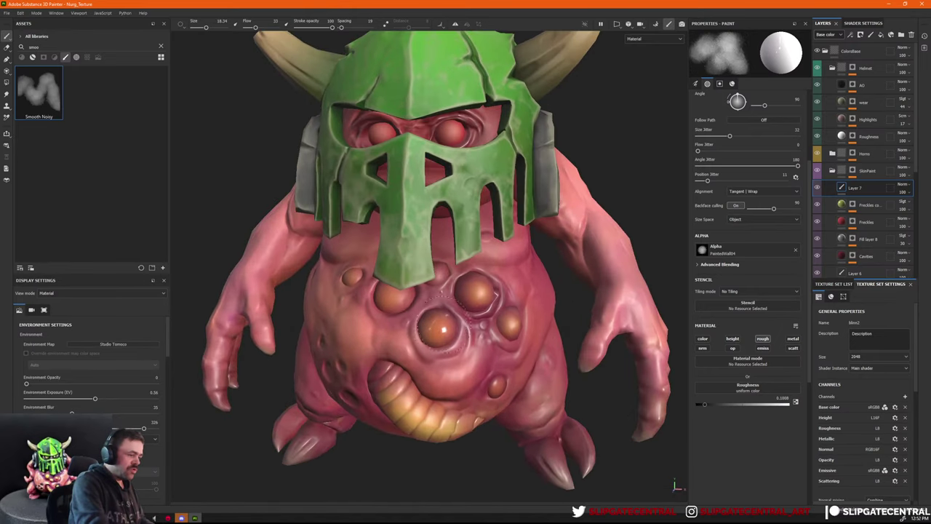
{"action": "mouse_move", "coordinate": [483, 320]}
{"action": "left_mouse_down", "text": "alt"}
{"action": "mouse_move", "coordinate": [580, 343]}
{"action": "mouse_move", "coordinate": [500, 332]}
{"action": "left_mouse_up", "text": "alt"}
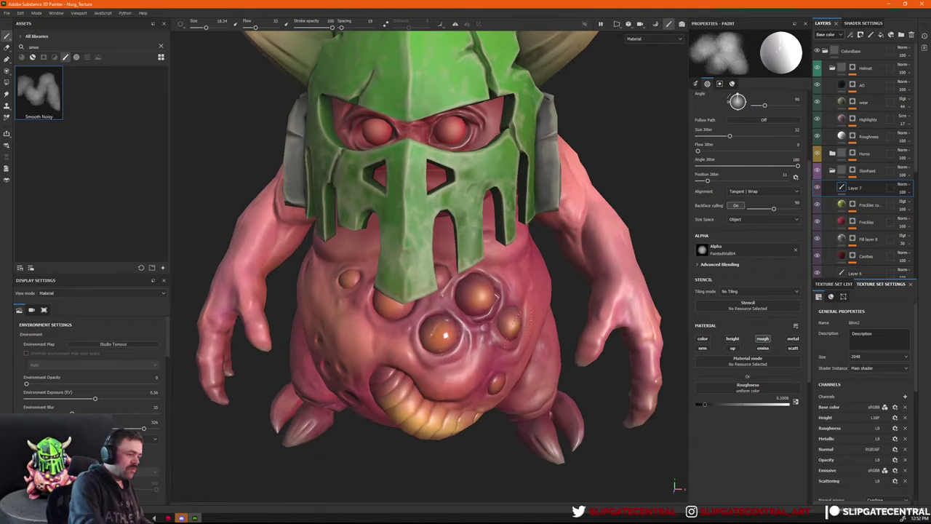
{"action": "right_click_drag", "start_coordinate": [457, 336], "coordinate": [442, 338], "text": "ctrl"}
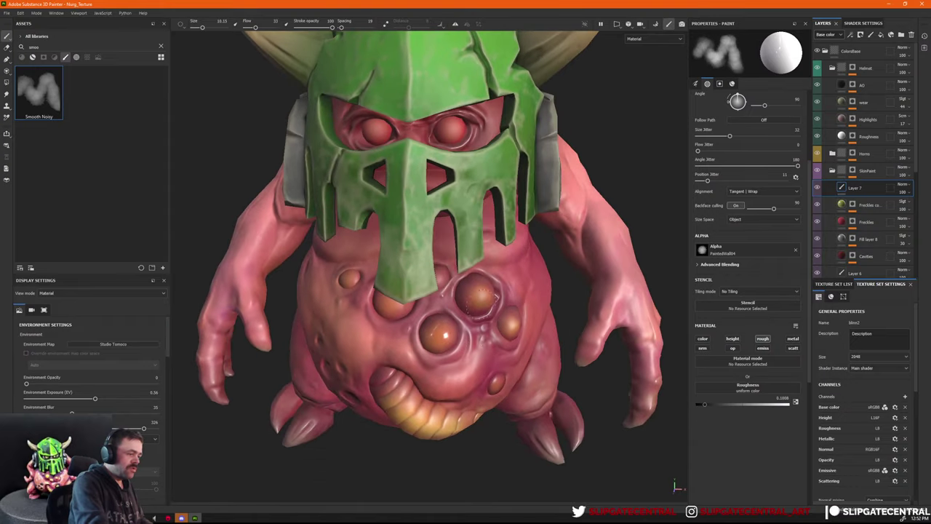
{"action": "mouse_move", "coordinate": [552, 331]}
{"action": "left_mouse_down", "text": "alt"}
{"action": "mouse_move", "coordinate": [518, 322]}
{"action": "mouse_move", "coordinate": [565, 306]}
{"action": "mouse_move", "coordinate": [617, 305]}
{"action": "left_mouse_up", "text": "alt"}
{"action": "mouse_move", "coordinate": [469, 331]}
{"action": "left_mouse_down", "text": "alt"}
{"action": "mouse_move", "coordinate": [501, 339]}
{"action": "mouse_move", "coordinate": [459, 329]}
{"action": "left_mouse_up", "text": "alt"}
{"action": "mouse_move", "coordinate": [457, 364]}
{"action": "right_mouse_down", "text": "ctrl"}
{"action": "mouse_move", "coordinate": [444, 369]}
{"action": "mouse_move", "coordinate": [495, 384]}
{"action": "right_mouse_up", "text": "ctrl"}
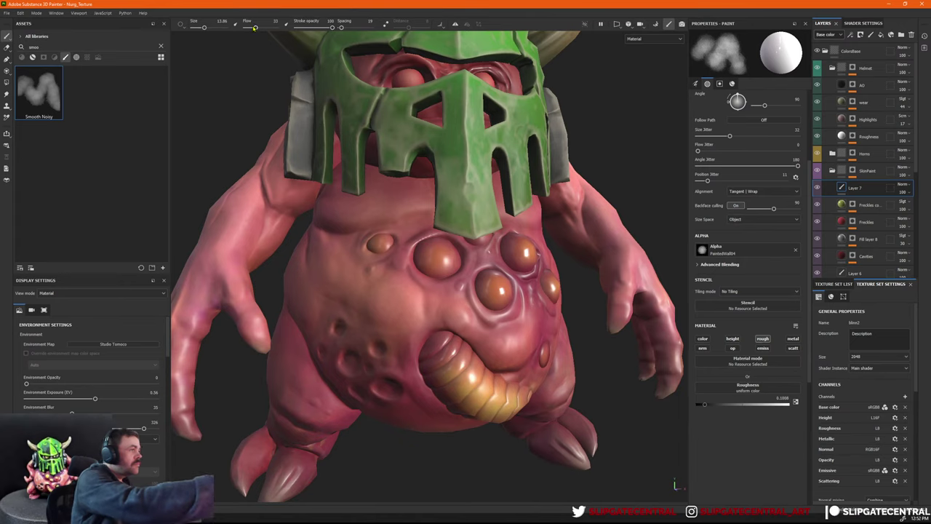
Lower the brush flow to about 15 and paint gloss onto the boils on the creature's backside.
{"action": "left_click_drag", "start_coordinate": [254, 27], "coordinate": [248, 28]}
{"action": "right_click_drag", "start_coordinate": [550, 377], "coordinate": [341, 380], "text": "alt"}
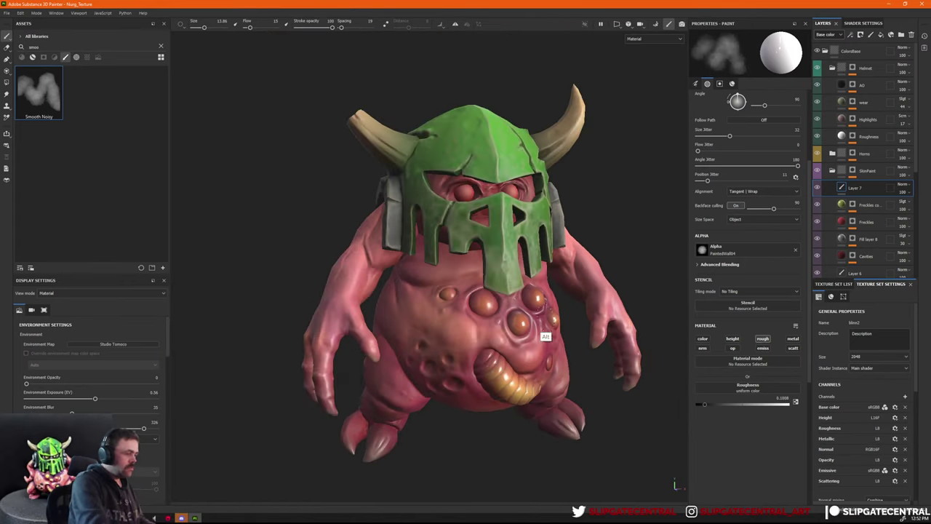
{"action": "left_click_drag", "start_coordinate": [545, 317], "coordinate": [653, 333], "text": "alt"}
{"action": "right_click_drag", "start_coordinate": [653, 333], "coordinate": [462, 302], "text": "alt"}
{"action": "left_click_drag", "start_coordinate": [462, 302], "coordinate": [295, 390], "text": "alt"}
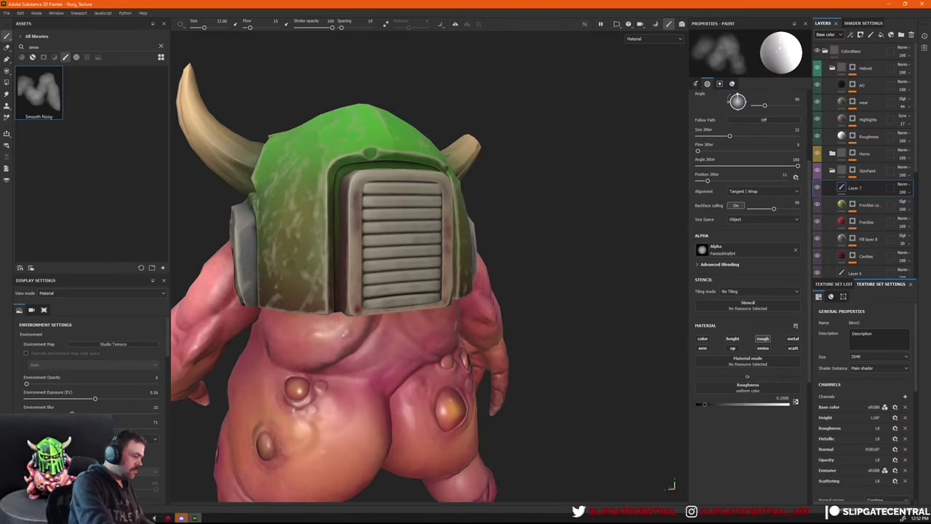
Enlarge the brush to about 20 and paint soft gloss patches on the front of the belly and the arm.
{"action": "mouse_move", "coordinate": [268, 444]}
{"action": "left_mouse_down", "text": "alt"}
{"action": "mouse_move", "coordinate": [470, 373]}
{"action": "mouse_move", "coordinate": [499, 322]}
{"action": "mouse_move", "coordinate": [430, 309]}
{"action": "mouse_move", "coordinate": [694, 338]}
{"action": "mouse_move", "coordinate": [643, 313]}
{"action": "left_mouse_up", "text": "alt"}
{"action": "right_click_drag", "start_coordinate": [643, 313], "coordinate": [572, 349], "text": "shift"}
{"action": "left_click_drag", "start_coordinate": [535, 366], "coordinate": [549, 371], "text": "alt"}
{"action": "right_click_drag", "start_coordinate": [466, 396], "coordinate": [441, 396], "text": "ctrl"}
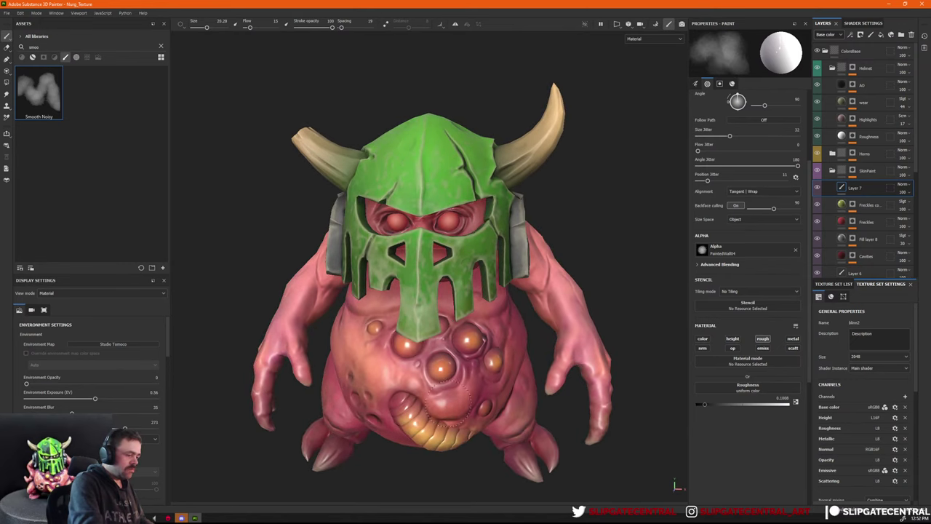
{"action": "left_click_drag", "start_coordinate": [385, 370], "coordinate": [364, 369], "text": "alt"}
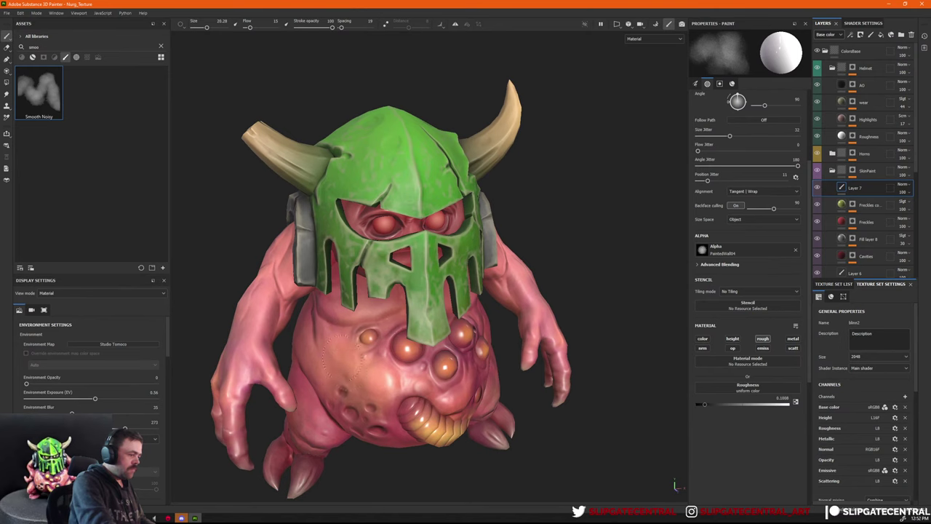
{"action": "left_click_drag", "start_coordinate": [404, 429], "coordinate": [377, 331], "text": "alt"}
{"action": "left_click_drag", "start_coordinate": [580, 318], "coordinate": [572, 287], "text": "alt"}
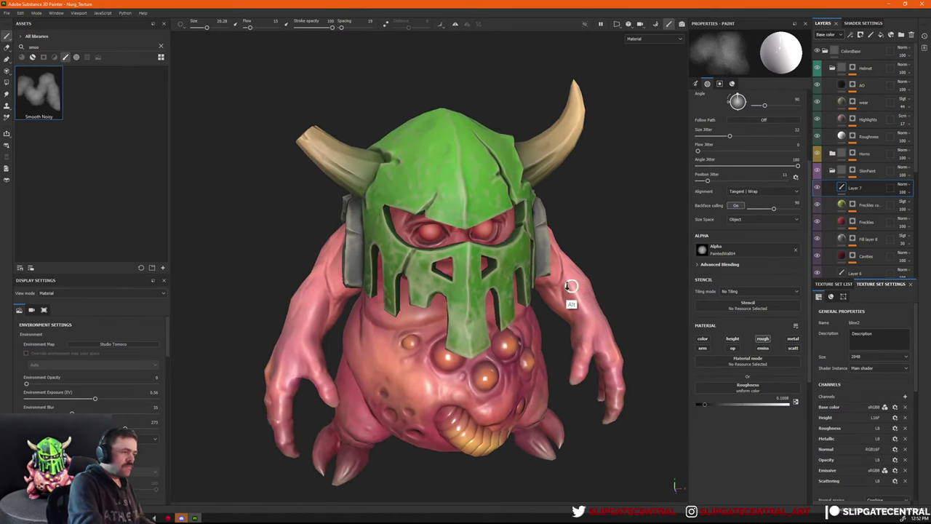
{"action": "right_click_drag", "start_coordinate": [571, 287], "coordinate": [563, 323], "text": "alt"}
{"action": "left_click_drag", "start_coordinate": [563, 322], "coordinate": [590, 324], "text": "alt"}
Display the Roughness channel and paint lower roughness onto the backside and its boils, reducing the brush size to about 15.
{"action": "key", "text": "c"}
{"action": "key", "text": "shift+c"}
{"action": "key", "text": "c"}
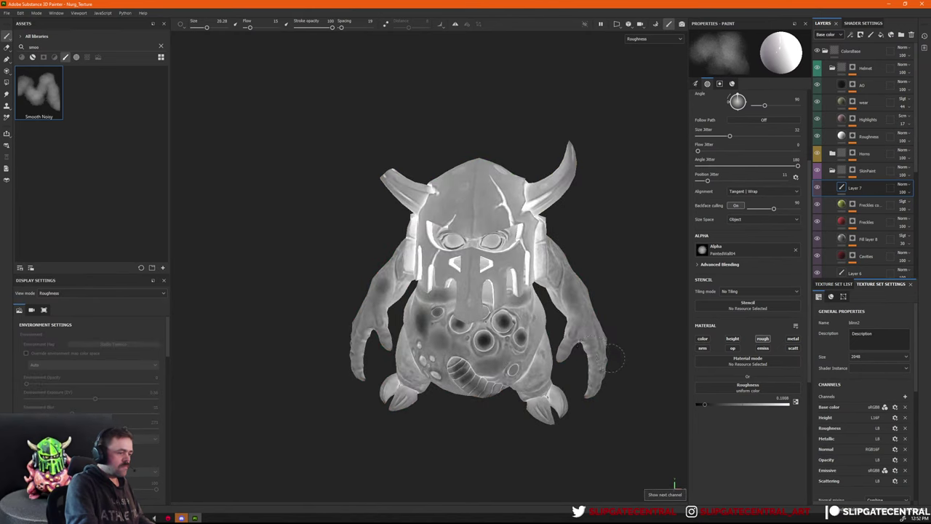
{"action": "scroll", "coordinate": [616, 350], "scroll_direction": "up", "scroll_amount": 1}
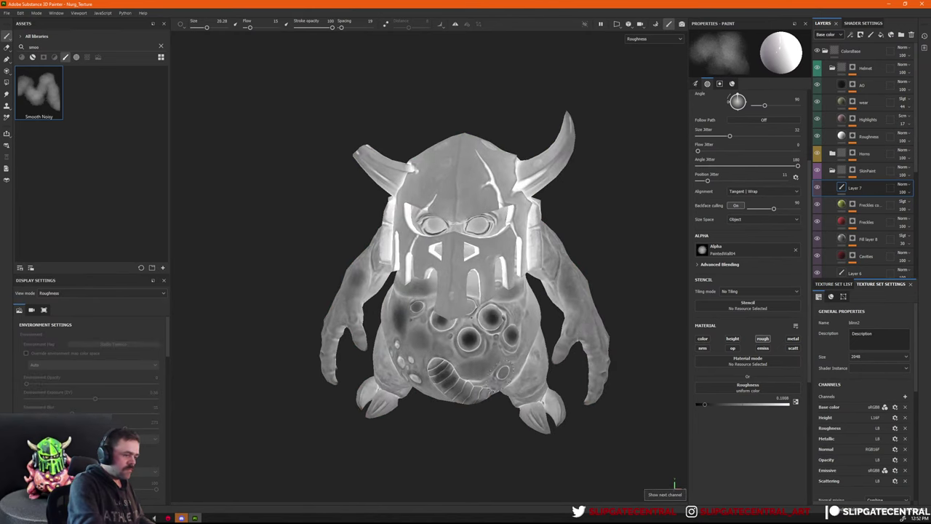
{"action": "mouse_move", "coordinate": [588, 370]}
{"action": "left_mouse_down", "text": "alt"}
{"action": "mouse_move", "coordinate": [473, 355]}
{"action": "mouse_move", "coordinate": [658, 342]}
{"action": "mouse_move", "coordinate": [623, 328]}
{"action": "mouse_move", "coordinate": [366, 356]}
{"action": "mouse_move", "coordinate": [517, 282]}
{"action": "left_mouse_up", "text": "alt"}
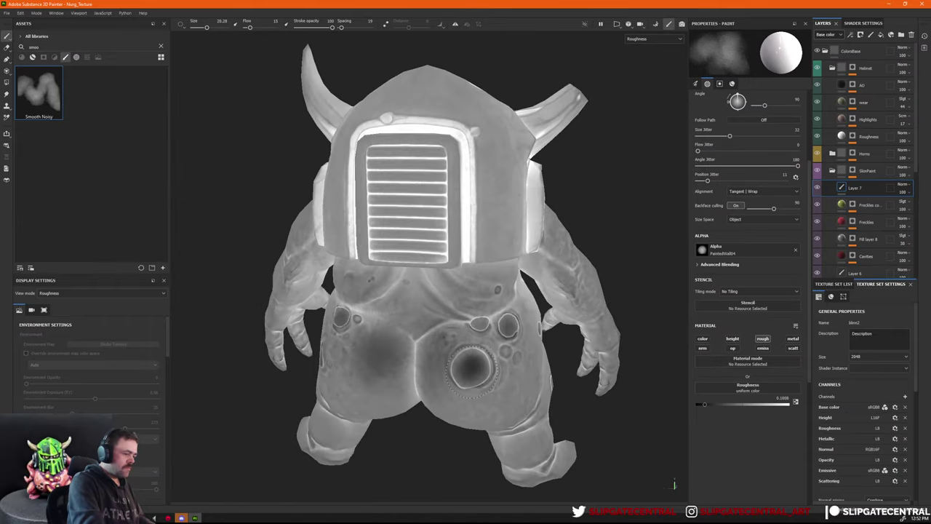
{"action": "left_click_drag", "start_coordinate": [535, 357], "coordinate": [618, 349], "text": "alt"}
{"action": "key", "text": "["}
{"action": "right_click_drag", "start_coordinate": [465, 328], "coordinate": [421, 339], "text": "alt"}
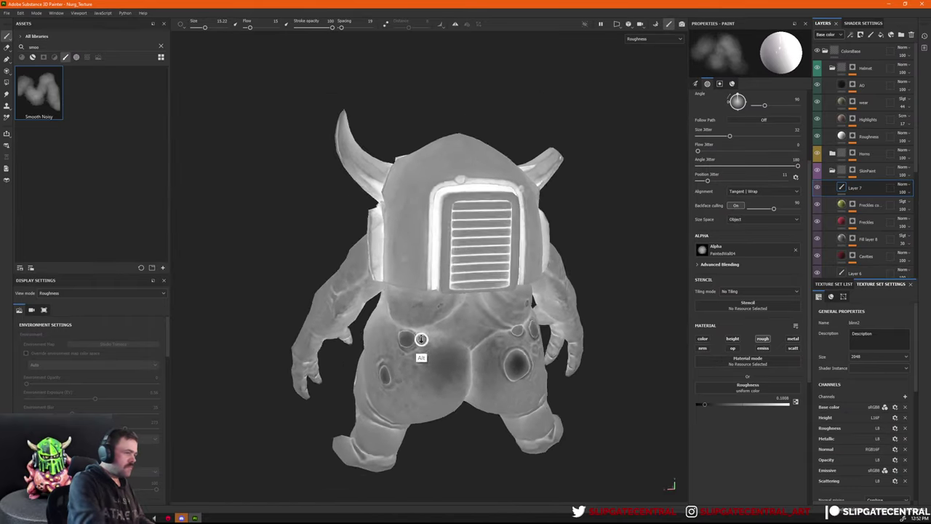
Cycle through the neighbouring channels from the creature's front and return to the full material display.
{"action": "left_click_drag", "start_coordinate": [422, 339], "coordinate": [648, 335], "text": "alt"}
{"action": "key", "text": "c"}
{"action": "key", "text": "c"}
{"action": "key", "text": "shift+c"}
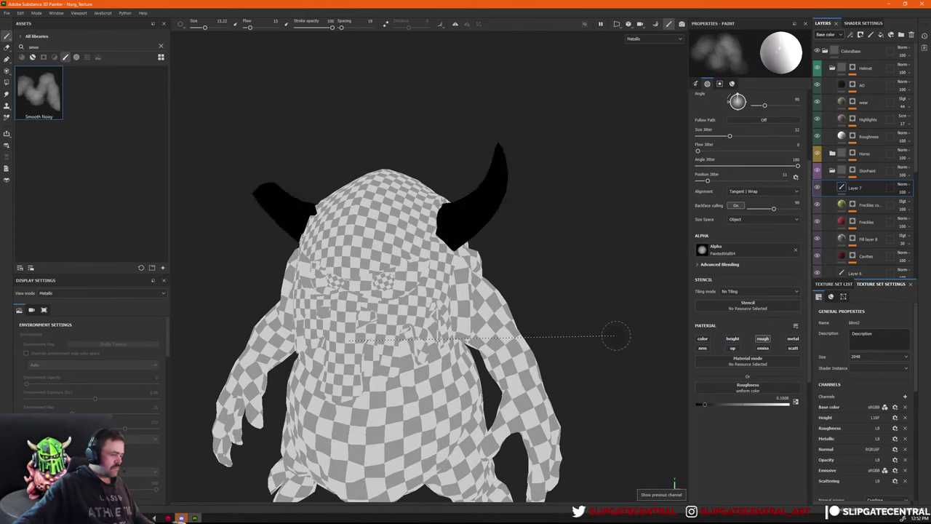
{"action": "key", "text": "c"}
{"action": "key", "text": "c"}
{"action": "key", "text": "m"}
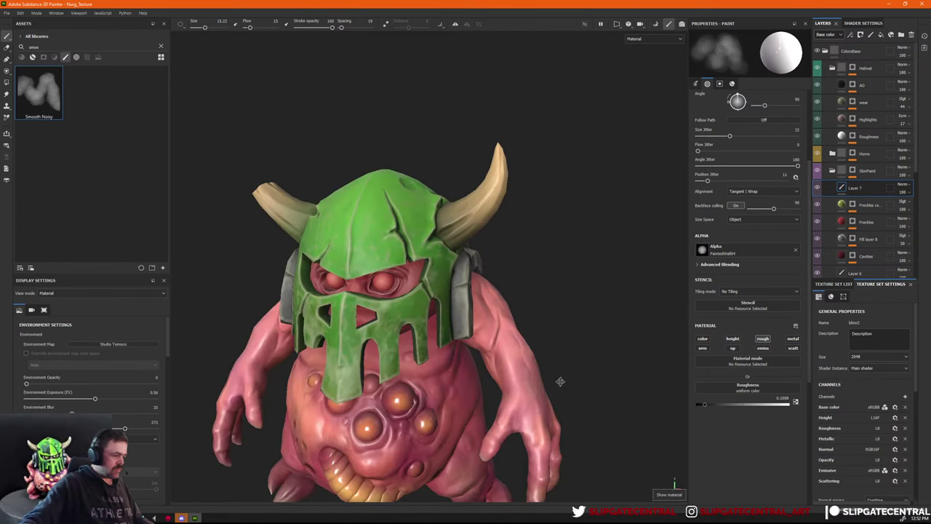
Examine the creature's material from far away and close up to judge the gloss on its skin and boils.
{"action": "middle_click_drag", "start_coordinate": [560, 382], "coordinate": [649, 318], "text": "alt"}
{"action": "right_click_drag", "start_coordinate": [649, 317], "coordinate": [435, 221], "text": "shift"}
{"action": "middle_click_drag", "start_coordinate": [435, 220], "coordinate": [302, 207], "text": "alt"}
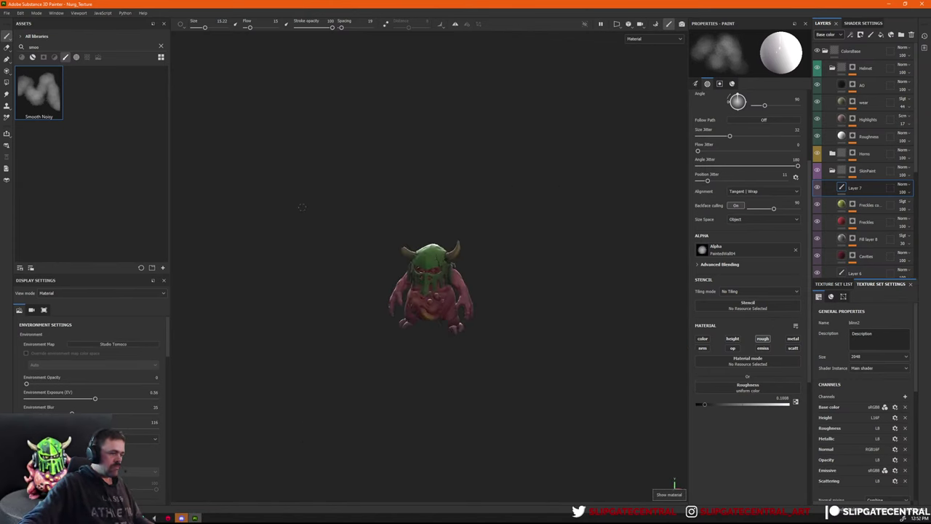
{"action": "right_click_drag", "start_coordinate": [302, 207], "coordinate": [533, 362], "text": "alt"}
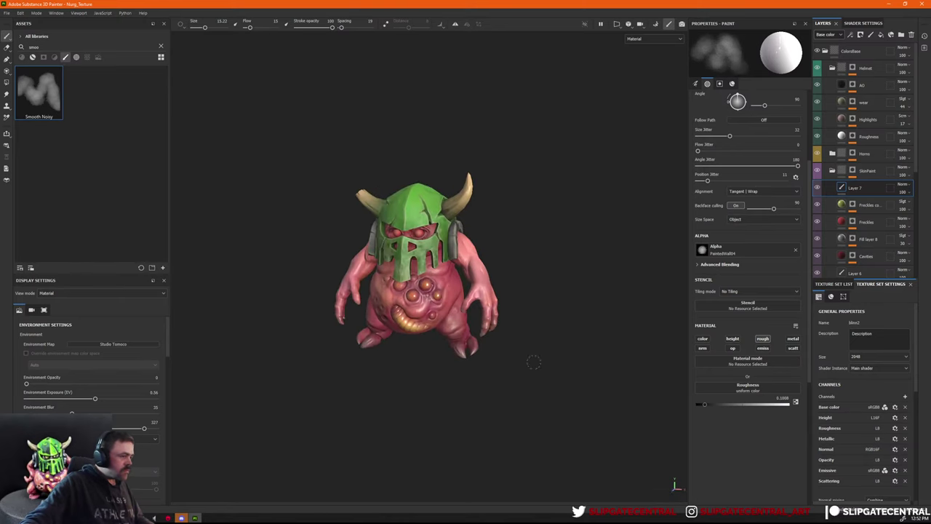
{"action": "left_click_drag", "start_coordinate": [533, 362], "coordinate": [488, 341], "text": "alt"}
{"action": "middle_click_drag", "start_coordinate": [344, 259], "coordinate": [378, 301], "text": "alt"}
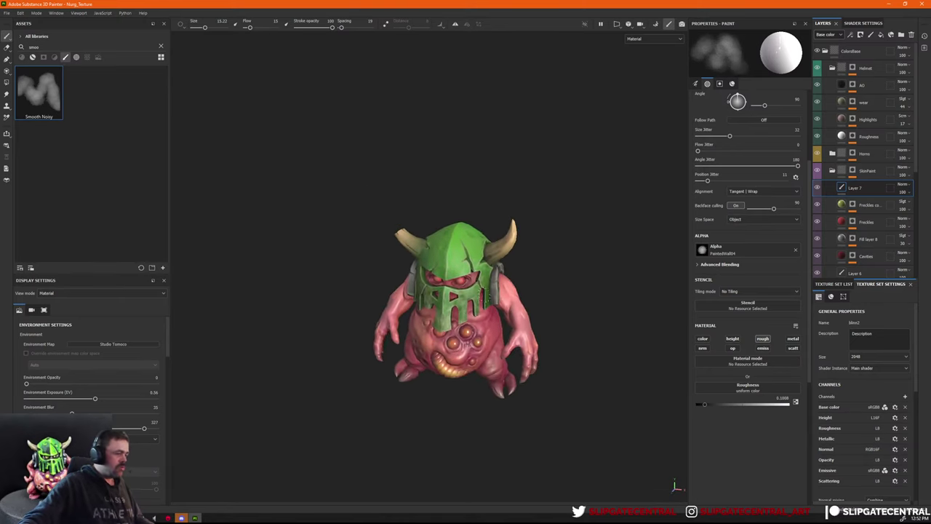
{"action": "right_click_drag", "start_coordinate": [378, 301], "coordinate": [623, 403], "text": "alt"}
{"action": "left_click_drag", "start_coordinate": [623, 403], "coordinate": [560, 364], "text": "alt"}
{"action": "right_click_drag", "start_coordinate": [560, 364], "coordinate": [596, 396], "text": "alt"}
{"action": "middle_click_drag", "start_coordinate": [534, 328], "coordinate": [531, 283], "text": "alt"}
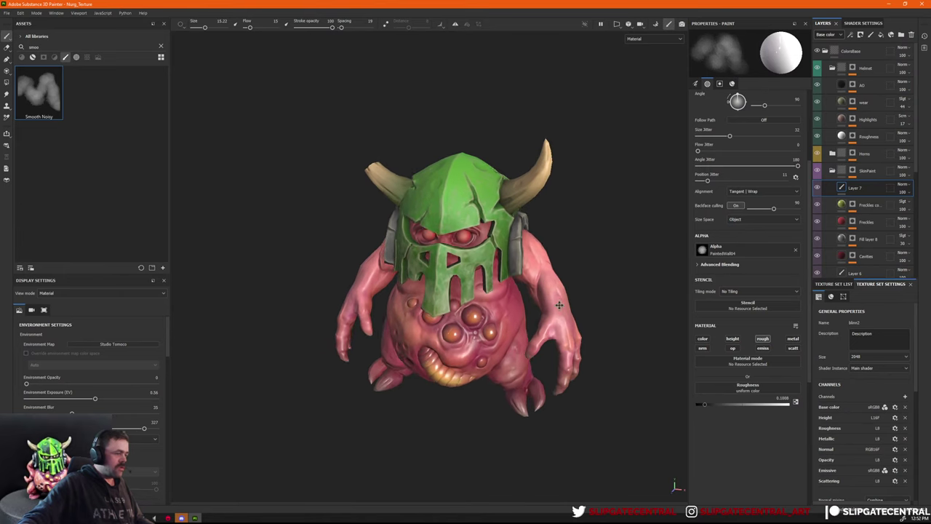
{"action": "right_click_drag", "start_coordinate": [532, 283], "coordinate": [624, 309], "text": "alt"}
{"action": "middle_click_drag", "start_coordinate": [623, 309], "coordinate": [626, 266], "text": "alt"}
{"action": "right_click_drag", "start_coordinate": [625, 266], "coordinate": [671, 287], "text": "alt"}
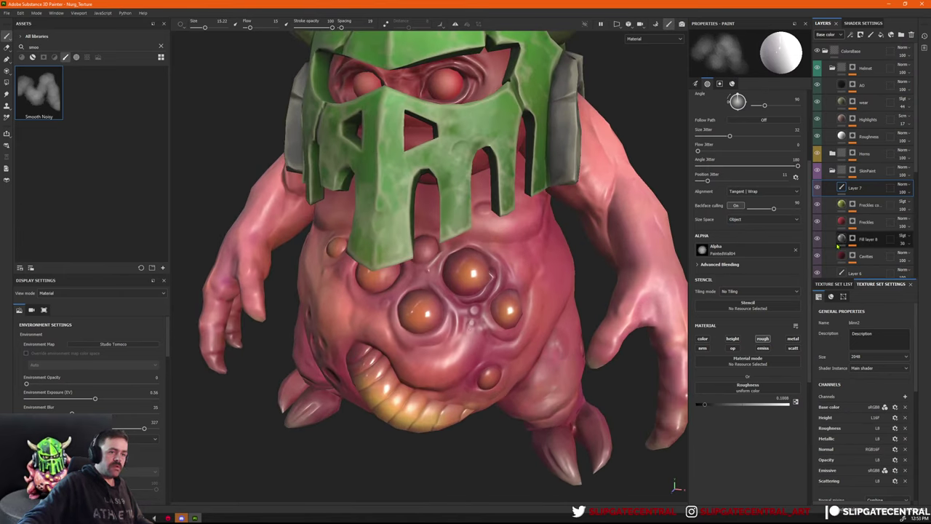
Inspect the masks of the Freckles layer and Fill layer 8.
{"action": "left_click", "coordinate": [853, 221], "text": "alt"}
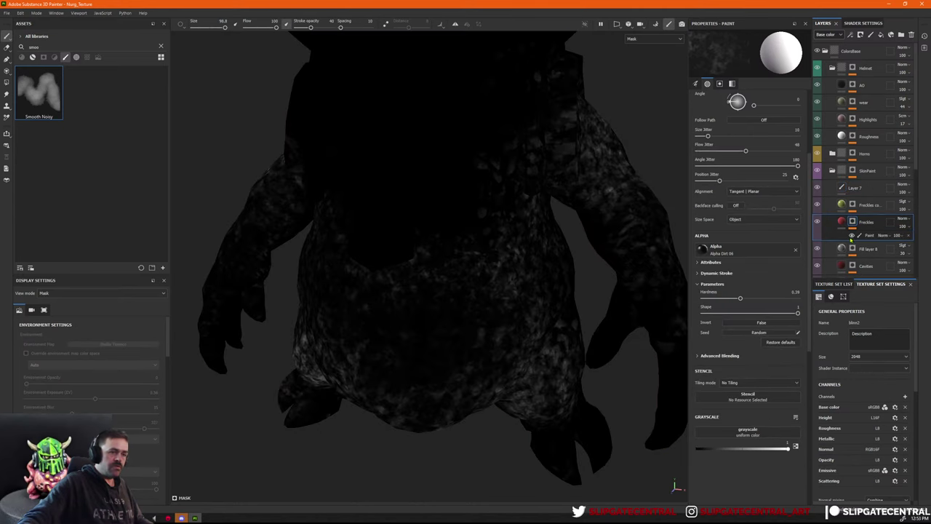
{"action": "left_click", "coordinate": [852, 249], "text": "alt"}
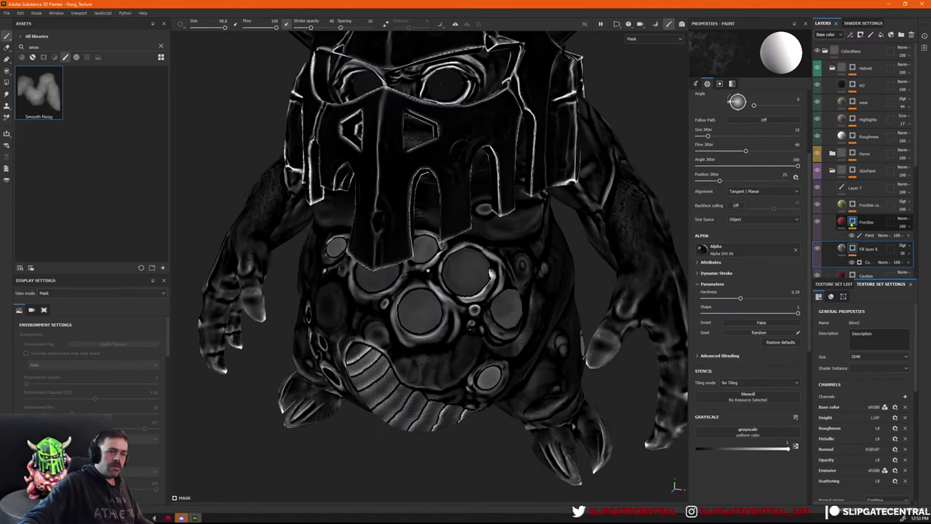
{"action": "left_click", "coordinate": [852, 222], "text": "alt"}
Set the Freckles layer's height to about -0.08, judging the relief on the belly skin.
{"action": "left_click", "coordinate": [842, 222]}
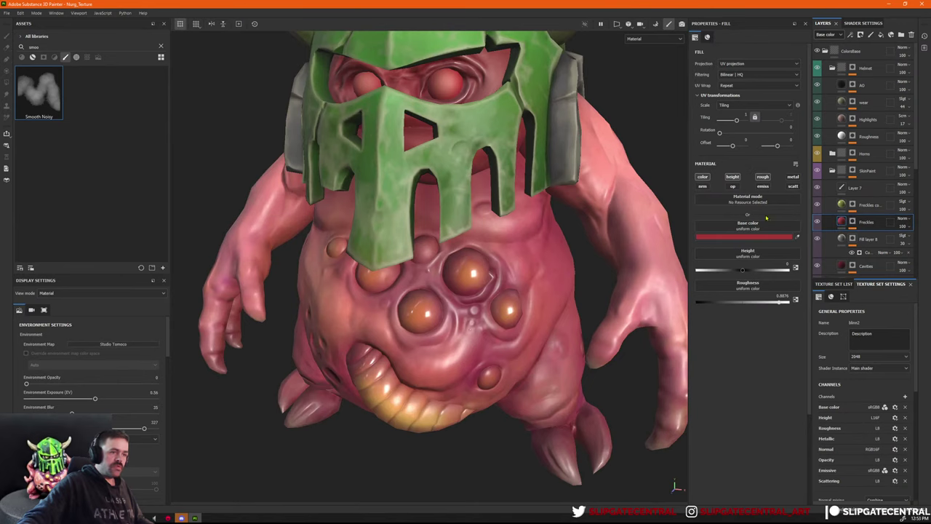
{"action": "right_click_drag", "start_coordinate": [457, 296], "coordinate": [790, 290], "text": "alt"}
{"action": "middle_click_drag", "start_coordinate": [790, 290], "coordinate": [806, 243], "text": "alt"}
{"action": "left_click_drag", "start_coordinate": [746, 271], "coordinate": [734, 270]}
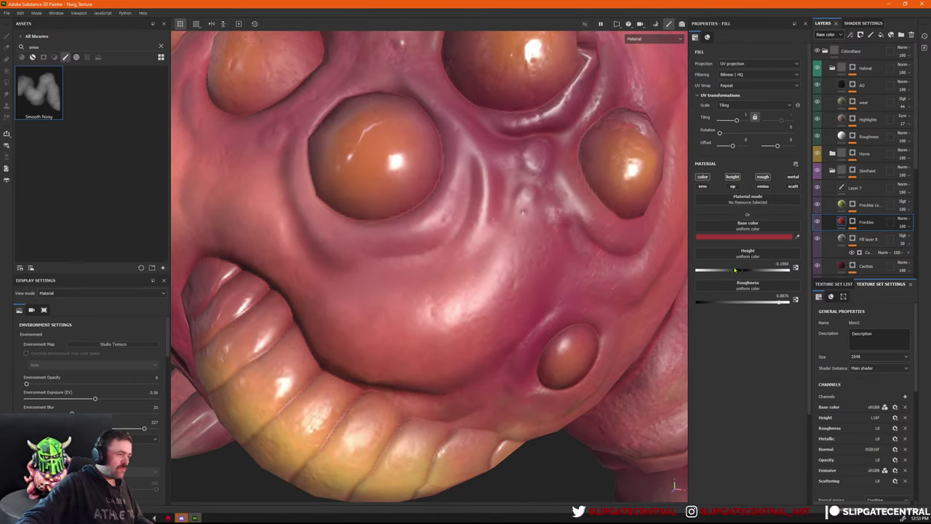
{"action": "right_click_drag", "start_coordinate": [494, 240], "coordinate": [335, 213], "text": "alt"}
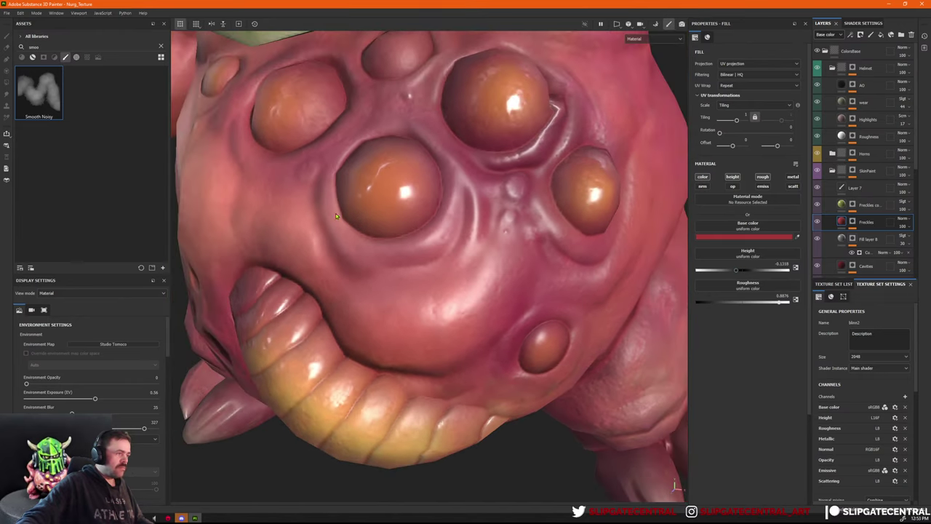
{"action": "left_click_drag", "start_coordinate": [336, 213], "coordinate": [577, 320], "text": "alt"}
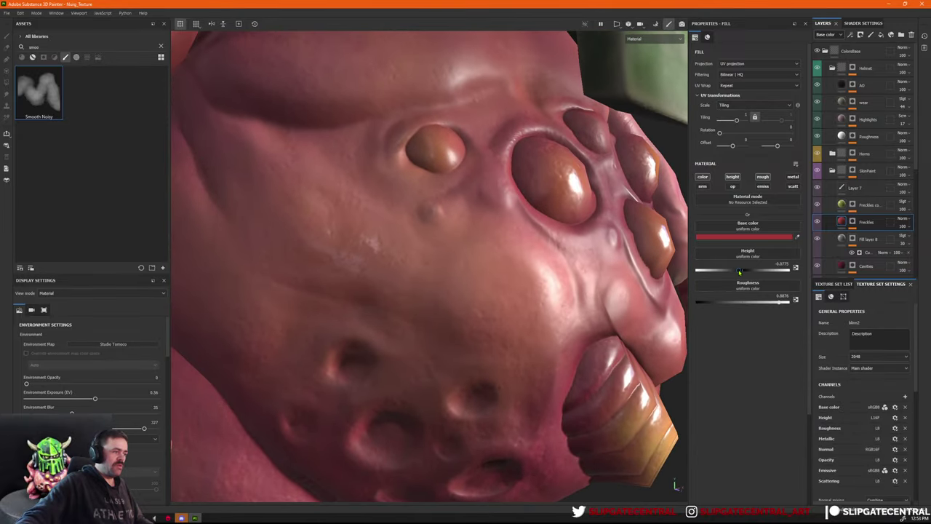
{"action": "mouse_move", "coordinate": [626, 266]}
{"action": "left_mouse_down", "text": "alt"}
{"action": "mouse_move", "coordinate": [611, 274]}
{"action": "mouse_move", "coordinate": [620, 275]}
{"action": "left_mouse_up", "text": "alt"}
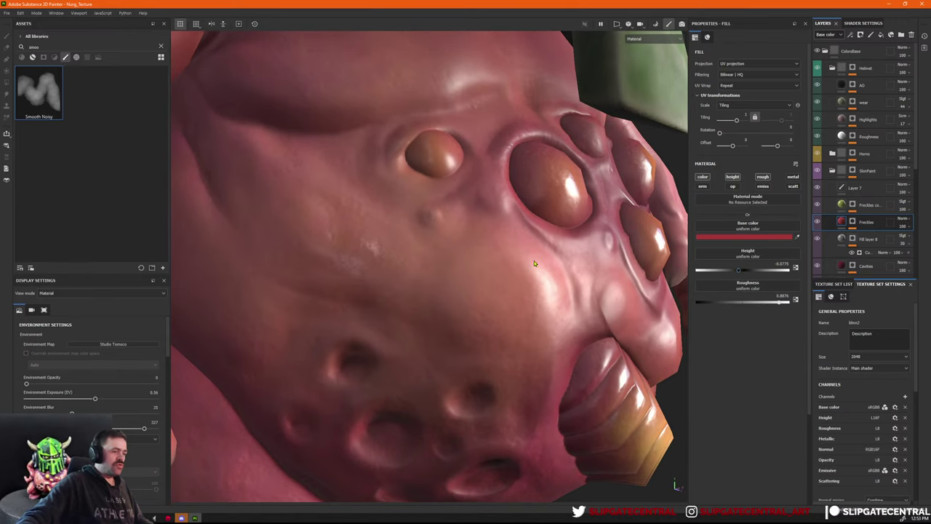
Examine the freckle relief on the belly and arm from several angles and distances.
{"action": "right_click_drag", "start_coordinate": [535, 263], "coordinate": [434, 280], "text": "alt"}
{"action": "left_click_drag", "start_coordinate": [434, 280], "coordinate": [504, 287], "text": "alt"}
{"action": "middle_click_drag", "start_coordinate": [505, 287], "coordinate": [518, 342], "text": "alt"}
{"action": "right_click_drag", "start_coordinate": [518, 342], "coordinate": [551, 353], "text": "alt"}
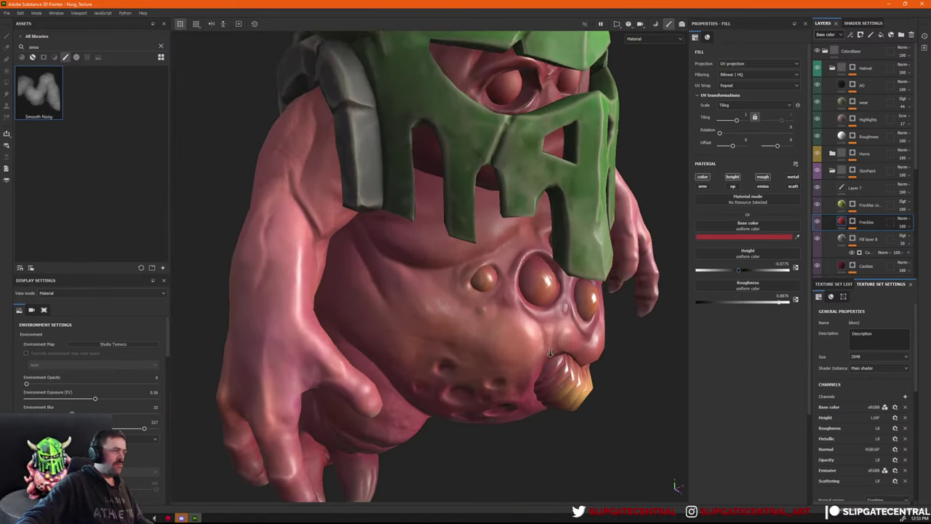
{"action": "left_click_drag", "start_coordinate": [550, 352], "coordinate": [508, 341], "text": "alt"}
{"action": "right_click_drag", "start_coordinate": [508, 342], "coordinate": [534, 336], "text": "alt"}
{"action": "left_click_drag", "start_coordinate": [535, 336], "coordinate": [571, 323], "text": "alt"}
{"action": "right_click_drag", "start_coordinate": [571, 324], "coordinate": [538, 302], "text": "alt"}
{"action": "left_click_drag", "start_coordinate": [539, 302], "coordinate": [502, 267], "text": "alt"}
{"action": "mouse_move", "coordinate": [502, 268]}
{"action": "right_mouse_down", "text": "alt"}
{"action": "mouse_move", "coordinate": [535, 278]}
{"action": "mouse_move", "coordinate": [498, 270]}
{"action": "right_mouse_up", "text": "alt"}
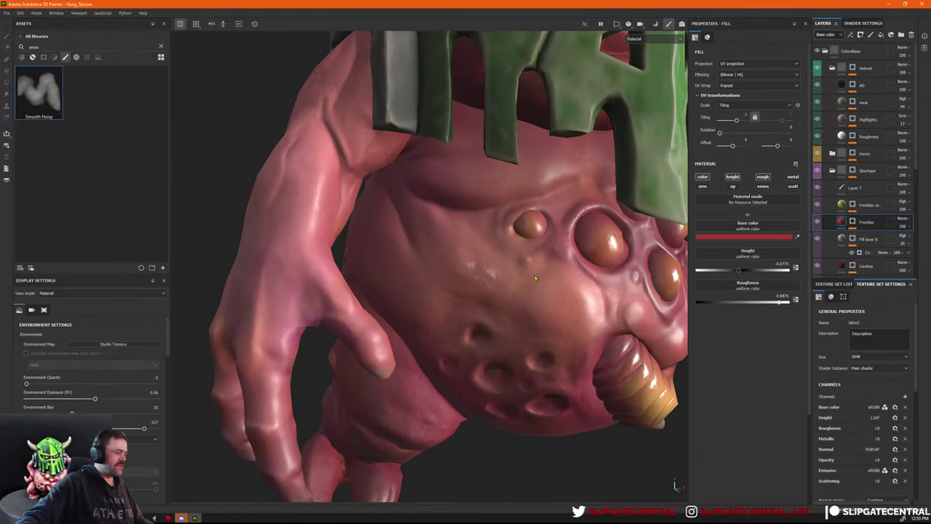
{"action": "left_click_drag", "start_coordinate": [497, 270], "coordinate": [465, 280], "text": "alt"}
{"action": "right_click_drag", "start_coordinate": [465, 280], "coordinate": [534, 295], "text": "alt"}
{"action": "left_click_drag", "start_coordinate": [535, 294], "coordinate": [575, 302], "text": "alt"}
{"action": "right_click_drag", "start_coordinate": [575, 302], "coordinate": [632, 310], "text": "alt"}
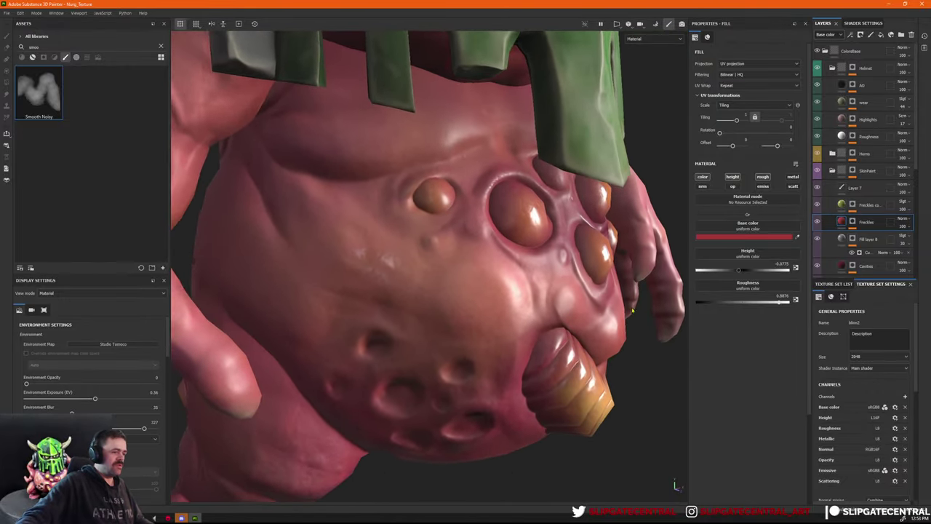
Set the Freckles copy layer's height to about -0.085 and reselect the Layer 7 paint layer.
{"action": "left_click", "coordinate": [828, 207]}
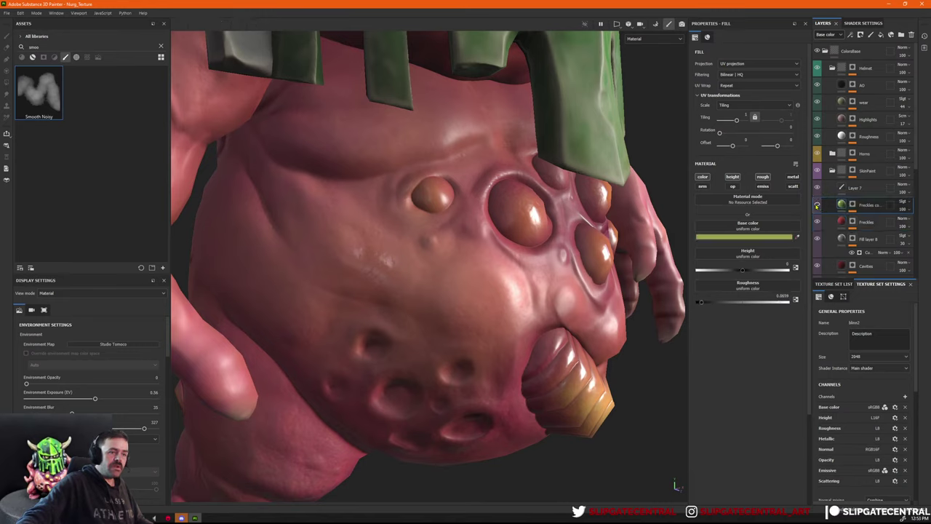
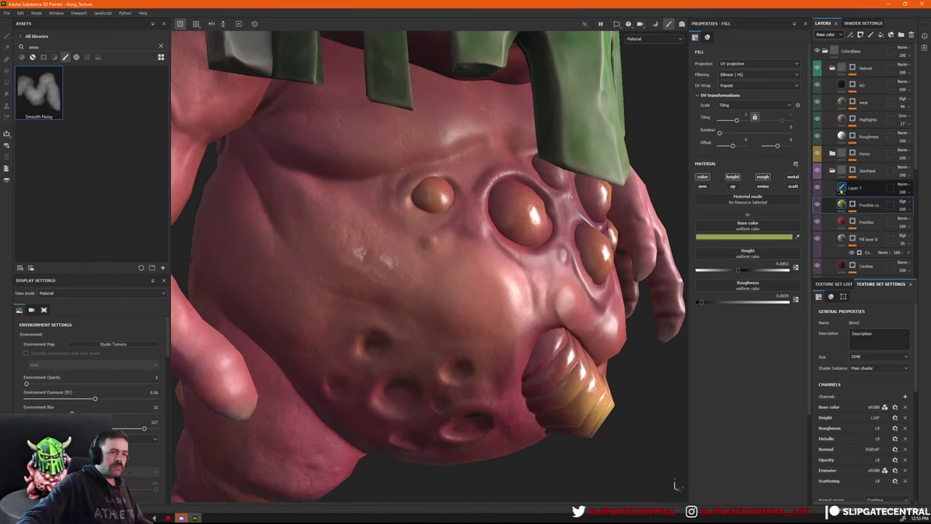
{"action": "left_click", "coordinate": [843, 188]}
{"action": "right_click_drag", "start_coordinate": [597, 319], "coordinate": [311, 199], "text": "alt"}
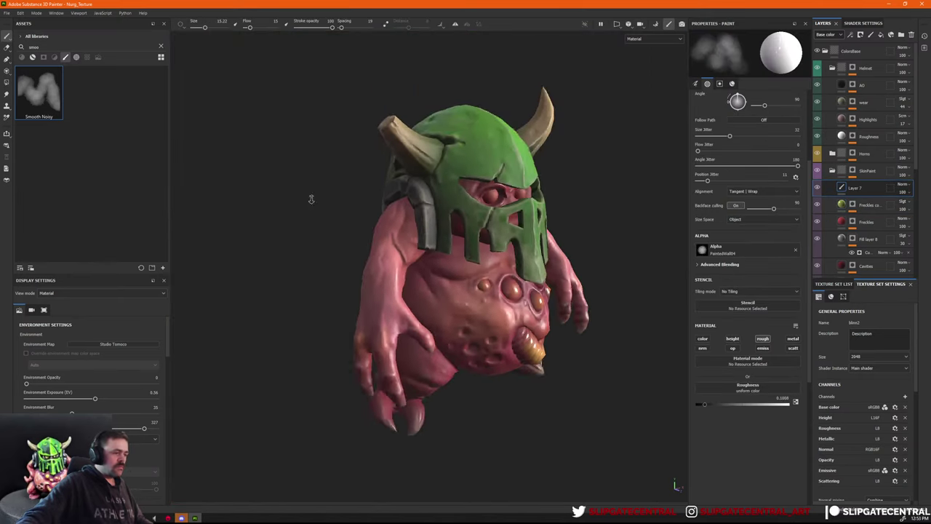
Collapse the SkinPaint folder and inspect the green helmet up close from the front and side.
{"action": "left_click_drag", "start_coordinate": [466, 291], "coordinate": [351, 289], "text": "alt"}
{"action": "right_click_drag", "start_coordinate": [351, 290], "coordinate": [451, 291], "text": "alt"}
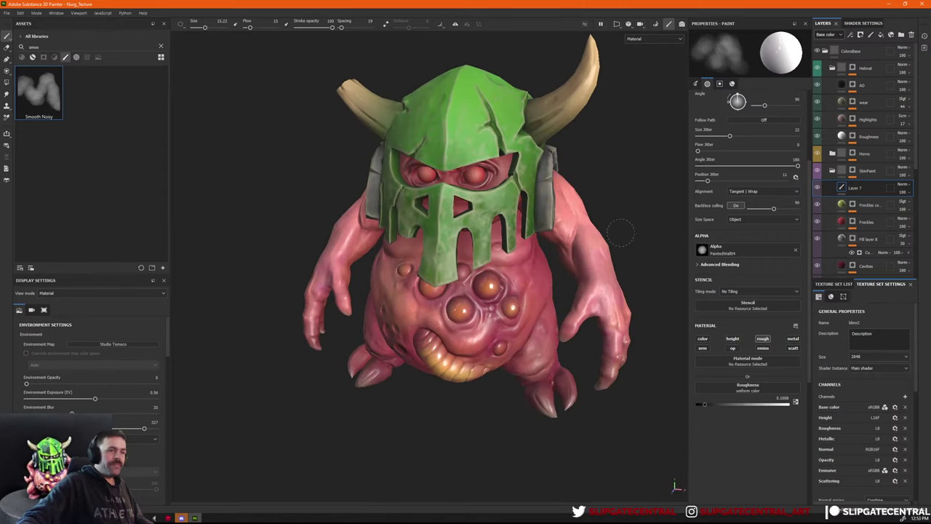
{"action": "left_click", "coordinate": [831, 171]}
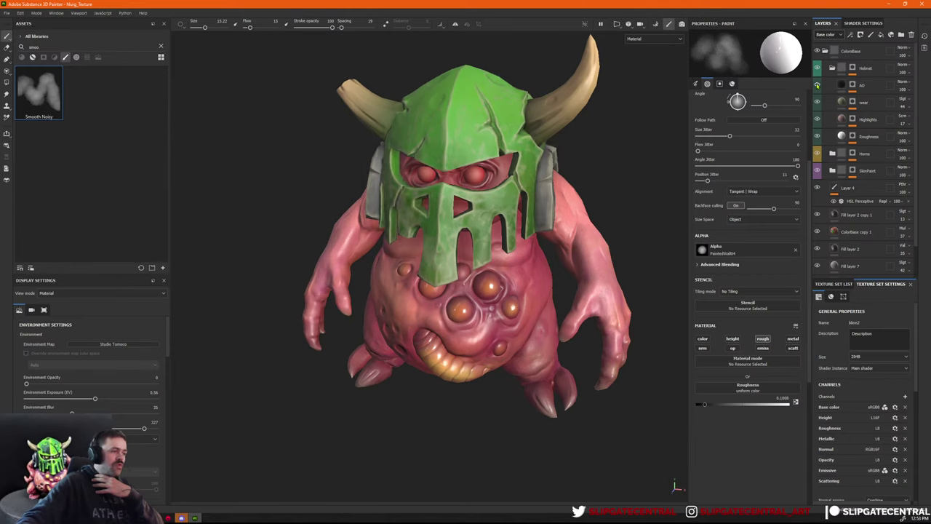
{"action": "middle_click_drag", "start_coordinate": [501, 288], "coordinate": [478, 380], "text": "alt"}
{"action": "right_click_drag", "start_coordinate": [477, 380], "coordinate": [553, 350], "text": "alt"}
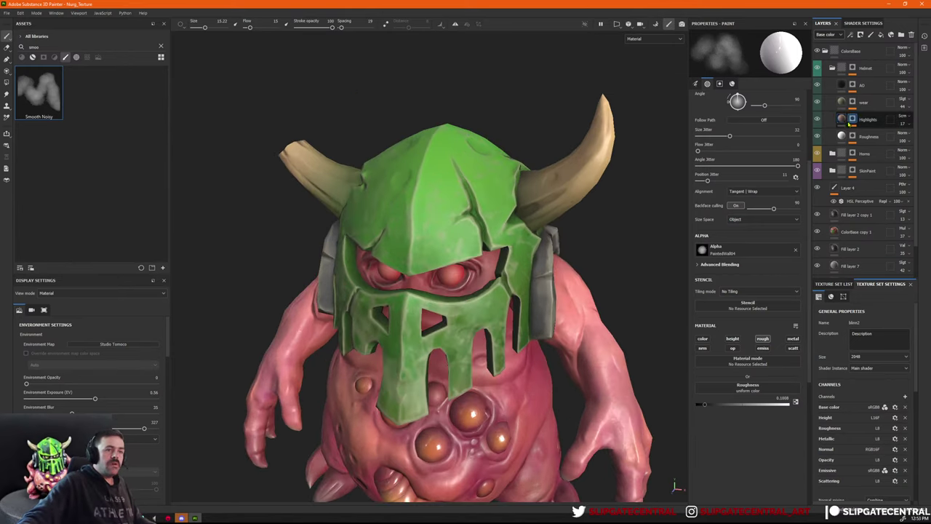
{"action": "left_click_drag", "start_coordinate": [604, 255], "coordinate": [545, 254], "text": "alt"}
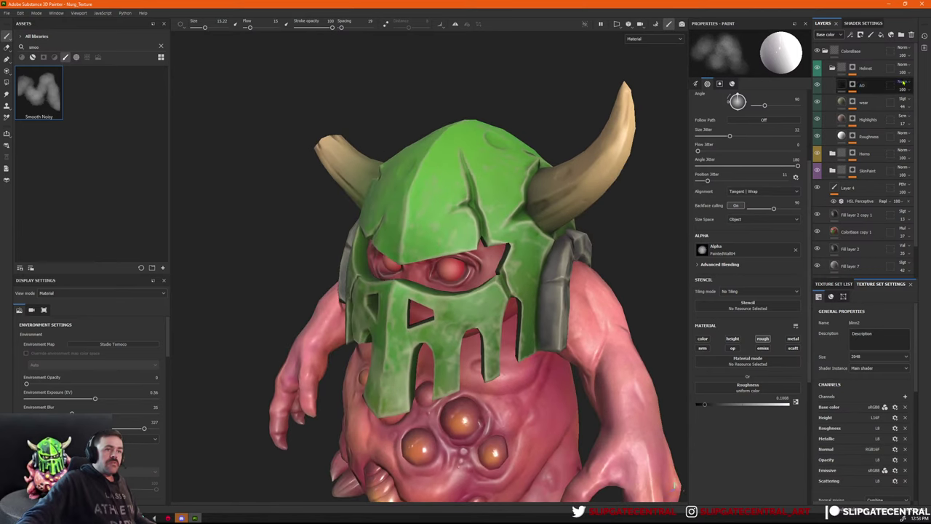
Add a paint layer above AO in the Helmet folder, set it to Passthrough, and give it a Levels effect.
{"action": "left_click", "coordinate": [865, 84]}
{"action": "left_click", "coordinate": [870, 34]}
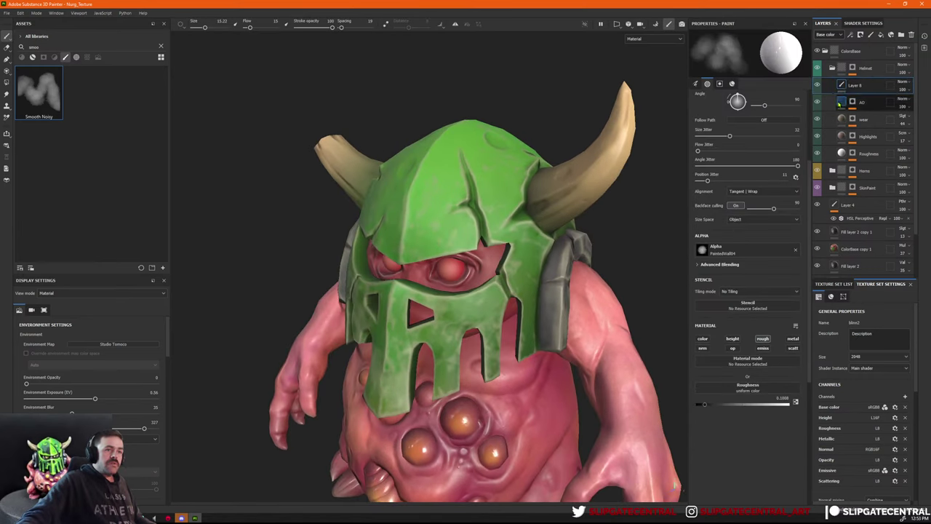
{"action": "left_click", "coordinate": [902, 82]}
{"action": "left_click", "coordinate": [902, 97]}
{"action": "right_click", "coordinate": [852, 86]}
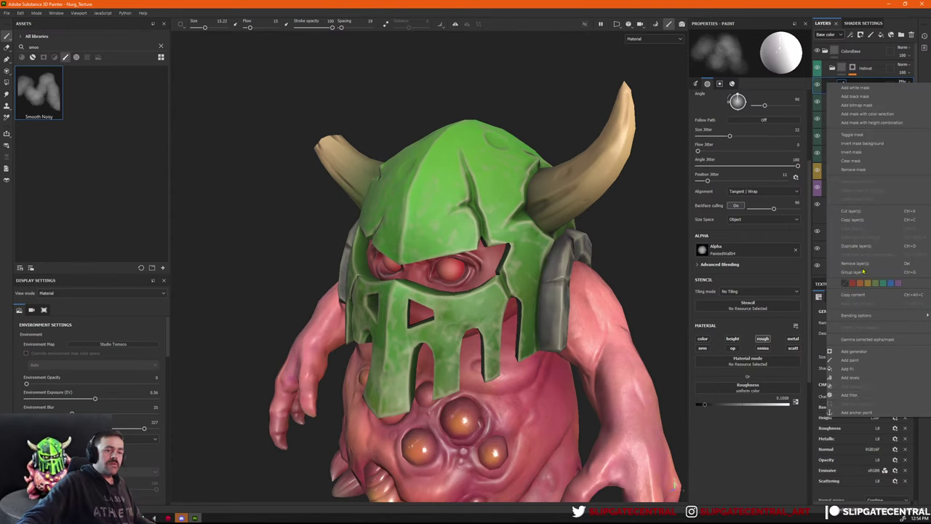
{"action": "left_click", "coordinate": [852, 378]}
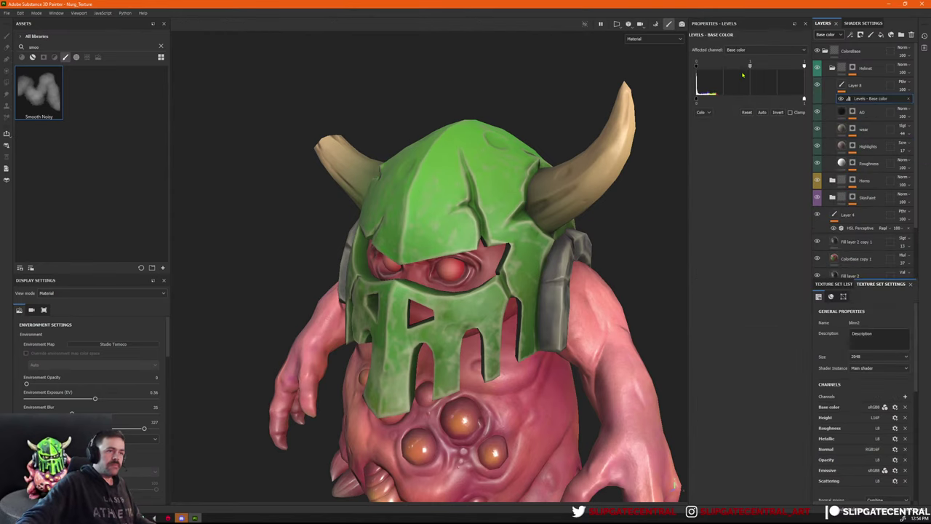
Display only the Base color channel on the model and try shifting the midtones of the new helmet layer's Levels.
{"action": "mouse_move", "coordinate": [750, 71]}
{"action": "left_mouse_down"}
{"action": "mouse_move", "coordinate": [762, 65]}
{"action": "mouse_move", "coordinate": [725, 65]}
{"action": "mouse_move", "coordinate": [766, 66]}
{"action": "mouse_move", "coordinate": [750, 66]}
{"action": "left_mouse_up"}
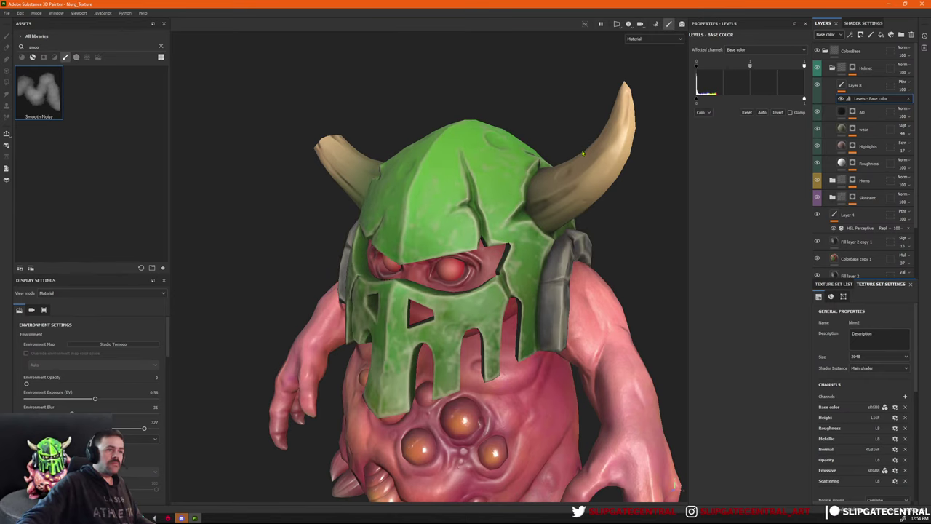
{"action": "key", "text": "c"}
{"action": "right_click_drag", "start_coordinate": [546, 223], "coordinate": [480, 98], "text": "alt"}
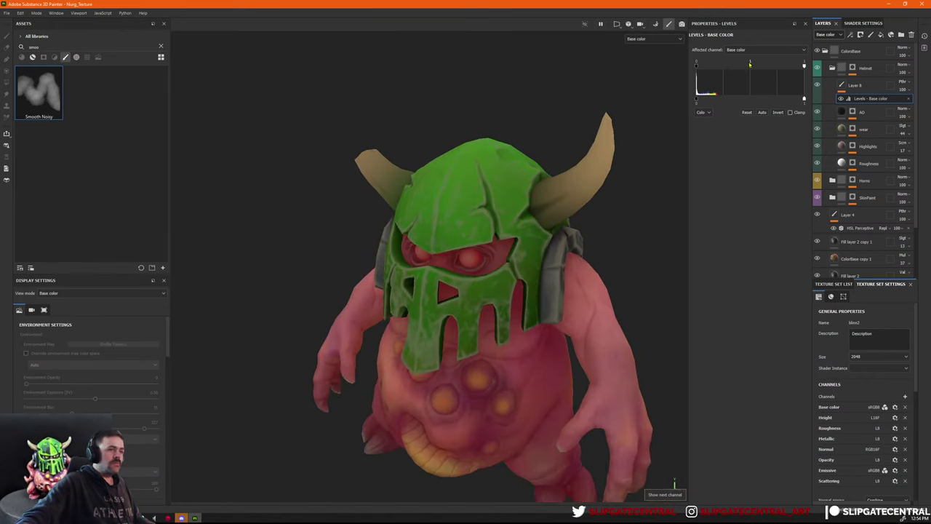
{"action": "mouse_move", "coordinate": [746, 67]}
{"action": "left_mouse_down"}
{"action": "mouse_move", "coordinate": [773, 66]}
{"action": "mouse_move", "coordinate": [743, 69]}
{"action": "left_mouse_up"}
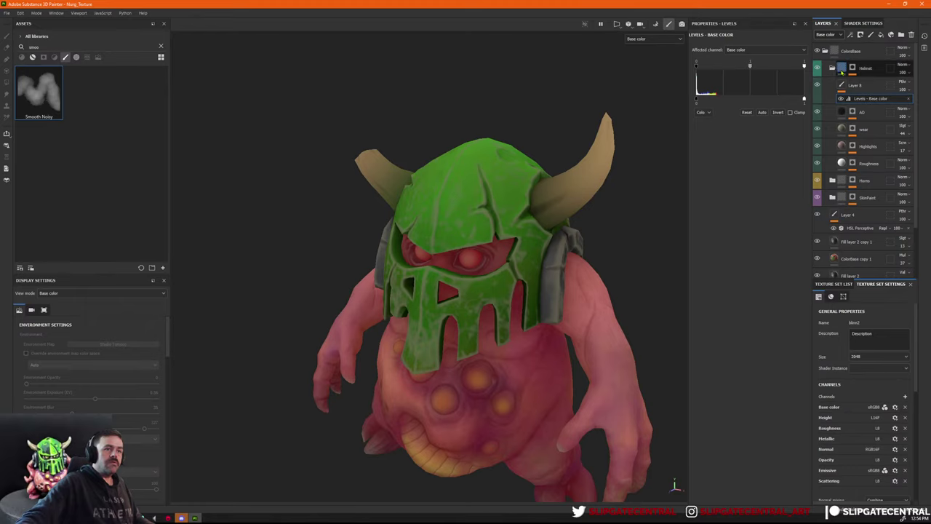
{"action": "left_click", "coordinate": [817, 67]}
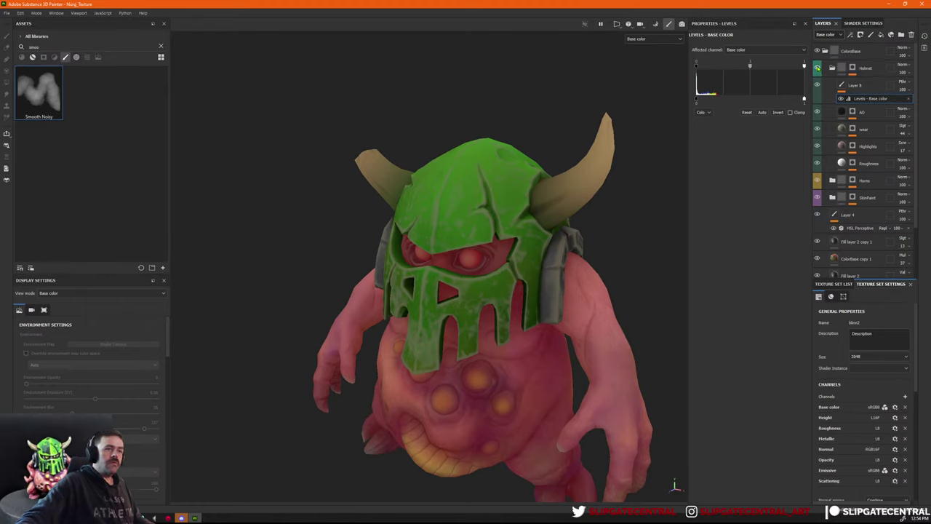
Set the Helmet folder's blend mode to Passthrough and delete Layer 8 together with its Levels effect.
{"action": "left_click", "coordinate": [910, 65]}
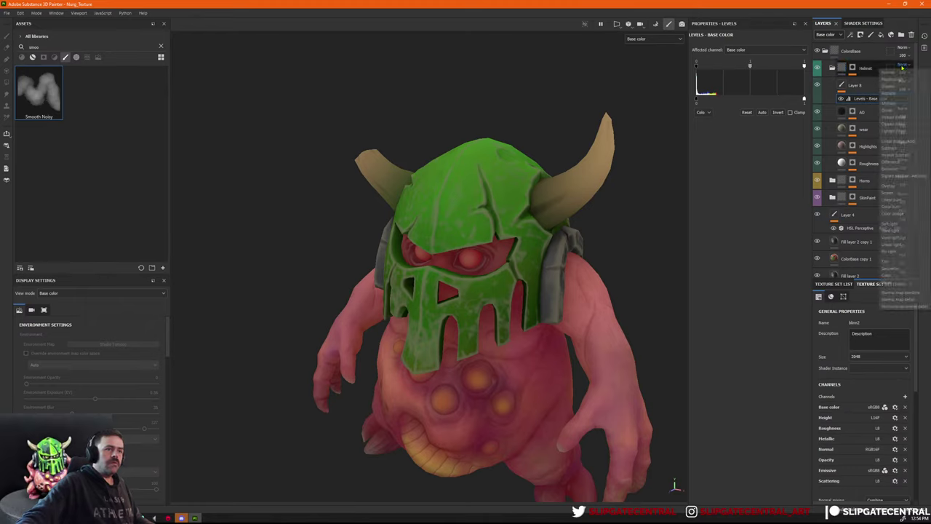
{"action": "left_click", "coordinate": [901, 81]}
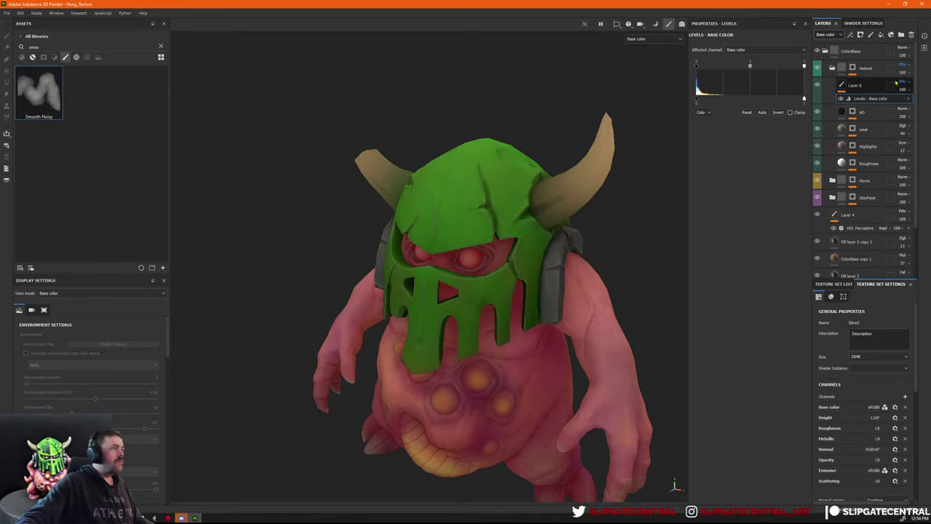
{"action": "left_click", "coordinate": [858, 86]}
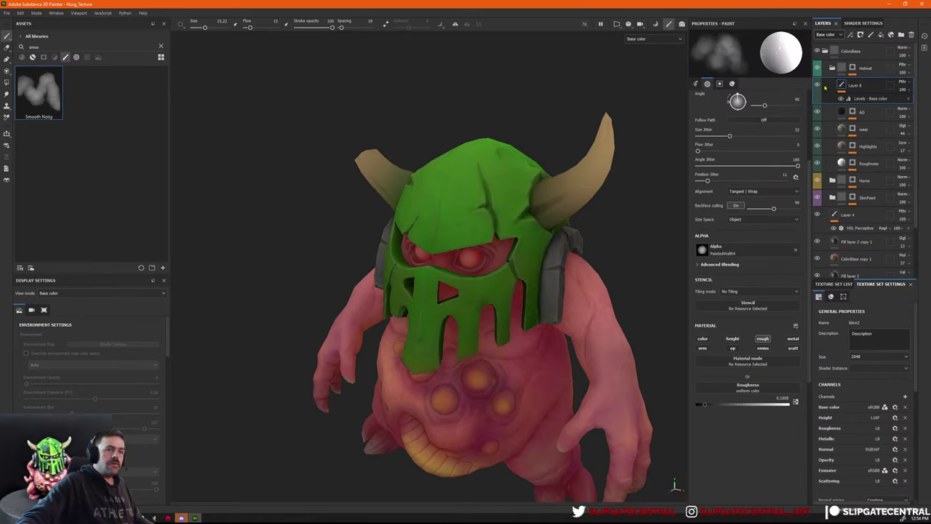
{"action": "left_click", "coordinate": [870, 98]}
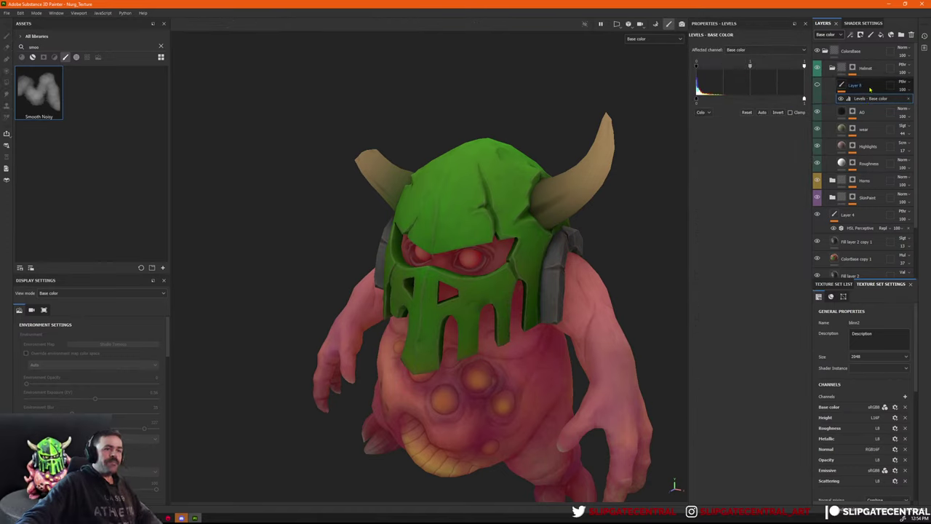
{"action": "left_click", "coordinate": [869, 87]}
{"action": "key", "text": "Delete"}
Compare the model with the Helmet folder hidden and shown, and set the ColorsBase folder's blend mode to Passthrough.
{"action": "left_click", "coordinate": [816, 71]}
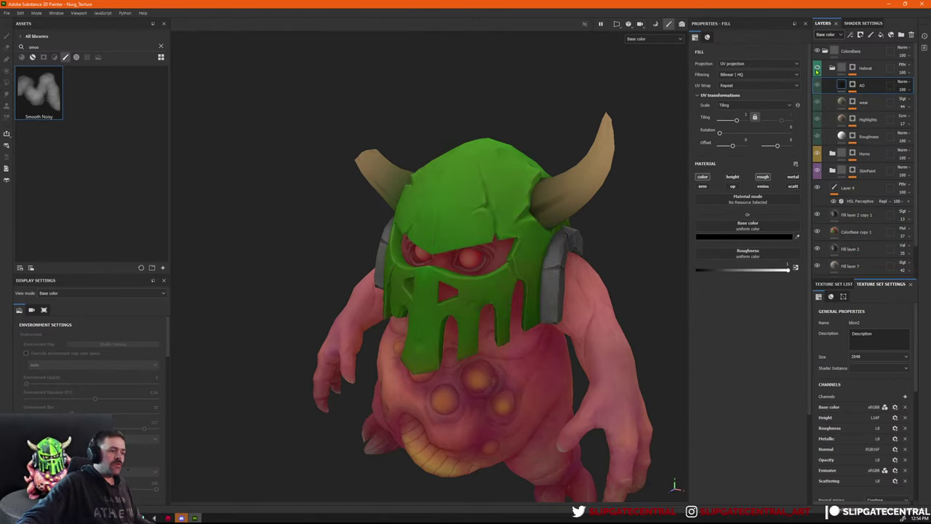
{"action": "left_click", "coordinate": [817, 71]}
{"action": "left_click", "coordinate": [817, 71]}
{"action": "left_click", "coordinate": [816, 71]}
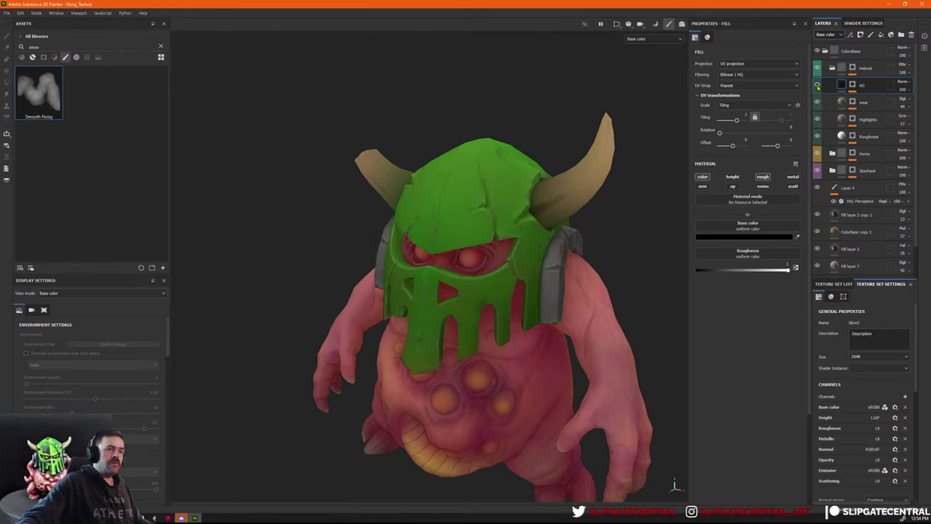
{"action": "left_click", "coordinate": [870, 55]}
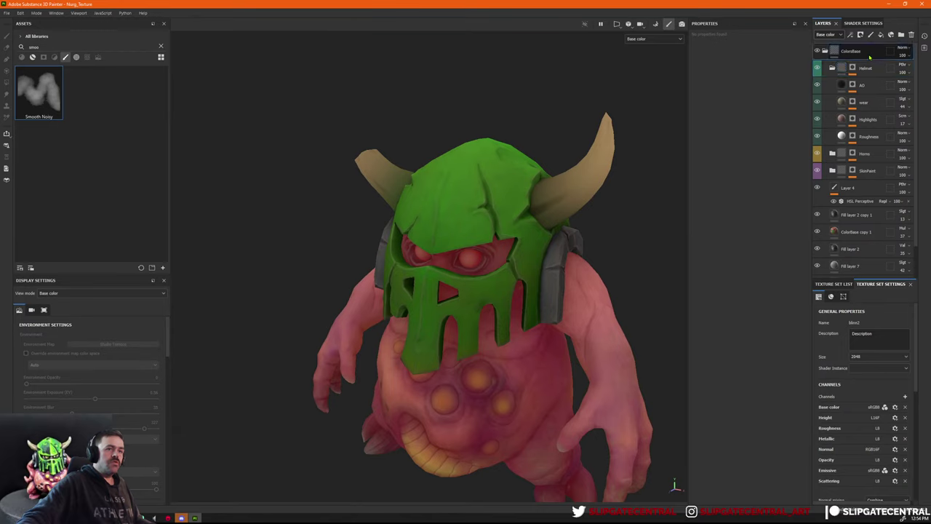
{"action": "left_click", "coordinate": [906, 49]}
{"action": "left_click", "coordinate": [900, 61]}
Create a fresh paint layer directly above AO in the Helmet folder, in Passthrough mode with a Levels effect on it.
{"action": "left_click", "coordinate": [873, 71]}
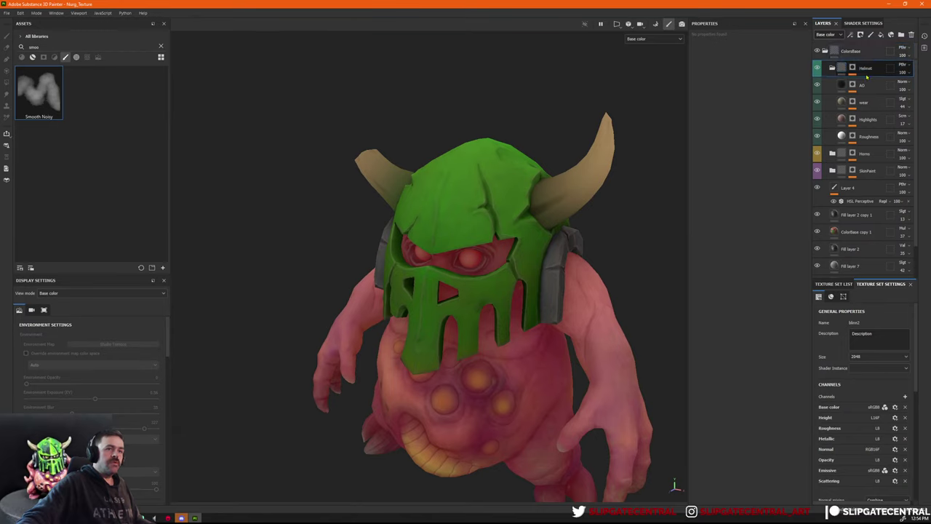
{"action": "left_click", "coordinate": [860, 84]}
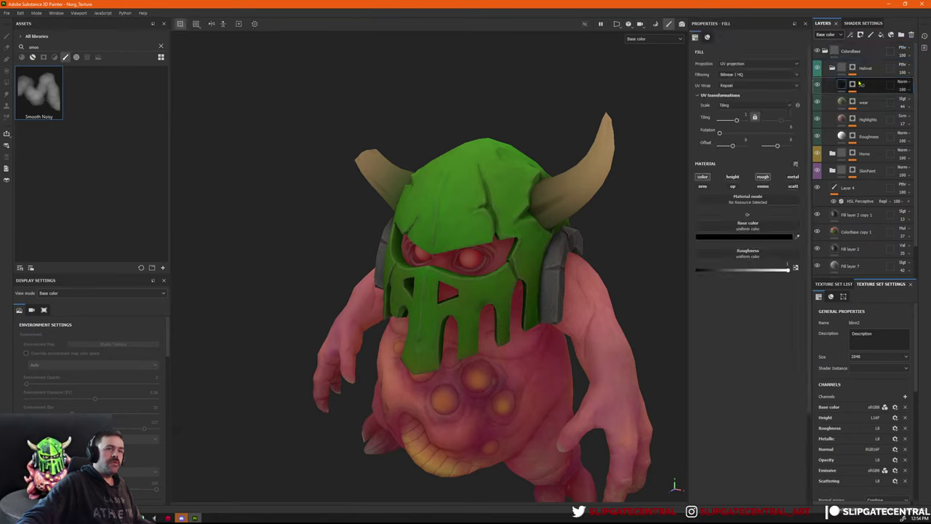
{"action": "left_click", "coordinate": [872, 35]}
{"action": "left_click", "coordinate": [903, 82]}
{"action": "left_click", "coordinate": [899, 96]}
{"action": "double_click", "coordinate": [855, 87]}
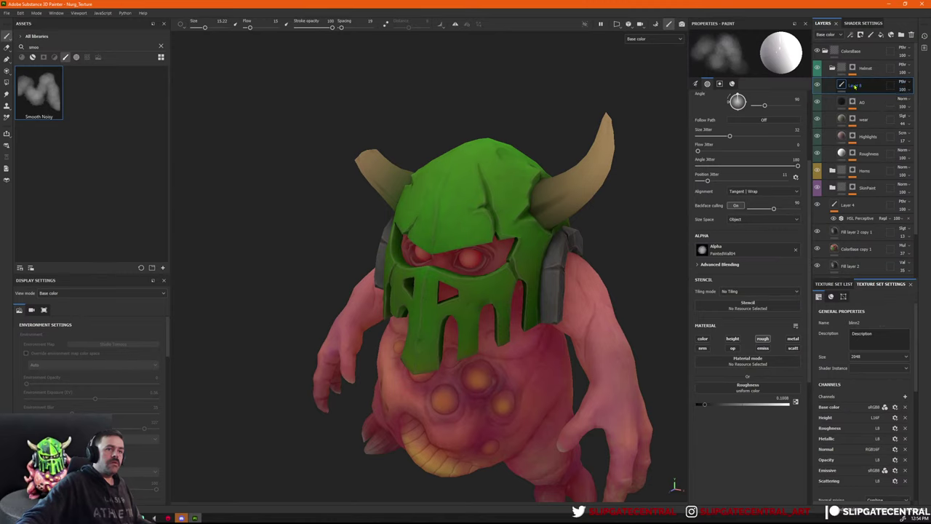
{"action": "right_click", "coordinate": [855, 86]}
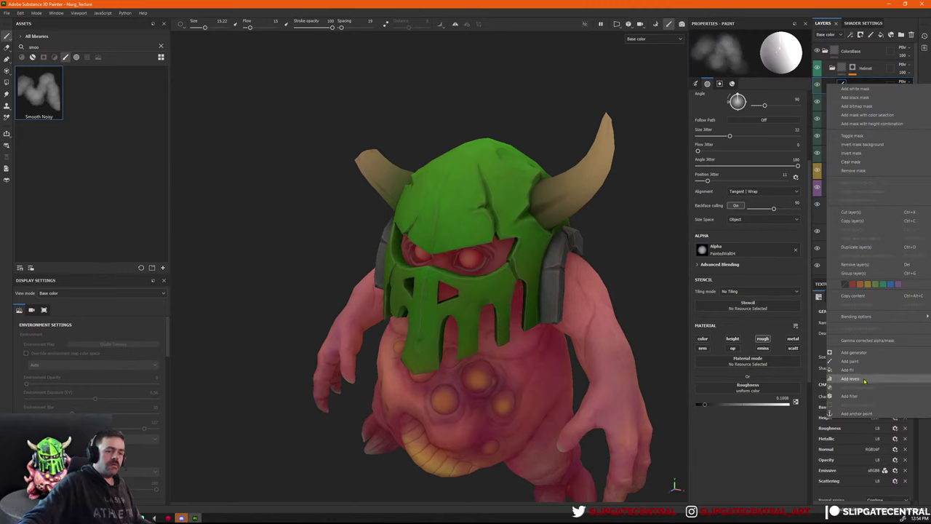
{"action": "left_click", "coordinate": [852, 378]}
Darken the helmet's base color in Levels with midtones at about 0.79 and output white at about 0.48.
{"action": "mouse_move", "coordinate": [752, 71]}
{"action": "left_mouse_down"}
{"action": "mouse_move", "coordinate": [724, 72]}
{"action": "mouse_move", "coordinate": [770, 74]}
{"action": "mouse_move", "coordinate": [749, 77]}
{"action": "left_mouse_up"}
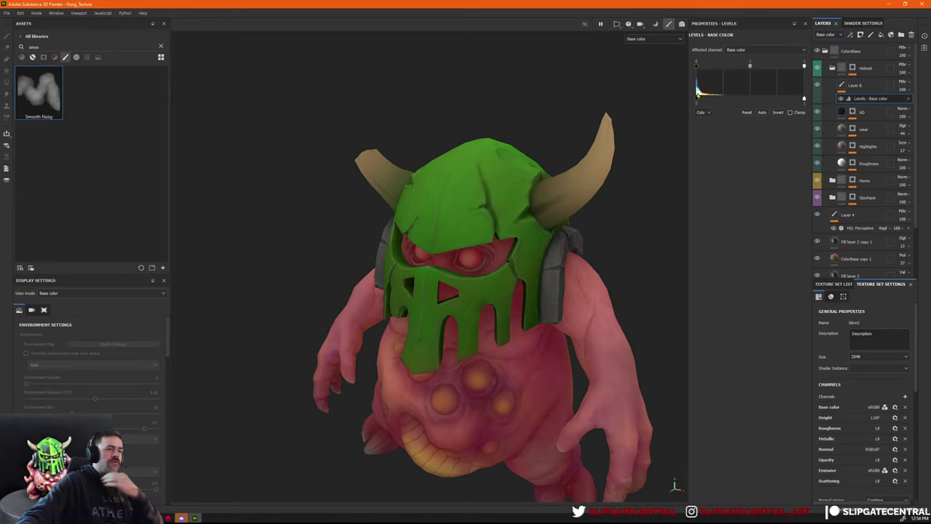
{"action": "mouse_move", "coordinate": [696, 99]}
{"action": "left_mouse_down"}
{"action": "mouse_move", "coordinate": [704, 101]}
{"action": "mouse_move", "coordinate": [682, 101]}
{"action": "left_mouse_up"}
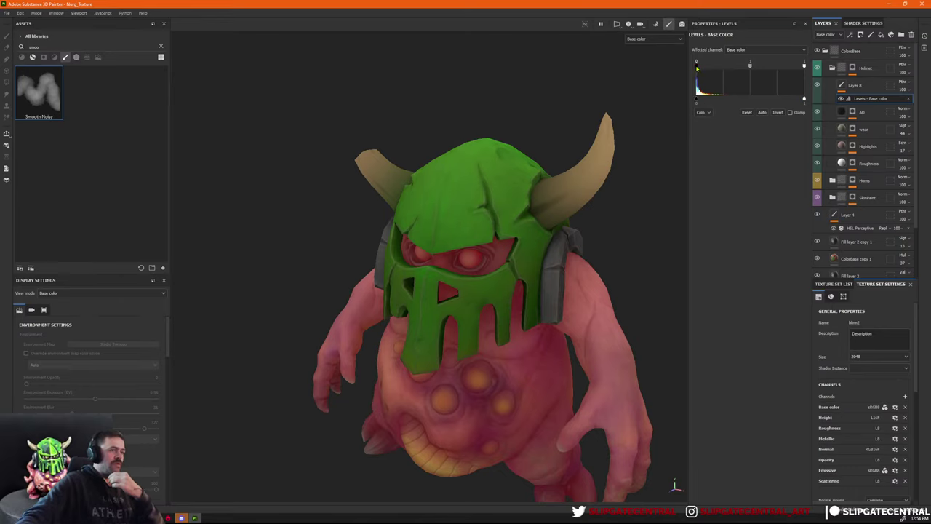
{"action": "mouse_move", "coordinate": [696, 66]}
{"action": "left_mouse_down"}
{"action": "mouse_move", "coordinate": [715, 67]}
{"action": "mouse_move", "coordinate": [697, 67]}
{"action": "left_mouse_up"}
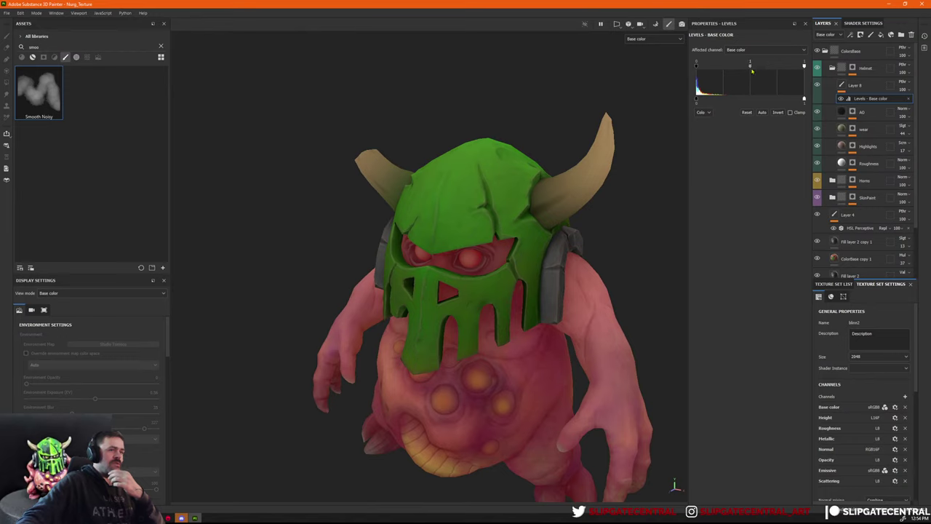
{"action": "left_click_drag", "start_coordinate": [794, 100], "coordinate": [757, 97]}
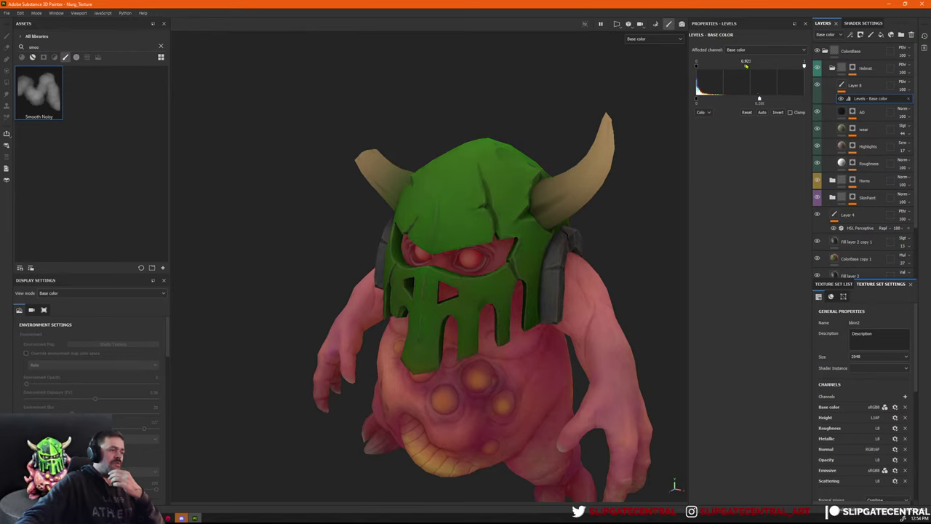
{"action": "left_click_drag", "start_coordinate": [746, 65], "coordinate": [740, 66]}
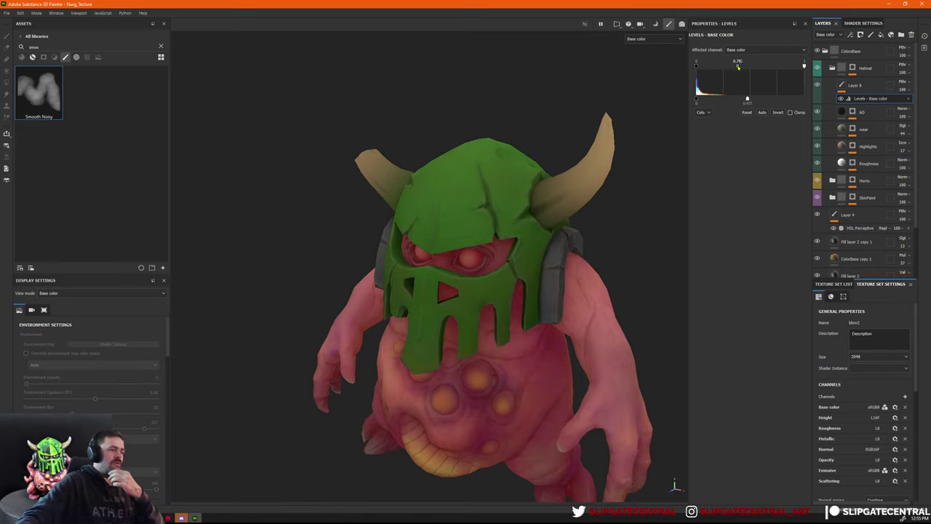
{"action": "left_click_drag", "start_coordinate": [740, 66], "coordinate": [739, 66]}
Hide the wear layer and move the Highlights layer to the top of the Helmet folder, above the Levels paint layer.
{"action": "left_click_drag", "start_coordinate": [386, 270], "coordinate": [516, 266], "text": "alt"}
{"action": "scroll", "coordinate": [488, 260], "scroll_direction": "down", "scroll_amount": 3}
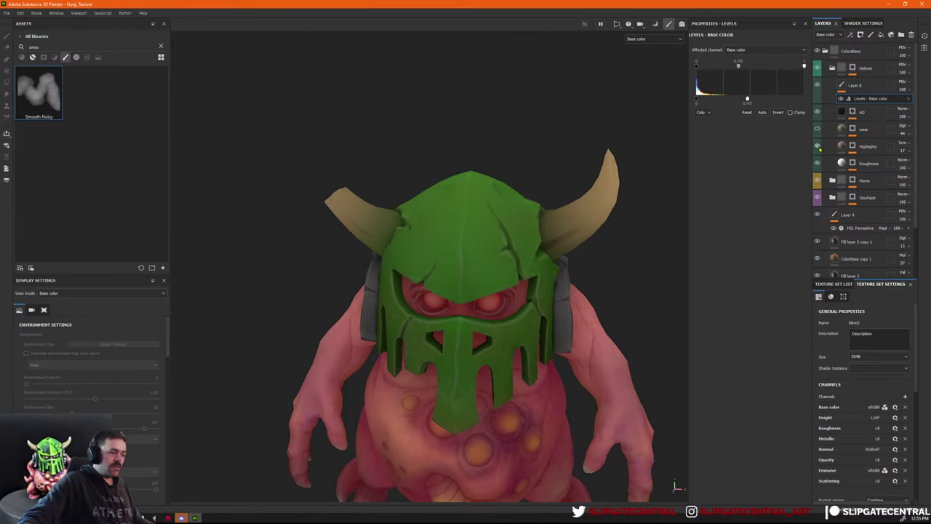
{"action": "left_click", "coordinate": [841, 147]}
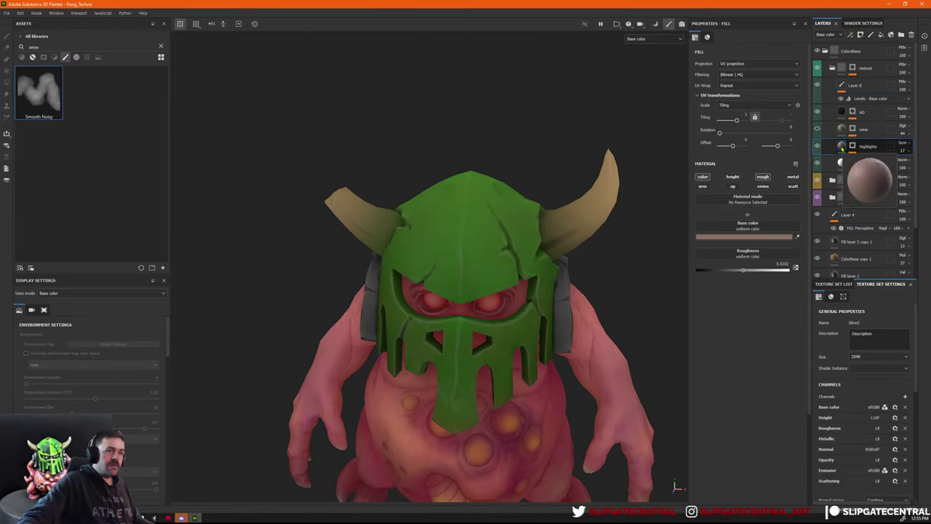
{"action": "left_click_drag", "start_coordinate": [841, 147], "coordinate": [845, 86]}
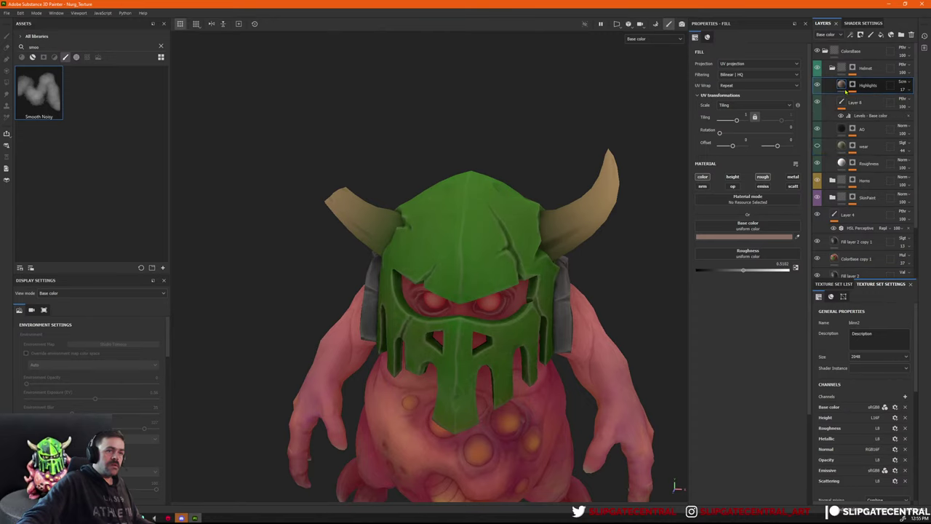
Lighten the Highlights layer's base color to a very pale, nearly white pink.
{"action": "left_click", "coordinate": [749, 238]}
{"action": "left_click_drag", "start_coordinate": [727, 318], "coordinate": [722, 300]}
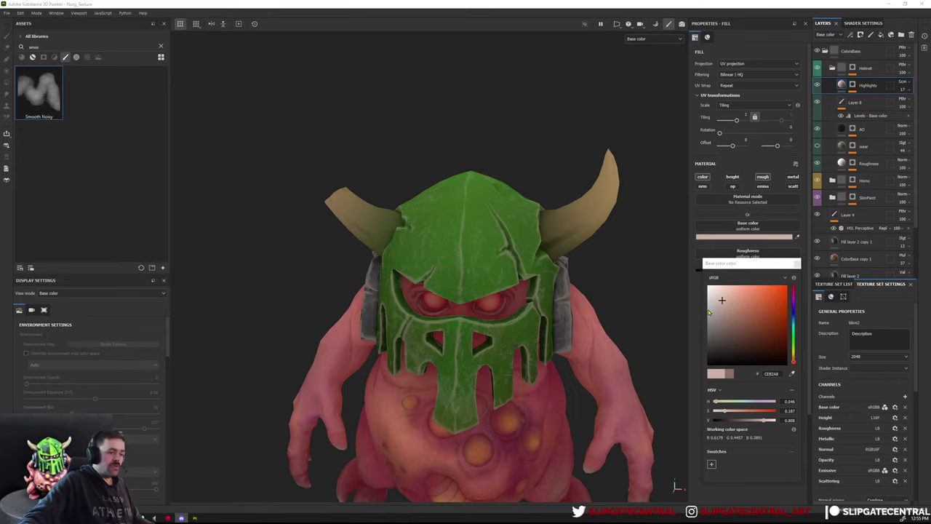
{"action": "left_click_drag", "start_coordinate": [709, 313], "coordinate": [719, 293]}
{"action": "left_click", "coordinate": [797, 264]}
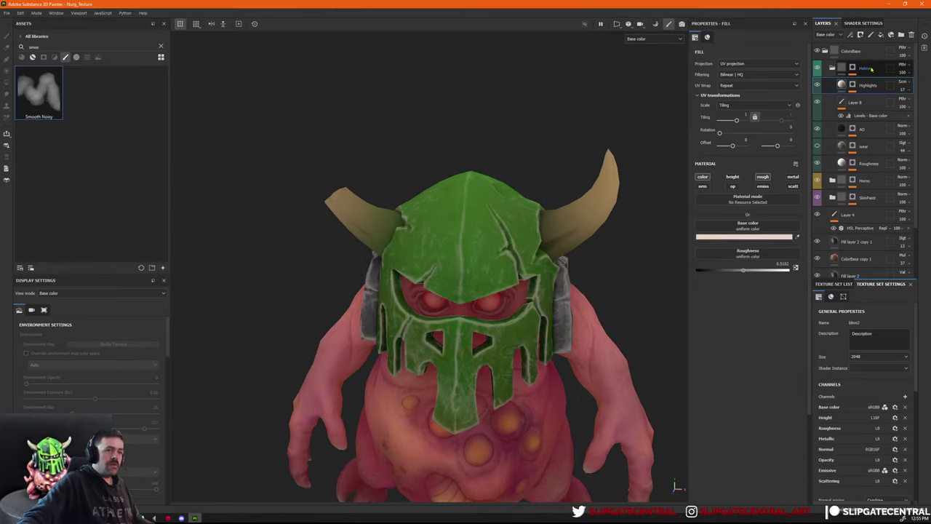
Show the Highlights layer's mask and add a Blur filter above its Metal Edge Wear generator.
{"action": "left_click", "coordinate": [853, 86]}
{"action": "left_click", "coordinate": [853, 85], "text": "alt"}
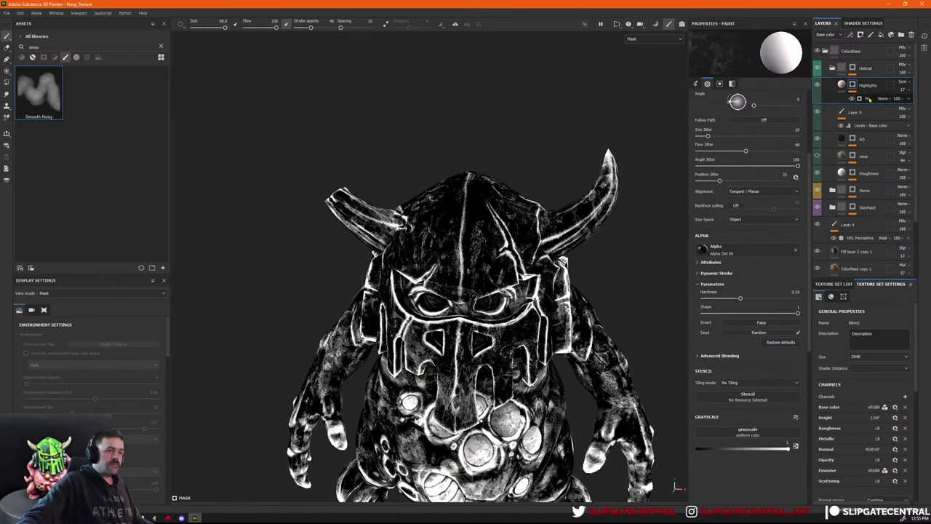
{"action": "left_click", "coordinate": [870, 99]}
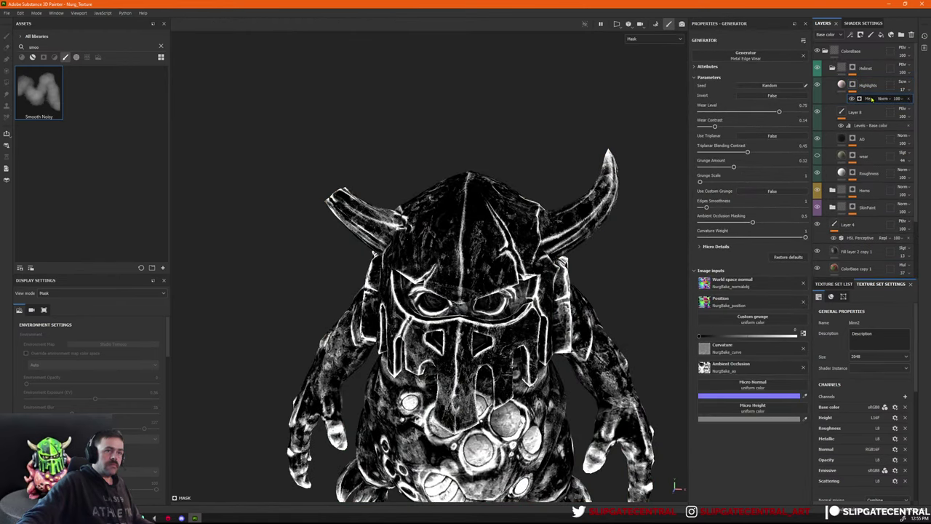
{"action": "right_click", "coordinate": [872, 100]}
{"action": "left_click", "coordinate": [868, 242]}
{"action": "left_click", "coordinate": [755, 54]}
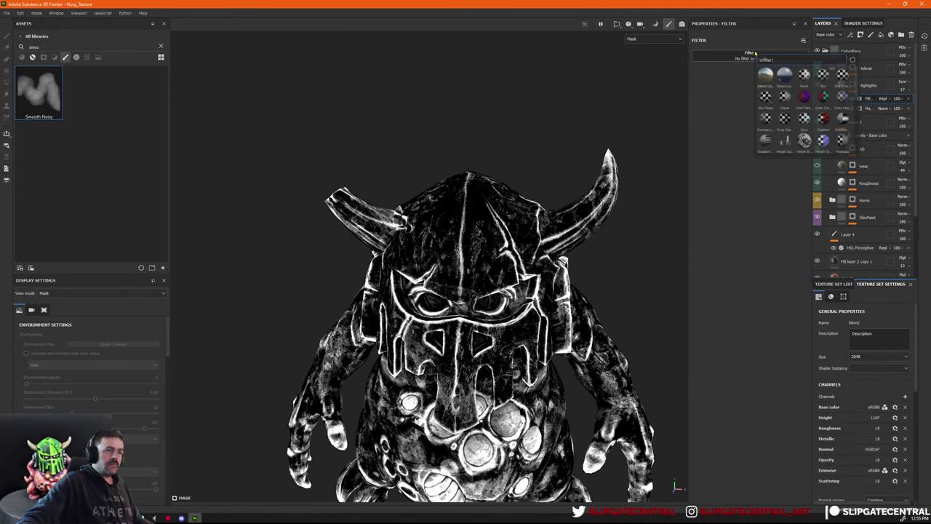
{"action": "left_click", "coordinate": [805, 78]}
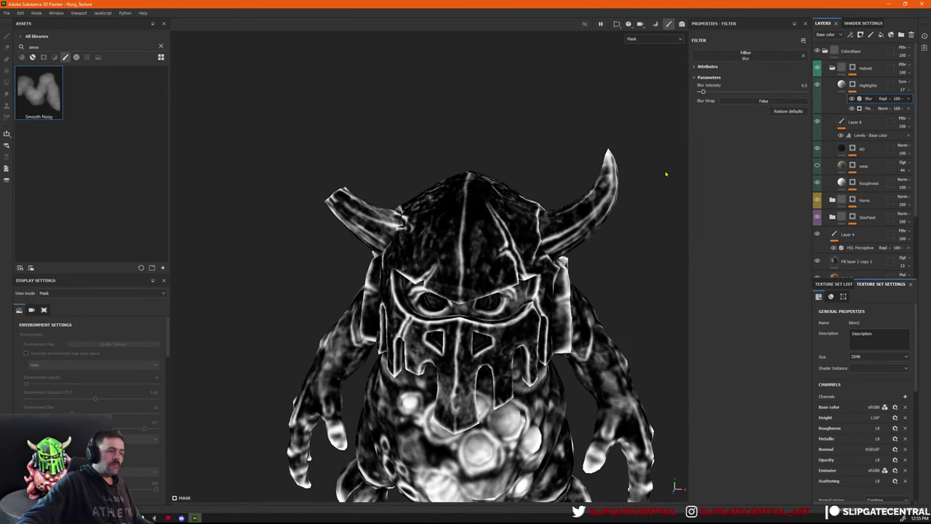
Raise the blur intensity on the Highlights mask to about 0.83 and inspect the helmet's edges.
{"action": "left_click", "coordinate": [706, 93]}
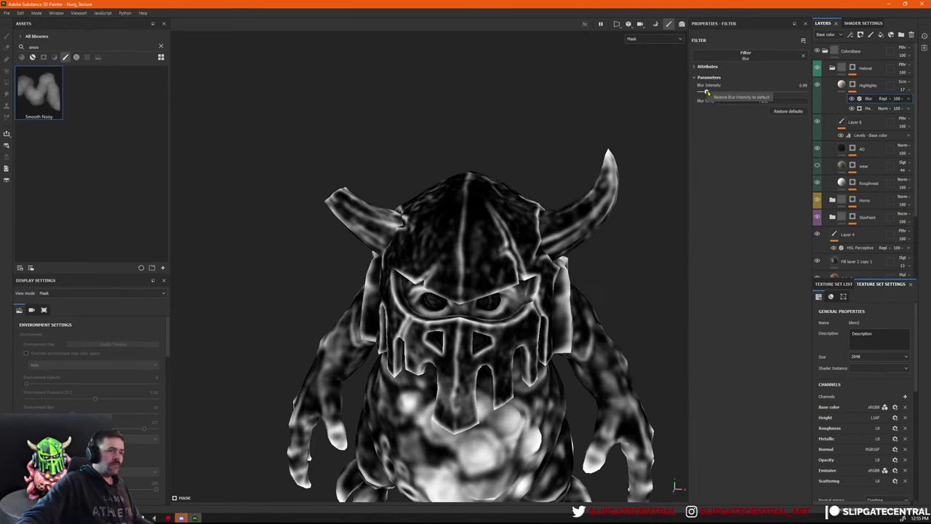
{"action": "left_click_drag", "start_coordinate": [706, 92], "coordinate": [708, 92]}
{"action": "left_click_drag", "start_coordinate": [473, 218], "coordinate": [491, 250], "text": "alt"}
{"action": "right_click_drag", "start_coordinate": [491, 250], "coordinate": [545, 272], "text": "alt"}
{"action": "middle_click_drag", "start_coordinate": [545, 272], "coordinate": [510, 235], "text": "alt"}
{"action": "left_click_drag", "start_coordinate": [510, 235], "coordinate": [498, 231], "text": "alt"}
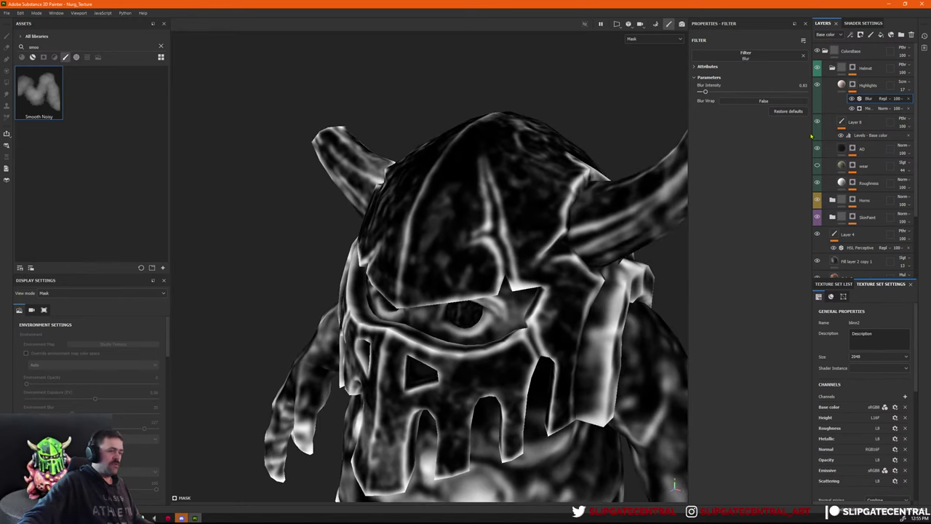
Add Levels above the Blur in the Highlights mask, with input black about 0.09, midtones about 0.71 and white about 0.95.
{"action": "right_click", "coordinate": [866, 98]}
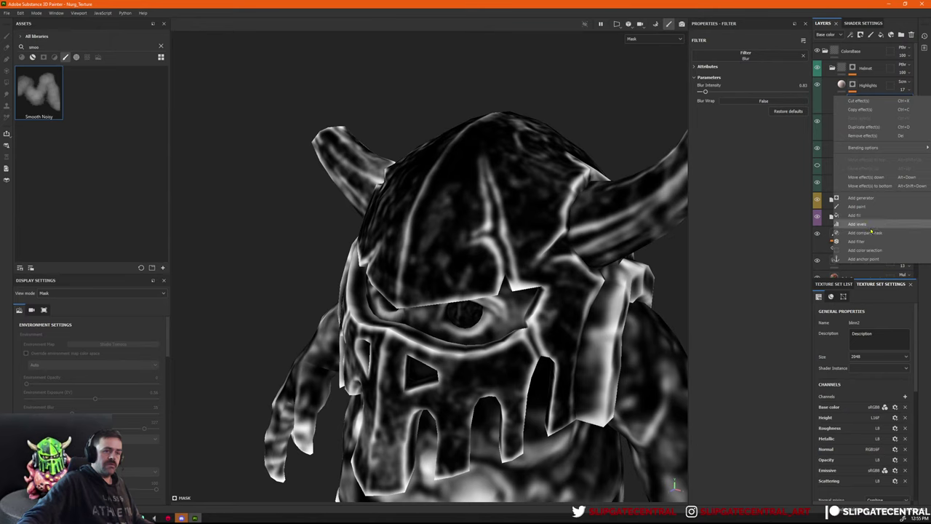
{"action": "left_click", "coordinate": [864, 224]}
{"action": "left_click_drag", "start_coordinate": [751, 55], "coordinate": [716, 58]}
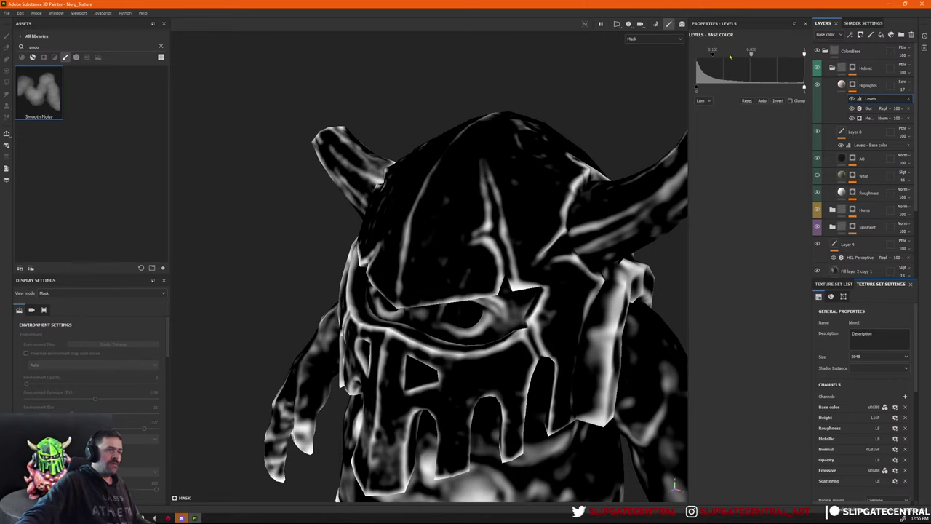
{"action": "left_click_drag", "start_coordinate": [713, 56], "coordinate": [741, 56]}
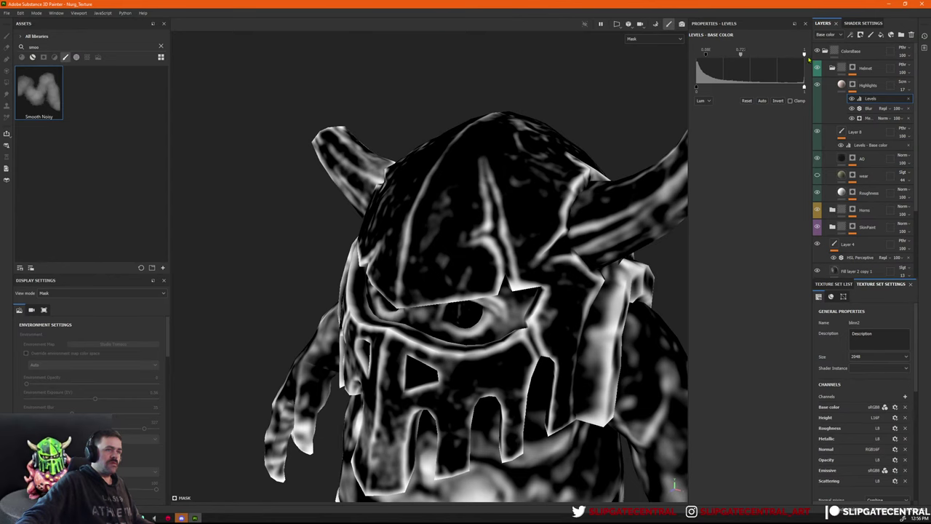
{"action": "mouse_move", "coordinate": [805, 55]}
{"action": "left_mouse_down"}
{"action": "mouse_move", "coordinate": [787, 56]}
{"action": "mouse_move", "coordinate": [799, 55]}
{"action": "left_mouse_up"}
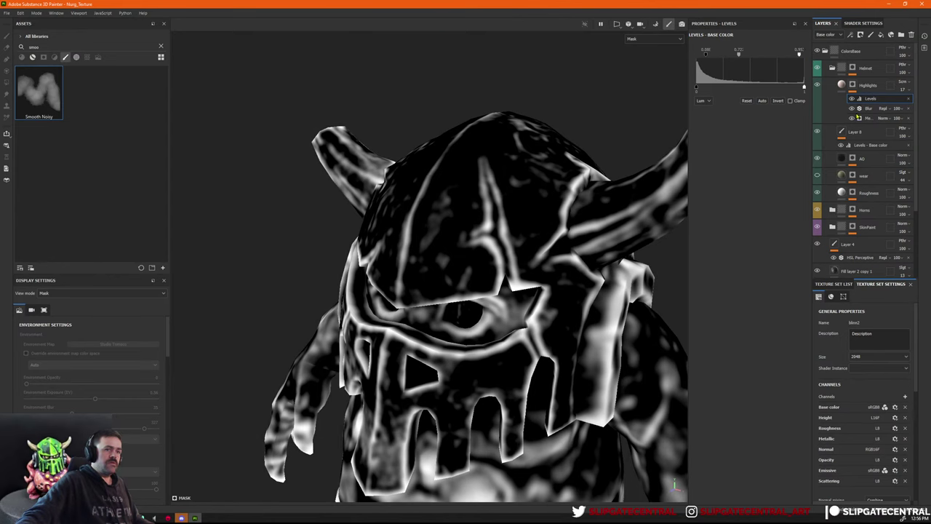
Reduce the Highlights mask's blur intensity to about 0.55 and check the result in the Base color view.
{"action": "left_click", "coordinate": [865, 109]}
{"action": "left_click_drag", "start_coordinate": [705, 91], "coordinate": [703, 93]}
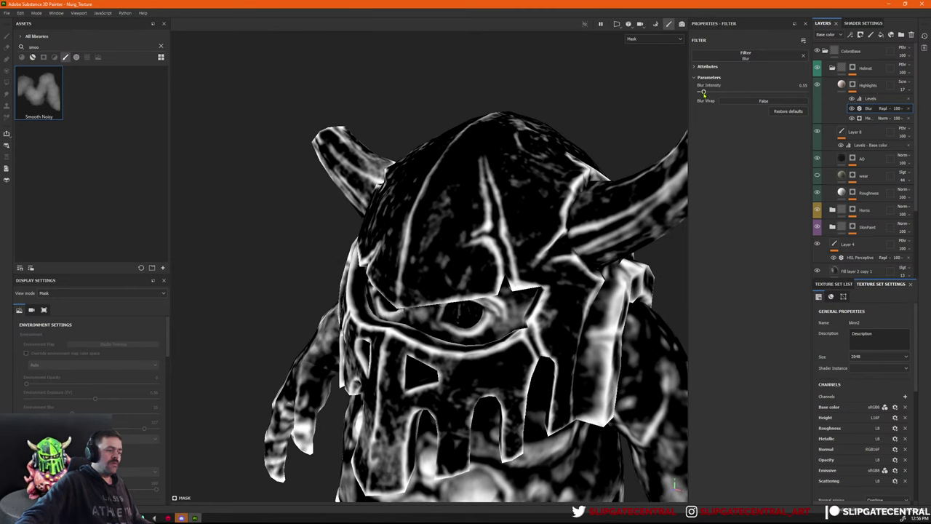
{"action": "scroll", "coordinate": [351, 170], "scroll_direction": "down", "scroll_amount": 3}
{"action": "key", "text": "c"}
{"action": "left_click_drag", "start_coordinate": [526, 254], "coordinate": [565, 229], "text": "alt"}
{"action": "scroll", "coordinate": [565, 228], "scroll_direction": "up", "scroll_amount": 1}
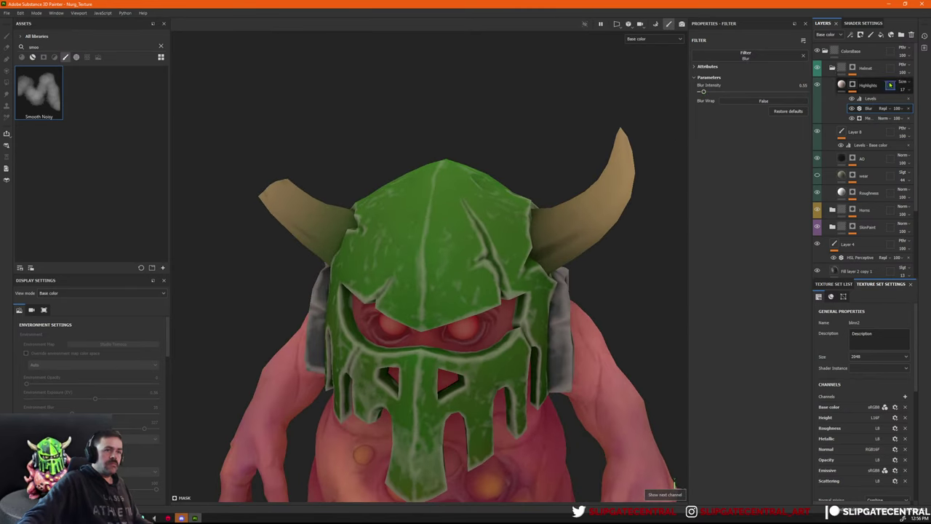
Switch the Highlights layer to Normal blending at 100 opacity and change its base color to a muted warm grey.
{"action": "left_click", "coordinate": [890, 85]}
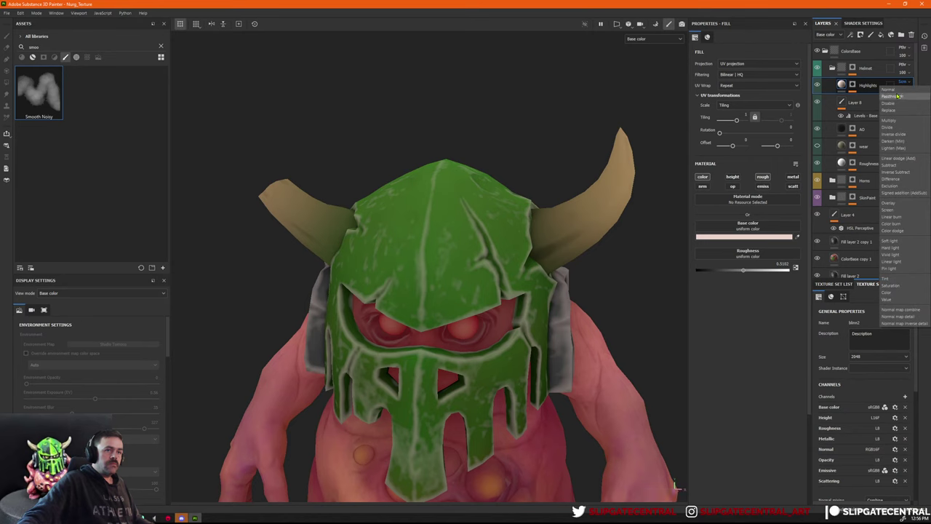
{"action": "left_click", "coordinate": [891, 89]}
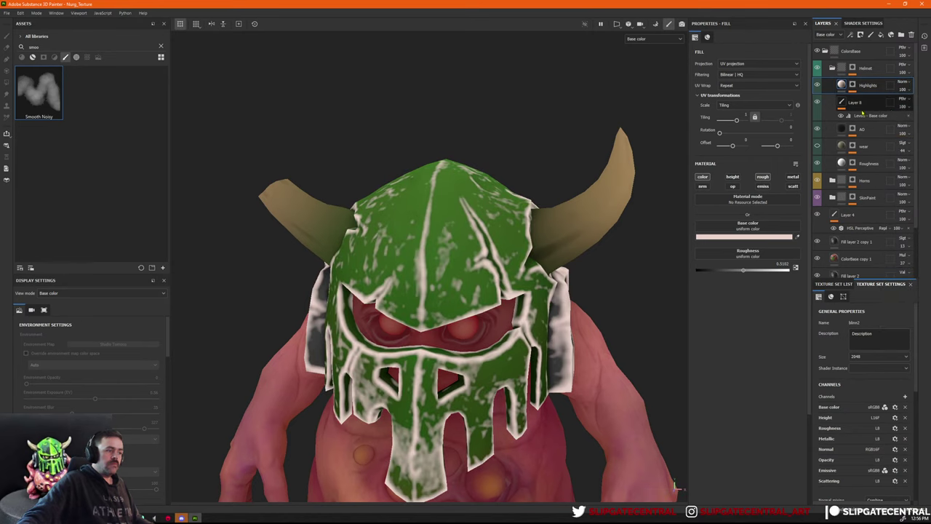
{"action": "left_click", "coordinate": [736, 237]}
{"action": "mouse_move", "coordinate": [713, 327]}
{"action": "left_mouse_down"}
{"action": "mouse_move", "coordinate": [709, 342]}
{"action": "mouse_move", "coordinate": [727, 334]}
{"action": "left_mouse_up"}
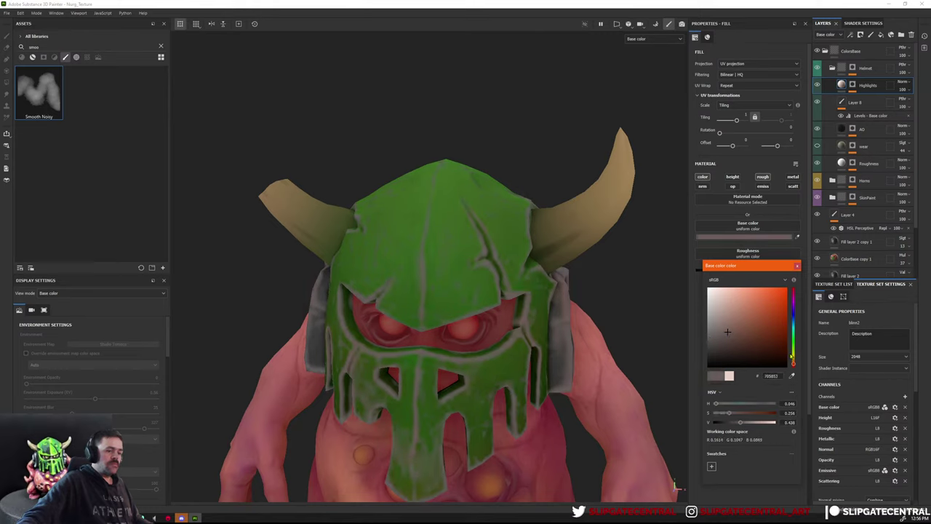
{"action": "left_click_drag", "start_coordinate": [794, 362], "coordinate": [794, 360]}
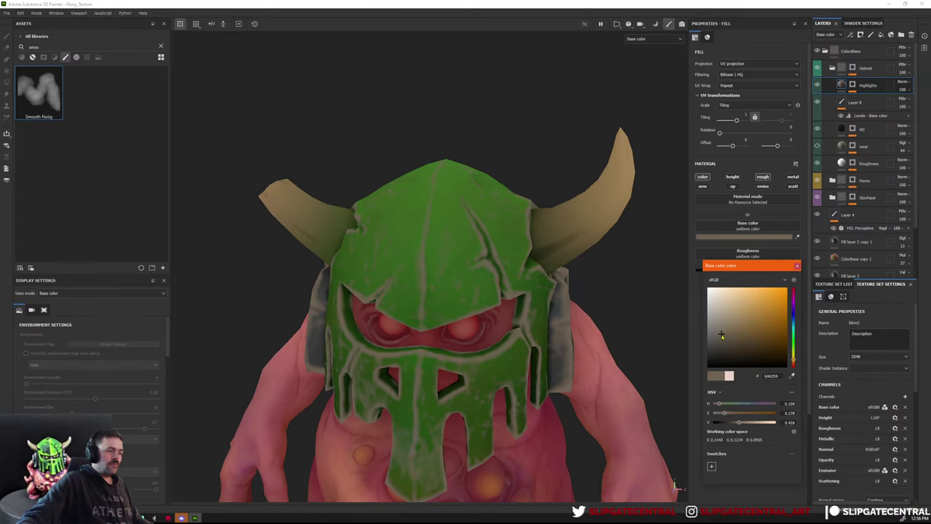
{"action": "left_click_drag", "start_coordinate": [718, 337], "coordinate": [713, 334]}
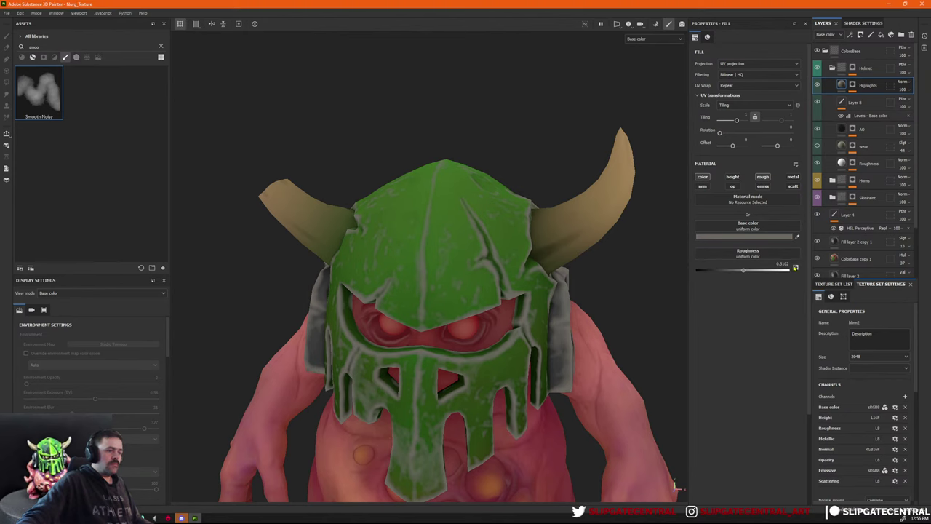
Raise the Highlights layer's roughness to about 0.9 in the Roughness view, and check the helmet in the Material view.
{"action": "key", "text": "c"}
{"action": "key", "text": "c"}
{"action": "key", "text": "c"}
{"action": "key", "text": "shift+c"}
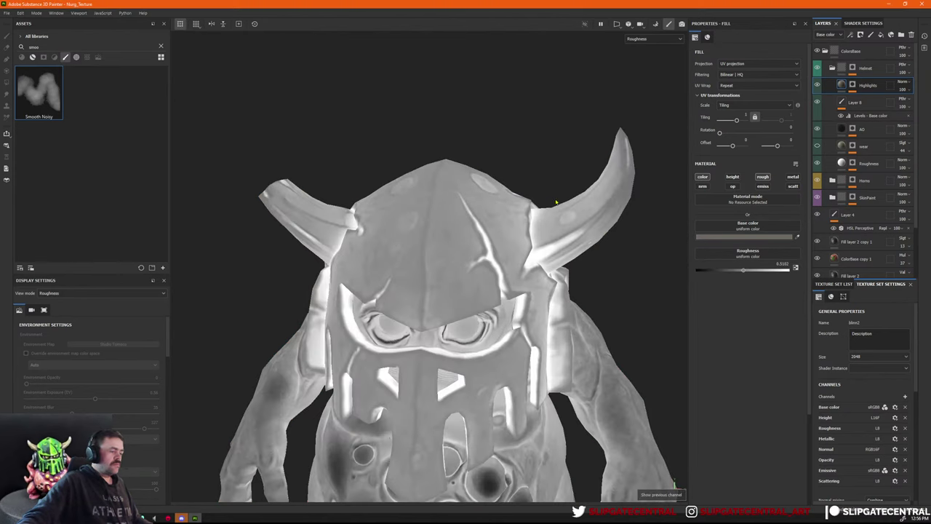
{"action": "middle_click_drag", "start_coordinate": [591, 157], "coordinate": [608, 106], "text": "alt"}
{"action": "left_click", "coordinate": [764, 178]}
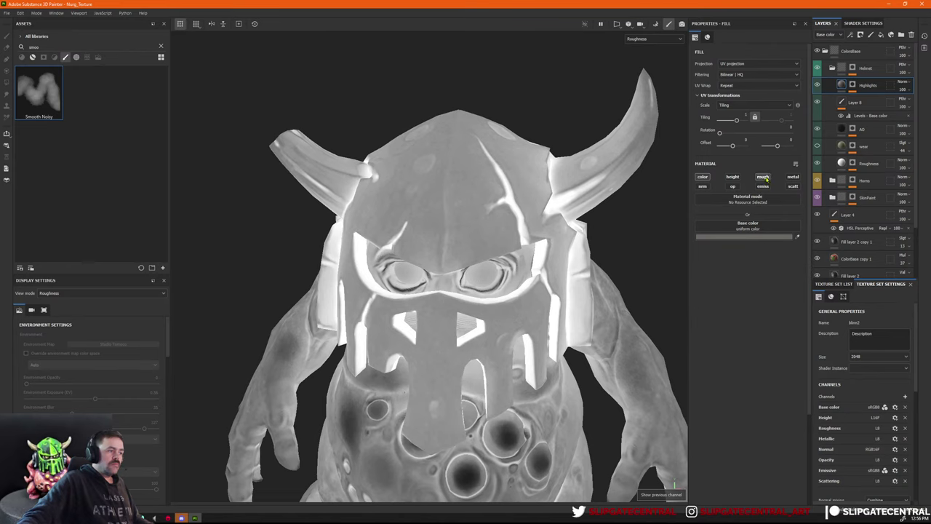
{"action": "left_click", "coordinate": [764, 178]}
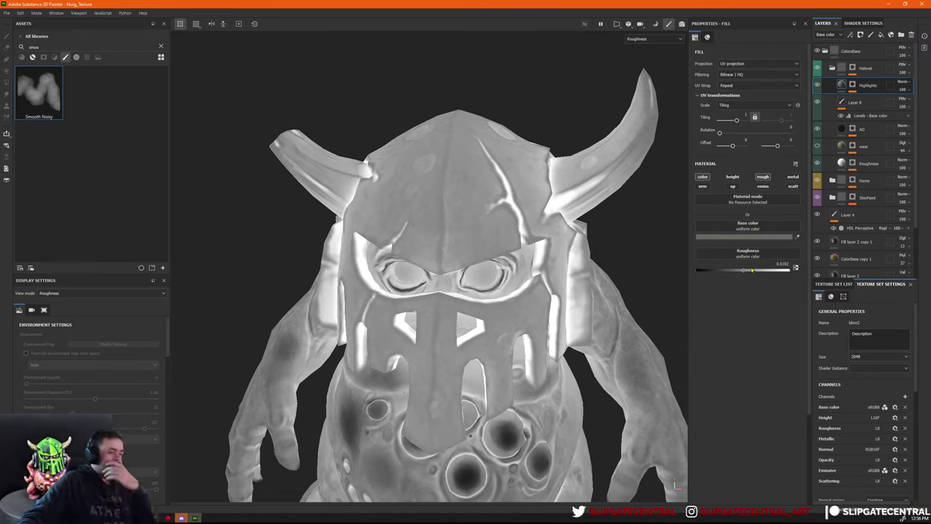
{"action": "left_click_drag", "start_coordinate": [742, 270], "coordinate": [779, 266]}
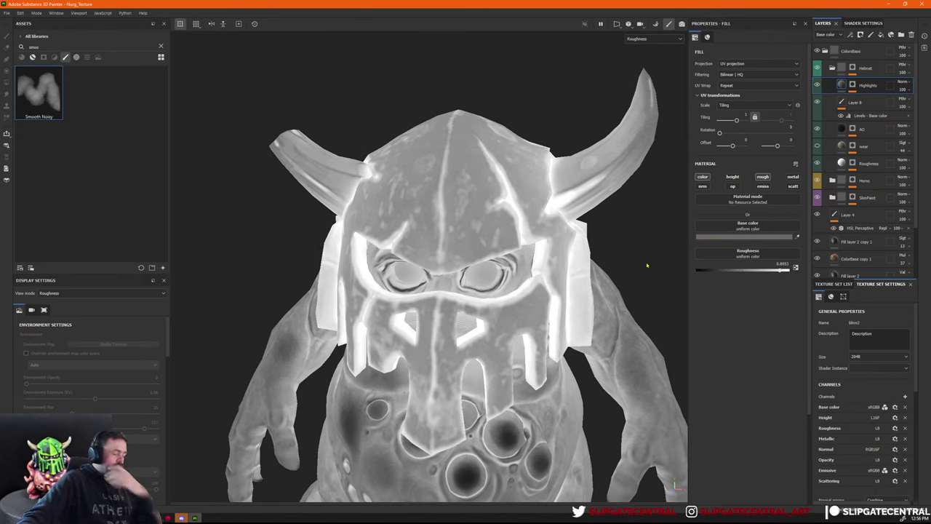
{"action": "key", "text": "m"}
{"action": "right_click_drag", "start_coordinate": [487, 242], "coordinate": [519, 241], "text": "shift"}
{"action": "left_click_drag", "start_coordinate": [519, 243], "coordinate": [487, 255], "text": "alt"}
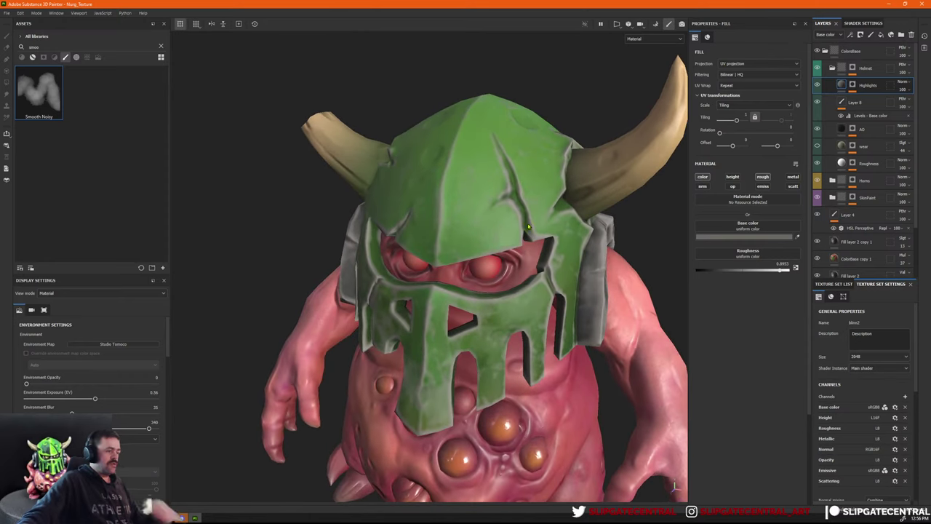
Lower the helmet's Roughness layer to about 0.21 and check the shine from different lighting and viewing angles.
{"action": "left_click", "coordinate": [865, 167]}
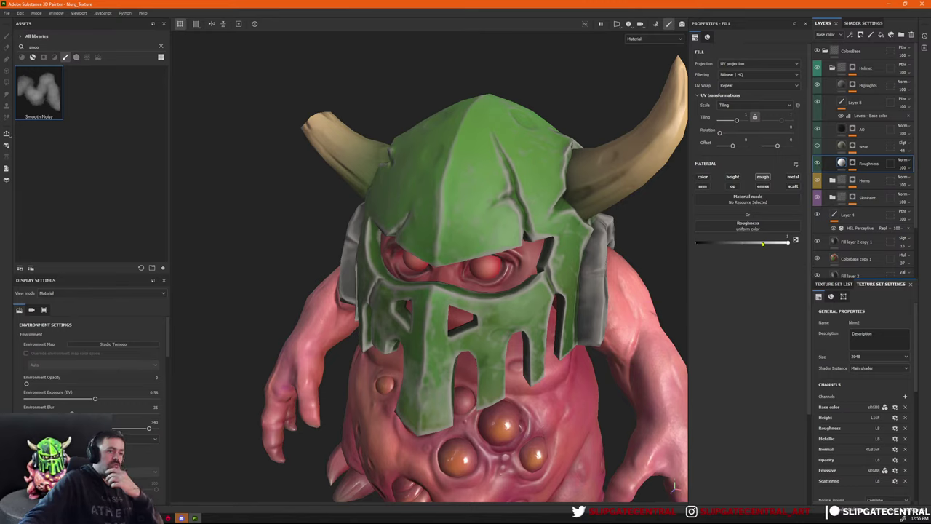
{"action": "left_click_drag", "start_coordinate": [774, 245], "coordinate": [715, 241]}
{"action": "right_click_drag", "start_coordinate": [463, 272], "coordinate": [466, 274], "text": "shift"}
{"action": "left_click_drag", "start_coordinate": [467, 273], "coordinate": [604, 287], "text": "alt"}
{"action": "right_click_drag", "start_coordinate": [603, 287], "coordinate": [562, 282], "text": "shift"}
{"action": "right_click_drag", "start_coordinate": [576, 287], "coordinate": [578, 288], "text": "shift"}
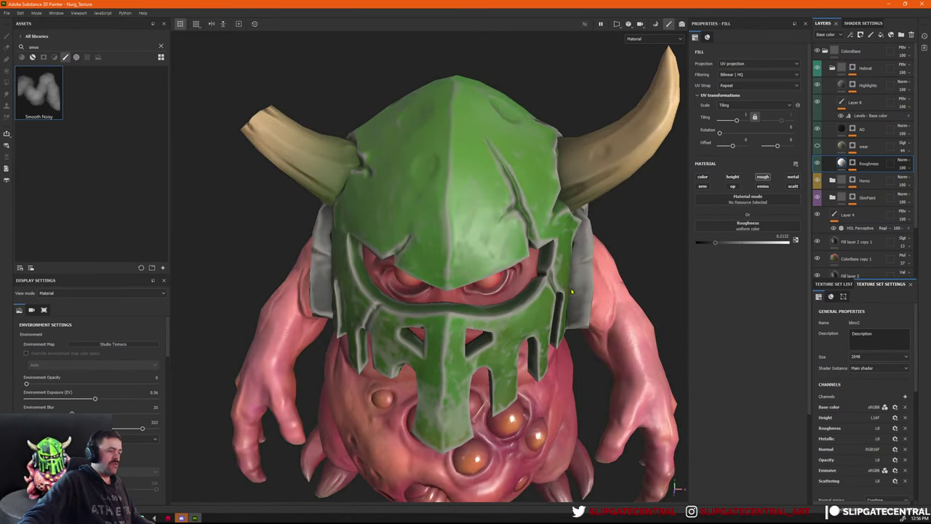
{"action": "left_click_drag", "start_coordinate": [577, 288], "coordinate": [537, 292], "text": "alt"}
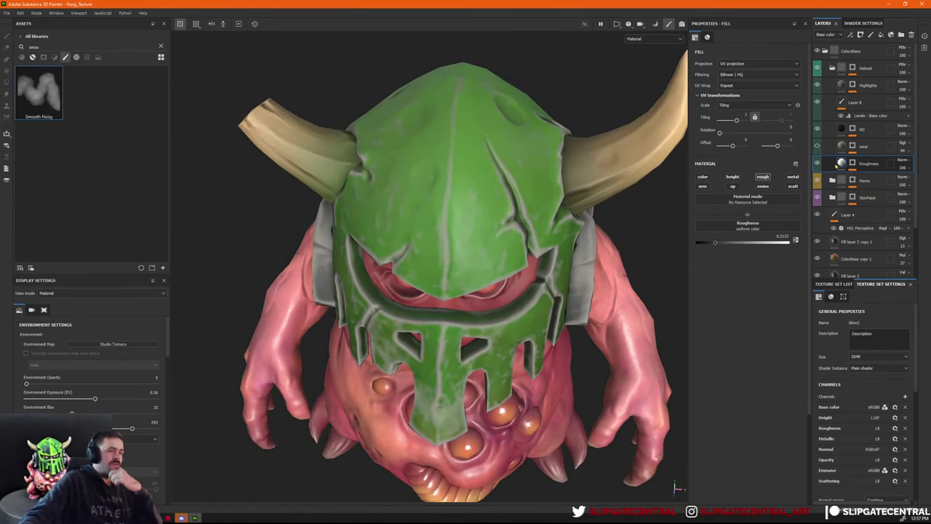
Delete the hidden wear layer from the Helmet folder.
{"action": "left_click", "coordinate": [862, 148]}
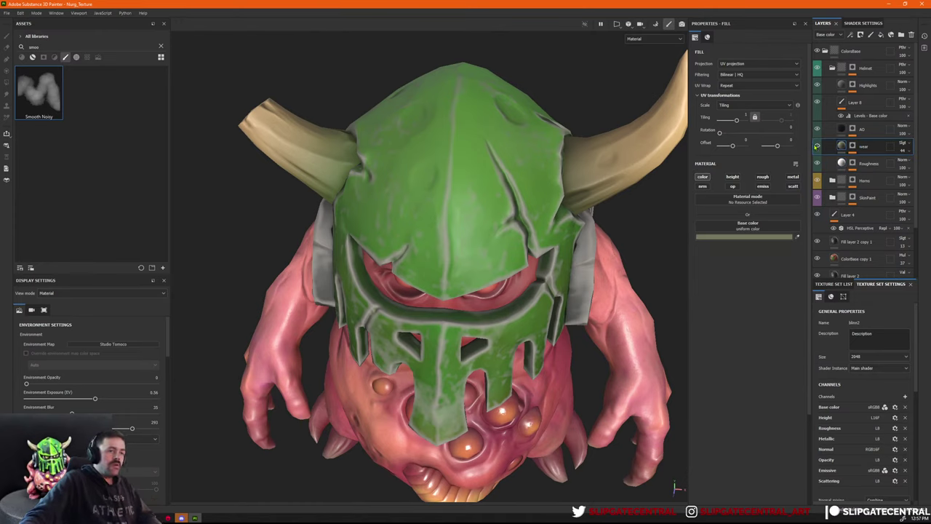
{"action": "left_click", "coordinate": [852, 145]}
{"action": "key", "text": "Delete"}
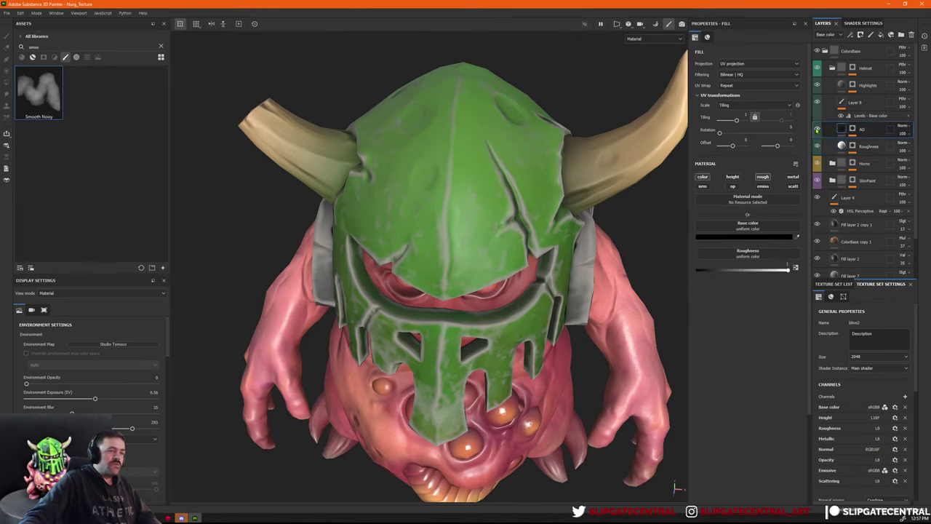
Move the AO layer to the top of the Helmet folder and compare the helmet with it on and off.
{"action": "left_click_drag", "start_coordinate": [847, 130], "coordinate": [841, 85]}
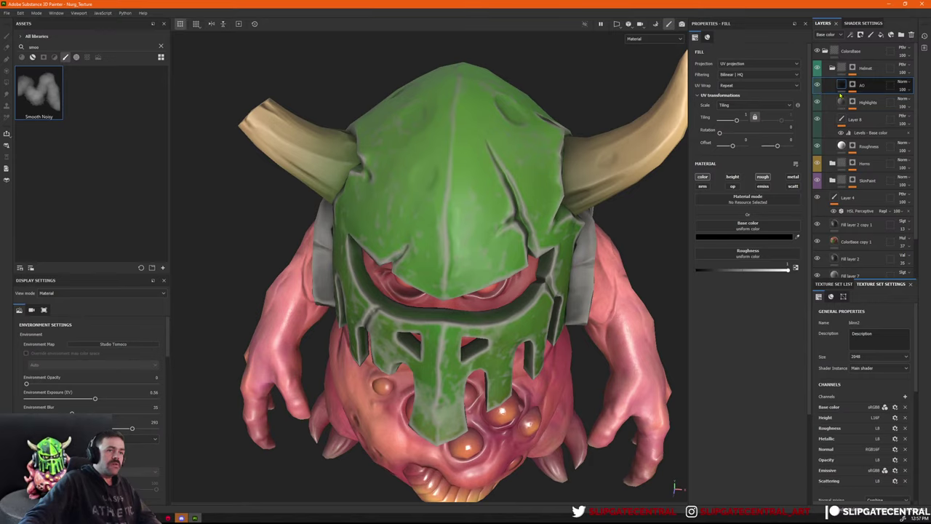
{"action": "left_click", "coordinate": [817, 84]}
{"action": "left_click", "coordinate": [816, 84]}
{"action": "left_click", "coordinate": [816, 84]}
{"action": "left_click", "coordinate": [817, 84]}
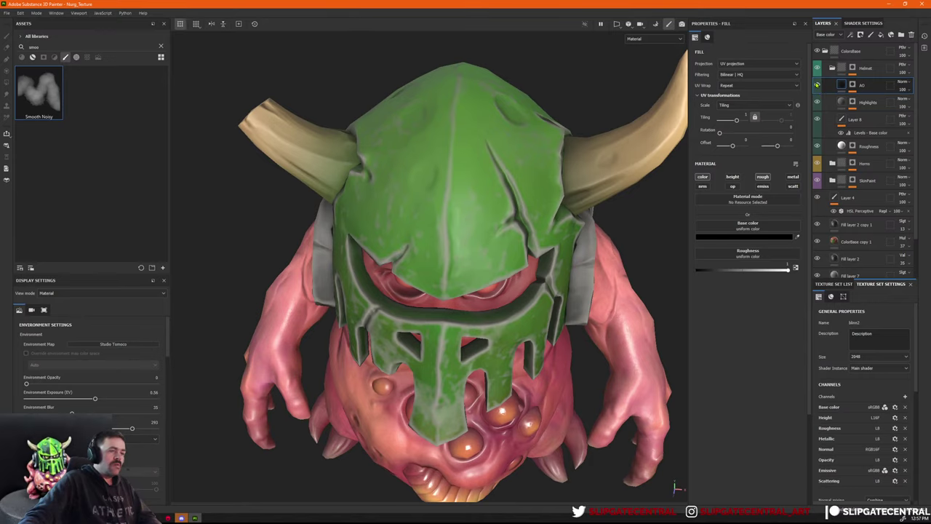
Compare the Highlights and Levels paint layers on and off, and move the Levels paint layer beneath the Roughness layer.
{"action": "left_click", "coordinate": [834, 102]}
{"action": "left_click", "coordinate": [817, 102]}
{"action": "left_click", "coordinate": [817, 103]}
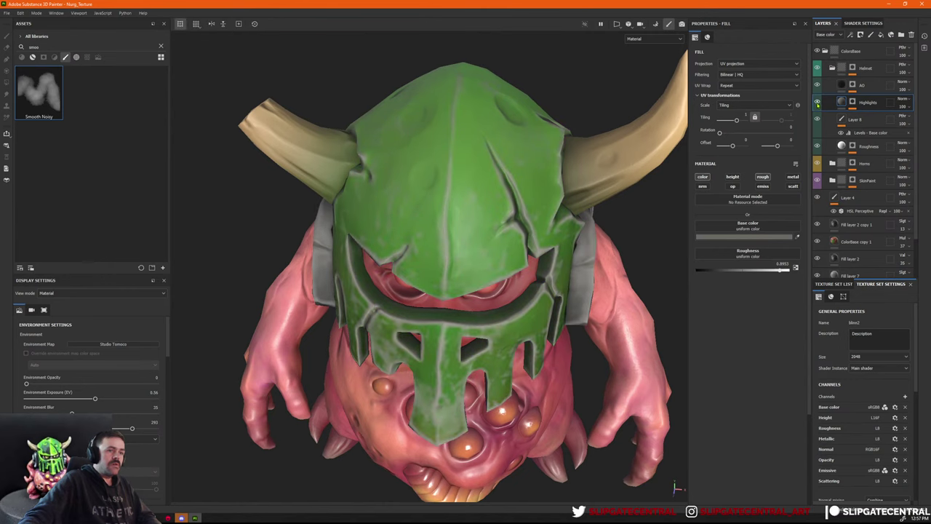
{"action": "left_click", "coordinate": [816, 118]}
{"action": "left_click", "coordinate": [816, 119]}
{"action": "left_click", "coordinate": [816, 118]}
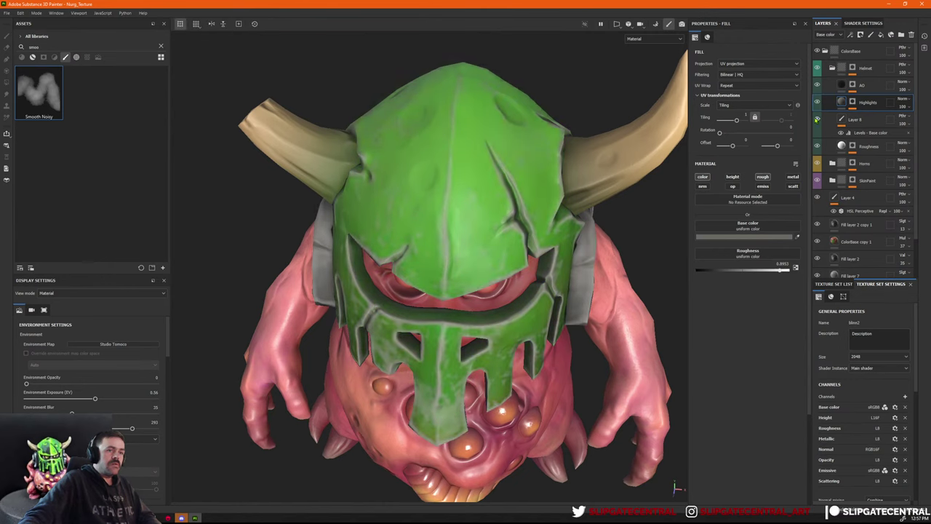
{"action": "left_click", "coordinate": [817, 119]}
{"action": "mouse_move", "coordinate": [836, 119]}
{"action": "left_mouse_down"}
{"action": "mouse_move", "coordinate": [850, 155]}
{"action": "mouse_move", "coordinate": [848, 140]}
{"action": "left_mouse_up"}
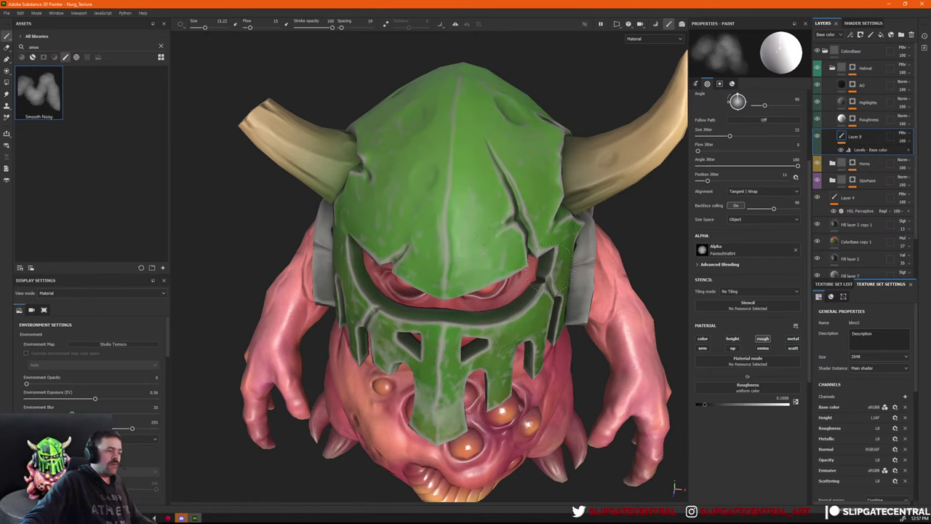
{"action": "left_click_drag", "start_coordinate": [627, 191], "coordinate": [637, 172], "text": "alt"}
Select the helmet's Highlights fill layer and compare the helmet with it on and off.
{"action": "left_click", "coordinate": [841, 104]}
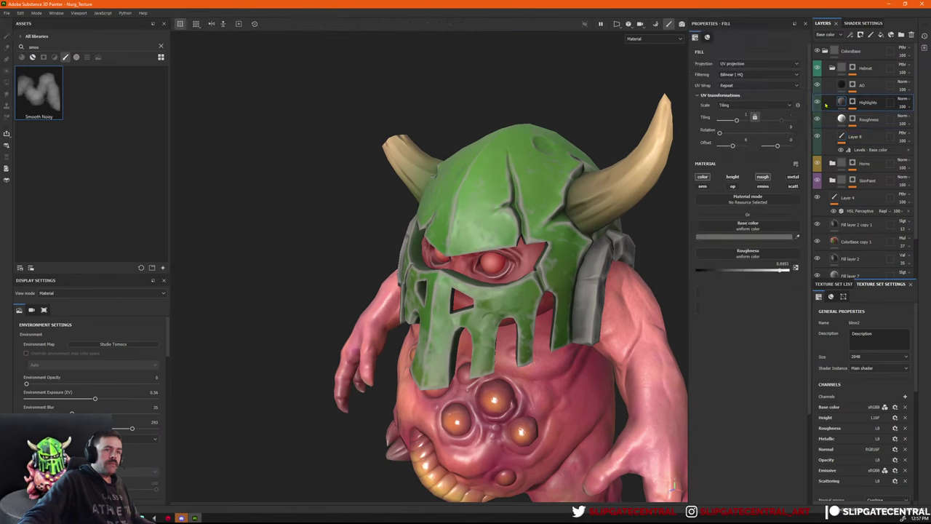
{"action": "left_click", "coordinate": [816, 103]}
{"action": "left_click", "coordinate": [817, 103]}
{"action": "left_click", "coordinate": [816, 103]}
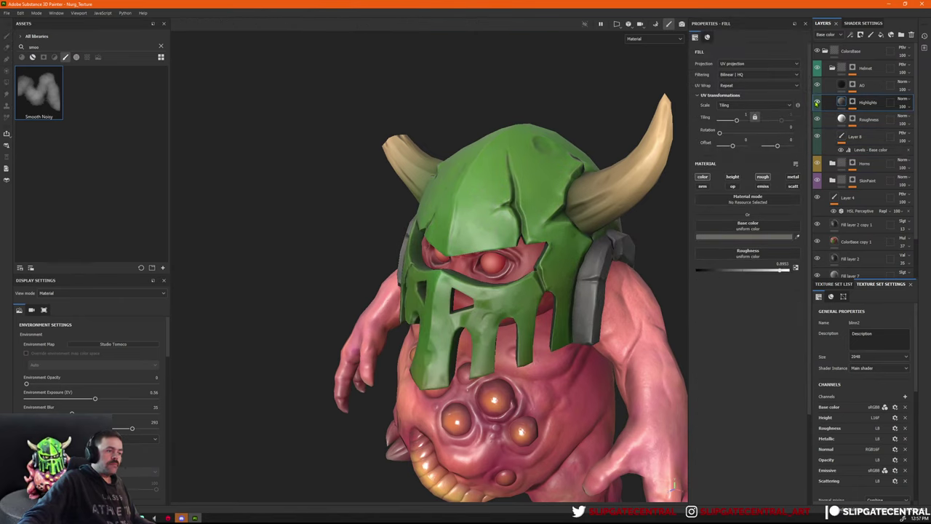
{"action": "left_click", "coordinate": [816, 103]}
Darken the Highlights layer's base color to the dark grey 474541.
{"action": "left_click", "coordinate": [746, 237]}
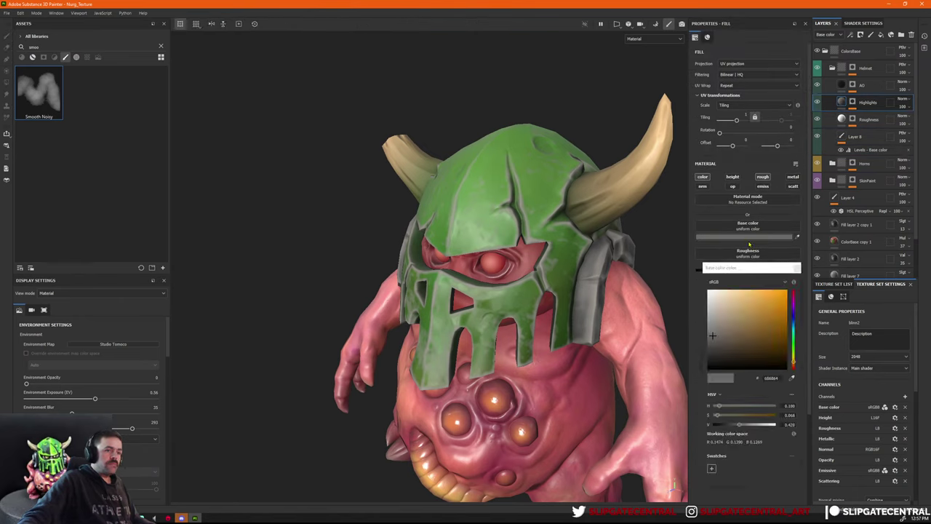
{"action": "left_click_drag", "start_coordinate": [723, 344], "coordinate": [716, 357]}
{"action": "left_click_drag", "start_coordinate": [567, 243], "coordinate": [637, 275], "text": "alt"}
{"action": "left_click_drag", "start_coordinate": [713, 357], "coordinate": [712, 347]}
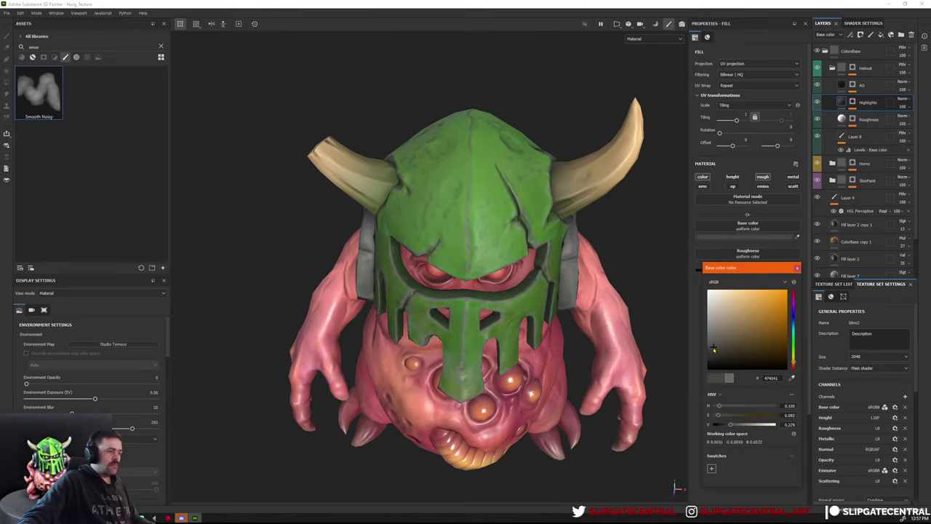
{"action": "left_click", "coordinate": [797, 269]}
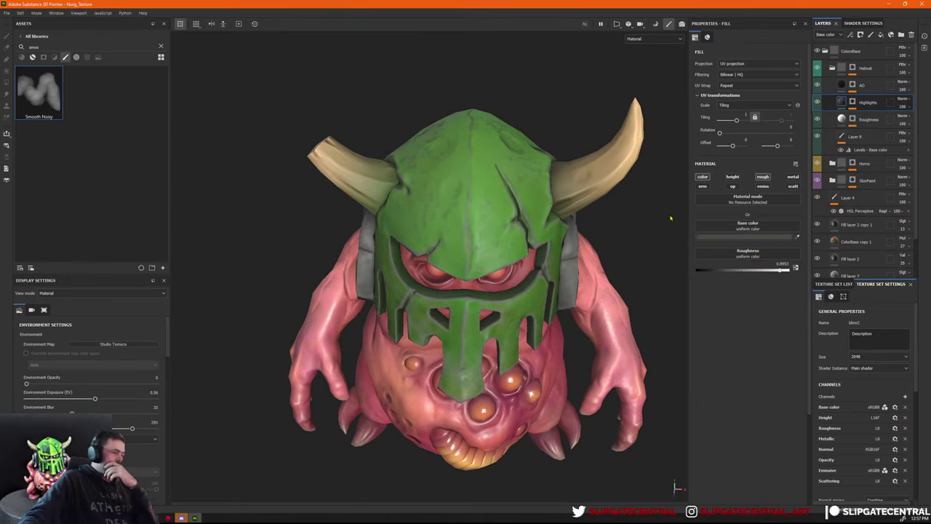
Isolate the Highlights mask with its Levels and Blur off, and set the Metal Edge Wear generator's Grunge Amount to 0.
{"action": "left_click", "coordinate": [852, 101]}
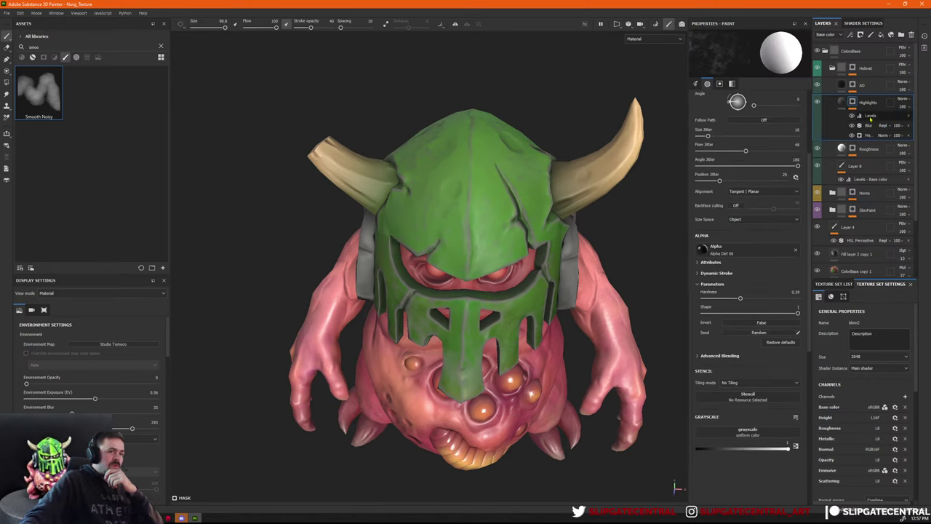
{"action": "left_click", "coordinate": [853, 101], "text": "alt"}
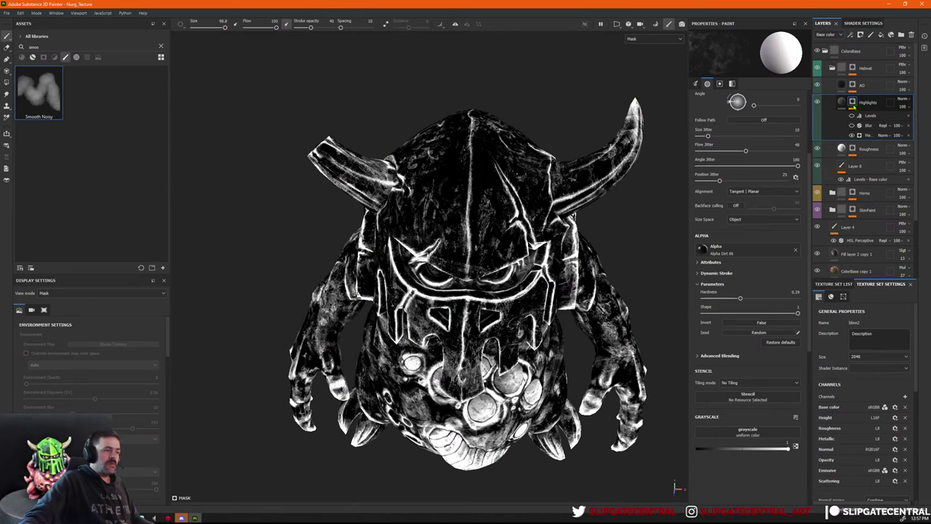
{"action": "left_click_drag", "start_coordinate": [568, 197], "coordinate": [537, 175], "text": "alt"}
{"action": "left_click", "coordinate": [869, 135]}
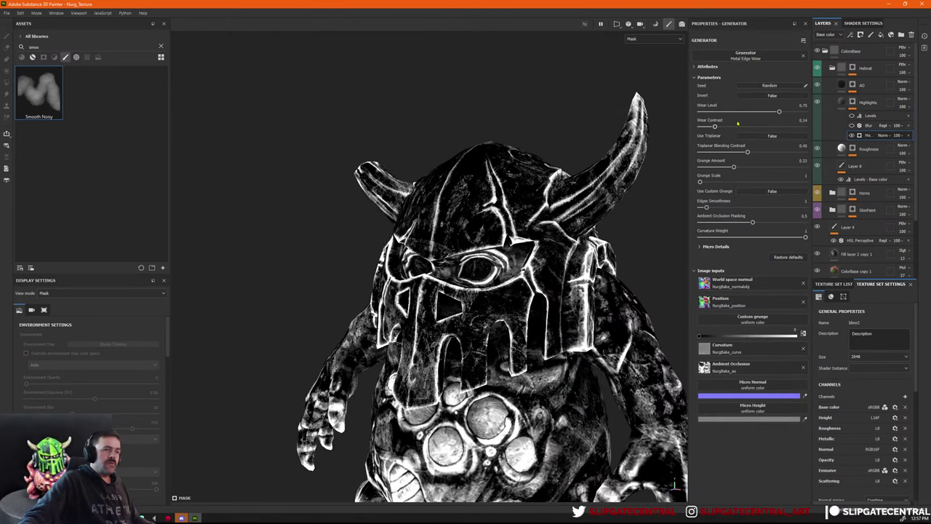
{"action": "left_click_drag", "start_coordinate": [716, 172], "coordinate": [672, 172]}
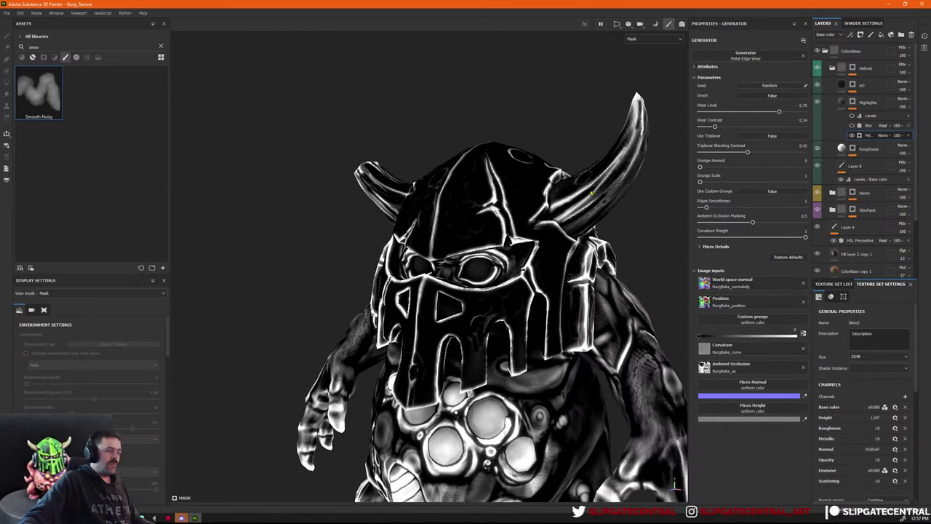
Try stronger Wear Level and Wear Contrast values on the edge wear generator, ending with Wear Contrast at 0 and Wear Level at about 0.74.
{"action": "scroll", "coordinate": [591, 193], "scroll_direction": "up", "scroll_amount": 2}
{"action": "left_click_drag", "start_coordinate": [779, 112], "coordinate": [783, 111]}
{"action": "left_click", "coordinate": [799, 127]}
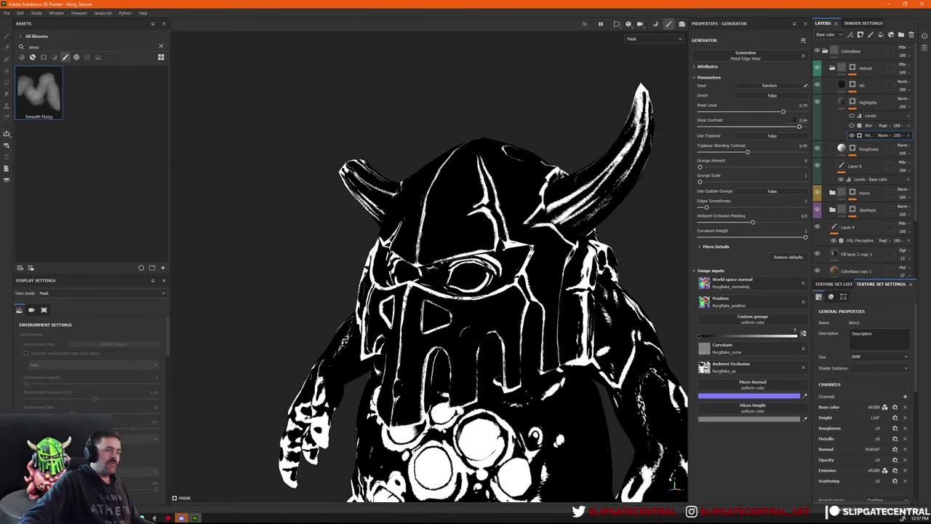
{"action": "left_click", "coordinate": [803, 111]}
{"action": "left_click", "coordinate": [732, 127]}
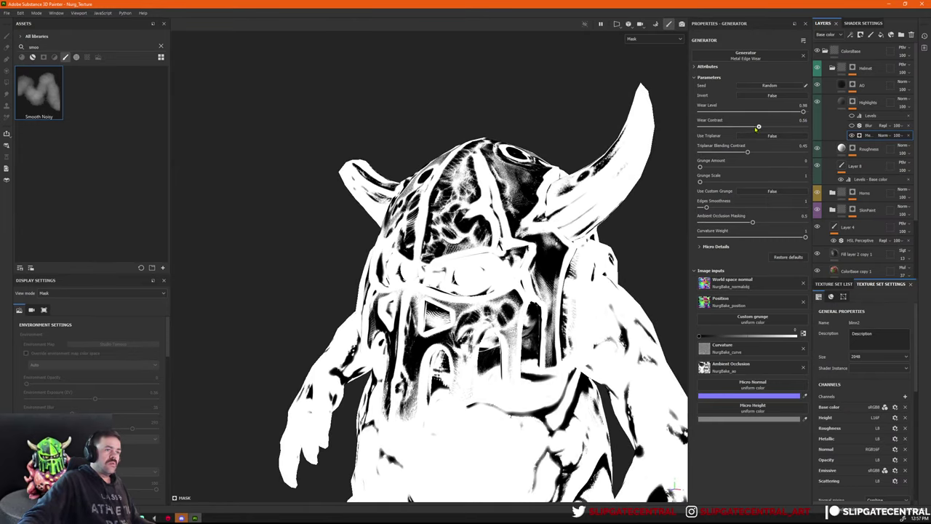
{"action": "left_click_drag", "start_coordinate": [803, 112], "coordinate": [812, 118]}
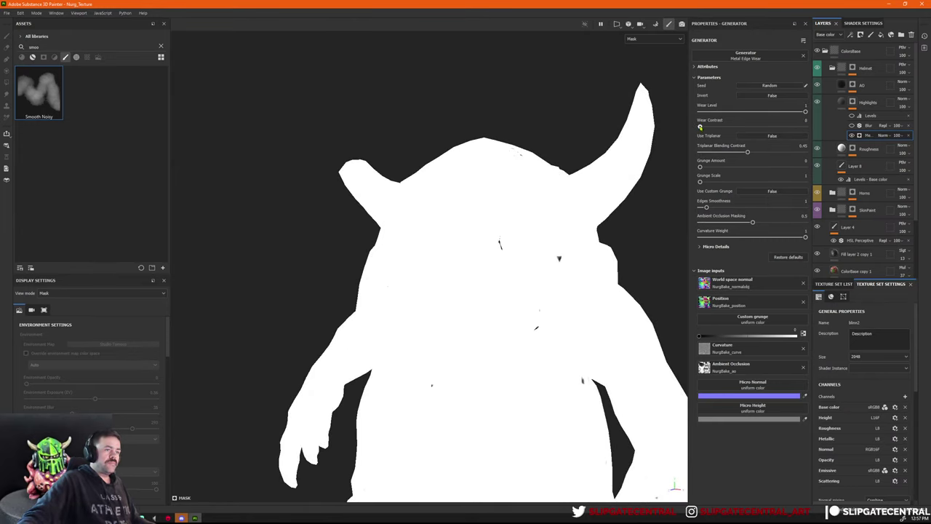
{"action": "left_click", "coordinate": [778, 110]}
{"action": "left_click", "coordinate": [700, 126]}
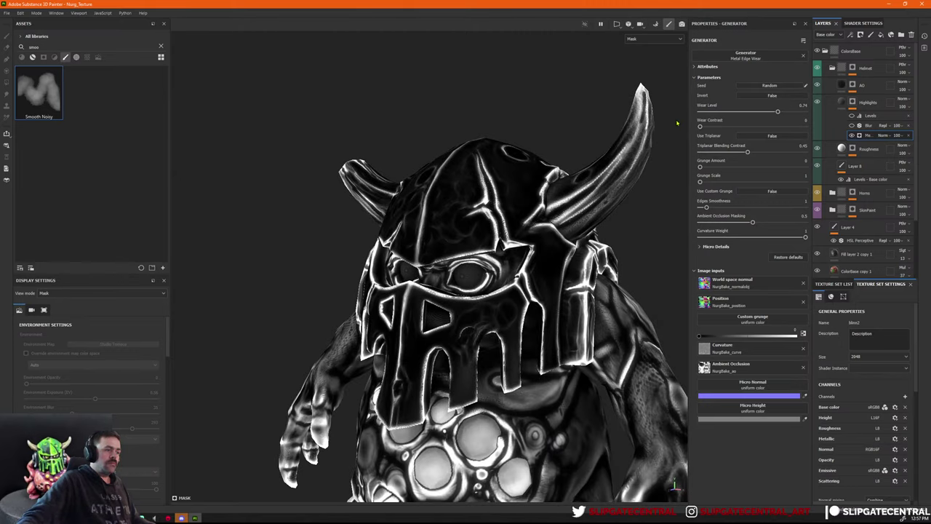
Set the edge wear generator's Wear Level to 0.86, Grunge Amount to 0.03 and Grunge Scale to 2.
{"action": "left_click_drag", "start_coordinate": [769, 113], "coordinate": [792, 111]}
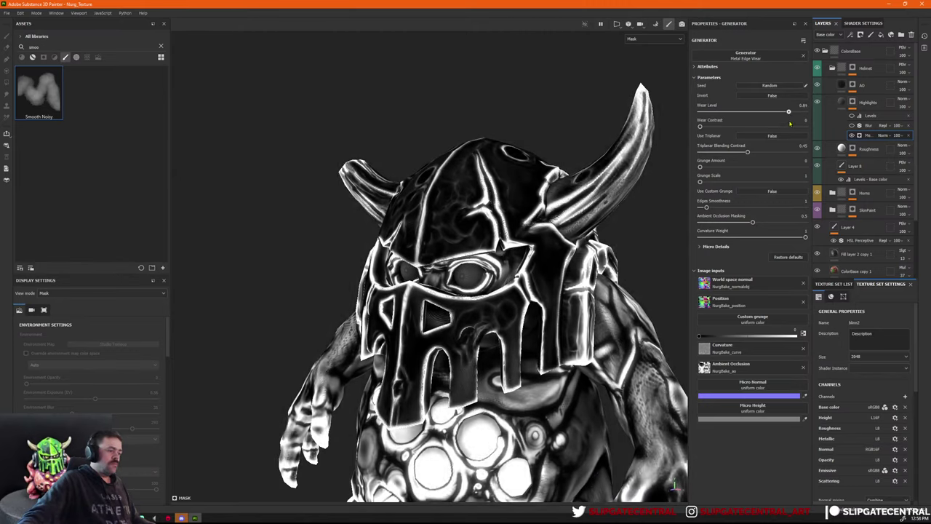
{"action": "scroll", "coordinate": [626, 179], "scroll_direction": "down", "scroll_amount": 3}
{"action": "left_click_drag", "start_coordinate": [611, 171], "coordinate": [486, 175], "text": "alt"}
{"action": "scroll", "coordinate": [486, 175], "scroll_direction": "up", "scroll_amount": 3}
{"action": "left_click_drag", "start_coordinate": [574, 178], "coordinate": [619, 182], "text": "alt"}
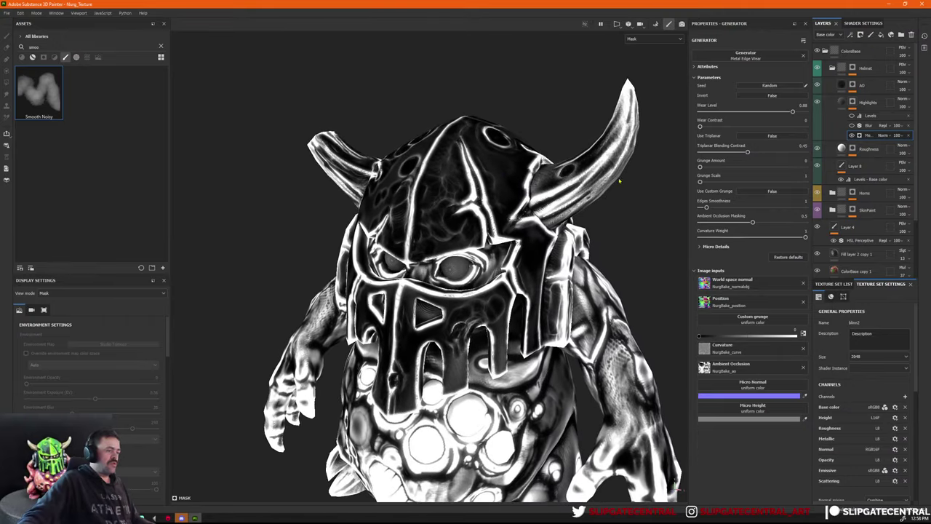
{"action": "mouse_move", "coordinate": [793, 112]}
{"action": "left_mouse_down"}
{"action": "mouse_move", "coordinate": [802, 112]}
{"action": "mouse_move", "coordinate": [791, 112]}
{"action": "left_mouse_up"}
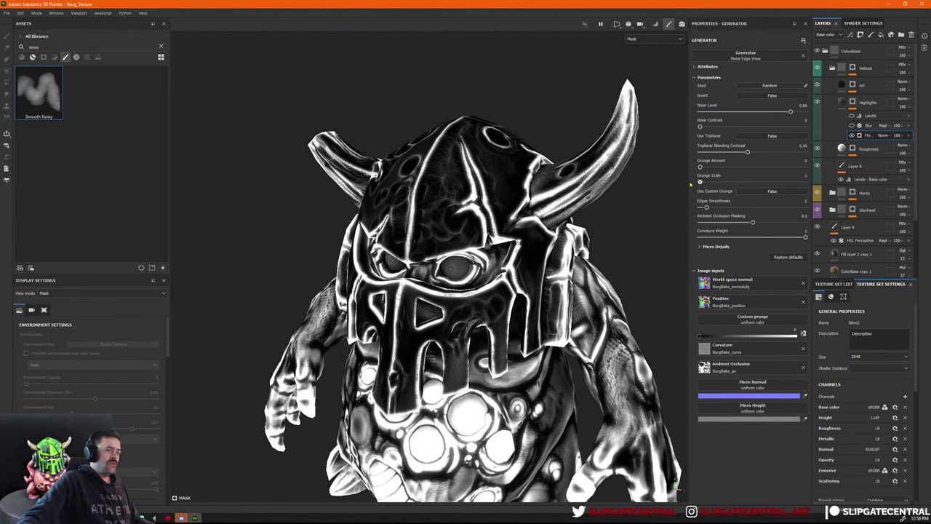
{"action": "mouse_move", "coordinate": [700, 167]}
{"action": "left_mouse_down"}
{"action": "mouse_move", "coordinate": [712, 168]}
{"action": "mouse_move", "coordinate": [703, 168]}
{"action": "mouse_move", "coordinate": [705, 184]}
{"action": "mouse_move", "coordinate": [703, 167]}
{"action": "left_mouse_up"}
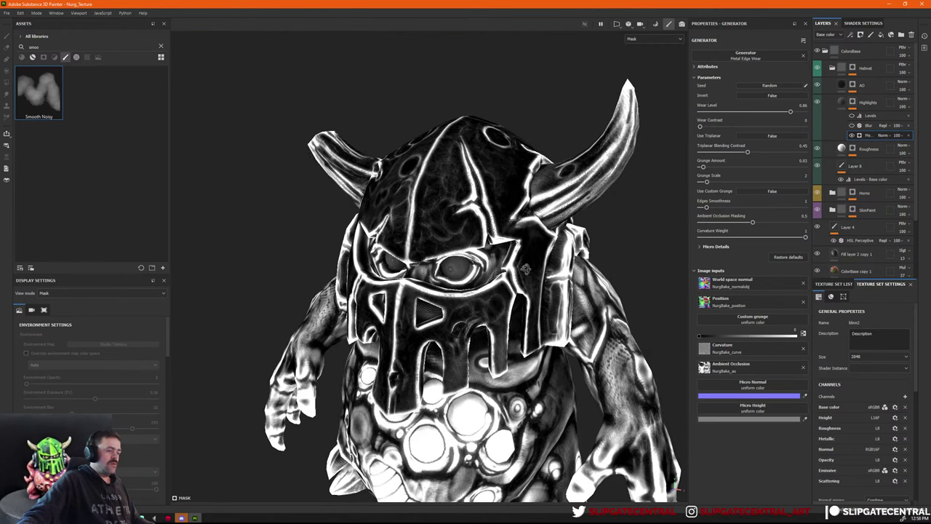
{"action": "left_click_drag", "start_coordinate": [523, 270], "coordinate": [492, 155], "text": "alt"}
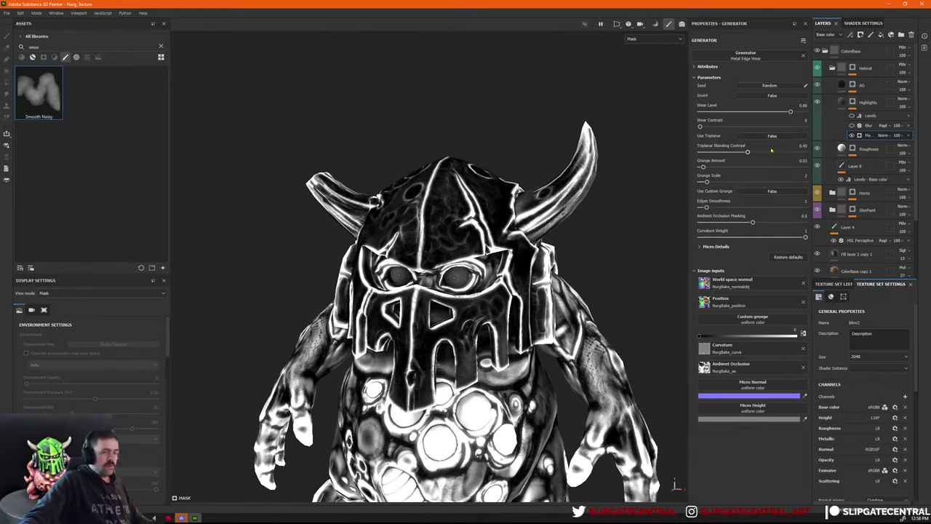
Compare the Highlights mask with its Blur filter on and off.
{"action": "left_click", "coordinate": [852, 125]}
{"action": "left_click", "coordinate": [852, 125]}
{"action": "left_click", "coordinate": [869, 126]}
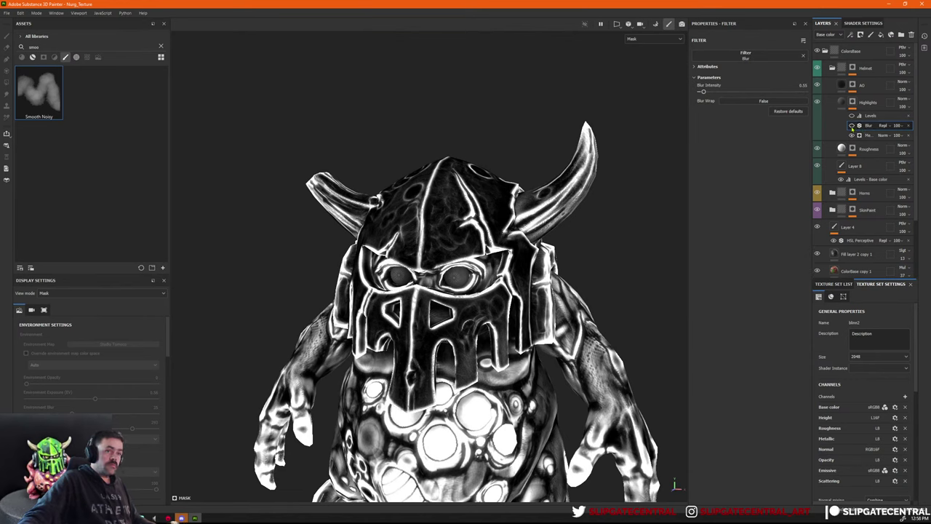
{"action": "left_click", "coordinate": [852, 126]}
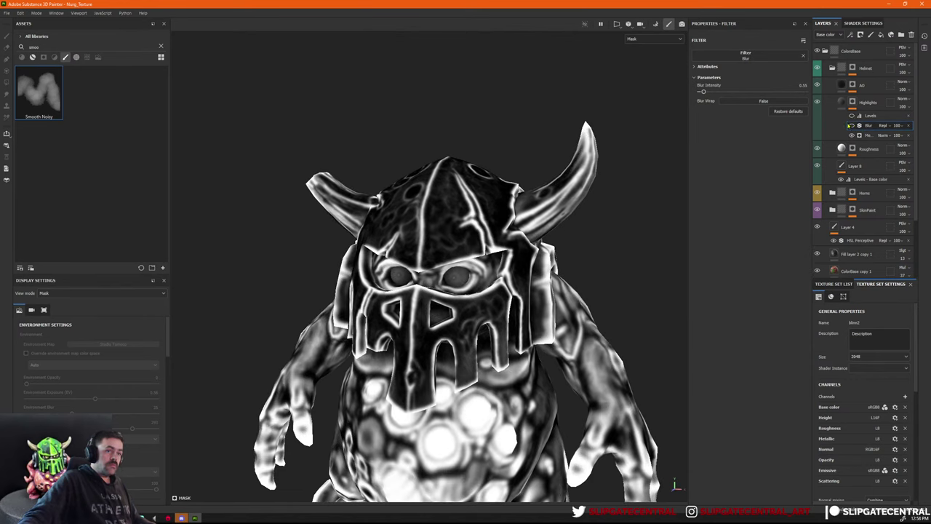
{"action": "left_click", "coordinate": [851, 126]}
Turn on the Highlights mask's Levels and set its black point to 0 and midtone to about 0.771.
{"action": "left_click", "coordinate": [852, 116]}
{"action": "left_click", "coordinate": [869, 116]}
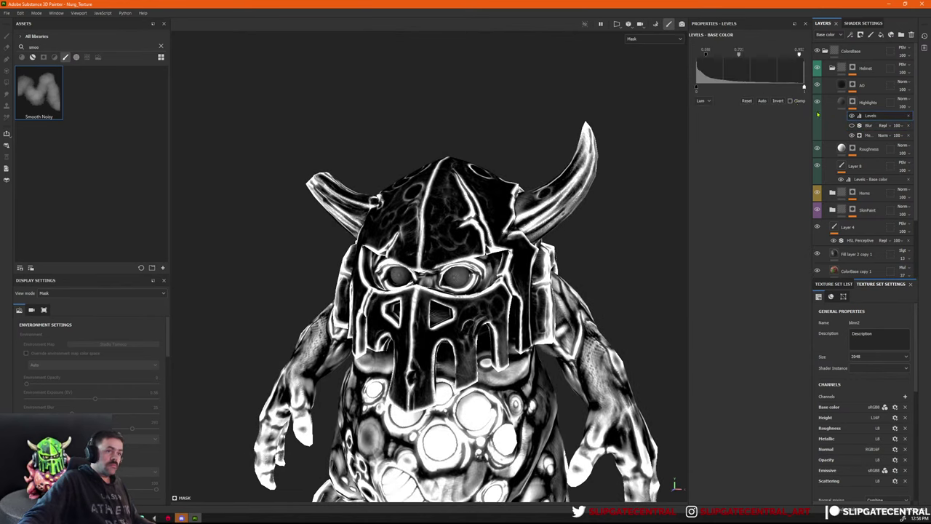
{"action": "mouse_move", "coordinate": [705, 53]}
{"action": "left_mouse_down"}
{"action": "mouse_move", "coordinate": [696, 53]}
{"action": "mouse_move", "coordinate": [737, 54]}
{"action": "left_mouse_up"}
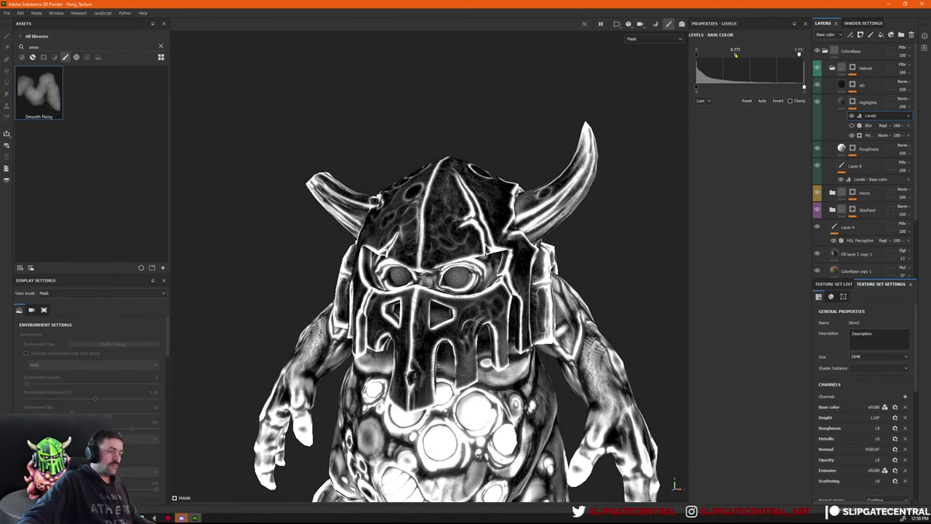
Turn on the Highlights mask's Blur with an intensity of about 0.39 and return to the material view.
{"action": "left_click", "coordinate": [852, 126]}
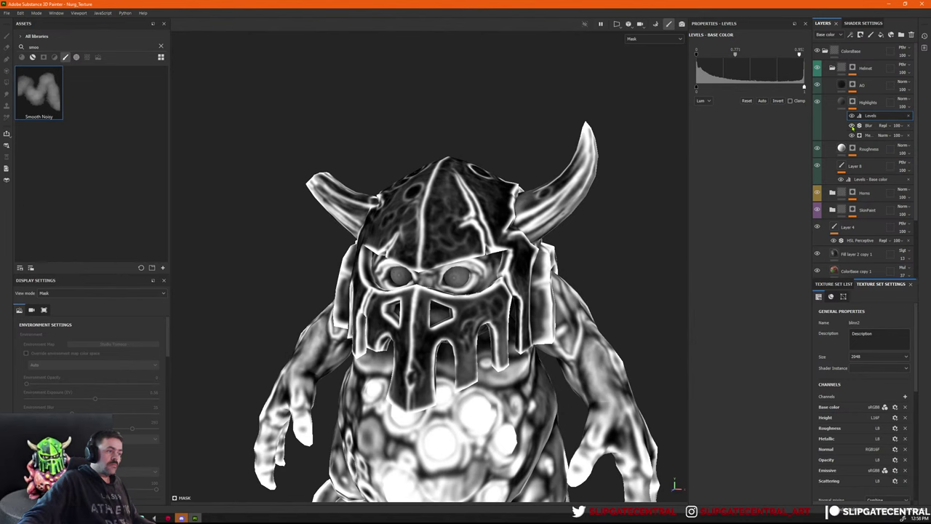
{"action": "left_click", "coordinate": [857, 125]}
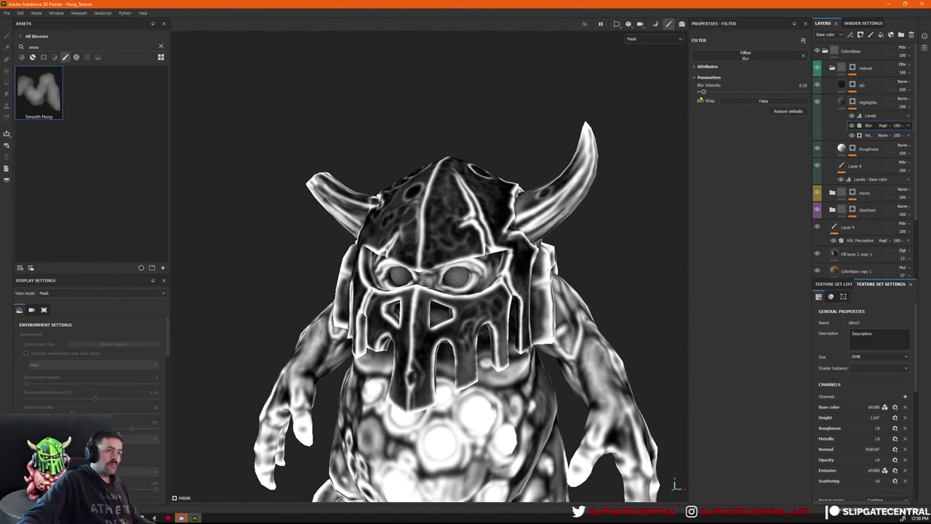
{"action": "left_click", "coordinate": [701, 92]}
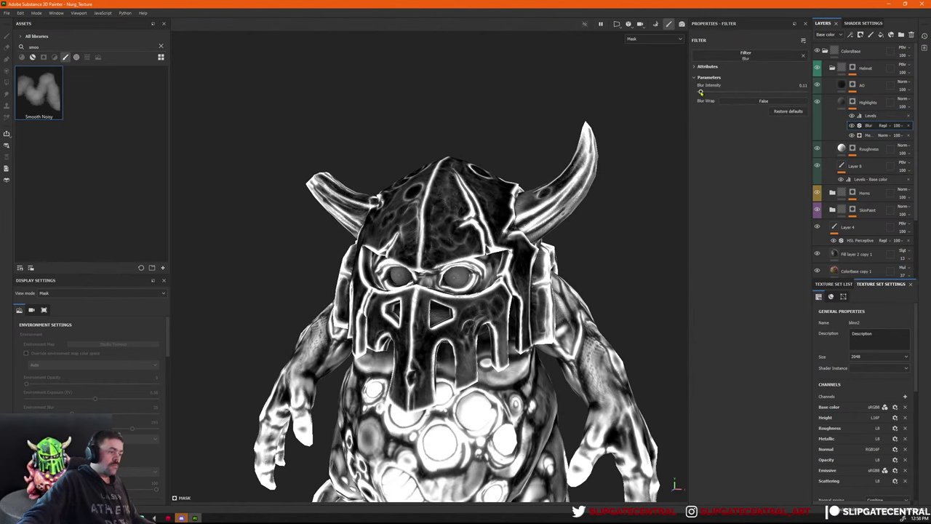
{"action": "left_click_drag", "start_coordinate": [700, 93], "coordinate": [702, 93]}
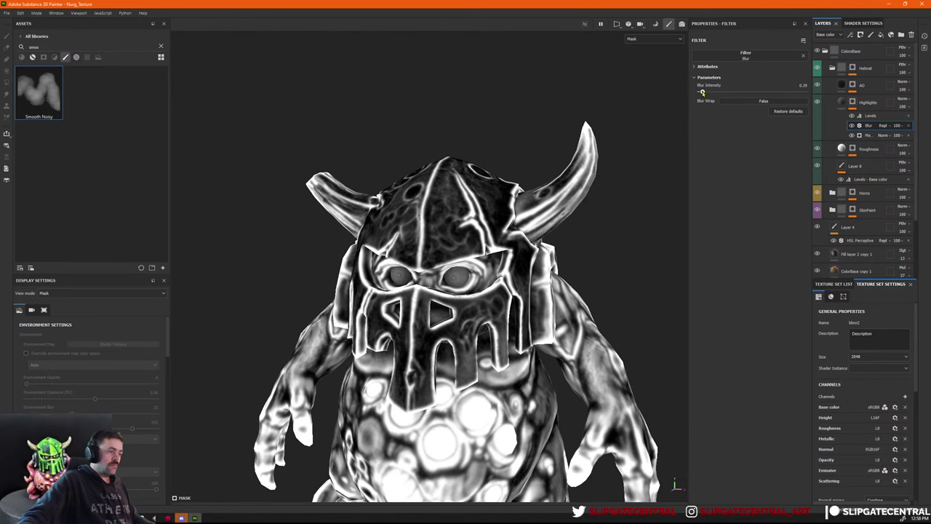
{"action": "left_click_drag", "start_coordinate": [508, 183], "coordinate": [534, 210], "text": "alt"}
{"action": "key", "text": "m"}
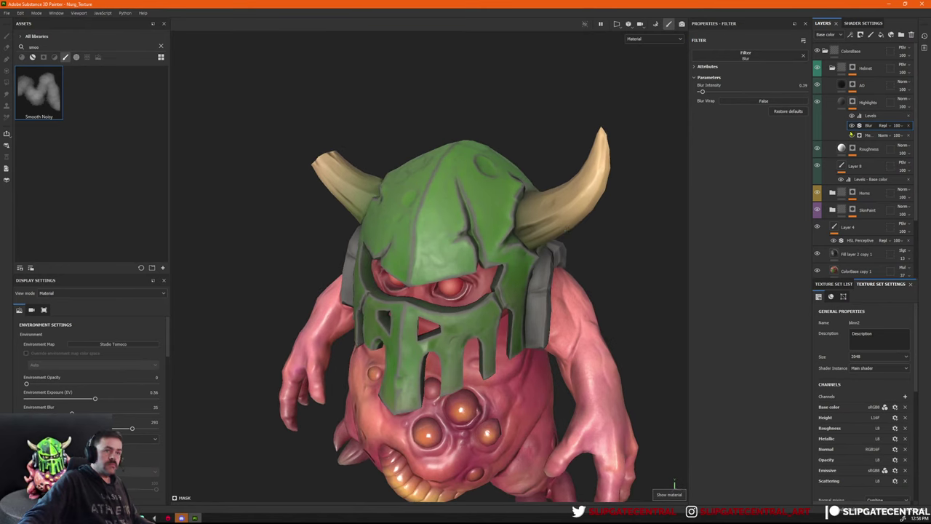
Set the Highlights layer's base color blending mode to Linear Dodge and compare the helmet with the layer on and off.
{"action": "left_click", "coordinate": [840, 102]}
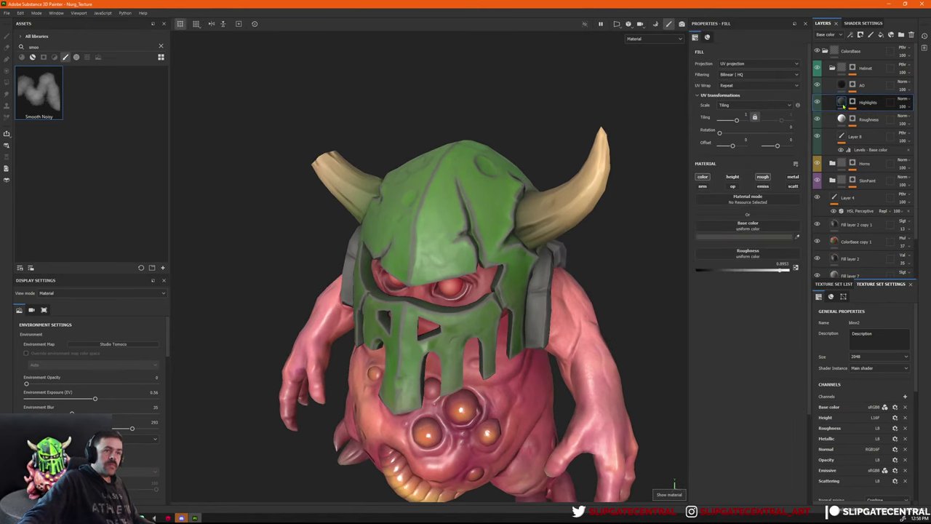
{"action": "left_click", "coordinate": [902, 99]}
{"action": "left_click", "coordinate": [898, 176]}
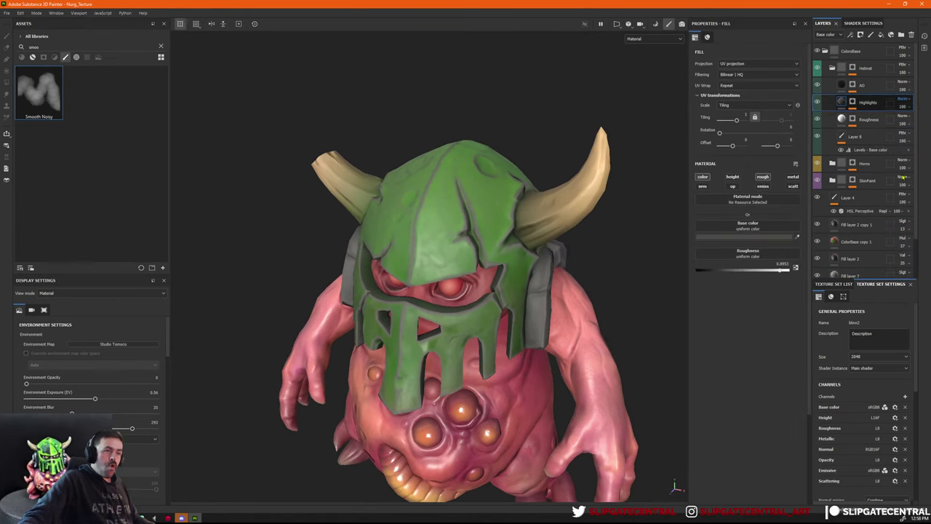
{"action": "left_click", "coordinate": [816, 102]}
{"action": "left_click", "coordinate": [816, 101]}
{"action": "left_click", "coordinate": [817, 102]}
{"action": "left_click", "coordinate": [816, 102]}
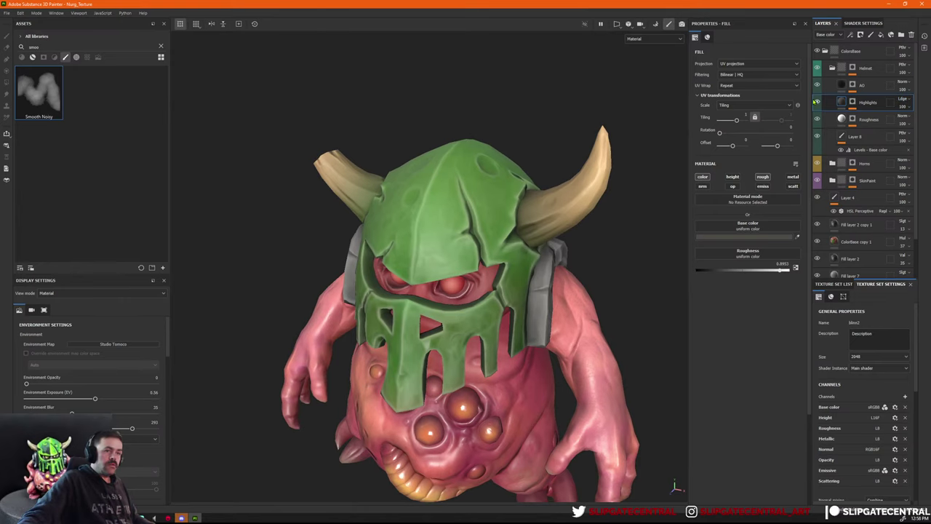
Darken the helmet in the paint layer's base color Levels by lowering the output white to about 0.23 and shifting the midtone toward white.
{"action": "left_click", "coordinate": [862, 152]}
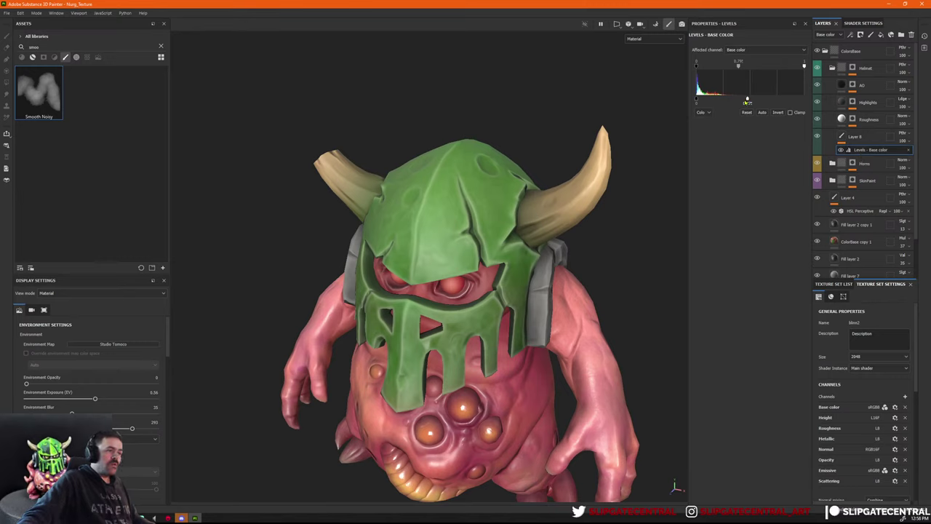
{"action": "left_click_drag", "start_coordinate": [746, 101], "coordinate": [719, 98]}
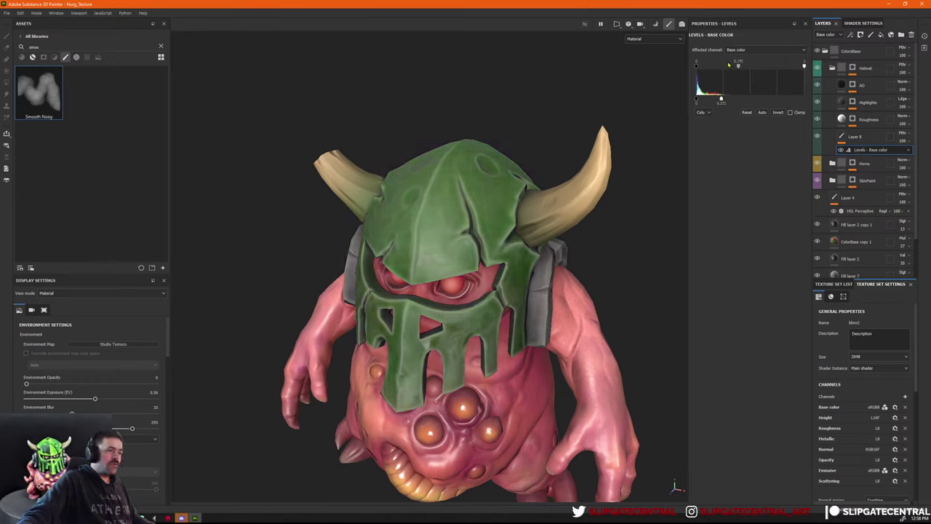
{"action": "mouse_move", "coordinate": [735, 67]}
{"action": "left_mouse_down"}
{"action": "mouse_move", "coordinate": [726, 67]}
{"action": "mouse_move", "coordinate": [760, 67]}
{"action": "mouse_move", "coordinate": [751, 73]}
{"action": "left_mouse_up"}
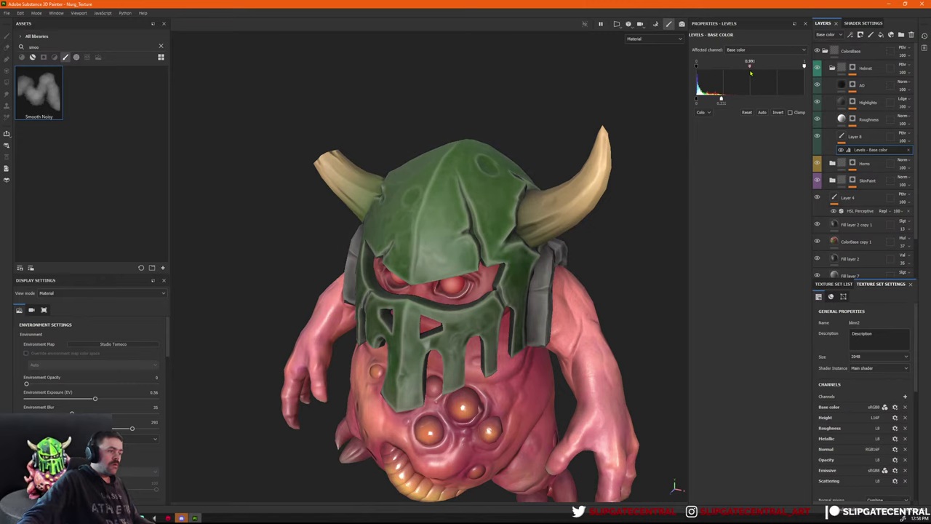
{"action": "right_click_drag", "start_coordinate": [518, 296], "coordinate": [451, 313], "text": "alt"}
{"action": "left_click_drag", "start_coordinate": [451, 313], "coordinate": [494, 254], "text": "alt"}
{"action": "right_click_drag", "start_coordinate": [494, 255], "coordinate": [559, 226], "text": "alt"}
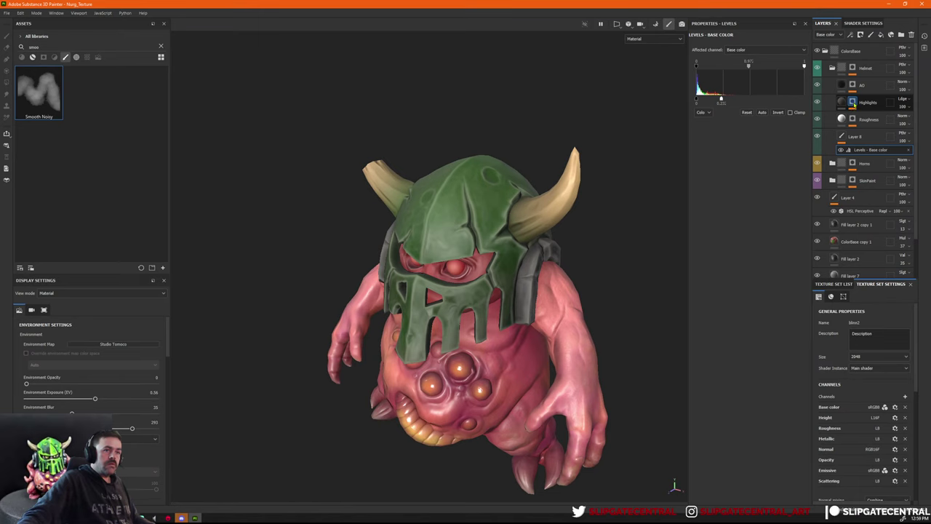
Change the Highlights layer's base color to a muted green with hue about 0.315, saturation 0.26 and value 0.498.
{"action": "left_click", "coordinate": [836, 103]}
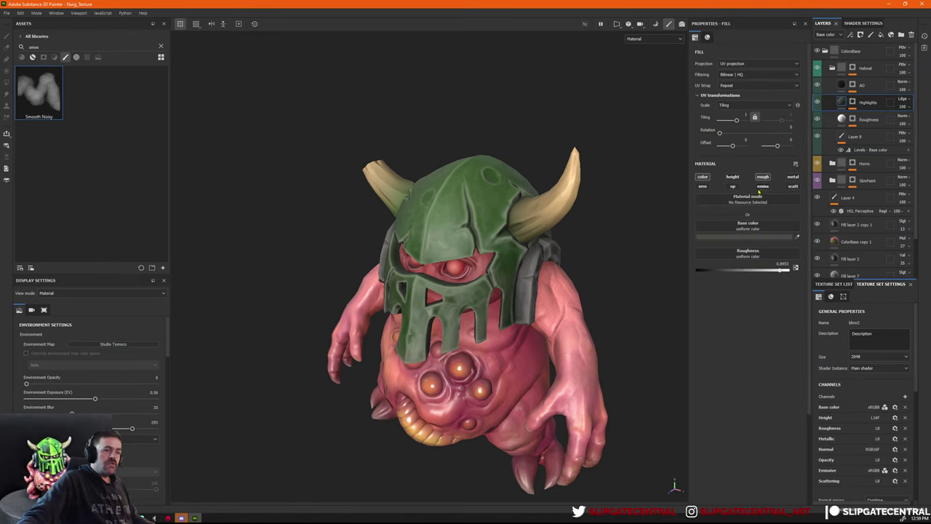
{"action": "left_click", "coordinate": [745, 237]}
{"action": "left_click", "coordinate": [793, 354]}
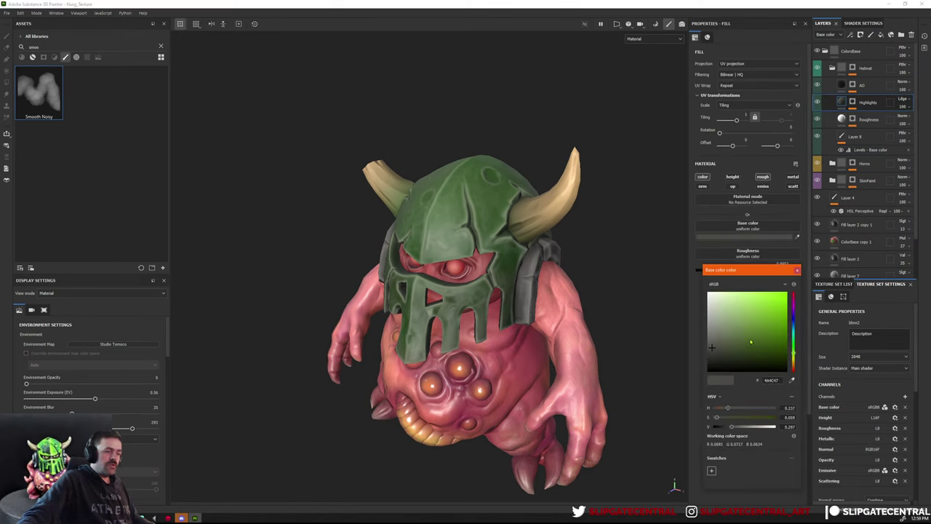
{"action": "mouse_move", "coordinate": [750, 340]}
{"action": "left_mouse_down"}
{"action": "mouse_move", "coordinate": [733, 318]}
{"action": "mouse_move", "coordinate": [729, 334]}
{"action": "left_mouse_up"}
{"action": "left_click_drag", "start_coordinate": [535, 234], "coordinate": [568, 251], "text": "alt"}
{"action": "left_click", "coordinate": [793, 351]}
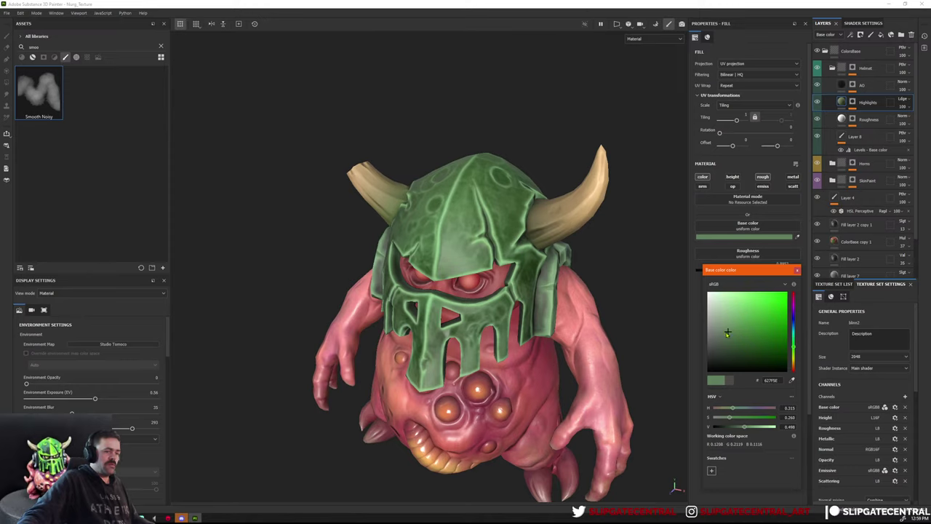
Try a darker green highlight color with a value of about 0.292 and inspect the helmet from several angles.
{"action": "left_click_drag", "start_coordinate": [728, 333], "coordinate": [726, 347]}
{"action": "left_click_drag", "start_coordinate": [502, 257], "coordinate": [613, 256], "text": "alt"}
{"action": "right_click_drag", "start_coordinate": [613, 256], "coordinate": [478, 197], "text": "alt"}
{"action": "left_click_drag", "start_coordinate": [534, 169], "coordinate": [356, 174], "text": "alt"}
{"action": "right_click_drag", "start_coordinate": [355, 175], "coordinate": [641, 323], "text": "alt"}
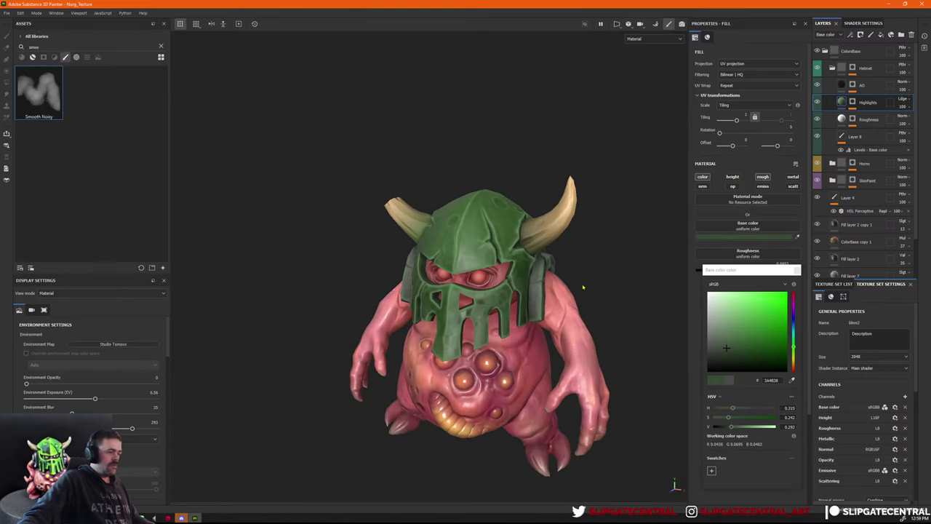
{"action": "left_click_drag", "start_coordinate": [582, 277], "coordinate": [464, 179], "text": "alt"}
Set the highlight color's saturation to about 0.311 and value to about 0.361, and compare the helmet with the Highlights layer off and on.
{"action": "left_click_drag", "start_coordinate": [727, 348], "coordinate": [730, 343]}
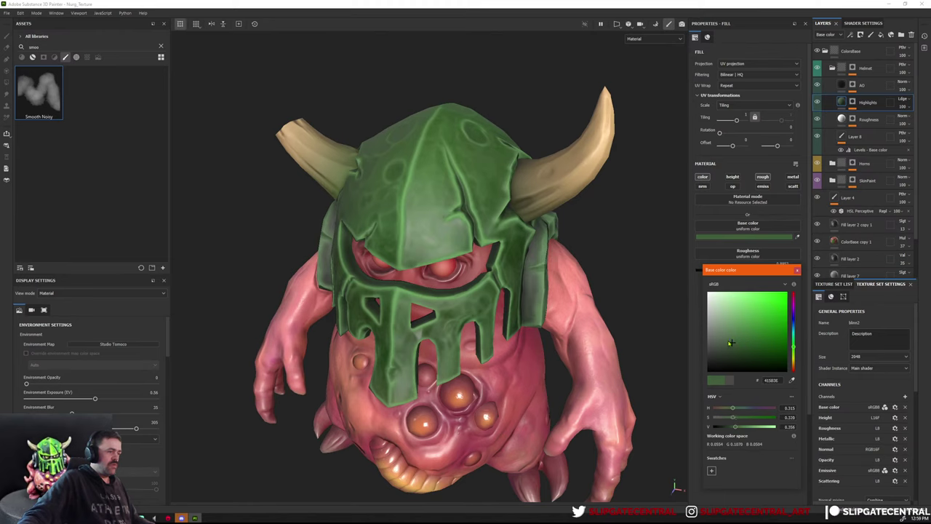
{"action": "right_click_drag", "start_coordinate": [553, 211], "coordinate": [473, 162], "text": "alt"}
{"action": "mouse_move", "coordinate": [473, 162]}
{"action": "left_mouse_down", "text": "alt"}
{"action": "mouse_move", "coordinate": [492, 141]}
{"action": "mouse_move", "coordinate": [476, 148]}
{"action": "left_mouse_up", "text": "alt"}
{"action": "right_click", "coordinate": [520, 189]}
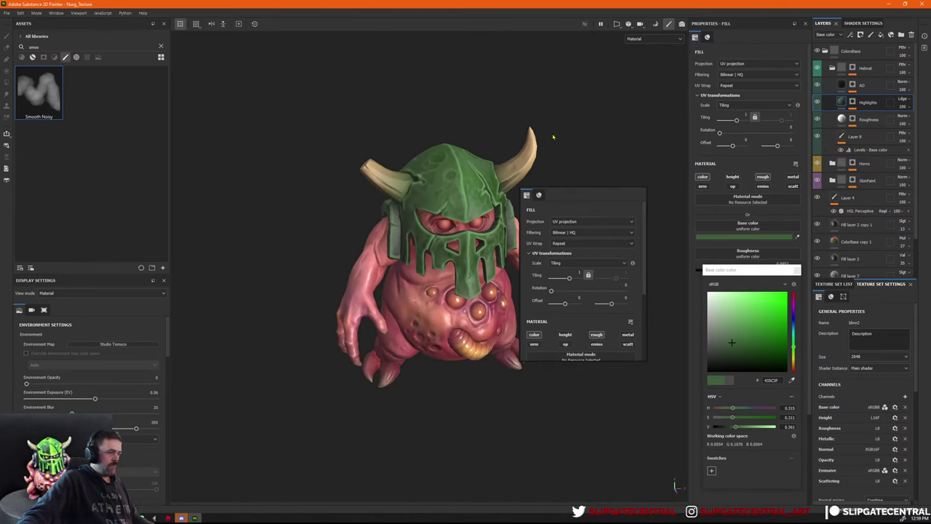
{"action": "mouse_move", "coordinate": [485, 165]}
{"action": "right_mouse_down", "text": "shift"}
{"action": "mouse_move", "coordinate": [437, 165]}
{"action": "mouse_move", "coordinate": [477, 168]}
{"action": "right_mouse_up", "text": "shift"}
{"action": "left_click_drag", "start_coordinate": [520, 191], "coordinate": [480, 197], "text": "alt"}
{"action": "right_click_drag", "start_coordinate": [480, 196], "coordinate": [555, 251], "text": "alt"}
{"action": "left_click_drag", "start_coordinate": [555, 252], "coordinate": [530, 221], "text": "alt"}
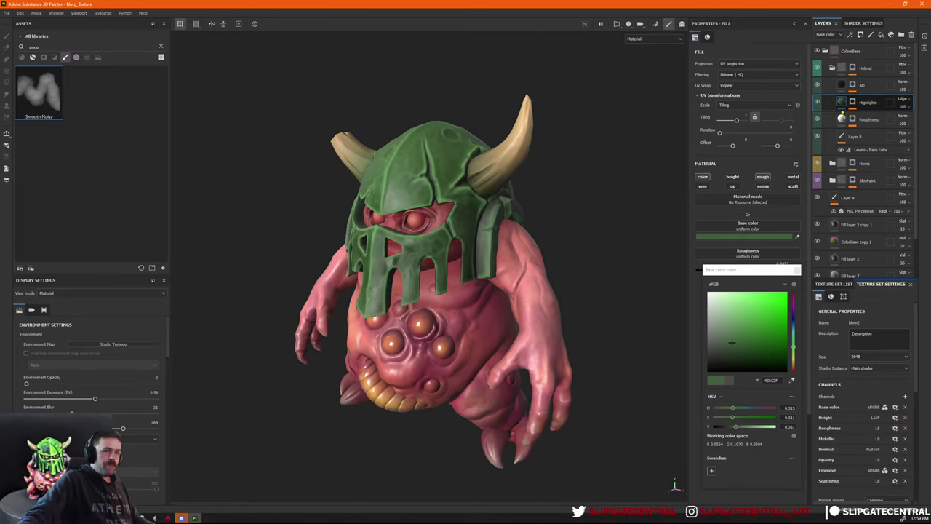
{"action": "left_click", "coordinate": [797, 271]}
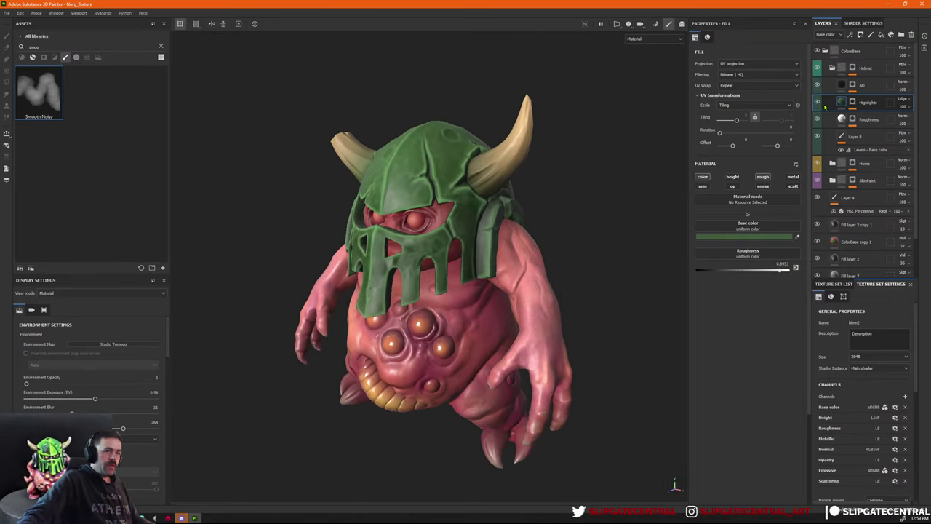
{"action": "left_click", "coordinate": [817, 103]}
{"action": "left_click", "coordinate": [817, 103]}
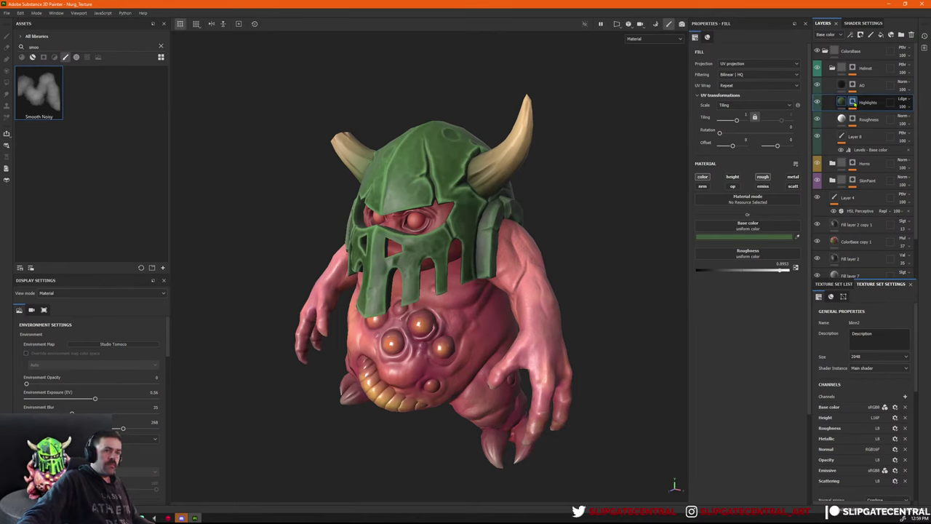
Add a paint effect to the Highlights layer's mask above its Levels.
{"action": "left_click", "coordinate": [854, 102]}
{"action": "right_click", "coordinate": [873, 116]}
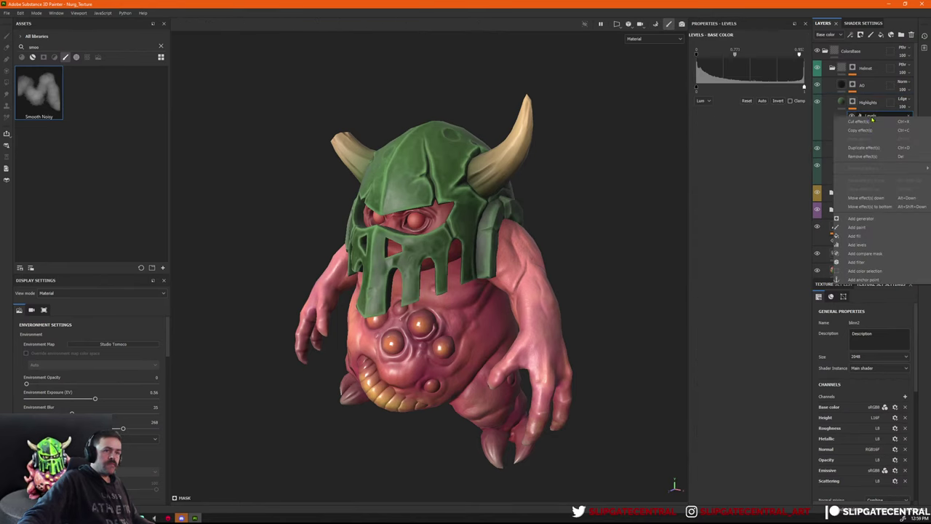
{"action": "left_click", "coordinate": [858, 227]}
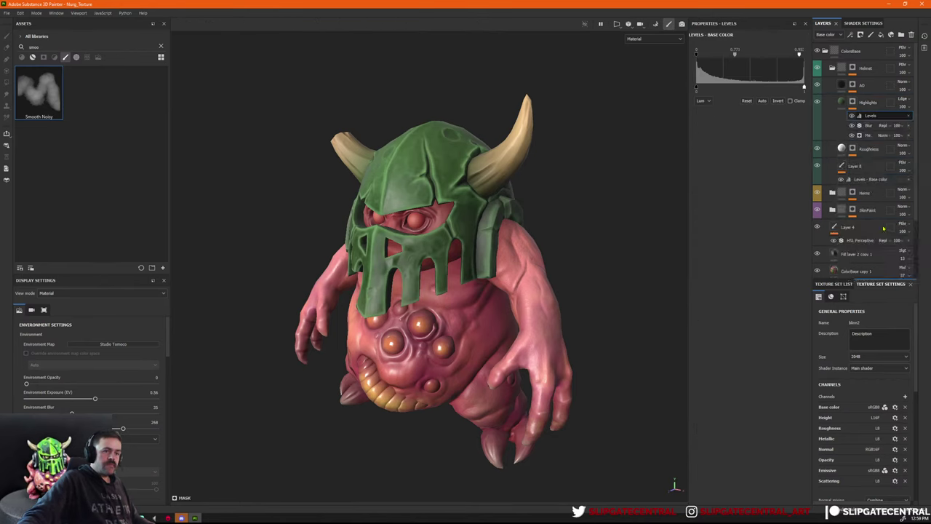
Lower the opacity of the Highlights layer in the Helmet folder to 69.
{"action": "key", "text": "4"}
{"action": "right_click_drag", "start_coordinate": [479, 155], "coordinate": [642, 190], "text": "alt"}
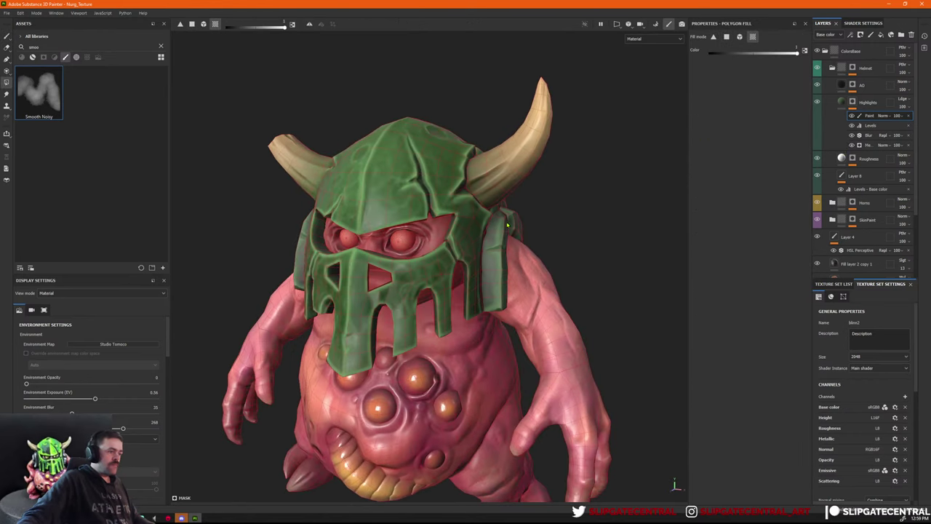
{"action": "mouse_move", "coordinate": [507, 226]}
{"action": "left_mouse_down", "text": "alt"}
{"action": "mouse_move", "coordinate": [451, 229]}
{"action": "mouse_move", "coordinate": [533, 235]}
{"action": "mouse_move", "coordinate": [309, 275]}
{"action": "mouse_move", "coordinate": [557, 245]}
{"action": "mouse_move", "coordinate": [325, 272]}
{"action": "left_mouse_up", "text": "alt"}
{"action": "key", "text": "1"}
{"action": "mouse_move", "coordinate": [517, 257]}
{"action": "left_mouse_down", "text": "alt"}
{"action": "mouse_move", "coordinate": [501, 259]}
{"action": "mouse_move", "coordinate": [563, 254]}
{"action": "mouse_move", "coordinate": [519, 220]}
{"action": "mouse_move", "coordinate": [528, 255]}
{"action": "left_mouse_up", "text": "alt"}
{"action": "scroll", "coordinate": [519, 219], "scroll_direction": "down", "scroll_amount": 2}
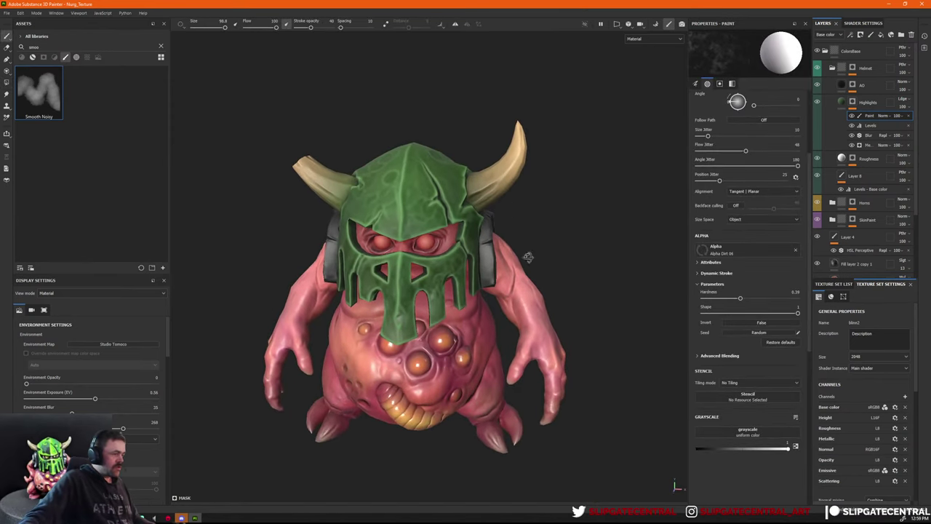
{"action": "left_click", "coordinate": [842, 101]}
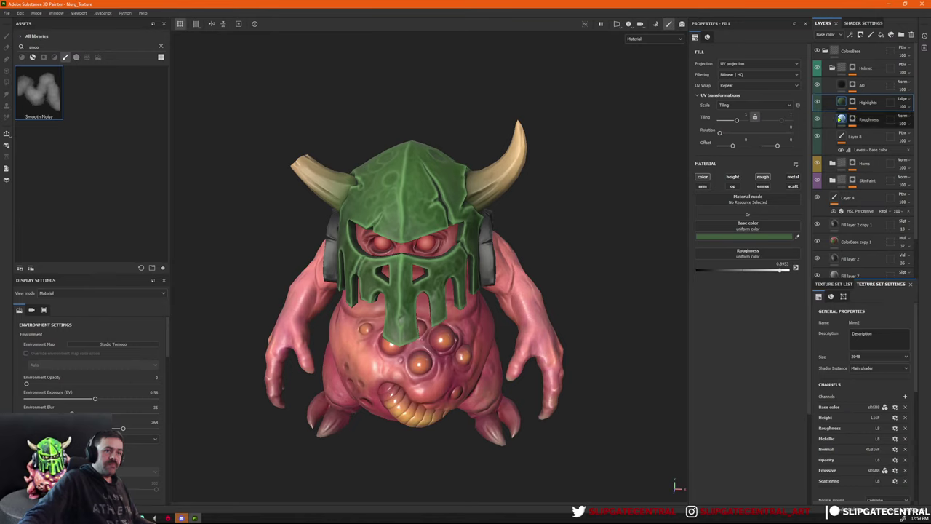
{"action": "mouse_move", "coordinate": [927, 120]}
{"action": "left_mouse_down"}
{"action": "mouse_move", "coordinate": [910, 120]}
{"action": "mouse_move", "coordinate": [918, 121]}
{"action": "left_mouse_up"}
{"action": "left_click_drag", "start_coordinate": [556, 164], "coordinate": [518, 173], "text": "alt"}
Examine the creature's individual texture channels, cycling from base color through roughness and opacity to metallic.
{"action": "key", "text": "c"}
{"action": "key", "text": "c"}
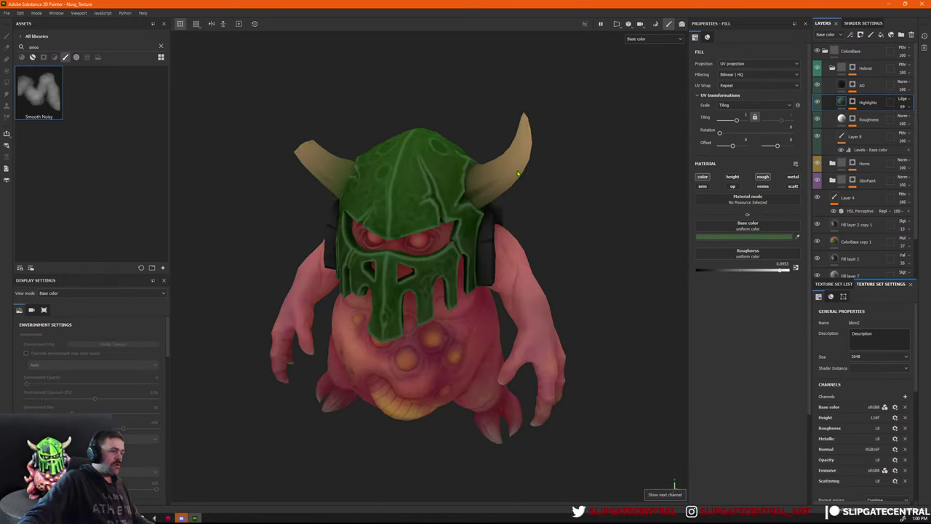
{"action": "key", "text": "alt"}
{"action": "key", "text": "alt+c"}
{"action": "key", "text": "alt+c"}
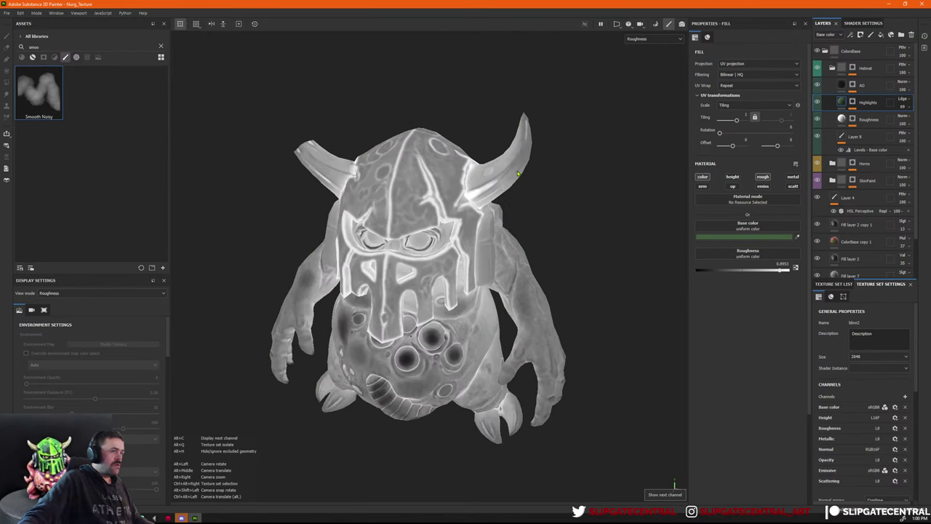
{"action": "key", "text": "alt+c"}
{"action": "key", "text": "alt+c"}
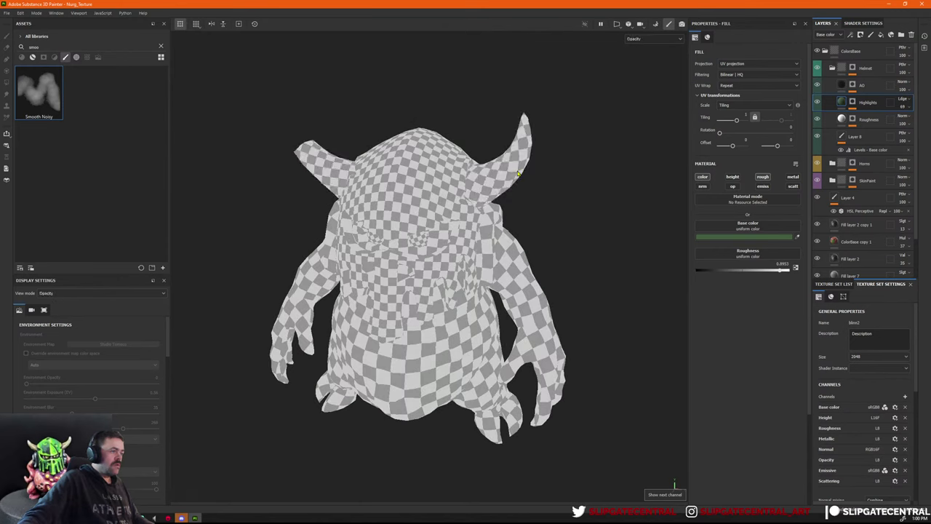
{"action": "key", "text": "alt+shift+c"}
Enable the metallic channel on the ColorBase fill layer near the bottom of the stack.
{"action": "scroll", "coordinate": [858, 206], "scroll_direction": "down", "scroll_amount": 2}
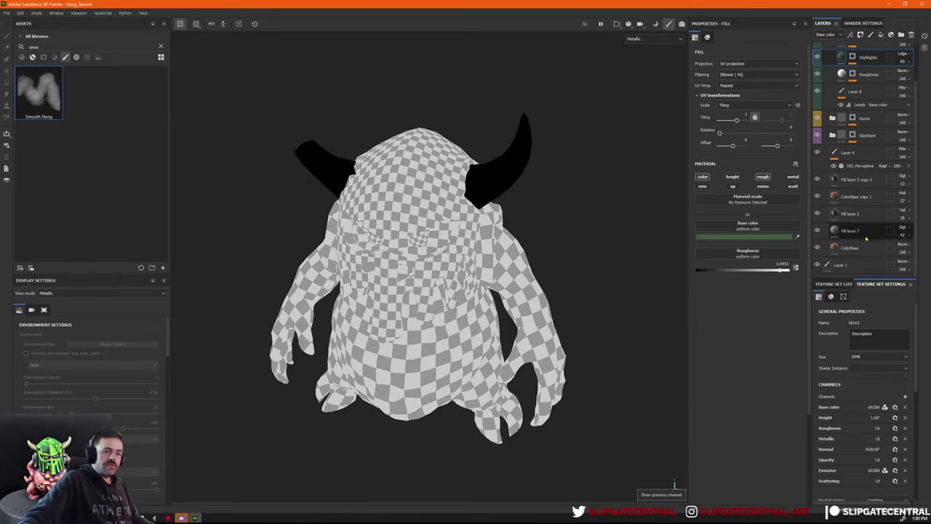
{"action": "left_click", "coordinate": [837, 248]}
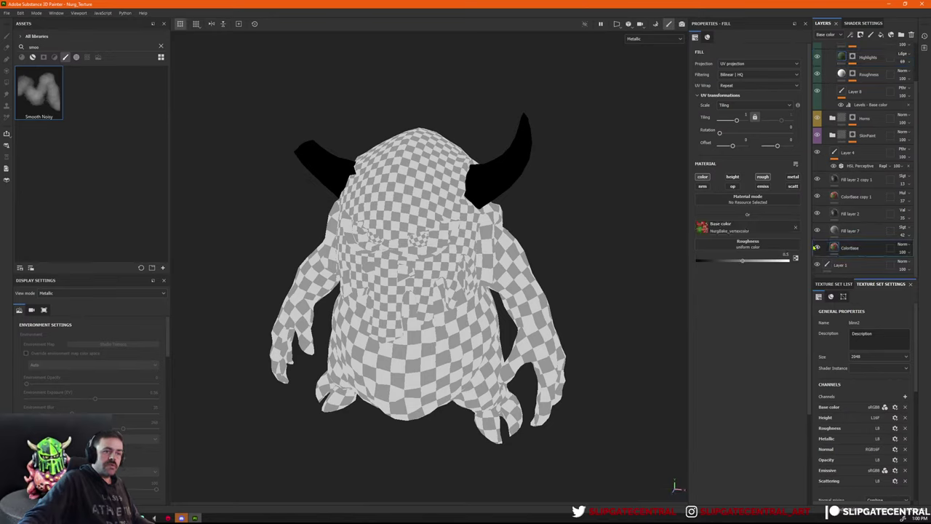
{"action": "left_click", "coordinate": [793, 178]}
{"action": "scroll", "coordinate": [851, 146], "scroll_direction": "up", "scroll_amount": 2}
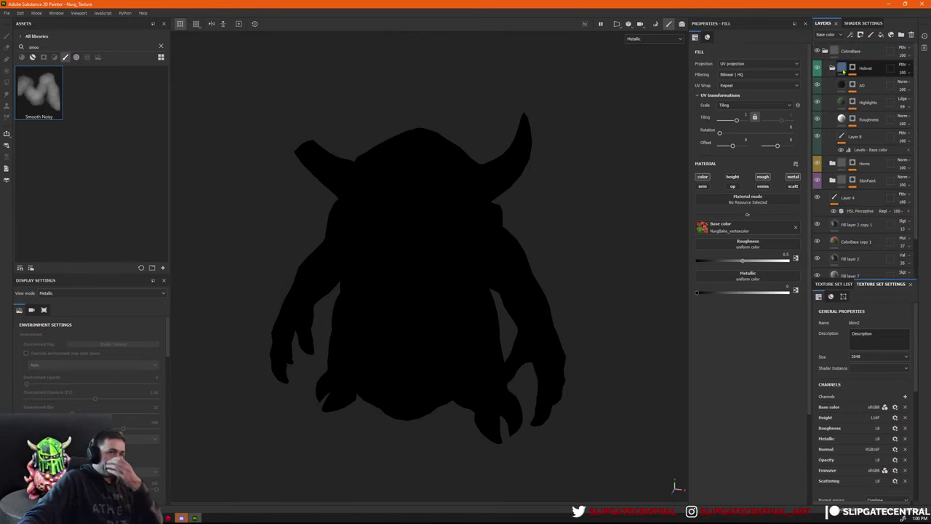
Select the Helmet folder and return the viewport to the full material display.
{"action": "left_click", "coordinate": [865, 68]}
{"action": "key", "text": "c"}
{"action": "key", "text": "shift+c"}
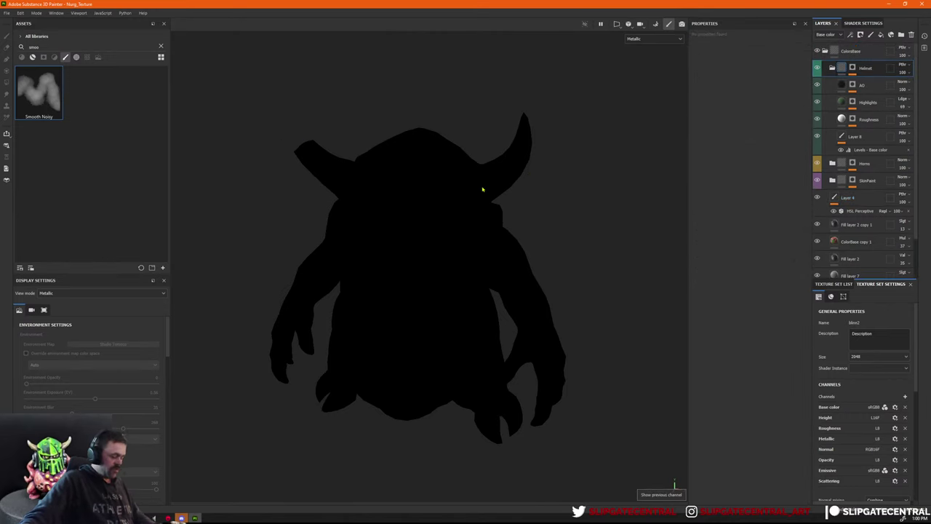
{"action": "key", "text": "m"}
{"action": "right_click_drag", "start_coordinate": [520, 195], "coordinate": [731, 141], "text": "alt"}
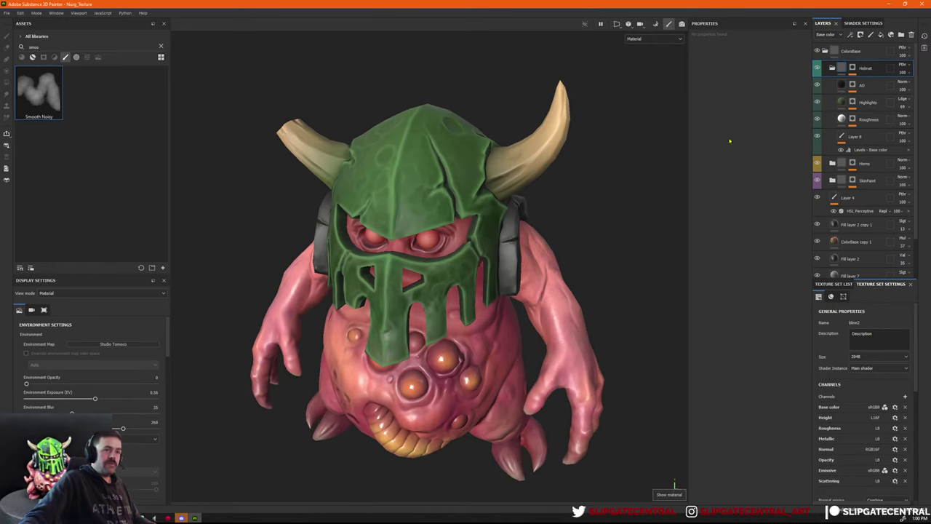
Add a fill layer above Highlights in the Helmet folder and name it Damage.
{"action": "left_click", "coordinate": [876, 87]}
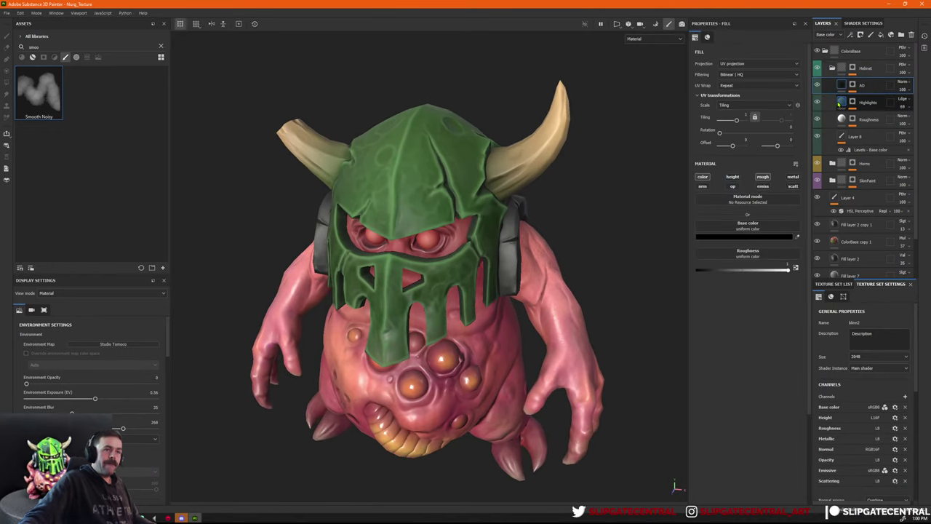
{"action": "left_click", "coordinate": [839, 104]}
{"action": "left_click", "coordinate": [881, 35]}
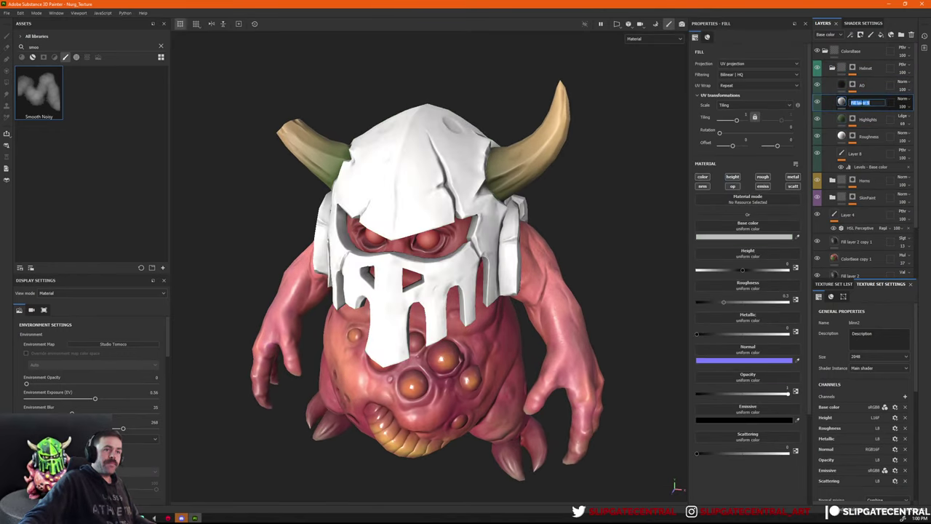
{"action": "type", "text": "Damage"}
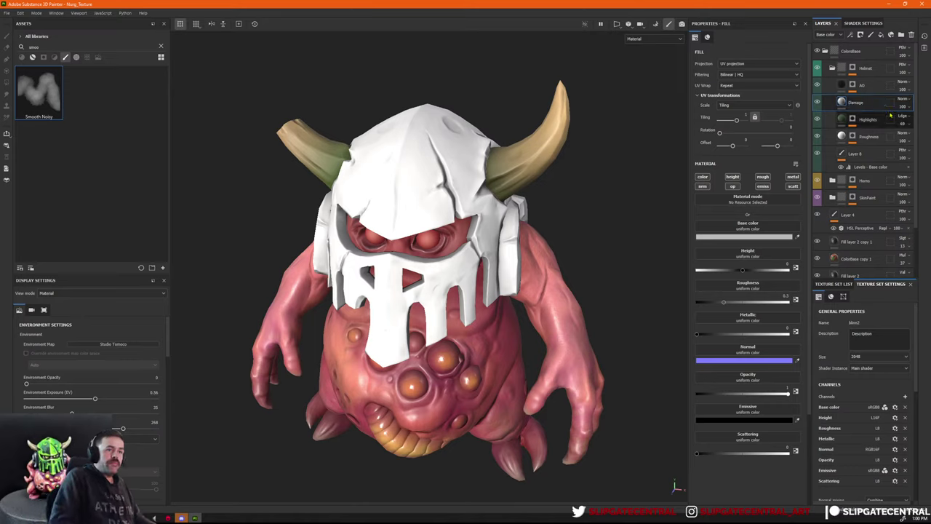
Limit the Damage fill layer to the color, height, roughness and metallic channels.
{"action": "left_click", "coordinate": [703, 178]}
{"action": "left_click", "coordinate": [703, 177]}
{"action": "left_click", "coordinate": [703, 178]}
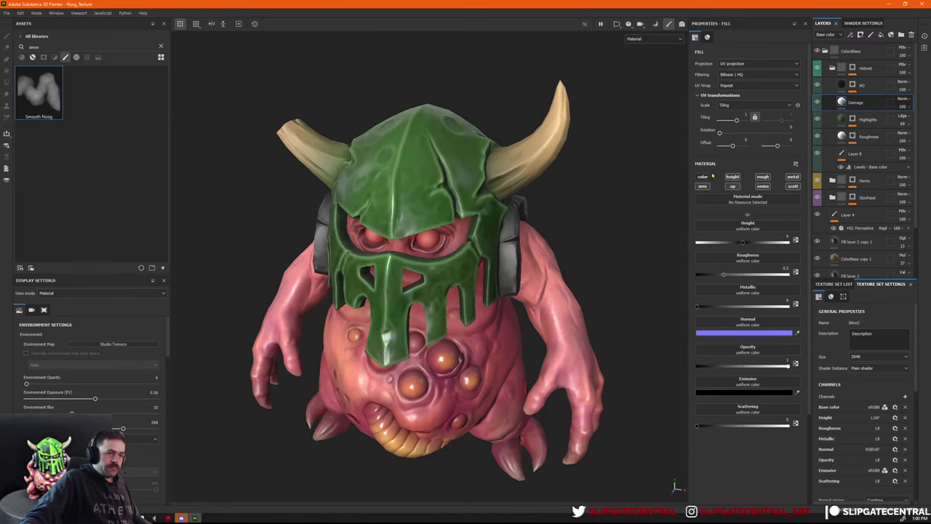
{"action": "left_click", "coordinate": [703, 178]}
{"action": "left_click", "coordinate": [761, 177]}
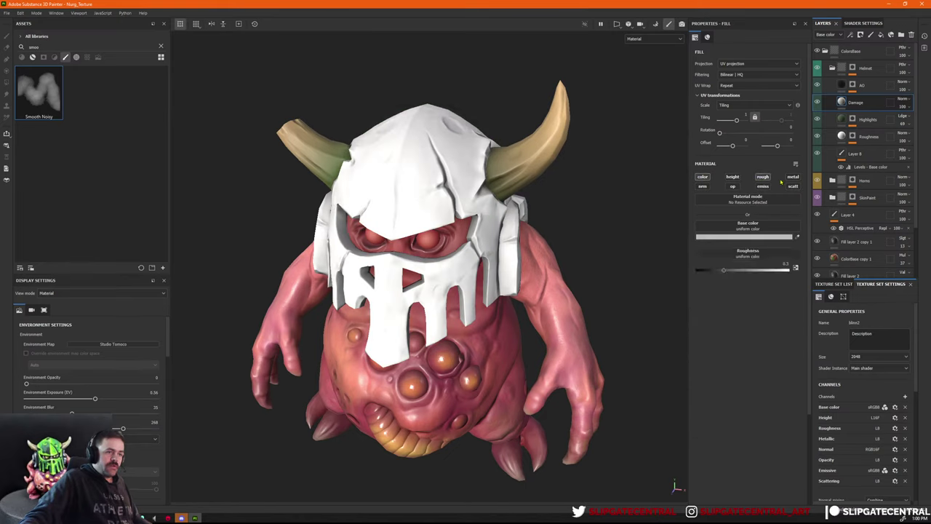
{"action": "left_click", "coordinate": [793, 178]}
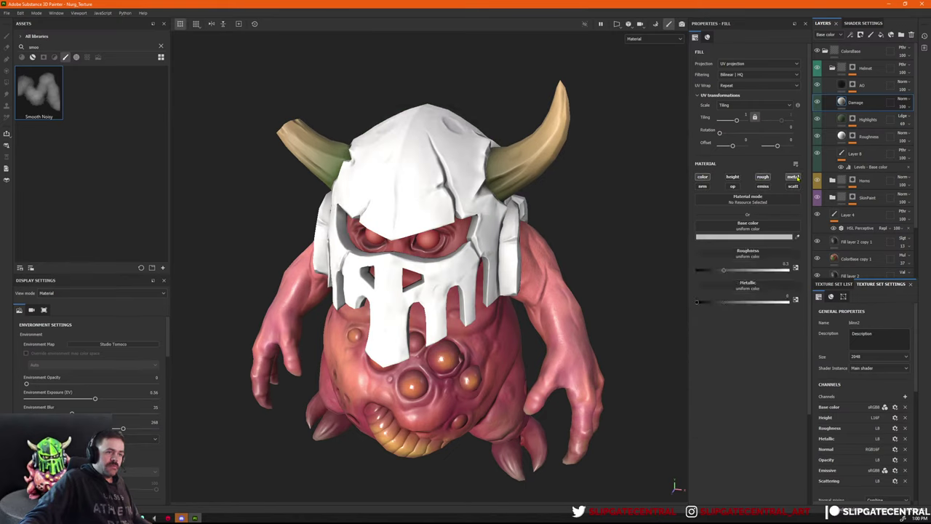
{"action": "left_click", "coordinate": [733, 177]}
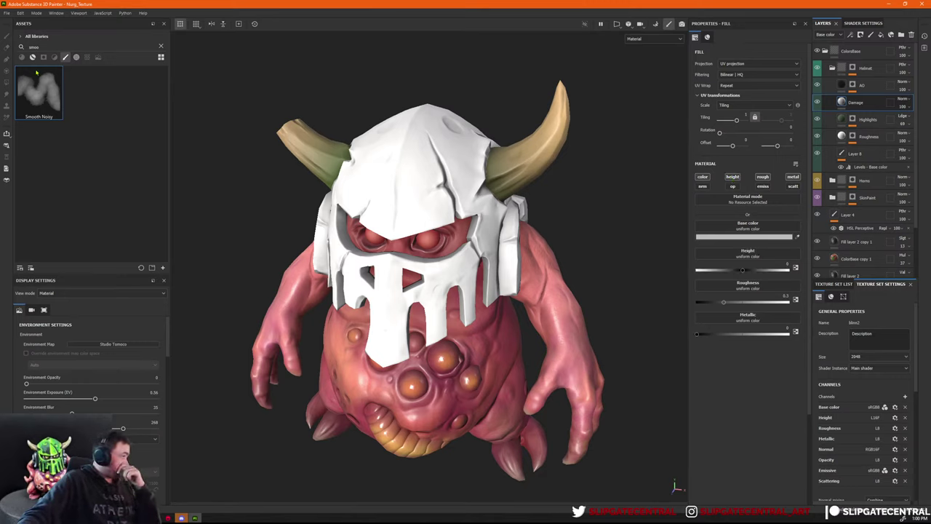
Clear the asset search and browse the smart masks to the edge-wear presets, enlarging the asset area.
{"action": "left_click", "coordinate": [161, 46]}
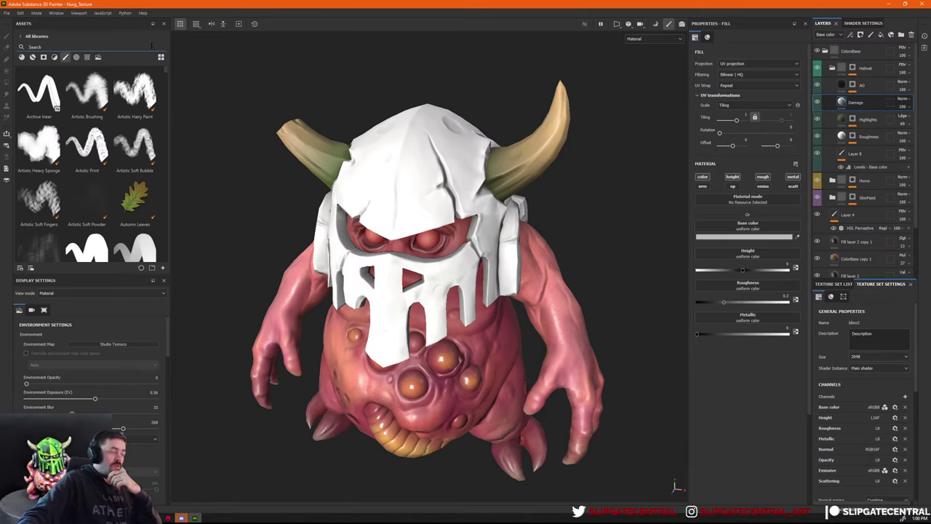
{"action": "left_click", "coordinate": [42, 57]}
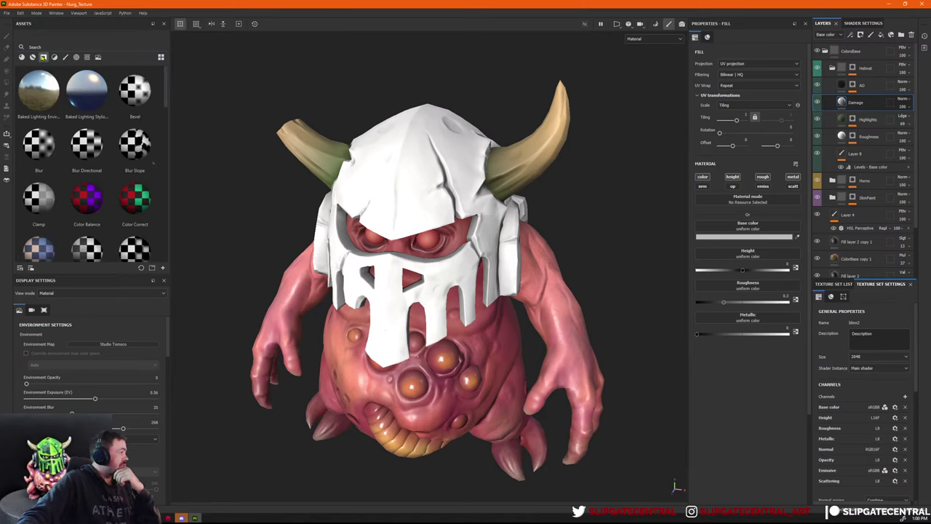
{"action": "left_click", "coordinate": [32, 56]}
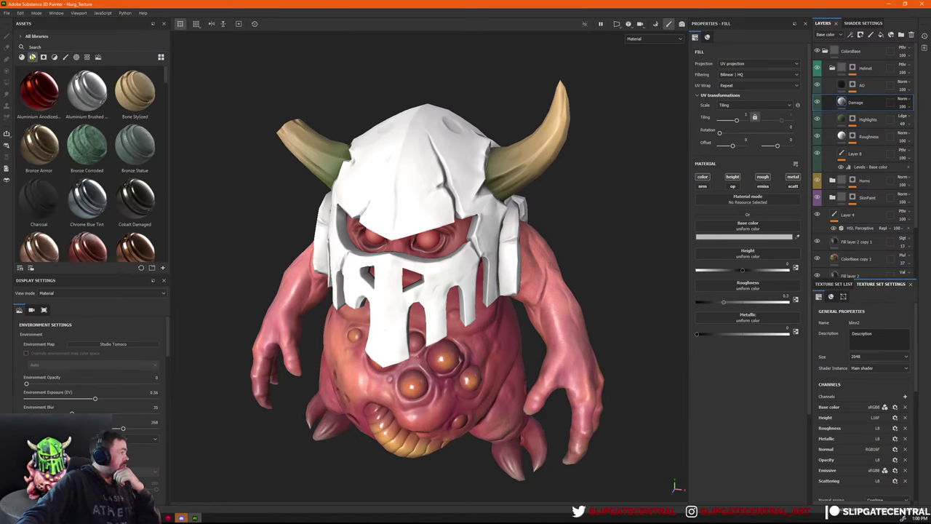
{"action": "left_click", "coordinate": [43, 58]}
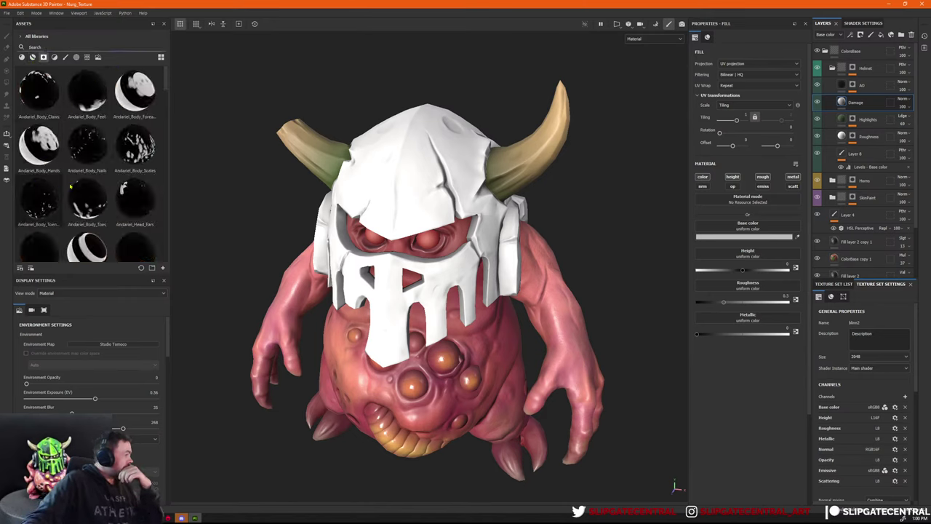
{"action": "scroll", "coordinate": [70, 187], "scroll_direction": "down", "scroll_amount": 10}
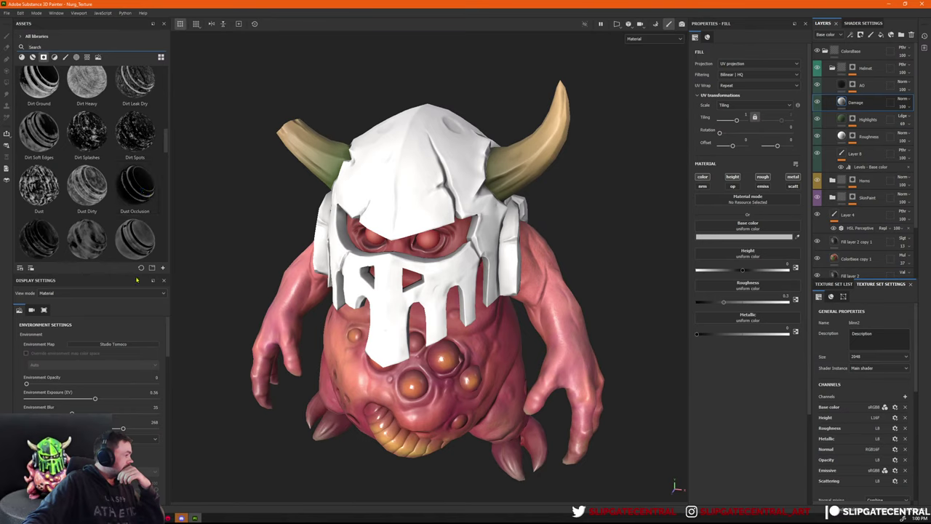
{"action": "left_click_drag", "start_coordinate": [136, 272], "coordinate": [136, 401]}
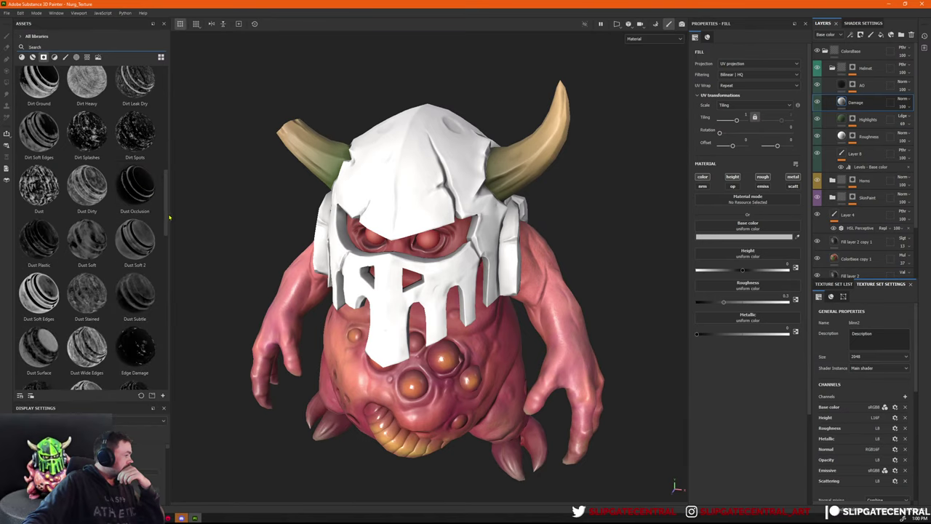
{"action": "scroll", "coordinate": [164, 241], "scroll_direction": "down", "scroll_amount": 2}
{"action": "left_click_drag", "start_coordinate": [172, 241], "coordinate": [171, 259]}
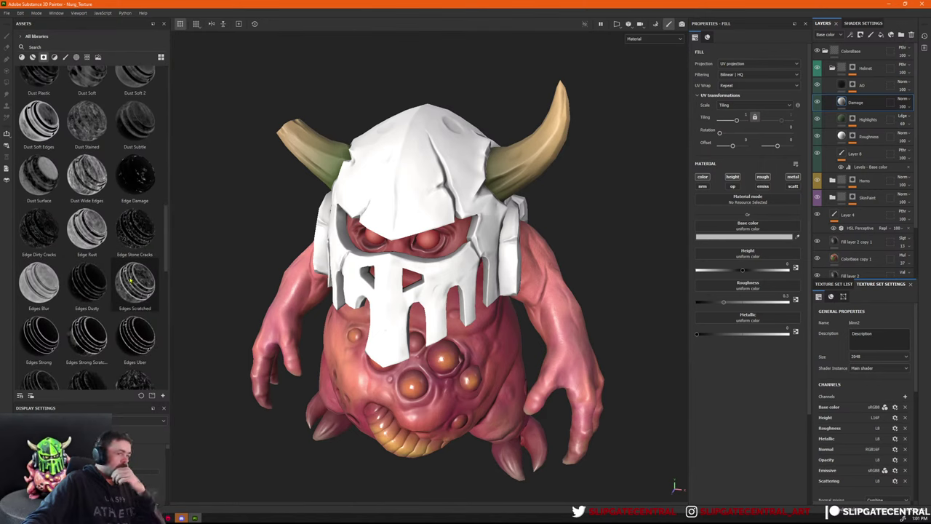
Try the Edges Scratched smart mask on the Damage layer with Edges Strong Scratched stacked on it, and undo both.
{"action": "mouse_move", "coordinate": [132, 282]}
{"action": "left_mouse_down"}
{"action": "mouse_move", "coordinate": [859, 65]}
{"action": "mouse_move", "coordinate": [858, 104]}
{"action": "left_mouse_up"}
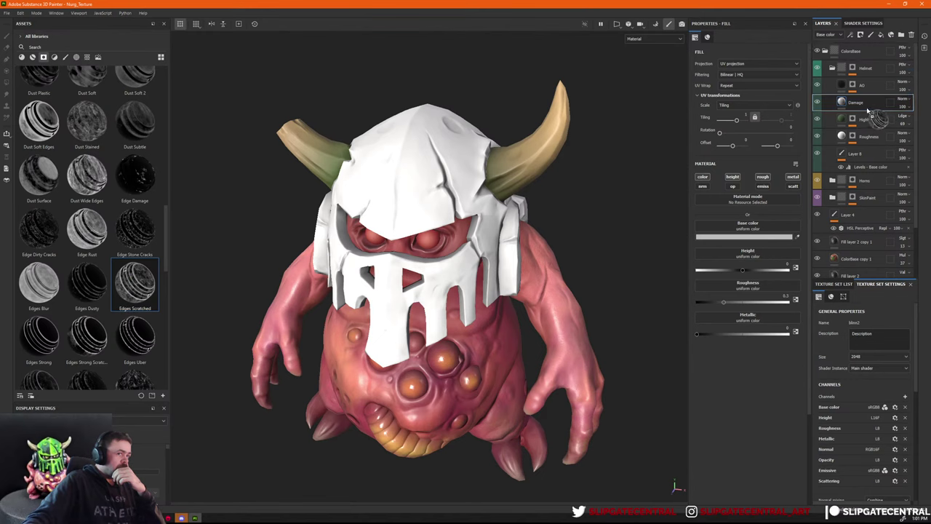
{"action": "left_click", "coordinate": [853, 102], "text": "alt"}
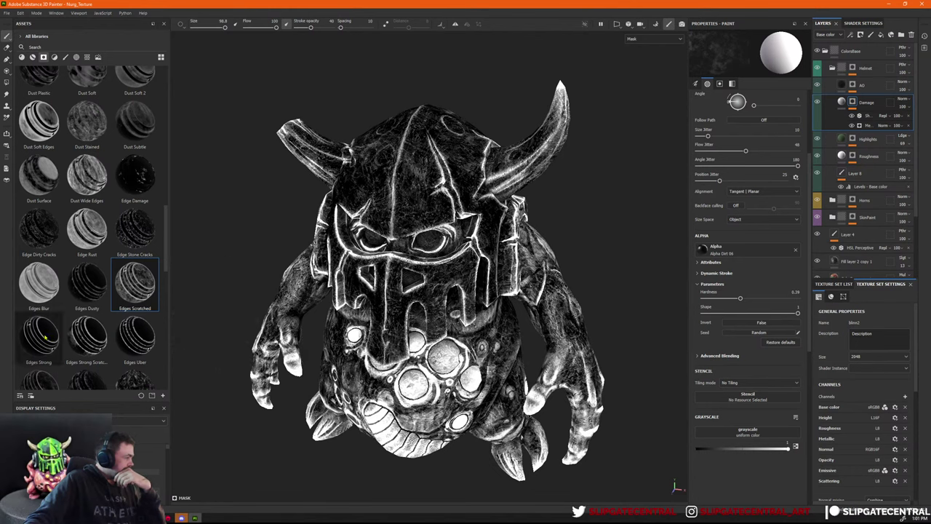
{"action": "left_click_drag", "start_coordinate": [89, 338], "coordinate": [866, 115]}
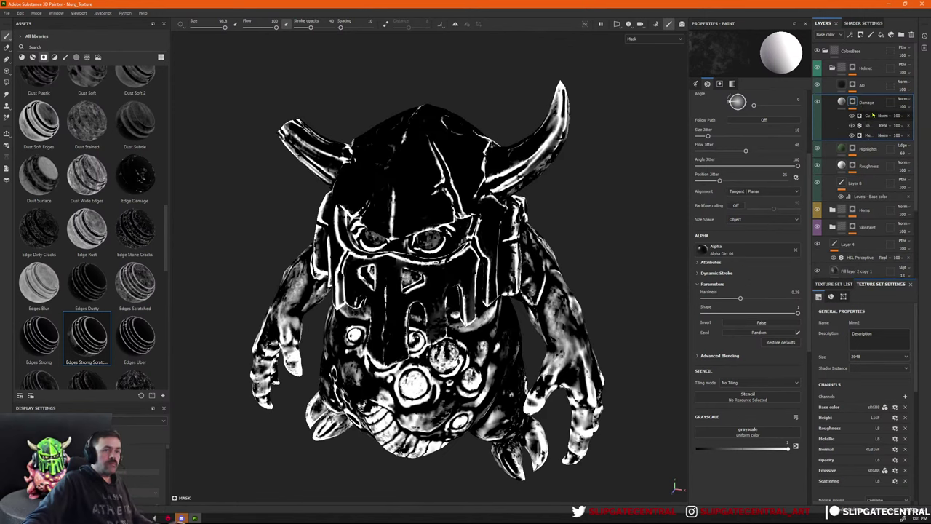
{"action": "key", "text": "ctrl+z"}
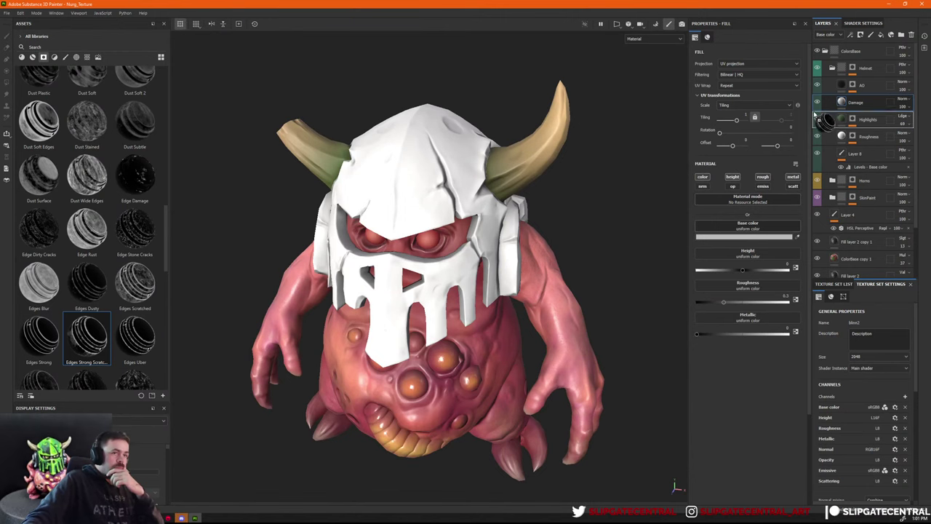
Apply the Edges Strong Scratched smart mask to the Damage layer and check the edge wear on the helmet in material view.
{"action": "left_click", "coordinate": [856, 102]}
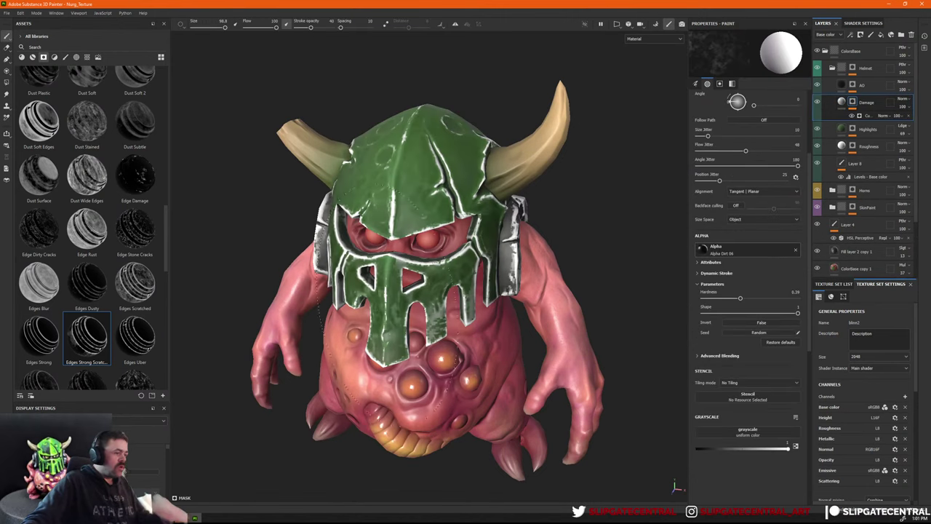
{"action": "left_click_drag", "start_coordinate": [468, 287], "coordinate": [468, 263], "text": "alt"}
{"action": "left_click", "coordinate": [853, 102], "text": "alt"}
{"action": "right_click_drag", "start_coordinate": [468, 263], "coordinate": [497, 253], "text": "alt"}
{"action": "left_click_drag", "start_coordinate": [497, 252], "coordinate": [611, 160], "text": "alt"}
{"action": "key", "text": "m"}
Set the grunge texture's Balance to 0.57 in the Damage mask's Curvature generator.
{"action": "left_click", "coordinate": [863, 115]}
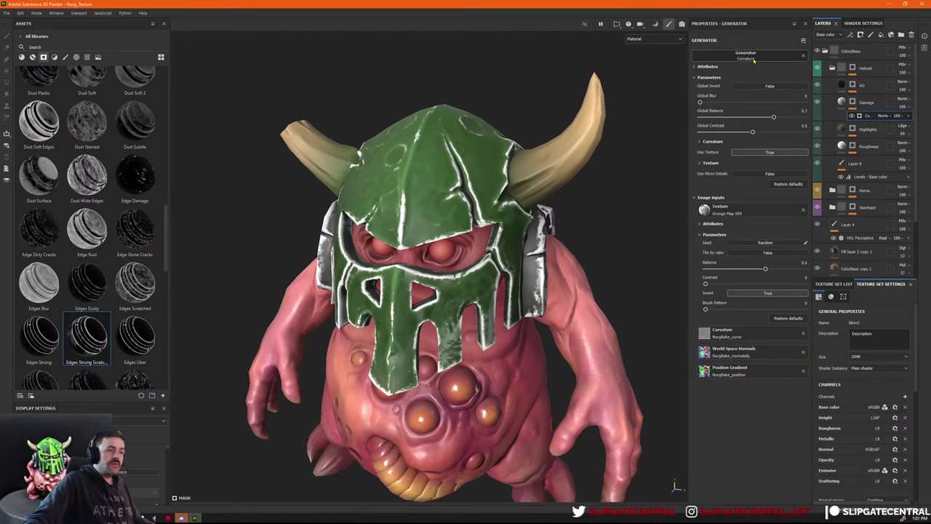
{"action": "left_click", "coordinate": [706, 223]}
{"action": "left_click", "coordinate": [705, 225]}
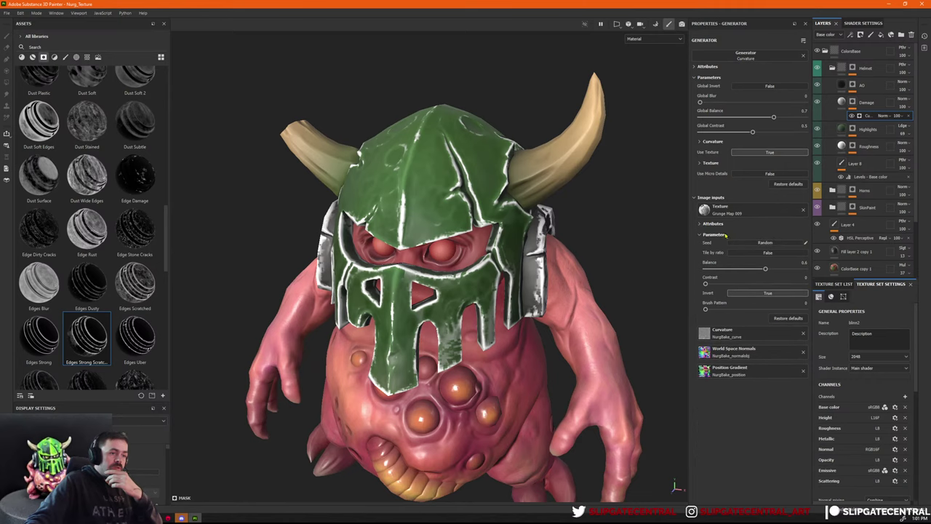
{"action": "left_click_drag", "start_coordinate": [762, 269], "coordinate": [780, 269]}
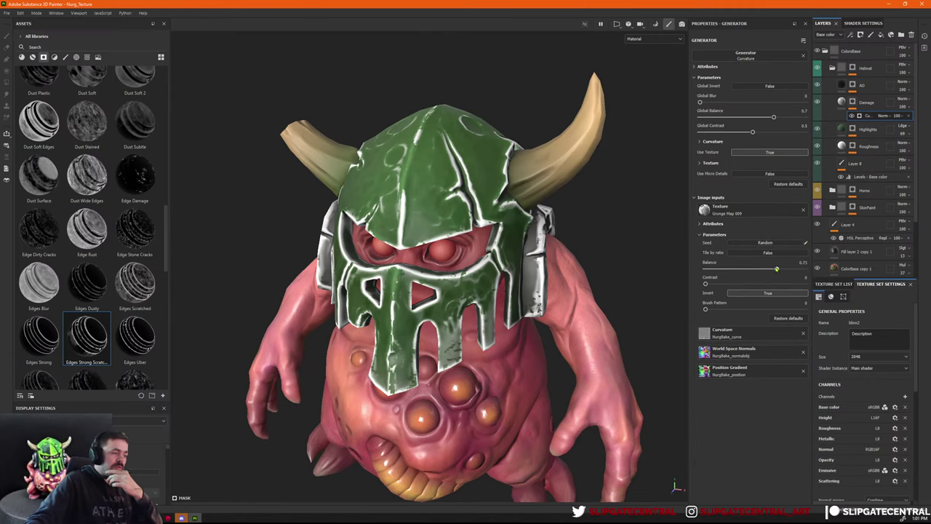
{"action": "mouse_move", "coordinate": [784, 269]}
{"action": "left_mouse_down"}
{"action": "mouse_move", "coordinate": [757, 268]}
{"action": "mouse_move", "coordinate": [766, 264]}
{"action": "left_mouse_up"}
Set the Curvature generator's Sharp value to 1 and its Fine value to 0.57.
{"action": "left_click", "coordinate": [731, 140]}
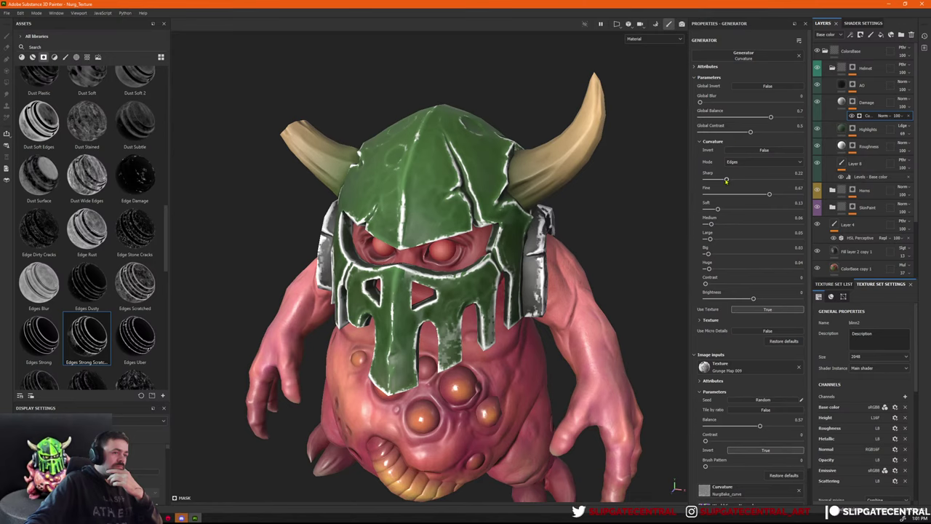
{"action": "mouse_move", "coordinate": [770, 196]}
{"action": "left_mouse_down"}
{"action": "mouse_move", "coordinate": [749, 194]}
{"action": "mouse_move", "coordinate": [819, 181]}
{"action": "left_mouse_up"}
{"action": "left_click_drag", "start_coordinate": [750, 194], "coordinate": [770, 194]}
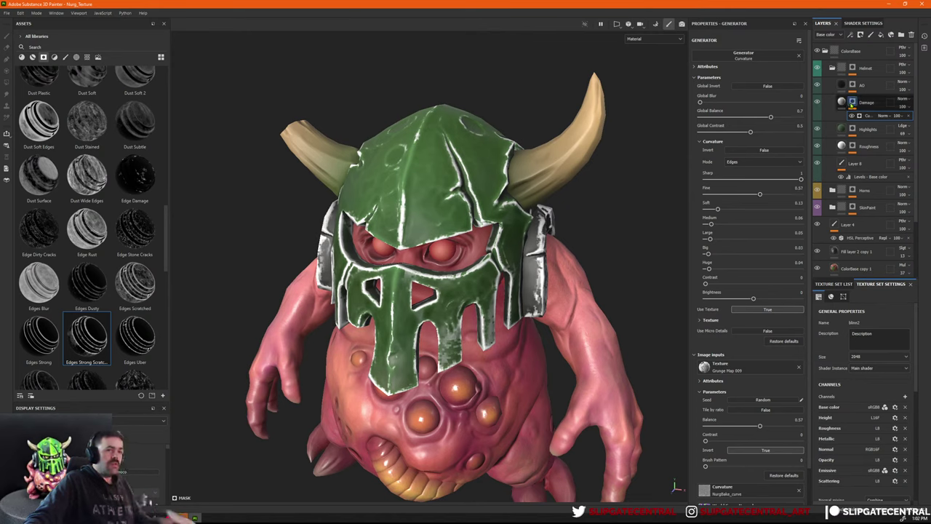
Show the Damage layer's mask on its own and get a closer view of the helmet.
{"action": "left_click", "coordinate": [853, 102], "text": "alt"}
{"action": "mouse_move", "coordinate": [509, 240]}
{"action": "left_mouse_down", "text": "alt"}
{"action": "mouse_move", "coordinate": [535, 237]}
{"action": "mouse_move", "coordinate": [495, 244]}
{"action": "left_mouse_up", "text": "alt"}
{"action": "scroll", "coordinate": [534, 236], "scroll_direction": "up", "scroll_amount": 3}
{"action": "right_click", "coordinate": [868, 115]}
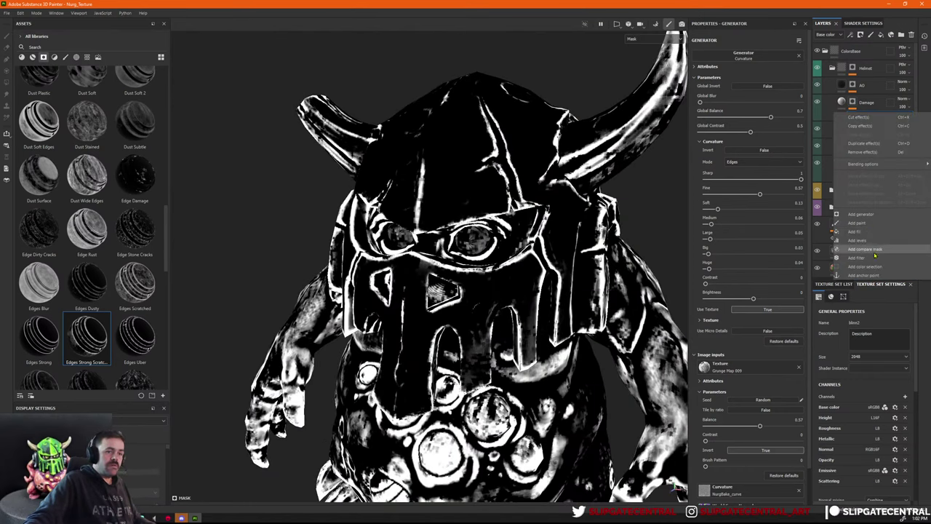
{"action": "left_click", "coordinate": [871, 216]}
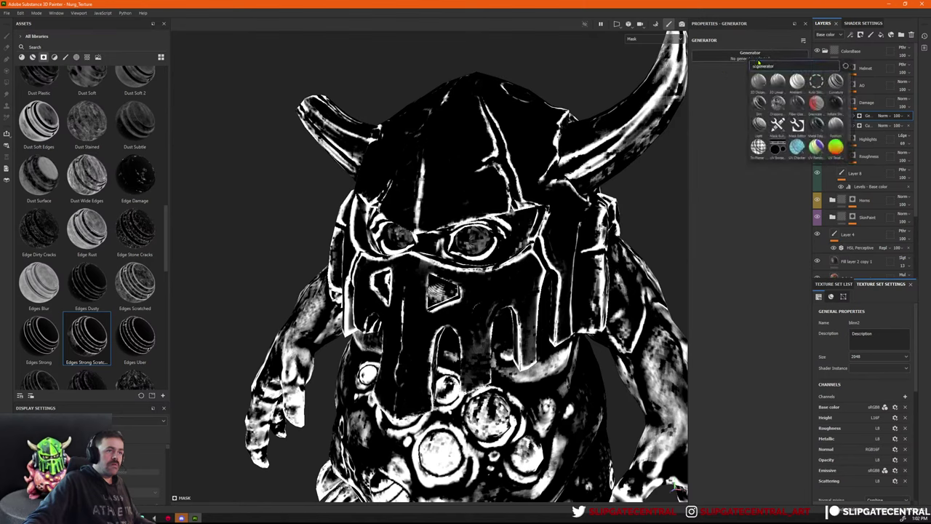
{"action": "type", "text": "wal"}
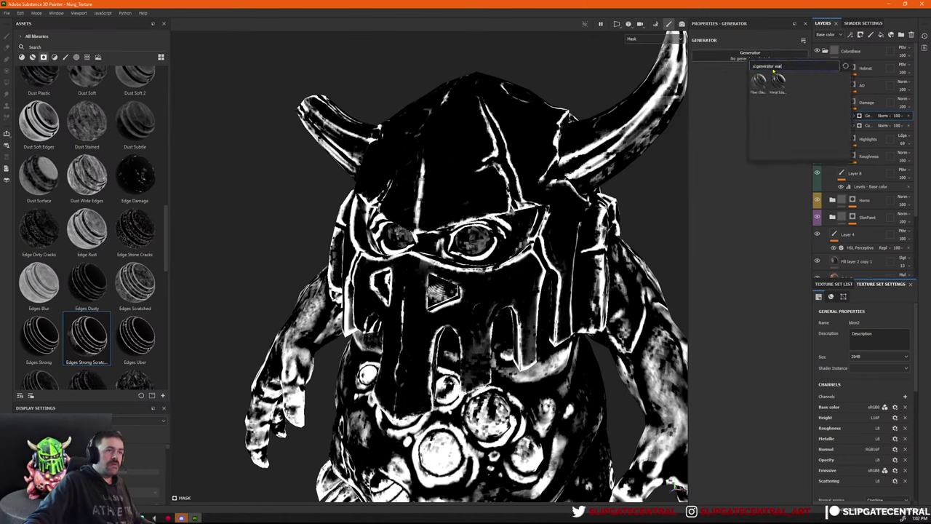
{"action": "left_click", "coordinate": [868, 119]}
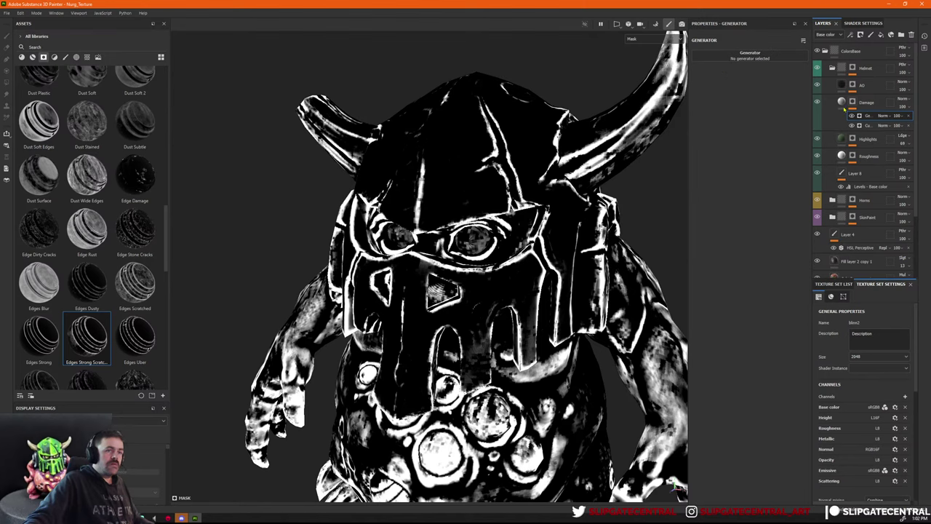
{"action": "left_click", "coordinate": [868, 116]}
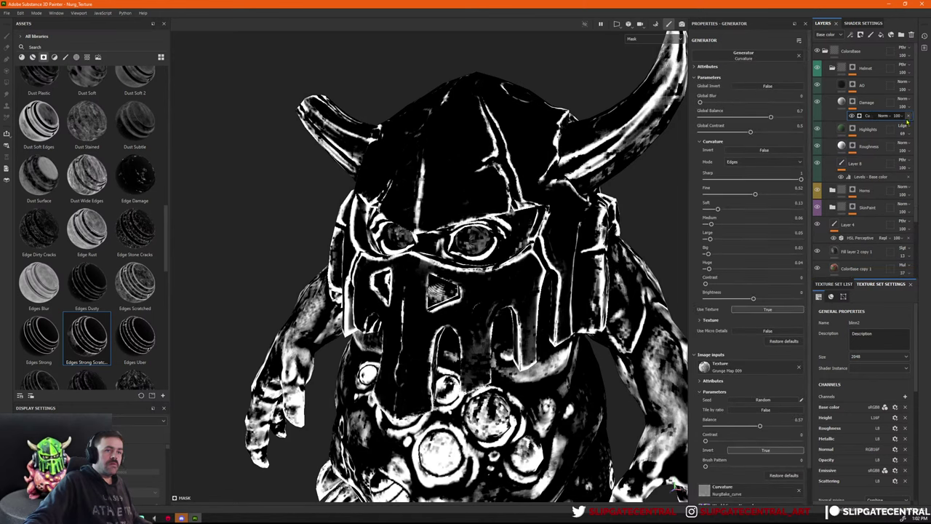
Add a Warp filter above the Curvature generator in the Damage mask and set its Intensity to 0.034.
{"action": "right_click", "coordinate": [868, 117]}
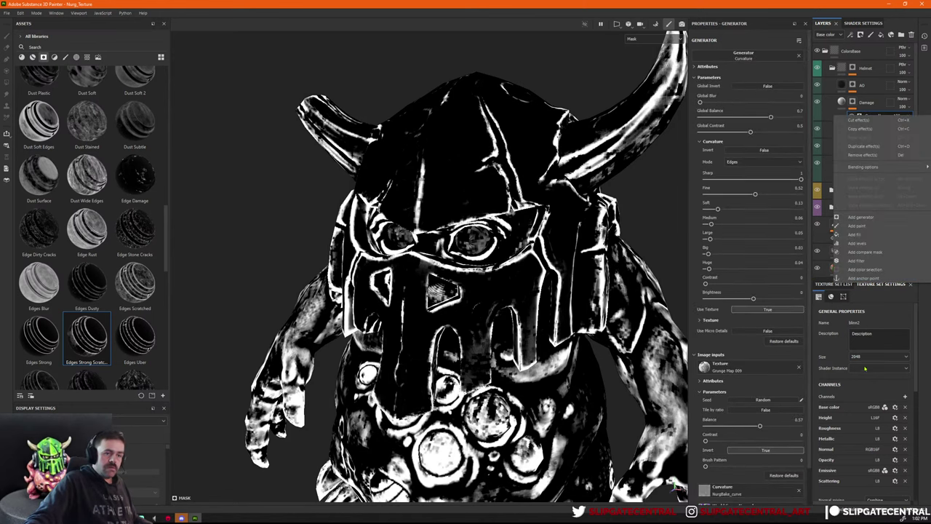
{"action": "left_click", "coordinate": [870, 261]}
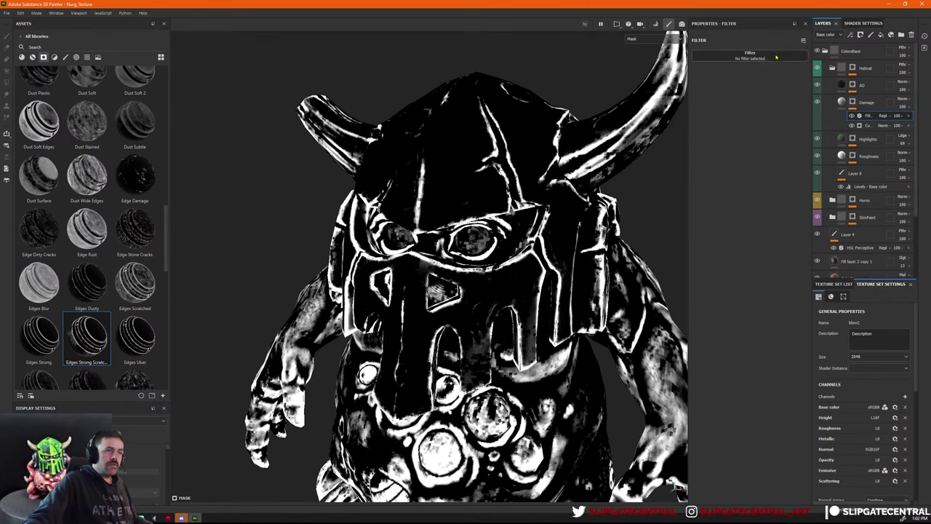
{"action": "left_click", "coordinate": [779, 55]}
{"action": "type", "text": "wa"}
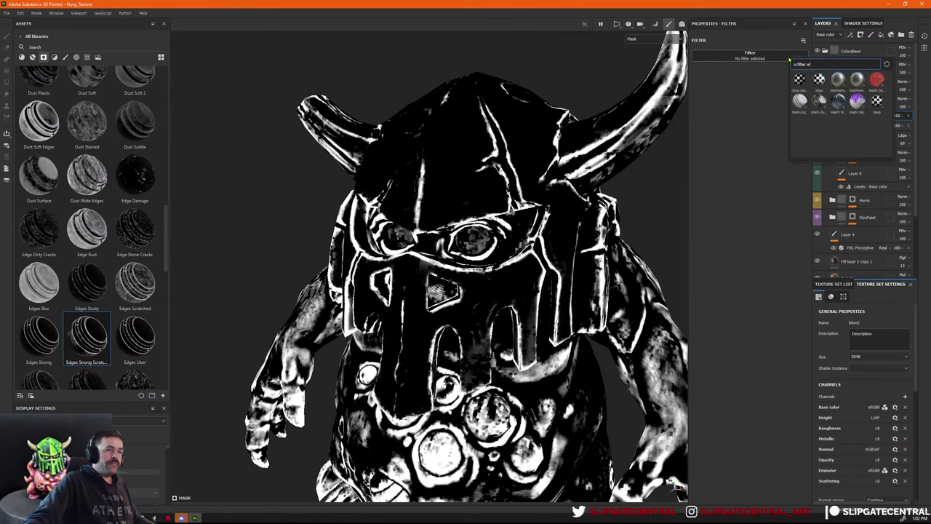
{"action": "type", "text": "r"}
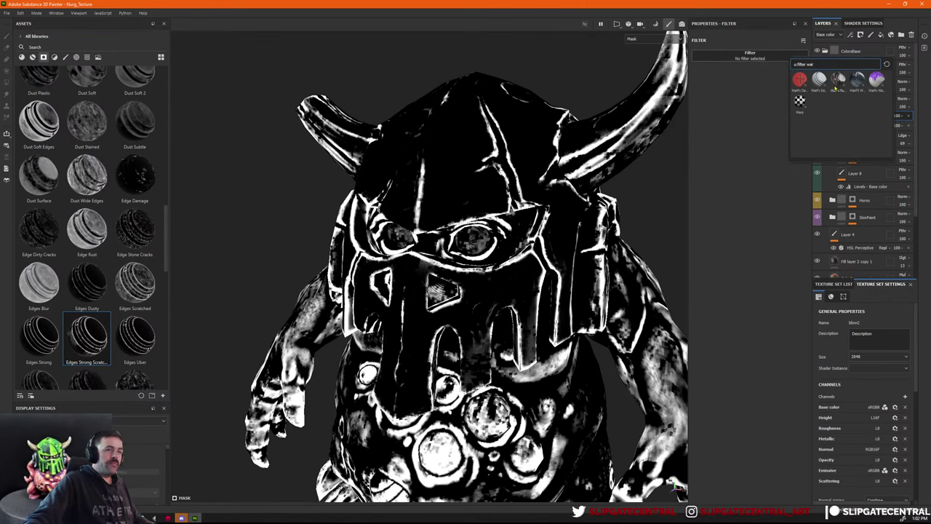
{"action": "type", "text": "p"}
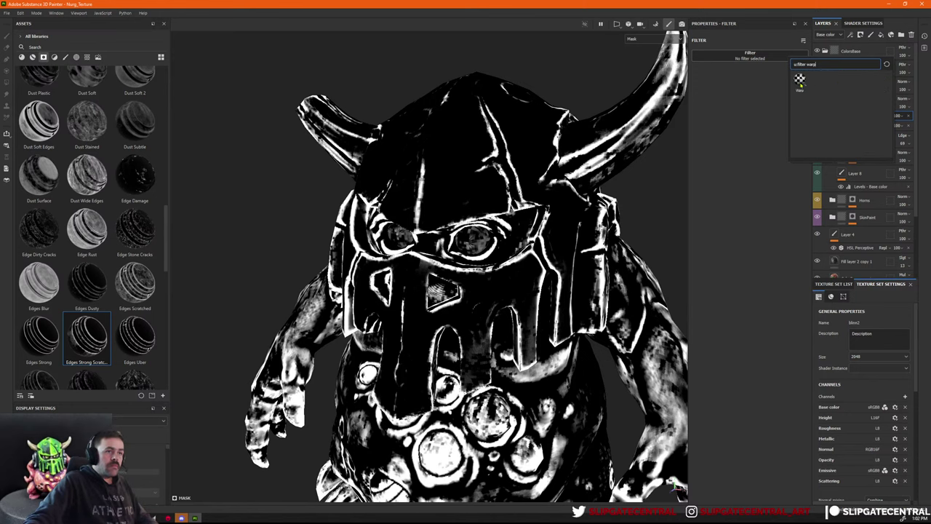
{"action": "left_click", "coordinate": [799, 81]}
{"action": "left_click_drag", "start_coordinate": [710, 114], "coordinate": [703, 114]}
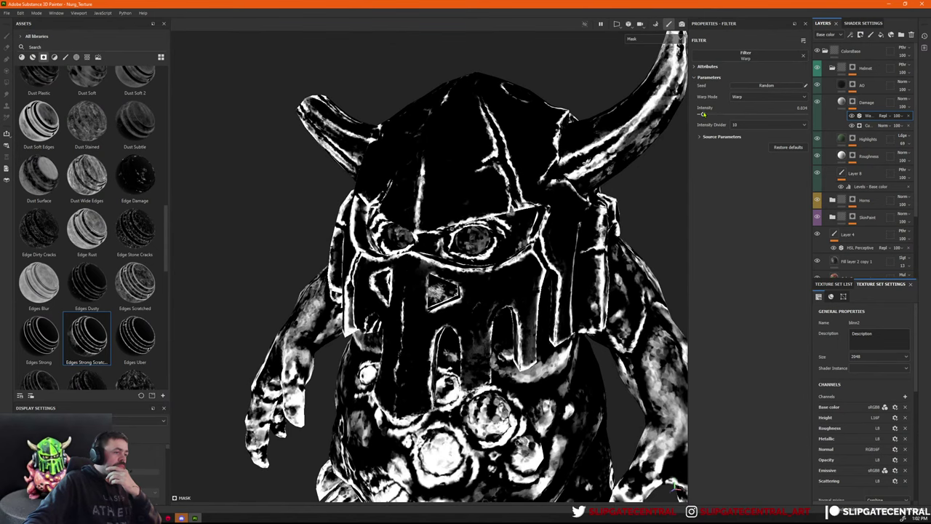
Darken the Damage layer's base color to near black and set its Metallic value to 1.
{"action": "left_click", "coordinate": [841, 103]}
{"action": "left_click_drag", "start_coordinate": [611, 225], "coordinate": [586, 250], "text": "alt"}
{"action": "left_click", "coordinate": [751, 236]}
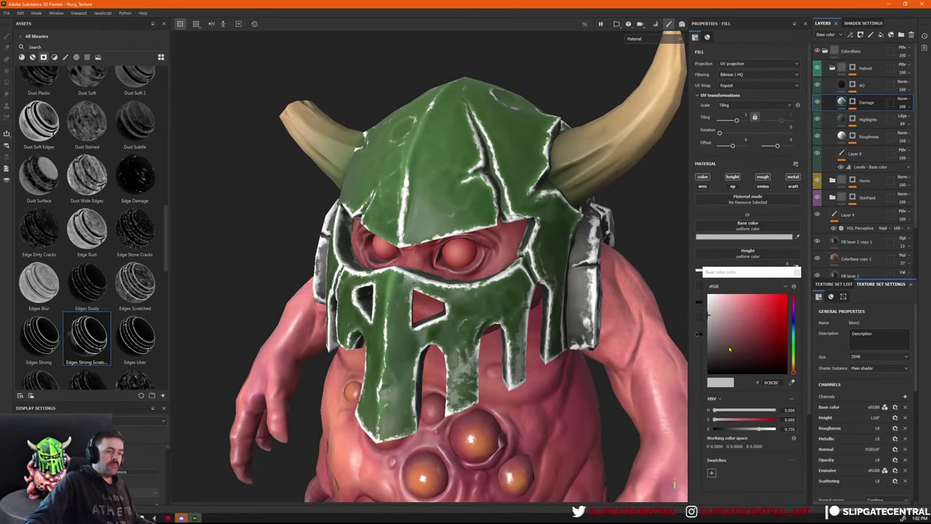
{"action": "left_click_drag", "start_coordinate": [735, 342], "coordinate": [691, 360]}
{"action": "left_click", "coordinate": [797, 272]}
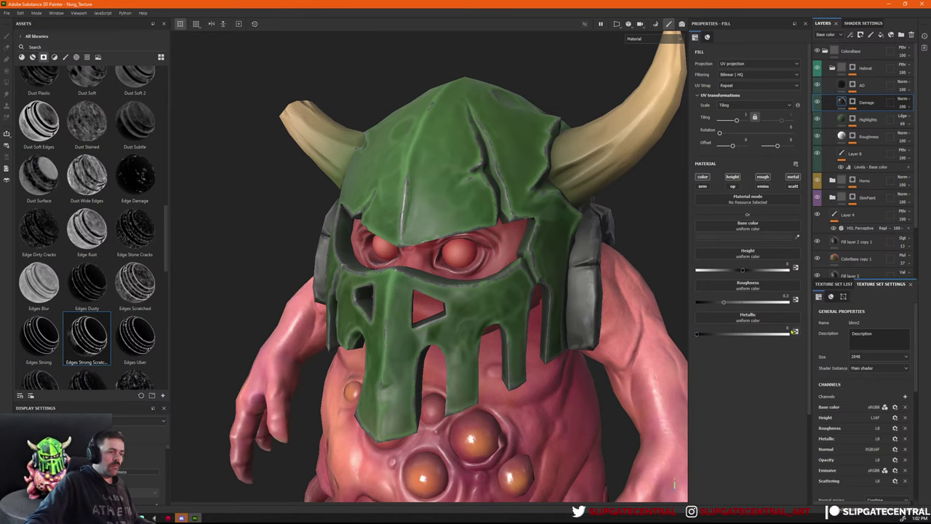
{"action": "left_click_drag", "start_coordinate": [792, 333], "coordinate": [777, 337]}
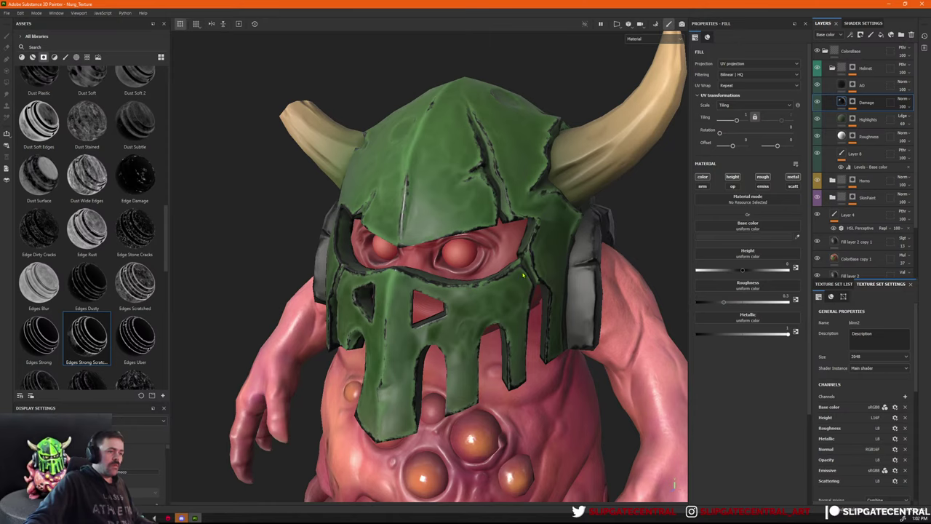
Cycle through the individual channels, including metallic, height and base color, to inspect the Damage layer on the helmet.
{"action": "left_click_drag", "start_coordinate": [523, 275], "coordinate": [576, 321], "text": "alt"}
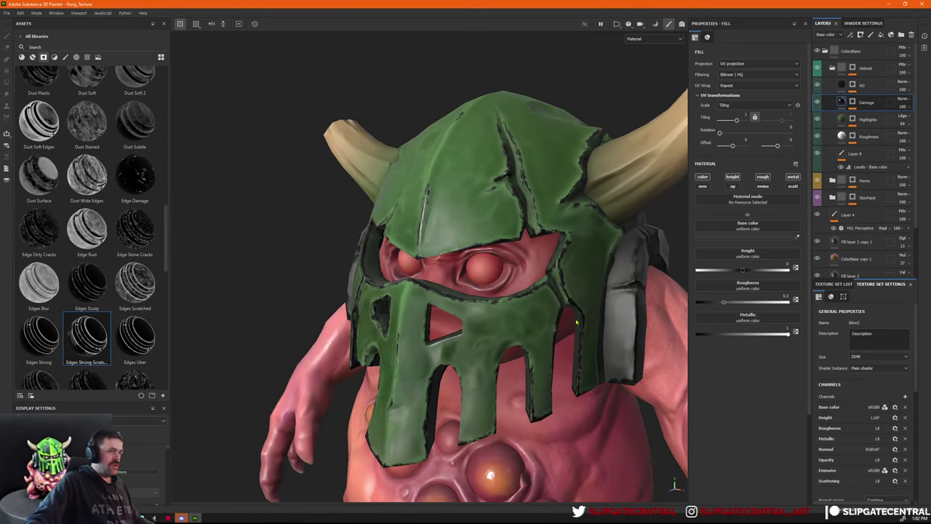
{"action": "key", "text": "shift+c"}
{"action": "key", "text": "shift+c"}
{"action": "key", "text": "shift+c"}
{"action": "key", "text": "shift+c"}
{"action": "key", "text": "shift+c"}
{"action": "key", "text": "shift+c"}
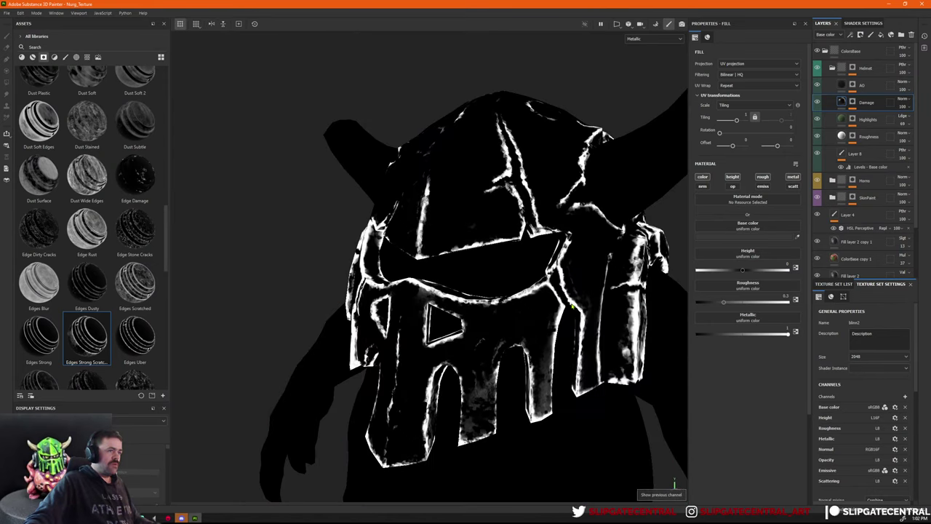
{"action": "key", "text": "shift+c"}
{"action": "key", "text": "c"}
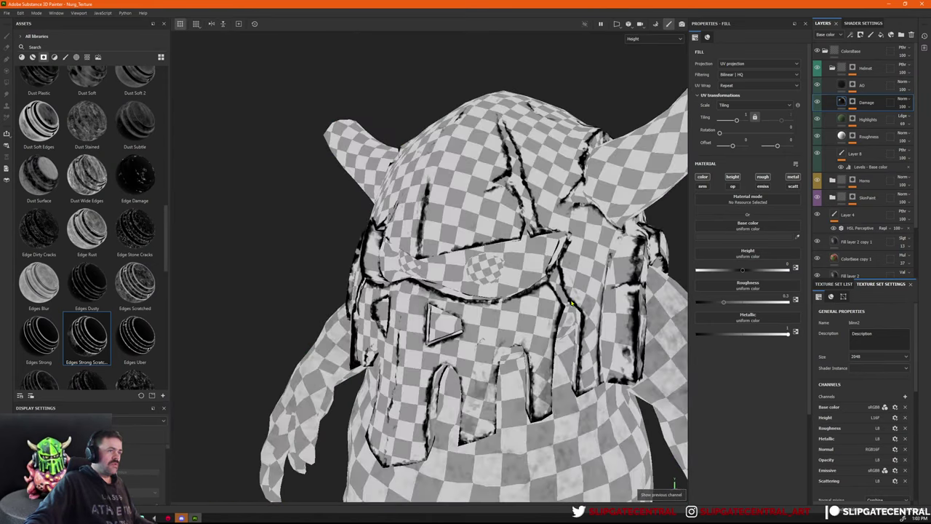
{"action": "key", "text": "c"}
{"action": "key", "text": "c"}
{"action": "key", "text": "c"}
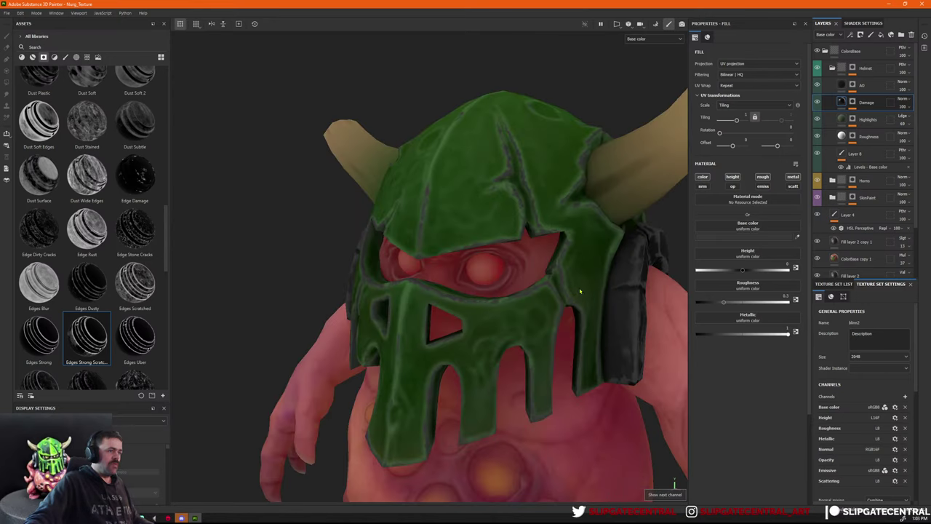
{"action": "scroll", "coordinate": [588, 293], "scroll_direction": "up", "scroll_amount": 2}
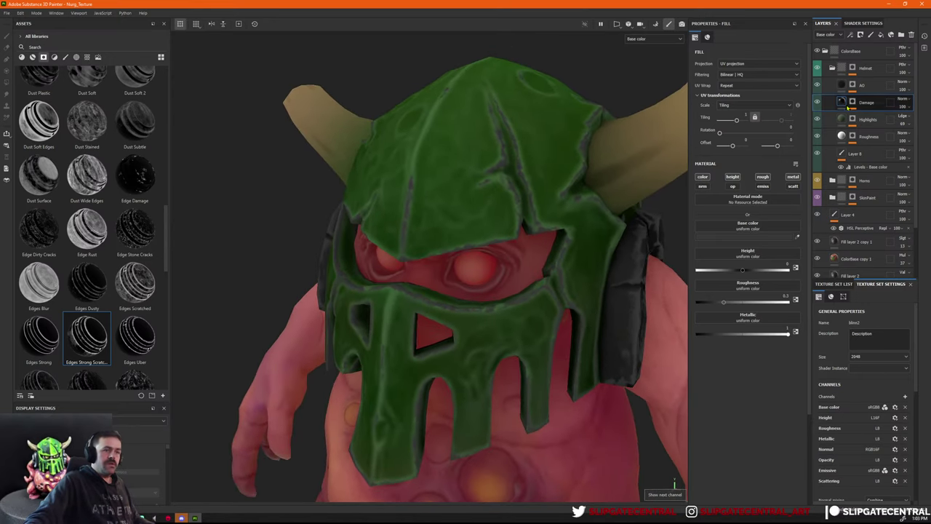
Set the Damage layer's base color to mid grey 626262 and check the helmet edges in material view.
{"action": "left_click", "coordinate": [842, 103]}
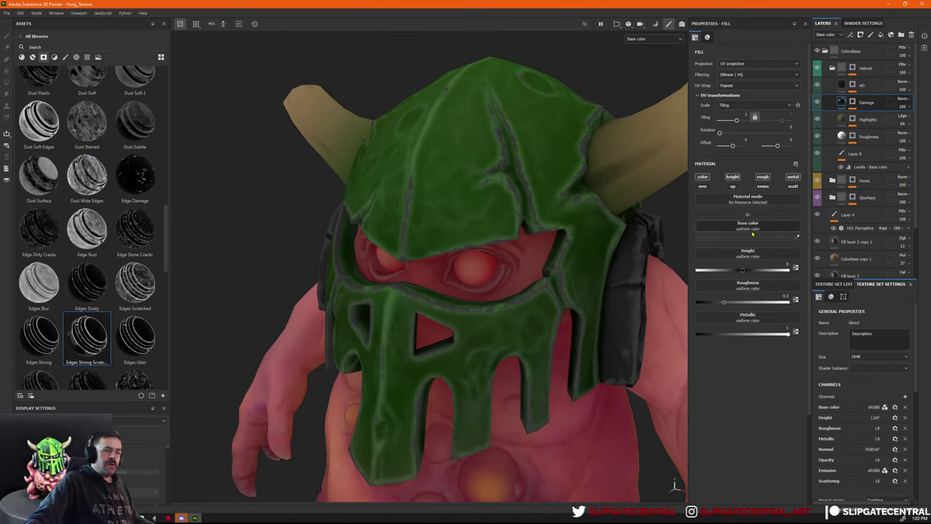
{"action": "left_click", "coordinate": [752, 234]}
{"action": "left_click_drag", "start_coordinate": [708, 335], "coordinate": [692, 346]}
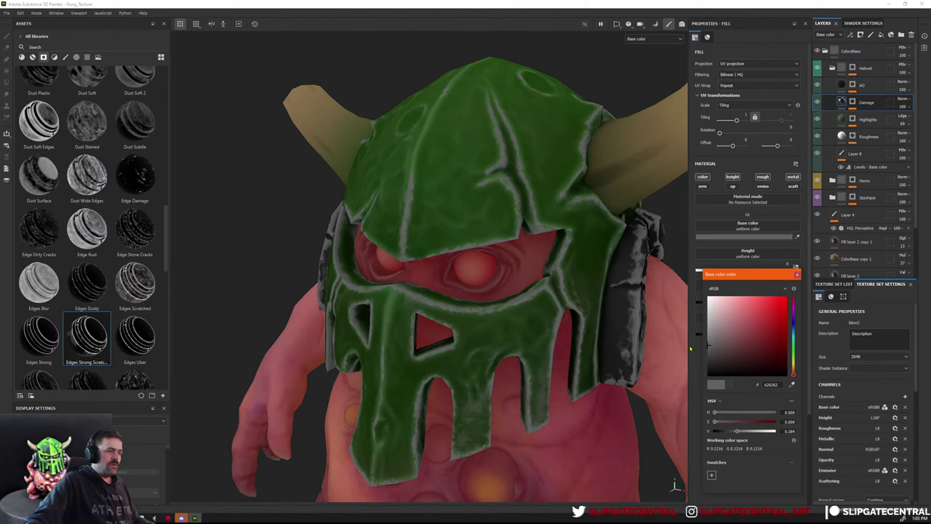
{"action": "left_click", "coordinate": [797, 271]}
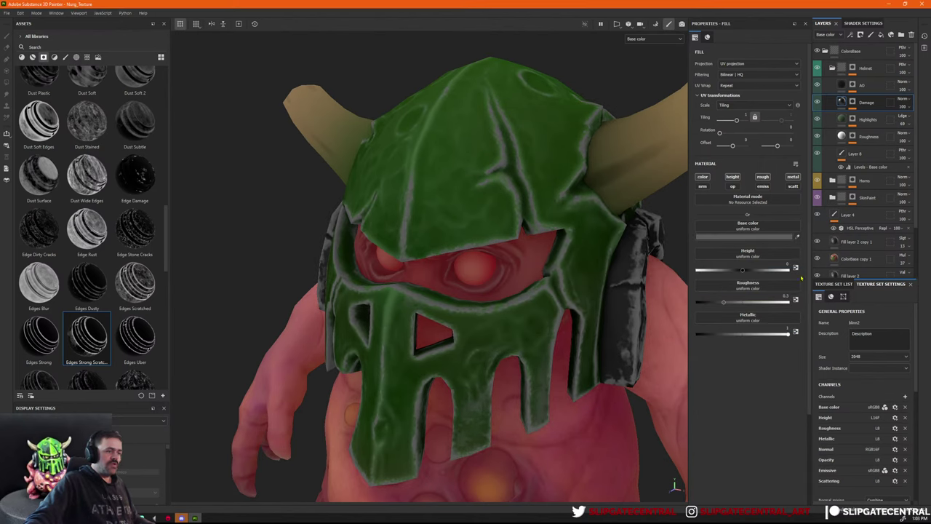
{"action": "key", "text": "c"}
{"action": "key", "text": "c"}
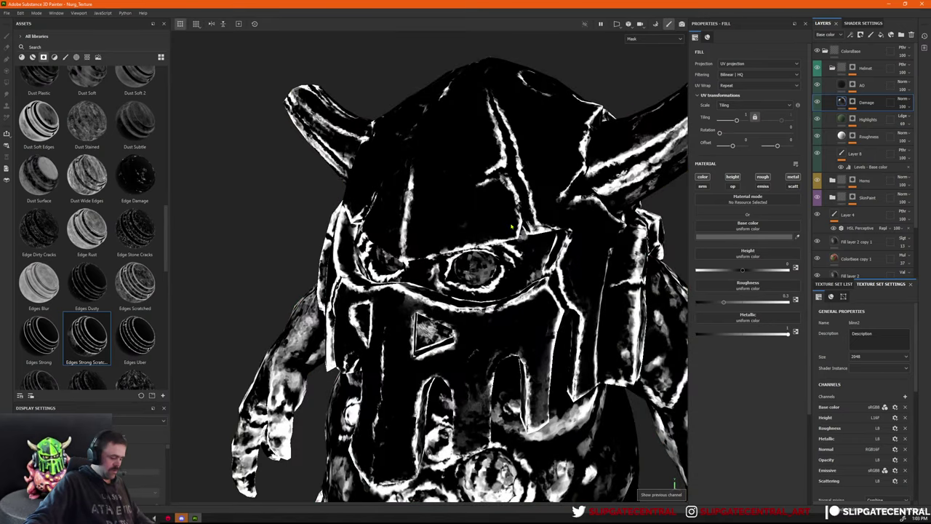
{"action": "key", "text": "m"}
{"action": "scroll", "coordinate": [506, 223], "scroll_direction": "up", "scroll_amount": 3}
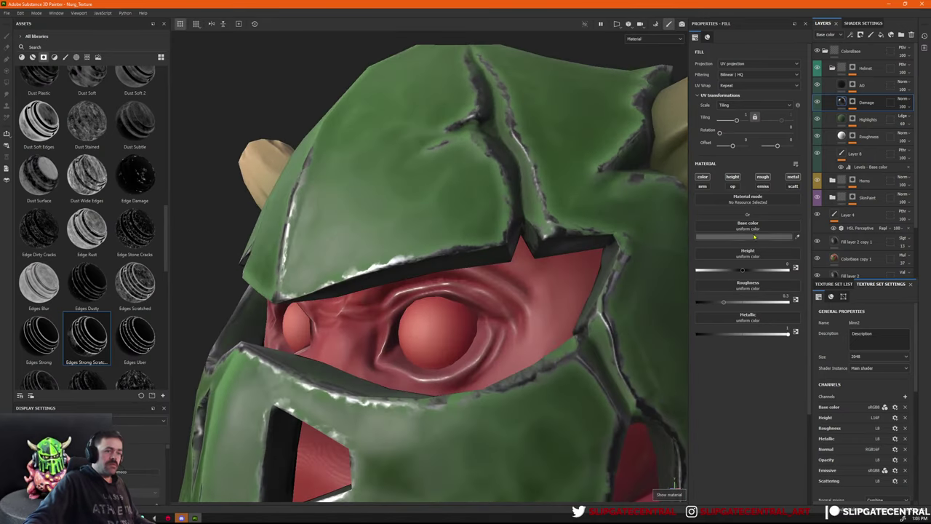
Lower the Damage layer's Height to -0.0930 while judging the carved edges from several angles.
{"action": "left_click_drag", "start_coordinate": [744, 272], "coordinate": [740, 272]}
{"action": "left_click_drag", "start_coordinate": [451, 276], "coordinate": [516, 295], "text": "alt"}
{"action": "right_click_drag", "start_coordinate": [516, 295], "coordinate": [352, 170], "text": "alt"}
{"action": "left_click_drag", "start_coordinate": [351, 170], "coordinate": [437, 218], "text": "alt"}
{"action": "right_click_drag", "start_coordinate": [436, 218], "coordinate": [547, 264], "text": "alt"}
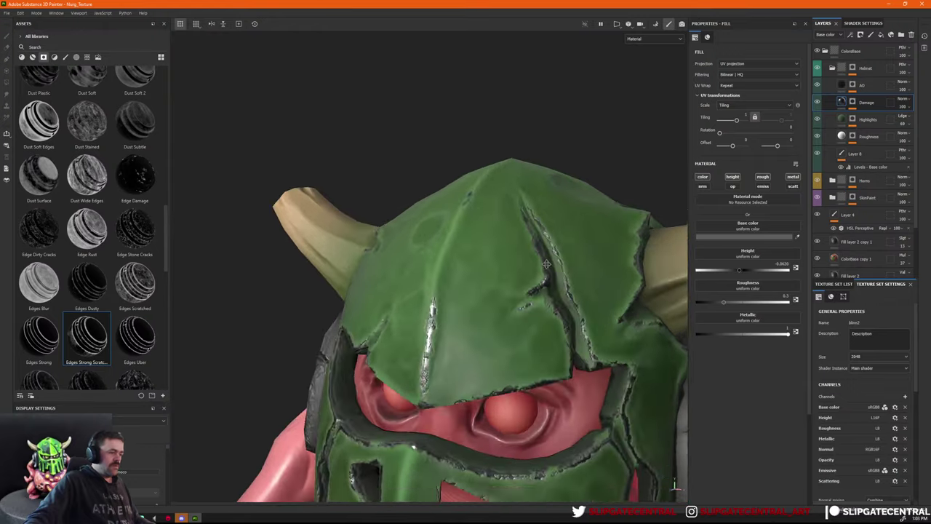
{"action": "left_click_drag", "start_coordinate": [546, 264], "coordinate": [529, 207], "text": "alt"}
{"action": "right_click_drag", "start_coordinate": [568, 253], "coordinate": [600, 303], "text": "alt"}
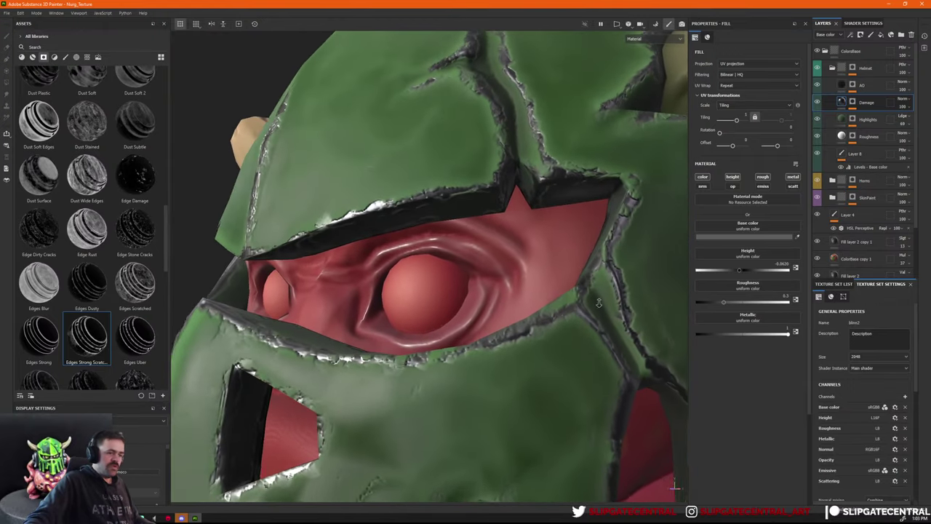
{"action": "left_click_drag", "start_coordinate": [599, 302], "coordinate": [594, 302], "text": "alt"}
{"action": "left_click_drag", "start_coordinate": [740, 272], "coordinate": [737, 271]}
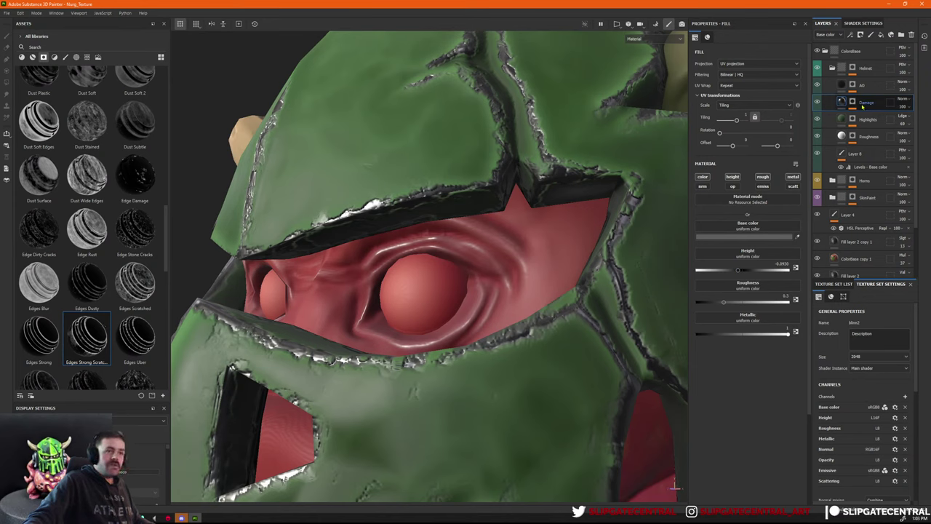
Remove the Warp filter and Curvature generator from the Damage mask and reapply the Edges Strong Scratched smart mask.
{"action": "left_click", "coordinate": [908, 117]}
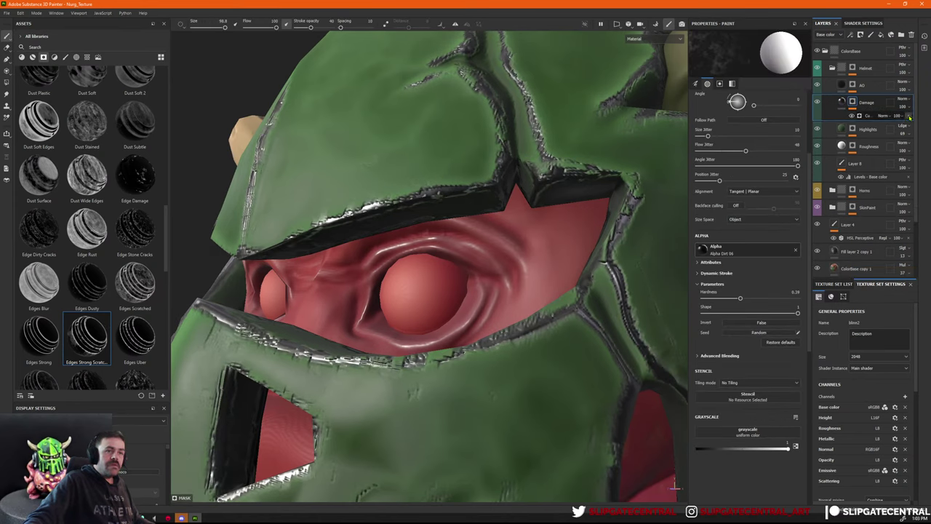
{"action": "left_click", "coordinate": [908, 117]}
{"action": "left_click_drag", "start_coordinate": [697, 215], "coordinate": [867, 106]}
Examine the edge wear around the helmet's eye openings, faceplate and side plates from several angles.
{"action": "scroll", "coordinate": [431, 267], "scroll_direction": "down", "scroll_amount": 5}
{"action": "left_click_drag", "start_coordinate": [430, 267], "coordinate": [535, 299], "text": "alt"}
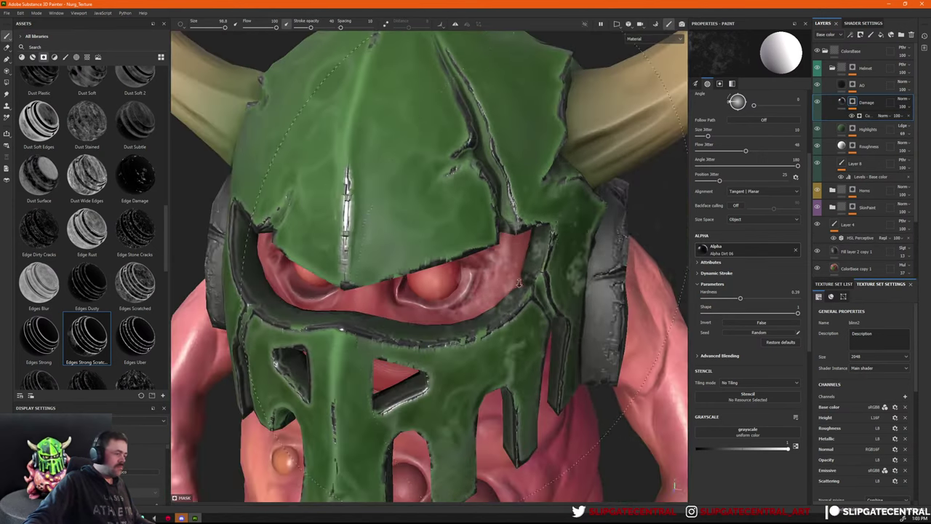
{"action": "right_click_drag", "start_coordinate": [535, 298], "coordinate": [473, 218], "text": "alt"}
{"action": "left_click_drag", "start_coordinate": [473, 219], "coordinate": [551, 197], "text": "alt"}
{"action": "right_click_drag", "start_coordinate": [551, 197], "coordinate": [862, 473], "text": "alt"}
{"action": "left_click_drag", "start_coordinate": [512, 283], "coordinate": [451, 251], "text": "alt"}
{"action": "right_click_drag", "start_coordinate": [451, 251], "coordinate": [457, 262], "text": "ctrl"}
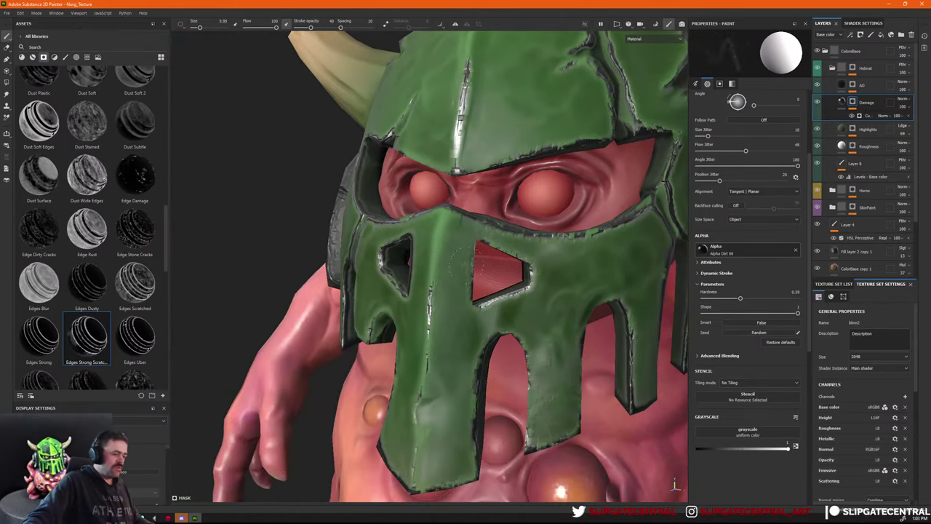
{"action": "left_click_drag", "start_coordinate": [568, 408], "coordinate": [518, 369], "text": "alt"}
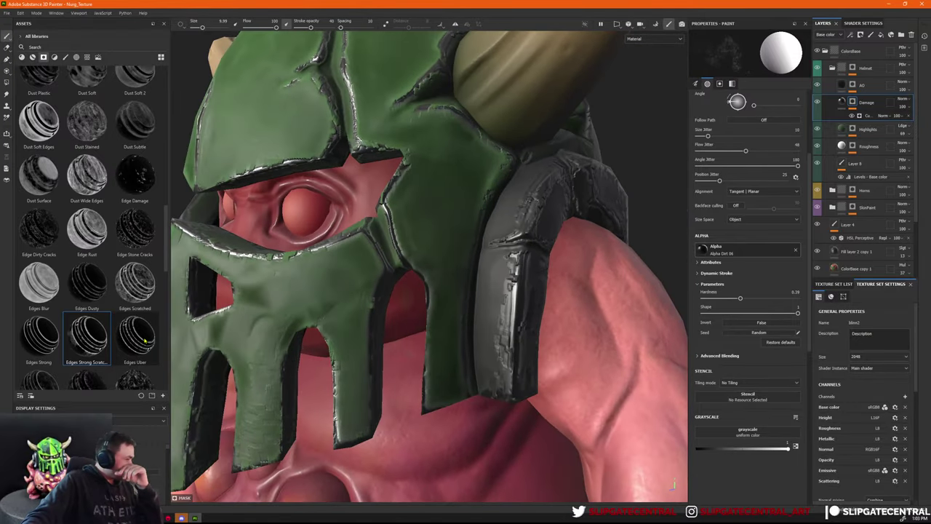
Replace the Damage layer's mask effects with the Fabric Edge Damage smart mask and check the helmet from the front.
{"action": "scroll", "coordinate": [143, 341], "scroll_direction": "down", "scroll_amount": 3}
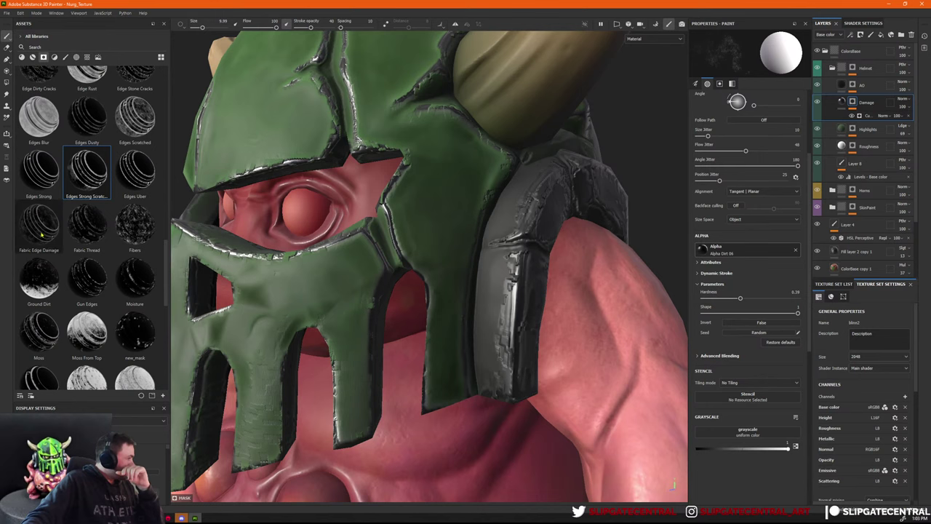
{"action": "left_click_drag", "start_coordinate": [43, 234], "coordinate": [877, 109]}
{"action": "left_click", "coordinate": [909, 125]}
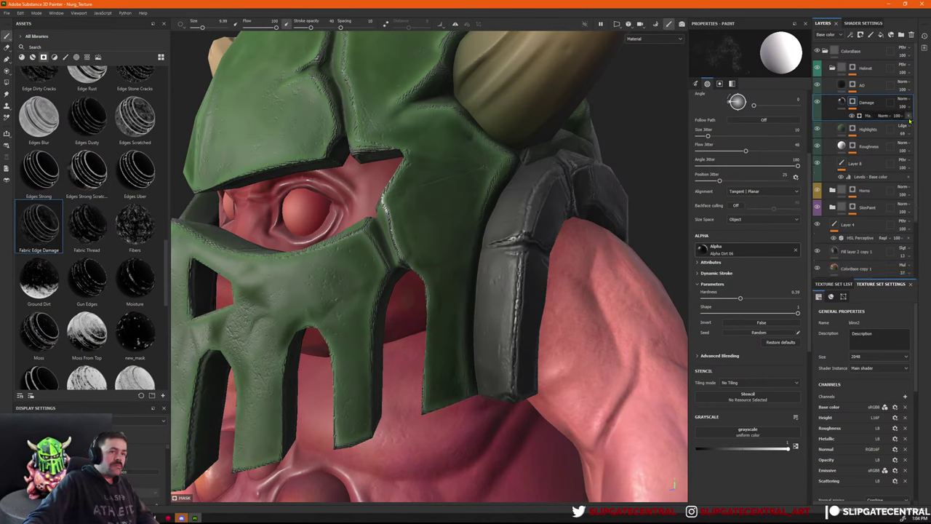
{"action": "left_click", "coordinate": [909, 117]}
{"action": "left_click_drag", "start_coordinate": [84, 233], "coordinate": [852, 109]}
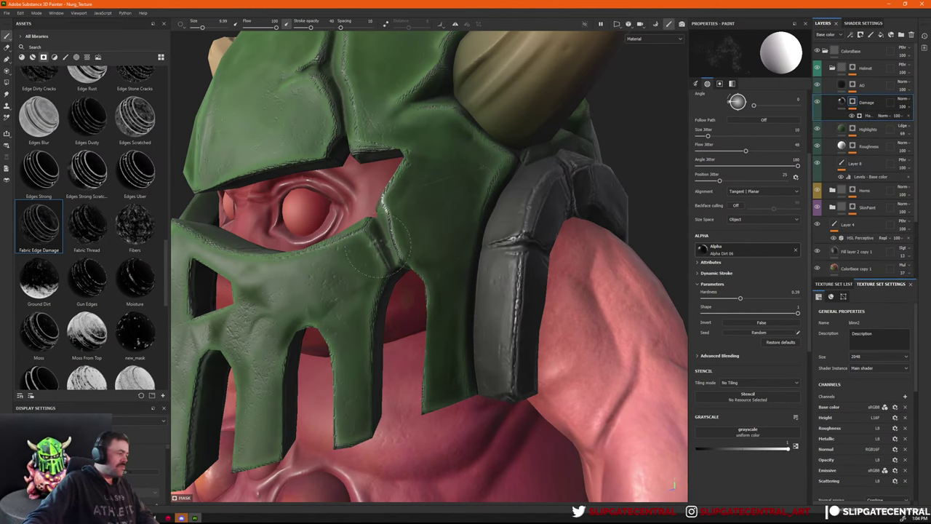
{"action": "left_click_drag", "start_coordinate": [377, 238], "coordinate": [546, 387], "text": "alt"}
{"action": "middle_click_drag", "start_coordinate": [545, 387], "coordinate": [547, 339], "text": "alt"}
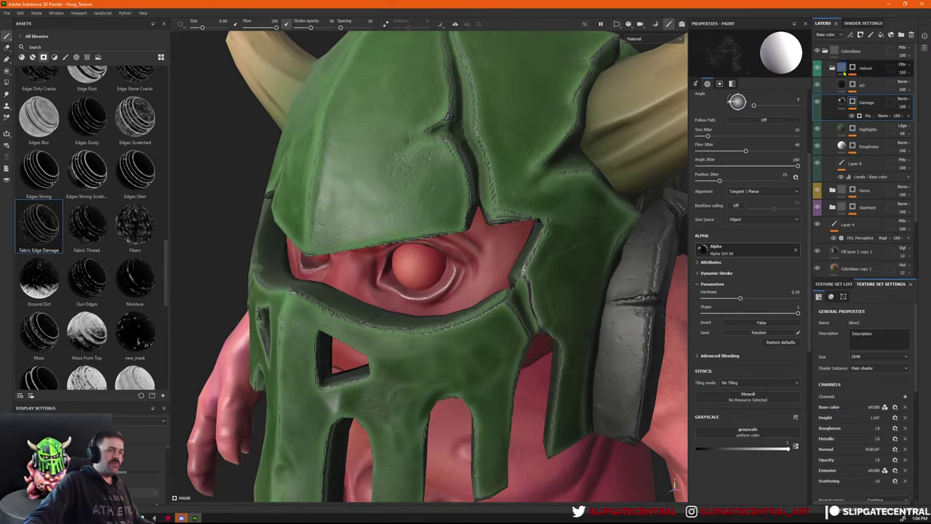
Remove the Fabric Edge Damage effect from the Damage mask, and try the Edges Scratched smart mask in its place.
{"action": "left_click", "coordinate": [909, 117]}
{"action": "scroll", "coordinate": [149, 171], "scroll_direction": "up", "scroll_amount": 3}
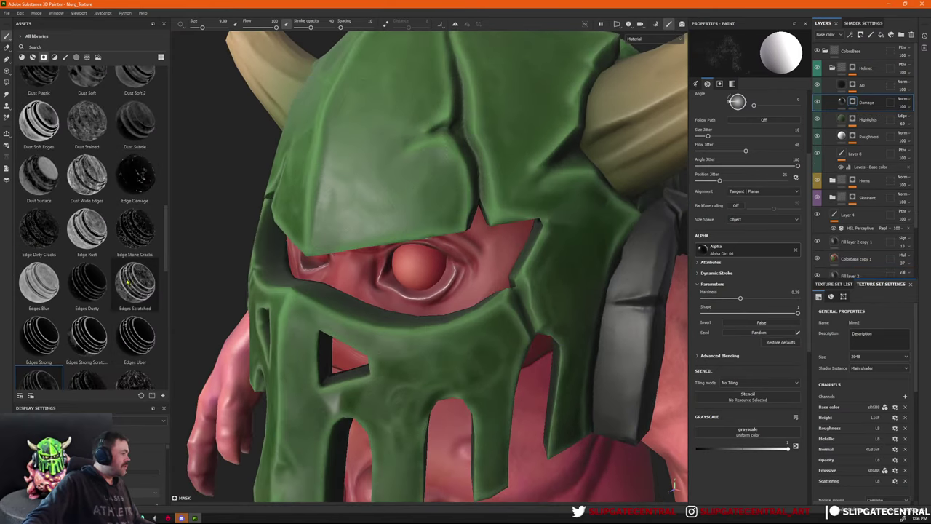
{"action": "left_click", "coordinate": [135, 284]}
{"action": "left_click_drag", "start_coordinate": [102, 291], "coordinate": [869, 109]}
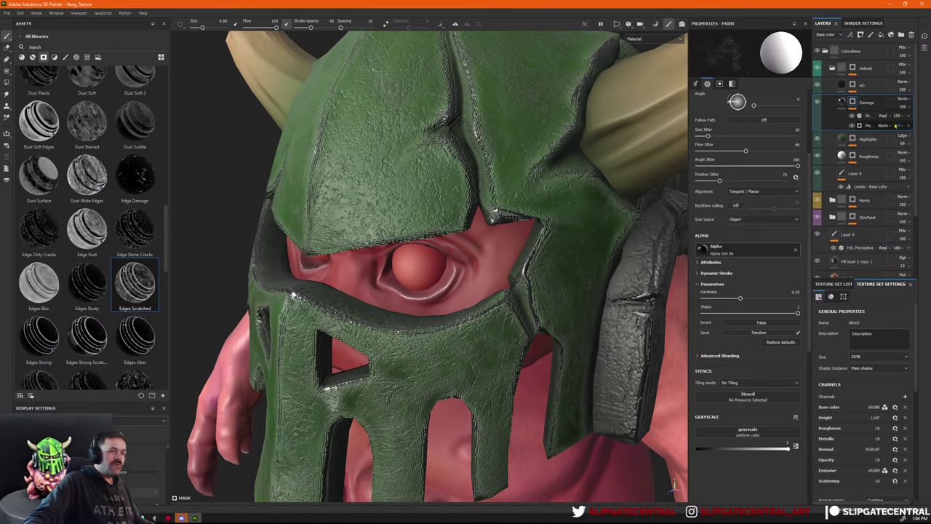
{"action": "key", "text": "ctrl+z"}
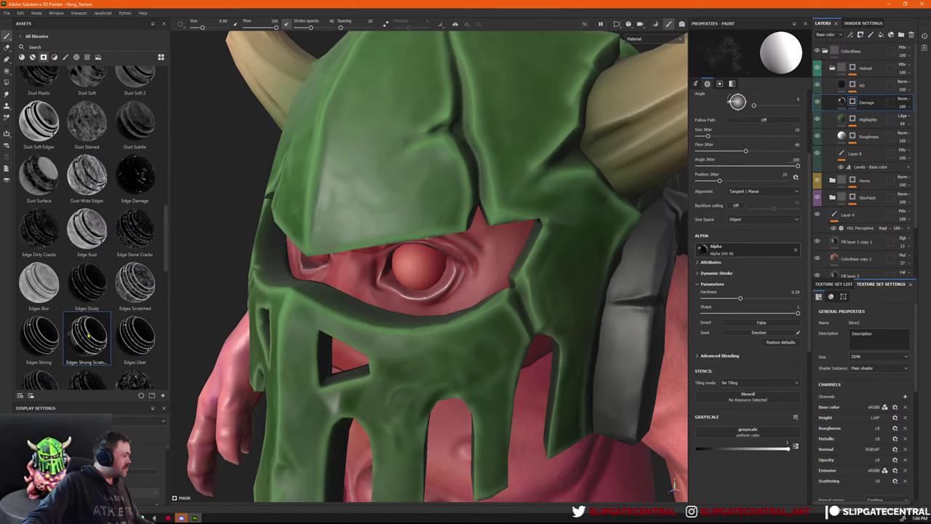
Apply the Edges Strong Scratched smart mask to the Damage layer and inspect the wear along the helmet's brow and centre ridge.
{"action": "left_click_drag", "start_coordinate": [102, 348], "coordinate": [866, 104]}
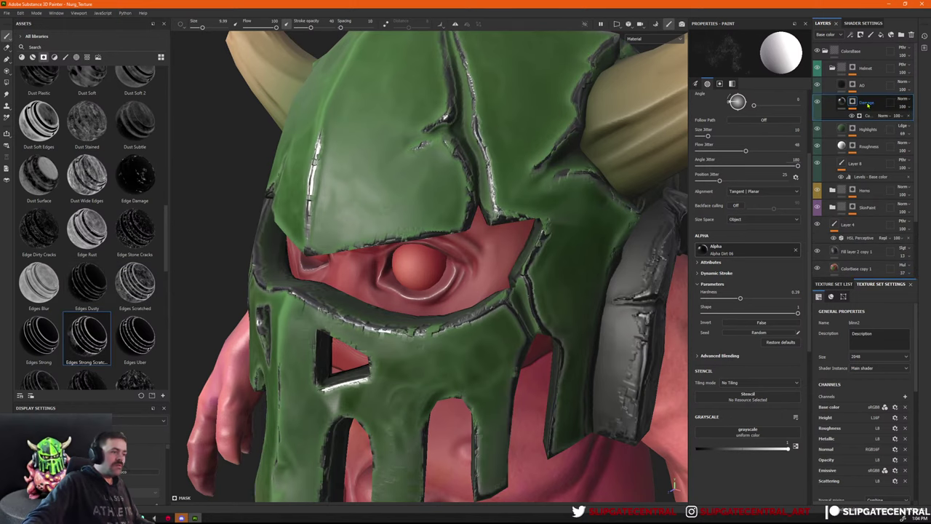
{"action": "right_click_drag", "start_coordinate": [423, 289], "coordinate": [213, 141], "text": "alt"}
{"action": "left_click_drag", "start_coordinate": [214, 141], "coordinate": [557, 211], "text": "alt"}
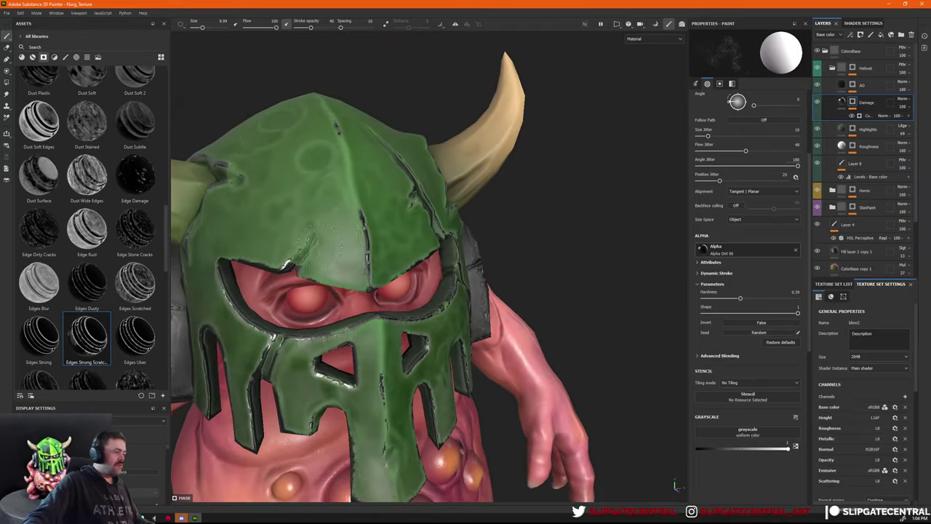
{"action": "right_click_drag", "start_coordinate": [320, 244], "coordinate": [415, 259], "text": "alt"}
{"action": "left_click_drag", "start_coordinate": [416, 259], "coordinate": [372, 186], "text": "alt"}
{"action": "middle_click_drag", "start_coordinate": [373, 186], "coordinate": [477, 266], "text": "alt"}
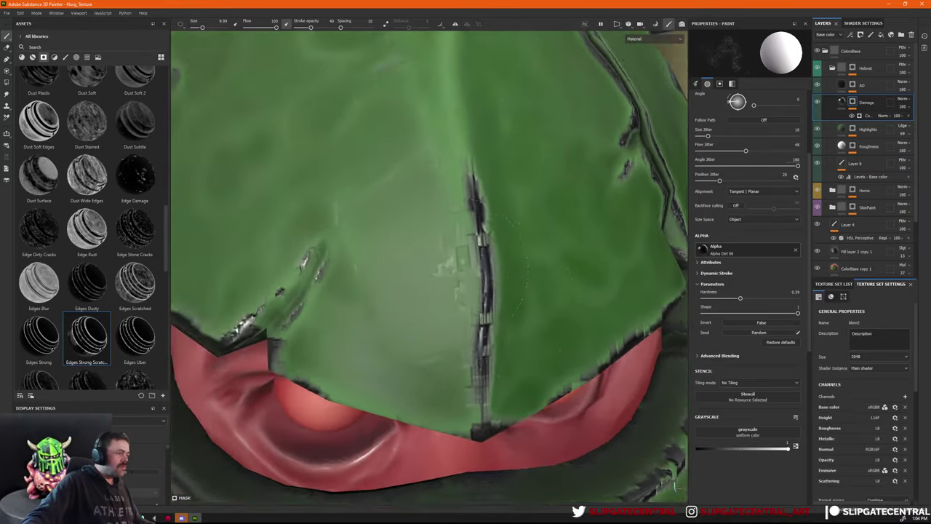
{"action": "right_click_drag", "start_coordinate": [476, 266], "coordinate": [483, 225], "text": "alt"}
{"action": "right_click_drag", "start_coordinate": [471, 285], "coordinate": [471, 326], "text": "alt"}
{"action": "mouse_move", "coordinate": [445, 324]}
{"action": "left_mouse_down", "text": "alt"}
{"action": "mouse_move", "coordinate": [572, 342]}
{"action": "mouse_move", "coordinate": [577, 334]}
{"action": "left_mouse_up", "text": "alt"}
{"action": "middle_click_drag", "start_coordinate": [578, 335], "coordinate": [584, 418], "text": "alt"}
Display the Damage mask on its own and open the Curvature generator's detailed curvature settings.
{"action": "left_click", "coordinate": [854, 103], "text": "alt"}
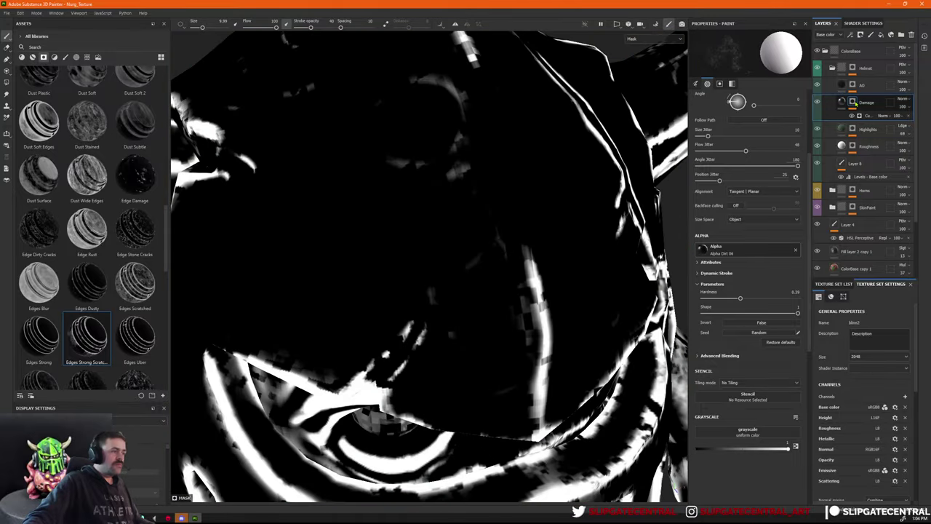
{"action": "right_click_drag", "start_coordinate": [447, 272], "coordinate": [430, 313], "text": "alt"}
{"action": "left_click_drag", "start_coordinate": [430, 312], "coordinate": [455, 288], "text": "alt"}
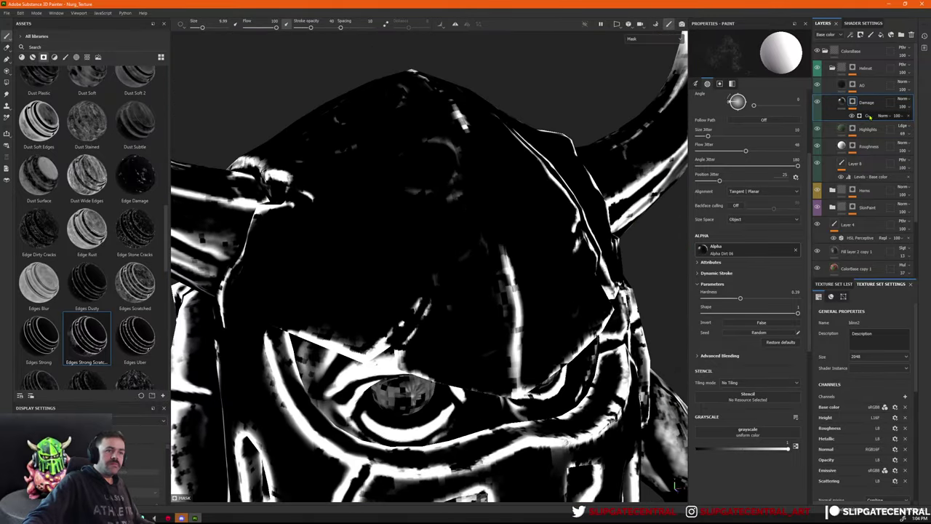
{"action": "left_click", "coordinate": [868, 116]}
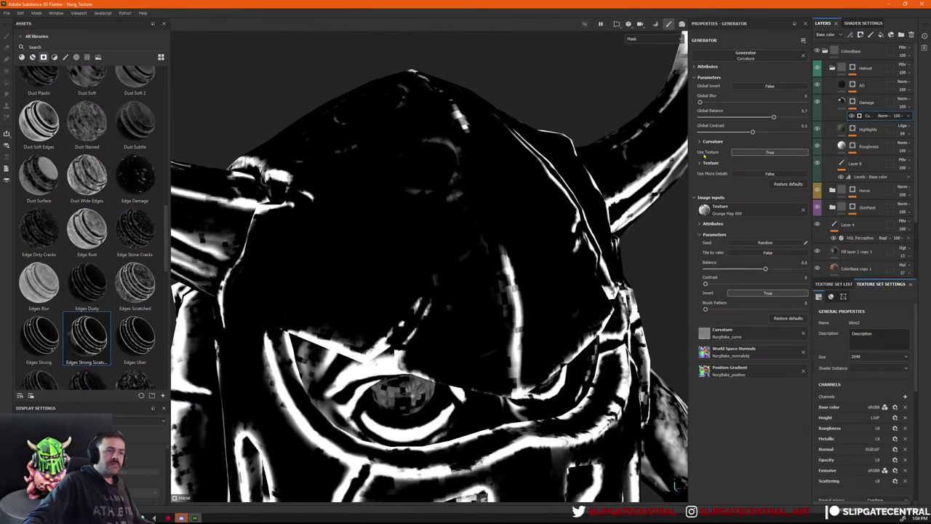
{"action": "left_click", "coordinate": [700, 142]}
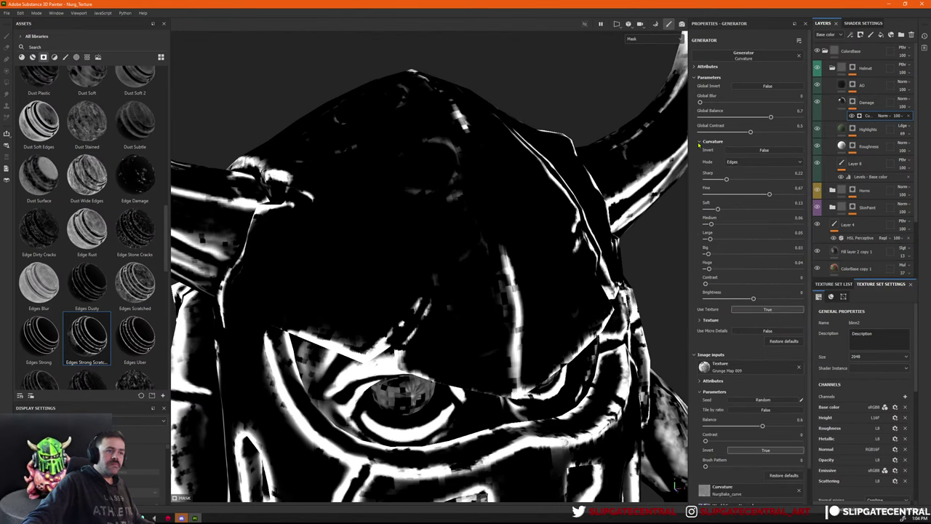
Test the generator's Invert and Brightness, and set its curvature values to Sharp 0.24 and Huge 0.
{"action": "left_click", "coordinate": [760, 150]}
{"action": "left_click", "coordinate": [760, 151]}
{"action": "left_click_drag", "start_coordinate": [753, 299], "coordinate": [743, 299]}
{"action": "key", "text": "ctrl+z"}
{"action": "left_click_drag", "start_coordinate": [710, 269], "coordinate": [704, 226]}
{"action": "key", "text": "ctrl+z"}
{"action": "key", "text": "ctrl+z"}
{"action": "key", "text": "ctrl+z"}
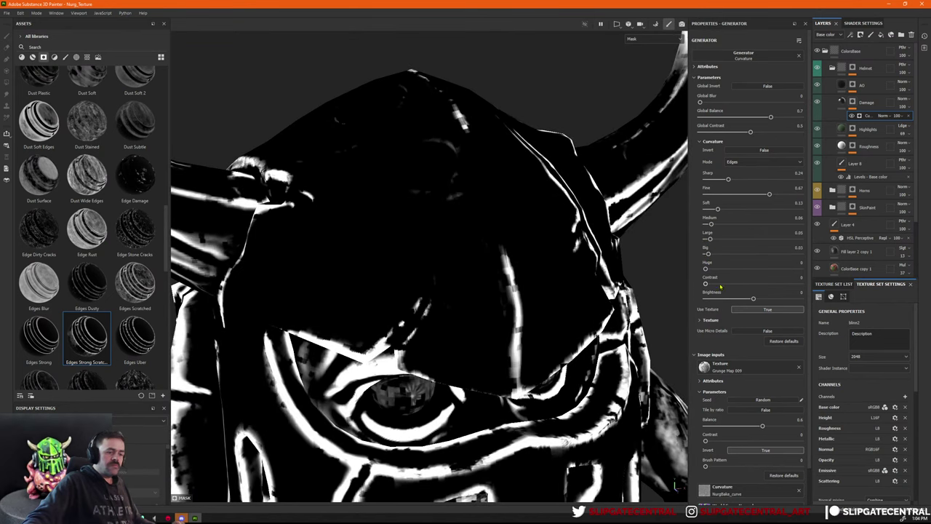
Replace the Curvature generator's texture input with Grunge Concrete.
{"action": "scroll", "coordinate": [748, 375], "scroll_direction": "down", "scroll_amount": 1}
{"action": "scroll", "coordinate": [748, 375], "scroll_direction": "down", "scroll_amount": 1}
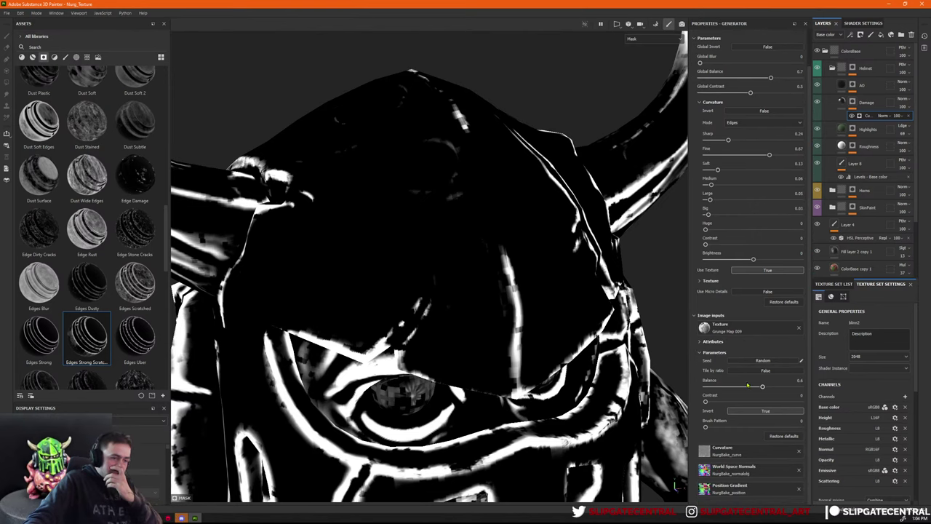
{"action": "mouse_move", "coordinate": [757, 387]}
{"action": "left_mouse_down"}
{"action": "mouse_move", "coordinate": [771, 386]}
{"action": "mouse_move", "coordinate": [763, 386]}
{"action": "left_mouse_up"}
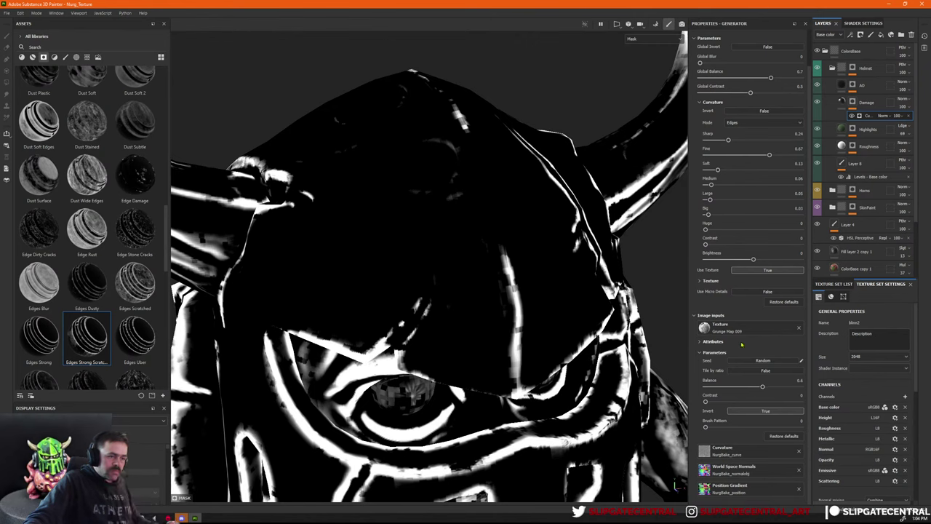
{"action": "left_click", "coordinate": [714, 331]}
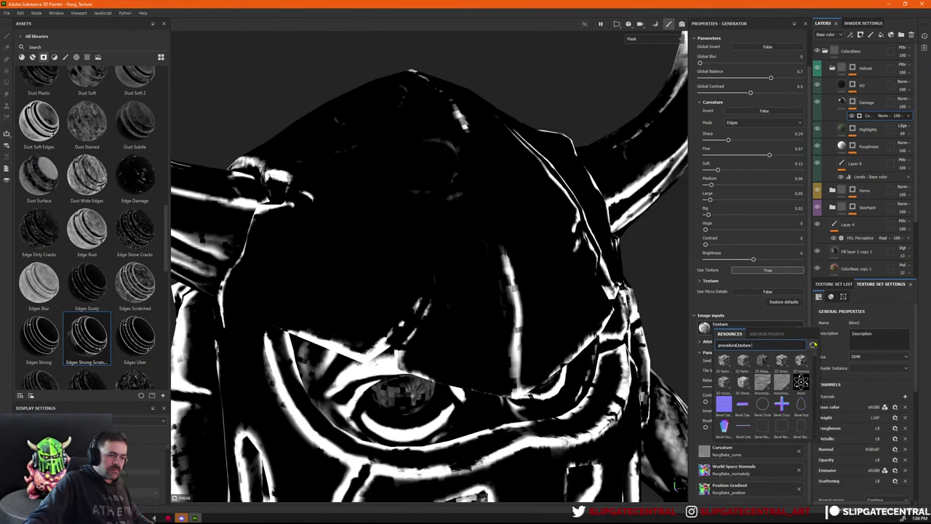
{"action": "type", "text": "grung"}
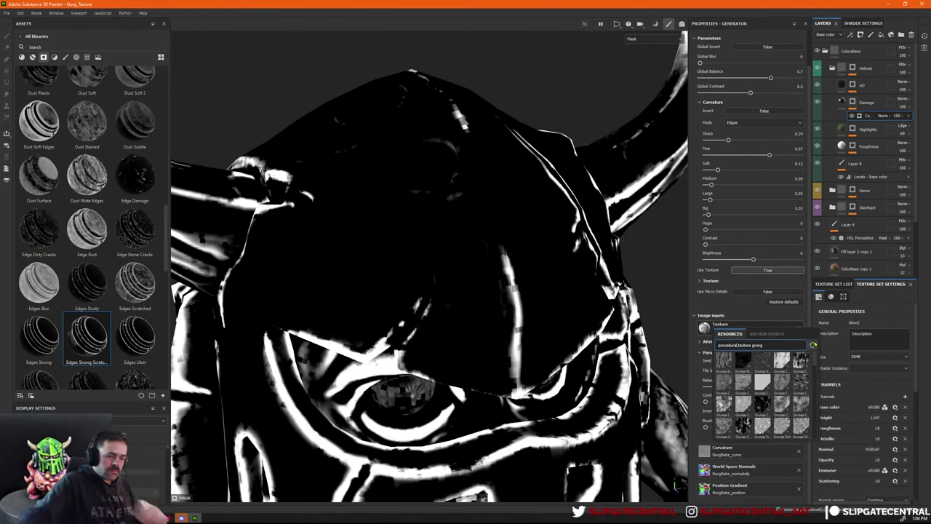
{"action": "left_click", "coordinate": [724, 382]}
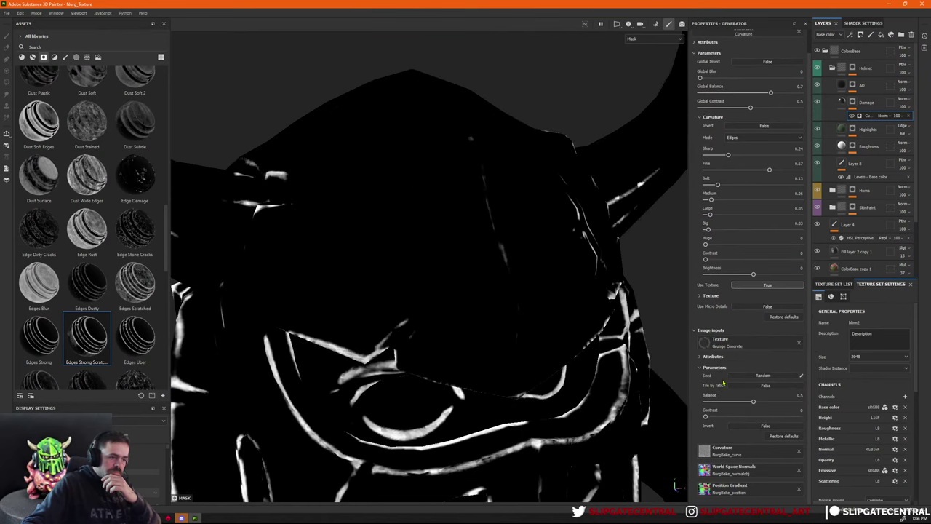
Lower the Grunge Concrete texture's Balance to 0.33 while viewing the whole helmet mask.
{"action": "scroll", "coordinate": [476, 318], "scroll_direction": "down", "scroll_amount": 6}
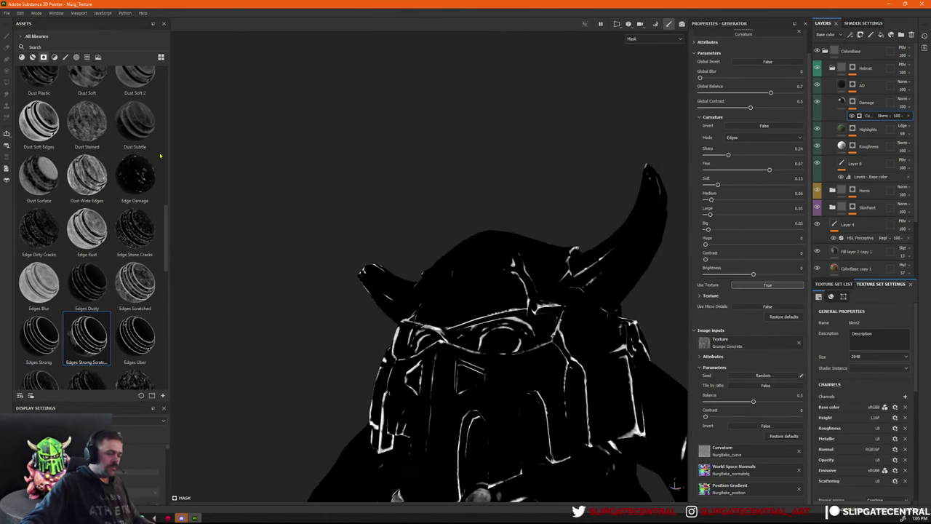
{"action": "scroll", "coordinate": [469, 318], "scroll_direction": "up", "scroll_amount": 2}
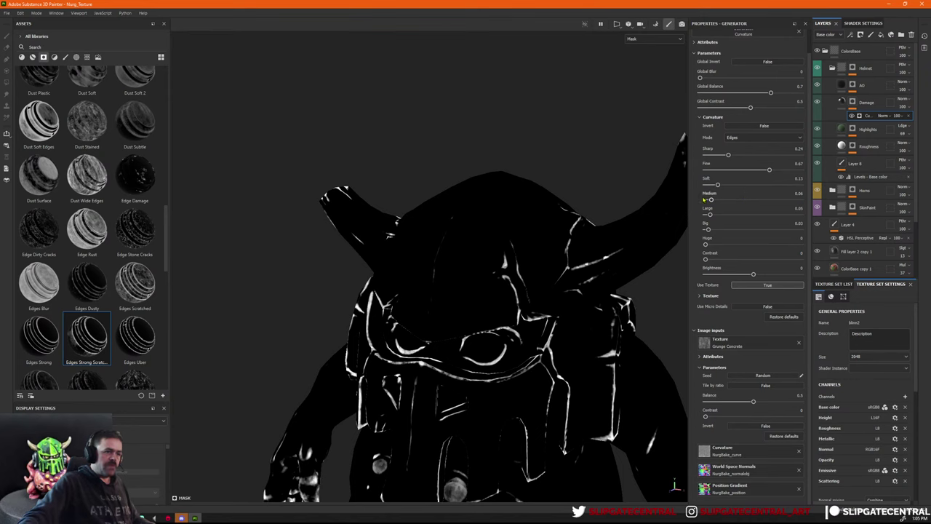
{"action": "left_click_drag", "start_coordinate": [752, 402], "coordinate": [686, 414]}
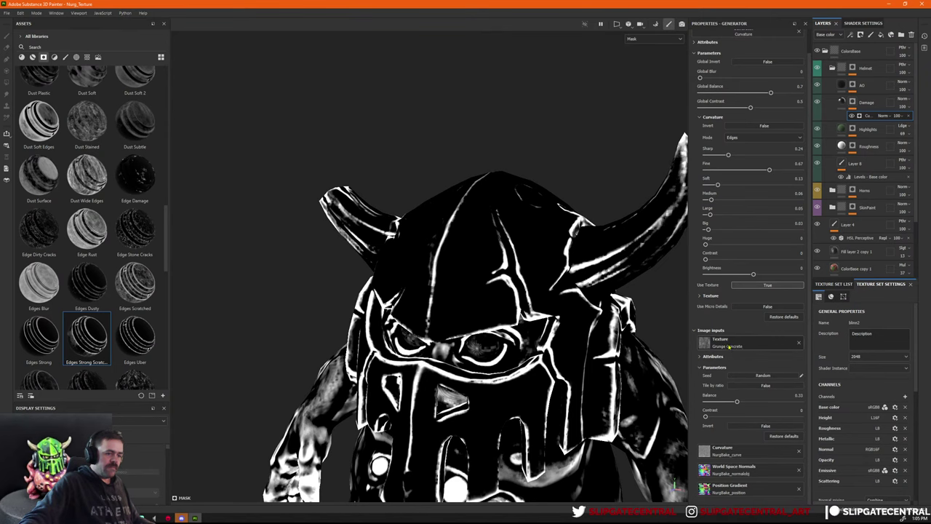
{"action": "scroll", "coordinate": [523, 250], "scroll_direction": "down", "scroll_amount": 3}
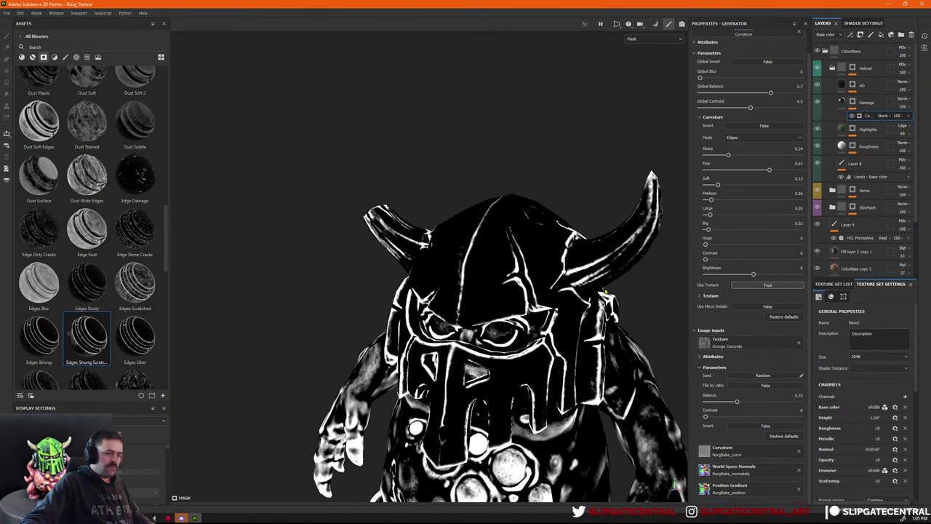
Compare the helmet's base color with the Damage layer hidden and shown.
{"action": "key", "text": "c"}
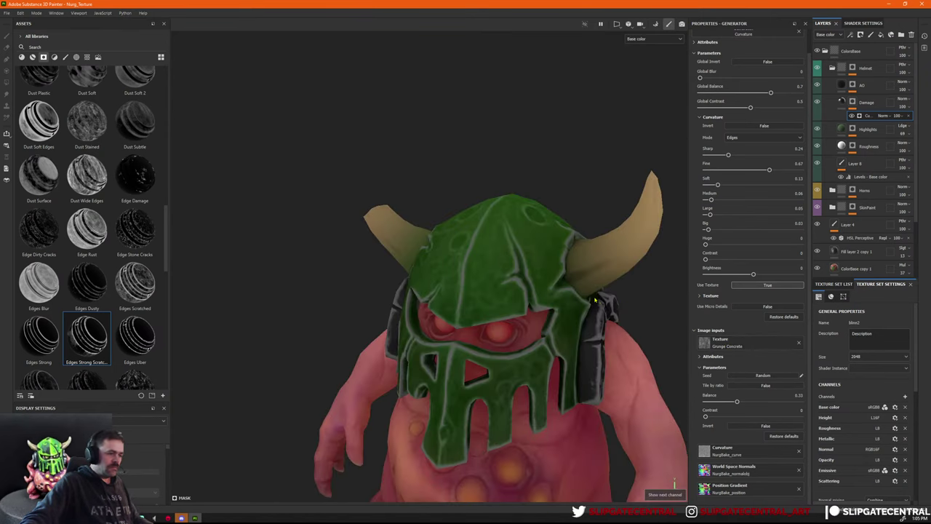
{"action": "left_click_drag", "start_coordinate": [594, 299], "coordinate": [581, 305], "text": "alt"}
{"action": "left_click", "coordinate": [818, 103]}
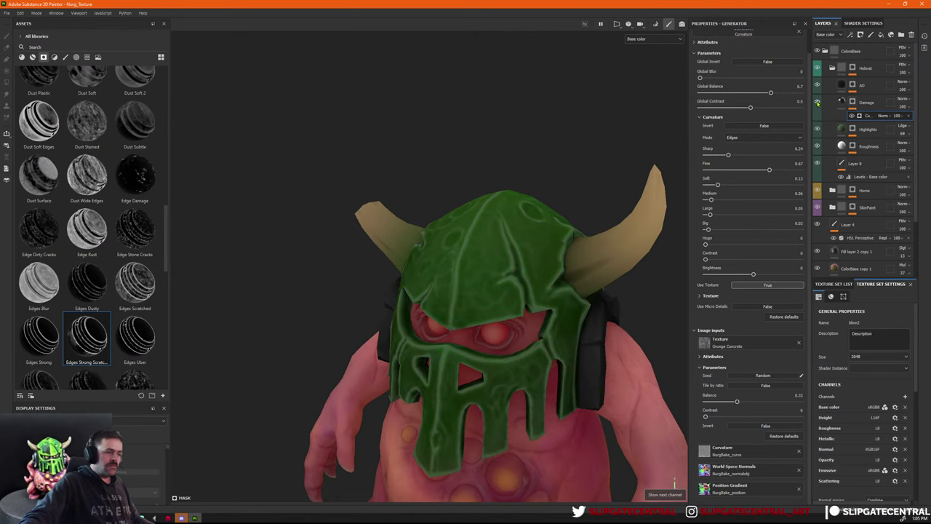
{"action": "left_click", "coordinate": [818, 103]}
{"action": "left_click", "coordinate": [817, 103]}
{"action": "left_click", "coordinate": [817, 102]}
{"action": "left_click", "coordinate": [818, 102]}
{"action": "left_click", "coordinate": [818, 103]}
{"action": "left_click", "coordinate": [818, 102]}
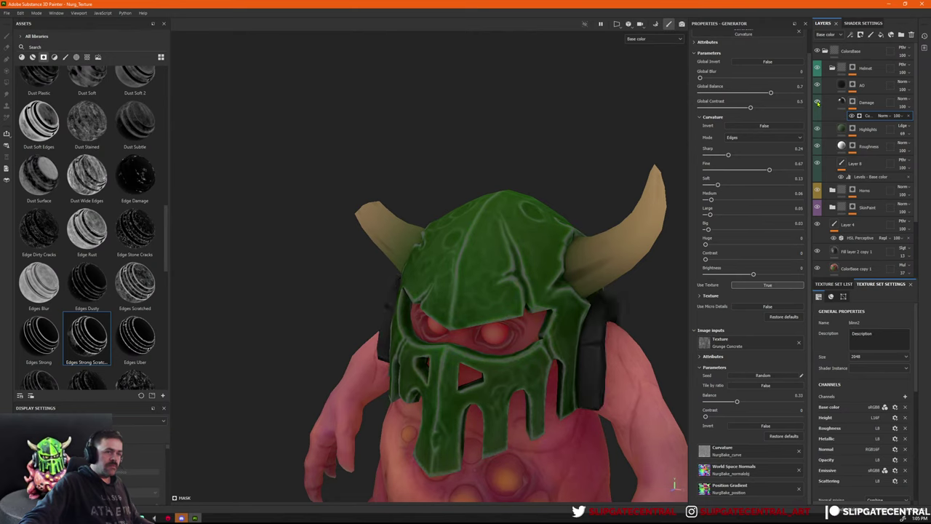
Compare the metallic channel with the Damage layer hidden and shown.
{"action": "key", "text": "c"}
{"action": "key", "text": "c"}
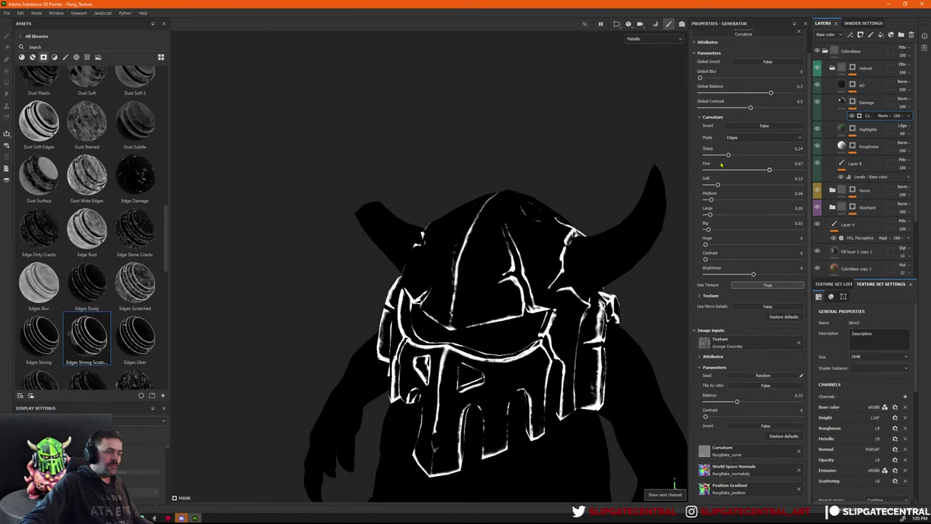
{"action": "left_click", "coordinate": [817, 101]}
{"action": "left_click", "coordinate": [817, 102]}
{"action": "left_click", "coordinate": [817, 102]}
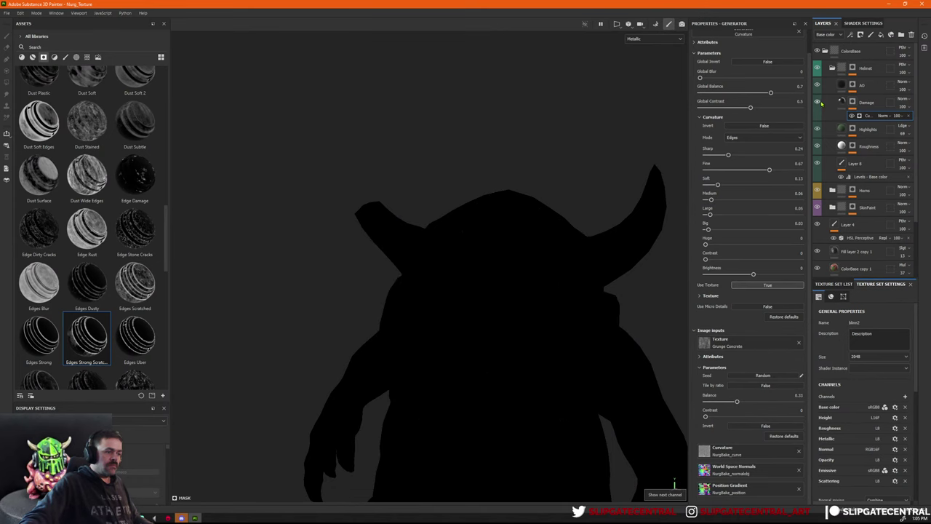
{"action": "left_click", "coordinate": [817, 102]}
Add a Levels effect to the Damage mask with its midtone at about 11.05, and return to the material view.
{"action": "right_click", "coordinate": [859, 115]}
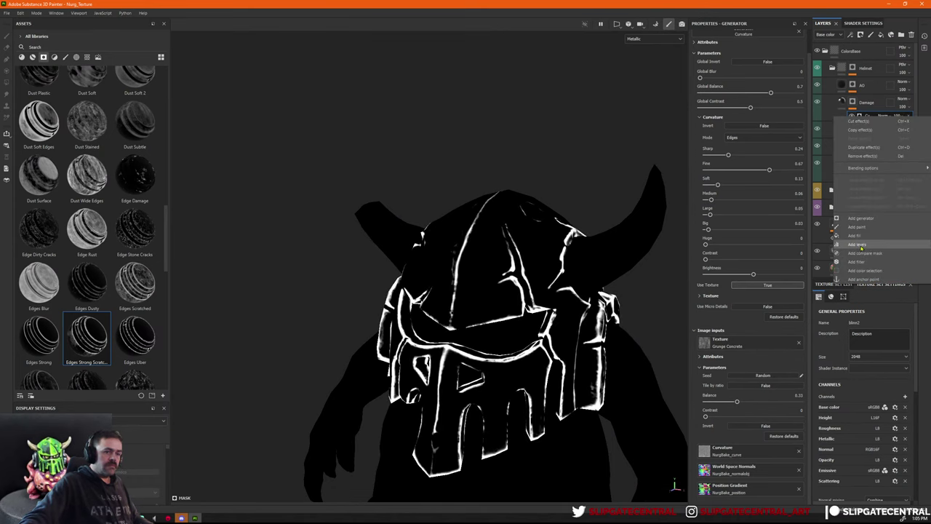
{"action": "left_click", "coordinate": [869, 249]}
{"action": "left_click_drag", "start_coordinate": [750, 54], "coordinate": [787, 56]}
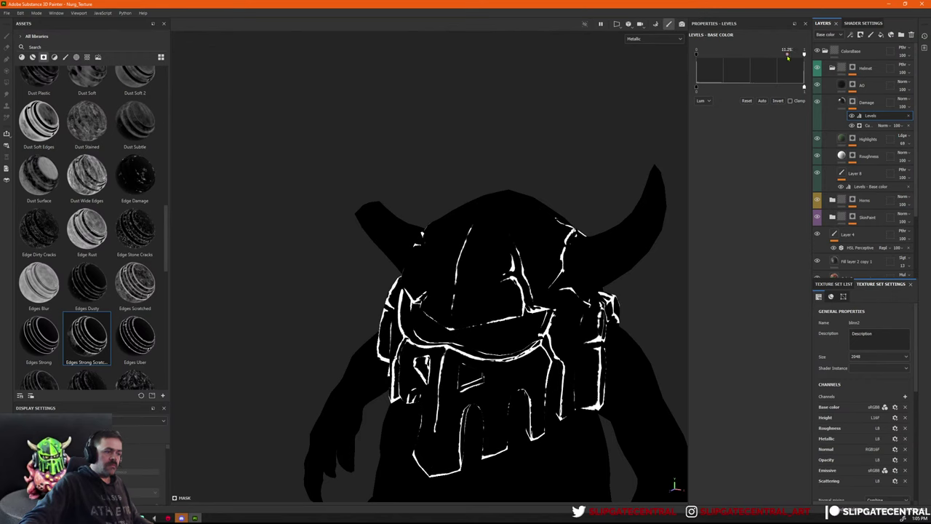
{"action": "key", "text": "b"}
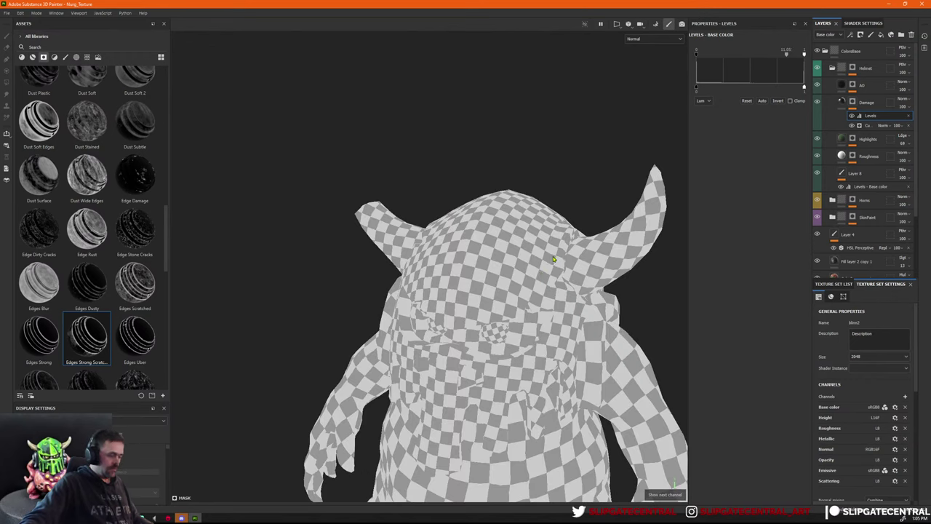
{"action": "key", "text": "c"}
{"action": "key", "text": "b"}
{"action": "key", "text": "m"}
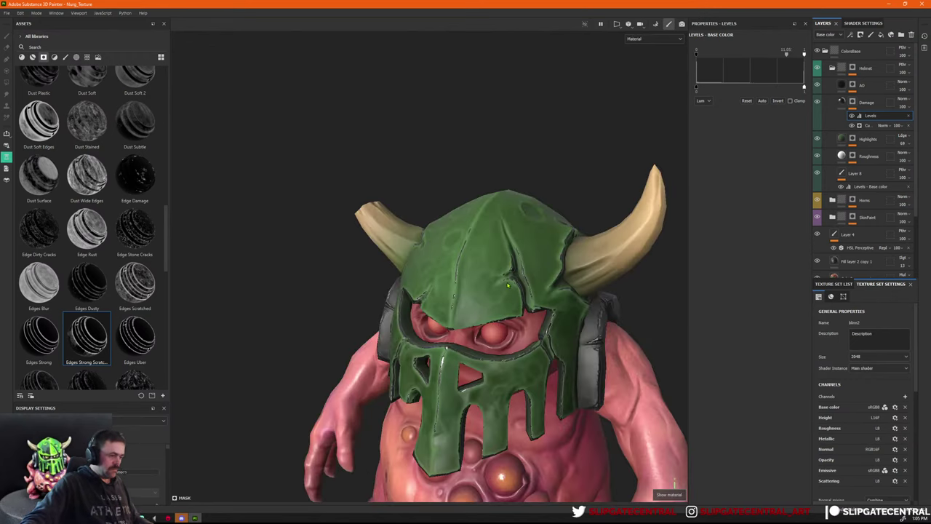
Inspect the helmet from closer up and set the Damage layer's Height to about -0.0775.
{"action": "left_click_drag", "start_coordinate": [508, 285], "coordinate": [561, 277], "text": "alt"}
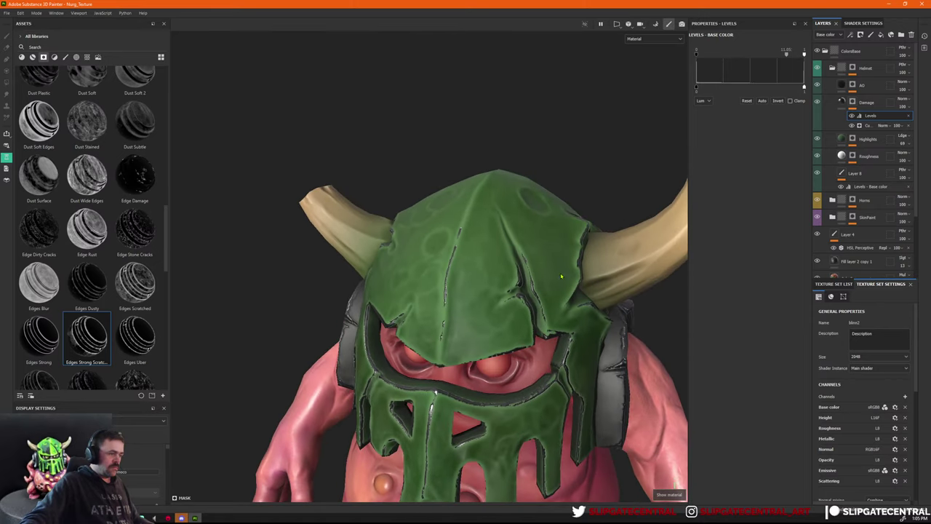
{"action": "right_click_drag", "start_coordinate": [561, 277], "coordinate": [586, 272], "text": "alt"}
{"action": "middle_click_drag", "start_coordinate": [585, 272], "coordinate": [551, 208], "text": "alt"}
{"action": "left_click", "coordinate": [844, 104]}
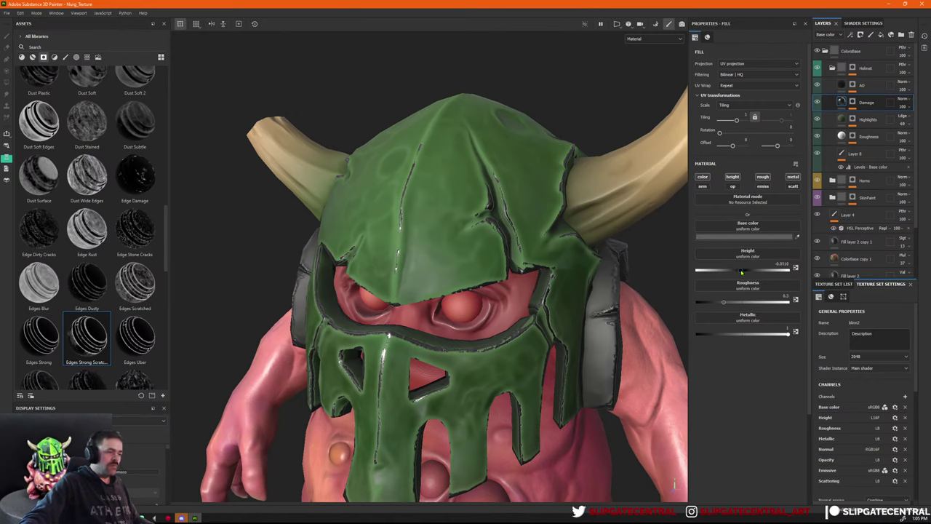
{"action": "left_click_drag", "start_coordinate": [742, 271], "coordinate": [740, 272]}
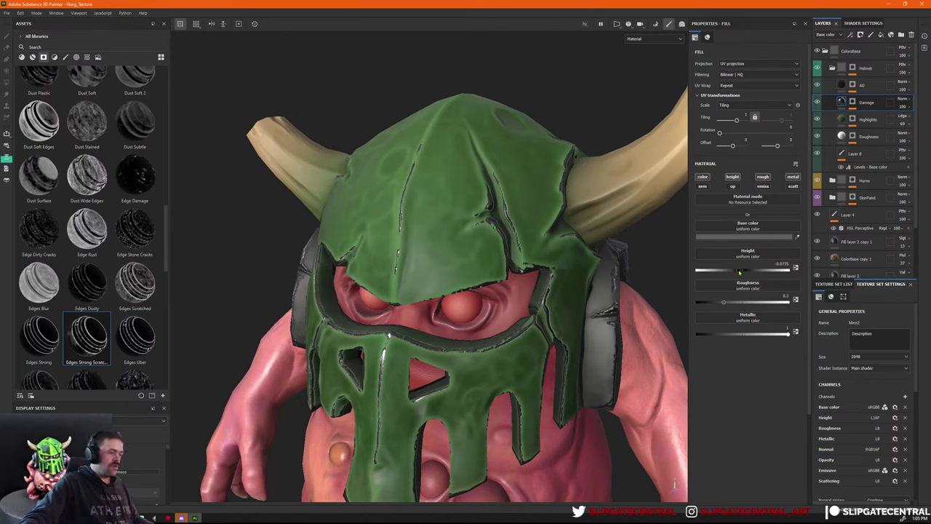
Compare the helmet's edge wear with the Damage mask's Levels effect switched on and off.
{"action": "left_click", "coordinate": [853, 101]}
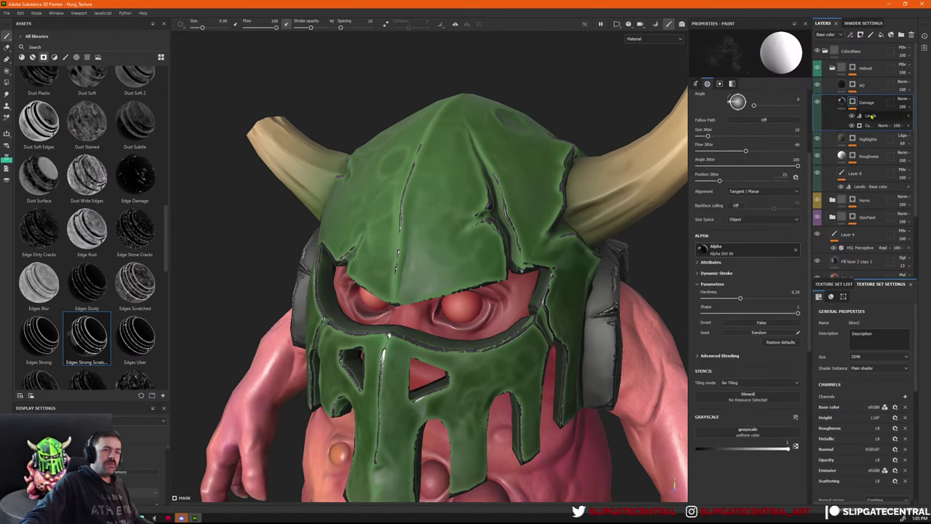
{"action": "left_click", "coordinate": [872, 116]}
{"action": "left_click", "coordinate": [852, 116]}
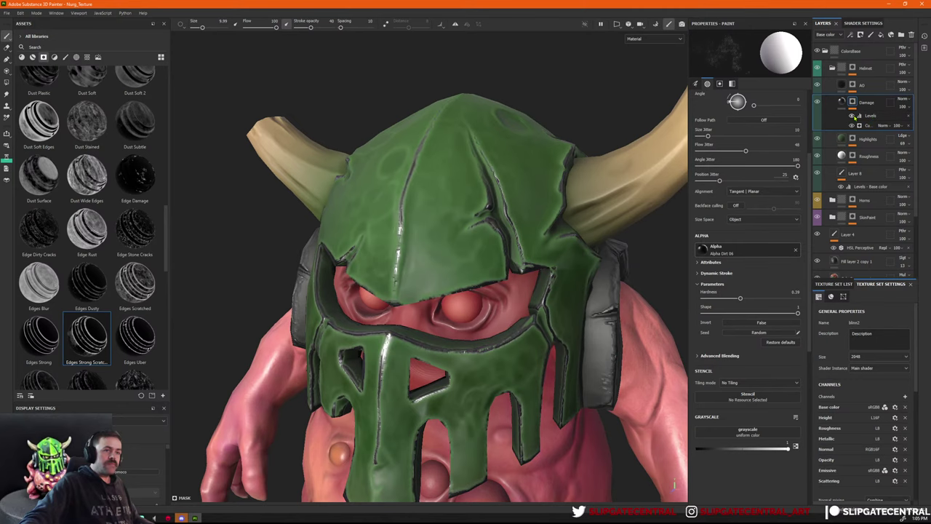
Display the Damage layer's mask alone and add a Blur filter above its curvature generator with an intensity of about 0.44.
{"action": "left_click", "coordinate": [853, 102], "text": "alt"}
{"action": "left_click", "coordinate": [870, 125]}
{"action": "right_click", "coordinate": [866, 125]}
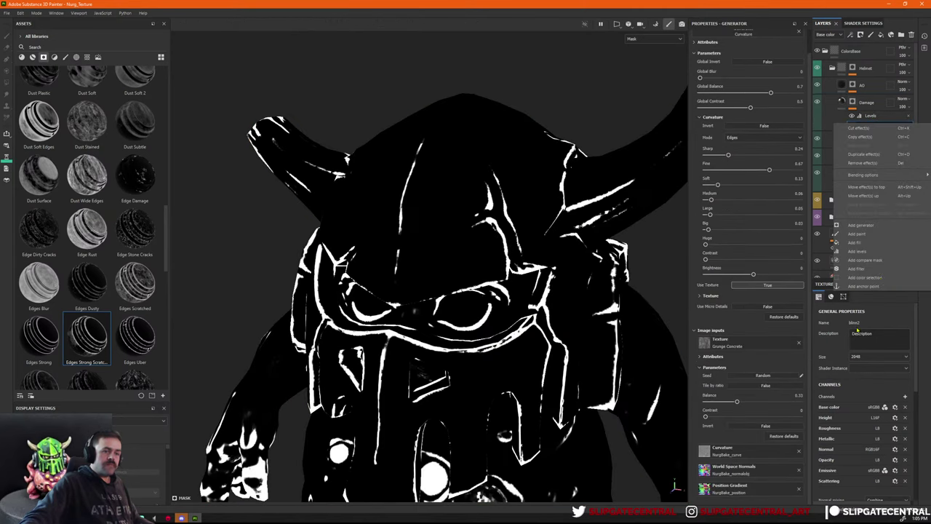
{"action": "left_click", "coordinate": [858, 268]}
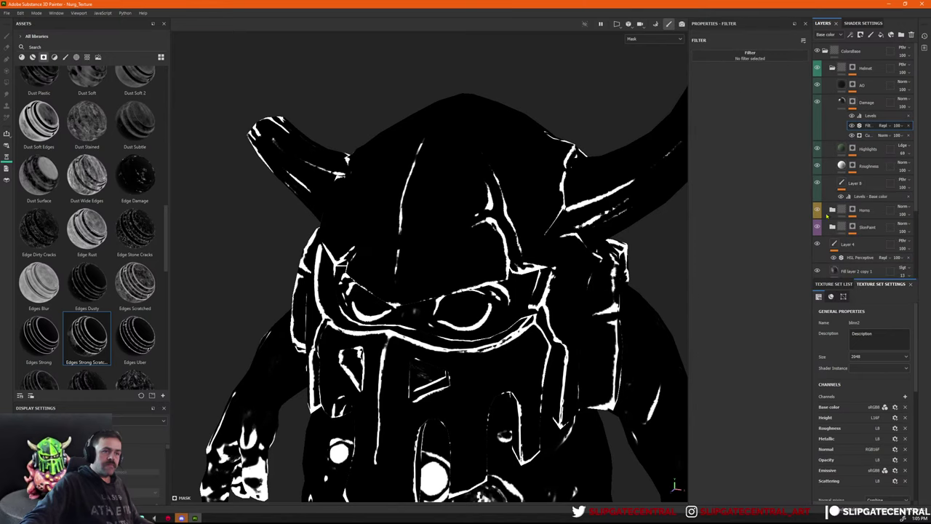
{"action": "left_click", "coordinate": [750, 56]}
{"action": "type", "text": "warp"}
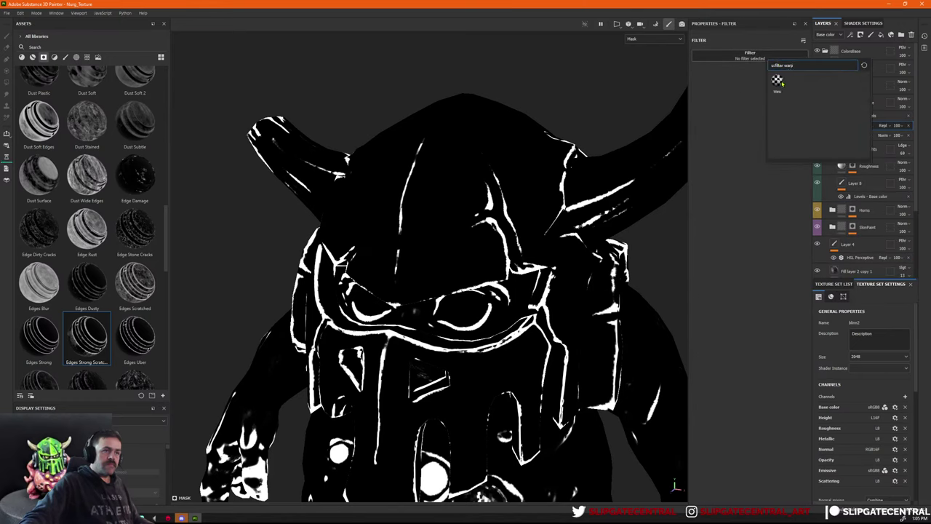
{"action": "key", "text": "BackSpace"}
{"action": "key", "text": "BackSpace"}
{"action": "key", "text": "BackSpace"}
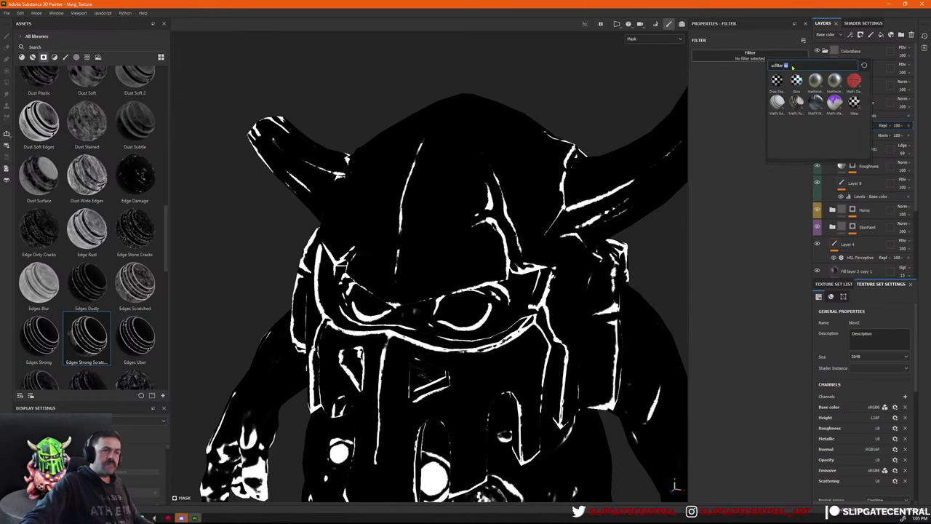
{"action": "type", "text": "b"}
{"action": "left_click", "coordinate": [836, 84]}
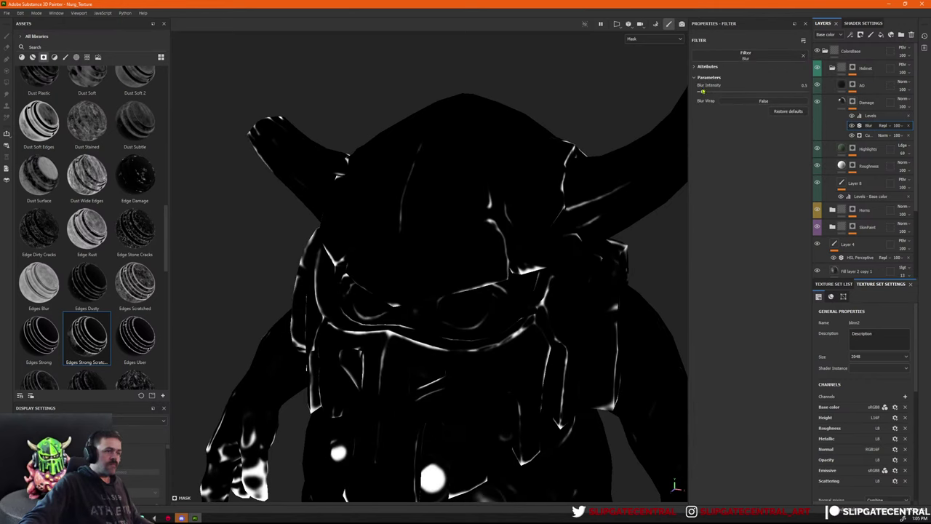
{"action": "left_click_drag", "start_coordinate": [703, 92], "coordinate": [703, 92]}
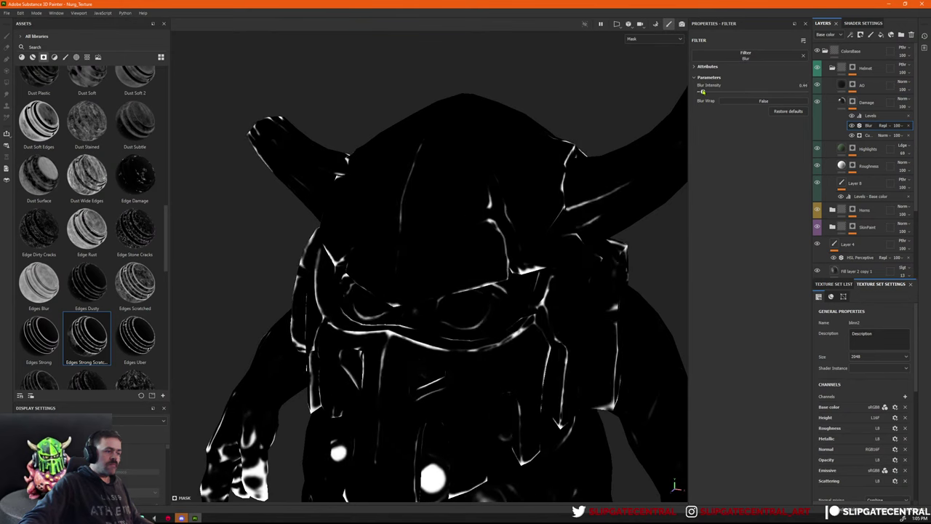
Adjust the Damage mask's Levels effect, setting the input black point to about 0.23 and the midtone to about 0.75.
{"action": "left_click", "coordinate": [870, 115]}
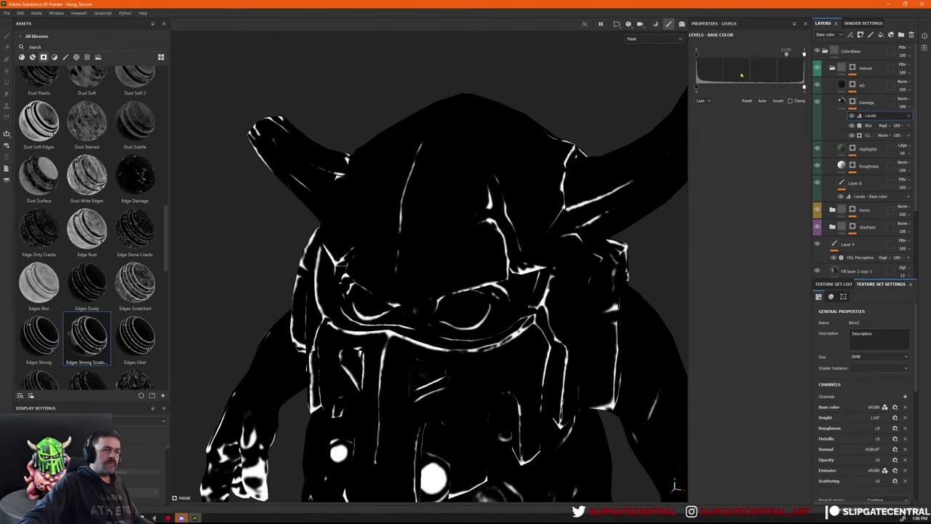
{"action": "left_click_drag", "start_coordinate": [789, 58], "coordinate": [745, 65]}
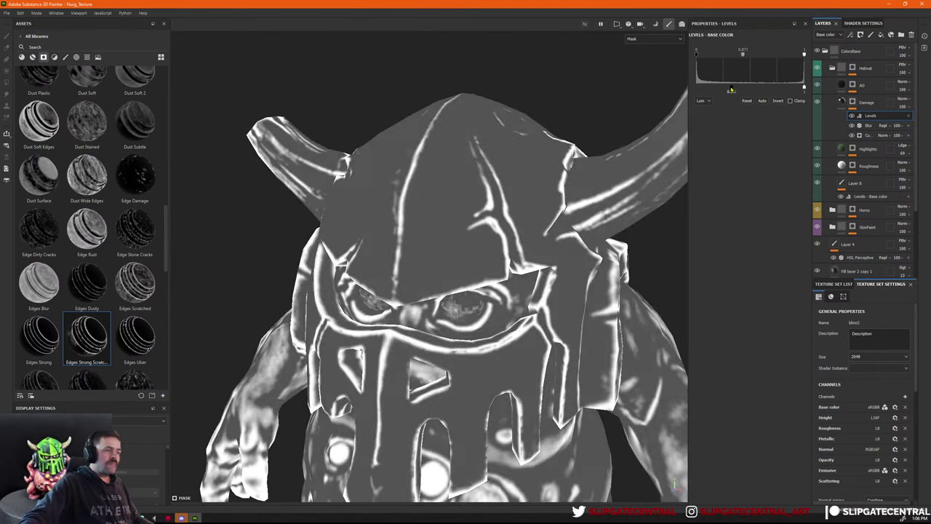
{"action": "left_click_drag", "start_coordinate": [694, 61], "coordinate": [809, 67]}
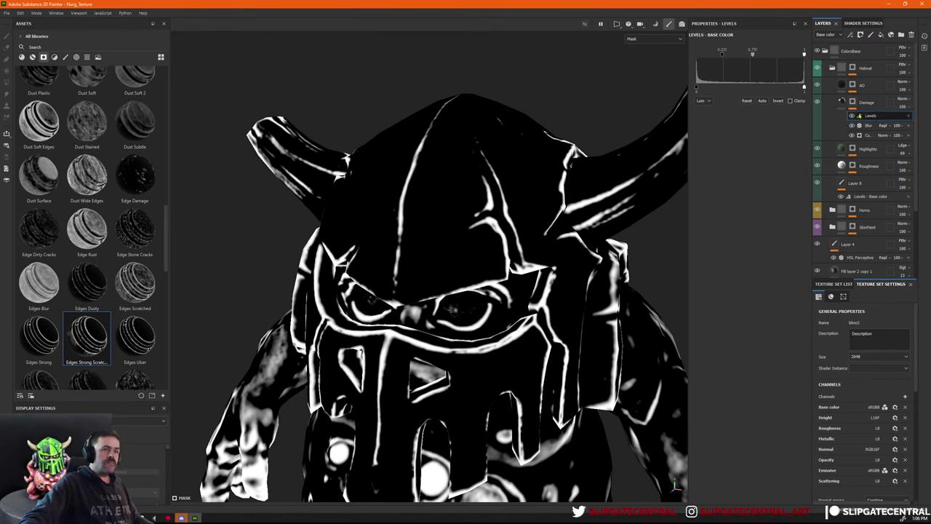
Add a fill above the Damage mask's Levels effect, using the Grunge Dirt Scratched texture in Overlay blending.
{"action": "right_click", "coordinate": [859, 115]}
{"action": "left_click", "coordinate": [881, 231]}
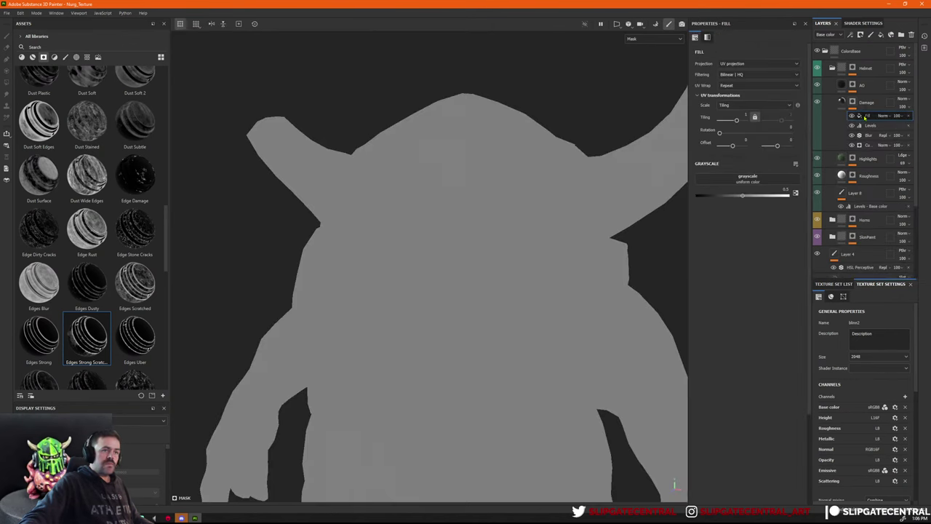
{"action": "left_click", "coordinate": [87, 57]}
{"action": "left_click", "coordinate": [100, 46]}
{"action": "type", "text": "grung"}
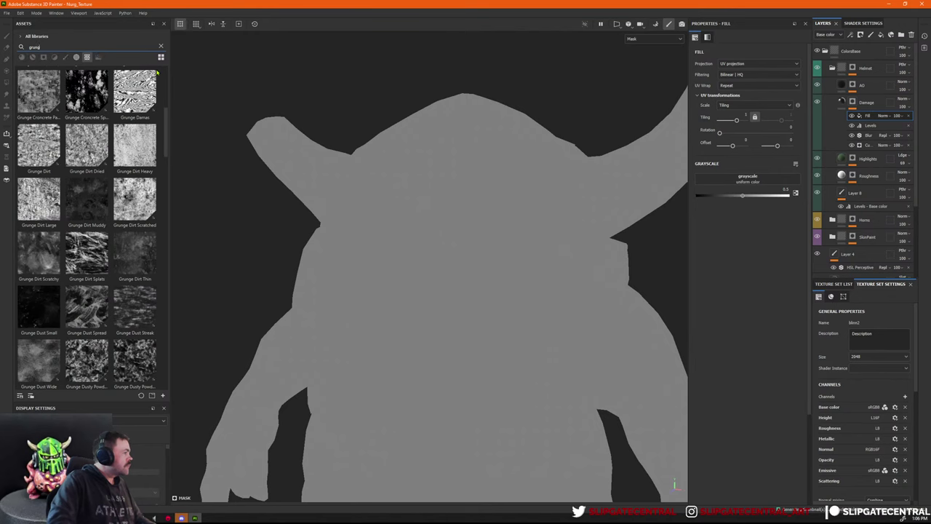
{"action": "left_click_drag", "start_coordinate": [135, 198], "coordinate": [773, 187]}
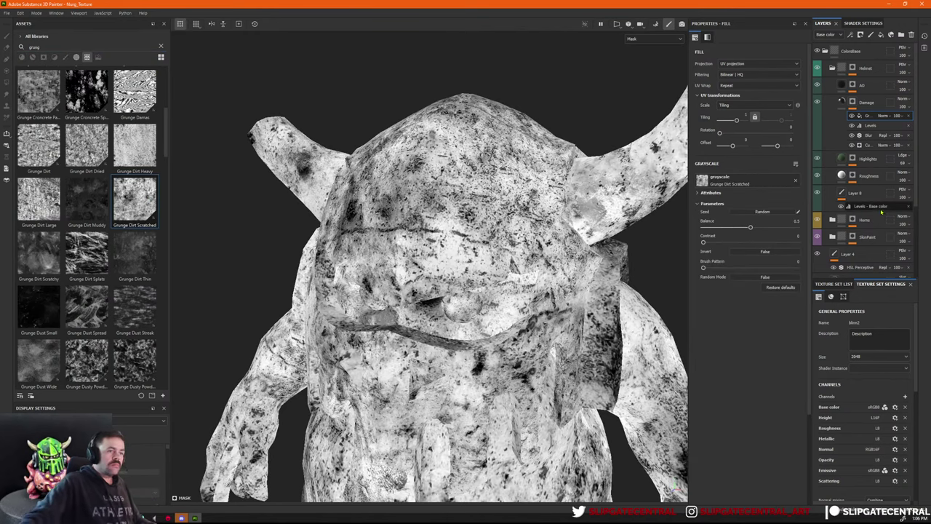
{"action": "left_click", "coordinate": [884, 116]}
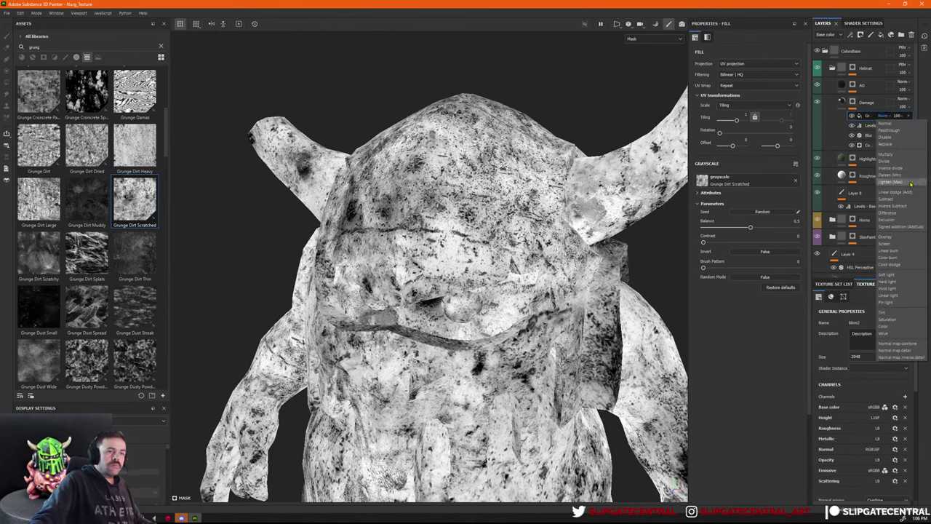
{"action": "left_click", "coordinate": [900, 240]}
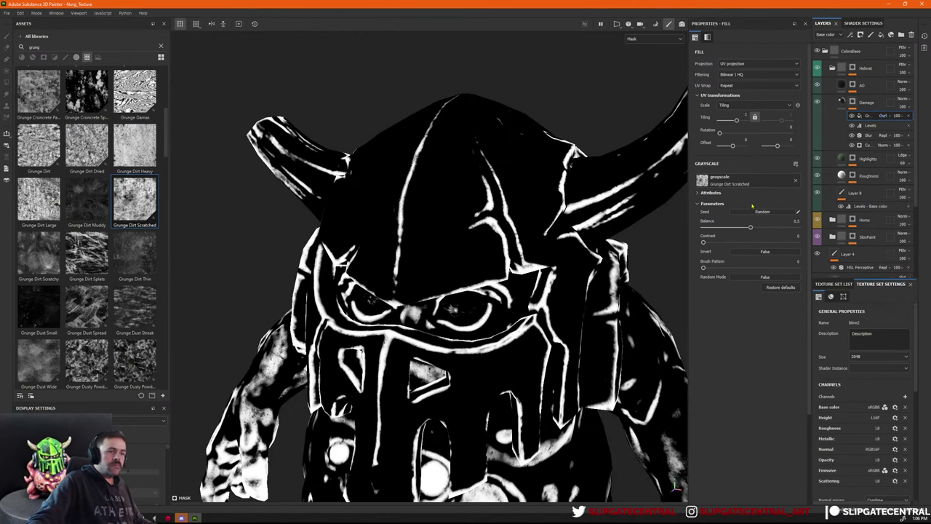
Set the Grunge Dirt Scratched fill's tiling to about -7.11, contrast to about 0.65 and balance to about 0.16.
{"action": "left_click_drag", "start_coordinate": [732, 121], "coordinate": [725, 125]}
{"action": "left_click_drag", "start_coordinate": [728, 243], "coordinate": [843, 240]}
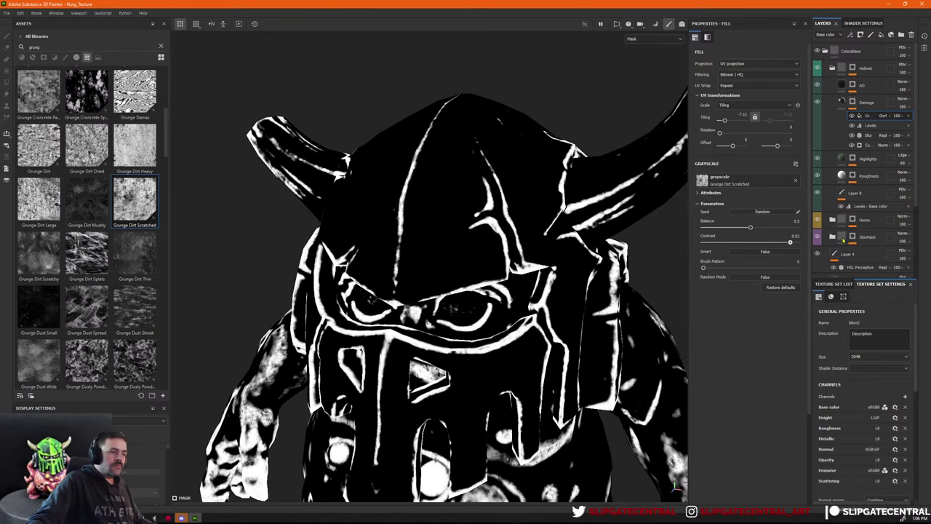
{"action": "left_click_drag", "start_coordinate": [766, 242], "coordinate": [765, 242]}
{"action": "left_click_drag", "start_coordinate": [751, 227], "coordinate": [720, 238]}
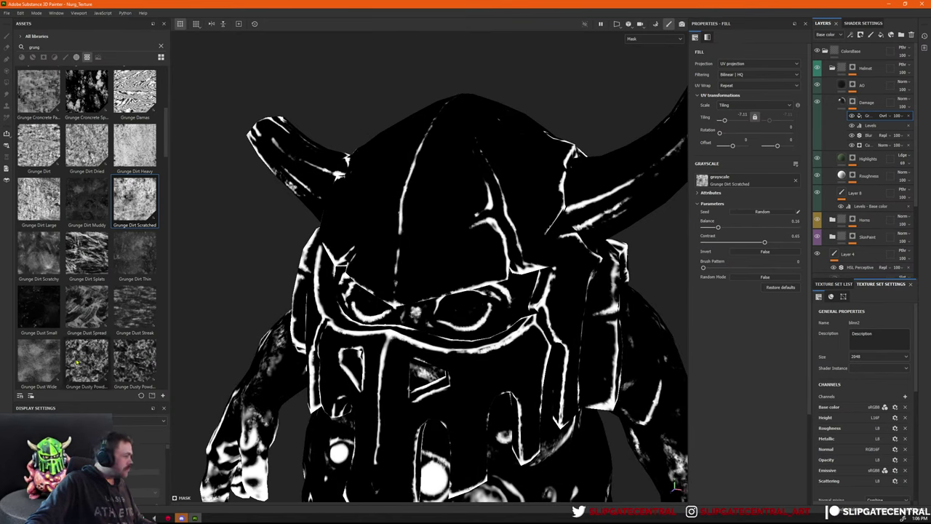
Replace the mask fill's texture with Grunge Dusty Powder Mass in Overlay blending, with contrast 1 and balance about 0.65.
{"action": "left_click_drag", "start_coordinate": [86, 360], "coordinate": [735, 184]}
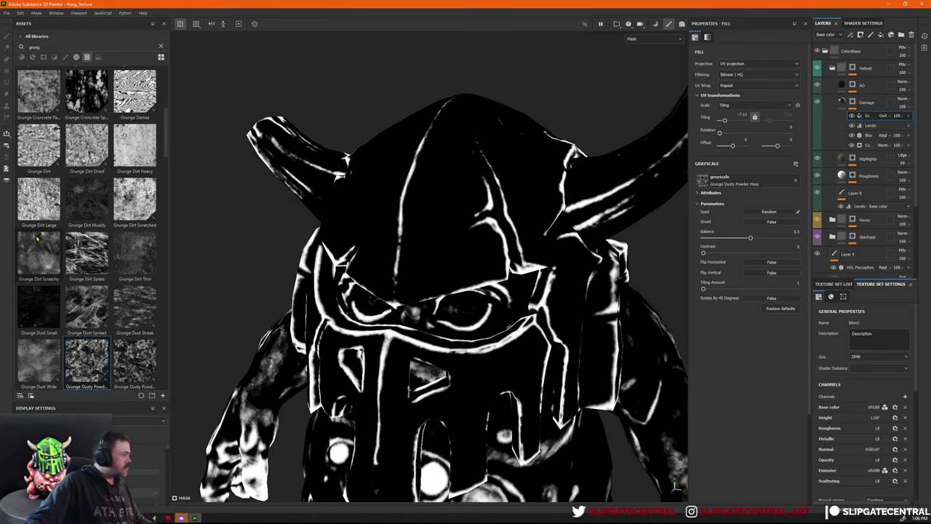
{"action": "left_click", "coordinate": [888, 117]}
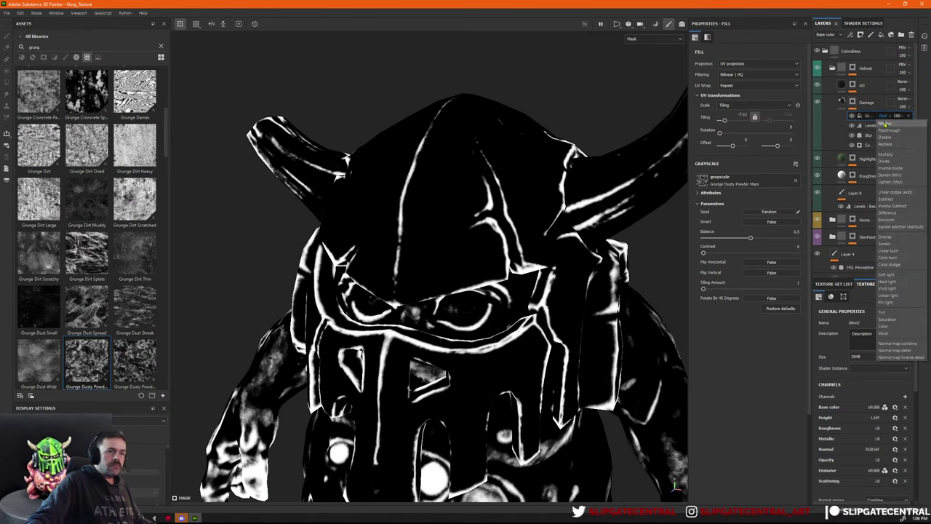
{"action": "left_click", "coordinate": [890, 124]}
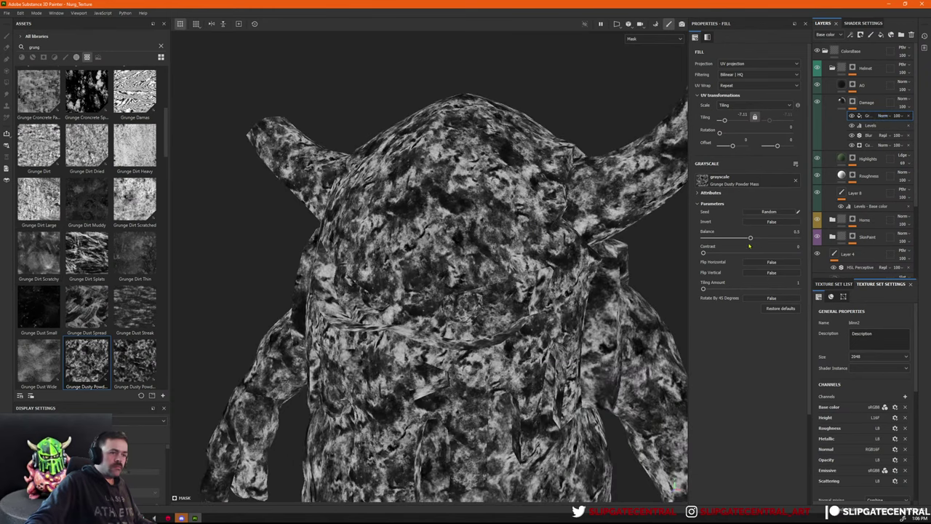
{"action": "left_click_drag", "start_coordinate": [718, 254], "coordinate": [766, 238]}
{"action": "left_click", "coordinate": [888, 117]}
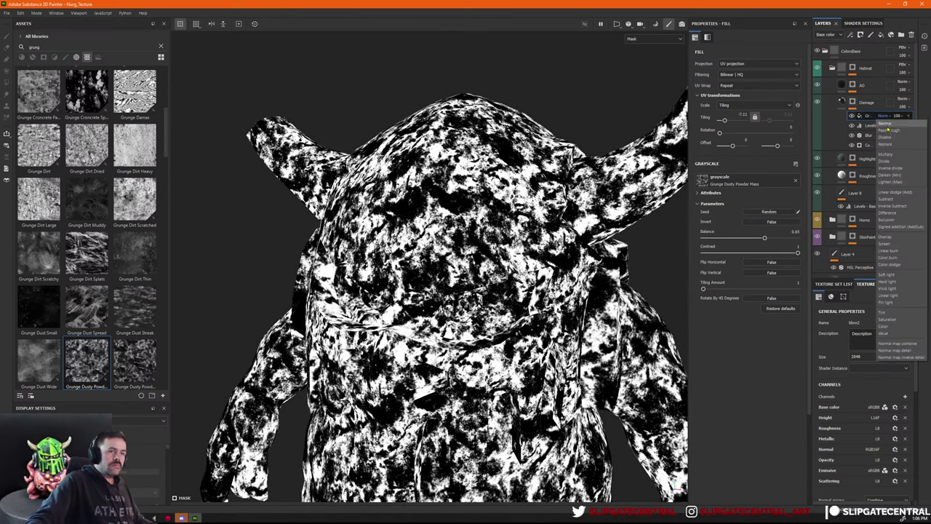
{"action": "left_click", "coordinate": [889, 238]}
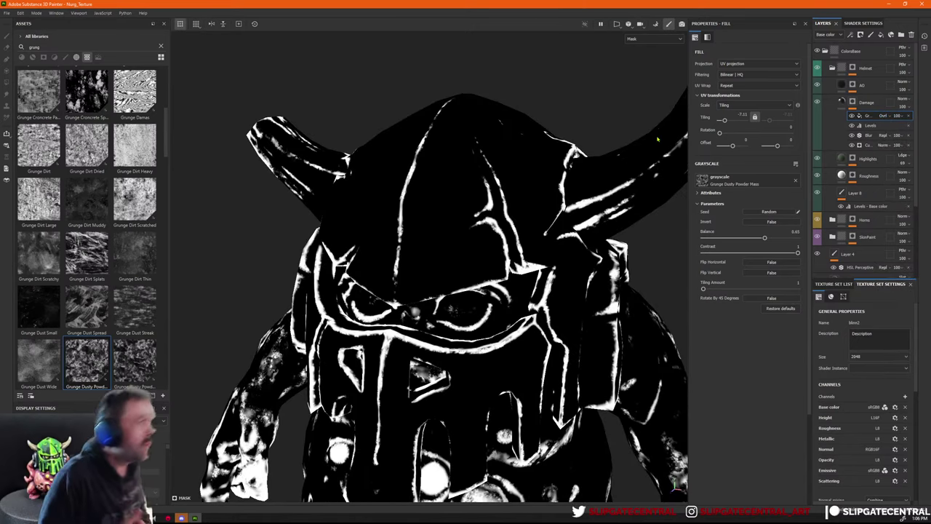
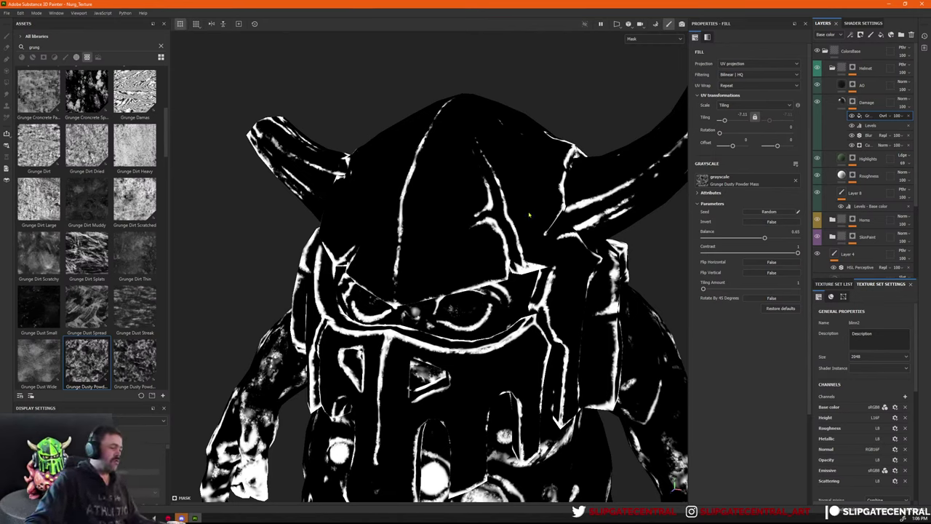
Refine the Grunge Dusty Powder Mass fill with balance about 0.66, contrast about 0.75 and a tiling amount of 3.
{"action": "left_click_drag", "start_coordinate": [559, 224], "coordinate": [492, 233], "text": "alt"}
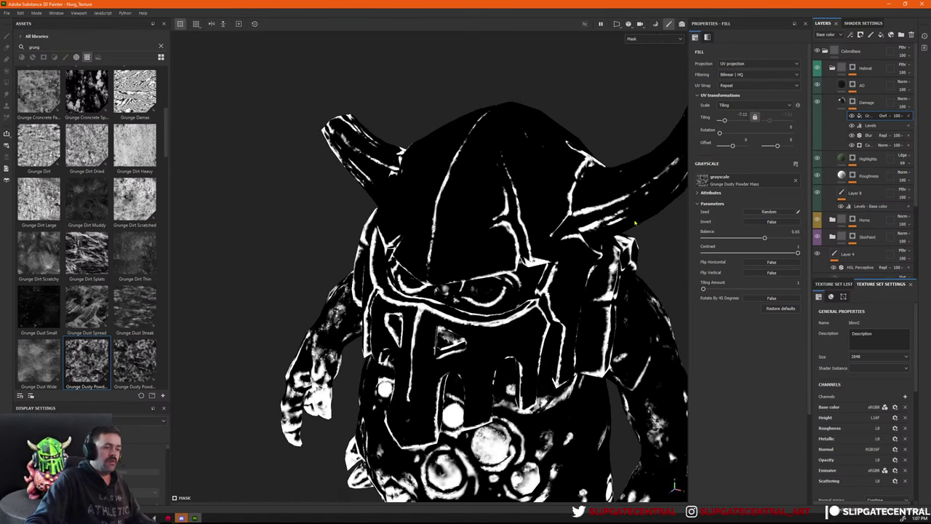
{"action": "mouse_move", "coordinate": [765, 238]}
{"action": "left_mouse_down"}
{"action": "mouse_move", "coordinate": [738, 239]}
{"action": "mouse_move", "coordinate": [796, 238]}
{"action": "mouse_move", "coordinate": [742, 239]}
{"action": "mouse_move", "coordinate": [794, 254]}
{"action": "mouse_move", "coordinate": [751, 238]}
{"action": "mouse_move", "coordinate": [766, 239]}
{"action": "left_mouse_up"}
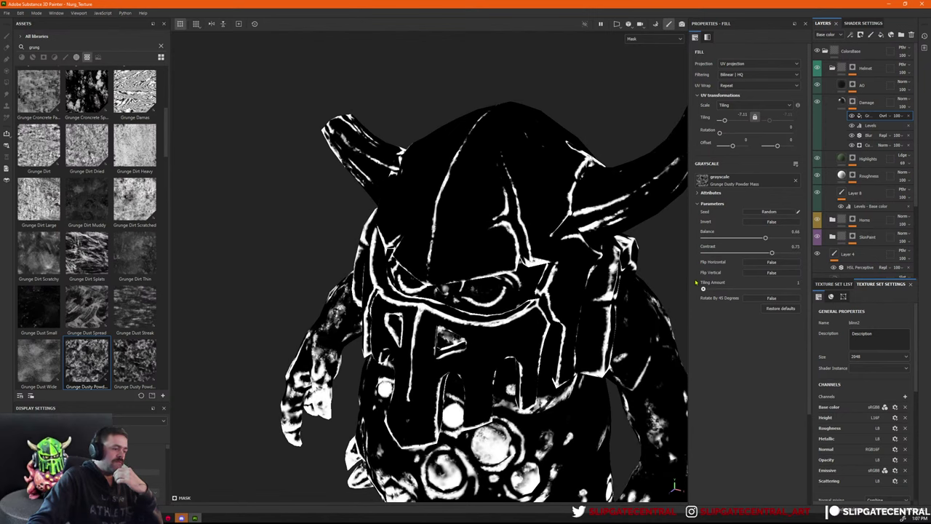
{"action": "left_click_drag", "start_coordinate": [696, 282], "coordinate": [714, 282]}
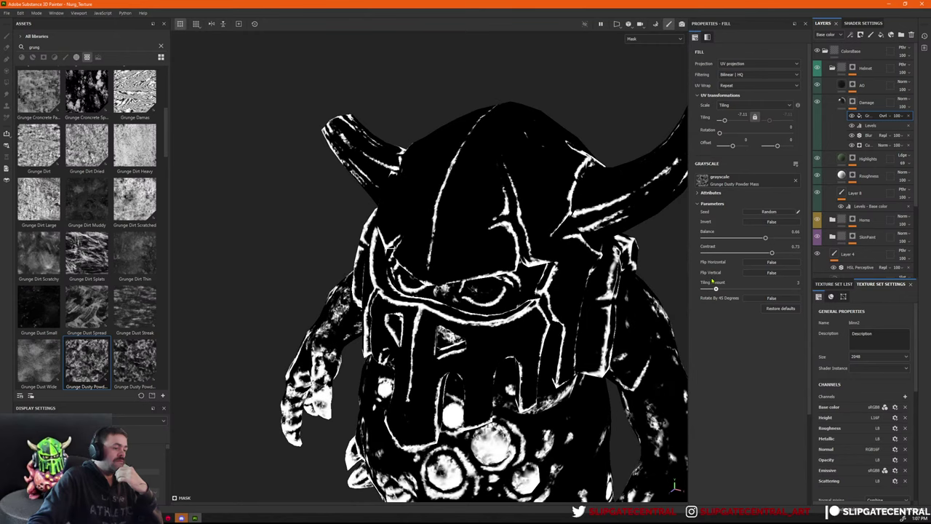
Inspect the grunge-broken Damage mask on the whole creature from several distances and angles.
{"action": "right_click_drag", "start_coordinate": [451, 218], "coordinate": [299, 198], "text": "alt"}
{"action": "left_click_drag", "start_coordinate": [364, 191], "coordinate": [399, 175], "text": "alt"}
{"action": "middle_click_drag", "start_coordinate": [399, 175], "coordinate": [367, 162], "text": "alt"}
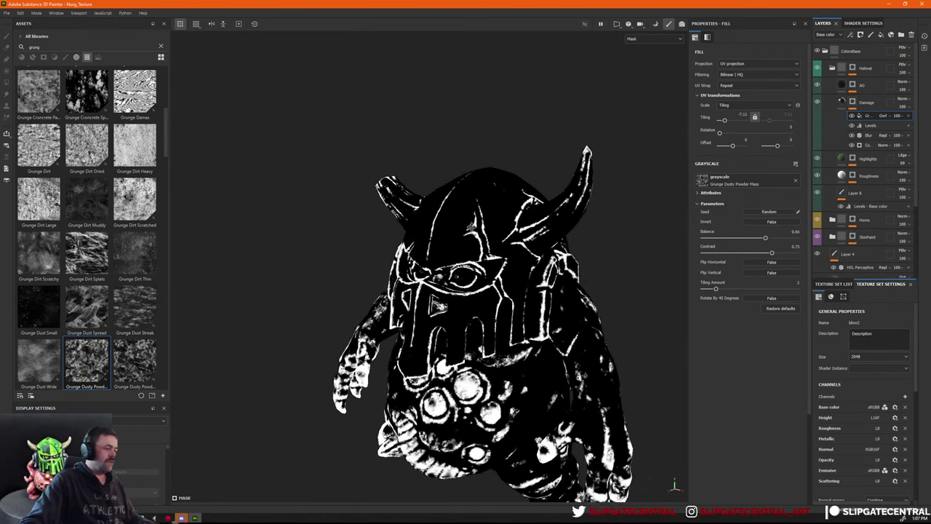
{"action": "right_click_drag", "start_coordinate": [393, 196], "coordinate": [516, 249], "text": "alt"}
{"action": "mouse_move", "coordinate": [514, 247]}
{"action": "left_mouse_down", "text": "alt"}
{"action": "mouse_move", "coordinate": [507, 235]}
{"action": "mouse_move", "coordinate": [449, 210]}
{"action": "mouse_move", "coordinate": [510, 230]}
{"action": "left_mouse_up", "text": "alt"}
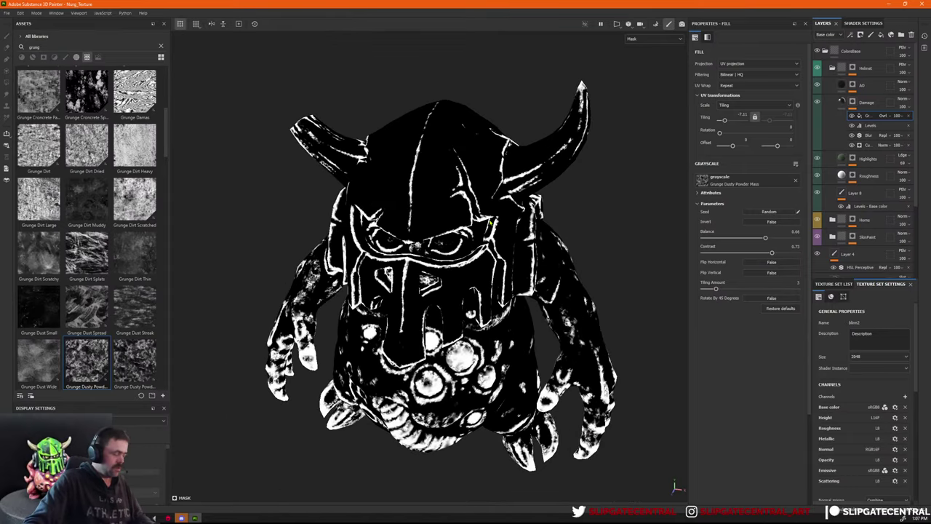
{"action": "key", "text": "m"}
{"action": "key", "text": "shift+c"}
{"action": "right_click_drag", "start_coordinate": [542, 219], "coordinate": [640, 218], "text": "alt"}
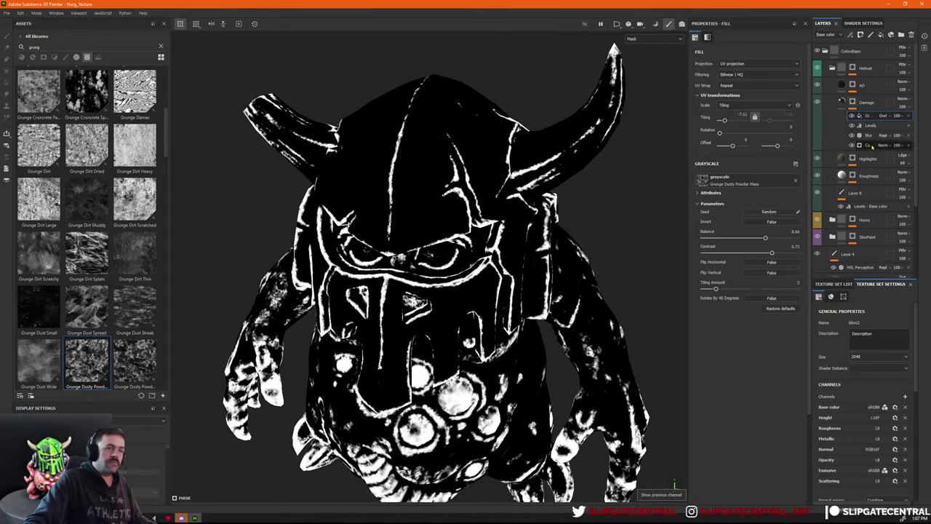
Delete the grunge fill, Levels, Blur and curvature generator effects from the Damage layer's mask.
{"action": "left_click", "coordinate": [909, 117]}
{"action": "left_click", "coordinate": [910, 117]}
{"action": "left_click", "coordinate": [909, 117]}
{"action": "left_click", "coordinate": [910, 117]}
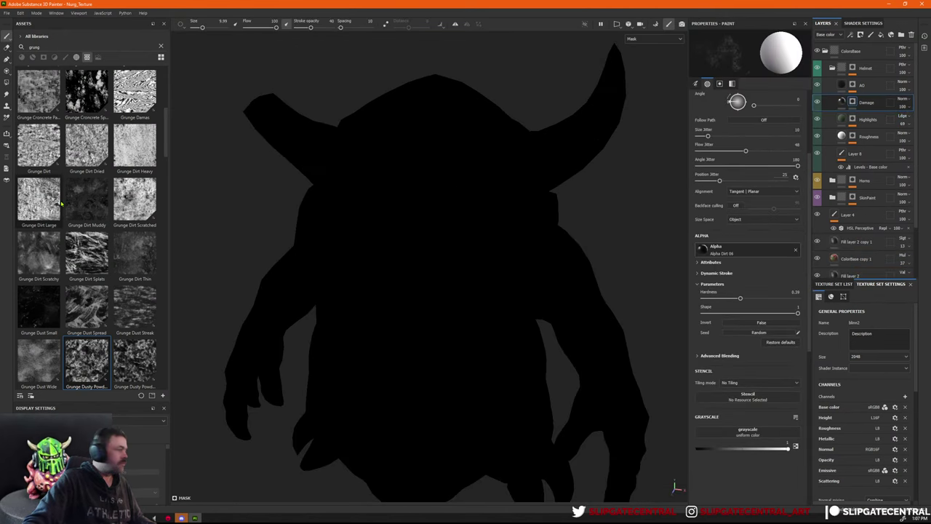
Search the smart masks for "edge" and apply Dust Wide Edges to the Damage layer.
{"action": "left_click", "coordinate": [161, 57]}
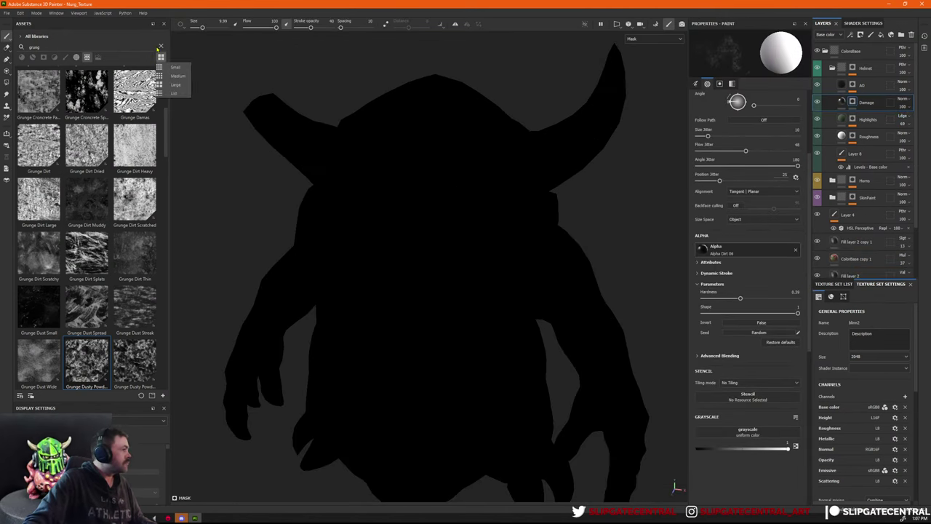
{"action": "left_click", "coordinate": [160, 46]}
{"action": "left_click", "coordinate": [43, 57]}
{"action": "scroll", "coordinate": [76, 95], "scroll_direction": "up", "scroll_amount": 5}
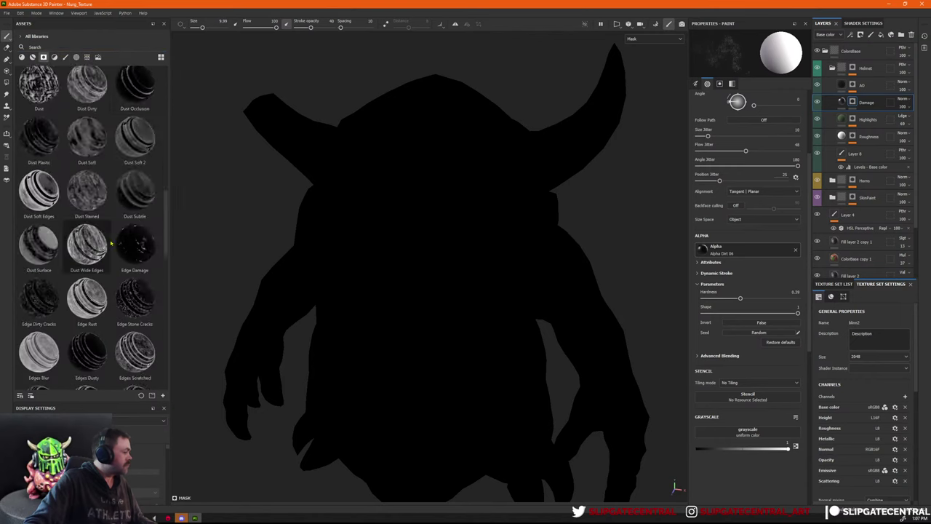
{"action": "left_click", "coordinate": [85, 46]}
{"action": "type", "text": "edge"}
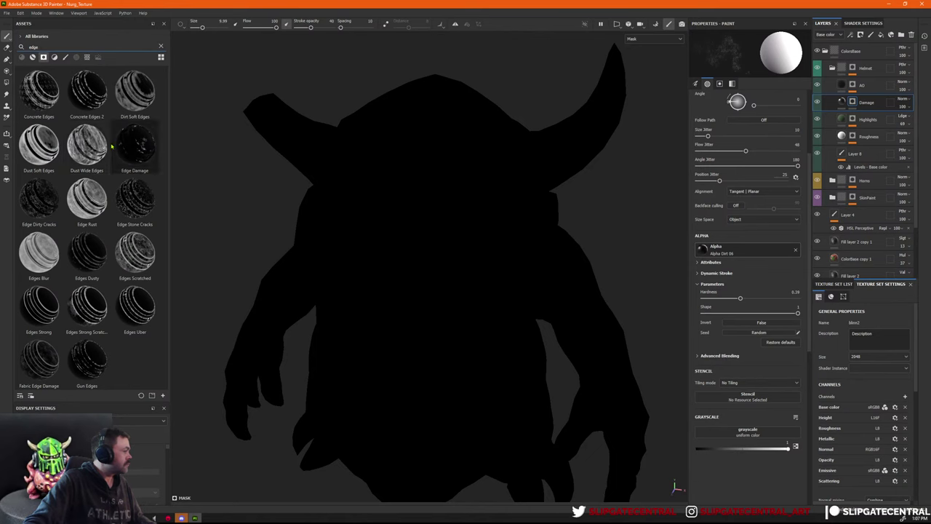
{"action": "left_click_drag", "start_coordinate": [693, 217], "coordinate": [866, 106]}
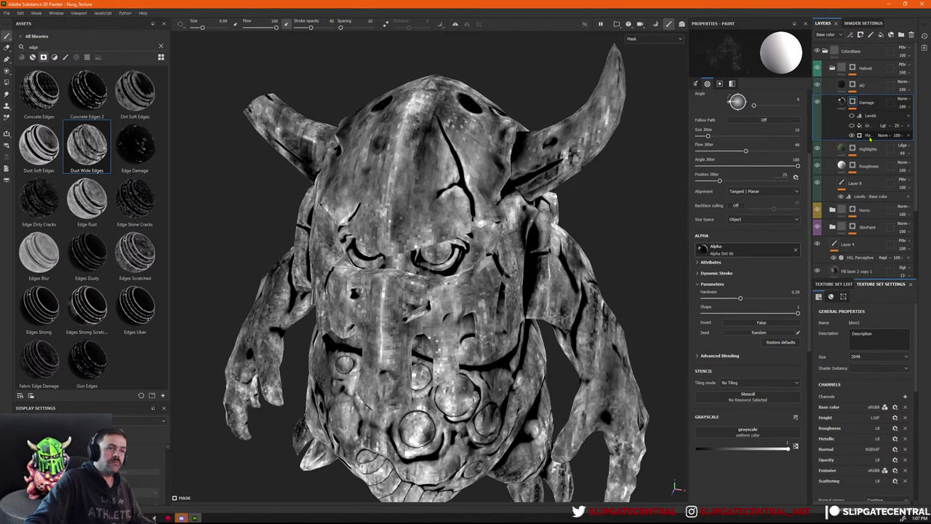
Look over the Dust Wide Edges mask generator's settings and delete the smart mask's effects from the Damage layer.
{"action": "left_click", "coordinate": [854, 137]}
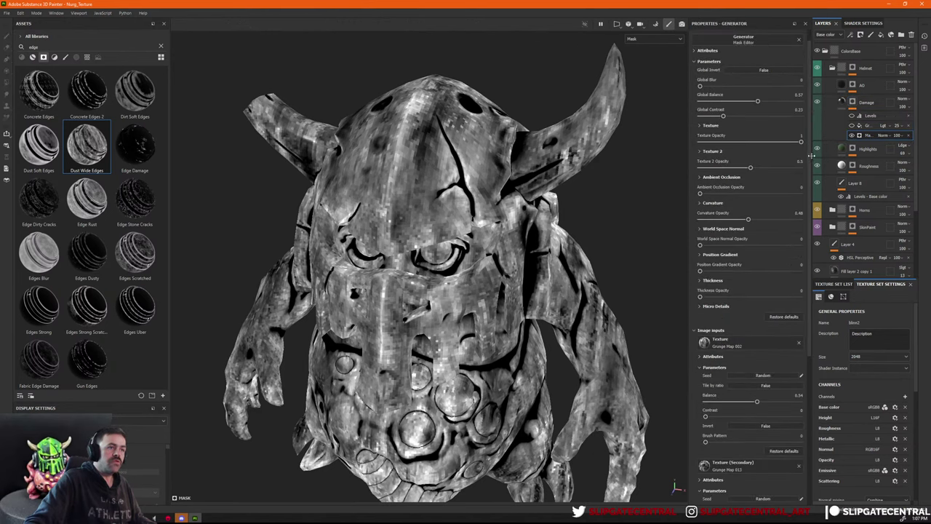
{"action": "scroll", "coordinate": [757, 224], "scroll_direction": "down", "scroll_amount": 2}
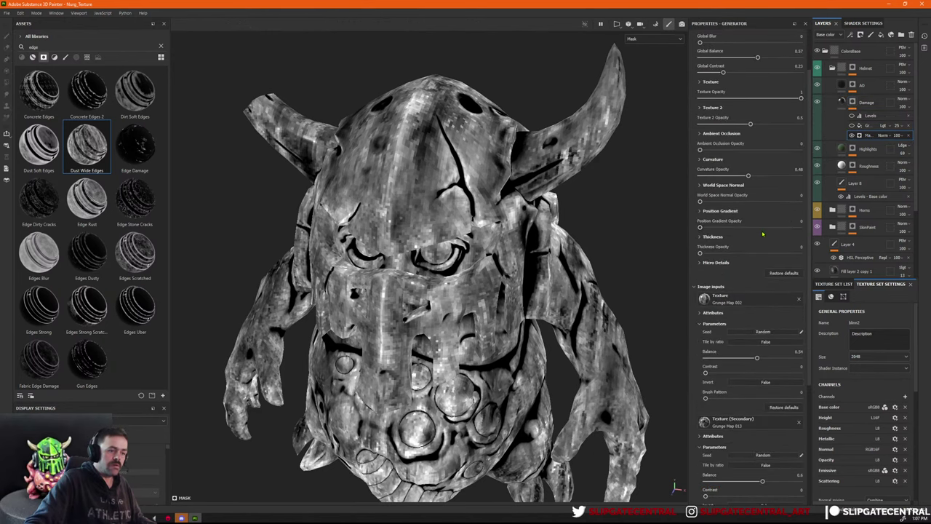
{"action": "scroll", "coordinate": [762, 234], "scroll_direction": "down", "scroll_amount": 5}
{"action": "scroll", "coordinate": [758, 240], "scroll_direction": "down", "scroll_amount": 1}
{"action": "scroll", "coordinate": [758, 239], "scroll_direction": "up", "scroll_amount": 9}
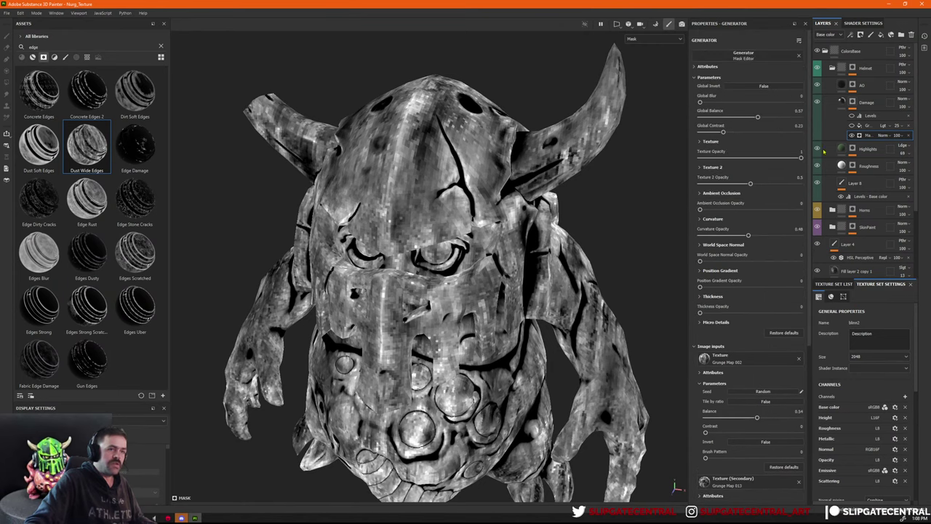
{"action": "left_click", "coordinate": [909, 117]}
{"action": "left_click", "coordinate": [908, 117]}
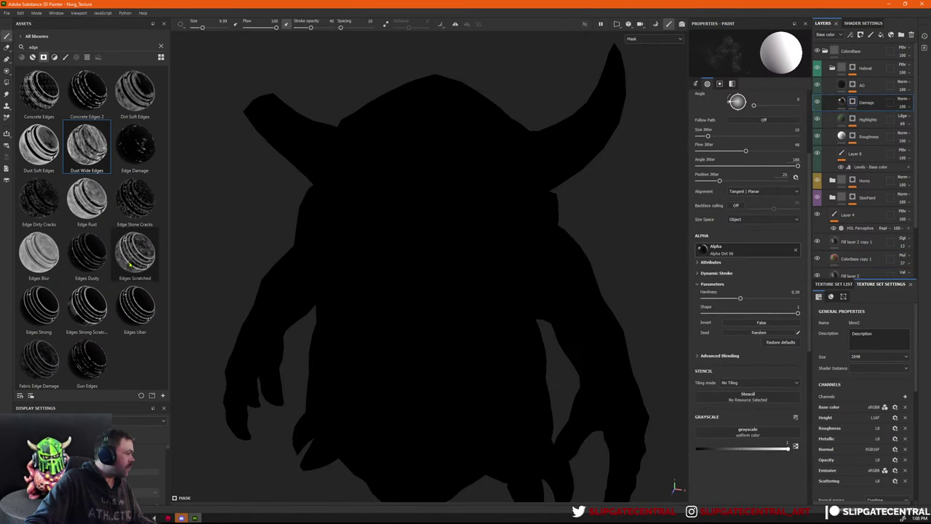
Apply the Edges Scratched smart mask to the Damage layer and darken its midtones slightly with an added Levels effect.
{"action": "left_click_drag", "start_coordinate": [129, 265], "coordinate": [873, 107]}
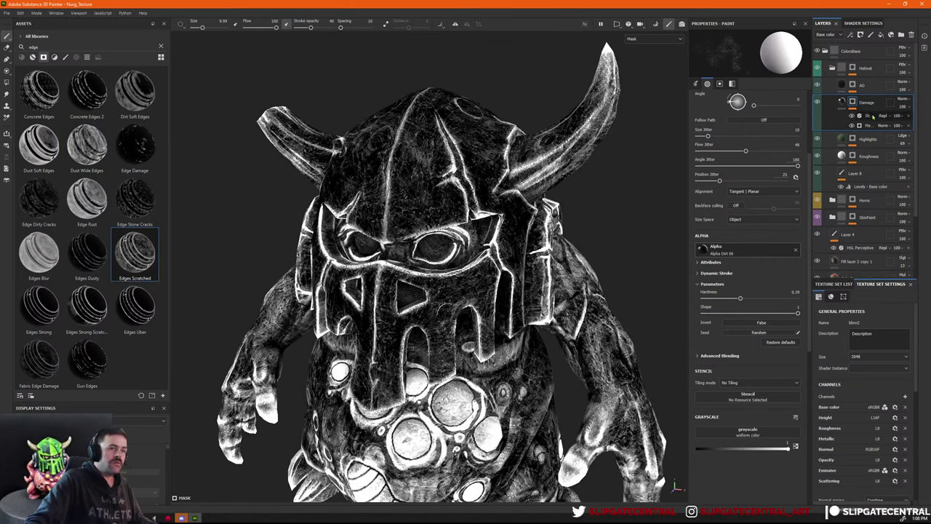
{"action": "right_click", "coordinate": [873, 115]}
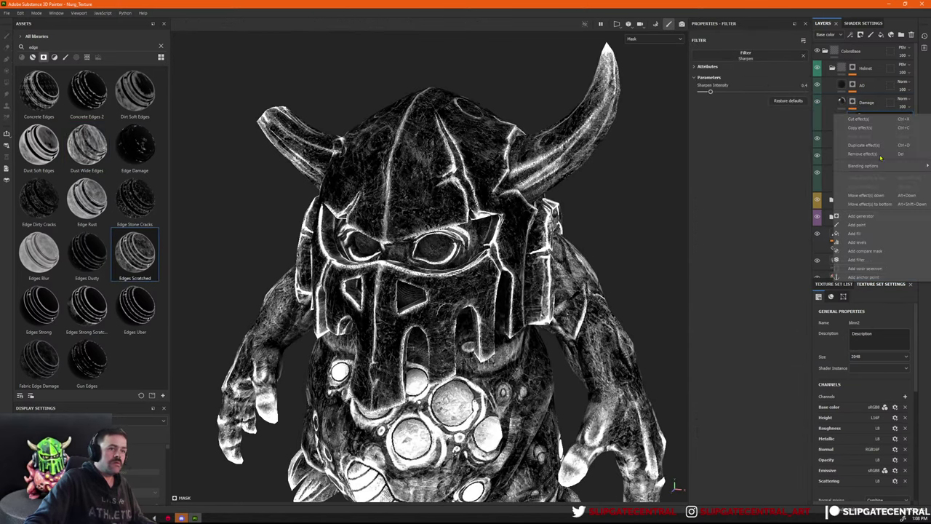
{"action": "left_click", "coordinate": [883, 242]}
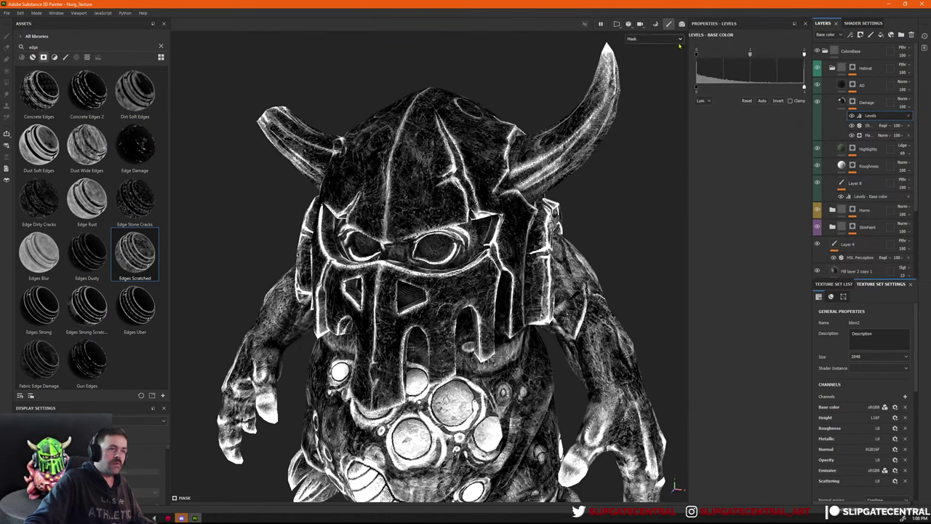
{"action": "left_click_drag", "start_coordinate": [750, 55], "coordinate": [754, 55]}
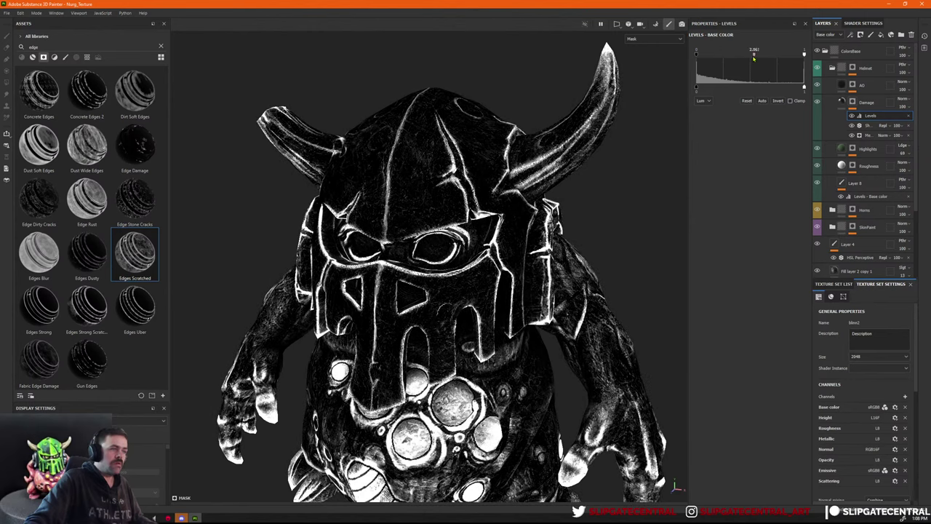
Add a Blur filter with intensity about 0.28 to the Damage mask and check the helmet in material view.
{"action": "right_click", "coordinate": [865, 116]}
{"action": "left_click", "coordinate": [880, 258]}
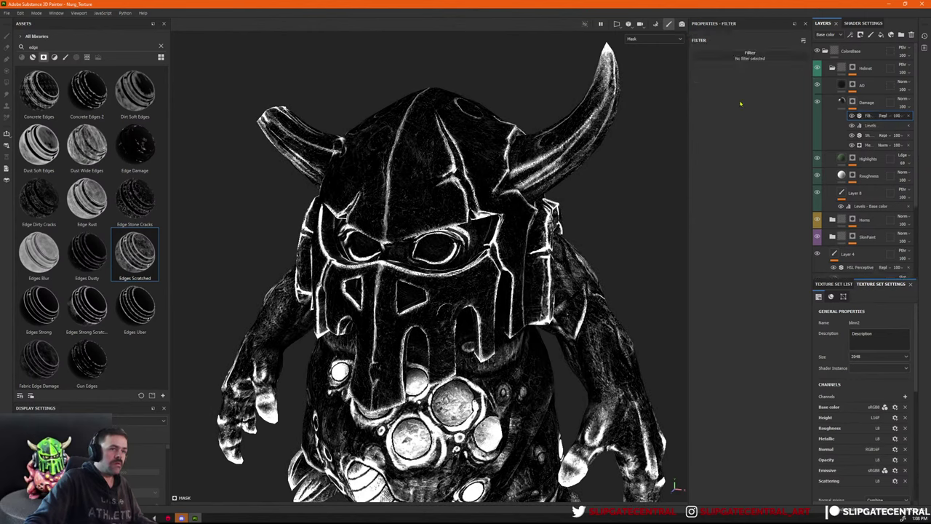
{"action": "left_click", "coordinate": [753, 57]}
{"action": "left_click", "coordinate": [821, 80]}
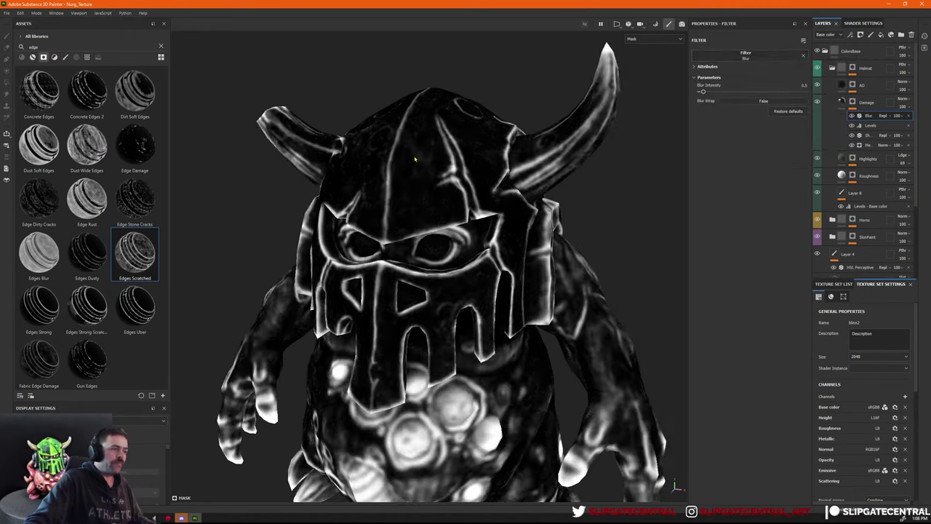
{"action": "left_click_drag", "start_coordinate": [702, 93], "coordinate": [702, 93]}
{"action": "right_click_drag", "start_coordinate": [546, 225], "coordinate": [486, 256], "text": "alt"}
{"action": "key", "text": "m"}
{"action": "scroll", "coordinate": [505, 240], "scroll_direction": "up", "scroll_amount": 2}
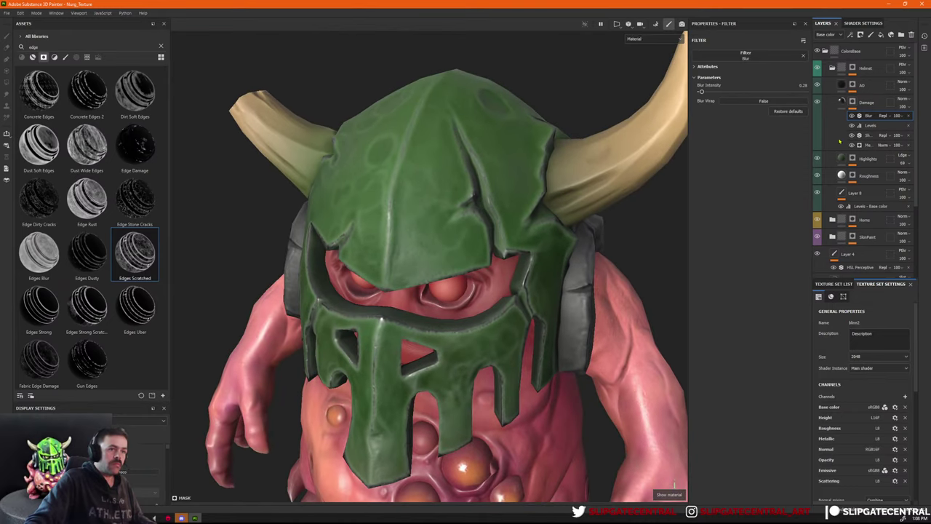
Set the Damage fill's base color to a neutral gray with a value of about 0.475.
{"action": "left_click", "coordinate": [841, 104]}
{"action": "left_click", "coordinate": [735, 238]}
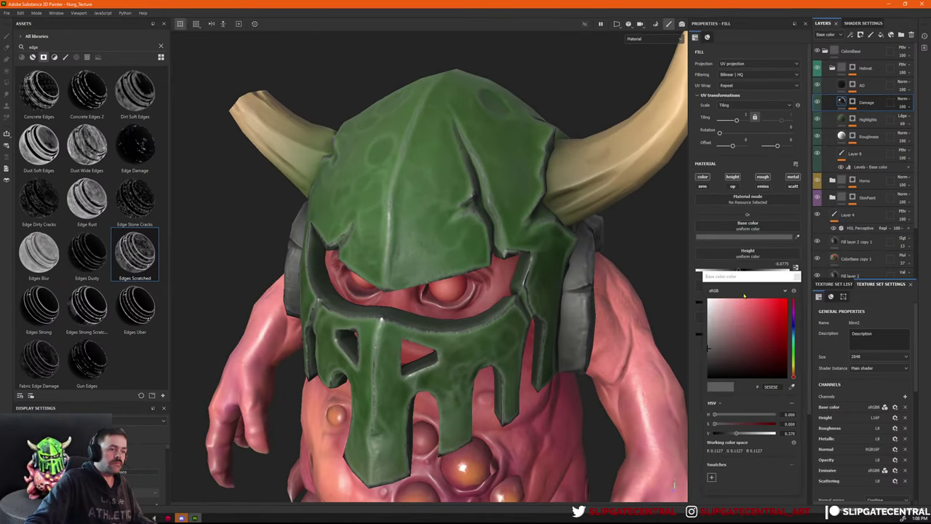
{"action": "left_click", "coordinate": [713, 307]}
{"action": "left_click_drag", "start_coordinate": [713, 307], "coordinate": [661, 343]}
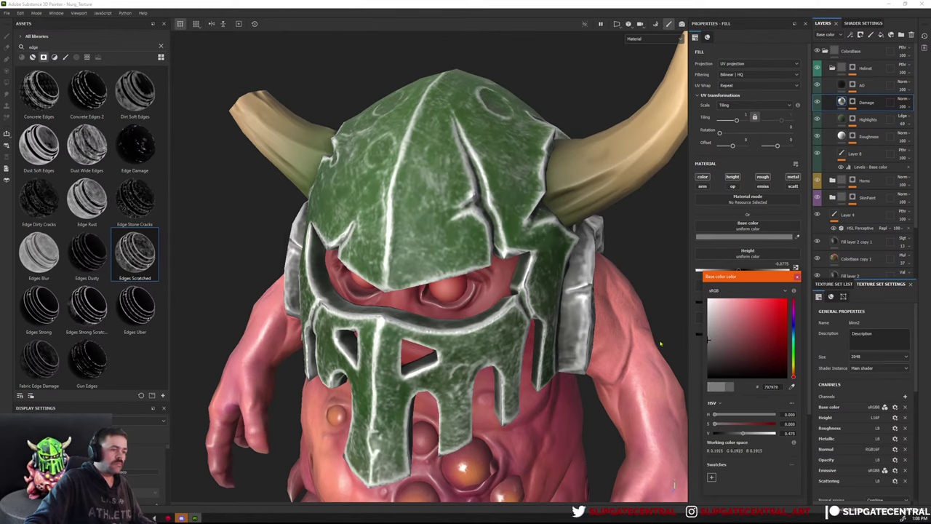
{"action": "left_click", "coordinate": [797, 277]}
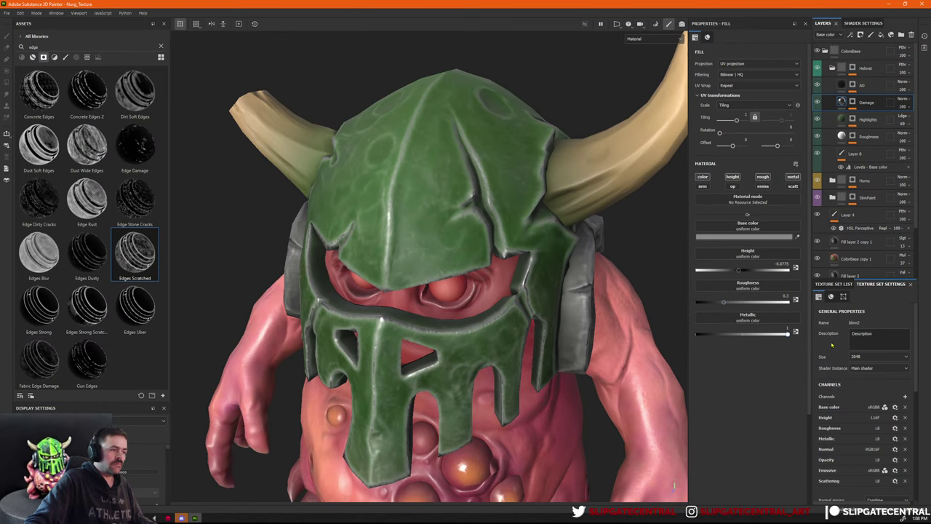
Compare the helmet with the Damage layer hidden and shown.
{"action": "left_click", "coordinate": [817, 102]}
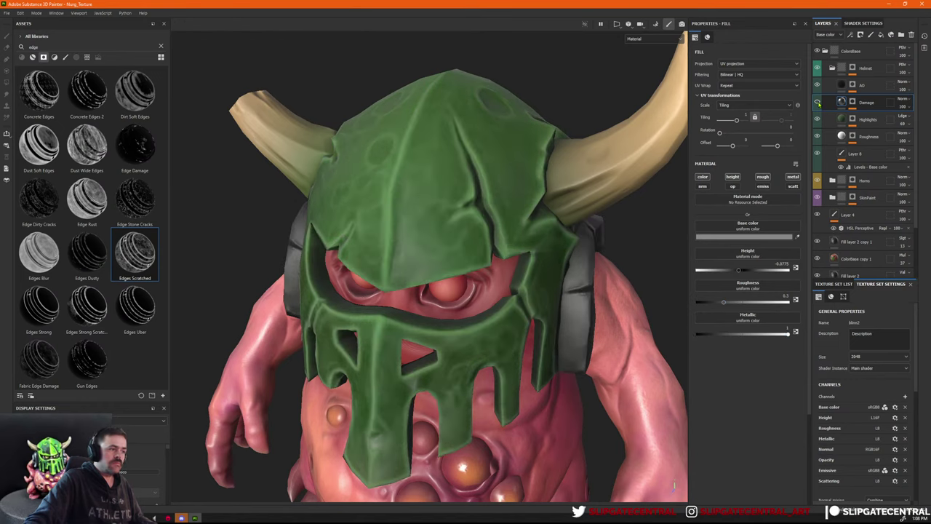
{"action": "left_click", "coordinate": [817, 103]}
{"action": "left_click", "coordinate": [817, 103]}
{"action": "left_click", "coordinate": [817, 102]}
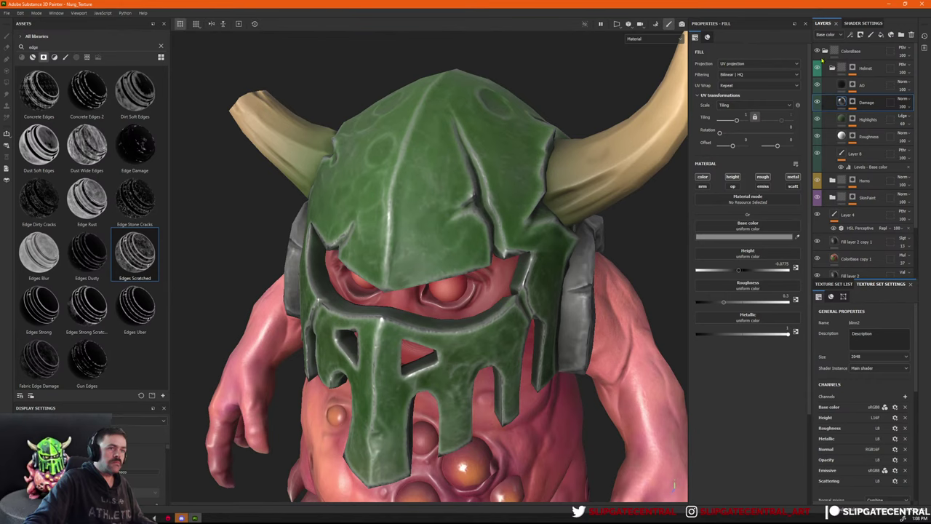
Lower the Damage layer's opacity to about 4 and compare the helmet with and without the layer from another angle.
{"action": "left_click_drag", "start_coordinate": [908, 122], "coordinate": [898, 122]}
{"action": "right_click_drag", "start_coordinate": [509, 189], "coordinate": [240, 179], "text": "alt"}
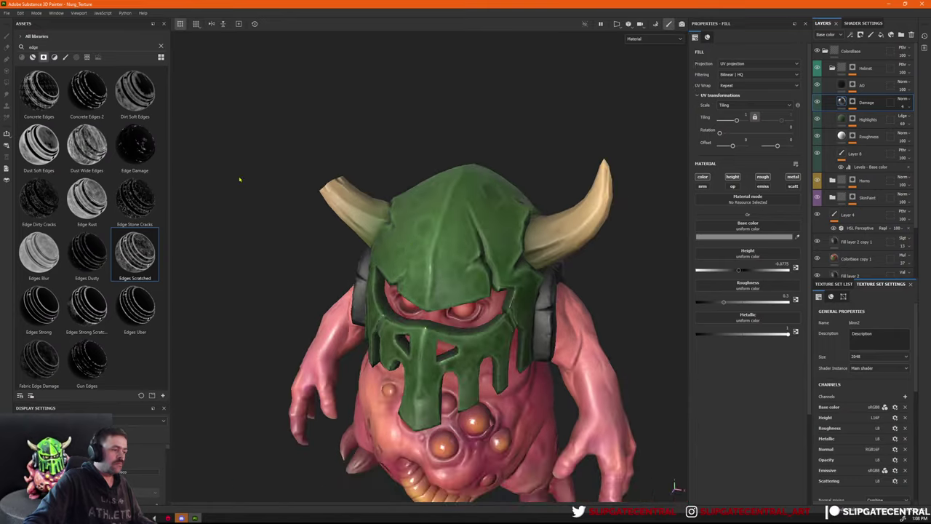
{"action": "mouse_move", "coordinate": [465, 255]}
{"action": "left_mouse_down", "text": "alt"}
{"action": "mouse_move", "coordinate": [545, 266]}
{"action": "mouse_move", "coordinate": [483, 275]}
{"action": "mouse_move", "coordinate": [462, 289]}
{"action": "mouse_move", "coordinate": [451, 262]}
{"action": "left_mouse_up", "text": "alt"}
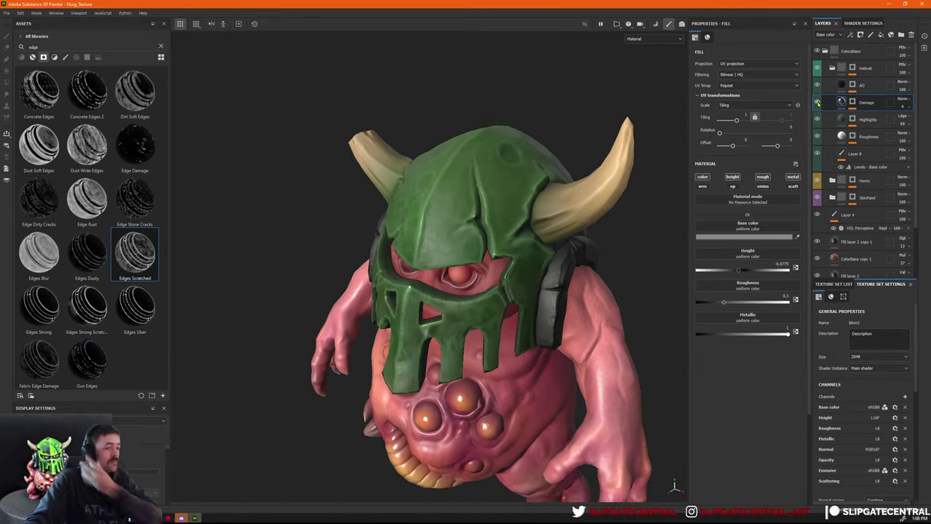
{"action": "left_click", "coordinate": [818, 104]}
{"action": "left_click", "coordinate": [818, 104]}
{"action": "left_click", "coordinate": [818, 104]}
{"action": "left_click", "coordinate": [818, 104]}
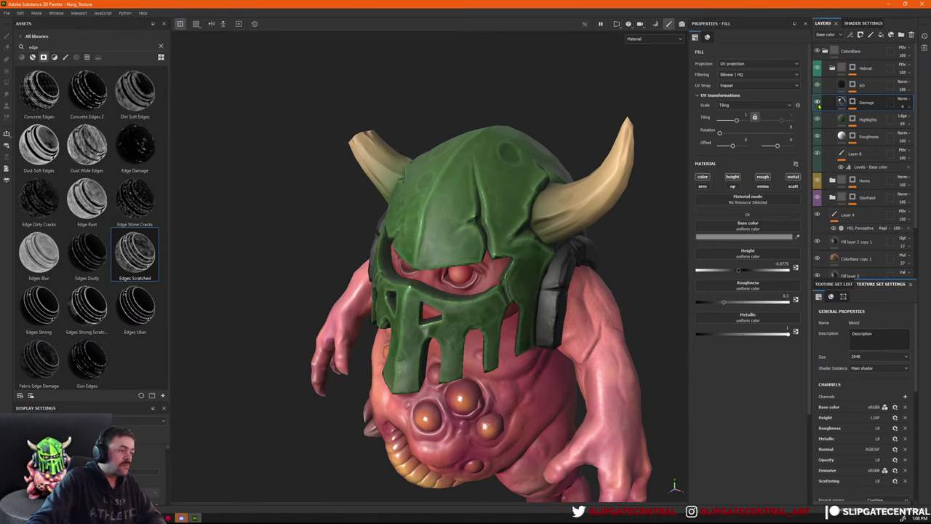
{"action": "left_click", "coordinate": [818, 103]}
{"action": "left_click", "coordinate": [818, 103]}
{"action": "left_click", "coordinate": [818, 103]}
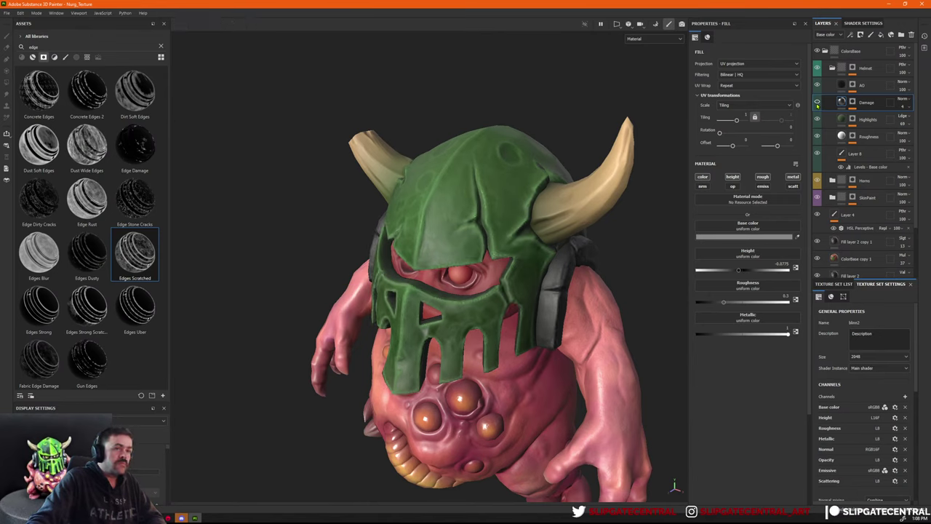
{"action": "left_click", "coordinate": [818, 103]}
{"action": "left_click", "coordinate": [818, 103]}
{"action": "left_click", "coordinate": [818, 103]}
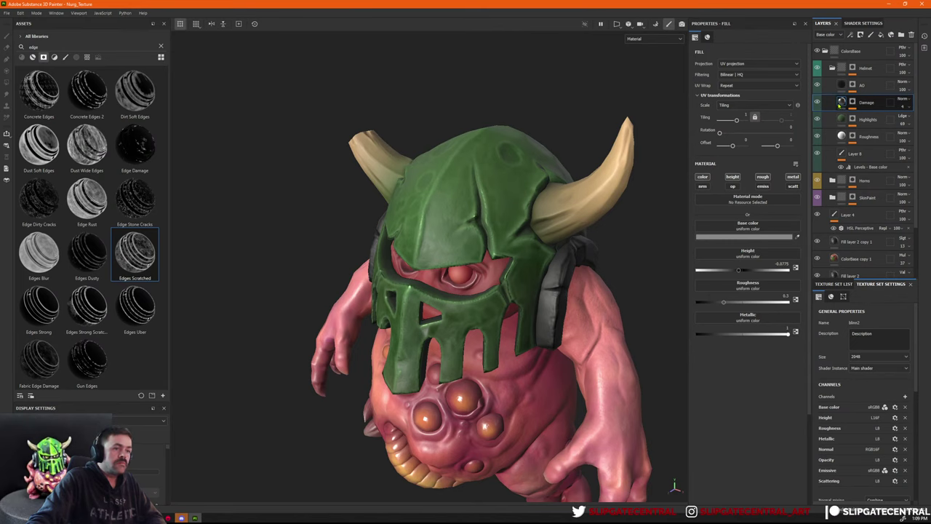
Turn off the Damage fill's height channel and reset the layer to 100 opacity with an empty black mask.
{"action": "left_click", "coordinate": [731, 177]}
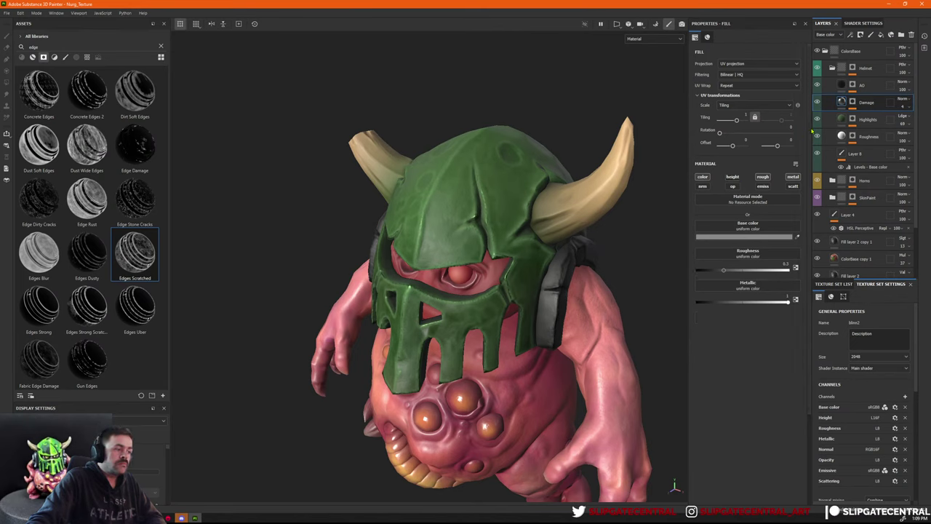
{"action": "left_click", "coordinate": [865, 112]}
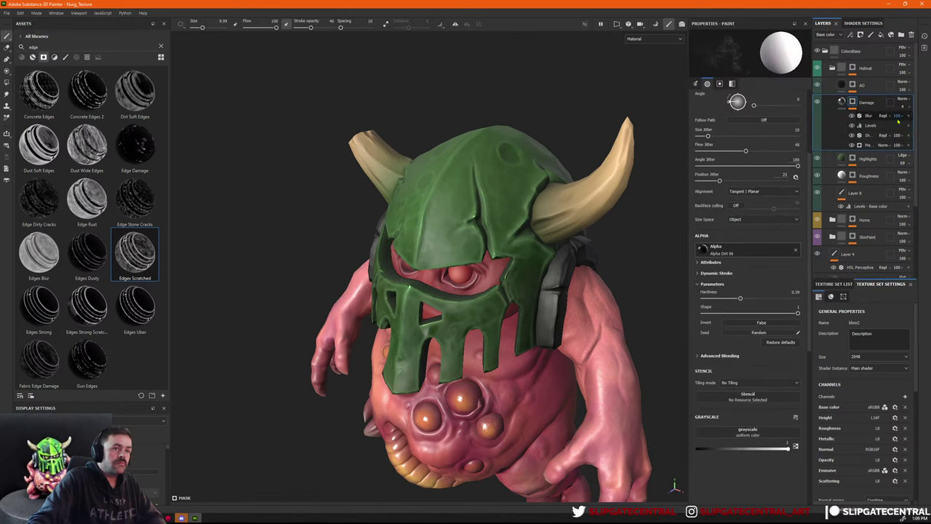
{"action": "left_click", "coordinate": [904, 107]}
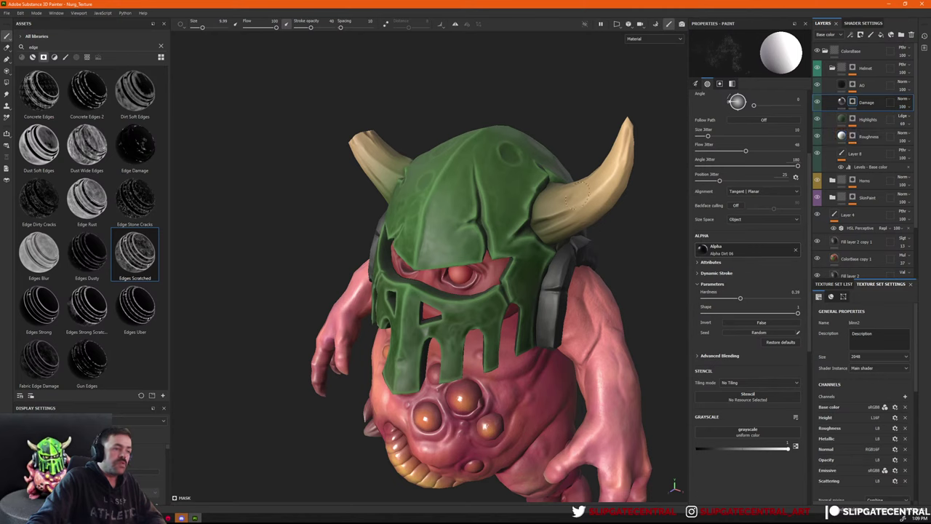
{"action": "left_click_drag", "start_coordinate": [458, 284], "coordinate": [497, 291], "text": "alt"}
{"action": "middle_click_drag", "start_coordinate": [497, 291], "coordinate": [476, 286], "text": "alt"}
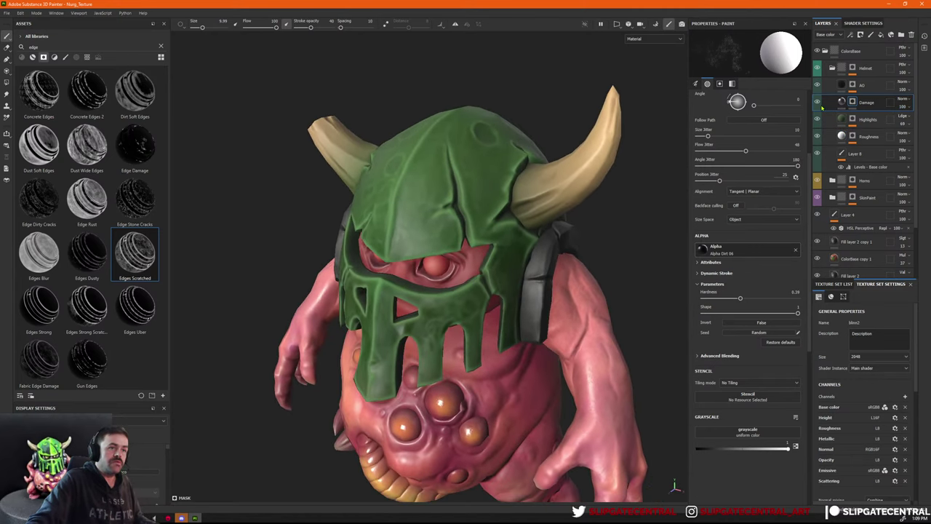
{"action": "left_click", "coordinate": [852, 104], "text": "alt"}
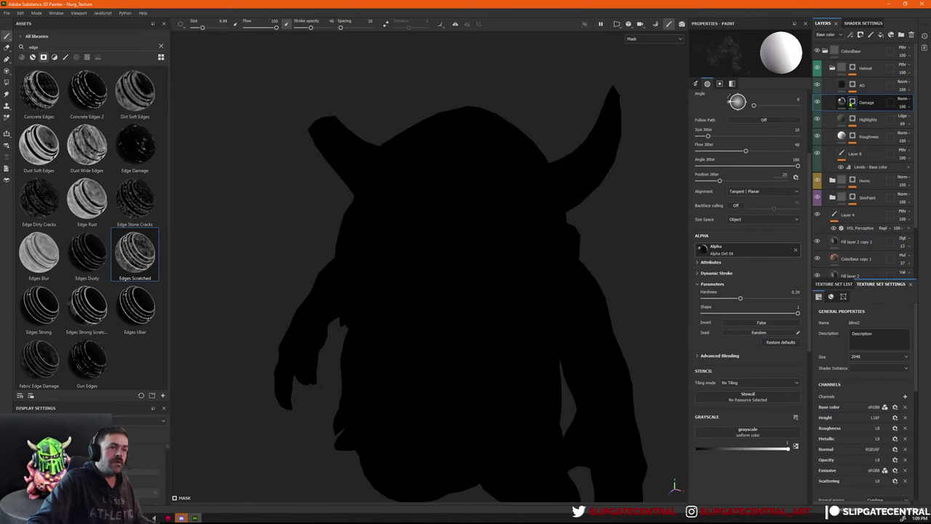
{"action": "left_click", "coordinate": [842, 102]}
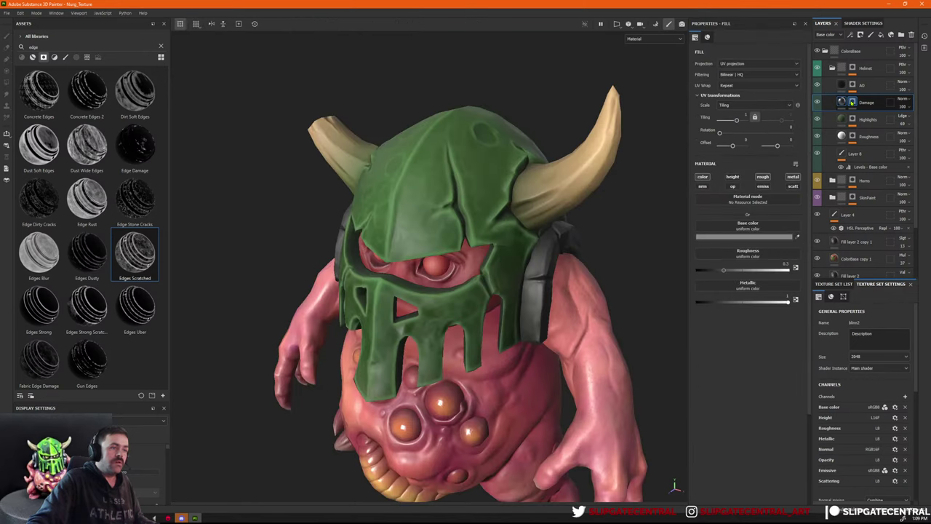
Add a Paint effect to the Damage layer's mask.
{"action": "left_click", "coordinate": [852, 103]}
{"action": "right_click", "coordinate": [852, 104]}
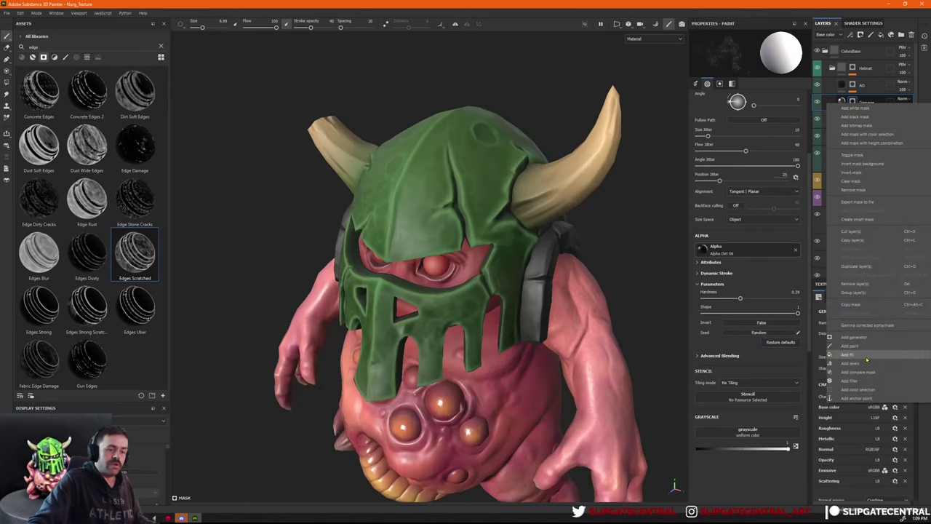
{"action": "left_click", "coordinate": [851, 346]}
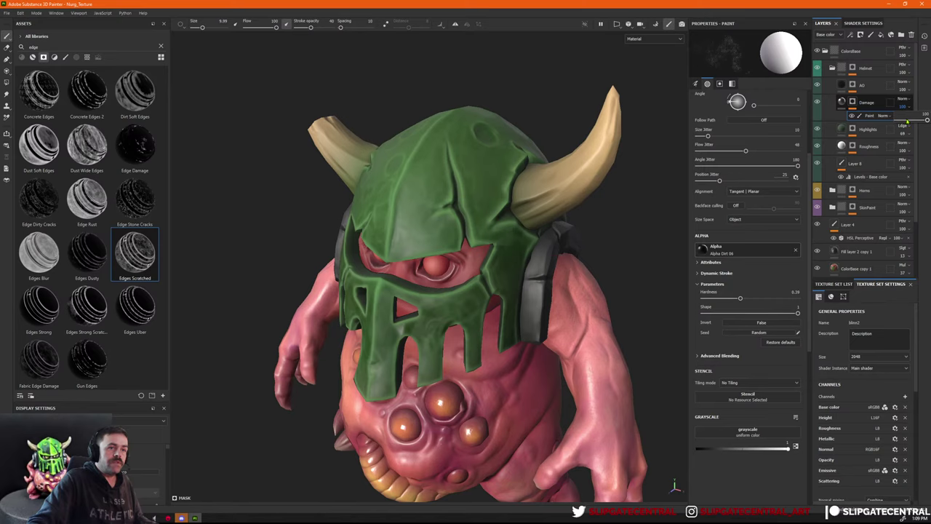
Lighten the Damage fill's base color to a neutral gray with a value of about 0.584.
{"action": "left_click", "coordinate": [841, 103]}
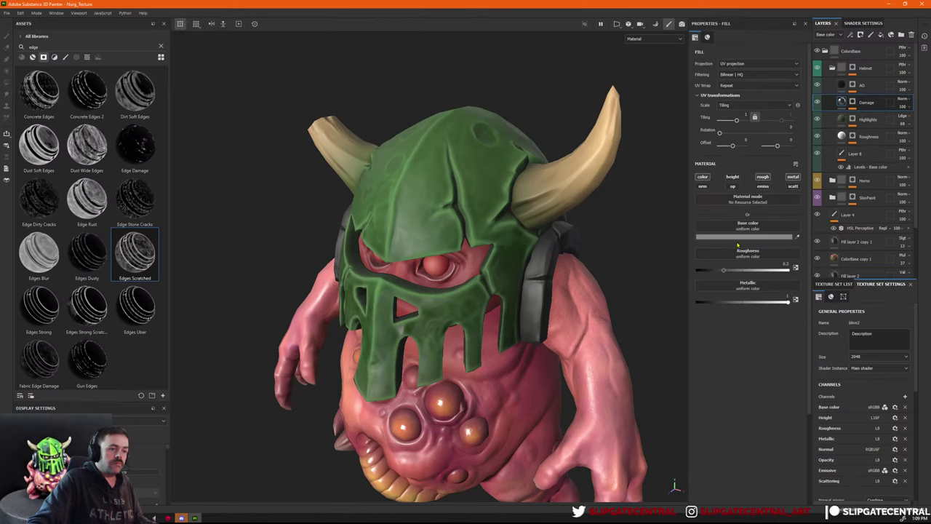
{"action": "left_click", "coordinate": [745, 236]}
{"action": "left_click_drag", "start_coordinate": [718, 336], "coordinate": [697, 337]}
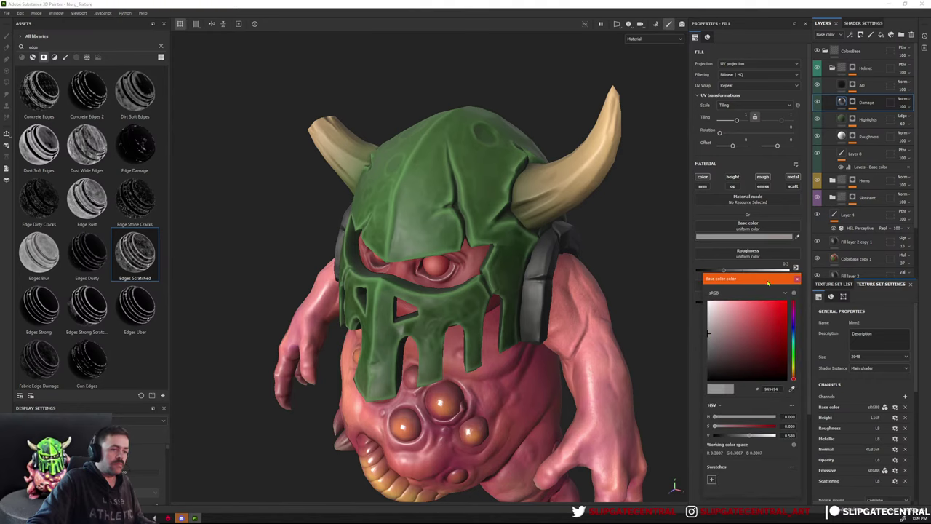
{"action": "right_click_drag", "start_coordinate": [520, 254], "coordinate": [537, 256], "text": "alt"}
{"action": "left_click", "coordinate": [797, 280]}
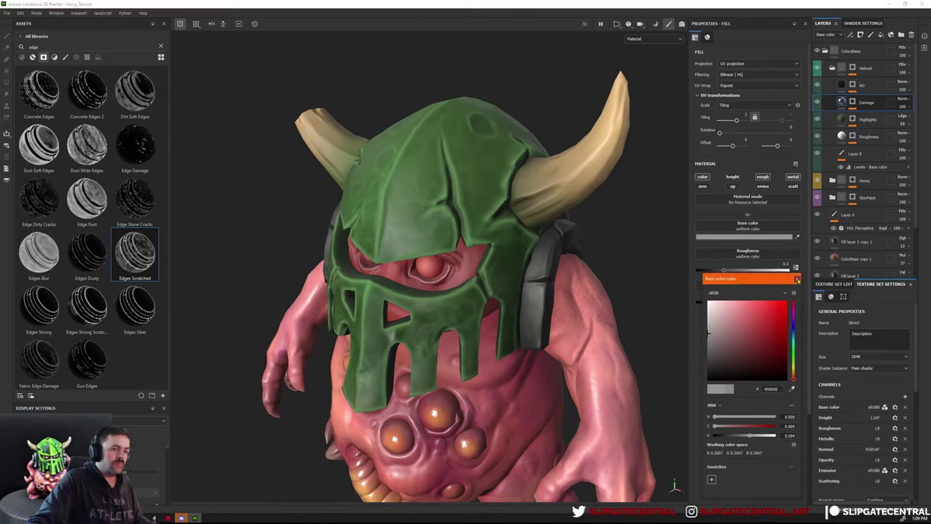
Try a dirt brush stroke beside the helmet's crack on the Damage mask's Paint effect, and undo it.
{"action": "left_click", "coordinate": [853, 104]}
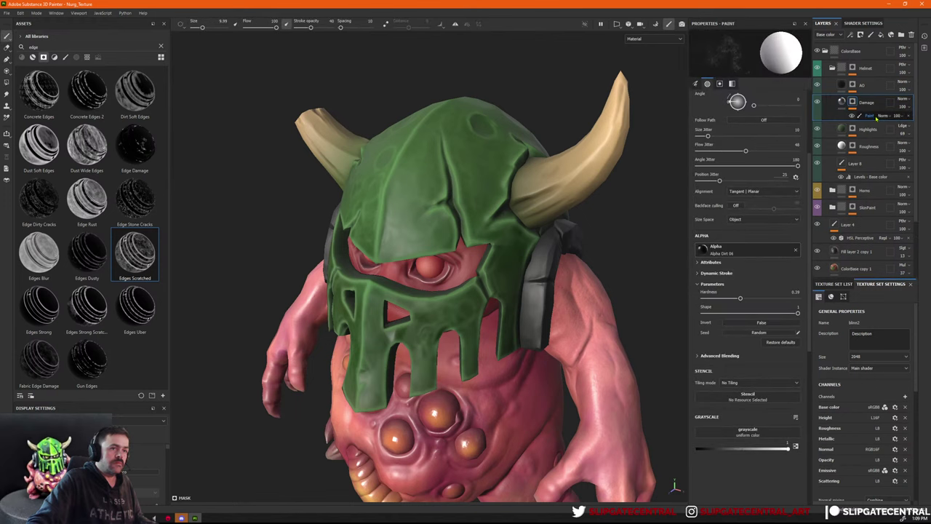
{"action": "left_click", "coordinate": [874, 118]}
{"action": "left_click_drag", "start_coordinate": [459, 211], "coordinate": [484, 193]}
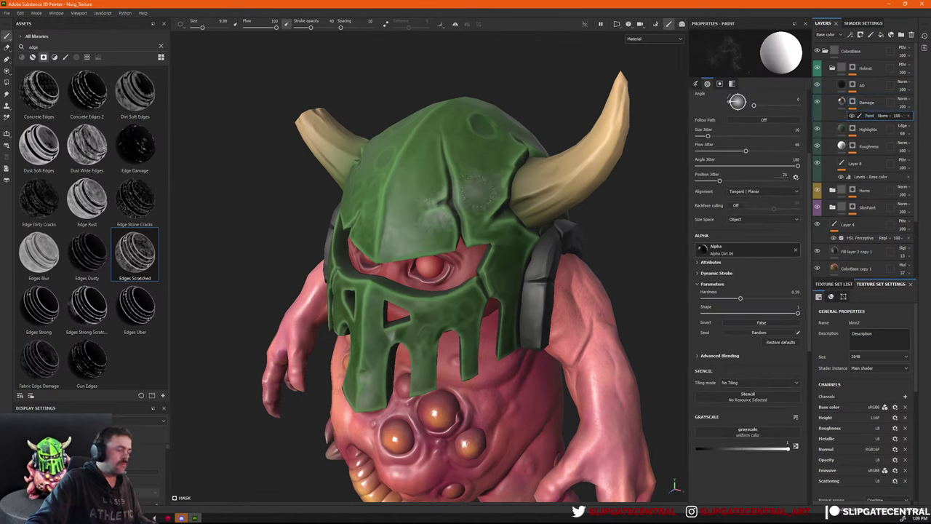
{"action": "key", "text": "ctrl+z"}
Raise the brush's stroke opacity to 100 and toggle pen pressure for the brush size.
{"action": "left_click_drag", "start_coordinate": [310, 27], "coordinate": [335, 28]}
{"action": "left_click", "coordinate": [235, 24]}
{"action": "right_click_drag", "start_coordinate": [473, 180], "coordinate": [632, 215], "text": "alt"}
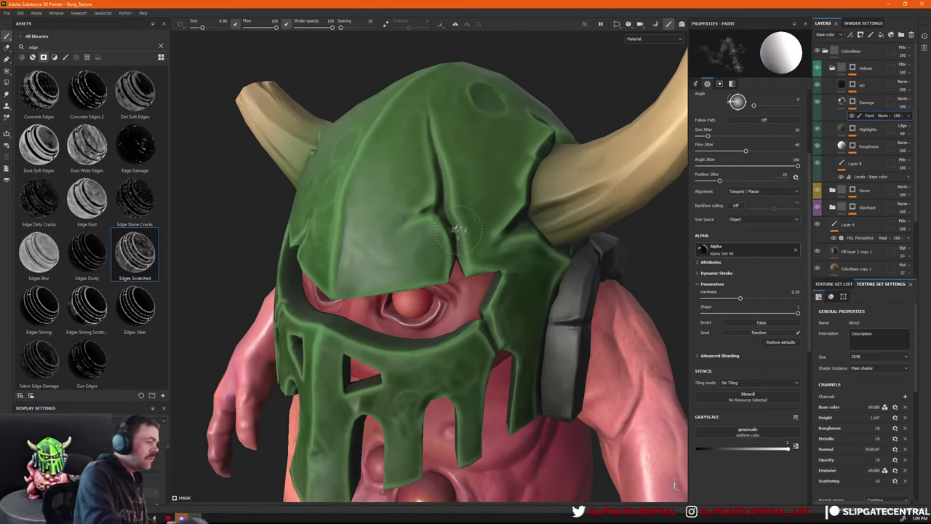
Paint a dirt brush stroke of bare-metal wear beside the helmet's central crack on the Damage mask and reselect the mask.
{"action": "mouse_move", "coordinate": [457, 229]}
{"action": "left_mouse_down"}
{"action": "mouse_move", "coordinate": [475, 222]}
{"action": "mouse_move", "coordinate": [470, 249]}
{"action": "left_mouse_up"}
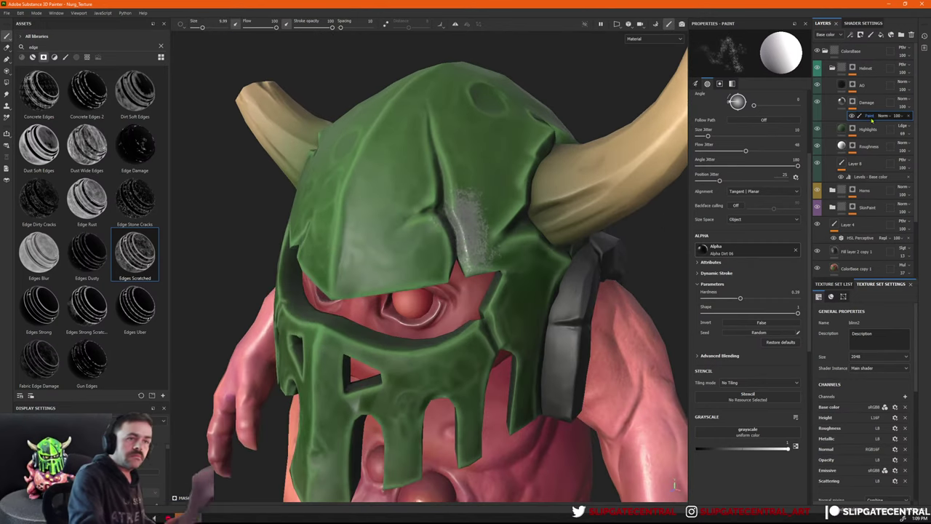
{"action": "left_click", "coordinate": [842, 102]}
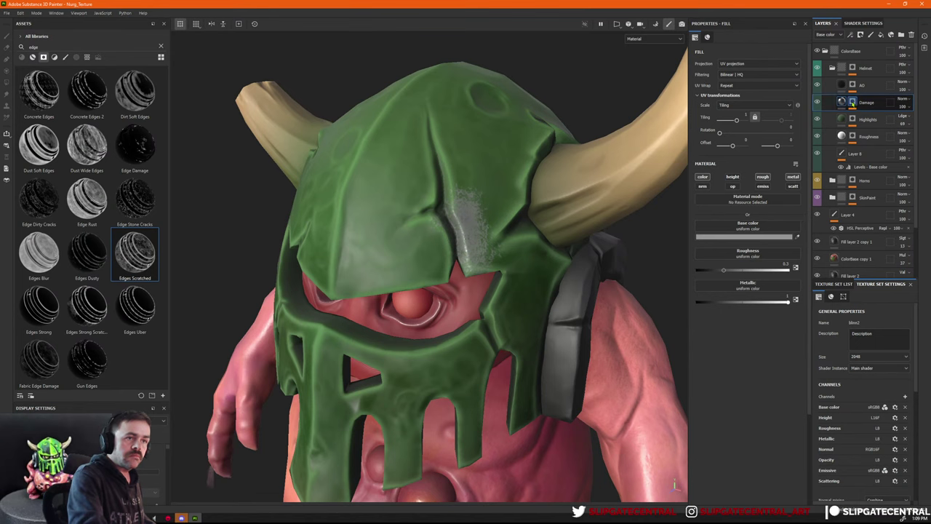
{"action": "left_click", "coordinate": [852, 104]}
Examine the painted Damage mask and the individual texture channels in isolation, and return to the full material display.
{"action": "key", "text": "shift+c"}
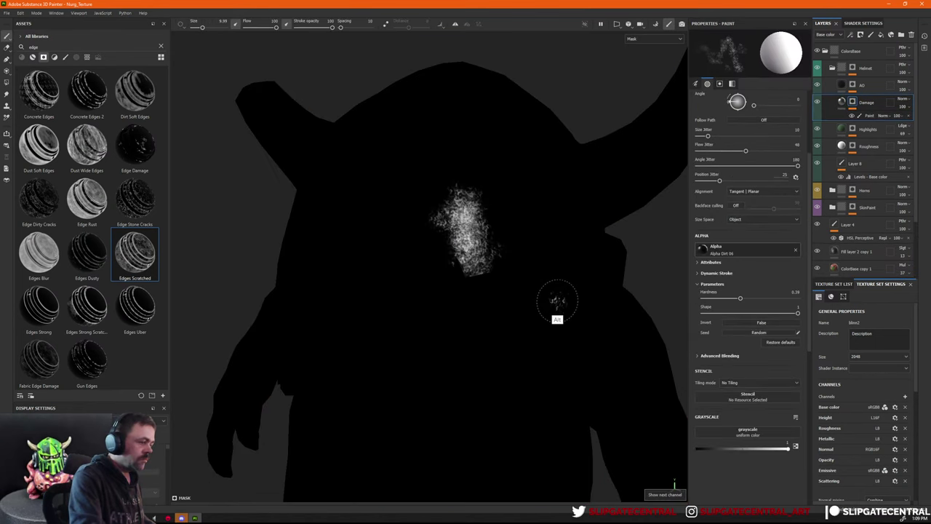
{"action": "key", "text": "c"}
{"action": "key", "text": "shift+c"}
{"action": "key", "text": "alt+c"}
{"action": "key", "text": "alt+c"}
{"action": "key", "text": "alt+c"}
{"action": "key", "text": "alt+c"}
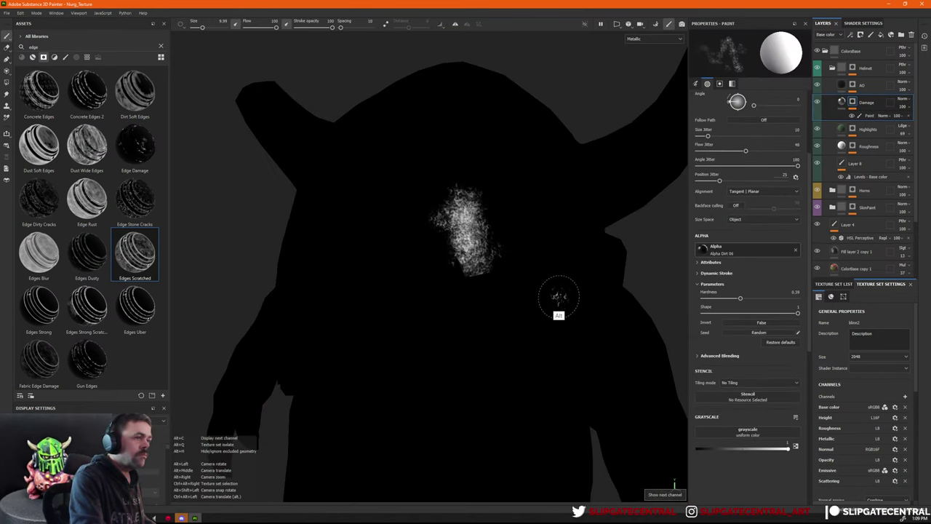
{"action": "key", "text": "shift+c"}
{"action": "key", "text": "shift+c"}
{"action": "key", "text": "shift+c"}
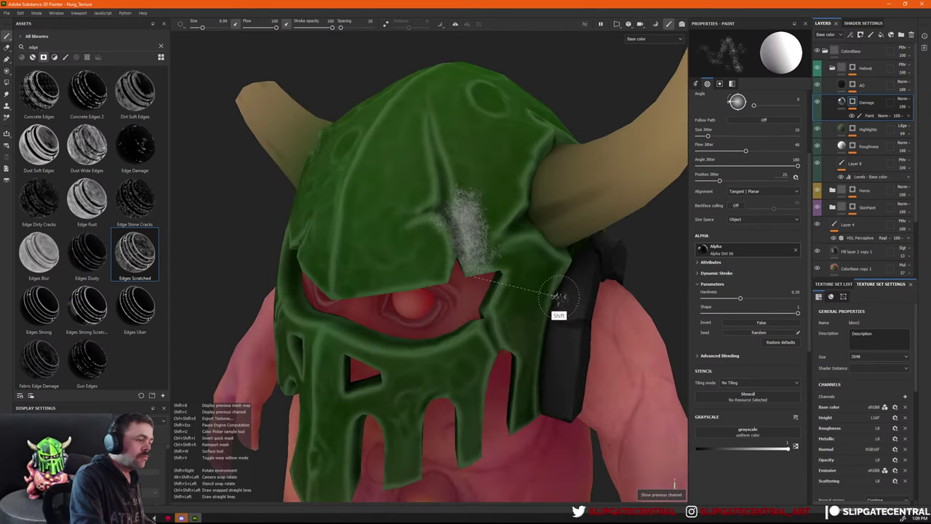
{"action": "key", "text": "shift+c"}
{"action": "key", "text": "m"}
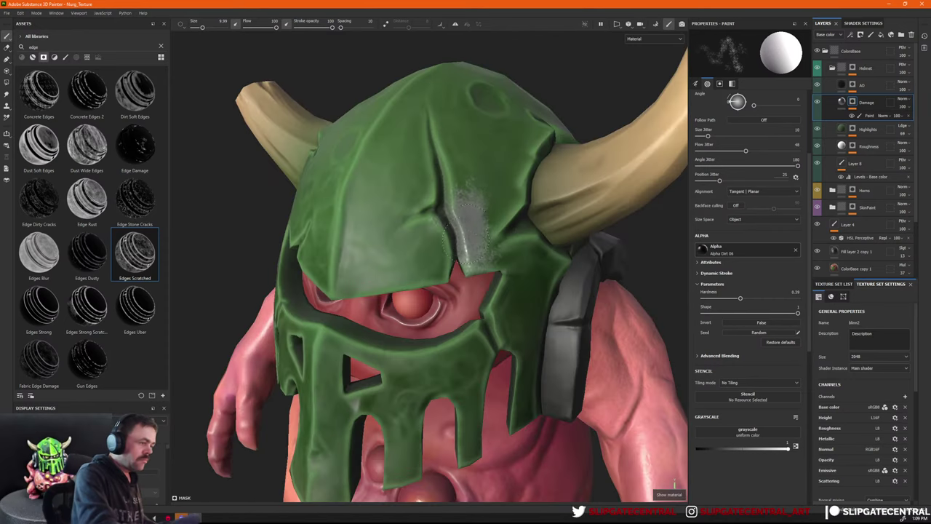
Reduce the brush size and paint more metallic wear along both edges of the helmet's central crack.
{"action": "left_click_drag", "start_coordinate": [473, 251], "coordinate": [496, 251], "text": "alt"}
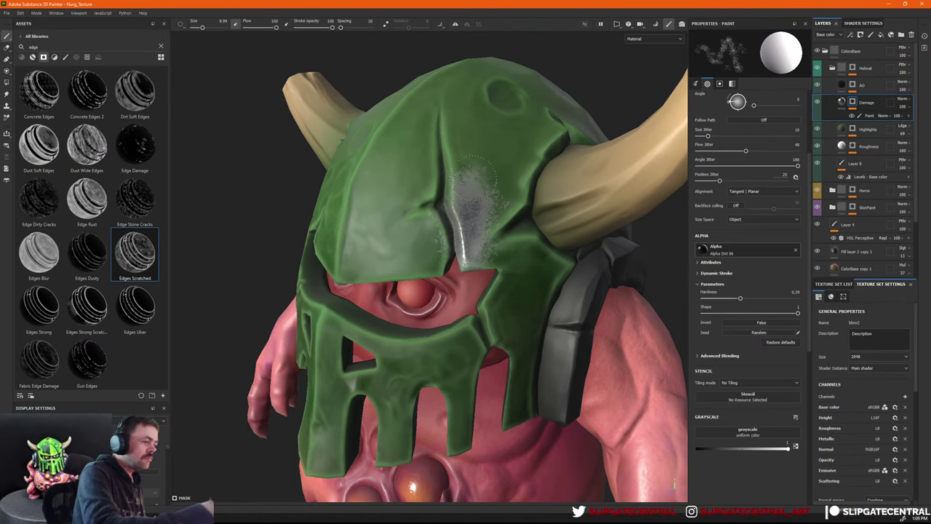
{"action": "left_click_drag", "start_coordinate": [476, 193], "coordinate": [473, 229], "text": "alt"}
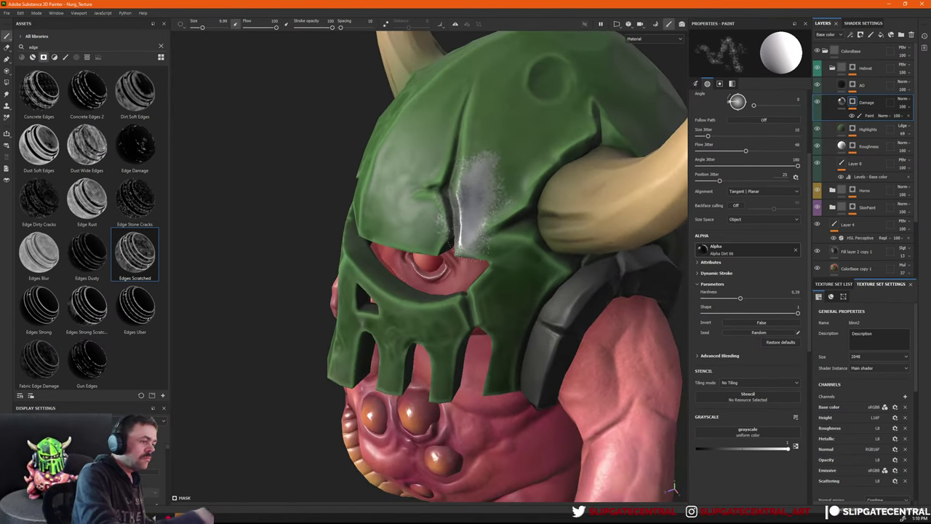
{"action": "left_click_drag", "start_coordinate": [520, 211], "coordinate": [572, 216], "text": "alt"}
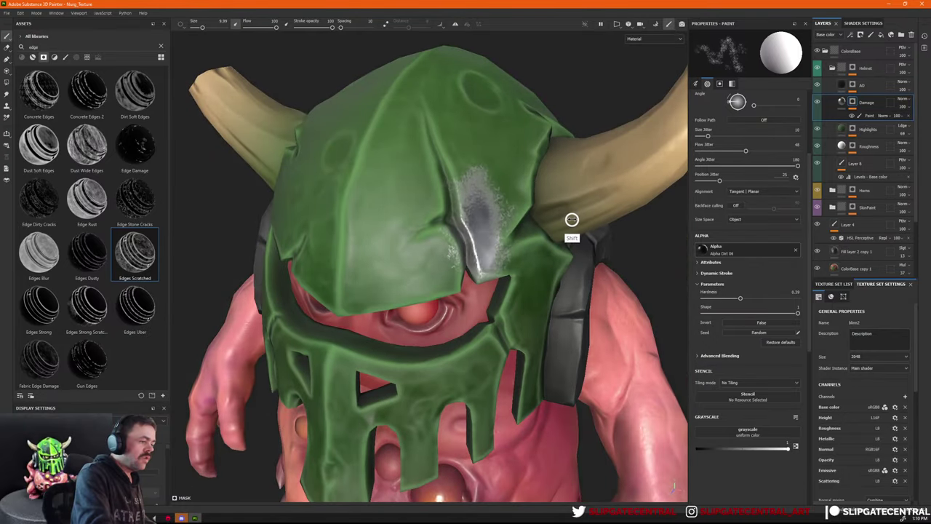
{"action": "right_click_drag", "start_coordinate": [571, 219], "coordinate": [560, 221], "text": "shift"}
{"action": "mouse_move", "coordinate": [466, 270]}
{"action": "left_mouse_down", "text": "alt"}
{"action": "mouse_move", "coordinate": [519, 287]}
{"action": "mouse_move", "coordinate": [494, 313]}
{"action": "left_mouse_up", "text": "alt"}
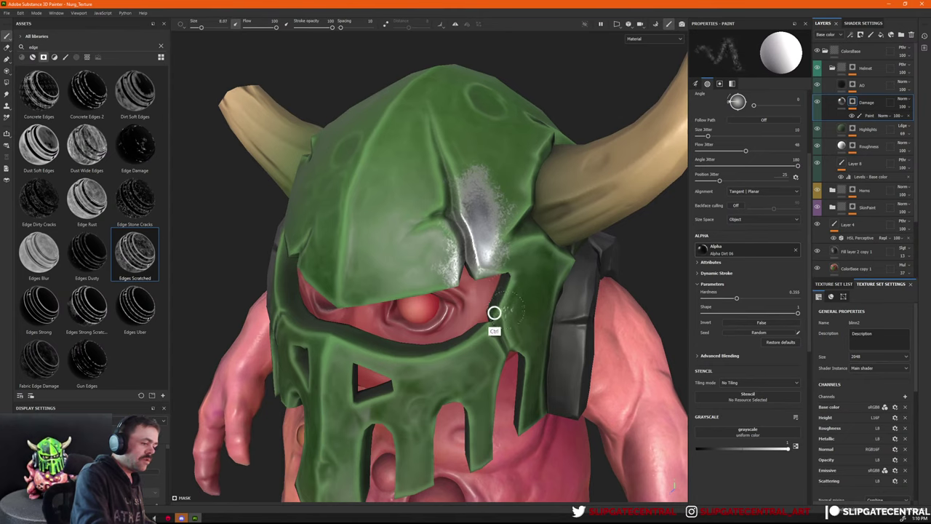
Clear the asset search and browse the brush library for a suitable damage brush.
{"action": "left_click", "coordinate": [65, 57]}
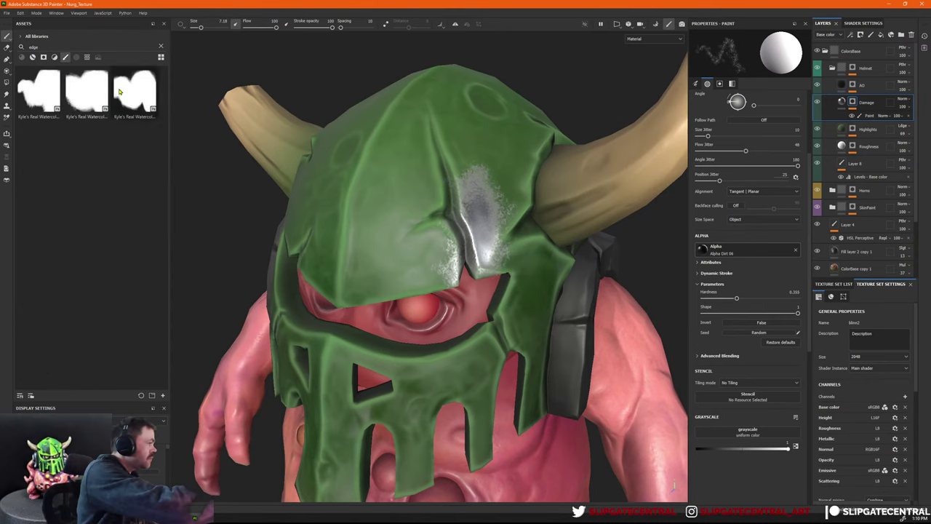
{"action": "left_click", "coordinate": [161, 47]}
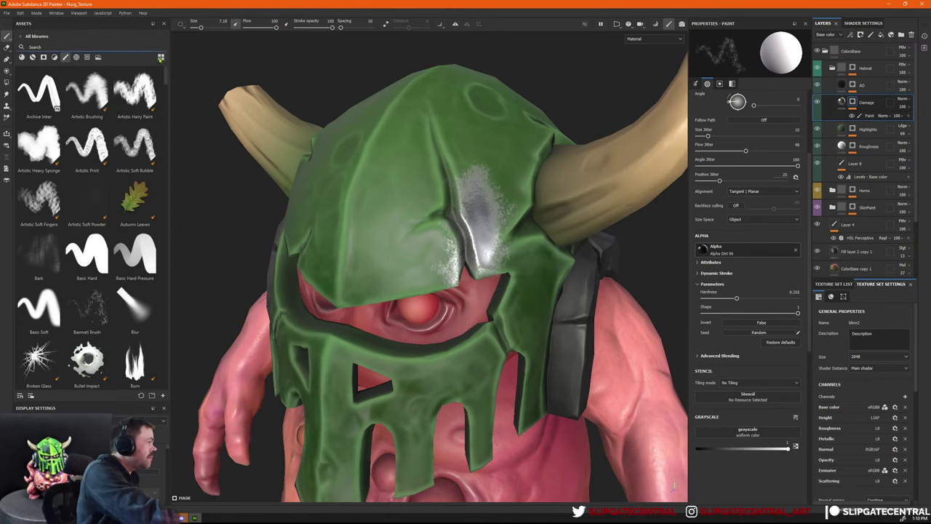
{"action": "right_click", "coordinate": [164, 74]}
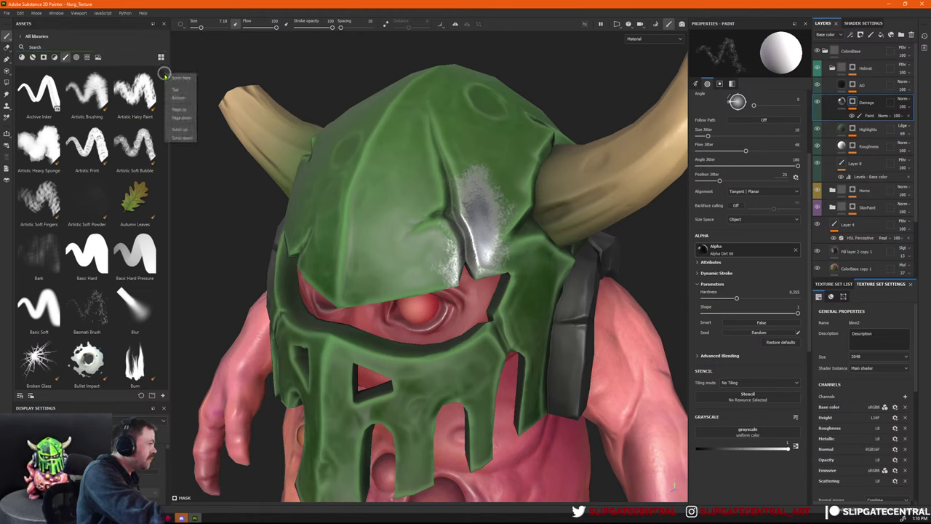
{"action": "left_click", "coordinate": [165, 74]}
{"action": "left_click_drag", "start_coordinate": [166, 77], "coordinate": [168, 99]}
{"action": "scroll", "coordinate": [168, 102], "scroll_direction": "down", "scroll_amount": 1}
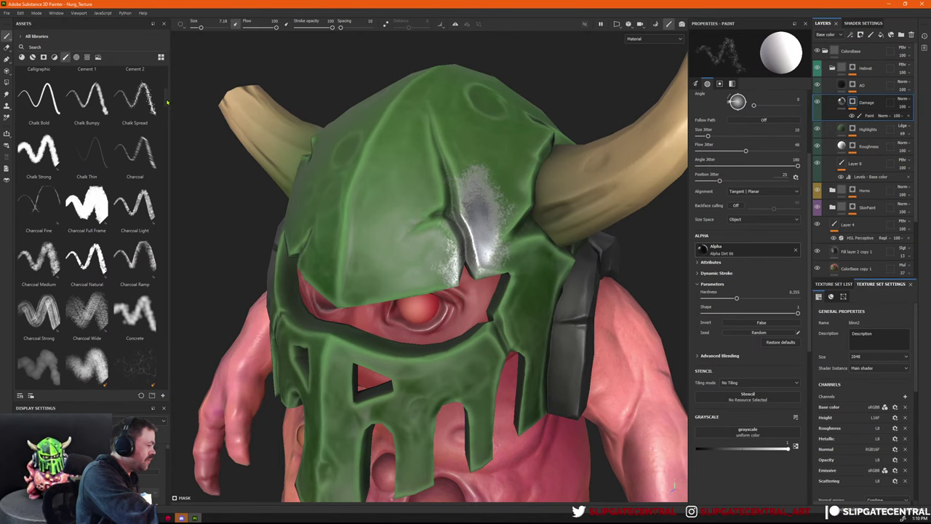
{"action": "scroll", "coordinate": [167, 102], "scroll_direction": "up", "scroll_amount": 8}
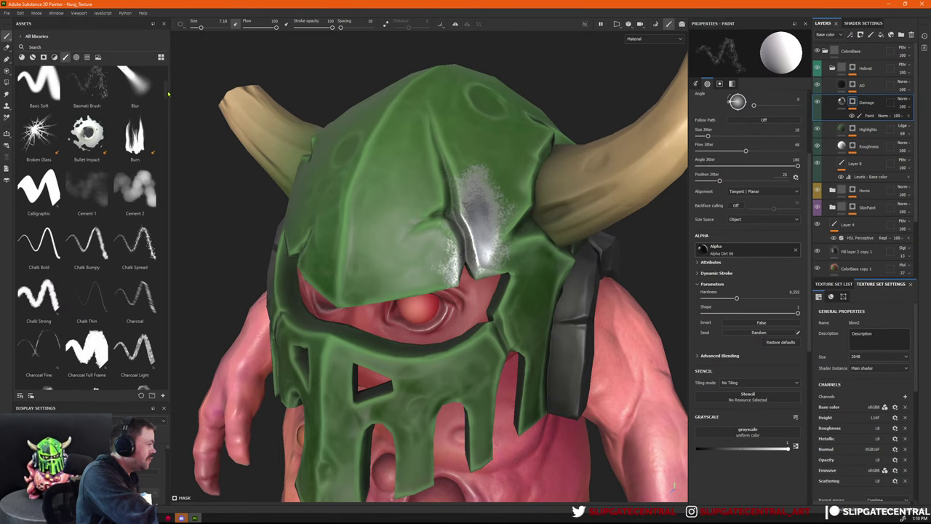
{"action": "scroll", "coordinate": [168, 89], "scroll_direction": "up", "scroll_amount": 4}
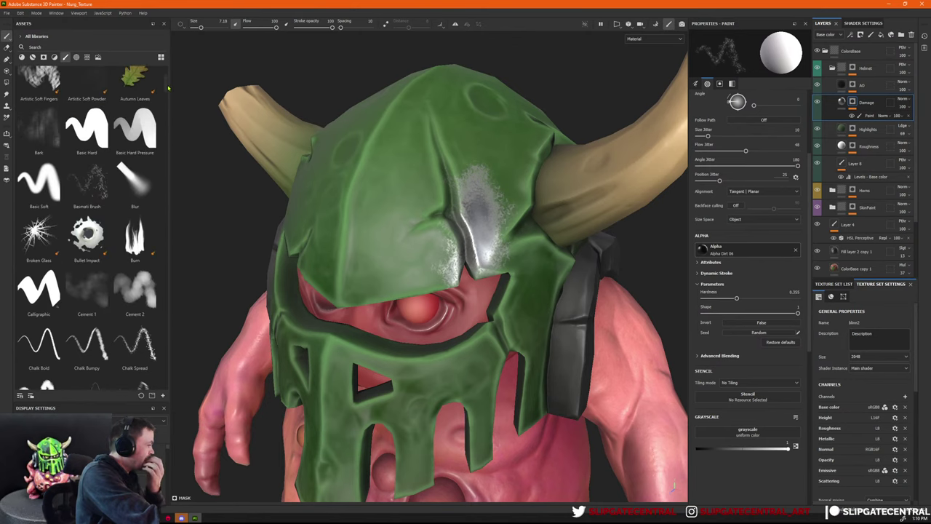
{"action": "scroll", "coordinate": [167, 85], "scroll_direction": "up", "scroll_amount": 7}
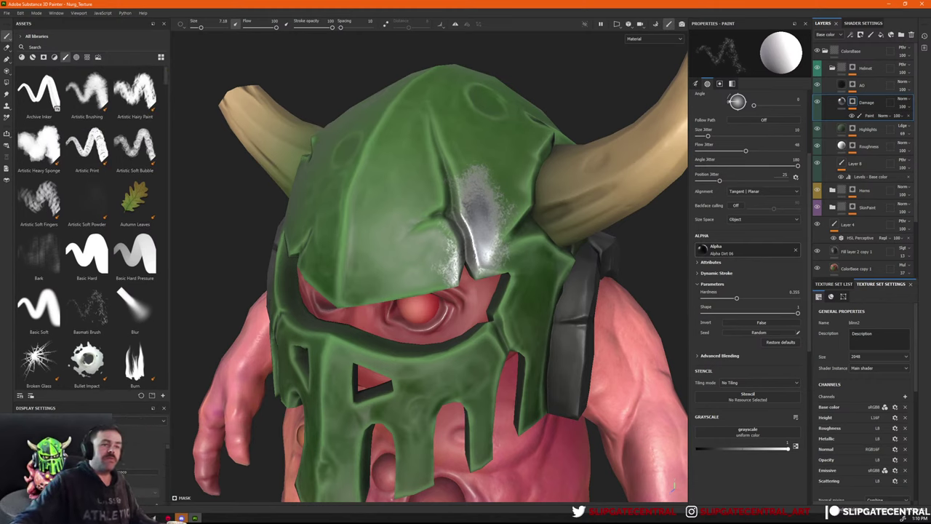
Remove the Paint effect from the Damage layer's mask and clear the wear painted on the mask.
{"action": "left_click", "coordinate": [909, 115]}
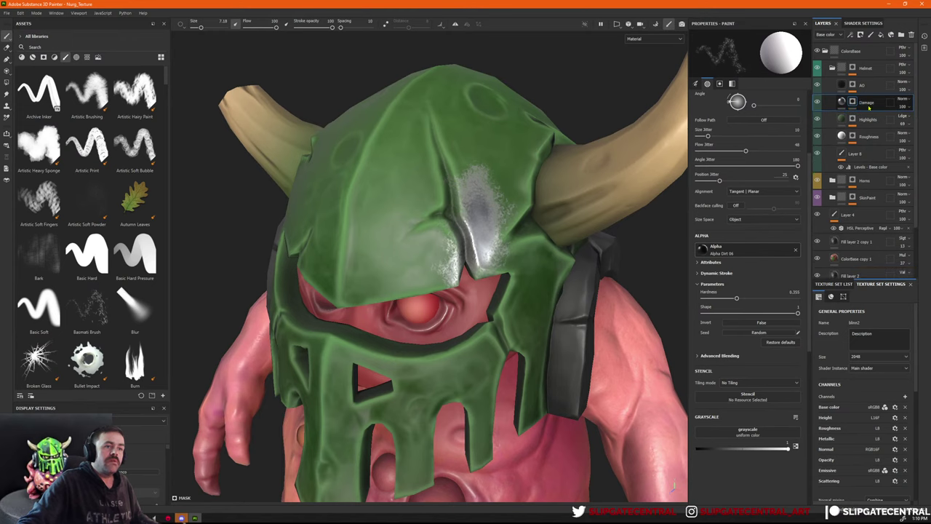
{"action": "right_click", "coordinate": [838, 102]}
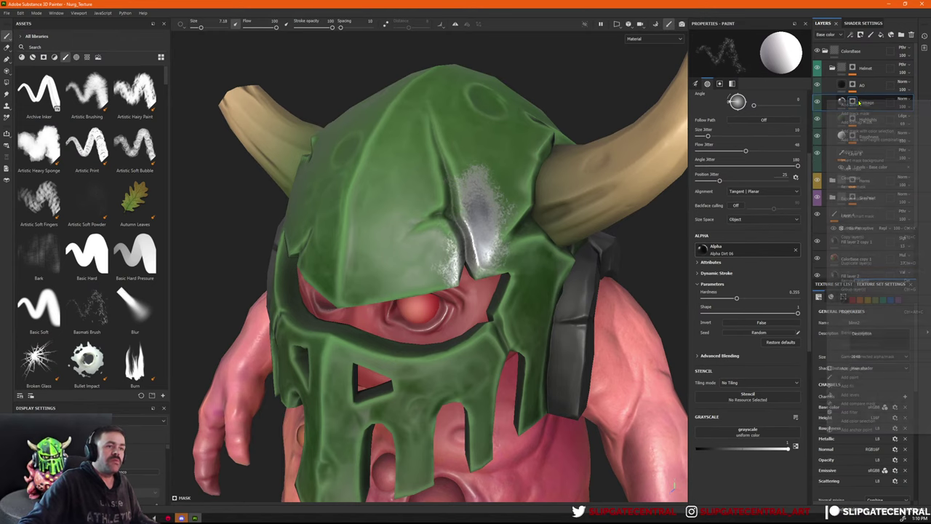
{"action": "left_click", "coordinate": [548, 192]}
{"action": "scroll", "coordinate": [591, 241], "scroll_direction": "down", "scroll_amount": 4}
{"action": "left_click_drag", "start_coordinate": [535, 191], "coordinate": [502, 190], "text": "alt"}
{"action": "scroll", "coordinate": [502, 190], "scroll_direction": "up", "scroll_amount": 2}
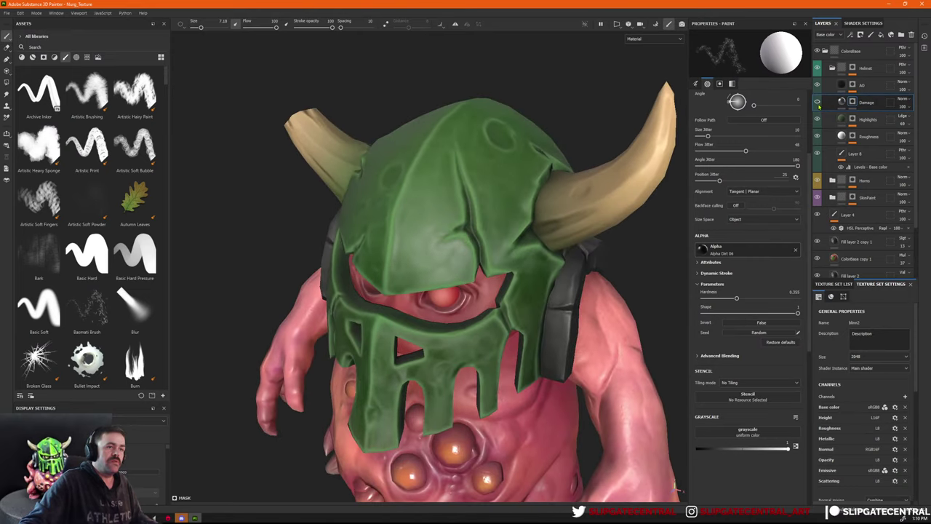
{"action": "right_click", "coordinate": [841, 103]}
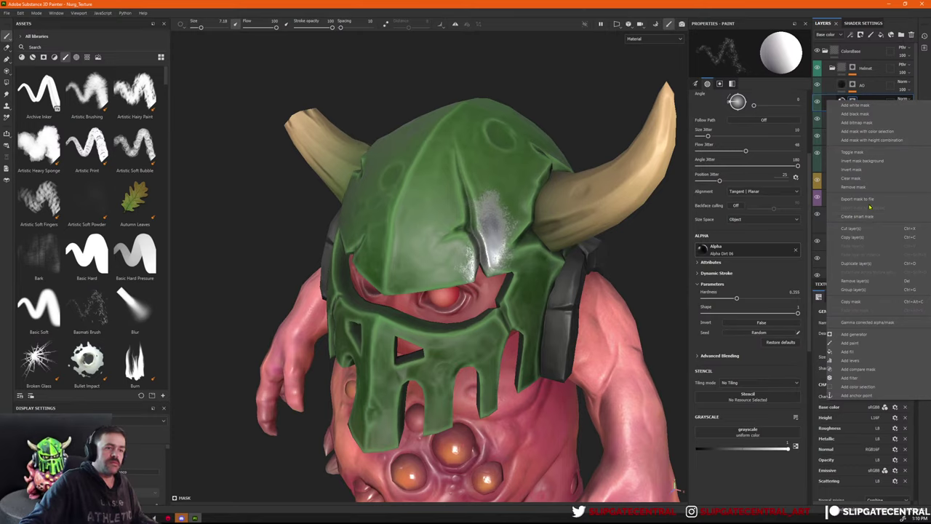
{"action": "left_click", "coordinate": [863, 187]}
Add a Fill effect to the Damage mask using the NurgBake_thickness map as its grayscale, and show the mask in isolation.
{"action": "right_click", "coordinate": [844, 103]}
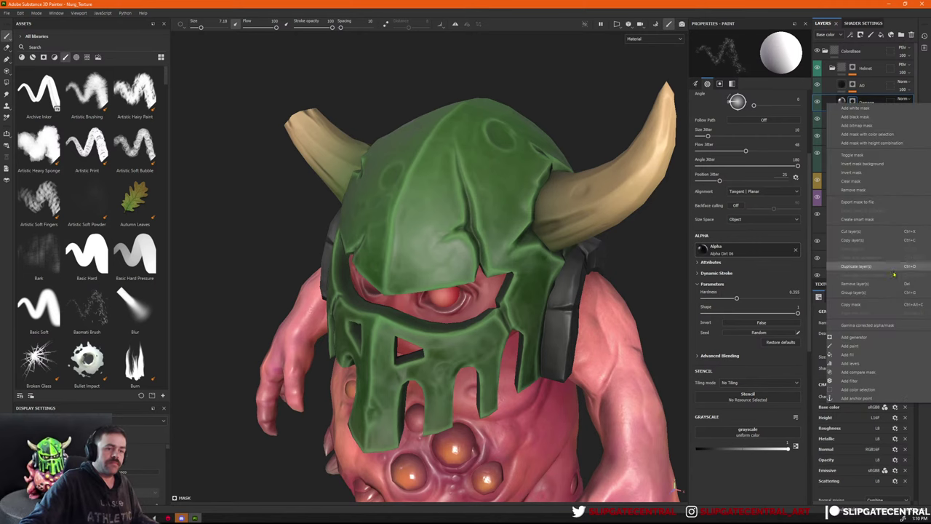
{"action": "left_click", "coordinate": [870, 354]}
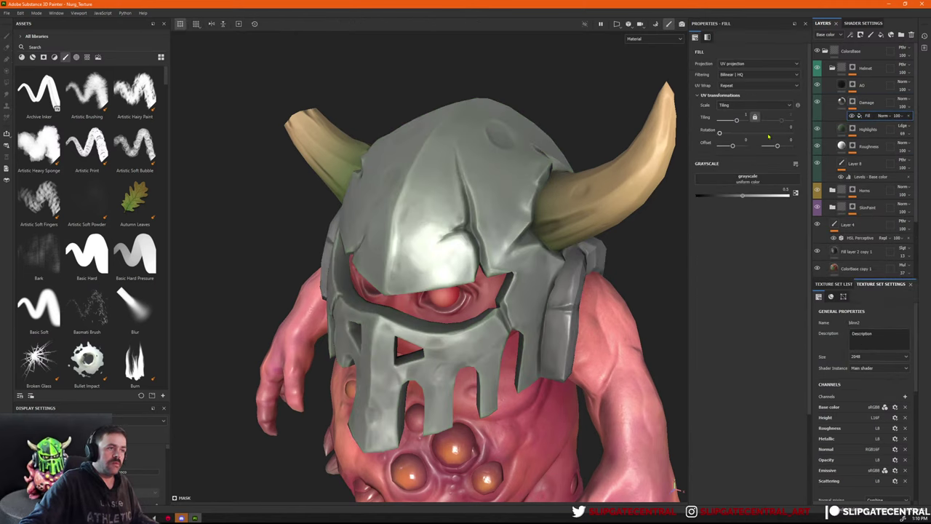
{"action": "left_click", "coordinate": [757, 183]}
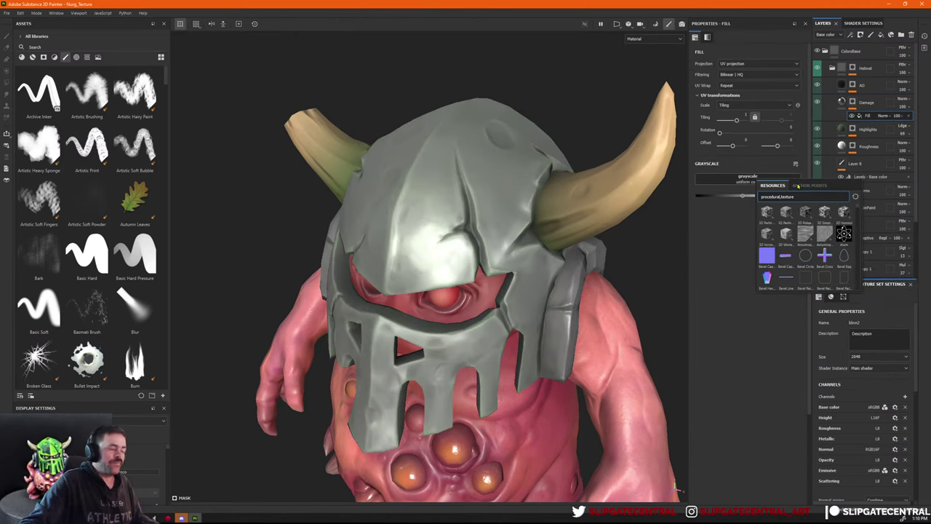
{"action": "left_click", "coordinate": [87, 58]}
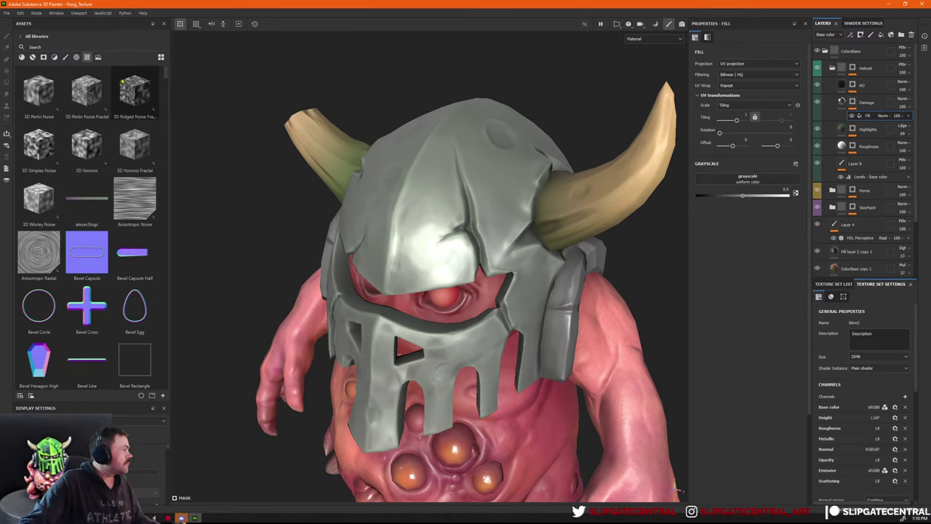
{"action": "left_click", "coordinate": [106, 46]}
{"action": "type", "text": "thick"}
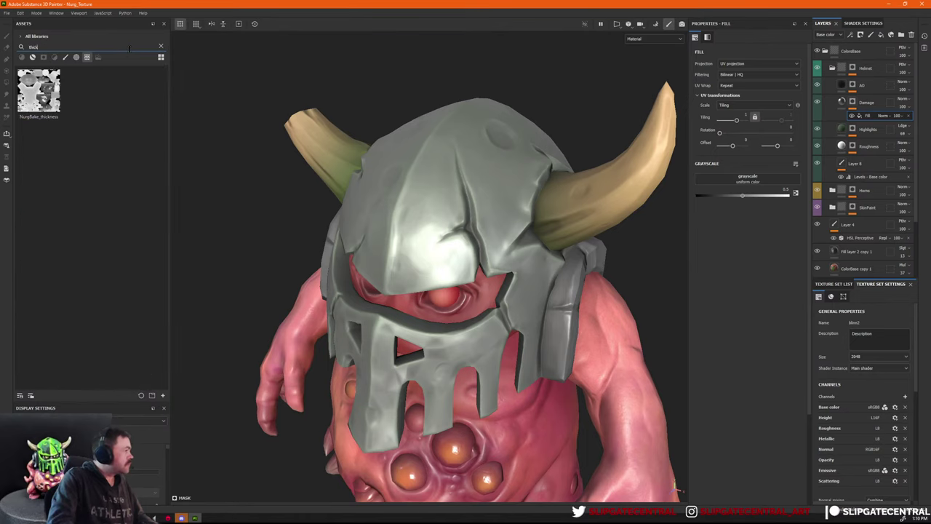
{"action": "left_click_drag", "start_coordinate": [39, 91], "coordinate": [734, 182]}
{"action": "left_click", "coordinate": [853, 102], "text": "alt"}
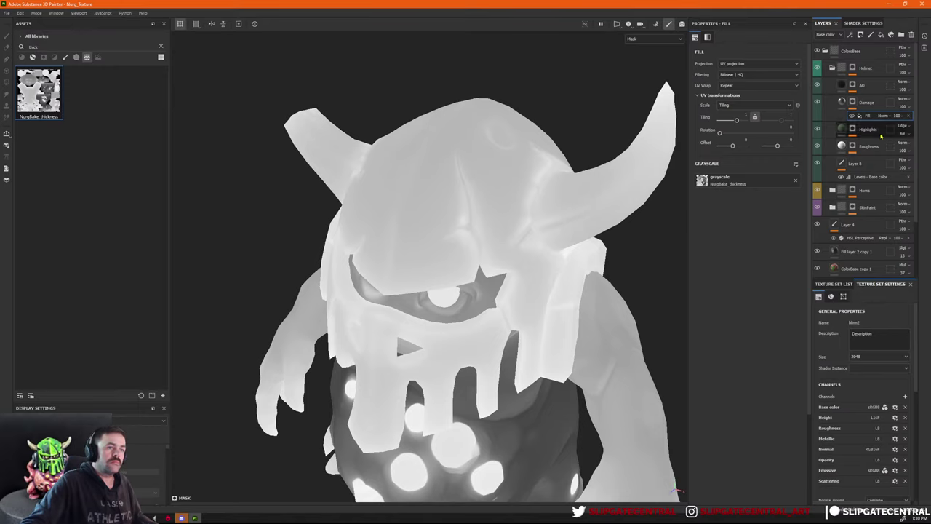
Add a Levels effect above the mask's thickness fill and set its input range to about 0.71 for black and 0.93 for white.
{"action": "right_click", "coordinate": [865, 117]}
{"action": "left_click", "coordinate": [875, 246]}
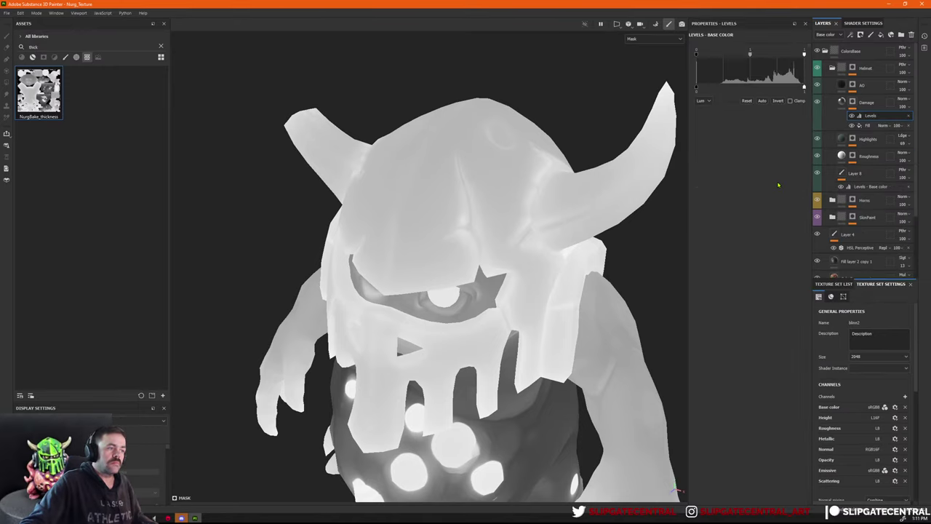
{"action": "left_click_drag", "start_coordinate": [750, 54], "coordinate": [775, 60]}
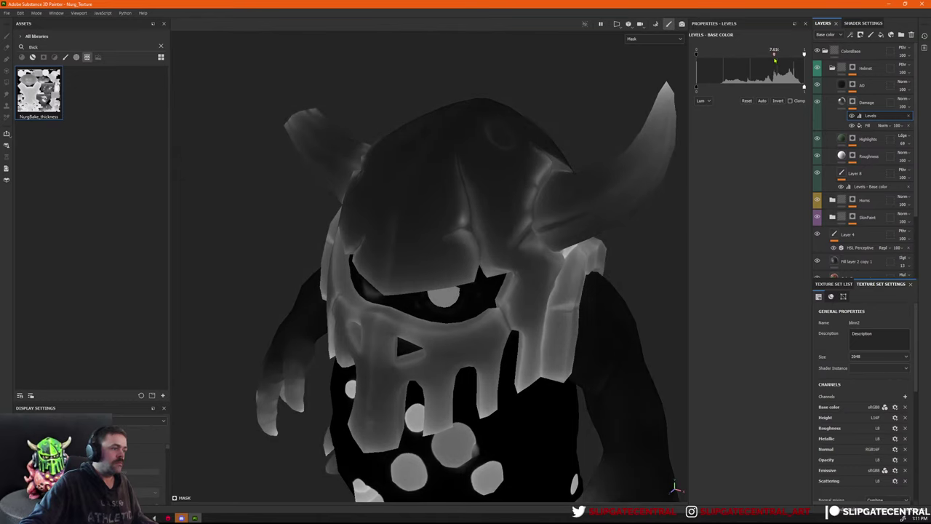
{"action": "left_click_drag", "start_coordinate": [694, 54], "coordinate": [798, 56]}
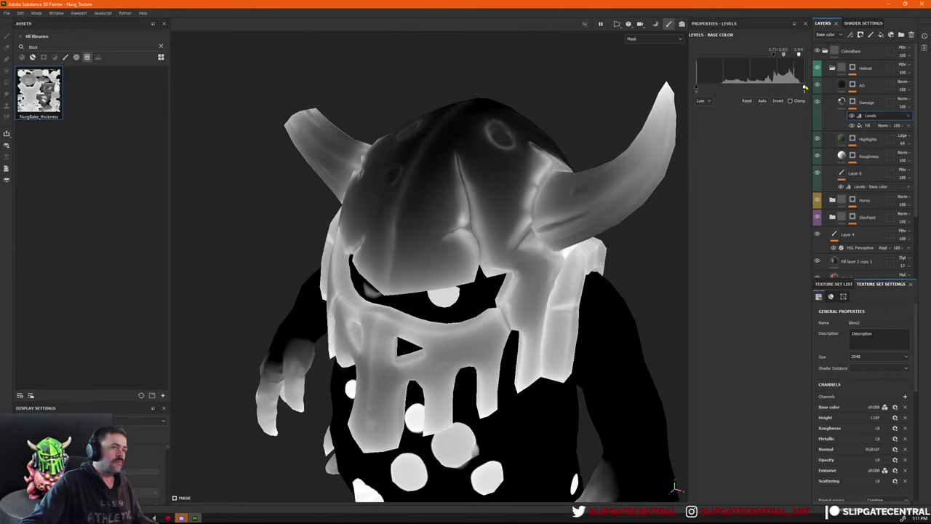
{"action": "mouse_move", "coordinate": [805, 87]}
{"action": "left_mouse_down"}
{"action": "mouse_move", "coordinate": [780, 88]}
{"action": "mouse_move", "coordinate": [806, 88]}
{"action": "left_mouse_up"}
{"action": "mouse_move", "coordinate": [799, 56]}
{"action": "left_mouse_down"}
{"action": "mouse_move", "coordinate": [776, 59]}
{"action": "mouse_move", "coordinate": [803, 56]}
{"action": "mouse_move", "coordinate": [795, 59]}
{"action": "left_mouse_up"}
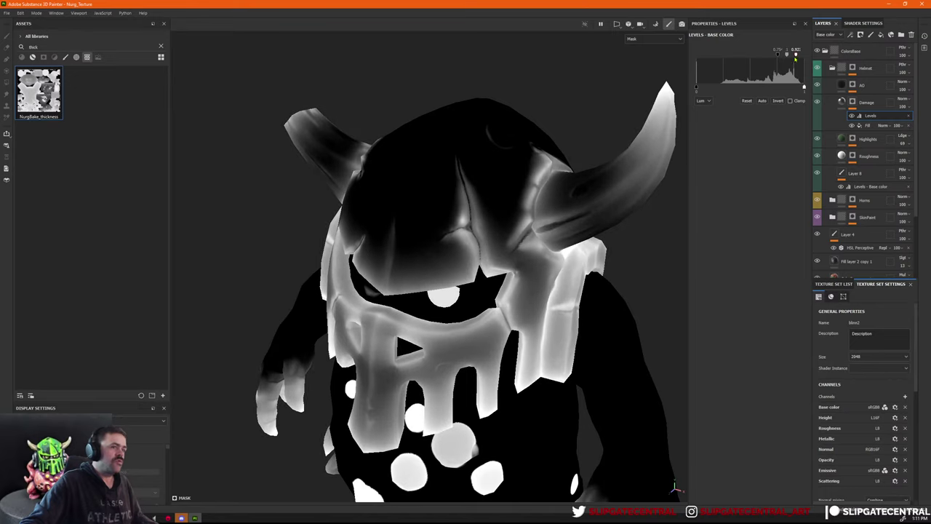
{"action": "left_click_drag", "start_coordinate": [698, 90], "coordinate": [679, 85]}
{"action": "mouse_move", "coordinate": [804, 89]}
{"action": "left_mouse_down"}
{"action": "mouse_move", "coordinate": [767, 87]}
{"action": "mouse_move", "coordinate": [803, 87]}
{"action": "left_mouse_up"}
{"action": "left_click_drag", "start_coordinate": [797, 56], "coordinate": [774, 56]}
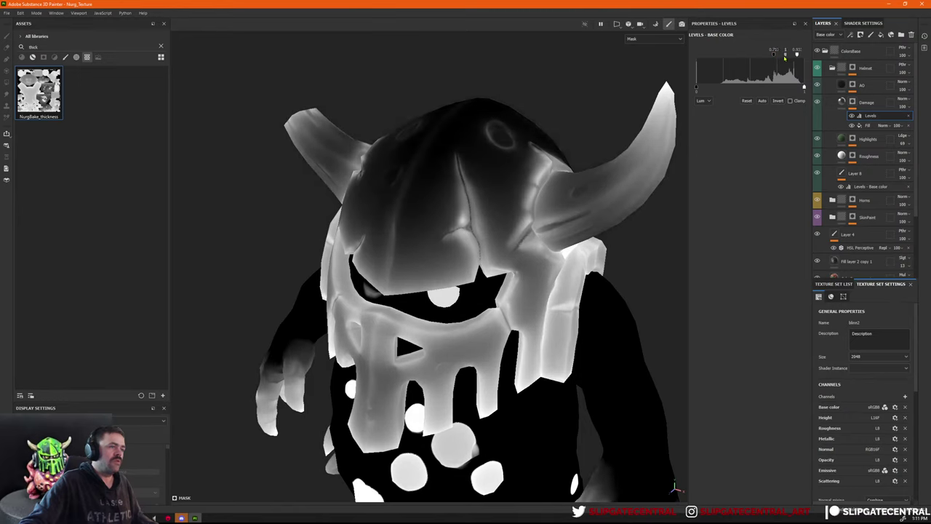
{"action": "left_click_drag", "start_coordinate": [785, 58], "coordinate": [797, 56]}
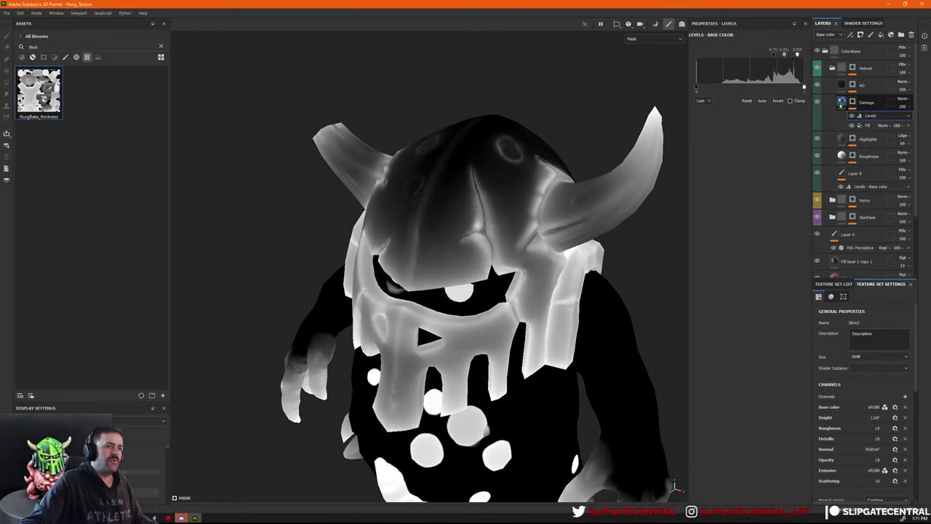
Check the thickness-driven metallic wear on the helmet in the full material display.
{"action": "left_click", "coordinate": [840, 104]}
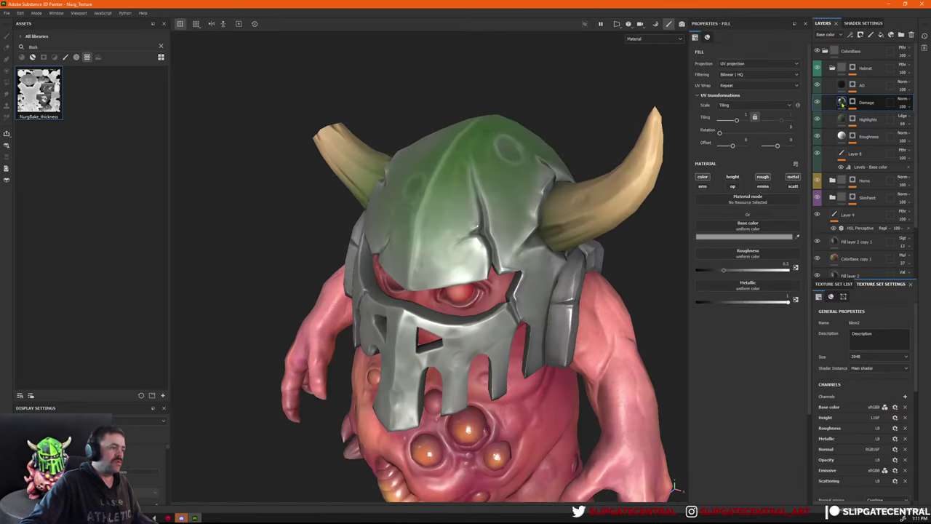
{"action": "left_click_drag", "start_coordinate": [530, 172], "coordinate": [616, 157], "text": "alt"}
{"action": "right_click_drag", "start_coordinate": [617, 156], "coordinate": [534, 164], "text": "alt"}
{"action": "left_click_drag", "start_coordinate": [535, 164], "coordinate": [453, 173], "text": "alt"}
{"action": "right_click_drag", "start_coordinate": [452, 173], "coordinate": [605, 207], "text": "alt"}
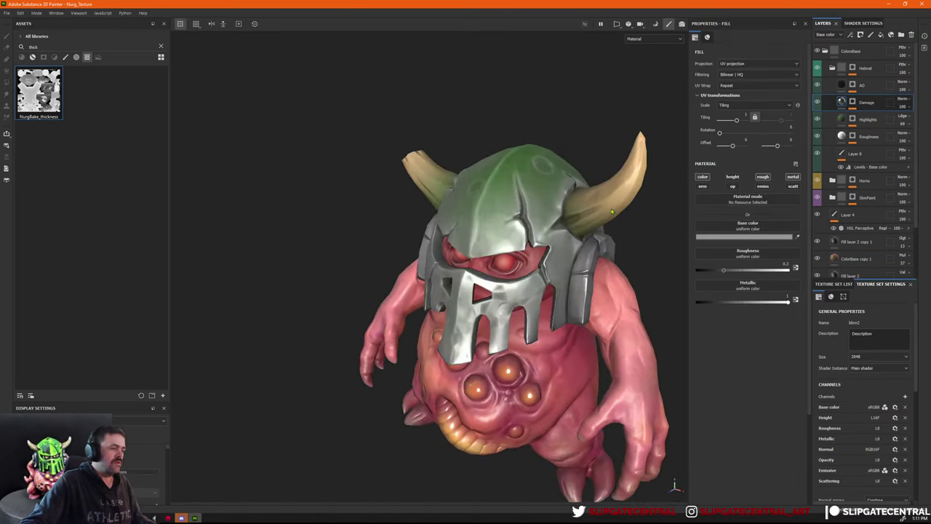
Display only the base color channel and compare the helmet with the Damage layer hidden and shown.
{"action": "key", "text": "c"}
{"action": "key", "text": "c"}
{"action": "key", "text": "c"}
{"action": "key", "text": "shift+c"}
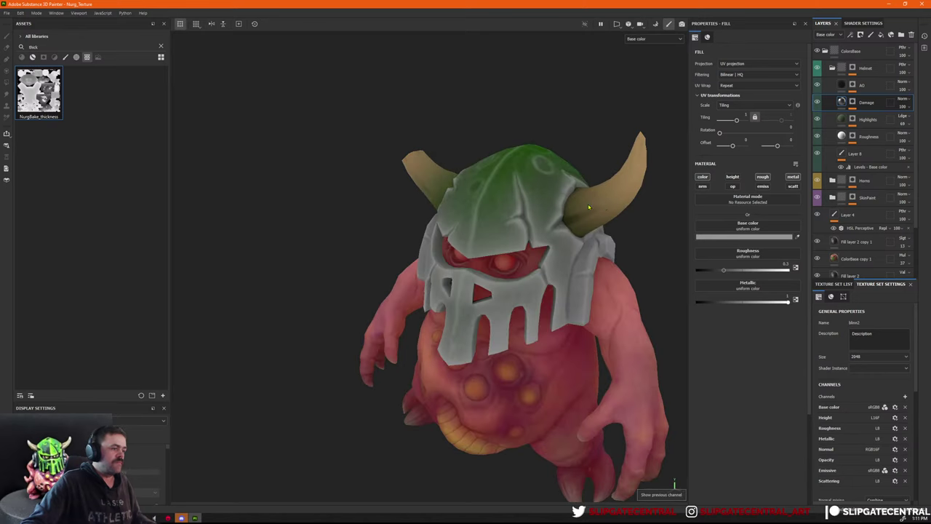
{"action": "left_click_drag", "start_coordinate": [605, 206], "coordinate": [643, 193], "text": "alt"}
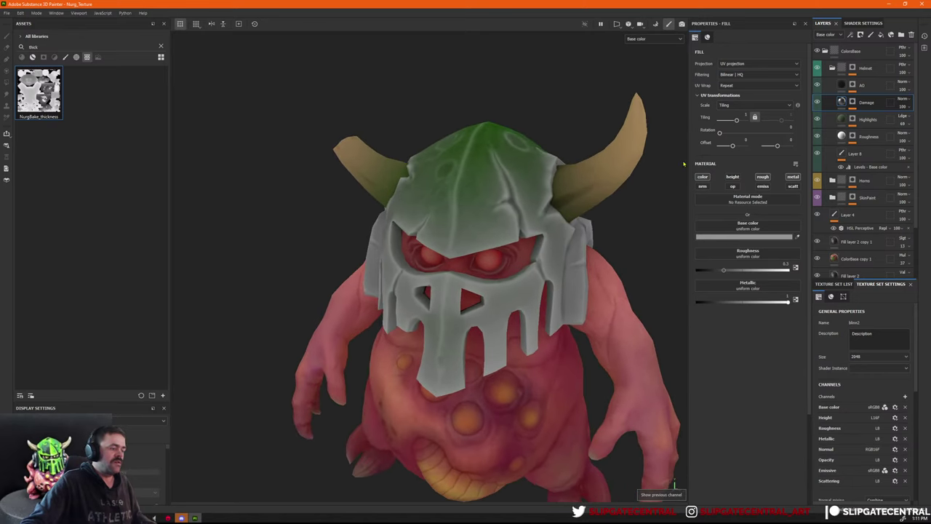
{"action": "left_click", "coordinate": [817, 101]}
{"action": "left_click", "coordinate": [817, 102]}
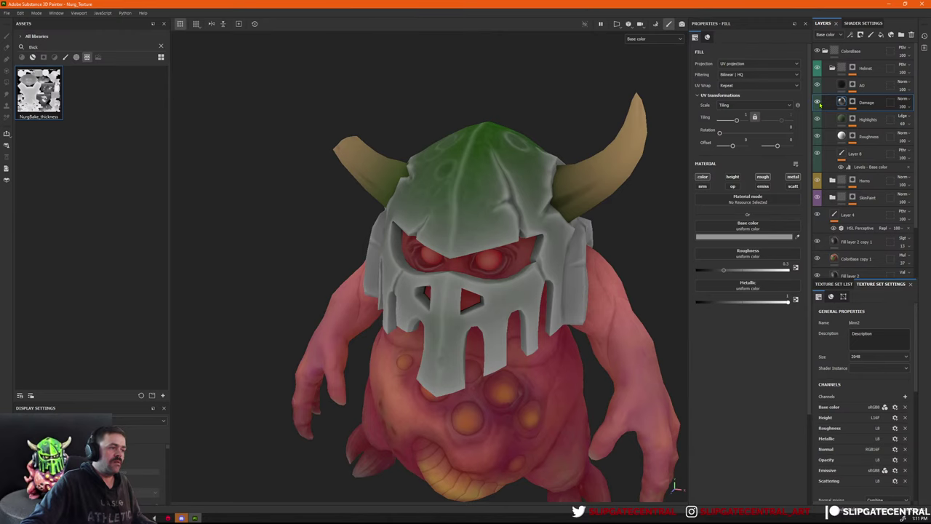
Fine-tune the Levels effect on the Damage layer's mask by raising its midtone point slightly.
{"action": "left_click", "coordinate": [852, 102]}
{"action": "left_click", "coordinate": [852, 115]}
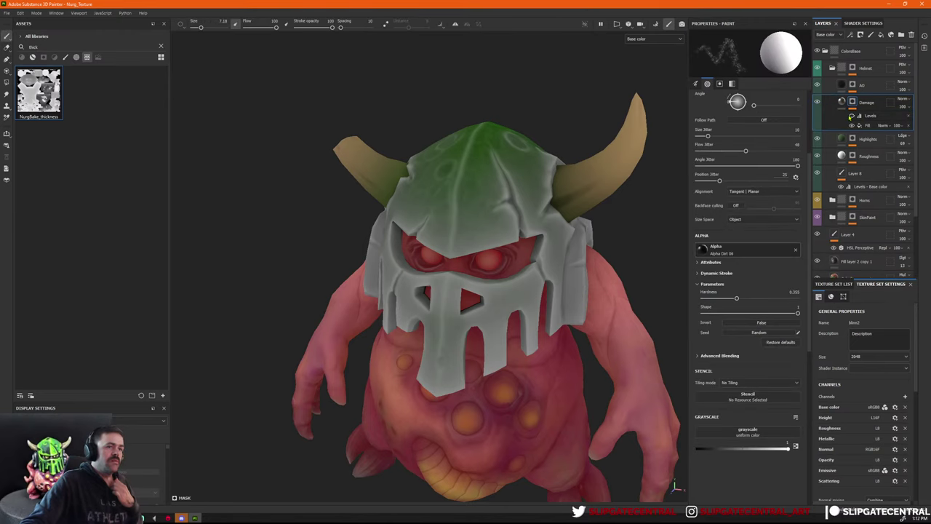
{"action": "left_click", "coordinate": [852, 116]}
{"action": "left_click", "coordinate": [866, 117]}
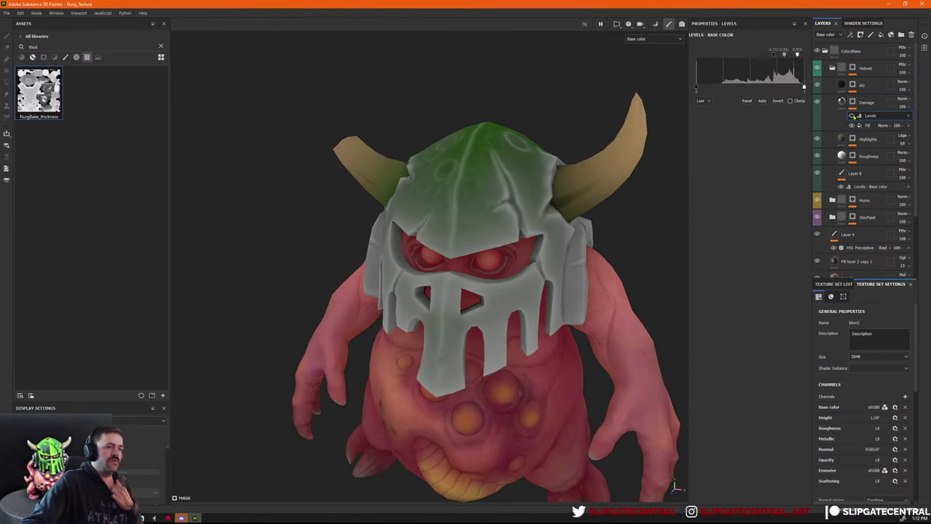
{"action": "left_click_drag", "start_coordinate": [784, 55], "coordinate": [788, 56]}
Try a second Levels effect at the top of the Damage mask with a raised black input, then remove it.
{"action": "right_click", "coordinate": [862, 115]}
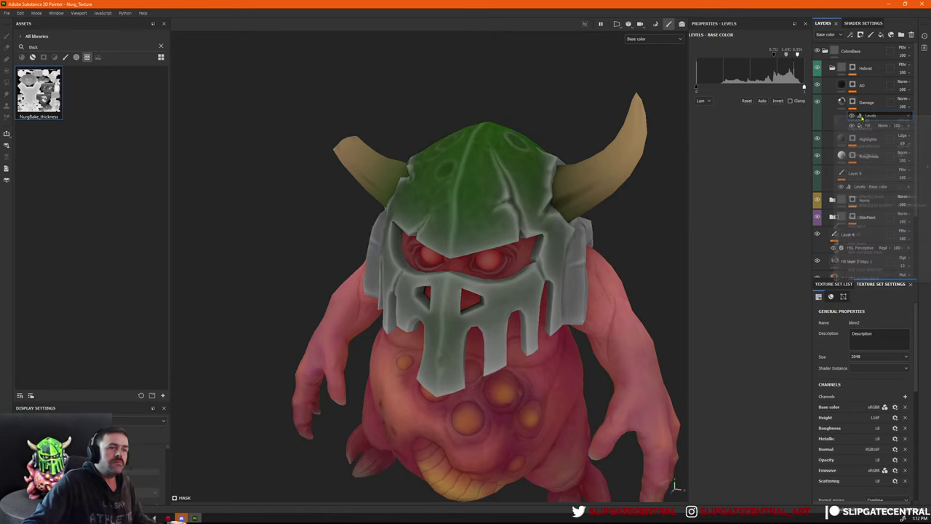
{"action": "left_click", "coordinate": [878, 245]}
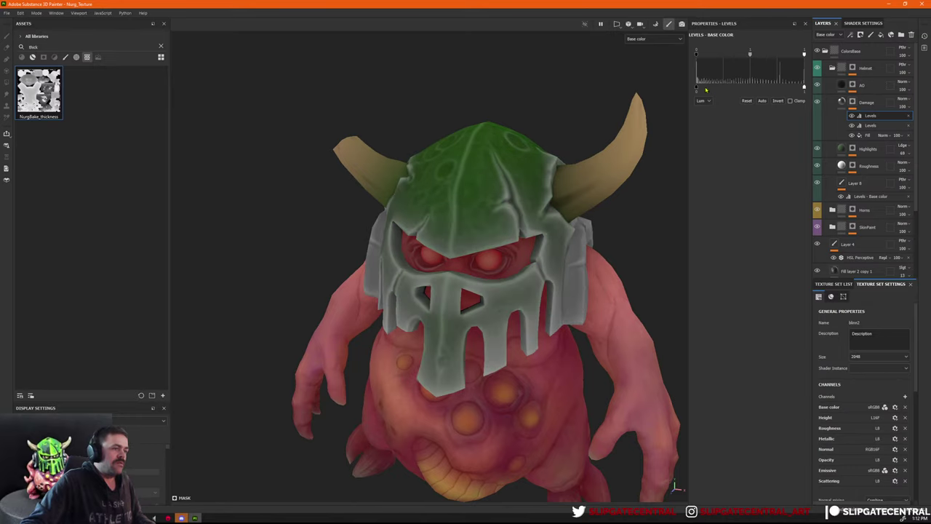
{"action": "left_click_drag", "start_coordinate": [700, 90], "coordinate": [746, 55]}
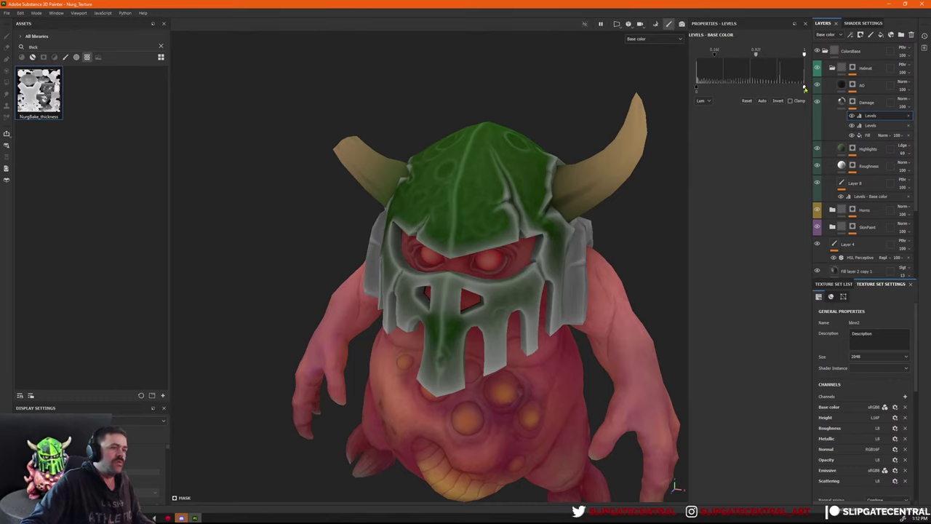
{"action": "mouse_move", "coordinate": [805, 88]}
{"action": "left_mouse_down"}
{"action": "mouse_move", "coordinate": [730, 88]}
{"action": "mouse_move", "coordinate": [817, 86]}
{"action": "left_mouse_up"}
{"action": "mouse_move", "coordinate": [757, 57]}
{"action": "left_mouse_down"}
{"action": "mouse_move", "coordinate": [765, 56]}
{"action": "mouse_move", "coordinate": [749, 59]}
{"action": "mouse_move", "coordinate": [756, 54]}
{"action": "left_mouse_up"}
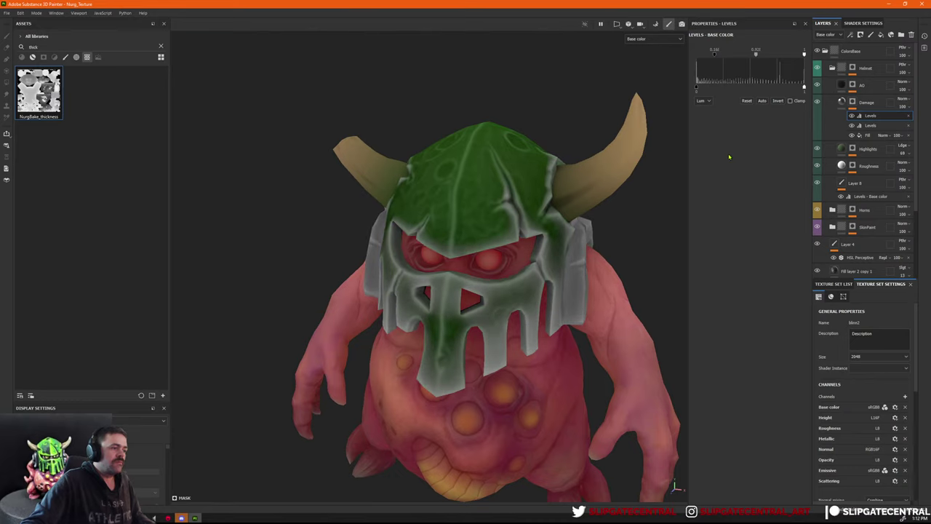
{"action": "left_click", "coordinate": [908, 118]}
Add an Ambient Occlusion generator above the Levels effect in the Damage layer's mask.
{"action": "right_click", "coordinate": [908, 118]}
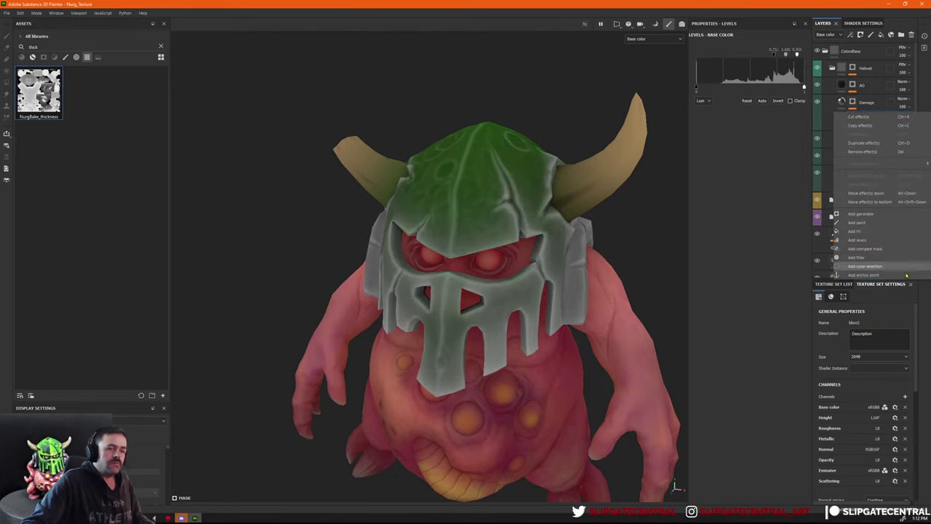
{"action": "left_click", "coordinate": [861, 214]}
{"action": "left_click", "coordinate": [750, 52]}
{"action": "type", "text": "war"}
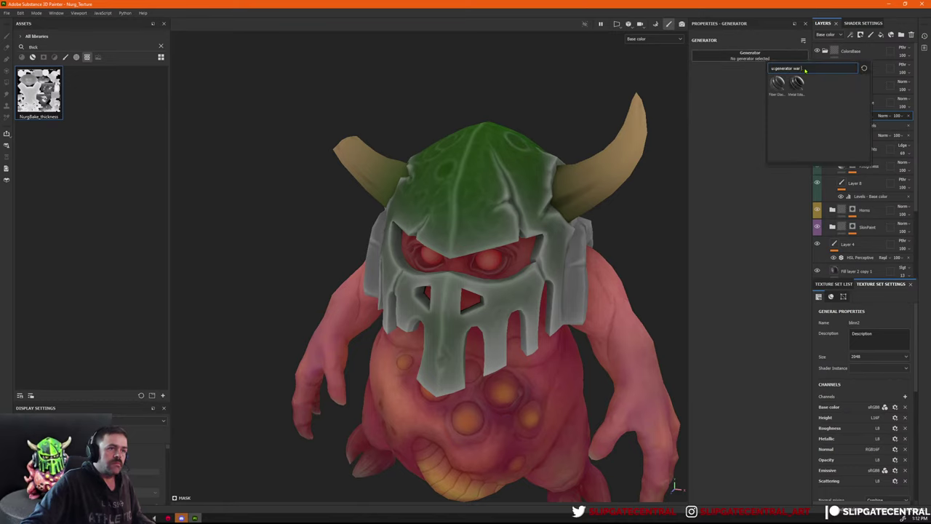
{"action": "key", "text": "BackSpace"}
{"action": "key", "text": "BackSpace"}
{"action": "key", "text": "BackSpace"}
{"action": "type", "text": "a"}
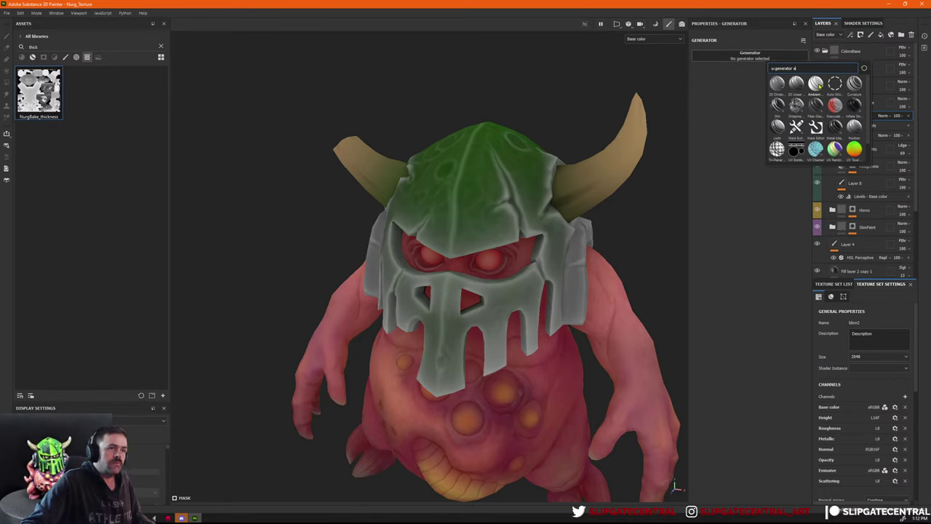
{"action": "left_click", "coordinate": [815, 85]}
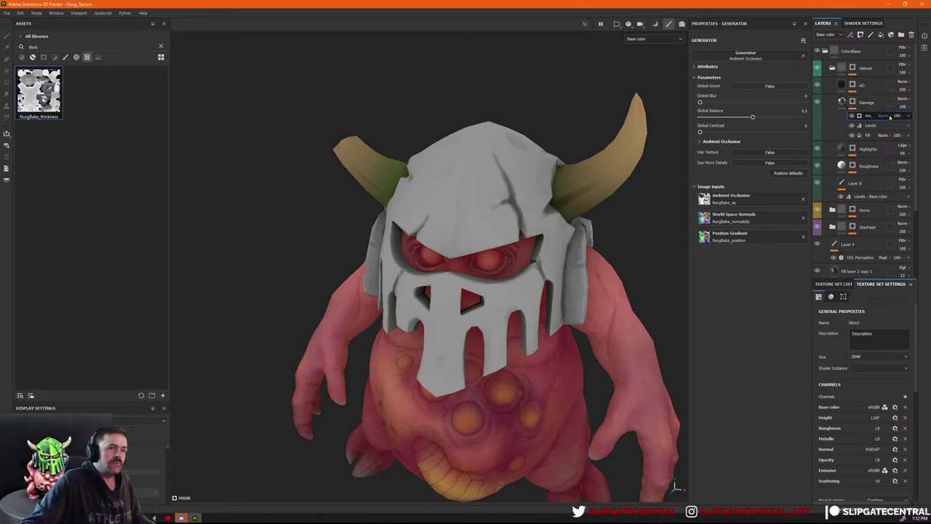
Set the Ambient Occlusion generator's blending to Multiply and compare the isolated mask with the generator off and on.
{"action": "left_click", "coordinate": [885, 116]}
{"action": "left_click", "coordinate": [885, 154]}
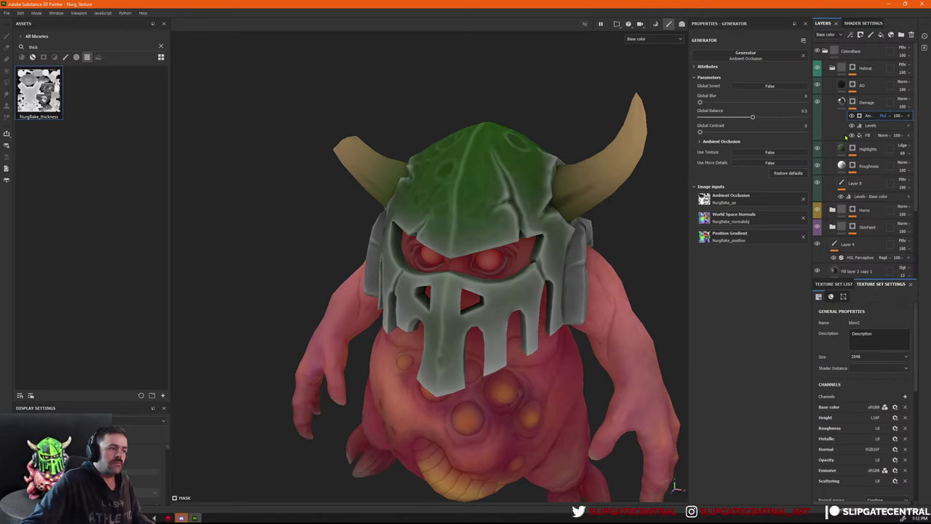
{"action": "left_click", "coordinate": [853, 103], "text": "alt"}
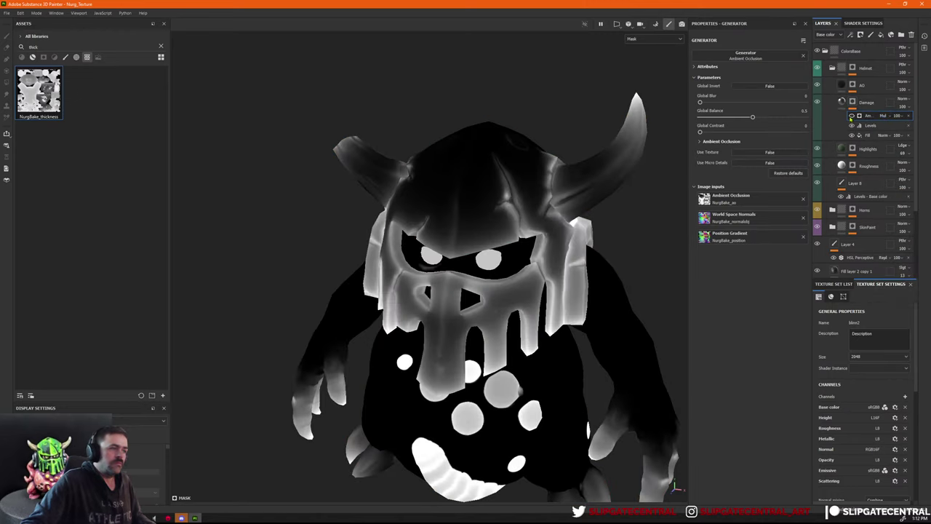
{"action": "left_click", "coordinate": [852, 116]}
{"action": "left_click", "coordinate": [851, 116]}
{"action": "left_click", "coordinate": [852, 116]}
{"action": "left_click", "coordinate": [852, 116]}
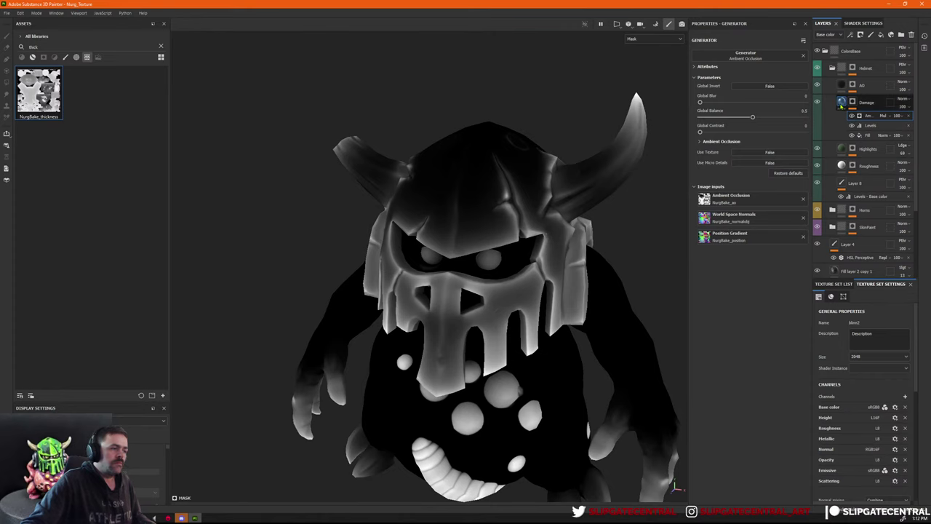
Rename the Damage layer as Tint and compare the helmet's base color with the layer hidden and shown.
{"action": "left_click", "coordinate": [842, 102]}
{"action": "type", "text": "Tint"}
{"action": "key", "text": "Return"}
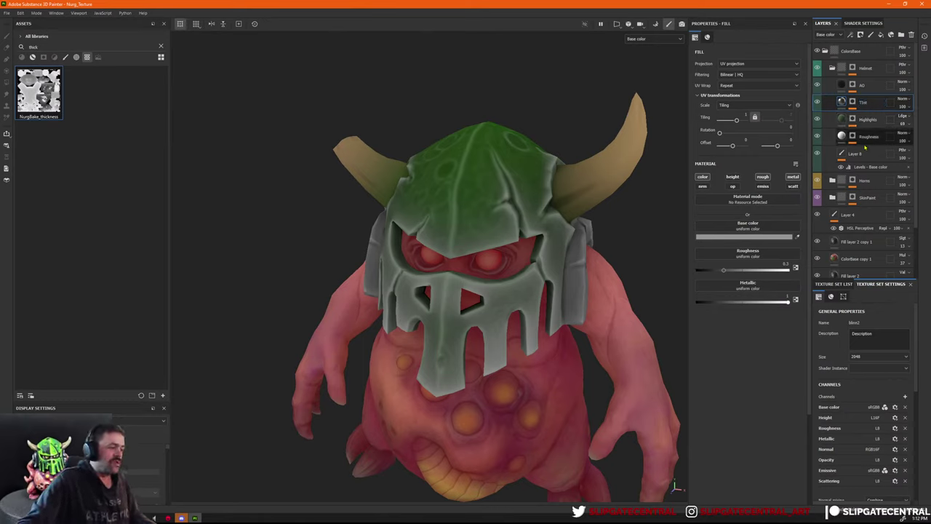
{"action": "left_click", "coordinate": [817, 102]}
{"action": "left_click", "coordinate": [817, 103]}
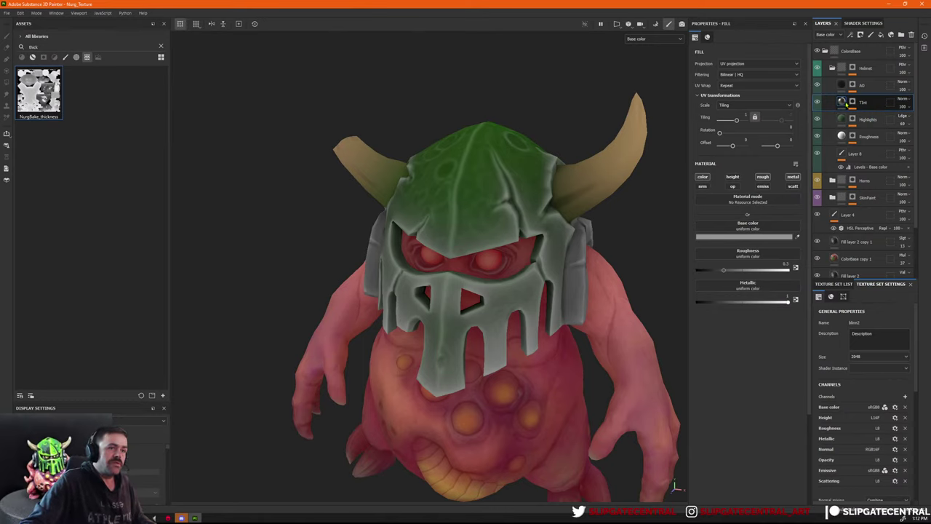
{"action": "left_click", "coordinate": [817, 103]}
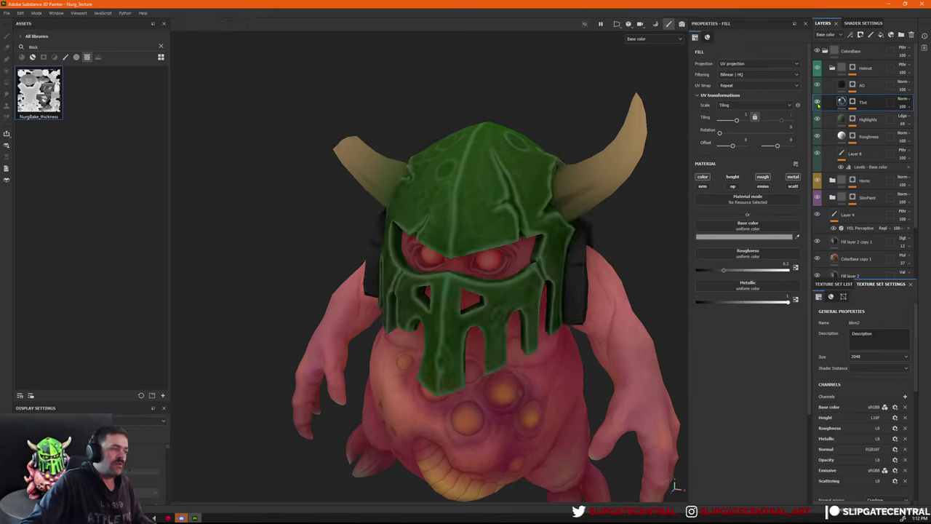
{"action": "left_click", "coordinate": [817, 103]}
Change the Tint layer's base color to a dark teal green with a hue of about 0.434.
{"action": "left_click", "coordinate": [767, 237]}
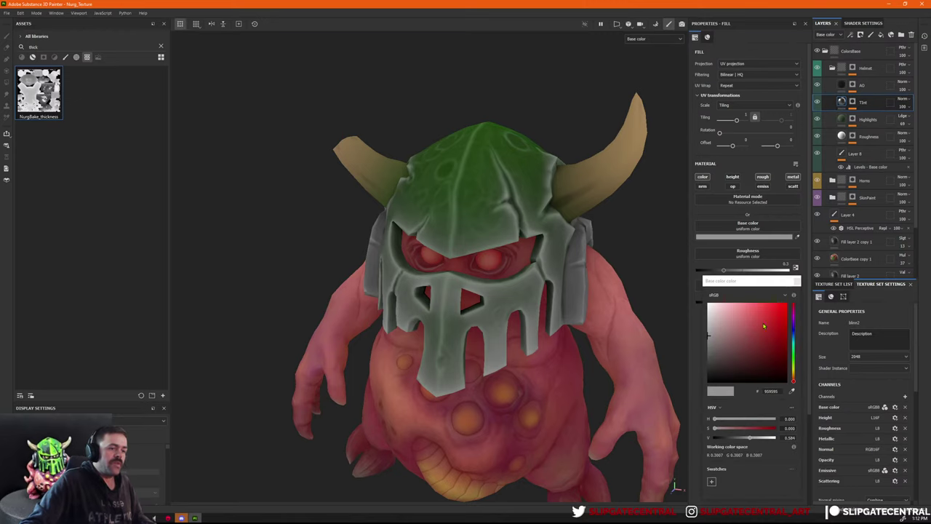
{"action": "left_click_drag", "start_coordinate": [771, 320], "coordinate": [731, 309]}
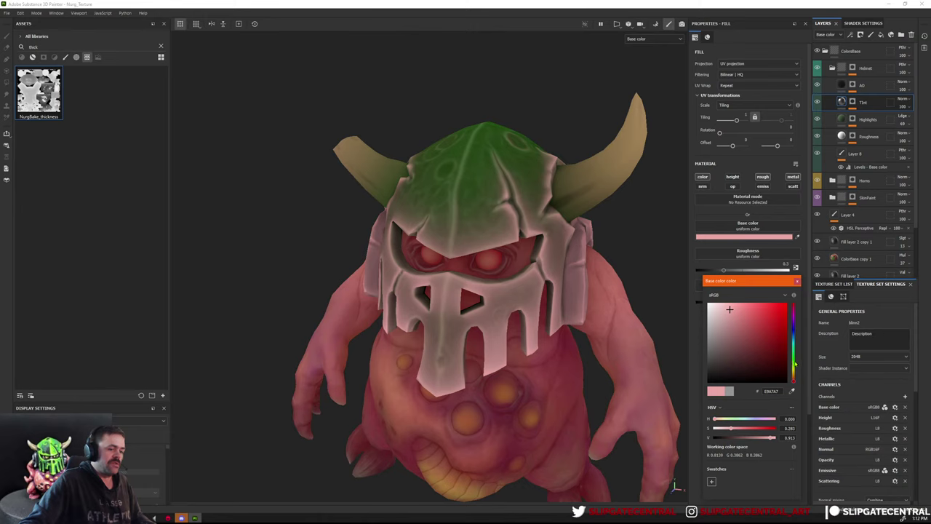
{"action": "mouse_move", "coordinate": [794, 364]}
{"action": "left_mouse_down"}
{"action": "mouse_move", "coordinate": [800, 381]}
{"action": "mouse_move", "coordinate": [793, 339]}
{"action": "mouse_move", "coordinate": [760, 371]}
{"action": "mouse_move", "coordinate": [753, 353]}
{"action": "mouse_move", "coordinate": [725, 342]}
{"action": "mouse_move", "coordinate": [741, 343]}
{"action": "left_mouse_up"}
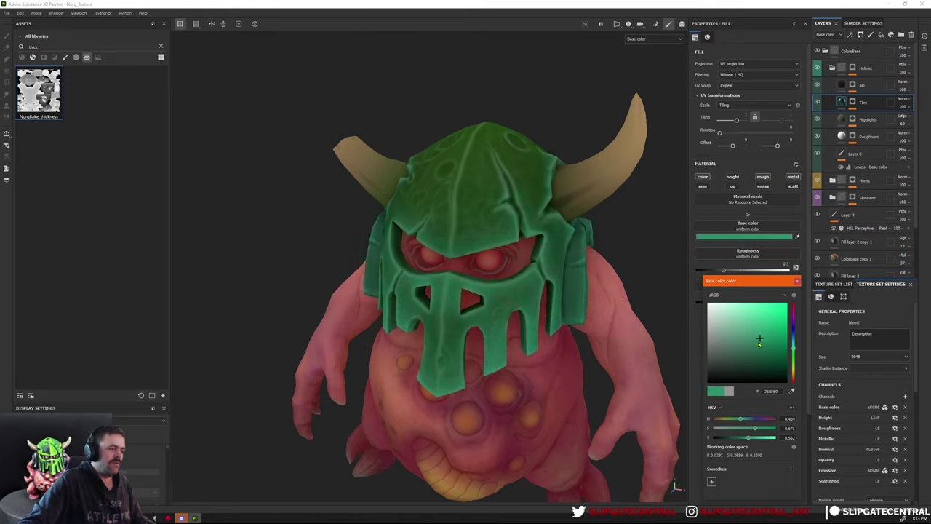
{"action": "left_click_drag", "start_coordinate": [758, 342], "coordinate": [764, 352]}
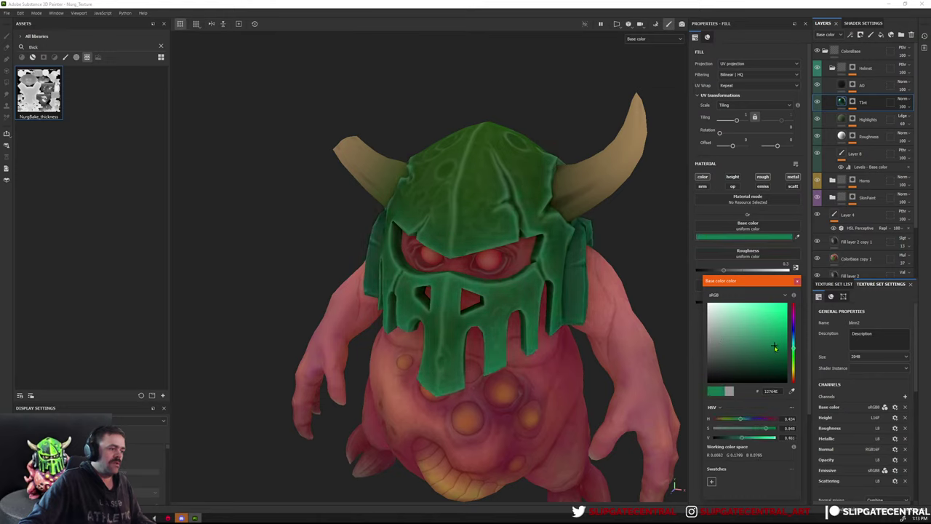
Refine the helmet Tint to a bright green with saturation 1.000 and value about 0.648, checking the model from several angles.
{"action": "left_click_drag", "start_coordinate": [553, 328], "coordinate": [633, 320], "text": "alt"}
{"action": "right_click_drag", "start_coordinate": [633, 320], "coordinate": [642, 349], "text": "alt"}
{"action": "left_click_drag", "start_coordinate": [642, 349], "coordinate": [582, 352], "text": "alt"}
{"action": "left_click_drag", "start_coordinate": [775, 345], "coordinate": [777, 338]}
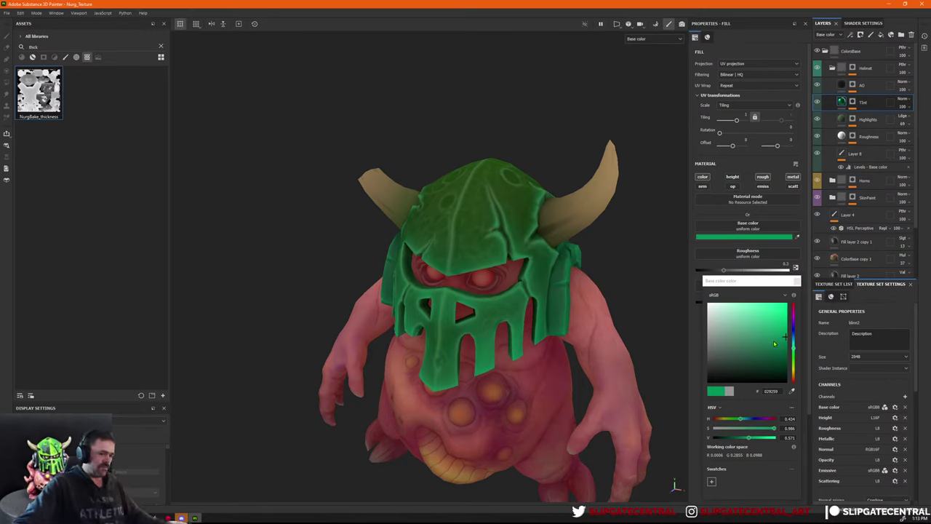
{"action": "left_click_drag", "start_coordinate": [780, 338], "coordinate": [784, 343]}
{"action": "left_click_drag", "start_coordinate": [566, 296], "coordinate": [557, 277], "text": "alt"}
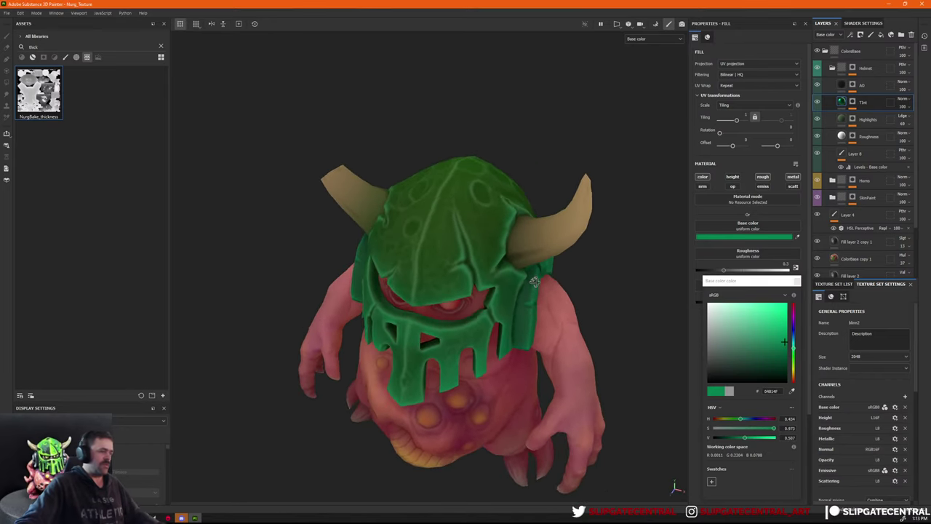
{"action": "left_click_drag", "start_coordinate": [505, 203], "coordinate": [531, 208], "text": "alt"}
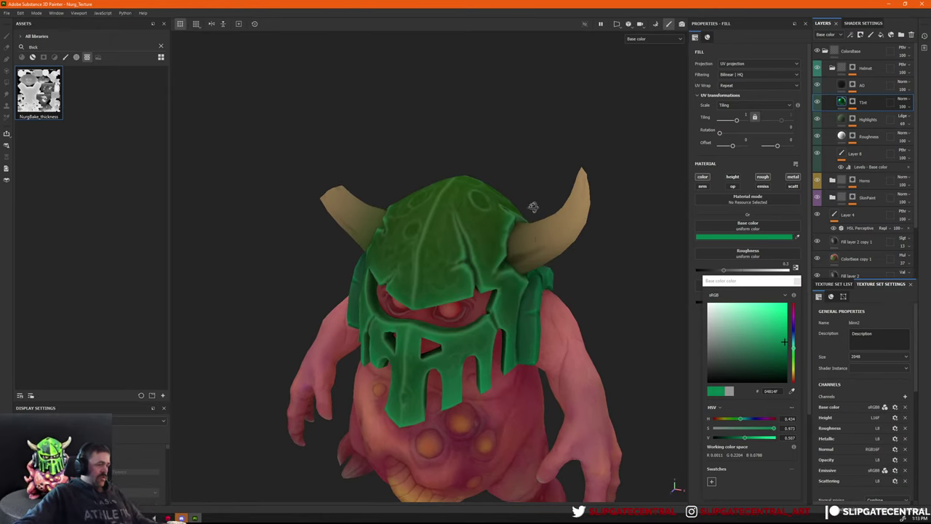
{"action": "right_click_drag", "start_coordinate": [532, 208], "coordinate": [593, 287], "text": "alt"}
{"action": "left_click_drag", "start_coordinate": [784, 337], "coordinate": [788, 332]}
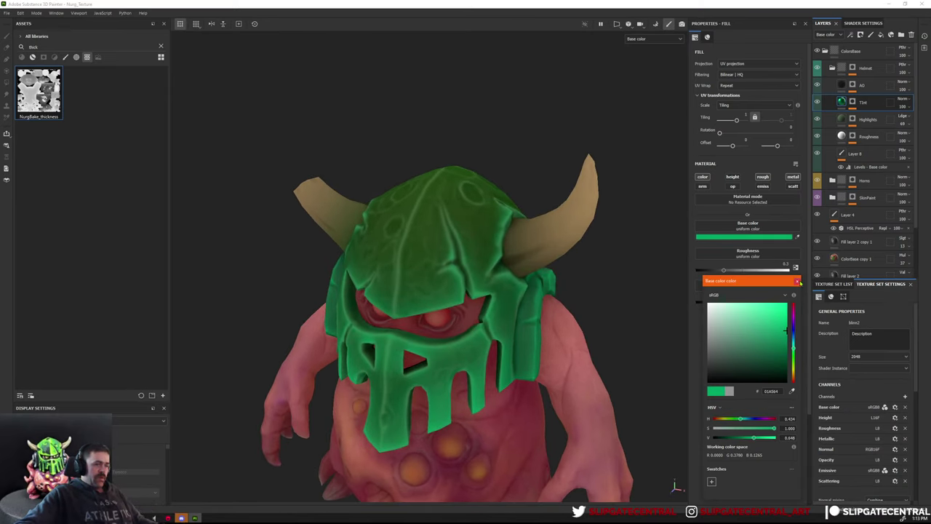
{"action": "left_click", "coordinate": [797, 282]}
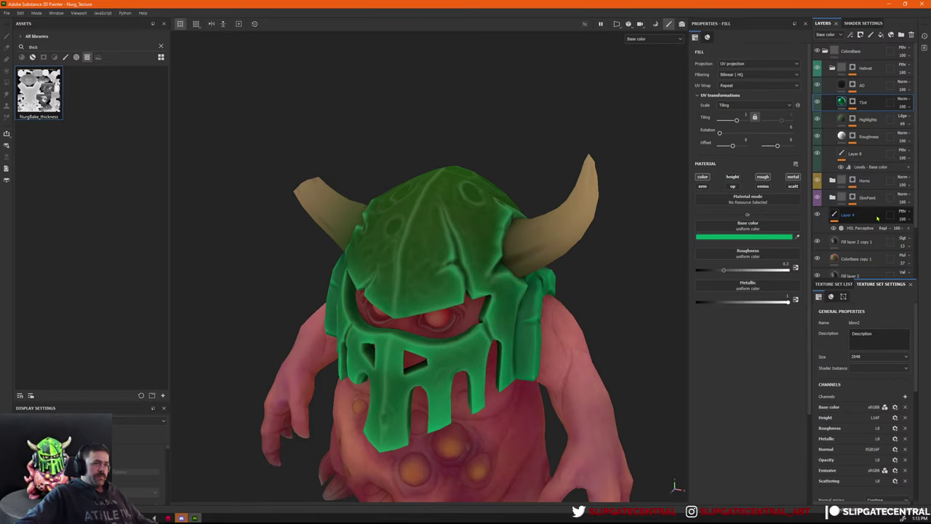
Paste a copy of the Tint layer into the Horns folder between the AO and Roughness layers, leaving Fill layer 6 hidden.
{"action": "left_click", "coordinate": [833, 180]}
{"action": "left_click", "coordinate": [833, 196]}
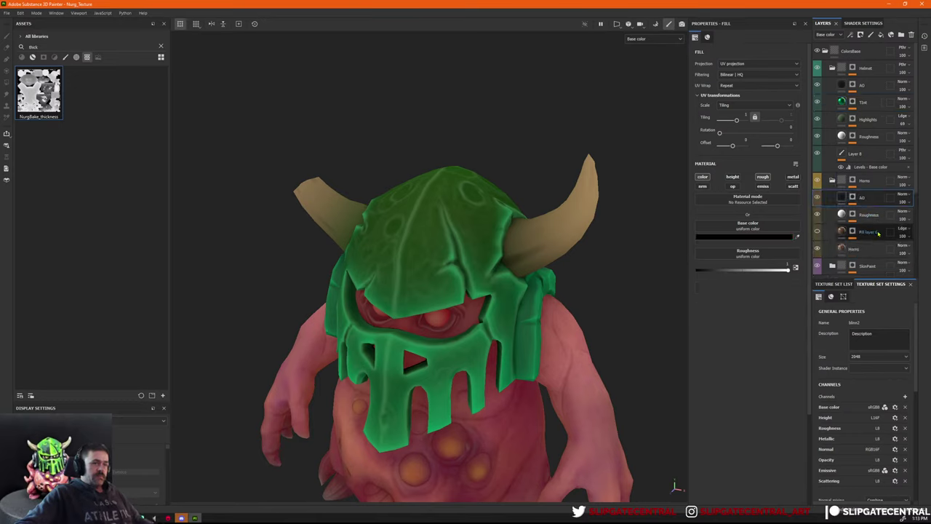
{"action": "left_click", "coordinate": [824, 229]}
{"action": "left_click", "coordinate": [817, 231]}
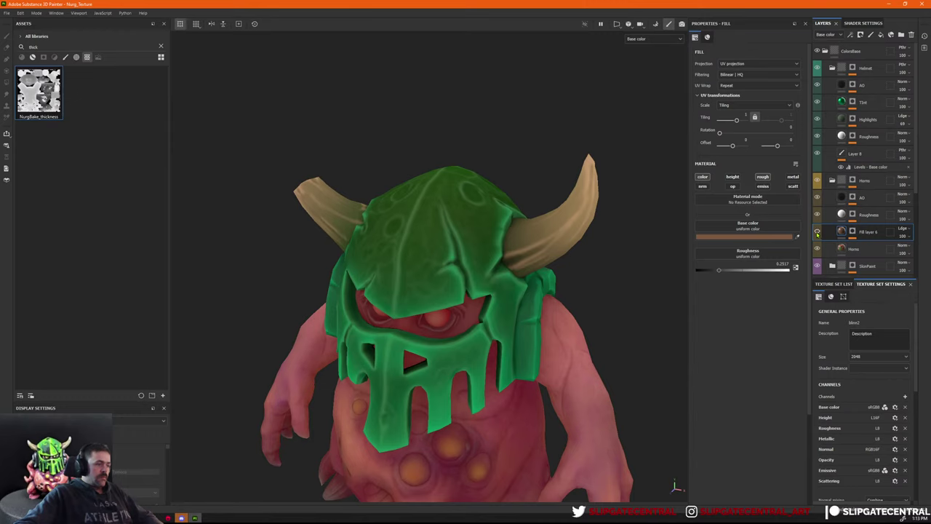
{"action": "right_click", "coordinate": [817, 232]}
{"action": "left_click", "coordinate": [877, 183]}
{"action": "left_click", "coordinate": [864, 198]}
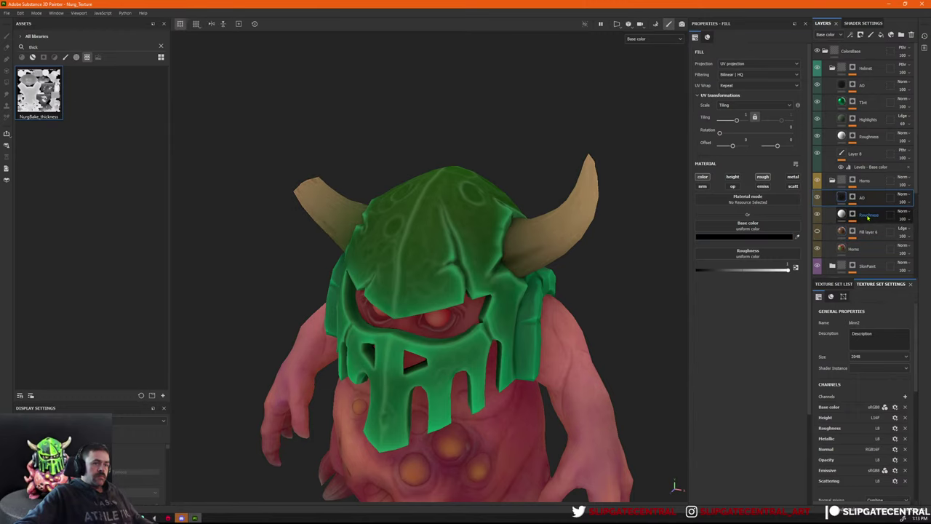
{"action": "key", "text": "ctrl+v"}
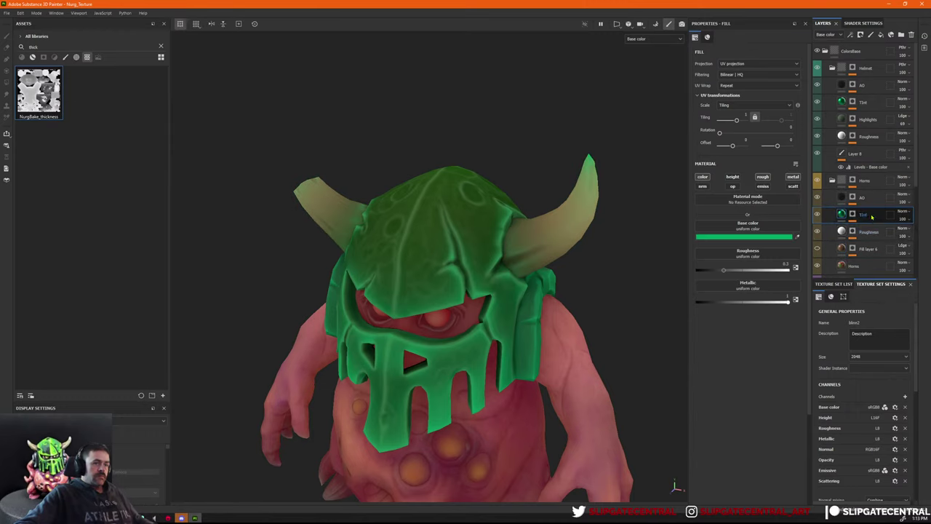
Set the horns' Tint base color to a burnt orange with hue about 0.055 and check it on the whole creature.
{"action": "left_click", "coordinate": [743, 236]}
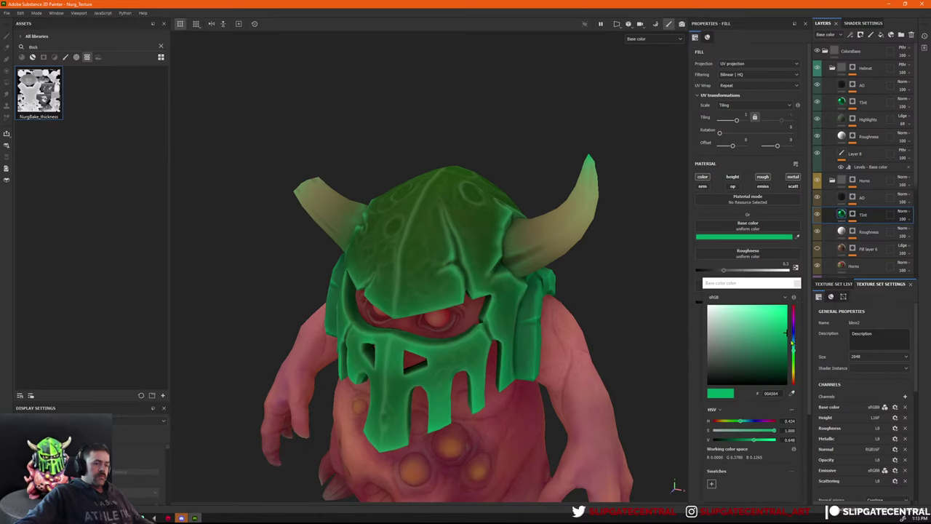
{"action": "left_click_drag", "start_coordinate": [793, 375], "coordinate": [795, 382]}
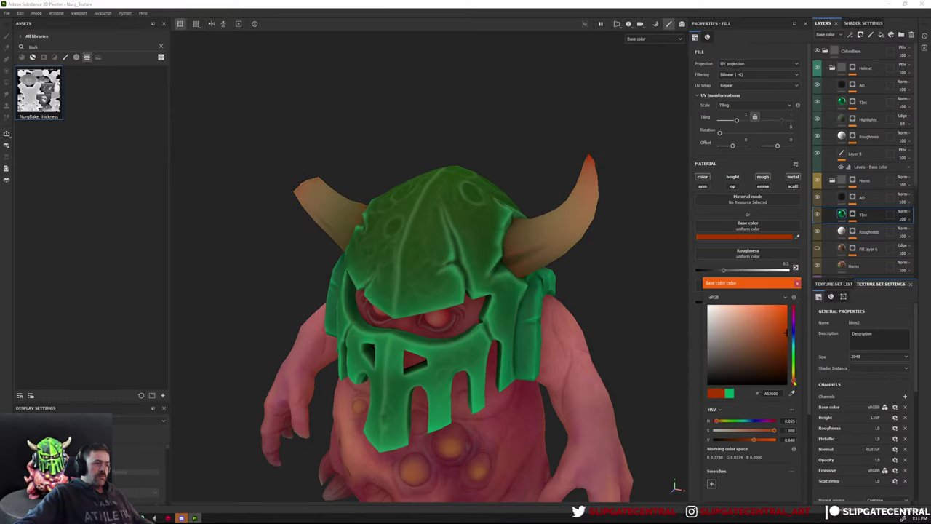
{"action": "left_click_drag", "start_coordinate": [531, 237], "coordinate": [597, 216], "text": "alt"}
{"action": "right_click_drag", "start_coordinate": [597, 216], "coordinate": [443, 138], "text": "alt"}
{"action": "left_click_drag", "start_coordinate": [466, 164], "coordinate": [524, 193], "text": "alt"}
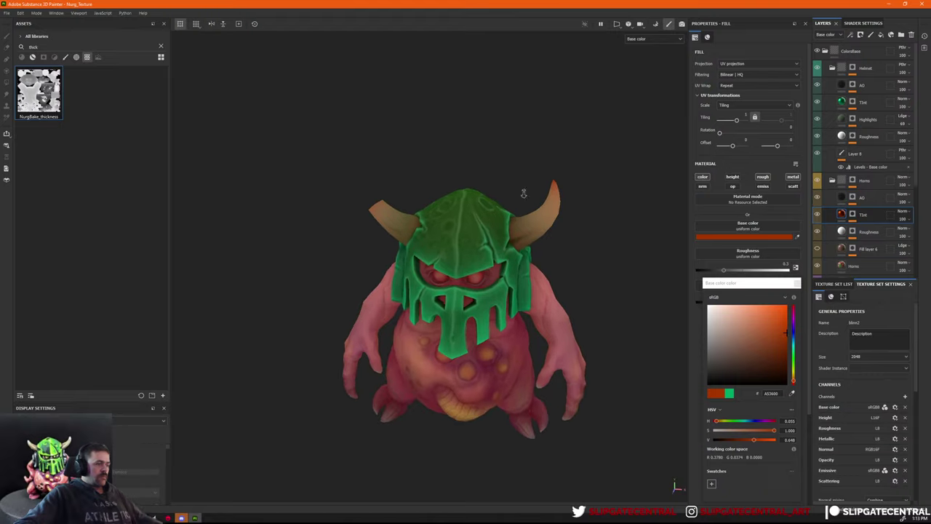
Compare the helmet with and without its Tint layer, and set that layer's blending mode to Soft light.
{"action": "right_click_drag", "start_coordinate": [523, 194], "coordinate": [599, 218], "text": "alt"}
{"action": "left_click", "coordinate": [842, 103]}
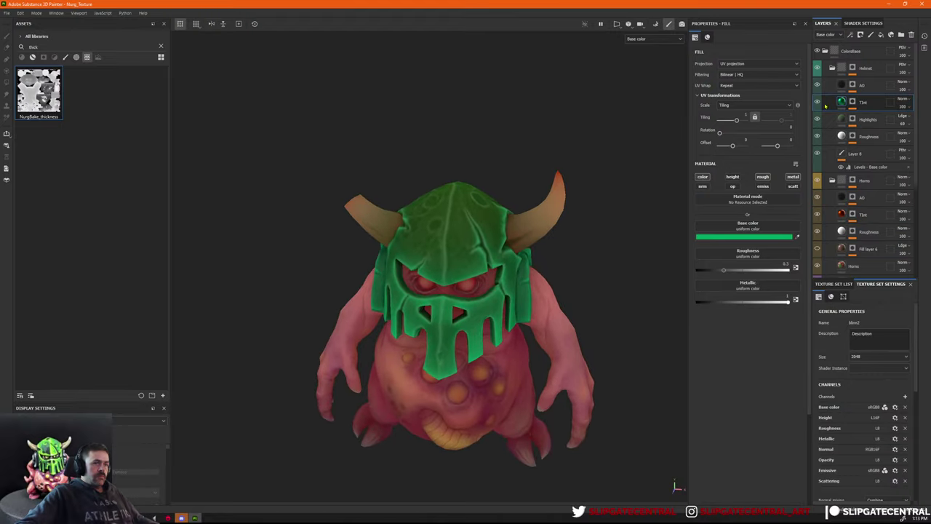
{"action": "left_click", "coordinate": [817, 102]}
{"action": "left_click", "coordinate": [816, 103]}
{"action": "left_click", "coordinate": [816, 102]}
{"action": "left_click", "coordinate": [816, 102]}
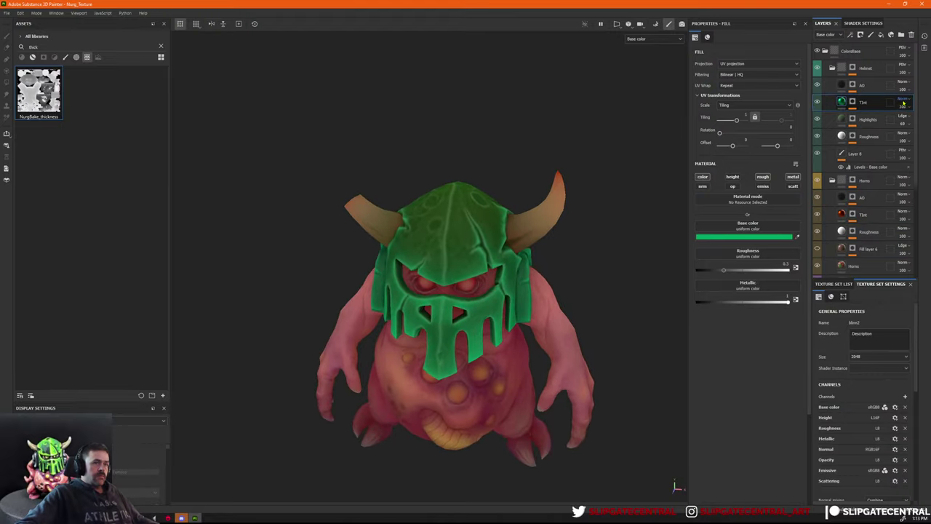
{"action": "left_click", "coordinate": [902, 99]}
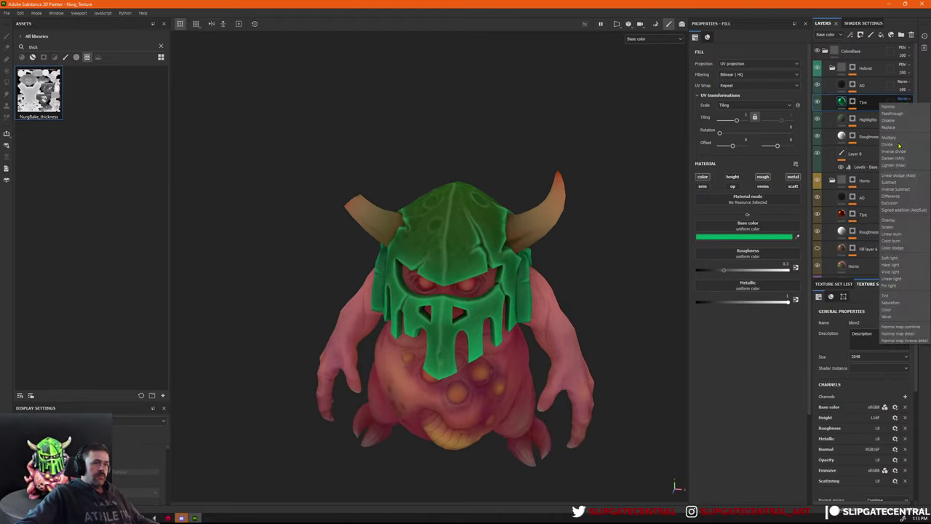
{"action": "left_click", "coordinate": [899, 263]}
{"action": "scroll", "coordinate": [657, 156], "scroll_direction": "up", "scroll_amount": 2}
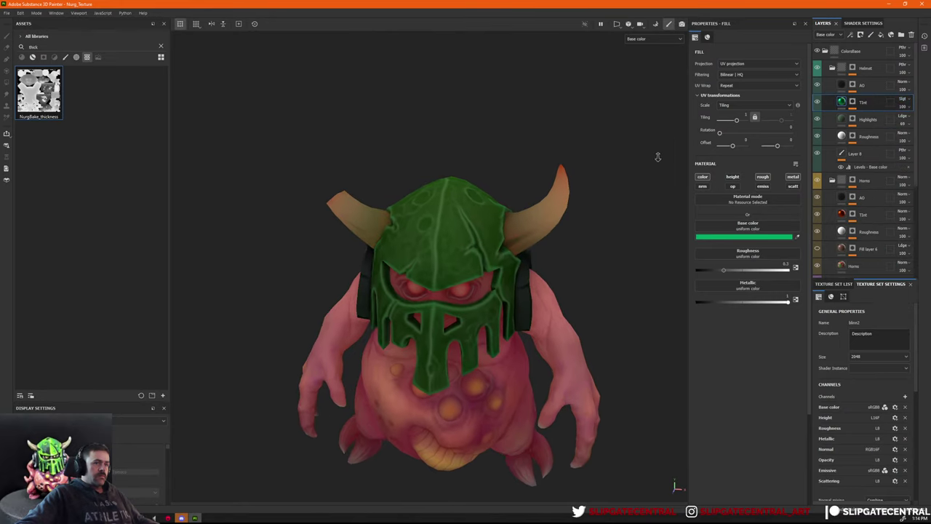
Change the helmet Tint's base color to a light grey with saturation 0.000 and value about 0.840.
{"action": "left_click", "coordinate": [748, 238]}
{"action": "mouse_move", "coordinate": [768, 339]}
{"action": "left_mouse_down"}
{"action": "mouse_move", "coordinate": [726, 303]}
{"action": "mouse_move", "coordinate": [729, 317]}
{"action": "left_mouse_up"}
{"action": "left_click", "coordinate": [719, 300]}
{"action": "left_click", "coordinate": [719, 305]}
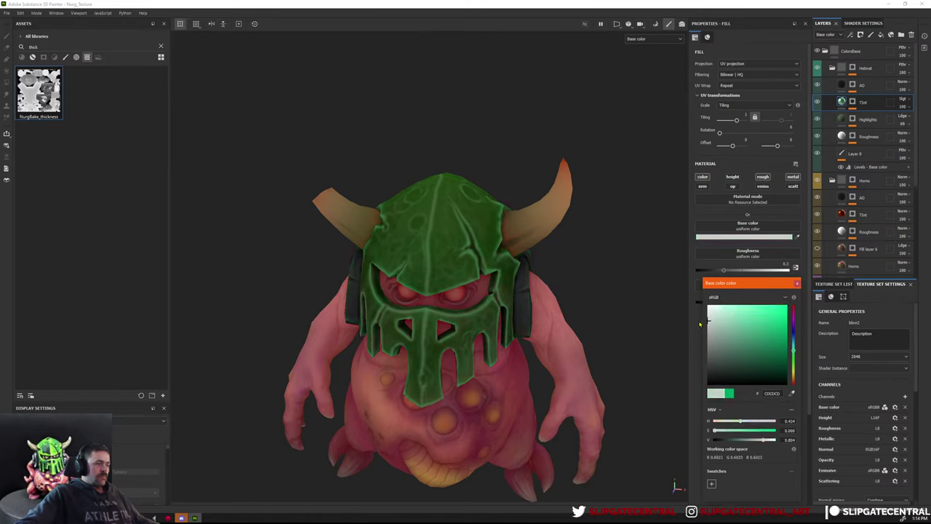
{"action": "mouse_move", "coordinate": [703, 324]}
{"action": "left_mouse_down"}
{"action": "mouse_move", "coordinate": [704, 360]}
{"action": "mouse_move", "coordinate": [707, 320]}
{"action": "left_mouse_up"}
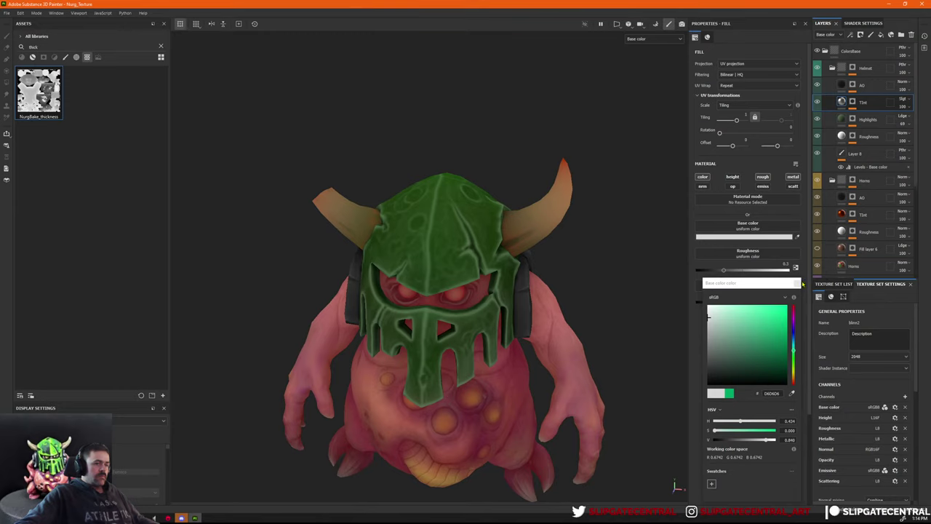
{"action": "left_click", "coordinate": [797, 283]}
Lower the opacity of the helmet's Highlights layer to 35 and check the creature from the side.
{"action": "left_click", "coordinate": [839, 119]}
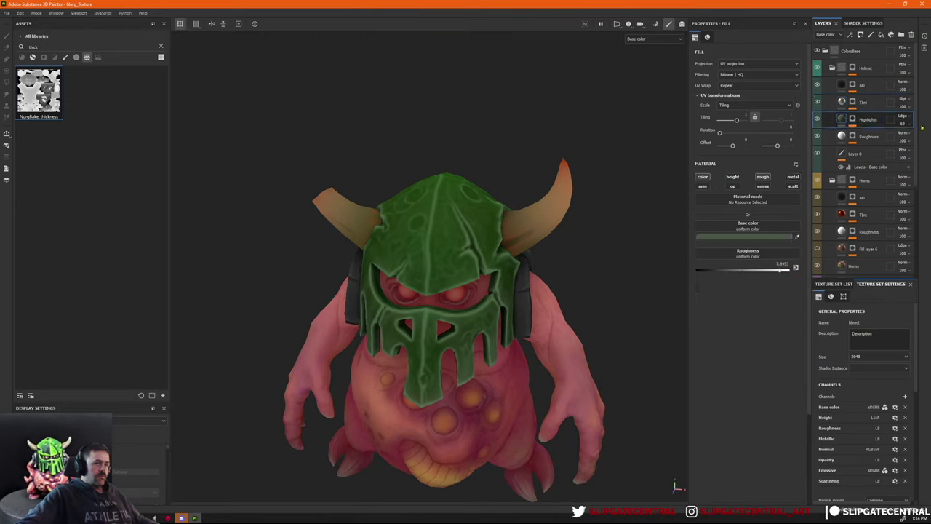
{"action": "left_click_drag", "start_coordinate": [918, 137], "coordinate": [907, 138]}
{"action": "left_click_drag", "start_coordinate": [493, 191], "coordinate": [408, 146], "text": "alt"}
{"action": "right_click_drag", "start_coordinate": [408, 145], "coordinate": [291, 83], "text": "alt"}
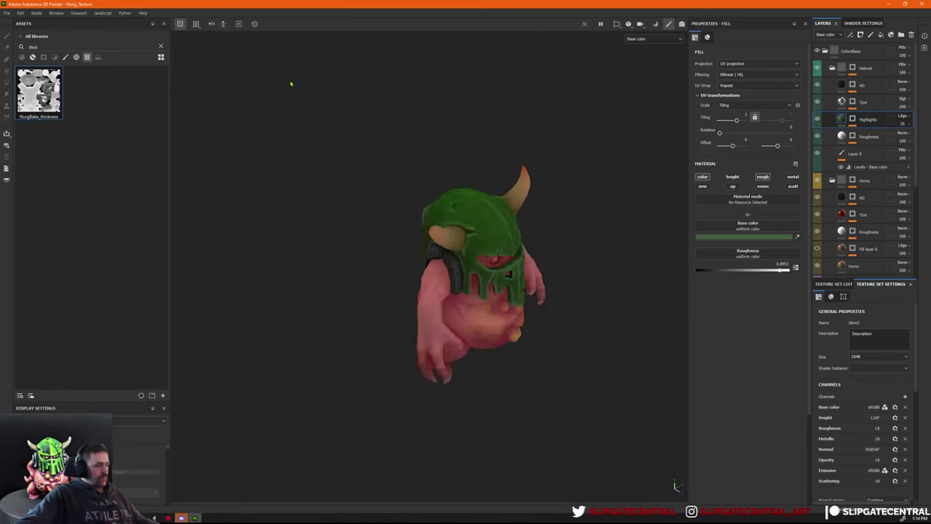
{"action": "left_click_drag", "start_coordinate": [291, 83], "coordinate": [565, 210], "text": "alt"}
Inspect the Roughness and Metallic channels on the model and disable the metallic channel on the helmet's Tint layer.
{"action": "key", "text": "c"}
{"action": "key", "text": "c"}
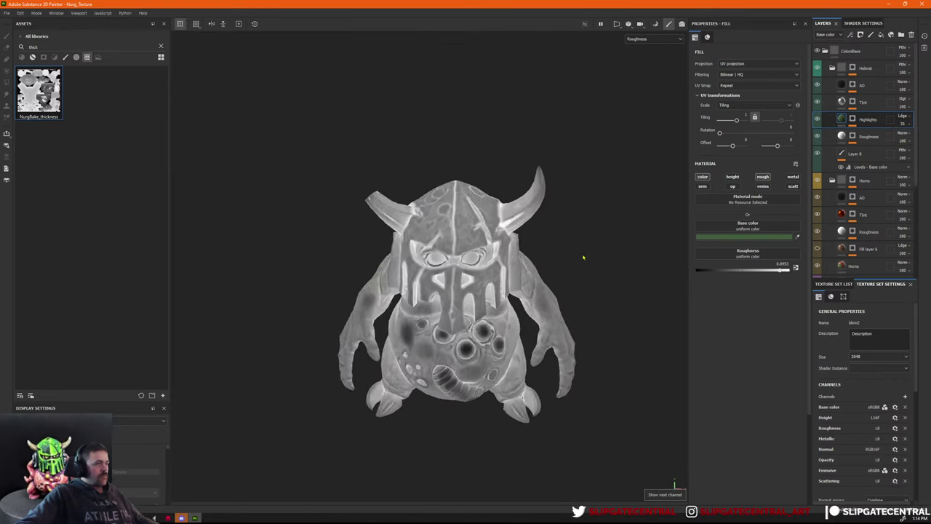
{"action": "scroll", "coordinate": [565, 233], "scroll_direction": "up", "scroll_amount": 4}
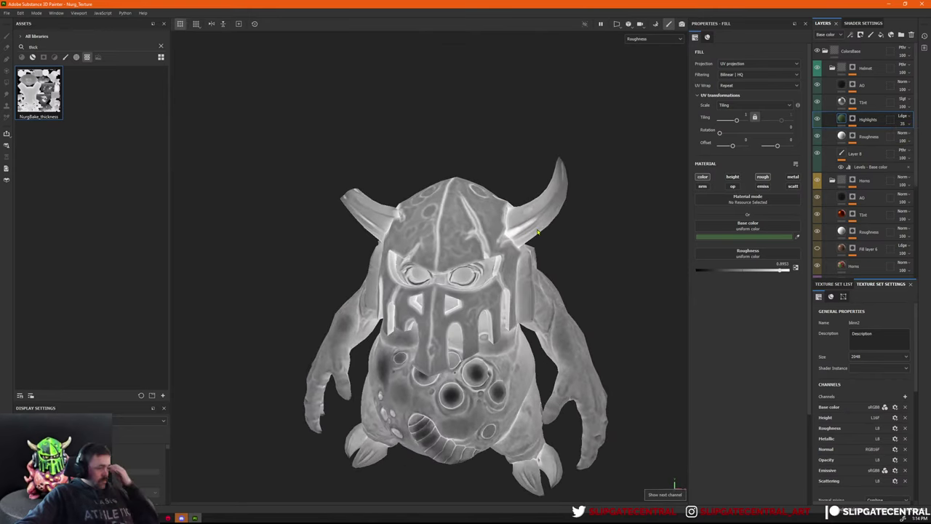
{"action": "left_click_drag", "start_coordinate": [525, 227], "coordinate": [545, 236], "text": "alt"}
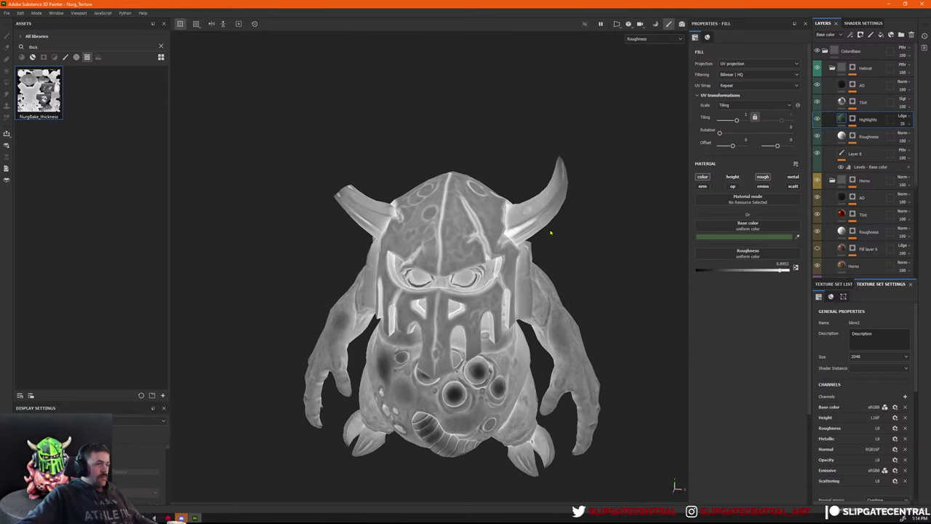
{"action": "key", "text": "c"}
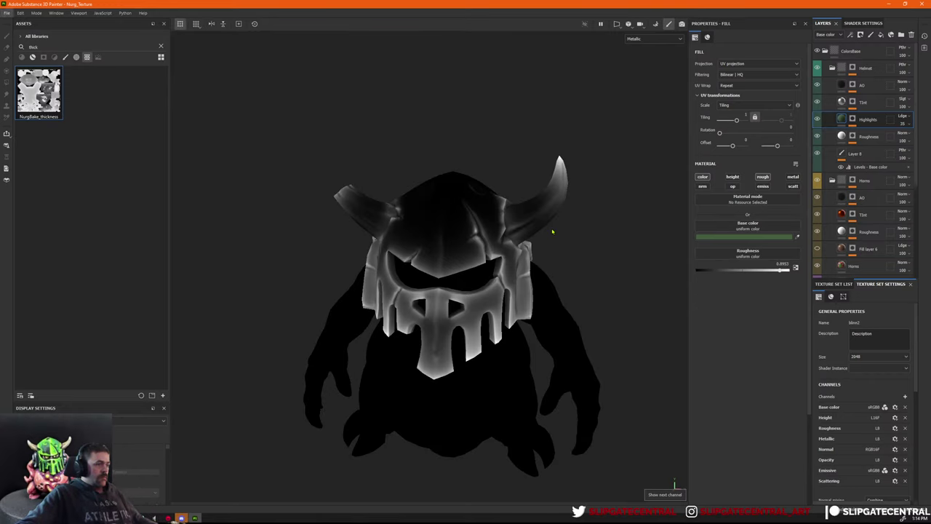
{"action": "left_click", "coordinate": [842, 104]}
{"action": "left_click", "coordinate": [793, 177]}
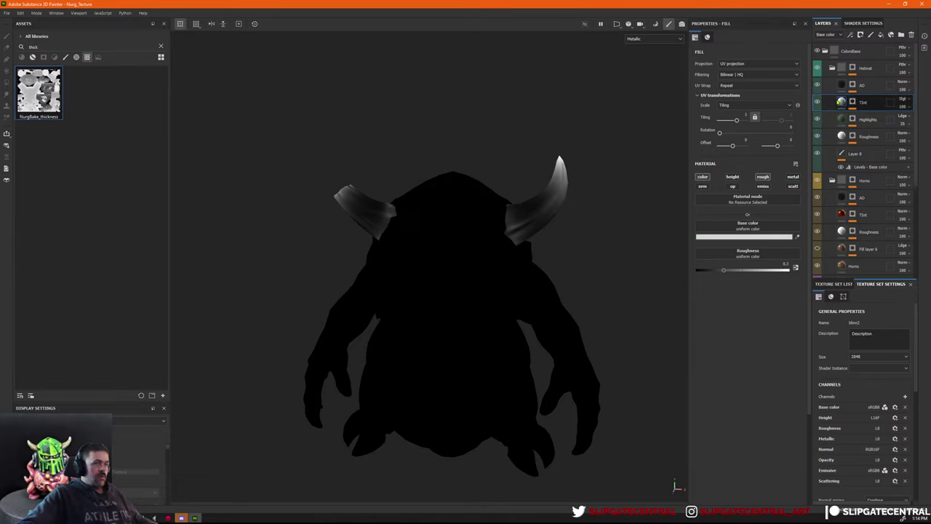
Disable the metallic channel on the Tint layer in the Horns folder.
{"action": "left_click", "coordinate": [837, 231]}
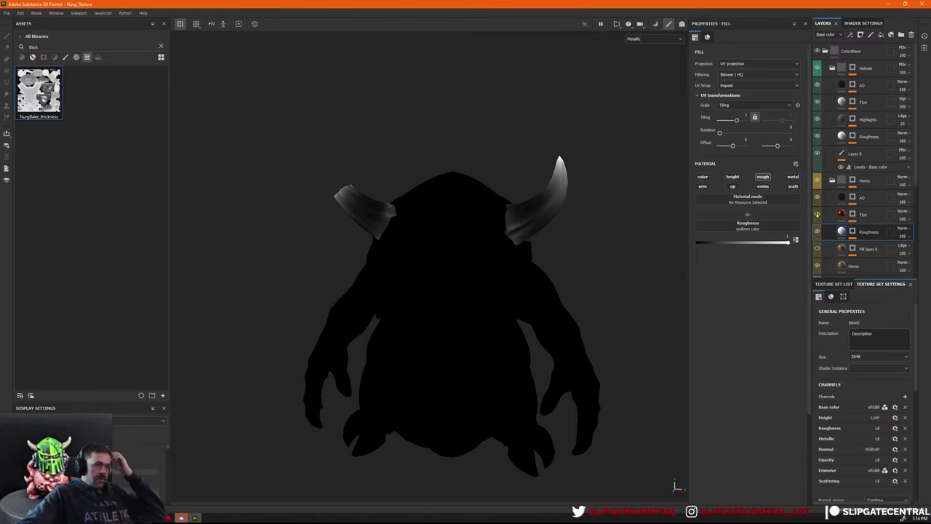
{"action": "left_click", "coordinate": [820, 216]}
{"action": "left_click", "coordinate": [792, 177]}
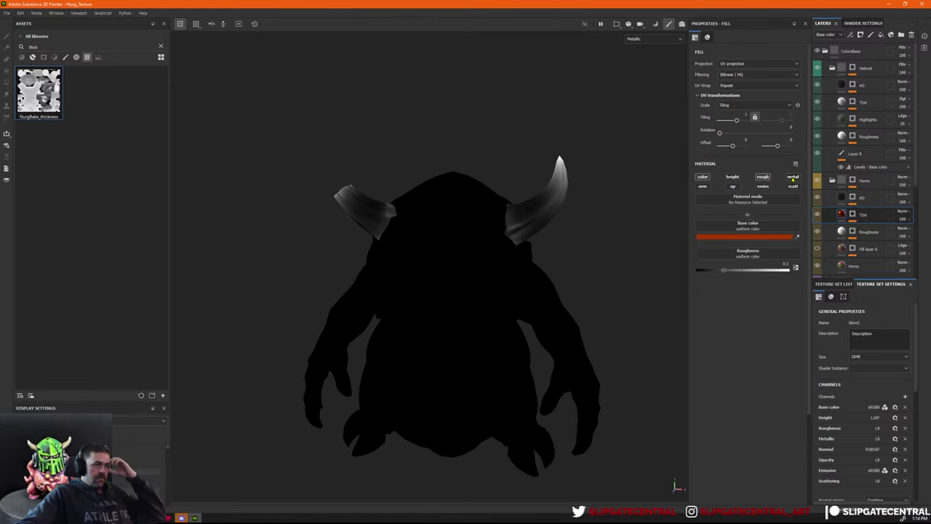
Display the Roughness channel on the model and raise the helmet Tint's roughness to about 0.95.
{"action": "key", "text": "c"}
{"action": "key", "text": "shift+c"}
{"action": "key", "text": "shift+c"}
{"action": "key", "text": "shift+c"}
{"action": "key", "text": "shift+c"}
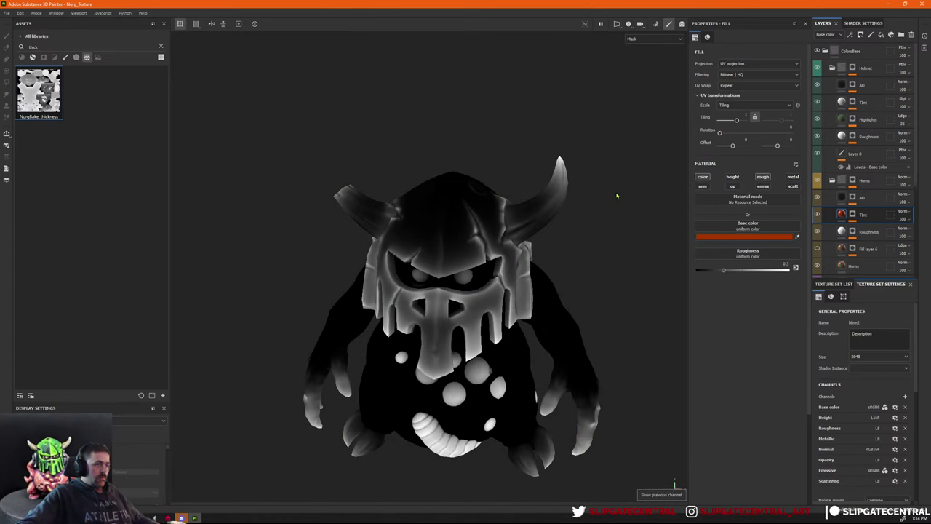
{"action": "key", "text": "c"}
{"action": "key", "text": "c"}
{"action": "key", "text": "c"}
{"action": "key", "text": "c"}
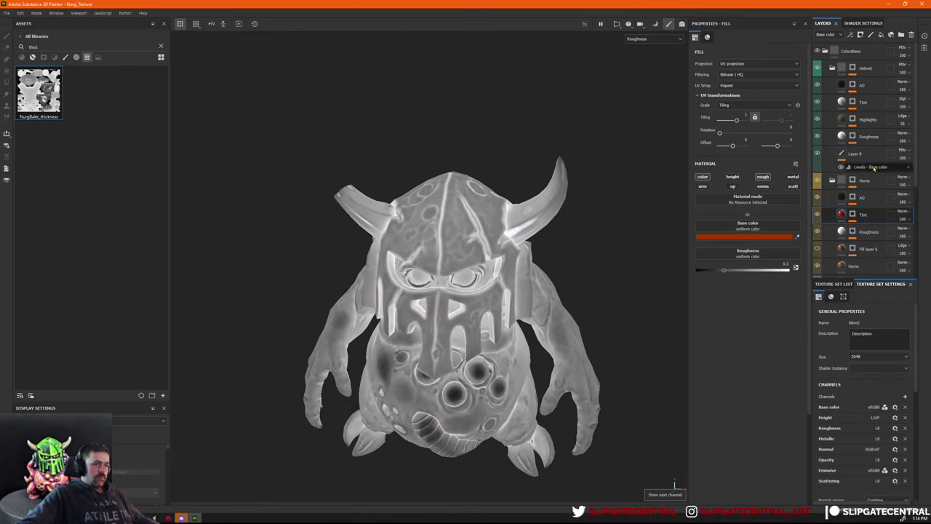
{"action": "left_click", "coordinate": [842, 100]}
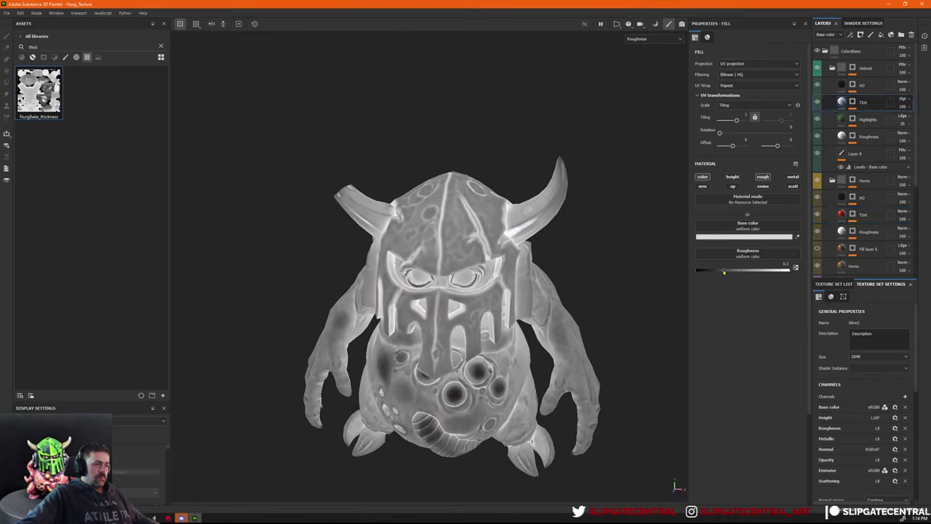
{"action": "left_click_drag", "start_coordinate": [724, 272], "coordinate": [785, 269]}
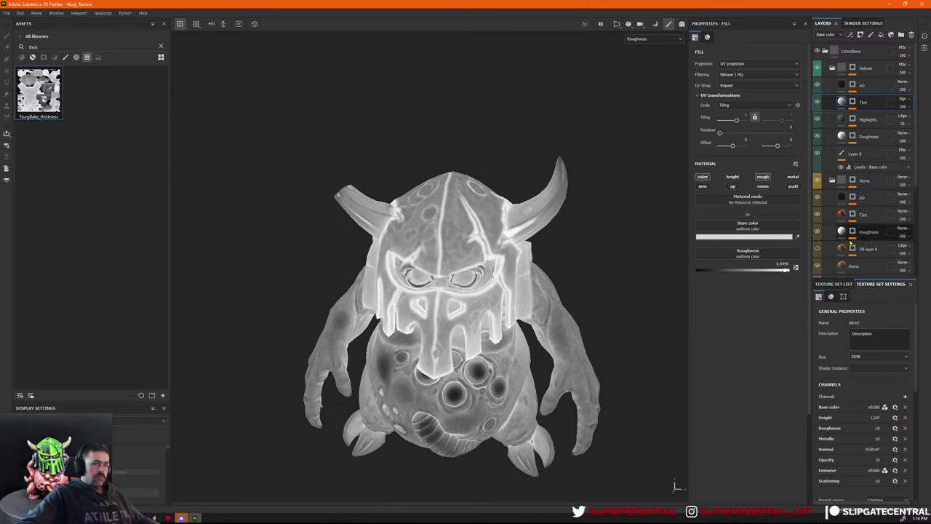
Set the horns' Tint roughness to about 0.33 and return to the full material view of the creature.
{"action": "left_click", "coordinate": [837, 215]}
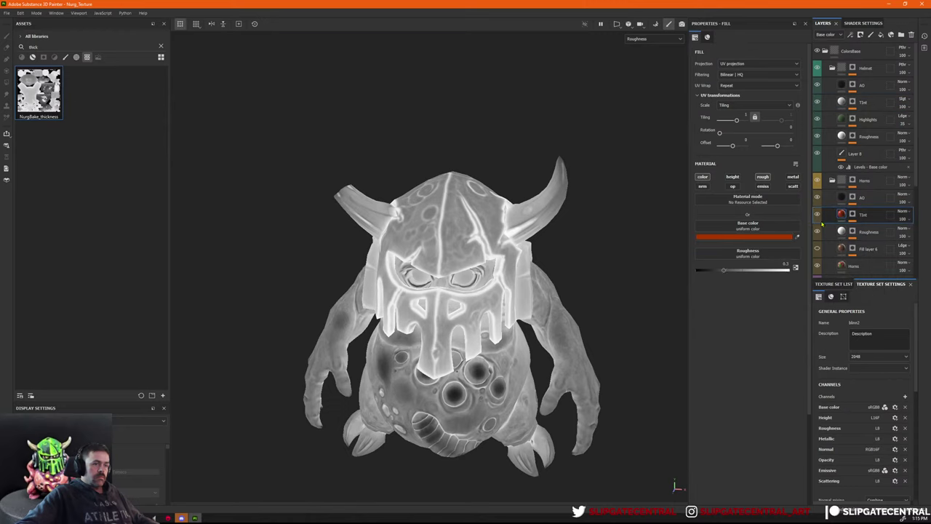
{"action": "mouse_move", "coordinate": [722, 271]}
{"action": "left_mouse_down"}
{"action": "mouse_move", "coordinate": [789, 268]}
{"action": "mouse_move", "coordinate": [659, 259]}
{"action": "mouse_move", "coordinate": [817, 262]}
{"action": "mouse_move", "coordinate": [727, 269]}
{"action": "left_mouse_up"}
{"action": "left_click_drag", "start_coordinate": [612, 273], "coordinate": [430, 226], "text": "alt"}
{"action": "key", "text": "m"}
{"action": "middle_click_drag", "start_coordinate": [429, 225], "coordinate": [437, 243], "text": "alt"}
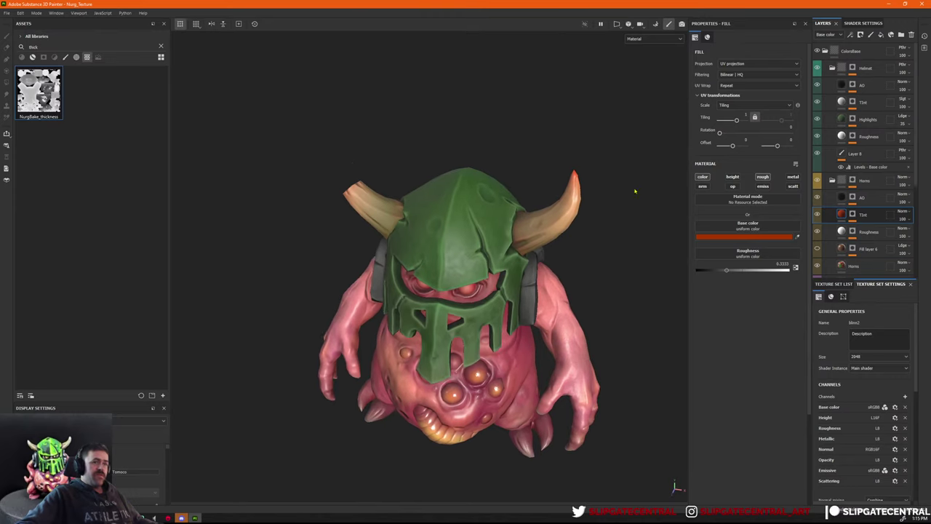
Examine the helmet in the roughness, metallic and material views, rotating the lighting to judge its surface.
{"action": "left_click", "coordinate": [874, 102]}
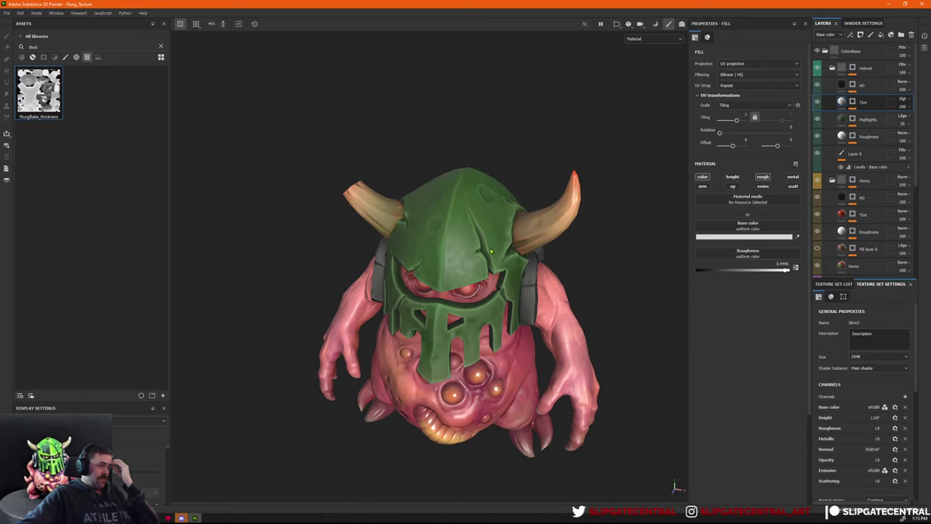
{"action": "key", "text": "c"}
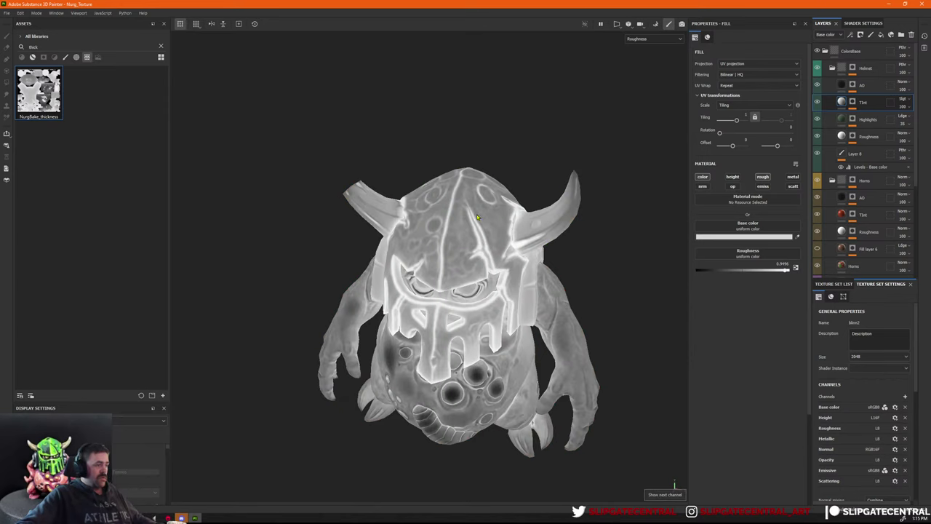
{"action": "key", "text": "shift+c"}
{"action": "key", "text": "c"}
{"action": "key", "text": "c"}
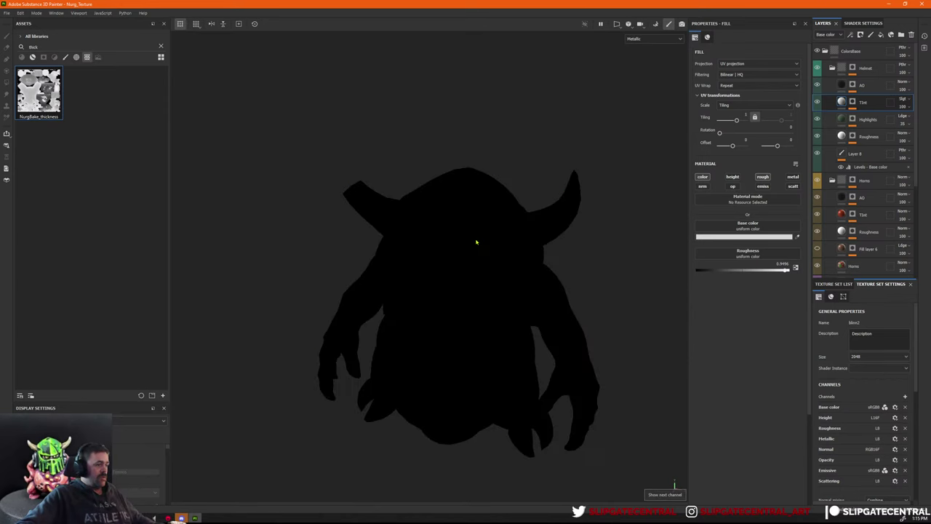
{"action": "key", "text": "shift+c"}
{"action": "key", "text": "m"}
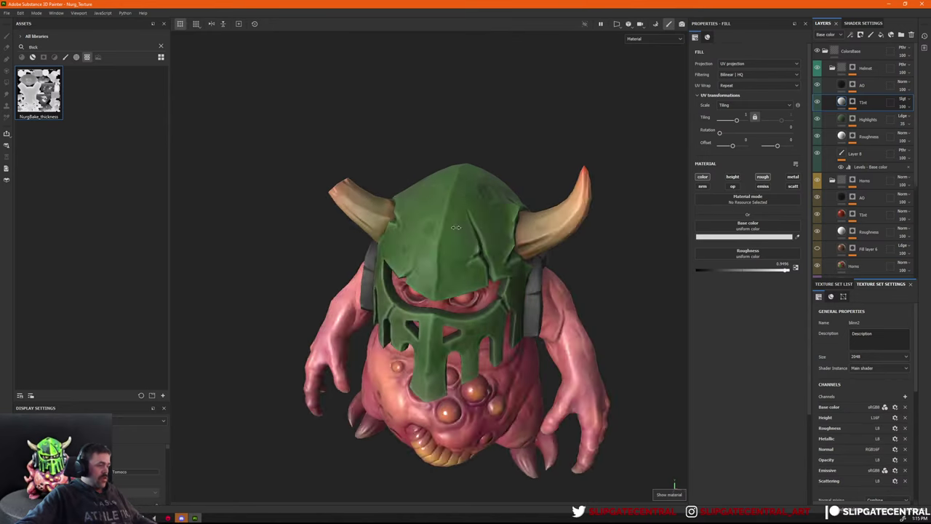
{"action": "right_click_drag", "start_coordinate": [463, 236], "coordinate": [464, 241], "text": "shift"}
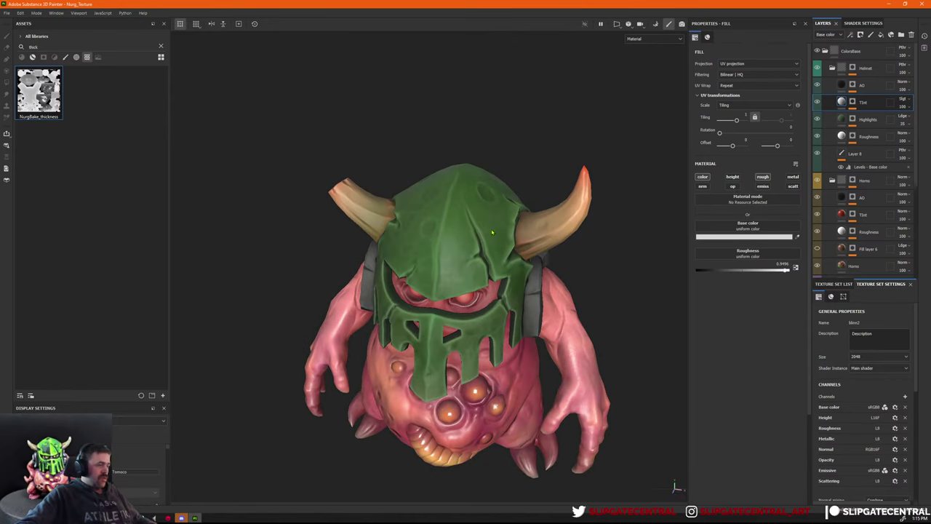
{"action": "middle_click_drag", "start_coordinate": [492, 232], "coordinate": [489, 220], "text": "alt"}
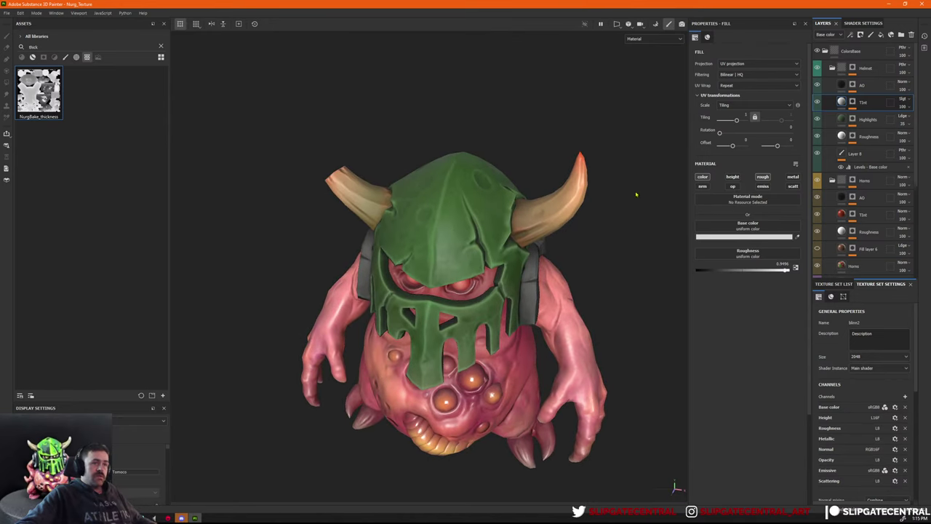
Add a fill layer above the helmet's Tint with only color and roughness enabled, and make its base color pure white.
{"action": "left_click", "coordinate": [880, 35]}
{"action": "left_click", "coordinate": [702, 179]}
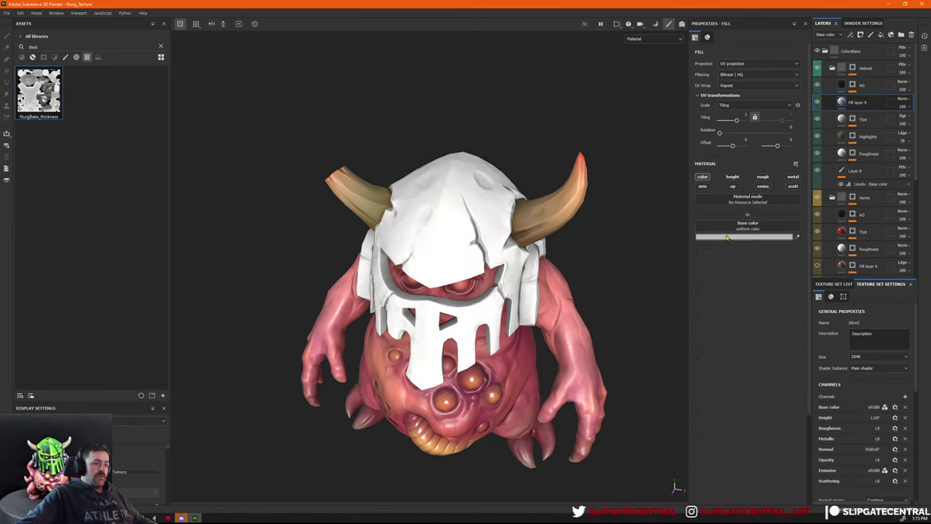
{"action": "left_click", "coordinate": [726, 237]}
{"action": "left_click_drag", "start_coordinate": [730, 320], "coordinate": [705, 304]}
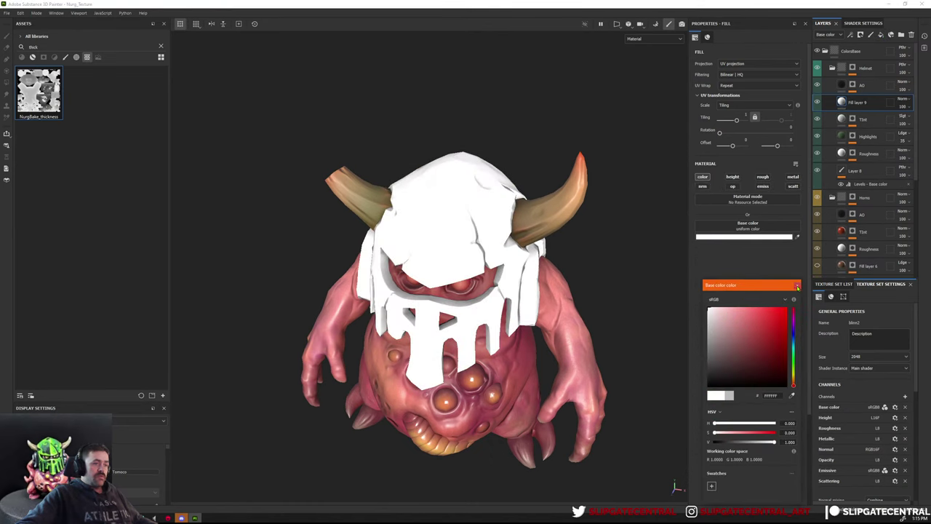
{"action": "left_click", "coordinate": [798, 286]}
{"action": "left_click", "coordinate": [762, 178]}
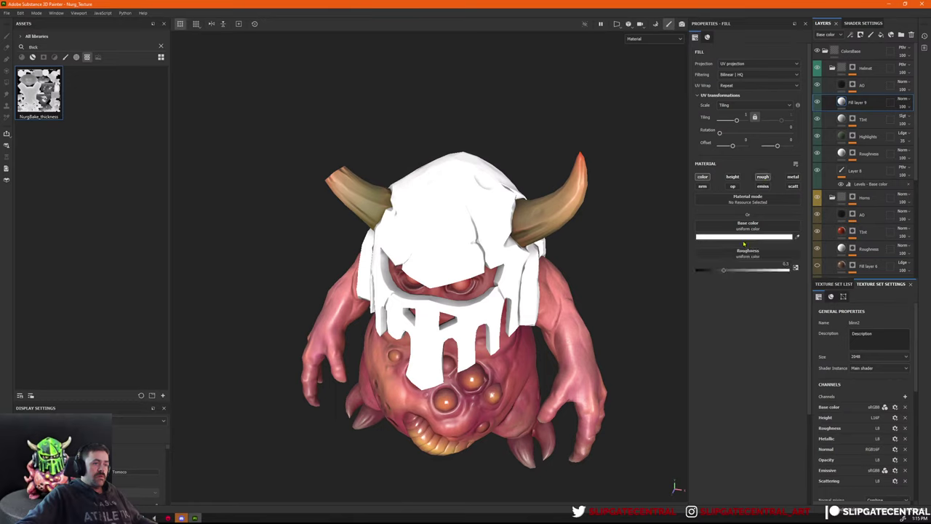
Add a black mask to the white helmet fill layer and place a fill effect in that mask.
{"action": "right_click", "coordinate": [862, 103]}
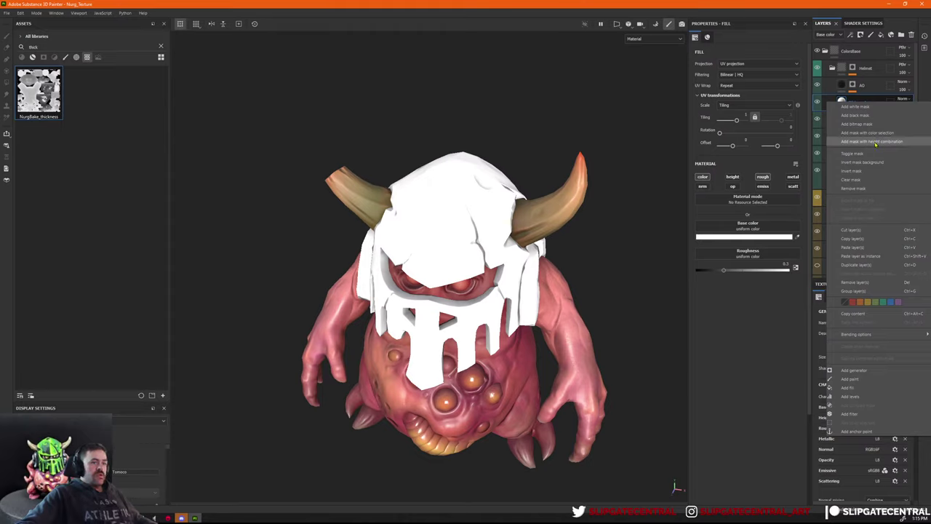
{"action": "right_click", "coordinate": [851, 99]}
{"action": "right_click", "coordinate": [852, 100]}
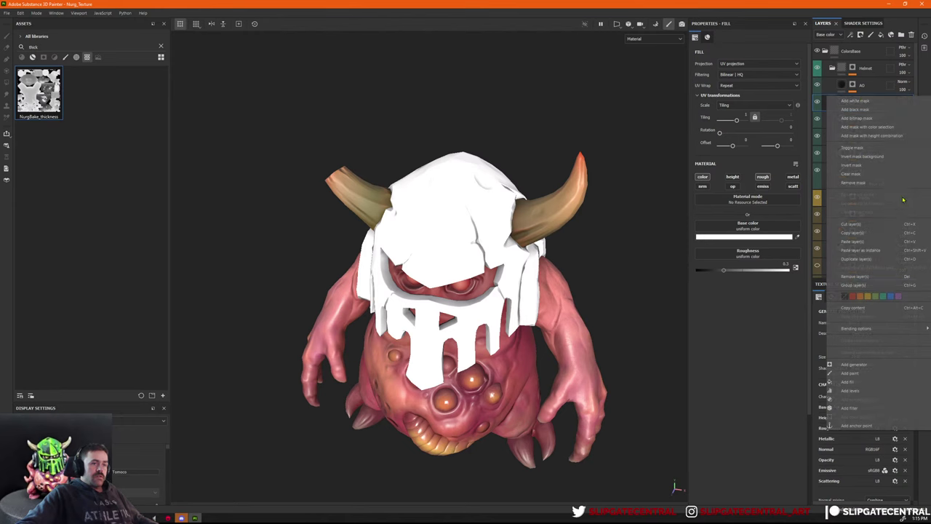
{"action": "left_click", "coordinate": [866, 105]}
{"action": "right_click", "coordinate": [867, 103]}
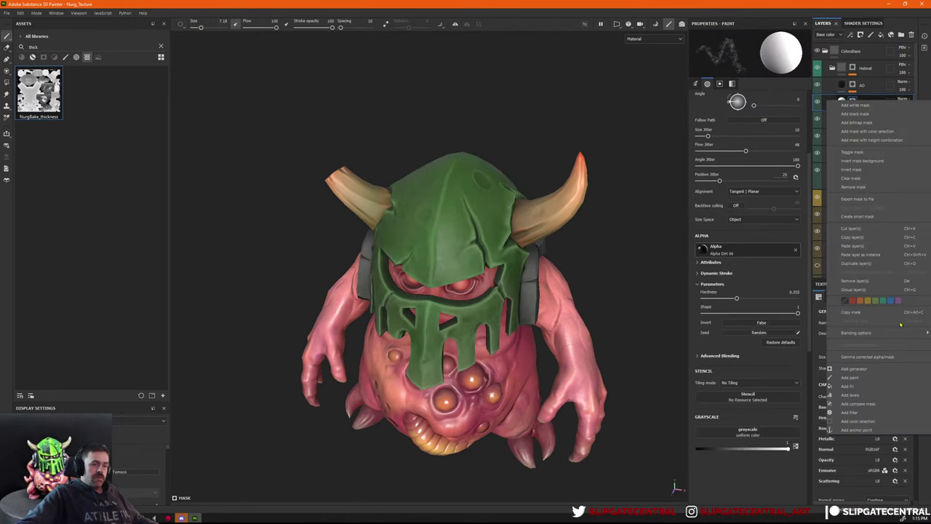
{"action": "left_click", "coordinate": [857, 386]}
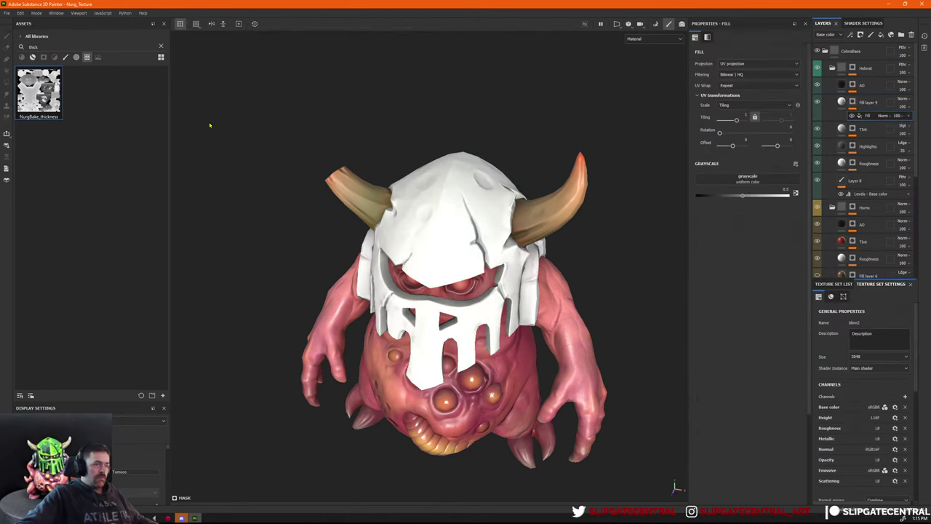
Search the assets for "nur", assign NurgBake_specular to the mask fill's grayscale, and display the mask on the model.
{"action": "left_click", "coordinate": [160, 47]}
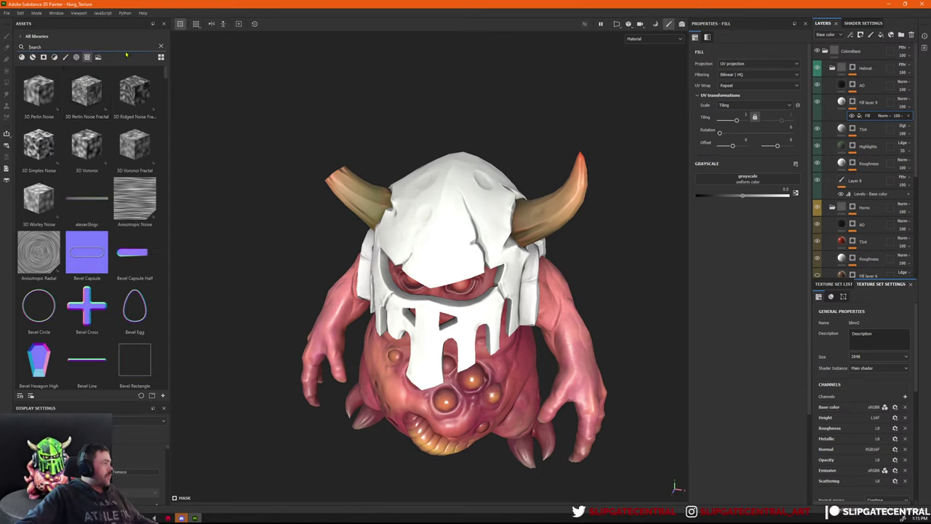
{"action": "left_click", "coordinate": [75, 46]}
{"action": "type", "text": "nur"}
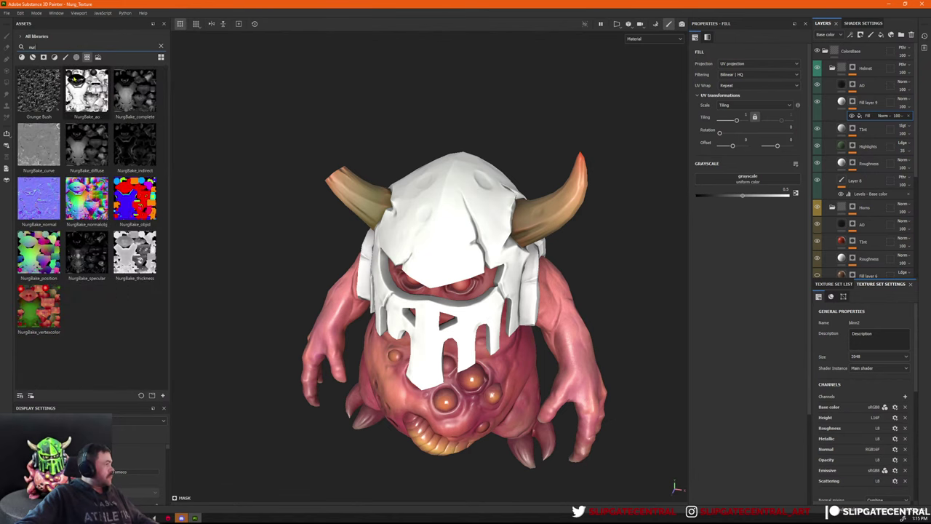
{"action": "left_click_drag", "start_coordinate": [134, 91], "coordinate": [55, 93]}
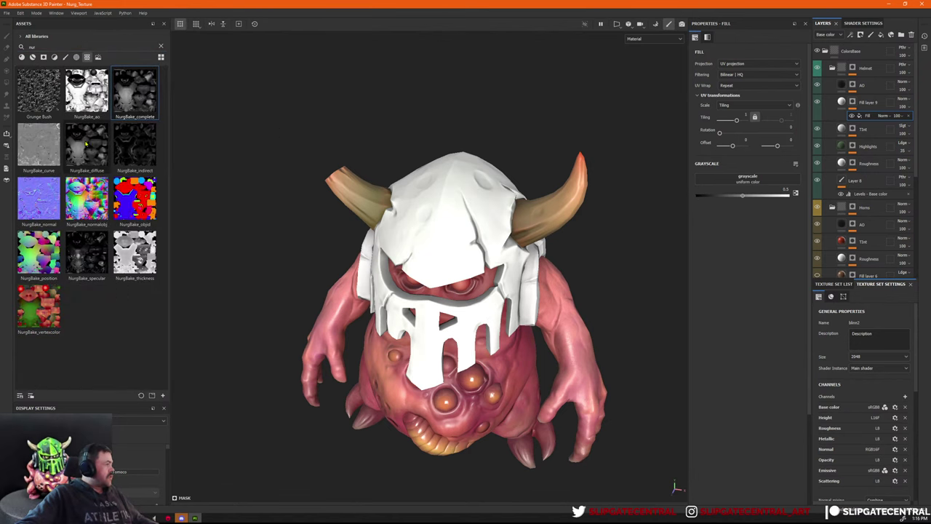
{"action": "left_click_drag", "start_coordinate": [87, 253], "coordinate": [744, 186]}
{"action": "left_click", "coordinate": [852, 103], "text": "alt"}
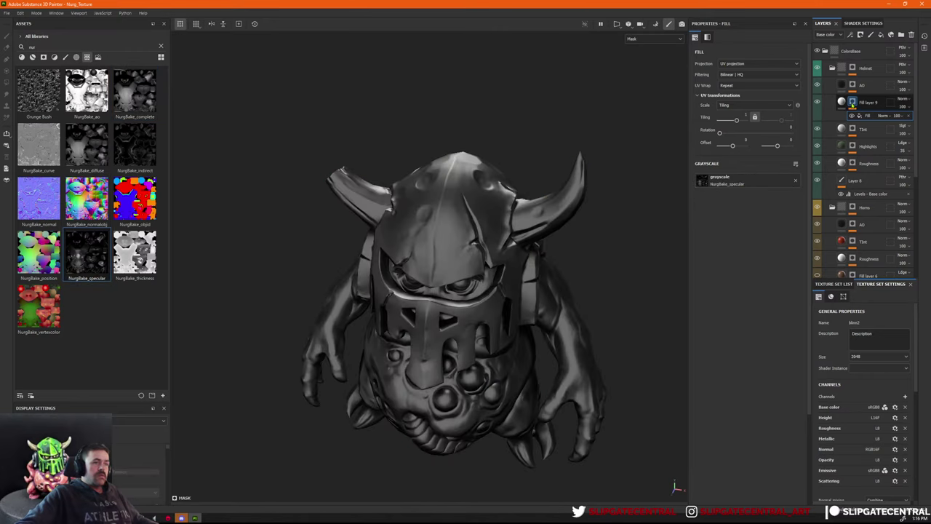
Compare the helmet with and without the white layer, and add Levels to its mask with the midtone at about 1.2.
{"action": "left_click_drag", "start_coordinate": [466, 152], "coordinate": [612, 196], "text": "alt"}
{"action": "left_click", "coordinate": [841, 103]}
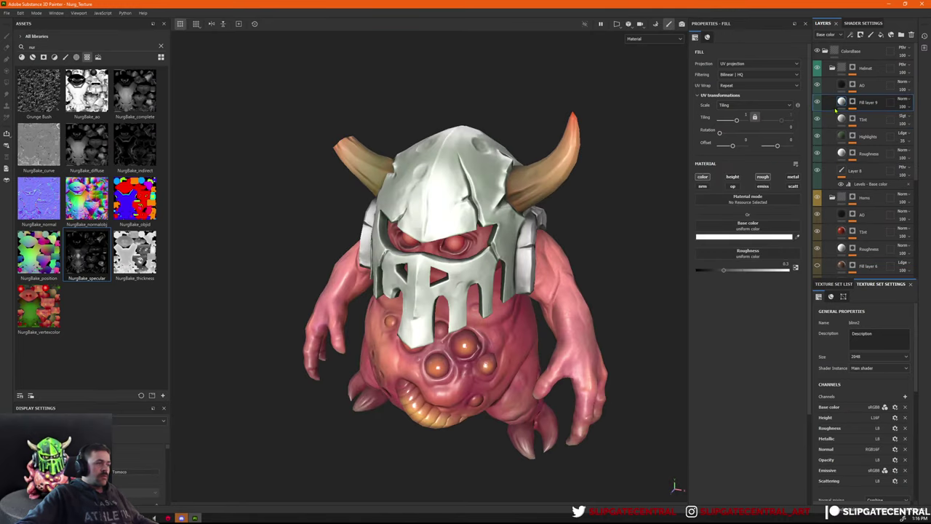
{"action": "left_click_drag", "start_coordinate": [590, 159], "coordinate": [583, 150], "text": "alt"}
{"action": "left_click", "coordinate": [817, 103]}
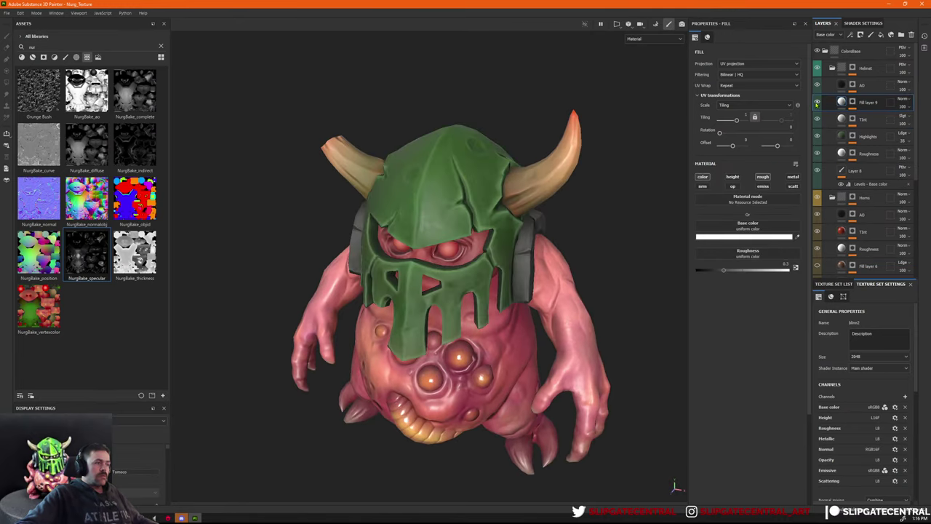
{"action": "left_click", "coordinate": [817, 103]}
{"action": "left_click", "coordinate": [852, 102]}
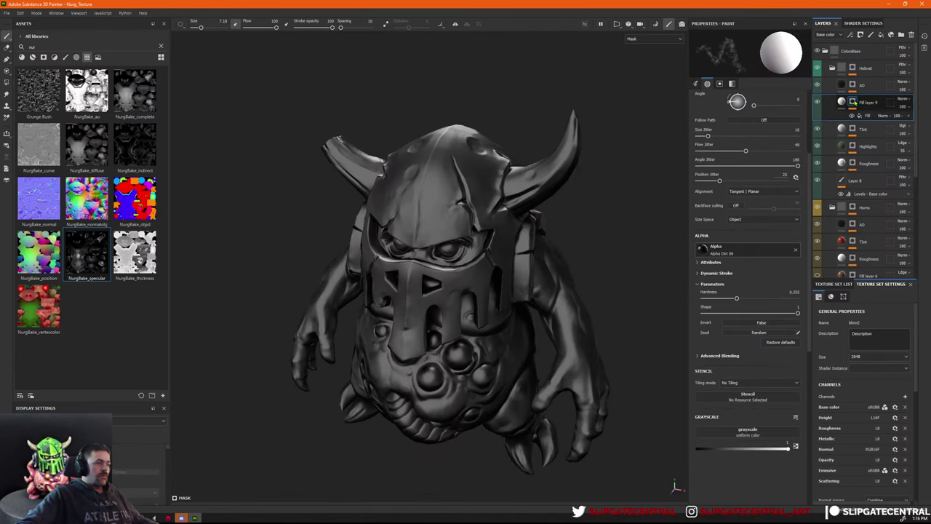
{"action": "right_click", "coordinate": [847, 112]}
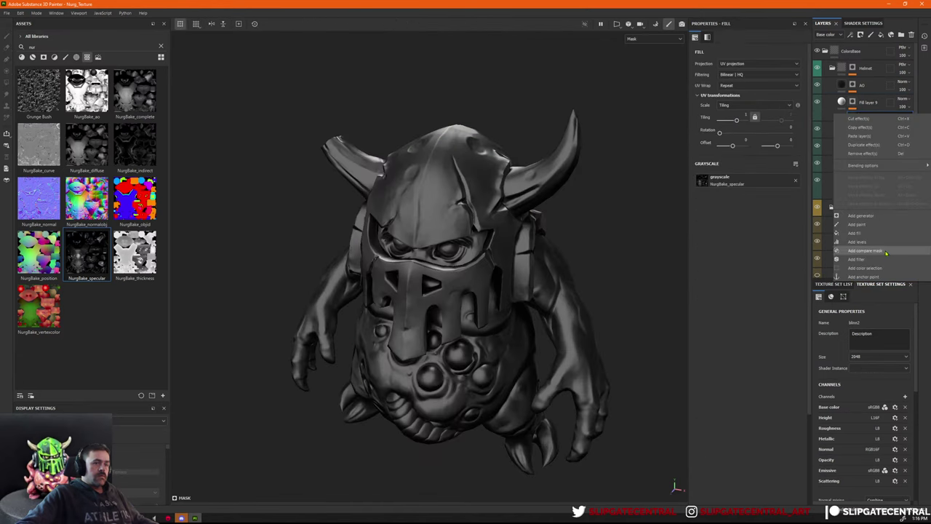
{"action": "left_click", "coordinate": [859, 242]}
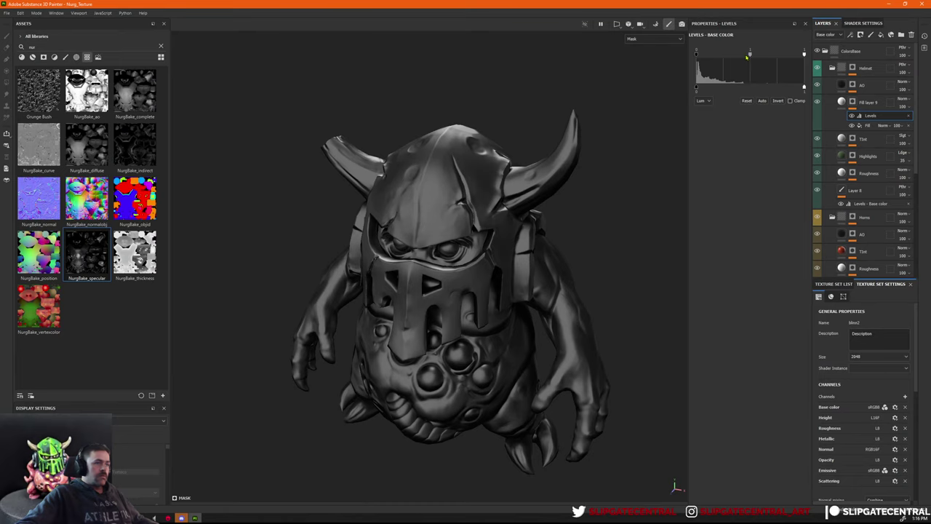
{"action": "mouse_move", "coordinate": [749, 55]}
{"action": "left_mouse_down"}
{"action": "mouse_move", "coordinate": [718, 55]}
{"action": "mouse_move", "coordinate": [762, 55]}
{"action": "mouse_move", "coordinate": [746, 55]}
{"action": "mouse_move", "coordinate": [754, 60]}
{"action": "left_mouse_up"}
{"action": "left_click_drag", "start_coordinate": [540, 125], "coordinate": [551, 110], "text": "alt"}
{"action": "key", "text": "c"}
{"action": "scroll", "coordinate": [551, 110], "scroll_direction": "up", "scroll_amount": 3}
Disable the white layer's color channel, display Roughness on the model, and set the layer's roughness to 0.
{"action": "left_click", "coordinate": [842, 103]}
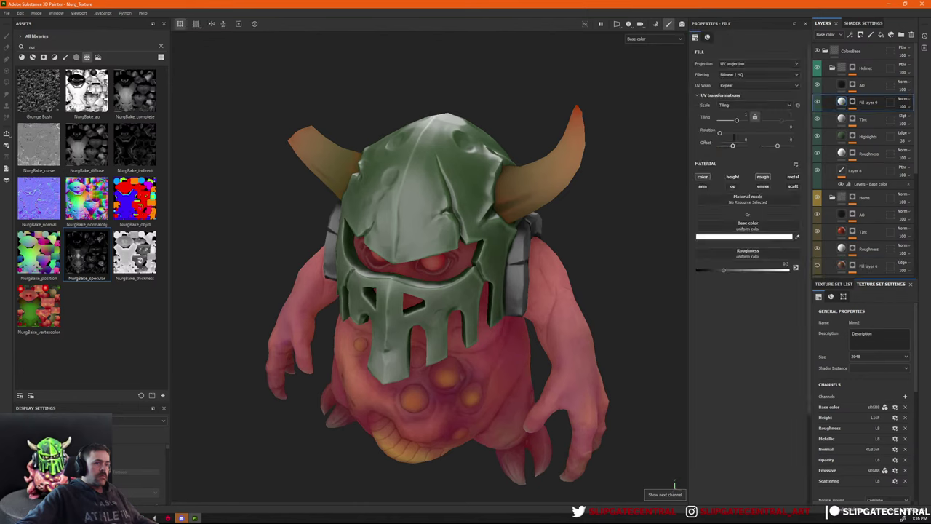
{"action": "left_click", "coordinate": [704, 178]}
{"action": "scroll", "coordinate": [643, 149], "scroll_direction": "up", "scroll_amount": 1}
{"action": "key", "text": "c"}
{"action": "key", "text": "c"}
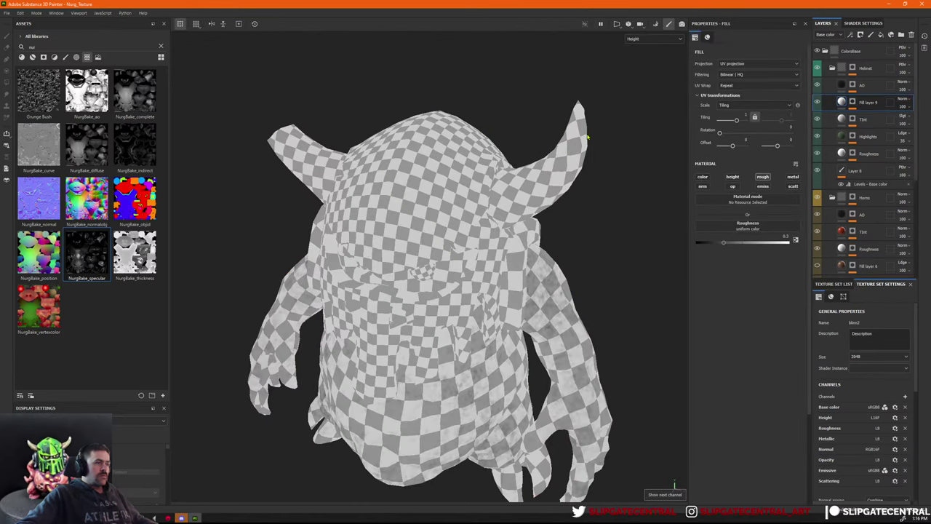
{"action": "key", "text": "c"}
{"action": "key", "text": "shift+c"}
{"action": "left_click_drag", "start_coordinate": [616, 141], "coordinate": [609, 148], "text": "alt"}
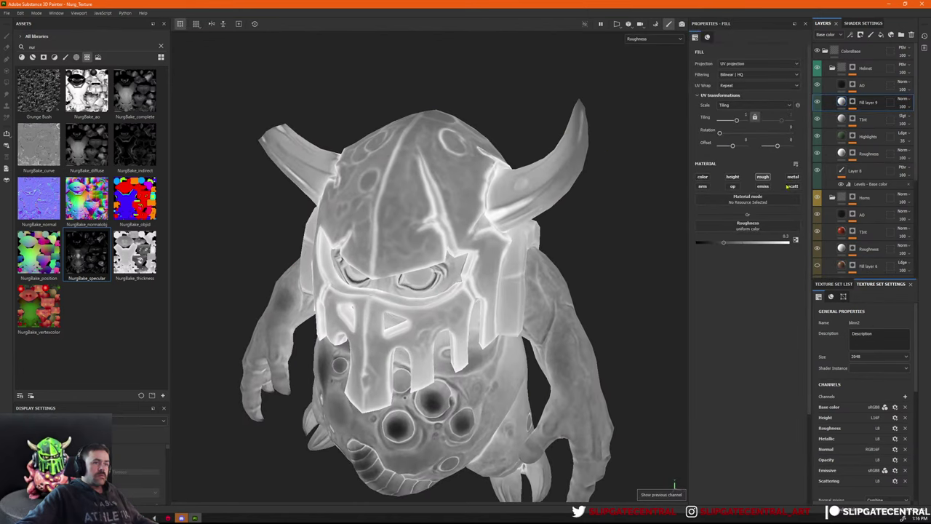
{"action": "left_click_drag", "start_coordinate": [731, 244], "coordinate": [662, 249]}
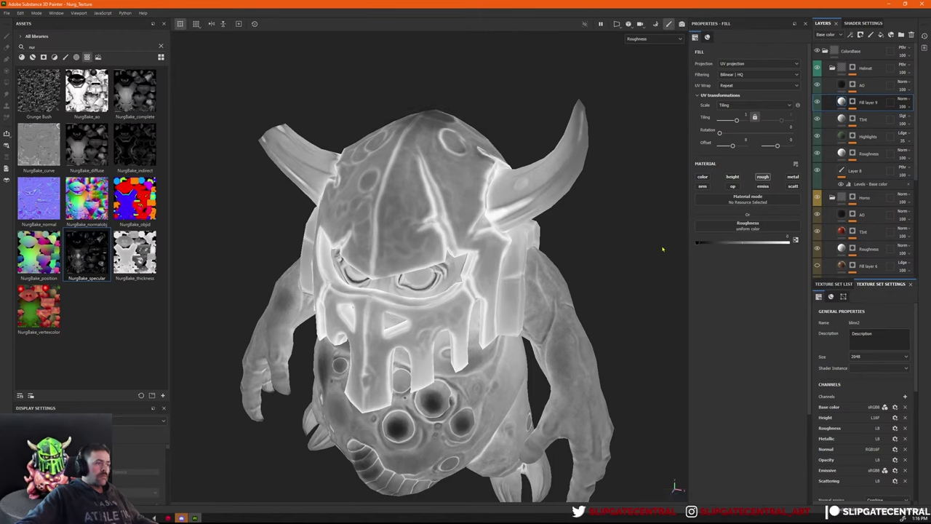
Invert the Levels effect in the fill layer's mask and shift its midtone to about 0.49.
{"action": "left_click", "coordinate": [851, 105]}
{"action": "left_click", "coordinate": [859, 116]}
{"action": "left_click", "coordinate": [778, 101]}
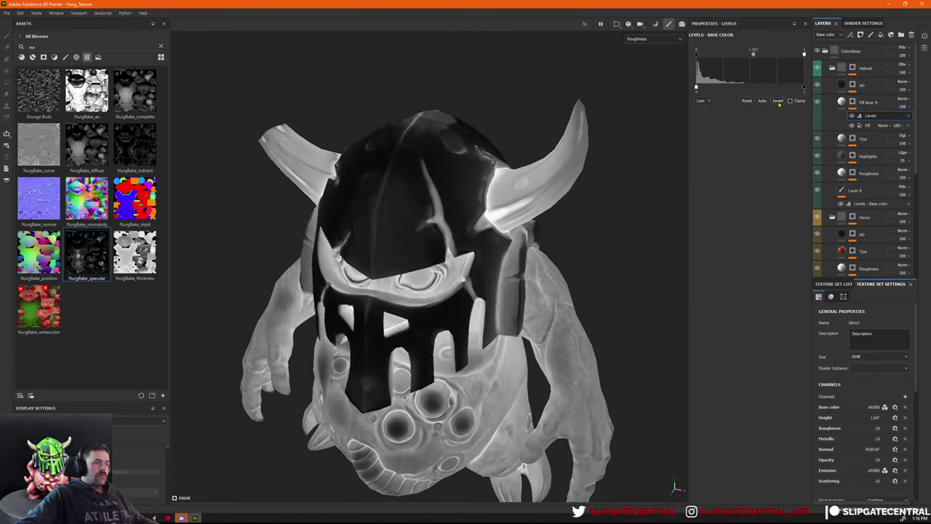
{"action": "left_click", "coordinate": [778, 101]}
{"action": "left_click", "coordinate": [778, 101]}
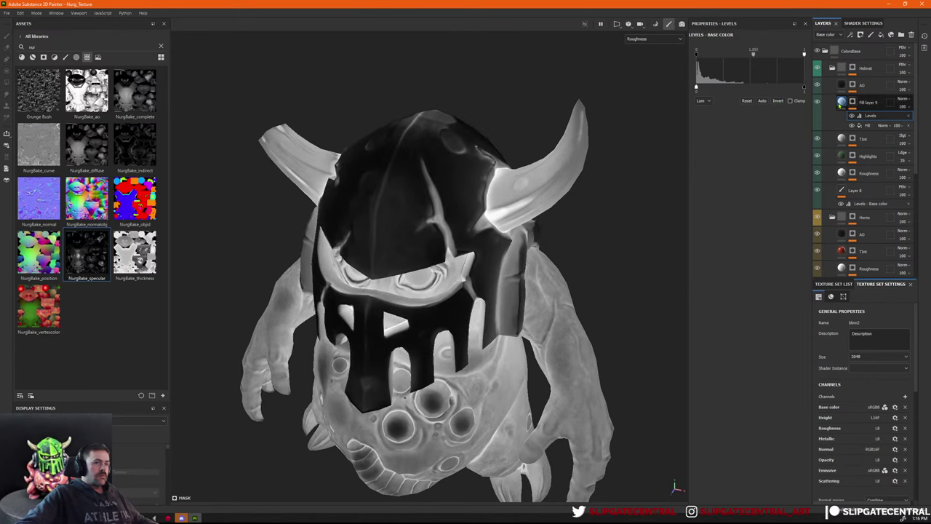
{"action": "left_click", "coordinate": [852, 106]}
{"action": "left_click", "coordinate": [850, 105]}
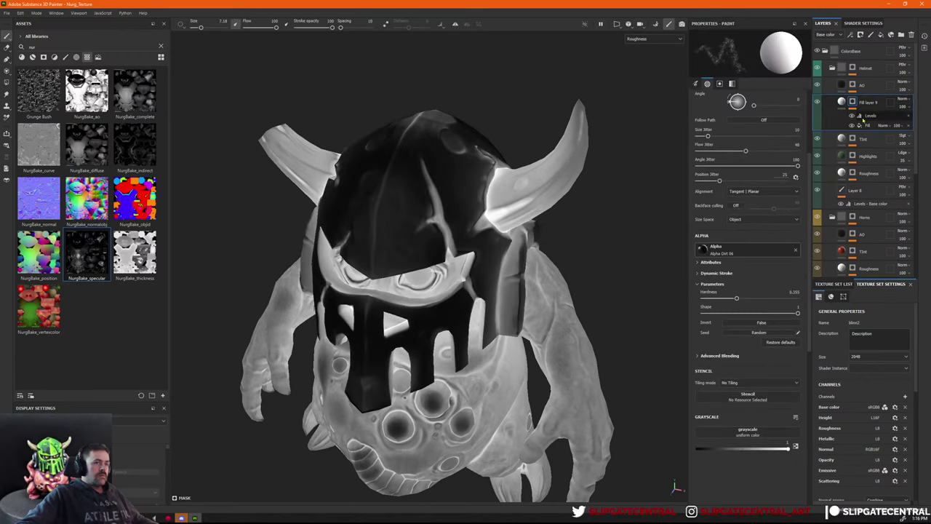
{"action": "left_click", "coordinate": [858, 116]}
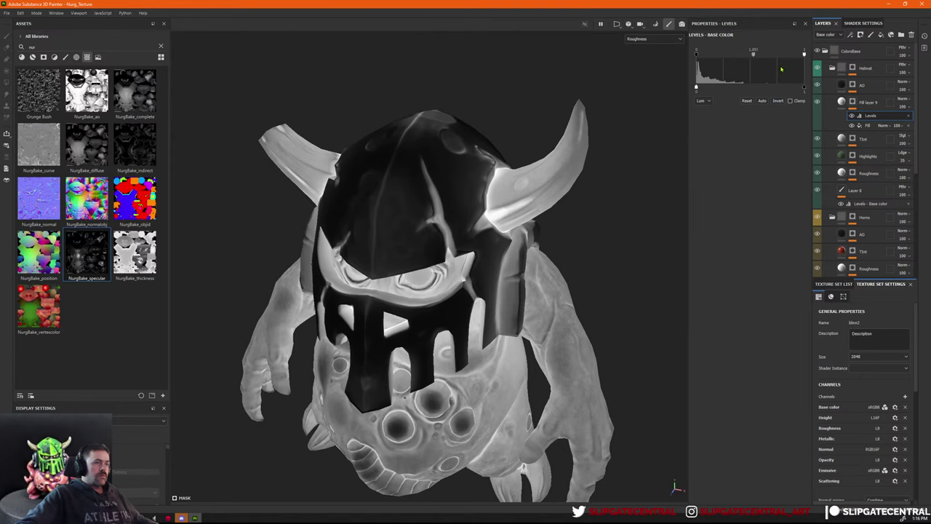
{"action": "left_click_drag", "start_coordinate": [753, 54], "coordinate": [720, 51]}
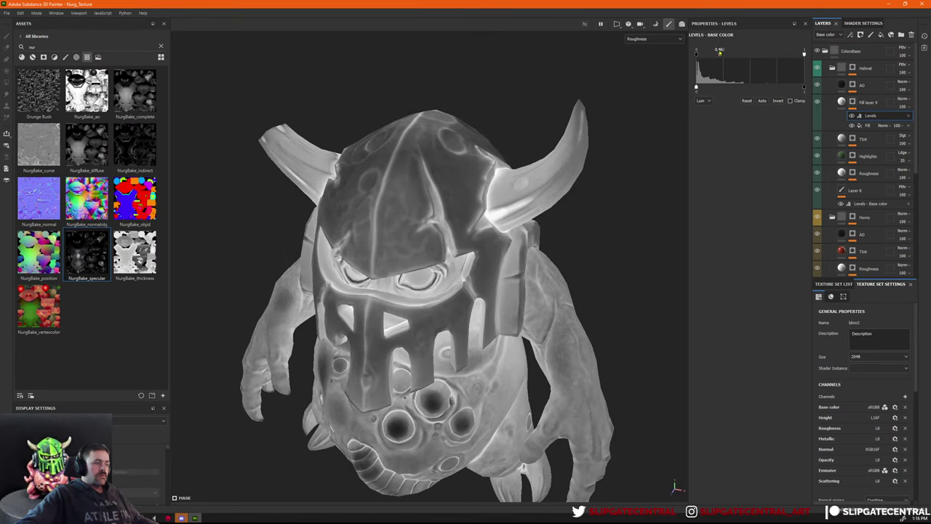
Compare the helmet's roughness with the fill layer on and off, and return to the full material view.
{"action": "left_click_drag", "start_coordinate": [607, 207], "coordinate": [505, 87], "text": "alt"}
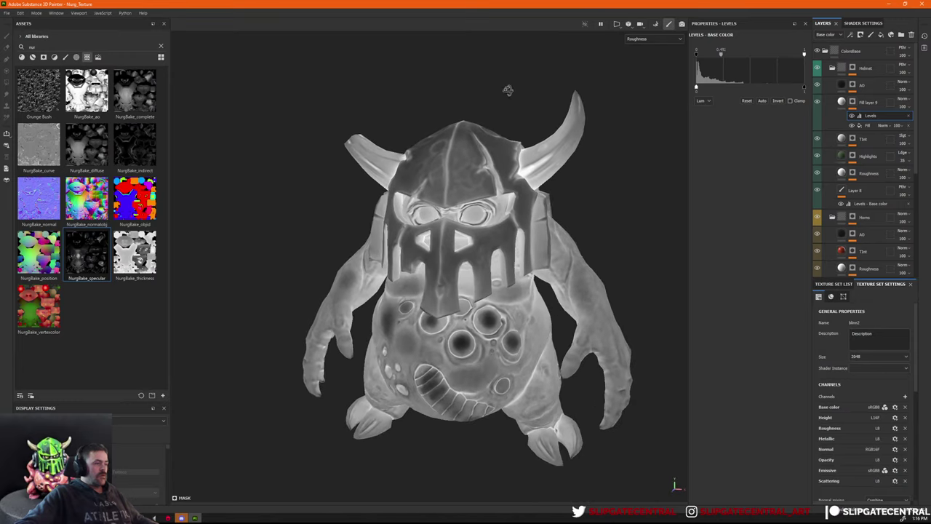
{"action": "left_click", "coordinate": [817, 102]}
{"action": "left_click", "coordinate": [817, 102]}
{"action": "left_click", "coordinate": [817, 103]}
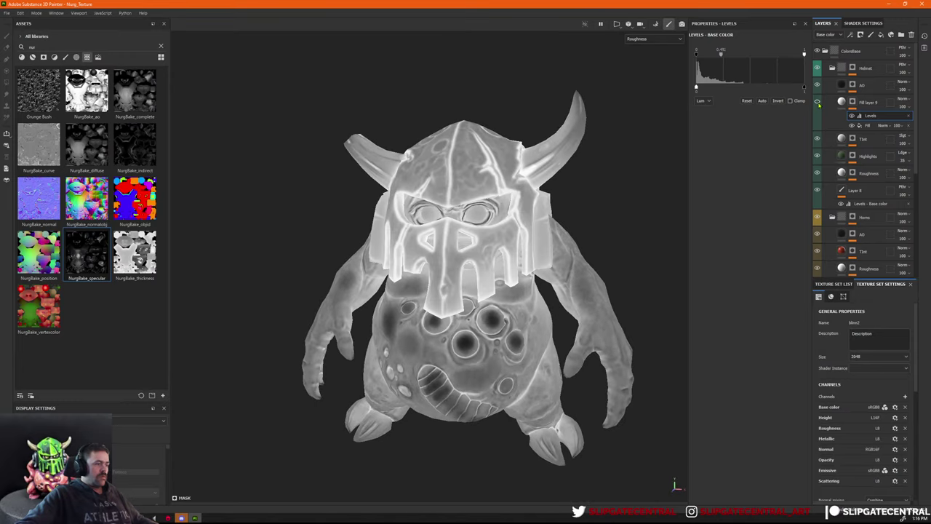
{"action": "left_click", "coordinate": [817, 103]}
{"action": "key", "text": "m"}
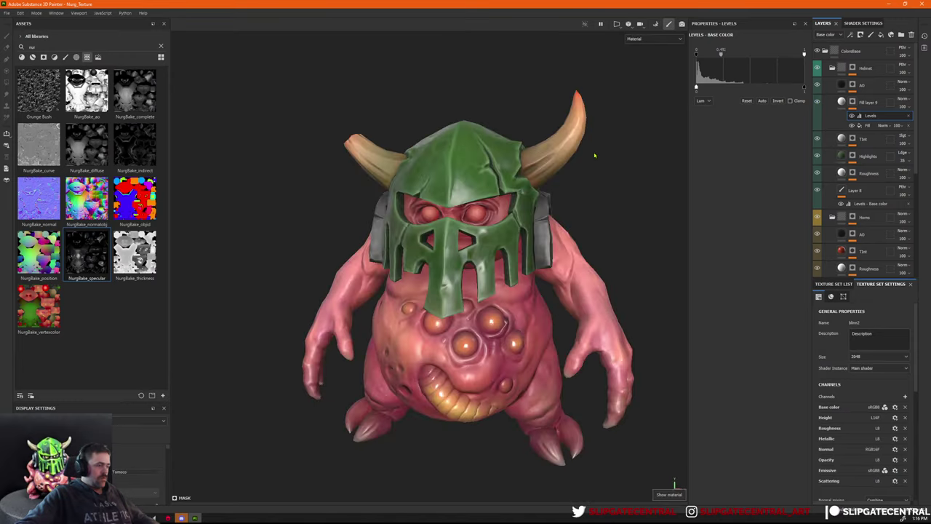
{"action": "left_click_drag", "start_coordinate": [594, 156], "coordinate": [575, 197], "text": "alt"}
Delete the masked fill layer above the helmet's Tint.
{"action": "left_click", "coordinate": [867, 103]}
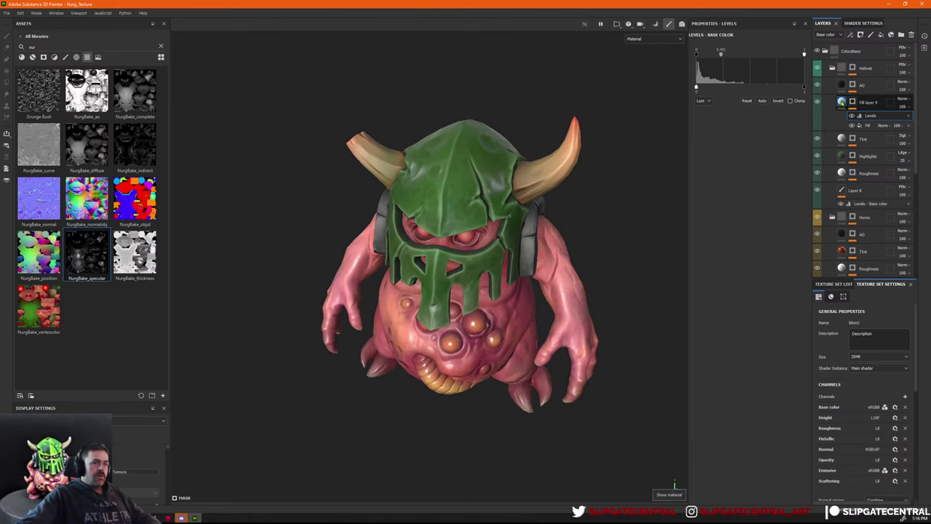
{"action": "key", "text": "Delete"}
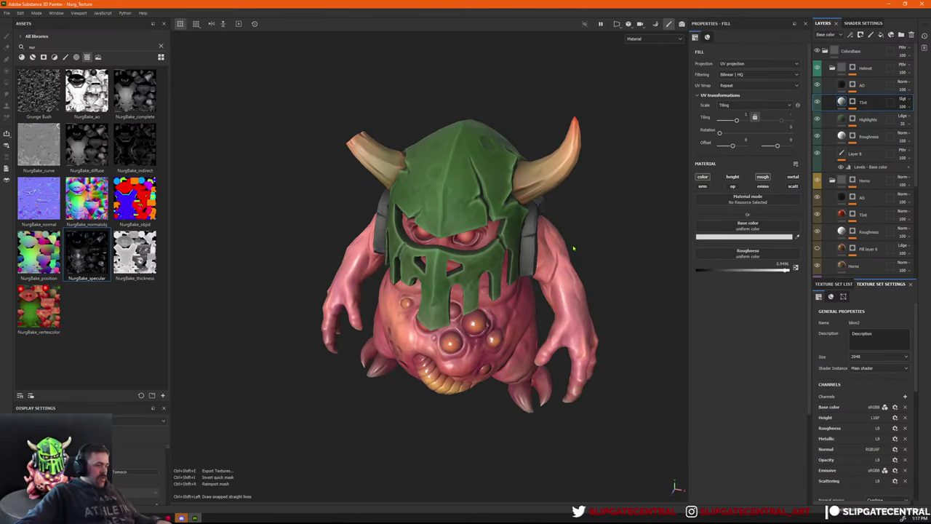
{"action": "key", "text": "ctrl+shift+e"}
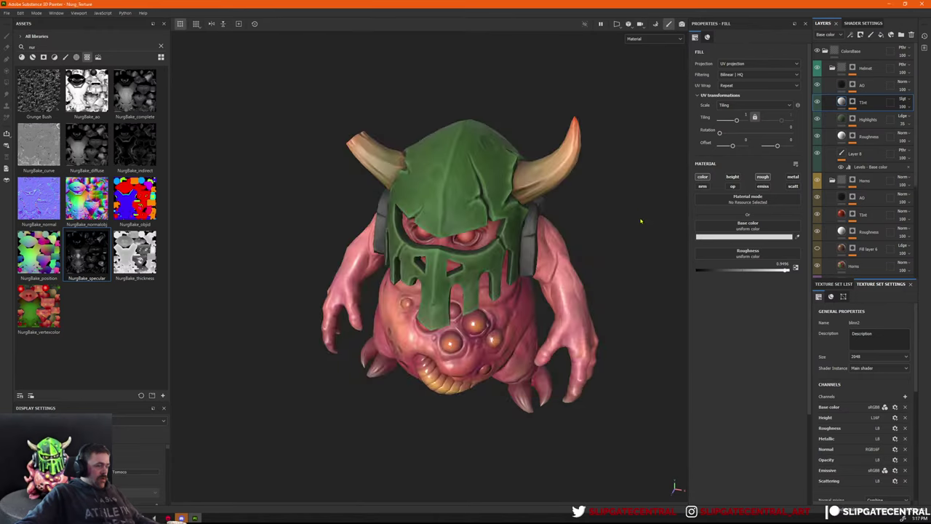
Cycle through the channel views and display the Scattering channel on the creature.
{"action": "key", "text": "c"}
{"action": "key", "text": "c"}
{"action": "key", "text": "c"}
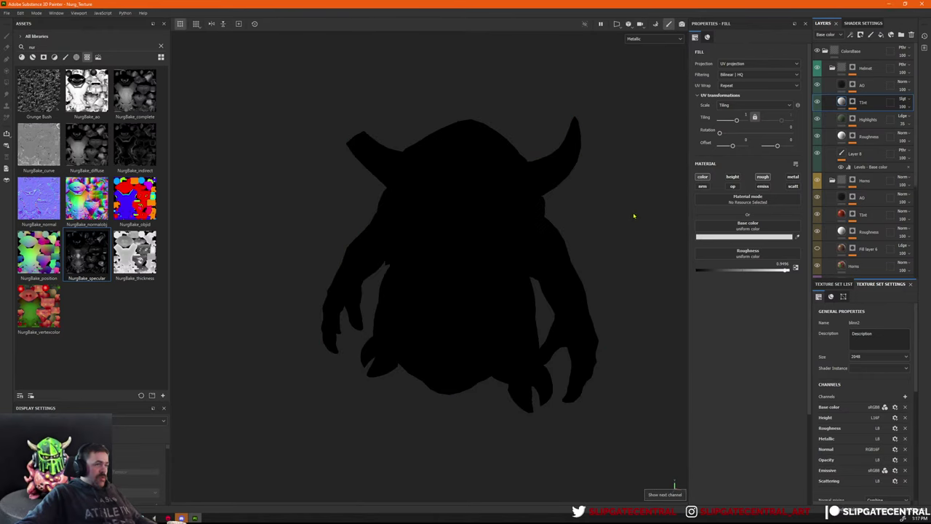
{"action": "key", "text": "c"}
{"action": "key", "text": "c"}
{"action": "key", "text": "shift+c"}
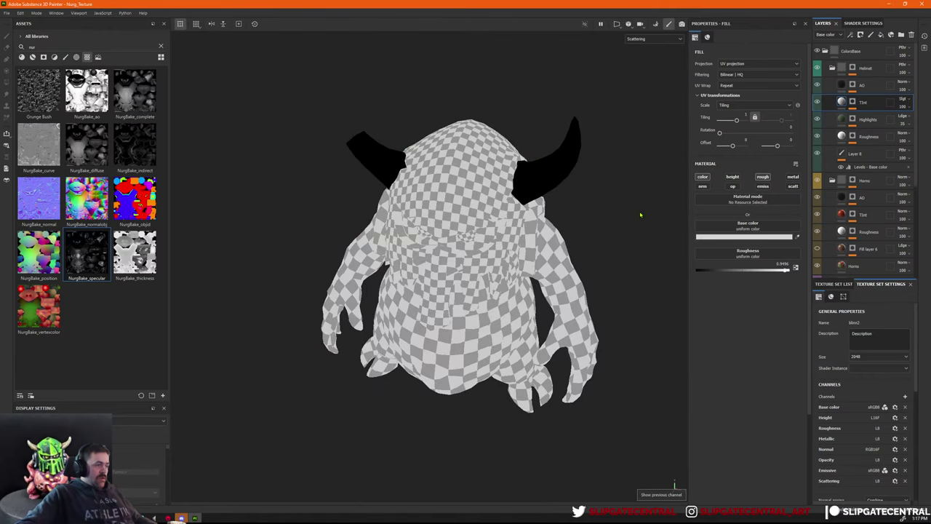
{"action": "left_click_drag", "start_coordinate": [640, 214], "coordinate": [572, 200], "text": "alt"}
Enable scattering on the bottom ColorBase fill layer and assign NurgBake_thickness as its scattering map.
{"action": "scroll", "coordinate": [910, 234], "scroll_direction": "down", "scroll_amount": 3}
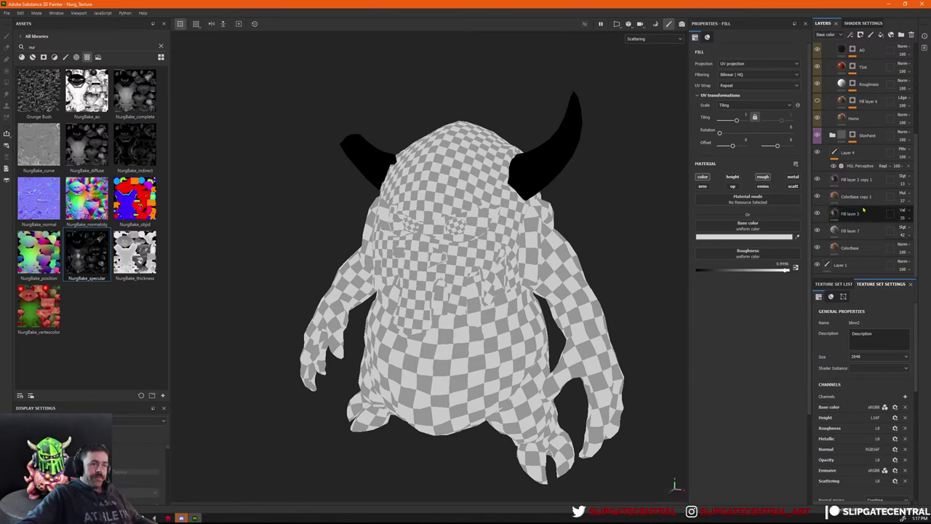
{"action": "left_click", "coordinate": [852, 265]}
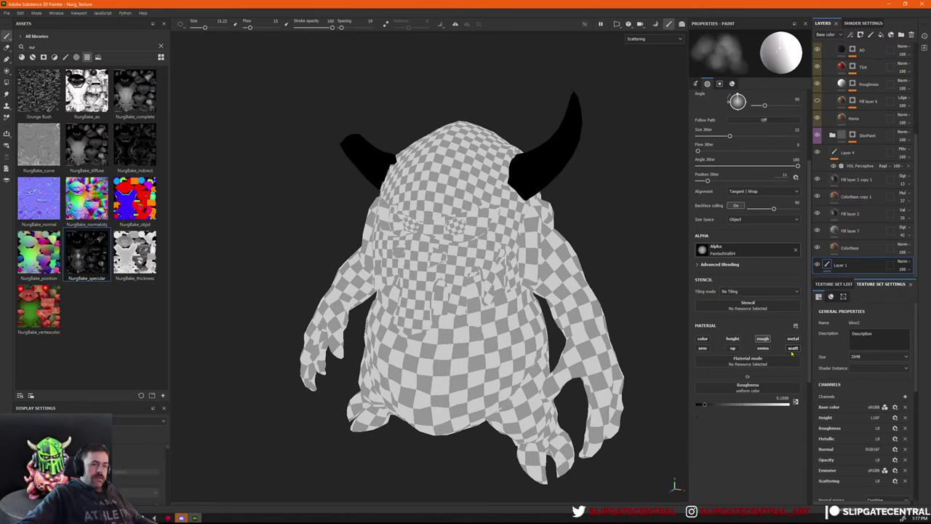
{"action": "left_click", "coordinate": [842, 248]}
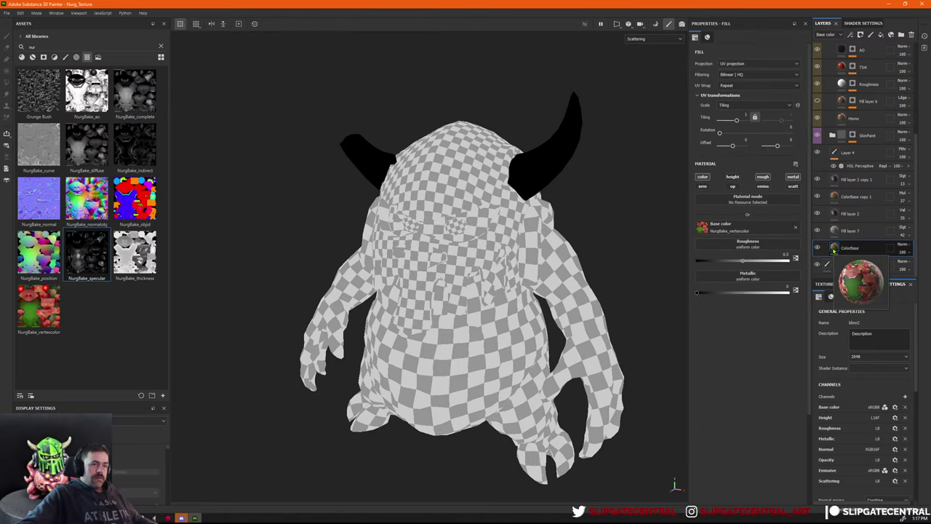
{"action": "left_click", "coordinate": [792, 187]}
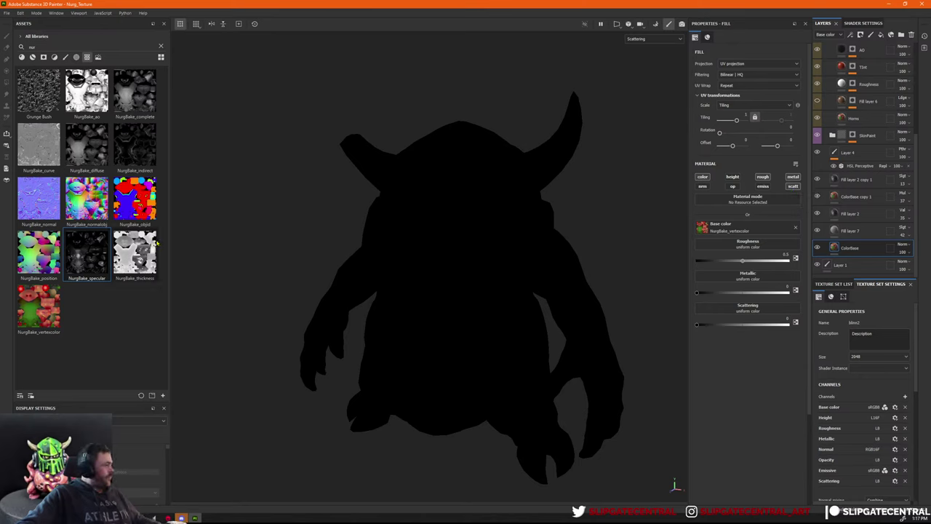
{"action": "left_click_drag", "start_coordinate": [135, 251], "coordinate": [756, 308]}
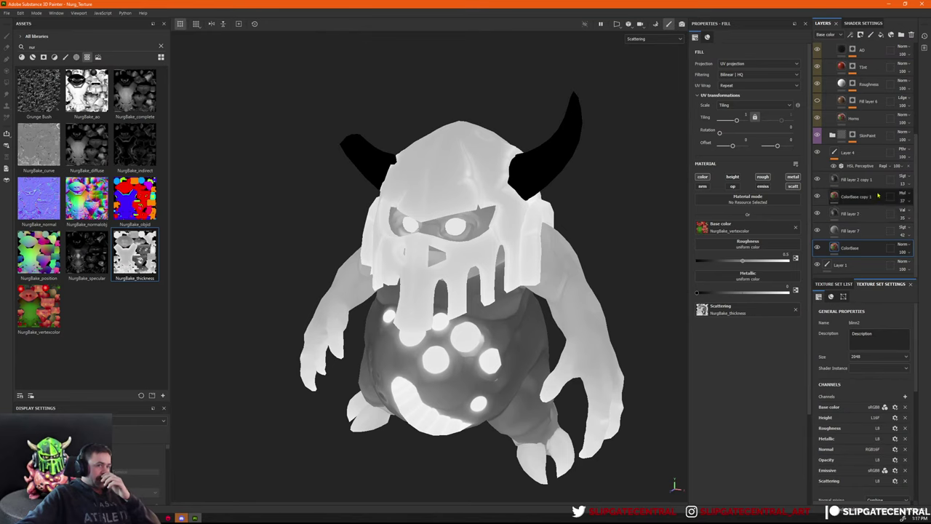
Assign NurgBake_thickness as the scattering map of the Horns fill layer.
{"action": "scroll", "coordinate": [879, 235], "scroll_direction": "up", "scroll_amount": 3}
{"action": "left_click", "coordinate": [866, 248]}
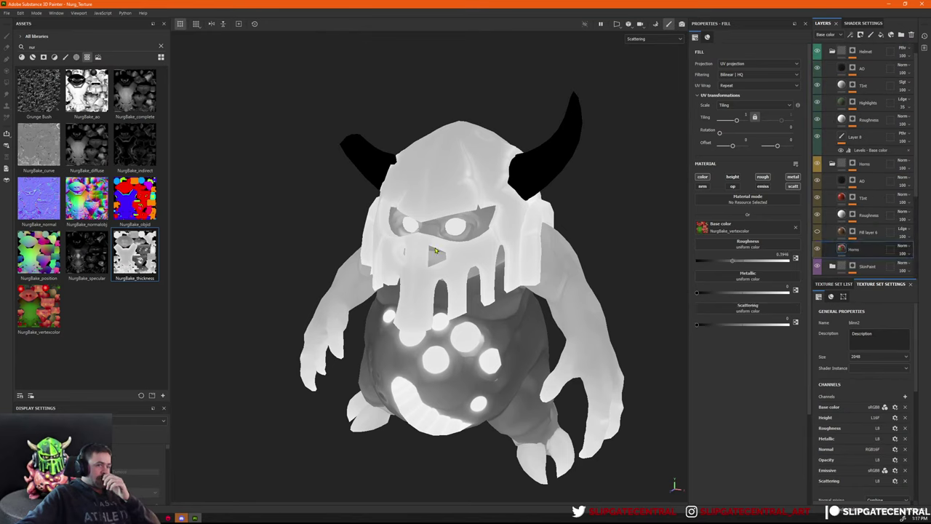
{"action": "left_click_drag", "start_coordinate": [135, 251], "coordinate": [748, 313]}
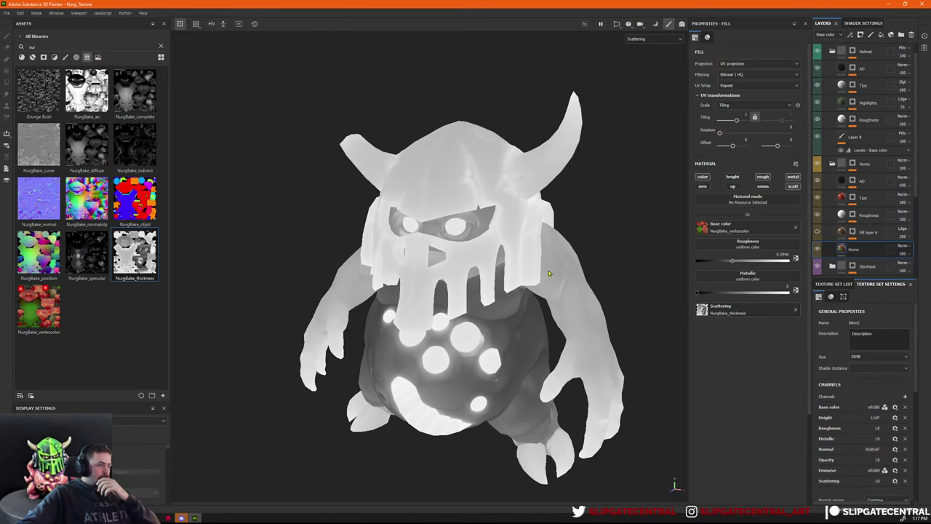
{"action": "scroll", "coordinate": [877, 186], "scroll_direction": "up", "scroll_amount": 1}
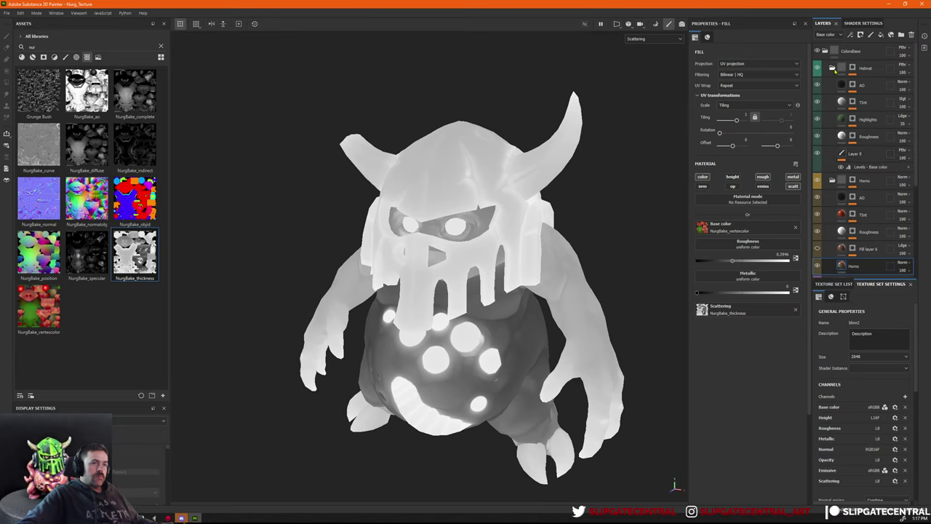
Undo the scattering map assignments on the Horns and ColorBase fill layers.
{"action": "left_click", "coordinate": [870, 156]}
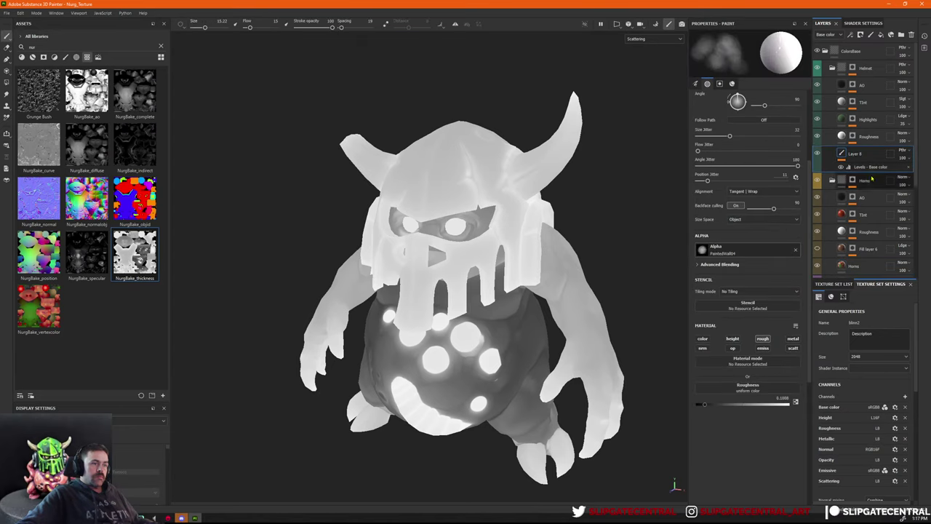
{"action": "scroll", "coordinate": [871, 179], "scroll_direction": "down", "scroll_amount": 4}
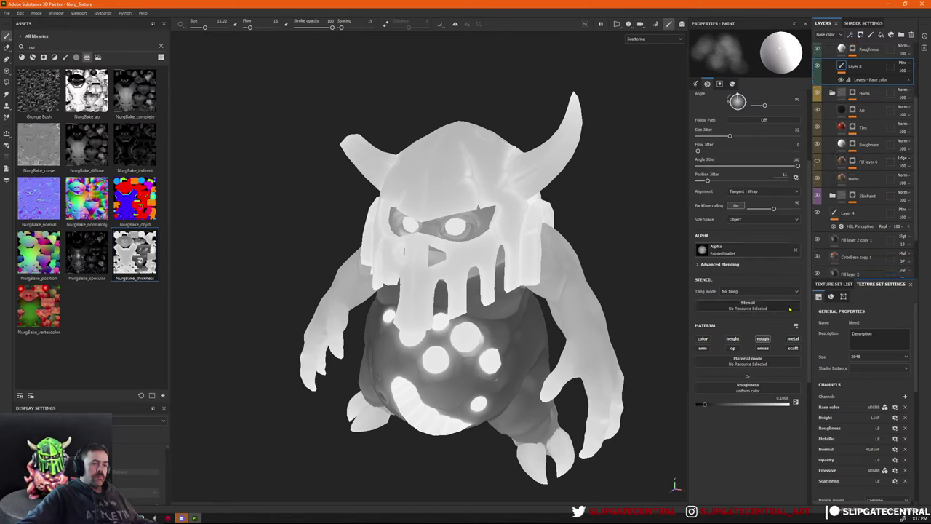
{"action": "scroll", "coordinate": [829, 218], "scroll_direction": "up", "scroll_amount": 4}
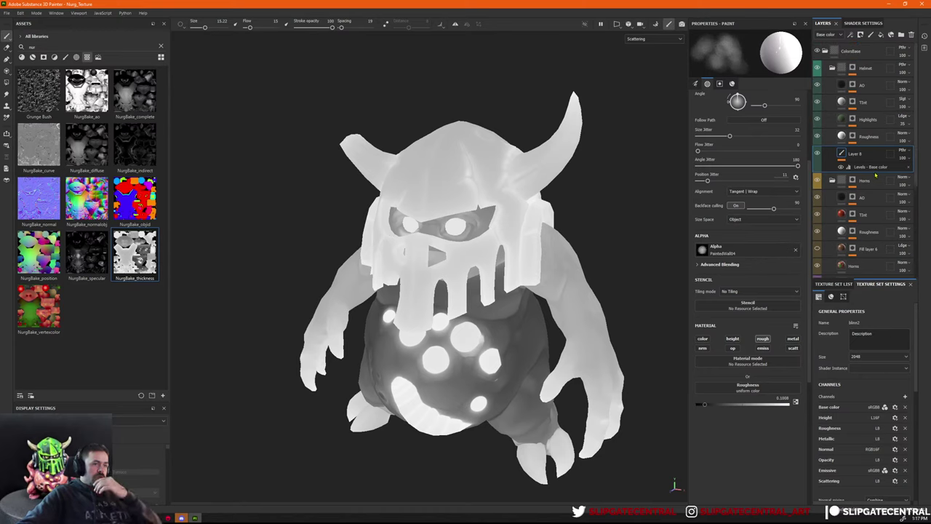
{"action": "key", "text": "ctrl+z"}
{"action": "key", "text": "ctrl+z"}
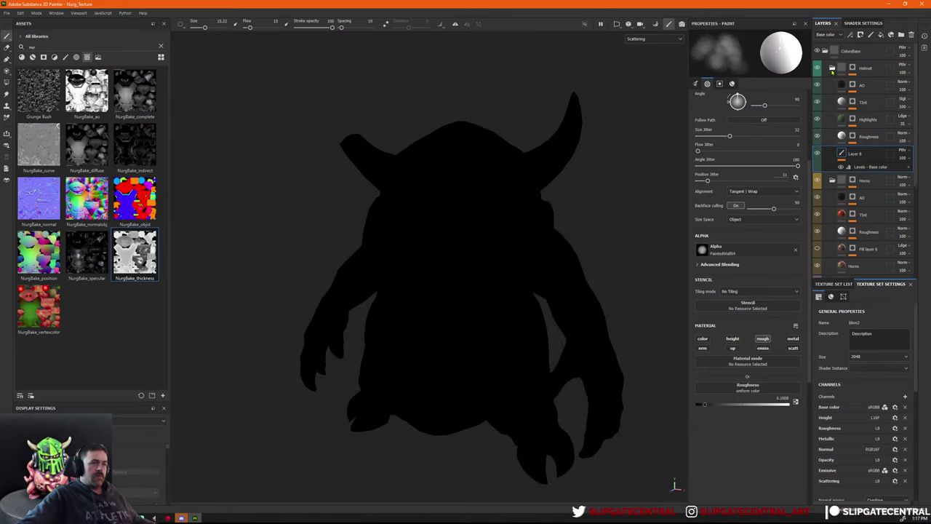
Collapse the Helmet and Horns folders in the layer stack, leaving SkinPaint collapsed.
{"action": "left_click", "coordinate": [832, 68]}
{"action": "left_click", "coordinate": [833, 85]}
{"action": "left_click", "coordinate": [832, 102]}
{"action": "left_click", "coordinate": [832, 102]}
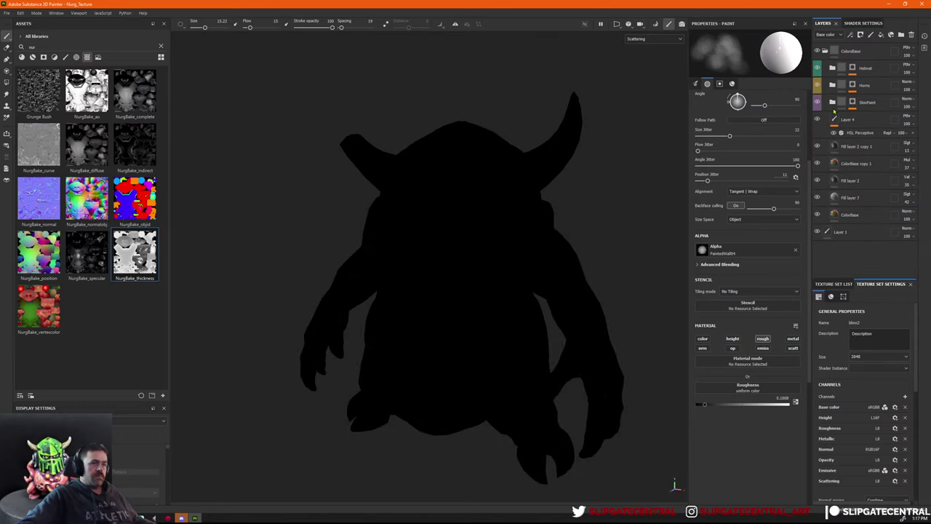
Add a fill layer above the Helmet folder and name it Scattering.
{"action": "left_click", "coordinate": [880, 69]}
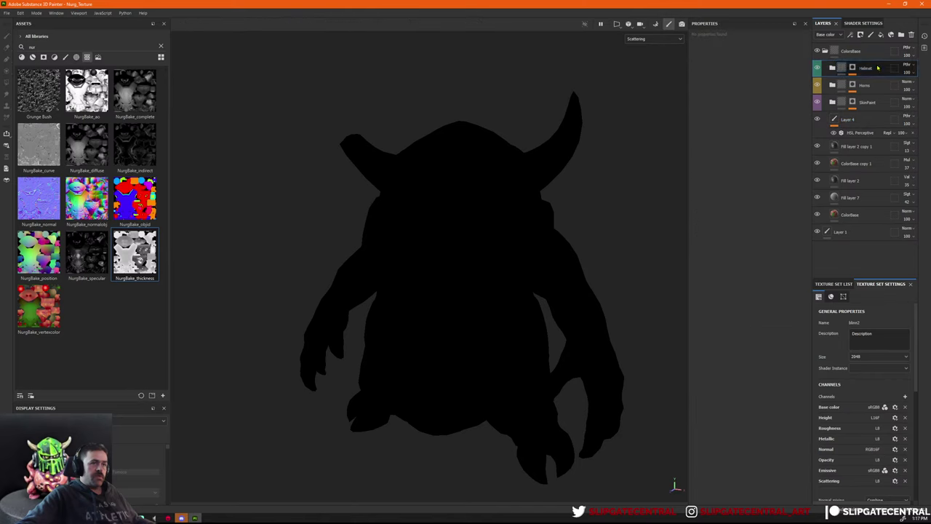
{"action": "left_click", "coordinate": [881, 34]}
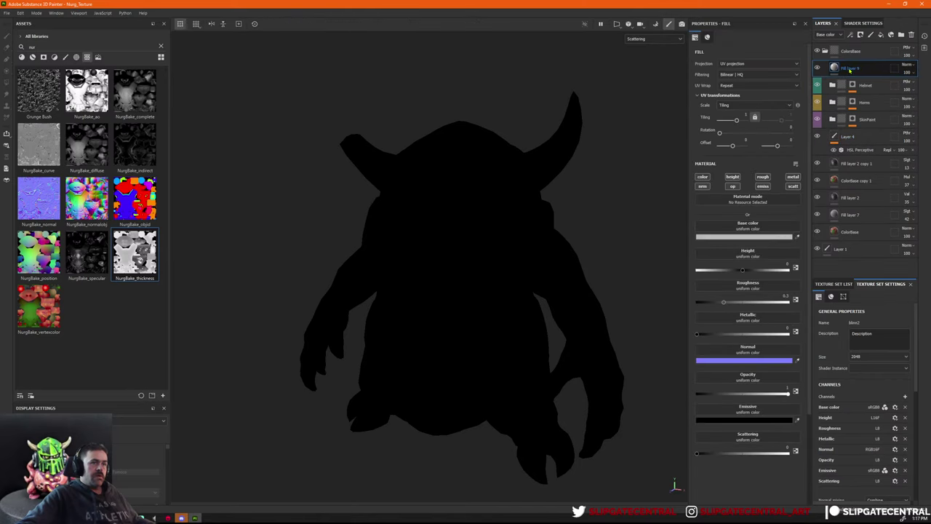
{"action": "double_click", "coordinate": [850, 69]}
{"action": "type", "text": "Sca"}
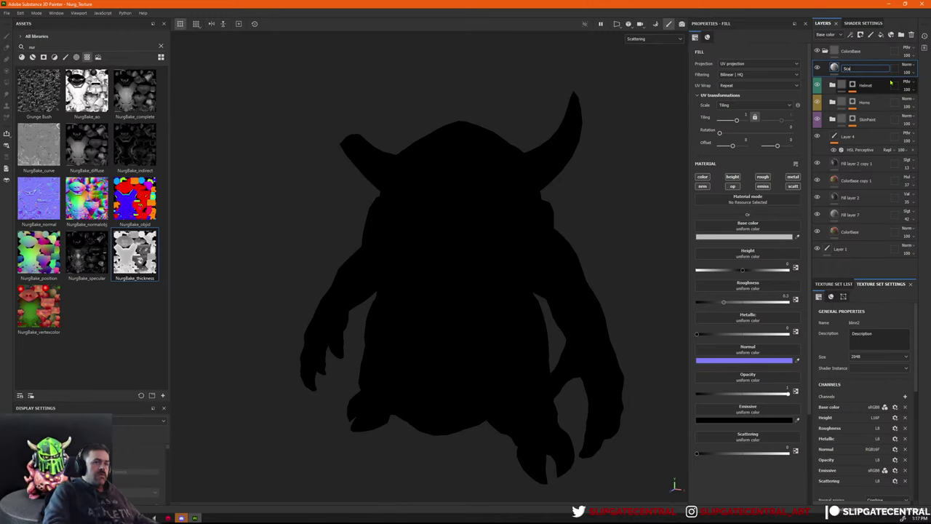
{"action": "type", "text": "tterin"}
{"action": "key", "text": "Return"}
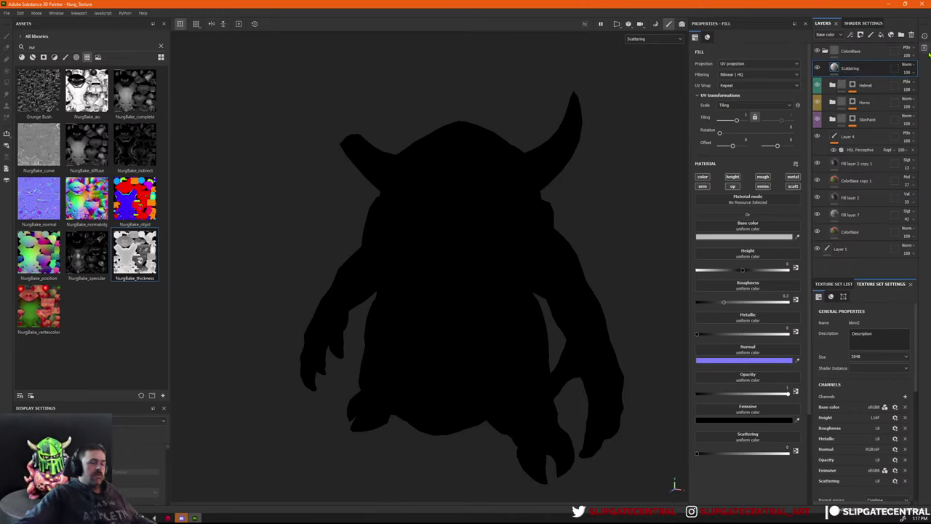
Give the Scattering fill layer a black mask and add a paint effect to that mask.
{"action": "right_click", "coordinate": [876, 70]}
{"action": "left_click", "coordinate": [873, 75]}
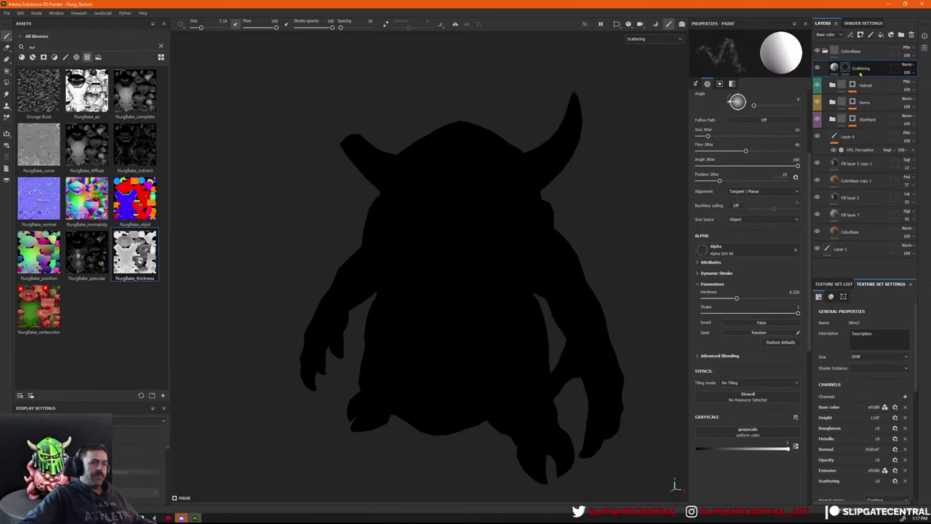
{"action": "right_click", "coordinate": [875, 70]}
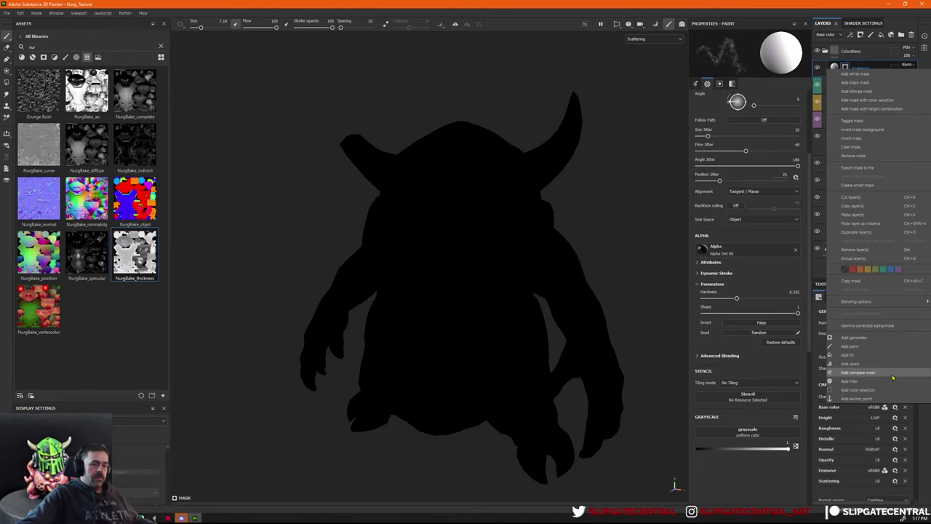
{"action": "left_click", "coordinate": [852, 346]}
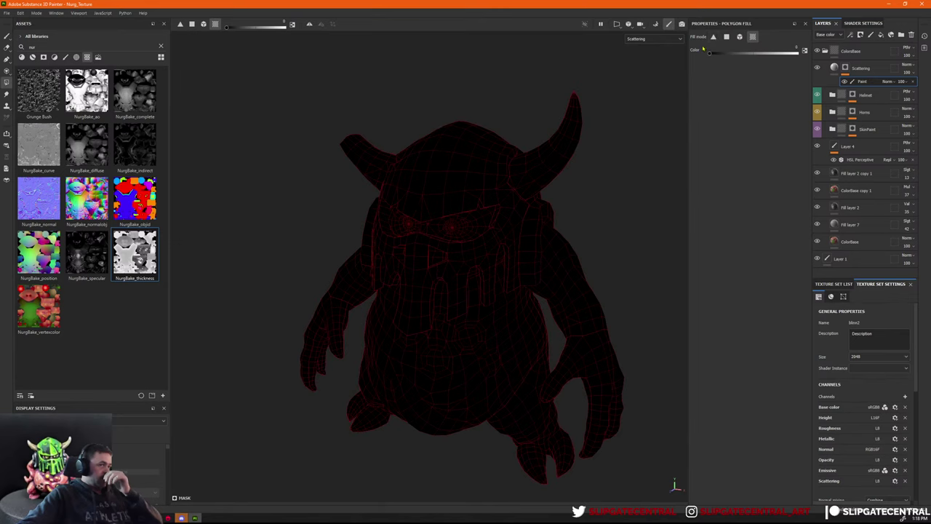
Display the Scattering layer's mask and polygon-fill the creature's body, eyes and arms white by mesh part, excluding helmet and horns.
{"action": "left_click", "coordinate": [739, 37]}
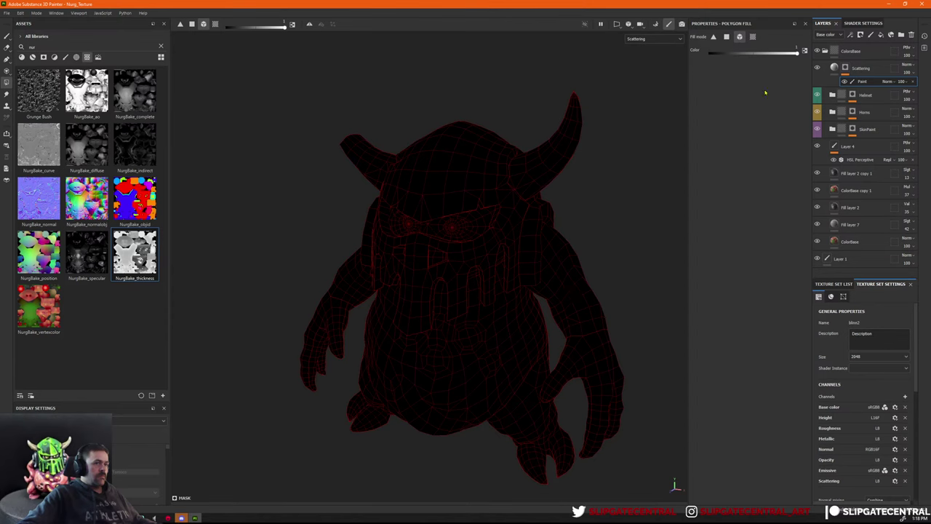
{"action": "left_click", "coordinate": [846, 68], "text": "alt"}
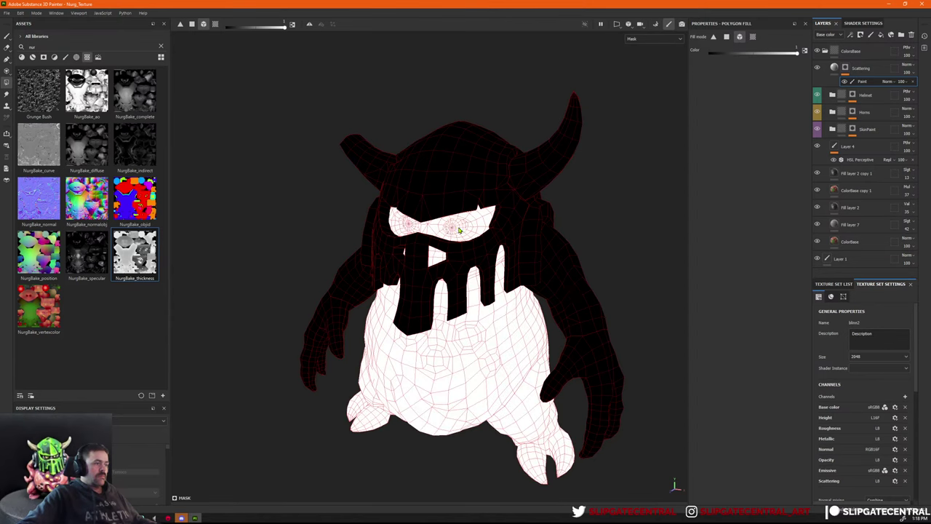
{"action": "left_click", "coordinate": [575, 272]}
{"action": "left_click", "coordinate": [328, 272]}
{"action": "key", "text": "1"}
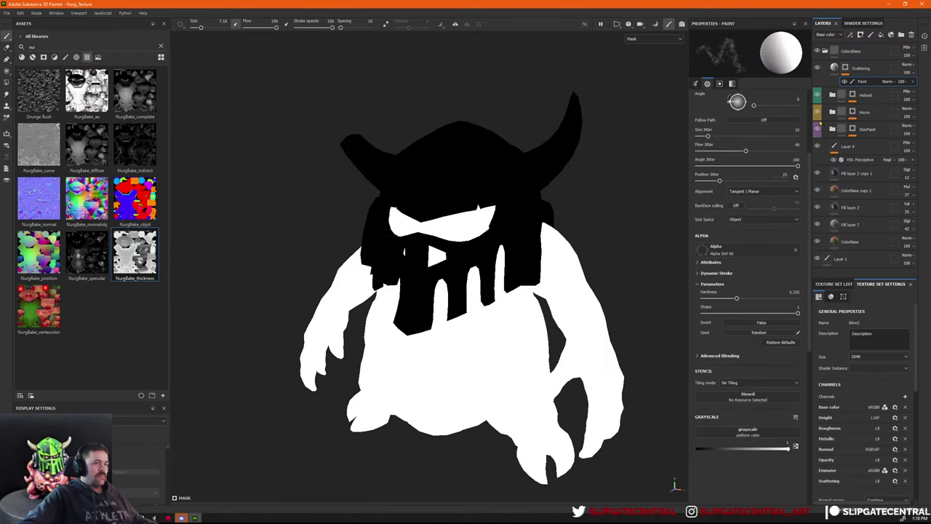
Group the Scattering layer into a folder named Scatter and switch the layer stack to the Scattering channel.
{"action": "key", "text": "ctrl+g"}
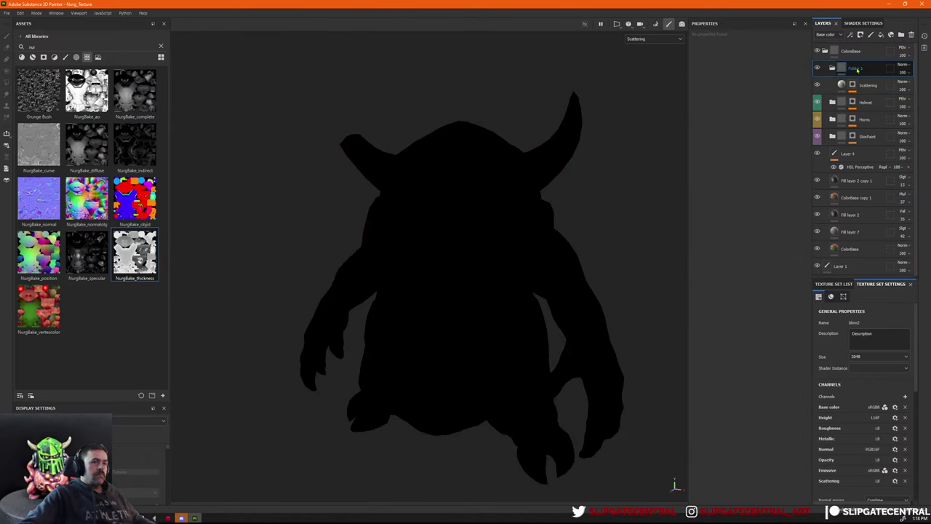
{"action": "double_click", "coordinate": [858, 68]}
{"action": "type", "text": "Scatter"}
{"action": "key", "text": "Return"}
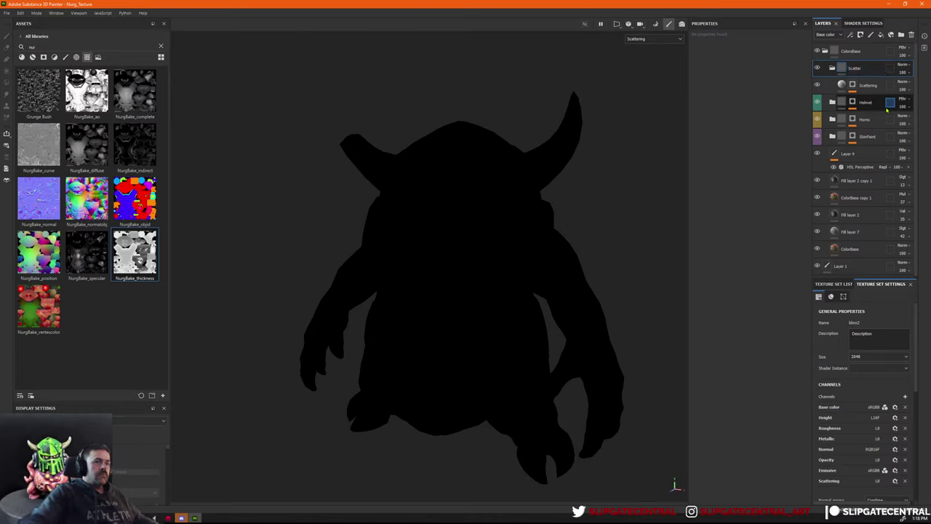
{"action": "left_click", "coordinate": [826, 34]}
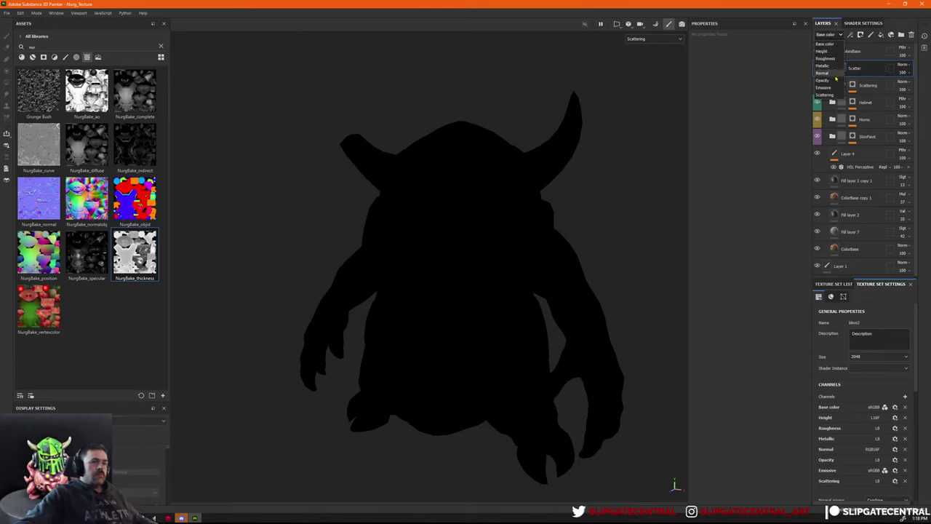
{"action": "left_click", "coordinate": [825, 95]}
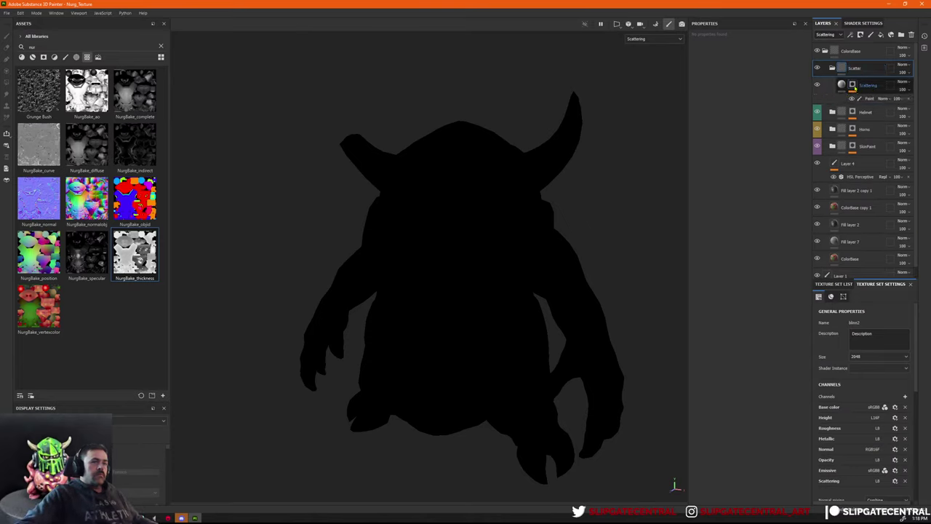
Limit the Scattering fill layer to the scattering channel and assign NurgBake_thickness as its map.
{"action": "left_click", "coordinate": [856, 87]}
{"action": "left_click", "coordinate": [842, 85]}
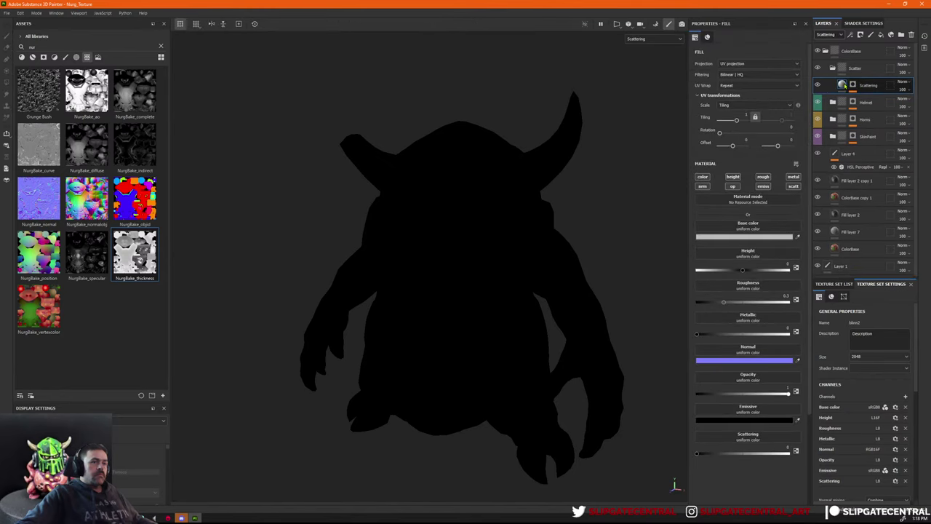
{"action": "left_click", "coordinate": [793, 186]}
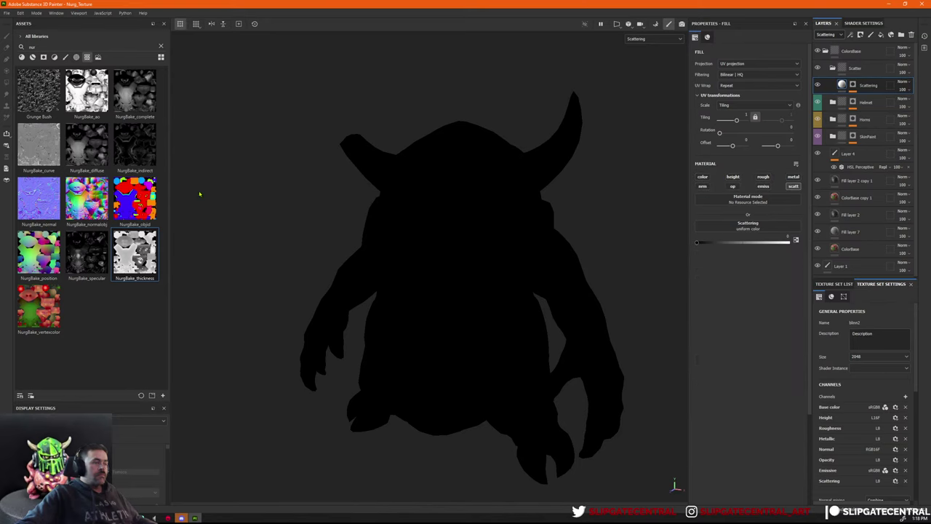
{"action": "left_click_drag", "start_coordinate": [135, 253], "coordinate": [720, 230]}
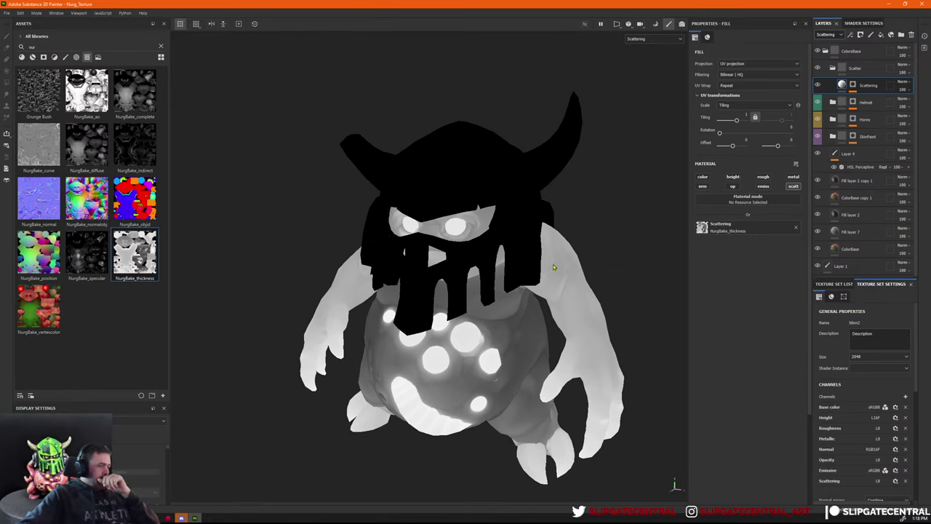
Add a paint layer above the Scattering fill inside the Scatter folder and set its blend mode to Passthrough.
{"action": "left_click_drag", "start_coordinate": [579, 326], "coordinate": [597, 299], "text": "alt"}
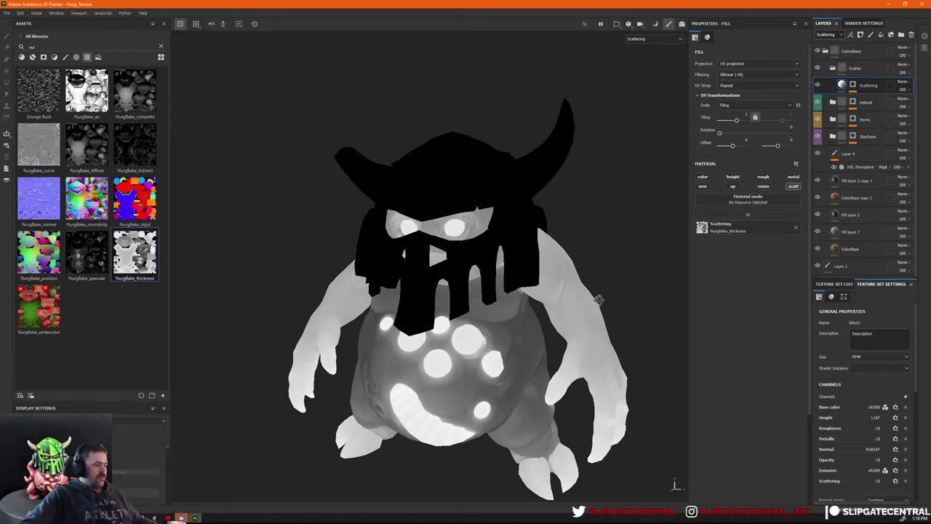
{"action": "middle_click_drag", "start_coordinate": [597, 299], "coordinate": [597, 276], "text": "alt"}
{"action": "right_click_drag", "start_coordinate": [598, 275], "coordinate": [587, 298], "text": "alt"}
{"action": "left_click_drag", "start_coordinate": [587, 297], "coordinate": [596, 301], "text": "alt"}
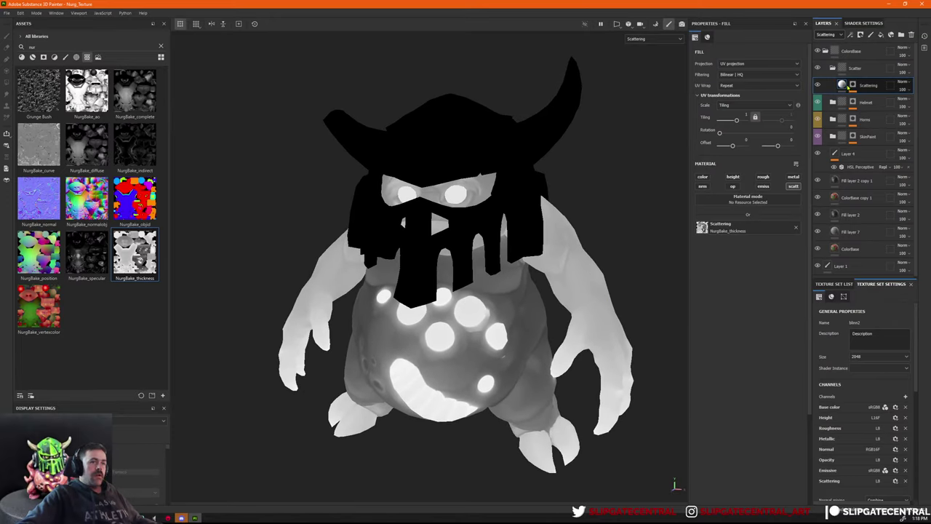
{"action": "left_click", "coordinate": [871, 36]}
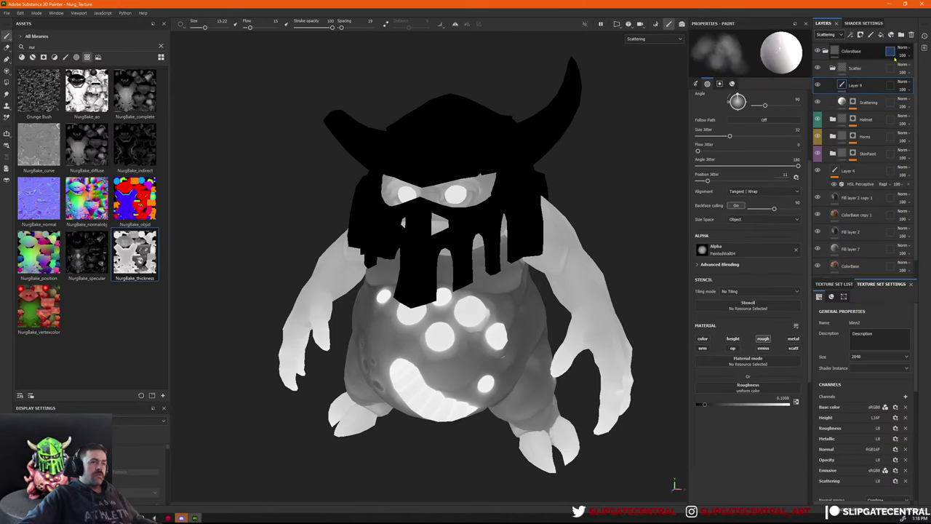
{"action": "left_click", "coordinate": [902, 81]}
{"action": "left_click", "coordinate": [903, 97]}
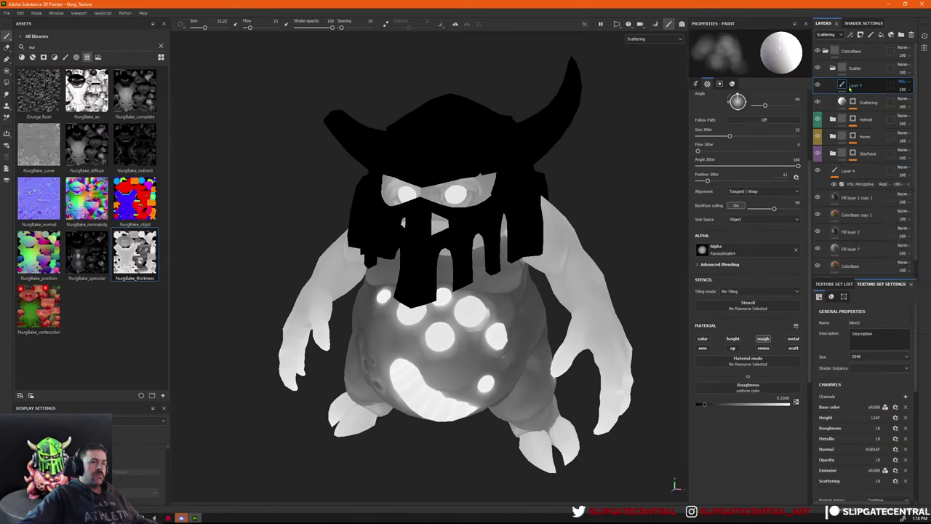
Add a black mask to the new Passthrough paint layer.
{"action": "right_click", "coordinate": [860, 85]}
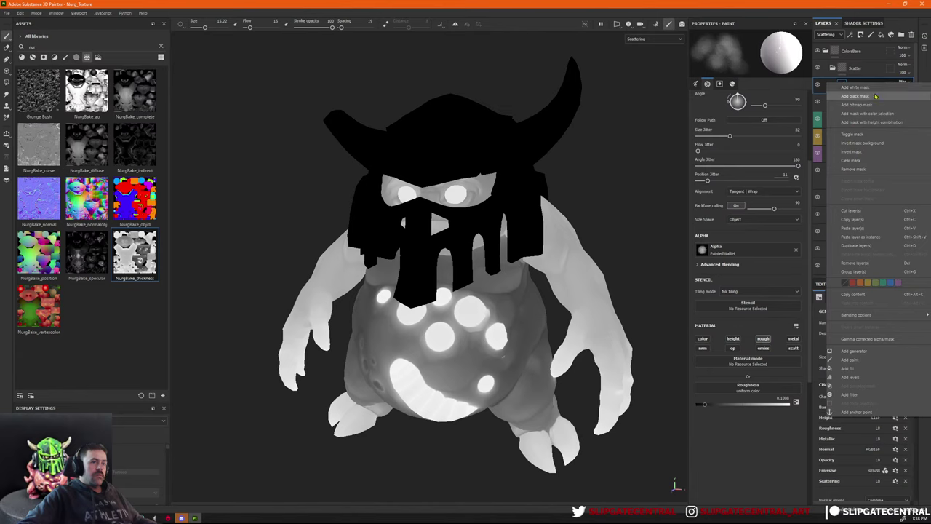
{"action": "left_click", "coordinate": [875, 96]}
{"action": "right_click", "coordinate": [852, 85]}
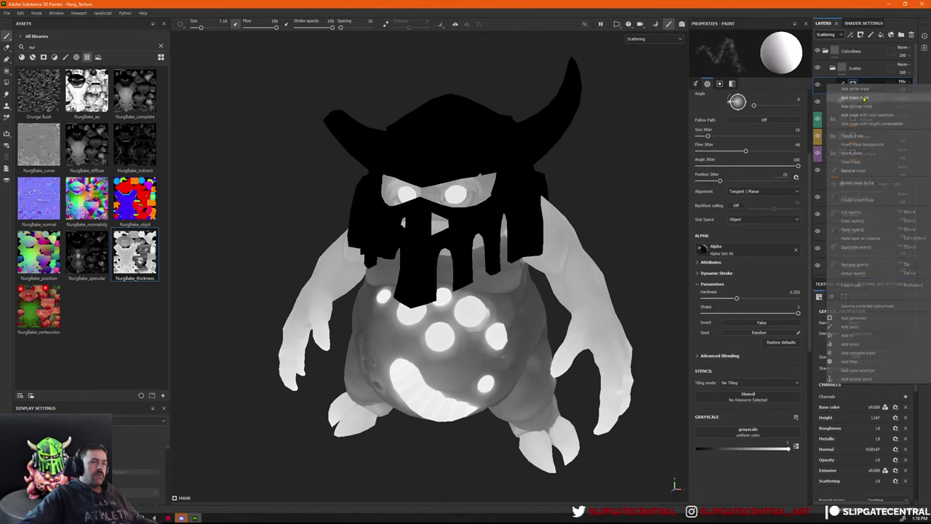
{"action": "left_click", "coordinate": [854, 285]}
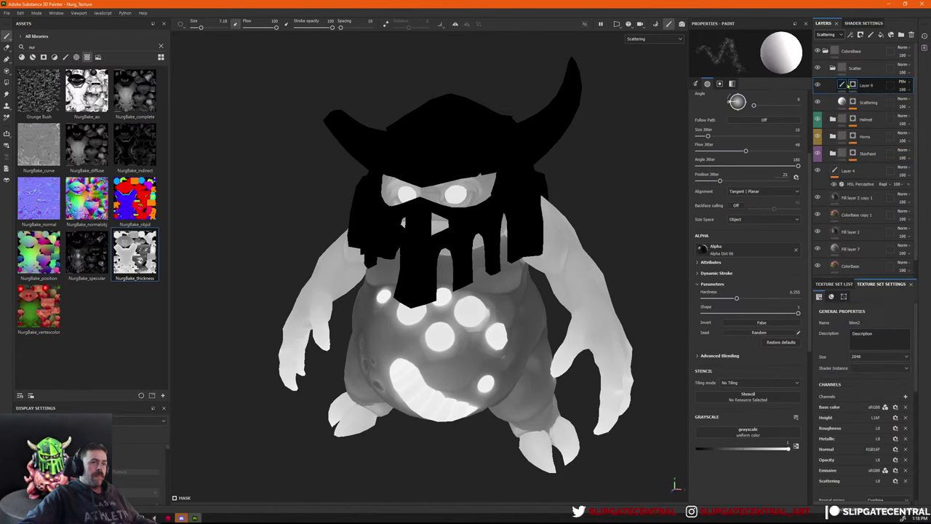
Add a Levels effect to the Passthrough layer's content and set its affected channel to Scattering.
{"action": "left_click", "coordinate": [843, 84]}
{"action": "right_click", "coordinate": [855, 80]}
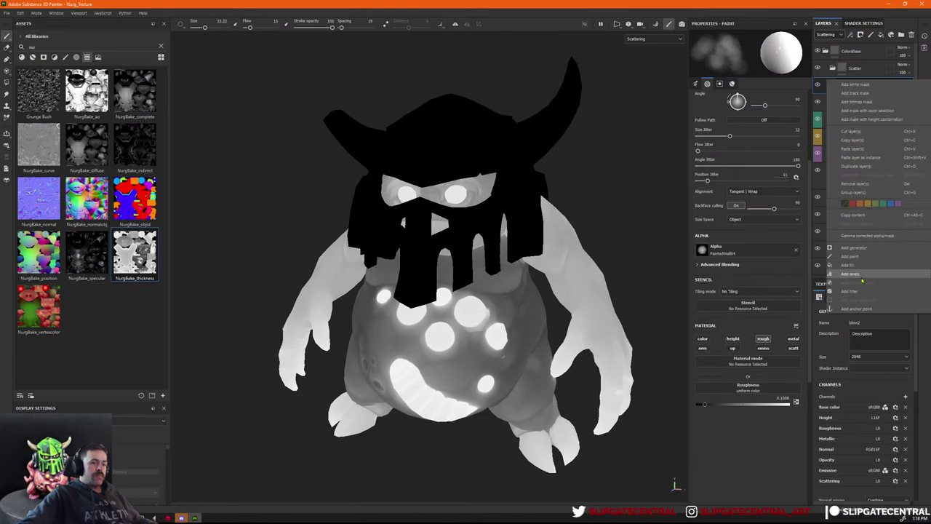
{"action": "left_click", "coordinate": [867, 274]}
{"action": "left_click", "coordinate": [737, 50]}
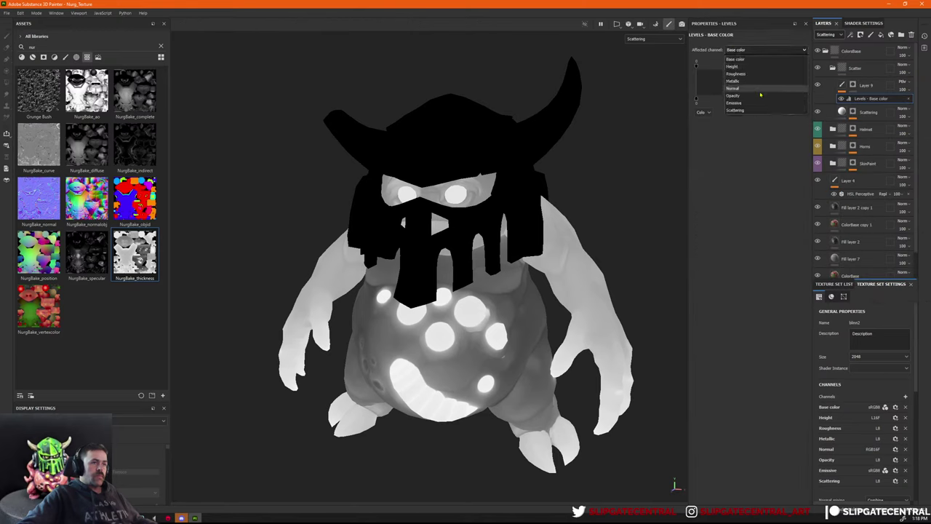
{"action": "left_click", "coordinate": [750, 112]}
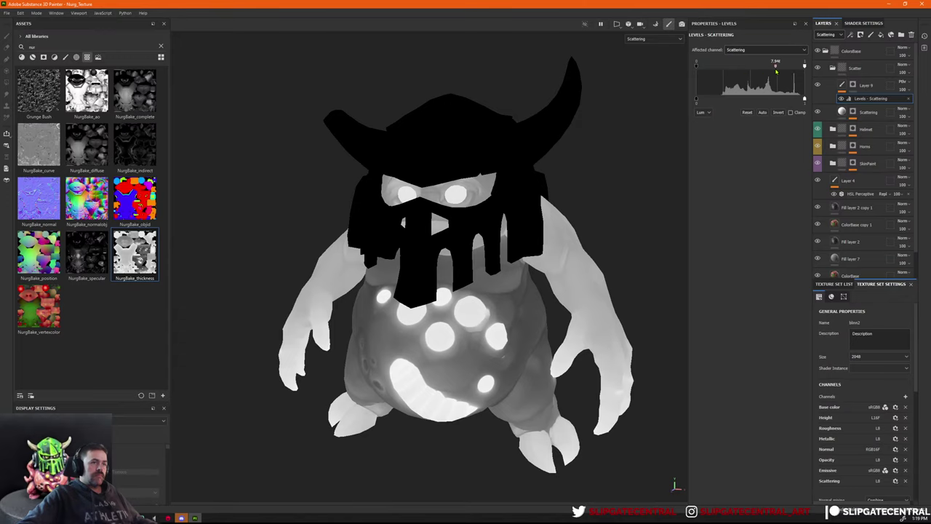
Temporarily disable the Passthrough layer's mask while lowering the Levels midtone to about 4.3, and reselect the layer's content.
{"action": "left_click", "coordinate": [854, 84], "text": "shift"}
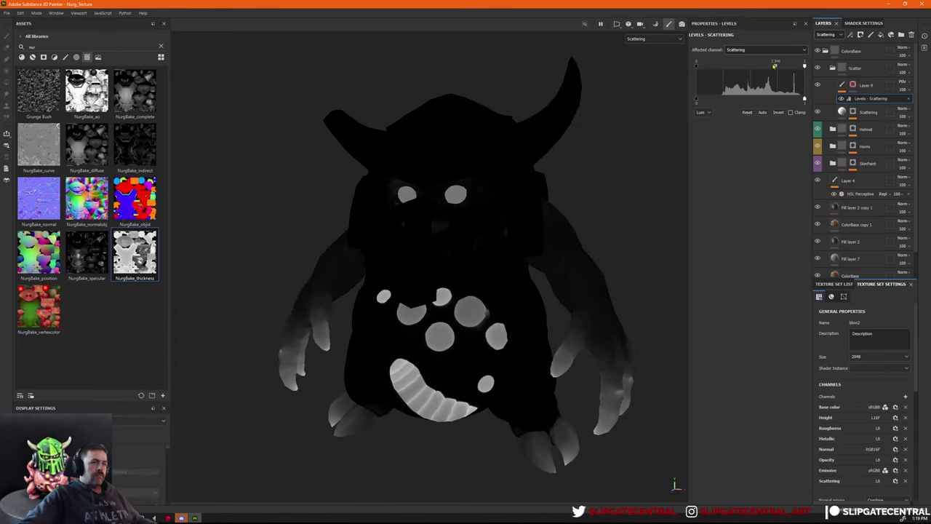
{"action": "left_click_drag", "start_coordinate": [776, 67], "coordinate": [763, 71]}
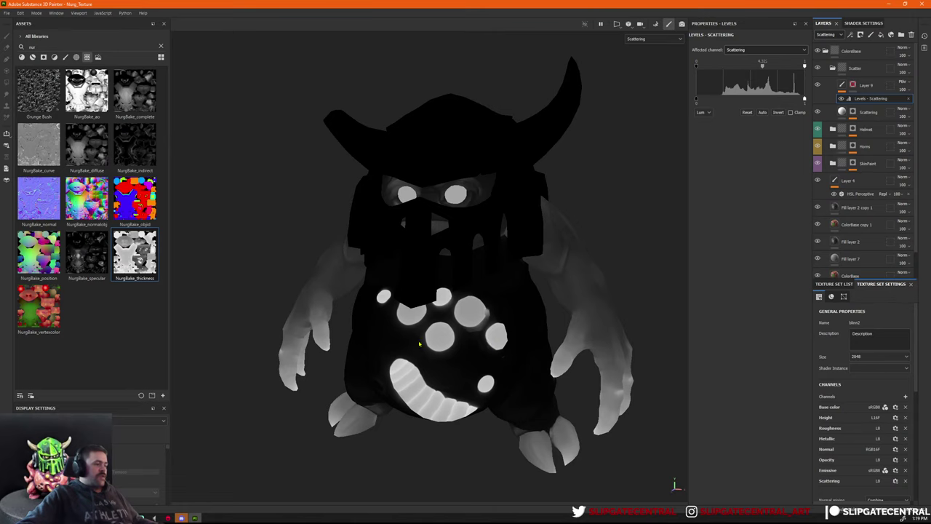
{"action": "left_click", "coordinate": [853, 85], "text": "shift"}
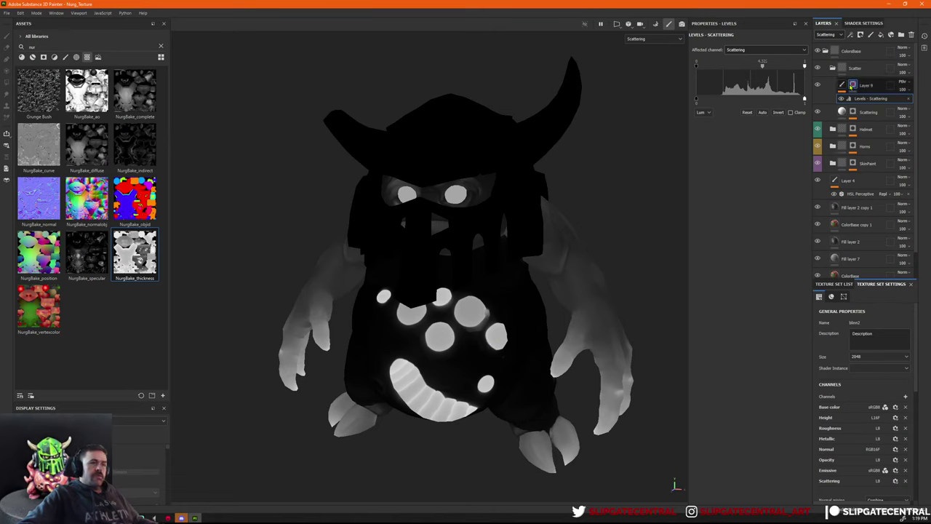
{"action": "left_click", "coordinate": [859, 85]}
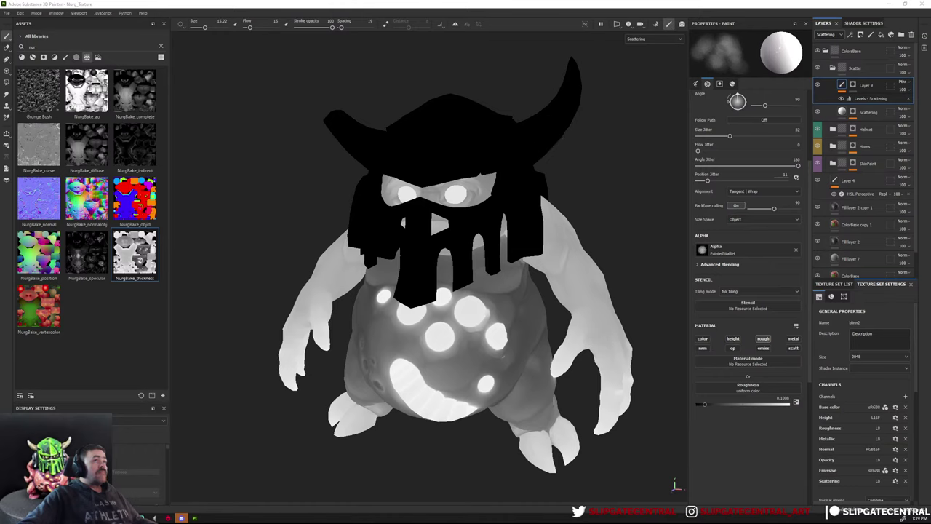
Switch to the creature scene in Marmoset Toolbag.
{"action": "key", "text": "alt+Tab"}
{"action": "left_click", "coordinate": [375, 177]}
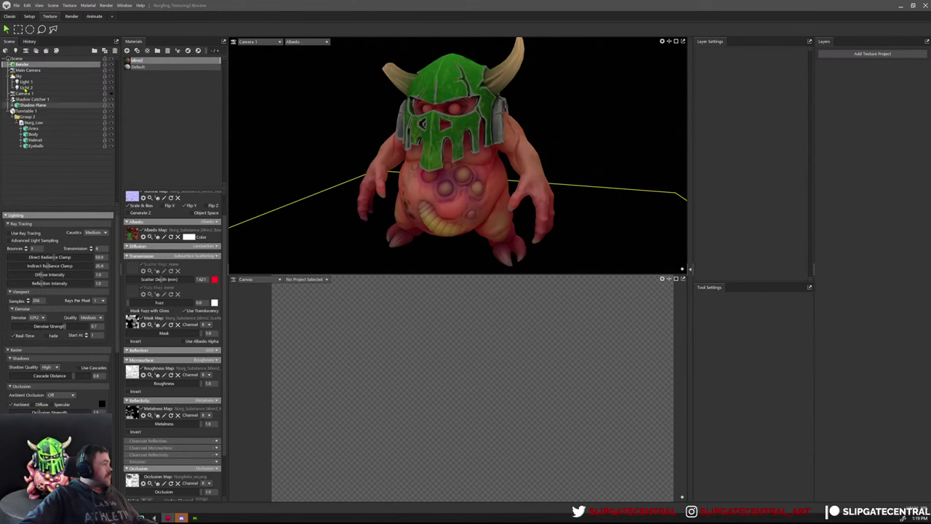
Open the recent scene Nurgling_Texturing.tbscene.
{"action": "left_click", "coordinate": [16, 5]}
{"action": "mouse_move", "coordinate": [33, 27]}
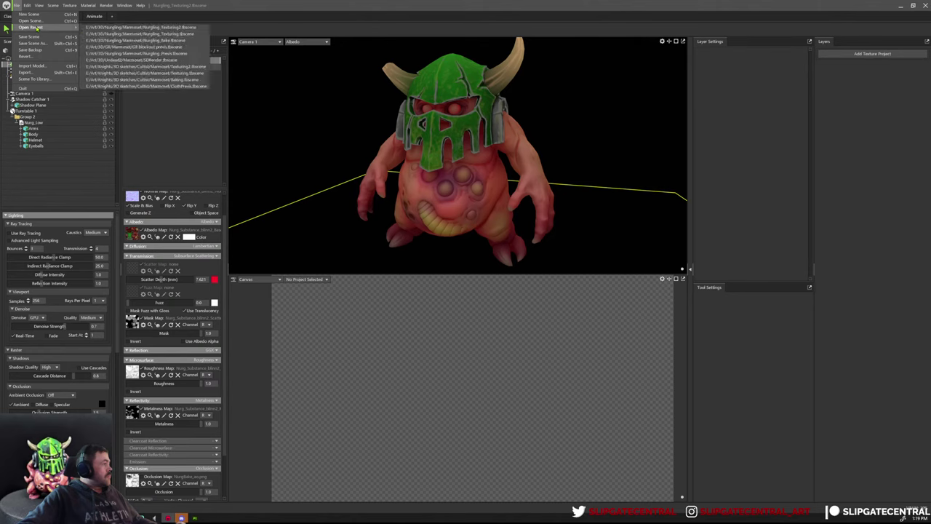
{"action": "left_click", "coordinate": [123, 35]}
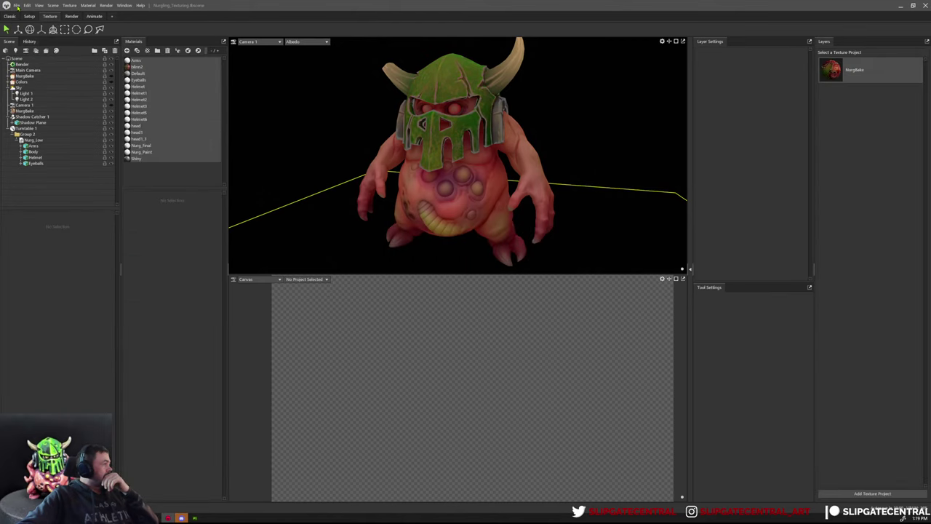
Open the recent scene Nurgling_Bake.tbscene without saving the current scene.
{"action": "left_click", "coordinate": [17, 7]}
{"action": "mouse_move", "coordinate": [41, 28]}
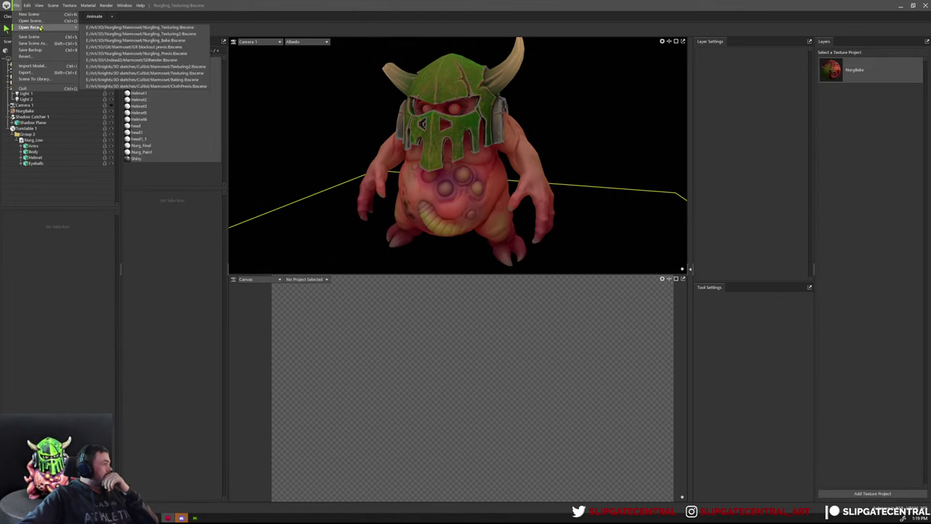
{"action": "left_click", "coordinate": [125, 40]}
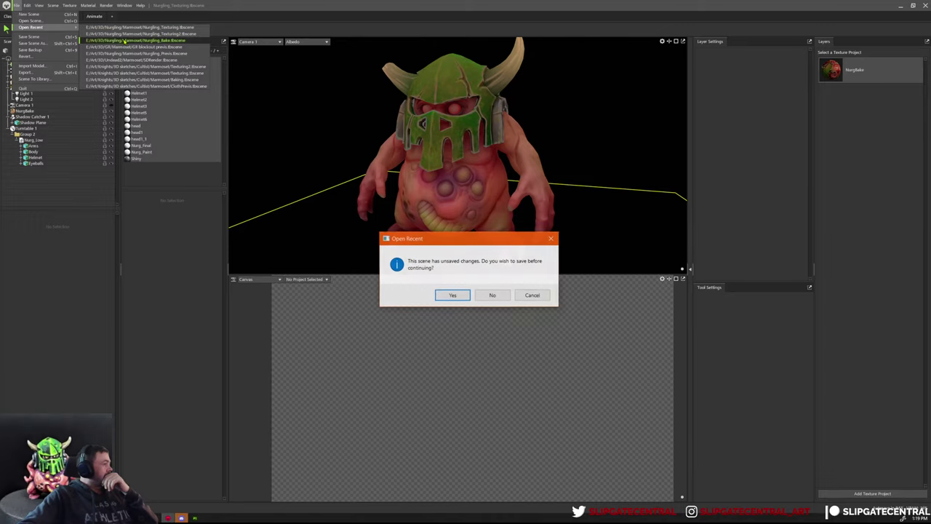
{"action": "left_click", "coordinate": [492, 295]}
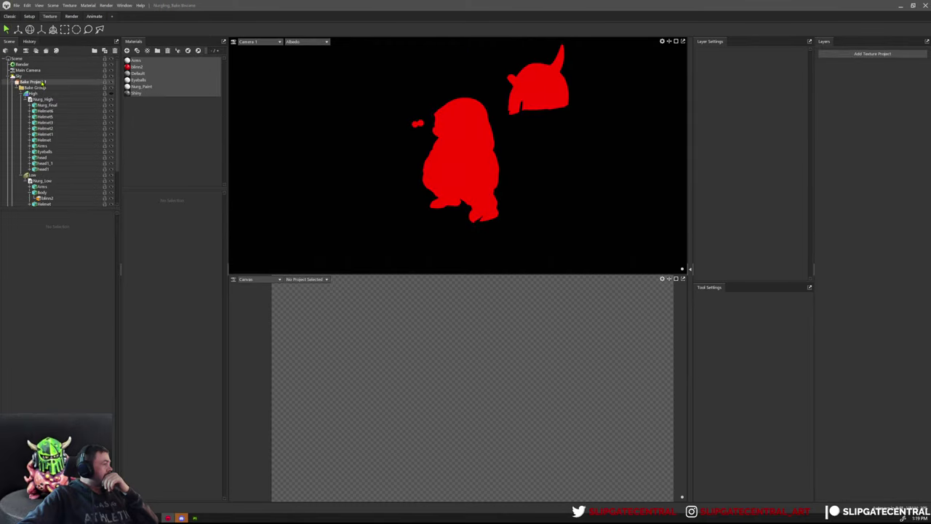
Inspect the thickness map settings of Bake Project 1 and close them.
{"action": "left_click", "coordinate": [33, 81]}
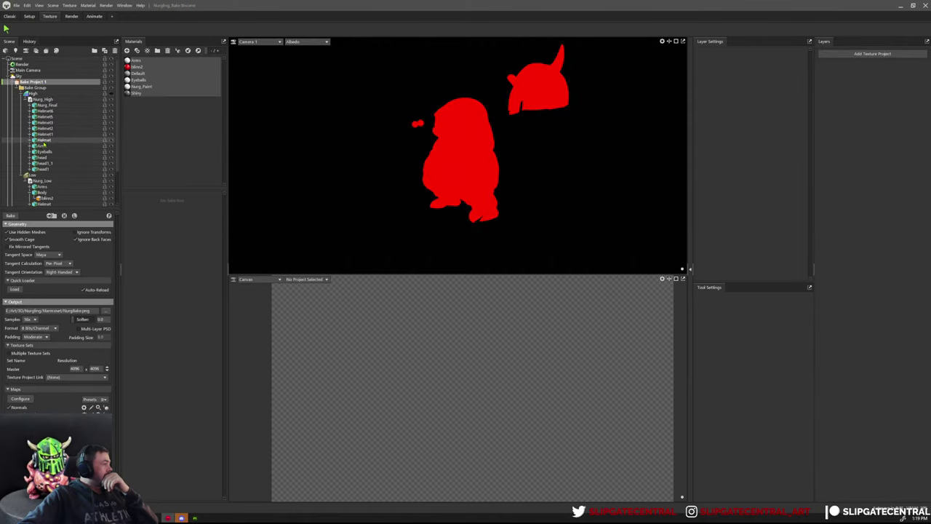
{"action": "scroll", "coordinate": [45, 146], "scroll_direction": "down", "scroll_amount": 1}
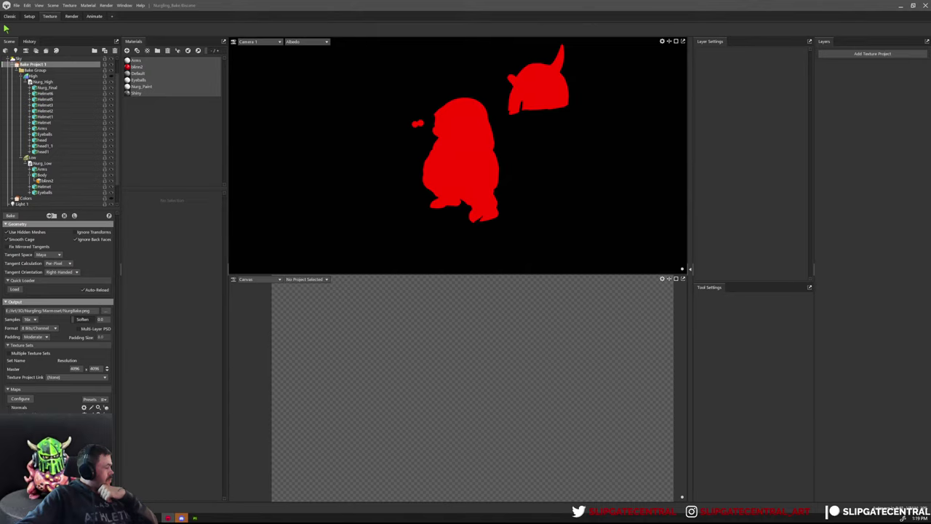
{"action": "left_click", "coordinate": [84, 438]}
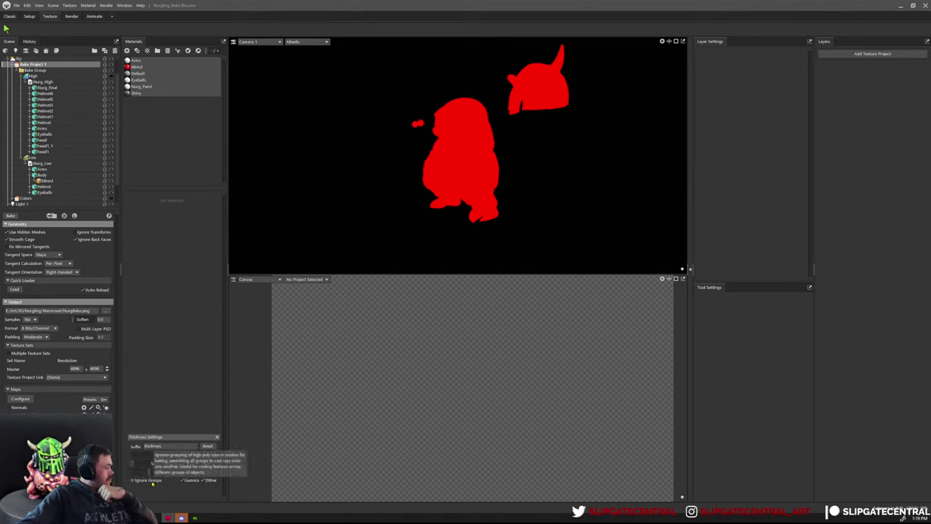
{"action": "left_click", "coordinate": [216, 438]}
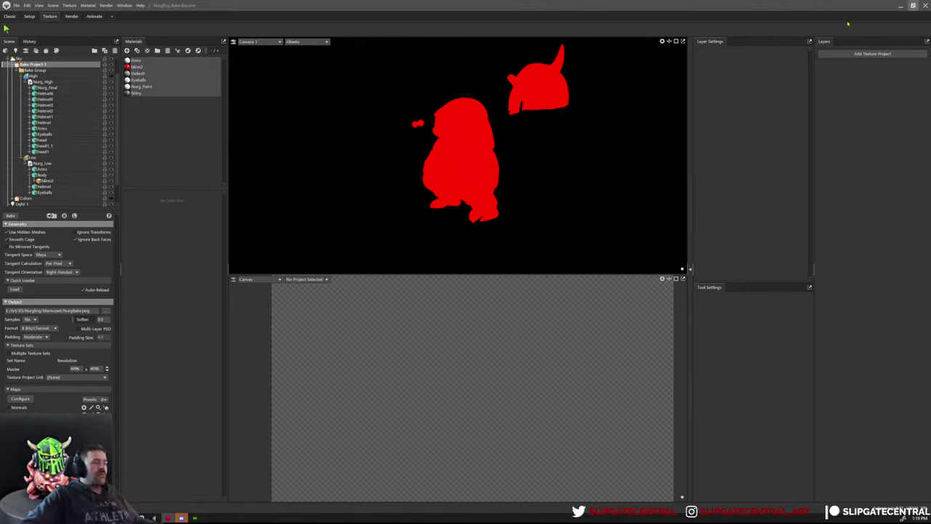
Reopen the recent scene Nurgling_Texturing2.tbscene without saving the bake scene.
{"action": "left_click", "coordinate": [16, 6]}
{"action": "mouse_move", "coordinate": [44, 27]}
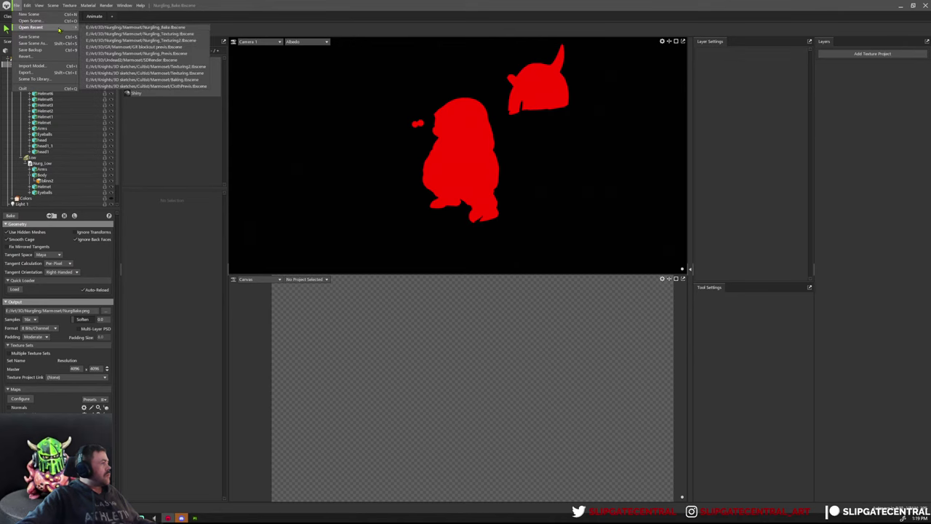
{"action": "left_click", "coordinate": [155, 43]}
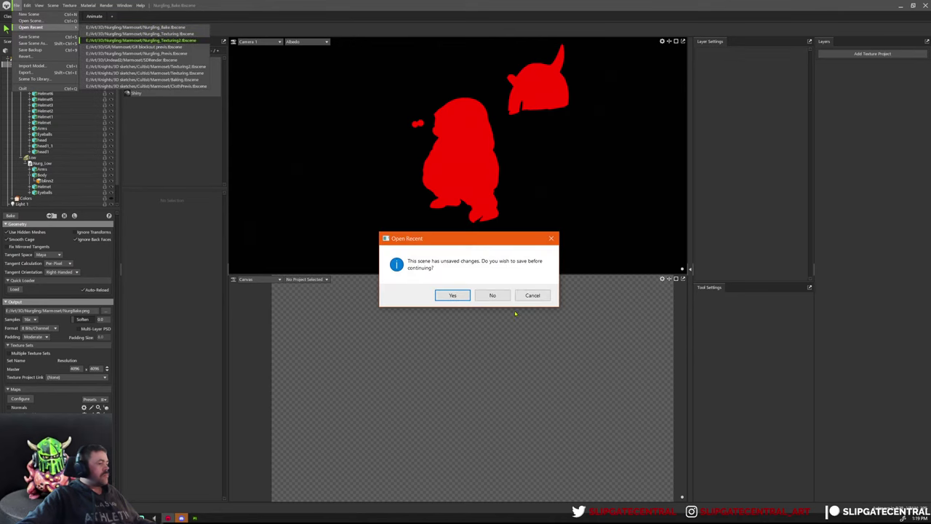
{"action": "left_click", "coordinate": [499, 295]}
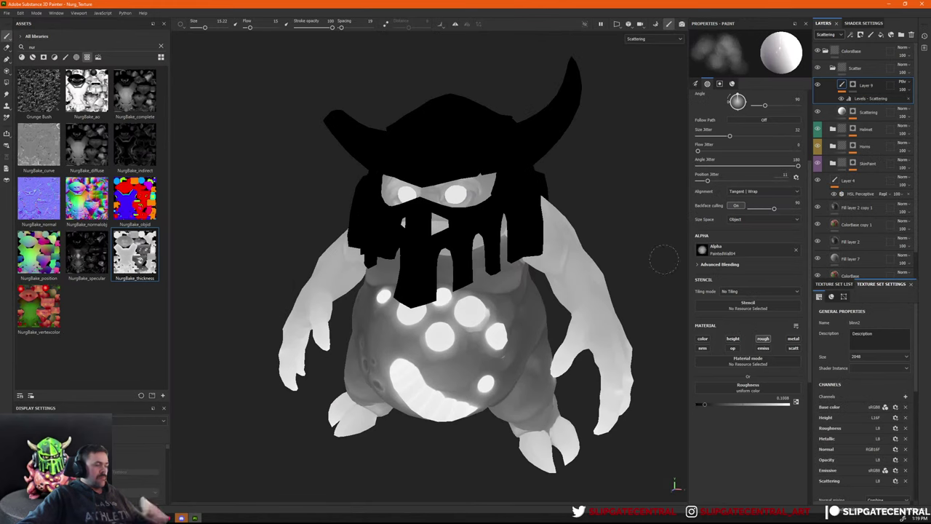
Add a paint effect to Layer 9's mask and fill both arms white with Polygon Fill.
{"action": "left_click", "coordinate": [858, 97]}
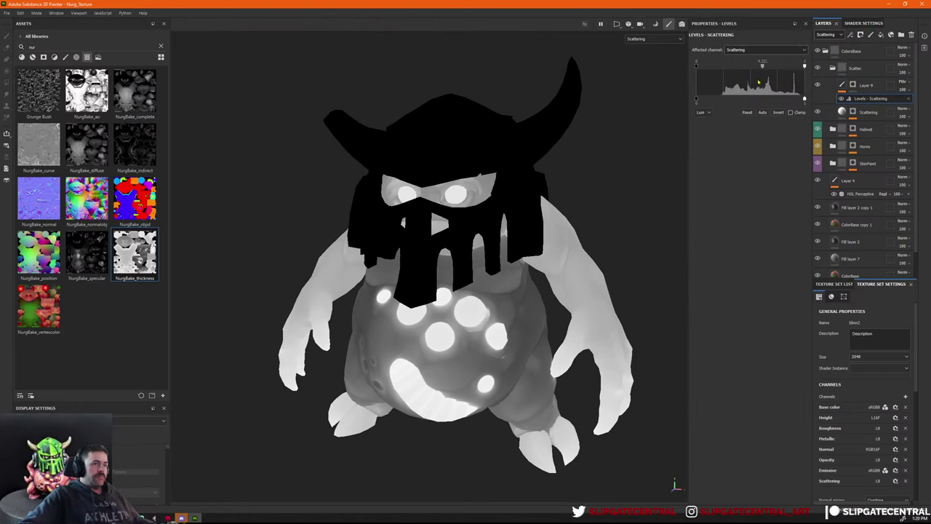
{"action": "left_click_drag", "start_coordinate": [767, 67], "coordinate": [762, 67]}
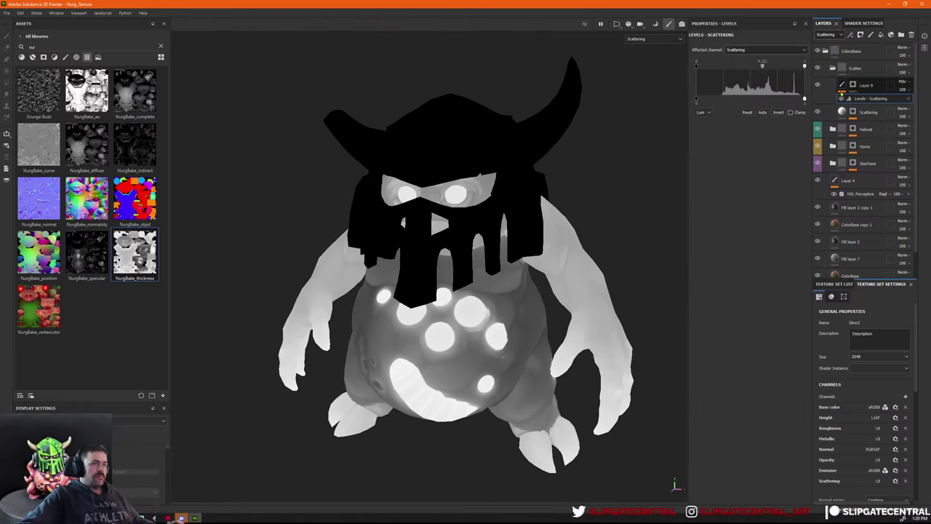
{"action": "left_click", "coordinate": [853, 85]}
{"action": "right_click", "coordinate": [854, 85]}
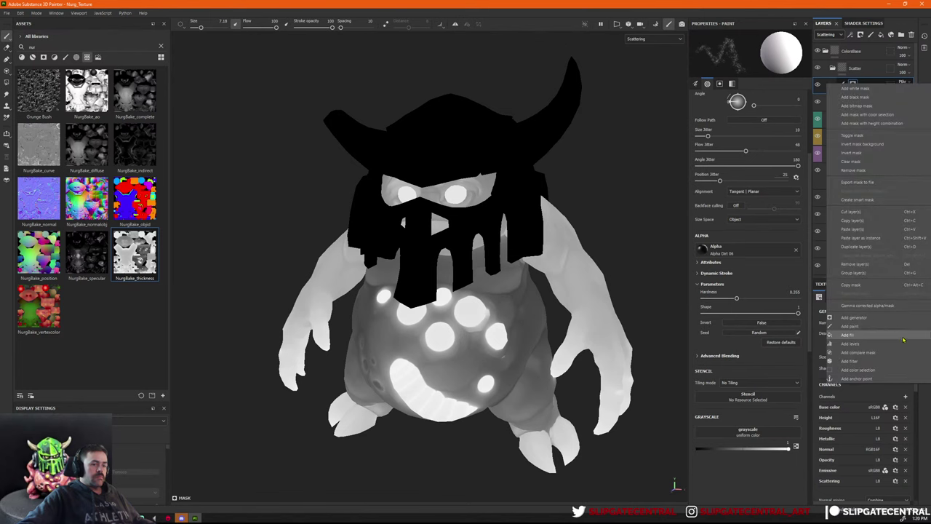
{"action": "left_click", "coordinate": [876, 326]}
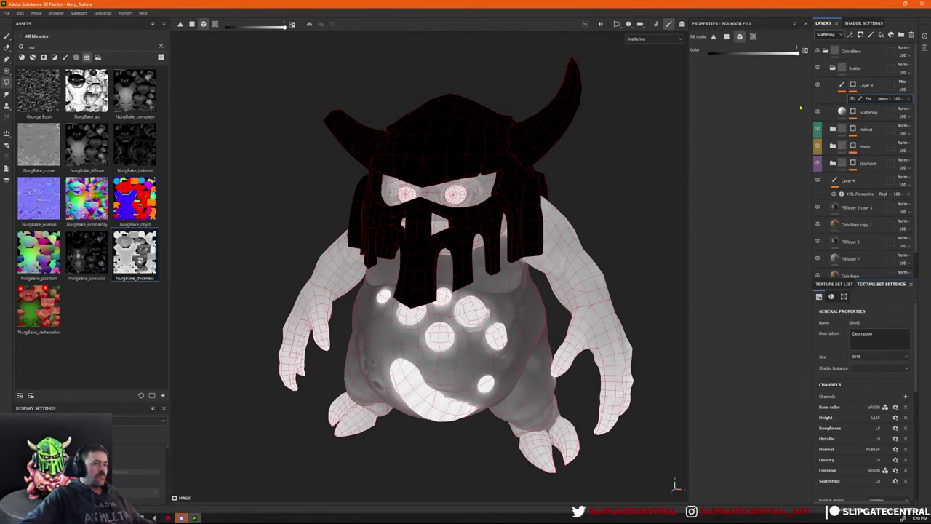
{"action": "left_click", "coordinate": [569, 282]}
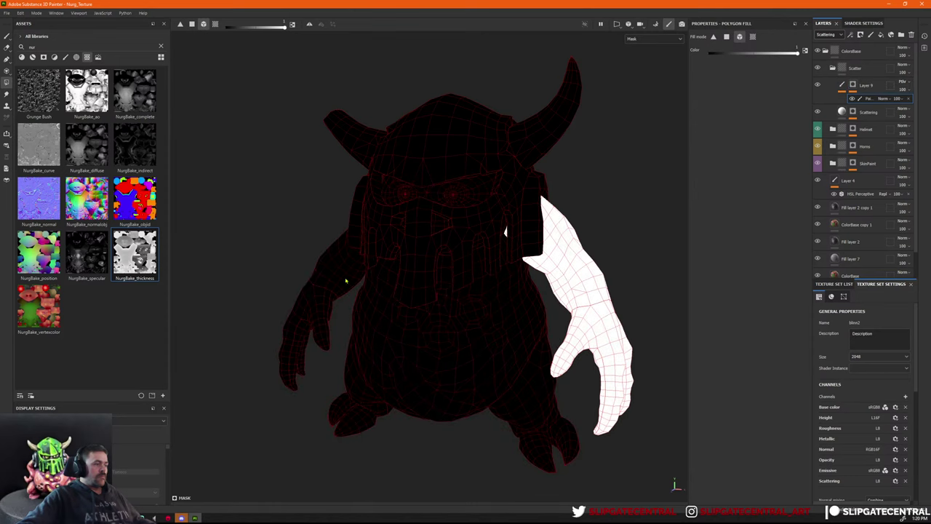
{"action": "left_click", "coordinate": [347, 281]}
{"action": "key", "text": "1"}
Set the midtone of Layer 9's scattering Levels to about 4.62 to darken the arms.
{"action": "left_click", "coordinate": [854, 85]}
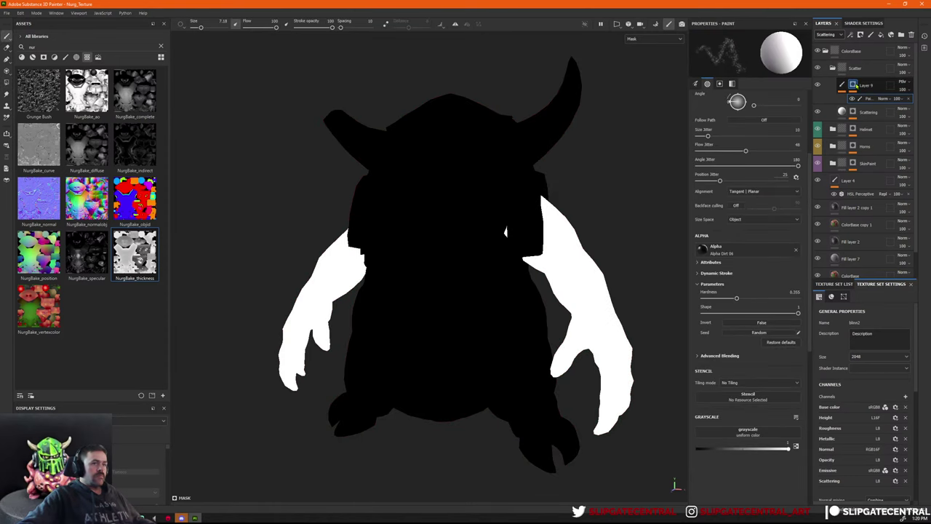
{"action": "left_click", "coordinate": [853, 86]}
{"action": "left_click", "coordinate": [845, 88]}
{"action": "left_click", "coordinate": [860, 98]}
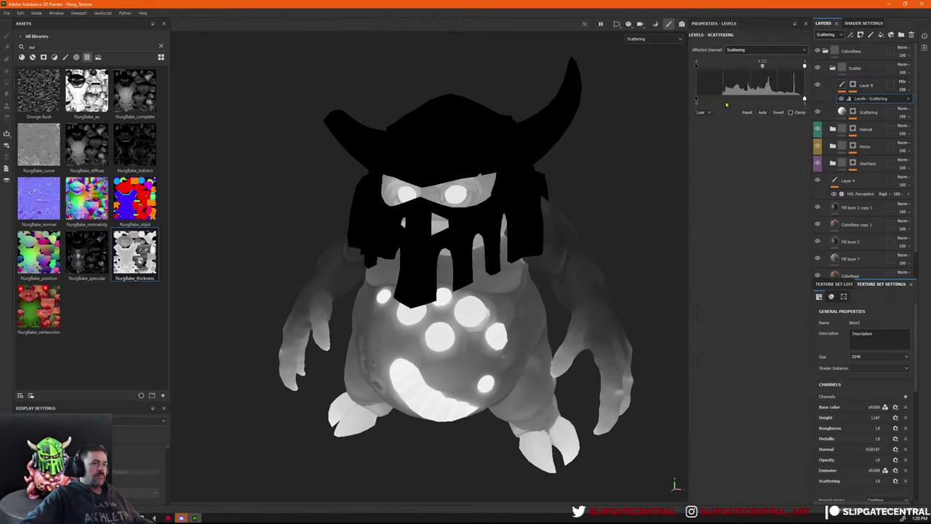
{"action": "left_click_drag", "start_coordinate": [764, 70], "coordinate": [776, 68]}
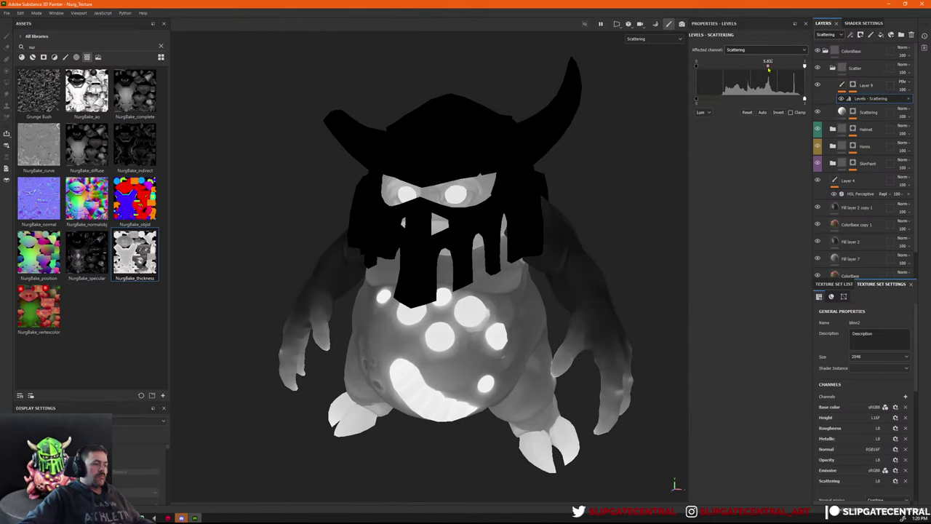
{"action": "left_click_drag", "start_coordinate": [766, 69], "coordinate": [764, 70]}
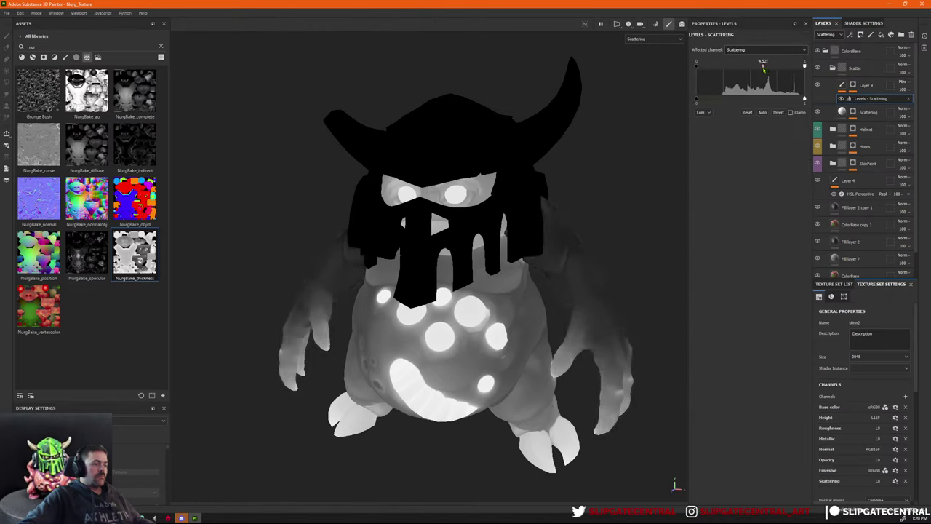
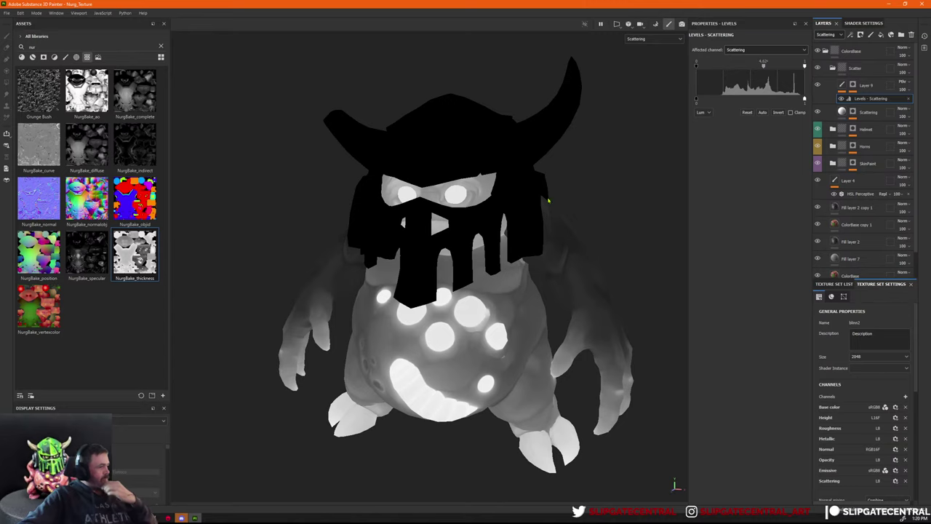
Raise the output black level of Layer 9's scattering Levels to about 0.22 and set its midtone to about 7.34.
{"action": "left_click_drag", "start_coordinate": [356, 270], "coordinate": [779, 262], "text": "alt"}
{"action": "right_click_drag", "start_coordinate": [418, 272], "coordinate": [432, 233], "text": "alt"}
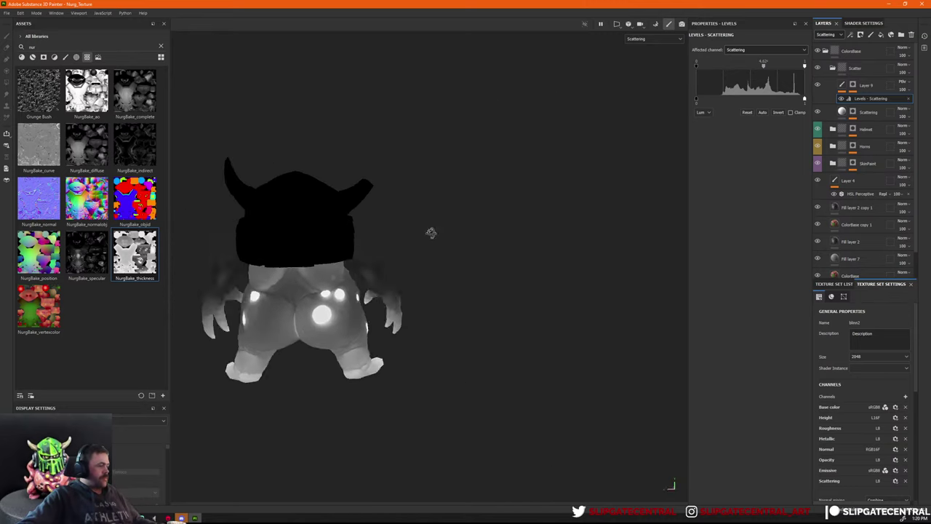
{"action": "left_click_drag", "start_coordinate": [432, 233], "coordinate": [376, 243], "text": "alt"}
{"action": "middle_click_drag", "start_coordinate": [376, 243], "coordinate": [495, 222], "text": "alt"}
{"action": "left_click_drag", "start_coordinate": [496, 223], "coordinate": [471, 243], "text": "alt"}
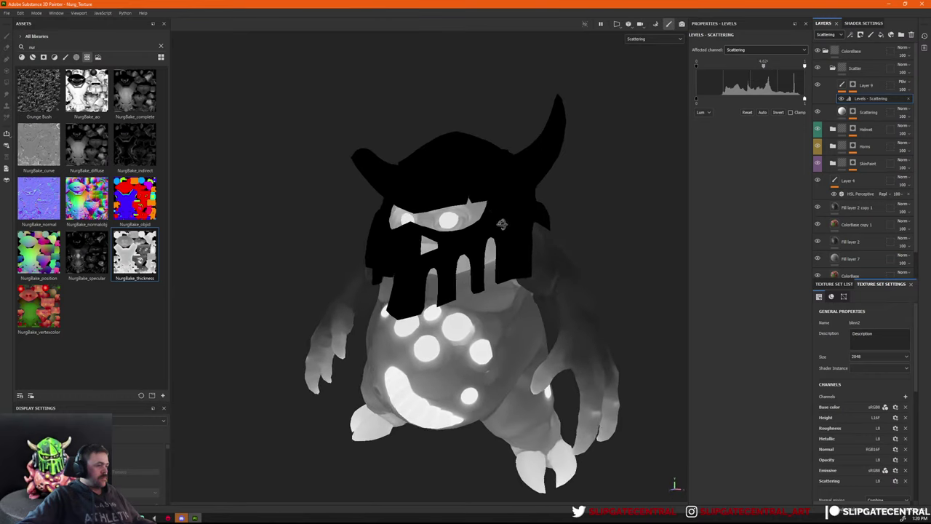
{"action": "left_click_drag", "start_coordinate": [763, 67], "coordinate": [760, 68]}
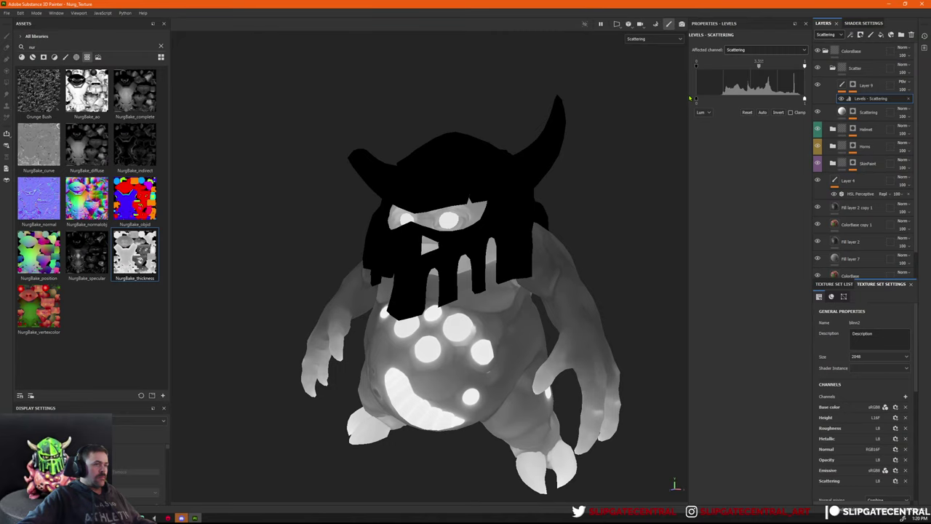
{"action": "mouse_move", "coordinate": [696, 99]}
{"action": "left_mouse_down"}
{"action": "mouse_move", "coordinate": [723, 101]}
{"action": "mouse_move", "coordinate": [688, 106]}
{"action": "left_mouse_up"}
{"action": "mouse_move", "coordinate": [805, 102]}
{"action": "left_mouse_down"}
{"action": "mouse_move", "coordinate": [782, 96]}
{"action": "mouse_move", "coordinate": [805, 99]}
{"action": "left_mouse_up"}
{"action": "mouse_move", "coordinate": [698, 68]}
{"action": "left_mouse_down"}
{"action": "mouse_move", "coordinate": [740, 70]}
{"action": "mouse_move", "coordinate": [695, 70]}
{"action": "left_mouse_up"}
{"action": "left_click_drag", "start_coordinate": [758, 67], "coordinate": [760, 67]}
{"action": "left_click_drag", "start_coordinate": [696, 100], "coordinate": [716, 103]}
{"action": "left_click_drag", "start_coordinate": [759, 67], "coordinate": [770, 69]}
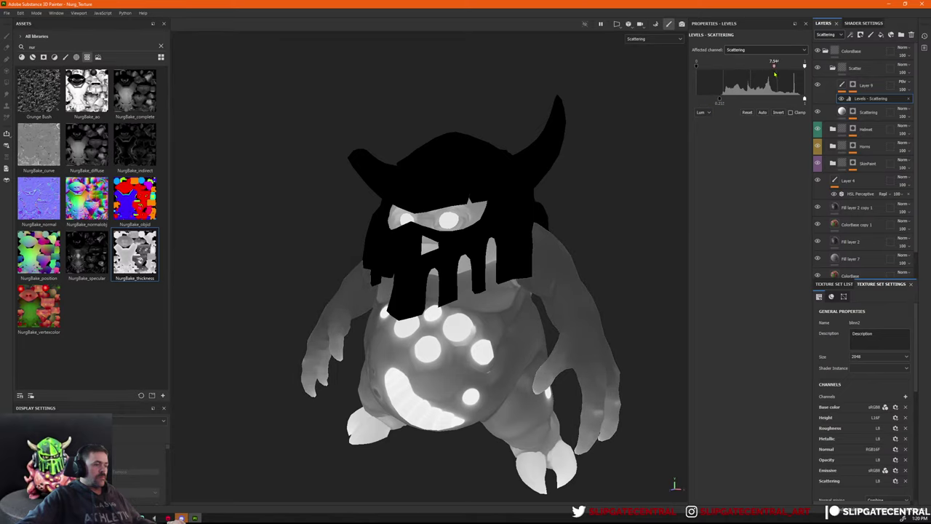
{"action": "scroll", "coordinate": [614, 152], "scroll_direction": "down", "scroll_amount": 2}
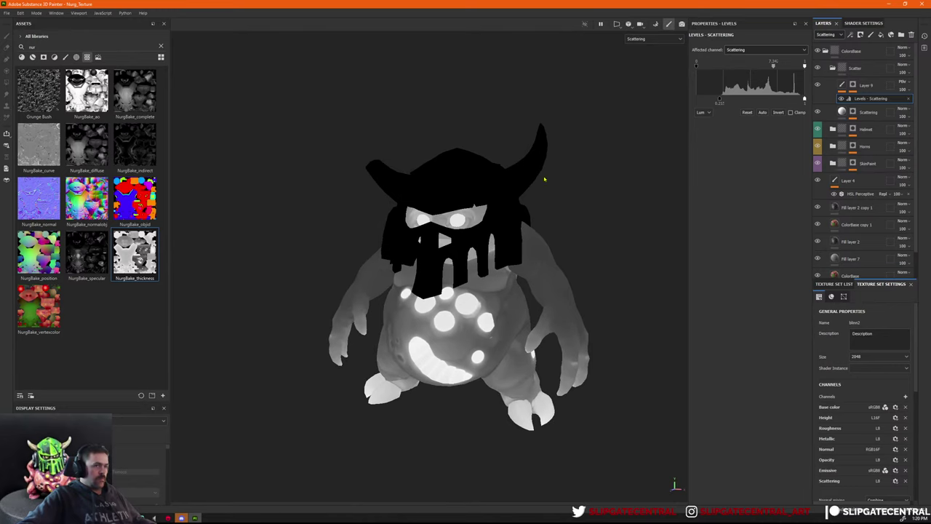
Cycle through the individual texture channels on the model until the Metallic channel is displayed.
{"action": "key", "text": "c"}
{"action": "key", "text": "shift+c"}
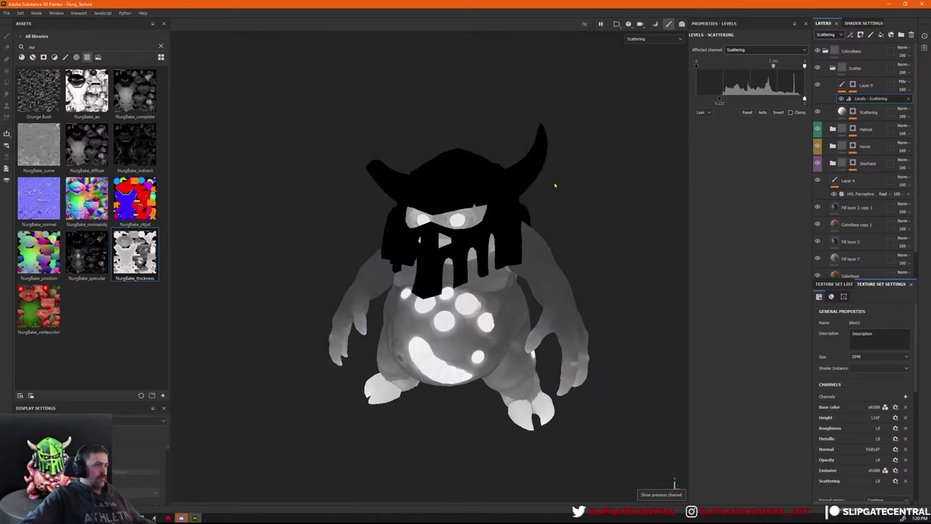
{"action": "key", "text": "c"}
{"action": "key", "text": "c"}
{"action": "key", "text": "c"}
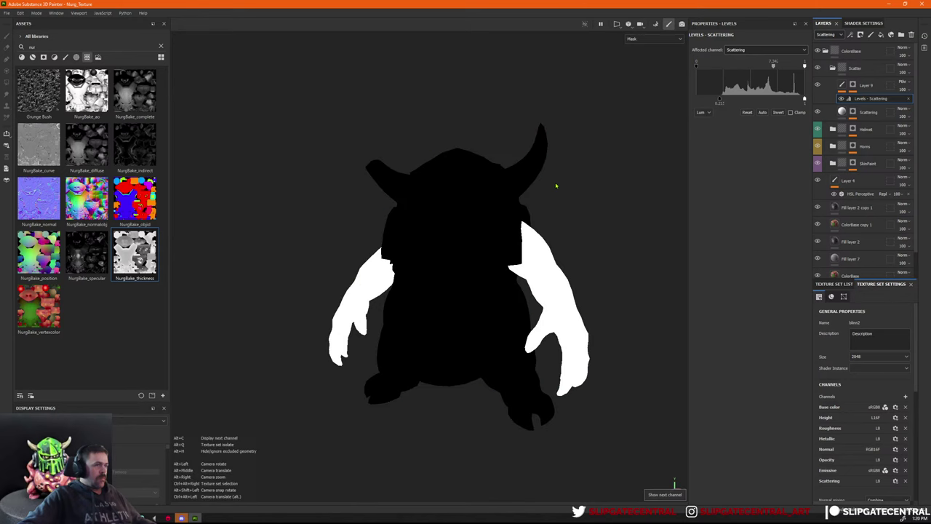
{"action": "key", "text": "c"}
{"action": "key", "text": "c"}
{"action": "key", "text": "c"}
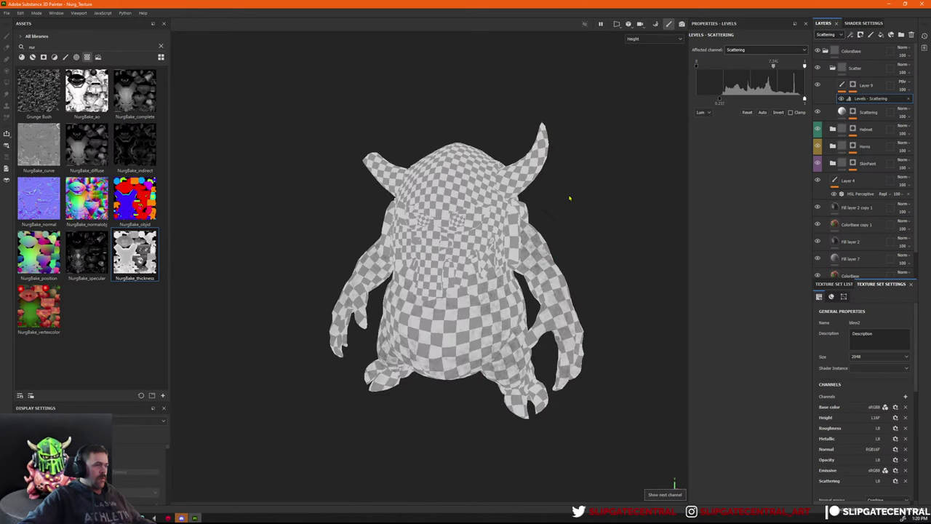
{"action": "right_click_drag", "start_coordinate": [570, 198], "coordinate": [637, 227], "text": "alt"}
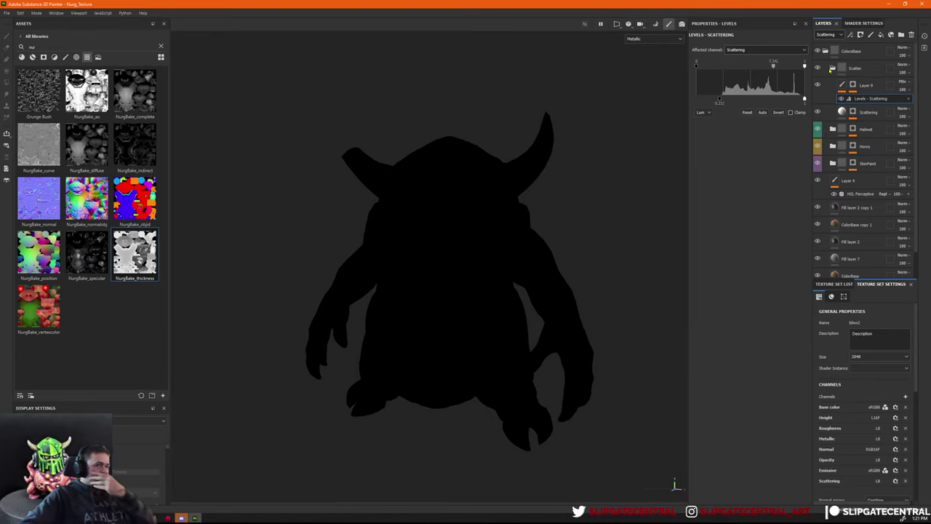
Collapse the Scatter folder, add a new layer folder above it and name it Metallic.
{"action": "left_click", "coordinate": [832, 67]}
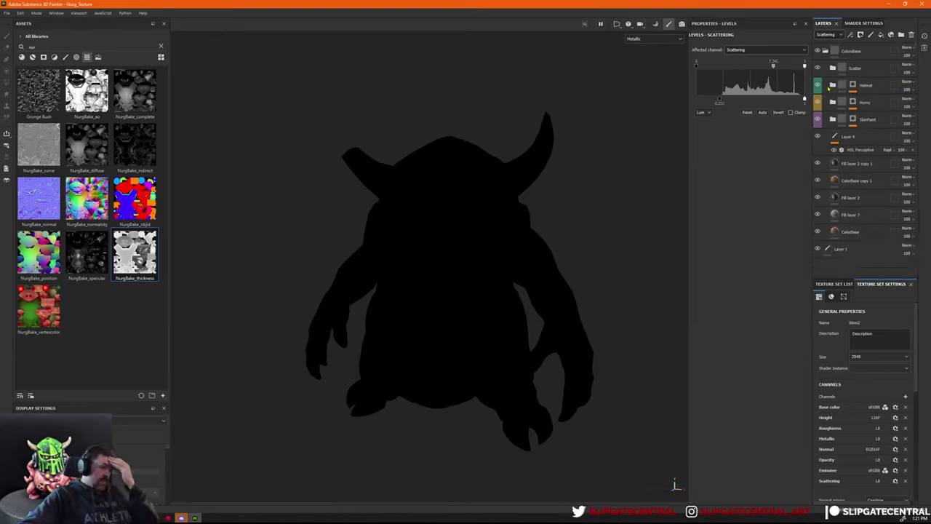
{"action": "left_click", "coordinate": [862, 69]}
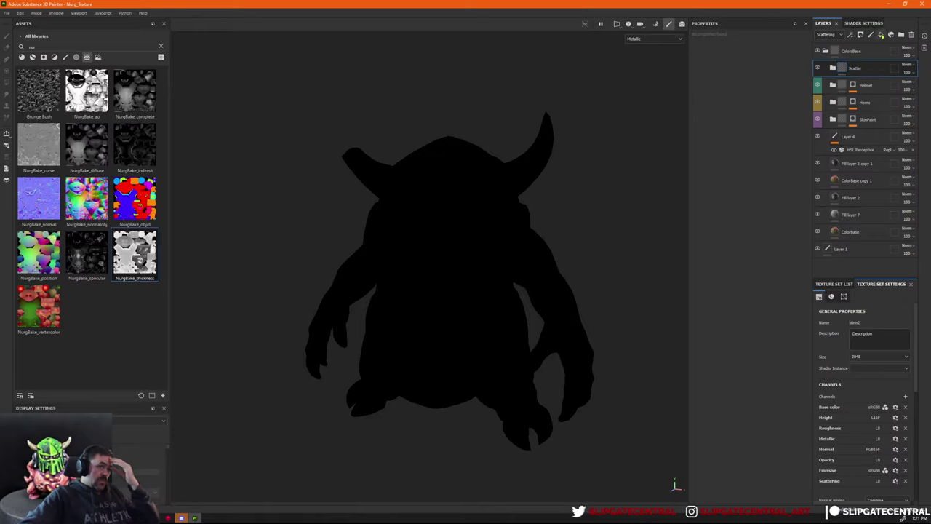
{"action": "left_click", "coordinate": [901, 34]}
{"action": "double_click", "coordinate": [857, 70]}
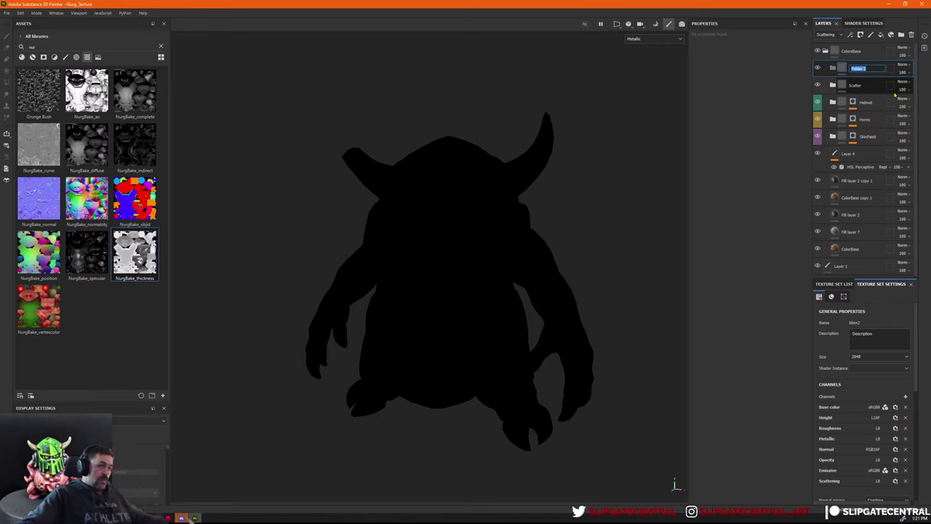
{"action": "type", "text": "Metallic"}
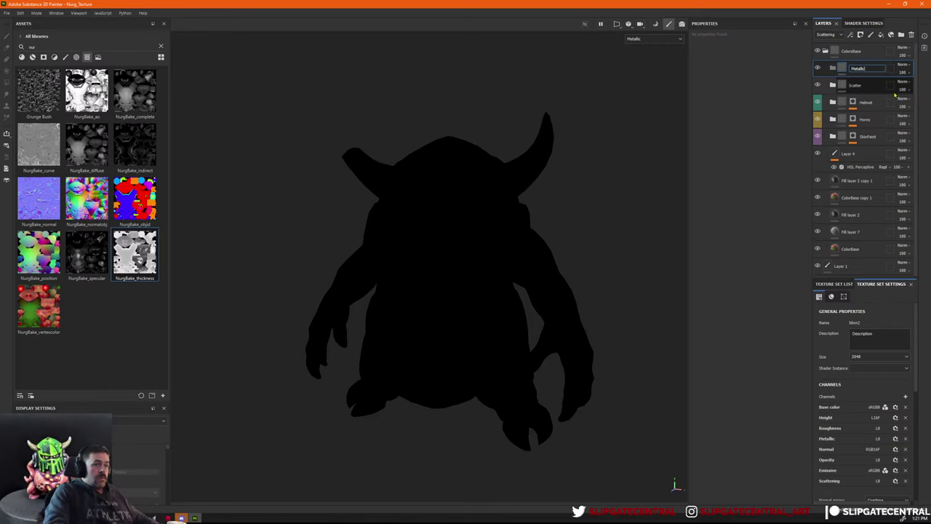
Confirm the Metallic folder name, show the layer stack's Metallic channel and set the folder's blend mode to Passthrough.
{"action": "key", "text": "Return"}
{"action": "left_click", "coordinate": [828, 34]}
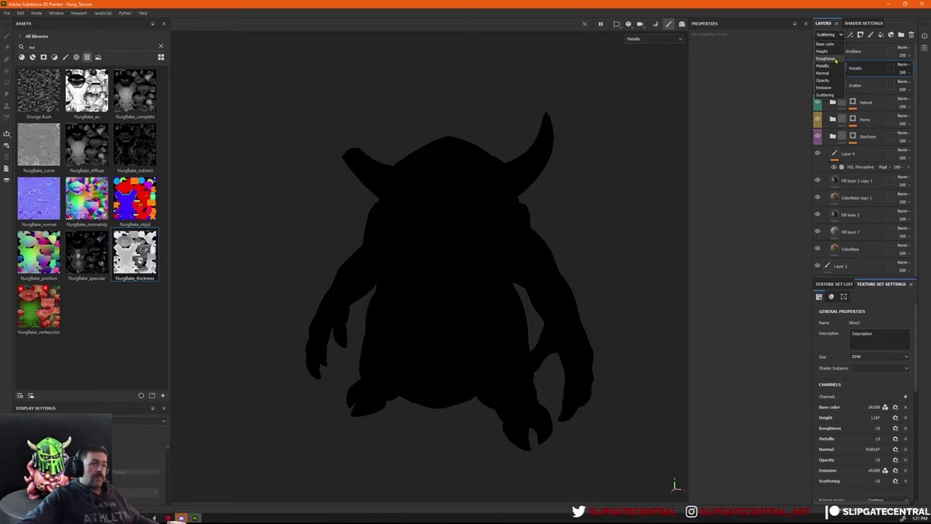
{"action": "left_click", "coordinate": [824, 66]}
{"action": "left_click", "coordinate": [903, 65]}
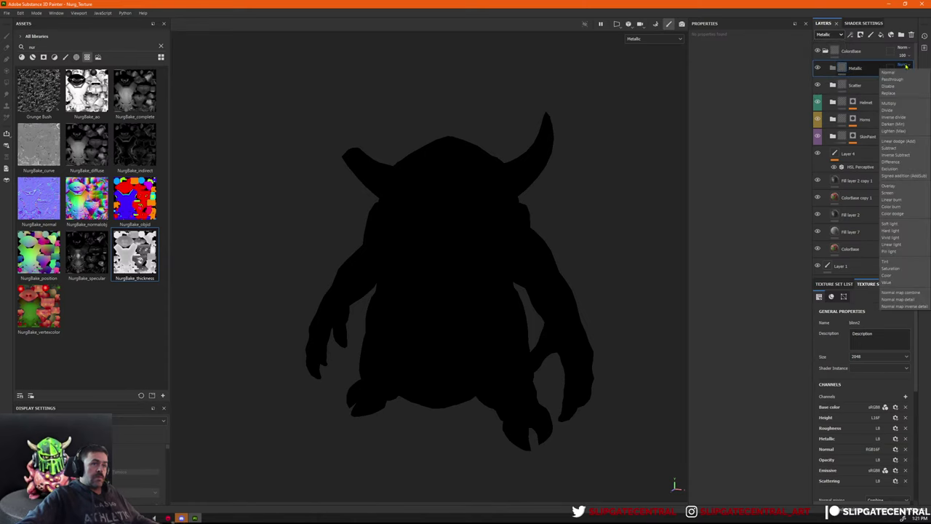
{"action": "left_click", "coordinate": [888, 79]}
Add a fill layer in the Metallic folder with Passthrough blending, limit it to the metal channel and set Metallic to 1.
{"action": "left_click", "coordinate": [880, 35]}
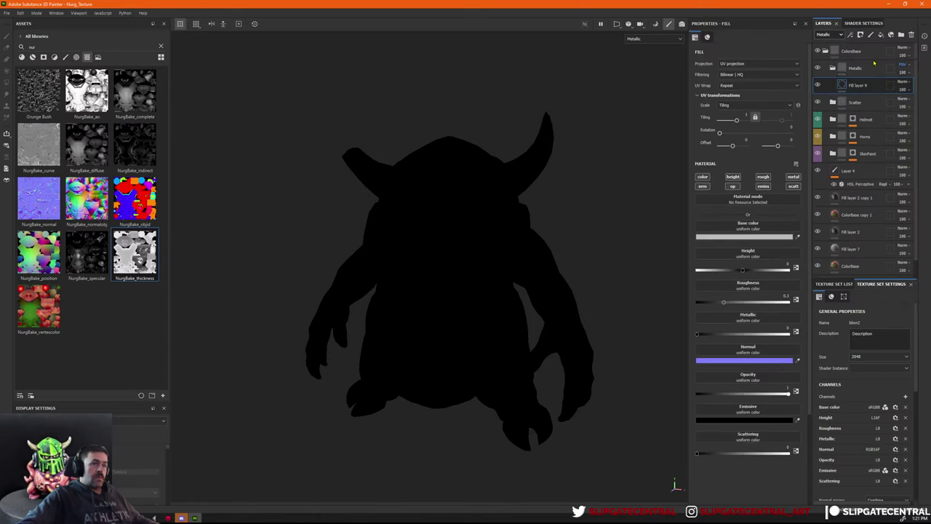
{"action": "left_click", "coordinate": [903, 82]}
{"action": "left_click", "coordinate": [900, 97]}
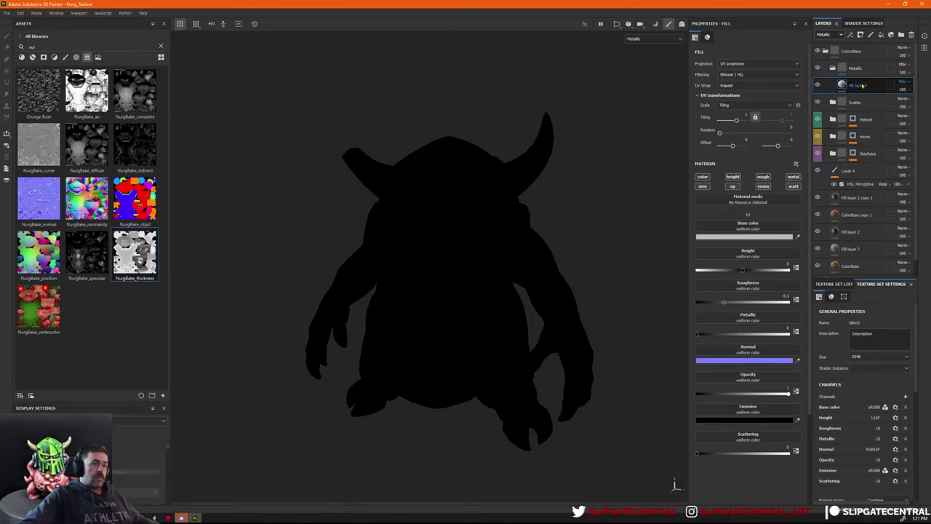
{"action": "left_click", "coordinate": [795, 177]}
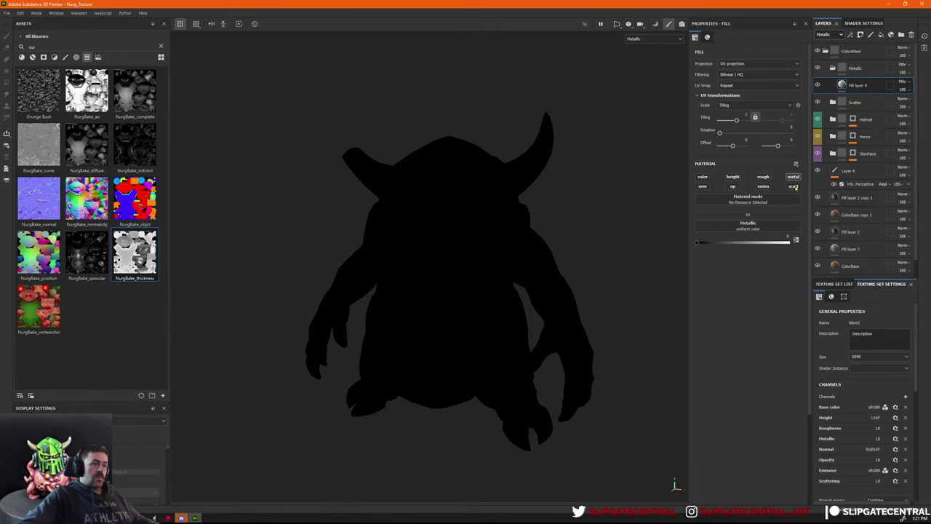
{"action": "left_click_drag", "start_coordinate": [742, 243], "coordinate": [789, 242]}
Give Fill layer 9 a black mask and add a paint effect to that mask.
{"action": "right_click", "coordinate": [873, 85]}
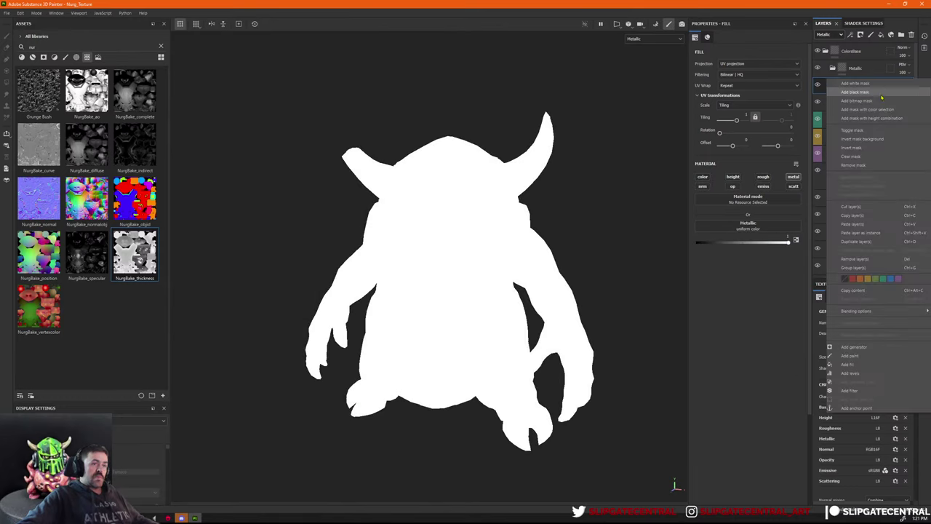
{"action": "left_click", "coordinate": [855, 91]}
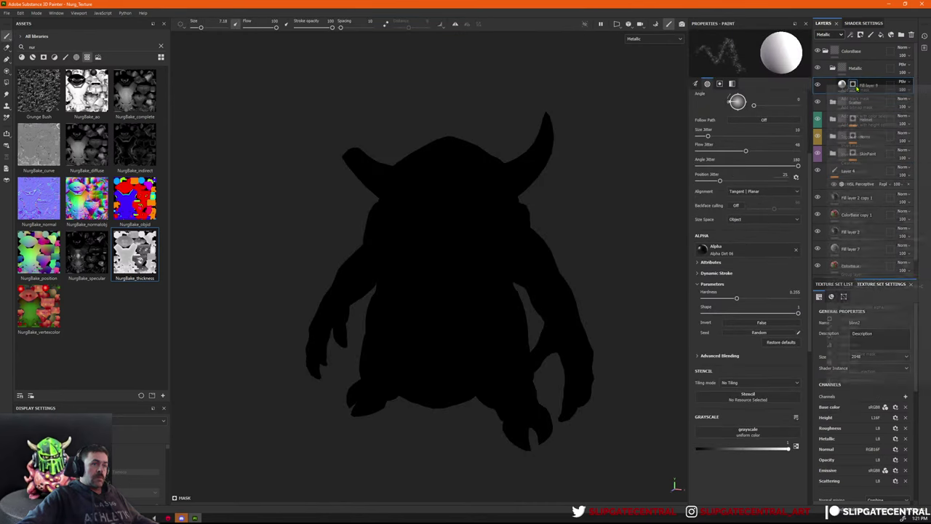
{"action": "right_click", "coordinate": [852, 84]}
{"action": "left_click", "coordinate": [873, 329]}
Reveal one of the band pieces beside the helmet in the mask using Polygon Fill in UV chunk mode.
{"action": "key", "text": "4"}
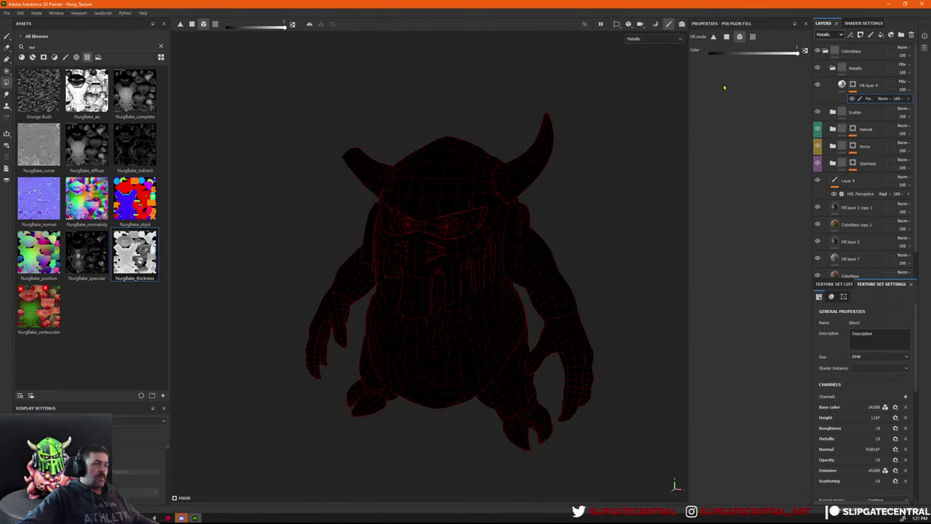
{"action": "left_click", "coordinate": [752, 36]}
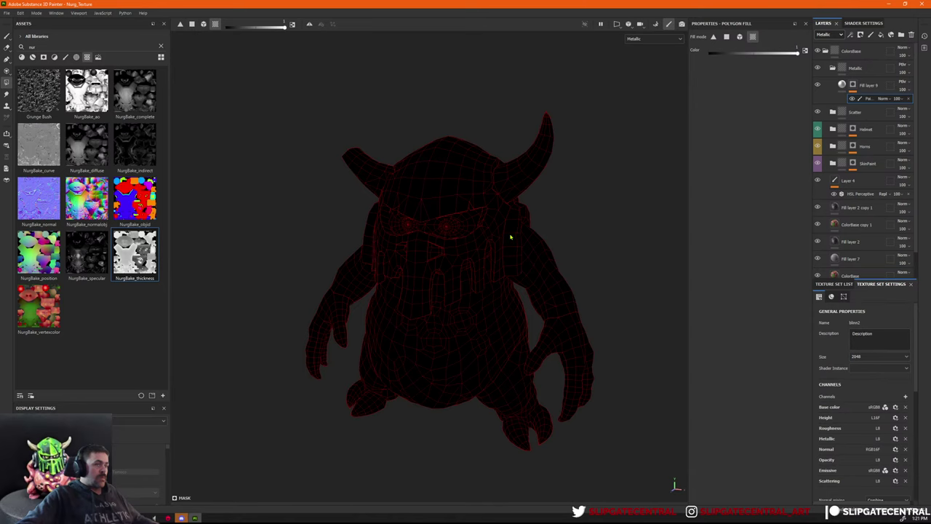
{"action": "left_click", "coordinate": [510, 236]}
{"action": "key", "text": "ctrl+z"}
{"action": "left_click", "coordinate": [511, 214]}
{"action": "left_click_drag", "start_coordinate": [525, 211], "coordinate": [491, 206], "text": "alt"}
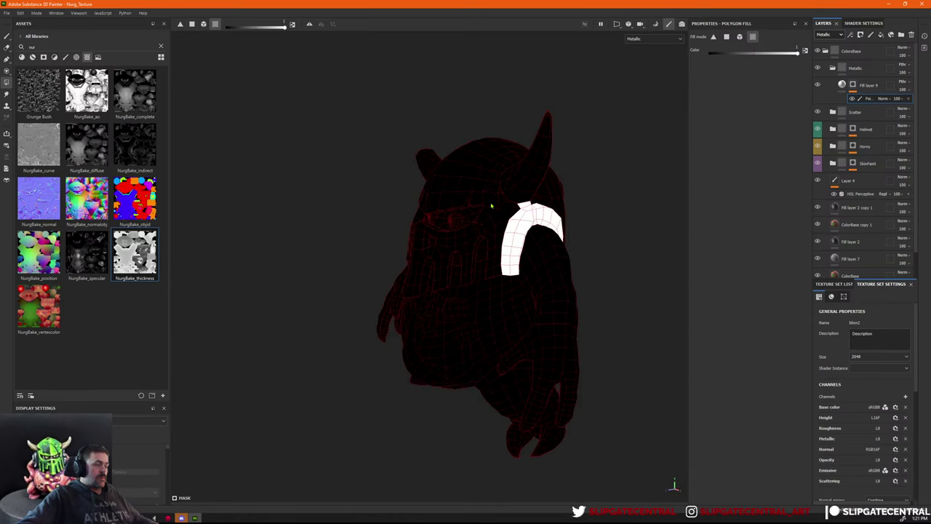
Fill the matching band piece on the other side of the helmet in the mask and return to the Paint brush.
{"action": "right_click_drag", "start_coordinate": [491, 206], "coordinate": [520, 227], "text": "alt"}
{"action": "left_click_drag", "start_coordinate": [520, 227], "coordinate": [492, 226], "text": "alt"}
{"action": "right_click_drag", "start_coordinate": [502, 232], "coordinate": [600, 298], "text": "alt"}
{"action": "left_click_drag", "start_coordinate": [509, 197], "coordinate": [356, 194], "text": "alt"}
{"action": "left_click", "coordinate": [348, 203]}
{"action": "left_click", "coordinate": [348, 268]}
{"action": "left_click_drag", "start_coordinate": [348, 268], "coordinate": [480, 247], "text": "alt"}
{"action": "left_click", "coordinate": [727, 37]}
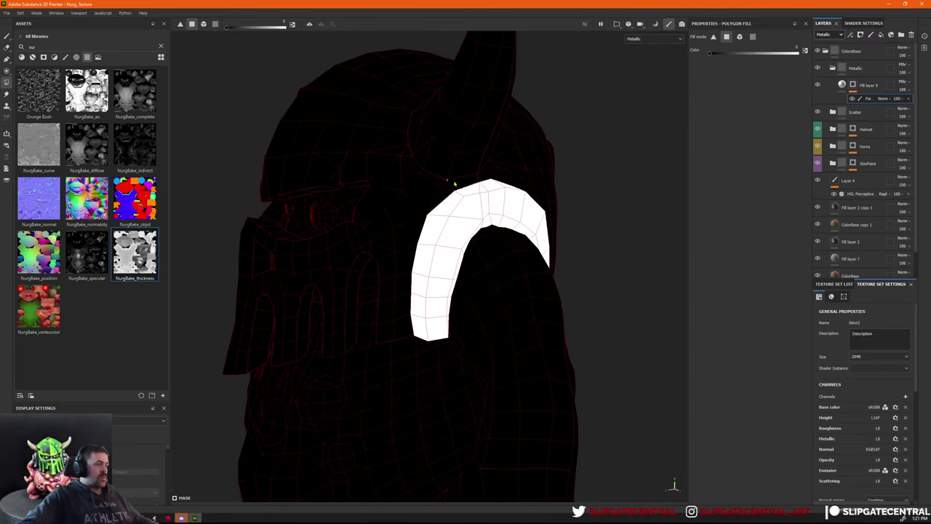
{"action": "key", "text": "1"}
{"action": "right_click_drag", "start_coordinate": [505, 207], "coordinate": [237, 106], "text": "alt"}
{"action": "left_click_drag", "start_coordinate": [237, 106], "coordinate": [504, 186], "text": "alt"}
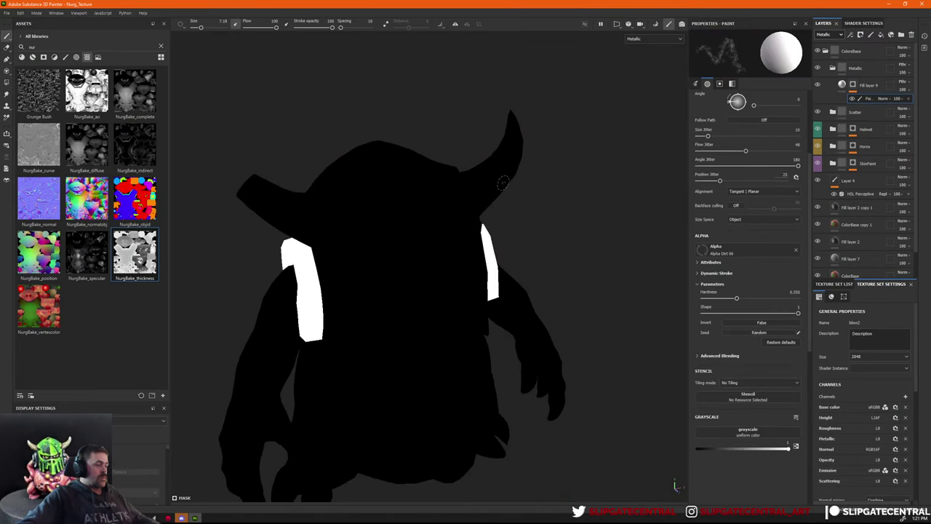
Check the metallic mask in the 3D and 2D views, then display the full material on the model.
{"action": "key", "text": "F3"}
{"action": "key", "text": "F2"}
{"action": "key", "text": "F1"}
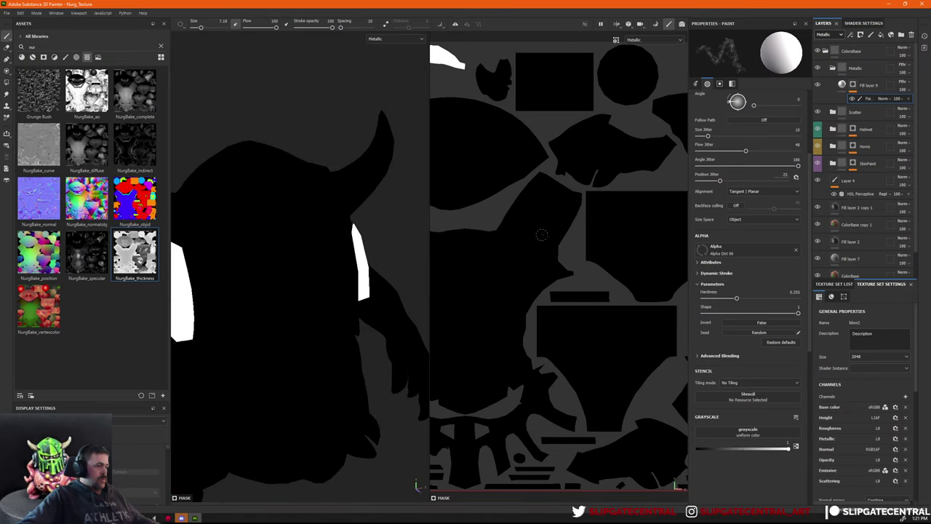
{"action": "key", "text": "F2"}
{"action": "key", "text": "m"}
{"action": "left_click_drag", "start_coordinate": [564, 259], "coordinate": [465, 242], "text": "alt"}
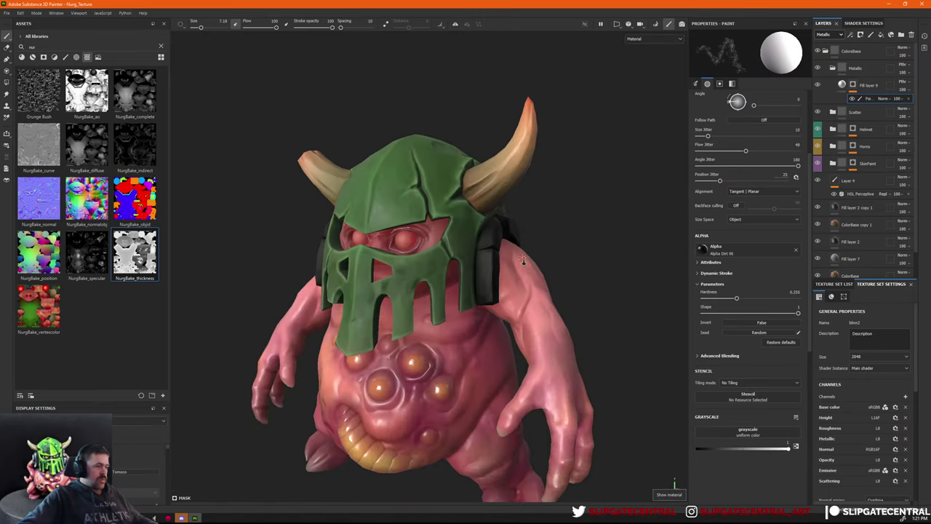
Toggle Fill layer 9's visibility and rotate the environment lighting to examine the metallic effect on the bands.
{"action": "left_click", "coordinate": [842, 85]}
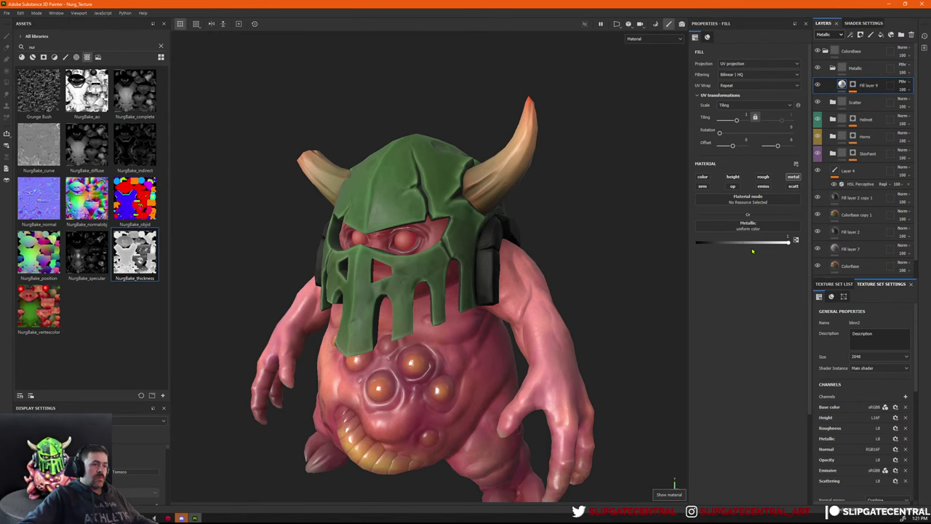
{"action": "left_click", "coordinate": [818, 85]}
{"action": "left_click", "coordinate": [817, 85]}
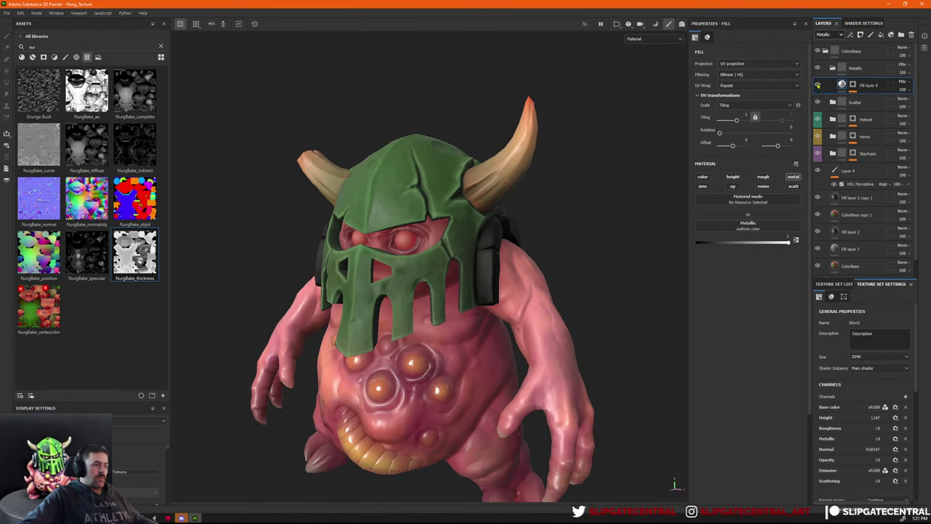
{"action": "right_click_drag", "start_coordinate": [576, 218], "coordinate": [545, 239], "text": "shift"}
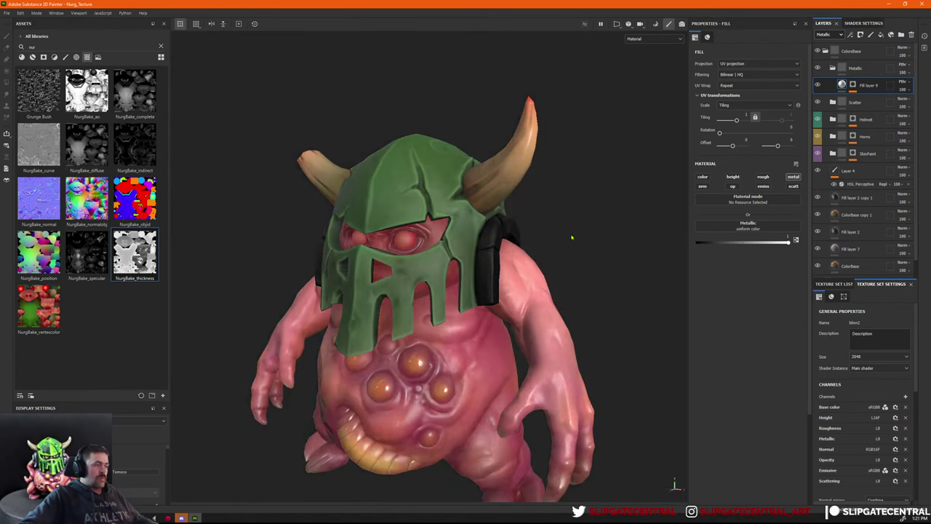
Cycle through the individual texture channels and the material view, ending on the Base color channel.
{"action": "key", "text": "c"}
{"action": "key", "text": "alt+c"}
{"action": "key", "text": "alt+c"}
{"action": "key", "text": "alt+c"}
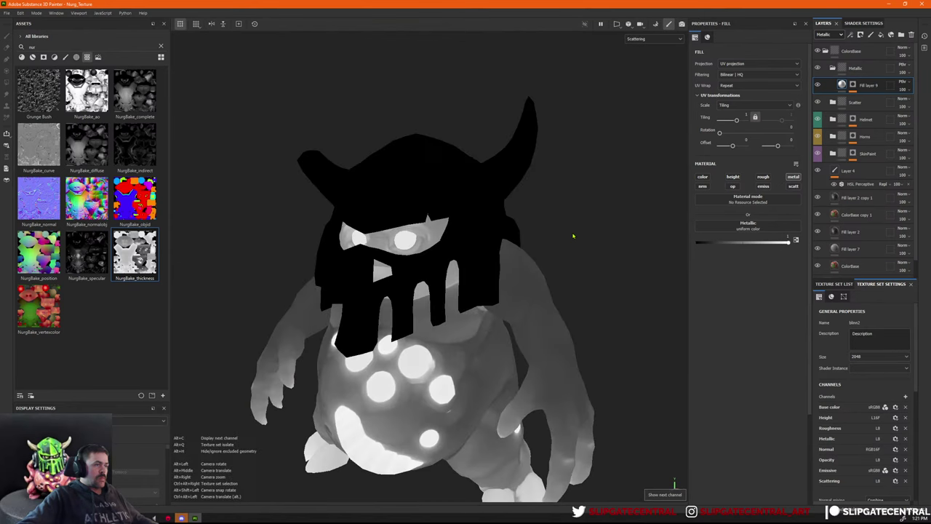
{"action": "key", "text": "m"}
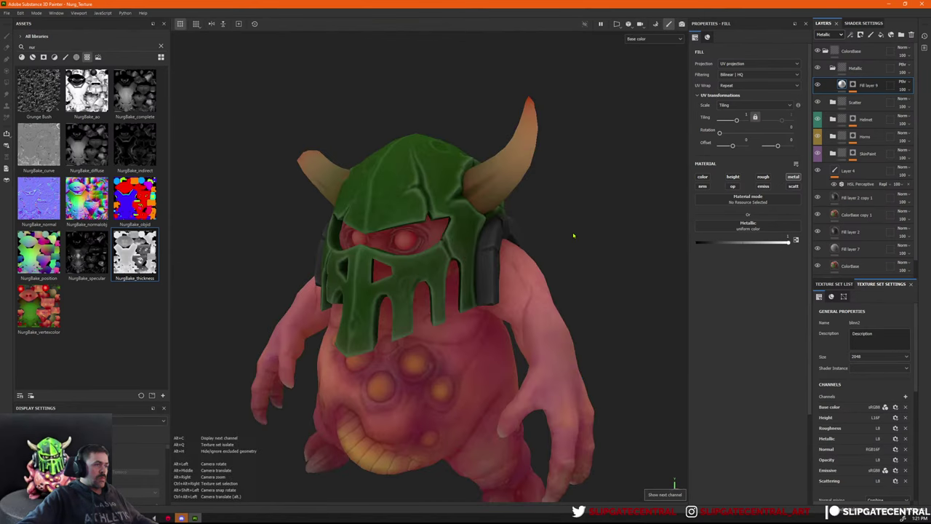
{"action": "key", "text": "c"}
{"action": "key", "text": "shift+c"}
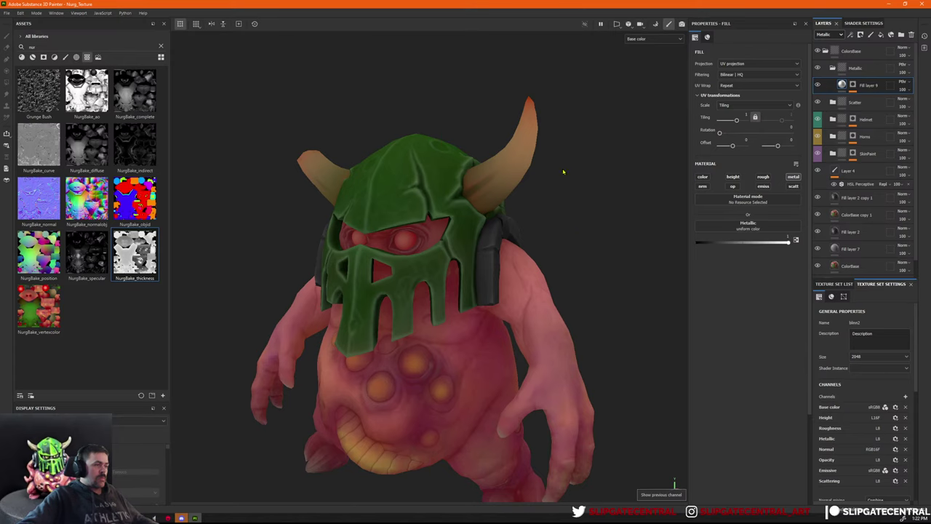
Export the textures as 8-bit PNG files to the Marmoset folder with the PBR Metallic Roughness template.
{"action": "right_click_drag", "start_coordinate": [563, 171], "coordinate": [502, 193], "text": "alt"}
{"action": "key", "text": "ctrl+shift+e"}
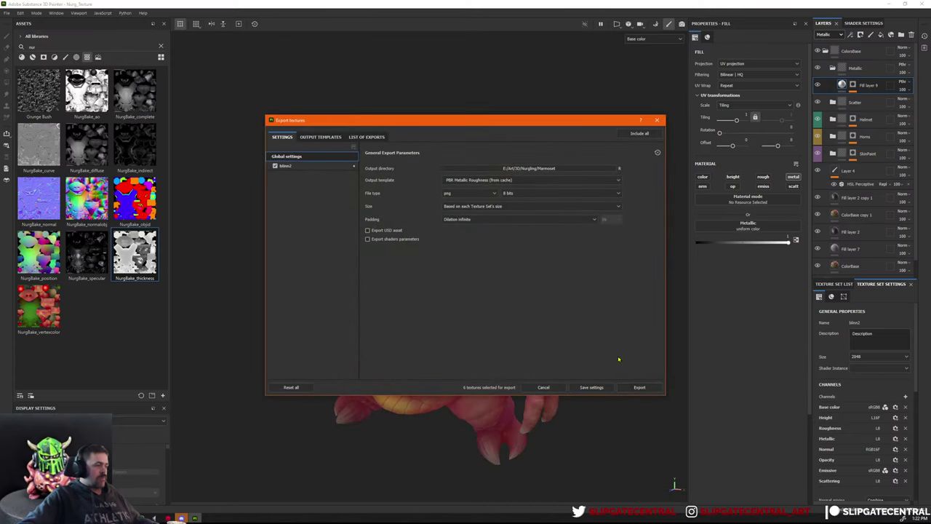
{"action": "left_click", "coordinate": [641, 387]}
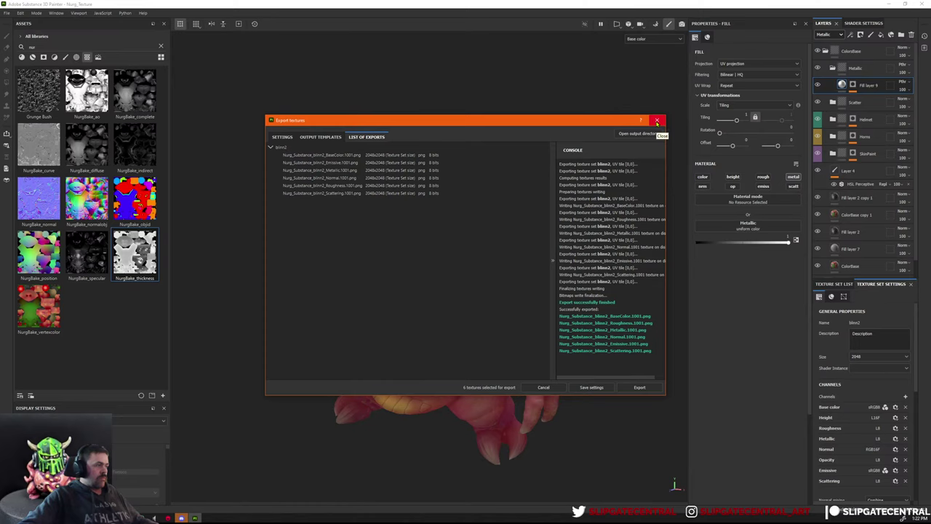
{"action": "left_click", "coordinate": [657, 121]}
{"action": "left_click", "coordinate": [866, 24]}
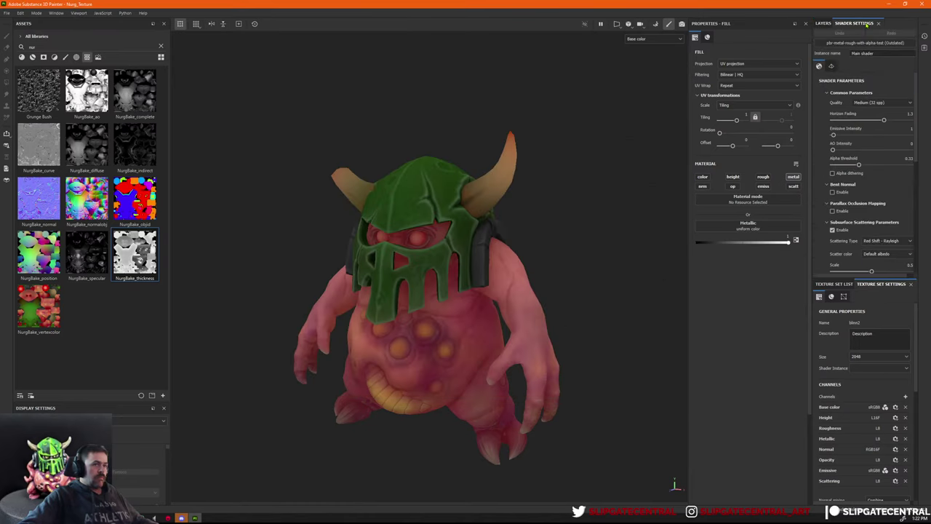
{"action": "left_click", "coordinate": [823, 24]}
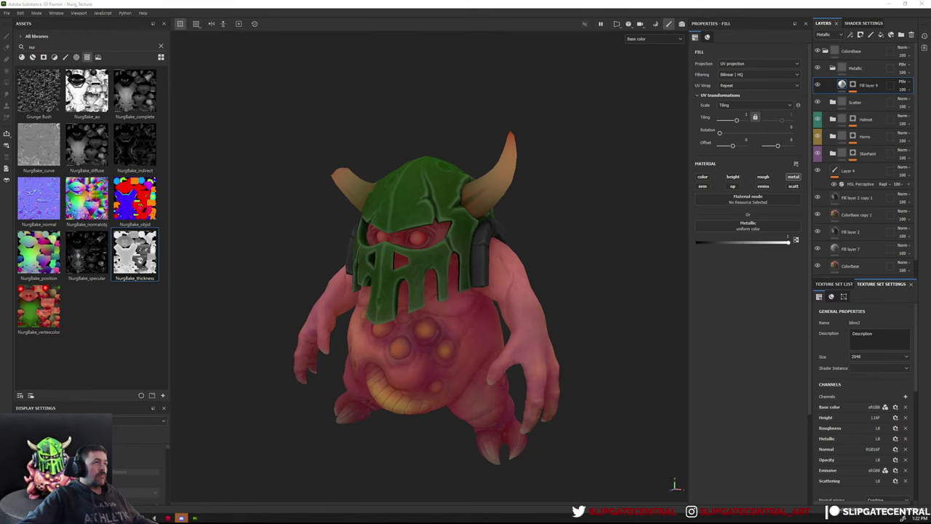
Switch to Marmoset Toolbag and show the Nurgling scene in the Classic workspace.
{"action": "key", "text": "alt+Tab"}
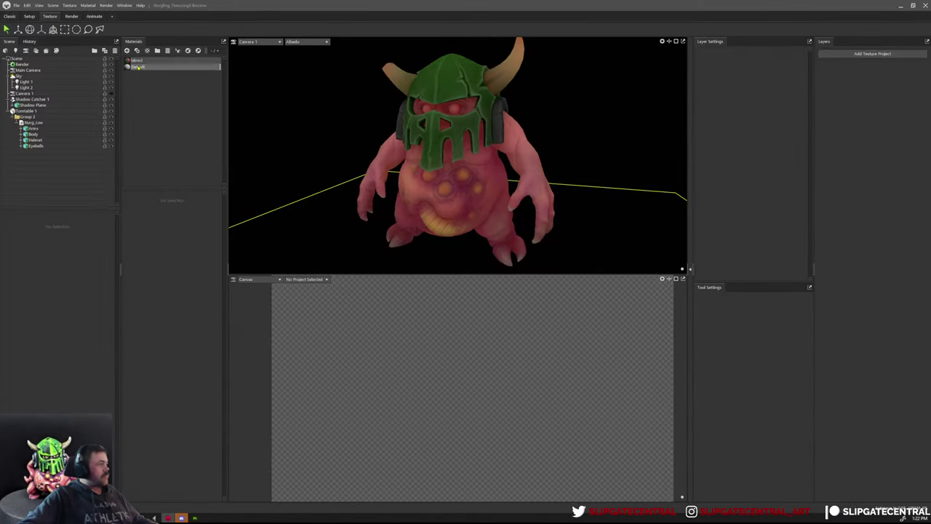
{"action": "left_click", "coordinate": [31, 16]}
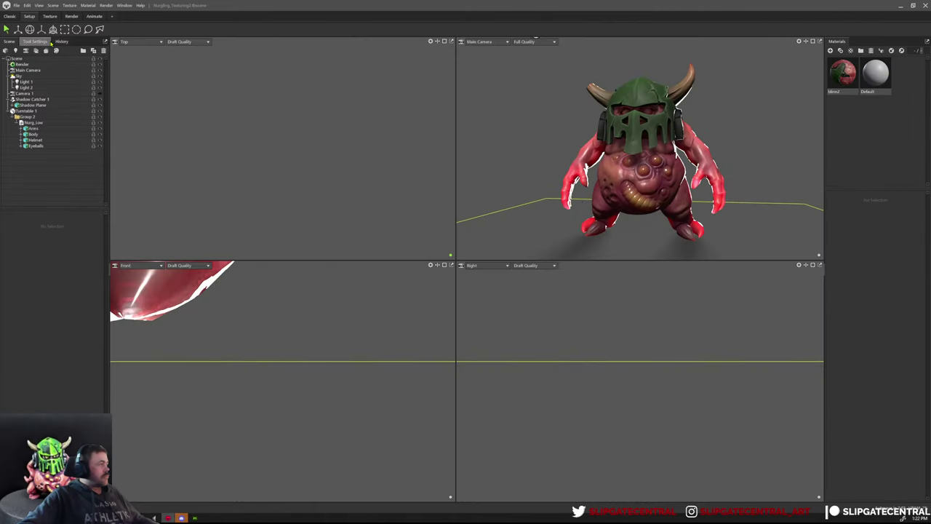
{"action": "left_click", "coordinate": [50, 16]}
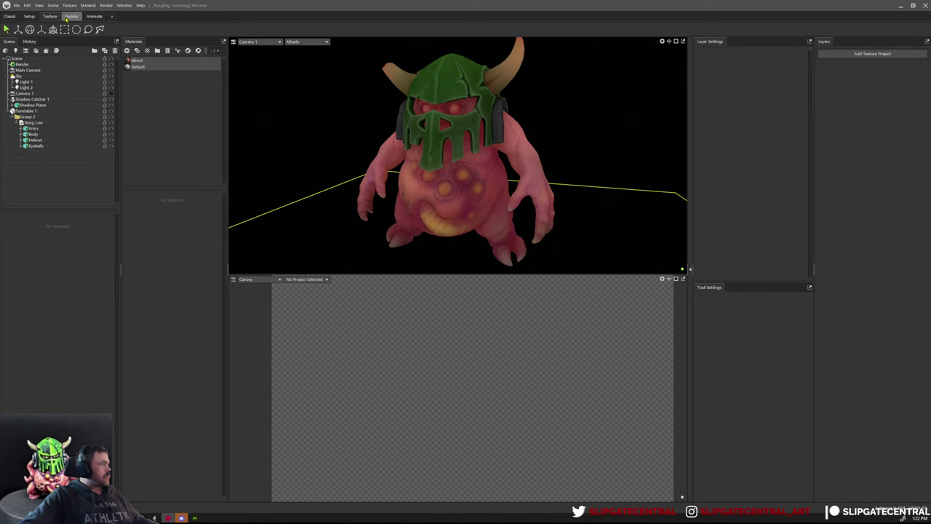
{"action": "left_click", "coordinate": [29, 17]}
{"action": "left_click", "coordinate": [9, 17]}
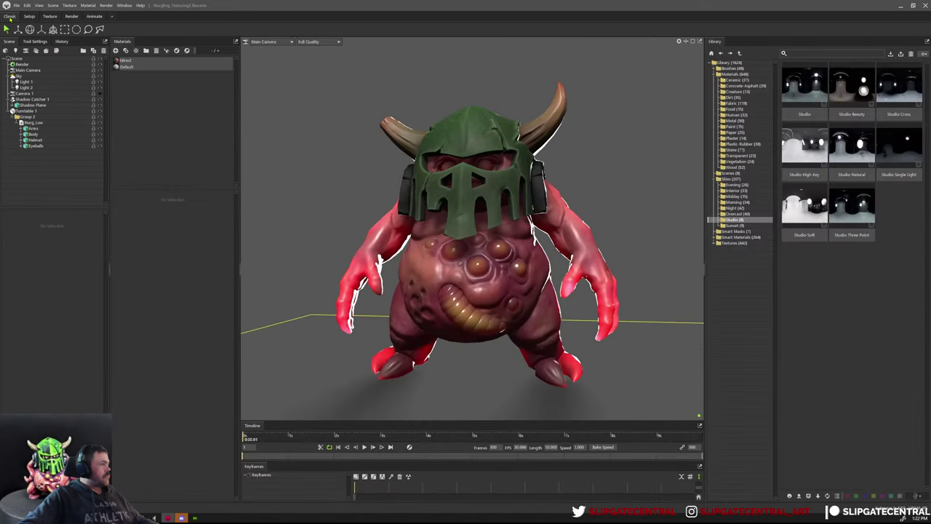
Display the blinn2 material's properties and set Light 2's brightness to 11.54.
{"action": "left_click", "coordinate": [21, 64]}
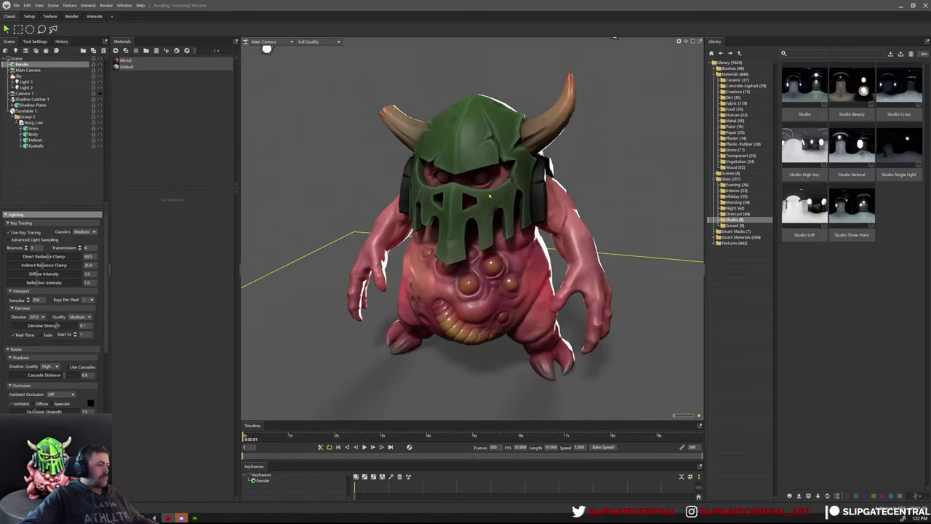
{"action": "left_click", "coordinate": [27, 87]}
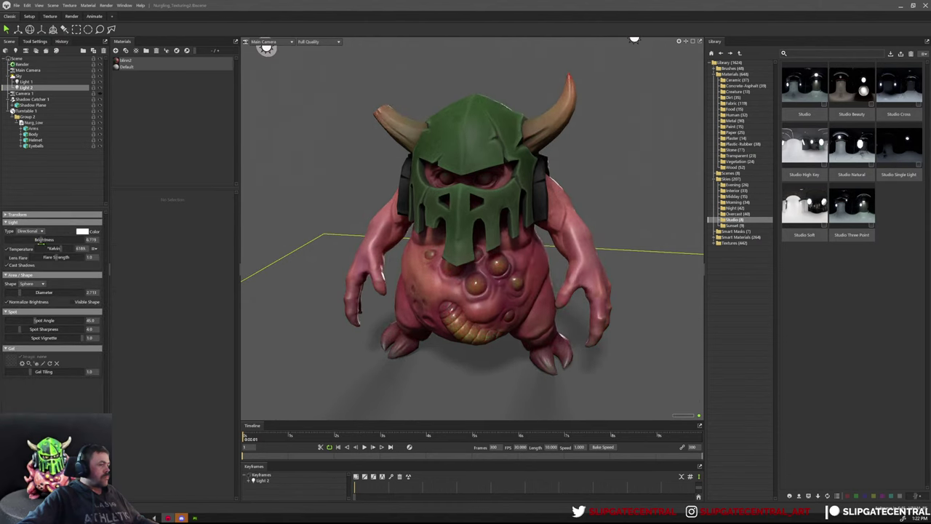
{"action": "left_click_drag", "start_coordinate": [483, 217], "coordinate": [505, 193], "text": "alt"}
{"action": "left_click", "coordinate": [138, 62]}
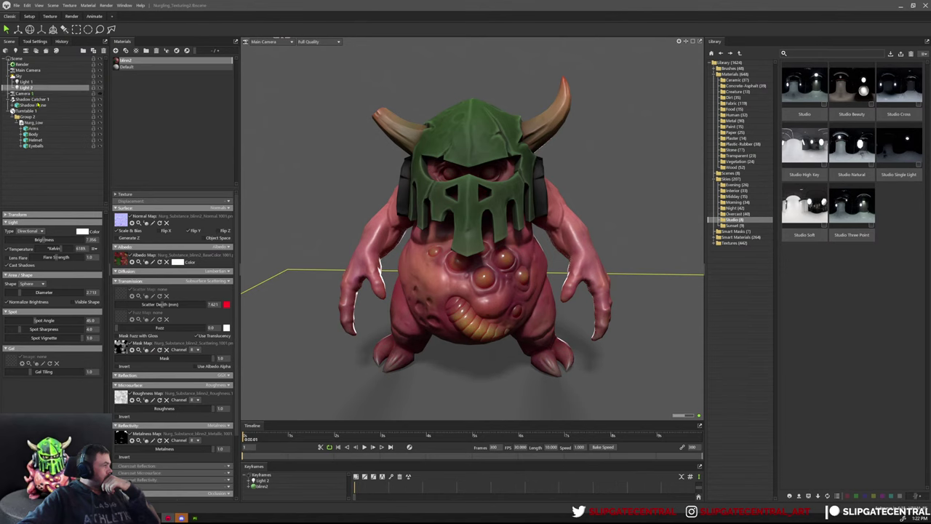
{"action": "left_click_drag", "start_coordinate": [43, 240], "coordinate": [65, 240]}
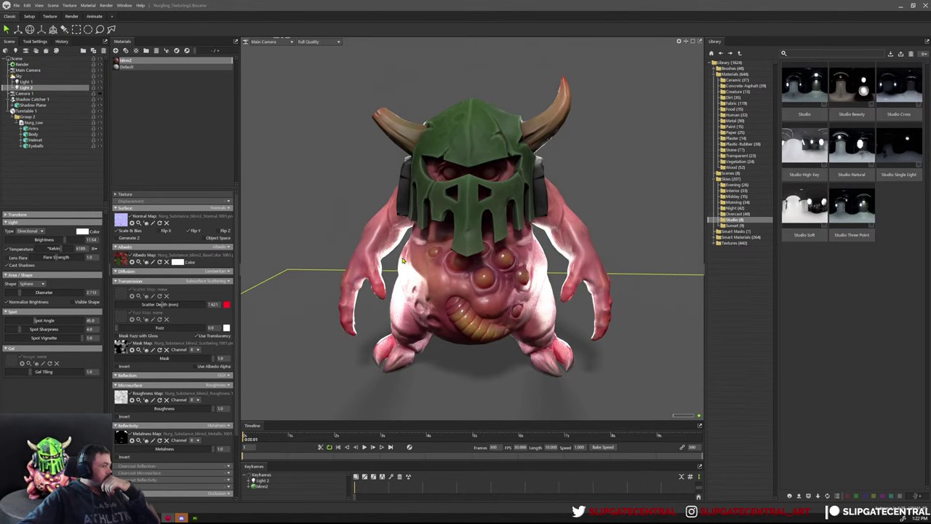
Raise the blinn2 material's scatter depth to 100 mm and shift its scatter color to a more orange red.
{"action": "left_click_drag", "start_coordinate": [161, 304], "coordinate": [513, 325]}
{"action": "scroll", "coordinate": [513, 324], "scroll_direction": "up", "scroll_amount": 2}
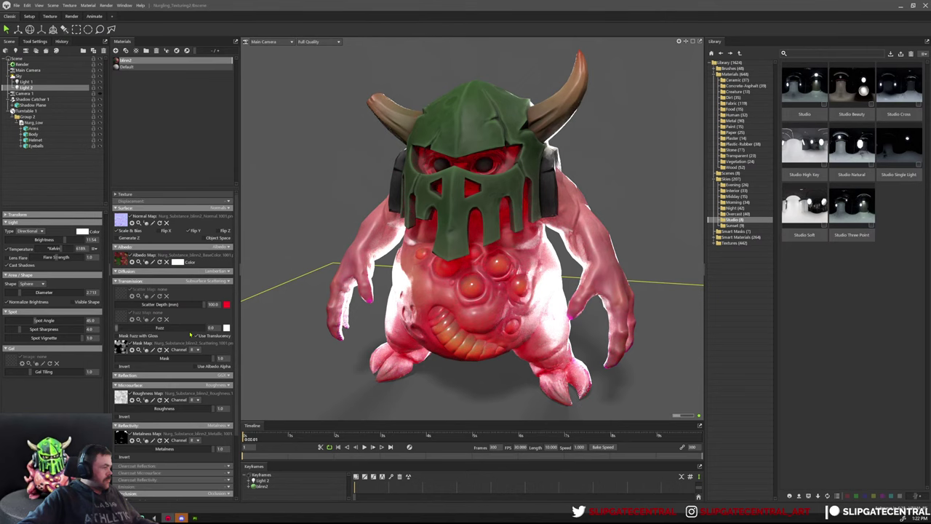
{"action": "left_click", "coordinate": [226, 305]}
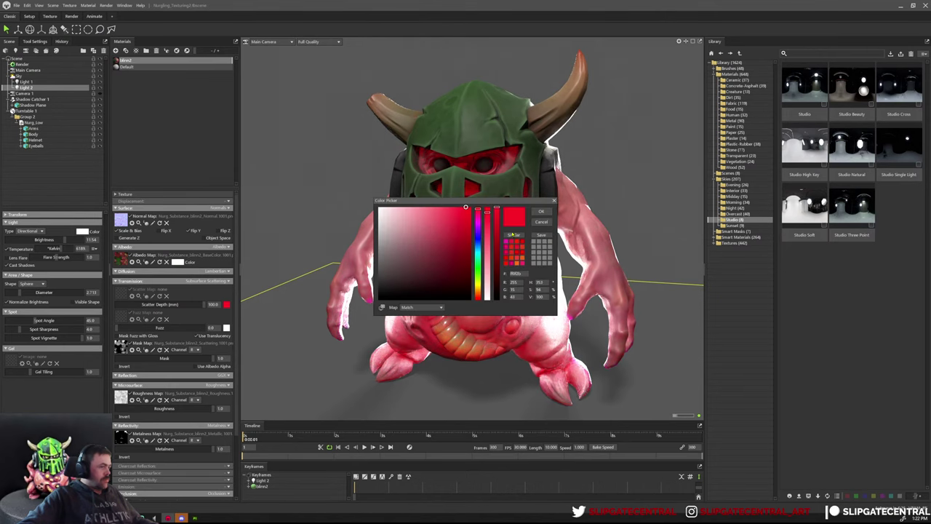
{"action": "left_click_drag", "start_coordinate": [478, 295], "coordinate": [479, 298]}
{"action": "left_click", "coordinate": [541, 211]}
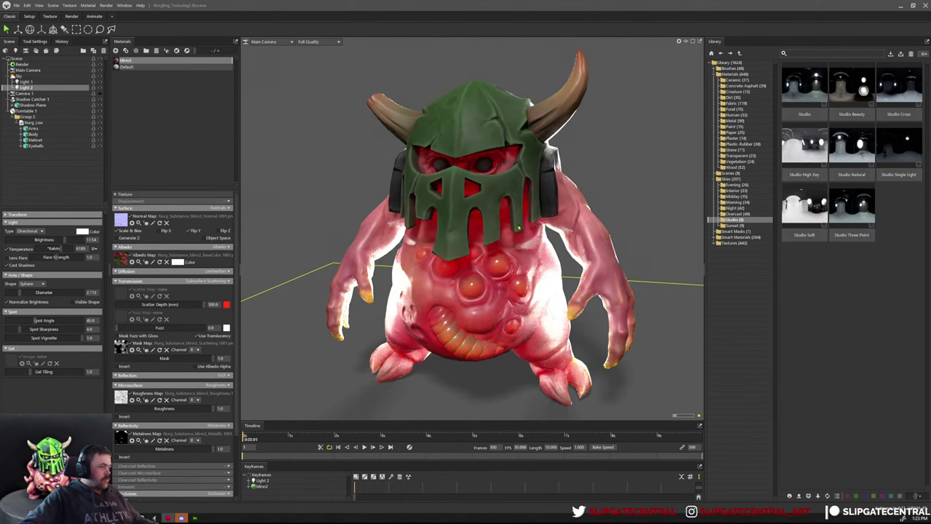
Reduce the blinn2 material's scatter depth to 2 mm and check the whole model.
{"action": "left_click", "coordinate": [185, 305]}
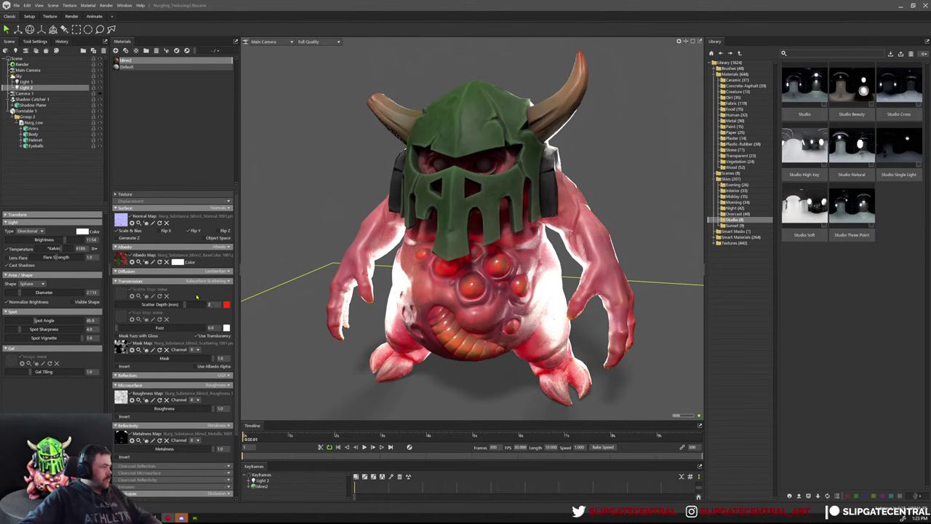
{"action": "key", "text": "Return"}
{"action": "scroll", "coordinate": [477, 276], "scroll_direction": "down", "scroll_amount": 3}
{"action": "left_click_drag", "start_coordinate": [475, 279], "coordinate": [507, 283]}
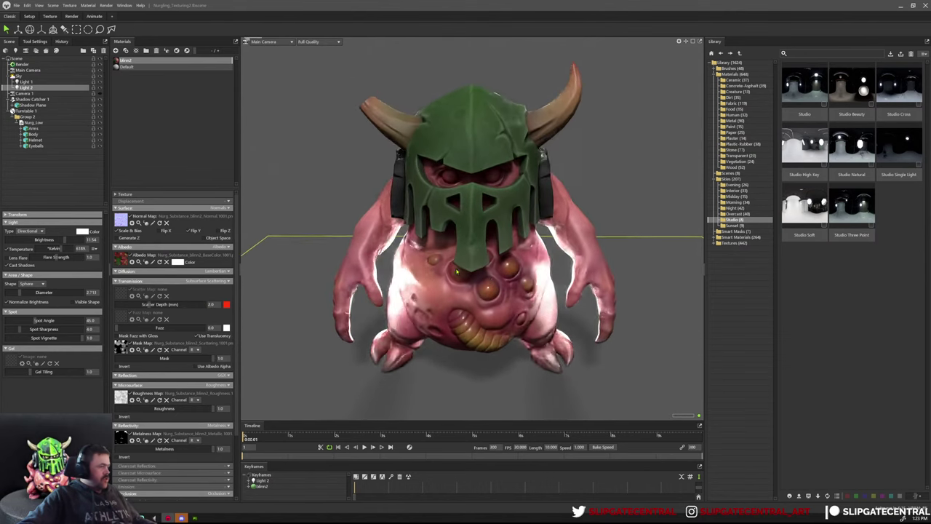
Lower Light 2's brightness to 0.51 and check the Nurgling's shading up close.
{"action": "left_click_drag", "start_coordinate": [57, 244], "coordinate": [50, 241]}
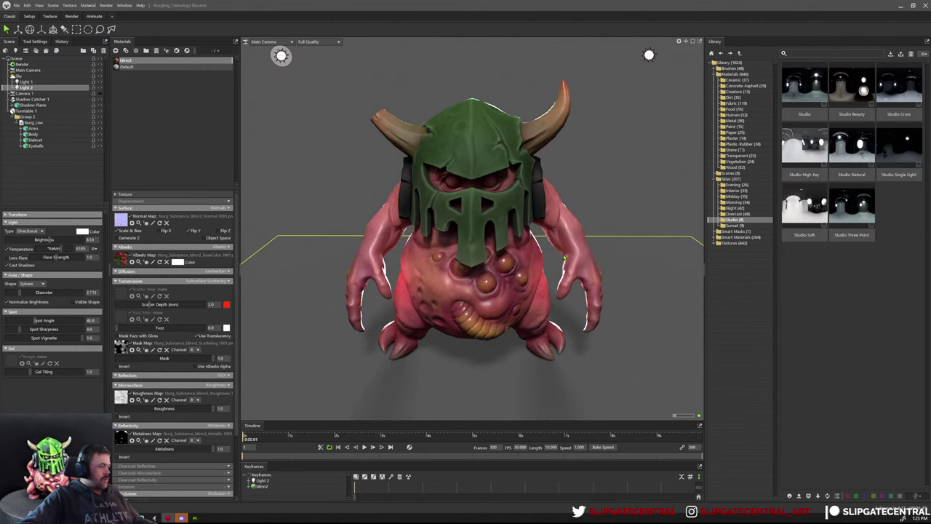
{"action": "scroll", "coordinate": [502, 268], "scroll_direction": "up", "scroll_amount": 3}
{"action": "left_click_drag", "start_coordinate": [495, 269], "coordinate": [473, 280]}
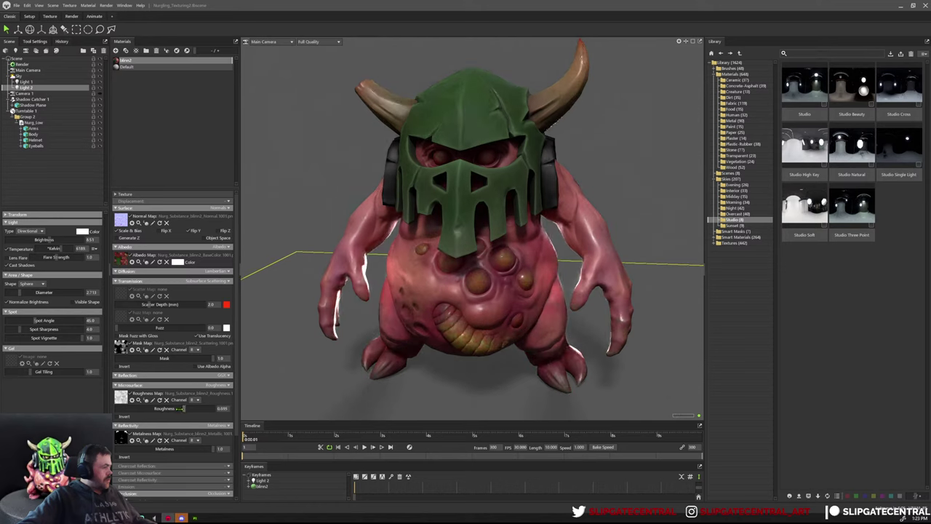
Set the blinn2 material's roughness to 0.996, deselect Light 2 and check the model from near and far.
{"action": "mouse_move", "coordinate": [208, 409]}
{"action": "left_mouse_down"}
{"action": "mouse_move", "coordinate": [125, 409]}
{"action": "mouse_move", "coordinate": [212, 409]}
{"action": "left_mouse_up"}
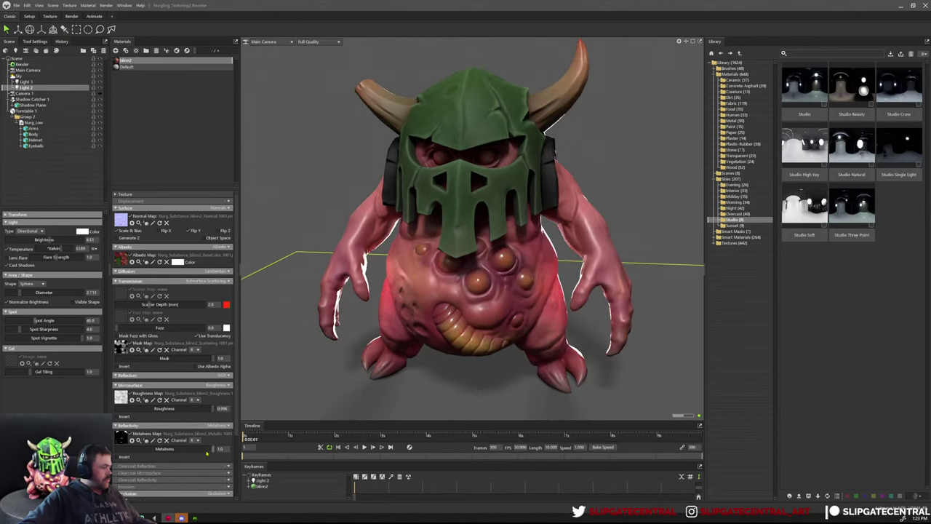
{"action": "left_click_drag", "start_coordinate": [488, 269], "coordinate": [485, 296], "text": "alt"}
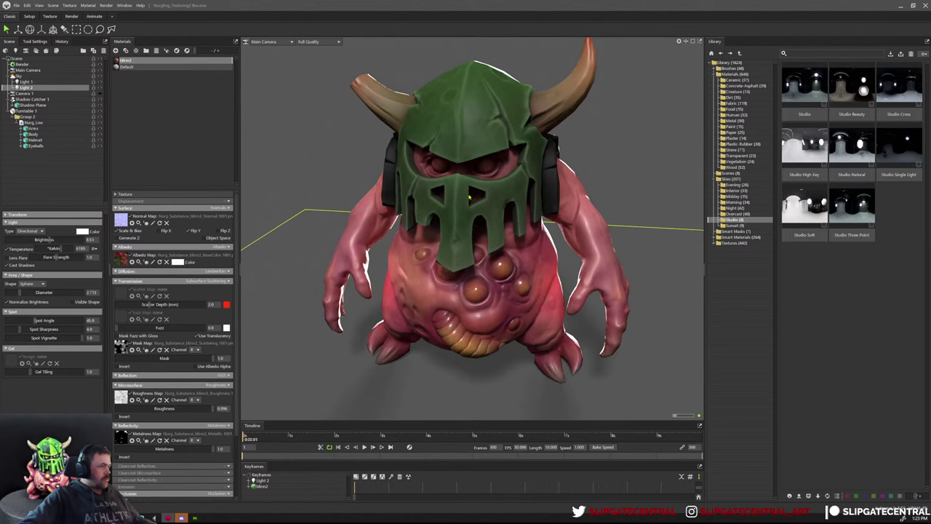
{"action": "left_click", "coordinate": [469, 196]}
{"action": "left_click", "coordinate": [654, 198]}
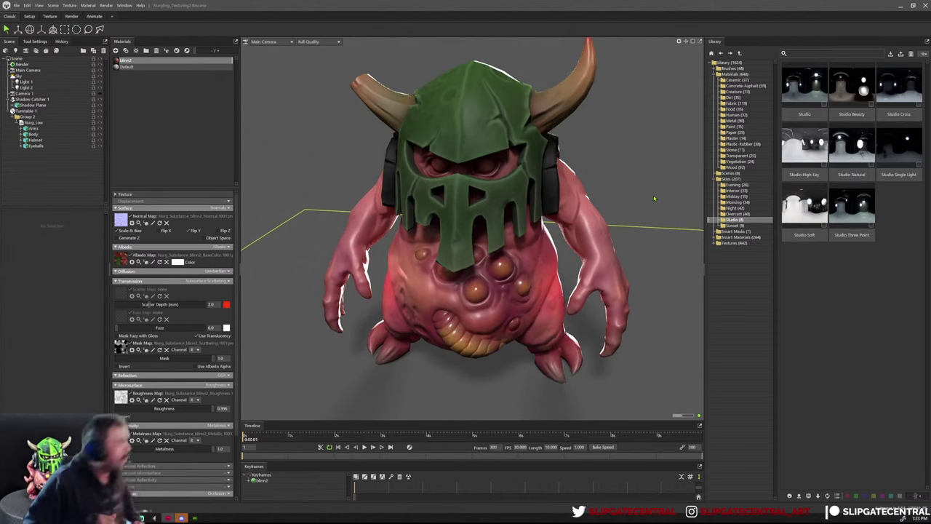
{"action": "scroll", "coordinate": [492, 198], "scroll_direction": "down", "scroll_amount": 5}
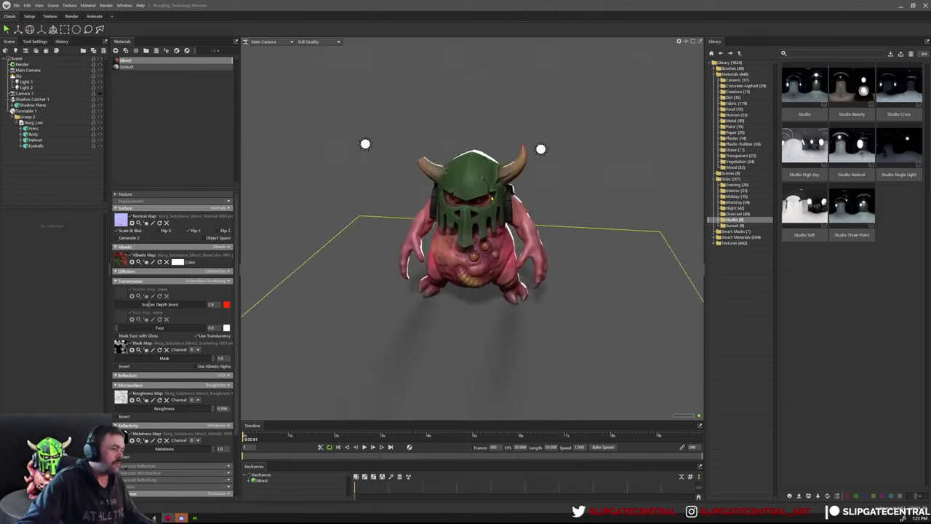
{"action": "scroll", "coordinate": [492, 198], "scroll_direction": "up", "scroll_amount": 5}
Switch to Substance Painter and cycle the viewport through the individual channels and the mask, stopping on the Roughness channel.
{"action": "key", "text": "alt+Tab"}
{"action": "key", "text": "c"}
{"action": "key", "text": "c"}
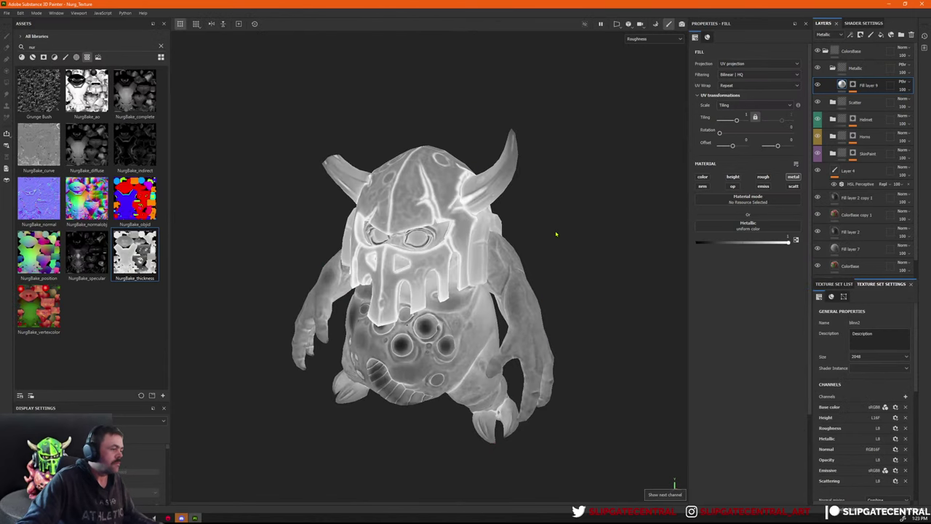
{"action": "scroll", "coordinate": [556, 233], "scroll_direction": "down", "scroll_amount": 3}
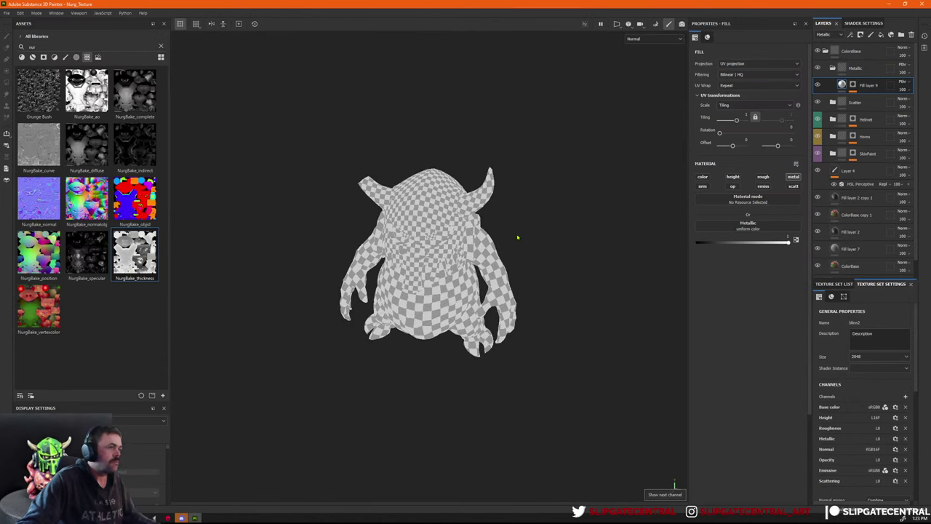
{"action": "key", "text": "shift+c"}
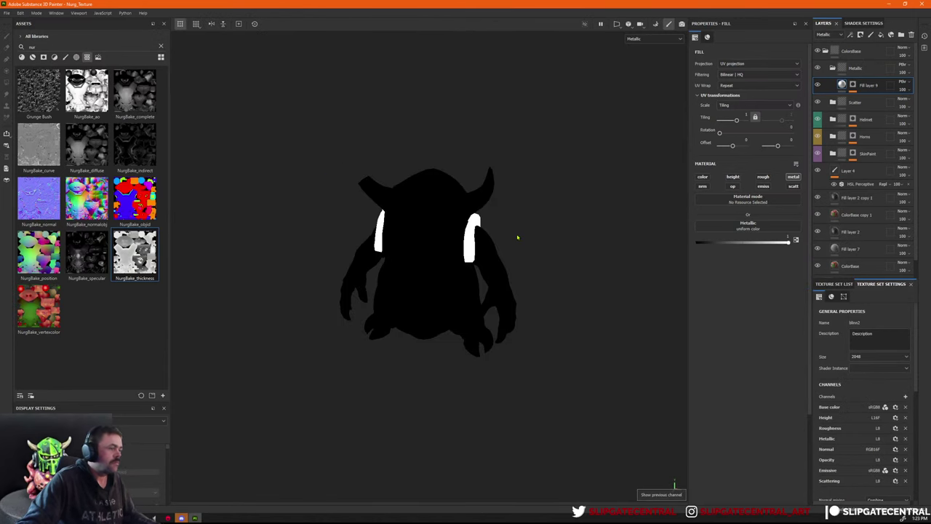
{"action": "key", "text": "c"}
{"action": "key", "text": "c"}
{"action": "key", "text": "c"}
{"action": "key", "text": "c"}
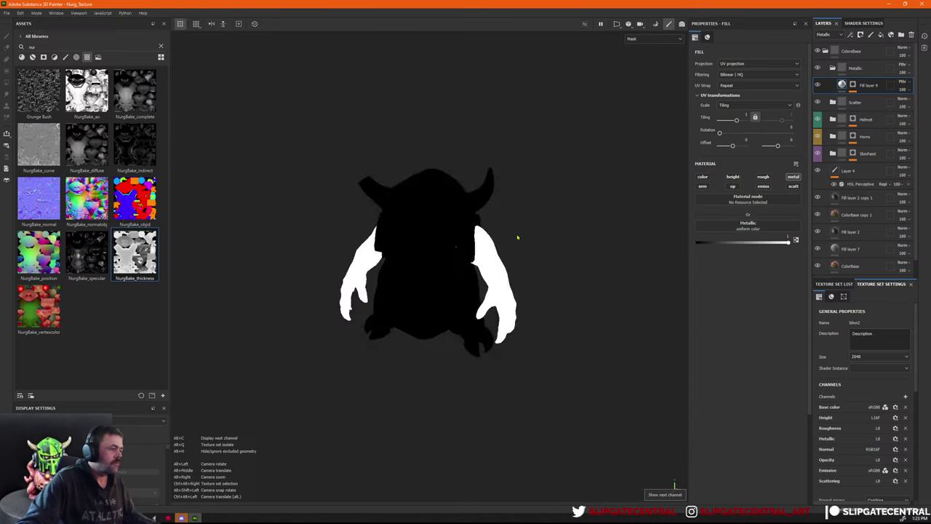
{"action": "key", "text": "alt+c"}
{"action": "key", "text": "c"}
{"action": "key", "text": "c"}
{"action": "key", "text": "c"}
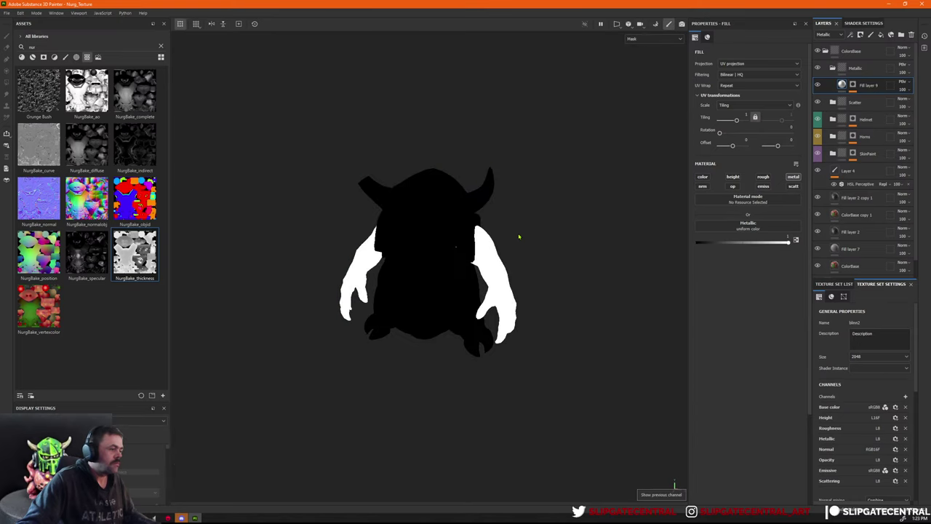
{"action": "key", "text": "c"}
{"action": "key", "text": "shift+c"}
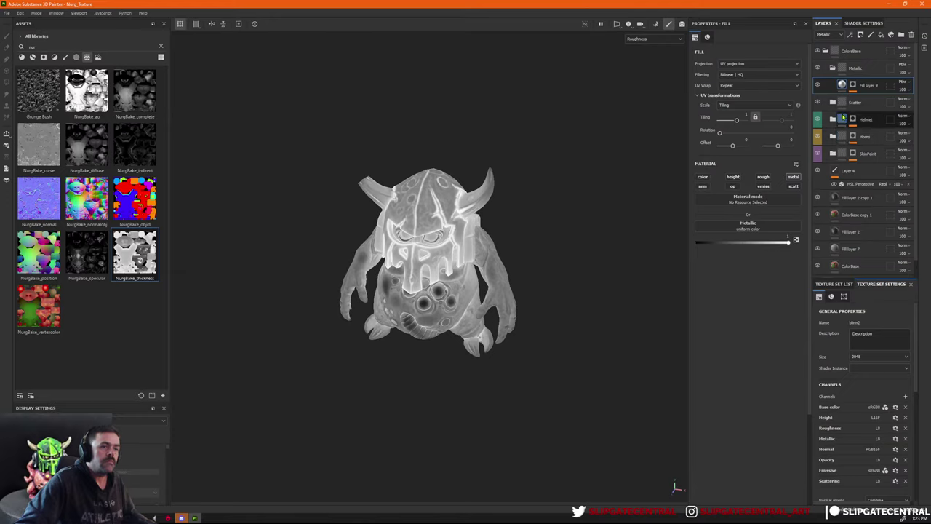
Expand the Helmet folder inside ColorBase and select its Layer 8 paint layer to examine its settings.
{"action": "left_click", "coordinate": [825, 53]}
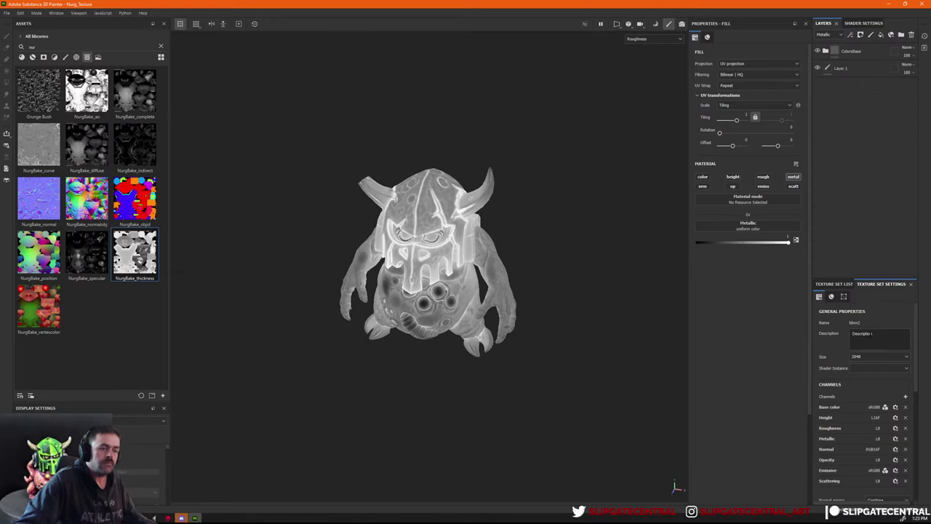
{"action": "left_click", "coordinate": [826, 51]}
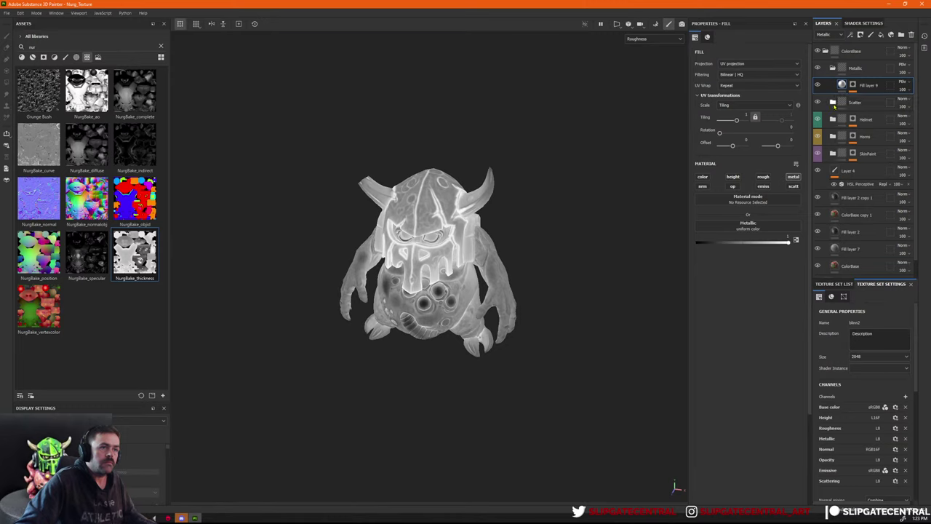
{"action": "left_click", "coordinate": [833, 121]}
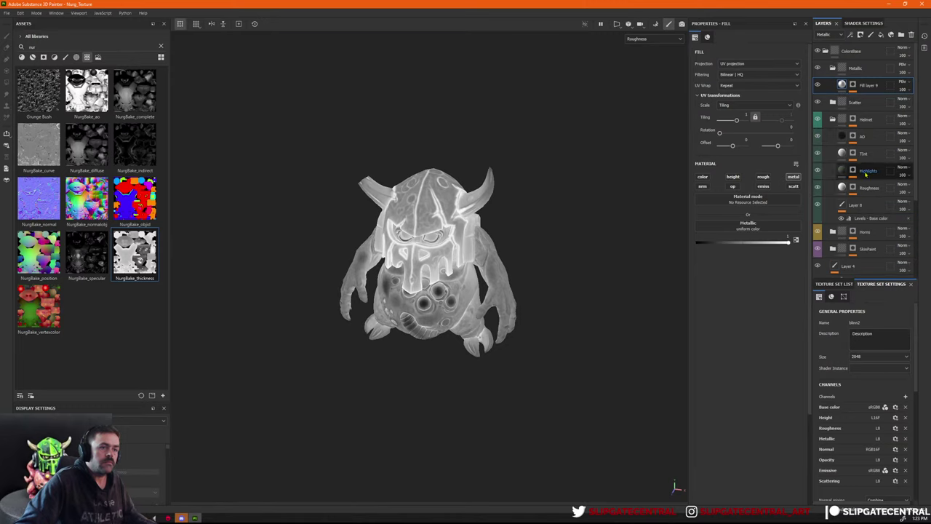
{"action": "left_click", "coordinate": [859, 208]}
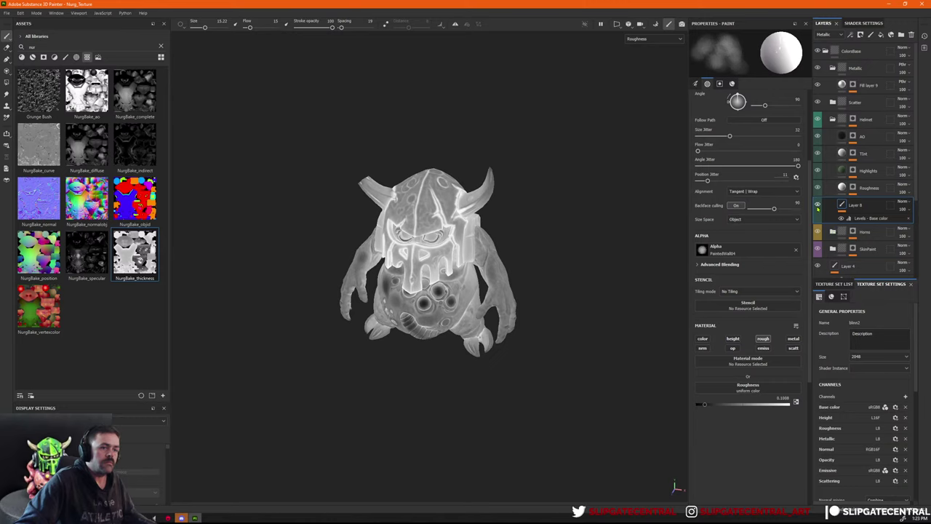
Try lowering the ColorBase fill layer's roughness to about 0.31.
{"action": "scroll", "coordinate": [822, 195], "scroll_direction": "down", "scroll_amount": 3}
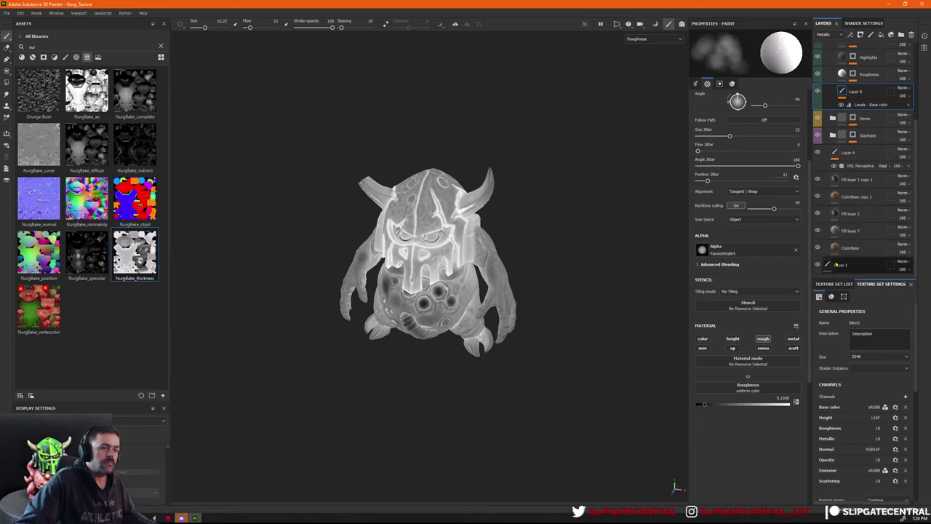
{"action": "left_click", "coordinate": [837, 248]}
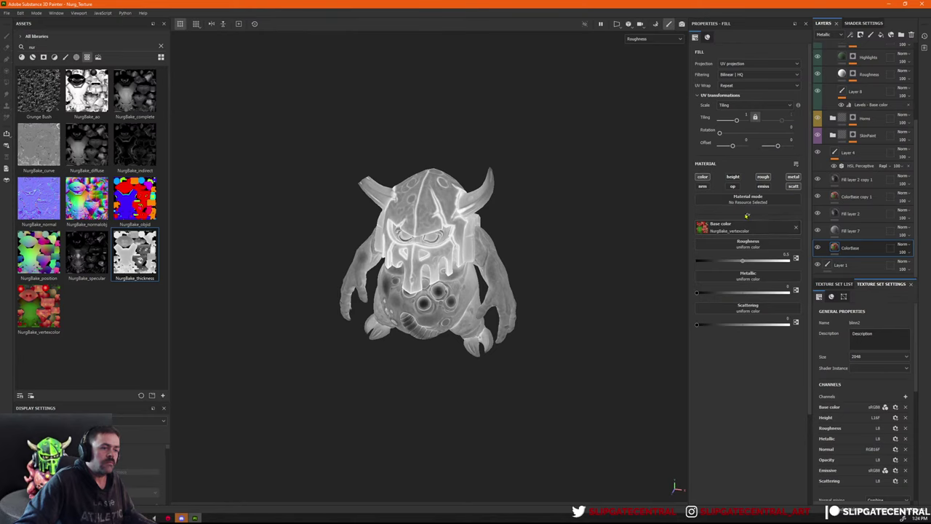
{"action": "left_click_drag", "start_coordinate": [745, 265], "coordinate": [725, 264]}
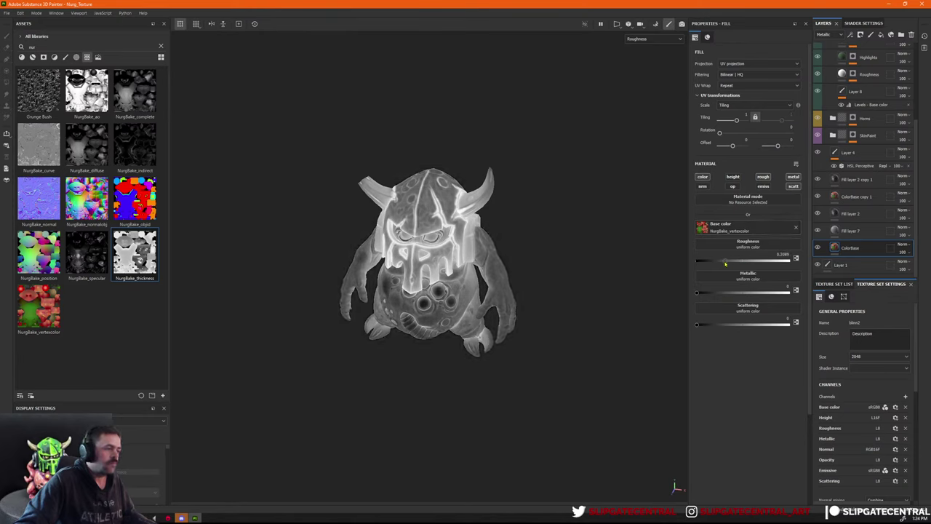
{"action": "key", "text": "ctrl+z"}
Examine the Levels effect on the Helmet folder's Layer 8 and the settings of its Roughness fill layer.
{"action": "scroll", "coordinate": [871, 190], "scroll_direction": "up", "scroll_amount": 2}
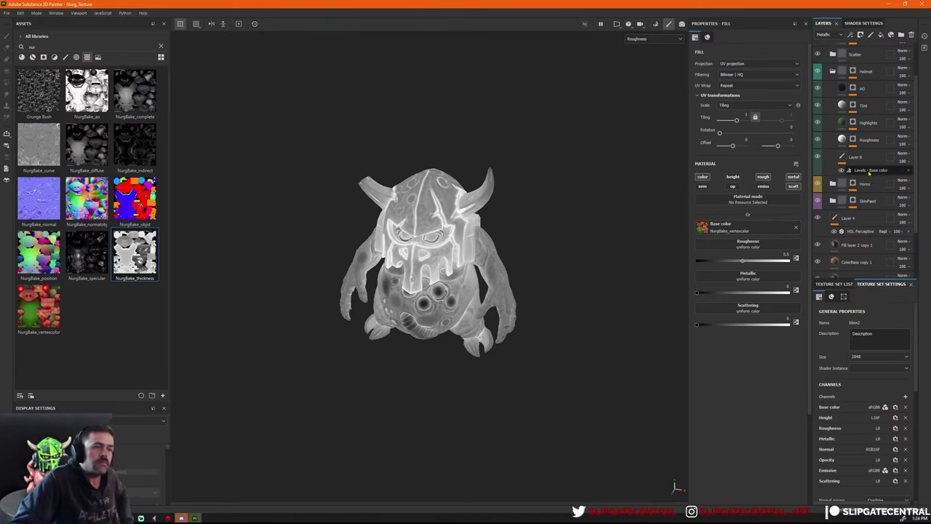
{"action": "left_click", "coordinate": [871, 169]}
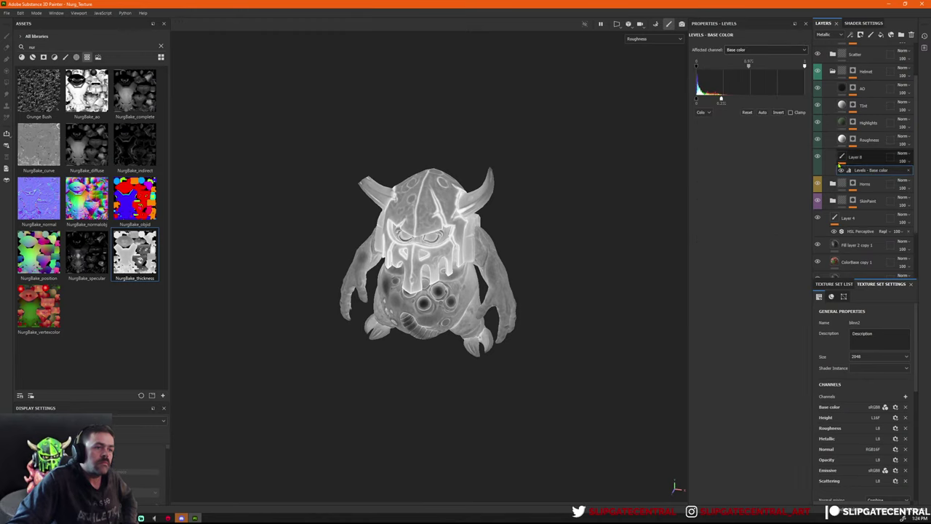
{"action": "right_click", "coordinate": [861, 173]}
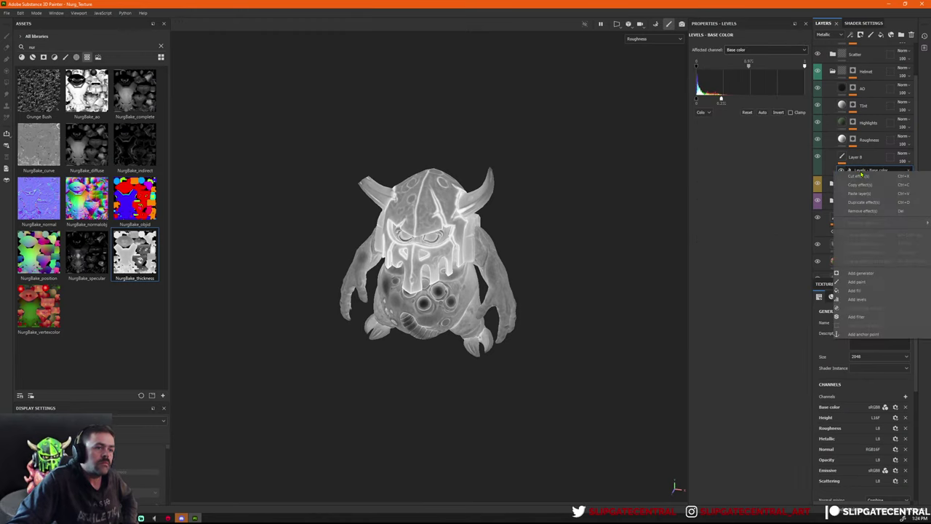
{"action": "left_click", "coordinate": [863, 154]}
{"action": "left_click", "coordinate": [862, 142]}
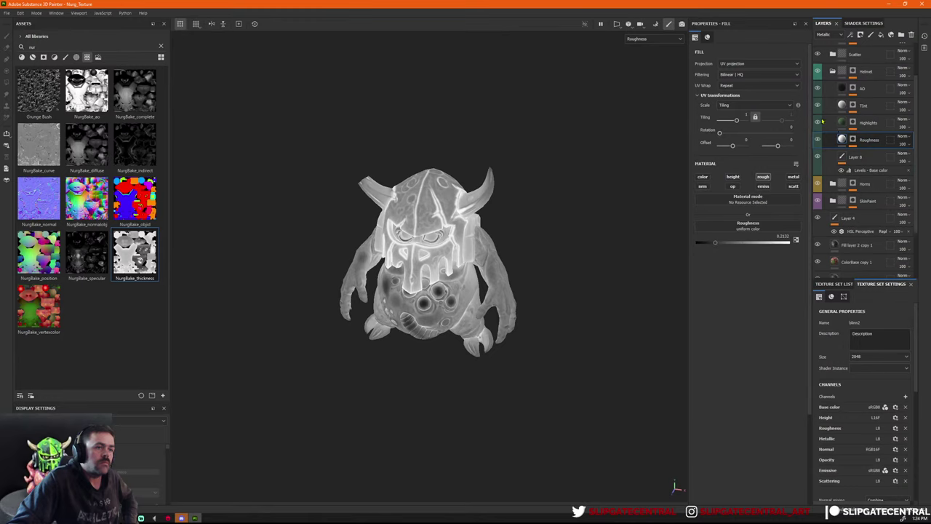
Hide and show the Helmet folder's Tint layer repeatedly to compare its effect on the roughness map.
{"action": "left_click", "coordinate": [817, 105]}
{"action": "left_click", "coordinate": [818, 106]}
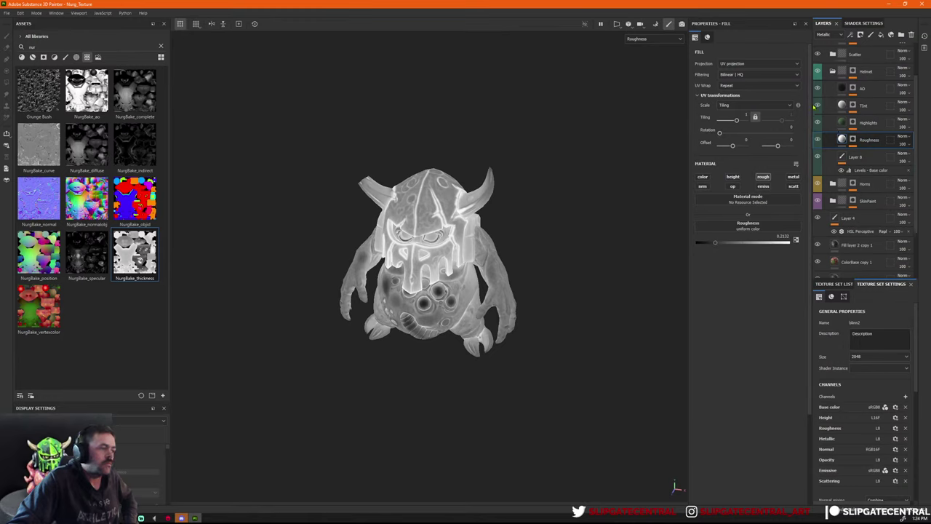
{"action": "left_click", "coordinate": [818, 105]}
{"action": "left_click", "coordinate": [818, 106]}
{"action": "left_click", "coordinate": [817, 106]}
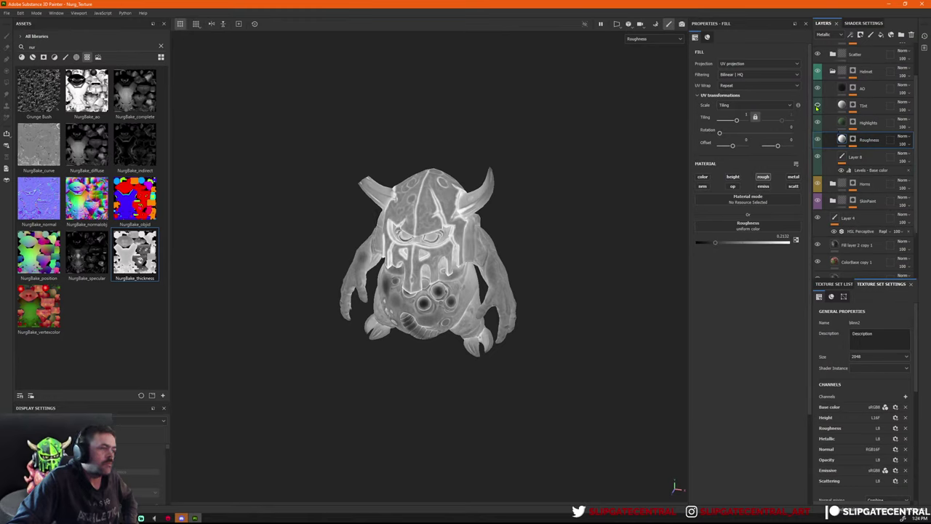
{"action": "left_click", "coordinate": [818, 106]}
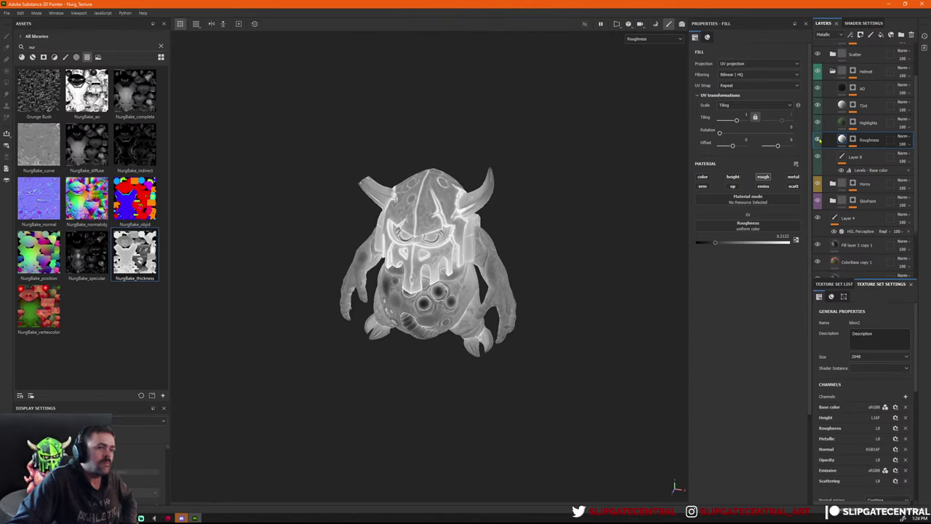
Compare the Helmet folder's Roughness layer hidden and shown, and set its roughness to 0.
{"action": "left_click", "coordinate": [818, 139]}
{"action": "left_click", "coordinate": [817, 140]}
{"action": "left_click_drag", "start_coordinate": [715, 246], "coordinate": [675, 242]}
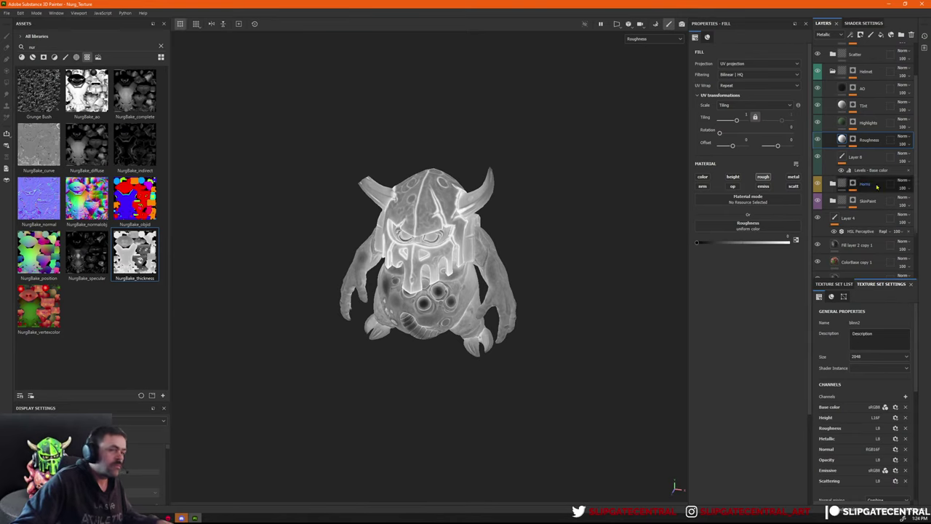
{"action": "key", "text": "ctrl+shift+e"}
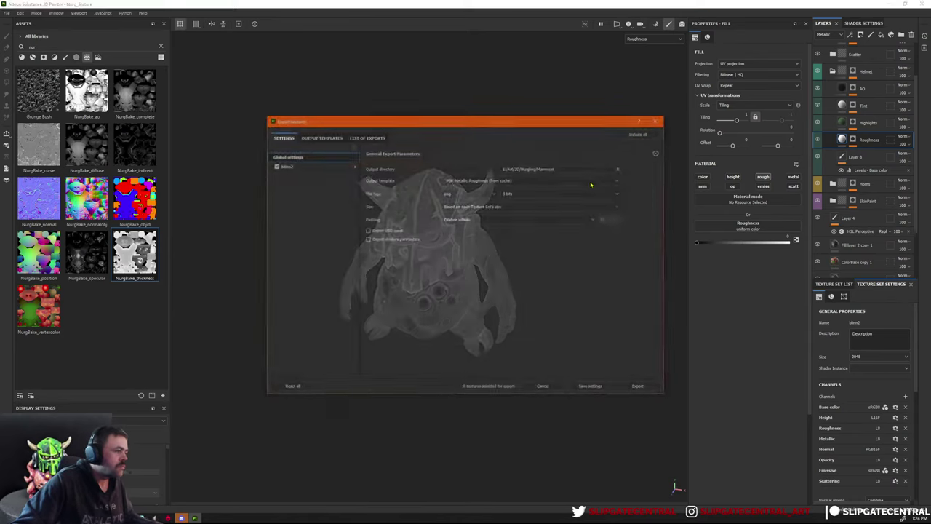
{"action": "key", "text": "Escape"}
Hide and show the Helmet folder's AO layer to examine its effect on the helmet's roughness up close.
{"action": "right_click_drag", "start_coordinate": [452, 202], "coordinate": [790, 353], "text": "alt"}
{"action": "middle_click_drag", "start_coordinate": [475, 231], "coordinate": [500, 225], "text": "alt"}
{"action": "right_click_drag", "start_coordinate": [500, 225], "coordinate": [587, 226], "text": "alt"}
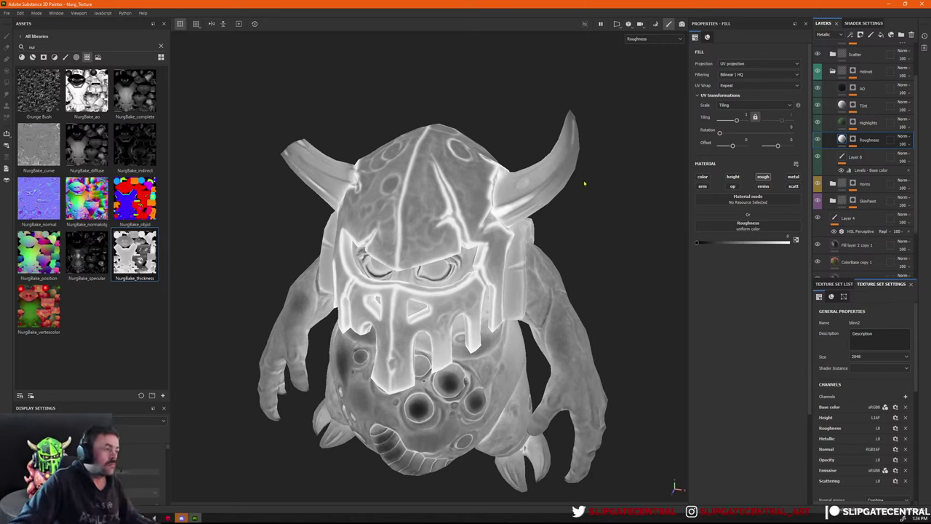
{"action": "left_click", "coordinate": [818, 88]}
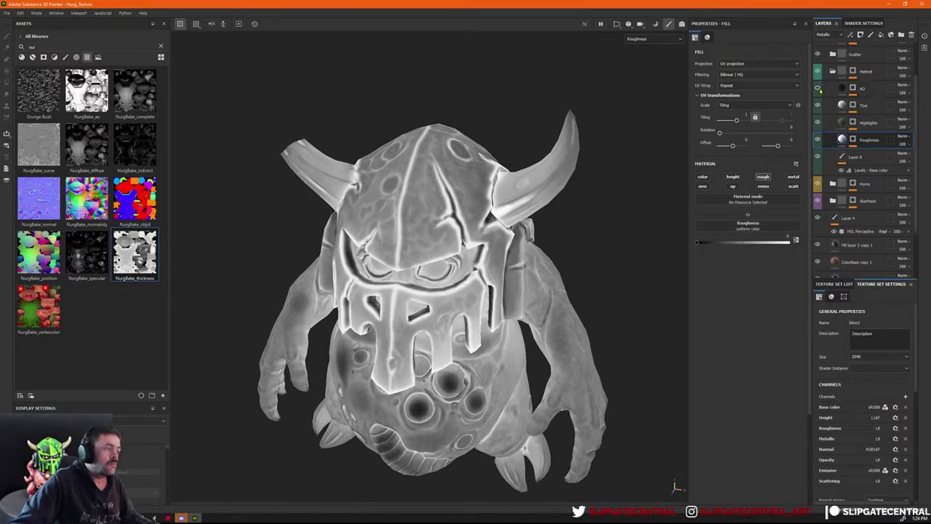
{"action": "left_click", "coordinate": [818, 89]}
{"action": "left_click", "coordinate": [843, 88]}
{"action": "left_click", "coordinate": [818, 89]}
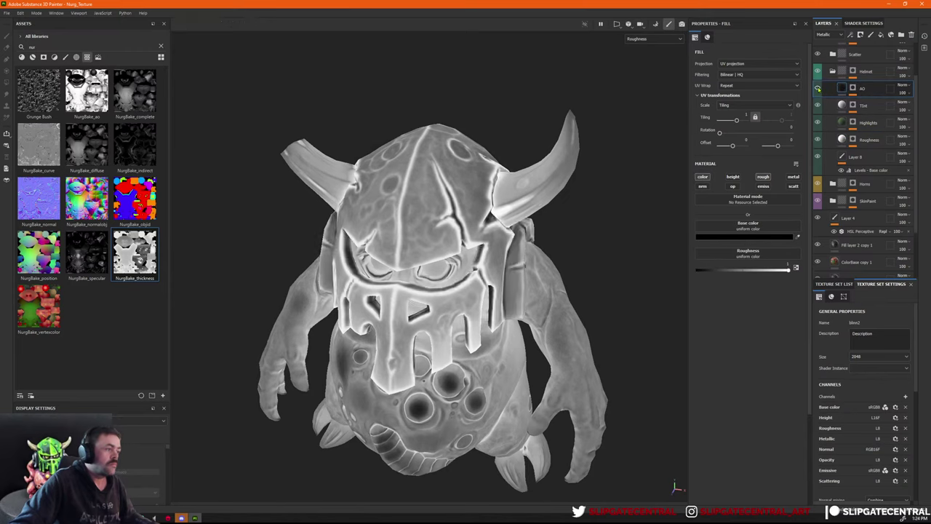
{"action": "left_click", "coordinate": [818, 88]}
Try Linear dodge (Add) as the roughness blend mode of the Helmet folder's AO layer.
{"action": "left_click", "coordinate": [853, 88]}
{"action": "left_click", "coordinate": [889, 88]}
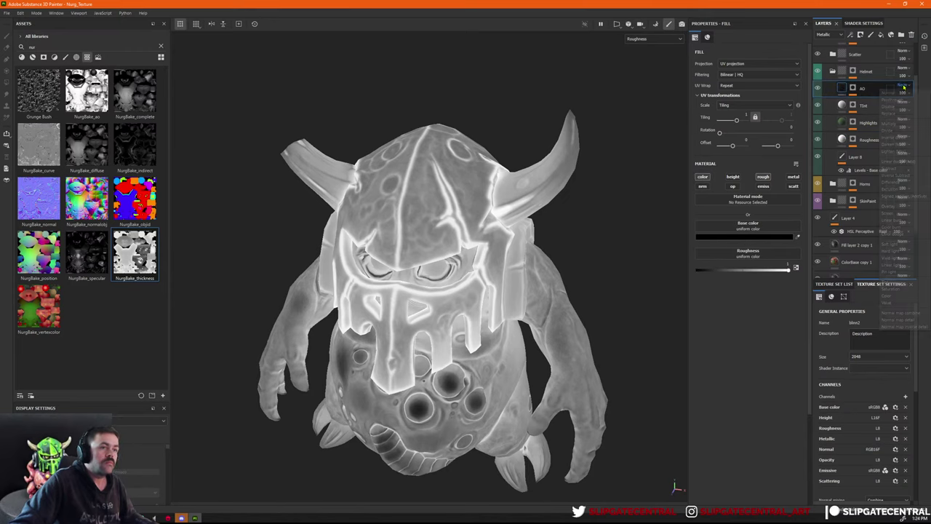
{"action": "left_click", "coordinate": [826, 34]}
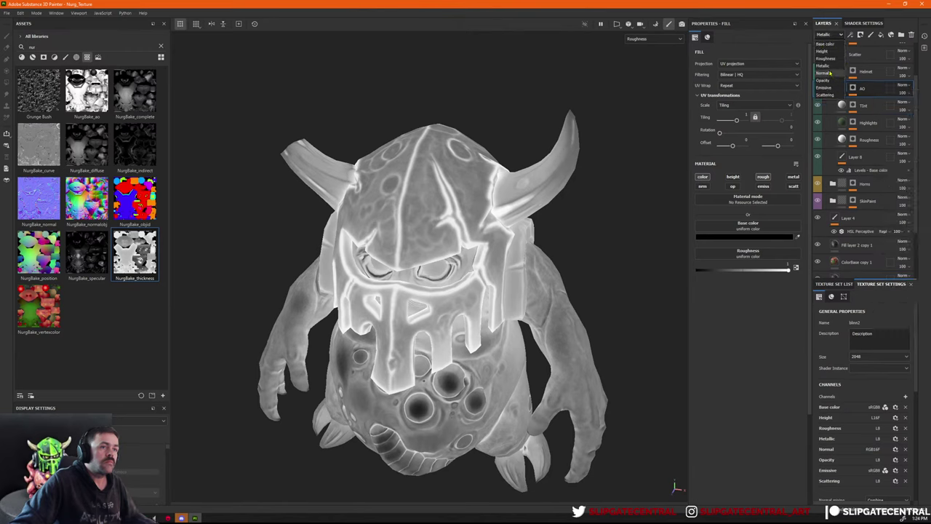
{"action": "left_click", "coordinate": [824, 59]}
{"action": "left_click", "coordinate": [902, 85]}
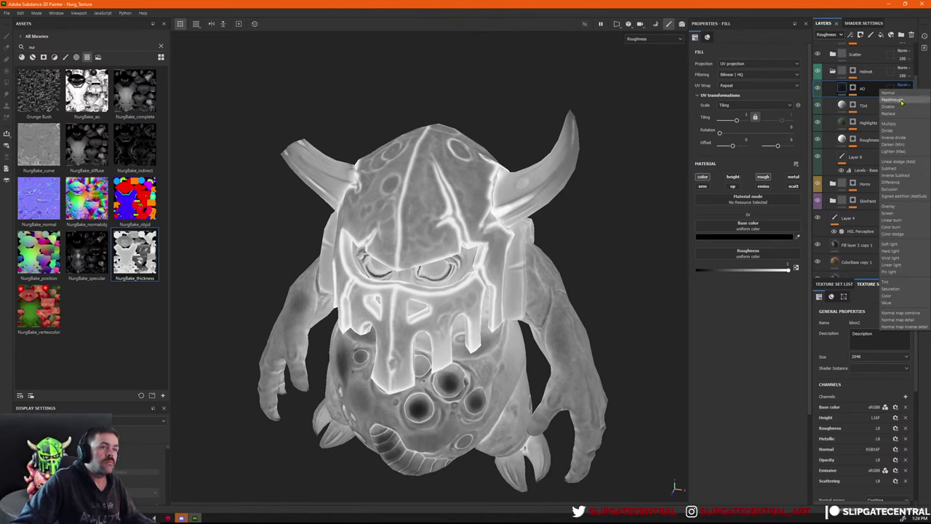
{"action": "left_click", "coordinate": [902, 161]}
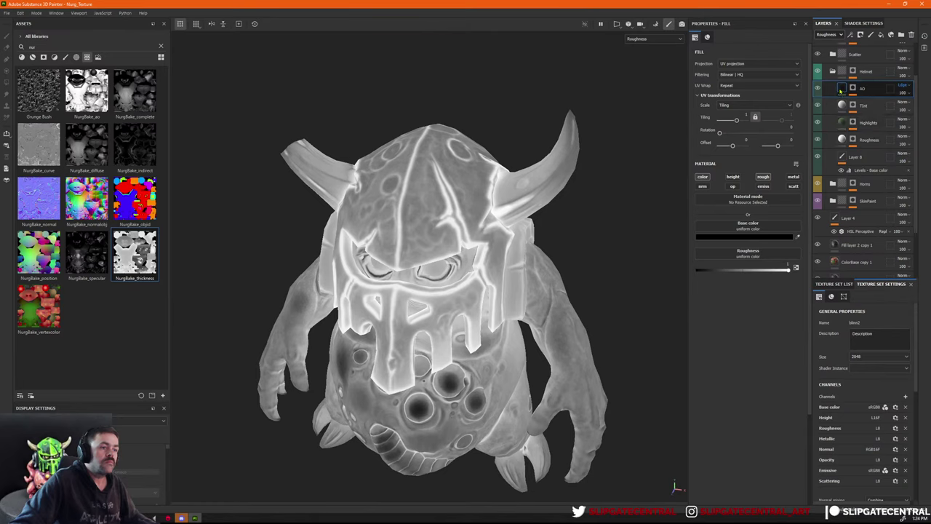
{"action": "left_click", "coordinate": [842, 89]}
{"action": "scroll", "coordinate": [823, 91], "scroll_direction": "up", "scroll_amount": 2}
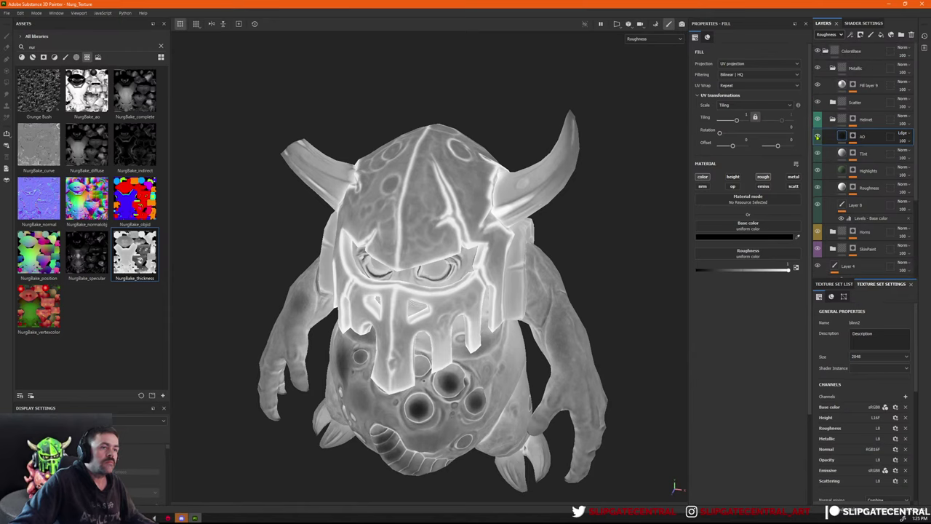
Compare the AO layer hidden and shown, and return its roughness blend mode to Normal.
{"action": "left_click", "coordinate": [817, 136]}
{"action": "left_click", "coordinate": [818, 137]}
{"action": "left_click", "coordinate": [818, 137]}
{"action": "left_click", "coordinate": [817, 136]}
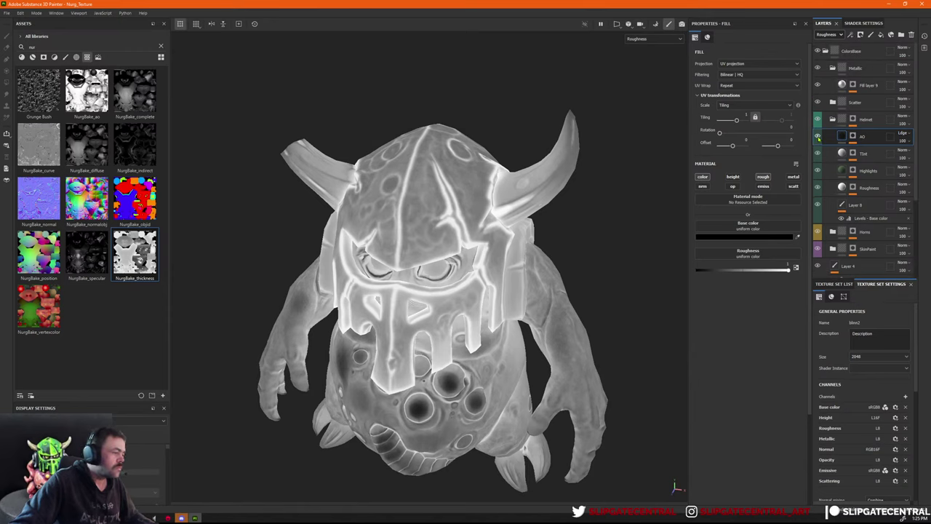
{"action": "left_click", "coordinate": [902, 133]}
{"action": "left_click", "coordinate": [895, 144]}
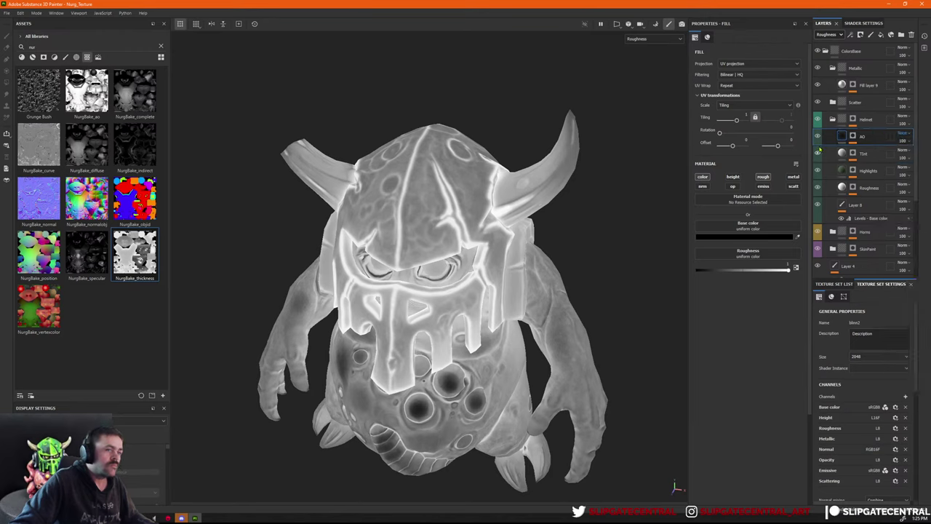
Hide and show the AO layer repeatedly to examine how Normal blending affects the helmet's roughness.
{"action": "left_click", "coordinate": [817, 136]}
{"action": "left_click", "coordinate": [817, 137]}
{"action": "left_click", "coordinate": [817, 136]}
{"action": "left_click", "coordinate": [817, 136]}
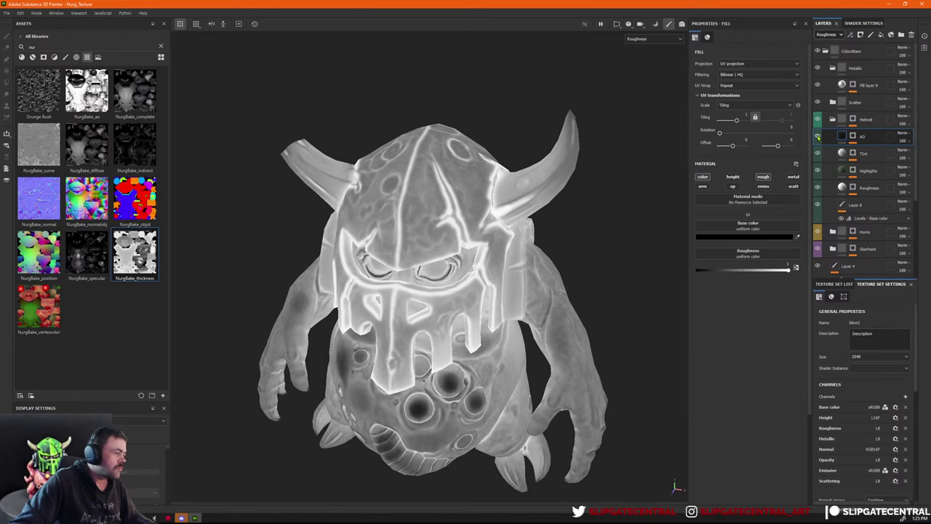
{"action": "left_click", "coordinate": [817, 136]}
{"action": "left_click", "coordinate": [817, 136]}
{"action": "left_click", "coordinate": [817, 136]}
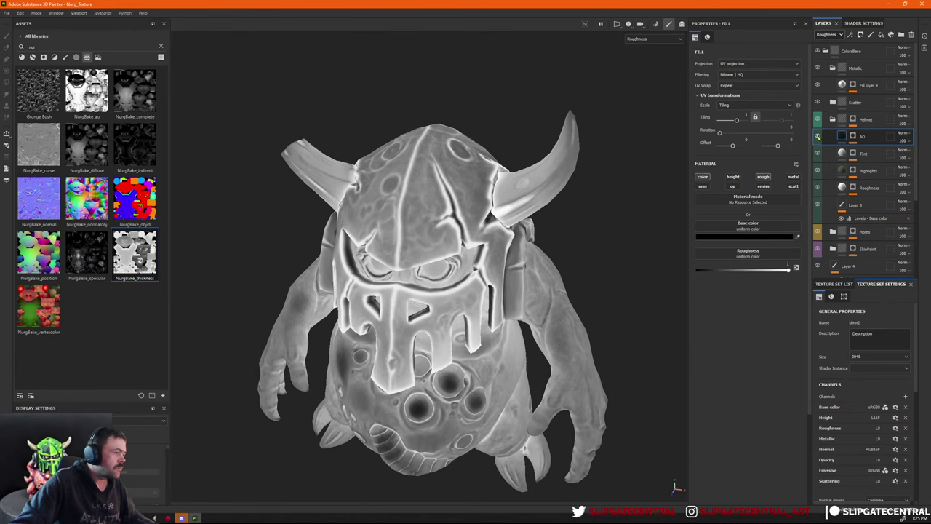
{"action": "left_click", "coordinate": [817, 136]}
Export the blinn2 textures, check the model in Marmoset Toolbag, and return to Substance Painter to close the export window.
{"action": "key", "text": "ctrl+shift+e"}
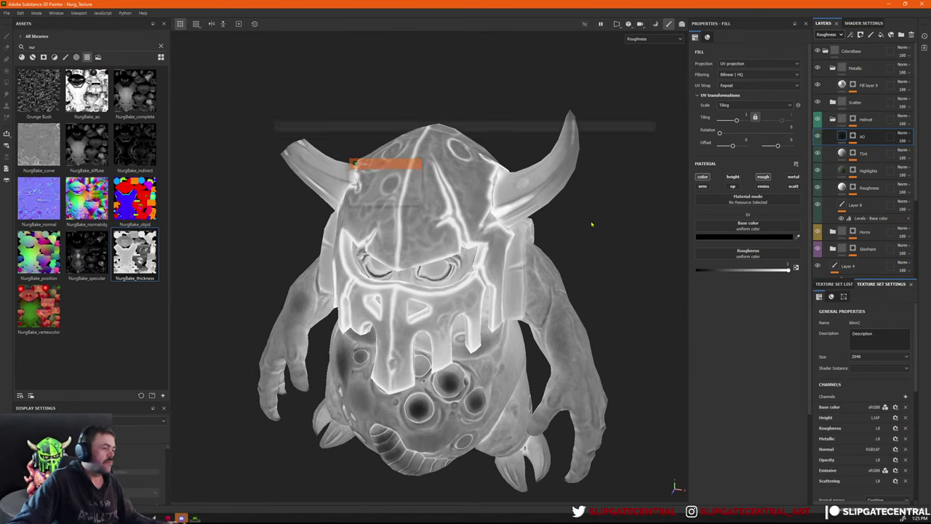
{"action": "left_click", "coordinate": [652, 391]}
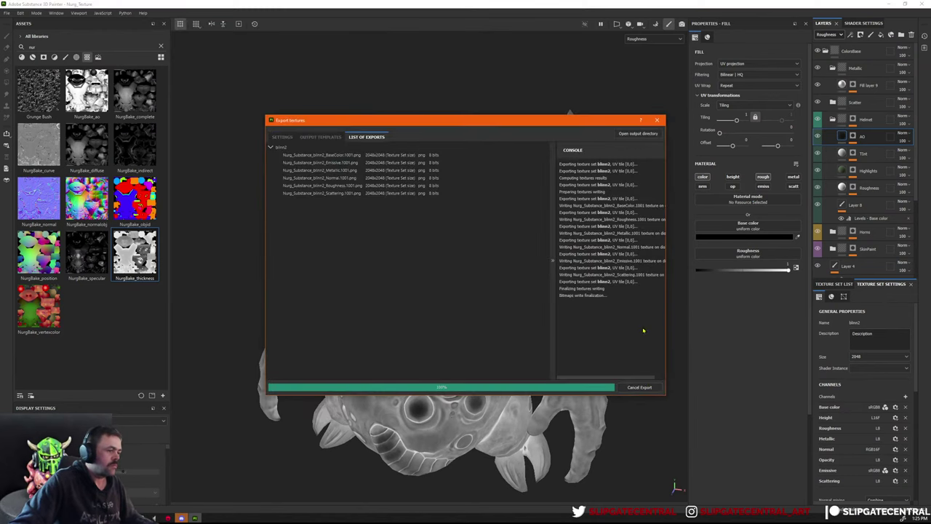
{"action": "key", "text": "alt+Tab"}
{"action": "key", "text": "alt+Tab"}
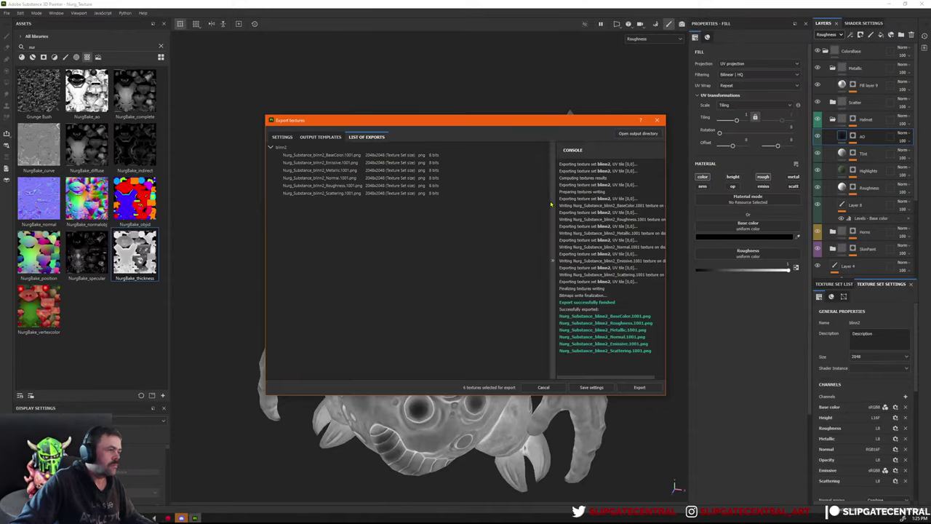
{"action": "key", "text": "alt+Tab"}
{"action": "key", "text": "alt+Tab"}
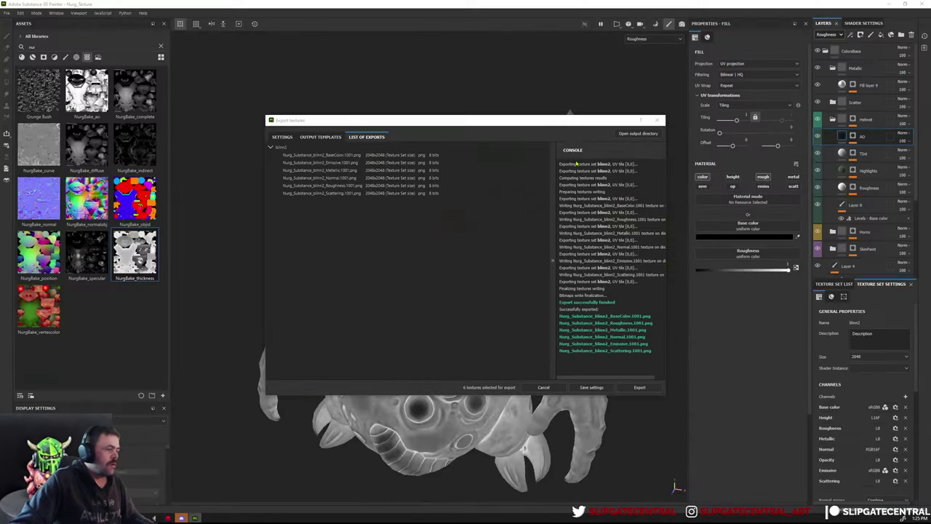
{"action": "key", "text": "alt+Tab"}
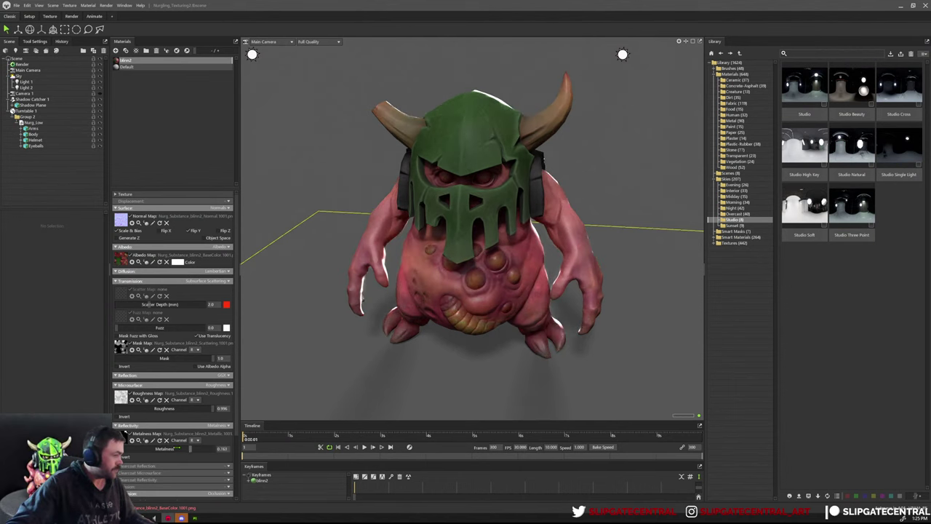
{"action": "key", "text": "alt+Tab"}
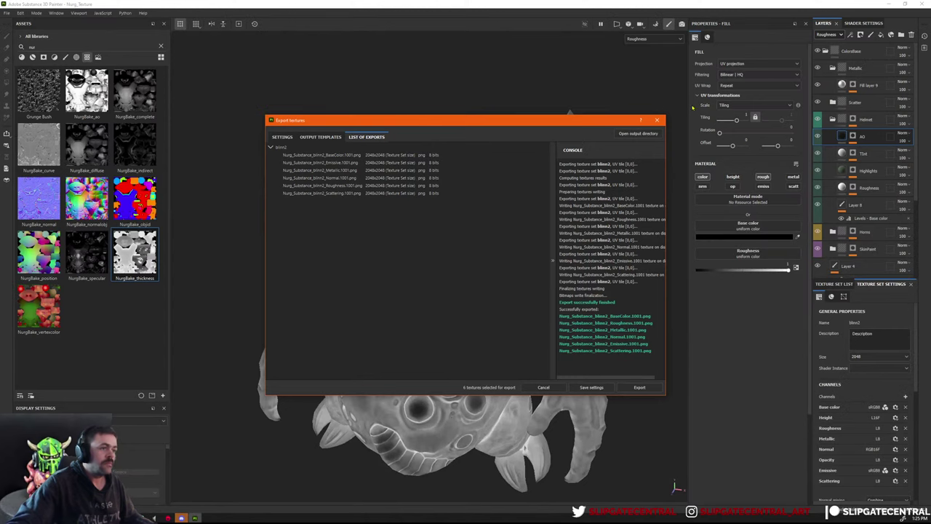
{"action": "left_click", "coordinate": [658, 120]}
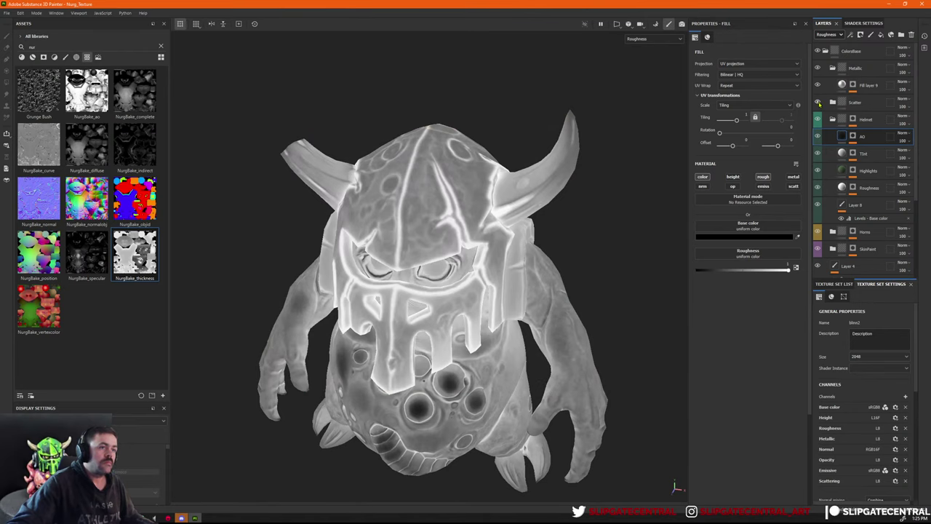
Cycle the viewport's single-channel display from roughness to base color.
{"action": "key", "text": "c"}
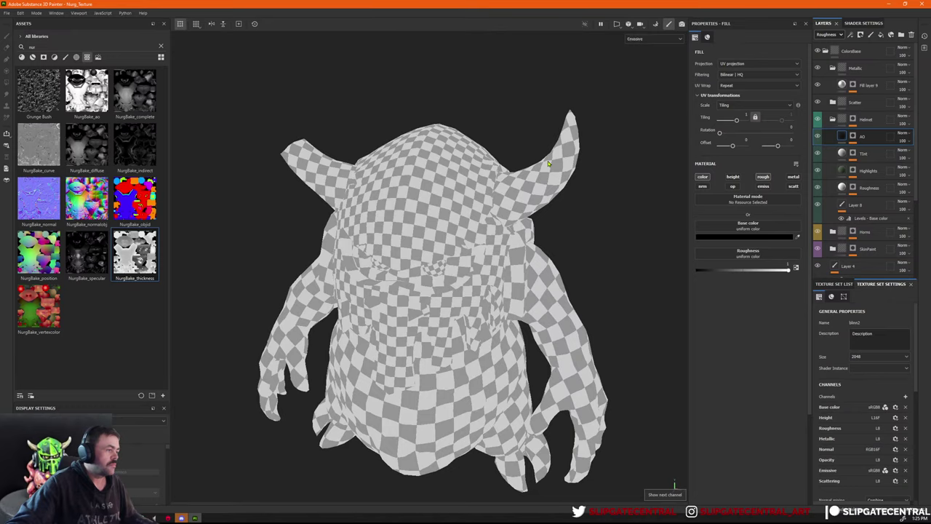
{"action": "key", "text": "c"}
{"action": "key", "text": "c"}
{"action": "key", "text": "c"}
{"action": "key", "text": "c"}
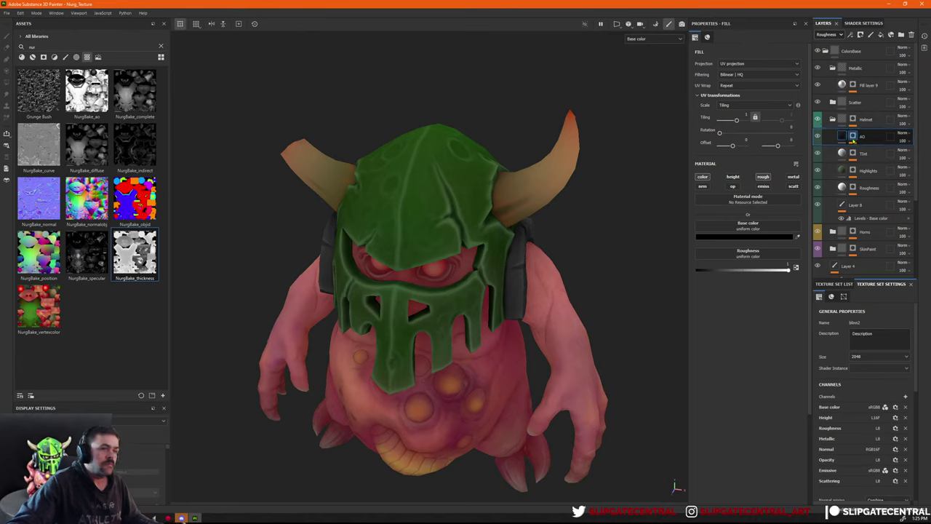
Add a paint layer directly above the Helmet folder's Tint layer and name it Adjust.
{"action": "left_click", "coordinate": [873, 153]}
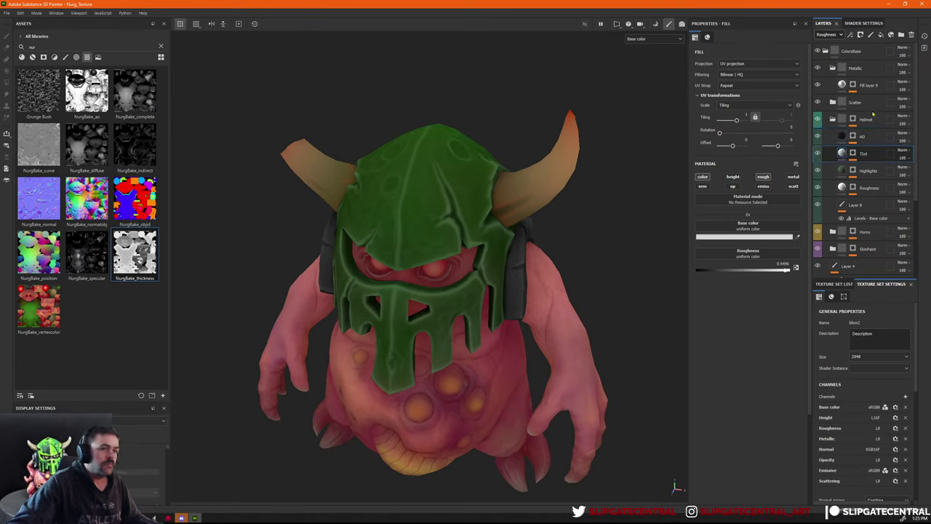
{"action": "left_click", "coordinate": [871, 35]}
{"action": "double_click", "coordinate": [861, 156]}
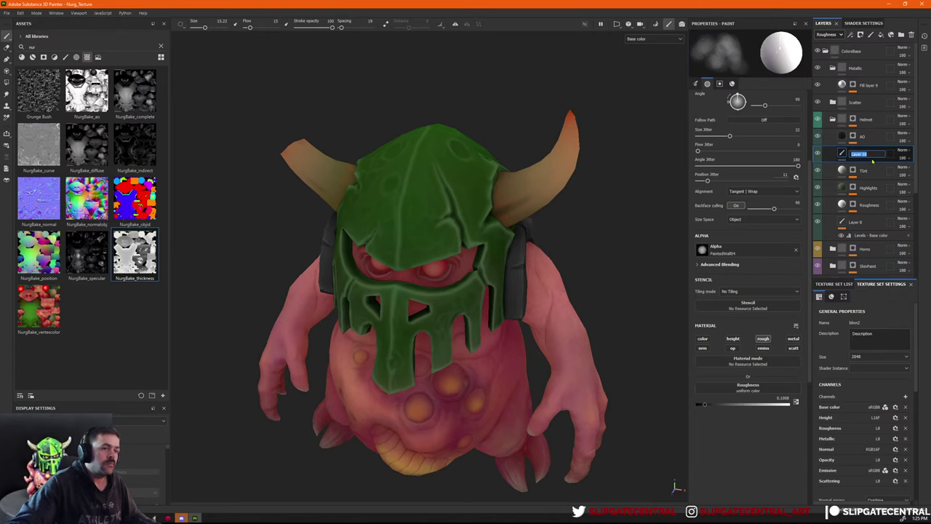
{"action": "type", "text": "Adjust"}
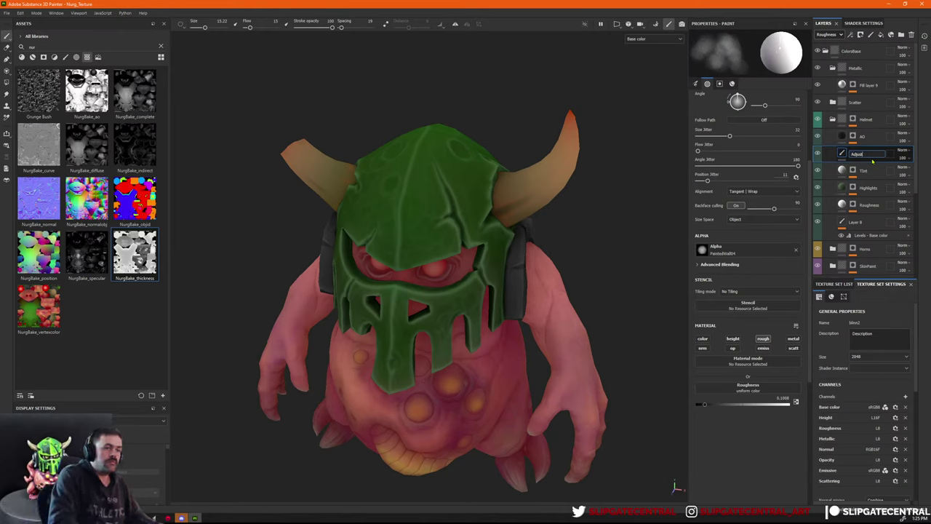
{"action": "key", "text": "Return"}
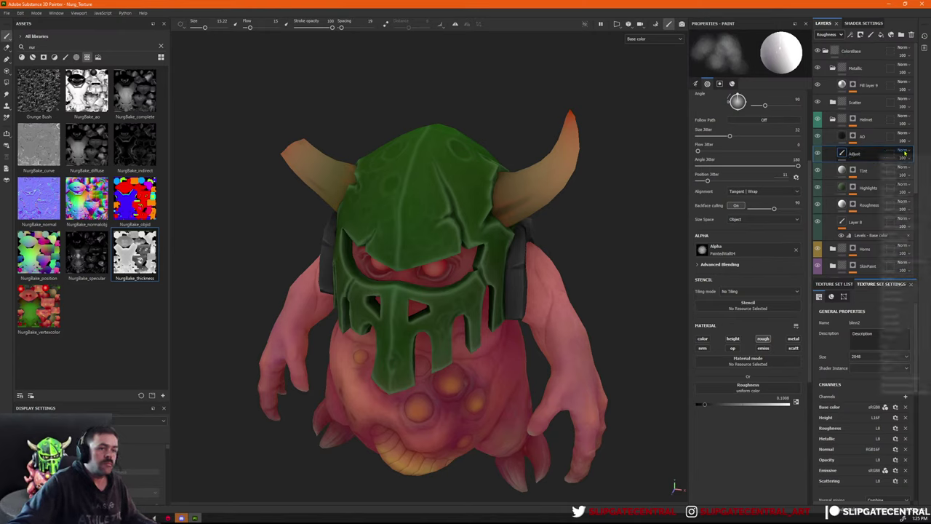
Set the Adjust layer's blend mode to Passthrough for both the base color and roughness channels.
{"action": "left_click", "coordinate": [902, 151]}
{"action": "left_click", "coordinate": [831, 35]}
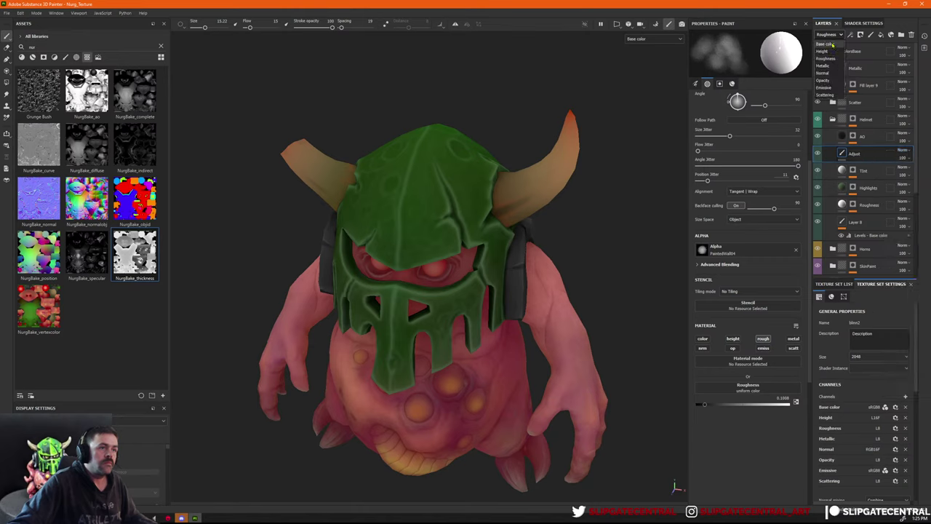
{"action": "left_click", "coordinate": [829, 44]}
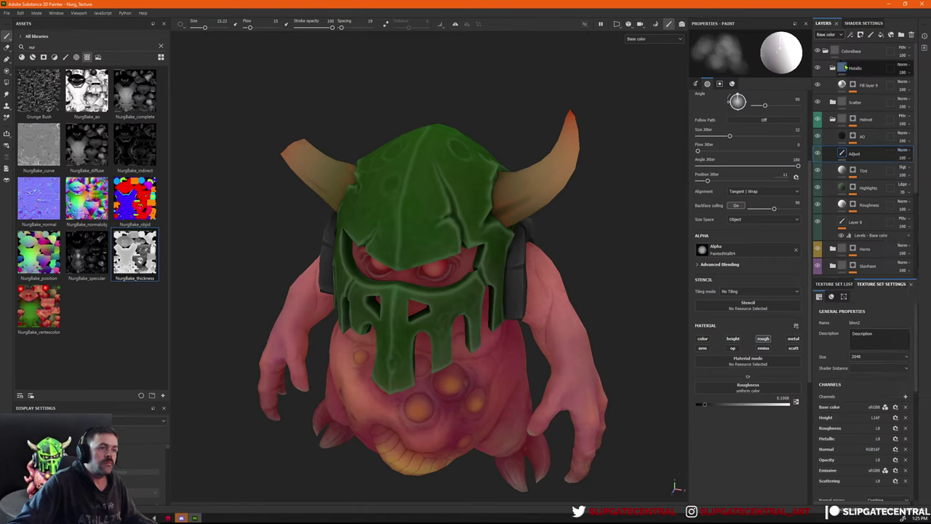
{"action": "left_click", "coordinate": [902, 149]}
{"action": "left_click", "coordinate": [901, 167]}
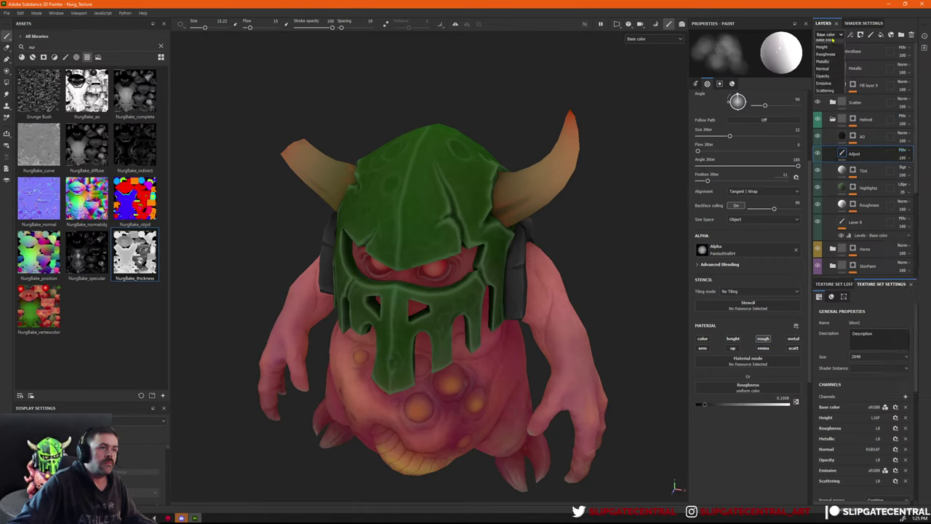
{"action": "left_click", "coordinate": [831, 35]}
{"action": "left_click", "coordinate": [835, 67]}
{"action": "left_click", "coordinate": [902, 150]}
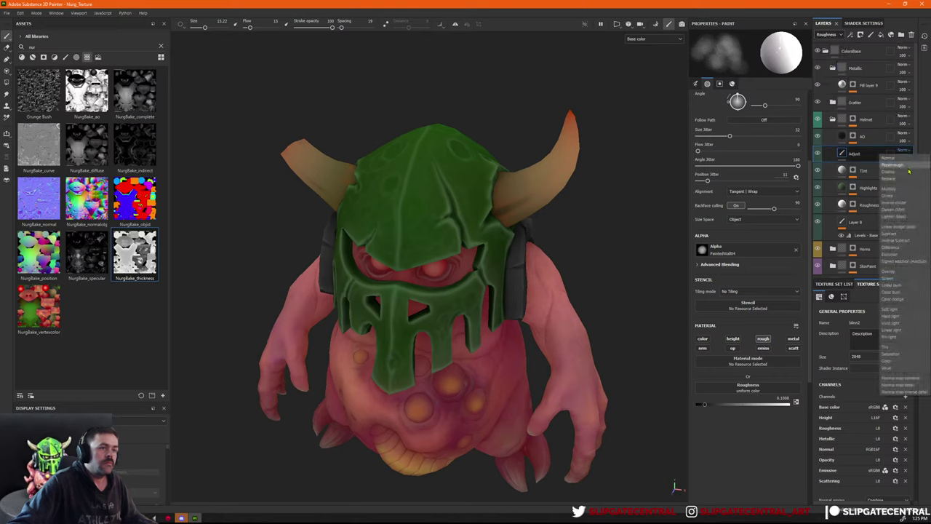
{"action": "left_click", "coordinate": [901, 167]}
Add a Levels effect to the Adjust layer, target the Roughness channel, and darken its midtones to about 0.43 while viewing roughness.
{"action": "right_click", "coordinate": [859, 151]}
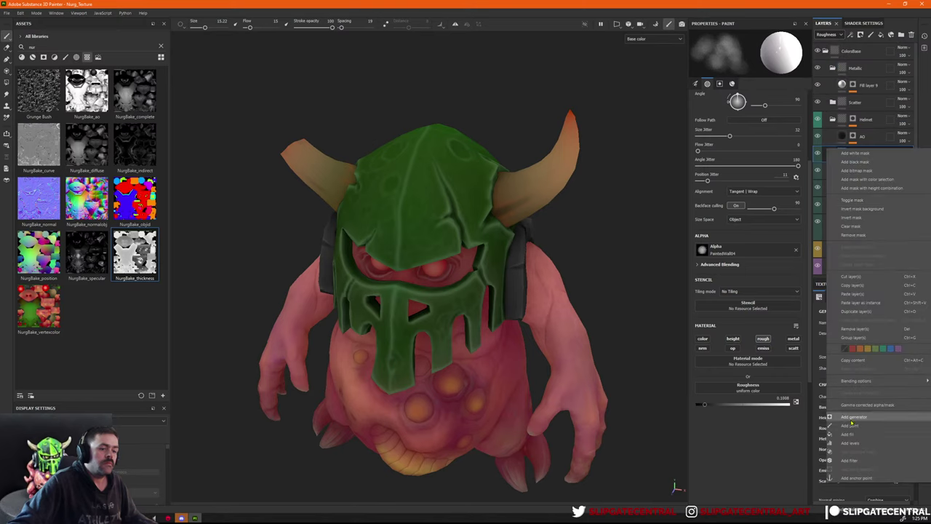
{"action": "left_click", "coordinate": [861, 444]}
{"action": "key", "text": "c"}
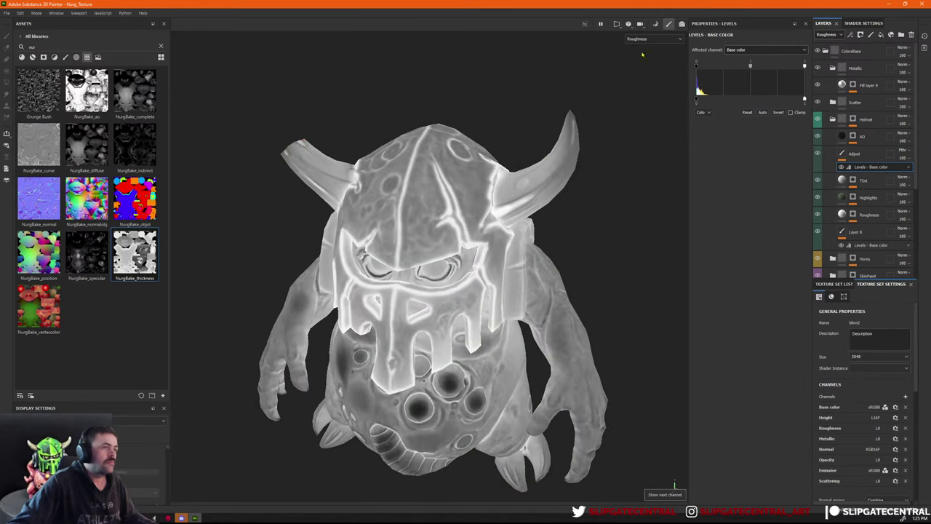
{"action": "left_click", "coordinate": [745, 50]}
{"action": "left_click", "coordinate": [752, 77]}
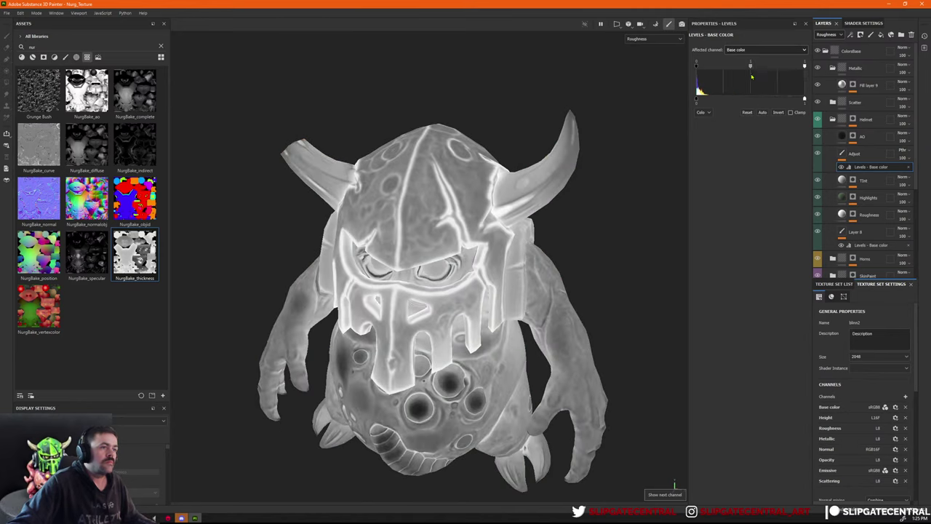
{"action": "left_click_drag", "start_coordinate": [751, 69], "coordinate": [772, 75]}
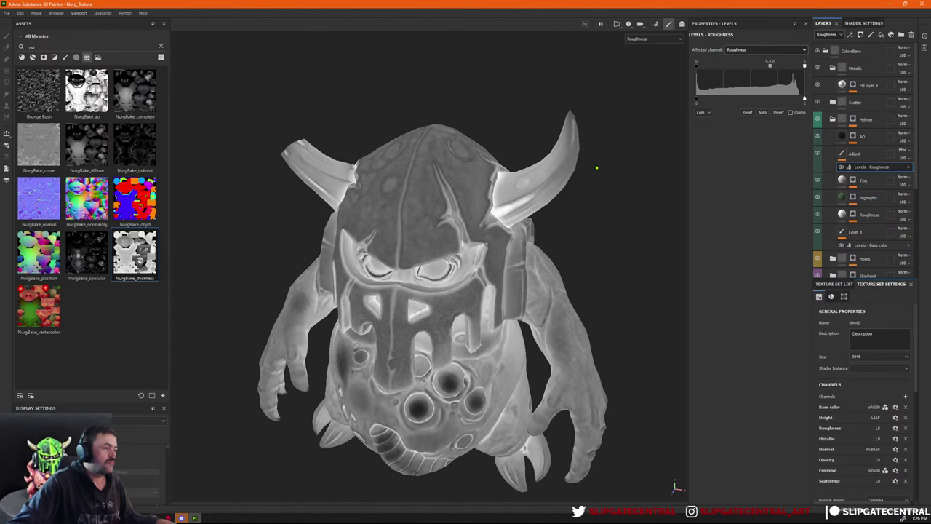
Re-export the blinn2 texture set as 8-bit PNG files with the adjusted helmet roughness.
{"action": "key", "text": "ctrl+shift+e"}
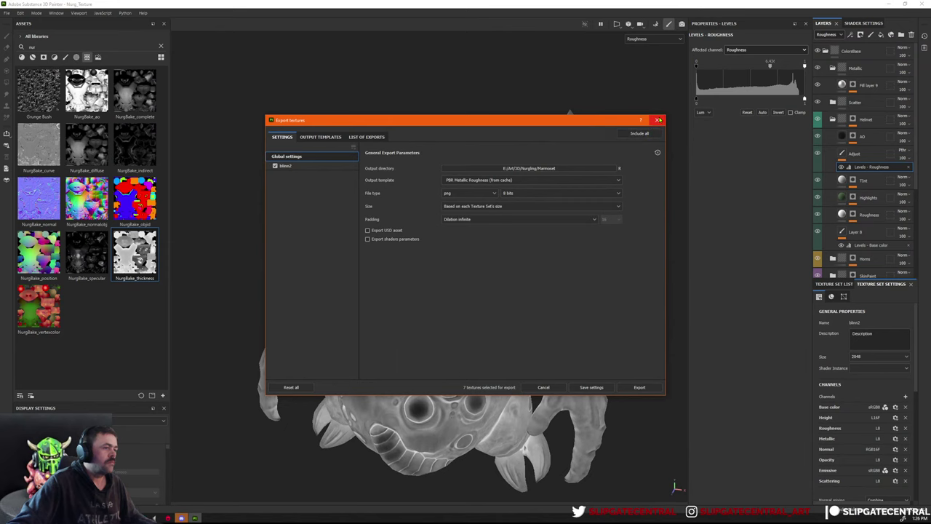
{"action": "left_click", "coordinate": [658, 120]}
{"action": "key", "text": "ctrl+shift+e"}
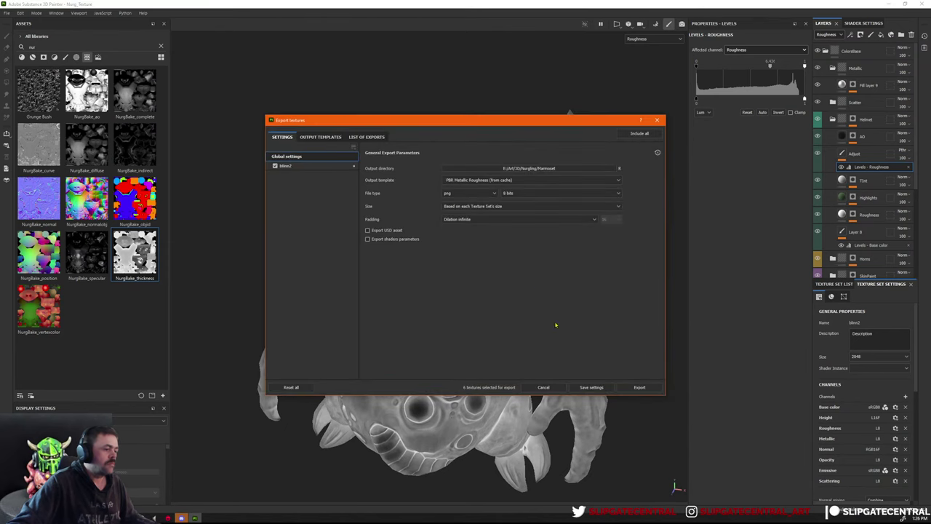
{"action": "left_click", "coordinate": [636, 387]}
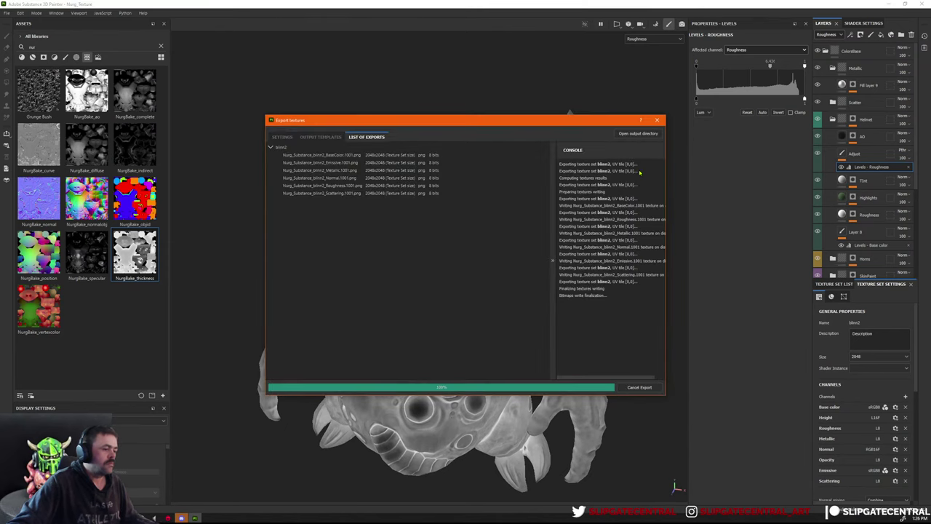
Switch to Marmoset Toolbag and examine the helmet's updated shine from several distances and angles, scrubbing the turntable timeline to see the back.
{"action": "key", "text": "alt+Tab"}
{"action": "mouse_move", "coordinate": [591, 205]}
{"action": "left_mouse_down", "text": "alt"}
{"action": "mouse_move", "coordinate": [514, 177]}
{"action": "mouse_move", "coordinate": [549, 227]}
{"action": "mouse_move", "coordinate": [542, 243]}
{"action": "mouse_move", "coordinate": [502, 195]}
{"action": "mouse_move", "coordinate": [464, 192]}
{"action": "mouse_move", "coordinate": [498, 235]}
{"action": "mouse_move", "coordinate": [490, 260]}
{"action": "mouse_move", "coordinate": [591, 240]}
{"action": "mouse_move", "coordinate": [499, 244]}
{"action": "left_mouse_up", "text": "alt"}
{"action": "scroll", "coordinate": [548, 227], "scroll_direction": "up", "scroll_amount": 3}
{"action": "scroll", "coordinate": [548, 227], "scroll_direction": "down", "scroll_amount": 5}
{"action": "scroll", "coordinate": [501, 194], "scroll_direction": "up", "scroll_amount": 3}
{"action": "scroll", "coordinate": [494, 251], "scroll_direction": "down", "scroll_amount": 4}
{"action": "scroll", "coordinate": [590, 239], "scroll_direction": "up", "scroll_amount": 4}
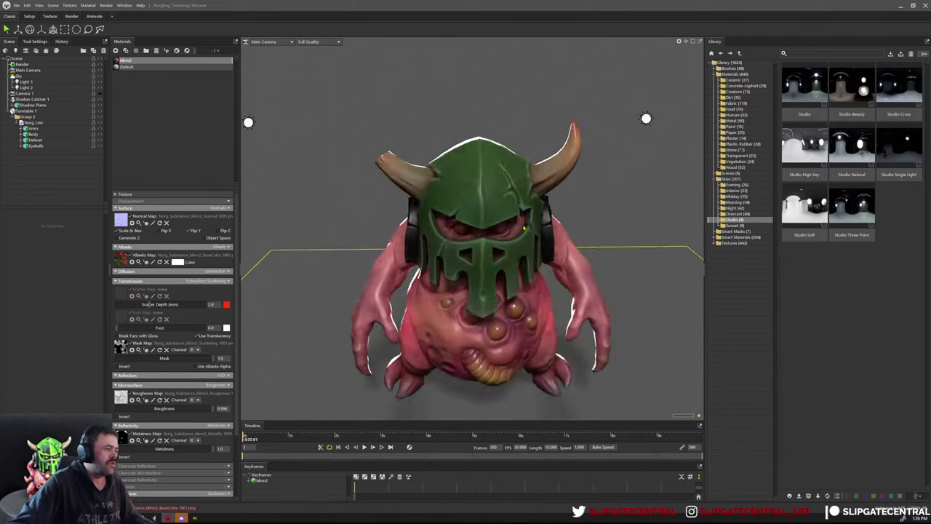
{"action": "scroll", "coordinate": [566, 246], "scroll_direction": "up", "scroll_amount": 3}
{"action": "left_click_drag", "start_coordinate": [289, 441], "coordinate": [382, 445]}
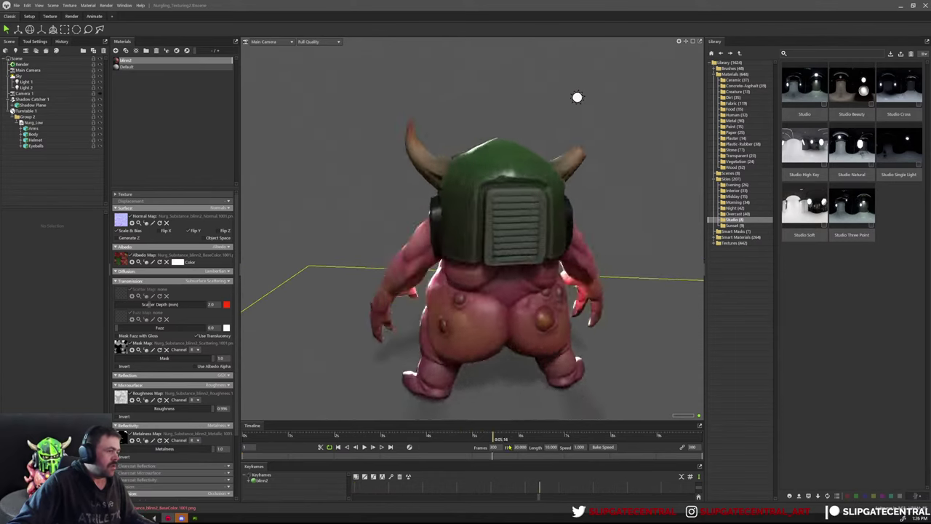
Scrub the turntable back to the first frame and examine the helmet's shine from the front, from above, and at several distances.
{"action": "left_click_drag", "start_coordinate": [509, 447], "coordinate": [344, 440]}
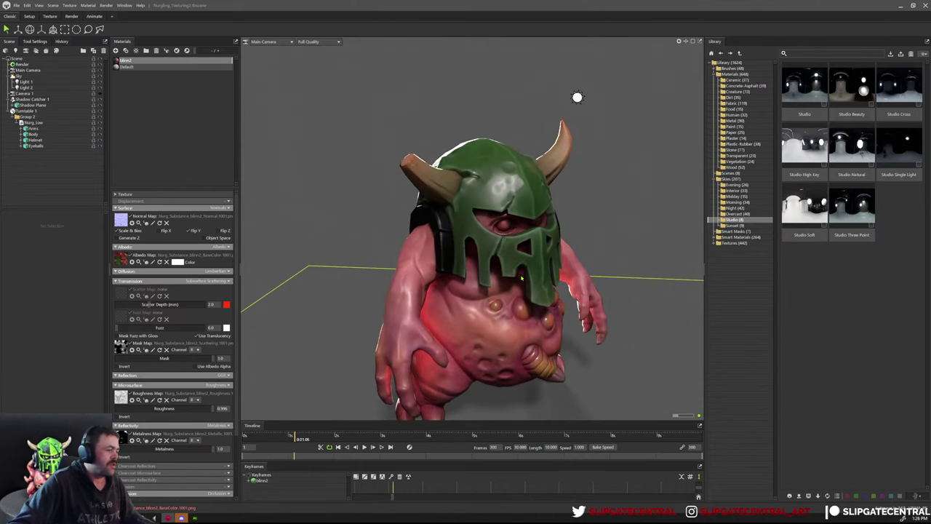
{"action": "left_click_drag", "start_coordinate": [521, 171], "coordinate": [459, 174]}
{"action": "scroll", "coordinate": [501, 253], "scroll_direction": "down", "scroll_amount": 5}
{"action": "left_click_drag", "start_coordinate": [503, 254], "coordinate": [561, 296]}
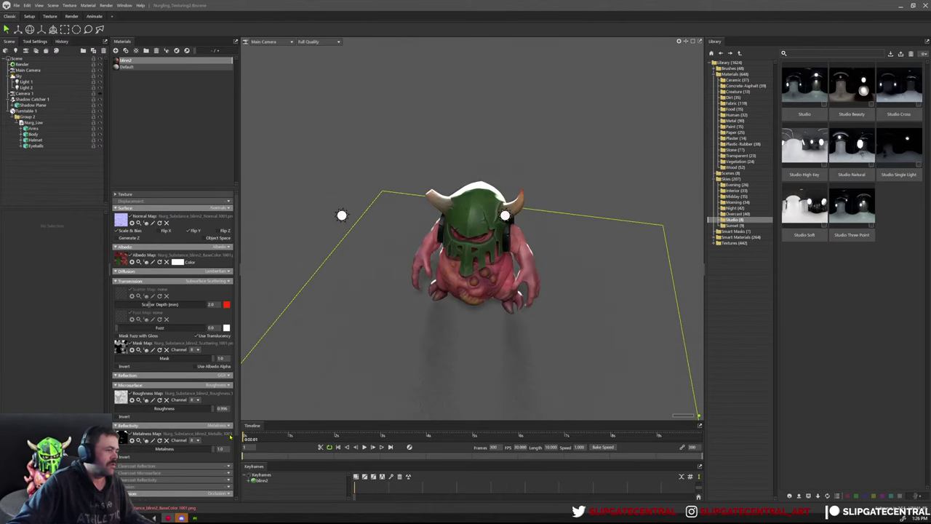
{"action": "scroll", "coordinate": [476, 227], "scroll_direction": "up", "scroll_amount": 3}
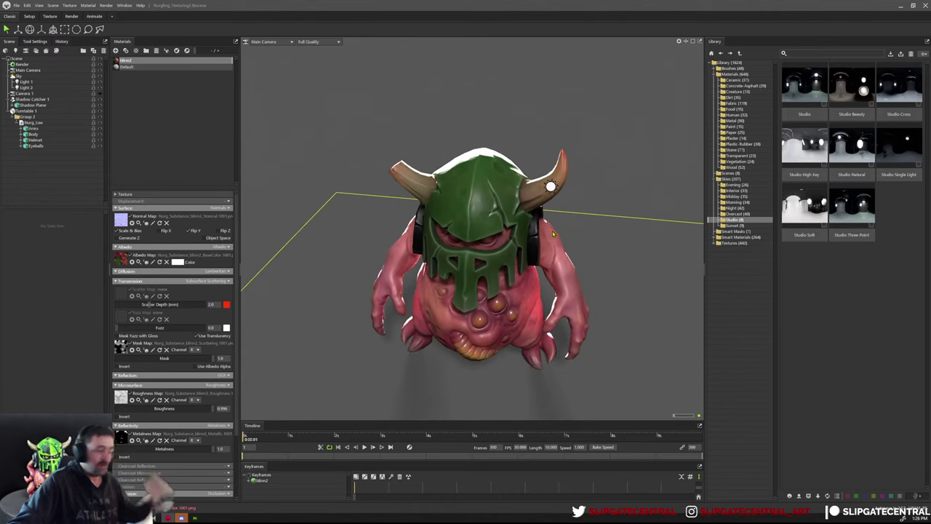
{"action": "left_click_drag", "start_coordinate": [535, 219], "coordinate": [509, 240]}
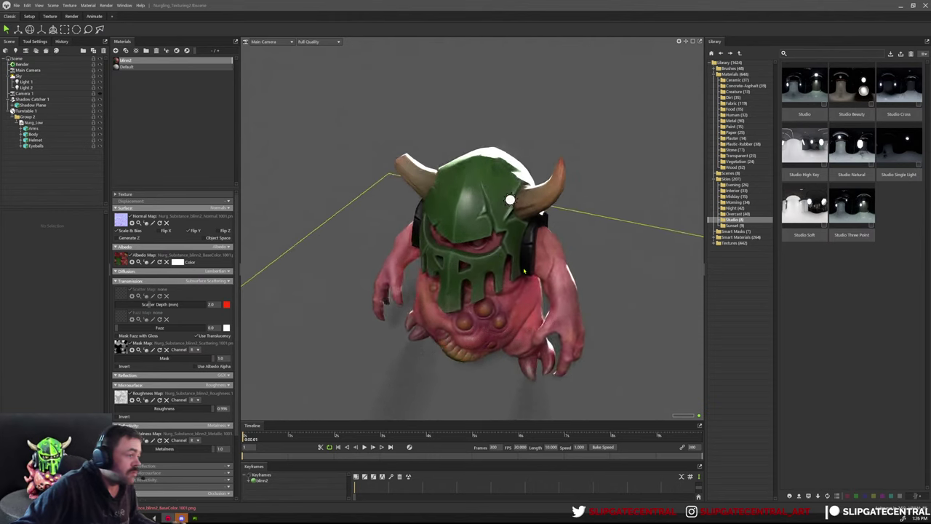
{"action": "scroll", "coordinate": [523, 241], "scroll_direction": "up", "scroll_amount": 4}
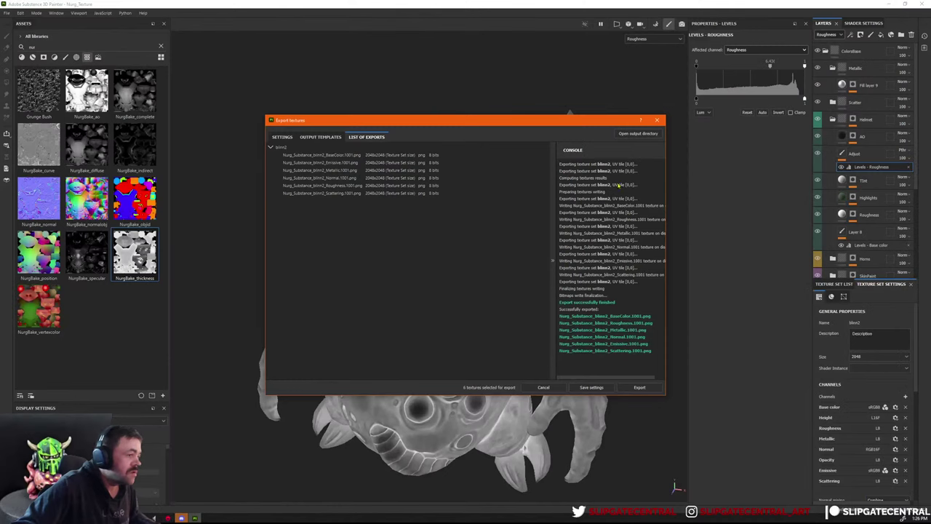
Switch to Substance Painter, close the texture export dialog, and cycle the displayed channel until the model shows base color.
{"action": "left_click", "coordinate": [657, 119]}
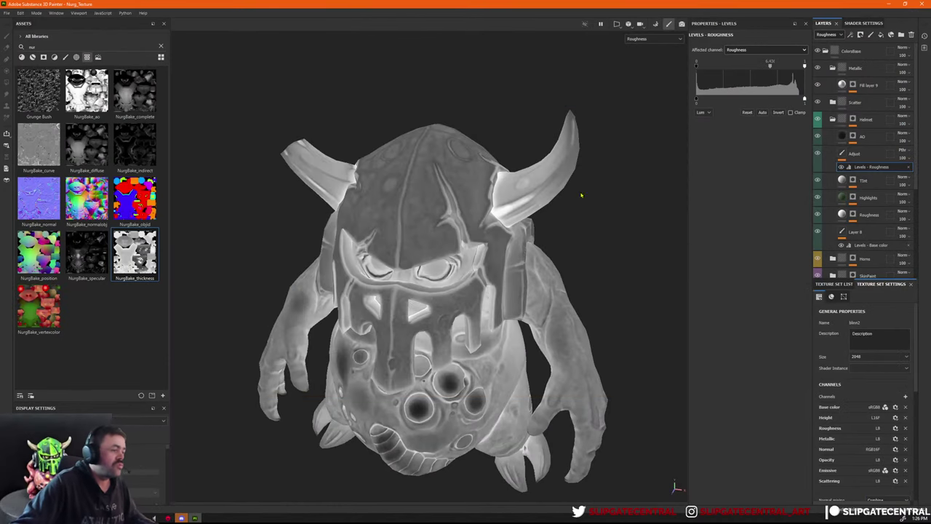
{"action": "key", "text": "alt+c"}
{"action": "key", "text": "alt+c"}
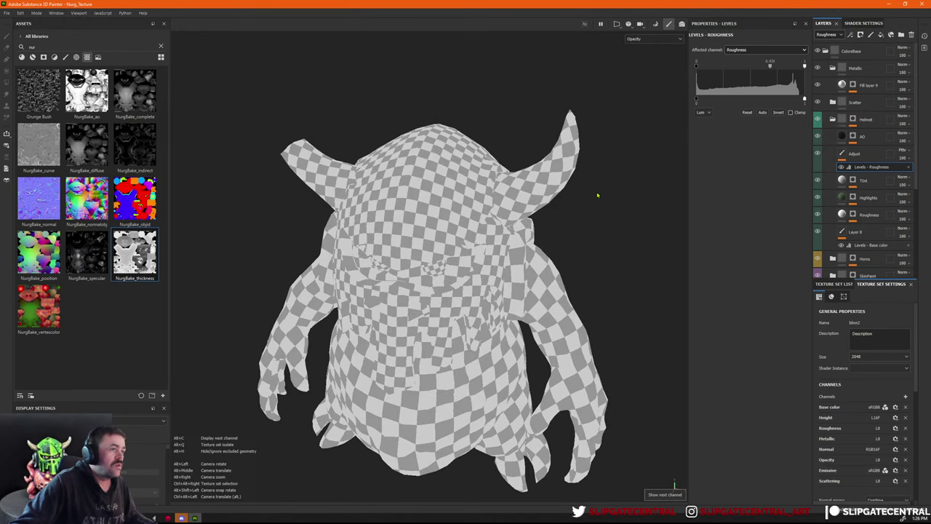
{"action": "key", "text": "alt+c"}
{"action": "key", "text": "alt+c"}
{"action": "key", "text": "alt+c"}
{"action": "key", "text": "alt+c"}
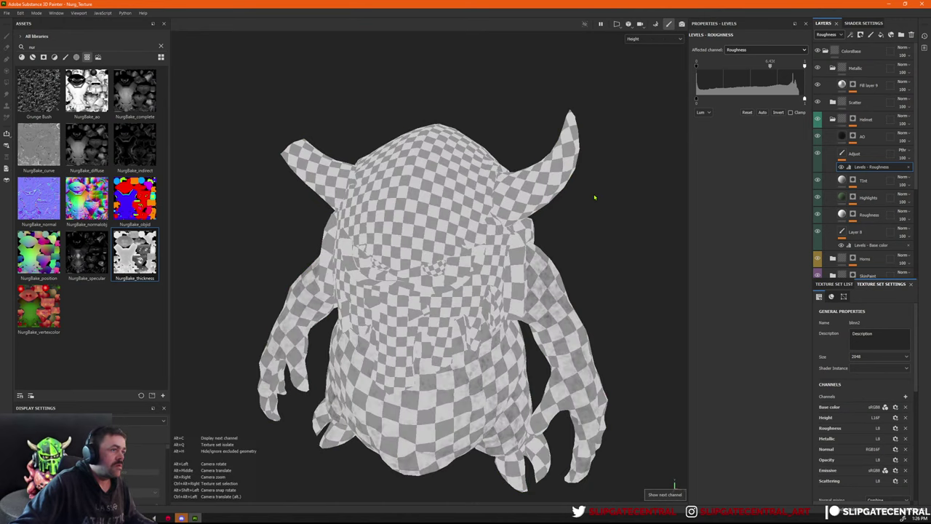
{"action": "left_click_drag", "start_coordinate": [594, 197], "coordinate": [579, 191], "text": "alt"}
{"action": "key", "text": "alt+c"}
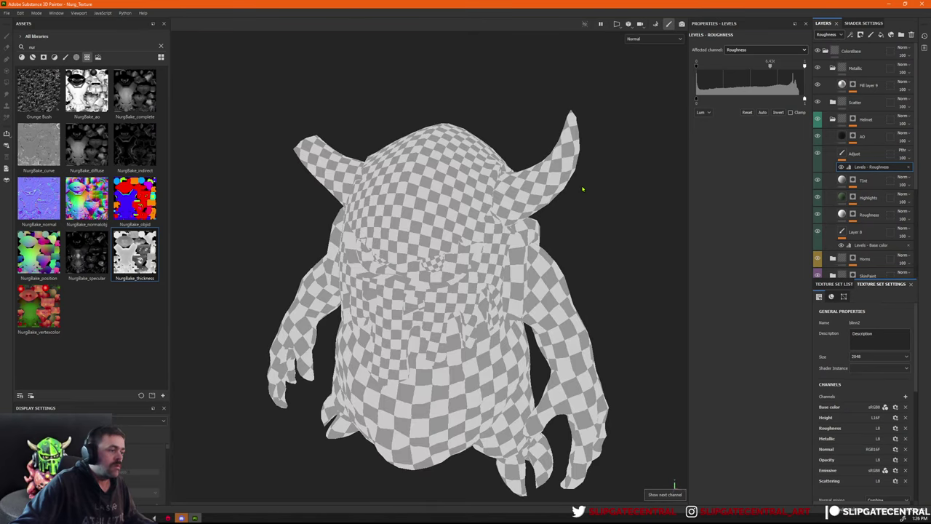
{"action": "key", "text": "alt+c"}
{"action": "key", "text": "alt+c"}
{"action": "key", "text": "alt+c"}
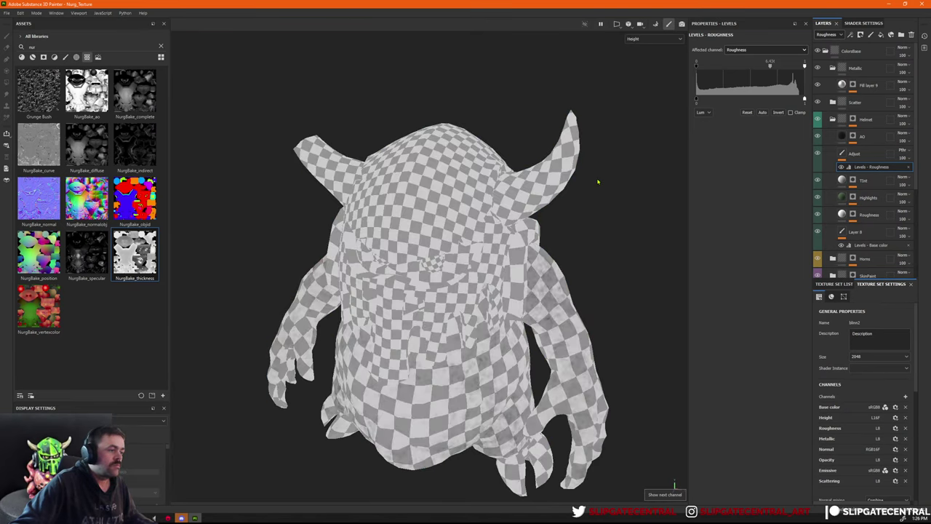
{"action": "key", "text": "shift+alt+c"}
Add a base color Levels effect to the helmet's Adjust layer and brighten its midtones to about 0.81.
{"action": "left_click", "coordinate": [849, 158]}
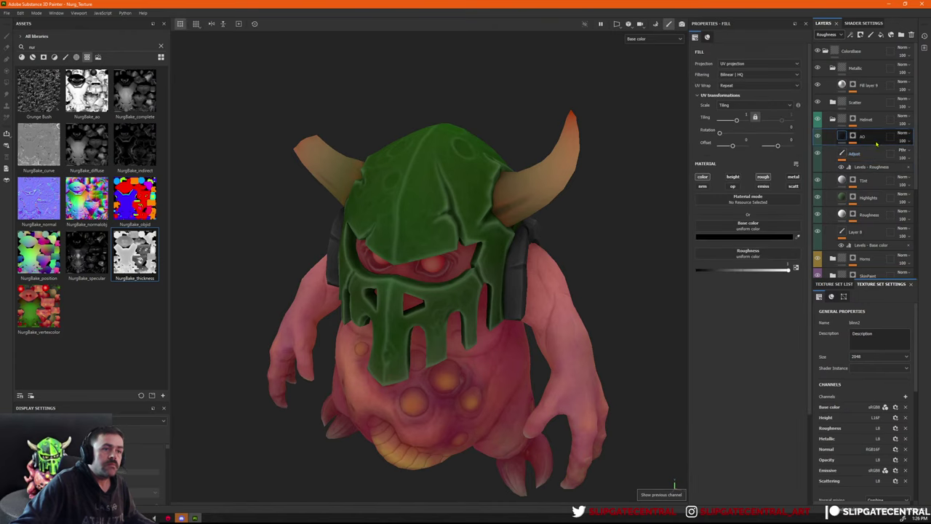
{"action": "left_click", "coordinate": [816, 216]}
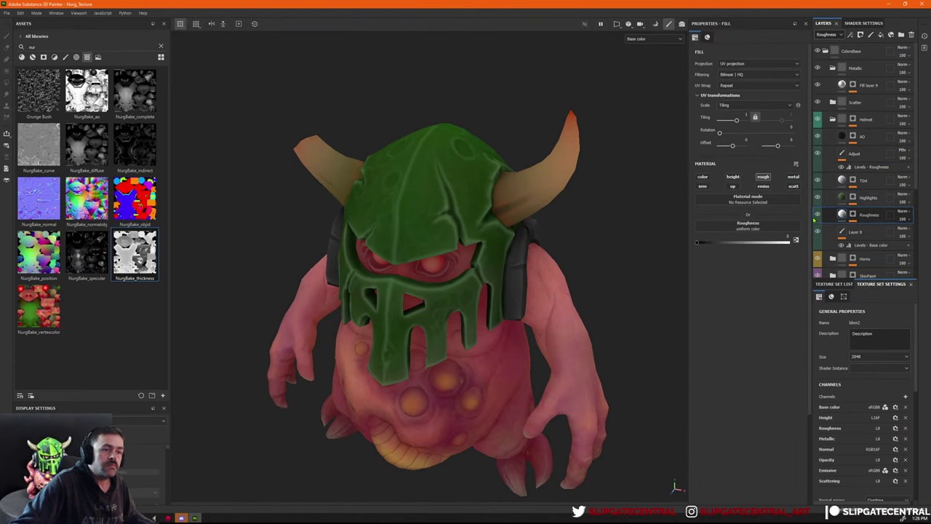
{"action": "left_click", "coordinate": [859, 156]}
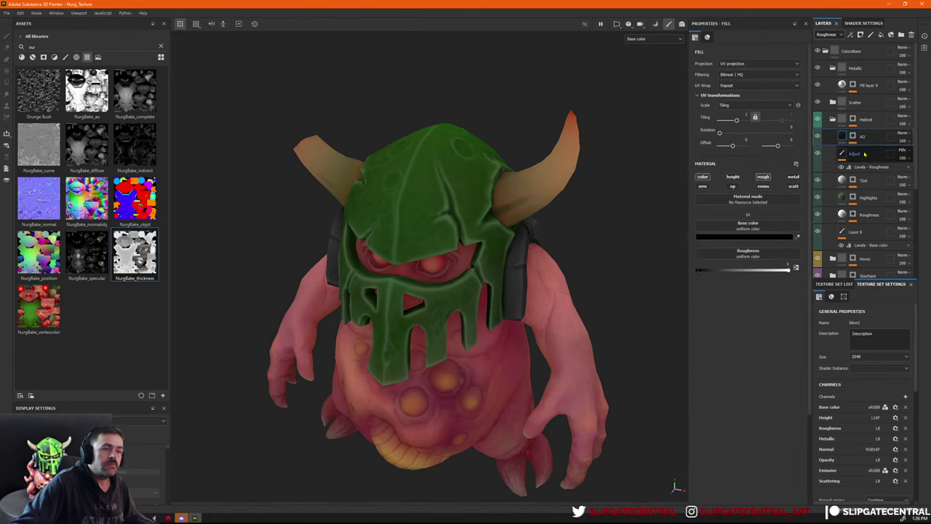
{"action": "left_click", "coordinate": [865, 168]}
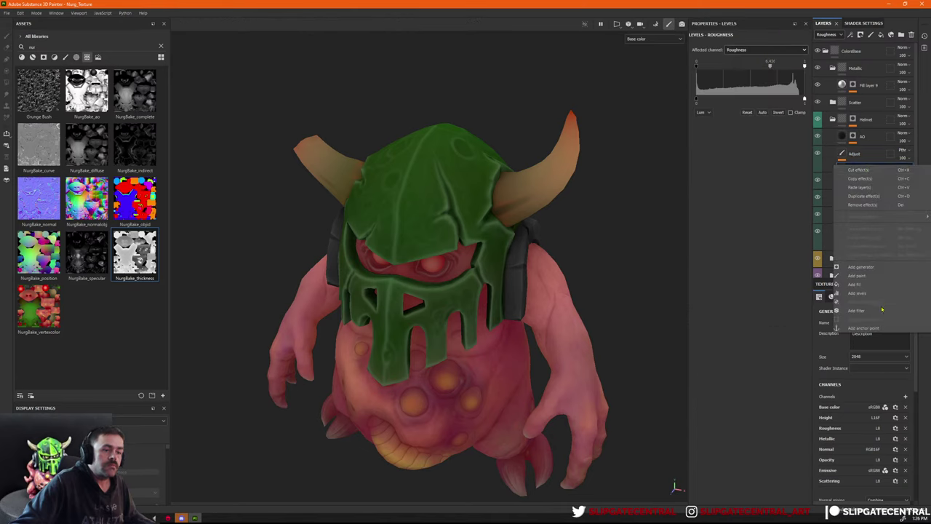
{"action": "left_click", "coordinate": [857, 292]}
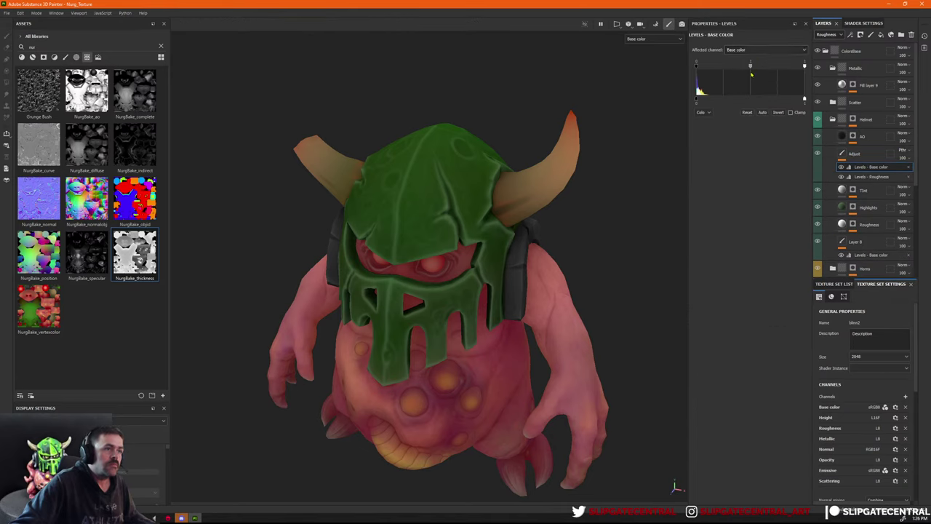
{"action": "mouse_move", "coordinate": [751, 71]}
{"action": "left_mouse_down"}
{"action": "mouse_move", "coordinate": [758, 67]}
{"action": "mouse_move", "coordinate": [741, 67]}
{"action": "left_mouse_up"}
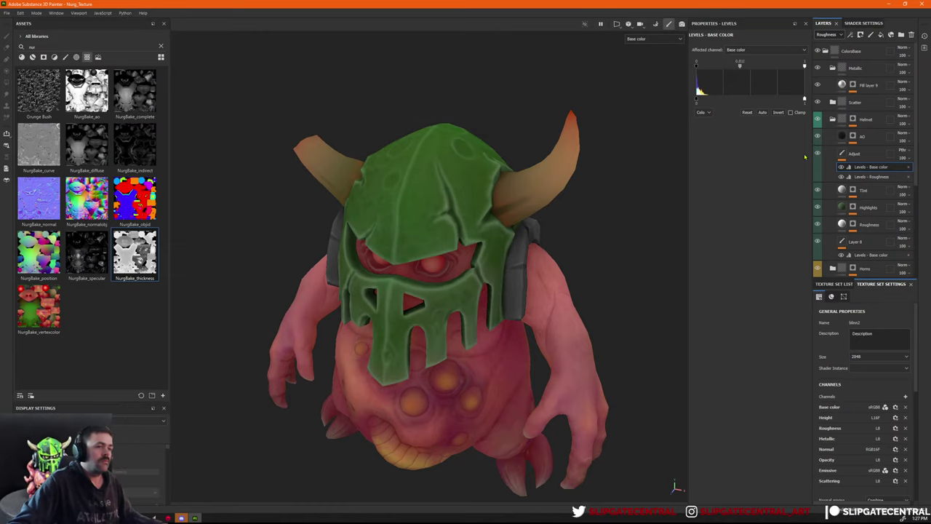
Re-export the blinn2 texture set as 8-bit PNG files with the brightened helmet color, and close the export dialog.
{"action": "key", "text": "ctrl+shift+e"}
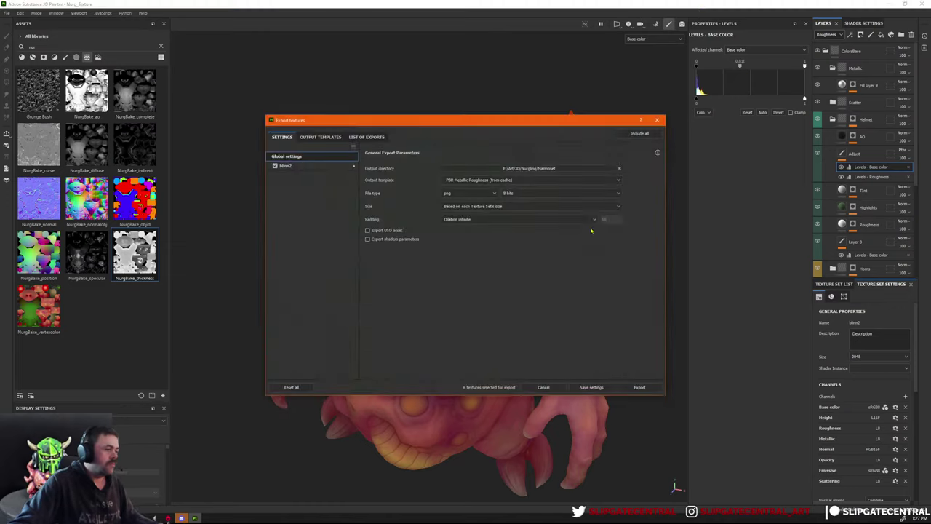
{"action": "left_click", "coordinate": [639, 386]}
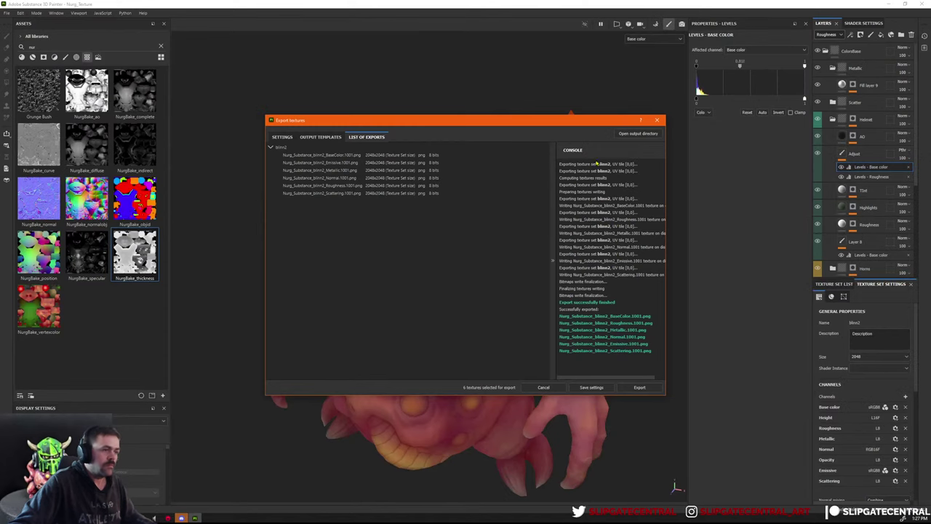
{"action": "left_click", "coordinate": [657, 120]}
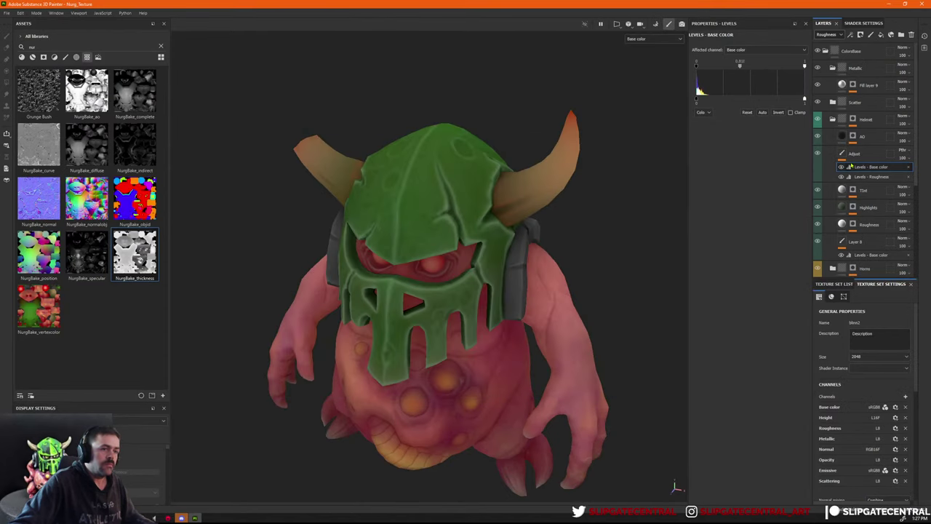
In the Adjust layer's base color Levels, lower the input white point to about 0.59 and darken the midtones slightly.
{"action": "left_click", "coordinate": [853, 168]}
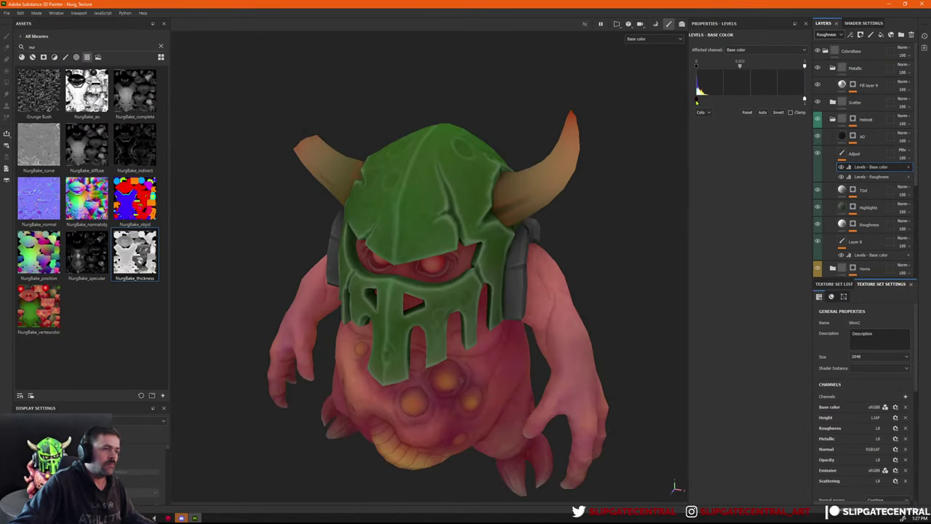
{"action": "mouse_move", "coordinate": [697, 101]}
{"action": "left_mouse_down"}
{"action": "mouse_move", "coordinate": [716, 102]}
{"action": "mouse_move", "coordinate": [696, 100]}
{"action": "left_mouse_up"}
{"action": "mouse_move", "coordinate": [697, 67]}
{"action": "left_mouse_down"}
{"action": "mouse_move", "coordinate": [721, 70]}
{"action": "mouse_move", "coordinate": [696, 67]}
{"action": "left_mouse_up"}
{"action": "mouse_move", "coordinate": [799, 66]}
{"action": "left_mouse_down"}
{"action": "mouse_move", "coordinate": [758, 67]}
{"action": "mouse_move", "coordinate": [785, 68]}
{"action": "left_mouse_up"}
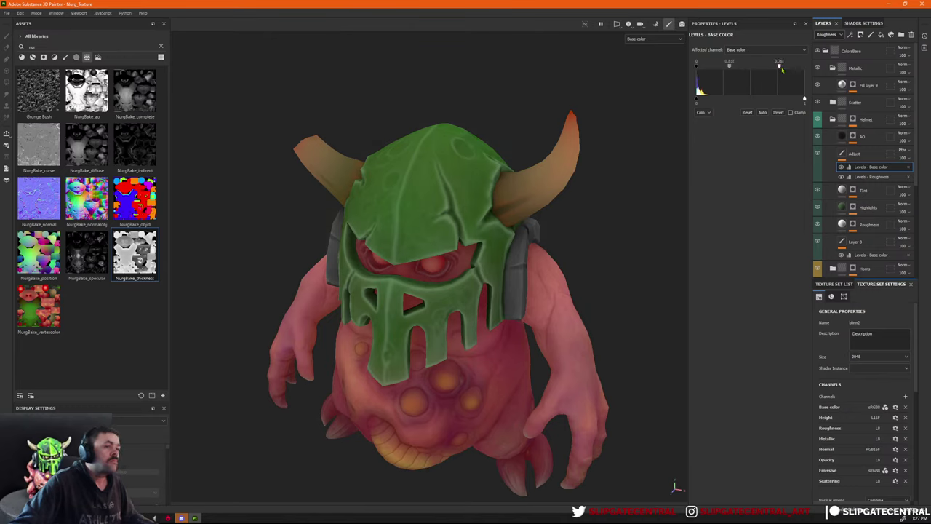
{"action": "mouse_move", "coordinate": [779, 66]}
{"action": "left_mouse_down"}
{"action": "mouse_move", "coordinate": [737, 67]}
{"action": "mouse_move", "coordinate": [760, 67]}
{"action": "left_mouse_up"}
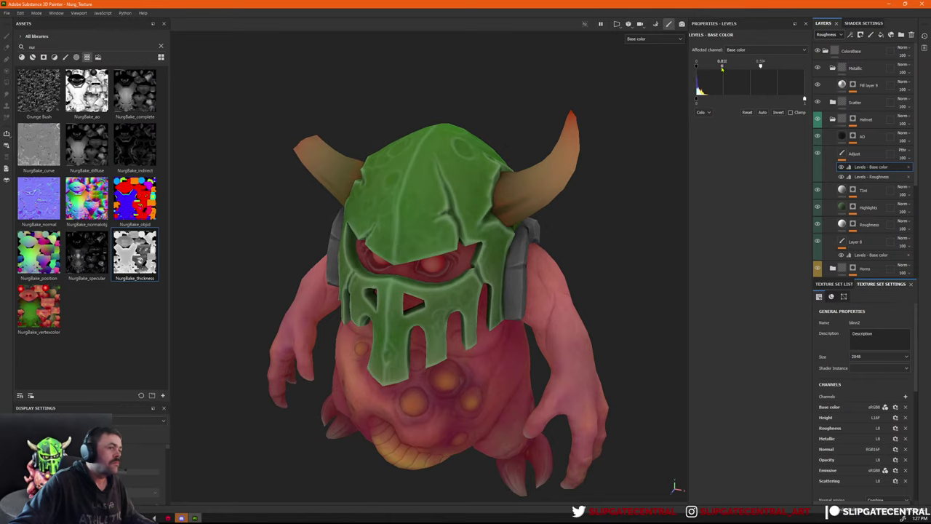
{"action": "left_click_drag", "start_coordinate": [723, 68], "coordinate": [728, 67]}
{"action": "scroll", "coordinate": [417, 198], "scroll_direction": "down", "scroll_amount": 5}
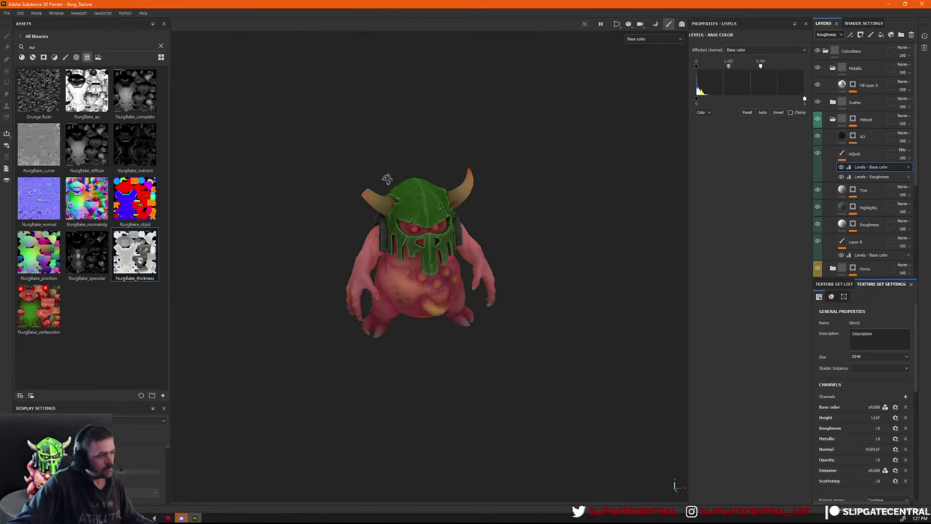
{"action": "scroll", "coordinate": [417, 197], "scroll_direction": "up", "scroll_amount": 3}
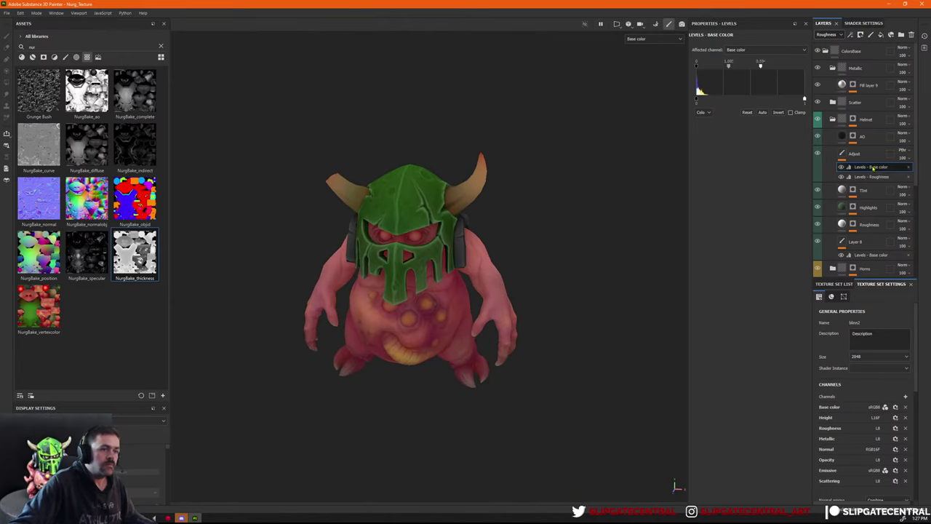
Add a second base color Levels effect to the Adjust layer and brighten its midtones to about 0.82.
{"action": "right_click", "coordinate": [847, 168]}
{"action": "left_click", "coordinate": [859, 293]}
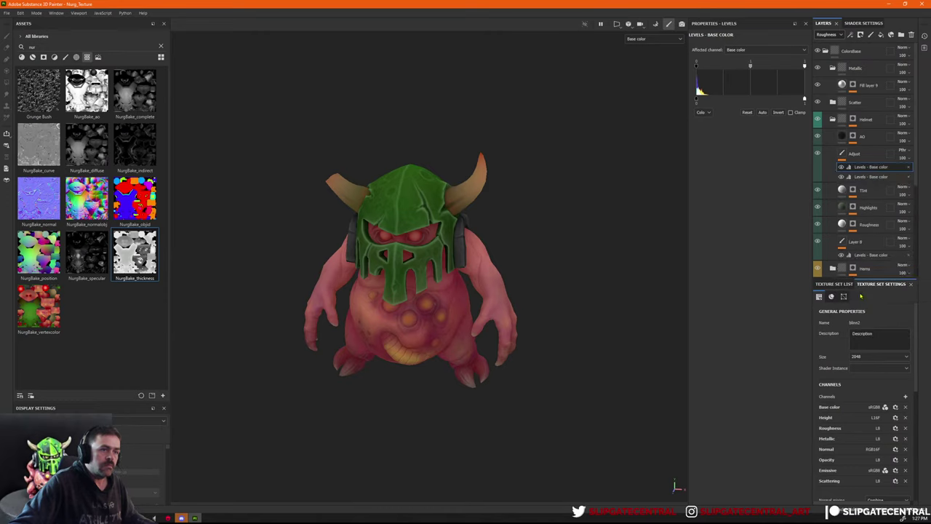
{"action": "left_click_drag", "start_coordinate": [752, 67], "coordinate": [740, 67]}
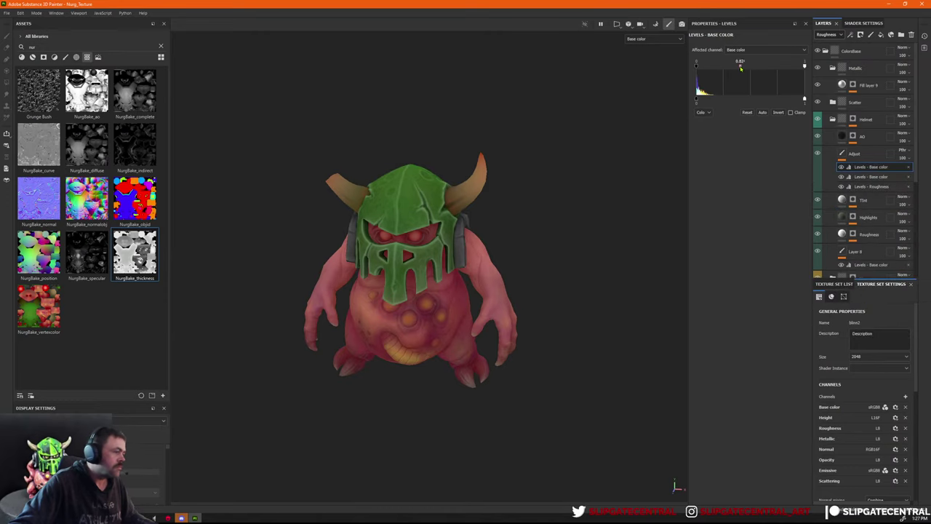
{"action": "left_click_drag", "start_coordinate": [473, 168], "coordinate": [476, 201], "text": "alt"}
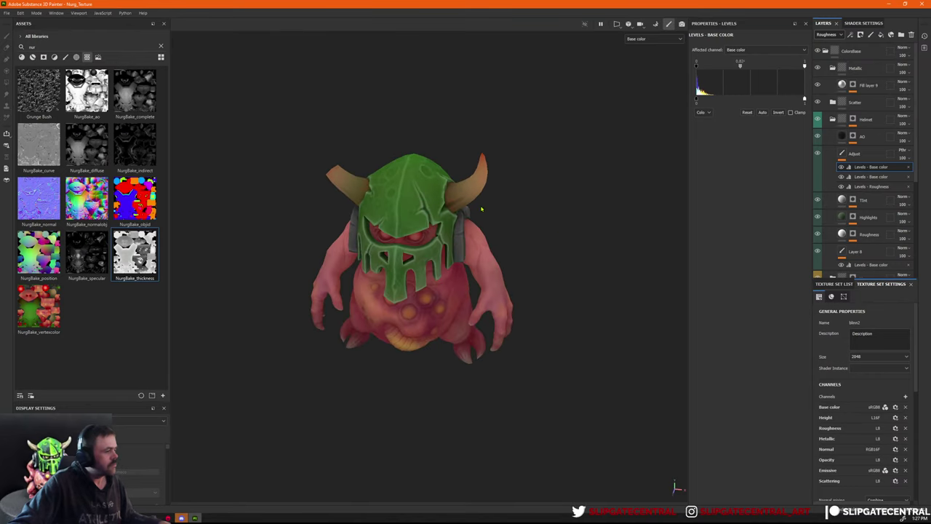
Re-export the blinn2 textures with the new helmet levels and switch to Marmoset Toolbag.
{"action": "key", "text": "ctrl+shift+e"}
{"action": "left_click", "coordinate": [638, 387]}
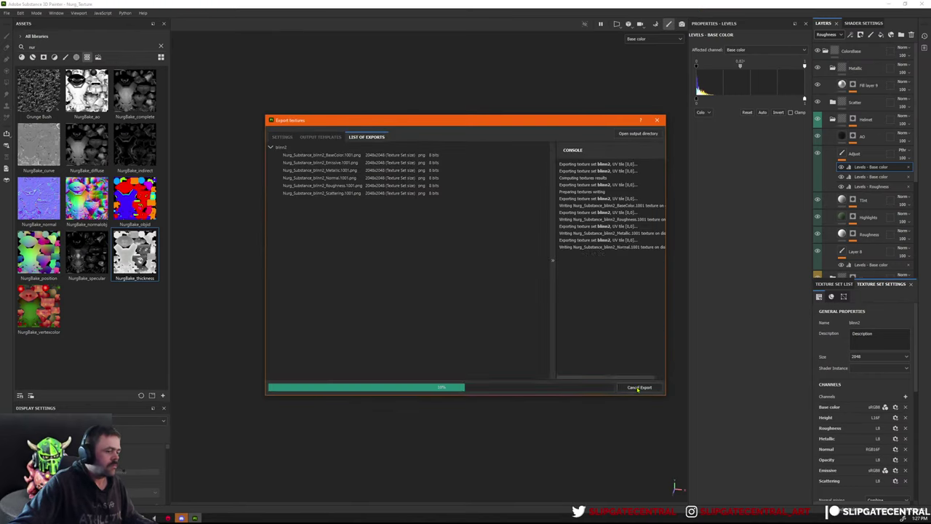
{"action": "key", "text": "alt+Tab"}
Examine the brighter helmet from several distances and angles, comparing its color between Marmoset Toolbag and Substance Painter.
{"action": "scroll", "coordinate": [521, 211], "scroll_direction": "up", "scroll_amount": 4}
{"action": "left_click_drag", "start_coordinate": [533, 231], "coordinate": [555, 225], "text": "alt"}
{"action": "scroll", "coordinate": [521, 210], "scroll_direction": "down", "scroll_amount": 3}
{"action": "scroll", "coordinate": [498, 194], "scroll_direction": "down", "scroll_amount": 2}
{"action": "scroll", "coordinate": [561, 209], "scroll_direction": "up", "scroll_amount": 4}
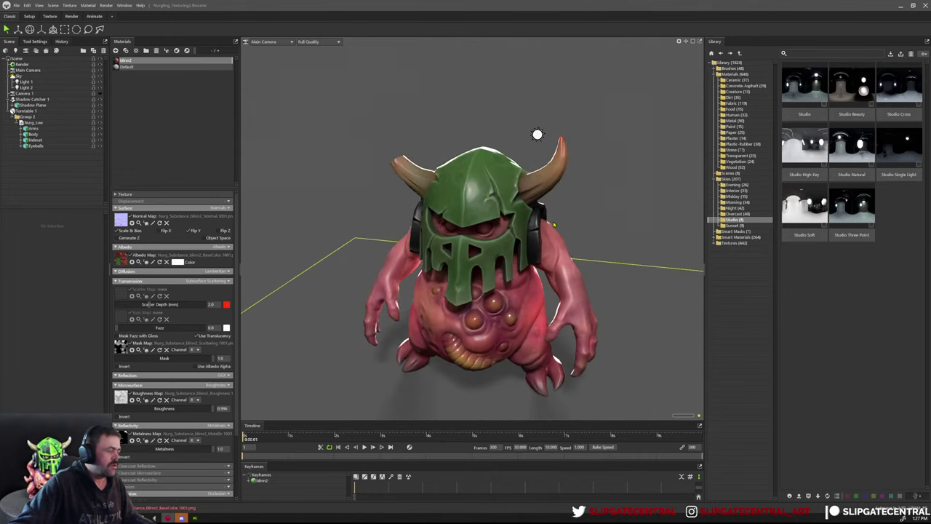
{"action": "mouse_move", "coordinate": [508, 250]}
{"action": "left_mouse_down", "text": "alt"}
{"action": "mouse_move", "coordinate": [513, 242]}
{"action": "mouse_move", "coordinate": [542, 264]}
{"action": "mouse_move", "coordinate": [513, 247]}
{"action": "mouse_move", "coordinate": [504, 221]}
{"action": "mouse_move", "coordinate": [528, 267]}
{"action": "left_mouse_up", "text": "alt"}
{"action": "key", "text": "alt+Tab"}
{"action": "key", "text": "alt+Tab"}
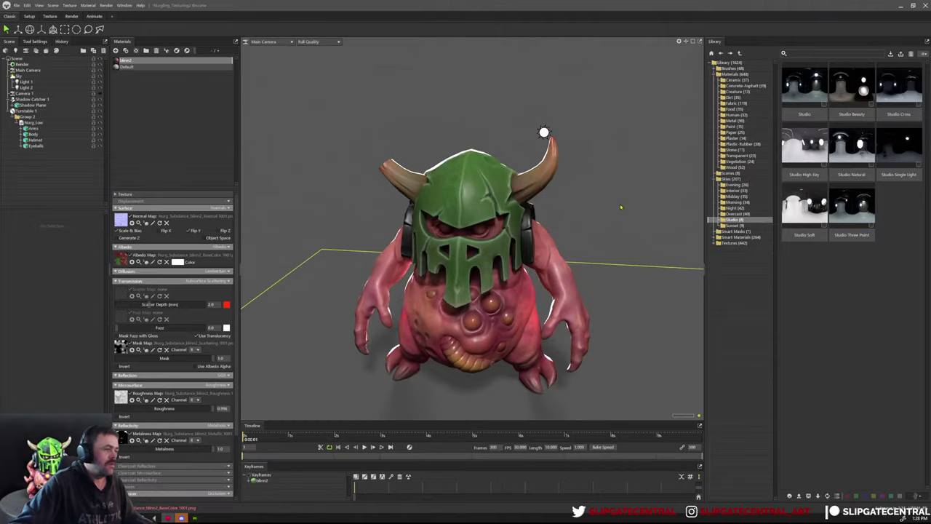
{"action": "key", "text": "alt+Tab"}
{"action": "key", "text": "alt+Tab"}
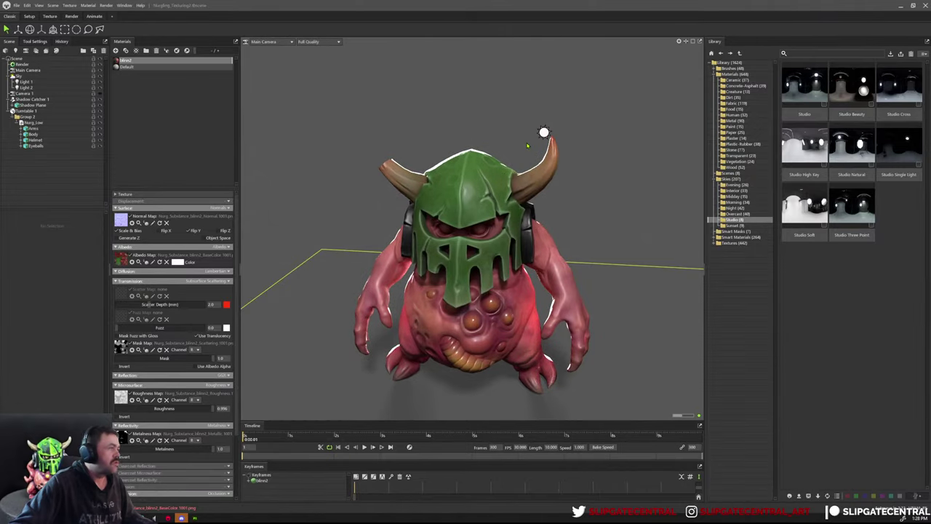
Switch back to Substance Painter, close the texture export window and add a fill layer above the helmet's Adjust layer.
{"action": "key", "text": "alt+Tab"}
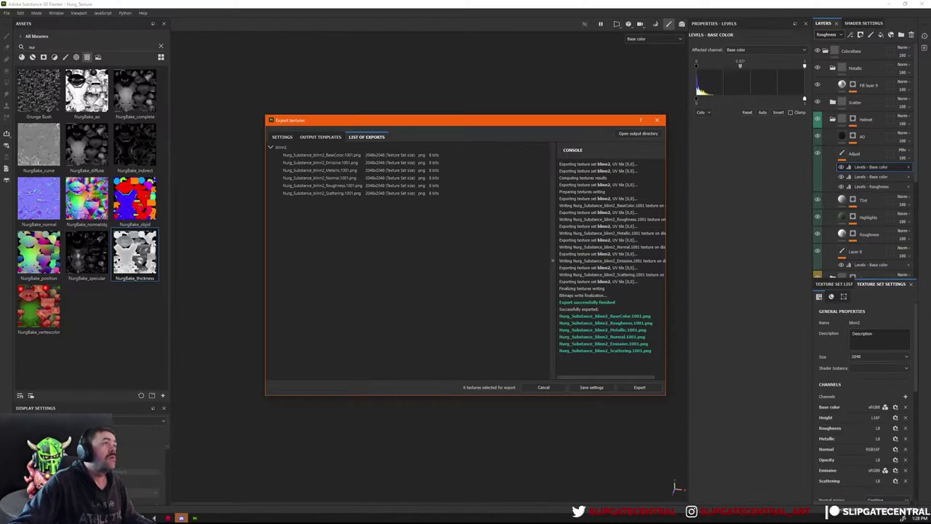
{"action": "left_click", "coordinate": [657, 119]}
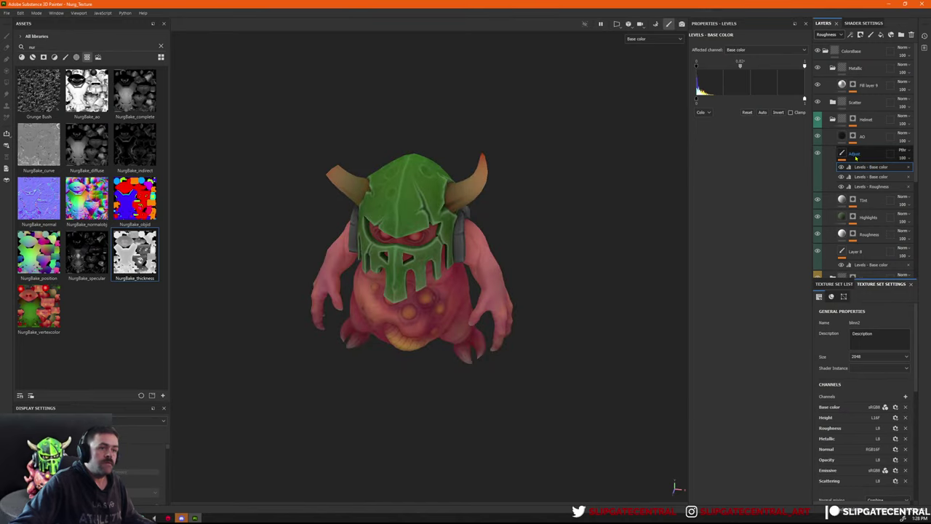
{"action": "left_click", "coordinate": [862, 157]}
{"action": "left_click", "coordinate": [881, 34]}
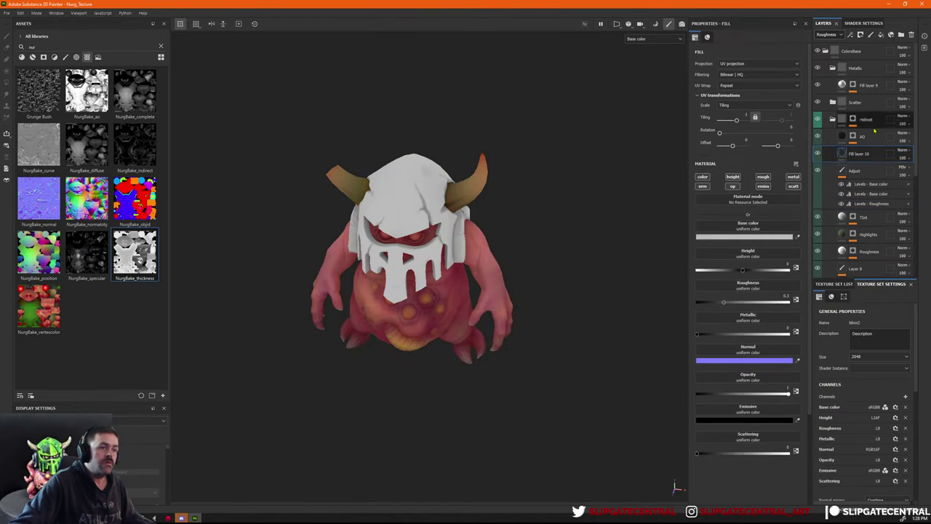
Limit the new fill layer to the color channel and set its base color to a bright, saturated green.
{"action": "left_click", "coordinate": [702, 178], "text": "alt"}
{"action": "left_click", "coordinate": [755, 238]}
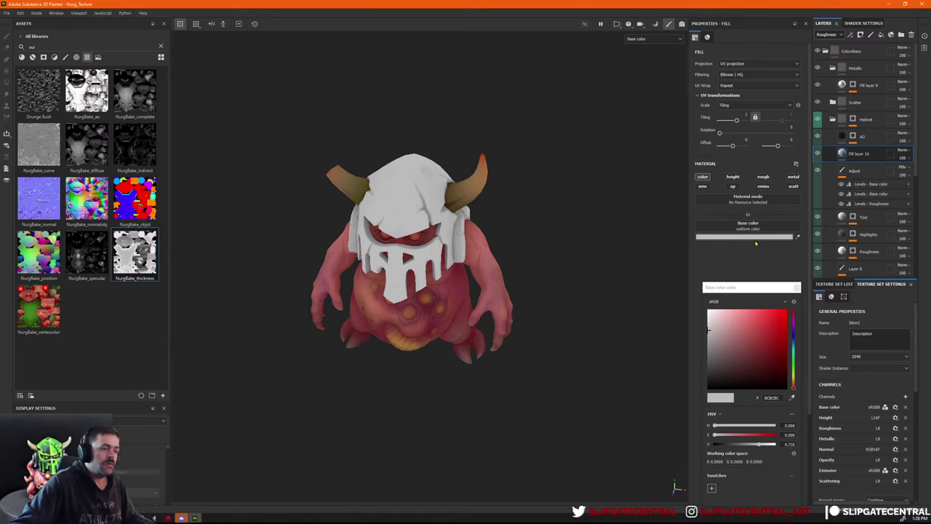
{"action": "left_click", "coordinate": [770, 341]}
{"action": "left_click", "coordinate": [786, 322]}
{"action": "left_click", "coordinate": [794, 368]}
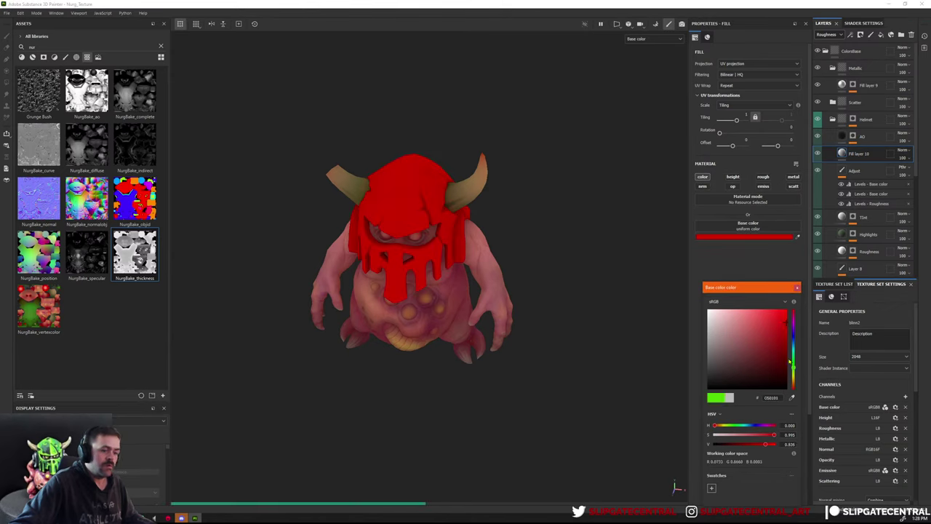
{"action": "left_click", "coordinate": [797, 287]}
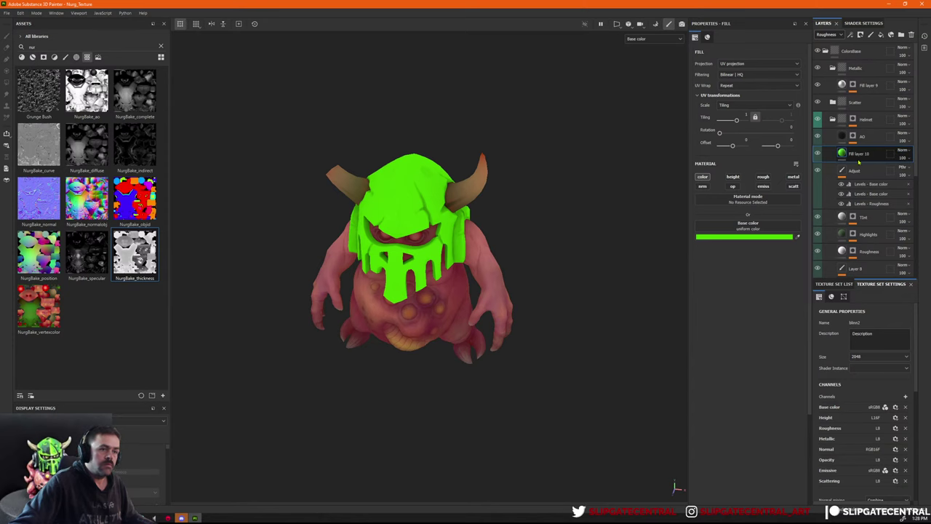
Give the green fill layer a black mask with a Metal Edge Wear generator and display the mask on the model.
{"action": "left_click", "coordinate": [853, 251]}
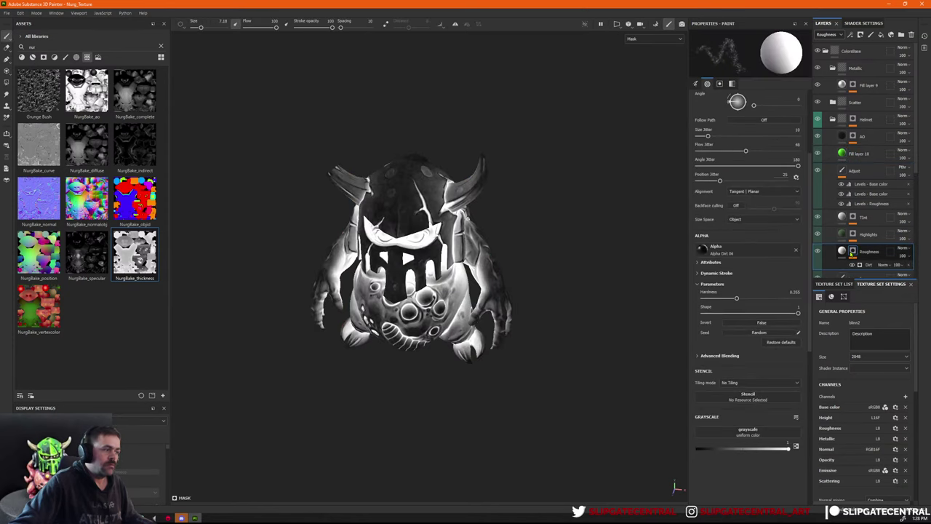
{"action": "left_click", "coordinate": [849, 155]}
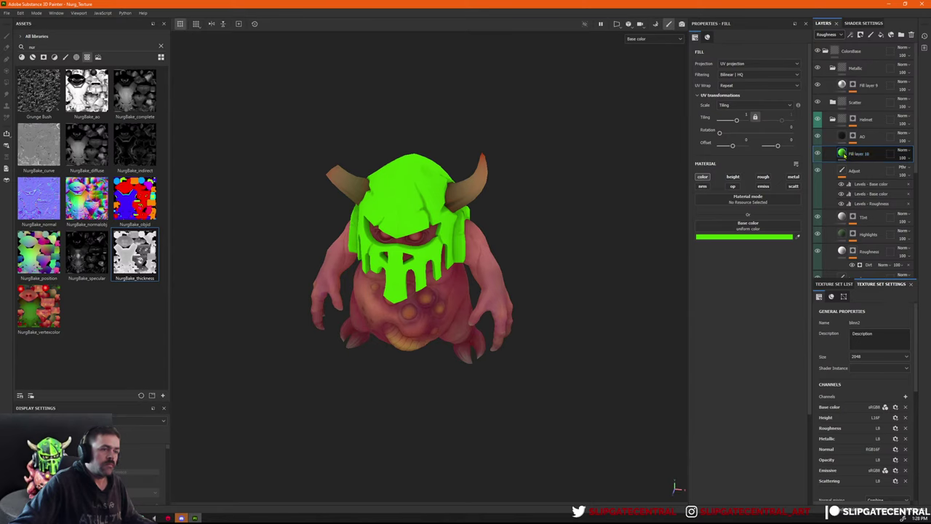
{"action": "right_click", "coordinate": [844, 154]}
{"action": "left_click", "coordinate": [858, 167]}
{"action": "right_click", "coordinate": [856, 157]}
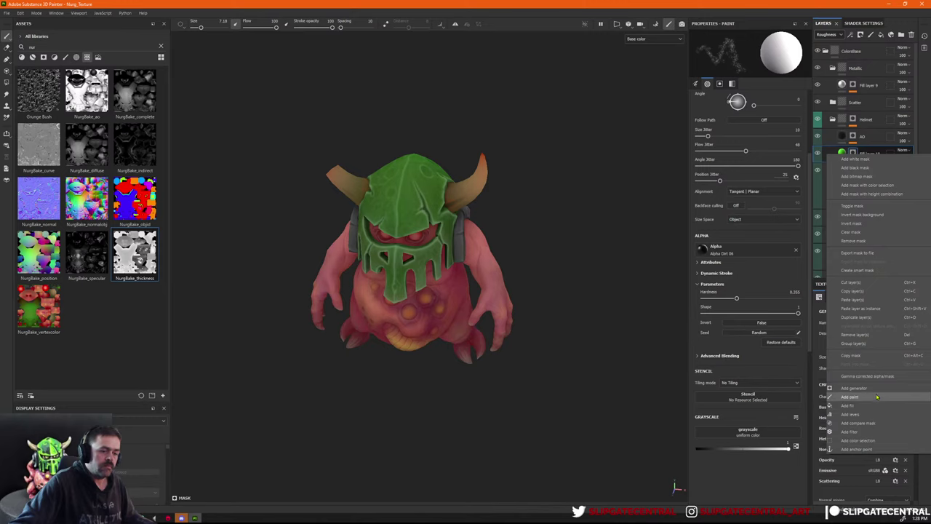
{"action": "left_click", "coordinate": [855, 387]}
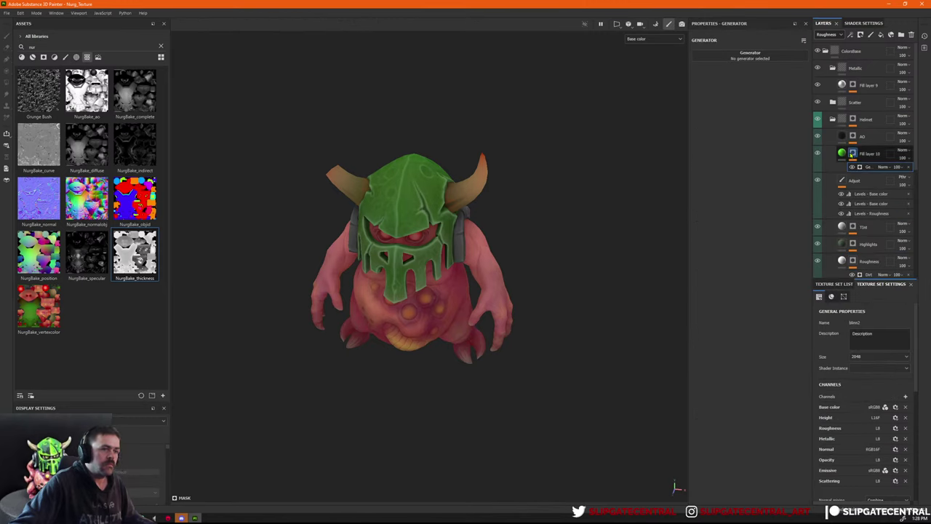
{"action": "left_click", "coordinate": [853, 153], "text": "alt"}
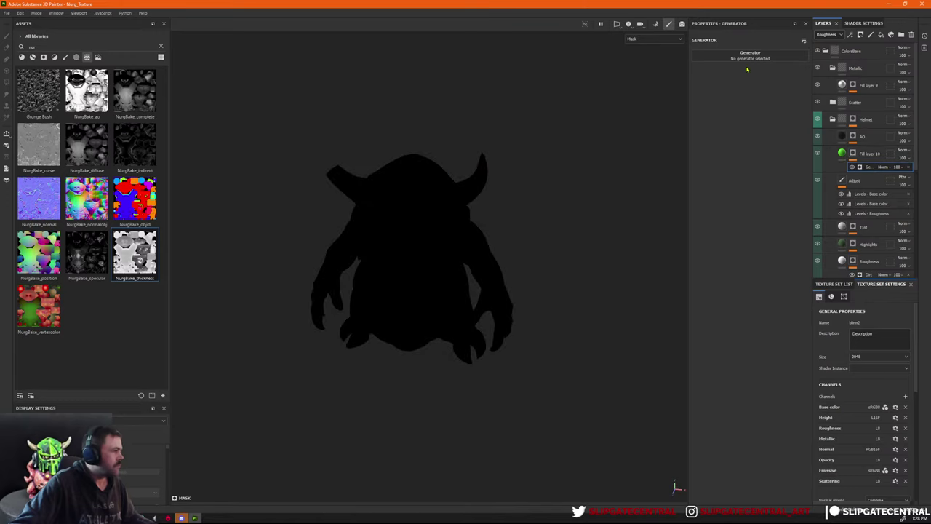
{"action": "left_click", "coordinate": [750, 54]}
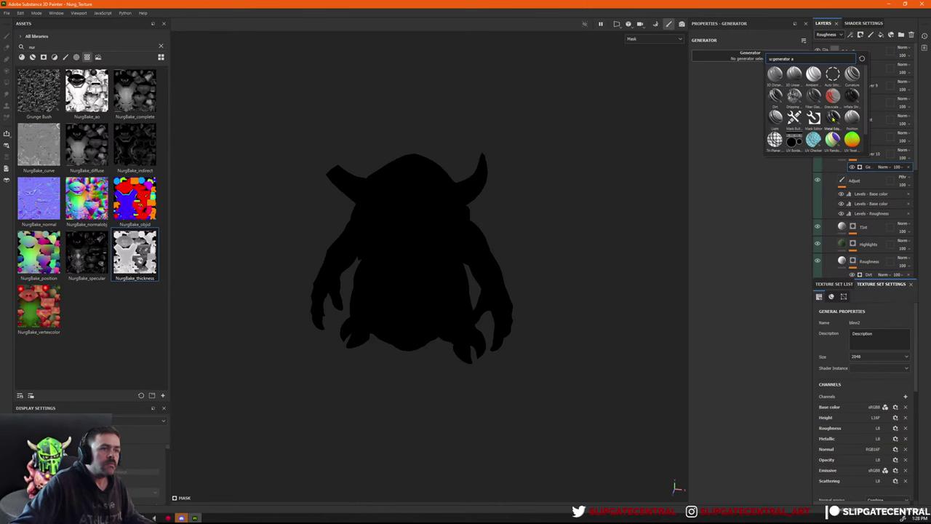
{"action": "left_click", "coordinate": [830, 120]}
In the Metal Edge Wear generator, set Grunge Amount to 0, Grunge Scale to 1, Wear Contrast to 0.12 and Wear Level to 0.97.
{"action": "right_click_drag", "start_coordinate": [558, 236], "coordinate": [588, 241], "text": "alt"}
{"action": "left_click_drag", "start_coordinate": [588, 241], "coordinate": [535, 207], "text": "alt"}
{"action": "right_click_drag", "start_coordinate": [534, 207], "coordinate": [560, 212], "text": "alt"}
{"action": "mouse_move", "coordinate": [560, 212]}
{"action": "left_mouse_down", "text": "alt"}
{"action": "mouse_move", "coordinate": [580, 201]}
{"action": "mouse_move", "coordinate": [574, 215]}
{"action": "left_mouse_up", "text": "alt"}
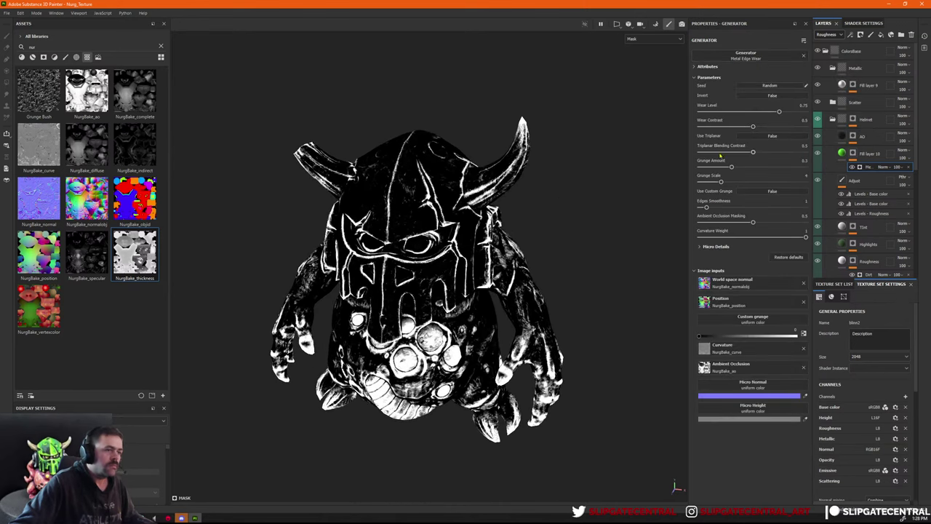
{"action": "left_click_drag", "start_coordinate": [731, 166], "coordinate": [686, 170]}
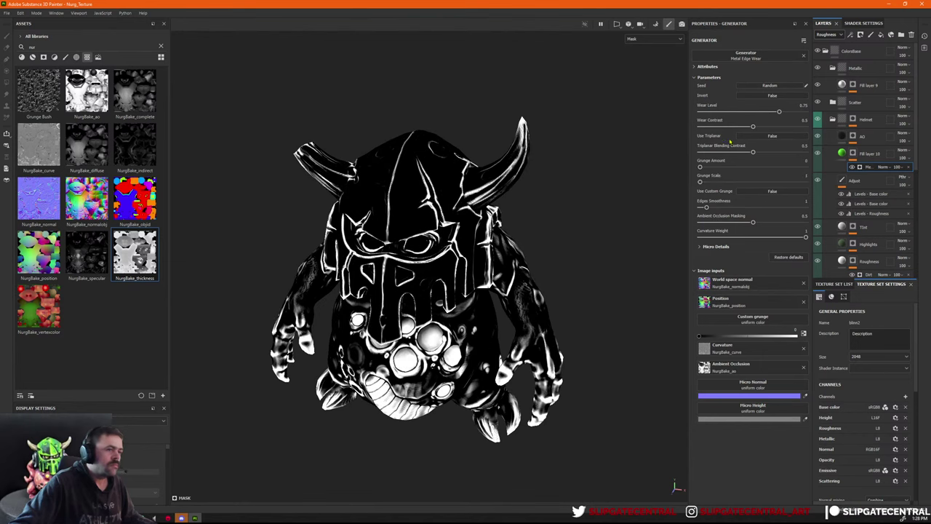
{"action": "left_click_drag", "start_coordinate": [729, 127], "coordinate": [710, 137]}
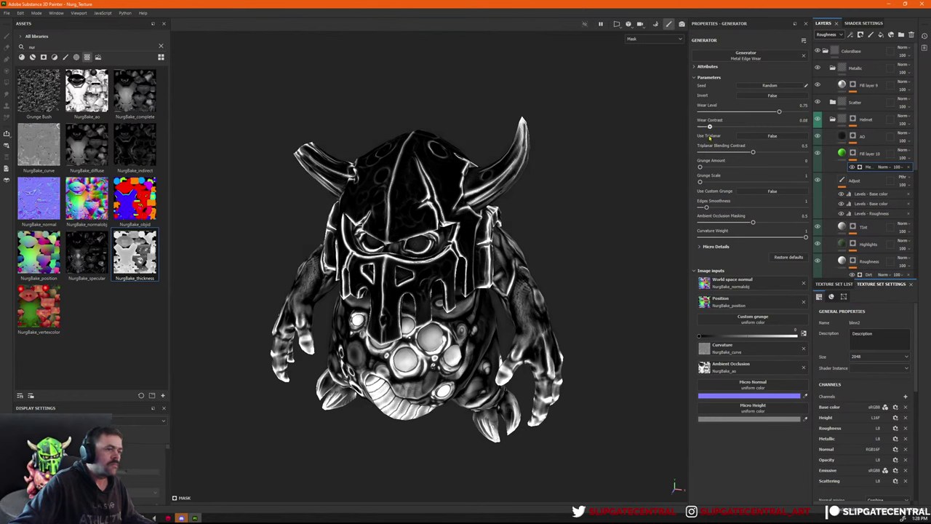
{"action": "left_click_drag", "start_coordinate": [779, 112], "coordinate": [802, 115]}
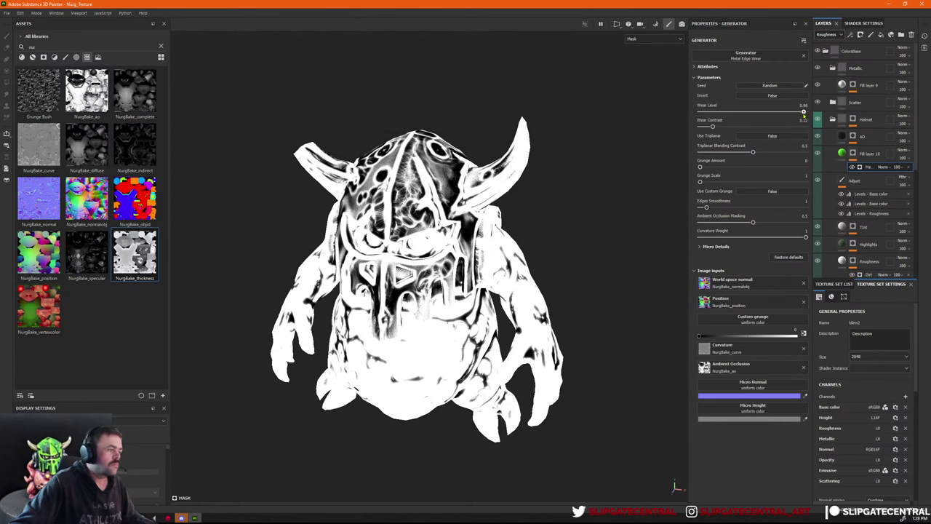
Add a Blur filter above the edge wear generator in the mask and set its intensity to 0.82.
{"action": "right_click", "coordinate": [848, 167]}
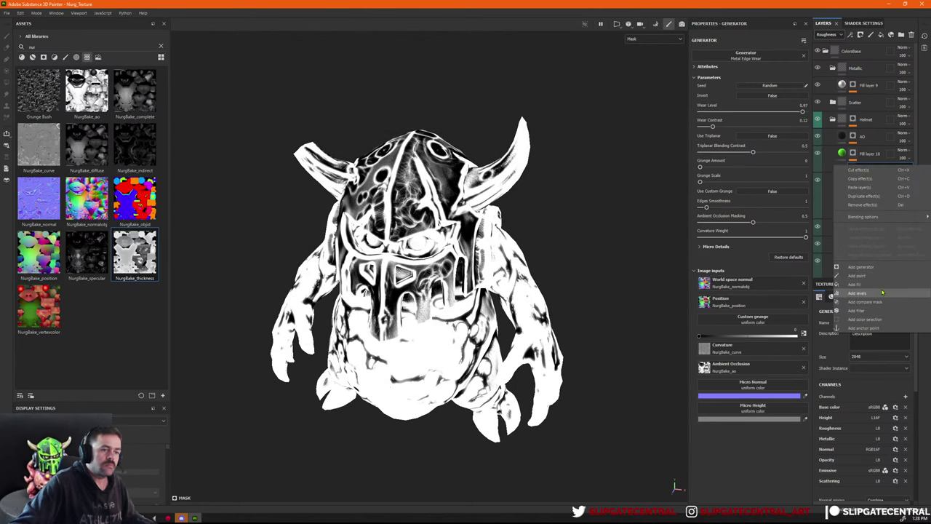
{"action": "left_click", "coordinate": [817, 232]}
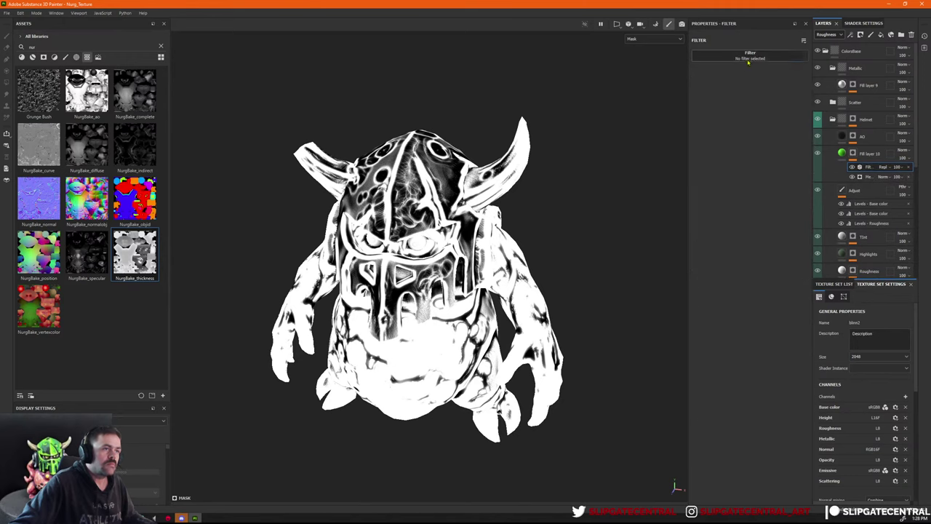
{"action": "left_click", "coordinate": [812, 86]}
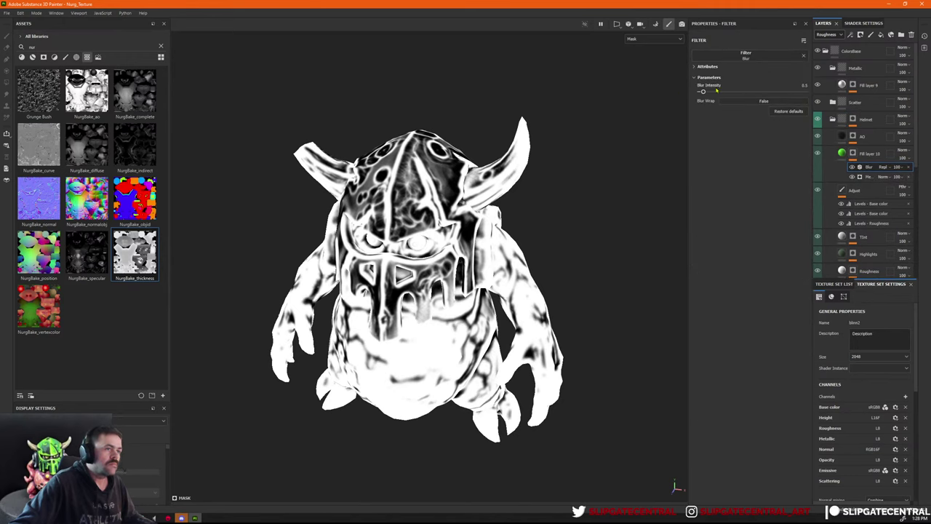
{"action": "left_click_drag", "start_coordinate": [703, 92], "coordinate": [706, 93]}
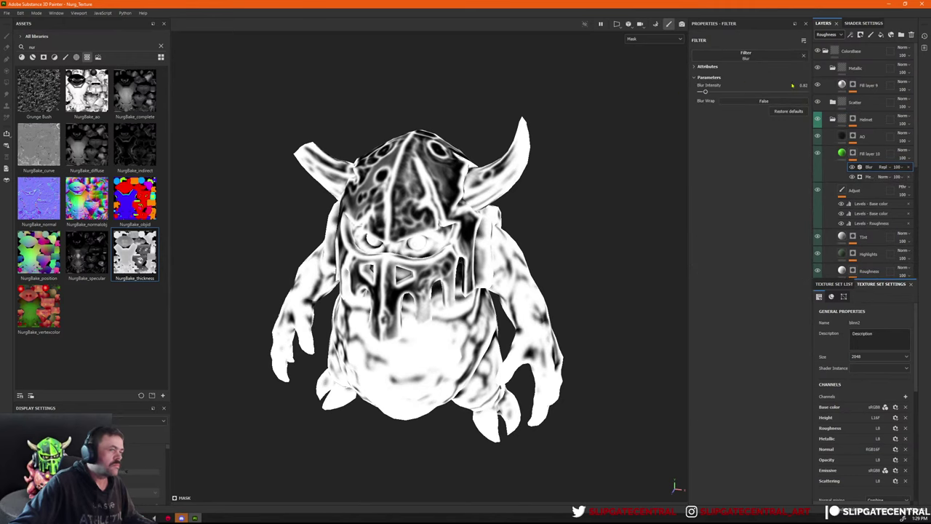
Compare the helmet with and without the green fill layer and set the layer's blending mode to Linear dodge (Add).
{"action": "left_click", "coordinate": [842, 154]}
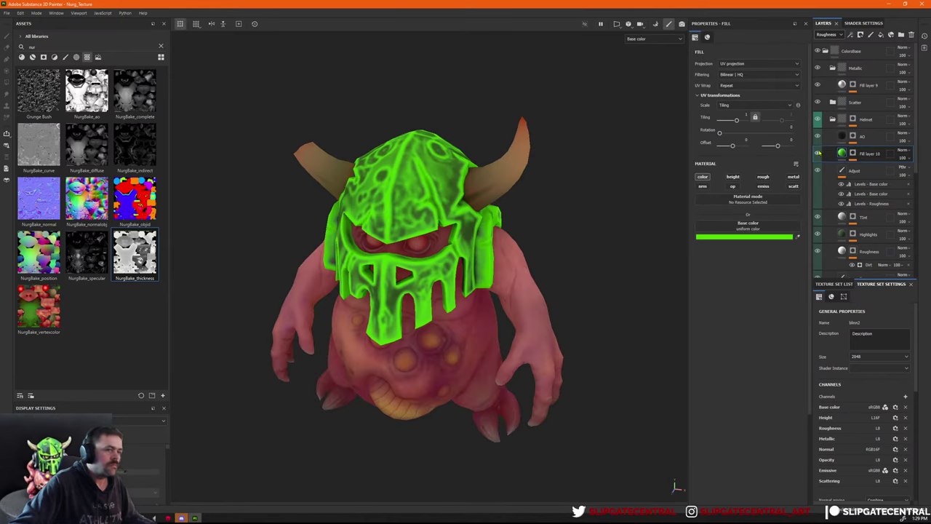
{"action": "left_click", "coordinate": [818, 154]}
{"action": "left_click", "coordinate": [818, 154]}
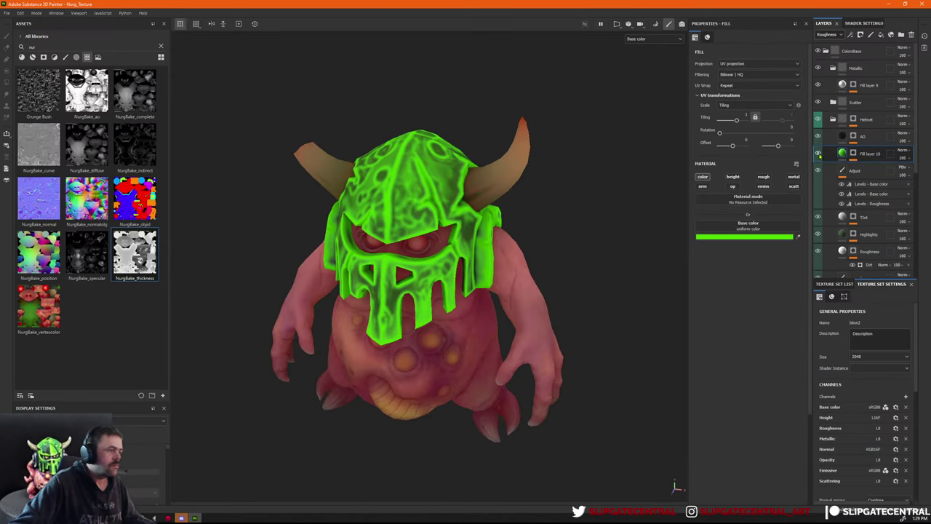
{"action": "left_click", "coordinate": [903, 150]}
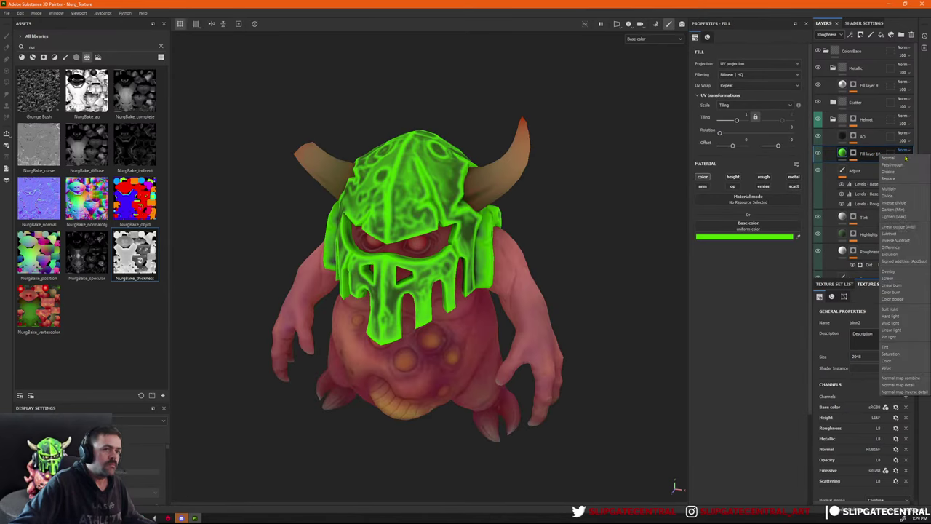
{"action": "left_click", "coordinate": [922, 228]}
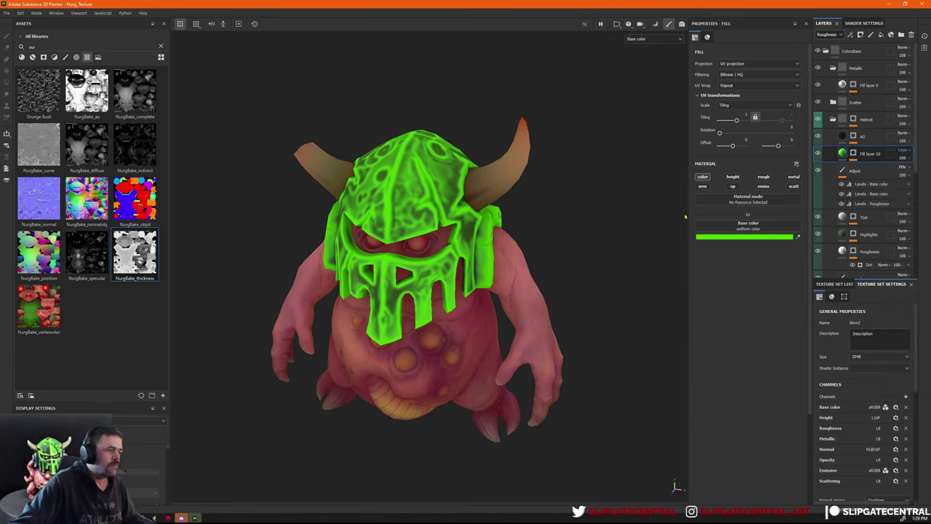
Change the green fill layer's base color to a muted mid green, about 699352.
{"action": "left_click", "coordinate": [842, 155]}
{"action": "left_click", "coordinate": [769, 235]}
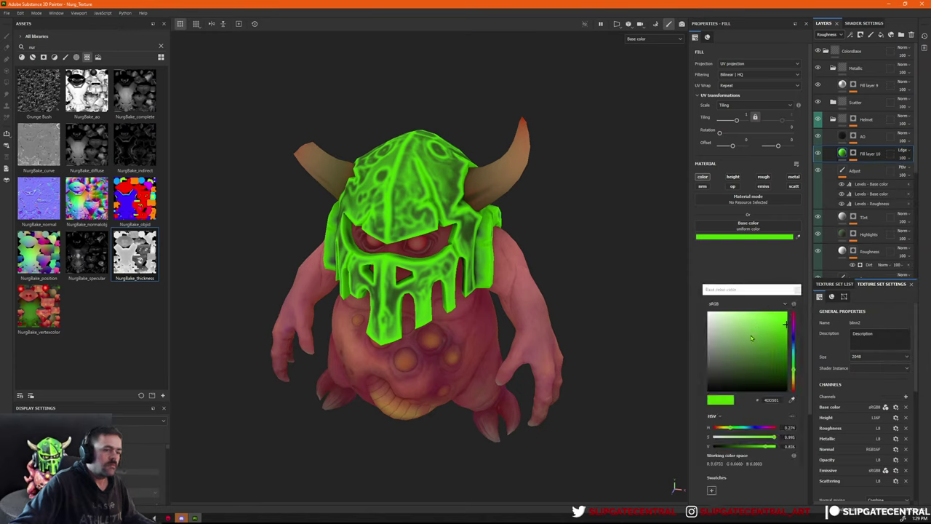
{"action": "left_click_drag", "start_coordinate": [759, 348], "coordinate": [759, 359]}
{"action": "left_click", "coordinate": [758, 358]}
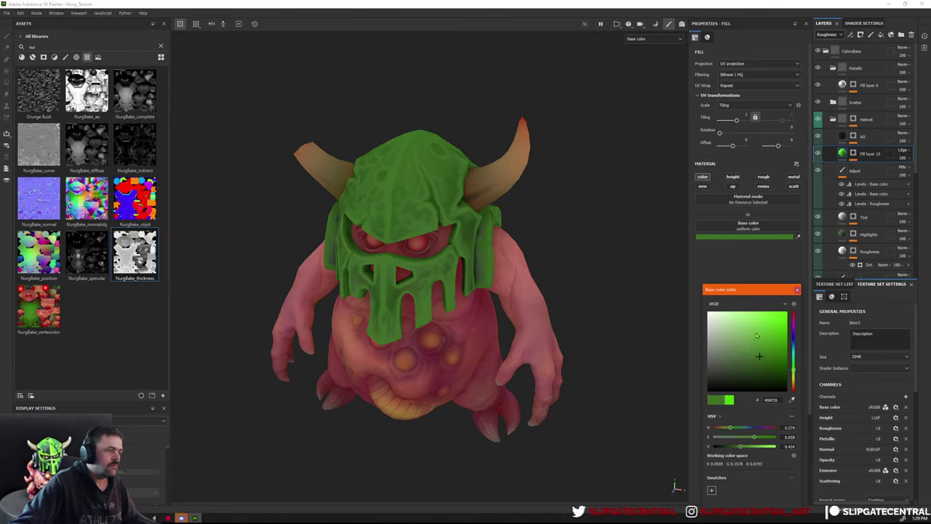
{"action": "left_click", "coordinate": [718, 348]}
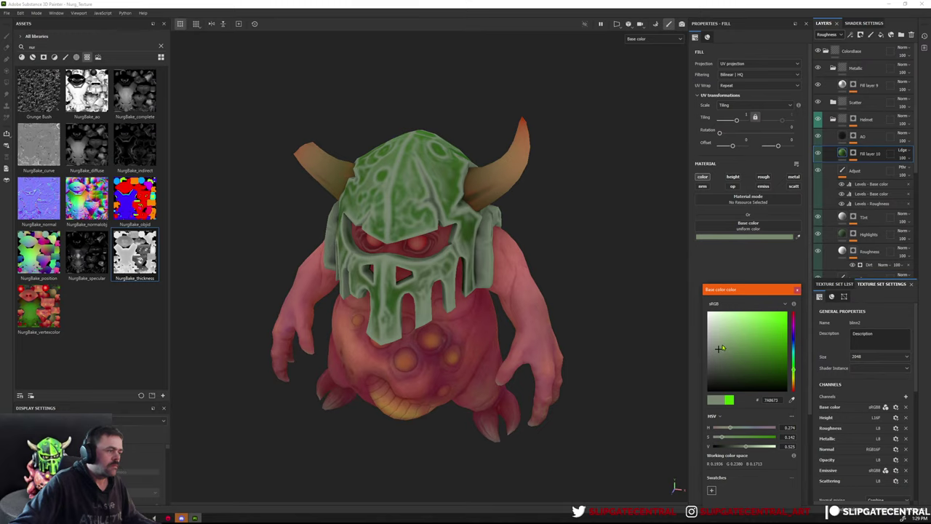
{"action": "left_click_drag", "start_coordinate": [718, 349], "coordinate": [751, 347]}
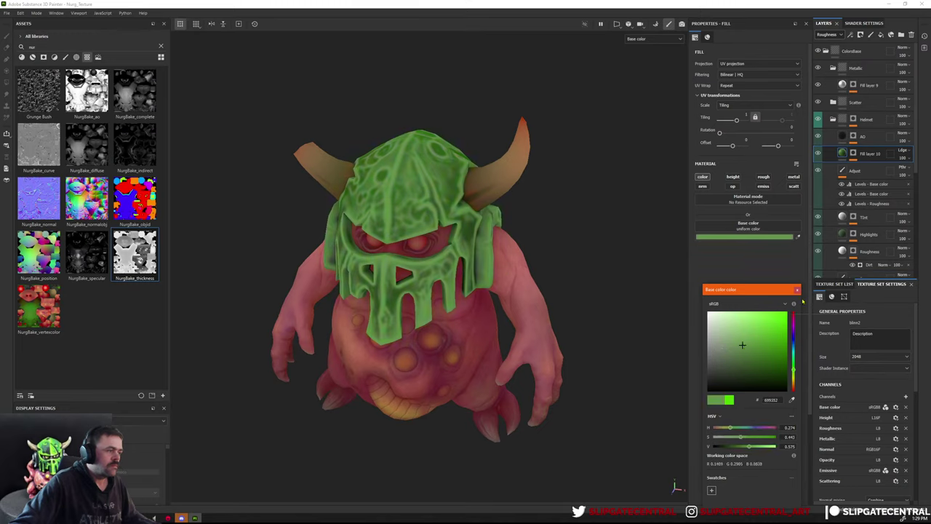
{"action": "left_click", "coordinate": [797, 289]}
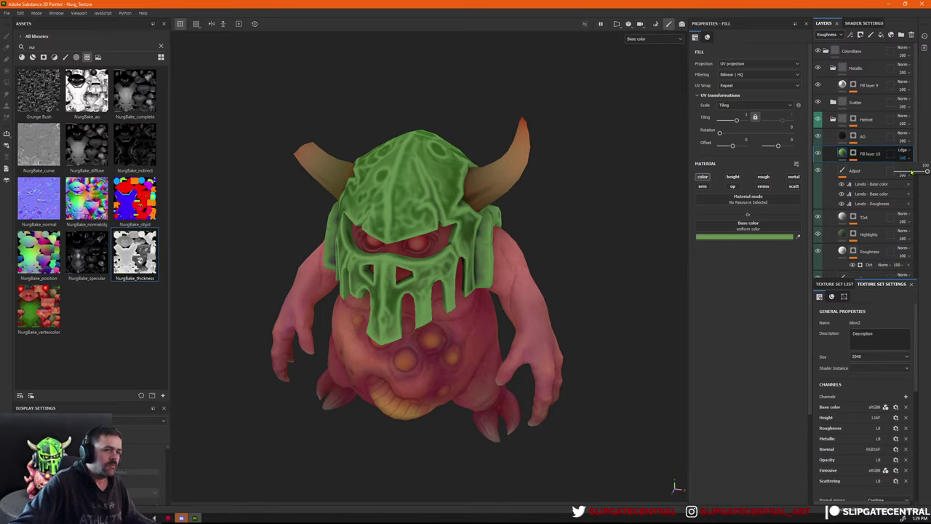
Lower the green fill layer's opacity to 18 and undo a further reduction to 8.
{"action": "left_click_drag", "start_coordinate": [912, 172], "coordinate": [900, 172]}
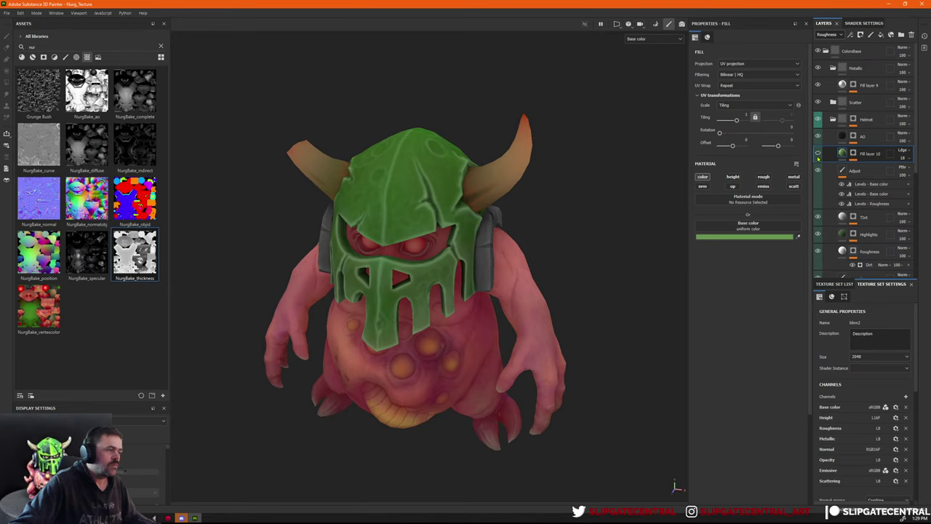
{"action": "left_click", "coordinate": [904, 159]}
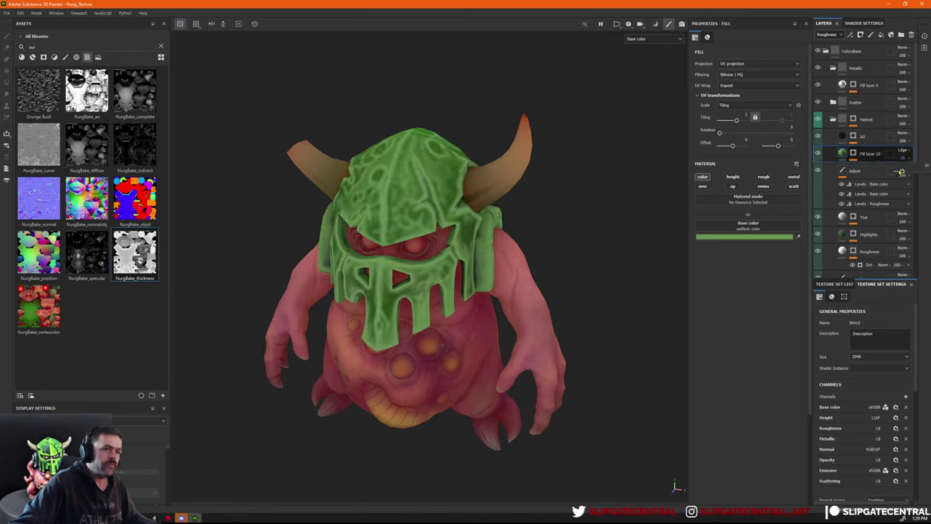
{"action": "left_click_drag", "start_coordinate": [902, 172], "coordinate": [900, 172]}
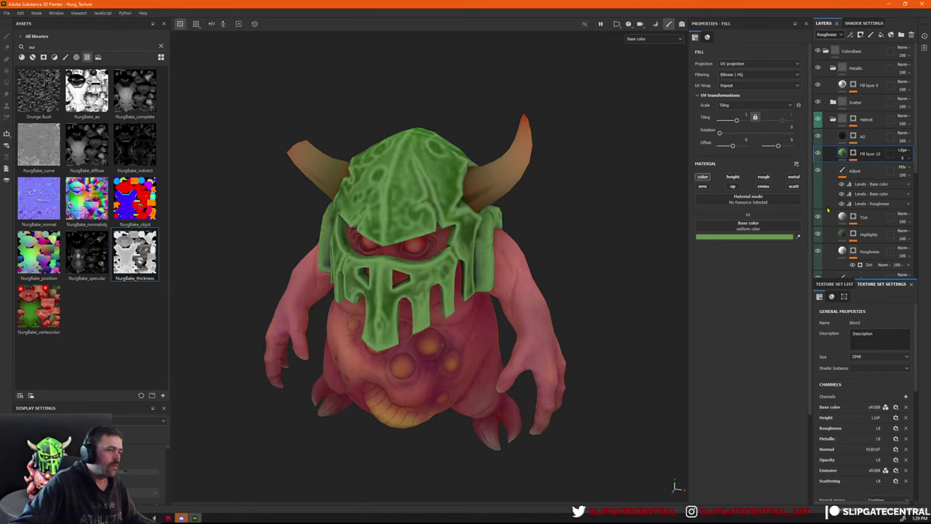
{"action": "right_click_drag", "start_coordinate": [574, 226], "coordinate": [614, 246], "text": "alt"}
{"action": "key", "text": "ctrl+z"}
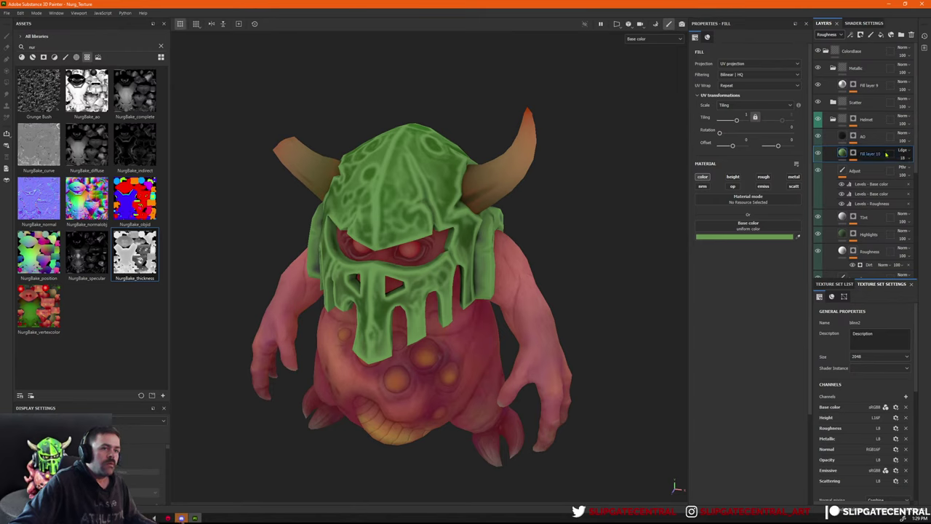
Show the layers' base color channel and set Fill layer 10's blending mode to Linear dodge (Add).
{"action": "left_click", "coordinate": [830, 34]}
{"action": "left_click", "coordinate": [824, 44]}
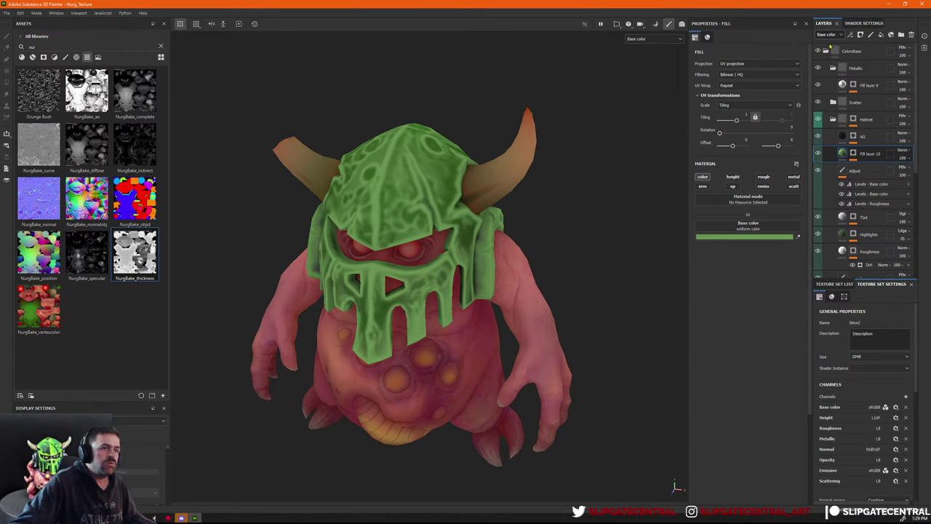
{"action": "left_click", "coordinate": [903, 152]}
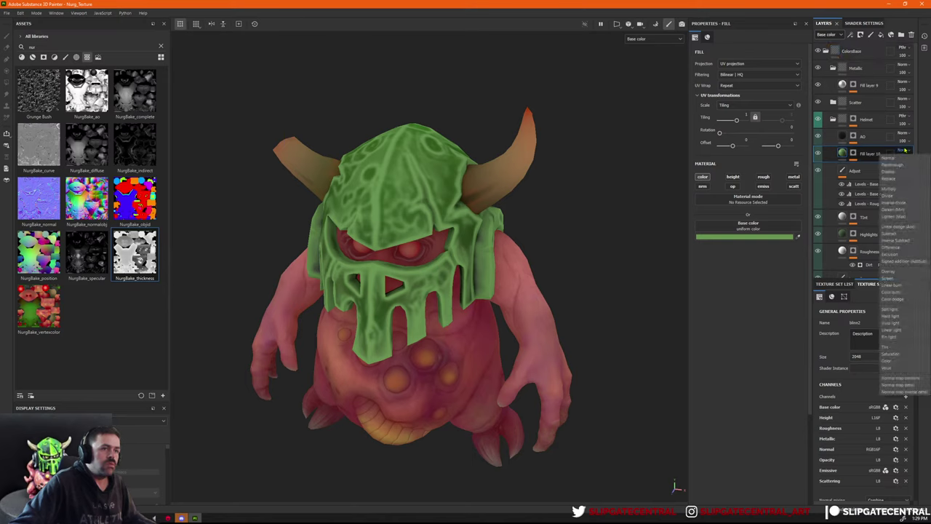
{"action": "left_click", "coordinate": [893, 230]}
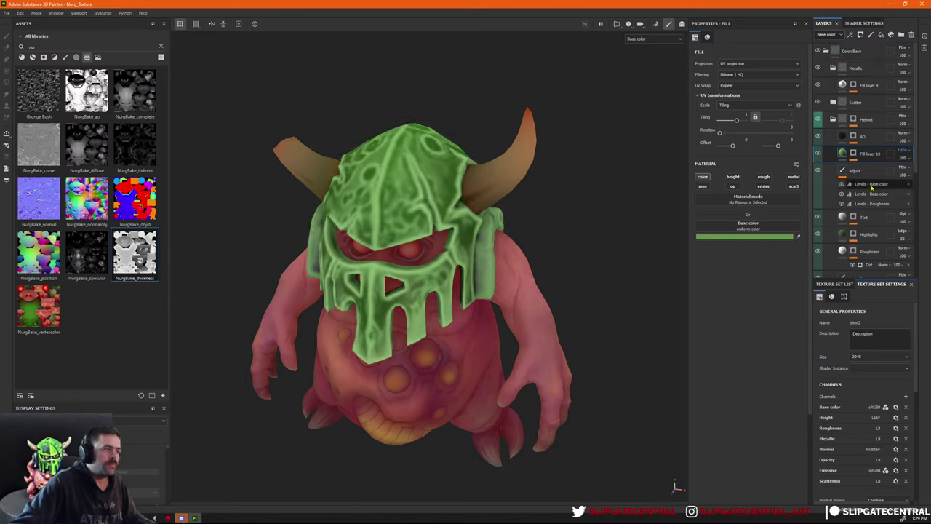
Change Fill layer 10's base color to a dark olive green, about 5A7120.
{"action": "left_click", "coordinate": [783, 235]}
{"action": "left_click_drag", "start_coordinate": [775, 352], "coordinate": [765, 360]}
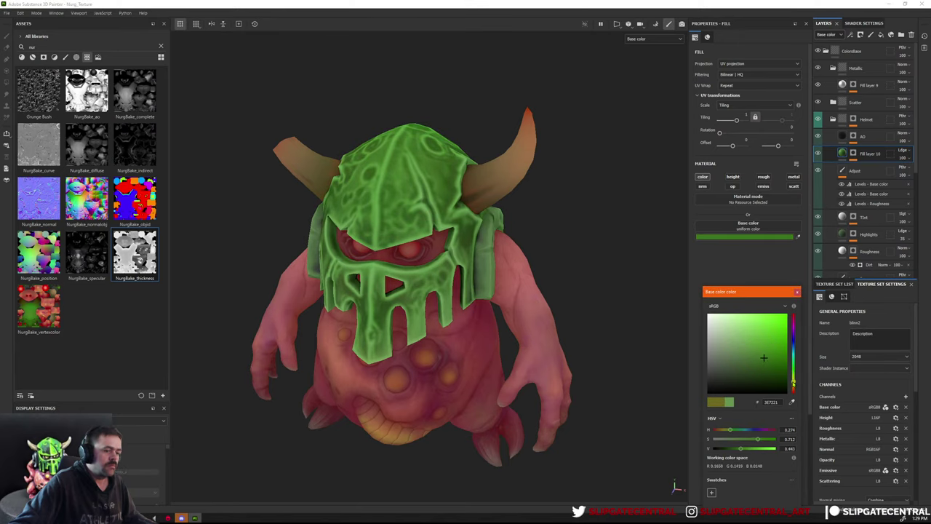
{"action": "left_click", "coordinate": [793, 382]}
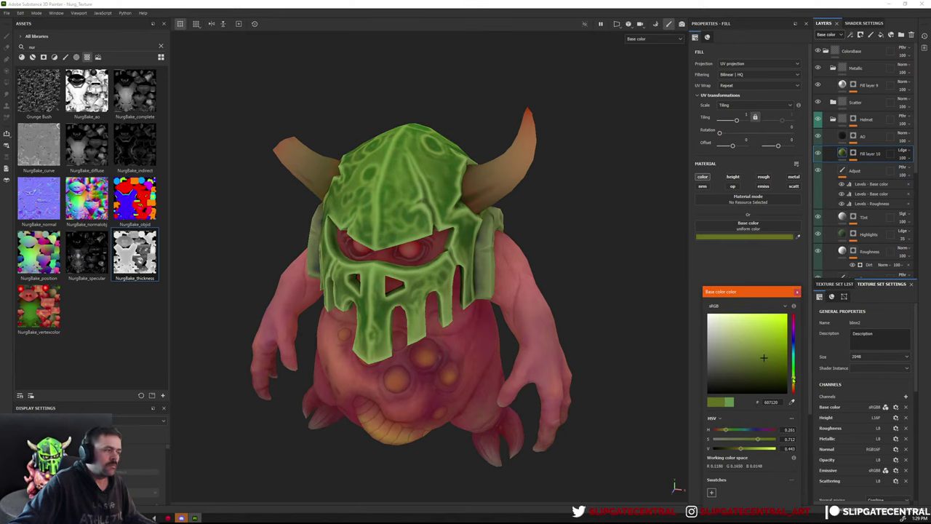
Lower Fill layer 10's base color opacity to 19 and check the whole character with the softened highlight.
{"action": "left_click", "coordinate": [901, 155]}
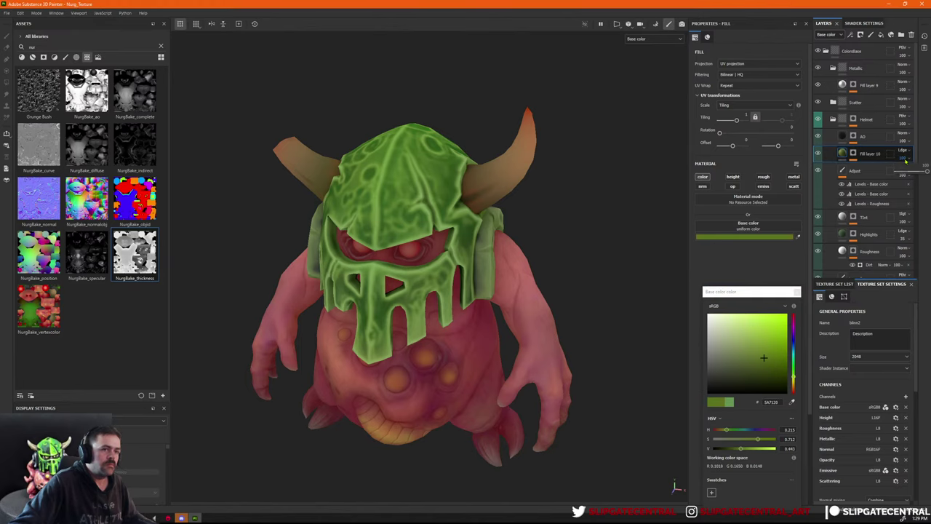
{"action": "left_click_drag", "start_coordinate": [917, 171], "coordinate": [902, 173]}
{"action": "right_click_drag", "start_coordinate": [662, 266], "coordinate": [435, 131], "text": "alt"}
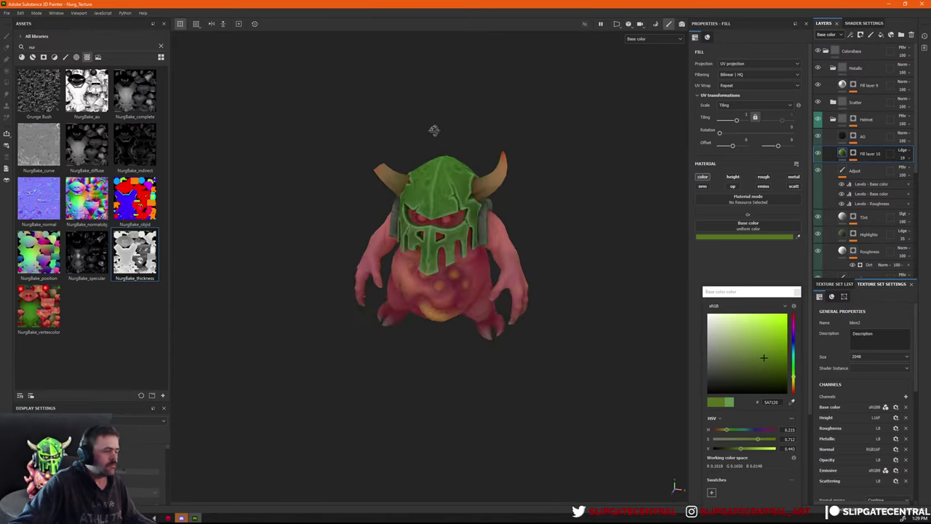
{"action": "left_click_drag", "start_coordinate": [434, 131], "coordinate": [356, 109], "text": "alt"}
{"action": "right_click_drag", "start_coordinate": [357, 109], "coordinate": [265, 88], "text": "alt"}
{"action": "scroll", "coordinate": [264, 88], "scroll_direction": "up", "scroll_amount": 4}
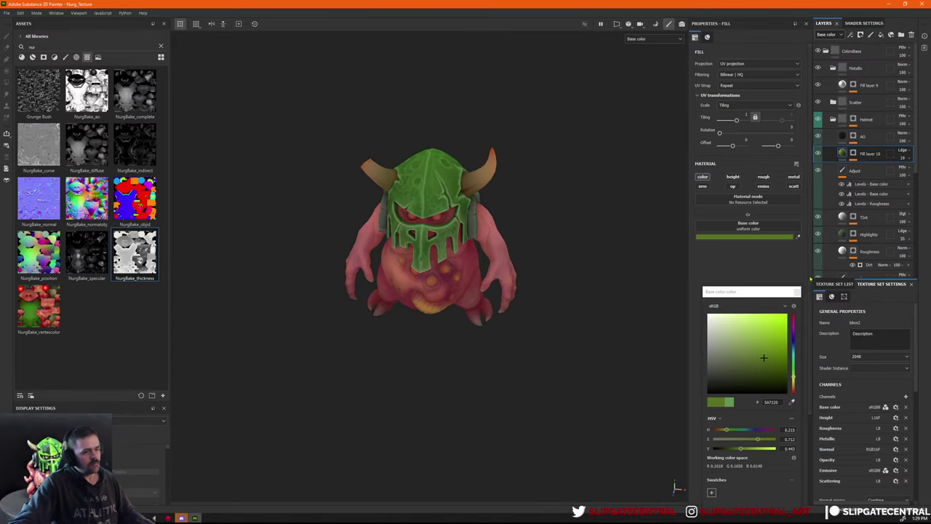
{"action": "left_click", "coordinate": [736, 291]}
{"action": "key", "text": "f"}
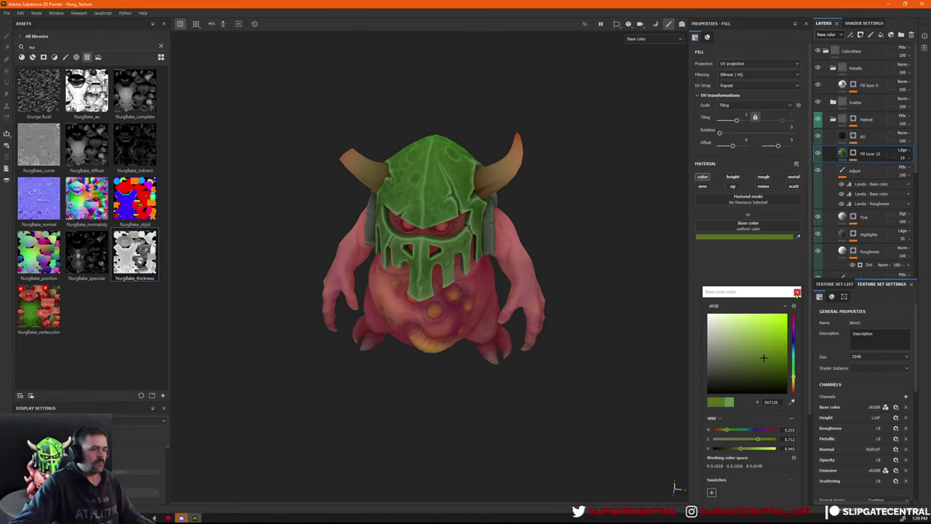
Compare the full material with the individual channels and show the model's roughness channel on its own.
{"action": "key", "text": "c"}
{"action": "key", "text": "c"}
{"action": "key", "text": "shift+c"}
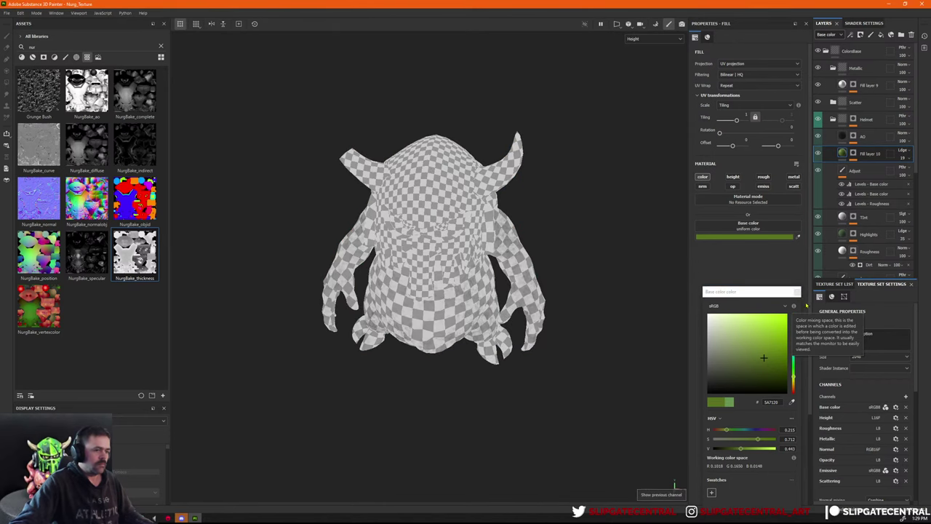
{"action": "key", "text": "m"}
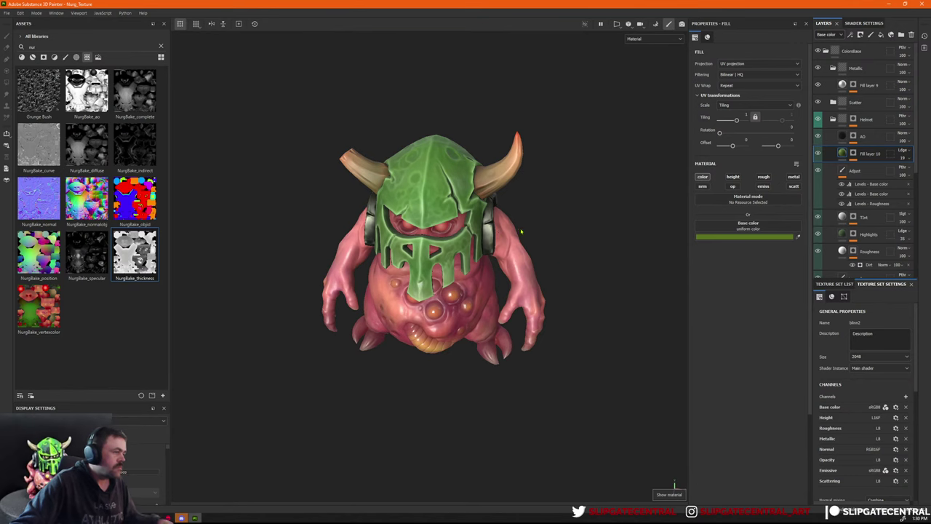
{"action": "key", "text": "c"}
{"action": "key", "text": "c"}
{"action": "key", "text": "c"}
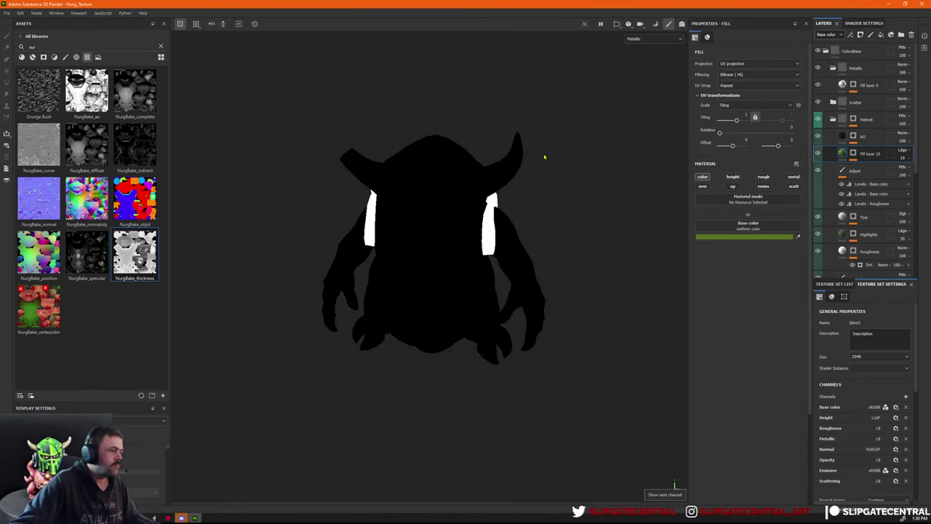
{"action": "key", "text": "shift+c"}
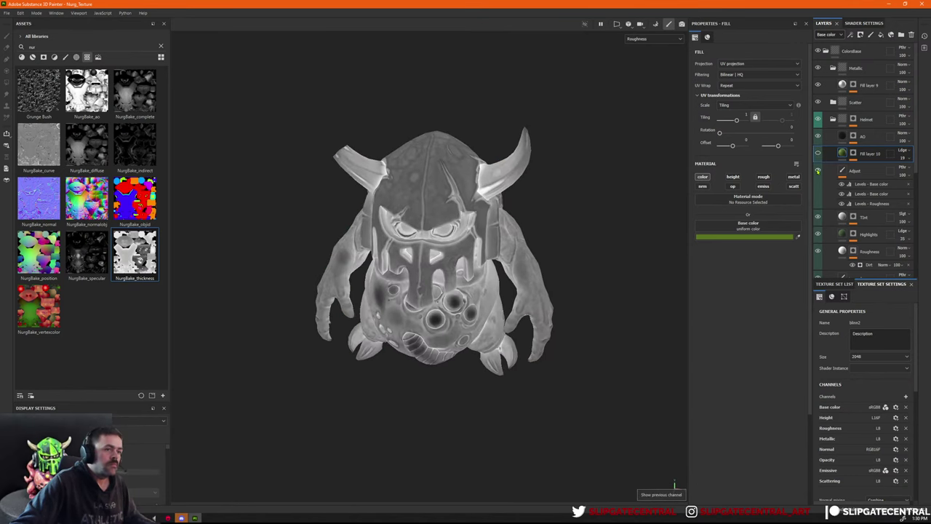
Compare the helmet's roughness with and without the Adjust layer and shift the midtone of its Roughness levels.
{"action": "left_click", "coordinate": [817, 170]}
{"action": "left_click", "coordinate": [818, 170]}
{"action": "left_click", "coordinate": [818, 170]}
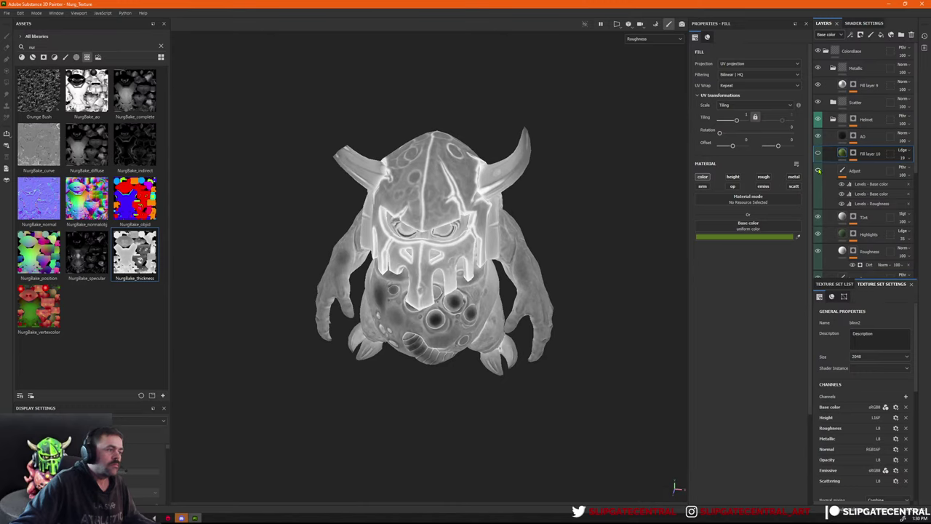
{"action": "left_click", "coordinate": [818, 170]}
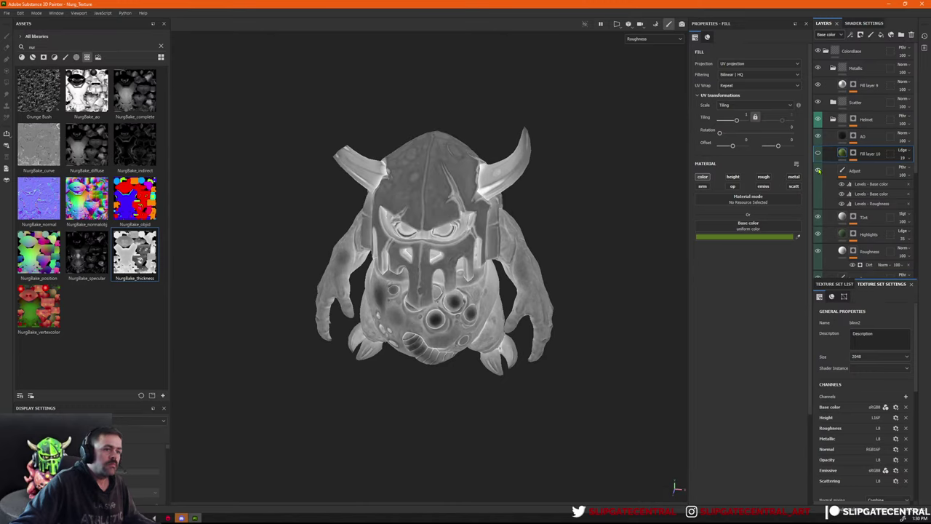
{"action": "left_click", "coordinate": [818, 170]}
{"action": "left_click", "coordinate": [818, 170]}
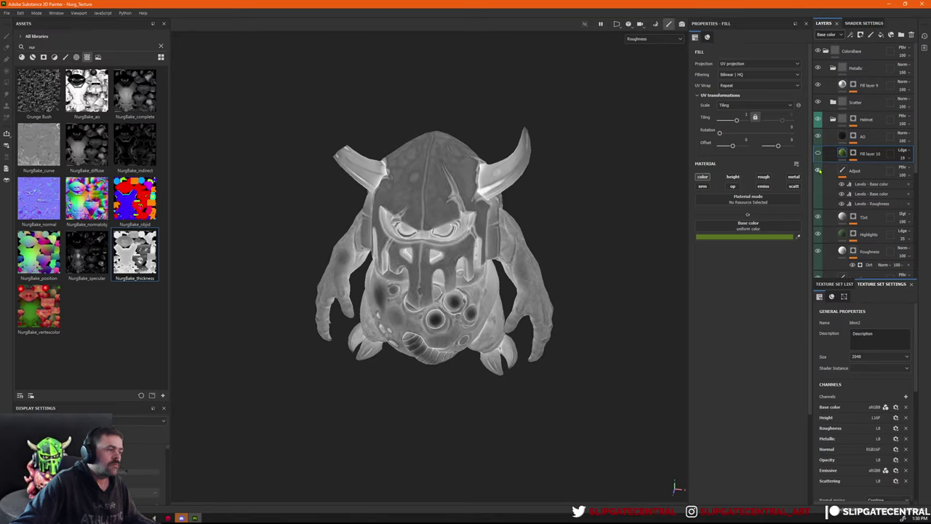
{"action": "left_click", "coordinate": [842, 205]}
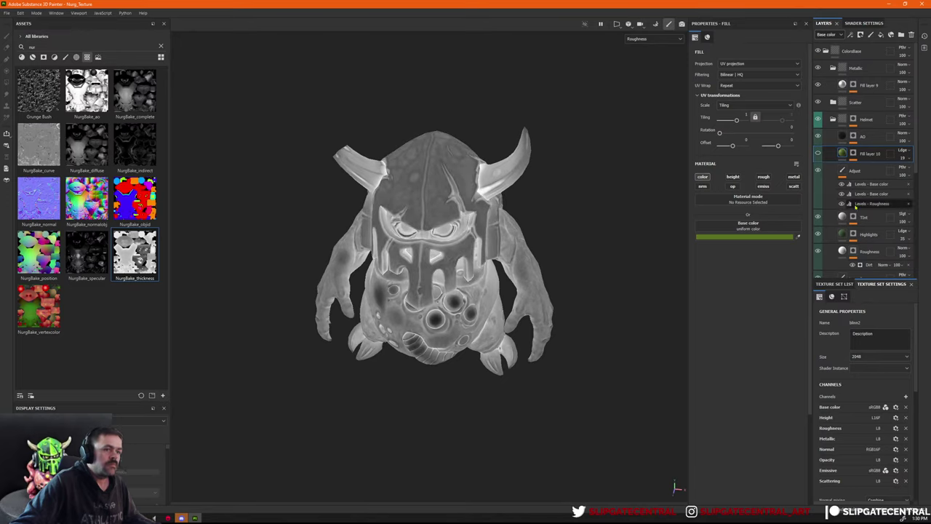
{"action": "left_click_drag", "start_coordinate": [770, 66], "coordinate": [764, 68]}
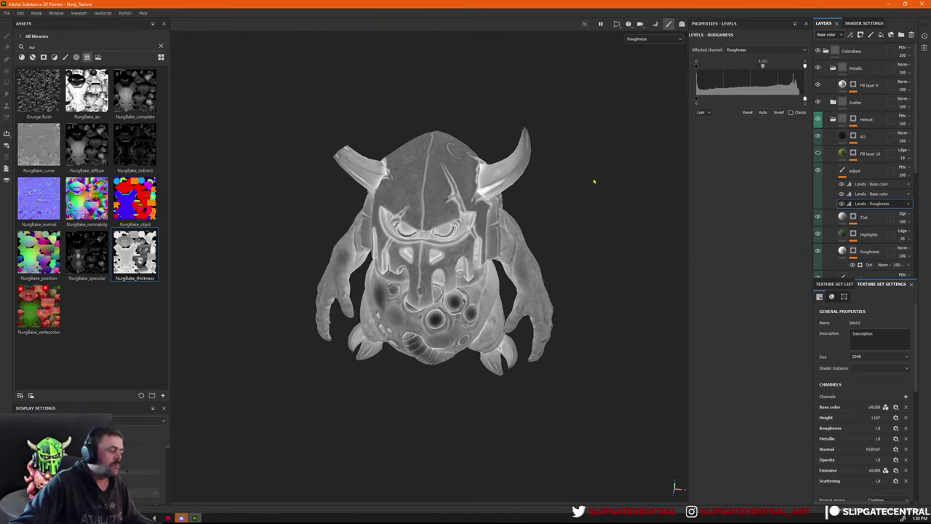
Export the textures as 8-bit PNG with the PBR Metallic Roughness template and inspect the model in Marmoset Toolbag.
{"action": "key", "text": "ctrl+shift+e"}
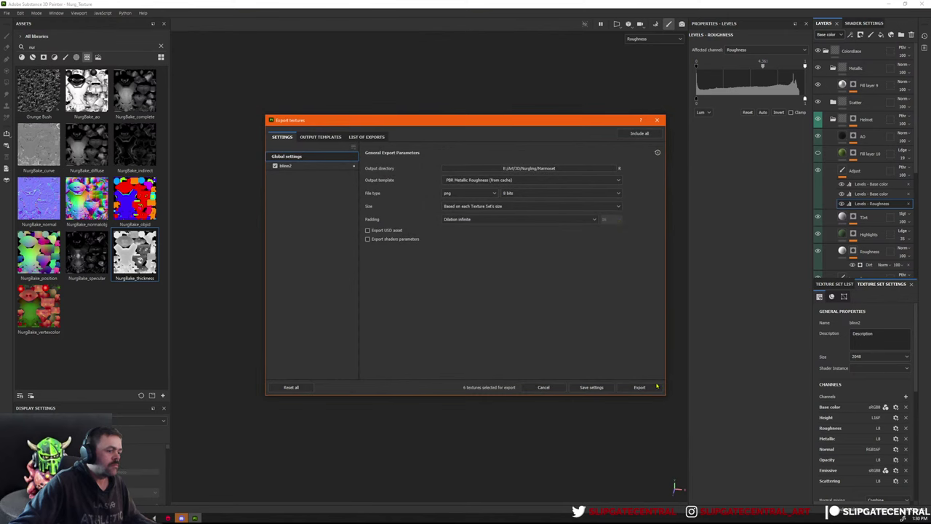
{"action": "left_click", "coordinate": [639, 387]}
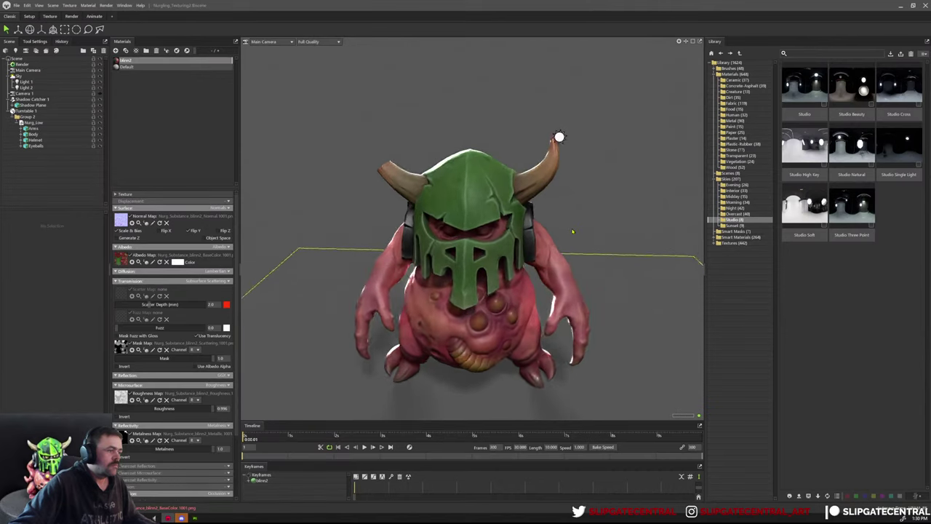
{"action": "mouse_move", "coordinate": [653, 318]}
{"action": "left_mouse_down"}
{"action": "mouse_move", "coordinate": [369, 90]}
{"action": "mouse_move", "coordinate": [429, 81]}
{"action": "left_mouse_up"}
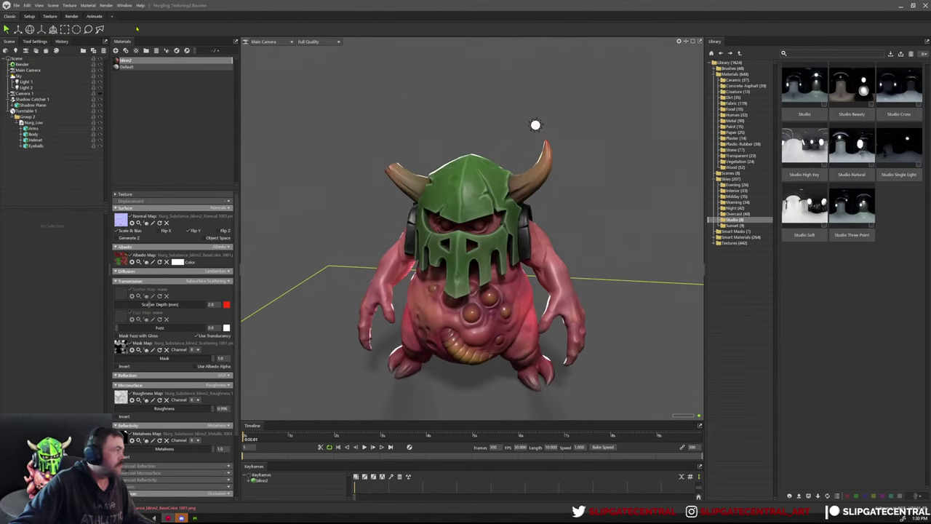
Look through the Texture, Setup and Render workspace layouts and return to the Classic layout.
{"action": "left_click", "coordinate": [51, 17]}
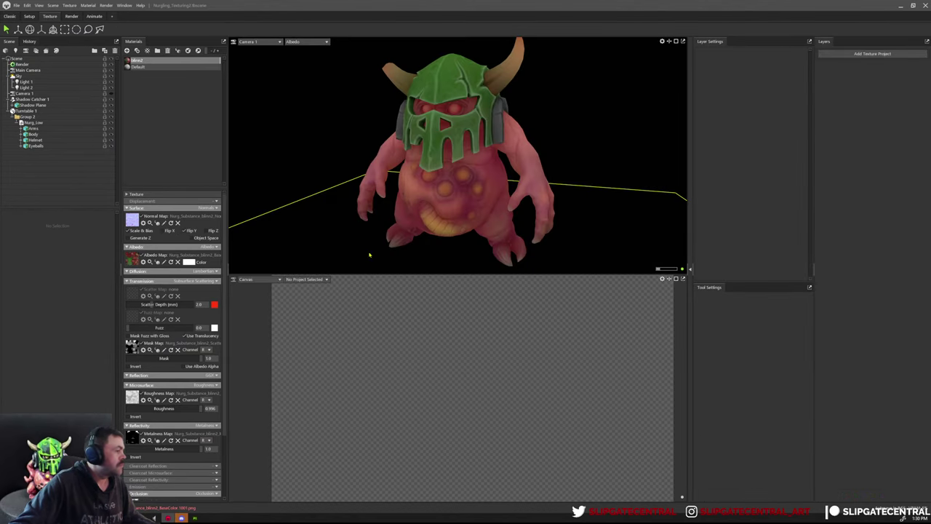
{"action": "left_click", "coordinate": [269, 279]}
{"action": "mouse_move", "coordinate": [262, 286]}
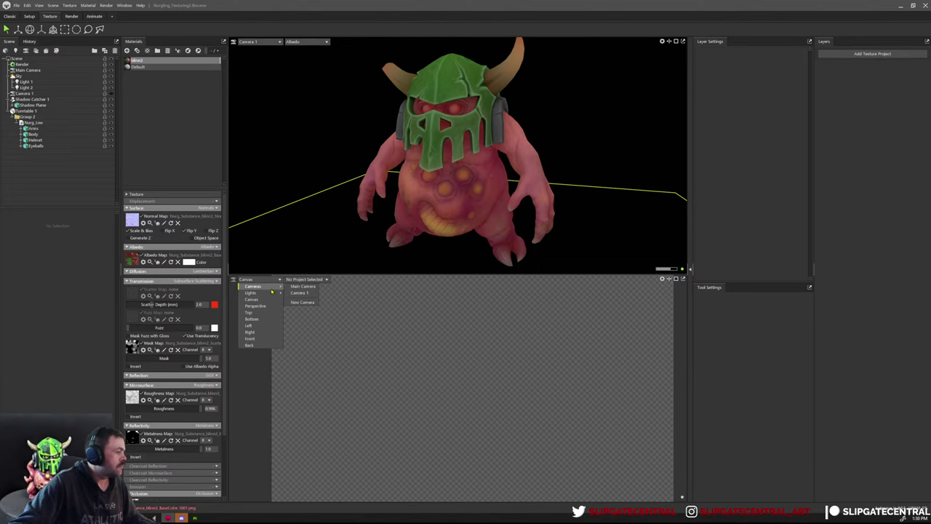
{"action": "left_click", "coordinate": [298, 282]}
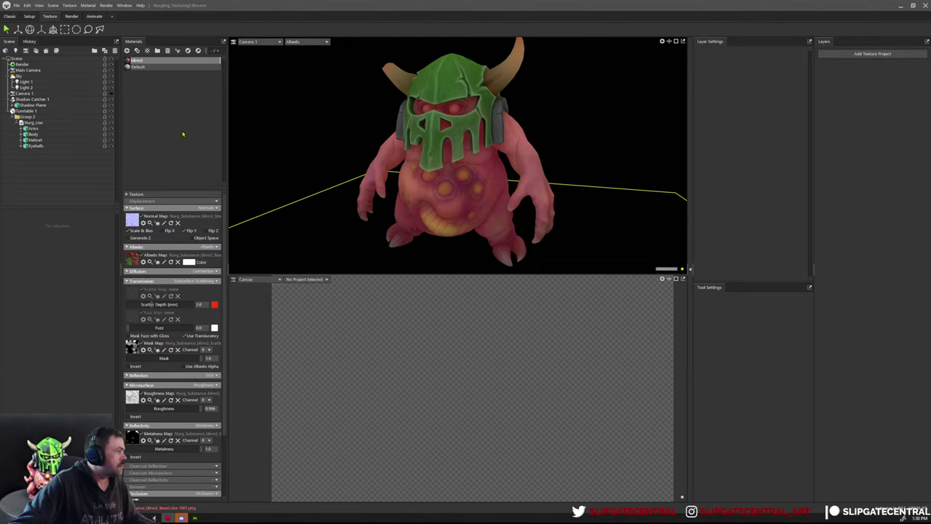
{"action": "left_click", "coordinate": [259, 44]}
{"action": "left_click", "coordinate": [259, 45]}
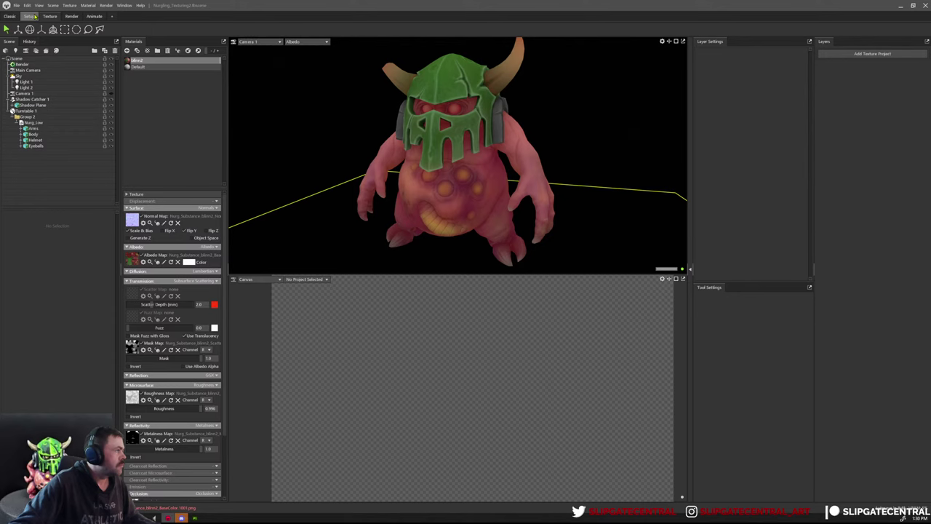
{"action": "left_click", "coordinate": [31, 16]}
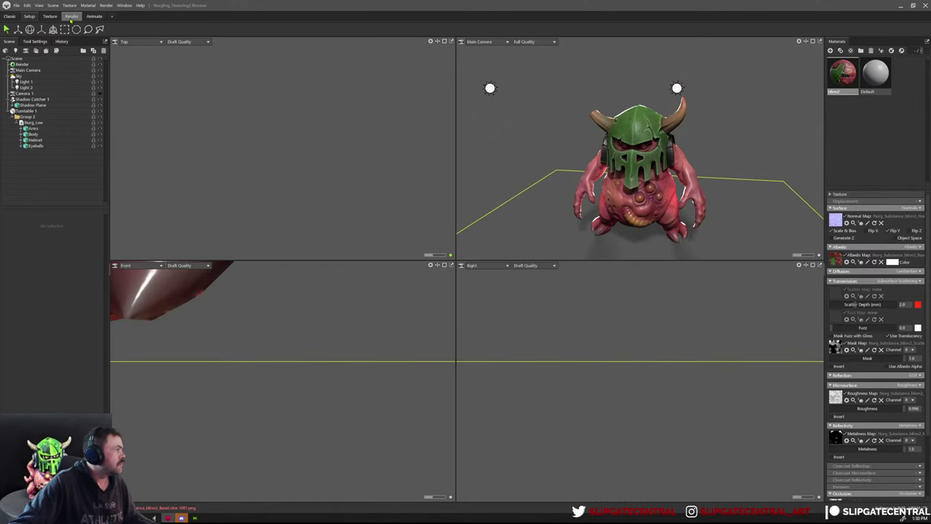
{"action": "left_click", "coordinate": [9, 16]}
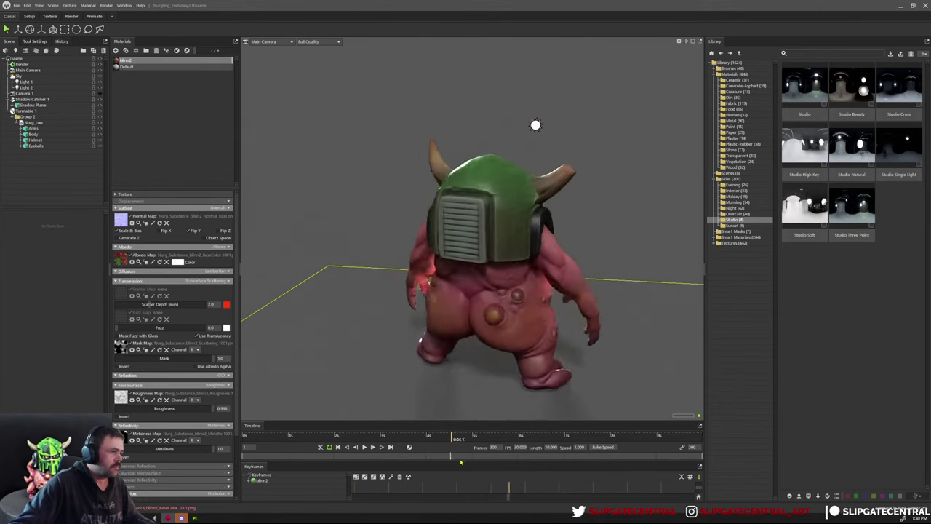
Switch back to Substance Painter and close the texture export window.
{"action": "key", "text": "alt+Tab"}
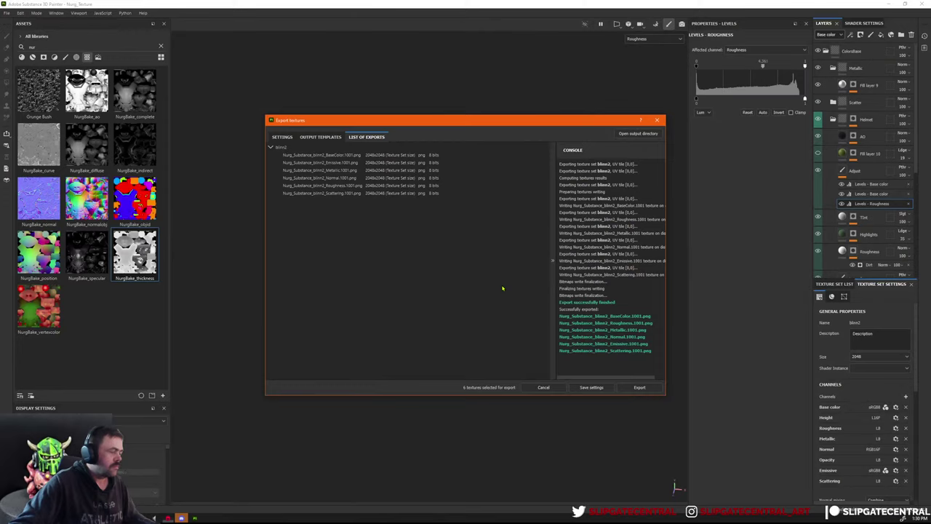
{"action": "key", "text": "alt+Tab"}
{"action": "key", "text": "alt+Tab"}
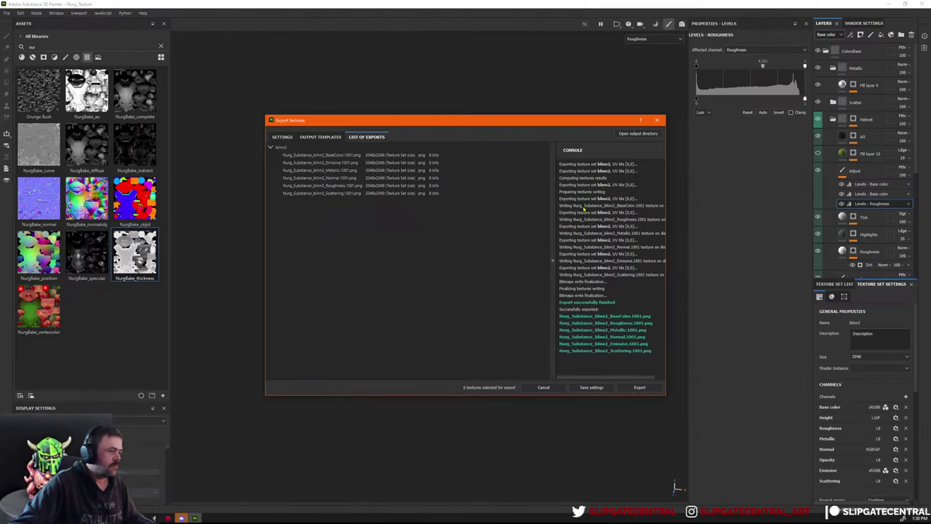
{"action": "left_click", "coordinate": [657, 120]}
Enable the roughness channel on Fill layer 10 and set its roughness to 1.
{"action": "left_click_drag", "start_coordinate": [596, 186], "coordinate": [393, 186], "text": "alt"}
{"action": "left_click_drag", "start_coordinate": [520, 182], "coordinate": [702, 188], "text": "alt"}
{"action": "left_click", "coordinate": [842, 153]}
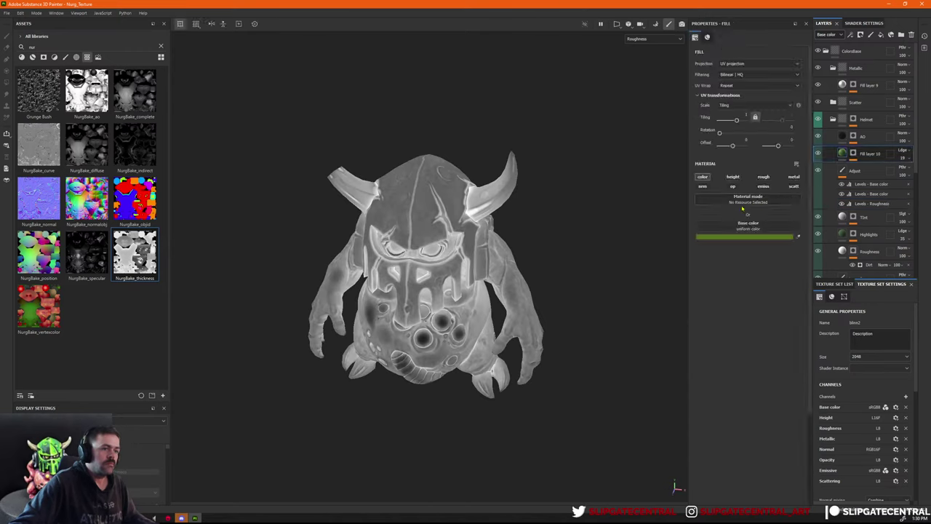
{"action": "left_click", "coordinate": [764, 177]}
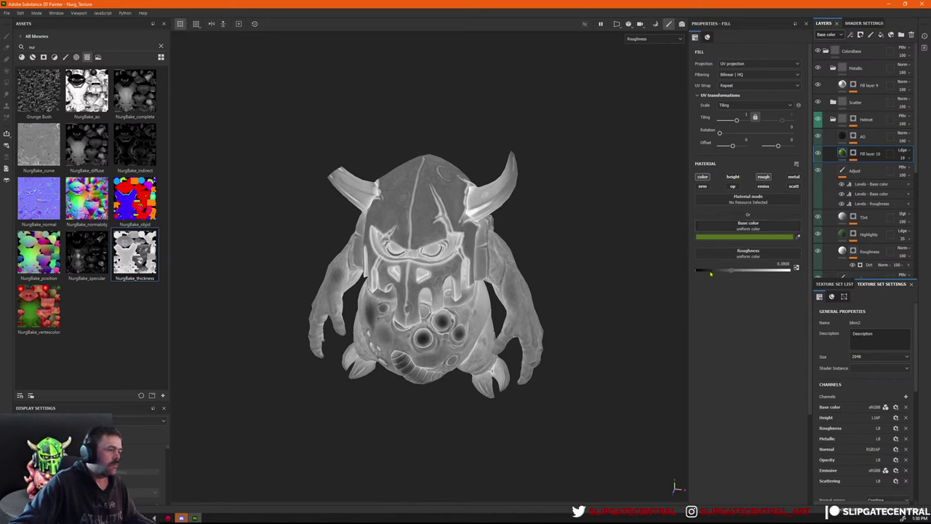
{"action": "left_click_drag", "start_coordinate": [711, 274], "coordinate": [798, 277]}
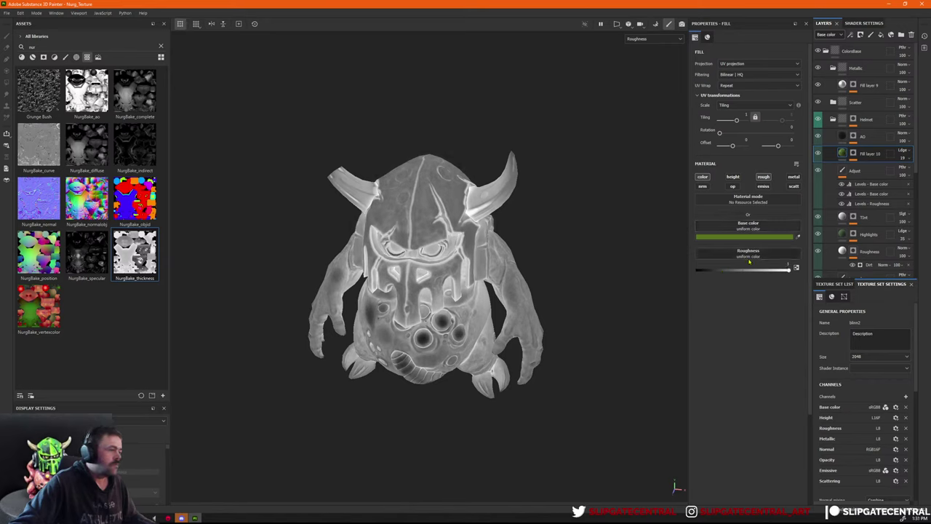
Compare the helmet's roughness with and without Fill layer 10.
{"action": "left_click", "coordinate": [818, 154]}
{"action": "left_click", "coordinate": [819, 153]}
{"action": "left_click", "coordinate": [817, 153]}
{"action": "left_click", "coordinate": [817, 153]}
{"action": "scroll", "coordinate": [573, 179], "scroll_direction": "up", "scroll_amount": 2}
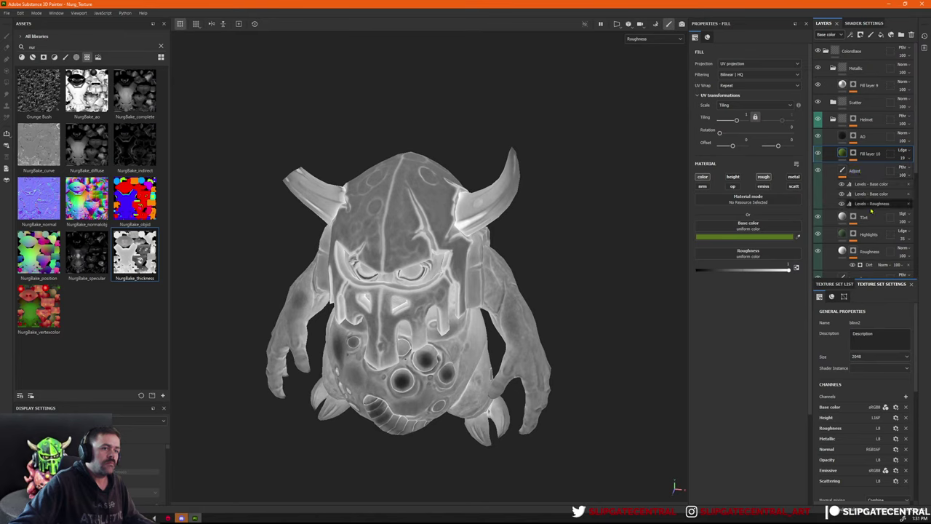
Compare the helmet's roughness with and without the AO layer.
{"action": "left_click", "coordinate": [818, 136]}
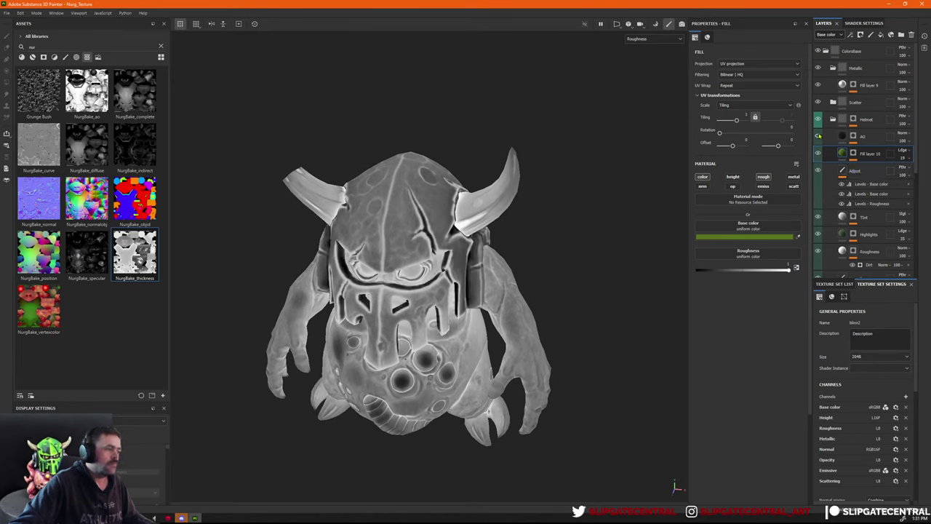
{"action": "left_click", "coordinate": [818, 136]}
{"action": "left_click", "coordinate": [818, 136]}
{"action": "left_click", "coordinate": [817, 136]}
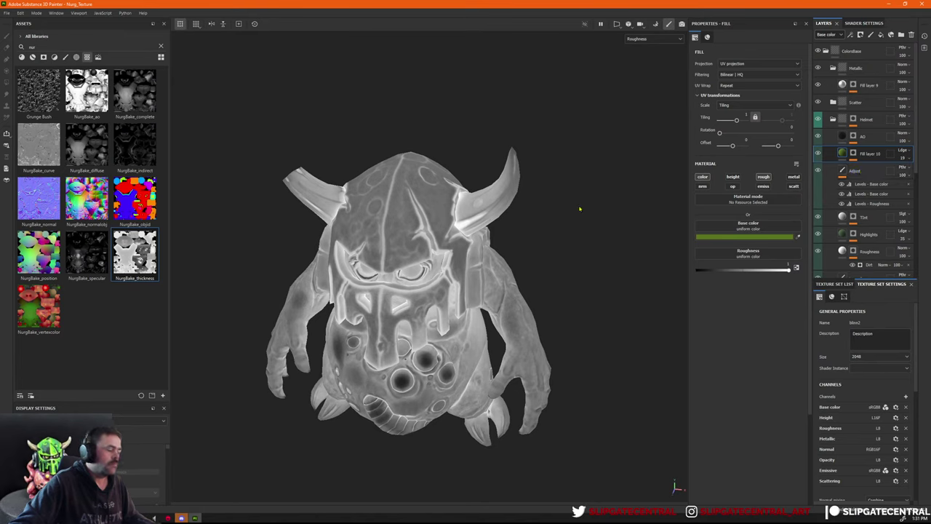
Examine the model's metallic channel from the side and check the ColorBase, Horns and Helmet layers that could affect it.
{"action": "key", "text": "c"}
{"action": "key", "text": "c"}
{"action": "key", "text": "shift+c"}
{"action": "left_click_drag", "start_coordinate": [603, 193], "coordinate": [350, 174], "text": "alt"}
{"action": "scroll", "coordinate": [866, 220], "scroll_direction": "down", "scroll_amount": 3}
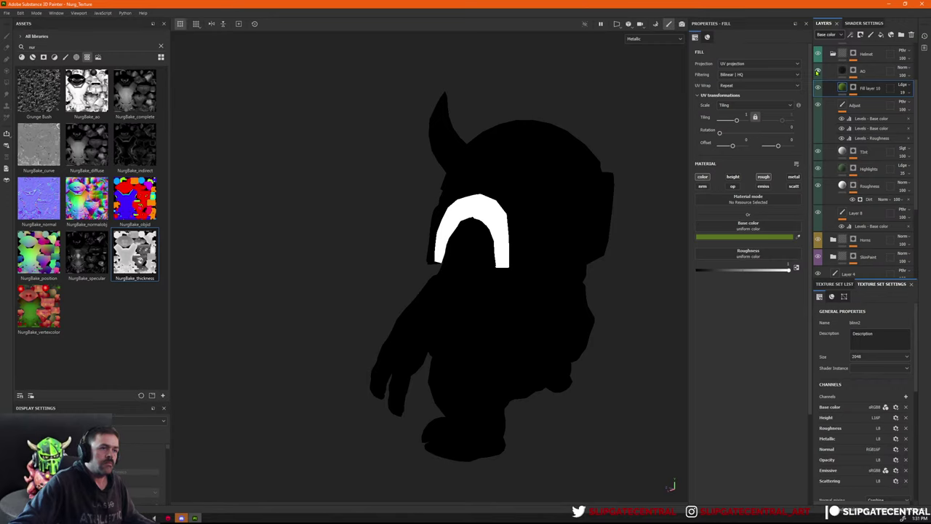
{"action": "scroll", "coordinate": [860, 208], "scroll_direction": "down", "scroll_amount": 3}
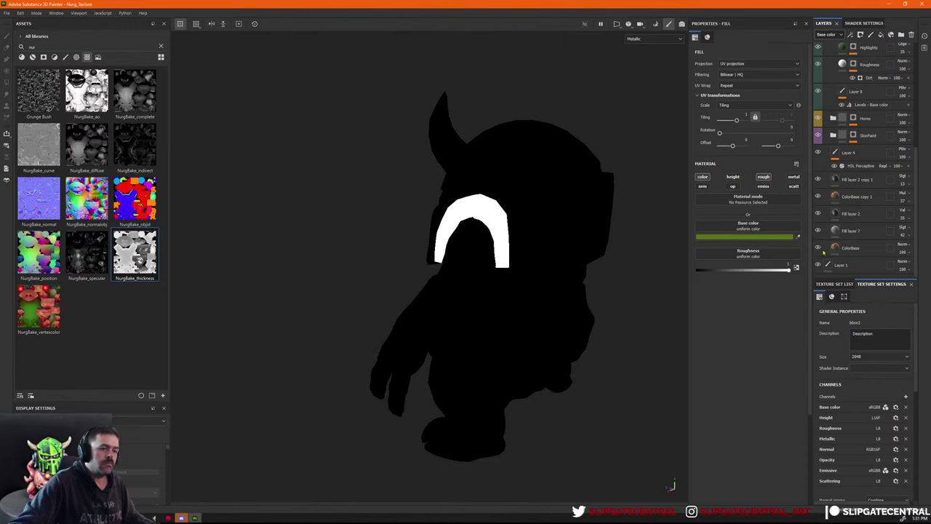
{"action": "left_click", "coordinate": [853, 251]}
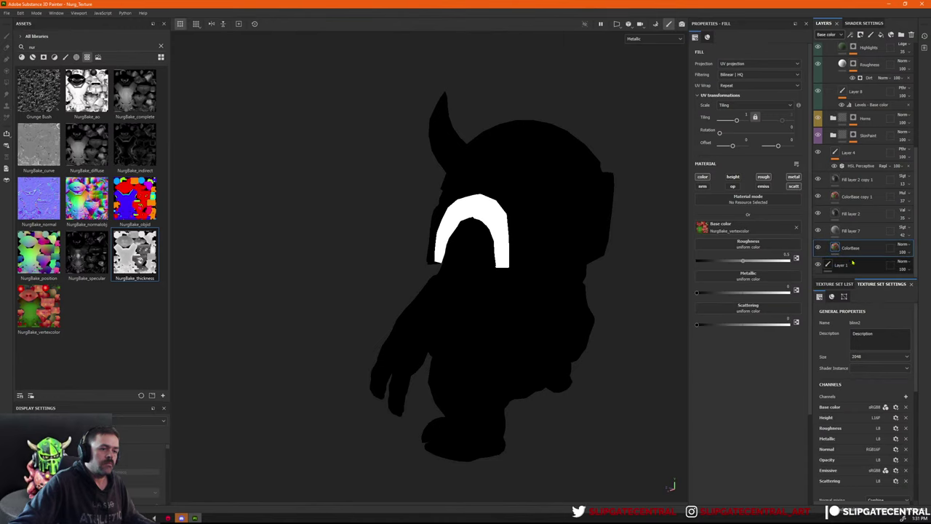
{"action": "left_click", "coordinate": [818, 248]}
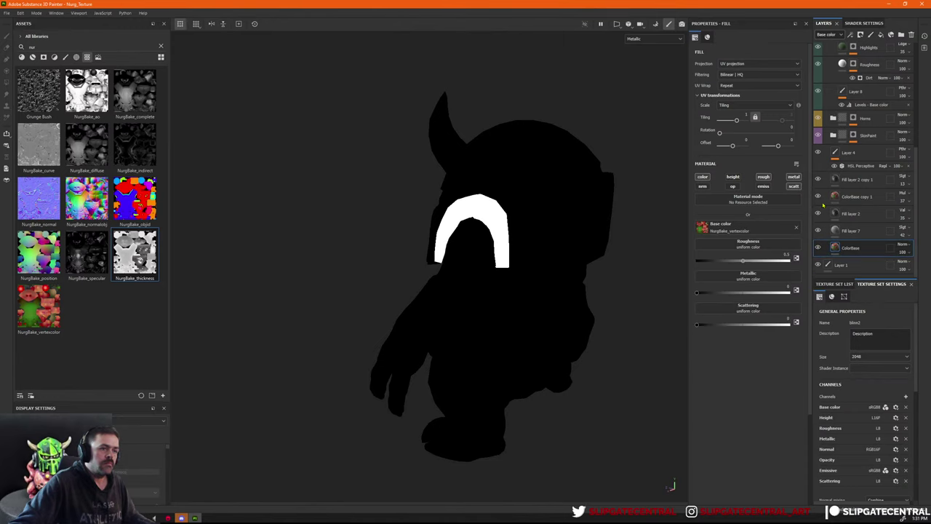
{"action": "scroll", "coordinate": [823, 206], "scroll_direction": "up", "scroll_amount": 1}
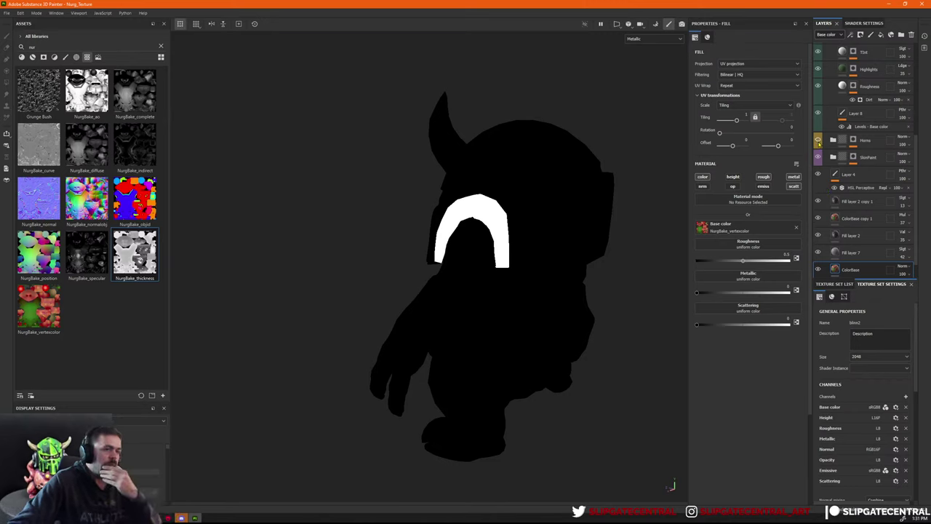
{"action": "scroll", "coordinate": [826, 123], "scroll_direction": "up", "scroll_amount": 5}
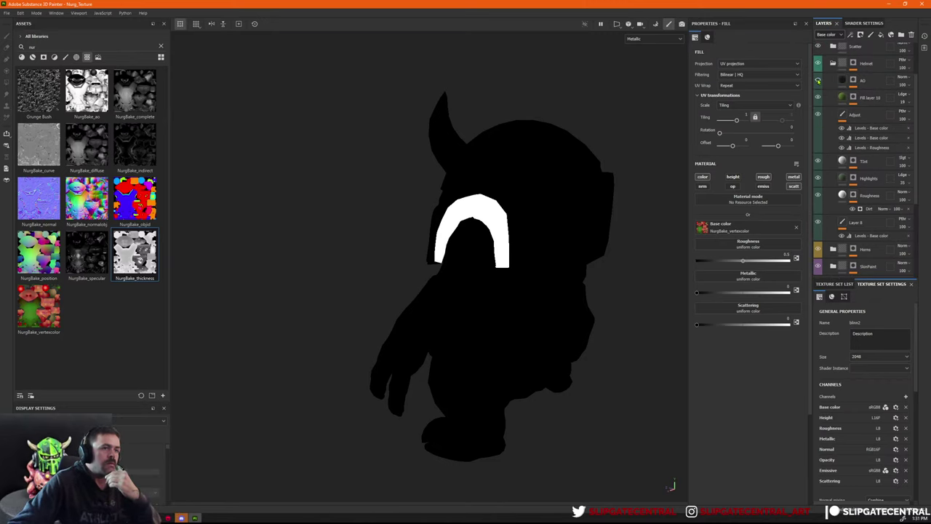
{"action": "left_click", "coordinate": [833, 64]}
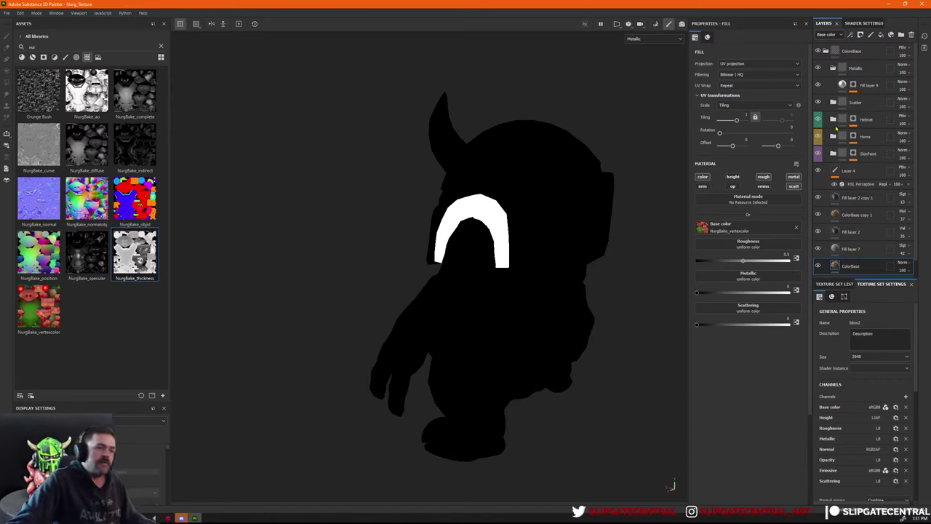
{"action": "left_click", "coordinate": [834, 119]}
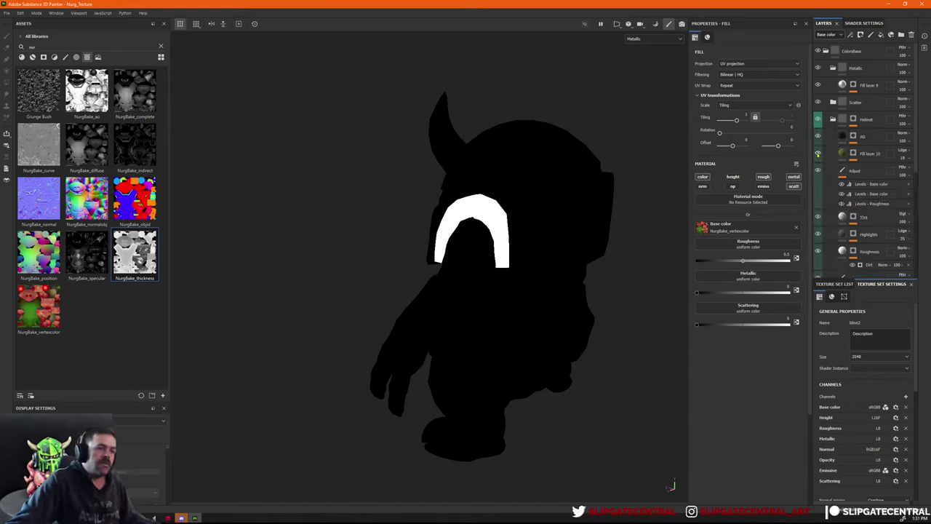
{"action": "left_click", "coordinate": [869, 137]}
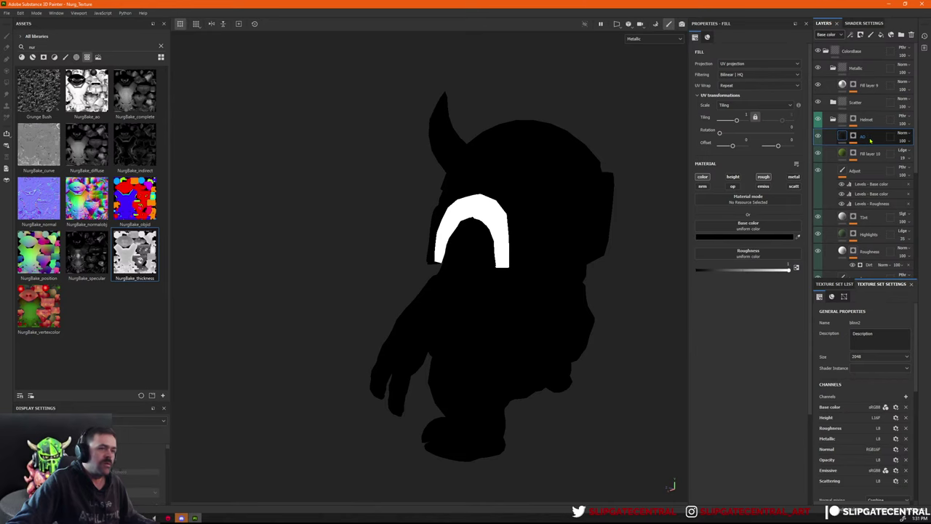
{"action": "left_click_drag", "start_coordinate": [685, 106], "coordinate": [667, 104], "text": "alt"}
{"action": "left_click", "coordinate": [872, 36]}
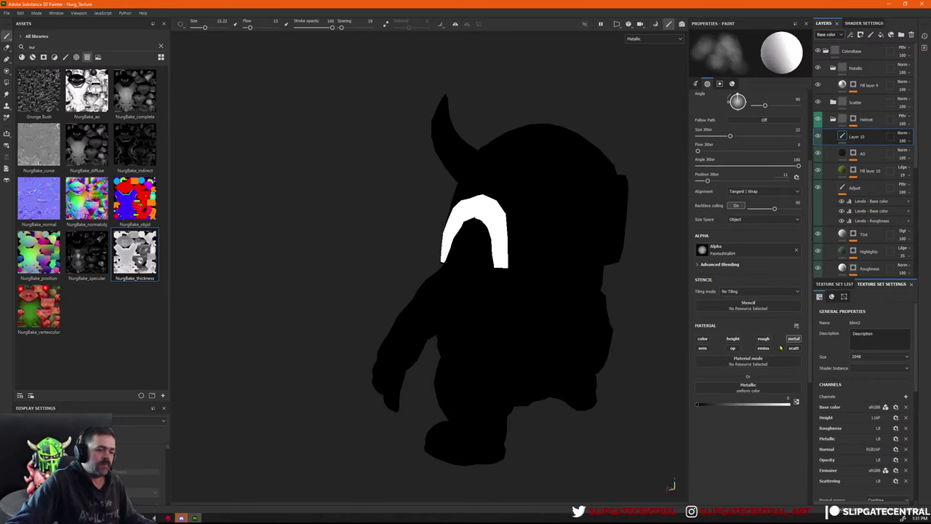
{"action": "key", "text": "Delete"}
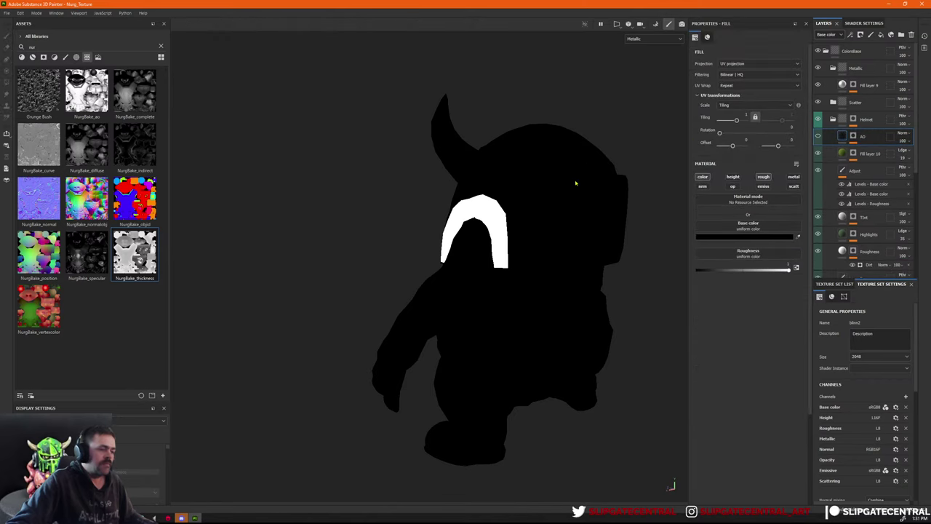
Try to fill the back vent in Fill layer 9's mask with mesh-based Polygon Fill.
{"action": "left_click_drag", "start_coordinate": [576, 182], "coordinate": [531, 174], "text": "alt"}
{"action": "middle_click_drag", "start_coordinate": [538, 135], "coordinate": [489, 150], "text": "alt"}
{"action": "right_click_drag", "start_coordinate": [489, 150], "coordinate": [555, 156], "text": "alt"}
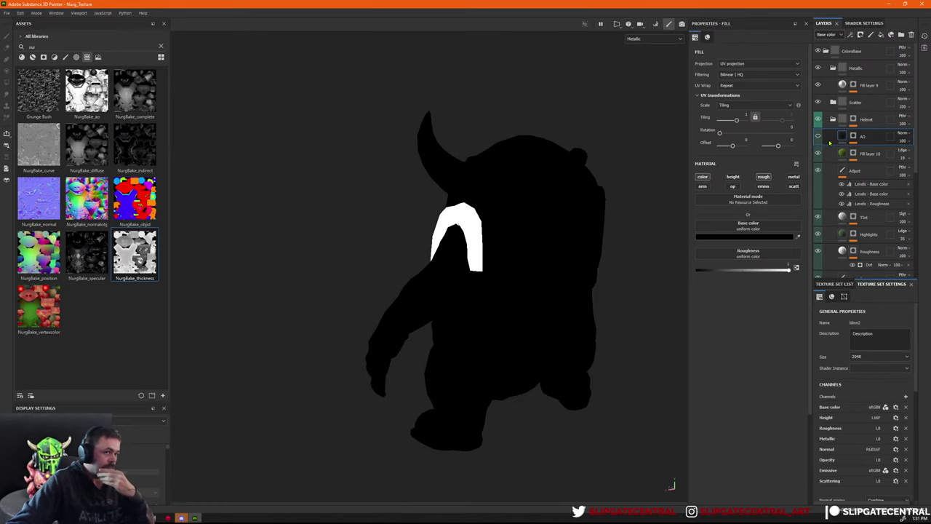
{"action": "left_click", "coordinate": [854, 85]}
{"action": "key", "text": "1"}
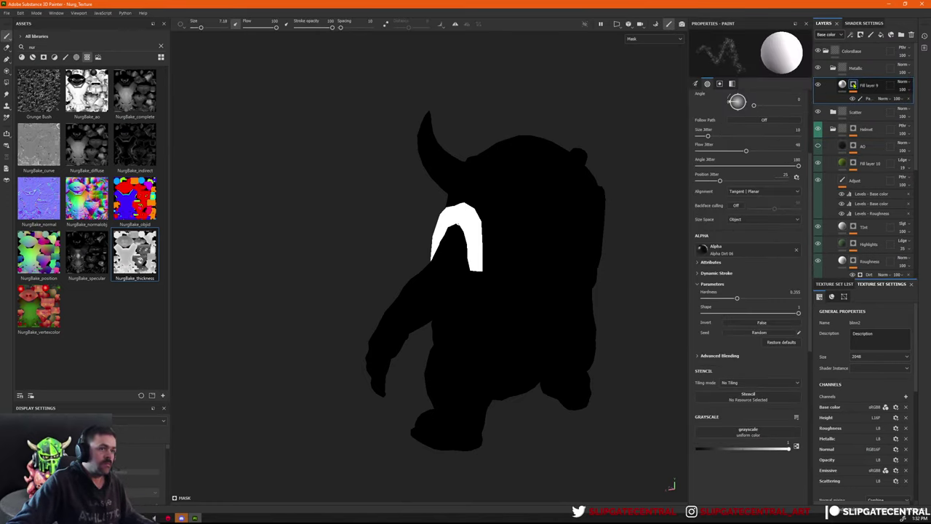
{"action": "left_click", "coordinate": [868, 99]}
{"action": "key", "text": "4"}
{"action": "left_click_drag", "start_coordinate": [547, 199], "coordinate": [624, 222], "text": "alt"}
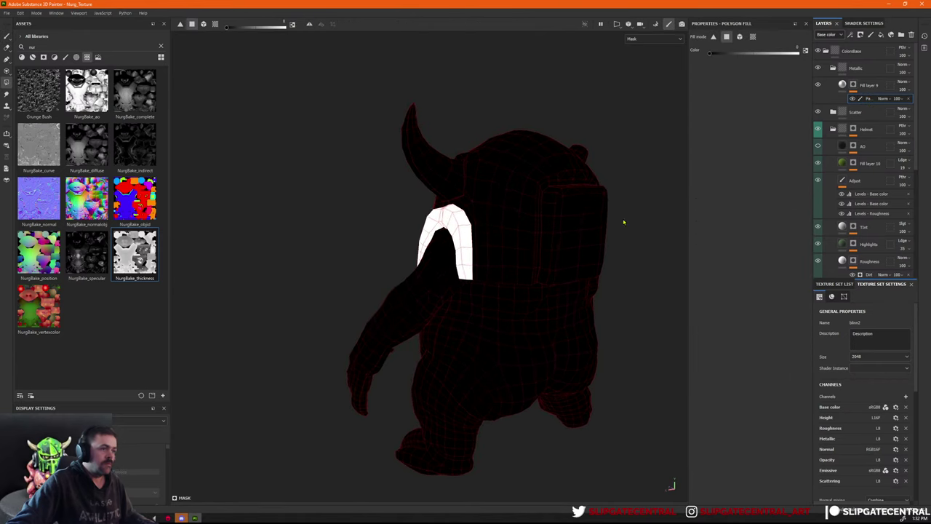
{"action": "middle_click_drag", "start_coordinate": [623, 222], "coordinate": [545, 240], "text": "alt"}
{"action": "right_click_drag", "start_coordinate": [544, 240], "coordinate": [552, 204], "text": "alt"}
{"action": "left_click_drag", "start_coordinate": [551, 203], "coordinate": [542, 203], "text": "alt"}
{"action": "left_click", "coordinate": [505, 245]}
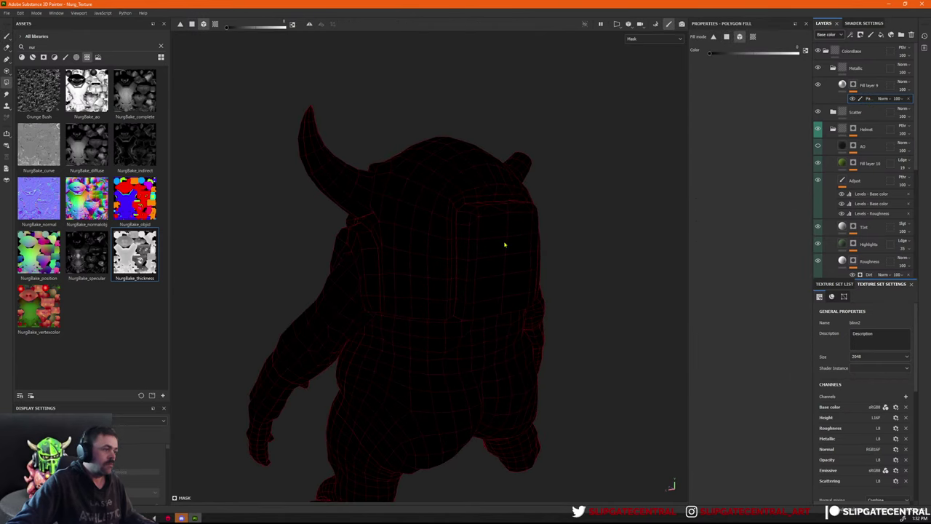
{"action": "key", "text": "ctrl+y"}
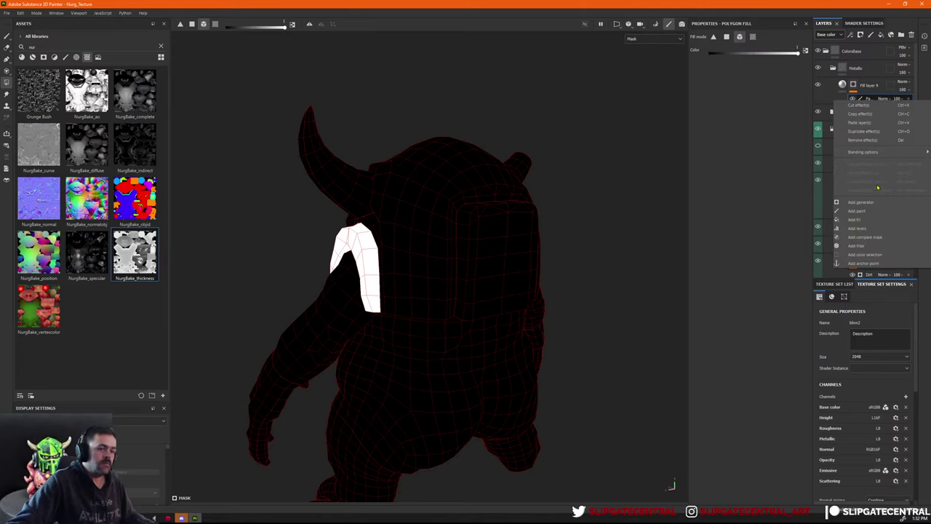
Replace the paint effect in Fill layer 9's mask with a color selection that picks the lime green shoulder rings.
{"action": "left_click", "coordinate": [909, 98]}
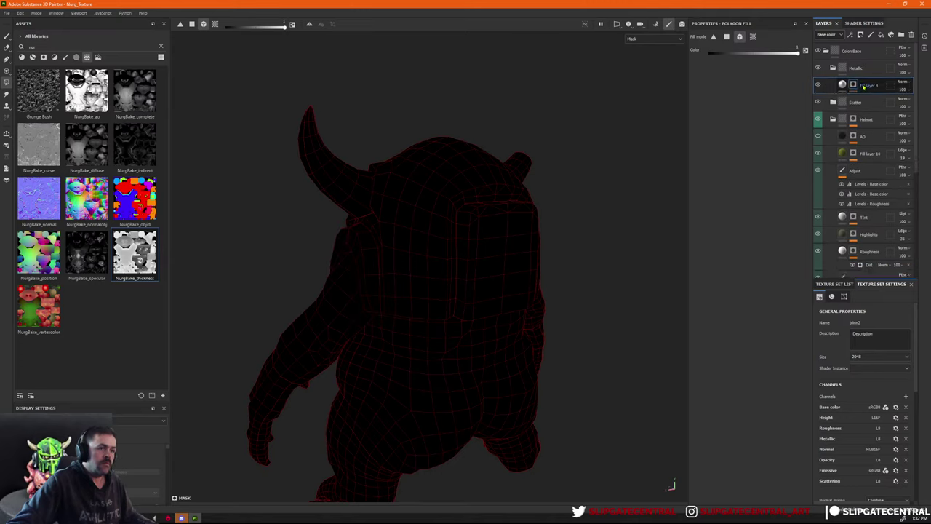
{"action": "right_click", "coordinate": [857, 84]}
{"action": "left_click", "coordinate": [893, 406]}
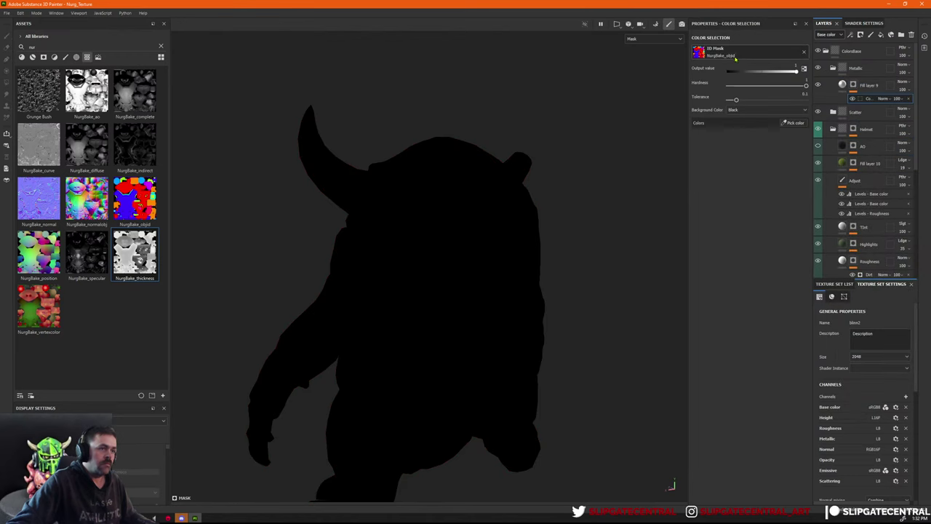
{"action": "left_click", "coordinate": [793, 123]}
{"action": "left_click", "coordinate": [362, 251]}
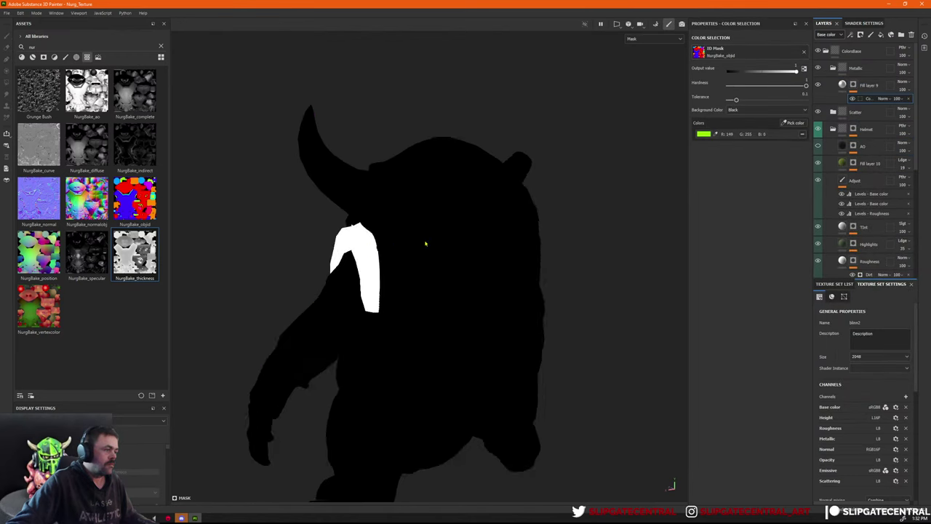
Add the back vent's cyan frame, yellow slats and blue outer edge colors to the mask's color selection.
{"action": "left_click_drag", "start_coordinate": [424, 243], "coordinate": [764, 134], "text": "alt"}
{"action": "left_click", "coordinate": [795, 122]}
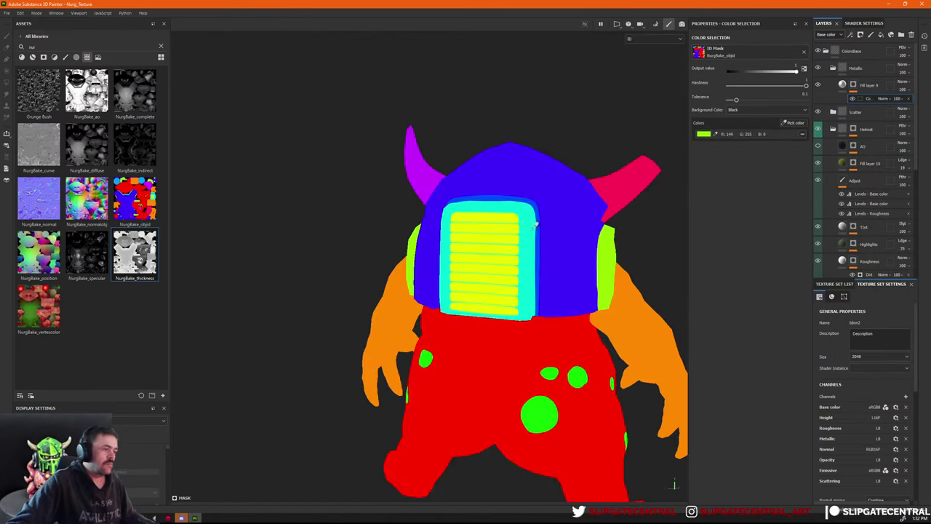
{"action": "left_click", "coordinate": [526, 208]}
{"action": "left_click_drag", "start_coordinate": [526, 209], "coordinate": [726, 149], "text": "alt"}
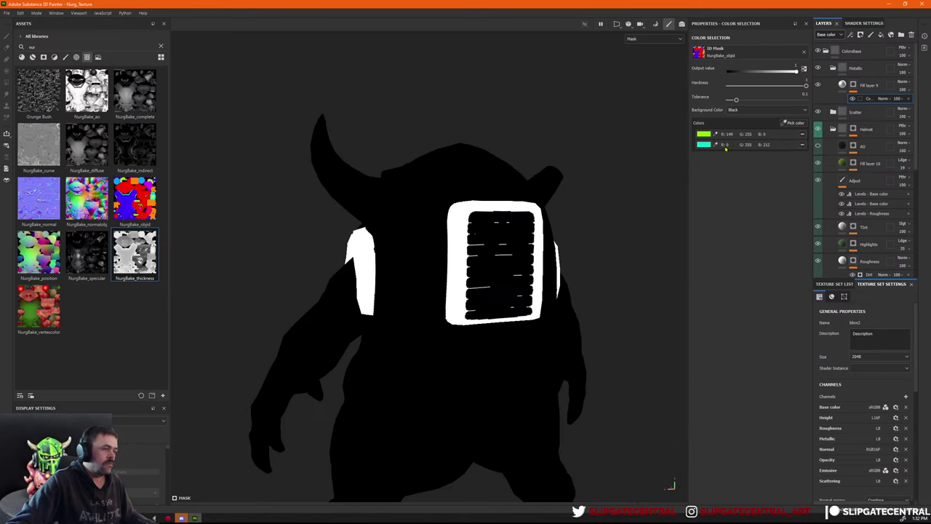
{"action": "left_click", "coordinate": [792, 123]}
{"action": "left_click", "coordinate": [497, 211]}
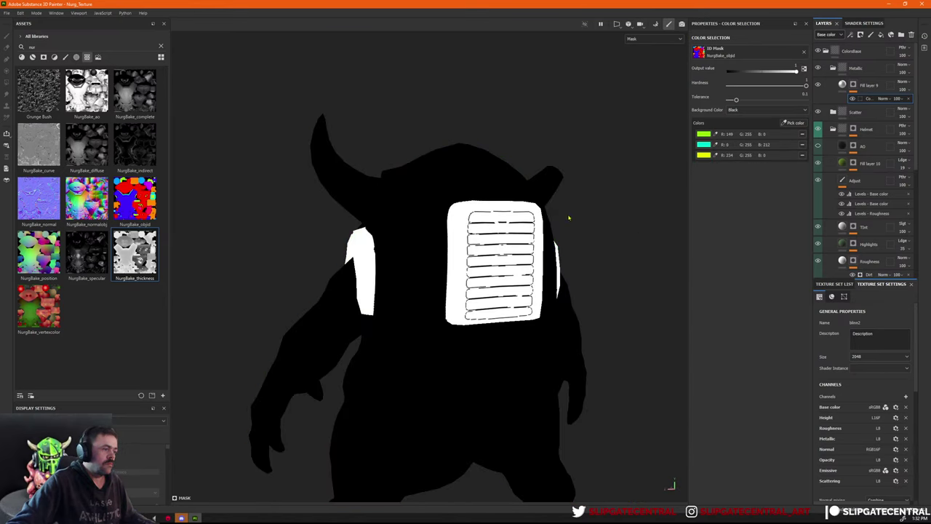
{"action": "left_click_drag", "start_coordinate": [567, 214], "coordinate": [542, 218], "text": "alt"}
{"action": "left_click", "coordinate": [793, 123]}
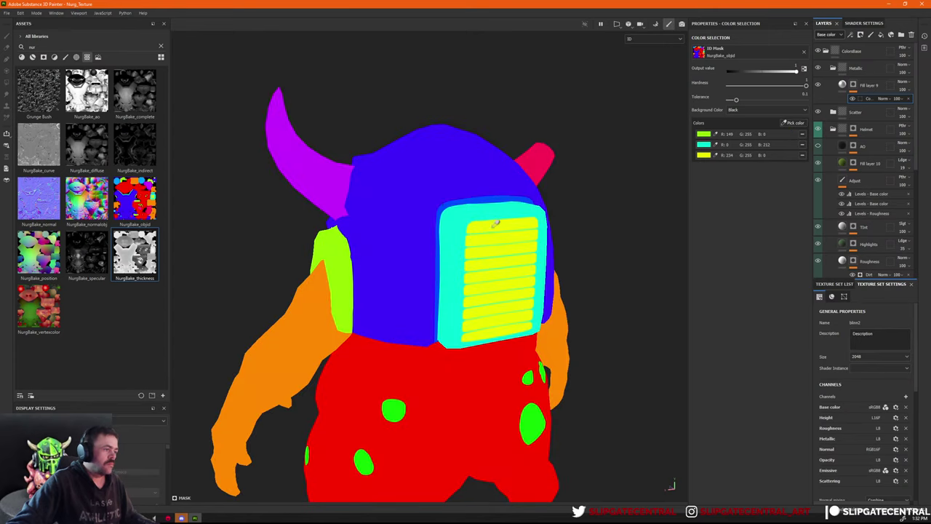
{"action": "left_click", "coordinate": [444, 203]}
Set the color selection's hardness to 0 and tolerance to 0.28, and check the model in the material and base color views.
{"action": "left_click_drag", "start_coordinate": [444, 203], "coordinate": [542, 163], "text": "alt"}
{"action": "mouse_move", "coordinate": [738, 99]}
{"action": "left_mouse_down"}
{"action": "mouse_move", "coordinate": [753, 101]}
{"action": "mouse_move", "coordinate": [711, 90]}
{"action": "mouse_move", "coordinate": [748, 104]}
{"action": "left_mouse_up"}
{"action": "left_click_drag", "start_coordinate": [536, 225], "coordinate": [663, 258], "text": "alt"}
{"action": "key", "text": "m"}
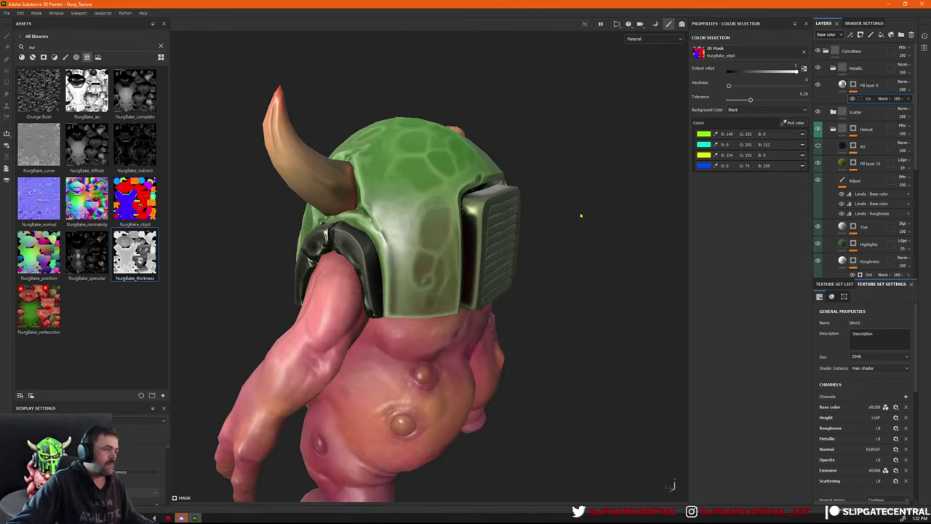
{"action": "mouse_move", "coordinate": [534, 202]}
{"action": "left_mouse_down", "text": "alt"}
{"action": "mouse_move", "coordinate": [543, 203]}
{"action": "mouse_move", "coordinate": [530, 204]}
{"action": "left_mouse_up", "text": "alt"}
{"action": "key", "text": "m"}
{"action": "key", "text": "c"}
Enable base color on Fill layer 9, set it to grey 646464 and lower the layer's base color opacity to 0.
{"action": "left_click", "coordinate": [842, 85]}
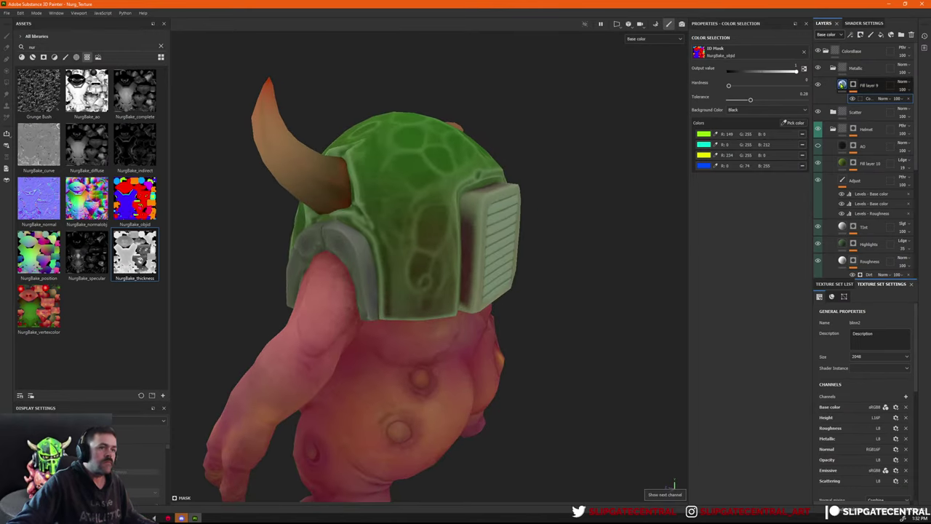
{"action": "left_click", "coordinate": [702, 176]}
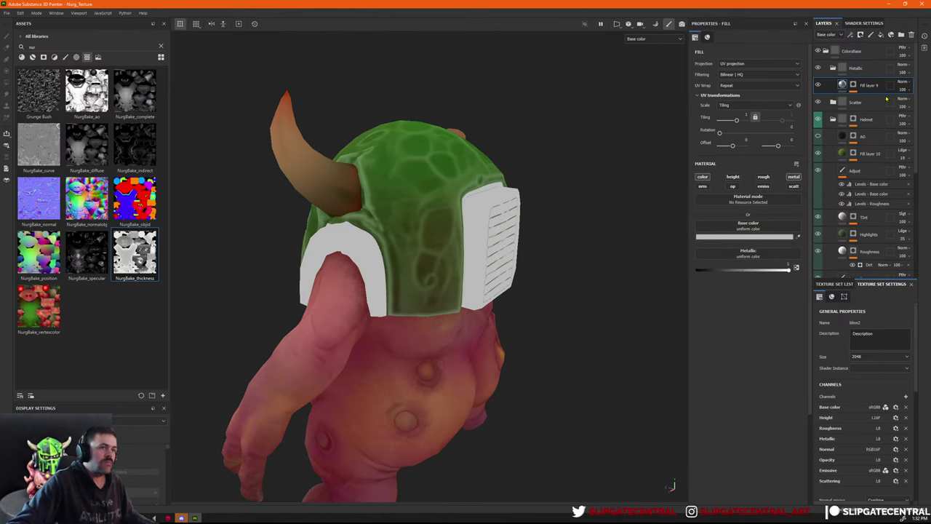
{"action": "left_click", "coordinate": [904, 82]}
{"action": "left_click", "coordinate": [905, 83]}
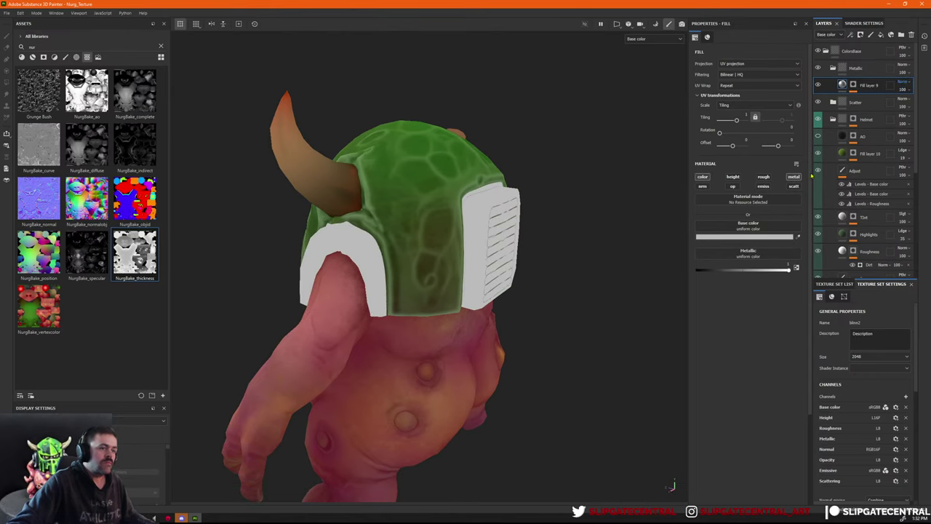
{"action": "left_click", "coordinate": [764, 237]}
{"action": "left_click_drag", "start_coordinate": [706, 369], "coordinate": [711, 374]}
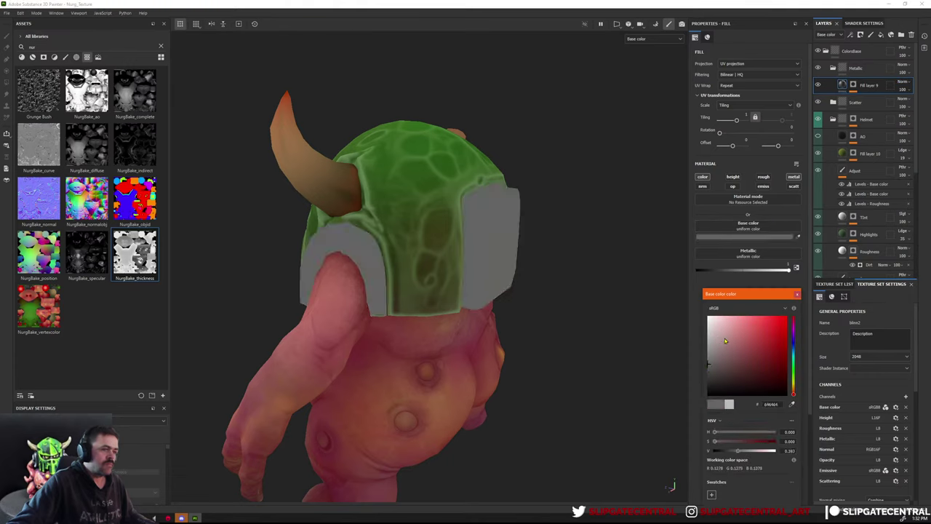
{"action": "left_click", "coordinate": [798, 294]}
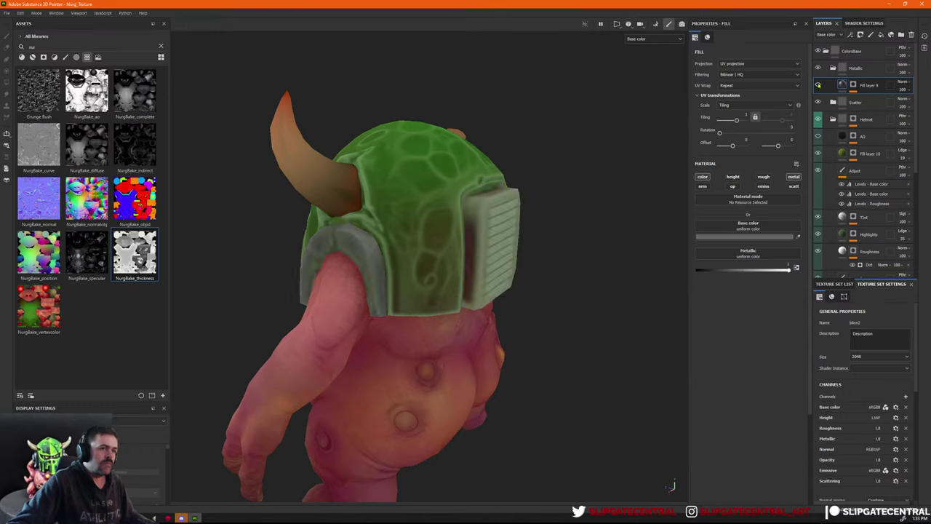
{"action": "left_click_drag", "start_coordinate": [908, 105], "coordinate": [895, 104]}
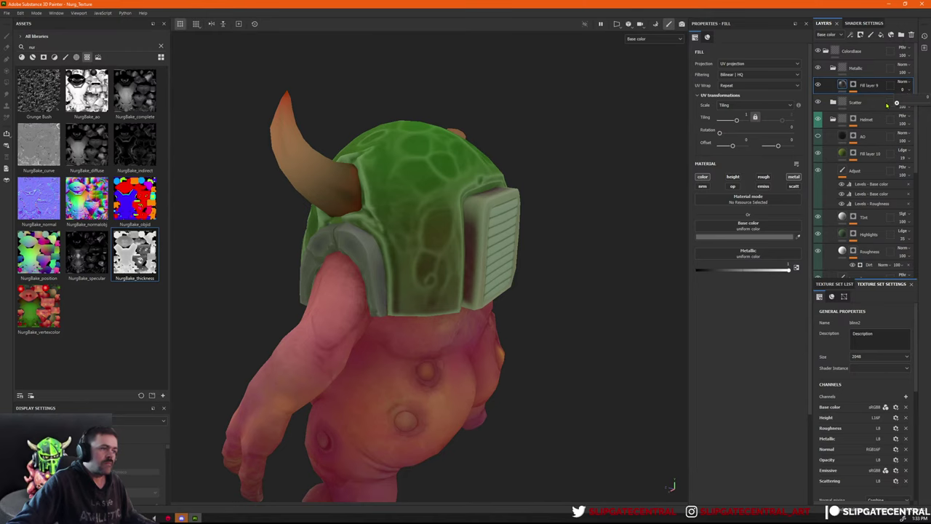
Export the textures as 8-bit PNG with the PBR Metallic Roughness template and review the model in Marmoset Toolbag.
{"action": "left_click_drag", "start_coordinate": [610, 192], "coordinate": [479, 130], "text": "alt"}
{"action": "key", "text": "ctrl+shift+e"}
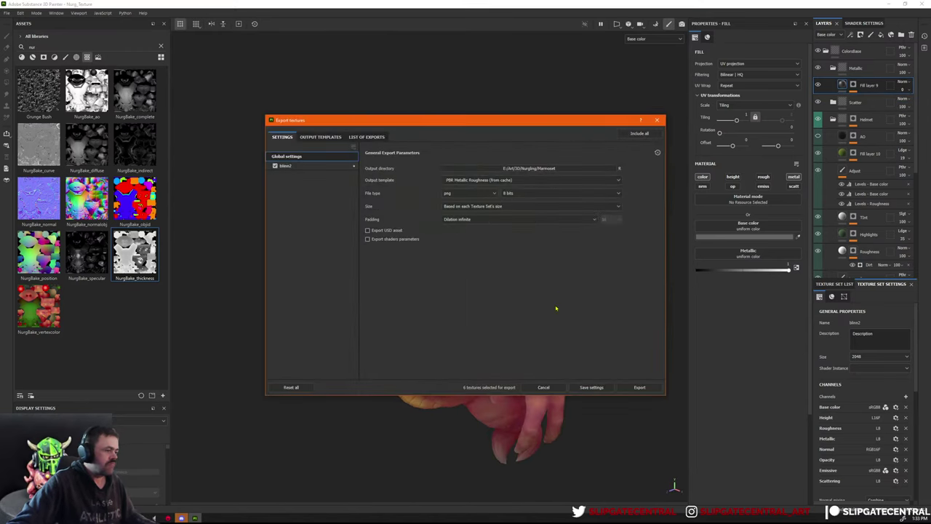
{"action": "left_click", "coordinate": [640, 388]}
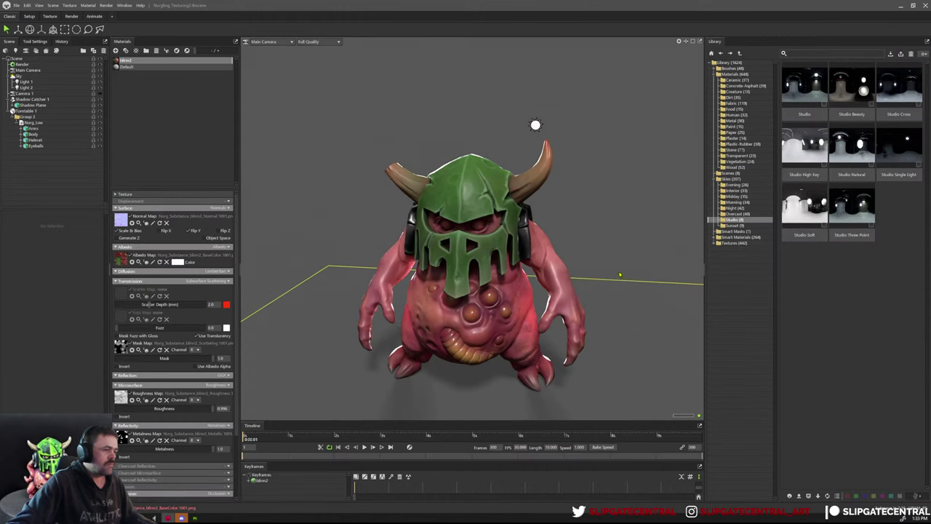
{"action": "left_click_drag", "start_coordinate": [584, 301], "coordinate": [522, 307], "text": "shift"}
{"action": "mouse_move", "coordinate": [438, 439]}
{"action": "left_mouse_down"}
{"action": "mouse_move", "coordinate": [526, 439]}
{"action": "mouse_move", "coordinate": [430, 438]}
{"action": "mouse_move", "coordinate": [561, 449]}
{"action": "mouse_move", "coordinate": [354, 438]}
{"action": "mouse_move", "coordinate": [444, 437]}
{"action": "left_mouse_up"}
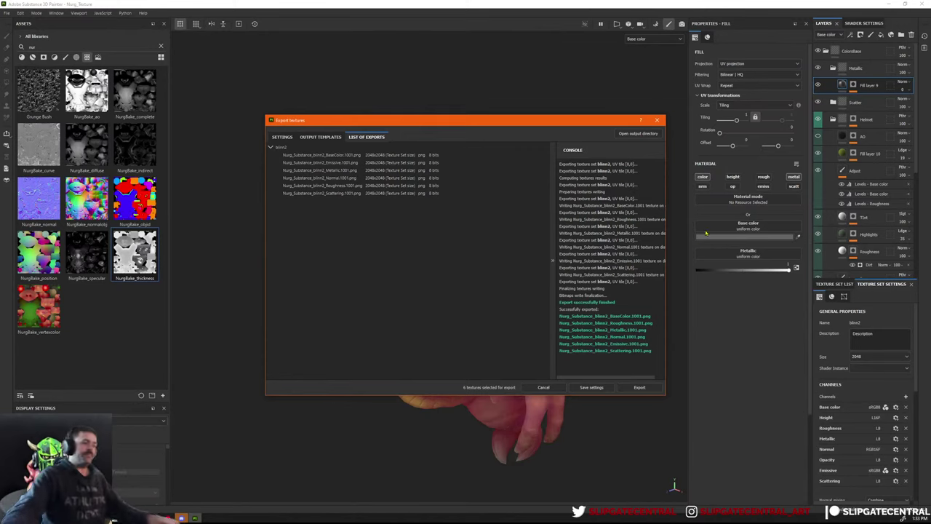
Switch back to Substance Painter, close the texture export window and select the Metallic folder.
{"action": "left_click", "coordinate": [657, 119]}
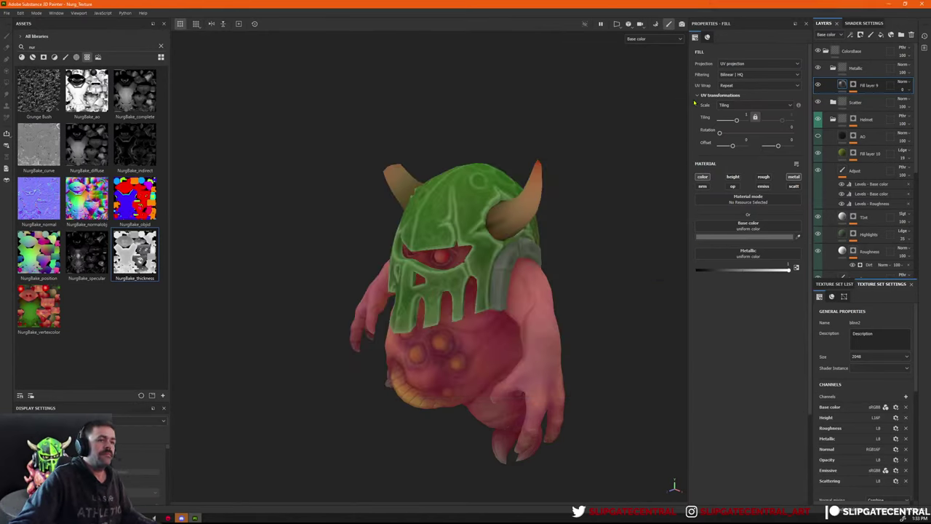
{"action": "left_click", "coordinate": [845, 71]}
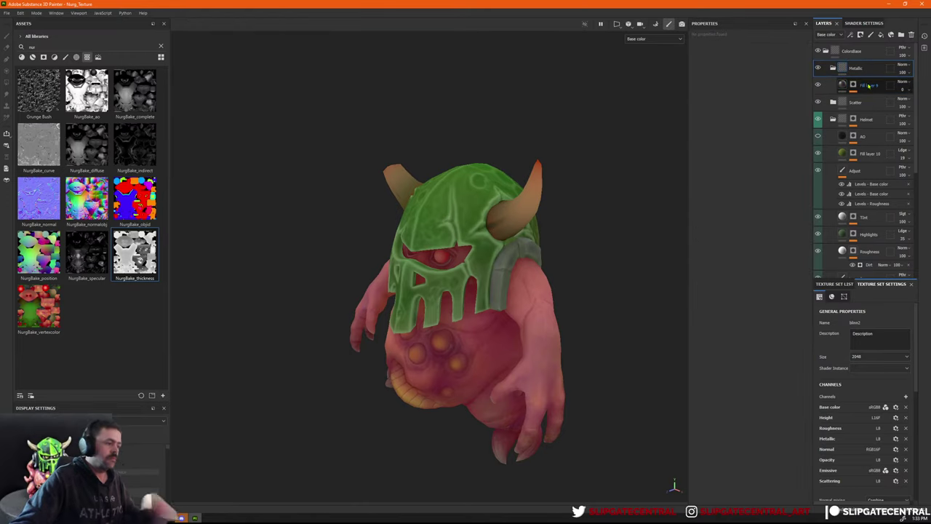
Rename the Metallic folder as Metal pARTS and copy Fill layer 9's color selection mask onto the folder.
{"action": "left_click", "coordinate": [869, 86]}
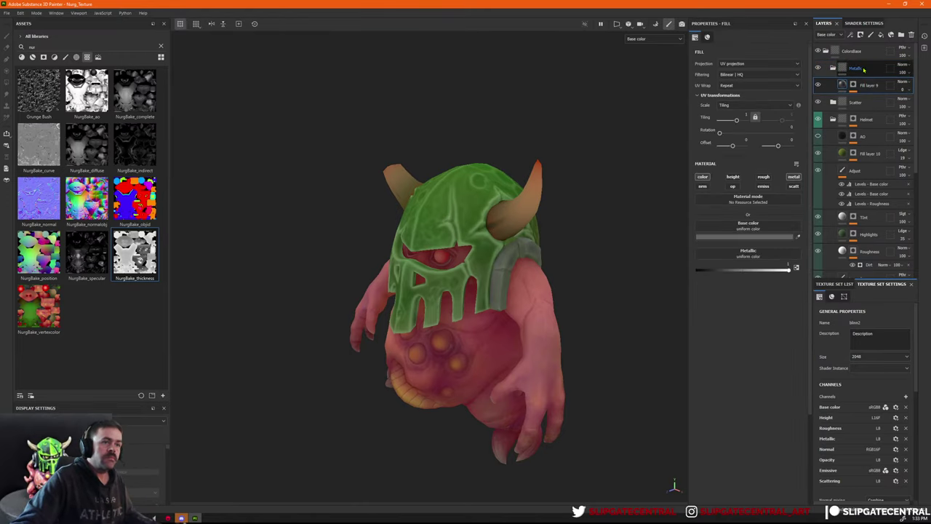
{"action": "double_click", "coordinate": [861, 68]}
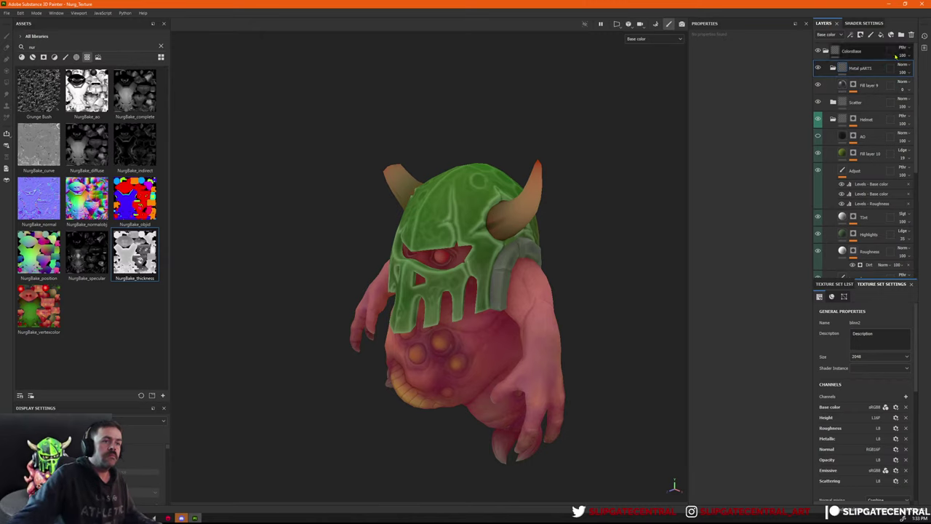
{"action": "left_click", "coordinate": [853, 86]}
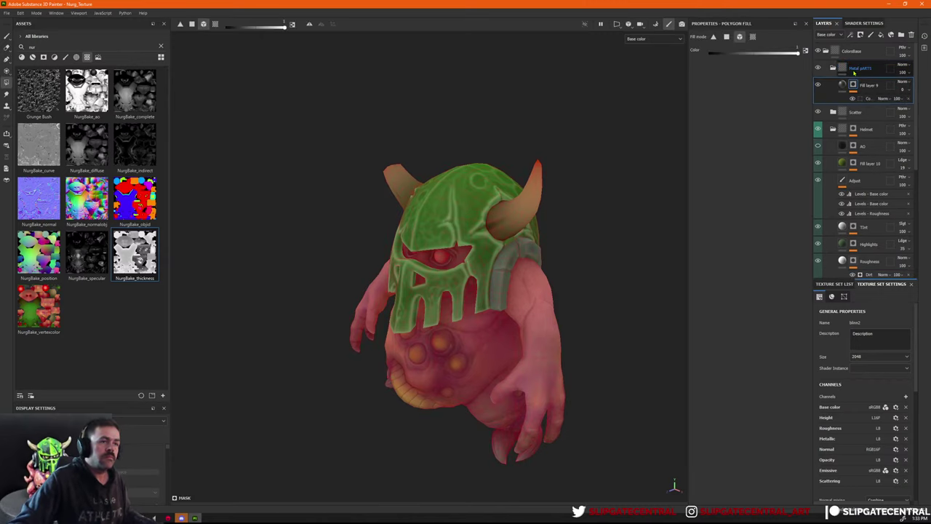
{"action": "left_click", "coordinate": [854, 69]}
{"action": "key", "text": "ctrl+v"}
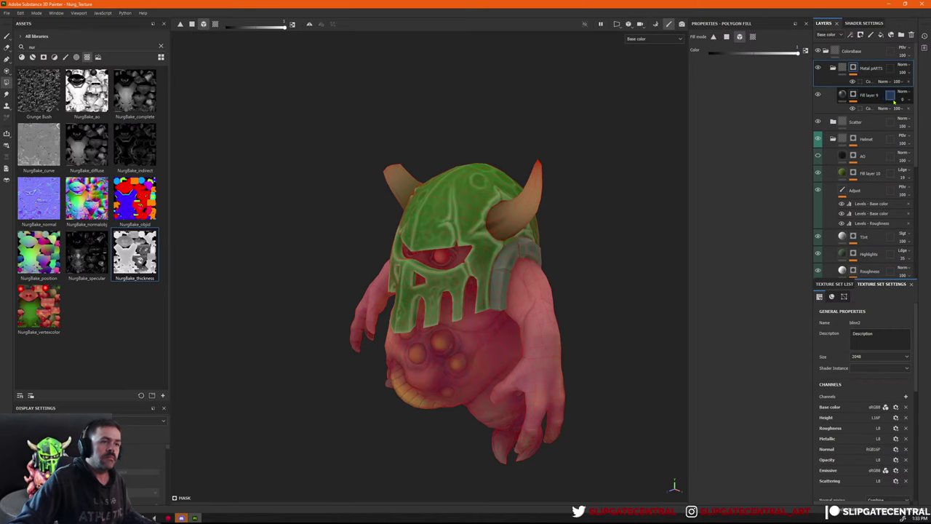
Remove the color selection from Fill layer 9's mask and delete that layer from the Metal pARTS folder.
{"action": "left_click", "coordinate": [908, 109]}
{"action": "left_click", "coordinate": [854, 95]}
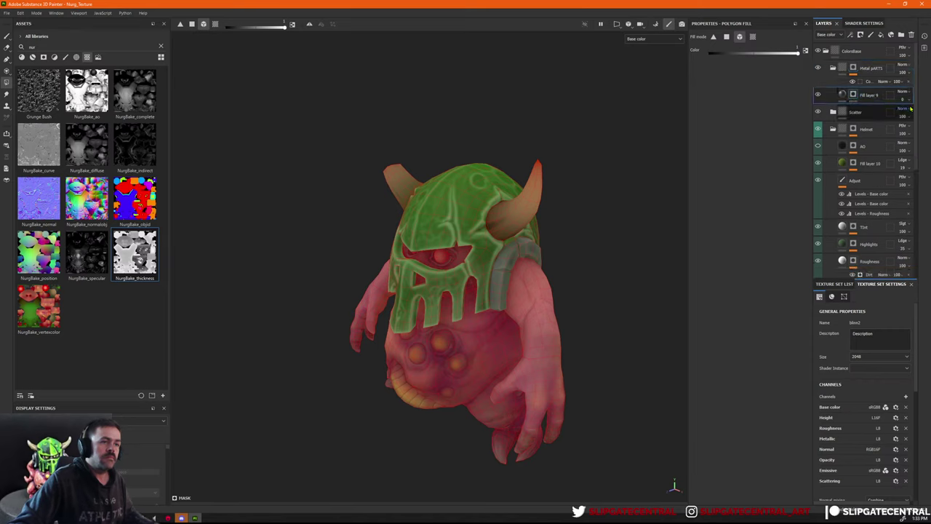
{"action": "key", "text": "Delete"}
{"action": "left_click", "coordinate": [874, 71]}
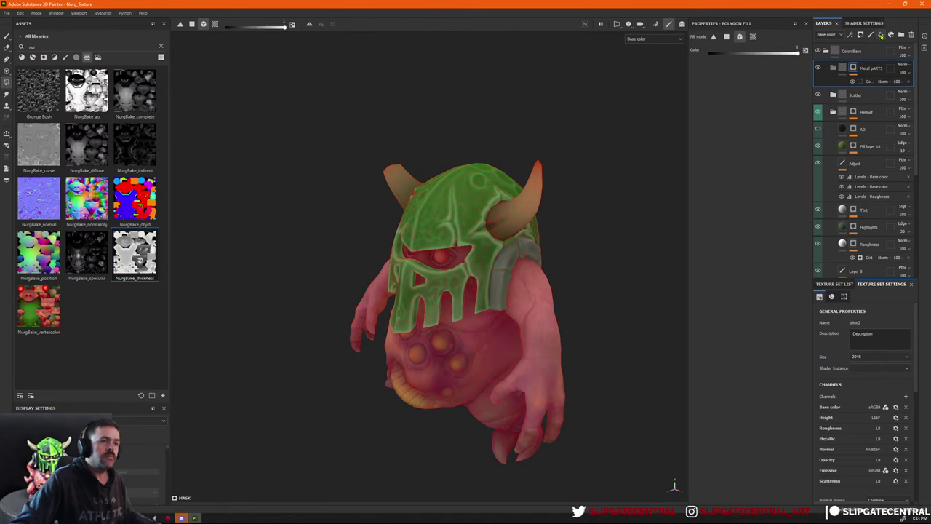
Add a fill layer to the Metal pARTS folder with only the base color, roughness and metallic channels enabled.
{"action": "left_click", "coordinate": [881, 35]}
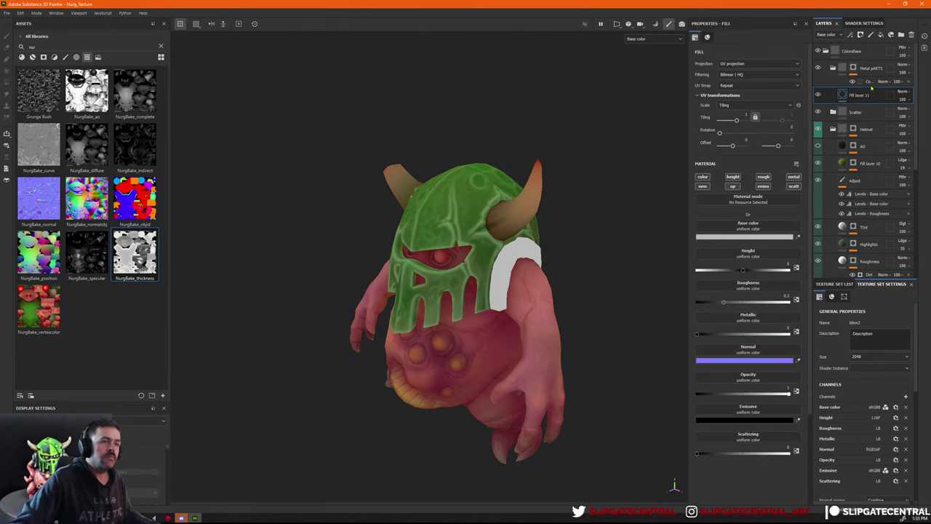
{"action": "left_click", "coordinate": [734, 177]}
{"action": "left_click", "coordinate": [703, 186]}
{"action": "left_click", "coordinate": [732, 187]}
{"action": "left_click", "coordinate": [763, 186]}
{"action": "left_click", "coordinate": [795, 186]}
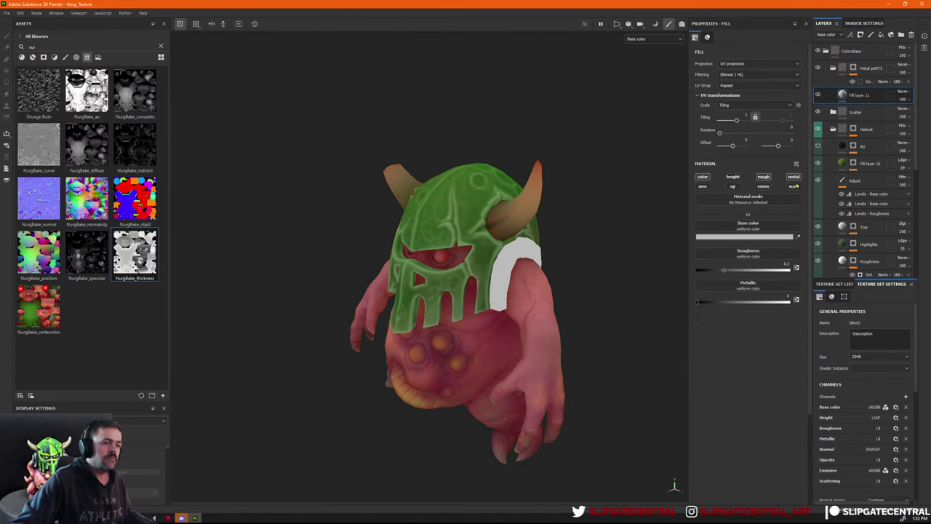
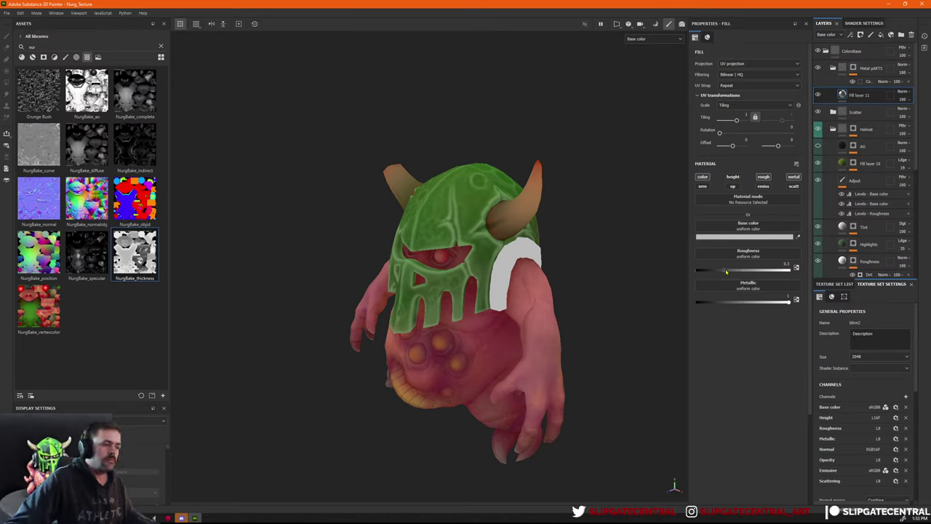
Set the new fill layer's metallic to 1, roughness to 0.2846 and base color to grey 565656.
{"action": "left_click_drag", "start_coordinate": [723, 274], "coordinate": [721, 274]}
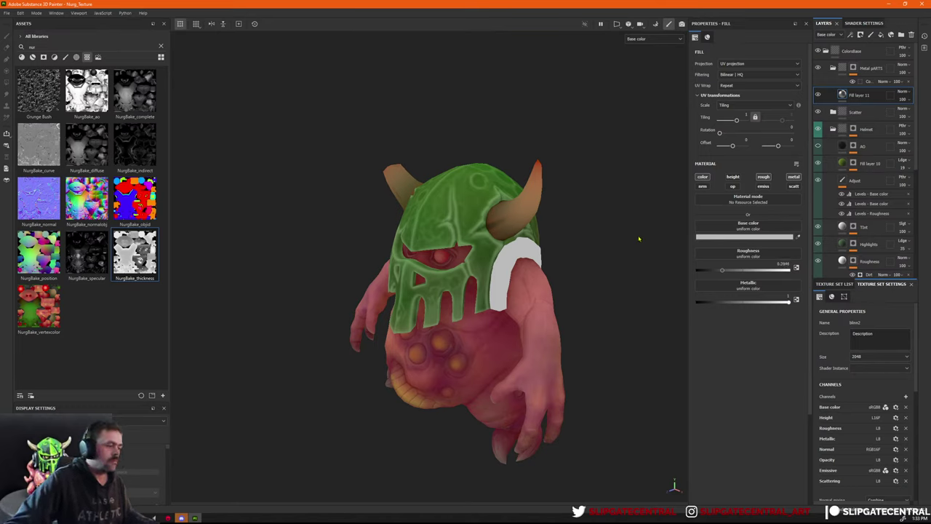
{"action": "left_click_drag", "start_coordinate": [638, 237], "coordinate": [617, 218], "text": "alt"}
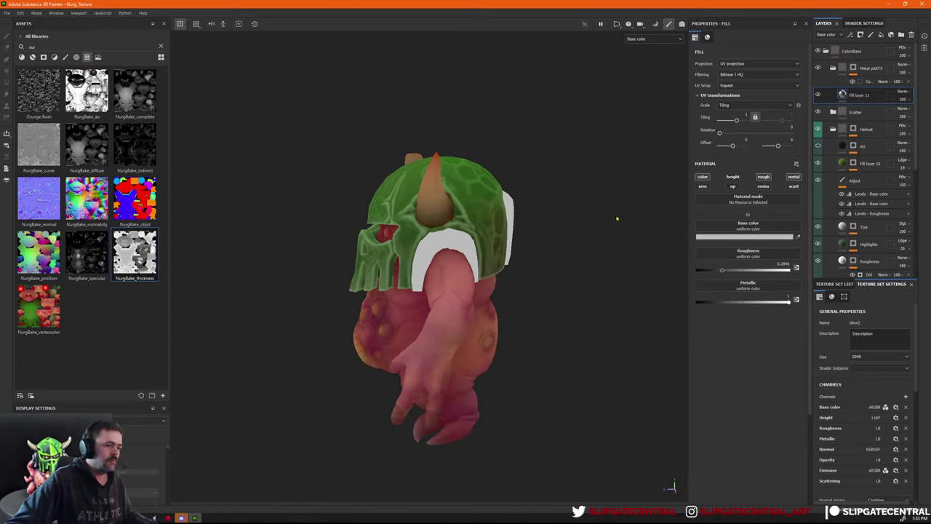
{"action": "left_click", "coordinate": [761, 237]}
{"action": "left_click", "coordinate": [716, 362]}
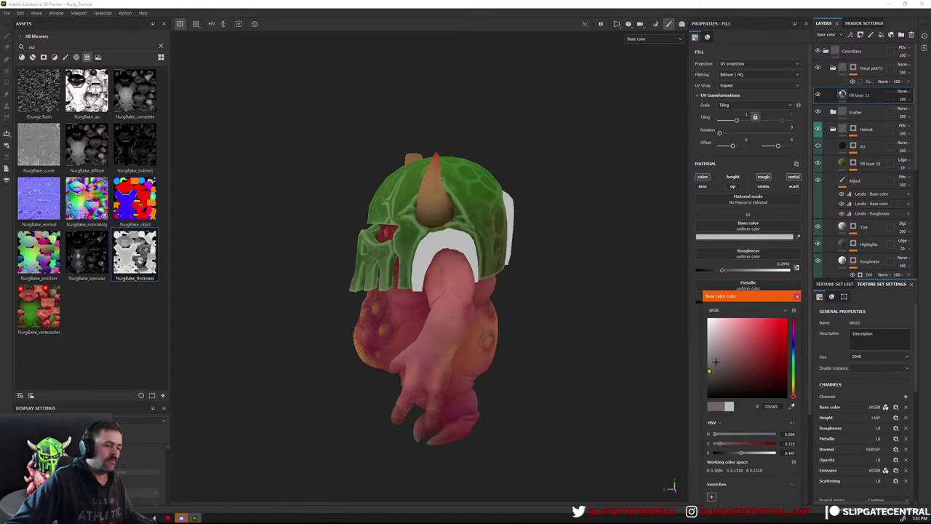
{"action": "left_click", "coordinate": [708, 369]}
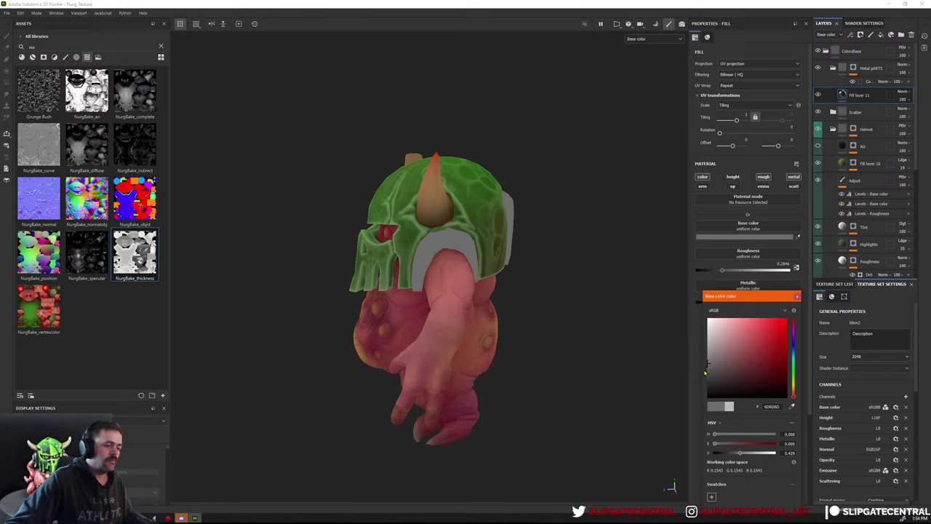
{"action": "left_click_drag", "start_coordinate": [709, 373], "coordinate": [707, 374]}
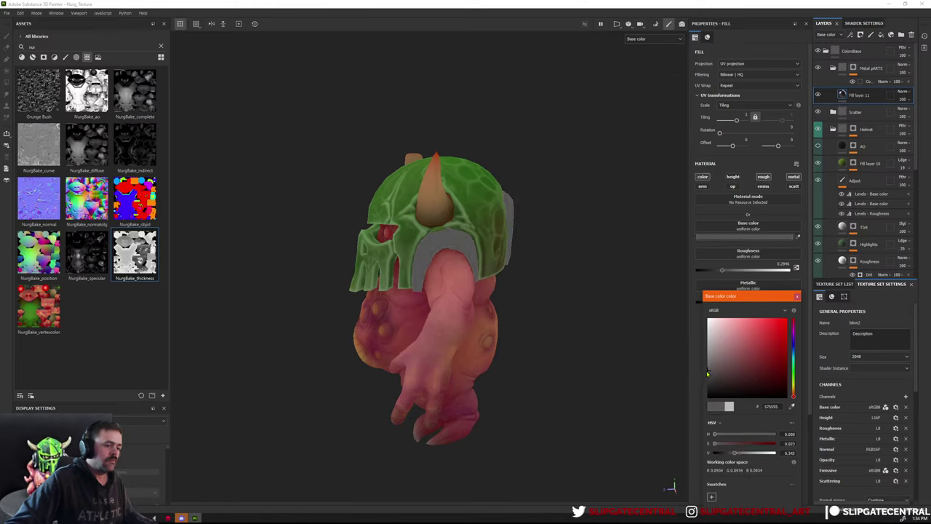
{"action": "left_click", "coordinate": [797, 296]}
Turn on the Helmet folder's AO layer and compare the helmet's back and front with and without it.
{"action": "left_click_drag", "start_coordinate": [648, 155], "coordinate": [552, 174], "text": "alt"}
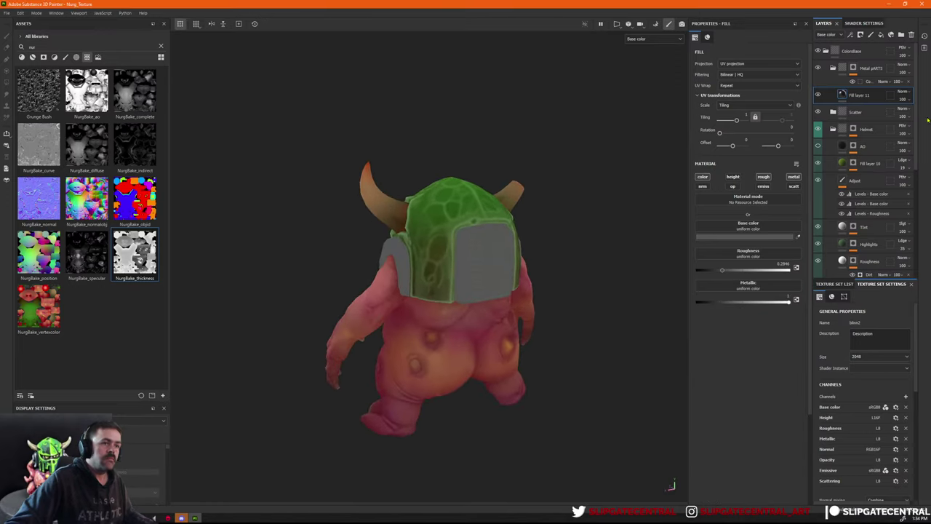
{"action": "left_click", "coordinate": [847, 148]}
{"action": "left_click", "coordinate": [817, 147]}
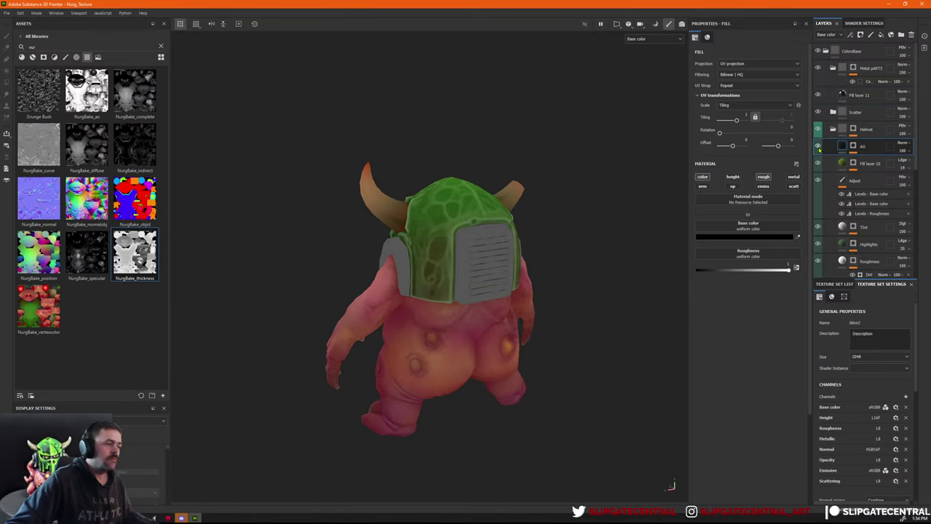
{"action": "left_click", "coordinate": [817, 148]}
{"action": "left_click", "coordinate": [817, 148]}
{"action": "left_click_drag", "start_coordinate": [443, 150], "coordinate": [736, 145], "text": "alt"}
{"action": "middle_click_drag", "start_coordinate": [583, 153], "coordinate": [703, 177], "text": "alt"}
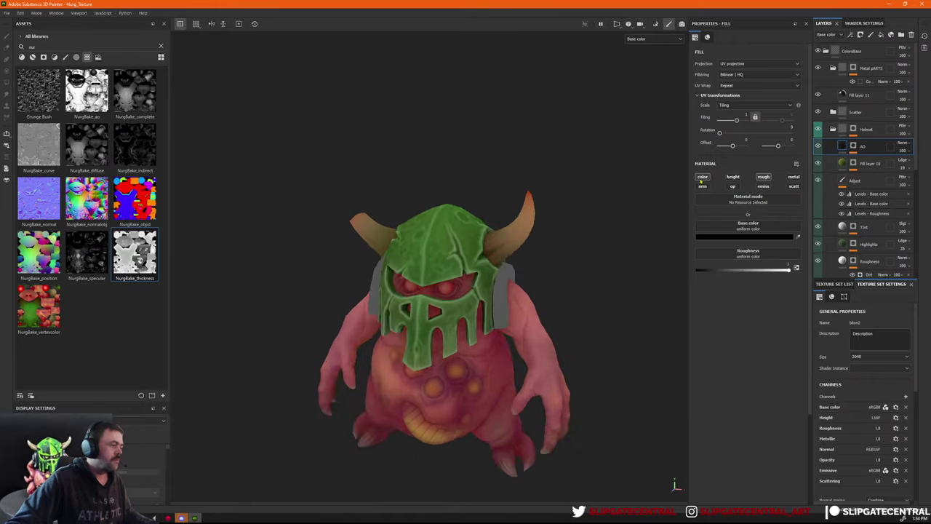
{"action": "left_click", "coordinate": [819, 147]}
{"action": "left_click", "coordinate": [818, 147]}
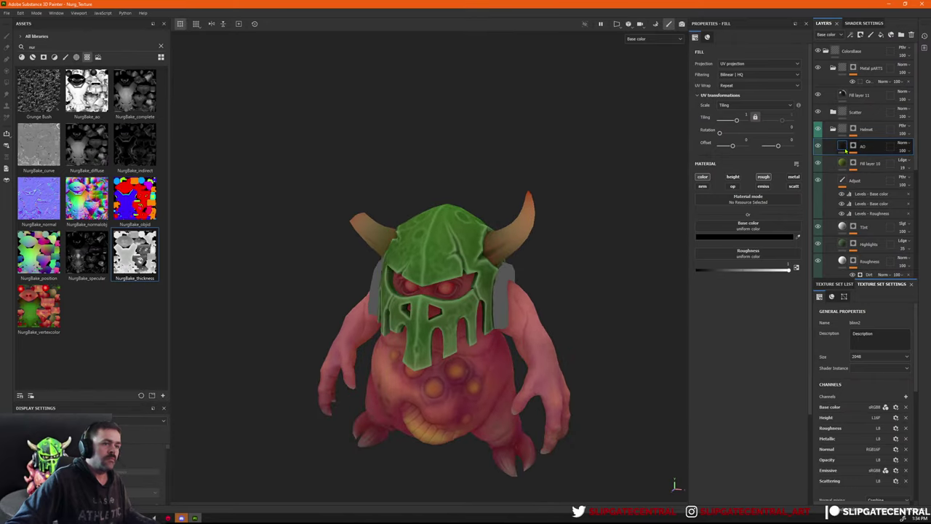
Copy the Helmet folder's AO layer into the Metal pARTS folder and tag that folder red.
{"action": "left_click", "coordinate": [844, 68]}
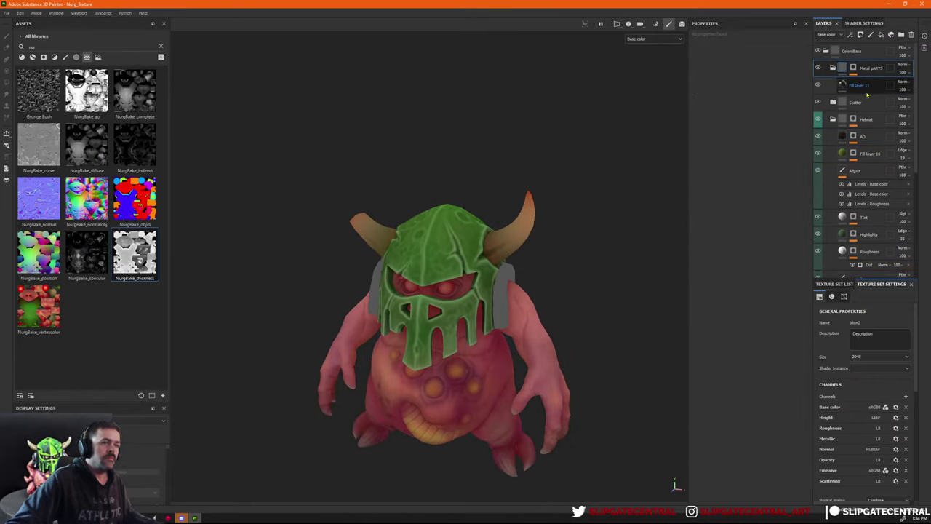
{"action": "key", "text": "ctrl+v"}
{"action": "mouse_move", "coordinate": [836, 67]}
{"action": "left_mouse_down"}
{"action": "mouse_move", "coordinate": [844, 90]}
{"action": "mouse_move", "coordinate": [844, 81]}
{"action": "left_mouse_up"}
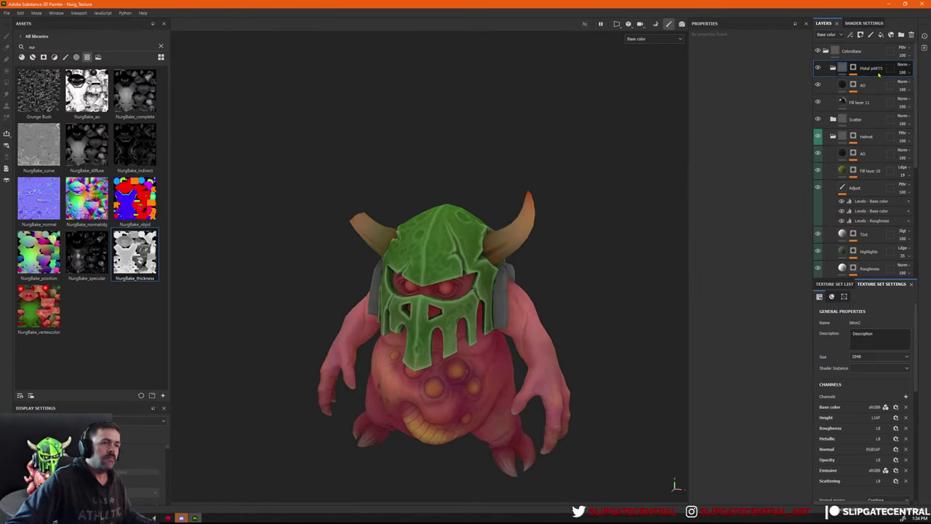
{"action": "right_click", "coordinate": [848, 67]}
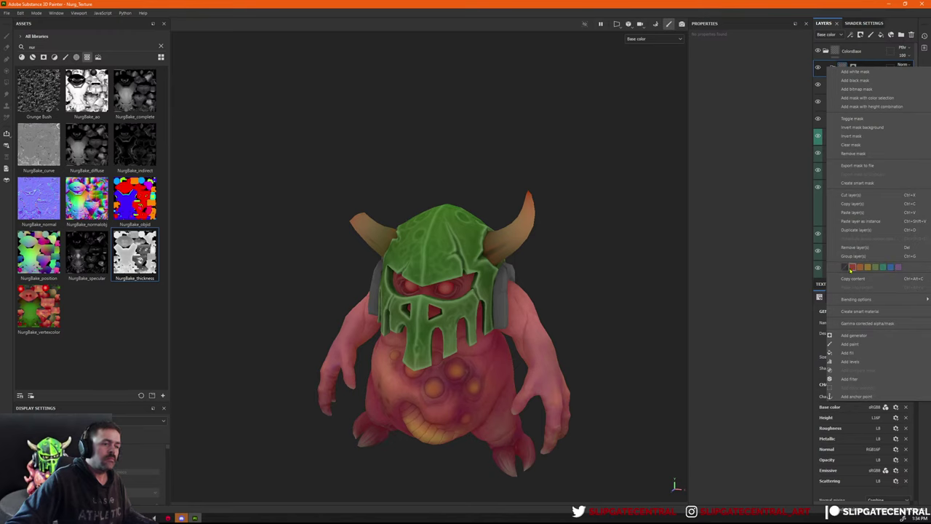
{"action": "left_click", "coordinate": [851, 269]}
Toggle the Metal pARTS folder's AO layer to compare its shading on the helmet's side pieces and rear vent.
{"action": "left_click_drag", "start_coordinate": [578, 149], "coordinate": [500, 131], "text": "alt"}
{"action": "scroll", "coordinate": [500, 131], "scroll_direction": "up", "scroll_amount": 2}
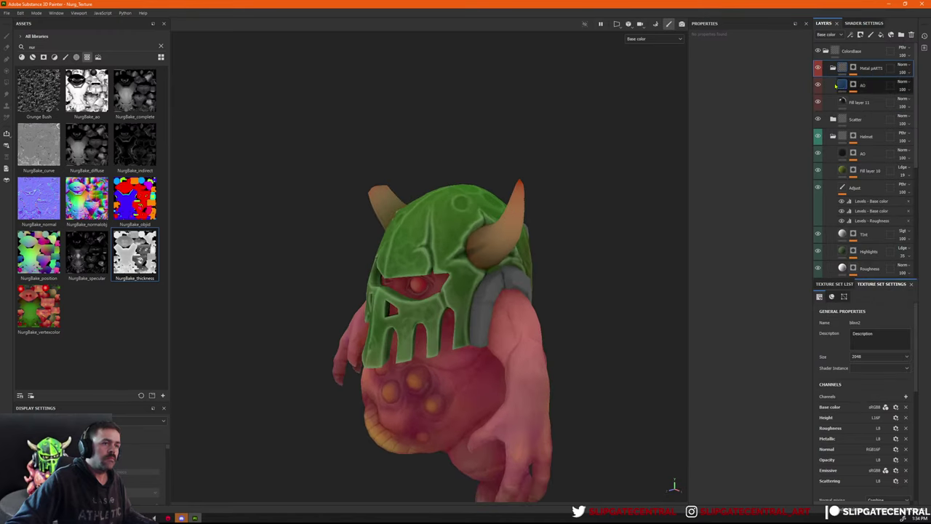
{"action": "left_click", "coordinate": [837, 86]}
{"action": "left_click_drag", "start_coordinate": [557, 149], "coordinate": [414, 159], "text": "alt"}
{"action": "middle_click_drag", "start_coordinate": [597, 175], "coordinate": [512, 150], "text": "alt"}
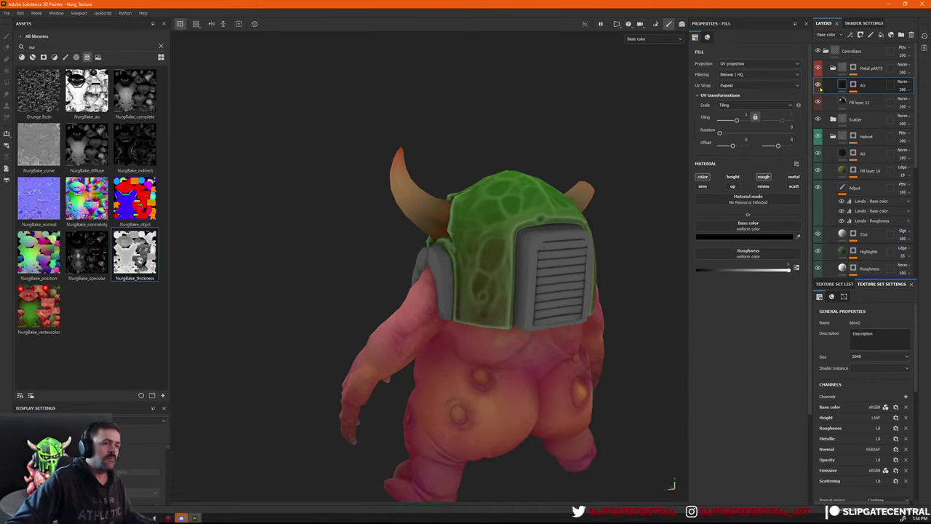
{"action": "left_click", "coordinate": [820, 87]}
{"action": "left_click", "coordinate": [820, 88]}
{"action": "left_click_drag", "start_coordinate": [597, 141], "coordinate": [564, 122], "text": "alt"}
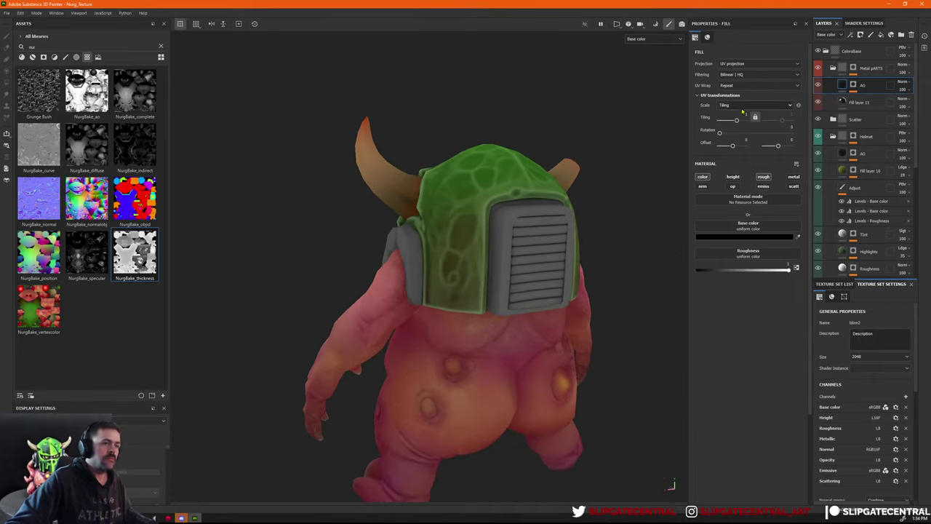
Adjust Fill layer 11's base color to grey 5A5757, judging the metal parts in the material view.
{"action": "left_click", "coordinate": [843, 102]}
{"action": "left_click", "coordinate": [748, 236]}
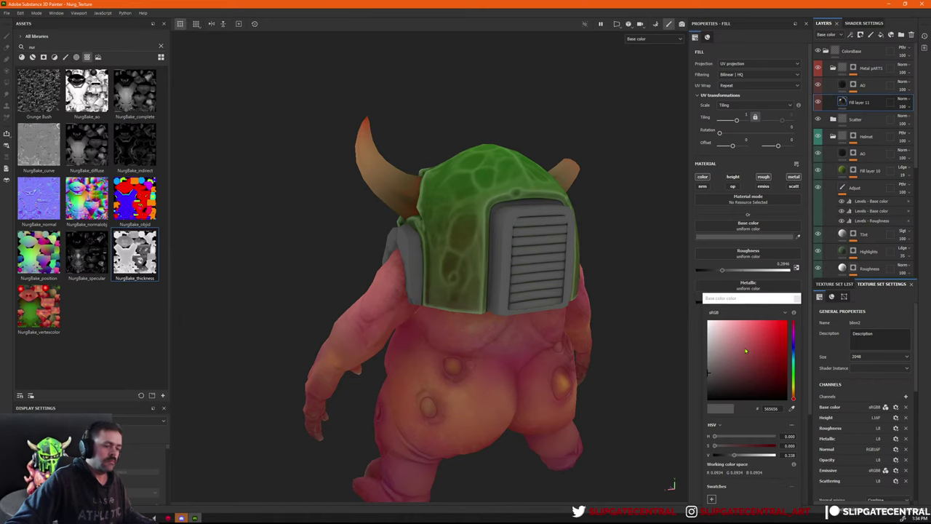
{"action": "left_click", "coordinate": [713, 379]}
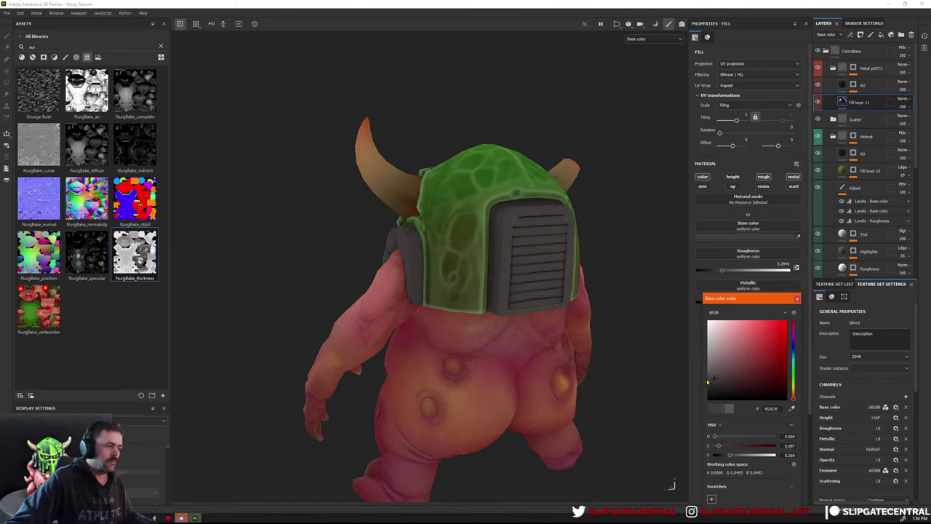
{"action": "left_click_drag", "start_coordinate": [709, 362], "coordinate": [710, 386]}
{"action": "left_click_drag", "start_coordinate": [641, 254], "coordinate": [371, 146], "text": "alt"}
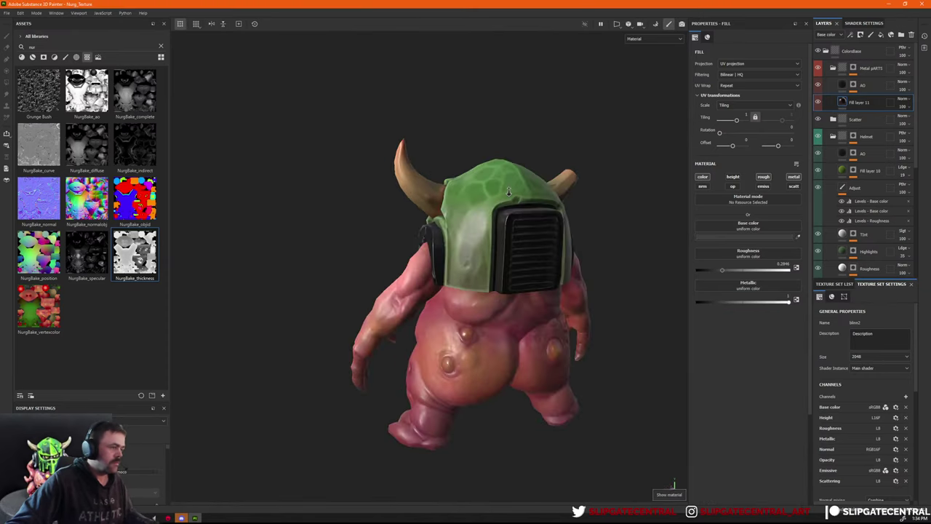
{"action": "right_click_drag", "start_coordinate": [371, 146], "coordinate": [473, 149], "text": "alt"}
{"action": "left_click", "coordinate": [747, 237]}
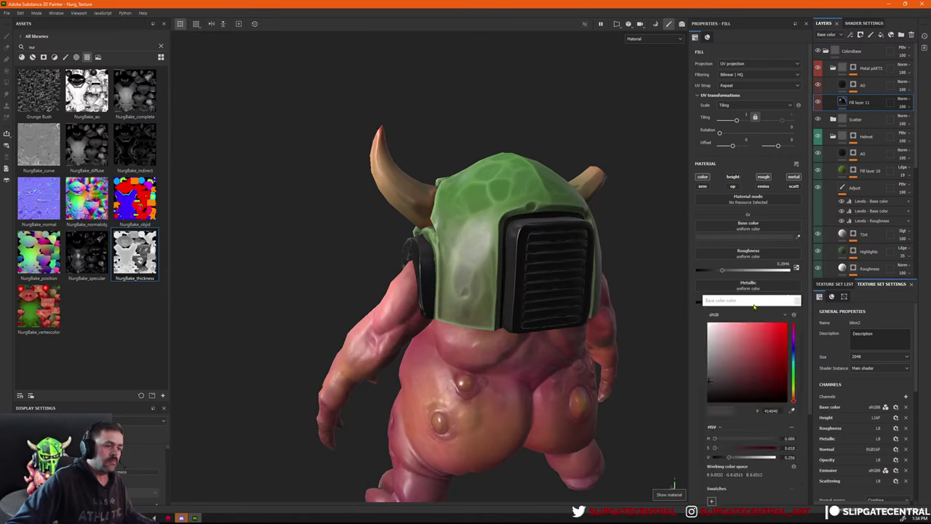
{"action": "left_click", "coordinate": [711, 376]}
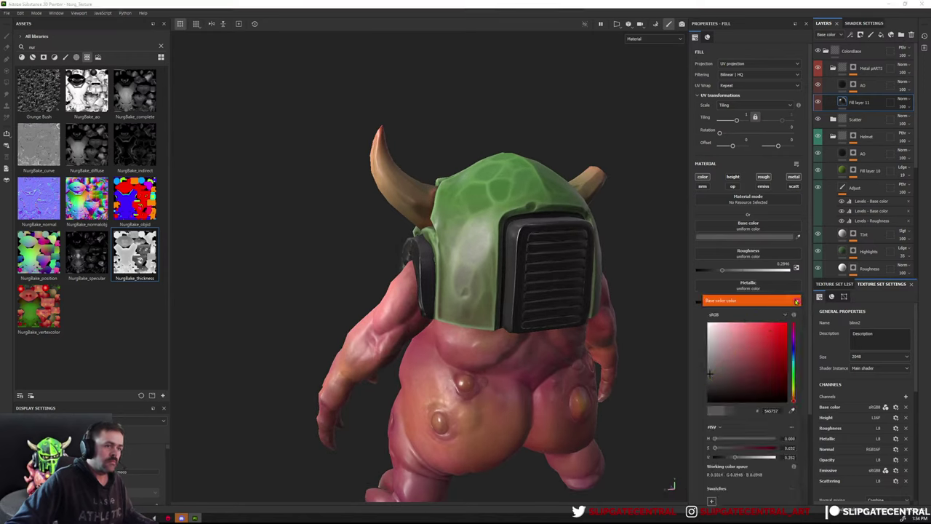
{"action": "left_click", "coordinate": [797, 301]}
Enable the metallic channel on the Metal pARTS folder's AO layer and set its metallic value to 0.
{"action": "left_click", "coordinate": [844, 86]}
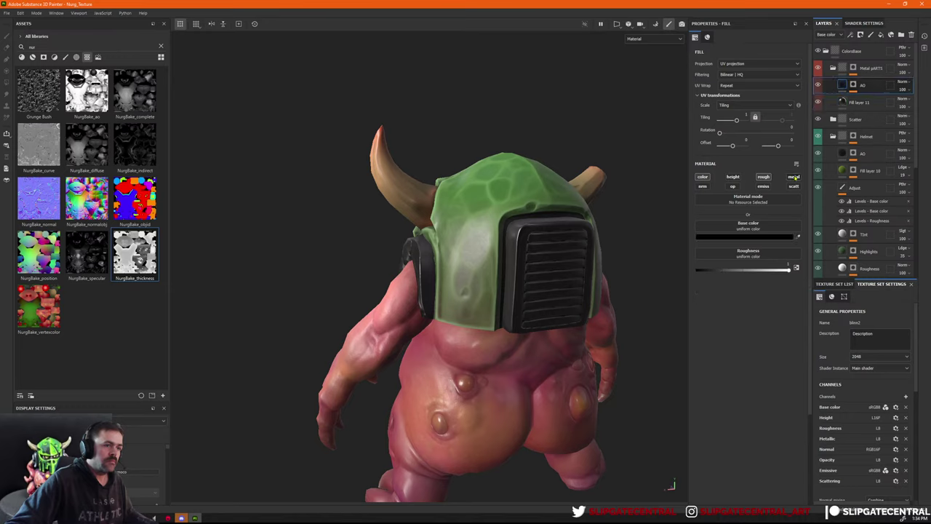
{"action": "left_click", "coordinate": [794, 177]}
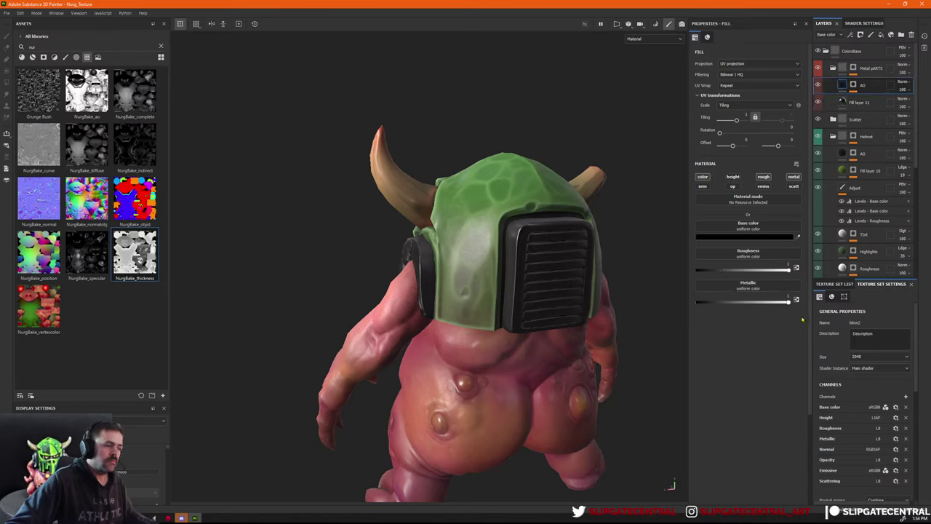
{"action": "left_click_drag", "start_coordinate": [465, 218], "coordinate": [582, 226], "text": "alt"}
{"action": "left_click_drag", "start_coordinate": [766, 302], "coordinate": [670, 308]}
{"action": "left_click_drag", "start_coordinate": [473, 242], "coordinate": [487, 229], "text": "alt"}
{"action": "scroll", "coordinate": [487, 229], "scroll_direction": "down", "scroll_amount": 3}
Export the textures as 8-bit PNG with the PBR Metallic Roughness template and inspect the helmet's rear vent in Marmoset Toolbag.
{"action": "key", "text": "ctrl+shift+e"}
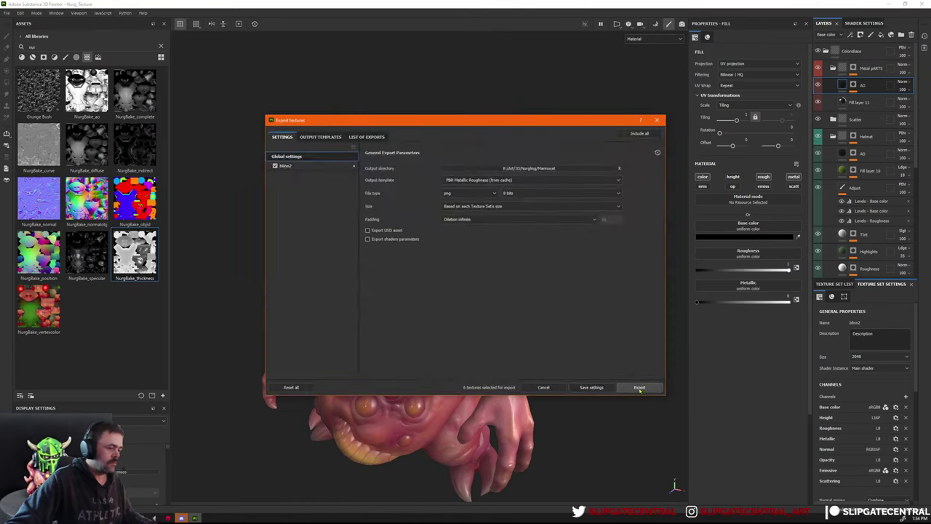
{"action": "left_click", "coordinate": [640, 390]}
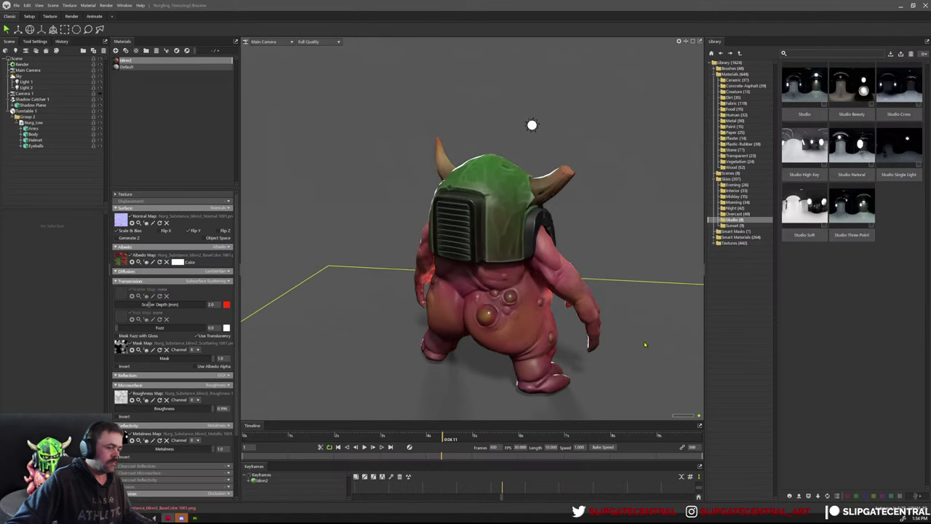
{"action": "left_click_drag", "start_coordinate": [465, 287], "coordinate": [580, 259], "text": "alt"}
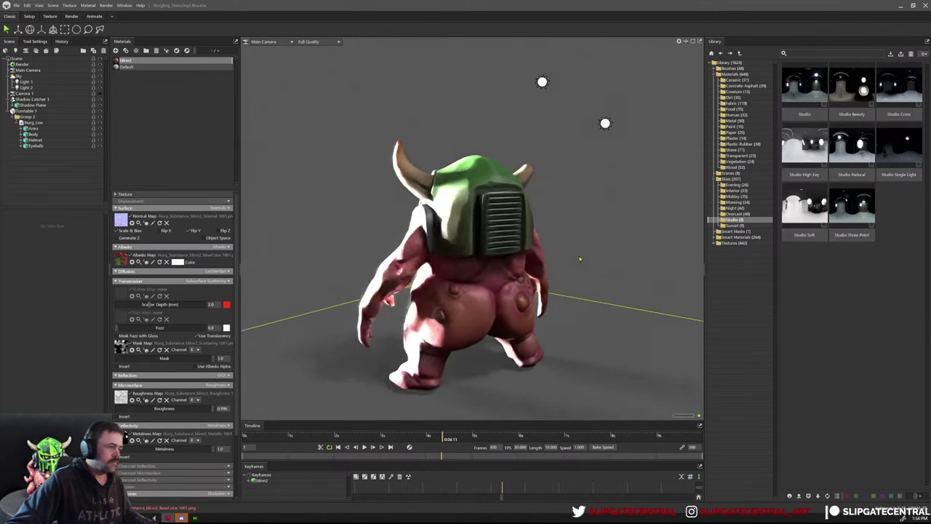
{"action": "scroll", "coordinate": [580, 259], "scroll_direction": "up", "scroll_amount": 5}
{"action": "scroll", "coordinate": [507, 259], "scroll_direction": "down", "scroll_amount": 3}
{"action": "left_click_drag", "start_coordinate": [507, 260], "coordinate": [527, 303]}
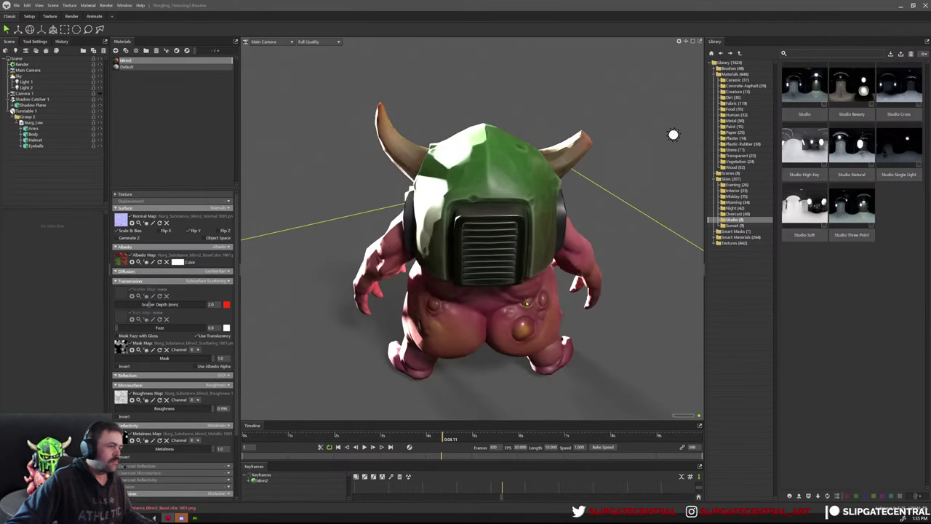
Switch to Substance Painter, duplicate Fill layer 11 in the Metal pARTS folder and set the copy's base color to a lighter grey.
{"action": "mouse_move", "coordinate": [463, 386]}
{"action": "left_mouse_down", "text": "shift"}
{"action": "mouse_move", "coordinate": [448, 357]}
{"action": "mouse_move", "coordinate": [582, 355]}
{"action": "left_mouse_up", "text": "shift"}
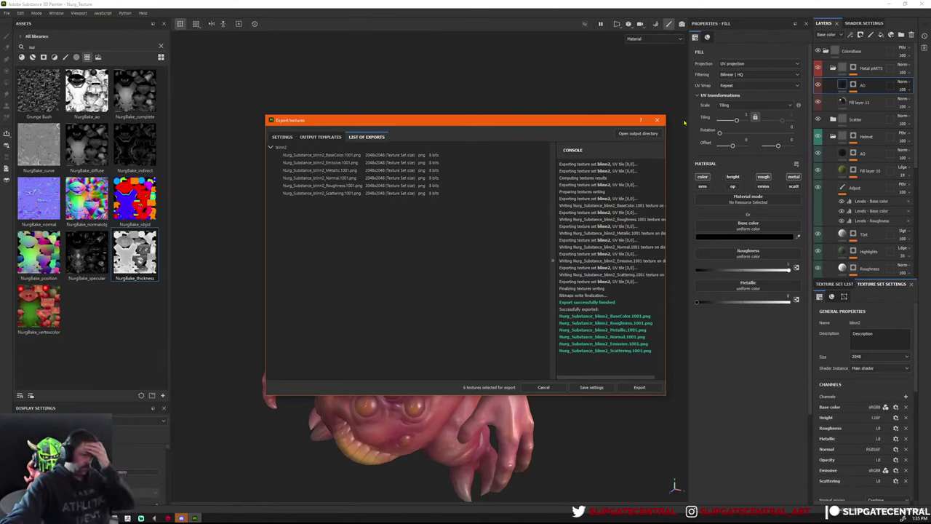
{"action": "left_click", "coordinate": [658, 120]}
{"action": "left_click_drag", "start_coordinate": [536, 203], "coordinate": [266, 193], "text": "alt"}
{"action": "left_click_drag", "start_coordinate": [600, 201], "coordinate": [651, 203], "text": "alt"}
{"action": "key", "text": "c"}
{"action": "right_click_drag", "start_coordinate": [624, 205], "coordinate": [653, 201], "text": "alt"}
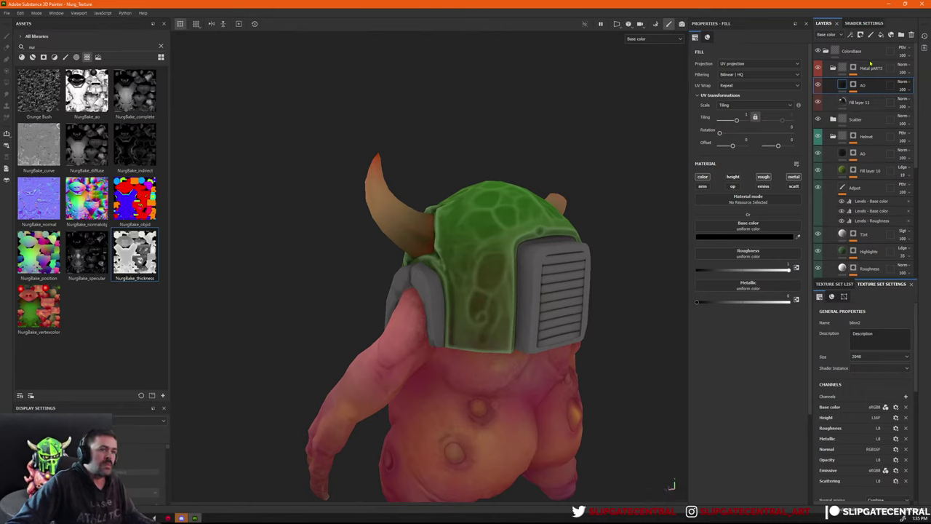
{"action": "left_click", "coordinate": [881, 35]}
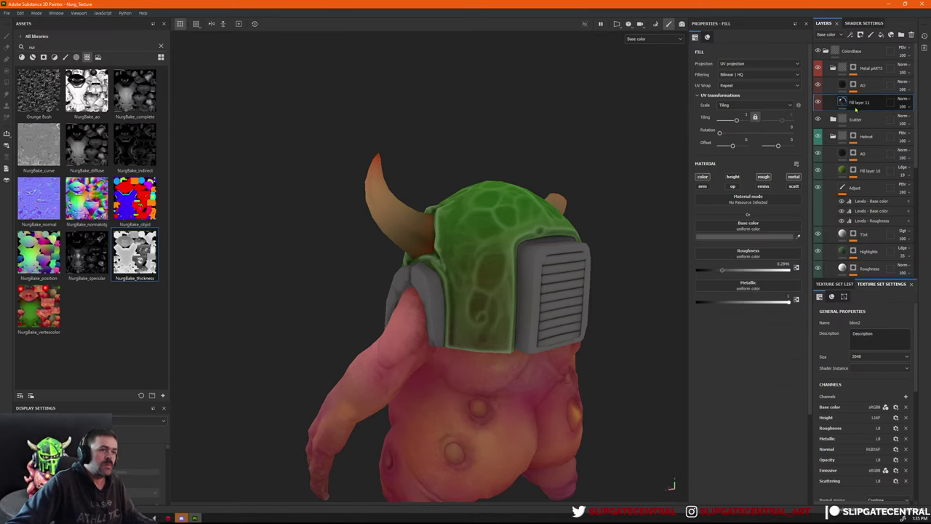
{"action": "key", "text": "ctrl+d"}
{"action": "left_click", "coordinate": [725, 237]}
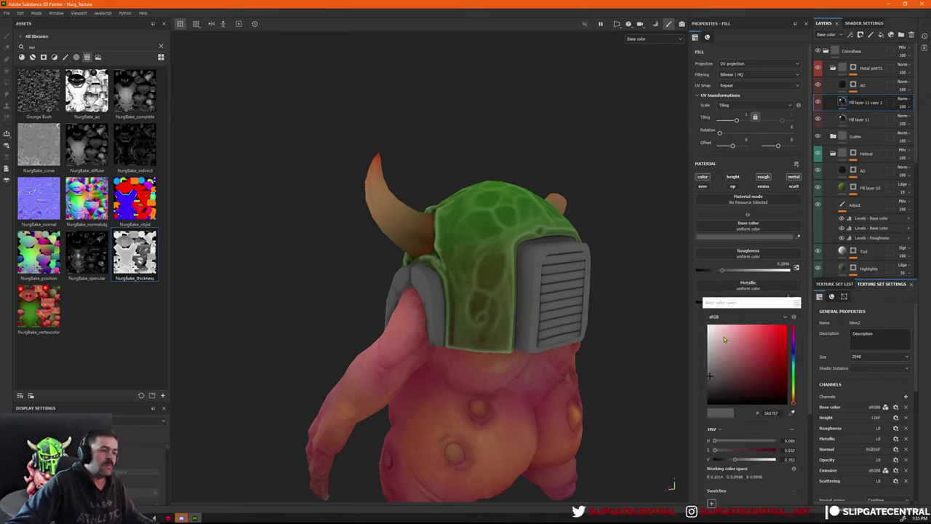
{"action": "left_click", "coordinate": [711, 368]}
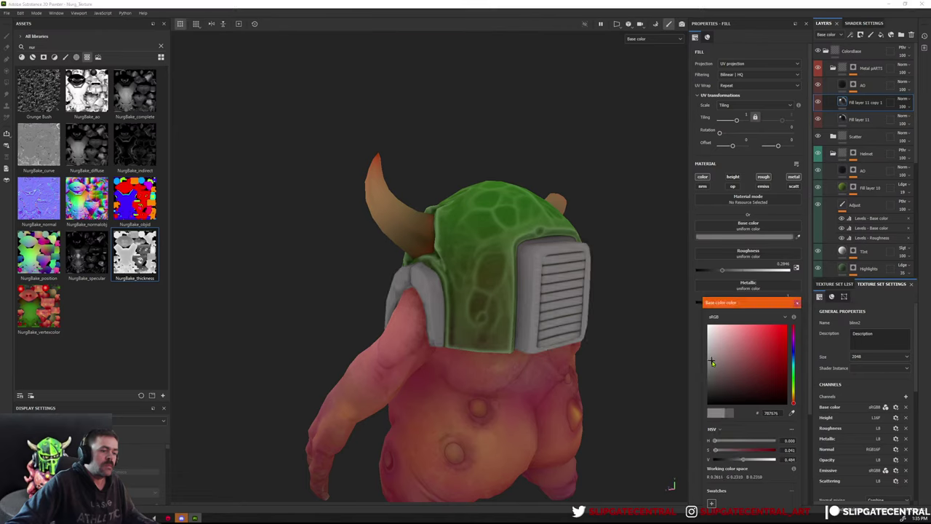
{"action": "left_click", "coordinate": [797, 303]}
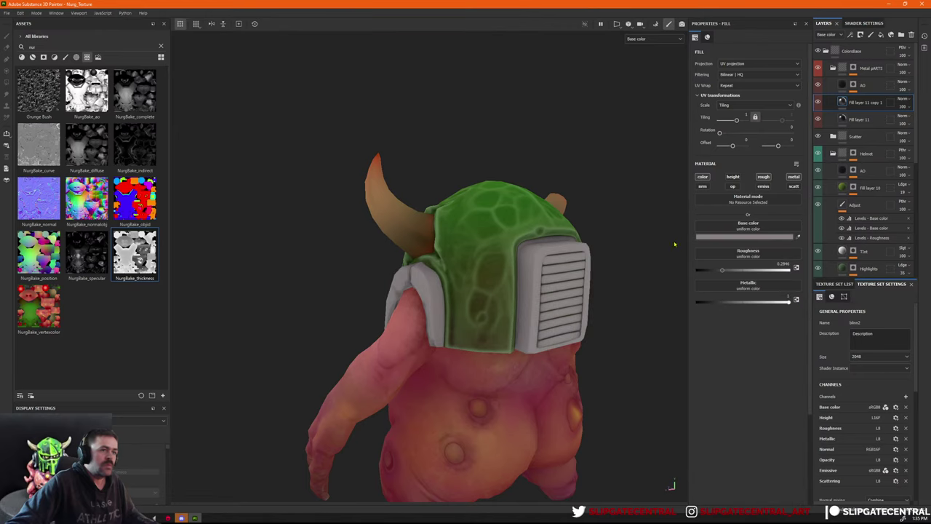
Add a black mask with a Metal Edge Wear generator to the copy of Fill layer 11.
{"action": "right_click", "coordinate": [870, 105]}
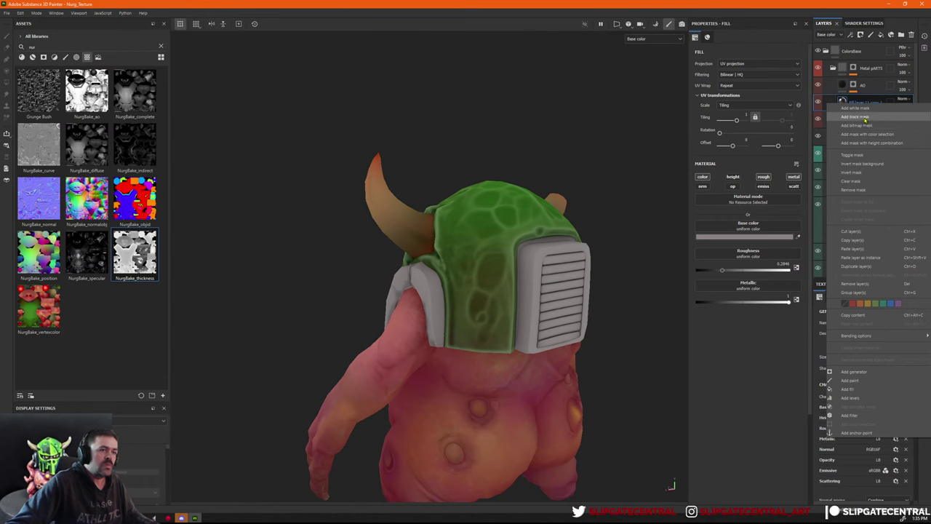
{"action": "left_click", "coordinate": [862, 125]}
{"action": "right_click", "coordinate": [843, 101]}
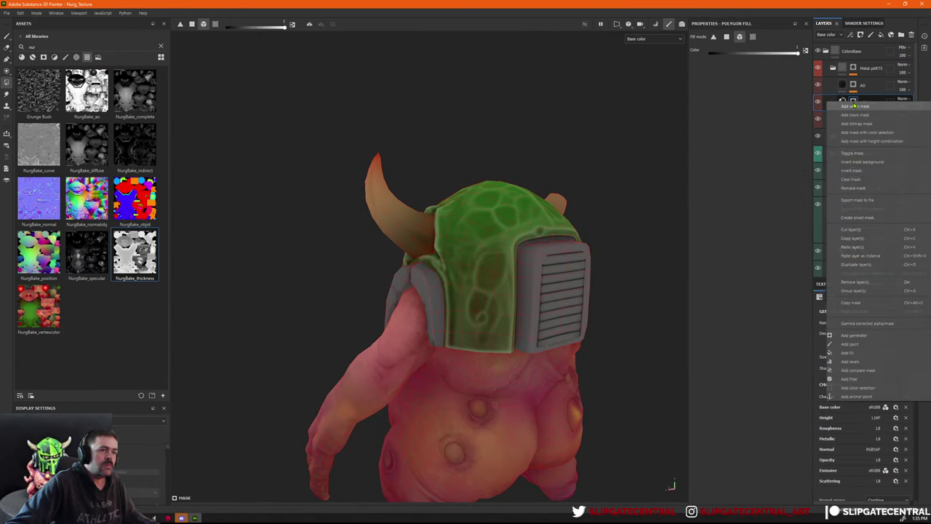
{"action": "left_click", "coordinate": [866, 339]}
{"action": "left_click", "coordinate": [773, 60]}
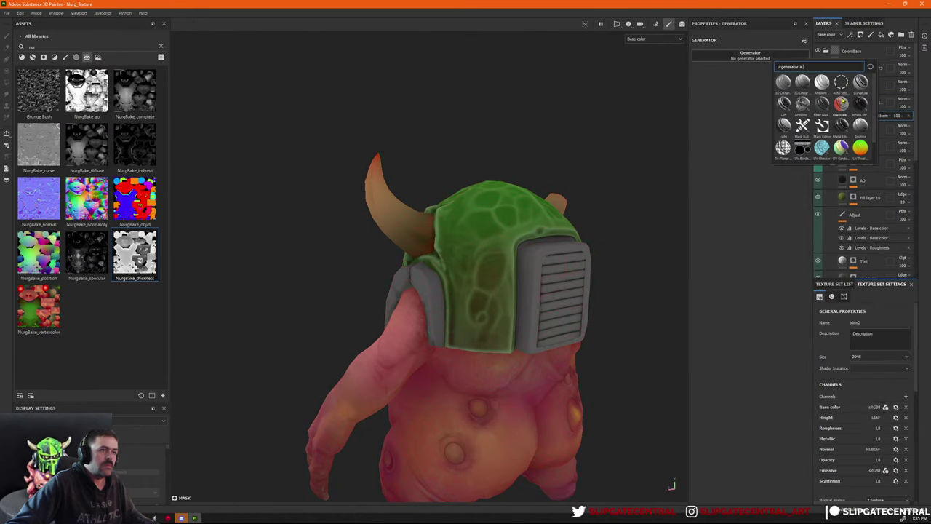
{"action": "left_click", "coordinate": [841, 125]}
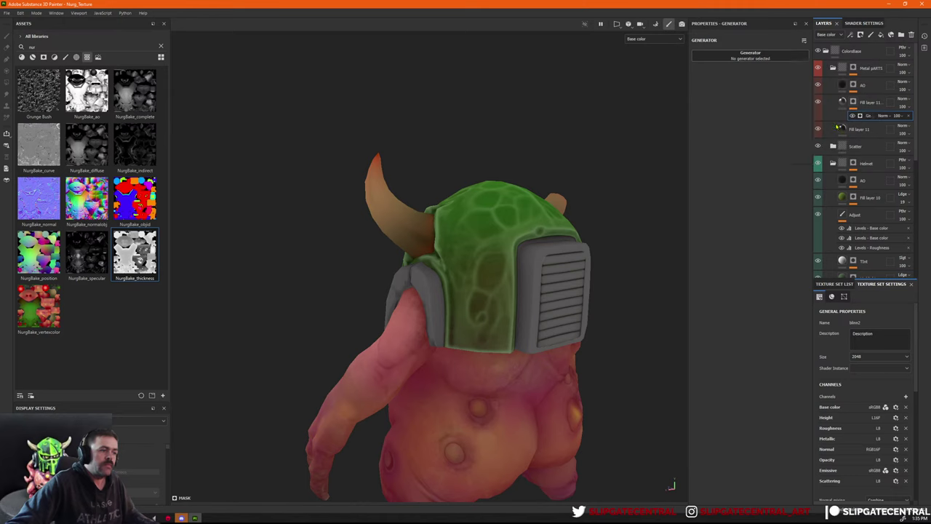
Set the Metal Edge Wear generator's wear contrast to 0 and wear level to 0.52, judging the helmet's side pieces.
{"action": "left_click_drag", "start_coordinate": [630, 174], "coordinate": [524, 219], "text": "alt"}
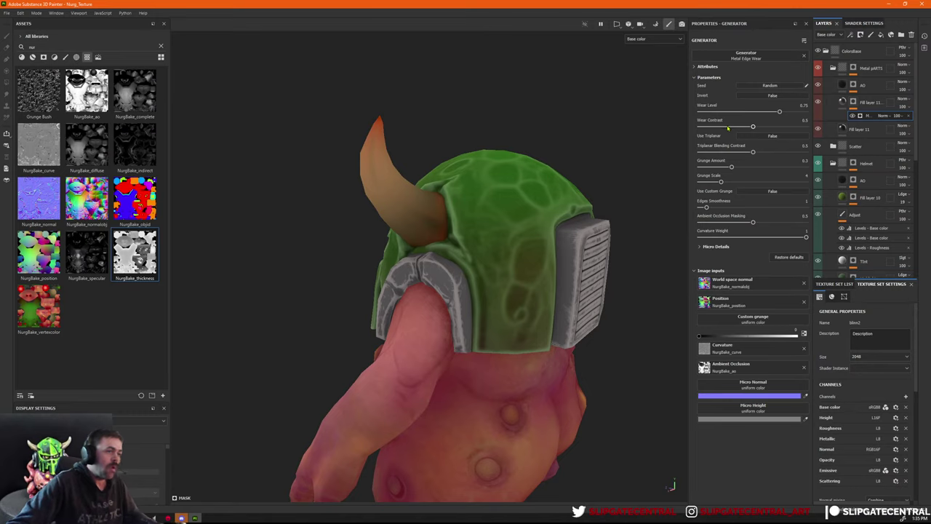
{"action": "left_click_drag", "start_coordinate": [753, 126], "coordinate": [699, 127]}
{"action": "left_click_drag", "start_coordinate": [779, 112], "coordinate": [749, 113]}
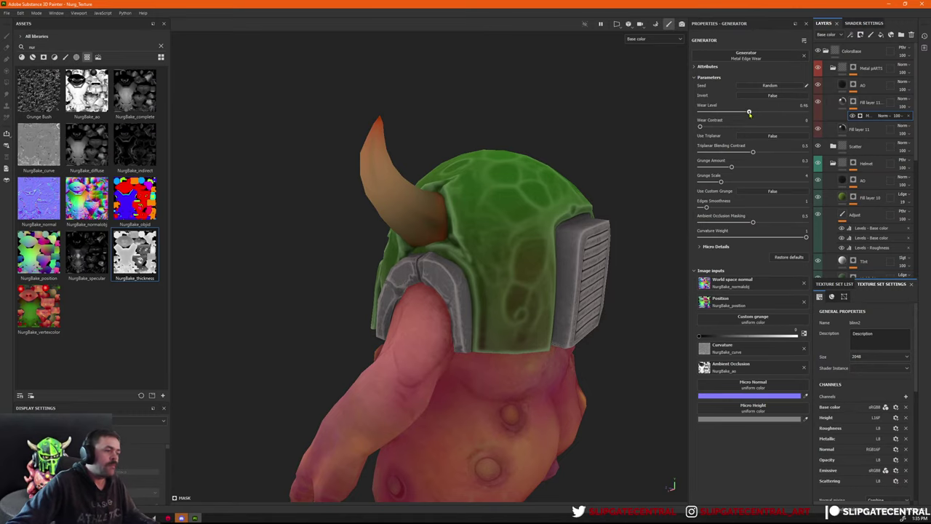
{"action": "left_click_drag", "start_coordinate": [462, 152], "coordinate": [581, 196], "text": "alt"}
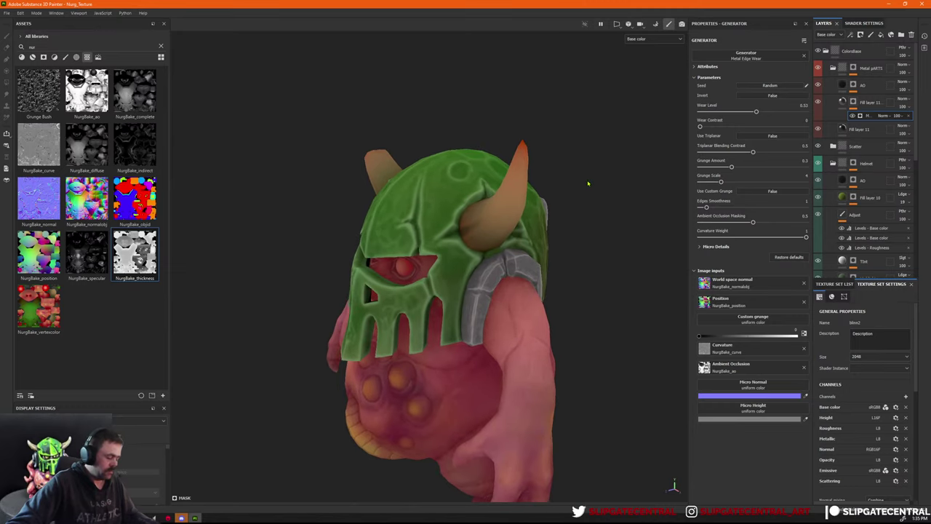
Lower the Fill layer 11 copy's roughness to about 0.14, judging the edge wear in the roughness channel.
{"action": "key", "text": "c"}
{"action": "key", "text": "c"}
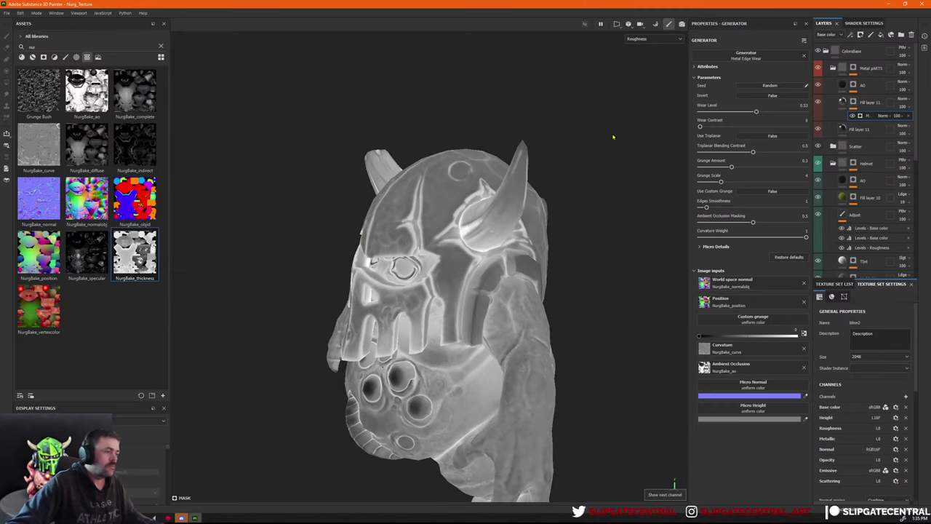
{"action": "left_click_drag", "start_coordinate": [613, 138], "coordinate": [643, 161], "text": "alt"}
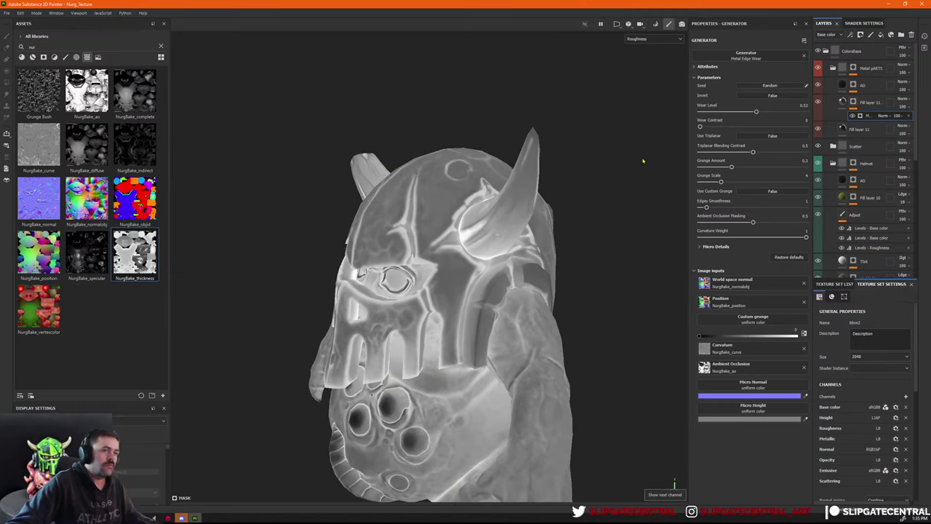
{"action": "left_click", "coordinate": [847, 104]}
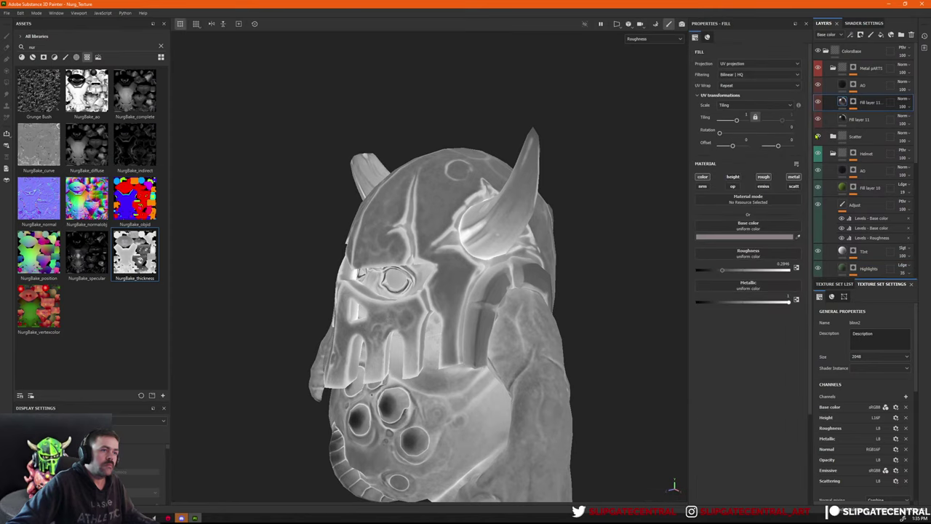
{"action": "left_click_drag", "start_coordinate": [724, 276], "coordinate": [749, 273]}
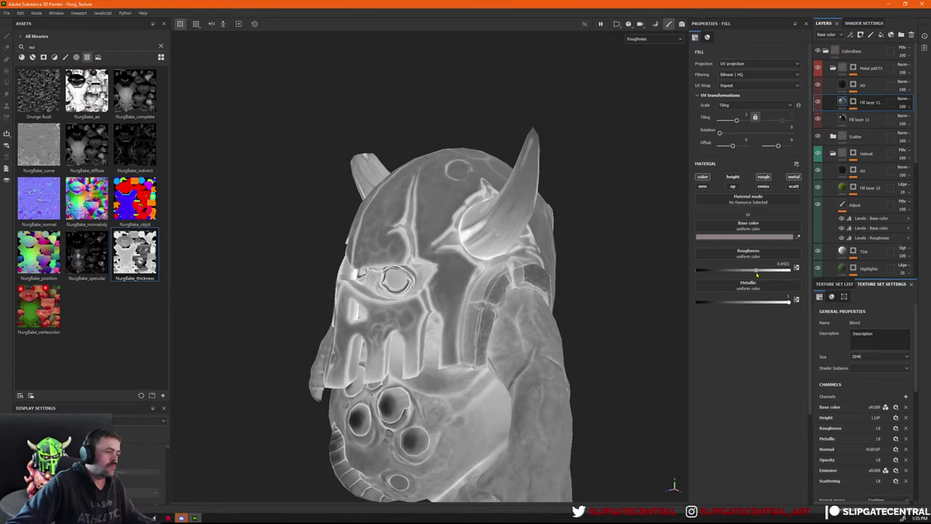
{"action": "left_click_drag", "start_coordinate": [761, 276], "coordinate": [710, 272]}
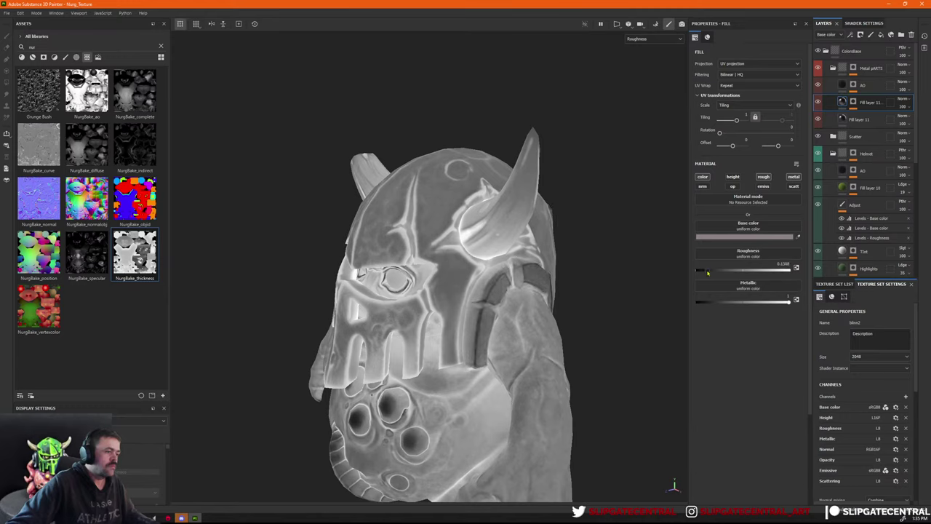
Add a Blur filter above the Metal Edge Wear generator and set its intensity to 0.27 while viewing the mask.
{"action": "left_click", "coordinate": [854, 107]}
{"action": "right_click", "coordinate": [872, 118]}
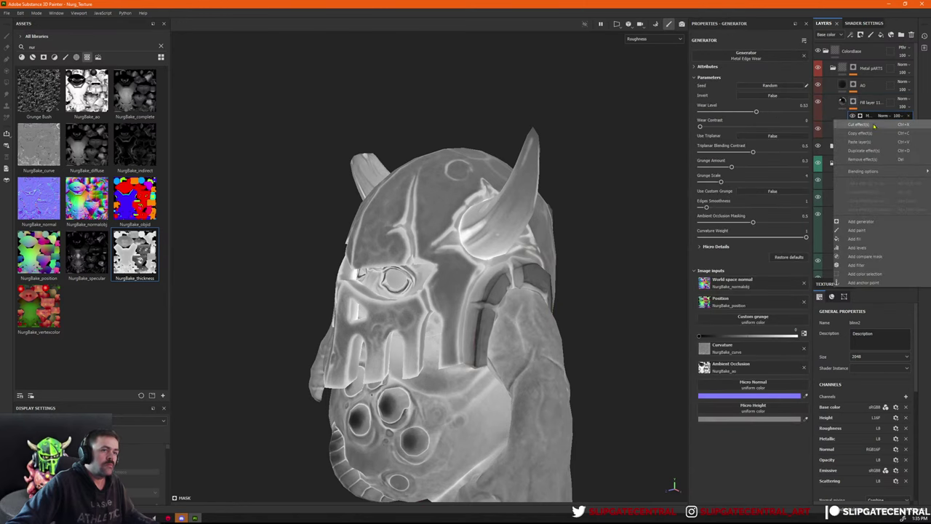
{"action": "left_click", "coordinate": [864, 265]}
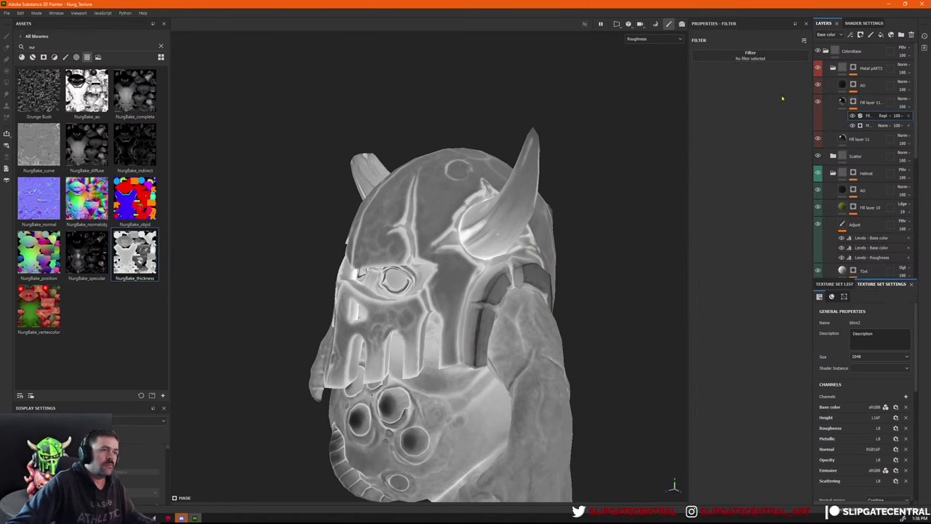
{"action": "left_click", "coordinate": [791, 56]}
{"action": "left_click", "coordinate": [859, 76]}
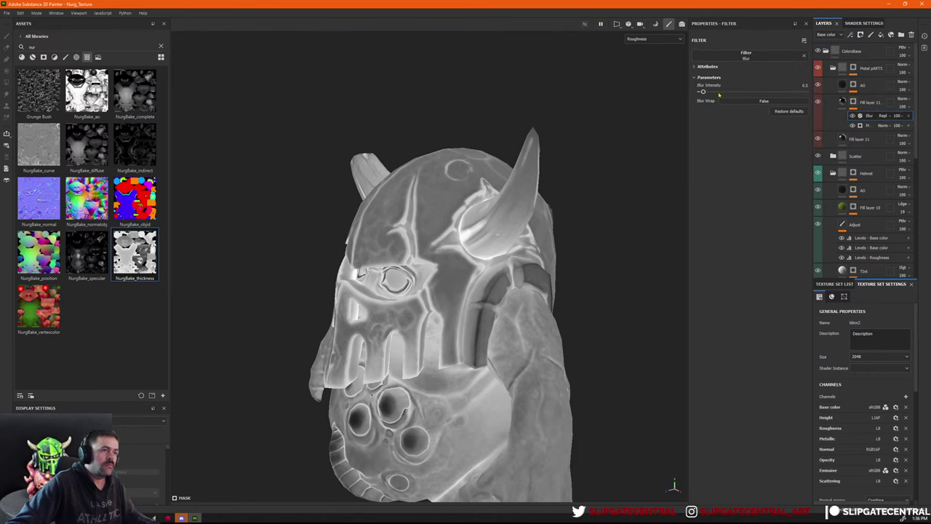
{"action": "left_click", "coordinate": [854, 101], "text": "alt"}
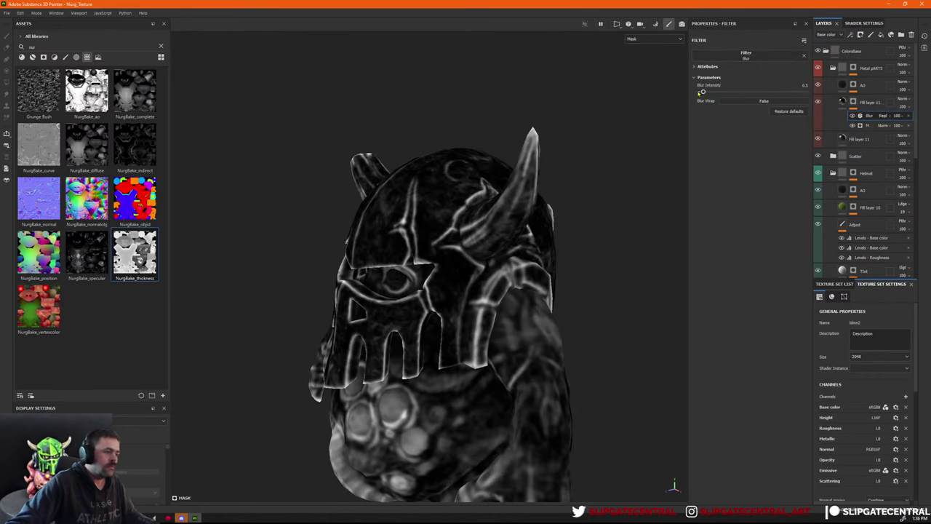
{"action": "left_click_drag", "start_coordinate": [699, 93], "coordinate": [696, 93]}
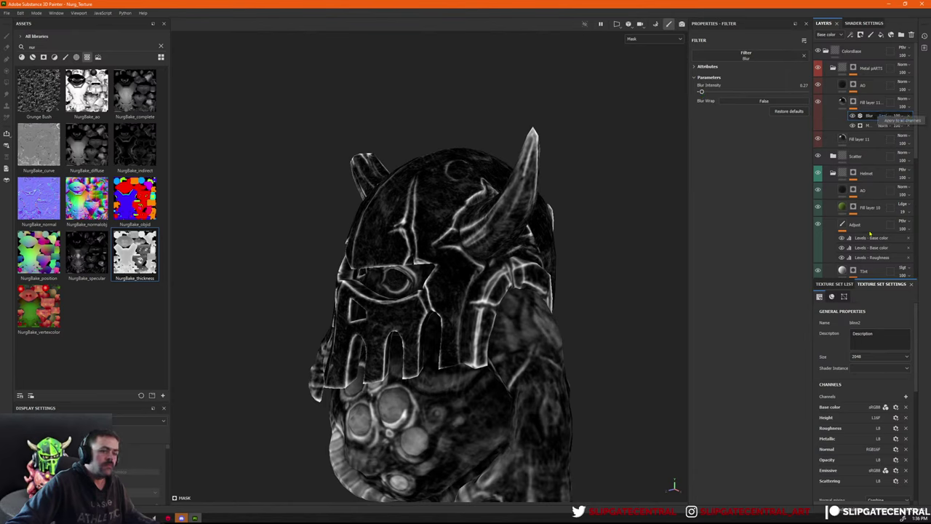
Add a Levels effect to the edge wear mask and move its midtone to about 0.8 to strengthen the edges.
{"action": "right_click", "coordinate": [854, 102]}
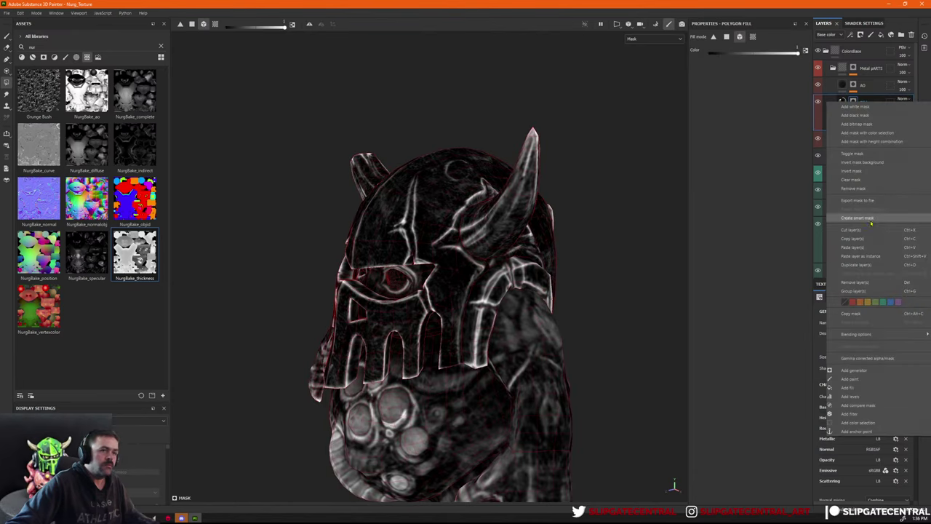
{"action": "left_click", "coordinate": [851, 397]}
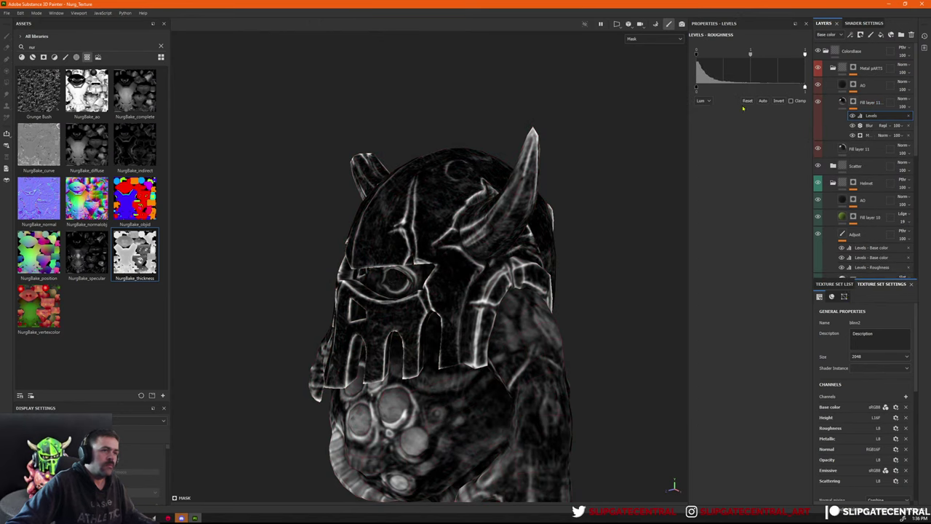
{"action": "left_click_drag", "start_coordinate": [752, 54], "coordinate": [736, 60]}
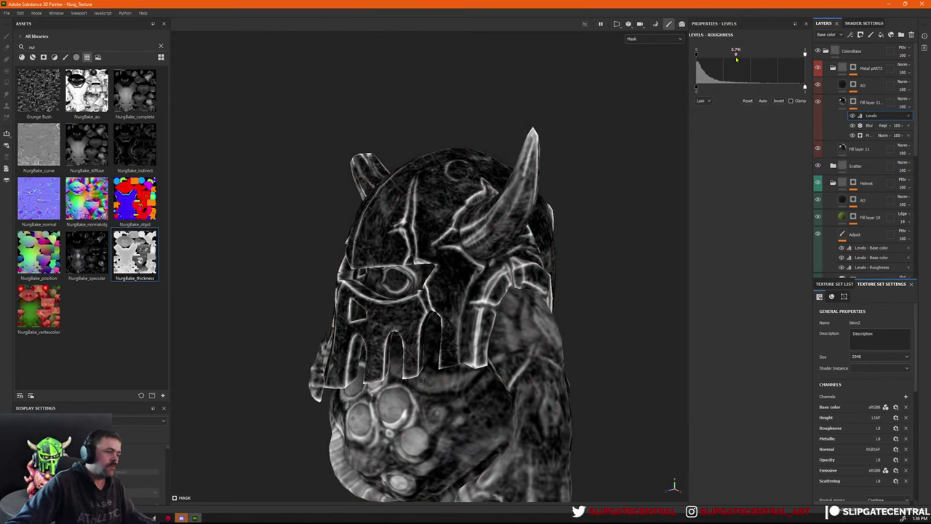
{"action": "key", "text": "c"}
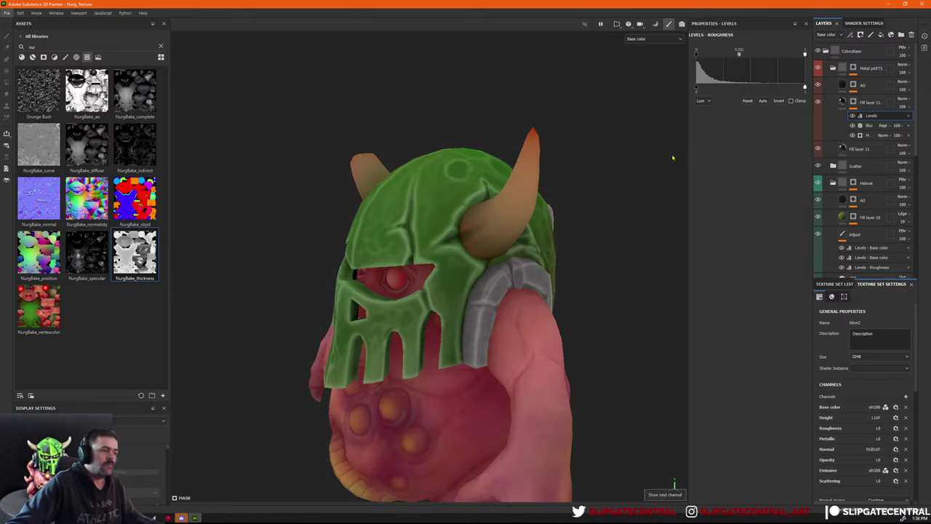
Check the whole character in base color and re-export the six 8-bit PNG textures.
{"action": "left_click_drag", "start_coordinate": [593, 174], "coordinate": [632, 201], "text": "alt"}
{"action": "right_click_drag", "start_coordinate": [632, 200], "coordinate": [515, 160], "text": "alt"}
{"action": "left_click_drag", "start_coordinate": [515, 160], "coordinate": [564, 195], "text": "alt"}
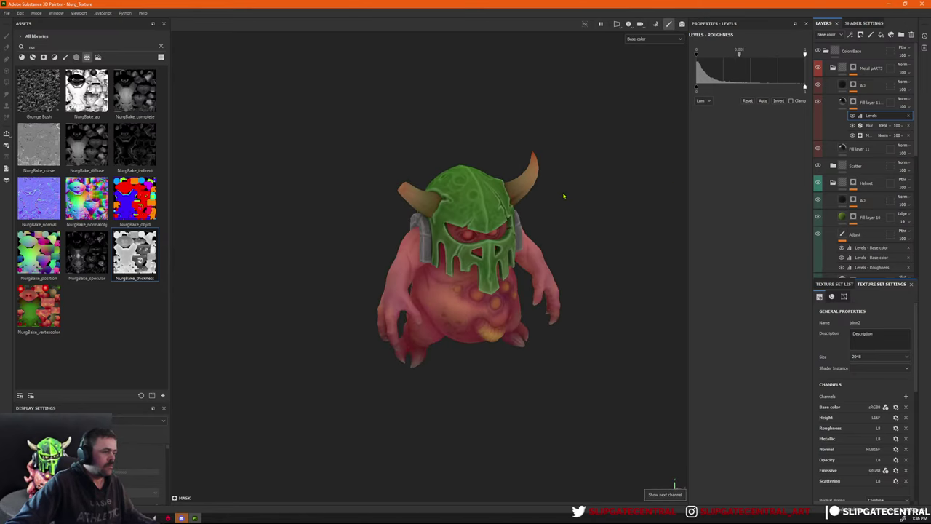
{"action": "key", "text": "ctrl+shift+e"}
{"action": "left_click", "coordinate": [644, 387]}
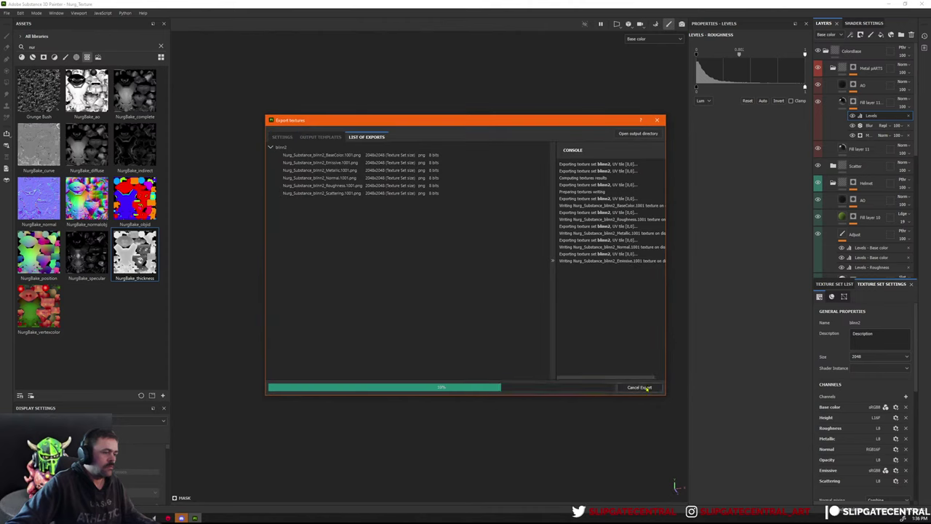
{"action": "left_click", "coordinate": [657, 120]}
Switch to Marmoset Toolbag, return the timeline to the start and inspect the helmet's metal side pieces and rear vent.
{"action": "key", "text": "alt+Tab"}
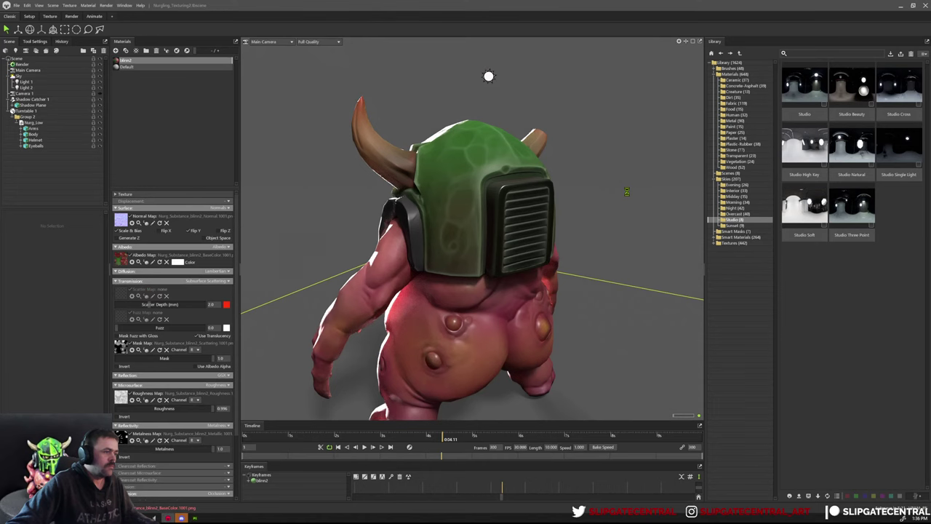
{"action": "right_click_drag", "start_coordinate": [518, 233], "coordinate": [447, 237], "text": "alt"}
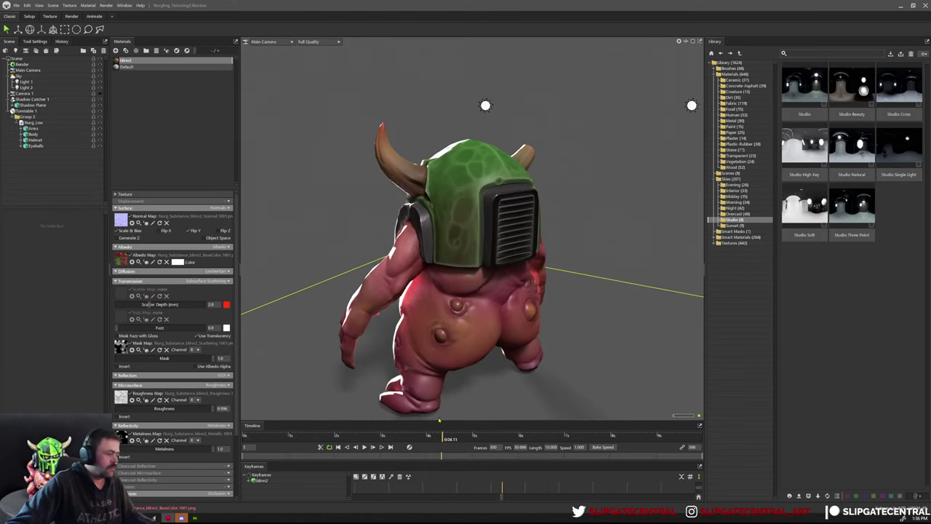
{"action": "left_click_drag", "start_coordinate": [440, 435], "coordinate": [200, 429]}
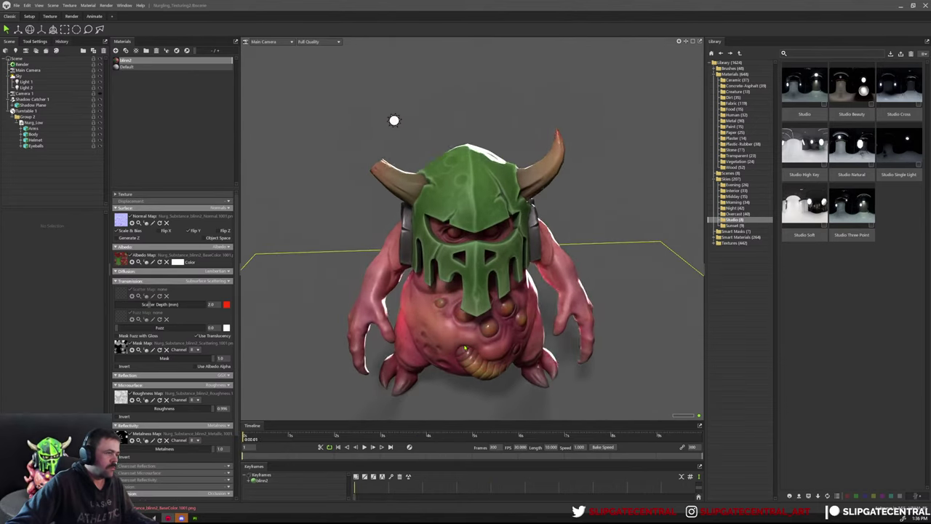
{"action": "left_click_drag", "start_coordinate": [518, 289], "coordinate": [553, 284]}
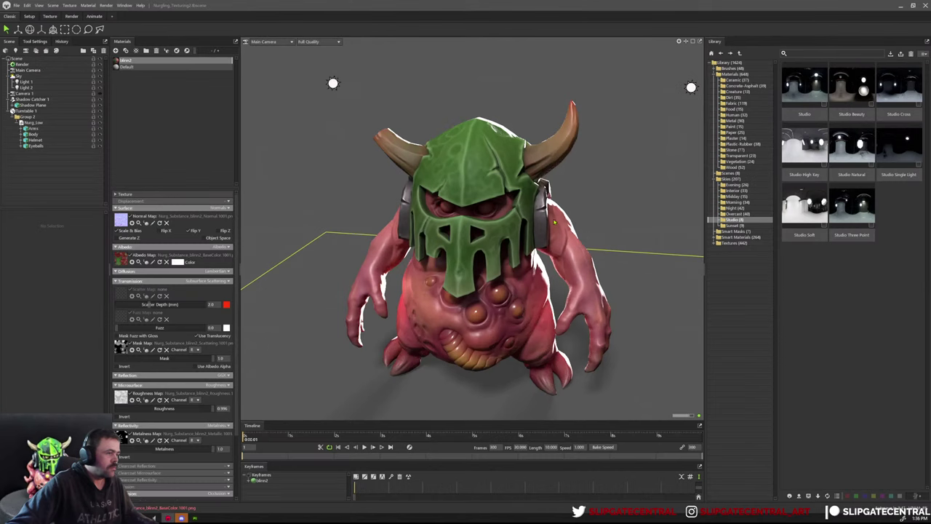
Duplicate the blinn2 material as EYES and apply the copy to the Eyeballs mesh.
{"action": "left_click", "coordinate": [486, 207]}
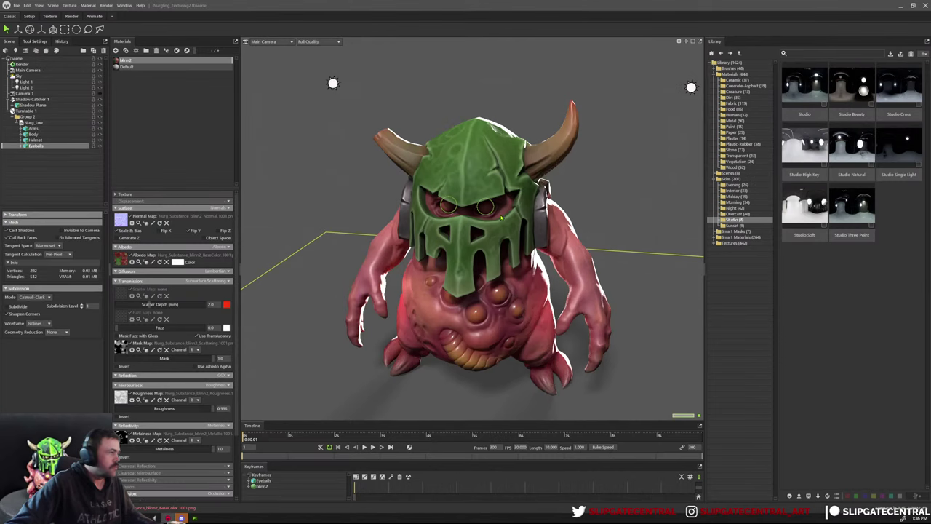
{"action": "right_click", "coordinate": [137, 61]}
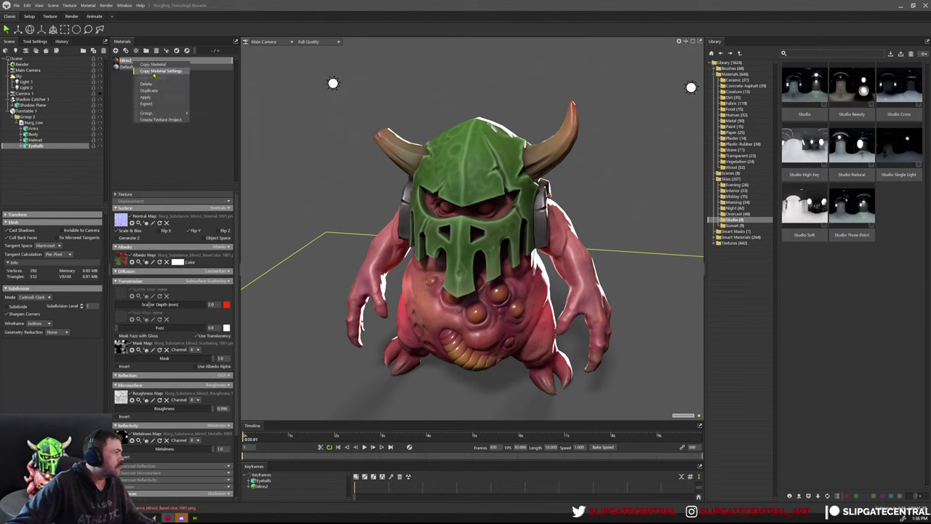
{"action": "left_click", "coordinate": [169, 92]}
{"action": "double_click", "coordinate": [141, 69]}
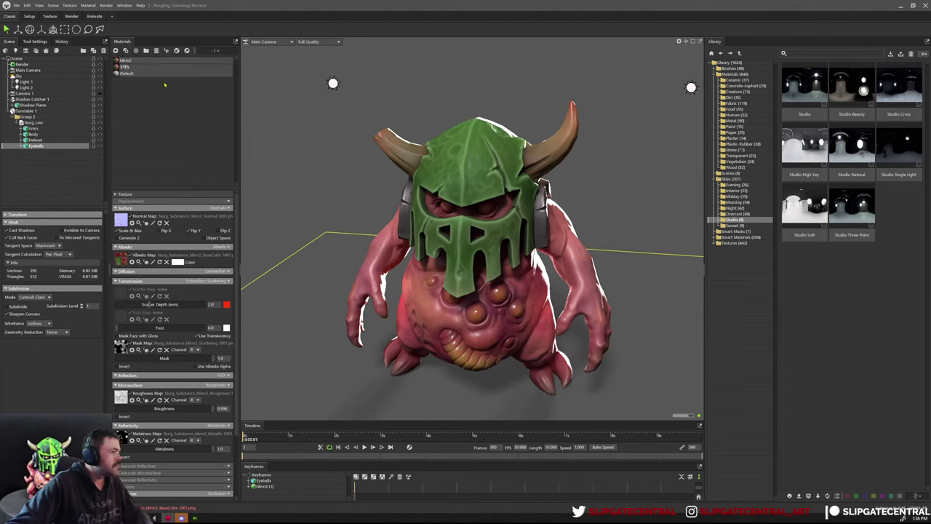
{"action": "key", "text": "Return"}
{"action": "right_click", "coordinate": [134, 75]}
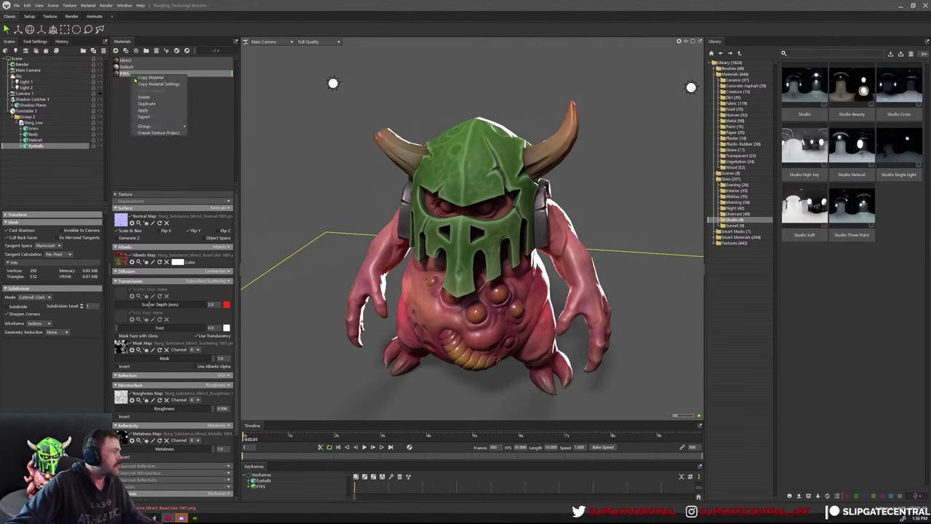
{"action": "left_click", "coordinate": [157, 110]}
Set the emission type of the EYES material to Heat so the eyeballs glow.
{"action": "scroll", "coordinate": [170, 283], "scroll_direction": "down", "scroll_amount": 4}
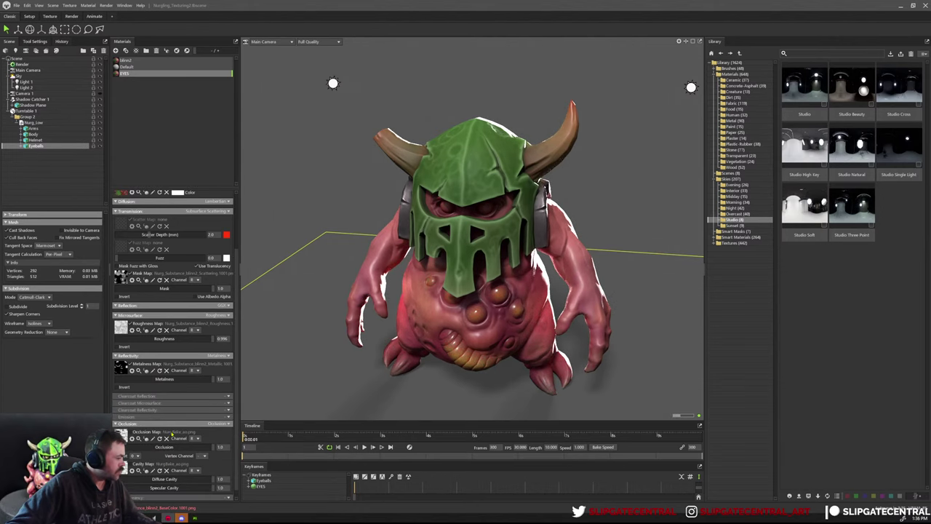
{"action": "scroll", "coordinate": [218, 416], "scroll_direction": "up", "scroll_amount": 3}
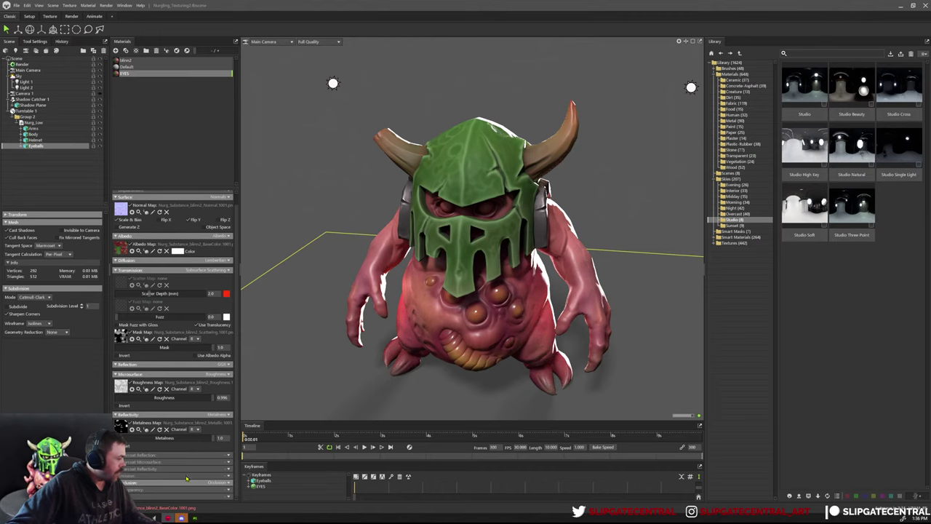
{"action": "left_click", "coordinate": [227, 478]}
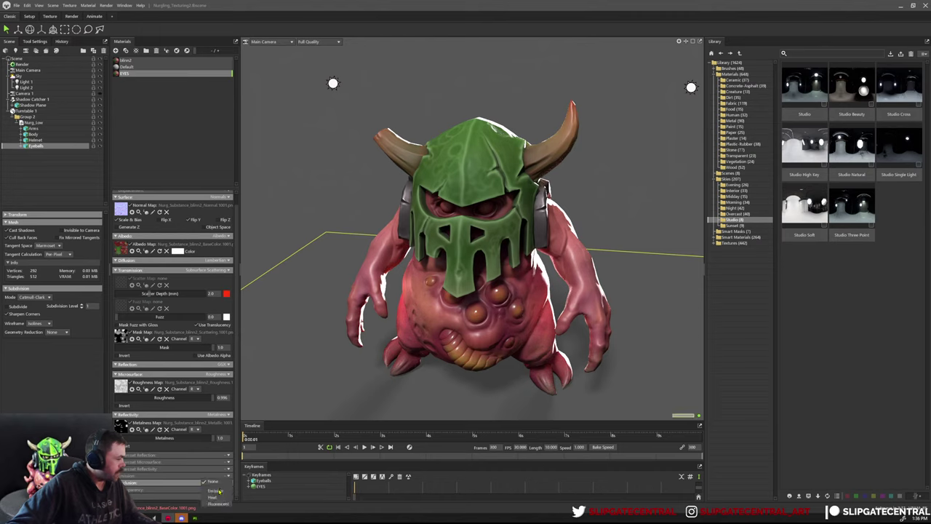
{"action": "scroll", "coordinate": [175, 389], "scroll_direction": "down", "scroll_amount": 3}
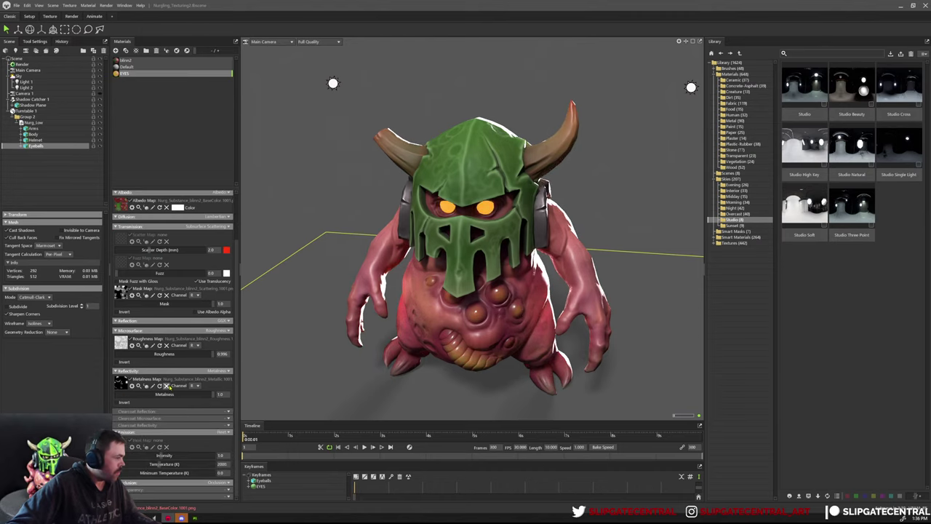
Lower the EYES material's emission temperature until the eyes glow red, and set its roughness to 0.
{"action": "mouse_move", "coordinate": [158, 455]}
{"action": "left_mouse_down"}
{"action": "mouse_move", "coordinate": [130, 455]}
{"action": "mouse_move", "coordinate": [180, 469]}
{"action": "mouse_move", "coordinate": [143, 464]}
{"action": "mouse_move", "coordinate": [162, 455]}
{"action": "mouse_move", "coordinate": [144, 464]}
{"action": "left_mouse_up"}
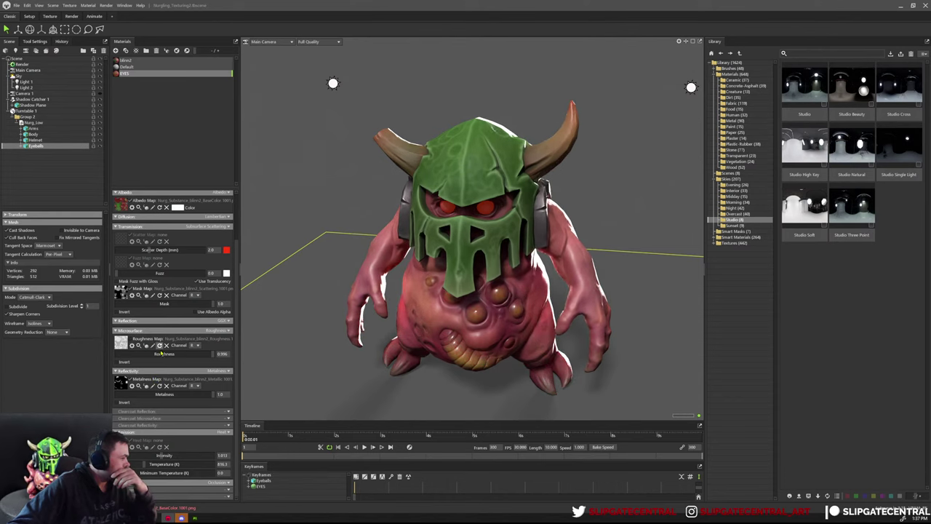
{"action": "left_click_drag", "start_coordinate": [162, 354], "coordinate": [85, 355]}
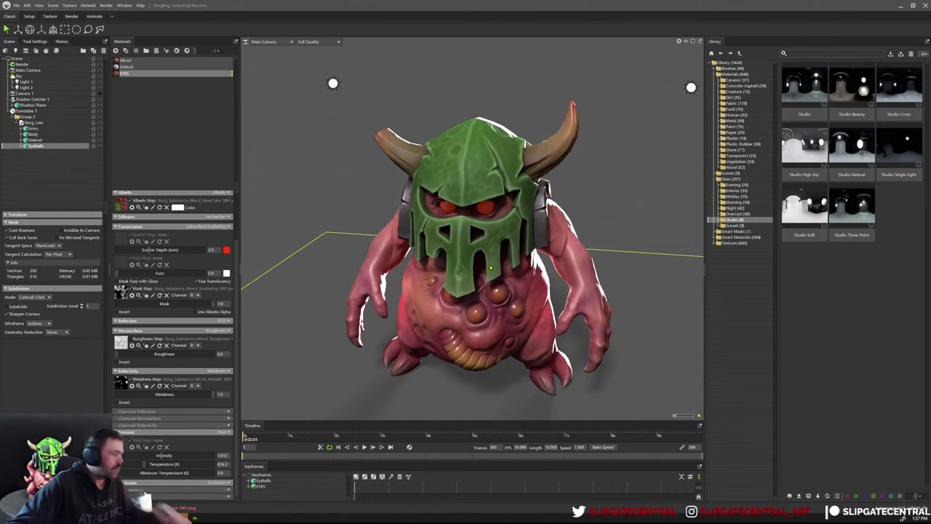
{"action": "left_click_drag", "start_coordinate": [452, 313], "coordinate": [473, 291]}
{"action": "scroll", "coordinate": [603, 299], "scroll_direction": "up", "scroll_amount": 8}
{"action": "scroll", "coordinate": [602, 299], "scroll_direction": "up", "scroll_amount": 2}
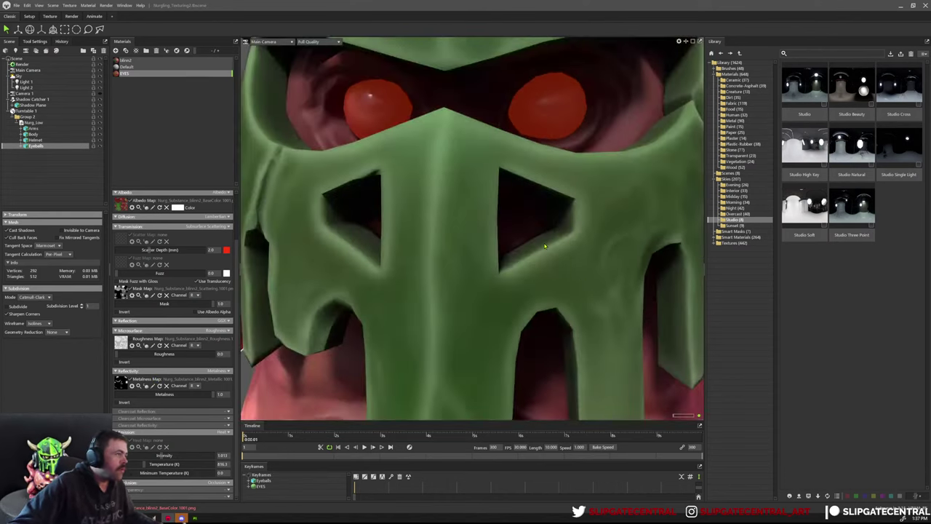
{"action": "scroll", "coordinate": [546, 245], "scroll_direction": "down", "scroll_amount": 2}
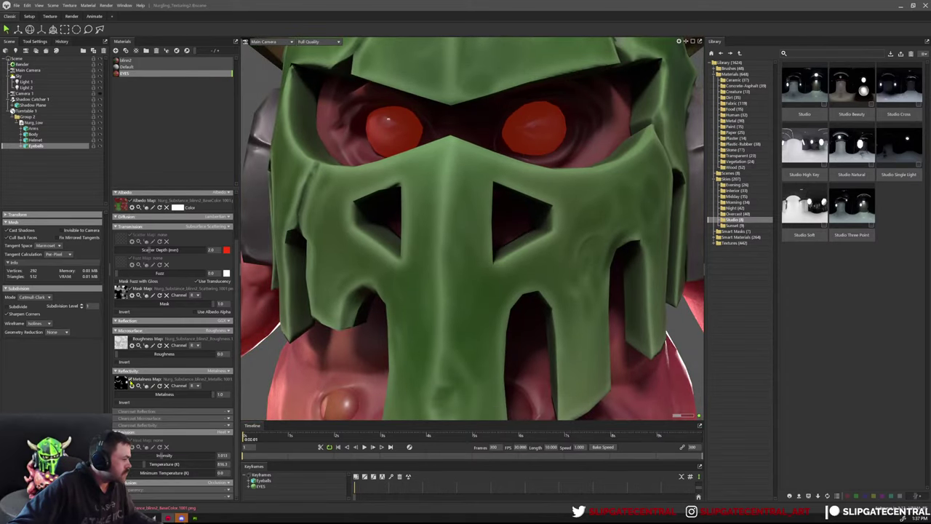
{"action": "scroll", "coordinate": [482, 289], "scroll_direction": "down", "scroll_amount": 2}
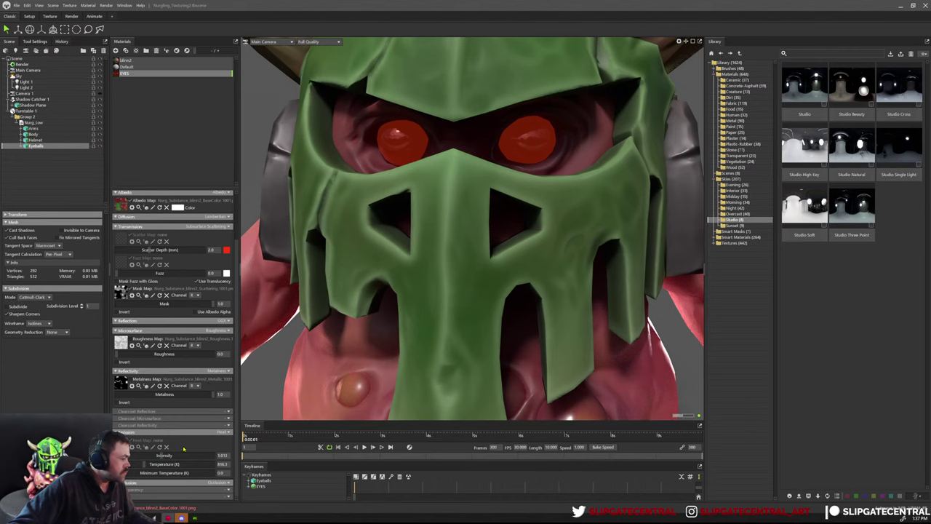
Reduce the EYES material's emission intensity to 0.873, lower its temperature slightly, and set transmission to None.
{"action": "left_click_drag", "start_coordinate": [161, 456], "coordinate": [142, 465]}
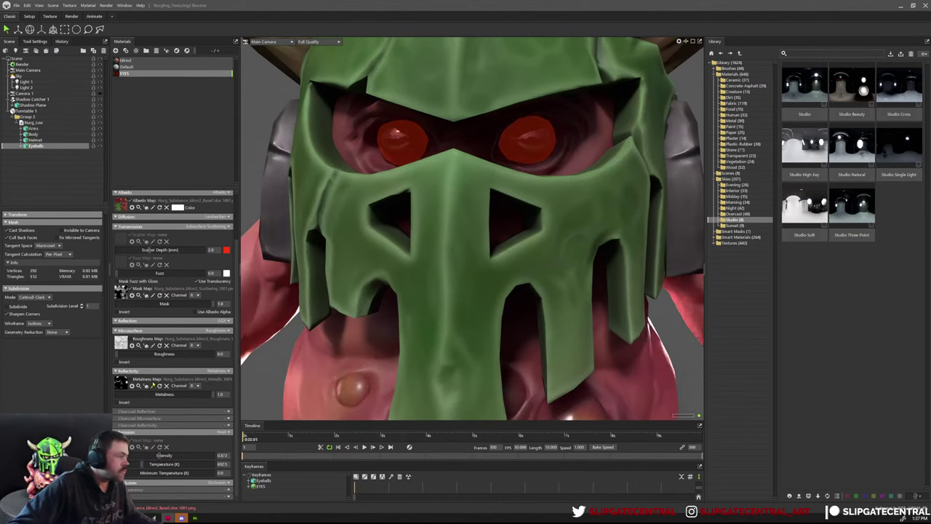
{"action": "scroll", "coordinate": [206, 336], "scroll_direction": "up", "scroll_amount": 2}
{"action": "left_click", "coordinate": [223, 284]}
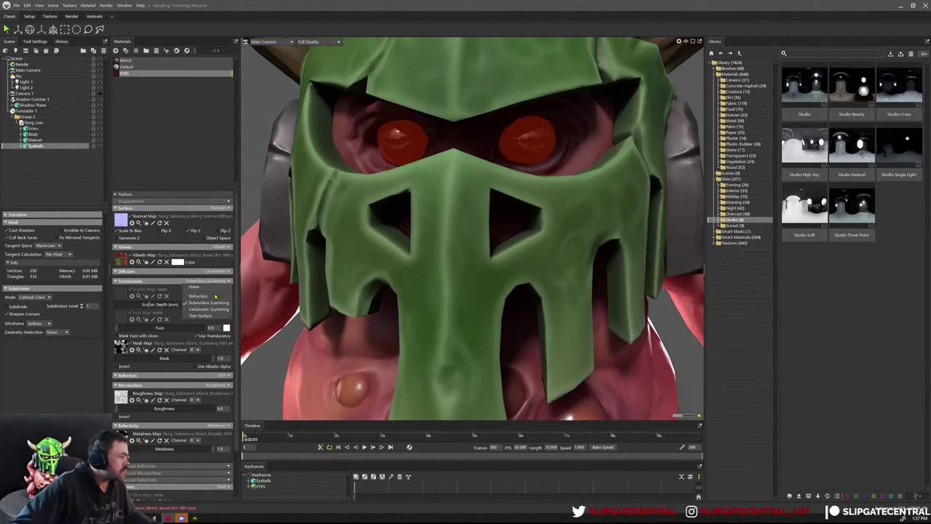
{"action": "left_click", "coordinate": [224, 287]}
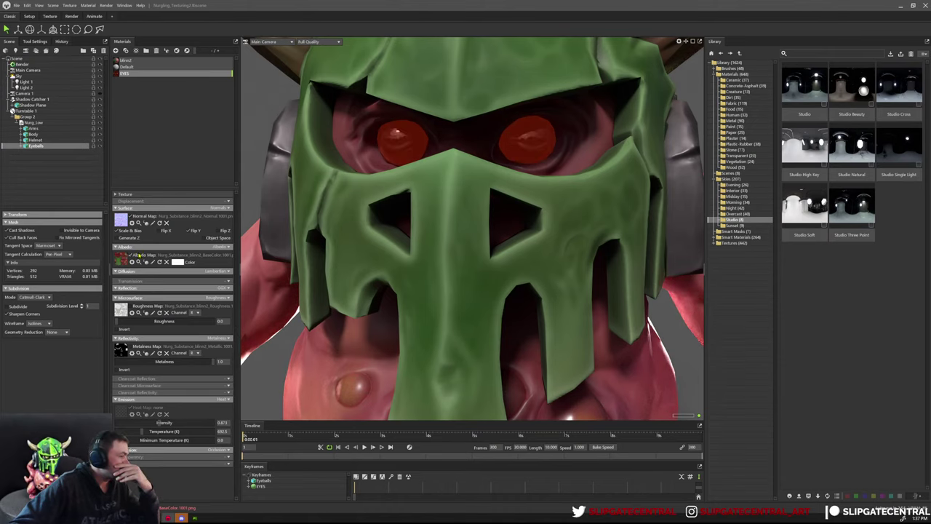
Compare the eyes with the albedo map off and on, and set the EYES material's roughness to about 0.13.
{"action": "left_click", "coordinate": [139, 256]}
{"action": "left_click", "coordinate": [139, 255]}
{"action": "left_click", "coordinate": [139, 255]}
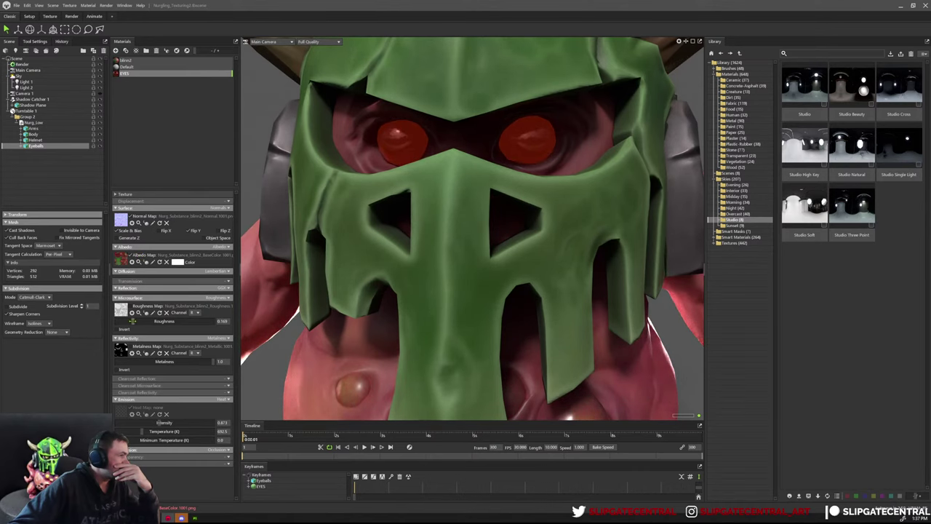
{"action": "left_click_drag", "start_coordinate": [120, 322], "coordinate": [156, 321]}
{"action": "scroll", "coordinate": [584, 268], "scroll_direction": "down", "scroll_amount": 10}
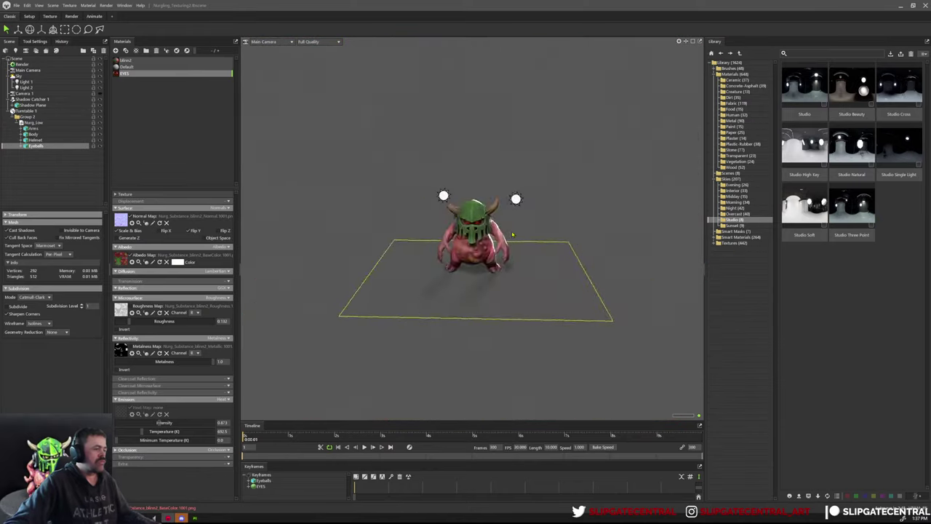
{"action": "scroll", "coordinate": [551, 280], "scroll_direction": "up", "scroll_amount": 6}
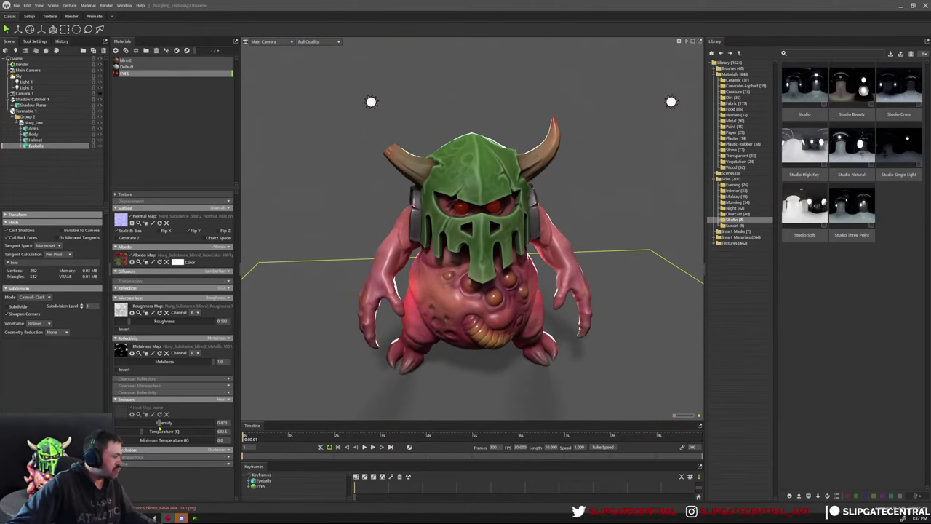
Raise the EYES material's emission intensity to about 4.71 and check the glow on the whole character.
{"action": "left_click_drag", "start_coordinate": [158, 424], "coordinate": [191, 430]}
{"action": "mouse_move", "coordinate": [556, 312]}
{"action": "left_mouse_down"}
{"action": "mouse_move", "coordinate": [465, 317]}
{"action": "mouse_move", "coordinate": [632, 334]}
{"action": "mouse_move", "coordinate": [562, 318]}
{"action": "left_mouse_up"}
{"action": "scroll", "coordinate": [558, 321], "scroll_direction": "down", "scroll_amount": 2}
{"action": "scroll", "coordinate": [558, 320], "scroll_direction": "up", "scroll_amount": 2}
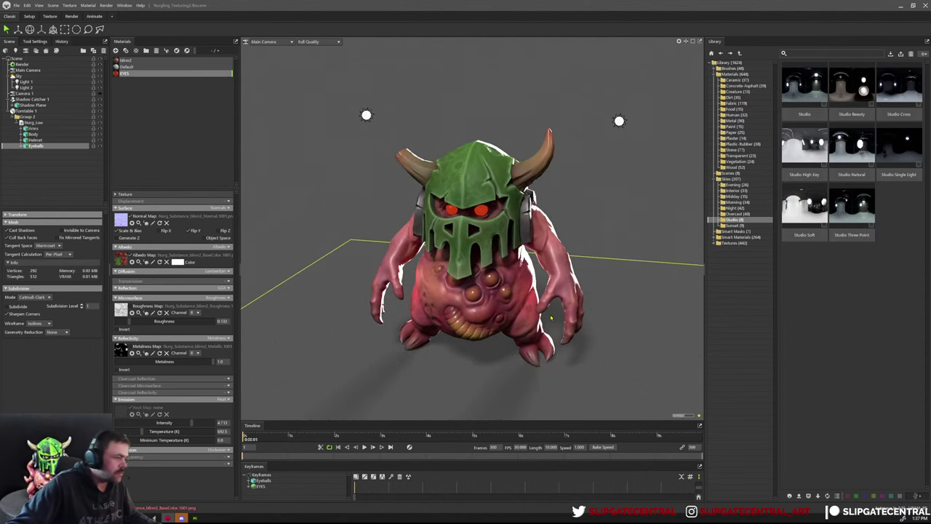
{"action": "left_click_drag", "start_coordinate": [551, 318], "coordinate": [575, 318]}
Switch to Substance 3D Painter and display only the Roughness channel on the model.
{"action": "key", "text": "alt+Tab"}
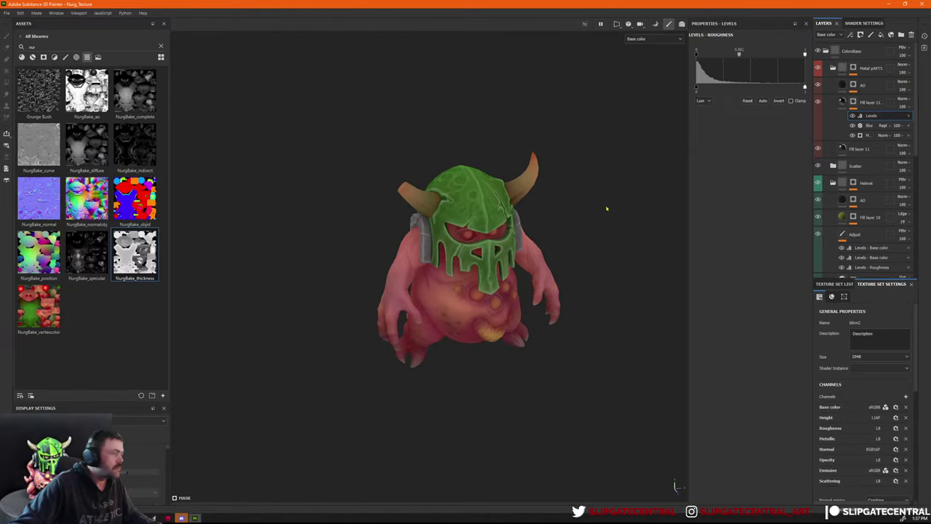
{"action": "key", "text": "c"}
{"action": "key", "text": "c"}
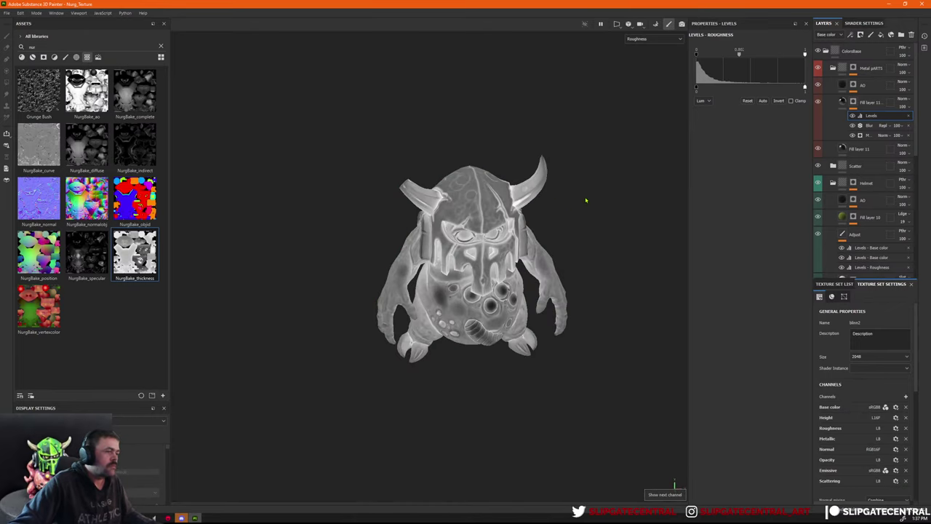
{"action": "left_click_drag", "start_coordinate": [586, 200], "coordinate": [558, 195], "text": "alt"}
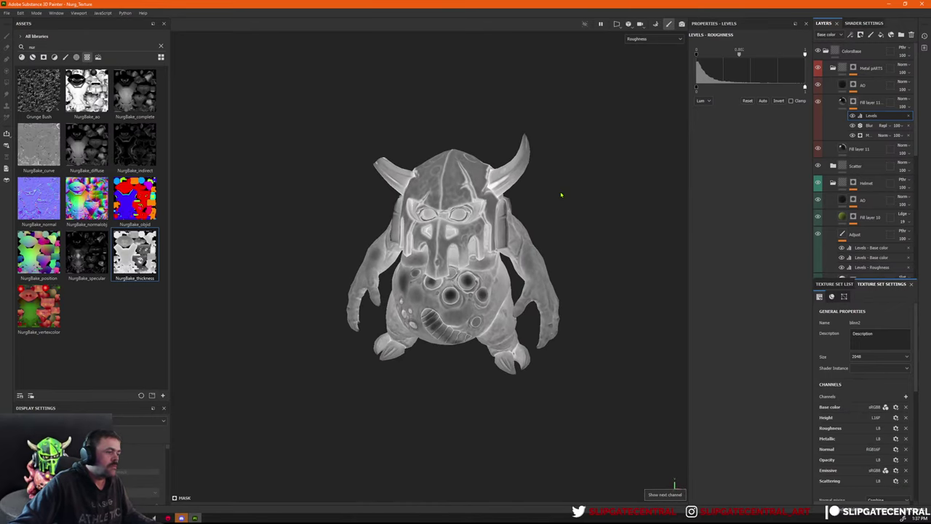
Select Layer 4 below the SkinPaint group and switch the layer stack to the Roughness channel.
{"action": "scroll", "coordinate": [884, 211], "scroll_direction": "down", "scroll_amount": 5}
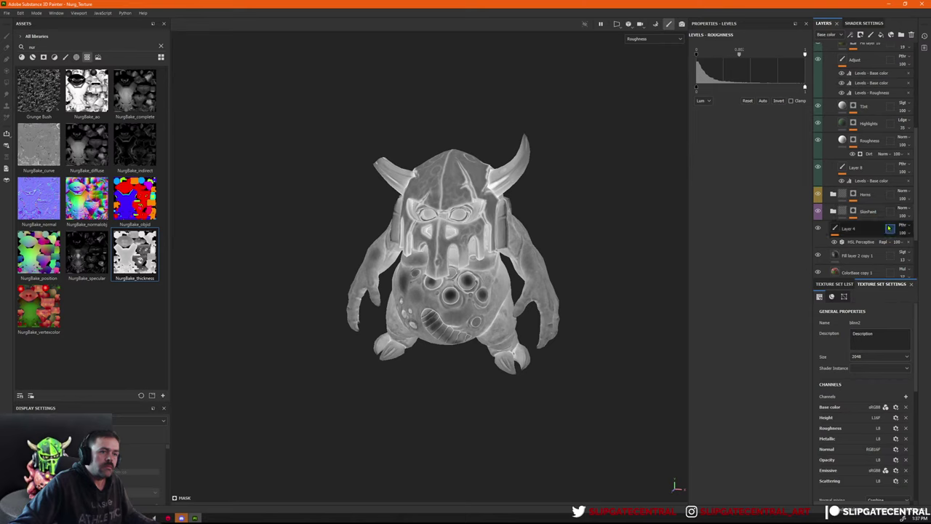
{"action": "scroll", "coordinate": [875, 220], "scroll_direction": "down", "scroll_amount": 1}
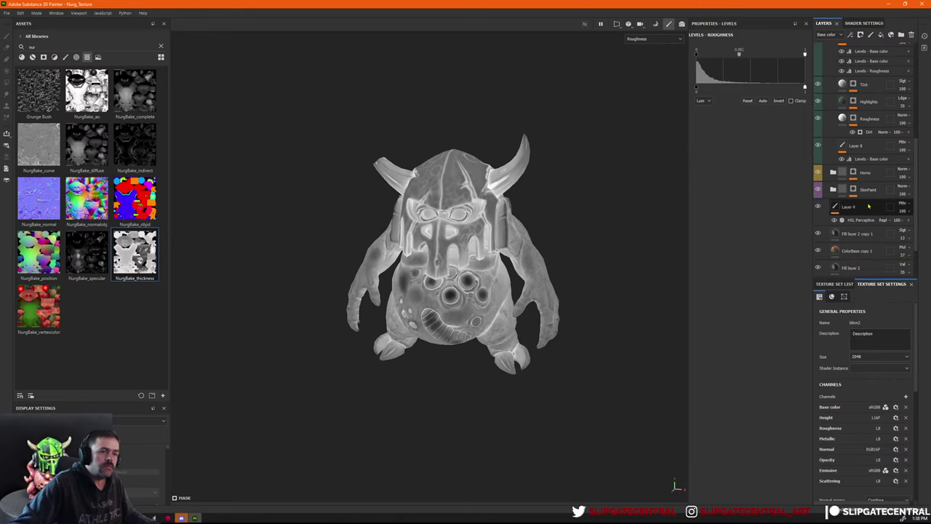
{"action": "left_click", "coordinate": [848, 206]}
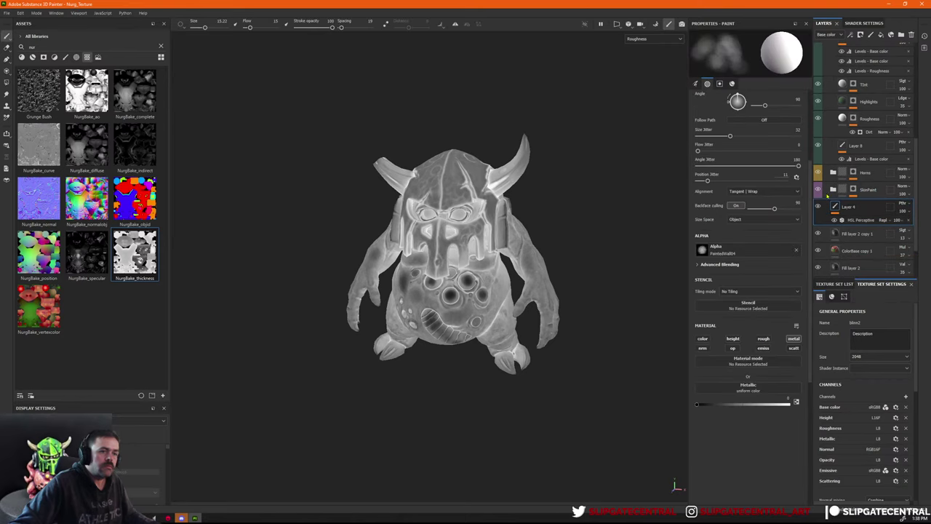
{"action": "left_click", "coordinate": [833, 36]}
{"action": "left_click", "coordinate": [829, 67]}
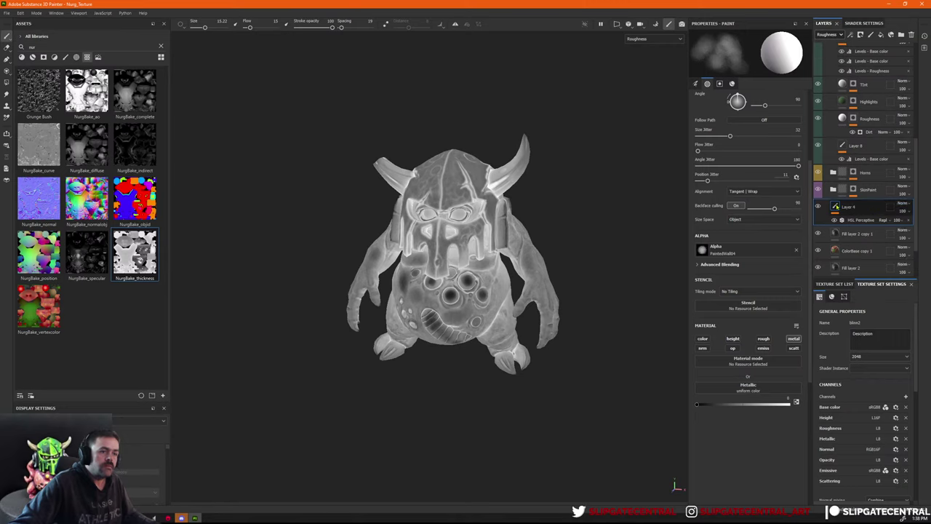
Add a Levels effect to Layer 4, try shifting its midtones, and undo the shift.
{"action": "right_click", "coordinate": [853, 204]}
{"action": "left_click", "coordinate": [861, 416]}
{"action": "key", "text": "Delete"}
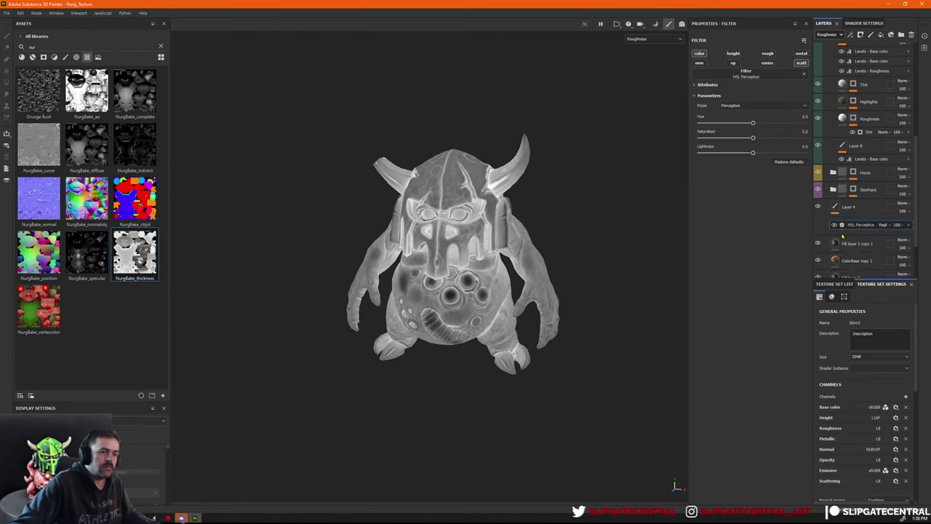
{"action": "right_click", "coordinate": [848, 208]}
{"action": "left_click", "coordinate": [855, 251]}
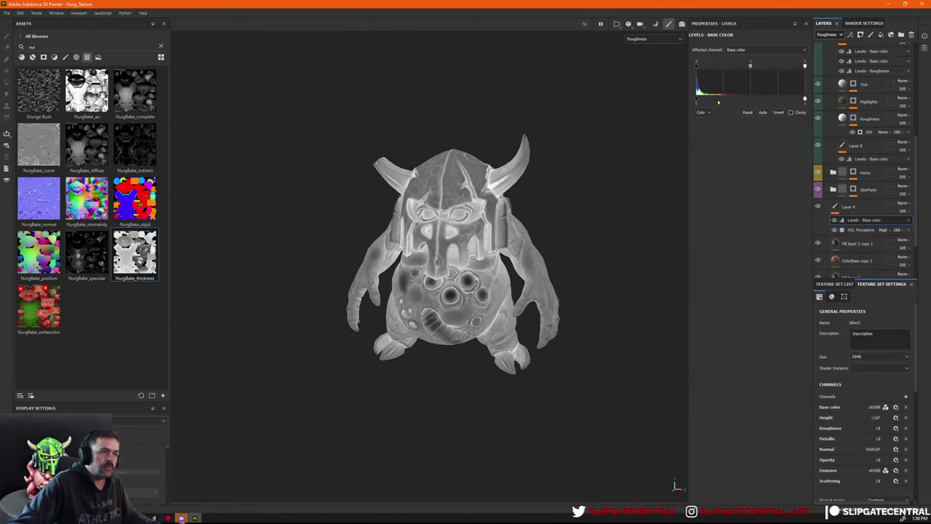
{"action": "left_click_drag", "start_coordinate": [750, 66], "coordinate": [757, 76]}
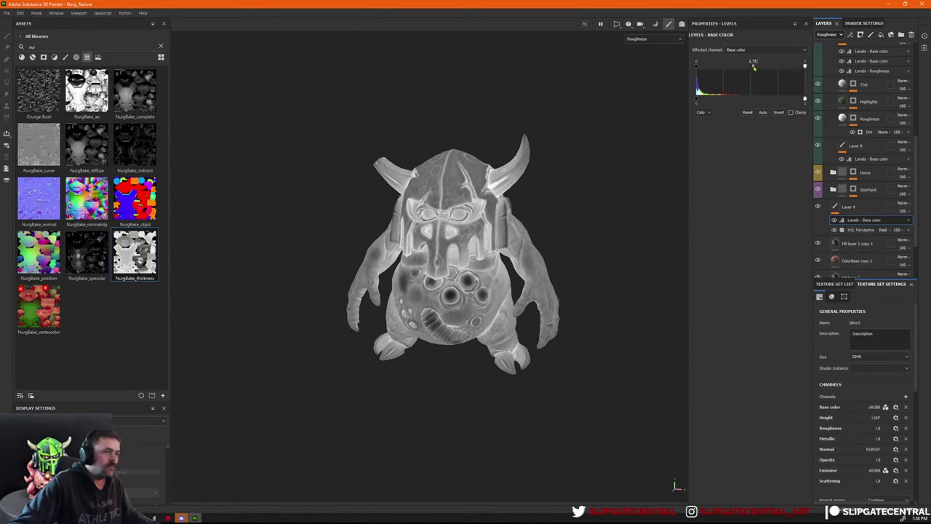
{"action": "key", "text": "ctrl+z"}
Set Layer 4's roughness blending mode to Passthrough and remove its Levels effect.
{"action": "left_click", "coordinate": [903, 204]}
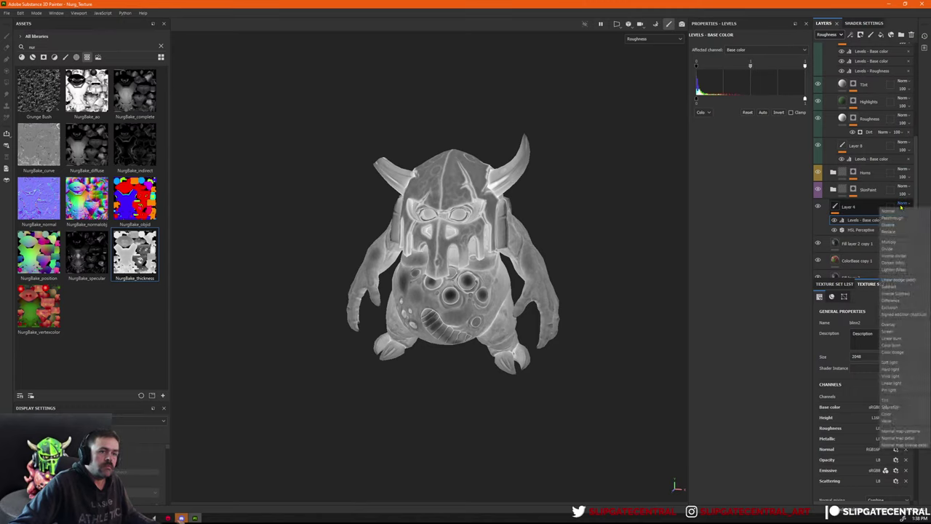
{"action": "left_click", "coordinate": [905, 218]}
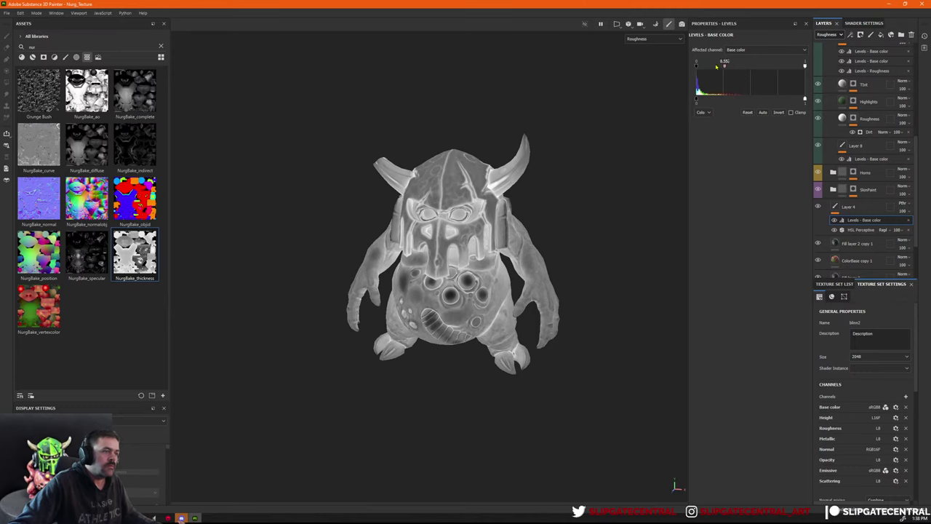
{"action": "left_click_drag", "start_coordinate": [718, 66], "coordinate": [750, 67]}
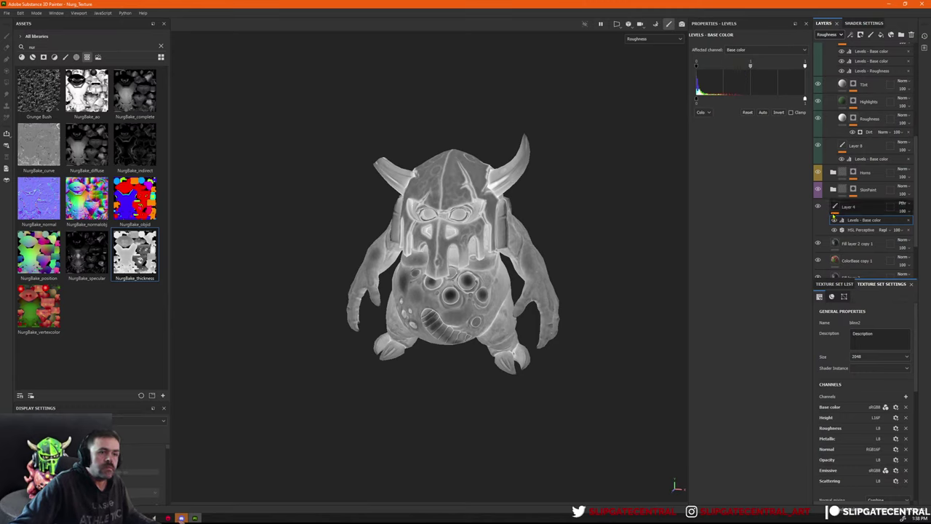
{"action": "left_click", "coordinate": [908, 220]}
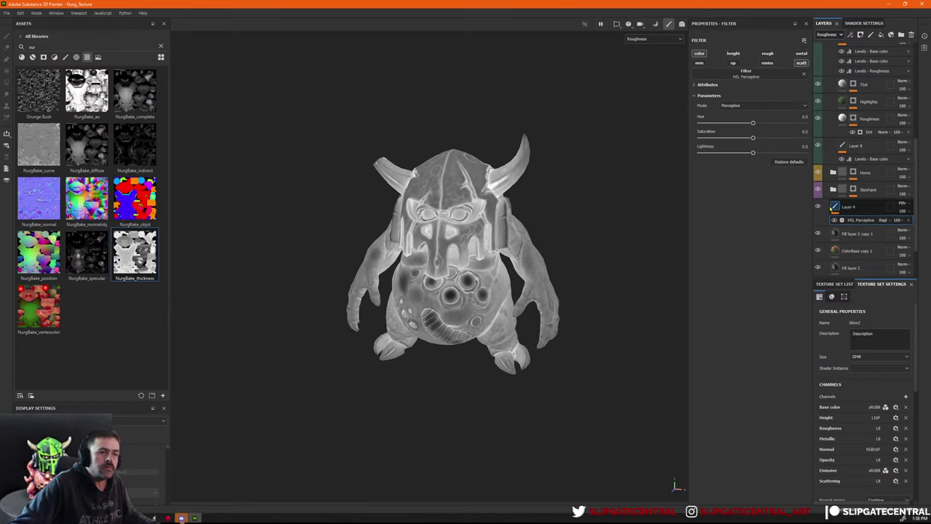
Expand the SkinPaint group and set Layer 7's roughness blending mode to Passthrough.
{"action": "left_click", "coordinate": [833, 189]}
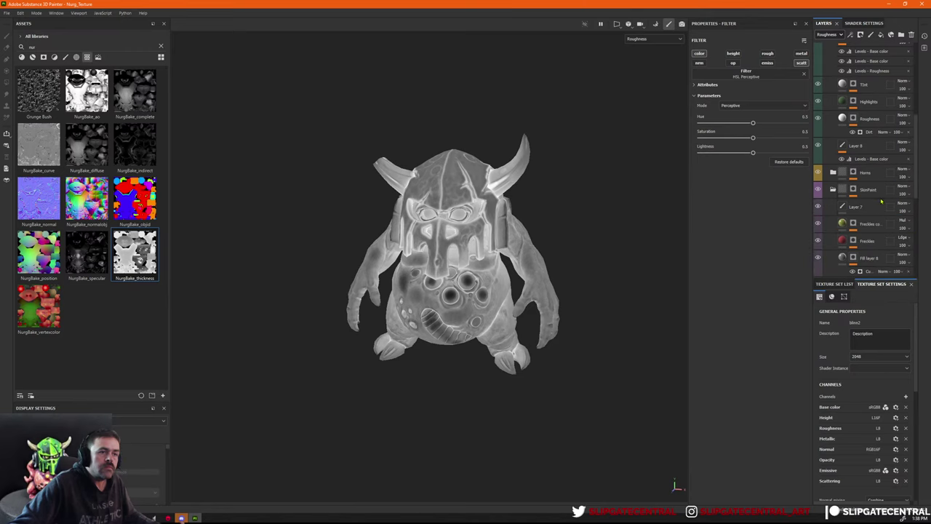
{"action": "left_click", "coordinate": [855, 208]}
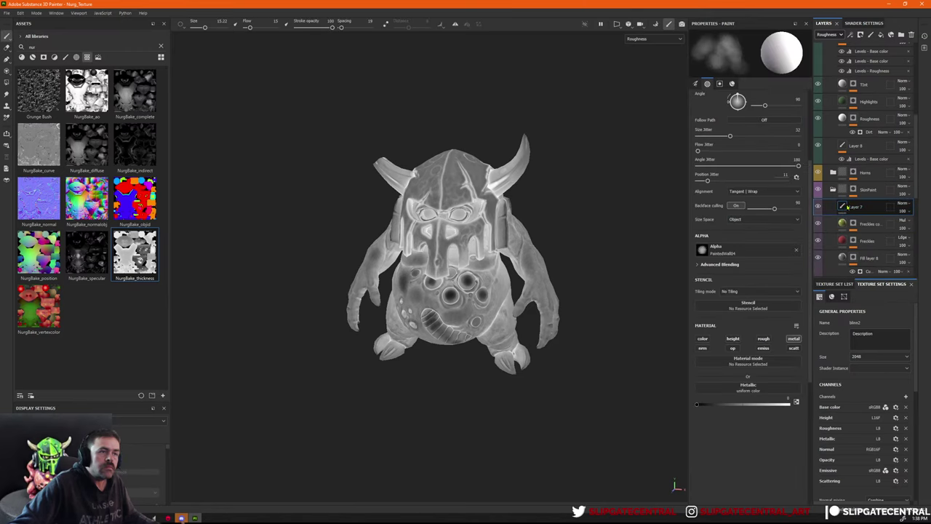
{"action": "left_click", "coordinate": [904, 208]}
{"action": "left_click", "coordinate": [905, 220]}
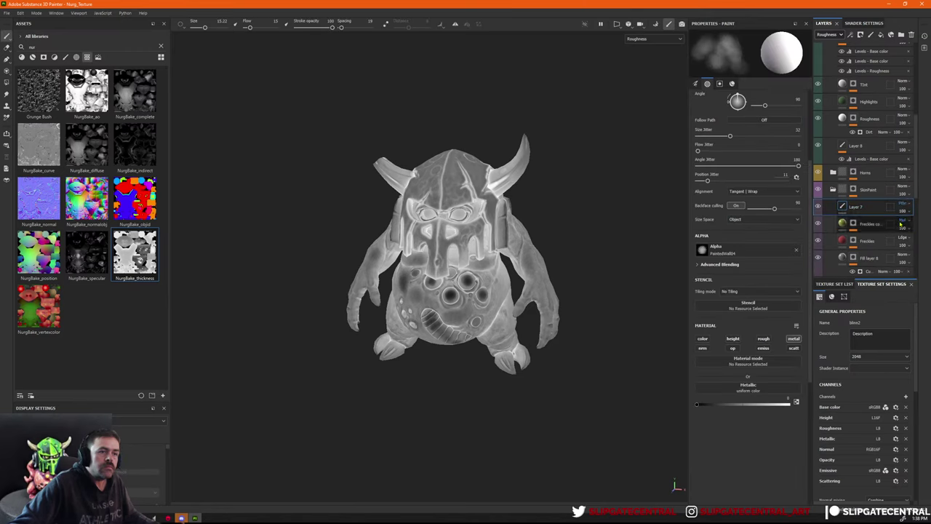
Add a Levels effect to Layer 7 and make it affect the Roughness channel.
{"action": "right_click", "coordinate": [862, 207]}
{"action": "left_click", "coordinate": [875, 296]}
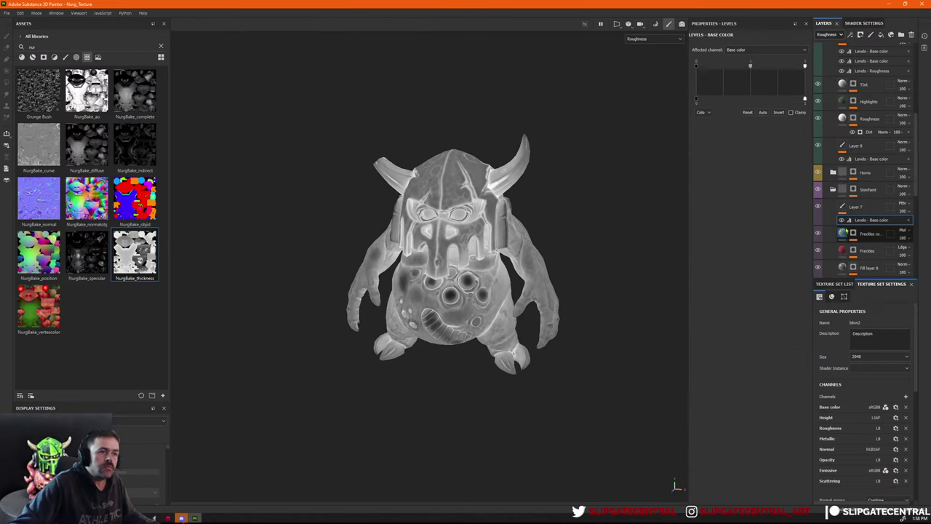
{"action": "left_click", "coordinate": [752, 51]}
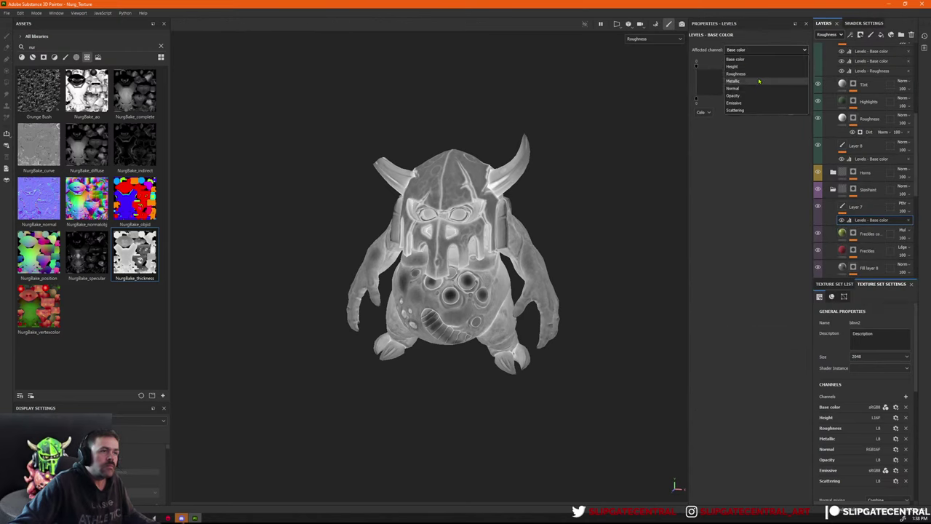
{"action": "left_click", "coordinate": [760, 73]}
Adjust Layer 7's roughness levels, raising the output black to 0.281 and lowering the input white to about 0.89.
{"action": "left_click_drag", "start_coordinate": [751, 66], "coordinate": [717, 66]}
{"action": "key", "text": "ctrl+z"}
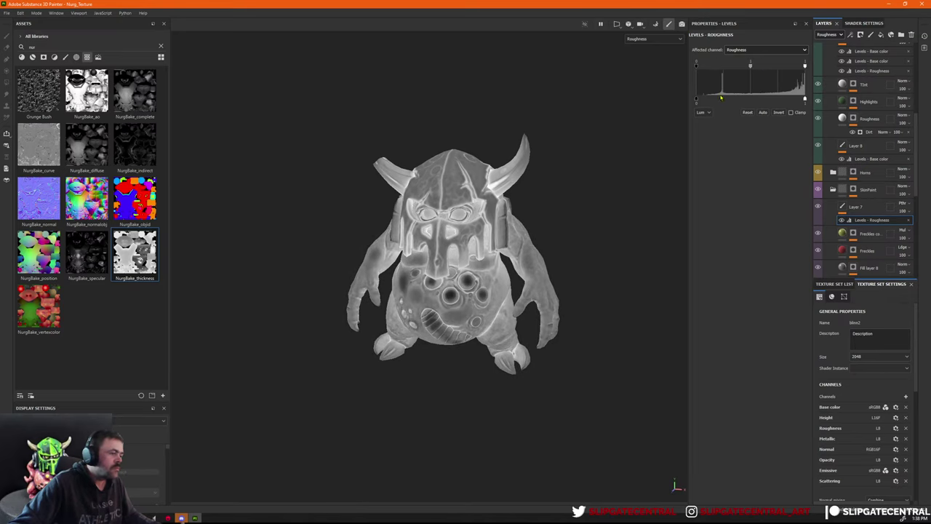
{"action": "left_click_drag", "start_coordinate": [697, 99], "coordinate": [733, 103]}
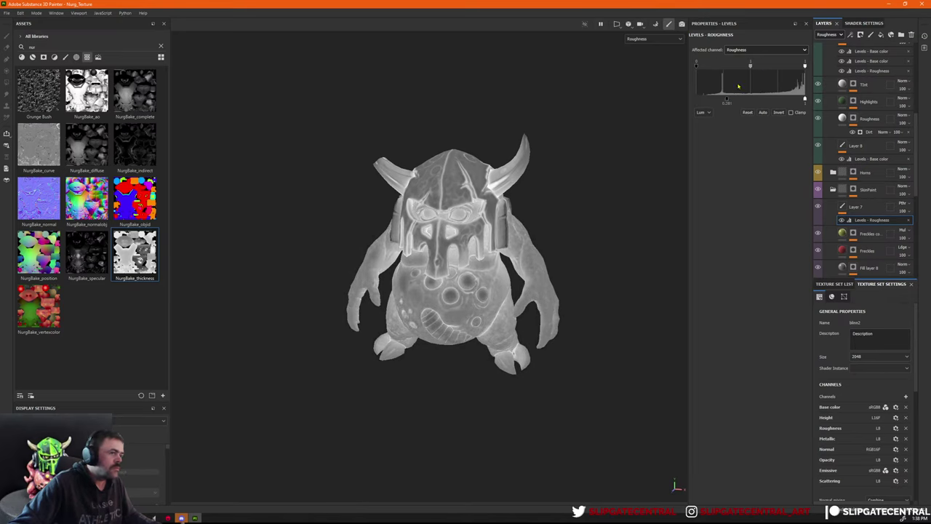
{"action": "mouse_move", "coordinate": [752, 66]}
{"action": "left_mouse_down"}
{"action": "mouse_move", "coordinate": [732, 64]}
{"action": "mouse_move", "coordinate": [773, 64]}
{"action": "mouse_move", "coordinate": [750, 66]}
{"action": "left_mouse_up"}
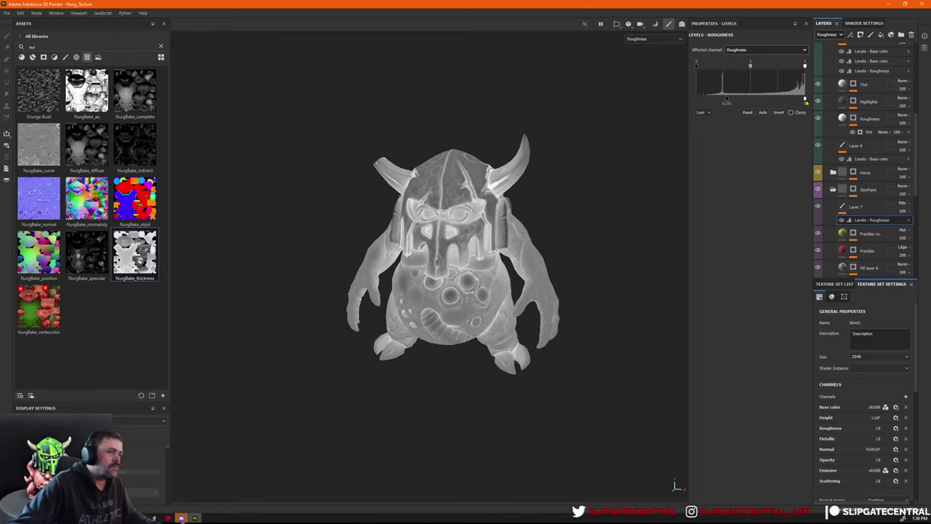
{"action": "mouse_move", "coordinate": [805, 102]}
{"action": "left_mouse_down"}
{"action": "mouse_move", "coordinate": [792, 101]}
{"action": "mouse_move", "coordinate": [805, 102]}
{"action": "left_mouse_up"}
{"action": "left_click_drag", "start_coordinate": [805, 67], "coordinate": [793, 65]}
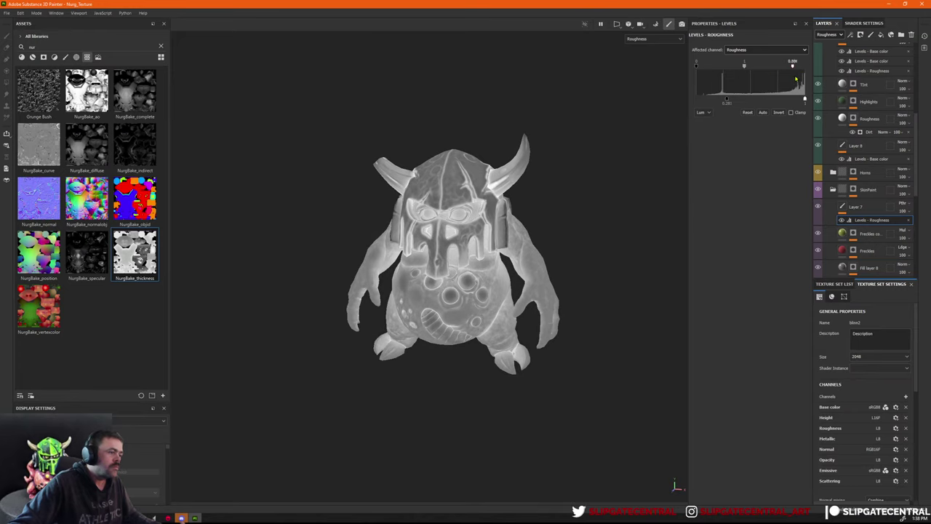
Adjust Layer 7's roughness levels, lowering the output black, raising the midtone to about 4 and setting the input white to 1.
{"action": "left_click_drag", "start_coordinate": [726, 100], "coordinate": [723, 102]}
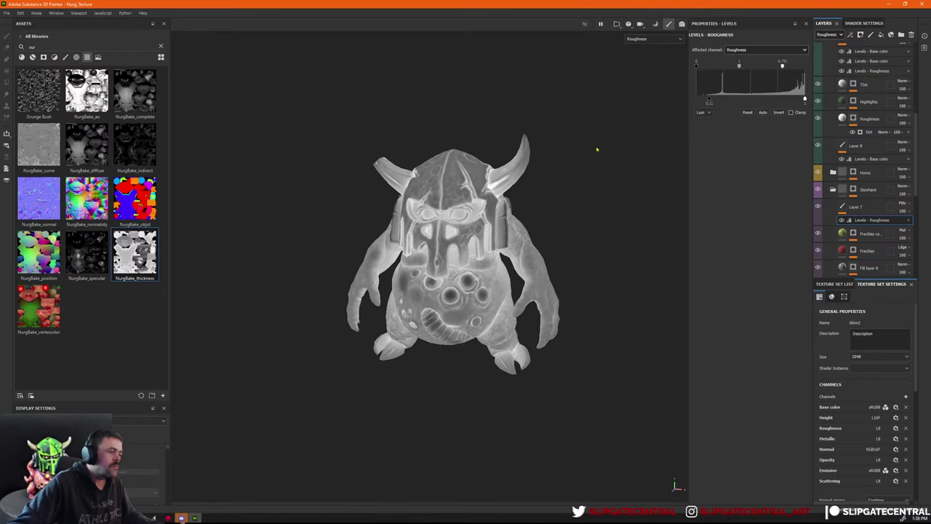
{"action": "left_click", "coordinate": [818, 207]}
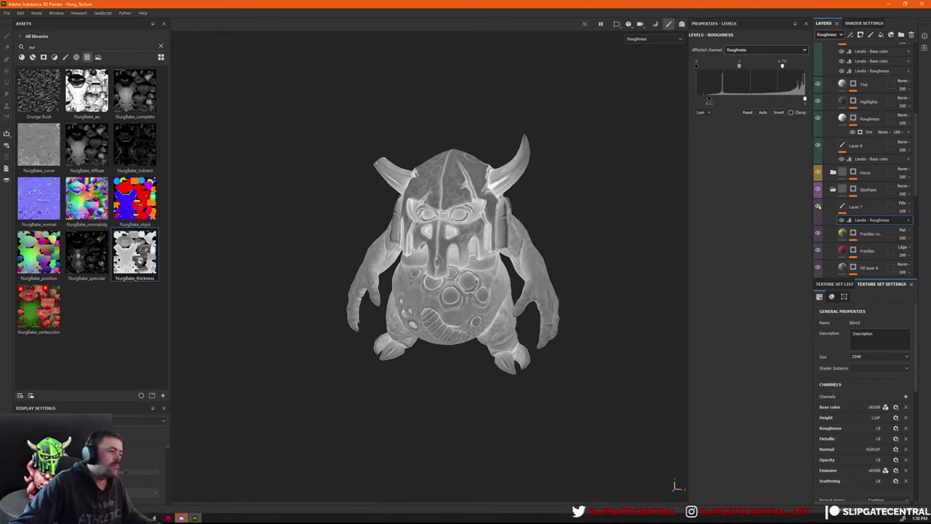
{"action": "left_click", "coordinate": [817, 206]}
{"action": "left_click", "coordinate": [818, 207]}
{"action": "left_click", "coordinate": [817, 207]}
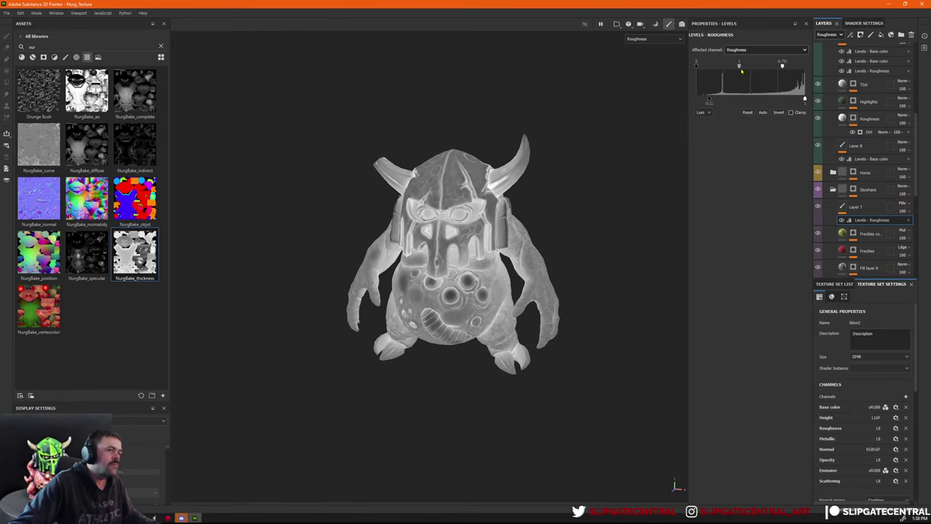
{"action": "mouse_move", "coordinate": [731, 65]}
{"action": "left_mouse_down"}
{"action": "mouse_move", "coordinate": [687, 70]}
{"action": "mouse_move", "coordinate": [743, 81]}
{"action": "mouse_move", "coordinate": [802, 69]}
{"action": "mouse_move", "coordinate": [765, 70]}
{"action": "left_mouse_up"}
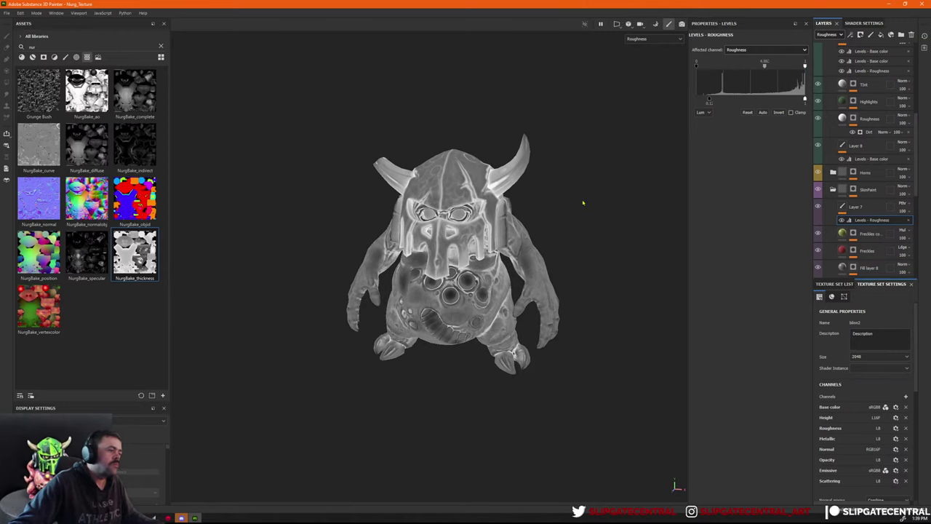
Export the texture set as 8-bit PNG files with the PBR Metallic Roughness template and close the export dialog.
{"action": "key", "text": "ctrl+shift+e"}
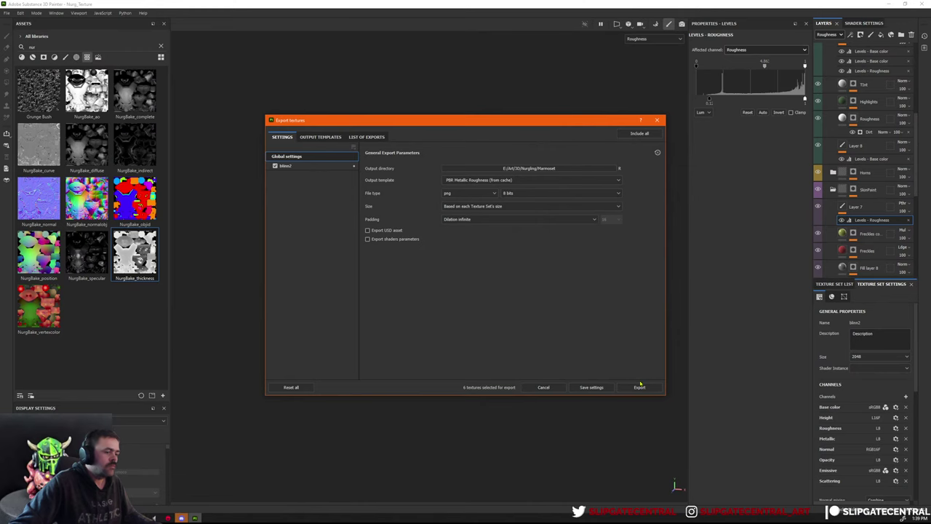
{"action": "left_click", "coordinate": [640, 386]}
{"action": "key", "text": "alt+Tab"}
{"action": "key", "text": "alt+Tab"}
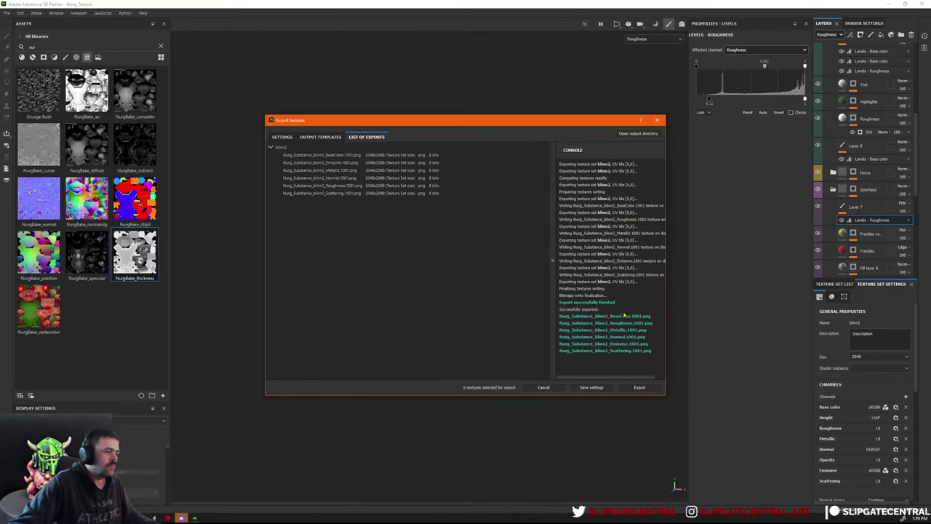
{"action": "left_click", "coordinate": [659, 120]}
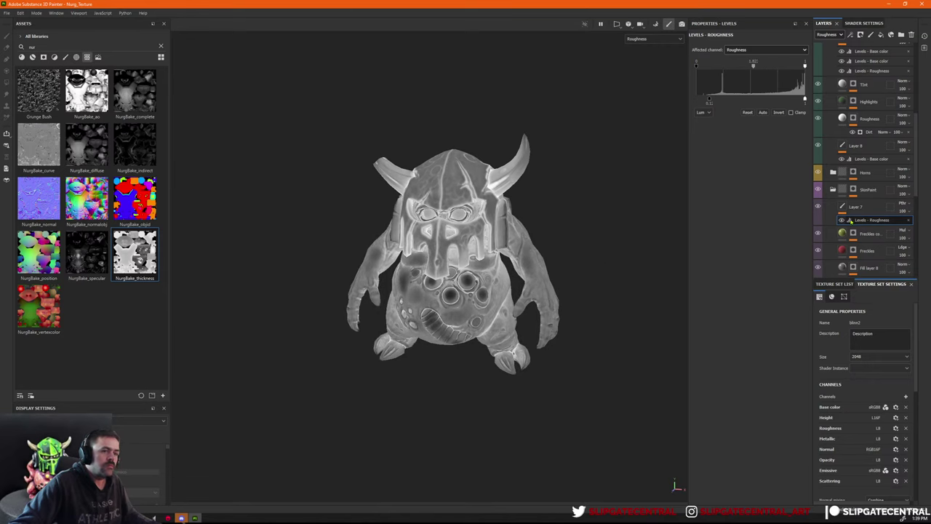
Remove the Levels effect from Layer 7 and re-export the textures to check the creature in Marmoset Toolbag.
{"action": "left_click", "coordinate": [907, 220]}
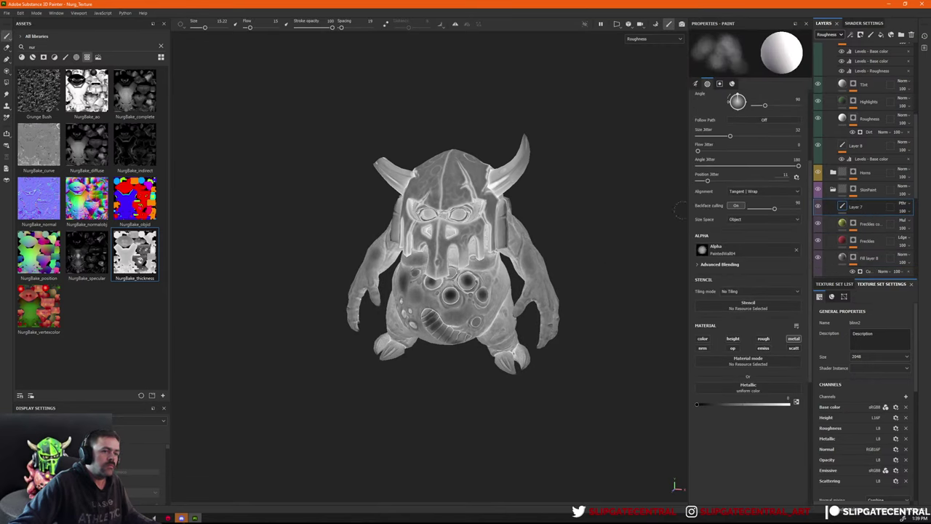
{"action": "key", "text": "ctrl+shift+e"}
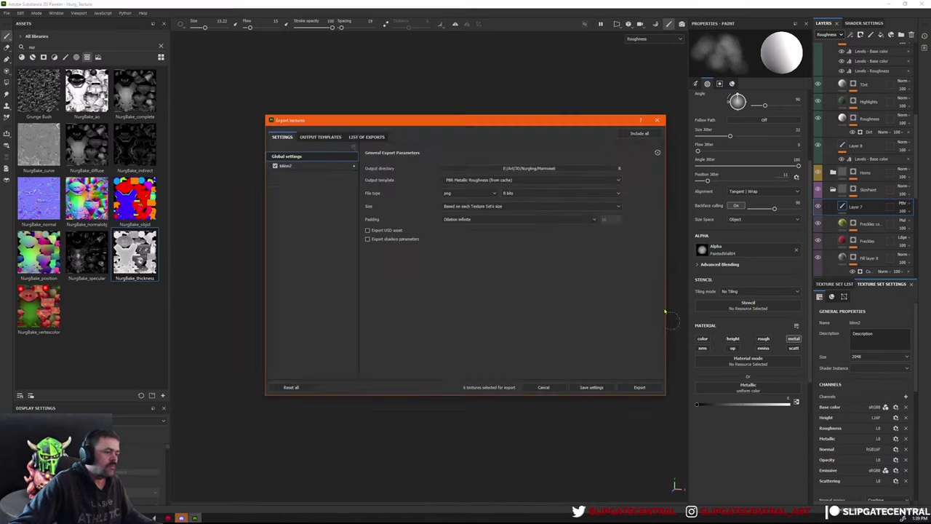
{"action": "left_click", "coordinate": [640, 386]}
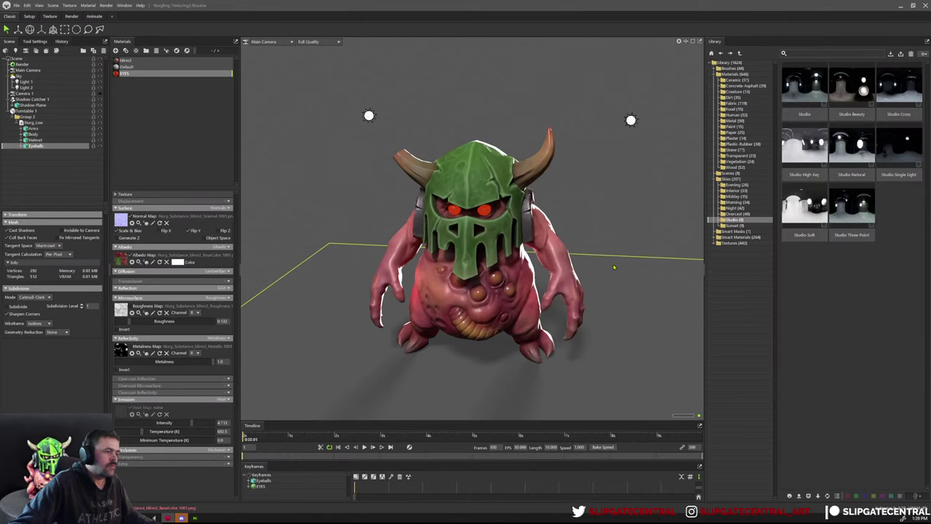
{"action": "scroll", "coordinate": [554, 262], "scroll_direction": "down", "scroll_amount": 6}
{"action": "left_click_drag", "start_coordinate": [554, 262], "coordinate": [489, 278]}
{"action": "scroll", "coordinate": [546, 277], "scroll_direction": "up", "scroll_amount": 5}
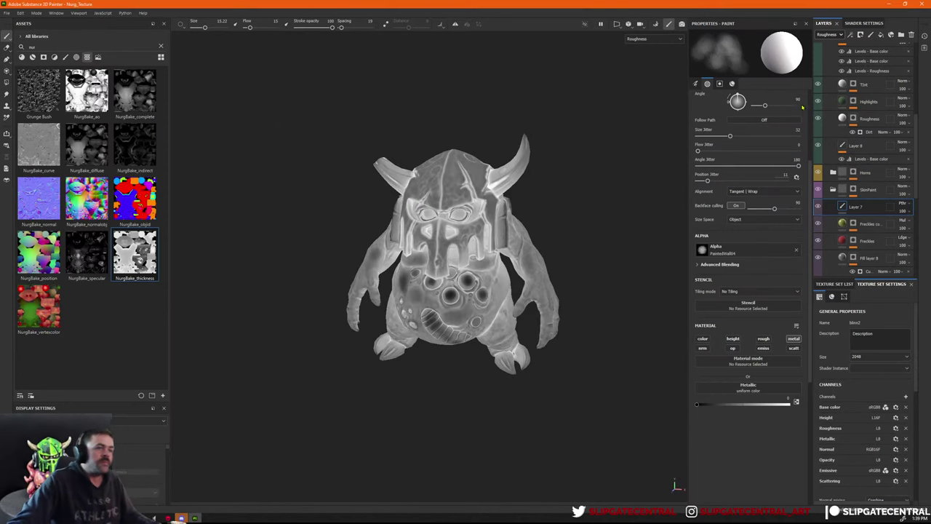
Collapse the Helmet and SkinPaint folders in the Substance 3D Painter layer stack.
{"action": "scroll", "coordinate": [837, 145], "scroll_direction": "up", "scroll_amount": 6}
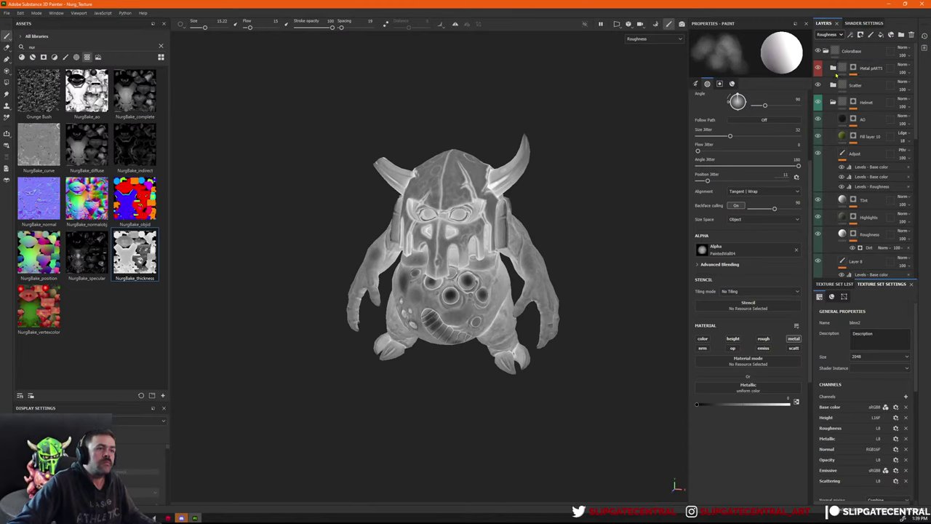
{"action": "left_click", "coordinate": [833, 102]}
{"action": "left_click", "coordinate": [834, 136]}
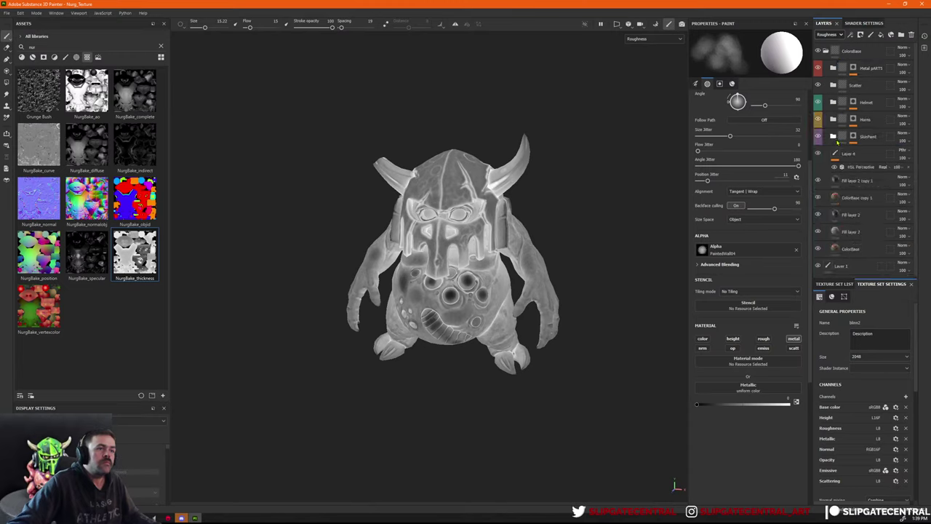
Create a new folder above the Metal pARTS folder and name it Emissive.
{"action": "left_click", "coordinate": [854, 67]}
{"action": "left_click", "coordinate": [883, 69]}
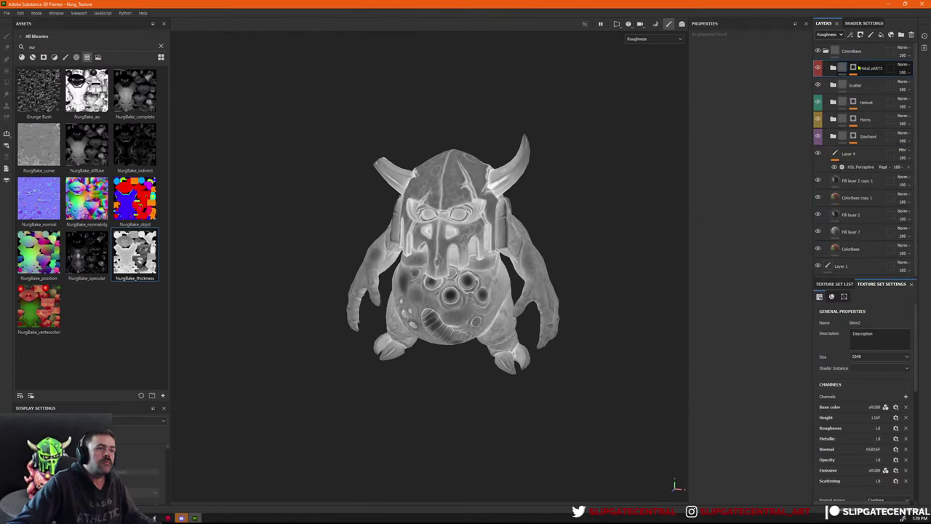
{"action": "left_click", "coordinate": [900, 35]}
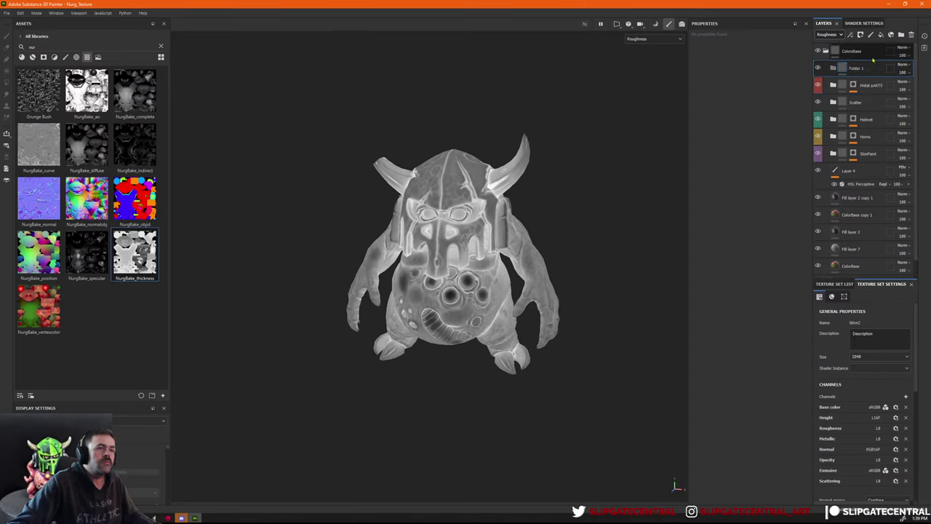
{"action": "type", "text": "e"}
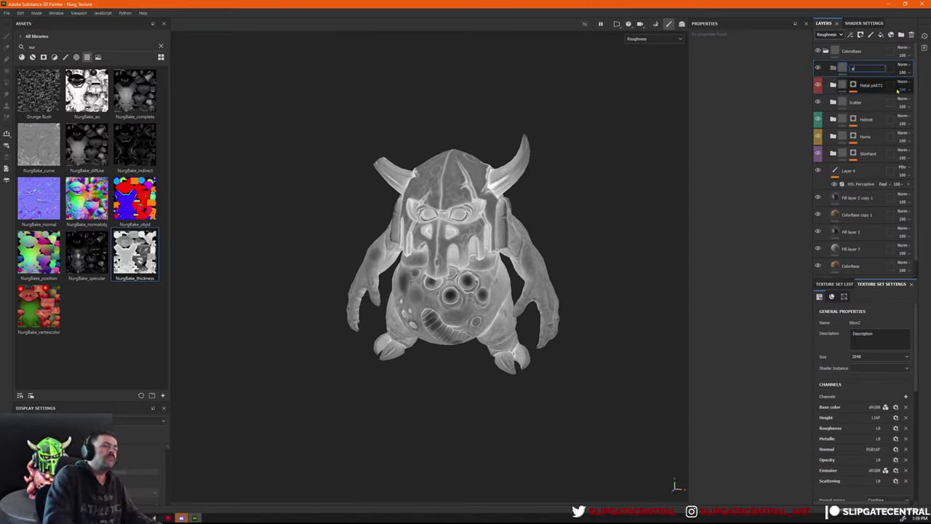
{"action": "type", "text": "missive"}
{"action": "key", "text": "Return"}
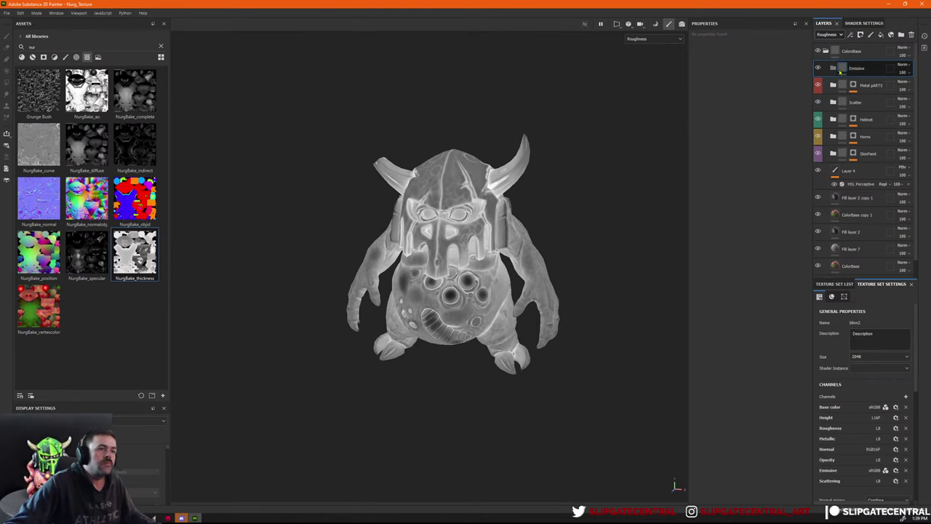
Add a fill layer inside the Emissive folder and leave only its emissive channel enabled.
{"action": "left_click", "coordinate": [880, 35]}
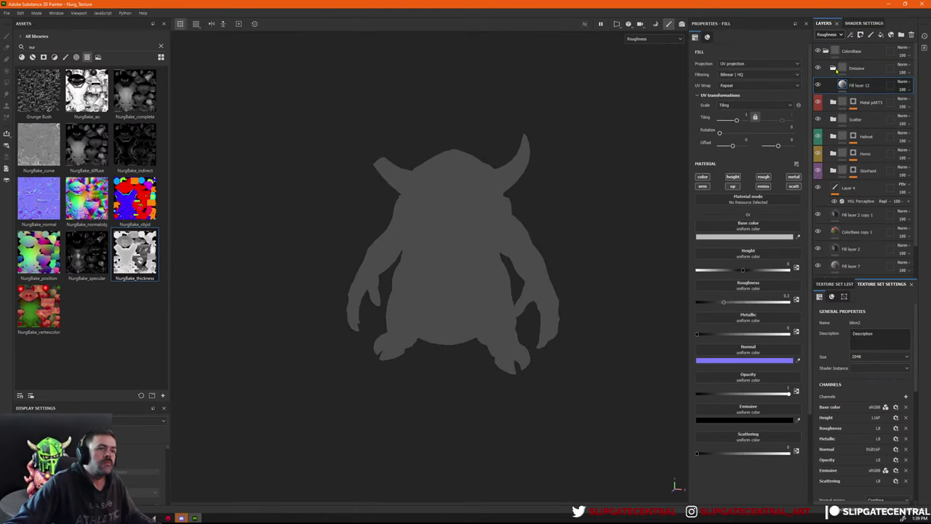
{"action": "left_click", "coordinate": [705, 178]}
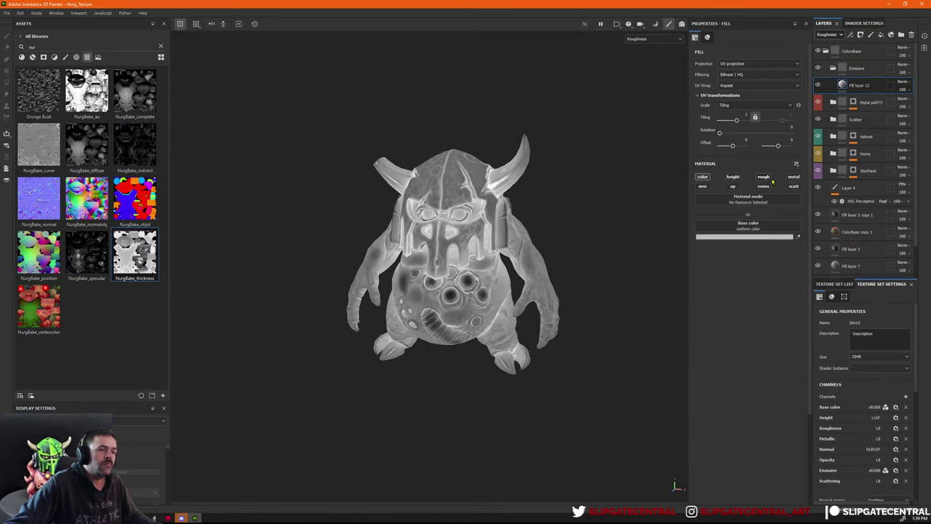
{"action": "left_click", "coordinate": [702, 178]}
{"action": "left_click", "coordinate": [762, 186]}
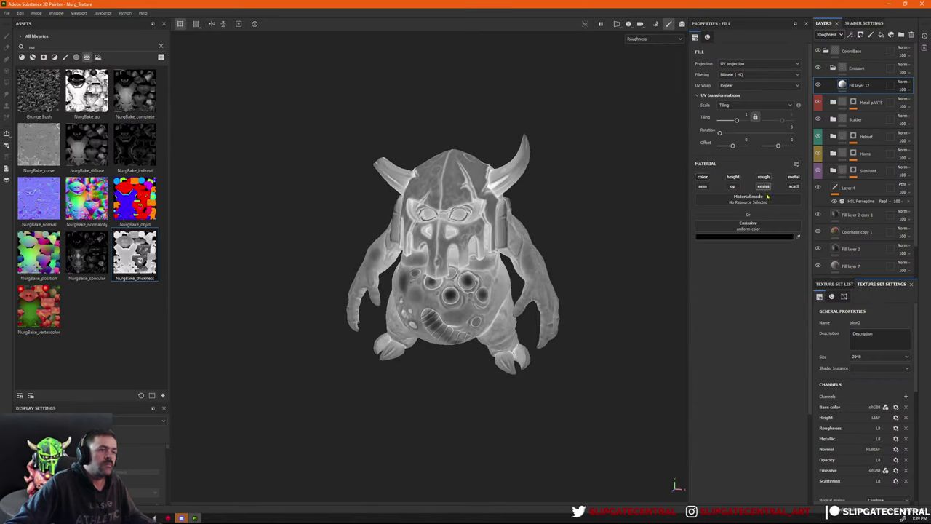
Display the Emissive channel in the viewport and set the new fill layer's emissive color to white.
{"action": "scroll", "coordinate": [553, 236], "scroll_direction": "up", "scroll_amount": 3}
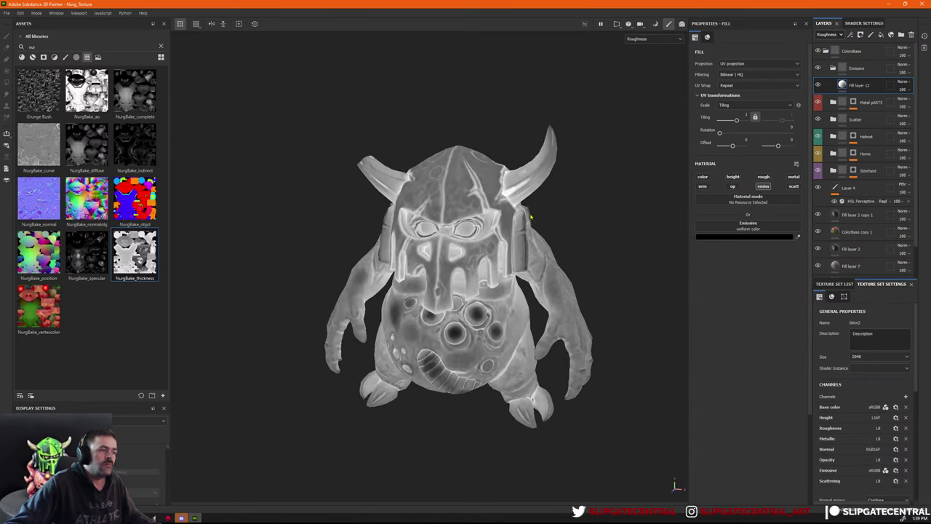
{"action": "scroll", "coordinate": [531, 217], "scroll_direction": "up", "scroll_amount": 1}
{"action": "key", "text": "c"}
{"action": "key", "text": "alt+c"}
{"action": "key", "text": "alt+c"}
{"action": "key", "text": "alt+c"}
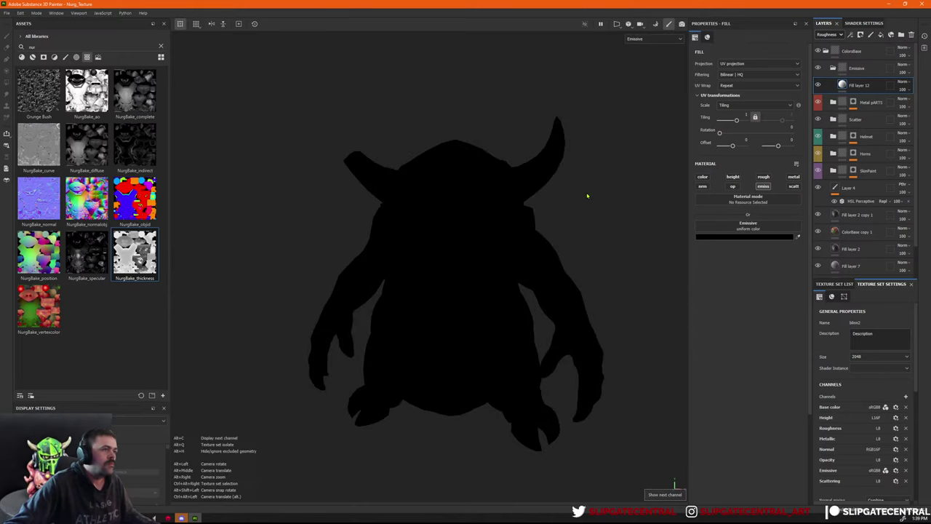
{"action": "left_click", "coordinate": [757, 238]}
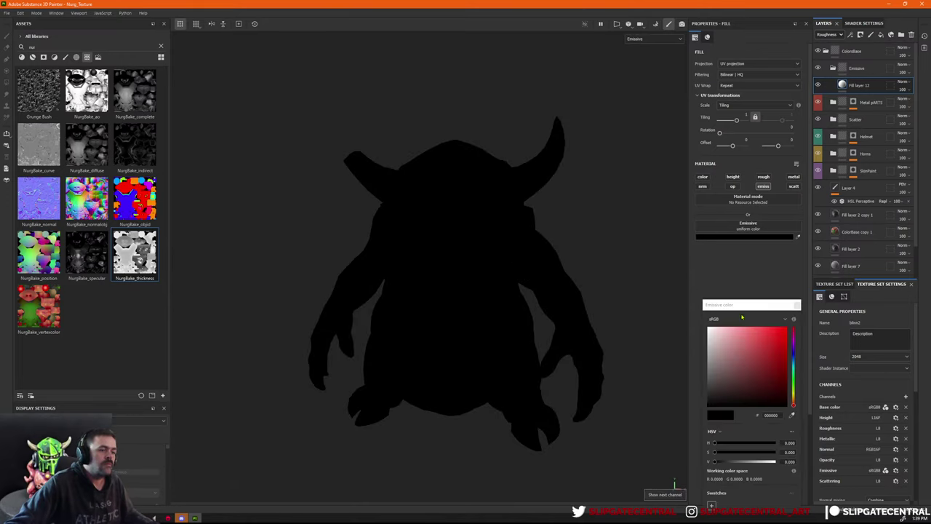
{"action": "left_click_drag", "start_coordinate": [735, 340], "coordinate": [709, 328]}
{"action": "left_click", "coordinate": [797, 305]}
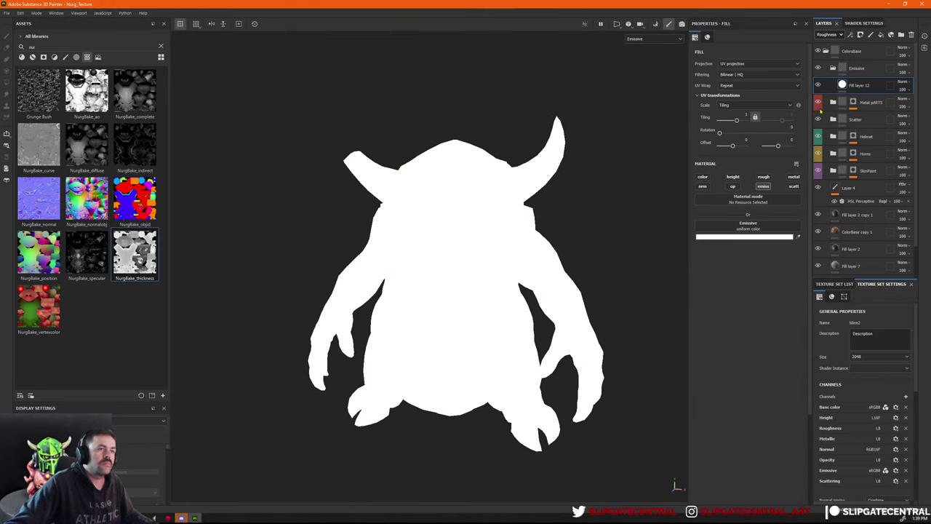
Add a black mask with a paint effect to the Emissive folder and reveal both eyeballs with polygon fill.
{"action": "right_click", "coordinate": [844, 69]}
{"action": "left_click", "coordinate": [882, 88]}
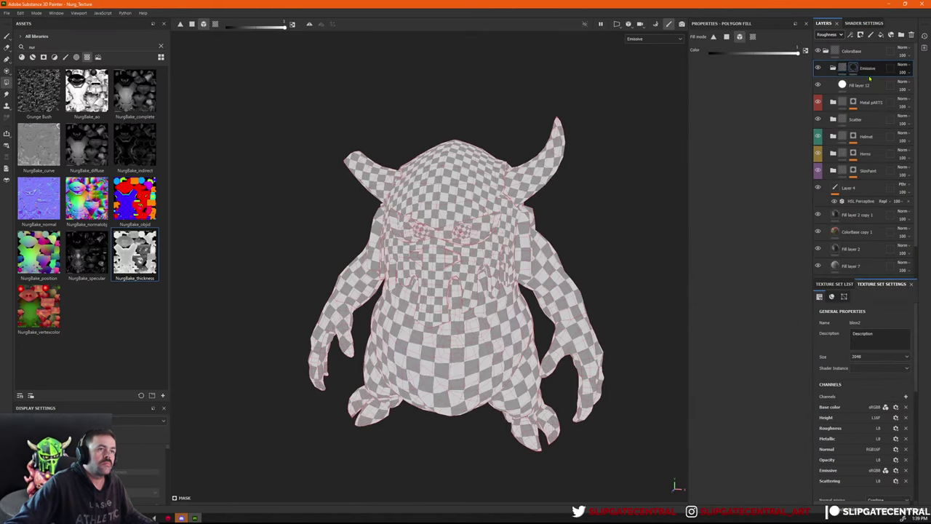
{"action": "right_click", "coordinate": [865, 65]}
{"action": "left_click", "coordinate": [872, 345]}
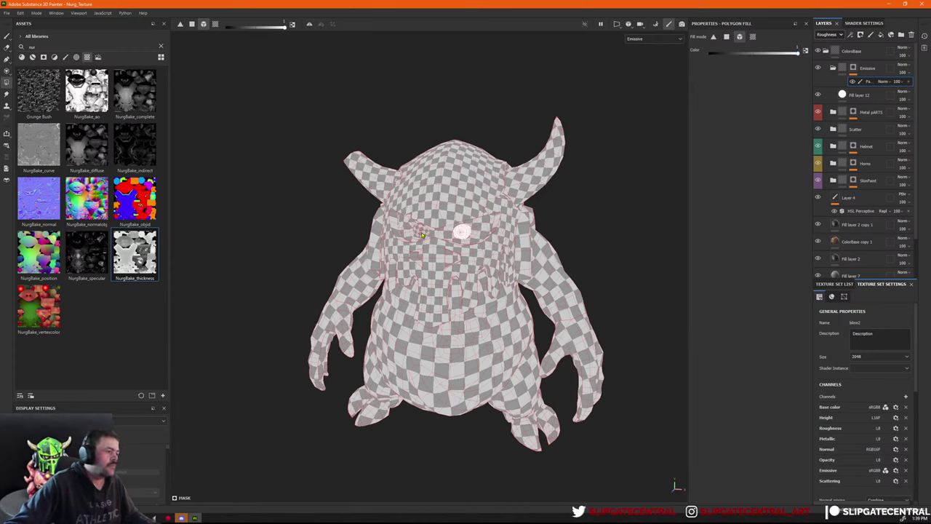
{"action": "key", "text": "1"}
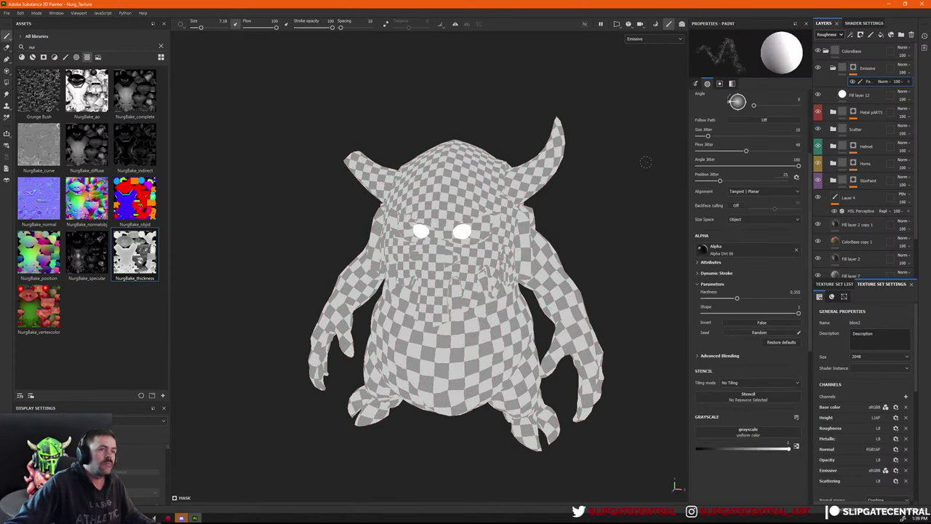
Enable the emissive channel on the ColorBase fill layer and toggle Fill layer 12's visibility to compare the eyes.
{"action": "scroll", "coordinate": [846, 219], "scroll_direction": "down", "scroll_amount": 2}
{"action": "left_click", "coordinate": [838, 249]}
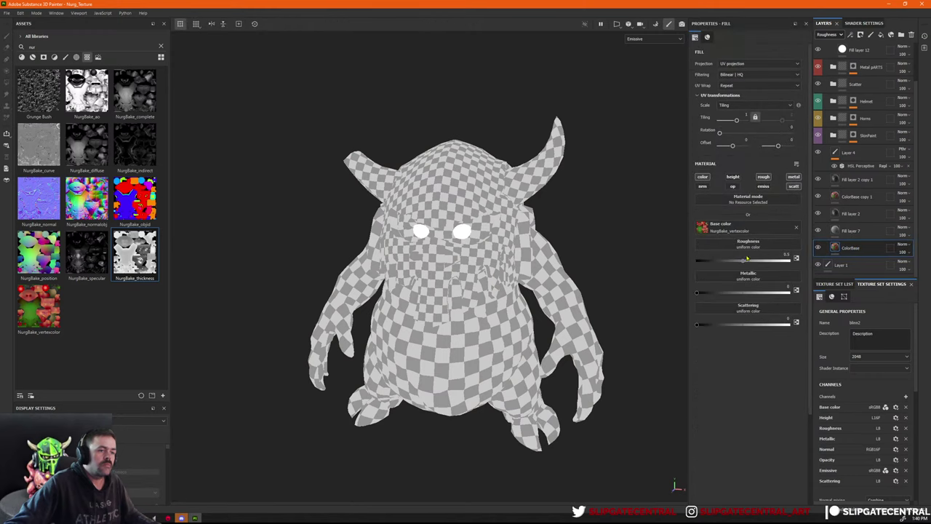
{"action": "left_click", "coordinate": [763, 187]}
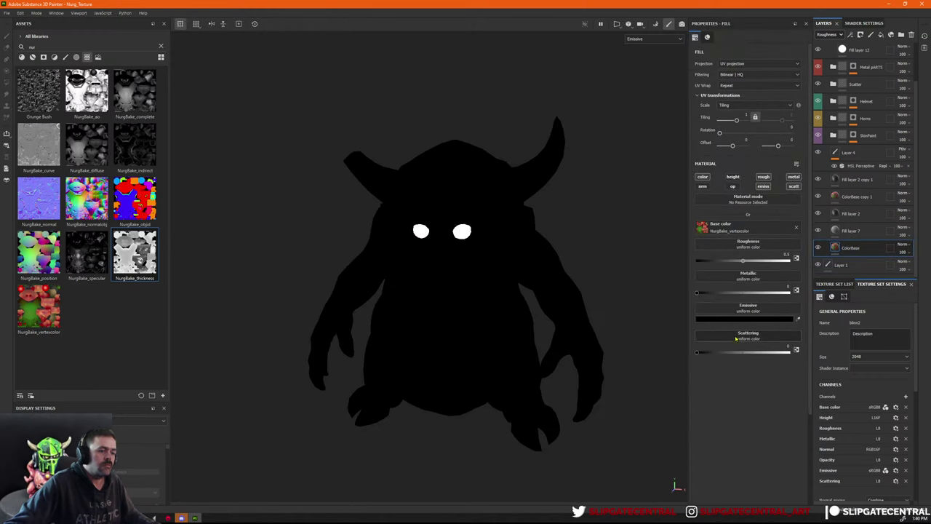
{"action": "scroll", "coordinate": [838, 109], "scroll_direction": "up", "scroll_amount": 2}
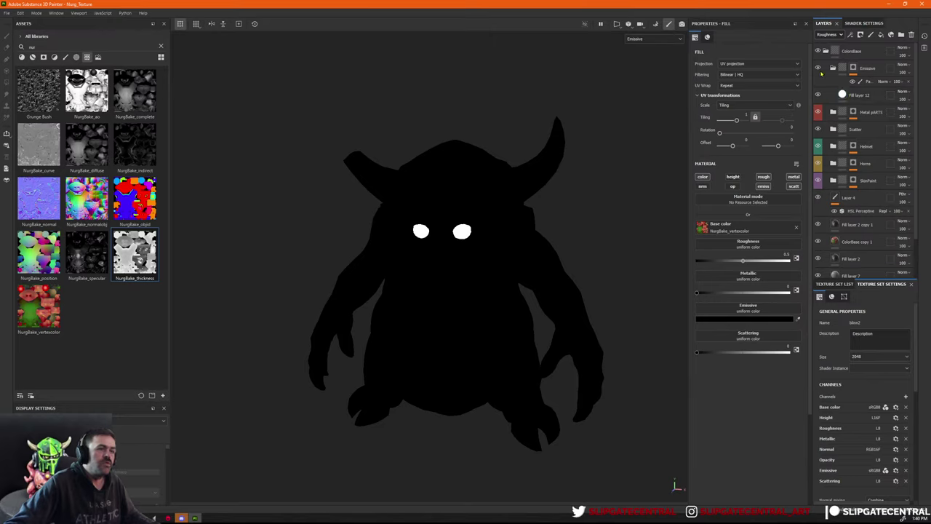
{"action": "left_click", "coordinate": [843, 95]}
{"action": "left_click", "coordinate": [819, 96]}
{"action": "left_click", "coordinate": [819, 95]}
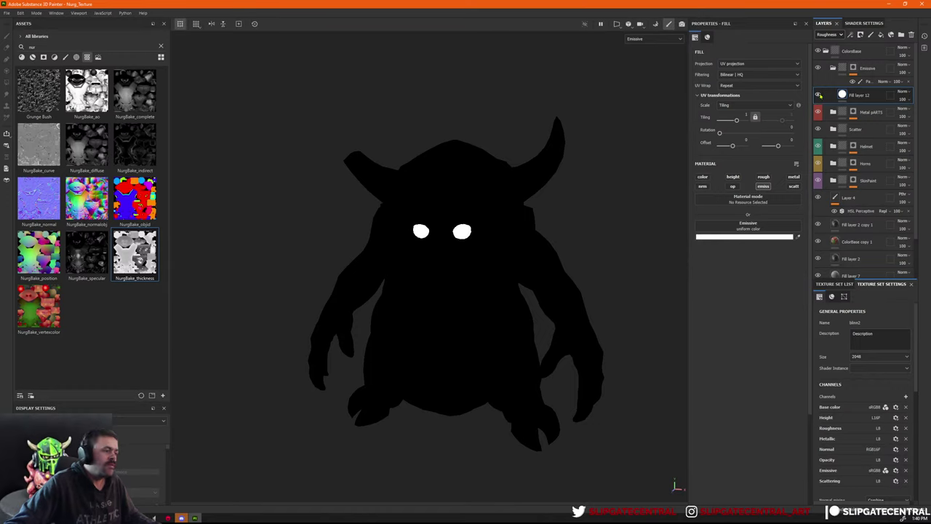
Add a black mask to Fill layer 12 in the Emissive folder, keeping its white emissive color.
{"action": "scroll", "coordinate": [605, 150], "scroll_direction": "up", "scroll_amount": 5}
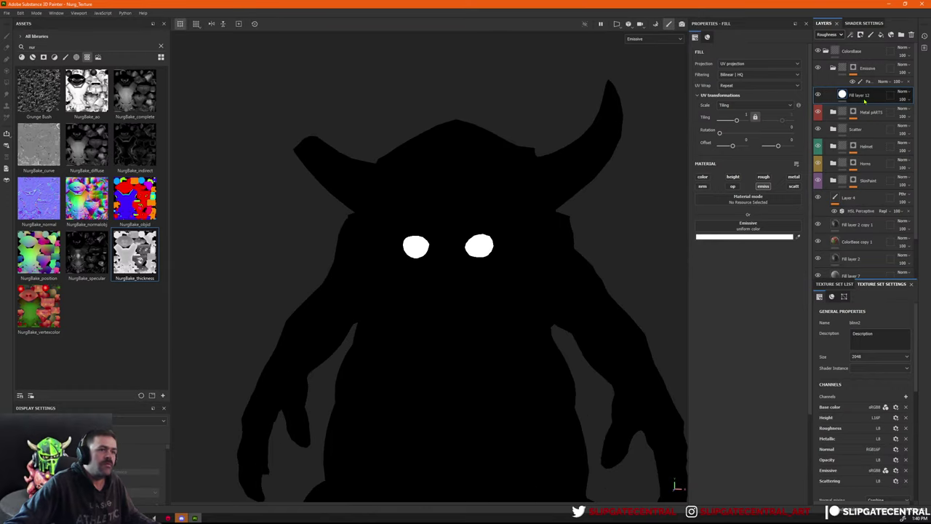
{"action": "left_click", "coordinate": [734, 237]}
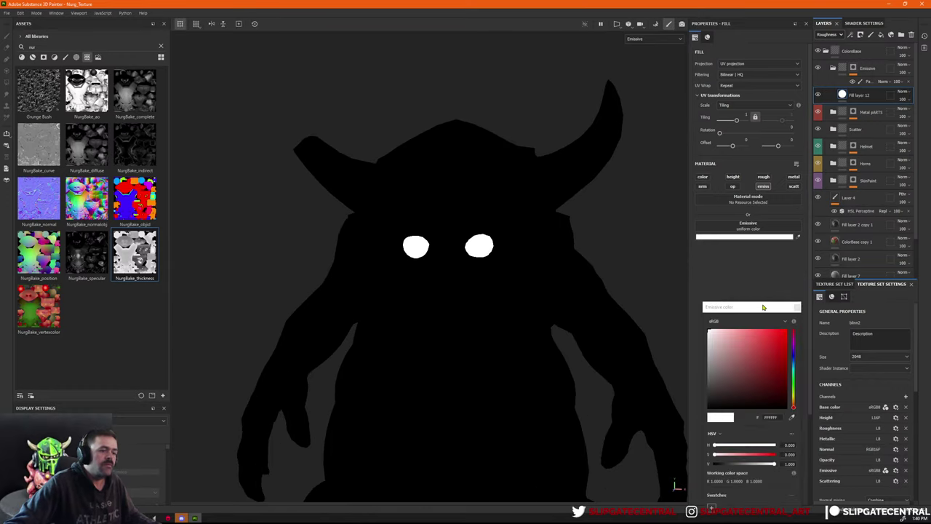
{"action": "left_click", "coordinate": [799, 306]}
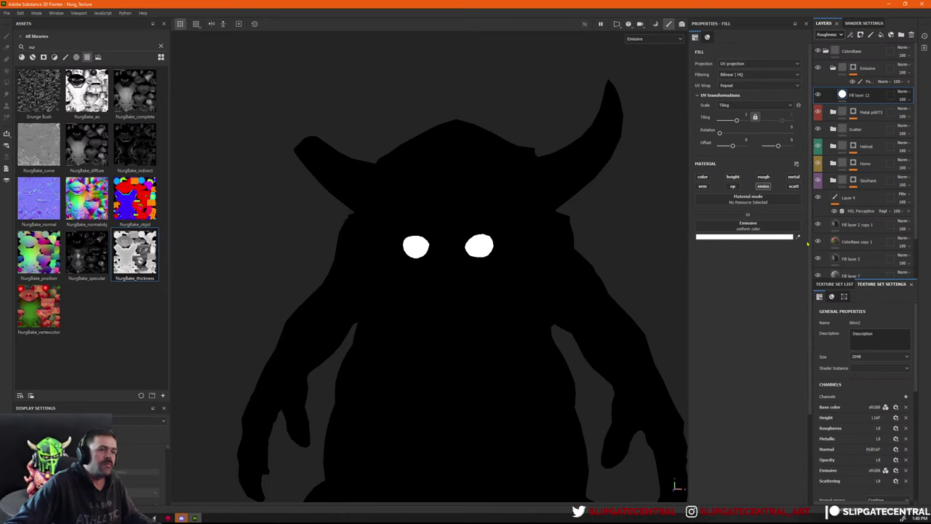
{"action": "right_click", "coordinate": [859, 96]}
{"action": "left_click", "coordinate": [871, 109]}
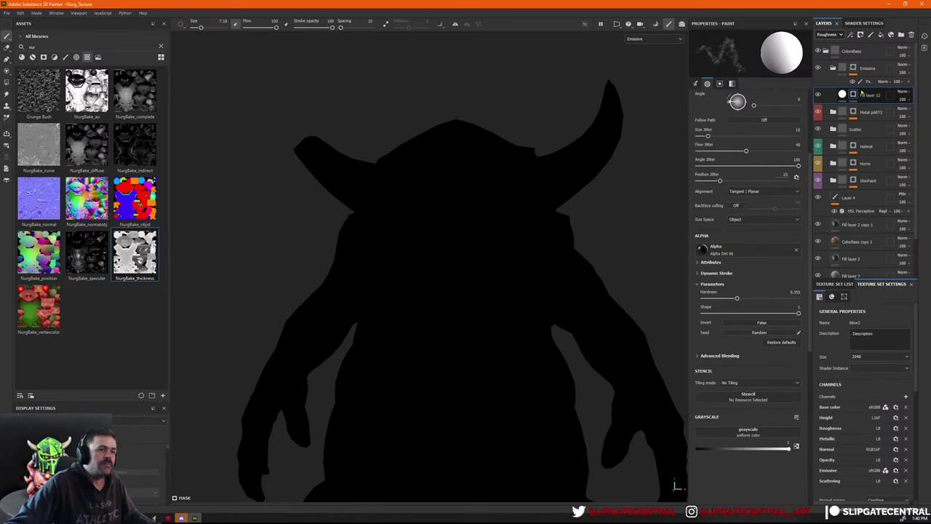
Add a paint effect to the black mask on Fill layer 12 in the Emissive folder.
{"action": "right_click", "coordinate": [865, 110]}
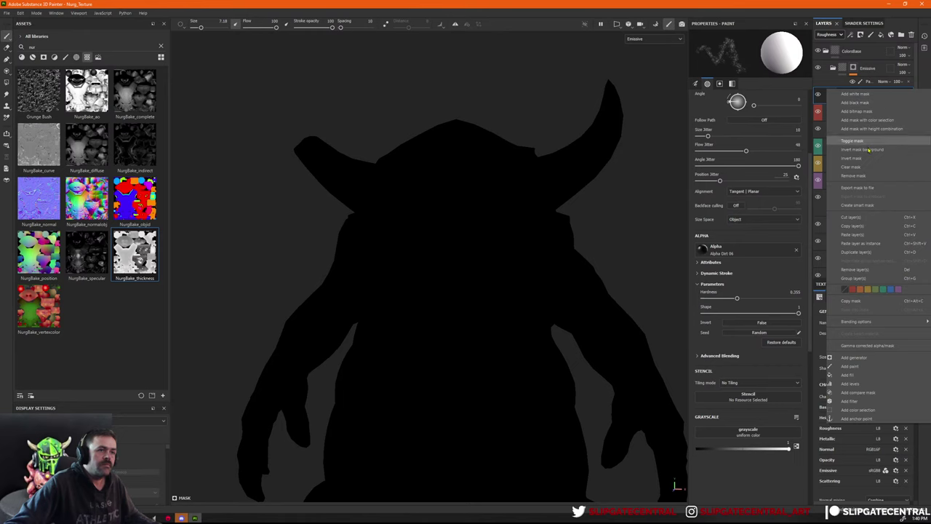
{"action": "left_click", "coordinate": [862, 369]}
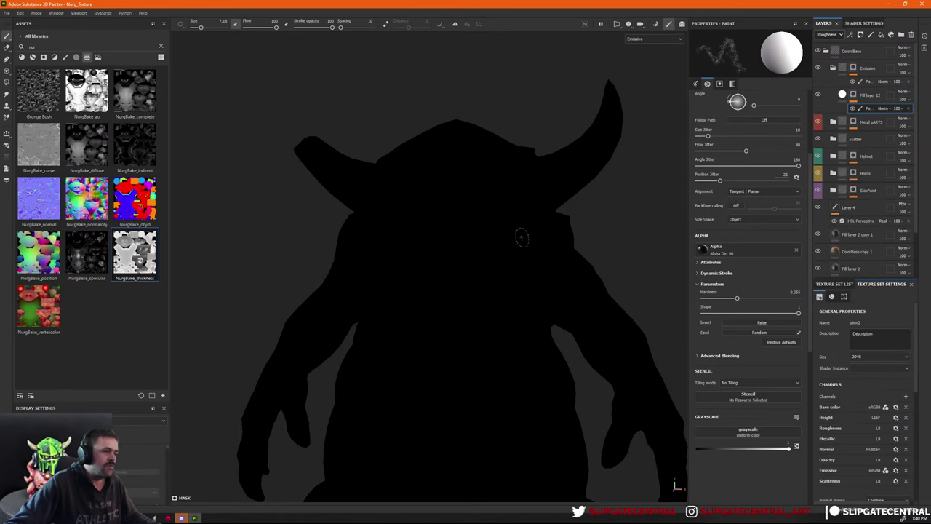
Cycle the viewport through the material channels, including Scattering and Roughness, and return to Emissive to examine the eye area.
{"action": "key", "text": "c"}
{"action": "left_click_drag", "start_coordinate": [515, 233], "coordinate": [516, 251], "text": "alt"}
{"action": "scroll", "coordinate": [515, 251], "scroll_direction": "up", "scroll_amount": 1}
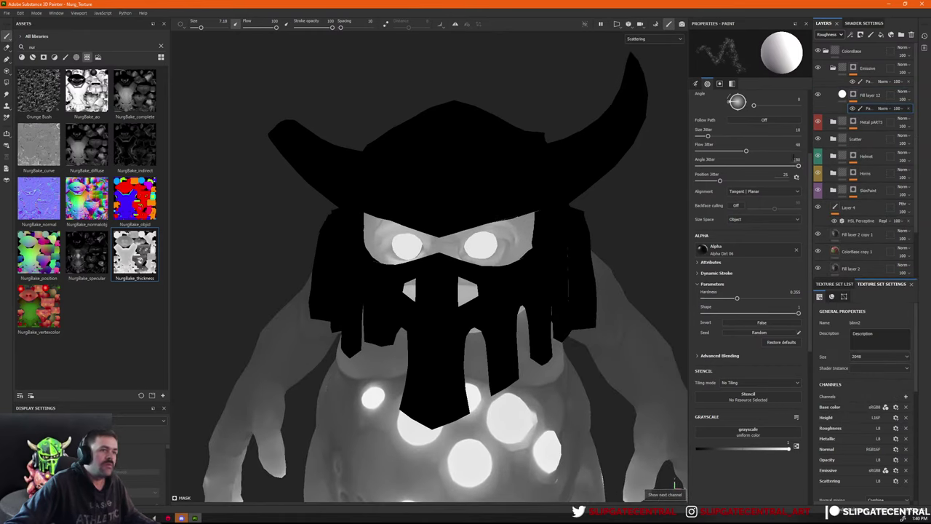
{"action": "scroll", "coordinate": [564, 234], "scroll_direction": "up", "scroll_amount": 1}
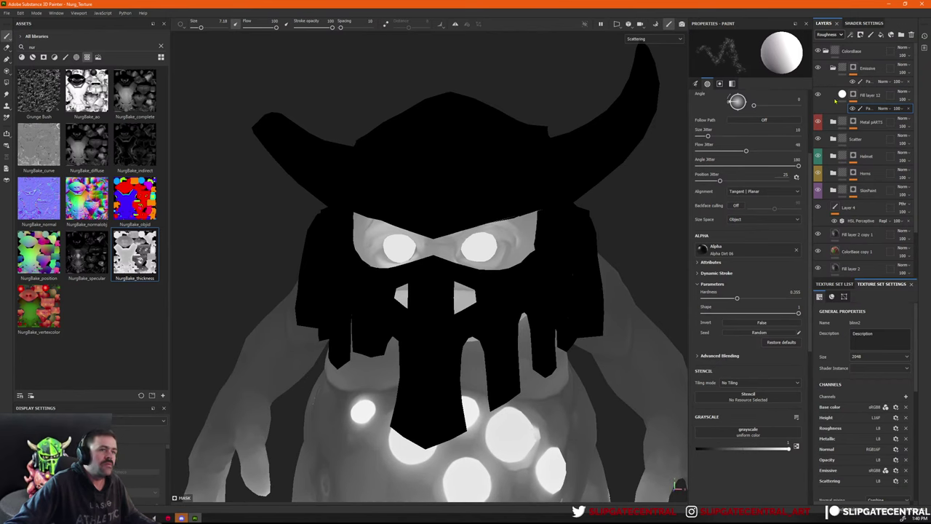
{"action": "key", "text": "c"}
{"action": "key", "text": "c"}
{"action": "key", "text": "c"}
{"action": "key", "text": "c"}
{"action": "key", "text": "c"}
{"action": "key", "text": "c"}
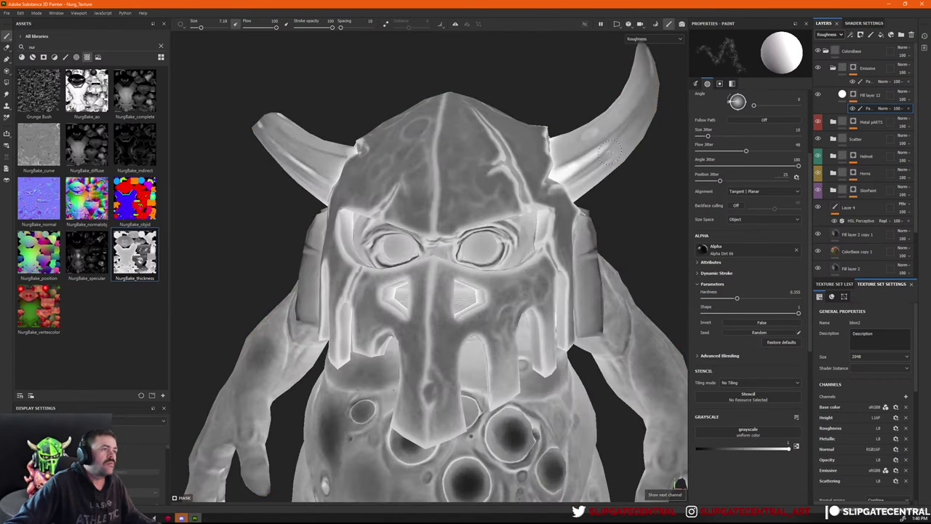
{"action": "key", "text": "c"}
{"action": "key", "text": "c"}
{"action": "key", "text": "c"}
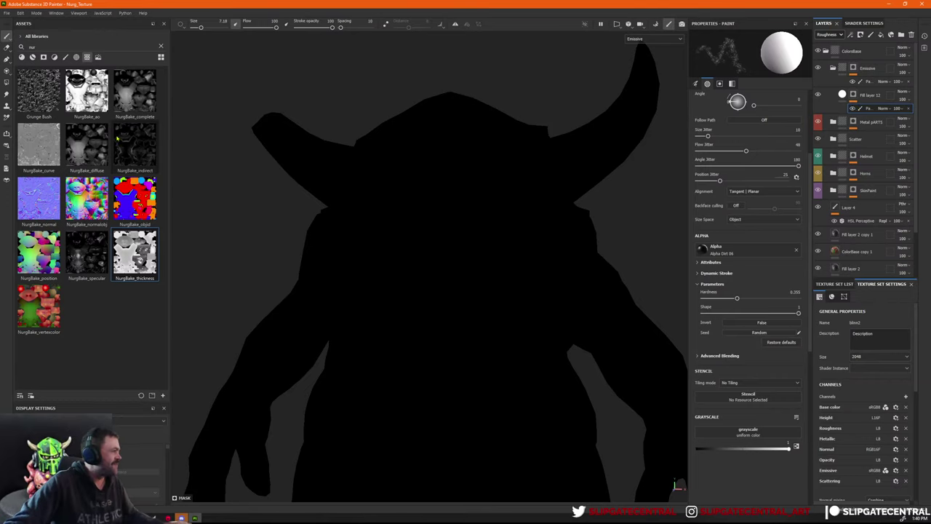
Clear the asset search filter and select the Basic Soft brush for painting the mask.
{"action": "left_click", "coordinate": [65, 57]}
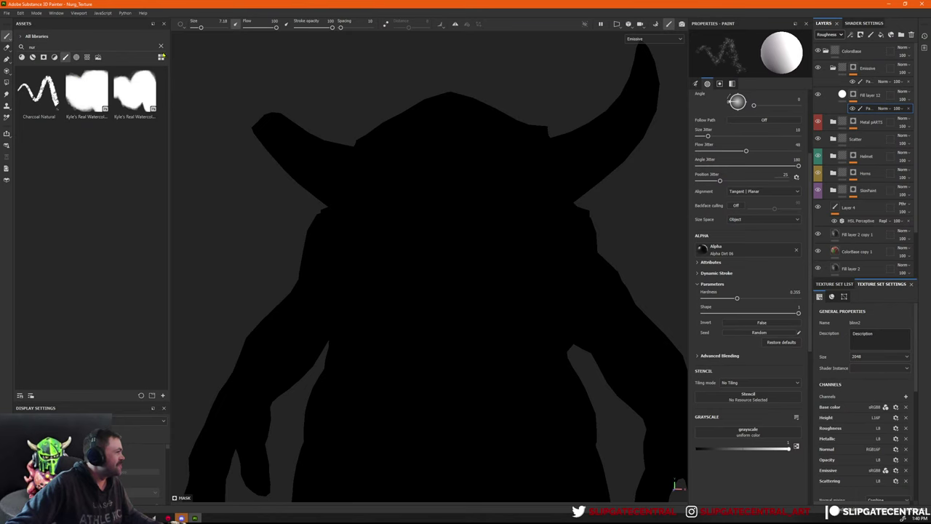
{"action": "left_click", "coordinate": [160, 46]}
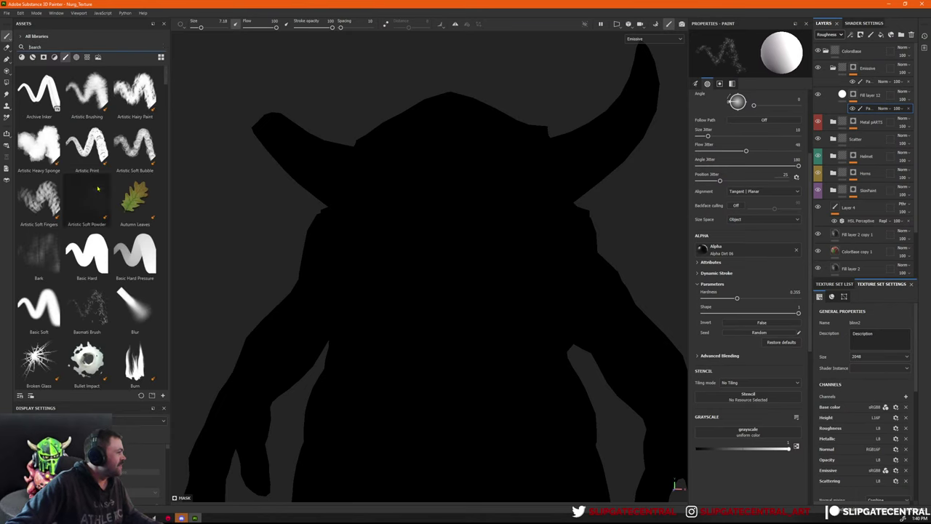
{"action": "left_click", "coordinate": [40, 309]}
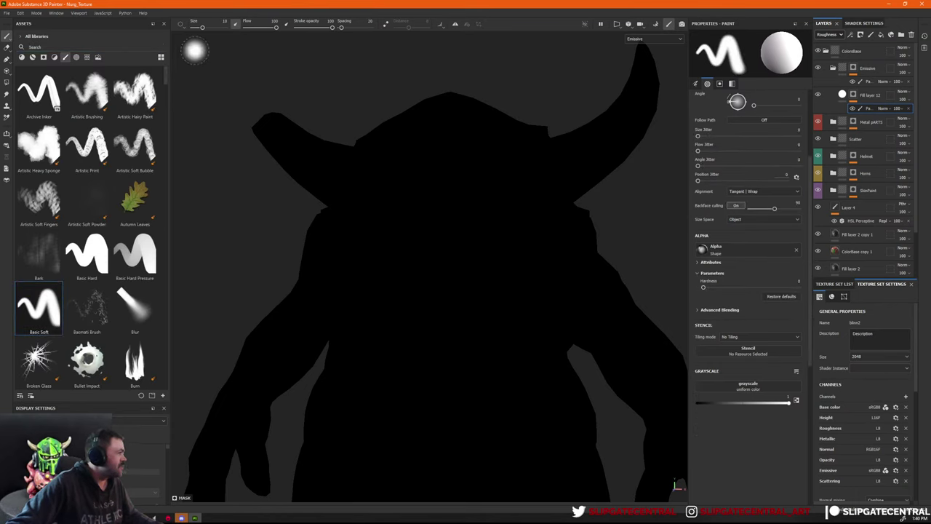
{"action": "left_click", "coordinate": [479, 242]}
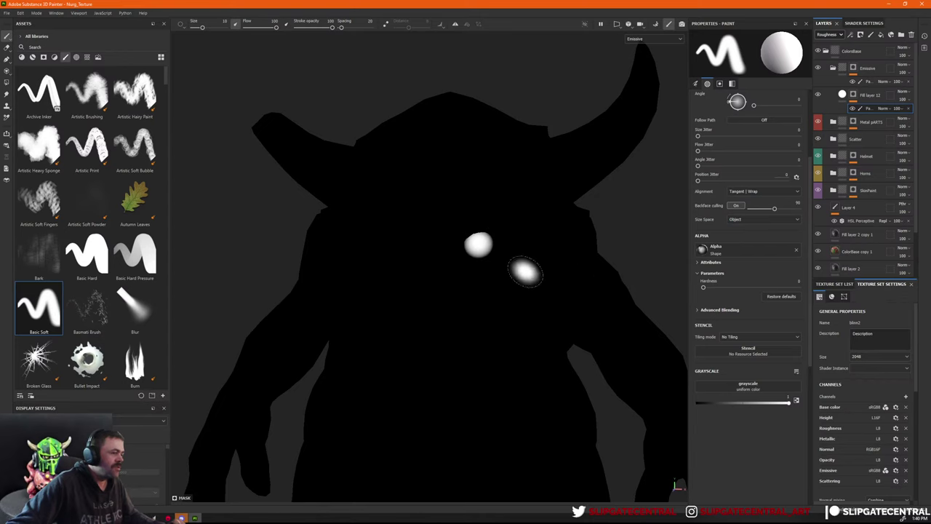
{"action": "right_click_drag", "start_coordinate": [529, 282], "coordinate": [607, 272], "text": "alt"}
{"action": "key", "text": "ctrl+z"}
Enlarge the display settings area and turn on the mesh wireframe as a guide for locating the eyes.
{"action": "scroll", "coordinate": [90, 328], "scroll_direction": "down", "scroll_amount": 15}
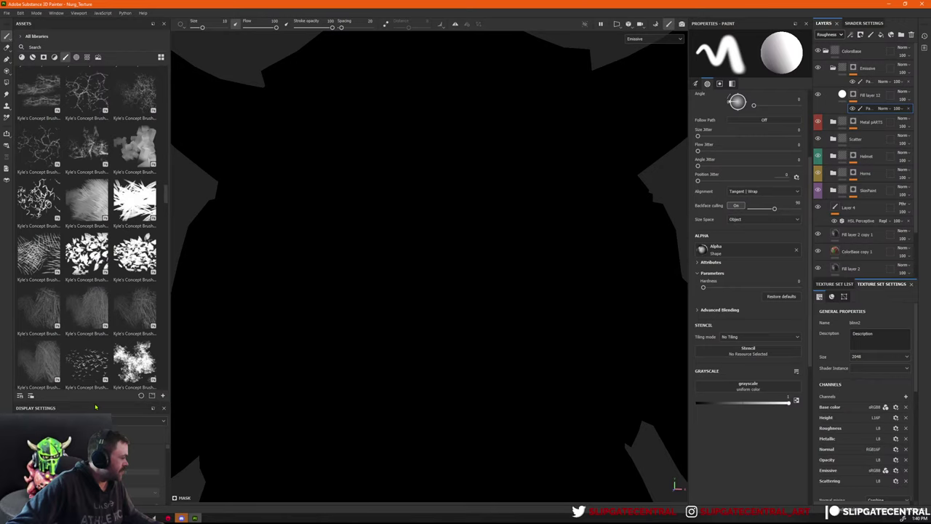
{"action": "left_click_drag", "start_coordinate": [92, 401], "coordinate": [93, 274]}
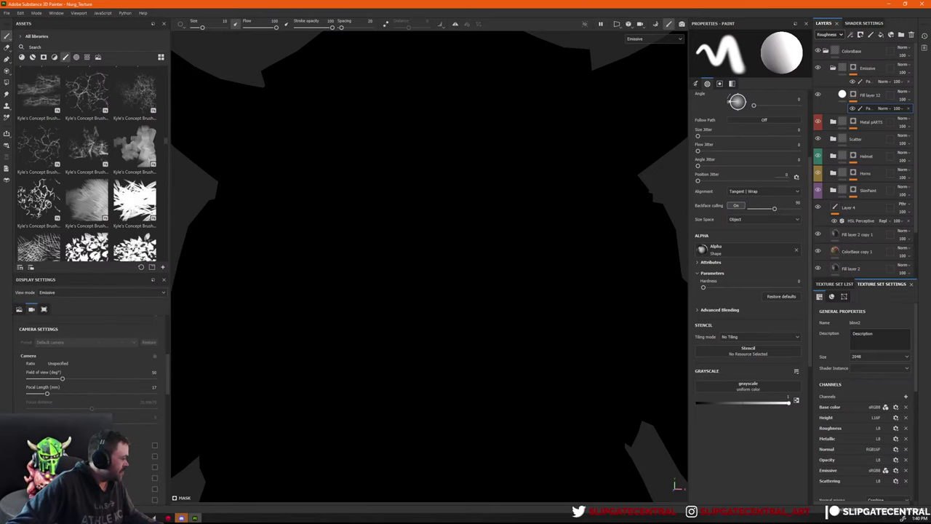
{"action": "scroll", "coordinate": [87, 364], "scroll_direction": "down", "scroll_amount": 5}
{"action": "scroll", "coordinate": [69, 406], "scroll_direction": "down", "scroll_amount": 4}
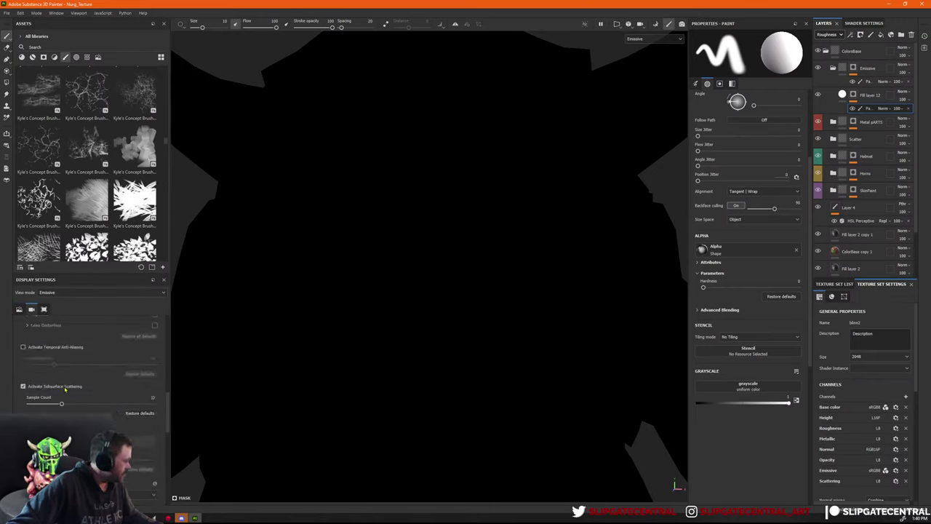
{"action": "scroll", "coordinate": [87, 364], "scroll_direction": "down", "scroll_amount": 5}
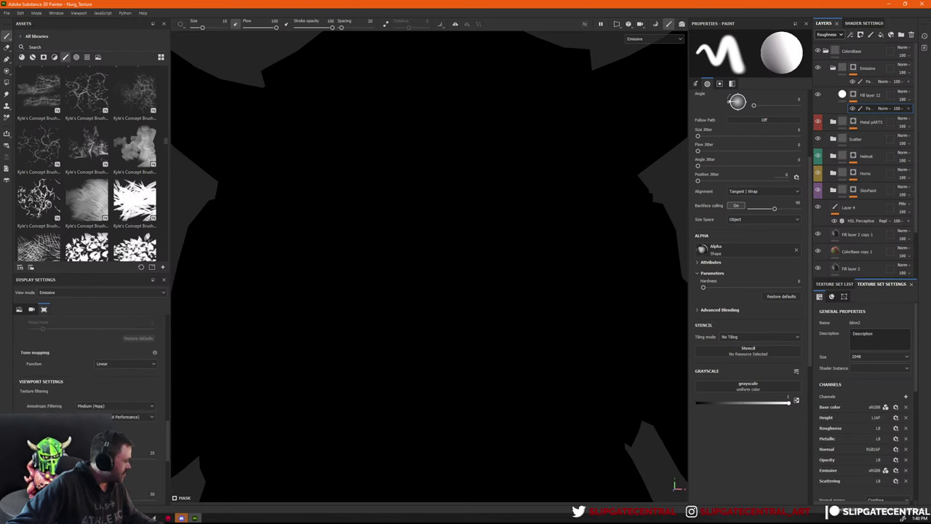
{"action": "left_click", "coordinate": [29, 408]}
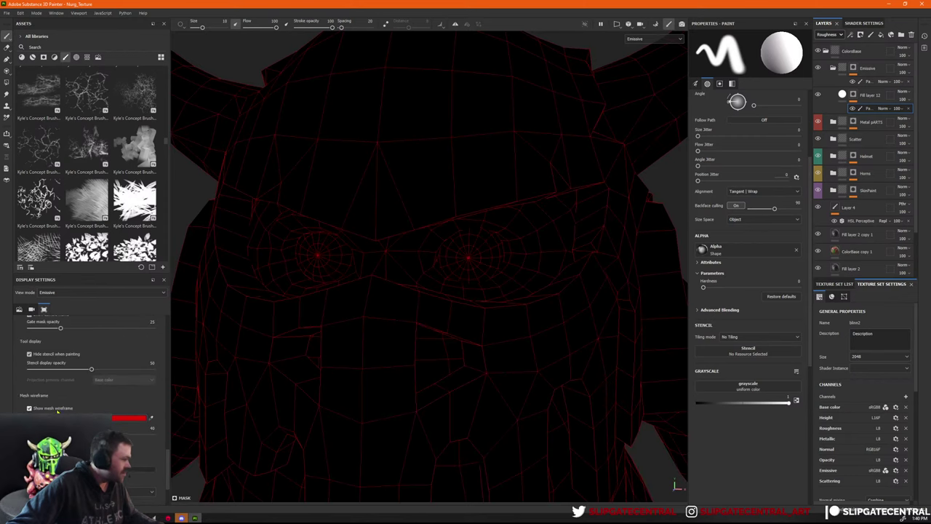
Paint a soft white dab on the center of each eyeball at brush size 7.09 and hide the mesh wireframe.
{"action": "left_click", "coordinate": [465, 256]}
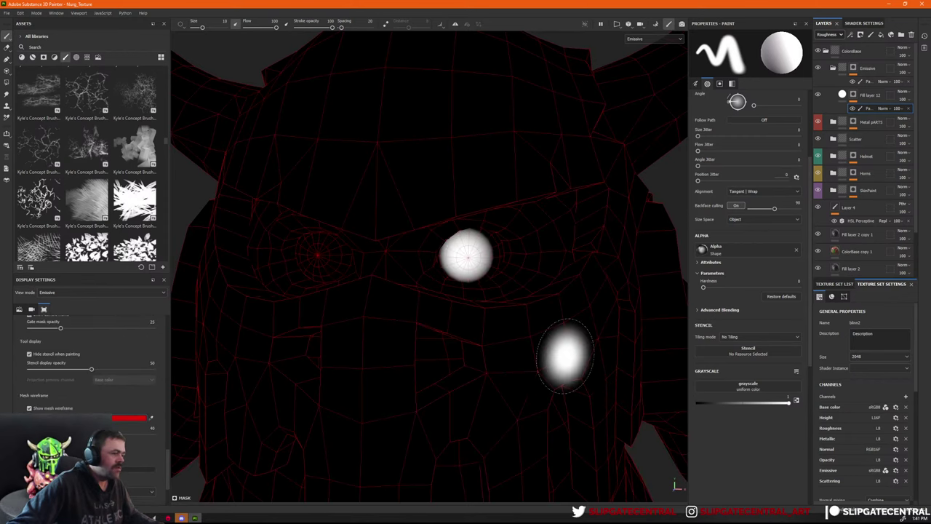
{"action": "key", "text": "ctrl+z"}
{"action": "right_click_drag", "start_coordinate": [475, 260], "coordinate": [454, 260], "text": "ctrl"}
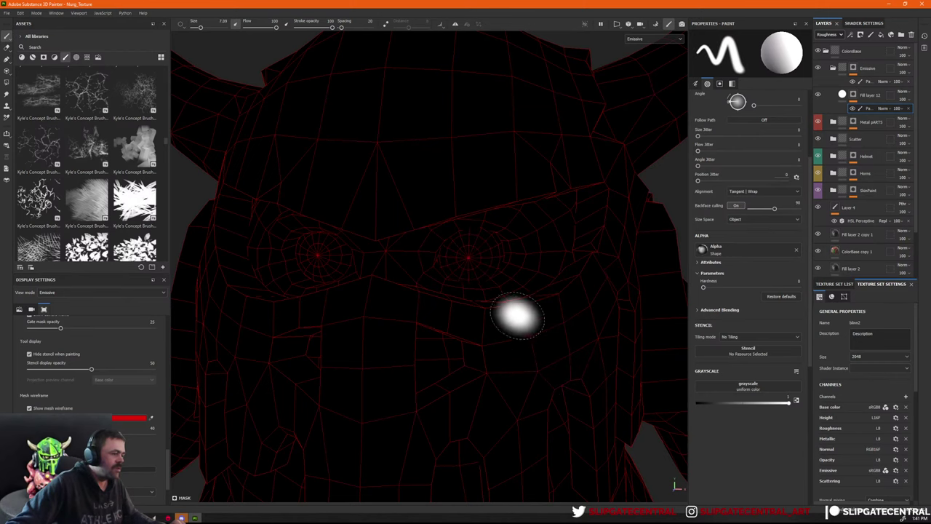
{"action": "left_click", "coordinate": [469, 256]}
{"action": "mouse_move", "coordinate": [564, 351]}
{"action": "left_mouse_down", "text": "alt"}
{"action": "mouse_move", "coordinate": [505, 308]}
{"action": "mouse_move", "coordinate": [588, 318]}
{"action": "left_mouse_up", "text": "alt"}
{"action": "left_click", "coordinate": [356, 277]}
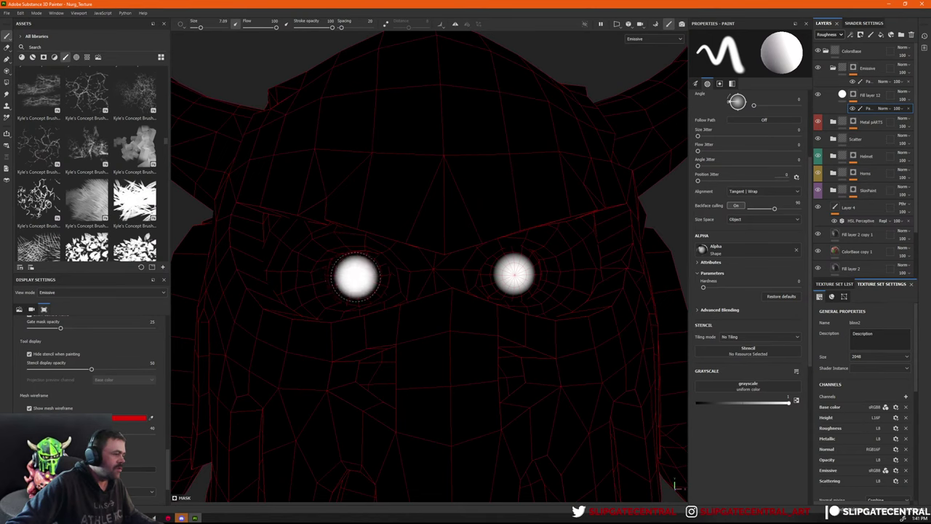
{"action": "key", "text": "ctrl+z"}
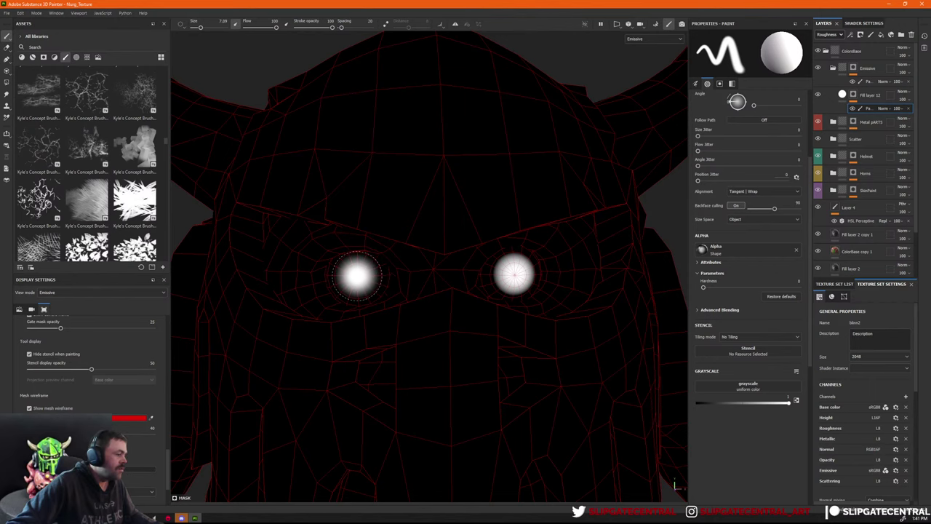
{"action": "mouse_move", "coordinate": [607, 332]}
{"action": "left_mouse_down", "text": "alt"}
{"action": "mouse_move", "coordinate": [370, 330]}
{"action": "mouse_move", "coordinate": [459, 326]}
{"action": "mouse_move", "coordinate": [492, 308]}
{"action": "mouse_move", "coordinate": [573, 215]}
{"action": "left_mouse_up", "text": "alt"}
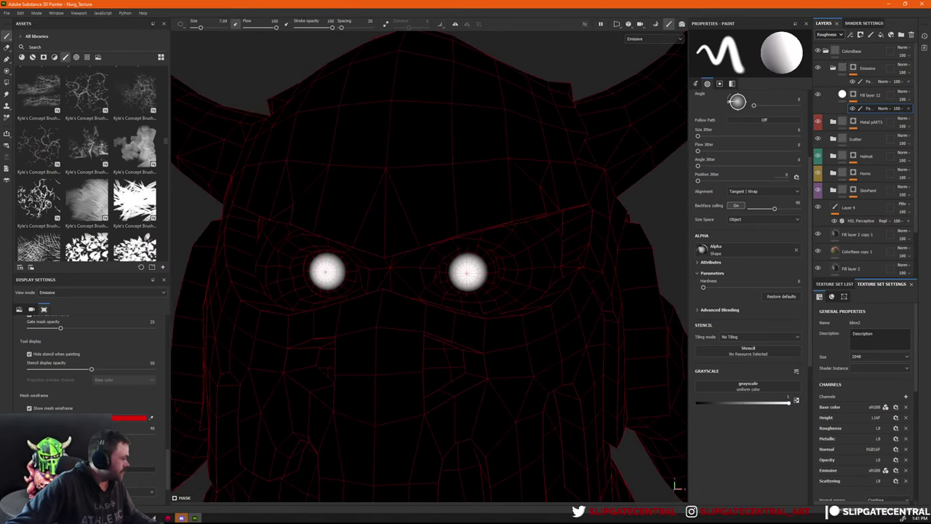
{"action": "left_click", "coordinate": [30, 408]}
{"action": "mouse_move", "coordinate": [557, 298]}
{"action": "left_mouse_down", "text": "alt"}
{"action": "mouse_move", "coordinate": [623, 270]}
{"action": "mouse_move", "coordinate": [596, 270]}
{"action": "mouse_move", "coordinate": [521, 214]}
{"action": "left_mouse_up", "text": "alt"}
Duplicate the paint effect on Fill layer 12's mask.
{"action": "right_click", "coordinate": [873, 108]}
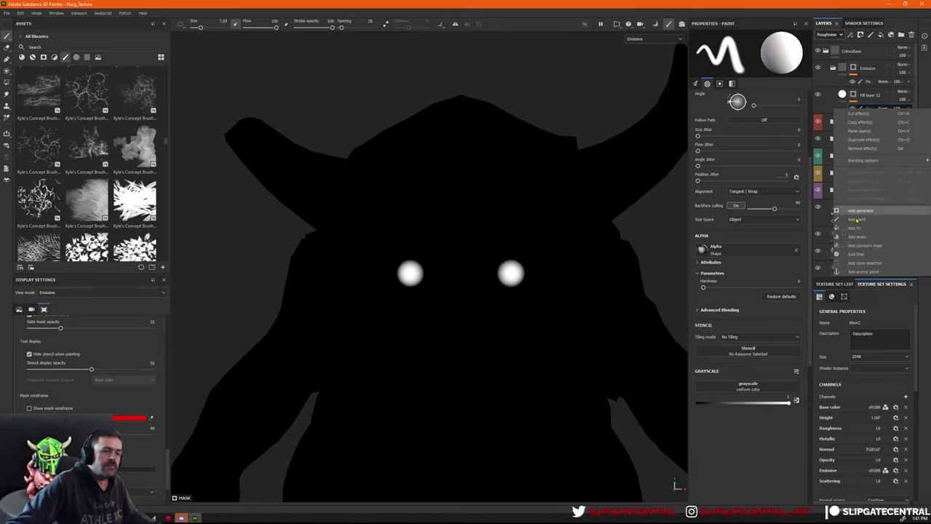
{"action": "left_click", "coordinate": [866, 108]}
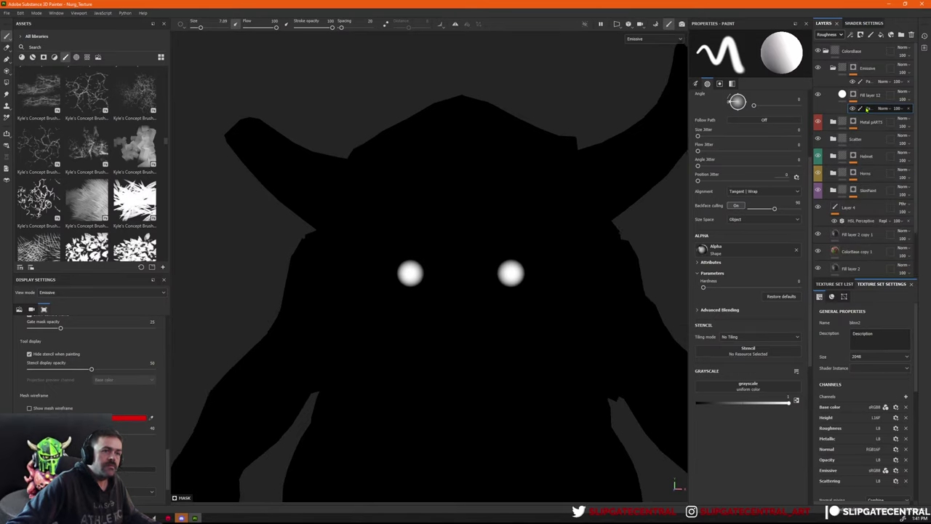
{"action": "key", "text": "ctrl+d"}
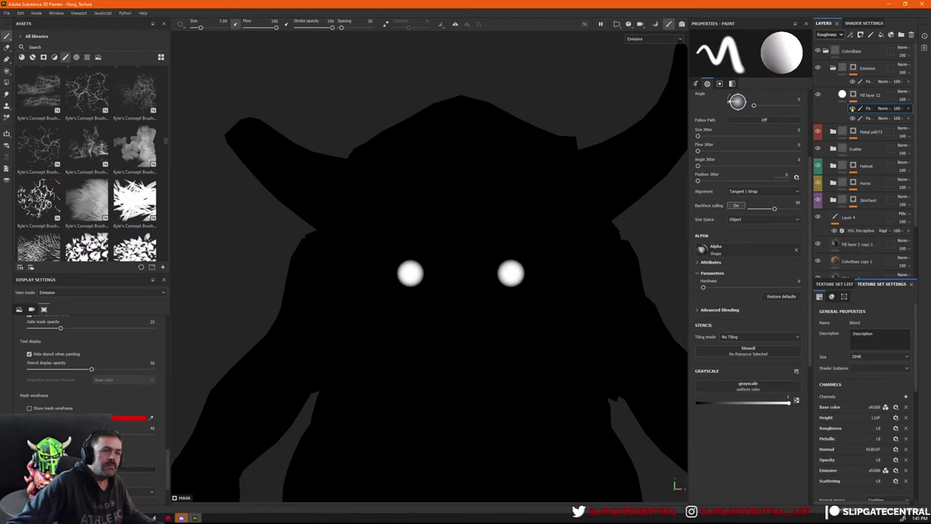
With the upper paint copy hidden, add a Blur filter above the lower paint effect and set its intensity to about 6.
{"action": "left_click", "coordinate": [866, 117]}
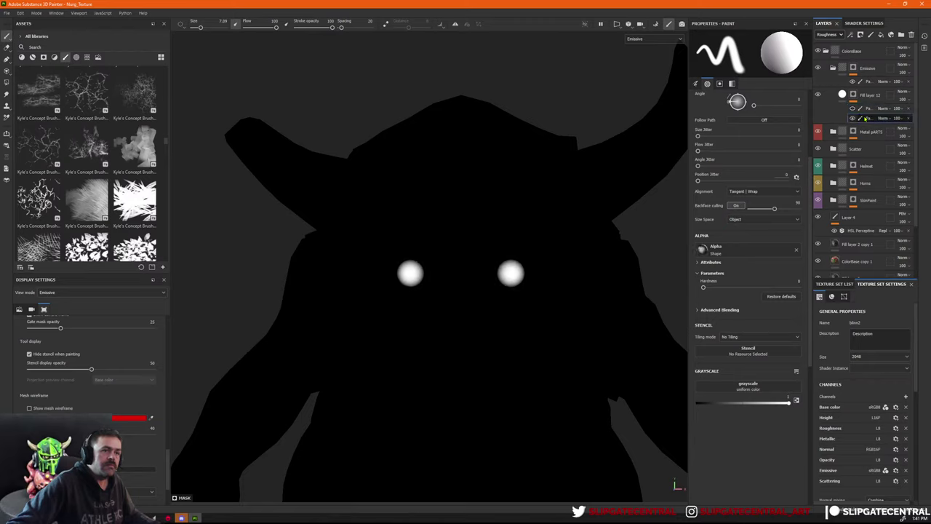
{"action": "right_click", "coordinate": [867, 118]}
{"action": "left_click", "coordinate": [866, 262]}
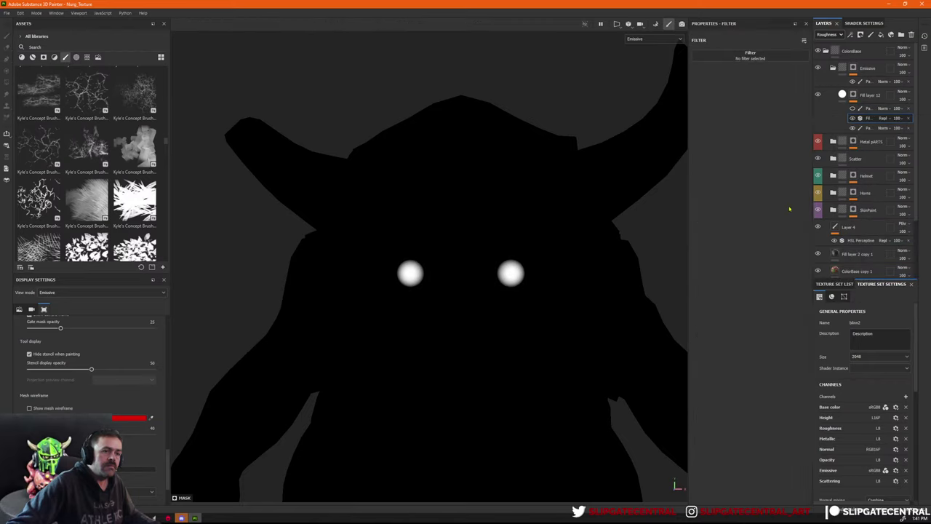
{"action": "left_click", "coordinate": [738, 64]}
{"action": "left_click", "coordinate": [810, 85]}
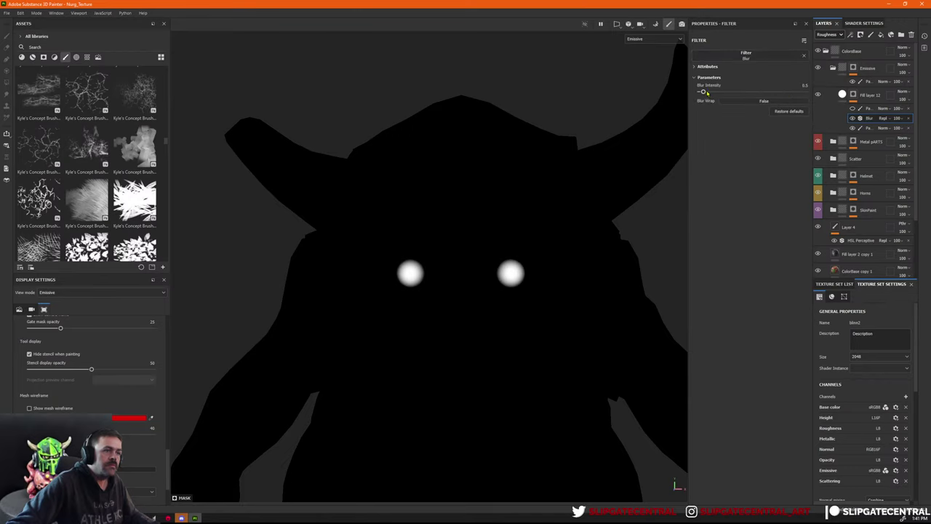
{"action": "left_click_drag", "start_coordinate": [703, 93], "coordinate": [731, 92]}
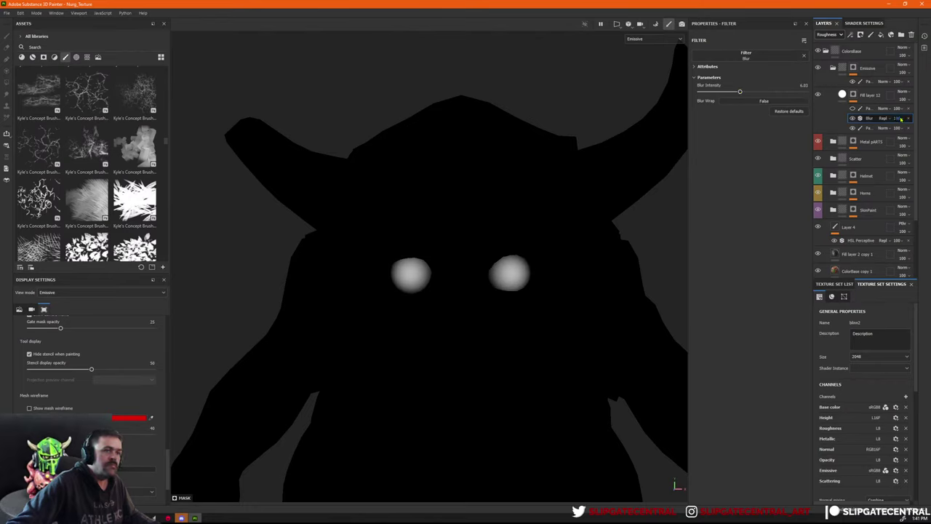
Reduce the lower paint effect's opacity to 12 and show the upper paint copy again.
{"action": "left_click_drag", "start_coordinate": [908, 131], "coordinate": [899, 131]}
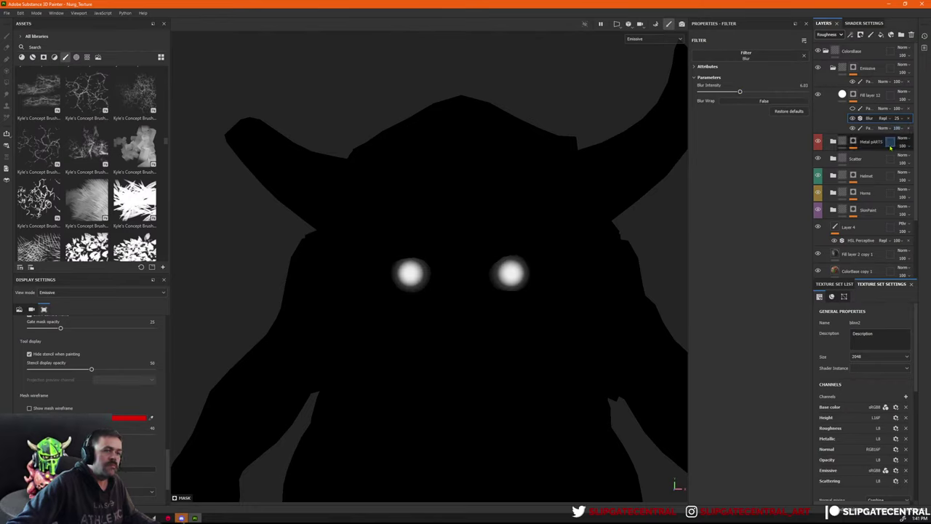
{"action": "key", "text": "ctrl+z"}
{"action": "left_click", "coordinate": [892, 129]}
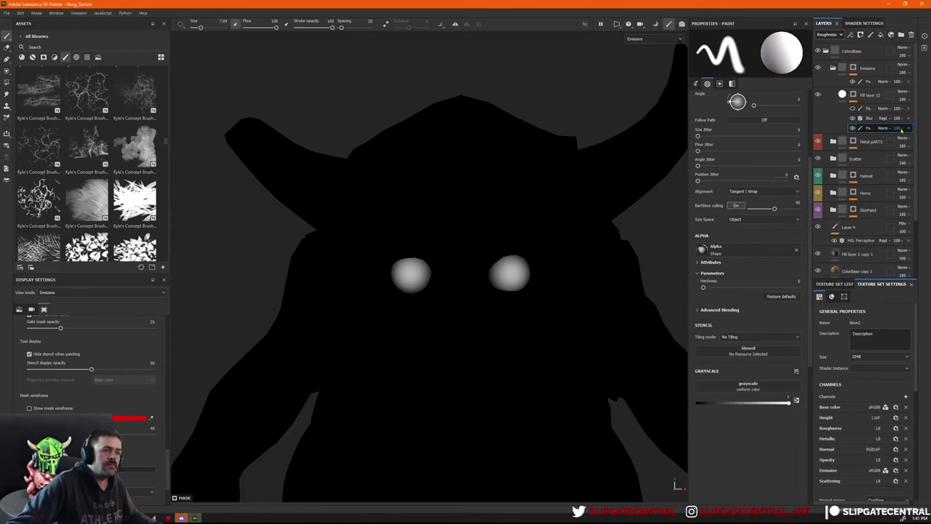
{"action": "left_click_drag", "start_coordinate": [909, 141], "coordinate": [896, 141]}
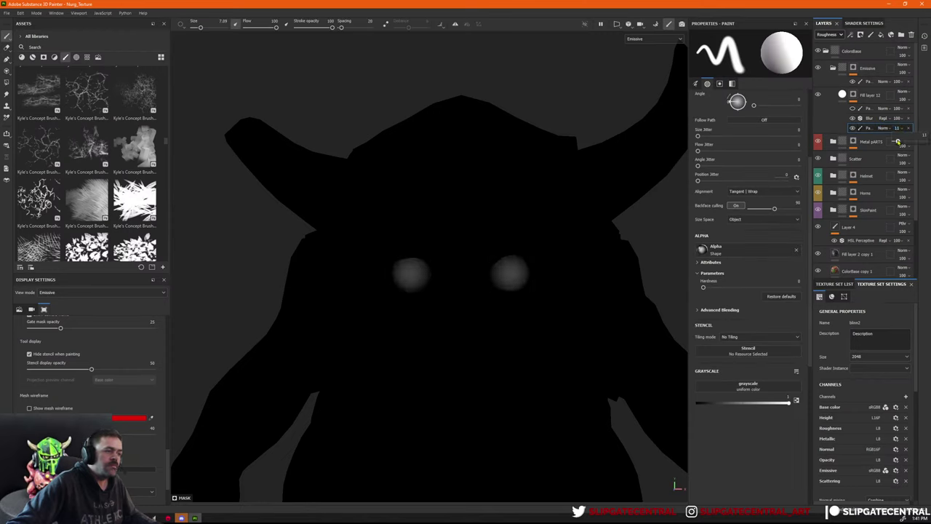
{"action": "left_click", "coordinate": [869, 109]}
{"action": "left_click", "coordinate": [852, 109]}
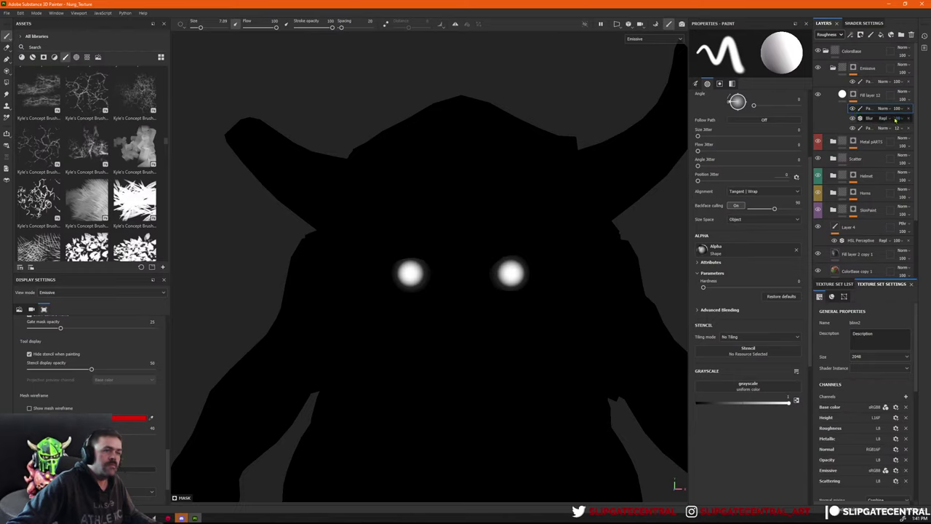
{"action": "mouse_move", "coordinate": [914, 123]}
{"action": "left_mouse_down"}
{"action": "mouse_move", "coordinate": [901, 122]}
{"action": "mouse_move", "coordinate": [927, 122]}
{"action": "left_mouse_up"}
Paste a copy of the Blur filter above the upper paint effect with intensity 2.58, and lower that paint effect's opacity to 8.
{"action": "right_click", "coordinate": [874, 109]}
{"action": "key", "text": "Escape"}
{"action": "left_click", "coordinate": [869, 117]}
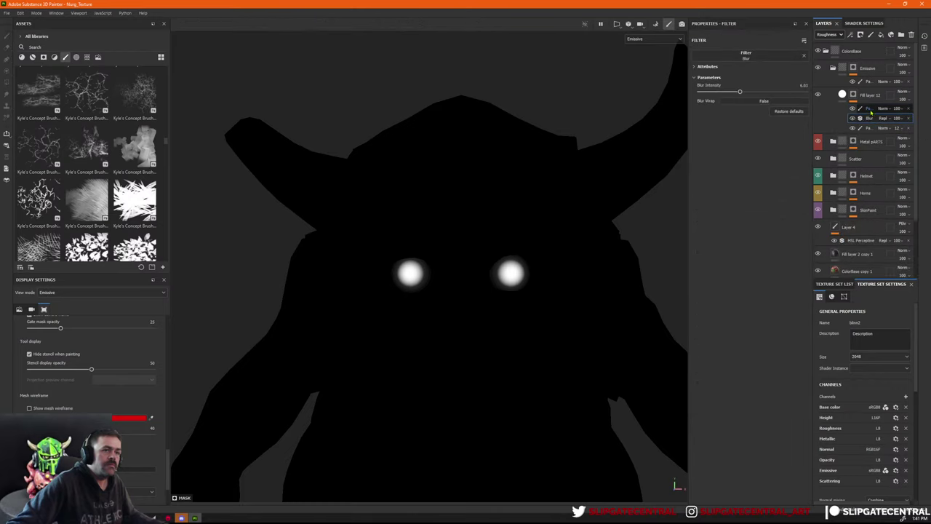
{"action": "left_click", "coordinate": [869, 109]}
{"action": "key", "text": "ctrl+v"}
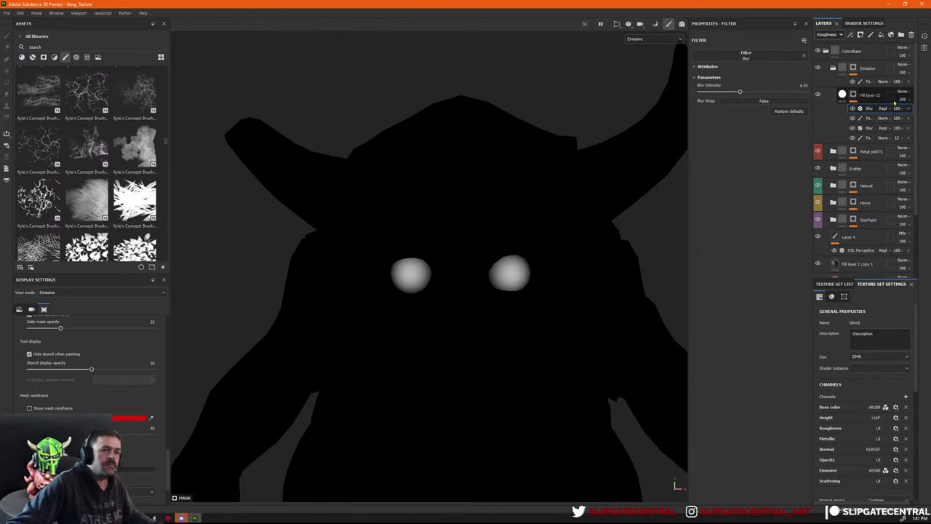
{"action": "left_click_drag", "start_coordinate": [739, 91], "coordinate": [708, 93]}
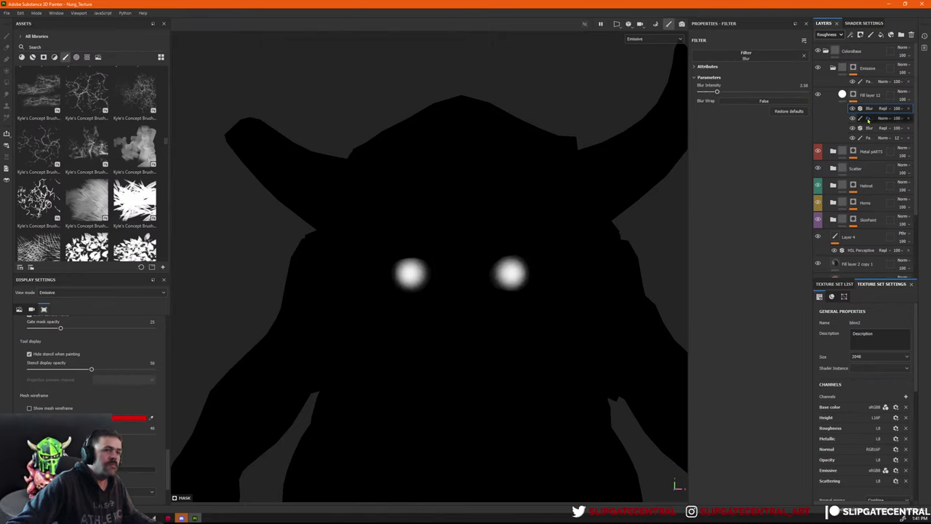
{"action": "left_click_drag", "start_coordinate": [920, 135], "coordinate": [898, 131]}
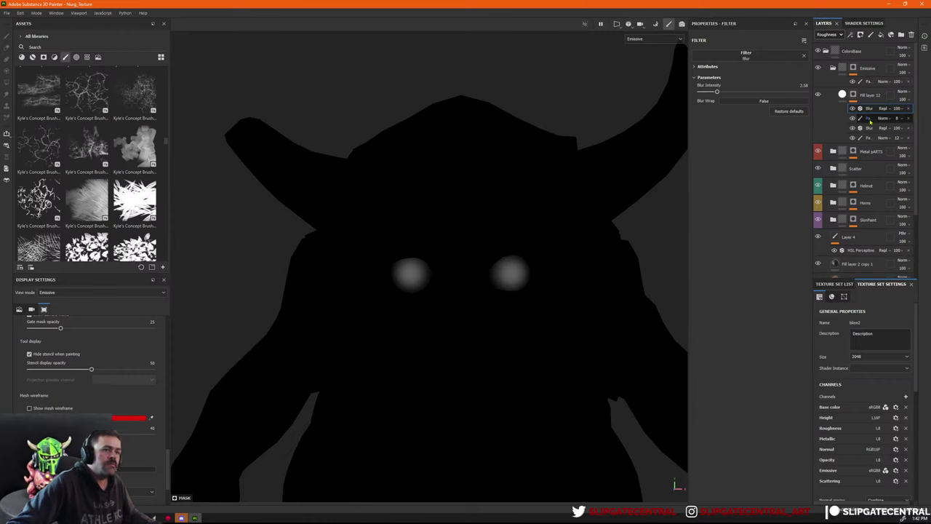
{"action": "left_click", "coordinate": [870, 120]}
{"action": "key", "text": "ctrl+d"}
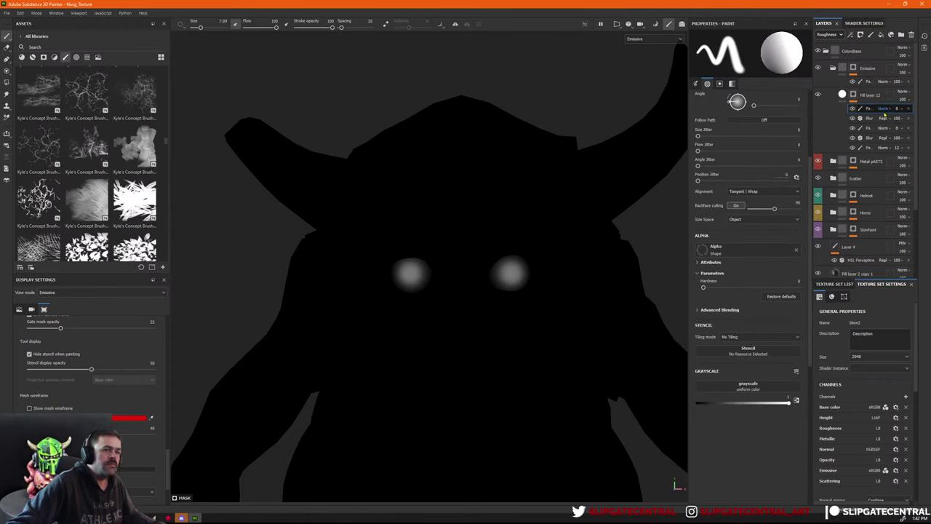
{"action": "mouse_move", "coordinate": [899, 111]}
{"action": "left_mouse_down"}
{"action": "mouse_move", "coordinate": [926, 122]}
{"action": "mouse_move", "coordinate": [896, 121]}
{"action": "left_mouse_up"}
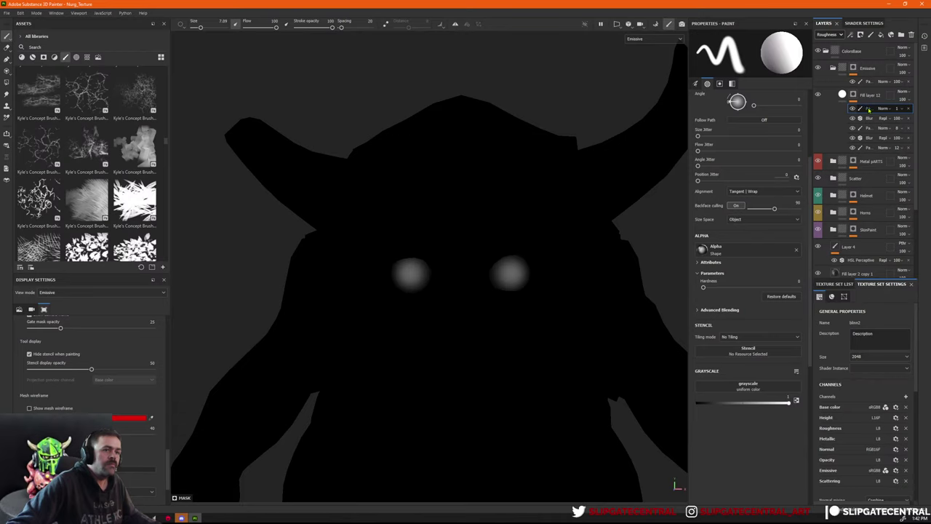
{"action": "key", "text": "Delete"}
Add a new paint effect above Fill layer 12's upper Blur and paint a bright pupil in each eye with brush size about 4.27.
{"action": "right_click", "coordinate": [871, 110]}
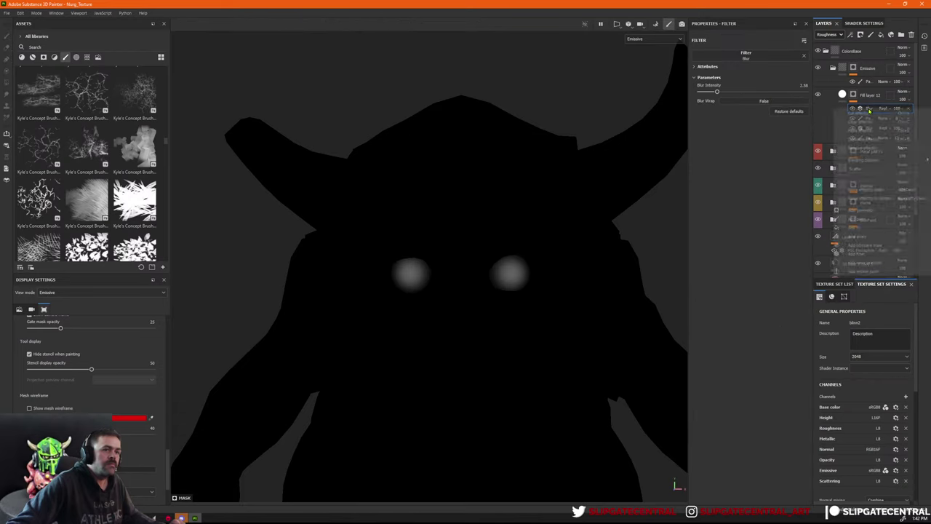
{"action": "left_click", "coordinate": [875, 219]}
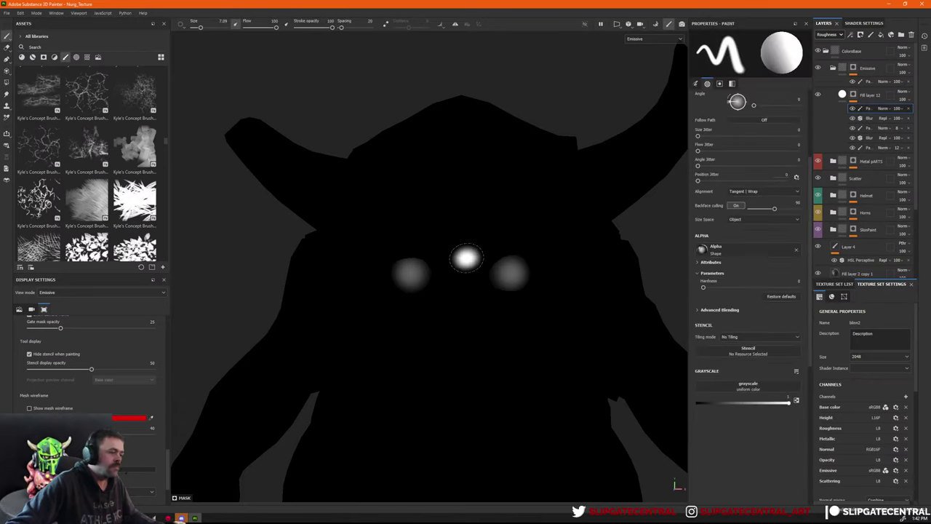
{"action": "scroll", "coordinate": [461, 260], "scroll_direction": "up", "scroll_amount": 6}
{"action": "mouse_move", "coordinate": [534, 282]}
{"action": "right_mouse_down", "text": "ctrl"}
{"action": "mouse_move", "coordinate": [520, 281]}
{"action": "mouse_move", "coordinate": [536, 271]}
{"action": "right_mouse_up", "text": "ctrl"}
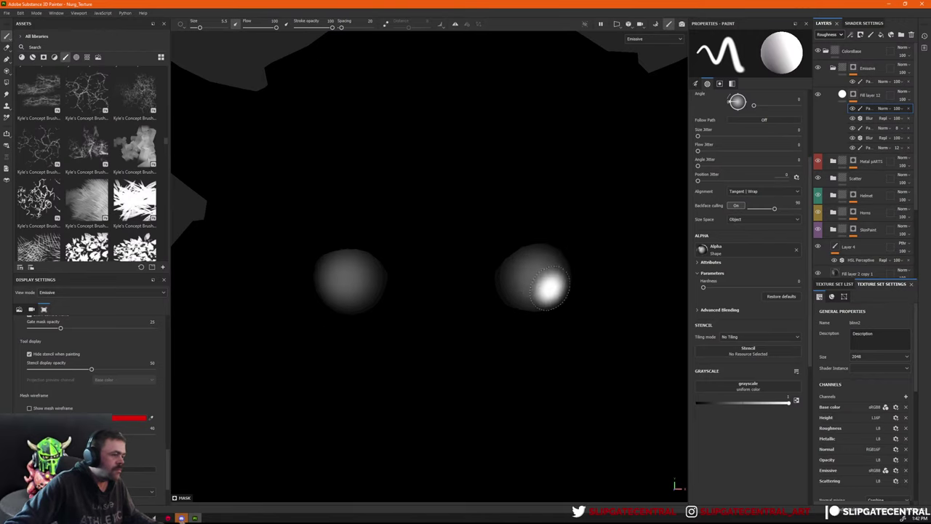
{"action": "right_click_drag", "start_coordinate": [537, 273], "coordinate": [527, 273], "text": "ctrl"}
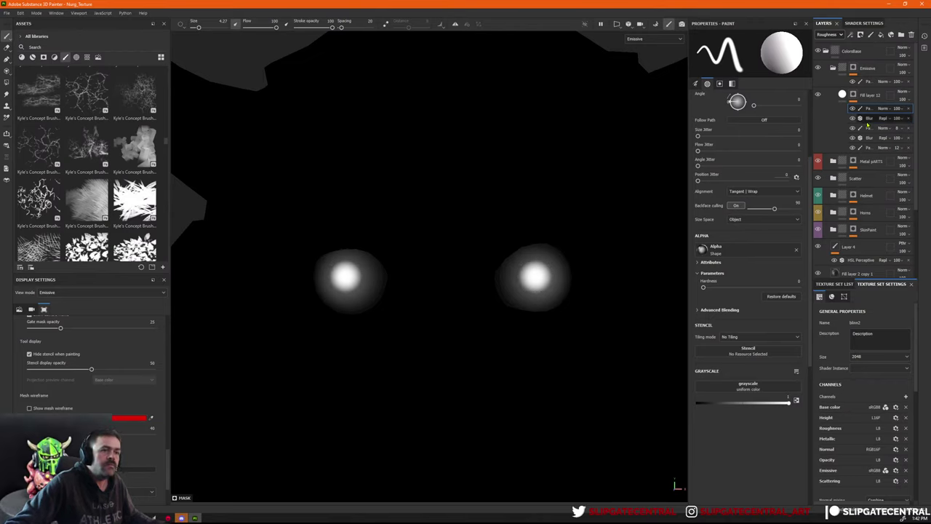
Paste a copy of the Blur filter above the new pupil paint effect and set its intensity to about 2.74.
{"action": "left_click", "coordinate": [868, 119]}
{"action": "key", "text": "ctrl+c"}
{"action": "left_click", "coordinate": [869, 109]}
{"action": "key", "text": "ctrl+v"}
{"action": "right_click_drag", "start_coordinate": [531, 256], "coordinate": [520, 164], "text": "alt"}
{"action": "left_click_drag", "start_coordinate": [707, 93], "coordinate": [718, 93]}
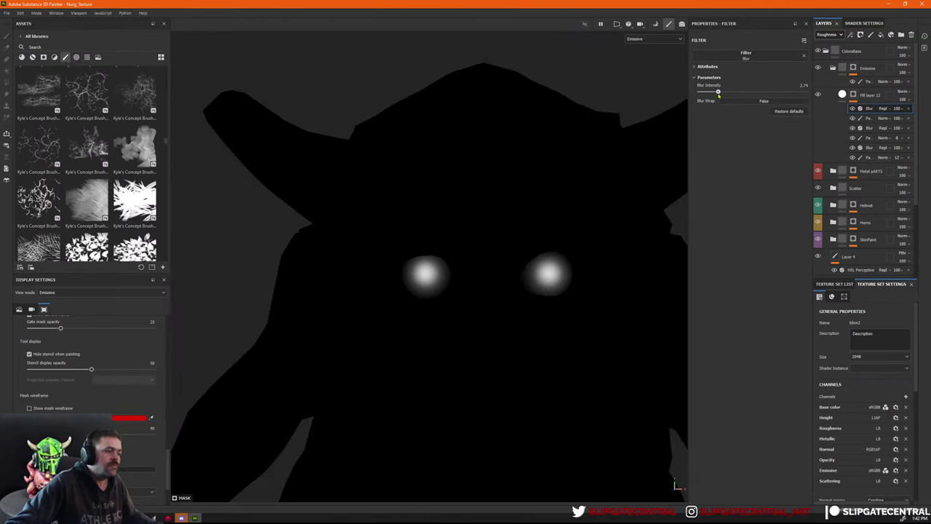
Check the creature in the material and channel views, and export the blinn2 textures as 8-bit PNGs with the PBR Metallic Roughness template.
{"action": "scroll", "coordinate": [357, 183], "scroll_direction": "down", "scroll_amount": 5}
{"action": "key", "text": "m"}
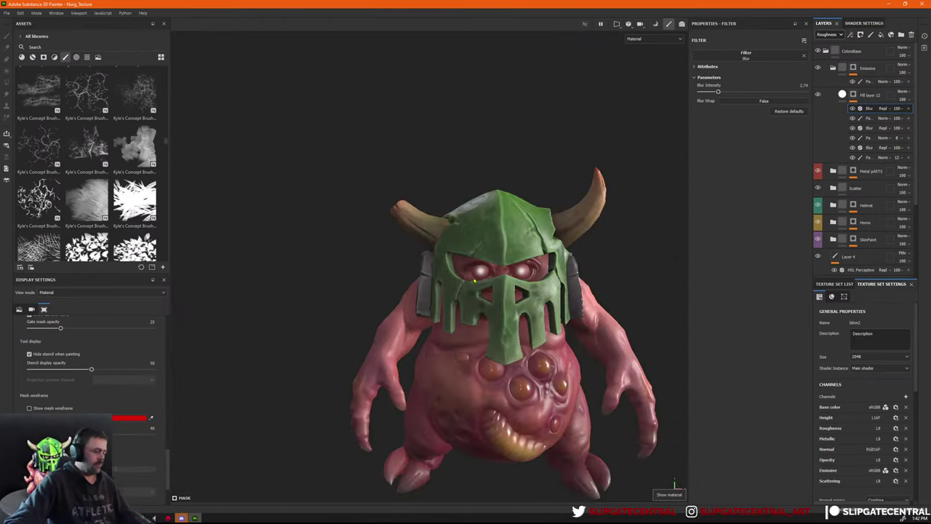
{"action": "left_click_drag", "start_coordinate": [658, 341], "coordinate": [630, 346], "text": "alt"}
{"action": "scroll", "coordinate": [604, 307], "scroll_direction": "up", "scroll_amount": 4}
{"action": "key", "text": "c"}
{"action": "key", "text": "c"}
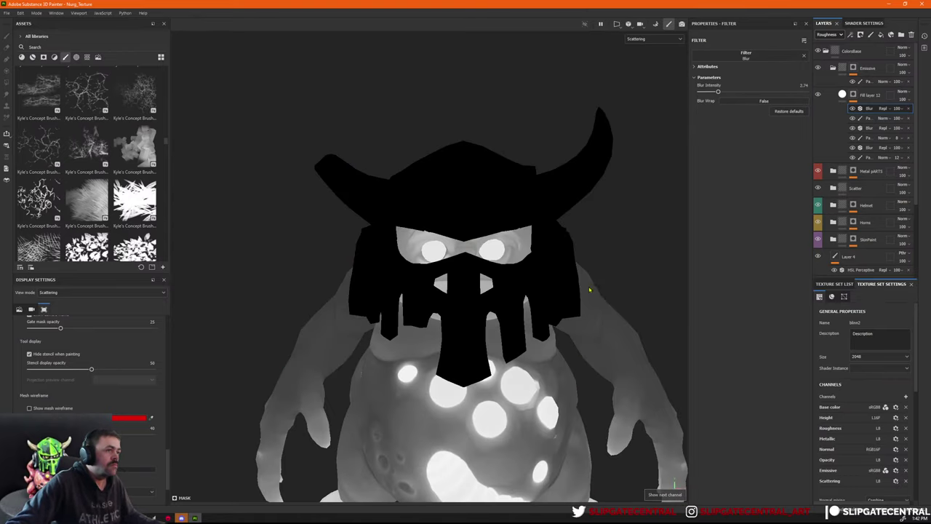
{"action": "key", "text": "shift+c"}
{"action": "key", "text": "ctrl+shift+e"}
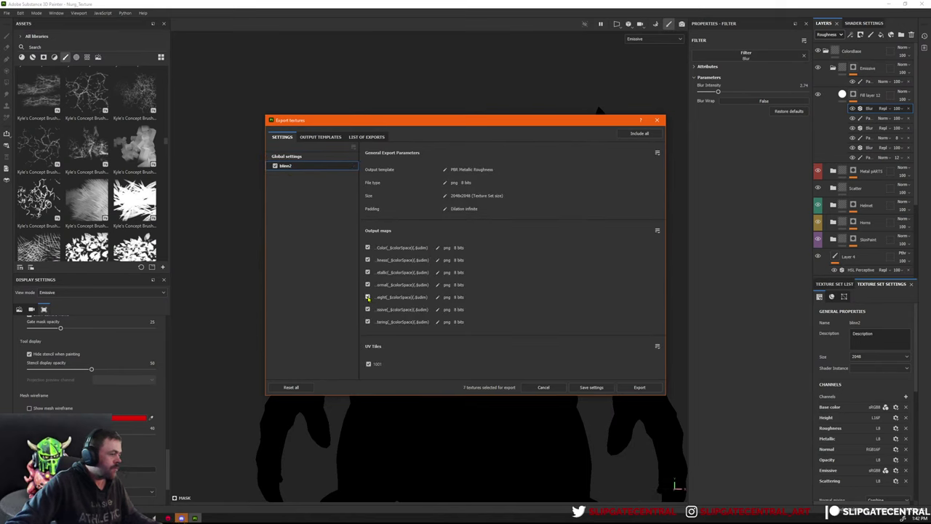
{"action": "left_click", "coordinate": [640, 387]}
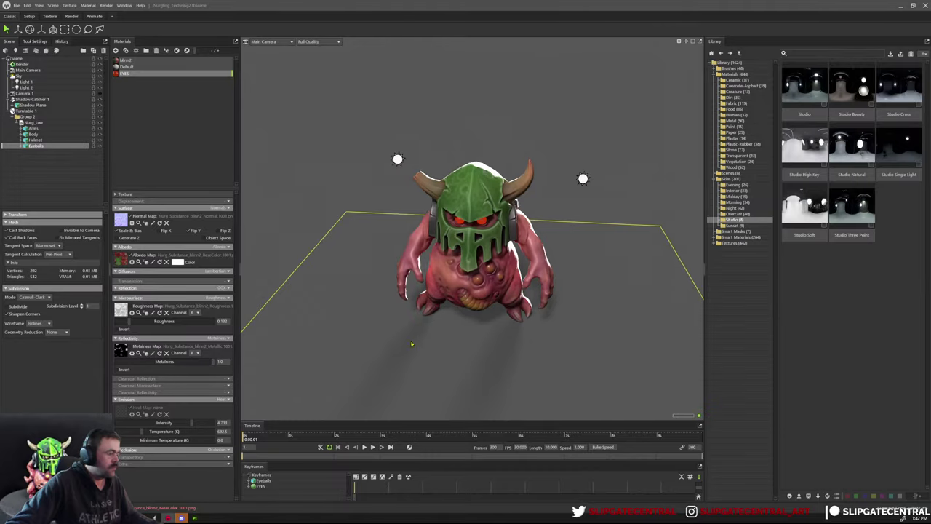
In Marmoset Toolbag, load Nurg_Substance_blinn2_Emissive.1001.png as the EYES material's heat map, then raise the heat intensity to 10 and increase the temperature.
{"action": "right_click_drag", "start_coordinate": [261, 345], "coordinate": [256, 369], "text": "alt"}
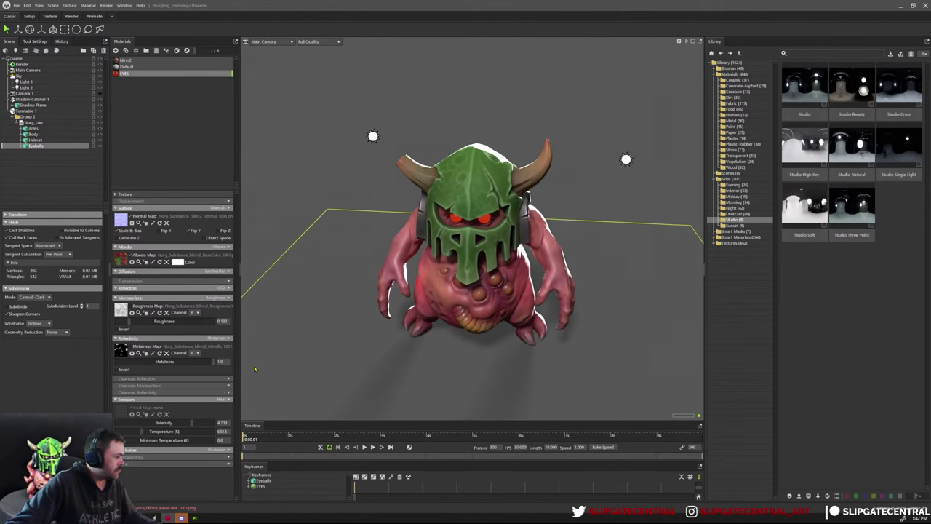
{"action": "left_click", "coordinate": [121, 412]}
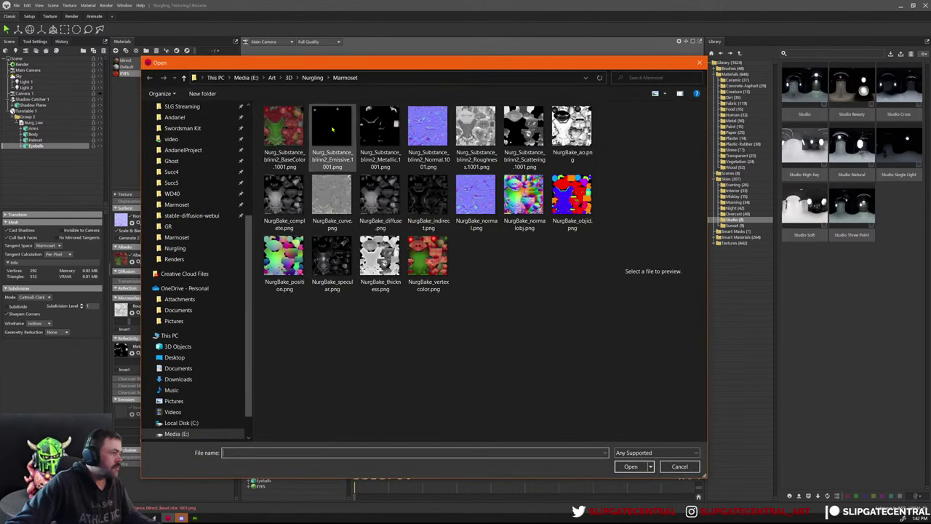
{"action": "double_click", "coordinate": [331, 126]}
{"action": "scroll", "coordinate": [559, 249], "scroll_direction": "up", "scroll_amount": 6}
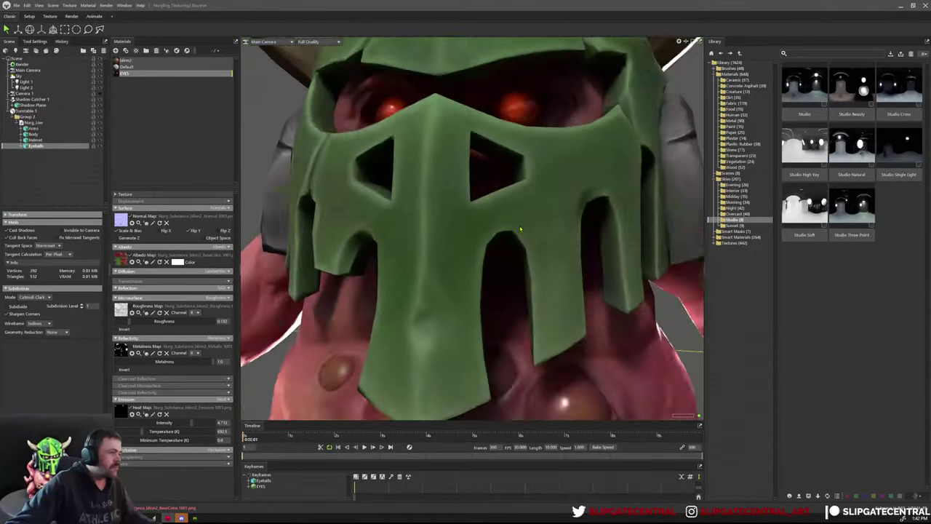
{"action": "left_click_drag", "start_coordinate": [559, 248], "coordinate": [470, 269], "text": "alt"}
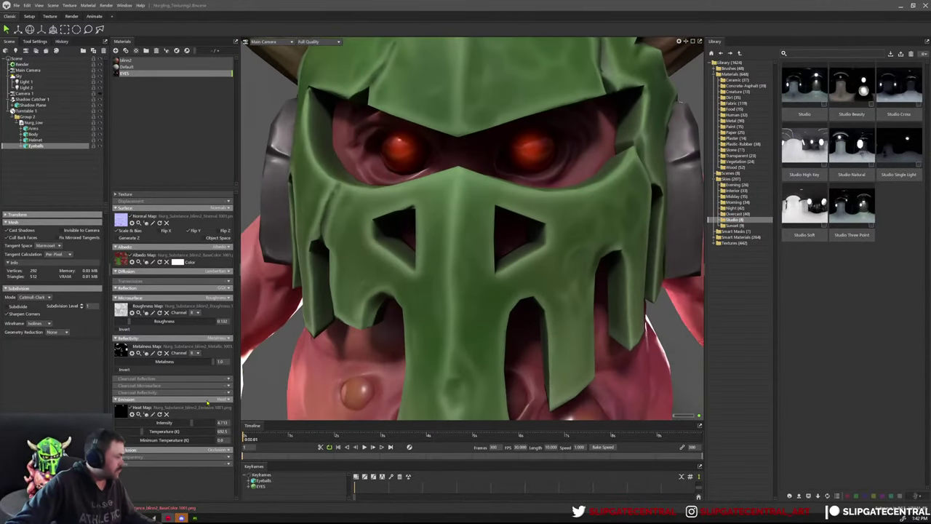
{"action": "left_click_drag", "start_coordinate": [193, 424], "coordinate": [153, 436]}
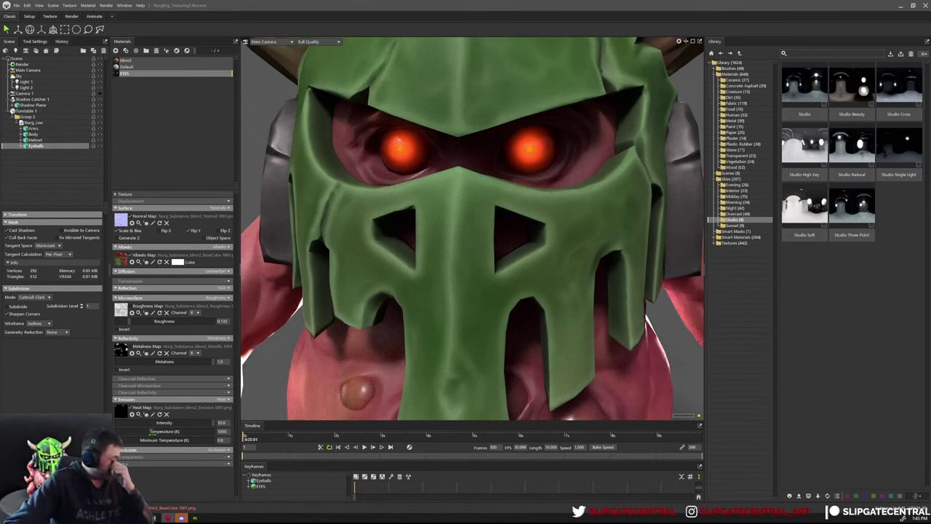
{"action": "left_click_drag", "start_coordinate": [152, 431], "coordinate": [153, 434]}
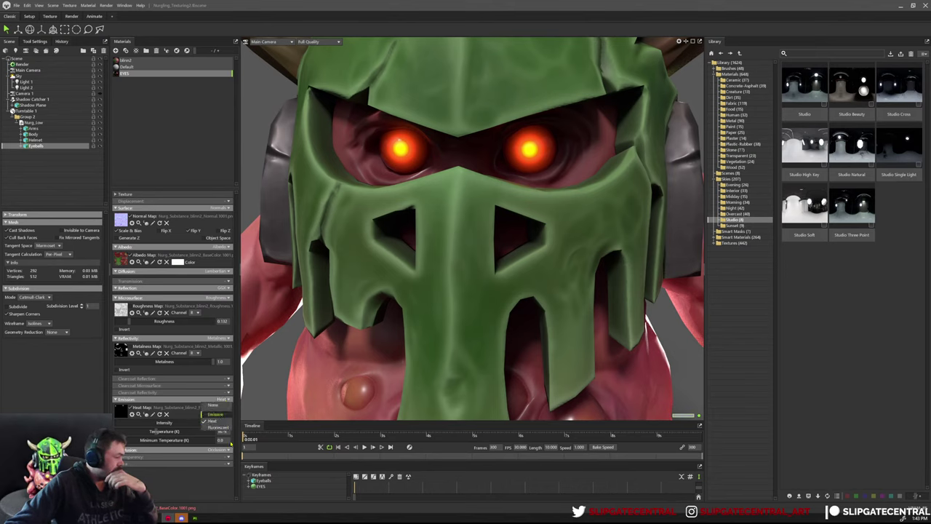
Try Emissive instead of Heat emission on the EYES material with a pure red glow colour, and cancel the colour change.
{"action": "left_click", "coordinate": [216, 414]}
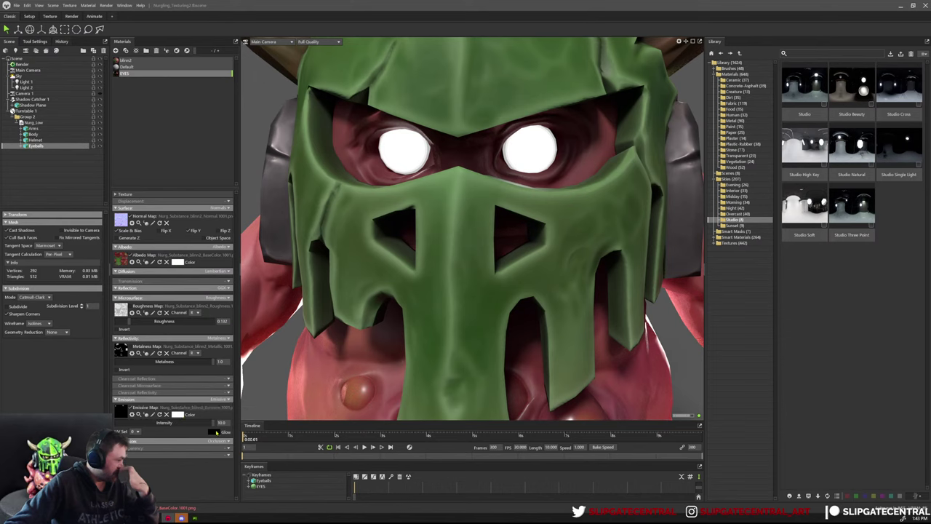
{"action": "left_click", "coordinate": [214, 432]}
{"action": "left_click", "coordinate": [456, 208]}
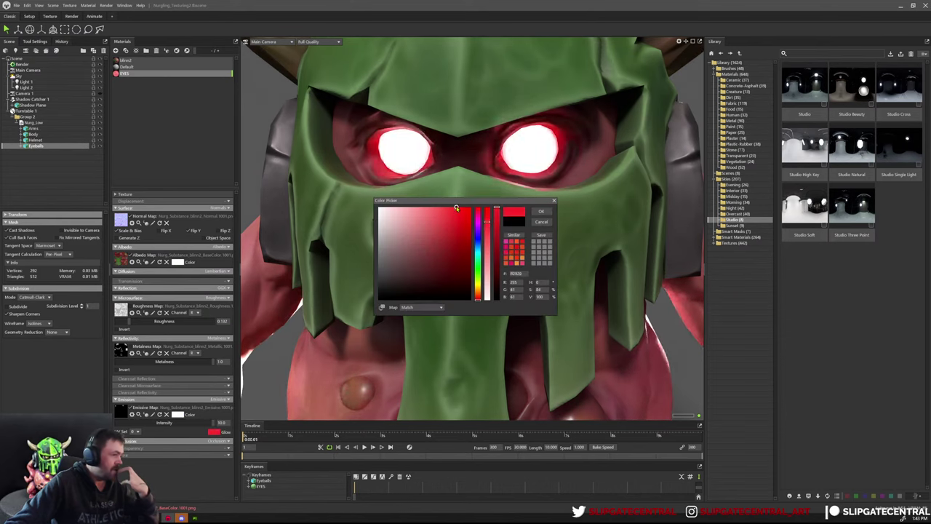
{"action": "mouse_move", "coordinate": [456, 208]}
{"action": "left_mouse_down"}
{"action": "mouse_move", "coordinate": [428, 277]}
{"action": "mouse_move", "coordinate": [471, 207]}
{"action": "left_mouse_up"}
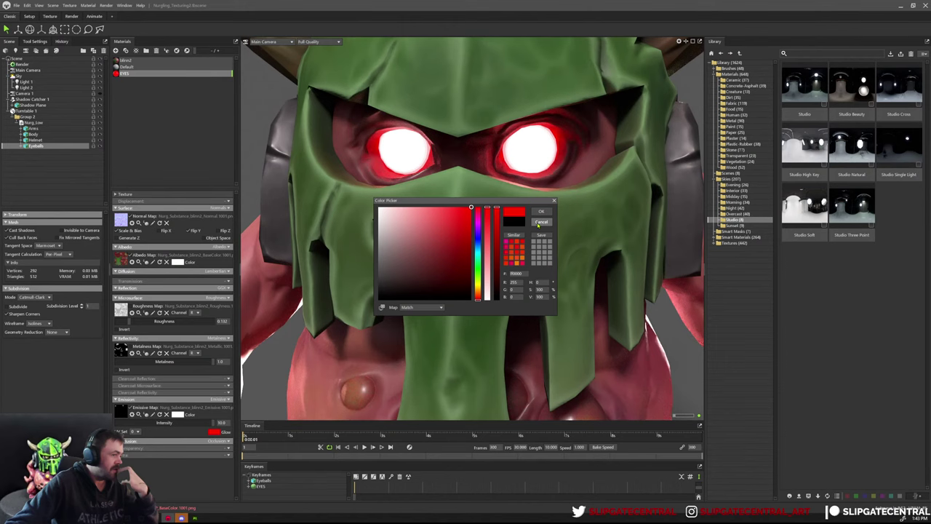
{"action": "left_click", "coordinate": [539, 223]}
Try a dark orange emissive colour (RGB 124, 58, 0) on the EYES material, and switch its emission back to Heat.
{"action": "left_click", "coordinate": [181, 416]}
{"action": "left_click_drag", "start_coordinate": [456, 247], "coordinate": [502, 250]}
{"action": "left_click_drag", "start_coordinate": [479, 297], "coordinate": [498, 295]}
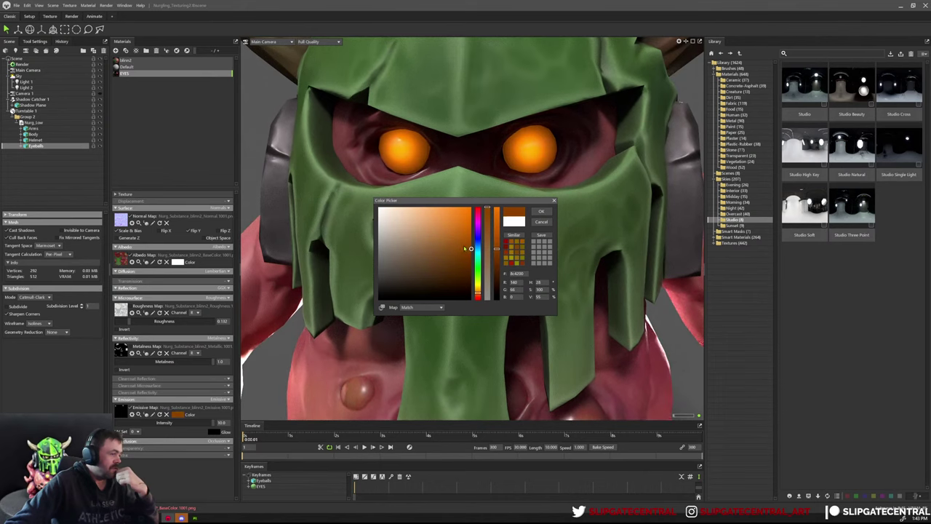
{"action": "mouse_move", "coordinate": [497, 250]}
{"action": "left_mouse_down"}
{"action": "mouse_move", "coordinate": [497, 268]}
{"action": "mouse_move", "coordinate": [491, 255]}
{"action": "mouse_move", "coordinate": [508, 247]}
{"action": "mouse_move", "coordinate": [521, 263]}
{"action": "left_mouse_up"}
{"action": "left_click_drag", "start_coordinate": [524, 254], "coordinate": [522, 256]}
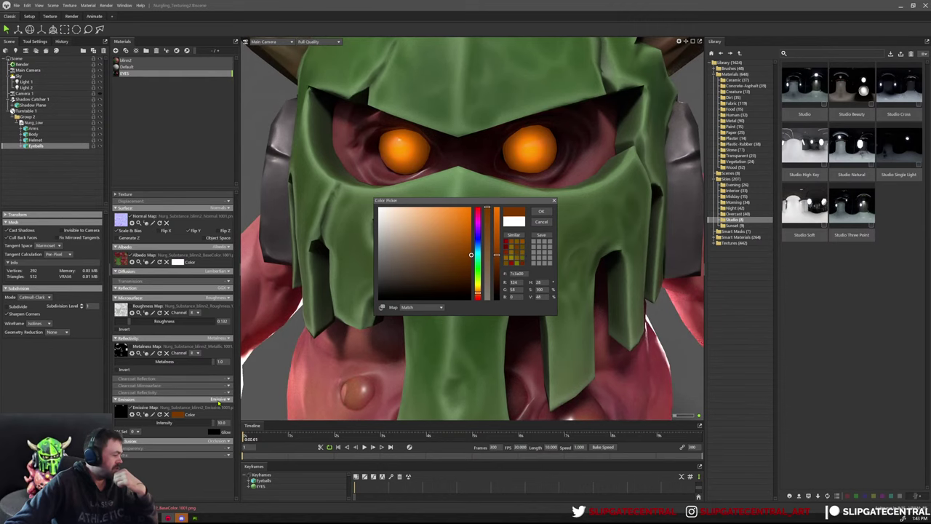
{"action": "left_click", "coordinate": [222, 399]}
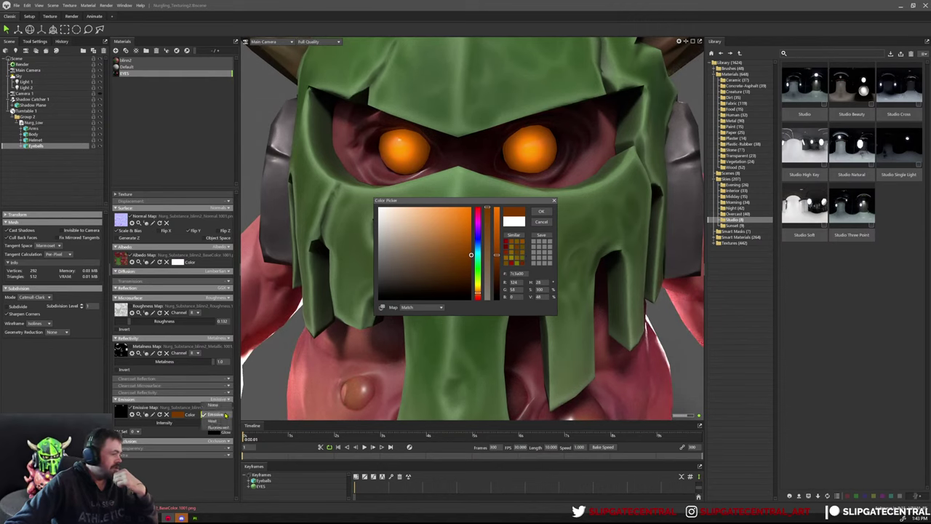
{"action": "left_click", "coordinate": [215, 420]}
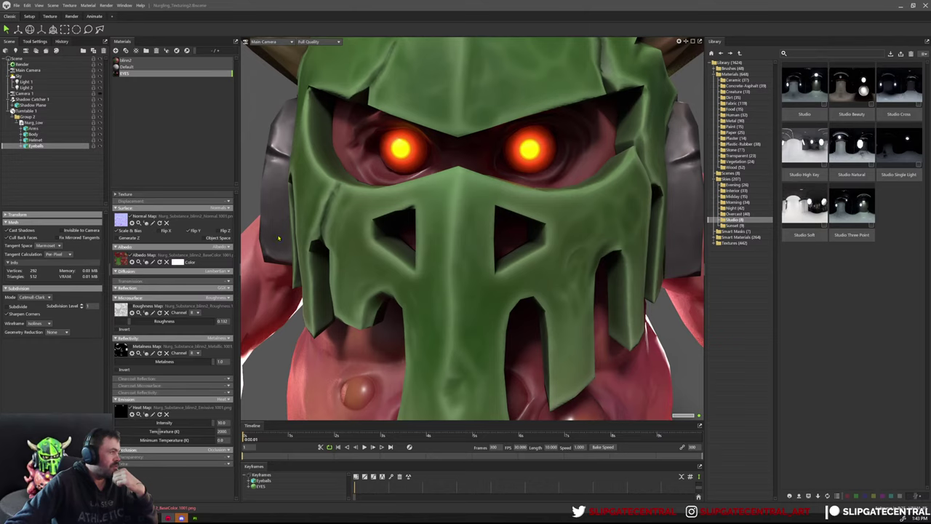
Enable the colour temperature option on Light 1.
{"action": "left_click", "coordinate": [32, 82]}
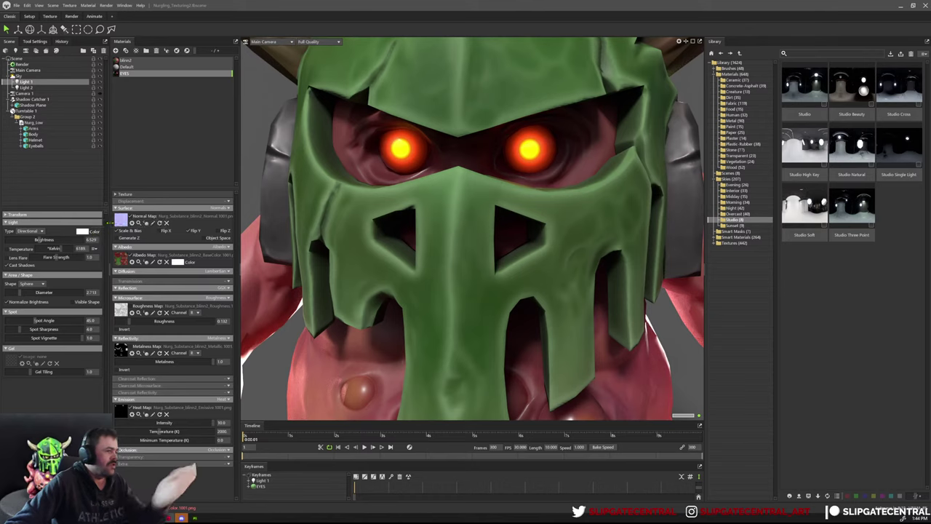
{"action": "left_click", "coordinate": [20, 250]}
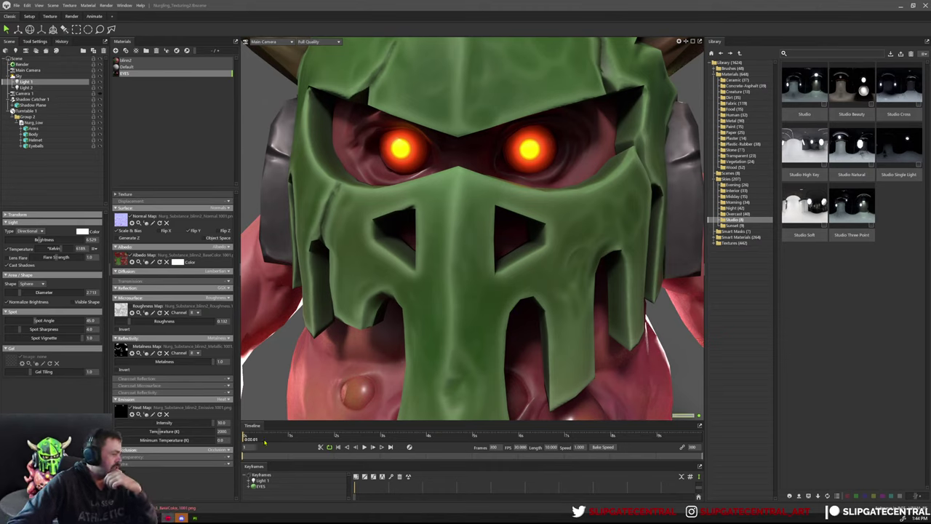
Try EYES heat emission settings of intensity about 1.8, temperature about 1745 K and minimum temperature about 560 K, and check the look from several distances.
{"action": "left_click_drag", "start_coordinate": [211, 422], "coordinate": [146, 432]}
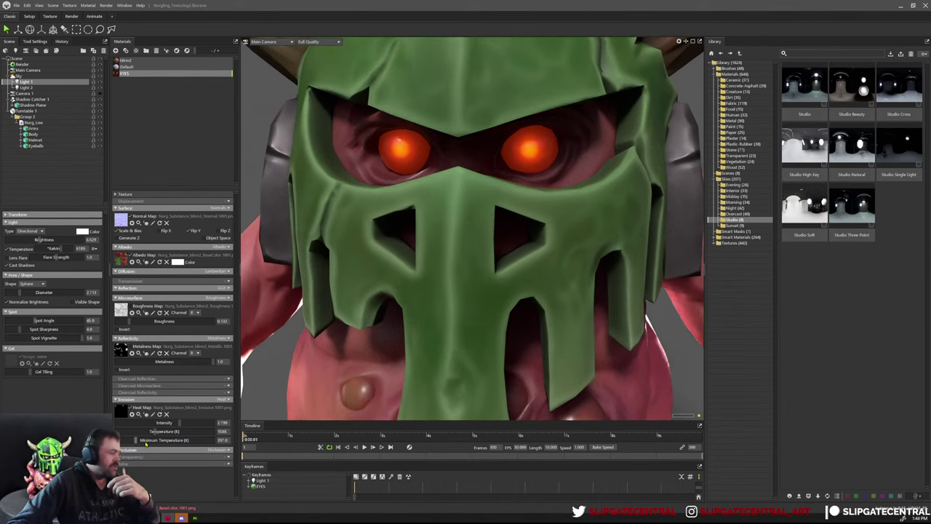
{"action": "left_click_drag", "start_coordinate": [141, 442], "coordinate": [187, 430]}
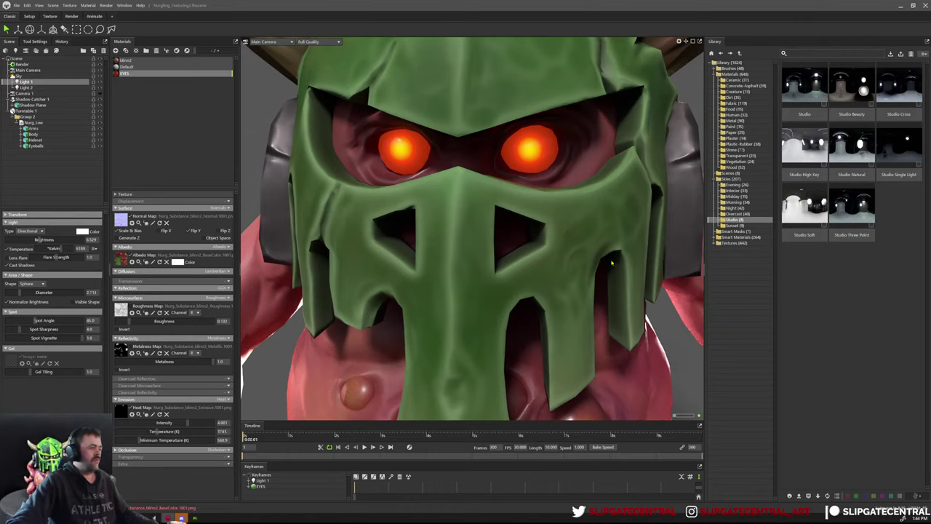
{"action": "right_click_drag", "start_coordinate": [611, 261], "coordinate": [470, 195], "text": "alt"}
{"action": "left_click_drag", "start_coordinate": [469, 195], "coordinate": [531, 201], "text": "alt"}
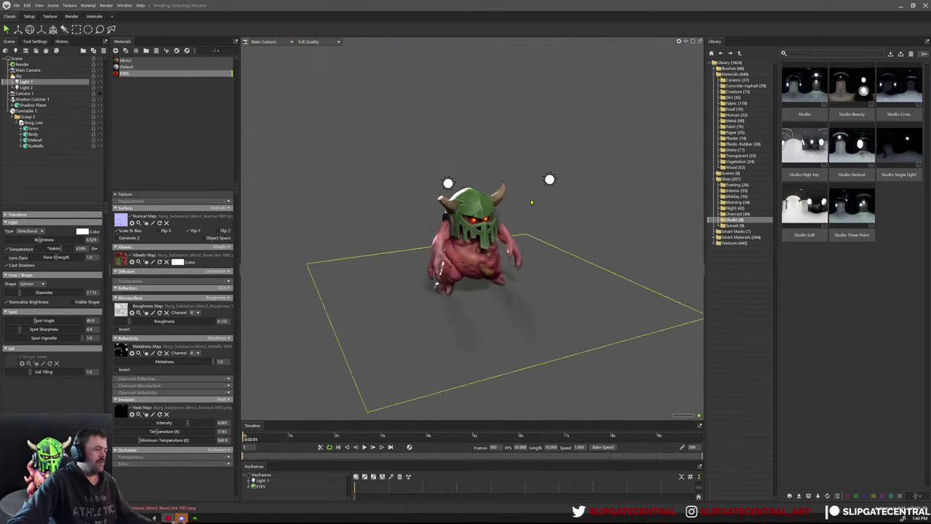
{"action": "right_click_drag", "start_coordinate": [532, 202], "coordinate": [497, 239], "text": "alt"}
{"action": "scroll", "coordinate": [497, 238], "scroll_direction": "up", "scroll_amount": 5}
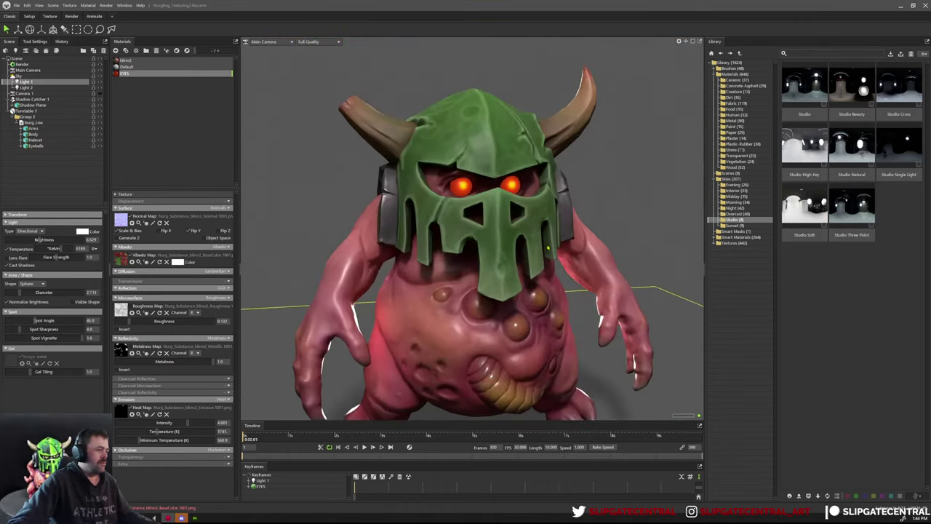
{"action": "right_click_drag", "start_coordinate": [511, 179], "coordinate": [533, 185], "text": "alt"}
{"action": "mouse_move", "coordinate": [188, 423]}
{"action": "left_mouse_down"}
{"action": "mouse_move", "coordinate": [233, 419]}
{"action": "mouse_move", "coordinate": [171, 418]}
{"action": "left_mouse_up"}
{"action": "scroll", "coordinate": [521, 251], "scroll_direction": "down", "scroll_amount": 6}
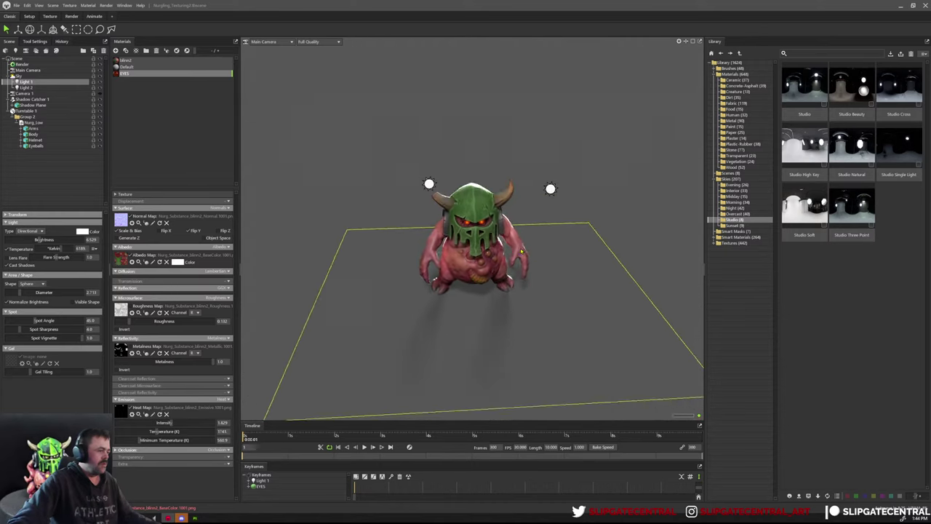
{"action": "scroll", "coordinate": [521, 251], "scroll_direction": "up", "scroll_amount": 8}
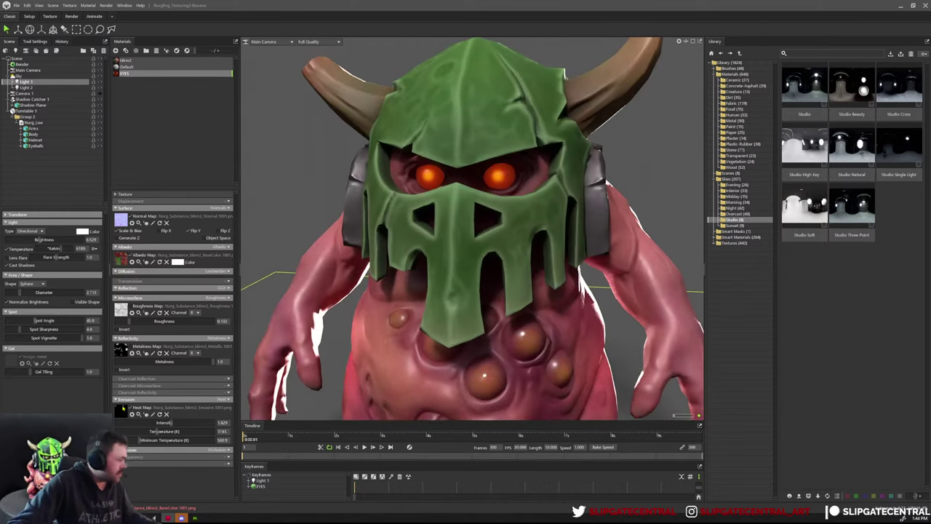
Tune the EYES heat emission to intensity about 2.95, temperature about 1415 K and minimum temperature about 57 K, and inspect the whole creature.
{"action": "left_click_drag", "start_coordinate": [143, 443], "coordinate": [183, 428]}
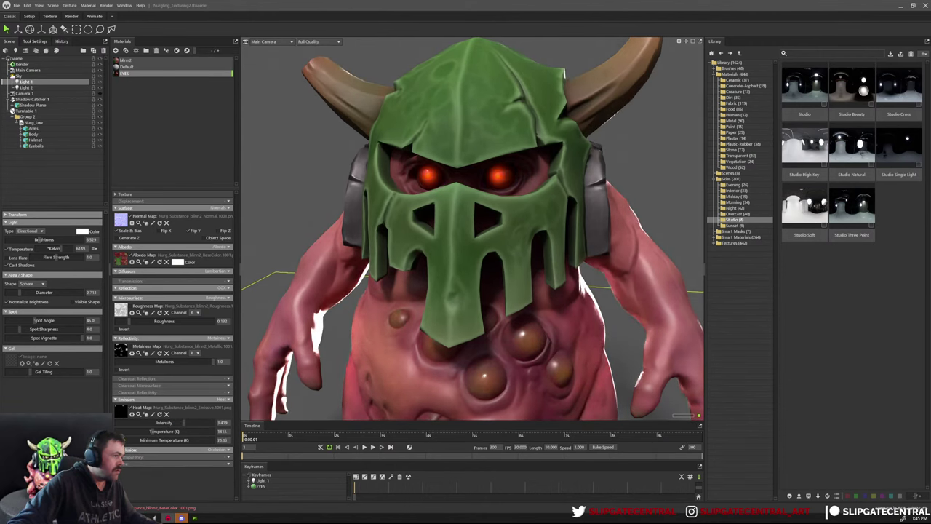
{"action": "left_click_drag", "start_coordinate": [127, 440], "coordinate": [120, 440]}
{"action": "left_click_drag", "start_coordinate": [185, 424], "coordinate": [124, 440]}
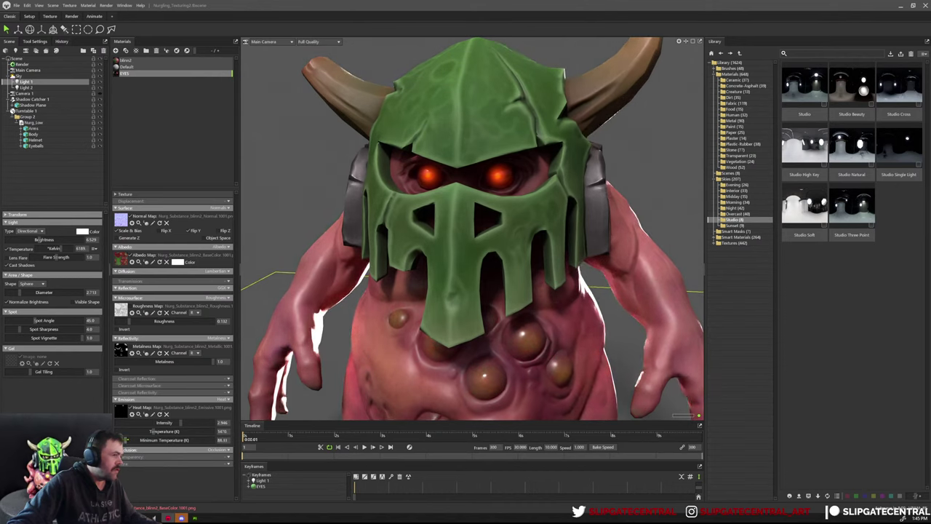
{"action": "scroll", "coordinate": [364, 110], "scroll_direction": "down", "scroll_amount": 10}
{"action": "left_click_drag", "start_coordinate": [513, 167], "coordinate": [551, 224]}
{"action": "scroll", "coordinate": [536, 185], "scroll_direction": "up", "scroll_amount": 10}
{"action": "scroll", "coordinate": [538, 207], "scroll_direction": "down", "scroll_amount": 5}
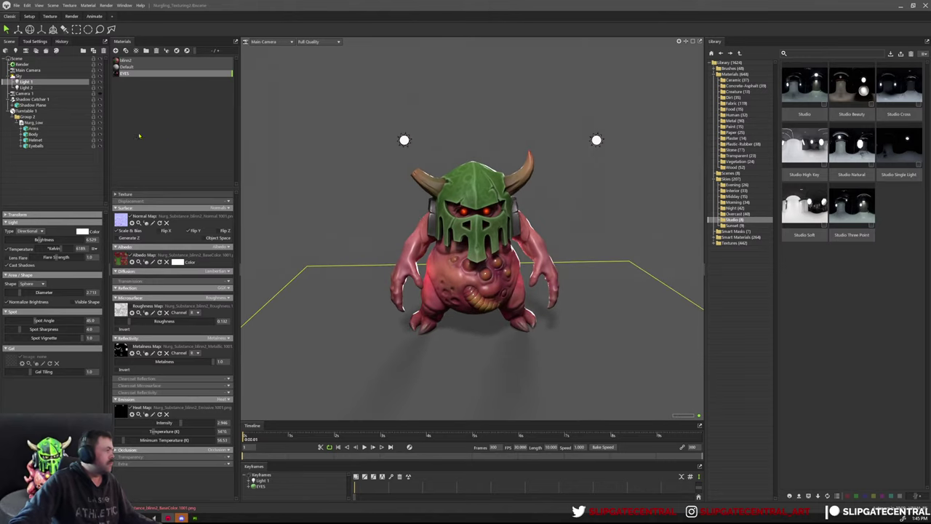
Lower the brightness of Light 2 to about 7 and scrub the timeline to check the turntable lighting.
{"action": "left_click", "coordinate": [26, 88]}
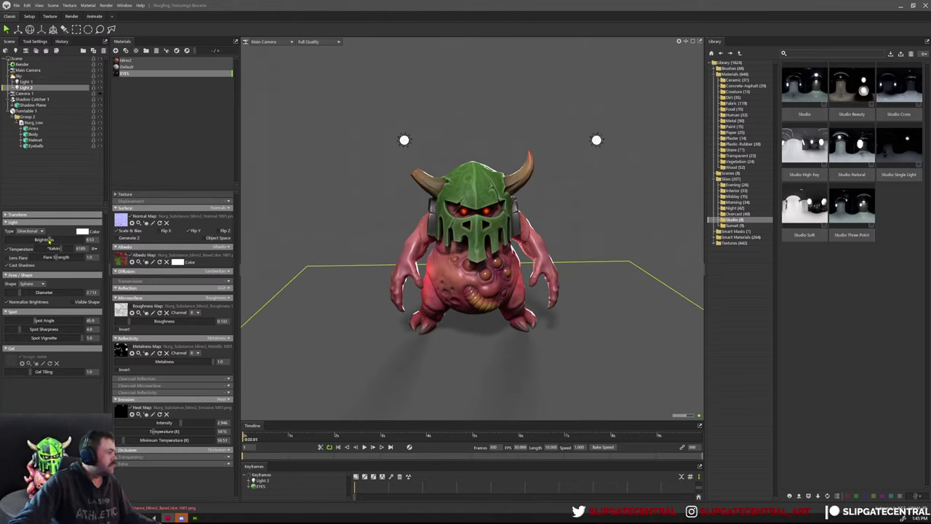
{"action": "left_click_drag", "start_coordinate": [50, 240], "coordinate": [41, 239]}
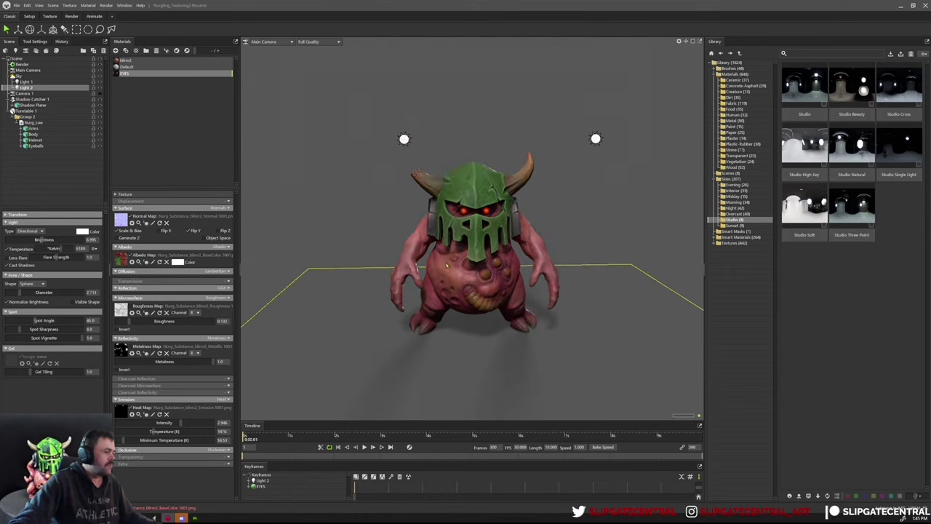
{"action": "left_click_drag", "start_coordinate": [281, 436], "coordinate": [731, 463]}
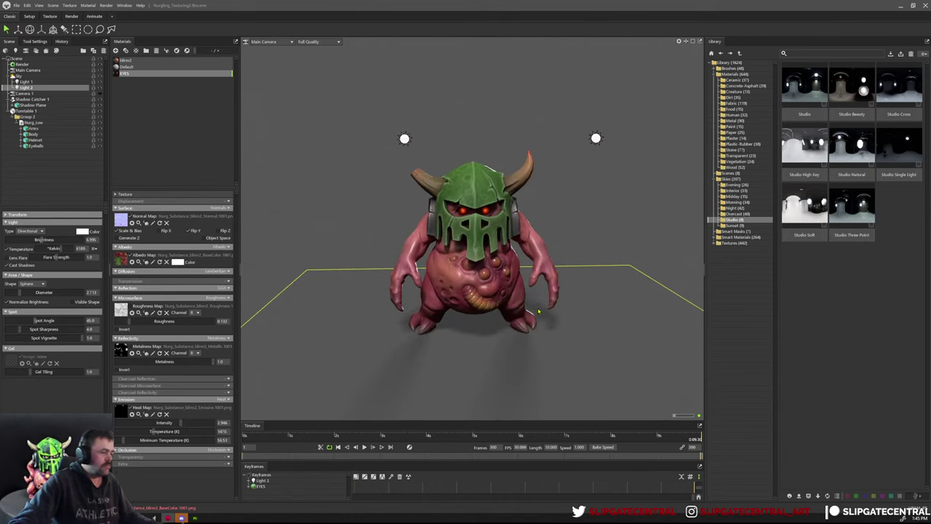
Switch to Substance 3D Painter and close the finished texture export window.
{"action": "key", "text": "alt+Tab"}
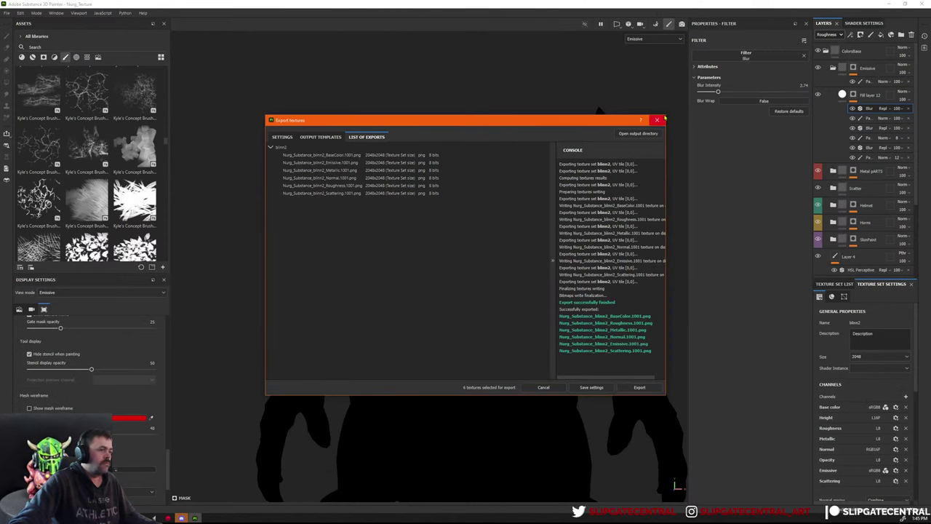
{"action": "left_click", "coordinate": [659, 121]}
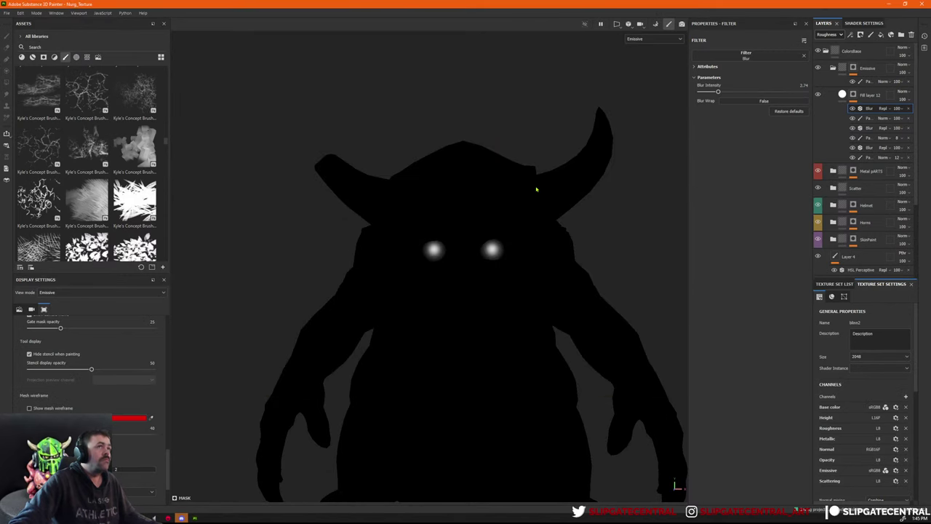
Switch to Maya, select the arms mesh, and save the scene as a new Maya Binary file named Nurgling_RigPose.
{"action": "key", "text": "alt+Tab"}
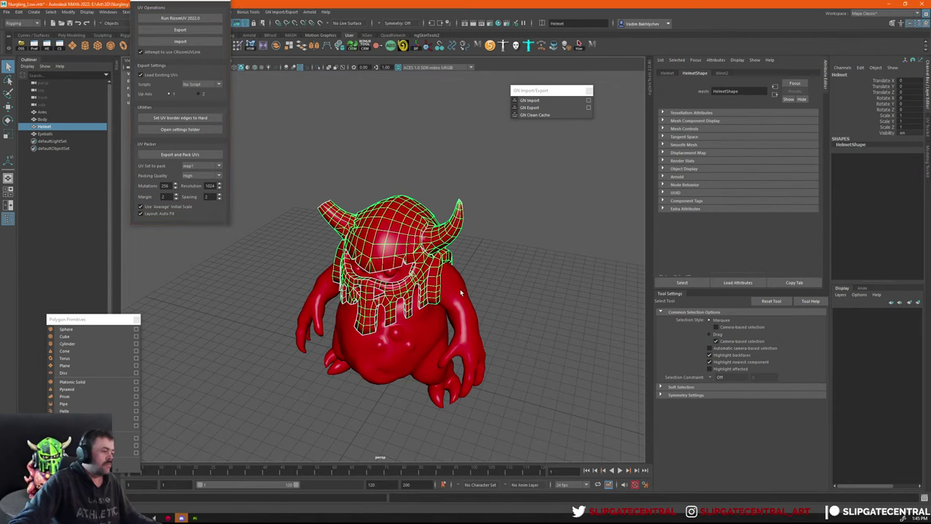
{"action": "left_click", "coordinate": [460, 293]}
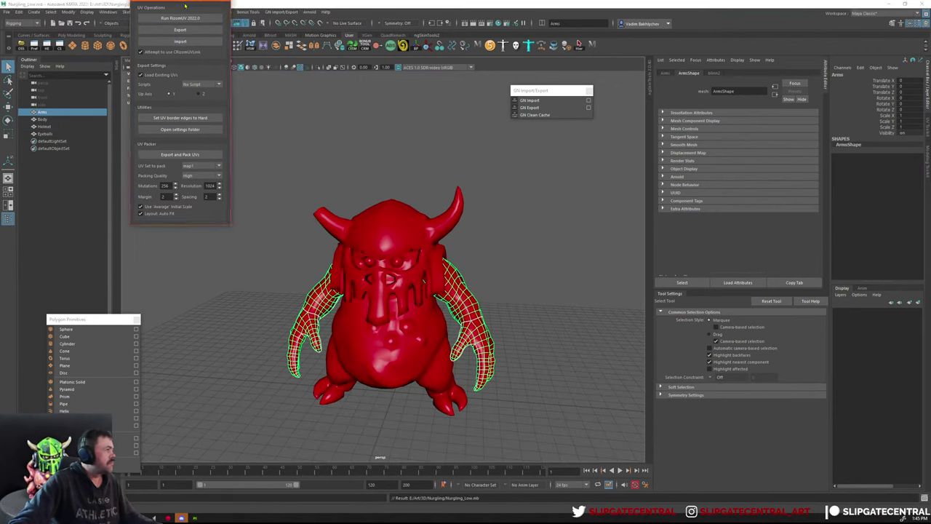
{"action": "left_click_drag", "start_coordinate": [179, 1], "coordinate": [159, 113]}
{"action": "left_click", "coordinate": [6, 13]}
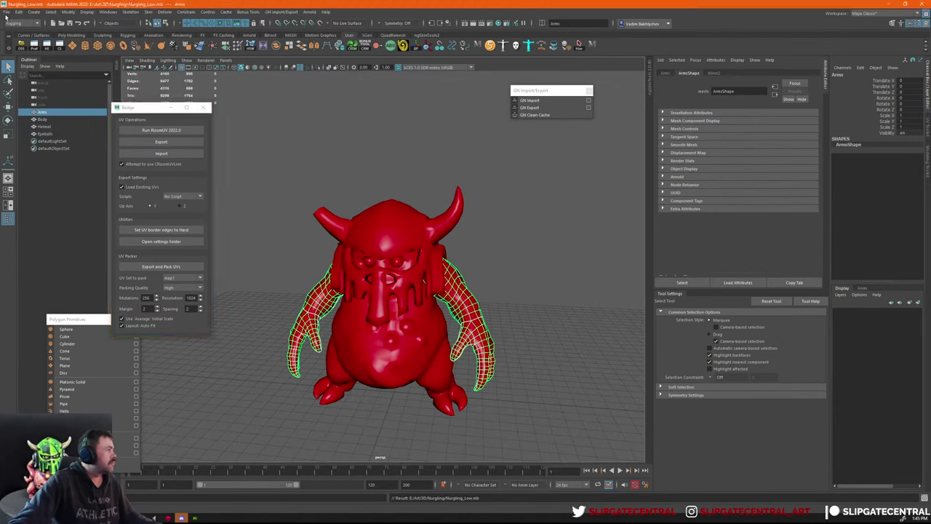
{"action": "left_click", "coordinate": [6, 11]}
{"action": "left_click", "coordinate": [29, 52]}
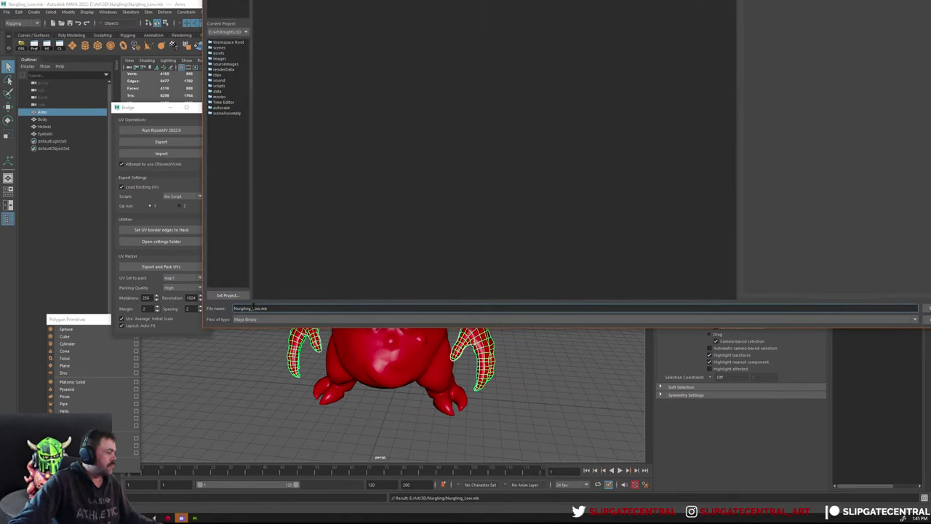
{"action": "left_click_drag", "start_coordinate": [253, 308], "coordinate": [356, 319]}
{"action": "key", "text": "BackSpace"}
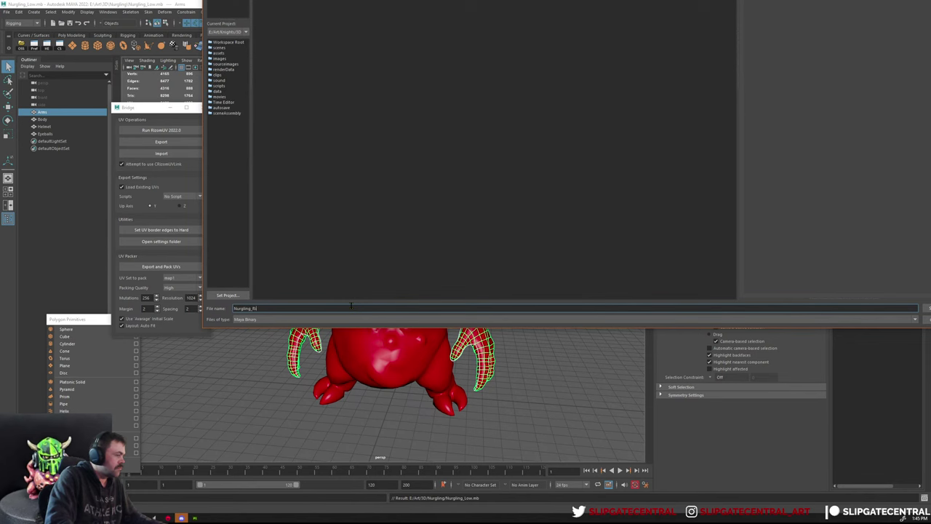
{"action": "key", "text": "Return"}
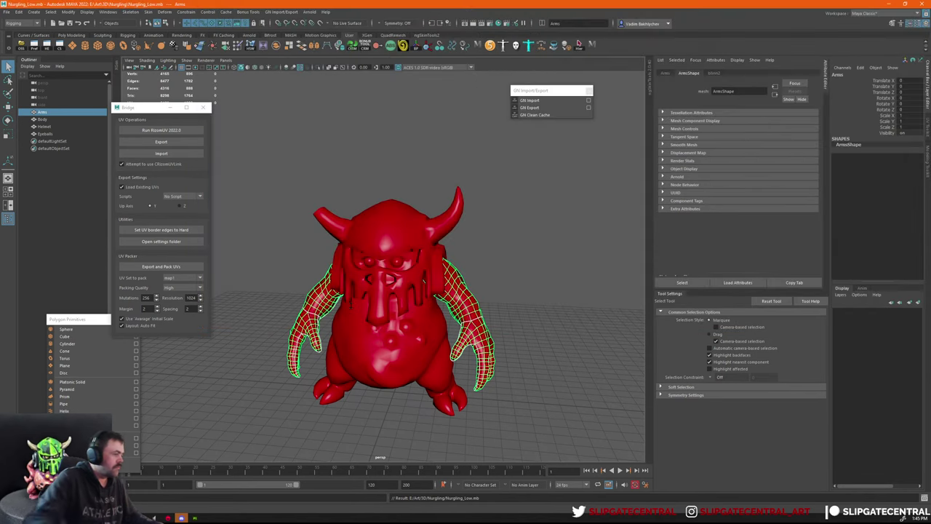
Frame the creature in the front view as wireframe, with World X symmetry turned on.
{"action": "key", "text": "space"}
{"action": "left_click_drag", "start_coordinate": [519, 277], "coordinate": [534, 266]}
{"action": "key", "text": "w"}
{"action": "middle_click_drag", "start_coordinate": [548, 246], "coordinate": [538, 289], "text": "alt"}
{"action": "key", "text": "4"}
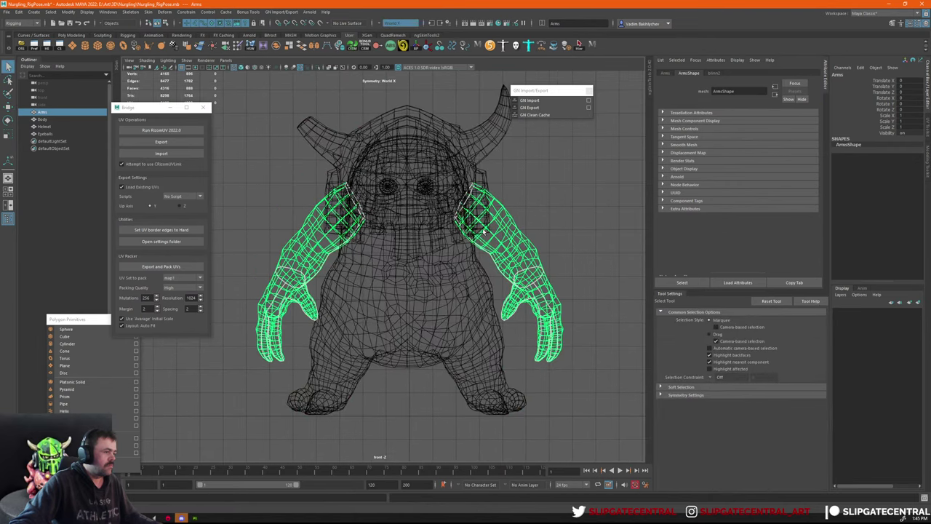
Rotate all the arm vertices symmetrically around a pivot at the shoulder until both arms stretch out sideways, and restore shading.
{"action": "key", "text": "F9"}
{"action": "key", "text": "w"}
{"action": "key", "text": "e"}
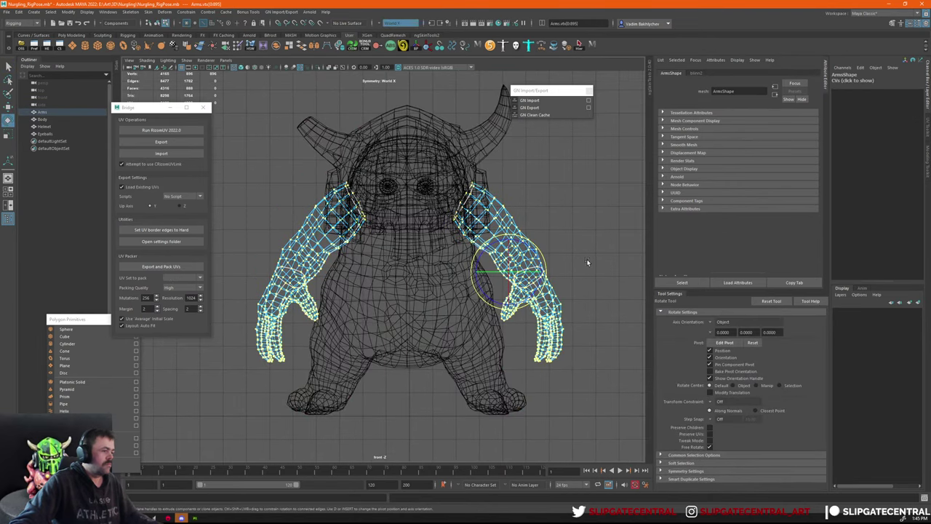
{"action": "key", "text": "d"}
{"action": "mouse_move", "coordinate": [509, 271]}
{"action": "left_mouse_down"}
{"action": "mouse_move", "coordinate": [482, 203]}
{"action": "mouse_move", "coordinate": [595, 285]}
{"action": "mouse_move", "coordinate": [600, 278]}
{"action": "left_mouse_up"}
{"action": "key", "text": "5"}
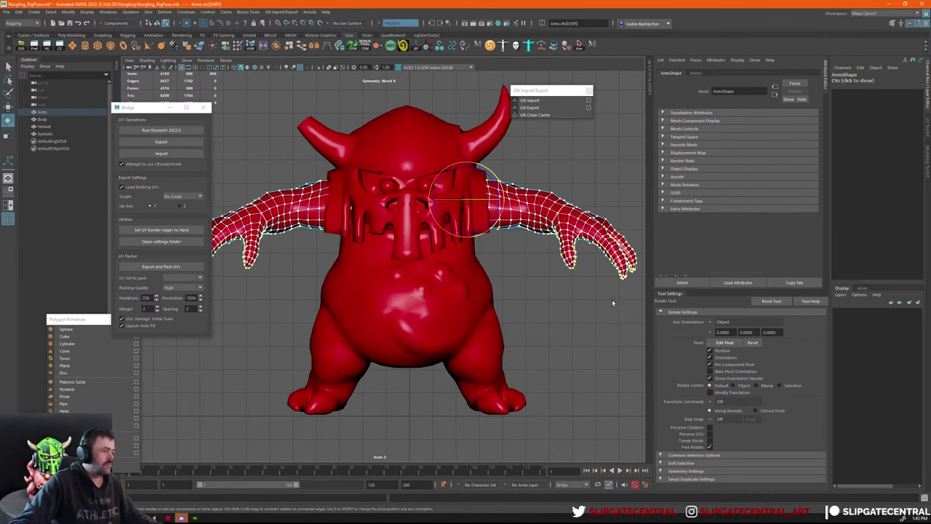
{"action": "middle_click_drag", "start_coordinate": [612, 303], "coordinate": [616, 297]}
{"action": "key", "text": "q"}
{"action": "right_click_drag", "start_coordinate": [610, 295], "coordinate": [499, 253], "text": "alt"}
{"action": "middle_click_drag", "start_coordinate": [499, 253], "coordinate": [505, 279], "text": "alt"}
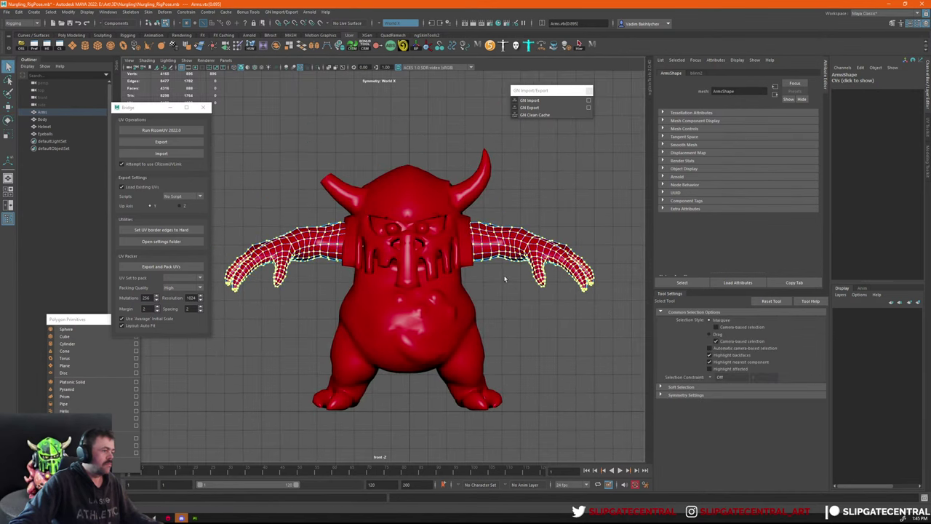
Return to object mode, check the raised arms in the perspective view, and save the scene.
{"action": "key", "text": "F8"}
{"action": "key", "text": "space"}
{"action": "key", "text": "space"}
{"action": "left_click_drag", "start_coordinate": [546, 249], "coordinate": [542, 302], "text": "alt"}
{"action": "left_click", "coordinate": [473, 267]}
{"action": "left_click", "coordinate": [489, 292]}
{"action": "left_click_drag", "start_coordinate": [254, 156], "coordinate": [462, 327]}
{"action": "left_click", "coordinate": [8, 12]}
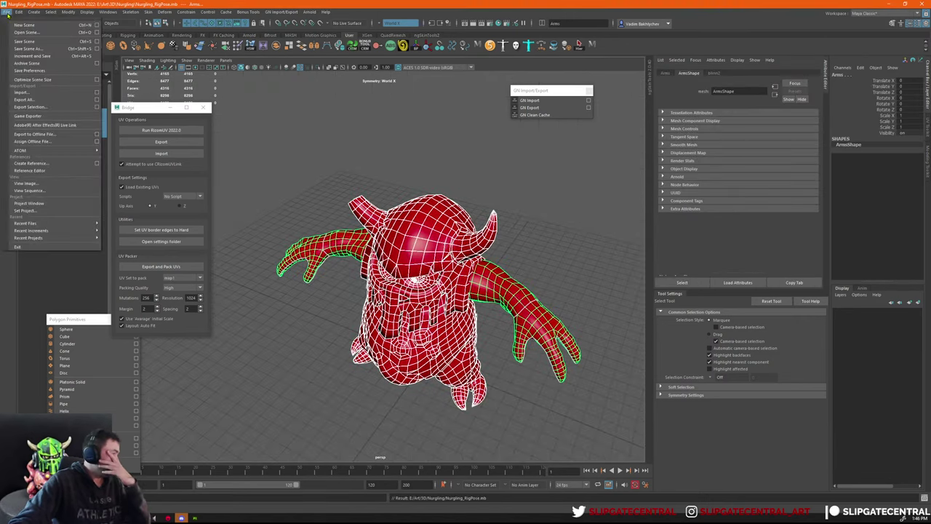
{"action": "left_click", "coordinate": [467, 212]}
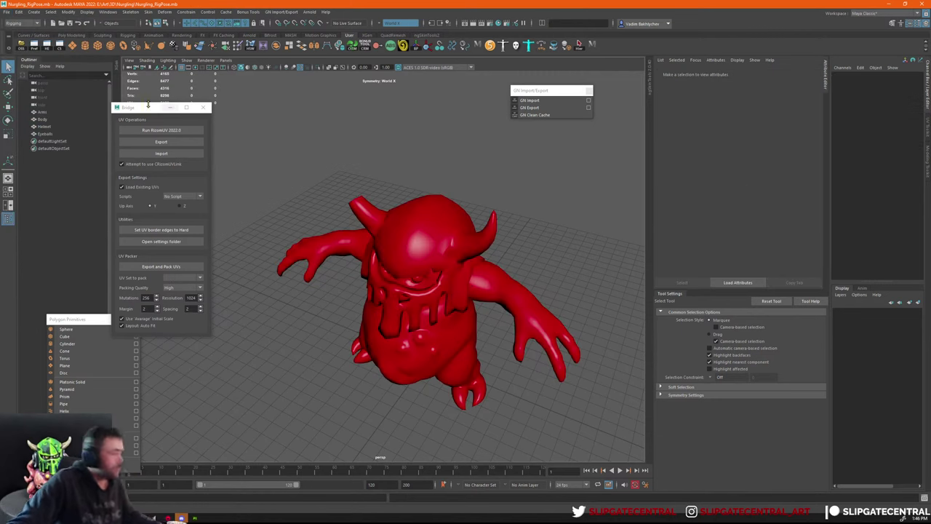
Try to export the selection as an FBX file named Nurg_Accurig.
{"action": "left_click", "coordinate": [7, 12]}
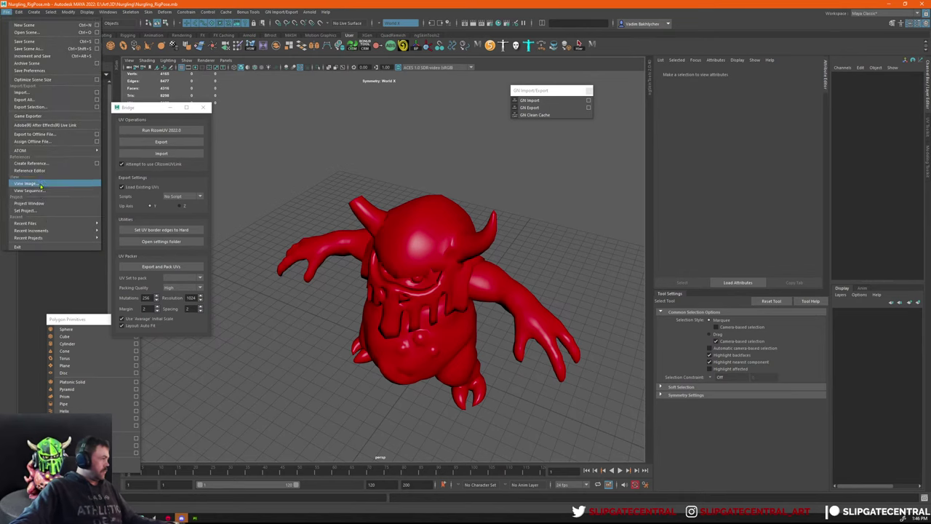
{"action": "left_click", "coordinate": [75, 108]}
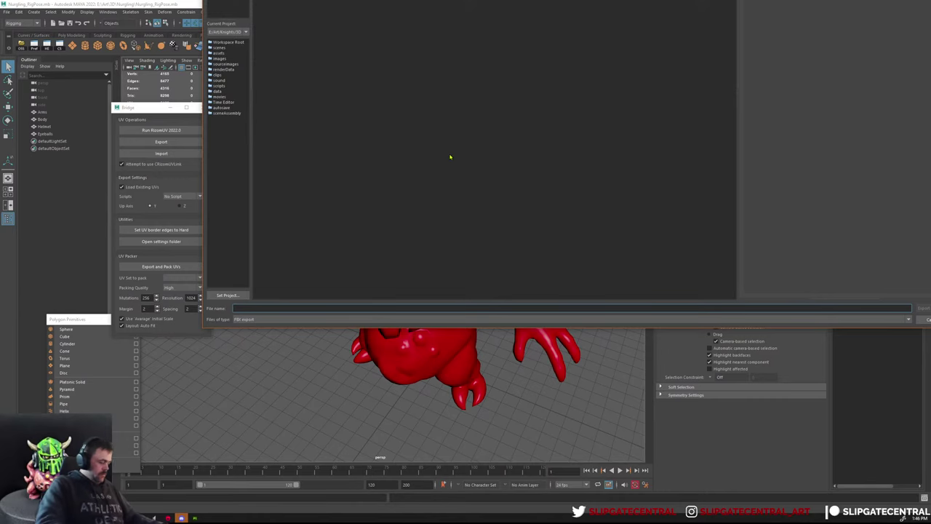
{"action": "type", "text": "Nurg_Accuri"}
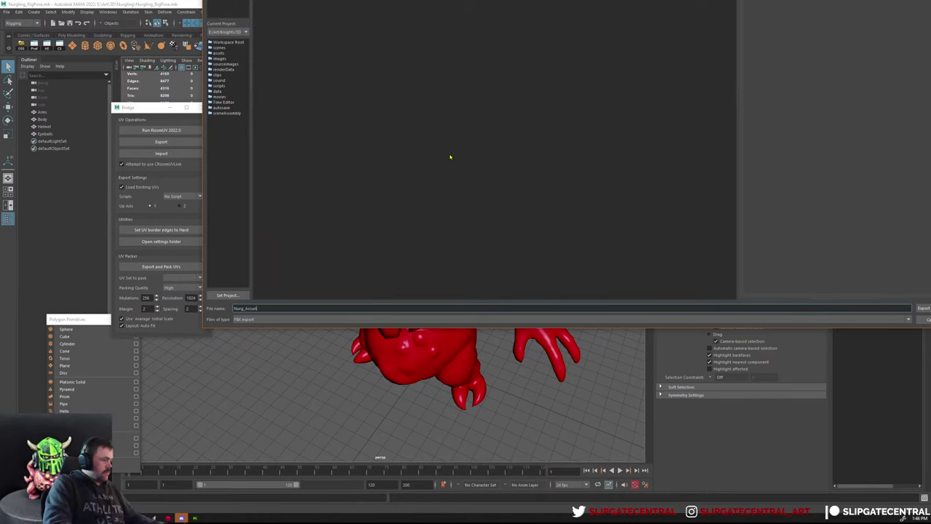
{"action": "type", "text": "g"}
{"action": "key", "text": "Return"}
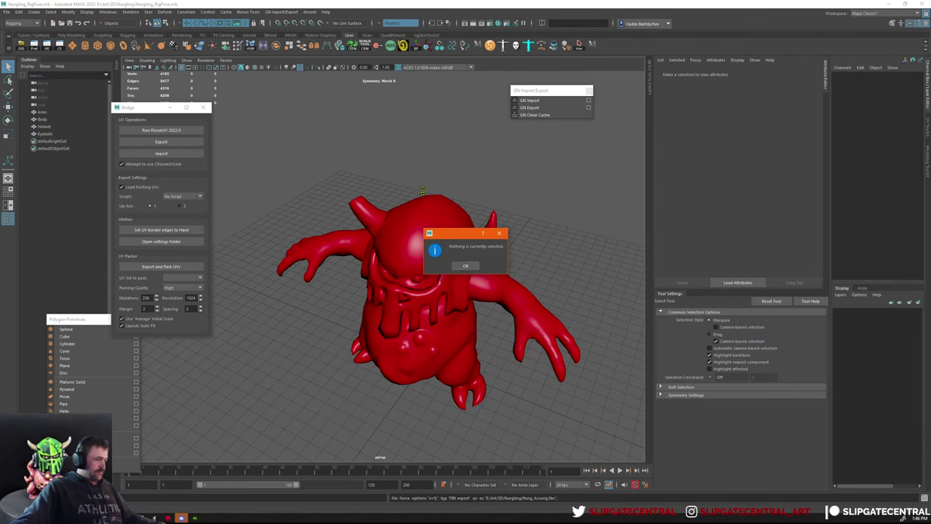
{"action": "key", "text": "Return"}
Select the Arms, Body, Helmet and Eyeballs meshes and export them as an FBX named Nurg_Accurig.
{"action": "left_click_drag", "start_coordinate": [283, 156], "coordinate": [602, 459]}
{"action": "key", "text": "g"}
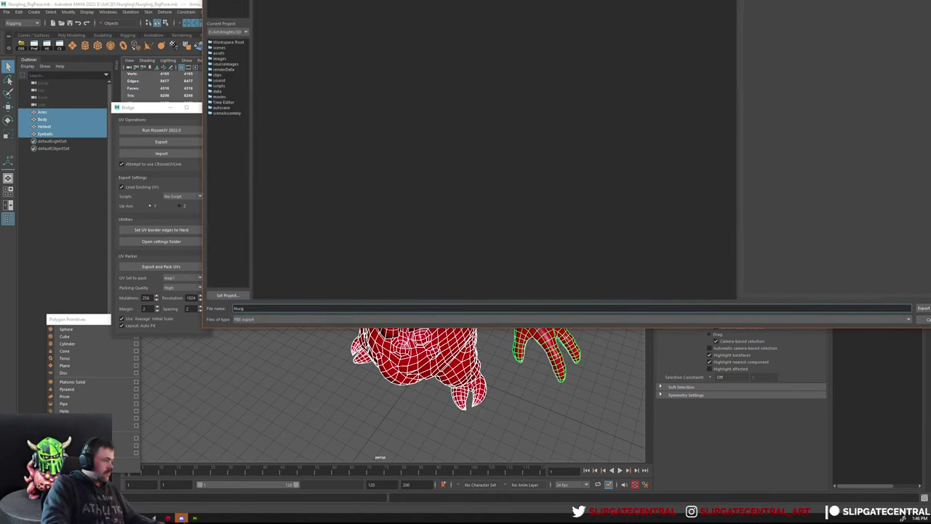
{"action": "type", "text": "Nurg_Accurig"}
{"action": "key", "text": "Return"}
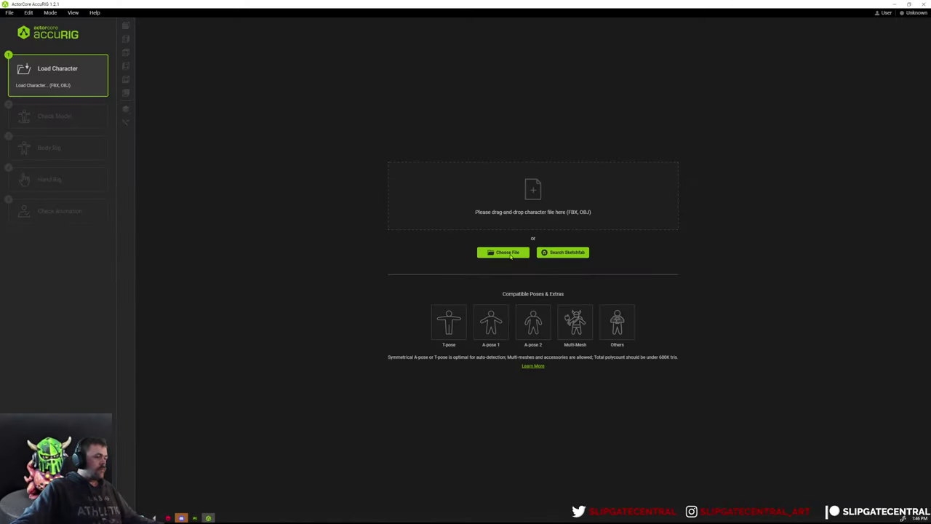
Switch to AccuRIG and load the character file Nurg_Accurig.fbx from the Nurgling folder.
{"action": "left_click", "coordinate": [515, 214]}
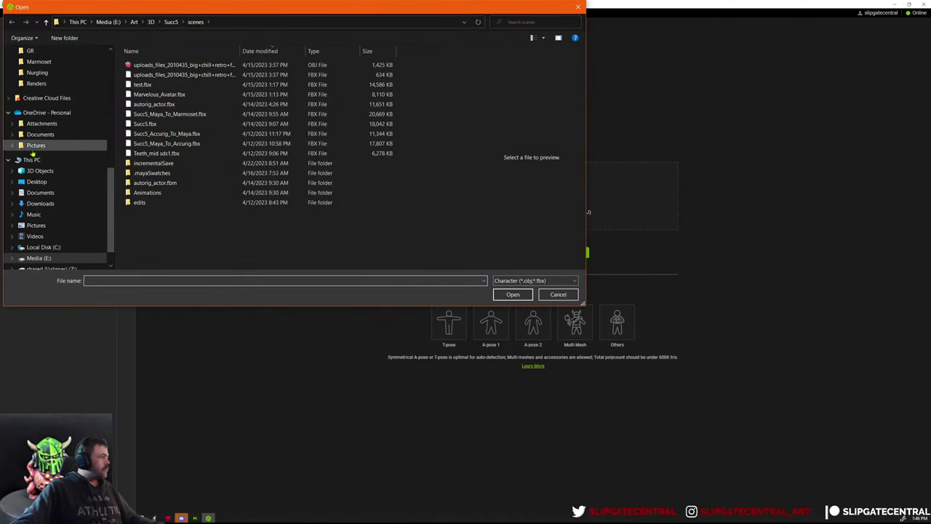
{"action": "left_click", "coordinate": [37, 72]}
{"action": "left_click", "coordinate": [154, 75]}
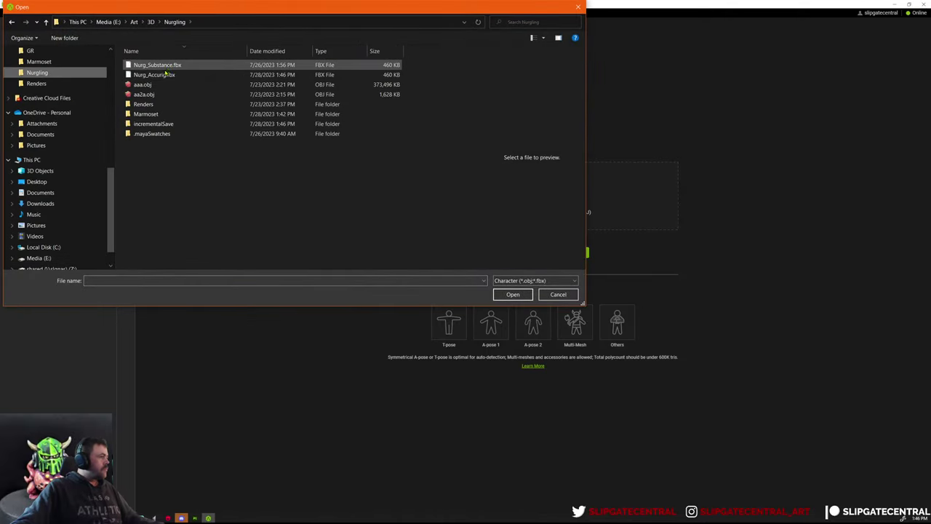
{"action": "double_click", "coordinate": [166, 75]}
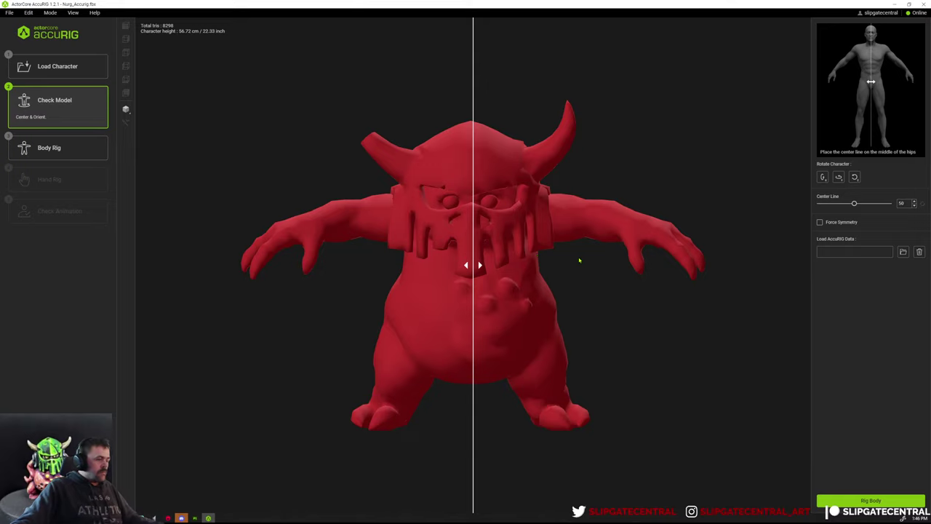
Shift the character's center line to 49.68 and start the body rig.
{"action": "left_click_drag", "start_coordinate": [480, 265], "coordinate": [471, 265]}
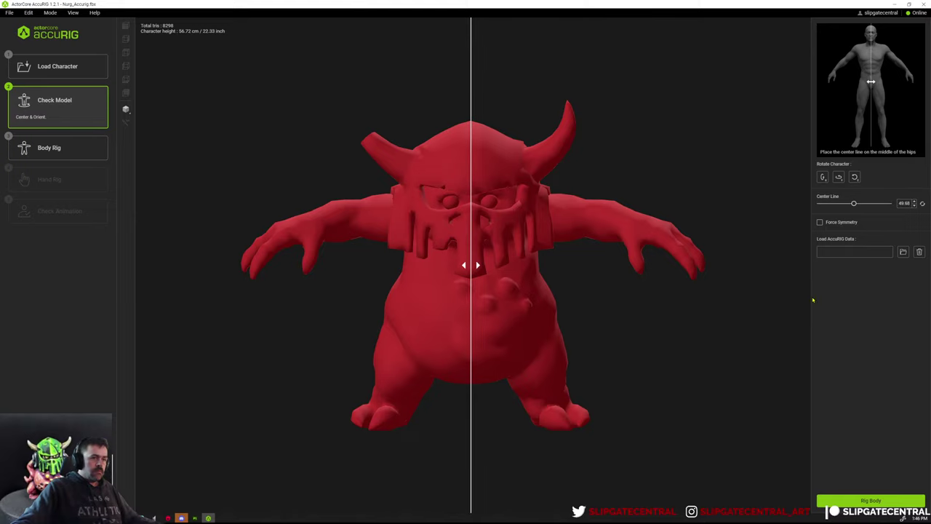
{"action": "left_click", "coordinate": [876, 498]}
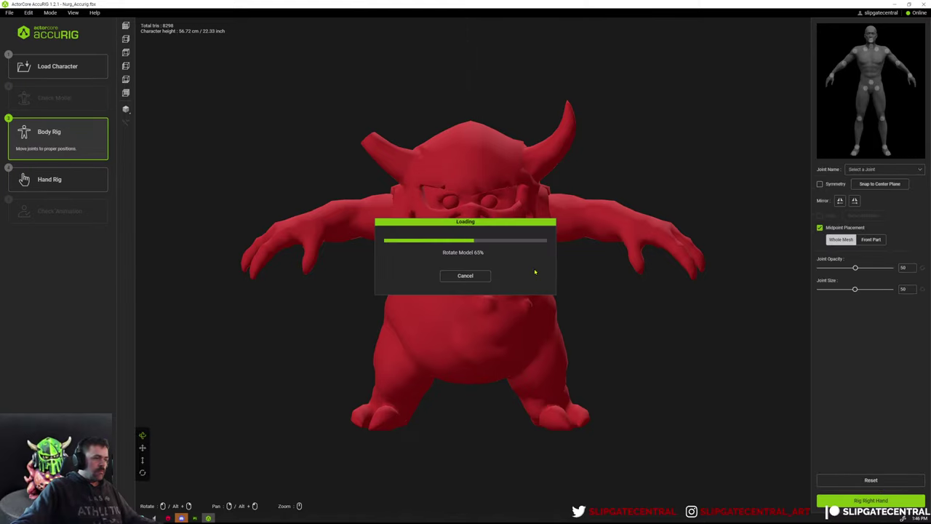
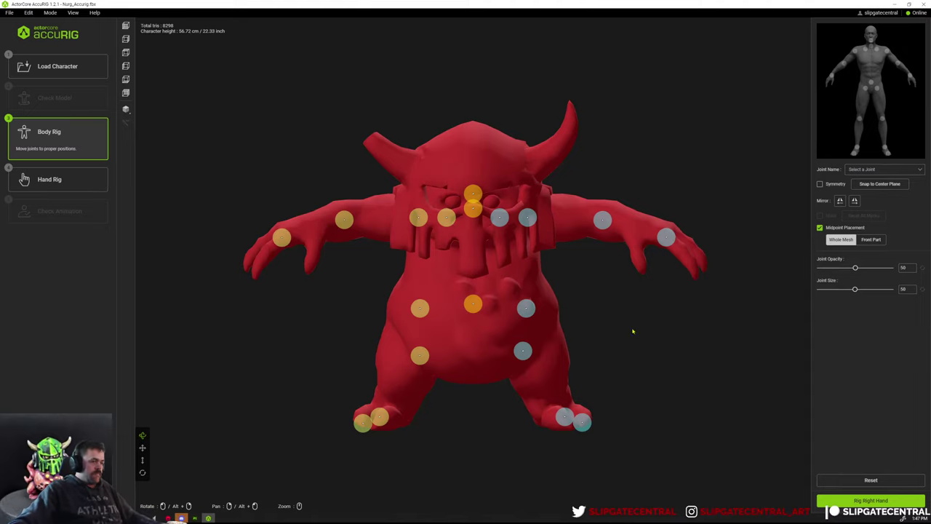
Reposition the left wrist and left elbow joints farther inward along the arm, checking their placement from several angles.
{"action": "right_click_drag", "start_coordinate": [634, 328], "coordinate": [718, 197]}
{"action": "left_click", "coordinate": [591, 268]}
{"action": "left_click_drag", "start_coordinate": [718, 196], "coordinate": [773, 100]}
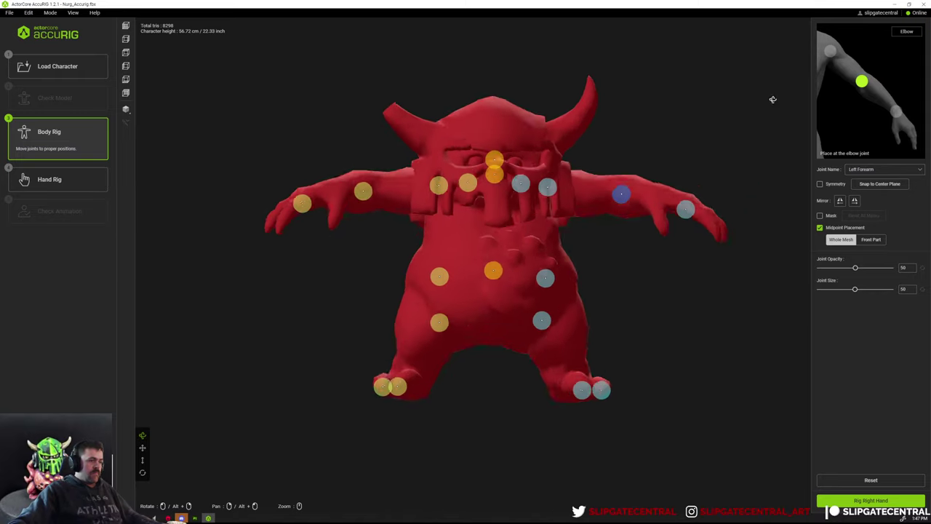
{"action": "scroll", "coordinate": [701, 187], "scroll_direction": "down", "scroll_amount": 5}
{"action": "scroll", "coordinate": [655, 184], "scroll_direction": "up", "scroll_amount": 6}
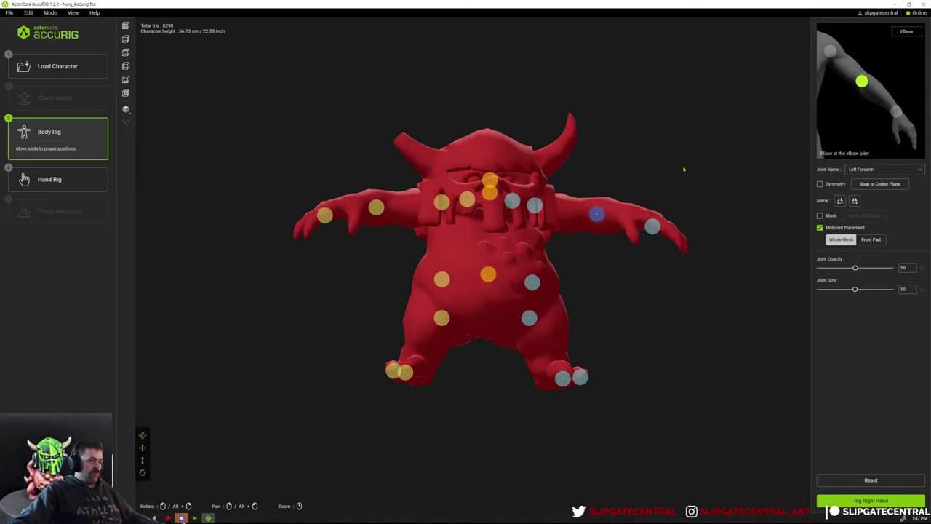
{"action": "middle_click_drag", "start_coordinate": [634, 112], "coordinate": [585, 234]}
{"action": "right_click_drag", "start_coordinate": [715, 184], "coordinate": [636, 378]}
{"action": "left_click", "coordinate": [673, 231]}
{"action": "right_click_drag", "start_coordinate": [671, 352], "coordinate": [617, 382]}
{"action": "left_click_drag", "start_coordinate": [607, 375], "coordinate": [684, 249]}
{"action": "right_click_drag", "start_coordinate": [693, 246], "coordinate": [557, 260]}
{"action": "left_click", "coordinate": [555, 259]}
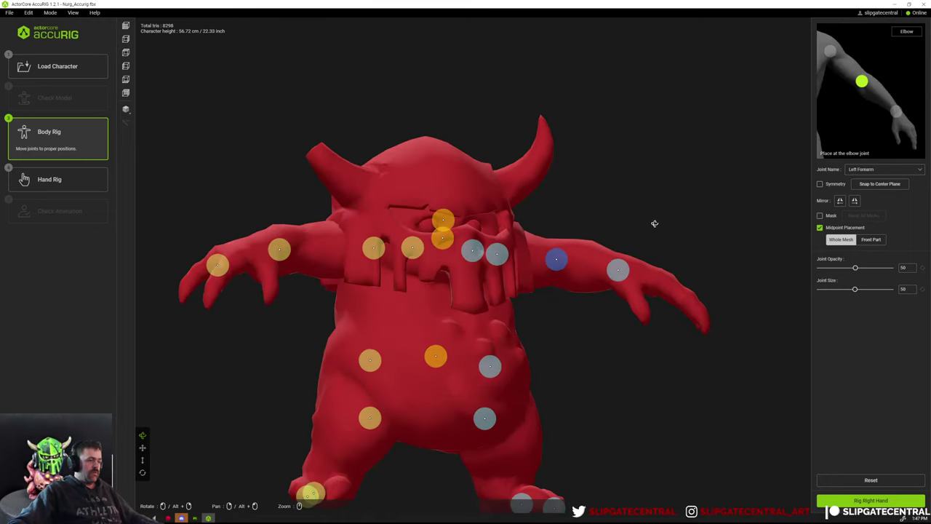
Move the left shoulder joint to the root of the left arm, aligning it from both the side and the front.
{"action": "right_click_drag", "start_coordinate": [654, 224], "coordinate": [571, 251]}
{"action": "left_click", "coordinate": [572, 251]}
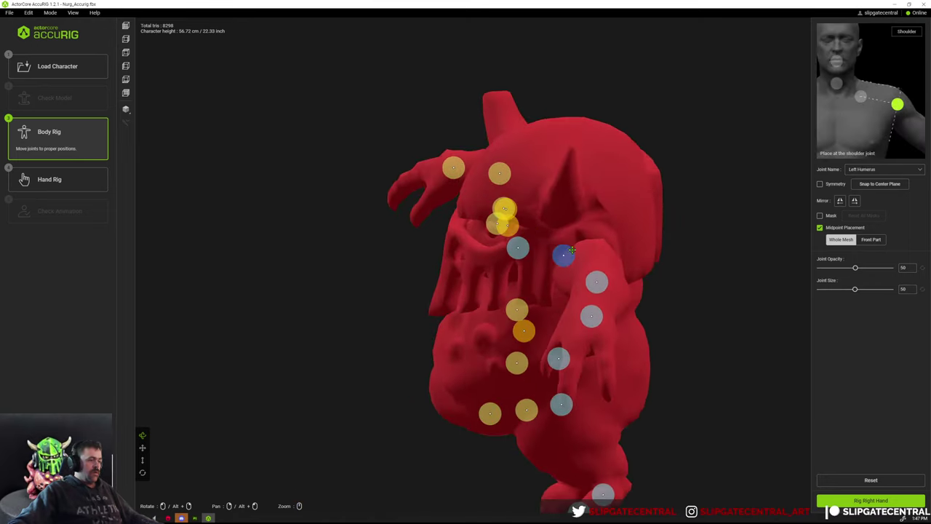
{"action": "left_click_drag", "start_coordinate": [572, 249], "coordinate": [592, 252]}
{"action": "right_click_drag", "start_coordinate": [703, 189], "coordinate": [776, 150]}
{"action": "right_click_drag", "start_coordinate": [609, 193], "coordinate": [604, 184]}
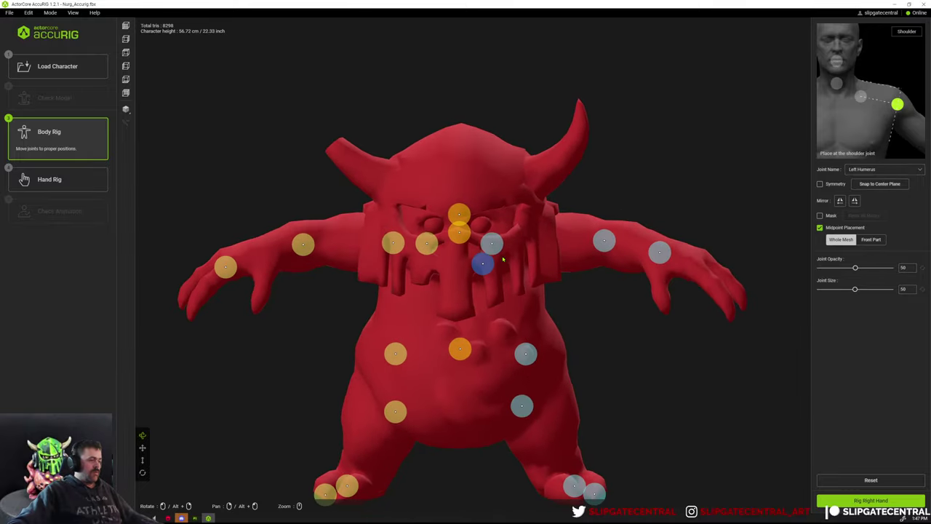
{"action": "left_click_drag", "start_coordinate": [486, 264], "coordinate": [544, 241]}
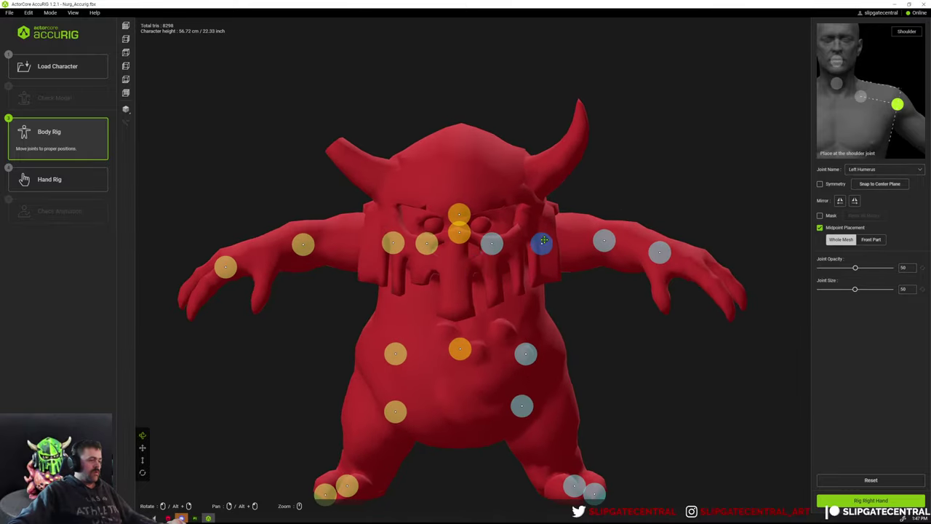
Adjust the left elbow joint slightly inward along the arm, checking its alignment with the shoulder and wrist from several angles.
{"action": "right_click_drag", "start_coordinate": [684, 177], "coordinate": [810, 233]}
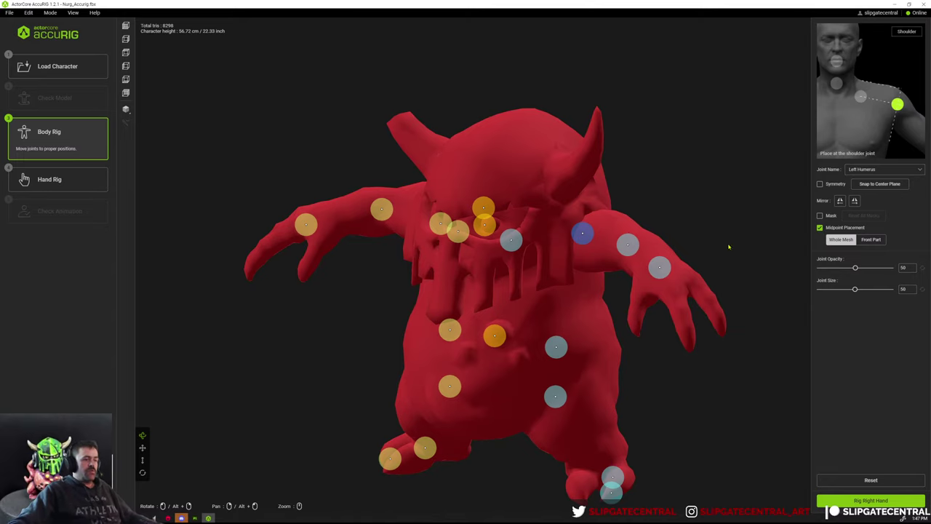
{"action": "right_click_drag", "start_coordinate": [728, 250], "coordinate": [681, 195]}
{"action": "left_click_drag", "start_coordinate": [682, 195], "coordinate": [682, 223]}
{"action": "left_click", "coordinate": [617, 238]}
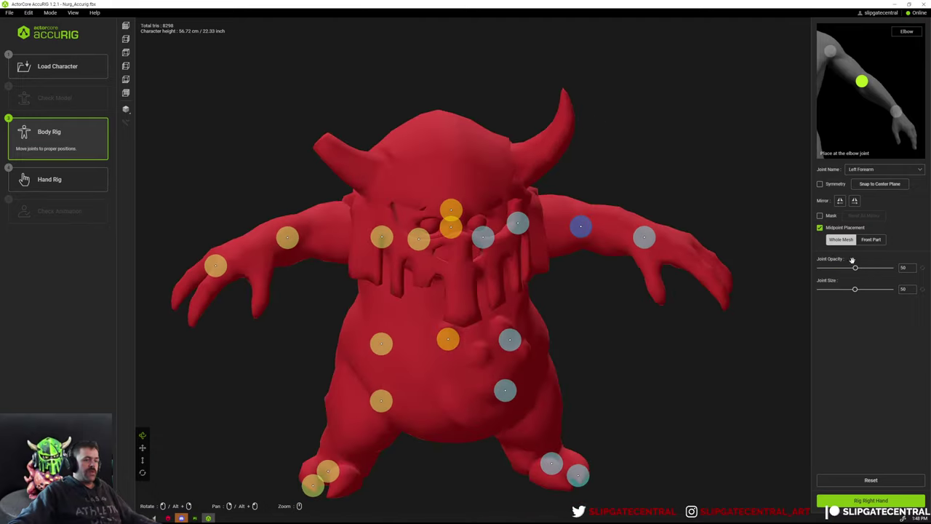
{"action": "left_click", "coordinate": [828, 230]}
{"action": "right_click_drag", "start_coordinate": [650, 183], "coordinate": [554, 248]}
{"action": "left_click", "coordinate": [558, 238]}
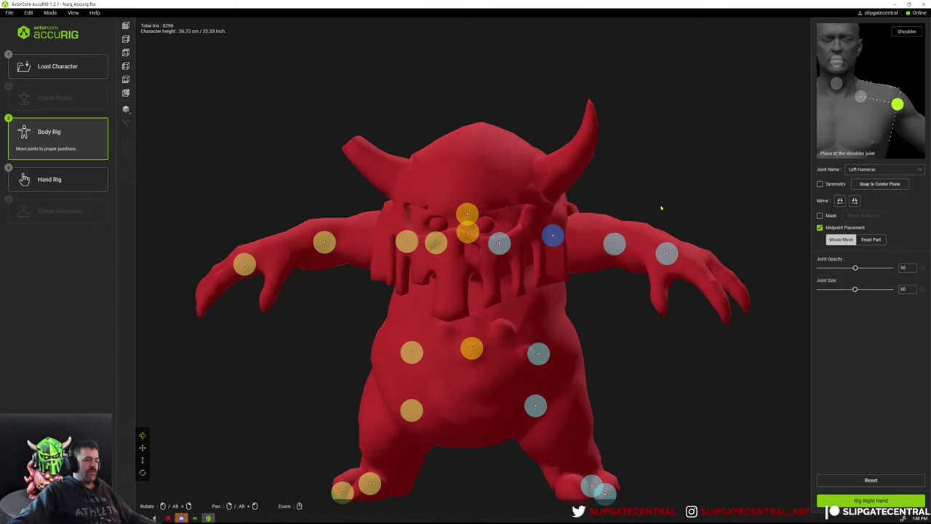
Reposition the left shoulder joint at the root of the left arm and turn off Midpoint Placement.
{"action": "left_click_drag", "start_coordinate": [662, 208], "coordinate": [720, 205]}
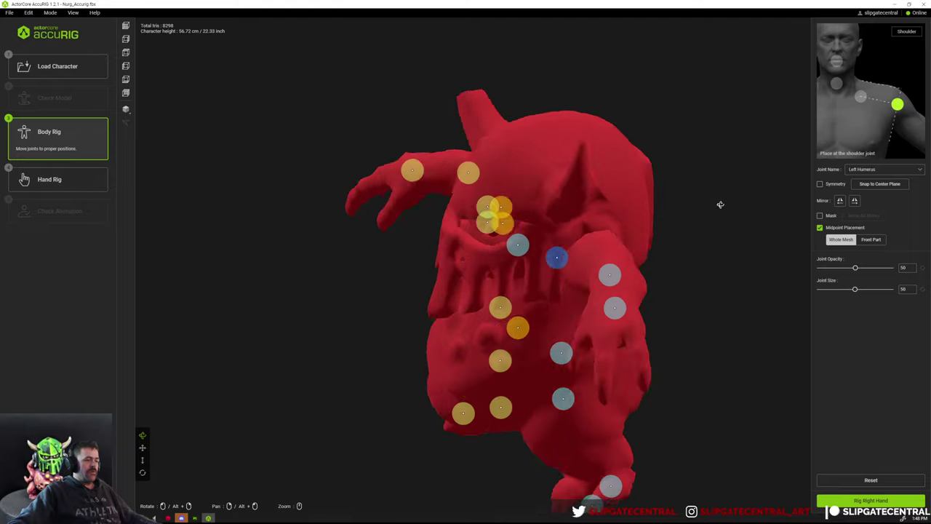
{"action": "right_click_drag", "start_coordinate": [721, 204], "coordinate": [784, 181]}
{"action": "left_click_drag", "start_coordinate": [472, 276], "coordinate": [558, 241]}
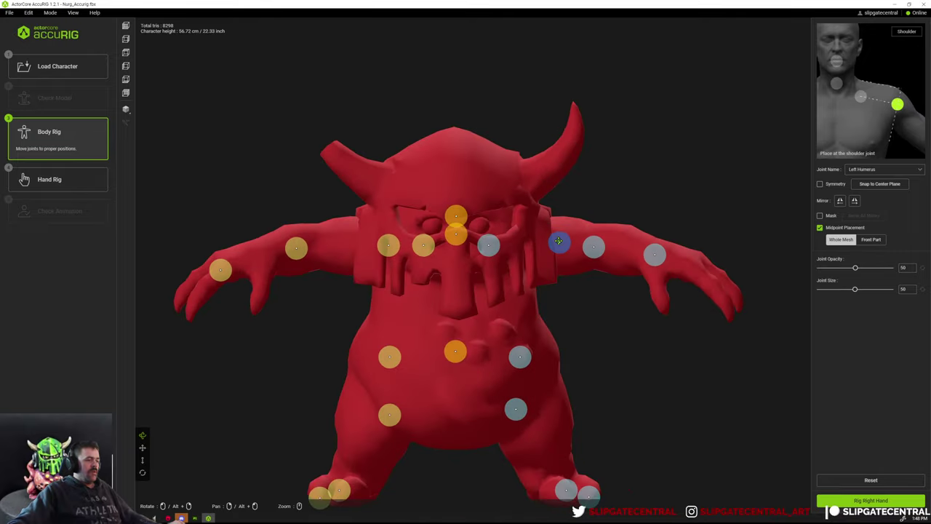
{"action": "left_click", "coordinate": [835, 229]}
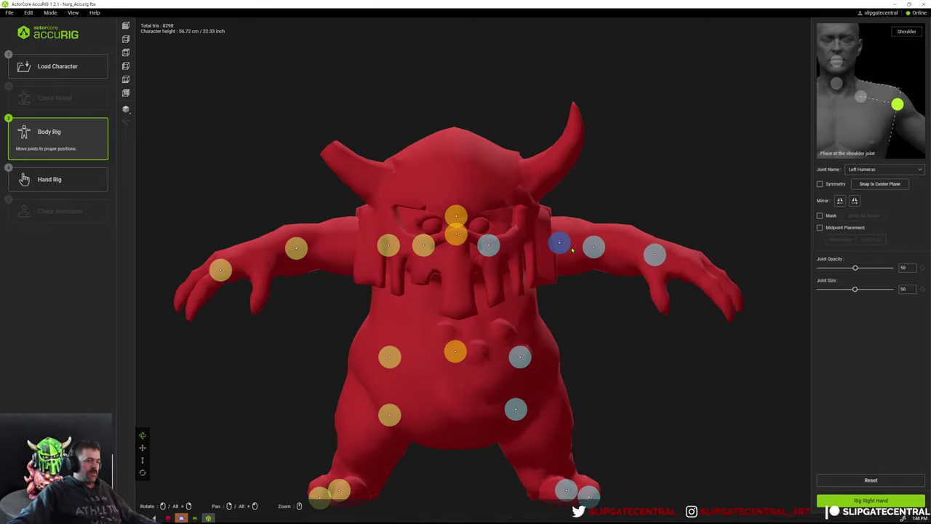
{"action": "right_click_drag", "start_coordinate": [535, 244], "coordinate": [611, 179]}
Move the left clavicle joint slightly outward, back into the body and up to the height of the left shoulder joint.
{"action": "left_click", "coordinate": [496, 249]}
{"action": "left_click_drag", "start_coordinate": [495, 249], "coordinate": [502, 246]}
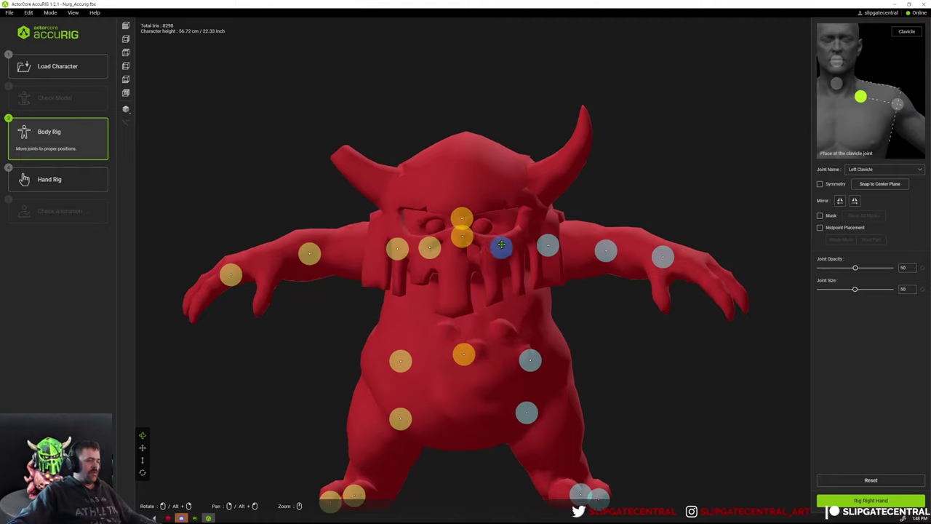
{"action": "right_click_drag", "start_coordinate": [514, 237], "coordinate": [615, 239]}
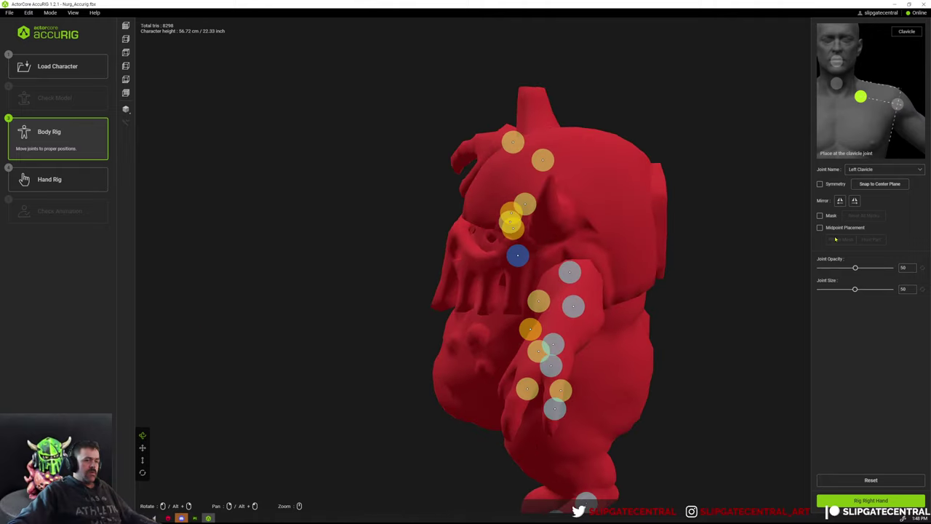
{"action": "left_click_drag", "start_coordinate": [517, 253], "coordinate": [557, 248]}
{"action": "left_click_drag", "start_coordinate": [717, 236], "coordinate": [673, 183]}
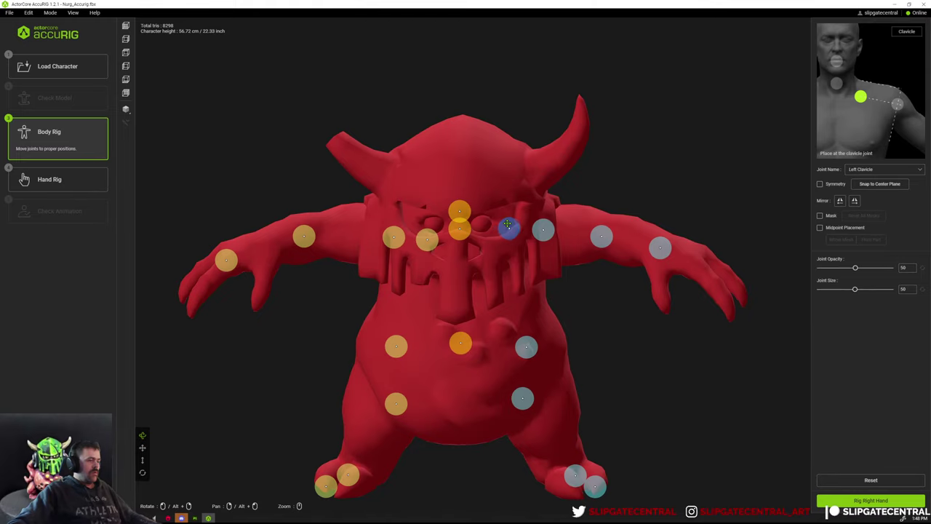
Lower the neck joint to mouth height, turn on Symmetry and adjust the head joint above it.
{"action": "right_click_drag", "start_coordinate": [623, 170], "coordinate": [640, 194]}
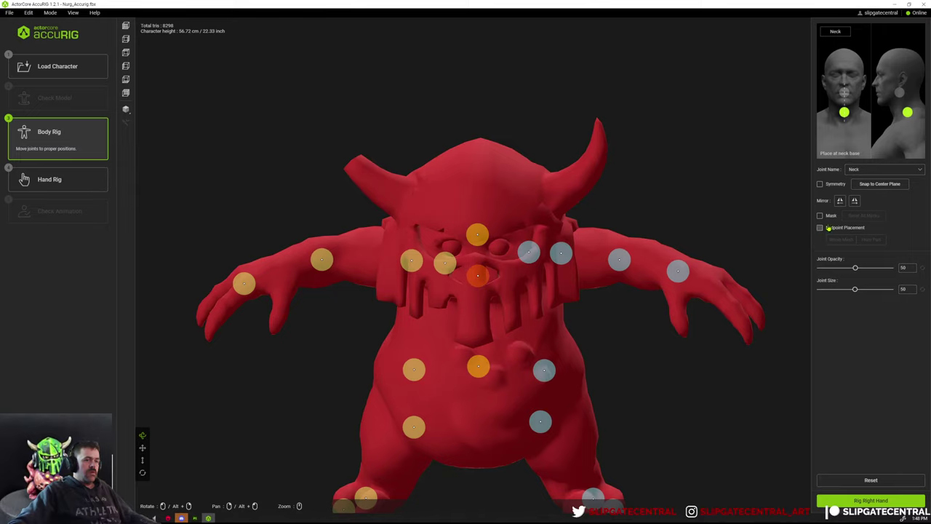
{"action": "left_click", "coordinate": [827, 187]}
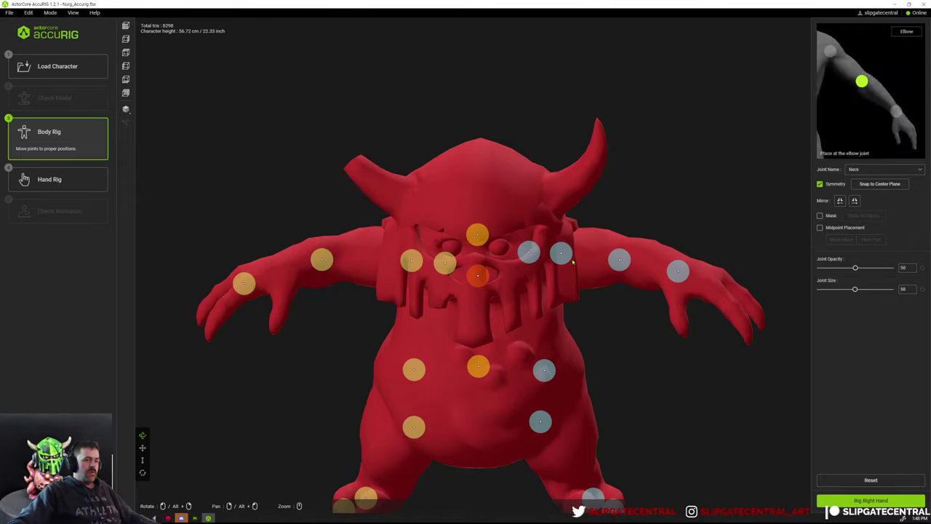
{"action": "left_click_drag", "start_coordinate": [478, 235], "coordinate": [478, 229]}
{"action": "mouse_move", "coordinate": [704, 183]}
{"action": "left_mouse_down"}
{"action": "mouse_move", "coordinate": [661, 182]}
{"action": "mouse_move", "coordinate": [701, 185]}
{"action": "left_mouse_up"}
Move the head and neck joints back toward the middle of the head in side view, keeping the head joint above the neck.
{"action": "right_click_drag", "start_coordinate": [700, 185], "coordinate": [550, 241]}
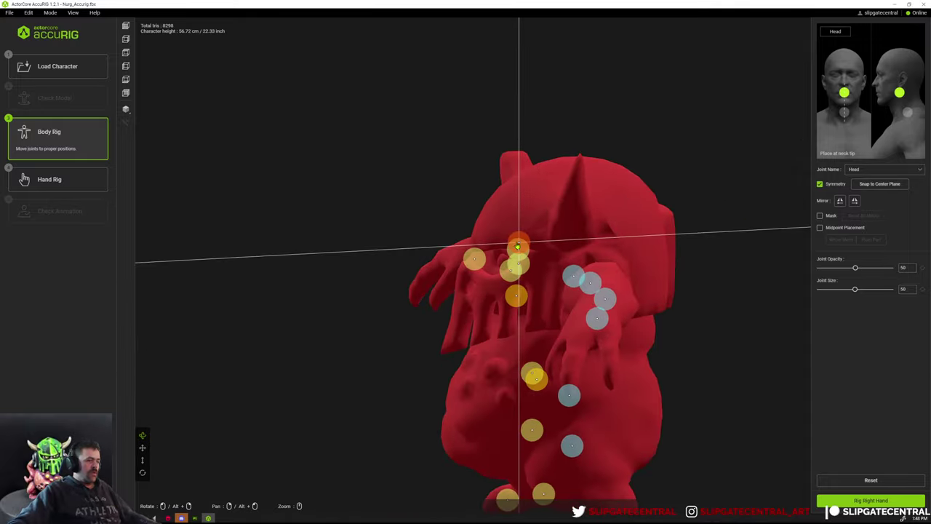
{"action": "left_click_drag", "start_coordinate": [698, 120], "coordinate": [735, 178]}
{"action": "left_click_drag", "start_coordinate": [524, 242], "coordinate": [574, 218]}
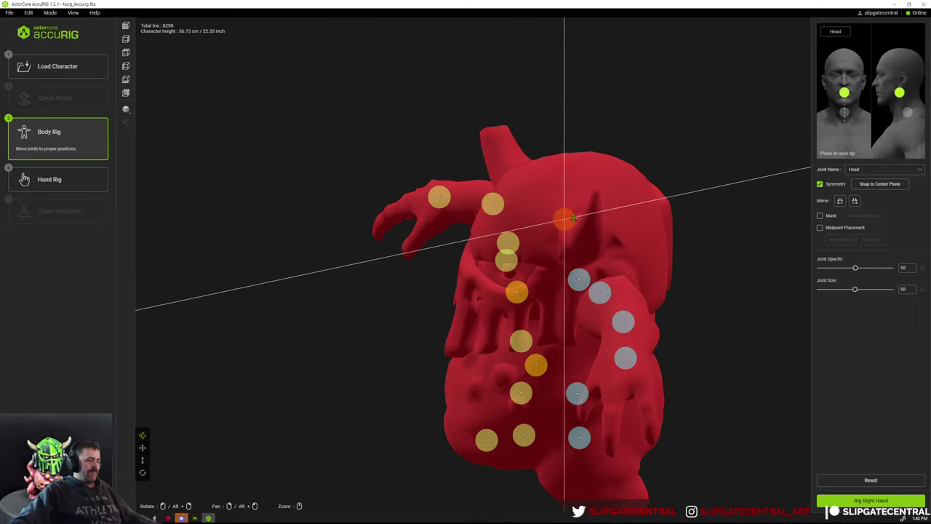
{"action": "right_click_drag", "start_coordinate": [574, 218], "coordinate": [578, 267]}
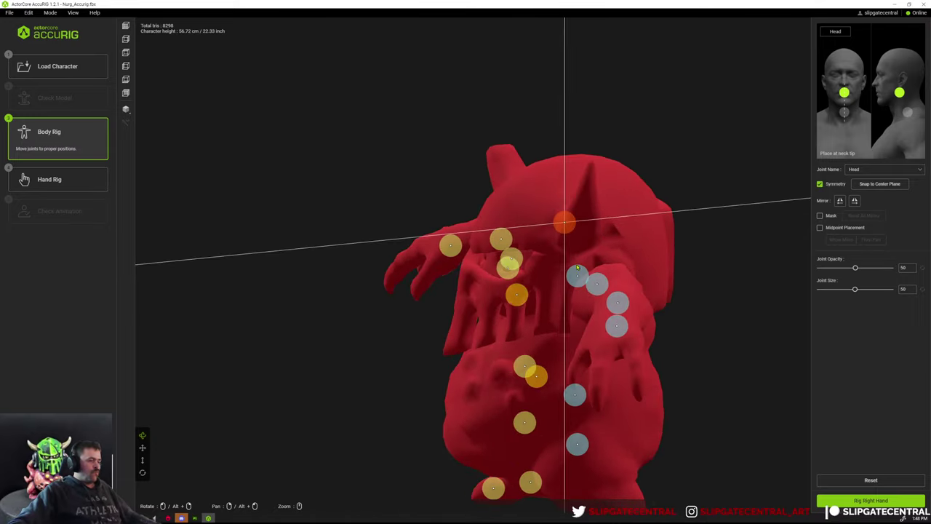
{"action": "left_click_drag", "start_coordinate": [578, 268], "coordinate": [574, 300]}
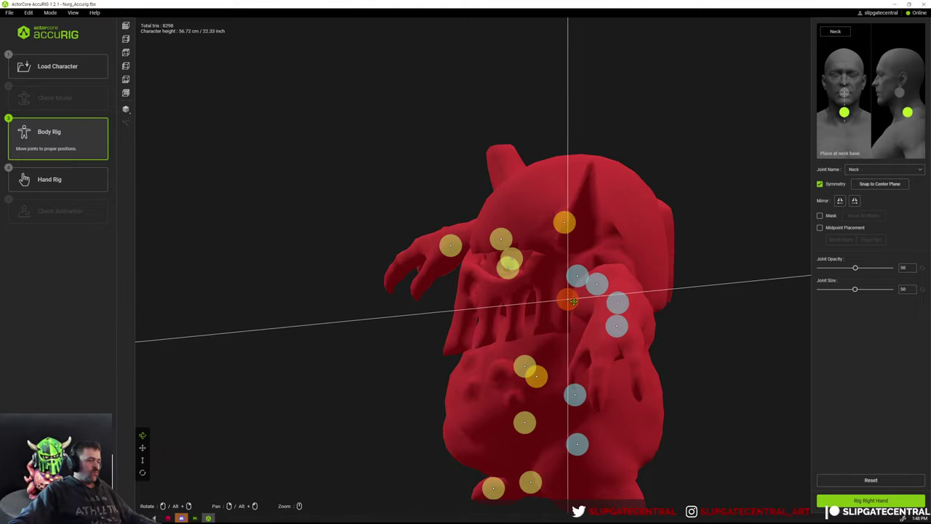
{"action": "left_click_drag", "start_coordinate": [565, 221], "coordinate": [563, 247]}
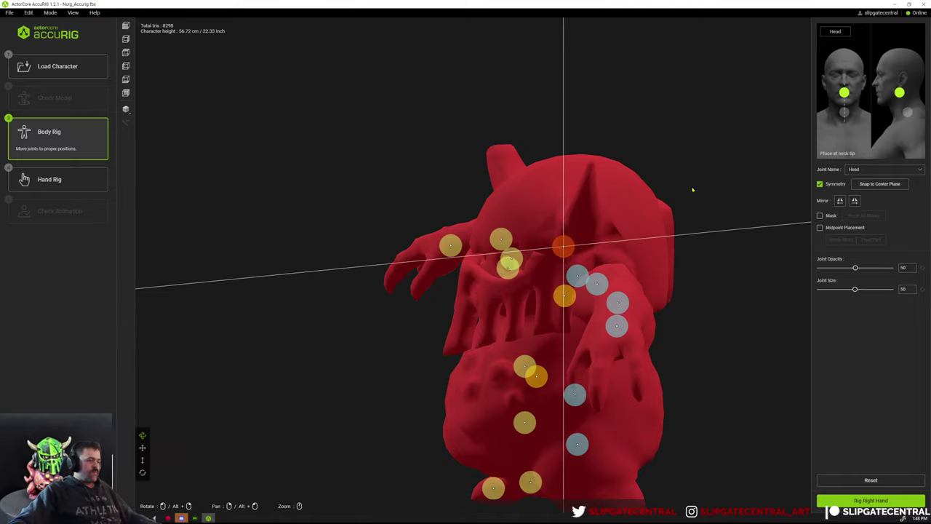
Switch to Marmoset Toolbag and examine the textured creature's body and legs from the front at different zoom levels.
{"action": "right_click_drag", "start_coordinate": [692, 190], "coordinate": [566, 329]}
{"action": "left_click", "coordinate": [590, 304]}
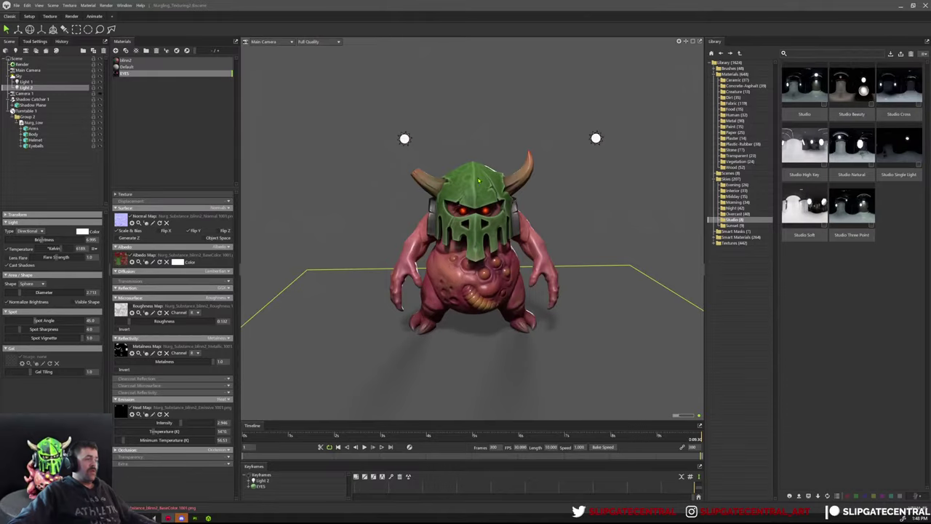
{"action": "scroll", "coordinate": [496, 170], "scroll_direction": "down", "scroll_amount": 4}
{"action": "left_click_drag", "start_coordinate": [470, 138], "coordinate": [536, 203]}
{"action": "scroll", "coordinate": [514, 210], "scroll_direction": "up", "scroll_amount": 6}
{"action": "scroll", "coordinate": [514, 210], "scroll_direction": "down", "scroll_amount": 3}
{"action": "scroll", "coordinate": [536, 204], "scroll_direction": "up", "scroll_amount": 3}
{"action": "scroll", "coordinate": [536, 204], "scroll_direction": "down", "scroll_amount": 5}
{"action": "scroll", "coordinate": [503, 242], "scroll_direction": "up", "scroll_amount": 3}
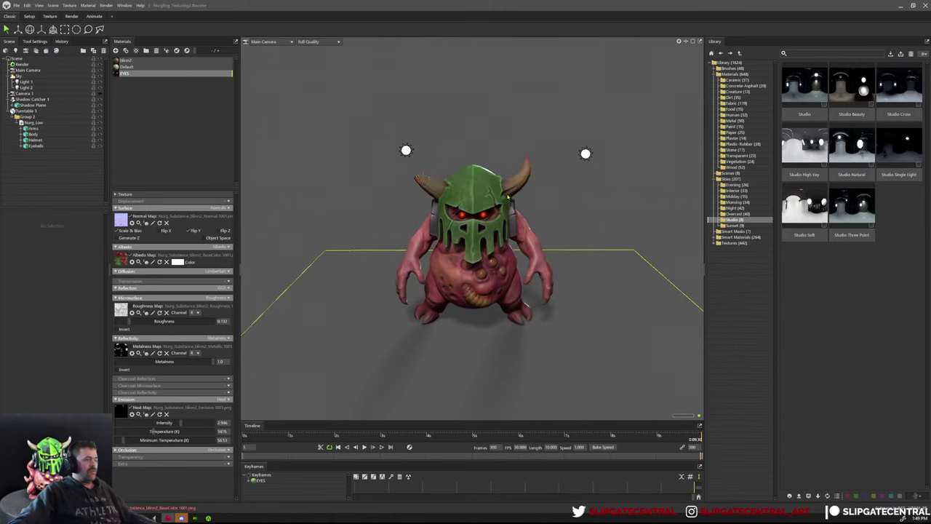
{"action": "left_click_drag", "start_coordinate": [549, 172], "coordinate": [549, 205]}
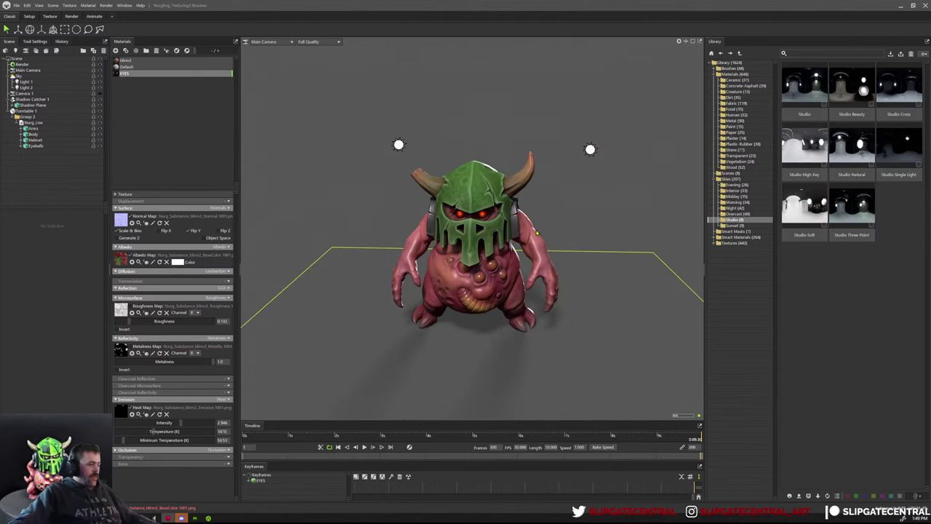
{"action": "right_click_drag", "start_coordinate": [548, 204], "coordinate": [552, 254]}
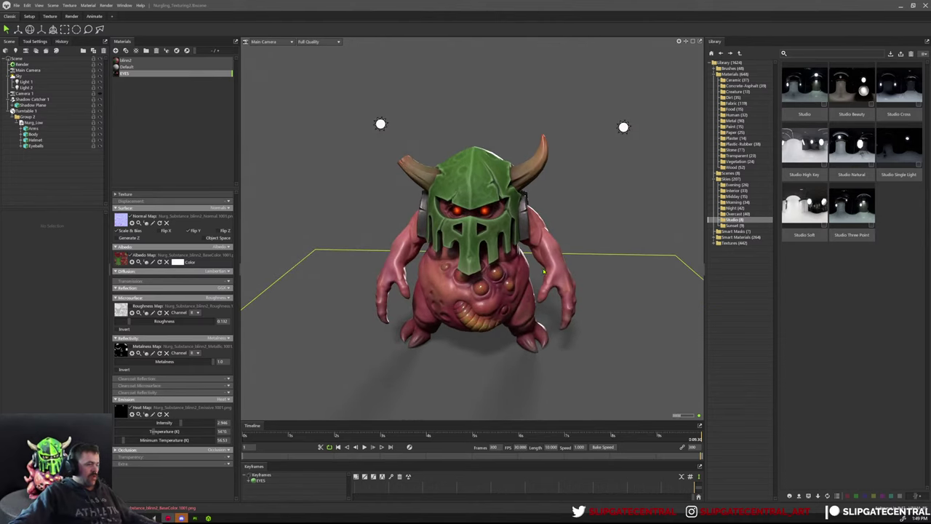
{"action": "mouse_move", "coordinate": [543, 272]}
{"action": "left_mouse_down"}
{"action": "mouse_move", "coordinate": [553, 310]}
{"action": "mouse_move", "coordinate": [544, 277]}
{"action": "left_mouse_up"}
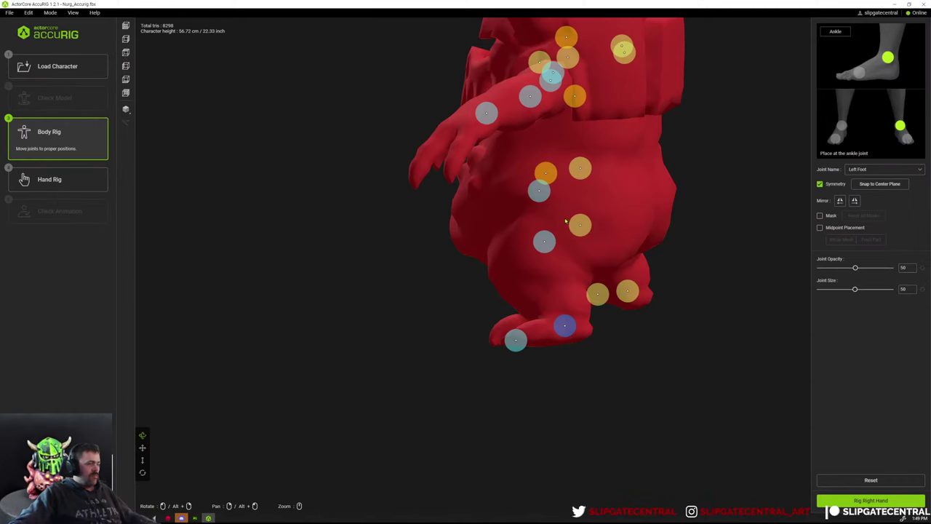
Move the left hip and knee joints outward to the middle of the left leg in AccuRIG, aligning them from front and side.
{"action": "right_click_drag", "start_coordinate": [565, 220], "coordinate": [504, 361]}
{"action": "left_click", "coordinate": [502, 285]}
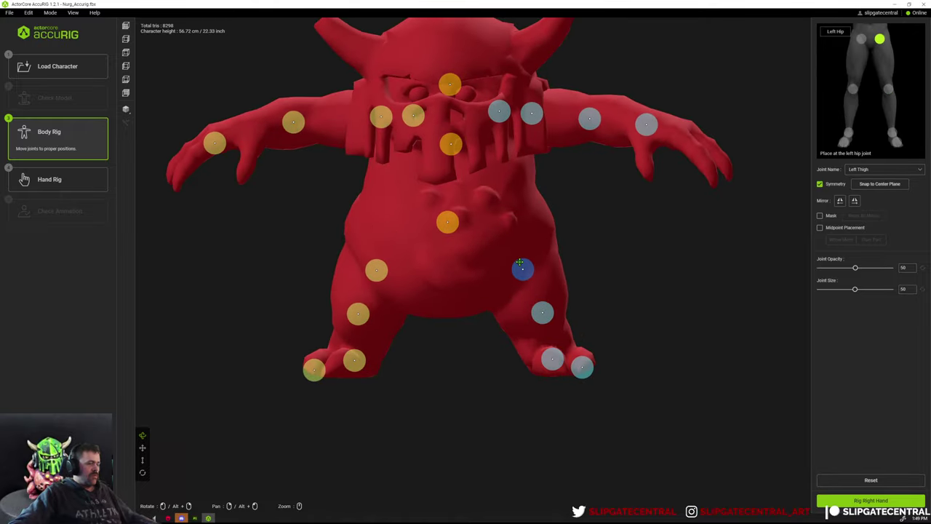
{"action": "right_click_drag", "start_coordinate": [520, 263], "coordinate": [494, 275]}
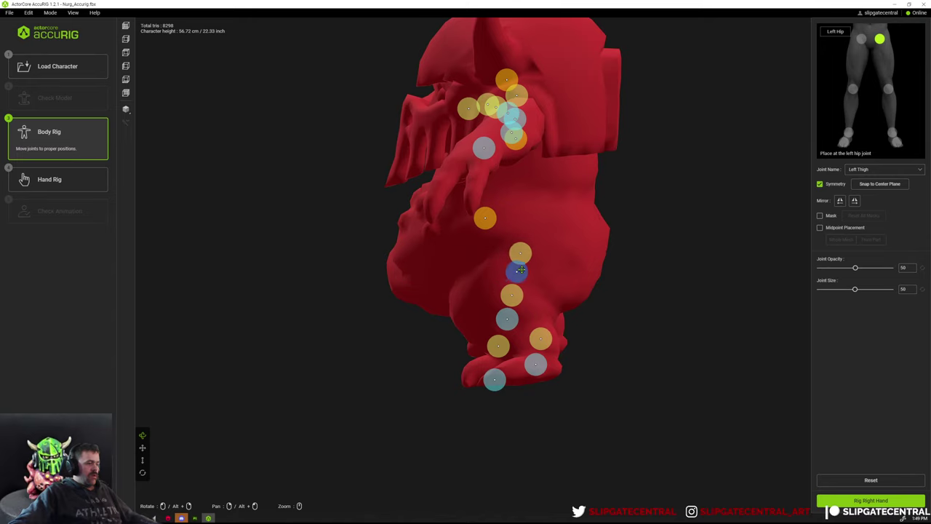
{"action": "right_click_drag", "start_coordinate": [566, 296], "coordinate": [788, 310]}
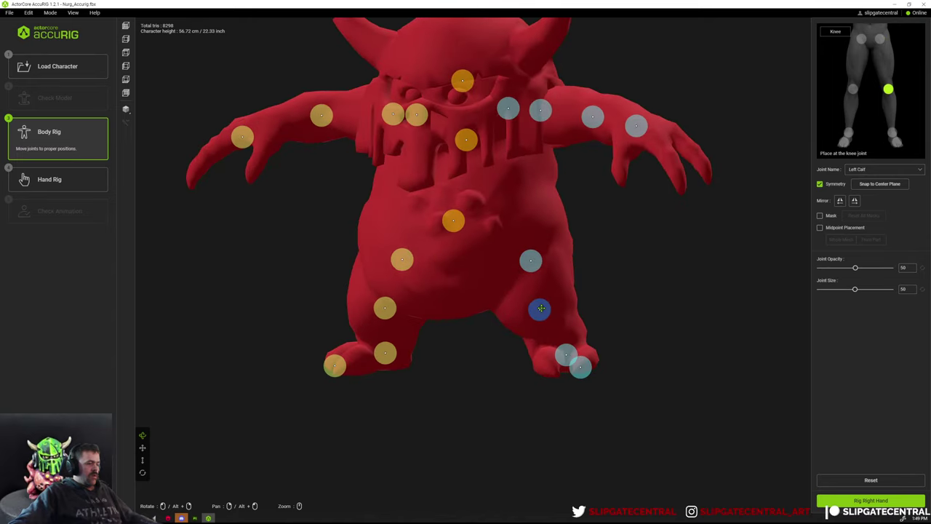
{"action": "right_click_drag", "start_coordinate": [540, 309], "coordinate": [536, 331]}
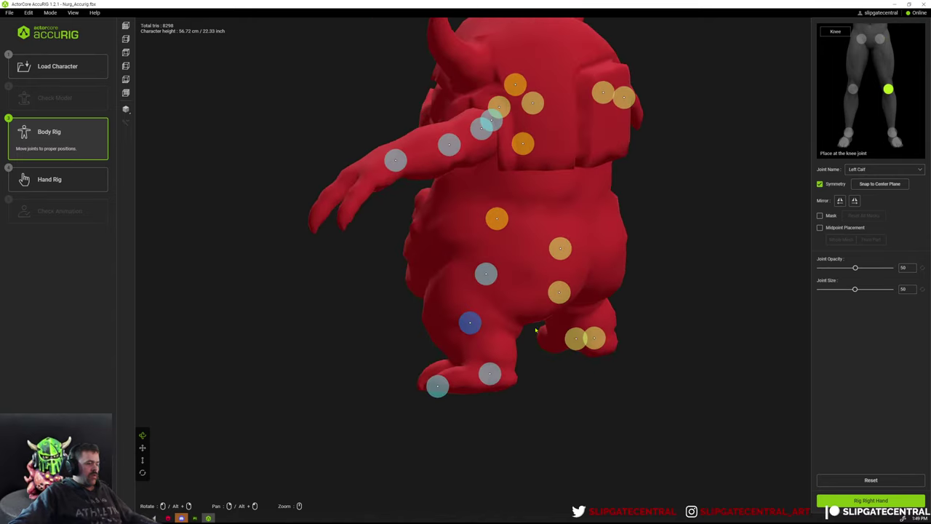
Shift the left ankle and toe joints inward so they sit centrally in the left foot.
{"action": "left_click", "coordinate": [489, 371]}
{"action": "right_click_drag", "start_coordinate": [489, 371], "coordinate": [653, 404]}
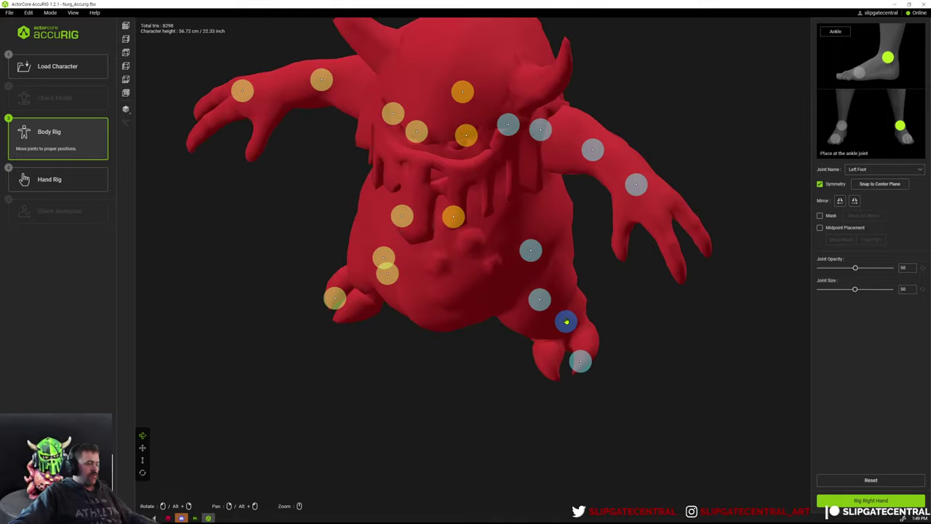
{"action": "left_click_drag", "start_coordinate": [566, 322], "coordinate": [556, 329]}
{"action": "left_click", "coordinate": [579, 362]}
{"action": "left_click_drag", "start_coordinate": [579, 361], "coordinate": [560, 362]}
Move the pelvis joint back in line with the hip joints in side view and lower it toward hip height.
{"action": "right_click_drag", "start_coordinate": [560, 362], "coordinate": [538, 291]}
{"action": "left_click_drag", "start_coordinate": [486, 219], "coordinate": [518, 215]}
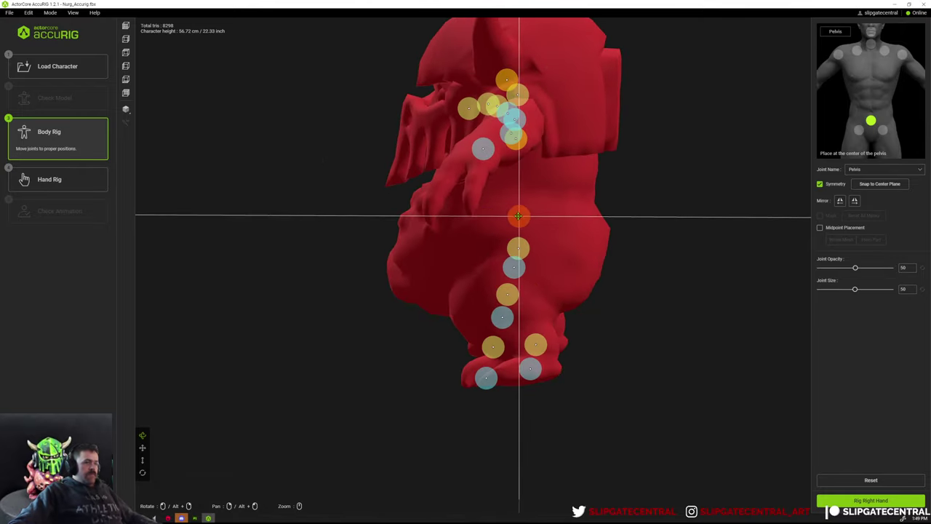
{"action": "right_click_drag", "start_coordinate": [518, 215], "coordinate": [605, 213]}
{"action": "left_click_drag", "start_coordinate": [447, 232], "coordinate": [445, 242]}
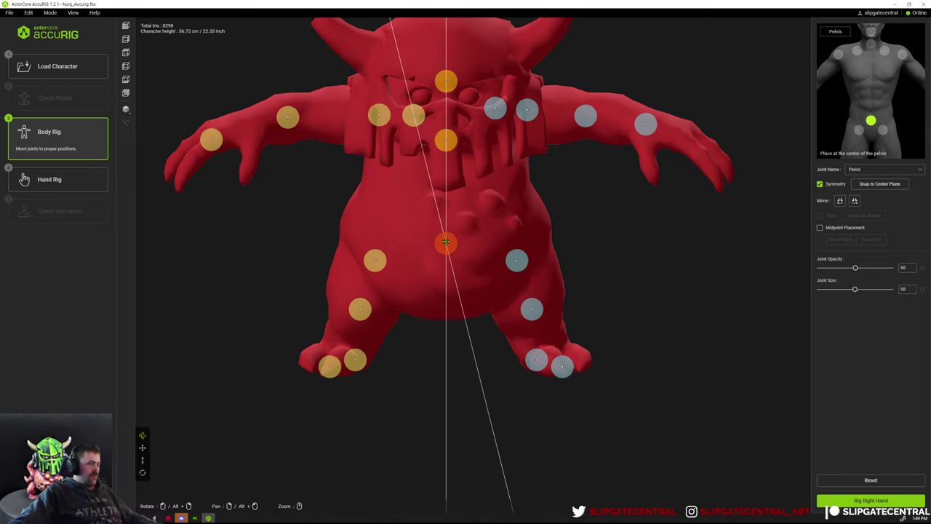
Mirror the body joints from left to right and check the result from the front.
{"action": "right_click_drag", "start_coordinate": [446, 243], "coordinate": [681, 359]}
{"action": "left_click_drag", "start_coordinate": [681, 359], "coordinate": [691, 358]}
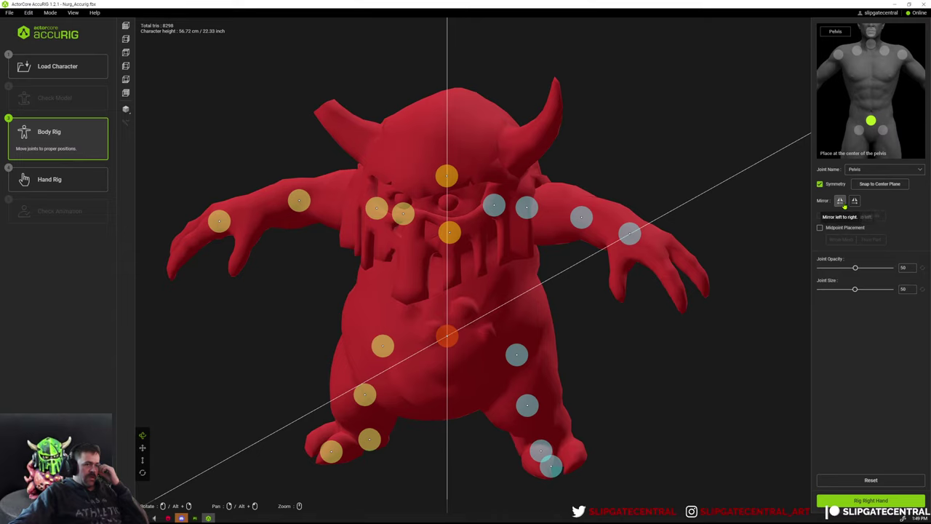
{"action": "left_click", "coordinate": [839, 201]}
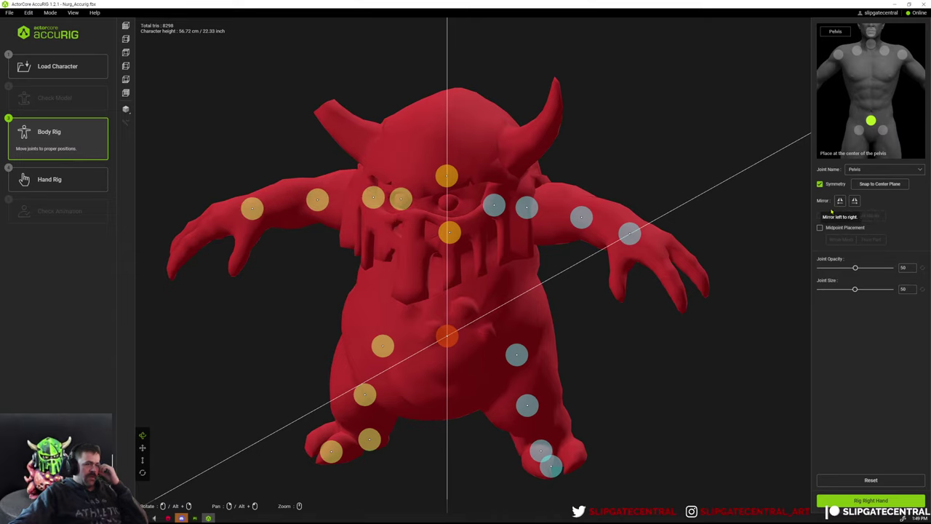
{"action": "right_click_drag", "start_coordinate": [567, 190], "coordinate": [727, 336]}
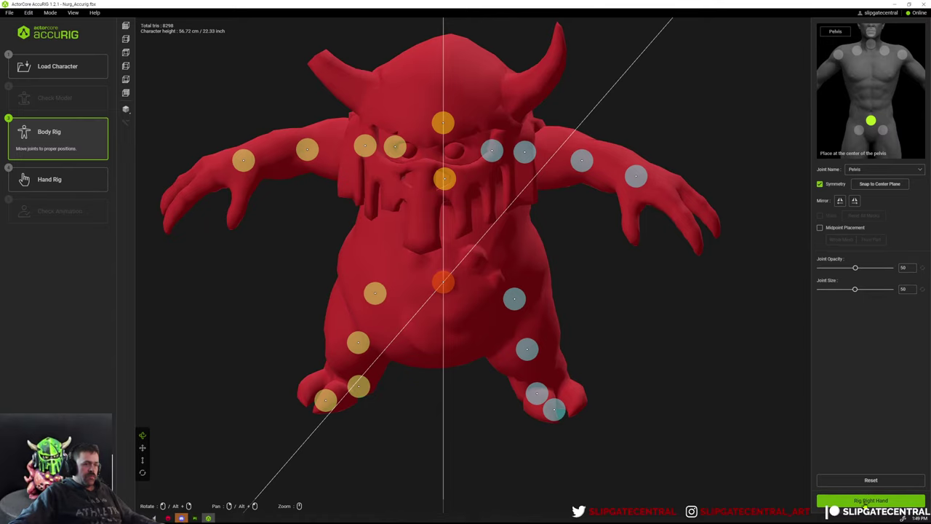
Start rigging the right hand with the number of fingers set to 3.
{"action": "left_click", "coordinate": [866, 501]}
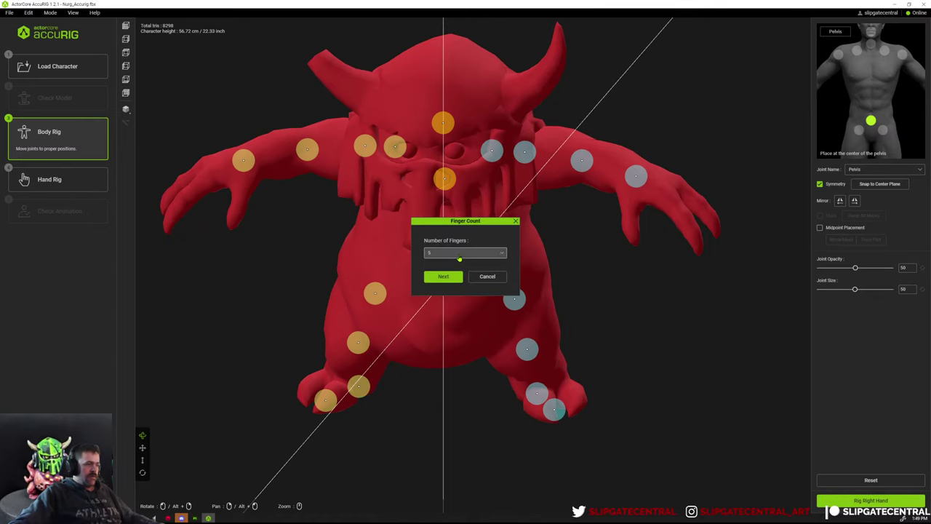
{"action": "left_click", "coordinate": [462, 252]}
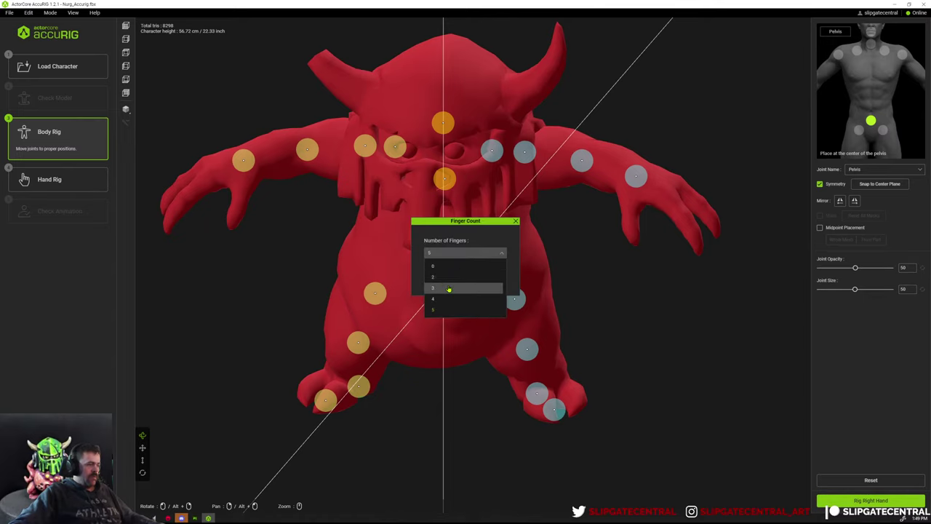
{"action": "left_click", "coordinate": [449, 289]}
{"action": "left_click", "coordinate": [441, 278]}
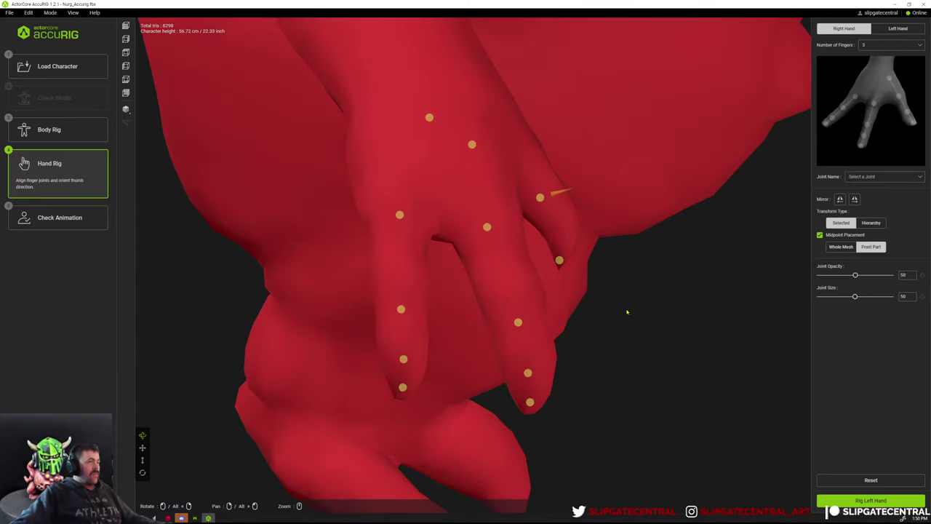
{"action": "scroll", "coordinate": [628, 311], "scroll_direction": "down", "scroll_amount": 5}
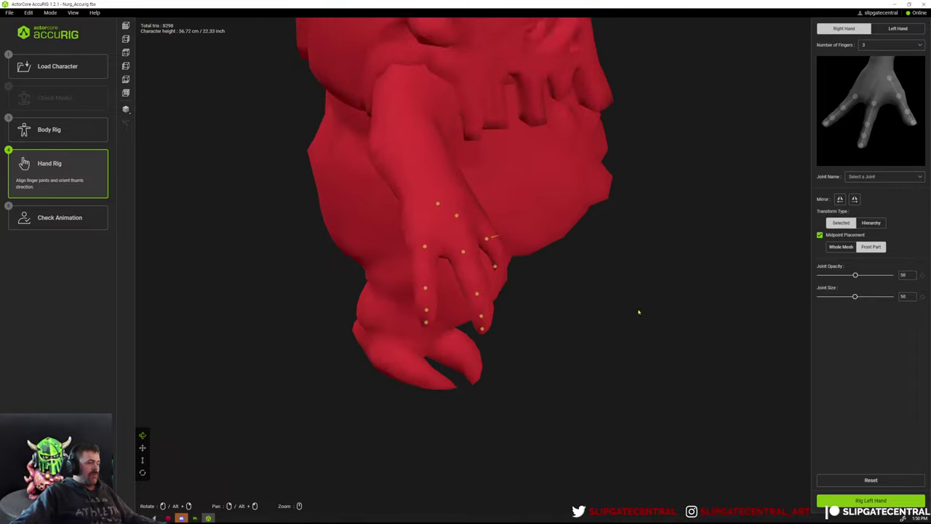
Set the joint opacity to 60 and the joint size to 100 for a clearer view of the right hand's joints.
{"action": "right_click_drag", "start_coordinate": [639, 312], "coordinate": [482, 334]}
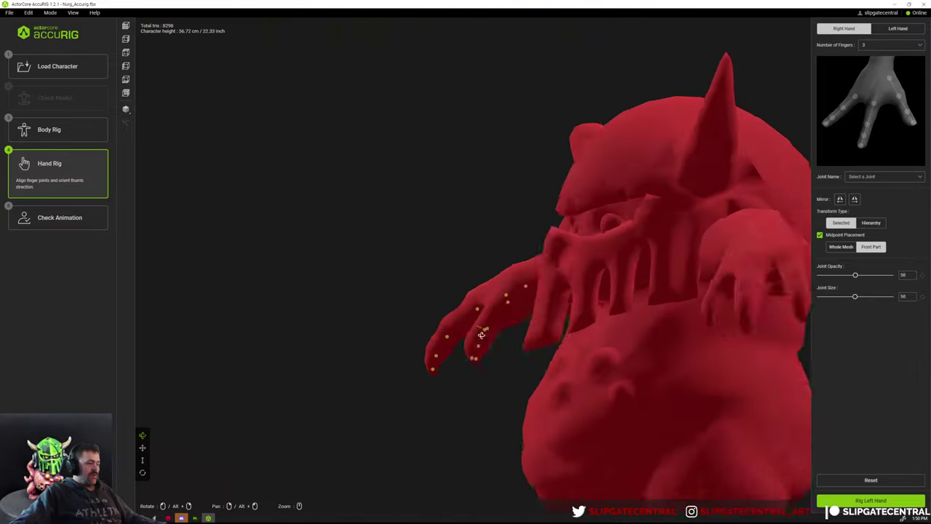
{"action": "left_click_drag", "start_coordinate": [481, 335], "coordinate": [549, 378]}
{"action": "middle_click_drag", "start_coordinate": [548, 378], "coordinate": [429, 438]}
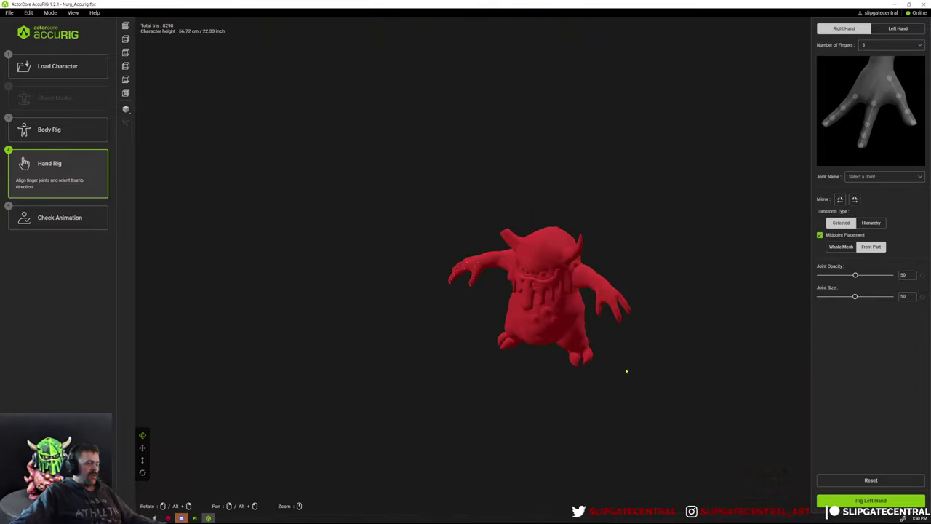
{"action": "scroll", "coordinate": [474, 308], "scroll_direction": "up", "scroll_amount": 8}
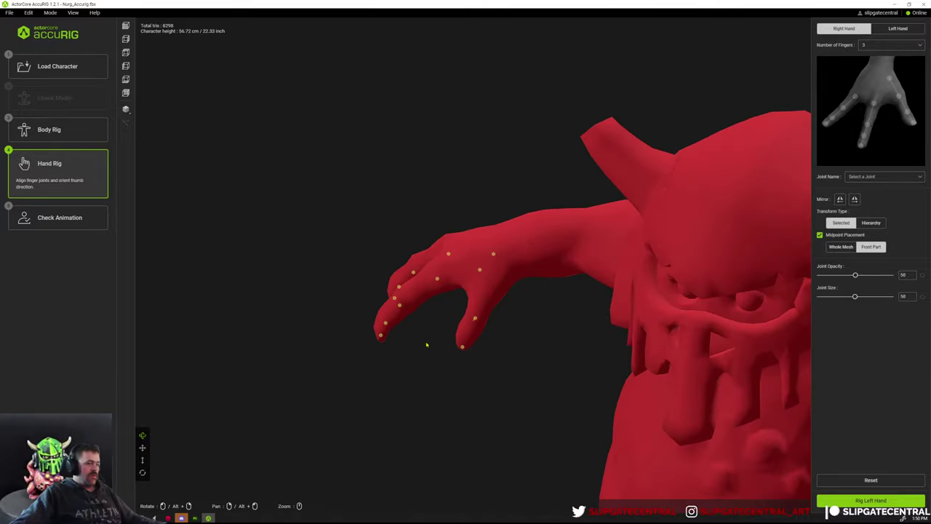
{"action": "right_click_drag", "start_coordinate": [426, 342], "coordinate": [500, 342]}
{"action": "scroll", "coordinate": [500, 342], "scroll_direction": "up", "scroll_amount": 3}
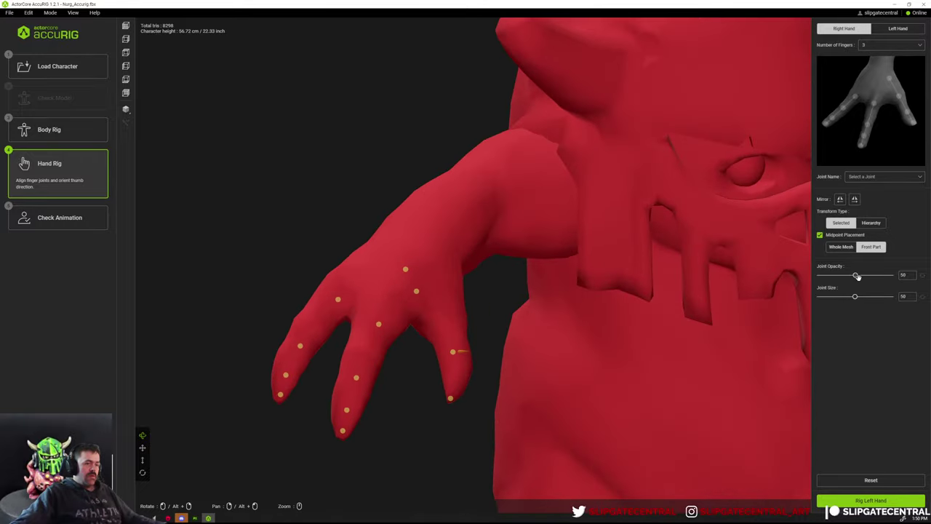
{"action": "left_click_drag", "start_coordinate": [858, 276], "coordinate": [923, 298]}
{"action": "scroll", "coordinate": [405, 388], "scroll_direction": "up", "scroll_amount": 5}
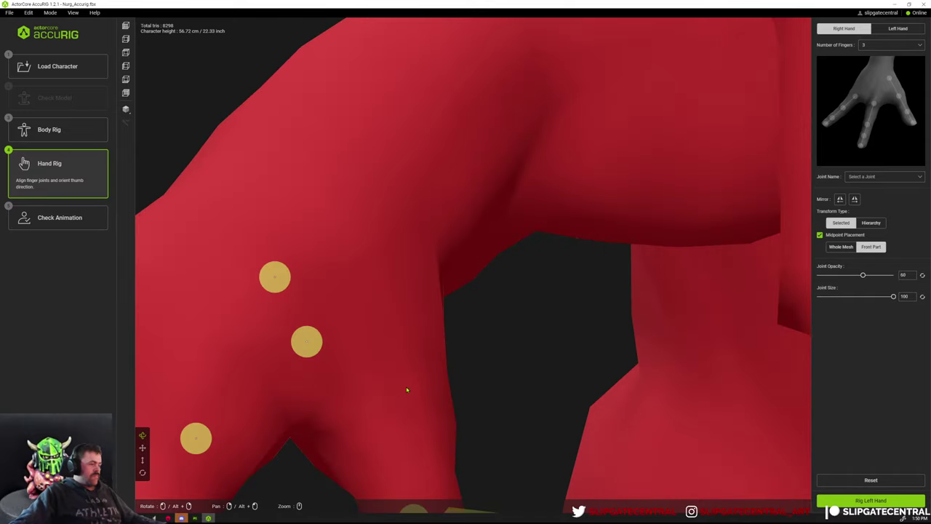
Move the right thumb's first two joints away from mid-palm toward the thumb side of the hand.
{"action": "scroll", "coordinate": [437, 358], "scroll_direction": "down", "scroll_amount": 2}
{"action": "scroll", "coordinate": [412, 399], "scroll_direction": "down", "scroll_amount": 4}
{"action": "right_click_drag", "start_coordinate": [405, 440], "coordinate": [491, 395]}
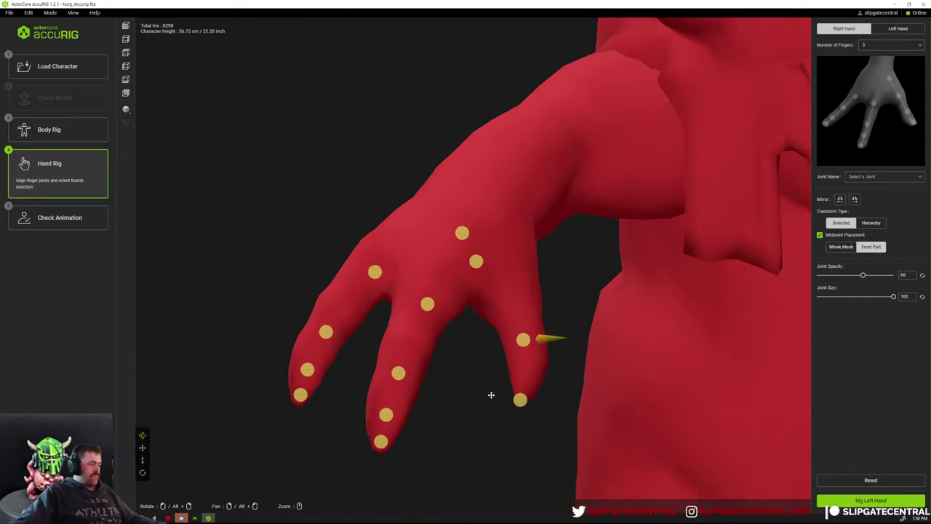
{"action": "left_click_drag", "start_coordinate": [490, 395], "coordinate": [502, 416]}
{"action": "right_click_drag", "start_coordinate": [501, 416], "coordinate": [468, 385]}
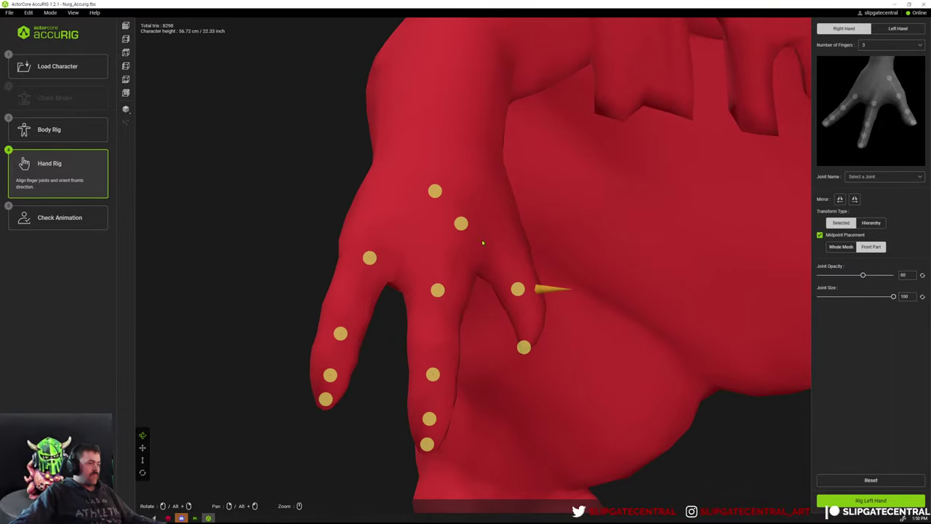
{"action": "left_click_drag", "start_coordinate": [462, 222], "coordinate": [478, 227]}
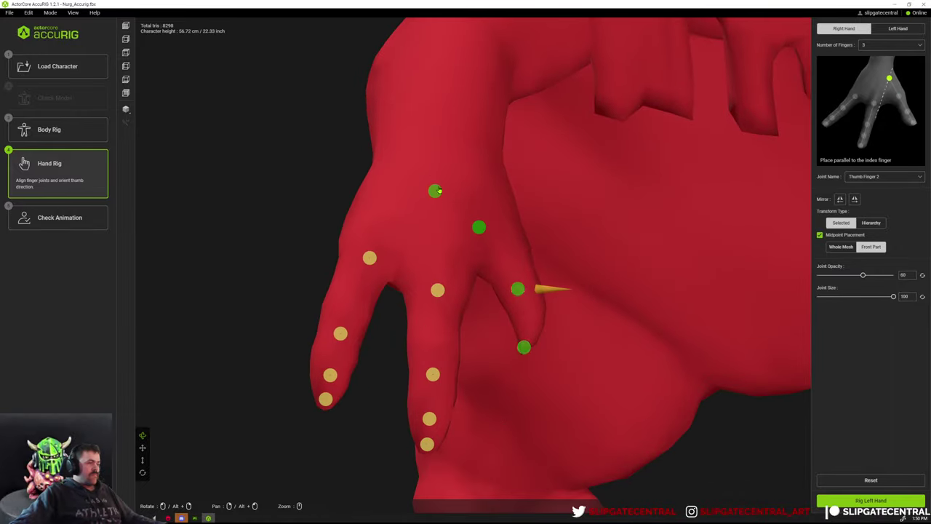
{"action": "left_click_drag", "start_coordinate": [435, 190], "coordinate": [484, 181]}
{"action": "left_click_drag", "start_coordinate": [479, 227], "coordinate": [492, 226]}
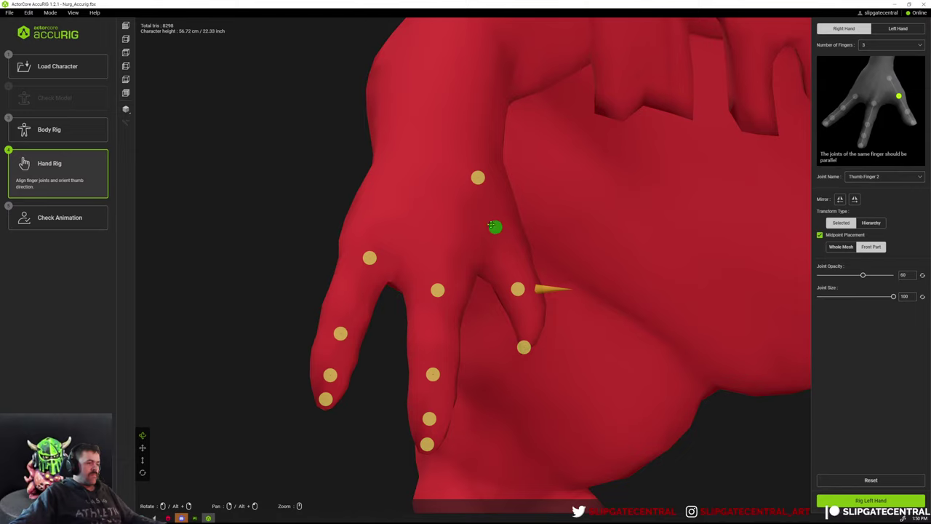
Turn off midpoint placement and line up the right thumb's first two joints with the thumb's base.
{"action": "right_click_drag", "start_coordinate": [477, 234], "coordinate": [575, 249]}
{"action": "left_click", "coordinate": [574, 264]}
{"action": "left_click", "coordinate": [539, 299]}
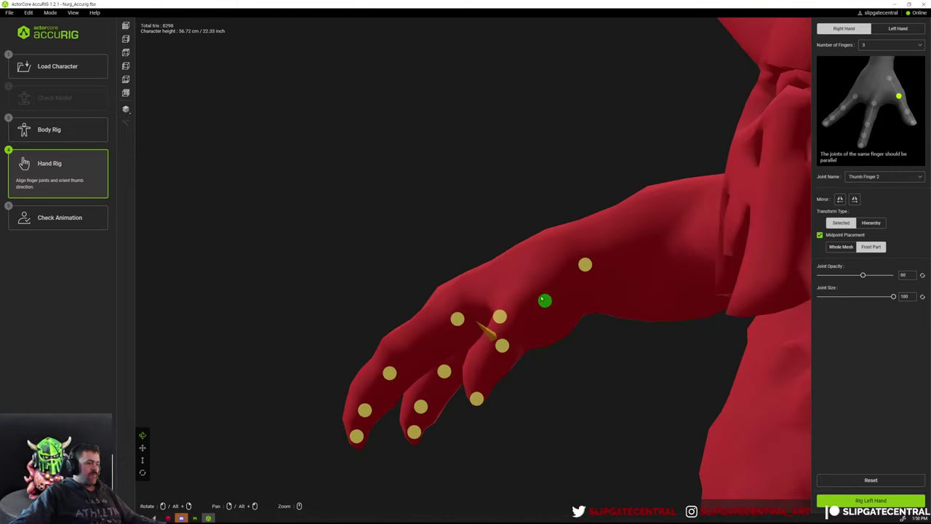
{"action": "right_click_drag", "start_coordinate": [543, 301], "coordinate": [526, 251]}
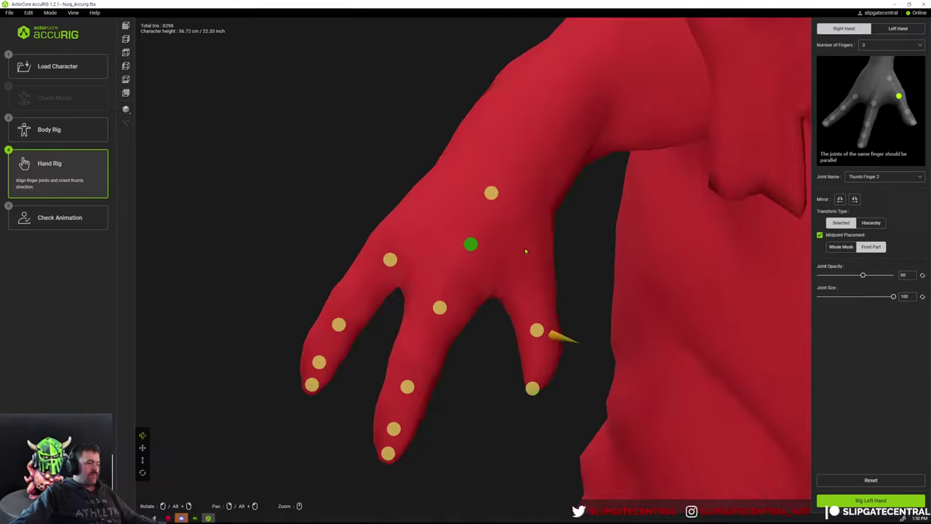
{"action": "left_click", "coordinate": [820, 235]}
{"action": "left_click_drag", "start_coordinate": [472, 244], "coordinate": [525, 265]}
{"action": "left_click_drag", "start_coordinate": [491, 194], "coordinate": [537, 207]}
{"action": "left_click_drag", "start_coordinate": [523, 264], "coordinate": [528, 265]}
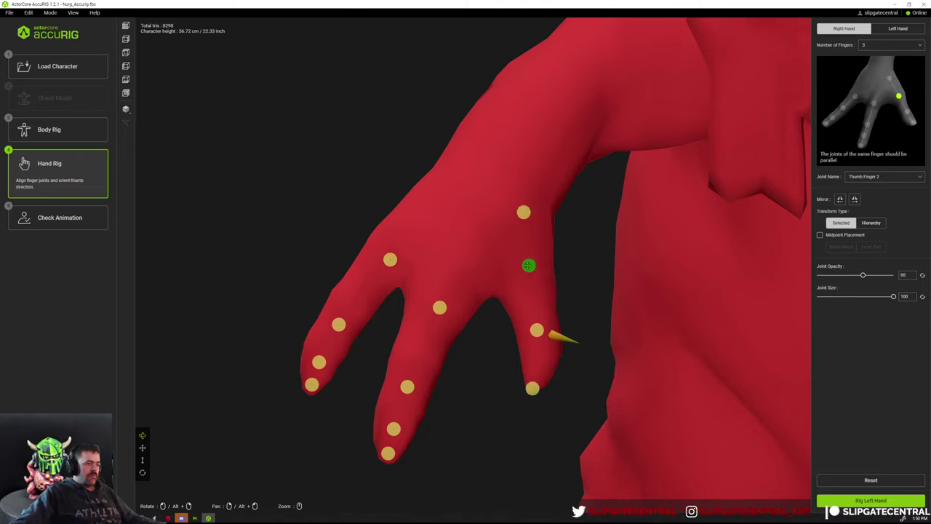
Nudge the Thumb Finger 3 joint into the thumb's centre and rotate its cone perpendicular to the thumbnail.
{"action": "left_click_drag", "start_coordinate": [537, 326], "coordinate": [540, 333]}
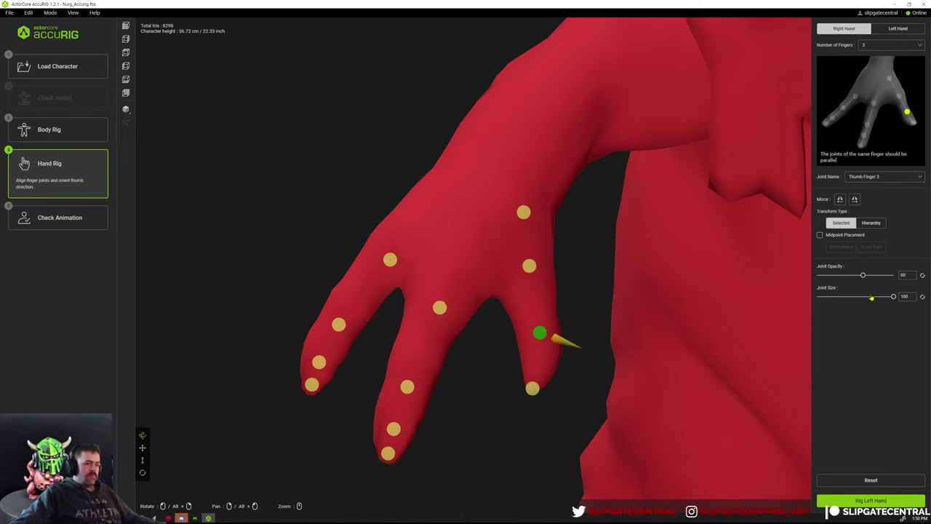
{"action": "left_click_drag", "start_coordinate": [564, 345], "coordinate": [556, 364]}
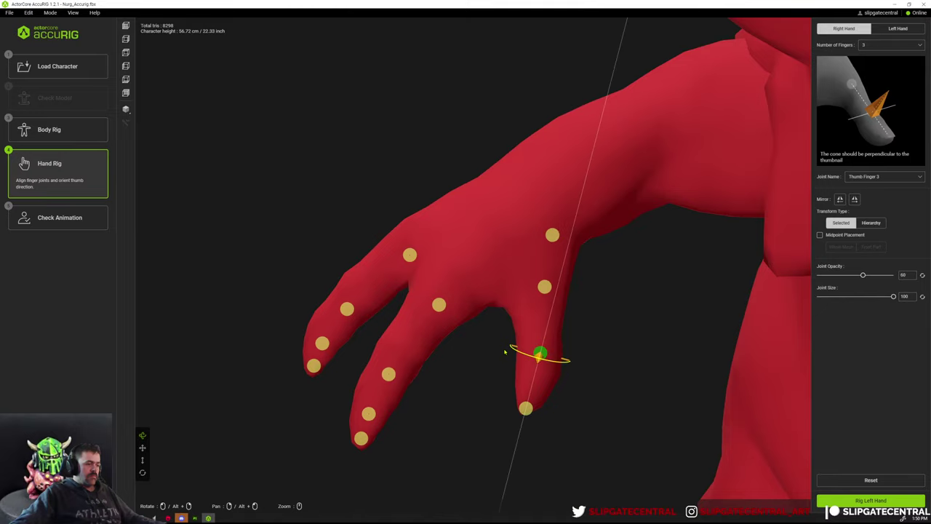
{"action": "left_click", "coordinate": [527, 408]}
{"action": "right_click_drag", "start_coordinate": [591, 371], "coordinate": [619, 383]}
Adjust the right hand's index and pinky base joints at the knuckles and raise the Index Finger 2 joint.
{"action": "left_click_drag", "start_coordinate": [443, 307], "coordinate": [441, 291]}
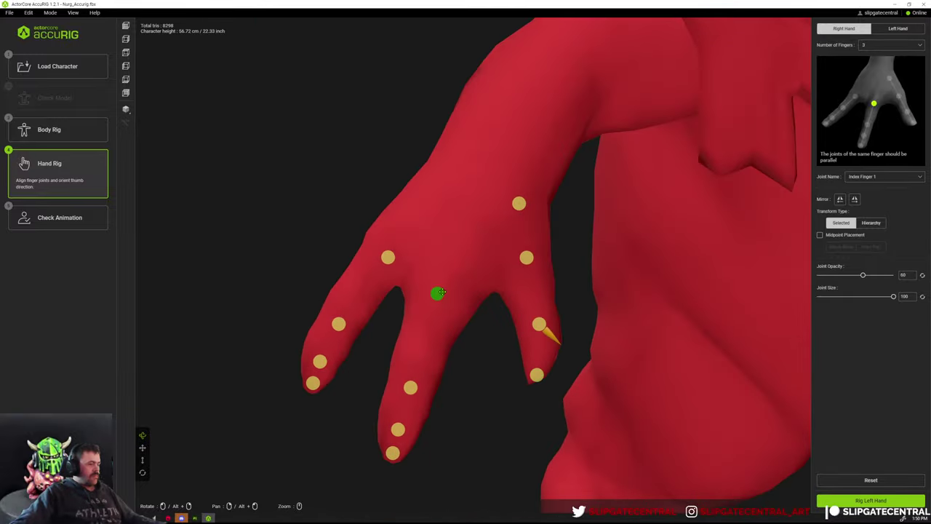
{"action": "left_click", "coordinate": [388, 257]}
{"action": "right_click_drag", "start_coordinate": [363, 185], "coordinate": [367, 256]}
{"action": "left_click", "coordinate": [447, 282]}
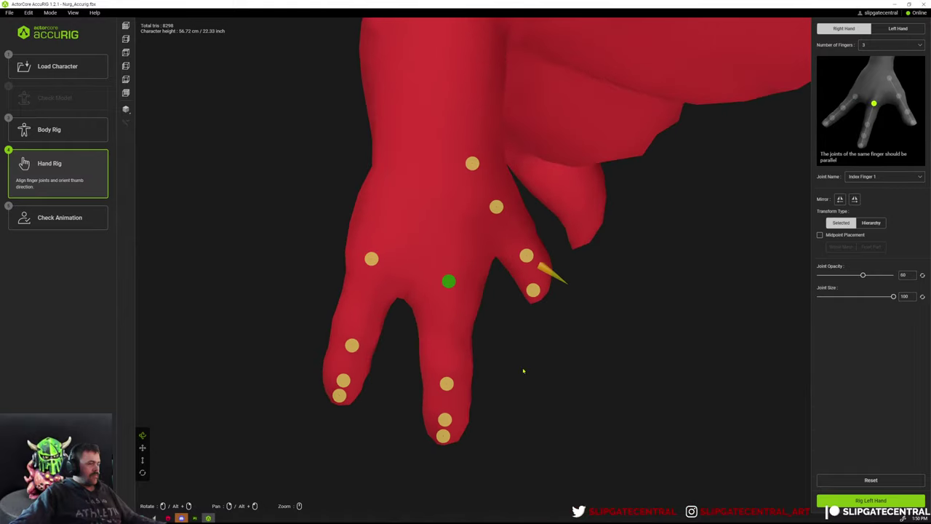
{"action": "right_click_drag", "start_coordinate": [524, 370], "coordinate": [539, 396]}
{"action": "left_click_drag", "start_coordinate": [445, 398], "coordinate": [444, 375]}
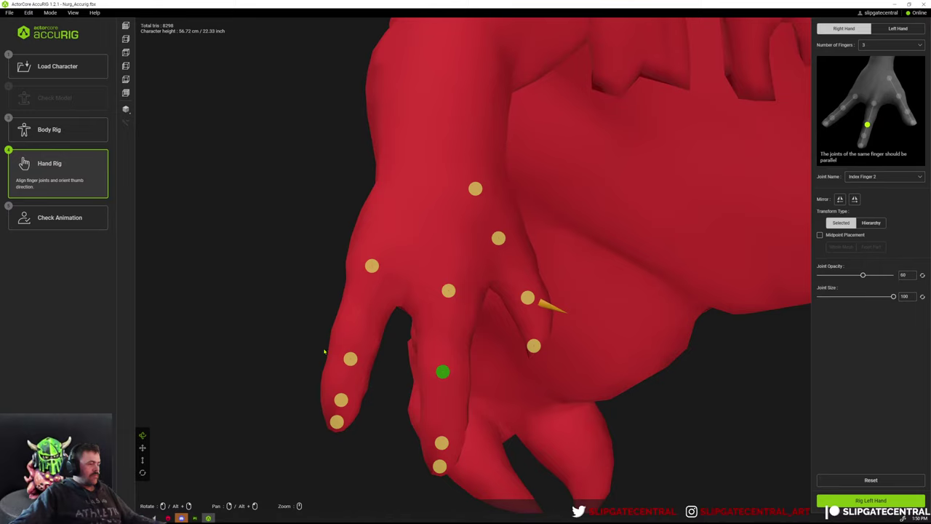
Turn midpoint placement back on and centre the Pinky Finger 2, Index Finger 2 and Pinky Finger 3 joints inside their fingers.
{"action": "left_click", "coordinate": [350, 358]}
{"action": "right_click_drag", "start_coordinate": [350, 358], "coordinate": [640, 246]}
{"action": "left_click", "coordinate": [820, 235]}
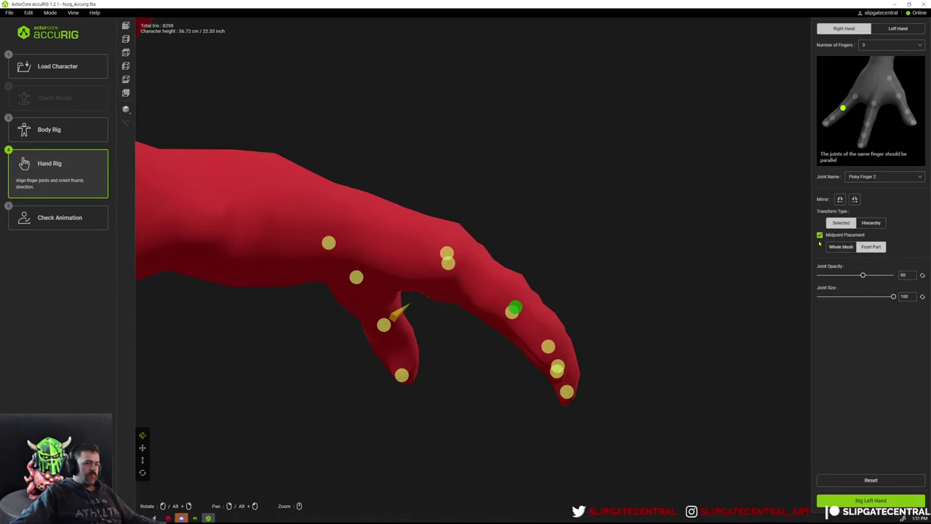
{"action": "right_click_drag", "start_coordinate": [655, 313], "coordinate": [416, 353]}
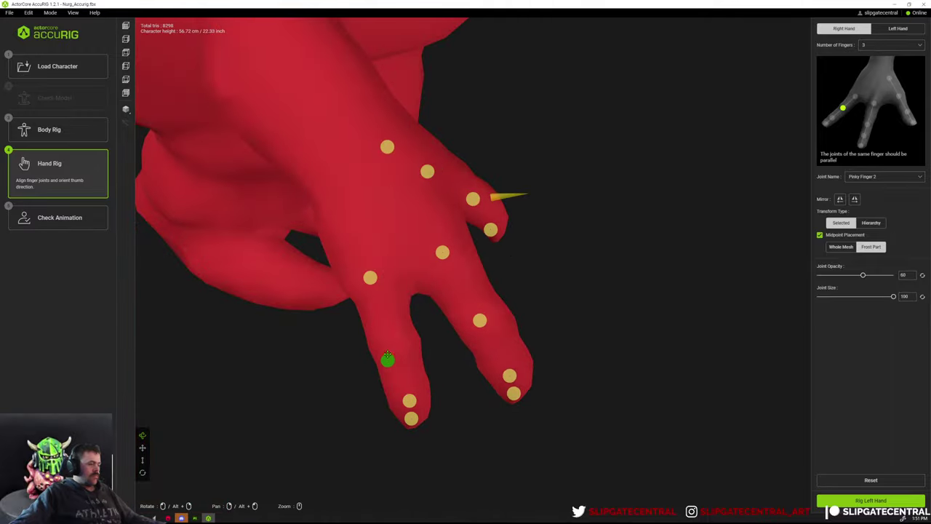
{"action": "left_click", "coordinate": [479, 320]}
{"action": "left_click", "coordinate": [408, 399]}
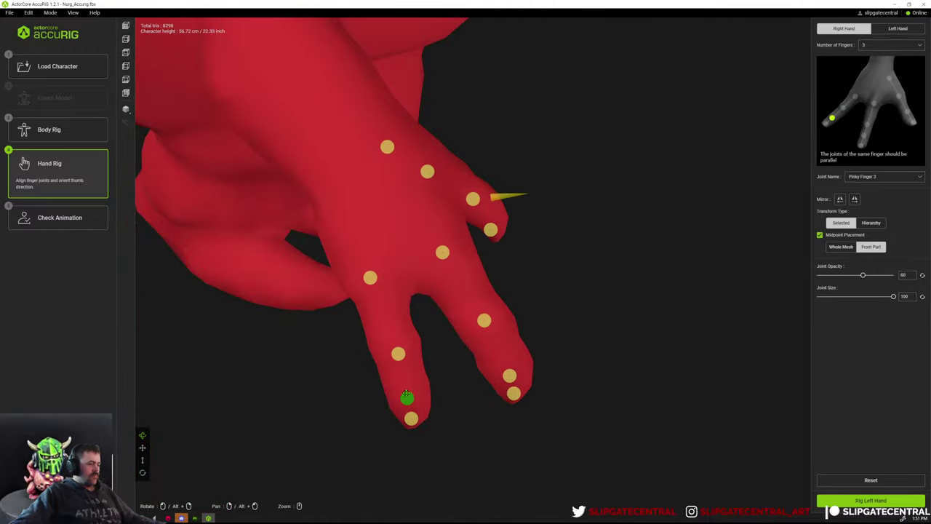
{"action": "right_click_drag", "start_coordinate": [410, 399], "coordinate": [437, 357]}
{"action": "left_click_drag", "start_coordinate": [383, 366], "coordinate": [382, 359]}
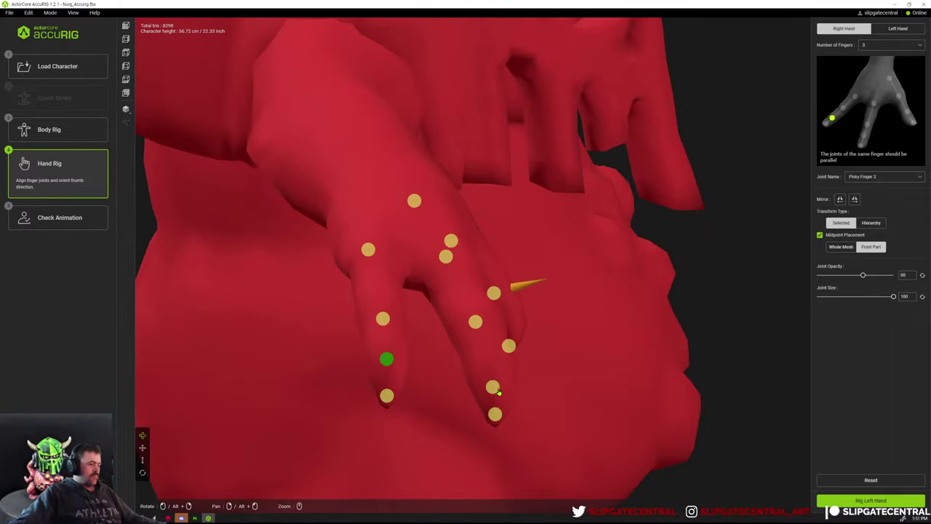
Move the Index Finger 3 joint up the finger and check the index and pinky fingertip joints from the side.
{"action": "left_click_drag", "start_coordinate": [499, 391], "coordinate": [490, 380]}
{"action": "left_click", "coordinate": [495, 413]}
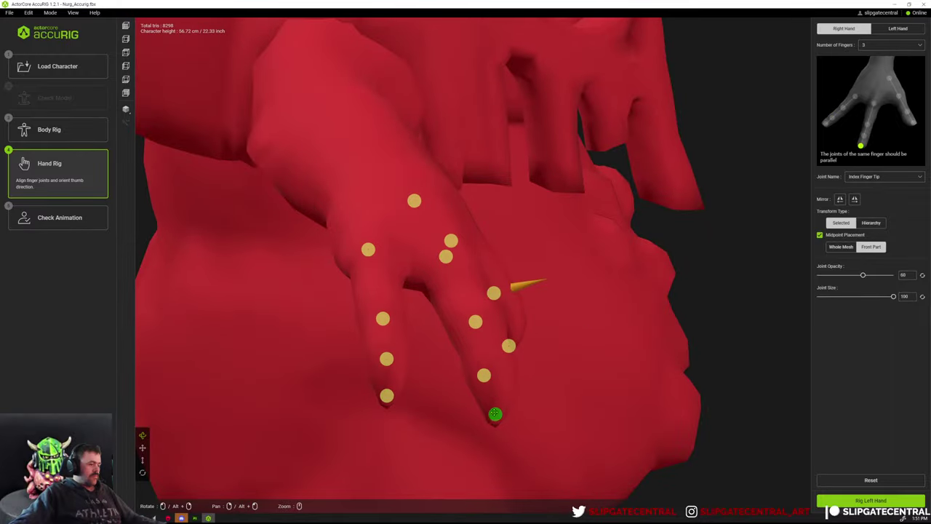
{"action": "left_click", "coordinate": [386, 395]}
{"action": "right_click_drag", "start_coordinate": [430, 349], "coordinate": [367, 294]}
{"action": "left_click_drag", "start_coordinate": [367, 295], "coordinate": [281, 272]}
{"action": "left_click_drag", "start_coordinate": [468, 237], "coordinate": [465, 196]}
{"action": "scroll", "coordinate": [536, 228], "scroll_direction": "down", "scroll_amount": 10}
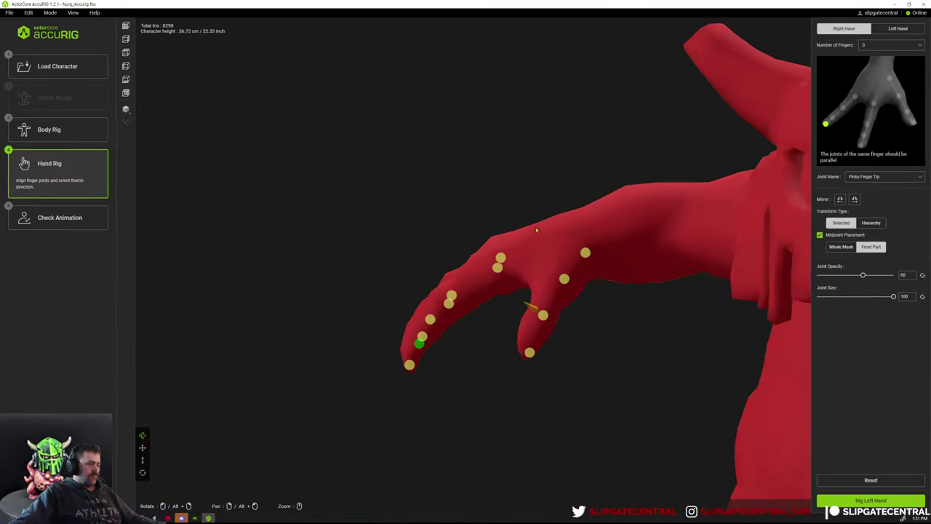
Finish the right hand's joint placement and proceed to rigging the left hand.
{"action": "left_click_drag", "start_coordinate": [499, 388], "coordinate": [560, 384]}
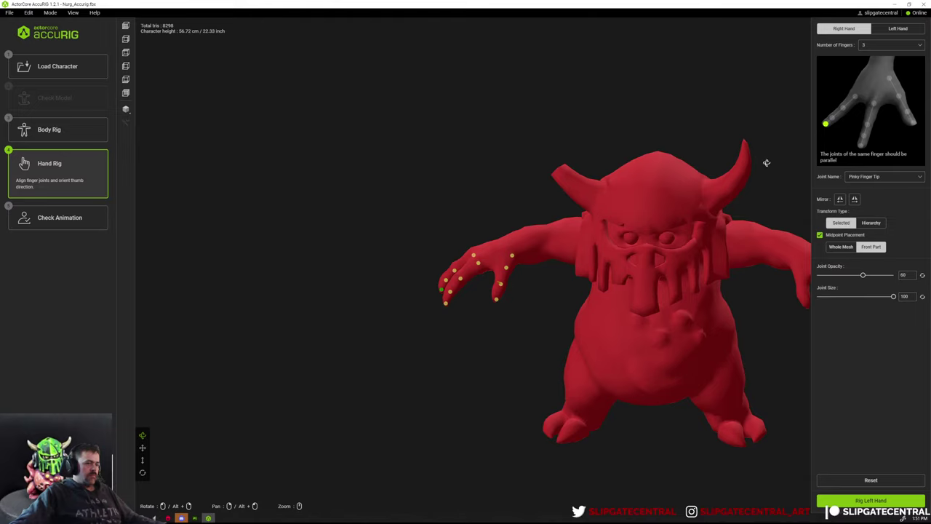
{"action": "left_click_drag", "start_coordinate": [765, 163], "coordinate": [791, 185]}
{"action": "left_click", "coordinate": [862, 501]}
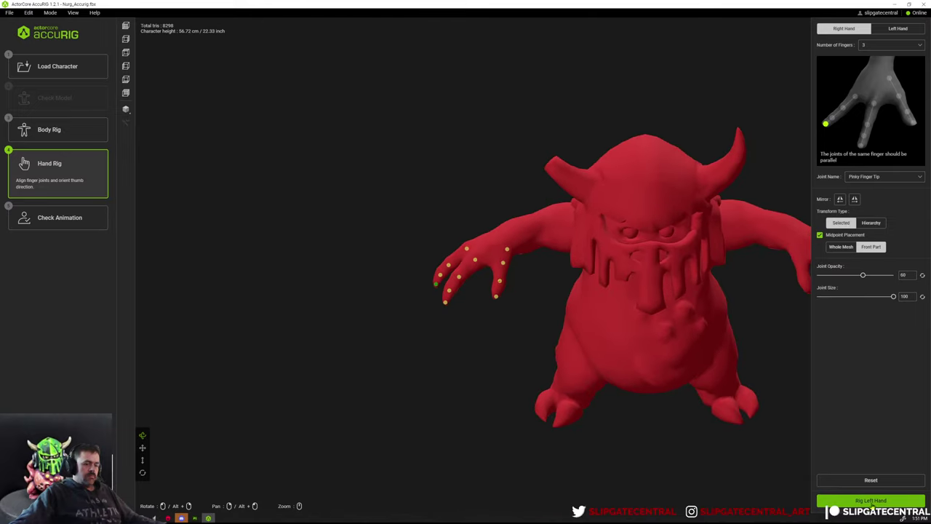
Compare the left hand's finger joints with those of the right hand and examine the mirroring options.
{"action": "scroll", "coordinate": [683, 276], "scroll_direction": "down", "scroll_amount": 10}
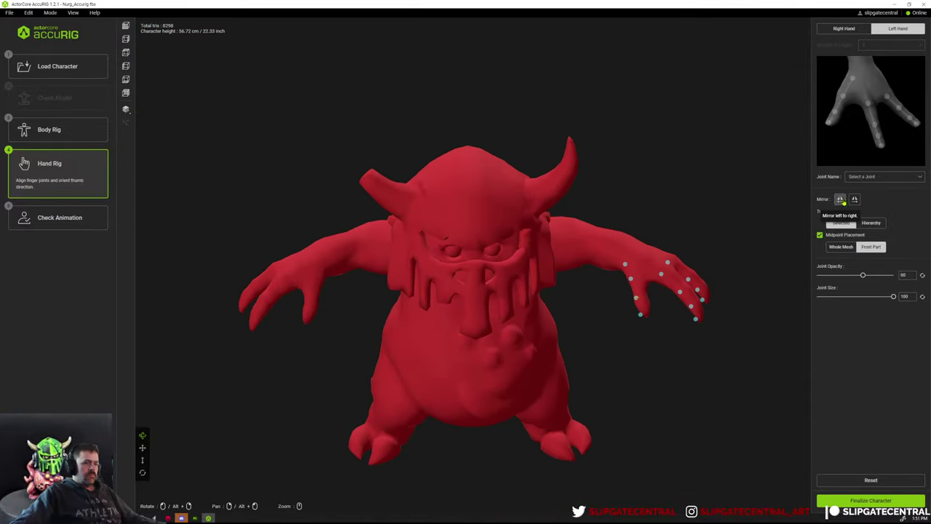
{"action": "left_click_drag", "start_coordinate": [716, 207], "coordinate": [694, 214]}
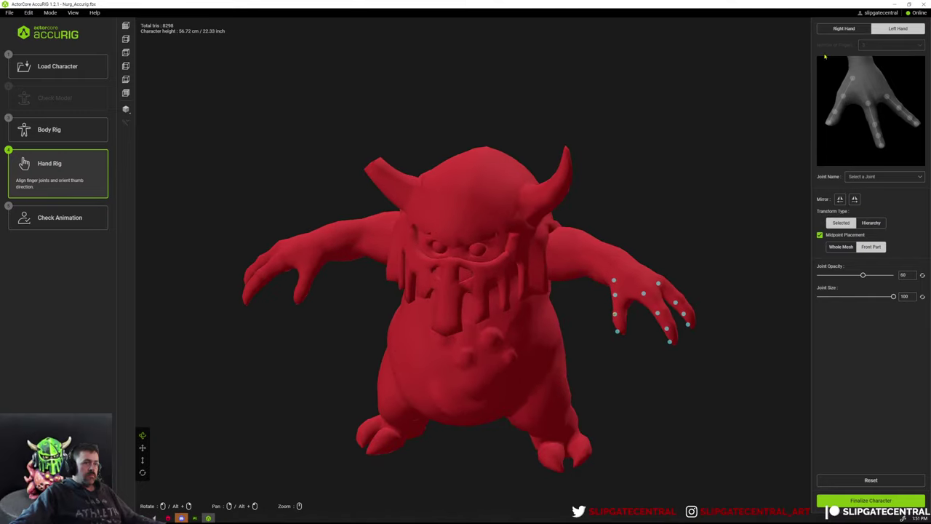
{"action": "left_click", "coordinate": [846, 30]}
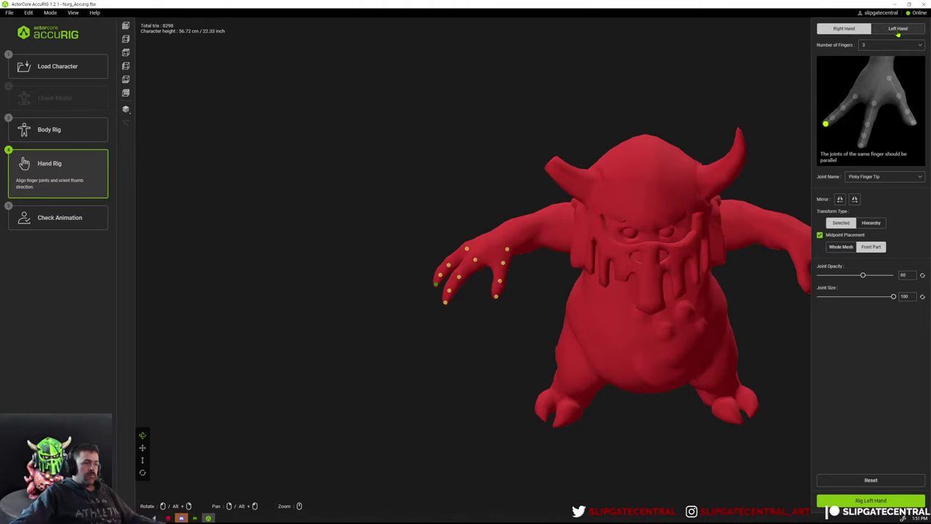
{"action": "left_click", "coordinate": [898, 29]}
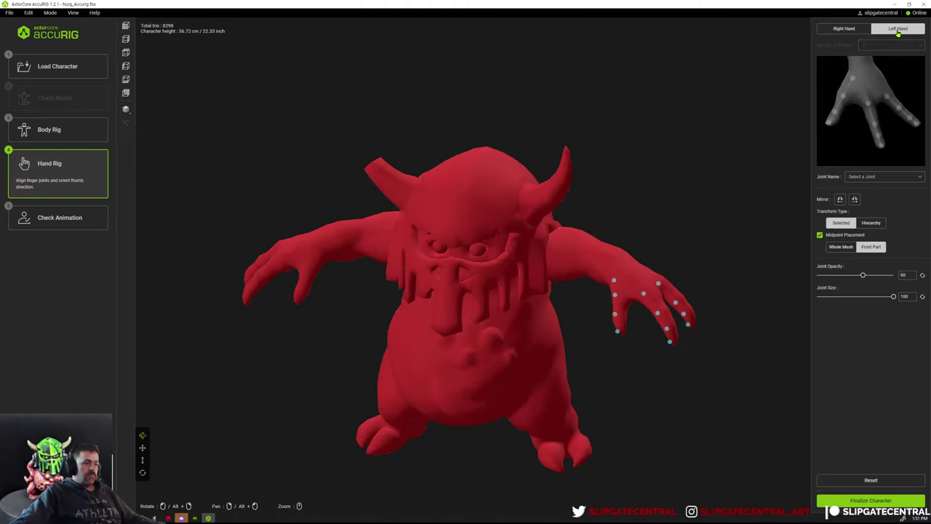
{"action": "left_click", "coordinate": [857, 32]}
{"action": "left_click", "coordinate": [887, 32]}
{"action": "left_click", "coordinate": [858, 32]}
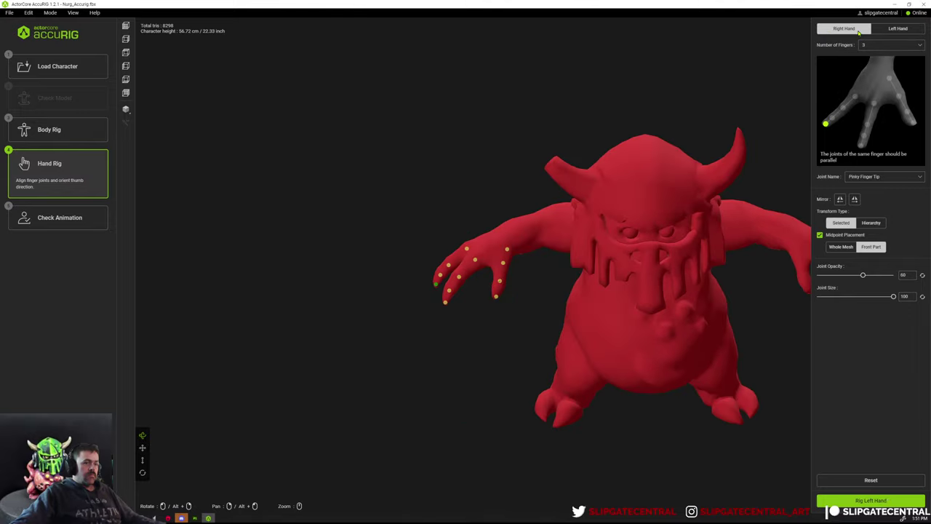
{"action": "left_click", "coordinate": [878, 33]}
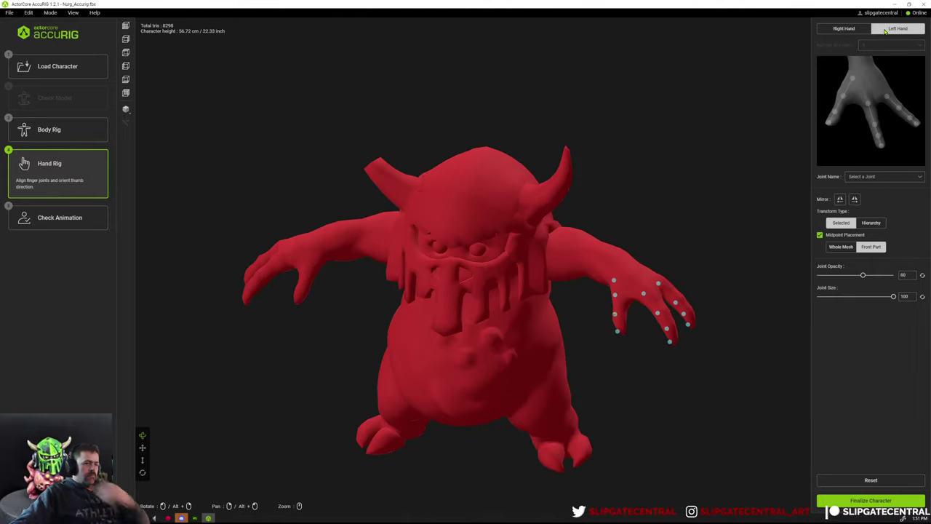
{"action": "left_click", "coordinate": [842, 29]}
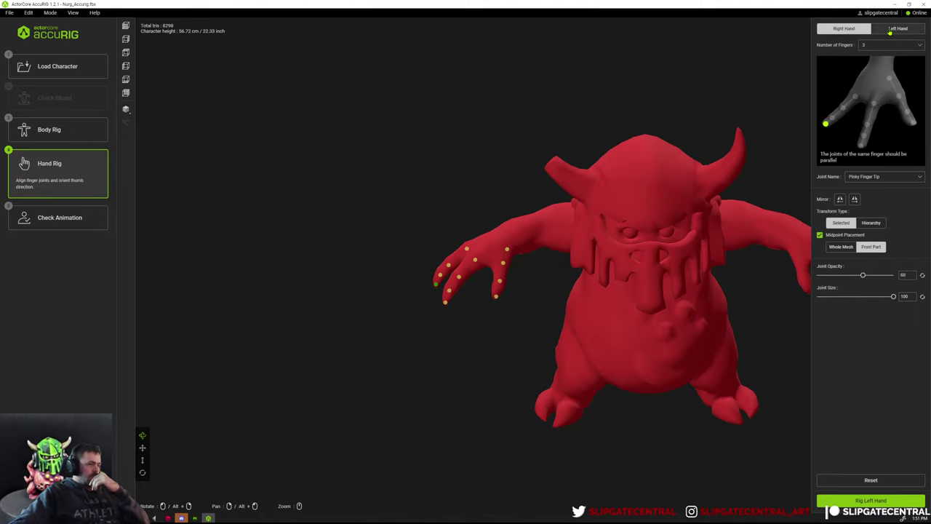
{"action": "left_click", "coordinate": [889, 32]}
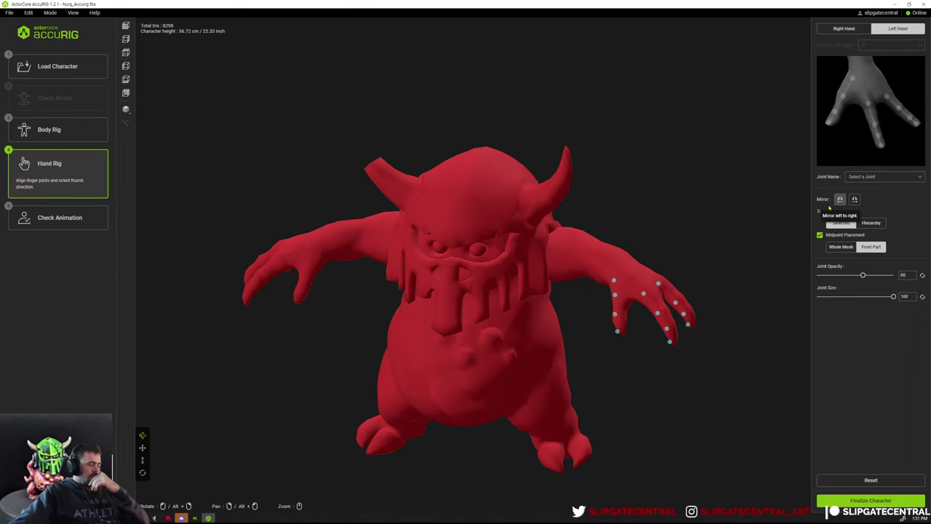
Switch to Maya and show the creature's mesh in the front view.
{"action": "key", "text": "alt+Tab"}
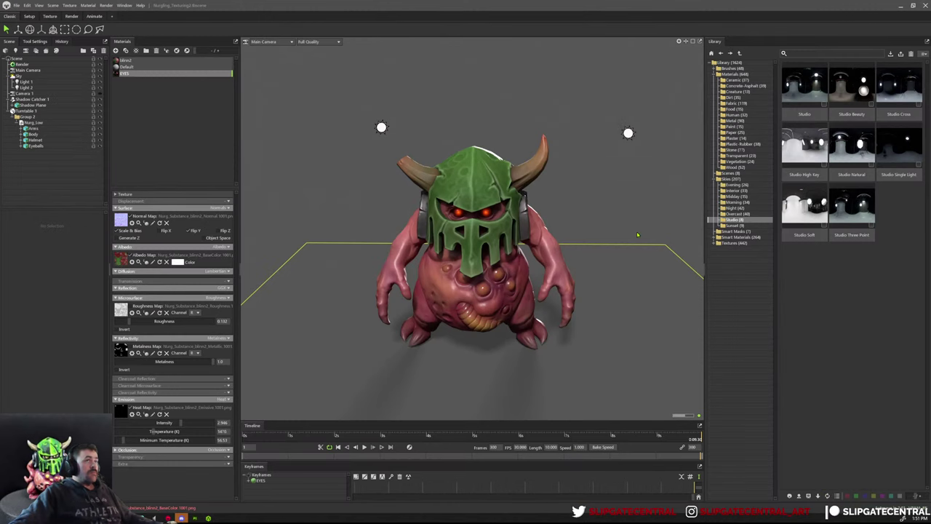
{"action": "key", "text": "alt+Tab"}
{"action": "key", "text": "space"}
{"action": "left_click_drag", "start_coordinate": [566, 267], "coordinate": [555, 333]}
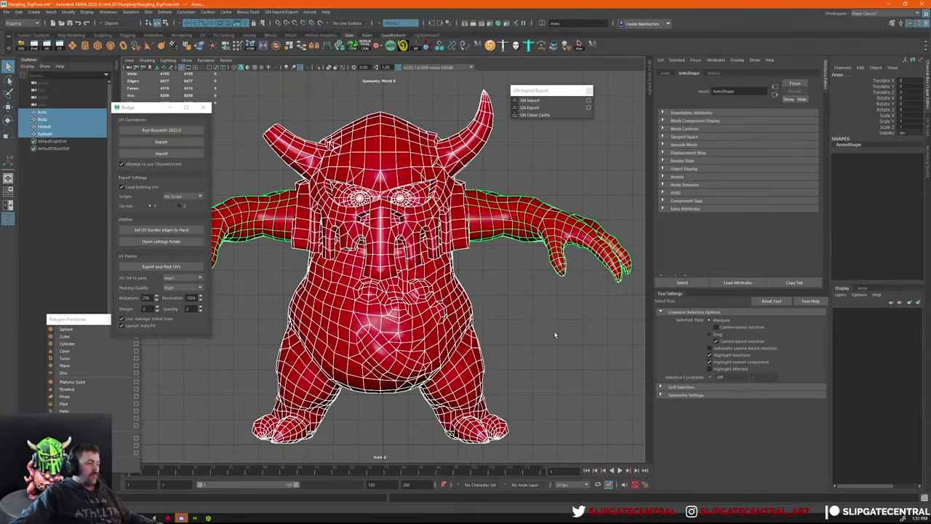
Display the creature in wireframe, shift all its meshes slightly along X and freeze their transformations.
{"action": "right_click_drag", "start_coordinate": [555, 333], "coordinate": [486, 314], "text": "alt"}
{"action": "scroll", "coordinate": [486, 314], "scroll_direction": "up", "scroll_amount": 1}
{"action": "middle_click_drag", "start_coordinate": [486, 314], "coordinate": [541, 294], "text": "alt"}
{"action": "key", "text": "w"}
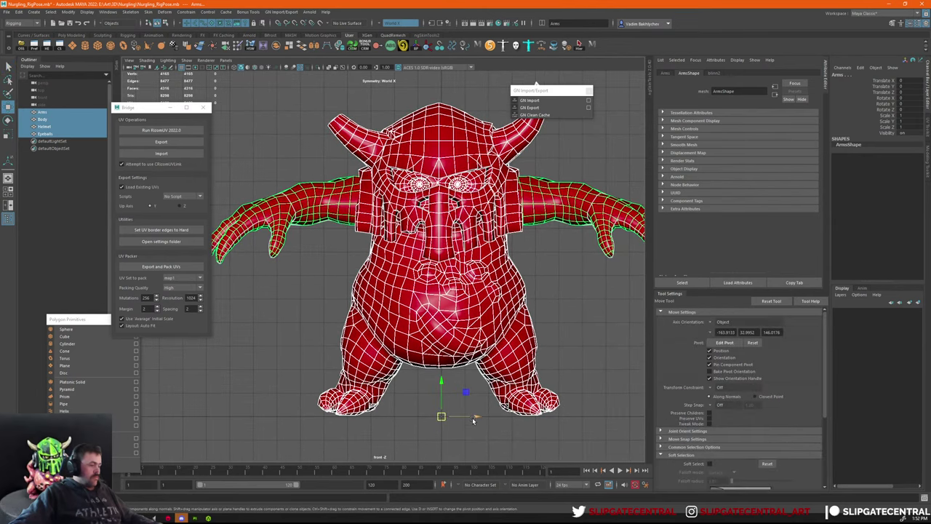
{"action": "key", "text": "4"}
{"action": "key", "text": "ctrl+z"}
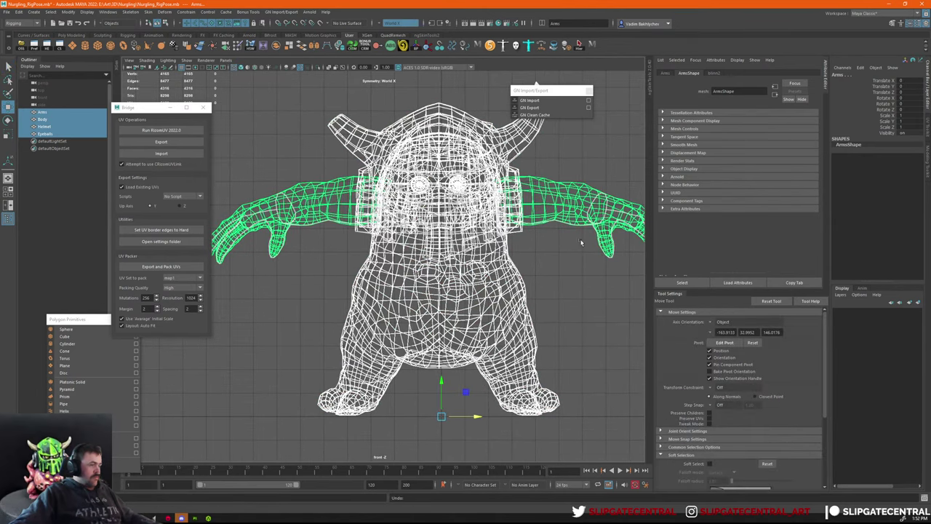
{"action": "left_click_drag", "start_coordinate": [474, 421], "coordinate": [478, 421]}
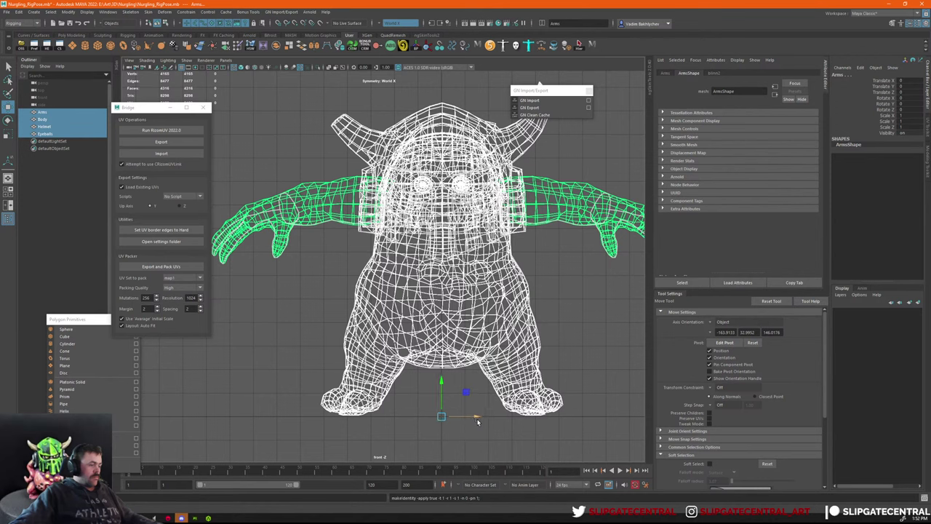
{"action": "key", "text": "q"}
{"action": "key", "text": "alt+Tab"}
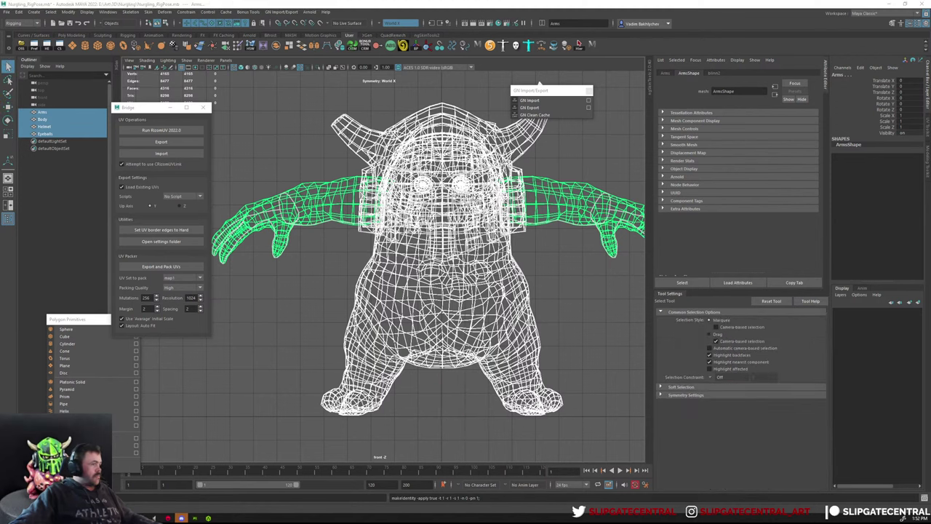
{"action": "key", "text": "alt+Tab"}
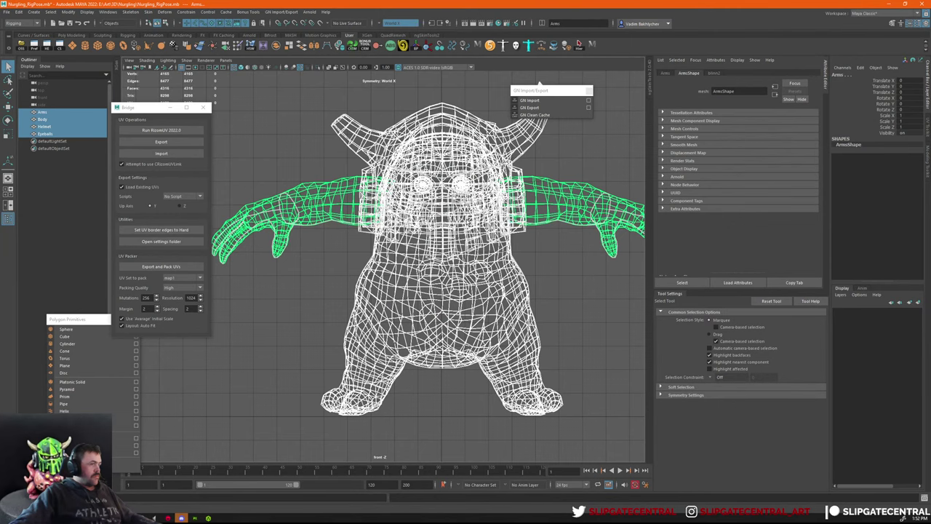
Undo the freeze and the shift of the creature's meshes along X.
{"action": "left_click", "coordinate": [568, 220]}
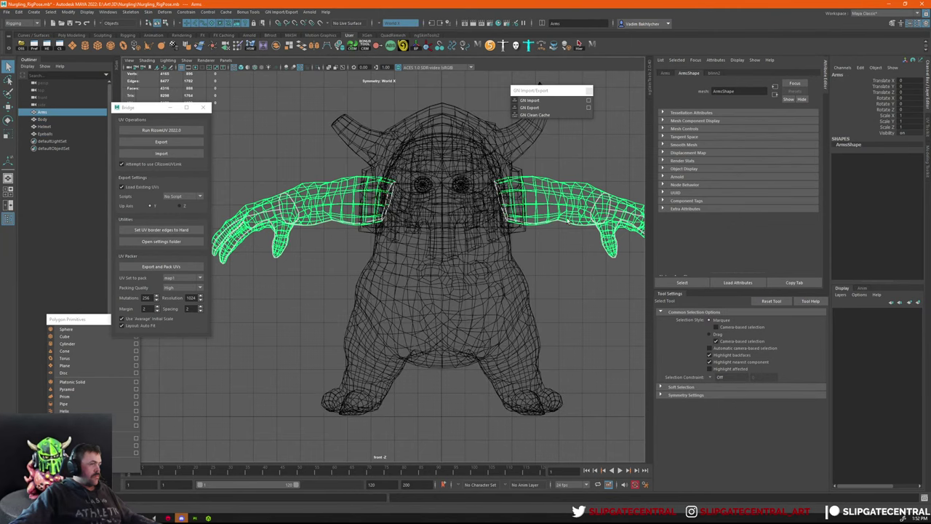
{"action": "left_click", "coordinate": [315, 46]}
{"action": "key", "text": "ctrl+z"}
{"action": "key", "text": "ctrl+z"}
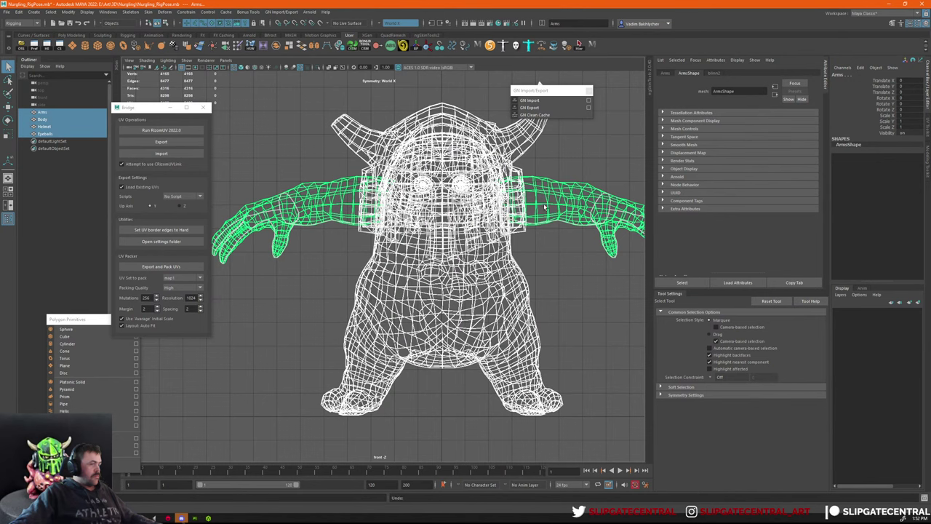
{"action": "left_click", "coordinate": [585, 237]}
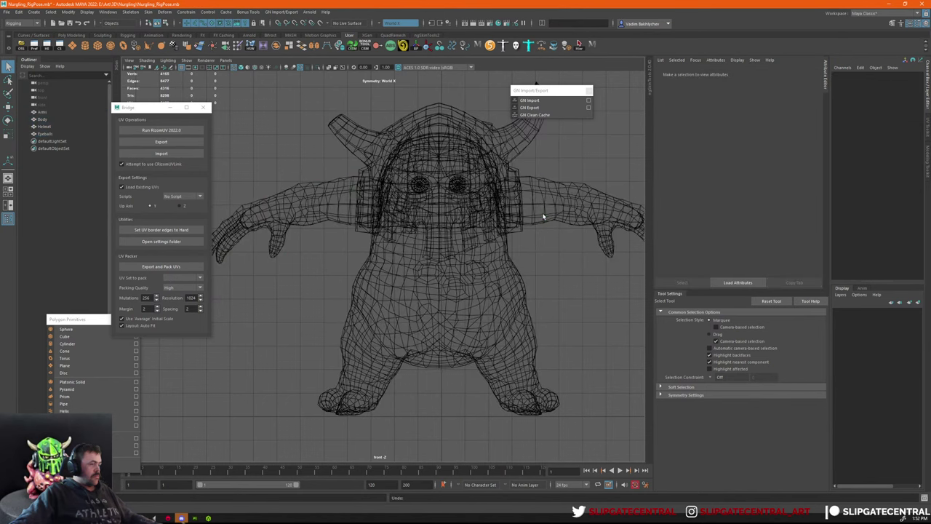
Duplicate the Arms mesh, turn symmetry off and delete the faces of the copy's arm on the negative X side.
{"action": "scroll", "coordinate": [585, 235], "scroll_direction": "down", "scroll_amount": 2}
{"action": "key", "text": "ctrl+d"}
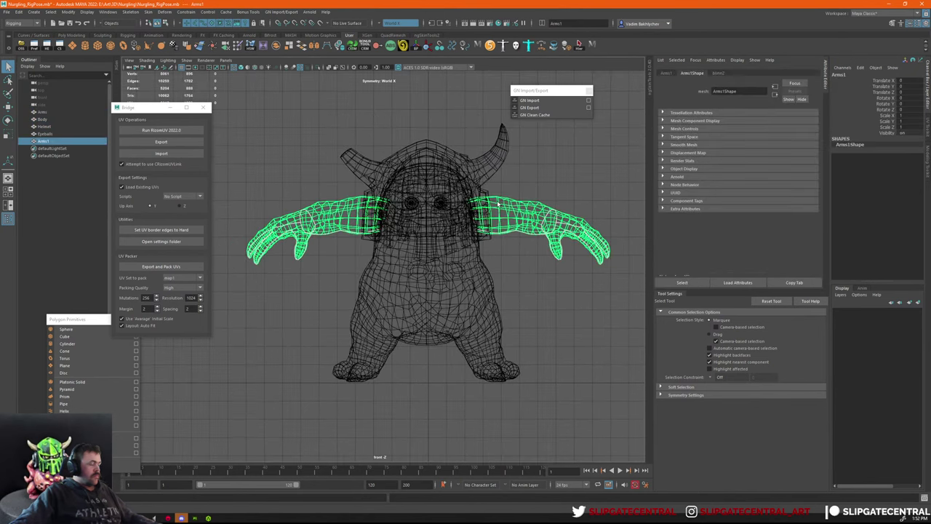
{"action": "key", "text": "F11"}
{"action": "left_click_drag", "start_coordinate": [385, 172], "coordinate": [221, 339]}
{"action": "key", "text": "Delete"}
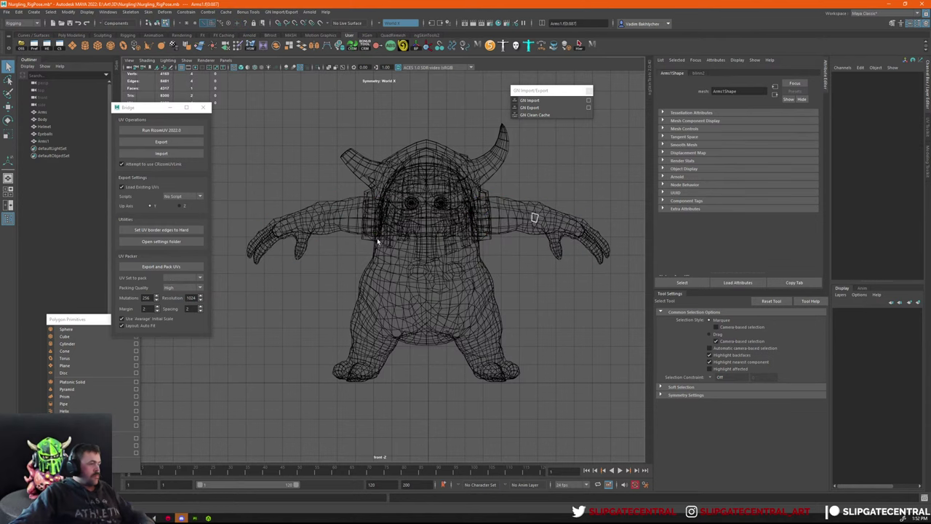
{"action": "key", "text": "ctrl+z"}
{"action": "key", "text": "w"}
{"action": "left_click_drag", "start_coordinate": [528, 215], "coordinate": [522, 183]}
{"action": "key", "text": "q"}
{"action": "left_click_drag", "start_coordinate": [417, 163], "coordinate": [186, 393]}
{"action": "key", "text": "Delete"}
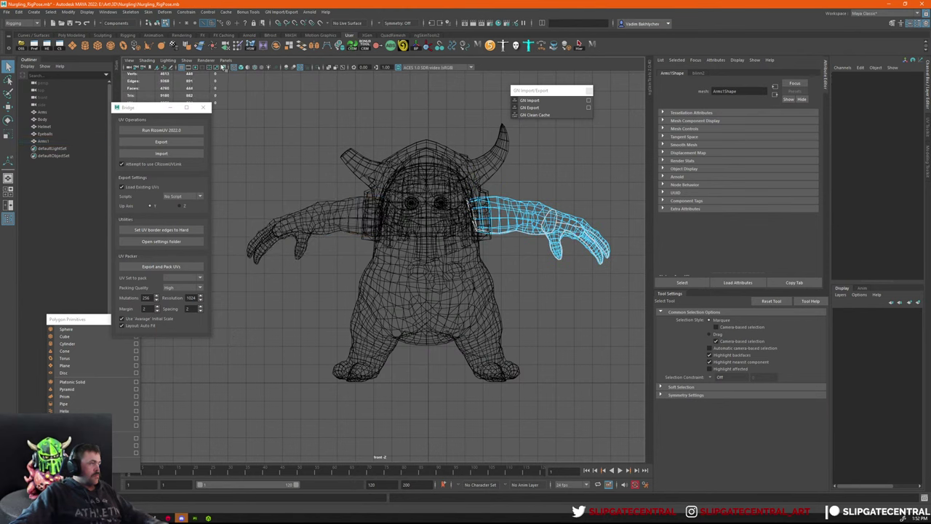
Mirror the arm copy with a Scale X of -1 and compare it with the original, temporarily moving the Arms mesh aside.
{"action": "key", "text": "F8"}
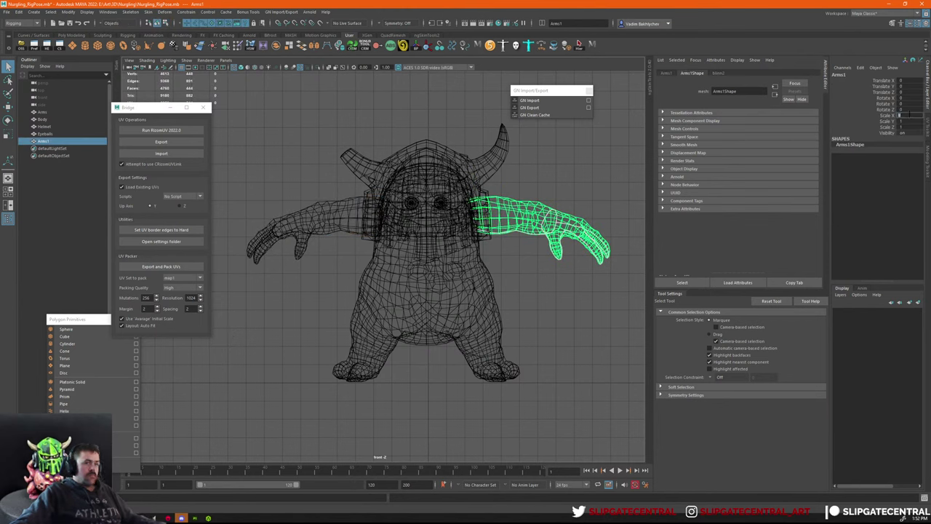
{"action": "type", "text": "-1"}
{"action": "key", "text": "Return"}
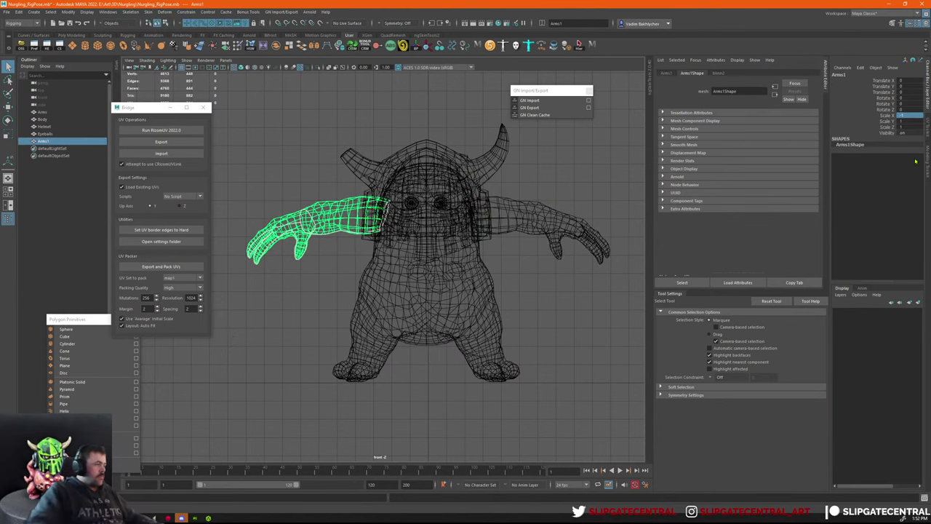
{"action": "right_click_drag", "start_coordinate": [493, 184], "coordinate": [544, 189], "text": "alt"}
{"action": "left_click_drag", "start_coordinate": [620, 162], "coordinate": [568, 229]}
{"action": "key", "text": "w"}
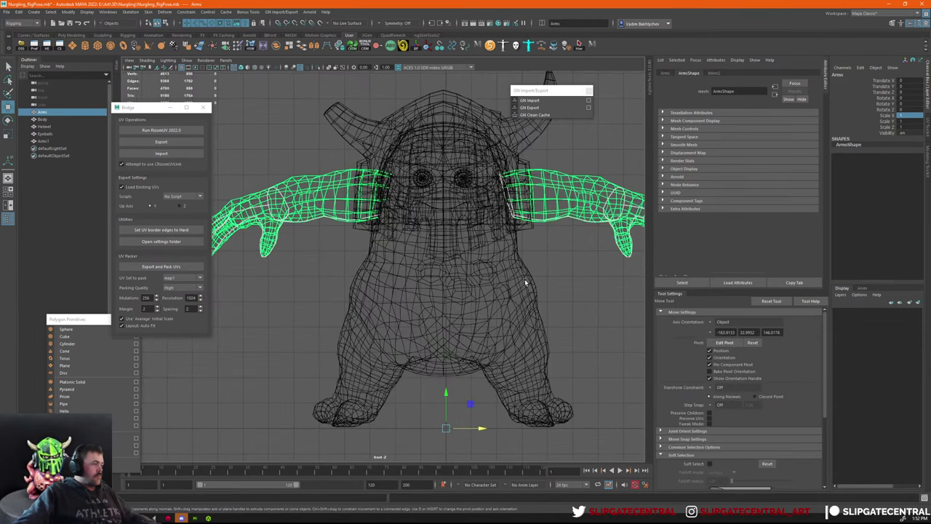
{"action": "middle_click_drag", "start_coordinate": [274, 193], "coordinate": [471, 232], "text": "alt"}
{"action": "right_click_drag", "start_coordinate": [471, 231], "coordinate": [534, 234], "text": "alt"}
{"action": "middle_click_drag", "start_coordinate": [477, 203], "coordinate": [512, 271]}
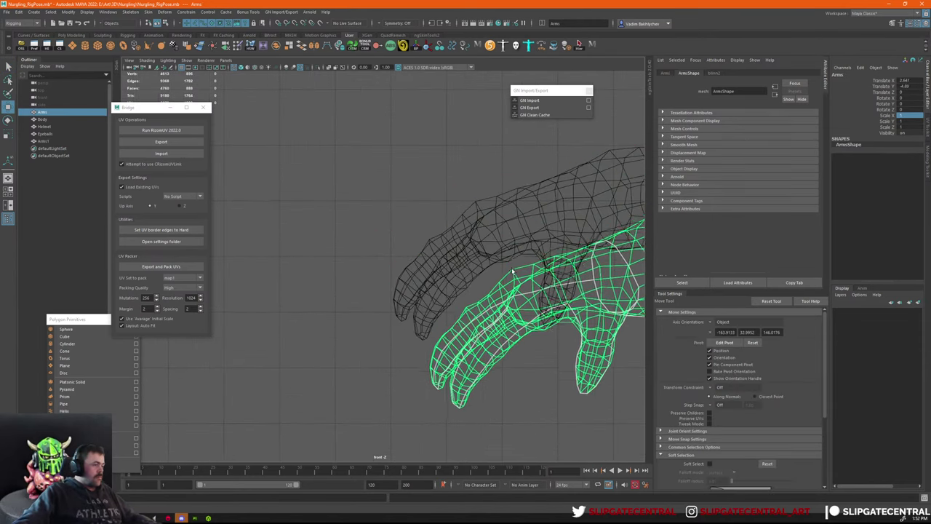
{"action": "key", "text": "ctrl+z"}
Delete the mirrored copy of the arm.
{"action": "key", "text": "q"}
{"action": "right_click_drag", "start_coordinate": [522, 281], "coordinate": [515, 230], "text": "alt"}
{"action": "middle_click_drag", "start_coordinate": [515, 230], "coordinate": [413, 188], "text": "alt"}
{"action": "left_click_drag", "start_coordinate": [272, 121], "coordinate": [420, 240], "text": "shift"}
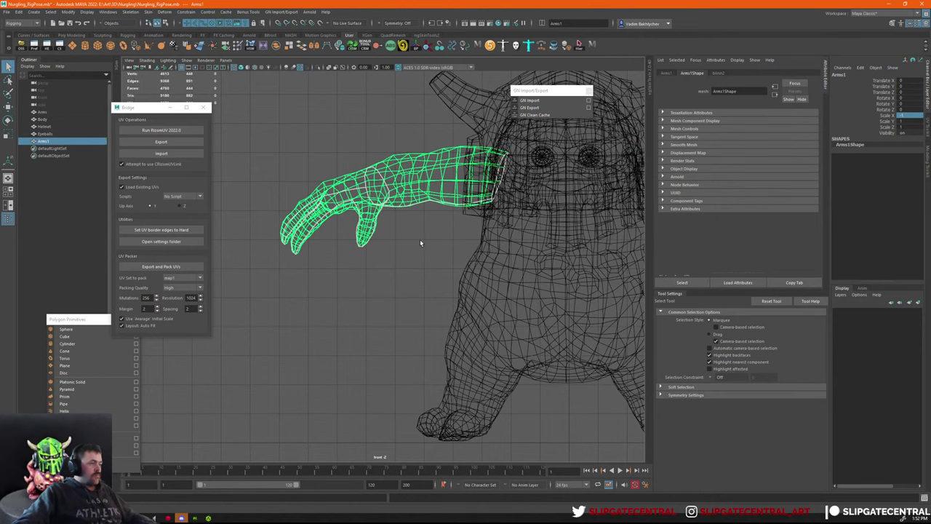
{"action": "middle_click_drag", "start_coordinate": [420, 243], "coordinate": [332, 239], "text": "alt"}
{"action": "key", "text": "Delete"}
{"action": "left_click_drag", "start_coordinate": [327, 214], "coordinate": [386, 244]}
{"action": "right_click_drag", "start_coordinate": [385, 244], "coordinate": [337, 178], "text": "alt"}
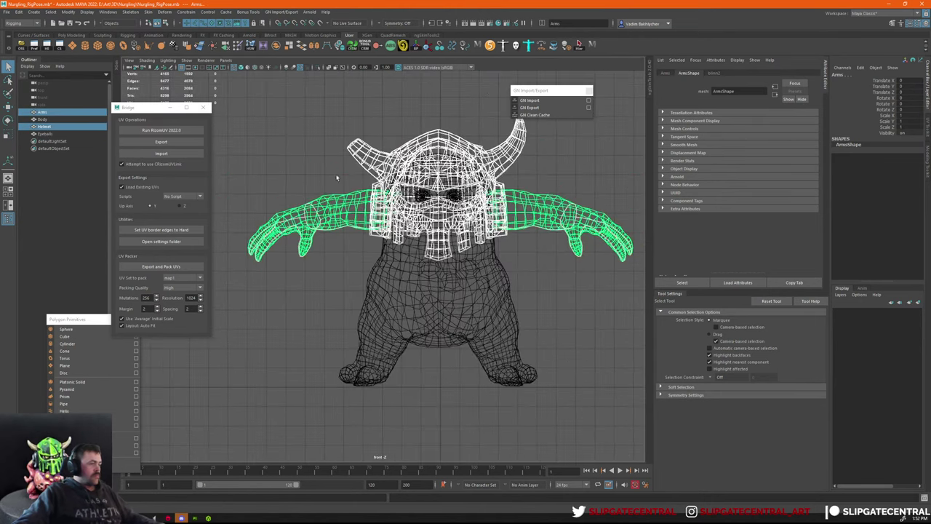
Select the Arms mesh and examine it on both sides of the body in the perspective view.
{"action": "left_click", "coordinate": [577, 343]}
{"action": "left_click_drag", "start_coordinate": [281, 129], "coordinate": [528, 371]}
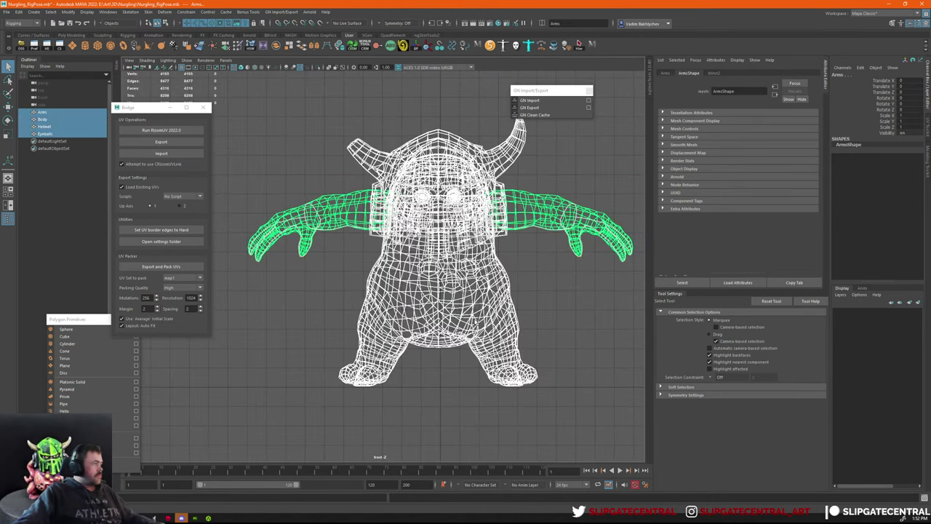
{"action": "left_click", "coordinate": [565, 205]}
{"action": "left_click", "coordinate": [316, 46]}
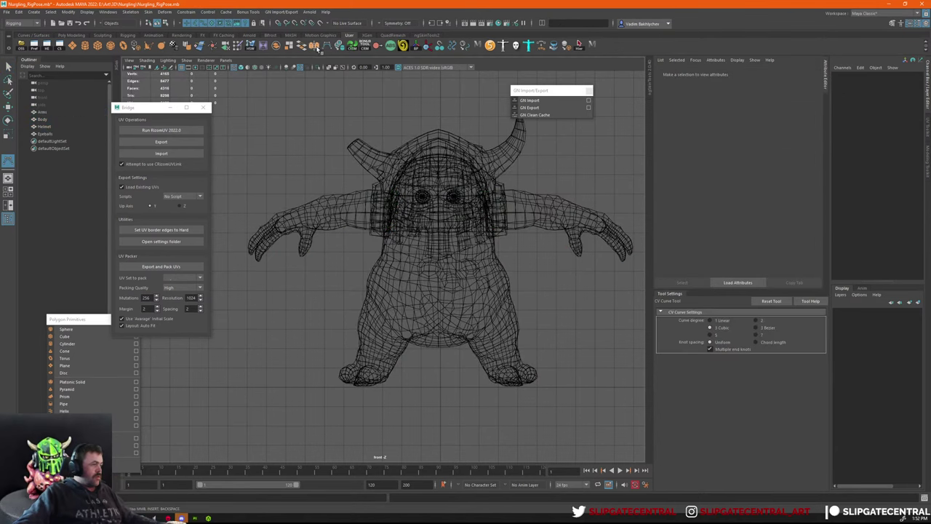
{"action": "key", "text": "q"}
{"action": "key", "text": "space"}
{"action": "key", "text": "space"}
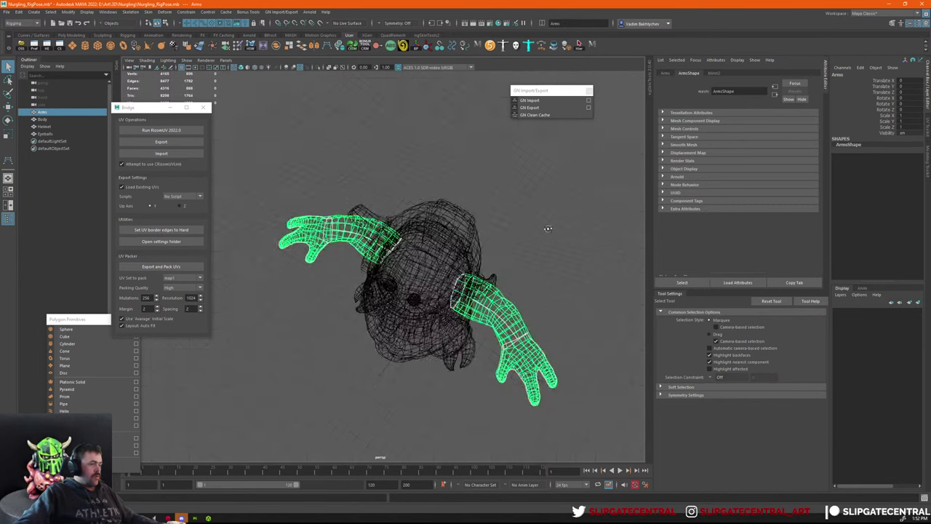
{"action": "right_click_drag", "start_coordinate": [549, 228], "coordinate": [370, 112], "text": "alt"}
{"action": "key", "text": "w"}
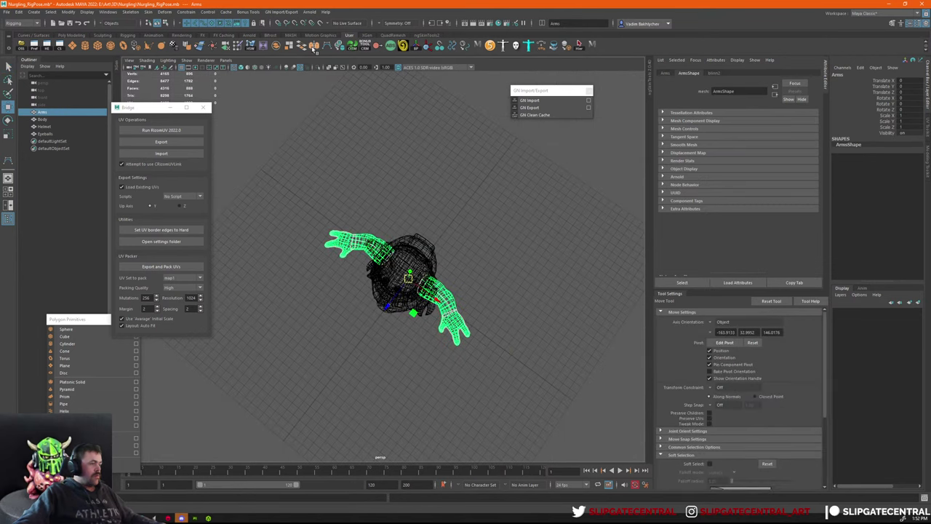
{"action": "right_click_drag", "start_coordinate": [407, 225], "coordinate": [518, 291], "text": "alt"}
{"action": "left_click_drag", "start_coordinate": [518, 291], "coordinate": [499, 227], "text": "alt"}
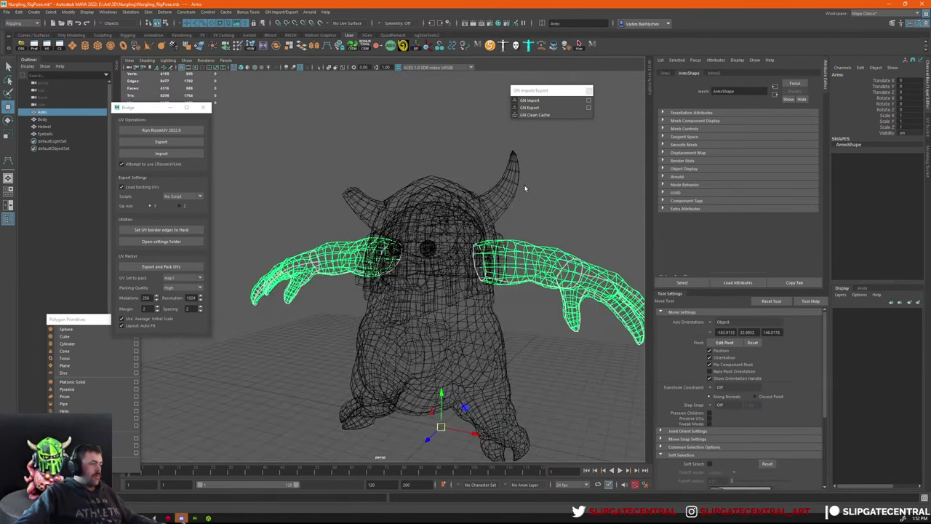
{"action": "left_click_drag", "start_coordinate": [525, 189], "coordinate": [540, 227], "text": "alt"}
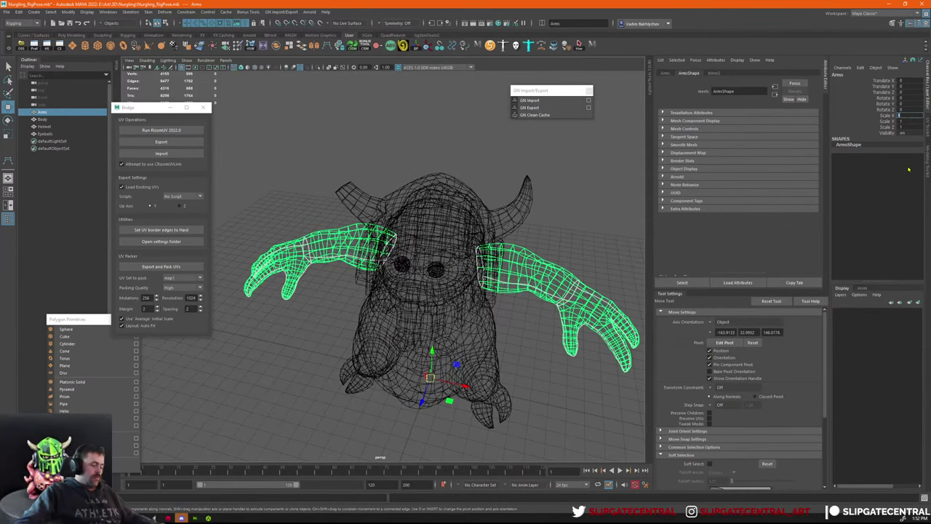
Try mirroring the Arms mesh with a Scale X of -1, undo it and return to AccuRIG.
{"action": "type", "text": "-1"}
{"action": "key", "text": "Return"}
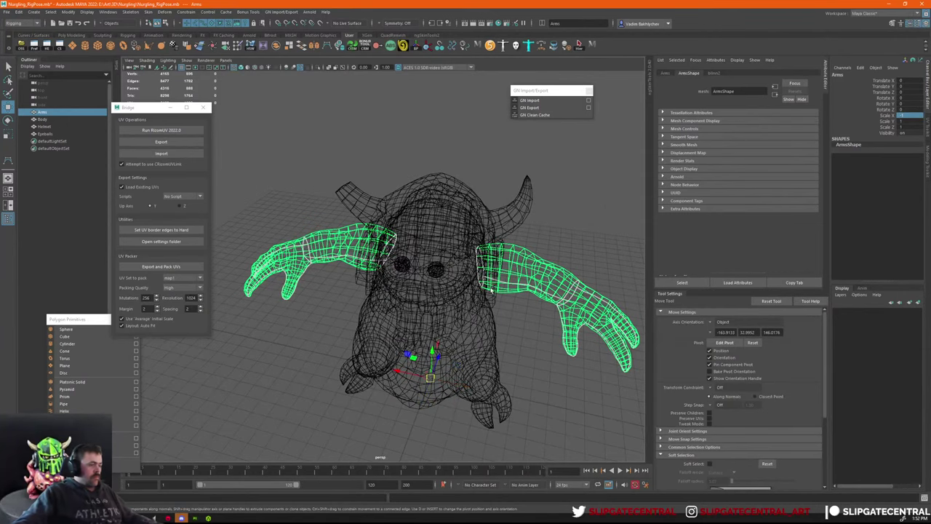
{"action": "scroll", "coordinate": [464, 270], "scroll_direction": "down", "scroll_amount": 2}
{"action": "key", "text": "q"}
{"action": "key", "text": "Delete"}
{"action": "key", "text": "ctrl+z"}
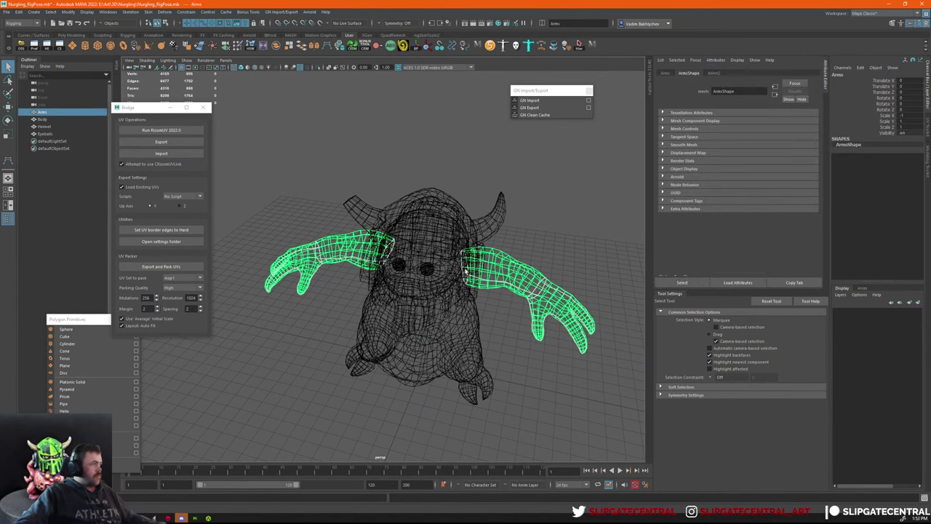
{"action": "key", "text": "ctrl+z"}
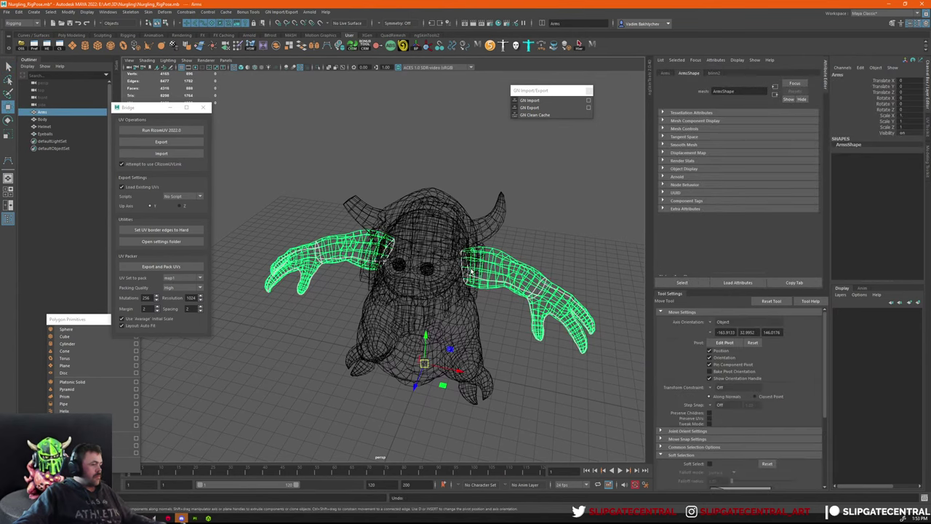
{"action": "key", "text": "ctrl+z"}
{"action": "key", "text": "ctrl+z"}
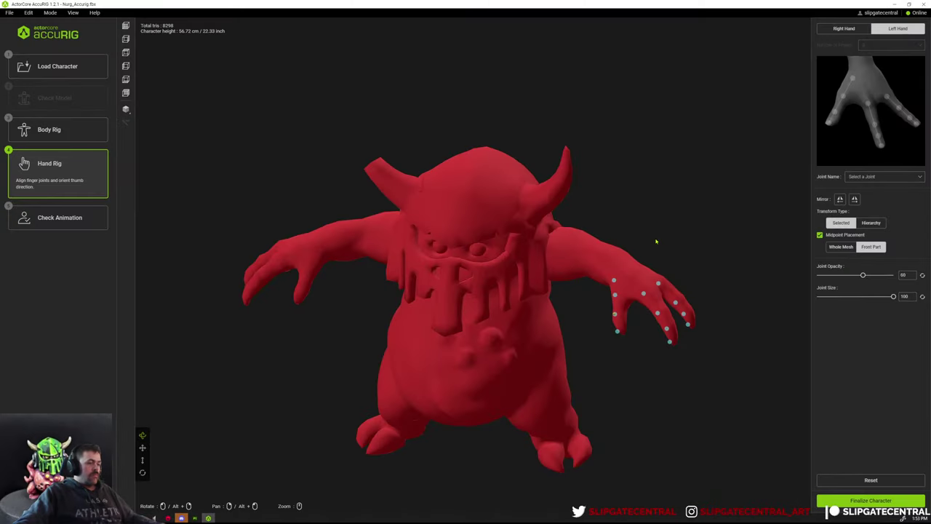
Turn off Midpoint Placement and move the left hand's thumb joints from base to tip onto the middle of the thumb.
{"action": "scroll", "coordinate": [658, 242], "scroll_direction": "up", "scroll_amount": 2}
{"action": "middle_click_drag", "start_coordinate": [676, 235], "coordinate": [674, 266]}
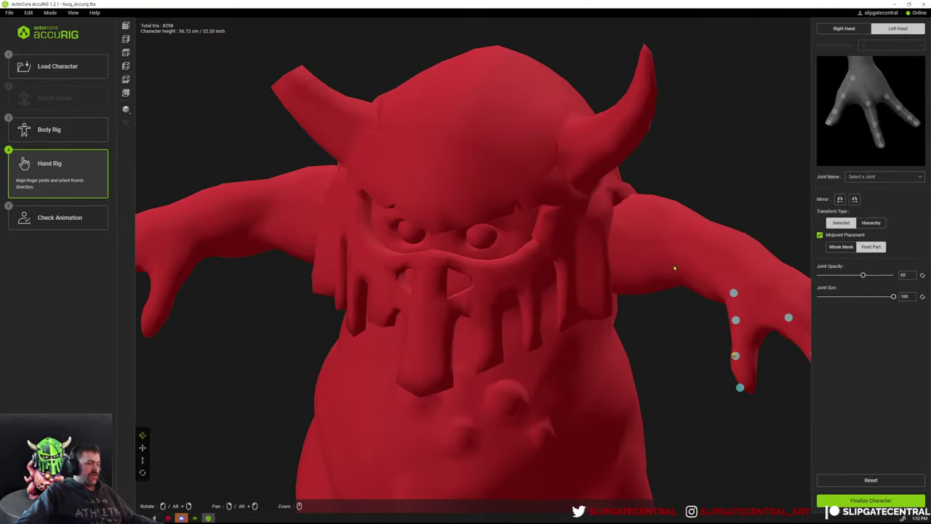
{"action": "right_click_drag", "start_coordinate": [674, 266], "coordinate": [357, 178]}
{"action": "scroll", "coordinate": [545, 235], "scroll_direction": "up", "scroll_amount": 2}
{"action": "mouse_move", "coordinate": [546, 235]}
{"action": "right_mouse_down"}
{"action": "mouse_move", "coordinate": [524, 235]}
{"action": "mouse_move", "coordinate": [536, 241]}
{"action": "mouse_move", "coordinate": [538, 228]}
{"action": "right_mouse_up"}
{"action": "middle_click_drag", "start_coordinate": [538, 228], "coordinate": [441, 246]}
{"action": "left_click", "coordinate": [841, 235]}
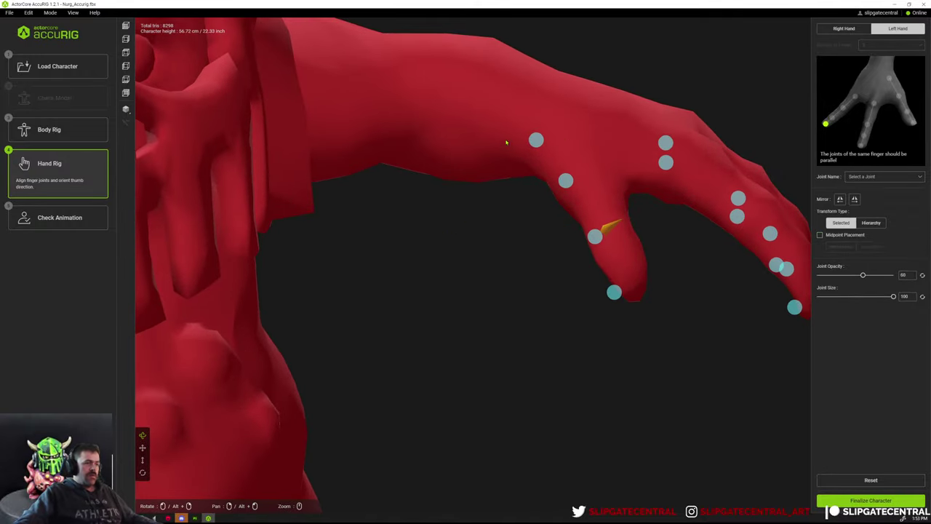
{"action": "left_click", "coordinate": [537, 139]}
{"action": "left_click_drag", "start_coordinate": [566, 180], "coordinate": [582, 176]}
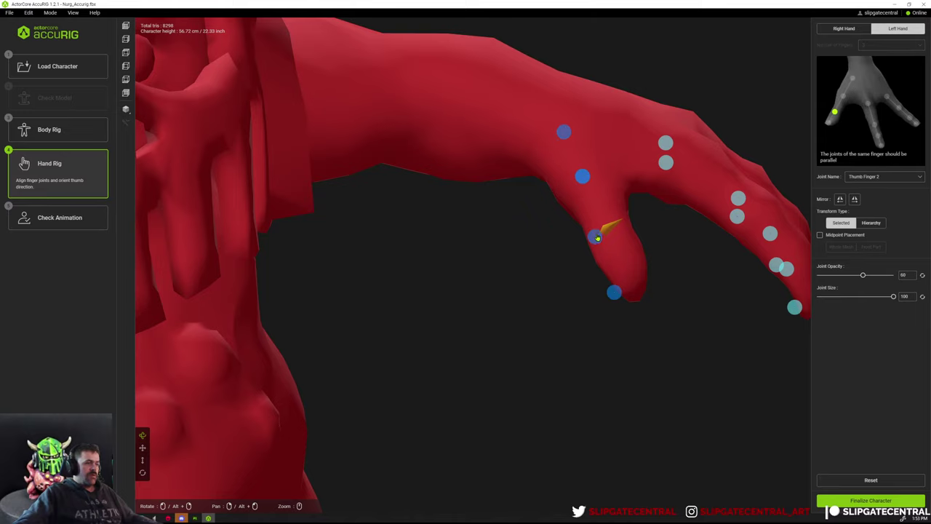
{"action": "left_click_drag", "start_coordinate": [597, 235], "coordinate": [613, 226]}
{"action": "left_click_drag", "start_coordinate": [615, 294], "coordinate": [633, 287]}
{"action": "scroll", "coordinate": [686, 336], "scroll_direction": "down", "scroll_amount": 5}
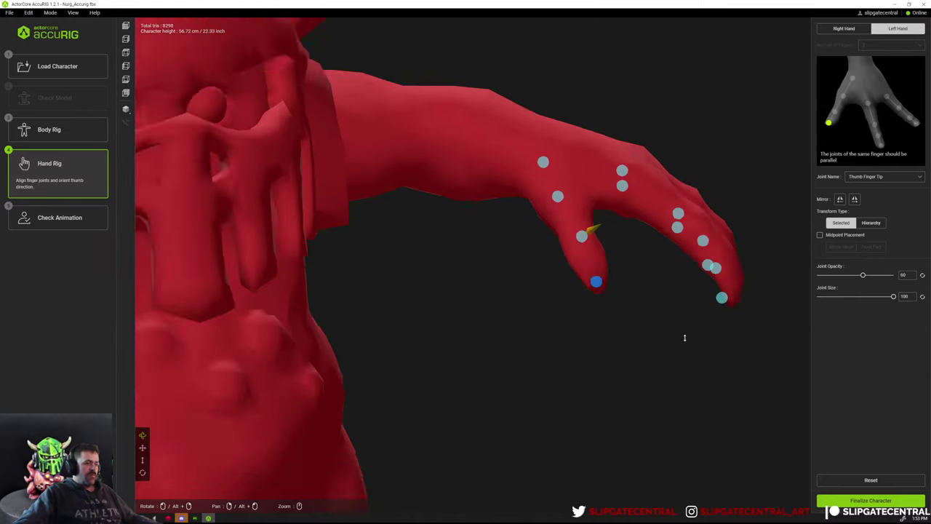
Adjust the left hand's index finger joints, including the fingertip, along the center of the finger.
{"action": "scroll", "coordinate": [623, 324], "scroll_direction": "up", "scroll_amount": 4}
{"action": "right_click_drag", "start_coordinate": [623, 324], "coordinate": [567, 252]}
{"action": "left_click_drag", "start_coordinate": [382, 281], "coordinate": [384, 285]}
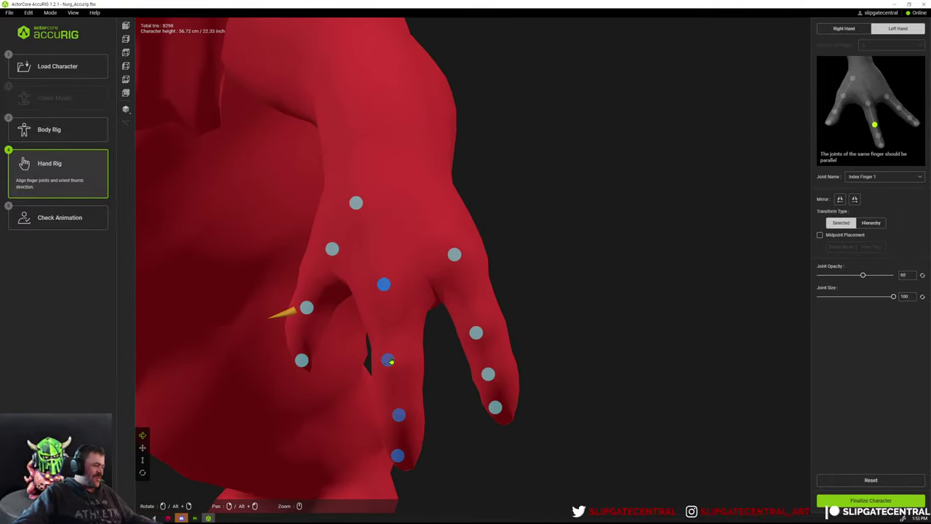
{"action": "left_click_drag", "start_coordinate": [389, 361], "coordinate": [390, 361]}
{"action": "left_click", "coordinate": [398, 455]}
Align the left hand's pinky joints, including the fingertip, along the center of the finger.
{"action": "left_click", "coordinate": [495, 407]}
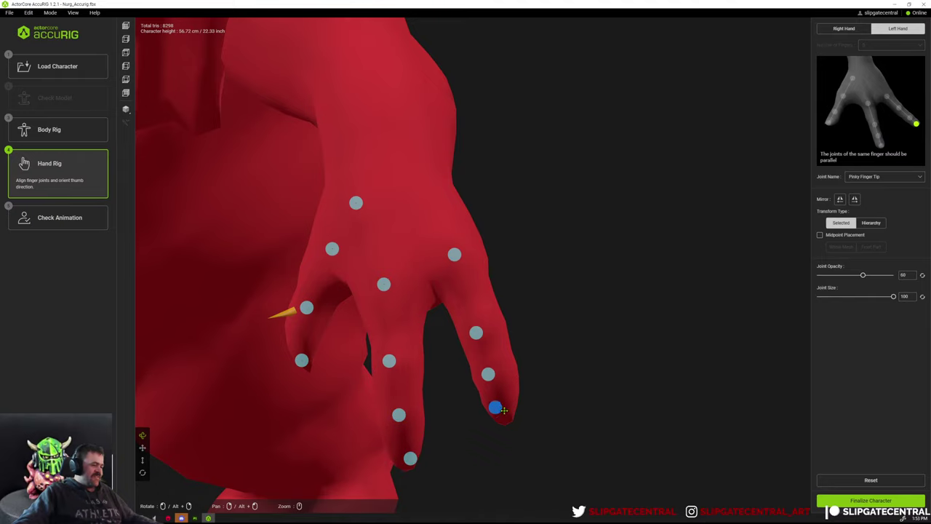
{"action": "right_click_drag", "start_coordinate": [495, 406], "coordinate": [494, 369]}
{"action": "left_click_drag", "start_coordinate": [507, 376], "coordinate": [513, 376]}
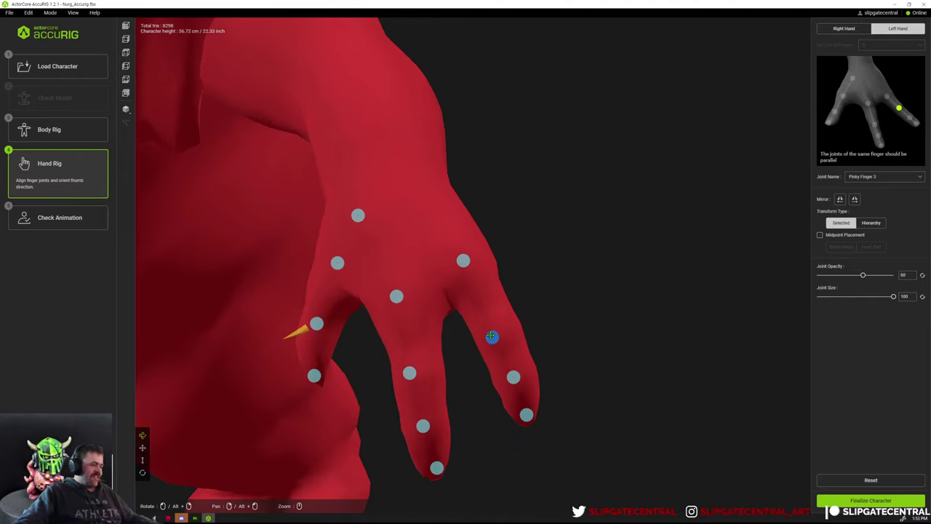
{"action": "left_click", "coordinate": [463, 261]}
Refine the left hand's index and pinky joints from the side so they sit midway through each finger's thickness.
{"action": "right_click_drag", "start_coordinate": [465, 264], "coordinate": [632, 245]}
{"action": "left_click_drag", "start_coordinate": [676, 288], "coordinate": [686, 280]}
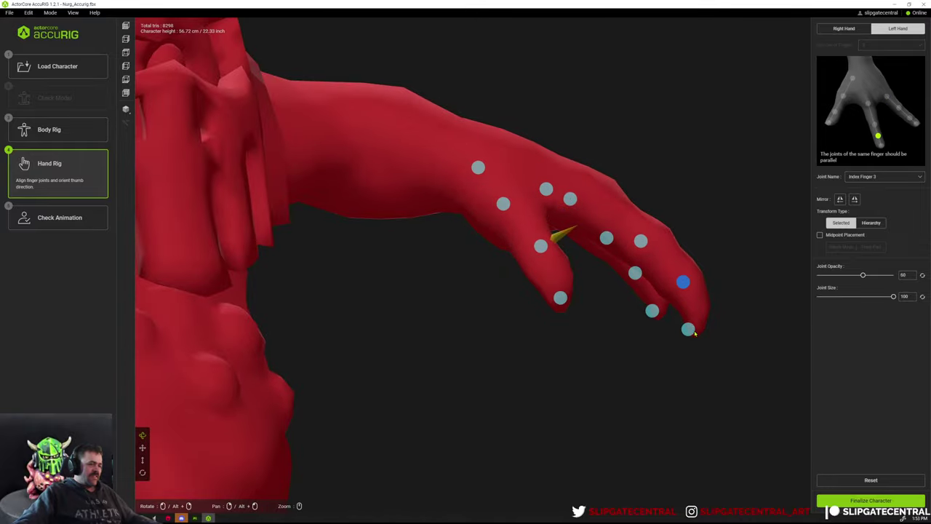
{"action": "left_click_drag", "start_coordinate": [688, 330], "coordinate": [699, 326]}
{"action": "mouse_move", "coordinate": [583, 200]}
{"action": "left_mouse_down"}
{"action": "mouse_move", "coordinate": [593, 198]}
{"action": "mouse_move", "coordinate": [585, 199]}
{"action": "mouse_move", "coordinate": [587, 189]}
{"action": "left_mouse_up"}
{"action": "left_click_drag", "start_coordinate": [702, 189], "coordinate": [598, 199]}
{"action": "left_click_drag", "start_coordinate": [451, 213], "coordinate": [365, 211]}
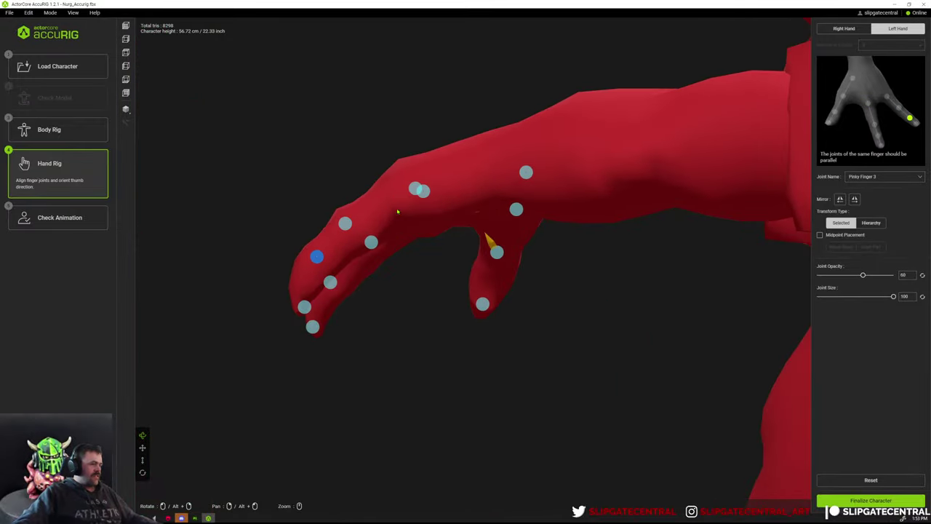
{"action": "right_click_drag", "start_coordinate": [425, 317], "coordinate": [460, 267]}
Finalize the character rig and inspect the creature in the default animated preview pose.
{"action": "left_click", "coordinate": [871, 500]}
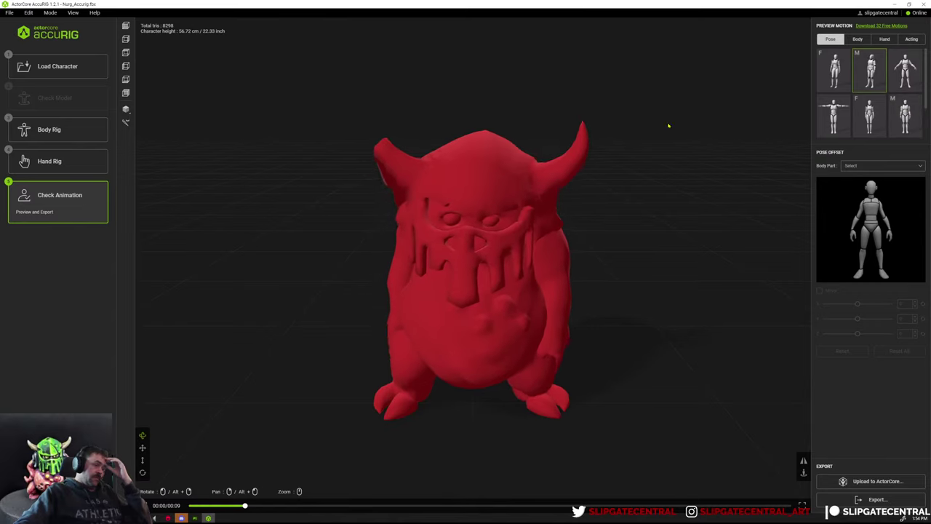
{"action": "left_click_drag", "start_coordinate": [501, 202], "coordinate": [461, 200]}
{"action": "left_click_drag", "start_coordinate": [601, 214], "coordinate": [640, 202]}
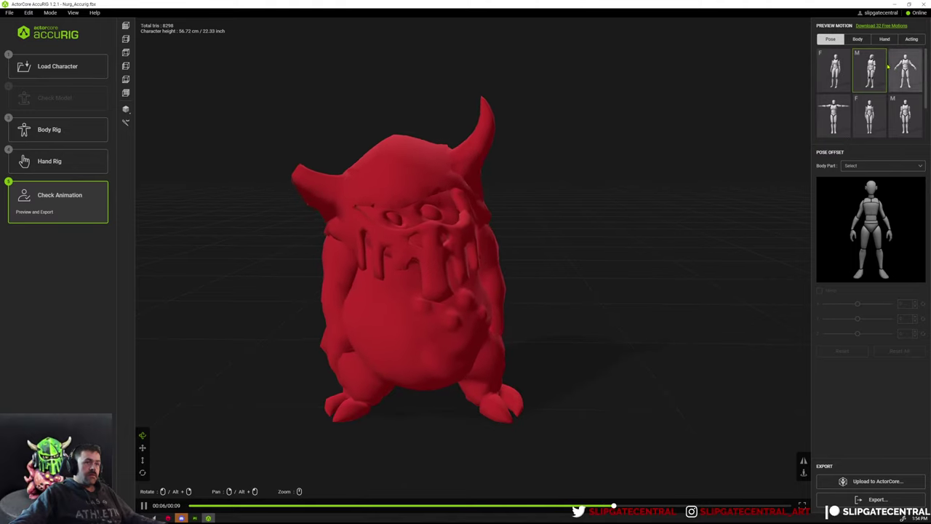
Play the fourth Acting preview motion, a male one, and examine how the rigged creature deforms from several angles and distances.
{"action": "left_click", "coordinate": [911, 38]}
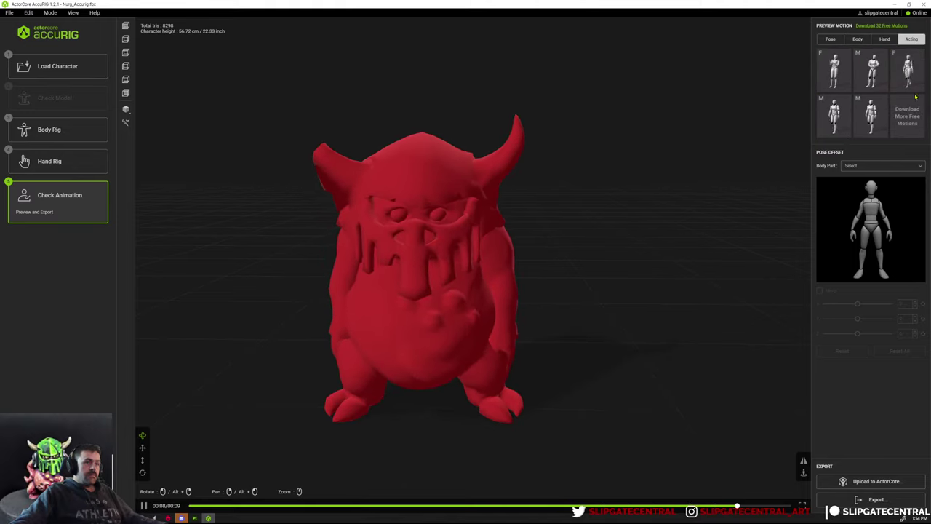
{"action": "left_click", "coordinate": [834, 115]}
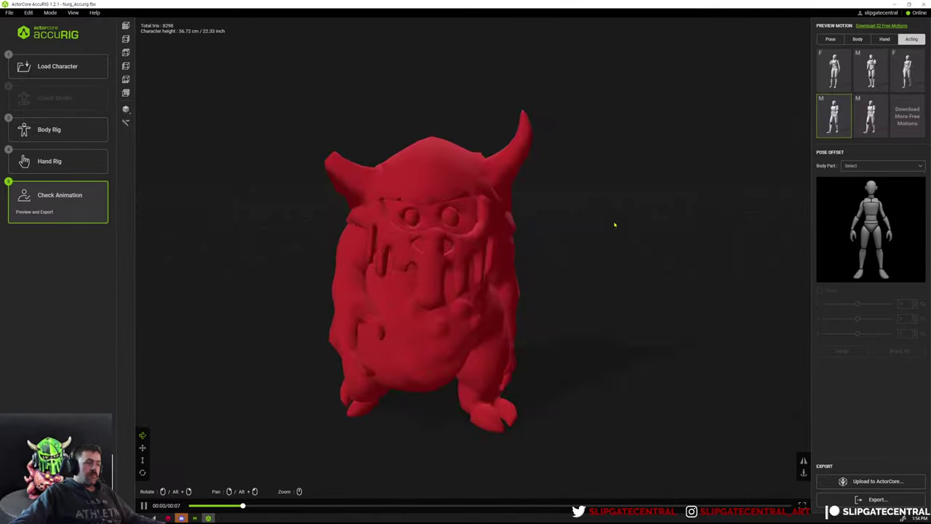
{"action": "left_click_drag", "start_coordinate": [499, 306], "coordinate": [493, 297]}
{"action": "scroll", "coordinate": [491, 295], "scroll_direction": "down", "scroll_amount": 5}
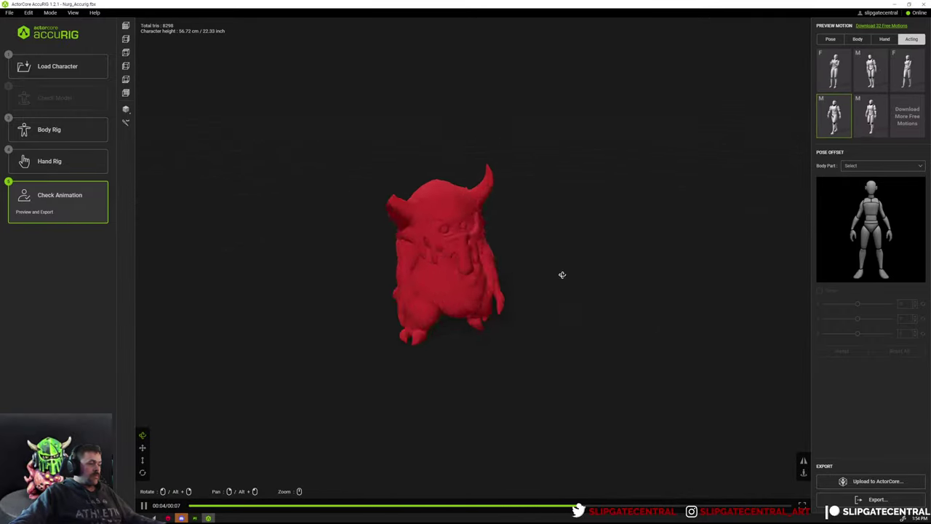
{"action": "left_click_drag", "start_coordinate": [596, 276], "coordinate": [473, 283]}
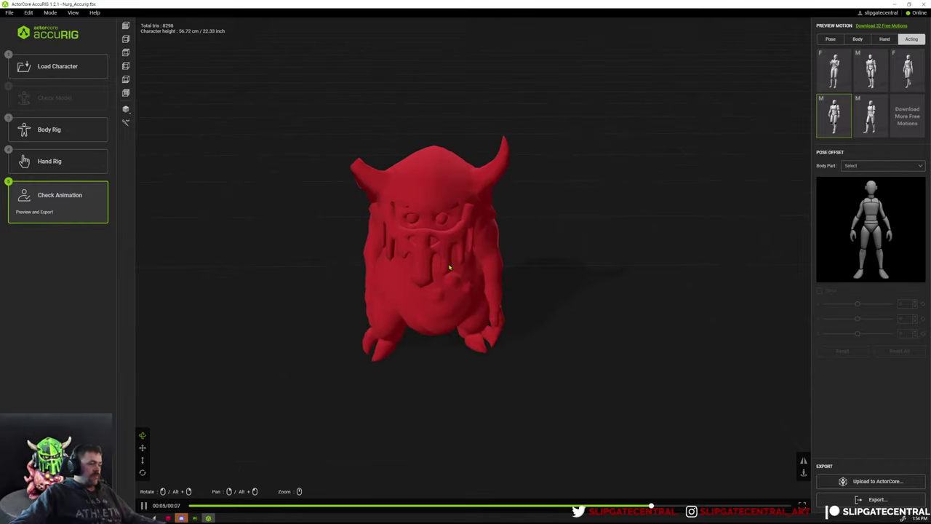
{"action": "scroll", "coordinate": [482, 277], "scroll_direction": "down", "scroll_amount": 3}
{"action": "scroll", "coordinate": [481, 275], "scroll_direction": "up", "scroll_amount": 3}
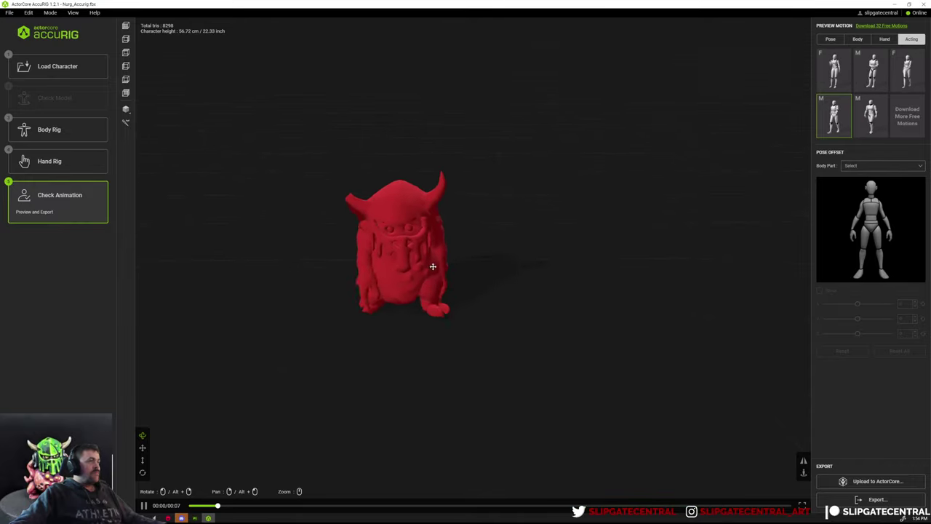
{"action": "scroll", "coordinate": [481, 275], "scroll_direction": "down", "scroll_amount": 3}
{"action": "scroll", "coordinate": [476, 268], "scroll_direction": "up", "scroll_amount": 5}
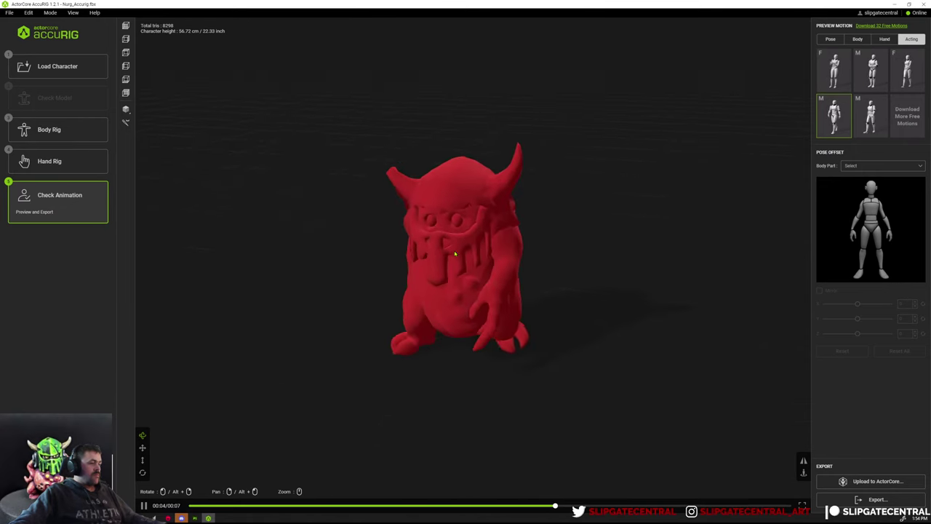
Look over the textured creature in Marmoset Toolbag and switch to Maya.
{"action": "key", "text": "alt+Tab"}
{"action": "left_click_drag", "start_coordinate": [584, 221], "coordinate": [561, 222]}
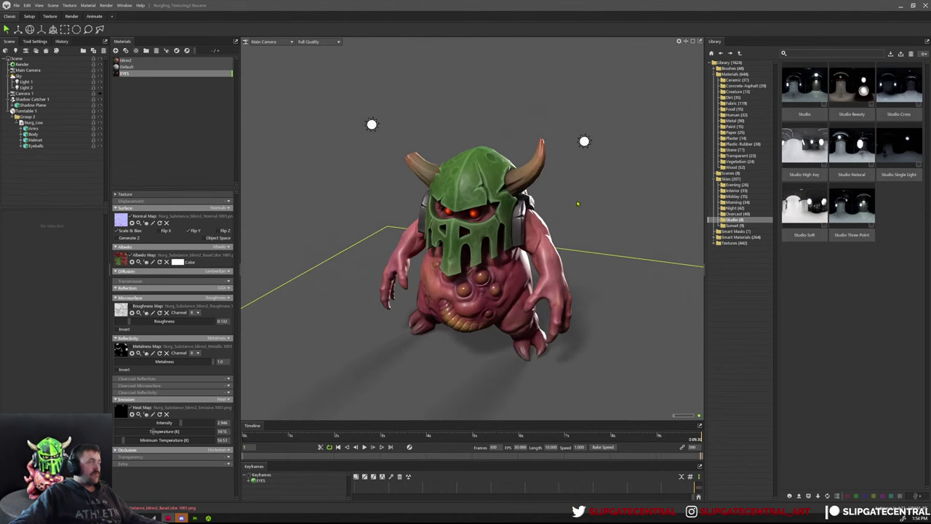
{"action": "key", "text": "alt+Tab"}
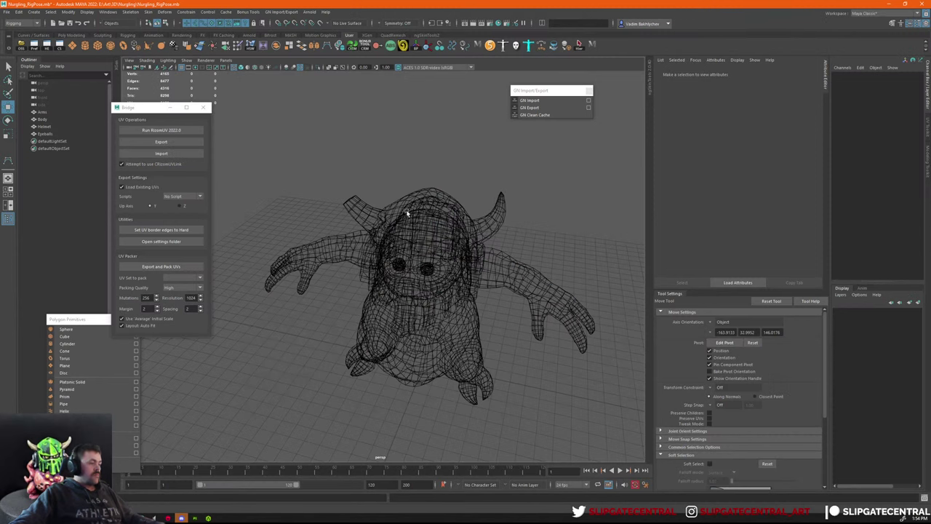
Duplicate the Body mesh in the front view and mirror the copy with a Scale X of -1.
{"action": "left_click", "coordinate": [408, 213]}
{"action": "left_click_drag", "start_coordinate": [407, 214], "coordinate": [551, 217], "text": "alt"}
{"action": "left_click", "coordinate": [551, 219]}
{"action": "key", "text": "space"}
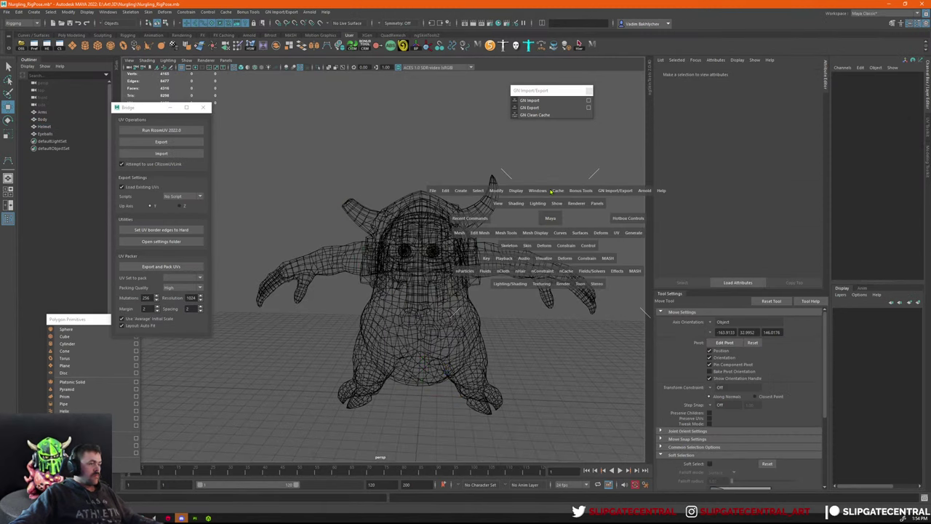
{"action": "scroll", "coordinate": [520, 227], "scroll_direction": "up", "scroll_amount": 4}
{"action": "left_click", "coordinate": [397, 240]}
{"action": "middle_click_drag", "start_coordinate": [409, 183], "coordinate": [386, 142], "text": "alt"}
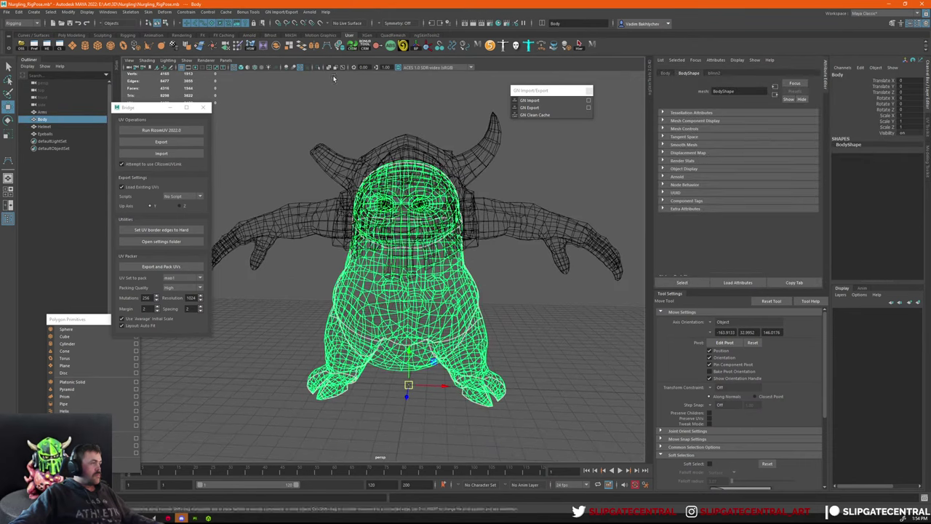
{"action": "left_click", "coordinate": [315, 49]}
{"action": "key", "text": "ctrl+z"}
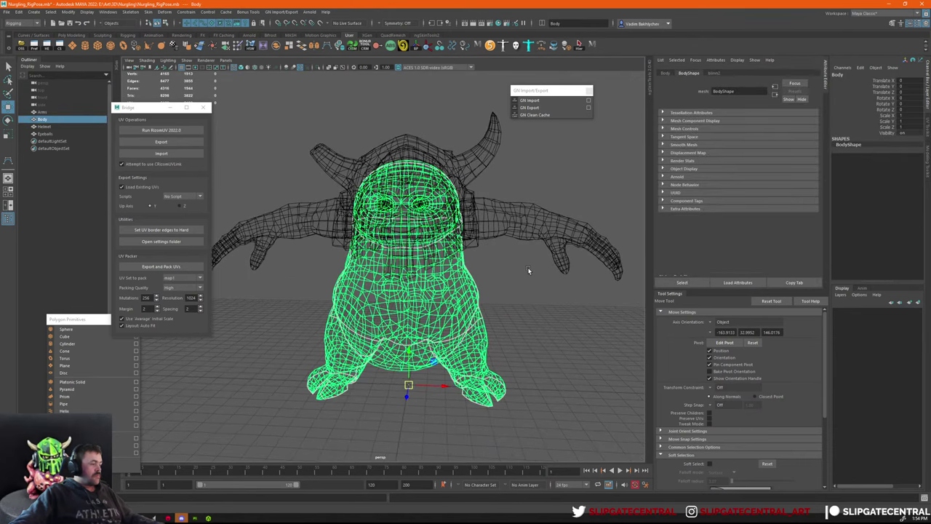
{"action": "scroll", "coordinate": [527, 267], "scroll_direction": "up", "scroll_amount": 10}
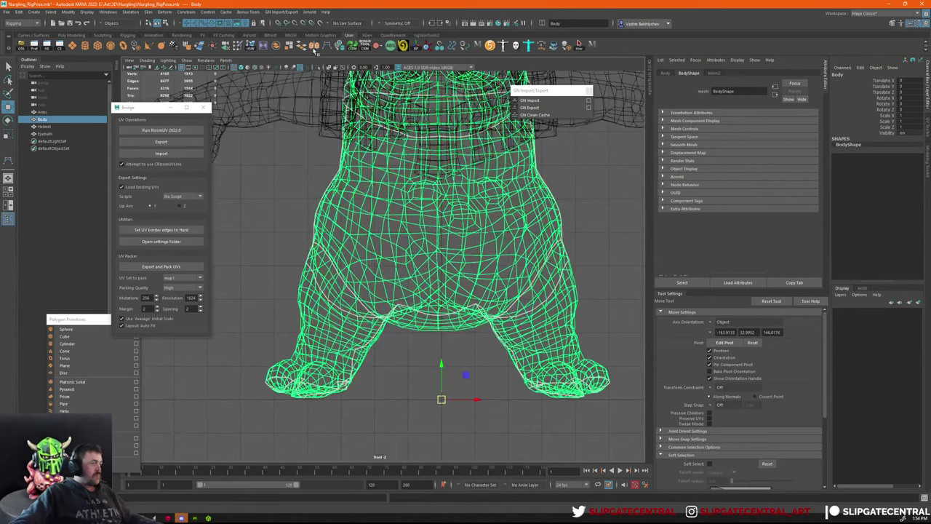
{"action": "key", "text": "ctrl+d"}
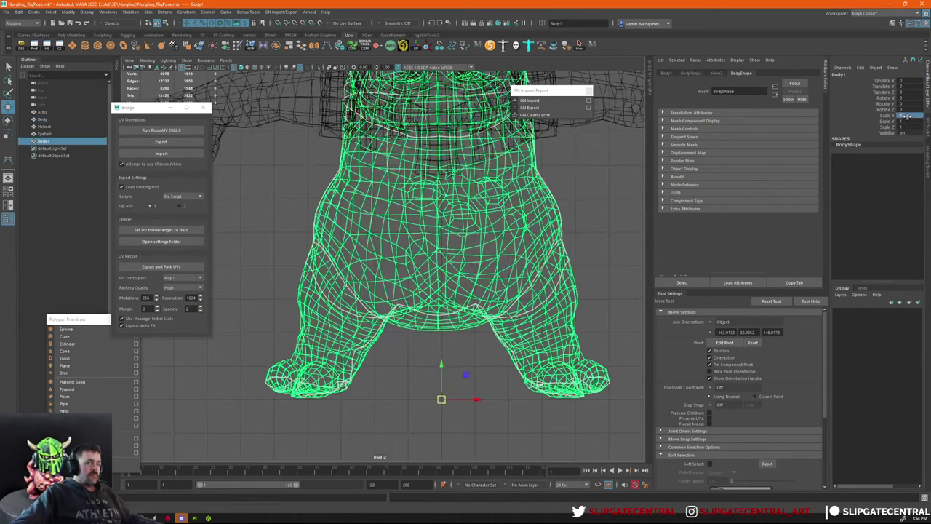
{"action": "type", "text": "-1"}
{"action": "key", "text": "Return"}
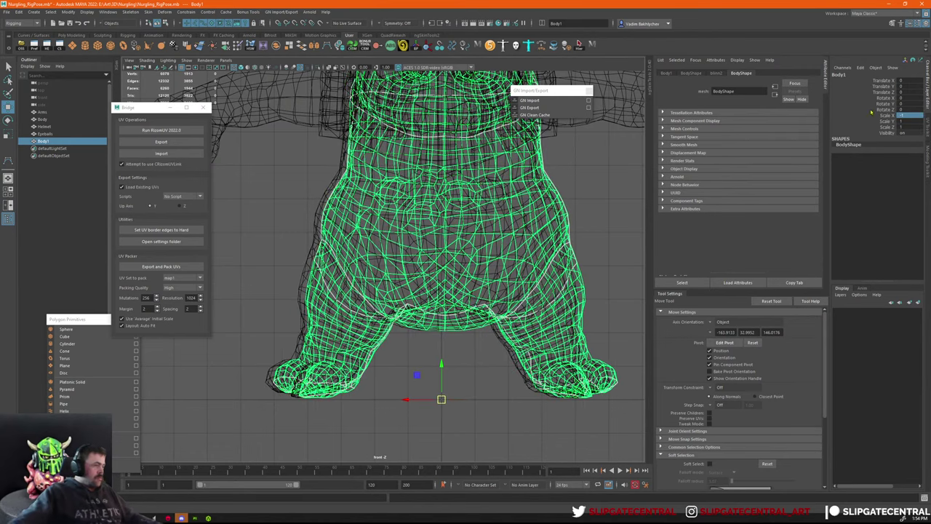
Select all vertices of the original Body mesh, leaving the mirrored copy unselected as an alignment reference.
{"action": "key", "text": "q"}
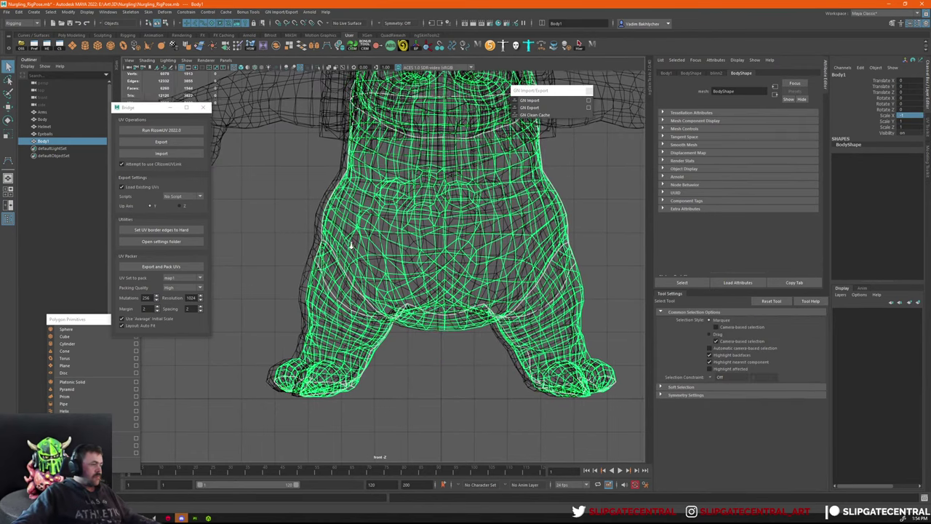
{"action": "left_click", "coordinate": [324, 220]}
{"action": "middle_click_drag", "start_coordinate": [443, 246], "coordinate": [443, 363], "text": "alt"}
{"action": "scroll", "coordinate": [443, 363], "scroll_direction": "down", "scroll_amount": 1}
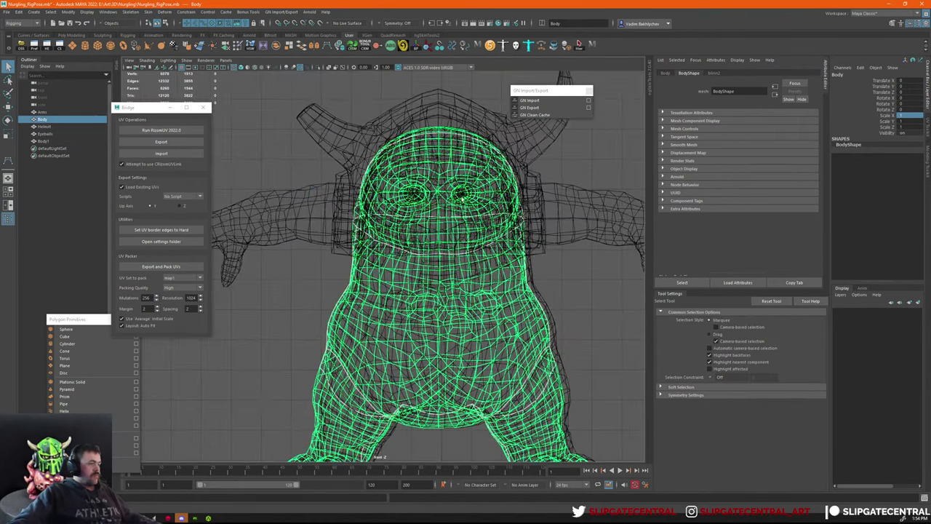
{"action": "key", "text": "F8"}
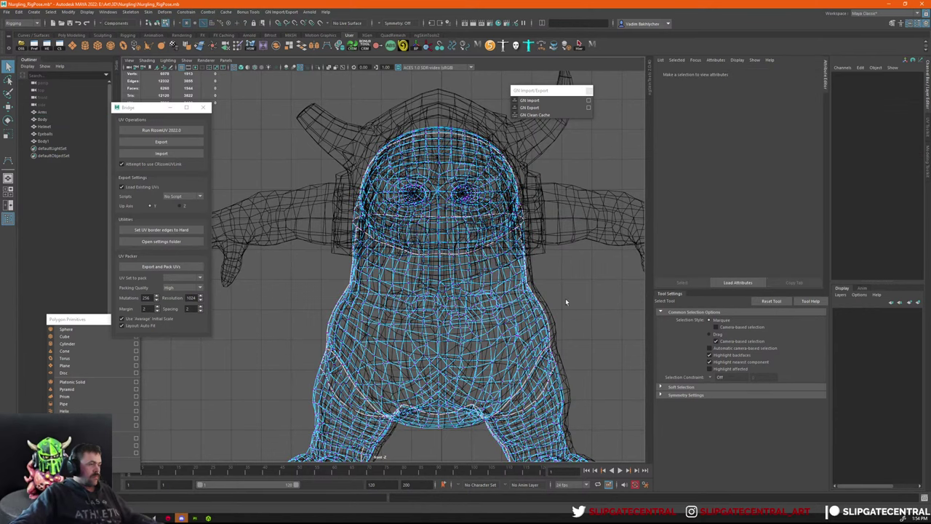
{"action": "scroll", "coordinate": [566, 301], "scroll_direction": "down", "scroll_amount": 1}
{"action": "middle_click_drag", "start_coordinate": [566, 301], "coordinate": [563, 246], "text": "alt"}
{"action": "left_click_drag", "start_coordinate": [285, 78], "coordinate": [605, 430]}
{"action": "key", "text": "w"}
{"action": "middle_click_drag", "start_coordinate": [505, 313], "coordinate": [499, 301], "text": "alt"}
{"action": "scroll", "coordinate": [499, 301], "scroll_direction": "up", "scroll_amount": 8}
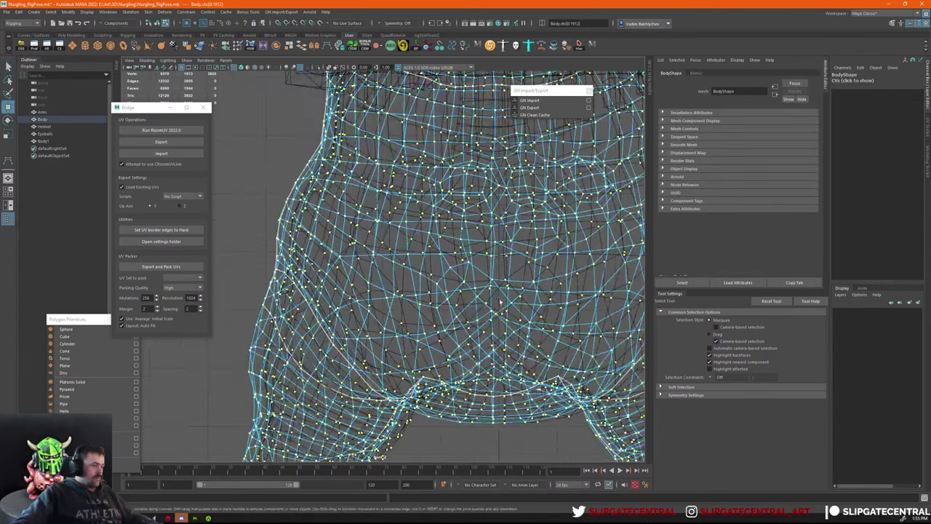
{"action": "key", "text": "w"}
{"action": "scroll", "coordinate": [500, 299], "scroll_direction": "down", "scroll_amount": 5}
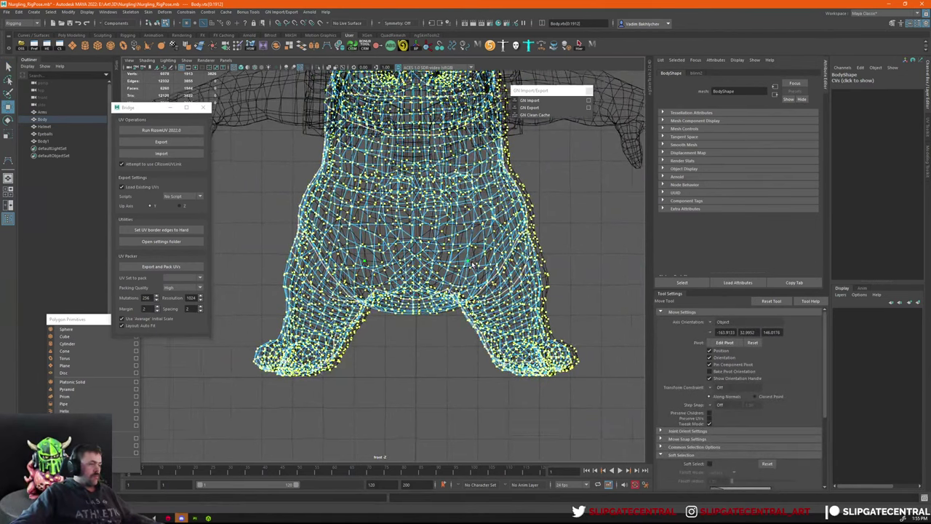
{"action": "scroll", "coordinate": [473, 266], "scroll_direction": "down", "scroll_amount": 4}
{"action": "scroll", "coordinate": [472, 265], "scroll_direction": "up", "scroll_amount": 2}
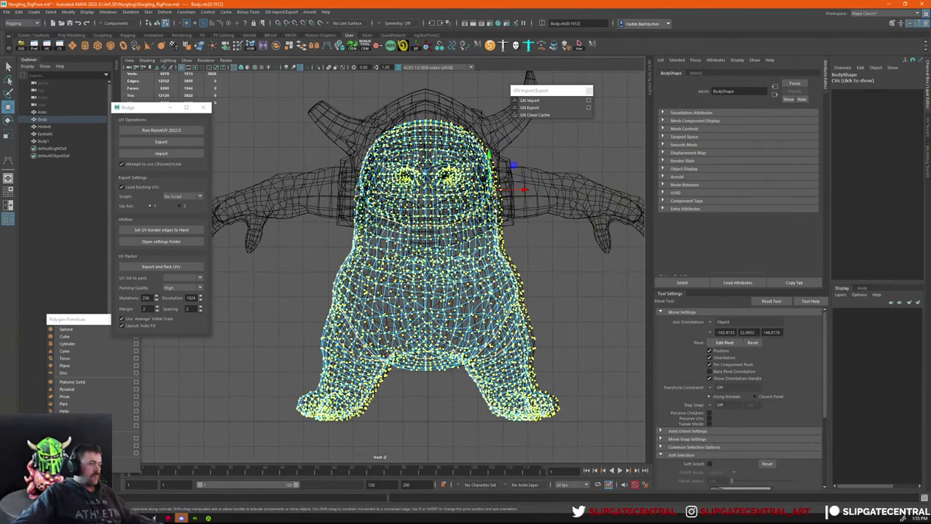
Place the pivot below the body between the feet and shift the Body vertices along X to line up with the mirrored copy.
{"action": "key", "text": "grave"}
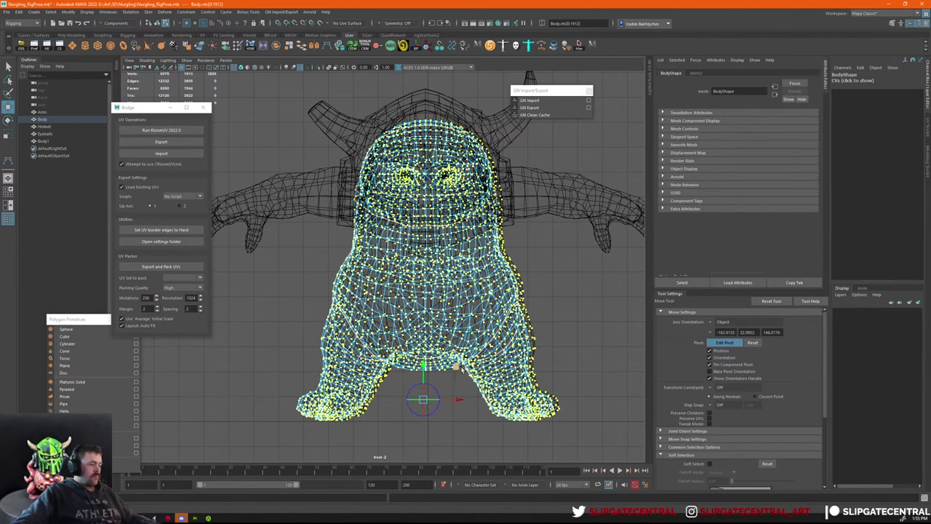
{"action": "scroll", "coordinate": [462, 364], "scroll_direction": "up", "scroll_amount": 6}
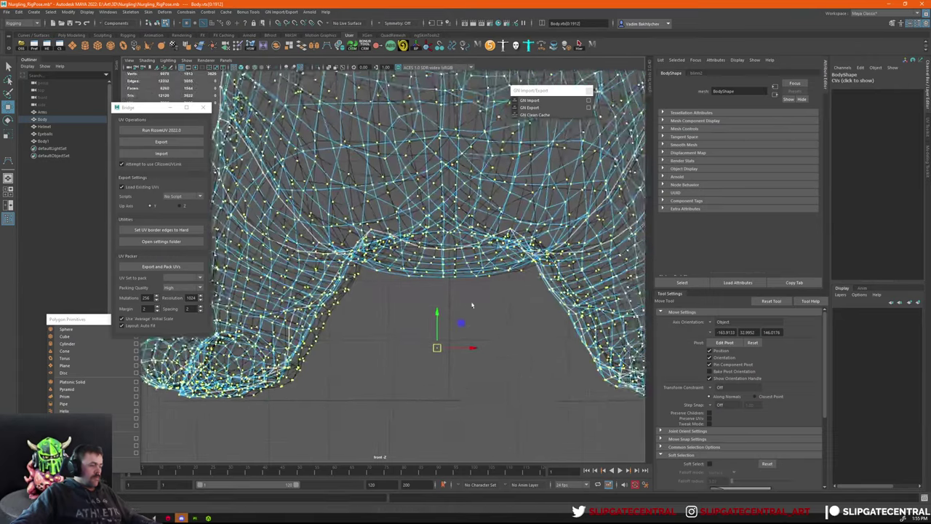
{"action": "scroll", "coordinate": [473, 309], "scroll_direction": "up", "scroll_amount": 1}
{"action": "left_click_drag", "start_coordinate": [476, 356], "coordinate": [485, 363]}
{"action": "key", "text": "ctrl+z"}
{"action": "key", "text": "q"}
{"action": "scroll", "coordinate": [465, 328], "scroll_direction": "down", "scroll_amount": 6}
{"action": "middle_click_drag", "start_coordinate": [447, 292], "coordinate": [456, 397], "text": "alt"}
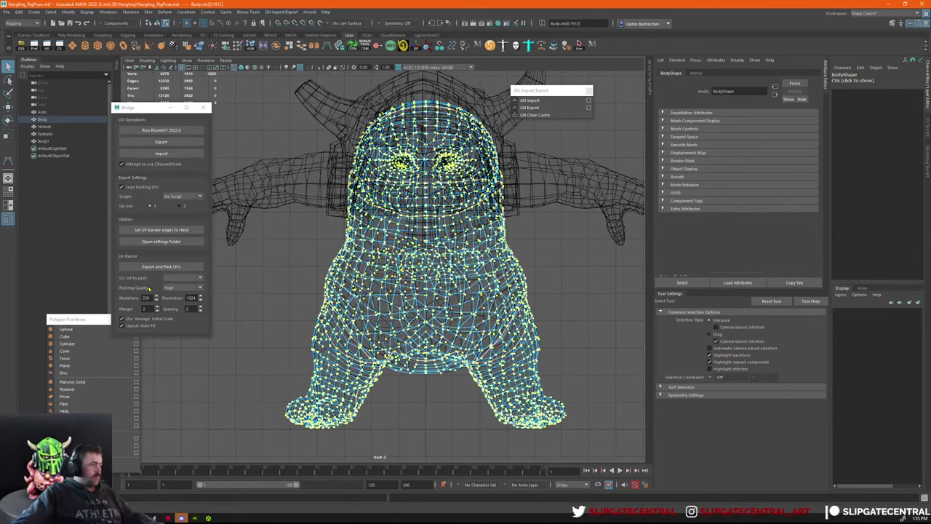
Leave vertex editing and delete the mirrored body duplicate.
{"action": "key", "text": "Print"}
{"action": "key", "text": "Escape"}
{"action": "left_click", "coordinate": [55, 143]}
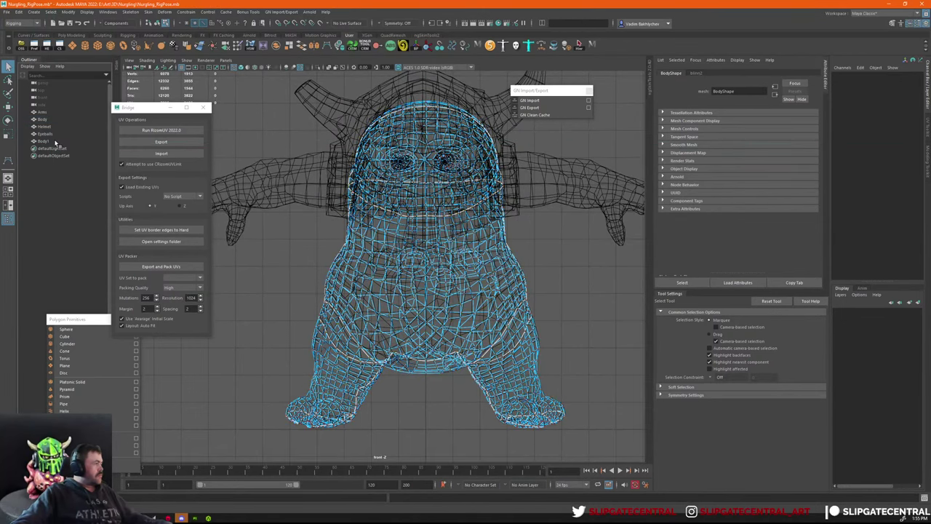
{"action": "left_click", "coordinate": [44, 141]}
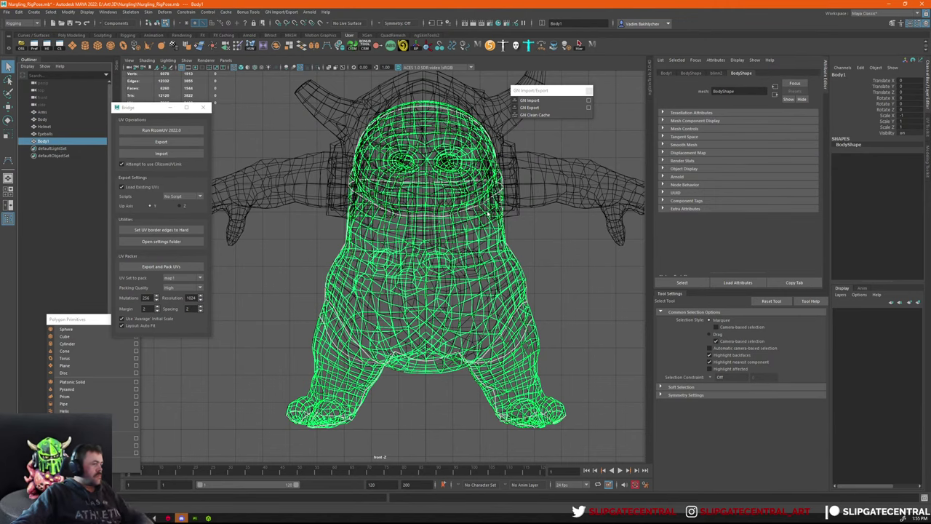
{"action": "key", "text": "Delete"}
Check the symmetry of the Arms mesh with a duplicate at Scale X -1 and delete that duplicate.
{"action": "left_click", "coordinate": [568, 180]}
{"action": "scroll", "coordinate": [556, 240], "scroll_direction": "down", "scroll_amount": 1}
{"action": "key", "text": "F8"}
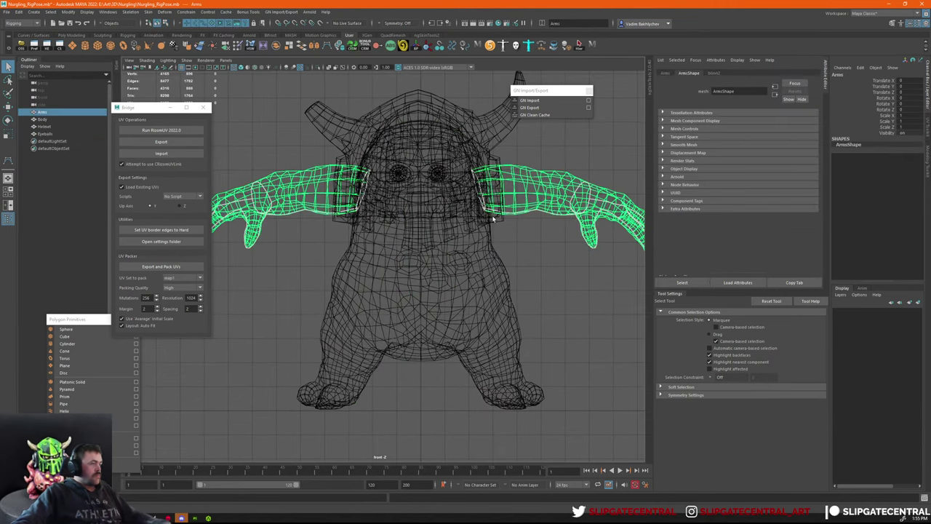
{"action": "left_click_drag", "start_coordinate": [495, 213], "coordinate": [450, 228], "text": "alt"}
{"action": "key", "text": "ctrl+d"}
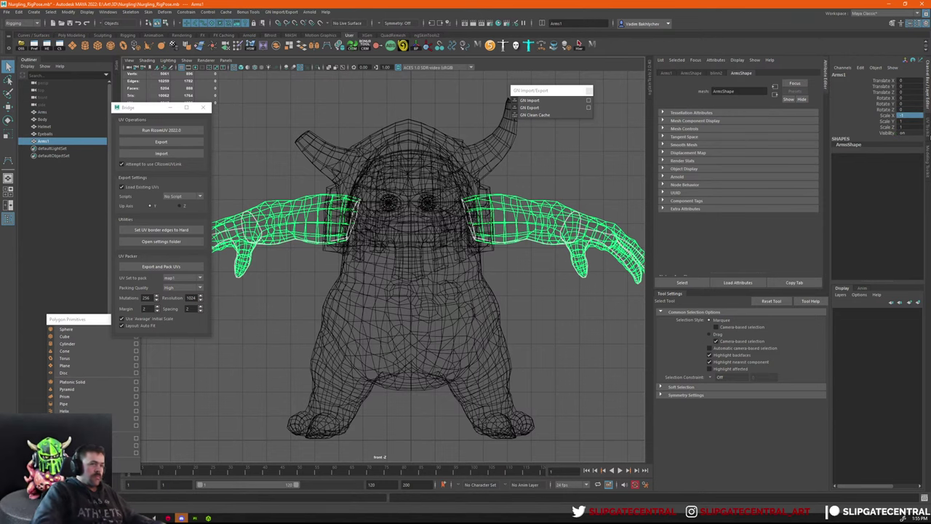
{"action": "scroll", "coordinate": [382, 266], "scroll_direction": "up", "scroll_amount": 2}
{"action": "key", "text": "Delete"}
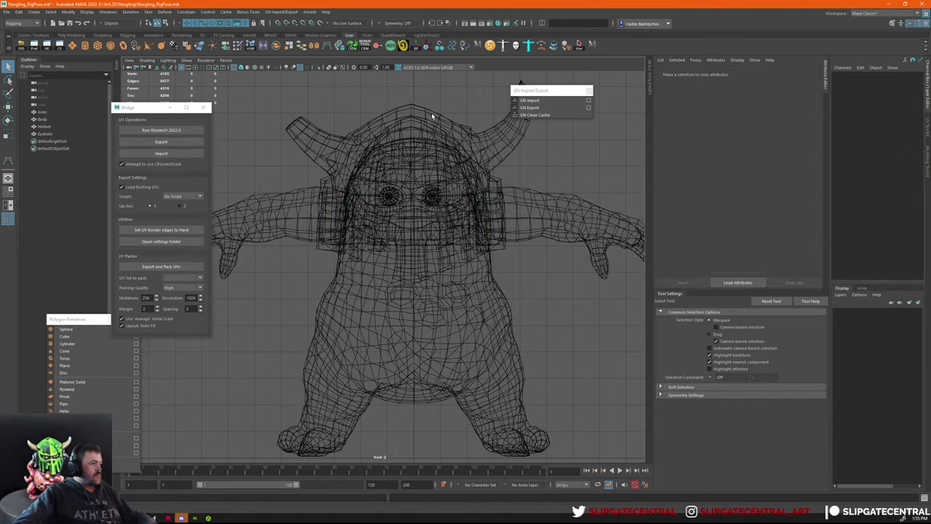
Duplicate the Helmet mesh and mirror the copy with a Scale X of -1.
{"action": "left_click", "coordinate": [437, 157]}
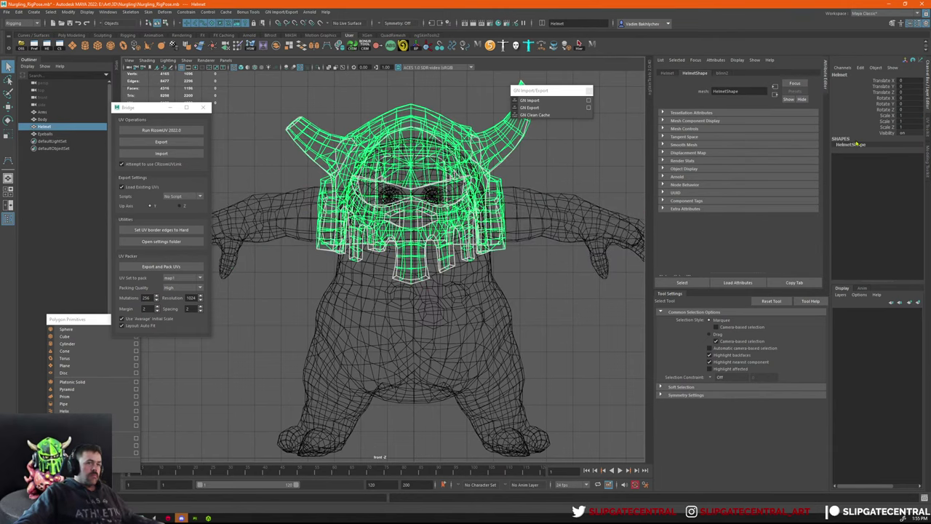
{"action": "key", "text": "ctrl+d"}
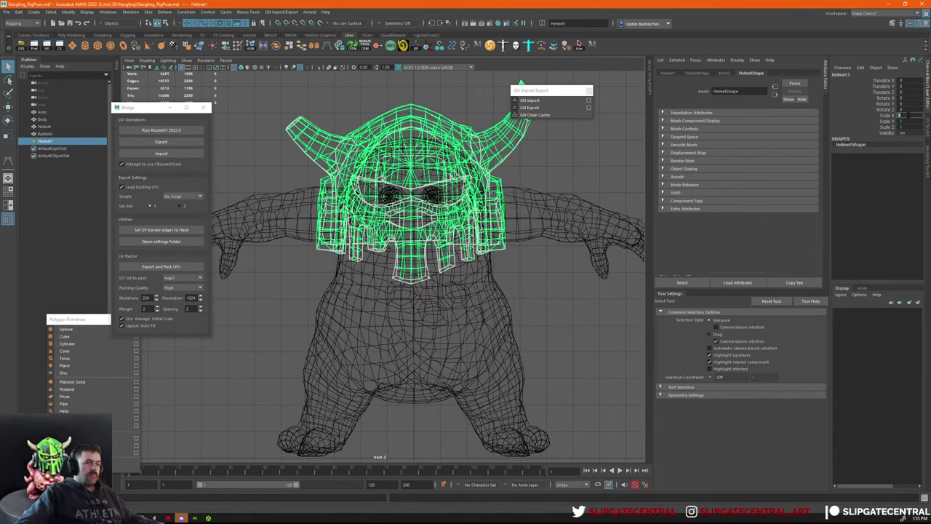
{"action": "type", "text": "-1"}
{"action": "key", "text": "Return"}
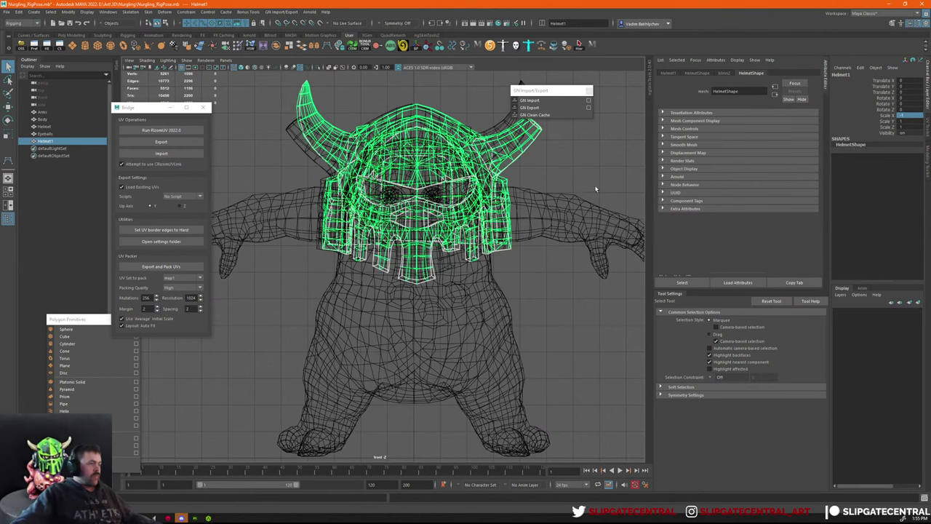
Select all vertices of the original Helmet mesh and place the move pivot just above the top of the helmet.
{"action": "middle_click_drag", "start_coordinate": [512, 125], "coordinate": [511, 182], "text": "alt"}
{"action": "scroll", "coordinate": [511, 182], "scroll_direction": "up", "scroll_amount": 1}
{"action": "left_click", "coordinate": [522, 173]}
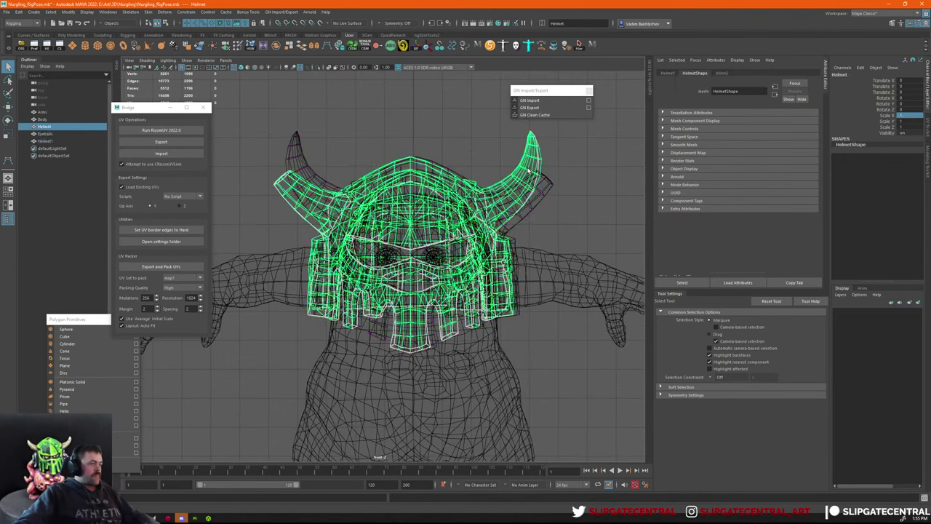
{"action": "key", "text": "F9"}
{"action": "scroll", "coordinate": [361, 166], "scroll_direction": "down", "scroll_amount": 1}
{"action": "left_click_drag", "start_coordinate": [256, 106], "coordinate": [476, 347]}
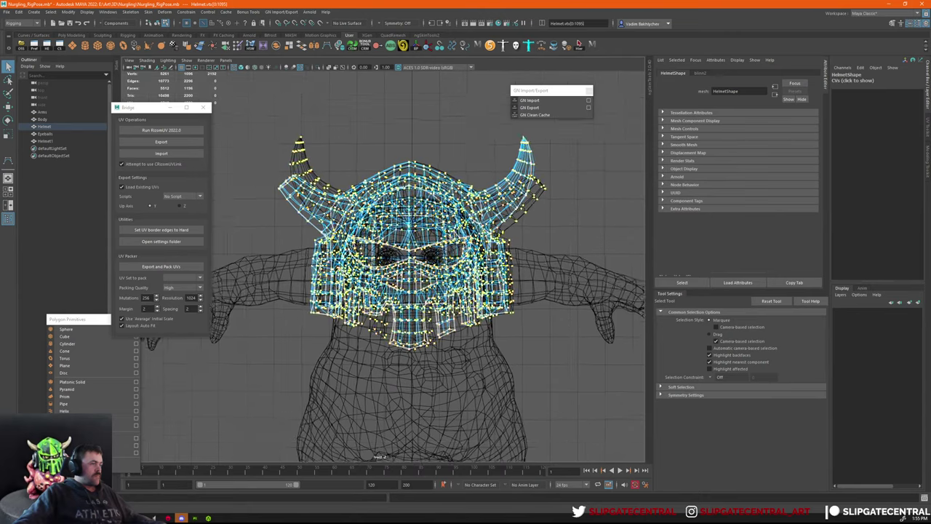
{"action": "scroll", "coordinate": [477, 346], "scroll_direction": "up", "scroll_amount": 2}
{"action": "key", "text": "w"}
{"action": "scroll", "coordinate": [457, 257], "scroll_direction": "down", "scroll_amount": 2}
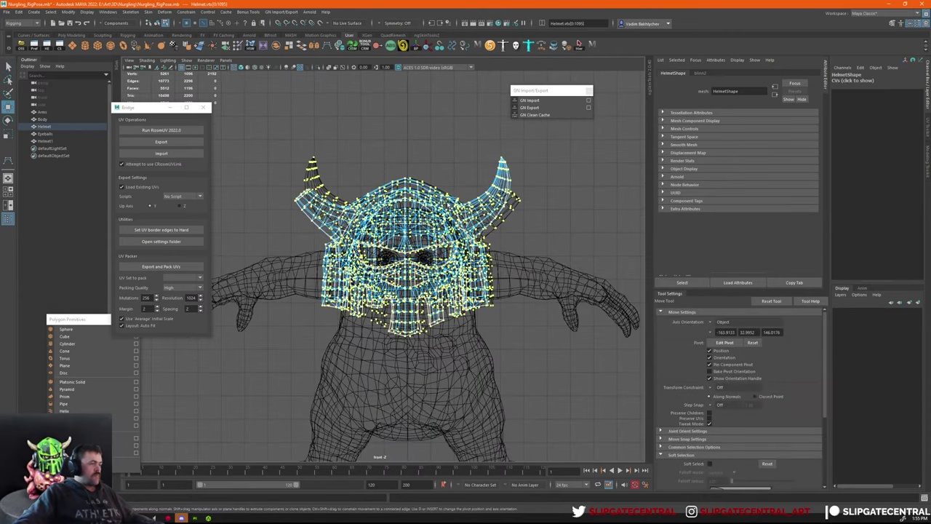
{"action": "key", "text": "w"}
{"action": "scroll", "coordinate": [428, 261], "scroll_direction": "down", "scroll_amount": 1}
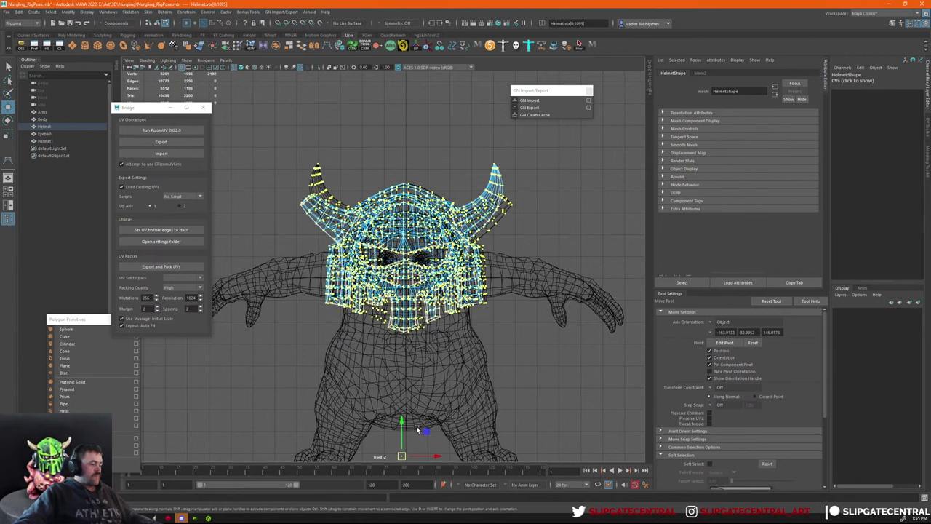
{"action": "scroll", "coordinate": [342, 328], "scroll_direction": "down", "scroll_amount": 4}
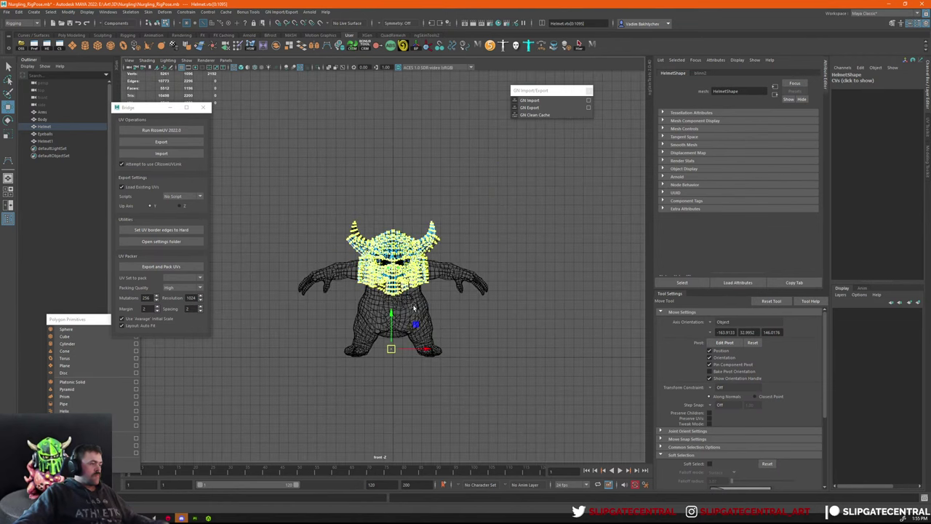
{"action": "scroll", "coordinate": [418, 305], "scroll_direction": "up", "scroll_amount": 3}
{"action": "key", "text": "d"}
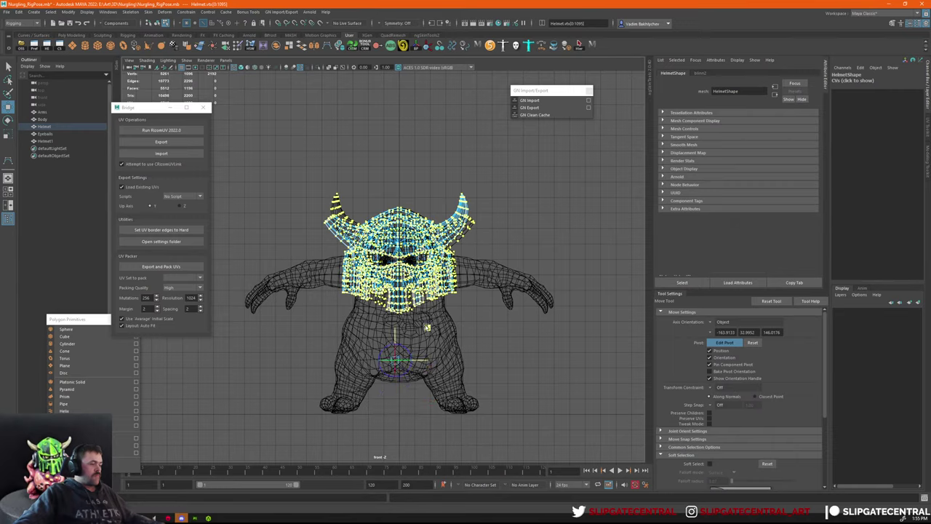
{"action": "scroll", "coordinate": [436, 169], "scroll_direction": "up", "scroll_amount": 6}
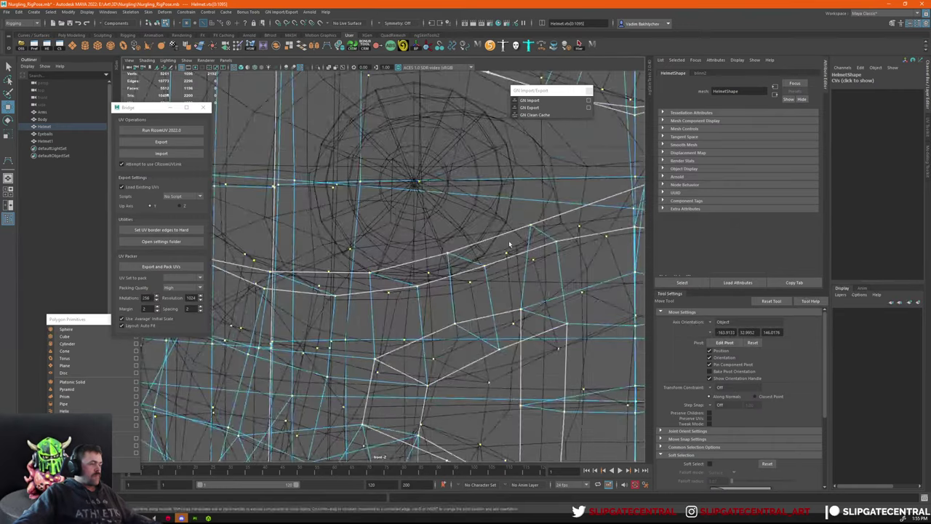
{"action": "scroll", "coordinate": [508, 240], "scroll_direction": "down", "scroll_amount": 3}
Shift the Helmet vertices along X to line up with the mirrored copy and return to object selection.
{"action": "middle_click_drag", "start_coordinate": [453, 157], "coordinate": [424, 205], "text": "alt"}
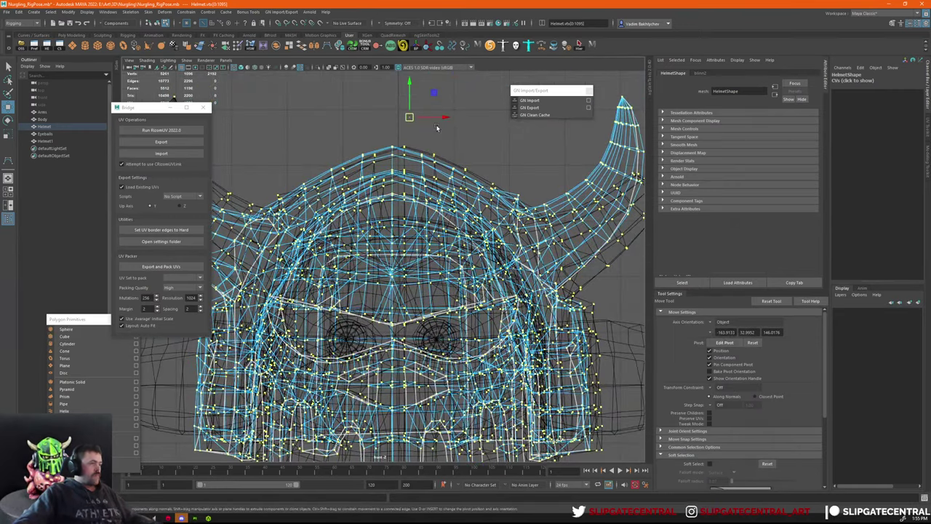
{"action": "left_click_drag", "start_coordinate": [443, 121], "coordinate": [449, 123]}
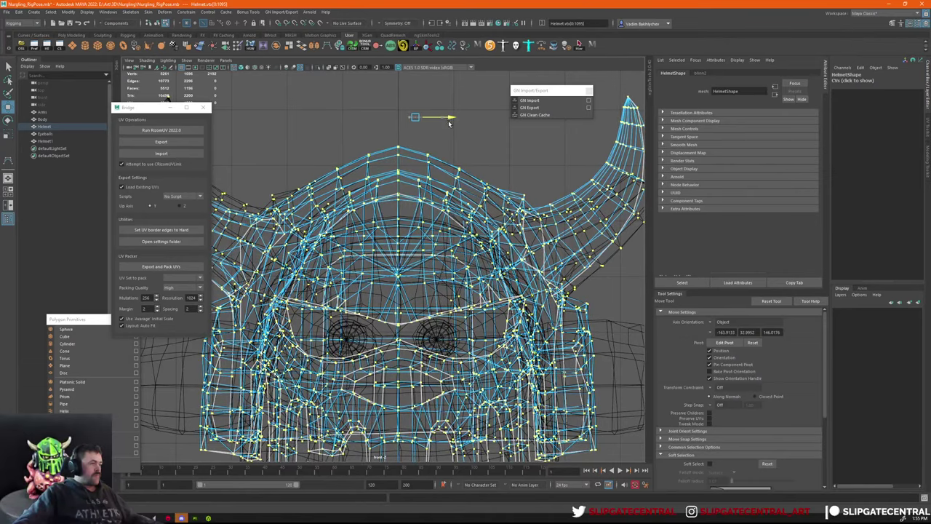
{"action": "key", "text": "q"}
{"action": "right_click_drag", "start_coordinate": [439, 165], "coordinate": [386, 181], "text": "alt"}
{"action": "key", "text": "F8"}
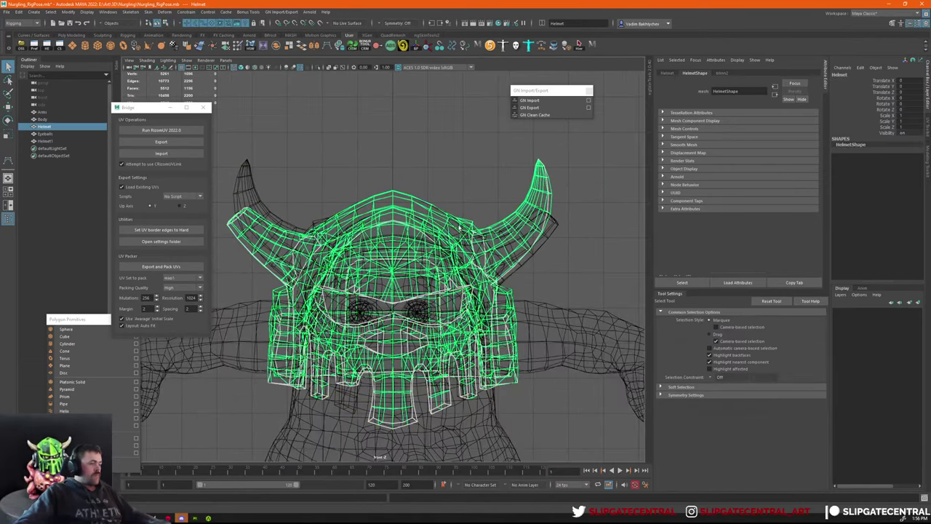
Switch the viewport to shaded display and delete the mirrored helmet duplicate.
{"action": "key", "text": "5"}
{"action": "left_click", "coordinate": [245, 173]}
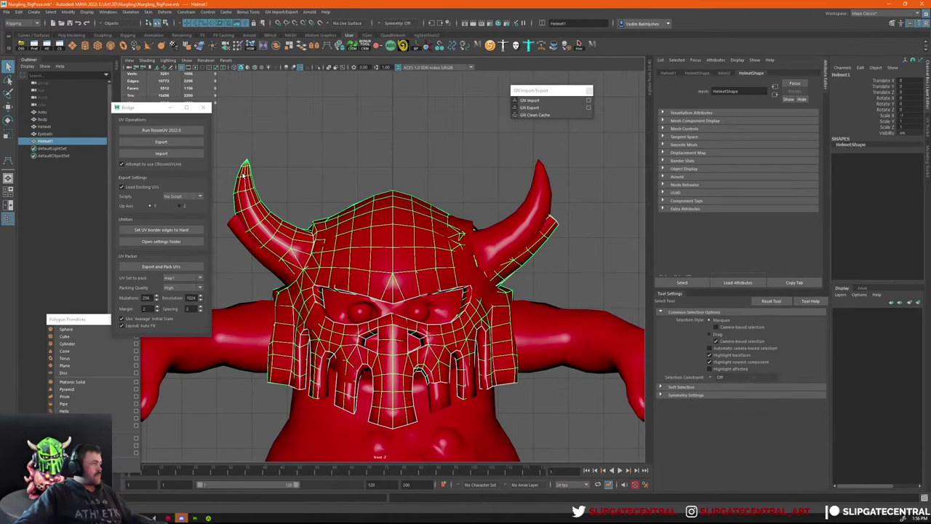
{"action": "left_click", "coordinate": [277, 187]}
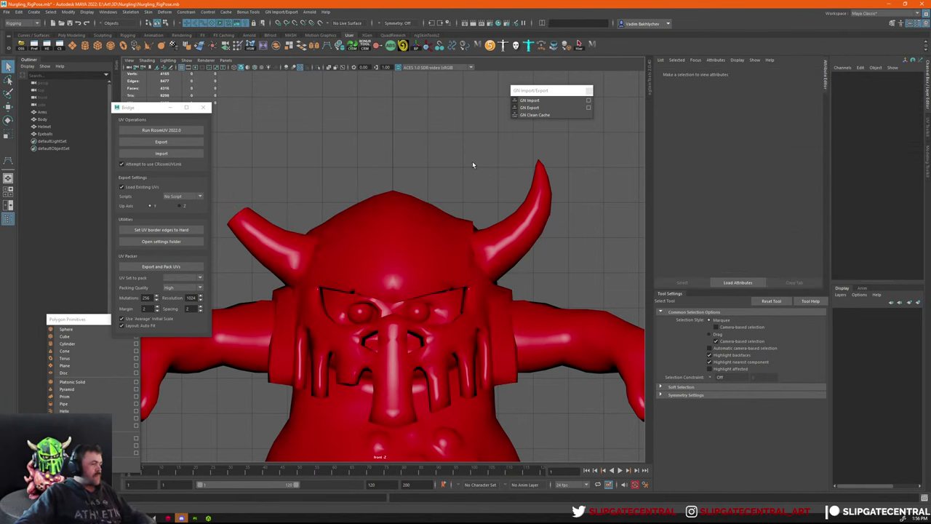
Select the Eyeballs mesh and all of its vertices with the Move tool active.
{"action": "left_click", "coordinate": [364, 277]}
{"action": "left_click", "coordinate": [416, 312]}
{"action": "scroll", "coordinate": [430, 302], "scroll_direction": "up", "scroll_amount": 3}
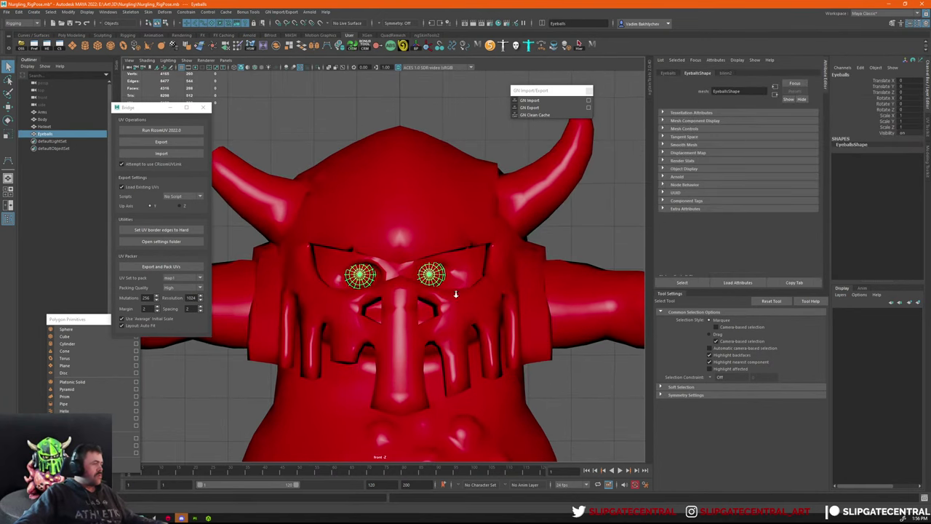
{"action": "scroll", "coordinate": [272, 156], "scroll_direction": "down", "scroll_amount": 5}
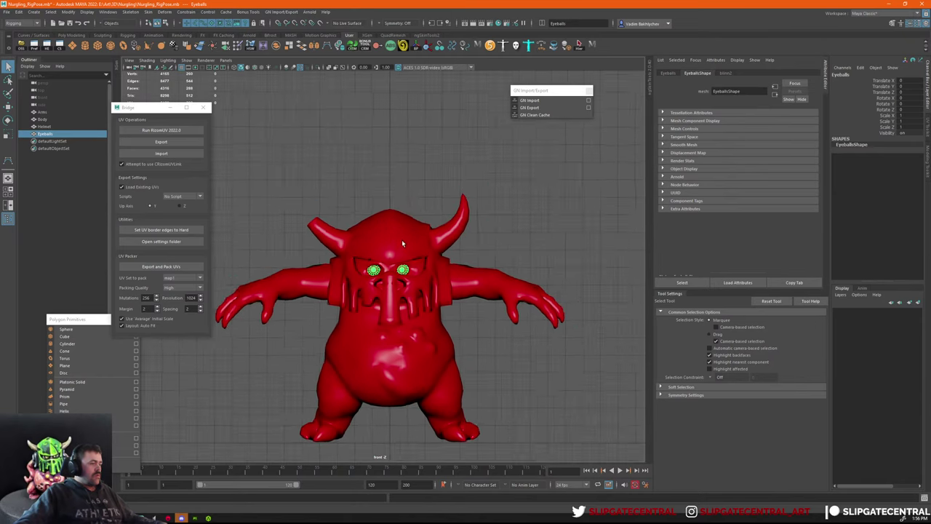
{"action": "scroll", "coordinate": [531, 266], "scroll_direction": "up", "scroll_amount": 8}
{"action": "middle_click_drag", "start_coordinate": [497, 300], "coordinate": [506, 355], "text": "alt"}
{"action": "scroll", "coordinate": [505, 355], "scroll_direction": "up", "scroll_amount": 1}
{"action": "key", "text": "F9"}
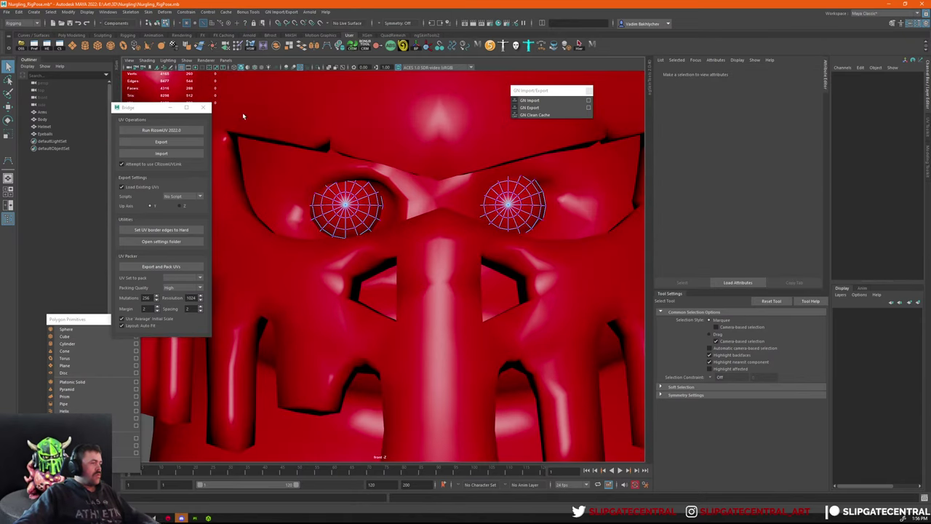
{"action": "left_click_drag", "start_coordinate": [243, 112], "coordinate": [651, 431]}
{"action": "middle_click_drag", "start_coordinate": [513, 254], "coordinate": [505, 318], "text": "alt"}
{"action": "key", "text": "w"}
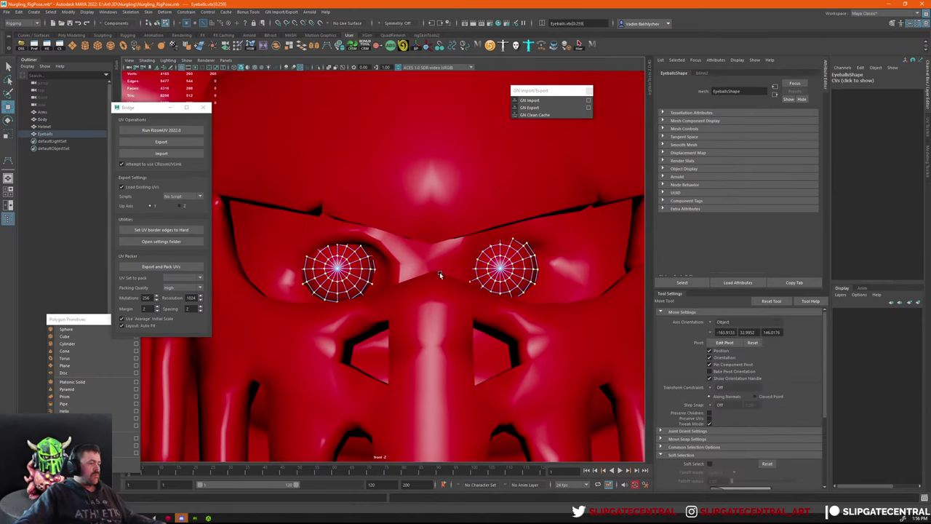
Switch to the perspective view and examine how the eyeballs sit in the helmet from several angles.
{"action": "scroll", "coordinate": [492, 290], "scroll_direction": "down", "scroll_amount": 3}
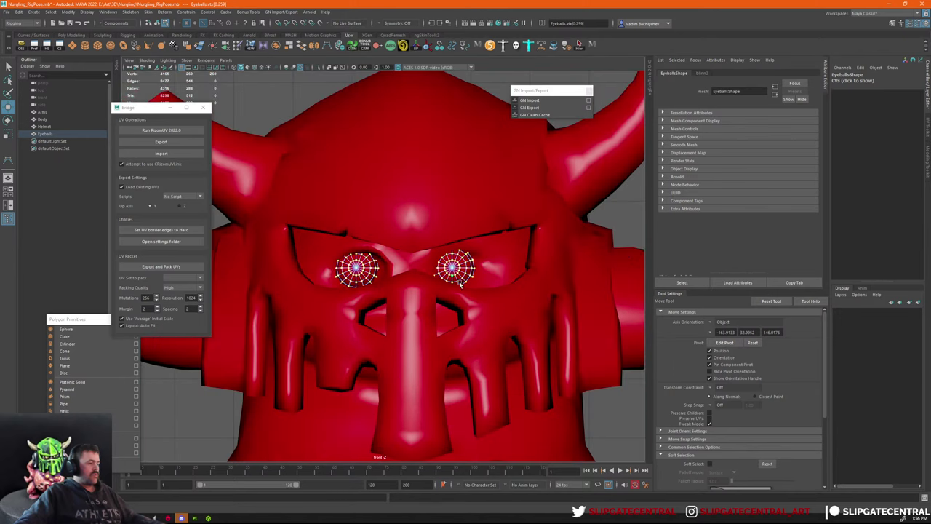
{"action": "scroll", "coordinate": [427, 306], "scroll_direction": "down", "scroll_amount": 5}
{"action": "key", "text": "space"}
{"action": "left_click_drag", "start_coordinate": [427, 306], "coordinate": [407, 291]}
{"action": "right_click_drag", "start_coordinate": [407, 291], "coordinate": [320, 214], "text": "alt"}
{"action": "right_click_drag", "start_coordinate": [388, 260], "coordinate": [452, 302], "text": "alt"}
{"action": "left_click_drag", "start_coordinate": [452, 302], "coordinate": [423, 222], "text": "alt"}
{"action": "right_click_drag", "start_coordinate": [423, 222], "coordinate": [471, 243], "text": "alt"}
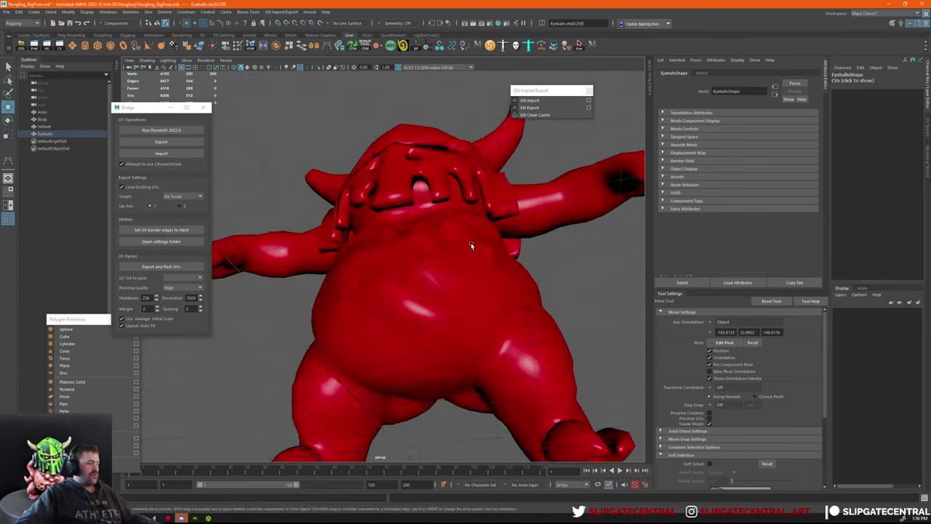
{"action": "left_click_drag", "start_coordinate": [471, 243], "coordinate": [477, 315], "text": "alt"}
{"action": "right_click_drag", "start_coordinate": [458, 289], "coordinate": [443, 202], "text": "alt"}
{"action": "left_click_drag", "start_coordinate": [443, 202], "coordinate": [461, 164], "text": "alt"}
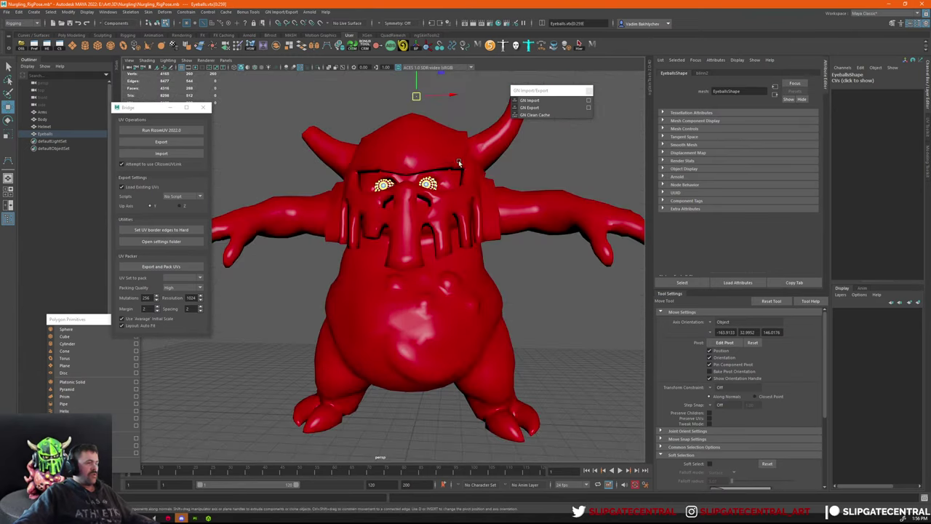
{"action": "middle_click_drag", "start_coordinate": [461, 164], "coordinate": [449, 216], "text": "alt"}
{"action": "right_click_drag", "start_coordinate": [449, 216], "coordinate": [467, 231], "text": "alt"}
{"action": "left_click_drag", "start_coordinate": [467, 231], "coordinate": [443, 294], "text": "alt"}
Nudge the Eyeballs vertices slightly along X to centre the eyes in the helmet openings.
{"action": "key", "text": "q"}
{"action": "scroll", "coordinate": [408, 310], "scroll_direction": "down", "scroll_amount": 3}
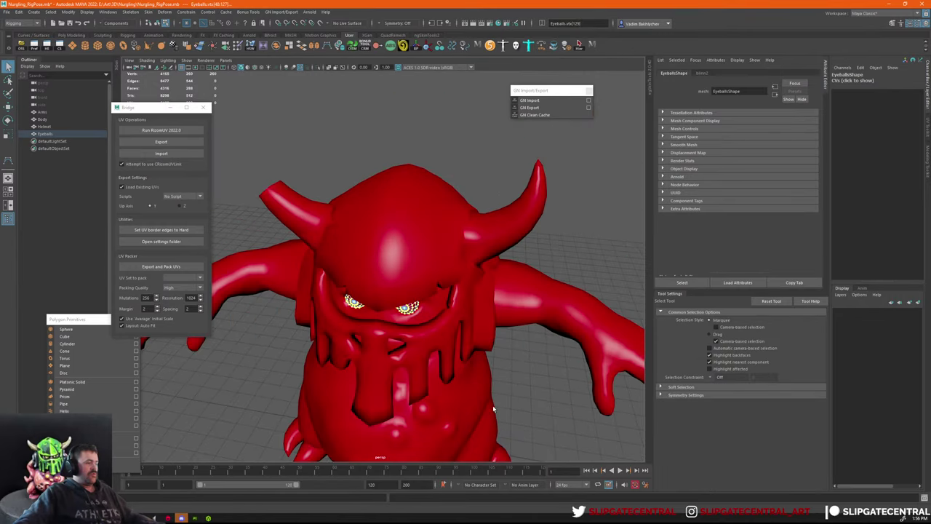
{"action": "middle_click_drag", "start_coordinate": [454, 254], "coordinate": [456, 270], "text": "alt"}
{"action": "key", "text": "w"}
{"action": "scroll", "coordinate": [432, 189], "scroll_direction": "up", "scroll_amount": 2}
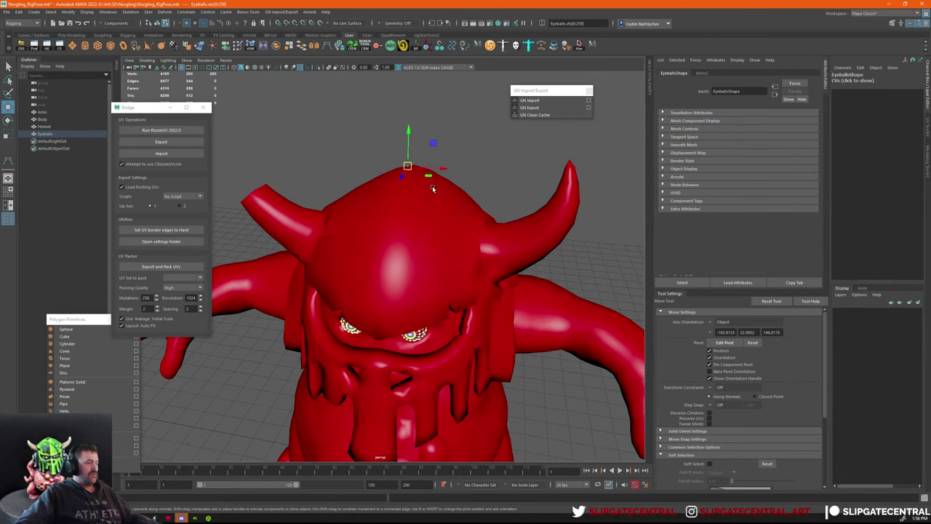
{"action": "left_click_drag", "start_coordinate": [443, 169], "coordinate": [443, 169]}
{"action": "left_click_drag", "start_coordinate": [440, 262], "coordinate": [438, 231], "text": "alt"}
{"action": "scroll", "coordinate": [444, 240], "scroll_direction": "up", "scroll_amount": 3}
{"action": "mouse_move", "coordinate": [476, 297]}
{"action": "left_mouse_down", "text": "alt"}
{"action": "mouse_move", "coordinate": [483, 262]}
{"action": "mouse_move", "coordinate": [476, 300]}
{"action": "left_mouse_up", "text": "alt"}
{"action": "scroll", "coordinate": [455, 270], "scroll_direction": "up", "scroll_amount": 4}
{"action": "middle_click_drag", "start_coordinate": [456, 270], "coordinate": [453, 213], "text": "alt"}
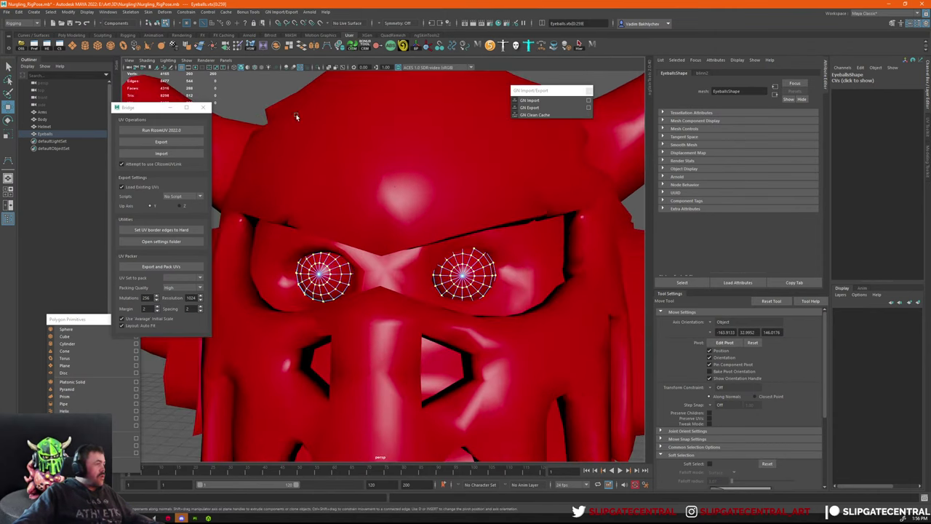
Turn on wireframe over the shaded model, leave vertex editing and clear the selection.
{"action": "left_click", "coordinate": [256, 67]}
{"action": "left_click_drag", "start_coordinate": [409, 210], "coordinate": [426, 218], "text": "alt"}
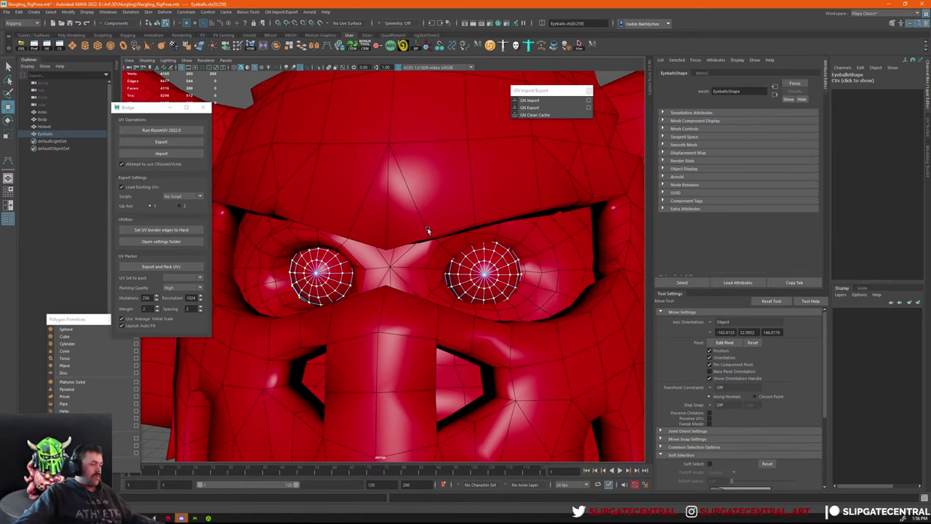
{"action": "scroll", "coordinate": [382, 190], "scroll_direction": "down", "scroll_amount": 8}
{"action": "key", "text": "q"}
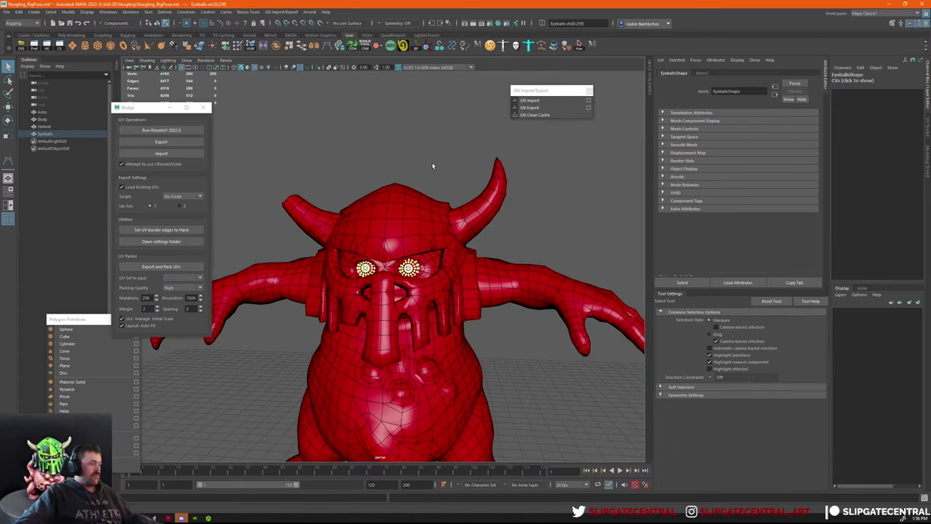
{"action": "left_click", "coordinate": [436, 161]}
{"action": "scroll", "coordinate": [478, 209], "scroll_direction": "up", "scroll_amount": 5}
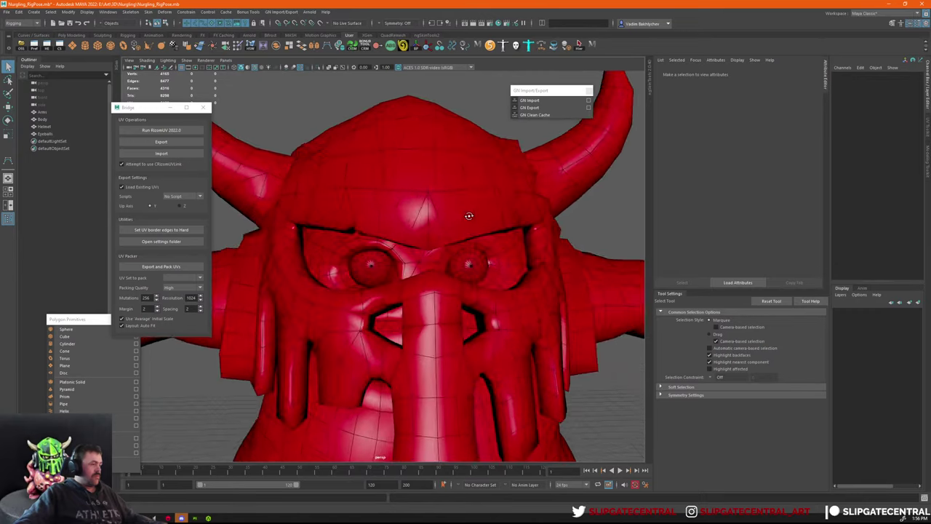
{"action": "left_click_drag", "start_coordinate": [481, 215], "coordinate": [453, 218], "text": "alt"}
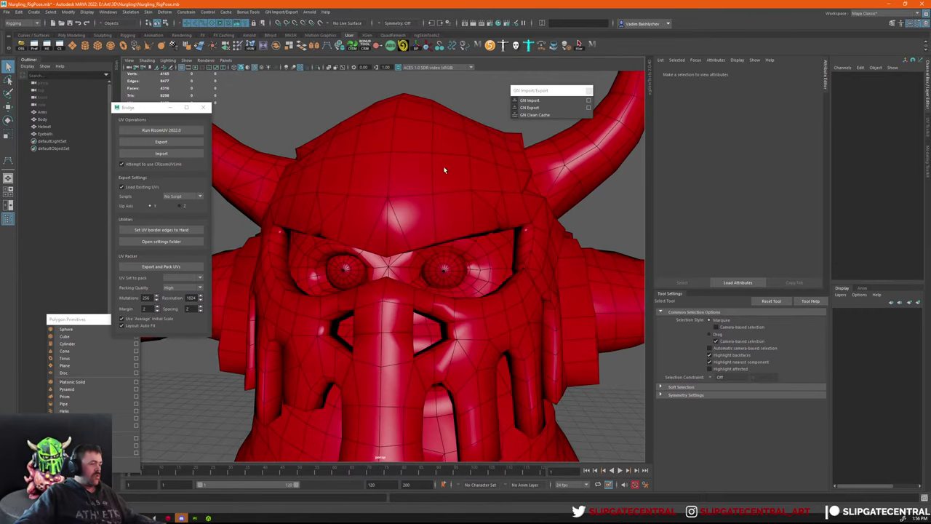
Check the whole creature by selecting all of its meshes together and the Helmet on its own.
{"action": "left_click_drag", "start_coordinate": [445, 171], "coordinate": [449, 239], "text": "alt"}
{"action": "right_click_drag", "start_coordinate": [449, 240], "coordinate": [161, 131], "text": "alt"}
{"action": "right_click_drag", "start_coordinate": [413, 199], "coordinate": [509, 211], "text": "alt"}
{"action": "left_click_drag", "start_coordinate": [251, 133], "coordinate": [470, 307]}
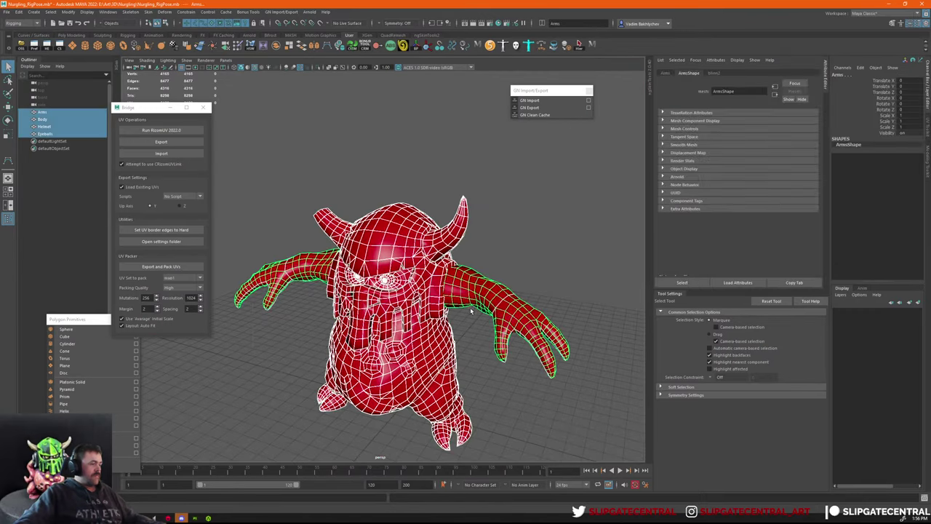
{"action": "right_click_drag", "start_coordinate": [470, 307], "coordinate": [513, 263], "text": "alt"}
{"action": "left_click", "coordinate": [438, 203]}
{"action": "left_click", "coordinate": [413, 235]}
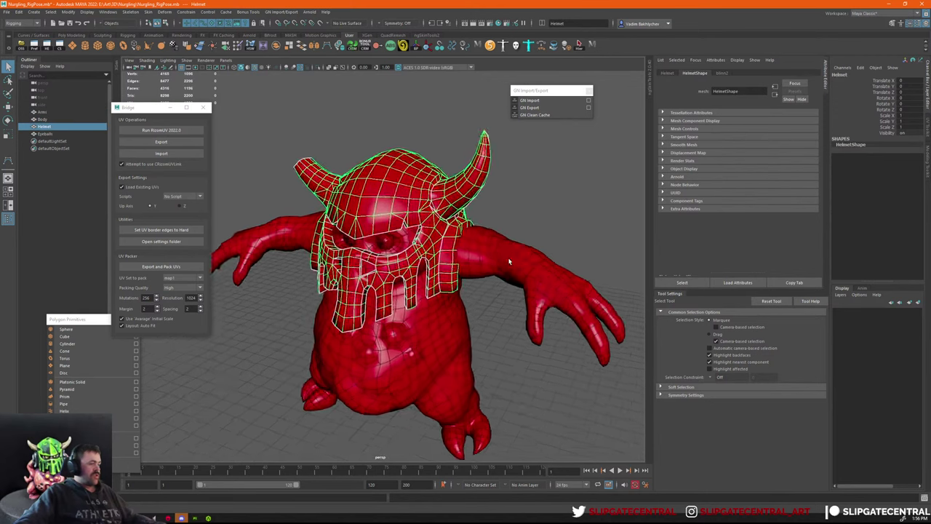
{"action": "left_click_drag", "start_coordinate": [514, 263], "coordinate": [456, 382], "text": "alt"}
Edit the Body's vertices and pull the protruding vertex at the side of the hip inward, using smooth preview to check it.
{"action": "left_click", "coordinate": [442, 376]}
{"action": "middle_click_drag", "start_coordinate": [442, 376], "coordinate": [393, 320], "text": "alt"}
{"action": "right_click_drag", "start_coordinate": [393, 320], "coordinate": [470, 351], "text": "alt"}
{"action": "key", "text": "ctrl+F9"}
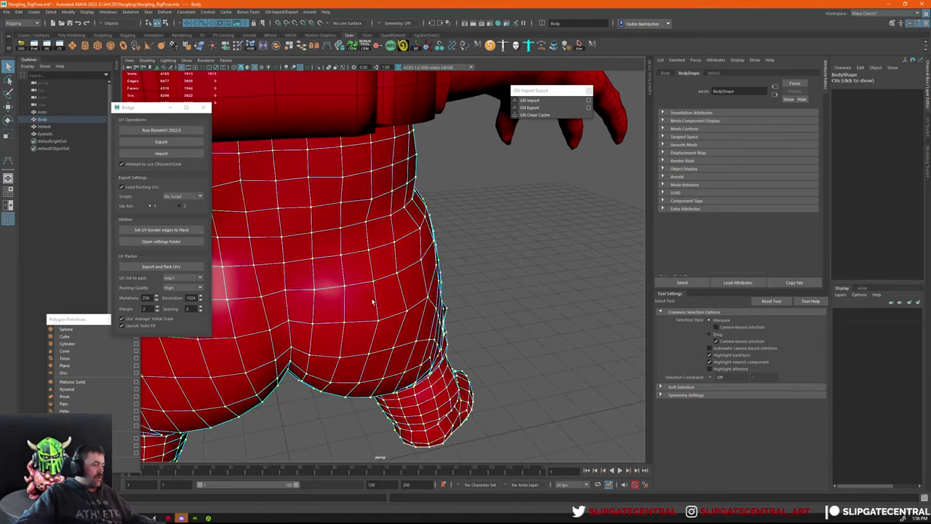
{"action": "right_click_drag", "start_coordinate": [374, 304], "coordinate": [452, 244], "text": "alt"}
{"action": "middle_click_drag", "start_coordinate": [453, 244], "coordinate": [444, 304], "text": "alt"}
{"action": "left_click_drag", "start_coordinate": [445, 304], "coordinate": [481, 298], "text": "alt"}
{"action": "key", "text": "w"}
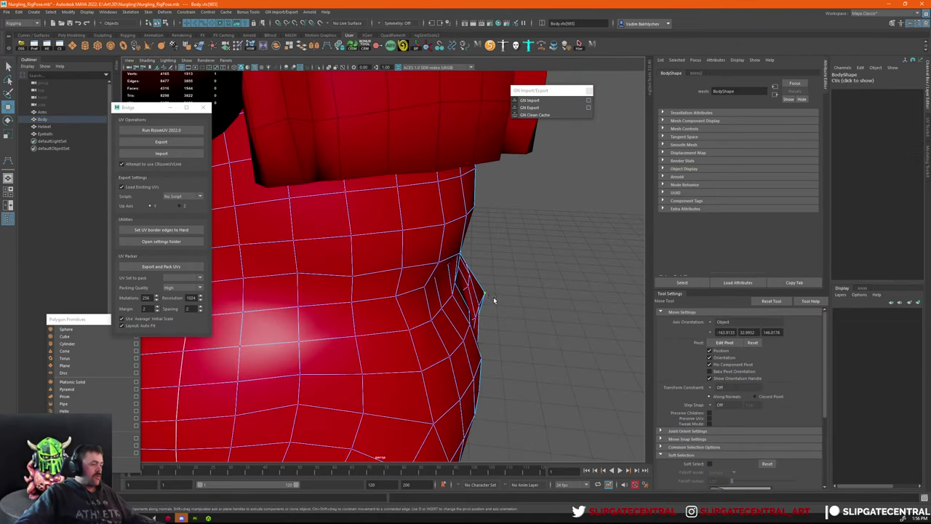
{"action": "key", "text": "3"}
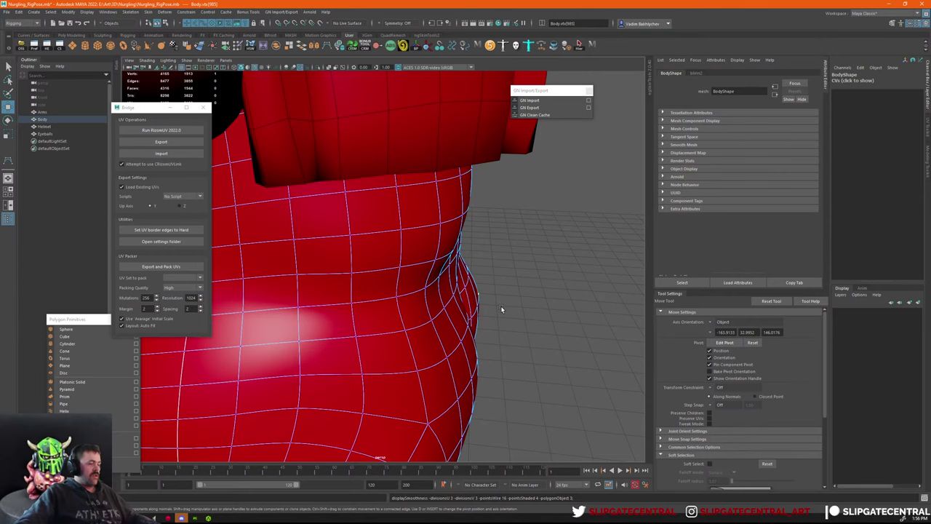
{"action": "left_click_drag", "start_coordinate": [534, 319], "coordinate": [461, 289], "text": "alt"}
{"action": "key", "text": "w"}
{"action": "mouse_move", "coordinate": [421, 289]}
{"action": "left_mouse_down"}
{"action": "mouse_move", "coordinate": [410, 279]}
{"action": "mouse_move", "coordinate": [419, 271]}
{"action": "mouse_move", "coordinate": [409, 288]}
{"action": "left_mouse_up"}
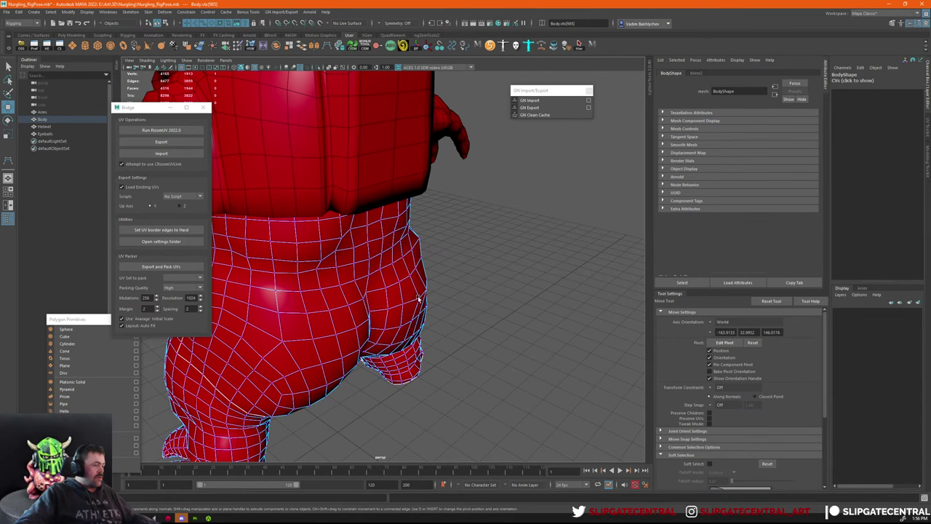
Select the group of Body vertices around the bulge at the side of the hip.
{"action": "right_click_drag", "start_coordinate": [427, 304], "coordinate": [417, 301]}
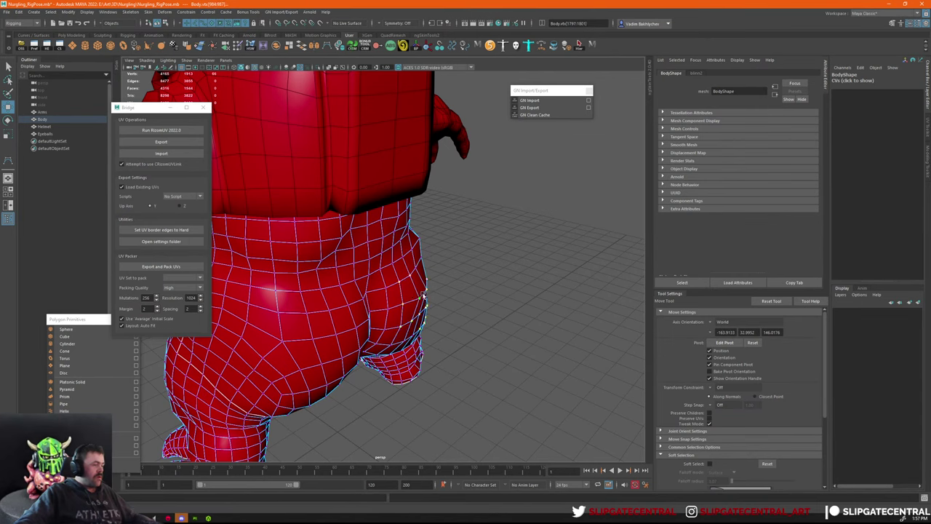
{"action": "key", "text": "q"}
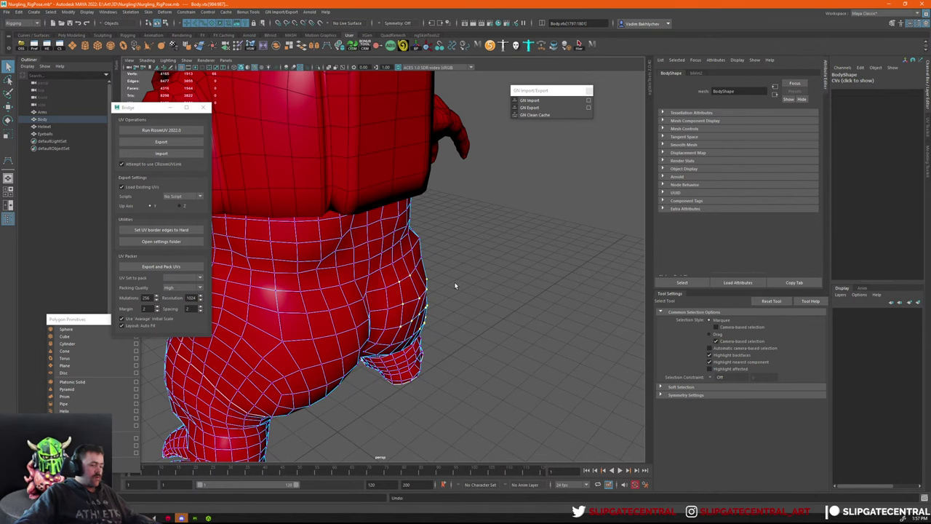
{"action": "left_click", "coordinate": [401, 289]}
{"action": "key", "text": "w"}
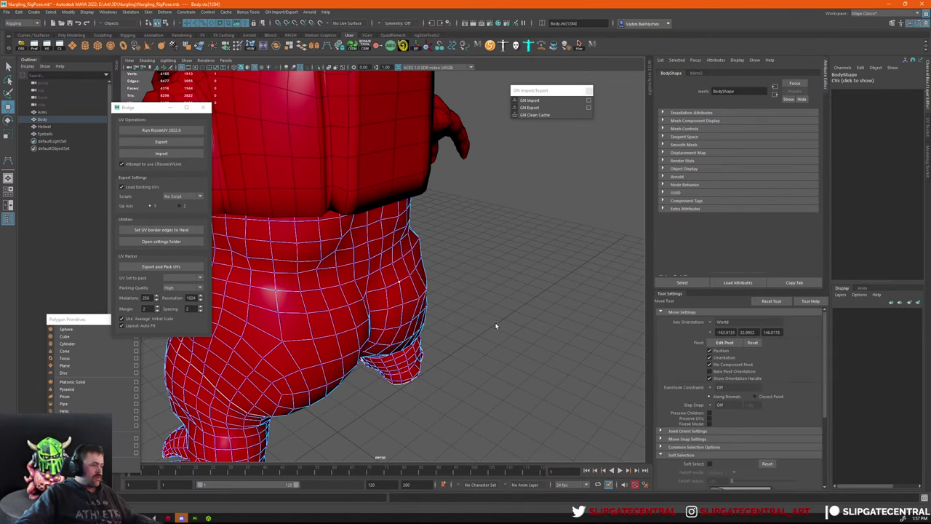
{"action": "right_click_drag", "start_coordinate": [497, 327], "coordinate": [469, 263], "text": "alt"}
{"action": "left_click_drag", "start_coordinate": [470, 264], "coordinate": [286, 356]}
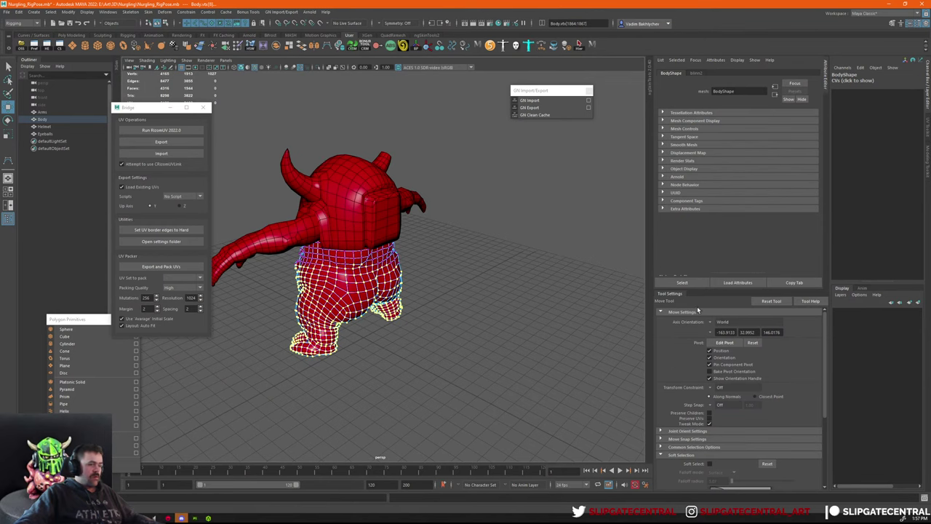
{"action": "left_click", "coordinate": [752, 342]}
{"action": "left_click_drag", "start_coordinate": [422, 275], "coordinate": [380, 324]}
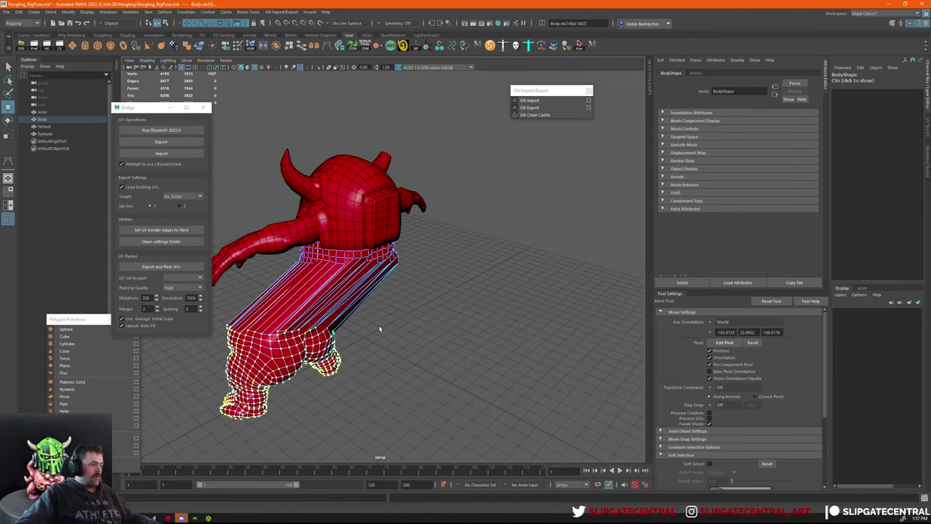
{"action": "key", "text": "ctrl+z"}
Return to object mode and select the arms, body, helmet and eyeballs meshes together.
{"action": "left_click", "coordinate": [574, 273]}
{"action": "key", "text": "q"}
{"action": "left_click_drag", "start_coordinate": [407, 255], "coordinate": [534, 251], "text": "alt"}
{"action": "right_click_drag", "start_coordinate": [534, 252], "coordinate": [599, 189]}
{"action": "left_click", "coordinate": [599, 189]}
{"action": "key", "text": "f"}
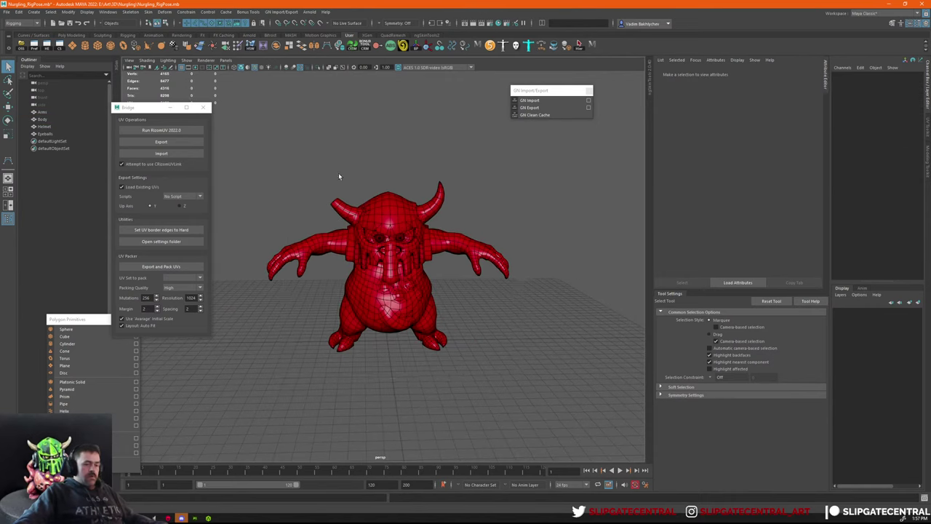
{"action": "left_click_drag", "start_coordinate": [280, 141], "coordinate": [518, 377]}
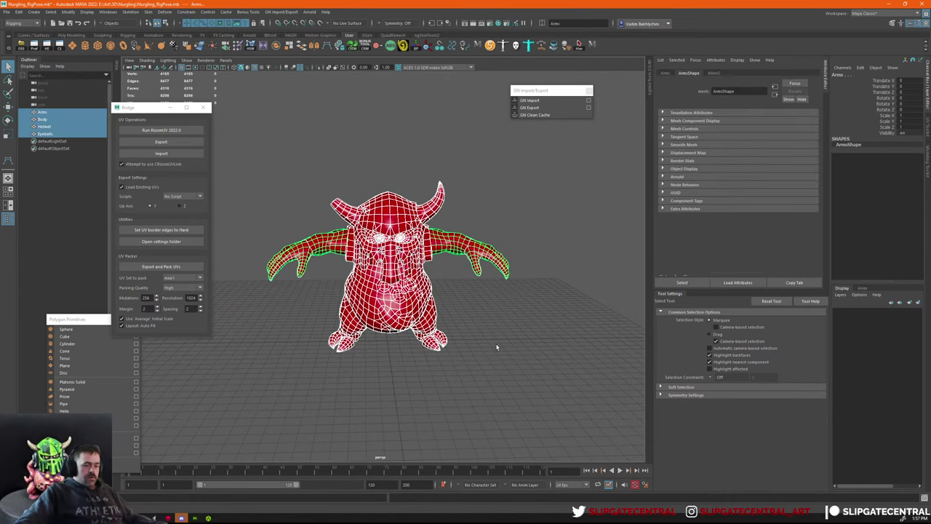
{"action": "left_click", "coordinate": [514, 210]}
{"action": "left_click_drag", "start_coordinate": [309, 145], "coordinate": [291, 154], "text": "alt"}
{"action": "left_click_drag", "start_coordinate": [269, 144], "coordinate": [435, 237]}
{"action": "key", "text": "f"}
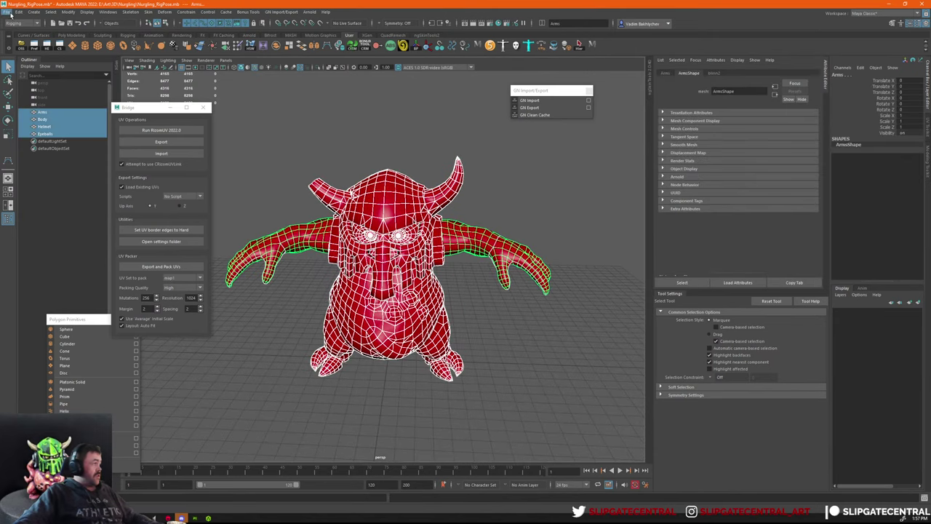
Export the selected character meshes as an FBX, overwriting Nurg_Accurig.fbx.
{"action": "left_click", "coordinate": [8, 12]}
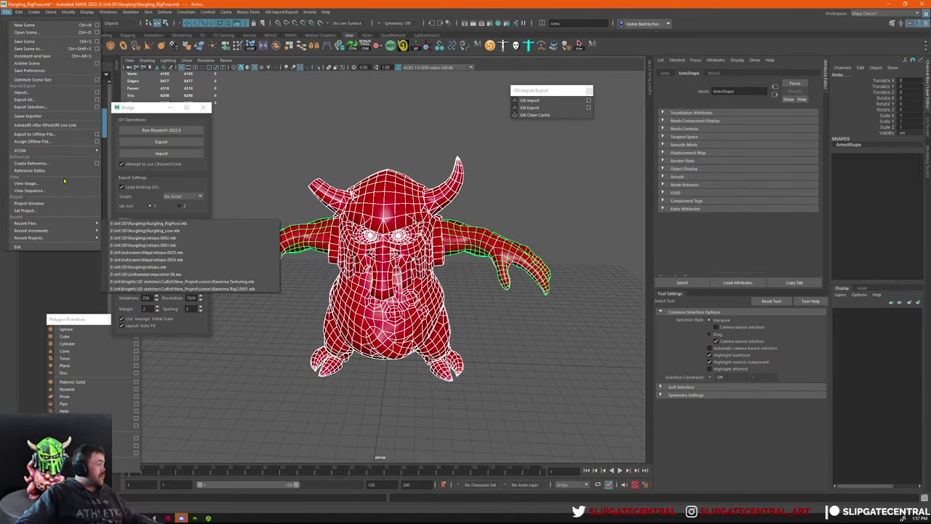
{"action": "left_click", "coordinate": [33, 107]}
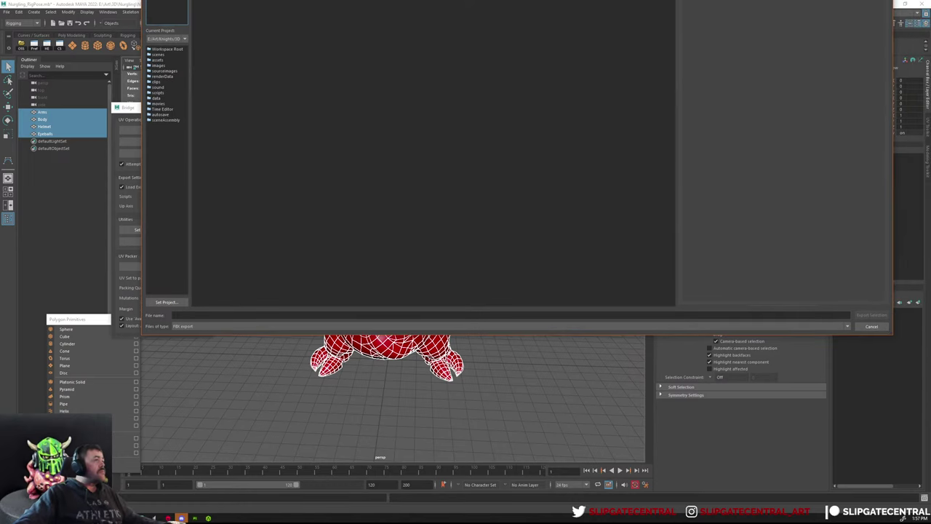
{"action": "double_click", "coordinate": [240, 0]}
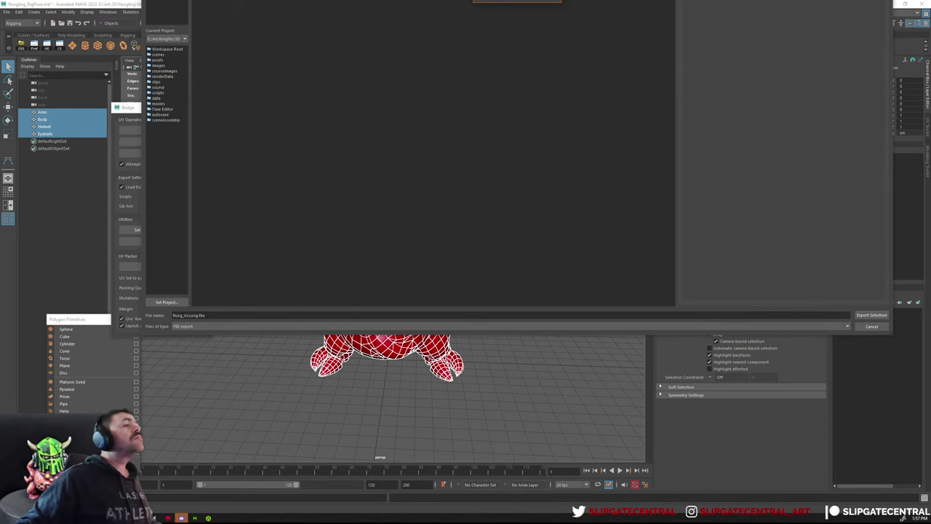
{"action": "key", "text": "Return"}
Switch to ActorCore AccuRIG and load the character file Nurg_Accurig.fbx from the Nurgling folder.
{"action": "key", "text": "alt+Tab"}
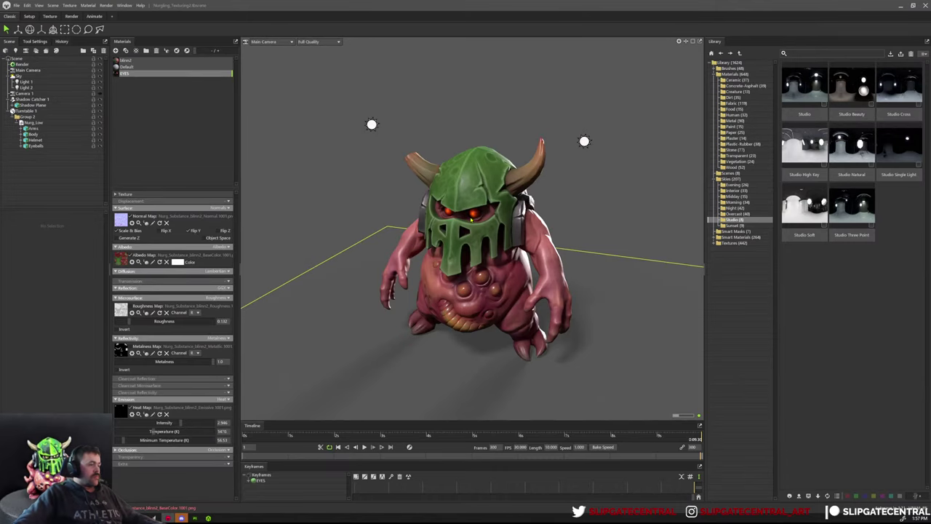
{"action": "key", "text": "alt+Tab"}
{"action": "key", "text": "alt+Tab"}
{"action": "key", "text": "alt+Tab"}
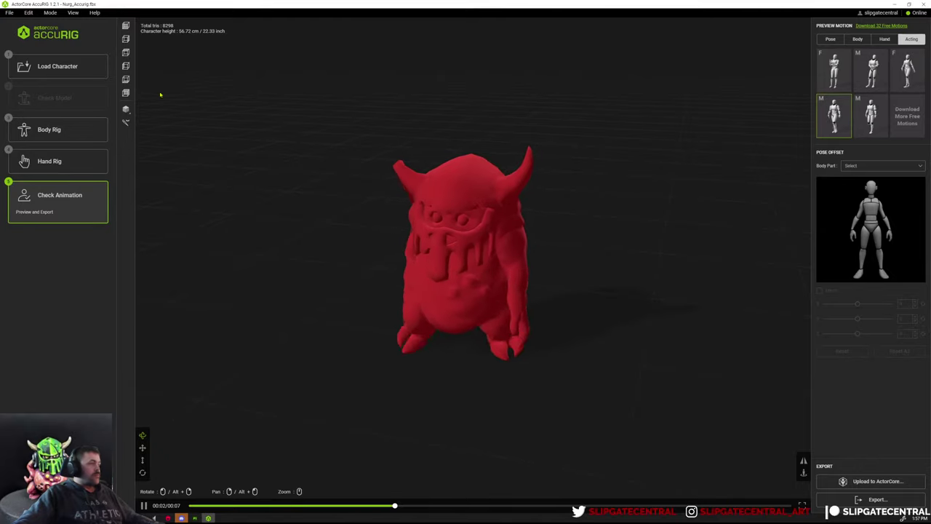
{"action": "left_click", "coordinate": [58, 73]}
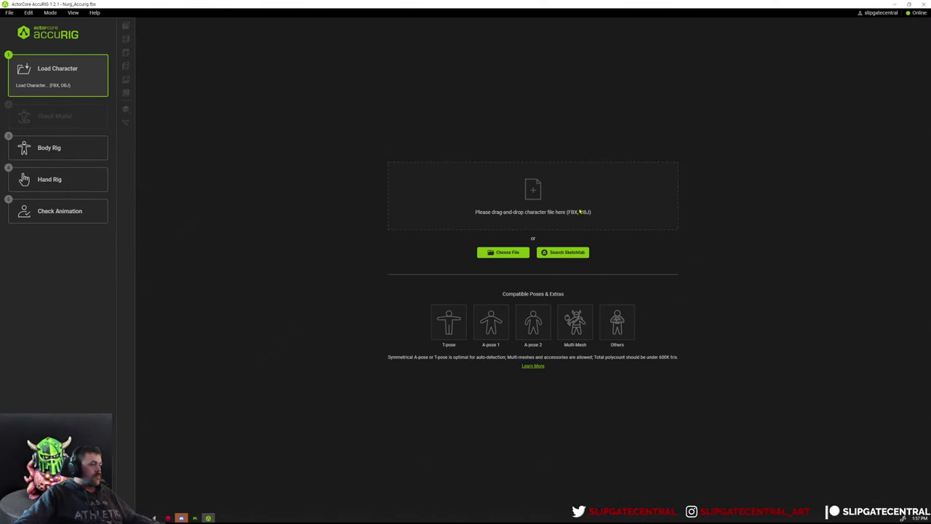
{"action": "left_click", "coordinate": [503, 252]}
{"action": "left_click", "coordinate": [175, 75]}
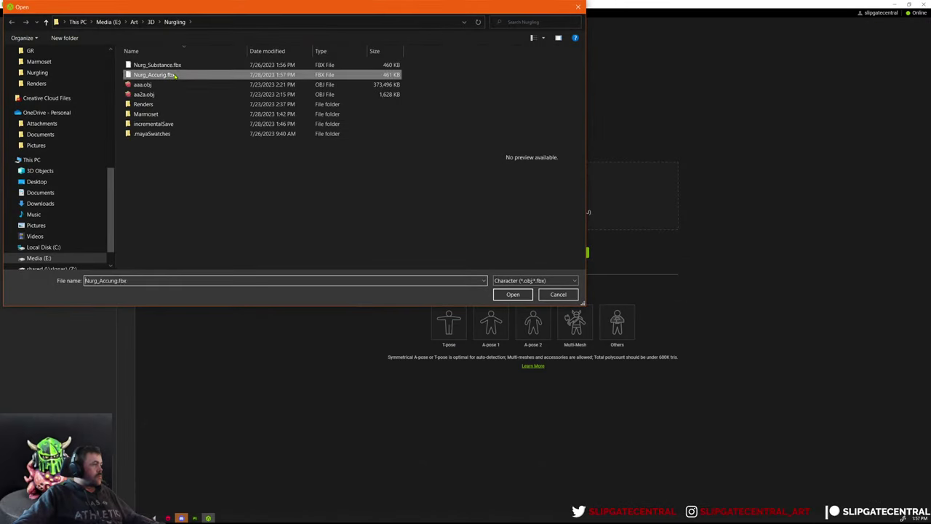
{"action": "double_click", "coordinate": [175, 75]}
Generate the body rig joints for the loaded character, keeping the center line at 50.
{"action": "key", "text": "alt+Tab"}
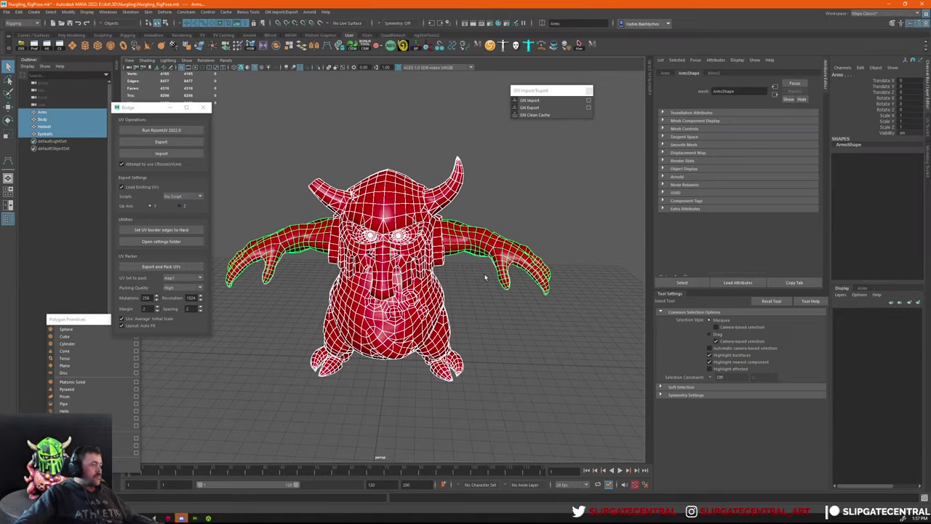
{"action": "key", "text": "alt+Tab"}
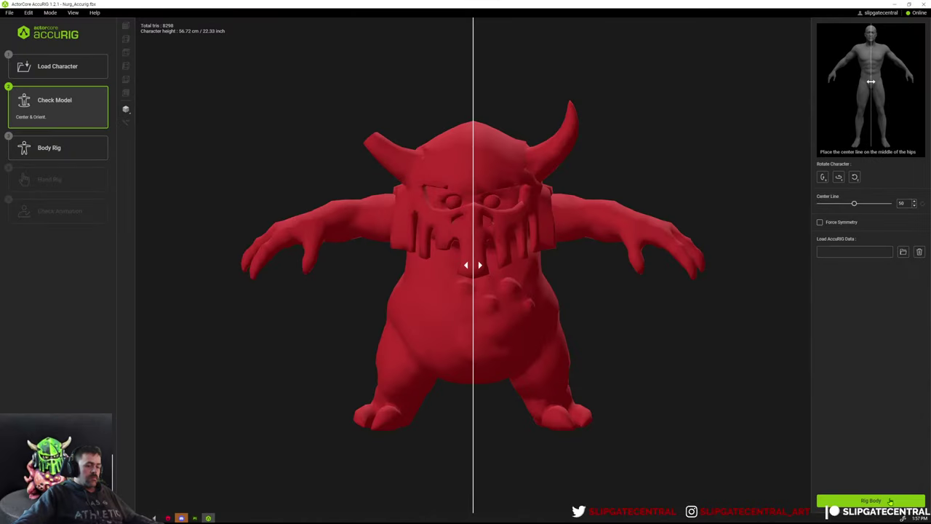
{"action": "left_click", "coordinate": [889, 501]}
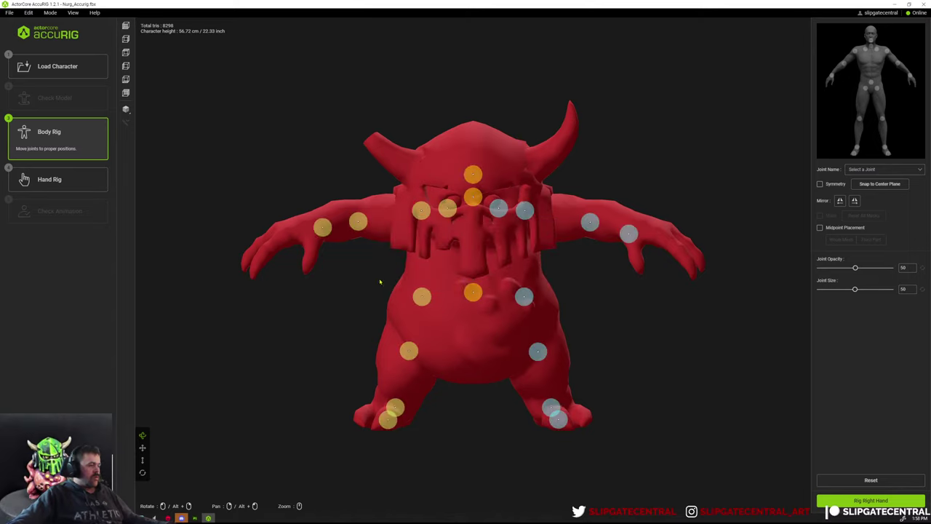
Lower the right knee joint toward the shin and turn on Symmetry for joint placement.
{"action": "left_click_drag", "start_coordinate": [397, 283], "coordinate": [424, 286]}
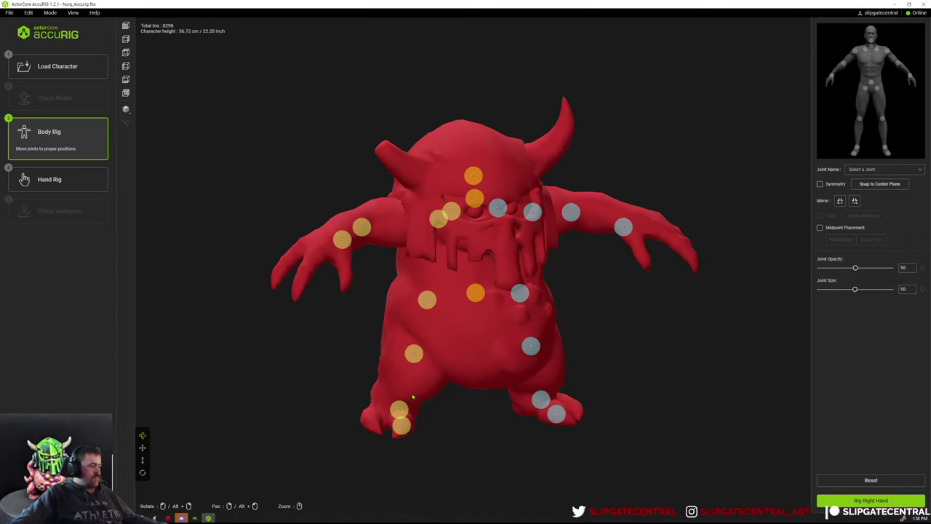
{"action": "left_click_drag", "start_coordinate": [414, 354], "coordinate": [404, 390]}
{"action": "right_click_drag", "start_coordinate": [411, 377], "coordinate": [501, 388]}
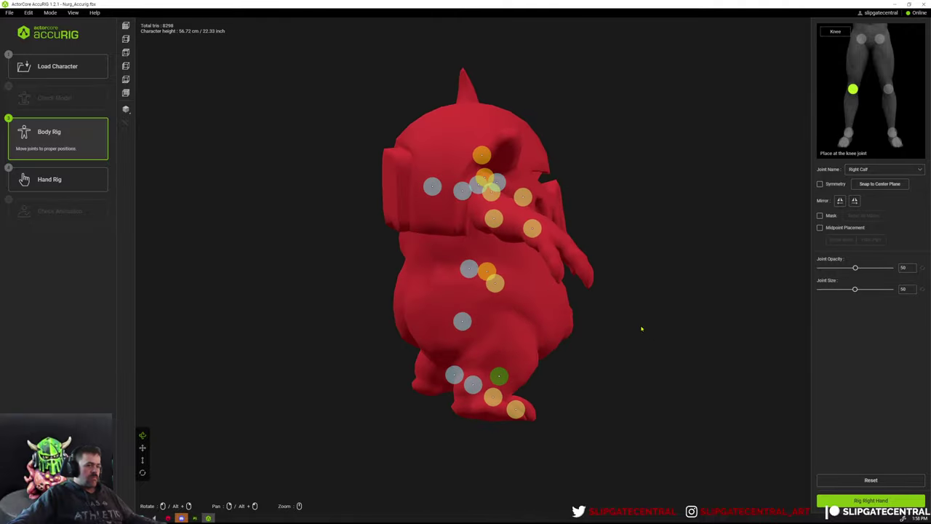
{"action": "right_click_drag", "start_coordinate": [661, 337], "coordinate": [678, 349]}
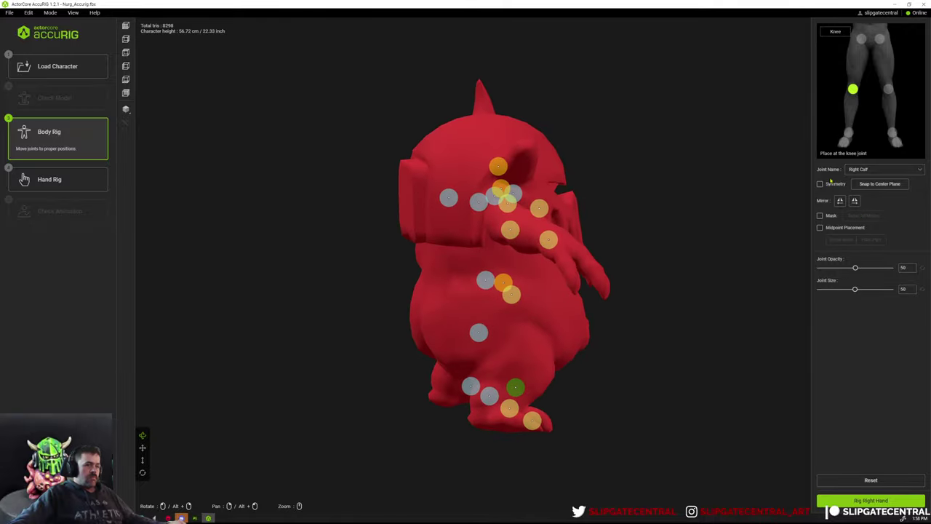
{"action": "right_click_drag", "start_coordinate": [806, 210], "coordinate": [589, 358]}
{"action": "scroll", "coordinate": [648, 358], "scroll_direction": "up", "scroll_amount": 3}
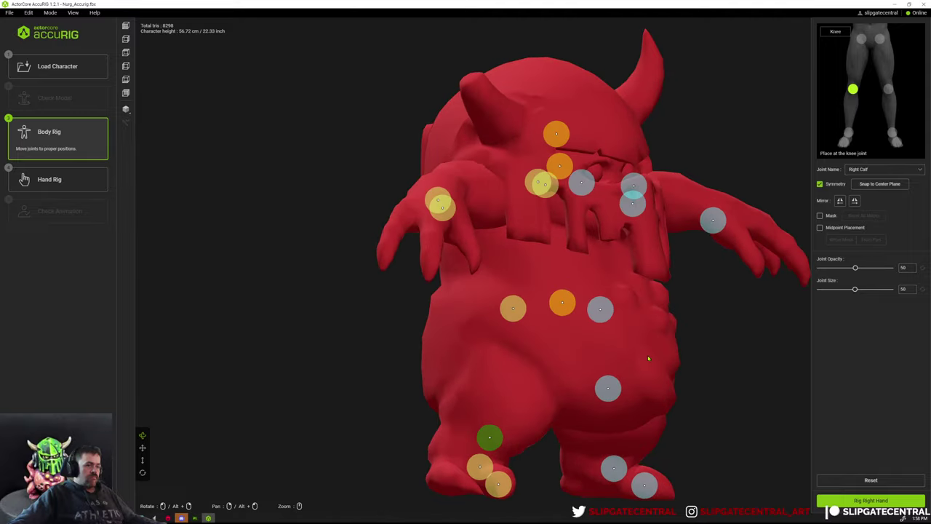
{"action": "right_click_drag", "start_coordinate": [701, 436], "coordinate": [664, 392]}
Raise the right knee joint symmetrically and center it within the leg from the front.
{"action": "left_click_drag", "start_coordinate": [453, 393], "coordinate": [476, 371]}
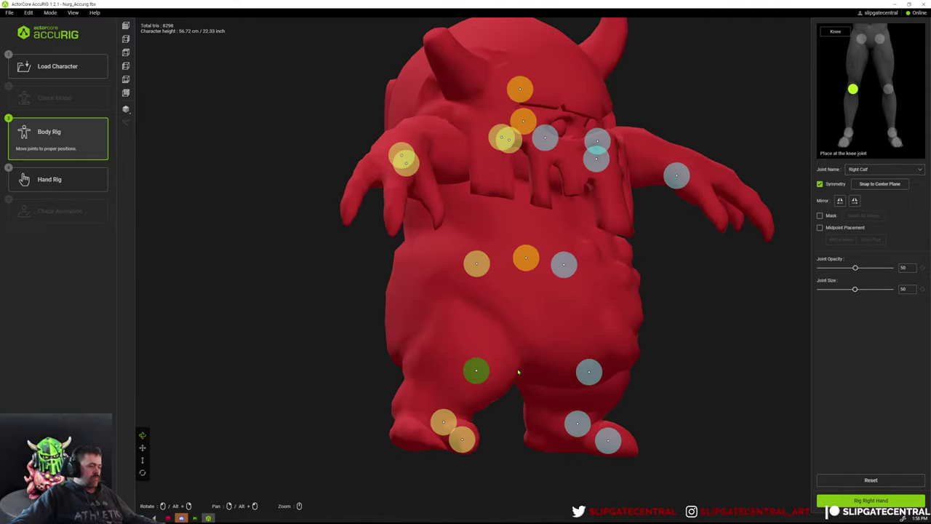
{"action": "left_click_drag", "start_coordinate": [364, 316], "coordinate": [298, 314]}
{"action": "right_click_drag", "start_coordinate": [298, 314], "coordinate": [358, 345]}
{"action": "left_click_drag", "start_coordinate": [436, 379], "coordinate": [432, 382]}
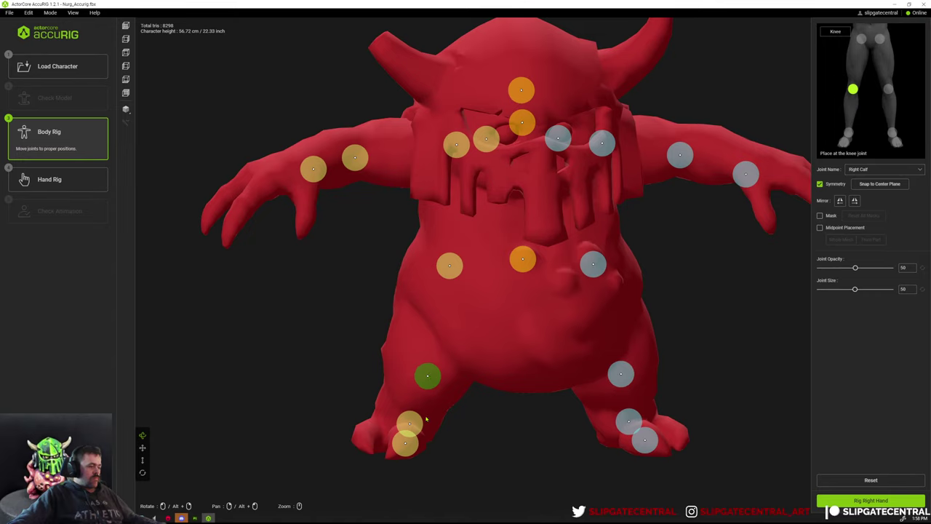
Move the right ankle and toe joints outward into the foot and line the knee joint up above them.
{"action": "left_click_drag", "start_coordinate": [413, 426], "coordinate": [395, 425]}
{"action": "mouse_move", "coordinate": [408, 446]}
{"action": "left_mouse_down"}
{"action": "mouse_move", "coordinate": [377, 449]}
{"action": "mouse_move", "coordinate": [401, 430]}
{"action": "left_mouse_up"}
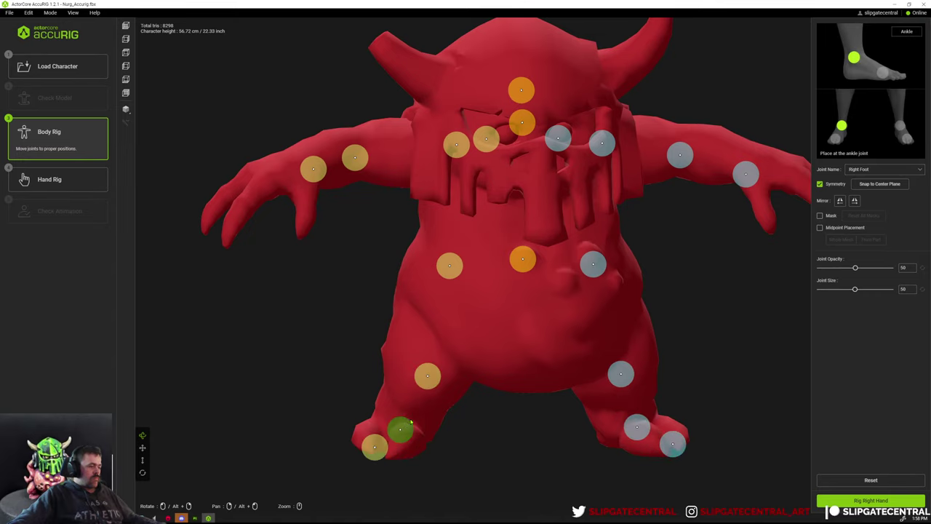
{"action": "left_click_drag", "start_coordinate": [427, 375], "coordinate": [415, 387]}
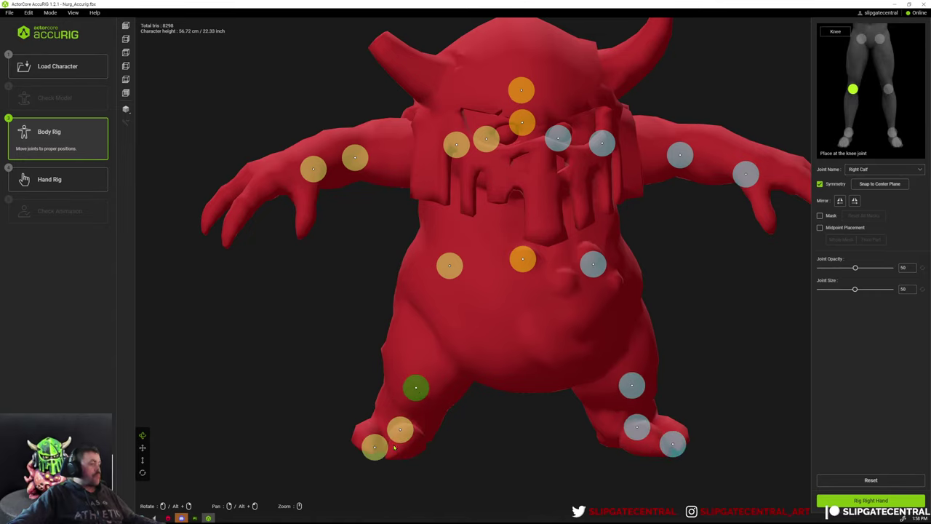
{"action": "left_click_drag", "start_coordinate": [401, 429], "coordinate": [388, 450]}
{"action": "right_click_drag", "start_coordinate": [538, 486], "coordinate": [572, 424]}
{"action": "left_click", "coordinate": [521, 388]}
{"action": "left_click", "coordinate": [512, 435]}
Lower the right hip joint to the top of the thigh and shift the knee joint down the leg.
{"action": "left_click", "coordinate": [482, 270]}
{"action": "left_click_drag", "start_coordinate": [446, 325], "coordinate": [438, 338]}
{"action": "right_click_drag", "start_coordinate": [480, 432], "coordinate": [462, 434]}
{"action": "left_click_drag", "start_coordinate": [414, 381], "coordinate": [409, 397]}
{"action": "left_click", "coordinate": [430, 339]}
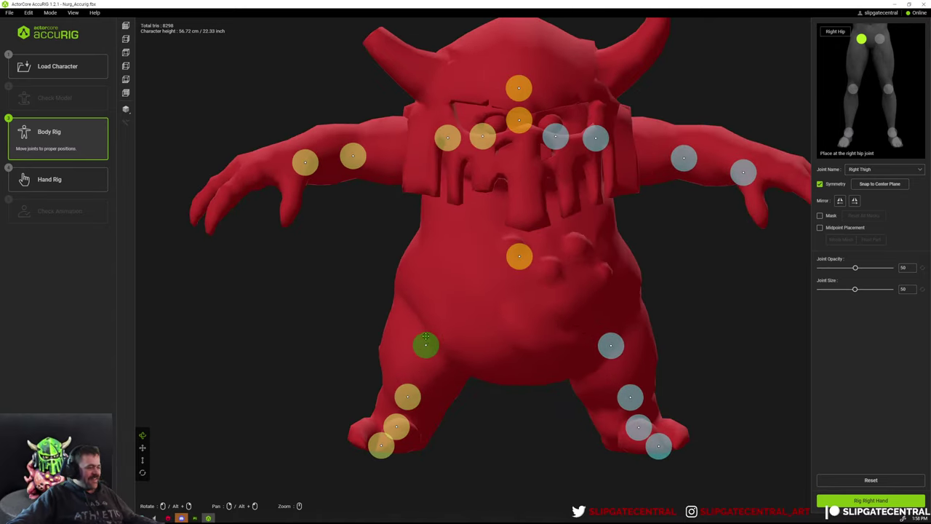
Raise the right knee joint slightly in a side view and fine-tune the right hip joint from the front.
{"action": "right_click_drag", "start_coordinate": [430, 339], "coordinate": [593, 449]}
{"action": "left_click_drag", "start_coordinate": [594, 449], "coordinate": [554, 446]}
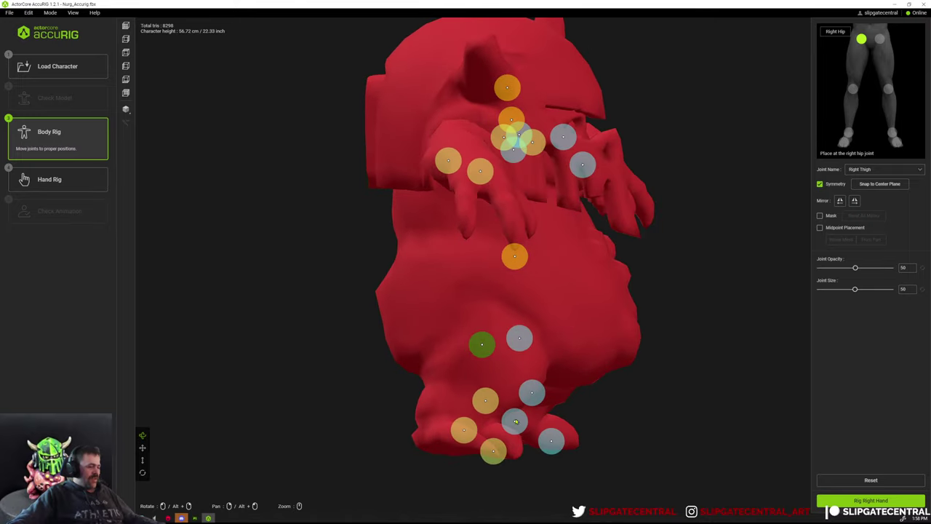
{"action": "left_click_drag", "start_coordinate": [487, 403], "coordinate": [486, 388]}
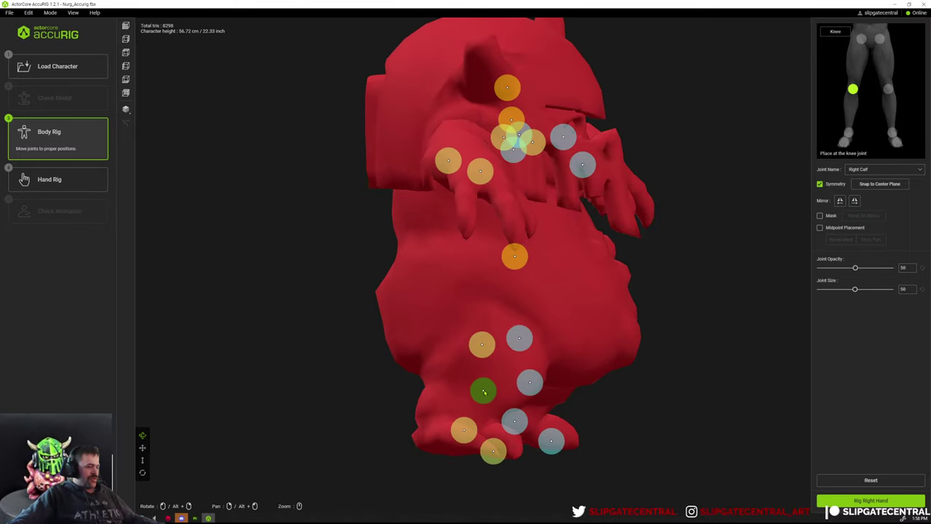
{"action": "right_click_drag", "start_coordinate": [486, 387], "coordinate": [441, 352]}
{"action": "left_click", "coordinate": [429, 336]}
{"action": "left_click_drag", "start_coordinate": [430, 332], "coordinate": [428, 331]}
{"action": "scroll", "coordinate": [725, 347], "scroll_direction": "down", "scroll_amount": 3}
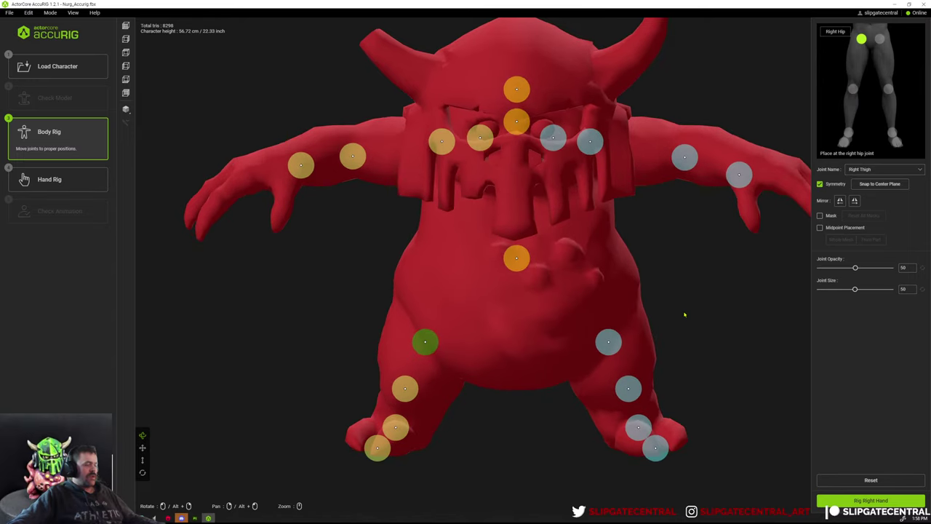
Adjust the left leg joints from the side, setting the ankle back near the heel and the toe joint at the front.
{"action": "right_click_drag", "start_coordinate": [639, 309], "coordinate": [495, 408]}
{"action": "left_click", "coordinate": [557, 318]}
{"action": "left_click", "coordinate": [463, 413]}
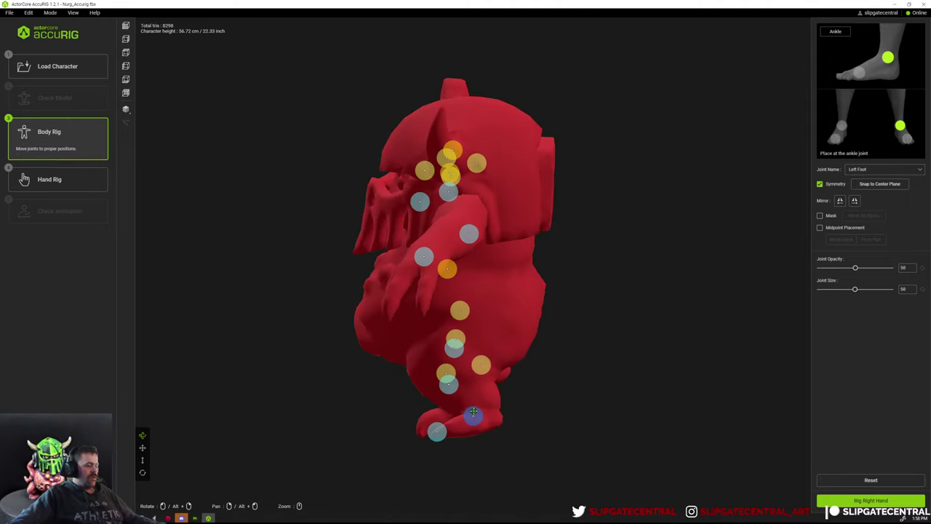
{"action": "left_click", "coordinate": [437, 431]}
Lower the pelvis joint along the center plane to just above the level of the hip joints.
{"action": "right_click_drag", "start_coordinate": [437, 431], "coordinate": [682, 315]}
{"action": "left_click", "coordinate": [505, 262]}
{"action": "left_click_drag", "start_coordinate": [505, 262], "coordinate": [513, 277]}
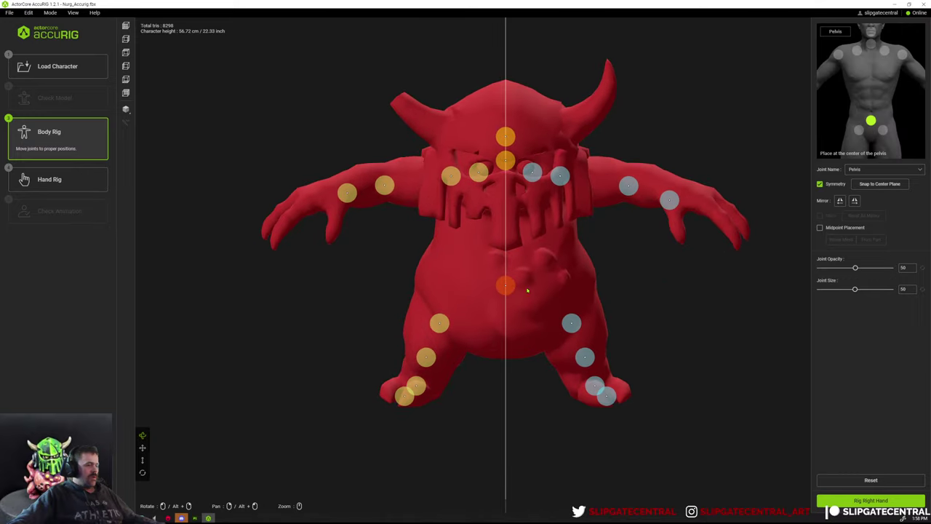
{"action": "right_click_drag", "start_coordinate": [527, 291], "coordinate": [594, 285]}
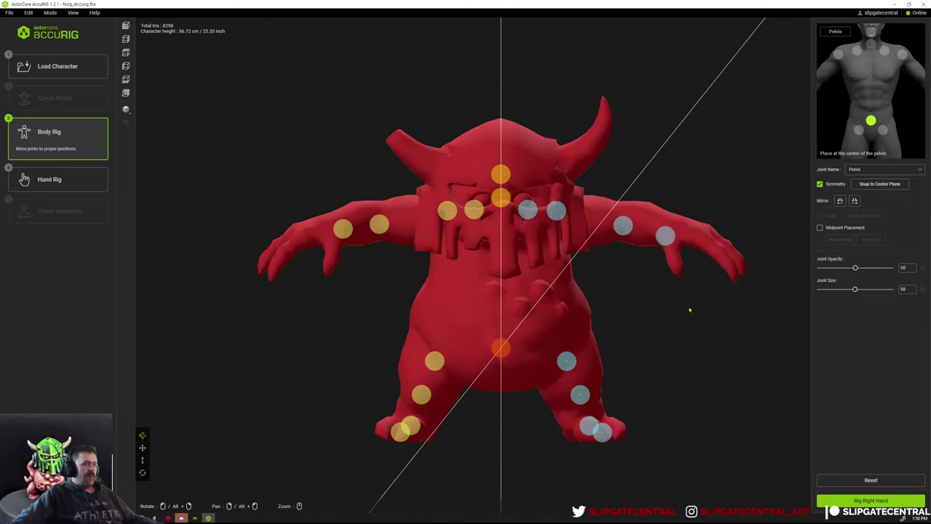
Move the left clavicle and shoulder joints outward and down, and center the left elbow joint in the arm.
{"action": "mouse_move", "coordinate": [532, 210]}
{"action": "left_mouse_down"}
{"action": "mouse_move", "coordinate": [573, 213]}
{"action": "mouse_move", "coordinate": [532, 219]}
{"action": "left_mouse_up"}
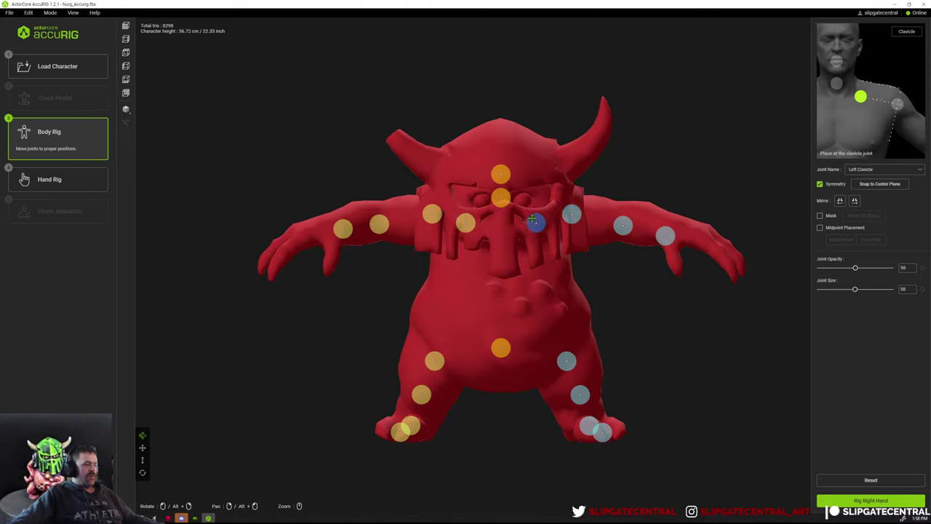
{"action": "left_click", "coordinate": [572, 213]}
{"action": "left_click", "coordinate": [624, 225]}
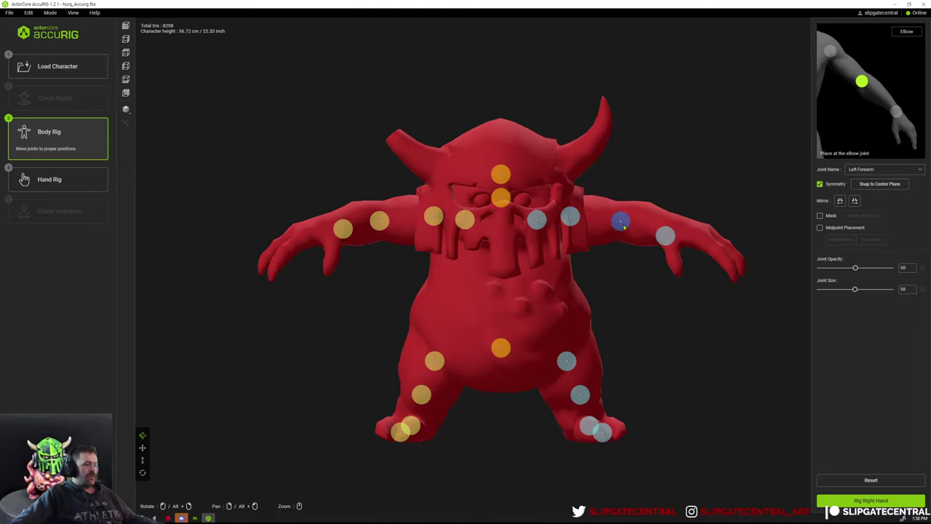
Center the left wrist and elbow joints inside the arm using a view from above.
{"action": "left_click", "coordinate": [664, 235]}
{"action": "right_click_drag", "start_coordinate": [705, 210], "coordinate": [604, 379]}
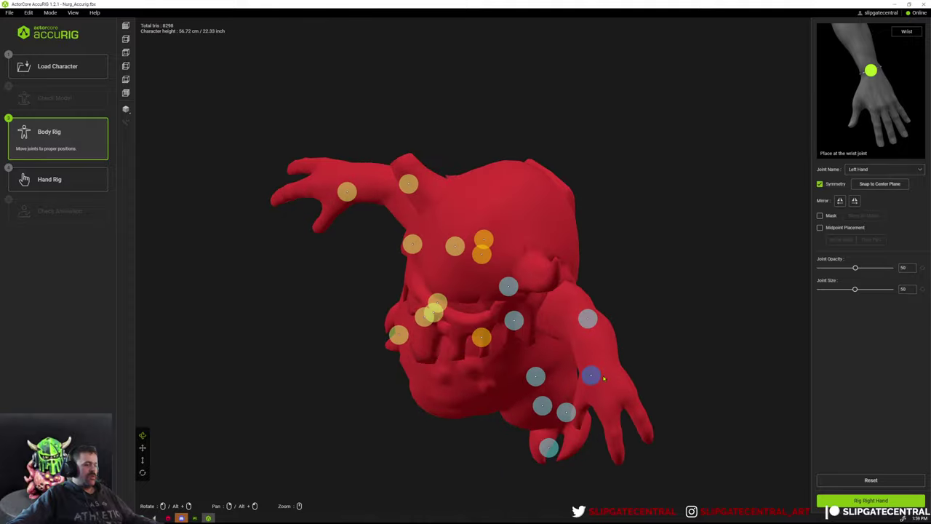
{"action": "left_click_drag", "start_coordinate": [591, 375], "coordinate": [596, 371]}
{"action": "left_click", "coordinate": [589, 320]}
{"action": "left_click_drag", "start_coordinate": [589, 320], "coordinate": [587, 323]}
{"action": "left_click_drag", "start_coordinate": [654, 308], "coordinate": [721, 223]}
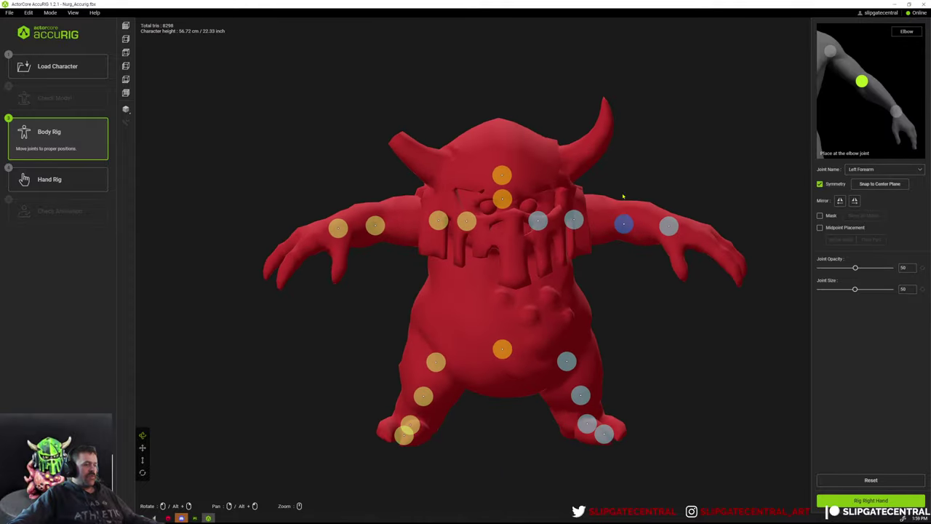
Lower the neck joint along the center plane to mouth level and move the head joint down slightly below the brow of the helmet.
{"action": "scroll", "coordinate": [672, 197], "scroll_direction": "up", "scroll_amount": 2}
{"action": "right_click_drag", "start_coordinate": [680, 198], "coordinate": [670, 216]}
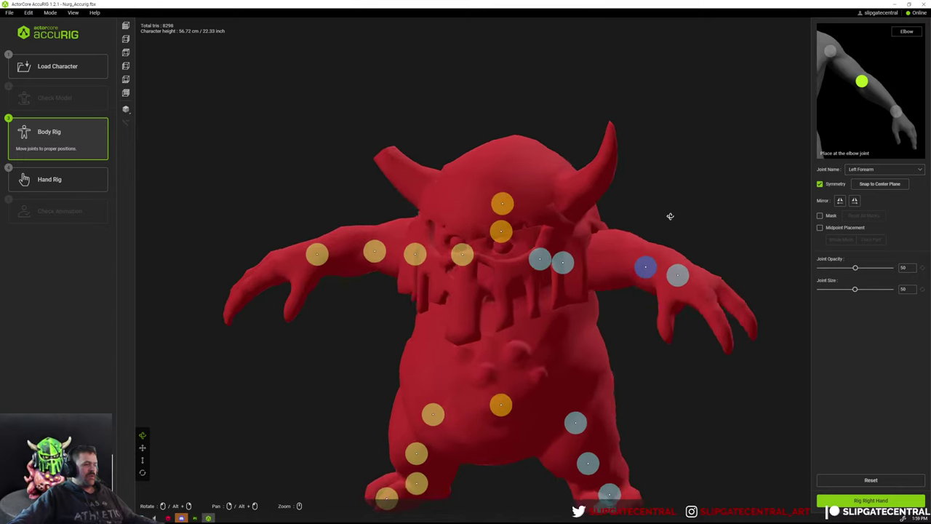
{"action": "key", "text": "f"}
{"action": "left_click_drag", "start_coordinate": [518, 232], "coordinate": [519, 260]}
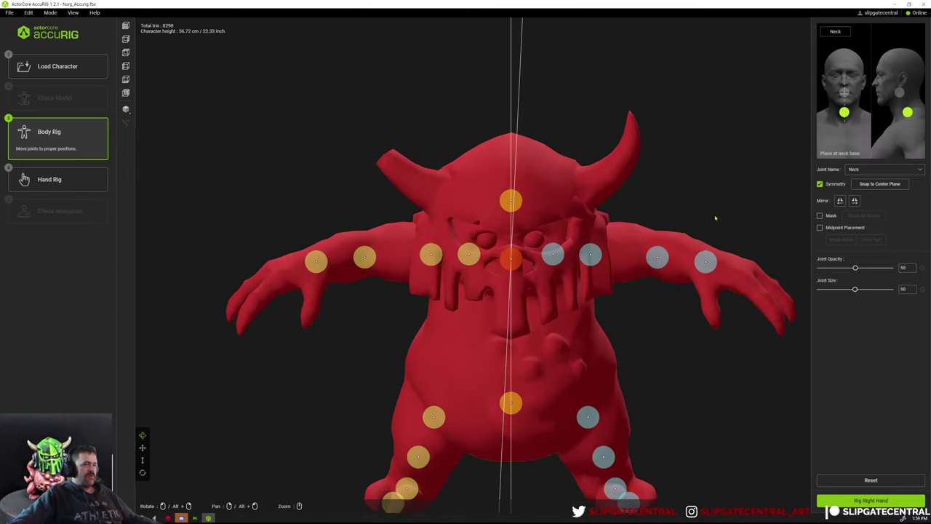
{"action": "right_click_drag", "start_coordinate": [715, 218], "coordinate": [661, 229]}
{"action": "left_click_drag", "start_coordinate": [513, 258], "coordinate": [513, 263]}
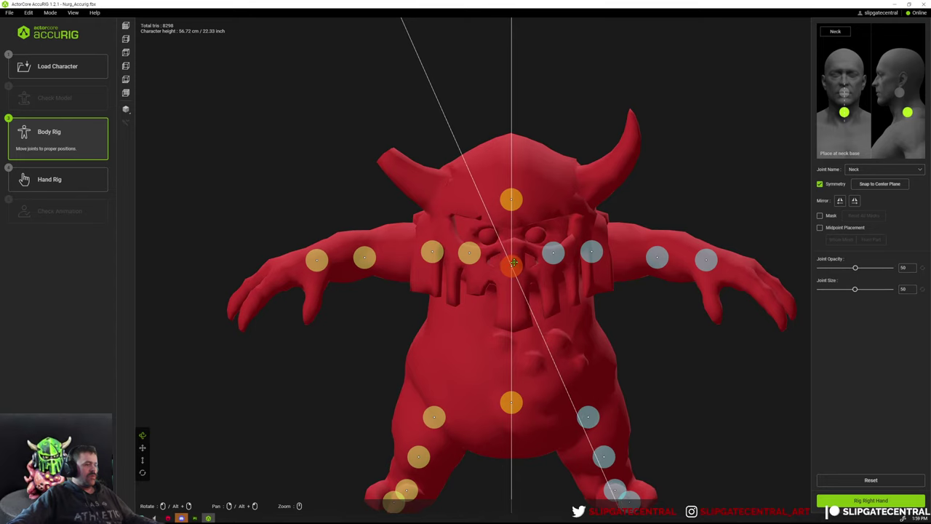
{"action": "mouse_move", "coordinate": [516, 211]}
{"action": "left_mouse_down"}
{"action": "mouse_move", "coordinate": [521, 223]}
{"action": "mouse_move", "coordinate": [513, 197]}
{"action": "mouse_move", "coordinate": [512, 214]}
{"action": "left_mouse_up"}
Move the neck and head joints backward from a side view so they line up vertically deeper inside the head.
{"action": "right_click_drag", "start_coordinate": [700, 227], "coordinate": [576, 235]}
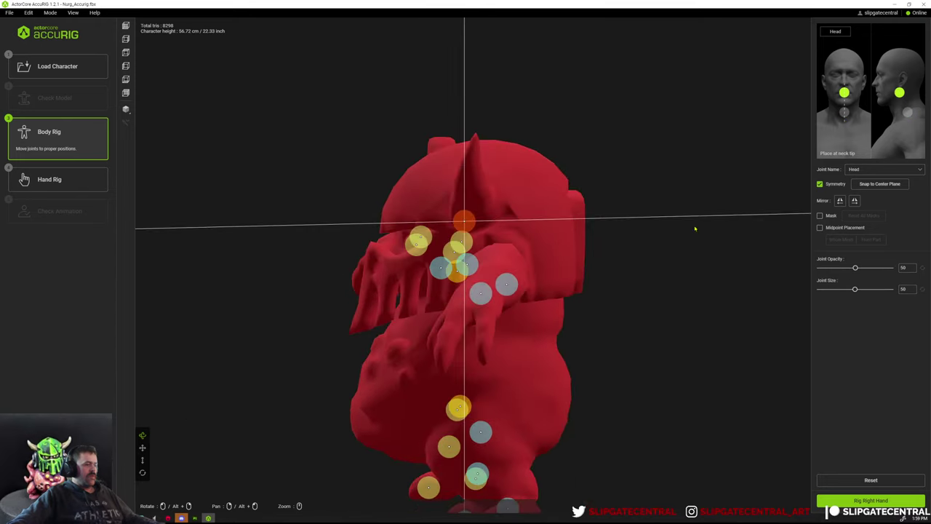
{"action": "right_click_drag", "start_coordinate": [694, 227], "coordinate": [542, 260]}
{"action": "left_click_drag", "start_coordinate": [464, 282], "coordinate": [492, 274]}
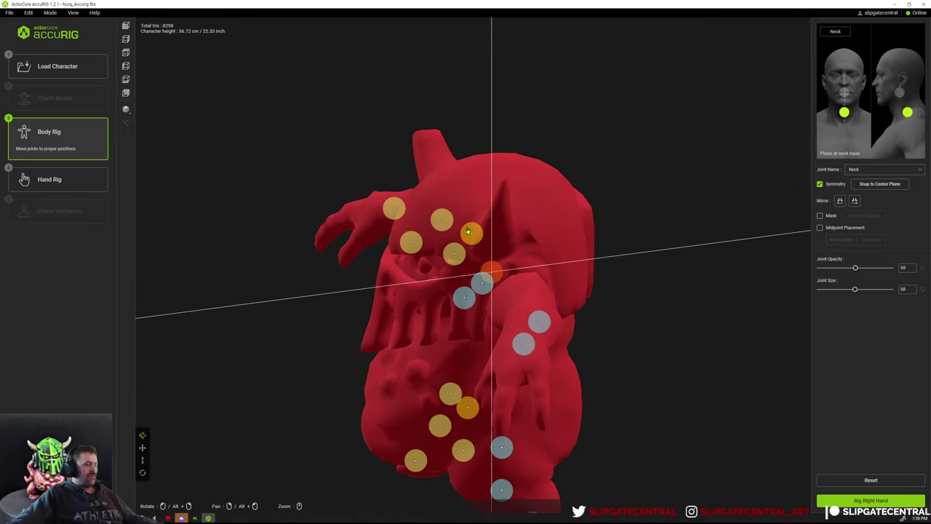
{"action": "mouse_move", "coordinate": [458, 227]}
{"action": "left_mouse_down"}
{"action": "mouse_move", "coordinate": [505, 223]}
{"action": "mouse_move", "coordinate": [461, 231]}
{"action": "left_mouse_up"}
{"action": "left_click", "coordinate": [461, 231]}
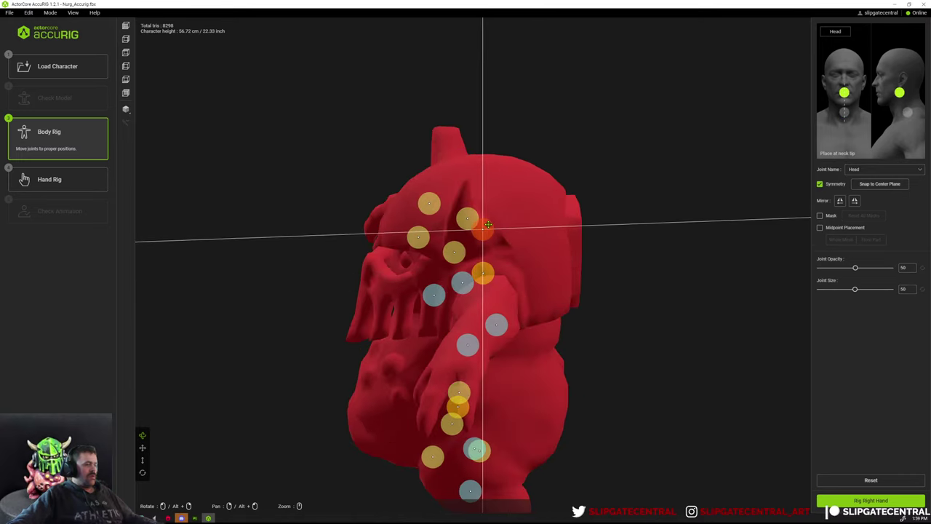
Check the body joints from behind and start rigging the right hand with three fingers.
{"action": "right_click_drag", "start_coordinate": [461, 232], "coordinate": [735, 206]}
{"action": "scroll", "coordinate": [705, 207], "scroll_direction": "down", "scroll_amount": 3}
{"action": "right_click_drag", "start_coordinate": [676, 210], "coordinate": [628, 218]}
{"action": "scroll", "coordinate": [591, 211], "scroll_direction": "up", "scroll_amount": 3}
{"action": "left_click", "coordinate": [583, 198]}
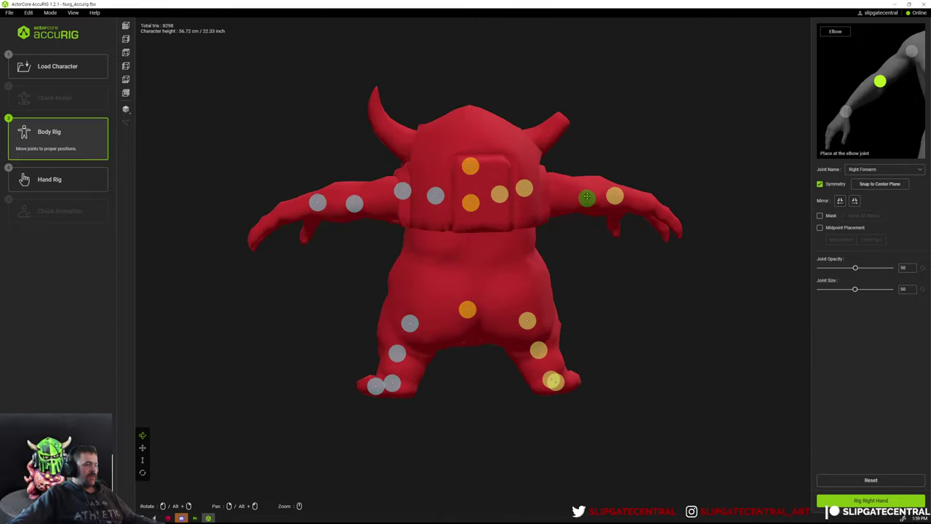
{"action": "right_click_drag", "start_coordinate": [587, 197], "coordinate": [715, 315]}
{"action": "left_click", "coordinate": [870, 500]}
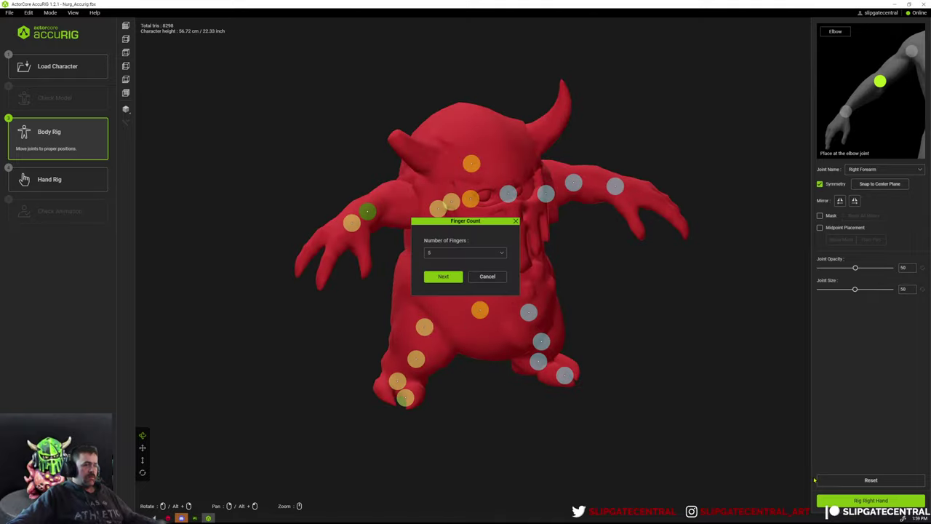
{"action": "left_click", "coordinate": [450, 253]}
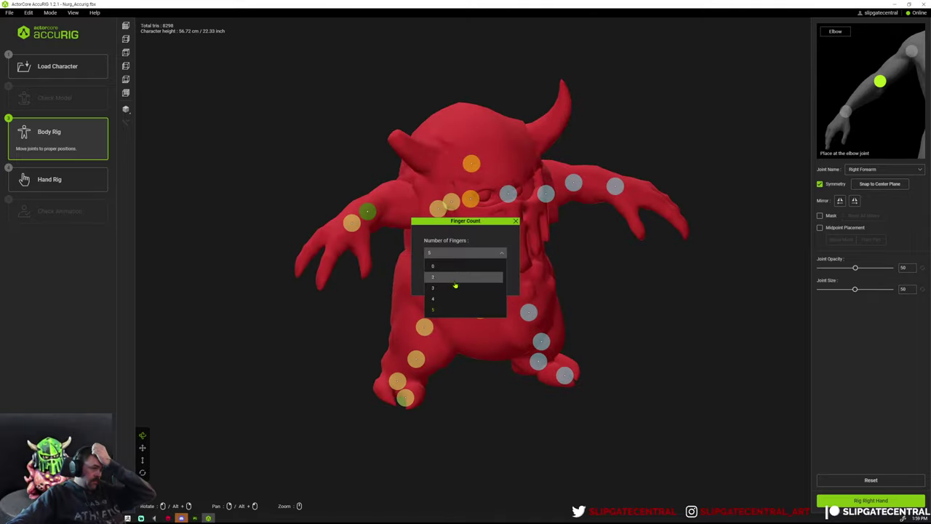
{"action": "left_click", "coordinate": [454, 286]}
{"action": "left_click", "coordinate": [439, 277]}
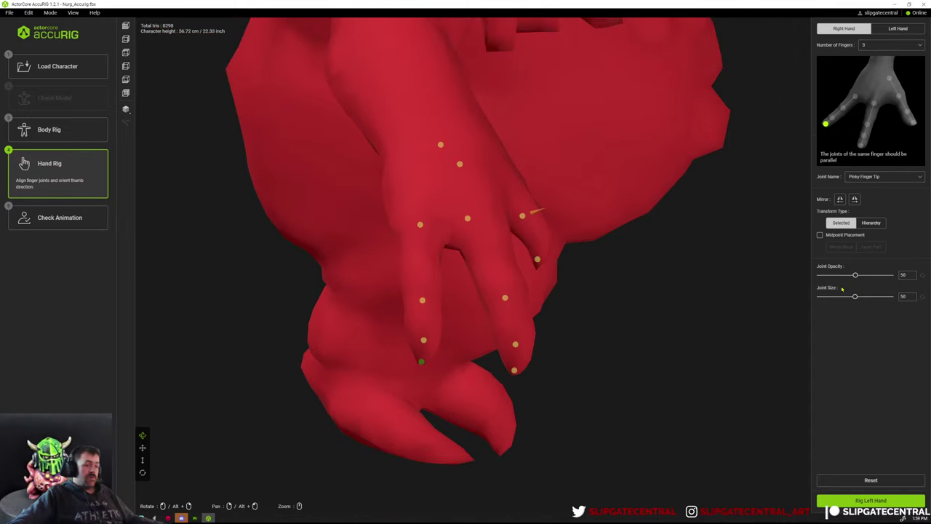
Set the joint size to 100 and shift the first two right thumb joints toward the thumb side of the hand.
{"action": "left_click_drag", "start_coordinate": [854, 297], "coordinate": [893, 296]}
{"action": "right_click_drag", "start_coordinate": [715, 345], "coordinate": [611, 339]}
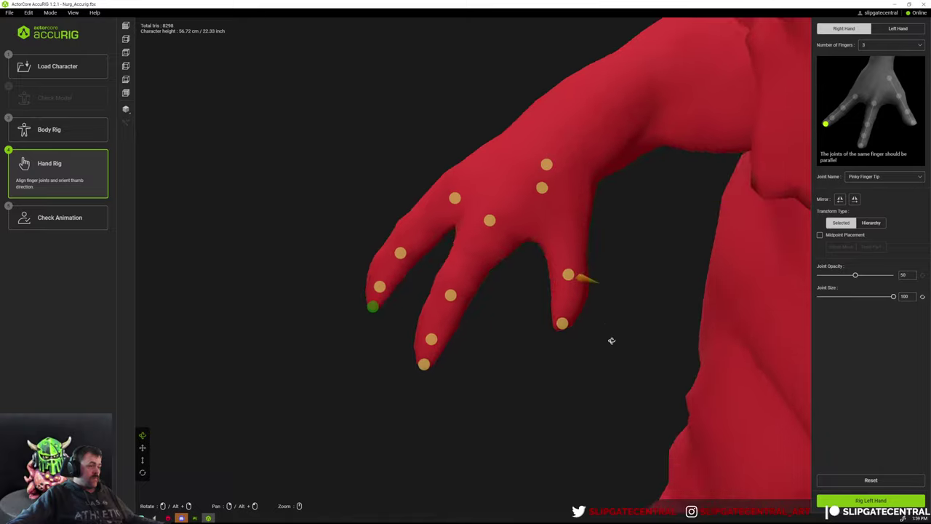
{"action": "left_click_drag", "start_coordinate": [541, 155], "coordinate": [567, 164]}
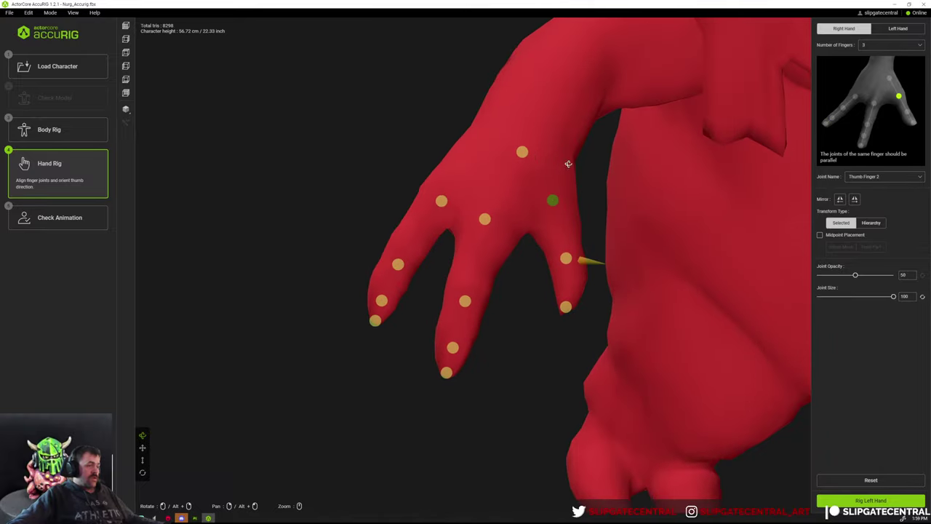
{"action": "left_click", "coordinate": [525, 151]}
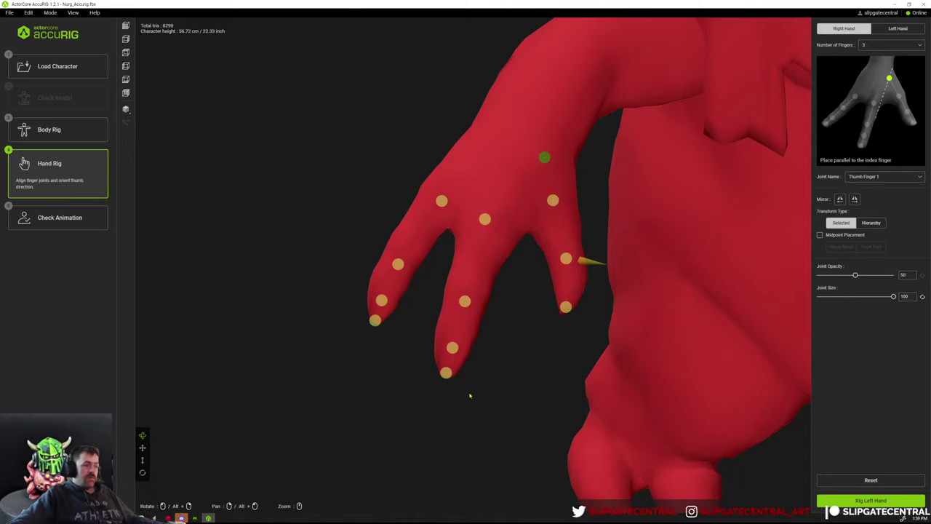
Adjust the direction cone on the third right thumb joint so it stands perpendicular to the thumbnail.
{"action": "right_click_drag", "start_coordinate": [470, 396], "coordinate": [574, 279]}
{"action": "left_click", "coordinate": [577, 277]}
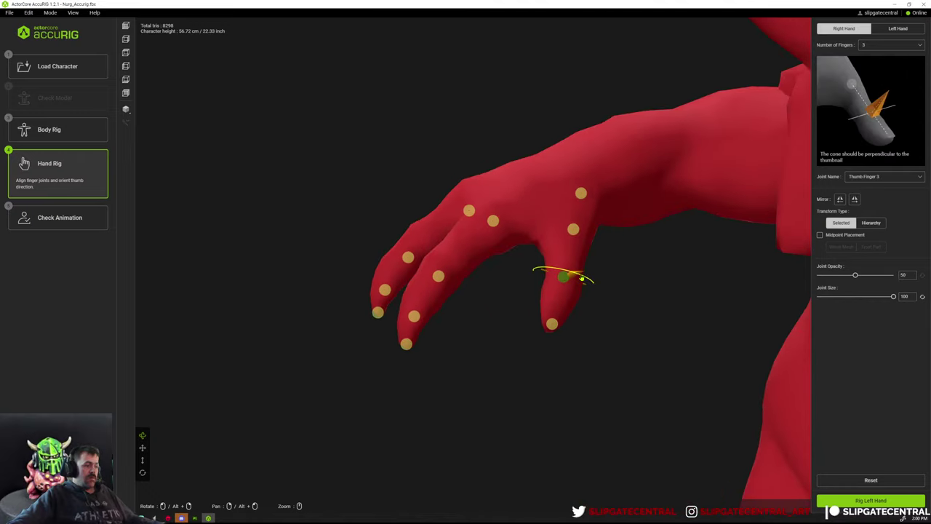
{"action": "left_click", "coordinate": [611, 279]}
{"action": "right_click_drag", "start_coordinate": [611, 279], "coordinate": [818, 255]}
Proceed to the left hand, mirror the right hand's finger joints onto it, and finalize the character.
{"action": "left_click", "coordinate": [866, 501]}
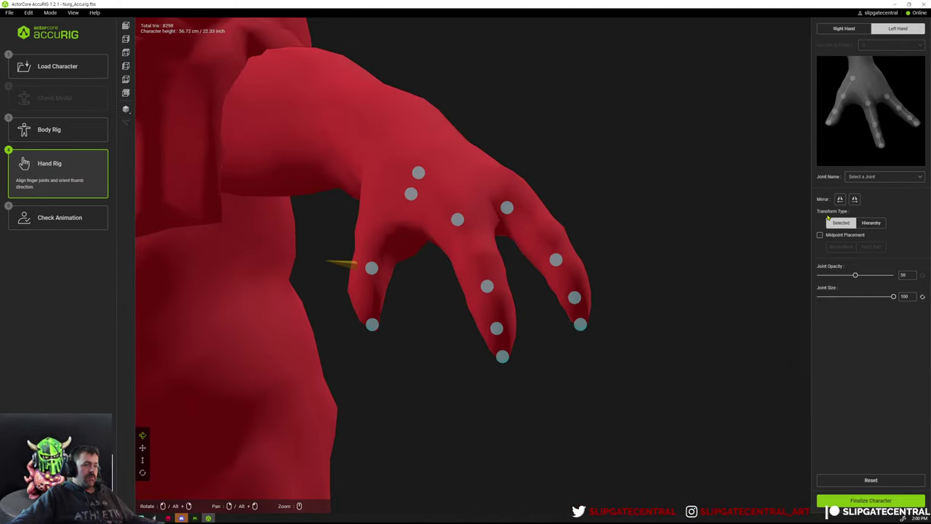
{"action": "left_click", "coordinate": [855, 200]}
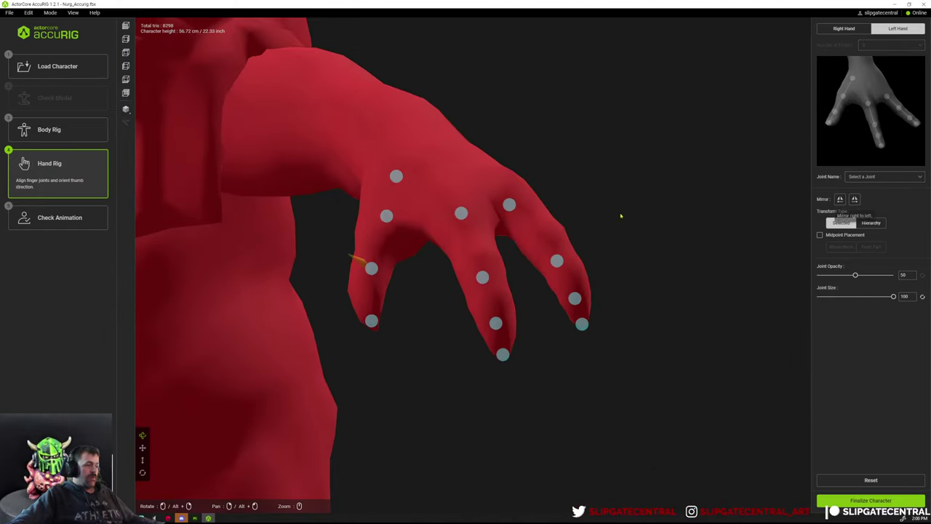
{"action": "left_click_drag", "start_coordinate": [621, 216], "coordinate": [647, 216]}
{"action": "scroll", "coordinate": [621, 229], "scroll_direction": "down", "scroll_amount": 6}
{"action": "right_click_drag", "start_coordinate": [665, 280], "coordinate": [815, 268]}
{"action": "scroll", "coordinate": [701, 266], "scroll_direction": "down", "scroll_amount": 3}
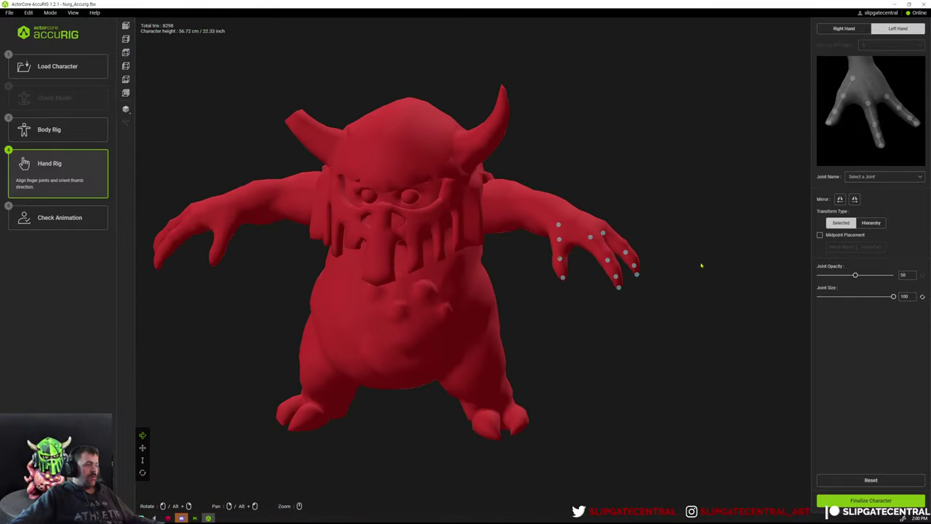
{"action": "left_click", "coordinate": [871, 501]}
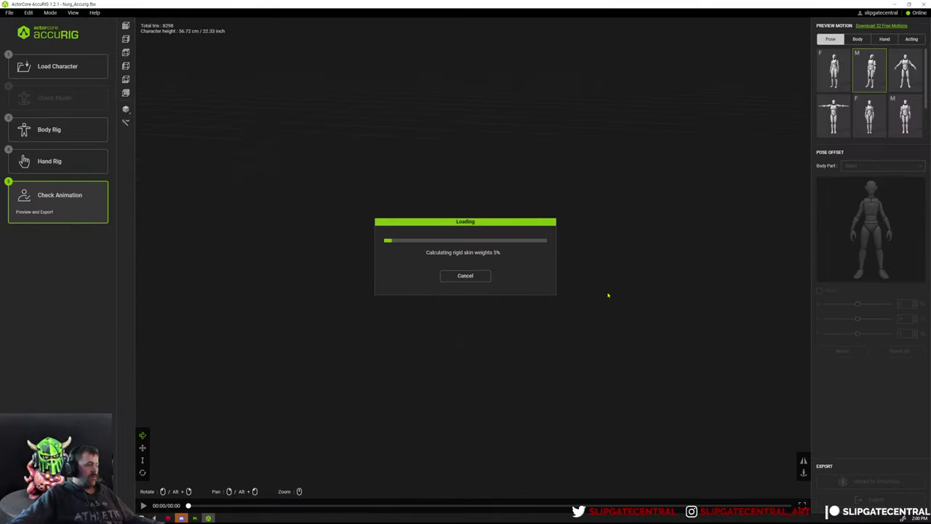
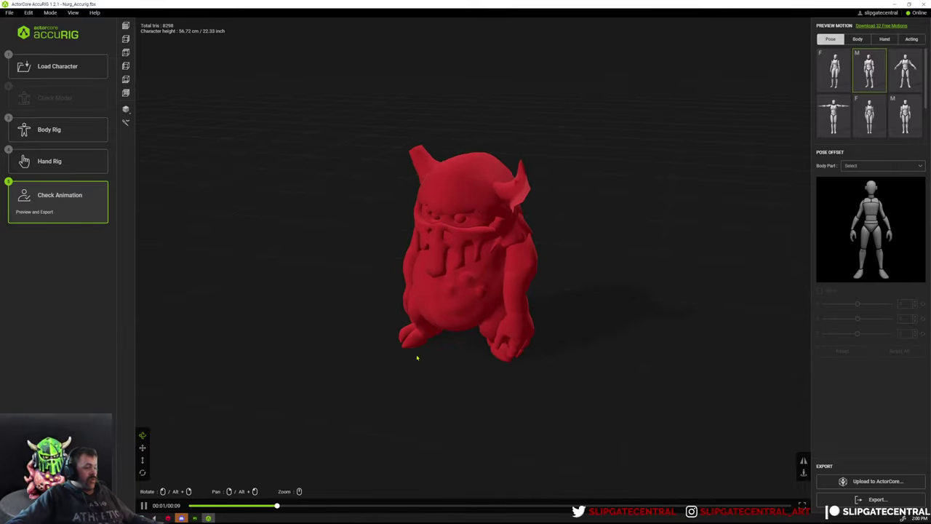
{"action": "left_click_drag", "start_coordinate": [417, 357], "coordinate": [443, 322]}
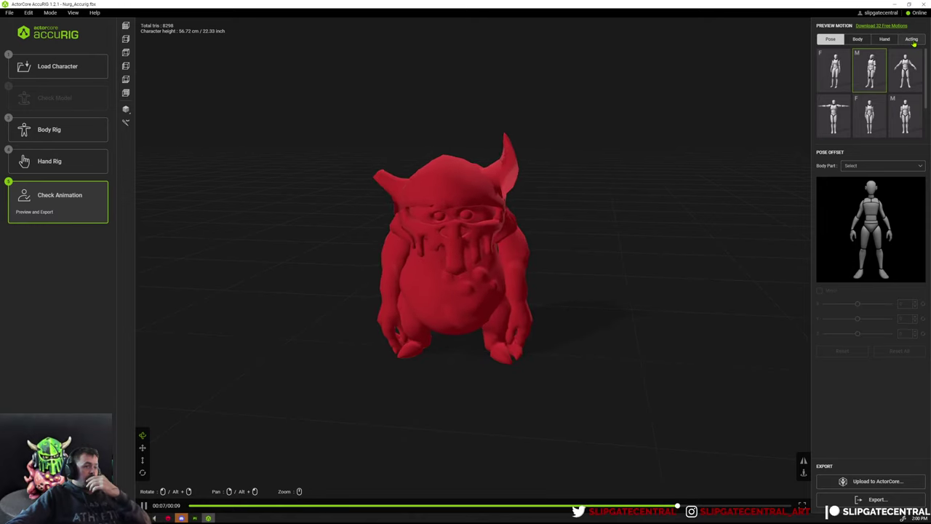
Export the rigged character as an FBX for Maya under the name Nurg_TempRigfbx in the Nurgling folder.
{"action": "left_click", "coordinate": [920, 499]}
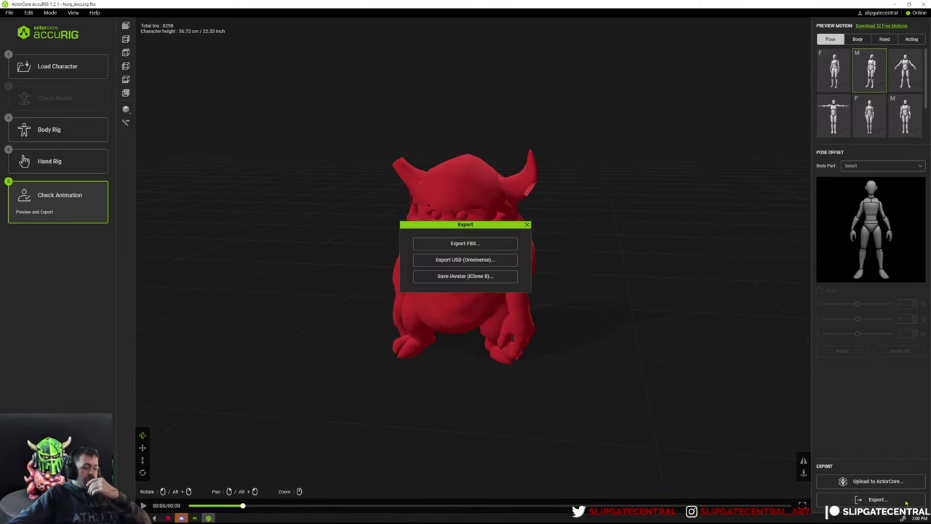
{"action": "left_click", "coordinate": [494, 249]}
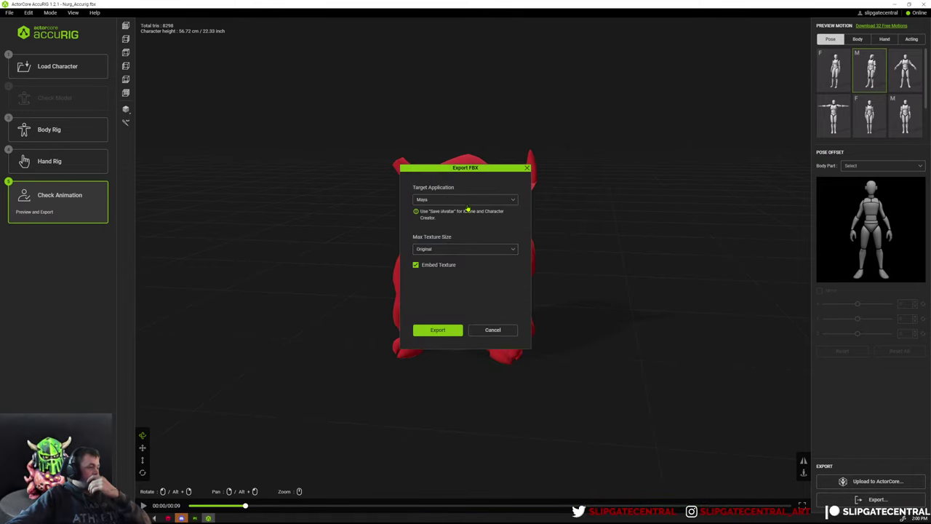
{"action": "left_click", "coordinate": [439, 332]}
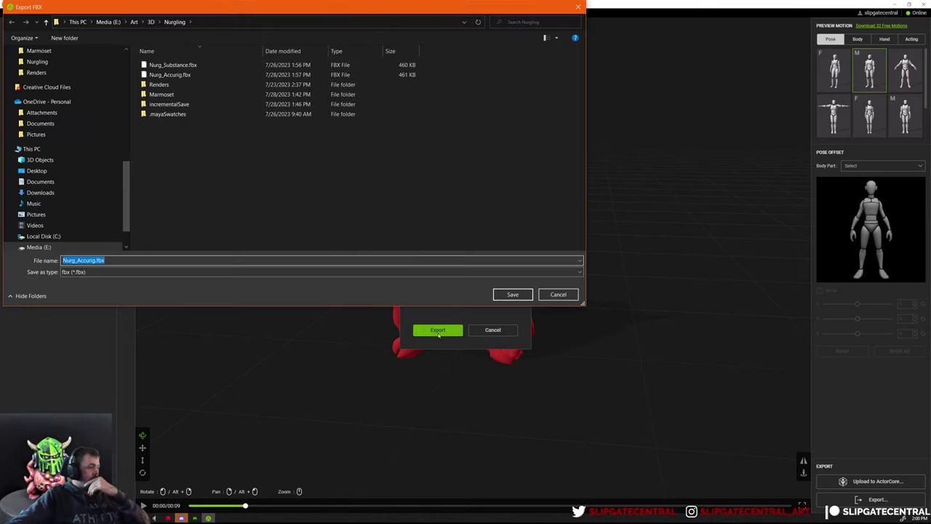
{"action": "key", "text": "Left"}
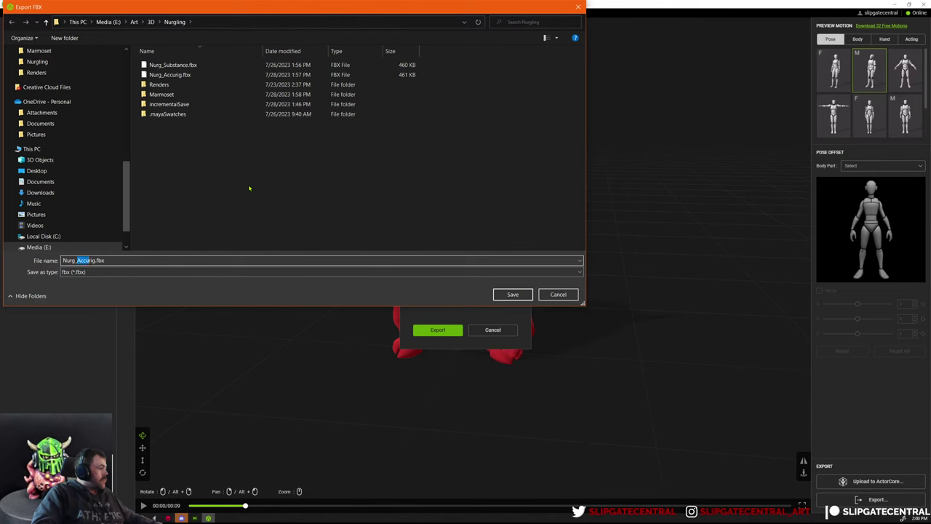
{"action": "type", "text": "TempR"}
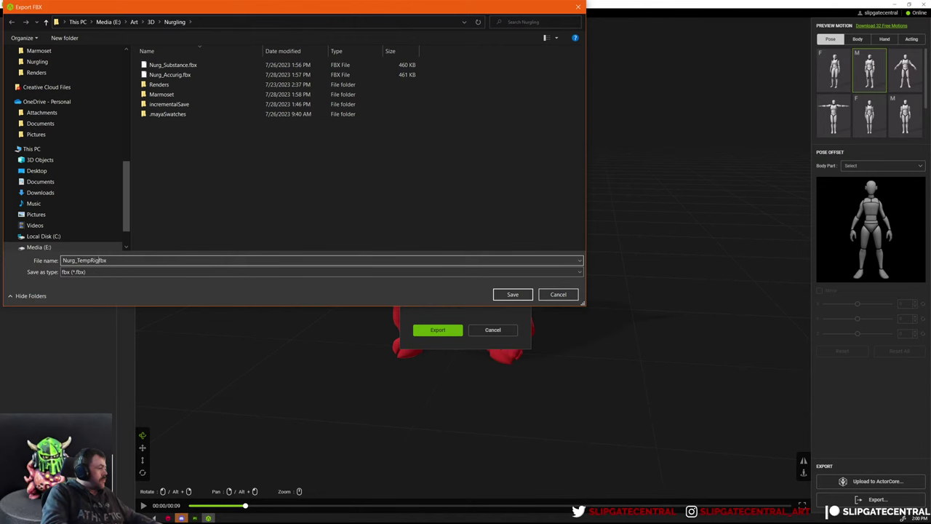
{"action": "key", "text": "Return"}
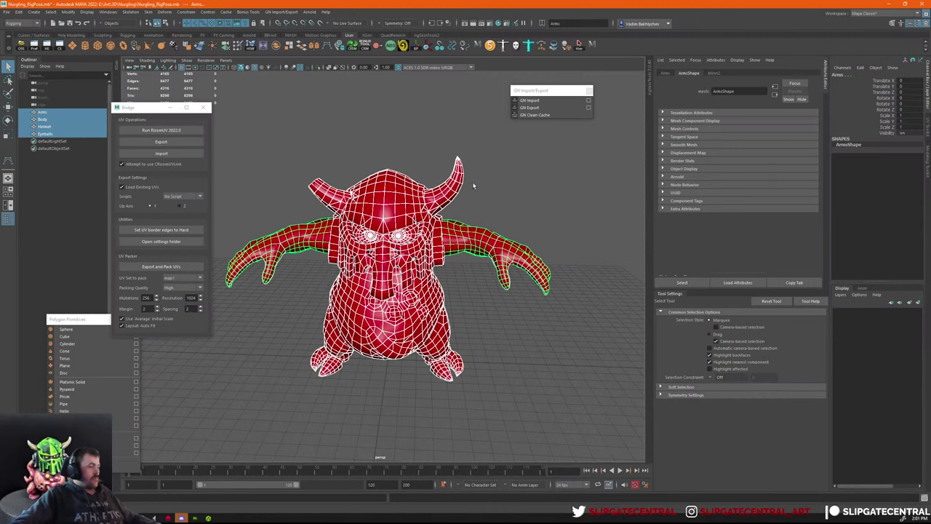
Switch to Maya, save the Nurgling_RigPose scene, and start a new empty scene.
{"action": "left_click", "coordinate": [492, 164]}
{"action": "key", "text": "ctrl+s"}
{"action": "key", "text": "ctrl+o"}
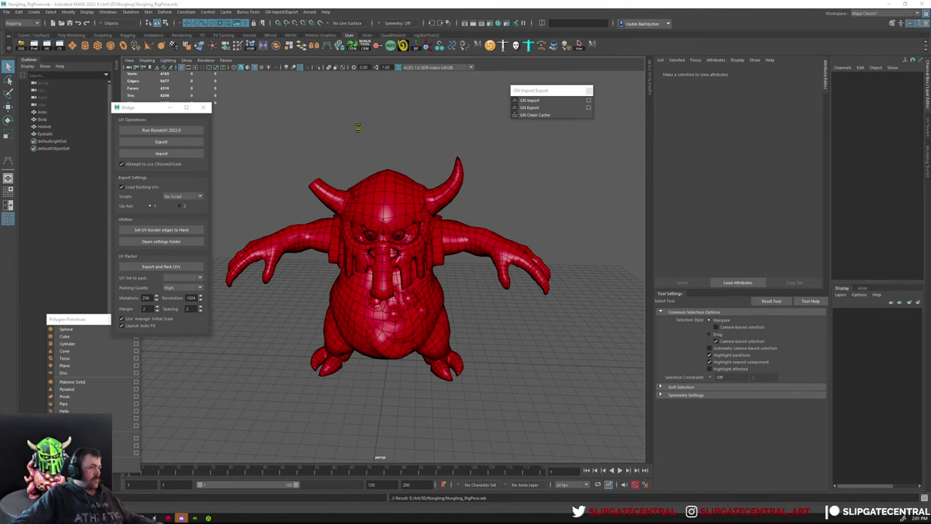
Import the exported Nurg_TempRigfbx.fbx character into the empty scene.
{"action": "left_click", "coordinate": [10, 13]}
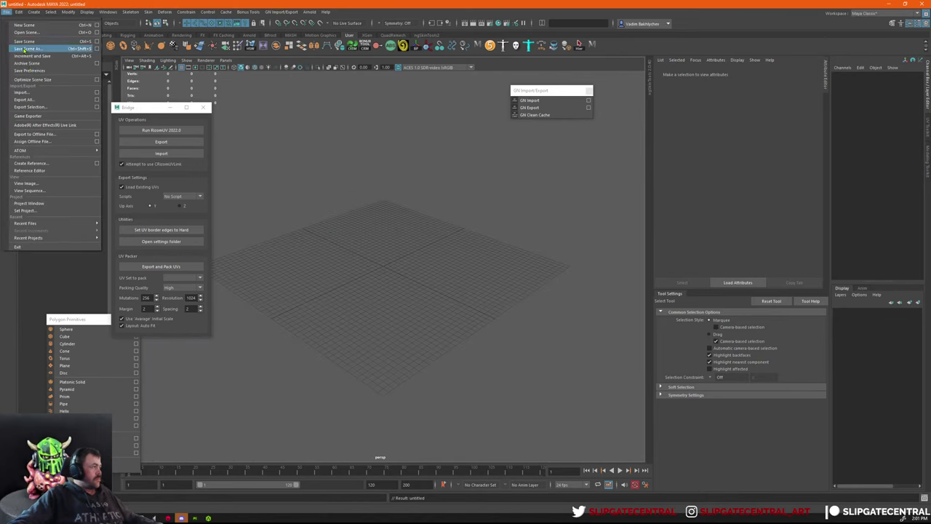
{"action": "left_click", "coordinate": [43, 90]}
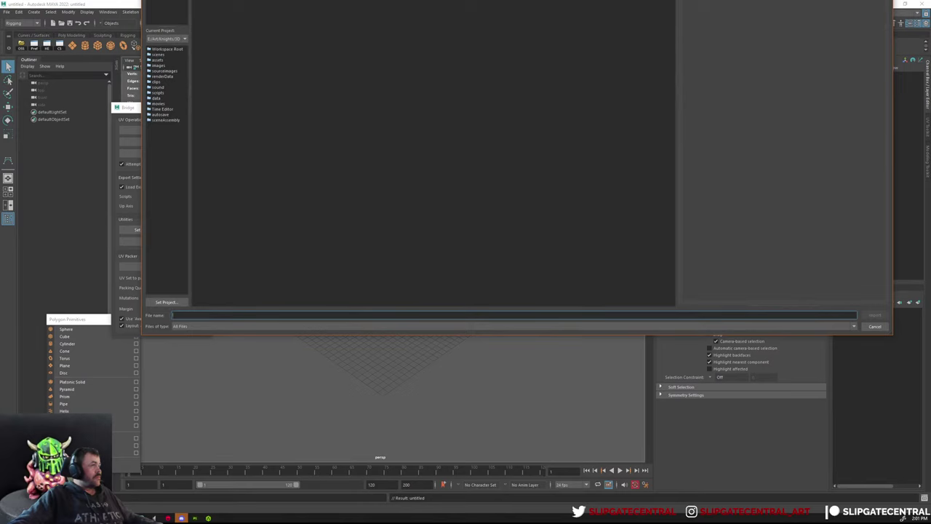
{"action": "left_click", "coordinate": [167, 3]}
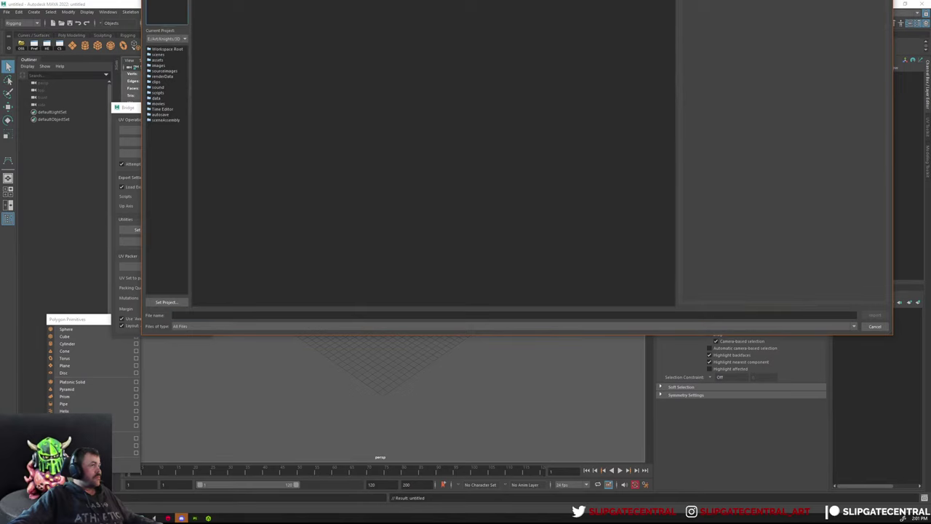
{"action": "left_click", "coordinate": [226, 2]}
{"action": "key", "text": "Return"}
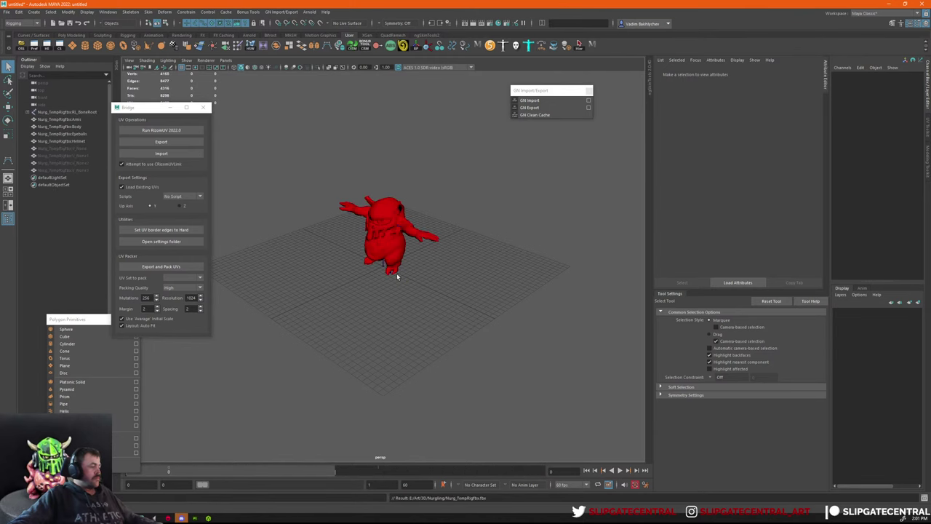
Examine the imported skeleton and body mesh from several angles in wireframe and shaded display.
{"action": "key", "text": "f"}
{"action": "left_click_drag", "start_coordinate": [324, 162], "coordinate": [458, 197]}
{"action": "right_click_drag", "start_coordinate": [457, 197], "coordinate": [532, 278], "text": "alt"}
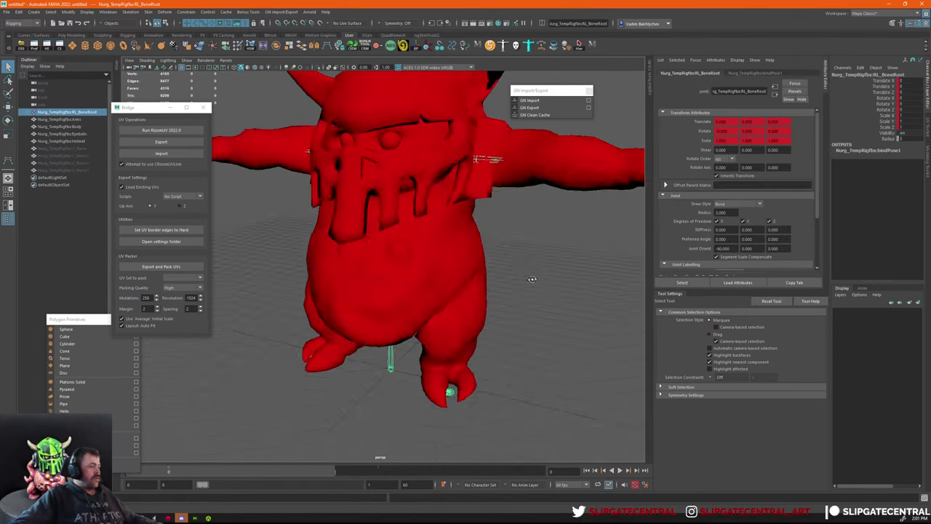
{"action": "left_click_drag", "start_coordinate": [532, 279], "coordinate": [564, 273], "text": "alt"}
{"action": "left_click", "coordinate": [508, 294]}
{"action": "mouse_move", "coordinate": [508, 294]}
{"action": "left_mouse_down", "text": "alt"}
{"action": "mouse_move", "coordinate": [444, 310]}
{"action": "mouse_move", "coordinate": [499, 331]}
{"action": "mouse_move", "coordinate": [477, 313]}
{"action": "mouse_move", "coordinate": [481, 334]}
{"action": "left_mouse_up", "text": "alt"}
{"action": "key", "text": "4"}
{"action": "key", "text": "alt"}
{"action": "left_click", "coordinate": [473, 328]}
{"action": "key", "text": "5"}
{"action": "right_click_drag", "start_coordinate": [480, 333], "coordinate": [440, 296], "text": "alt"}
{"action": "middle_click_drag", "start_coordinate": [480, 295], "coordinate": [493, 320], "text": "alt"}
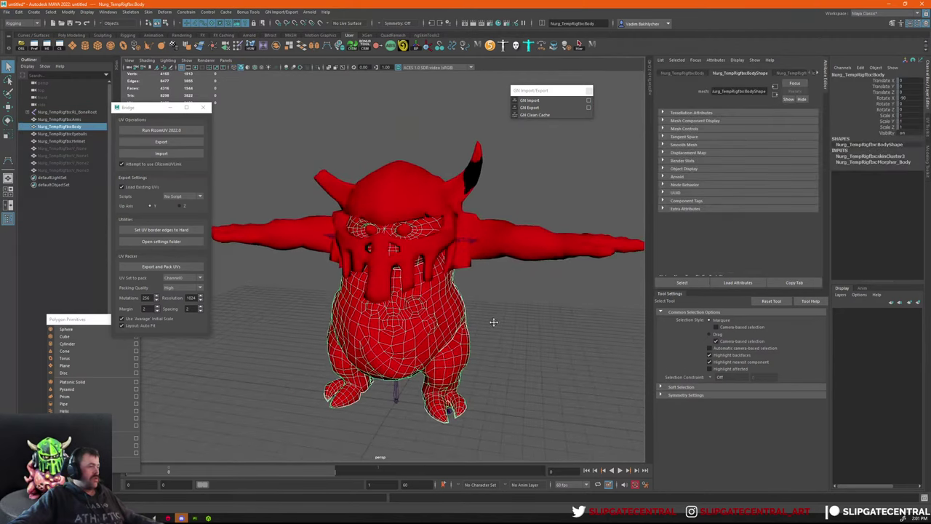
{"action": "mouse_move", "coordinate": [492, 320]}
{"action": "left_mouse_down", "text": "alt"}
{"action": "mouse_move", "coordinate": [413, 316]}
{"action": "mouse_move", "coordinate": [463, 228]}
{"action": "left_mouse_up", "text": "alt"}
{"action": "left_click", "coordinate": [462, 228]}
{"action": "left_click_drag", "start_coordinate": [451, 294], "coordinate": [459, 261], "text": "alt"}
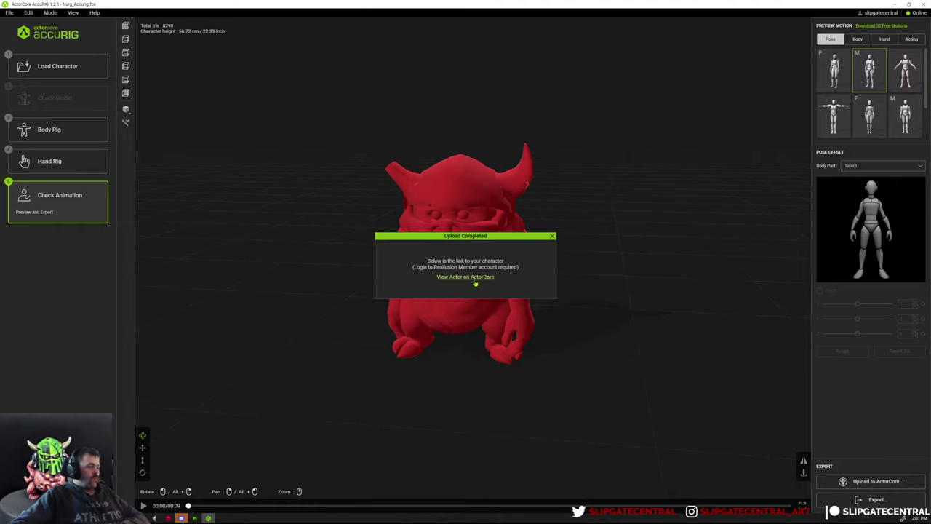
Switch back to AccuRIG and open the uploaded character on ActorCore.
{"action": "left_click", "coordinate": [473, 278]}
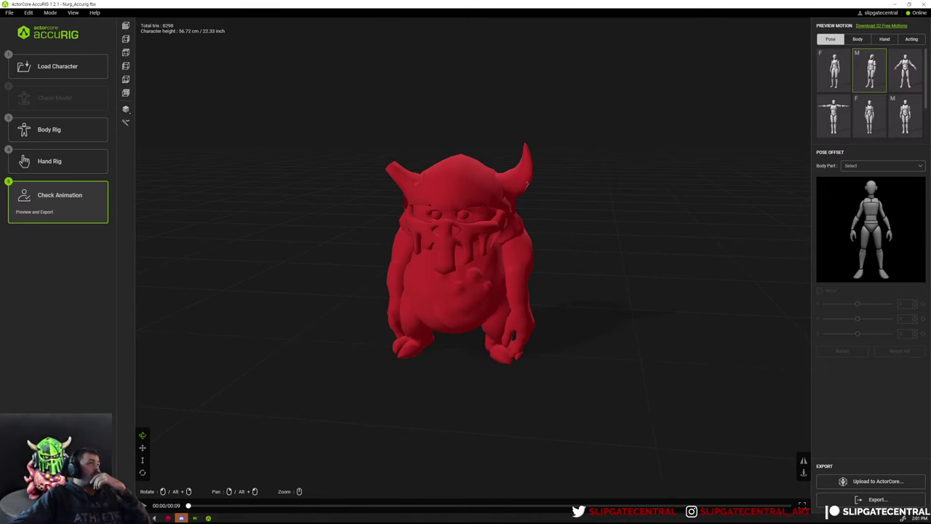
Maximize the ActorCore browser window and look over the Motion library alongside the Nurg_Accurig preview.
{"action": "left_click_drag", "start_coordinate": [263, 142], "coordinate": [383, 133]}
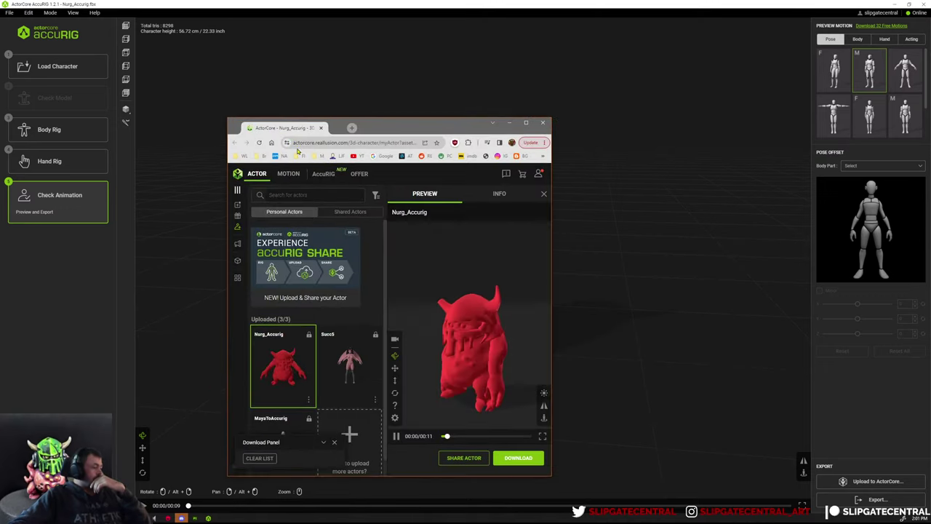
{"action": "double_click", "coordinate": [388, 128]}
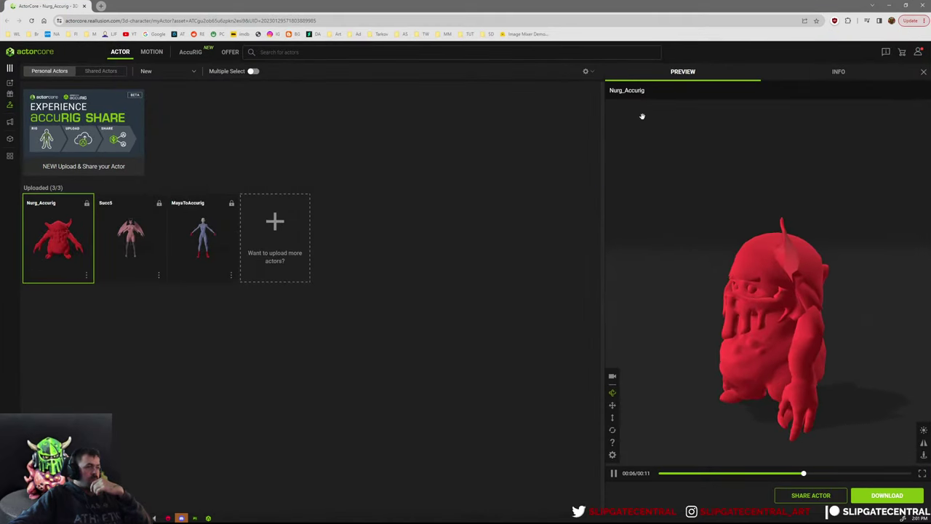
{"action": "left_click", "coordinate": [150, 53]}
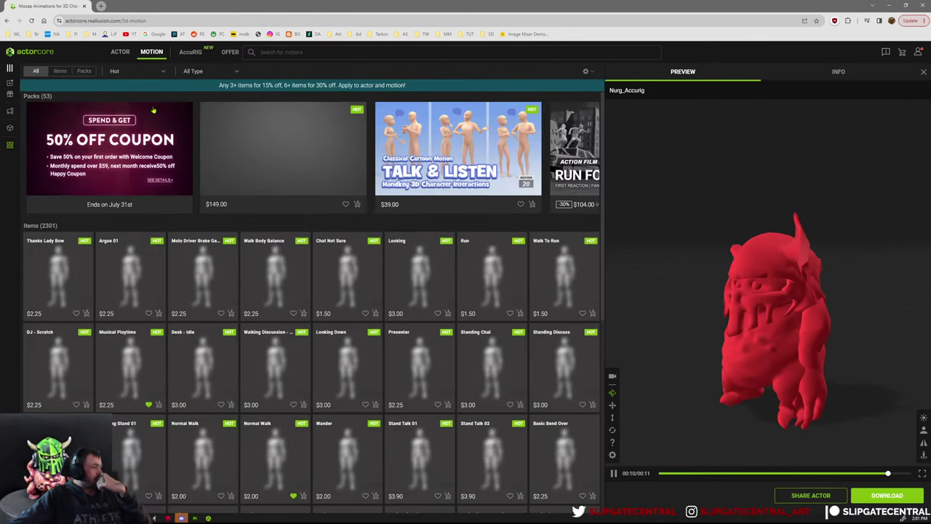
{"action": "mouse_move", "coordinate": [22, 125]}
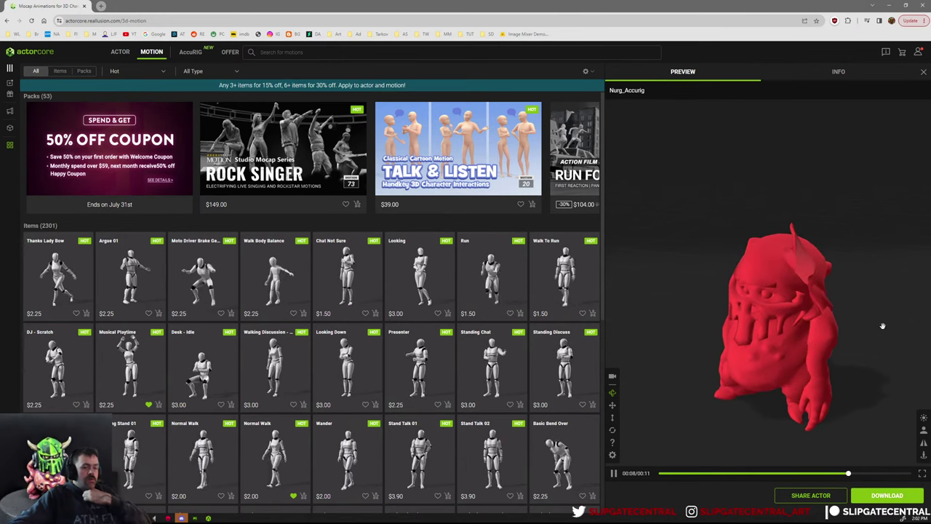
{"action": "mouse_move", "coordinate": [880, 375]}
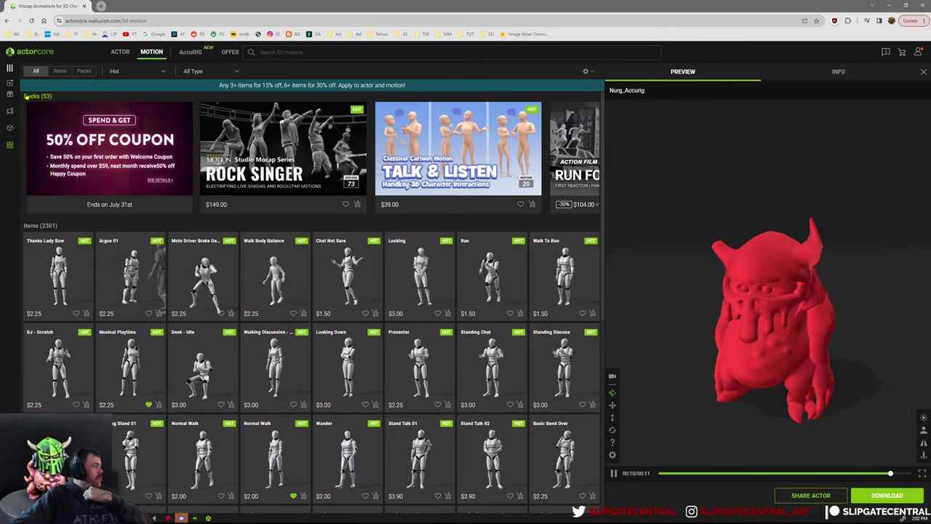
{"action": "mouse_move", "coordinate": [35, 104]}
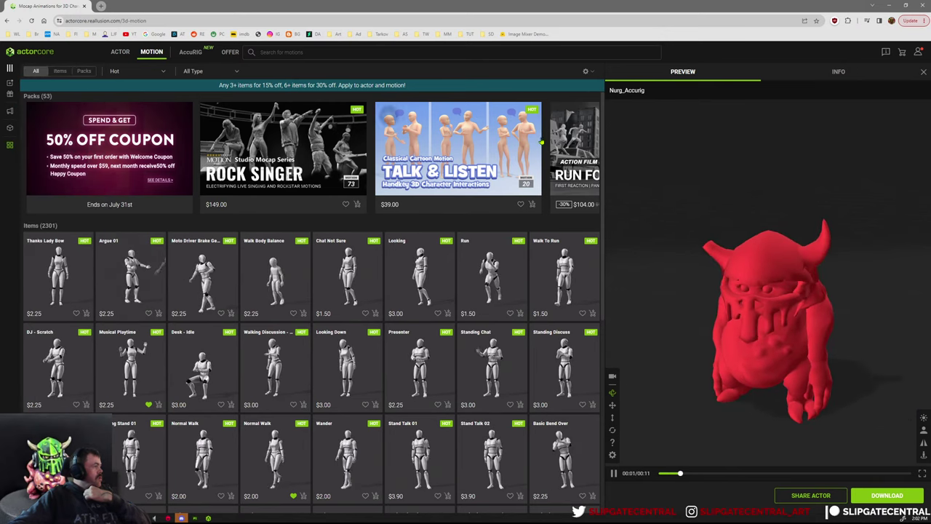
Download the Nurg_Accurig actor from the personal actors with Maya as target application and original texture size.
{"action": "left_click", "coordinate": [119, 57]}
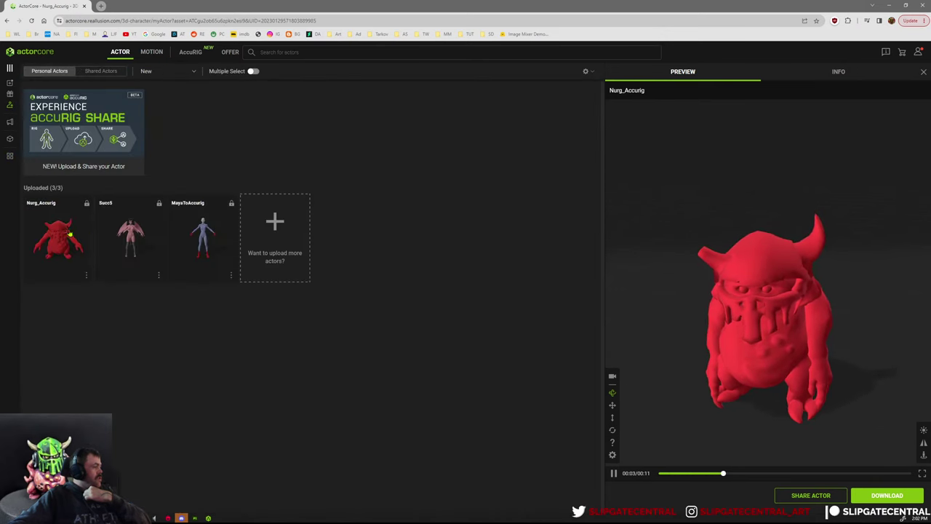
{"action": "left_click", "coordinate": [87, 275]}
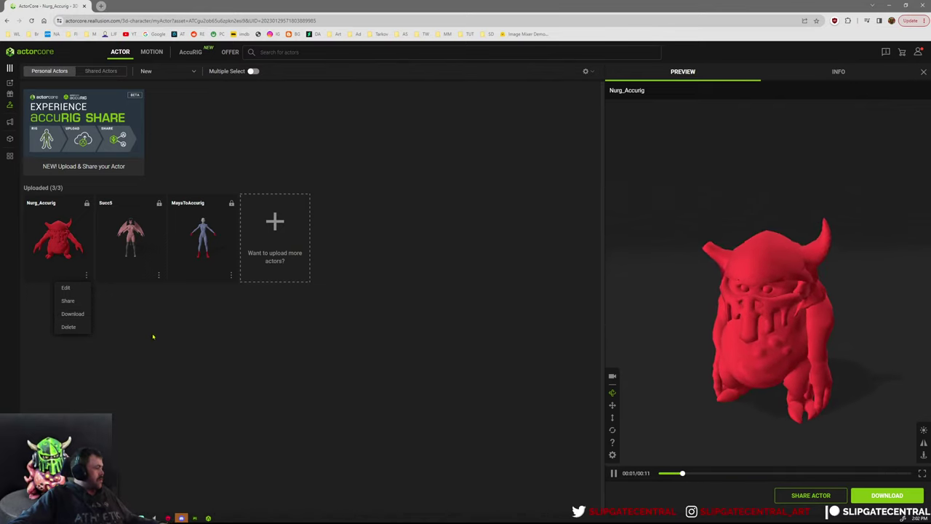
{"action": "left_click", "coordinate": [98, 352]}
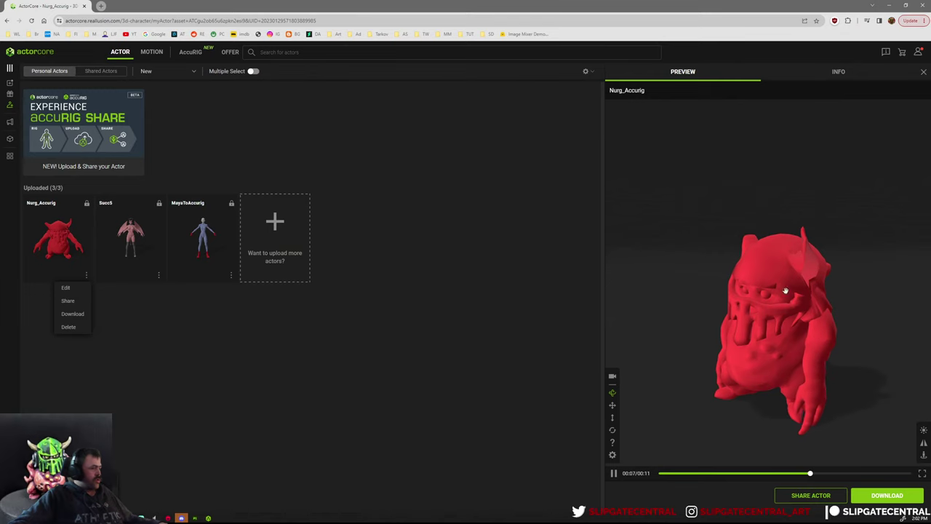
{"action": "left_click", "coordinate": [70, 314]}
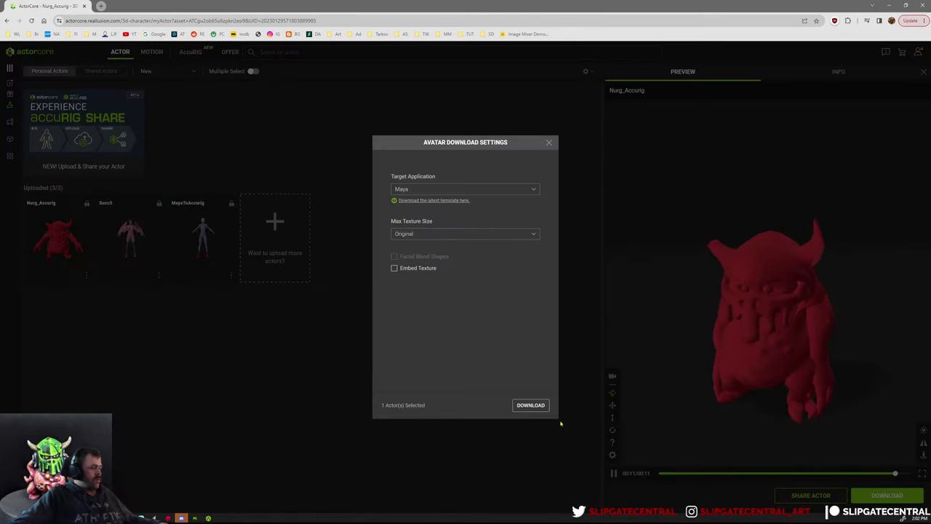
{"action": "left_click", "coordinate": [531, 405]}
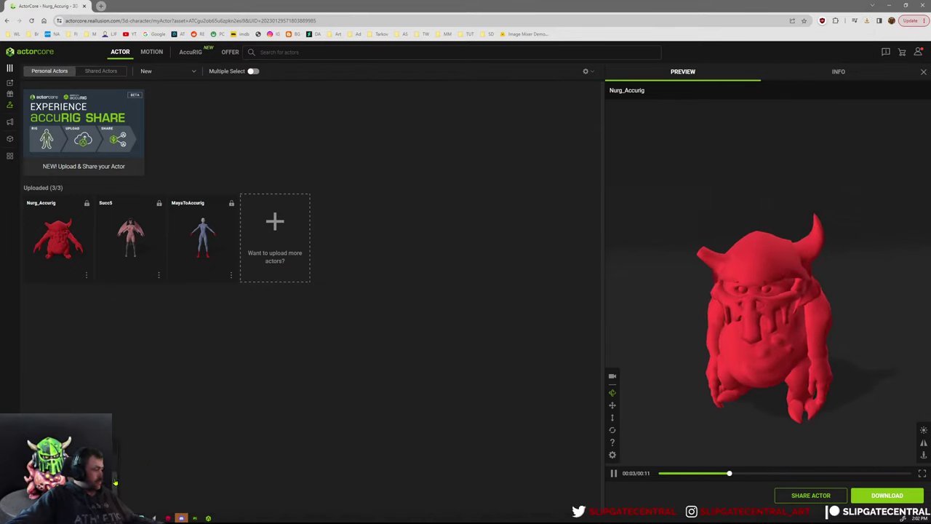
{"action": "right_click", "coordinate": [38, 483]}
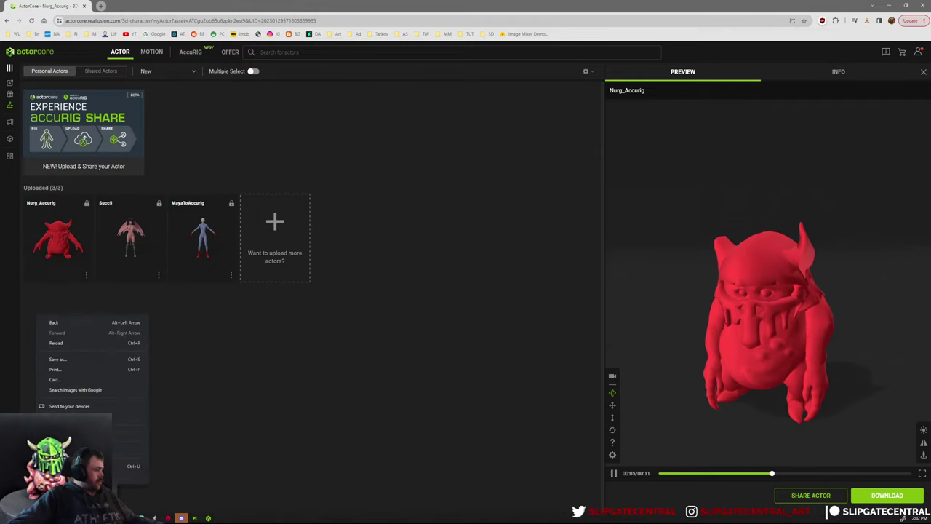
{"action": "left_click", "coordinate": [184, 448]}
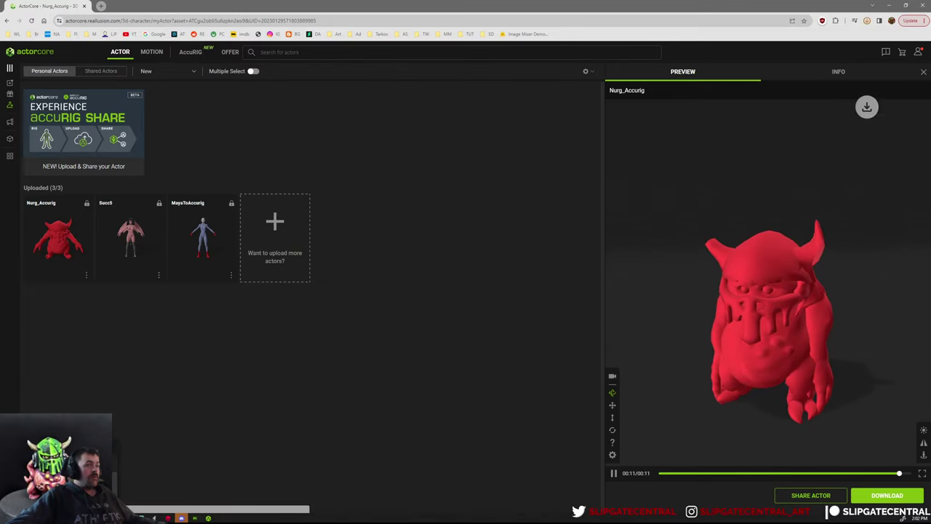
Open the newest downloaded Actorcore-Maya archive and go into its Actor/Nurg_Accurig folder.
{"action": "left_click", "coordinate": [868, 21]}
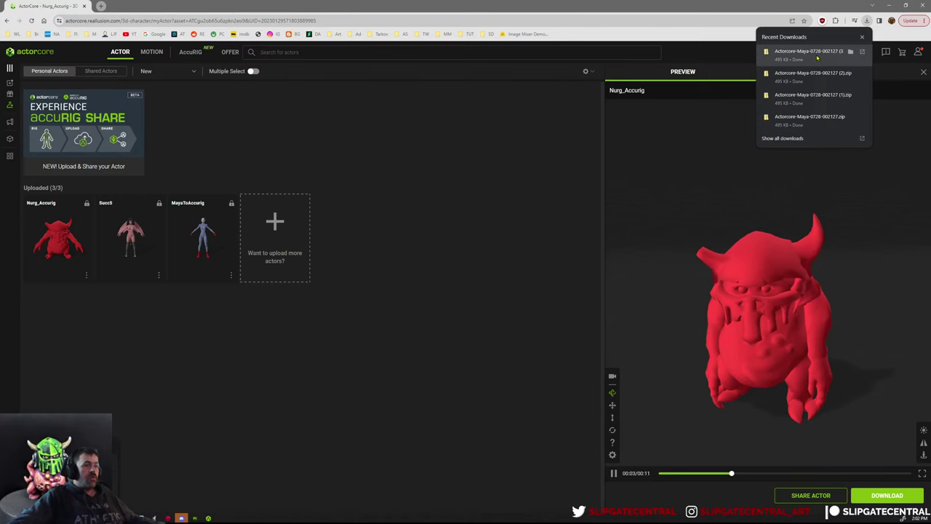
{"action": "left_click", "coordinate": [864, 53]}
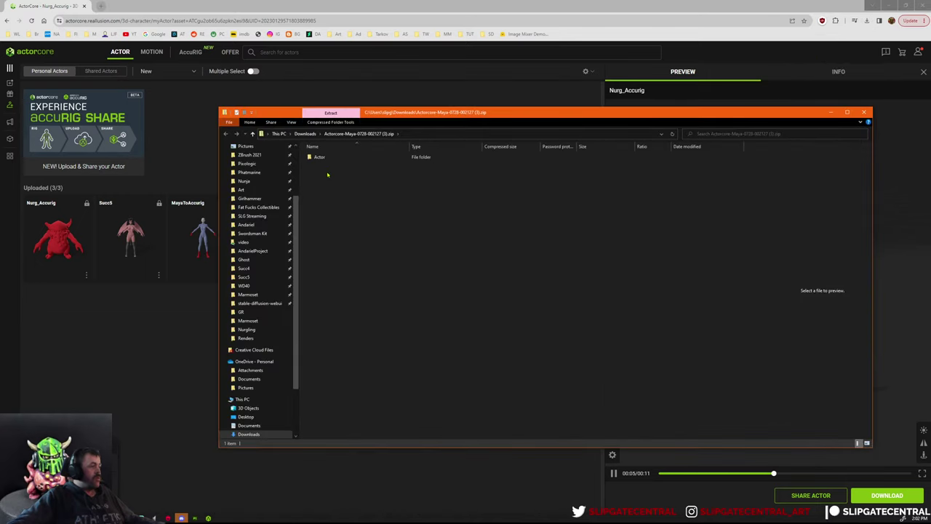
{"action": "double_click", "coordinate": [315, 157]}
{"action": "double_click", "coordinate": [339, 158]}
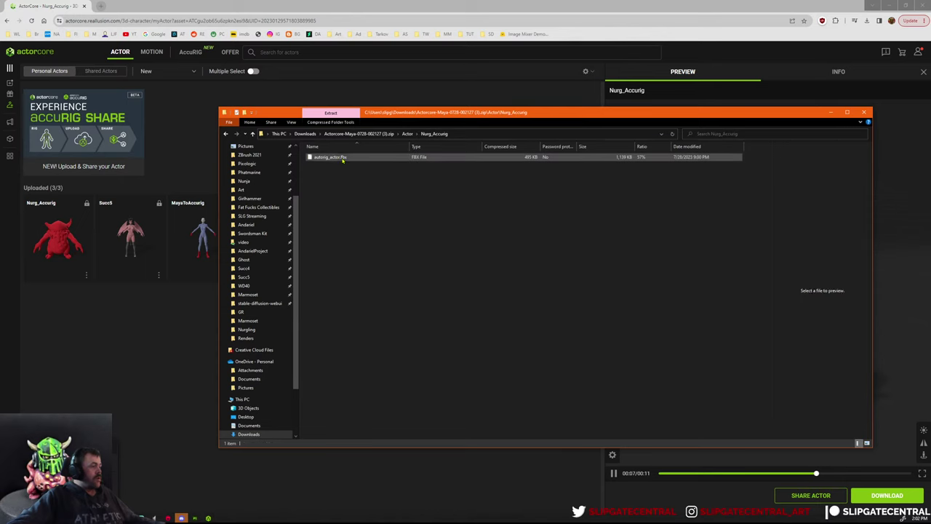
Copy autorig_actor.fbx from the archive into the Nurgling project folder and switch to Maya.
{"action": "left_click", "coordinate": [247, 329]}
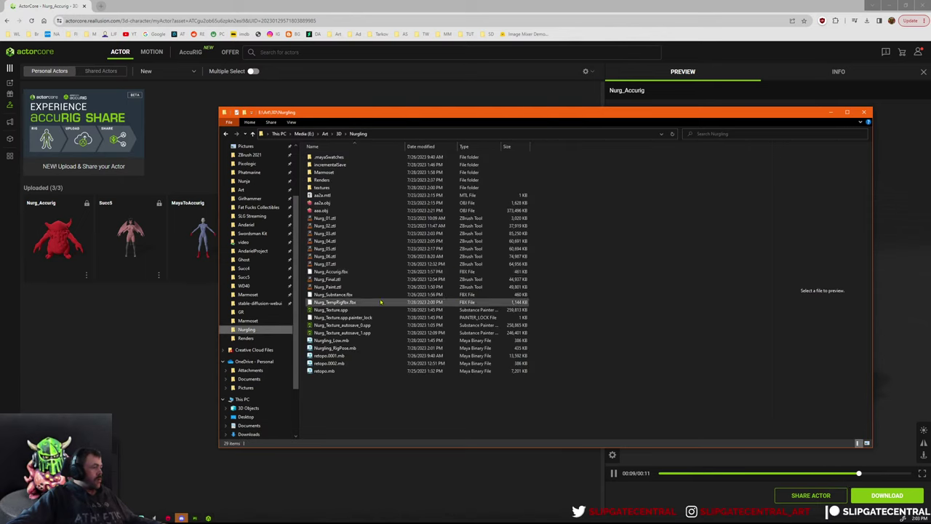
{"action": "left_click", "coordinate": [331, 272]}
{"action": "key", "text": "ctrl+v"}
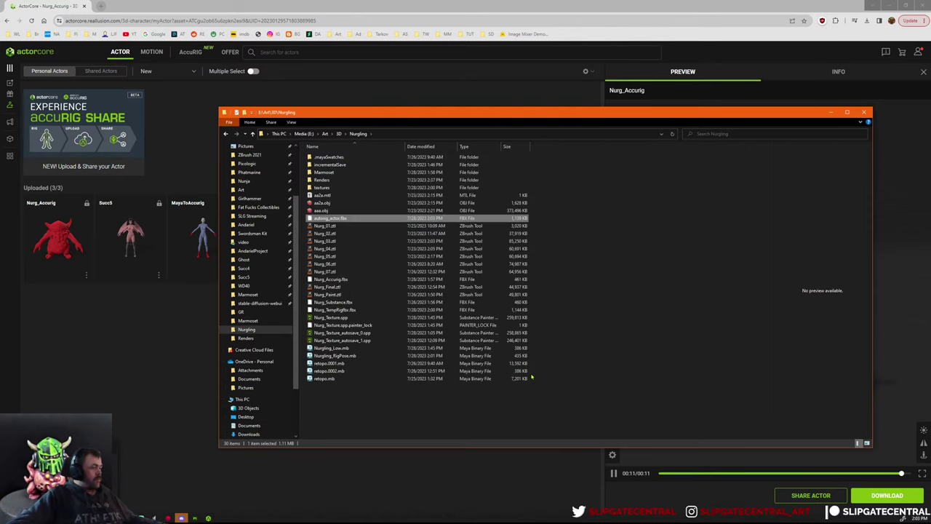
{"action": "key", "text": "alt+Tab"}
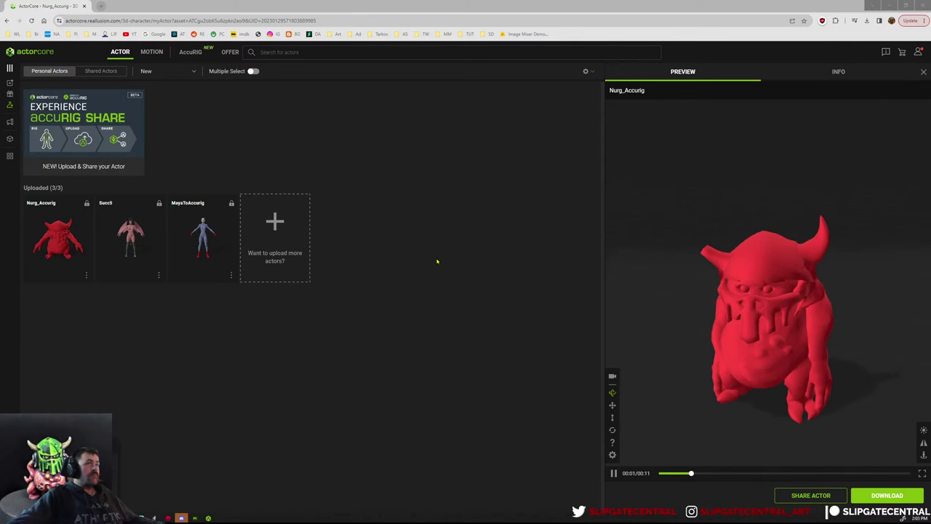
{"action": "key", "text": "alt+Tab"}
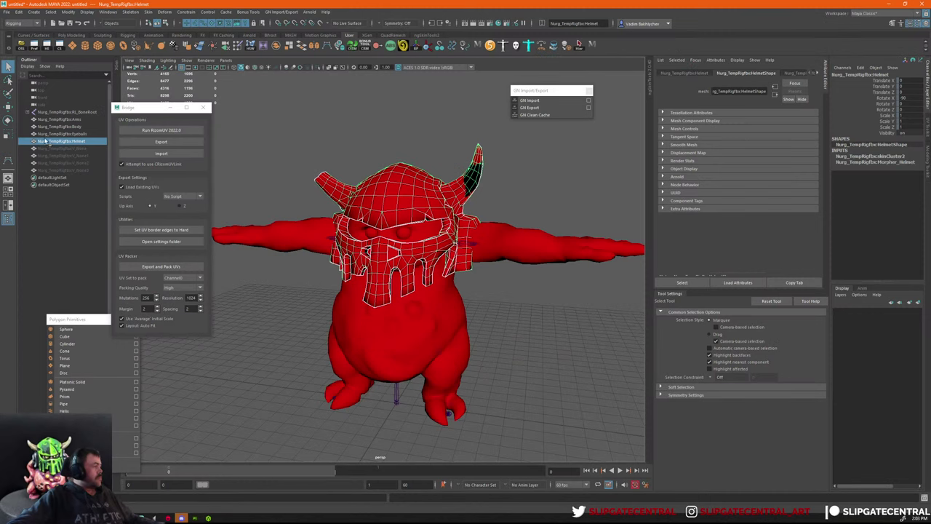
Try importing autorig_actor.fbx into the scene that already holds the Nurg_TempRigfbx character.
{"action": "left_click", "coordinate": [6, 13]}
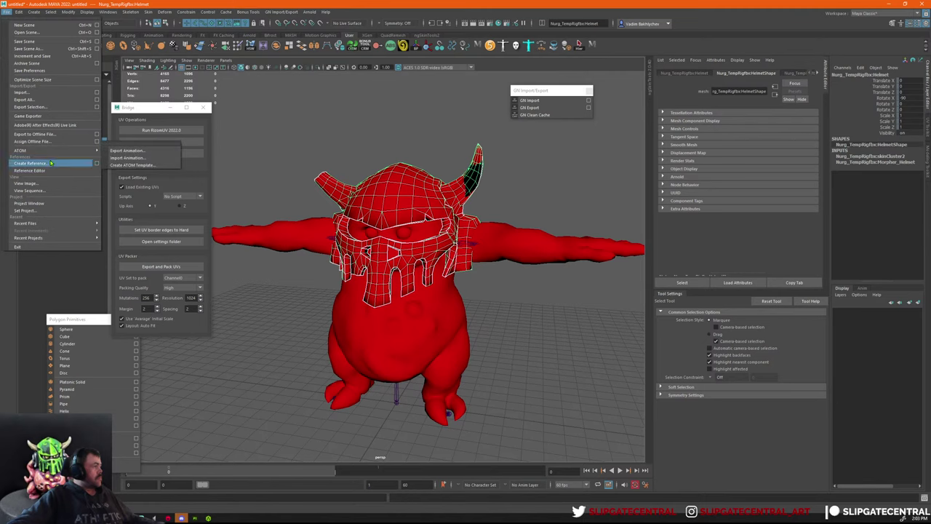
{"action": "left_click", "coordinate": [42, 96]}
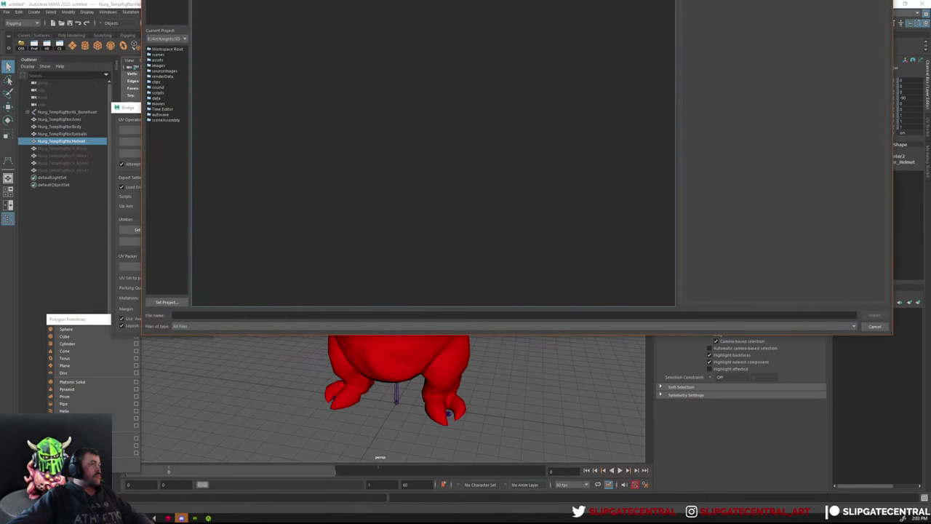
{"action": "double_click", "coordinate": [270, 124]}
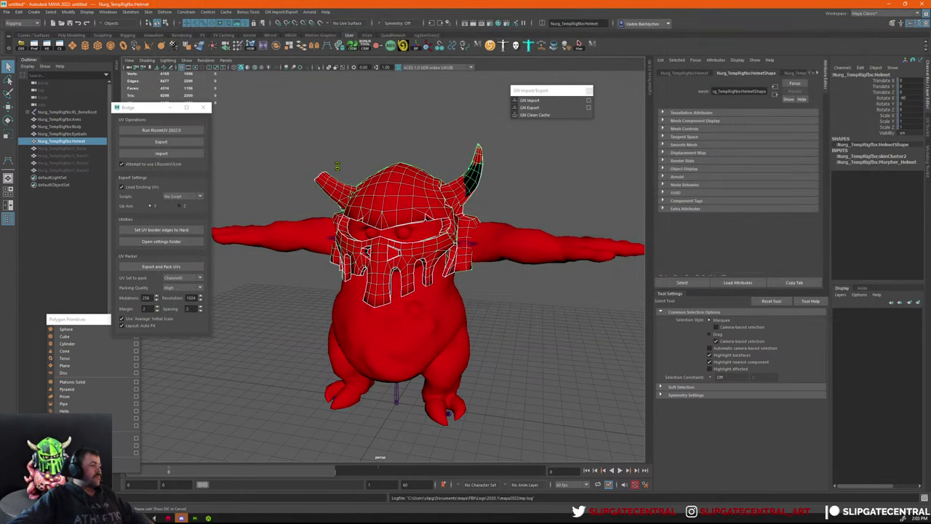
Start a new scene without saving the current one and import autorig_actor.fbx into it.
{"action": "key", "text": "ctrl+n"}
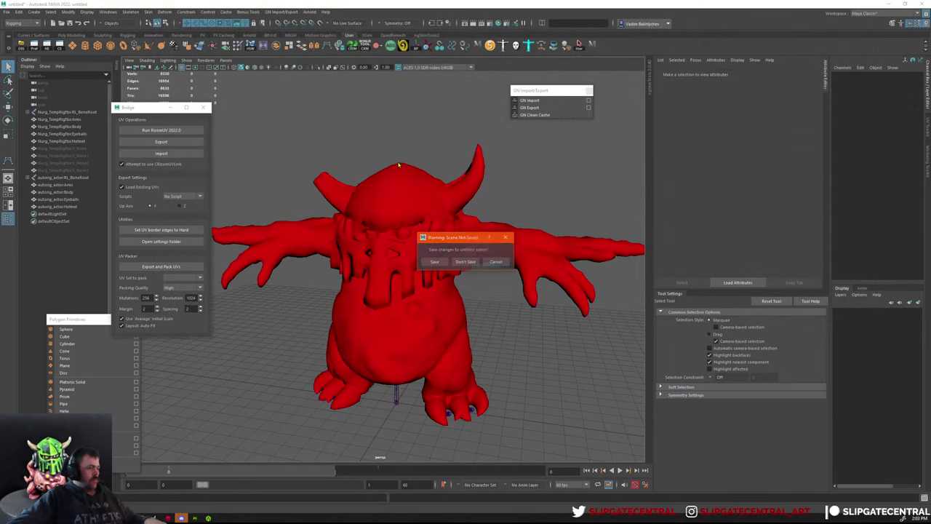
{"action": "left_click", "coordinate": [469, 261]}
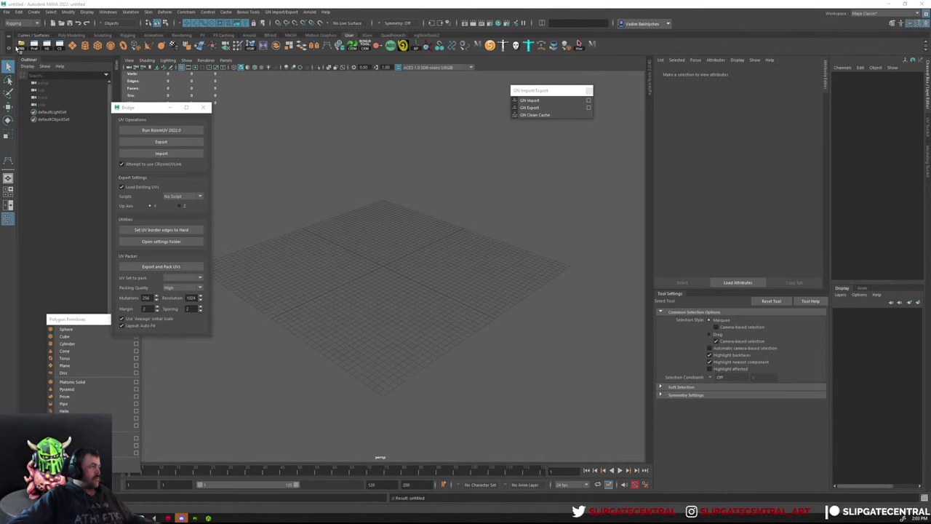
{"action": "left_click", "coordinate": [7, 13]}
{"action": "left_click", "coordinate": [36, 91]}
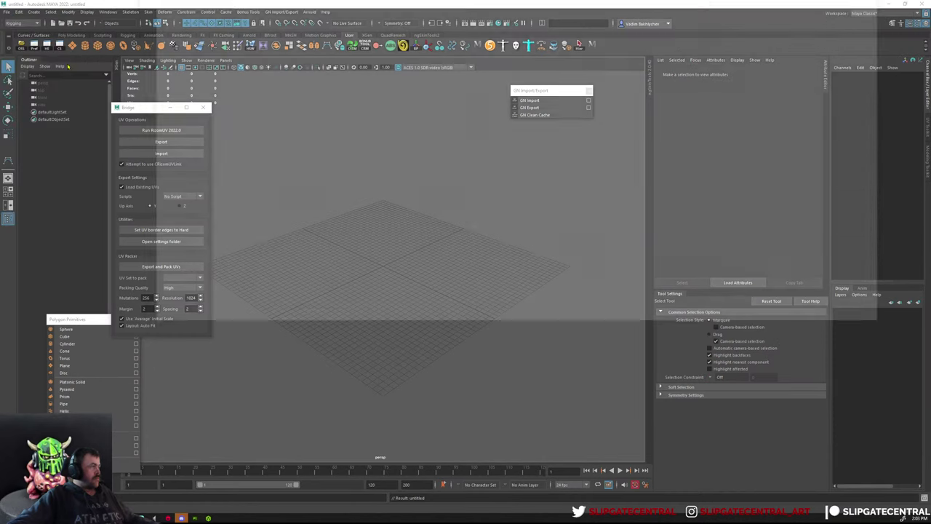
{"action": "double_click", "coordinate": [247, 3]}
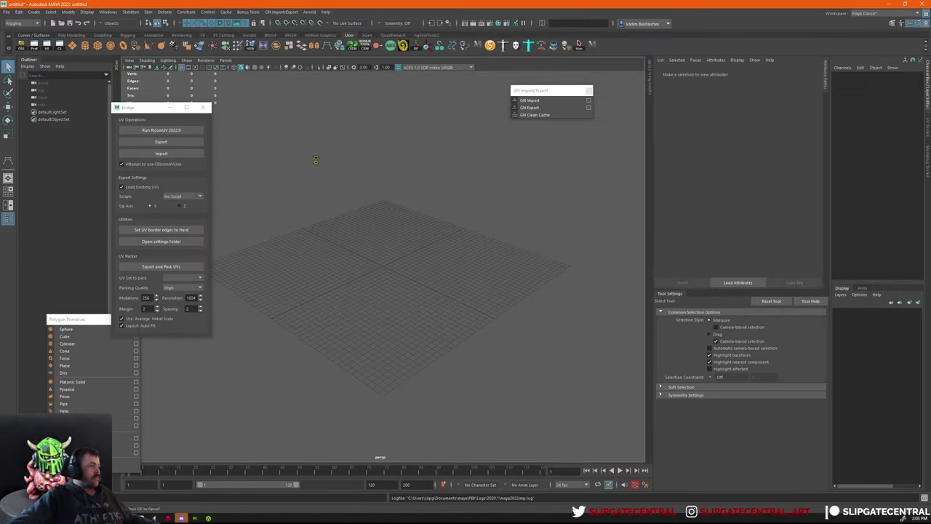
Examine the imported character's body mesh and skeleton up close in wireframe and shaded display.
{"action": "left_click_drag", "start_coordinate": [399, 262], "coordinate": [345, 135], "text": "alt"}
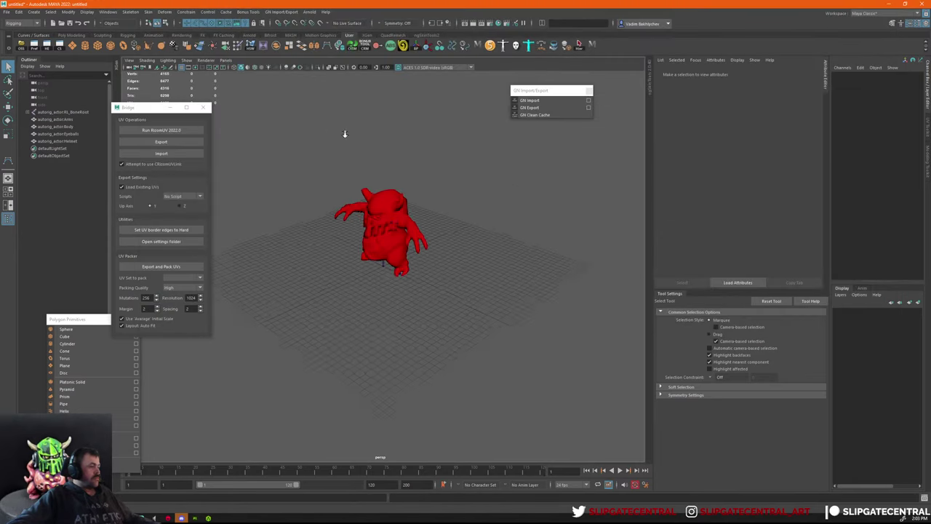
{"action": "scroll", "coordinate": [393, 215], "scroll_direction": "up", "scroll_amount": 5}
{"action": "left_click_drag", "start_coordinate": [393, 215], "coordinate": [452, 214], "text": "alt"}
{"action": "middle_click_drag", "start_coordinate": [451, 214], "coordinate": [452, 251], "text": "alt"}
{"action": "right_click_drag", "start_coordinate": [453, 251], "coordinate": [486, 294], "text": "alt"}
{"action": "key", "text": "4"}
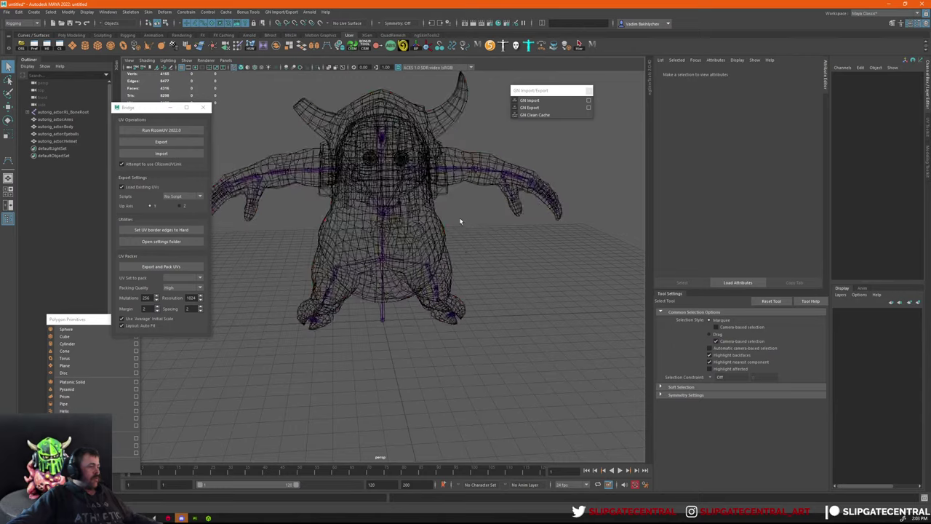
{"action": "mouse_move", "coordinate": [459, 221]}
{"action": "right_mouse_down", "text": "alt"}
{"action": "mouse_move", "coordinate": [507, 262]}
{"action": "mouse_move", "coordinate": [441, 235]}
{"action": "right_mouse_up", "text": "alt"}
{"action": "key", "text": "5"}
{"action": "key", "text": "4"}
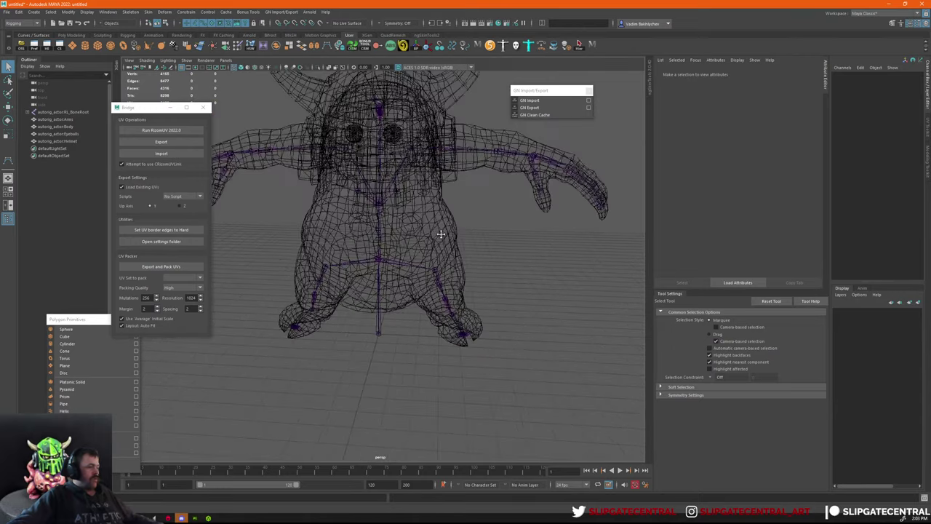
{"action": "middle_click_drag", "start_coordinate": [408, 234], "coordinate": [403, 270], "text": "alt"}
{"action": "right_click_drag", "start_coordinate": [399, 270], "coordinate": [417, 288], "text": "alt"}
Try rotating parts of the imported rig, undoing each rotation.
{"action": "left_click", "coordinate": [428, 308]}
{"action": "key", "text": "e"}
{"action": "left_click_drag", "start_coordinate": [444, 276], "coordinate": [515, 218]}
{"action": "key", "text": "ctrl+z"}
{"action": "key", "text": "q"}
{"action": "left_click", "coordinate": [496, 191]}
{"action": "left_click_drag", "start_coordinate": [443, 180], "coordinate": [576, 160]}
{"action": "key", "text": "ctrl+z"}
{"action": "key", "text": "q"}
{"action": "left_click_drag", "start_coordinate": [450, 115], "coordinate": [445, 140], "text": "alt"}
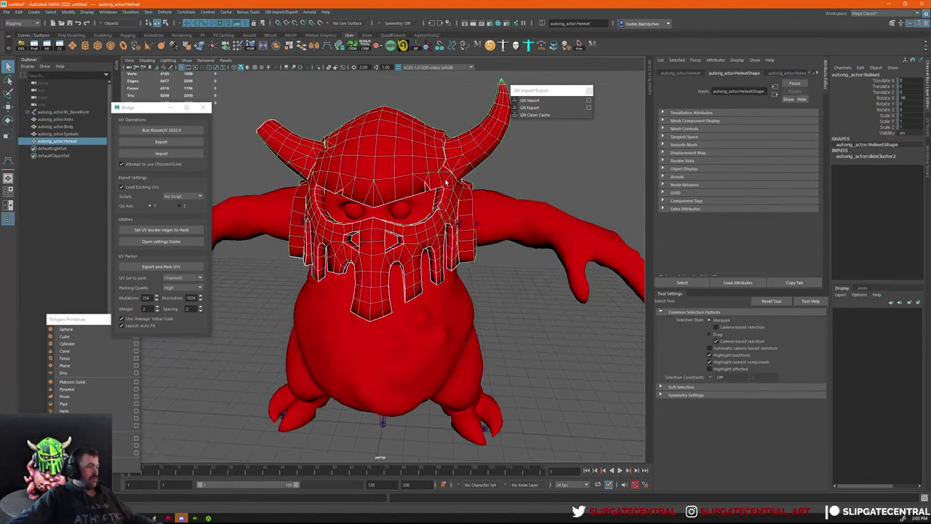
Select the facial bone joint in wireframe and inspect the head area from close up.
{"action": "key", "text": "4"}
{"action": "left_click", "coordinate": [390, 169]}
{"action": "left_click_drag", "start_coordinate": [394, 173], "coordinate": [405, 152], "text": "alt"}
{"action": "right_click_drag", "start_coordinate": [404, 154], "coordinate": [460, 188], "text": "alt"}
{"action": "mouse_move", "coordinate": [460, 188]}
{"action": "left_mouse_down", "text": "alt"}
{"action": "mouse_move", "coordinate": [369, 182]}
{"action": "mouse_move", "coordinate": [457, 251]}
{"action": "mouse_move", "coordinate": [450, 241]}
{"action": "left_mouse_up", "text": "alt"}
{"action": "key", "text": "5"}
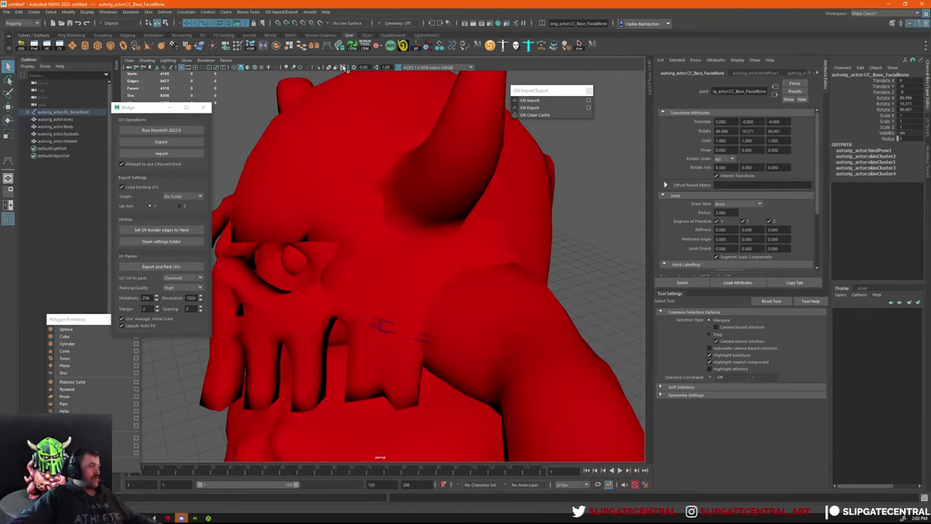
Turn on X-ray joints display, select the helmet mesh, and examine the skeleton's placement in the head and arms.
{"action": "left_click", "coordinate": [344, 67]}
{"action": "key", "text": "4"}
{"action": "left_click_drag", "start_coordinate": [395, 152], "coordinate": [459, 162], "text": "alt"}
{"action": "key", "text": "5"}
{"action": "left_click", "coordinate": [461, 163]}
{"action": "right_click_drag", "start_coordinate": [510, 160], "coordinate": [475, 155], "text": "alt"}
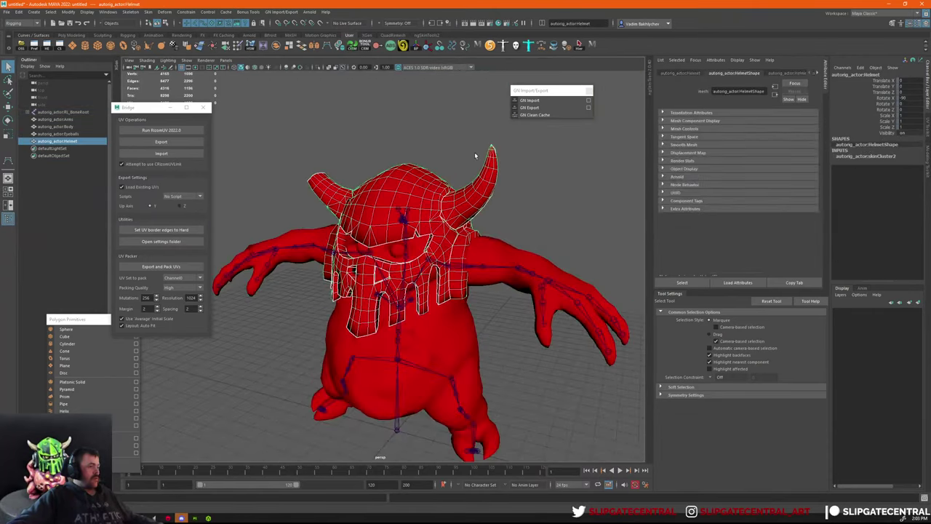
{"action": "left_click_drag", "start_coordinate": [475, 156], "coordinate": [436, 172], "text": "alt"}
{"action": "right_click_drag", "start_coordinate": [436, 172], "coordinate": [459, 208], "text": "alt"}
{"action": "left_click_drag", "start_coordinate": [459, 208], "coordinate": [486, 191], "text": "alt"}
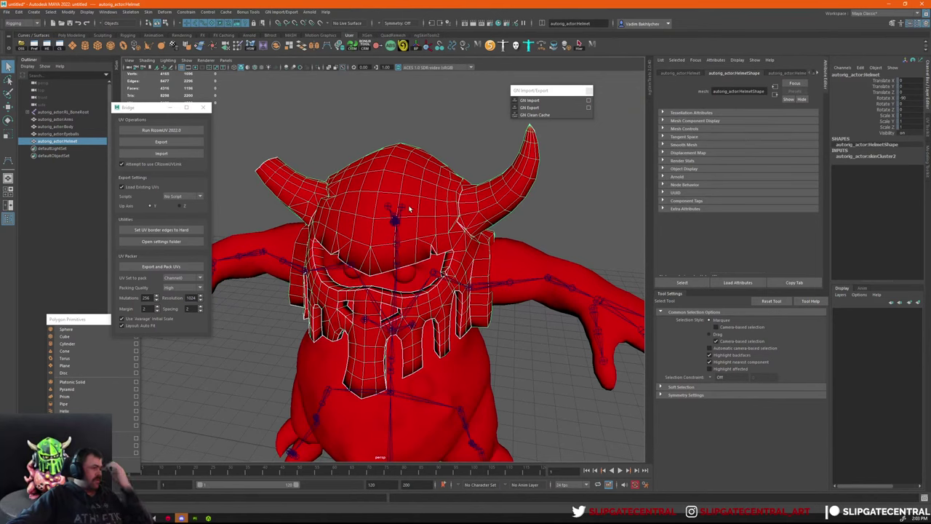
{"action": "left_click_drag", "start_coordinate": [410, 208], "coordinate": [538, 108], "text": "alt"}
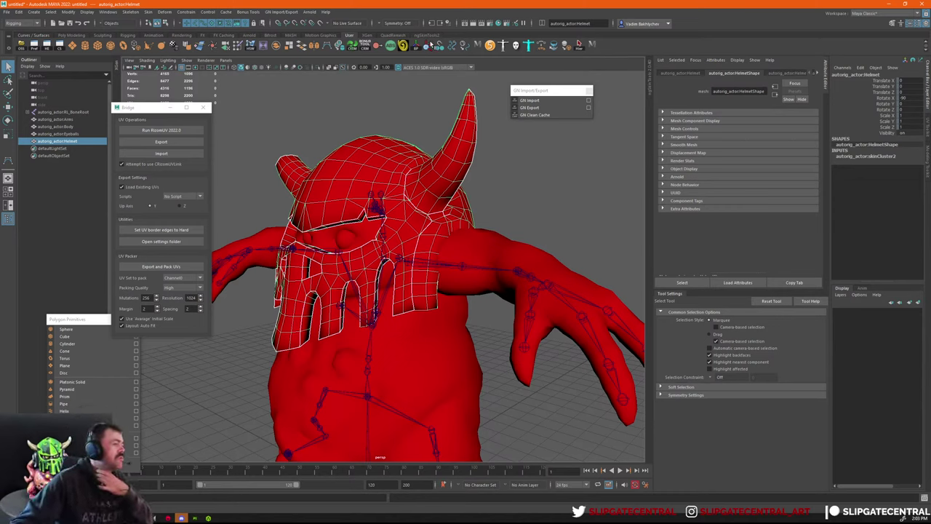
Bring up the ngSkinTools2 shelf tools and close the floating Polygon Primitives and Bridge windows.
{"action": "left_click", "coordinate": [427, 35]}
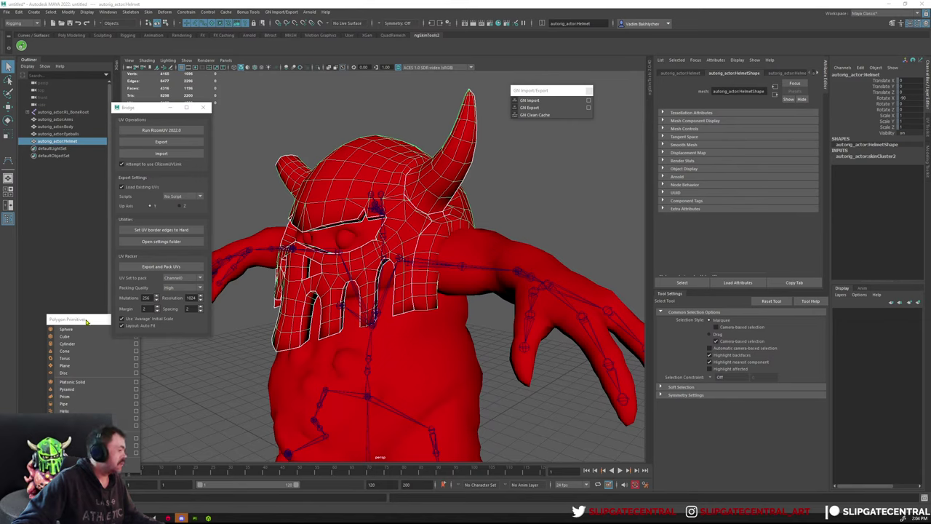
{"action": "left_click", "coordinate": [85, 321]}
{"action": "left_click", "coordinate": [135, 320]}
{"action": "left_click", "coordinate": [202, 107]}
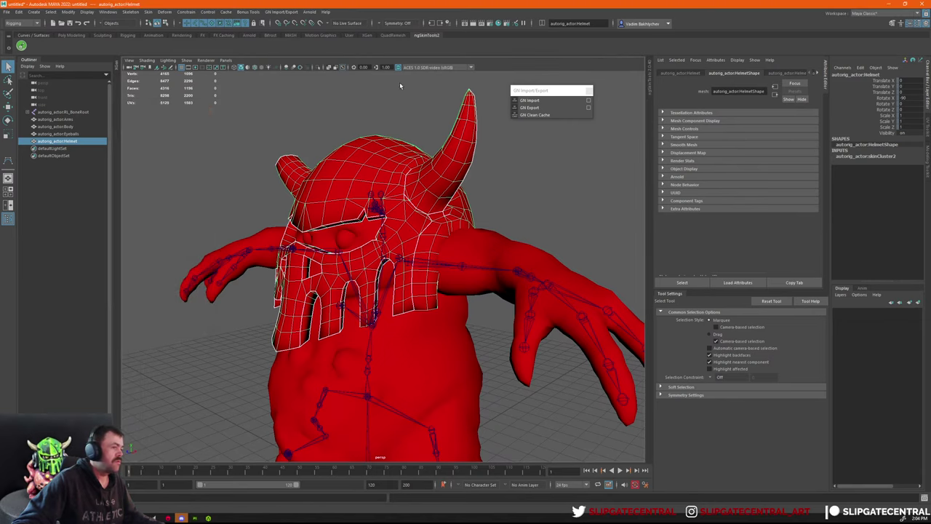
Close the floating GN Import/Export window and restore the Maya window to full screen.
{"action": "mouse_move", "coordinate": [567, 92]}
{"action": "left_mouse_down"}
{"action": "mouse_move", "coordinate": [582, 93]}
{"action": "mouse_move", "coordinate": [568, 95]}
{"action": "left_mouse_up"}
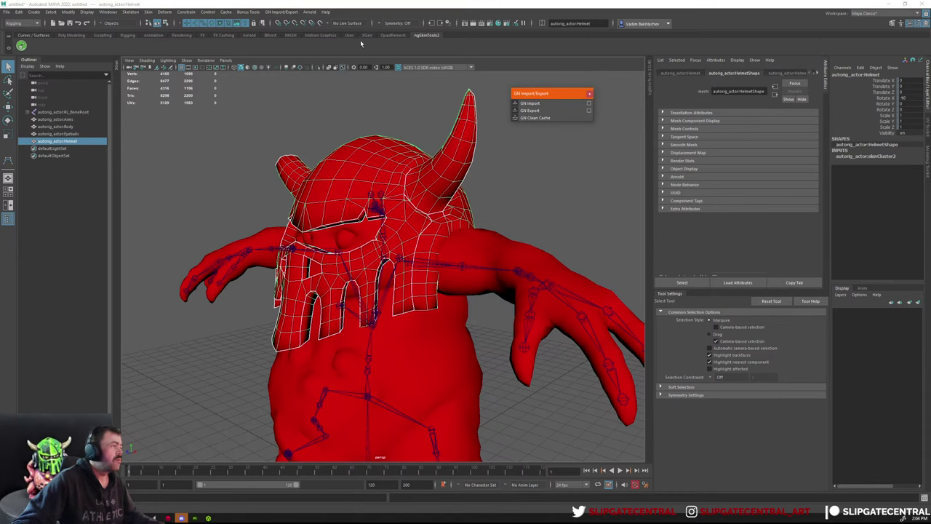
{"action": "left_click_drag", "start_coordinate": [441, 4], "coordinate": [410, 175]}
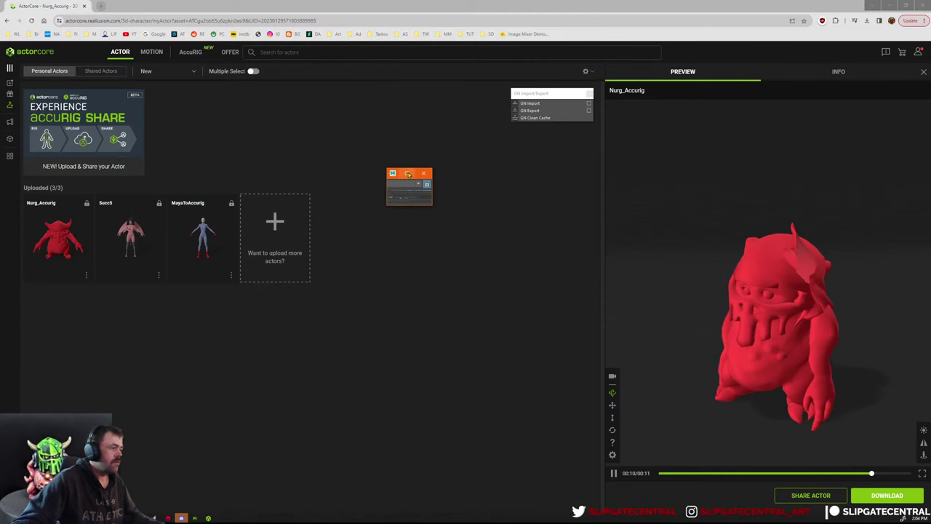
{"action": "left_click", "coordinate": [409, 175]}
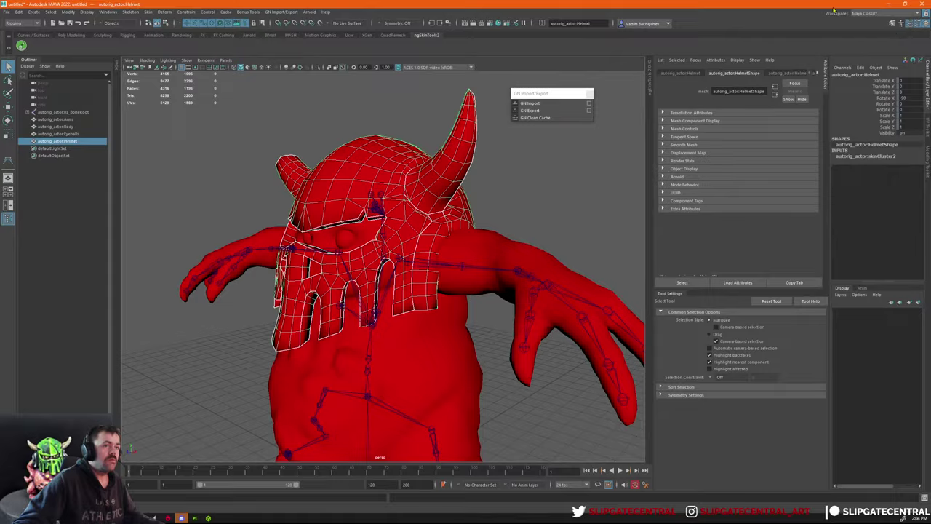
{"action": "key", "text": "alt+Tab"}
{"action": "left_click", "coordinate": [576, 95]}
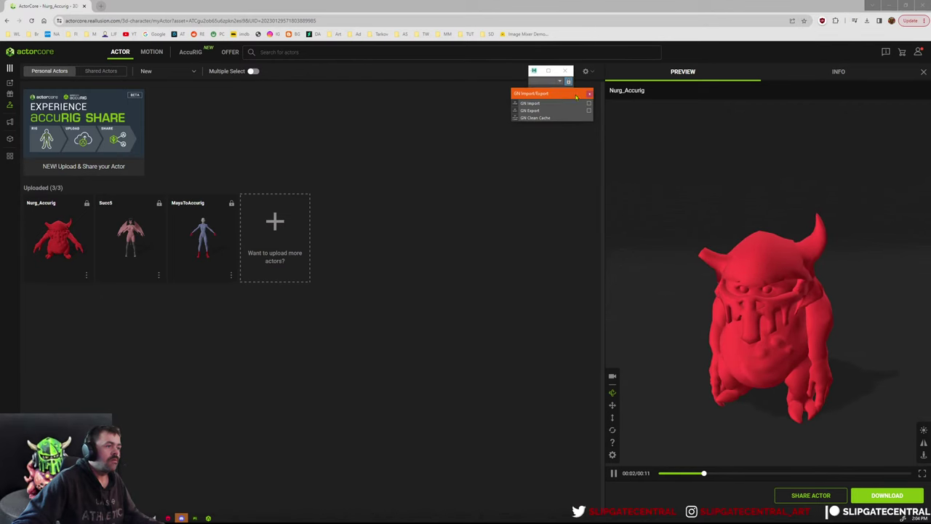
{"action": "left_click", "coordinate": [589, 94]}
{"action": "left_click_drag", "start_coordinate": [574, 105], "coordinate": [884, 432]}
{"action": "double_click", "coordinate": [635, 72]}
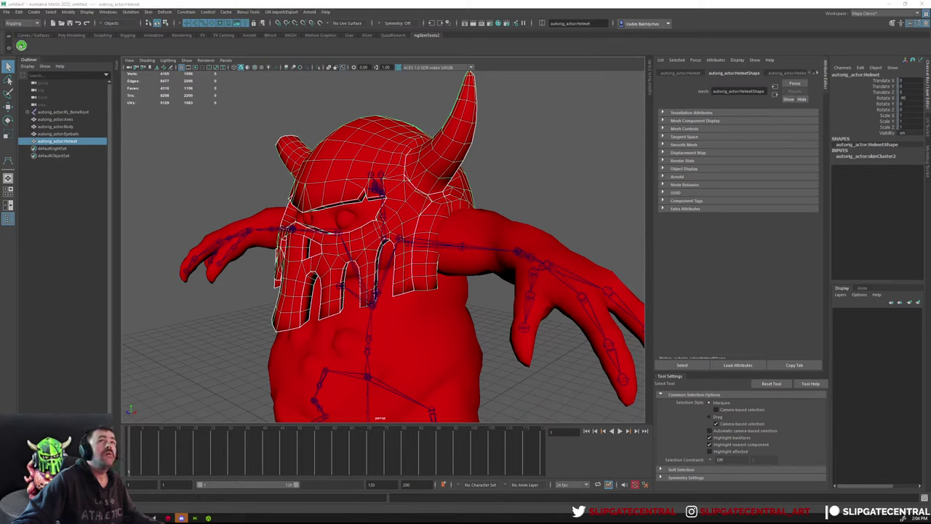
{"action": "key", "text": "F12"}
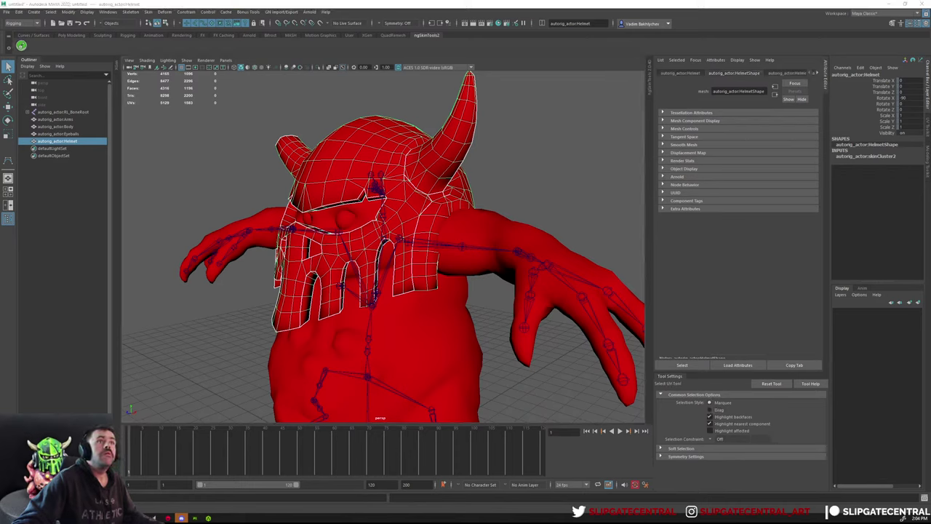
{"action": "key", "text": "q"}
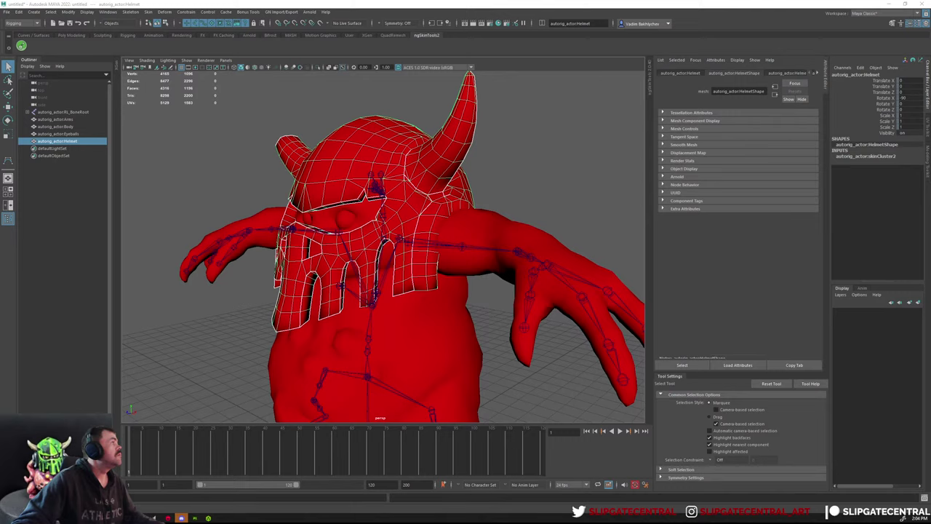
{"action": "key", "text": "alt+Tab"}
{"action": "key", "text": "alt+Tab"}
{"action": "key", "text": "alt+Tab"}
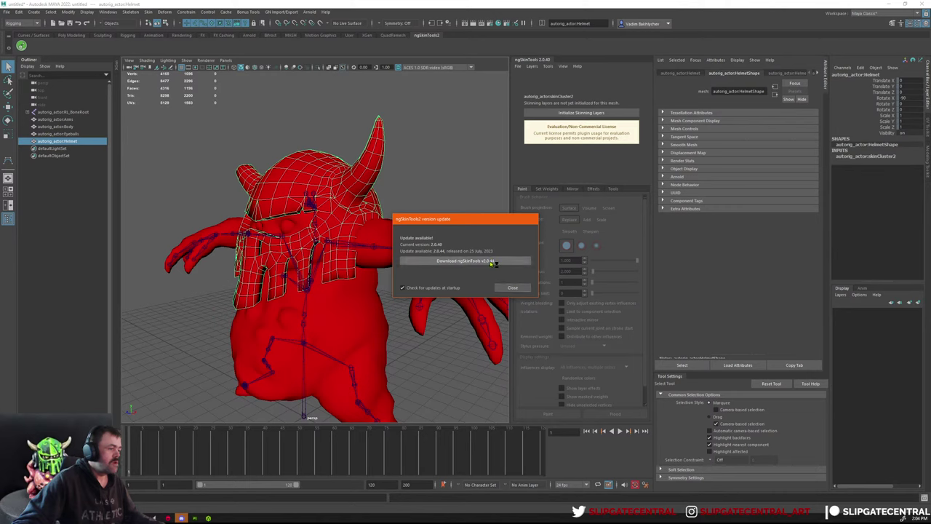
Request the ngSkinTools v2.0.44 download from the version update notice, and close the notice.
{"action": "left_click", "coordinate": [493, 264]}
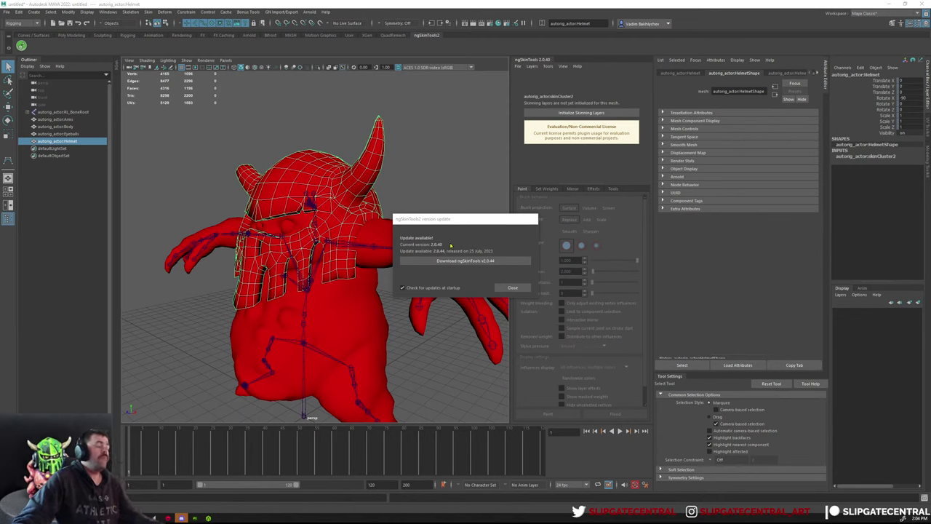
{"action": "left_click", "coordinate": [468, 217]}
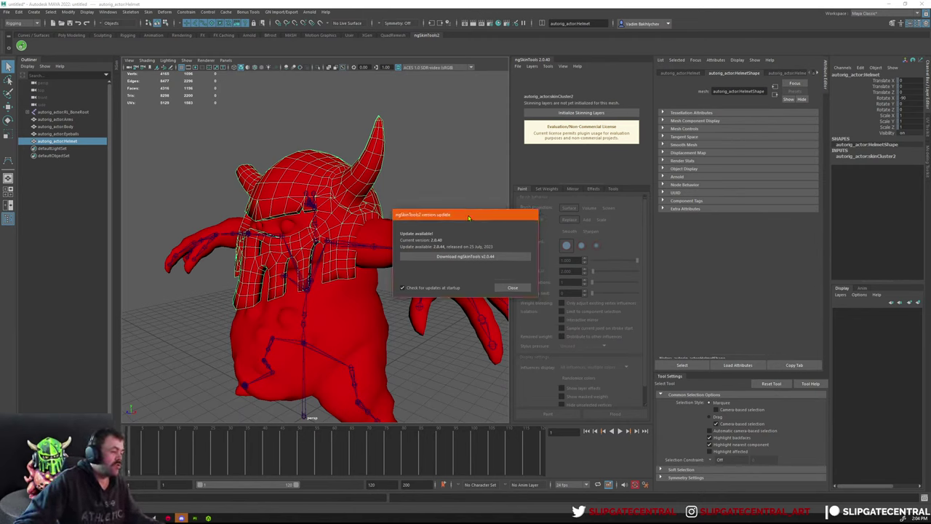
{"action": "left_click_drag", "start_coordinate": [468, 217], "coordinate": [434, 197]}
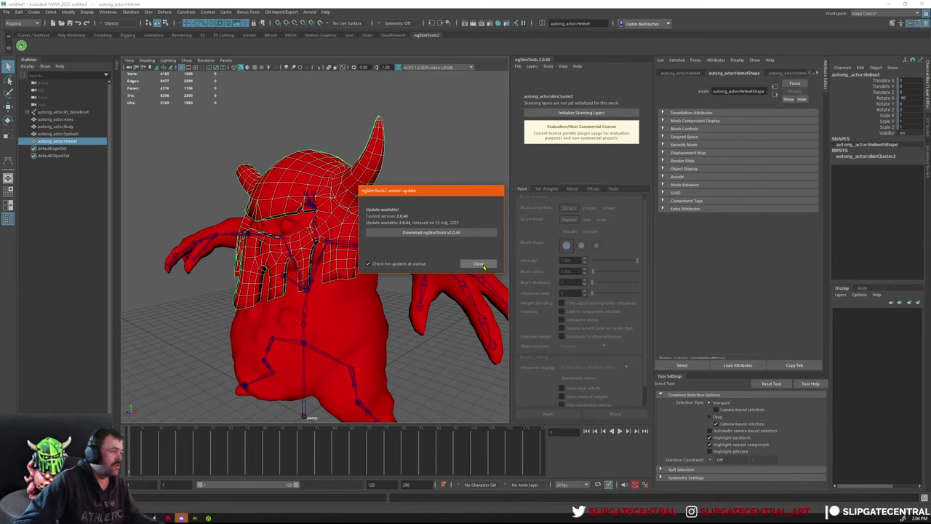
{"action": "left_click", "coordinate": [480, 265]}
Initialize skinning layers on the helmet mesh and make the layers and influences area taller.
{"action": "mouse_move", "coordinate": [471, 261]}
{"action": "left_mouse_down", "text": "alt"}
{"action": "mouse_move", "coordinate": [389, 208]}
{"action": "mouse_move", "coordinate": [407, 203]}
{"action": "left_mouse_up", "text": "alt"}
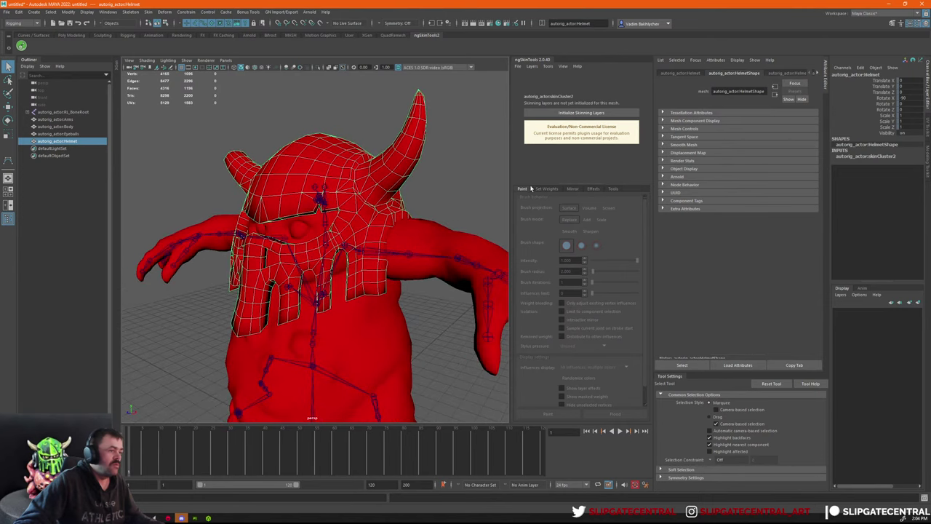
{"action": "left_click", "coordinate": [575, 114]}
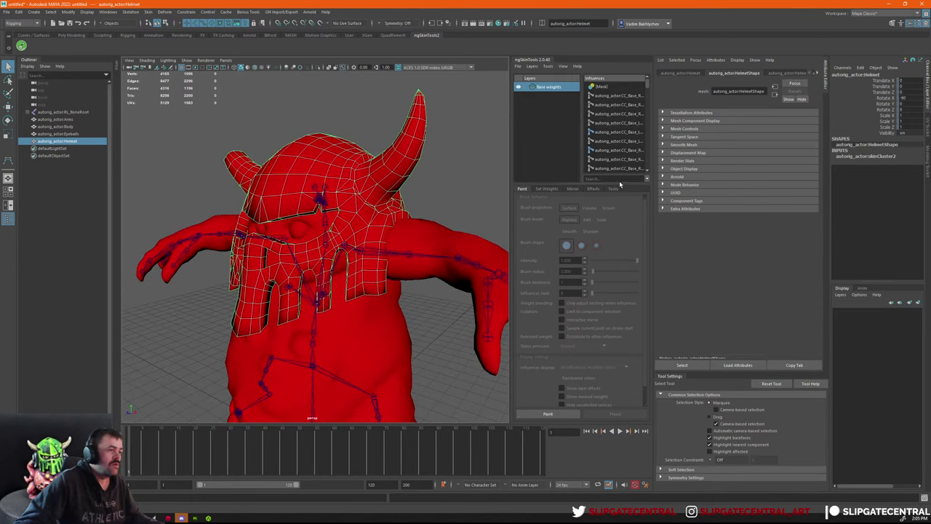
{"action": "mouse_move", "coordinate": [622, 183]}
{"action": "left_mouse_down"}
{"action": "mouse_move", "coordinate": [635, 334]}
{"action": "mouse_move", "coordinate": [634, 258]}
{"action": "left_mouse_up"}
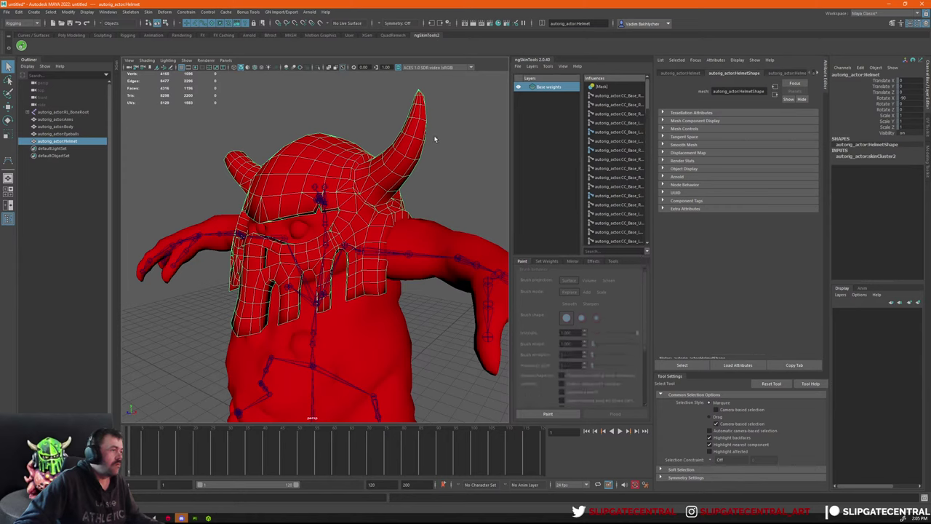
Try rotating an arm joint of the rig, undo the rotation, and reselect the helmet mesh.
{"action": "key", "text": "F4"}
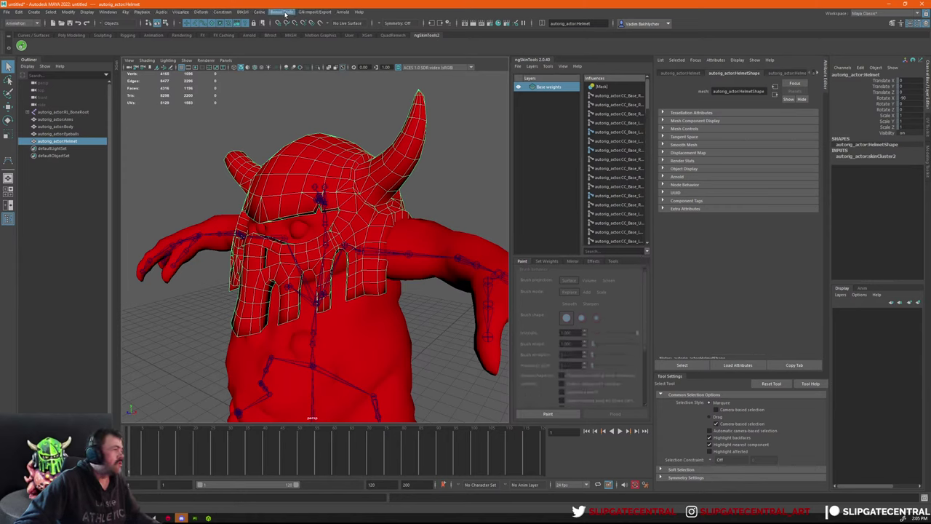
{"action": "left_click", "coordinate": [285, 13]}
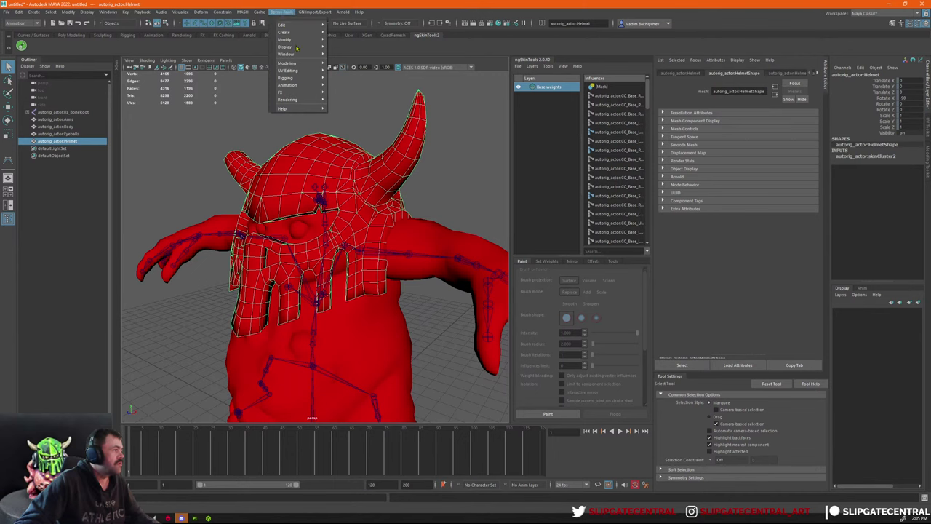
{"action": "left_click_drag", "start_coordinate": [313, 168], "coordinate": [466, 205], "text": "alt"}
{"action": "left_click", "coordinate": [403, 243]}
{"action": "key", "text": "e"}
{"action": "key", "text": "ctrl+z"}
{"action": "key", "text": "q"}
{"action": "left_click", "coordinate": [425, 153]}
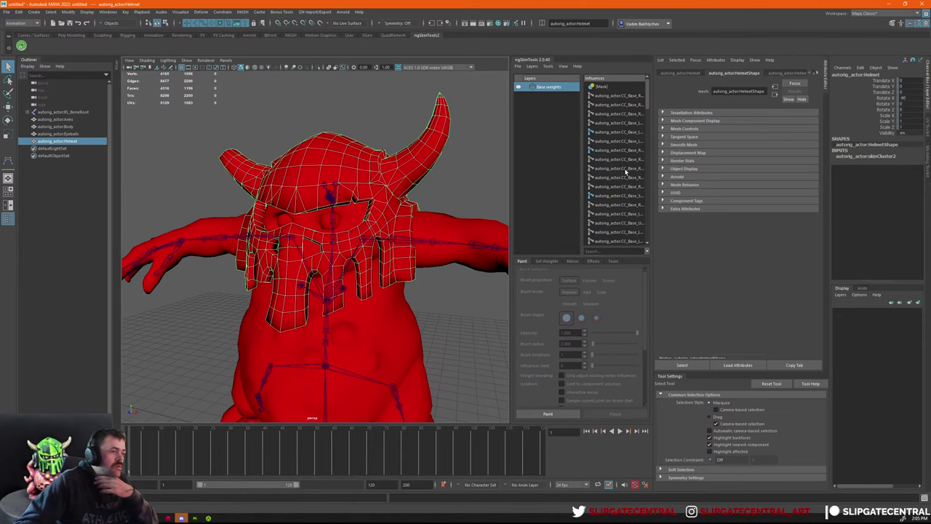
Widen the ngSkinTools panel and its influences list so the full joint names can be read.
{"action": "left_click_drag", "start_coordinate": [654, 96], "coordinate": [674, 97]}
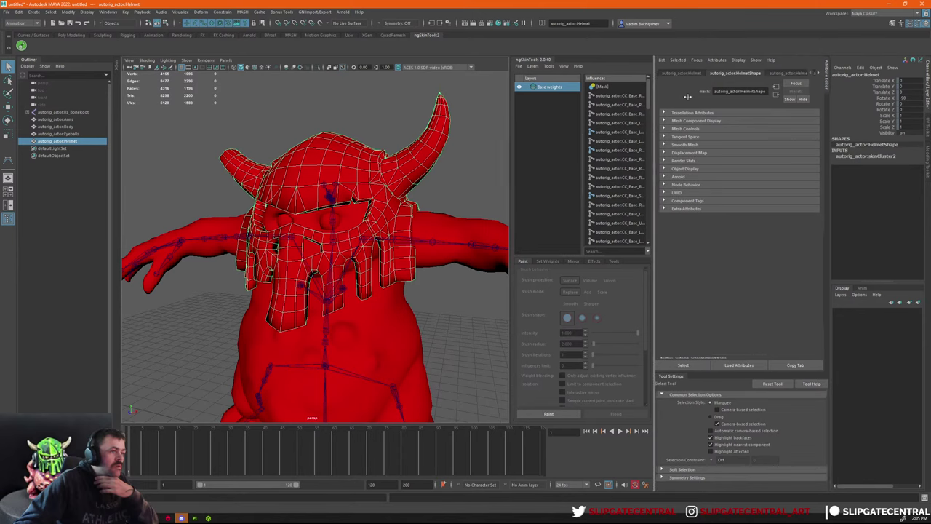
{"action": "left_click_drag", "start_coordinate": [509, 116], "coordinate": [486, 116]}
{"action": "left_click_drag", "start_coordinate": [570, 162], "coordinate": [546, 162]}
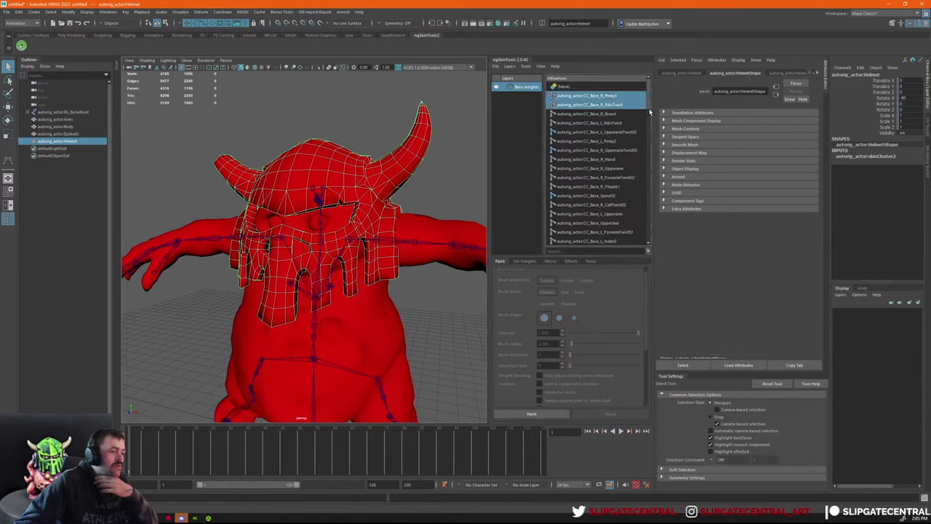
{"action": "scroll", "coordinate": [623, 156], "scroll_direction": "down", "scroll_amount": 5}
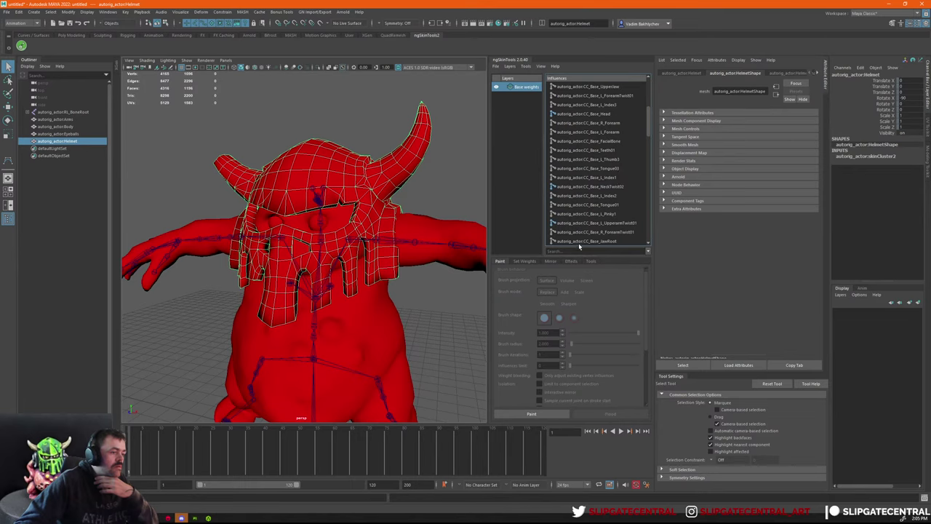
Select the CC_Base_L_Forearm influence and start weight painting on the helmet mesh.
{"action": "left_click", "coordinate": [526, 261]}
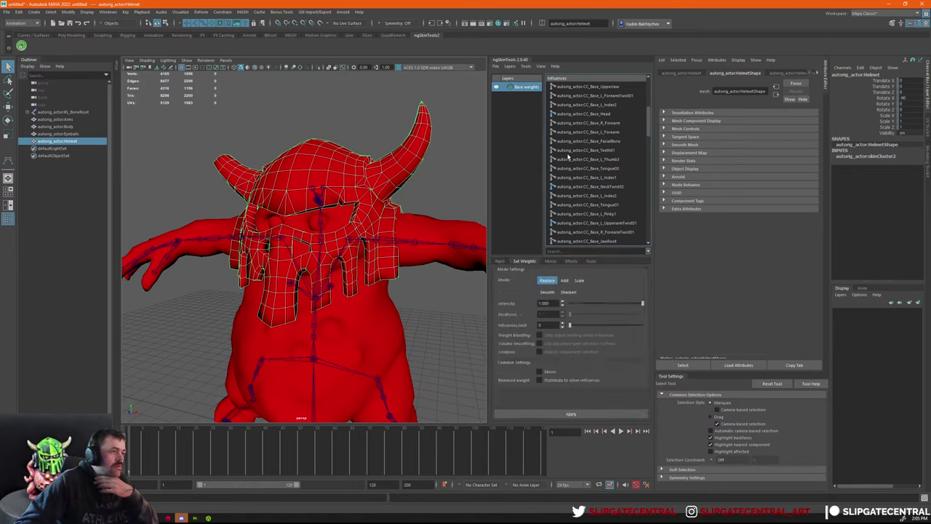
{"action": "left_click", "coordinate": [607, 178]}
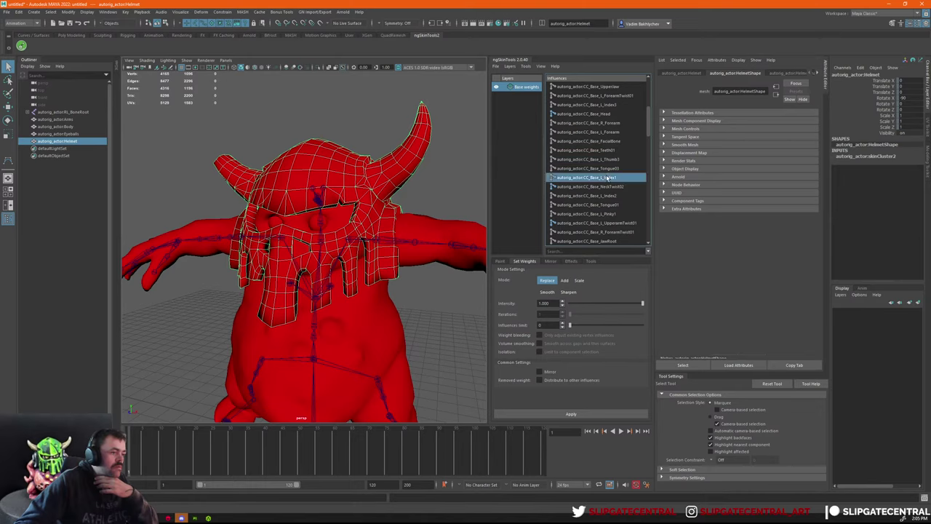
{"action": "left_click", "coordinate": [595, 133]}
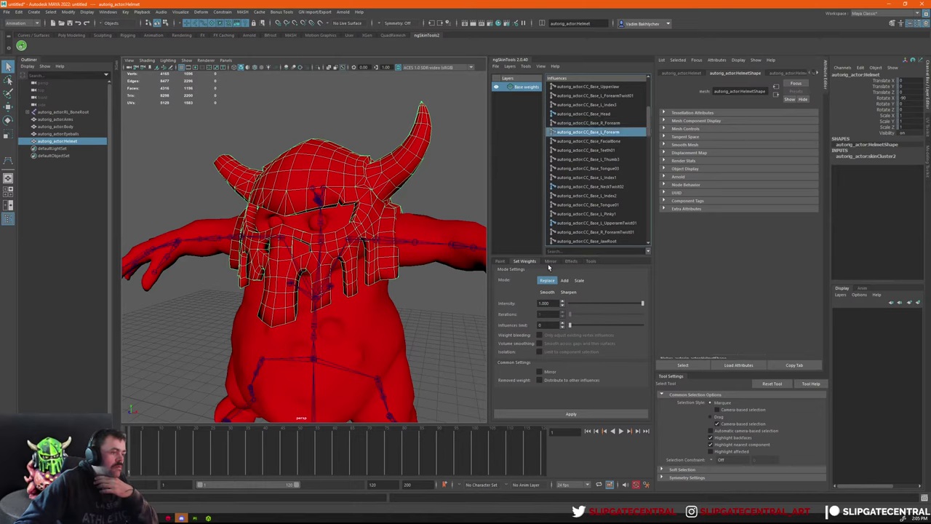
{"action": "left_click", "coordinate": [502, 261]}
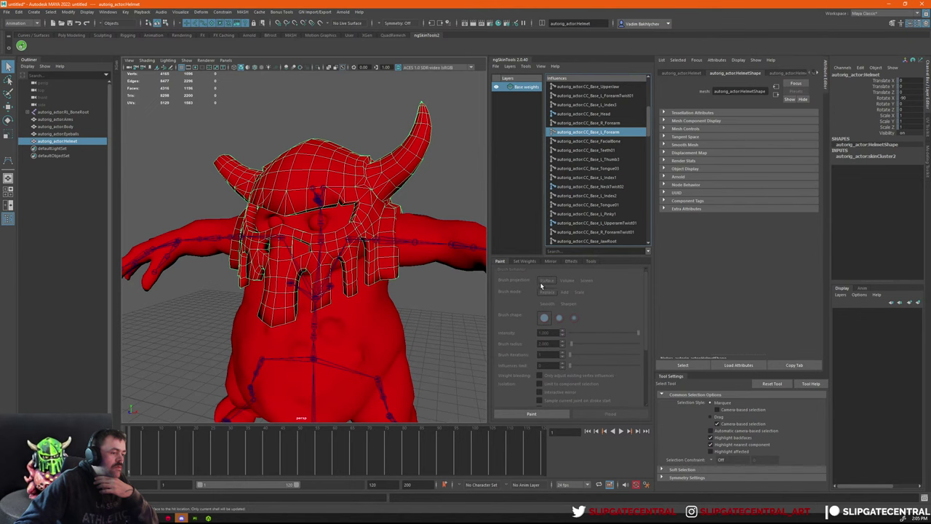
{"action": "left_click", "coordinate": [535, 413]}
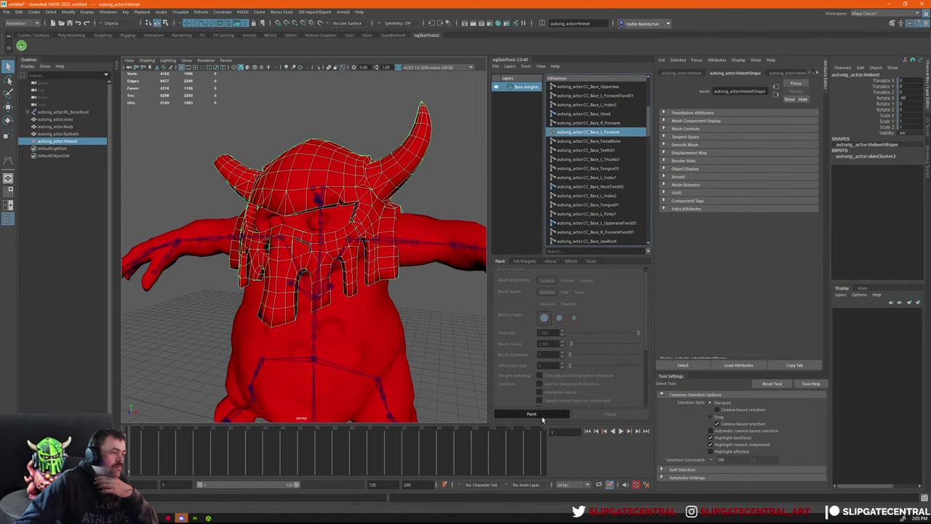
Check how the facial bone, teeth, tongue and NeckTwist02 influences are weighted on the helmet.
{"action": "left_click", "coordinate": [594, 141]}
{"action": "left_click", "coordinate": [595, 150]}
{"action": "left_click", "coordinate": [597, 168]}
{"action": "left_click", "coordinate": [598, 186]}
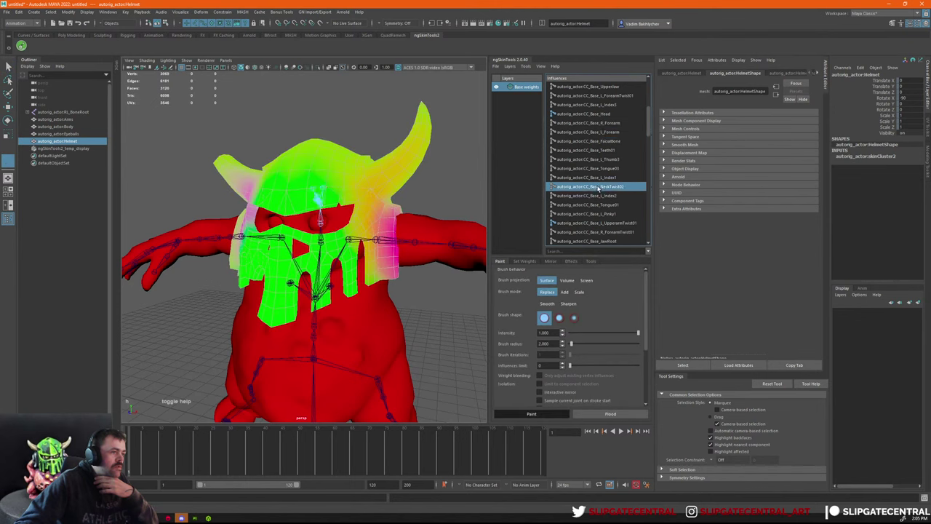
{"action": "left_click", "coordinate": [605, 204]}
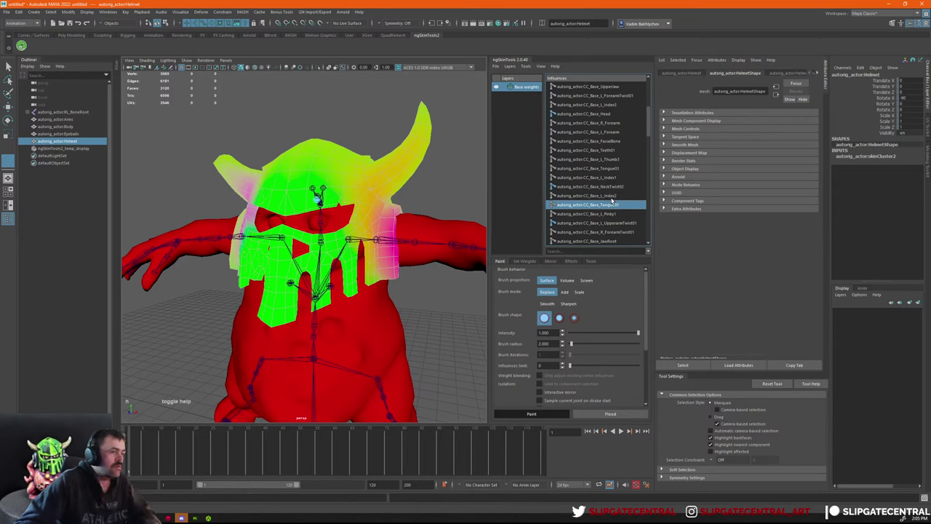
{"action": "key", "text": "Up"}
{"action": "key", "text": "Up"}
{"action": "scroll", "coordinate": [649, 133], "scroll_direction": "down", "scroll_amount": 1}
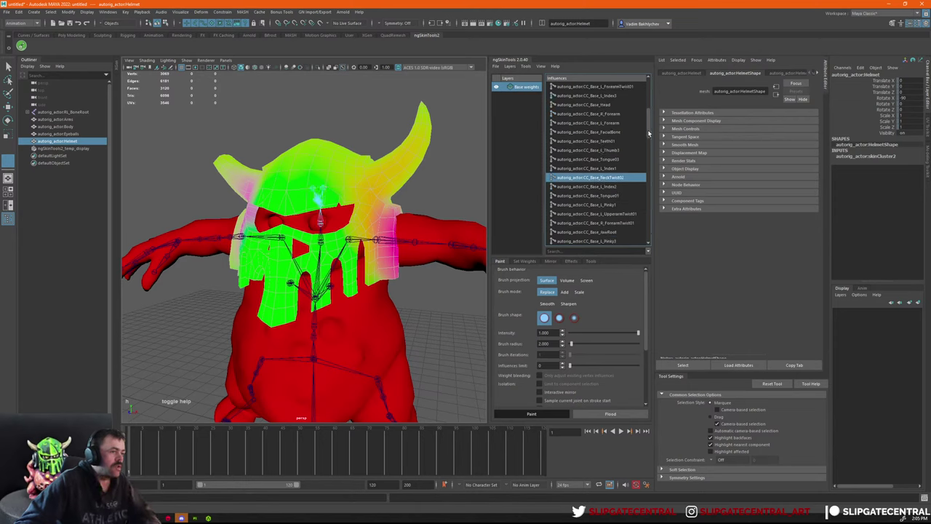
Enlarge the brush radius to about 9.8 and paint the CC_Base_Head influence over the whole helmet in Replace mode at intensity 1.000.
{"action": "left_click", "coordinate": [608, 105]}
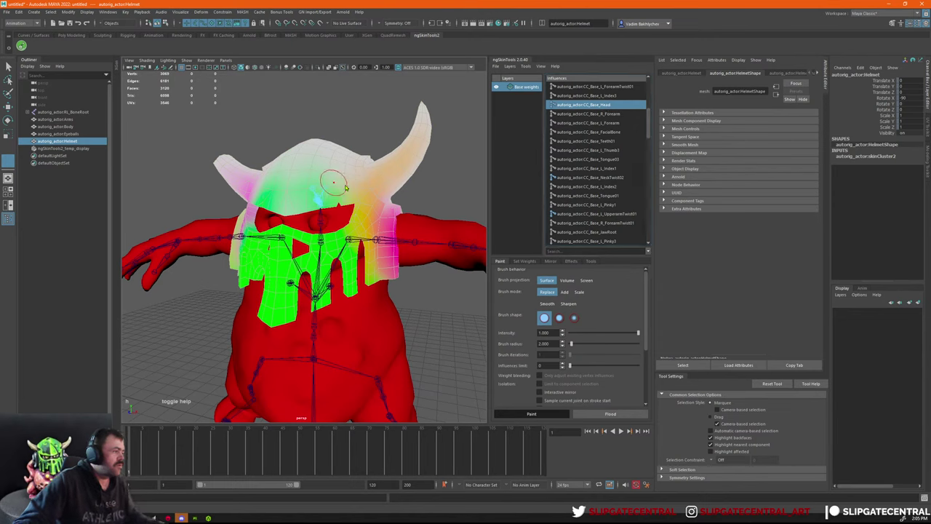
{"action": "key", "text": "ctrl+F12"}
{"action": "key", "text": "b"}
{"action": "mouse_move", "coordinate": [329, 180]}
{"action": "left_mouse_down"}
{"action": "mouse_move", "coordinate": [362, 179]}
{"action": "mouse_move", "coordinate": [321, 207]}
{"action": "mouse_move", "coordinate": [216, 208]}
{"action": "left_mouse_up"}
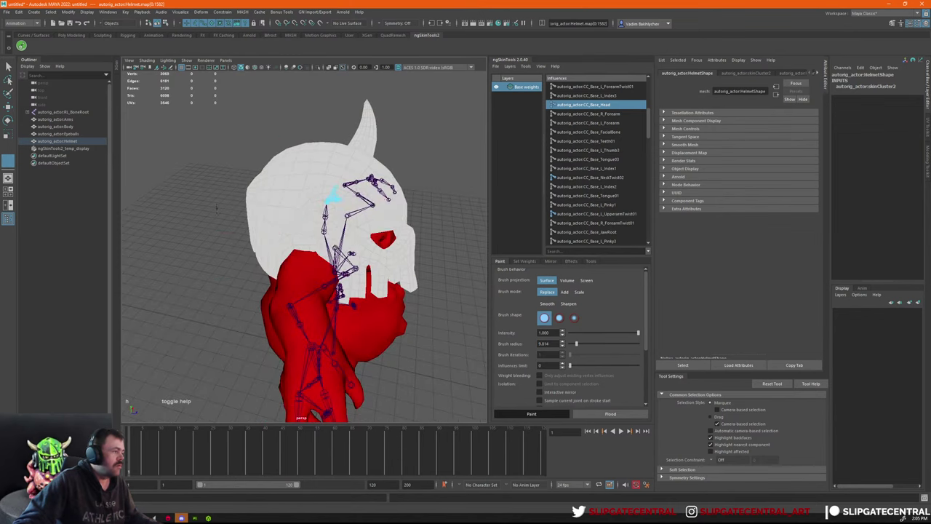
{"action": "mouse_move", "coordinate": [403, 184]}
{"action": "left_mouse_down", "text": "alt"}
{"action": "mouse_move", "coordinate": [283, 152]}
{"action": "mouse_move", "coordinate": [244, 155]}
{"action": "left_mouse_up", "text": "alt"}
{"action": "scroll", "coordinate": [326, 170], "scroll_direction": "down", "scroll_amount": 5}
{"action": "left_click_drag", "start_coordinate": [326, 170], "coordinate": [382, 197], "text": "alt"}
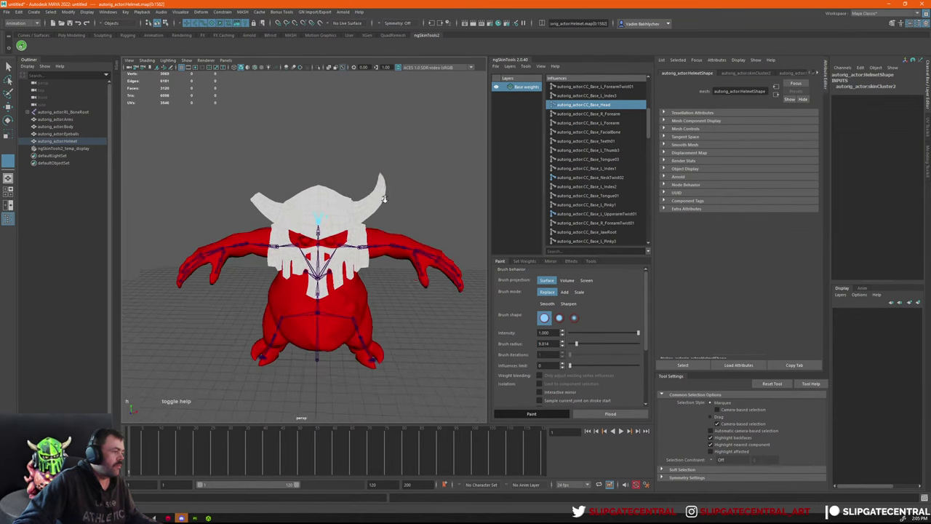
{"action": "scroll", "coordinate": [371, 225], "scroll_direction": "up", "scroll_amount": 2}
Leave weight painting, select the left clavicle joint, and rotate it to lower the arm and test the helmet's weights.
{"action": "key", "text": "q"}
{"action": "key", "text": "F8"}
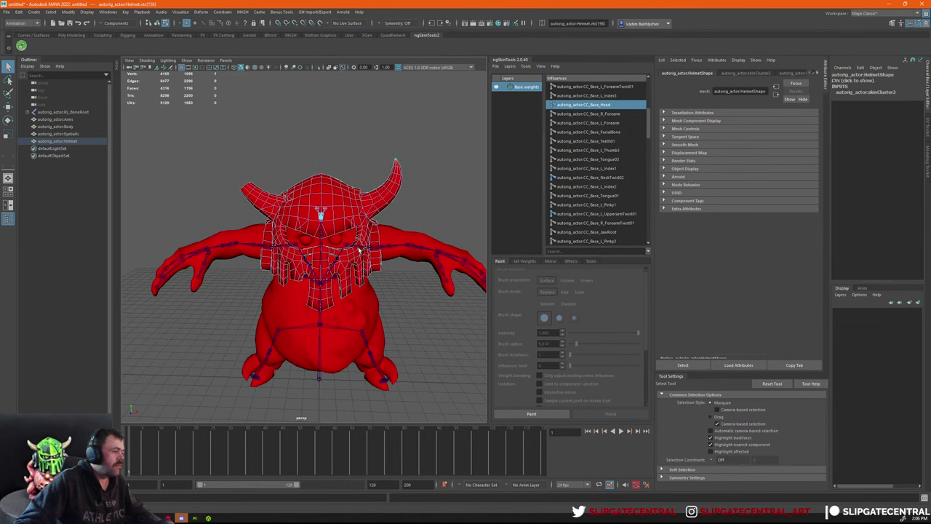
{"action": "key", "text": "F8"}
{"action": "left_click", "coordinate": [355, 247]}
{"action": "key", "text": "e"}
{"action": "left_click_drag", "start_coordinate": [375, 227], "coordinate": [389, 192]}
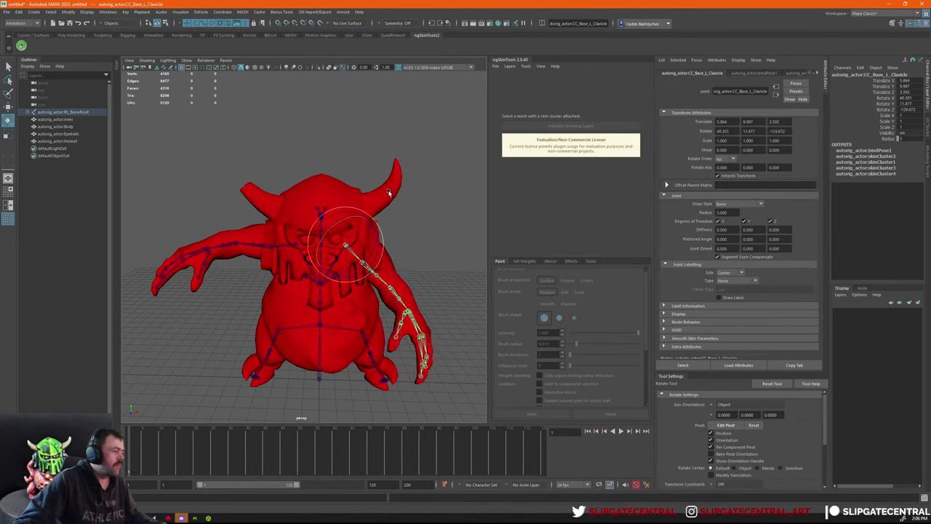
Undo the left clavicle's test rotation and select the CC_Base_NeckTwist02 joint.
{"action": "key", "text": "ctrl+z"}
{"action": "key", "text": "q"}
{"action": "scroll", "coordinate": [392, 253], "scroll_direction": "up", "scroll_amount": 5}
{"action": "left_click_drag", "start_coordinate": [329, 199], "coordinate": [297, 195]}
{"action": "left_click", "coordinate": [337, 216]}
{"action": "key", "text": "e"}
{"action": "scroll", "coordinate": [382, 215], "scroll_direction": "down", "scroll_amount": 2}
{"action": "key", "text": "ctrl+z"}
{"action": "key", "text": "q"}
Rotate the NeckTwist02 joint to test how the helmet follows it, undoing each test rotation.
{"action": "scroll", "coordinate": [382, 200], "scroll_direction": "down", "scroll_amount": 3}
{"action": "key", "text": "e"}
{"action": "left_click_drag", "start_coordinate": [322, 208], "coordinate": [389, 270]}
{"action": "key", "text": "ctrl+z"}
{"action": "key", "text": "q"}
{"action": "left_click_drag", "start_coordinate": [341, 190], "coordinate": [435, 189], "text": "alt"}
{"action": "key", "text": "e"}
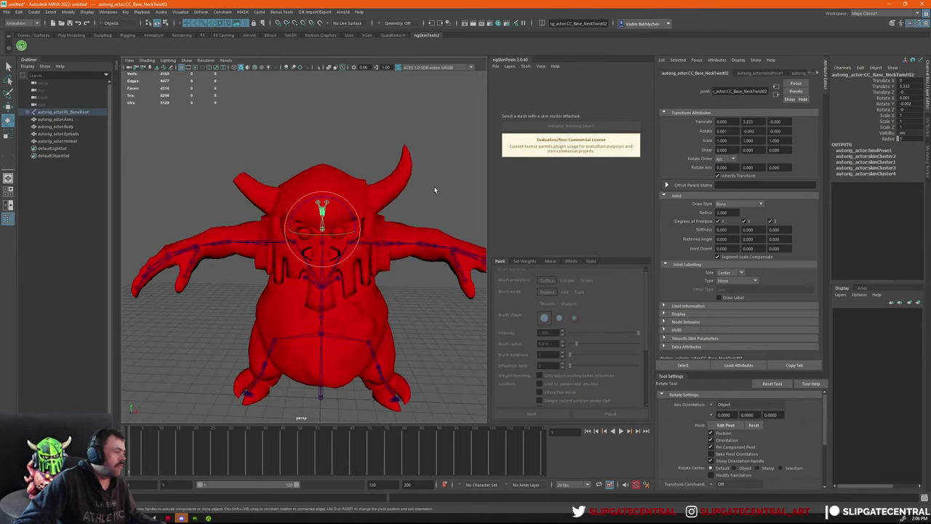
{"action": "left_click_drag", "start_coordinate": [357, 216], "coordinate": [448, 245]}
{"action": "key", "text": "ctrl+z"}
{"action": "key", "text": "q"}
Try to pick the head joint directly on the skeleton, at the base of the facial bone.
{"action": "scroll", "coordinate": [382, 241], "scroll_direction": "up", "scroll_amount": 4}
{"action": "left_click_drag", "start_coordinate": [383, 241], "coordinate": [325, 185], "text": "alt"}
{"action": "left_click", "coordinate": [316, 182]}
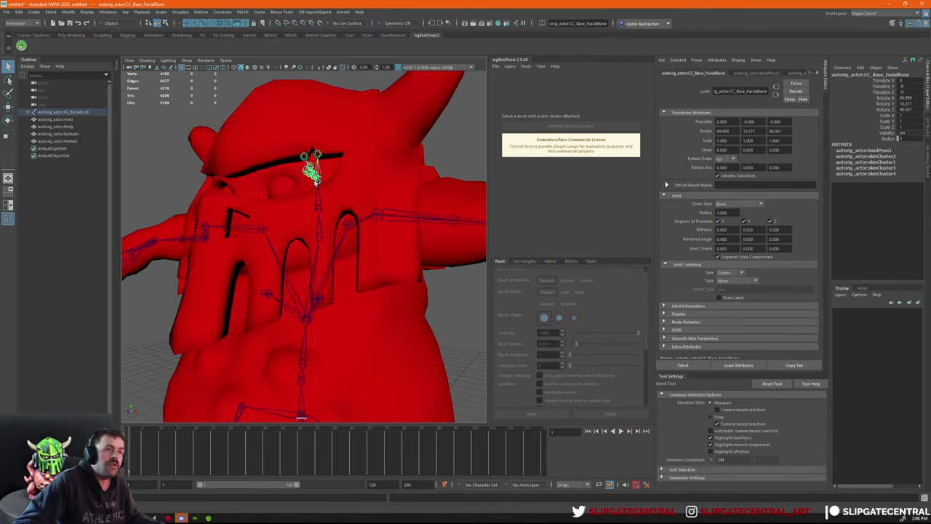
{"action": "left_click_drag", "start_coordinate": [315, 182], "coordinate": [336, 195], "text": "alt"}
{"action": "scroll", "coordinate": [335, 191], "scroll_direction": "up", "scroll_amount": 3}
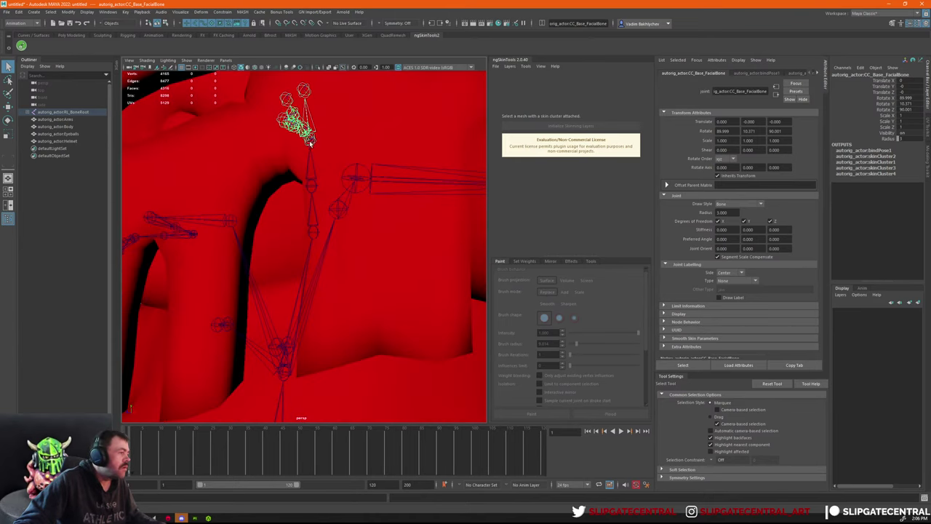
{"action": "left_click", "coordinate": [312, 145]}
{"action": "left_click", "coordinate": [314, 144]}
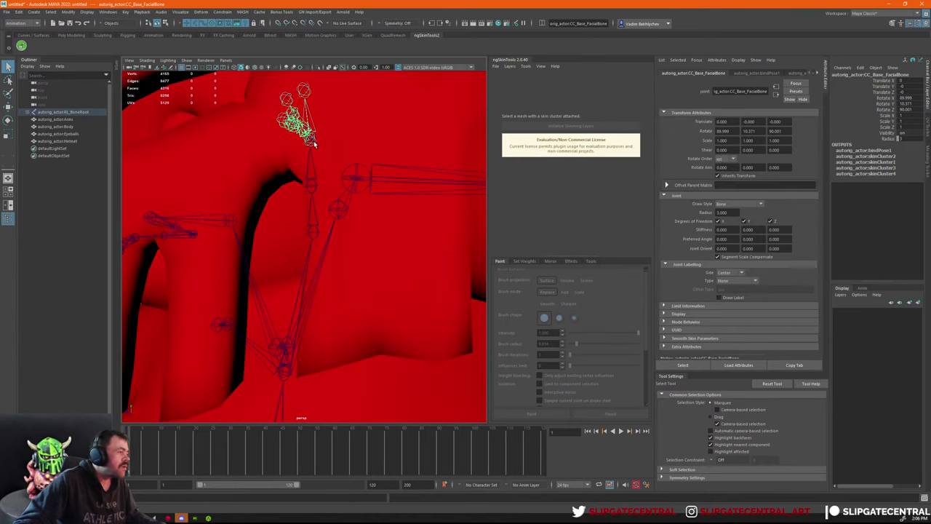
{"action": "left_click", "coordinate": [312, 142]}
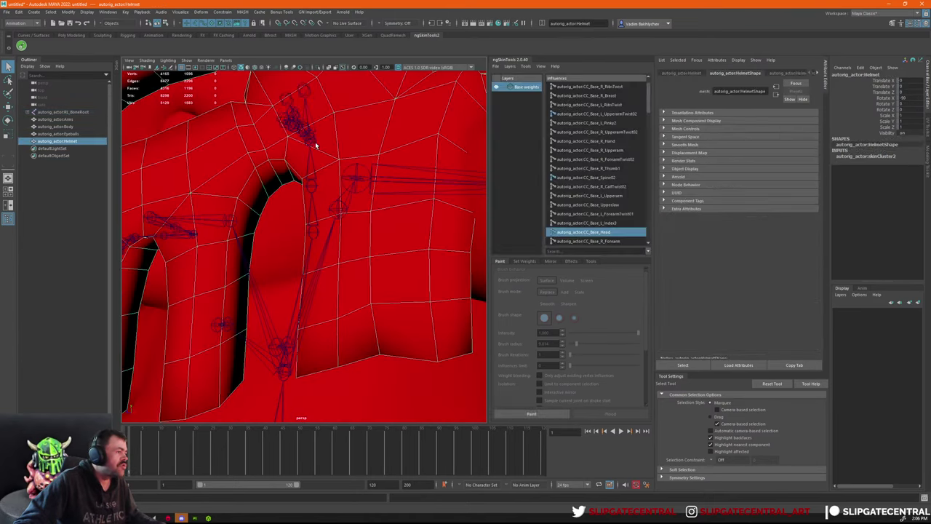
{"action": "left_click", "coordinate": [314, 146]}
{"action": "left_click", "coordinate": [312, 142]}
{"action": "left_click", "coordinate": [314, 144]}
{"action": "left_click", "coordinate": [314, 146]}
{"action": "left_click", "coordinate": [312, 143]}
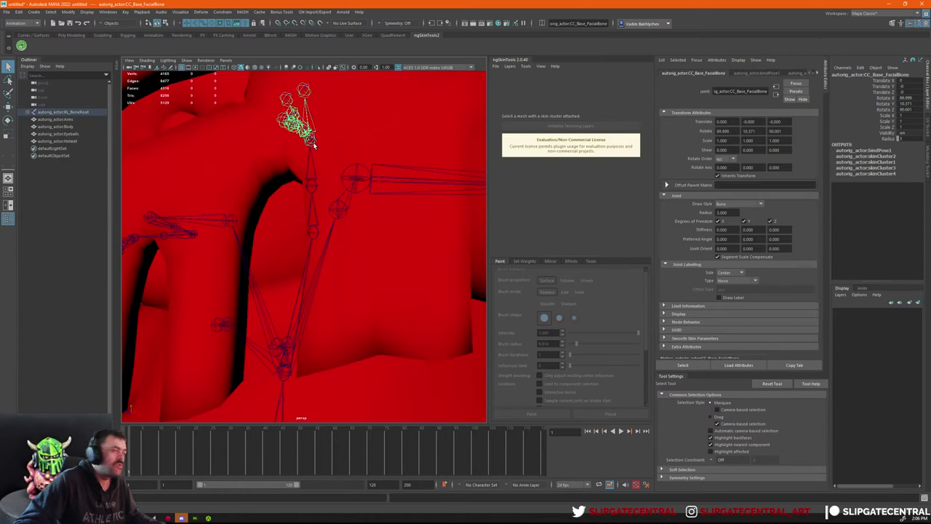
{"action": "left_click", "coordinate": [313, 143]}
{"action": "left_click", "coordinate": [313, 143]}
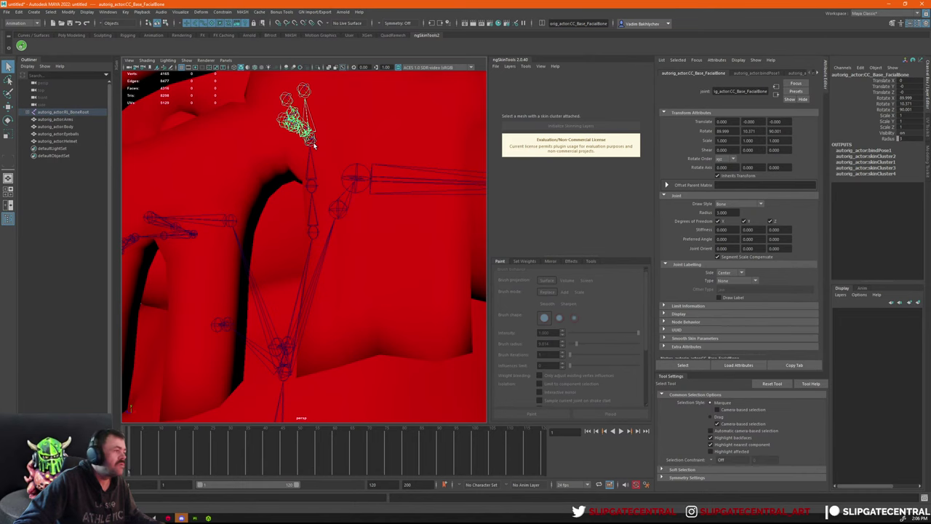
Expand the skeleton hierarchy through the hip, waist, spine and neck joints and select CC_Base_Head.
{"action": "right_click_drag", "start_coordinate": [311, 143], "coordinate": [225, 92], "text": "alt"}
{"action": "left_click", "coordinate": [33, 113]}
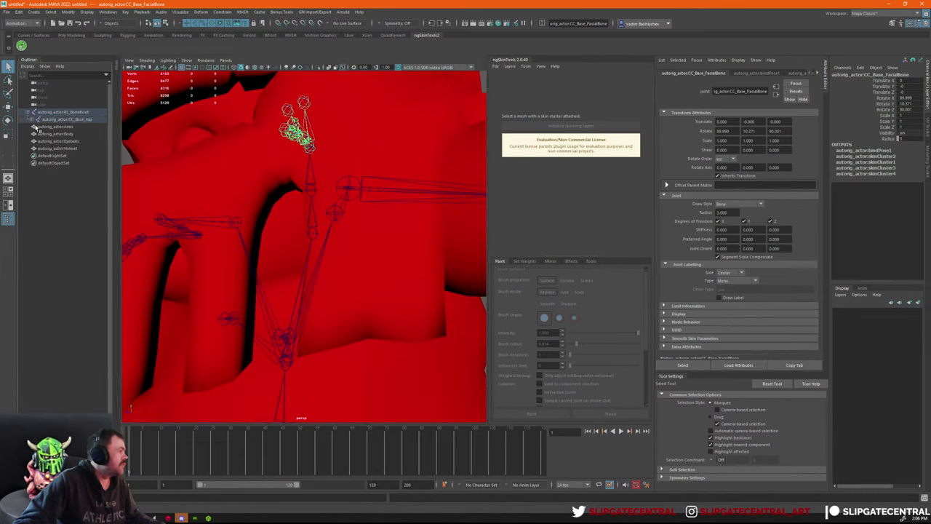
{"action": "left_click", "coordinate": [34, 120]}
{"action": "left_click", "coordinate": [35, 134]}
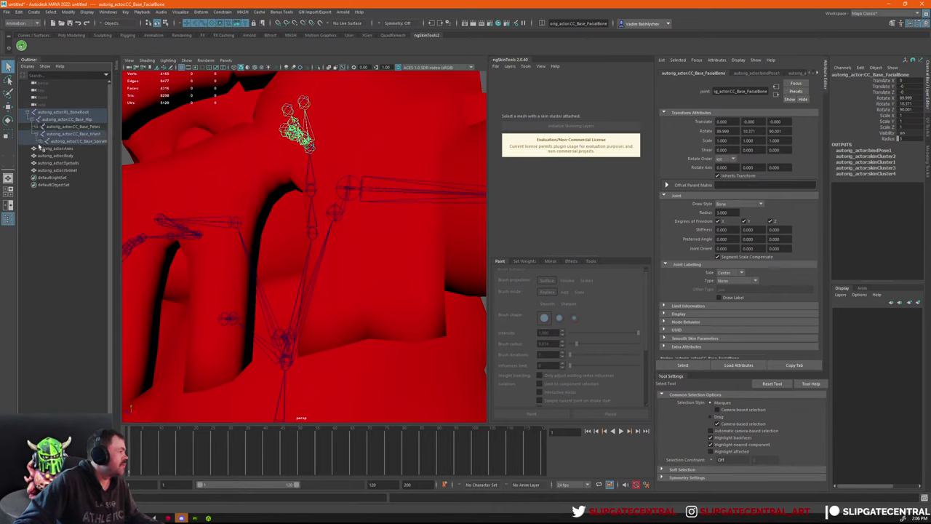
{"action": "left_click", "coordinate": [40, 142]}
{"action": "left_click", "coordinate": [46, 149]}
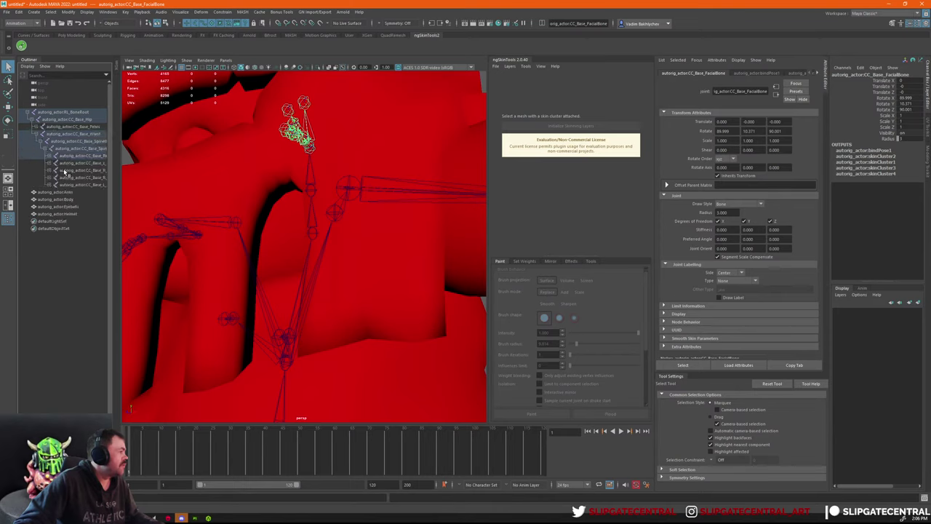
{"action": "left_click", "coordinate": [50, 157]}
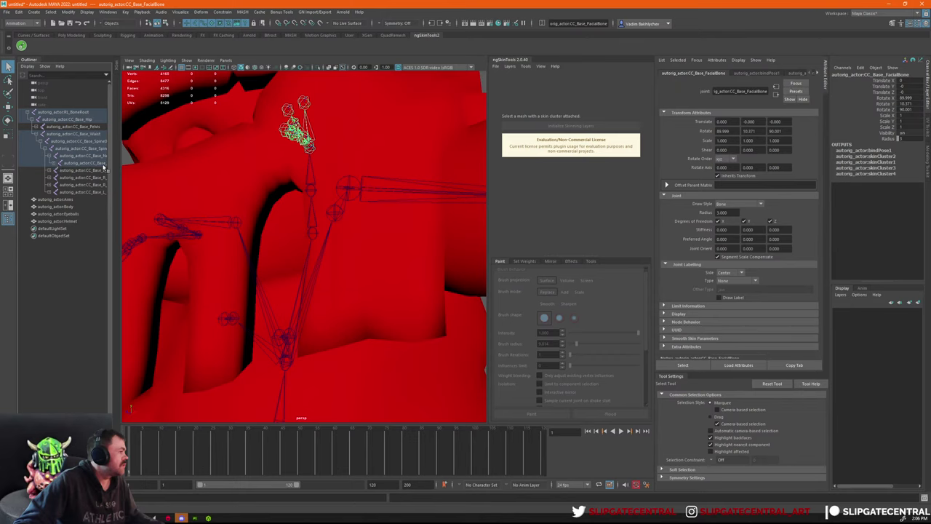
{"action": "left_click", "coordinate": [85, 163]}
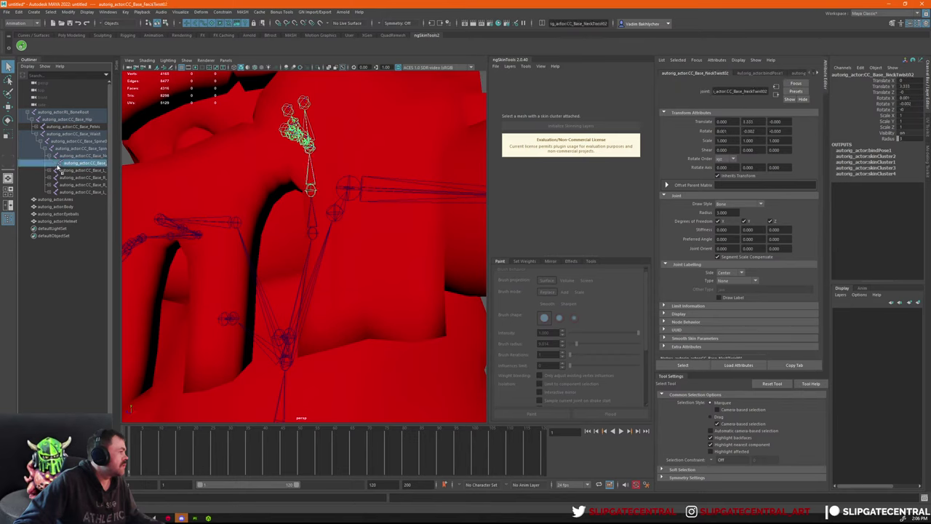
{"action": "left_click", "coordinate": [56, 164]}
{"action": "left_click", "coordinate": [73, 170]}
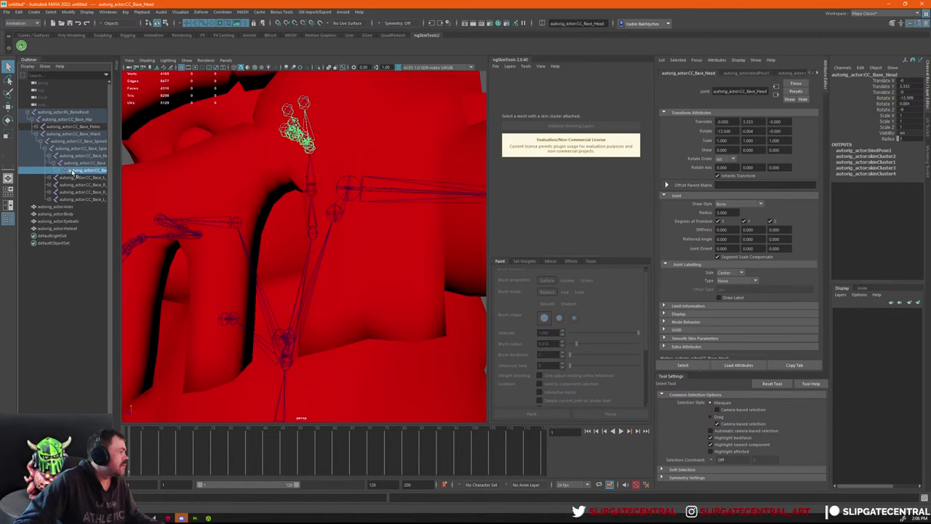
Rotate the head joint to test the helmet's binding, undoing each test rotation.
{"action": "key", "text": "e"}
{"action": "middle_click_drag", "start_coordinate": [401, 208], "coordinate": [411, 266]}
{"action": "key", "text": "ctrl+z"}
{"action": "key", "text": "q"}
{"action": "scroll", "coordinate": [344, 161], "scroll_direction": "down", "scroll_amount": 10}
{"action": "left_click_drag", "start_coordinate": [344, 161], "coordinate": [429, 165], "text": "alt"}
{"action": "key", "text": "e"}
{"action": "middle_click_drag", "start_coordinate": [446, 234], "coordinate": [446, 169]}
{"action": "left_click_drag", "start_coordinate": [446, 171], "coordinate": [427, 172]}
{"action": "key", "text": "ctrl+z"}
Tilt the head joint strongly sideways and test it again from farther away, undoing both rotations.
{"action": "scroll", "coordinate": [436, 254], "scroll_direction": "up", "scroll_amount": 8}
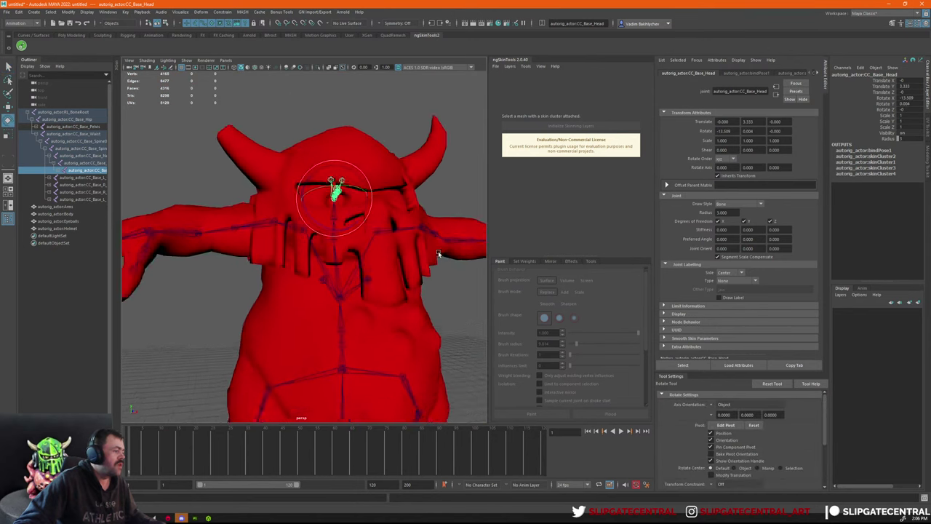
{"action": "middle_click_drag", "start_coordinate": [437, 253], "coordinate": [442, 272]}
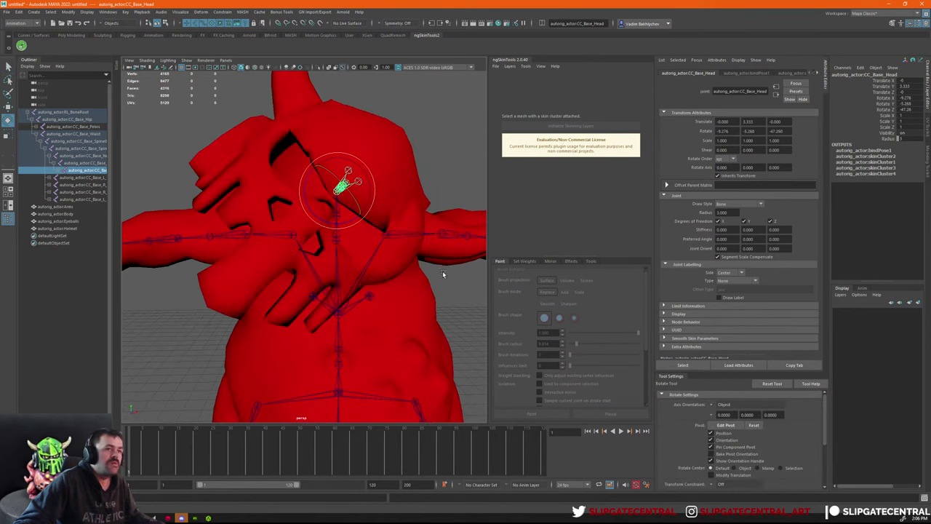
{"action": "key", "text": "ctrl+z"}
{"action": "key", "text": "q"}
{"action": "scroll", "coordinate": [374, 231], "scroll_direction": "up", "scroll_amount": 6}
{"action": "left_click_drag", "start_coordinate": [374, 232], "coordinate": [376, 198], "text": "alt"}
{"action": "scroll", "coordinate": [358, 185], "scroll_direction": "down", "scroll_amount": 12}
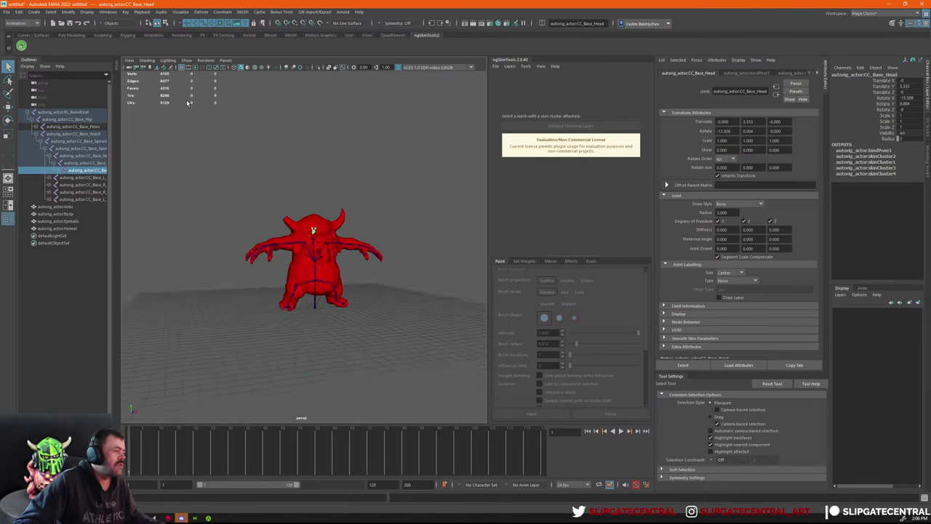
{"action": "scroll", "coordinate": [403, 220], "scroll_direction": "up", "scroll_amount": 4}
{"action": "key", "text": "e"}
{"action": "middle_click_drag", "start_coordinate": [402, 220], "coordinate": [403, 184]}
{"action": "key", "text": "ctrl+z"}
{"action": "key", "text": "q"}
Rotate the left clavicle joint to lower the arm as a helmet deformation test, and undo it.
{"action": "scroll", "coordinate": [363, 235], "scroll_direction": "up", "scroll_amount": 4}
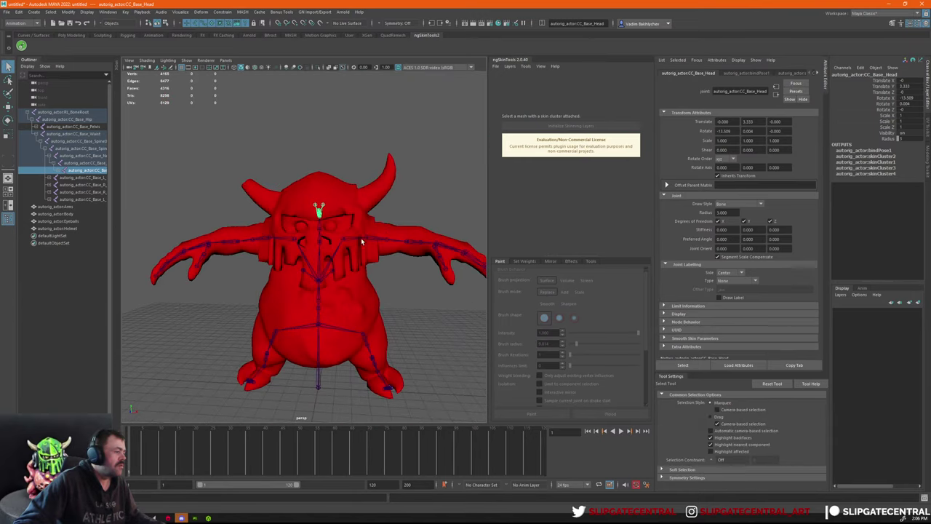
{"action": "left_click", "coordinate": [361, 238]}
{"action": "key", "text": "e"}
{"action": "middle_click_drag", "start_coordinate": [362, 238], "coordinate": [408, 246]}
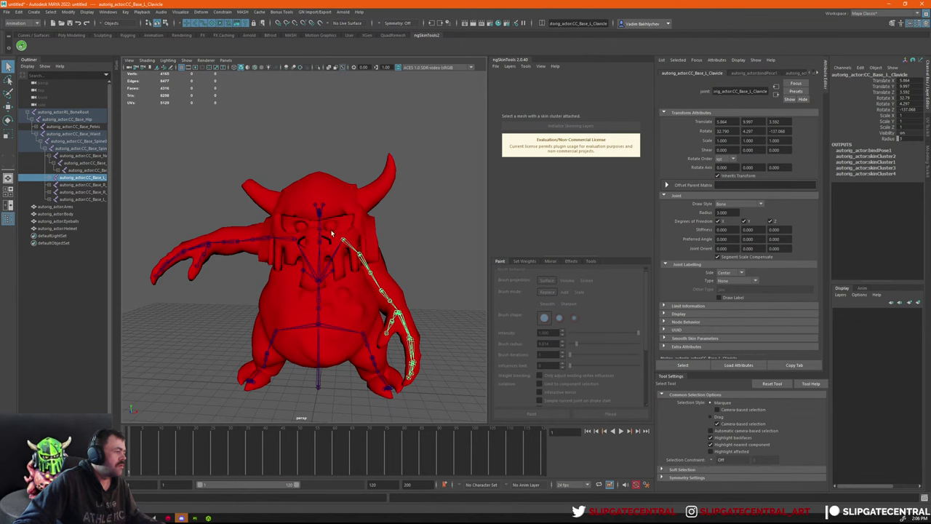
{"action": "key", "text": "ctrl+z"}
Rotate the left and right upper arm joints down beside the body to test the arm and helmet weights.
{"action": "scroll", "coordinate": [428, 241], "scroll_direction": "up", "scroll_amount": 3}
{"action": "left_click_drag", "start_coordinate": [386, 253], "coordinate": [386, 254]}
{"action": "key", "text": "e"}
{"action": "left_click_drag", "start_coordinate": [406, 223], "coordinate": [451, 254]}
{"action": "key", "text": "q"}
{"action": "left_click", "coordinate": [248, 239]}
{"action": "key", "text": "e"}
{"action": "left_click_drag", "start_coordinate": [286, 227], "coordinate": [441, 235]}
{"action": "key", "text": "q"}
{"action": "key", "text": "e"}
{"action": "key", "text": "q"}
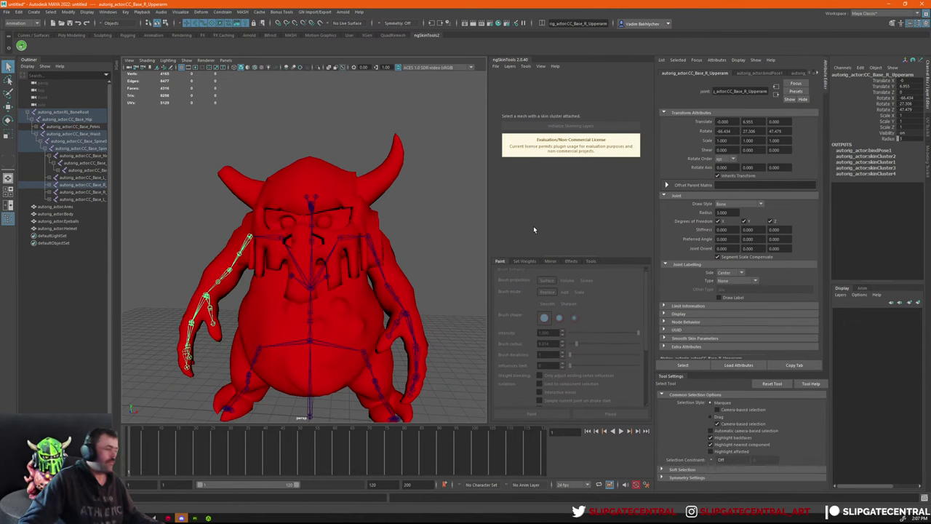
Undo the test rotations of both upper arm joints.
{"action": "key", "text": "ctrl+z"}
{"action": "key", "text": "ctrl+z"}
{"action": "key", "text": "ctrl+z"}
{"action": "key", "text": "ctrl+z"}
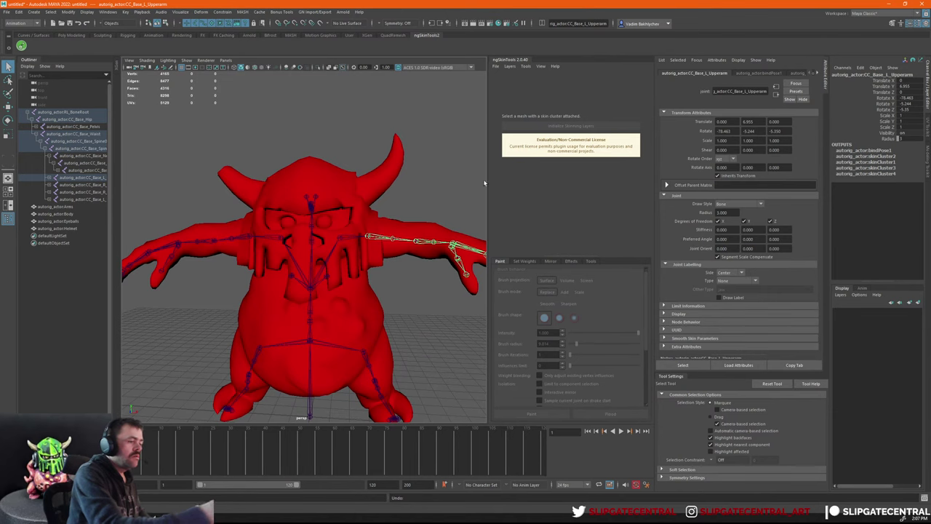
Rotate the CC_Base_L_Upperarm joint to lower the left arm beside the body.
{"action": "scroll", "coordinate": [428, 237], "scroll_direction": "down", "scroll_amount": 3}
{"action": "left_click_drag", "start_coordinate": [428, 237], "coordinate": [464, 253], "text": "alt"}
{"action": "scroll", "coordinate": [417, 229], "scroll_direction": "up", "scroll_amount": 3}
{"action": "key", "text": "e"}
{"action": "left_click_drag", "start_coordinate": [464, 253], "coordinate": [422, 244], "text": "alt"}
{"action": "left_click_drag", "start_coordinate": [358, 193], "coordinate": [337, 209]}
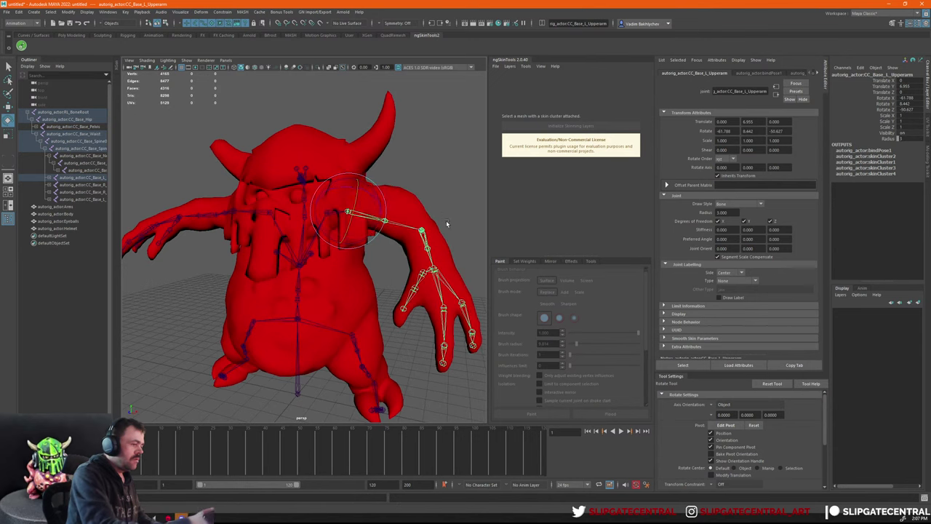
{"action": "key", "text": "q"}
Pose the lower left arm by rotating its joints down toward the hand.
{"action": "left_click_drag", "start_coordinate": [446, 221], "coordinate": [422, 233]}
{"action": "left_click", "coordinate": [422, 264]}
{"action": "key", "text": "e"}
{"action": "key", "text": "q"}
{"action": "left_click", "coordinate": [400, 285]}
{"action": "key", "text": "e"}
{"action": "left_click_drag", "start_coordinate": [436, 296], "coordinate": [456, 280]}
{"action": "left_click_drag", "start_coordinate": [477, 292], "coordinate": [450, 303], "text": "alt"}
{"action": "left_click_drag", "start_coordinate": [391, 313], "coordinate": [430, 259]}
{"action": "key", "text": "q"}
{"action": "left_click", "coordinate": [370, 319]}
{"action": "key", "text": "e"}
{"action": "left_click_drag", "start_coordinate": [397, 324], "coordinate": [447, 285]}
{"action": "key", "text": "q"}
Rotate the upper part of the left arm again to adjust how it hangs beside the body.
{"action": "left_click_drag", "start_coordinate": [447, 285], "coordinate": [417, 214], "text": "alt"}
{"action": "left_click", "coordinate": [418, 213]}
{"action": "key", "text": "e"}
{"action": "left_click_drag", "start_coordinate": [439, 171], "coordinate": [463, 238]}
{"action": "key", "text": "q"}
Select the CC_Base_R_Upperarm joint and rotate it to lower the right arm.
{"action": "left_click", "coordinate": [278, 194]}
{"action": "middle_click_drag", "start_coordinate": [384, 224], "coordinate": [415, 234], "text": "alt"}
{"action": "key", "text": "e"}
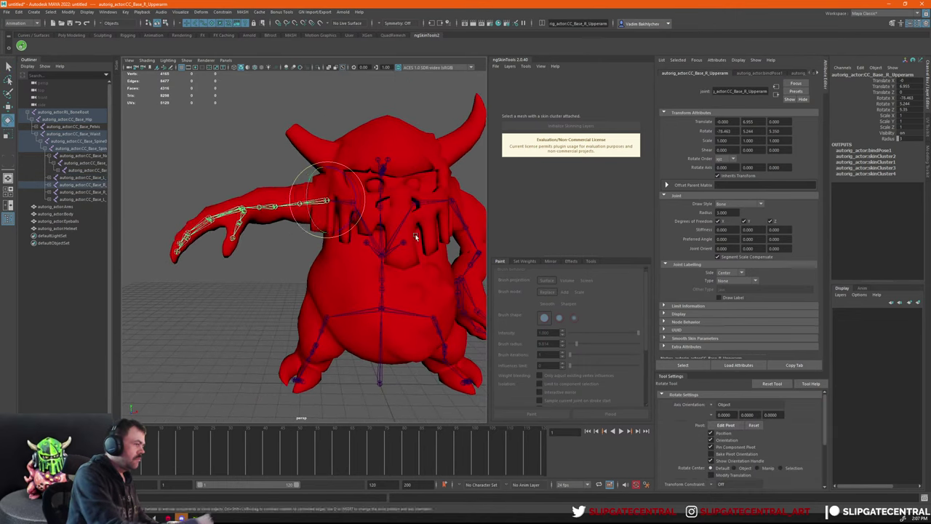
{"action": "left_click_drag", "start_coordinate": [356, 211], "coordinate": [420, 206]}
{"action": "key", "text": "q"}
{"action": "key", "text": "e"}
{"action": "mouse_move", "coordinate": [335, 197]}
{"action": "left_mouse_down"}
{"action": "mouse_move", "coordinate": [361, 214]}
{"action": "mouse_move", "coordinate": [347, 184]}
{"action": "left_mouse_up"}
{"action": "key", "text": "q"}
Bend the right arm by rotating the CC_Base_R_Forearm joint and the CC_Base_R_Hand joint.
{"action": "left_click", "coordinate": [269, 240]}
{"action": "key", "text": "e"}
{"action": "left_click_drag", "start_coordinate": [278, 230], "coordinate": [299, 233]}
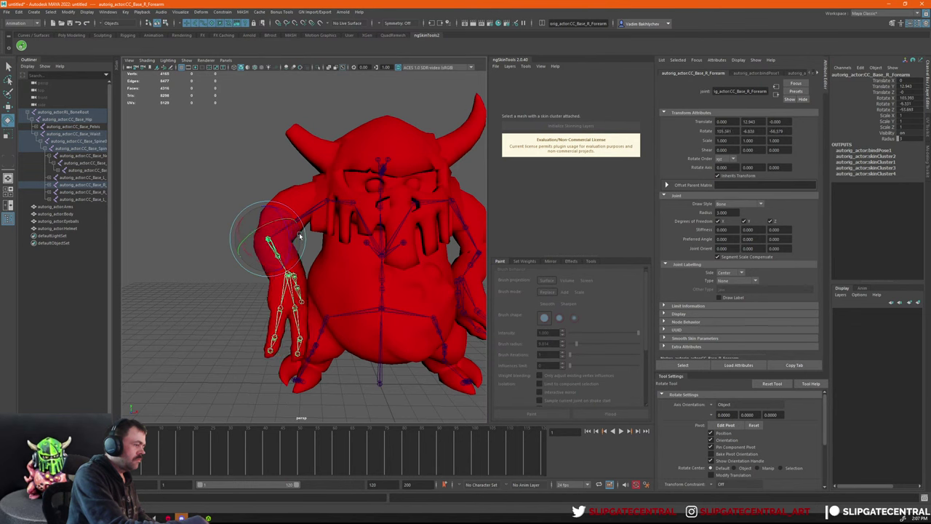
{"action": "key", "text": "q"}
{"action": "left_click", "coordinate": [287, 295]}
{"action": "key", "text": "e"}
{"action": "left_click_drag", "start_coordinate": [291, 295], "coordinate": [390, 307], "text": "alt"}
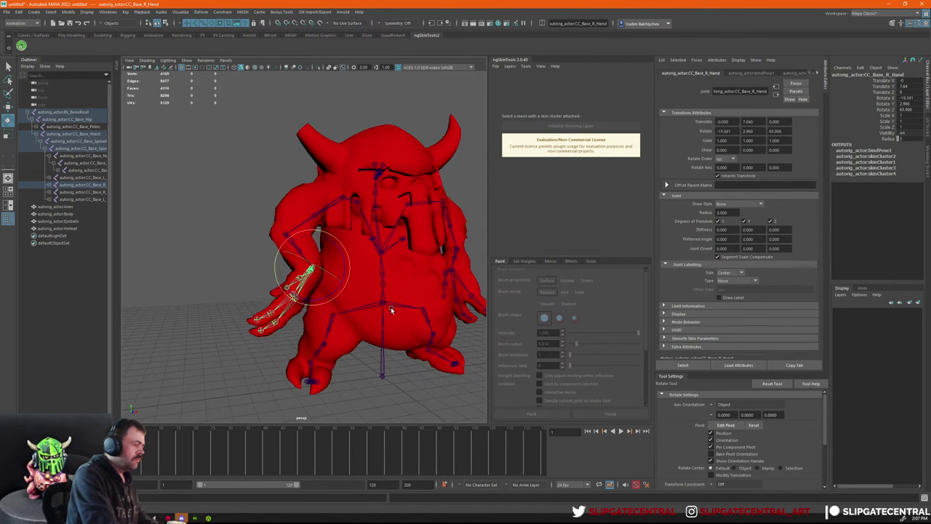
Reselect the right upper arm joint and rotate it further to bring the arm closer to the body.
{"action": "key", "text": "q"}
{"action": "left_click", "coordinate": [333, 204]}
{"action": "key", "text": "e"}
{"action": "left_click_drag", "start_coordinate": [462, 229], "coordinate": [403, 236], "text": "alt"}
{"action": "left_click_drag", "start_coordinate": [339, 220], "coordinate": [469, 257]}
{"action": "key", "text": "q"}
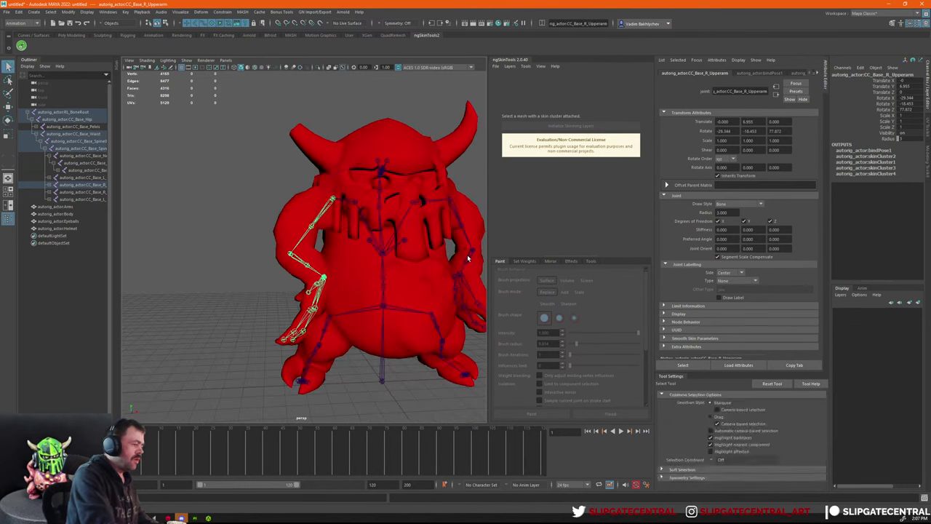
{"action": "key", "text": "e"}
{"action": "middle_click_drag", "start_coordinate": [470, 258], "coordinate": [451, 297]}
{"action": "key", "text": "q"}
{"action": "left_click_drag", "start_coordinate": [451, 297], "coordinate": [437, 299], "text": "alt"}
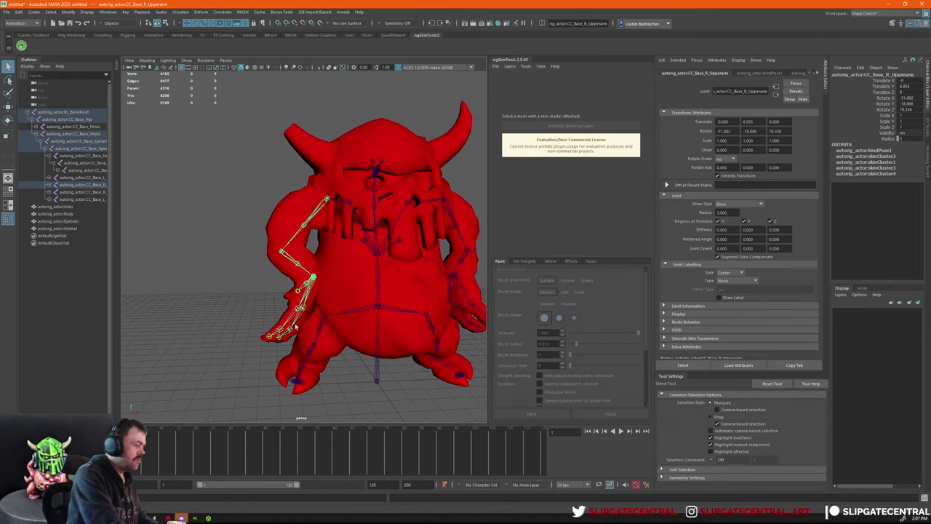
Curl the right hand's fingers by rotating the finger joints, including Pinky1 and Index2.
{"action": "key", "text": "e"}
{"action": "left_click_drag", "start_coordinate": [320, 313], "coordinate": [416, 298]}
{"action": "key", "text": "q"}
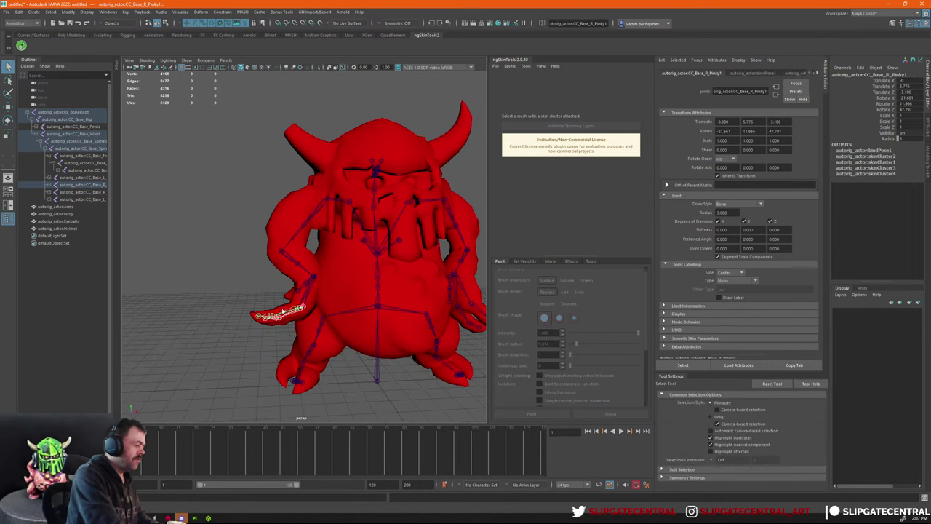
{"action": "left_click_drag", "start_coordinate": [318, 326], "coordinate": [317, 333], "text": "alt"}
{"action": "left_click", "coordinate": [284, 339], "text": "shift"}
{"action": "left_click_drag", "start_coordinate": [386, 331], "coordinate": [358, 318], "text": "alt"}
{"action": "key", "text": "e"}
{"action": "middle_click_drag", "start_coordinate": [360, 319], "coordinate": [414, 327]}
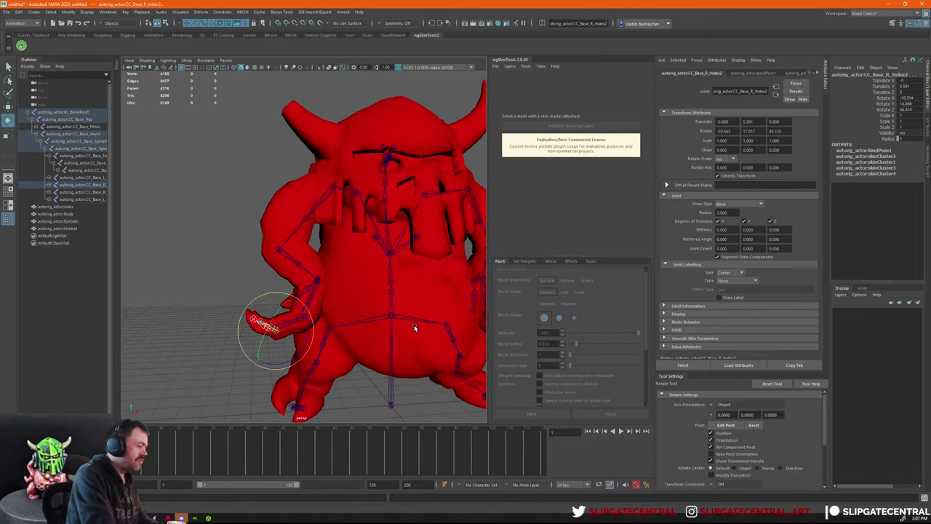
{"action": "key", "text": "q"}
Select the CC_Base_L_Thigh joint below the pelvis and rotate it to swing the left leg forward.
{"action": "right_click_drag", "start_coordinate": [414, 327], "coordinate": [354, 310], "text": "alt"}
{"action": "left_click_drag", "start_coordinate": [408, 295], "coordinate": [390, 291], "text": "alt"}
{"action": "left_click", "coordinate": [385, 298]}
{"action": "key", "text": "e"}
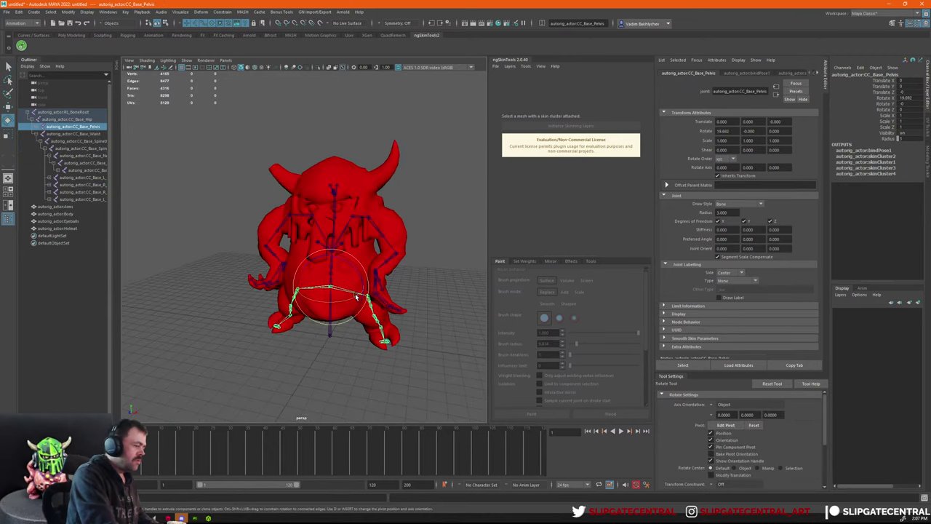
{"action": "key", "text": "q"}
{"action": "left_click", "coordinate": [366, 299]}
{"action": "left_click_drag", "start_coordinate": [366, 298], "coordinate": [428, 271], "text": "alt"}
{"action": "key", "text": "e"}
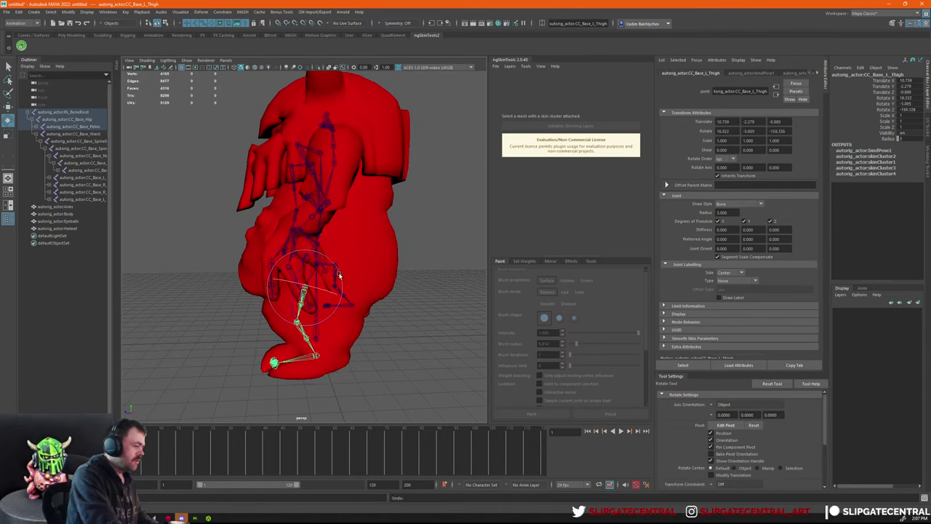
{"action": "left_click_drag", "start_coordinate": [339, 275], "coordinate": [341, 285]}
Select the CC_Base_L_Calf joint and rotate it to bend the left knee.
{"action": "key", "text": "q"}
{"action": "left_click", "coordinate": [289, 324]}
{"action": "key", "text": "e"}
{"action": "left_click_drag", "start_coordinate": [323, 316], "coordinate": [366, 299]}
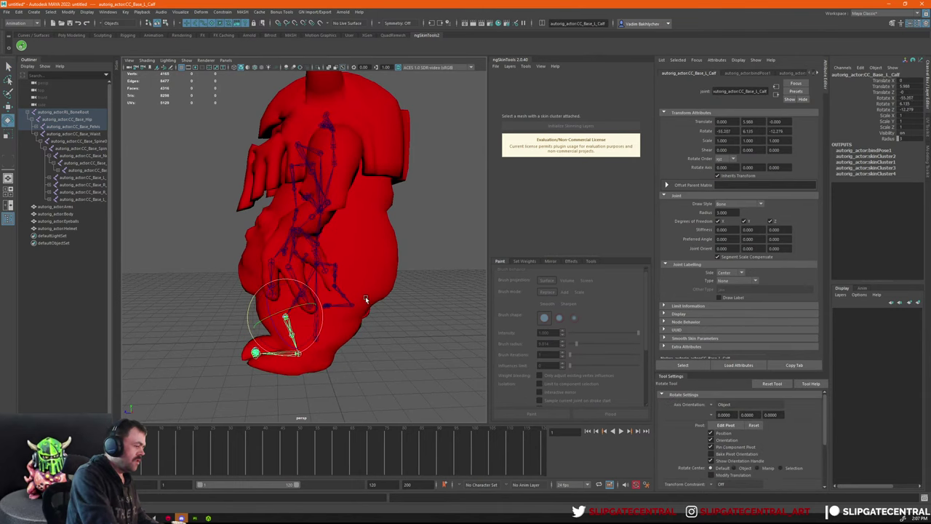
Try to rotate the CC_Base_L_Foot joint to tilt the left foot, and undo it together with the last leg rotations.
{"action": "key", "text": "q"}
{"action": "left_click", "coordinate": [272, 355]}
{"action": "key", "text": "e"}
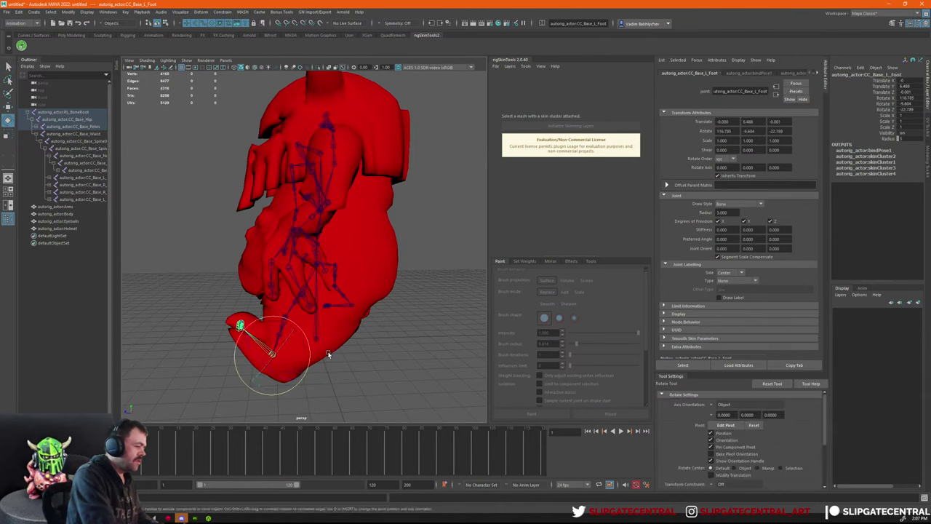
{"action": "left_click_drag", "start_coordinate": [315, 354], "coordinate": [384, 314]}
{"action": "key", "text": "q"}
{"action": "key", "text": "ctrl+z"}
{"action": "key", "text": "ctrl+z"}
{"action": "key", "text": "ctrl+z"}
{"action": "key", "text": "ctrl+z"}
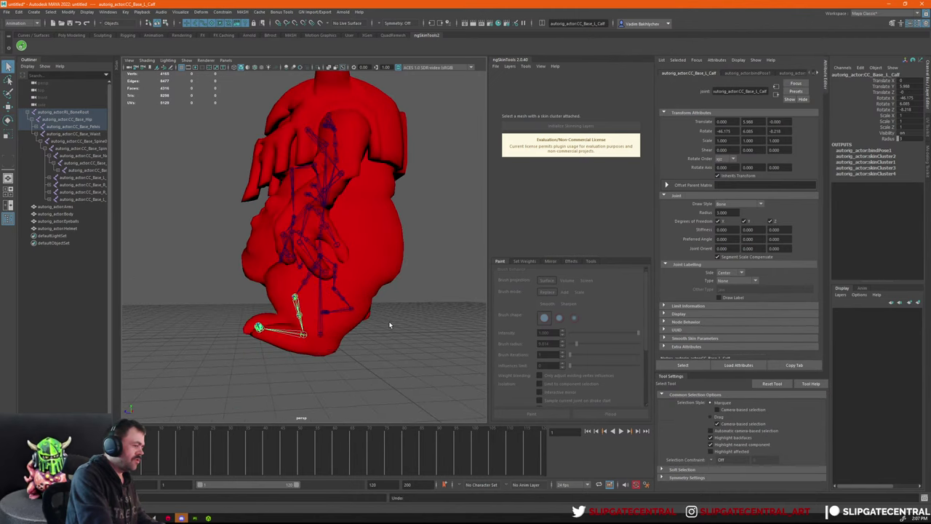
Select the CC_Base_L_Foot joint and rotate it to about 95.6° on X to angle the left foot.
{"action": "left_click", "coordinate": [297, 307]}
{"action": "key", "text": "e"}
{"action": "key", "text": "q"}
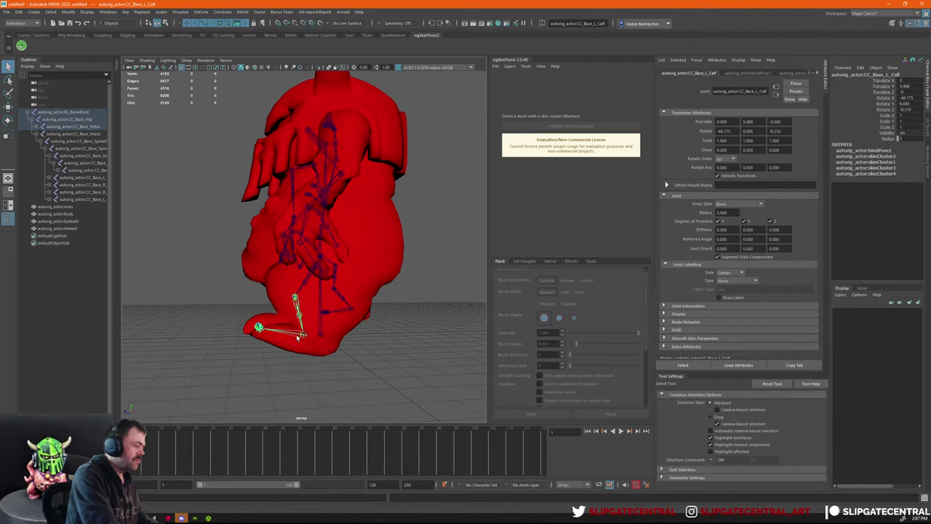
{"action": "left_click", "coordinate": [288, 333]}
{"action": "key", "text": "e"}
{"action": "left_click_drag", "start_coordinate": [380, 341], "coordinate": [396, 295]}
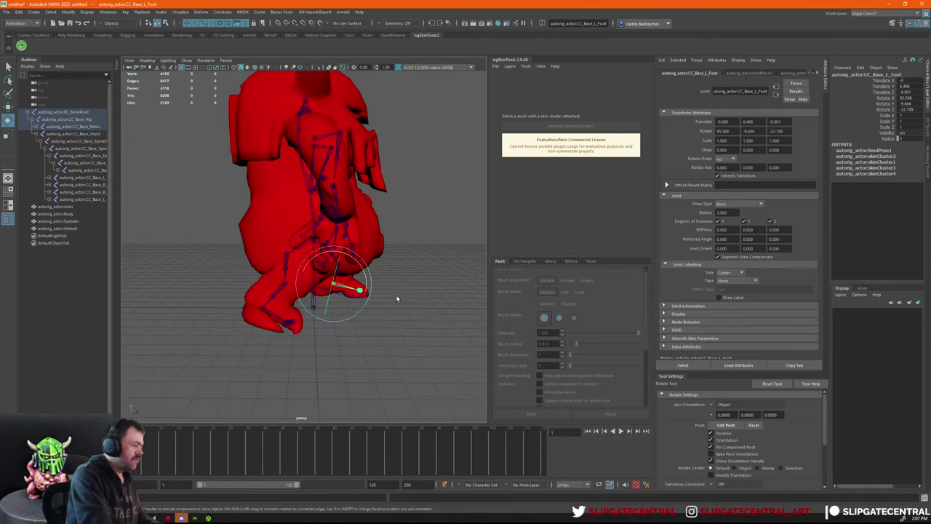
Select the CC_Base_R_Thigh joint and rotate it to about 13° on X to adjust the right leg's stance.
{"action": "left_click", "coordinate": [291, 260]}
{"action": "middle_click_drag", "start_coordinate": [408, 297], "coordinate": [426, 308]}
{"action": "key", "text": "q"}
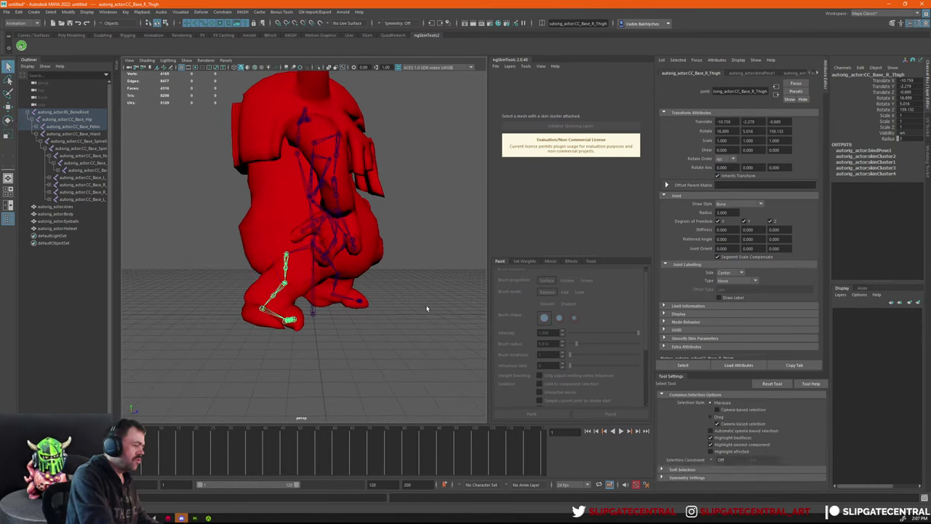
{"action": "left_click_drag", "start_coordinate": [428, 310], "coordinate": [371, 312], "text": "alt"}
{"action": "key", "text": "e"}
{"action": "middle_click_drag", "start_coordinate": [415, 299], "coordinate": [438, 293]}
{"action": "key", "text": "q"}
{"action": "scroll", "coordinate": [438, 293], "scroll_direction": "down", "scroll_amount": 3}
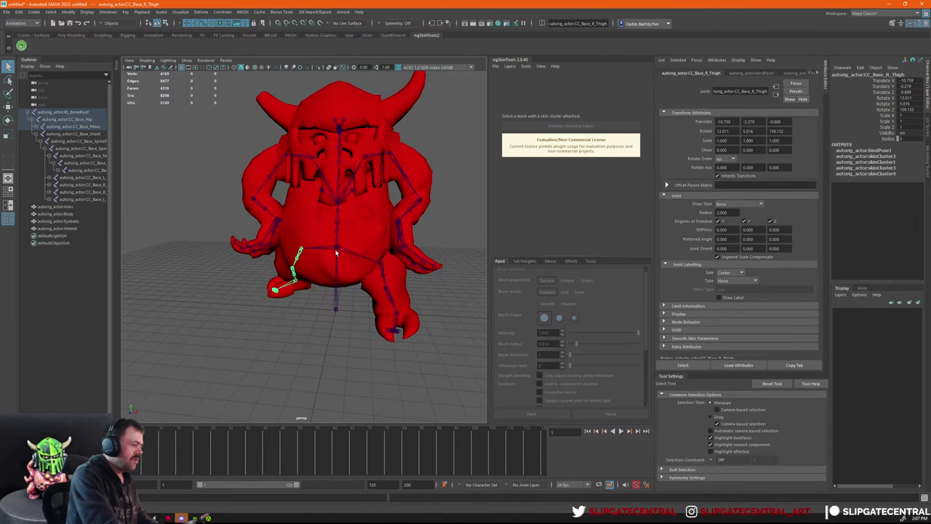
Try to rotate the CC_Base_Pelvis joint to twist the hips and both legs.
{"action": "left_click", "coordinate": [337, 253]}
{"action": "left_click_drag", "start_coordinate": [338, 255], "coordinate": [371, 270], "text": "alt"}
{"action": "key", "text": "e"}
{"action": "middle_click_drag", "start_coordinate": [366, 263], "coordinate": [353, 264]}
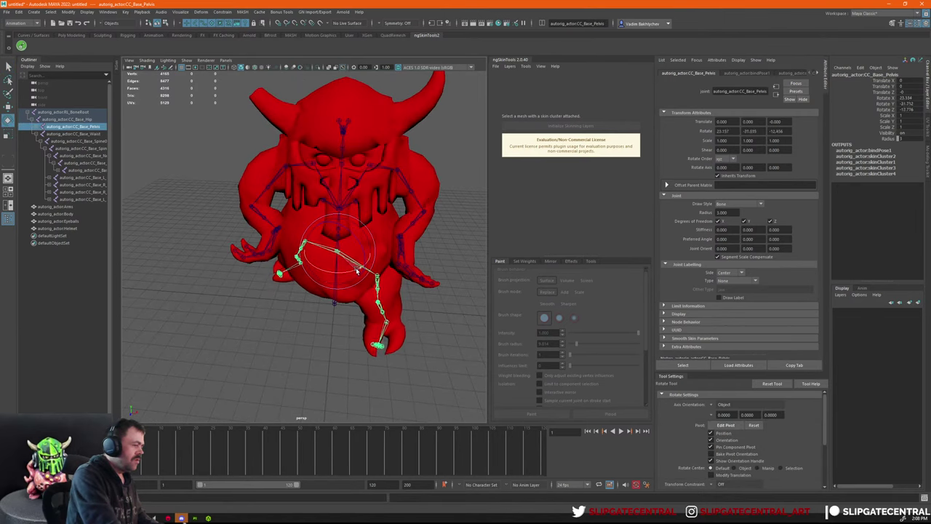
{"action": "key", "text": "ctrl+z"}
{"action": "key", "text": "q"}
Try to rotate the joints around CC_Base_Hip to lean the whole body, and undo the change.
{"action": "left_click", "coordinate": [340, 245]}
{"action": "left_click_drag", "start_coordinate": [369, 251], "coordinate": [417, 269], "text": "alt"}
{"action": "left_click", "coordinate": [336, 235]}
{"action": "key", "text": "e"}
{"action": "key", "text": "q"}
{"action": "key", "text": "ctrl+z"}
{"action": "key", "text": "ctrl+z"}
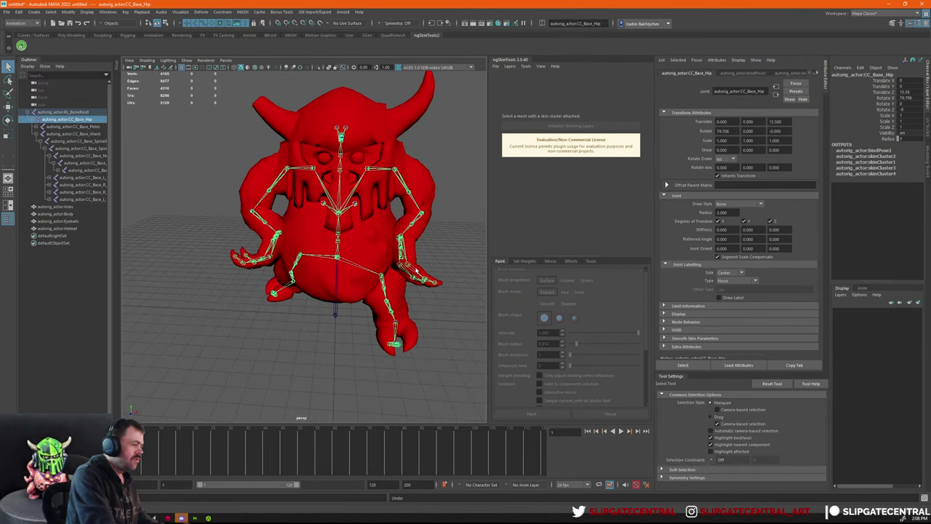
{"action": "right_click_drag", "start_coordinate": [416, 268], "coordinate": [404, 285], "text": "alt"}
{"action": "left_click_drag", "start_coordinate": [404, 285], "coordinate": [410, 222], "text": "alt"}
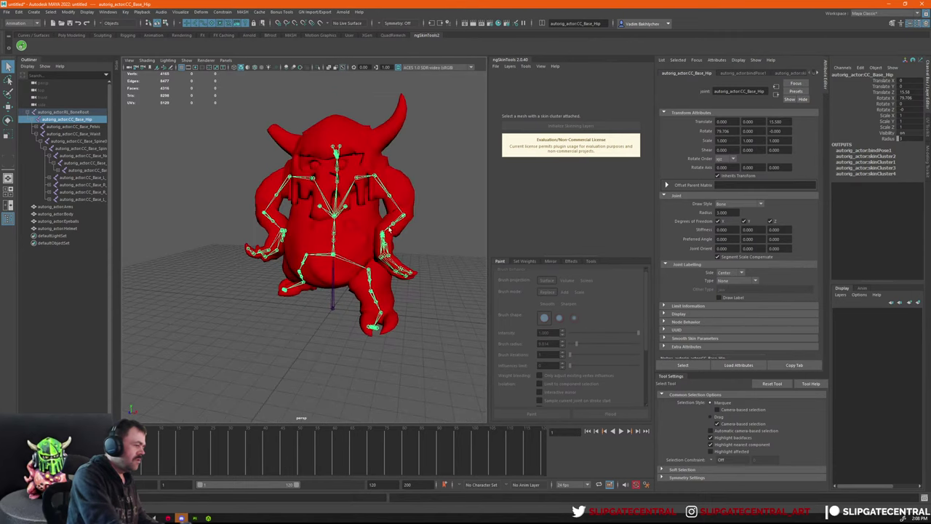
Try to rotate the CC_Base_Waist joint and the head joint to turn the upper body.
{"action": "left_click", "coordinate": [334, 247]}
{"action": "key", "text": "e"}
{"action": "left_click_drag", "start_coordinate": [336, 247], "coordinate": [354, 230], "text": "alt"}
{"action": "key", "text": "q"}
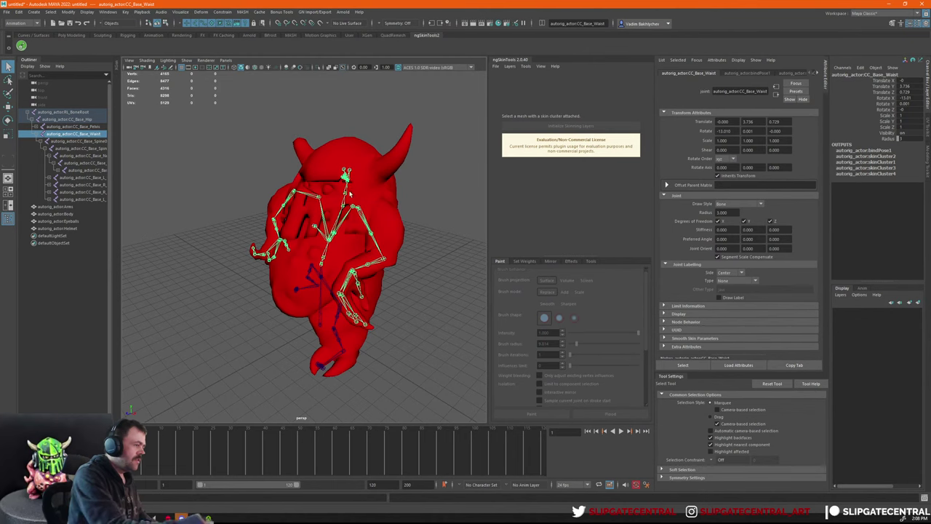
{"action": "left_click", "coordinate": [342, 177]}
{"action": "key", "text": "e"}
{"action": "left_click_drag", "start_coordinate": [340, 177], "coordinate": [337, 186]}
{"action": "key", "text": "ctrl+z"}
{"action": "key", "text": "q"}
Try to reposition the CC_Base_R_Upperarm joint at the right shoulder, and undo the change.
{"action": "left_click_drag", "start_coordinate": [388, 219], "coordinate": [445, 253], "text": "alt"}
{"action": "right_click_drag", "start_coordinate": [444, 253], "coordinate": [476, 275], "text": "alt"}
{"action": "left_click", "coordinate": [282, 191]}
{"action": "left_click_drag", "start_coordinate": [284, 192], "coordinate": [379, 187], "text": "alt"}
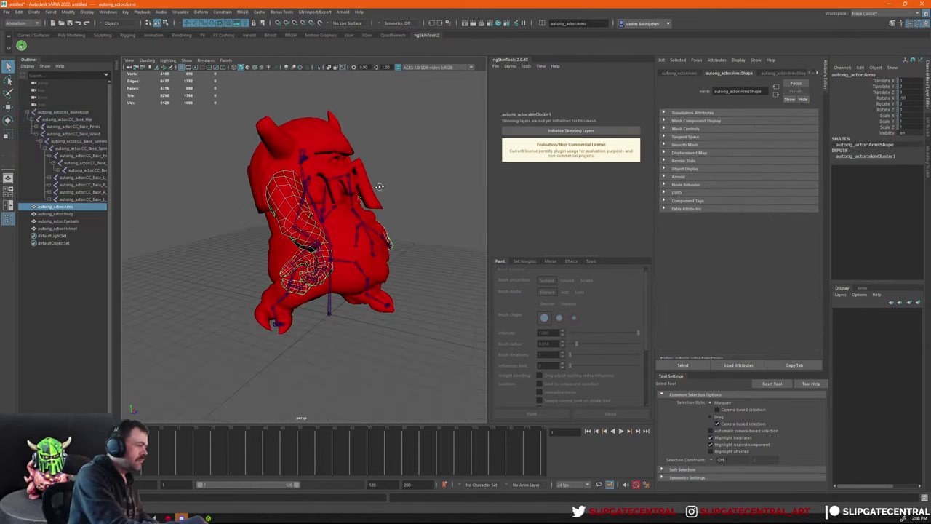
{"action": "left_click", "coordinate": [315, 188]}
{"action": "left_click_drag", "start_coordinate": [314, 189], "coordinate": [384, 195], "text": "alt"}
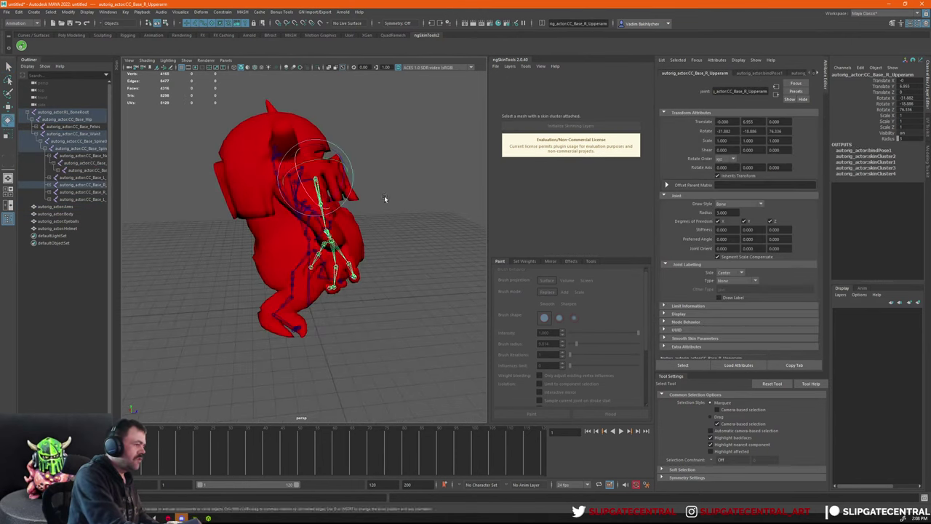
{"action": "key", "text": "e"}
{"action": "middle_click_drag", "start_coordinate": [395, 219], "coordinate": [386, 220]}
{"action": "mouse_move", "coordinate": [386, 220]}
{"action": "left_mouse_down", "text": "alt"}
{"action": "mouse_move", "coordinate": [408, 214]}
{"action": "mouse_move", "coordinate": [395, 221]}
{"action": "left_mouse_up", "text": "alt"}
{"action": "key", "text": "w"}
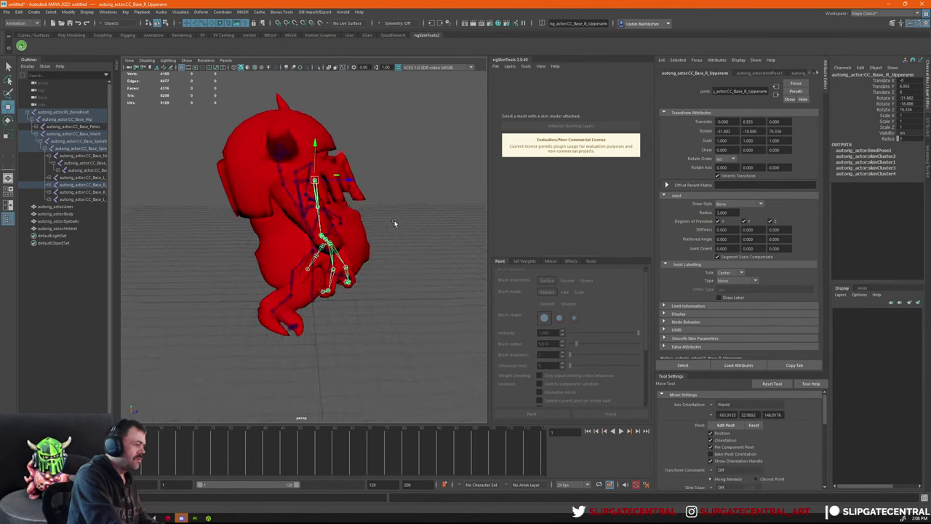
{"action": "middle_click_drag", "start_coordinate": [395, 222], "coordinate": [370, 239]}
{"action": "key", "text": "q"}
{"action": "left_click_drag", "start_coordinate": [369, 240], "coordinate": [408, 216], "text": "alt"}
{"action": "key", "text": "ctrl+z"}
Go up to the CC_Base_R_Clavicle joint and try to rotate it, undoing the changes.
{"action": "key", "text": "e"}
{"action": "key", "text": "Up"}
{"action": "key", "text": "ctrl+z"}
{"action": "left_click_drag", "start_coordinate": [385, 256], "coordinate": [420, 200], "text": "alt"}
{"action": "key", "text": "ctrl+z"}
{"action": "key", "text": "q"}
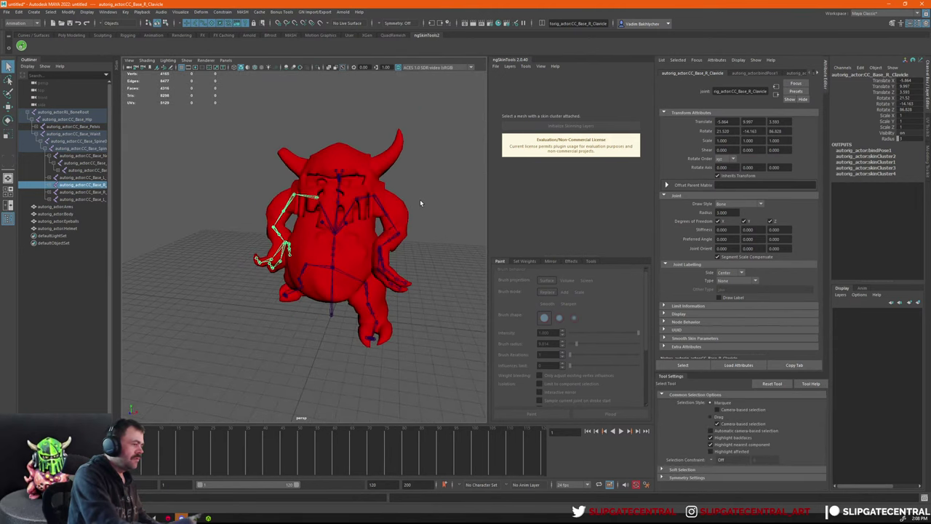
Select the Arms, Body, Eyeballs and Helmet meshes and export the selection as an FBX named NurgPosed.
{"action": "left_click", "coordinate": [126, 147]}
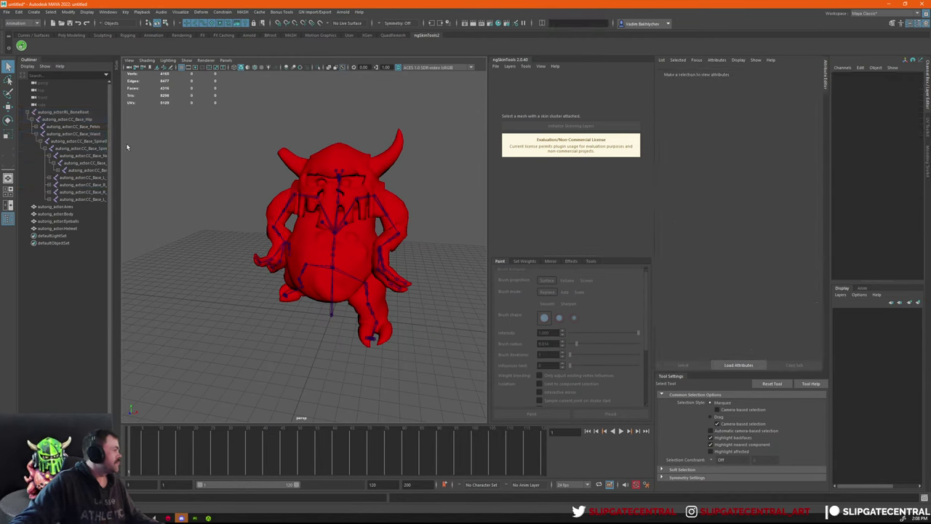
{"action": "left_click", "coordinate": [54, 207]}
{"action": "left_click", "coordinate": [68, 228], "text": "shift"}
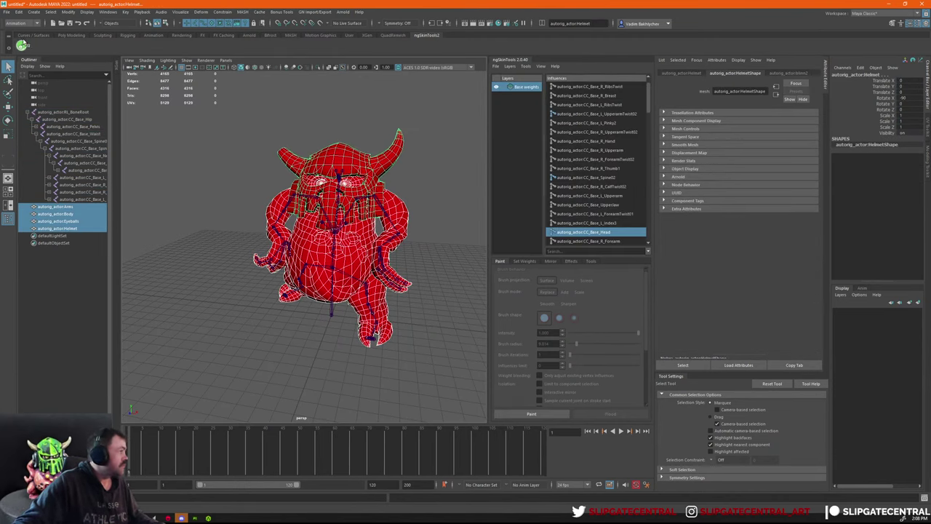
{"action": "left_click", "coordinate": [7, 12]}
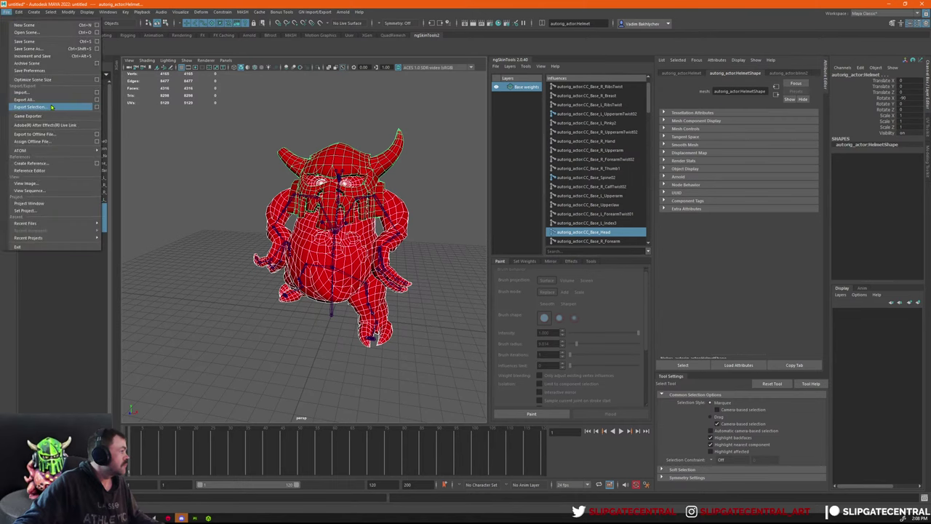
{"action": "left_click", "coordinate": [33, 107]}
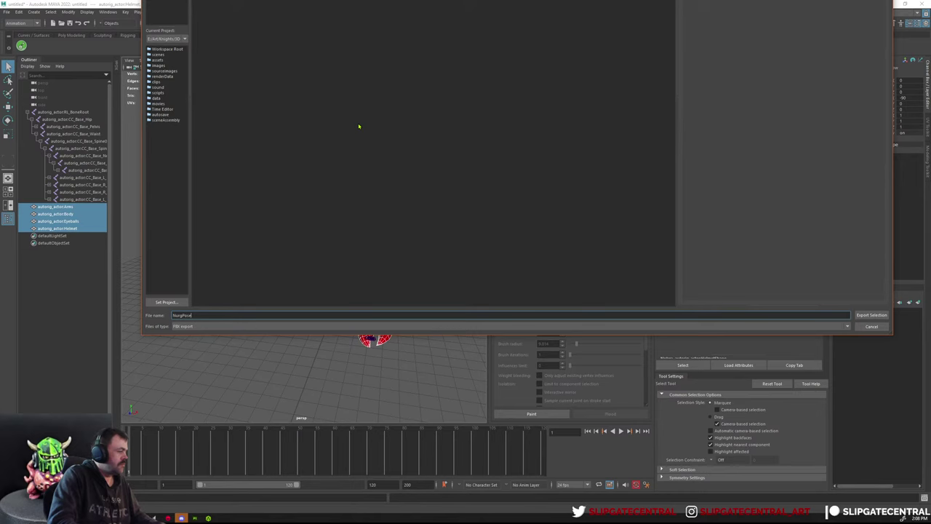
{"action": "key", "text": "Return"}
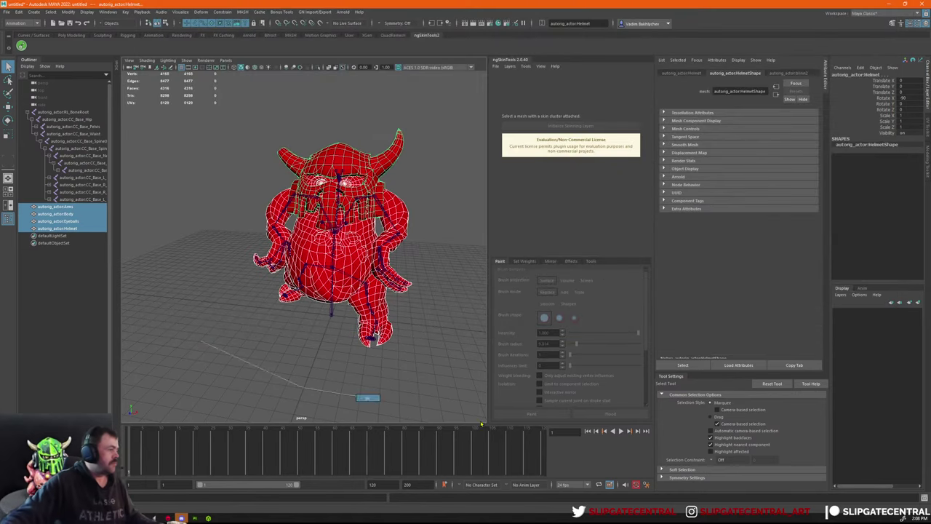
{"action": "key", "text": "ctrl+z"}
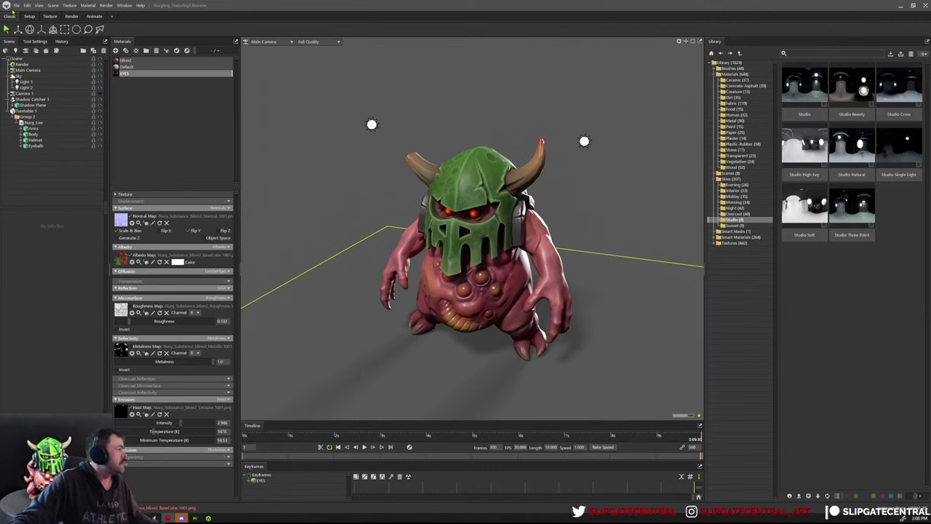
Switch to Marmoset Toolbag and import the NurgPosed model from the Nurgling folder into the scene.
{"action": "left_click", "coordinate": [15, 6]}
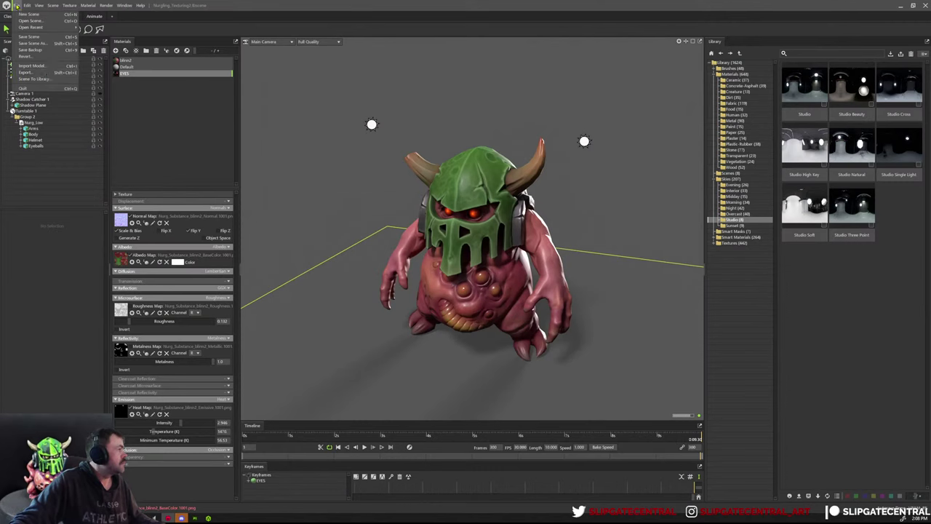
{"action": "left_click", "coordinate": [51, 66]}
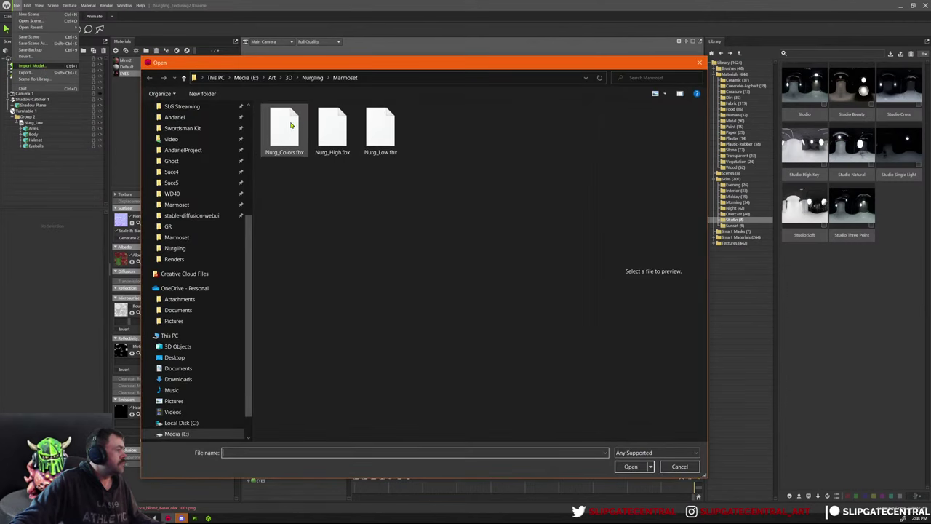
{"action": "left_click", "coordinate": [379, 131]}
{"action": "left_click", "coordinate": [334, 131]}
{"action": "left_click", "coordinate": [313, 77]}
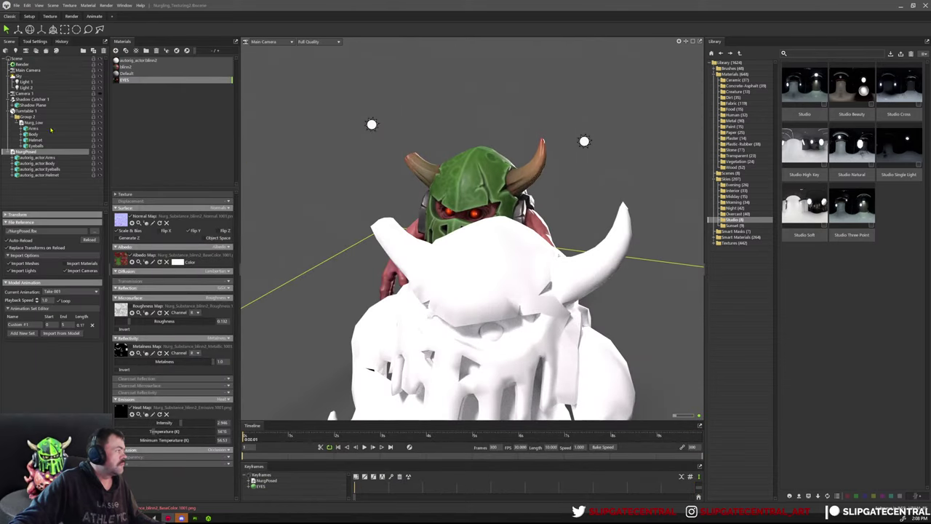
Move the imported NurgPosed model sideways so it stands beside the original Nurgling.
{"action": "scroll", "coordinate": [506, 262], "scroll_direction": "down", "scroll_amount": 8}
{"action": "scroll", "coordinate": [507, 344], "scroll_direction": "up", "scroll_amount": 4}
{"action": "key", "text": "w"}
{"action": "left_click_drag", "start_coordinate": [506, 263], "coordinate": [636, 343], "text": "alt"}
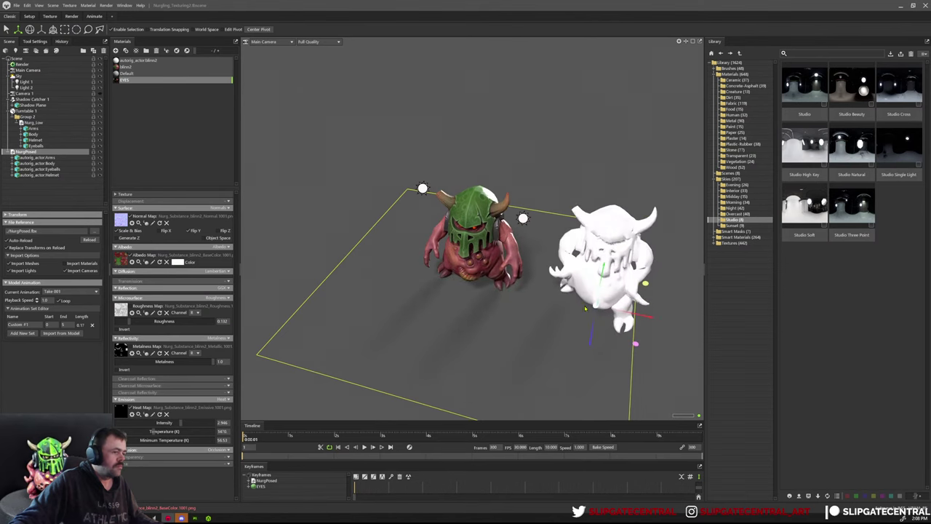
{"action": "left_click_drag", "start_coordinate": [546, 316], "coordinate": [484, 251], "text": "alt"}
{"action": "scroll", "coordinate": [484, 251], "scroll_direction": "up", "scroll_amount": 2}
Assign the existing textured blinn2 material to the NurgPosed model.
{"action": "left_click", "coordinate": [131, 66]}
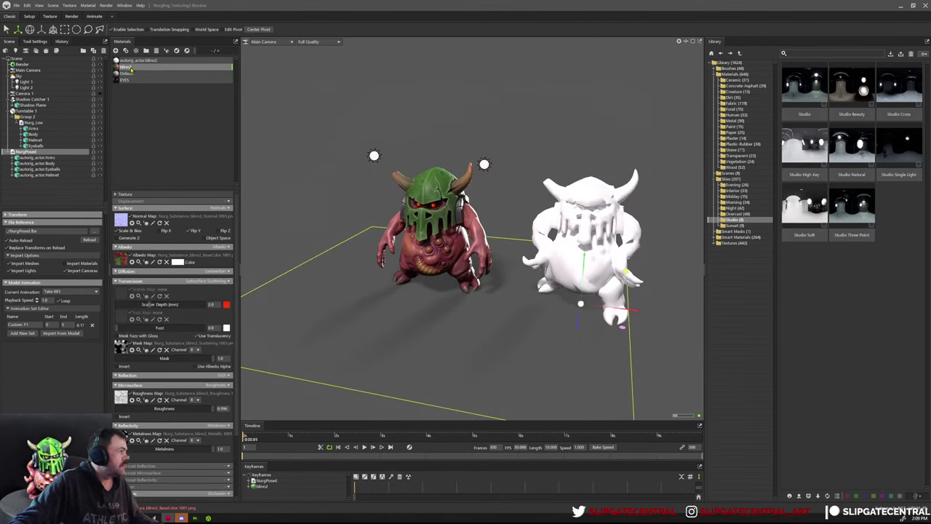
{"action": "right_click", "coordinate": [134, 67]}
{"action": "left_click", "coordinate": [156, 103]}
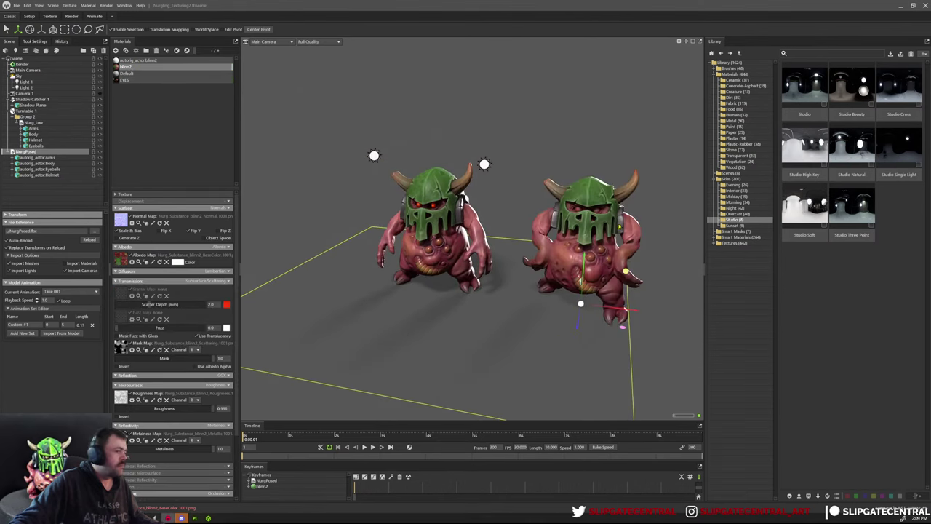
Select the posed model's Eyeballs mesh and assign the EYES material to it.
{"action": "scroll", "coordinate": [619, 226], "scroll_direction": "up", "scroll_amount": 4}
{"action": "middle_click_drag", "start_coordinate": [619, 227], "coordinate": [506, 192], "text": "alt"}
{"action": "left_click", "coordinate": [507, 188]}
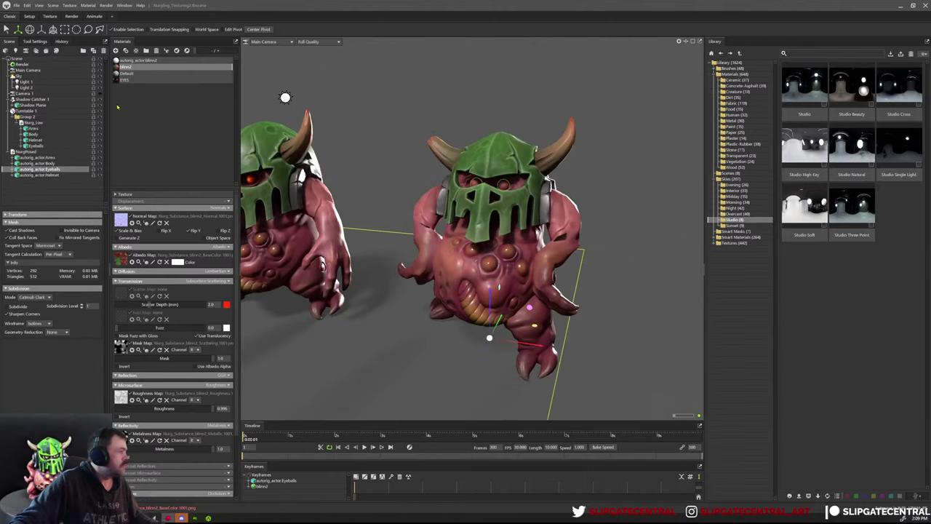
{"action": "left_click", "coordinate": [125, 79]}
{"action": "right_click", "coordinate": [134, 81]}
{"action": "left_click", "coordinate": [156, 118]}
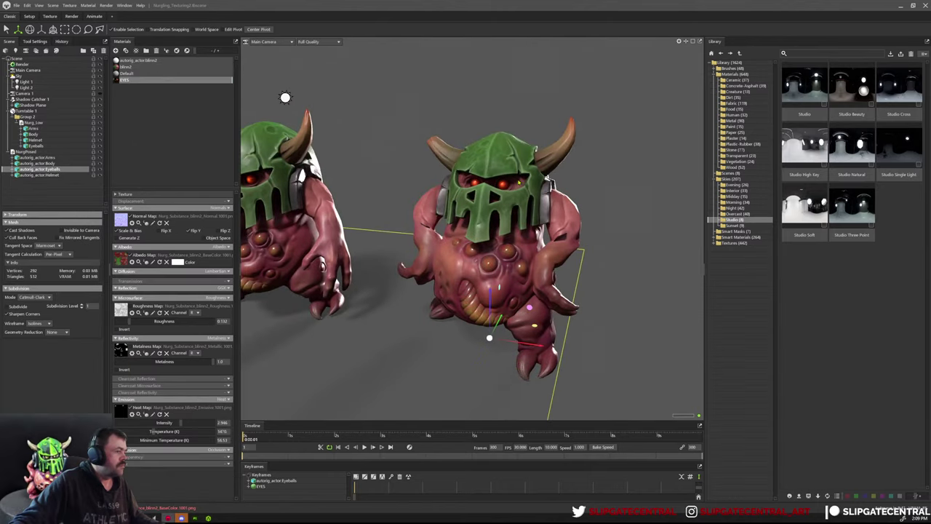
Delete the two directional lights, Light 1 and Light 2, from the sky.
{"action": "scroll", "coordinate": [617, 262], "scroll_direction": "down", "scroll_amount": 3}
{"action": "left_click", "coordinate": [617, 262]}
{"action": "scroll", "coordinate": [579, 246], "scroll_direction": "down", "scroll_amount": 1}
{"action": "left_click_drag", "start_coordinate": [579, 246], "coordinate": [572, 271]}
{"action": "left_click", "coordinate": [385, 180]}
{"action": "scroll", "coordinate": [438, 186], "scroll_direction": "up", "scroll_amount": 1}
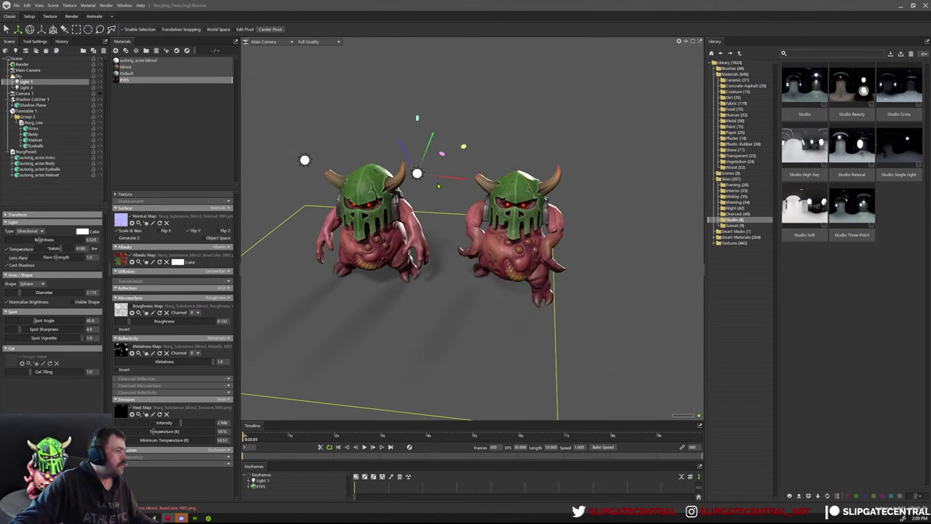
{"action": "key", "text": "Delete"}
{"action": "left_click", "coordinate": [306, 159]}
{"action": "key", "text": "Delete"}
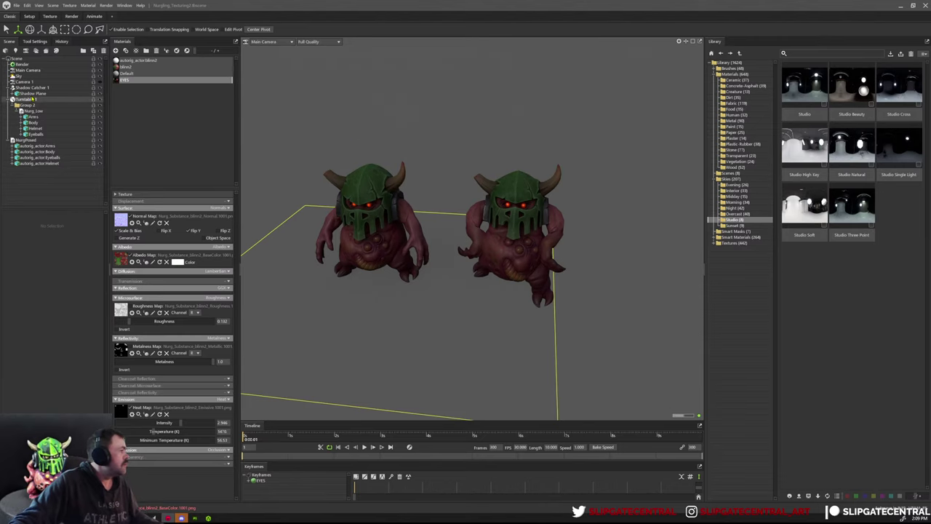
Load the Alley Moon Light preset into the Sky from its library, with the library window enlarged and moved aside.
{"action": "left_click", "coordinate": [34, 76]}
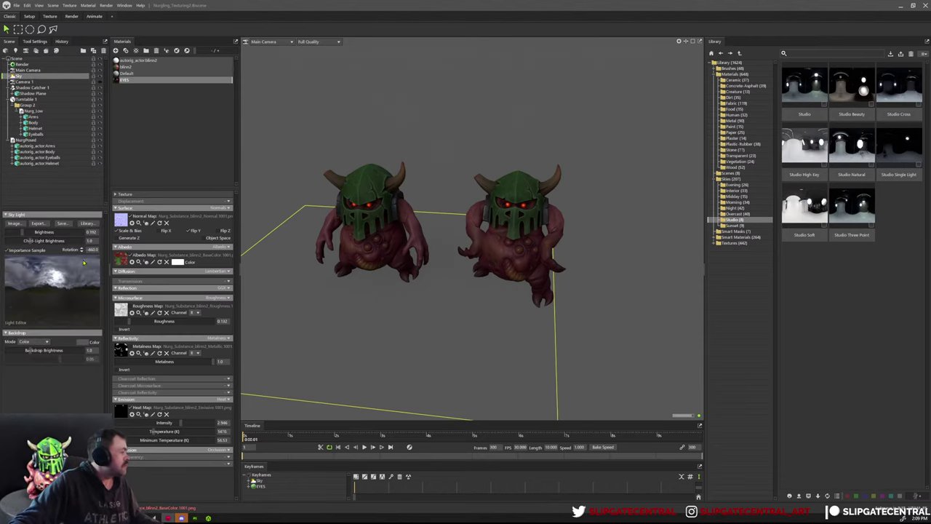
{"action": "left_click", "coordinate": [16, 223]}
{"action": "key", "text": "Escape"}
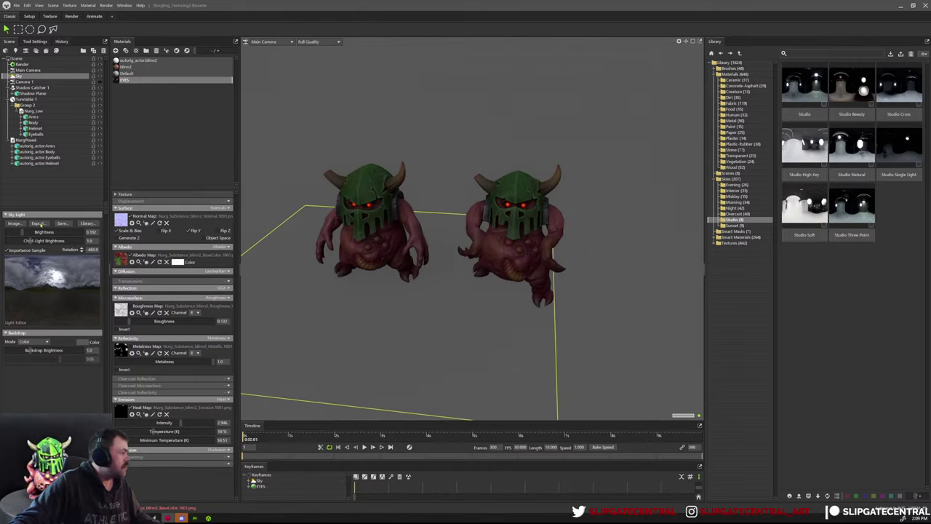
{"action": "left_click", "coordinate": [84, 223]}
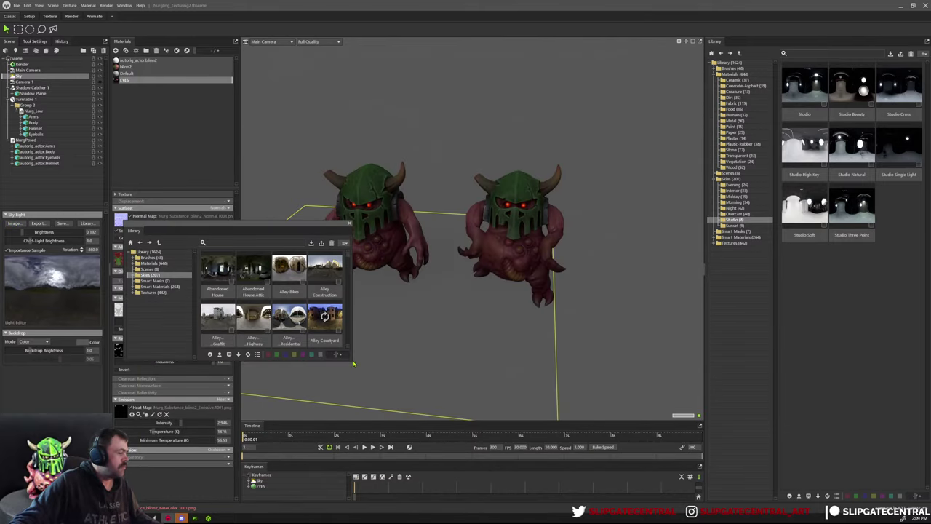
{"action": "left_click_drag", "start_coordinate": [354, 364], "coordinate": [638, 445]}
{"action": "left_click_drag", "start_coordinate": [447, 221], "coordinate": [591, 114]}
{"action": "left_click", "coordinate": [430, 211]}
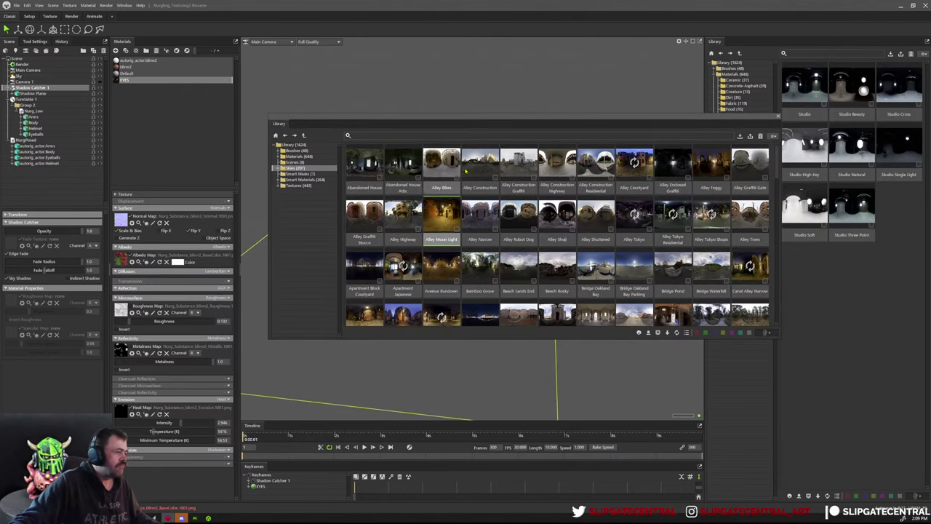
{"action": "left_click_drag", "start_coordinate": [503, 118], "coordinate": [541, 113]}
{"action": "left_click", "coordinate": [33, 77]}
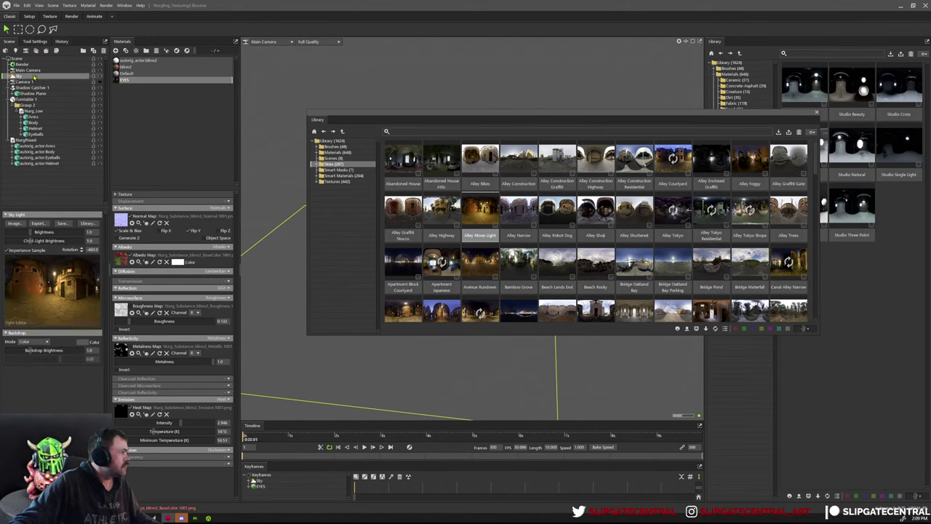
Set the Sky's backdrop mode to Sky and close the floating library window.
{"action": "left_click", "coordinate": [36, 355]}
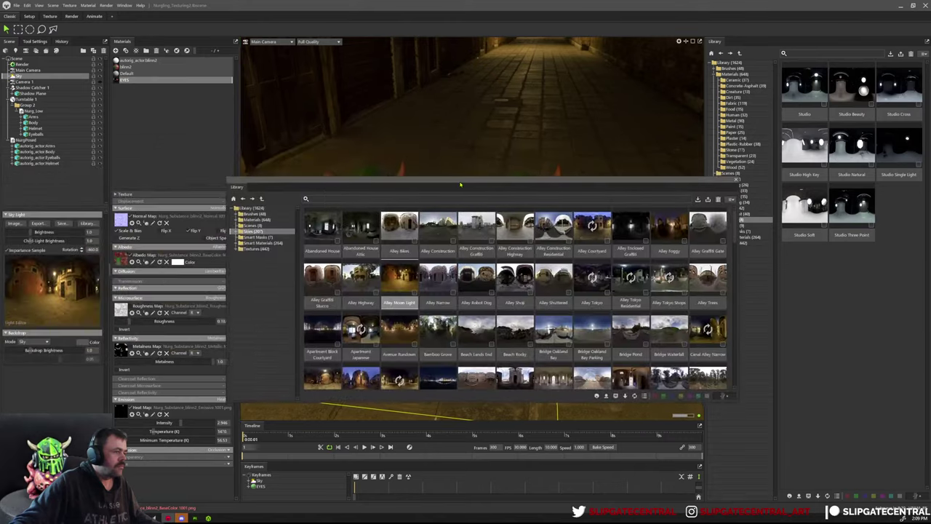
{"action": "left_click_drag", "start_coordinate": [790, 177], "coordinate": [737, 157]}
{"action": "left_click", "coordinate": [735, 157]}
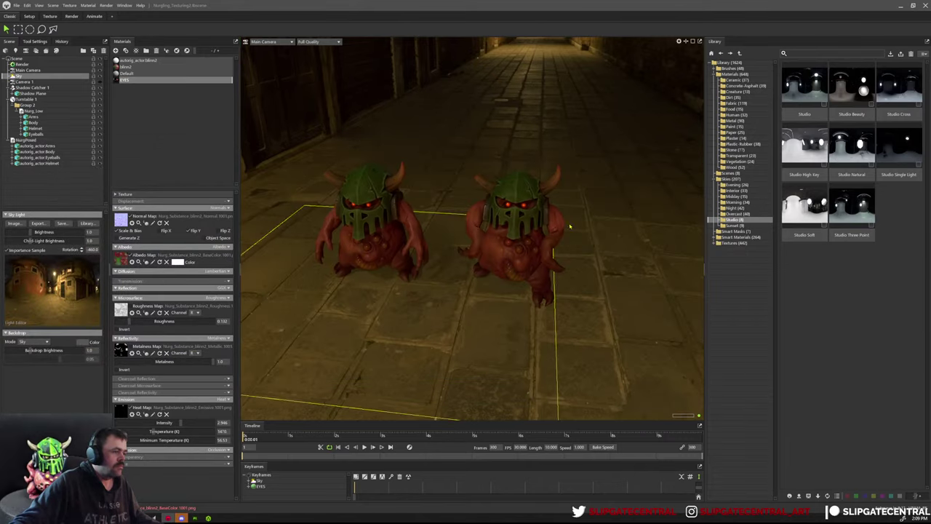
Add a spot light shining on the models from above, with brightness about 6.995 and a spot angle of about 53.6.
{"action": "scroll", "coordinate": [571, 225], "scroll_direction": "up", "scroll_amount": 1}
{"action": "left_click", "coordinate": [619, 206]}
{"action": "left_click_drag", "start_coordinate": [558, 207], "coordinate": [521, 264]}
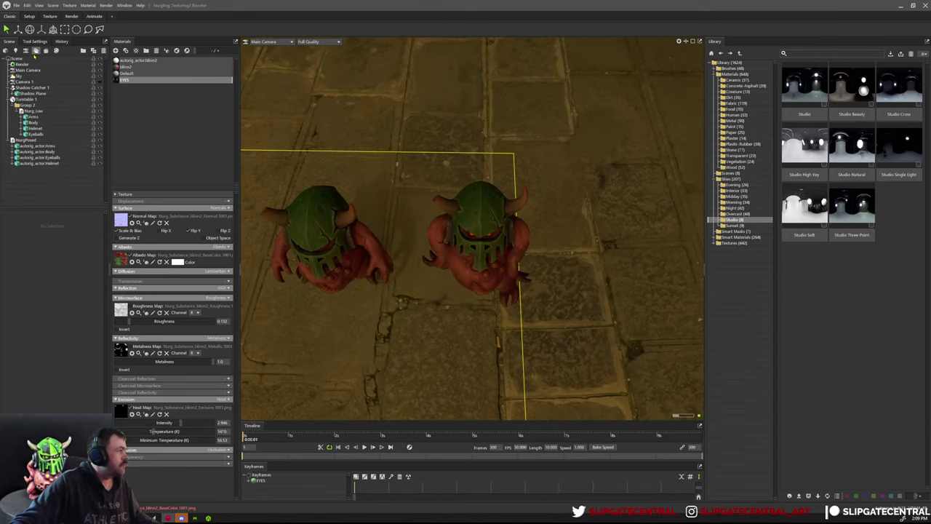
{"action": "left_click", "coordinate": [16, 53]}
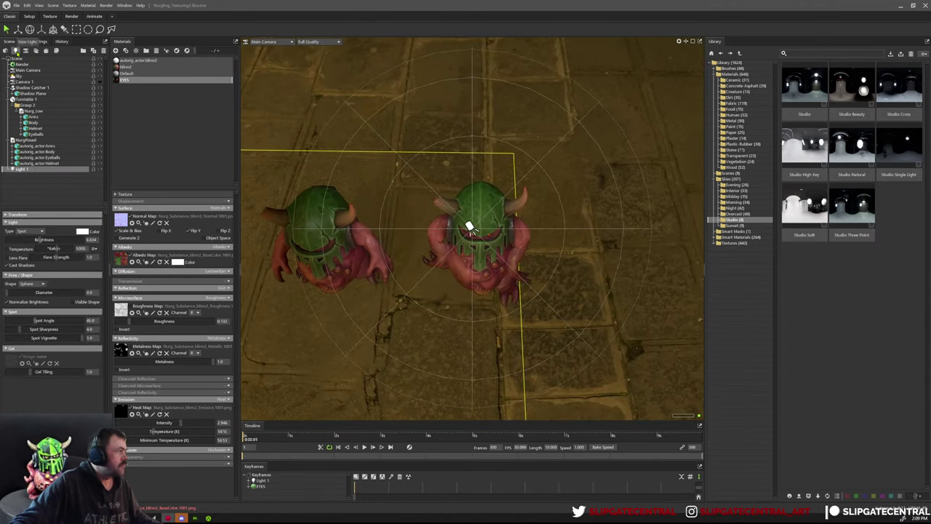
{"action": "left_click_drag", "start_coordinate": [440, 230], "coordinate": [432, 199]}
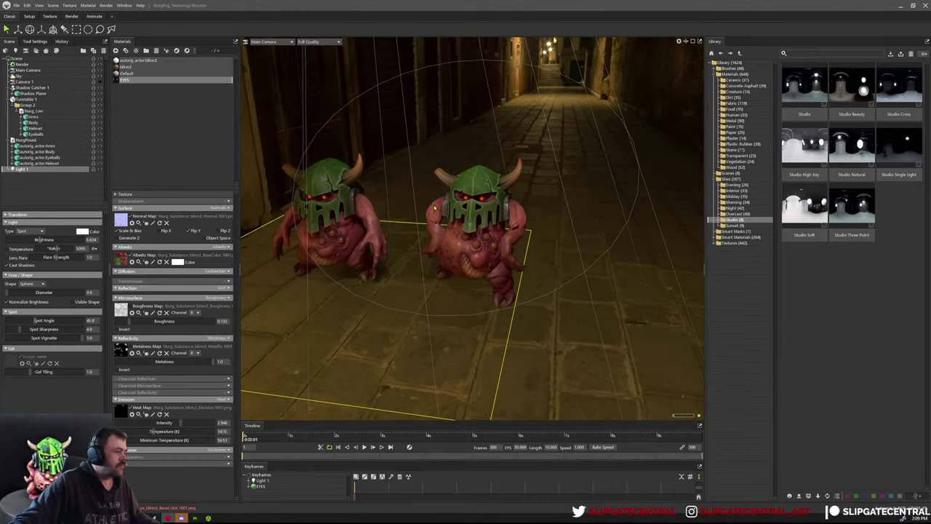
{"action": "mouse_move", "coordinate": [40, 240]}
{"action": "left_mouse_down"}
{"action": "mouse_move", "coordinate": [53, 240]}
{"action": "mouse_move", "coordinate": [38, 239]}
{"action": "left_mouse_up"}
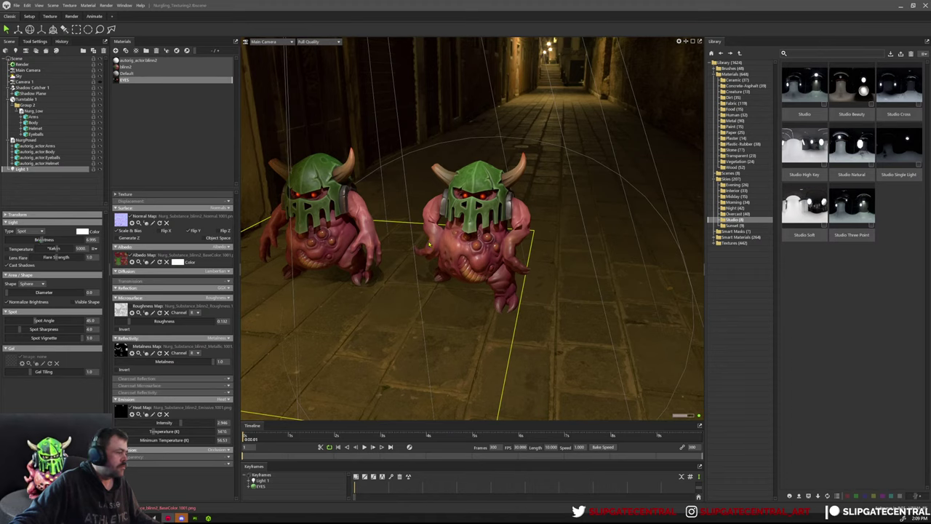
{"action": "left_click_drag", "start_coordinate": [41, 240], "coordinate": [42, 241]}
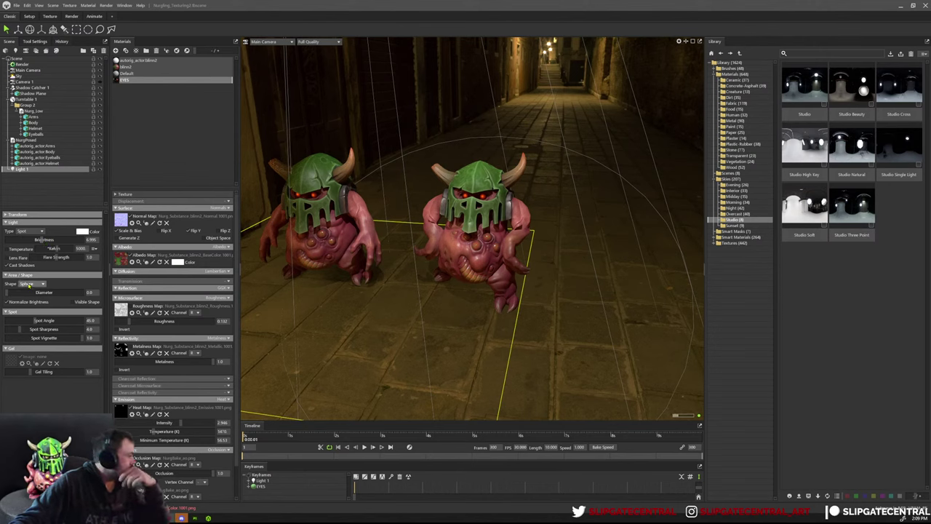
{"action": "left_click_drag", "start_coordinate": [35, 320], "coordinate": [42, 320]}
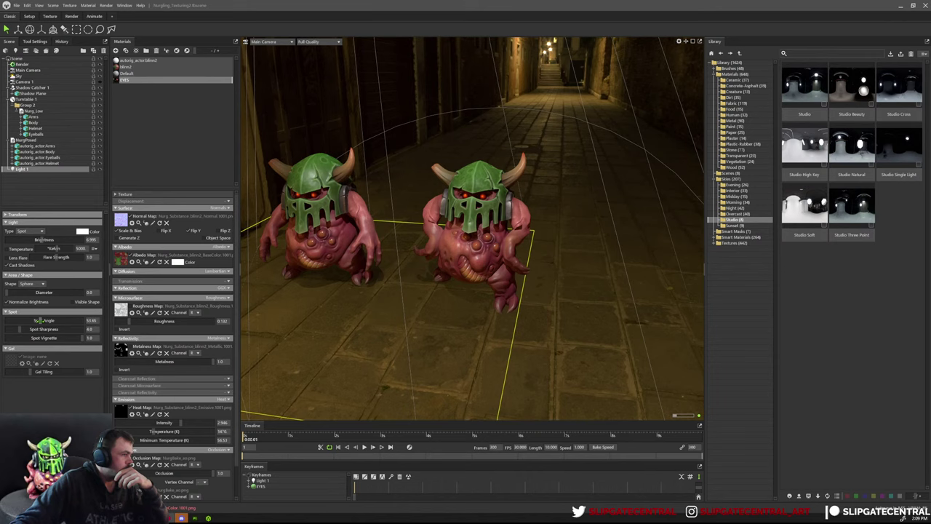
Hide Turntable 1 with the unposed Nurgling, leaving only the posed model in the scene.
{"action": "left_click", "coordinate": [58, 100]}
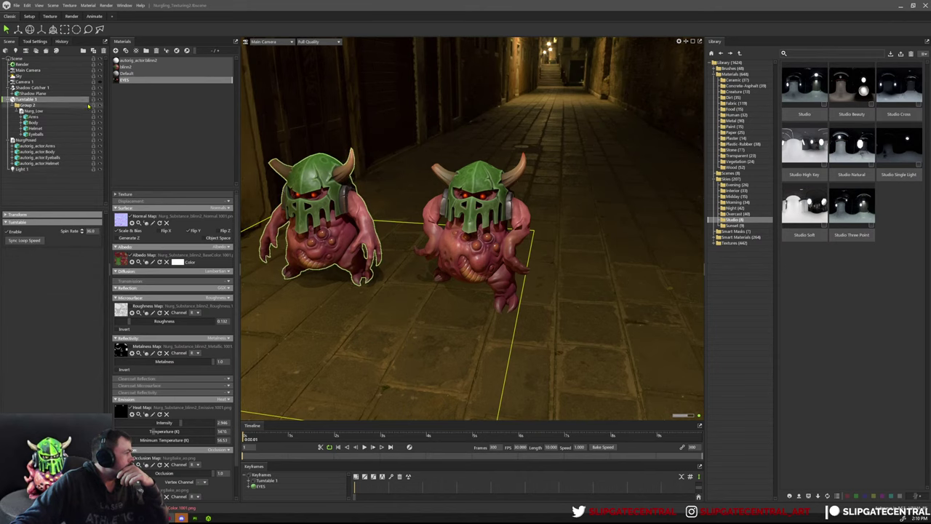
{"action": "left_click", "coordinate": [100, 101]}
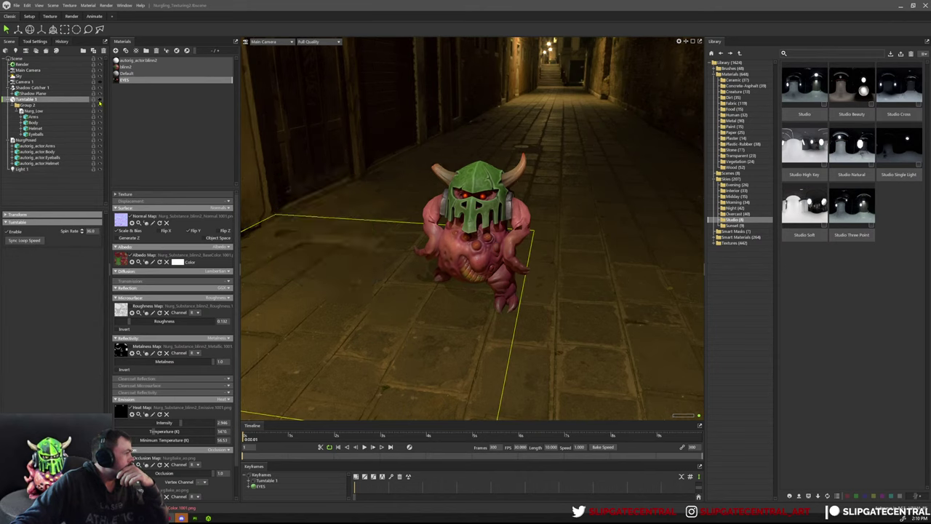
{"action": "left_click", "coordinate": [584, 140]}
{"action": "left_click", "coordinate": [468, 187]}
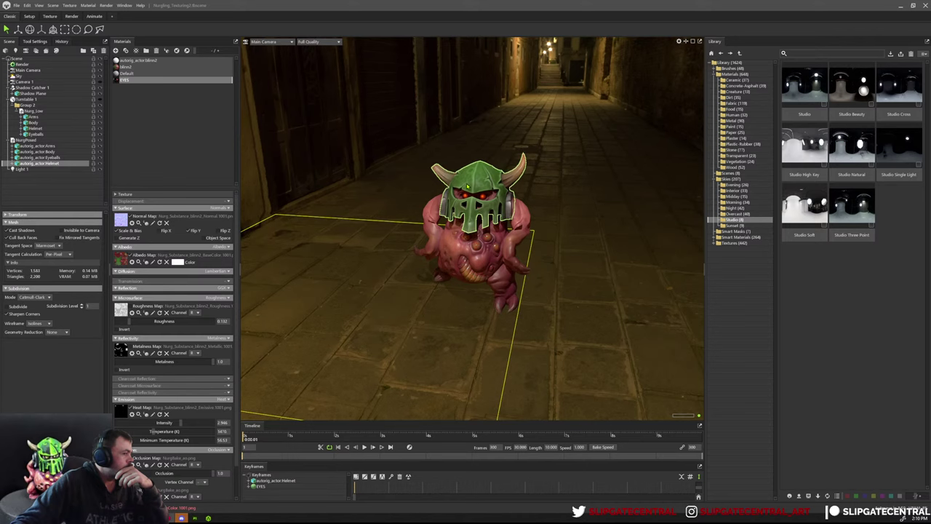
Move Shadow Catcher 1 sideways under the posed Nurgling and lower it slightly to sit at the feet.
{"action": "left_click", "coordinate": [387, 240]}
{"action": "key", "text": "w"}
{"action": "scroll", "coordinate": [412, 300], "scroll_direction": "down", "scroll_amount": 2}
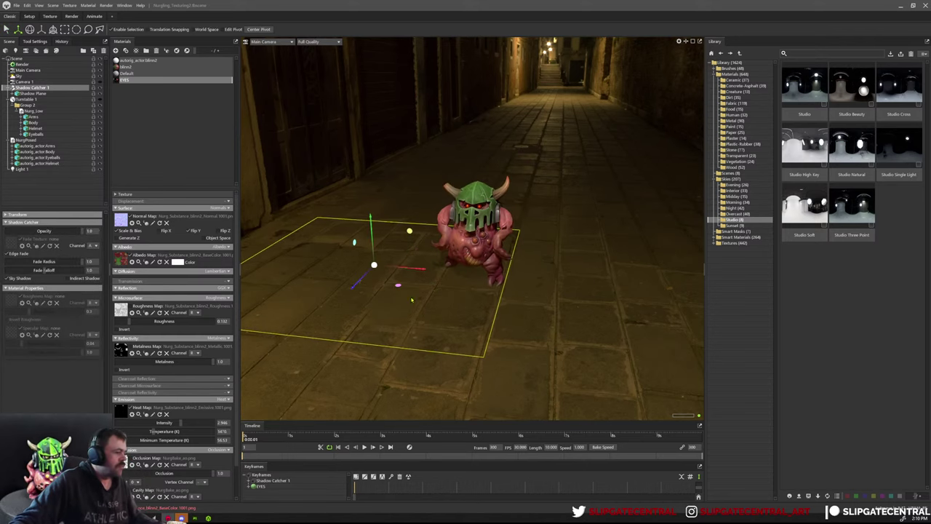
{"action": "left_click_drag", "start_coordinate": [412, 299], "coordinate": [484, 287]}
{"action": "scroll", "coordinate": [550, 318], "scroll_direction": "up", "scroll_amount": 4}
{"action": "left_click_drag", "start_coordinate": [560, 317], "coordinate": [567, 315], "text": "alt"}
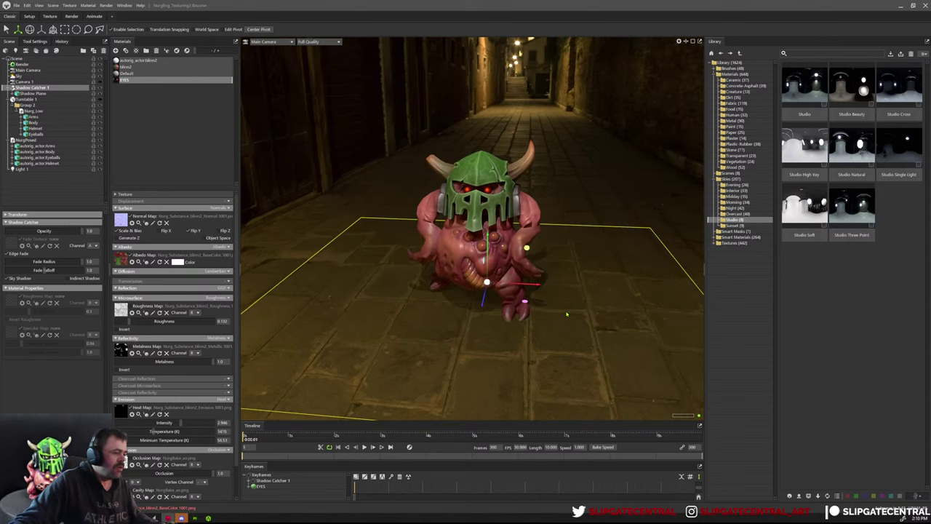
{"action": "left_click_drag", "start_coordinate": [487, 238], "coordinate": [488, 244]}
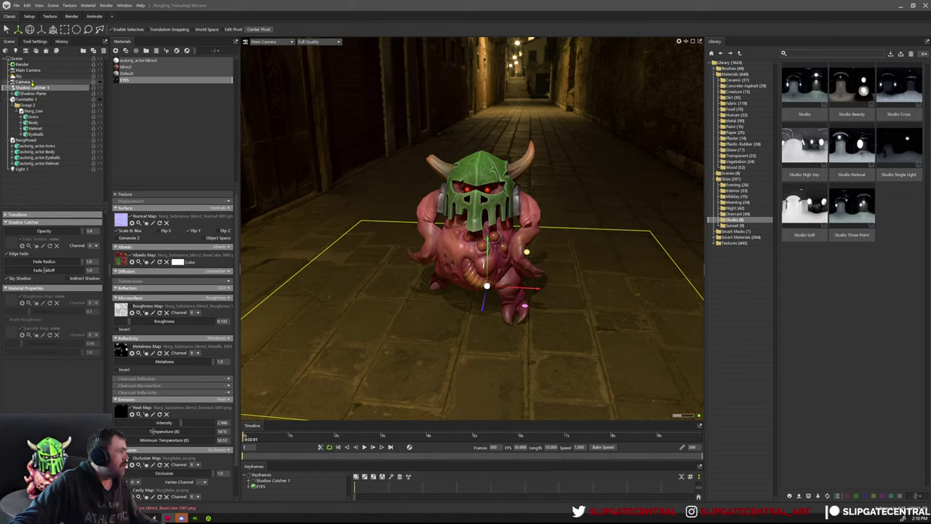
Set Light 1's diameter to about 9.244 and rotate the sky so the alley wall stands behind the model.
{"action": "left_click", "coordinate": [23, 169]}
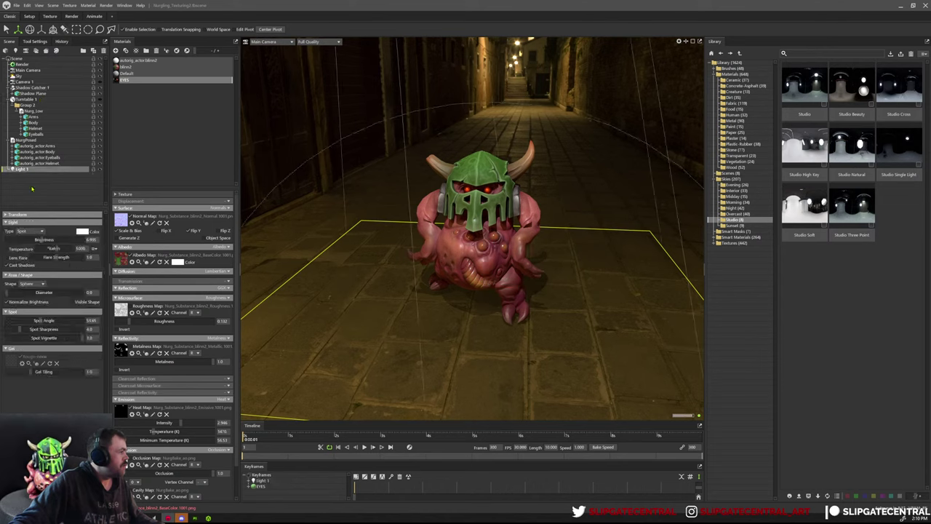
{"action": "left_click_drag", "start_coordinate": [7, 293], "coordinate": [23, 293]}
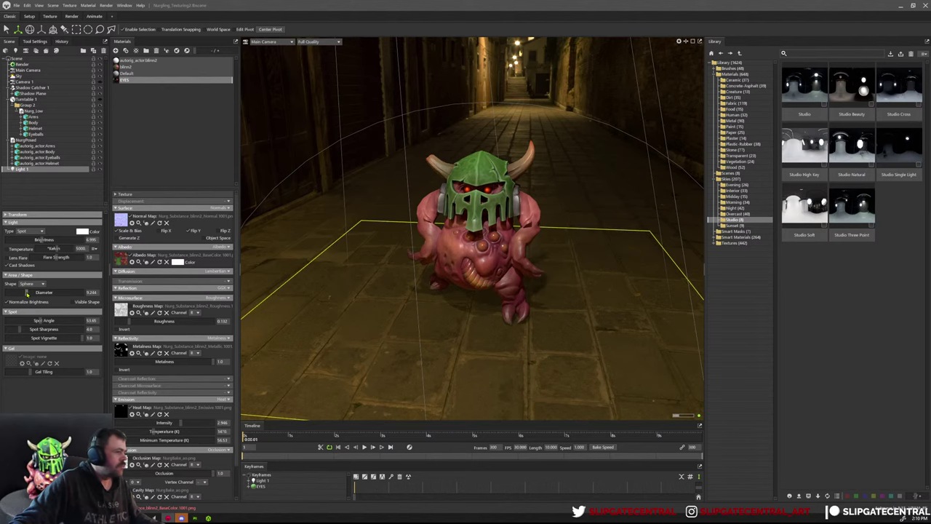
{"action": "right_click_drag", "start_coordinate": [356, 254], "coordinate": [498, 254], "text": "shift"}
{"action": "scroll", "coordinate": [497, 251], "scroll_direction": "down", "scroll_amount": 3}
{"action": "left_click_drag", "start_coordinate": [498, 240], "coordinate": [497, 245]}
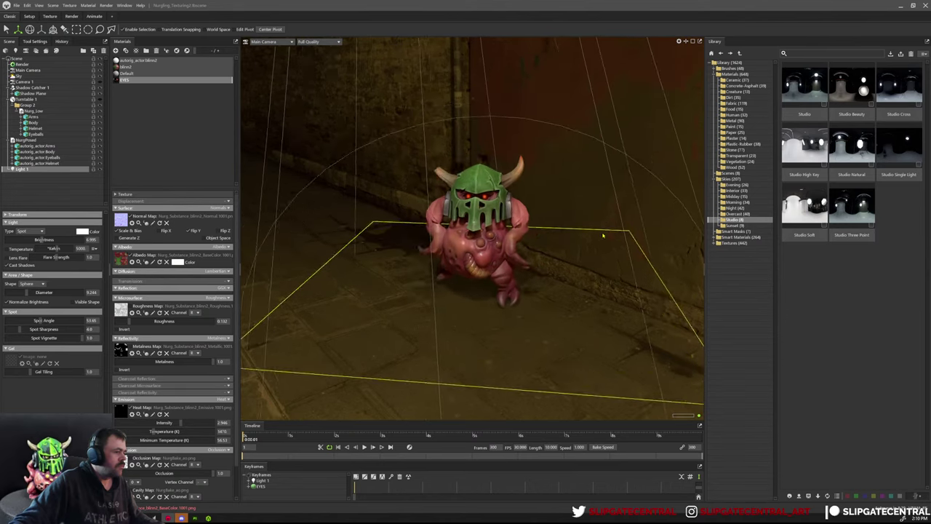
Turn off the display of guides in the Main Camera viewport.
{"action": "scroll", "coordinate": [497, 246], "scroll_direction": "up", "scroll_amount": 1}
{"action": "left_click", "coordinate": [678, 42]}
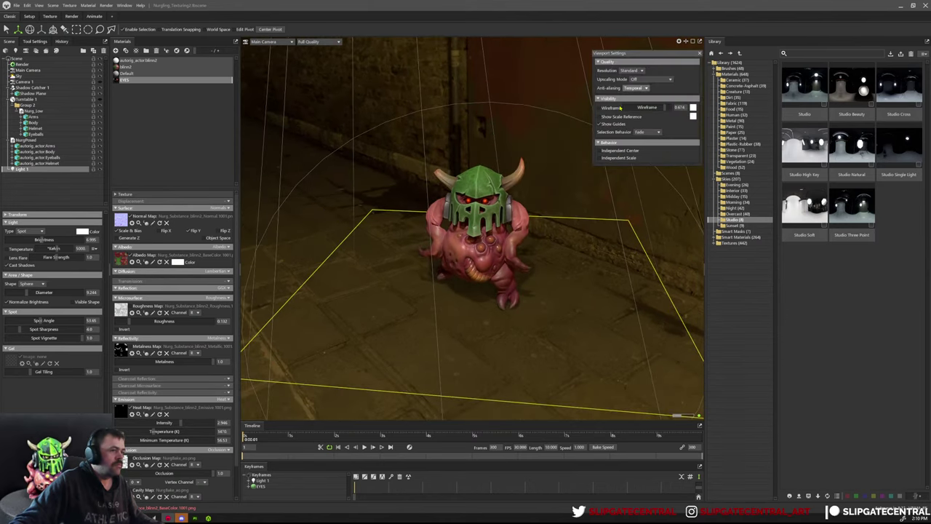
{"action": "left_click", "coordinate": [600, 124]}
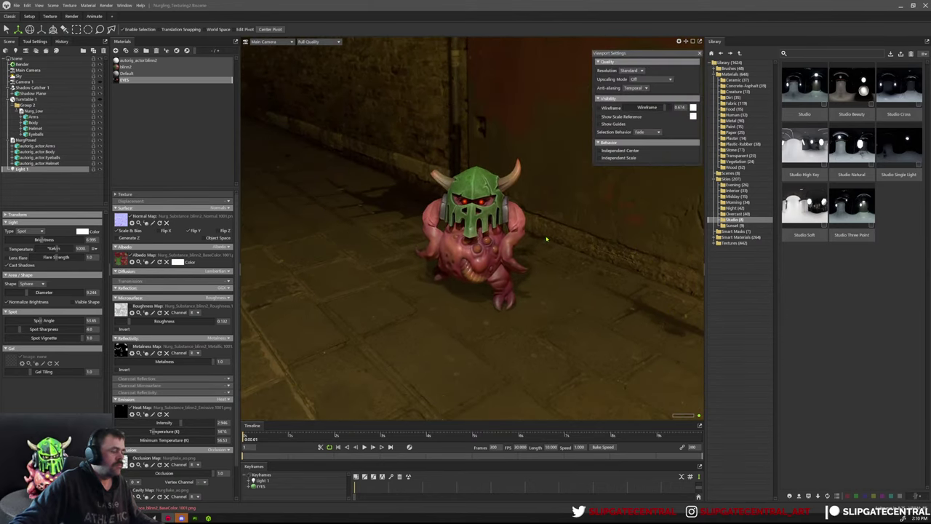
Set the Main Camera's post effect sharpen strength to 1.
{"action": "left_click", "coordinate": [27, 70]}
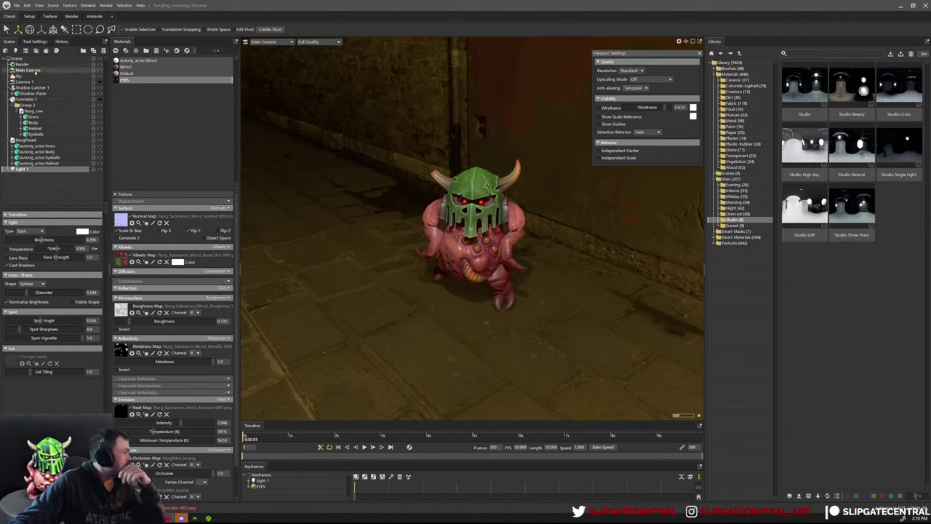
{"action": "scroll", "coordinate": [86, 366], "scroll_direction": "down", "scroll_amount": 3}
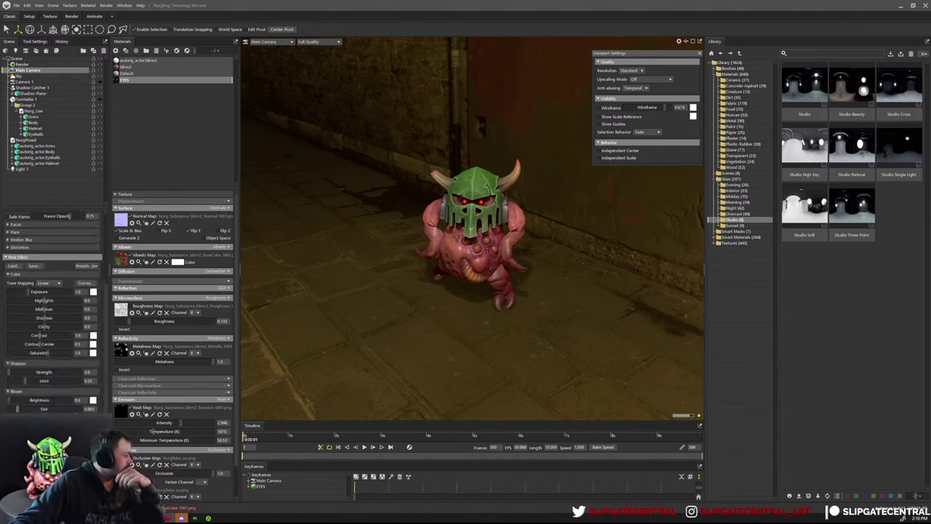
{"action": "left_click_drag", "start_coordinate": [94, 371], "coordinate": [63, 372]}
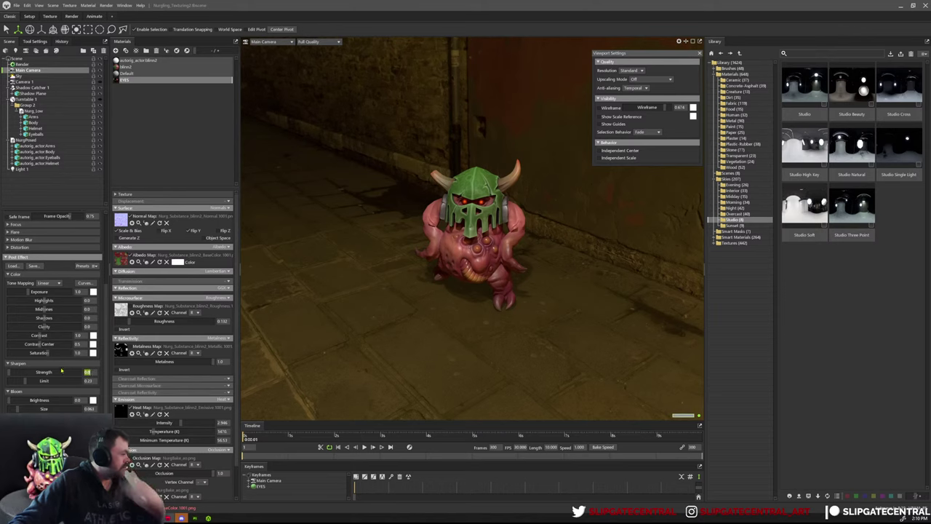
{"action": "type", "text": "1"}
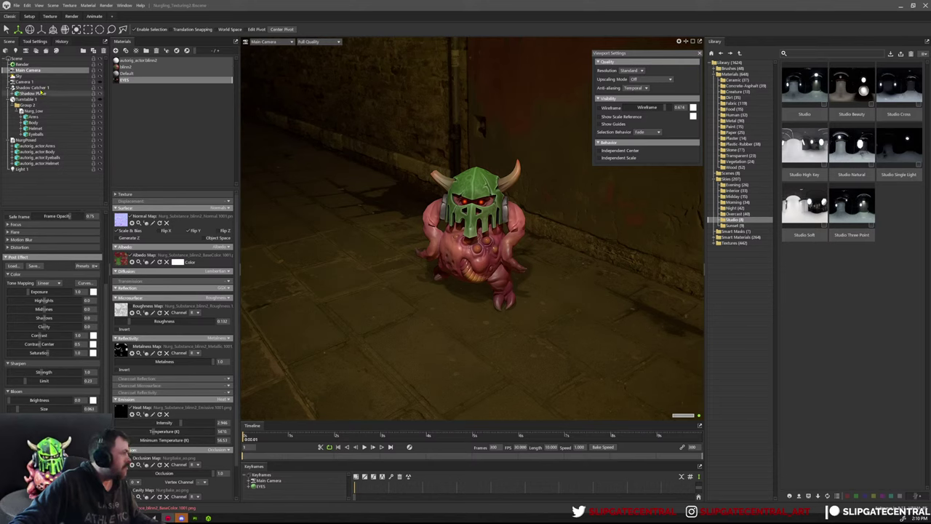
Raise the Sky's backdrop brightness to about 1.69 and close the viewport settings.
{"action": "left_click", "coordinate": [19, 75]}
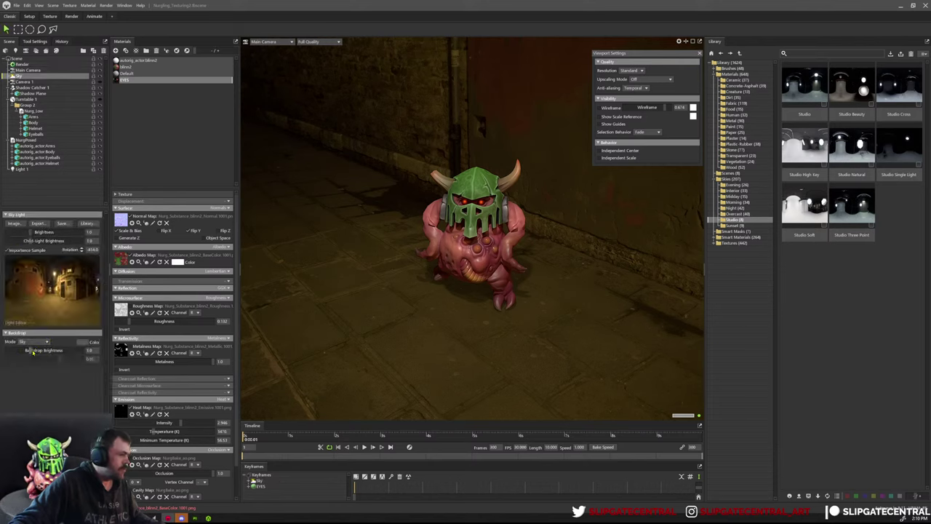
{"action": "left_click_drag", "start_coordinate": [31, 351], "coordinate": [35, 351]}
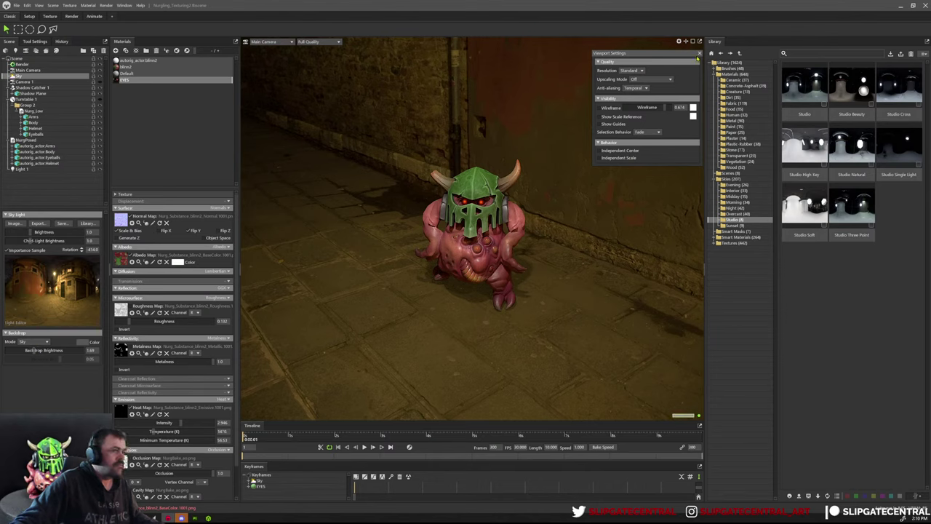
{"action": "left_click", "coordinate": [698, 54]}
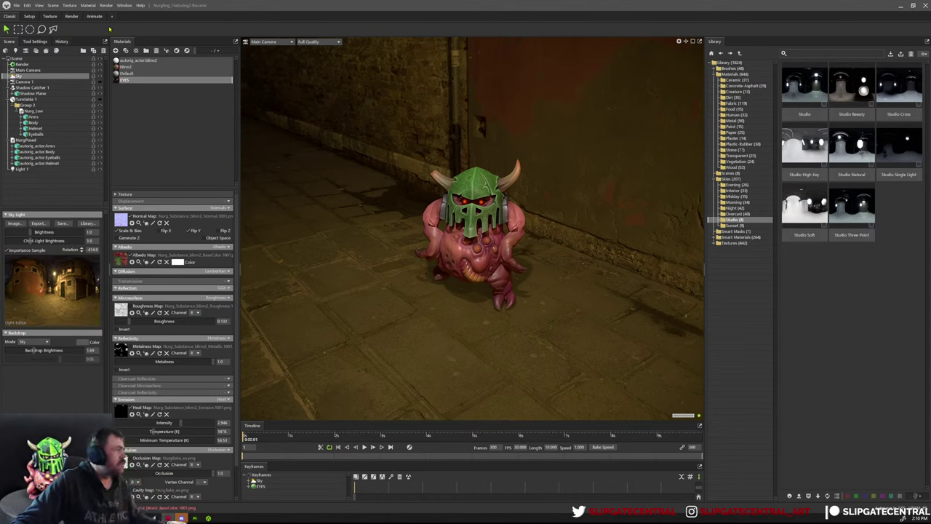
Switch to the Render workspace, show Camera 1 in the second viewport, and select Light 1 with the whole light setup in view.
{"action": "left_click", "coordinate": [71, 16]}
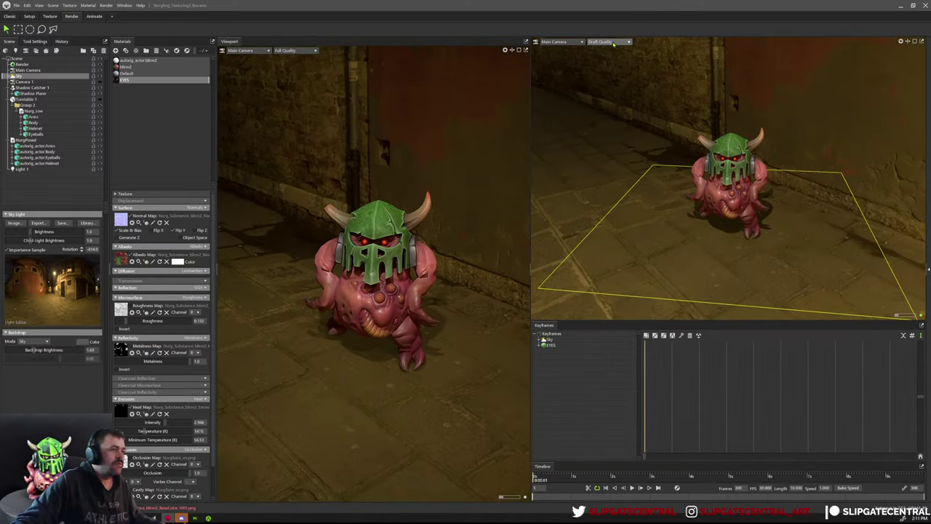
{"action": "left_click", "coordinate": [606, 42]}
{"action": "left_click", "coordinate": [575, 64]}
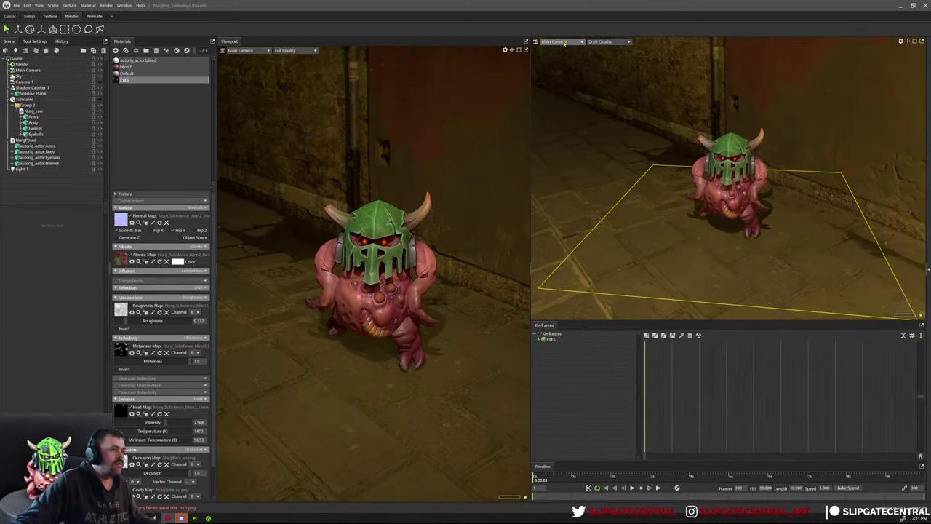
{"action": "left_click", "coordinate": [566, 42]}
{"action": "mouse_move", "coordinate": [579, 50]}
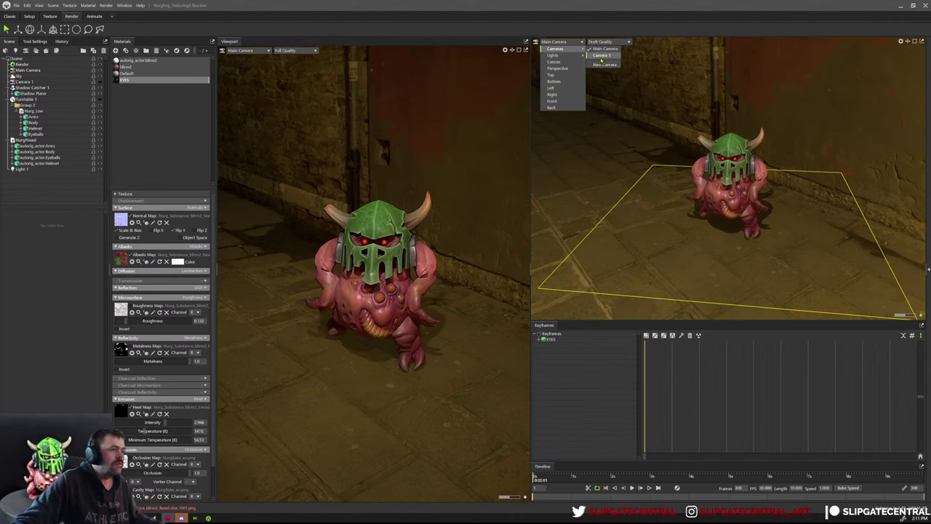
{"action": "left_click", "coordinate": [603, 55]}
{"action": "scroll", "coordinate": [757, 149], "scroll_direction": "down", "scroll_amount": 5}
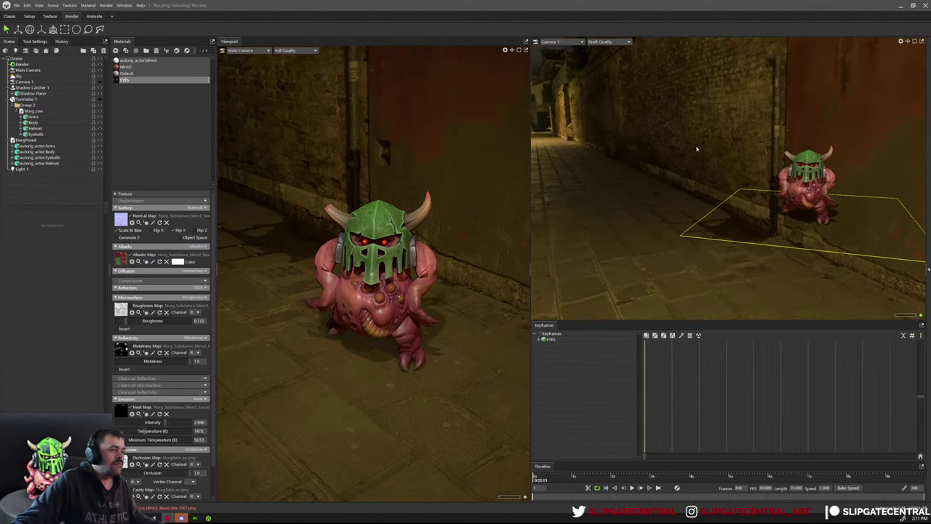
{"action": "left_click", "coordinate": [756, 67]}
{"action": "left_click_drag", "start_coordinate": [833, 139], "coordinate": [680, 144]}
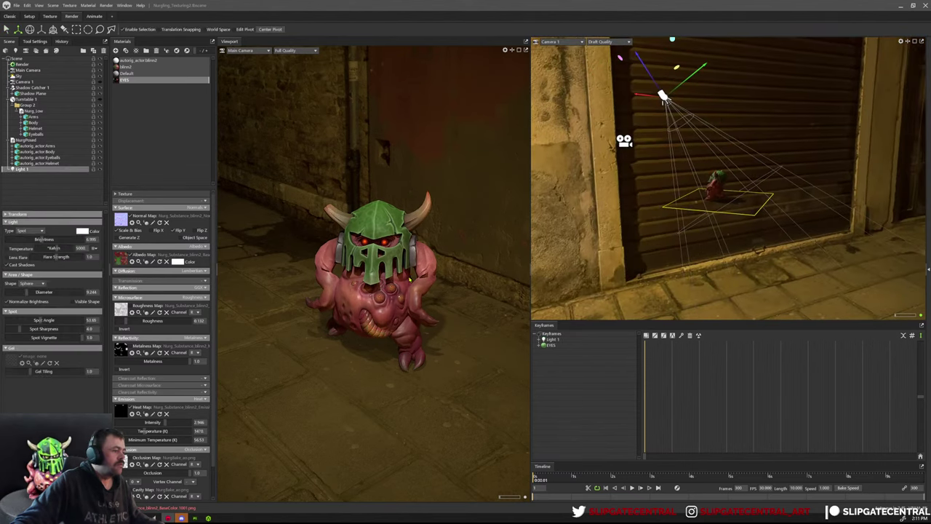
Enable subdivision on the posed model's Arms and Body meshes.
{"action": "left_click", "coordinate": [410, 279]}
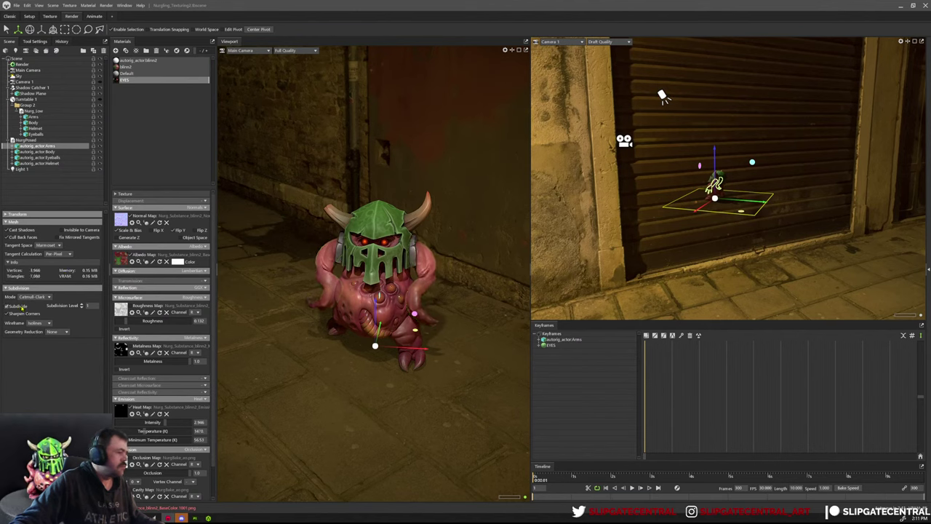
{"action": "left_click", "coordinate": [347, 300]}
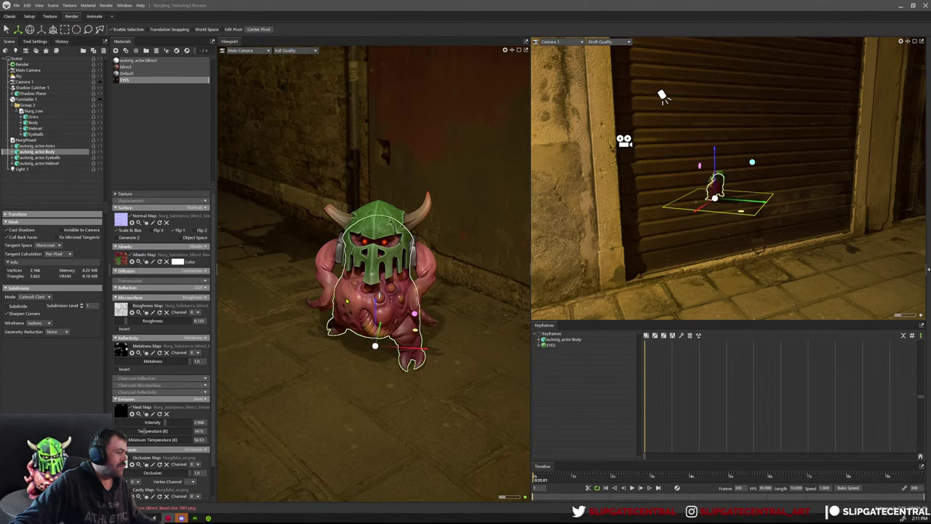
{"action": "left_click", "coordinate": [9, 306]}
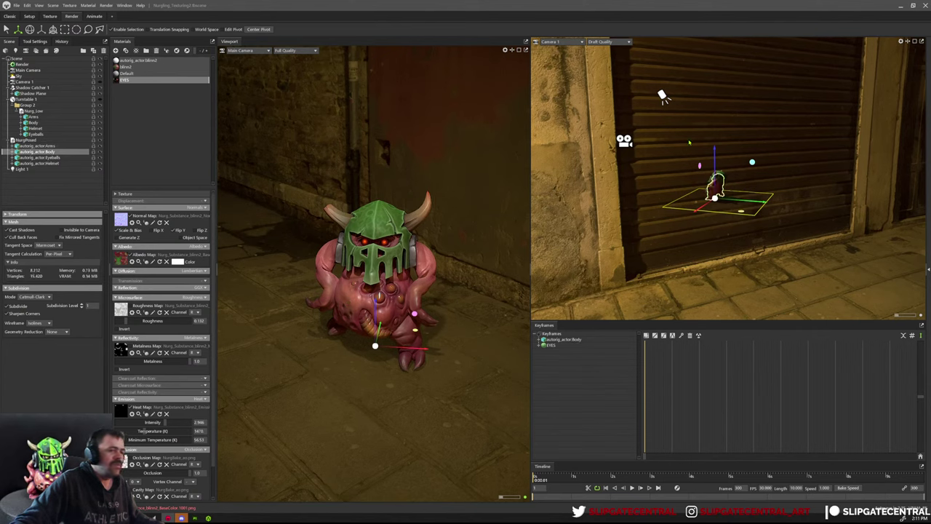
Rotate Light 1 so its spot cone aims straight down toward the ground beside the posed model.
{"action": "left_click", "coordinate": [663, 96]}
{"action": "left_click_drag", "start_coordinate": [758, 133], "coordinate": [735, 114]}
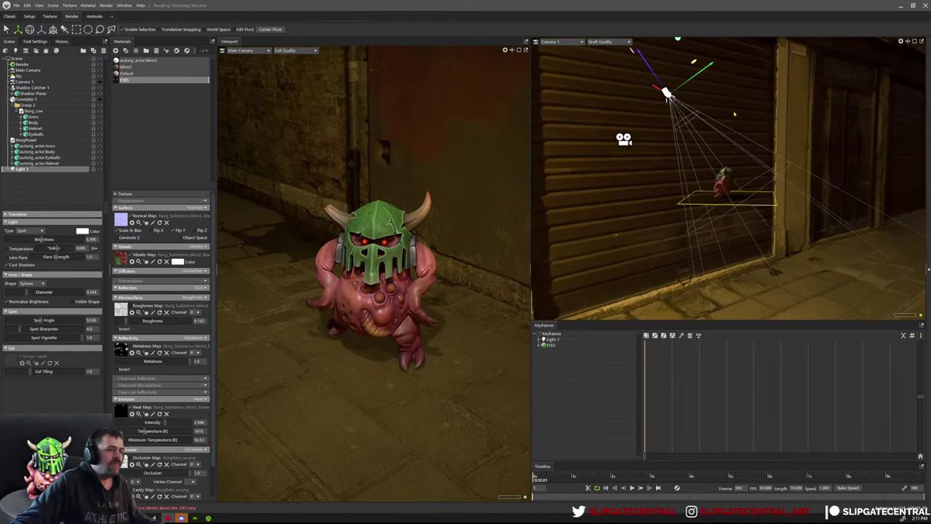
{"action": "middle_click_drag", "start_coordinate": [699, 98], "coordinate": [699, 133]}
{"action": "left_click_drag", "start_coordinate": [670, 131], "coordinate": [700, 82]}
{"action": "middle_click_drag", "start_coordinate": [763, 117], "coordinate": [762, 149]}
{"action": "key", "text": "e"}
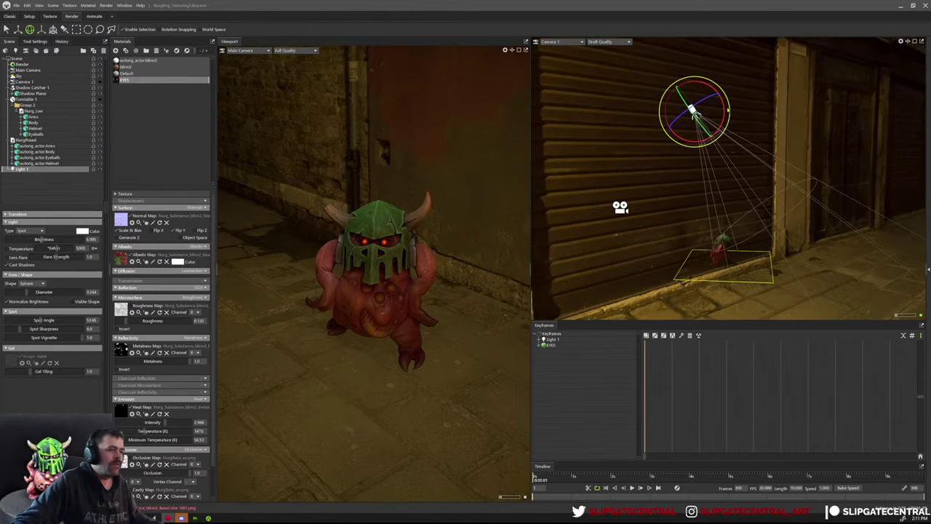
{"action": "left_click_drag", "start_coordinate": [729, 110], "coordinate": [721, 134]}
{"action": "left_click_drag", "start_coordinate": [718, 85], "coordinate": [710, 80]}
Move Light 1 sideways until it hangs directly above the posed model, keeping its height.
{"action": "key", "text": "w"}
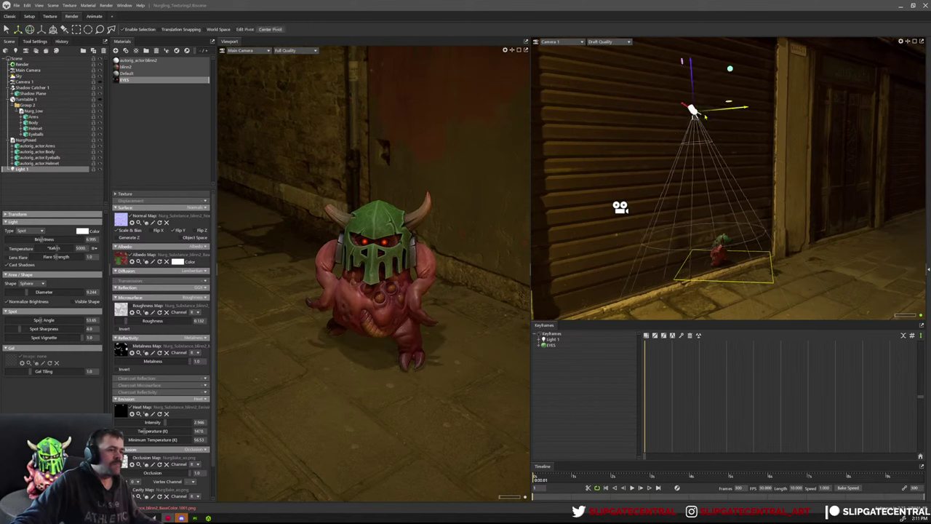
{"action": "left_click_drag", "start_coordinate": [695, 112], "coordinate": [732, 115]}
{"action": "key", "text": "e"}
{"action": "key", "text": "w"}
{"action": "left_click", "coordinate": [734, 111]}
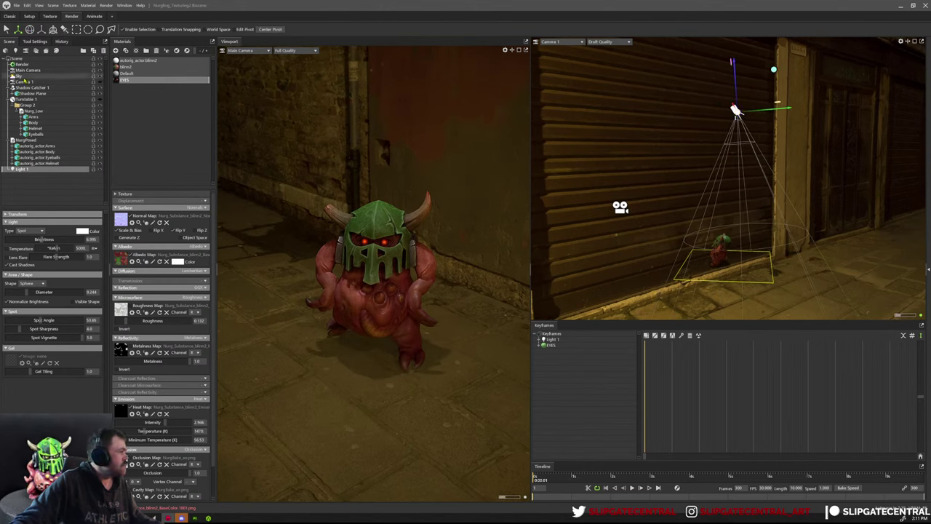
Set the Sky's brightness to about 0.33 and its backdrop brightness to about 1.2.
{"action": "left_click_drag", "start_coordinate": [31, 232], "coordinate": [22, 231]}
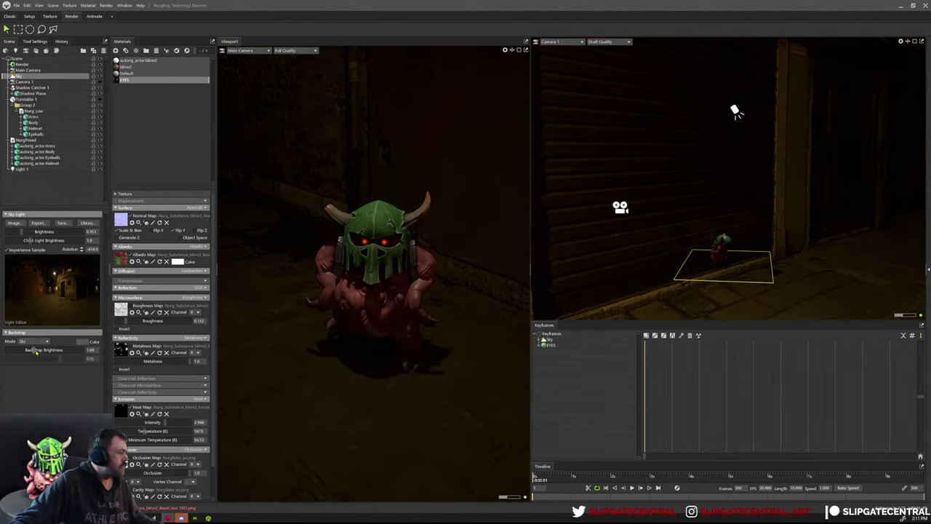
{"action": "left_click_drag", "start_coordinate": [36, 352], "coordinate": [46, 350]}
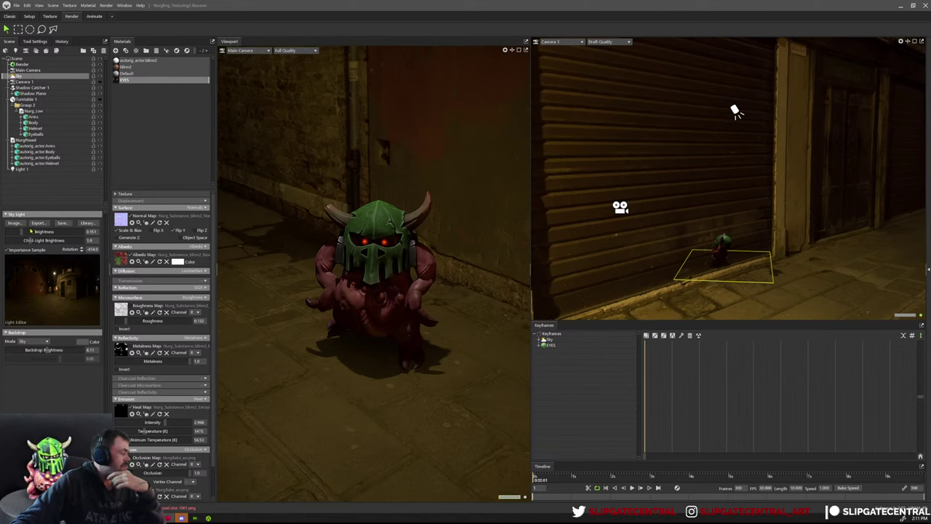
{"action": "left_click_drag", "start_coordinate": [30, 231], "coordinate": [36, 244]}
{"action": "left_click_drag", "start_coordinate": [47, 350], "coordinate": [32, 350]}
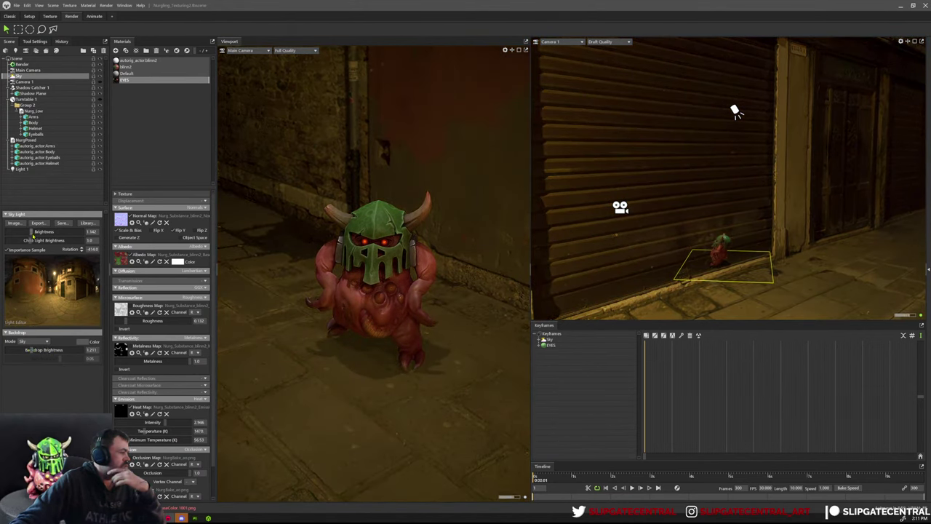
{"action": "left_click_drag", "start_coordinate": [30, 232], "coordinate": [27, 231]}
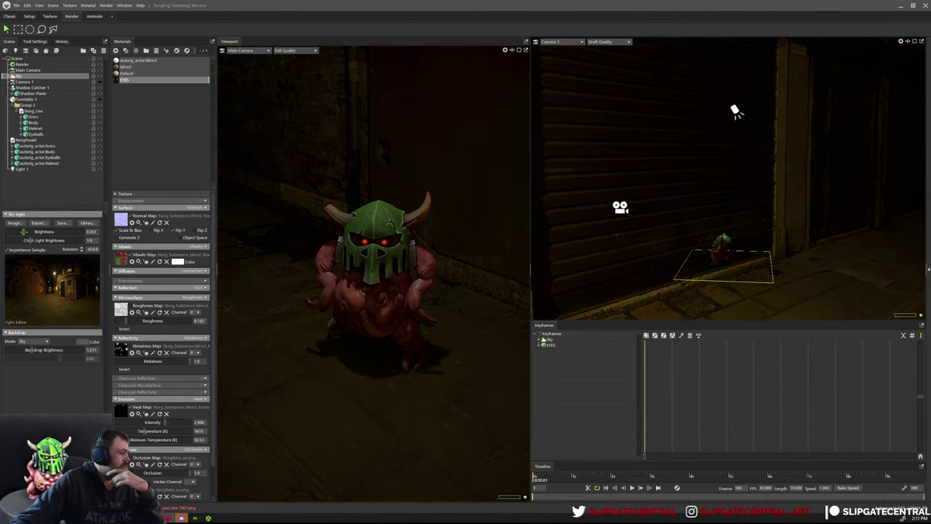
{"action": "left_click_drag", "start_coordinate": [24, 231], "coordinate": [27, 232]}
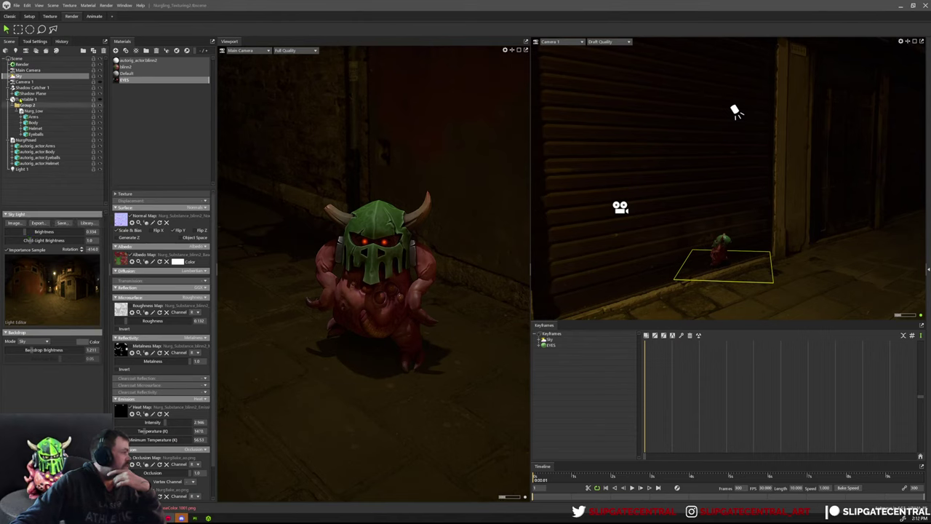
Enlarge Light 1's sphere diameter, enable its colour temperature and set it to about 7000 K.
{"action": "left_click", "coordinate": [22, 168]}
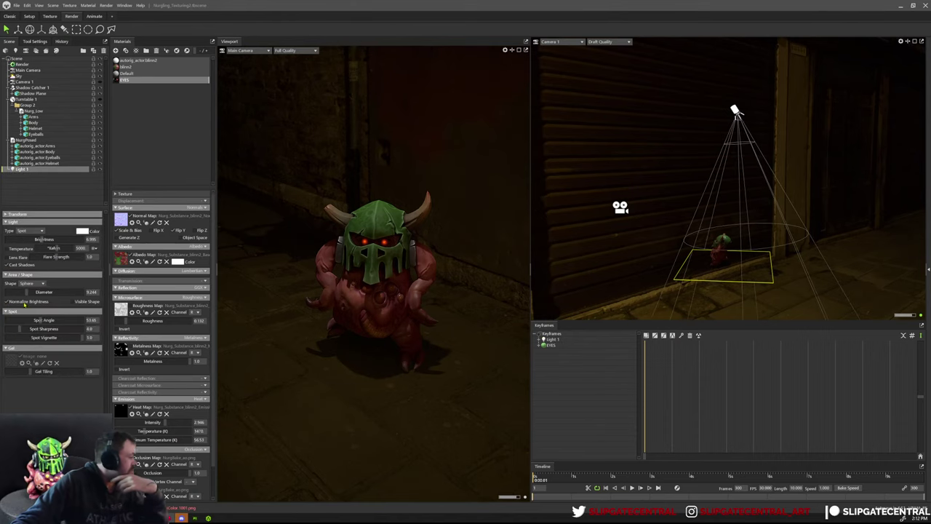
{"action": "left_click_drag", "start_coordinate": [42, 292], "coordinate": [44, 298]}
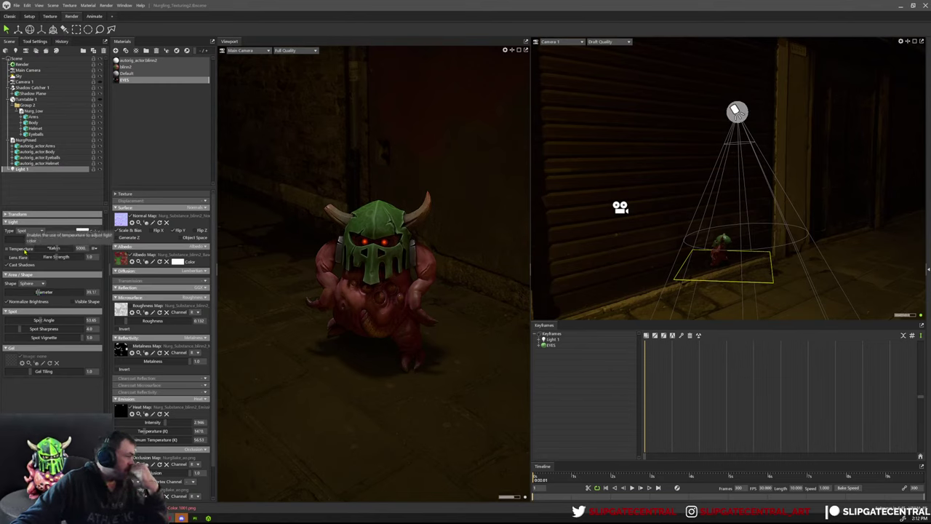
{"action": "left_click", "coordinate": [23, 249]}
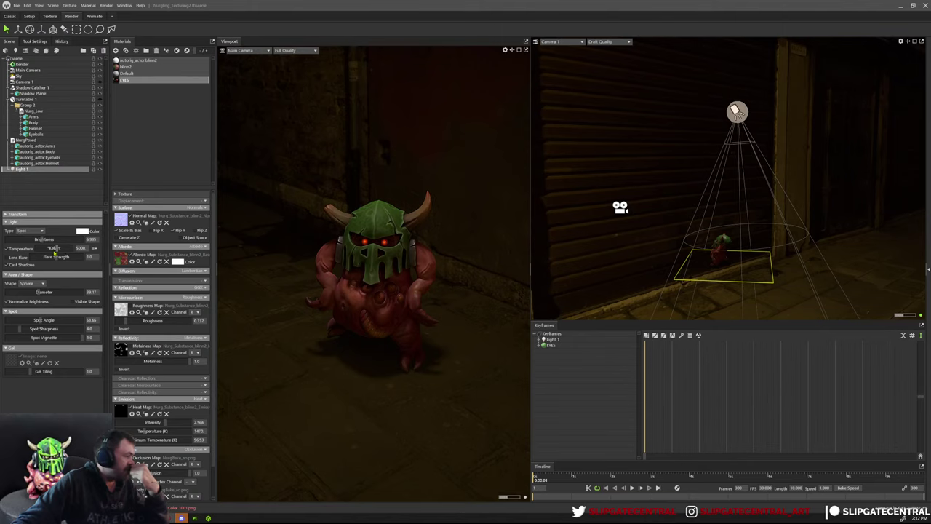
{"action": "left_click_drag", "start_coordinate": [54, 251], "coordinate": [62, 249]}
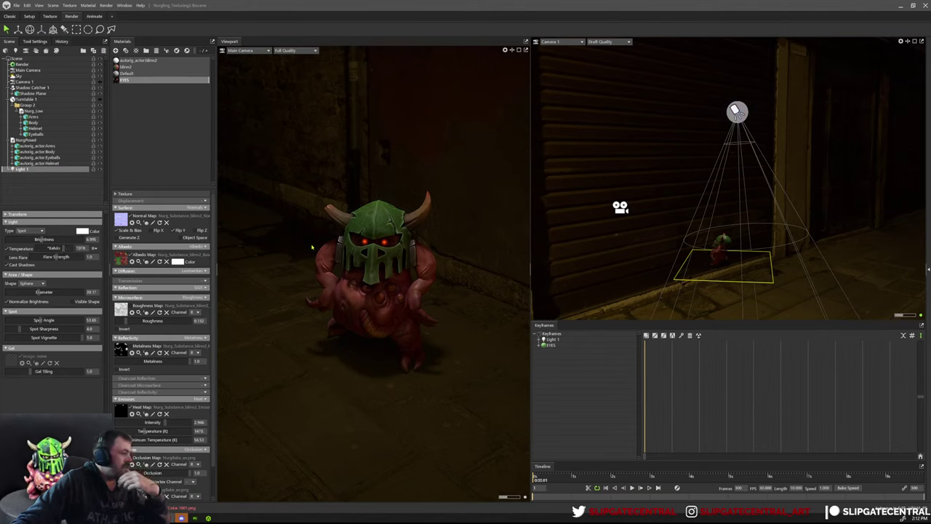
Raise the Sky's backdrop brightness to about 2.9 and Light 1's brightness to about 7.28.
{"action": "left_click", "coordinate": [24, 76]}
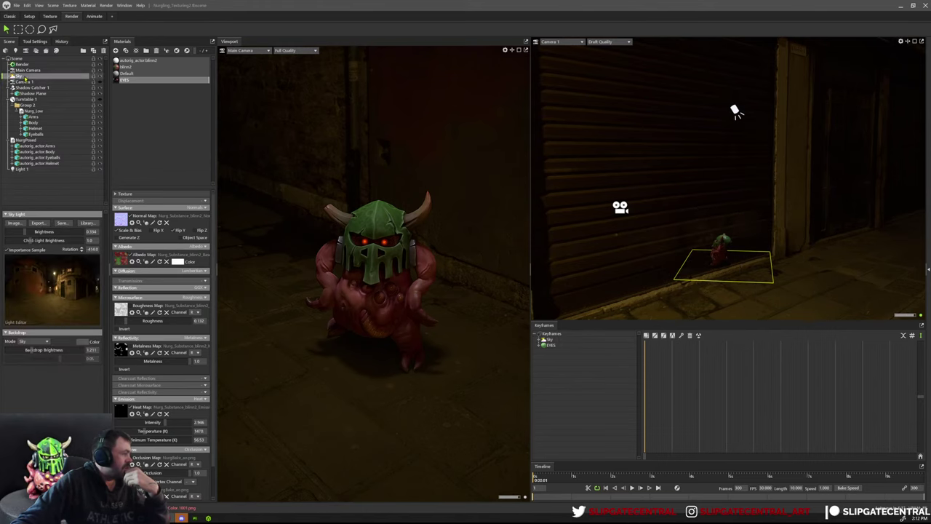
{"action": "left_click_drag", "start_coordinate": [35, 350], "coordinate": [36, 350]}
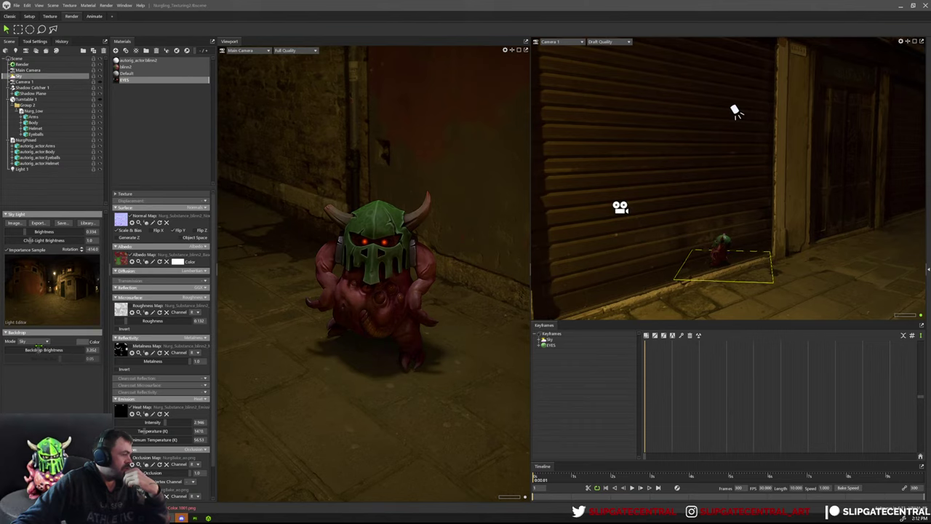
{"action": "left_click", "coordinate": [22, 169]}
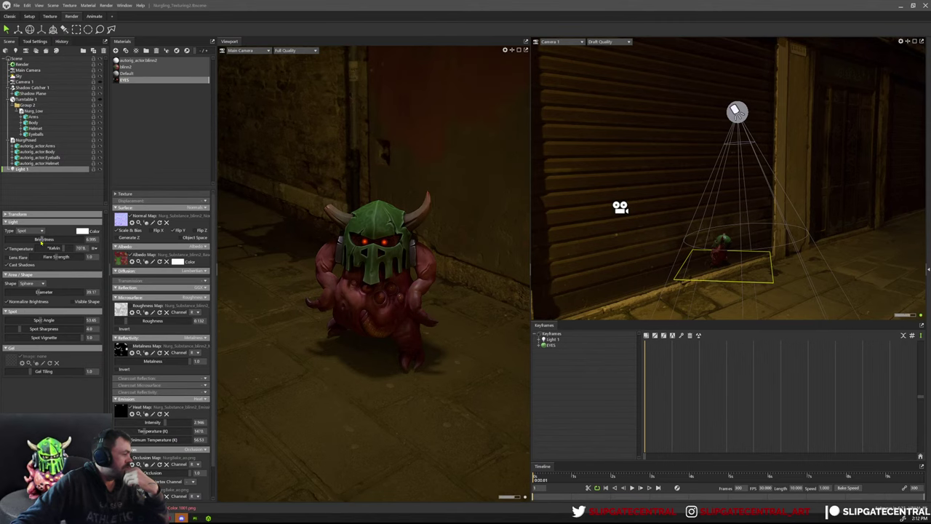
{"action": "left_click_drag", "start_coordinate": [42, 243], "coordinate": [43, 239]}
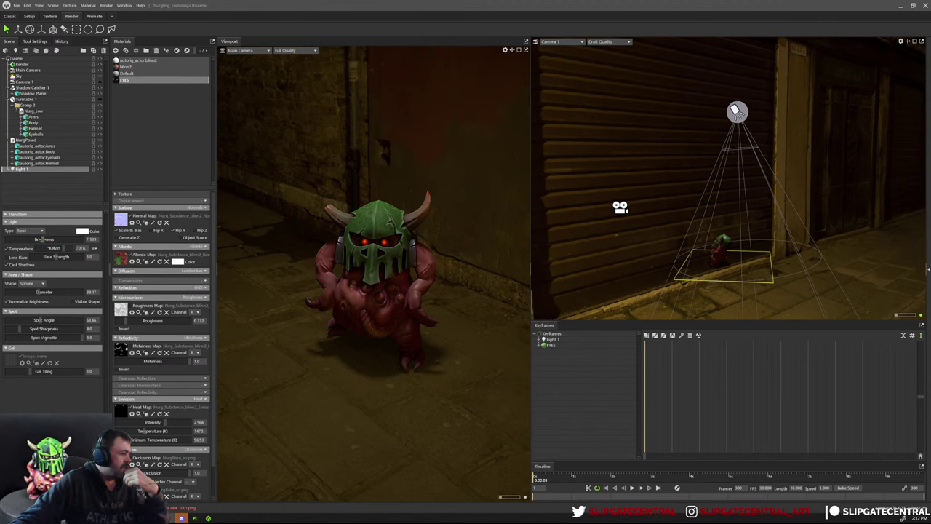
{"action": "left_click_drag", "start_coordinate": [41, 239], "coordinate": [41, 240]}
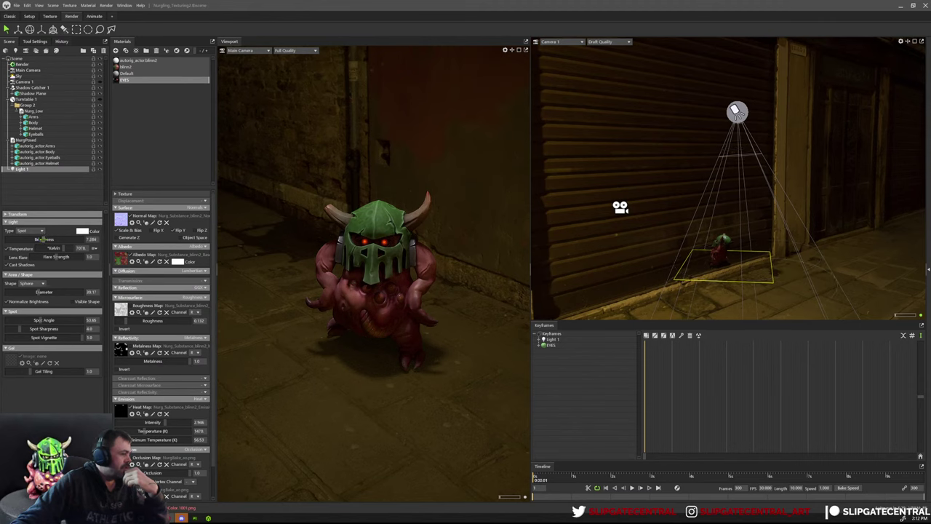
Examine the posed model's helmet and body up close, comparing the blinn2 material's normal map with Flip Y toggled.
{"action": "scroll", "coordinate": [436, 316], "scroll_direction": "up", "scroll_amount": 5}
{"action": "scroll", "coordinate": [437, 316], "scroll_direction": "up", "scroll_amount": 2}
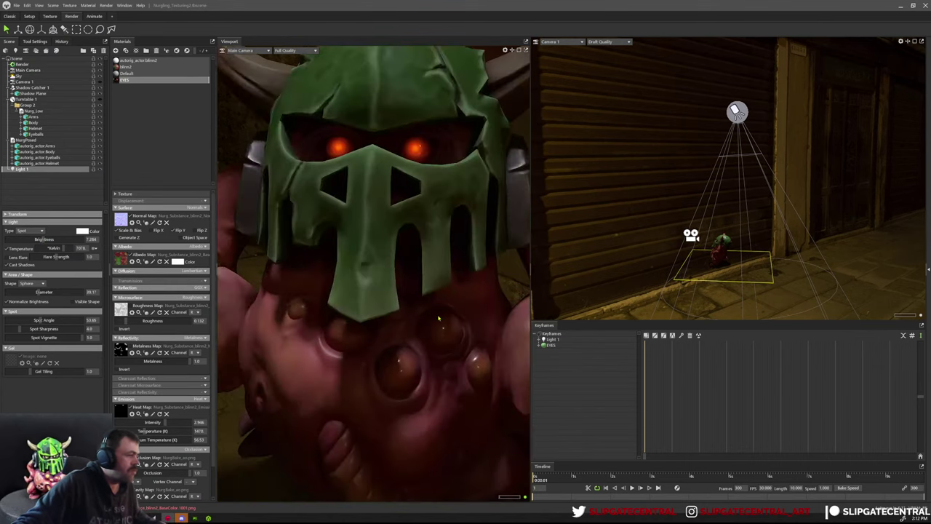
{"action": "left_click", "coordinate": [420, 231]}
{"action": "scroll", "coordinate": [420, 232], "scroll_direction": "down", "scroll_amount": 3}
{"action": "left_click_drag", "start_coordinate": [420, 231], "coordinate": [284, 224]}
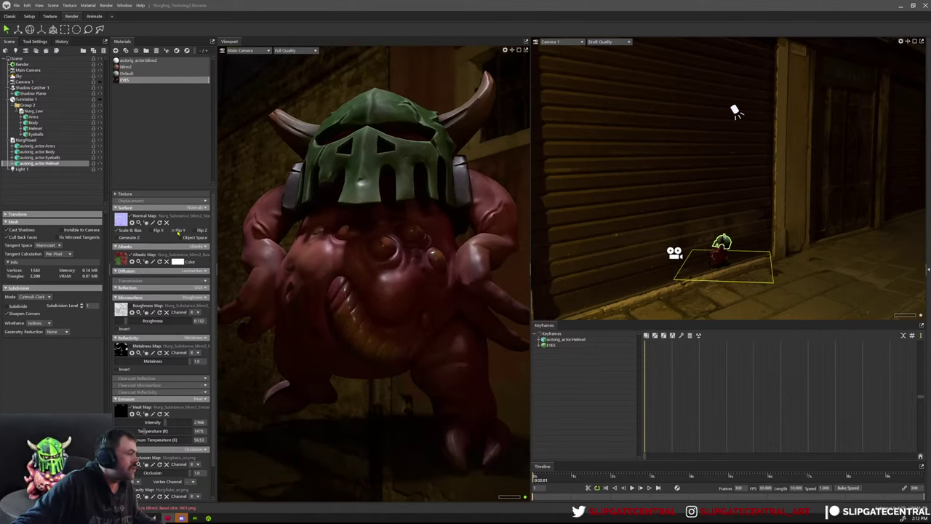
{"action": "left_click", "coordinate": [159, 67]}
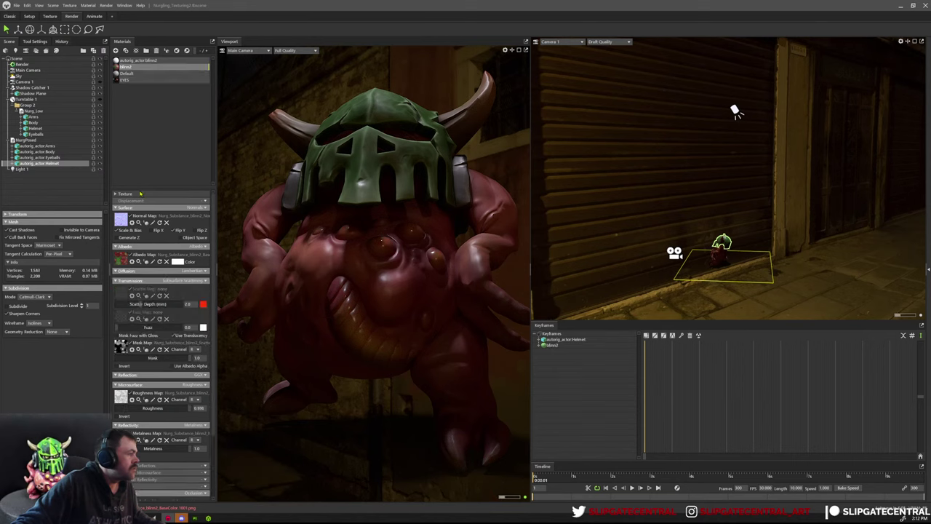
{"action": "left_click", "coordinate": [175, 230]}
{"action": "left_click", "coordinate": [175, 230]}
{"action": "left_click_drag", "start_coordinate": [431, 211], "coordinate": [443, 257]}
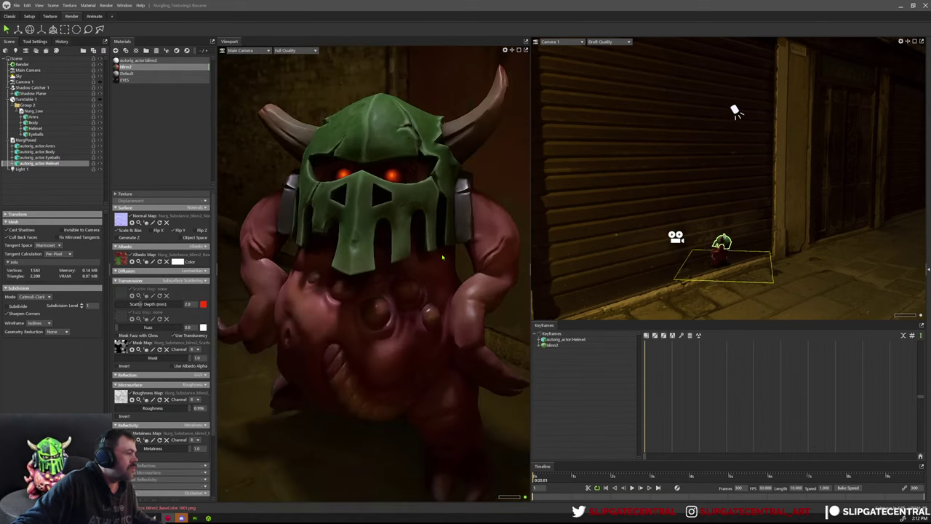
{"action": "scroll", "coordinate": [442, 256], "scroll_direction": "down", "scroll_amount": 5}
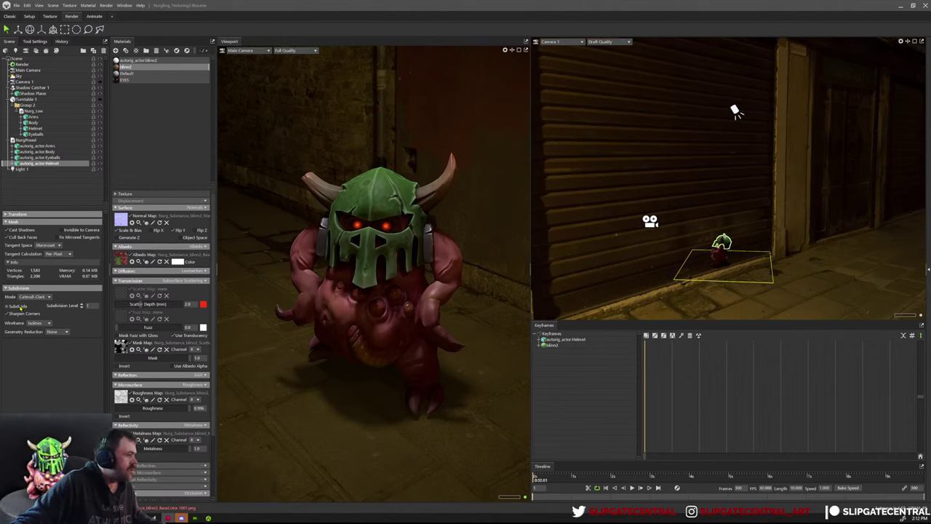
{"action": "scroll", "coordinate": [408, 285], "scroll_direction": "down", "scroll_amount": 5}
{"action": "left_click_drag", "start_coordinate": [408, 285], "coordinate": [290, 193]}
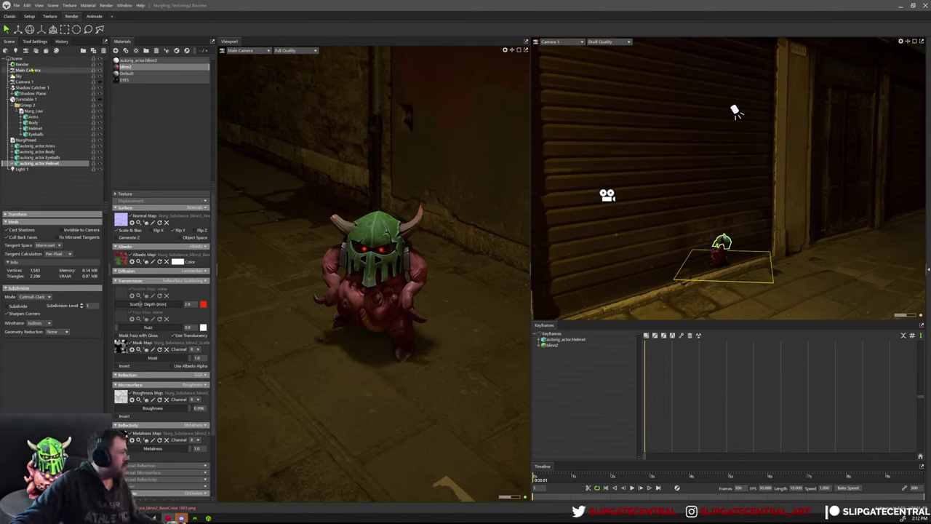
Add a vignette to the Main Camera's post effects so the edges of the frame darken.
{"action": "left_click", "coordinate": [33, 70]}
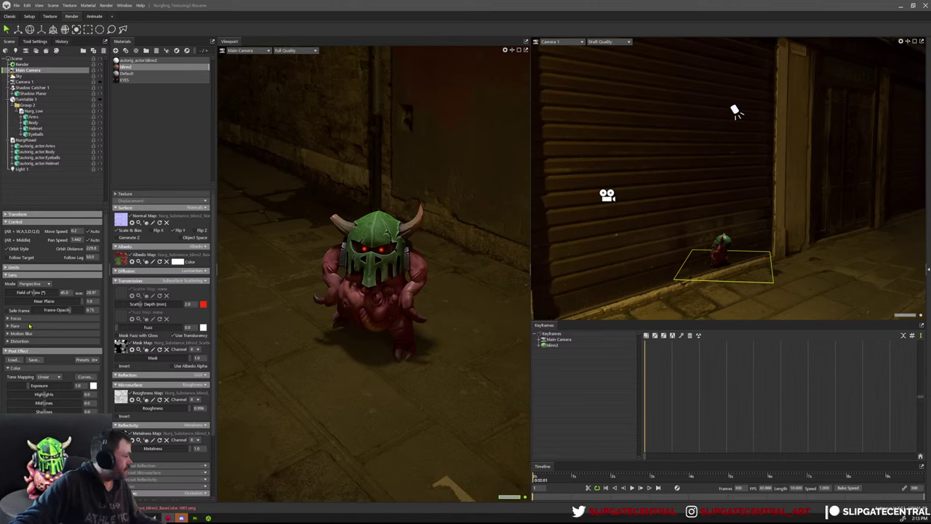
{"action": "scroll", "coordinate": [41, 393], "scroll_direction": "down", "scroll_amount": 2}
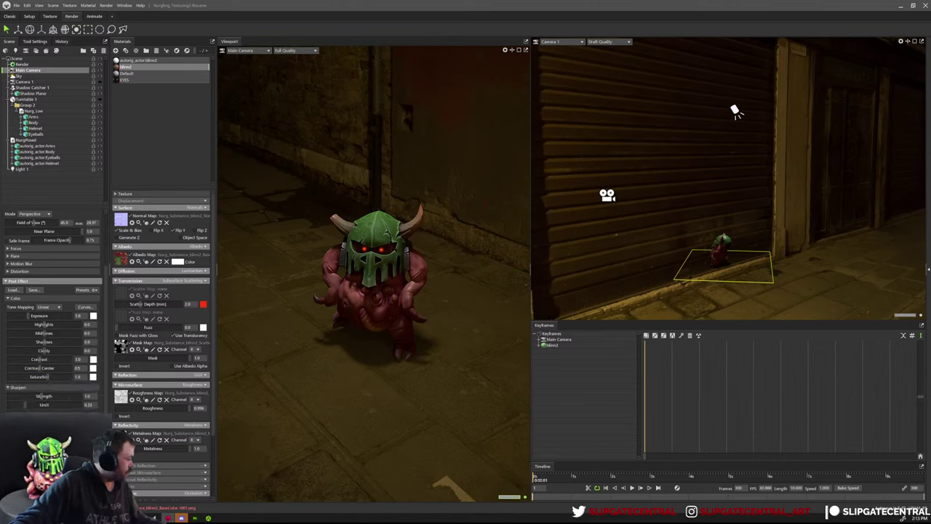
{"action": "left_click_drag", "start_coordinate": [10, 451], "coordinate": [42, 452]}
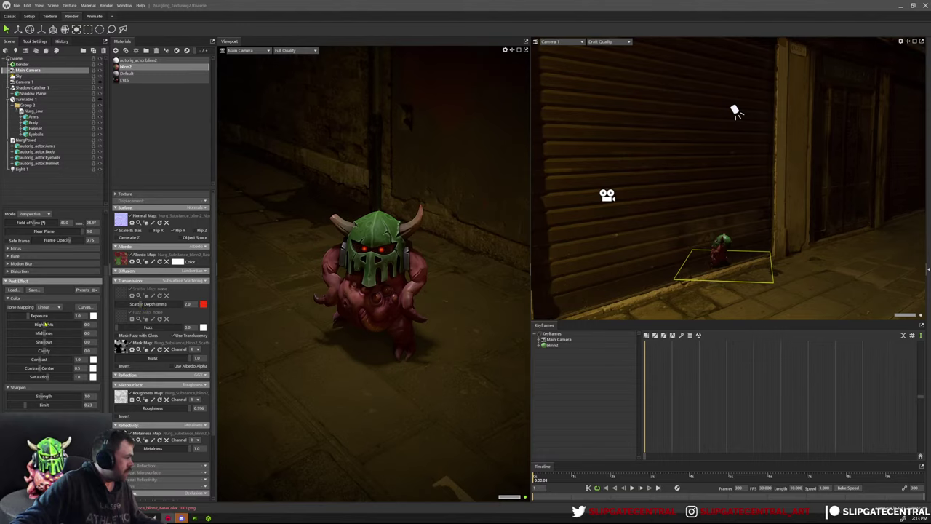
Set the Main Camera's tone mapping to ACES, its exposure to 1.5 and its shadows to about 0.51.
{"action": "left_click", "coordinate": [60, 307]}
{"action": "left_click", "coordinate": [58, 324]}
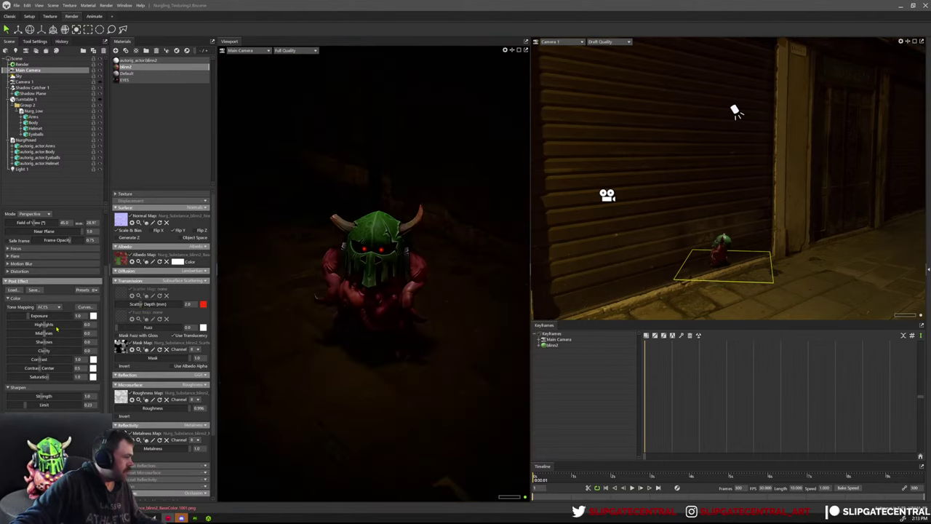
{"action": "left_click_drag", "start_coordinate": [31, 317], "coordinate": [33, 316]}
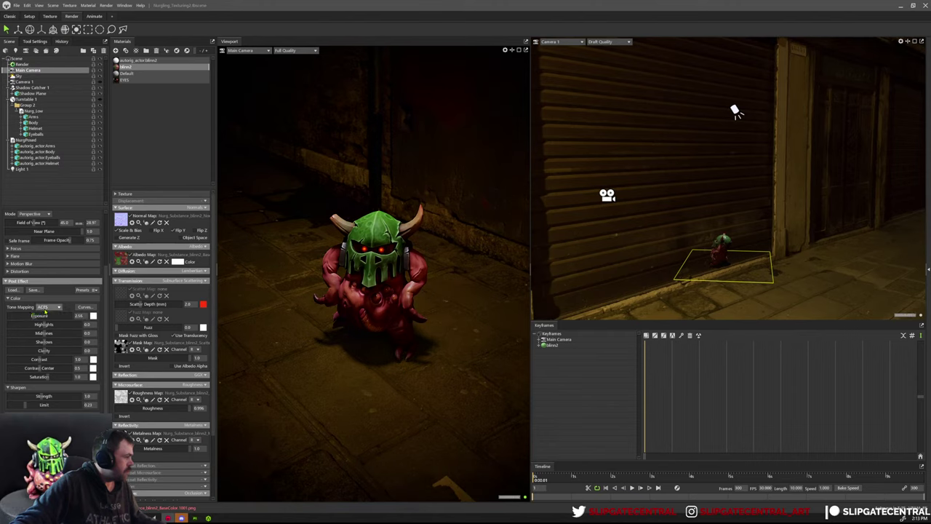
{"action": "left_click_drag", "start_coordinate": [33, 317], "coordinate": [31, 317]}
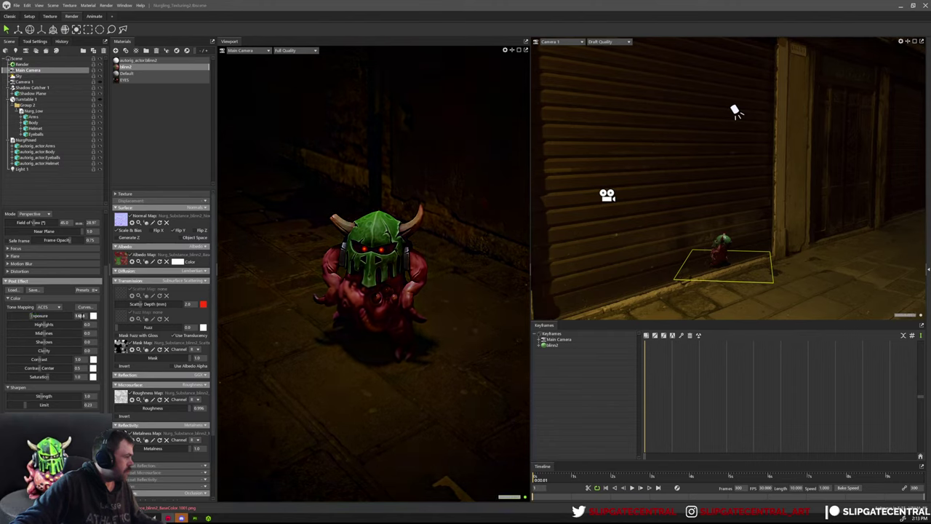
{"action": "double_click", "coordinate": [80, 316]}
{"action": "type", "text": "1.5"}
{"action": "key", "text": "Return"}
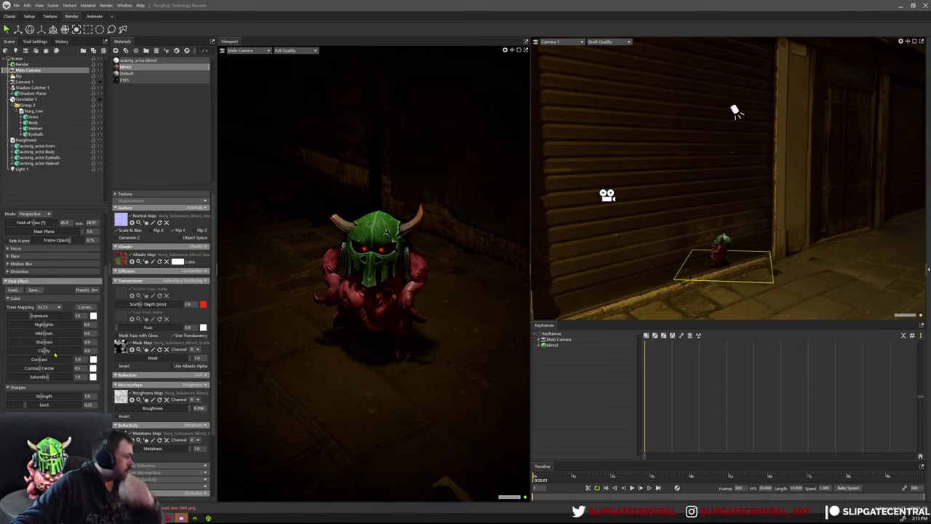
{"action": "left_click_drag", "start_coordinate": [53, 342], "coordinate": [64, 341]}
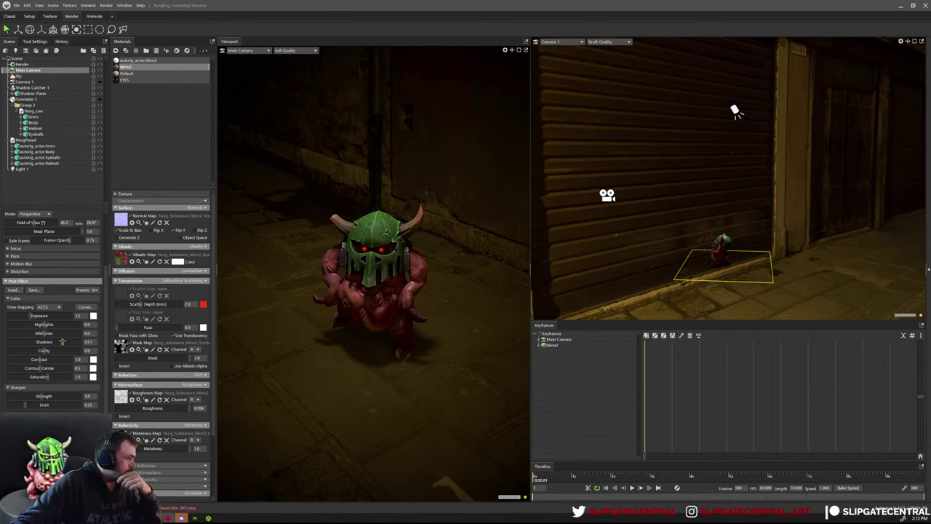
Review the settings of Shadow Catcher 1, the Sky and the Render object.
{"action": "left_click", "coordinate": [335, 351]}
{"action": "key", "text": "w"}
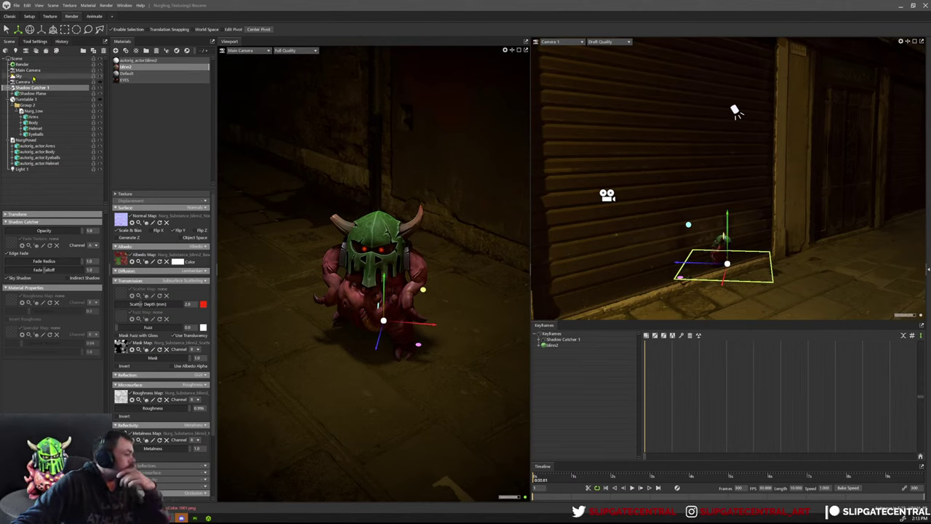
{"action": "left_click", "coordinate": [33, 77]}
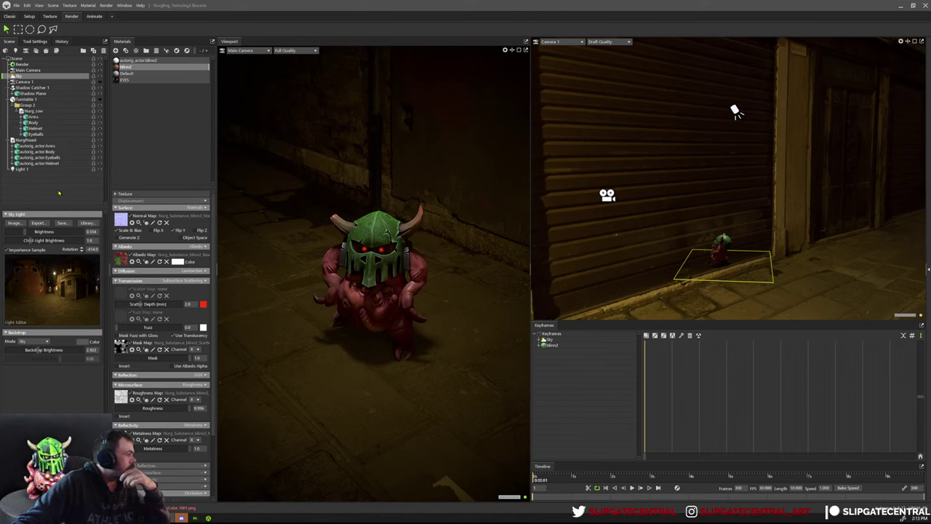
{"action": "left_click", "coordinate": [21, 64]}
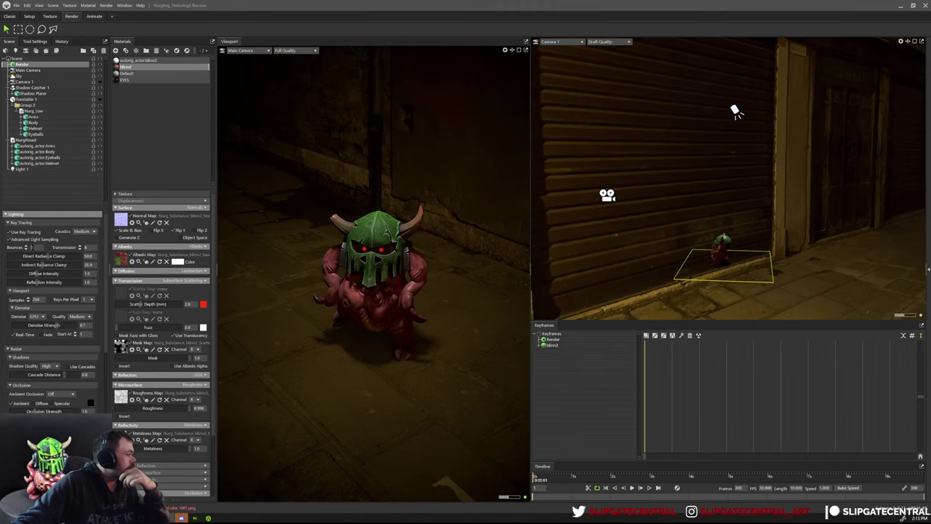
Give the Main Camera Ray Traced depth of field with Sticky Focus and a wide aperture around 0.71, blurring the backdrop.
{"action": "left_click", "coordinate": [29, 82]}
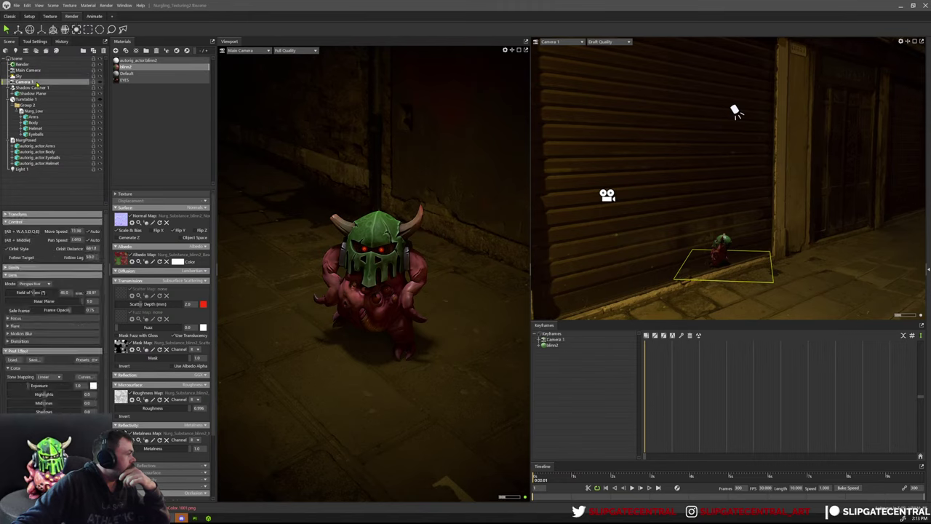
{"action": "left_click", "coordinate": [33, 70]}
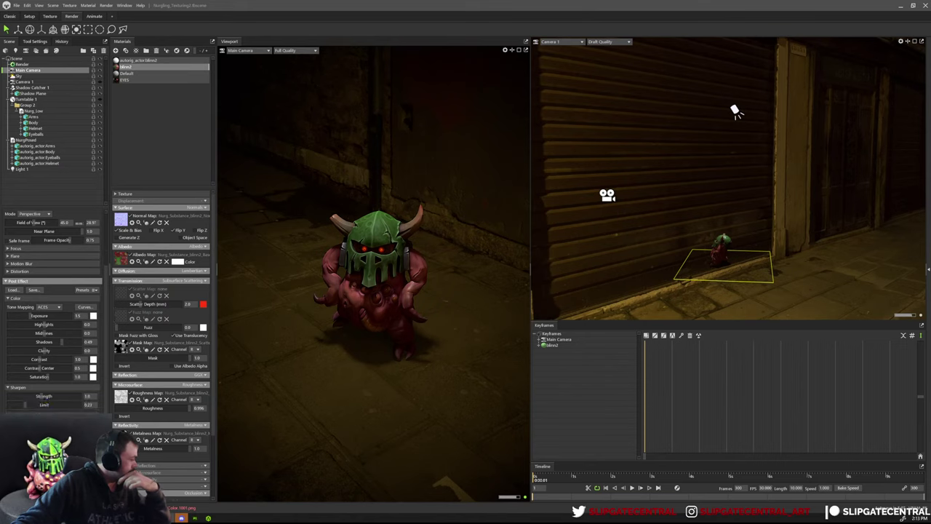
{"action": "scroll", "coordinate": [44, 291], "scroll_direction": "down", "scroll_amount": 2}
{"action": "left_click", "coordinate": [14, 283]}
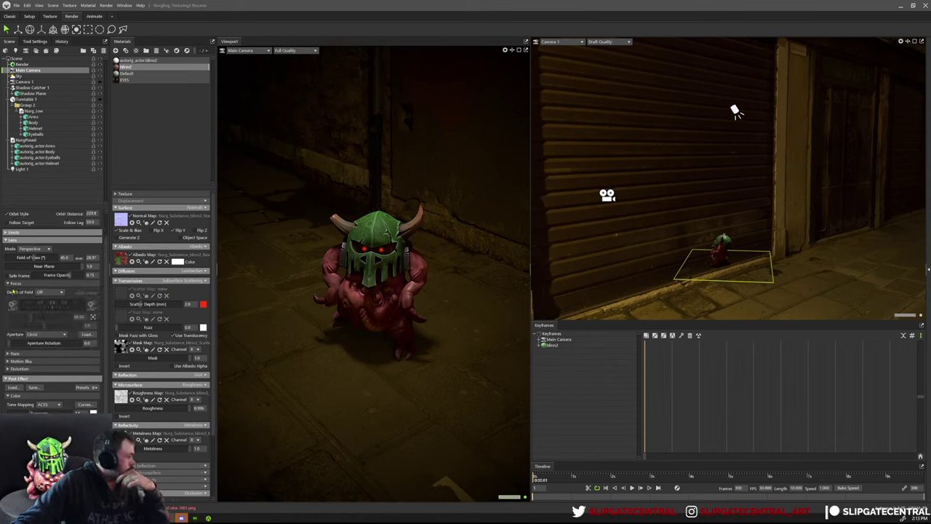
{"action": "left_click", "coordinate": [51, 292]}
{"action": "left_click", "coordinate": [53, 312]}
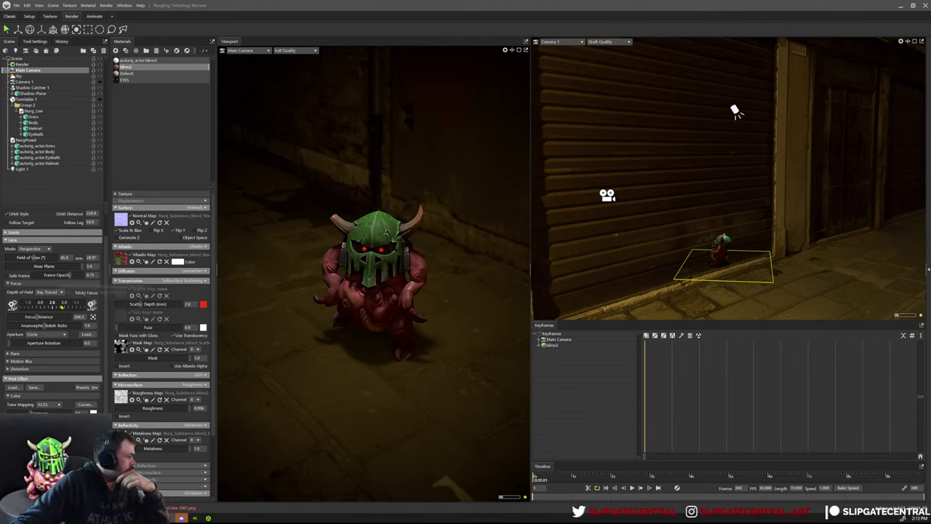
{"action": "left_click_drag", "start_coordinate": [74, 309], "coordinate": [38, 306]}
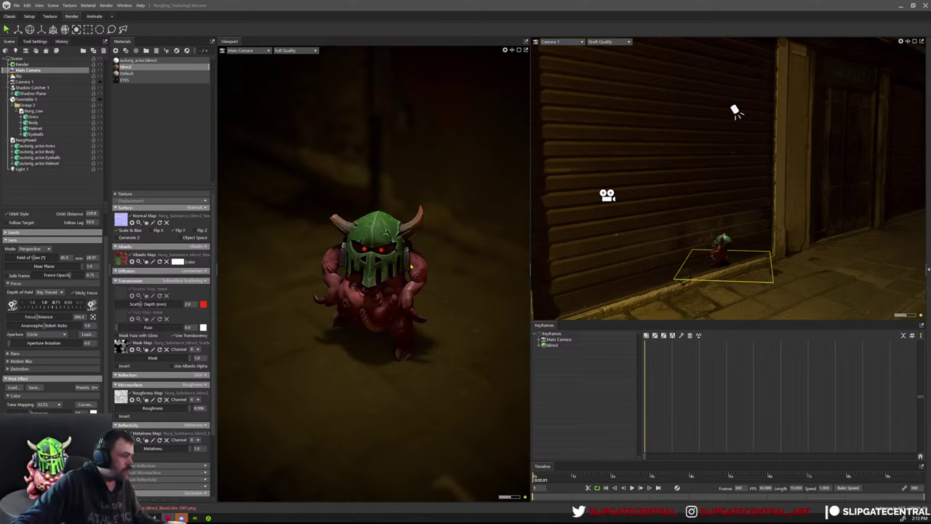
{"action": "left_click_drag", "start_coordinate": [393, 271], "coordinate": [418, 274], "text": "alt"}
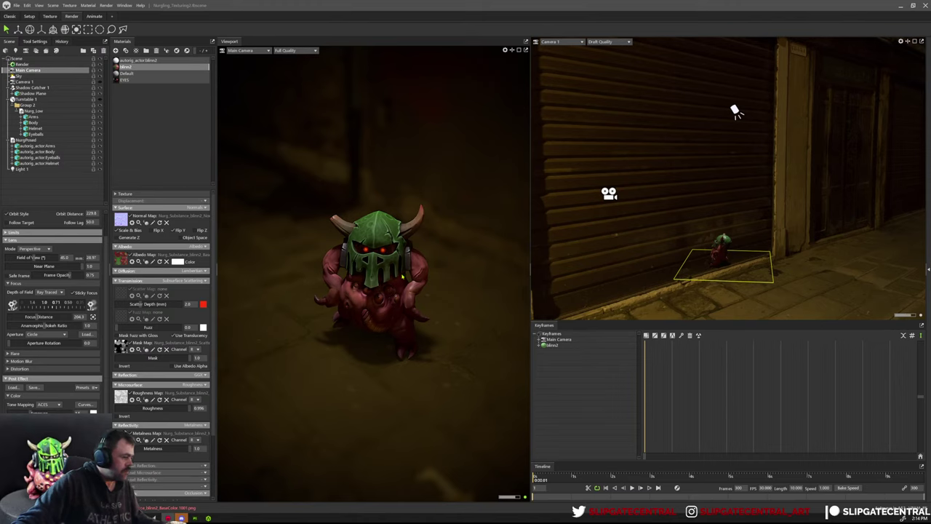
Add lens distortion to the Main Camera with slightly negative Barrel/Pincushion and chromatic aberration of about 0.46.
{"action": "scroll", "coordinate": [83, 250], "scroll_direction": "down", "scroll_amount": 3}
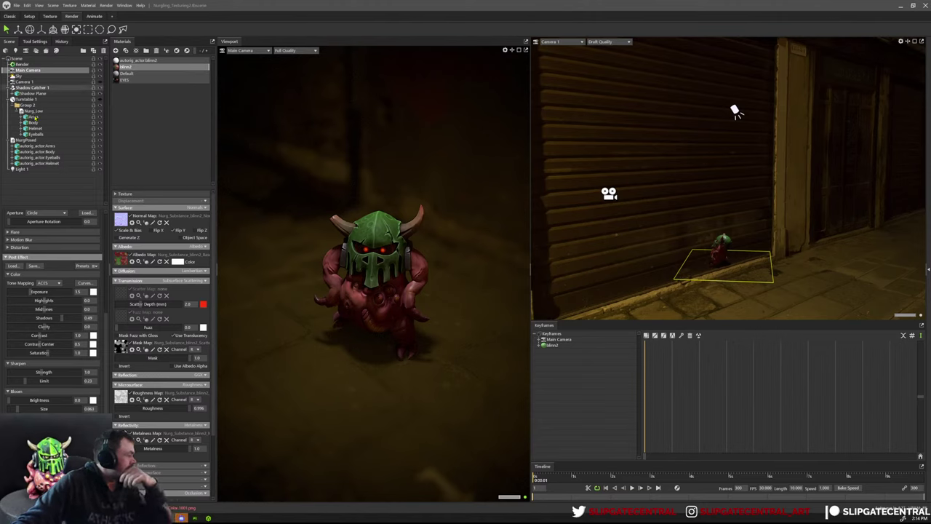
{"action": "left_click", "coordinate": [32, 247]}
{"action": "left_click_drag", "start_coordinate": [44, 256], "coordinate": [41, 266]}
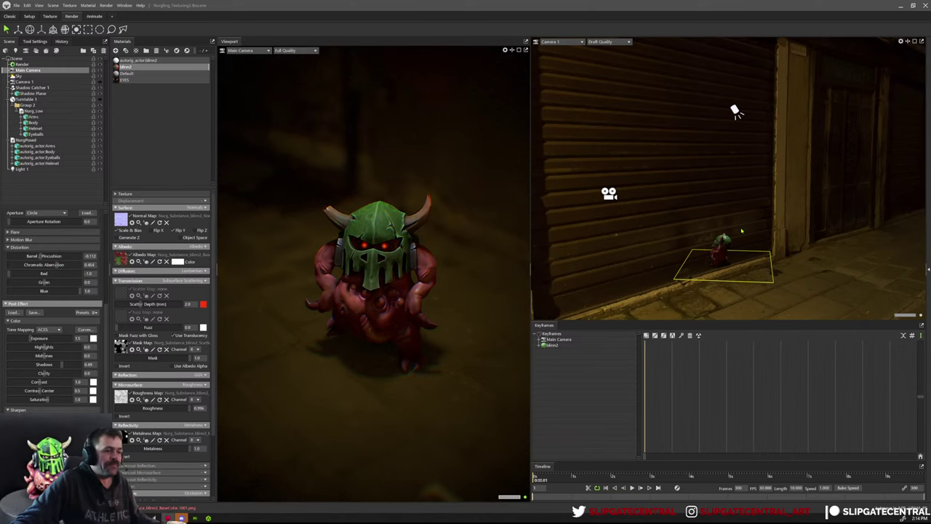
Add a second light to the scene and change its type from Spot to Omni.
{"action": "scroll", "coordinate": [742, 227], "scroll_direction": "up", "scroll_amount": 3}
{"action": "left_click_drag", "start_coordinate": [742, 226], "coordinate": [737, 221]}
{"action": "middle_click_drag", "start_coordinate": [738, 221], "coordinate": [729, 160]}
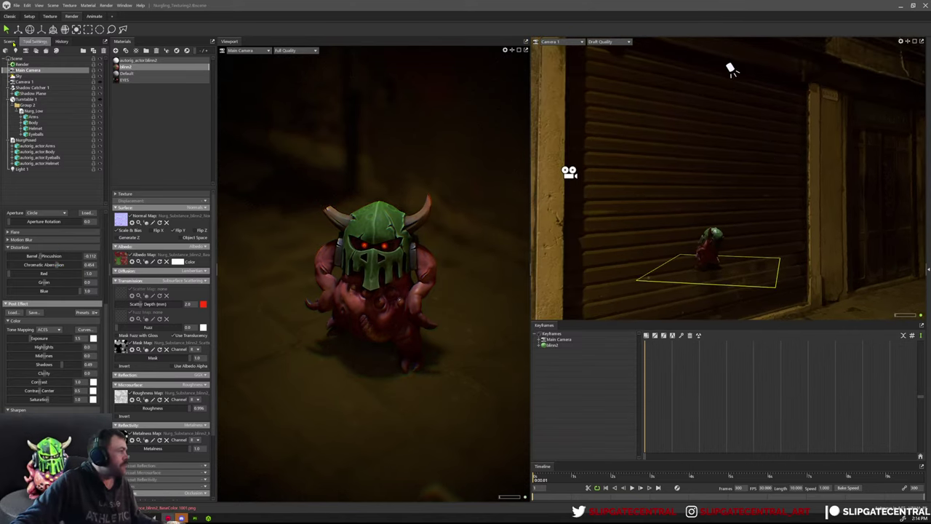
{"action": "left_click", "coordinate": [15, 50]}
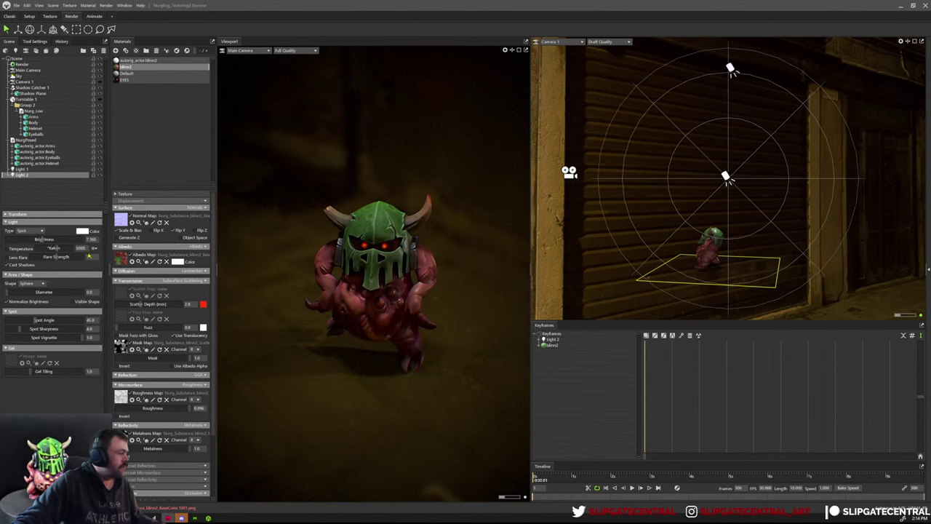
{"action": "left_click", "coordinate": [29, 231]}
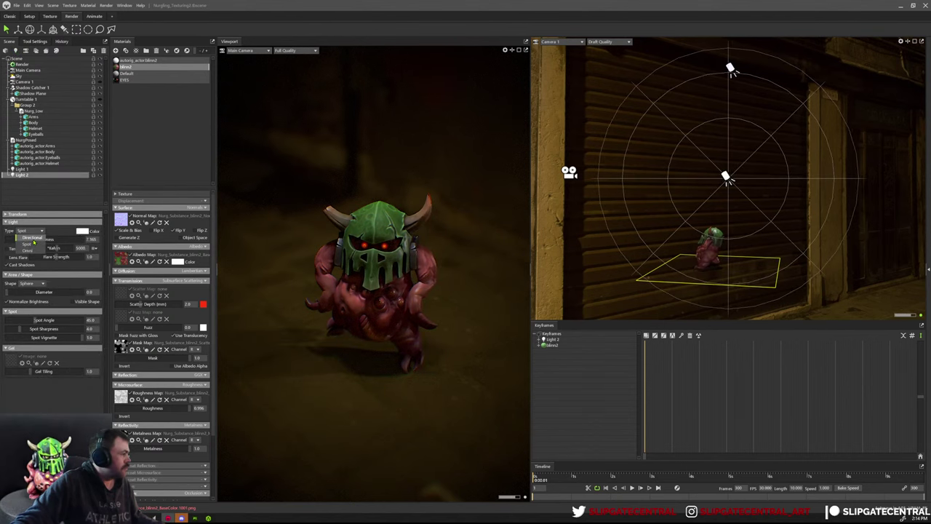
{"action": "left_click", "coordinate": [34, 252]}
Move the new omni light in world space so it sits close beside the posed model.
{"action": "left_click_drag", "start_coordinate": [771, 232], "coordinate": [791, 265]}
{"action": "scroll", "coordinate": [780, 251], "scroll_direction": "down", "scroll_amount": 5}
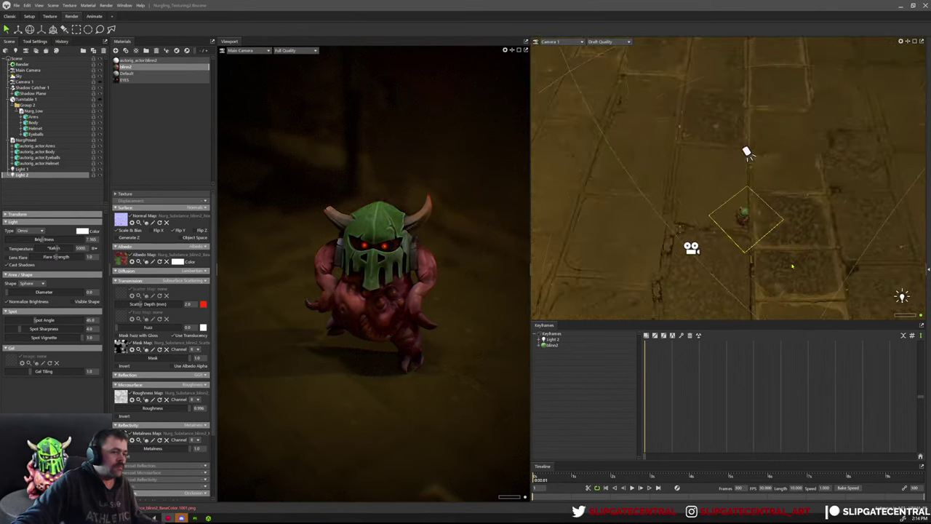
{"action": "scroll", "coordinate": [792, 264], "scroll_direction": "down", "scroll_amount": 5}
{"action": "key", "text": "w"}
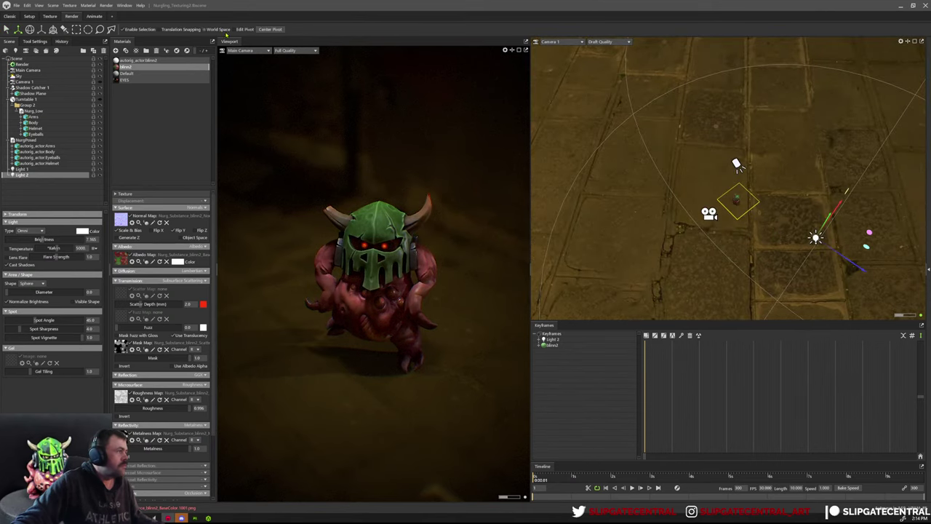
{"action": "left_click", "coordinate": [225, 32]}
{"action": "left_click_drag", "start_coordinate": [820, 295], "coordinate": [759, 240]}
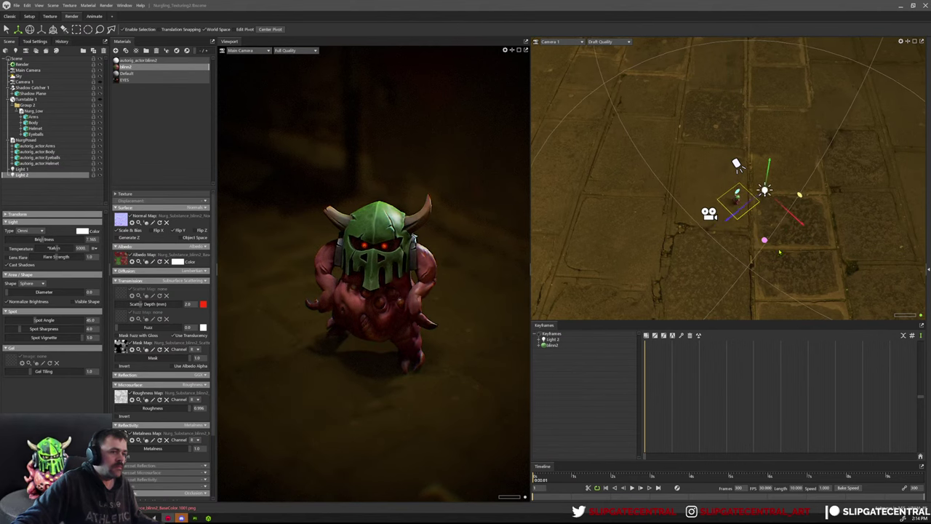
{"action": "left_click_drag", "start_coordinate": [737, 162], "coordinate": [749, 95]}
{"action": "left_click_drag", "start_coordinate": [828, 216], "coordinate": [807, 249]}
Set the omni light's diameter to about 76, fine-tune its position beside the model and set its brightness to about 6.06.
{"action": "left_click_drag", "start_coordinate": [29, 294], "coordinate": [45, 291]}
{"action": "left_click_drag", "start_coordinate": [727, 169], "coordinate": [740, 224]}
{"action": "left_click_drag", "start_coordinate": [783, 278], "coordinate": [781, 255]}
{"action": "left_click_drag", "start_coordinate": [793, 190], "coordinate": [793, 199]}
{"action": "left_click_drag", "start_coordinate": [781, 266], "coordinate": [783, 265]}
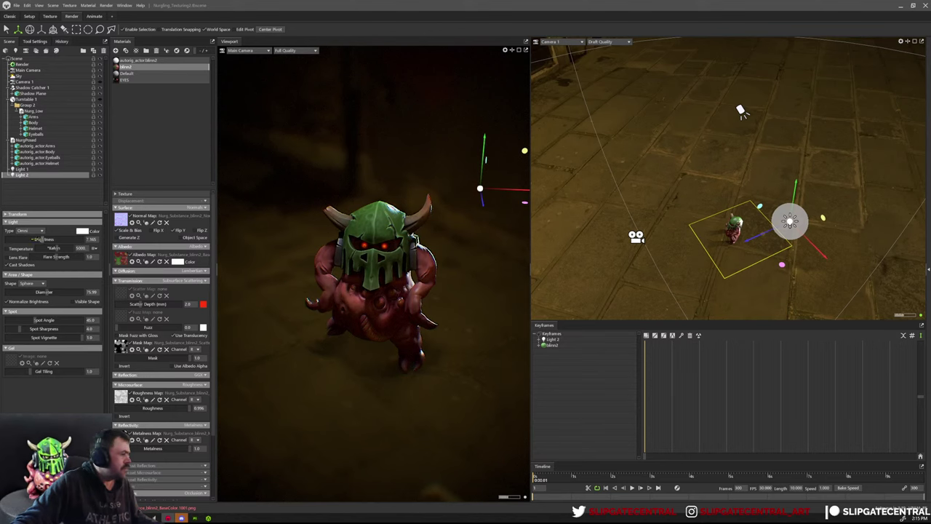
{"action": "left_click_drag", "start_coordinate": [34, 240], "coordinate": [36, 239]}
Duplicate the omni light and move the copy to the opposite side of the model.
{"action": "key", "text": "ctrl+d"}
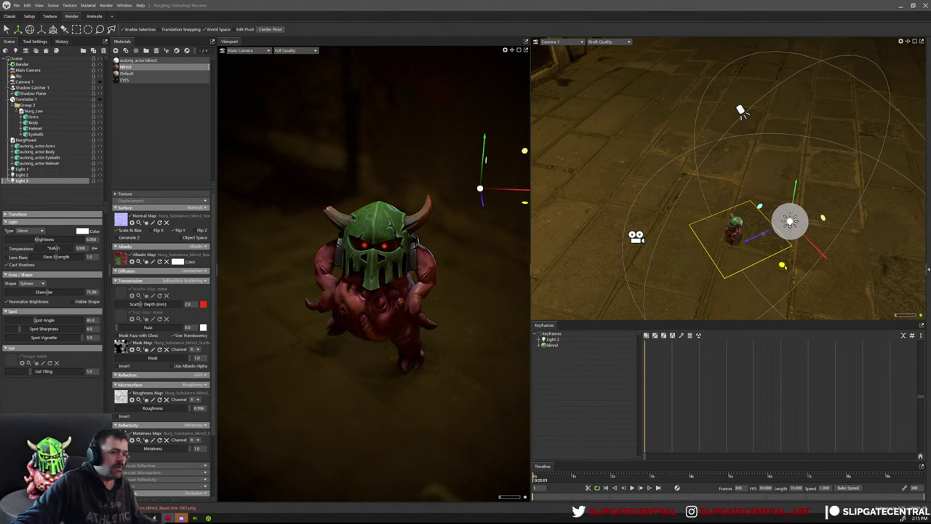
{"action": "left_click_drag", "start_coordinate": [782, 265], "coordinate": [713, 236]}
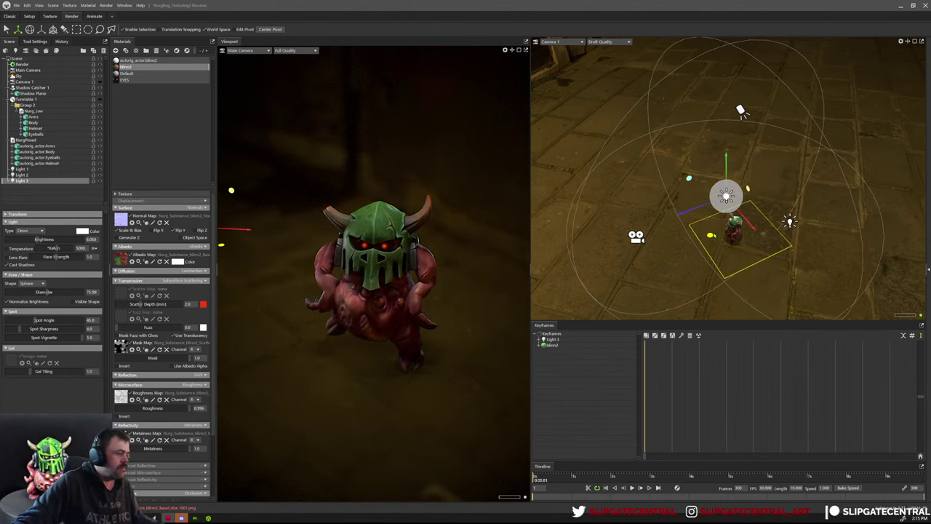
{"action": "key", "text": "q"}
{"action": "left_click", "coordinate": [777, 291]}
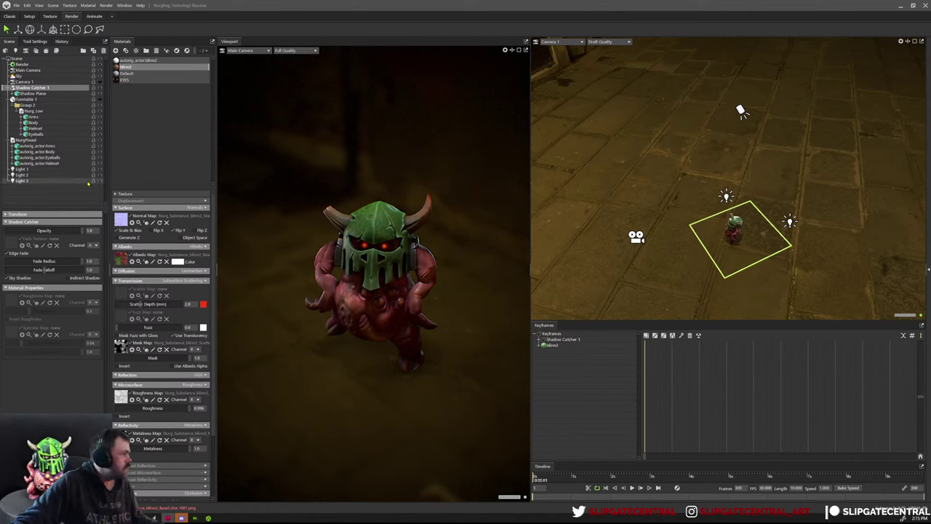
Compare the render with Light 3 hidden and shown, then enable its temperature and tint it warm orange.
{"action": "left_click", "coordinate": [101, 181]}
{"action": "left_click", "coordinate": [100, 181]}
{"action": "left_click", "coordinate": [88, 180]}
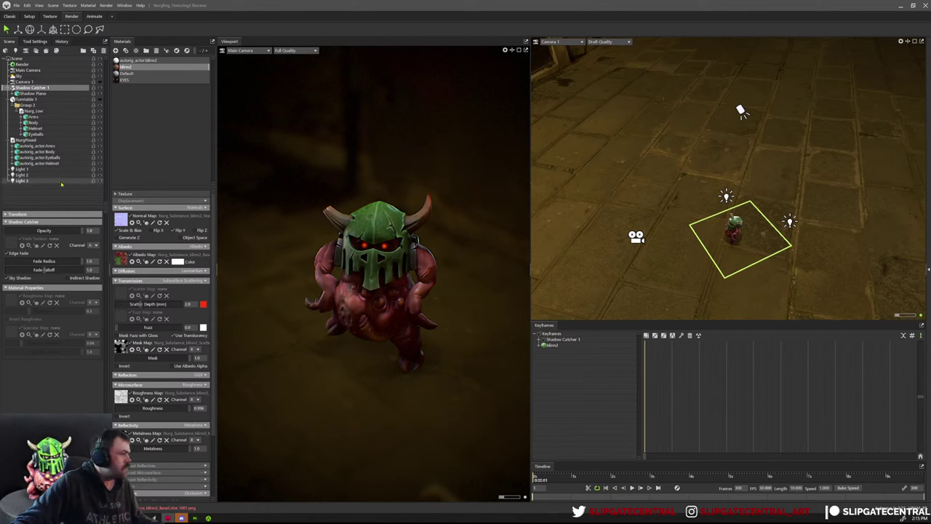
{"action": "left_click_drag", "start_coordinate": [45, 248], "coordinate": [48, 248]}
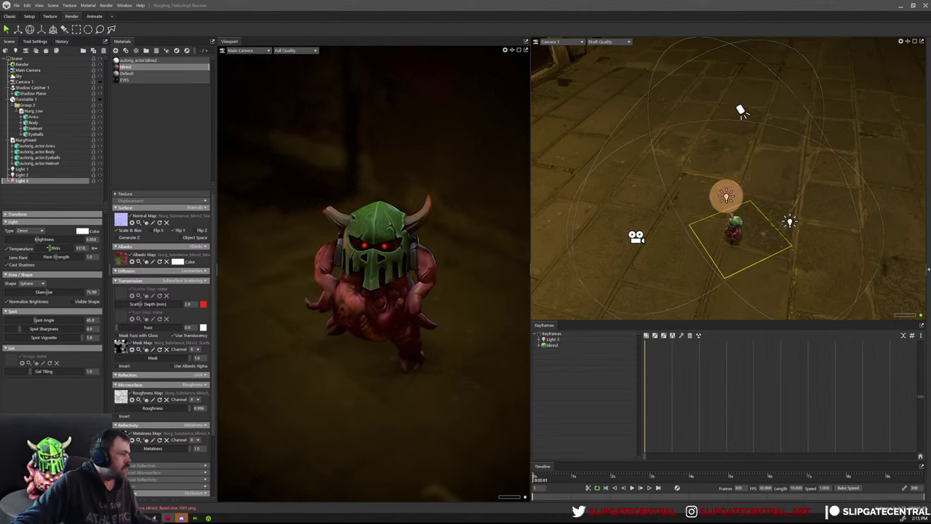
Enable Indirect Shadow on Shadow Catcher 1 and set its roughness to about 0.34 and its specular intensity to 0.
{"action": "left_click", "coordinate": [663, 273]}
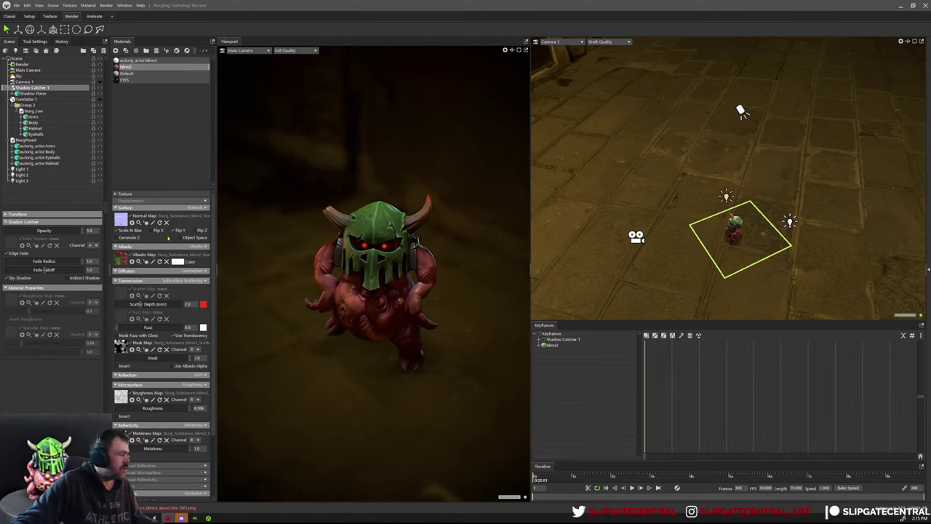
{"action": "left_click", "coordinate": [675, 269]}
{"action": "key", "text": "ctrl+z"}
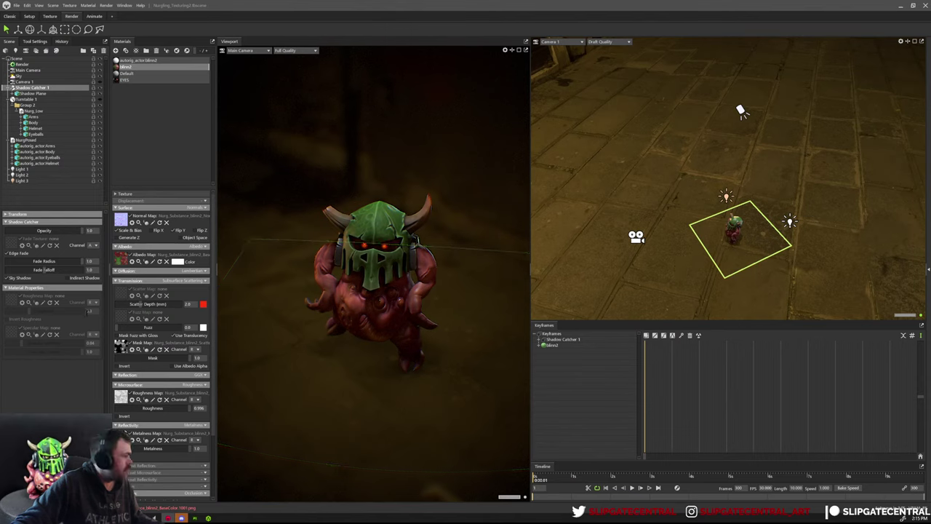
{"action": "left_click", "coordinate": [70, 278]}
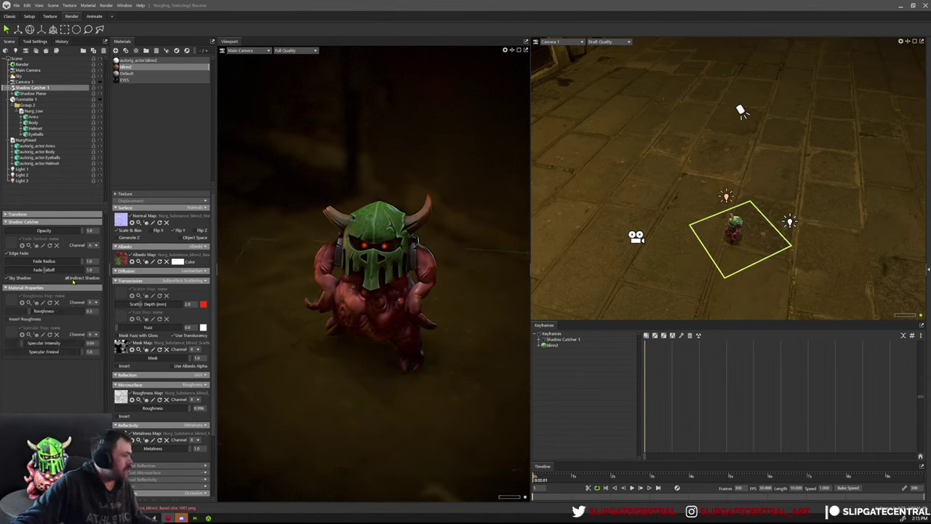
{"action": "left_click", "coordinate": [73, 280]}
{"action": "left_click", "coordinate": [74, 281]}
{"action": "left_click_drag", "start_coordinate": [17, 311], "coordinate": [5, 339]}
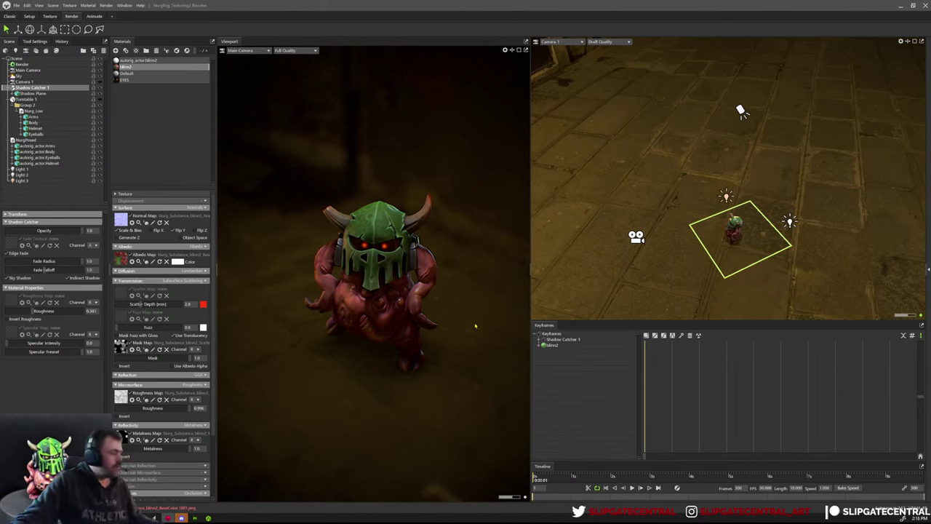
Add a turntable containing the NurgPosed model.
{"action": "left_click", "coordinate": [33, 140]}
{"action": "right_click", "coordinate": [42, 141]}
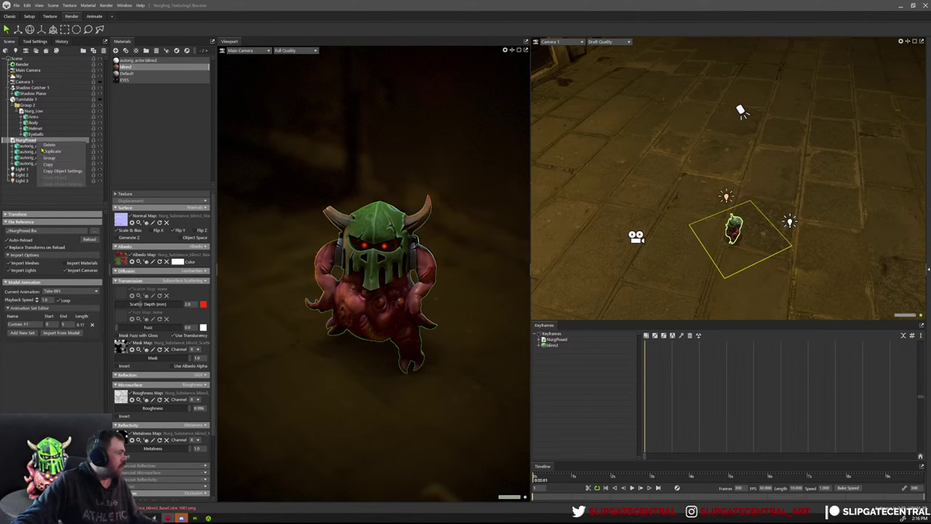
{"action": "right_click", "coordinate": [34, 202]}
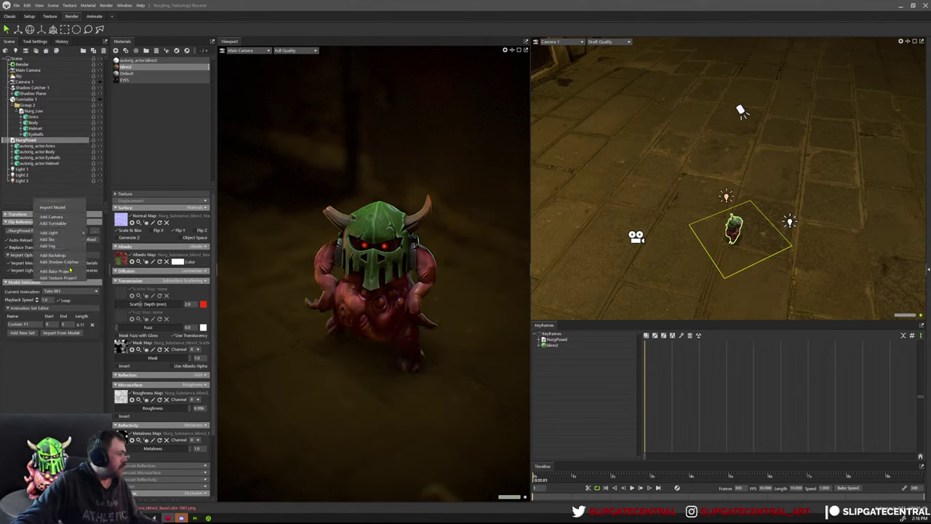
{"action": "left_click", "coordinate": [80, 222]}
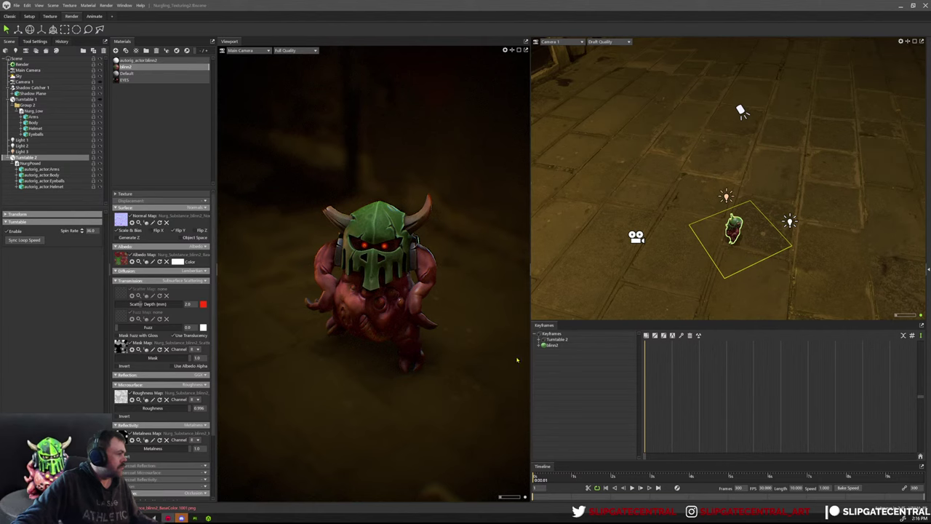
Take NurgPosed out of Turntable 2, move the turntable's pivot to the centre of the model, and parent NurgPosed back under it.
{"action": "key", "text": "w"}
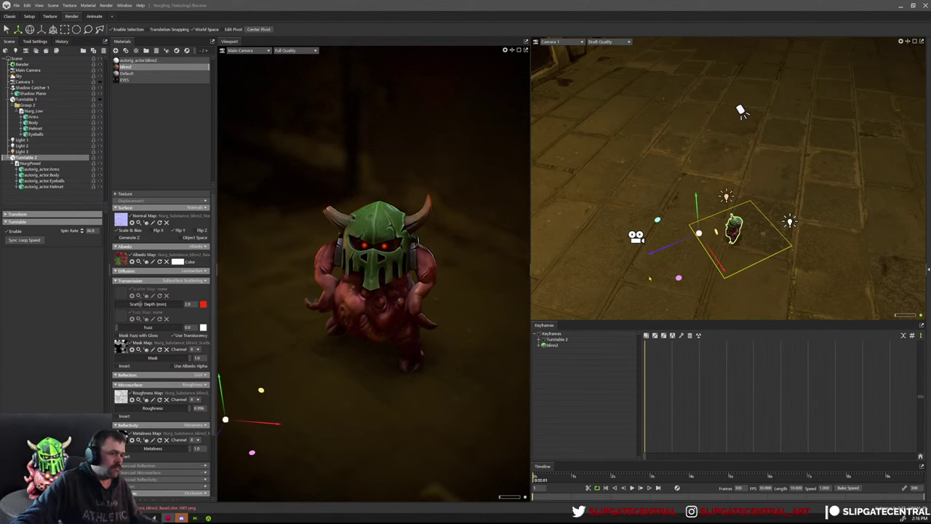
{"action": "left_click", "coordinate": [11, 163]}
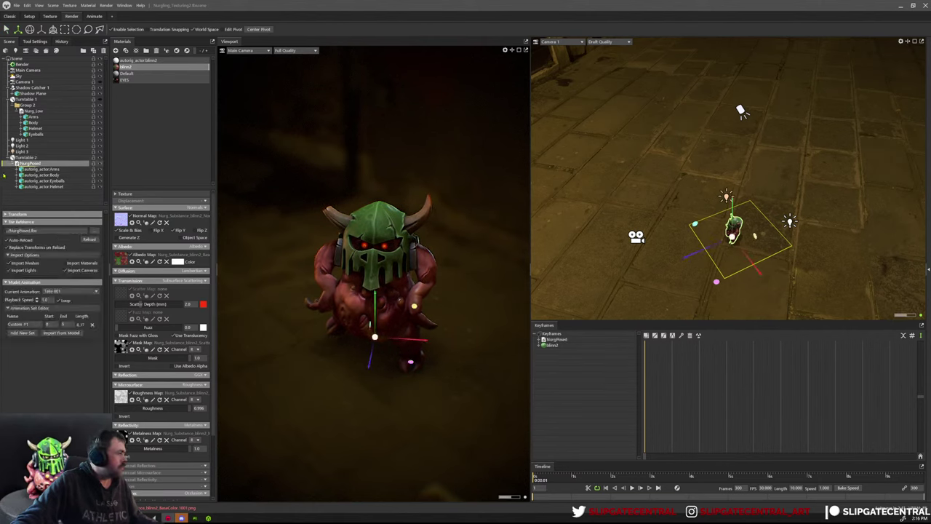
{"action": "left_click_drag", "start_coordinate": [1, 195], "coordinate": [2, 194]}
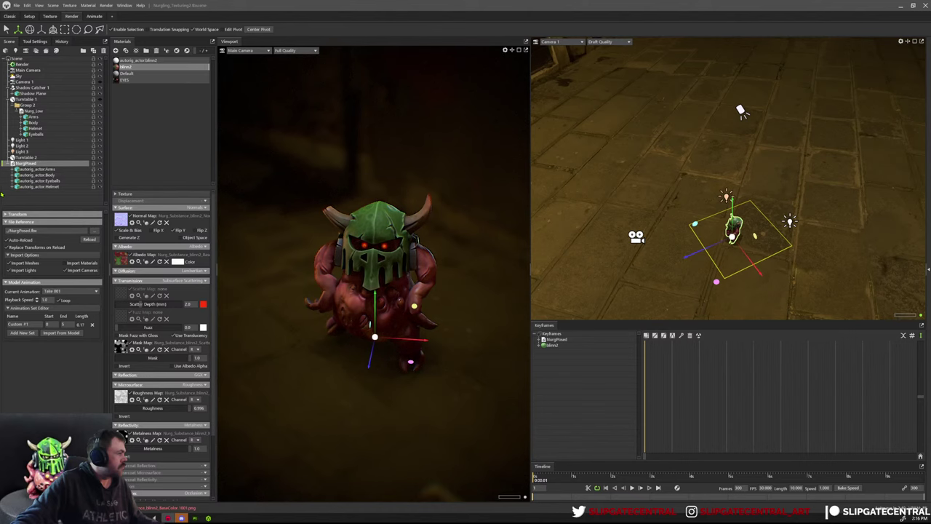
{"action": "left_click", "coordinate": [28, 158]}
{"action": "left_click_drag", "start_coordinate": [680, 277], "coordinate": [712, 281]}
{"action": "left_click_drag", "start_coordinate": [744, 243], "coordinate": [717, 295], "text": "alt"}
{"action": "scroll", "coordinate": [748, 296], "scroll_direction": "up", "scroll_amount": 5}
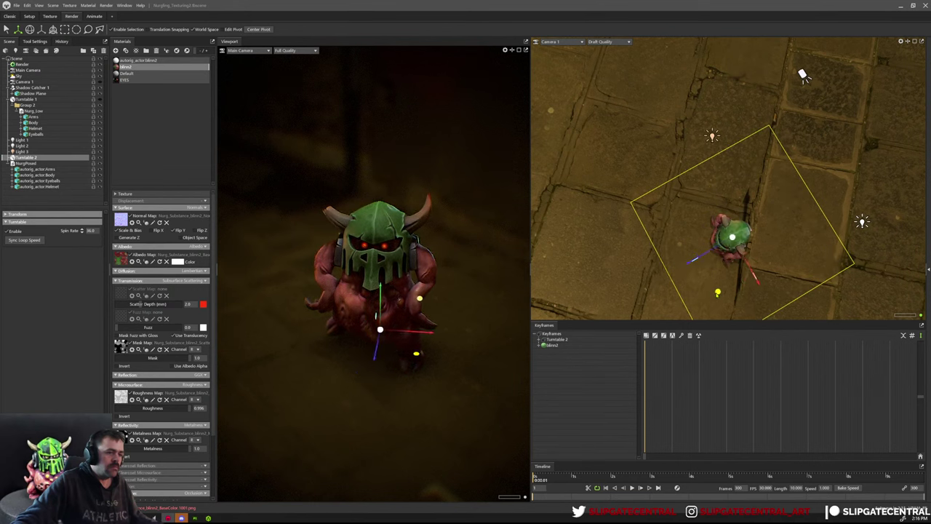
{"action": "key", "text": "q"}
{"action": "left_click_drag", "start_coordinate": [34, 166], "coordinate": [26, 158]}
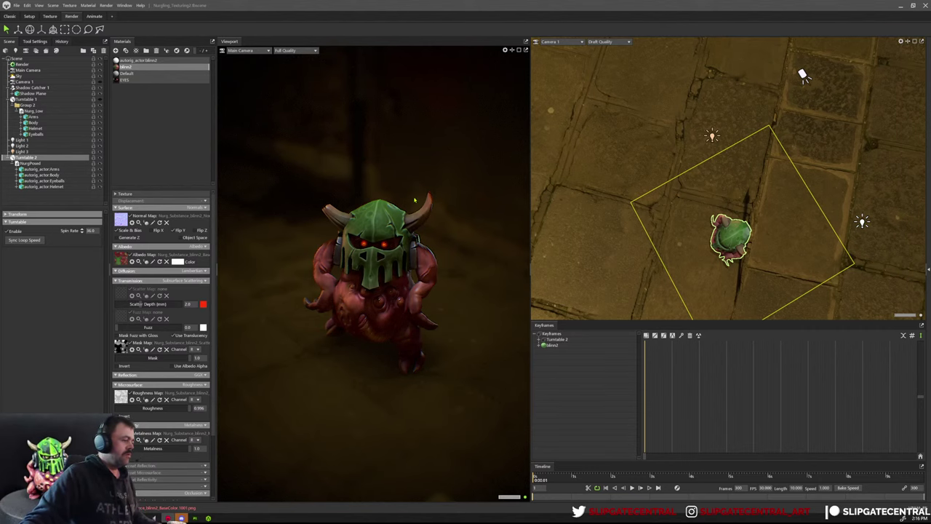
Switch to Maya and replace the posed rig scene with a new empty scene.
{"action": "key", "text": "alt+Tab"}
{"action": "left_click_drag", "start_coordinate": [400, 192], "coordinate": [437, 175], "text": "alt"}
{"action": "key", "text": "ctrl+z"}
{"action": "key", "text": "ctrl+z"}
{"action": "left_click", "coordinate": [448, 173]}
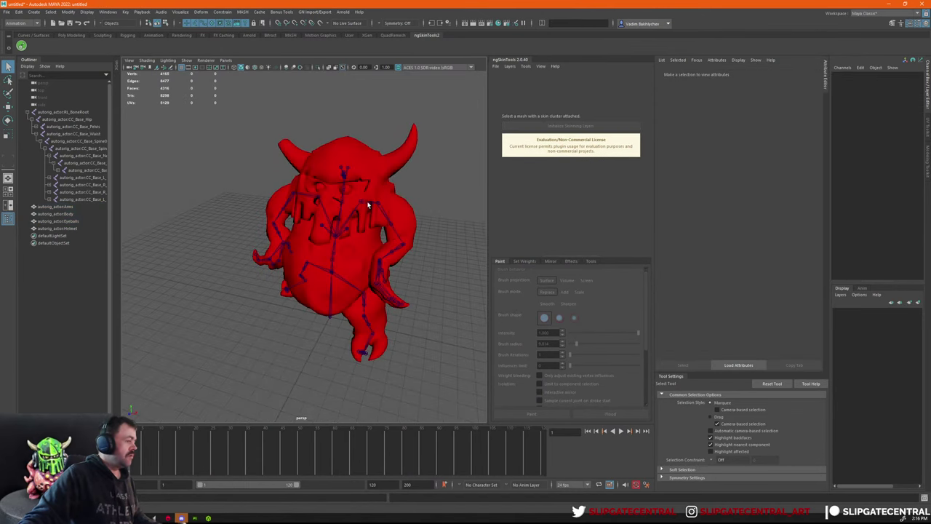
{"action": "key", "text": "ctrl+z"}
{"action": "left_click", "coordinate": [439, 120]}
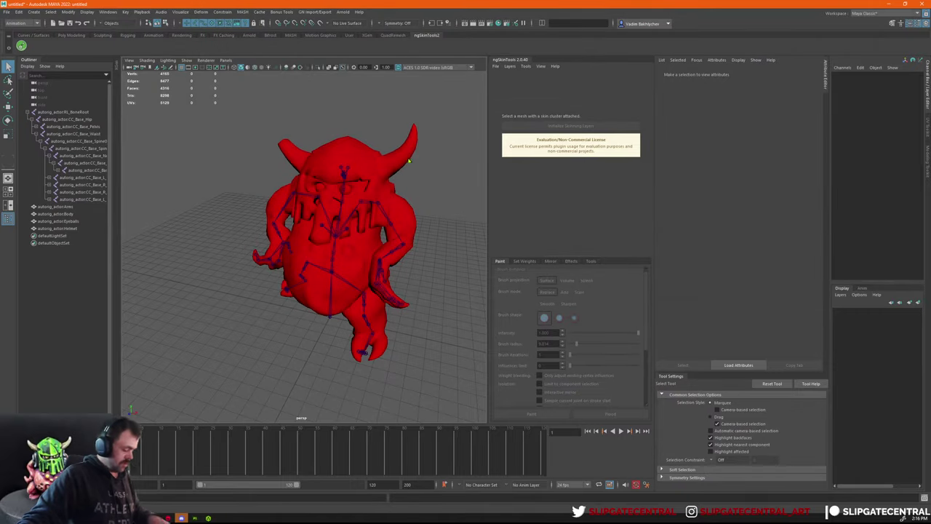
{"action": "key", "text": "ctrl+n"}
{"action": "key", "text": "Escape"}
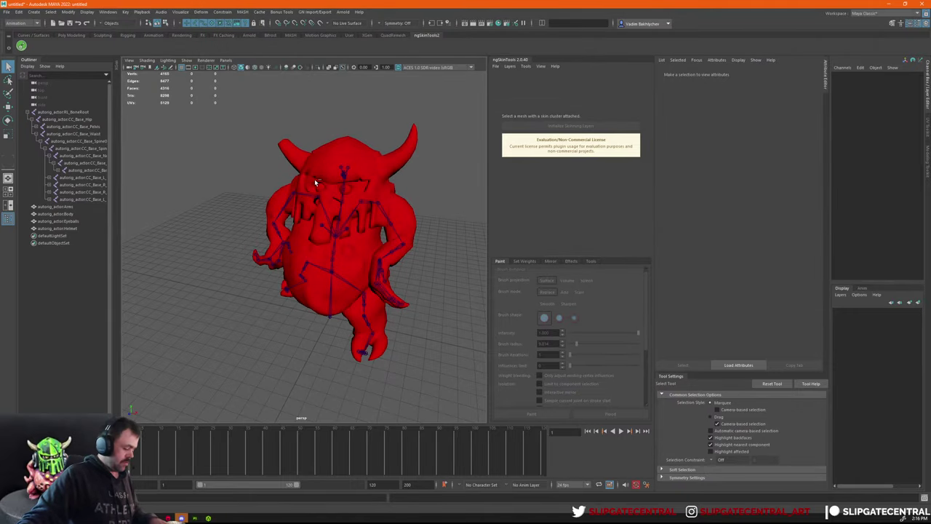
{"action": "key", "text": "ctrl+n"}
{"action": "left_click", "coordinate": [466, 262]}
Open the recent file Nurgling_Low.mb to view the low-poly model.
{"action": "left_click", "coordinate": [6, 12]}
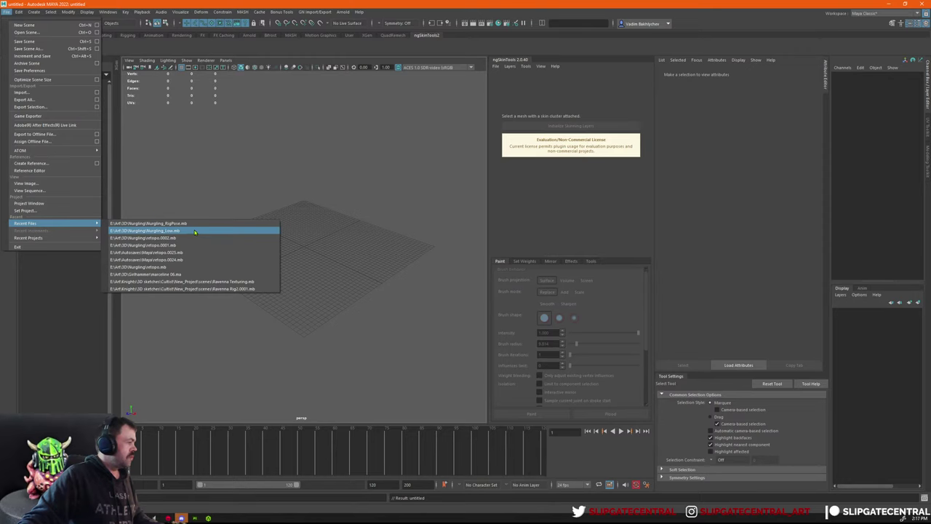
{"action": "left_click", "coordinate": [195, 231]}
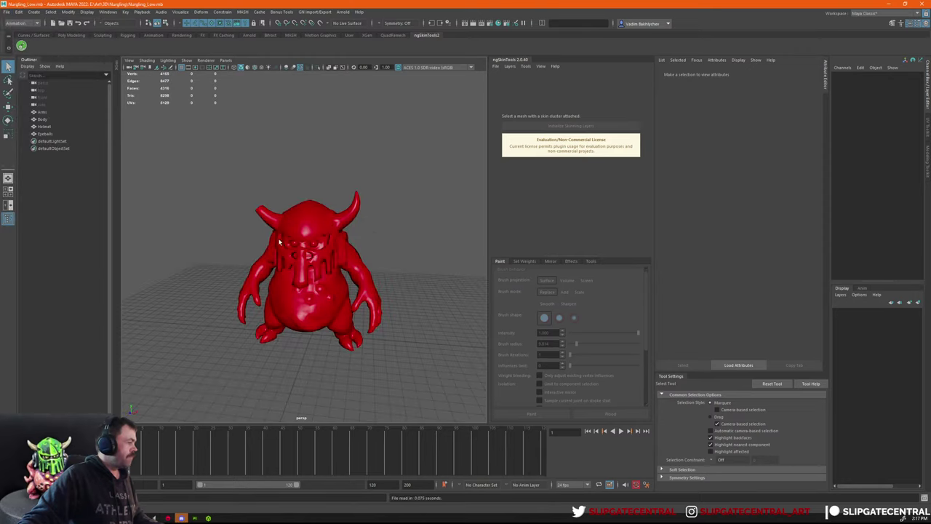
{"action": "left_click_drag", "start_coordinate": [200, 162], "coordinate": [380, 272]}
{"action": "left_click", "coordinate": [379, 272]}
Open the recent file Nurgling_RigPose.mb and frame the whole T-posed model.
{"action": "left_click", "coordinate": [6, 13]}
{"action": "mouse_move", "coordinate": [58, 224]}
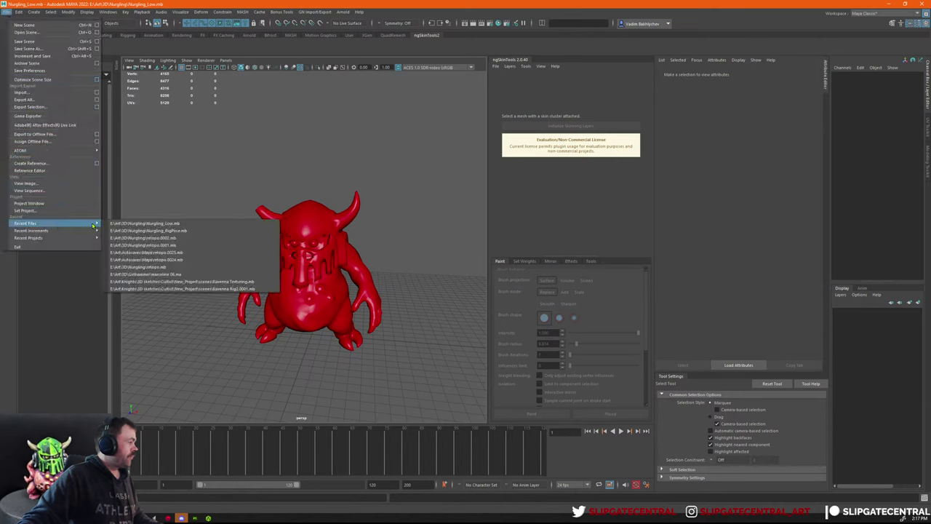
{"action": "left_click", "coordinate": [148, 230]}
{"action": "left_click_drag", "start_coordinate": [167, 142], "coordinate": [374, 327]}
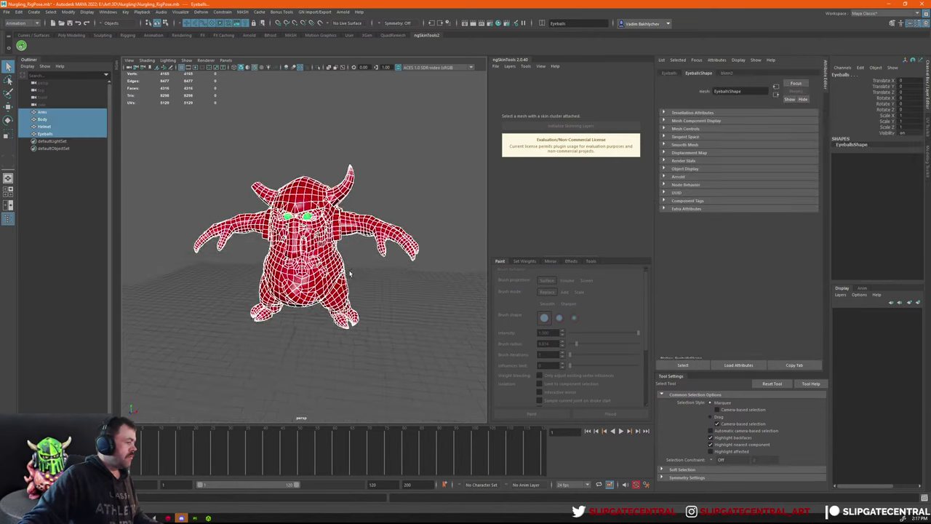
{"action": "key", "text": "f"}
{"action": "left_click", "coordinate": [459, 179]}
{"action": "mouse_move", "coordinate": [396, 205]}
{"action": "left_mouse_down", "text": "alt"}
{"action": "mouse_move", "coordinate": [298, 208]}
{"action": "mouse_move", "coordinate": [382, 211]}
{"action": "left_mouse_up", "text": "alt"}
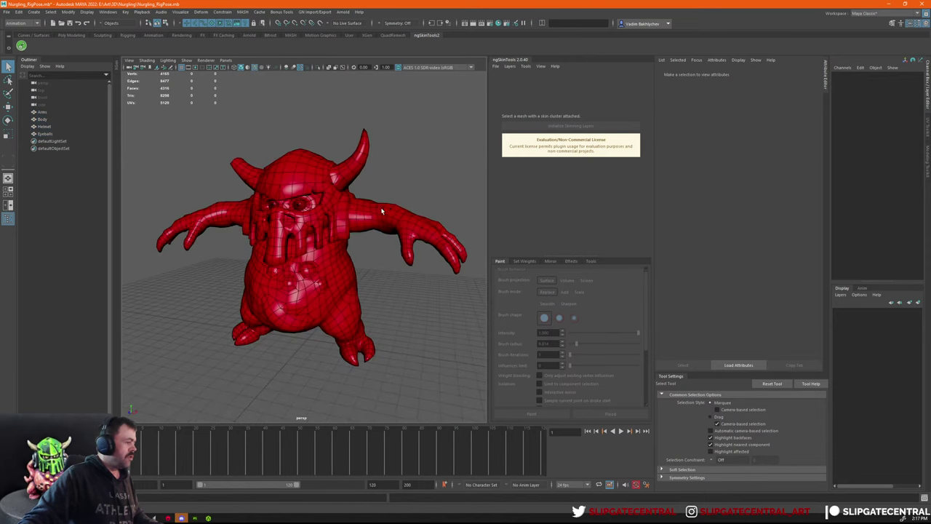
Select the Arms mesh, isolate it briefly, and examine the model with its arms raised.
{"action": "left_click", "coordinate": [382, 211]}
{"action": "key", "text": "w"}
{"action": "key", "text": "ctrl+1"}
{"action": "key", "text": "ctrl+1"}
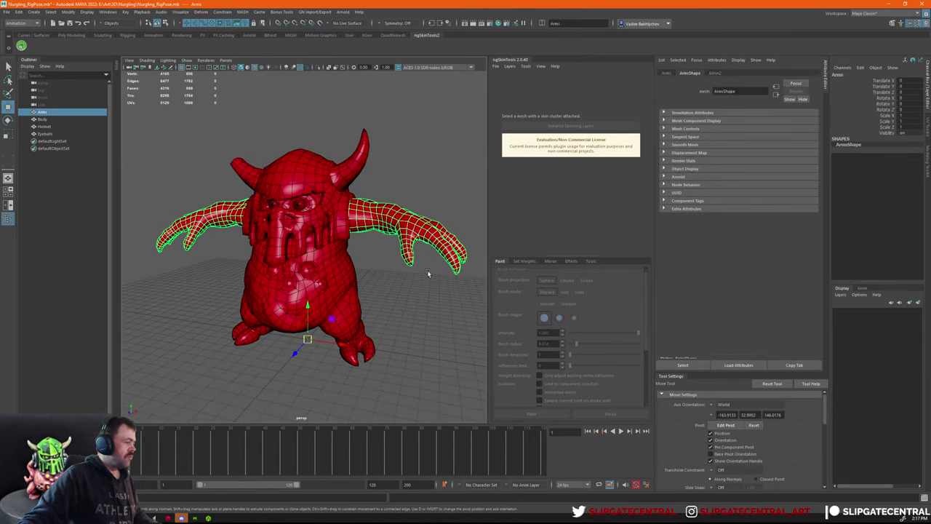
{"action": "scroll", "coordinate": [388, 250], "scroll_direction": "down", "scroll_amount": 3}
{"action": "left_click_drag", "start_coordinate": [388, 200], "coordinate": [366, 228], "text": "alt"}
{"action": "left_click", "coordinate": [397, 198]}
{"action": "scroll", "coordinate": [390, 236], "scroll_direction": "up", "scroll_amount": 1}
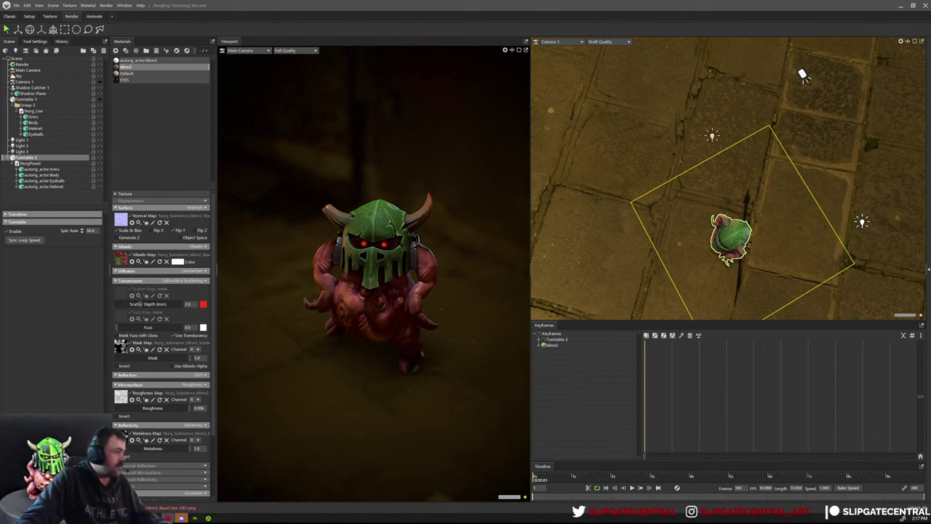
Capture a screenshot of the Main Camera render in Marmoset Toolbag.
{"action": "key", "text": "Print"}
{"action": "left_click_drag", "start_coordinate": [220, 54], "coordinate": [226, 64]}
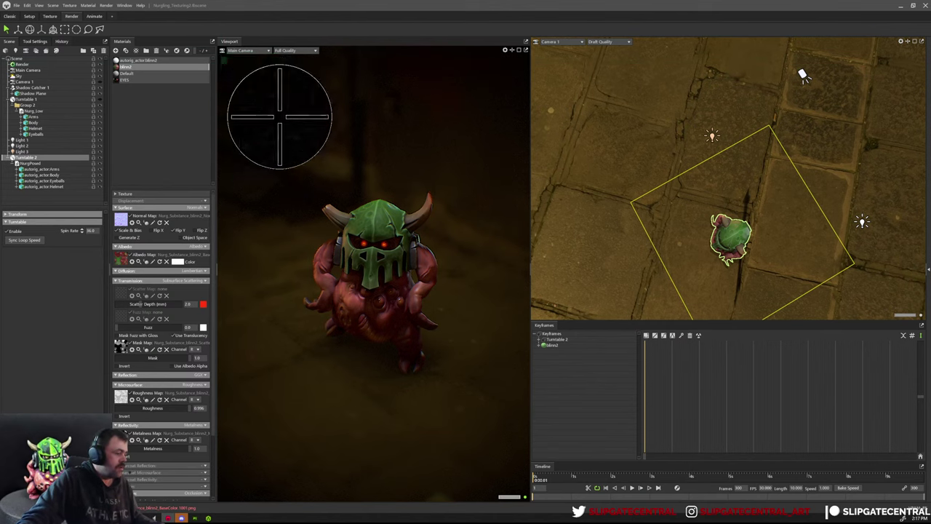
{"action": "left_click", "coordinate": [522, 481]}
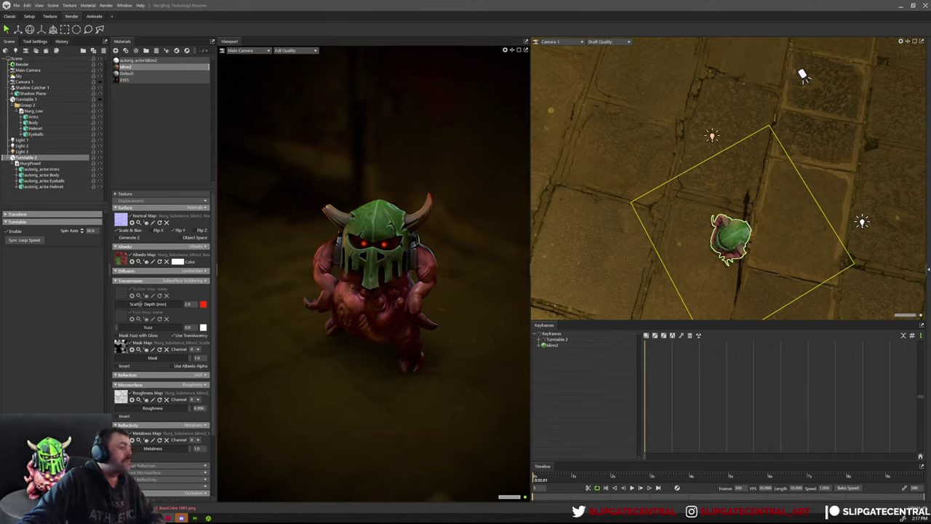
Minimize Marmoset Toolbag and close AccuRIG.
{"action": "left_click", "coordinate": [900, 6]}
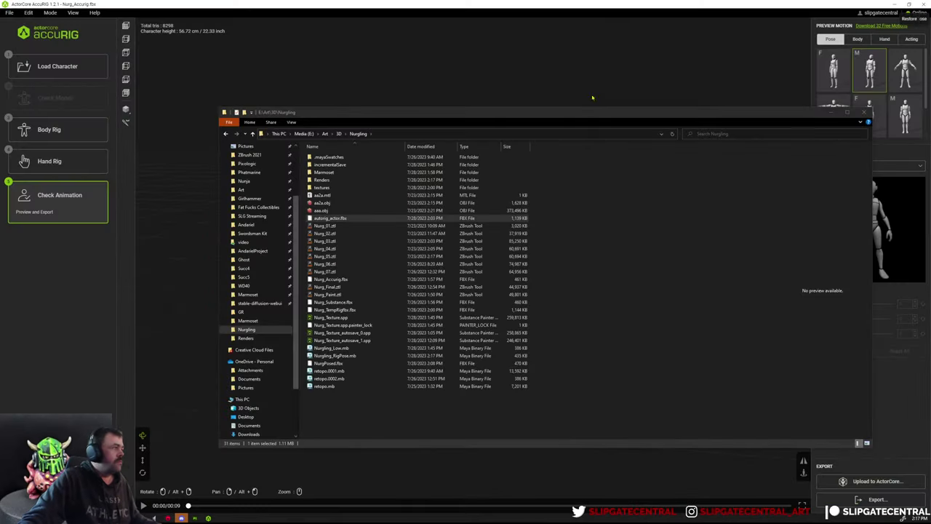
{"action": "left_click", "coordinate": [546, 65]}
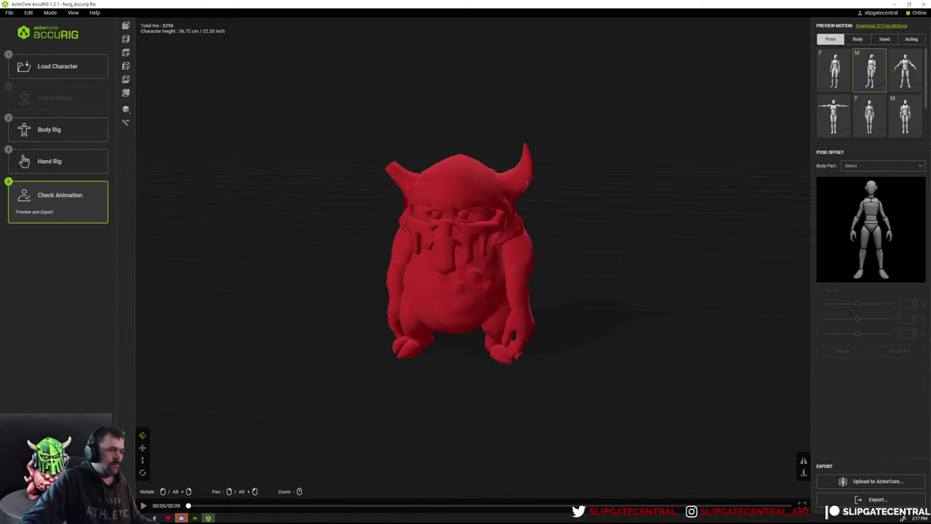
{"action": "left_click", "coordinate": [922, 4]}
{"action": "left_click", "coordinate": [465, 273]}
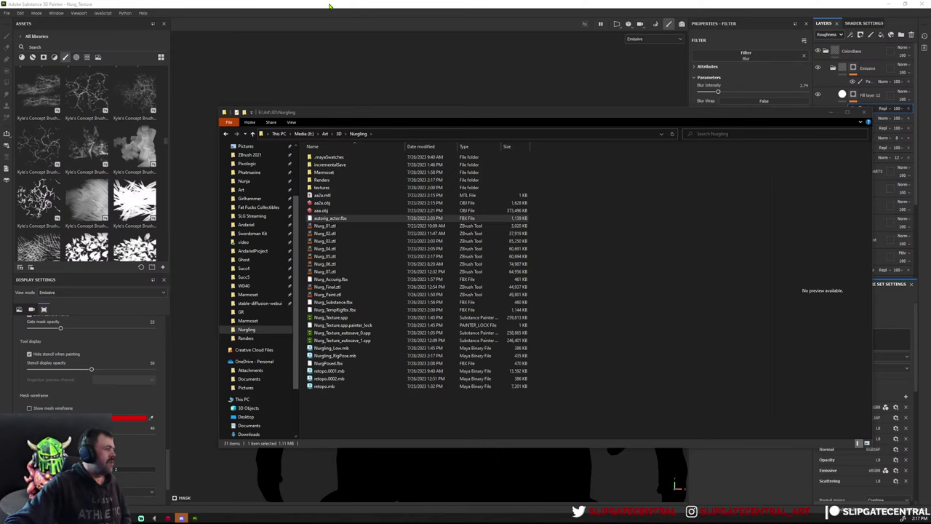
{"action": "left_click", "coordinate": [329, 6]}
{"action": "key", "text": "c"}
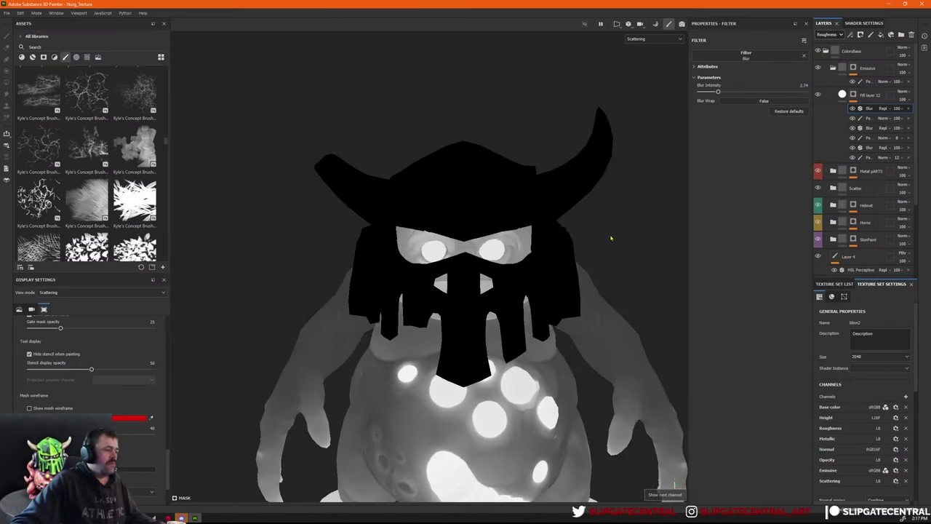
{"action": "key", "text": "c"}
{"action": "key", "text": "c"}
{"action": "key", "text": "c"}
{"action": "right_click_drag", "start_coordinate": [646, 285], "coordinate": [550, 252], "text": "alt"}
{"action": "middle_click_drag", "start_coordinate": [549, 253], "coordinate": [544, 208], "text": "alt"}
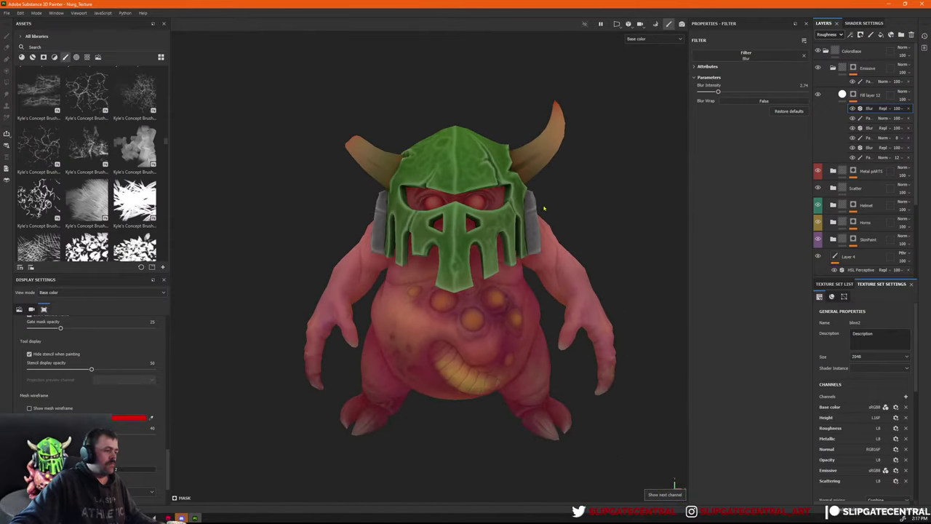
Examine how the Nurgling's base color reads from a distance and from different angles.
{"action": "right_click_drag", "start_coordinate": [545, 209], "coordinate": [301, 167], "text": "alt"}
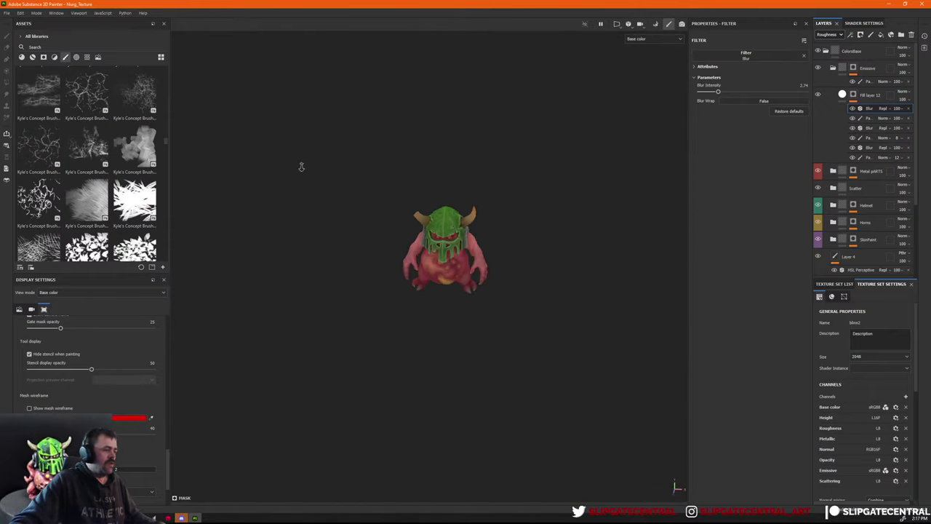
{"action": "left_click_drag", "start_coordinate": [301, 167], "coordinate": [491, 230], "text": "alt"}
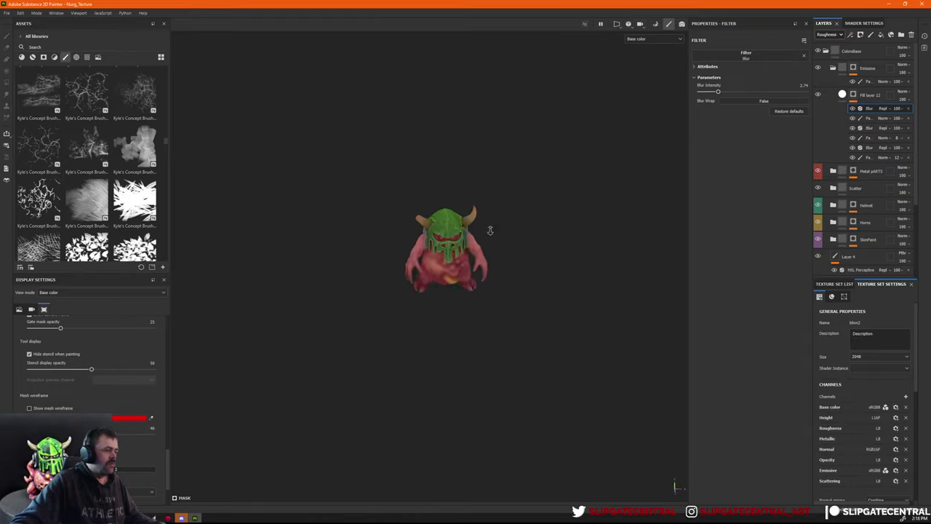
{"action": "right_click_drag", "start_coordinate": [491, 230], "coordinate": [476, 262], "text": "alt"}
{"action": "left_click_drag", "start_coordinate": [476, 262], "coordinate": [393, 223], "text": "alt"}
Show the full material under rotated environment lighting, and return the display to Base color.
{"action": "key", "text": "m"}
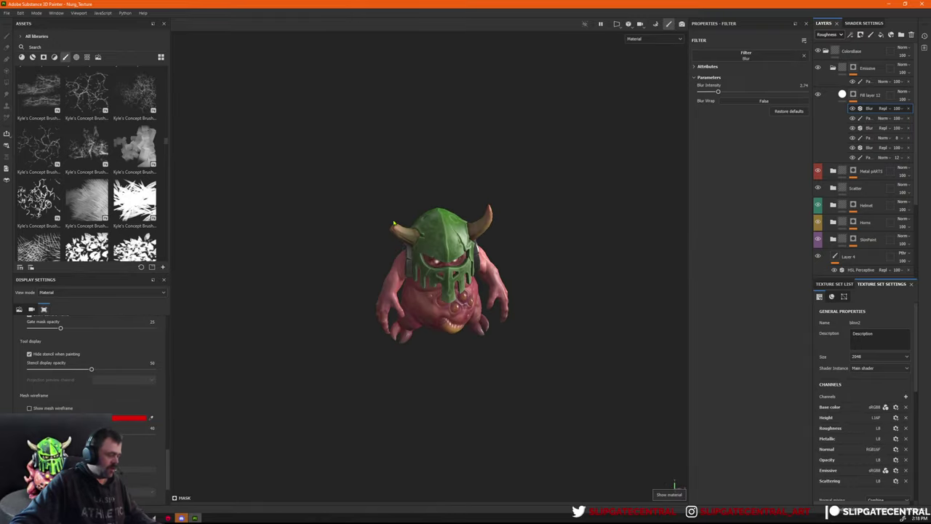
{"action": "right_click_drag", "start_coordinate": [494, 243], "coordinate": [571, 303], "text": "alt"}
{"action": "right_click_drag", "start_coordinate": [465, 283], "coordinate": [499, 280], "text": "shift"}
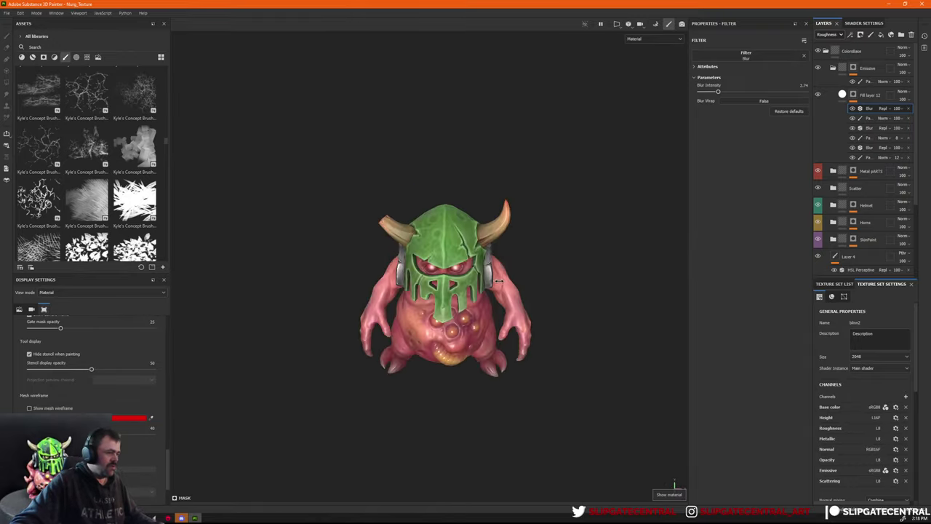
{"action": "key", "text": "c"}
{"action": "mouse_move", "coordinate": [499, 280]}
{"action": "left_mouse_down", "text": "alt"}
{"action": "mouse_move", "coordinate": [502, 290]}
{"action": "mouse_move", "coordinate": [481, 279]}
{"action": "mouse_move", "coordinate": [501, 272]}
{"action": "left_mouse_up", "text": "alt"}
{"action": "right_click_drag", "start_coordinate": [501, 272], "coordinate": [535, 318], "text": "alt"}
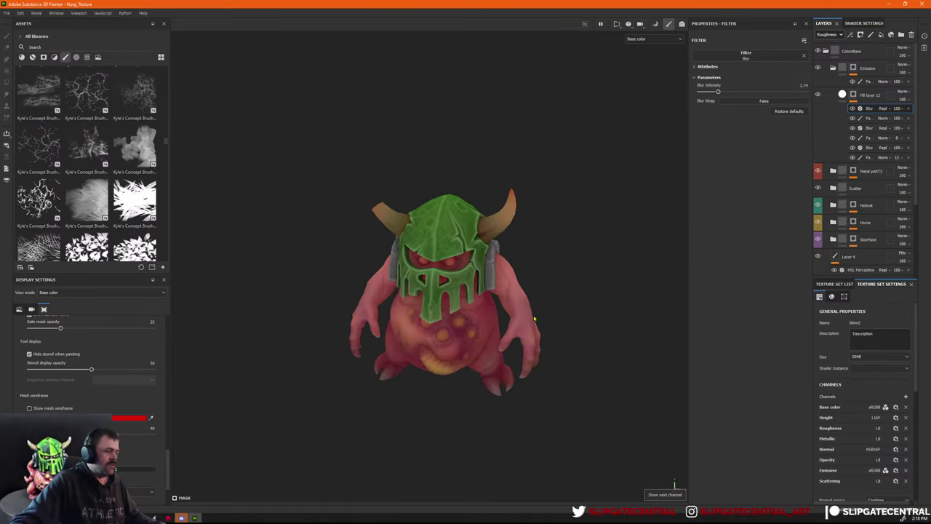
{"action": "middle_click_drag", "start_coordinate": [534, 318], "coordinate": [548, 285], "text": "alt"}
Switch to Marmoset Toolbag and examine the lit Nurgling from a higher angle at near and far distances.
{"action": "key", "text": "alt+Tab"}
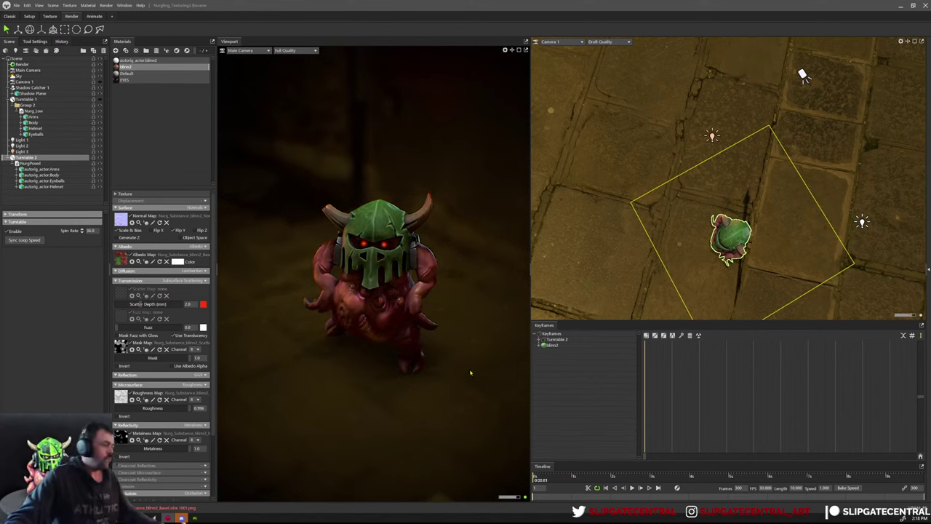
{"action": "left_click_drag", "start_coordinate": [471, 373], "coordinate": [446, 380]}
{"action": "scroll", "coordinate": [437, 366], "scroll_direction": "down", "scroll_amount": 2}
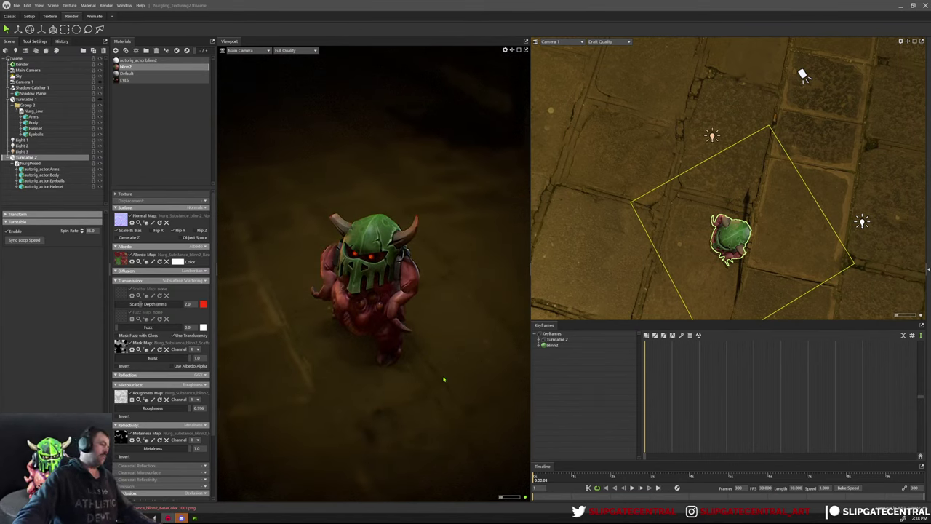
{"action": "scroll", "coordinate": [472, 388], "scroll_direction": "up", "scroll_amount": 3}
{"action": "middle_click_drag", "start_coordinate": [473, 395], "coordinate": [478, 387]}
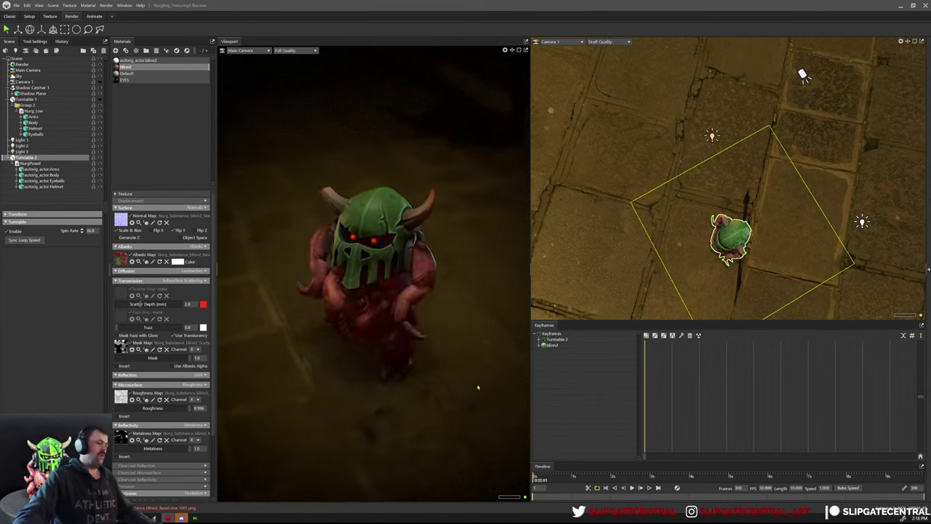
{"action": "scroll", "coordinate": [466, 374], "scroll_direction": "down", "scroll_amount": 2}
{"action": "scroll", "coordinate": [467, 377], "scroll_direction": "up", "scroll_amount": 2}
{"action": "scroll", "coordinate": [457, 363], "scroll_direction": "down", "scroll_amount": 2}
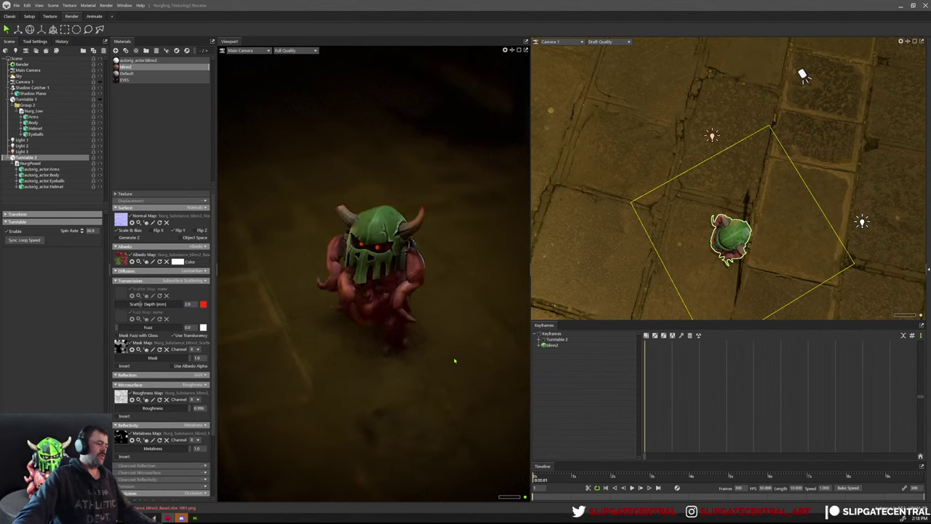
{"action": "scroll", "coordinate": [463, 364], "scroll_direction": "up", "scroll_amount": 1}
{"action": "scroll", "coordinate": [469, 360], "scroll_direction": "down", "scroll_amount": 1}
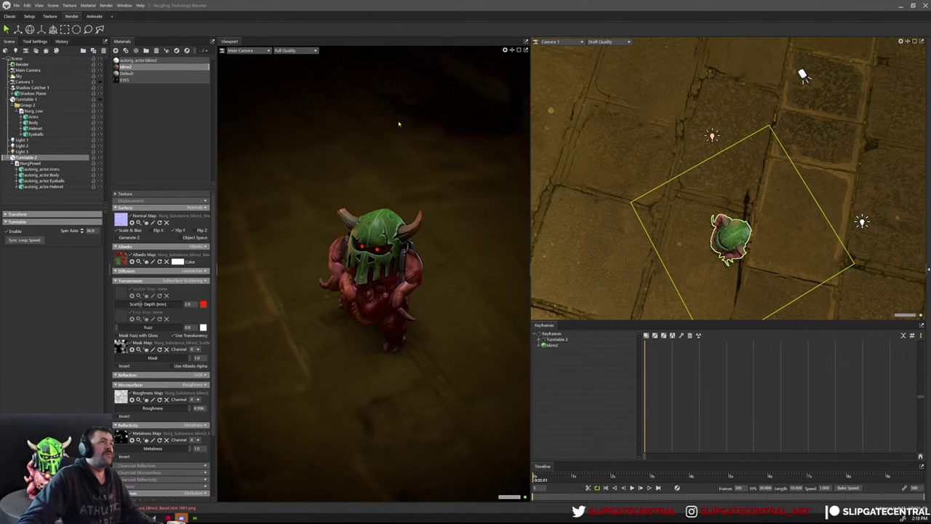
Switch to Substance 3D Painter and compare the full material under rotated lighting with the Base color channel.
{"action": "key", "text": "alt+Tab"}
{"action": "key", "text": "m"}
{"action": "right_click_drag", "start_coordinate": [480, 274], "coordinate": [524, 275], "text": "shift"}
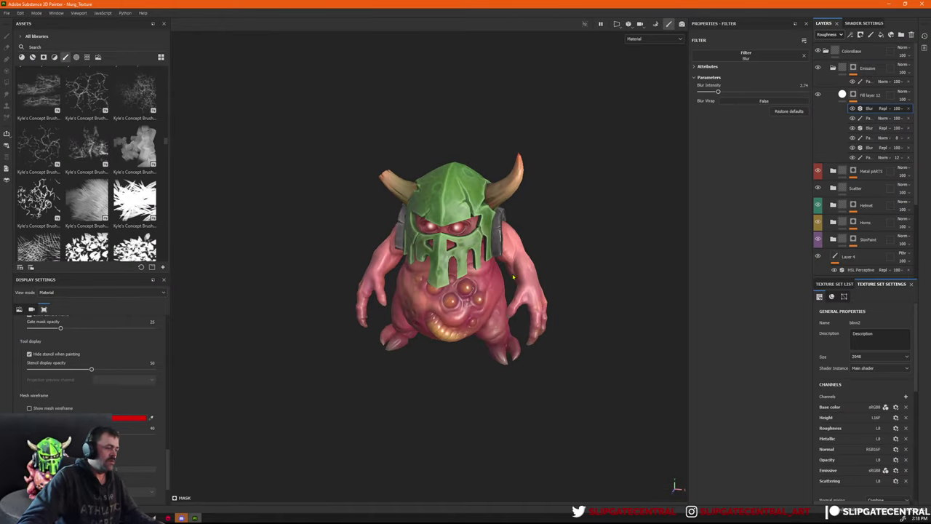
{"action": "key", "text": "c"}
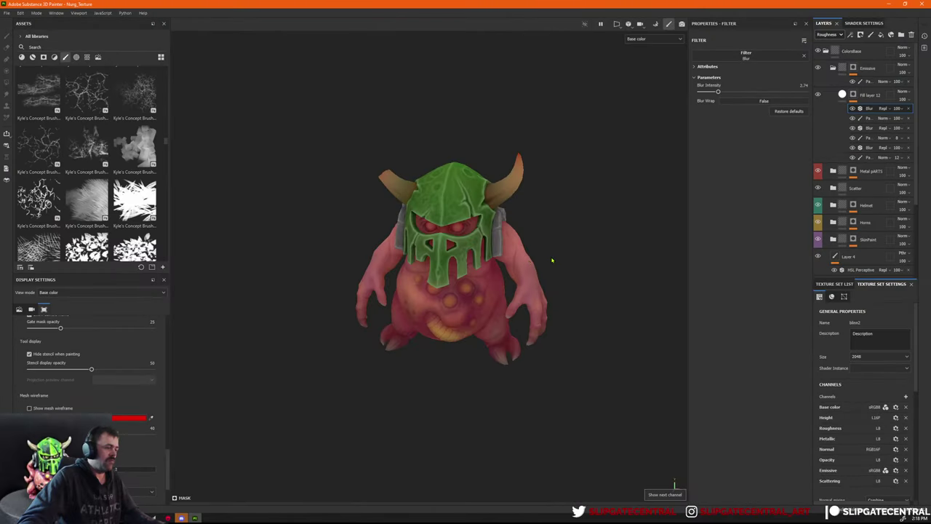
{"action": "key", "text": "c"}
{"action": "key", "text": "shift+c"}
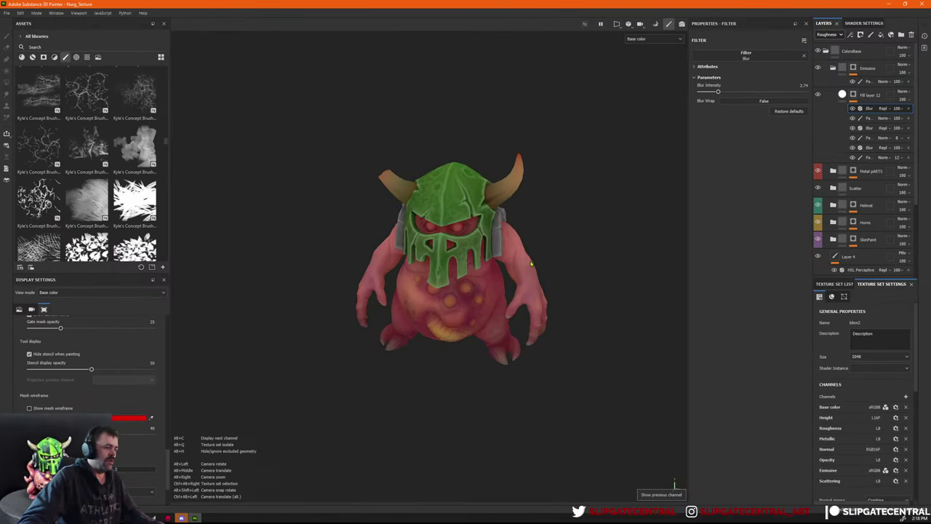
Step back to the Roughness channel, then forward through the remaining texture channels including Emissive.
{"action": "key", "text": "shift+c"}
{"action": "key", "text": "shift+c"}
{"action": "key", "text": "shift+c"}
{"action": "key", "text": "alt"}
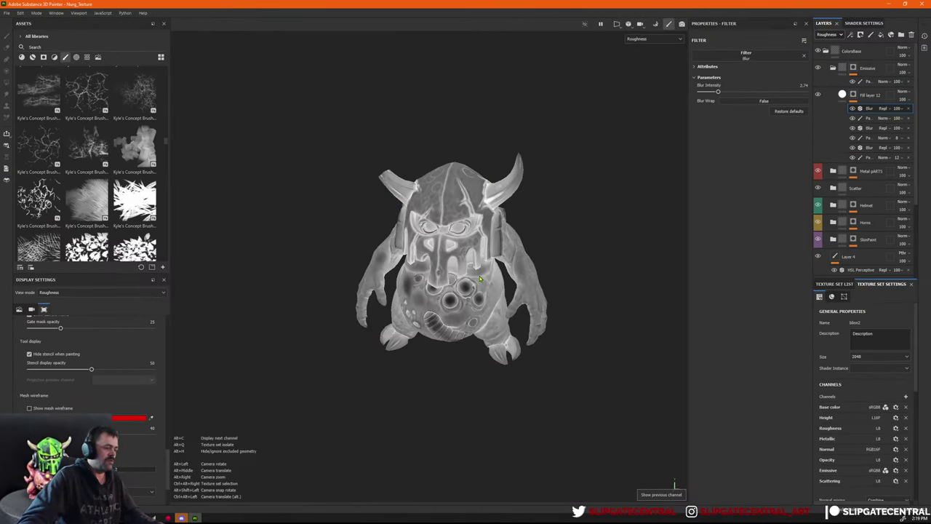
{"action": "key", "text": "alt+c"}
{"action": "key", "text": "alt+c"}
{"action": "key", "text": "alt+c"}
{"action": "key", "text": "alt+c"}
{"action": "key", "text": "alt+c"}
{"action": "key", "text": "alt+c"}
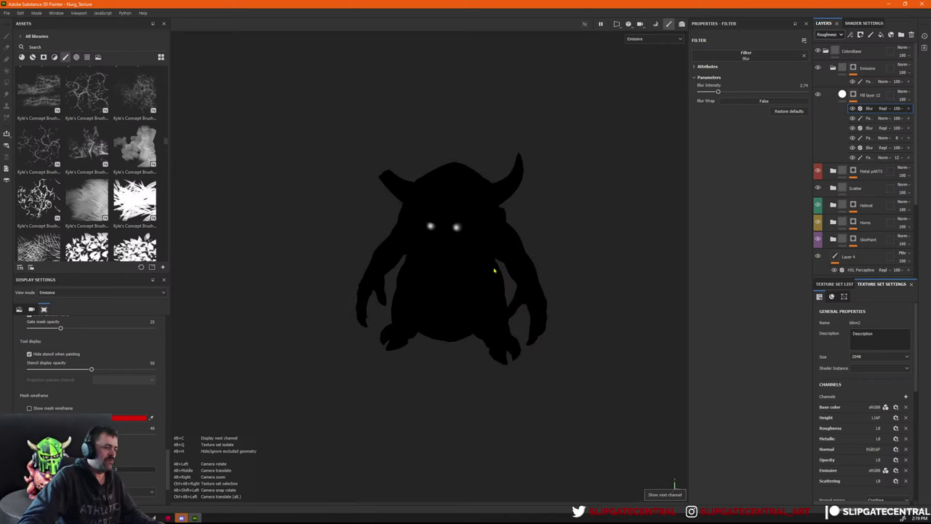
{"action": "key", "text": "m"}
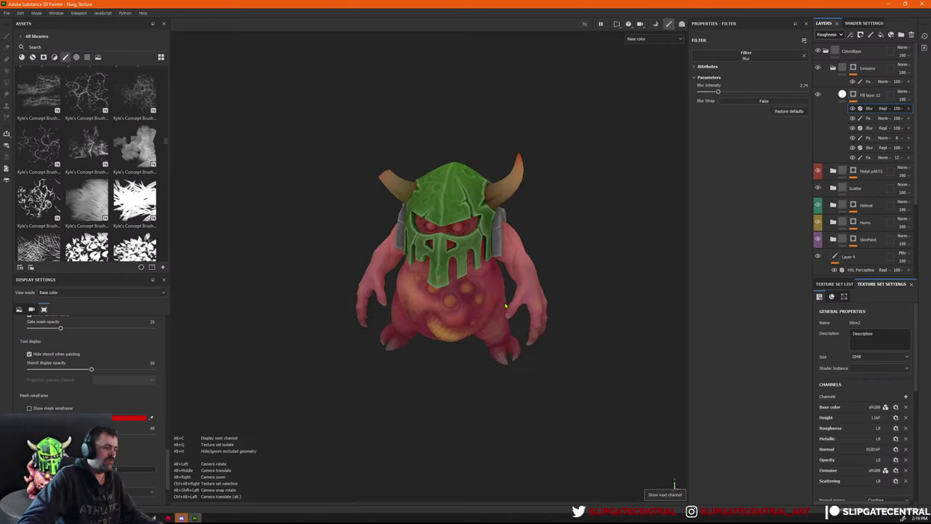
Switch to Marmoset Toolbag and move the Light 1 spotlight around the Nurgling, closer to the camera's side.
{"action": "key", "text": "alt+Tab"}
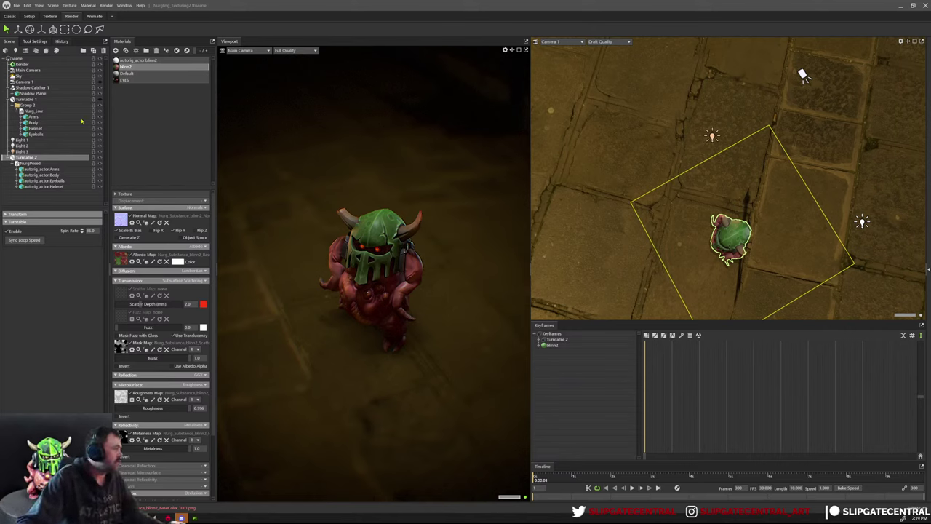
{"action": "double_click", "coordinate": [26, 140]}
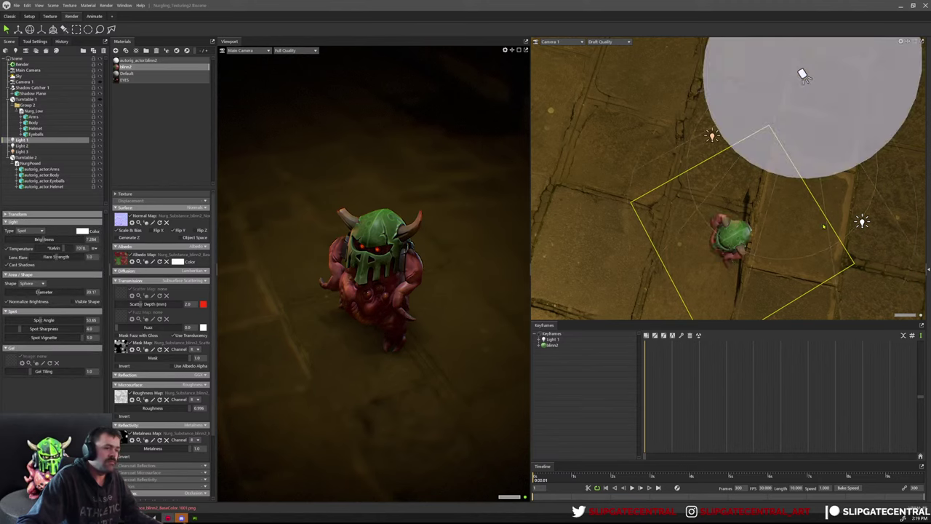
{"action": "left_click_drag", "start_coordinate": [711, 154], "coordinate": [649, 167]}
Frame the Nurgling from the front in the Main Camera view and capture a screenshot region about 812 by 1184 pixels around it.
{"action": "left_click_drag", "start_coordinate": [483, 193], "coordinate": [468, 176]}
{"action": "scroll", "coordinate": [451, 173], "scroll_direction": "down", "scroll_amount": 2}
{"action": "right_click_drag", "start_coordinate": [468, 176], "coordinate": [495, 197]}
{"action": "scroll", "coordinate": [492, 200], "scroll_direction": "up", "scroll_amount": 2}
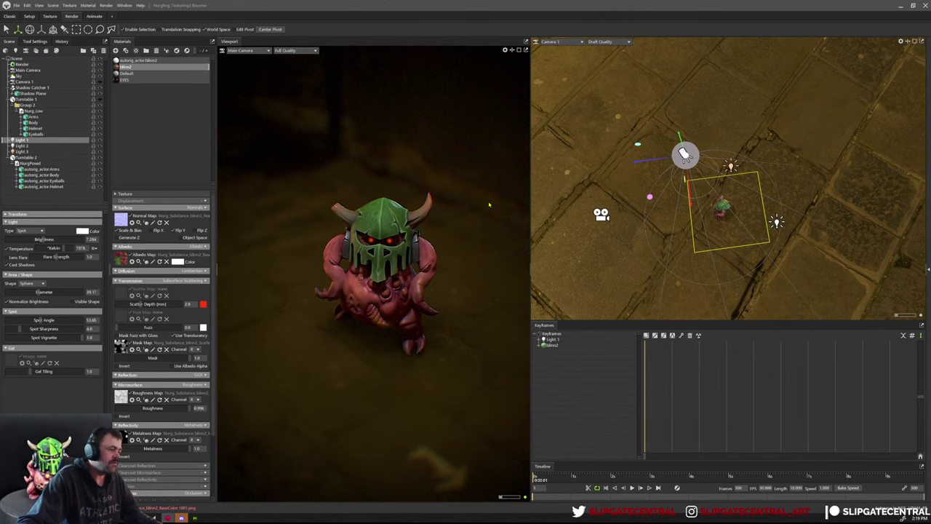
{"action": "scroll", "coordinate": [495, 206], "scroll_direction": "up", "scroll_amount": 3}
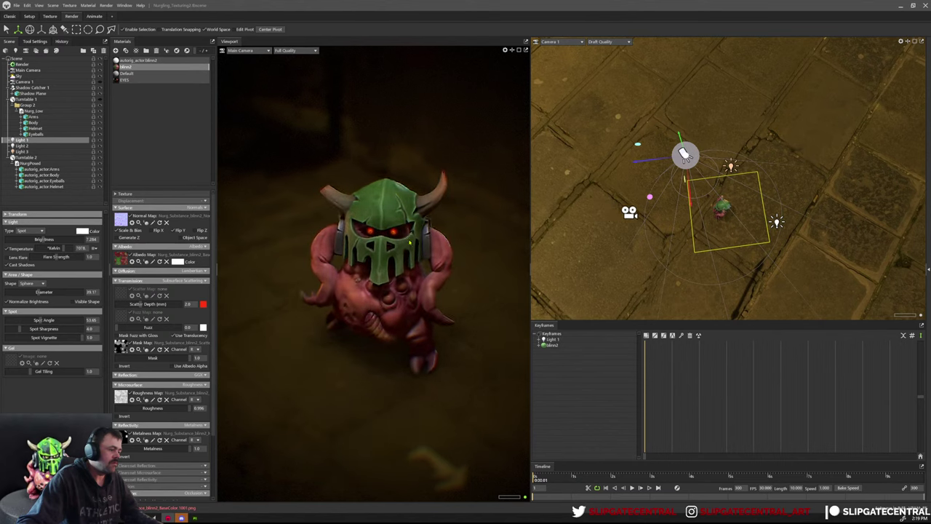
{"action": "left_click_drag", "start_coordinate": [427, 227], "coordinate": [435, 259]}
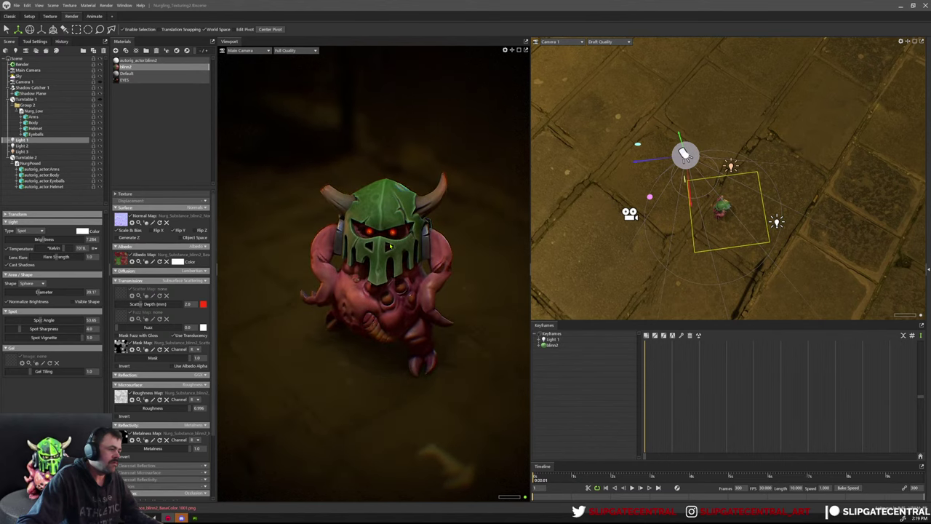
{"action": "scroll", "coordinate": [460, 240], "scroll_direction": "down", "scroll_amount": 3}
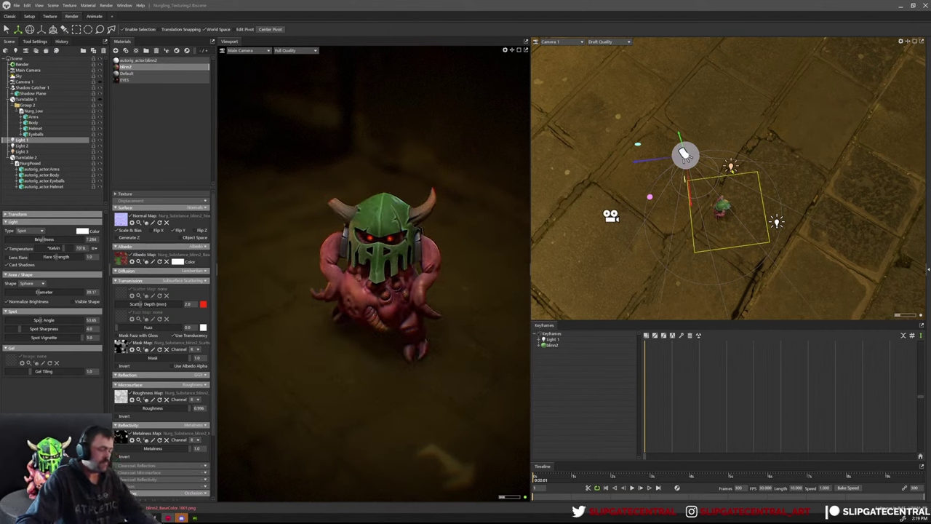
{"action": "key", "text": "Print"}
{"action": "left_click_drag", "start_coordinate": [227, 55], "coordinate": [474, 457]}
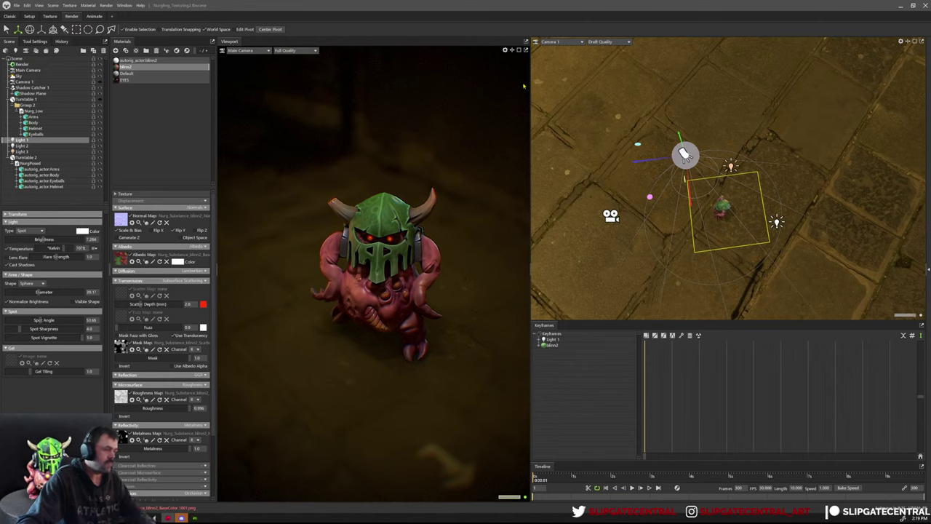
{"action": "key", "text": "Print"}
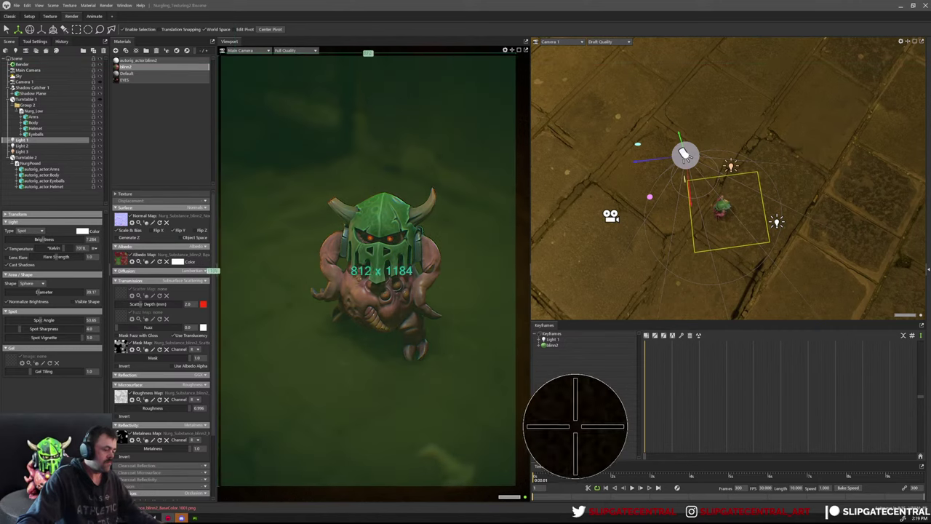